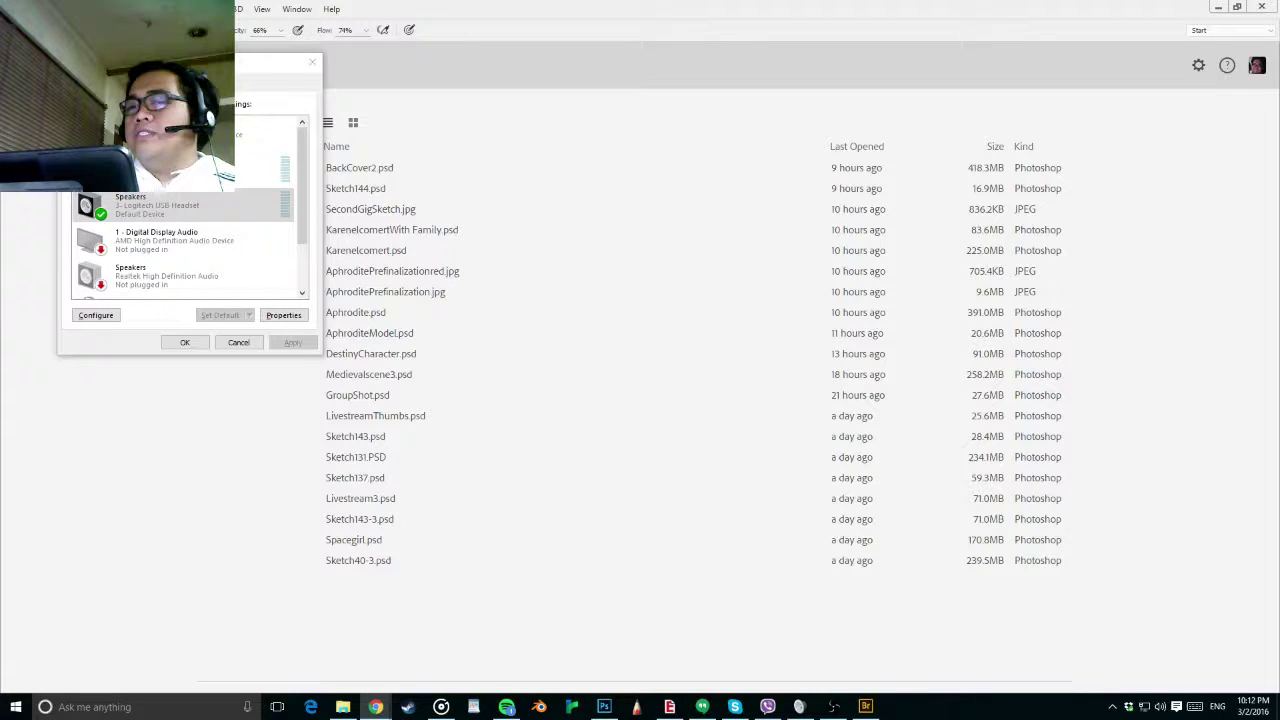
click(833, 707)
click(833, 707)
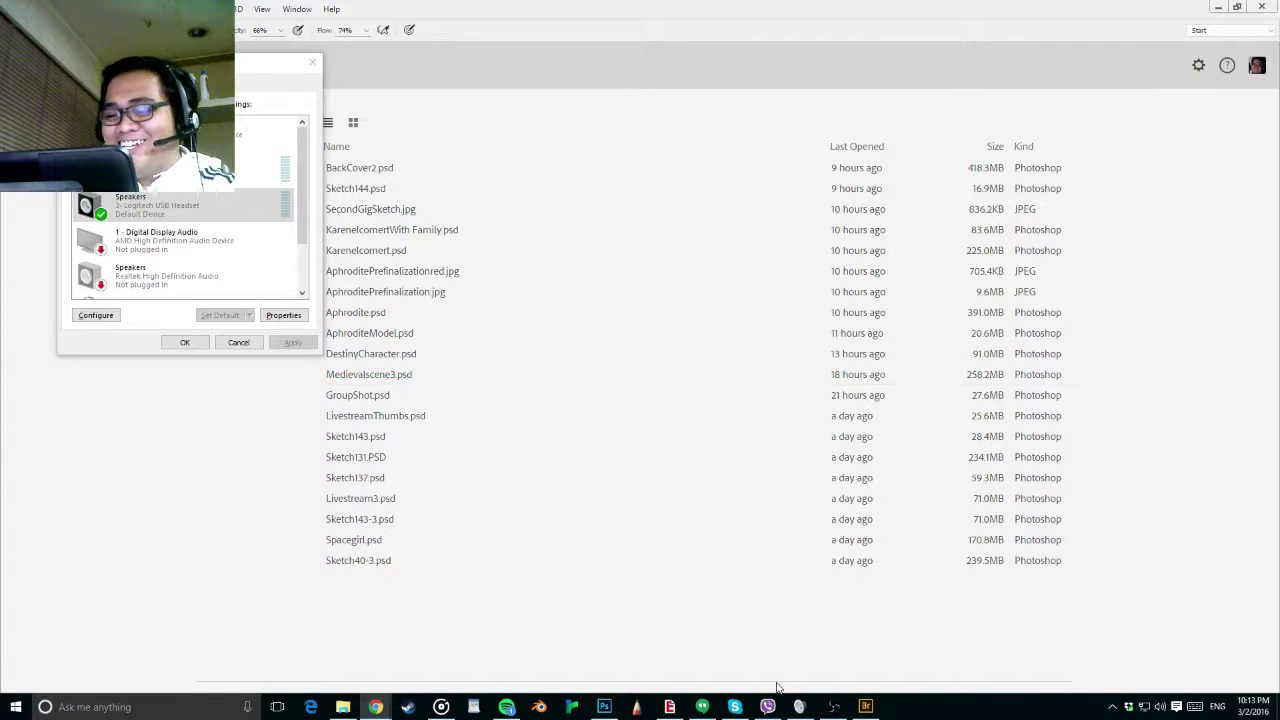
mouse_move(798, 708)
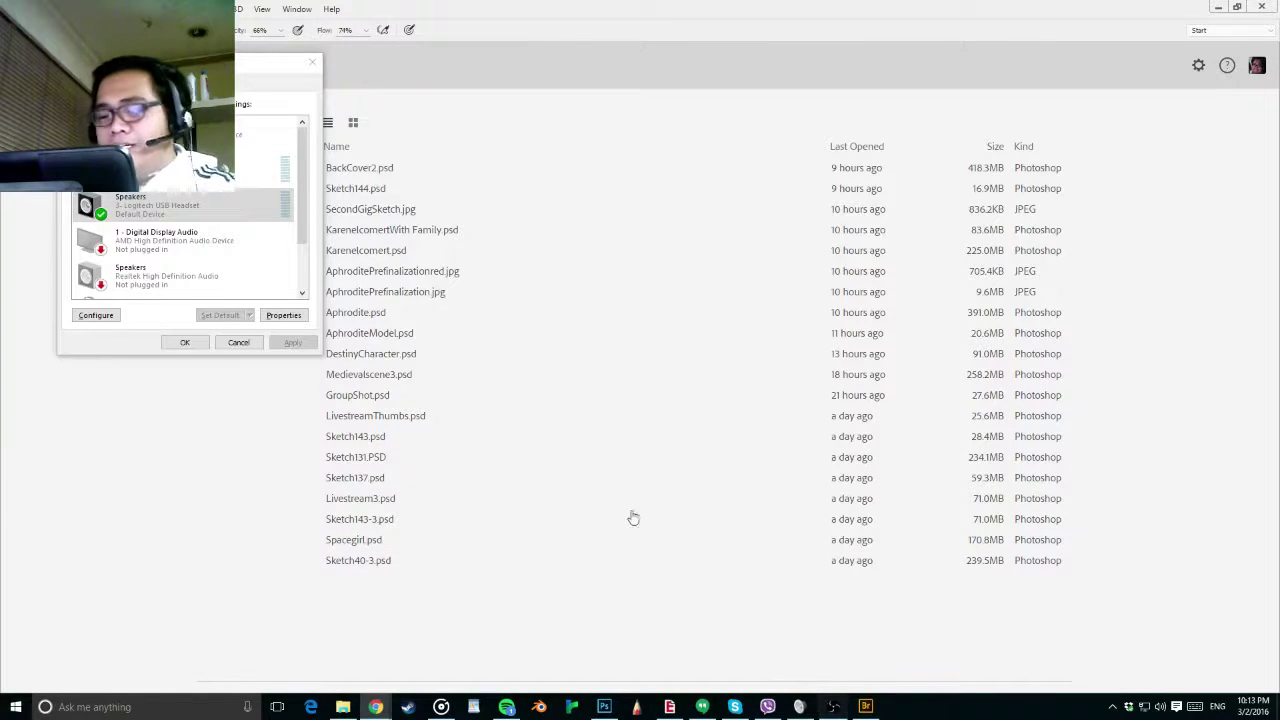
click(313, 543)
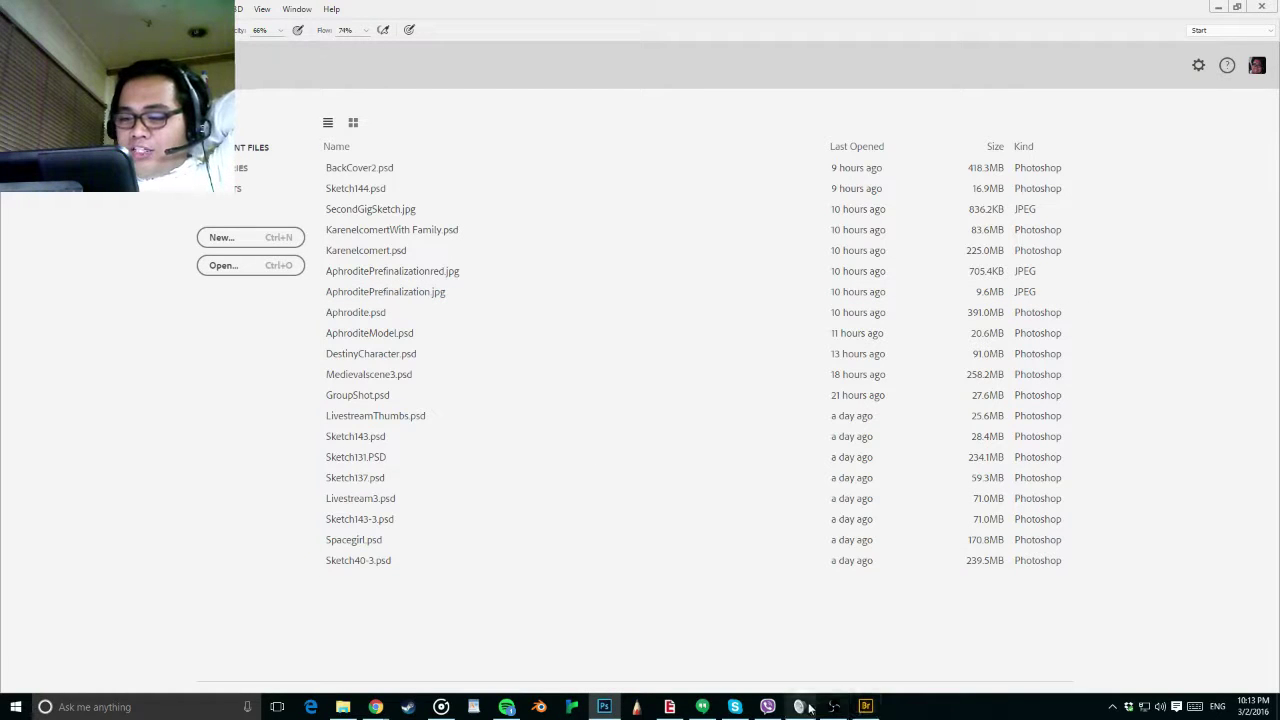
mouse_move(866, 706)
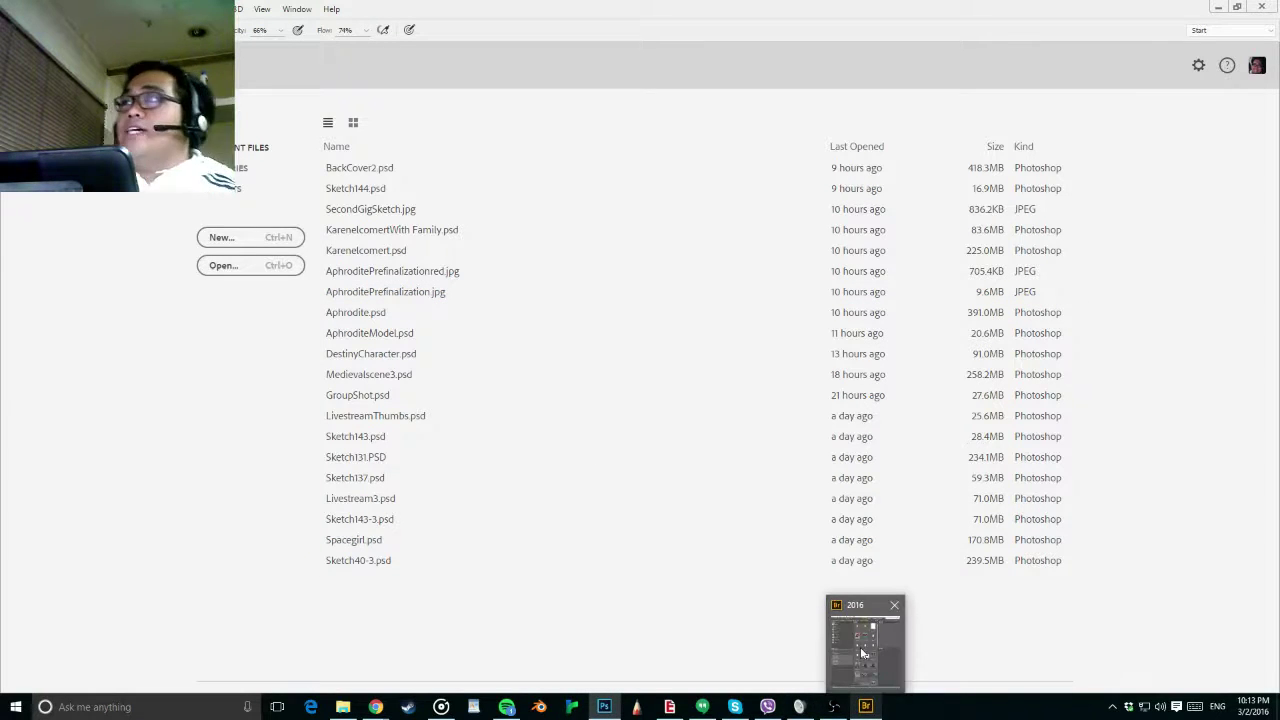
mouse_move(863, 652)
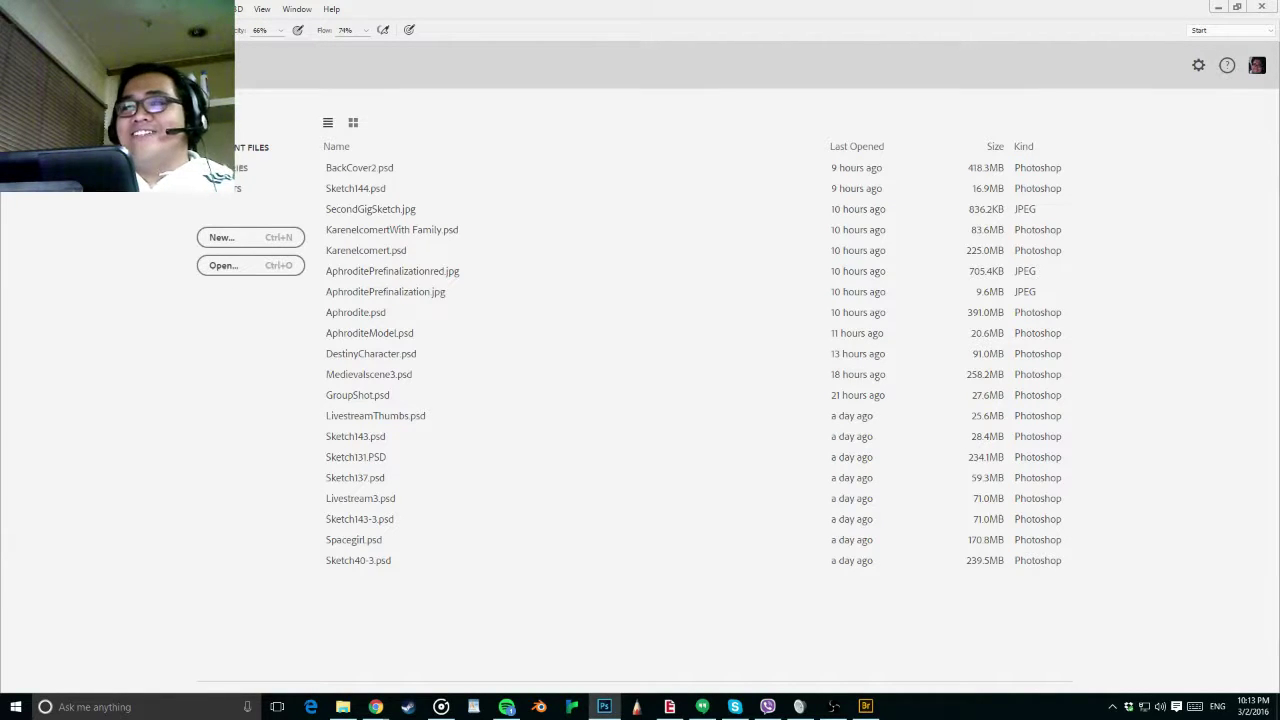
key(alt+Tab)
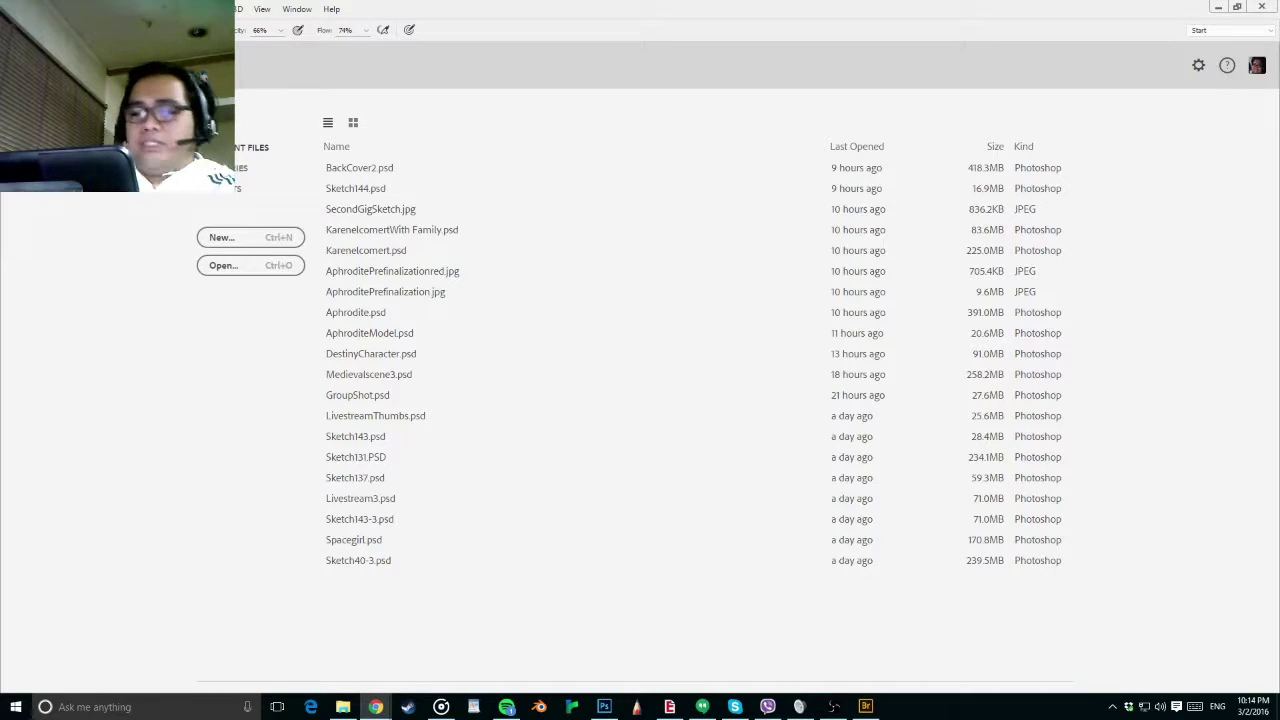
Switch to Bridge, widen its window, and open the painting of the seated armoured woman with the sword in Photoshop
click(866, 706)
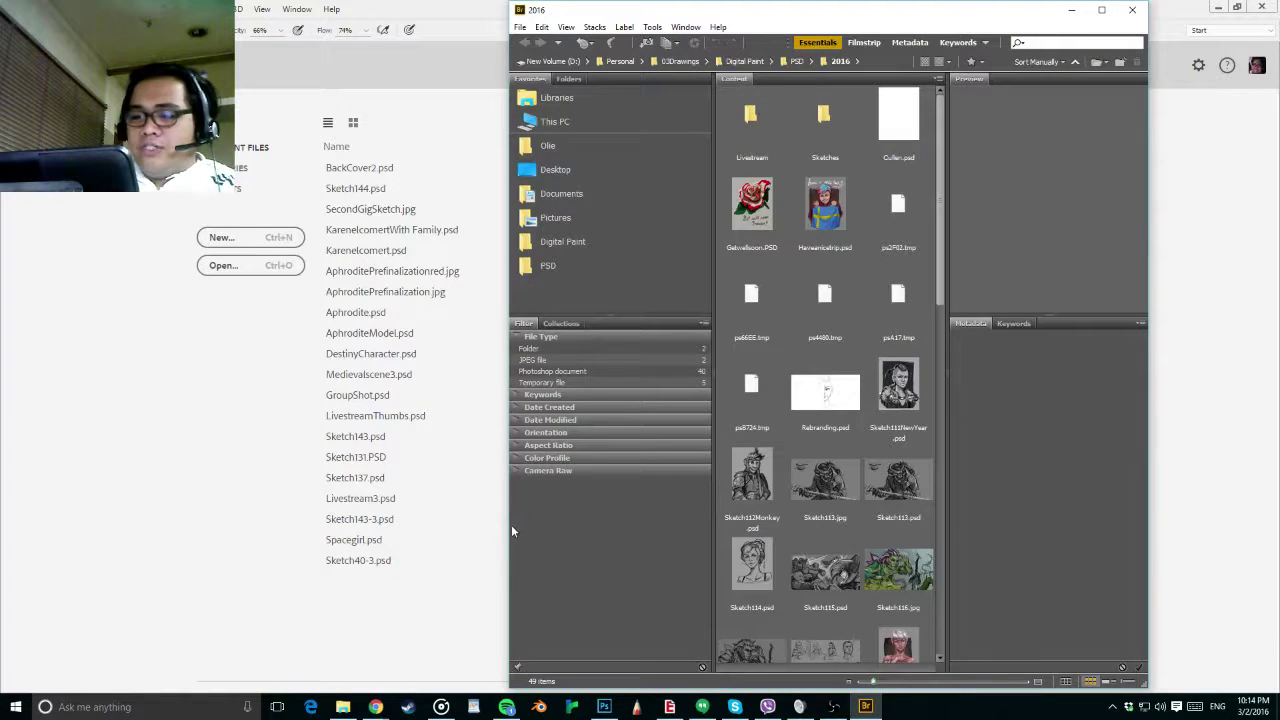
drag(508, 530, 151, 536)
click(780, 395)
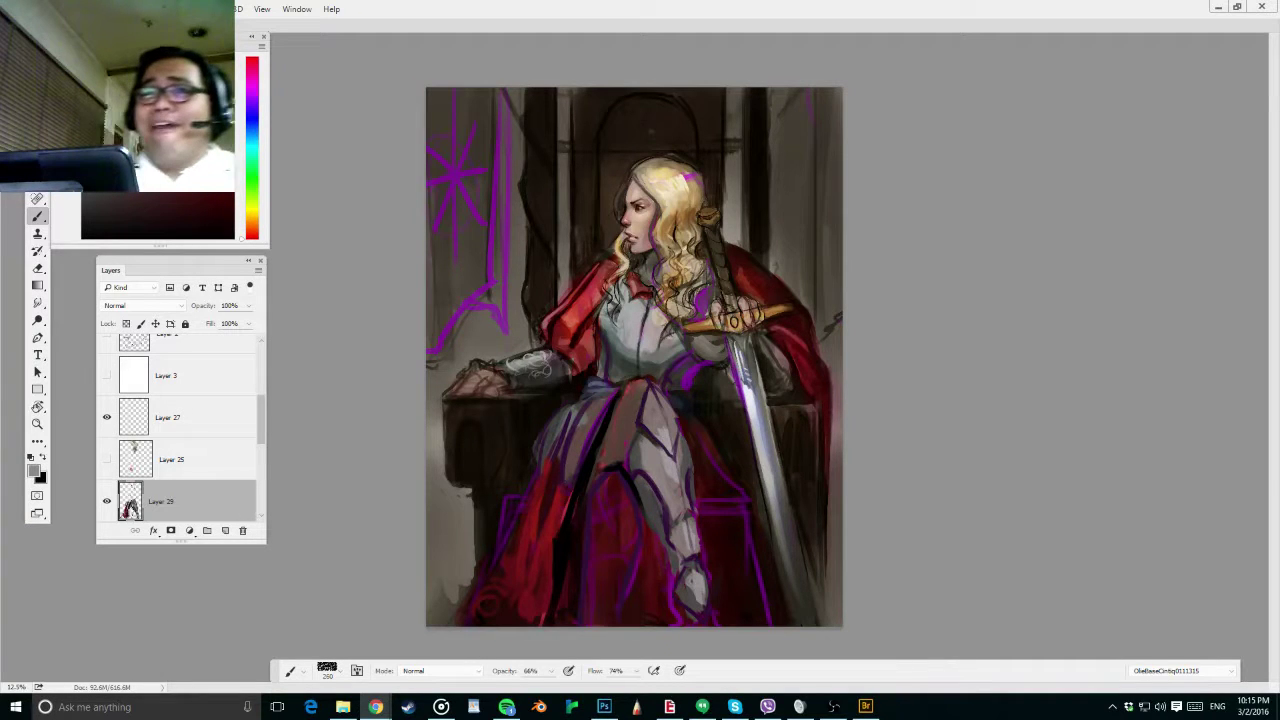
click(870, 142)
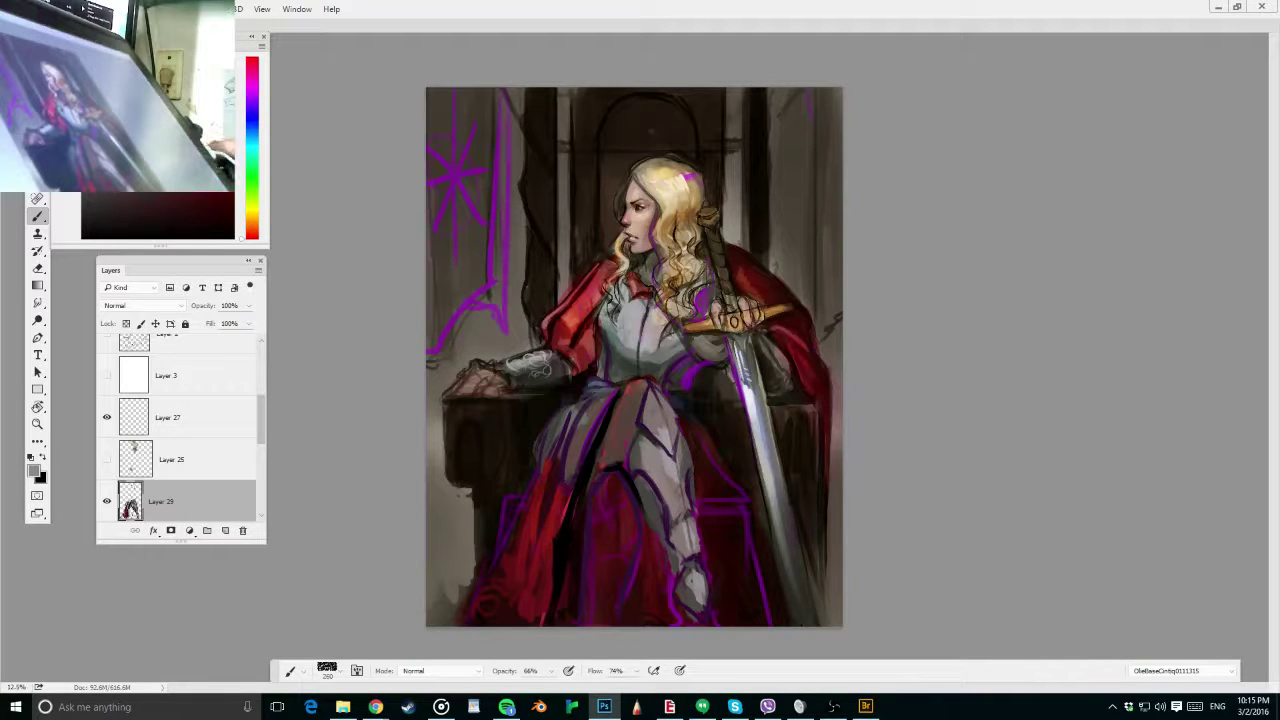
key(alt+Tab)
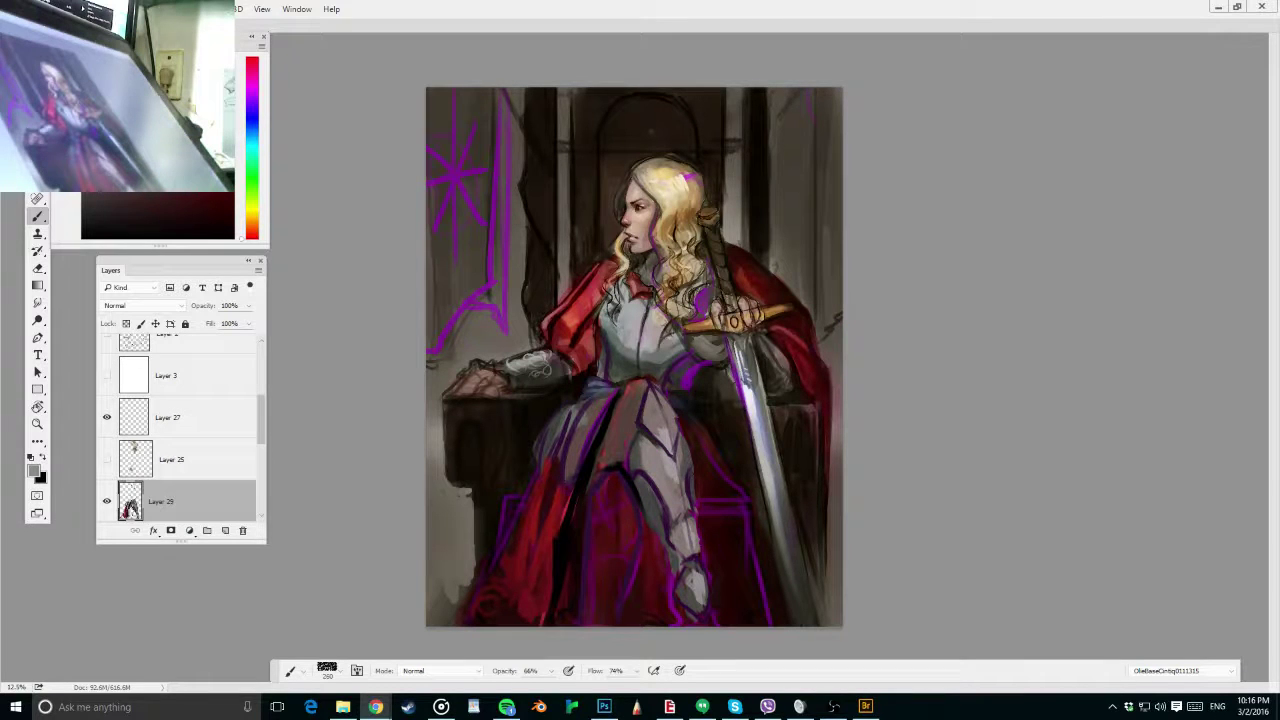
Group the sketch layers from Layer 1 down to the one directly above Layer 3, and hide the group
click(703, 138)
mouse_move(713, 155)
mouse_down()
mouse_move(712, 180)
mouse_move(724, 178)
mouse_up()
scroll(723, 177, up, 2)
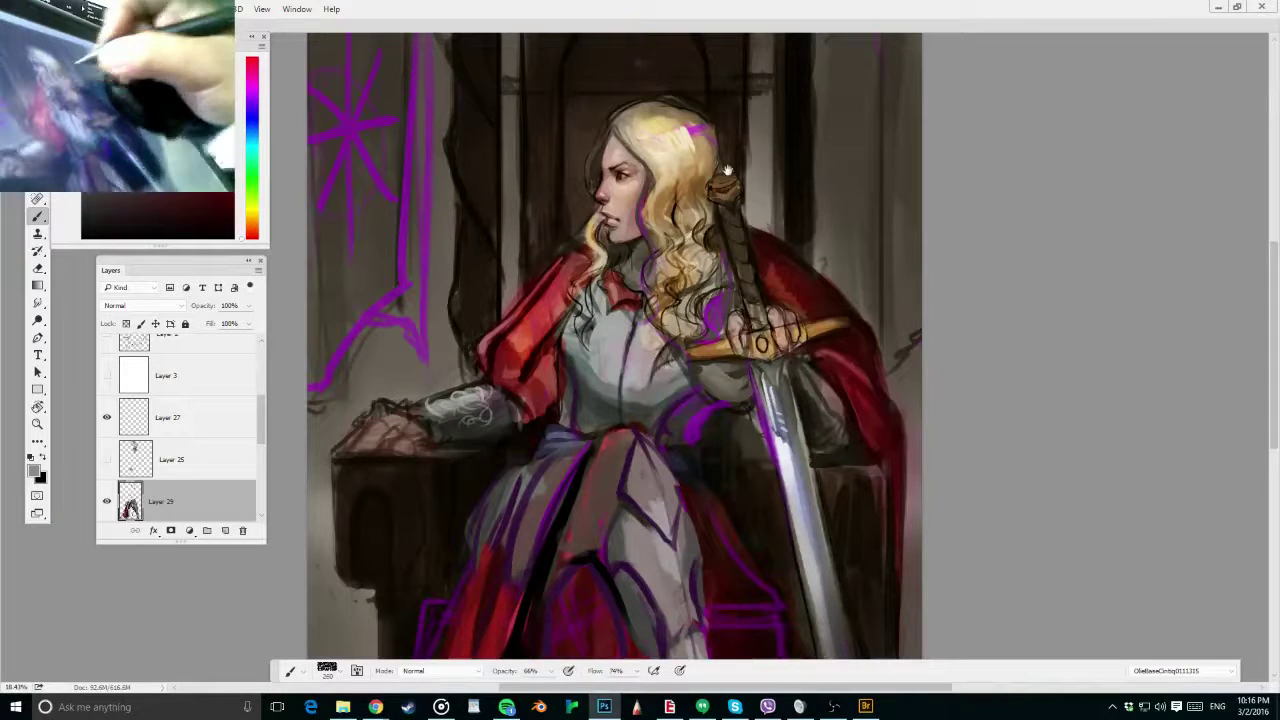
scroll(727, 172, up, 2)
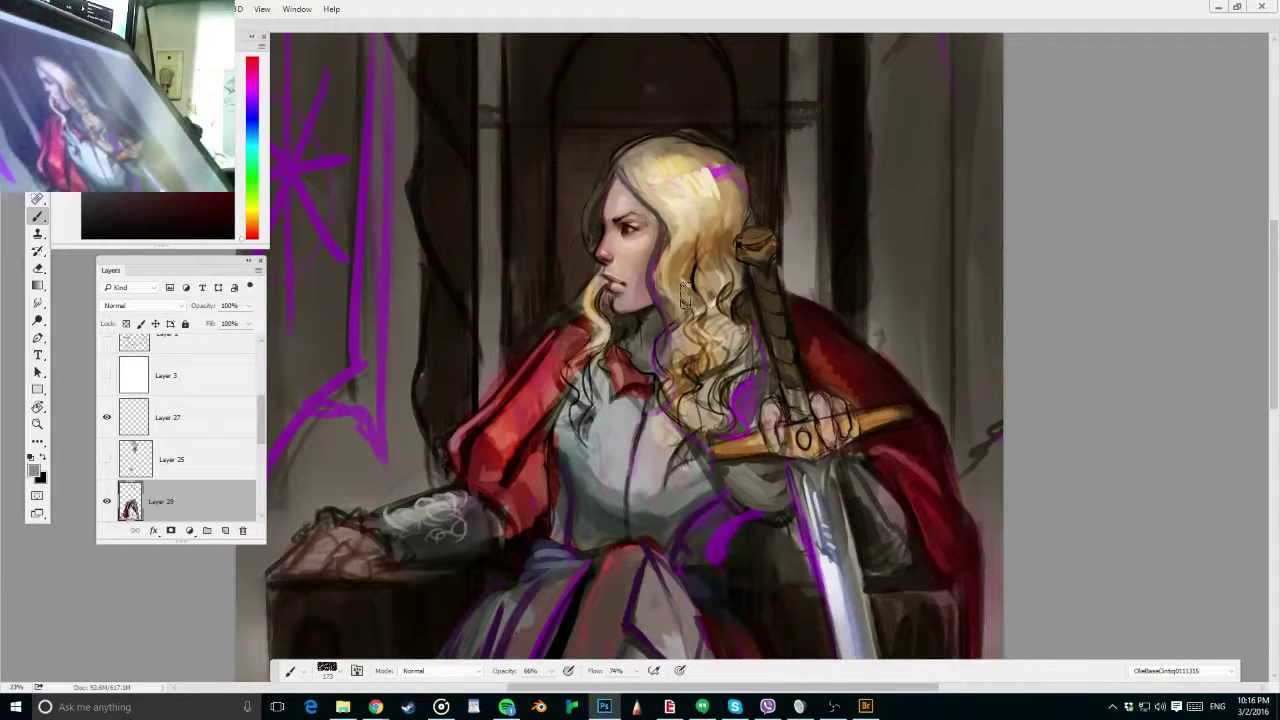
scroll(262, 467, down, 3)
drag(262, 467, 273, 366)
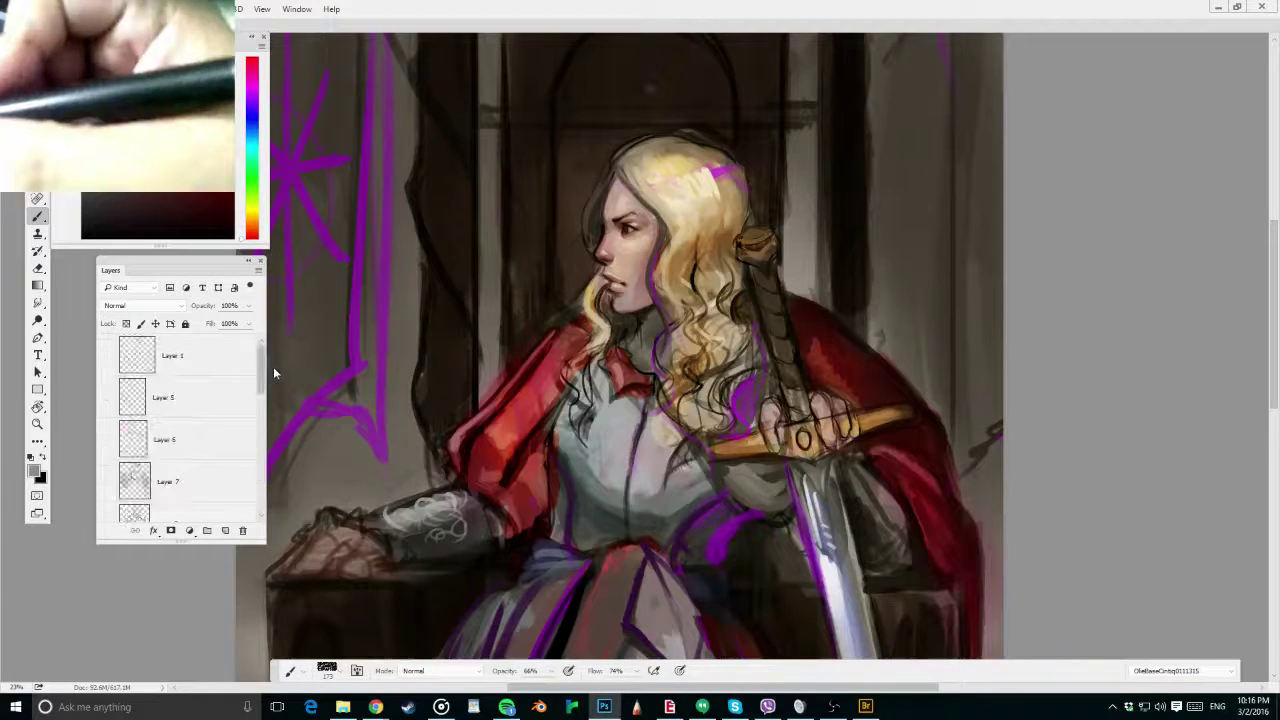
drag(107, 481, 108, 441)
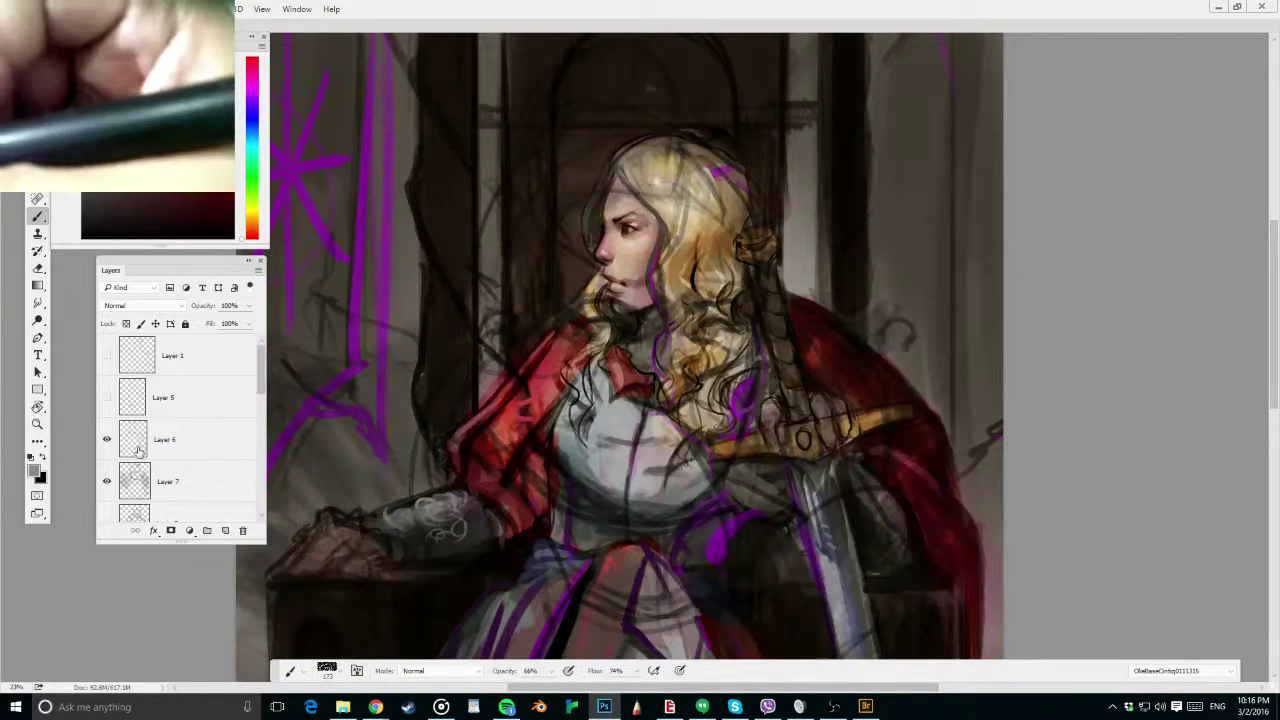
click(191, 355)
drag(262, 373, 265, 411)
shift+click(237, 408)
key(ctrl+g)
click(107, 342)
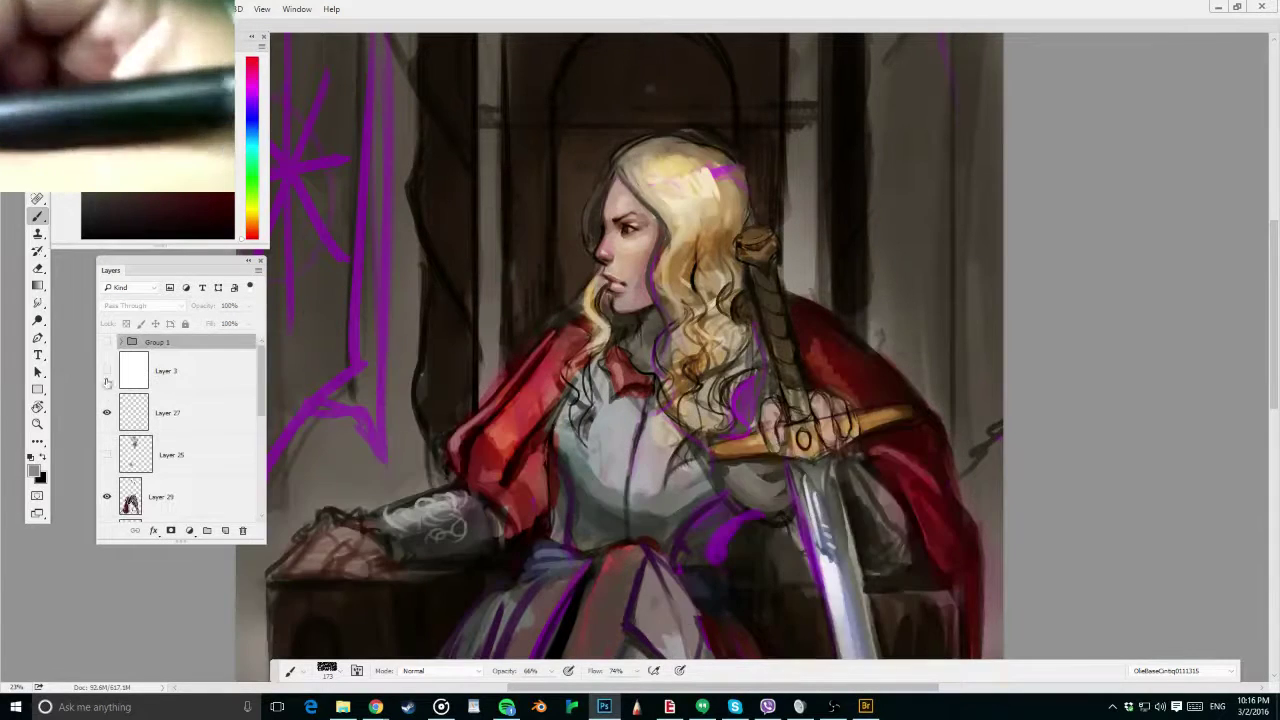
Toggle the visibility of the white Layer 3 to check it, and delete that layer
click(107, 373)
click(107, 373)
click(172, 376)
click(244, 531)
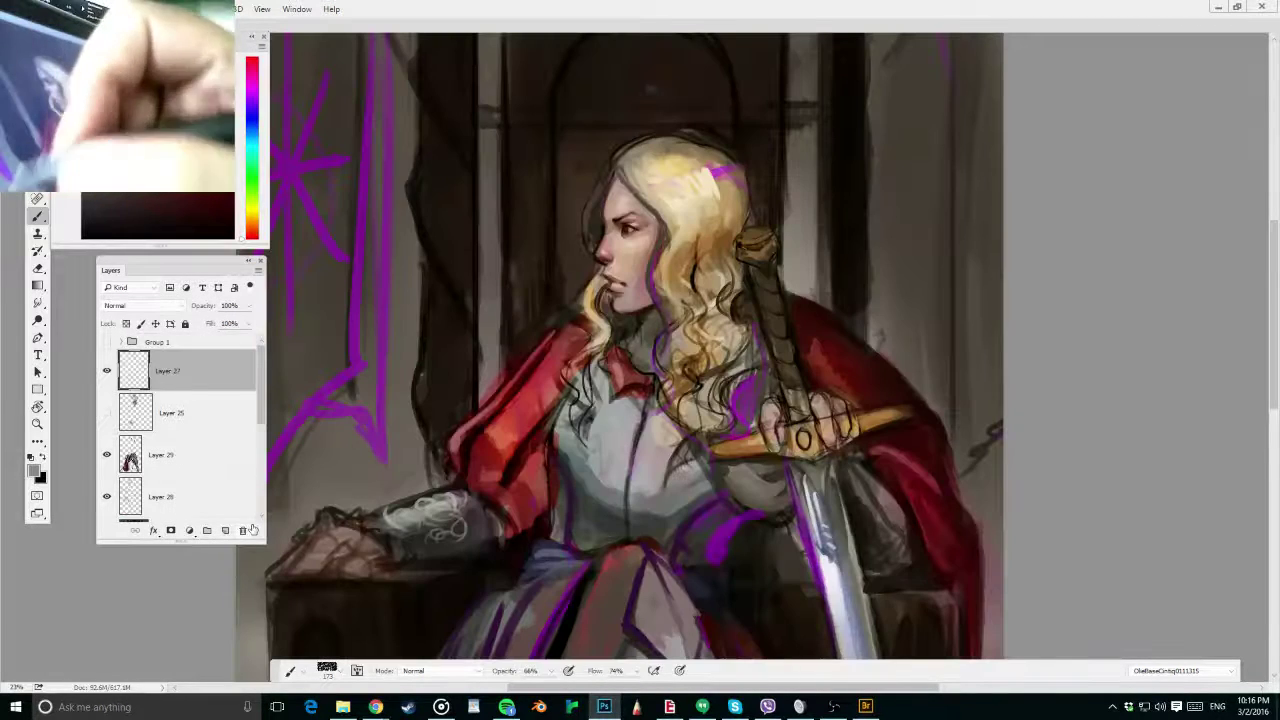
Compare the painting with Layer 27 and Layer 25 shown and hidden
scroll(768, 278, up, 1)
scroll(768, 278, down, 2)
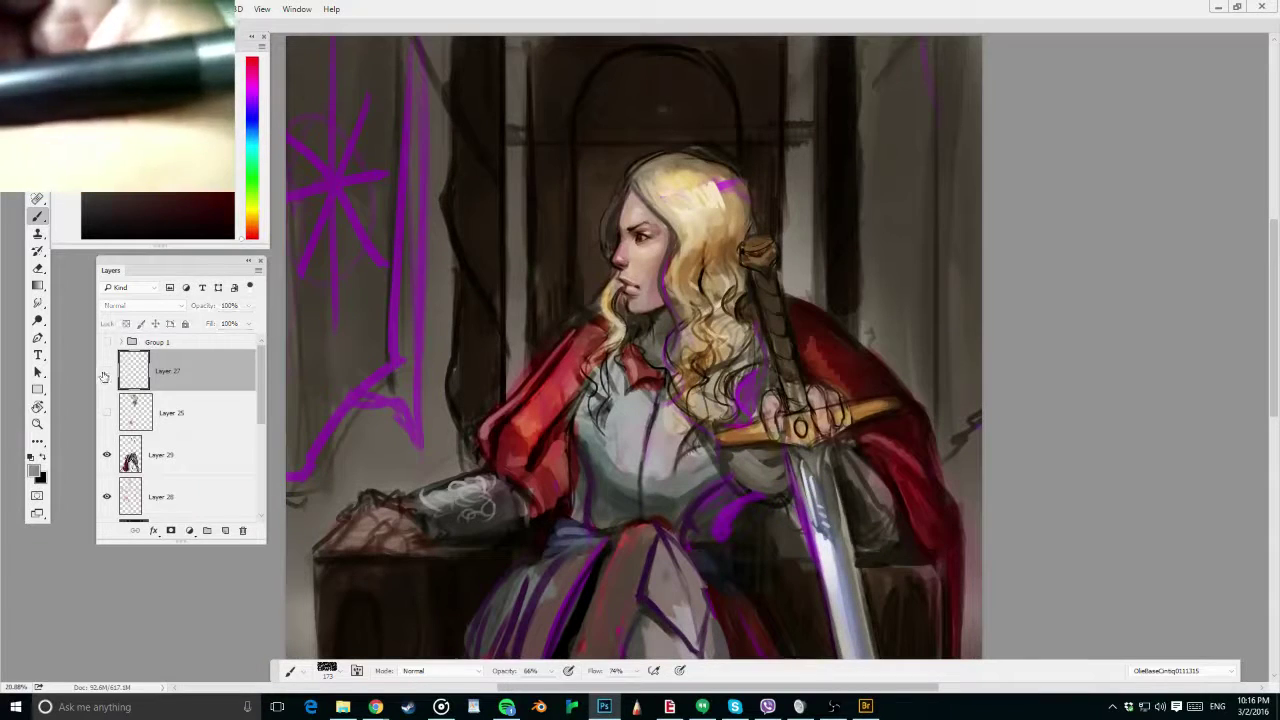
click(107, 413)
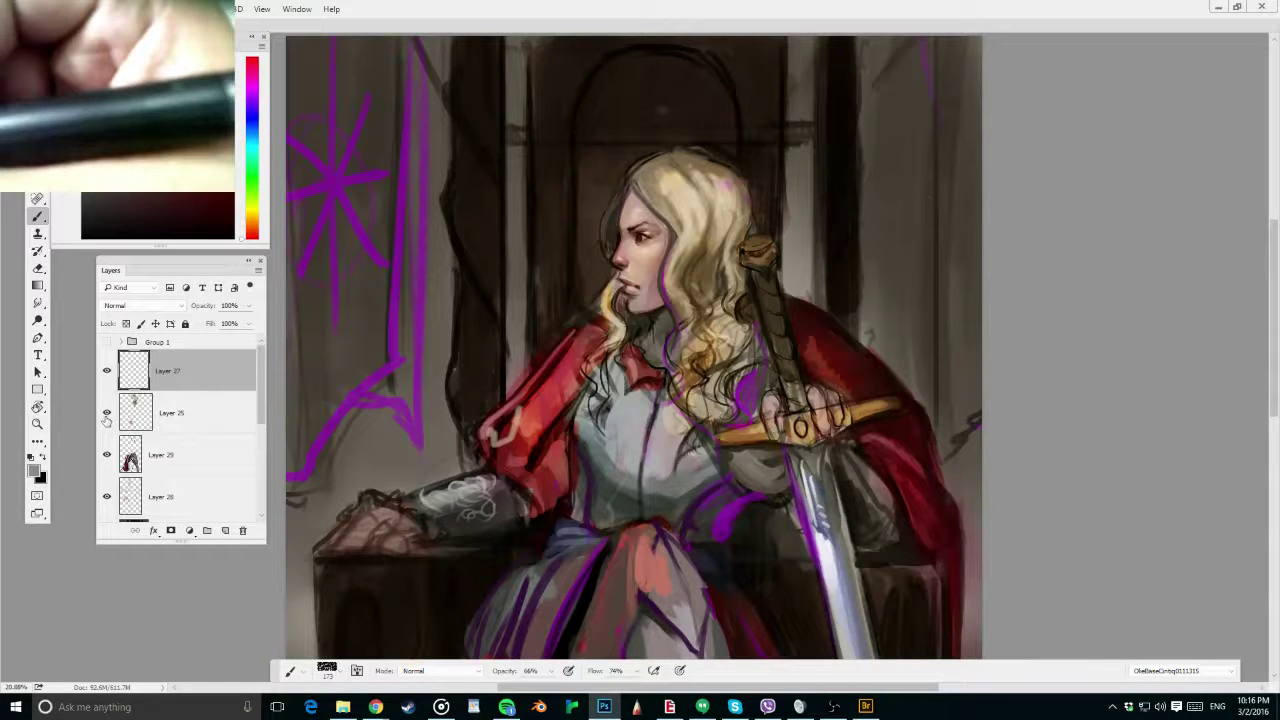
click(107, 371)
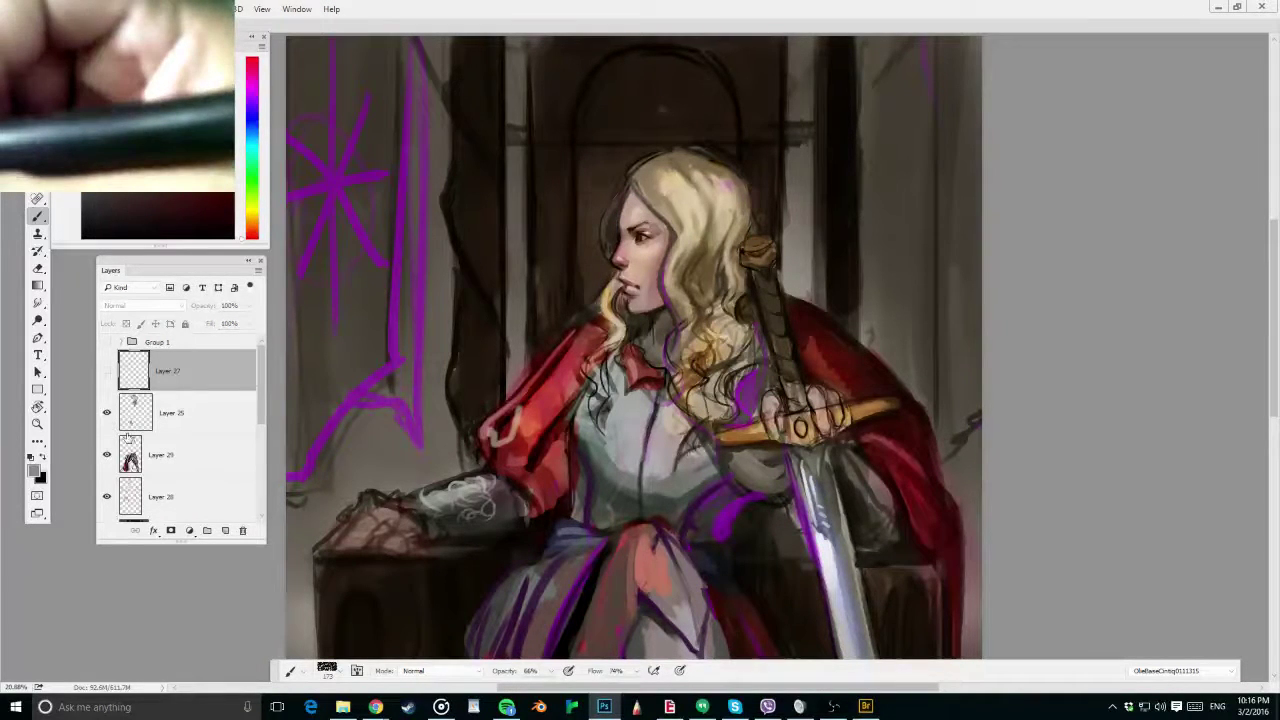
click(107, 413)
scroll(250, 417, down, 2)
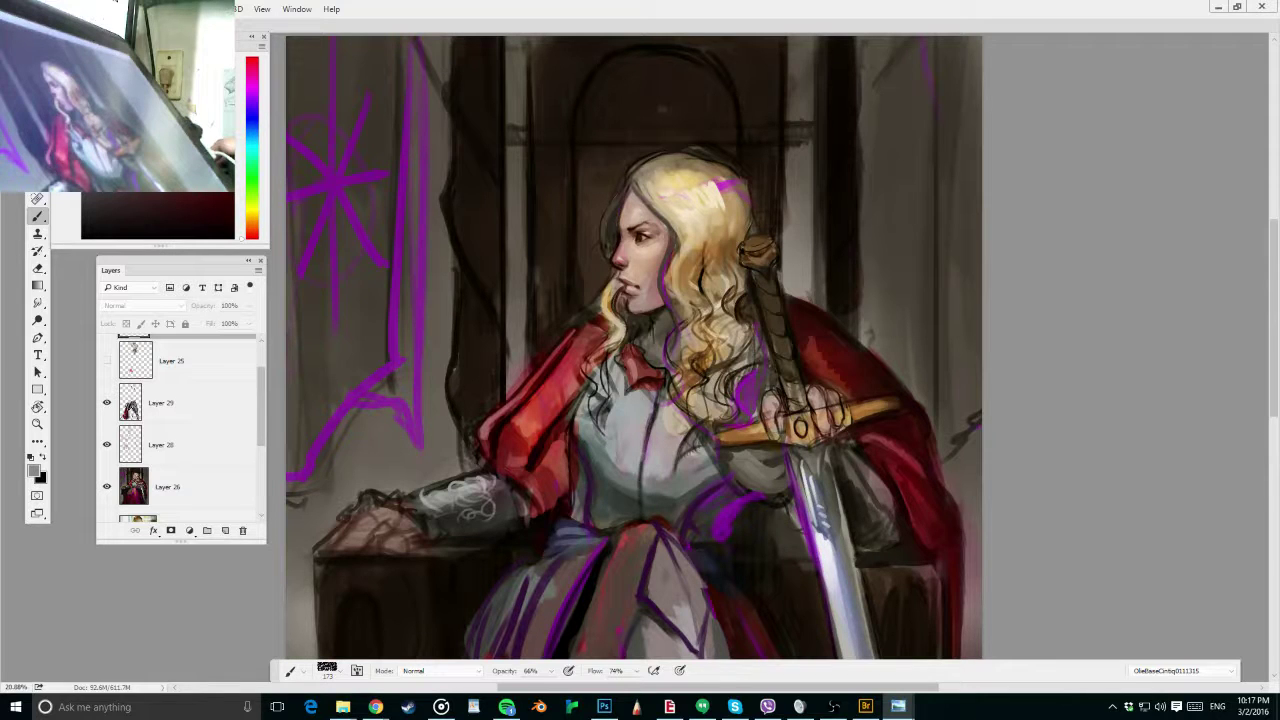
key(alt+Tab)
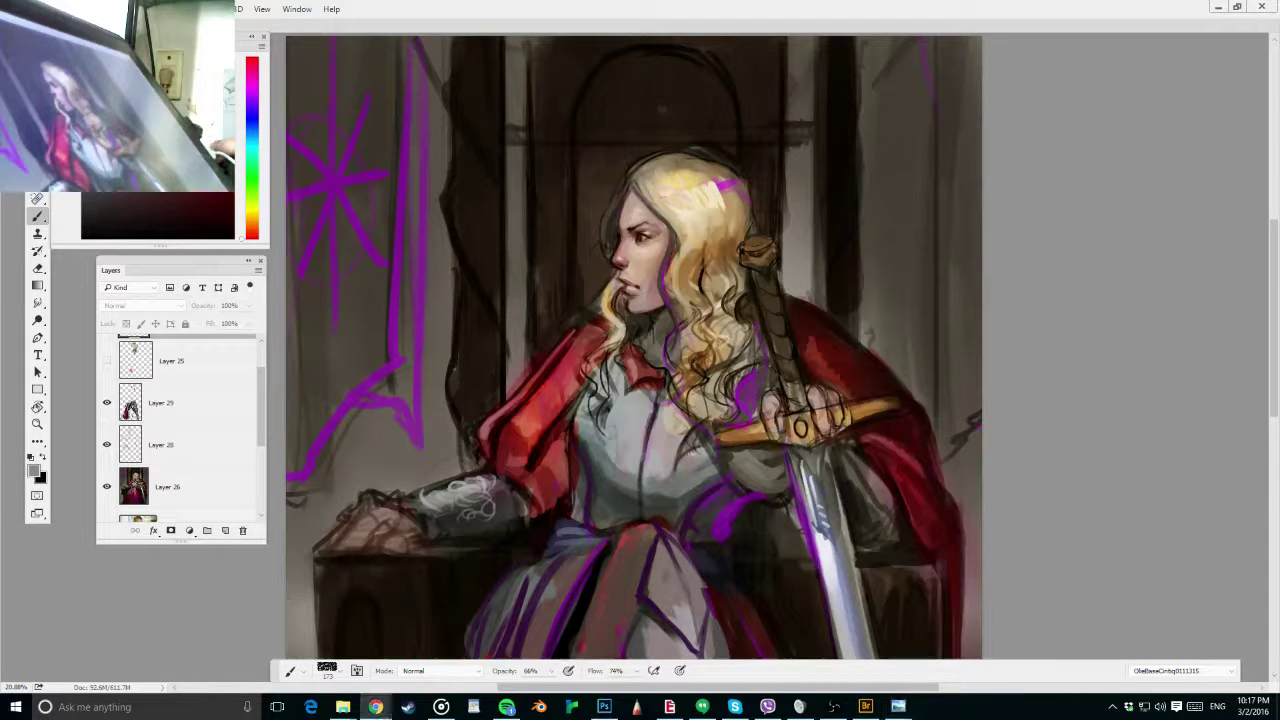
key(alt+Tab)
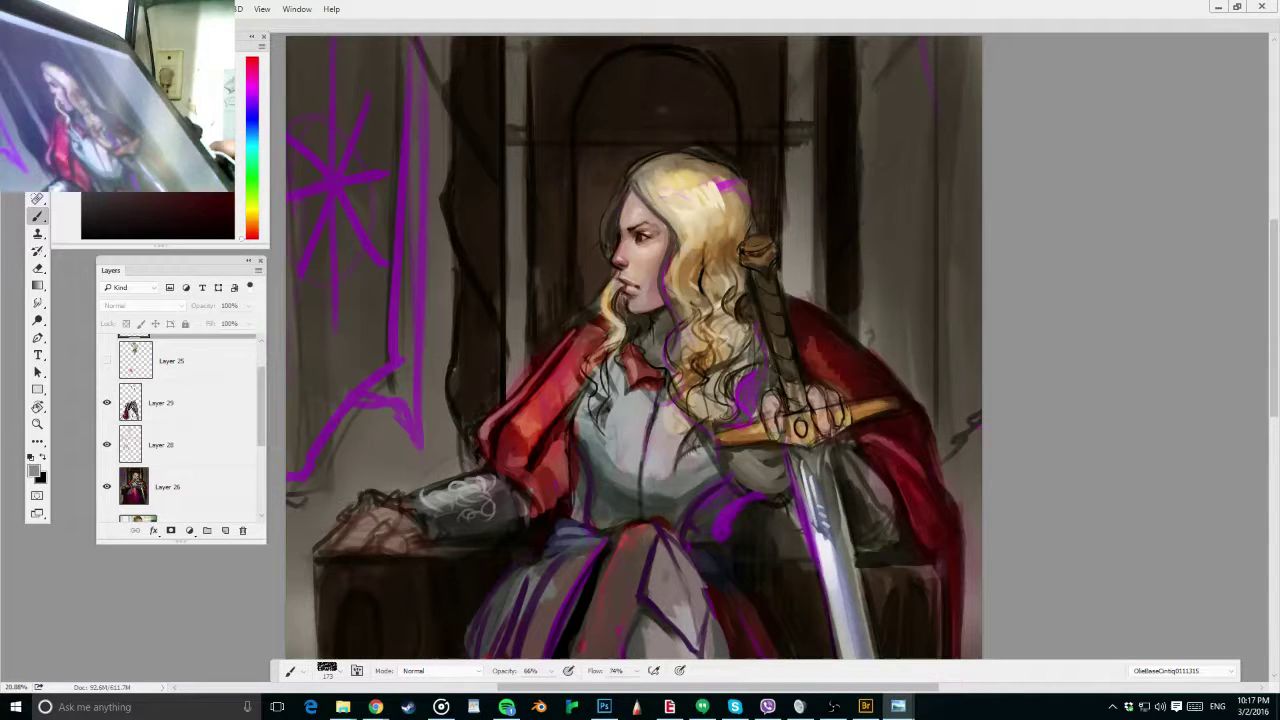
key(super+d)
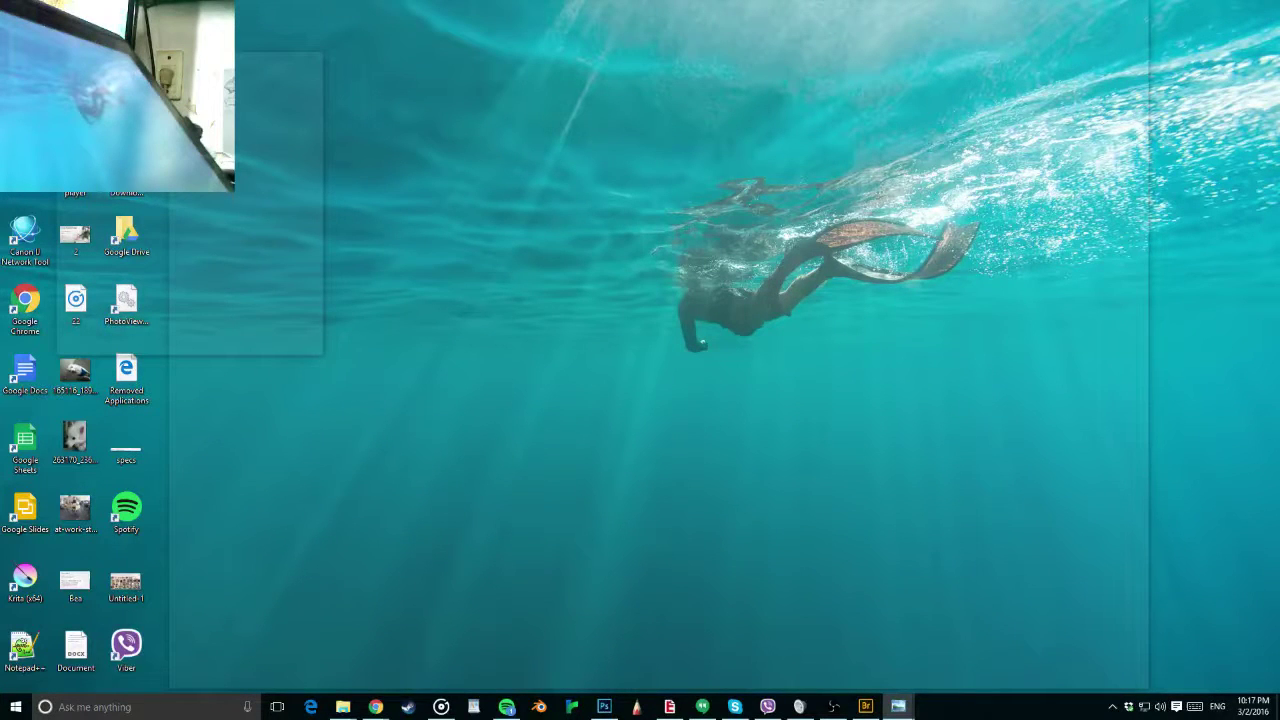
key(super+d)
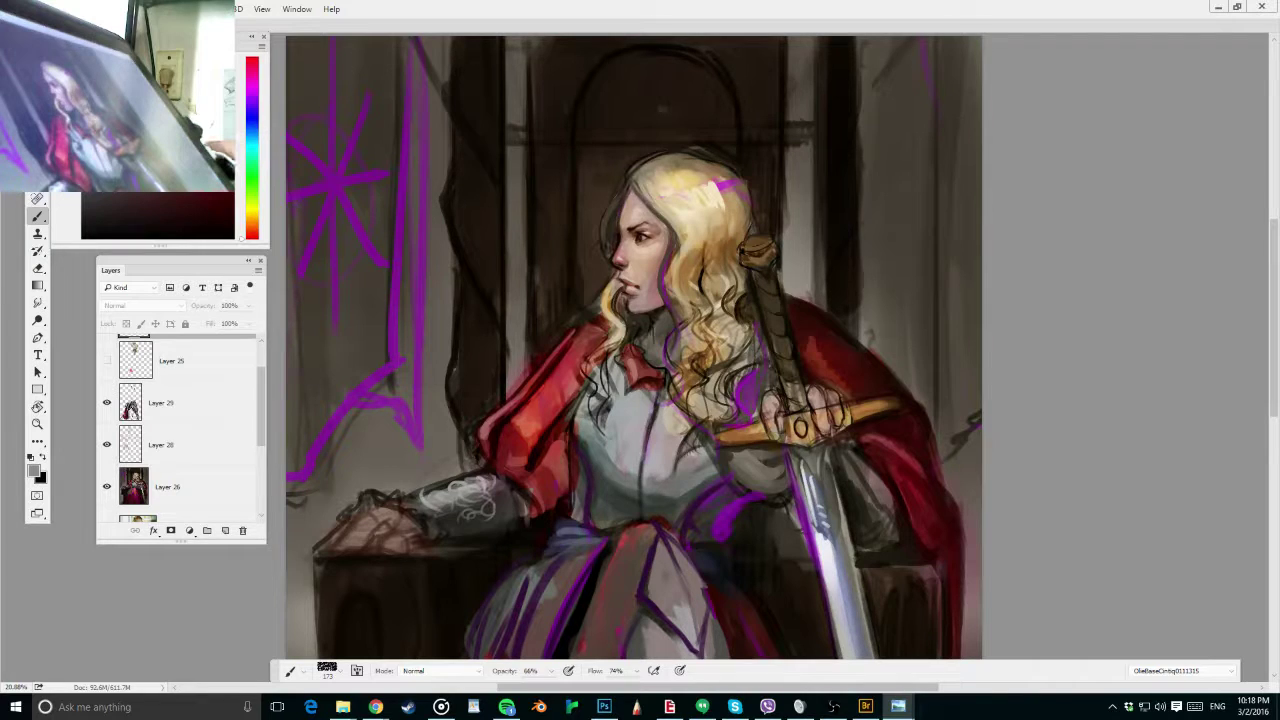
key(alt+Tab)
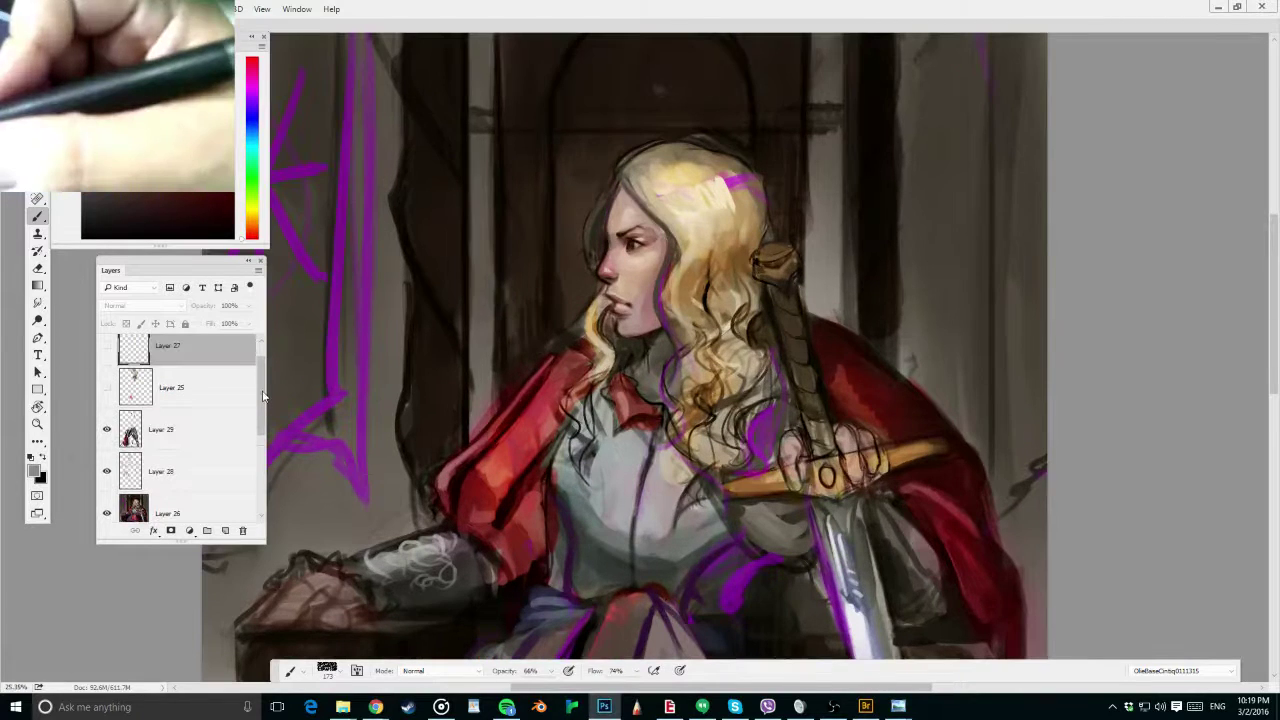
Delete the hidden Layers 27 and 25, and toggle the visibility of Layer 29 to check what it contains
scroll(263, 397, up, 1)
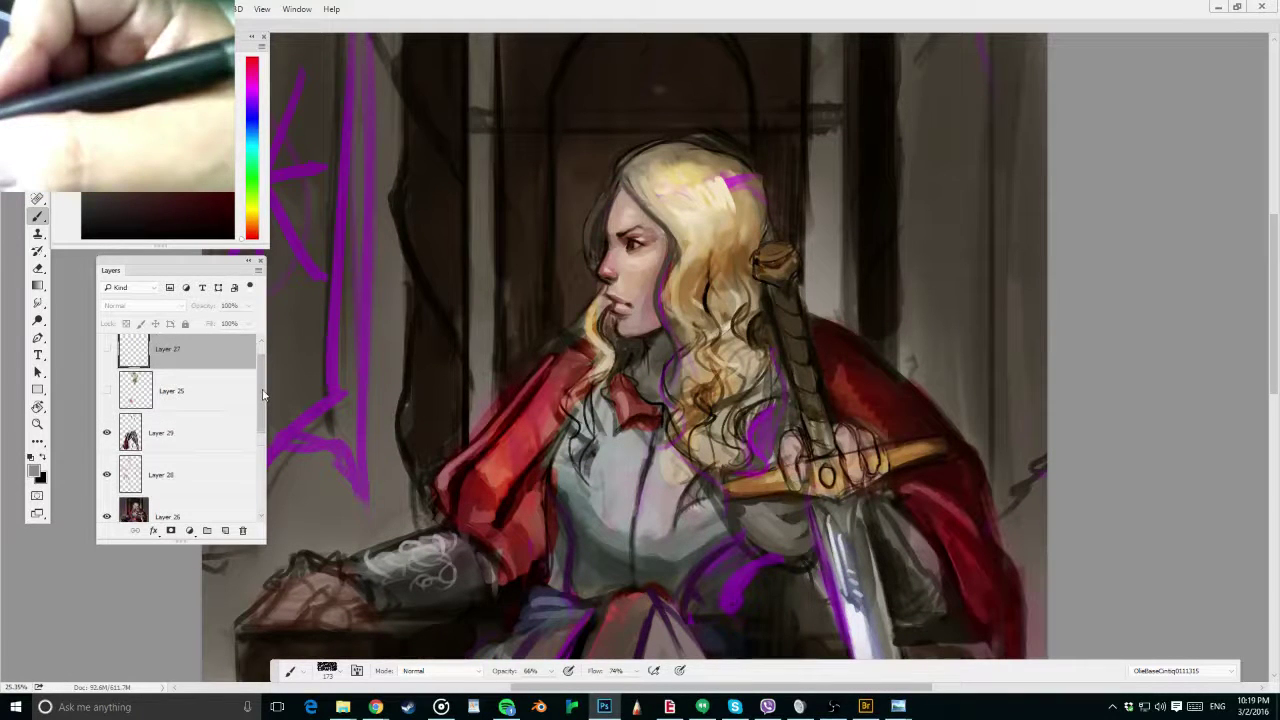
scroll(263, 395, up, 1)
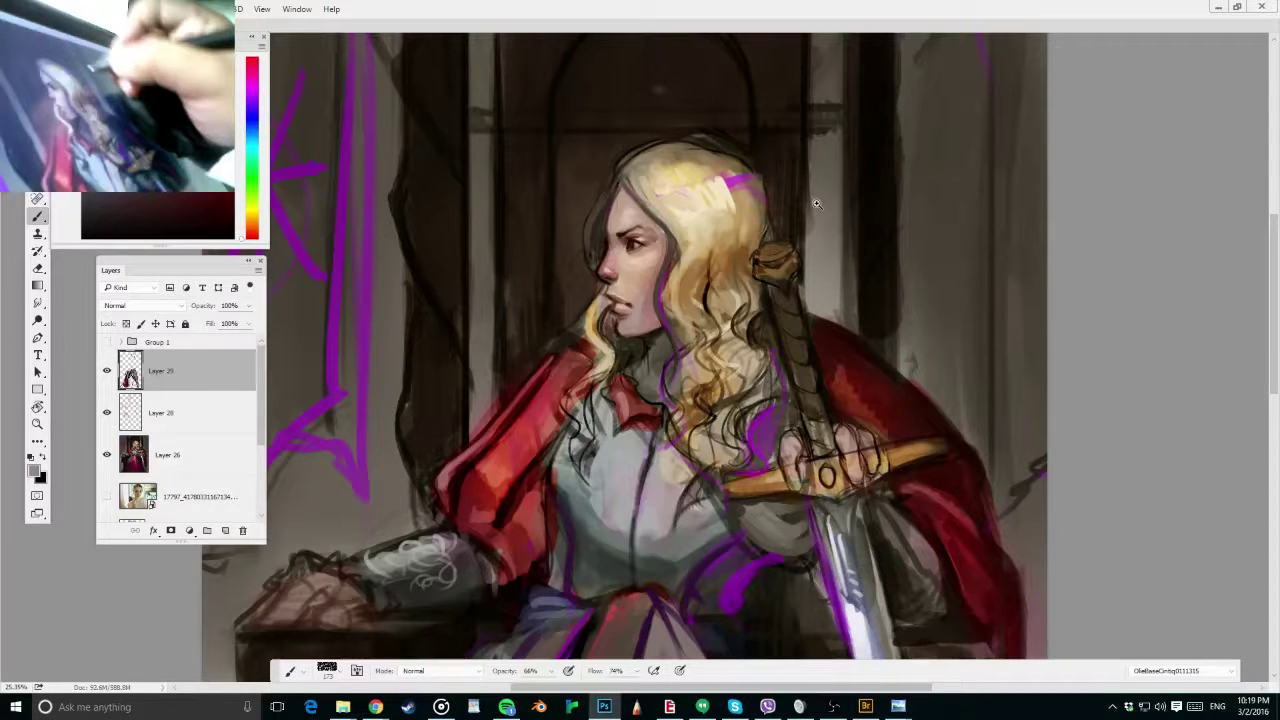
scroll(752, 212, up, 1)
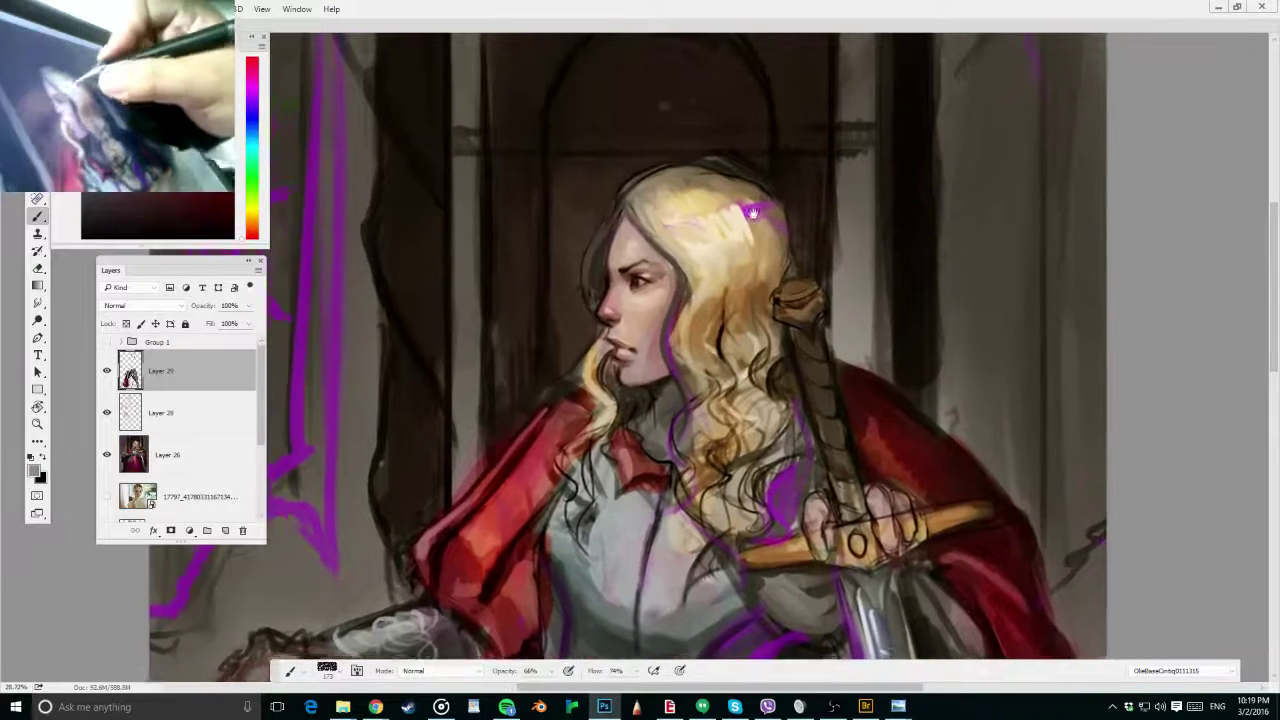
drag(753, 212, 802, 206)
scroll(740, 232, down, 1)
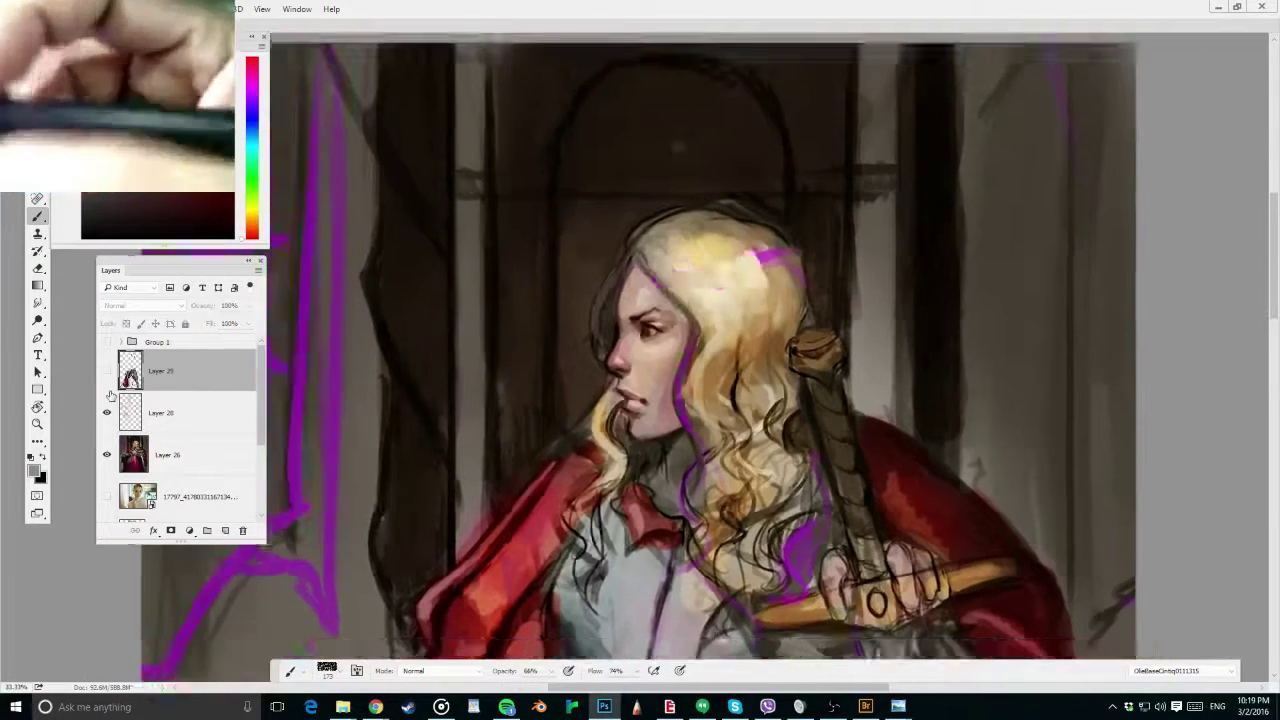
click(107, 370)
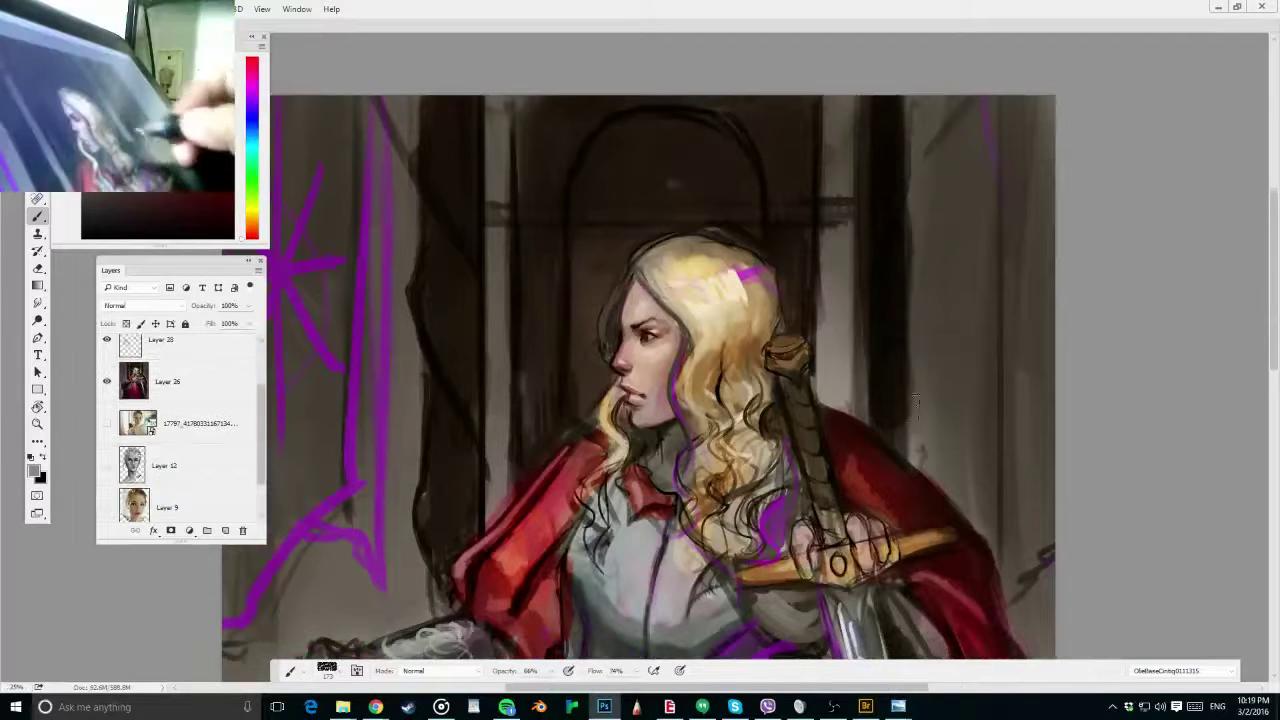
Merge Layers 29, 28 and 26 into a single painting layer
drag(904, 417, 874, 430)
scroll(879, 441, down, 3)
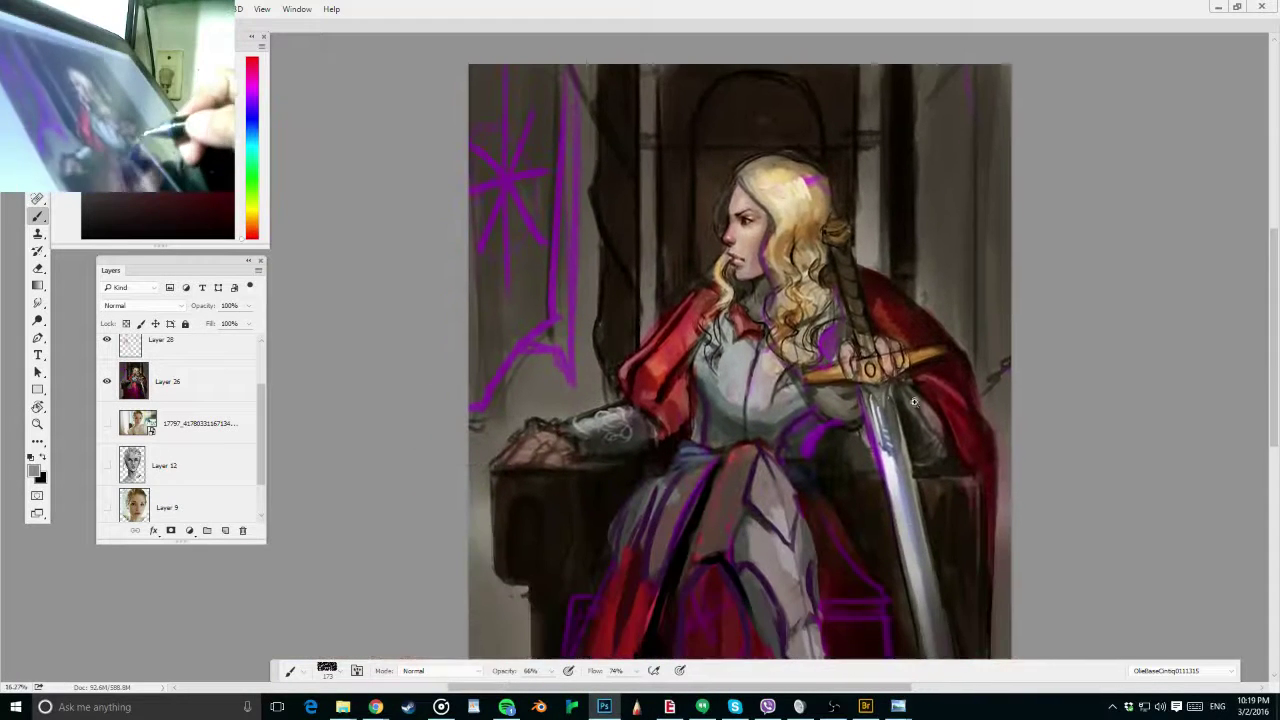
scroll(890, 408, down, 1)
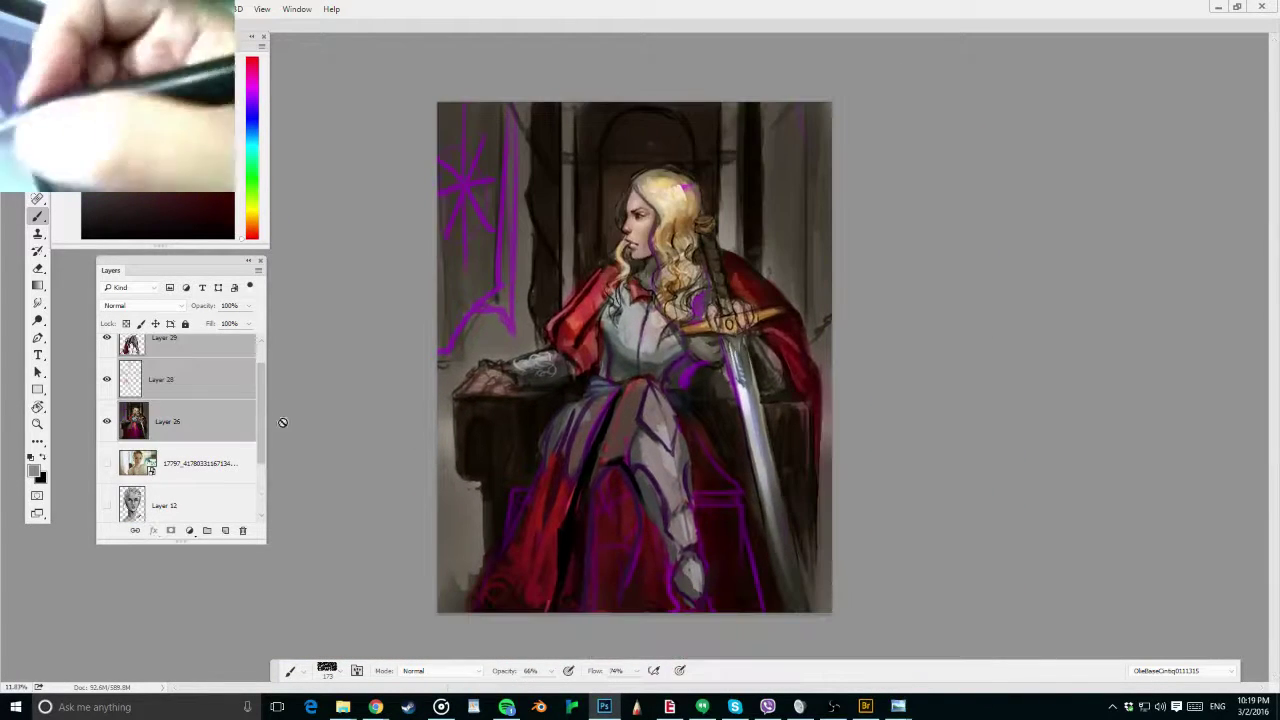
key(ctrl+e)
drag(706, 272, 735, 275)
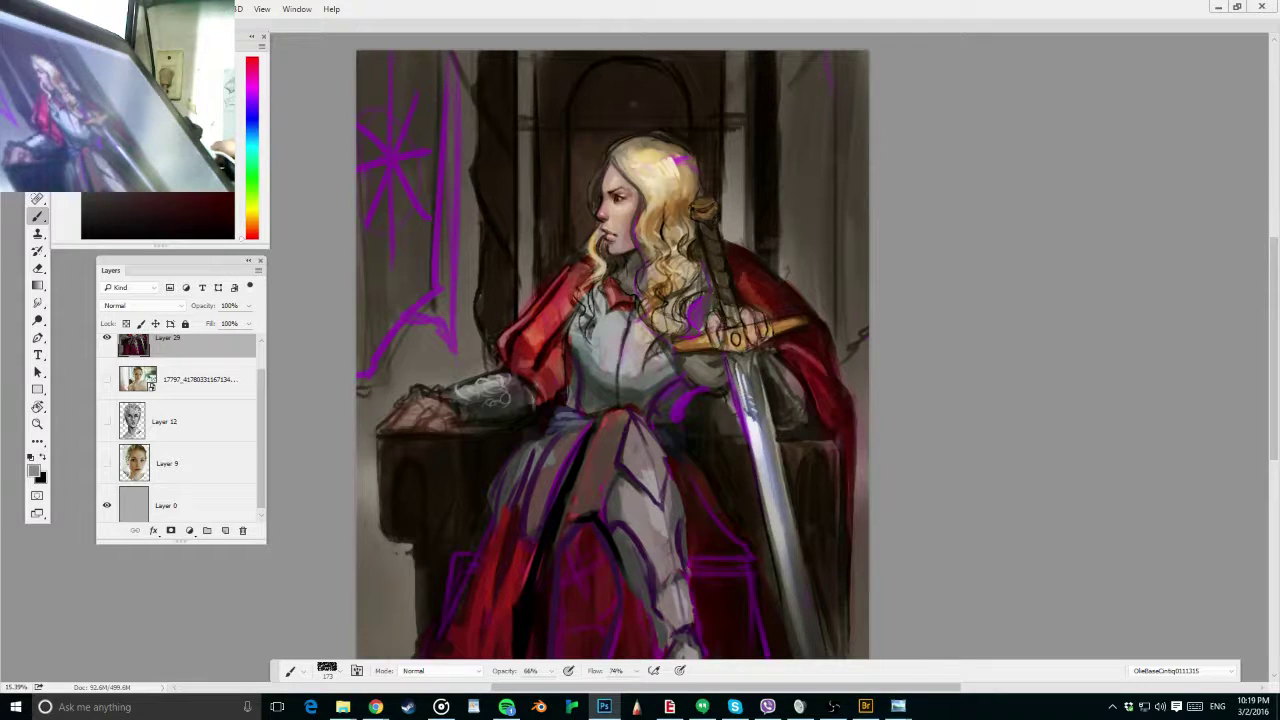
key(alt+Tab)
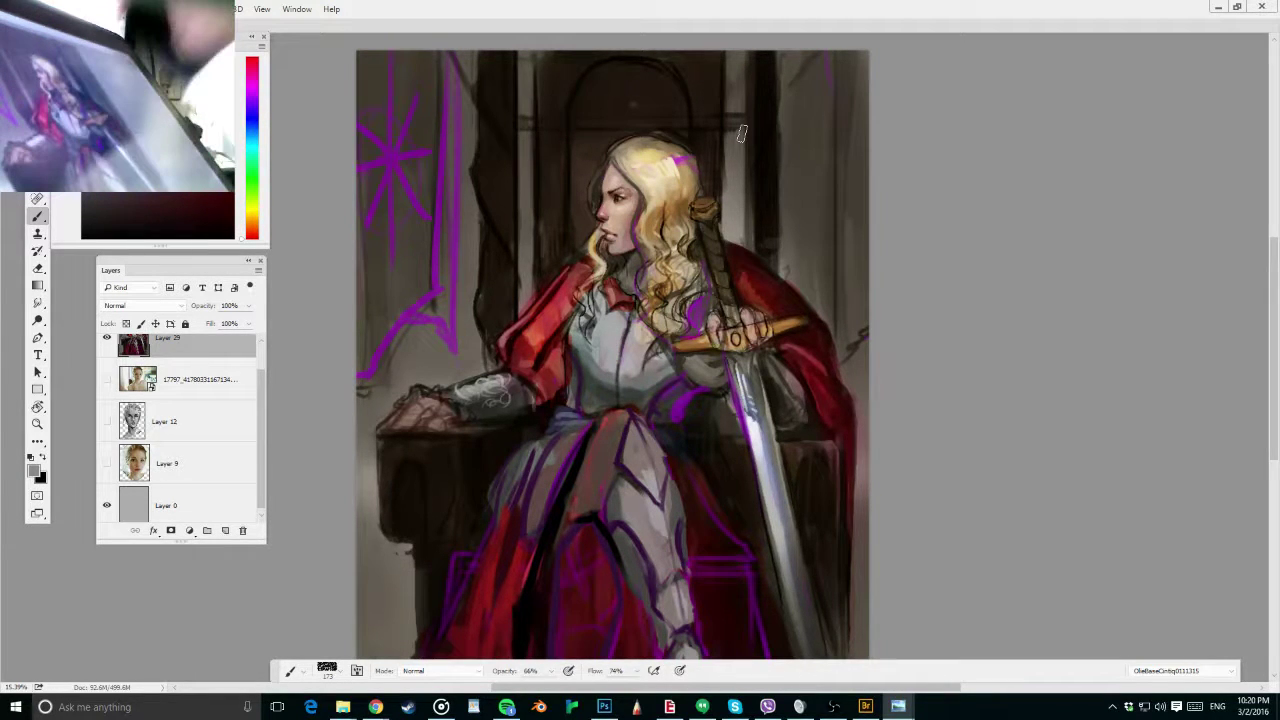
scroll(721, 170, up, 2)
drag(736, 203, 709, 161)
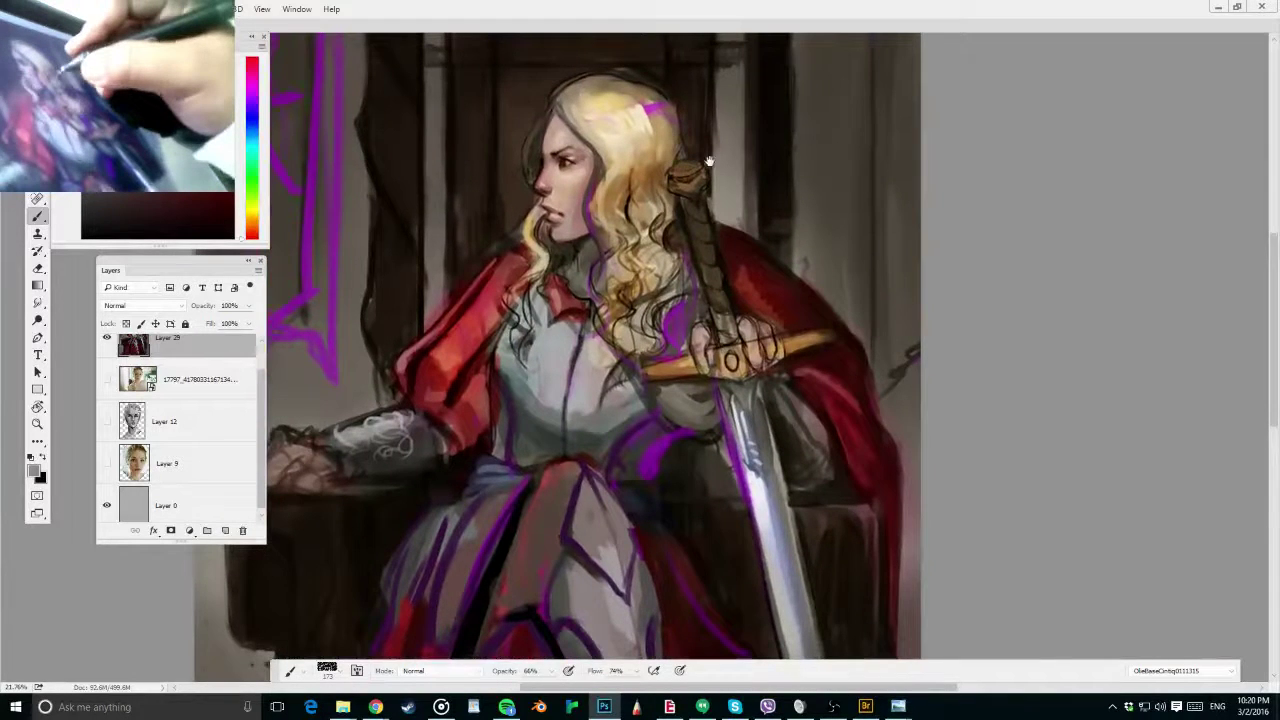
Choose a different textured paint brush from the brush presets for reworking the seated figure
scroll(708, 160, down, 2)
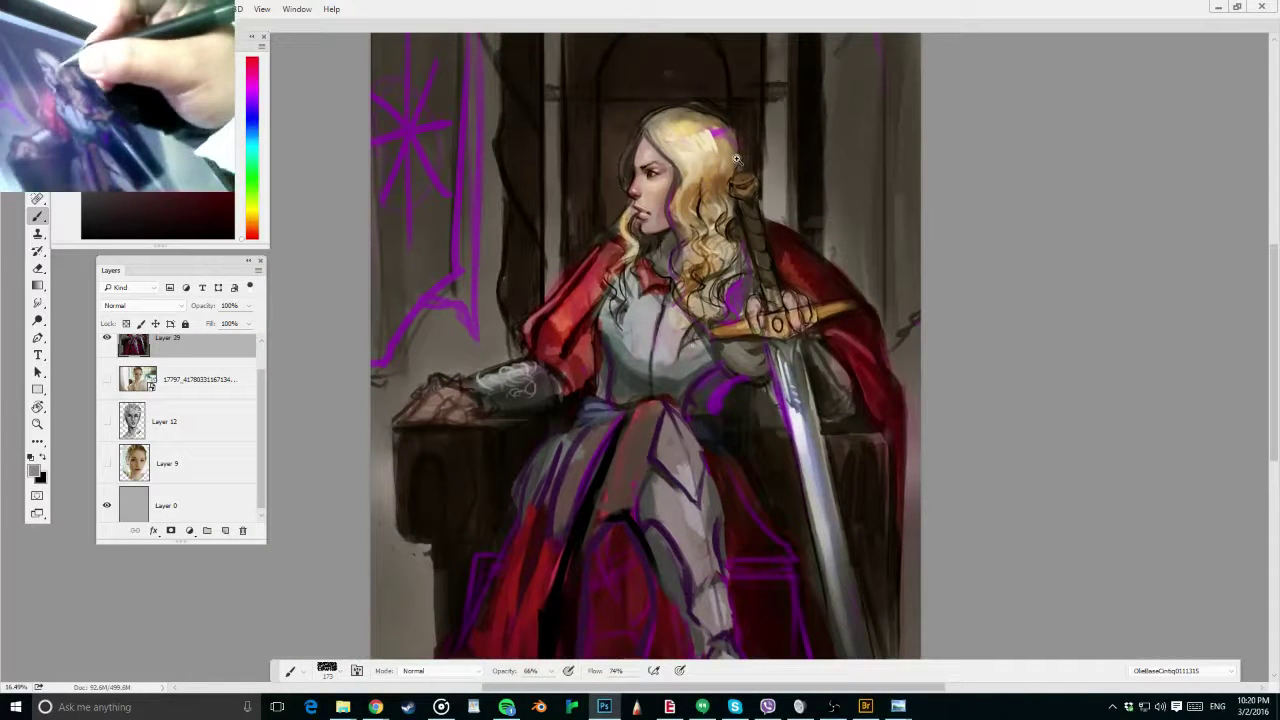
scroll(735, 160, up, 2)
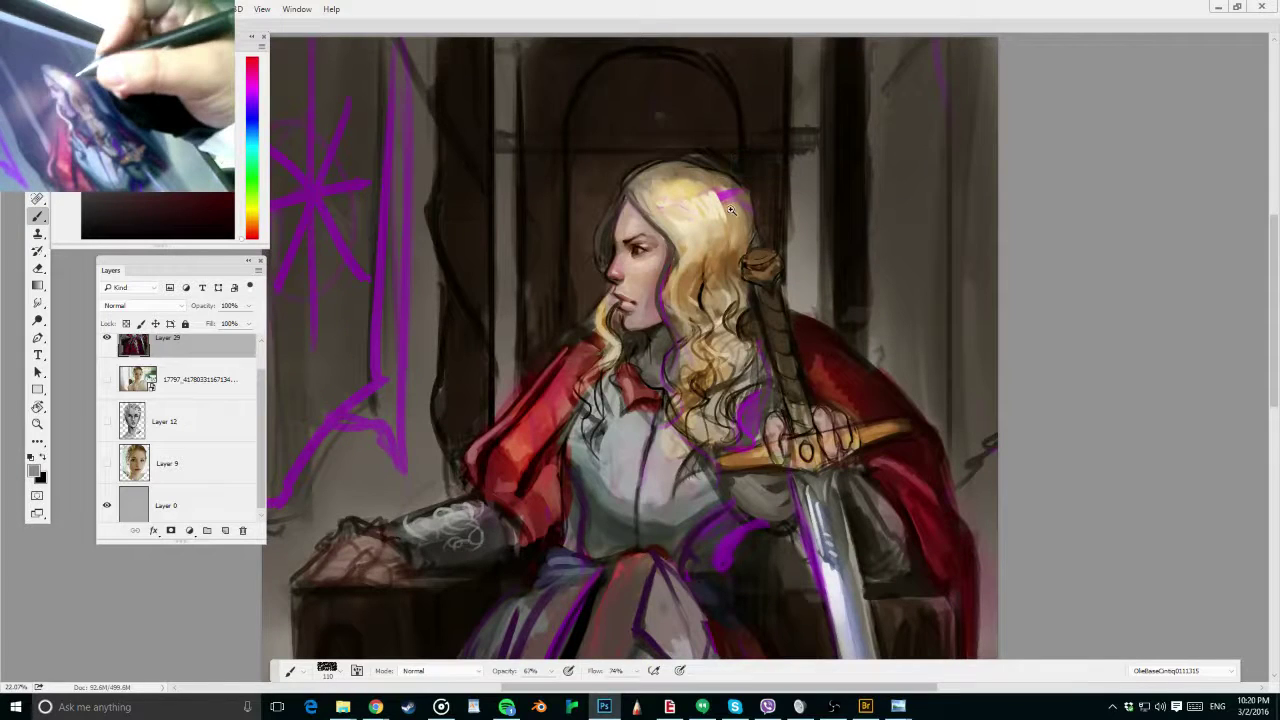
mouse_move(729, 211)
mouse_down()
mouse_move(742, 200)
mouse_move(724, 217)
mouse_move(732, 256)
mouse_up()
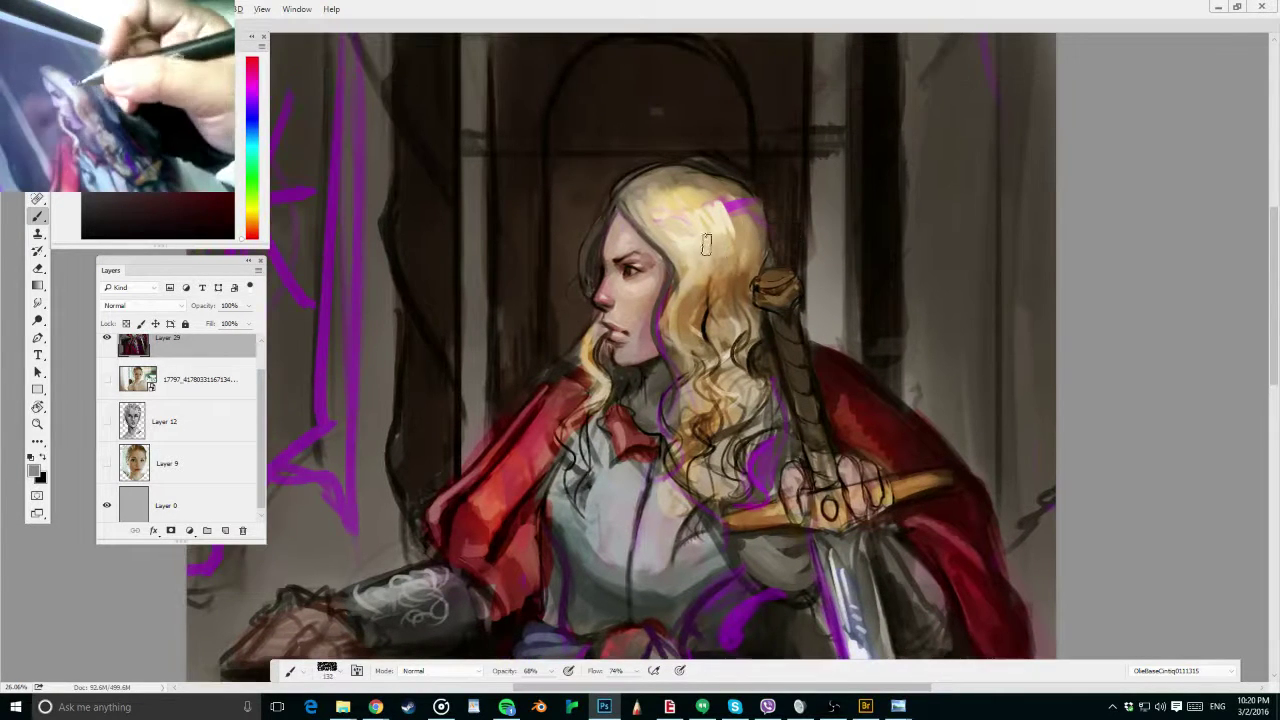
right_click(706, 138)
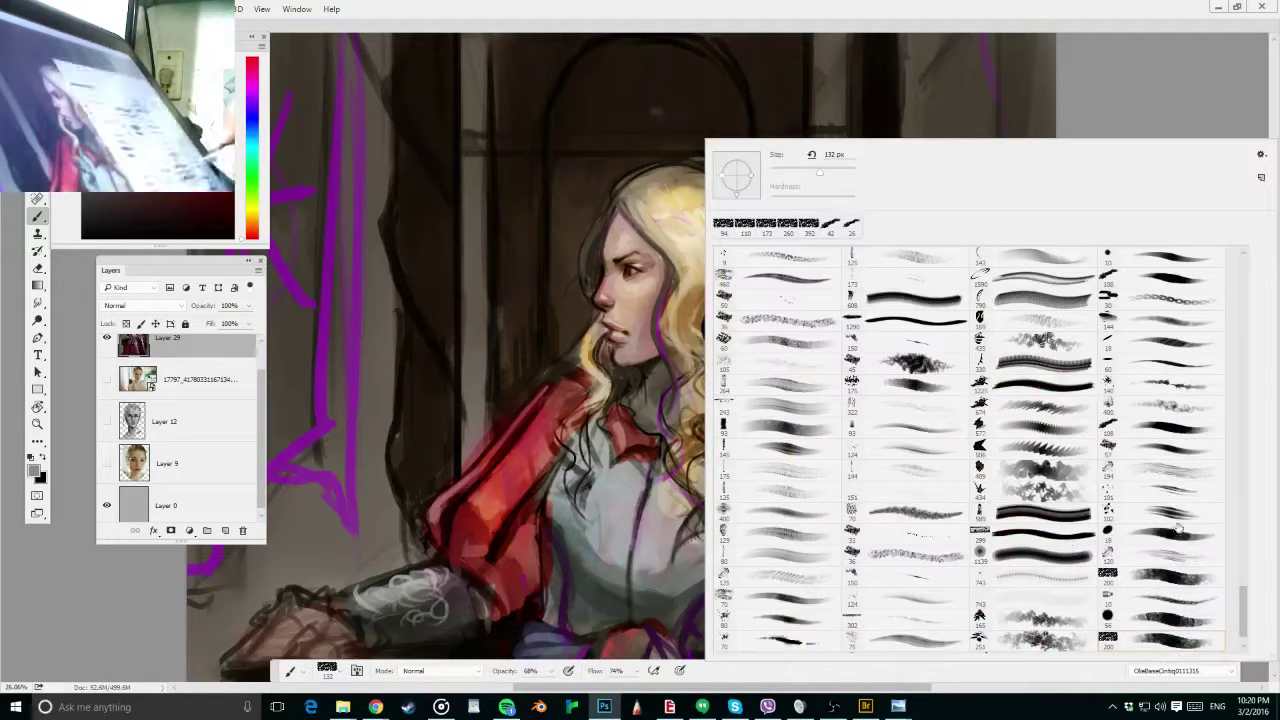
click(1170, 428)
drag(638, 252, 622, 250)
drag(785, 390, 761, 385)
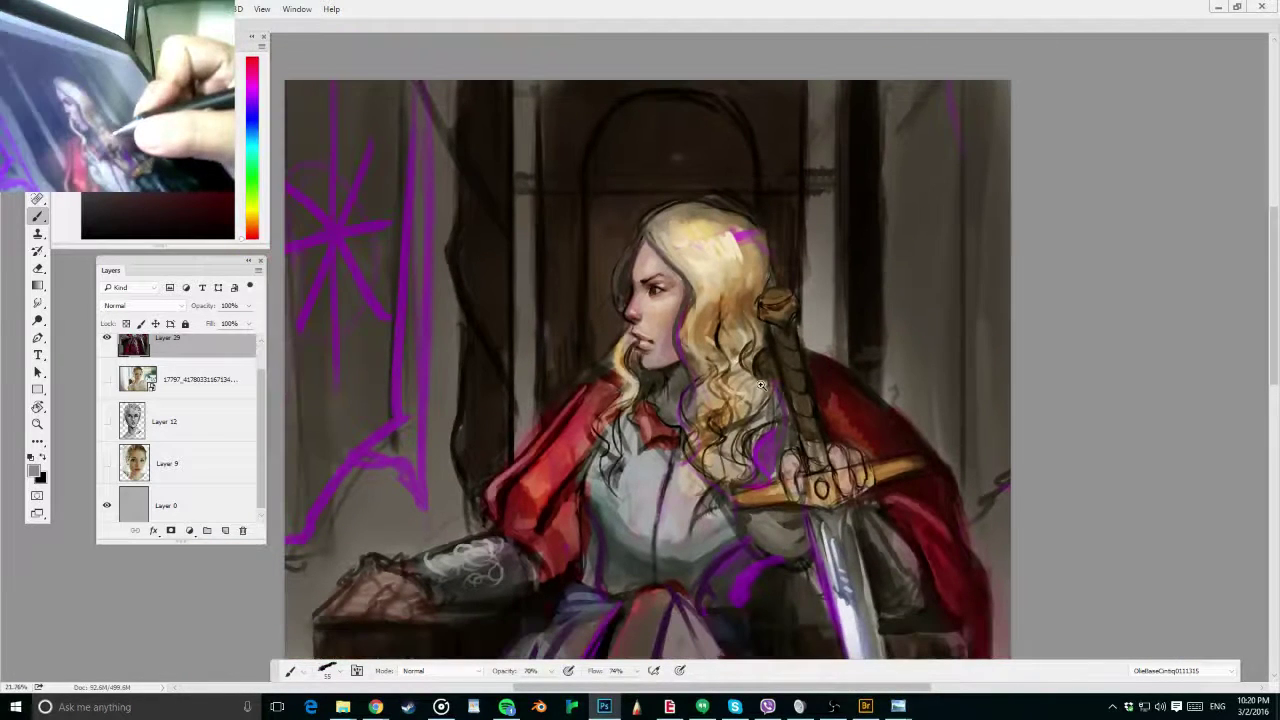
scroll(760, 385, down, 1)
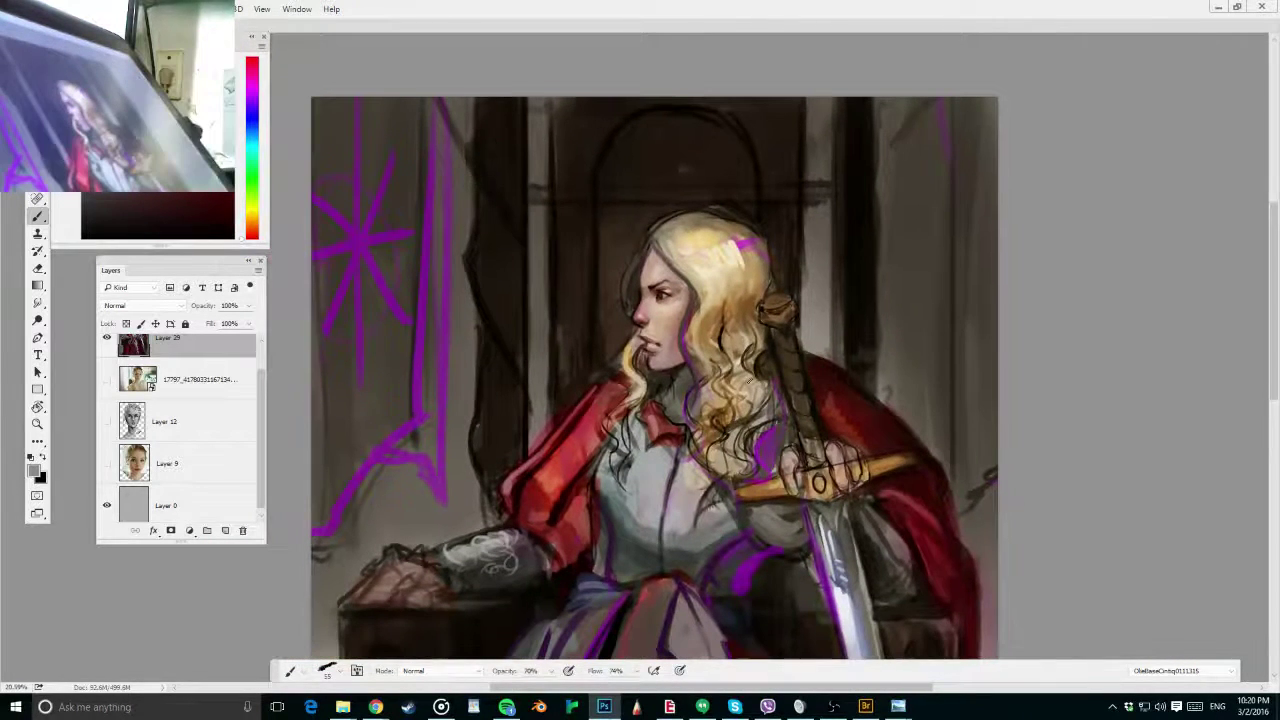
drag(764, 488, 777, 357)
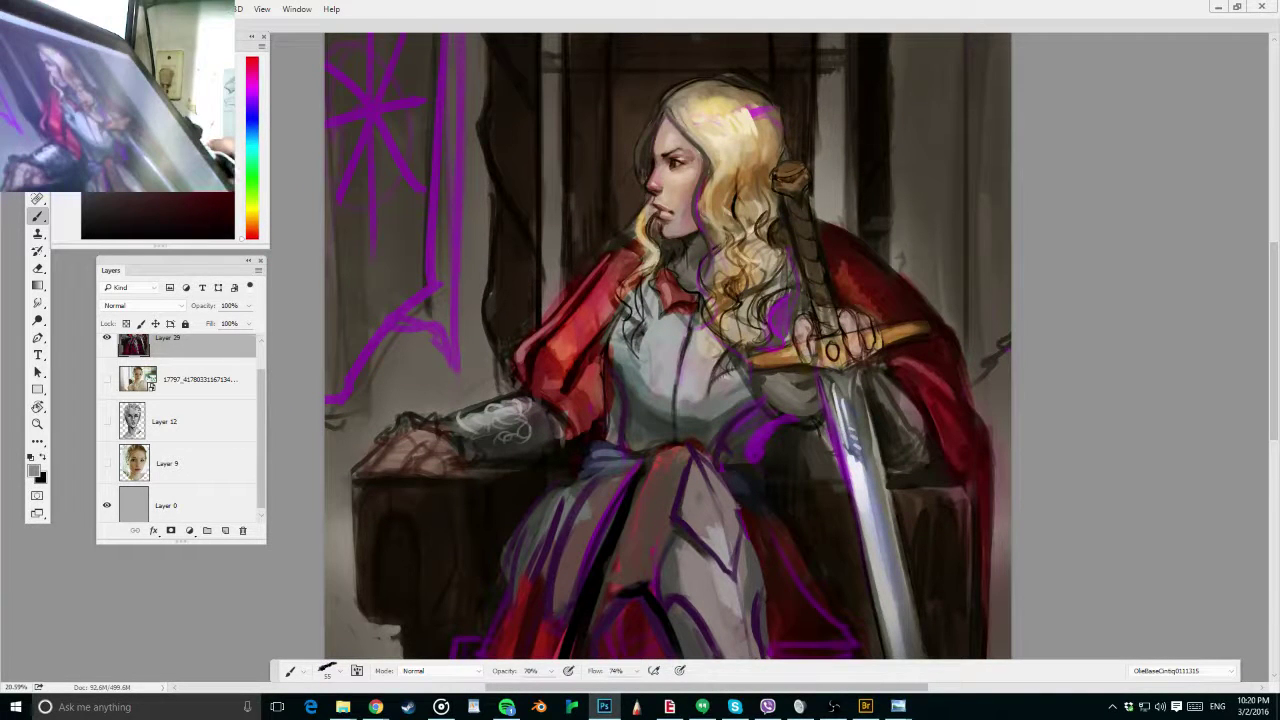
Switch to Windows Photo Viewer, place Sketch131TheConquerorBasecolor beside the painting, and compare the earlier version with the current one
mouse_move(1277, 708)
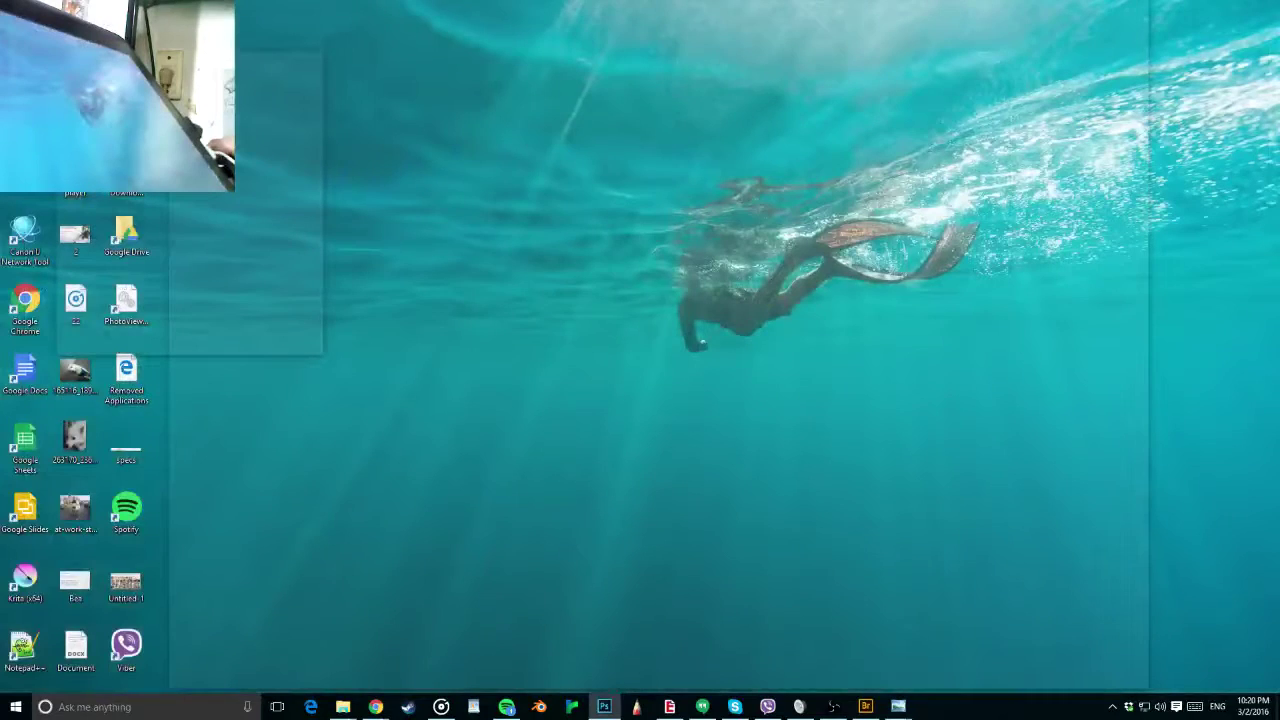
key(super+d)
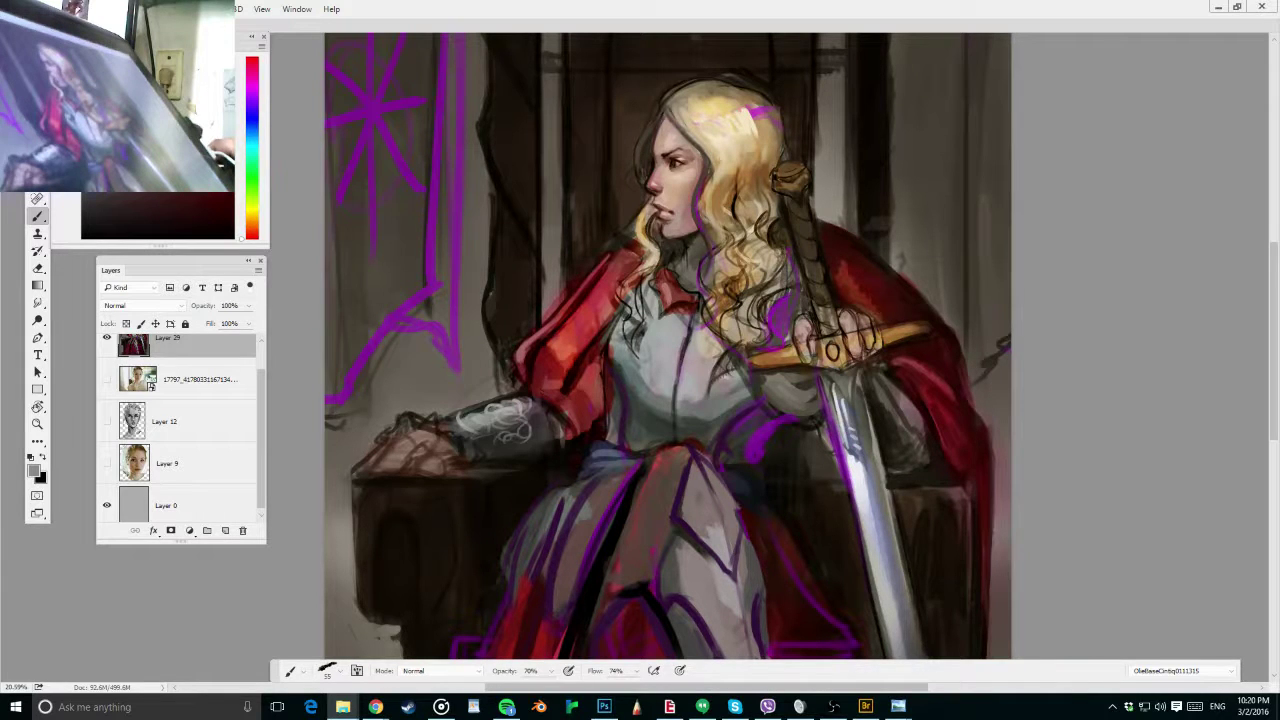
drag(690, 0, 1162, 137)
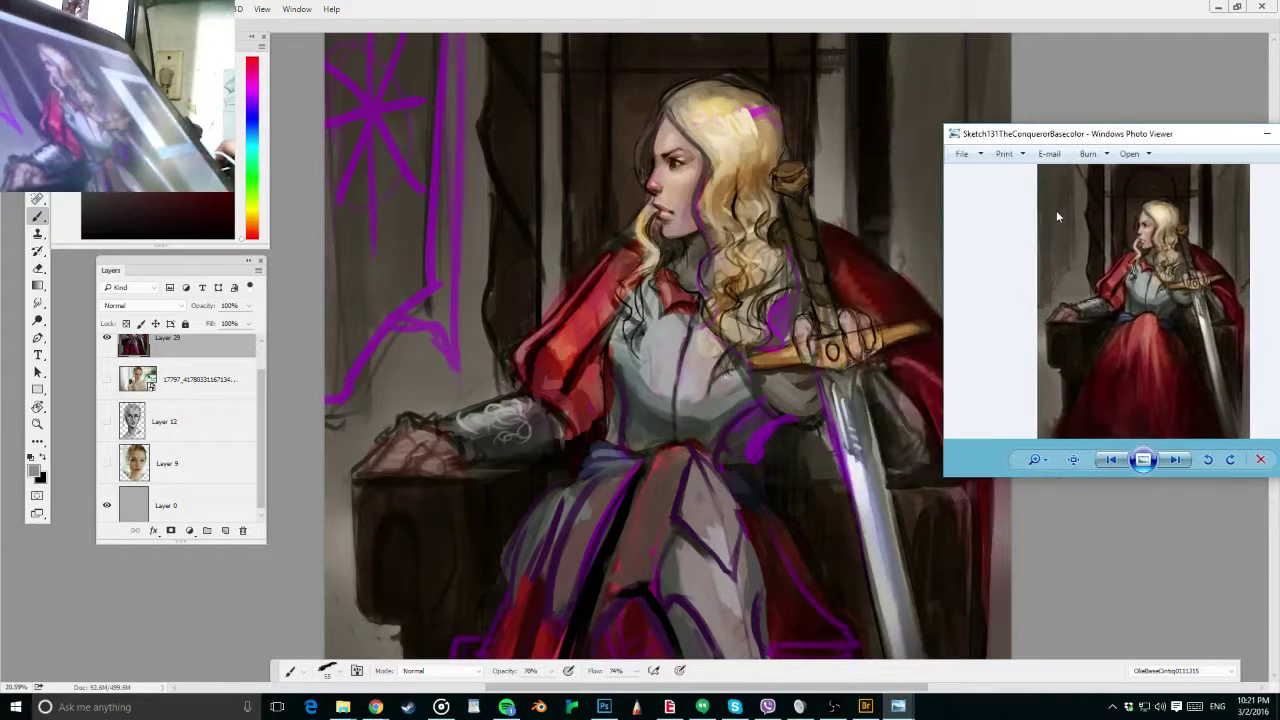
click(818, 133)
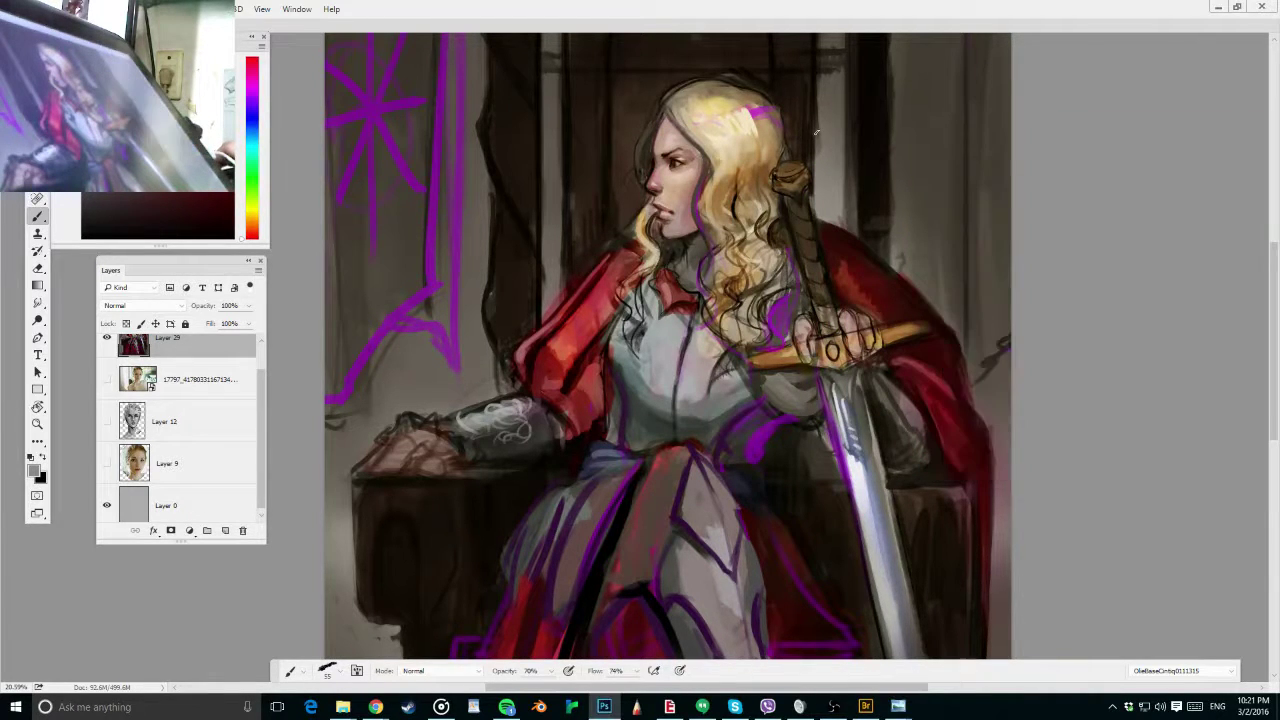
mouse_move(837, 141)
mouse_down()
mouse_move(785, 142)
mouse_move(818, 142)
mouse_up()
drag(902, 134, 818, 158)
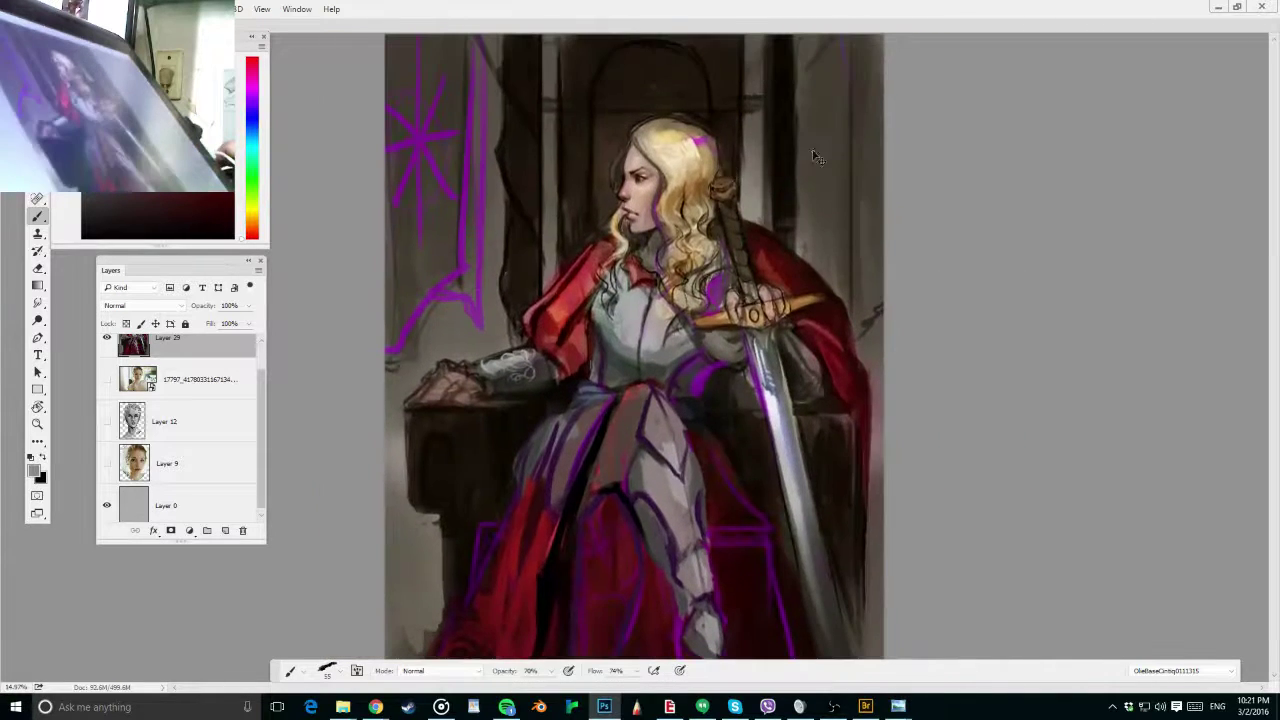
key(alt+Tab)
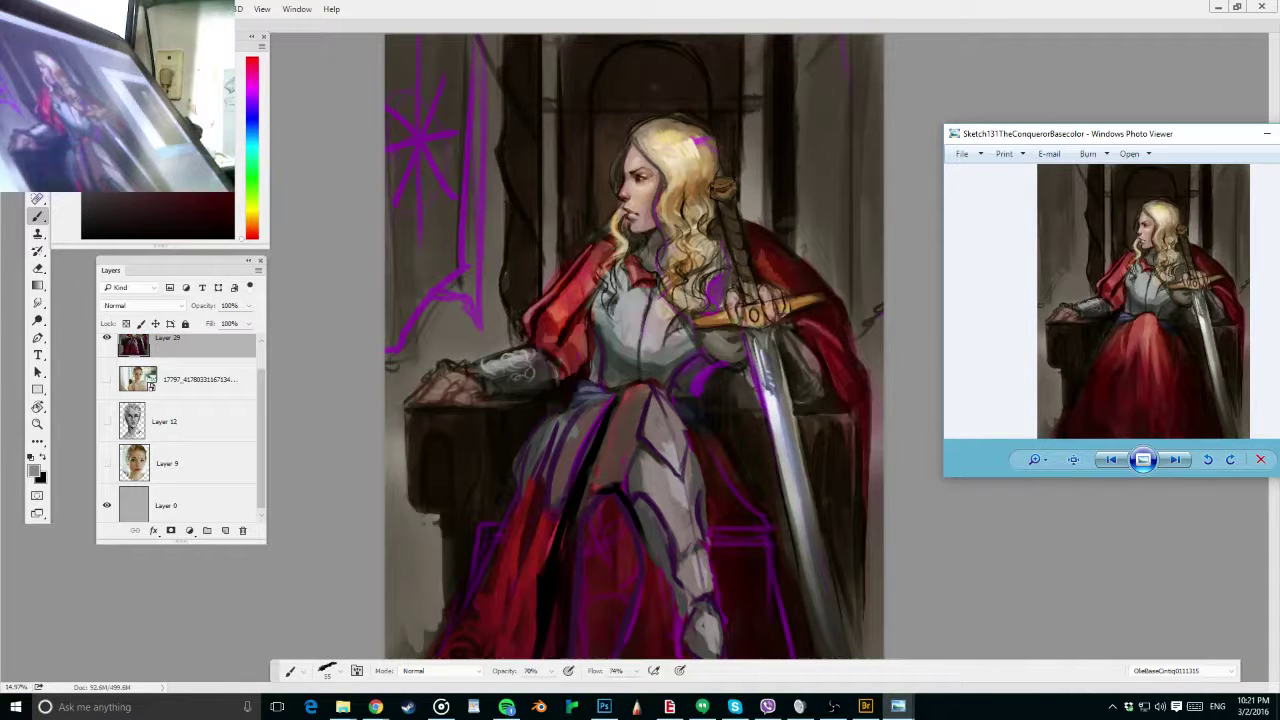
key(alt+Tab)
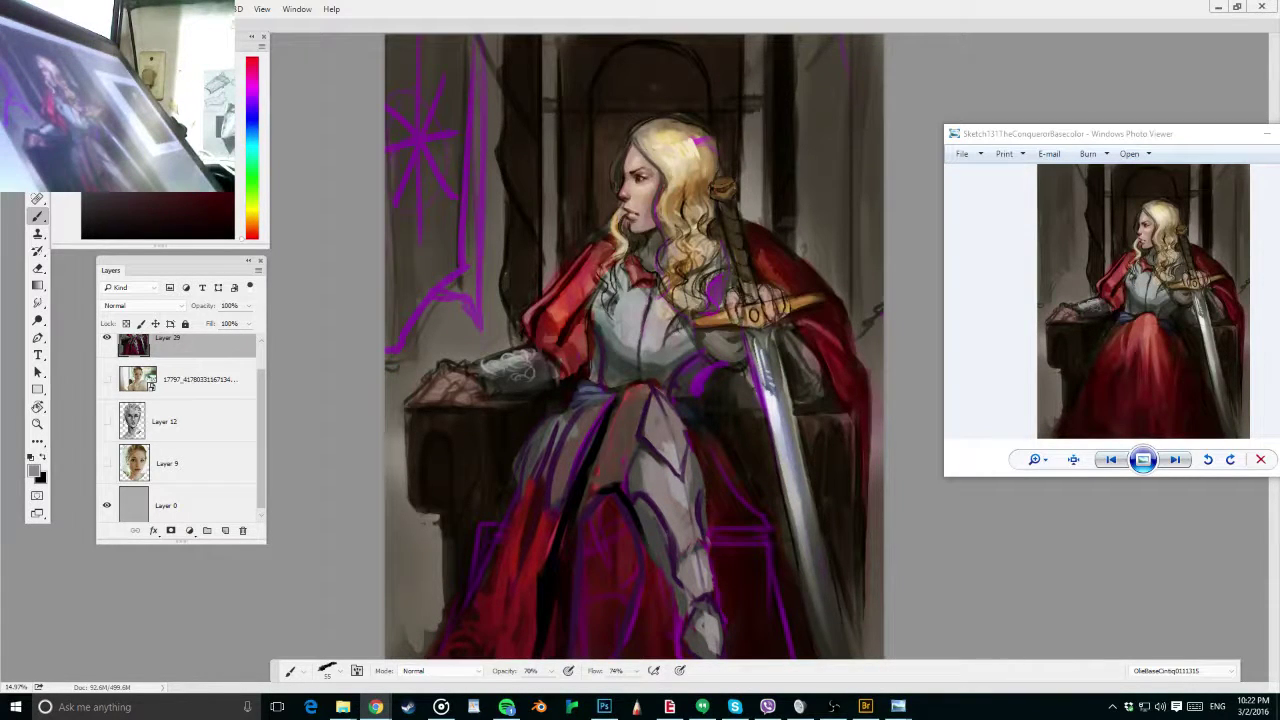
key(alt+Tab)
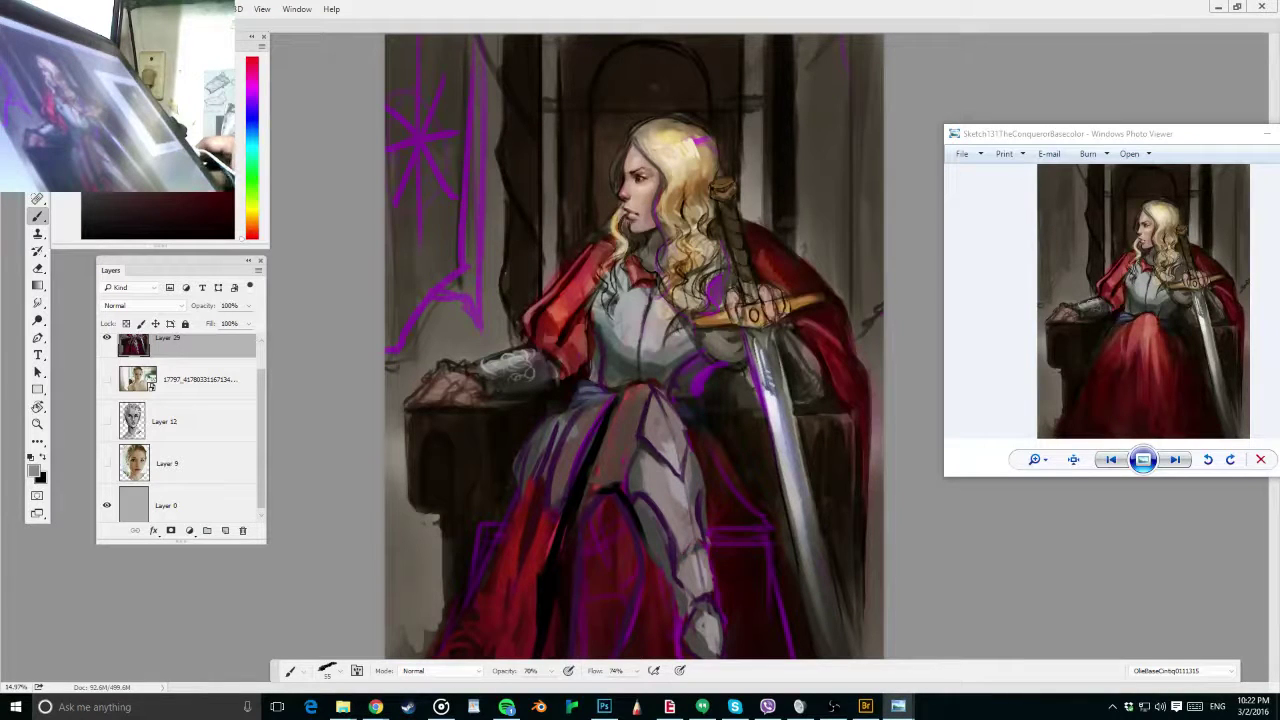
key(alt+Tab)
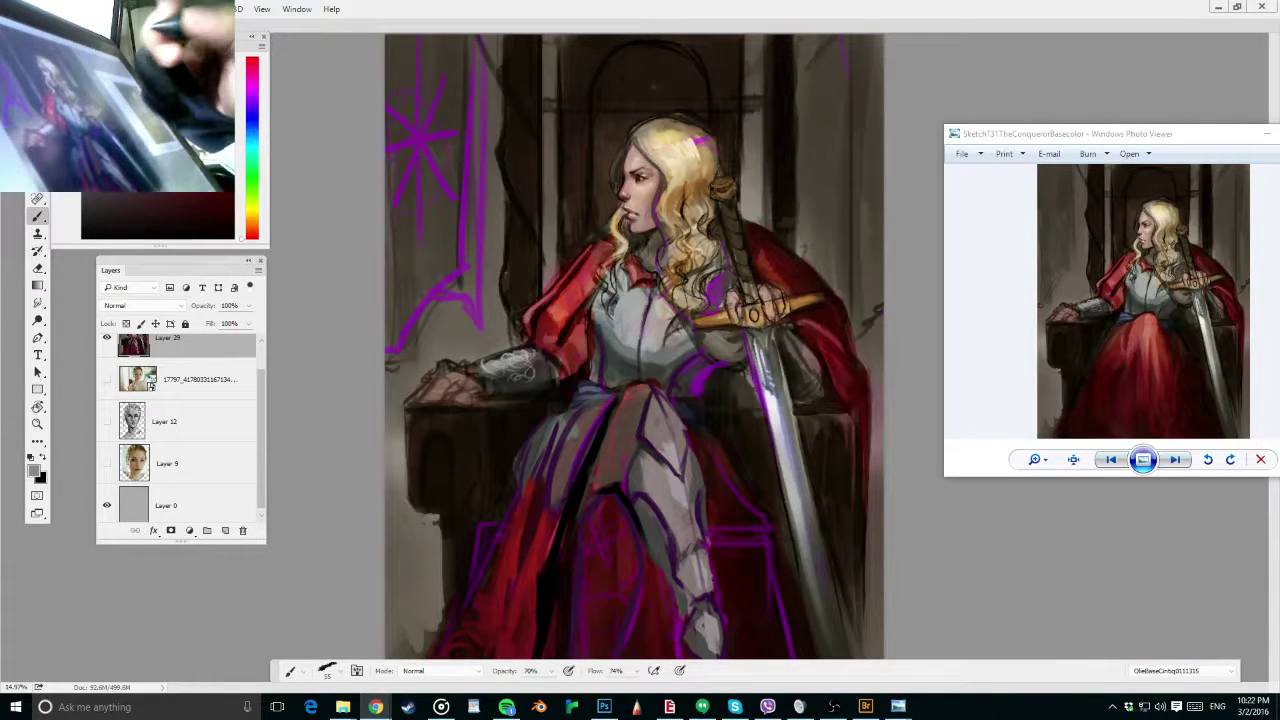
Add a new layer above Layer 29 and paint over the dark edge above the bent knee with sampled purple and dark tones
drag(650, 355, 717, 390)
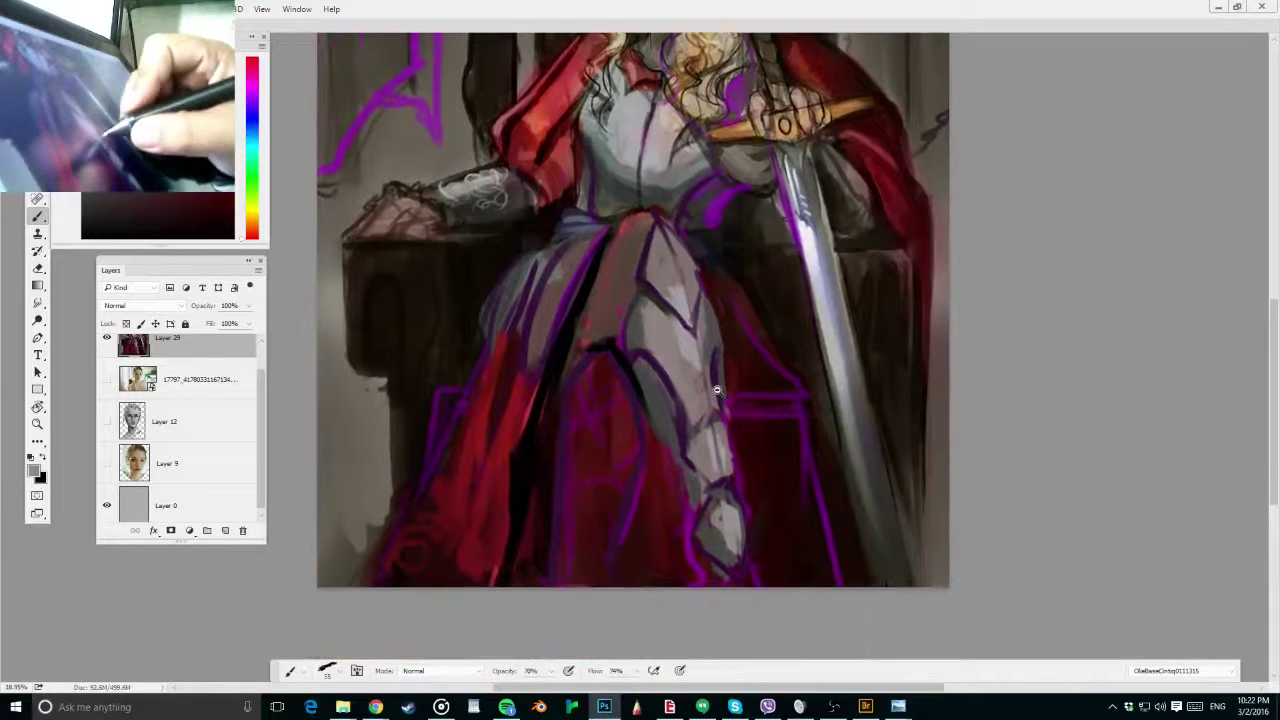
scroll(716, 390, down, 1)
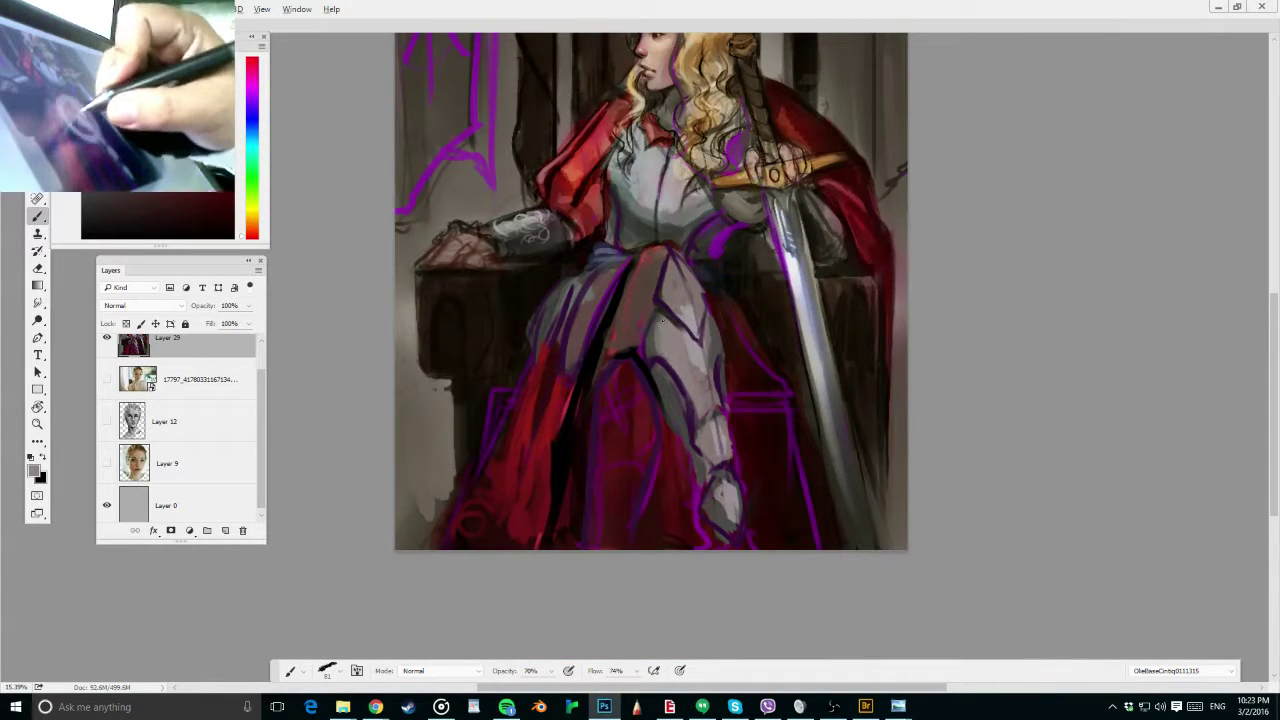
key(ctrl+shift+alt+n)
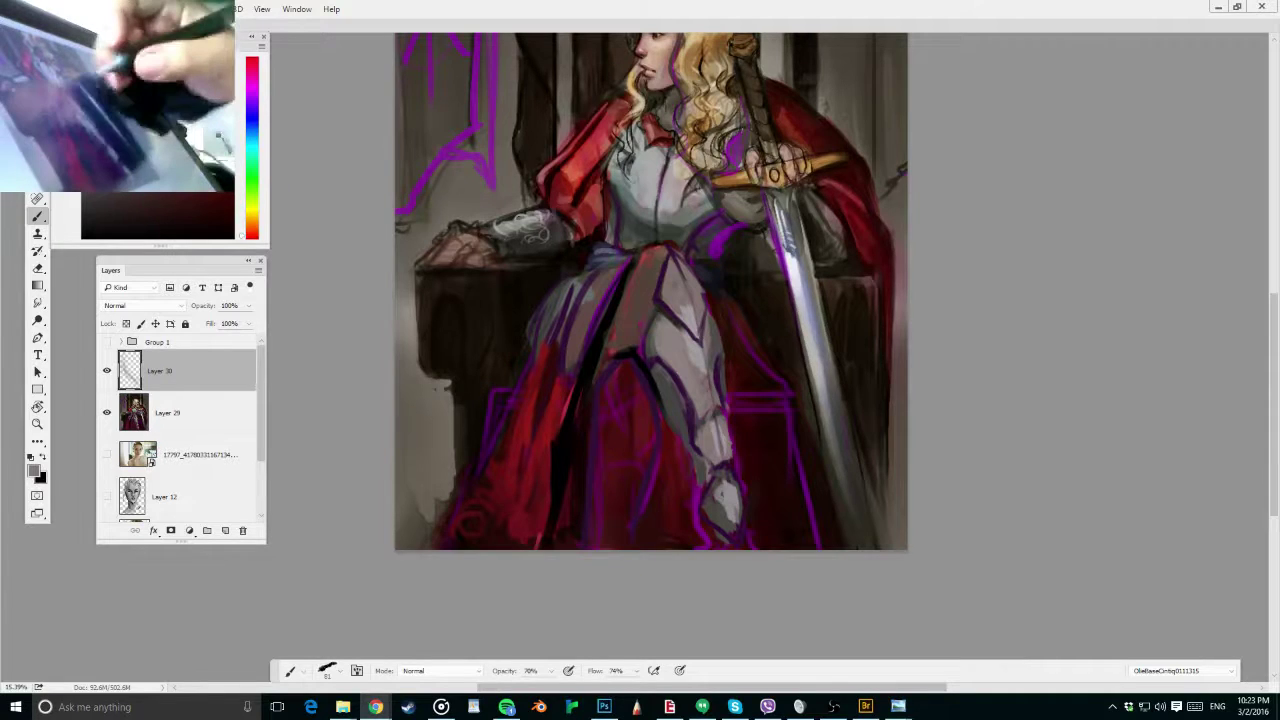
drag(641, 359, 654, 396)
alt+click(654, 396)
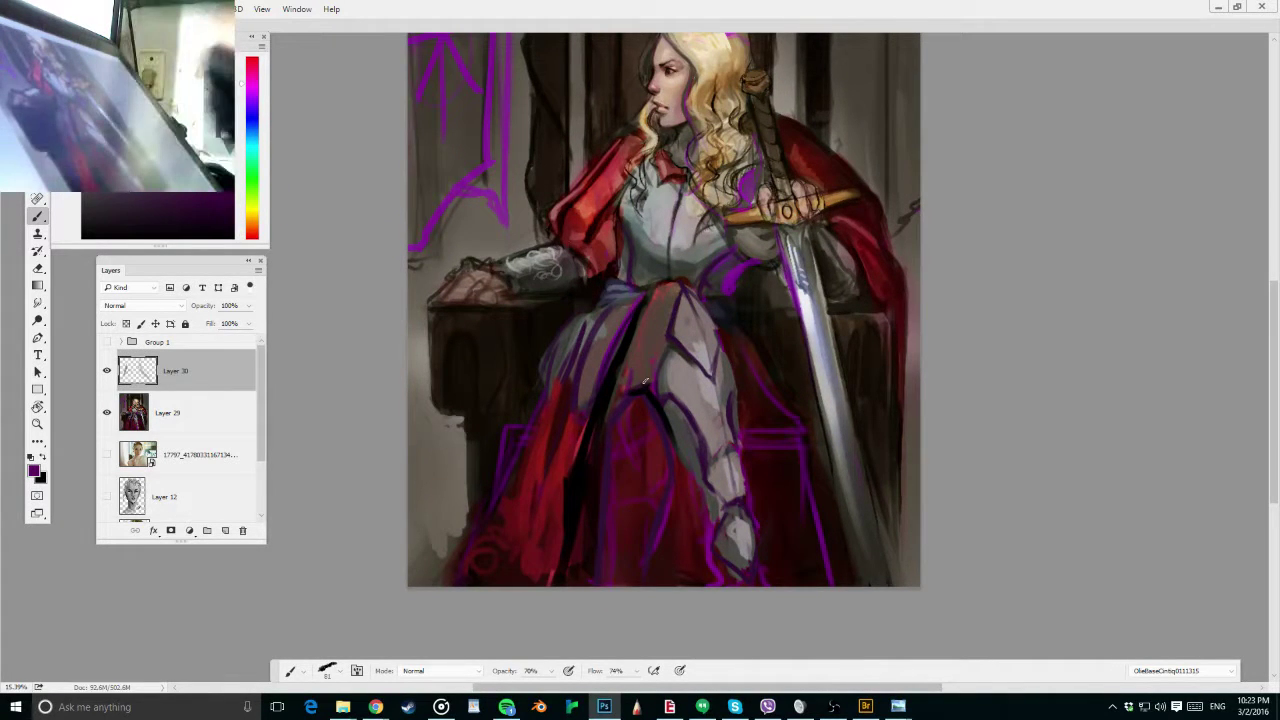
alt+click(645, 386)
drag(634, 390, 660, 393)
Paint the thigh and knee plates of the leg armour on Layer 30 with greys and purples sampled from the surrounding armour
alt+click(677, 368)
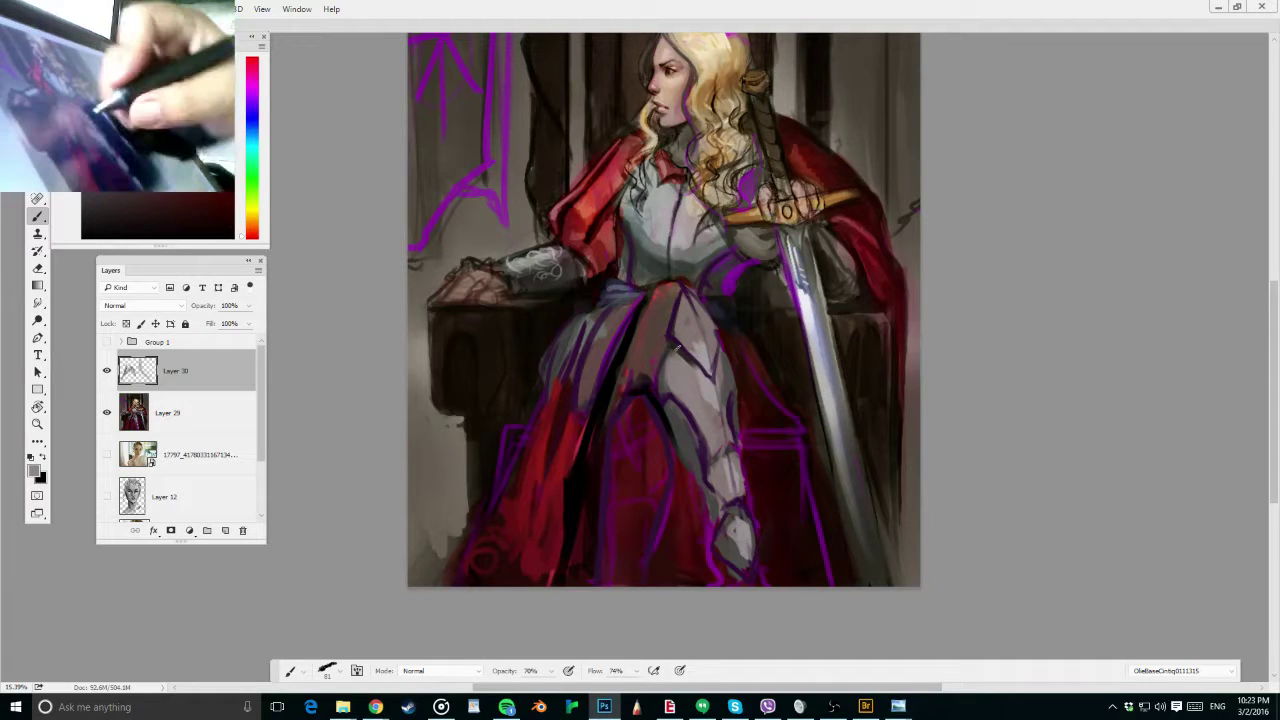
alt+click(686, 357)
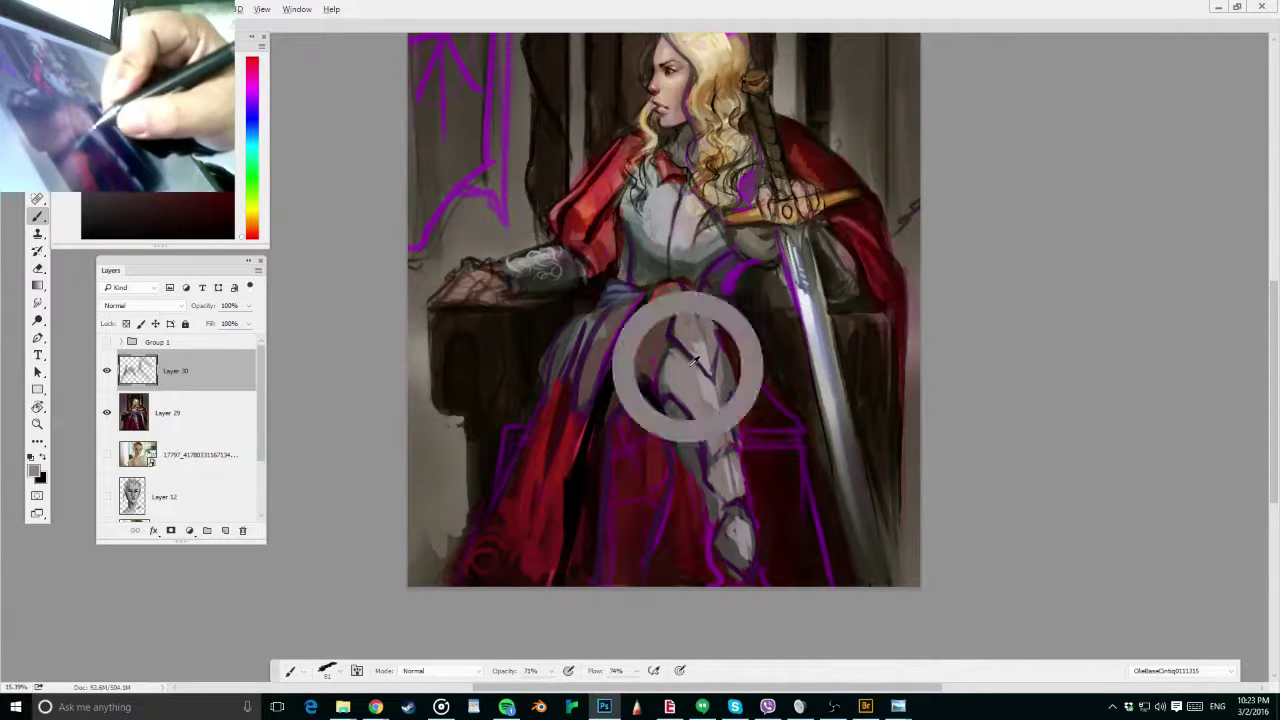
alt+click(688, 388)
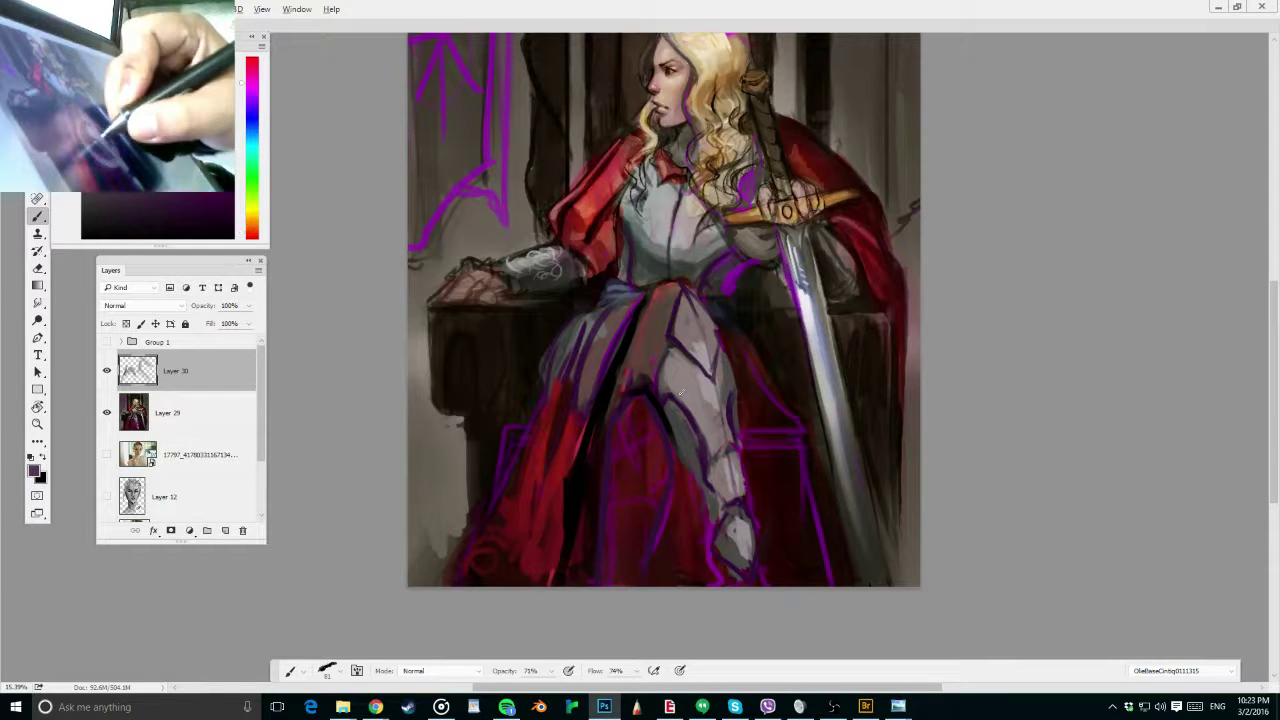
drag(723, 343, 733, 314)
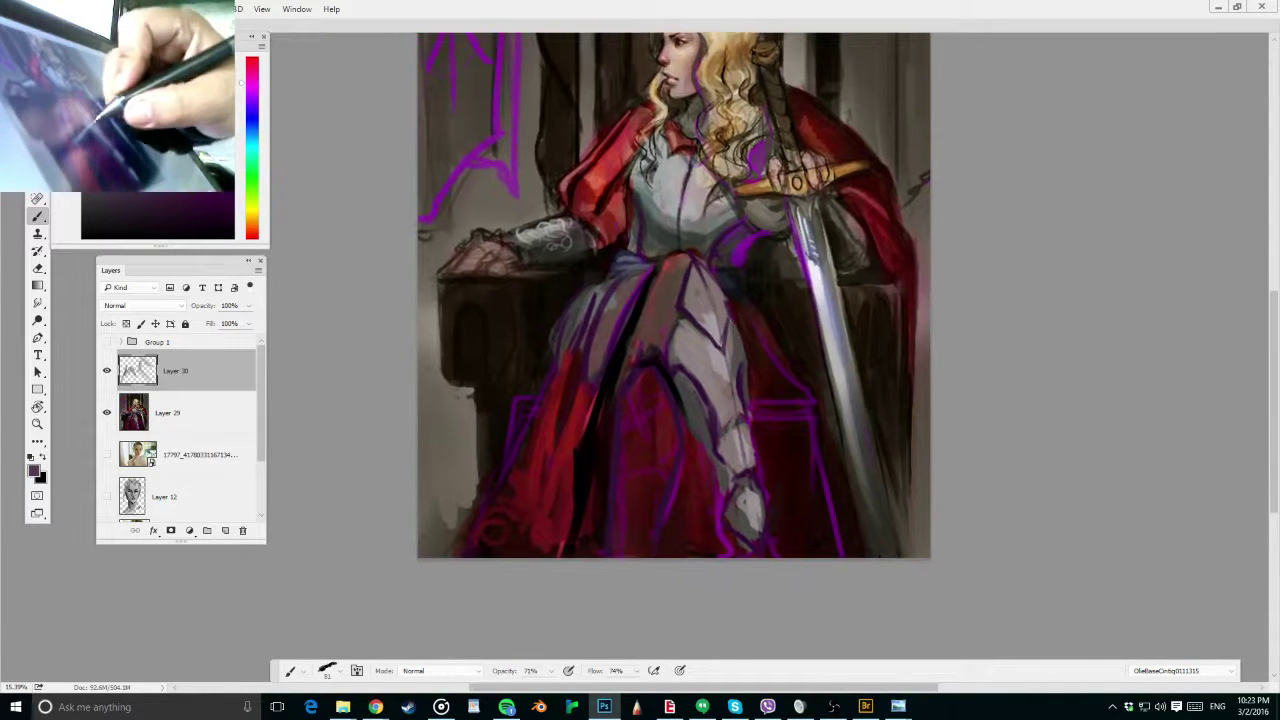
alt+click(711, 346)
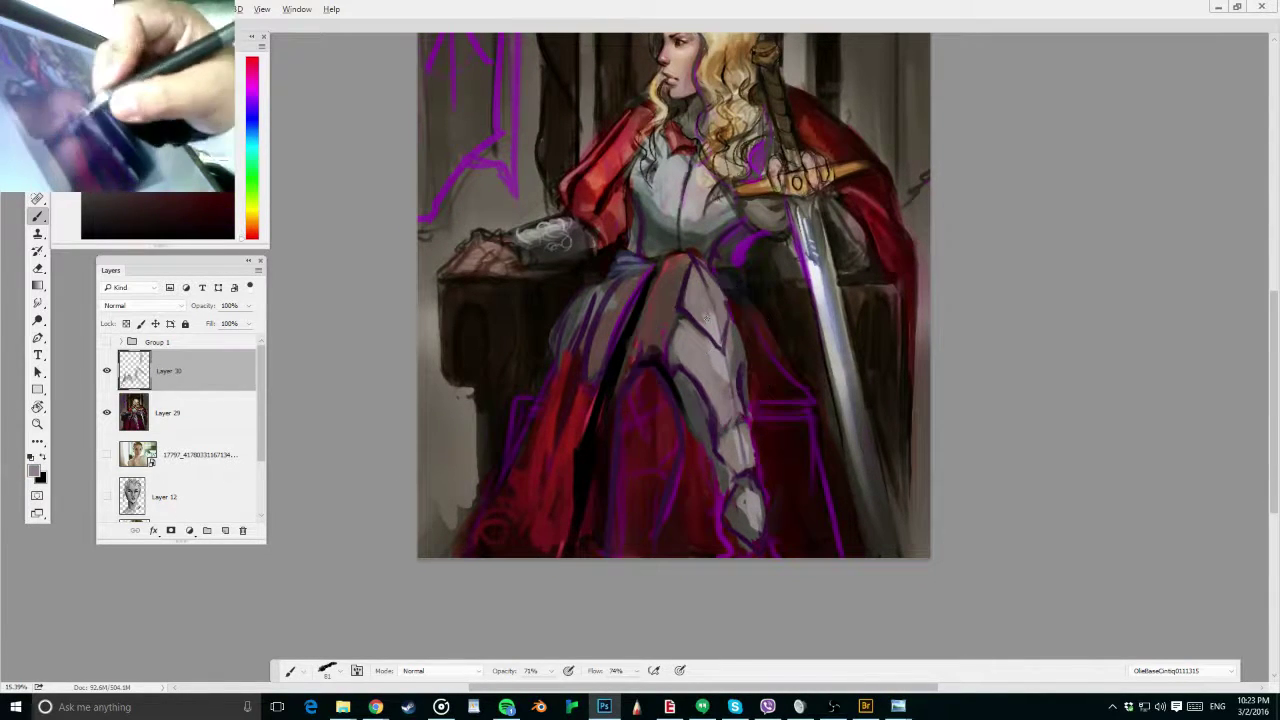
alt+click(712, 315)
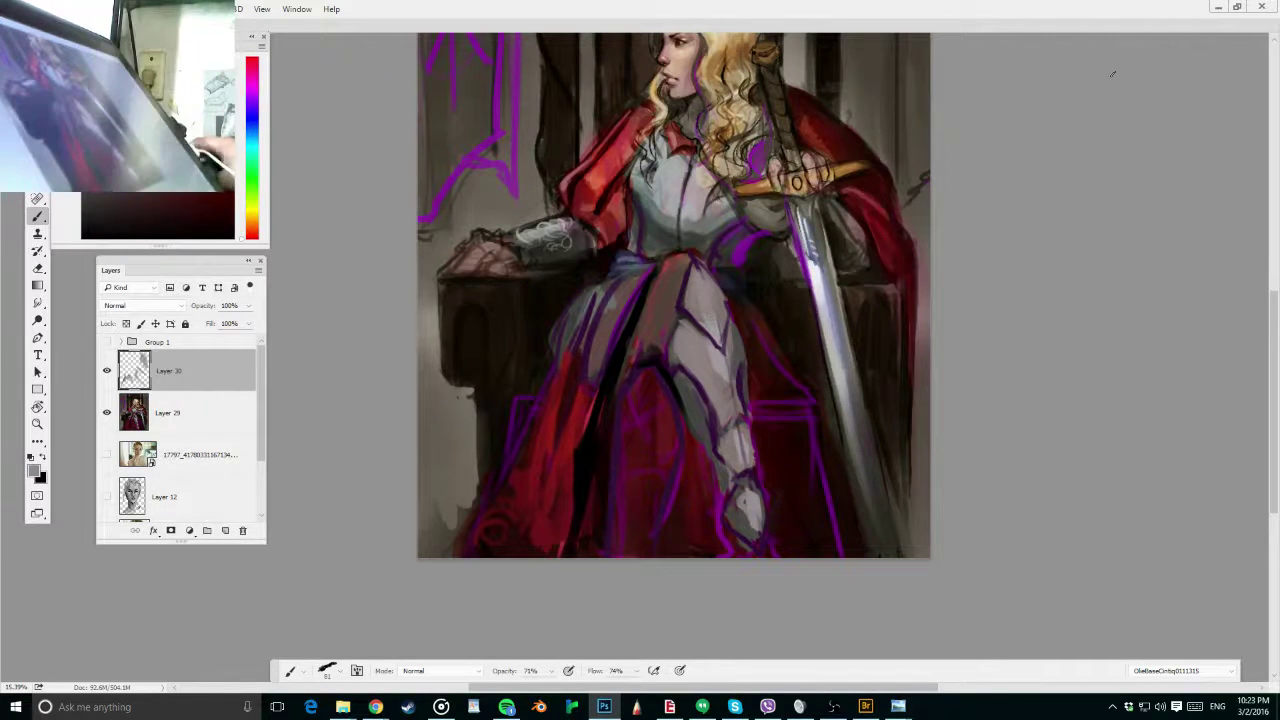
key(alt+Tab)
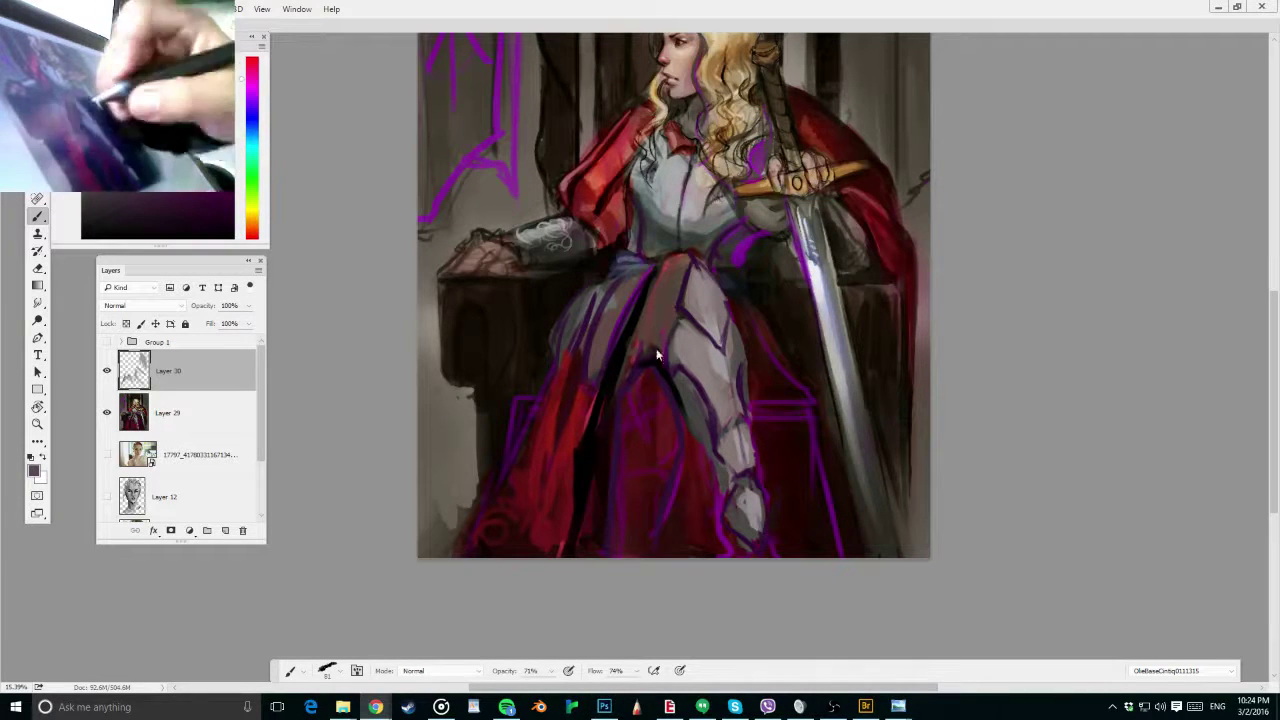
alt+click(687, 331)
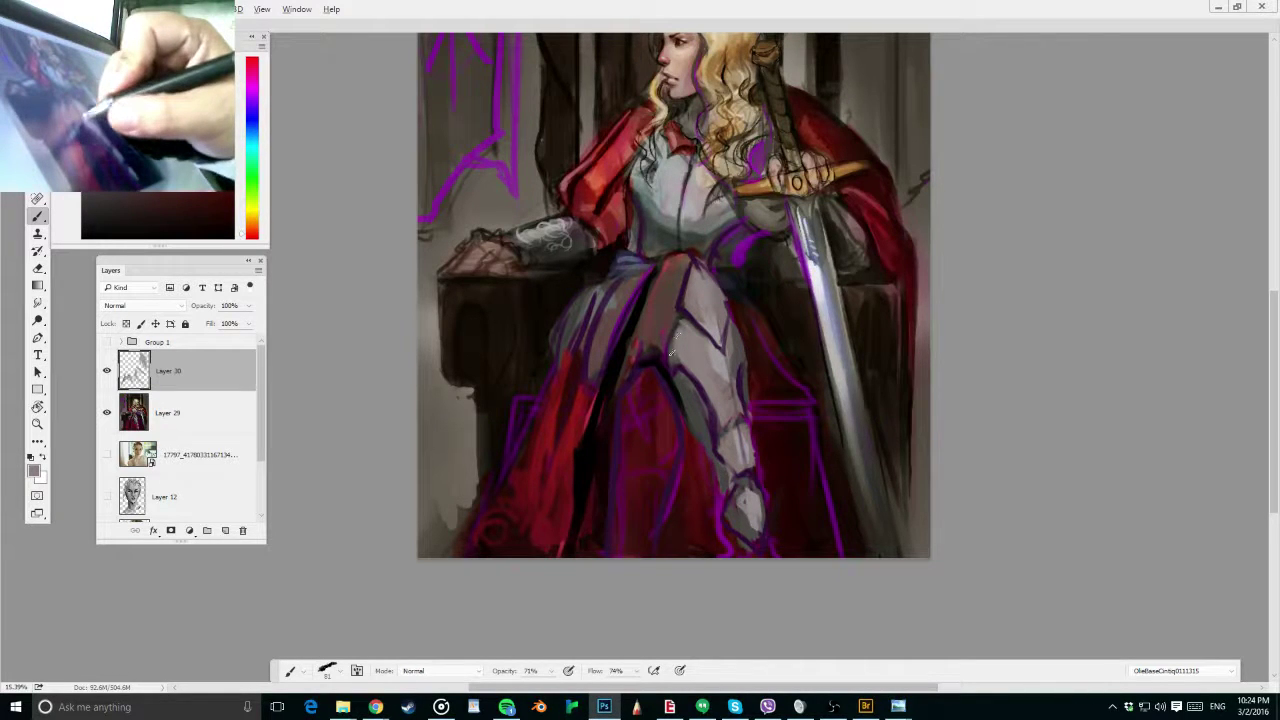
Add a Hue/Saturation adjustment layer with saturation -100 to check the values, hide it, and reselect Layer 30
mouse_move(801, 358)
mouse_down()
mouse_move(777, 346)
mouse_move(790, 350)
mouse_up()
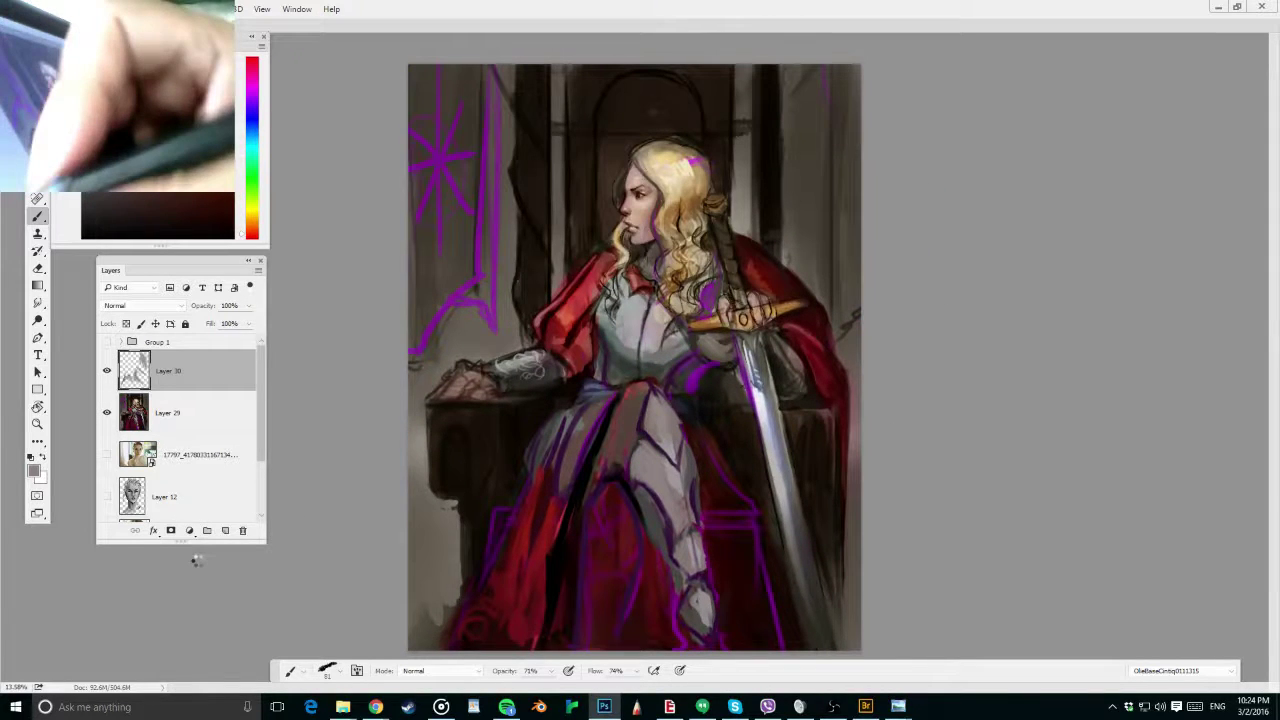
click(189, 530)
click(262, 380)
drag(943, 244, 806, 243)
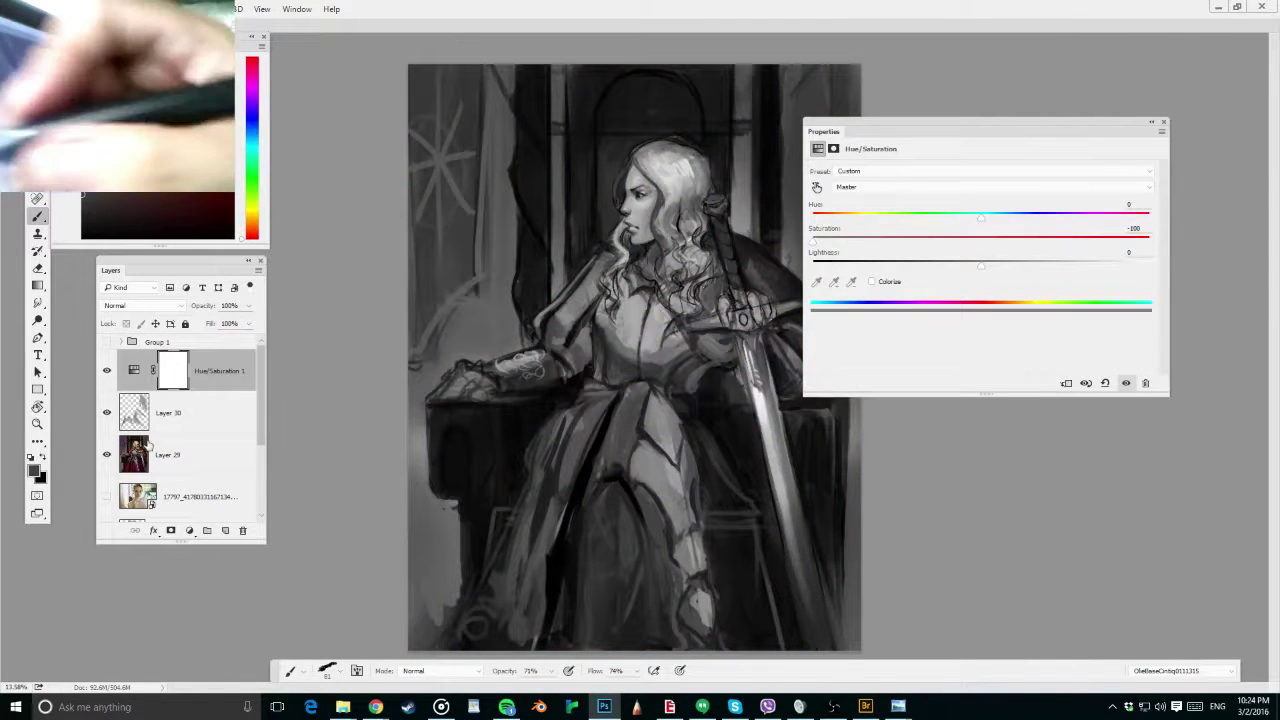
click(107, 370)
click(172, 420)
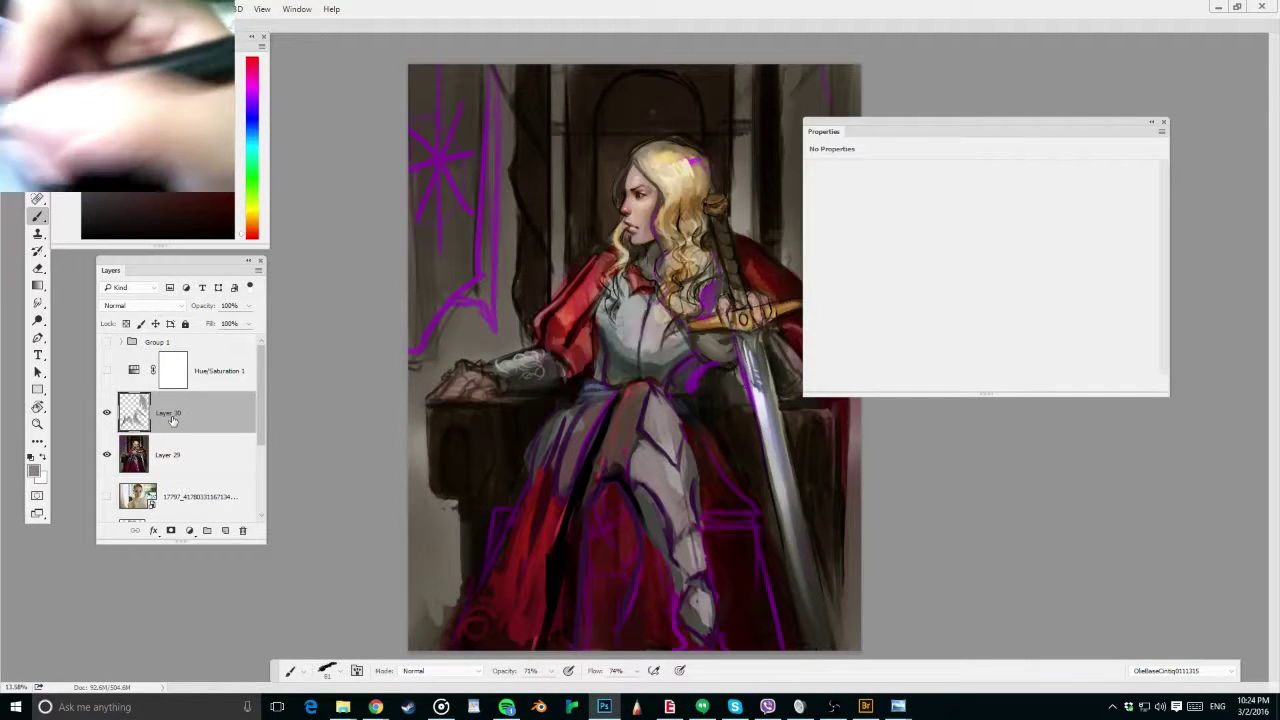
Move the Properties panel clear of the painting and deepen the edge between the thigh and bent knee with sampled dark tones
drag(868, 123, 940, 113)
alt+click(639, 433)
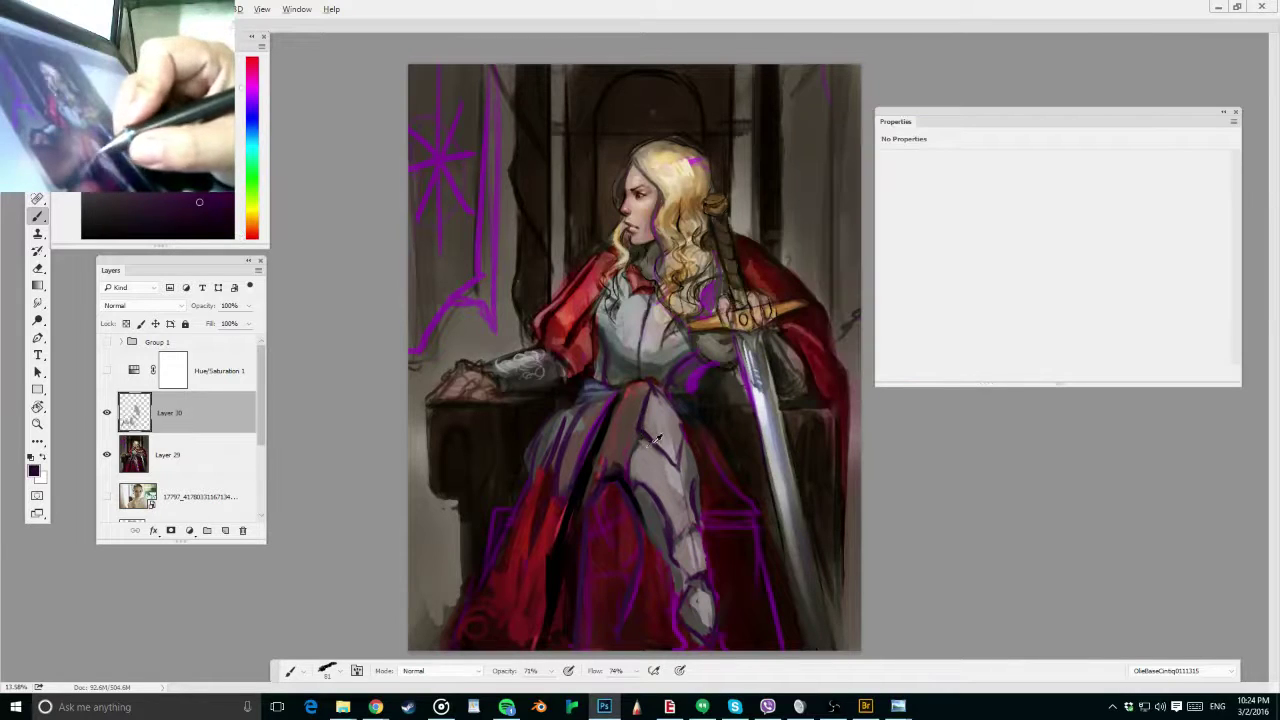
alt+click(643, 443)
drag(636, 438, 631, 477)
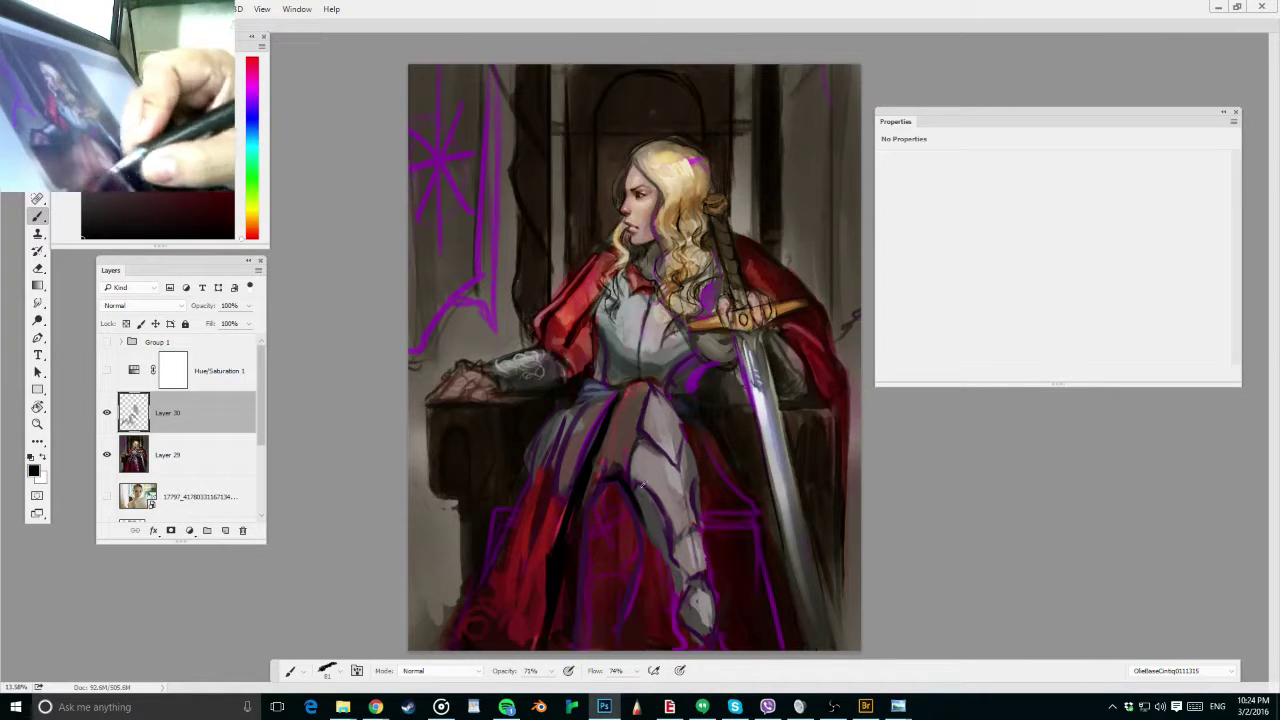
Paint the knee and shin plates of the front leg with light and dark greys sampled from the armour
alt+click(689, 490)
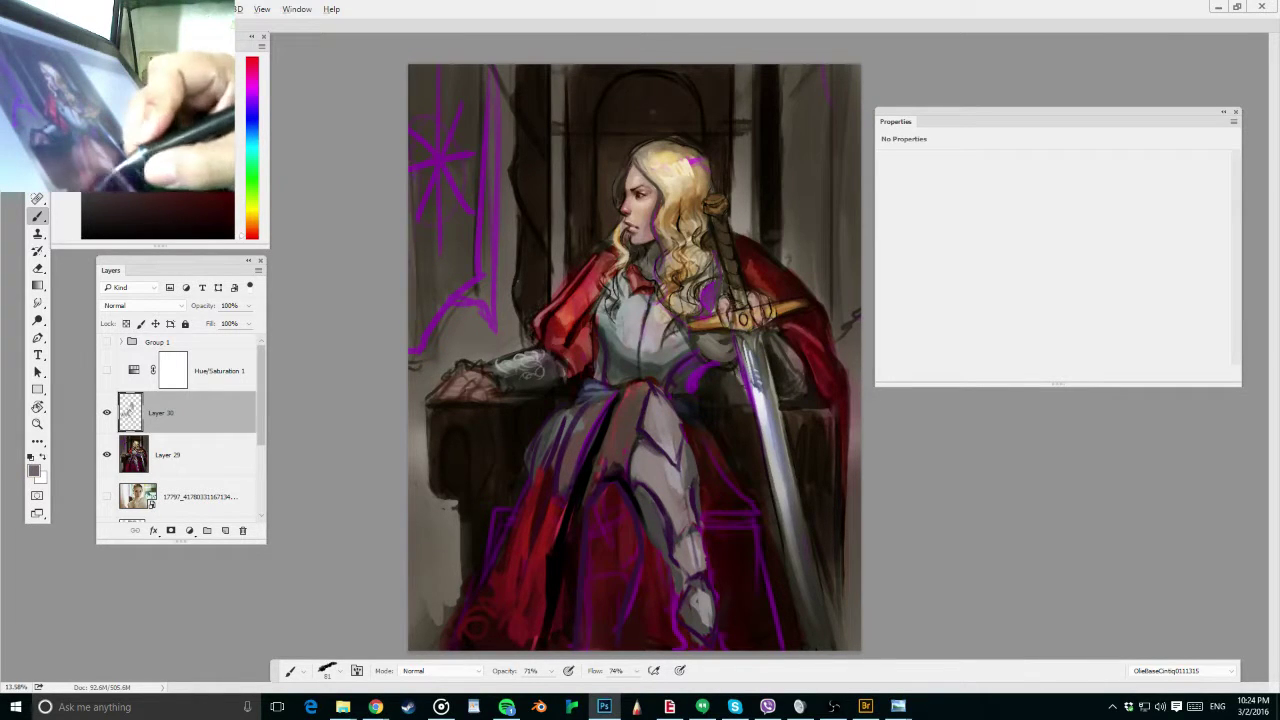
alt+click(685, 537)
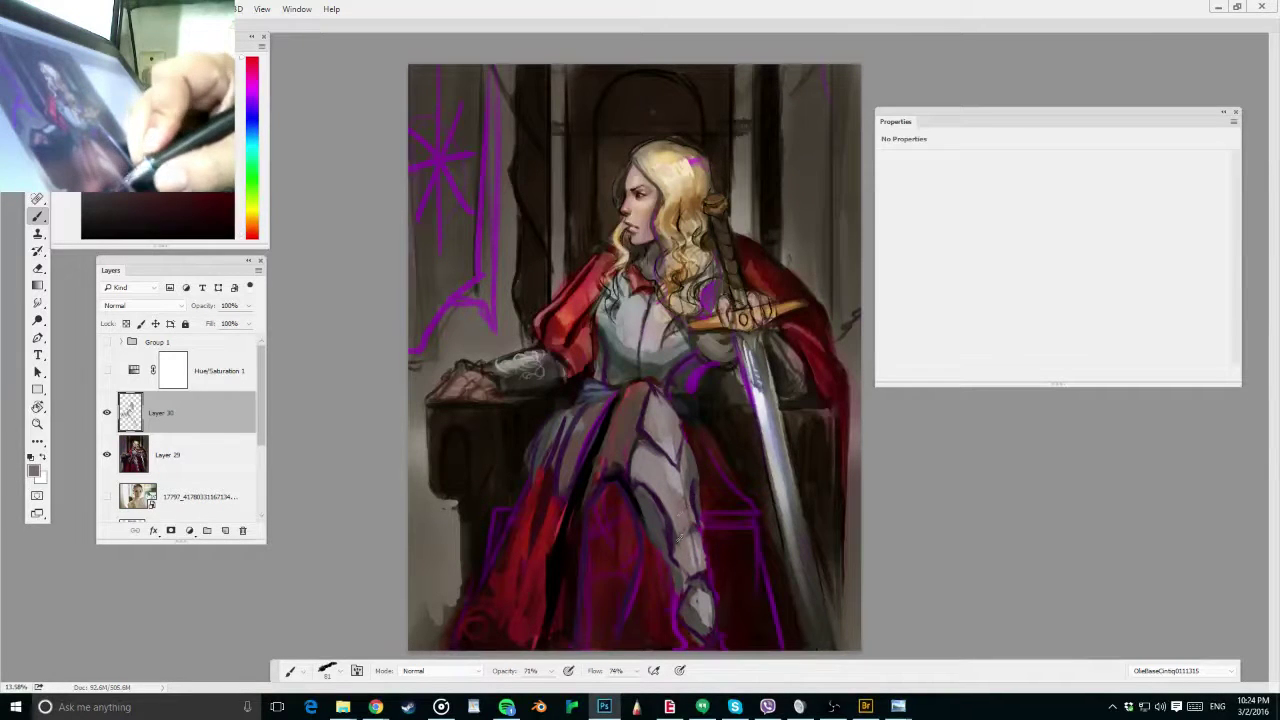
alt+click(678, 468)
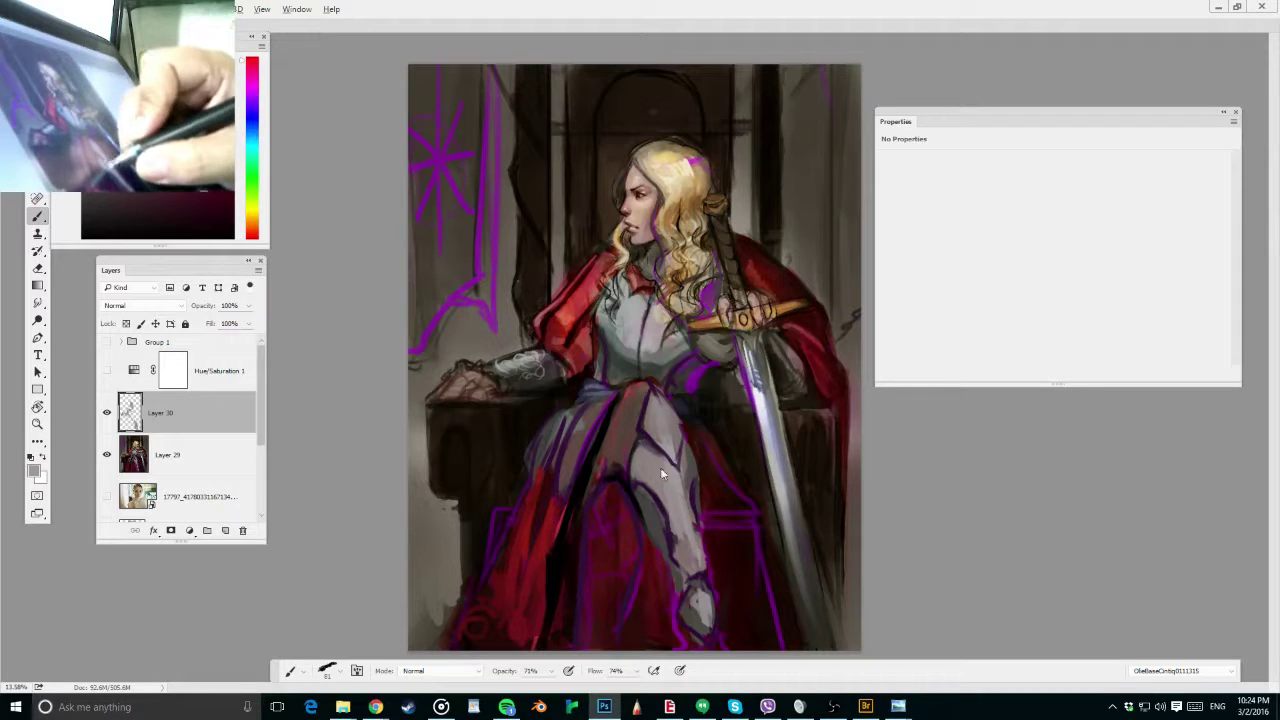
drag(663, 494, 669, 512)
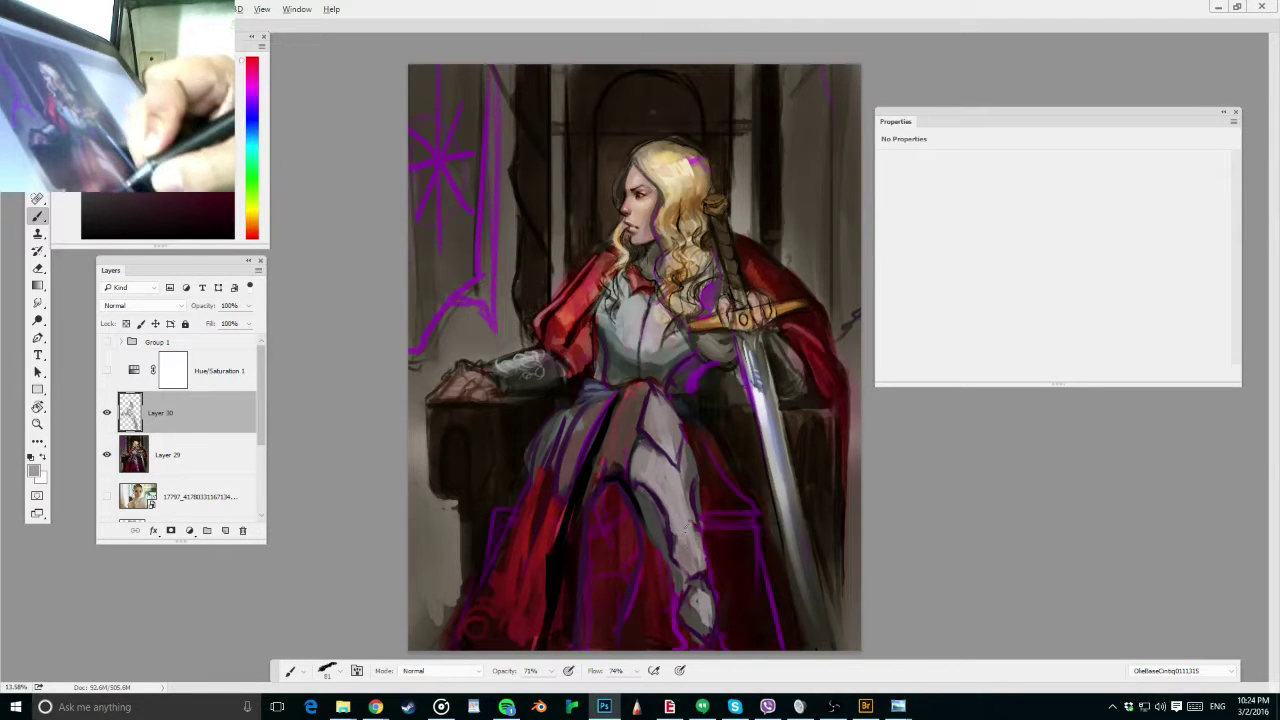
alt+click(690, 476)
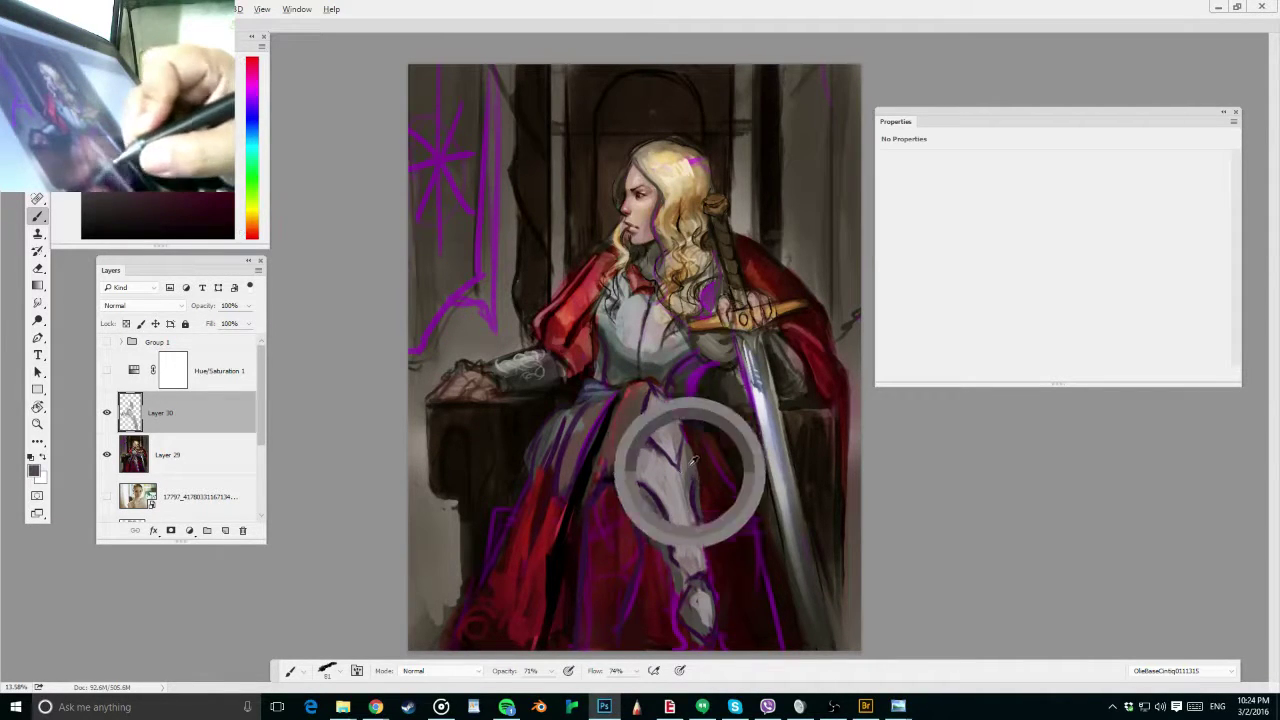
drag(700, 533, 697, 562)
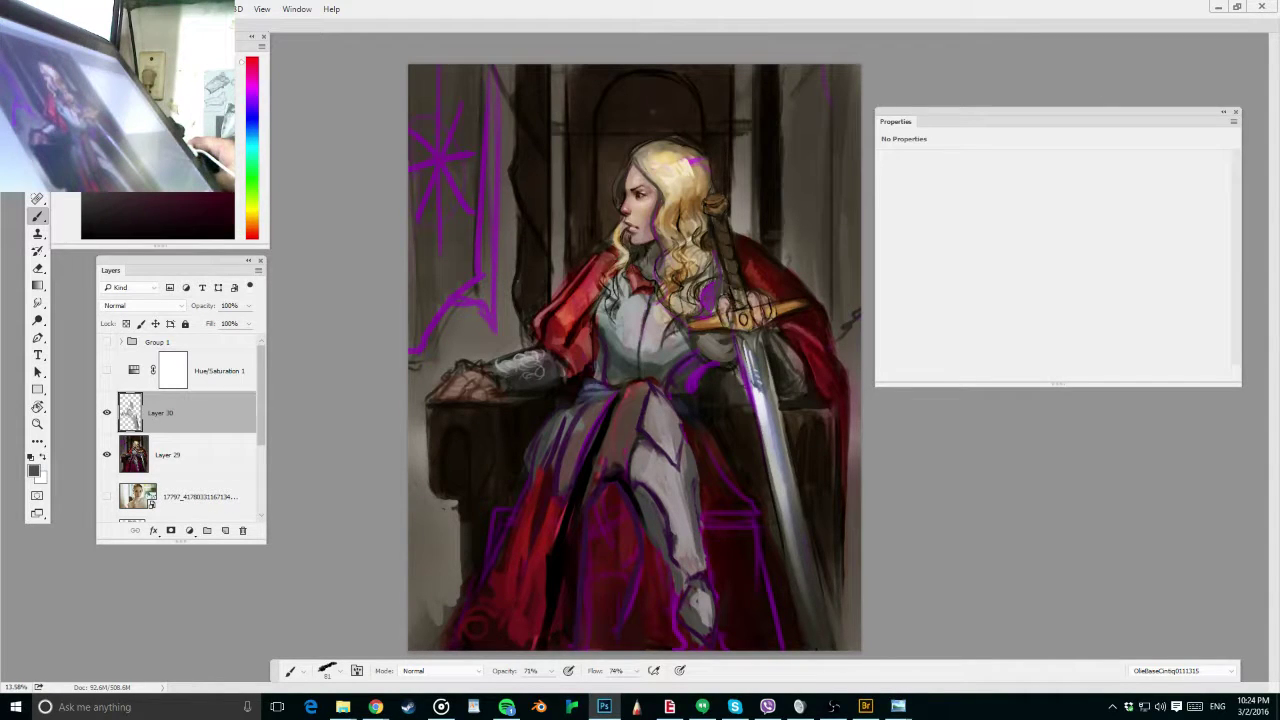
Refine the shin plate's light plane and shadowed inner edge down to the ankle with sampled greys and black
key(alt+Tab)
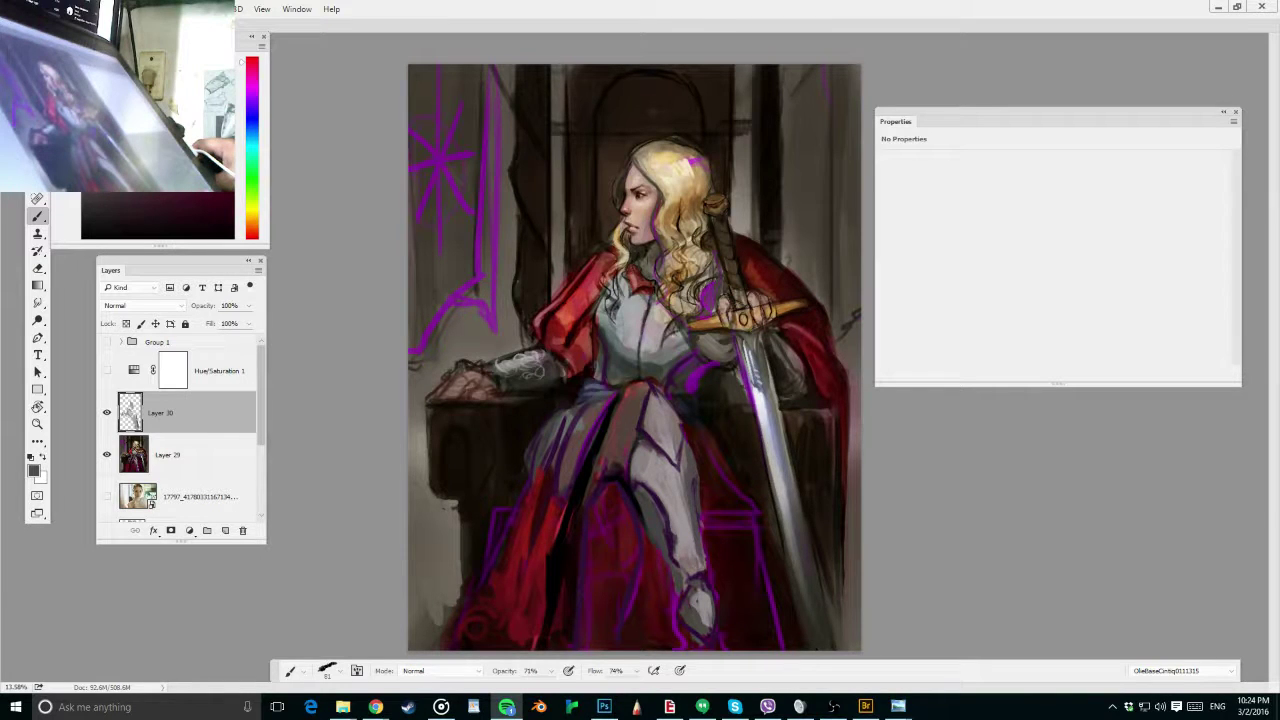
key(alt+Tab)
alt+click(689, 466)
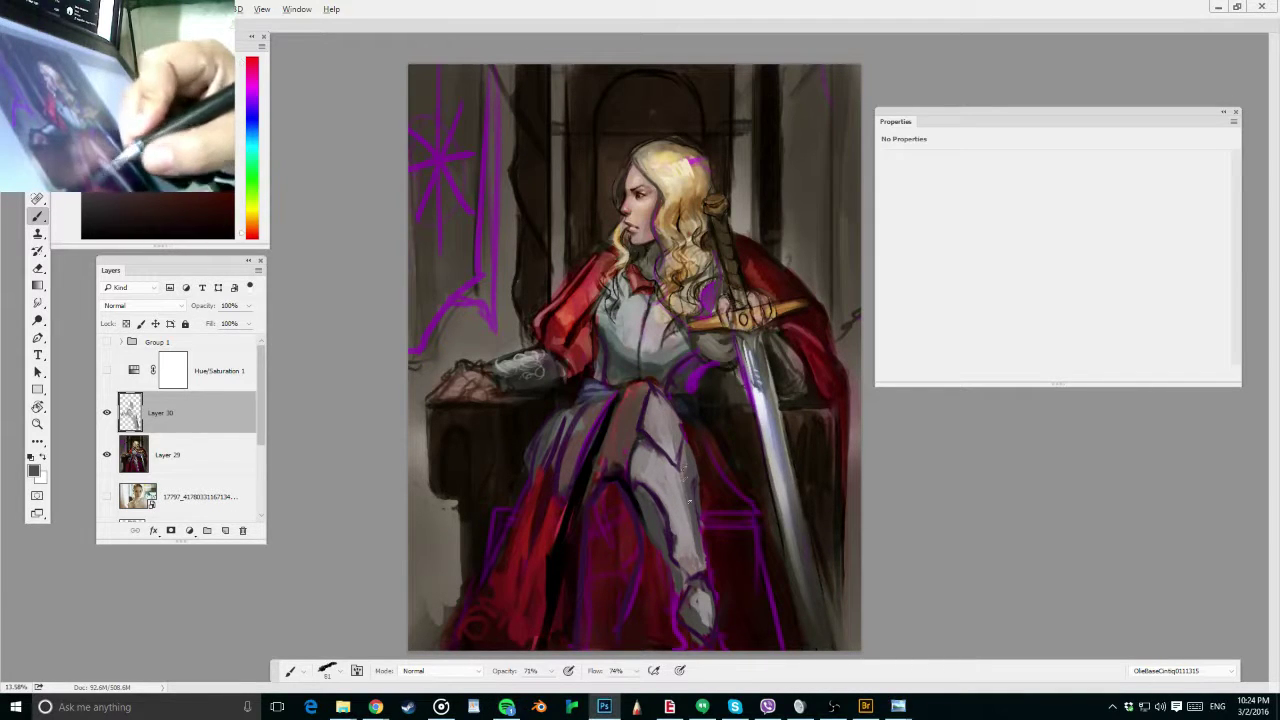
alt+click(682, 502)
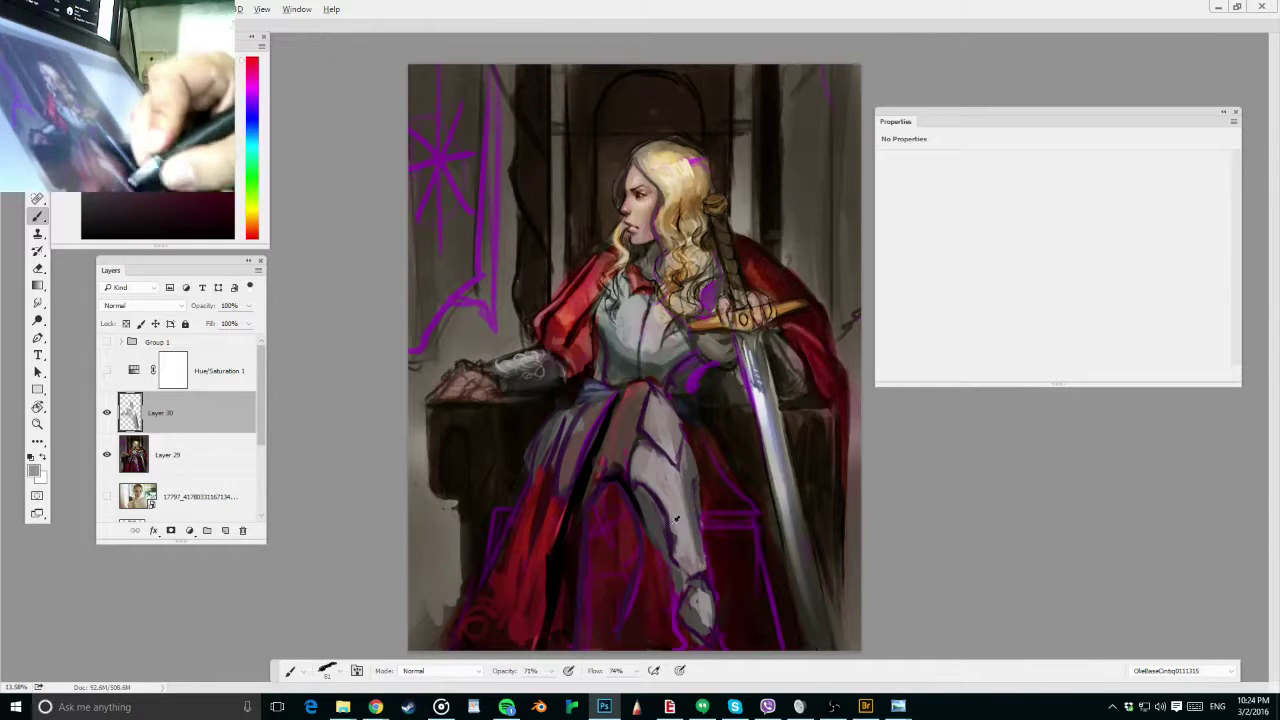
alt+click(656, 527)
alt+click(660, 509)
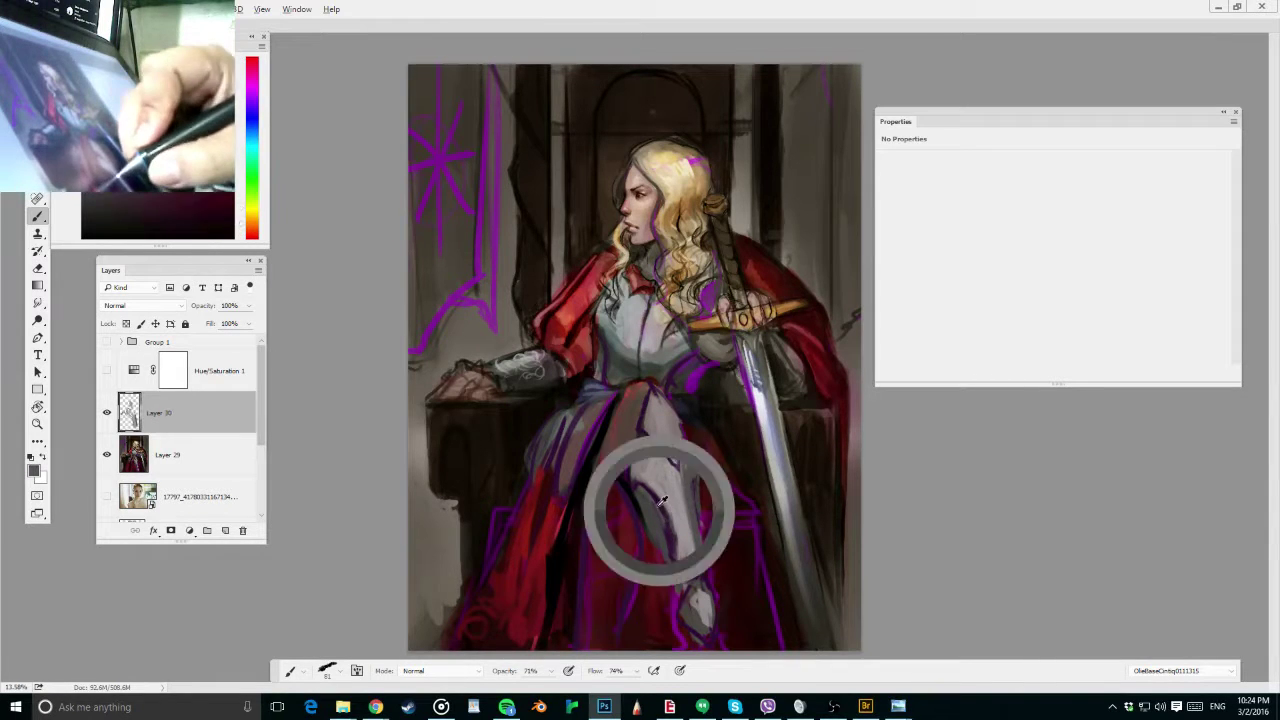
alt+click(672, 553)
alt+click(660, 553)
drag(643, 518, 656, 553)
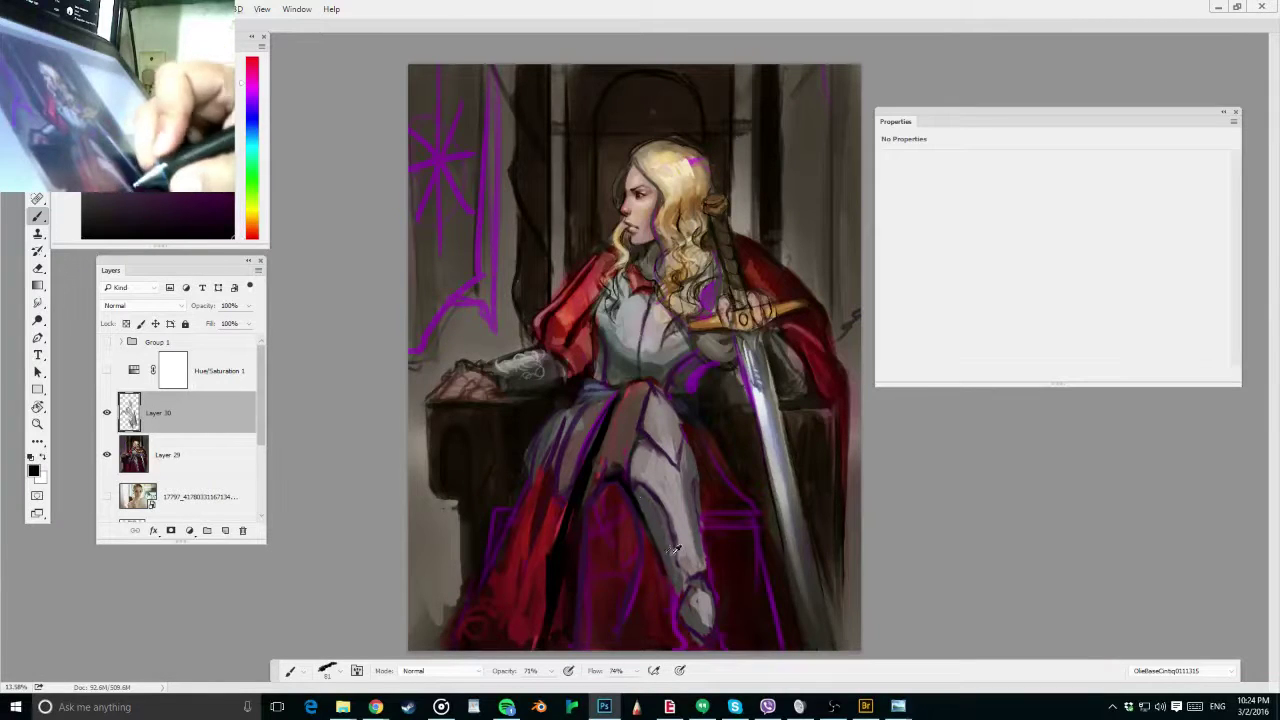
Darken the deep fold of the dress between the legs and paint over the swirl at the hem with sampled dark red
alt+click(584, 546)
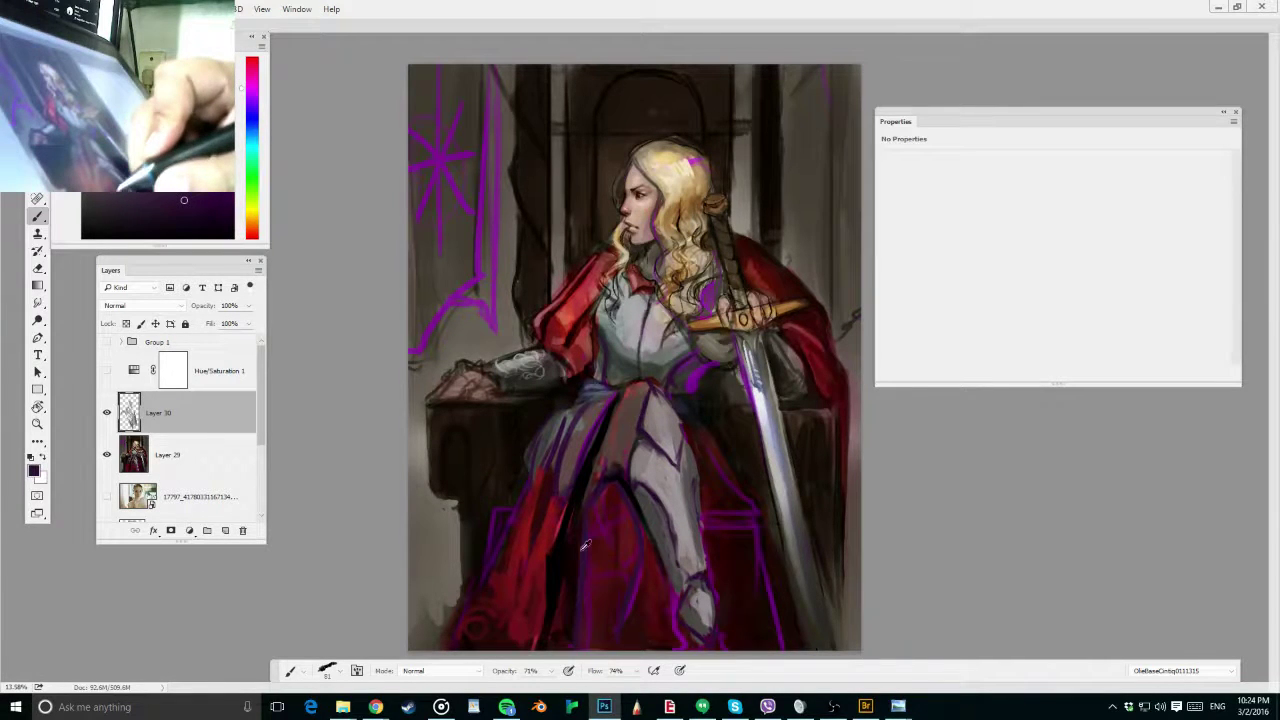
drag(567, 582, 559, 628)
alt+click(497, 607)
drag(486, 606, 472, 632)
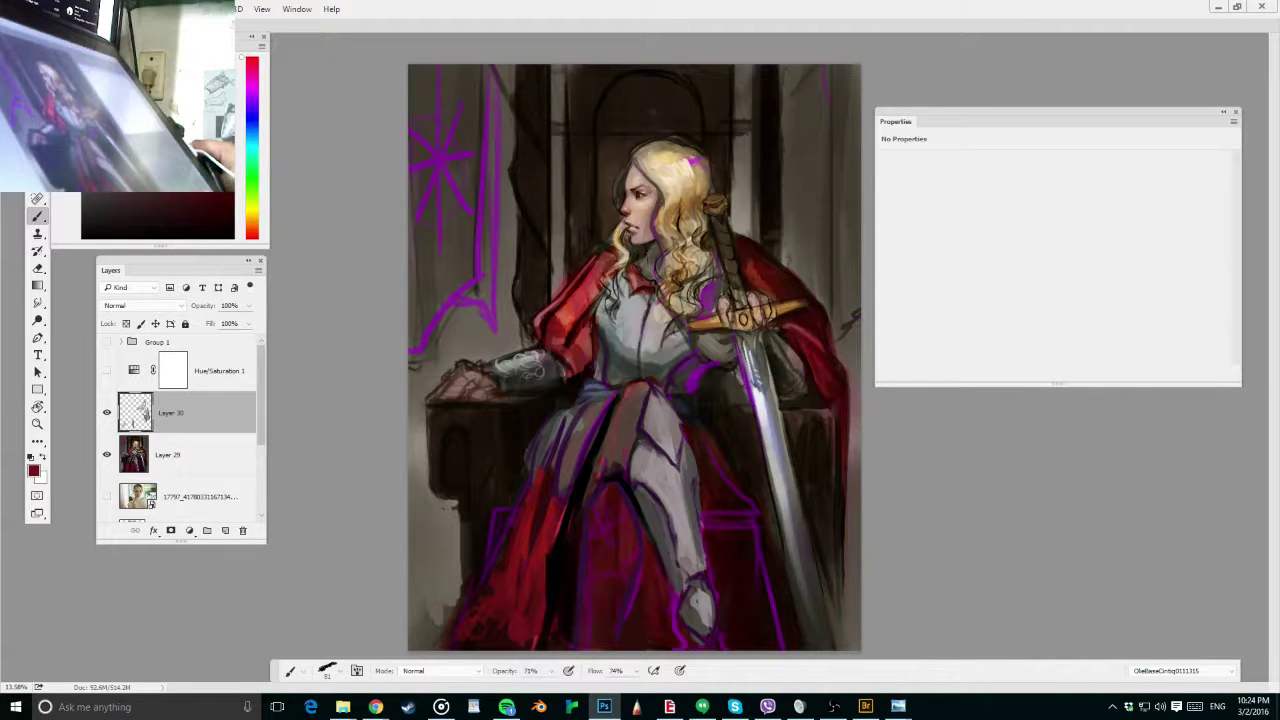
key(alt+Tab)
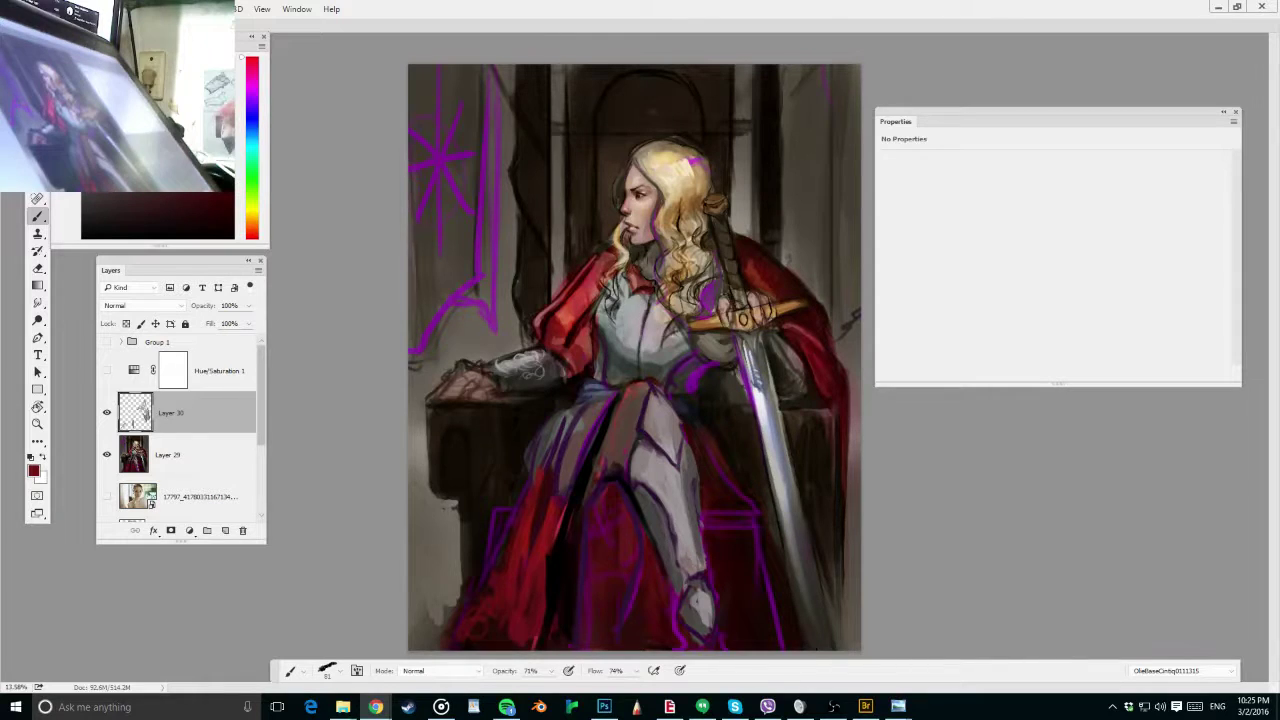
Paint the cloth strip hanging between the thighs with dark tones sampled from the surrounding folds
alt+click(619, 477)
alt+click(622, 421)
drag(622, 420, 606, 456)
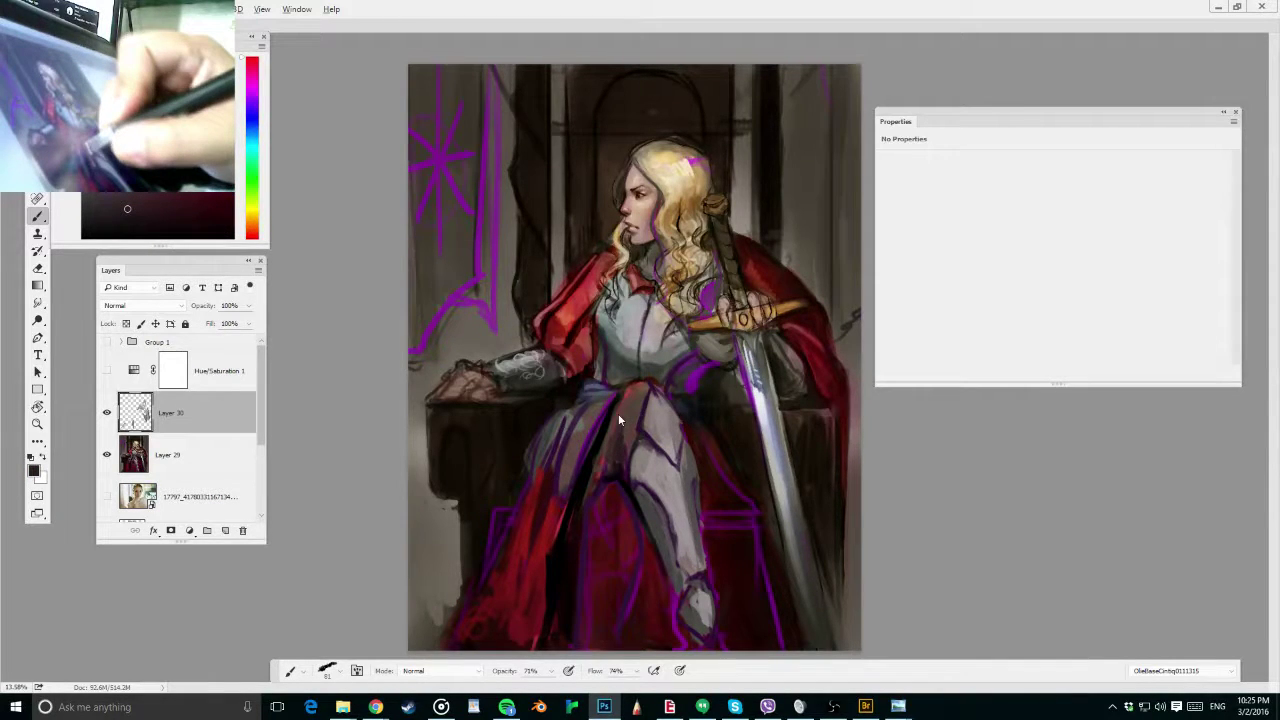
Paint over the purple lines on the far thigh with greys and muted purples sampled from its armour
alt+click(575, 455)
alt+click(565, 452)
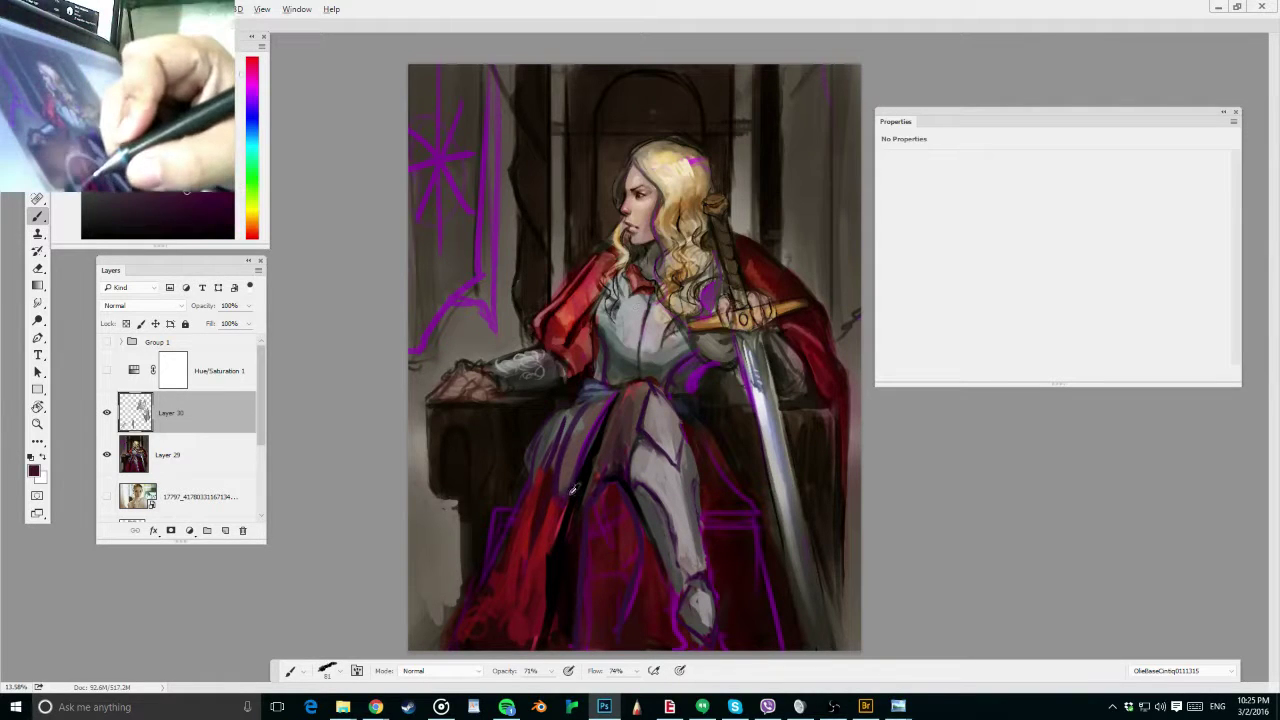
alt+click(560, 430)
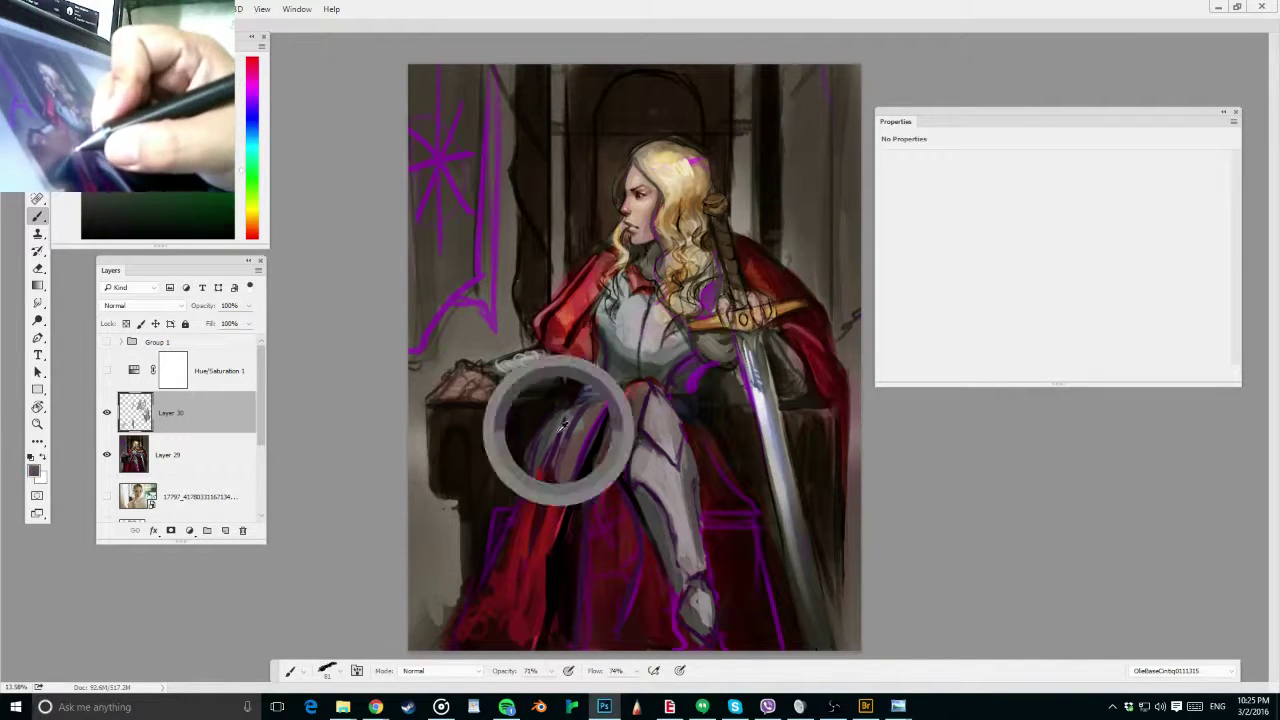
drag(570, 416, 564, 442)
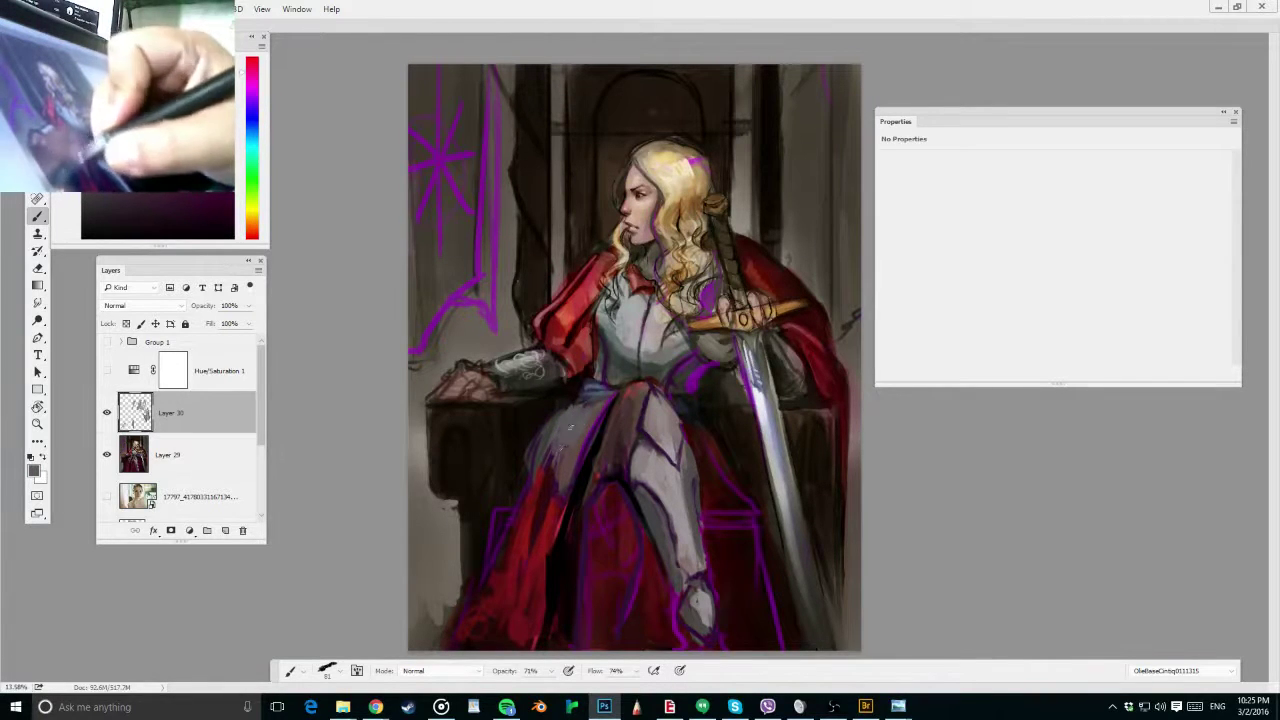
alt+click(579, 446)
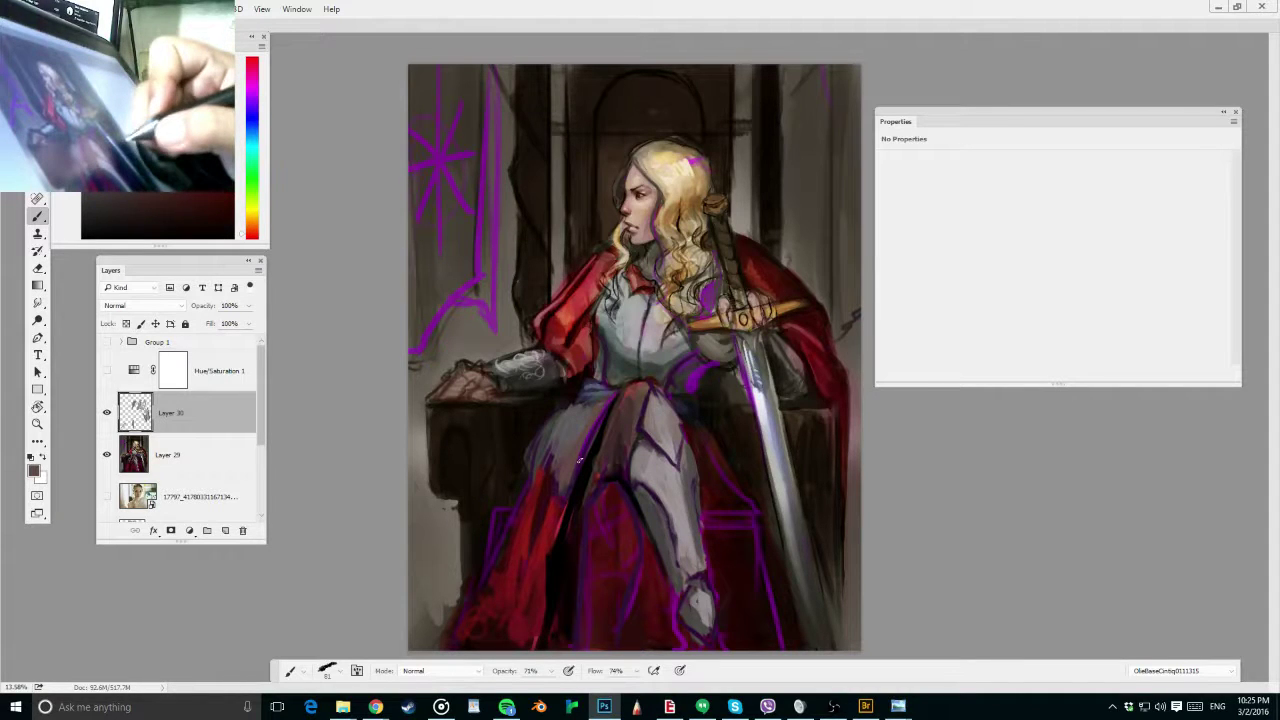
Cover the reddish top of the cloth between the thighs with sampled grey-brown and lighten the front shin plate with sampled light grey
alt+click(641, 405)
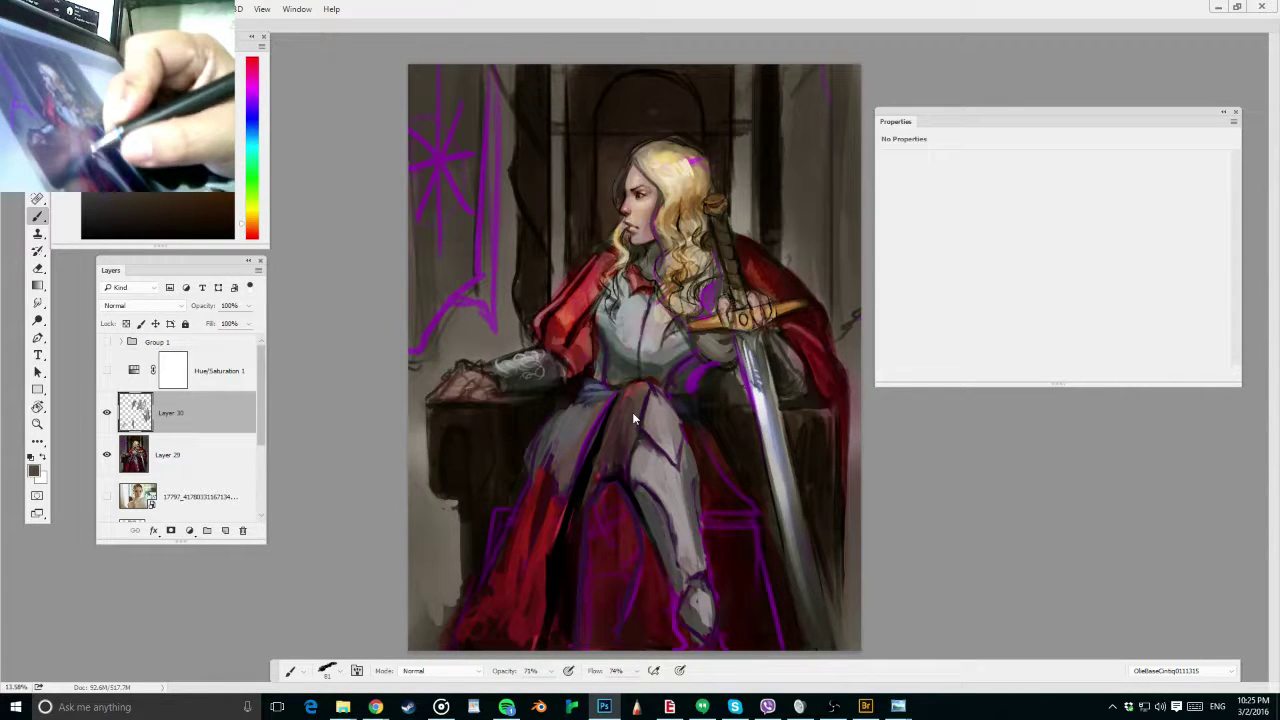
alt+click(630, 401)
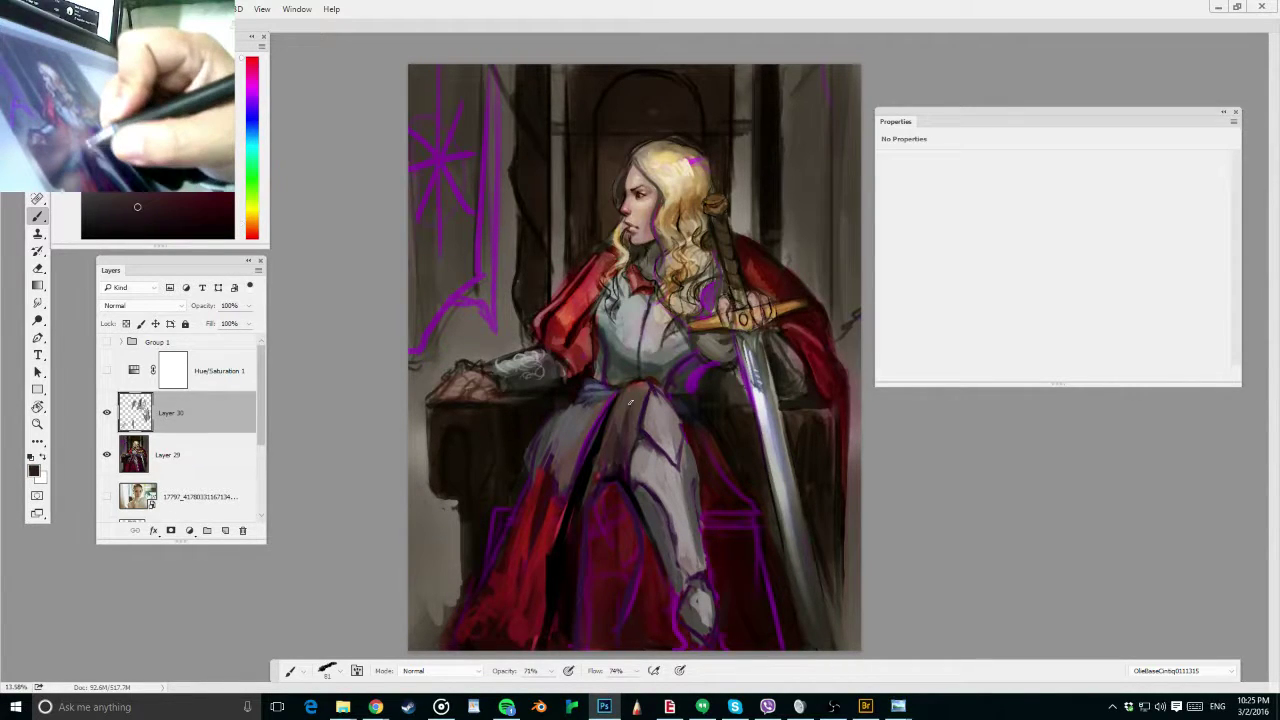
drag(630, 402, 641, 388)
alt+click(667, 417)
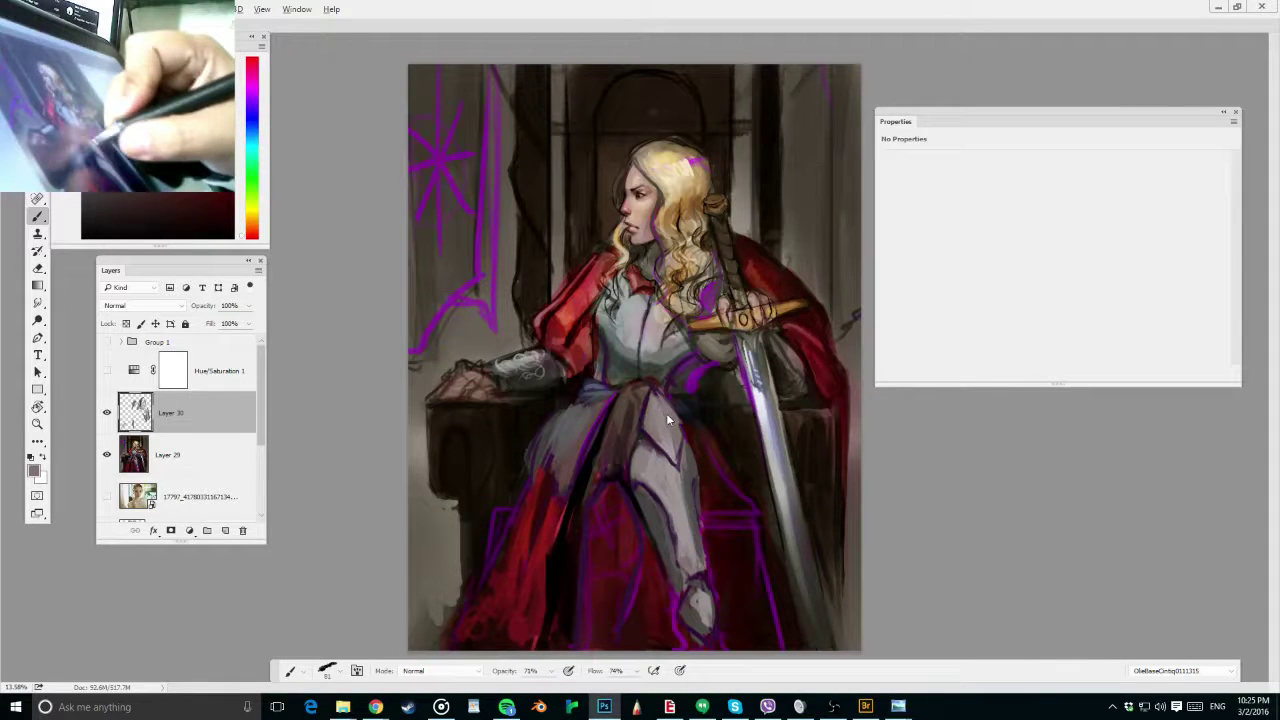
drag(677, 531, 683, 565)
alt+click(678, 530)
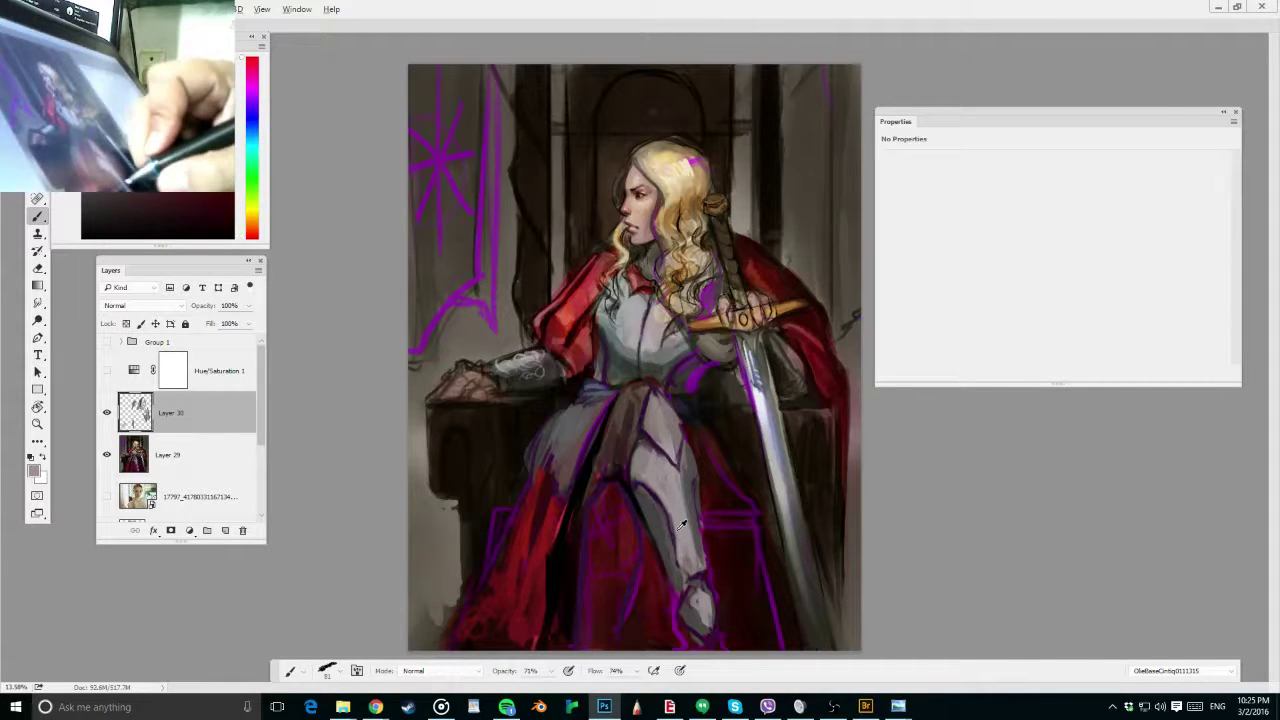
Paint orange-gold trim sampled from the sword's crossguard along the edges of the front thigh, knee and shin plates
alt+click(712, 322)
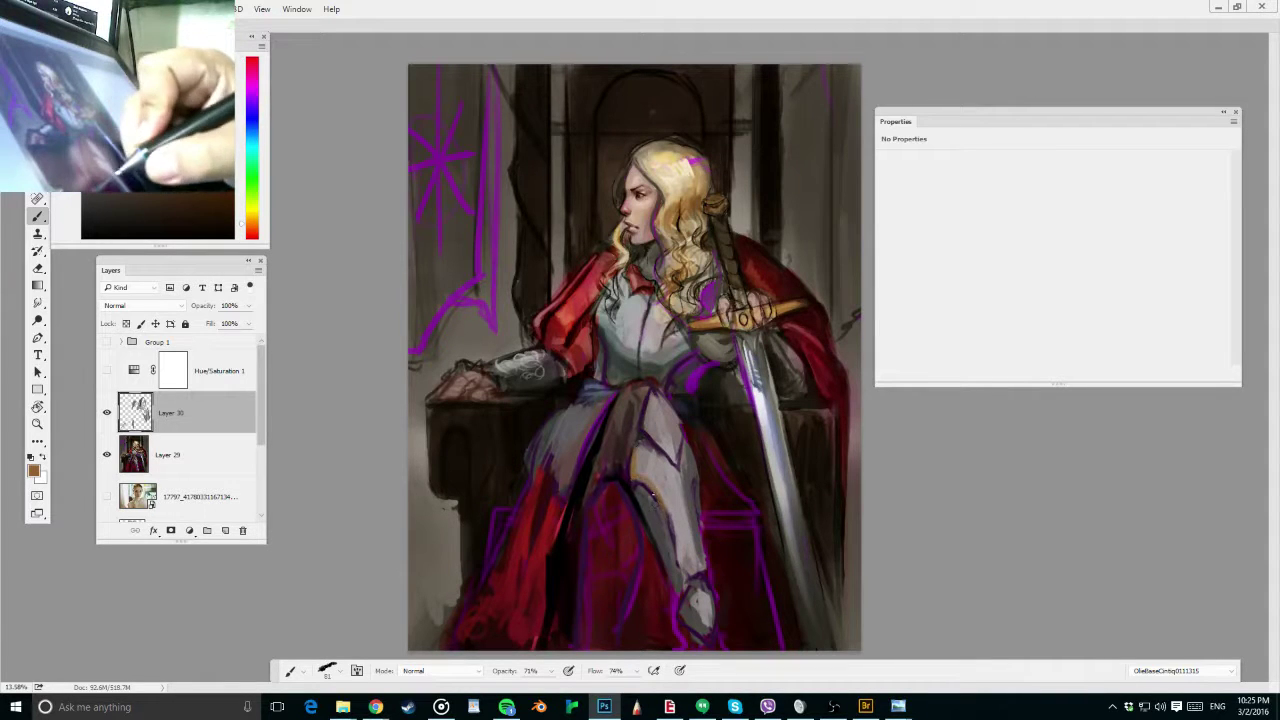
drag(660, 490, 680, 545)
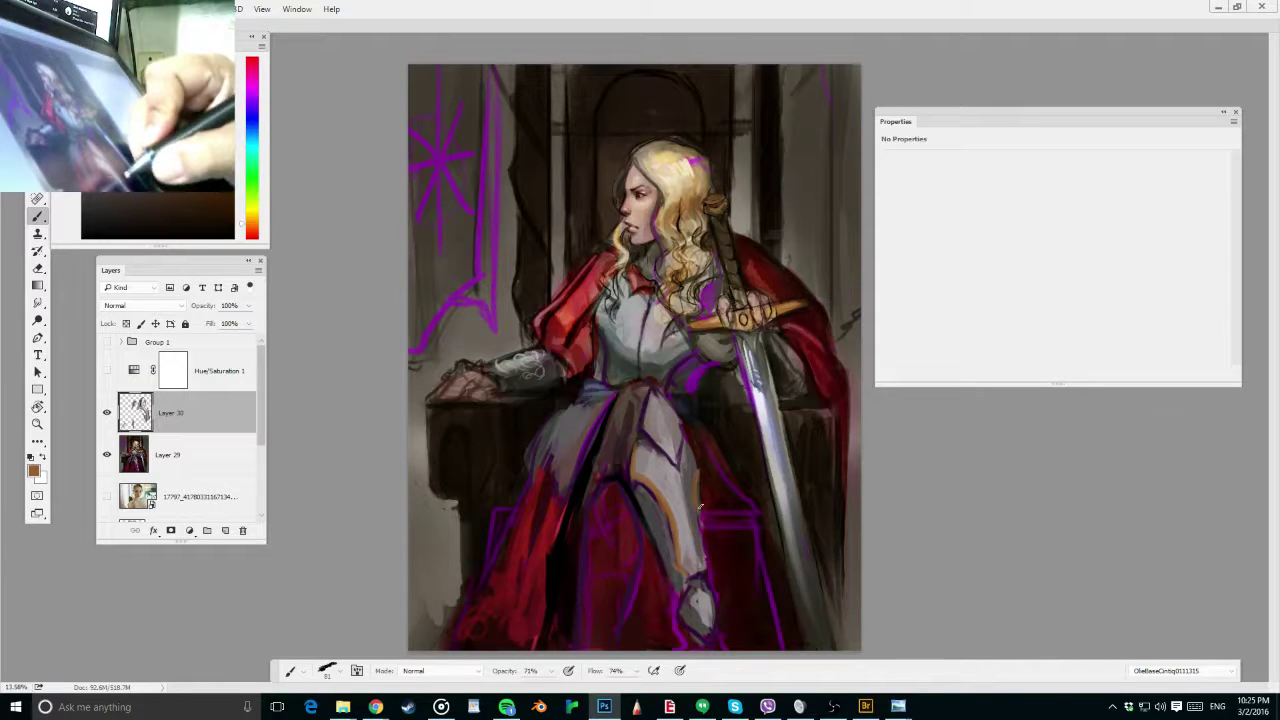
drag(700, 507, 706, 568)
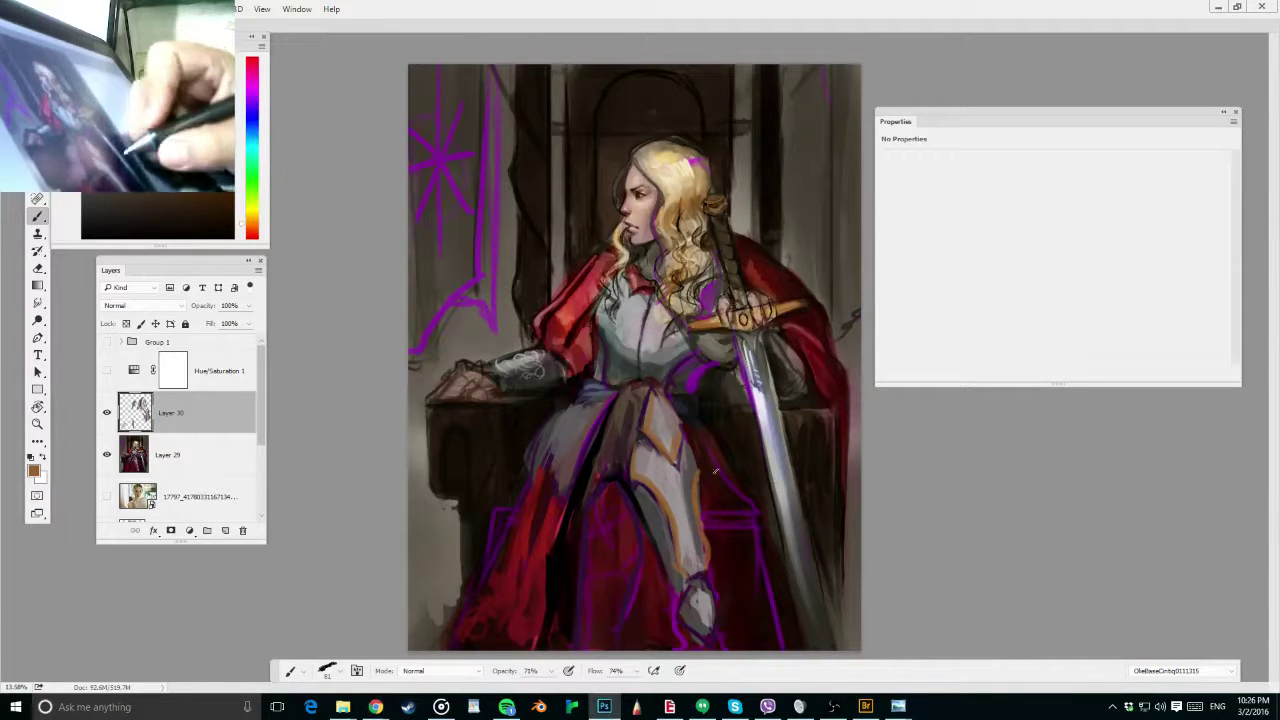
Paint the ankle and foot armour of the front leg with light greys sampled from the shin plate
alt+click(687, 558)
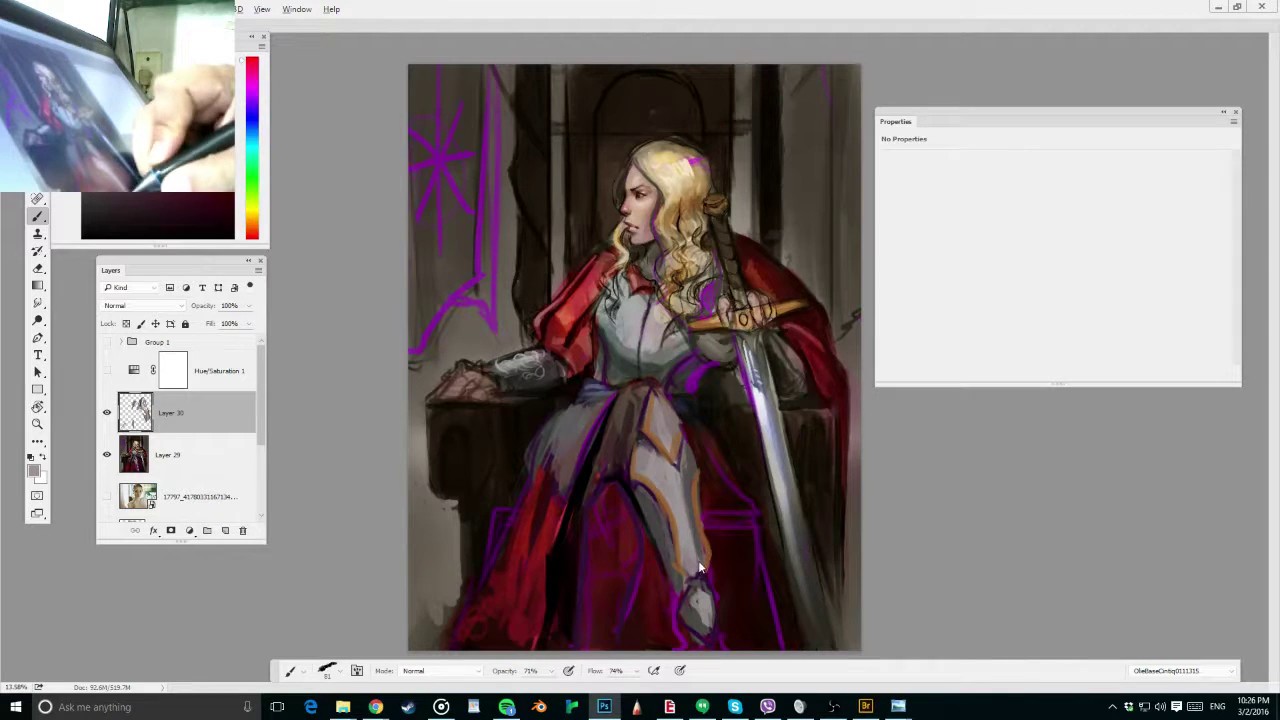
alt+click(698, 567)
mouse_move(672, 598)
mouse_down()
mouse_move(690, 616)
mouse_move(713, 595)
mouse_move(708, 629)
mouse_up()
alt+click(704, 591)
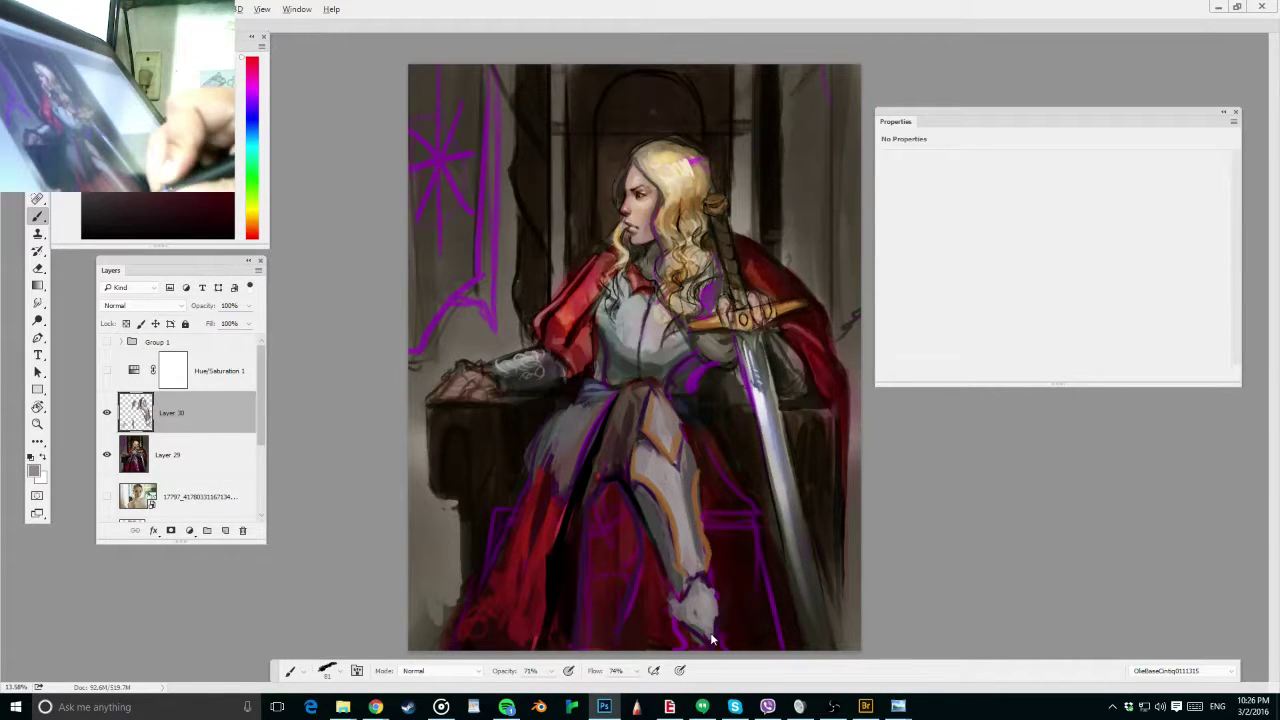
Touch up the dark edge beside the shin and the cloth between the thighs with sampled dark browns
alt+click(700, 524)
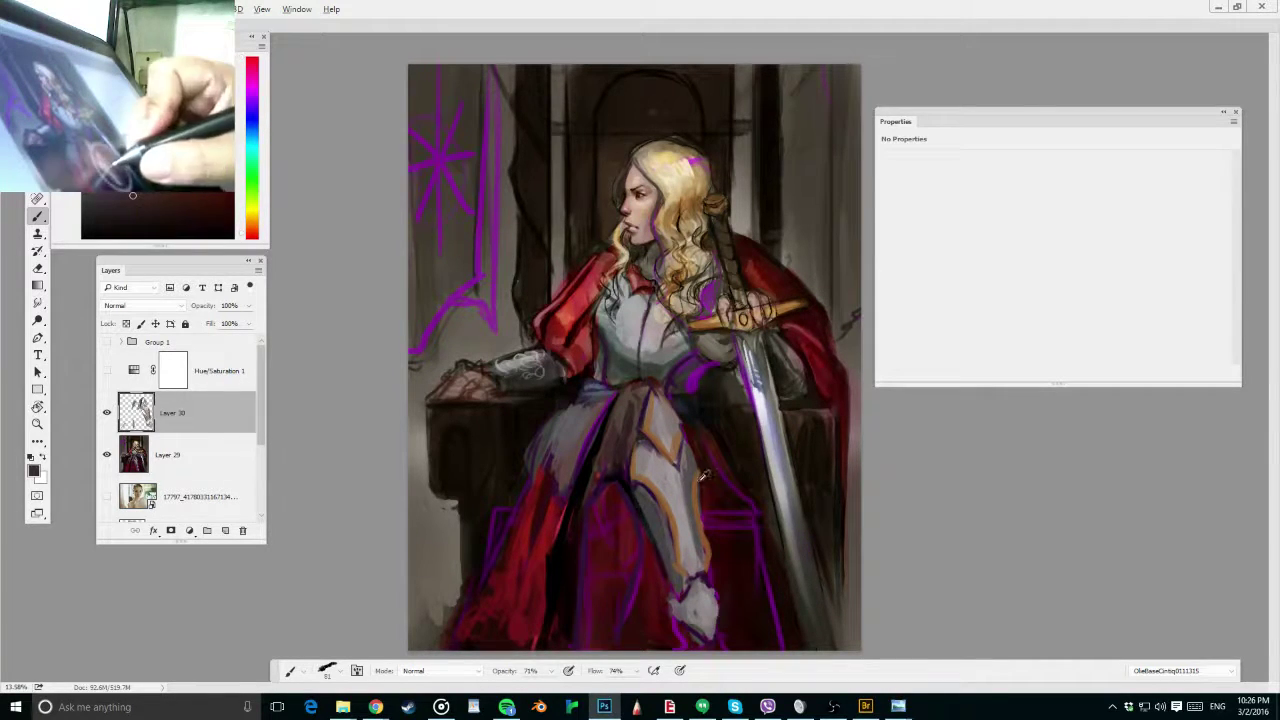
alt+click(631, 403)
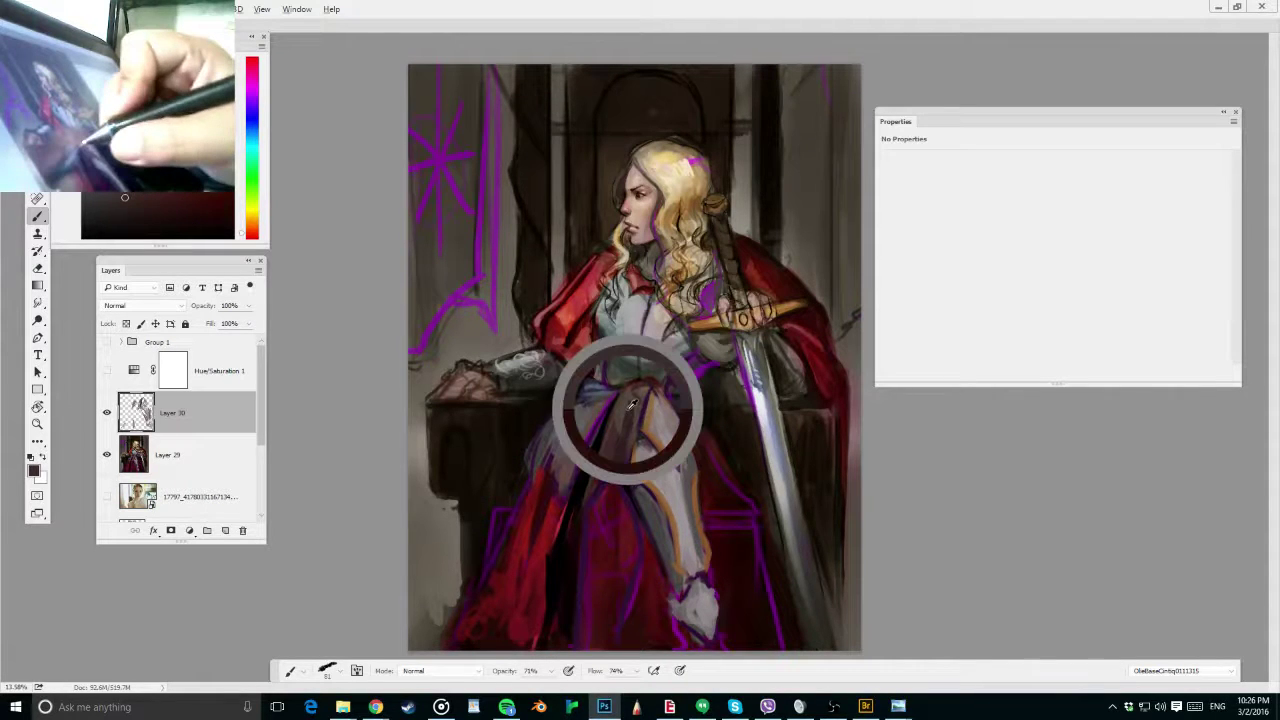
alt+click(621, 424)
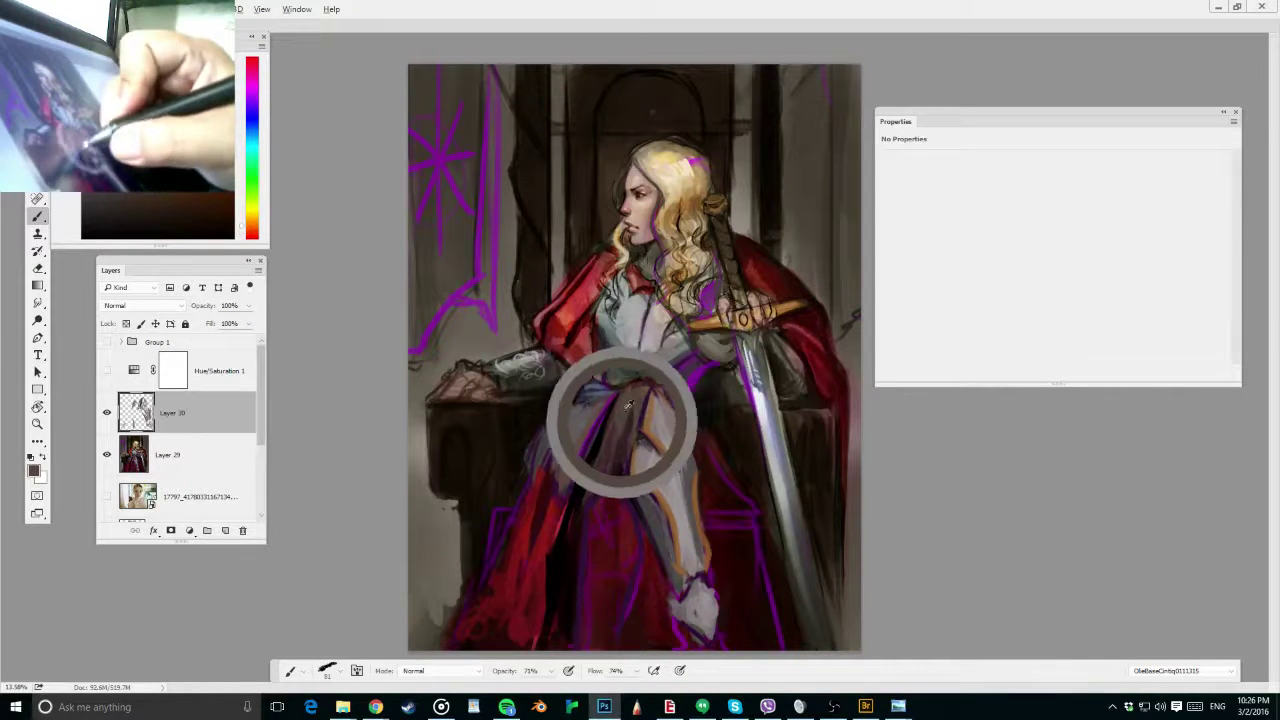
Rework the lower edge of the far thigh armour with a sampled dark tone and add sampled gold trim to its plates
alt+click(551, 480)
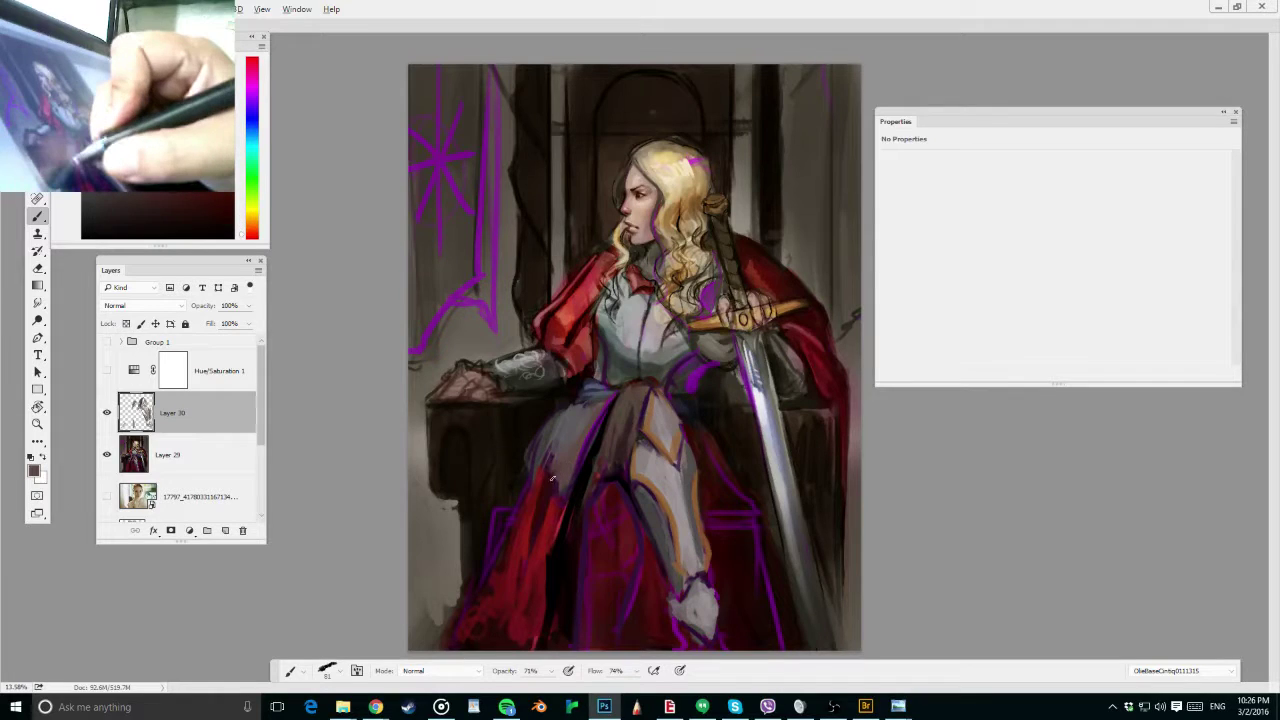
mouse_move(551, 480)
mouse_down()
mouse_move(551, 441)
mouse_move(570, 437)
mouse_move(542, 460)
mouse_up()
alt+click(674, 449)
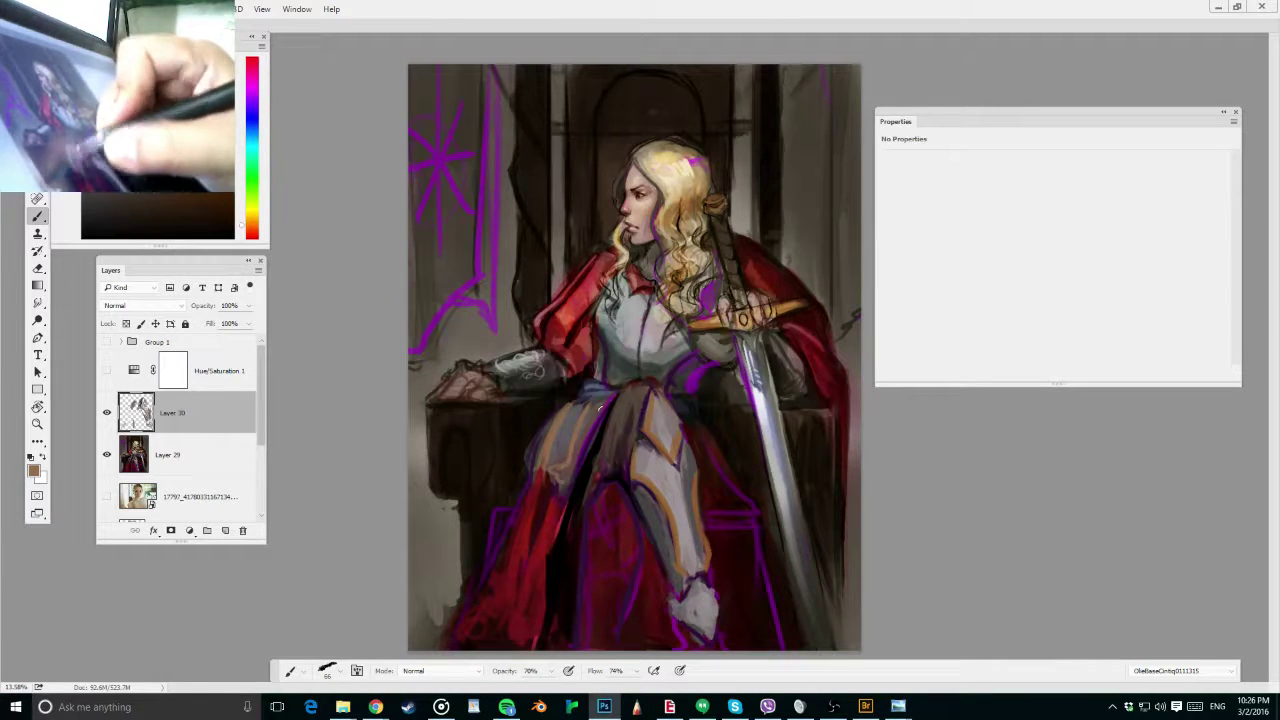
Highlight the far thigh plates with light greys and trim tones sampled from the leg armour
mouse_move(609, 392)
mouse_down()
mouse_move(564, 439)
mouse_move(576, 409)
mouse_move(547, 471)
mouse_up()
alt+click(578, 464)
alt+click(666, 418)
alt+click(558, 466)
alt+click(653, 441)
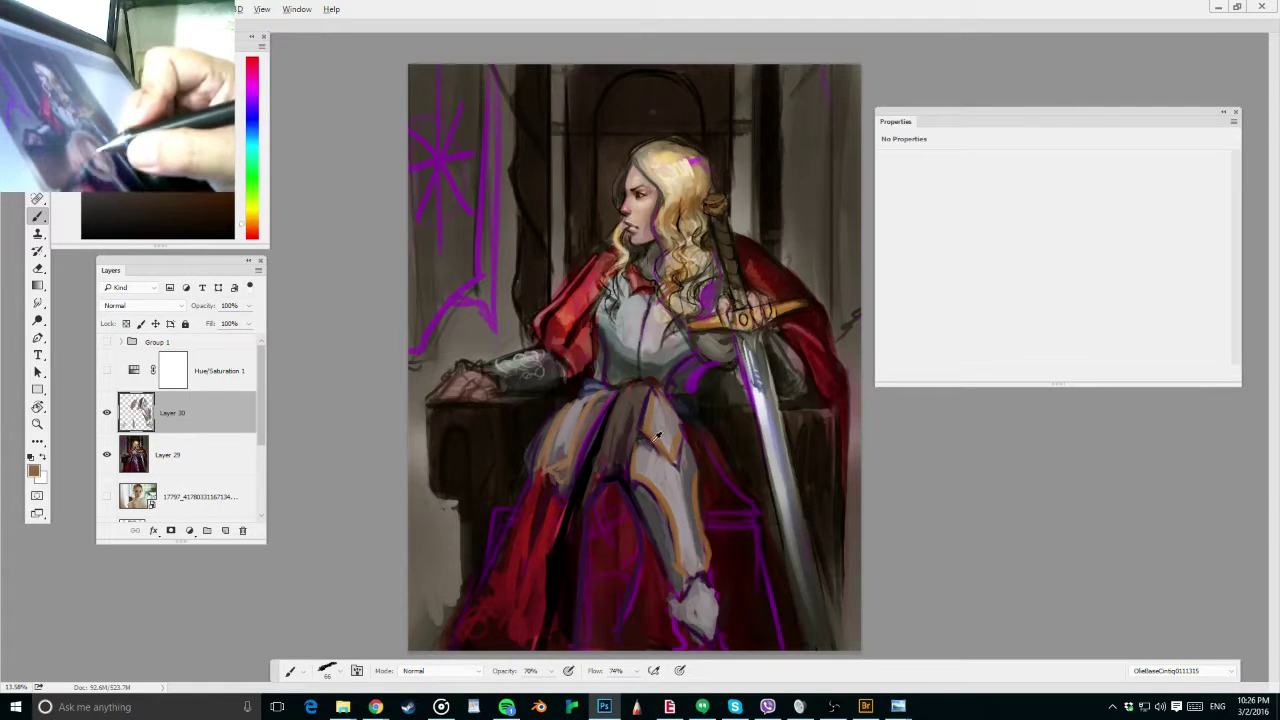
Darken the inner edge of the far thigh armour and the dress folds below it with sampled dark tones
alt+click(597, 434)
mouse_move(594, 412)
mouse_down()
mouse_move(572, 460)
mouse_move(541, 478)
mouse_up()
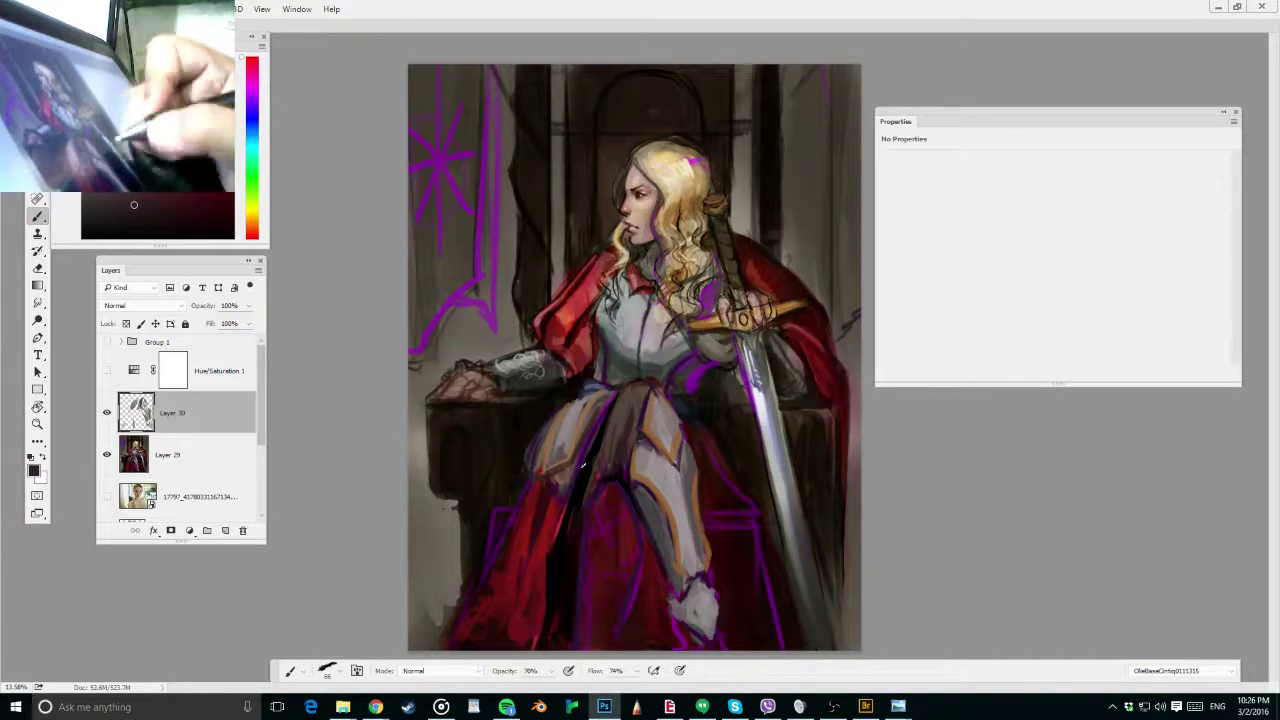
alt+click(563, 494)
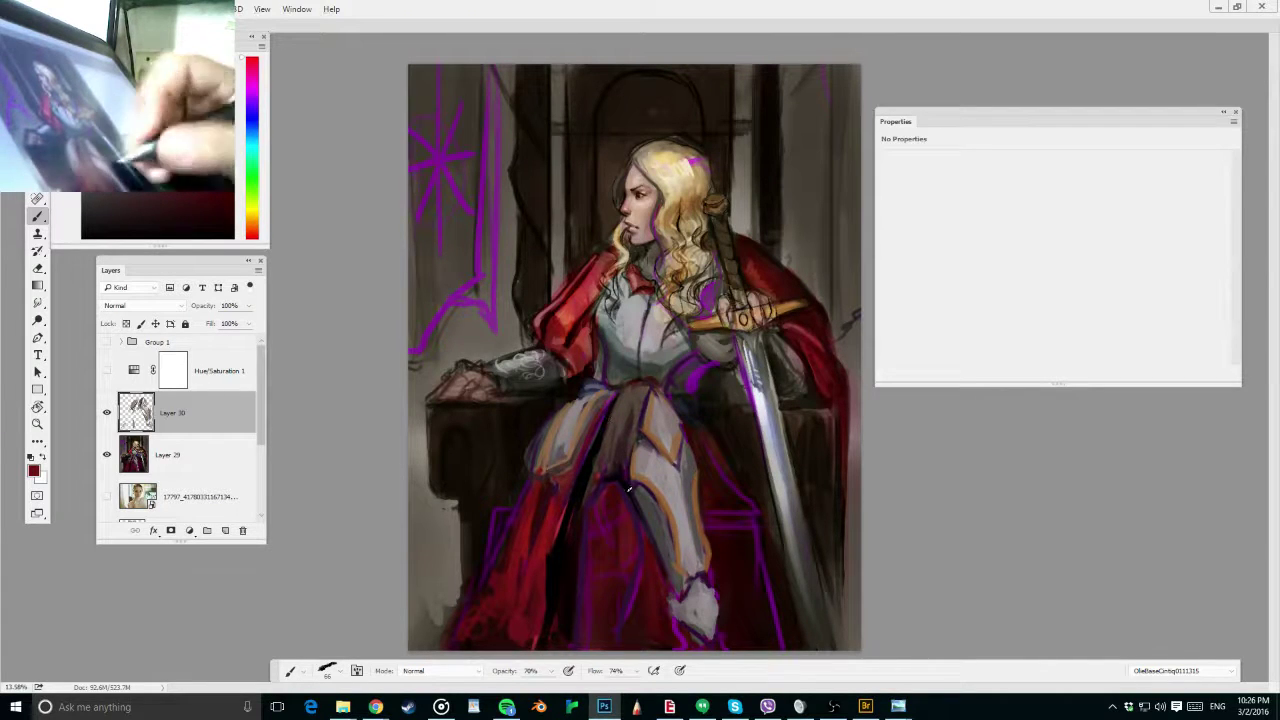
Block in the second lower leg over the red dress beside the front shin with sampled dark greys
alt+click(690, 476)
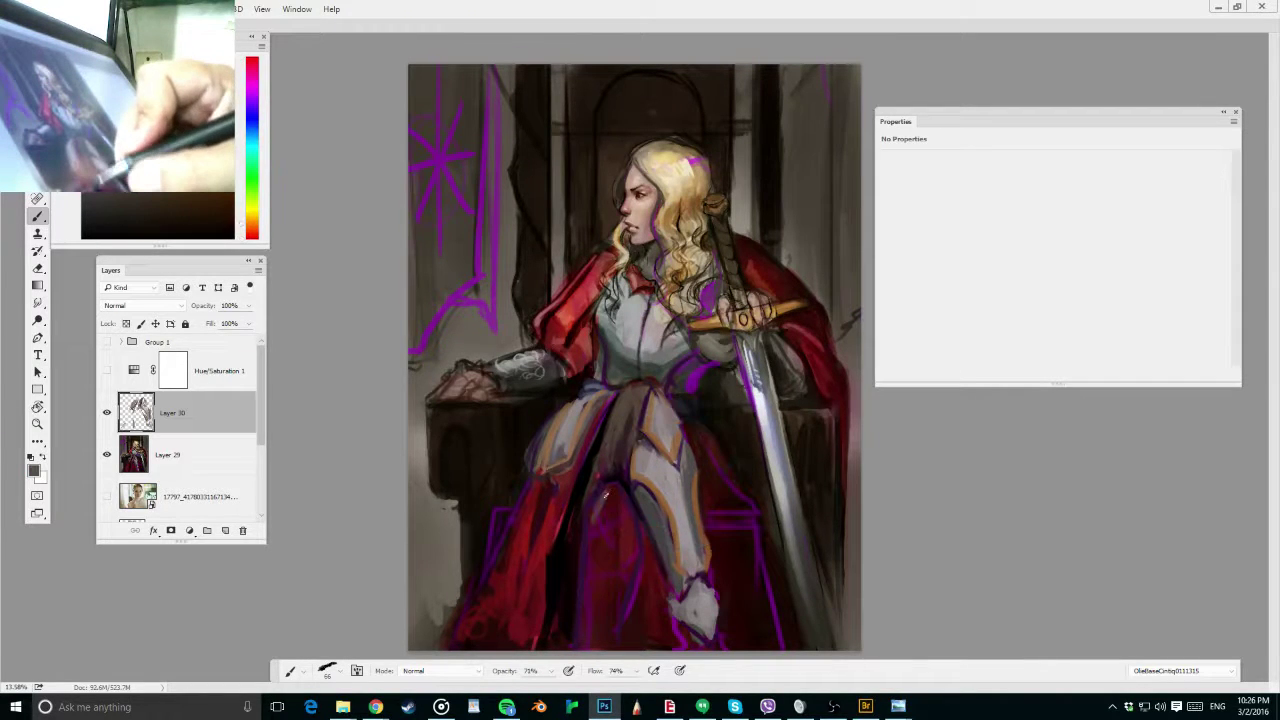
drag(604, 494, 616, 565)
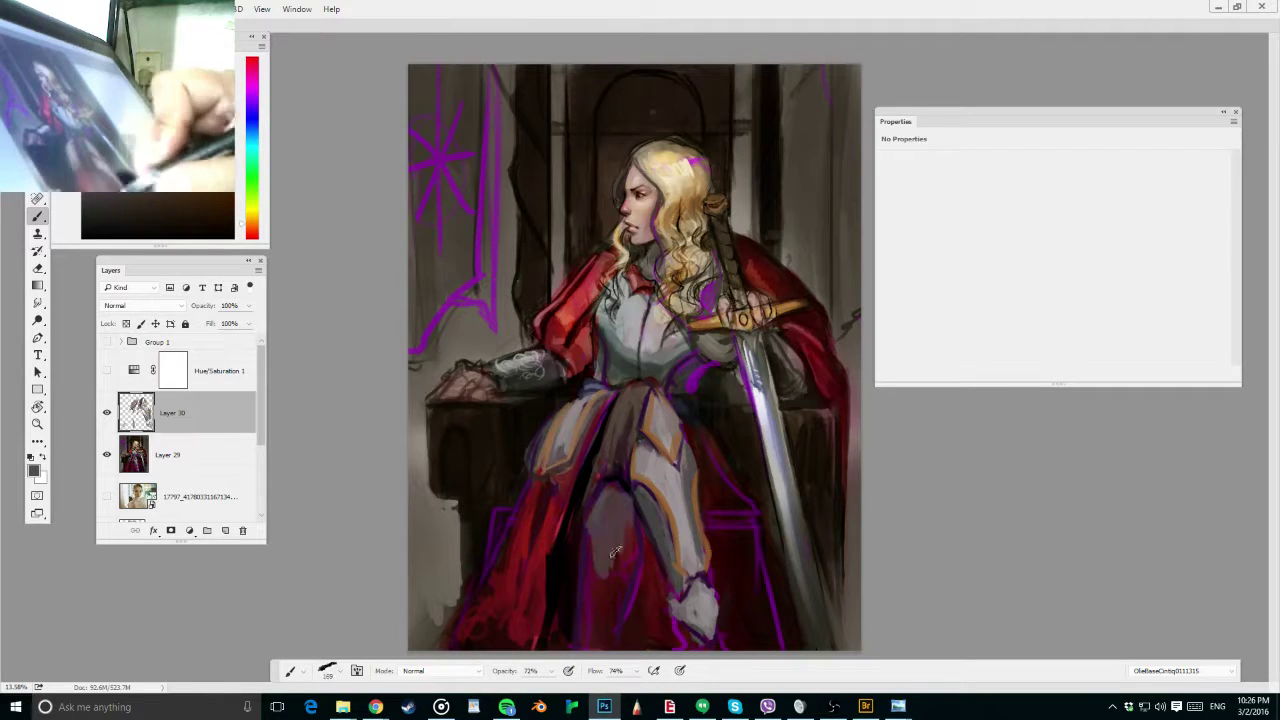
drag(600, 520, 594, 630)
drag(594, 553, 598, 616)
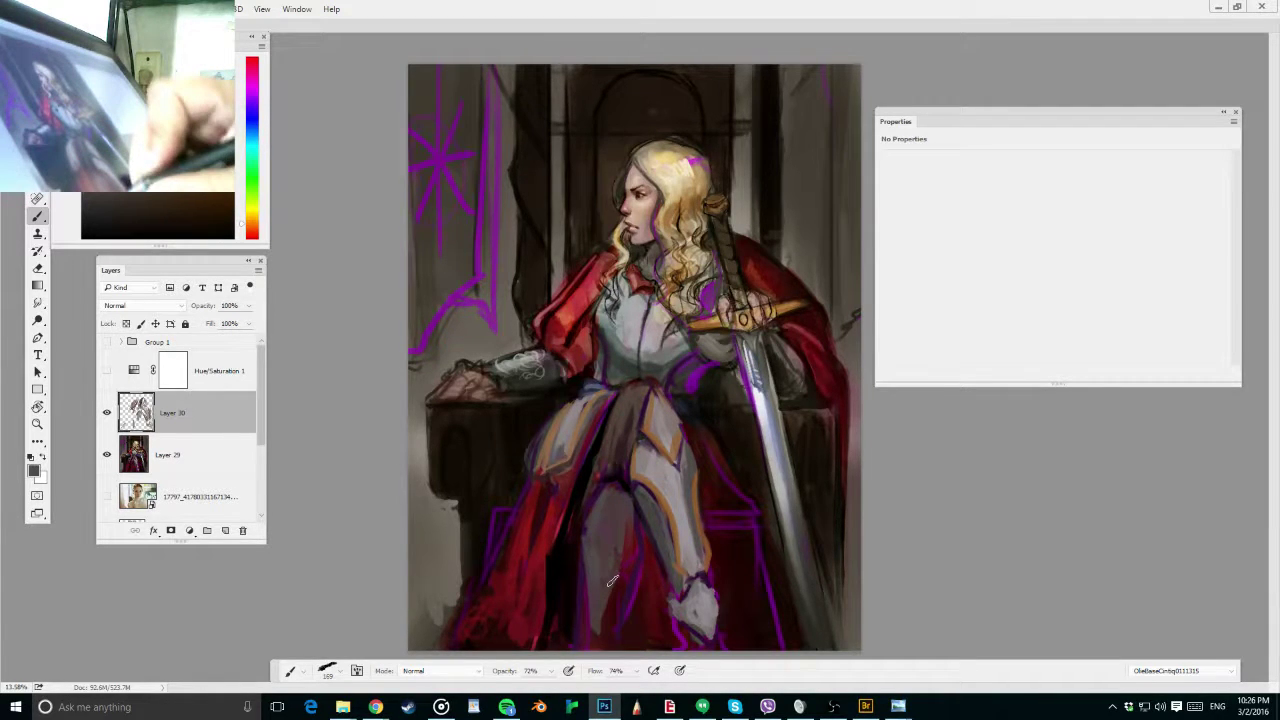
alt+click(594, 545)
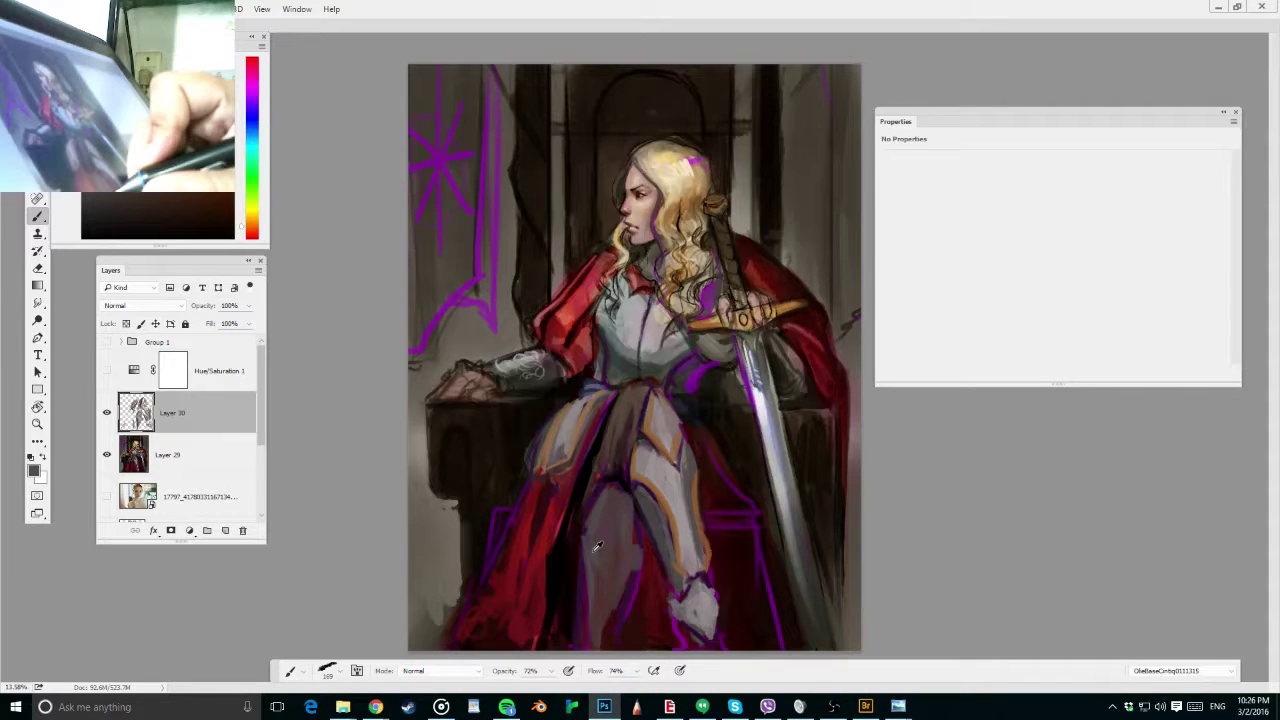
drag(596, 545, 612, 640)
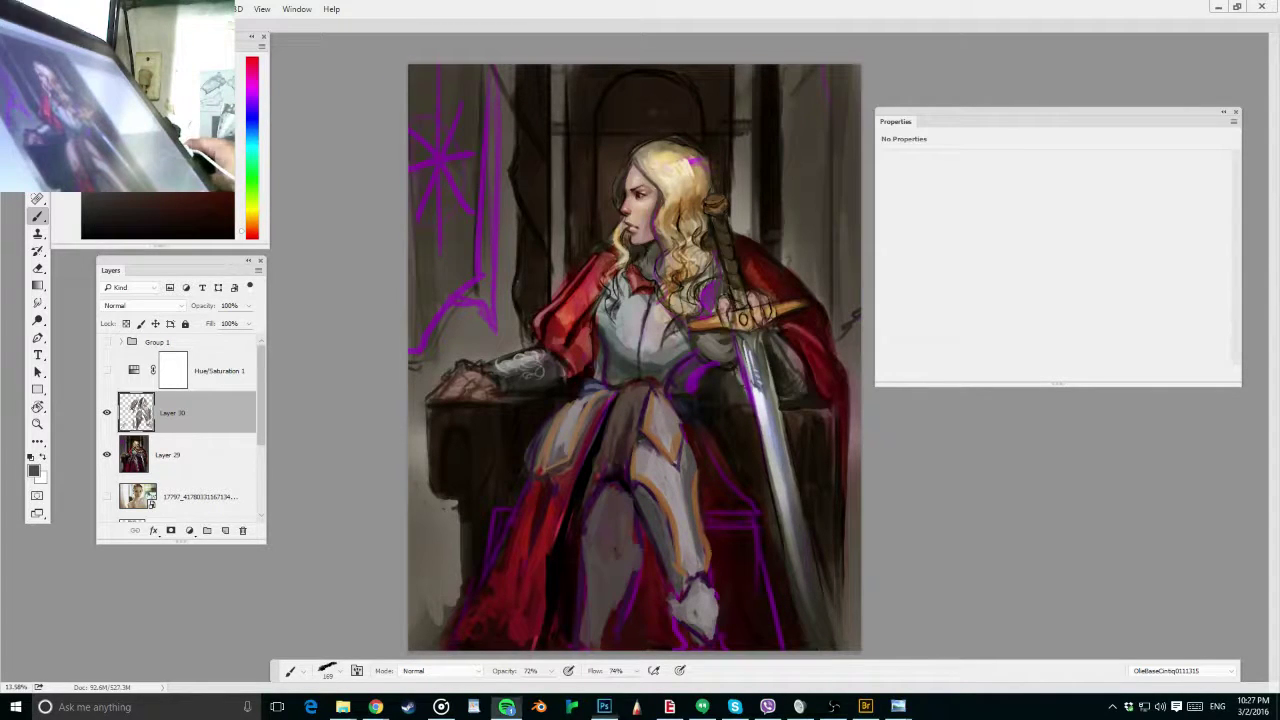
alt+click(606, 530)
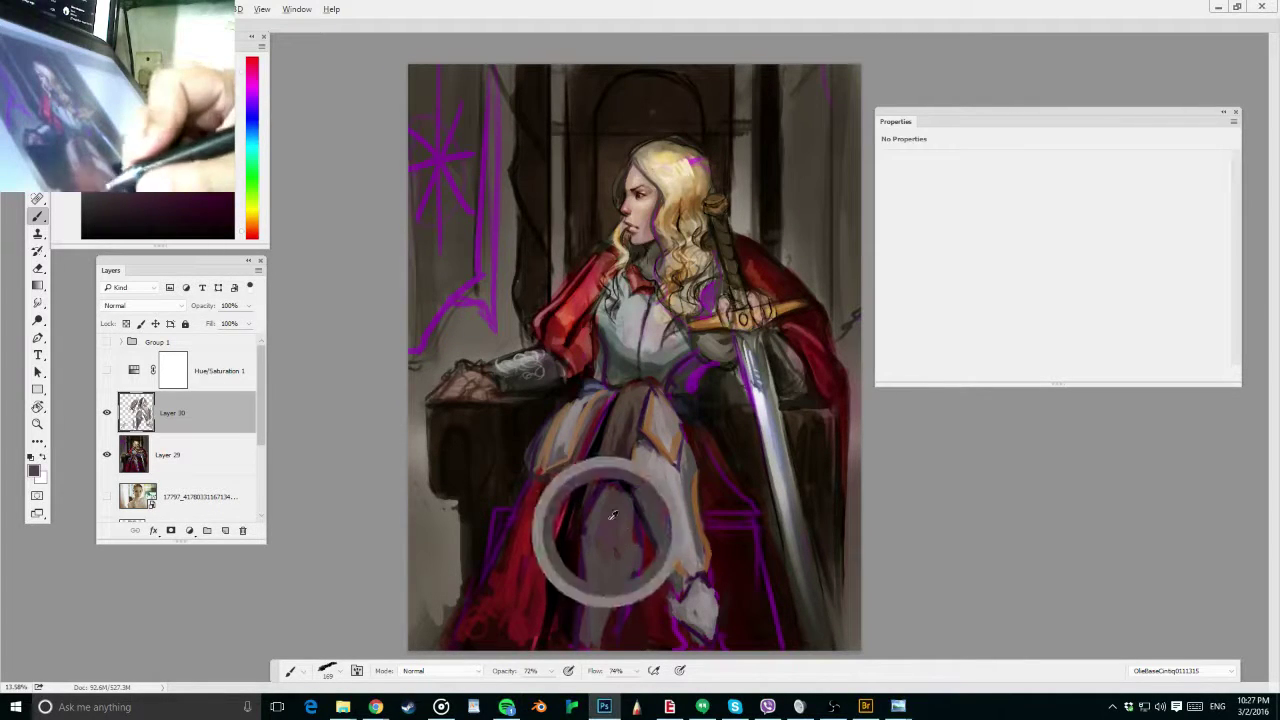
Build up the second leg's knee and shin plates with lighter greys sampled from the leg armour
alt+click(688, 474)
mouse_move(602, 580)
mouse_down()
mouse_move(610, 504)
mouse_move(604, 600)
mouse_up()
key(alt+Tab)
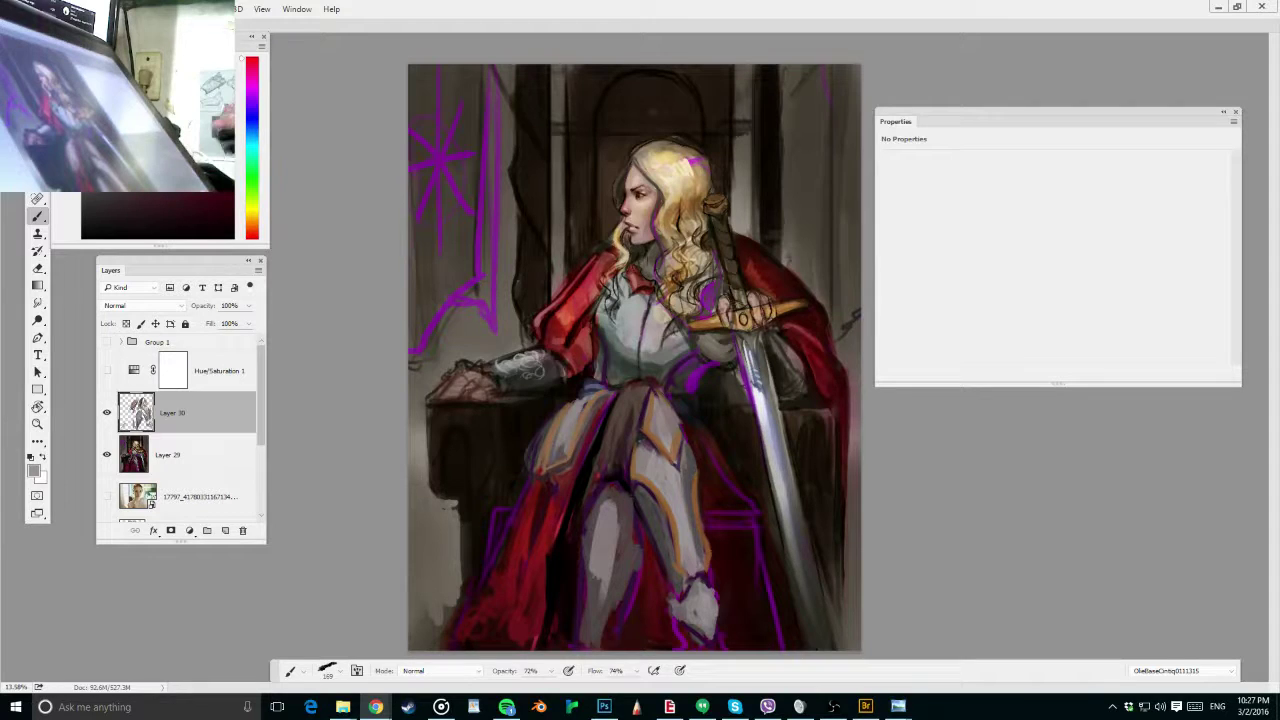
click(620, 512)
alt+click(614, 522)
mouse_move(618, 510)
mouse_down()
mouse_move(622, 544)
mouse_move(590, 543)
mouse_move(590, 557)
mouse_up()
drag(592, 572, 594, 591)
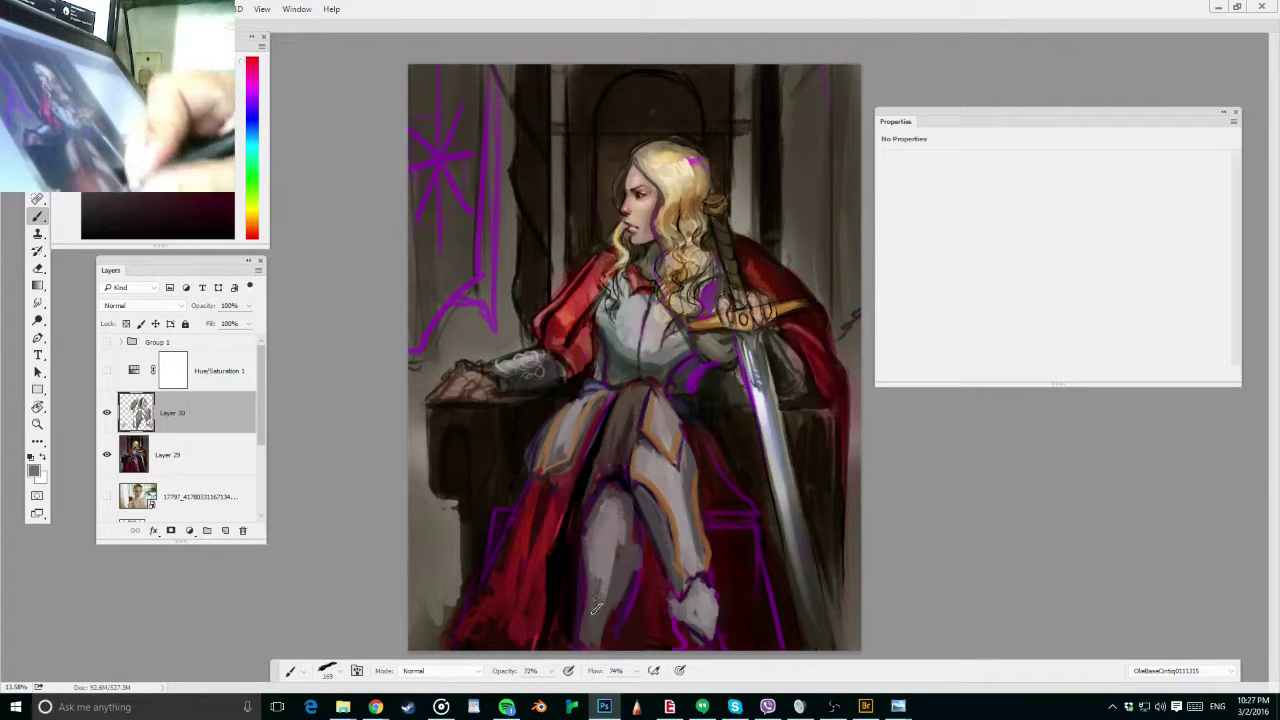
alt+click(609, 541)
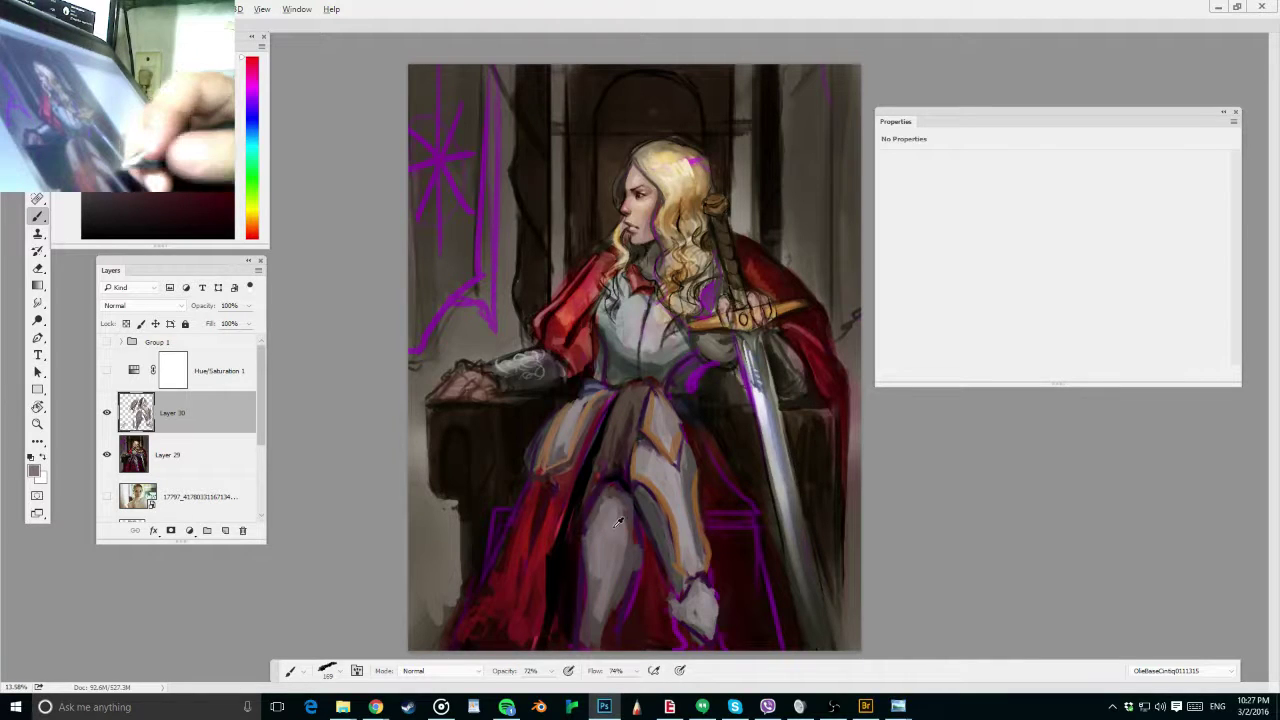
key(bracketleft)
key(bracketleft)
key(bracketleft)
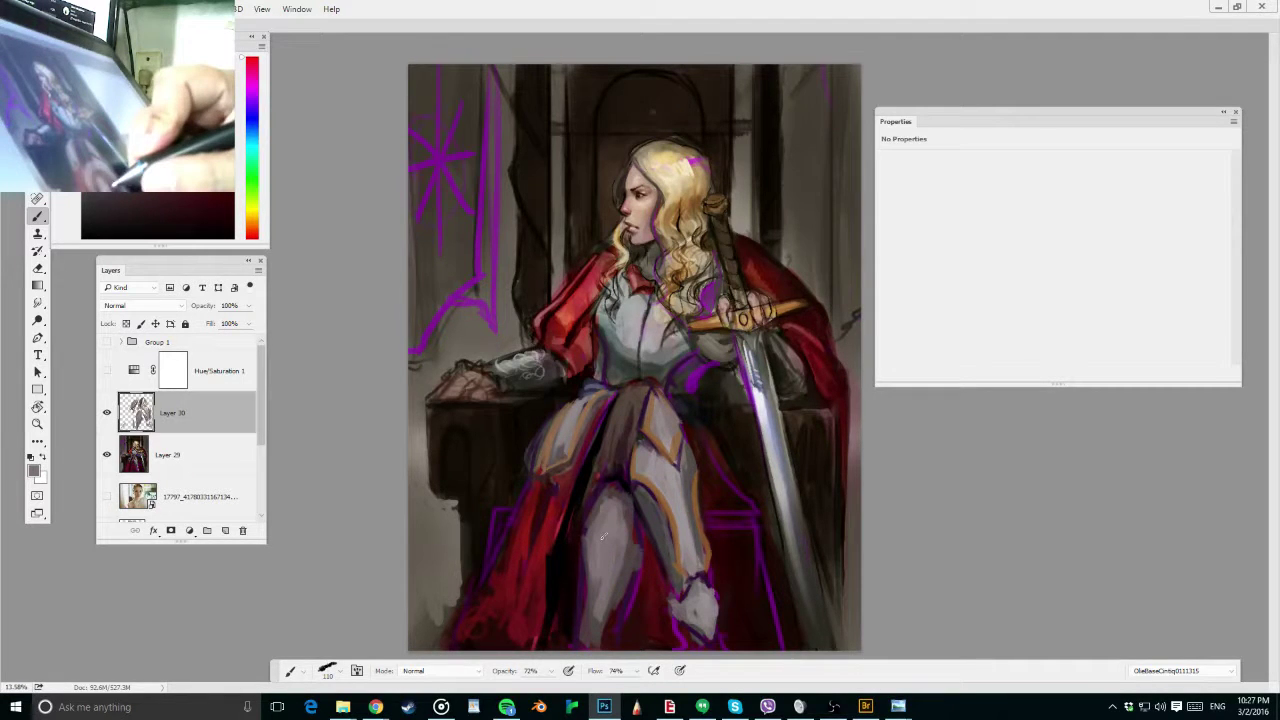
Paint orange-gold trim sampled from the front shin plate around the second leg's knee and shin plates
alt+click(669, 508)
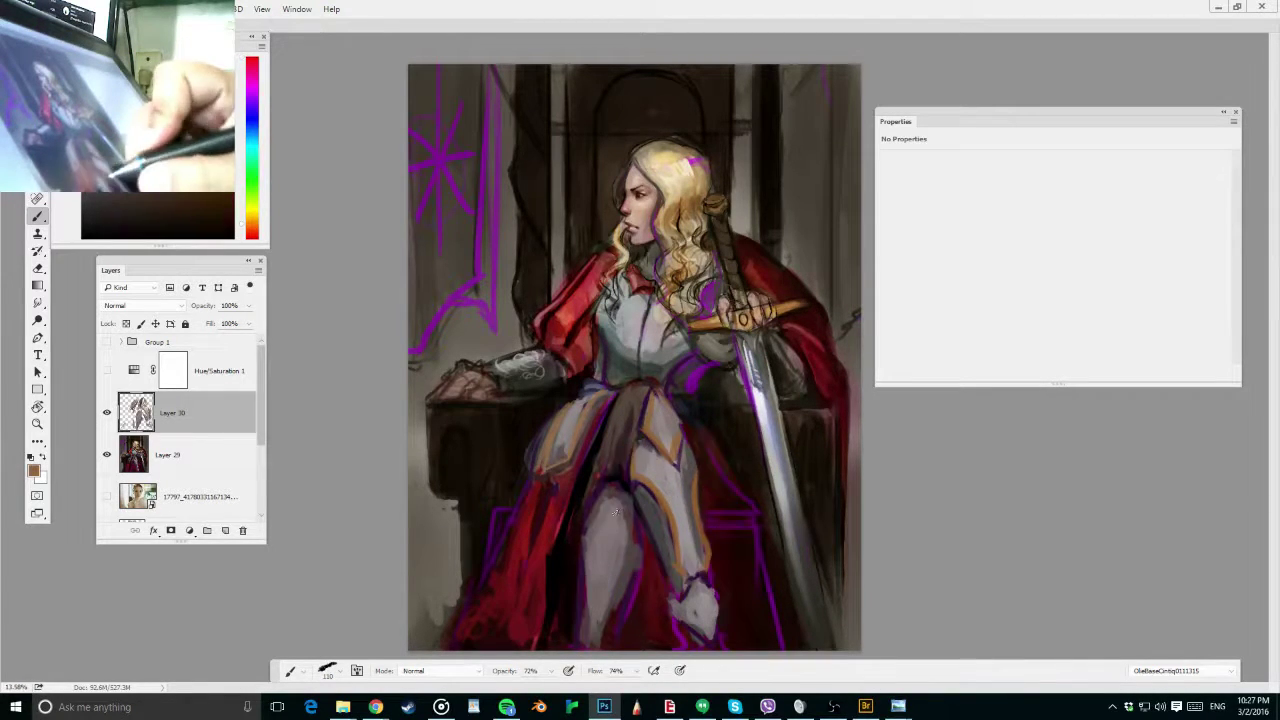
mouse_move(583, 550)
mouse_down()
mouse_move(590, 634)
mouse_move(635, 556)
mouse_up()
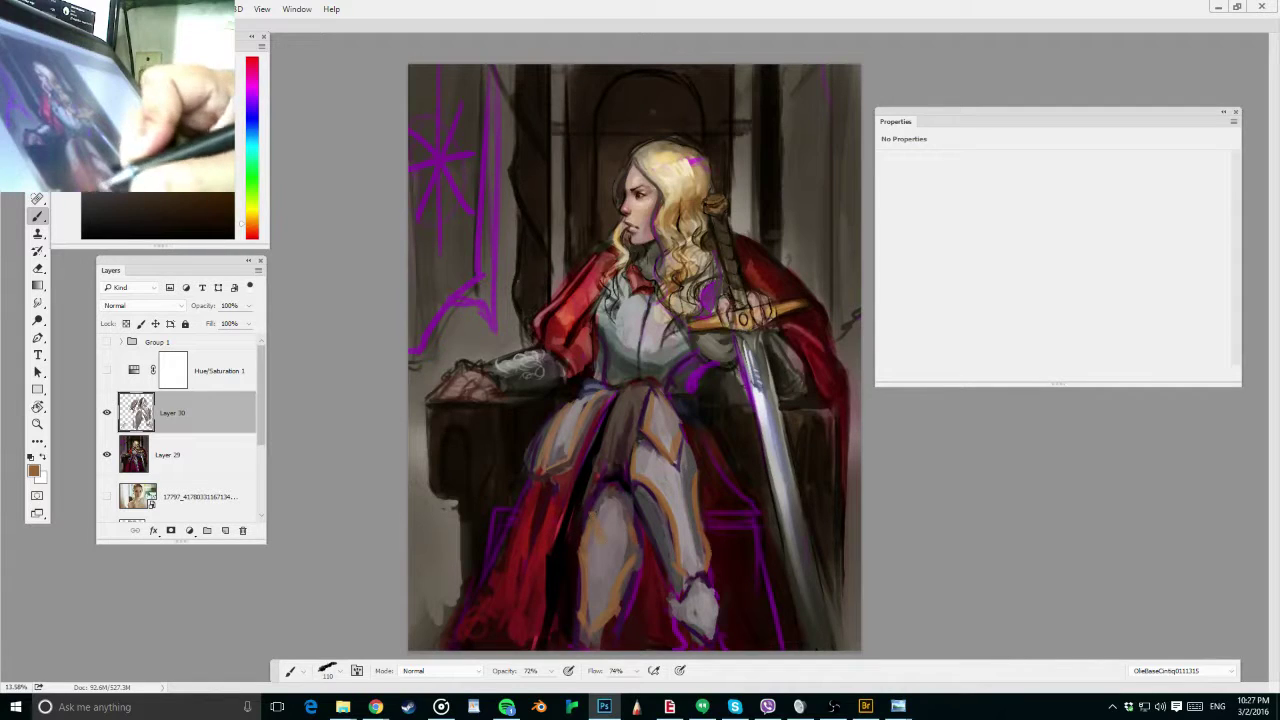
drag(598, 514, 604, 489)
drag(626, 515, 620, 492)
drag(585, 604, 582, 647)
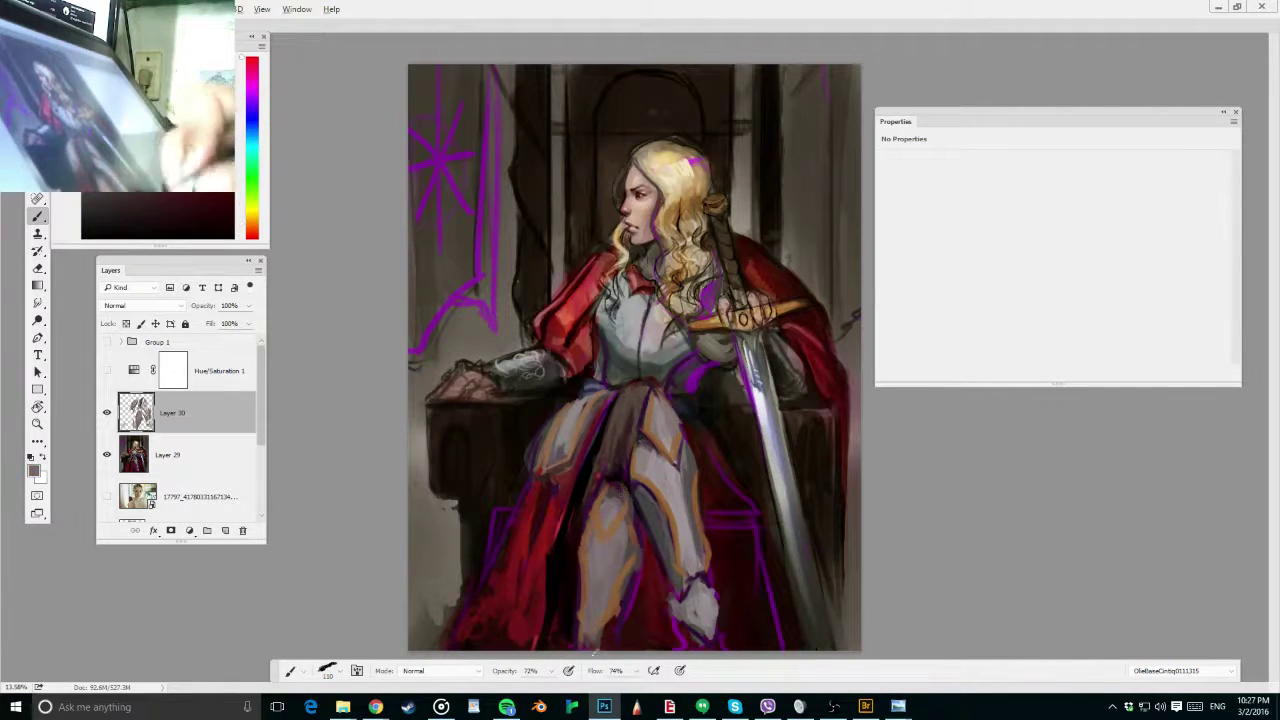
Rework the front leg's ankle armour with sampled grey and dark tones
alt+click(695, 588)
mouse_move(698, 582)
mouse_down()
mouse_move(699, 627)
mouse_move(674, 587)
mouse_up()
alt+click(676, 572)
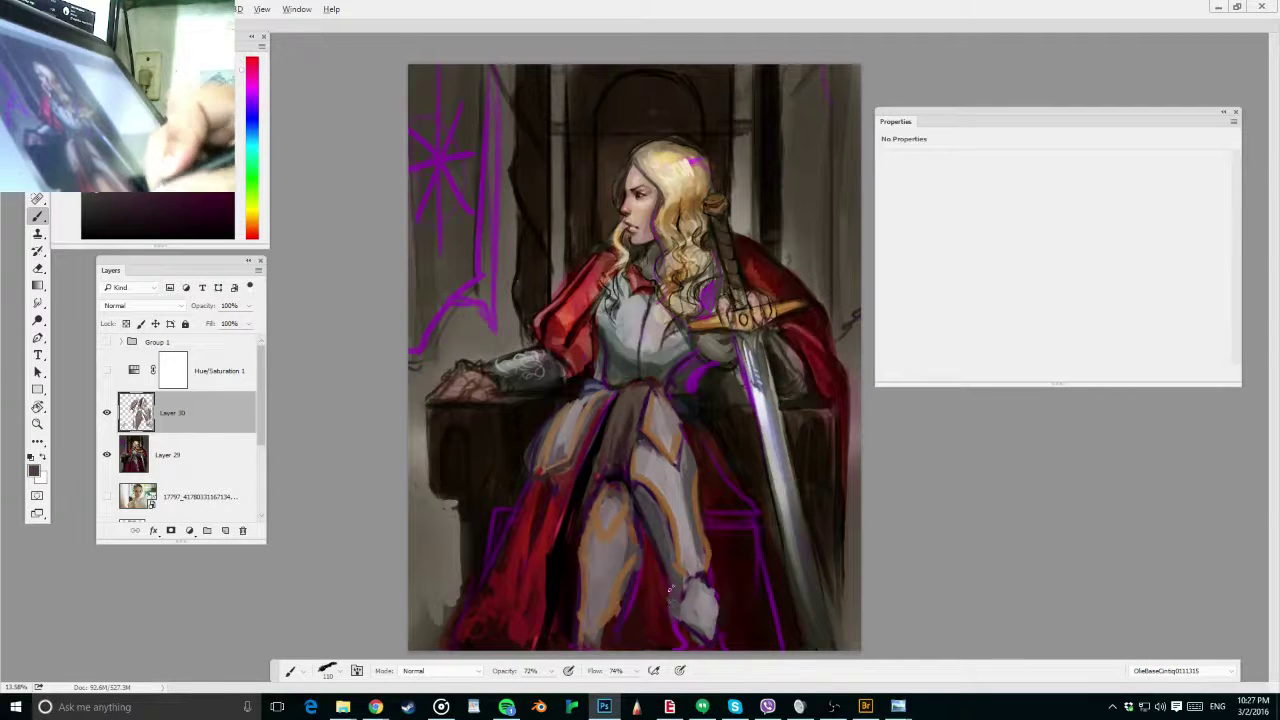
Fill the dress area between the two lower legs with near-black and dark red tones, covering the bright red cloth
alt+right_click(662, 567)
alt+click(576, 582)
alt+right_click(650, 532)
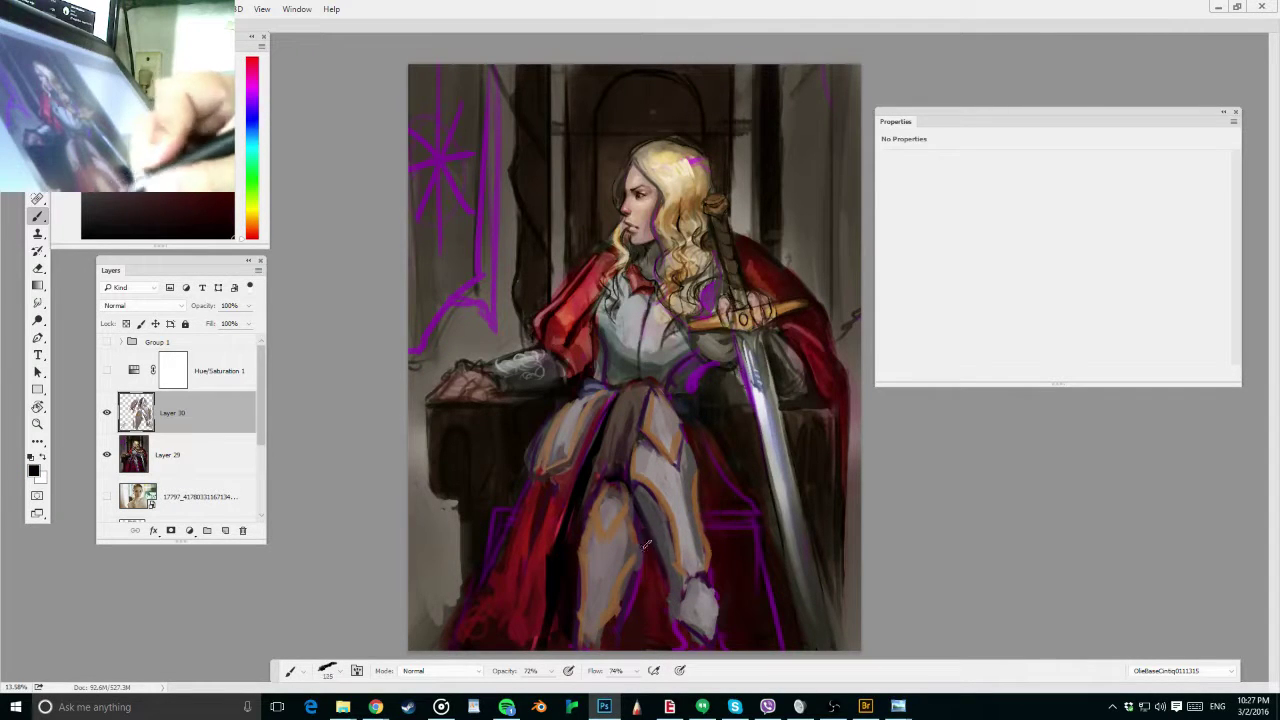
mouse_move(648, 546)
mouse_down()
mouse_move(656, 572)
mouse_move(638, 645)
mouse_up()
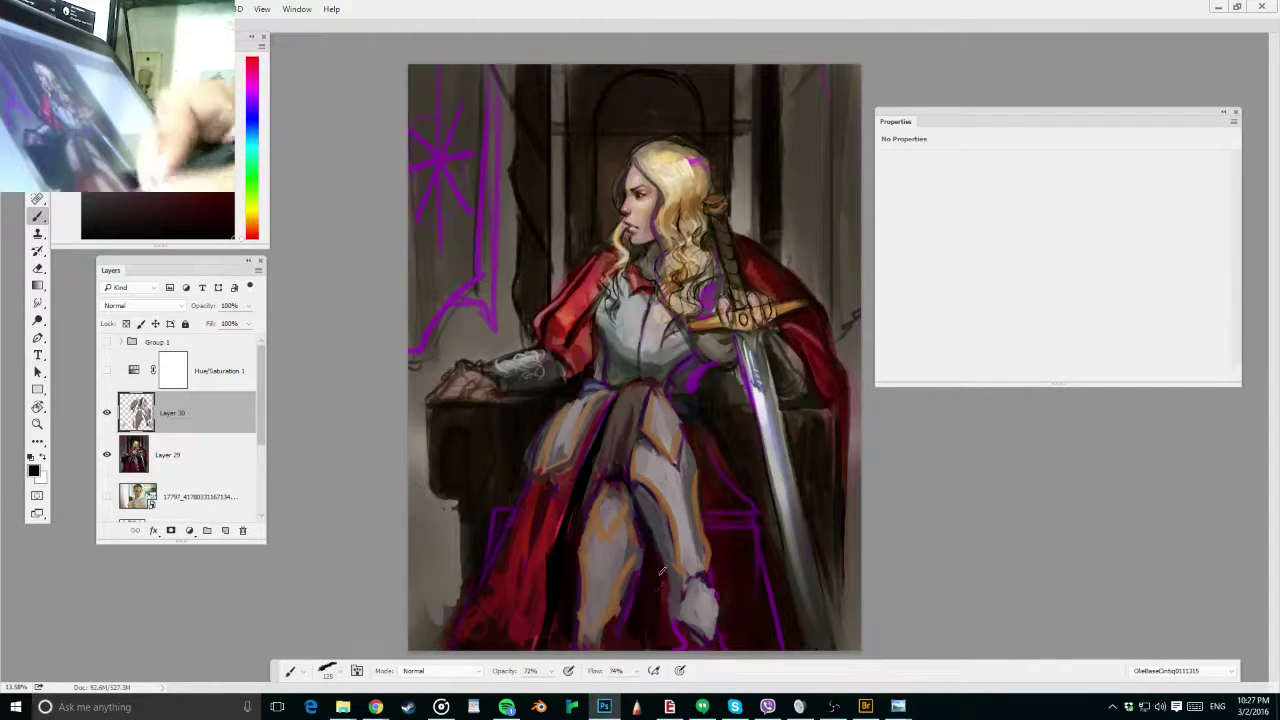
drag(663, 566, 670, 638)
drag(668, 594, 672, 638)
drag(630, 600, 624, 622)
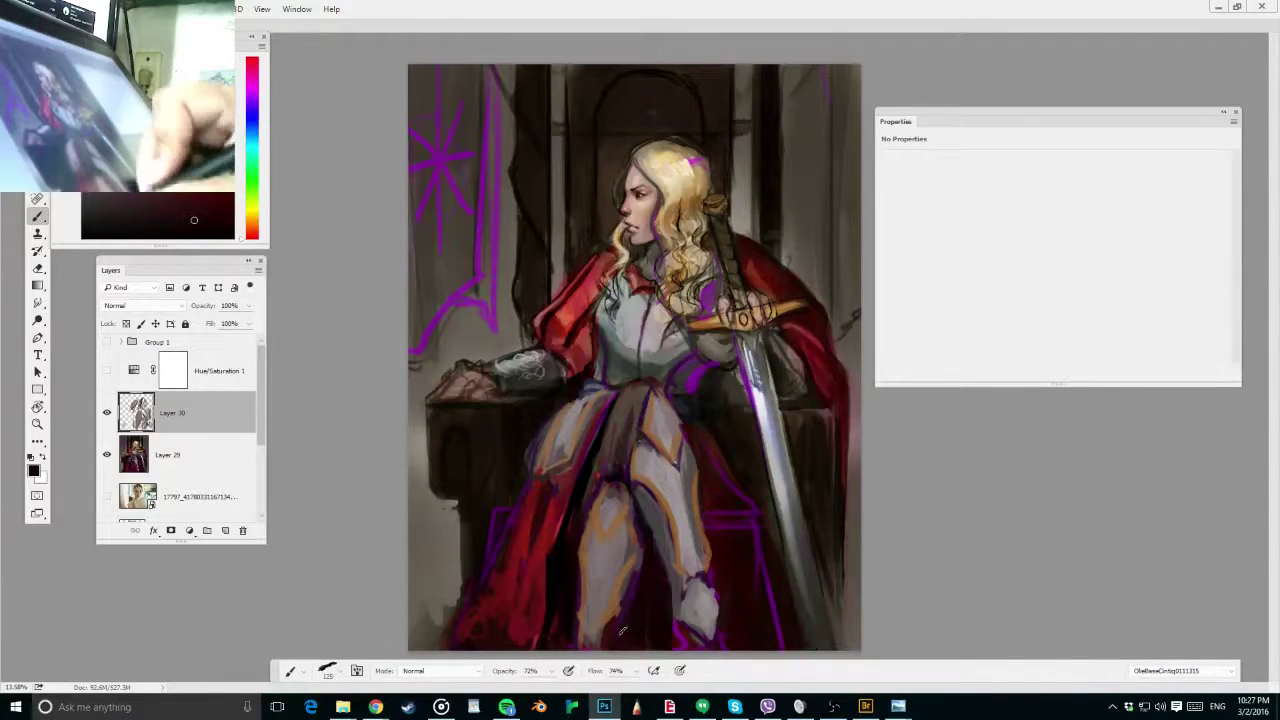
alt+click(571, 565)
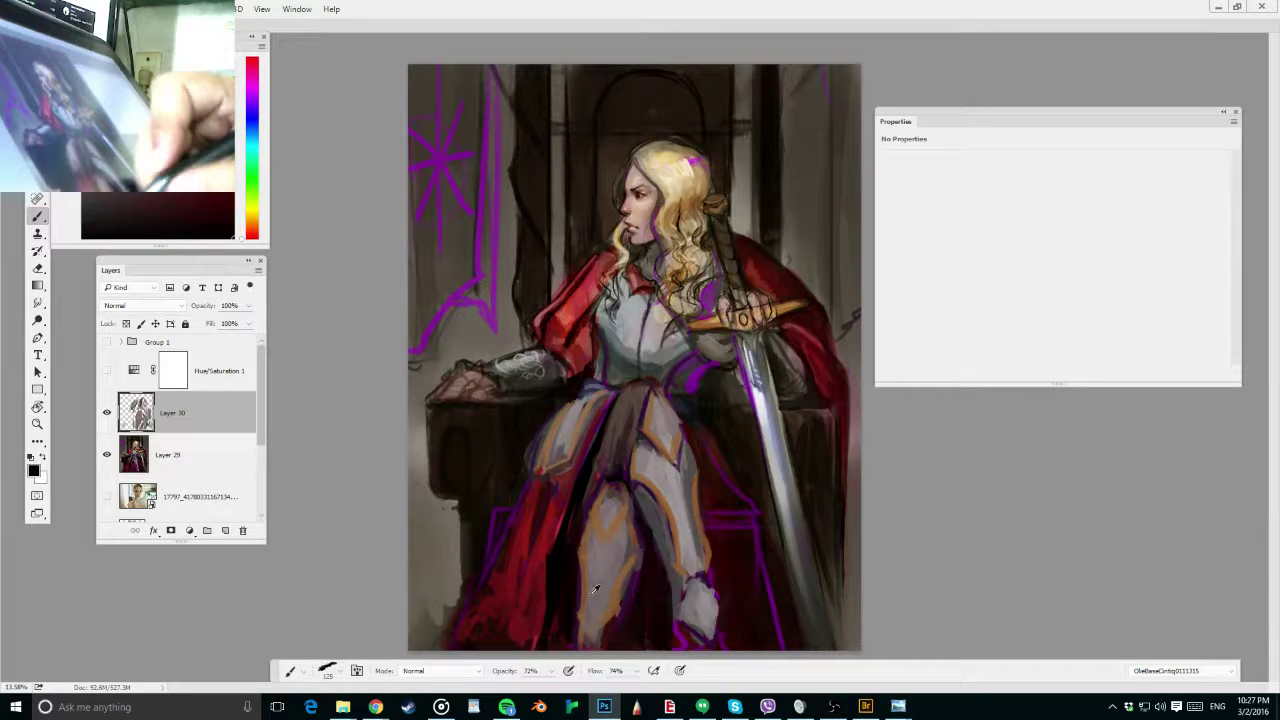
alt+click(651, 592)
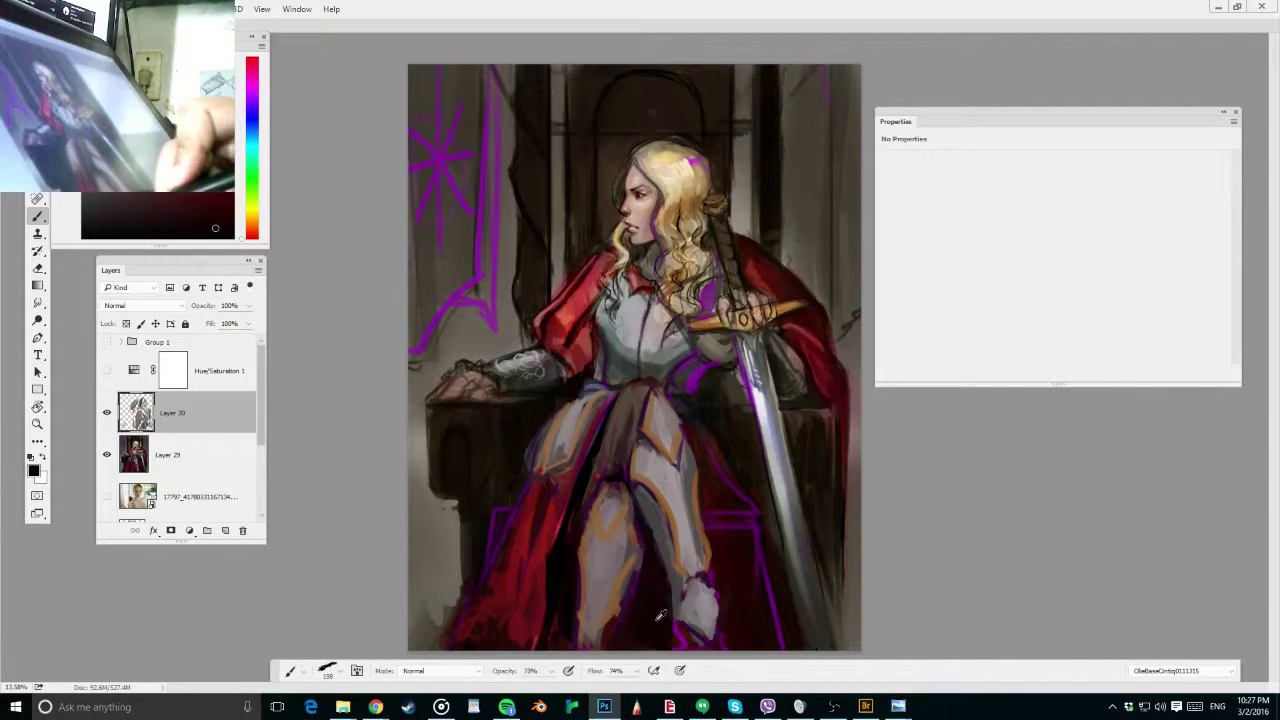
alt+shift+right_click(655, 598)
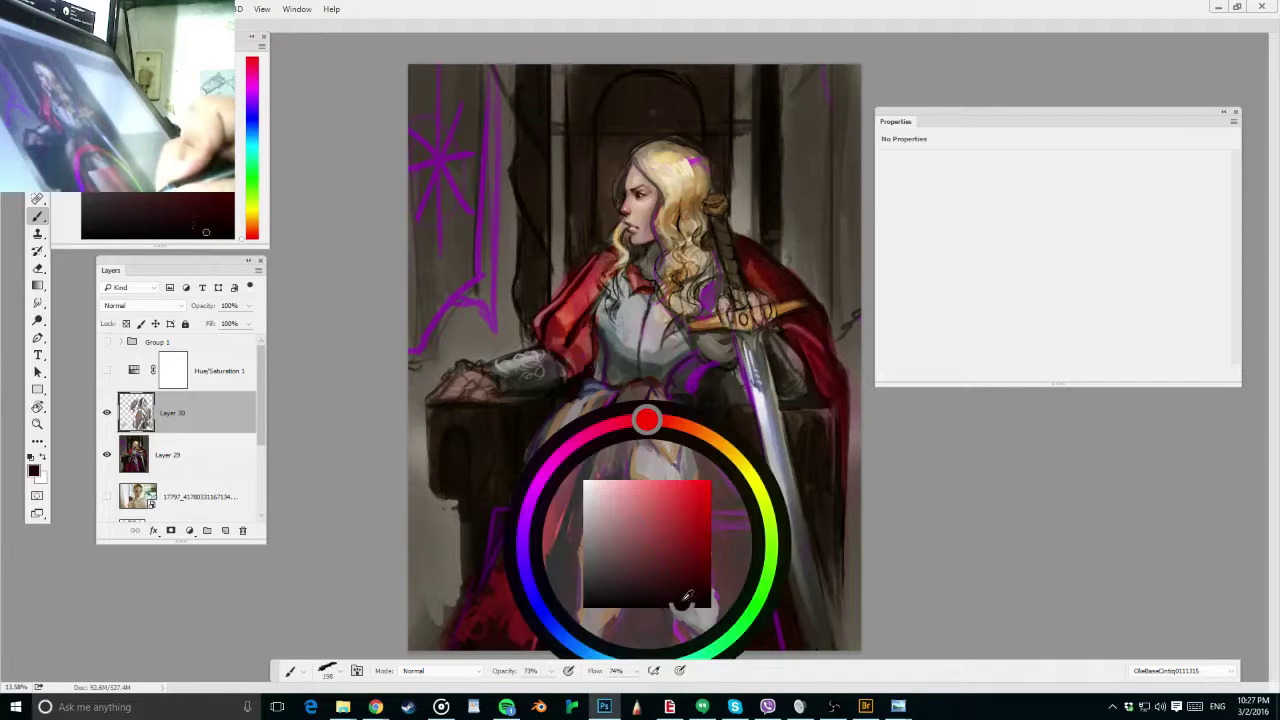
alt+shift+click(621, 598)
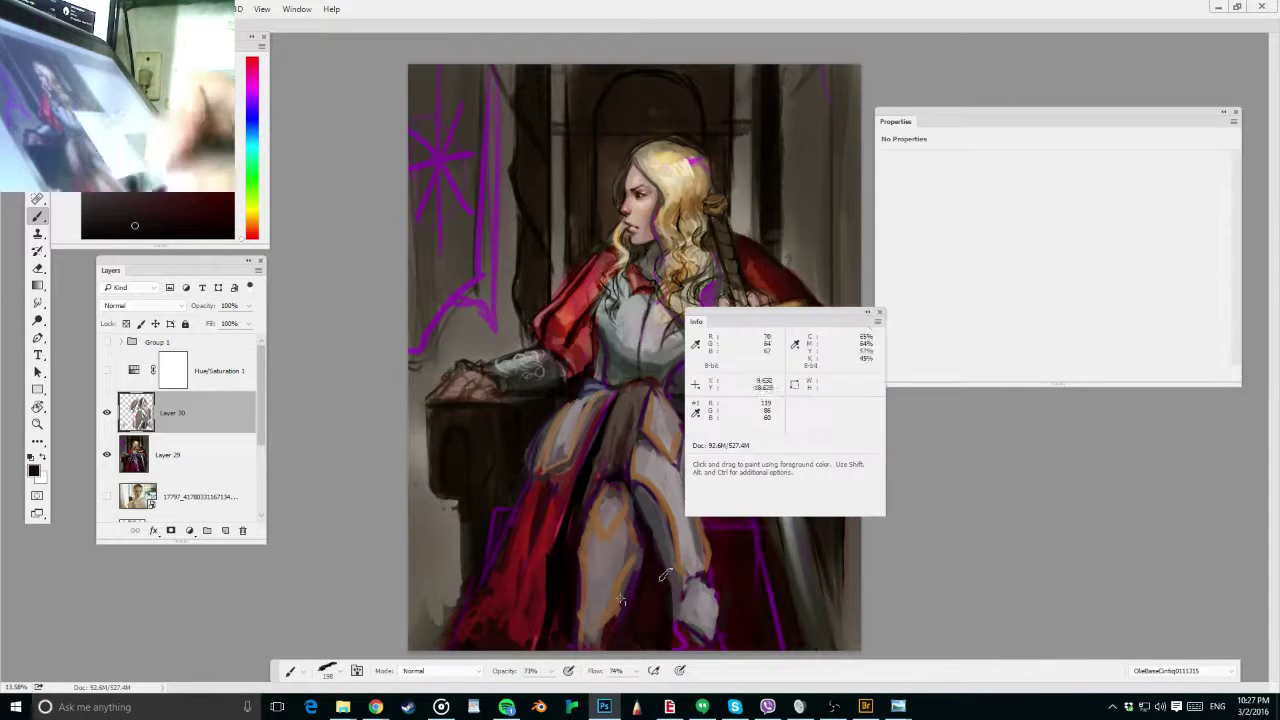
click(880, 312)
alt+shift+click(622, 601)
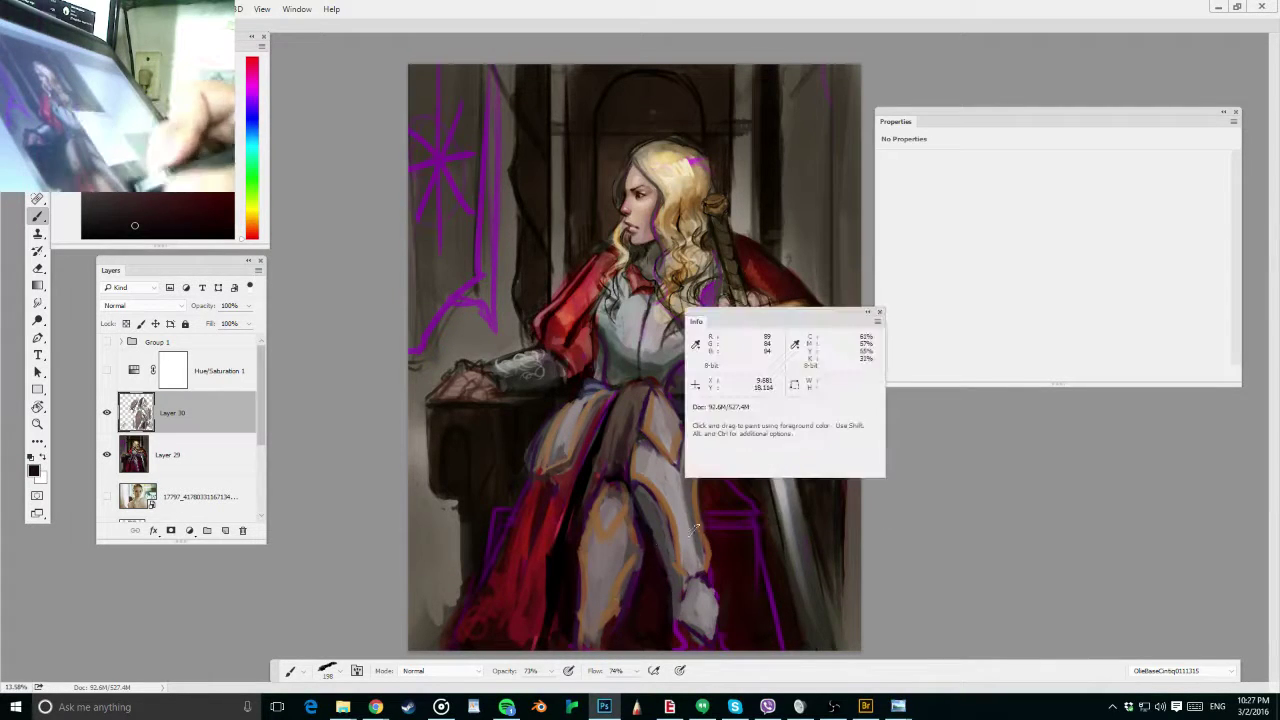
key(F8)
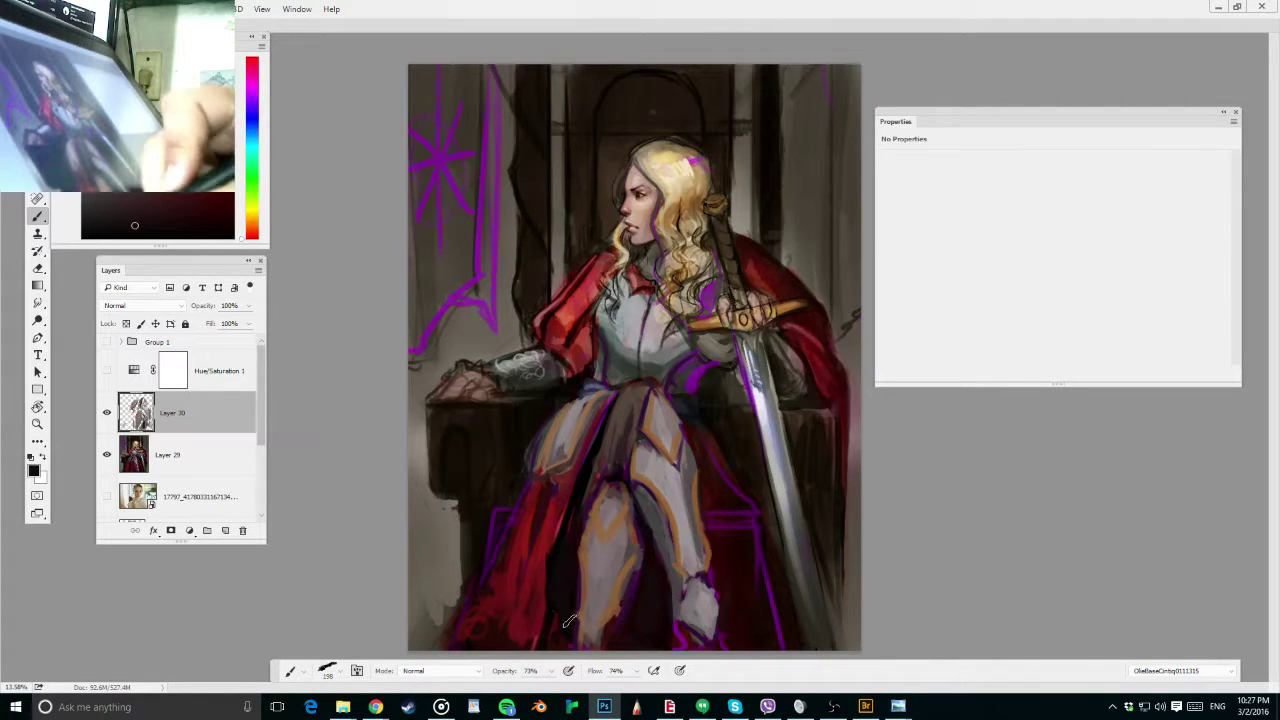
Paint the dark cloth between the second shin and the red dress with sampled near-black tones
drag(601, 546, 583, 535)
drag(560, 553, 555, 608)
alt+click(557, 567)
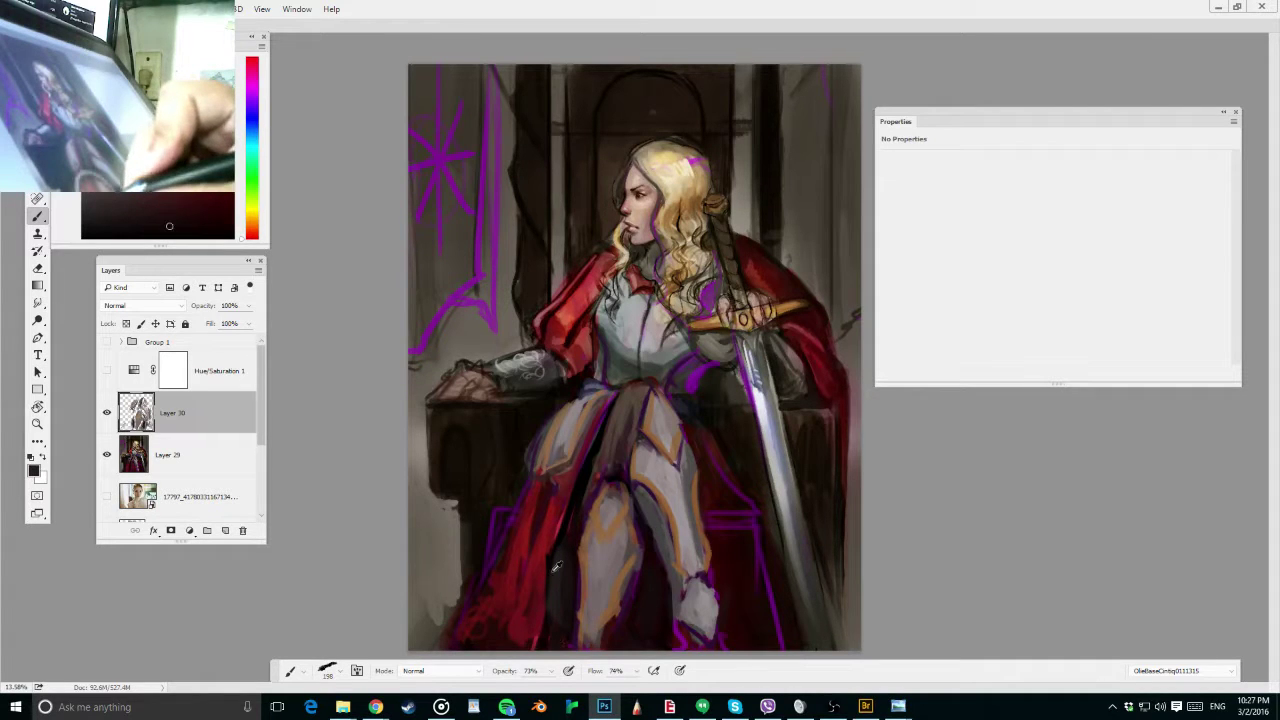
alt+click(555, 570)
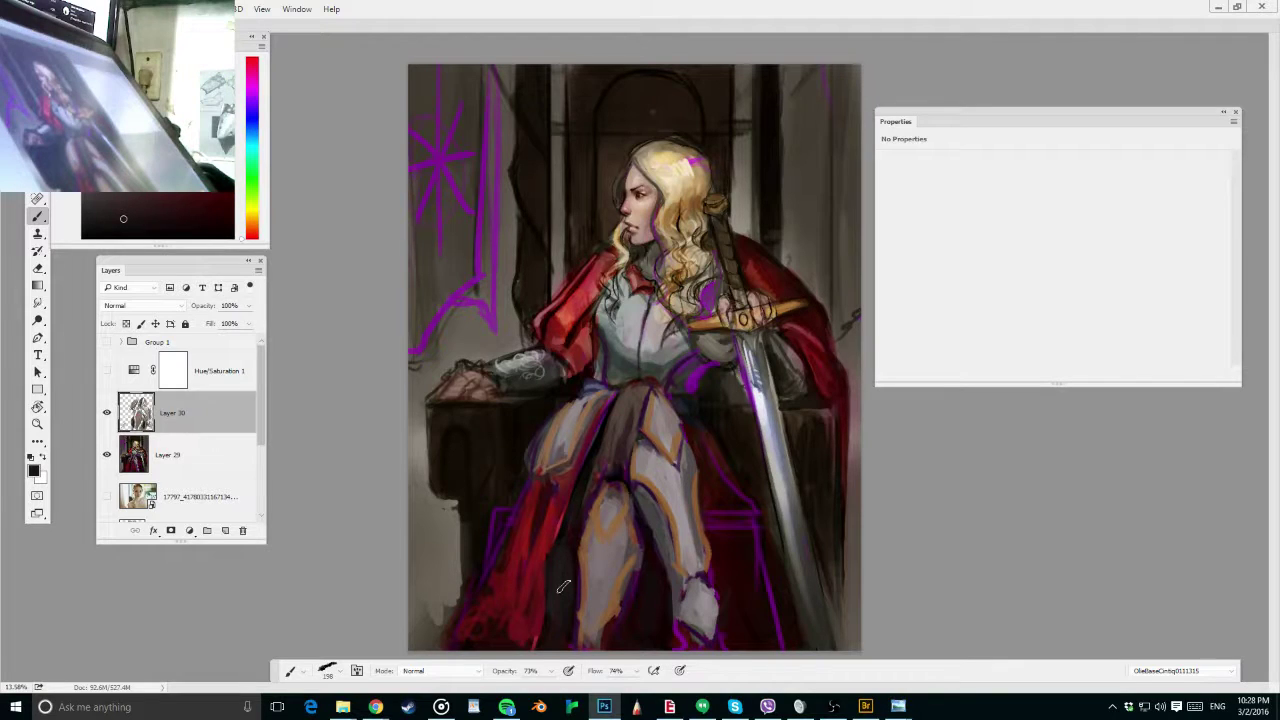
Refine the second leg's knee and shin edges and lower trim with sampled dark purple, grey and gold tones
alt+click(638, 502)
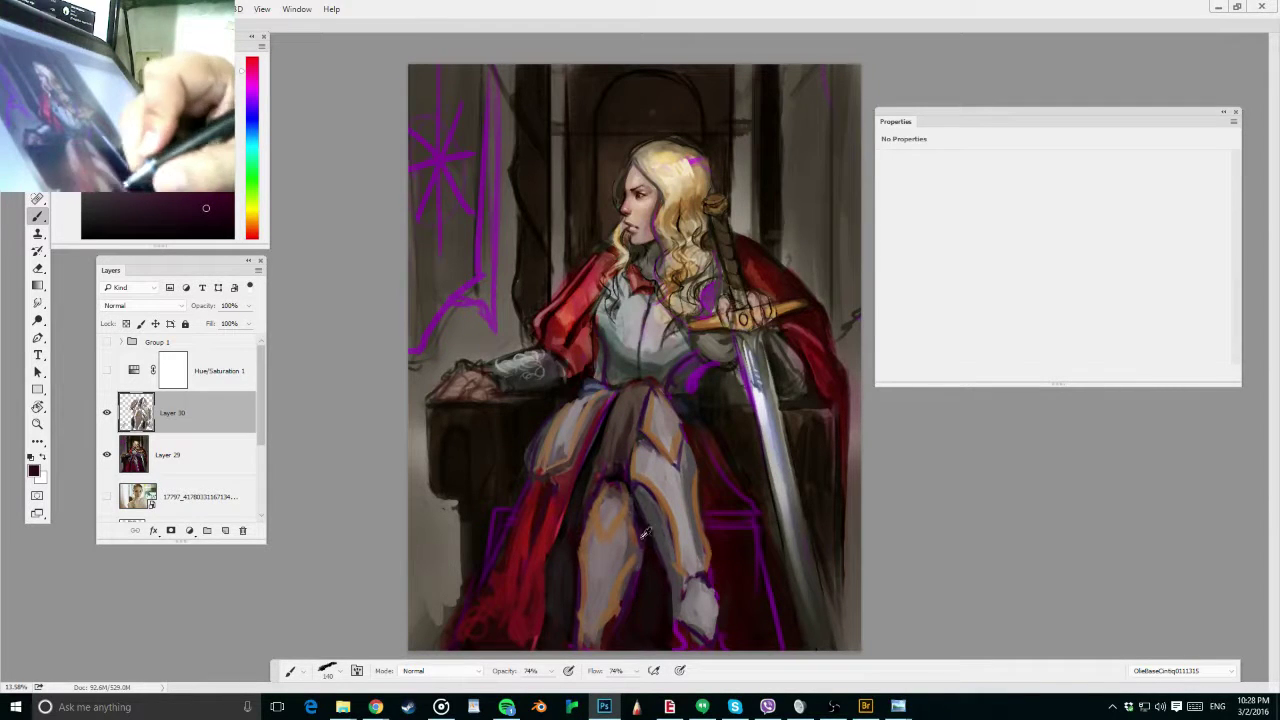
alt+click(630, 557)
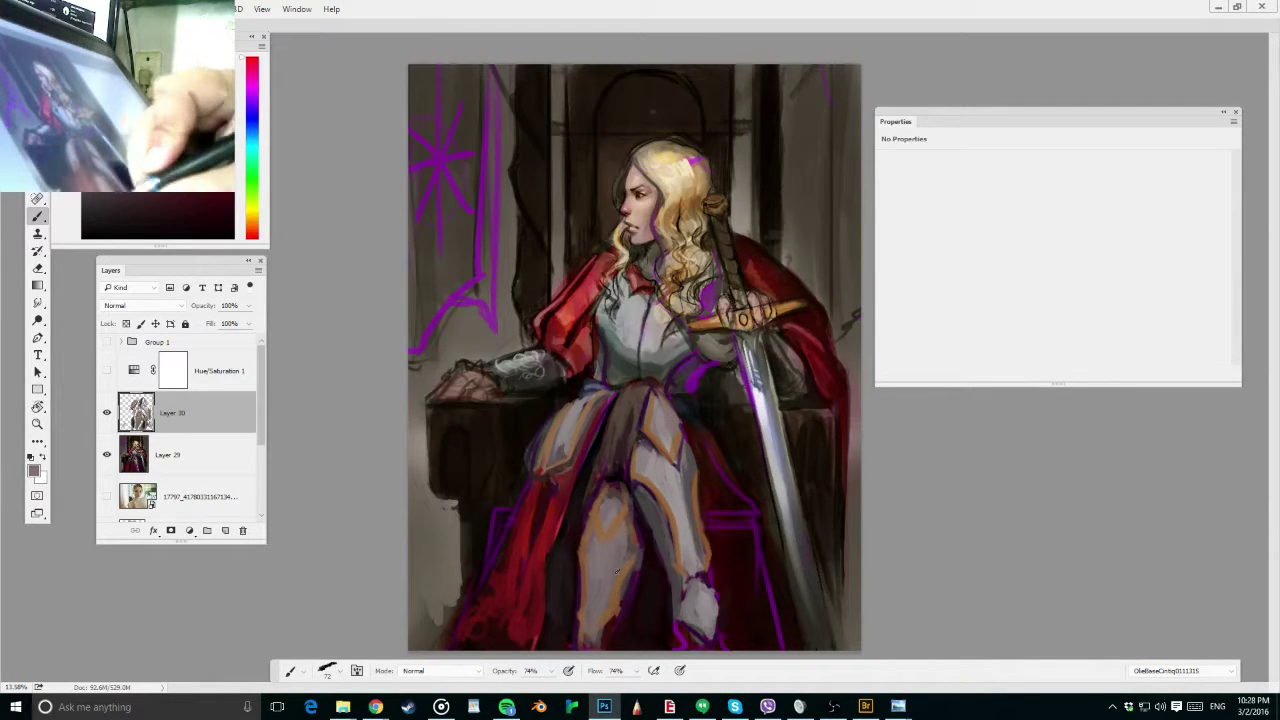
alt+click(628, 584)
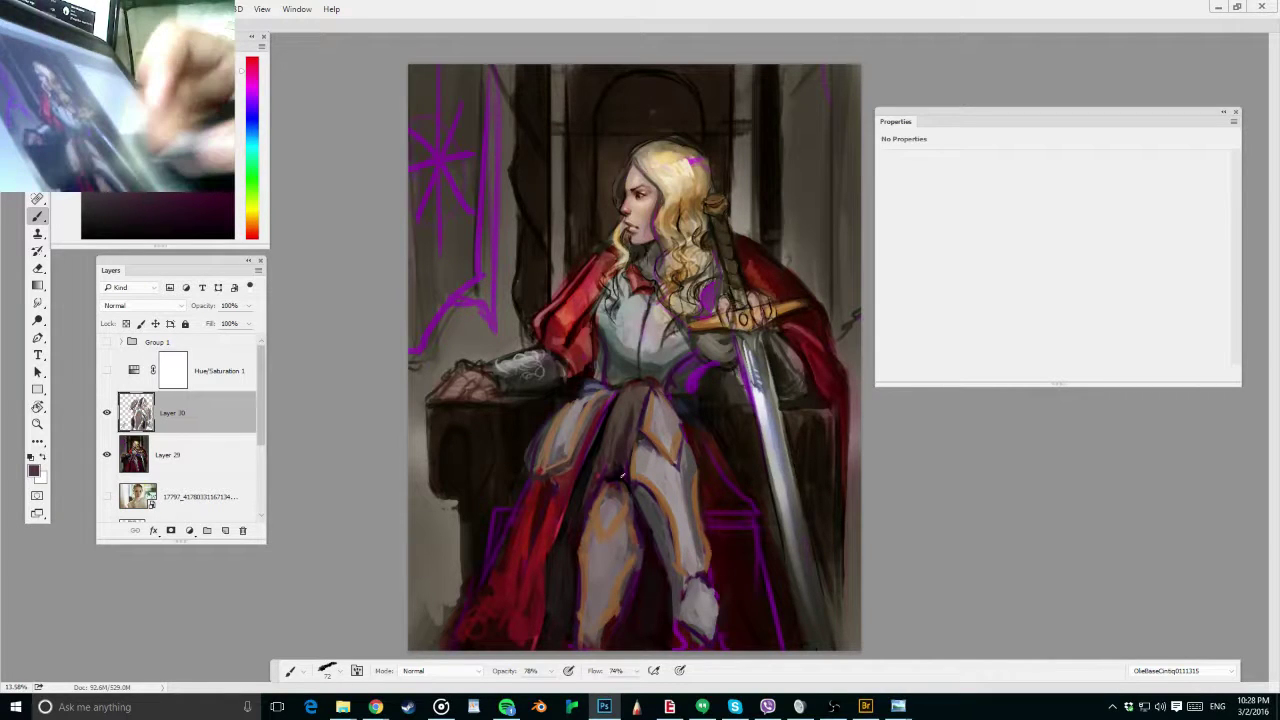
alt+click(622, 596)
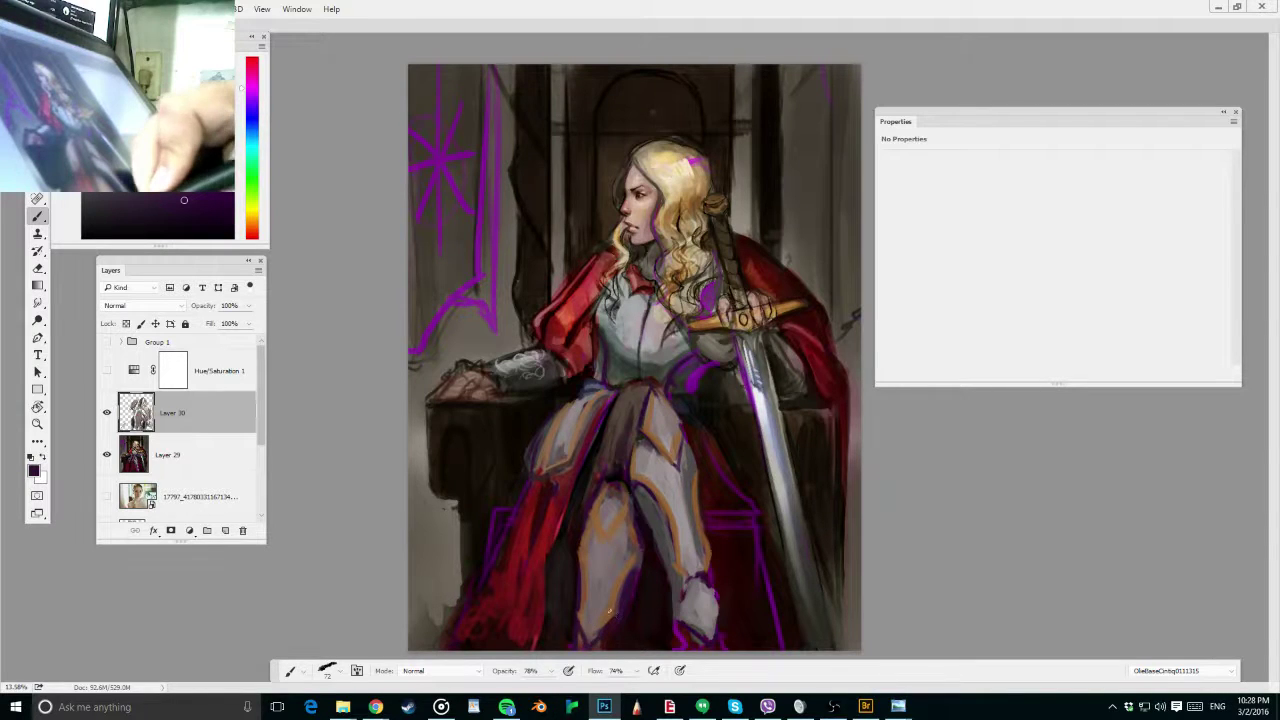
alt+click(603, 625)
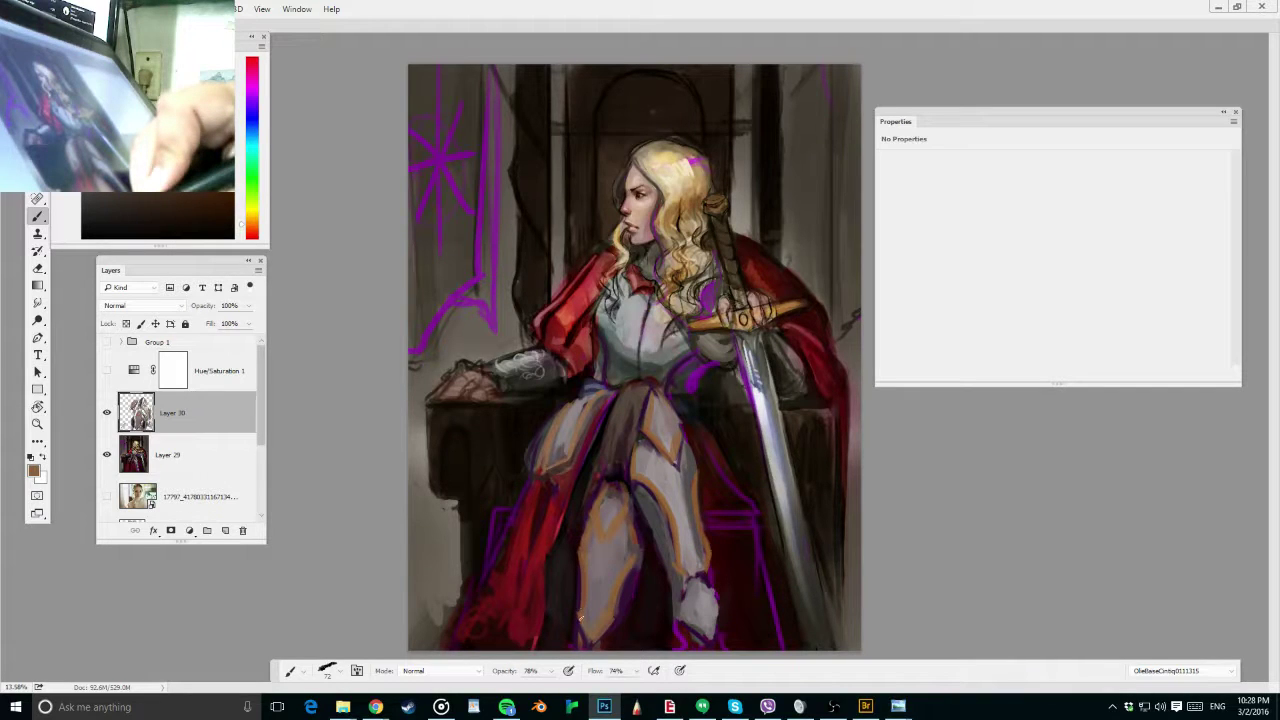
Touch up the thigh plate above the second leg's knee with sampled grey and dark tones
alt+click(667, 440)
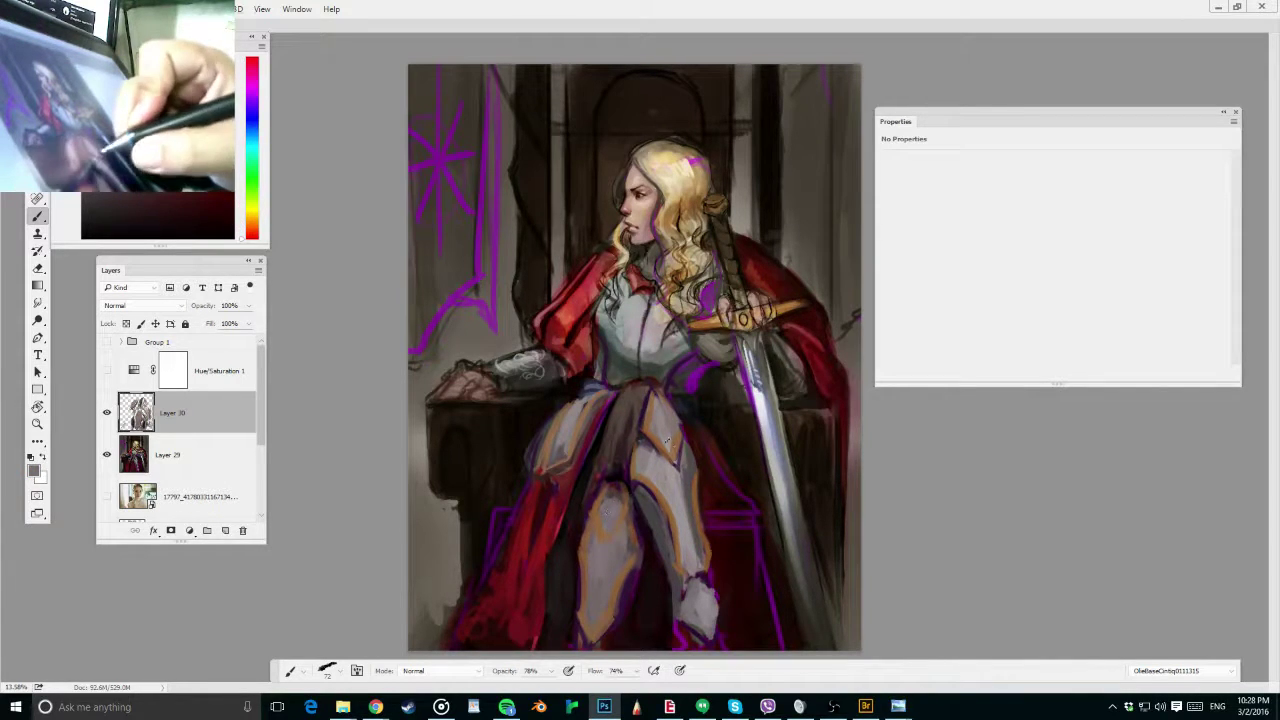
alt+click(660, 423)
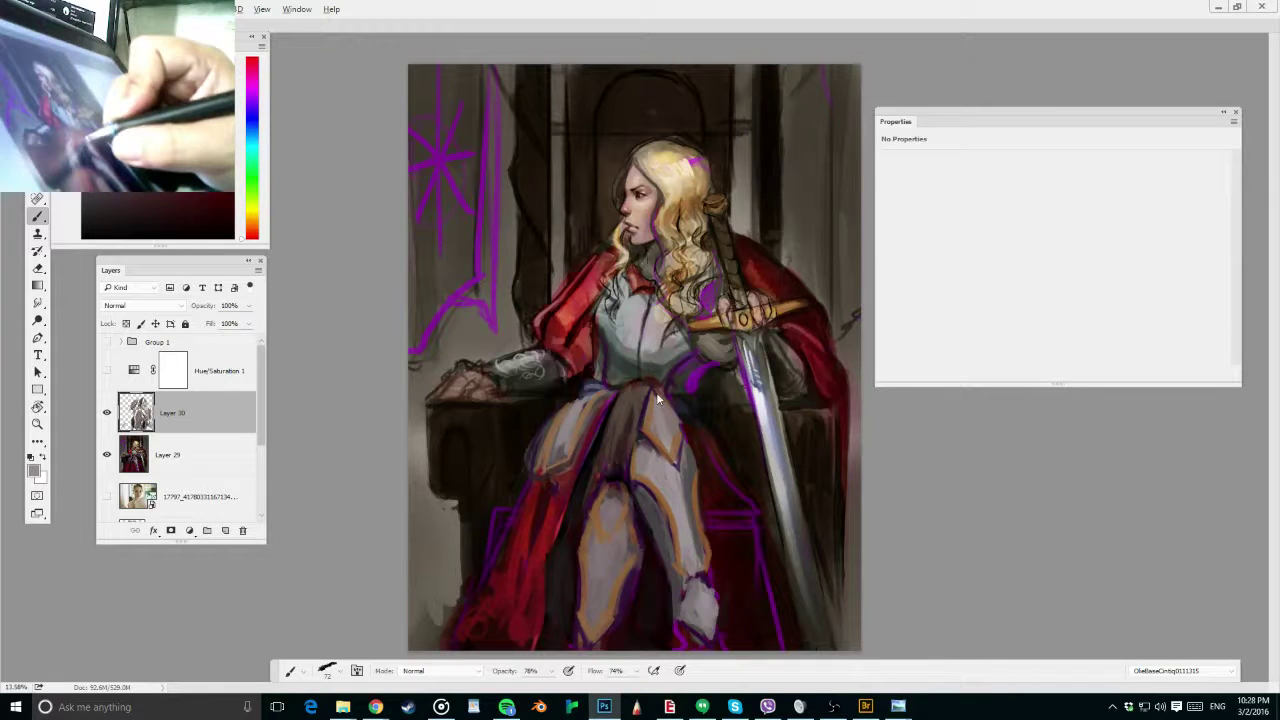
alt+click(645, 437)
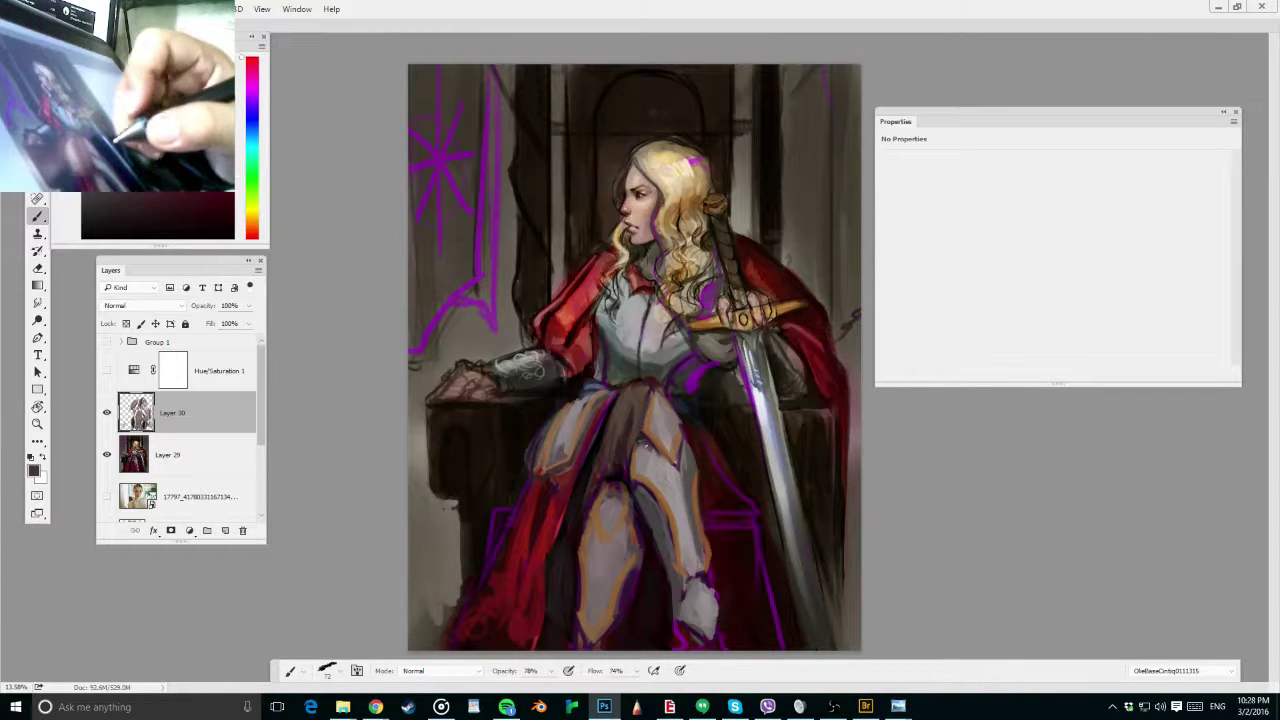
Repaint the front leg's knee as a pointed plate, with sampled grey tones inside and dark purple edges
alt+click(609, 529)
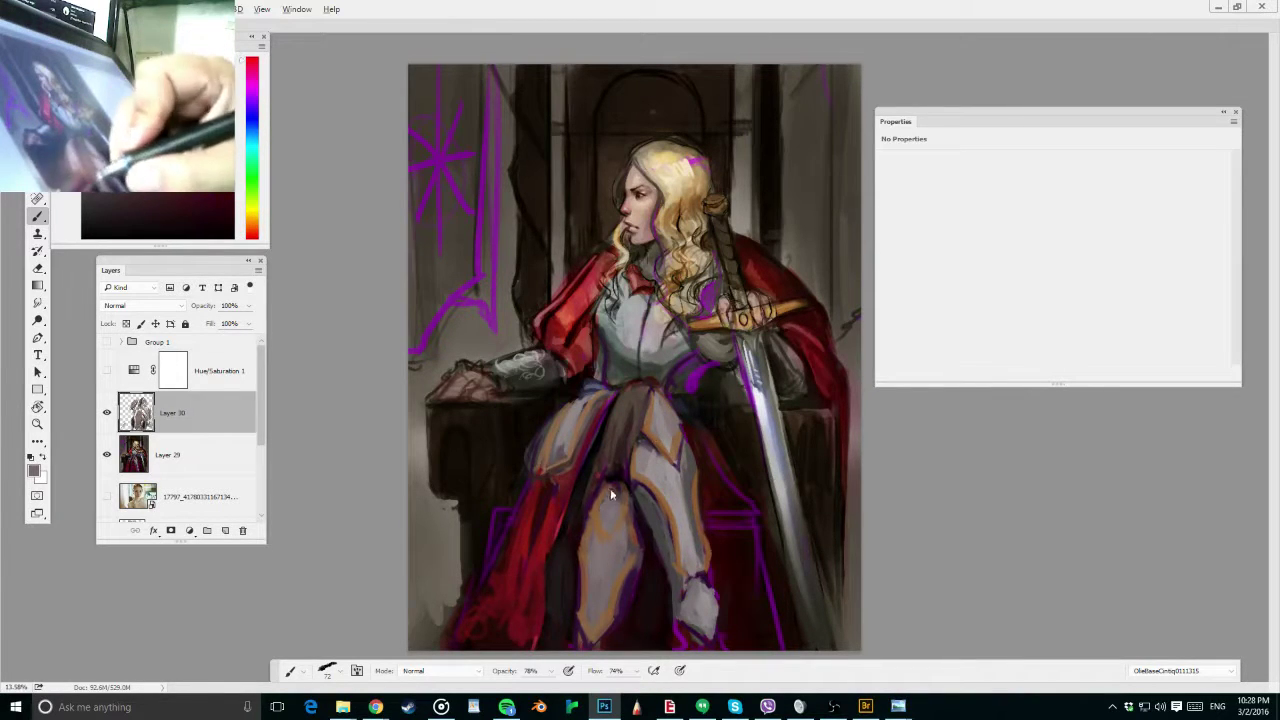
mouse_move(613, 494)
mouse_down()
mouse_move(606, 532)
mouse_move(608, 508)
mouse_move(611, 520)
mouse_up()
alt+click(608, 500)
alt+click(602, 514)
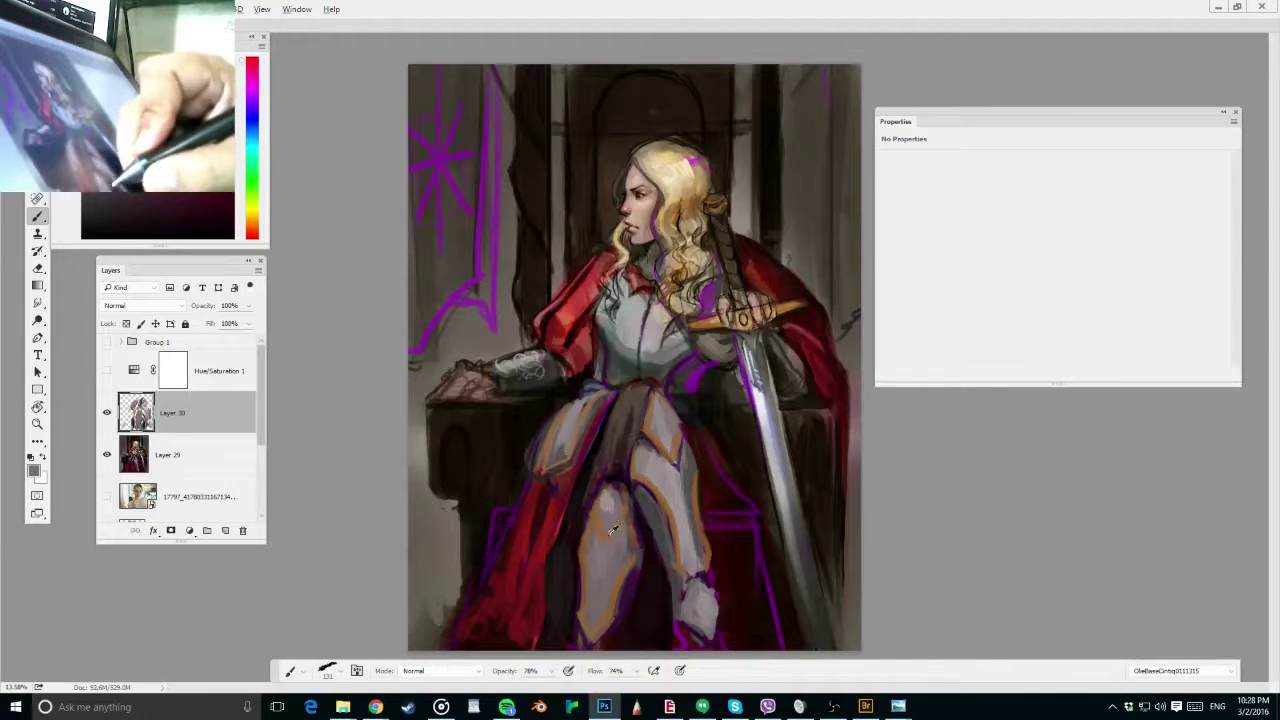
alt+click(610, 533)
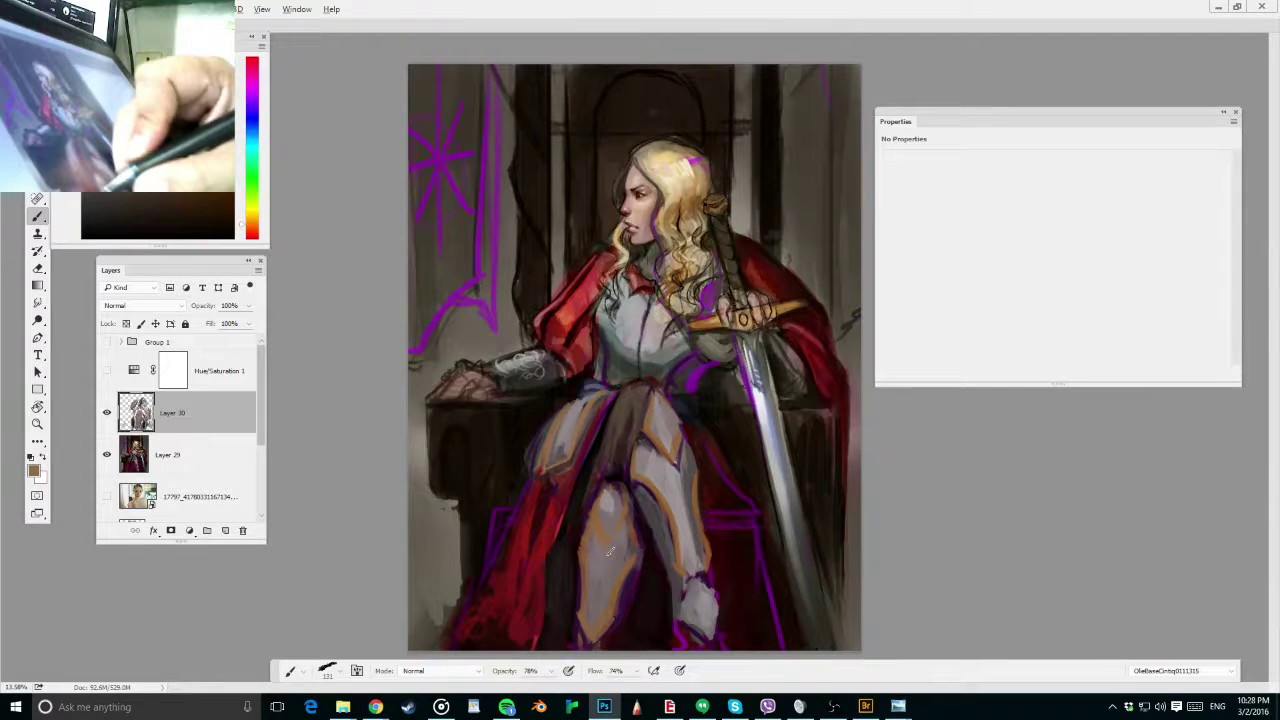
alt+click(591, 506)
mouse_move(592, 509)
mouse_down()
mouse_move(607, 544)
mouse_move(622, 513)
mouse_up()
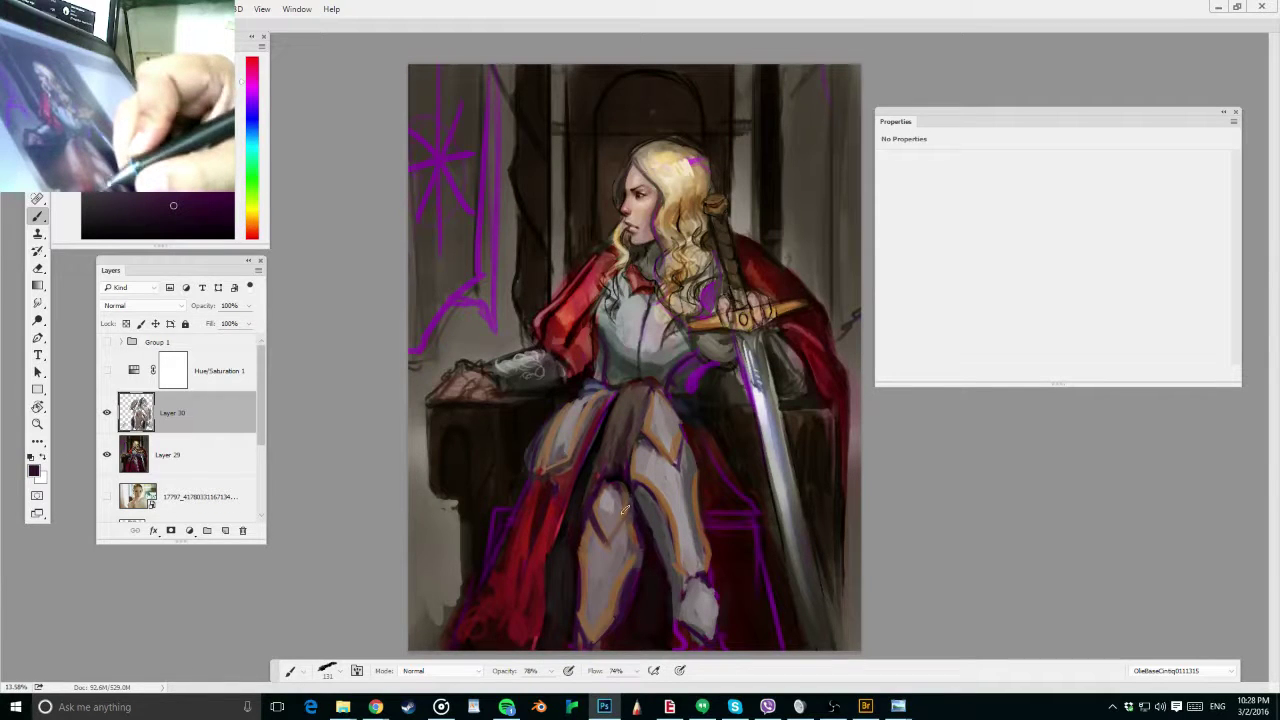
alt+click(605, 535)
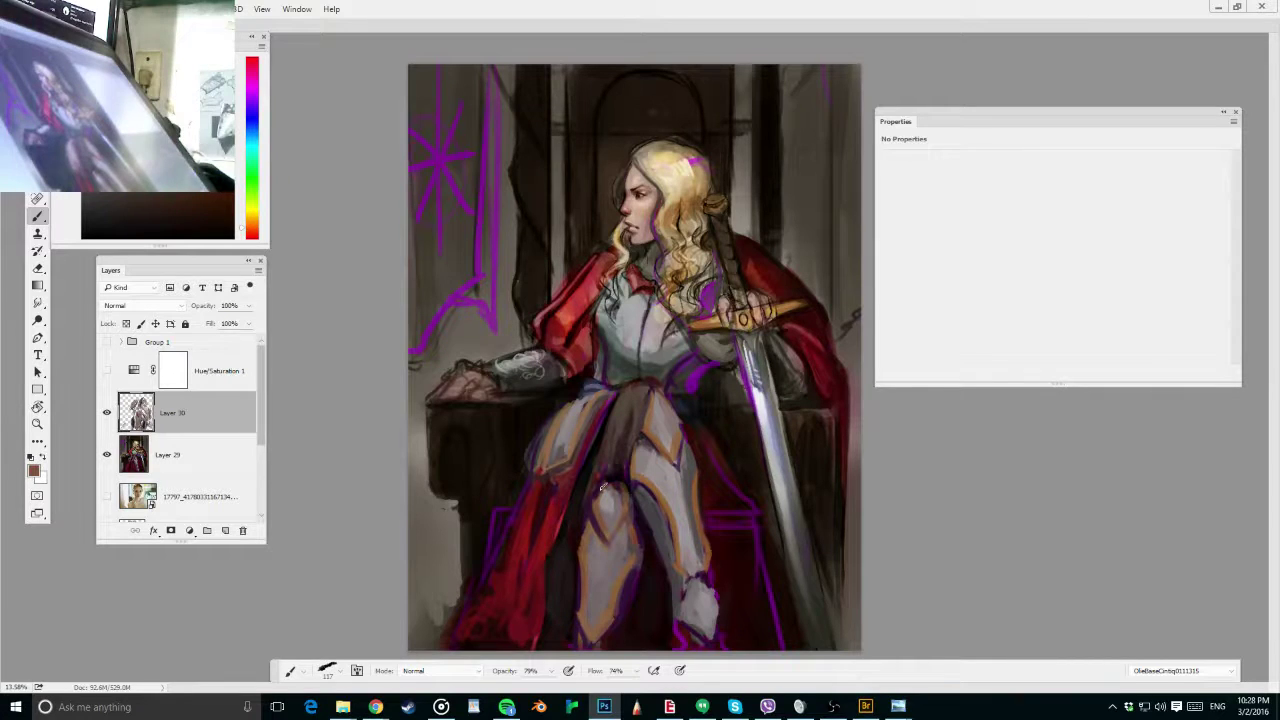
Add gold-brown trim around the front knee plate and refine its surface with sampled greys
alt+right_click(593, 519)
drag(591, 528, 590, 526)
drag(612, 484, 624, 510)
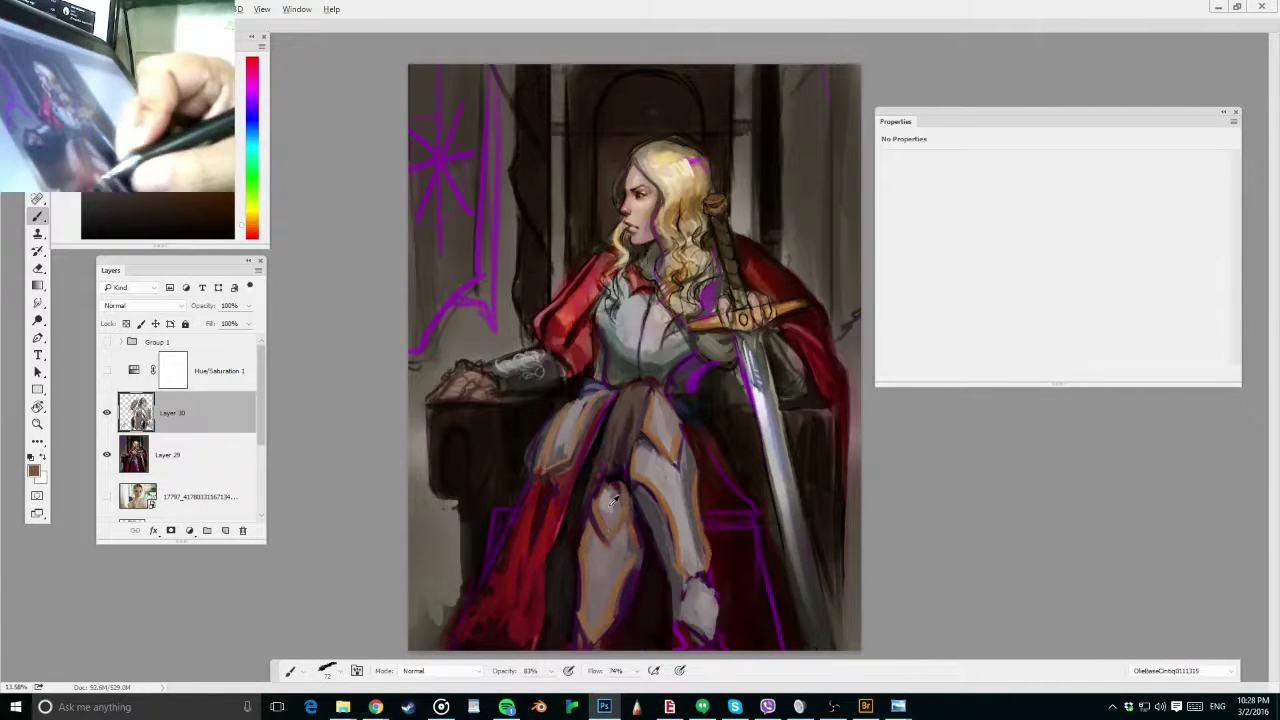
alt+click(608, 512)
alt+click(604, 507)
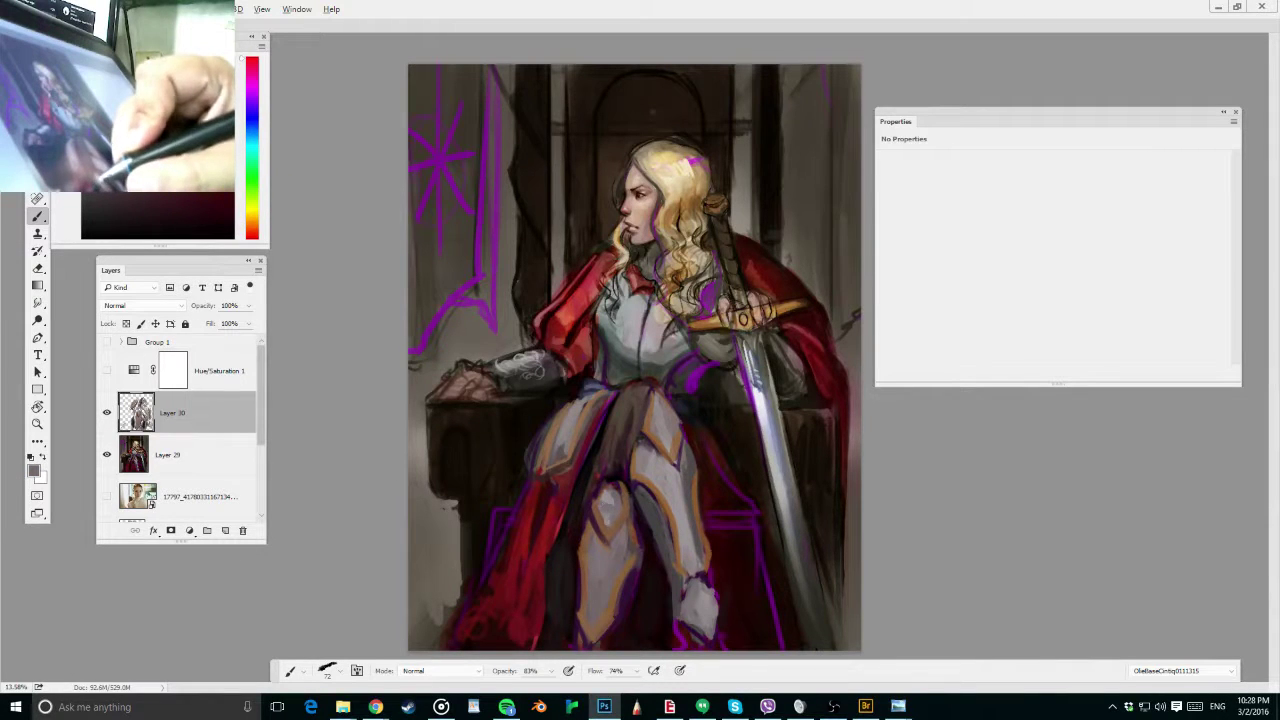
alt+click(603, 552)
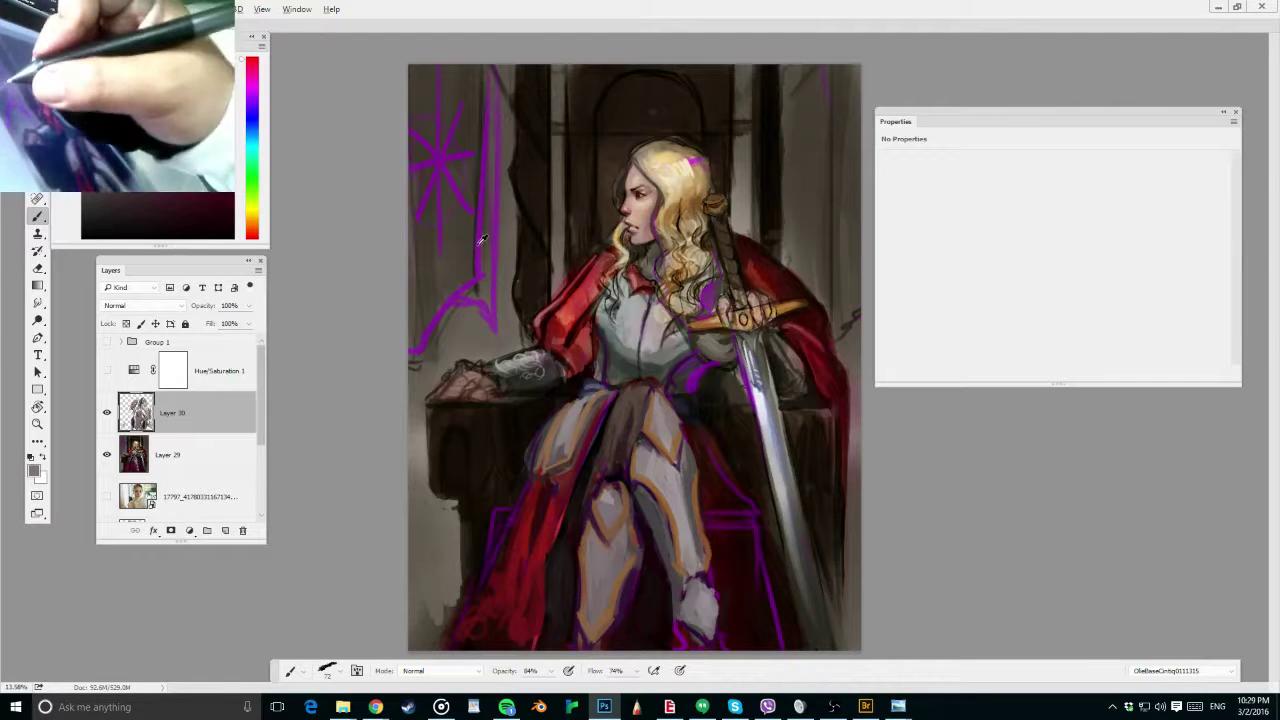
Paint a light grey vertical trim line down the dark cloth beside the front shin at 92% brush opacity
click(251, 82)
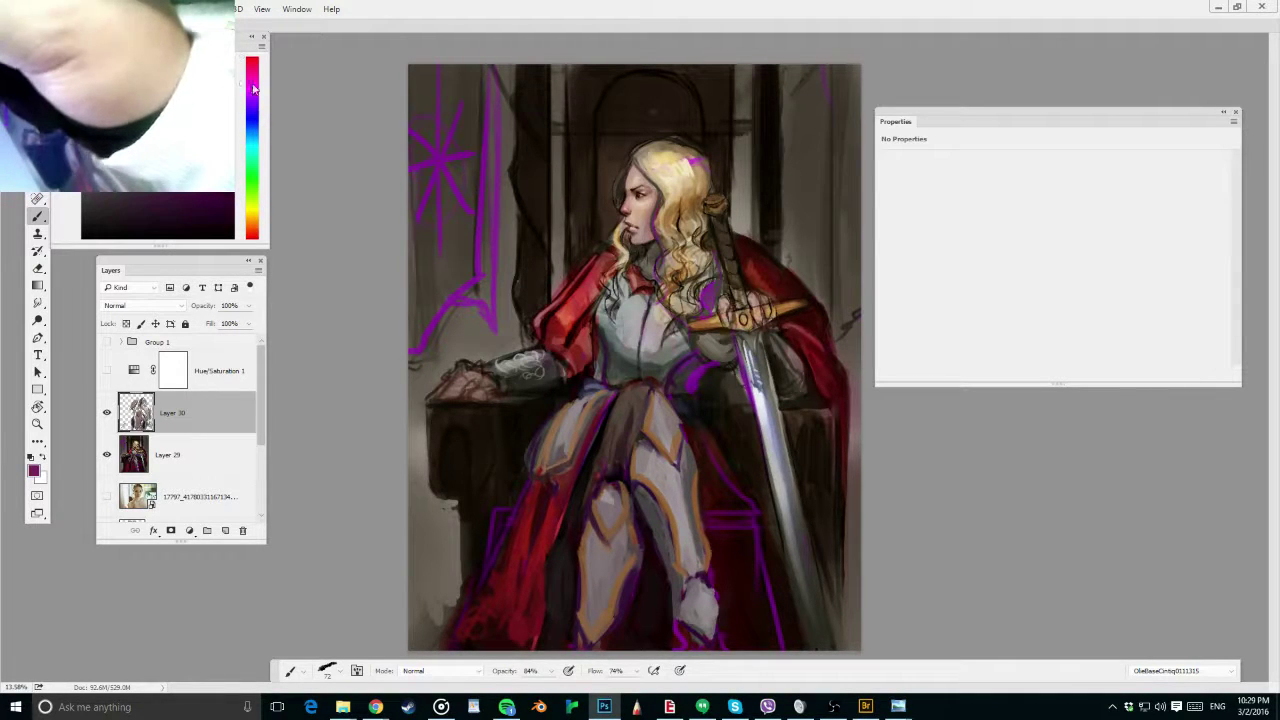
alt+click(606, 590)
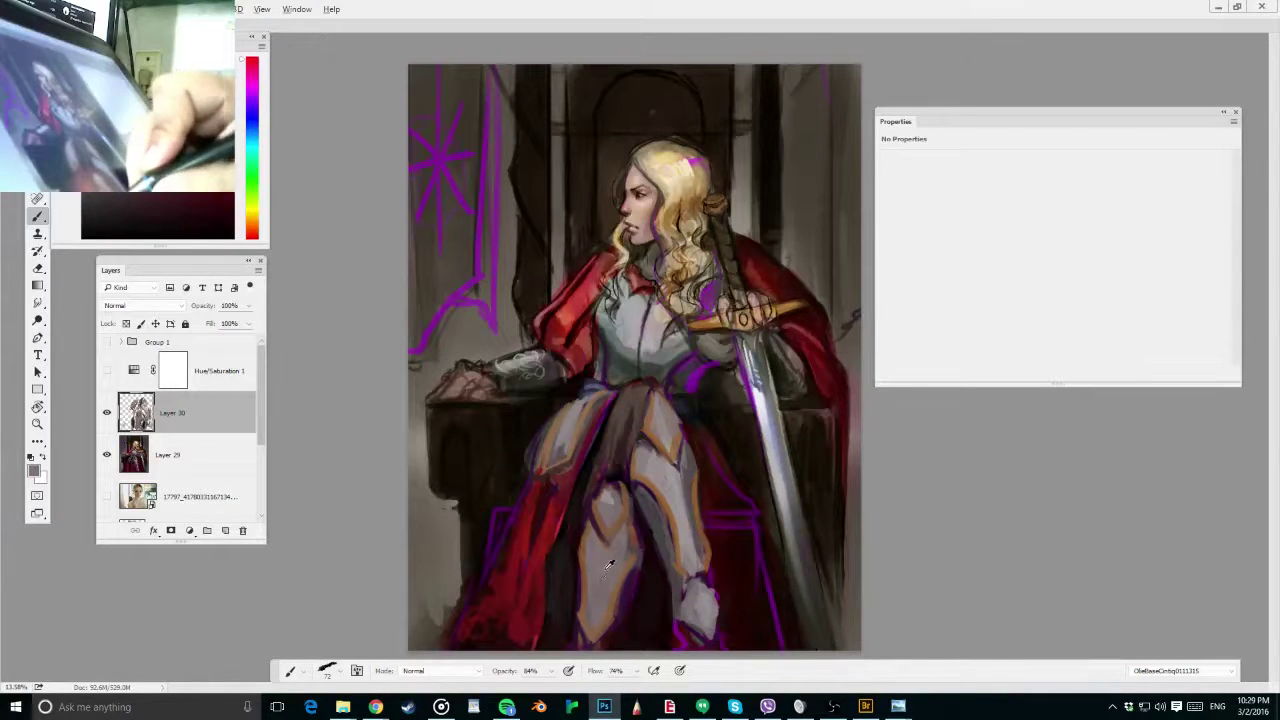
key(9)
key(2)
drag(557, 545, 558, 650)
Paint the cloth between the second leg and the sword with sampled dark reds, covering the purple sketch lines there
alt+click(738, 464)
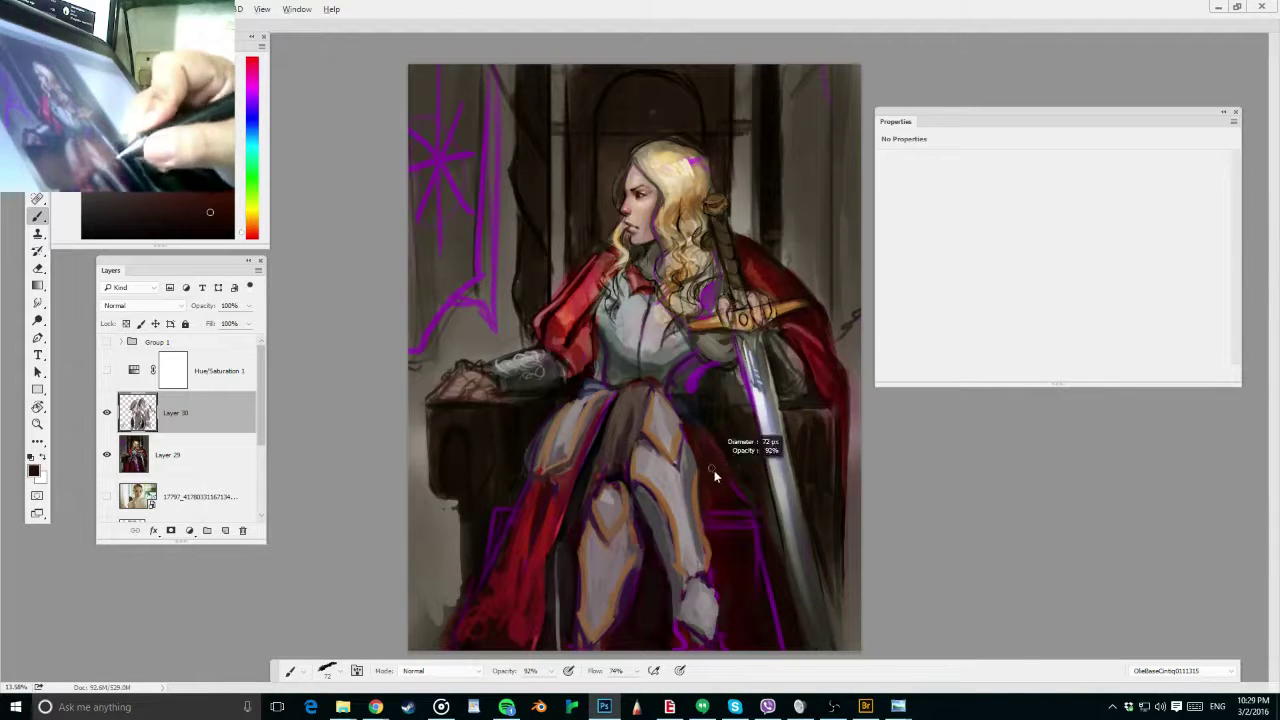
alt+click(547, 535)
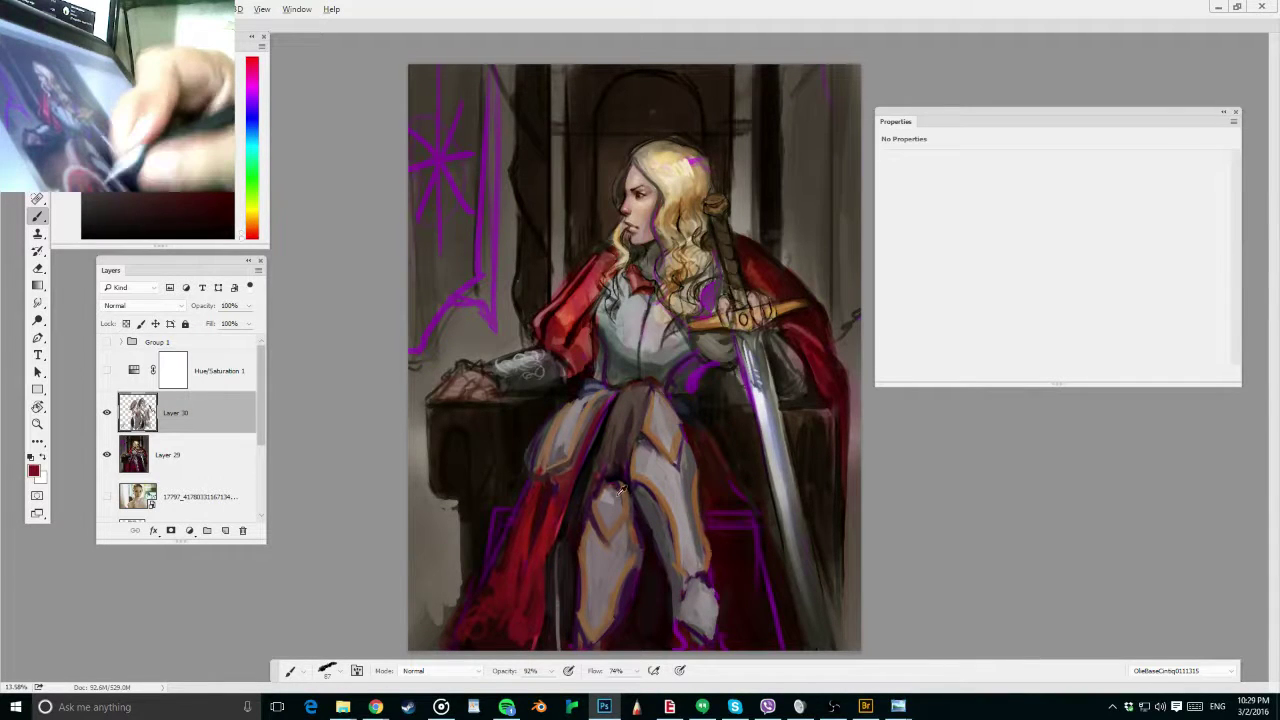
key(9)
key(3)
drag(698, 437, 719, 486)
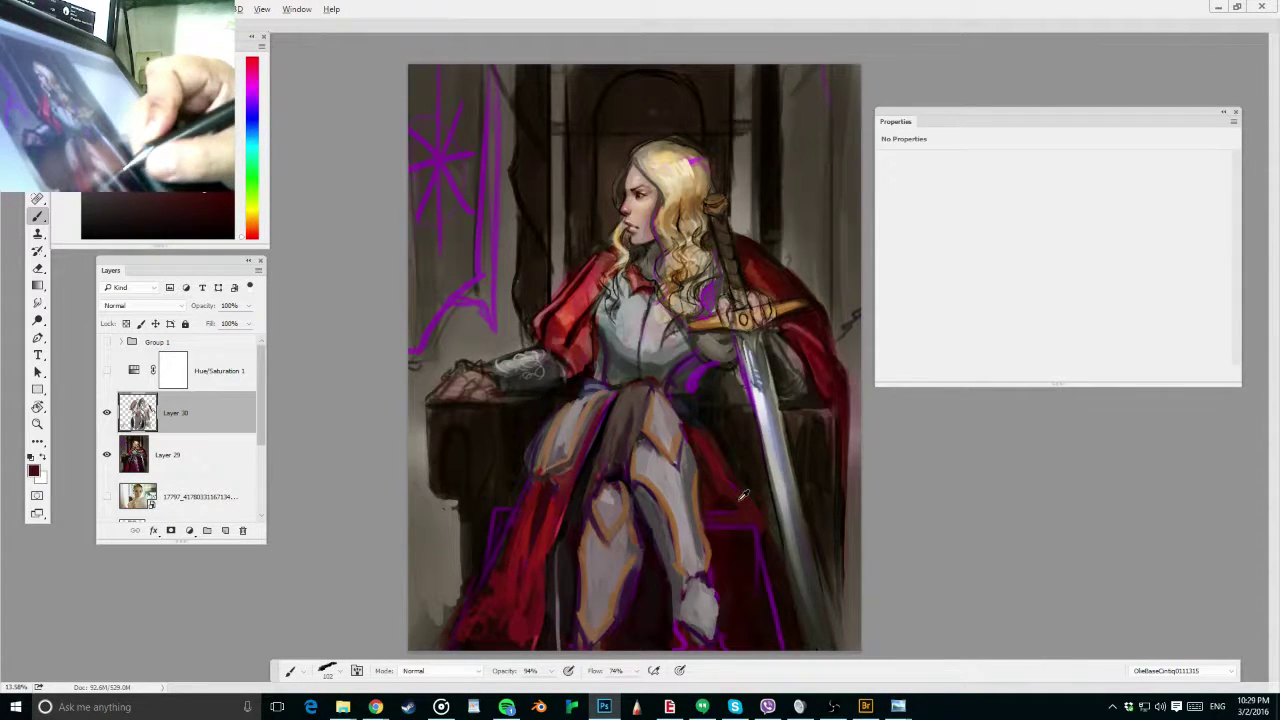
drag(722, 501, 752, 517)
alt+click(710, 457)
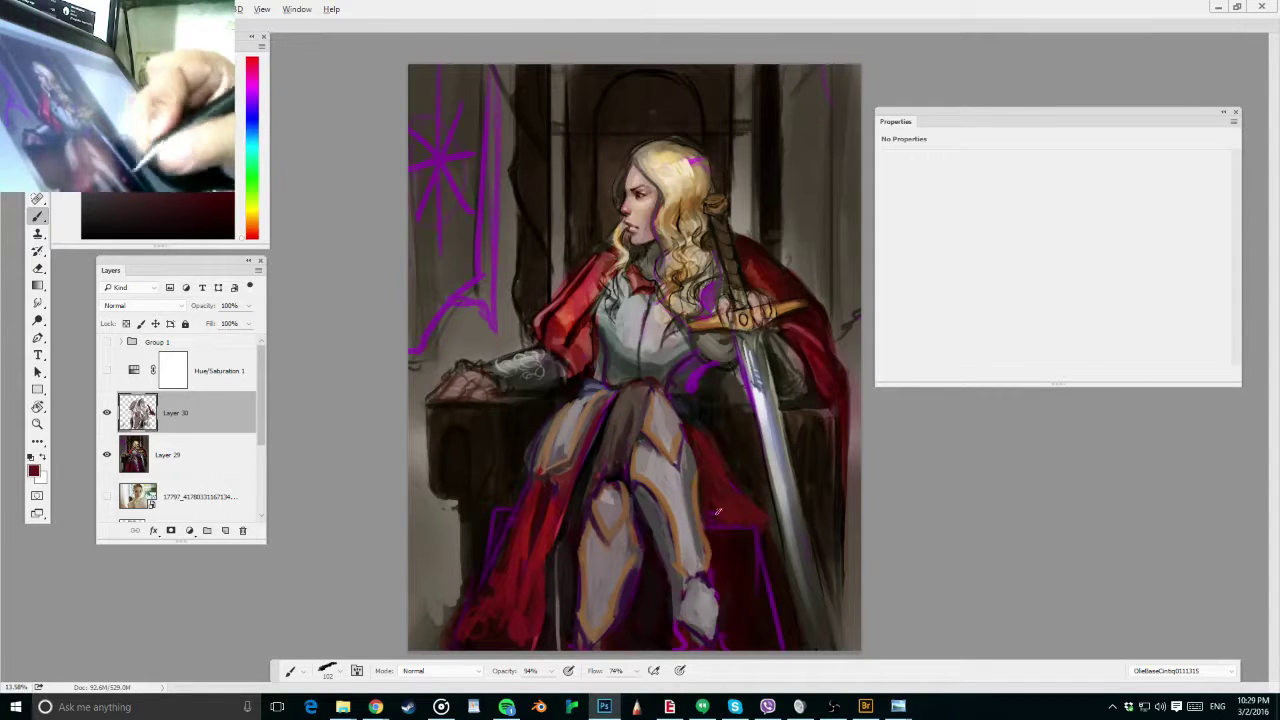
alt+click(707, 457)
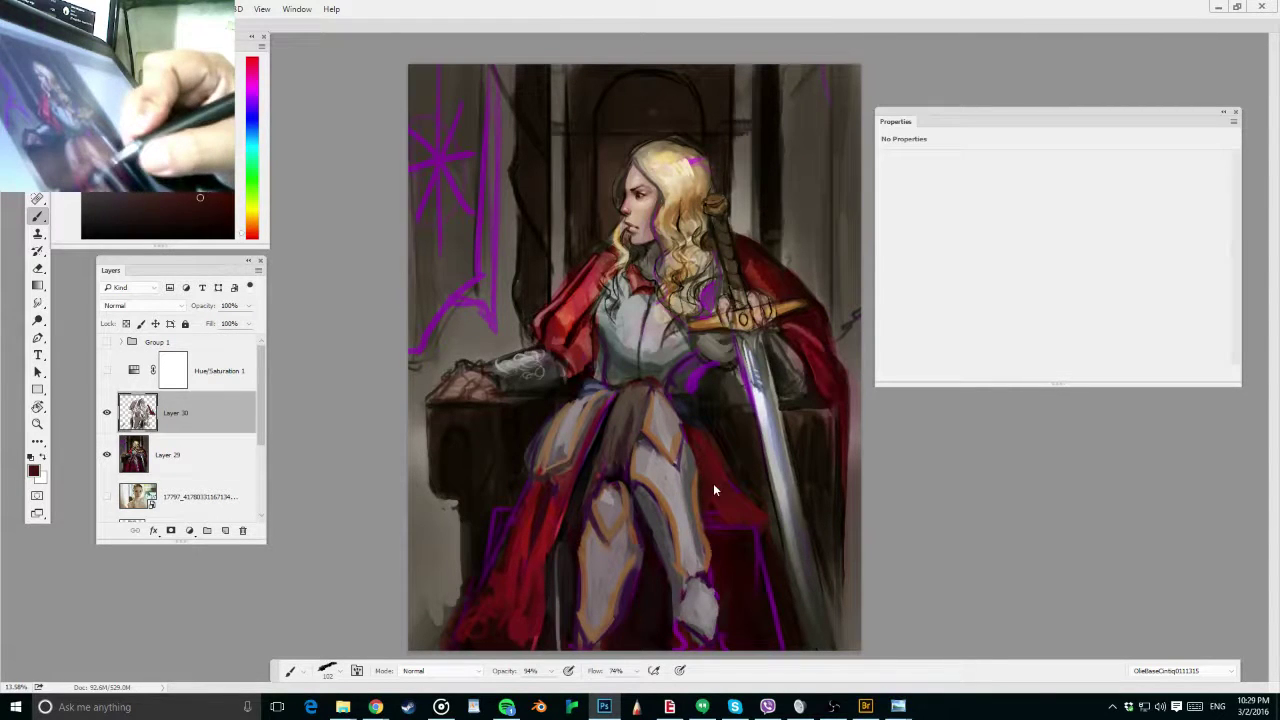
Paint a grey armour plate over the red cloth along the outer side of the second thigh
alt+click(682, 476)
mouse_move(696, 432)
mouse_down()
mouse_move(714, 487)
mouse_move(719, 468)
mouse_move(700, 468)
mouse_move(688, 510)
mouse_up()
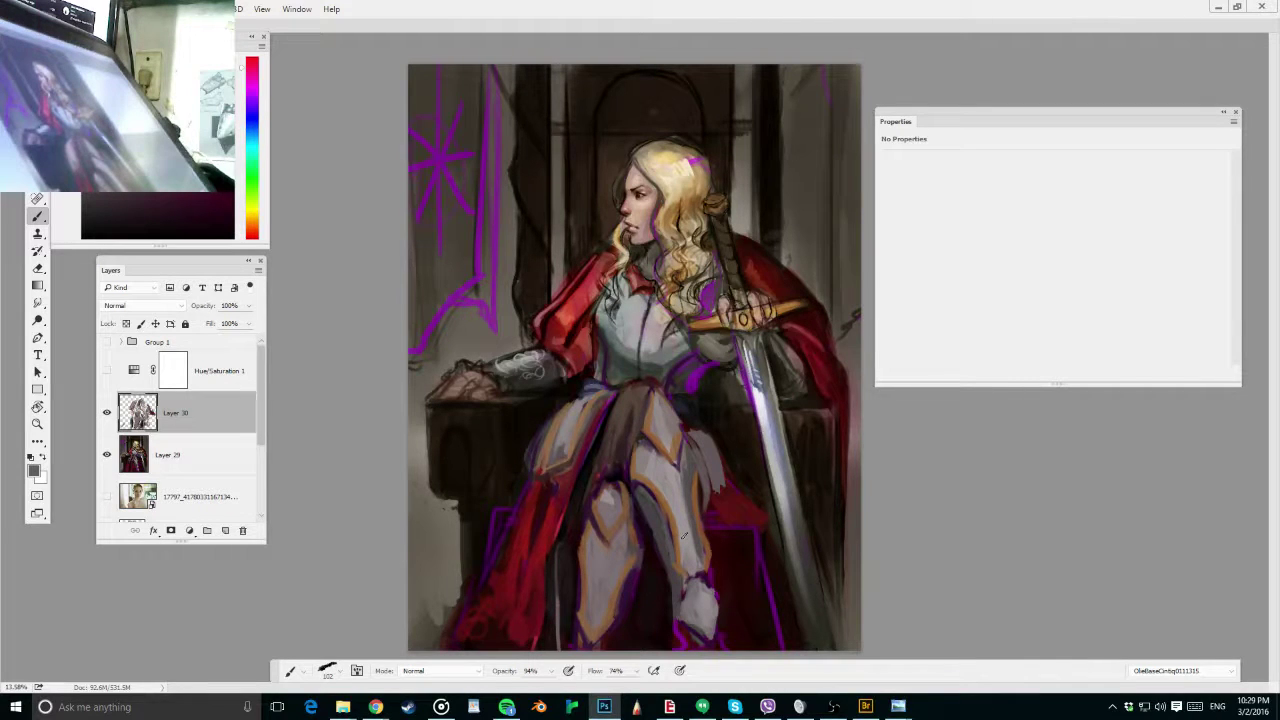
mouse_move(690, 432)
mouse_down()
mouse_move(703, 422)
mouse_move(721, 472)
mouse_up()
Rework the front leg's thigh plate with grey strokes on its outer side and dark shading along its inner edge
drag(565, 404, 543, 445)
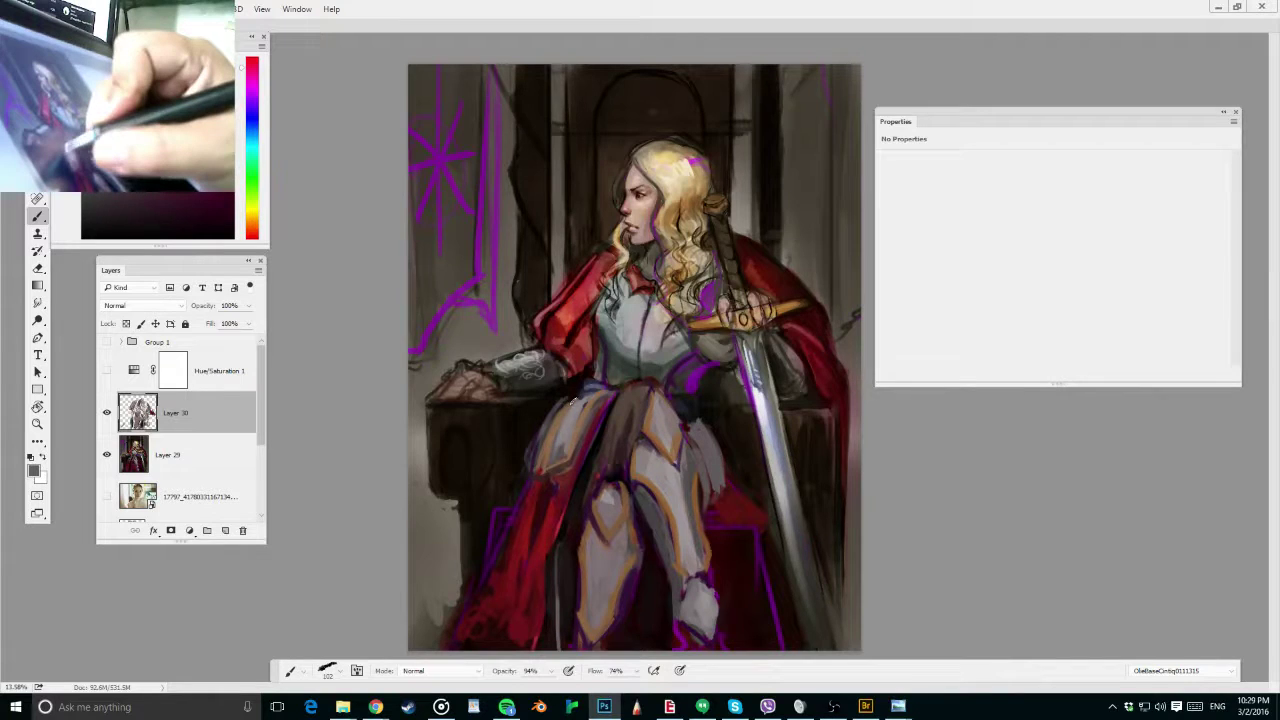
mouse_move(574, 400)
mouse_down()
mouse_move(546, 452)
mouse_move(555, 460)
mouse_up()
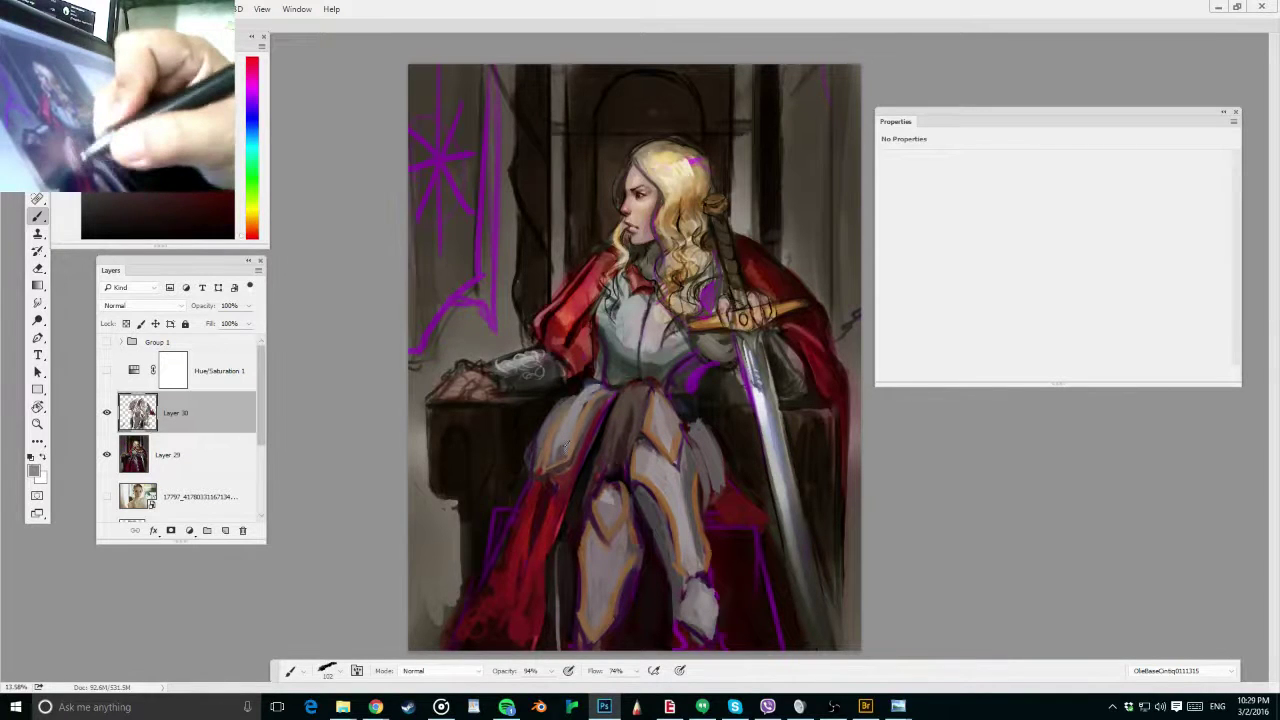
alt+click(580, 436)
mouse_move(603, 398)
mouse_down()
mouse_move(580, 452)
mouse_move(592, 434)
mouse_up()
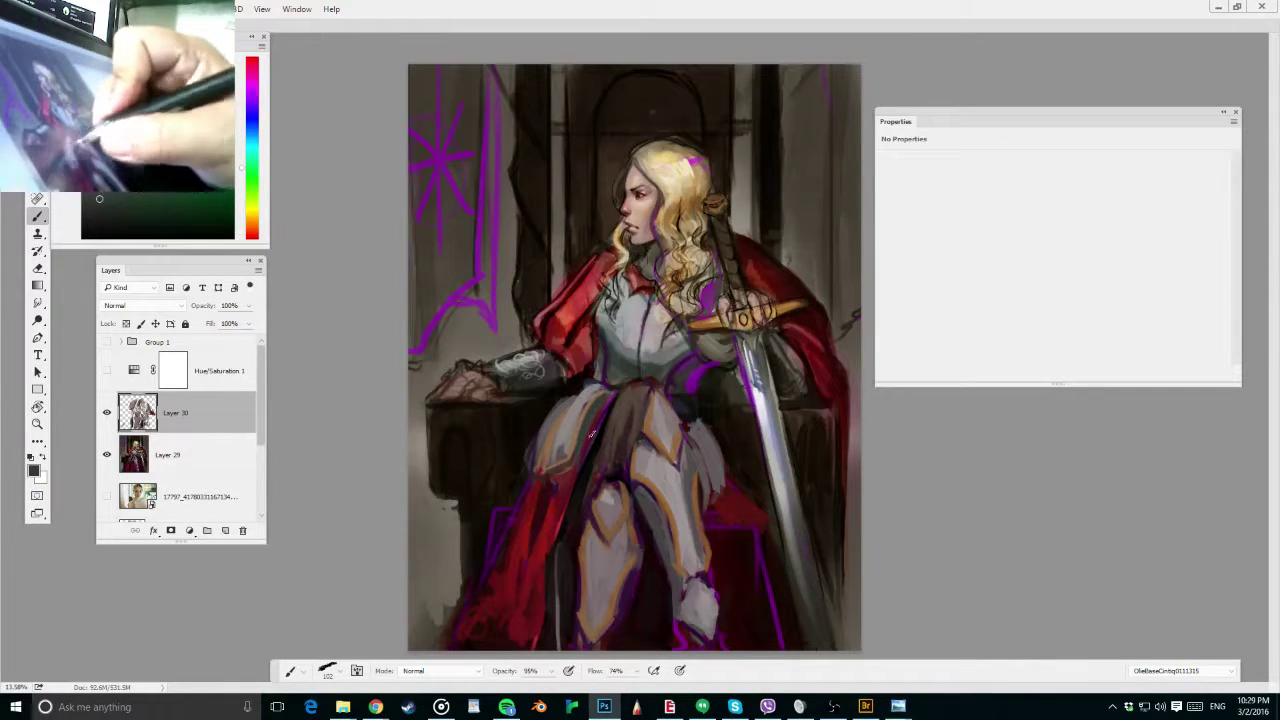
Paint sampled gold trim down both side edges of the breastplate to the waist
alt+click(670, 448)
drag(618, 337, 608, 383)
drag(690, 346, 665, 393)
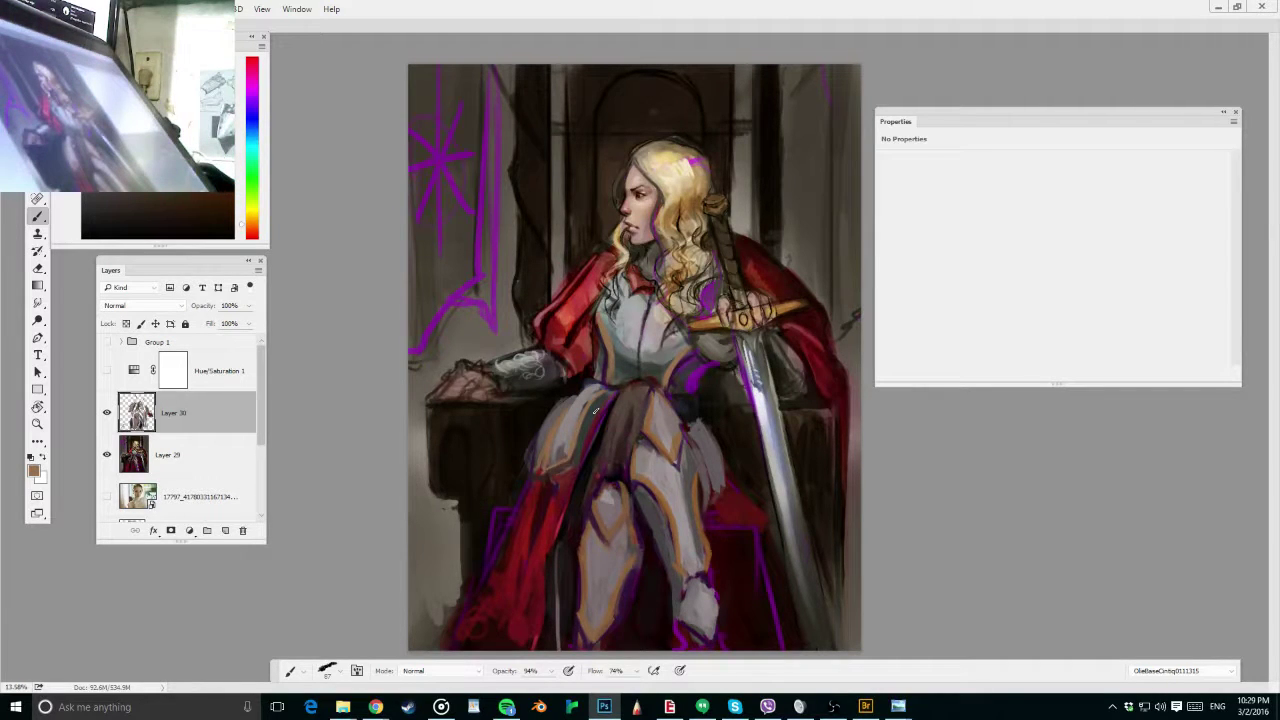
Smooth the breastplate's front with sampled light and mid greys, covering the dark centre sketch line
alt+click(652, 316)
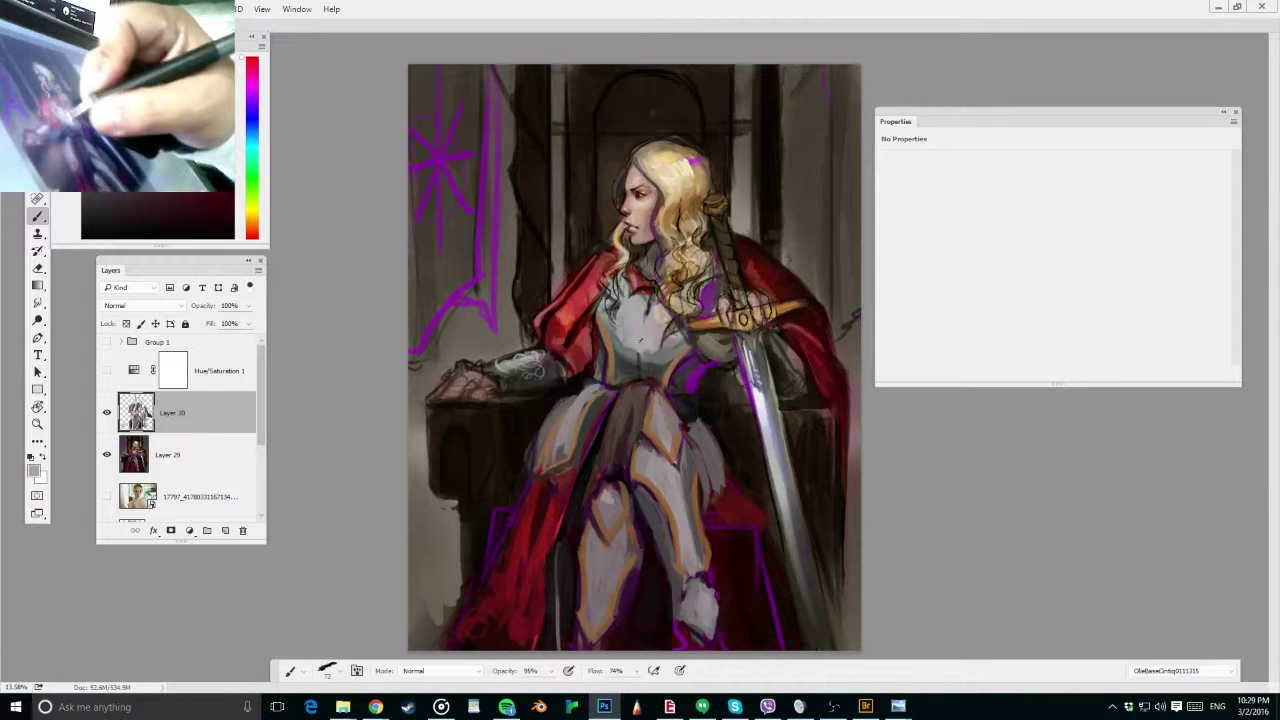
alt+click(639, 344)
key(bracketright)
key(bracketright)
alt+click(630, 355)
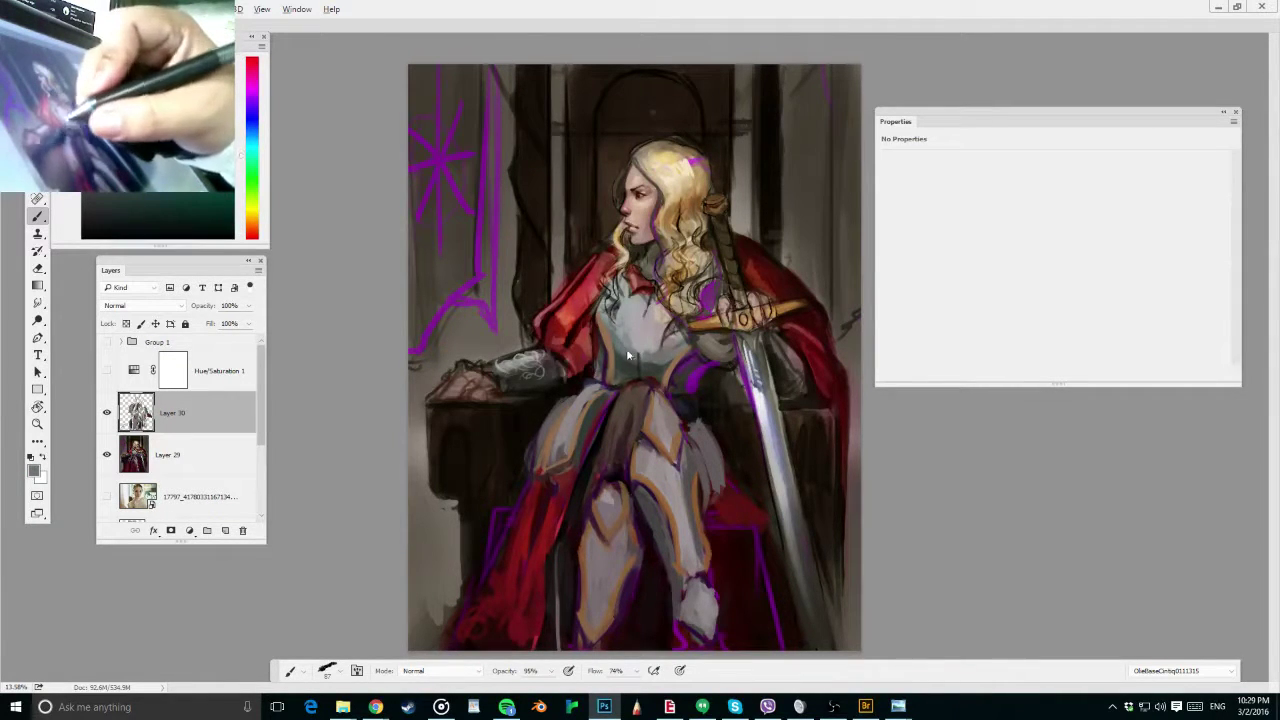
alt+click(636, 318)
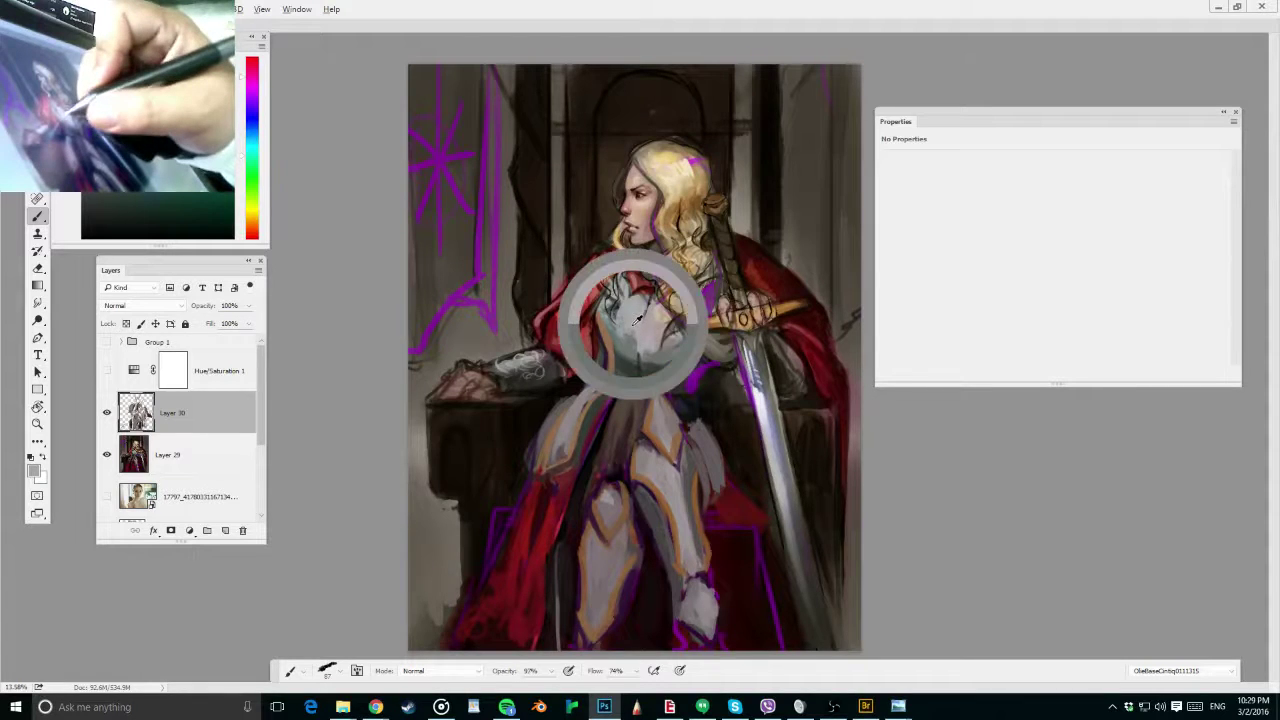
drag(638, 319, 635, 320)
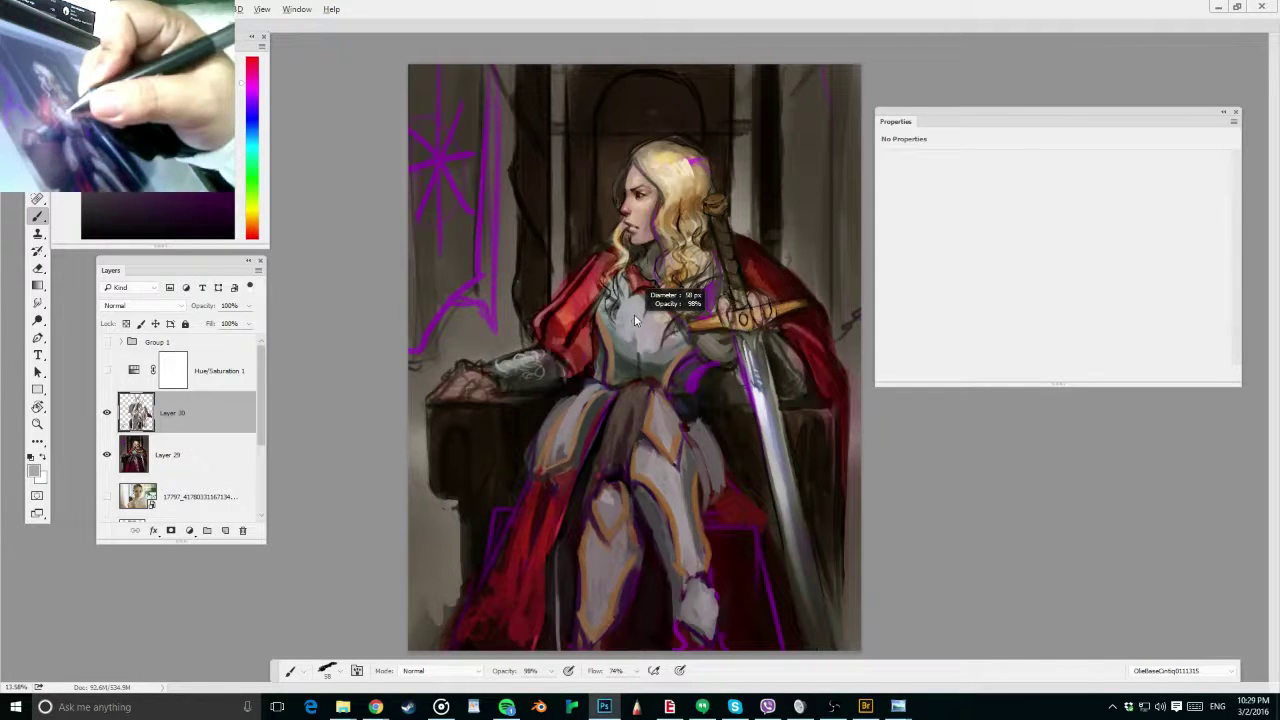
alt+click(643, 364)
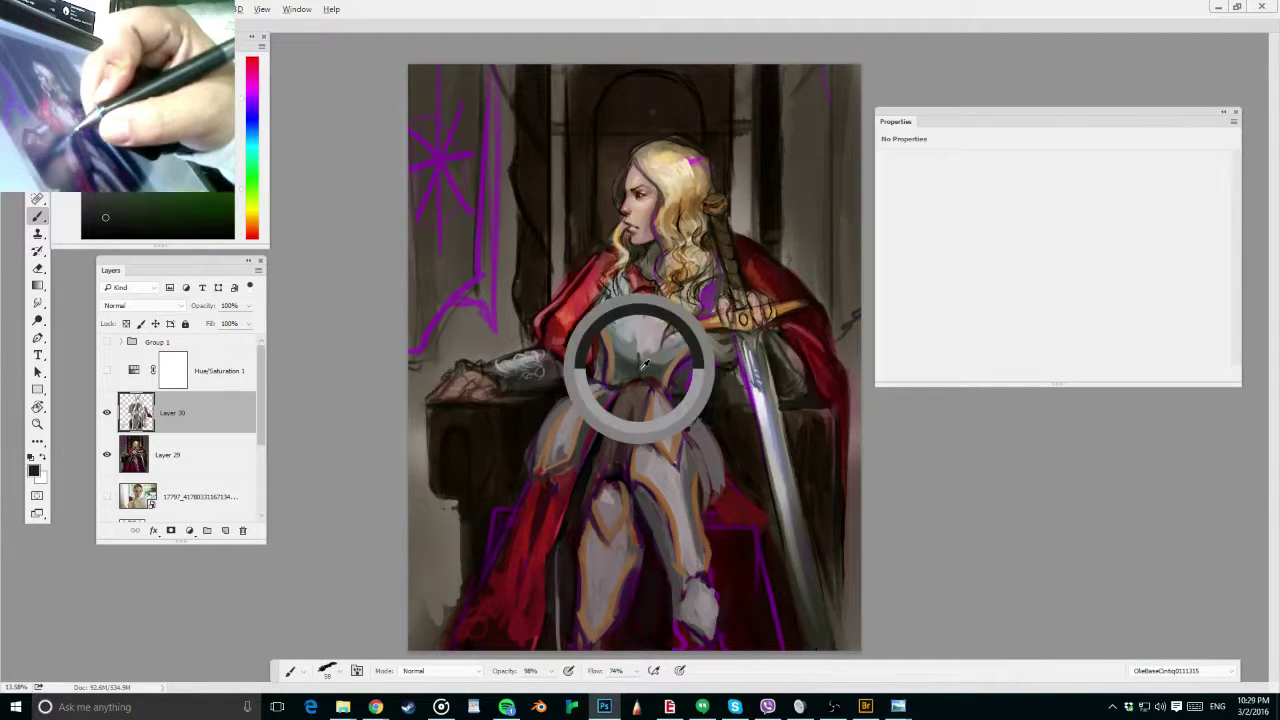
drag(640, 369, 646, 365)
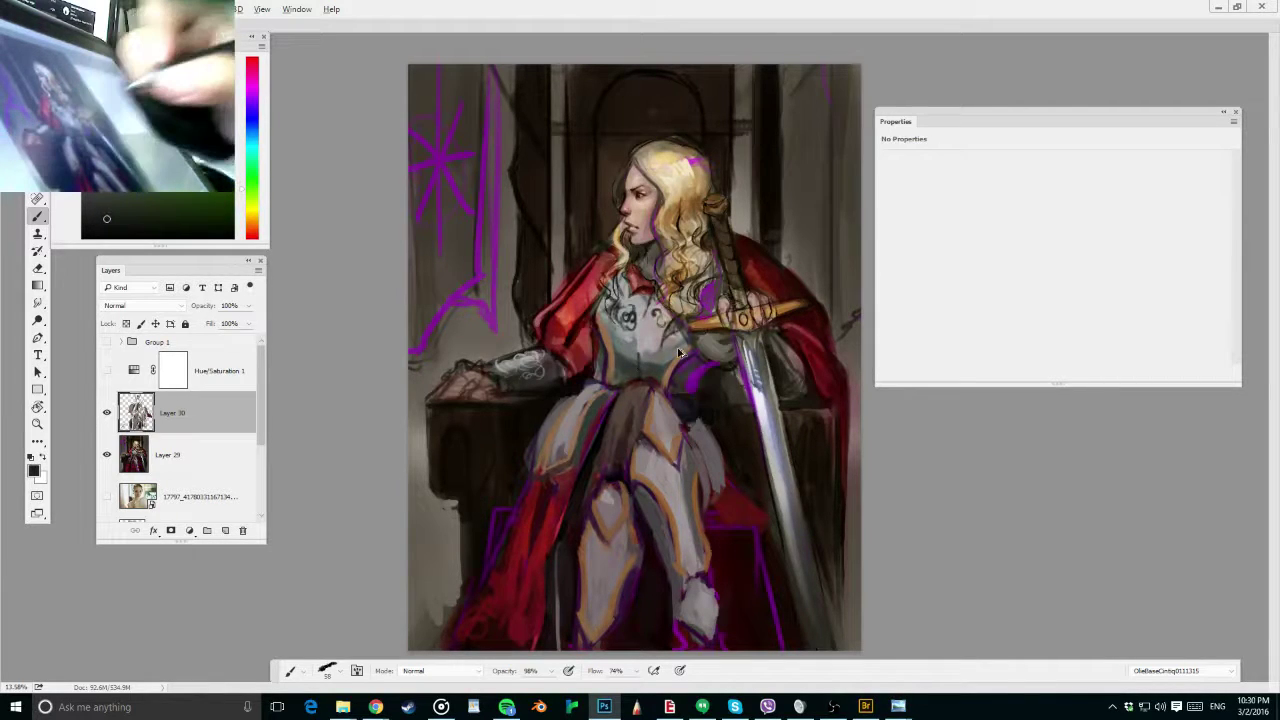
key(ctrl+alt+z)
key(ctrl+alt+z)
key(ctrl+alt+z)
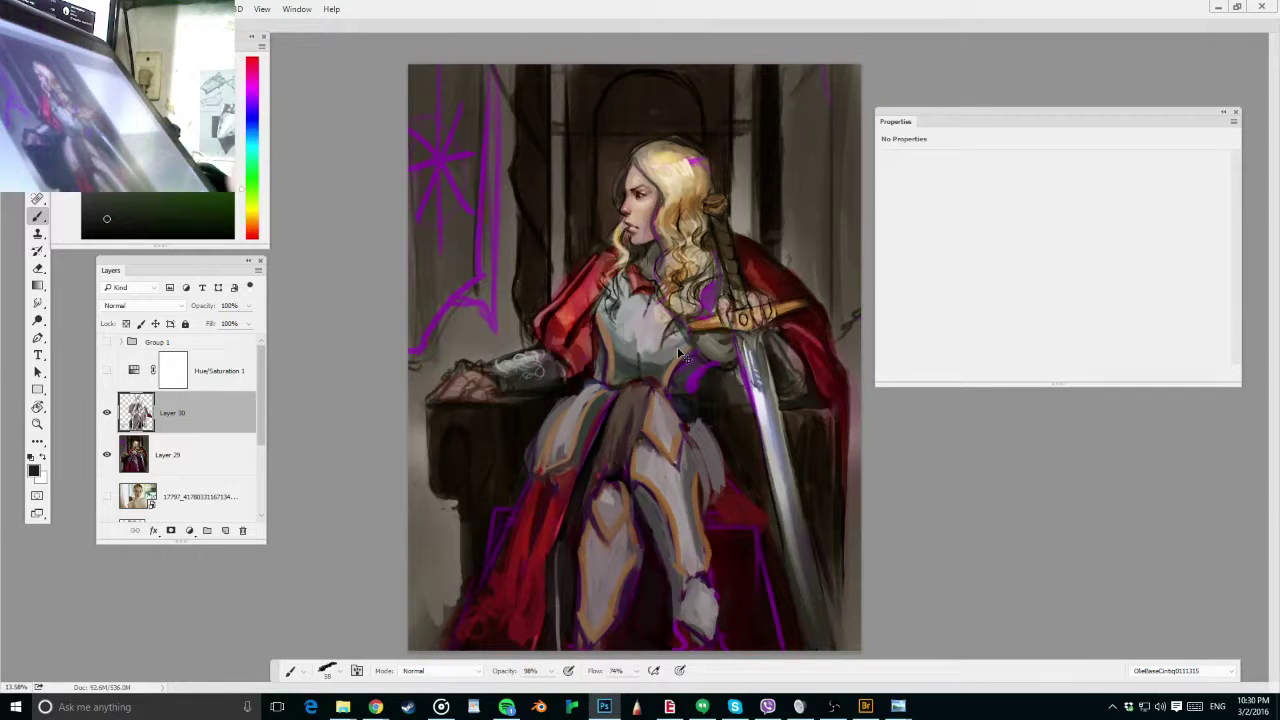
Redraw a thin dark centre line down the breastplate and save the document
drag(646, 298, 641, 351)
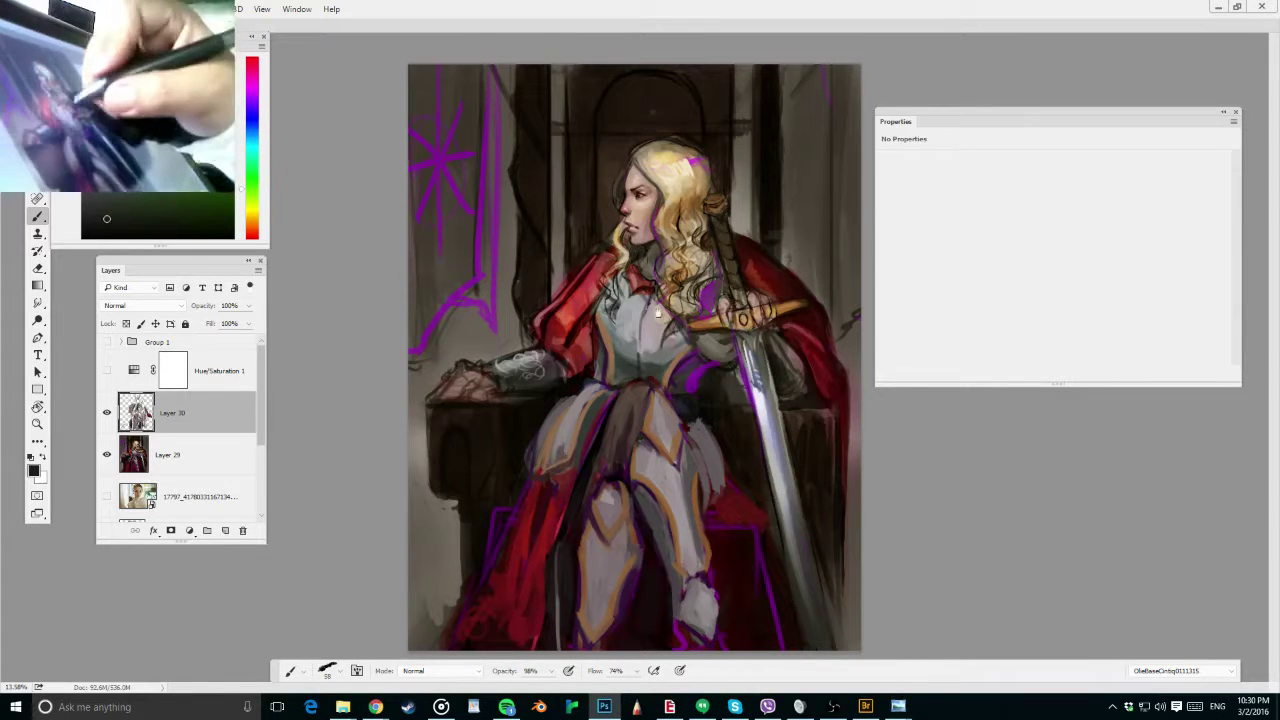
key(ctrl+s)
alt+right_click(524, 363)
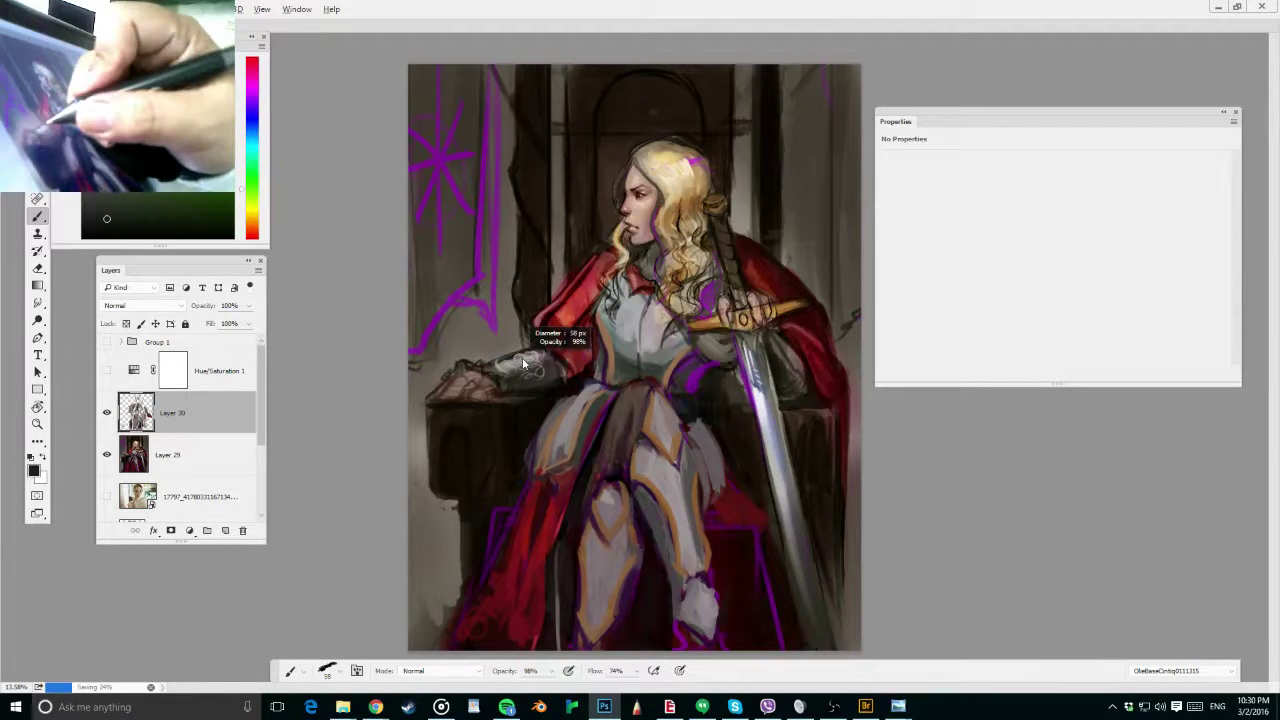
alt+click(667, 483)
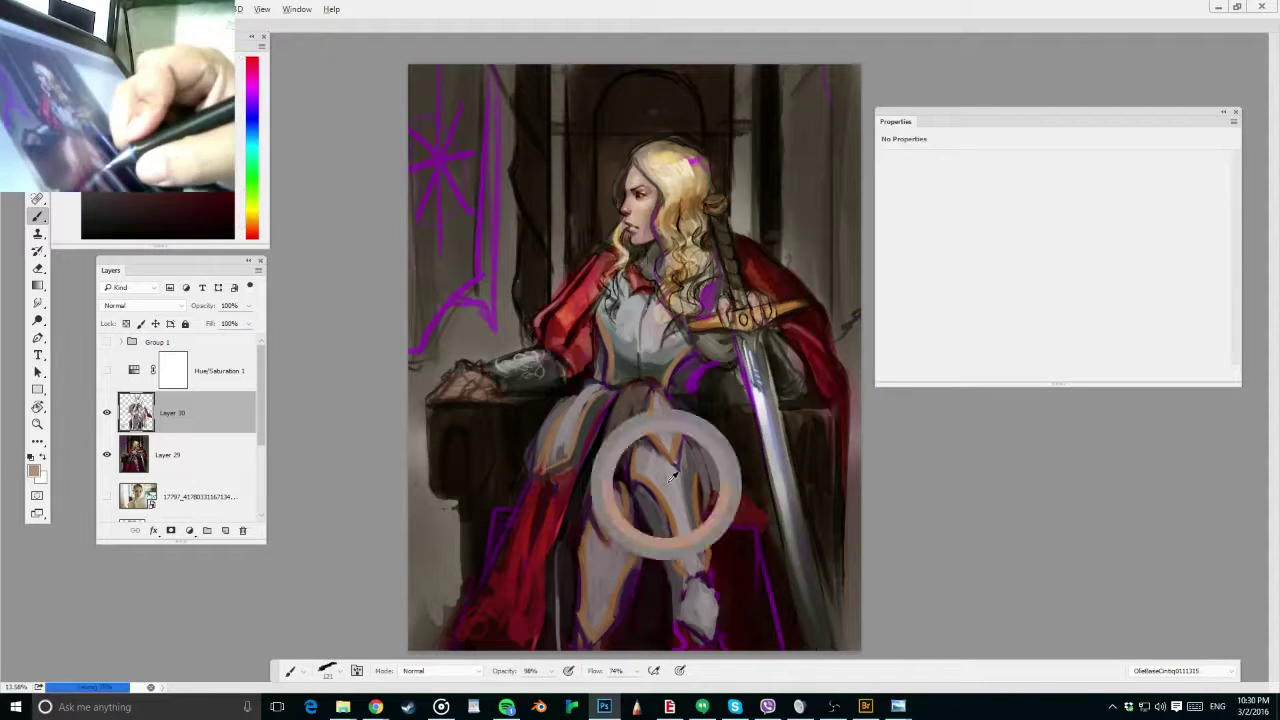
Show the Hue/Saturation 1 adjustment layer to check the whole painting at a smaller view
key(ctrl+minus)
key(ctrl+minus)
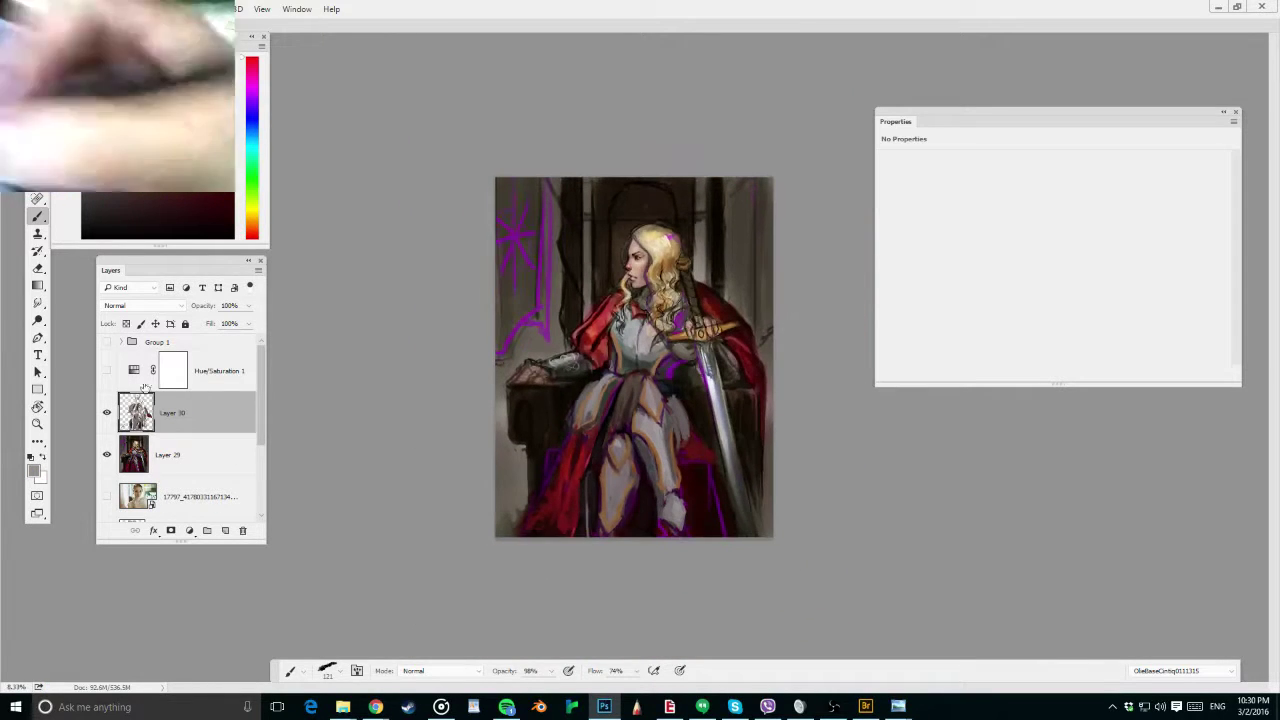
click(106, 370)
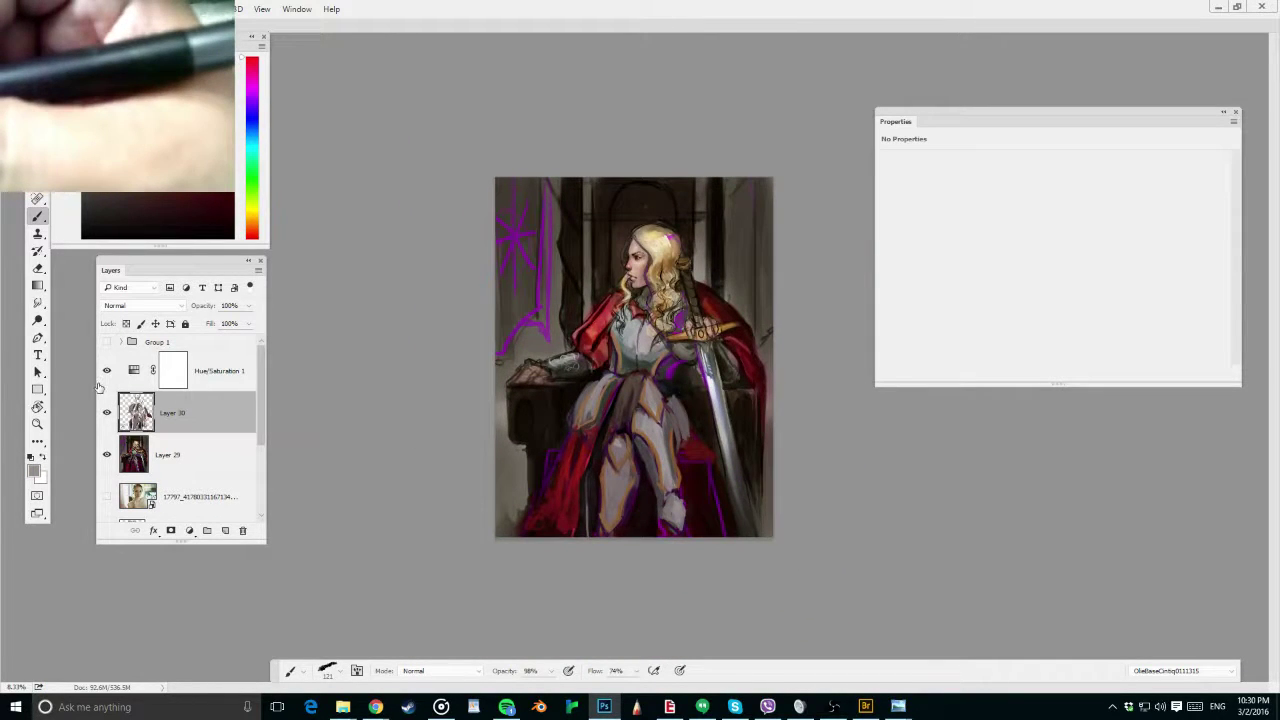
Save the document and merge Layer 30 down into Layer 29 with the Hue/Saturation 1 adjustment layer hidden
click(104, 376)
key(ctrl+s)
click(104, 415)
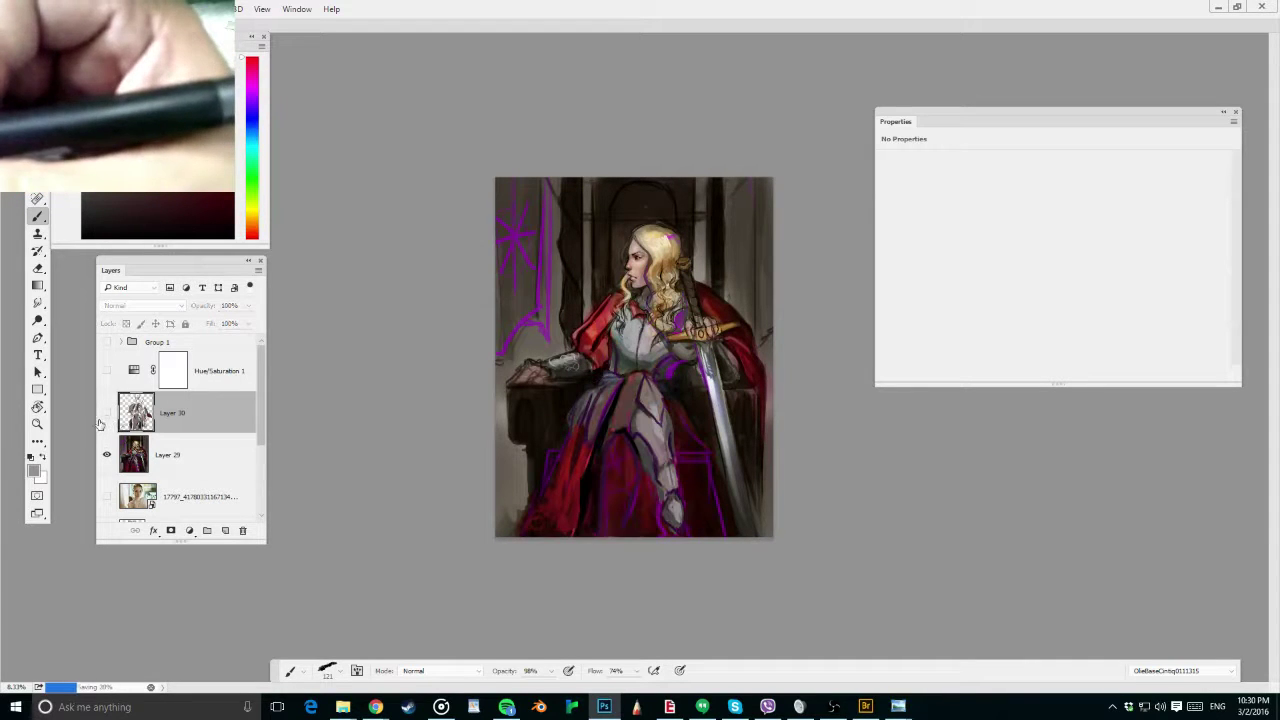
click(106, 413)
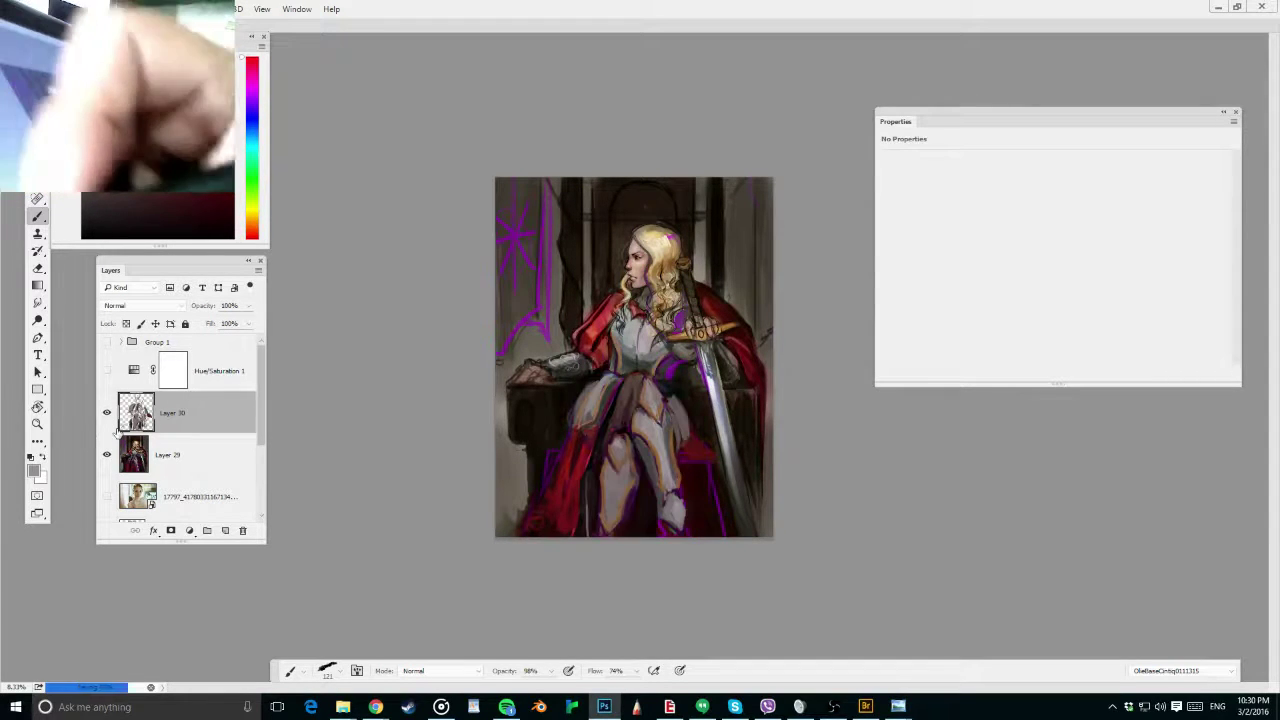
key(ctrl+e)
Choose a large soft brush in Multiply mode at 30% opacity and shade the breastplate and the woman's front shin plate with black
drag(683, 388, 712, 403)
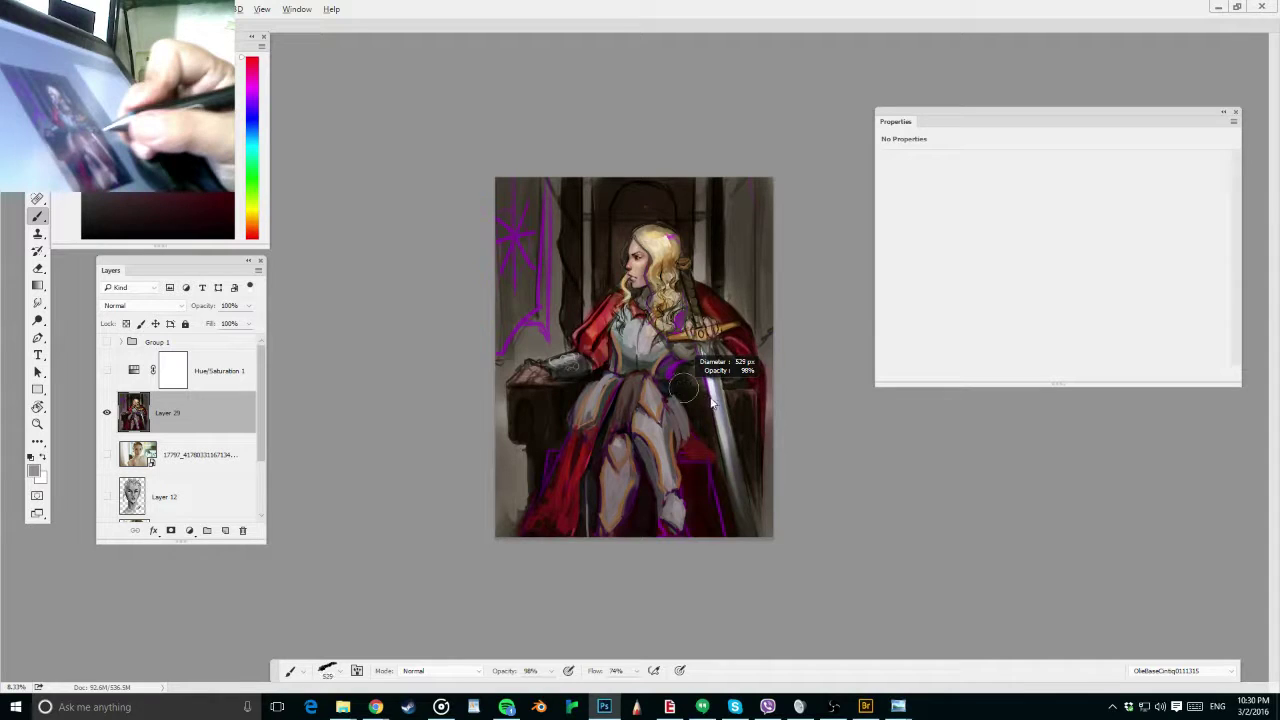
right_click(708, 137)
click(1164, 535)
drag(615, 353, 640, 347)
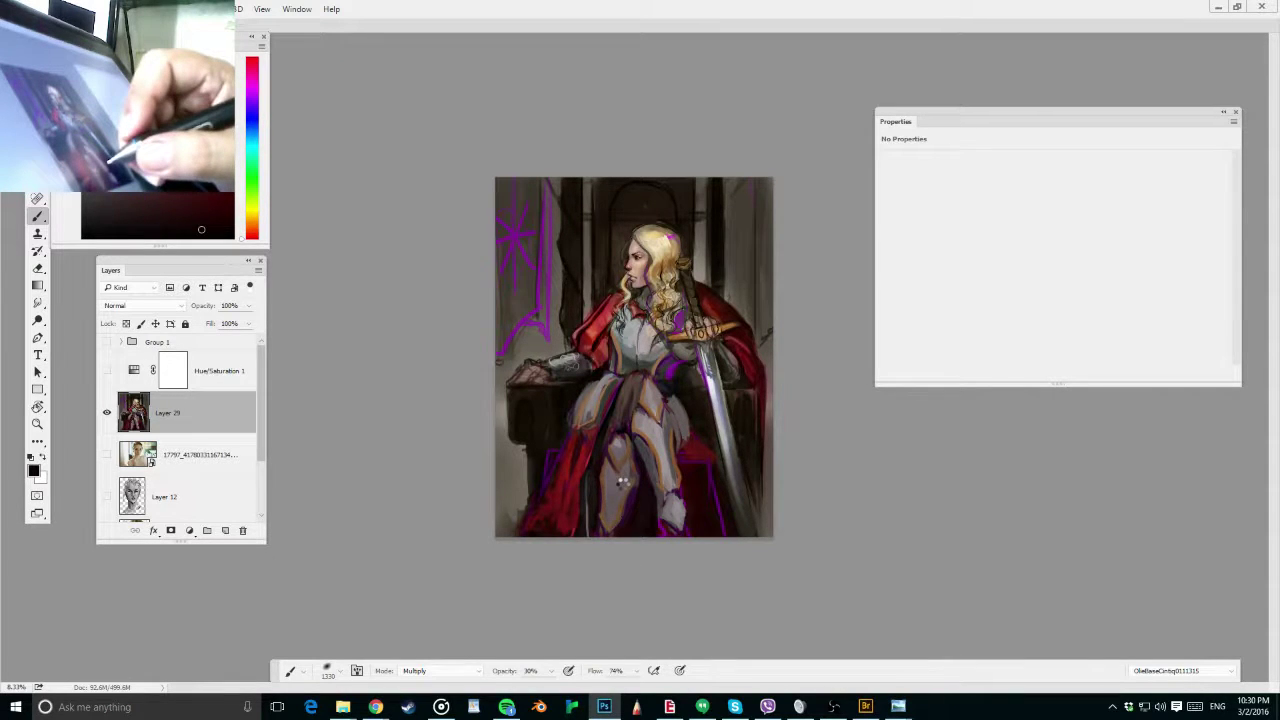
mouse_move(622, 462)
mouse_down()
mouse_move(612, 442)
mouse_move(613, 497)
mouse_up()
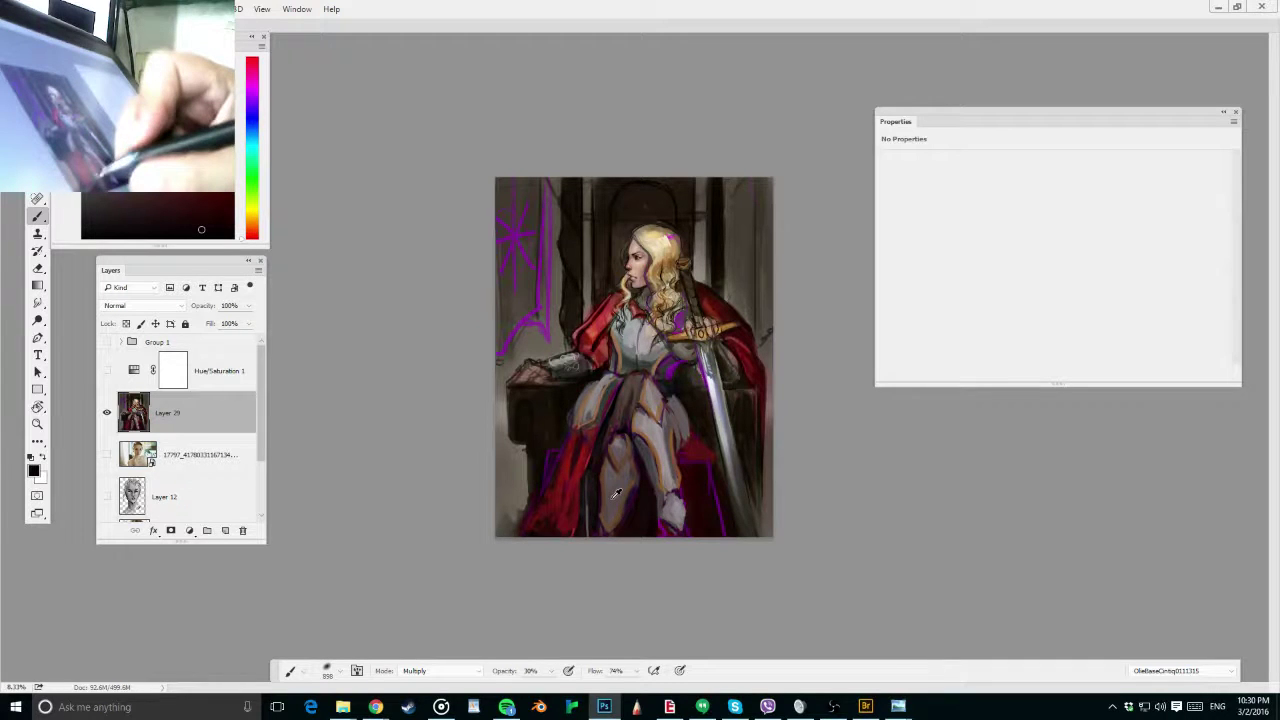
Darken both lower legs down to the feet with sampled greys in Multiply mode
alt+click(613, 498)
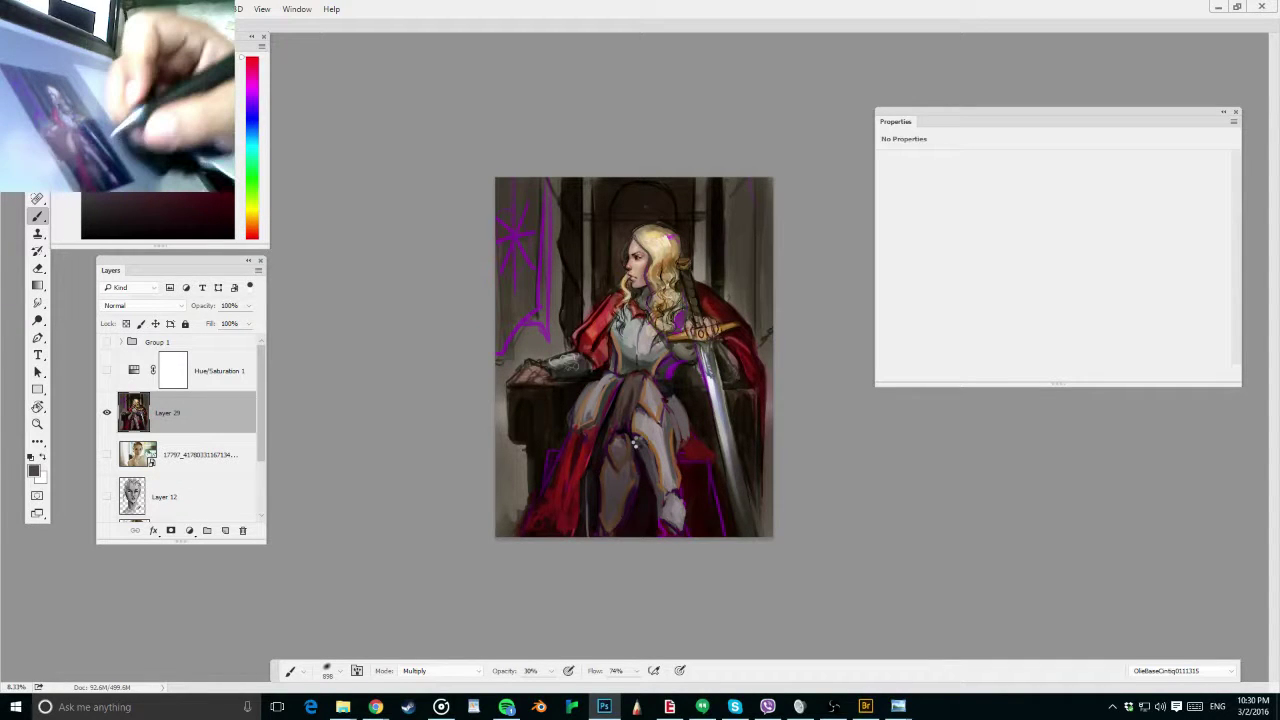
drag(634, 443, 622, 488)
alt+click(652, 433)
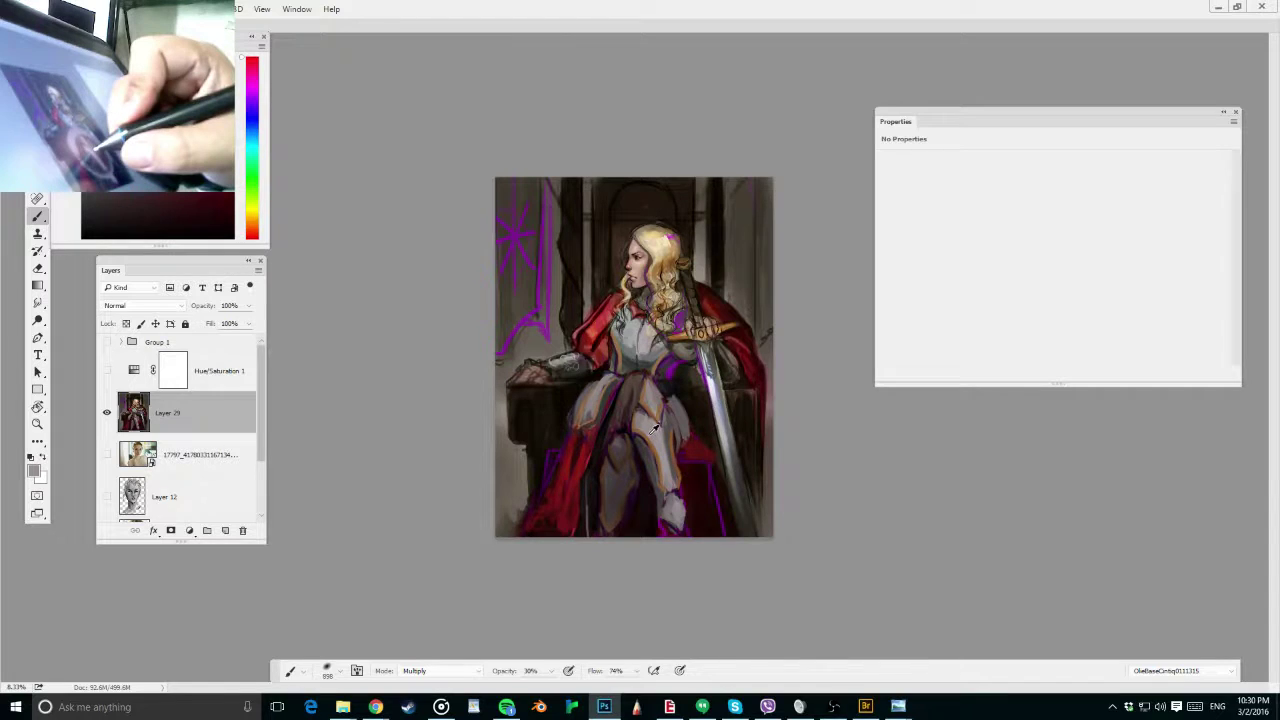
drag(647, 459, 677, 520)
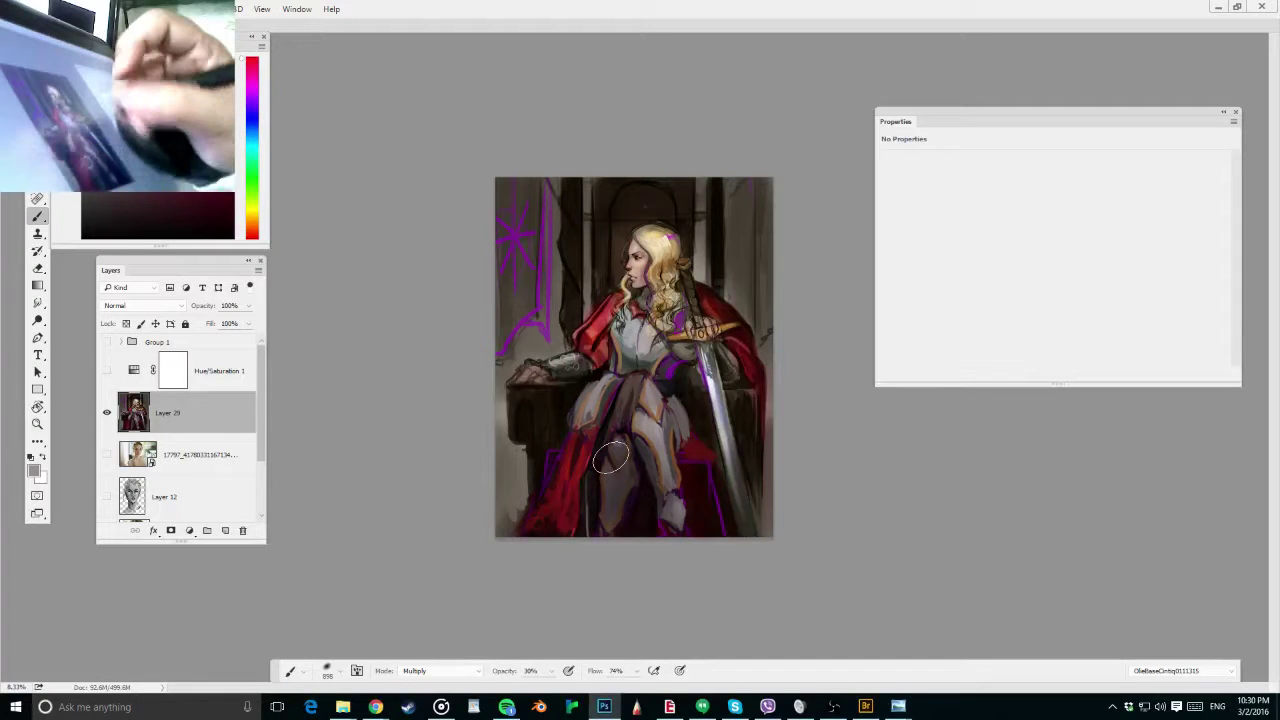
Darken the red cloth on both sides of the legs with a smaller brush, then check the values in greyscale
alt+click(592, 412)
key(bracketleft)
drag(563, 433, 549, 514)
mouse_move(732, 406)
mouse_down()
mouse_move(726, 462)
mouse_move(736, 440)
mouse_move(693, 482)
mouse_up()
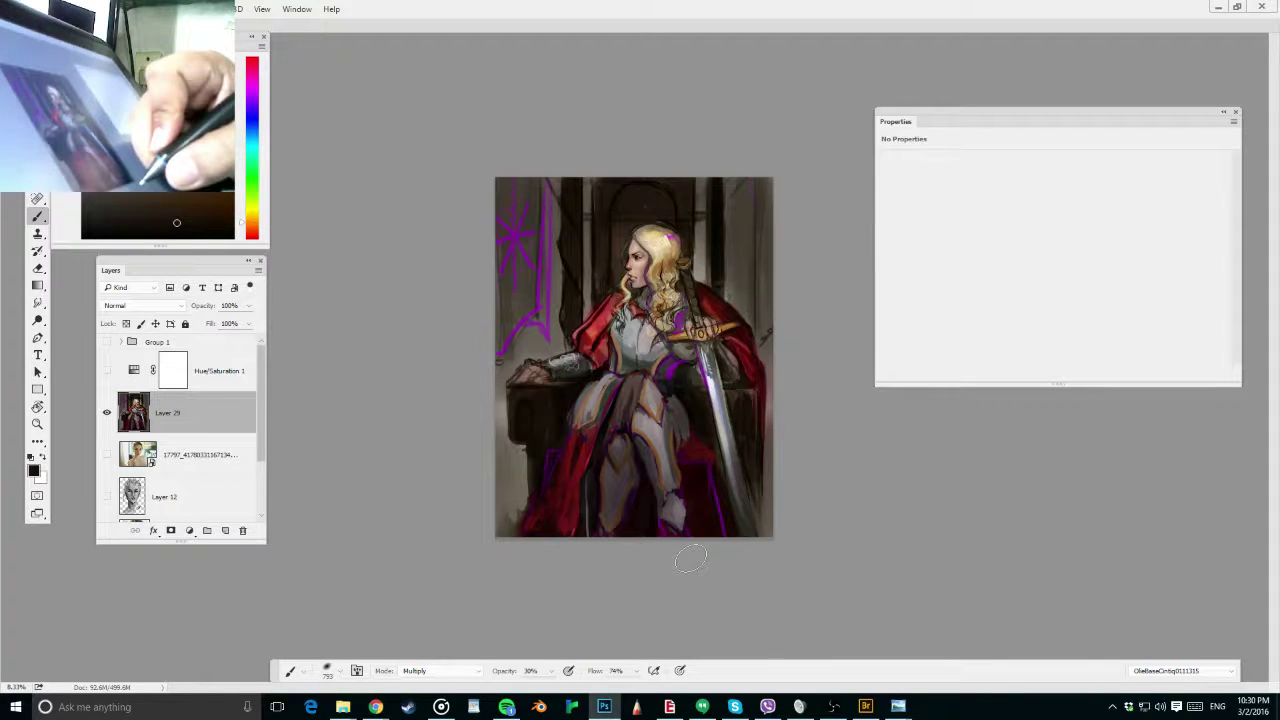
click(107, 372)
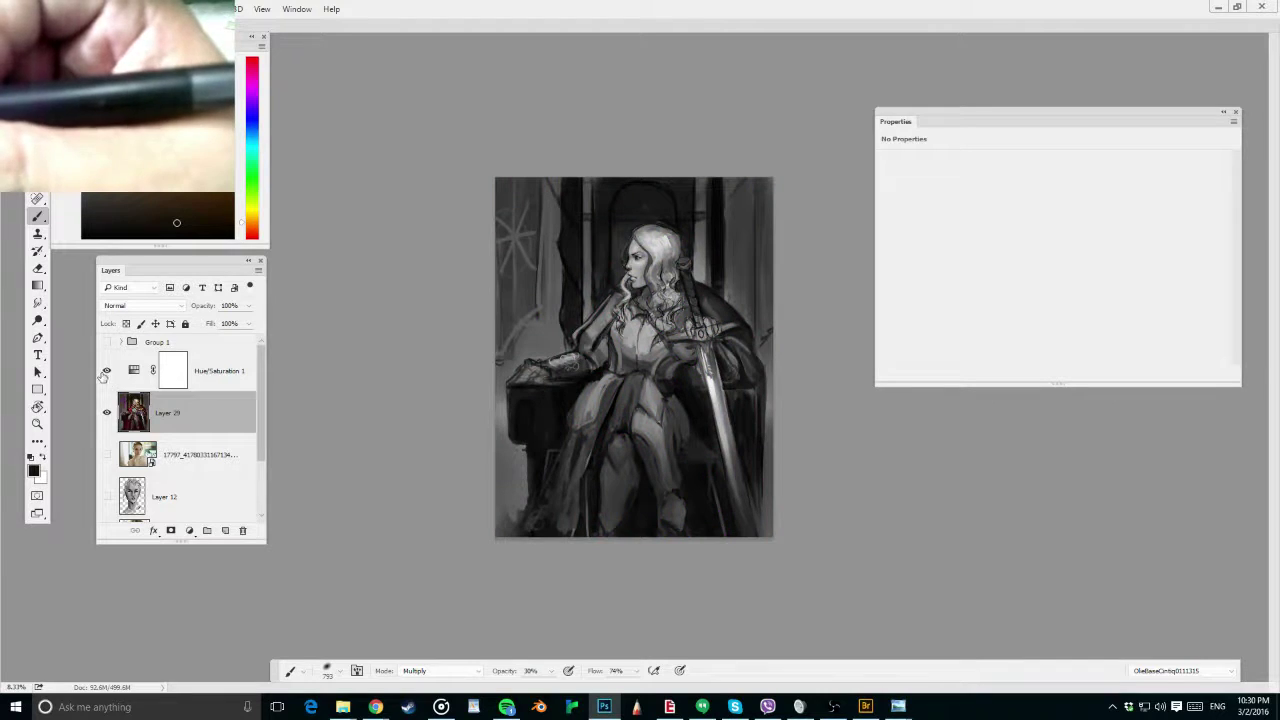
click(106, 370)
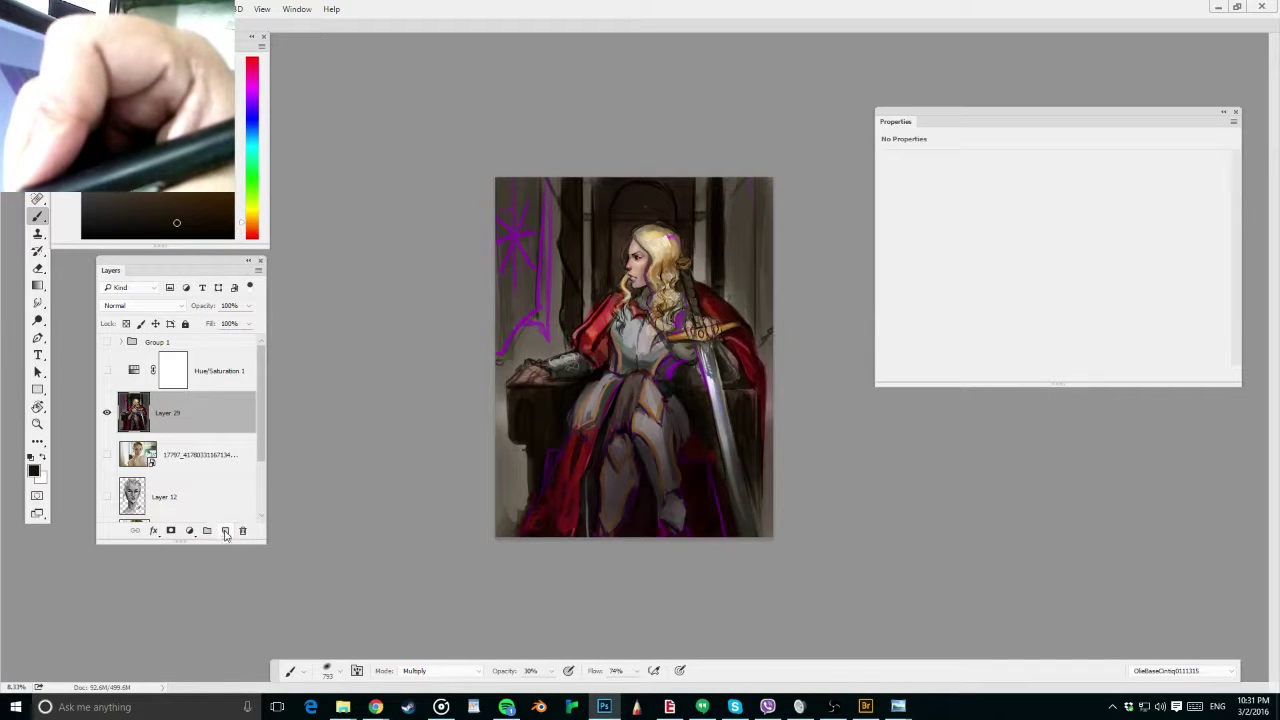
Add a new layer above Layer 29 and switch to a textured brush in Multiply mode at 41% opacity
click(225, 531)
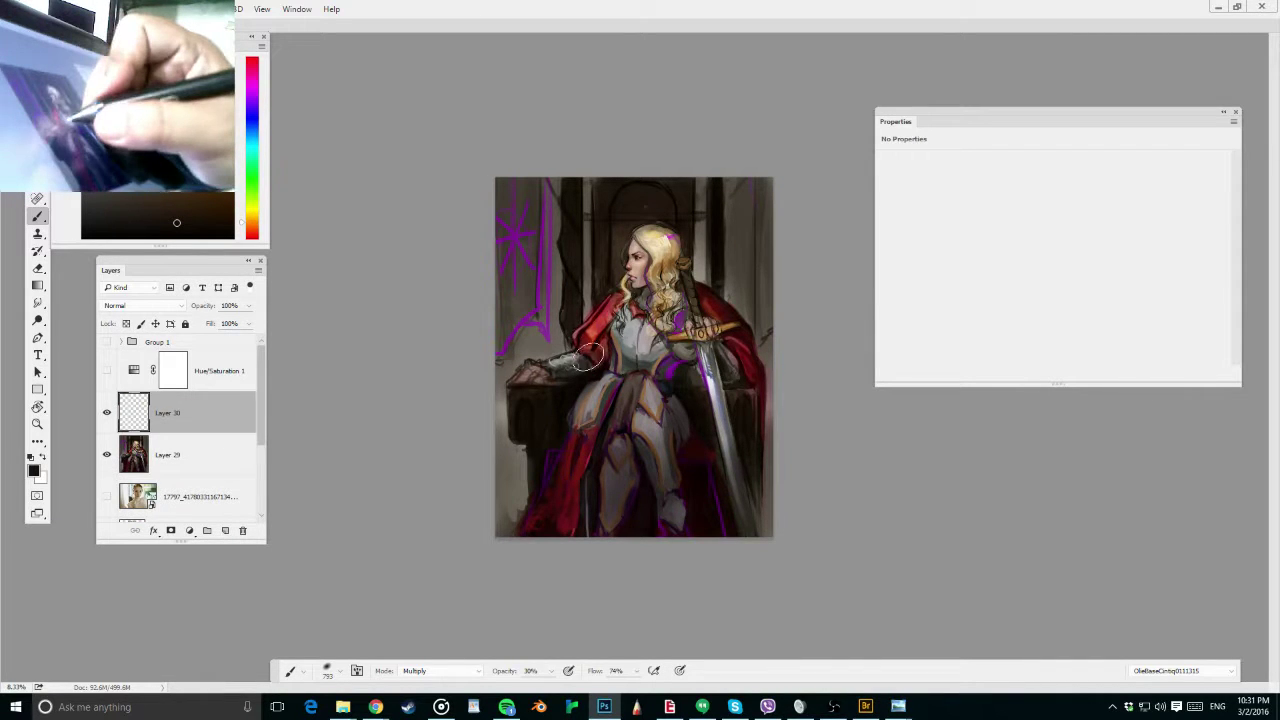
right_click(588, 357)
click(1079, 286)
click(1066, 432)
alt+right_click(552, 330)
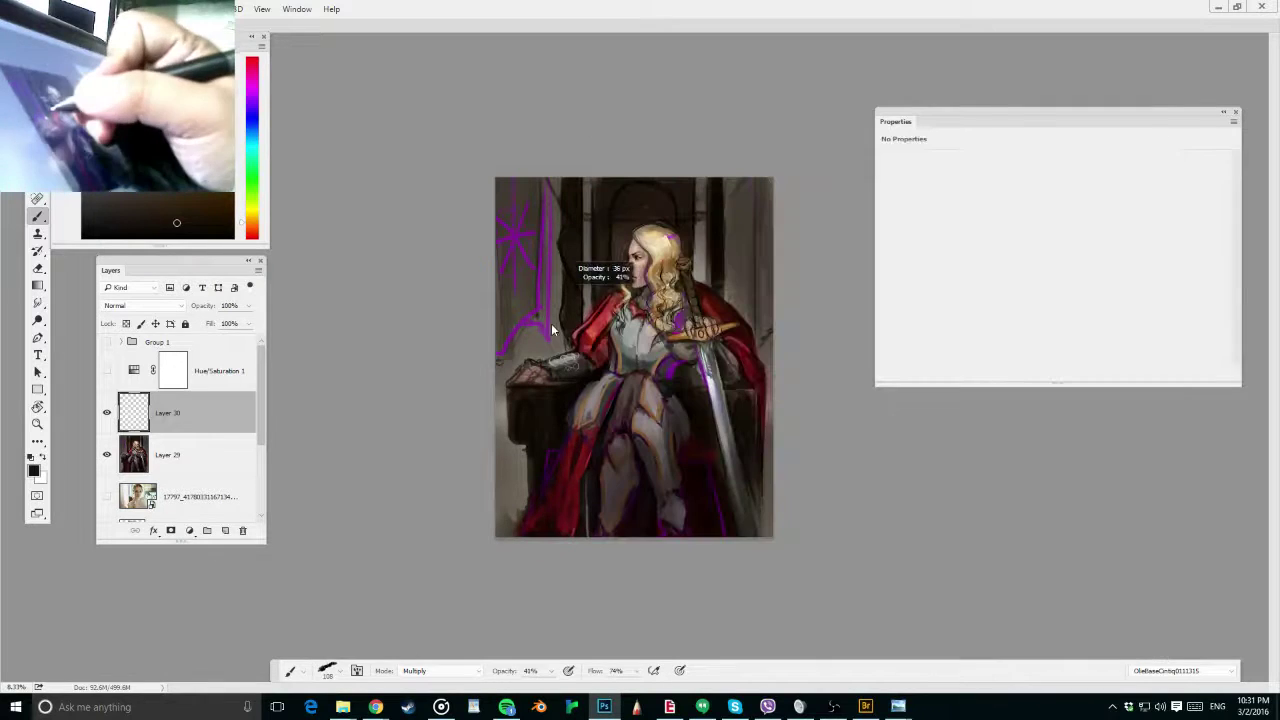
drag(552, 330, 600, 286)
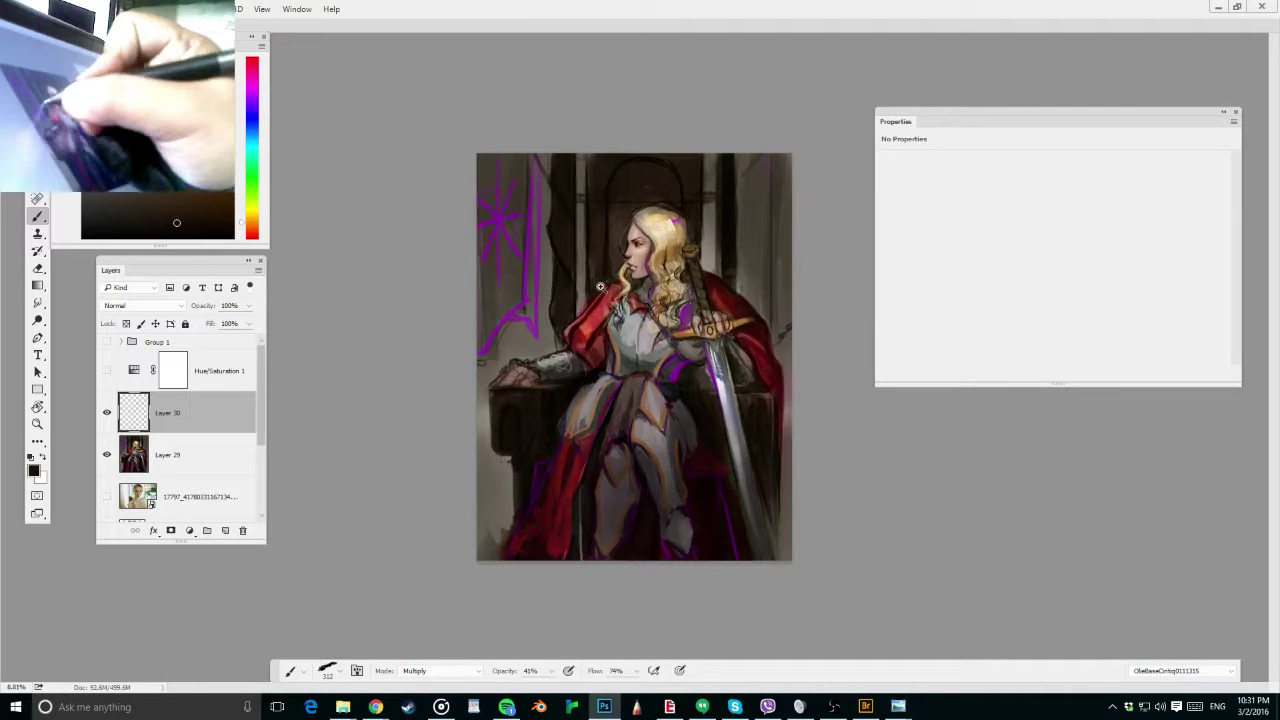
Paint a dark diagonal band across the red upper sleeve with a smaller Multiply brush
key(ctrl+plus)
drag(682, 350, 715, 340)
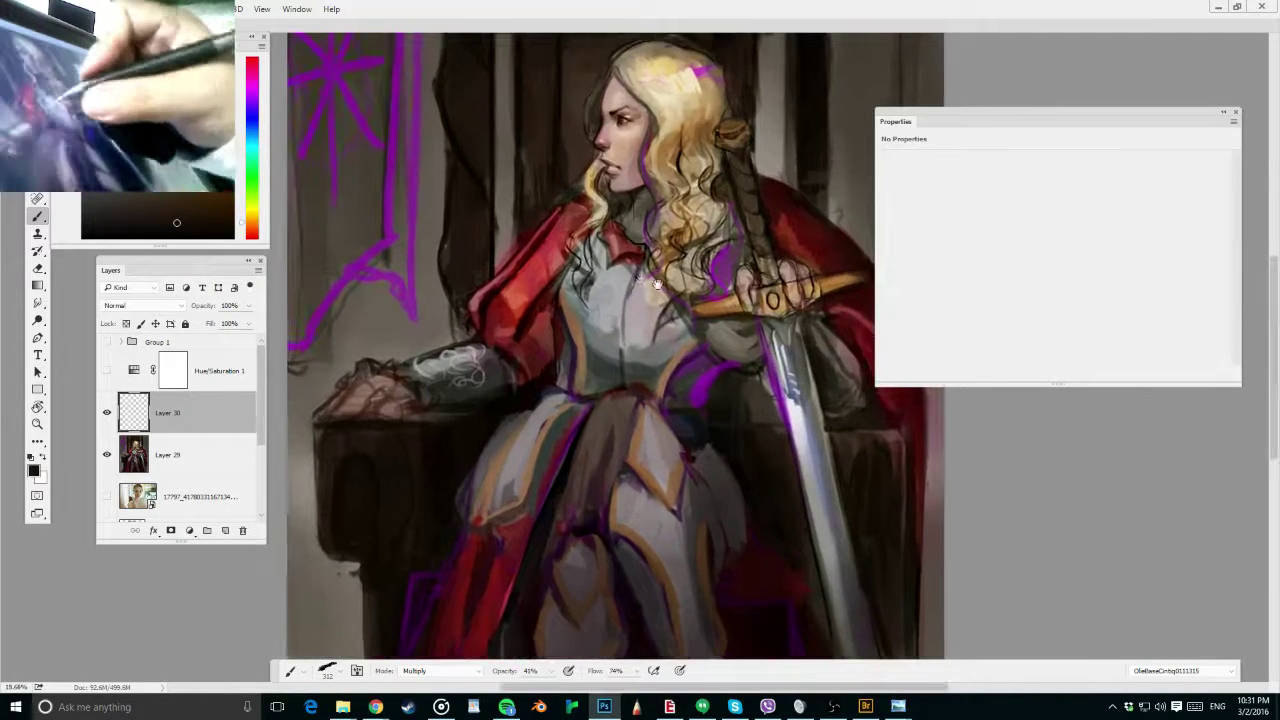
drag(650, 280, 711, 324)
mouse_move(608, 272)
mouse_down()
mouse_move(590, 284)
mouse_move(606, 343)
mouse_up()
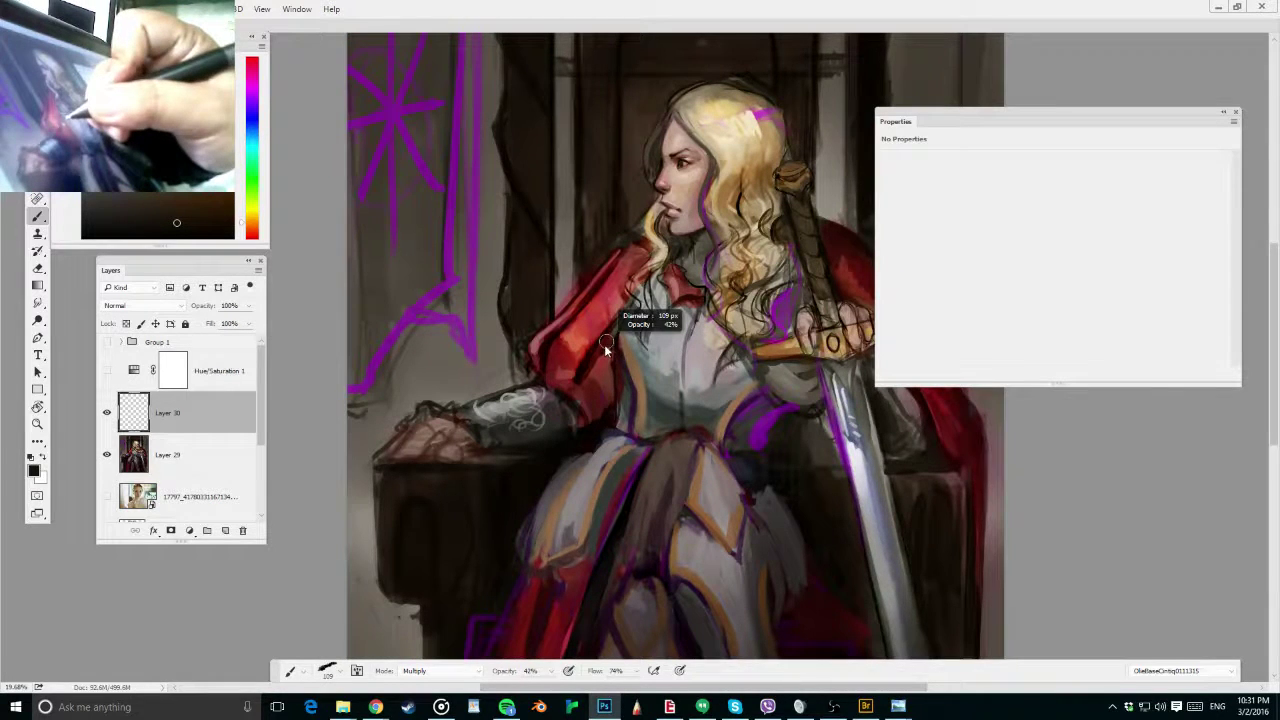
drag(607, 282, 603, 282)
mouse_move(624, 340)
mouse_down()
mouse_move(593, 318)
mouse_move(620, 356)
mouse_up()
alt+click(621, 359)
alt+click(574, 294)
drag(578, 306, 612, 336)
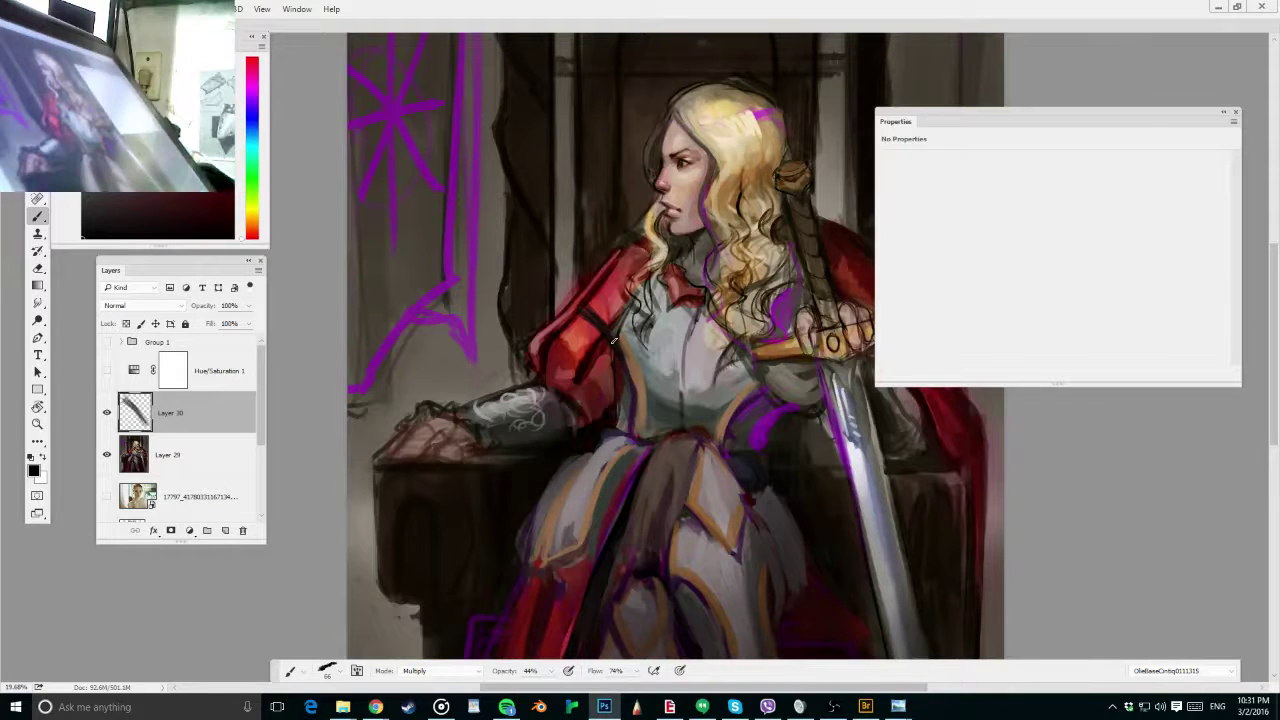
Add thin dark fold marks to the shoulder part of the red sleeve above the band
alt+click(606, 298)
mouse_move(590, 268)
mouse_down()
mouse_move(622, 248)
mouse_move(592, 296)
mouse_move(602, 270)
mouse_up()
alt+click(604, 272)
alt+click(602, 268)
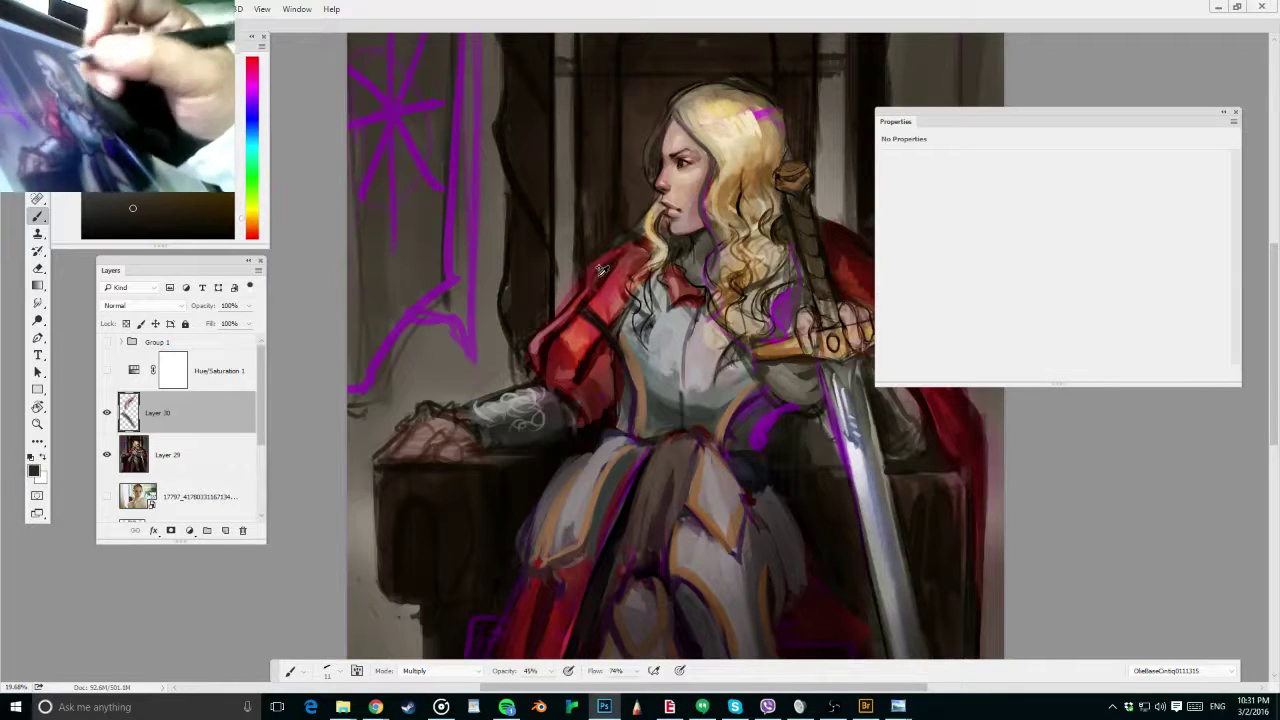
Switch the brush to Normal mode and repaint the sleeve's band in black with a sampled dark red centre
key(shift+alt+n)
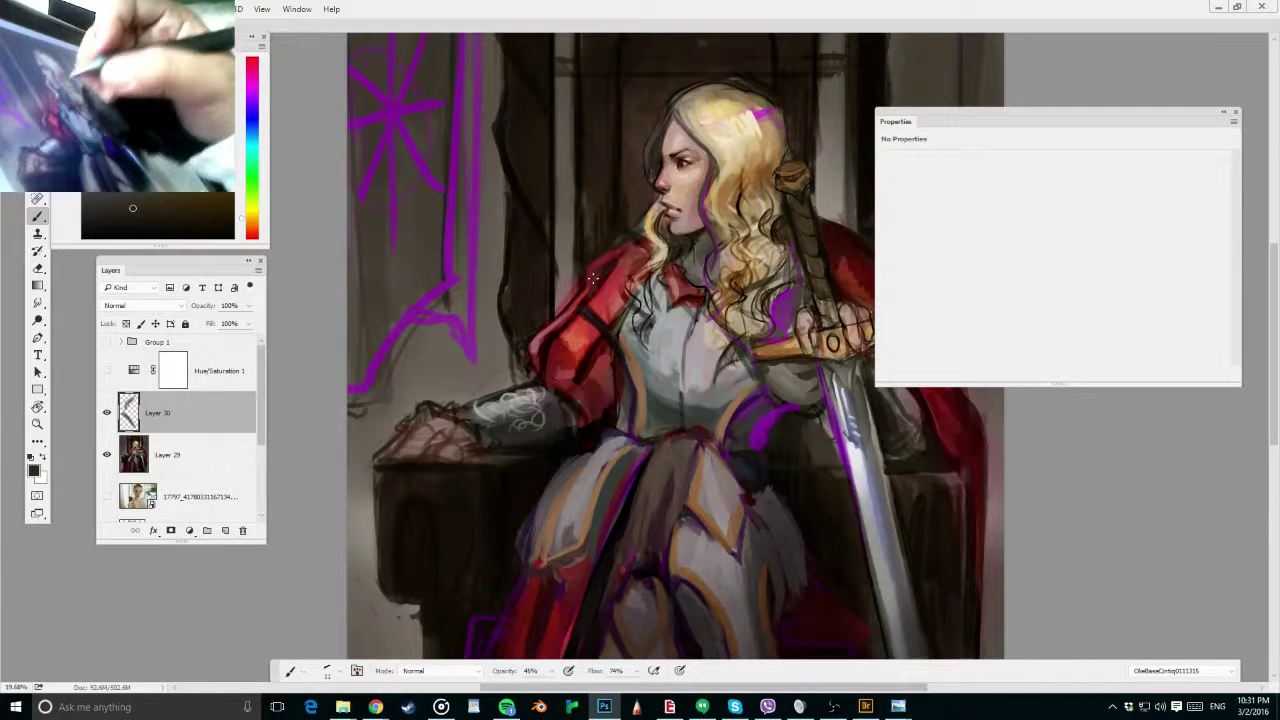
drag(592, 279, 607, 288)
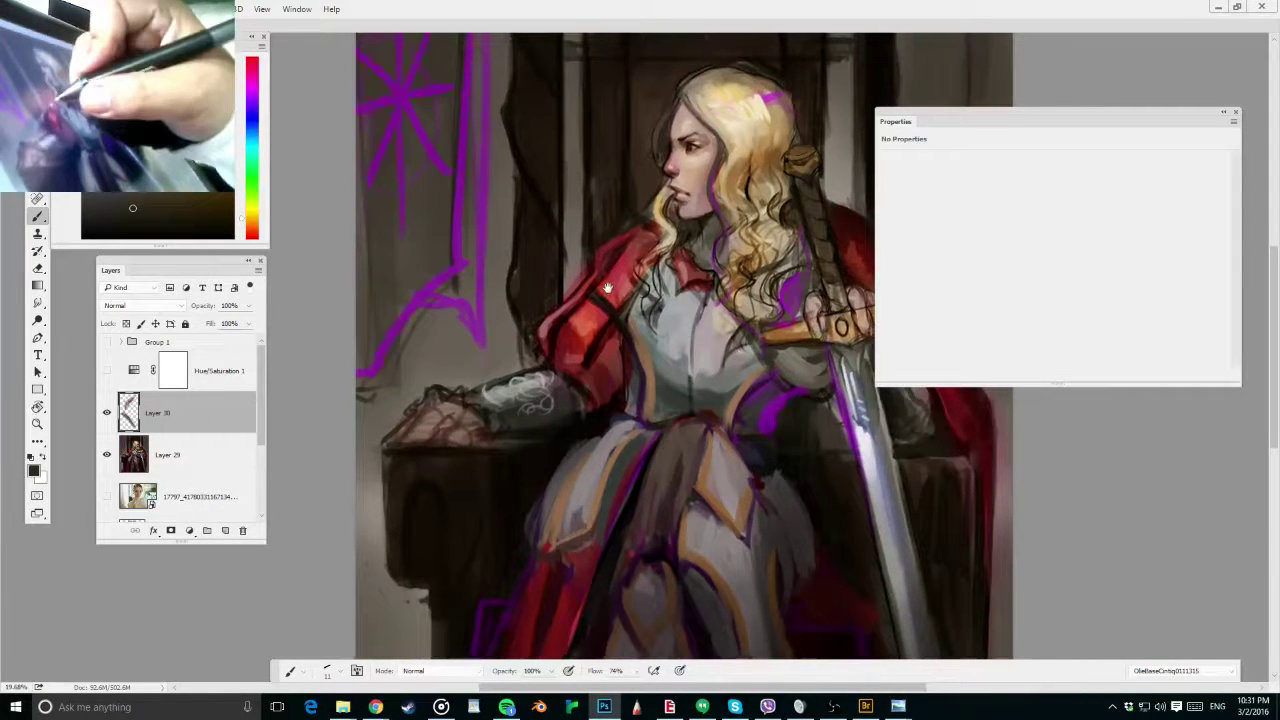
alt+click(608, 304)
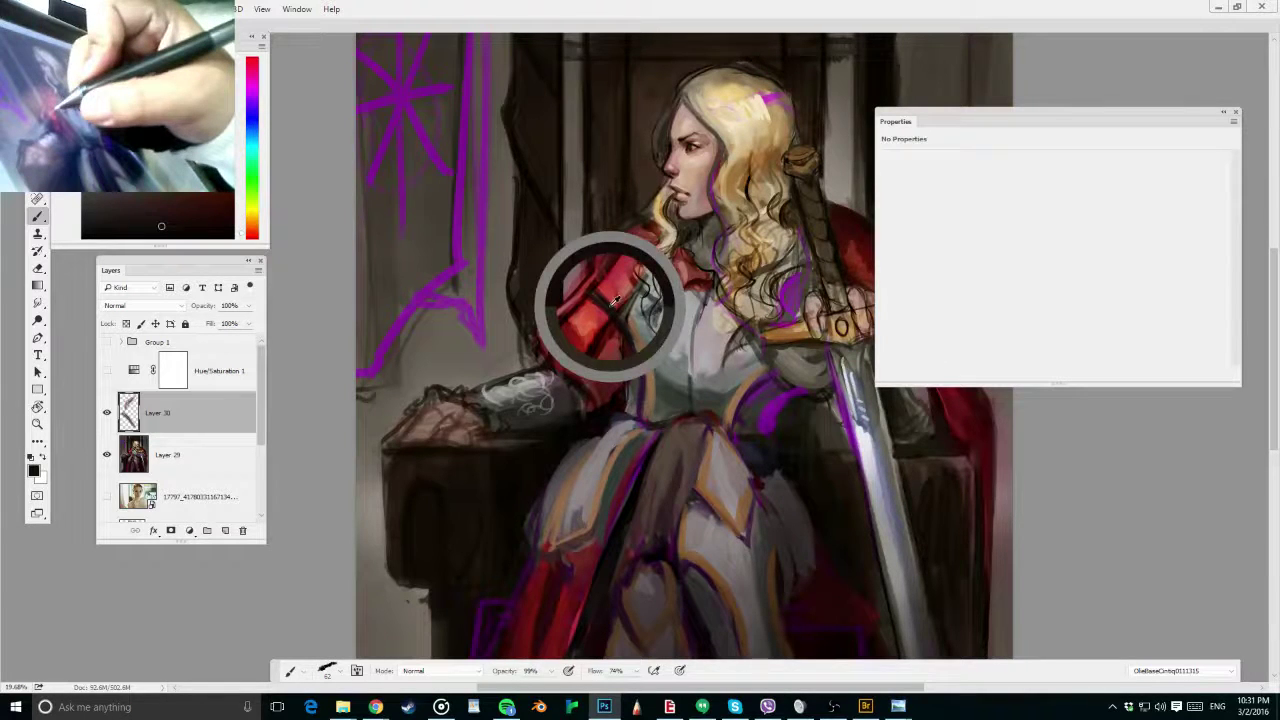
drag(615, 306, 586, 292)
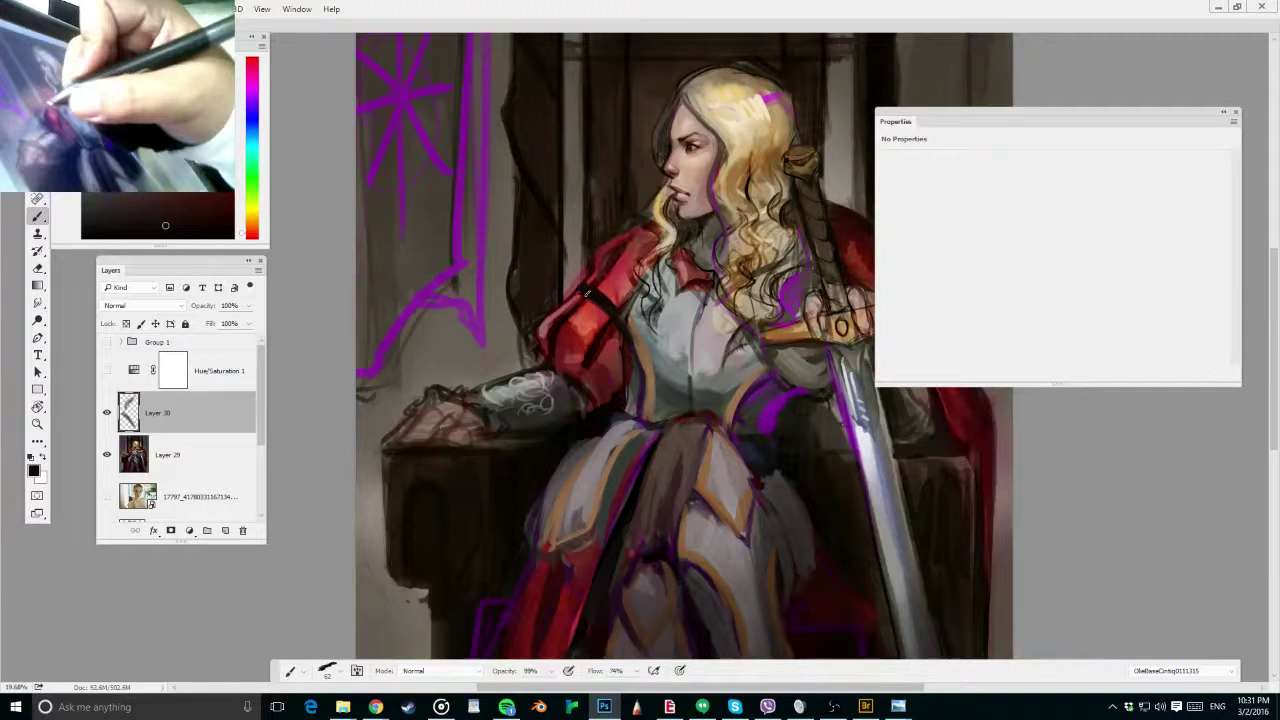
alt+click(697, 267)
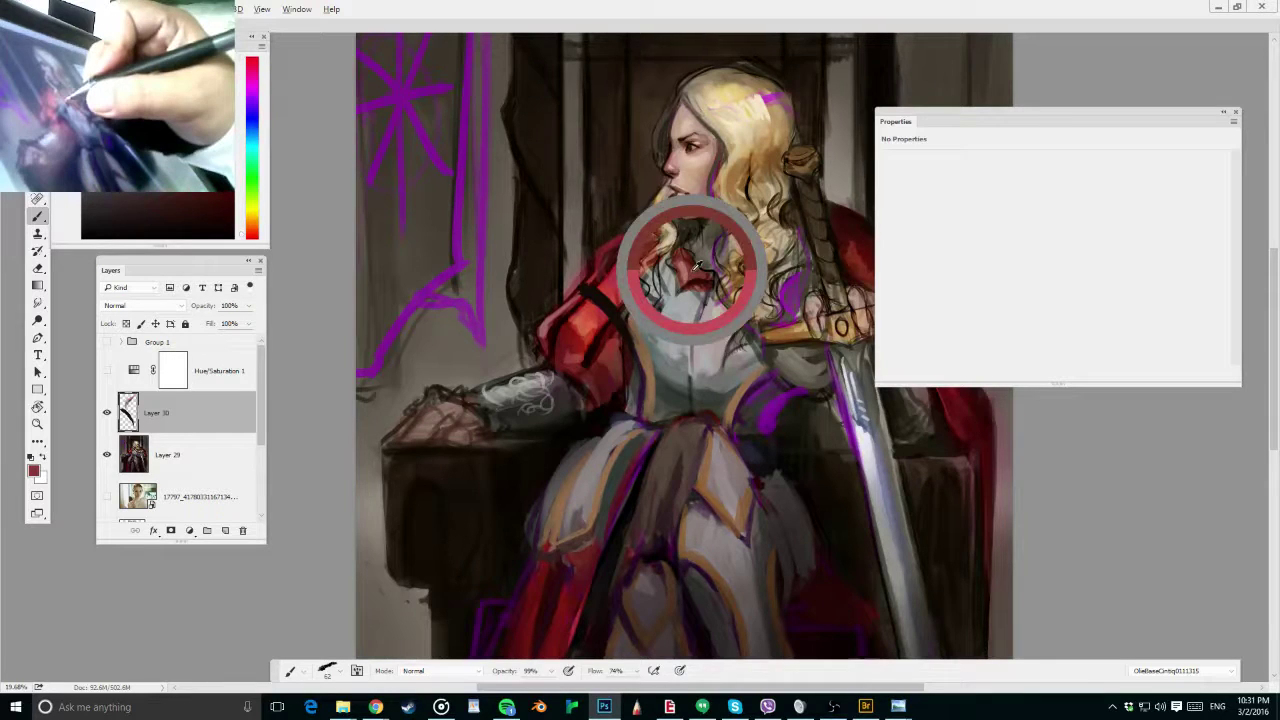
drag(697, 267, 598, 283)
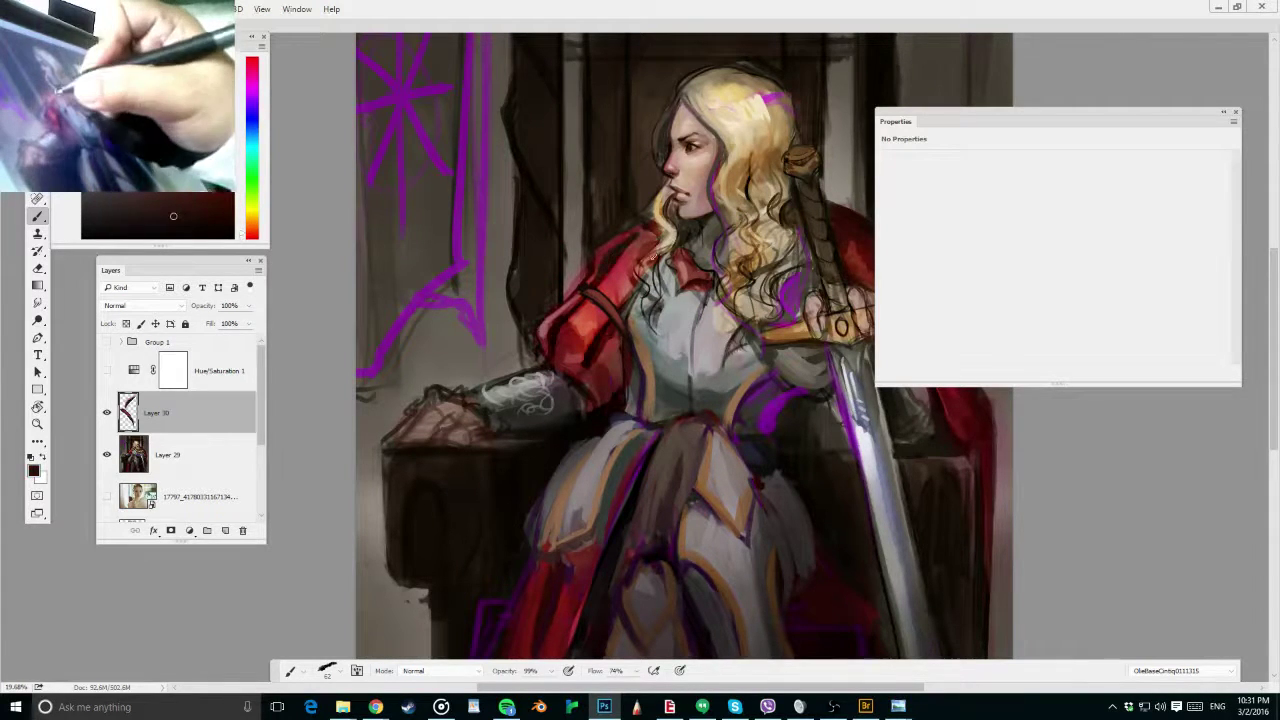
Repaint the sleeve's folds above and below the band with sampled dark and bright reds
alt+click(631, 256)
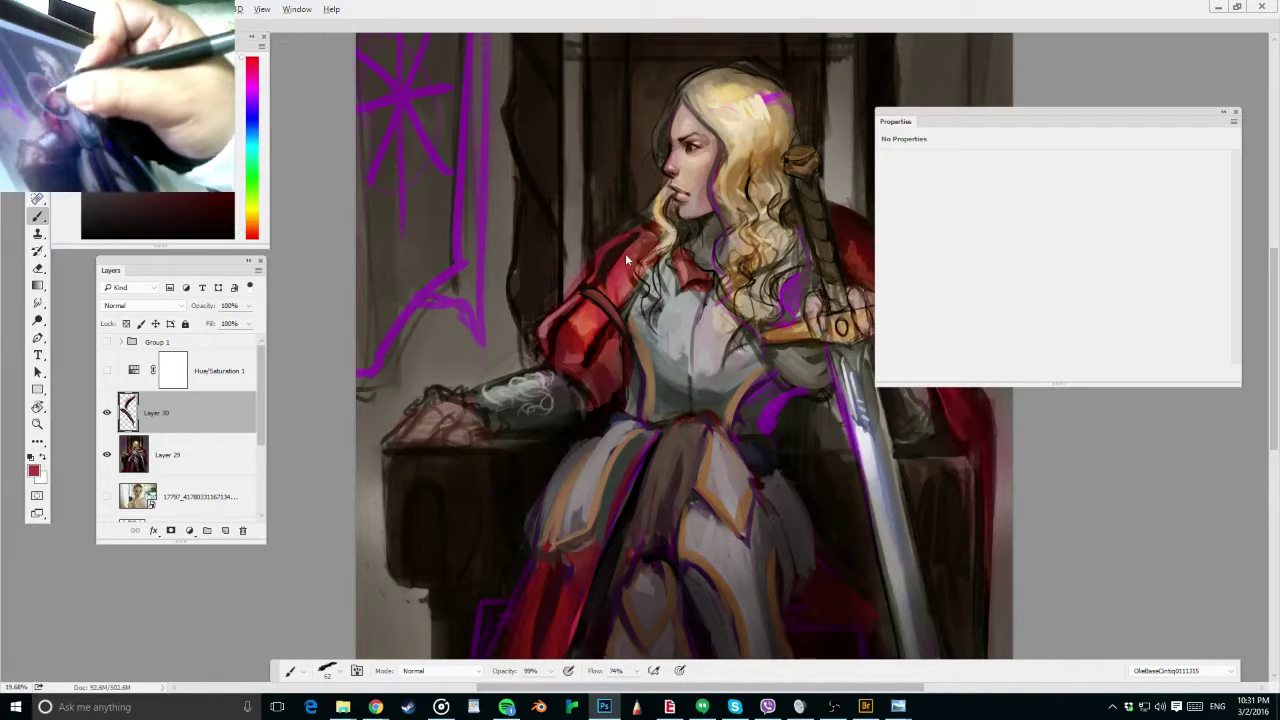
alt+click(624, 308)
drag(627, 301, 642, 272)
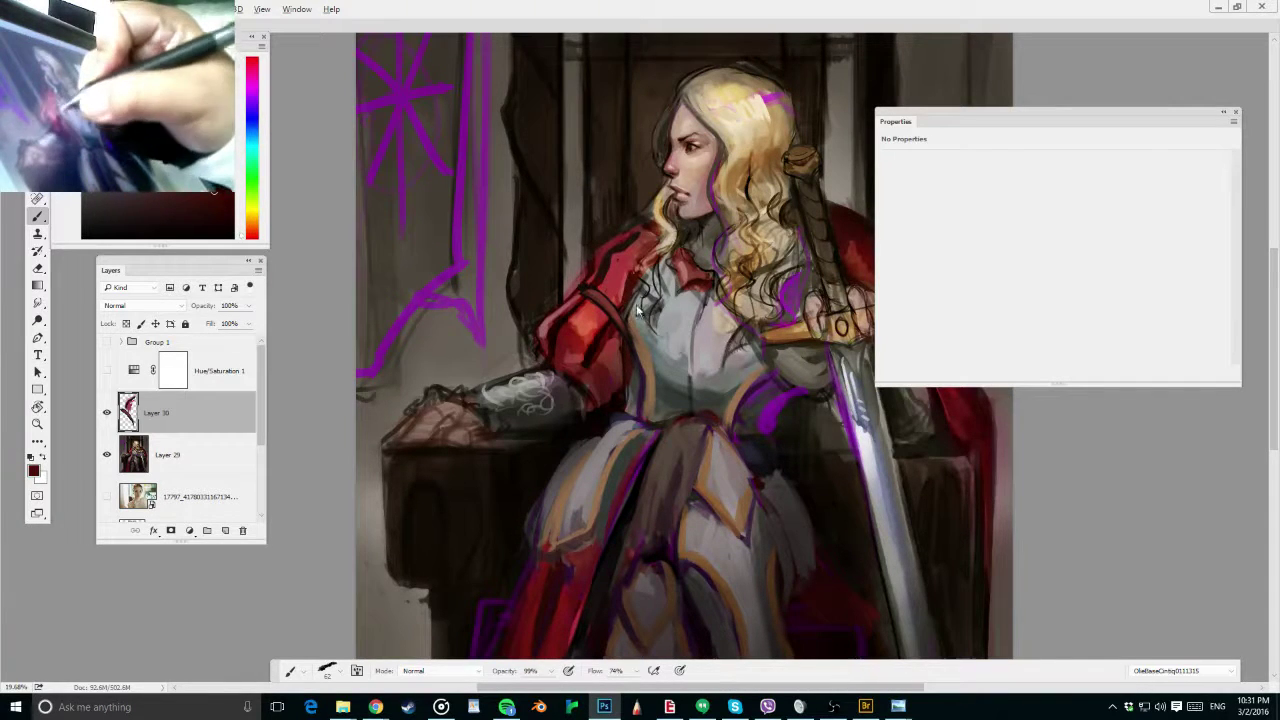
alt+click(582, 311)
drag(570, 305, 585, 325)
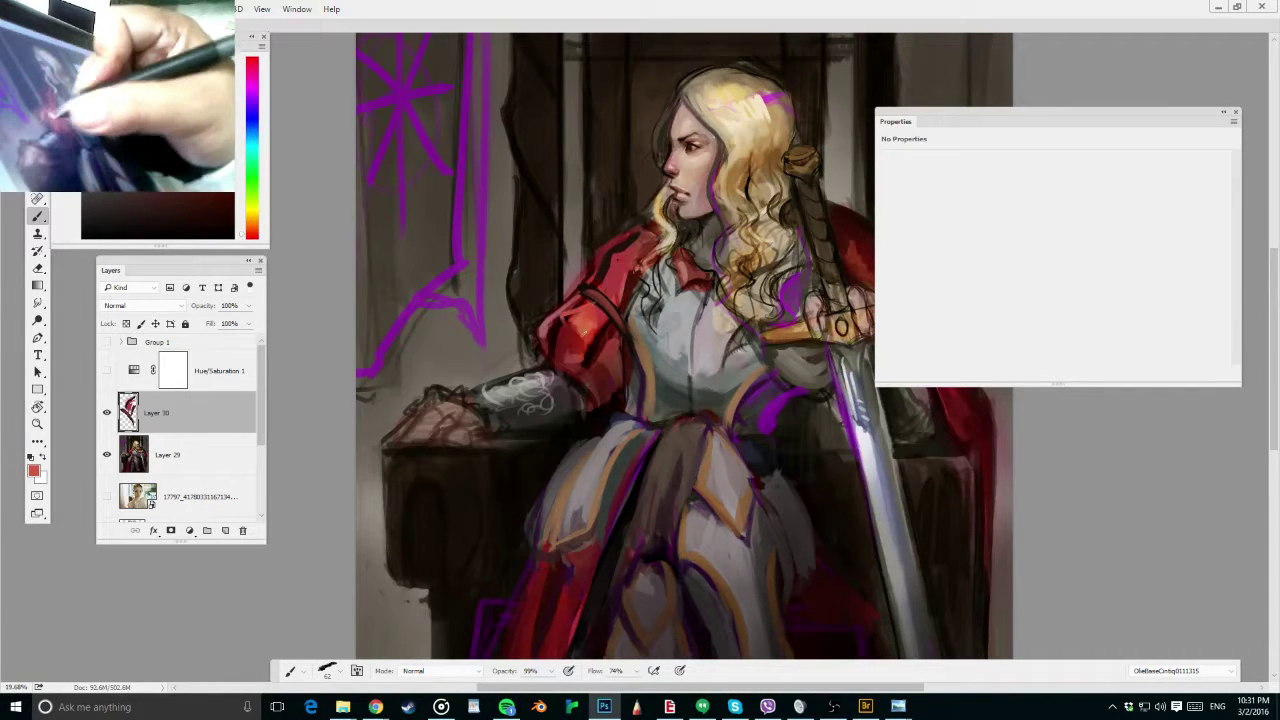
Puff out the sleeve's outer edge below the band with sampled red
alt+click(606, 340)
mouse_move(582, 291)
mouse_down()
mouse_move(609, 313)
mouse_move(587, 292)
mouse_move(557, 302)
mouse_move(540, 327)
mouse_move(553, 354)
mouse_move(546, 305)
mouse_up()
alt+click(562, 314)
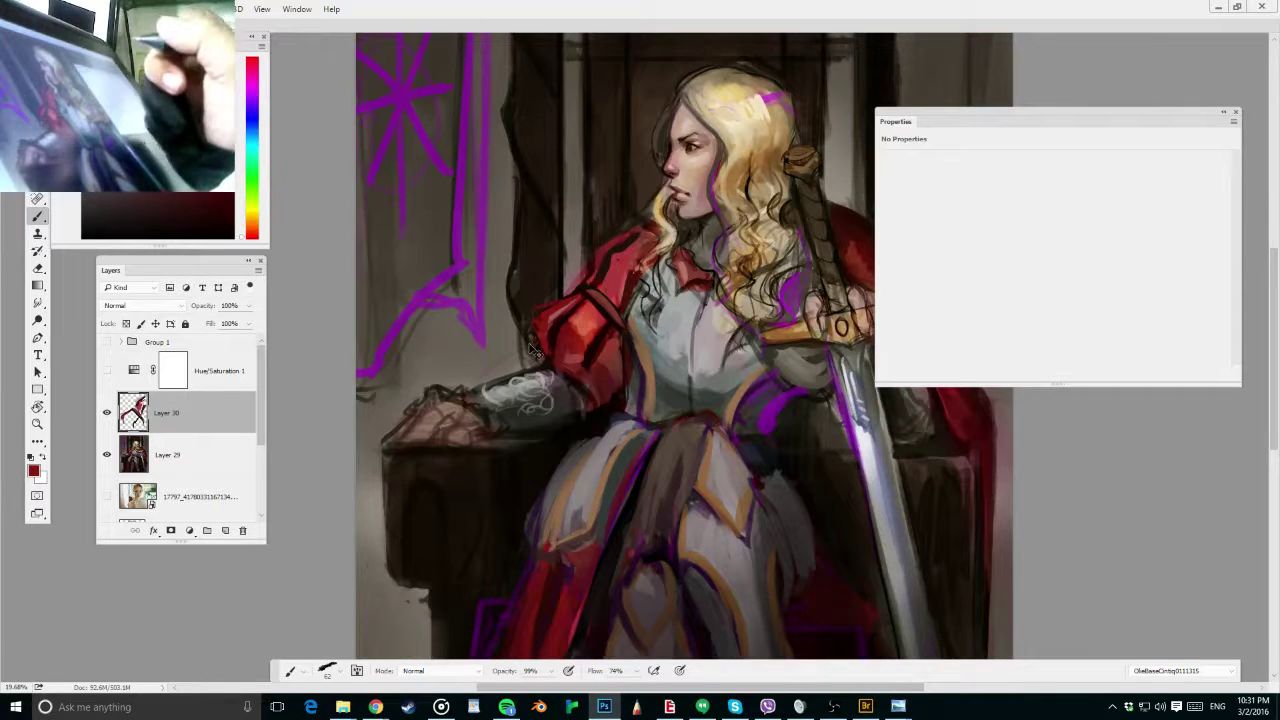
key(ctrl+minus)
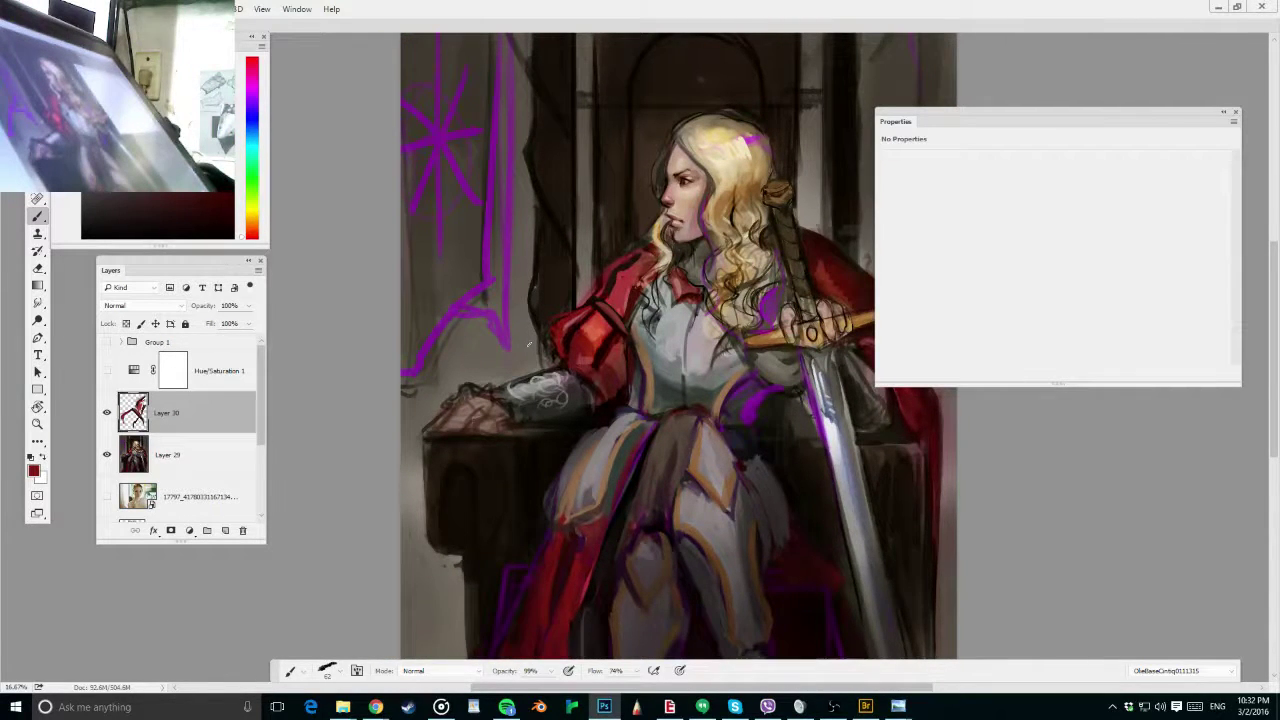
Replace the sleeve's band with a new black curved one running from the outer edge to the breastplate
key(ctrl+plus)
key(v)
mouse_move(633, 334)
mouse_down()
mouse_move(591, 310)
mouse_move(624, 322)
mouse_move(643, 360)
mouse_up()
key(e)
key(b)
alt+right_click(606, 312)
alt+click(604, 312)
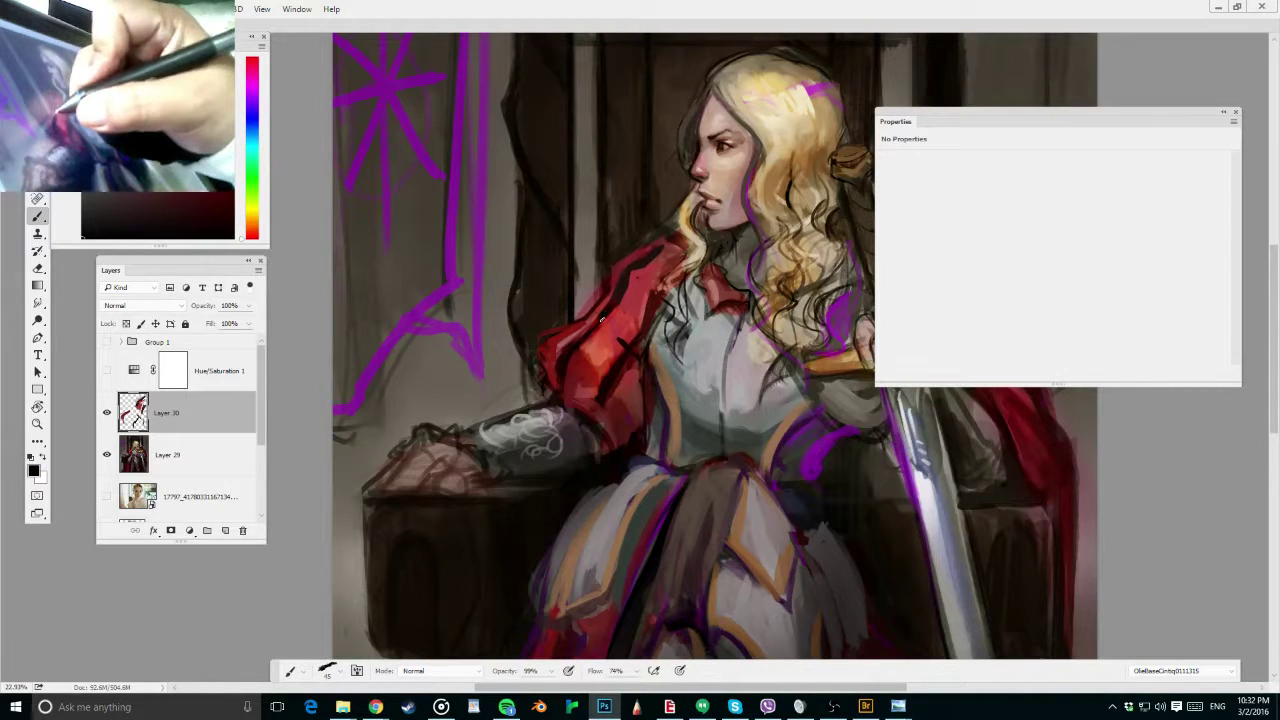
mouse_move(602, 319)
mouse_down()
mouse_move(616, 335)
mouse_move(606, 327)
mouse_up()
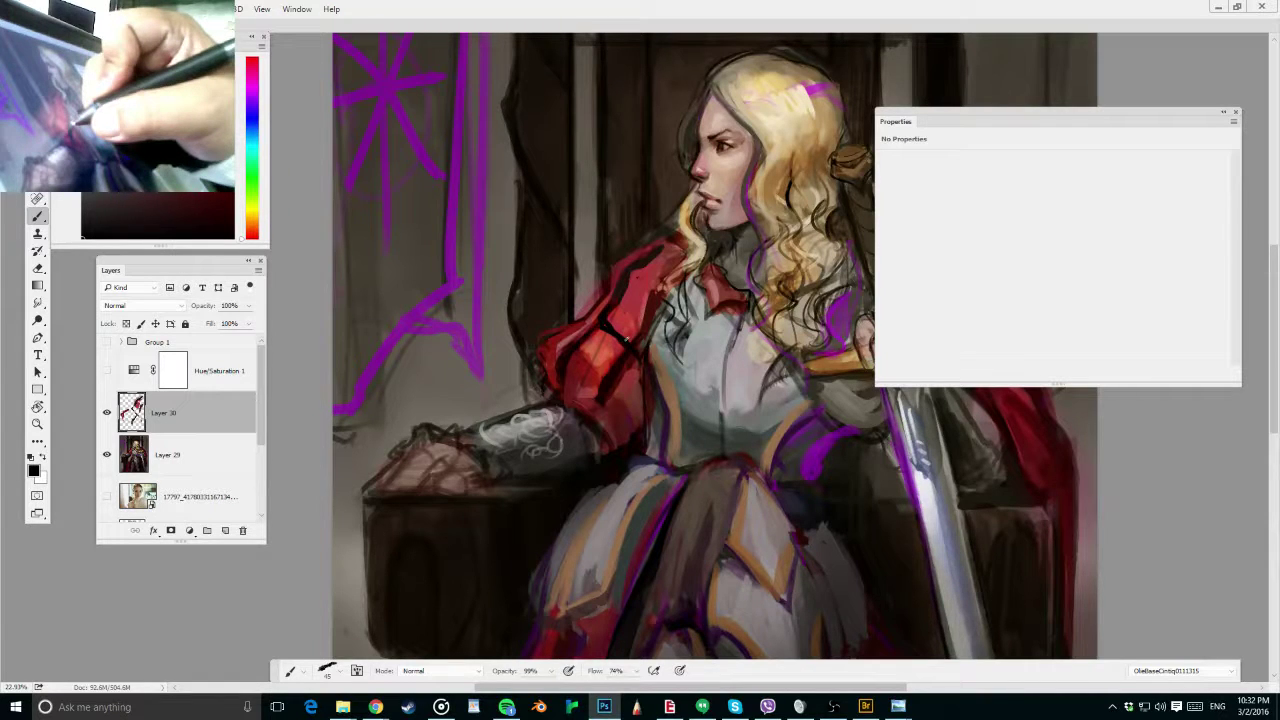
drag(627, 339, 661, 367)
Fill the band's middle with sampled red and round out the puffed sleeve edge beneath it with dark red
alt+click(615, 326)
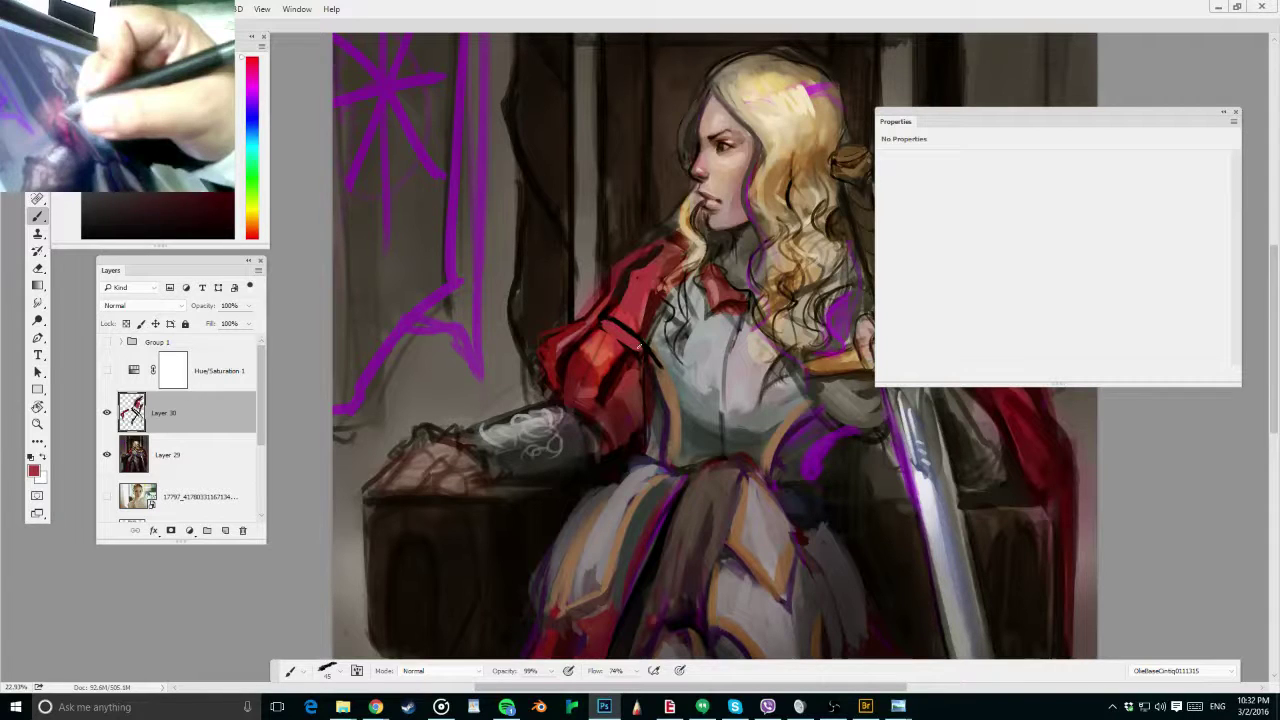
alt+click(605, 275)
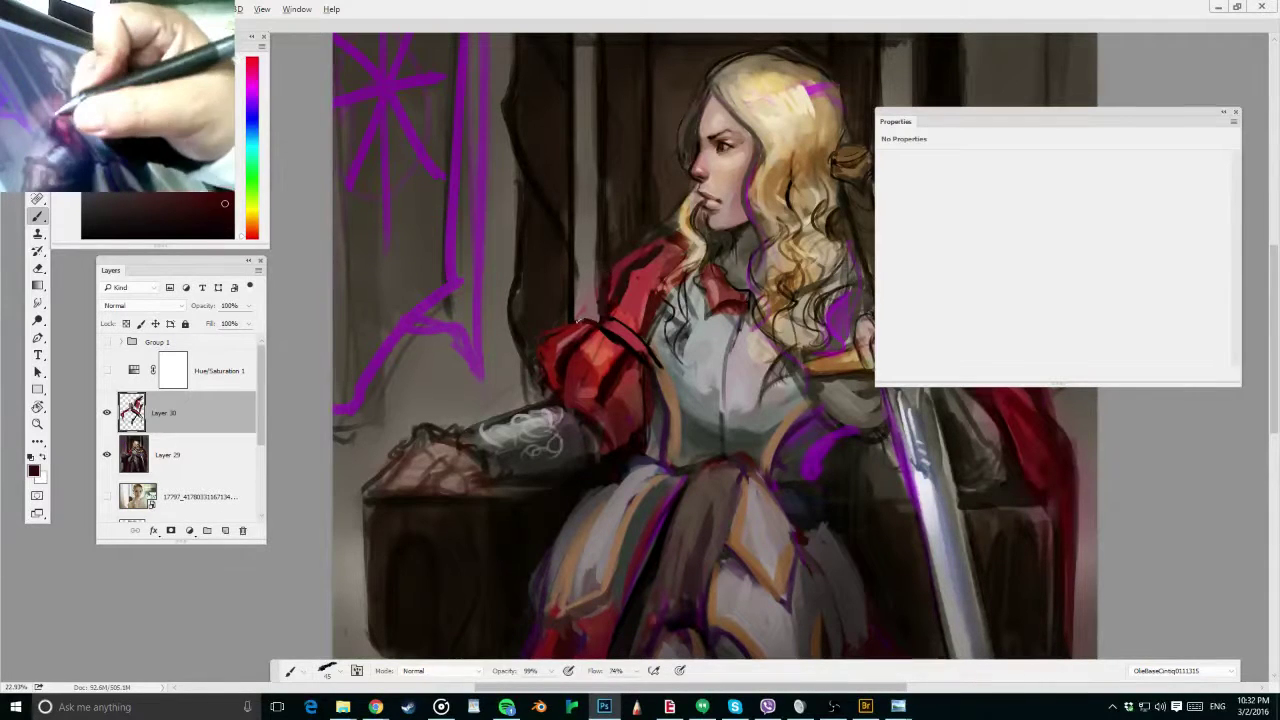
key(ctrl+minus)
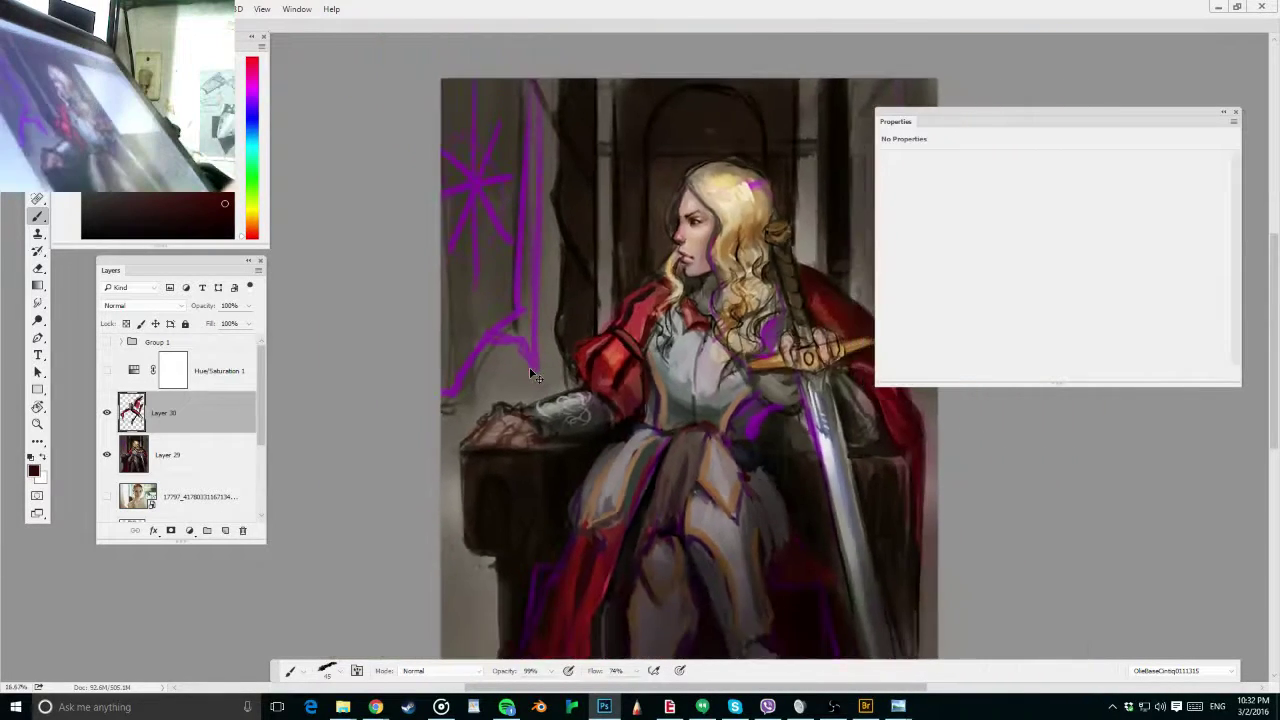
key(ctrl+minus)
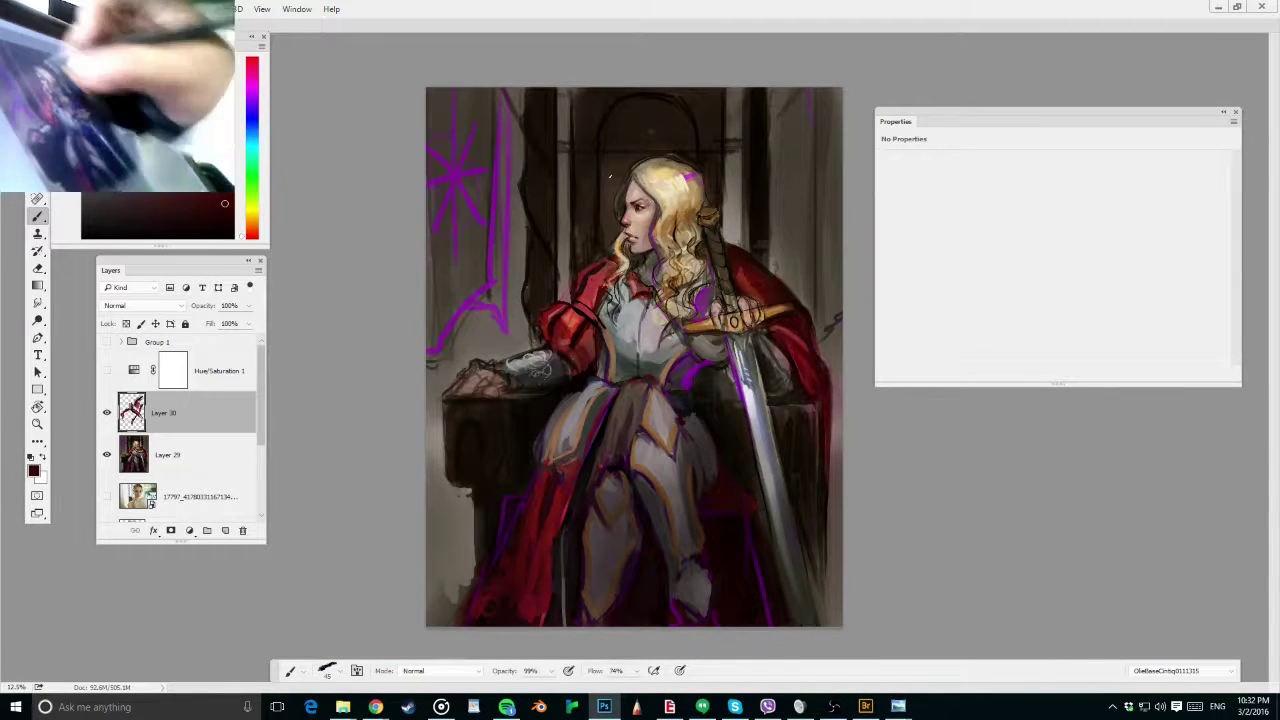
Touch up the upper sleeve's outer edge with sampled background grey
key(d)
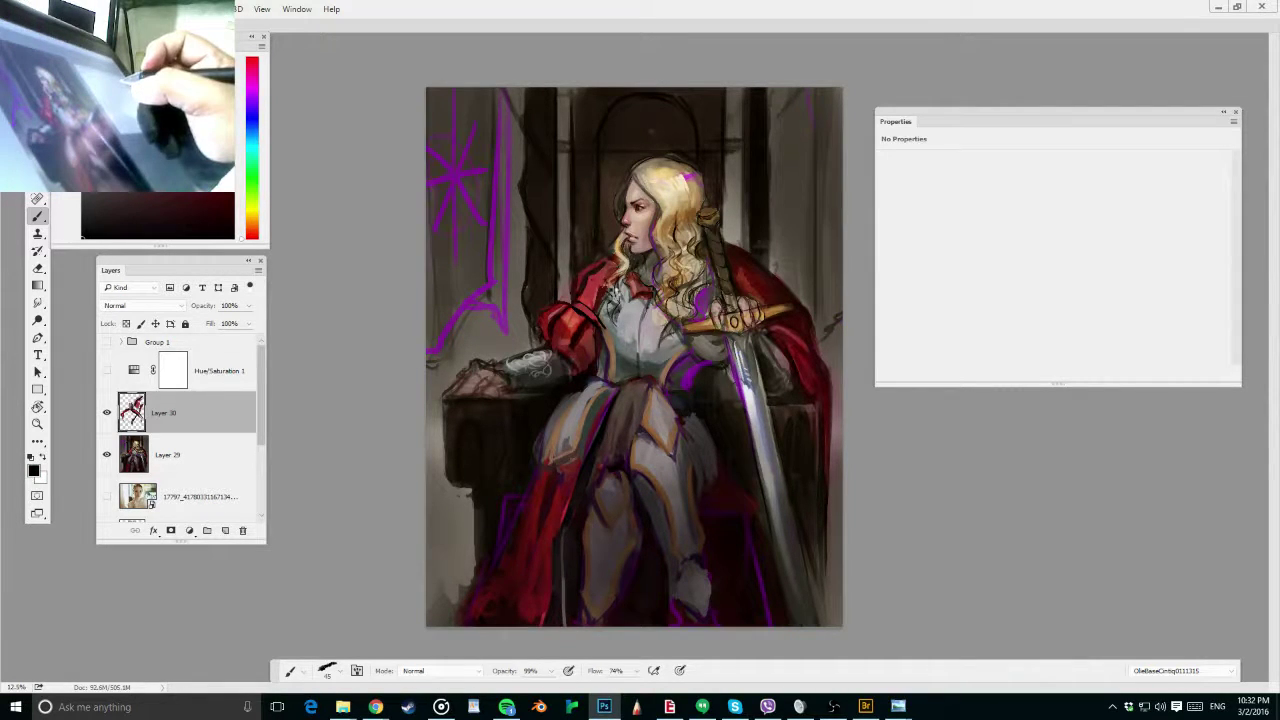
key(ctrl+shift+h)
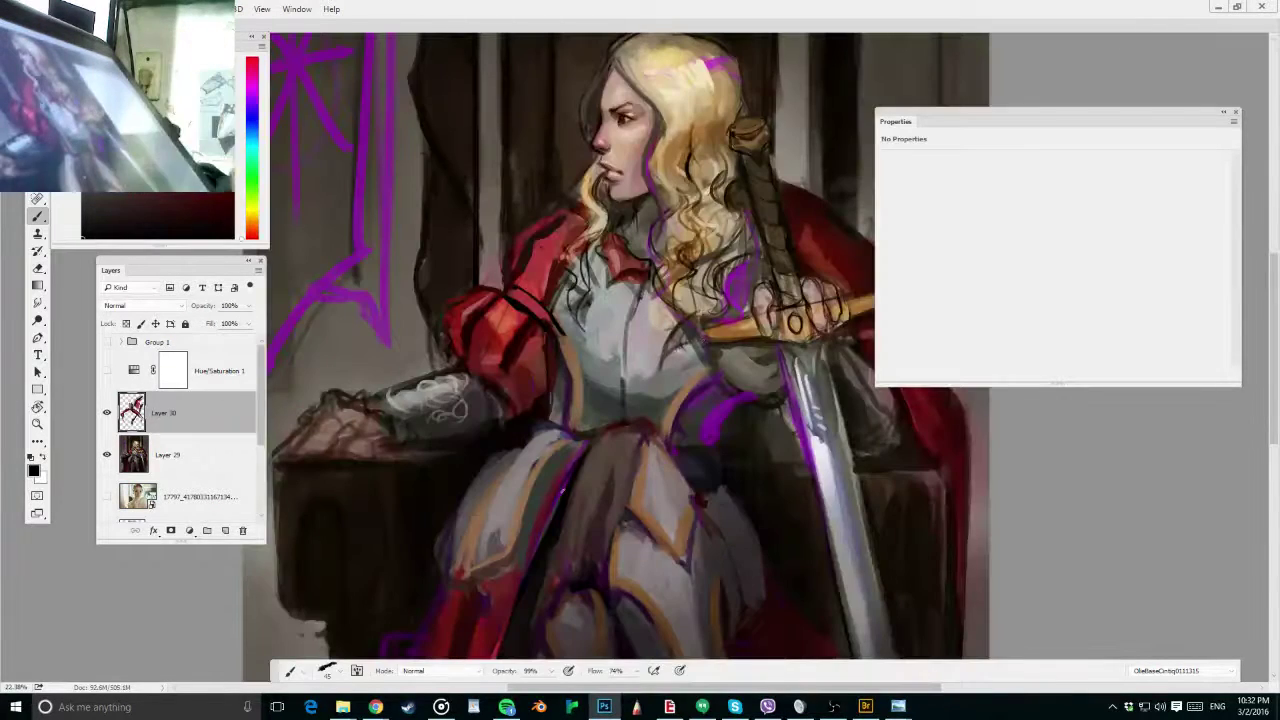
alt+click(492, 229)
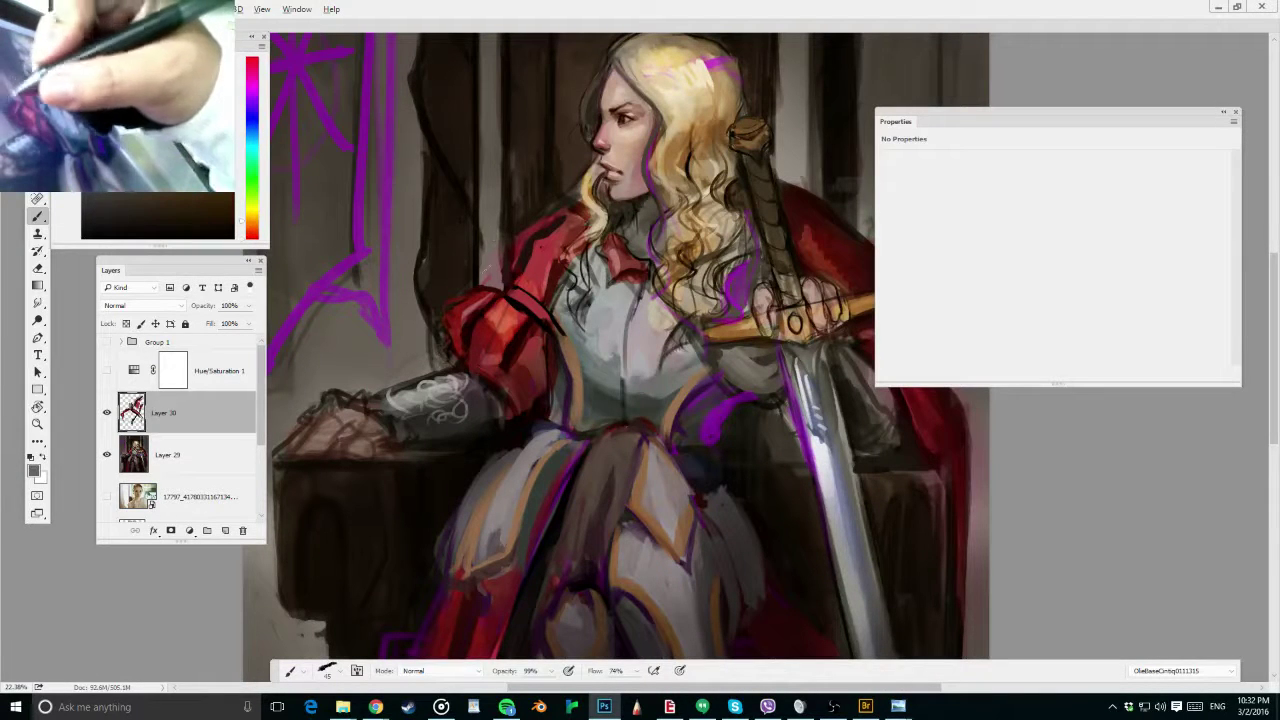
drag(491, 244, 497, 277)
Hide the banded sleeve layer and add a new layer directly above the base painting
click(107, 413)
click(197, 459)
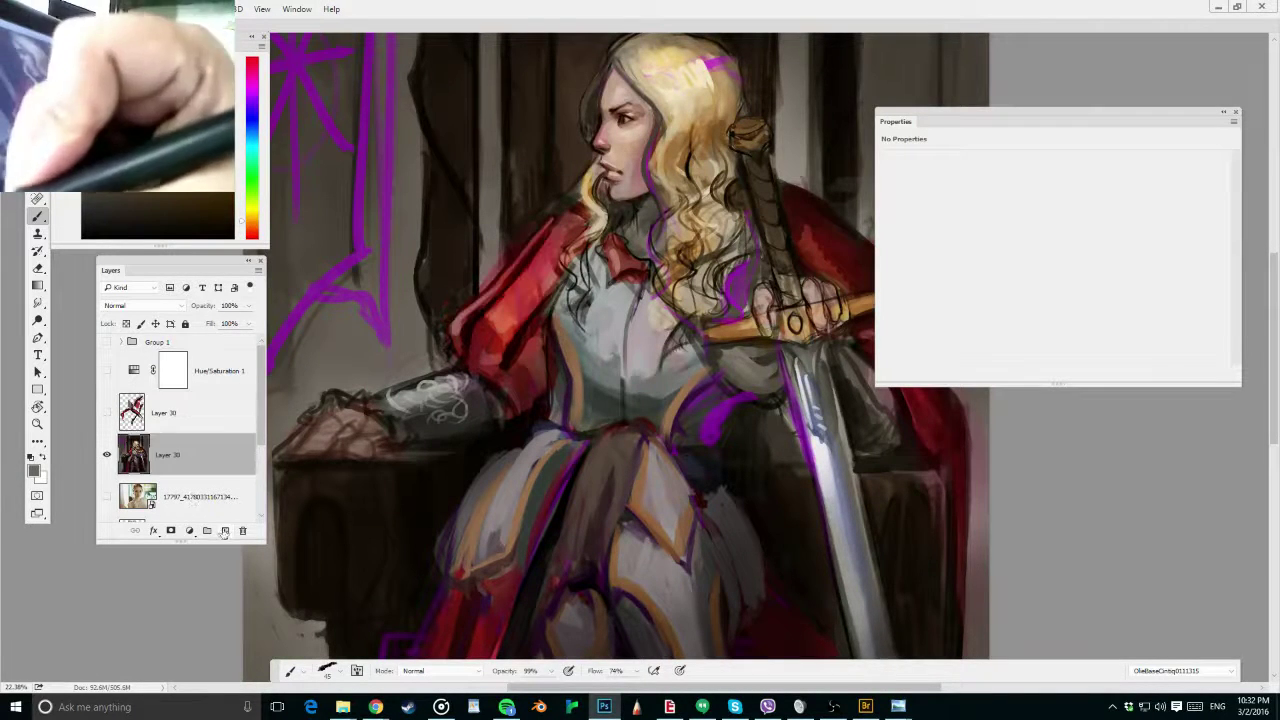
click(225, 531)
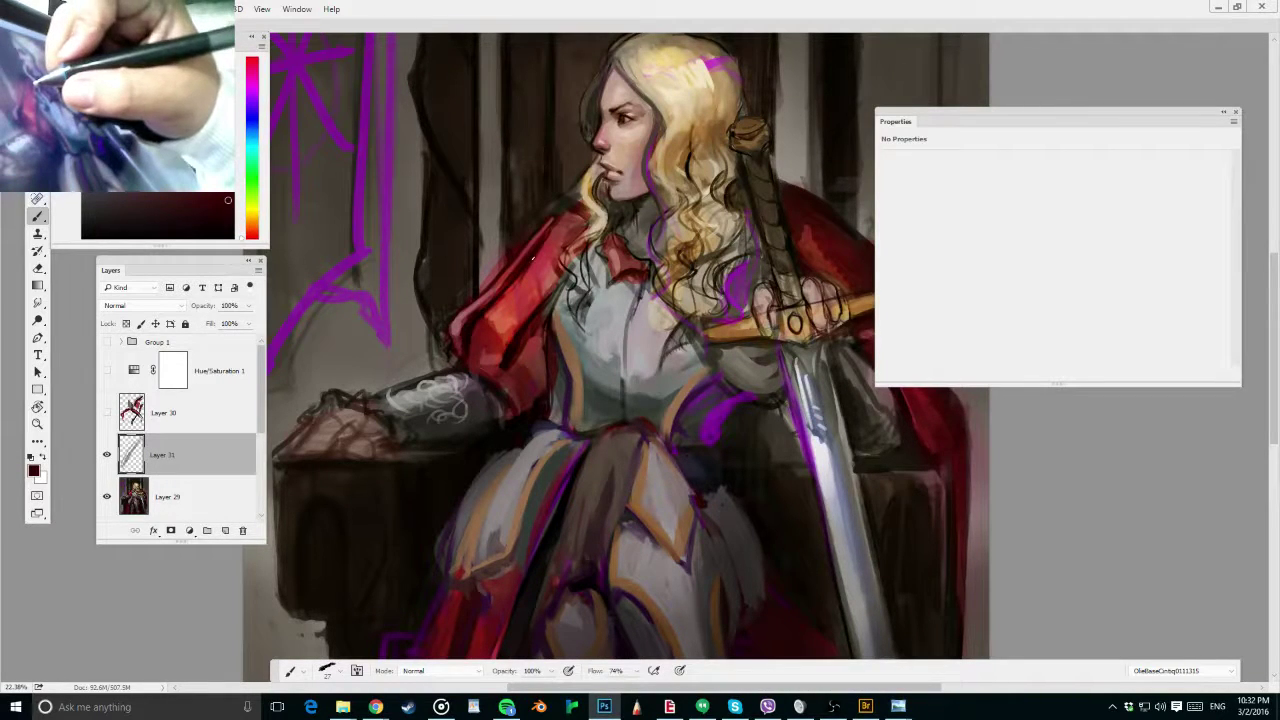
Outline the upper sleeve in dark strokes and cover the shoulder with a rounded light grey armour plate
drag(533, 258, 502, 294)
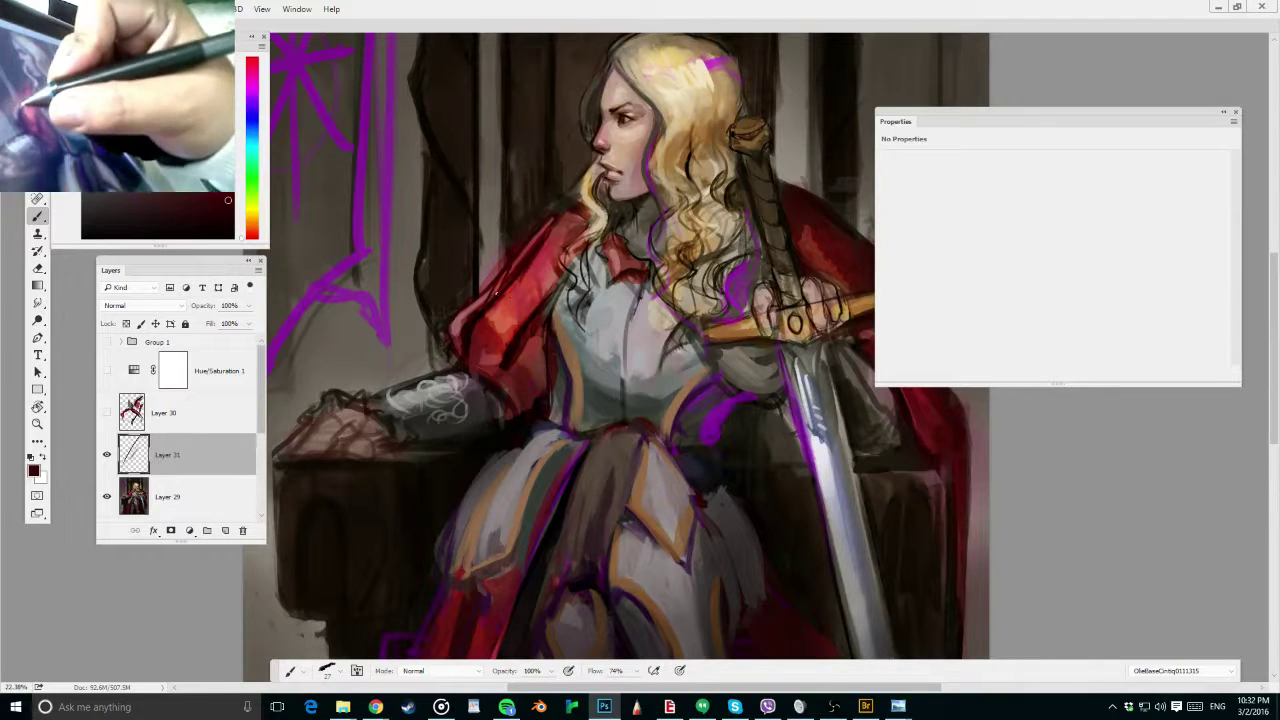
drag(564, 212, 481, 289)
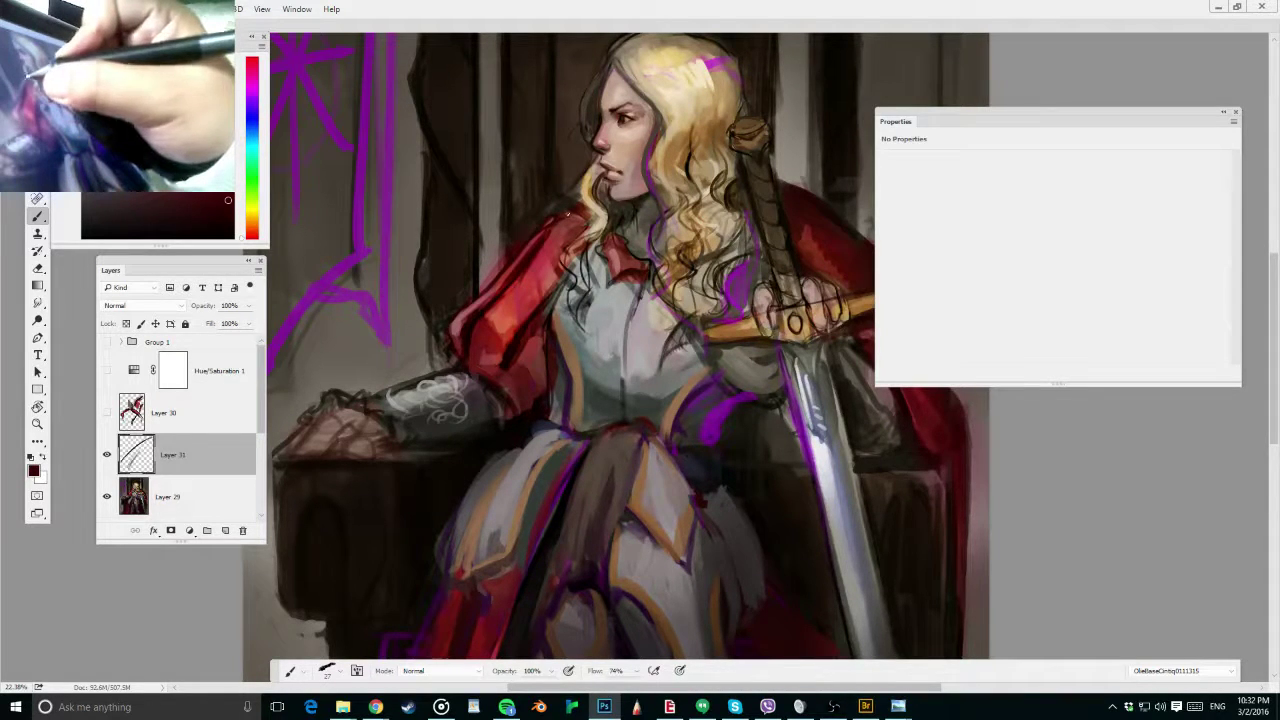
mouse_move(568, 213)
mouse_down()
mouse_move(504, 268)
mouse_move(522, 262)
mouse_move(537, 285)
mouse_move(569, 235)
mouse_move(555, 292)
mouse_move(535, 247)
mouse_up()
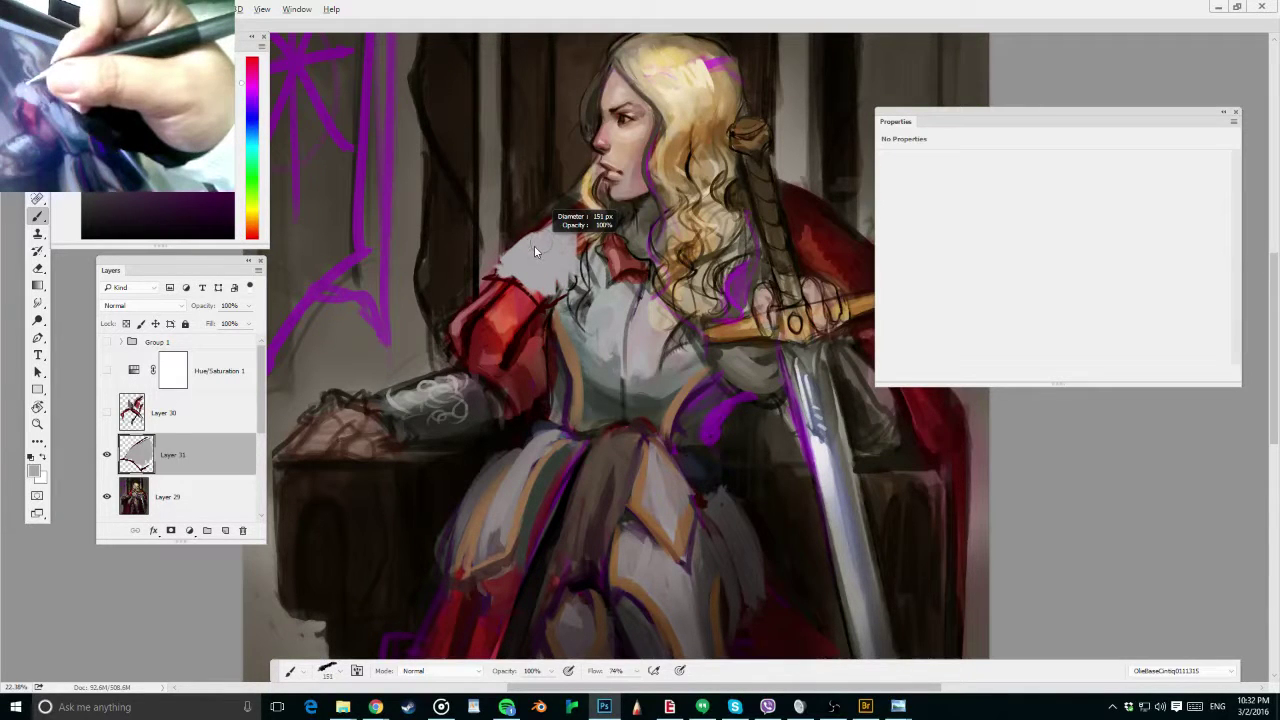
key(ctrl+minus)
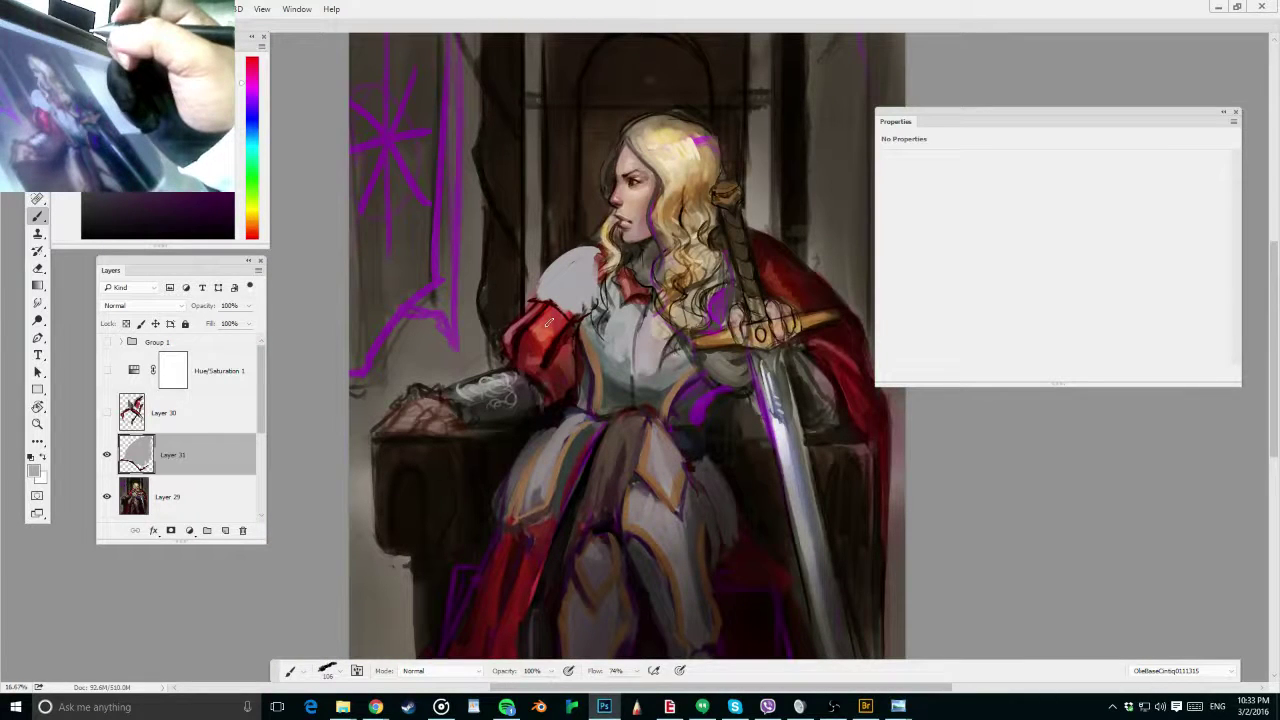
scroll(549, 322, up, 1)
Shade the lower part of the grey shoulder plate with darker greys sampled from the plate and breastplate
alt+click(637, 230)
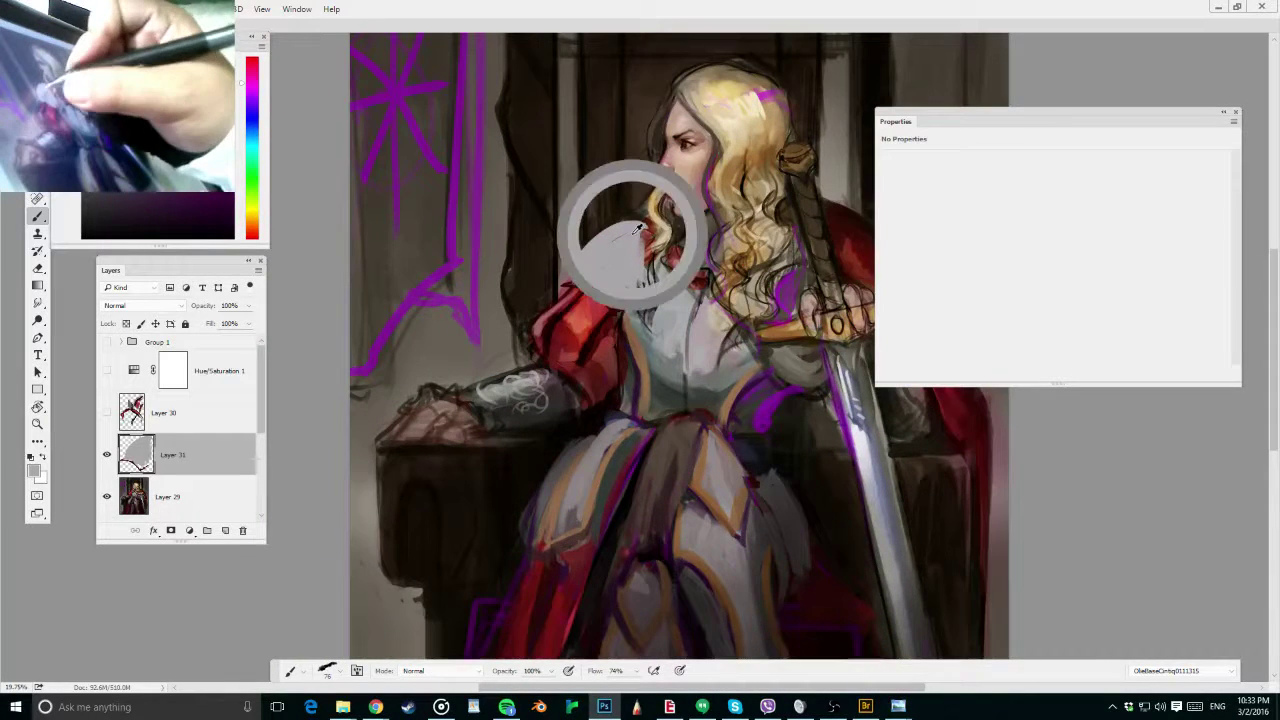
alt+click(576, 286)
drag(626, 221, 574, 275)
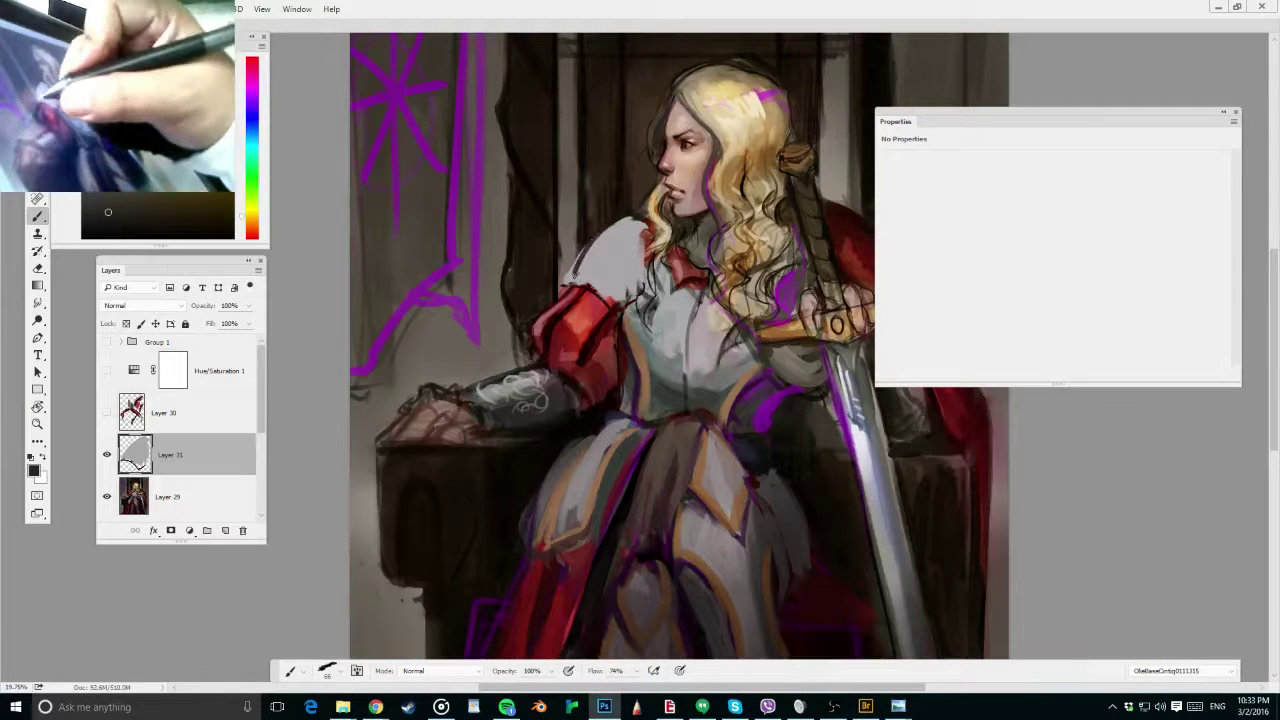
alt+click(668, 362)
alt+right_click(666, 362)
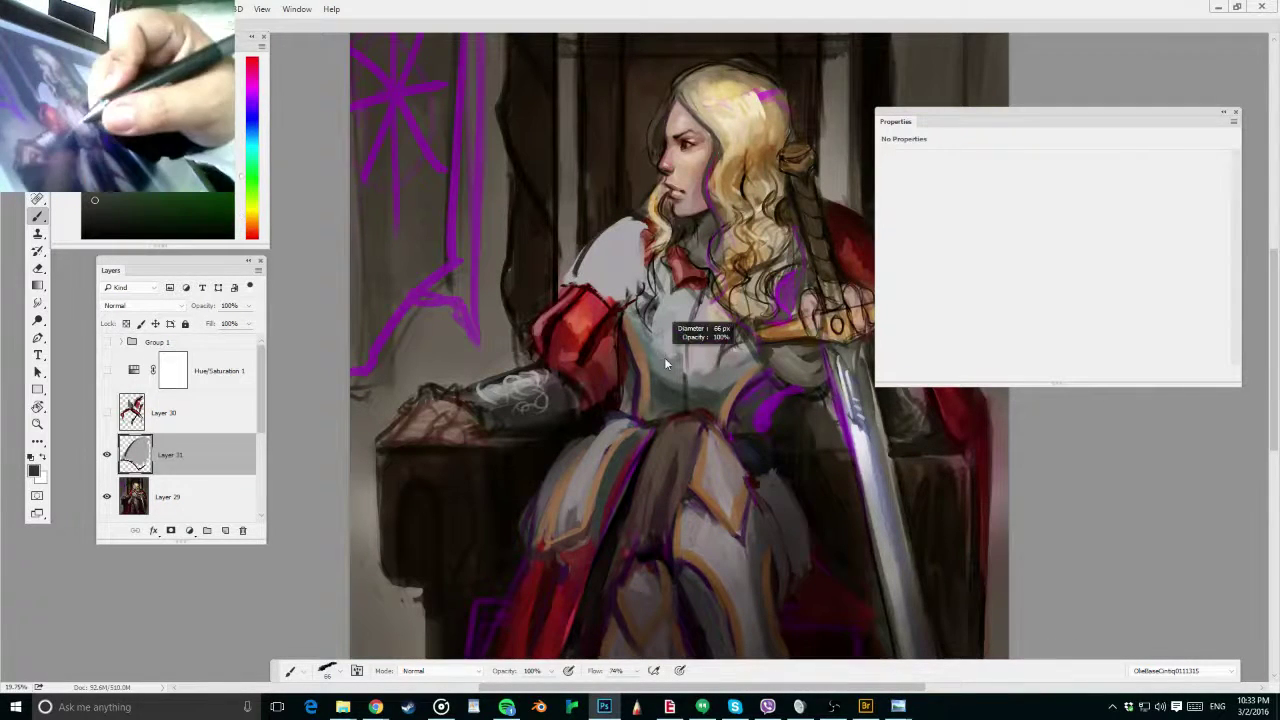
mouse_move(576, 280)
mouse_down()
mouse_move(614, 290)
mouse_move(592, 262)
mouse_move(624, 248)
mouse_move(635, 268)
mouse_up()
alt+click(628, 294)
alt+click(574, 268)
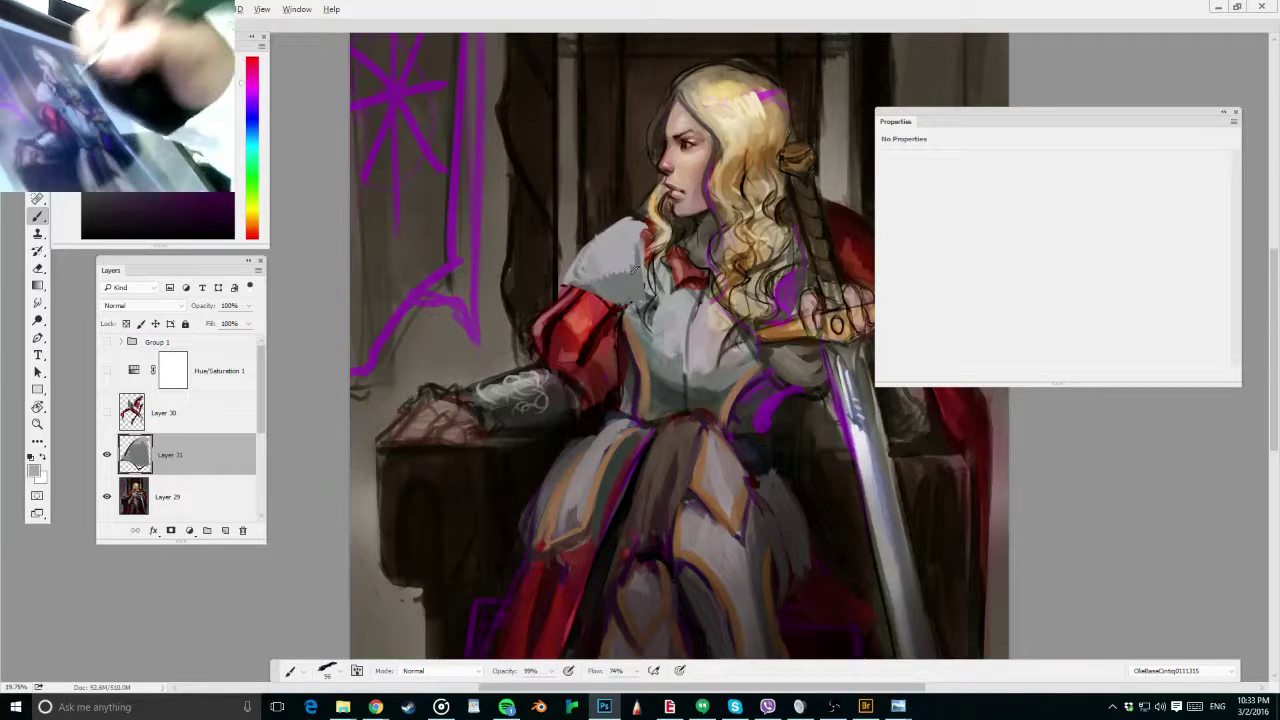
Blend the shoulder plate's light and shadow areas with sampled mid greys at 100% brush opacity
key(0)
alt+click(624, 282)
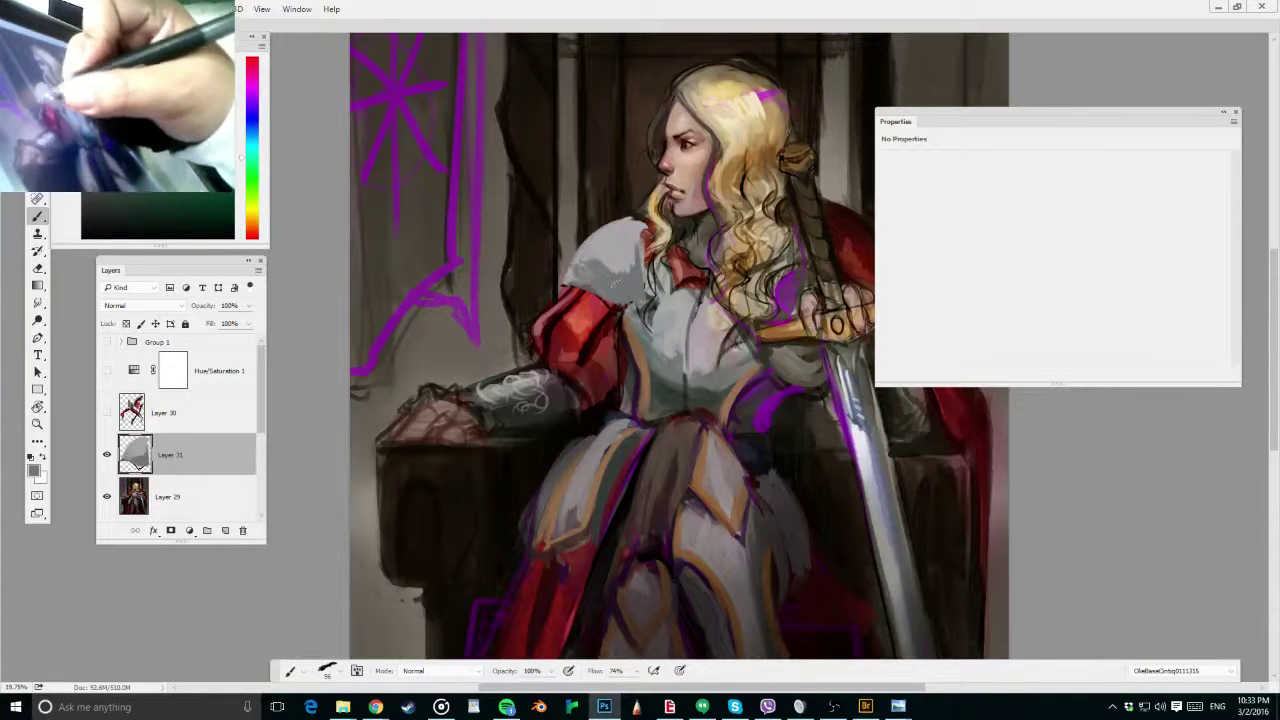
alt+click(586, 271)
mouse_move(600, 267)
mouse_down()
mouse_move(639, 263)
mouse_move(629, 231)
mouse_move(588, 255)
mouse_move(623, 232)
mouse_move(625, 262)
mouse_up()
alt+click(586, 252)
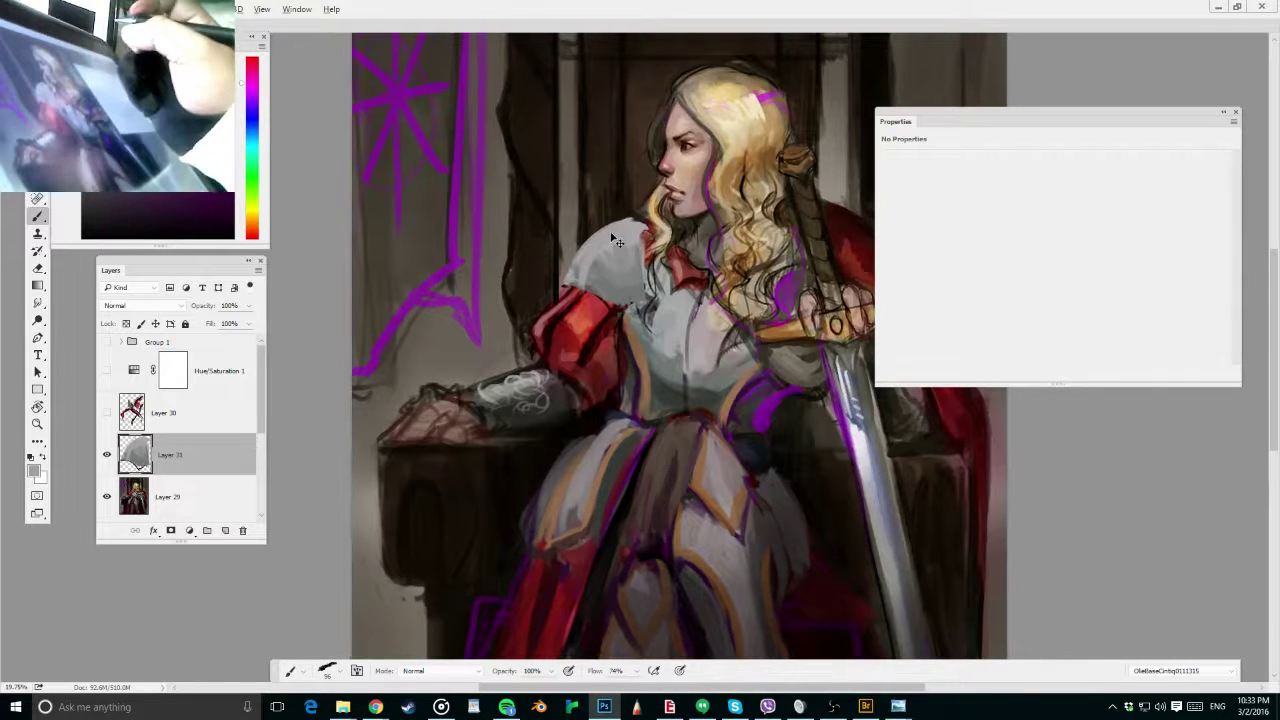
Shift the shoulder plate closer to the neck and erase its inner edge to uncover the hair lock
key(ctrl+minus)
key(ctrl+minus)
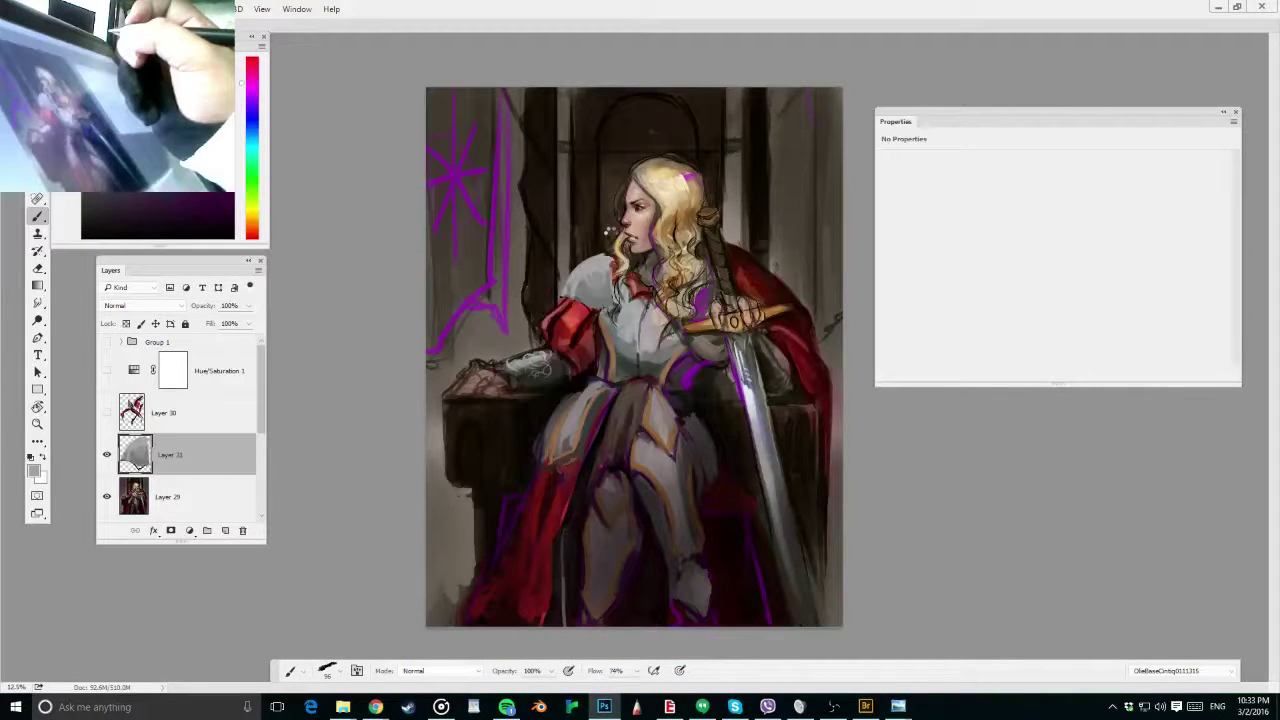
key(ctrl+shift+h)
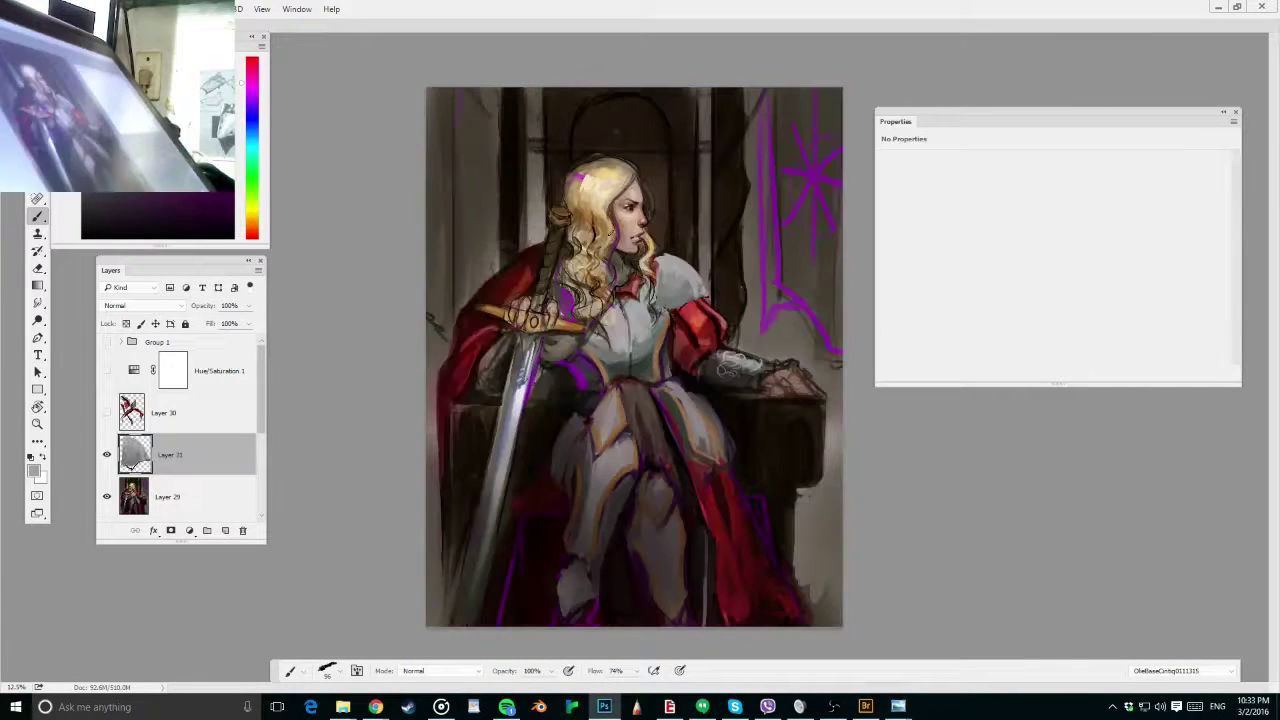
key(h)
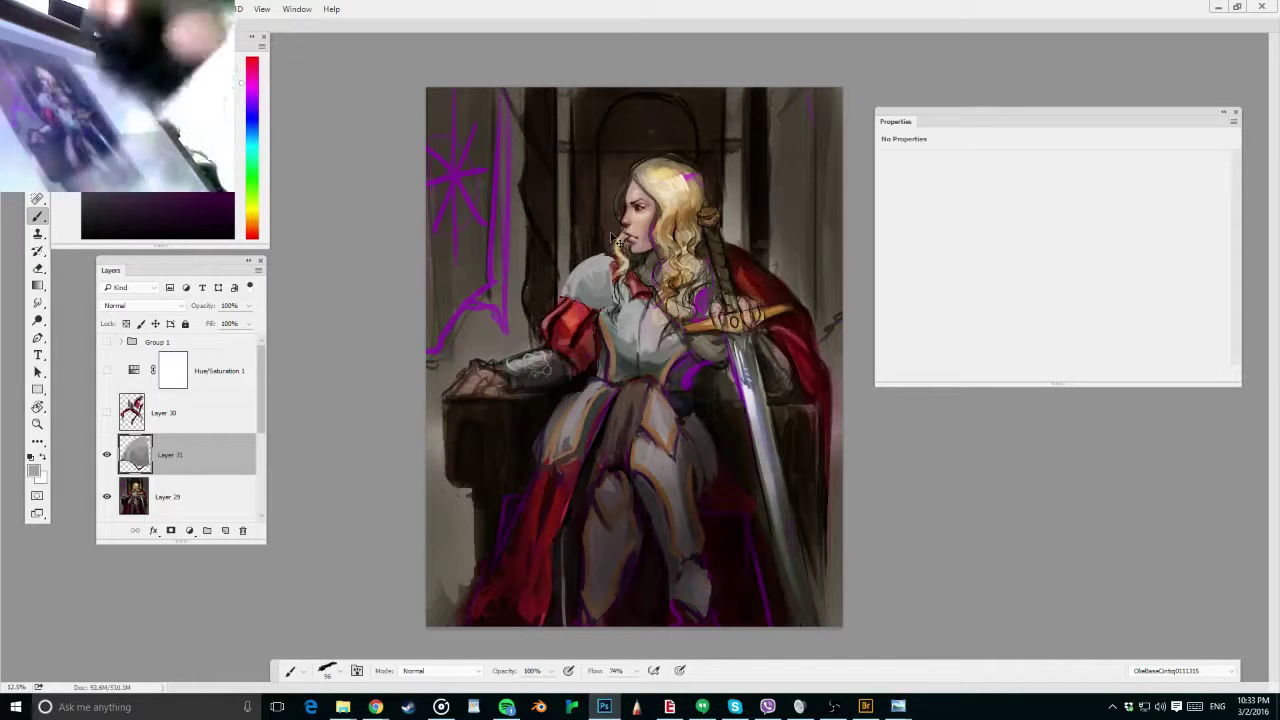
key(l)
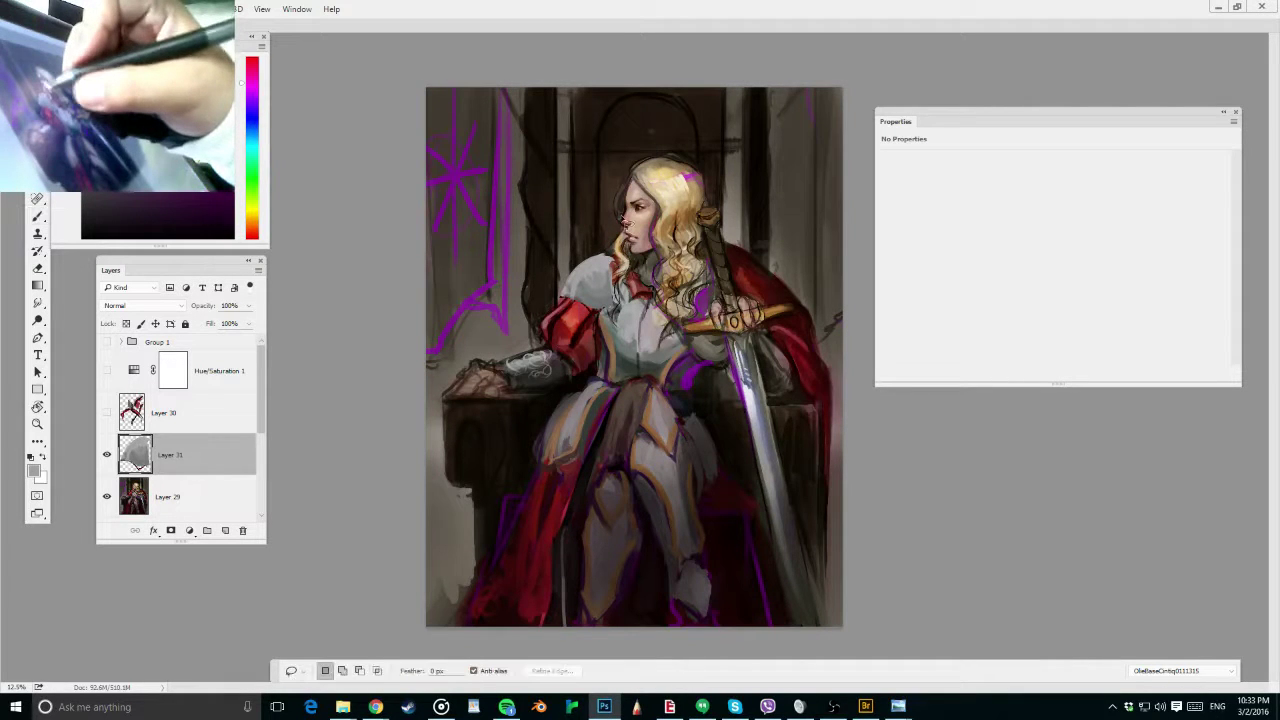
key(v)
key(e)
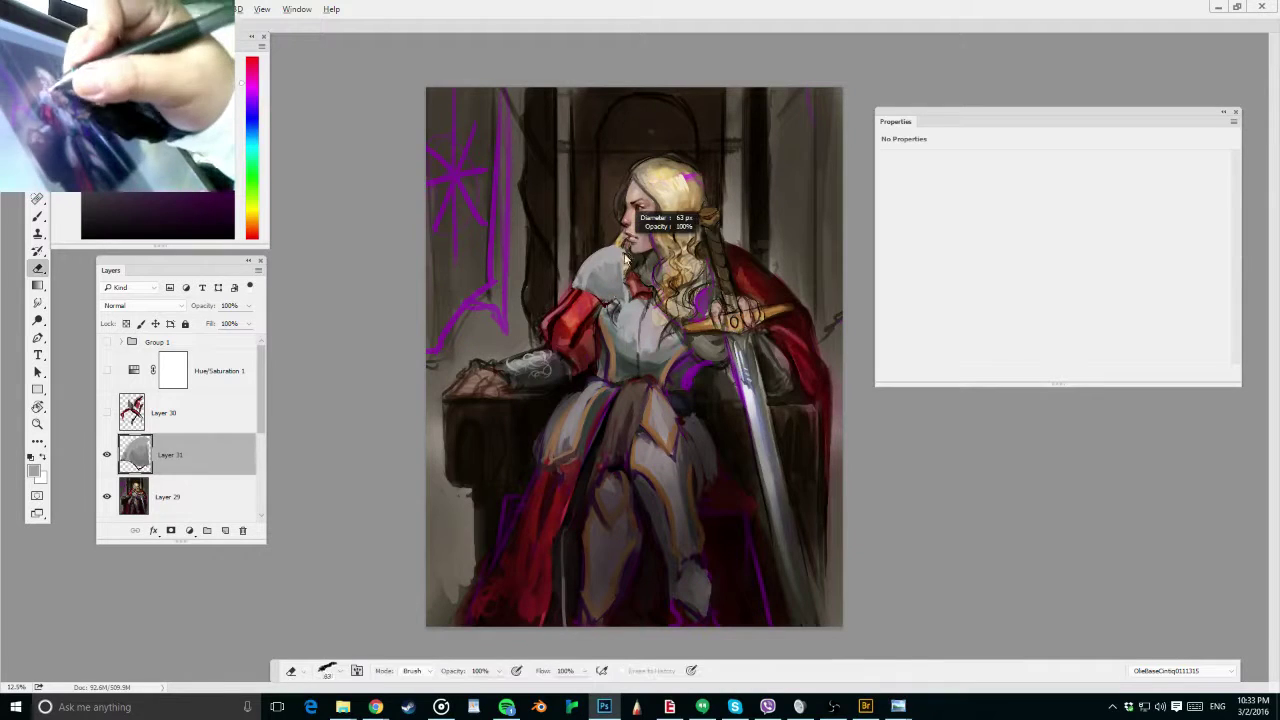
drag(624, 248, 612, 282)
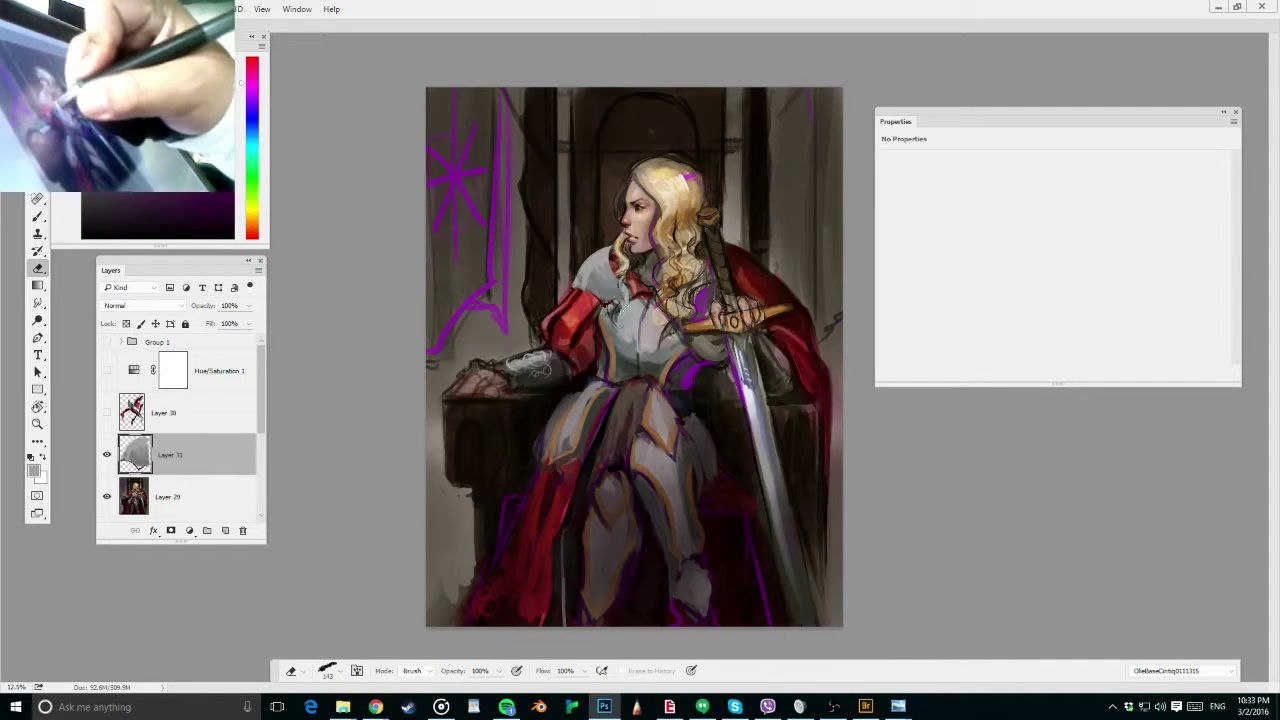
Darken the shoulder plate's lower inner side with sampled dark grey and soften it upward with mid greys
key(b)
alt+click(654, 254)
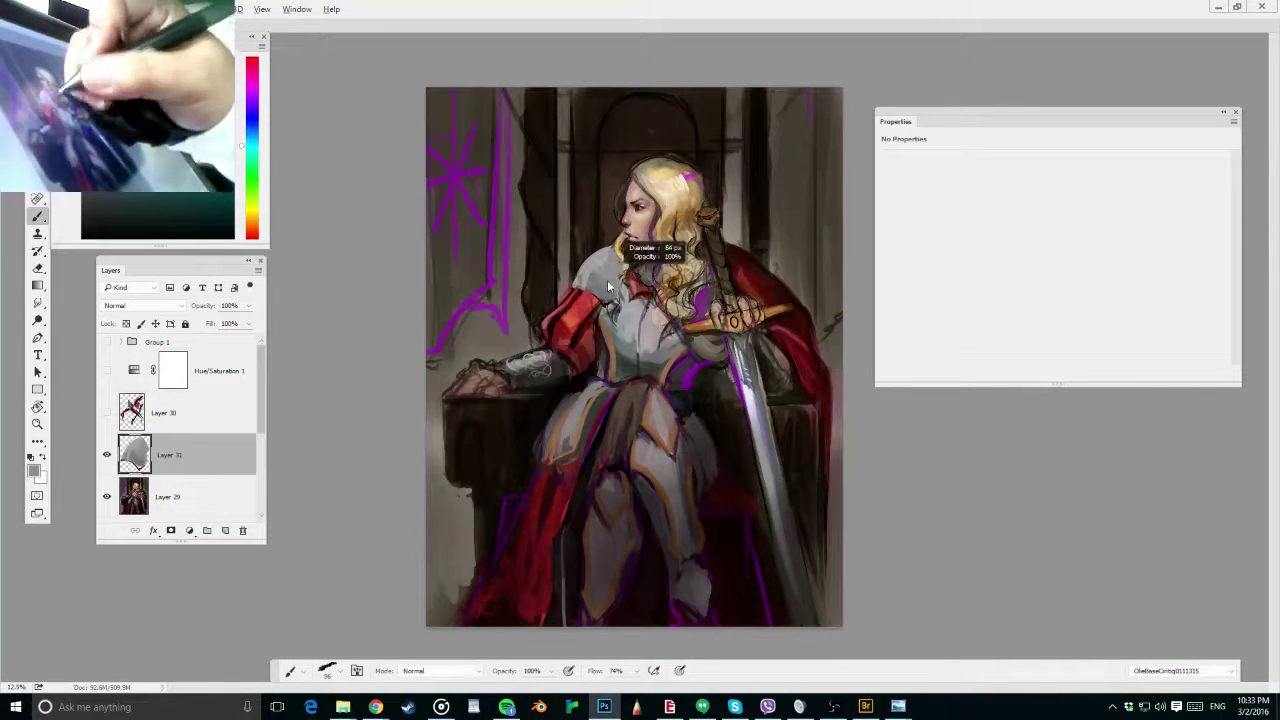
alt+click(702, 294)
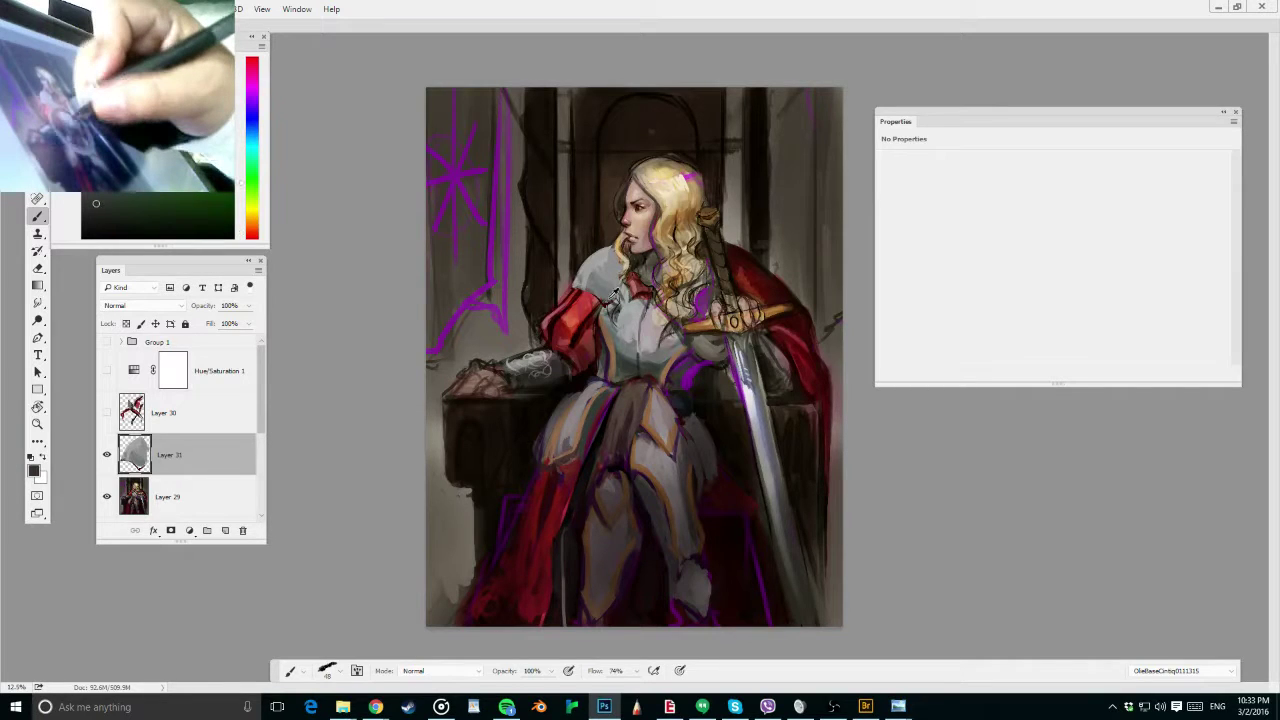
mouse_move(588, 288)
mouse_down()
mouse_move(612, 296)
mouse_move(618, 278)
mouse_up()
alt+click(597, 277)
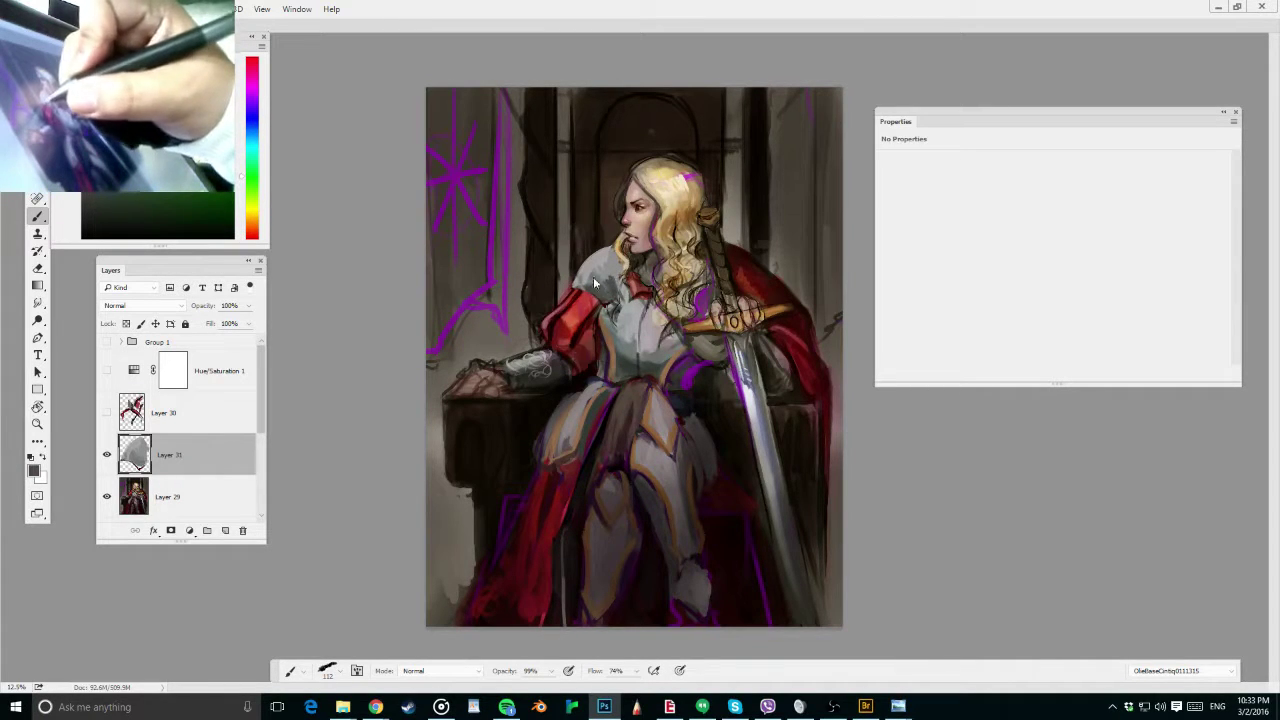
alt+click(606, 270)
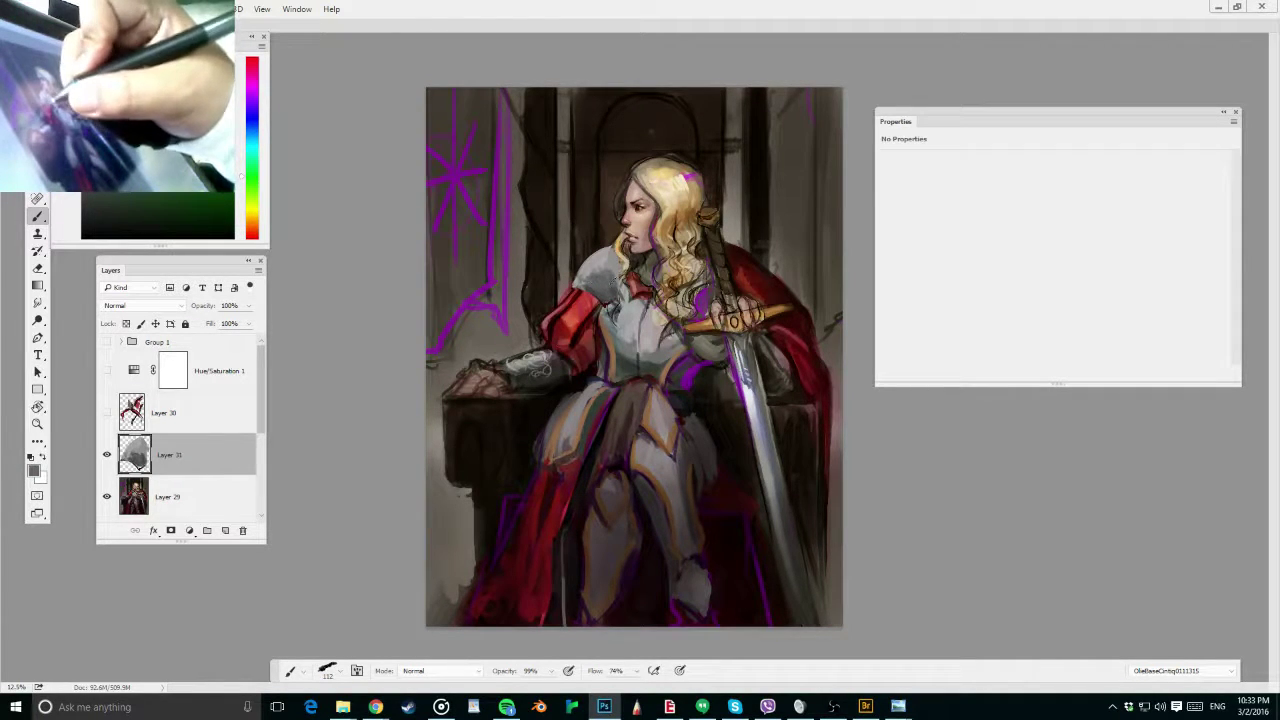
drag(590, 264, 601, 277)
alt+click(600, 288)
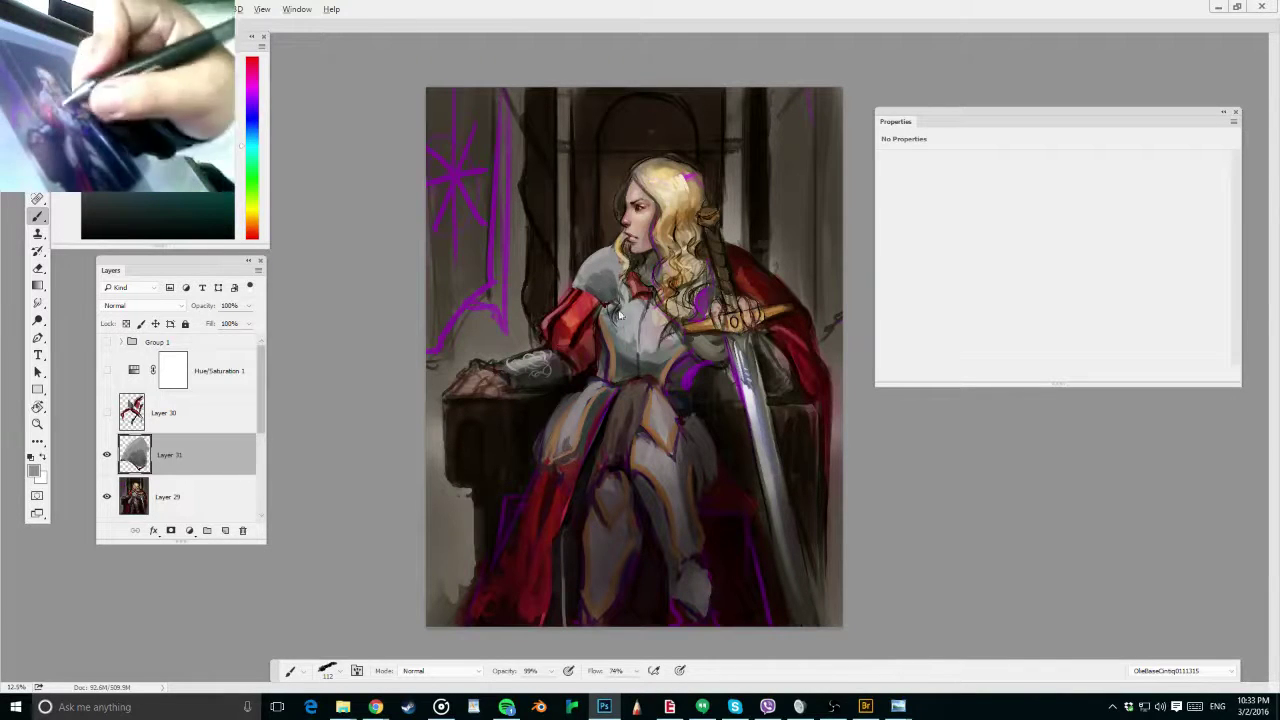
Draw a dark lower rim on the shoulder plate and add an overlapping plate beneath it on the outer sleeve
alt+click(641, 255)
alt+click(642, 257)
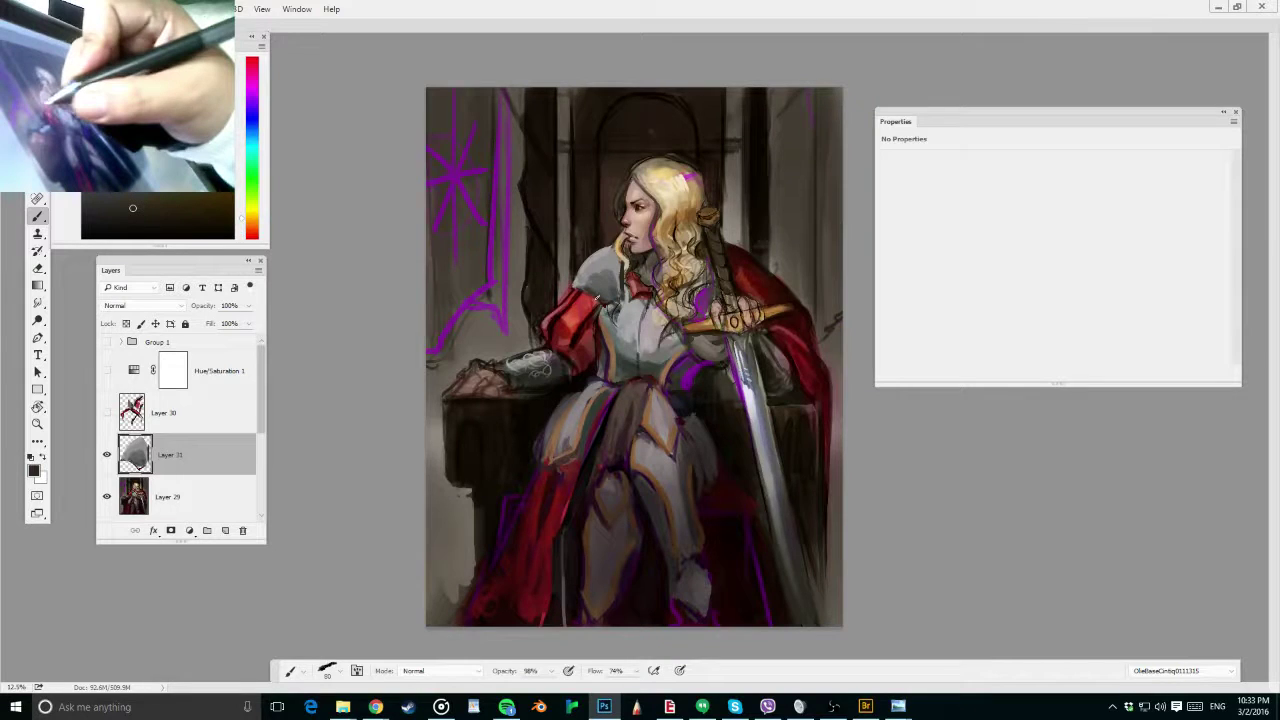
mouse_move(596, 297)
mouse_down()
mouse_move(578, 280)
mouse_move(603, 293)
mouse_move(561, 298)
mouse_up()
mouse_move(575, 293)
mouse_down()
mouse_move(596, 294)
mouse_move(578, 300)
mouse_up()
alt+click(598, 269)
alt+click(604, 255)
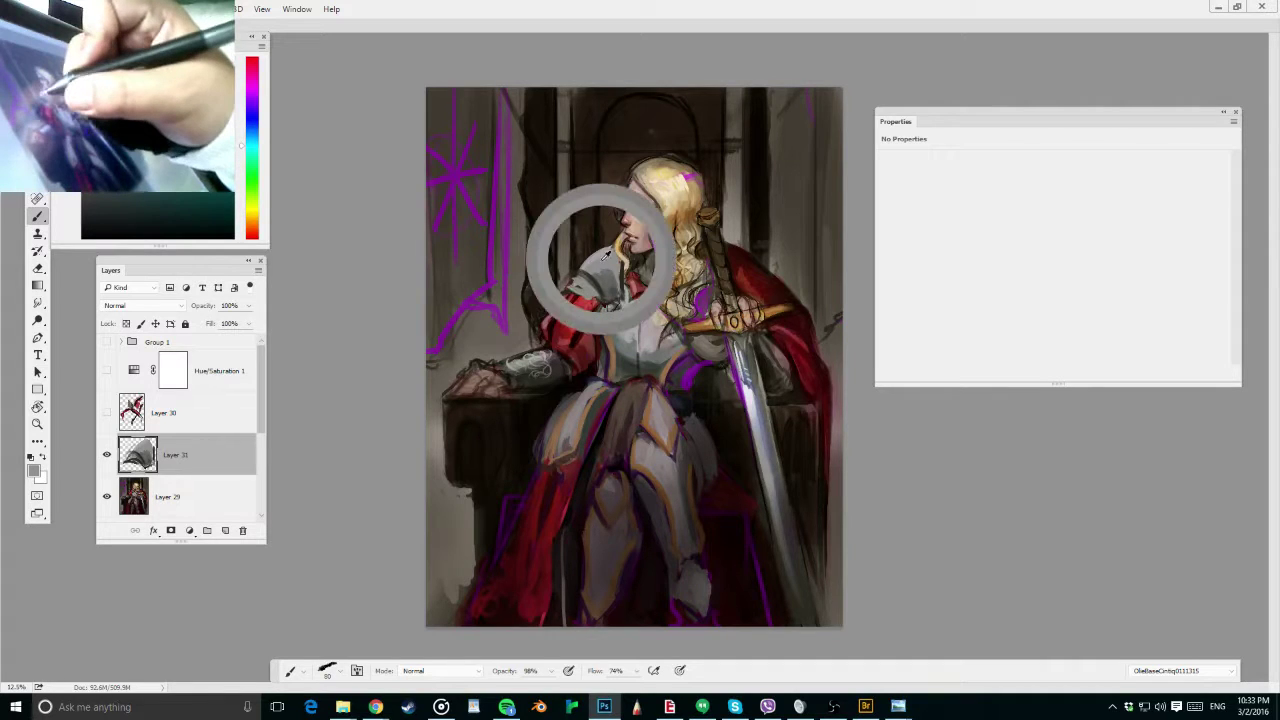
Hide the shoulder plate layer and add another new layer just above the base painting
click(107, 454)
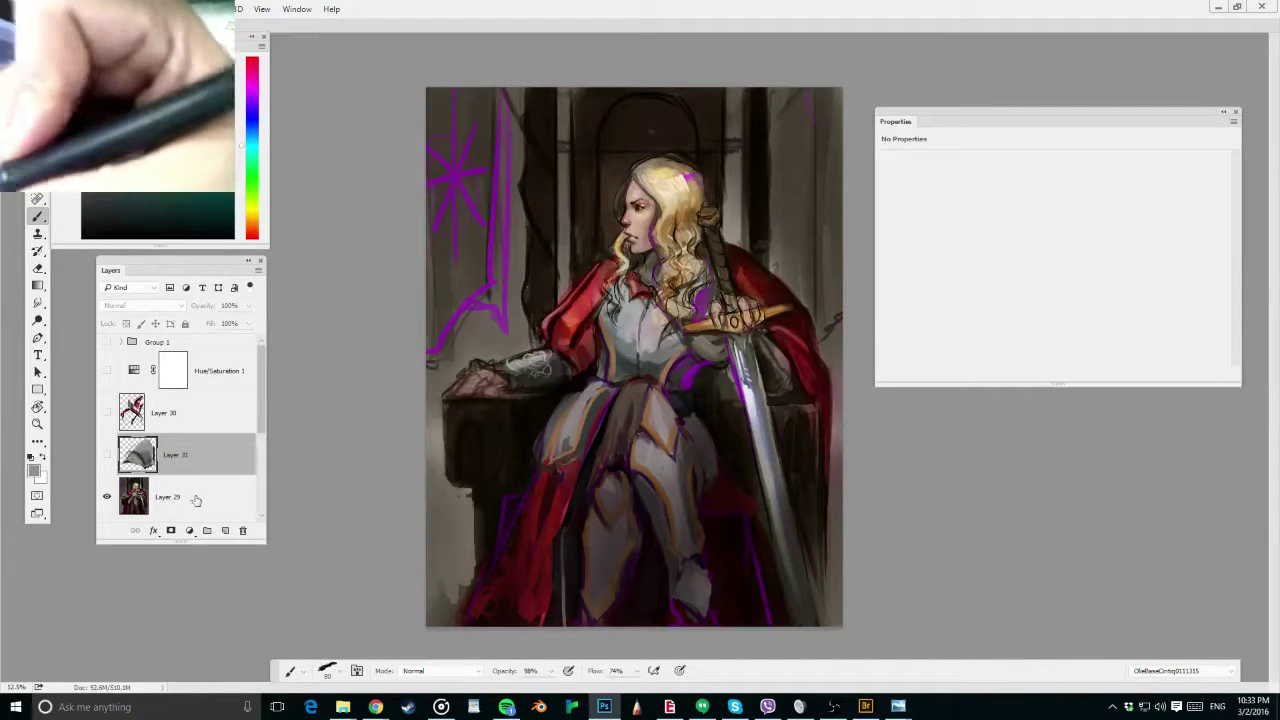
click(212, 500)
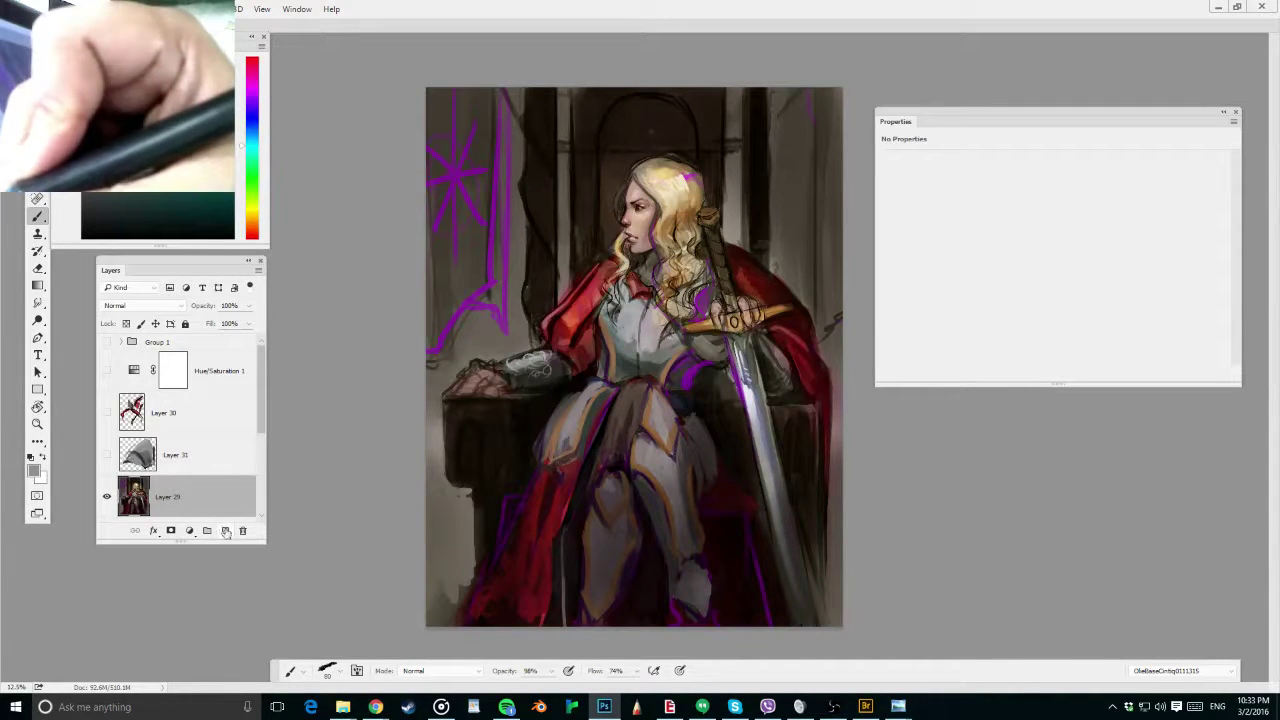
click(226, 531)
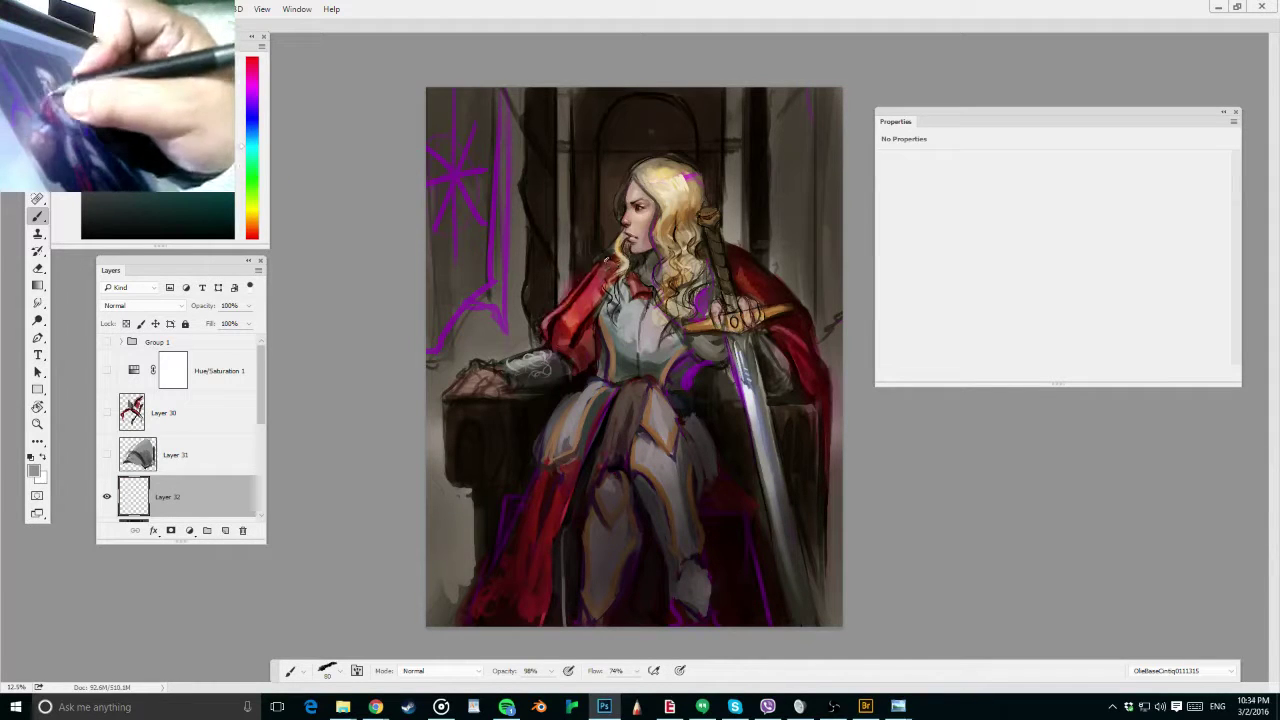
drag(618, 257, 540, 318)
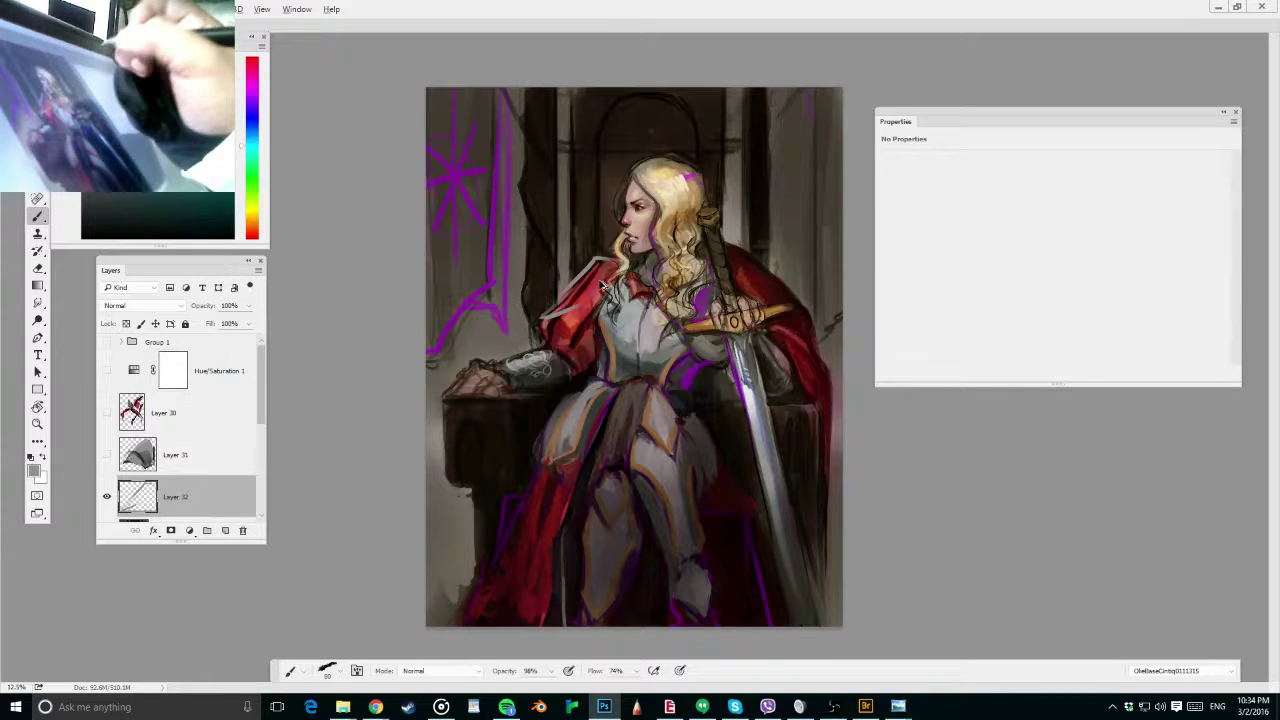
key(ctrl+alt+z)
key(ctrl+alt+z)
Outline a short cape over the near shoulder with dark red sampled from the cloak
alt+click(749, 276)
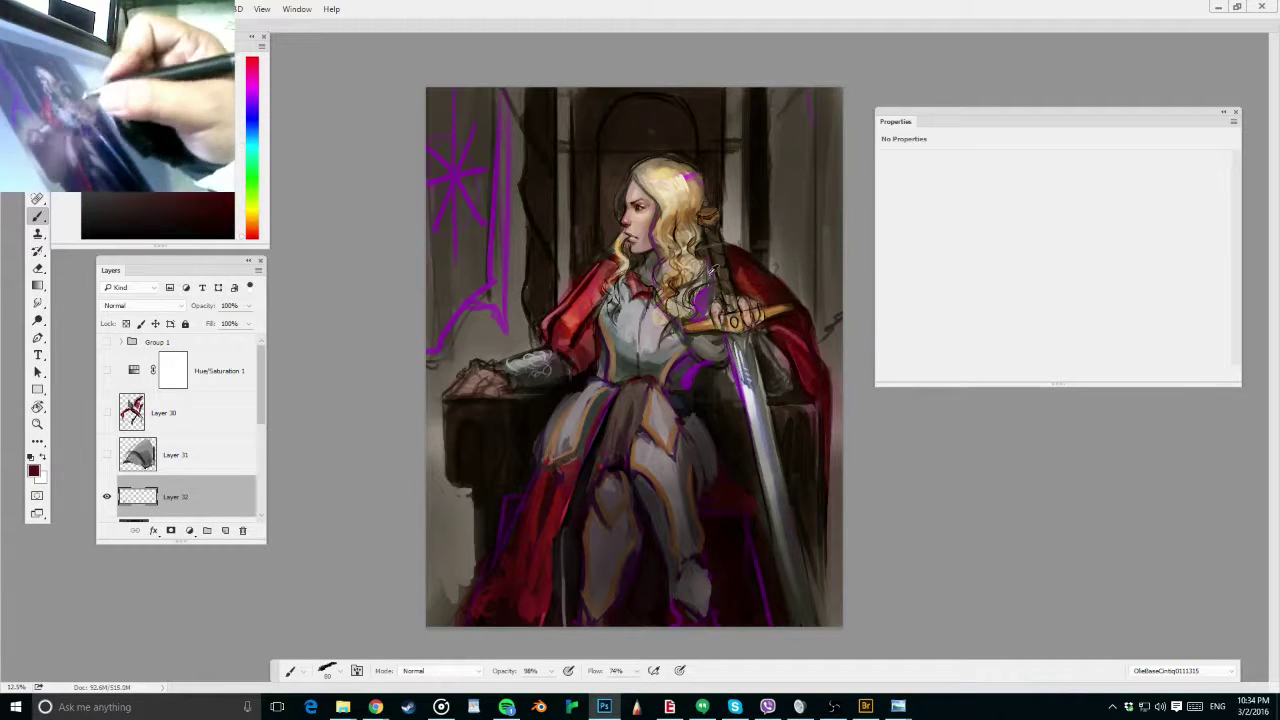
mouse_move(639, 287)
mouse_down()
mouse_move(574, 310)
mouse_move(555, 295)
mouse_move(557, 310)
mouse_up()
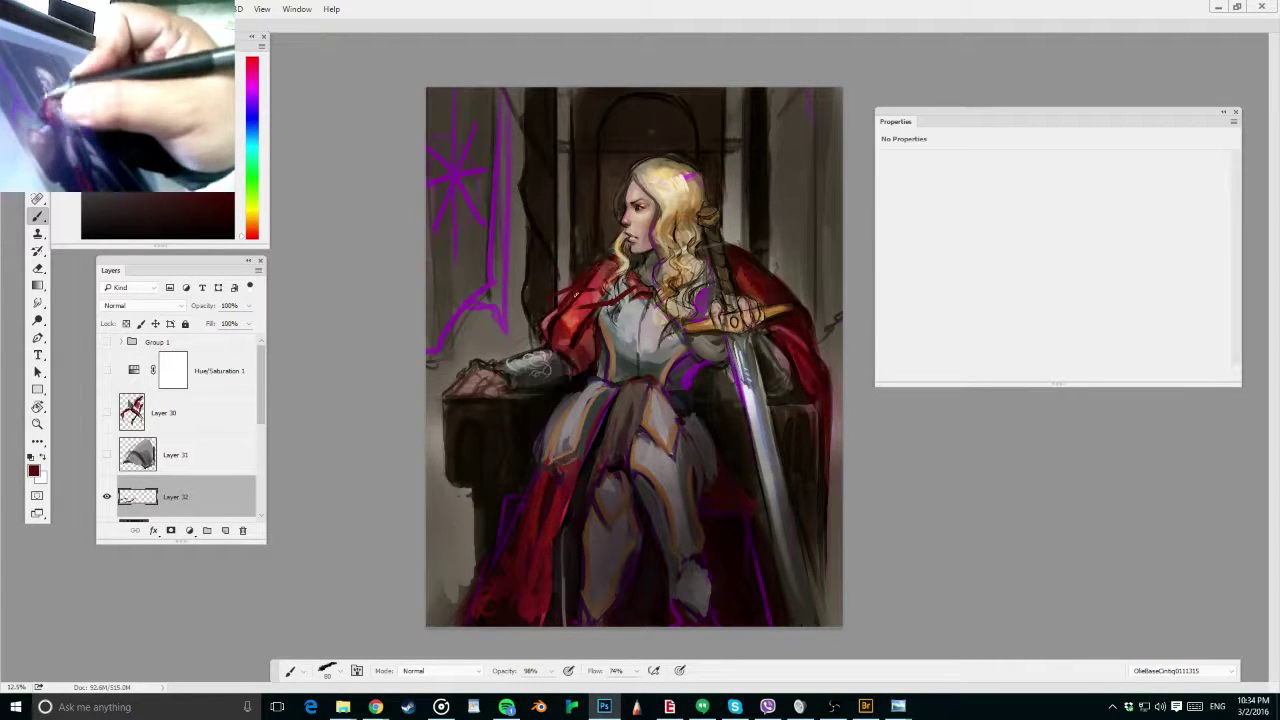
mouse_move(600, 268)
mouse_down()
mouse_move(578, 306)
mouse_move(613, 286)
mouse_up()
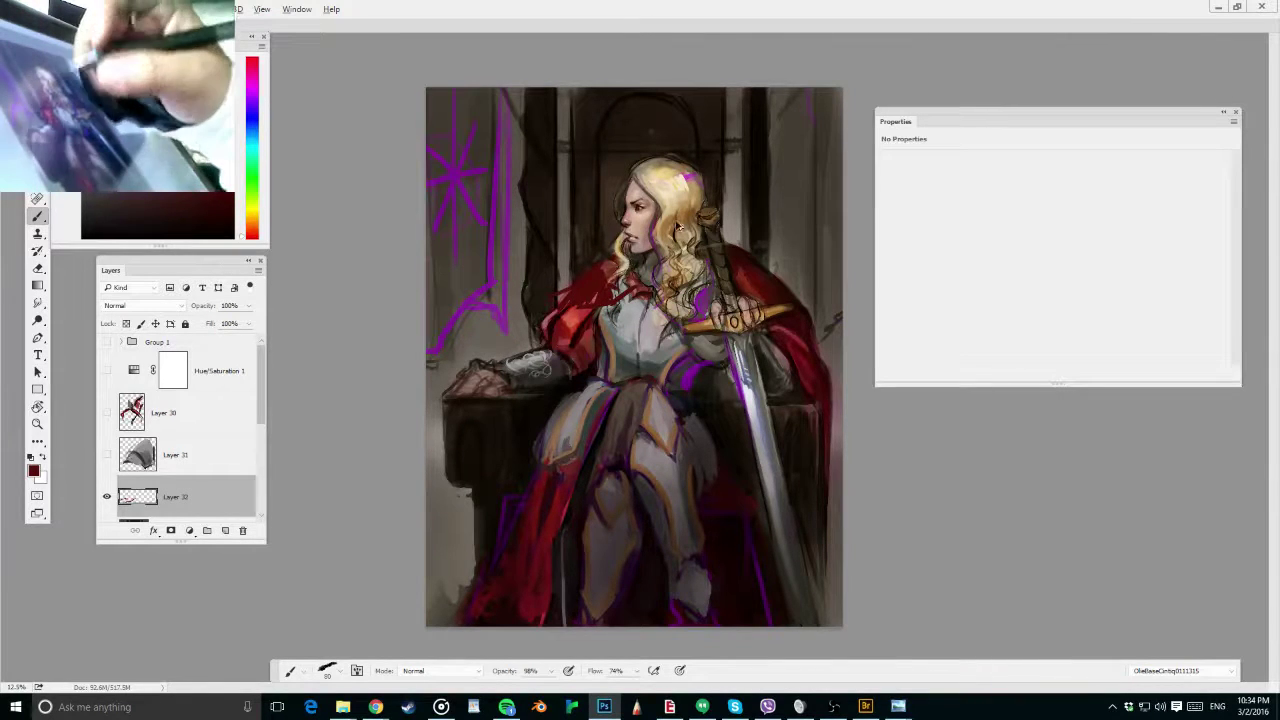
Fill the shoulder cape with reds sampled from the cloak and darken the shadow beneath its lower edge
alt+click(766, 295)
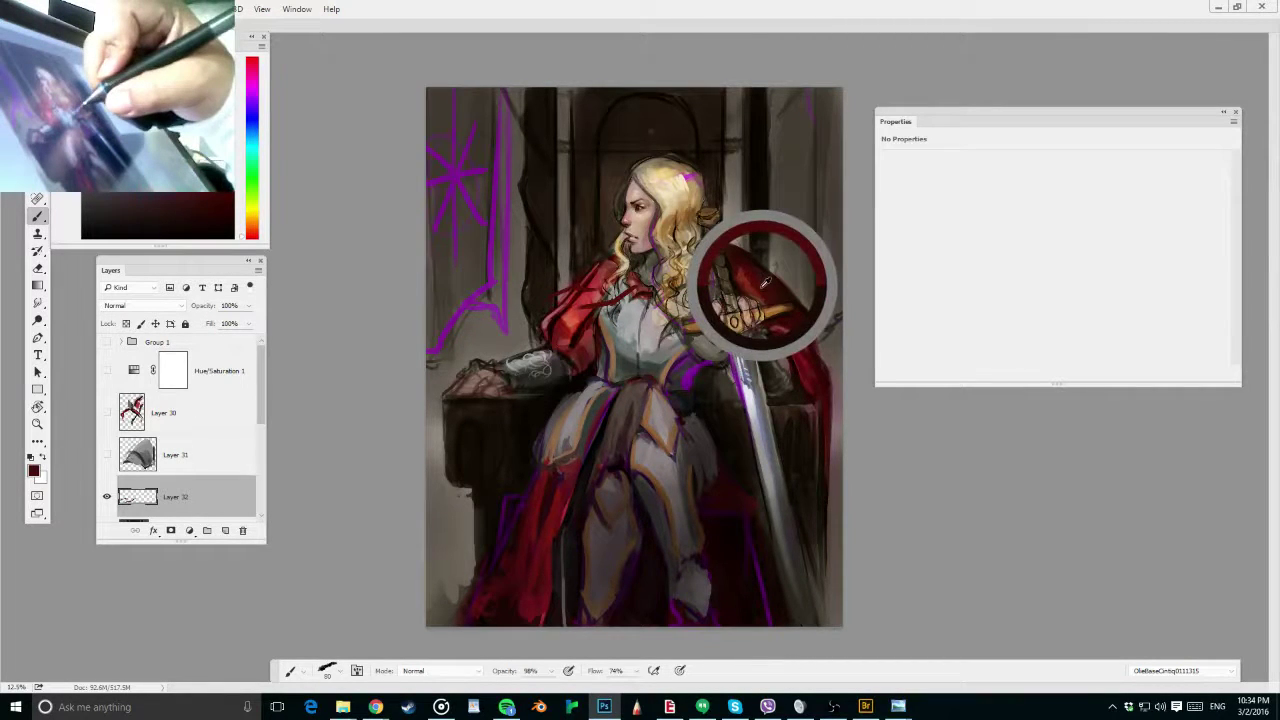
mouse_move(594, 292)
mouse_down()
mouse_move(574, 310)
mouse_move(590, 302)
mouse_up()
drag(606, 266, 602, 300)
mouse_move(626, 261)
mouse_down()
mouse_move(618, 298)
mouse_move(609, 278)
mouse_move(582, 297)
mouse_move(604, 306)
mouse_move(596, 318)
mouse_move(566, 304)
mouse_up()
alt+click(750, 277)
alt+click(595, 312)
alt+click(588, 312)
alt+click(606, 287)
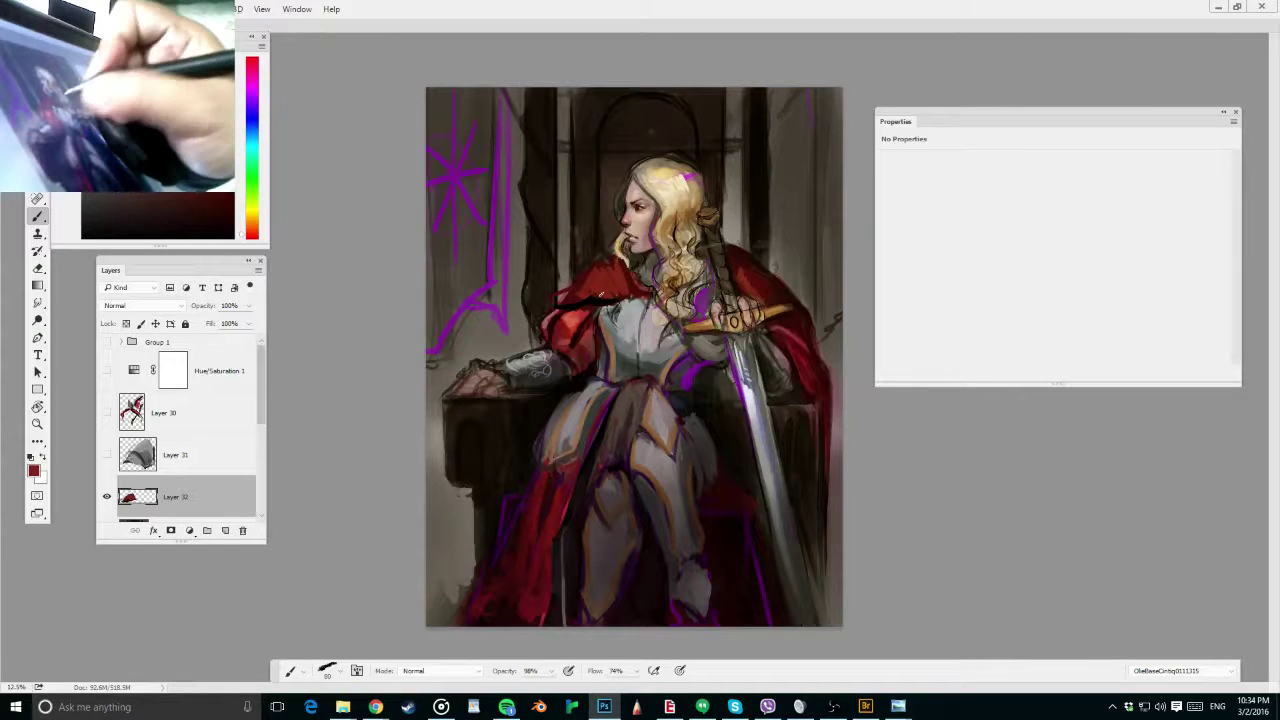
Smooth the shoulder cape and its outer contour with sampled reds, saving the document in between
key(ctrl+s)
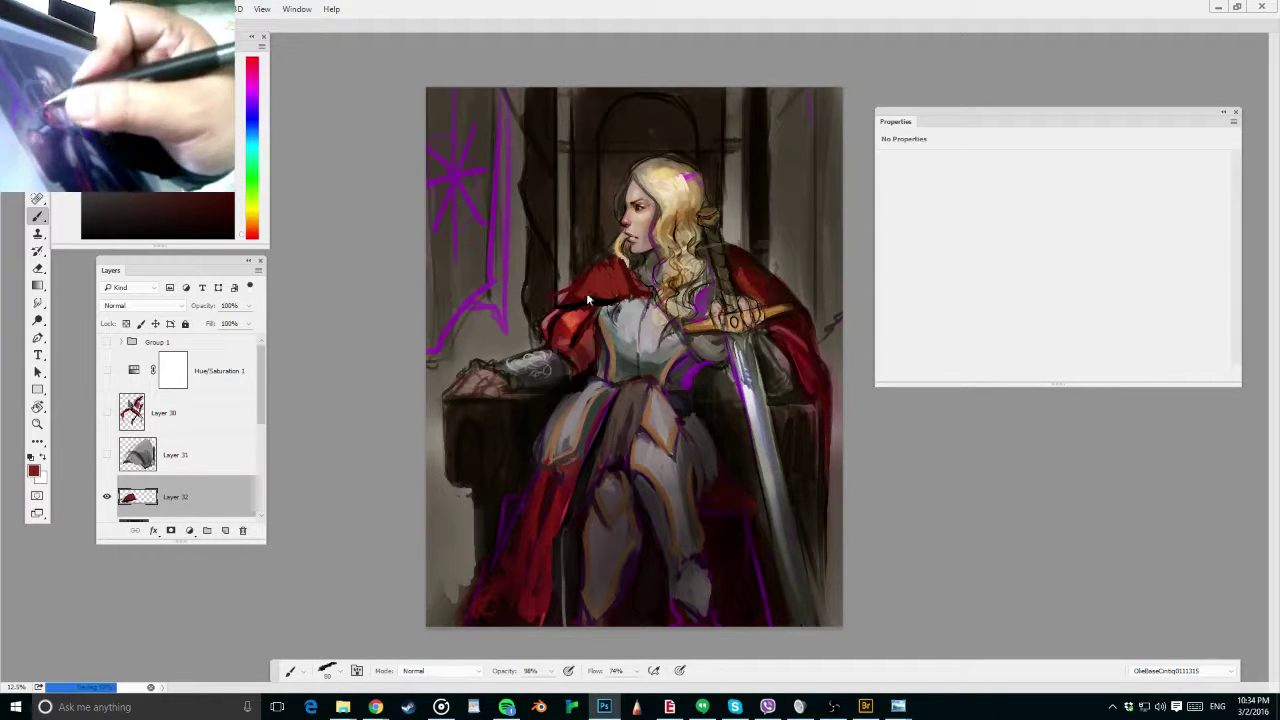
alt+click(605, 296)
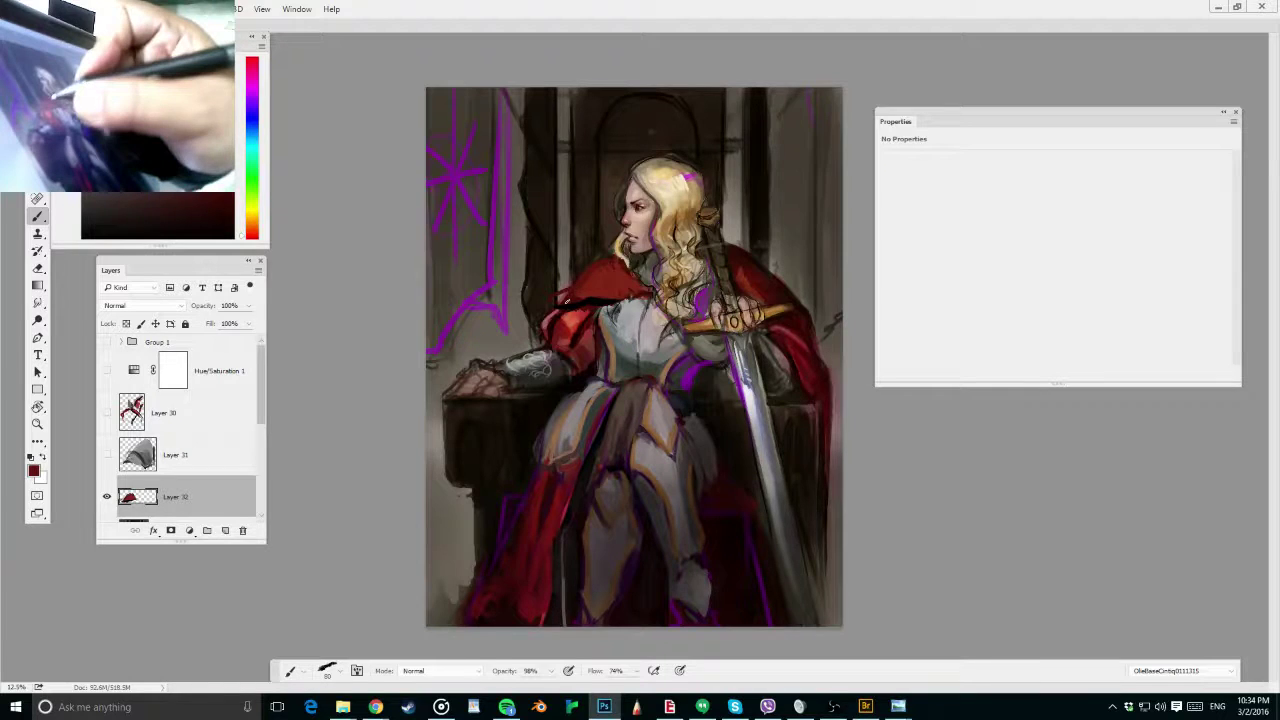
key(ctrl+s)
alt+click(602, 282)
drag(762, 291, 769, 291)
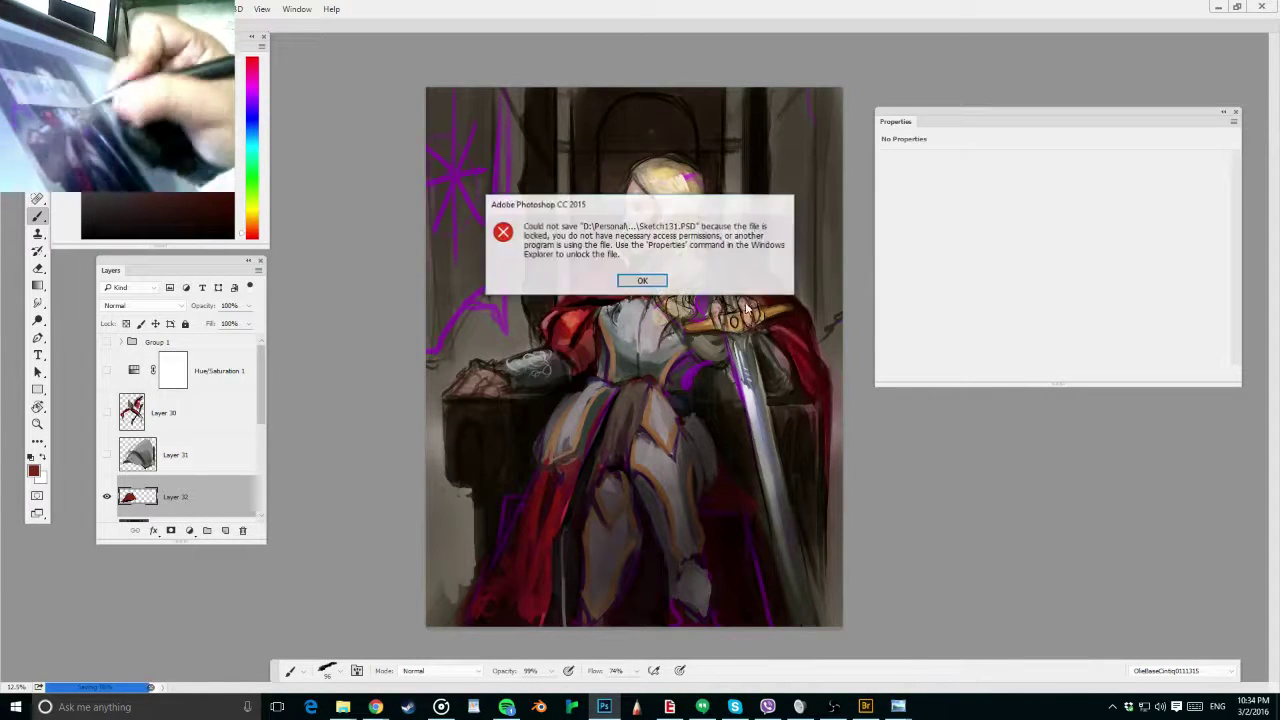
click(655, 281)
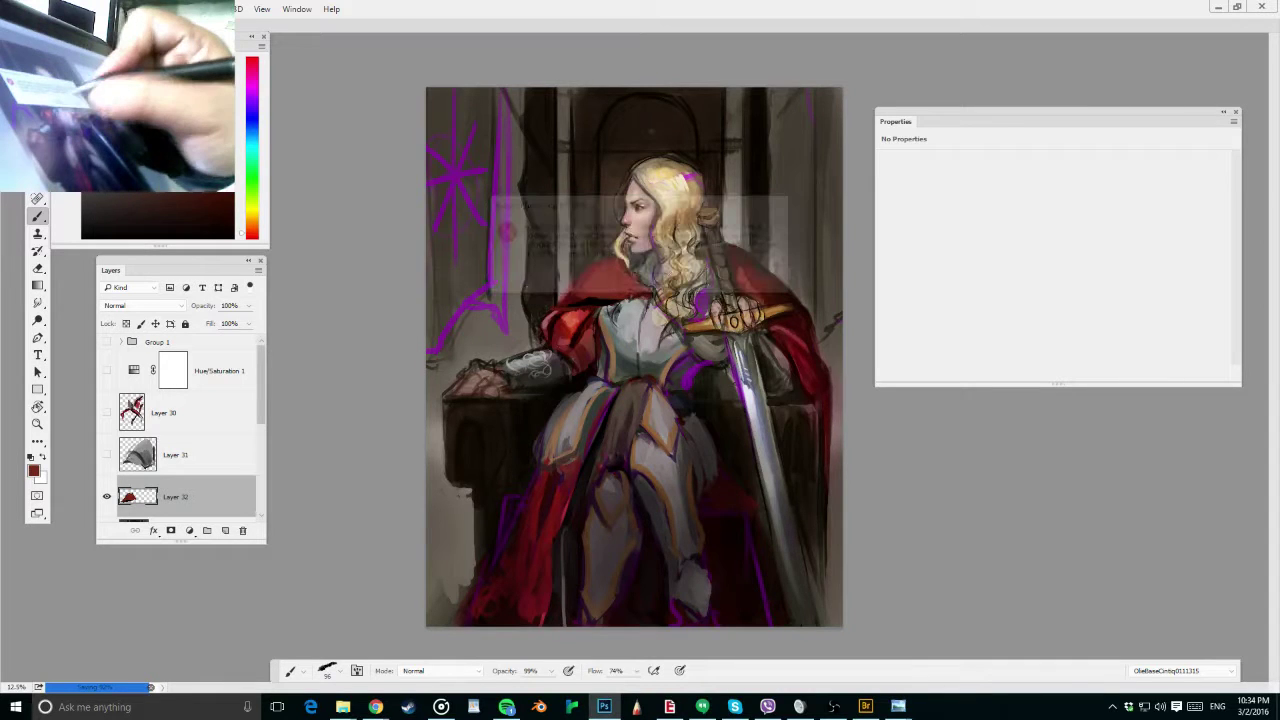
Paint a pale orange trim along the lower hem of the shoulder cape
drag(745, 370, 701, 314)
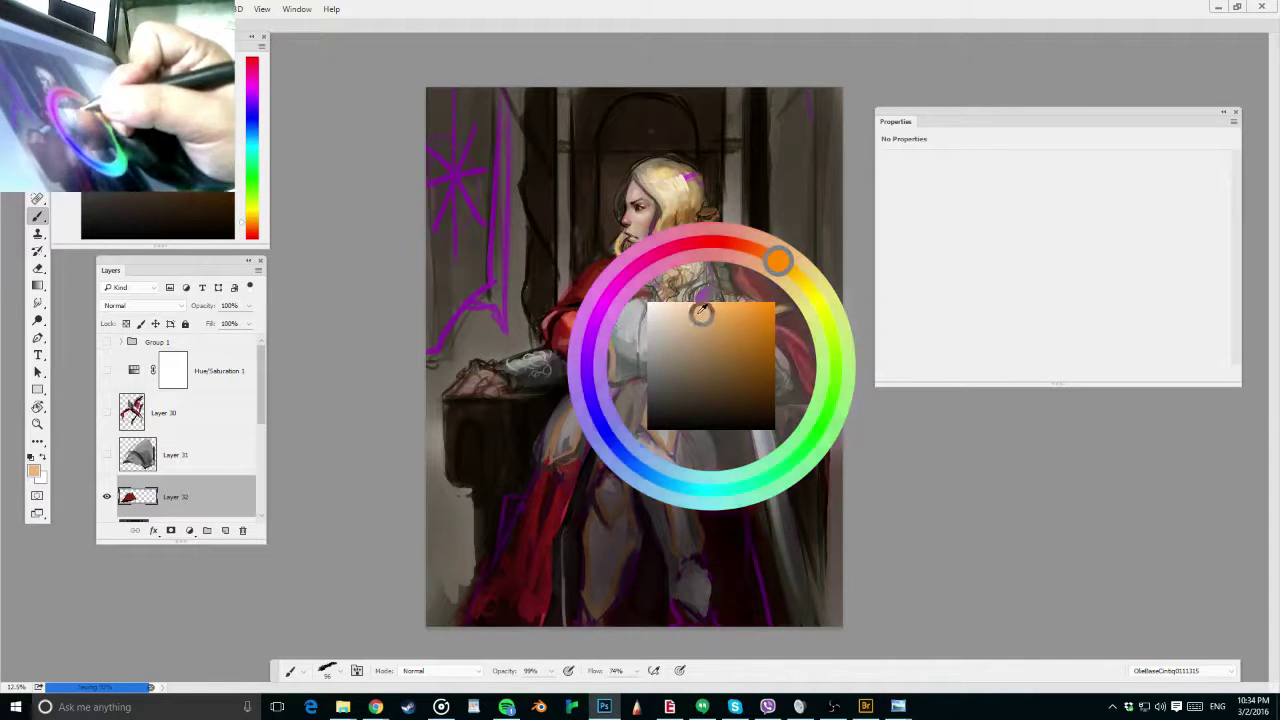
drag(590, 306, 582, 305)
key(r)
drag(765, 270, 602, 190)
drag(576, 346, 561, 405)
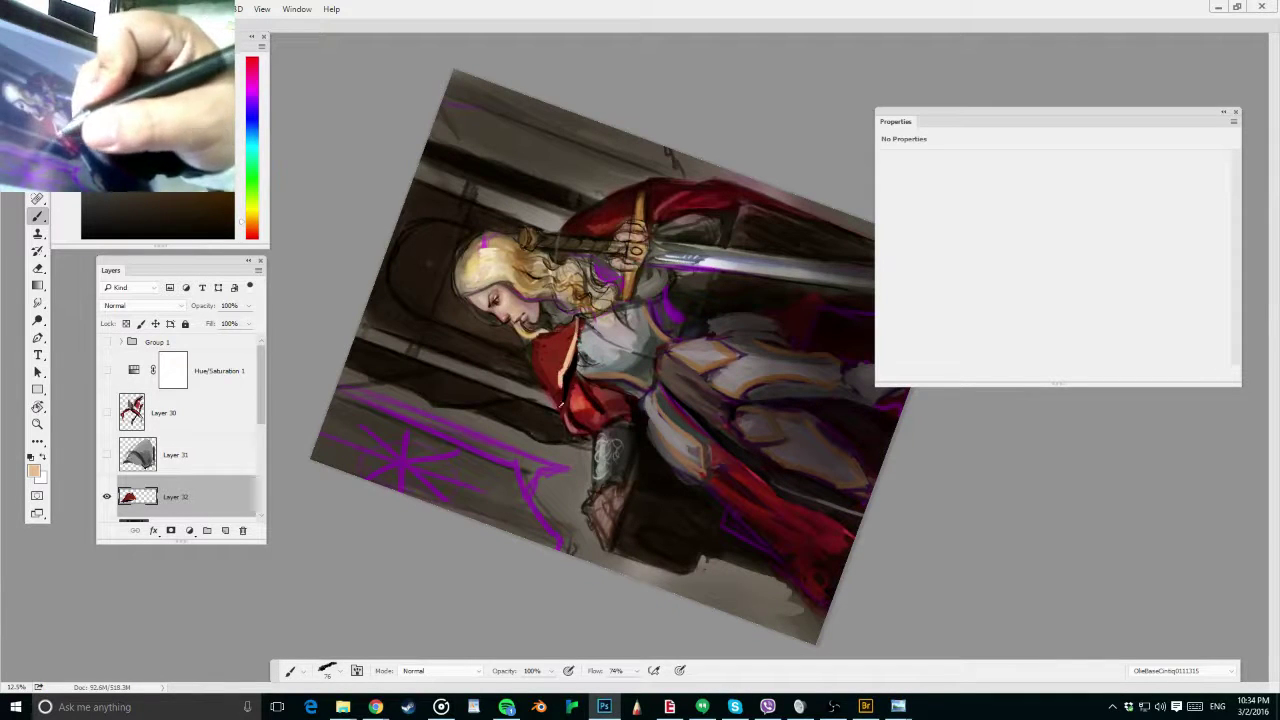
Extend the pale orange trim down the cloak's edge on the sword side and save the document
key(r)
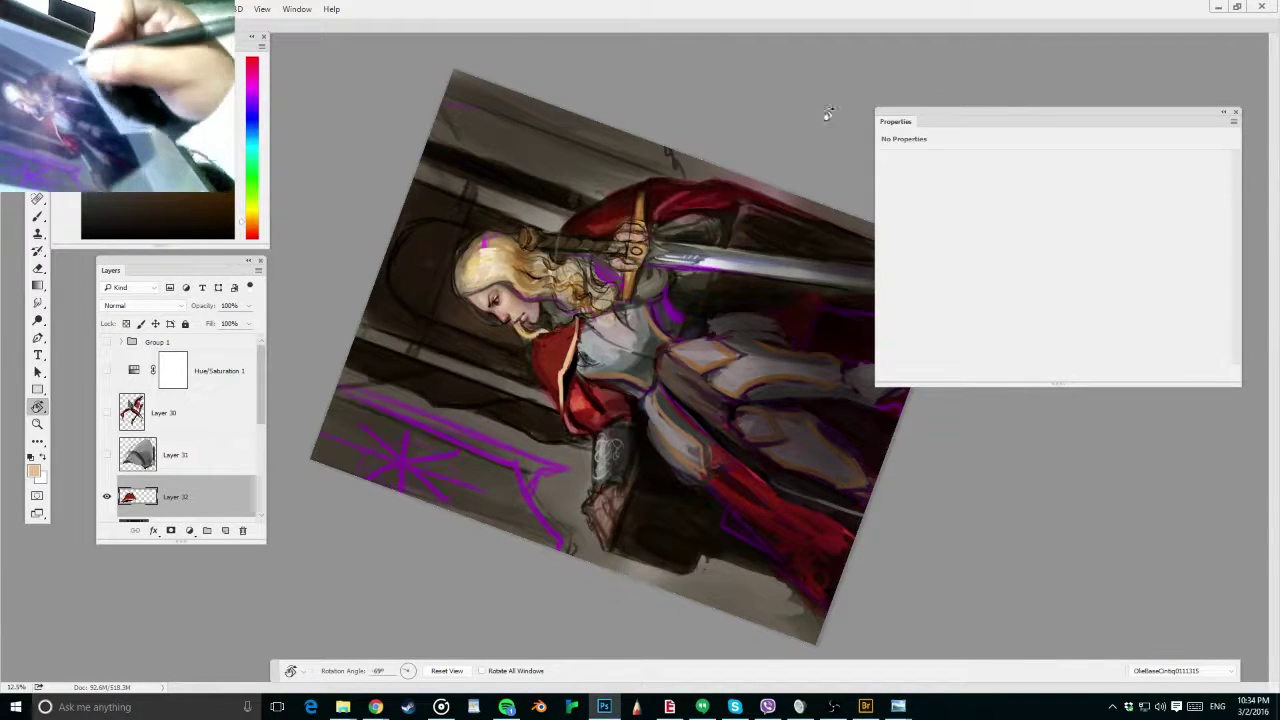
drag(828, 113, 900, 516)
key(b)
mouse_move(781, 370)
mouse_down()
mouse_move(808, 458)
mouse_move(797, 516)
mouse_up()
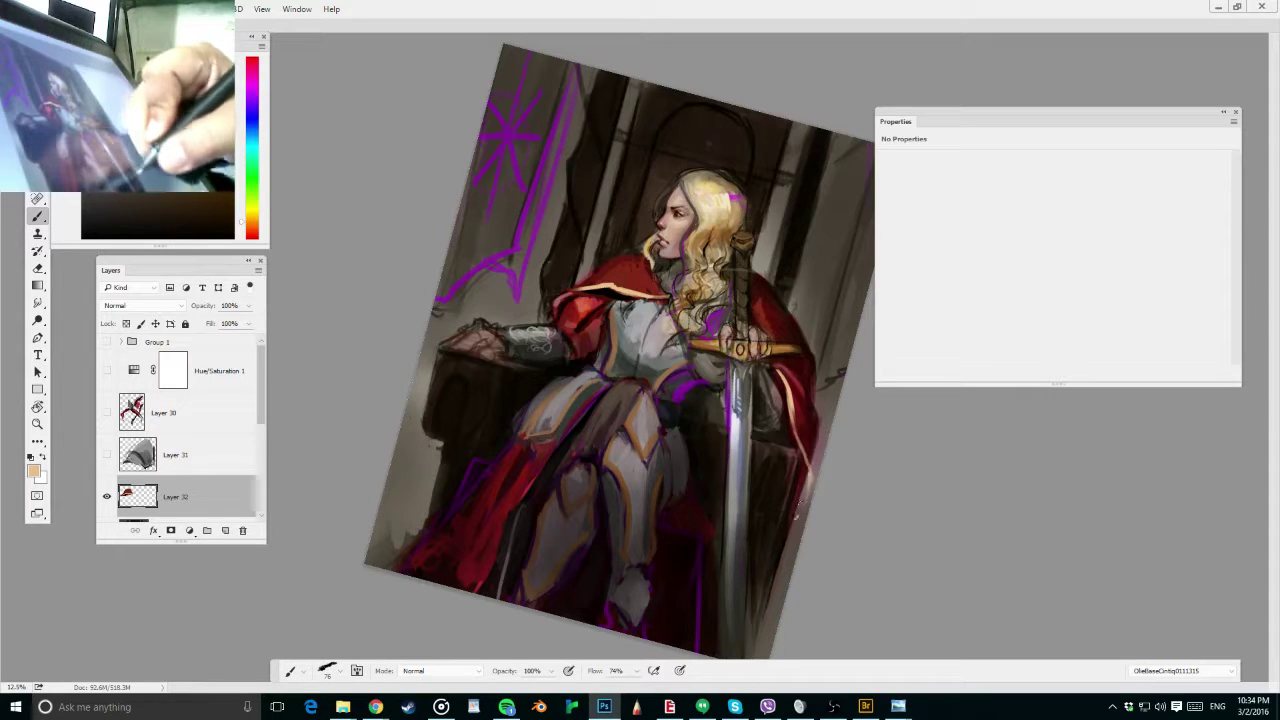
key(r)
key(Escape)
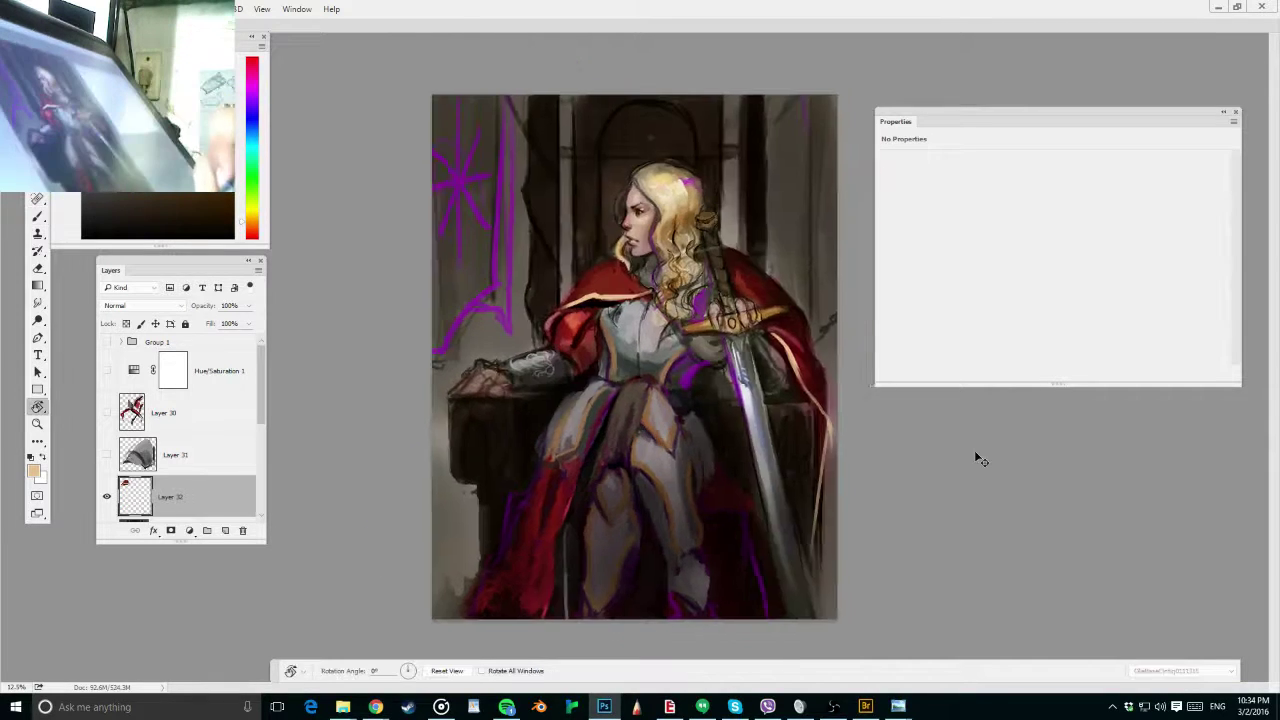
key(ctrl+minus)
key(ctrl+s)
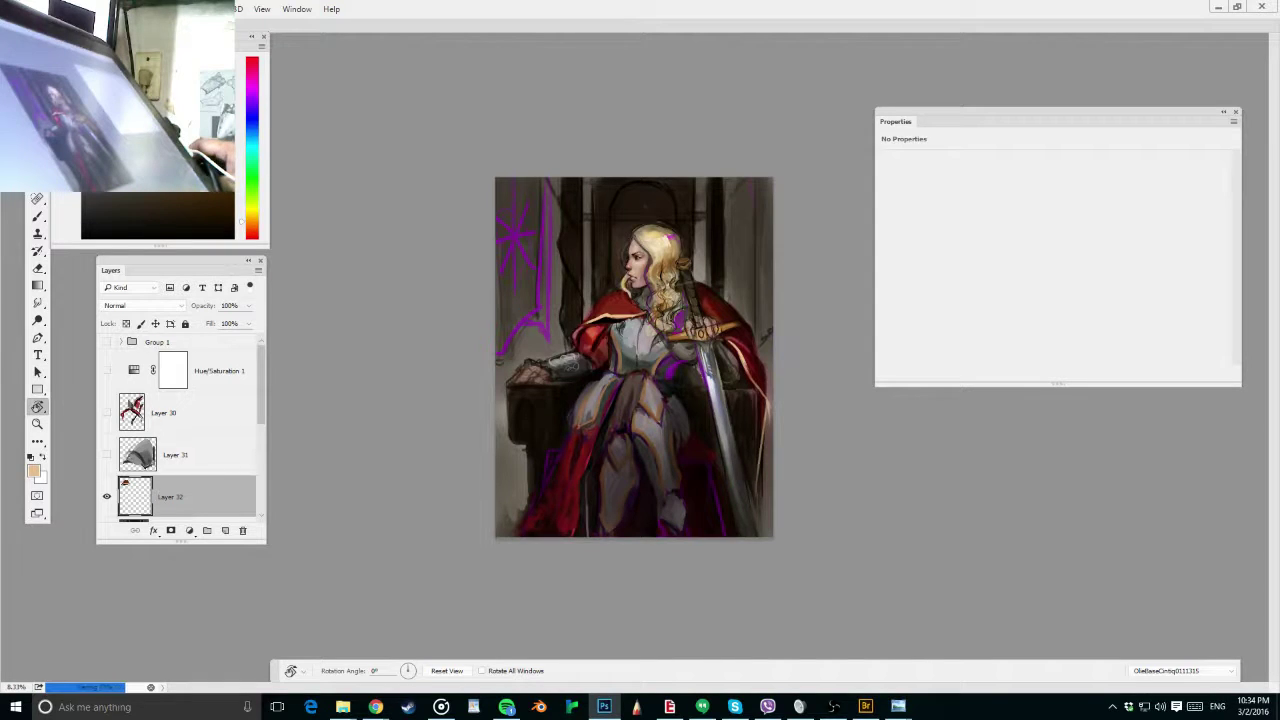
Compare the grey shoulder plate design with the trimmed red cape by toggling Layer 31 and Layer 32
key(alt+Tab)
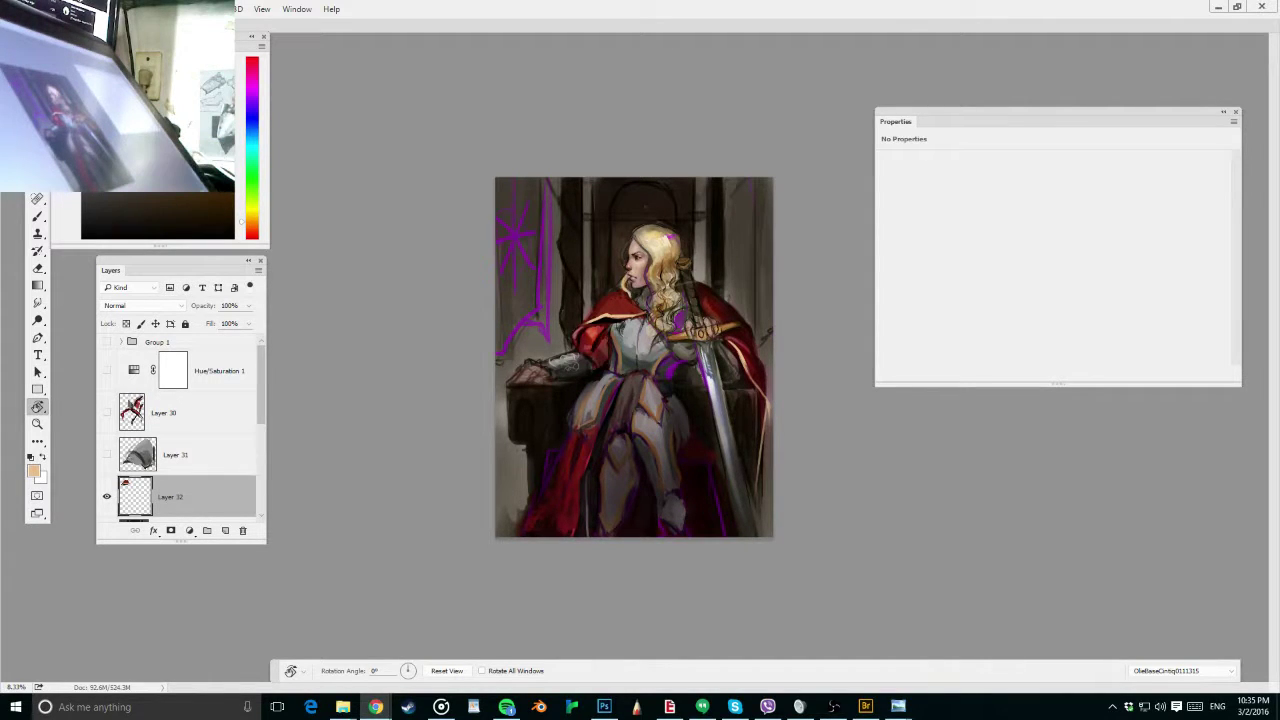
click(107, 497)
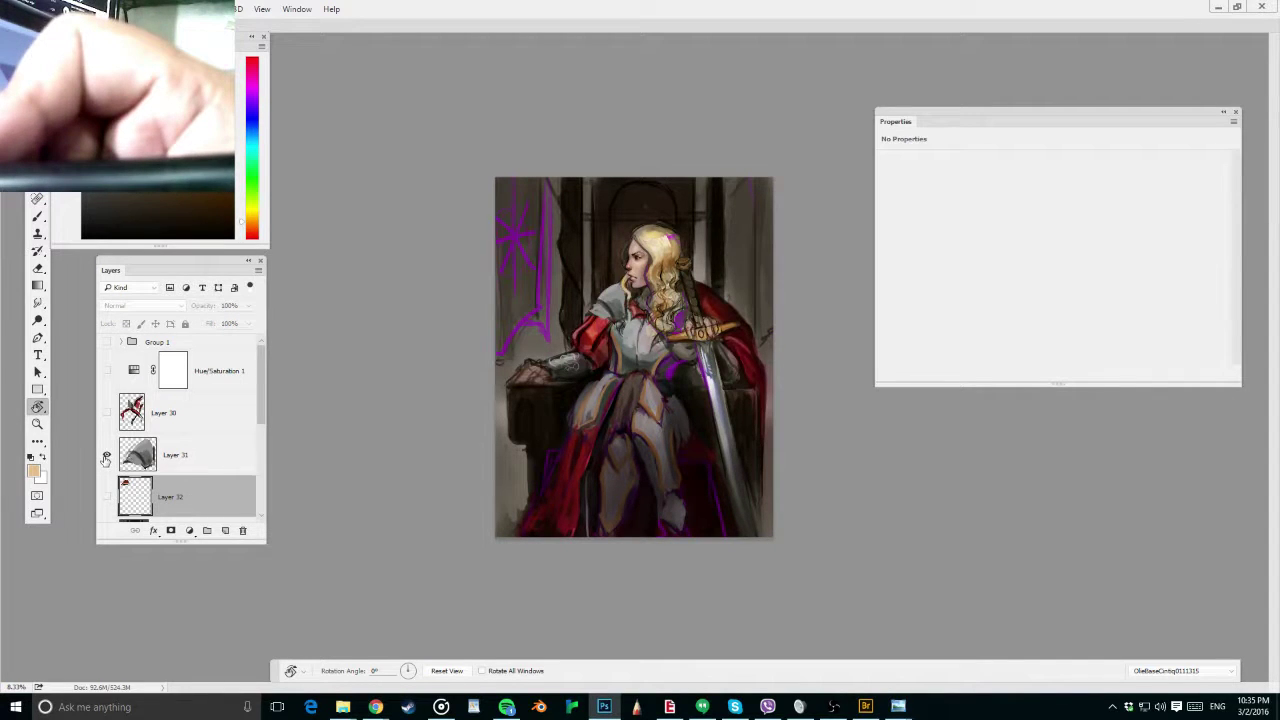
click(106, 456)
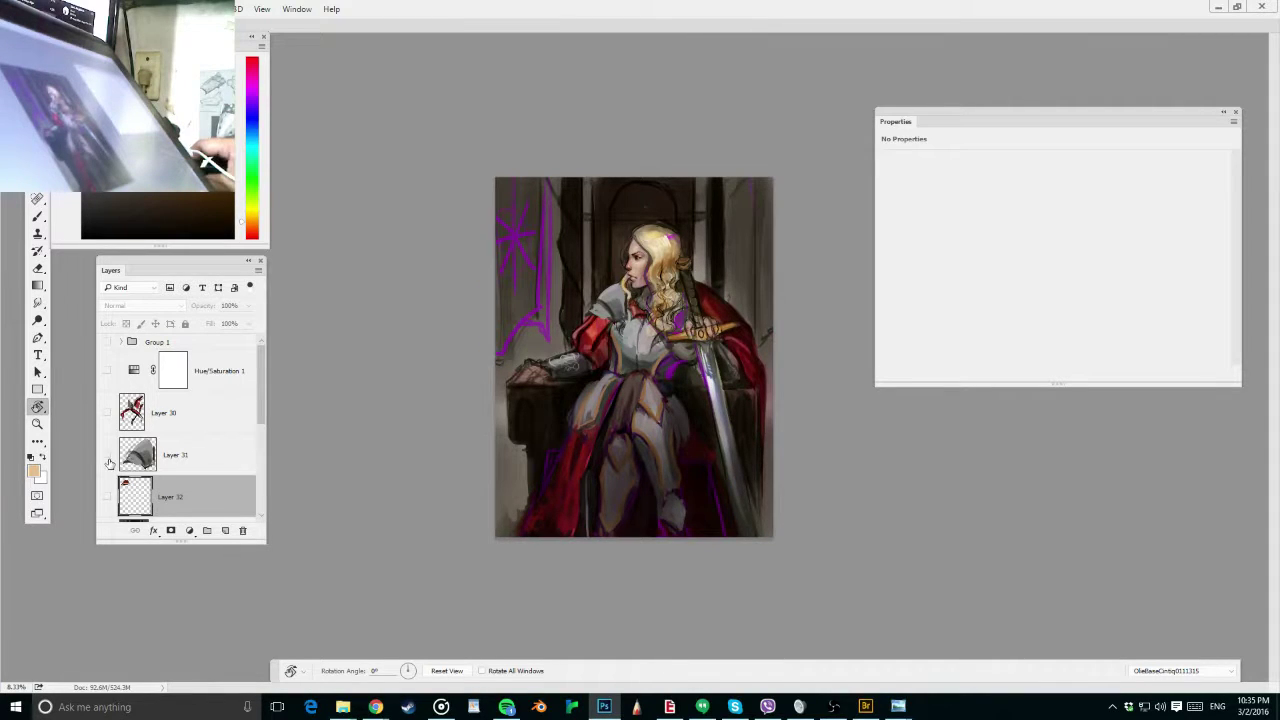
click(107, 497)
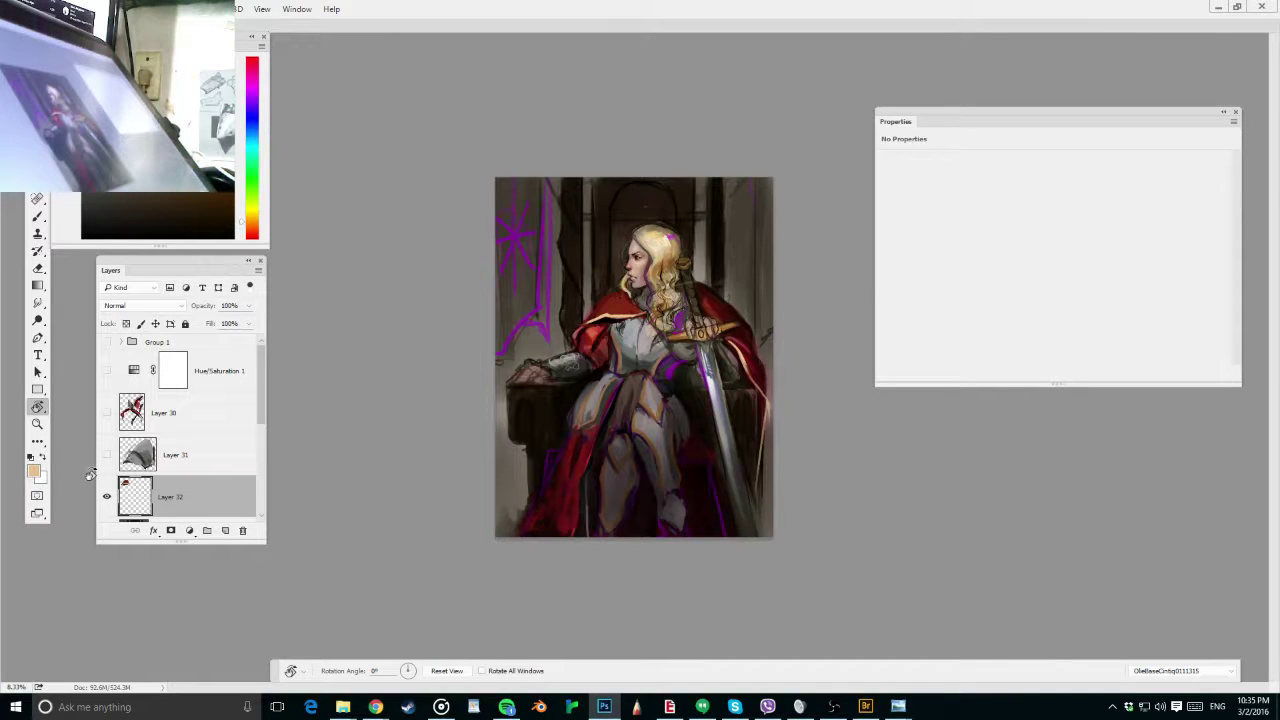
key(alt+Tab)
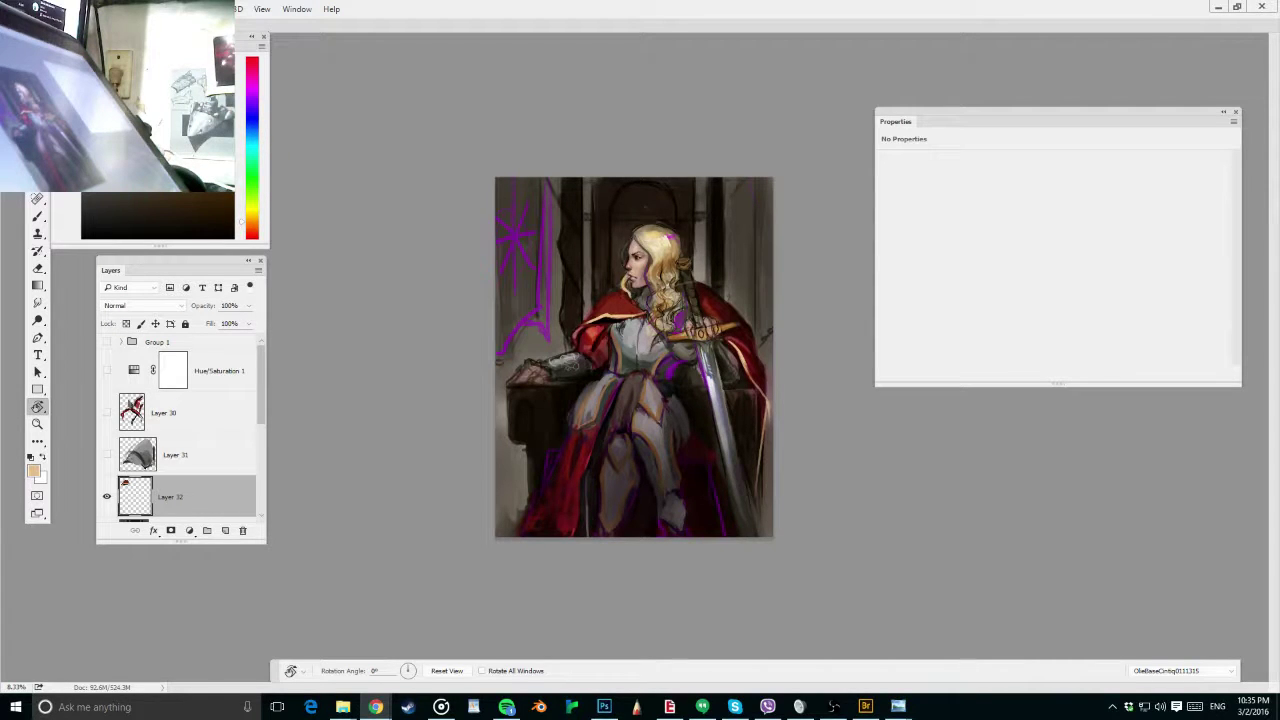
key(ctrl+0)
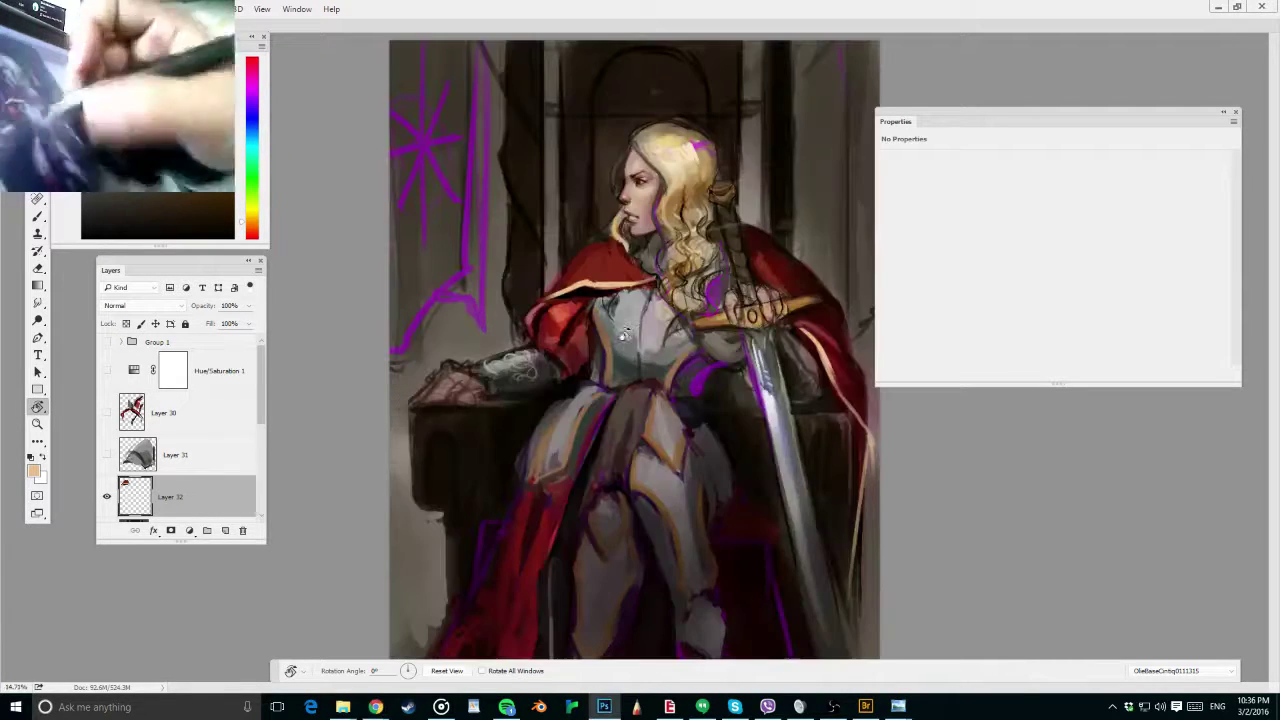
Hide the red cape layer, add a new layer above Layer 29, and place a visible copy of Layer 31 above it
click(107, 497)
drag(262, 419, 262, 441)
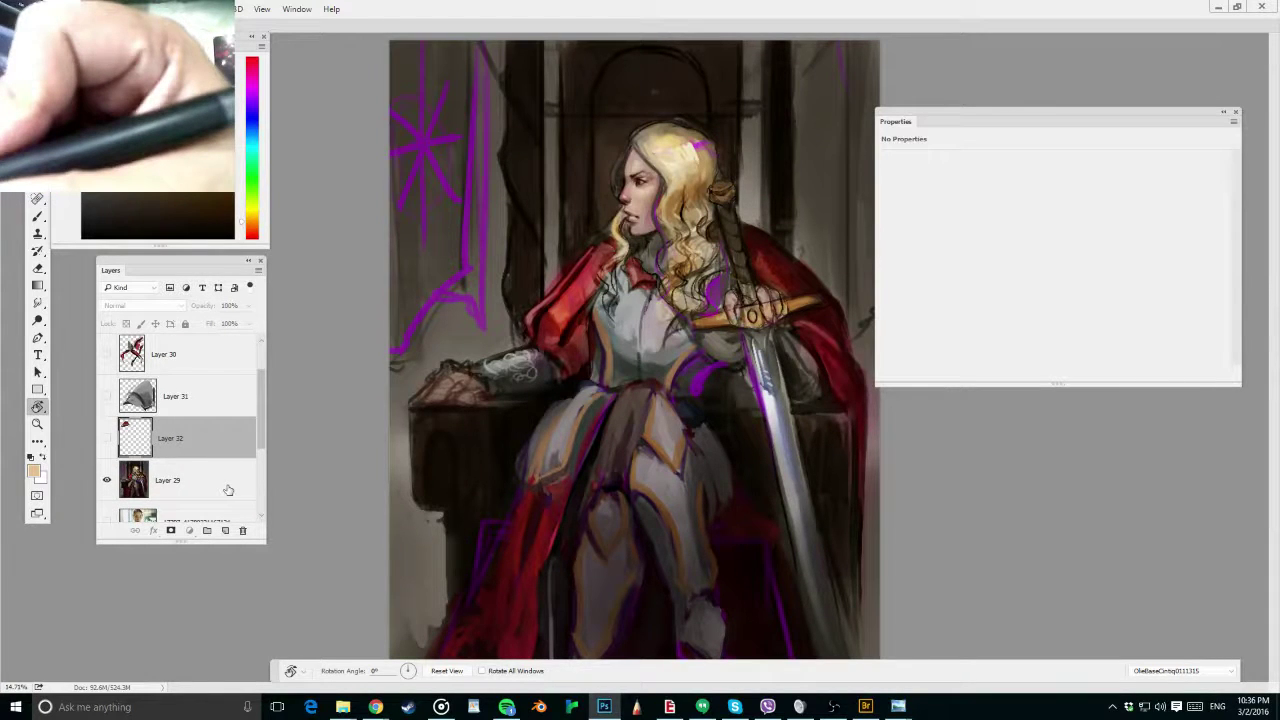
click(228, 489)
click(225, 531)
key(b)
click(107, 397)
click(107, 397)
drag(176, 397, 176, 459)
click(107, 480)
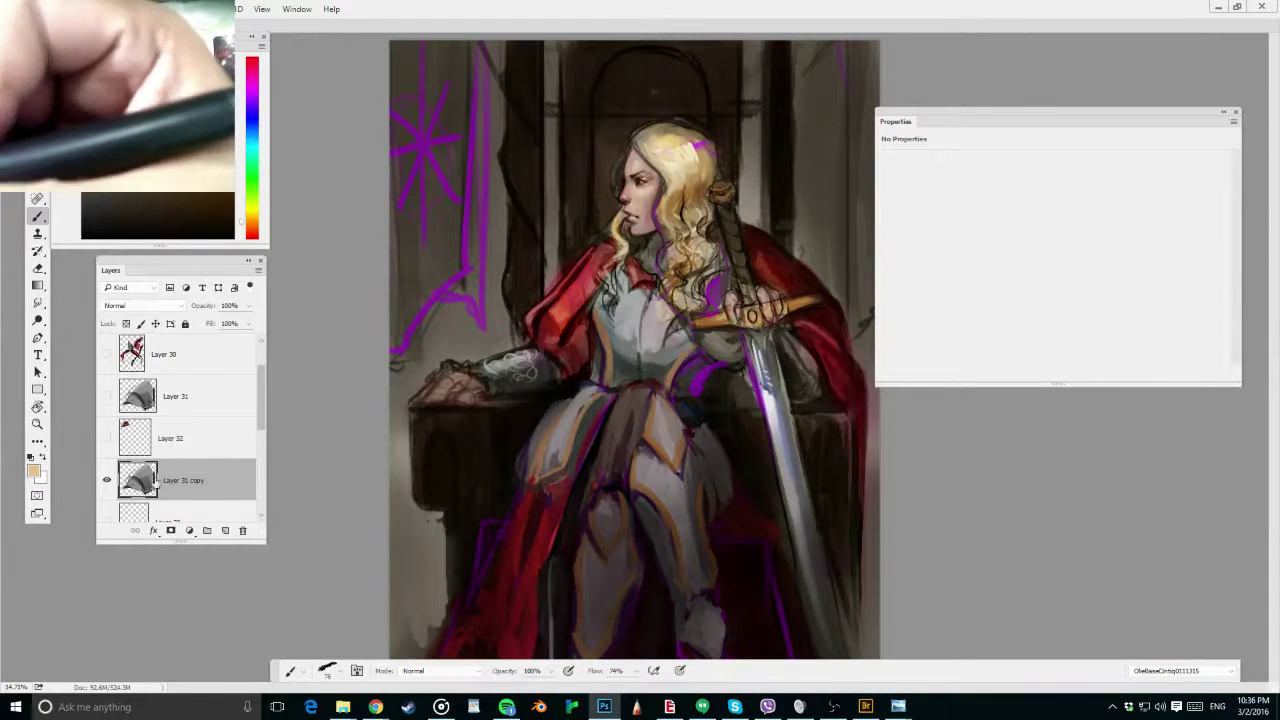
key(e)
mouse_move(591, 254)
mouse_down()
mouse_move(602, 254)
mouse_move(598, 275)
mouse_move(586, 269)
mouse_up()
key(b)
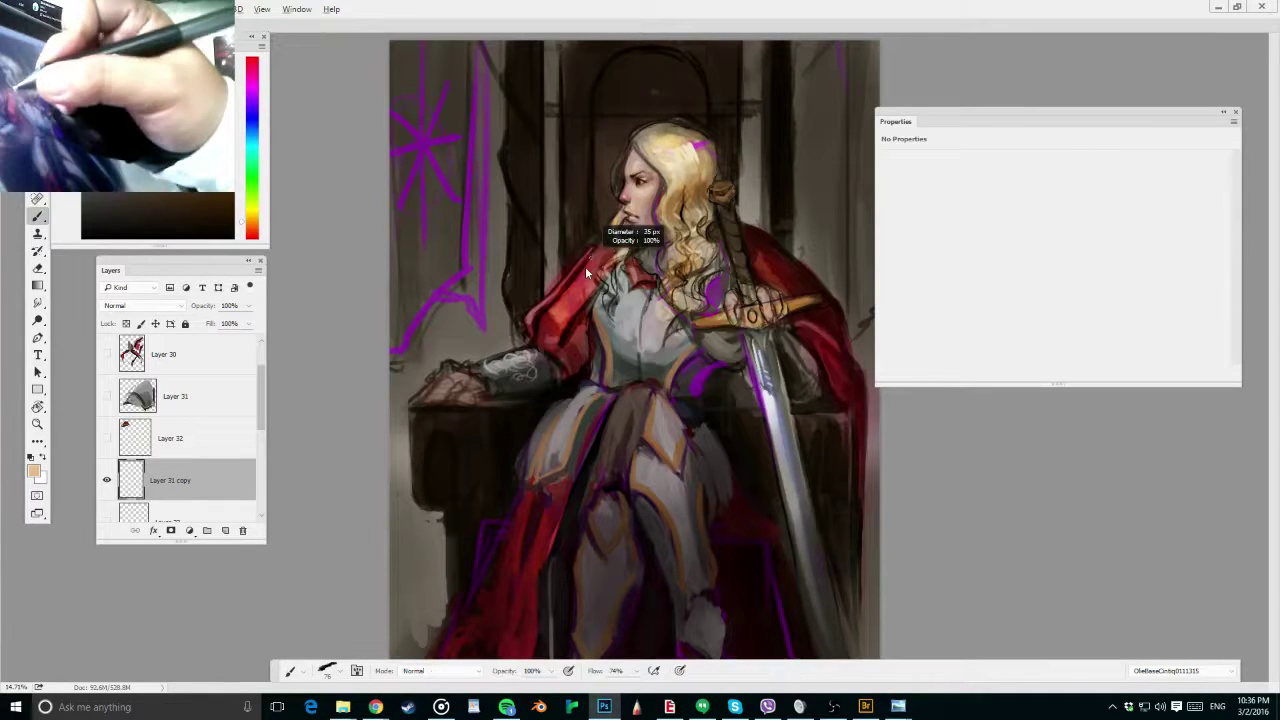
key(ctrl+z)
Rotate the copied shoulder plate about 14 degrees clockwise and shift it slightly toward the neck
key(ctrl+t)
drag(614, 341, 640, 316)
drag(582, 276, 598, 277)
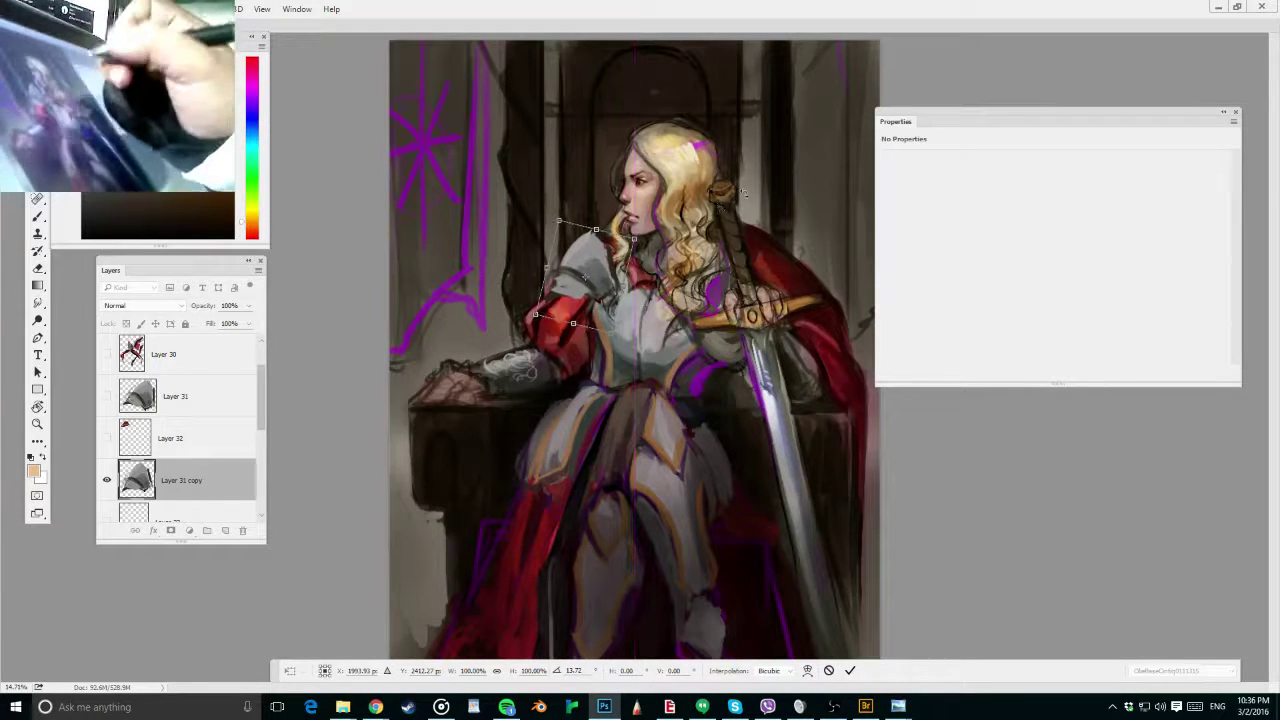
key(Return)
Erase the copied plate's lower inner part and paint over its dark bands with sampled greys to form one smooth plate
key(e)
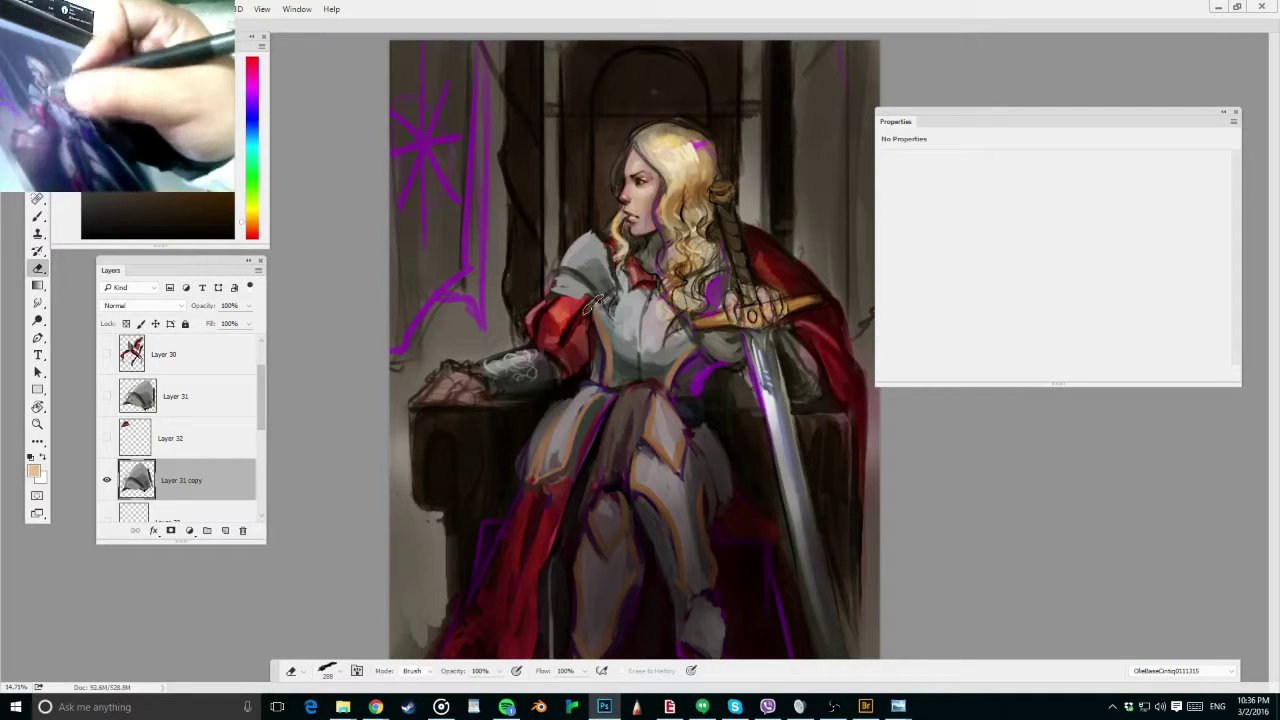
drag(593, 306, 606, 284)
key(b)
drag(571, 276, 574, 288)
alt+click(588, 241)
alt+click(565, 279)
alt+click(594, 252)
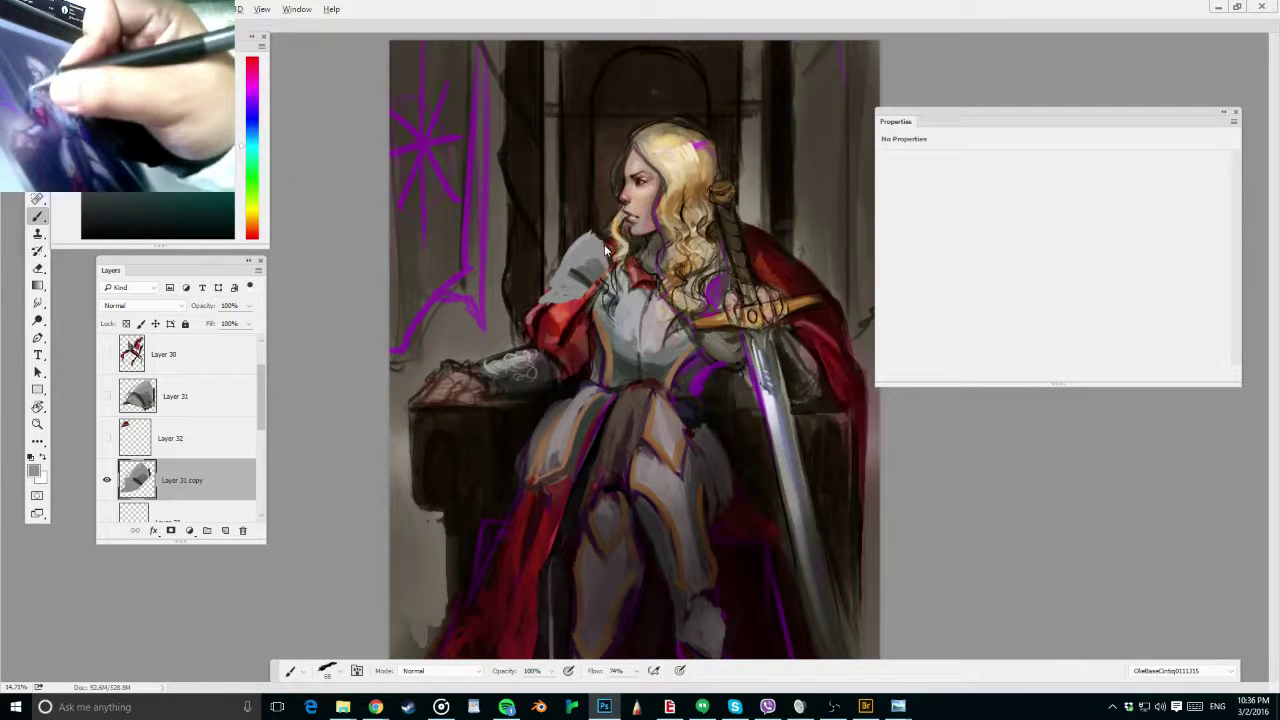
alt+click(603, 252)
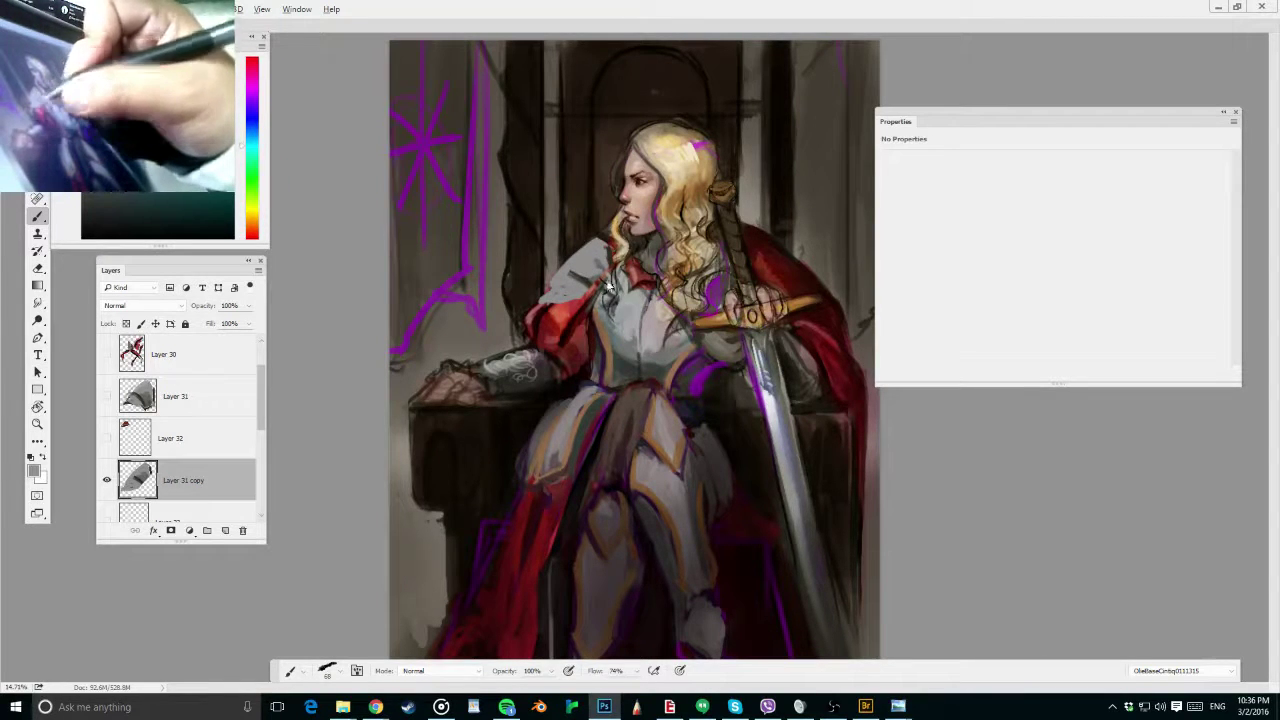
alt+click(591, 253)
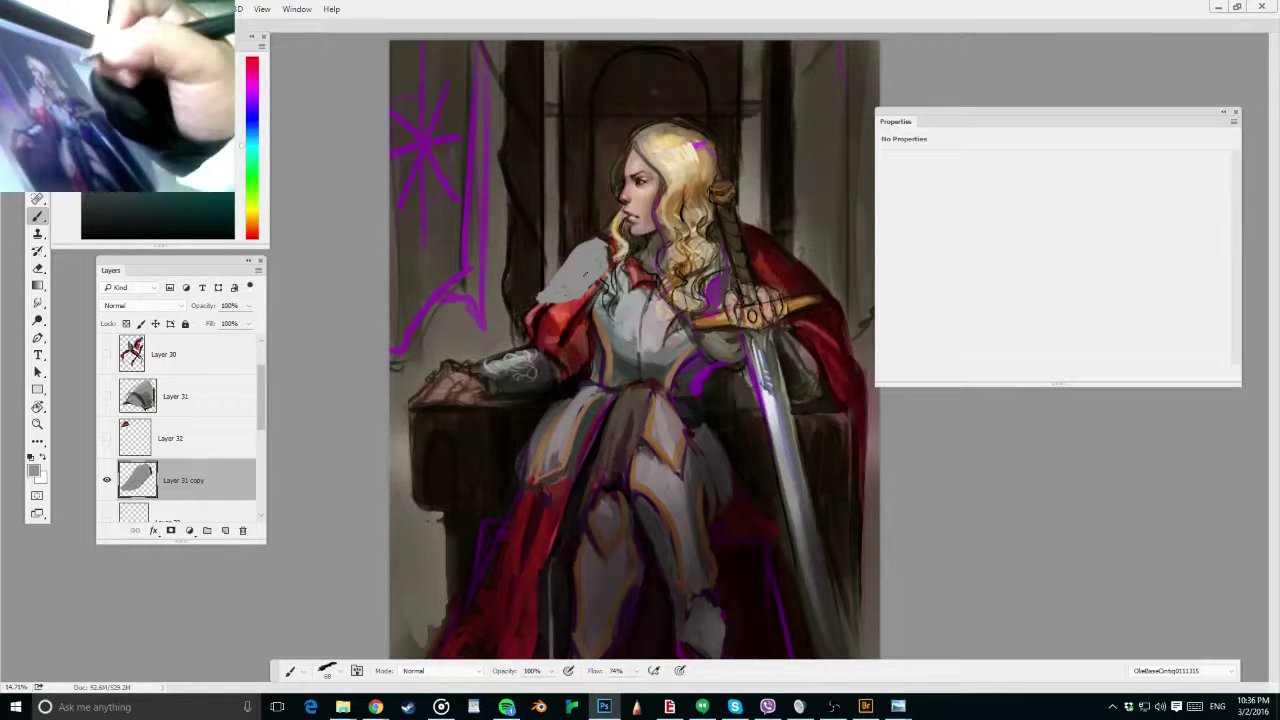
Define the smooth plate's lower edge with a sampled dark tone and shade its inner side with darker and mid greys
alt+click(532, 380)
drag(555, 294, 572, 289)
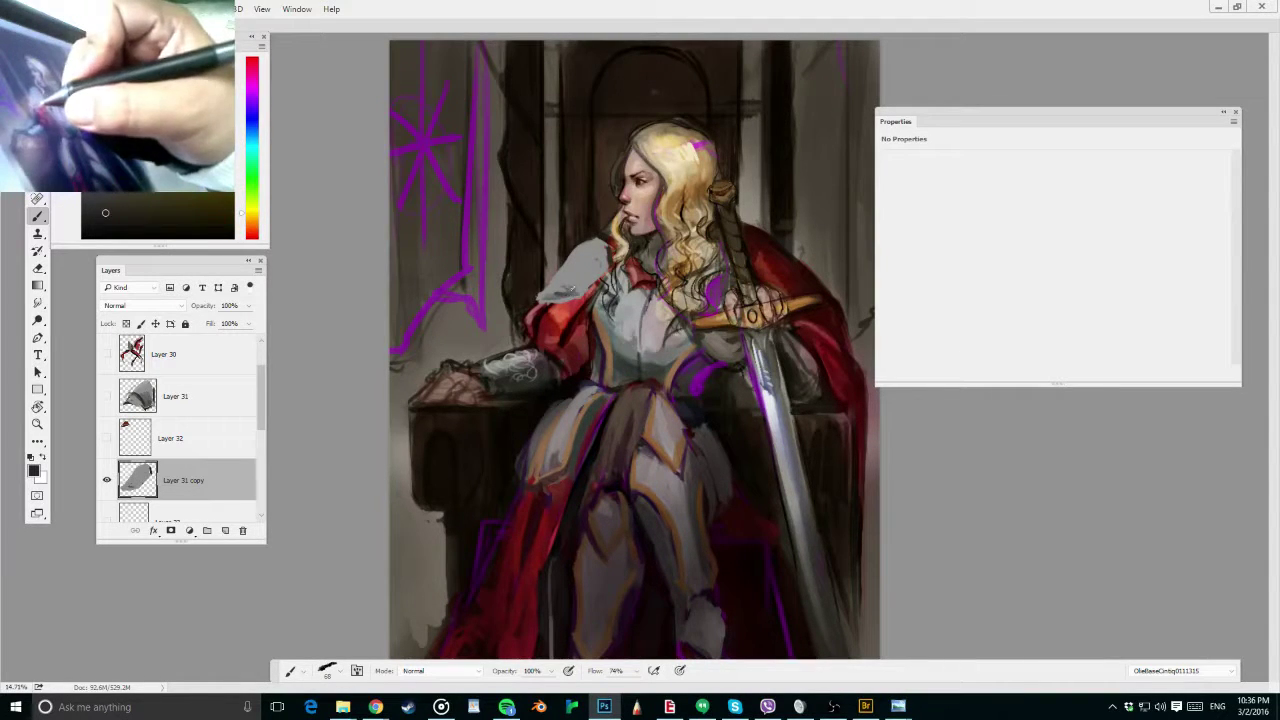
alt+click(594, 268)
alt+click(594, 250)
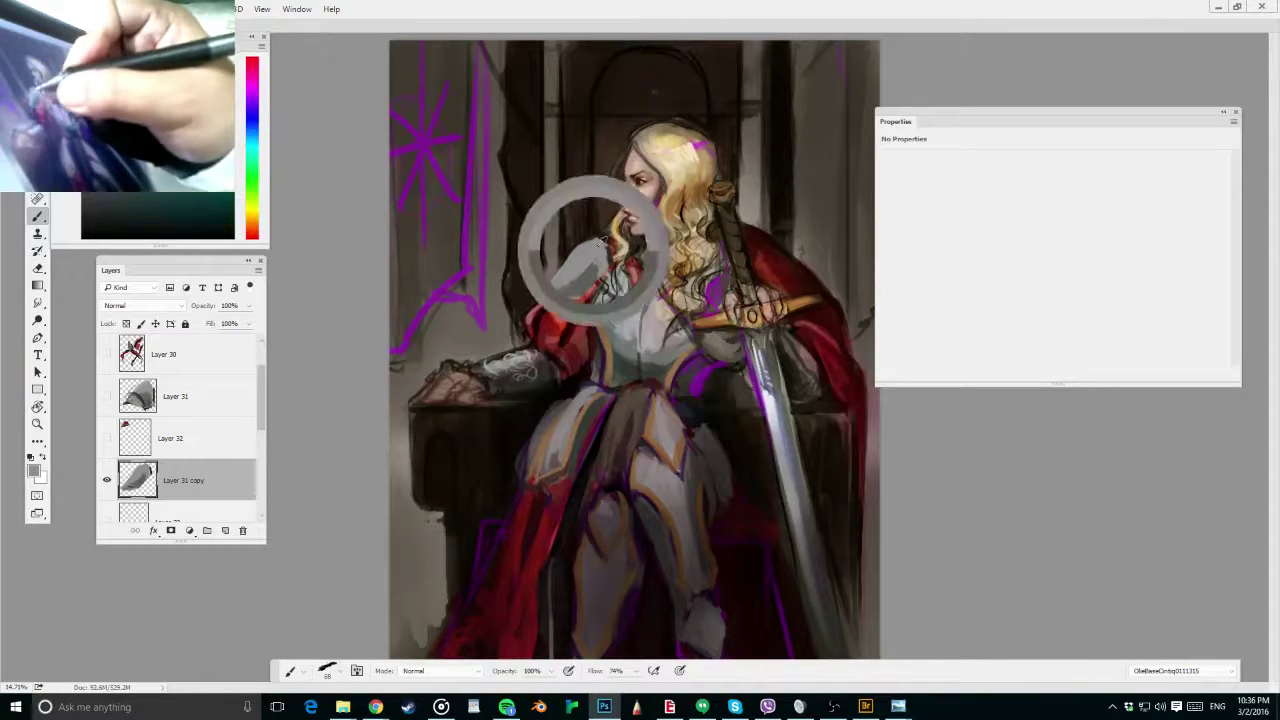
alt+click(594, 272)
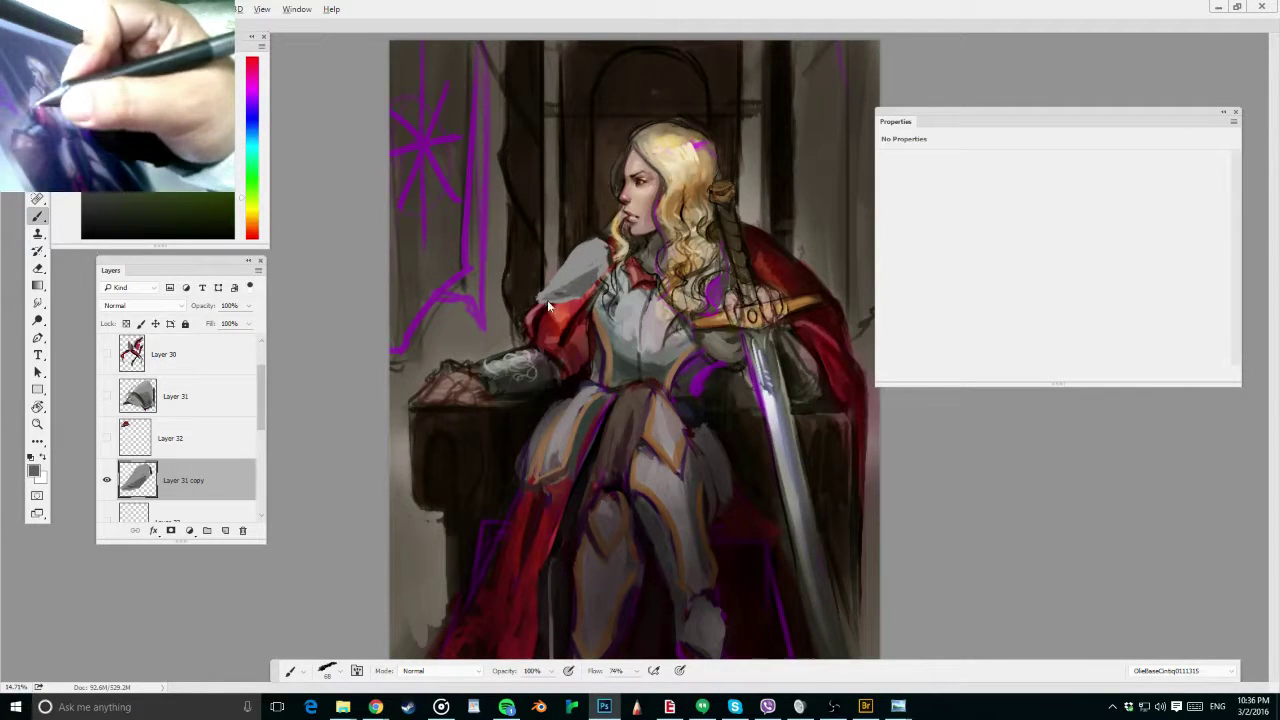
alt+click(575, 284)
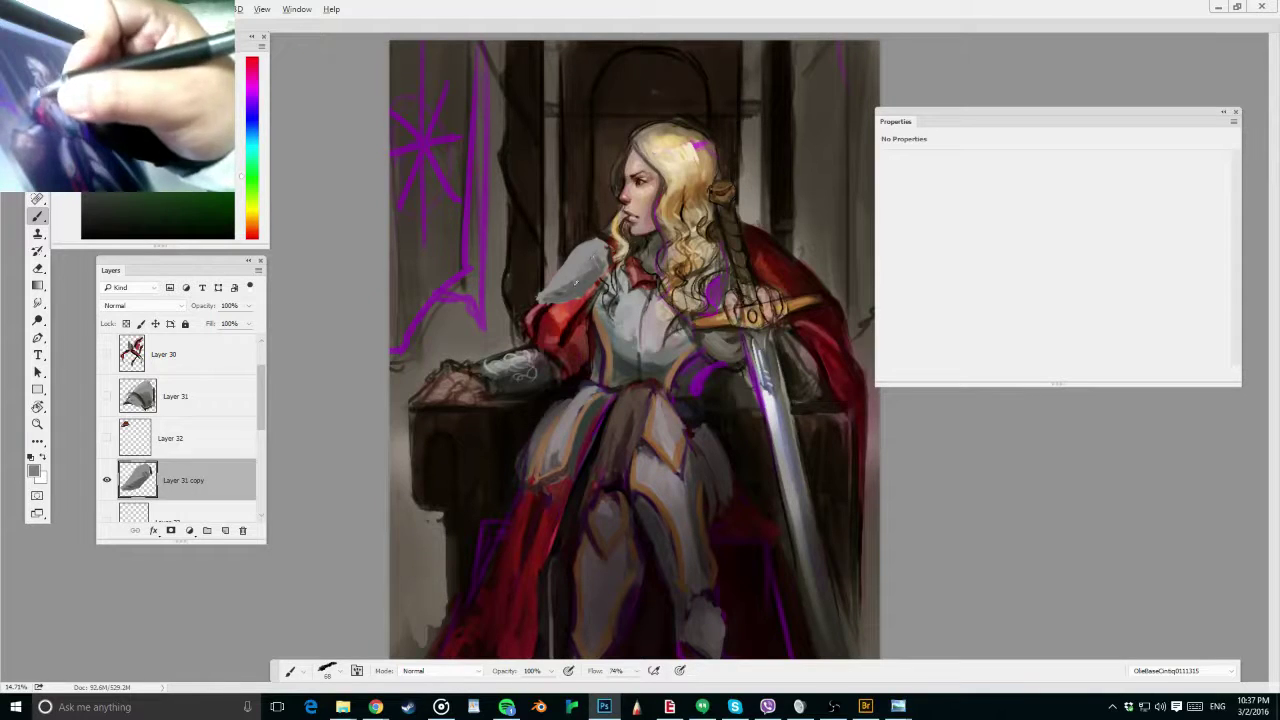
drag(575, 284, 560, 298)
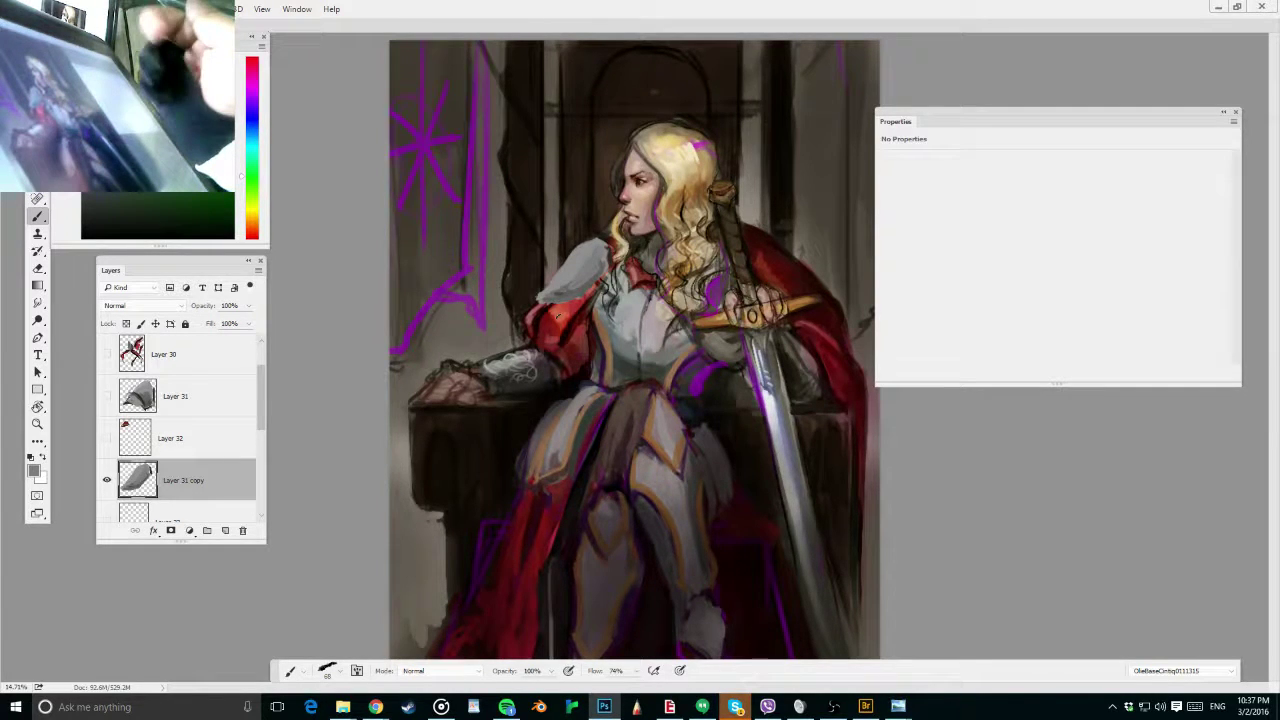
key(ctrl+minus)
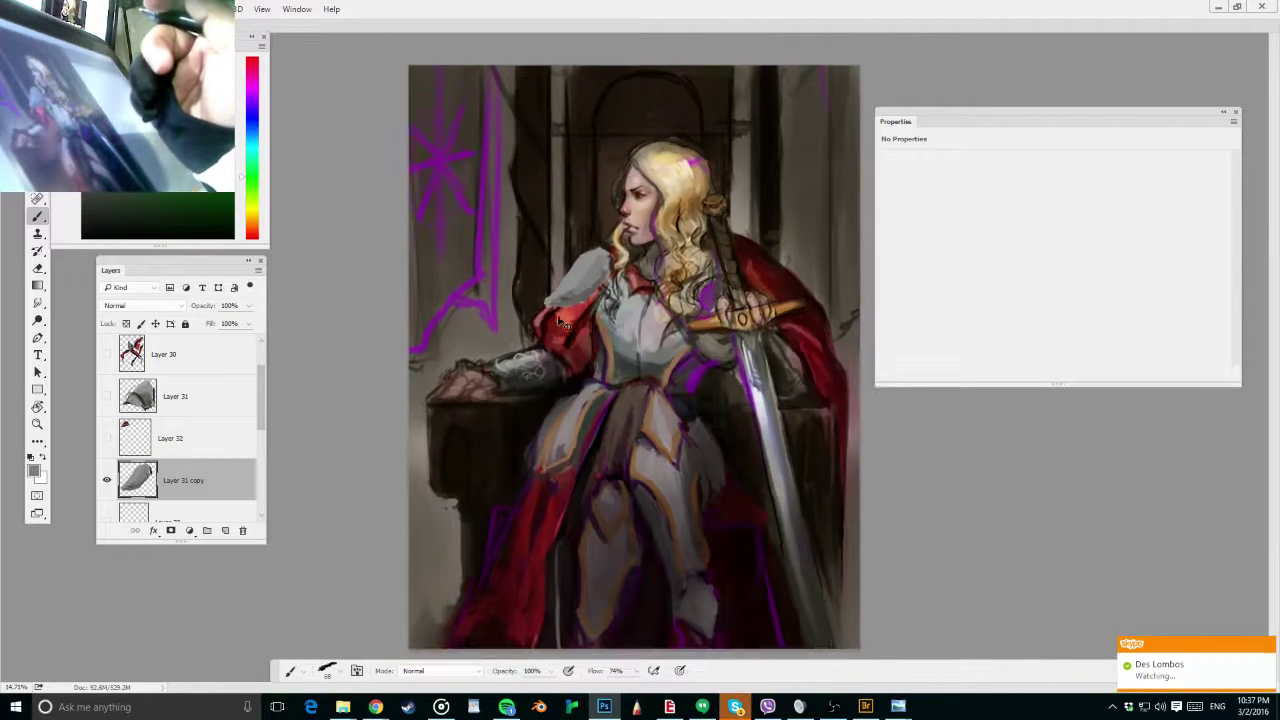
Repaint the sleeve beneath the smooth shoulder plate with a near-black tone at its outer edge and a sampled dark red
scroll(560, 322, down, 1)
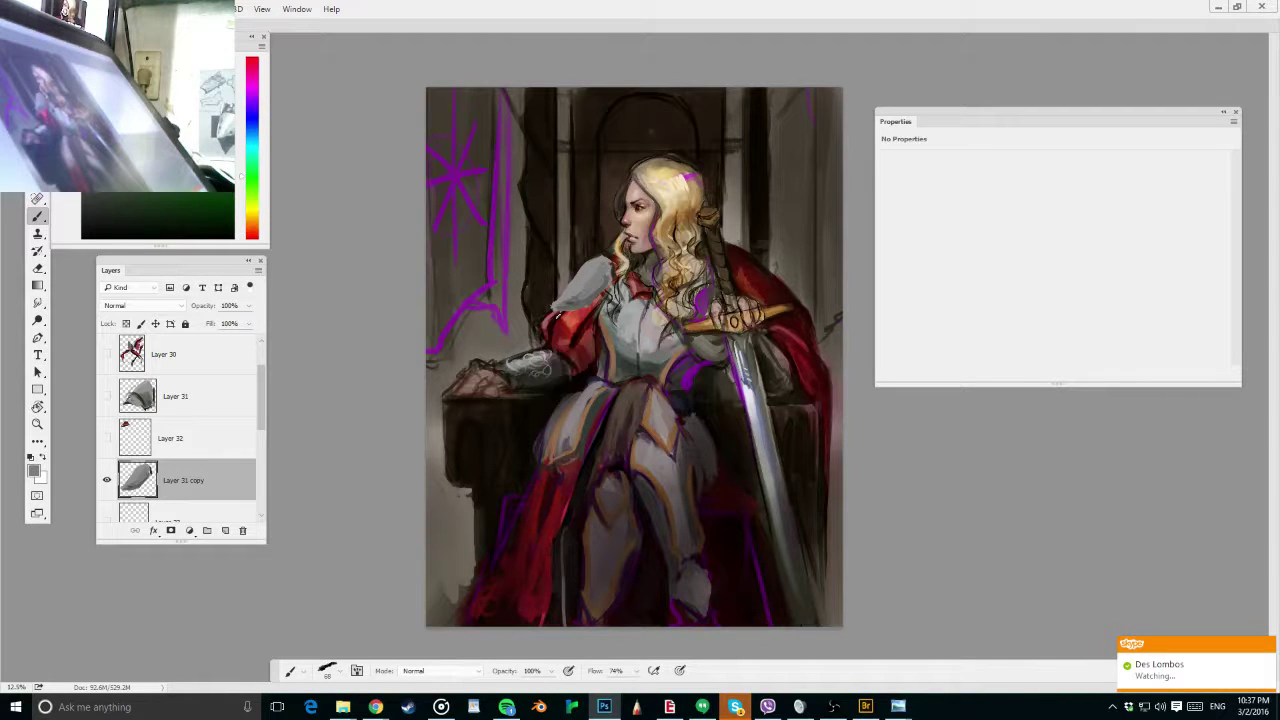
scroll(558, 316, up, 4)
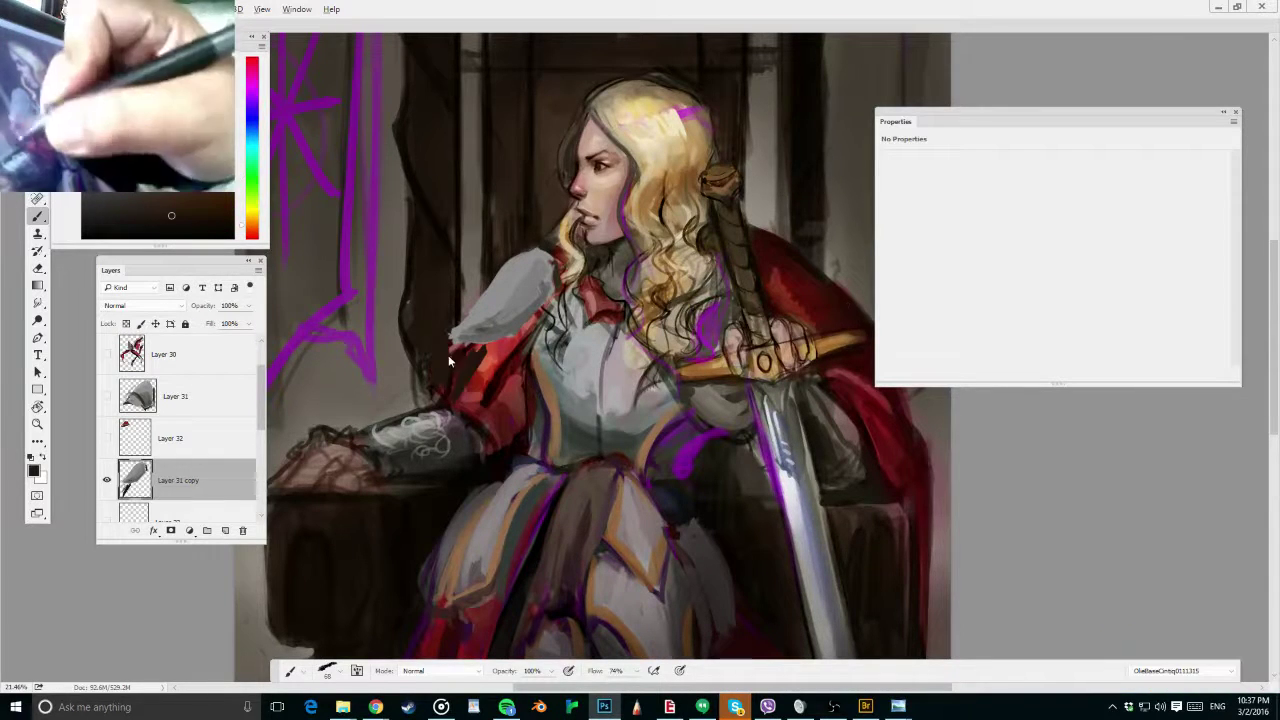
mouse_move(448, 353)
mouse_down()
mouse_move(470, 345)
mouse_move(475, 374)
mouse_move(533, 355)
mouse_up()
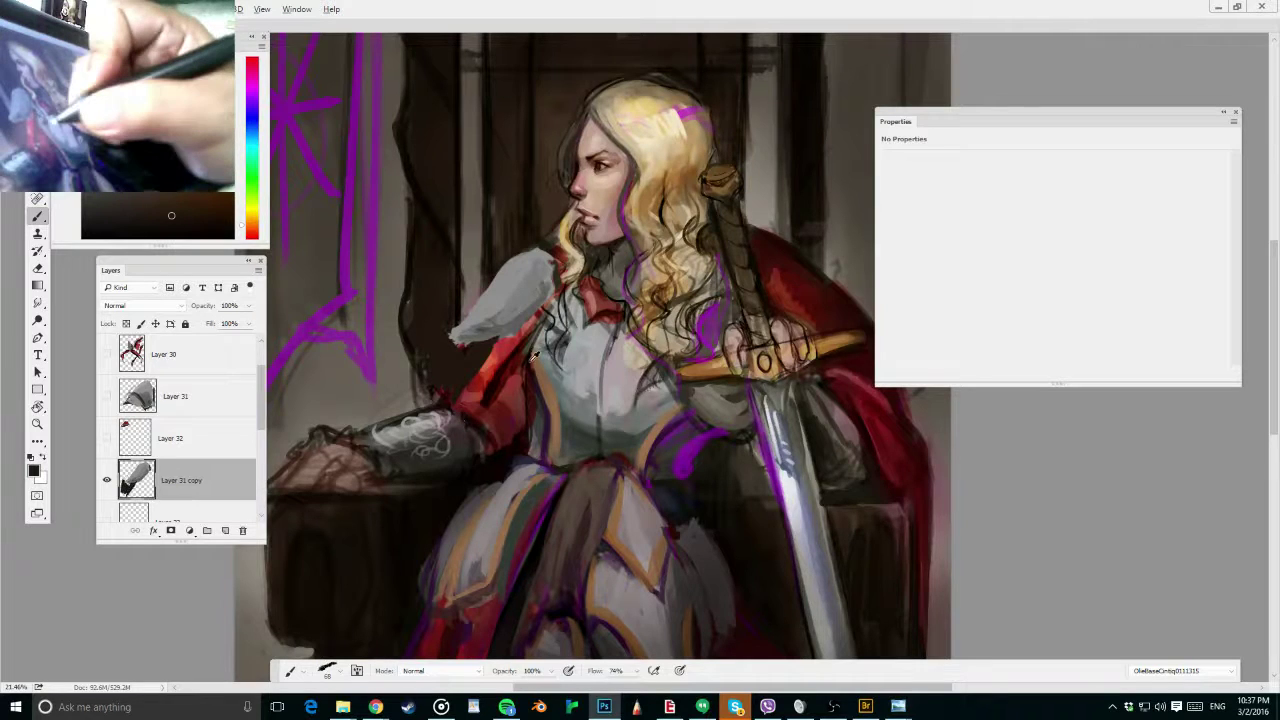
alt+click(508, 385)
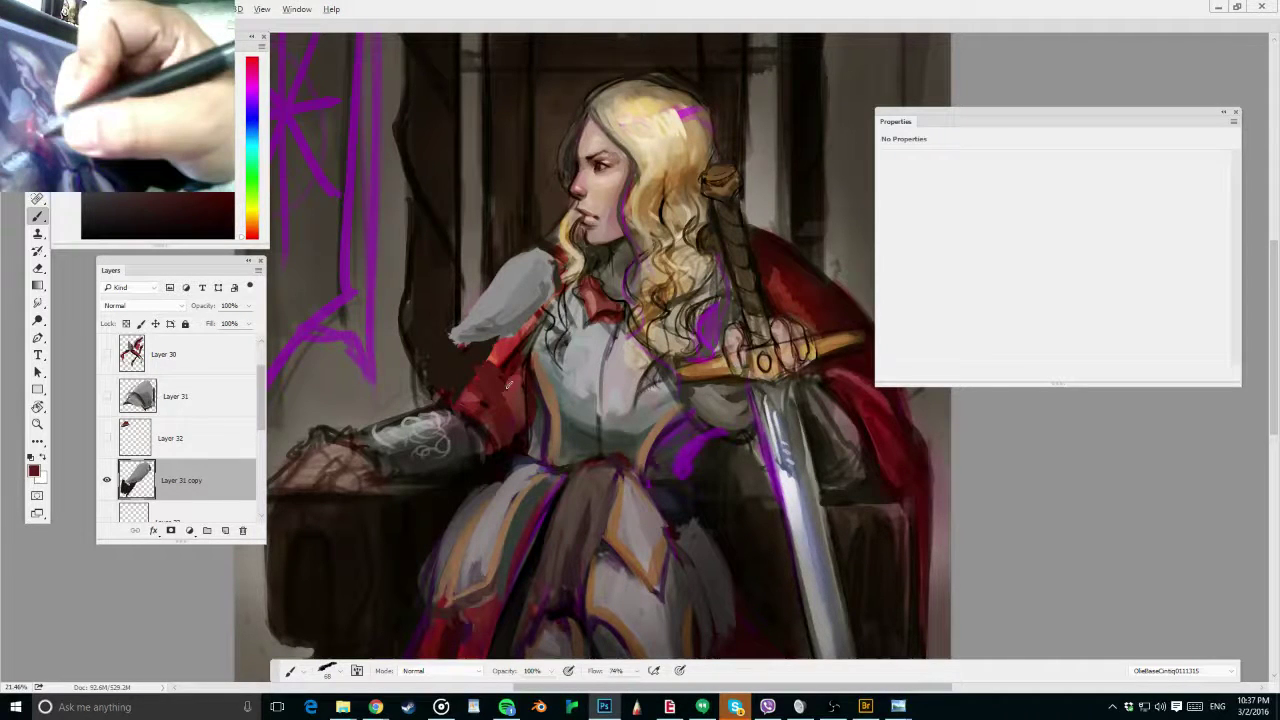
drag(520, 380, 500, 423)
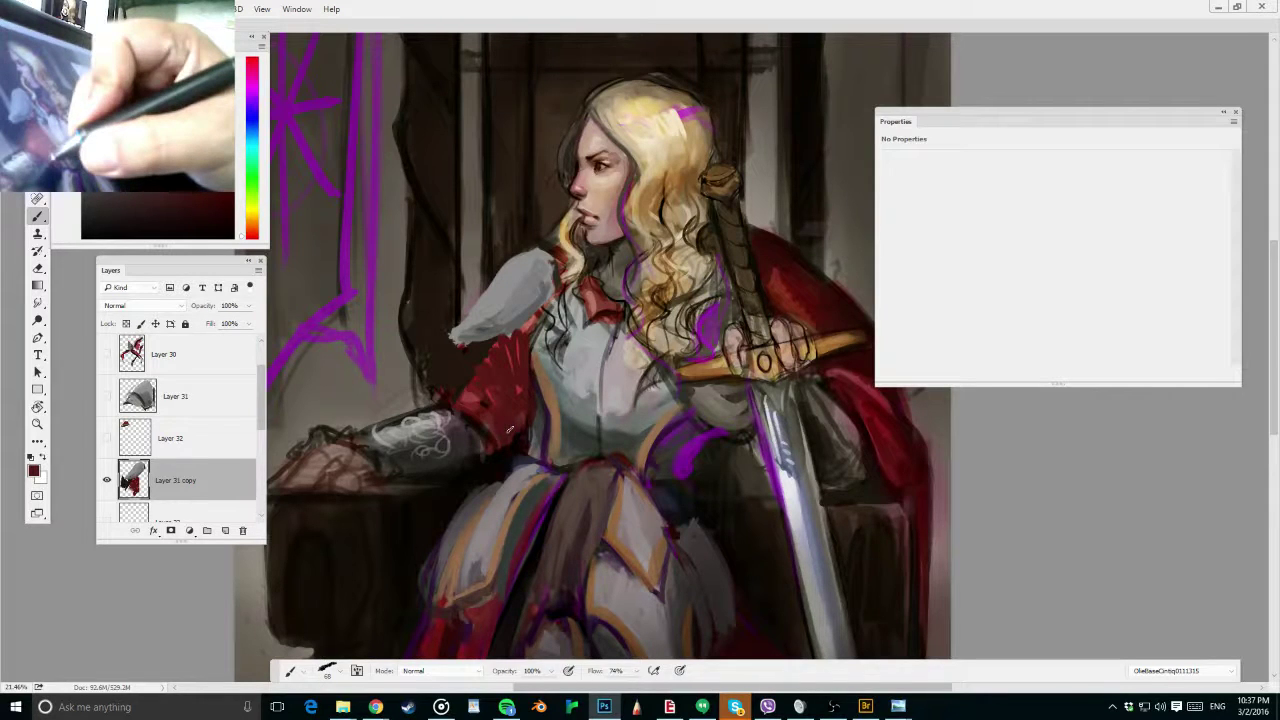
alt+click(528, 419)
Compare the smooth plate, trimmed red cape and grey plates by toggling their layers, leaving Layer 31 copy, Layer 32 and Layer 31 hidden
key(ctrl+minus)
key(ctrl+minus)
key(ctrl+minus)
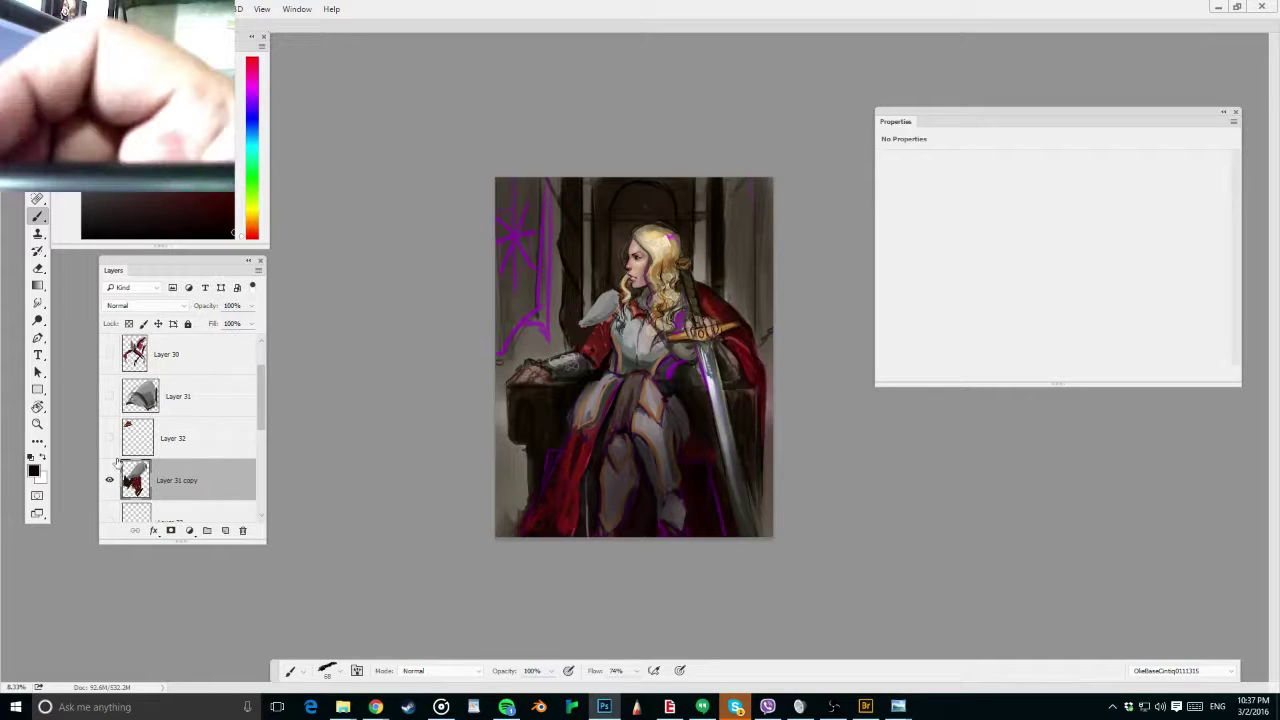
click(110, 480)
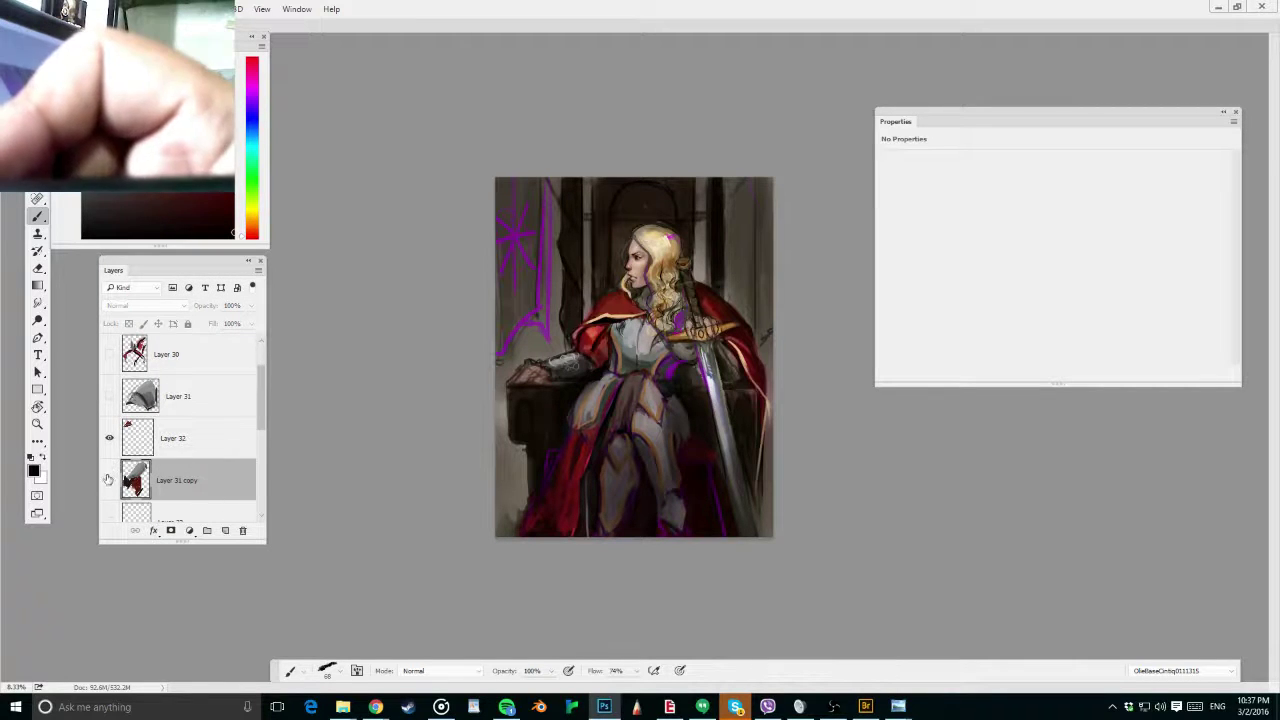
click(110, 396)
click(110, 396)
click(110, 480)
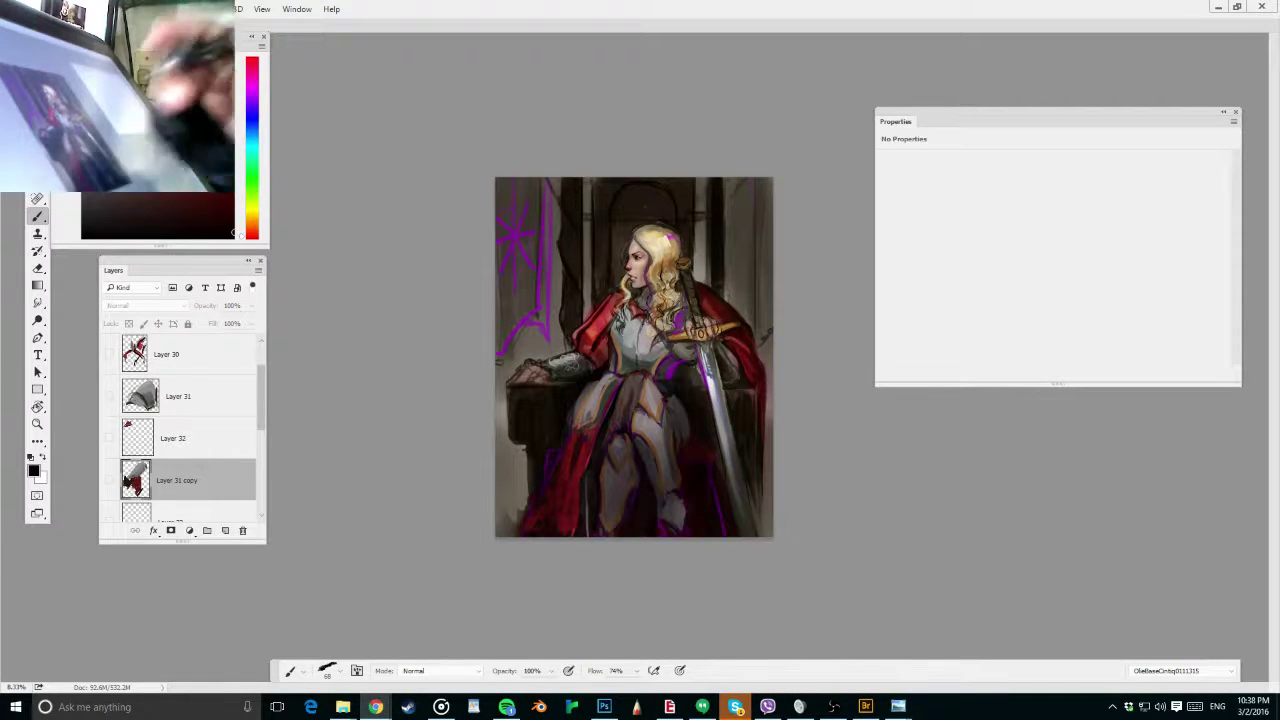
Outline a draped cape in bright blue on Layer 33, running from the neck over the sword-arm shoulder
drag(261, 424, 261, 446)
click(233, 470)
click(110, 468)
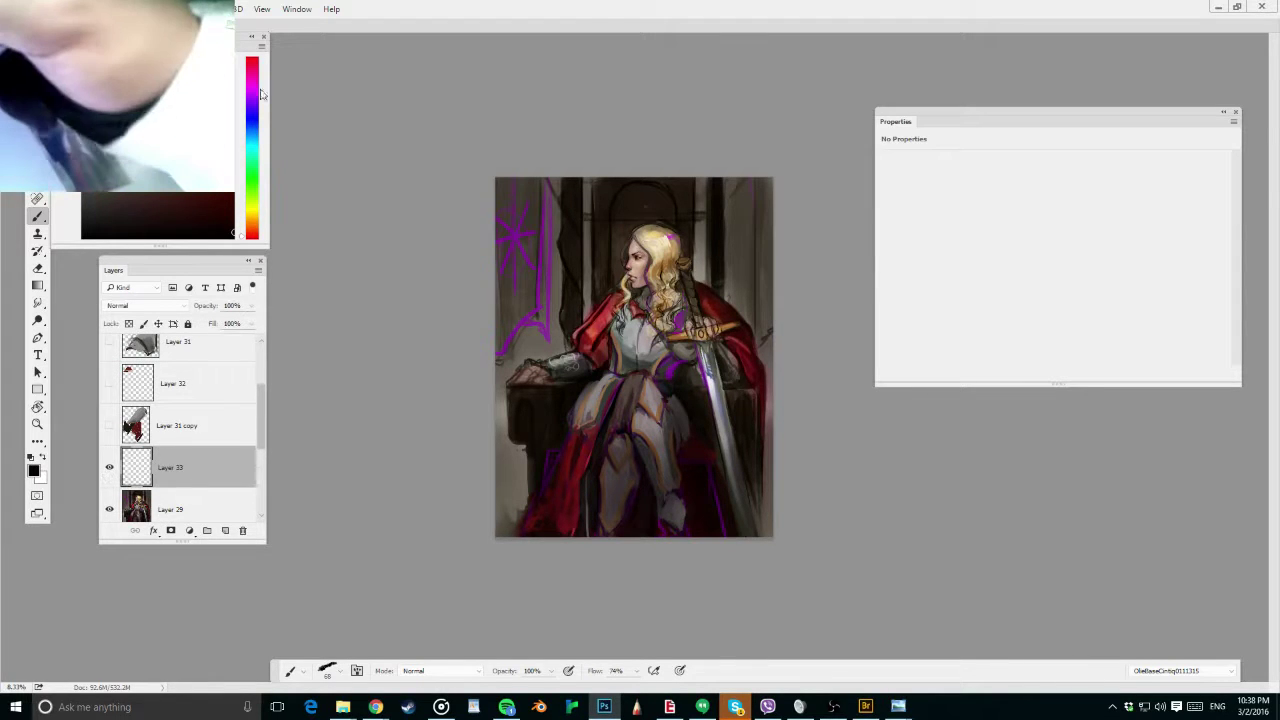
click(252, 128)
click(229, 64)
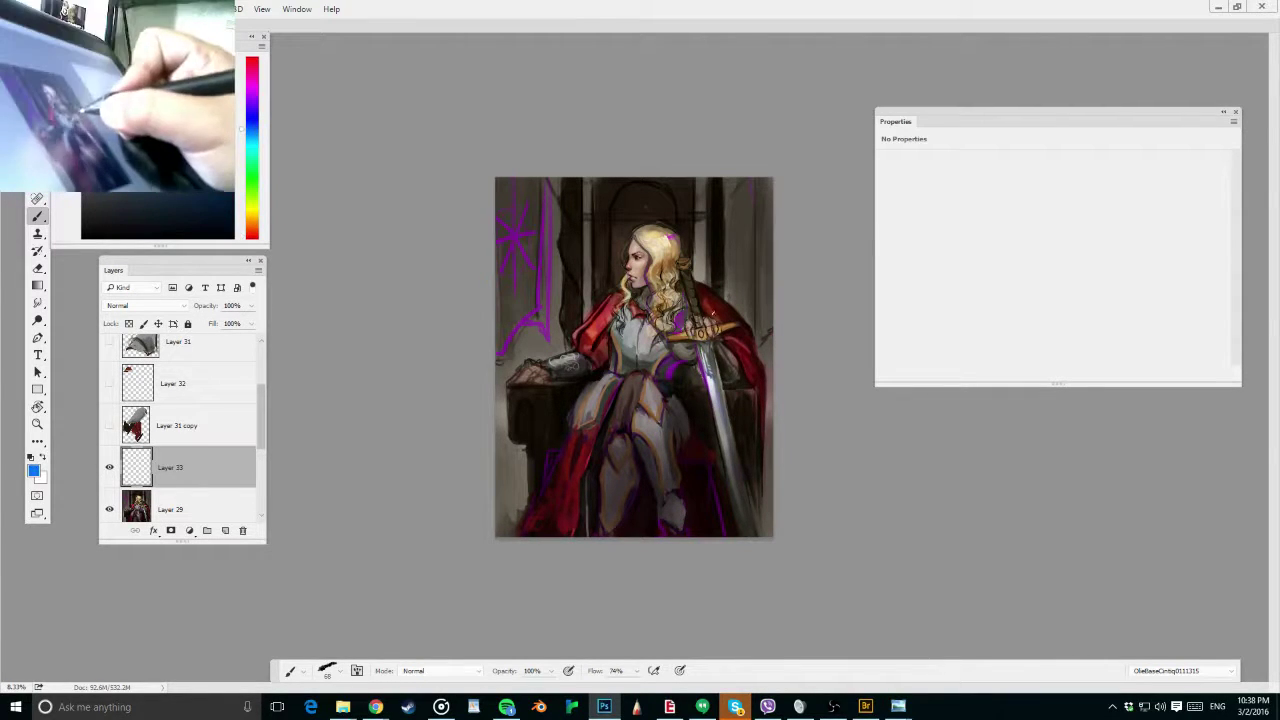
drag(687, 277, 650, 306)
drag(652, 306, 736, 354)
mouse_move(704, 284)
mouse_down()
mouse_move(759, 333)
mouse_move(762, 382)
mouse_up()
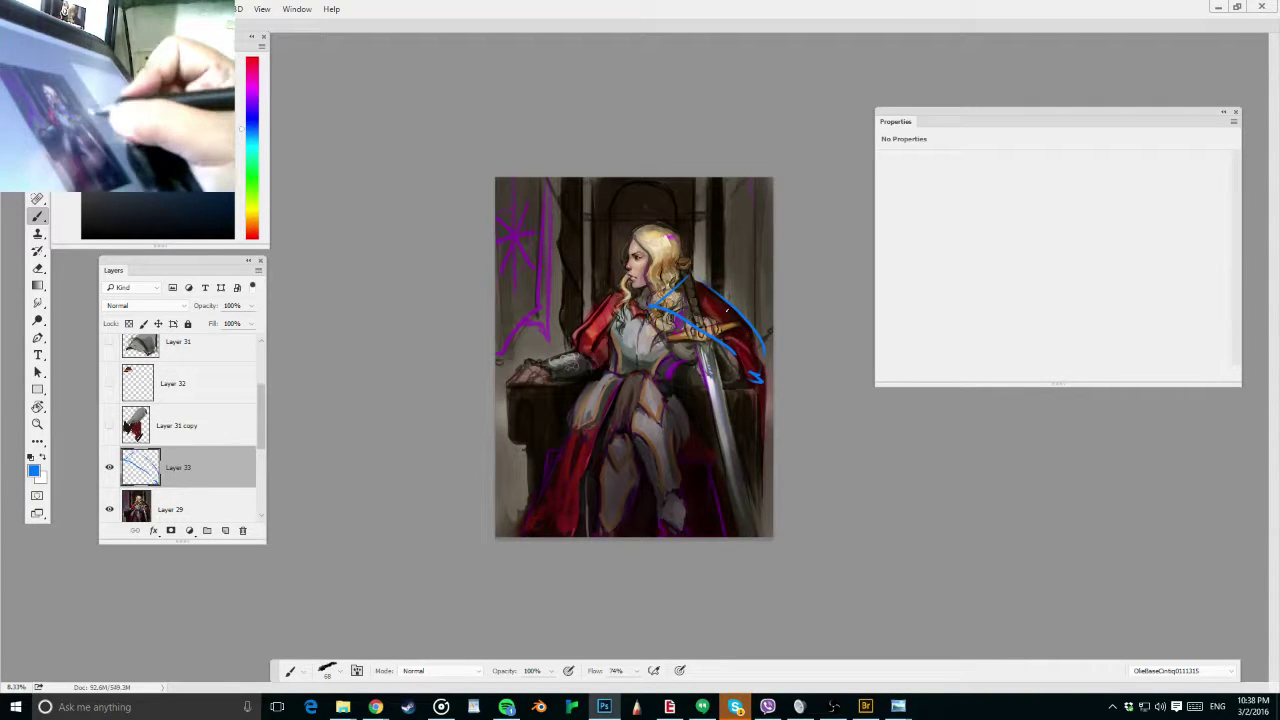
Undo the cape outline's last stroke, redraw its lower edge down to the canvas border, and mark the collar at the neck
key(ctrl+z)
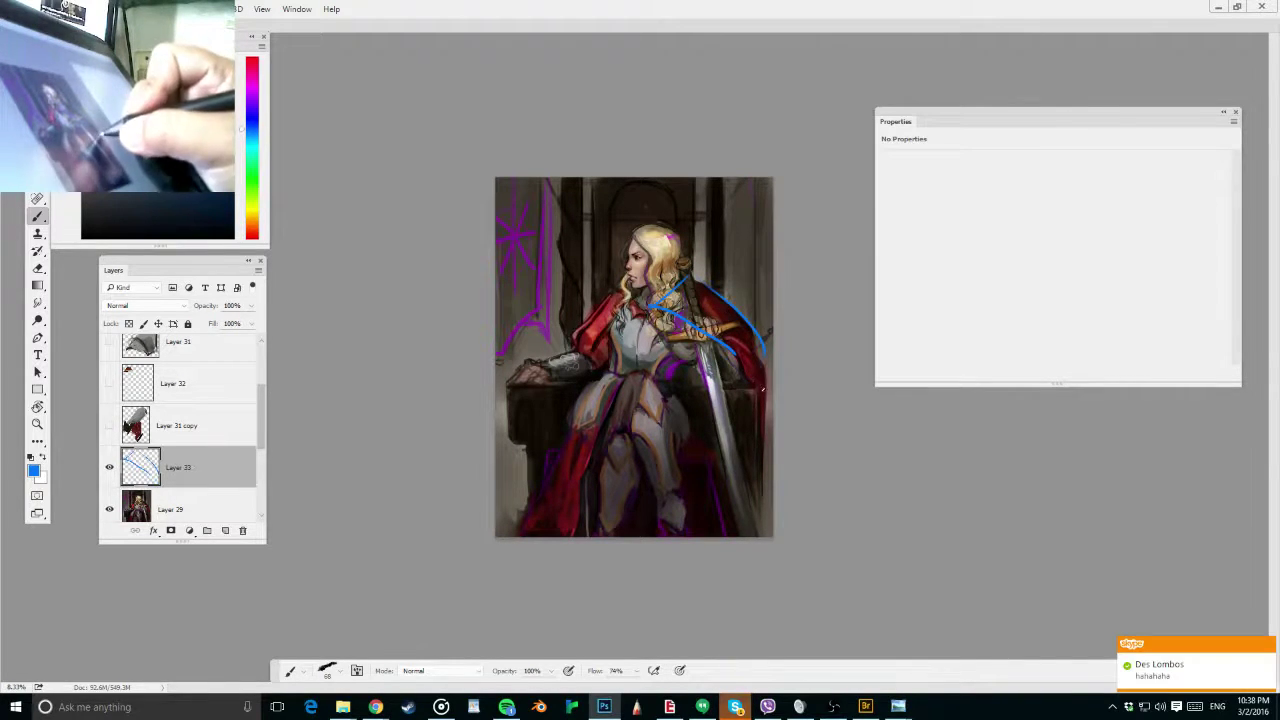
drag(735, 354, 772, 408)
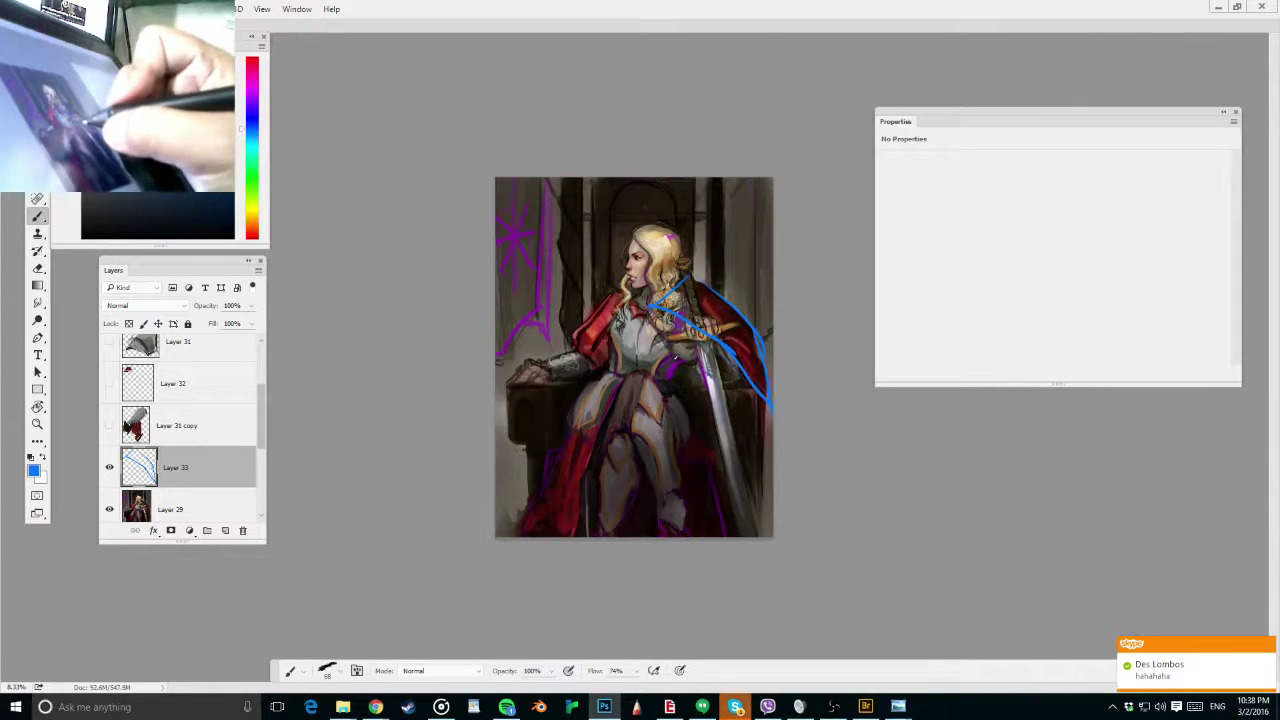
mouse_move(631, 288)
mouse_down()
mouse_move(651, 307)
mouse_move(591, 312)
mouse_move(632, 306)
mouse_up()
key(ctrl+z)
key(e)
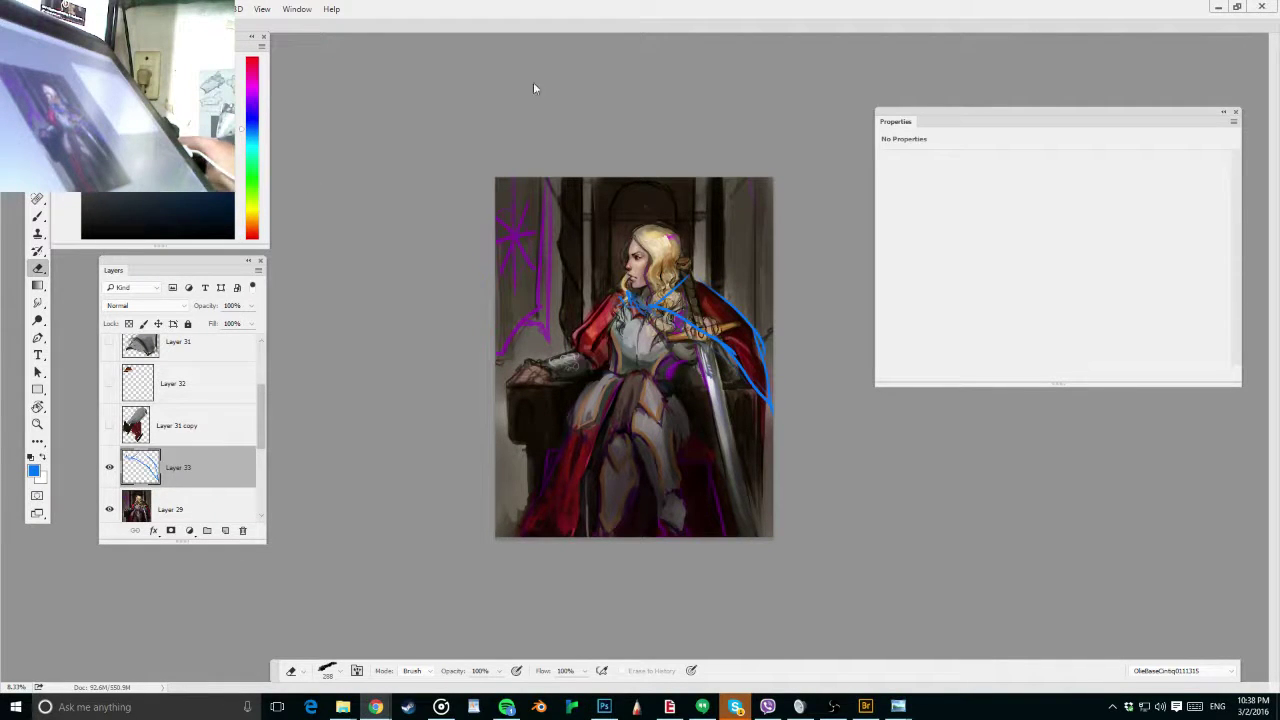
Compare the trimmed red cape on Layer 32 with the blue cape sketch on Layer 33 by toggling their visibility
click(109, 383)
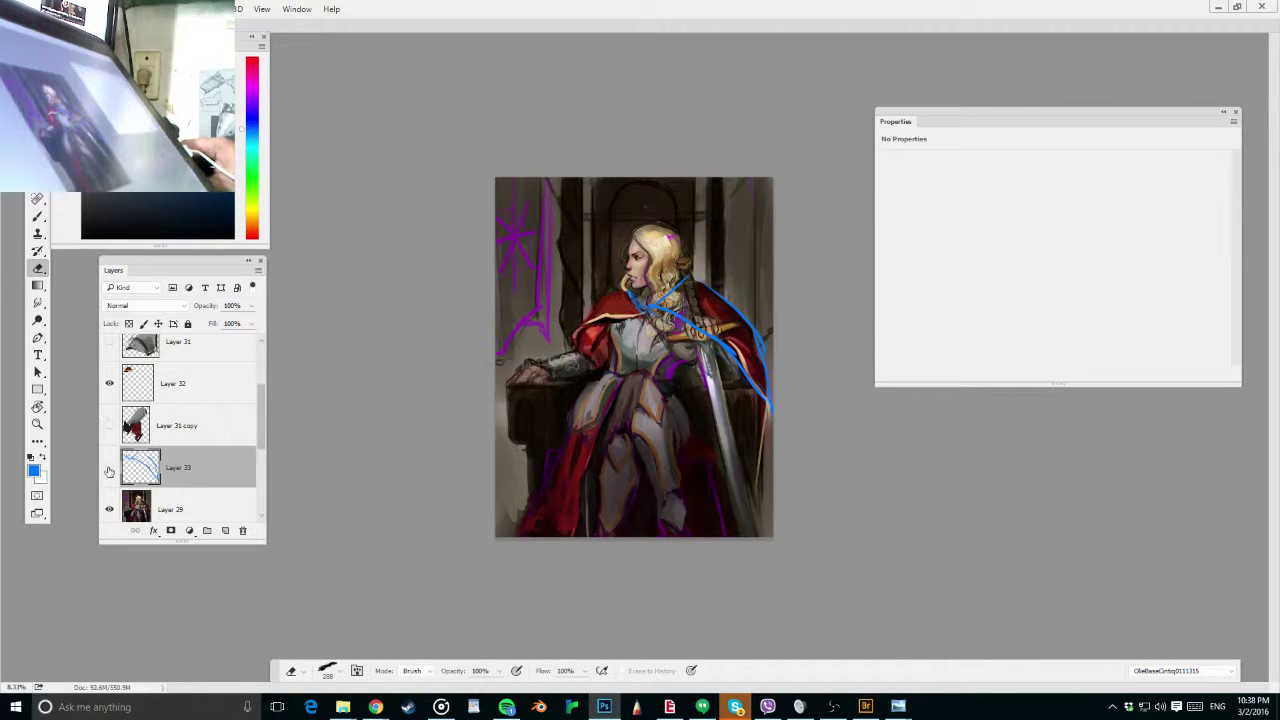
click(110, 469)
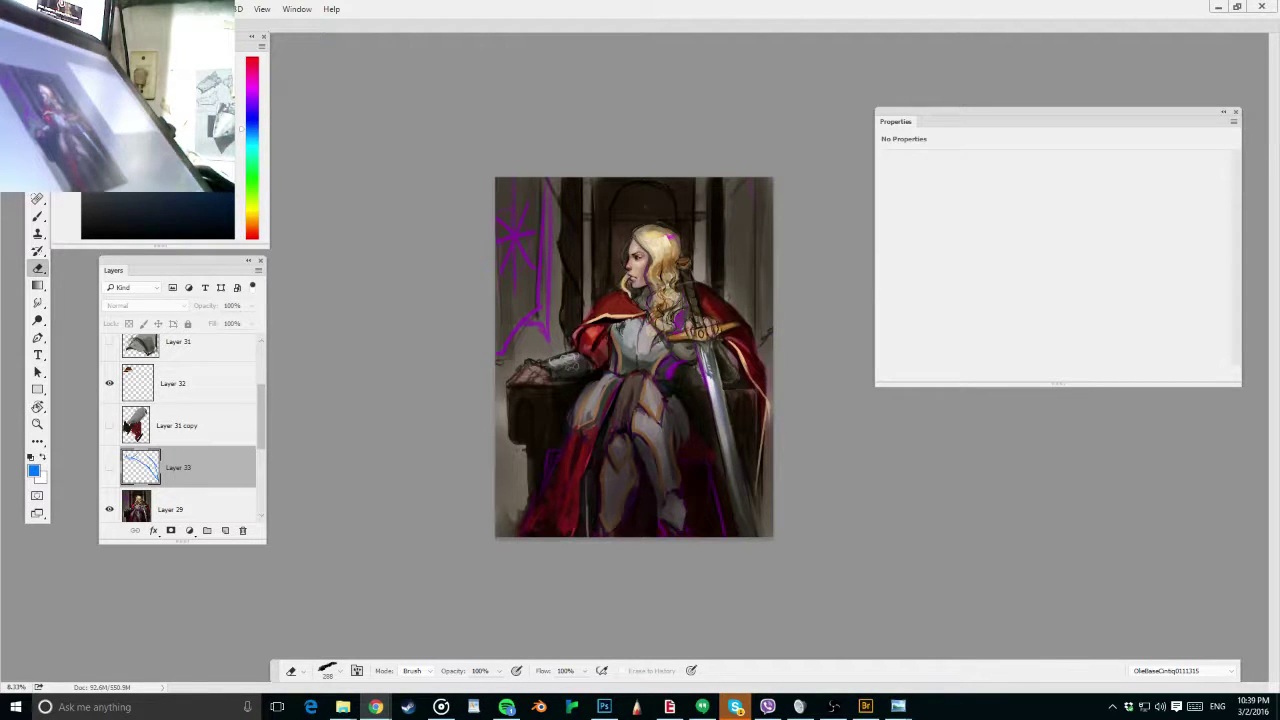
click(109, 385)
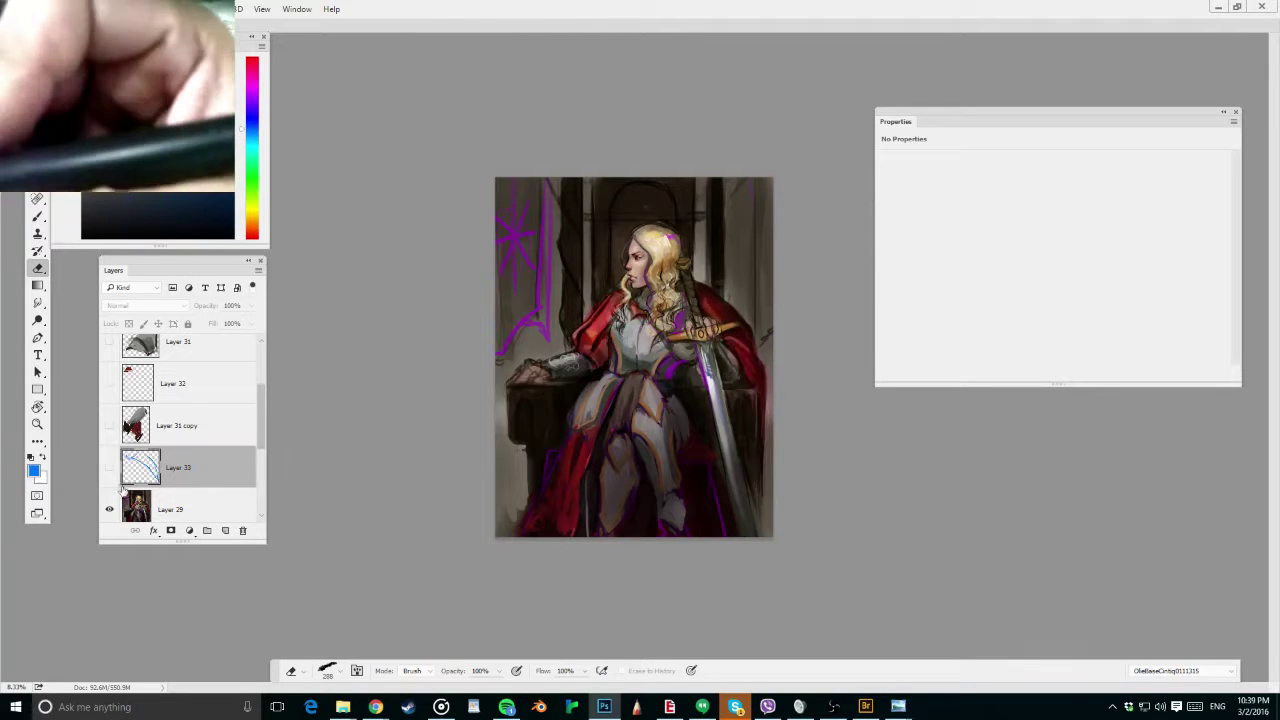
click(110, 467)
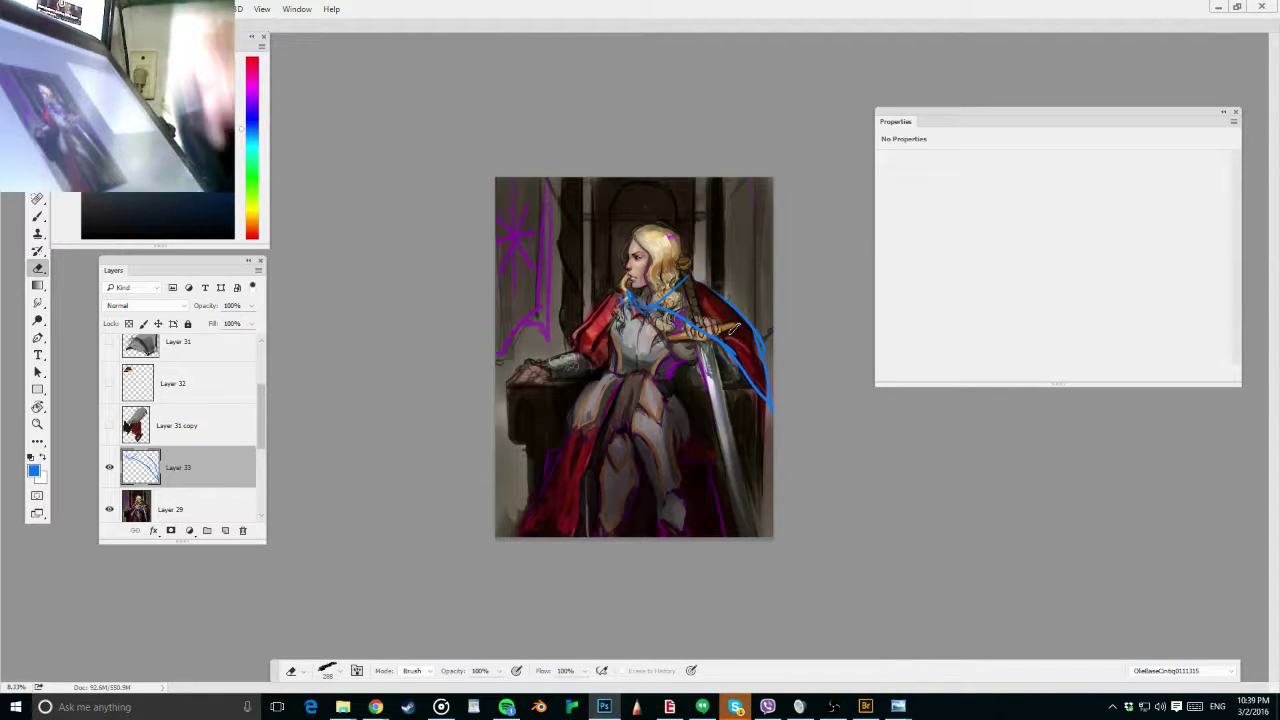
key(b)
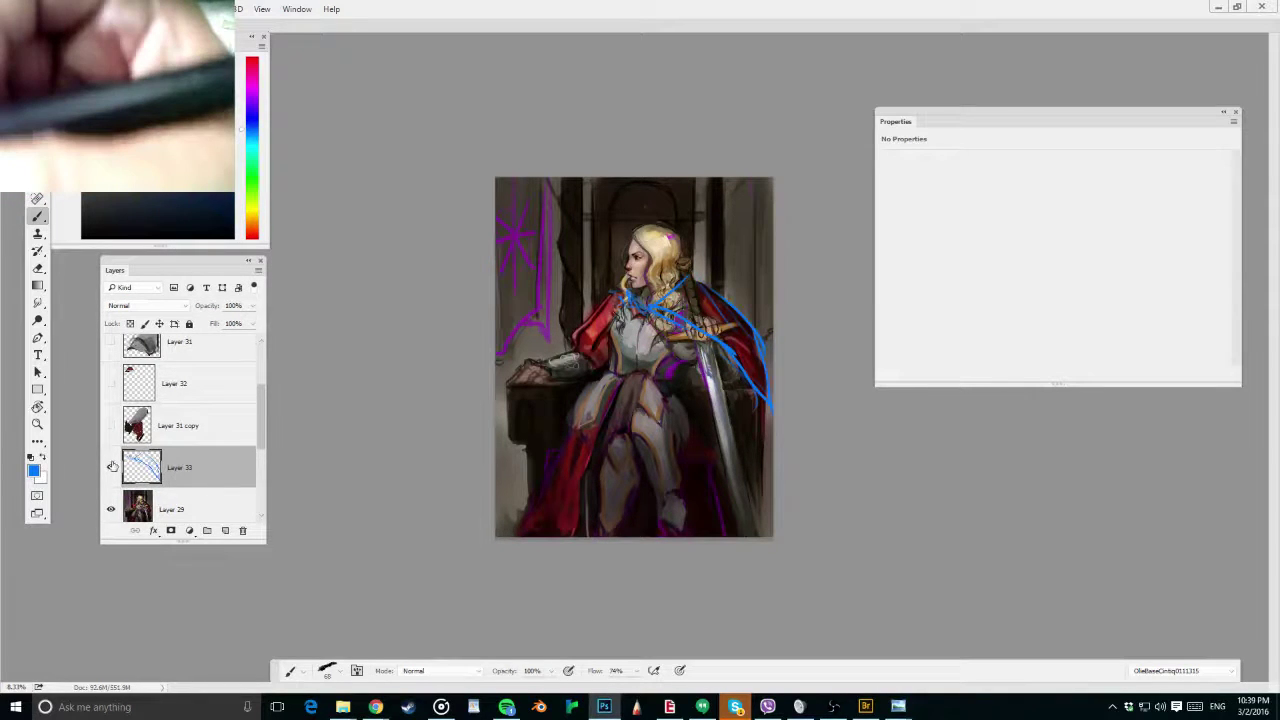
click(175, 384)
click(111, 384)
click(111, 384)
Show the banded puff sleeve layer, Layer 30, and move it directly above Layer 29, below the blue sketch
drag(261, 411, 265, 398)
scroll(265, 400, up, 1)
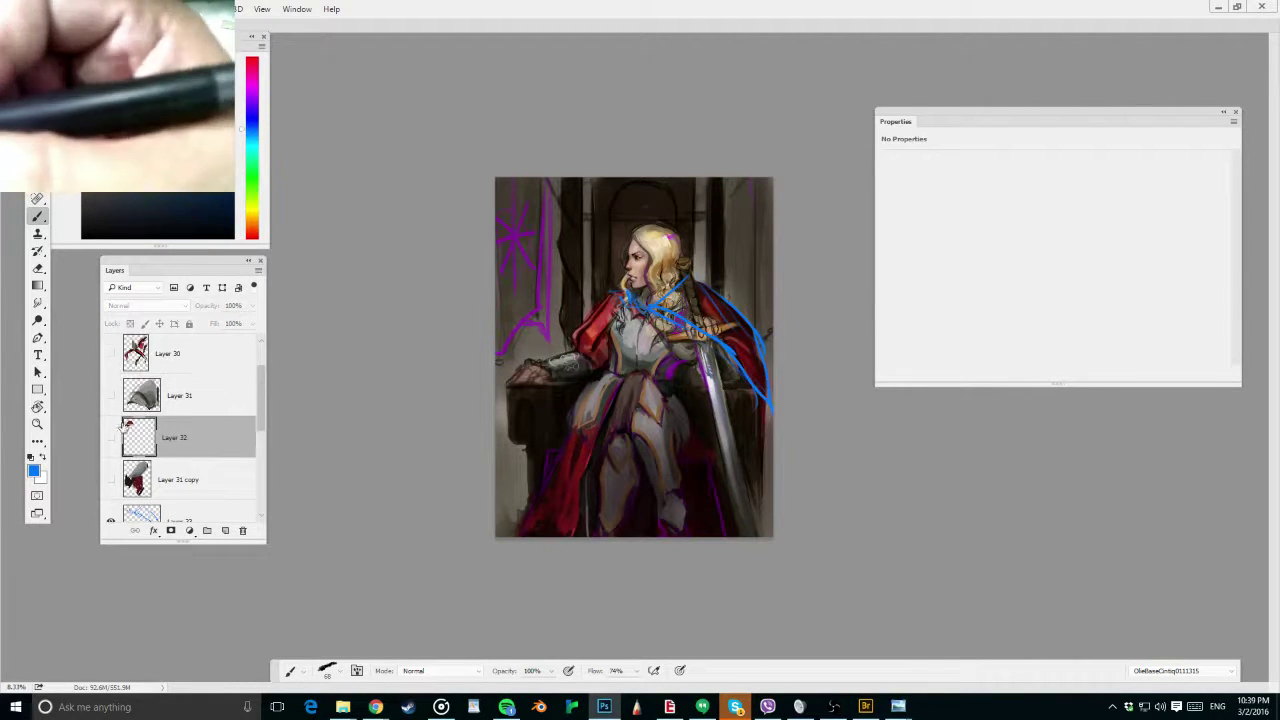
click(110, 353)
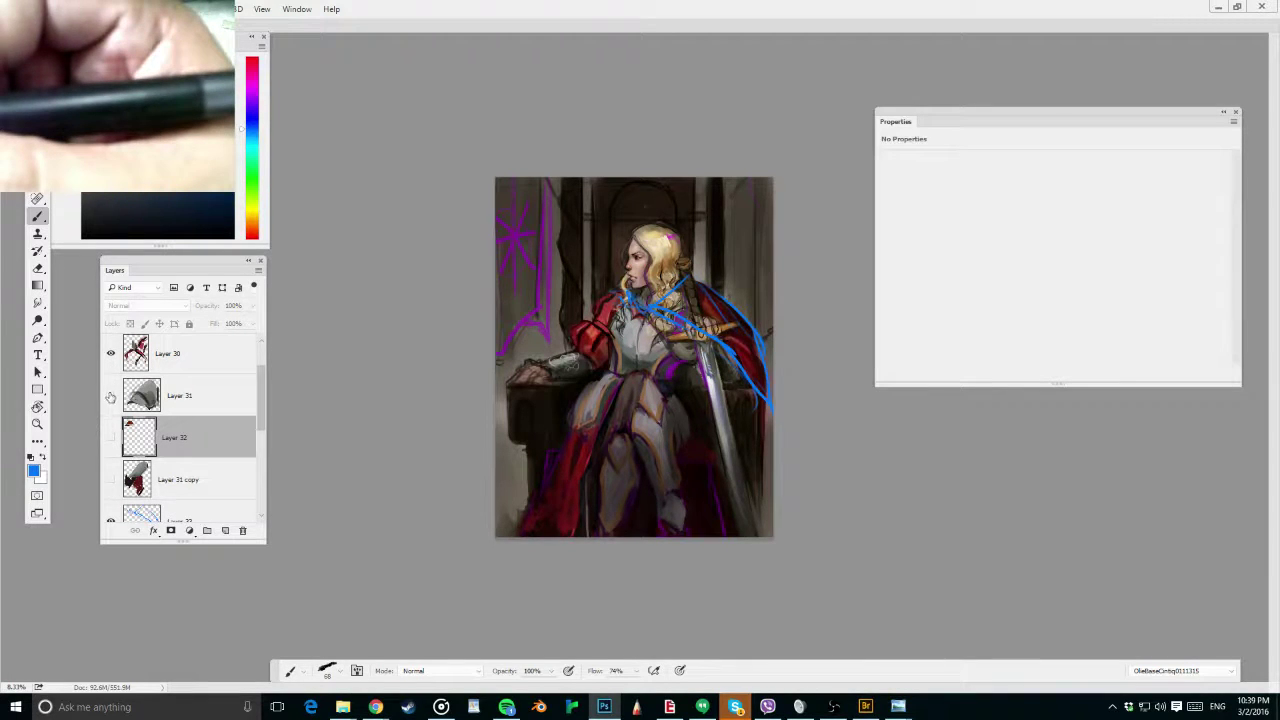
drag(170, 353, 215, 495)
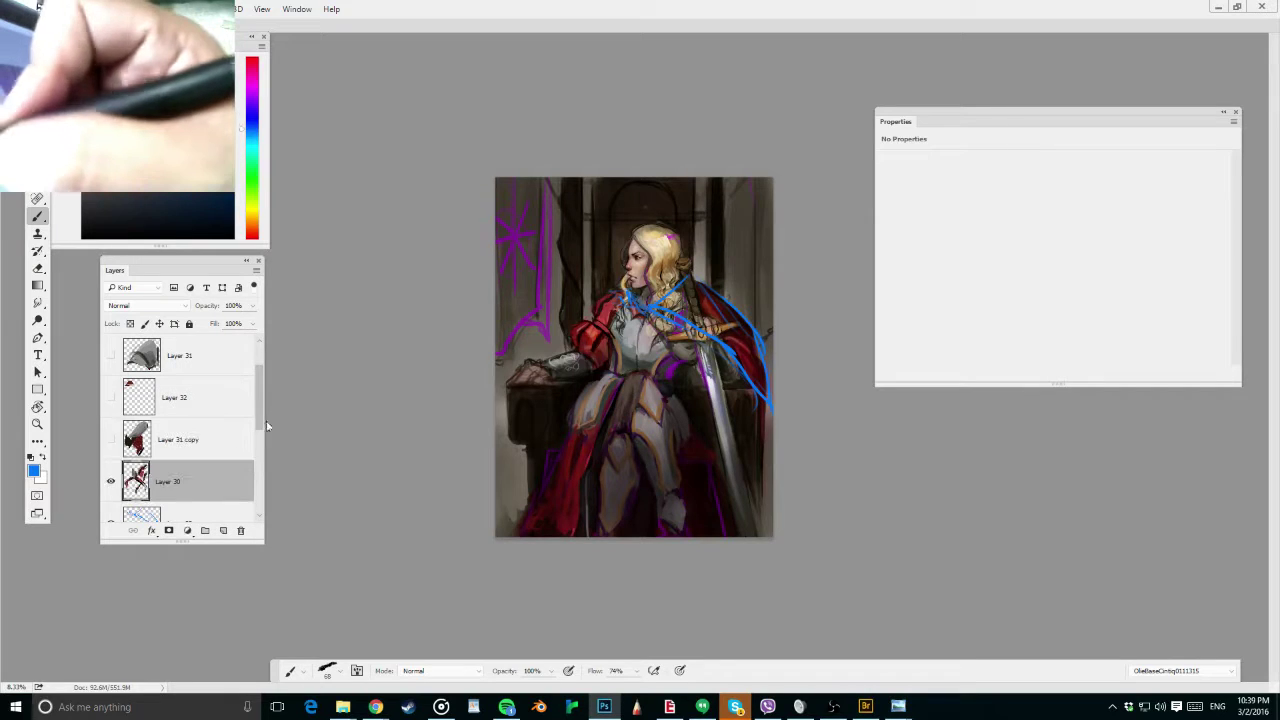
drag(261, 414, 261, 444)
drag(172, 394, 172, 438)
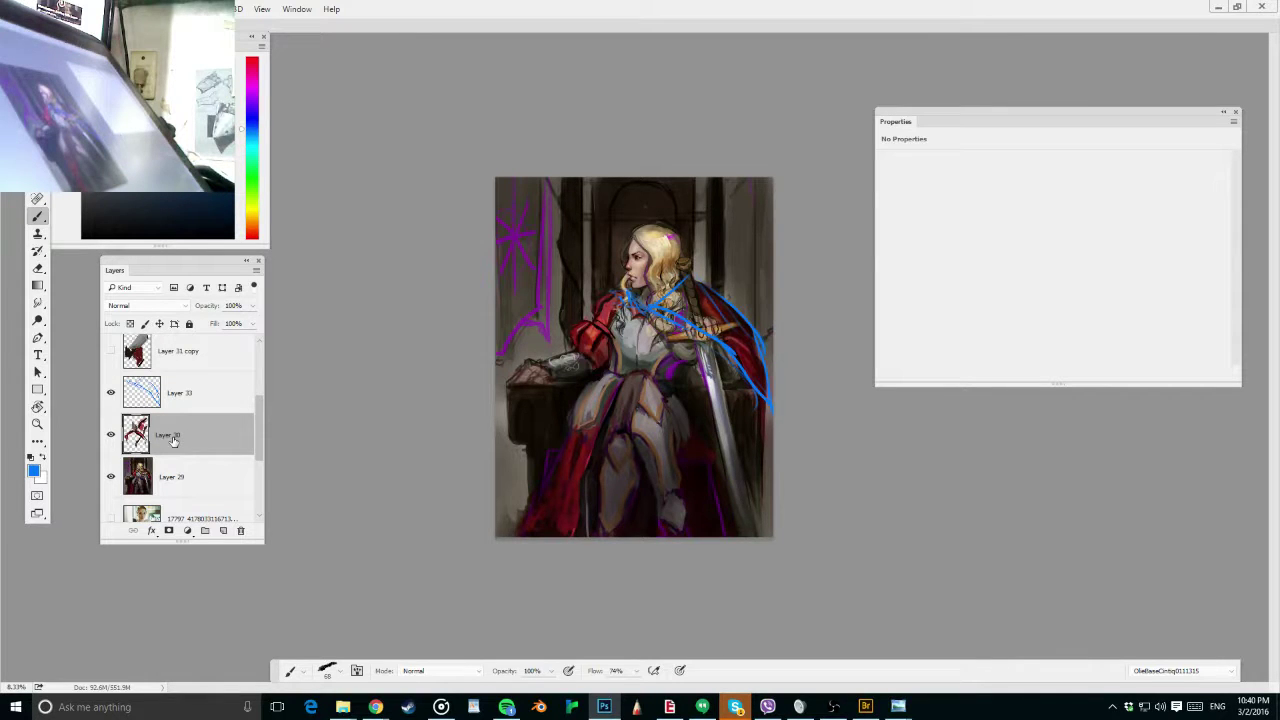
Hide the blue sketch layer, Layer 33, and save the painting
click(111, 393)
drag(652, 305, 840, 192)
key(ctrl+s)
key(d)
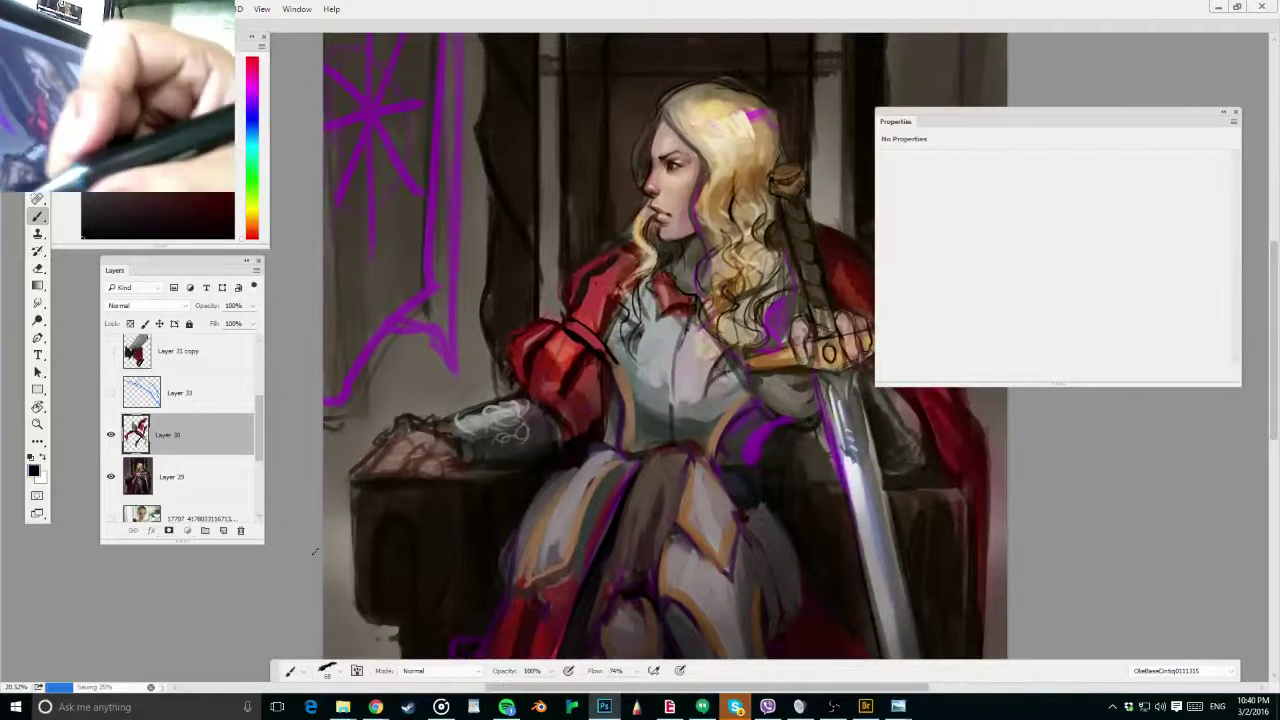
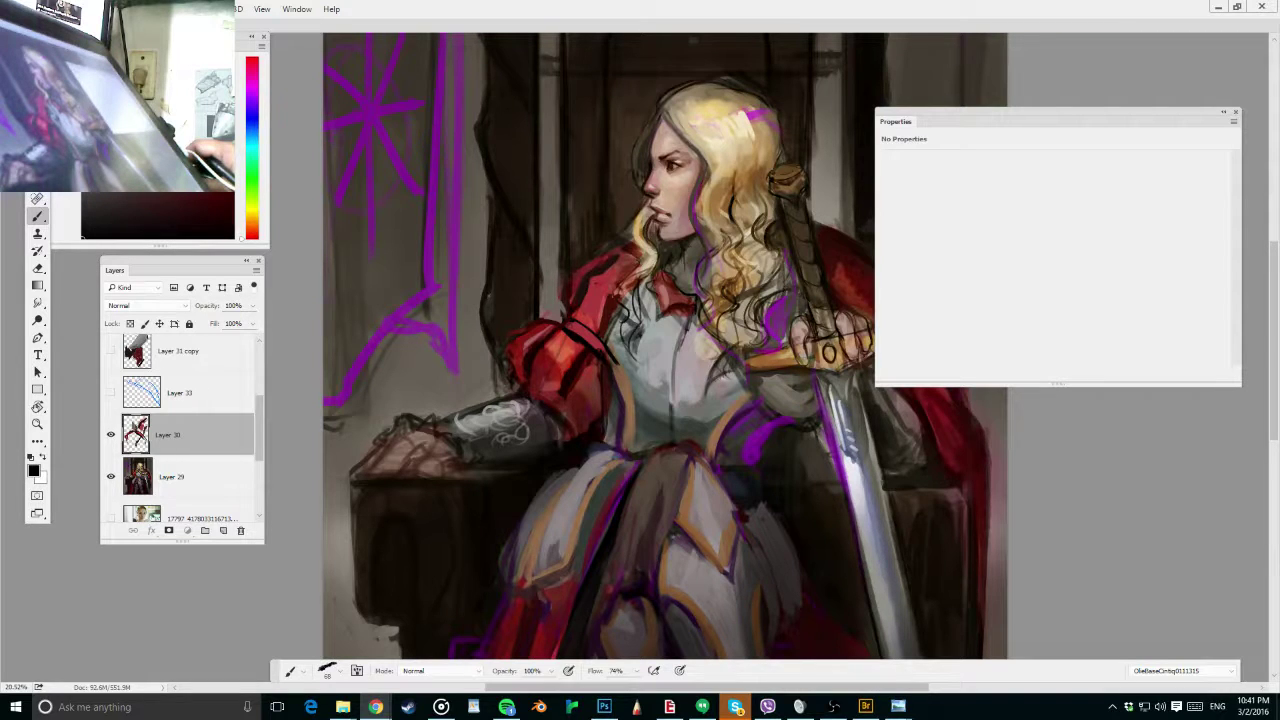
Switch to Chrome and enlarge the renaissance dress photo to examine its banded puff sleeves, then clear the browser off the painting
click(376, 707)
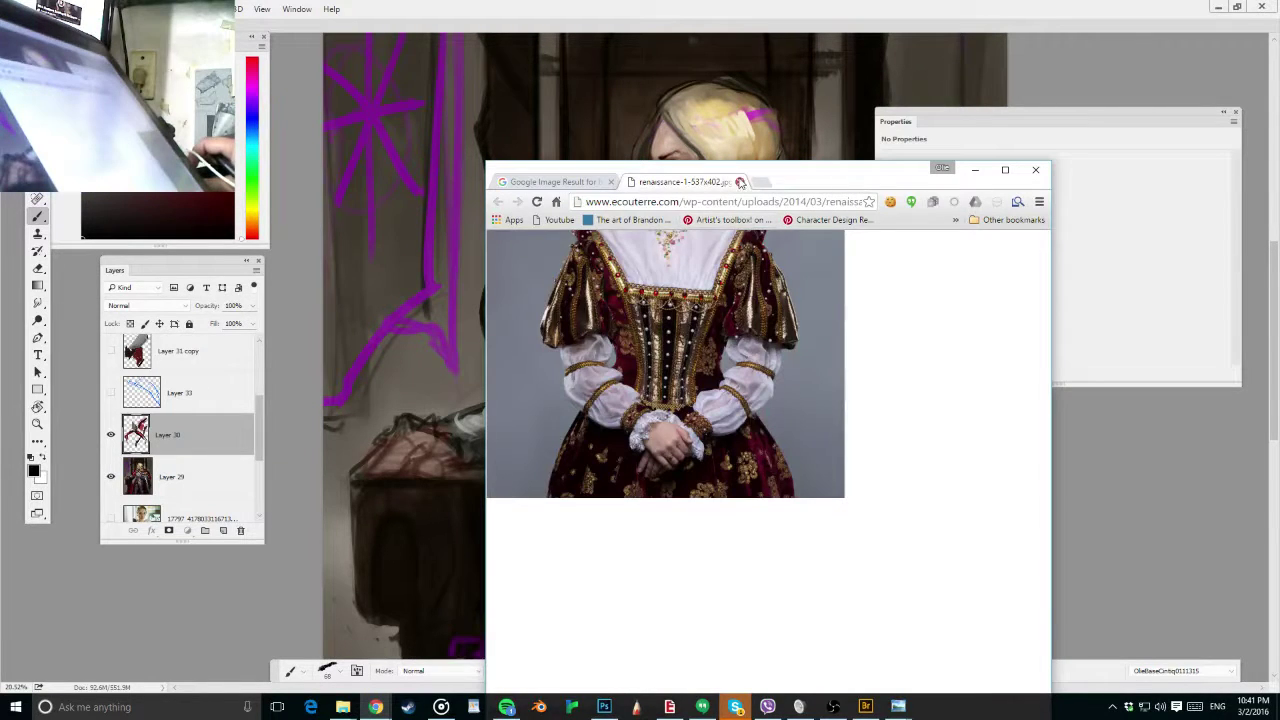
click(725, 395)
click(752, 394)
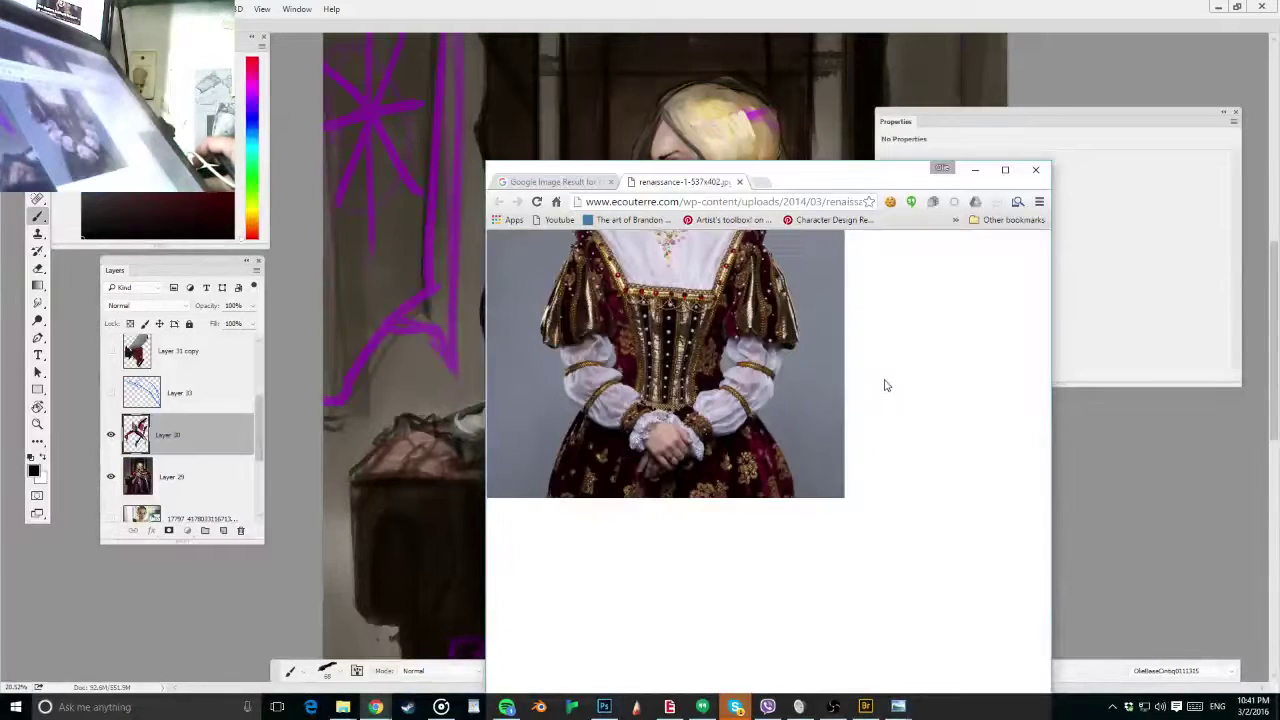
ctrl+scroll(884, 385, up, 4)
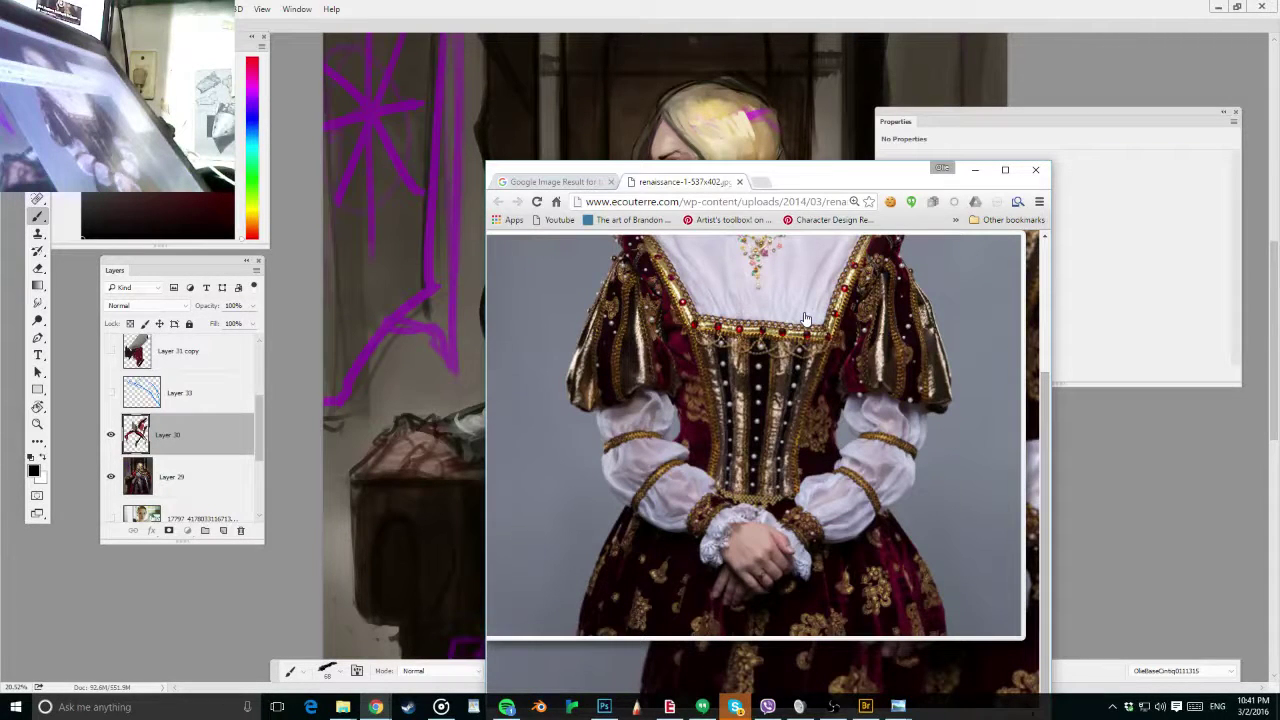
ctrl+scroll(806, 318, up, 2)
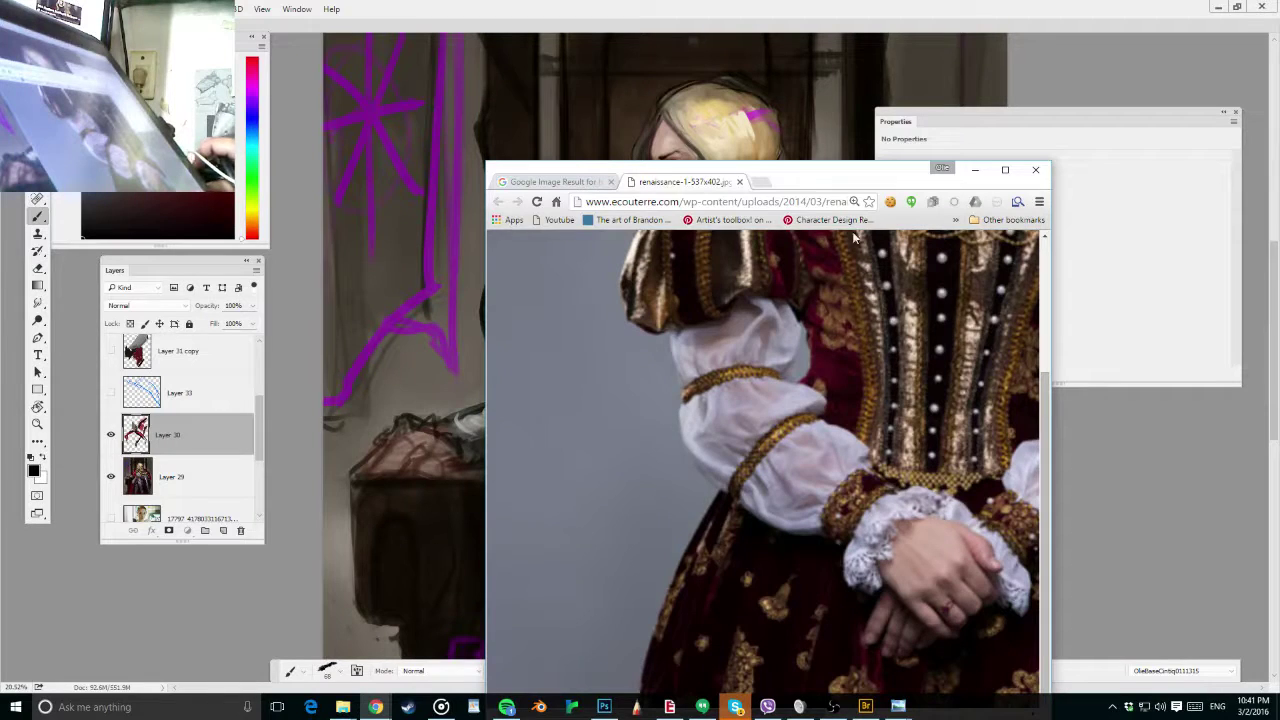
drag(853, 171, 974, 0)
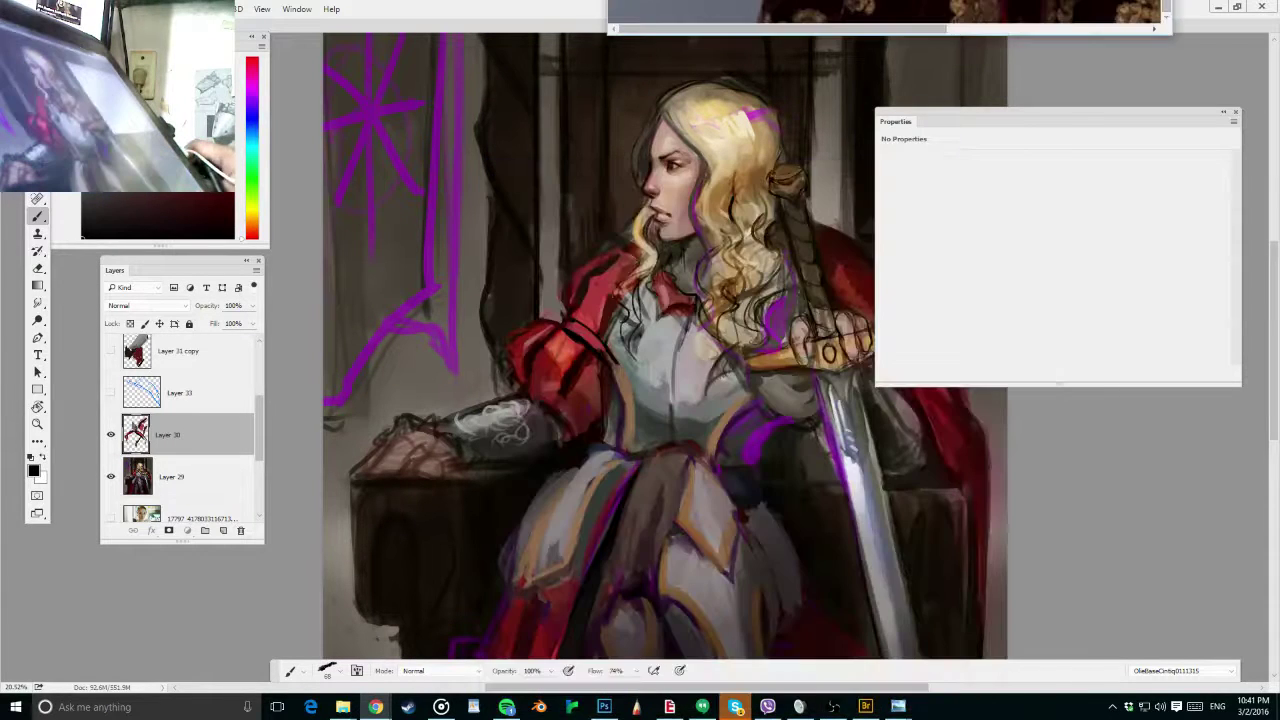
key(ctrl+w)
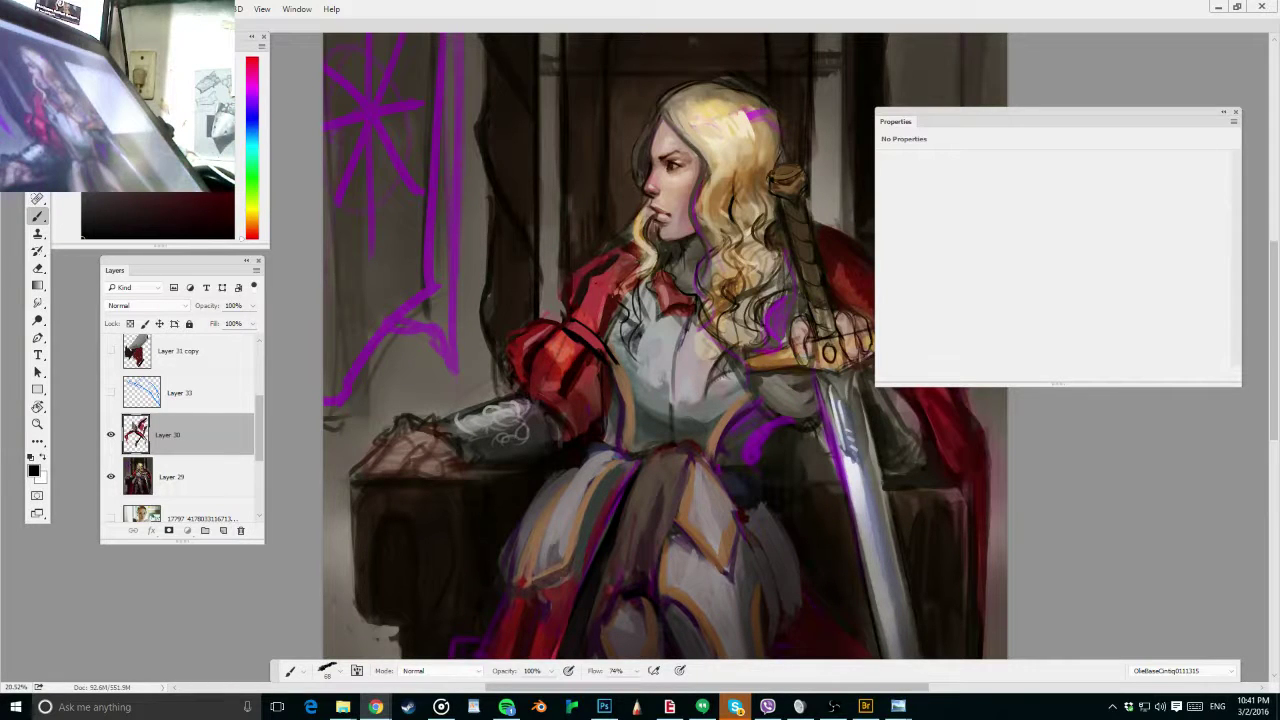
Close the empty Properties panel covering the painting
click(1120, 131)
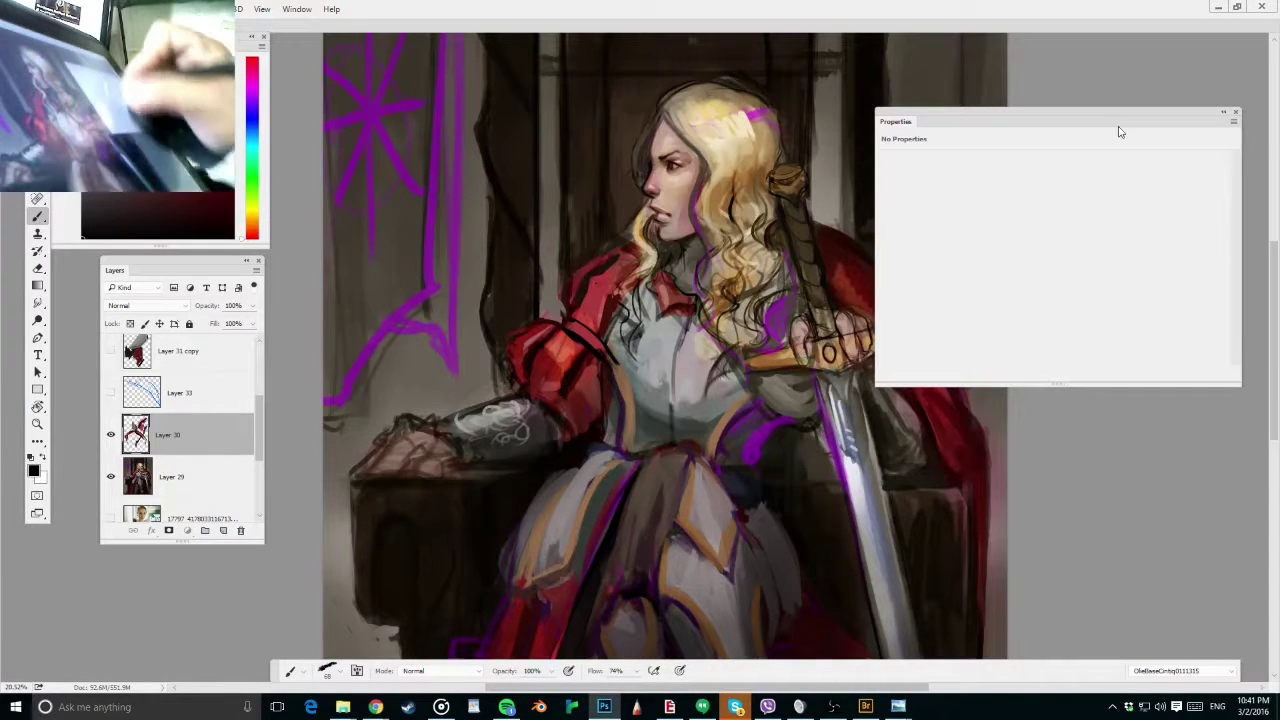
click(1236, 112)
scroll(877, 290, up, 2)
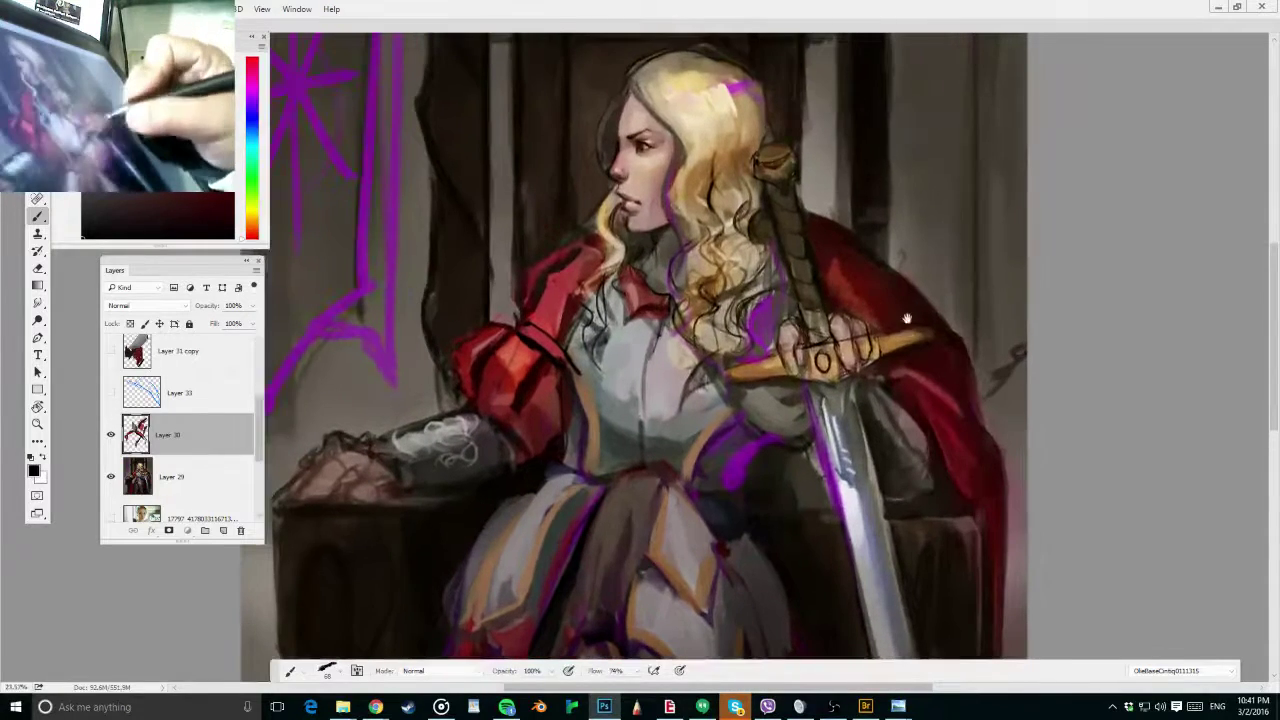
Sample the orange-red from the puff sleeve and brush it over the sleeve's folds on Layer 30
drag(908, 384, 906, 284)
scroll(795, 155, down, 2)
drag(802, 152, 798, 216)
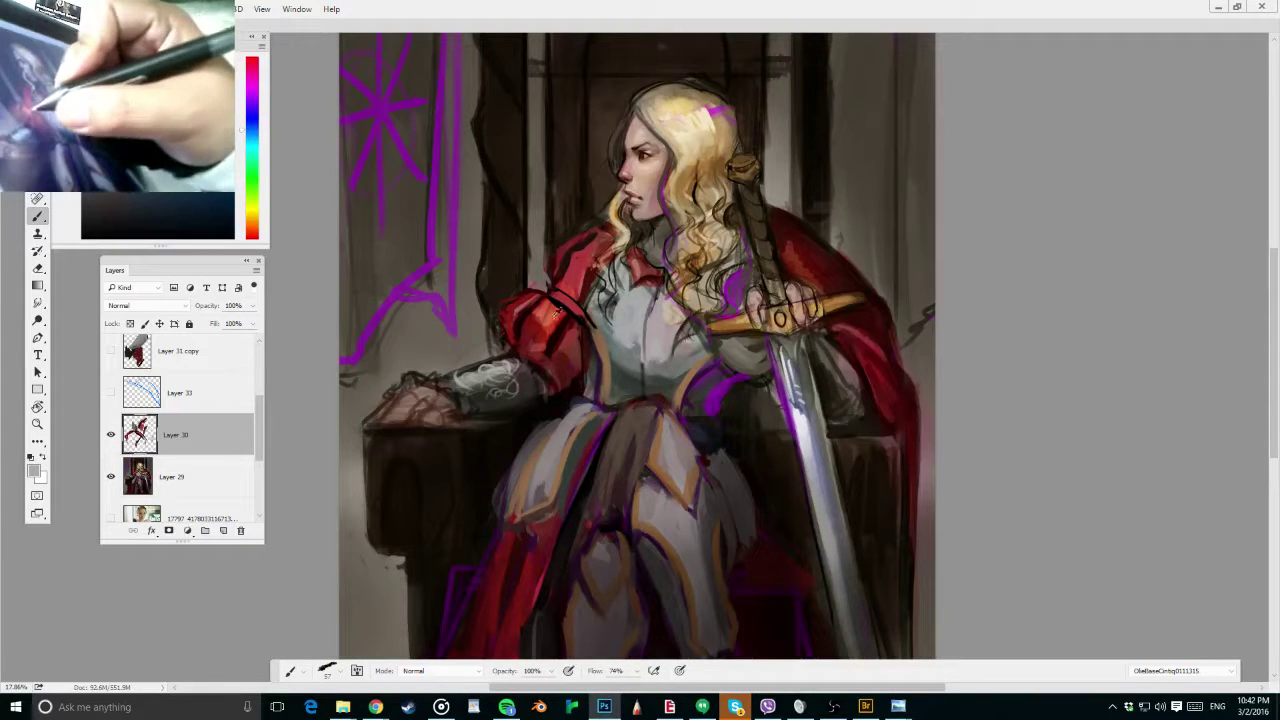
alt+click(552, 322)
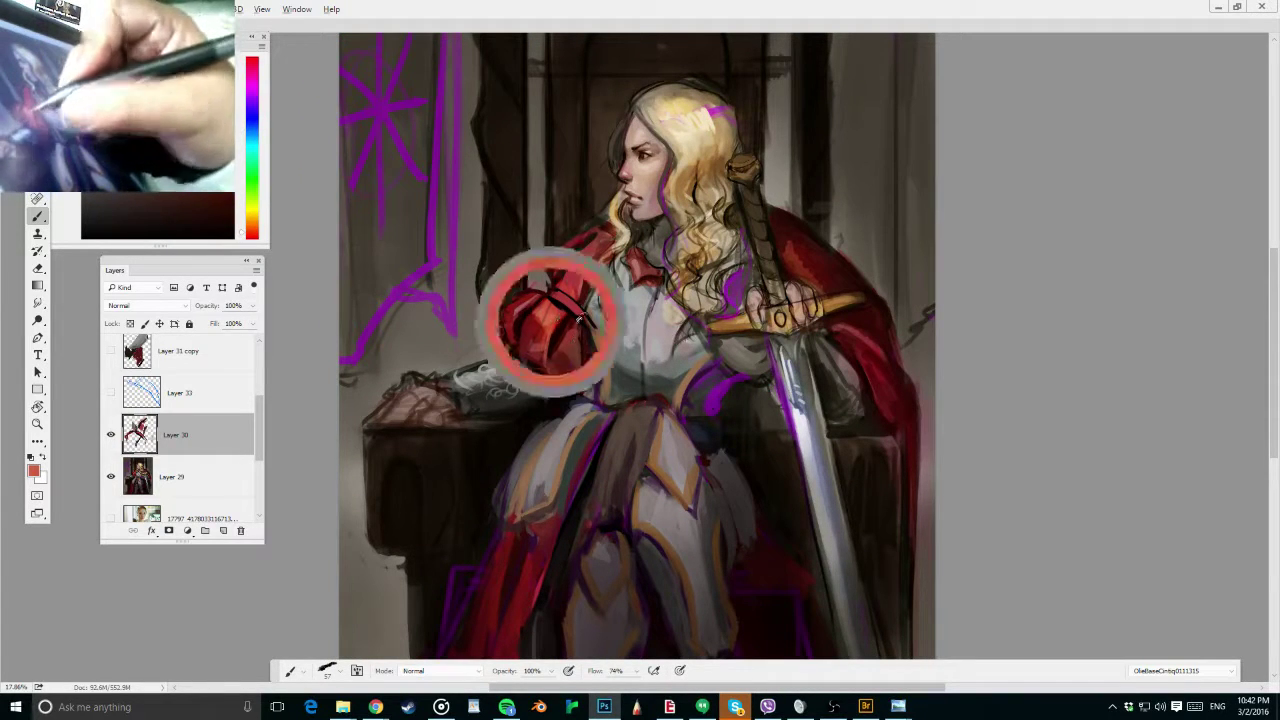
mouse_move(610, 330)
mouse_down()
mouse_move(697, 305)
mouse_move(696, 292)
mouse_move(668, 277)
mouse_move(624, 328)
mouse_move(563, 324)
mouse_up()
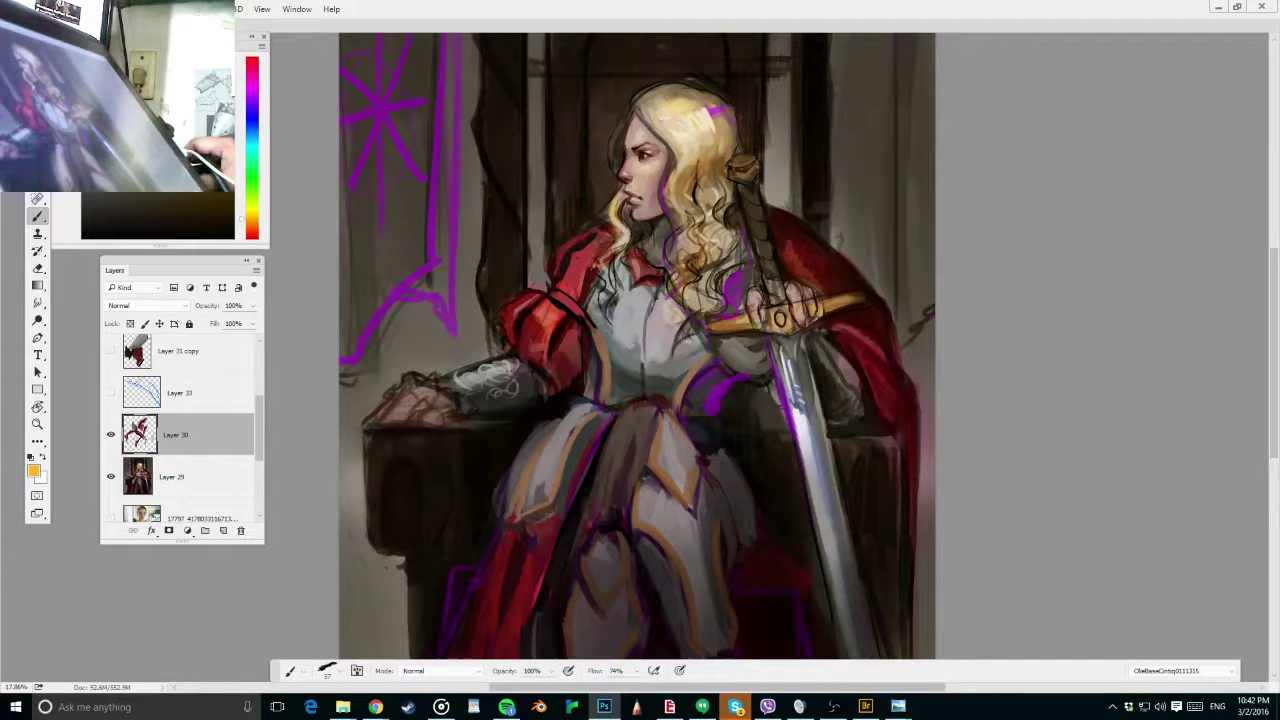
Paint orange-gold trim along the slashed bands of the red puff sleeve, checking against the dress reference in Chrome
key(alt+Tab)
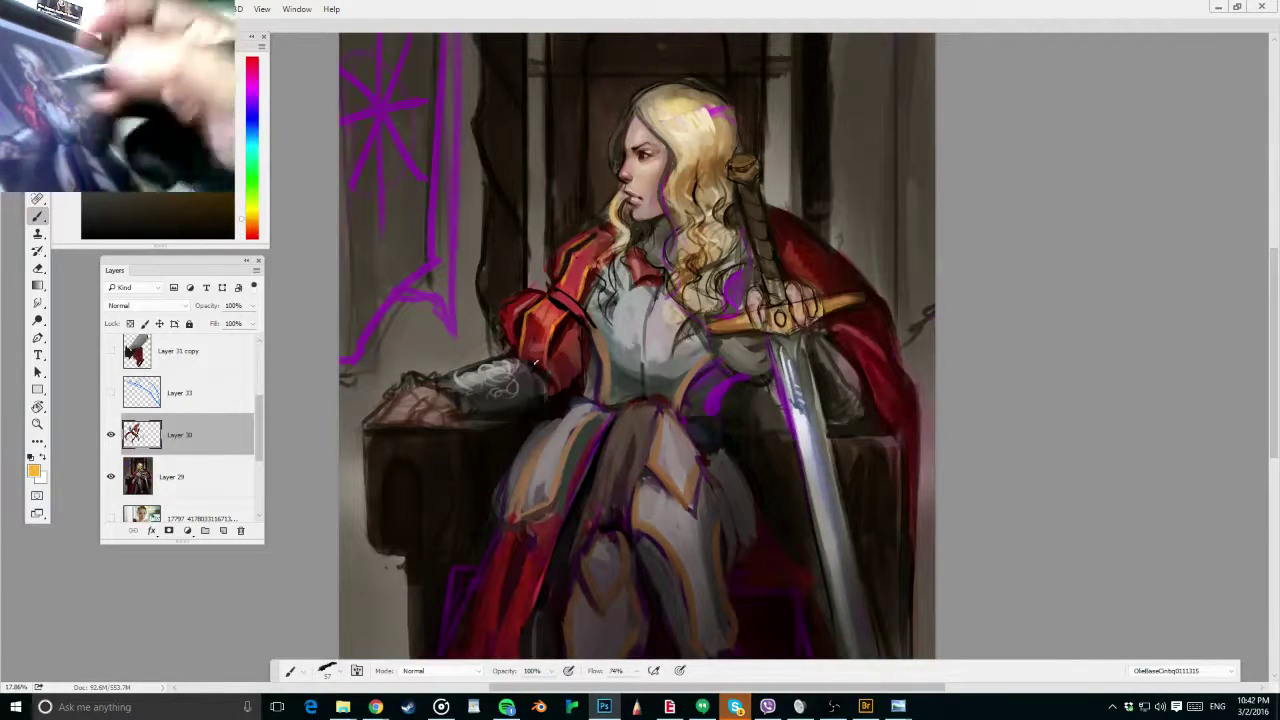
drag(573, 324, 545, 370)
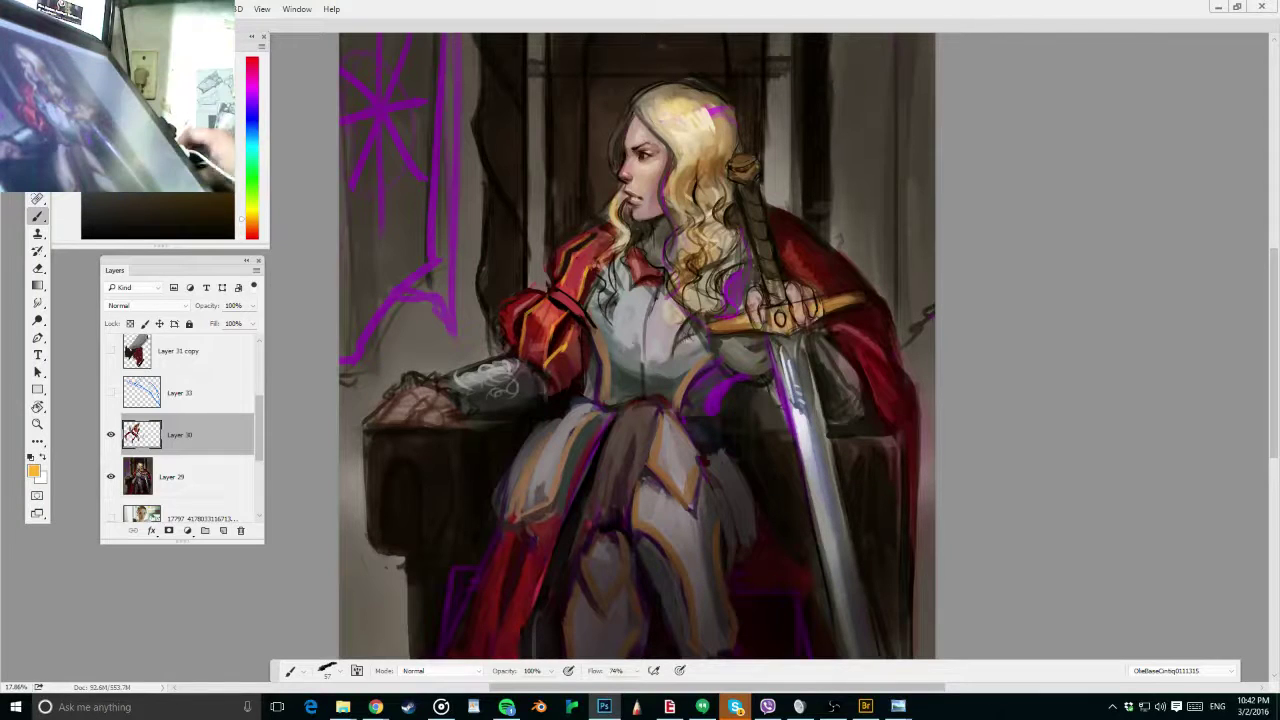
key(alt+Tab)
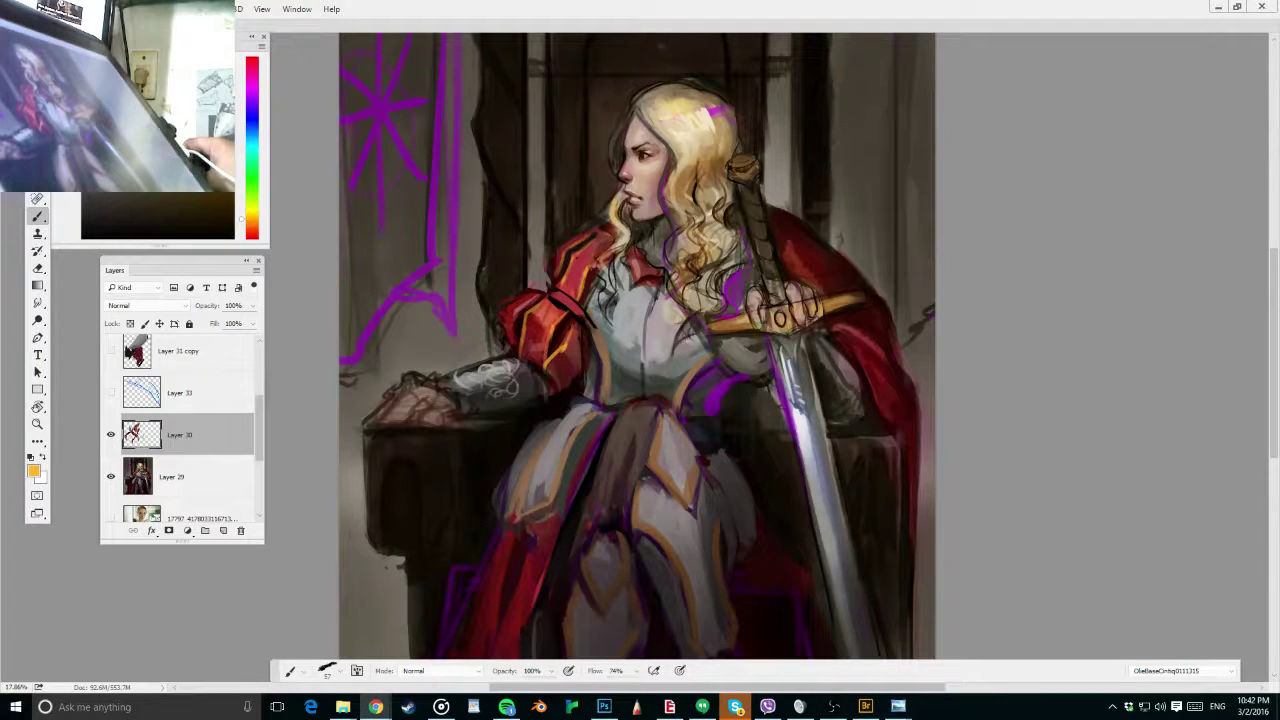
mouse_move(532, 298)
mouse_down()
mouse_move(516, 340)
mouse_move(555, 361)
mouse_up()
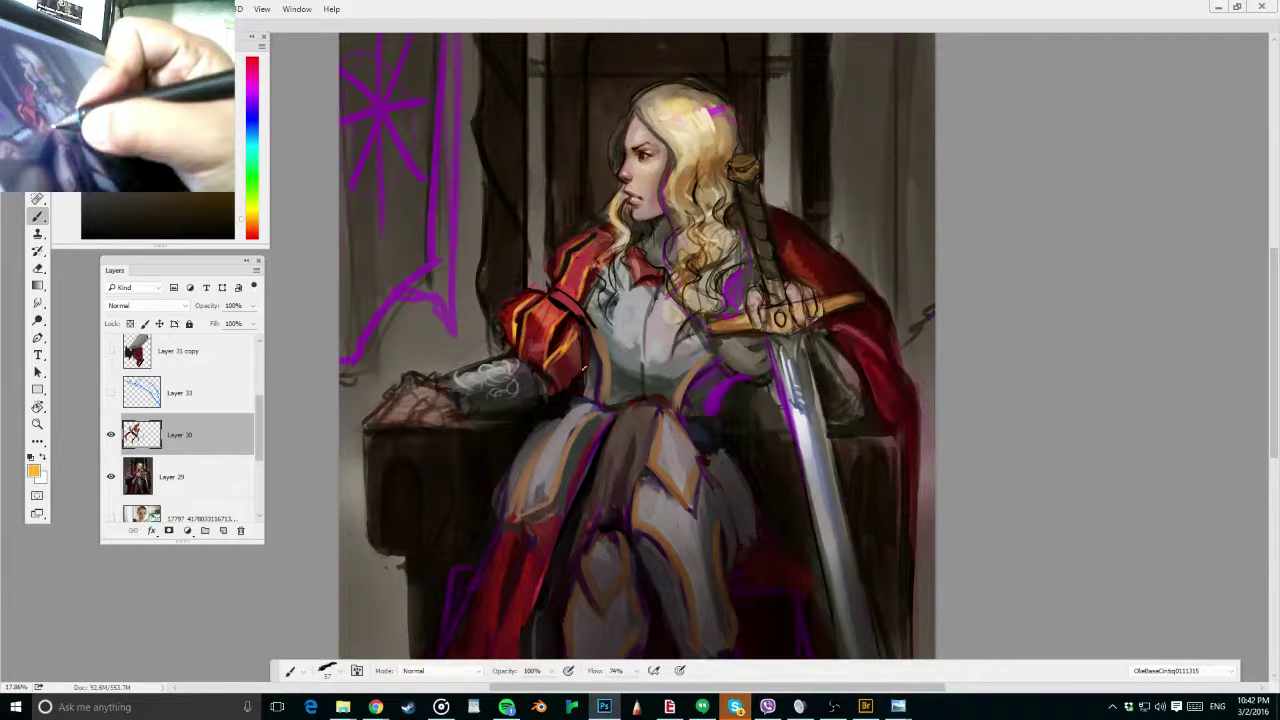
Add brighter yellow accents to the puff sleeve's band edges and extend the trim up to the shoulder
mouse_move(688, 351)
mouse_down()
mouse_move(763, 252)
mouse_move(779, 267)
mouse_up()
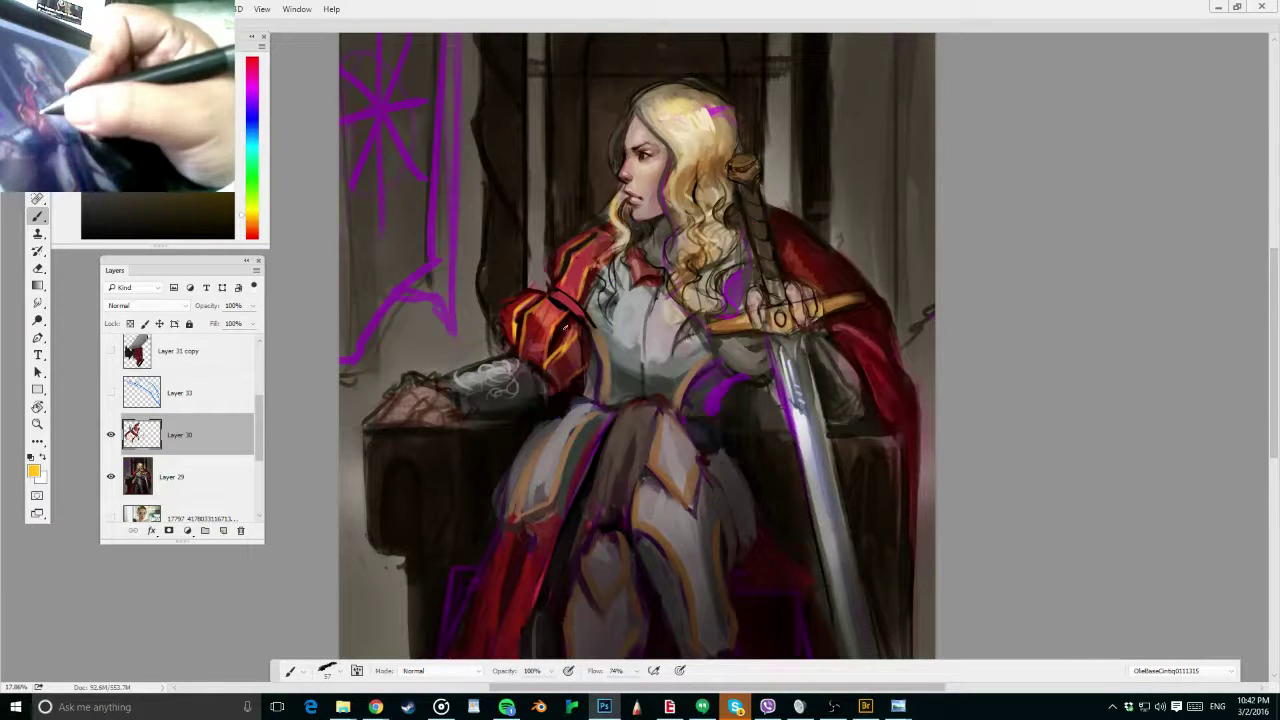
mouse_move(570, 362)
mouse_down()
mouse_move(526, 300)
mouse_move(512, 340)
mouse_up()
drag(580, 293, 606, 234)
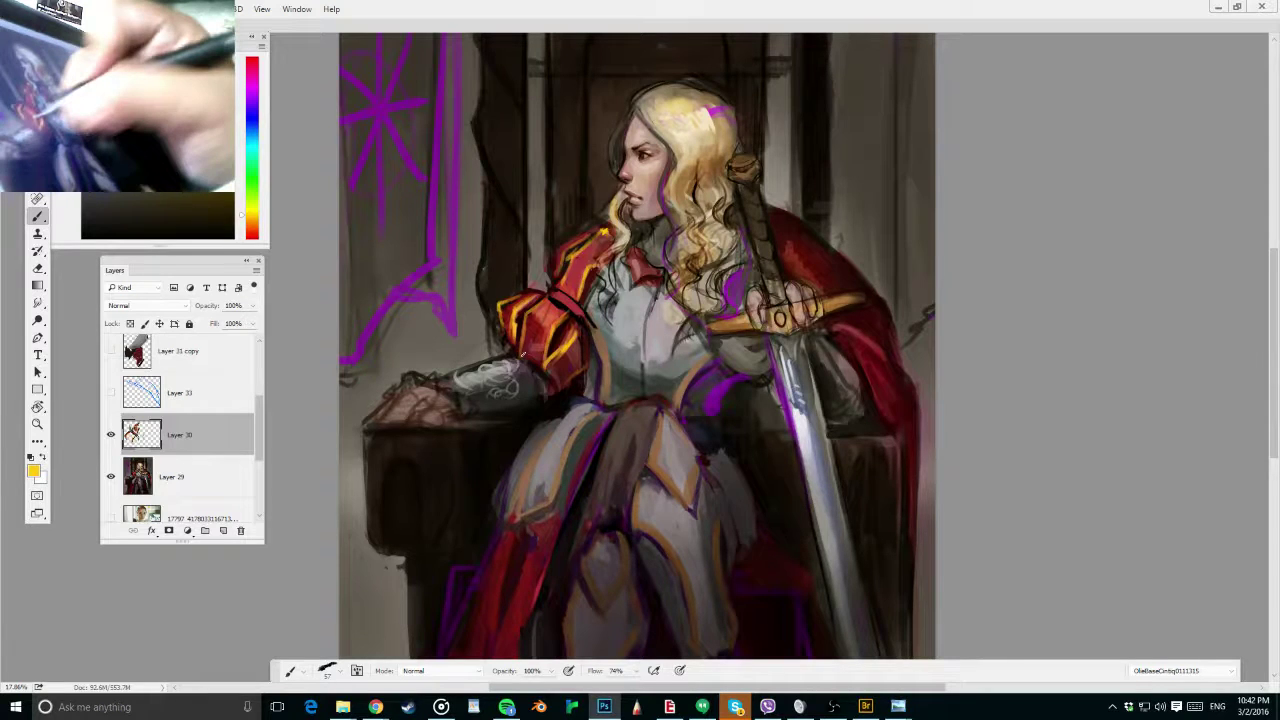
drag(522, 354, 516, 363)
Paint a yellow trim line down the edge of the red cape beside the sword and save the painting
mouse_move(852, 358)
mouse_down()
mouse_move(900, 448)
mouse_move(914, 575)
mouse_up()
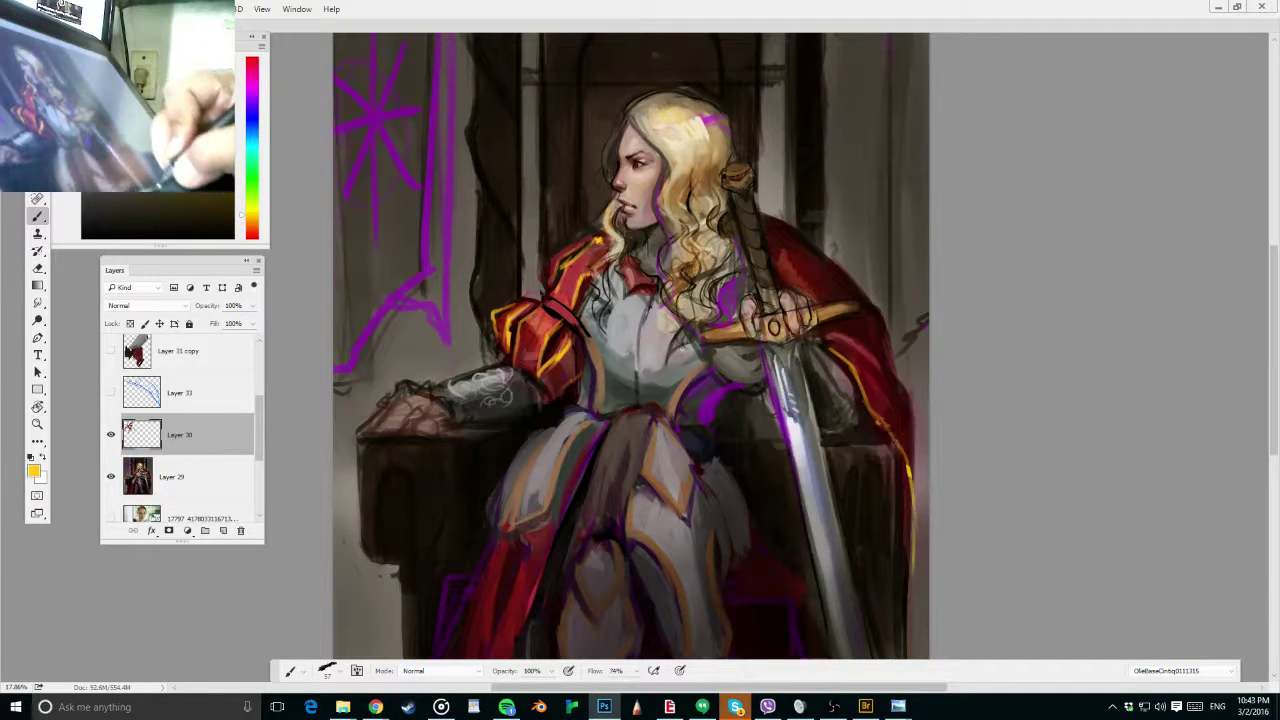
key(ctrl+minus)
key(ctrl+minus)
key(ctrl+minus)
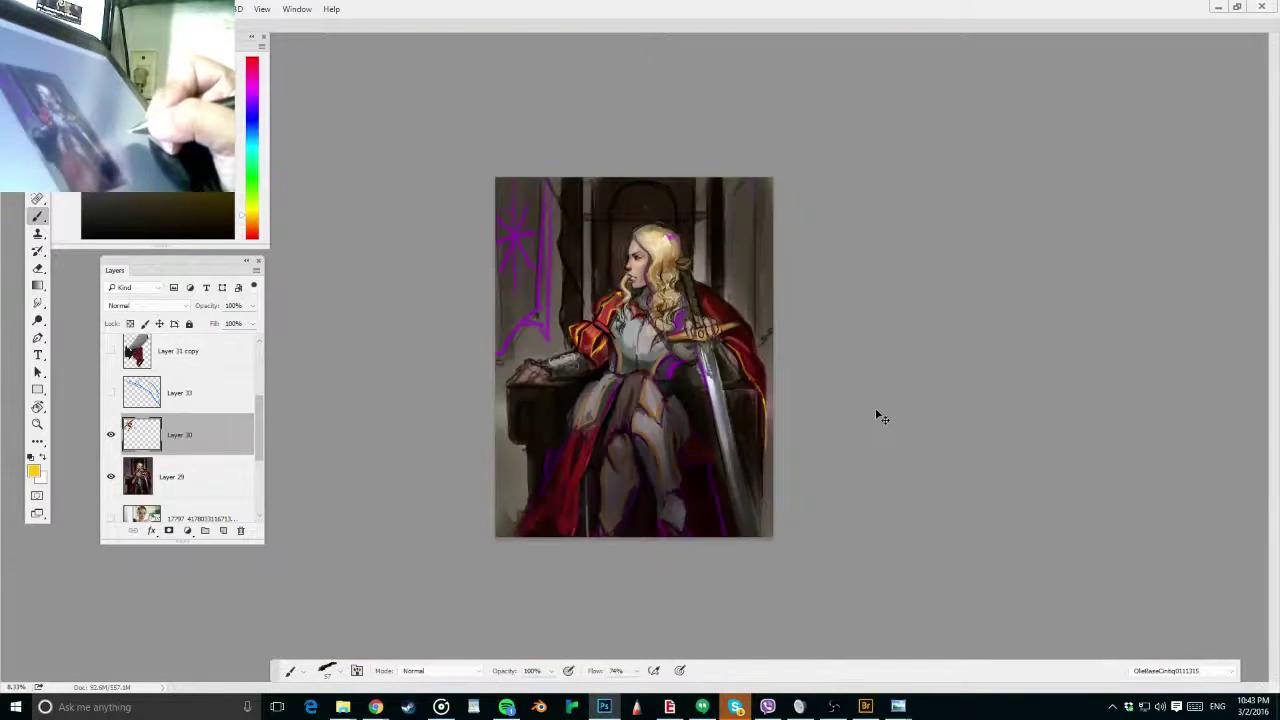
key(ctrl+plus)
key(ctrl+plus)
key(ctrl+s)
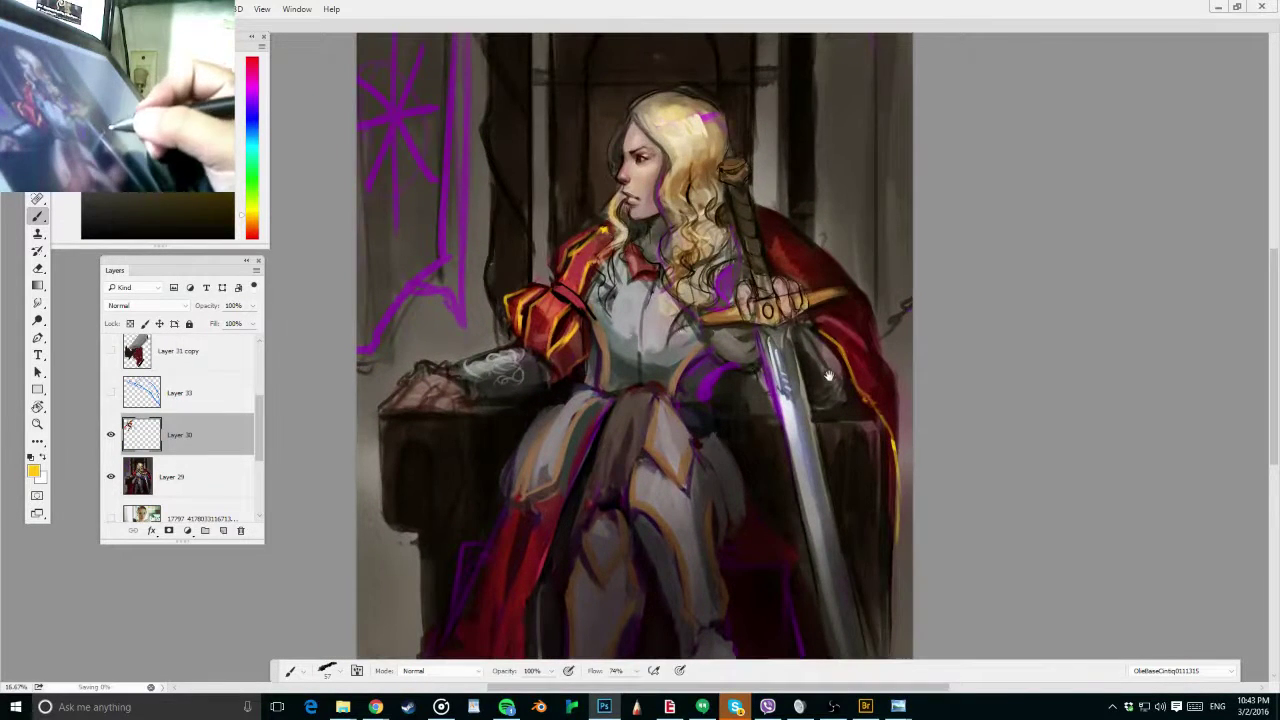
scroll(838, 371, down, 1)
scroll(838, 371, up, 1)
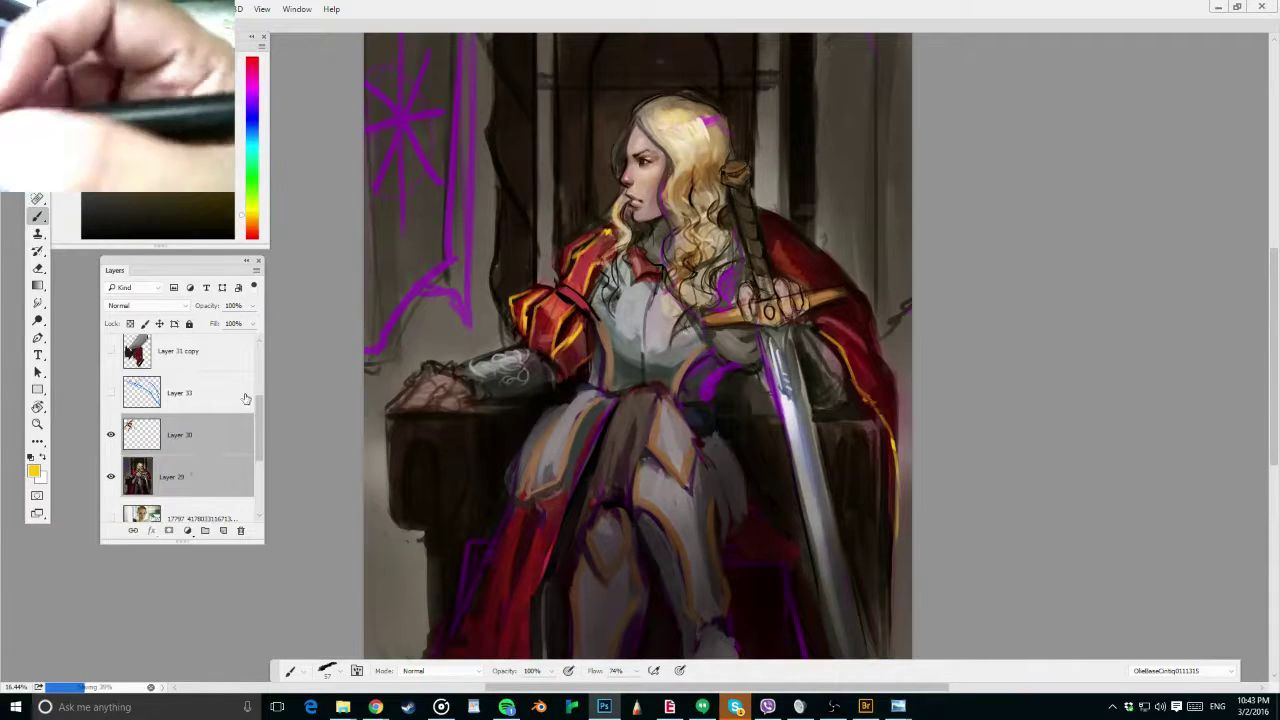
Merge the selected Layer 30 and Layer 29 into a single layer
key(ctrl+e)
scroll(616, 350, down, 1)
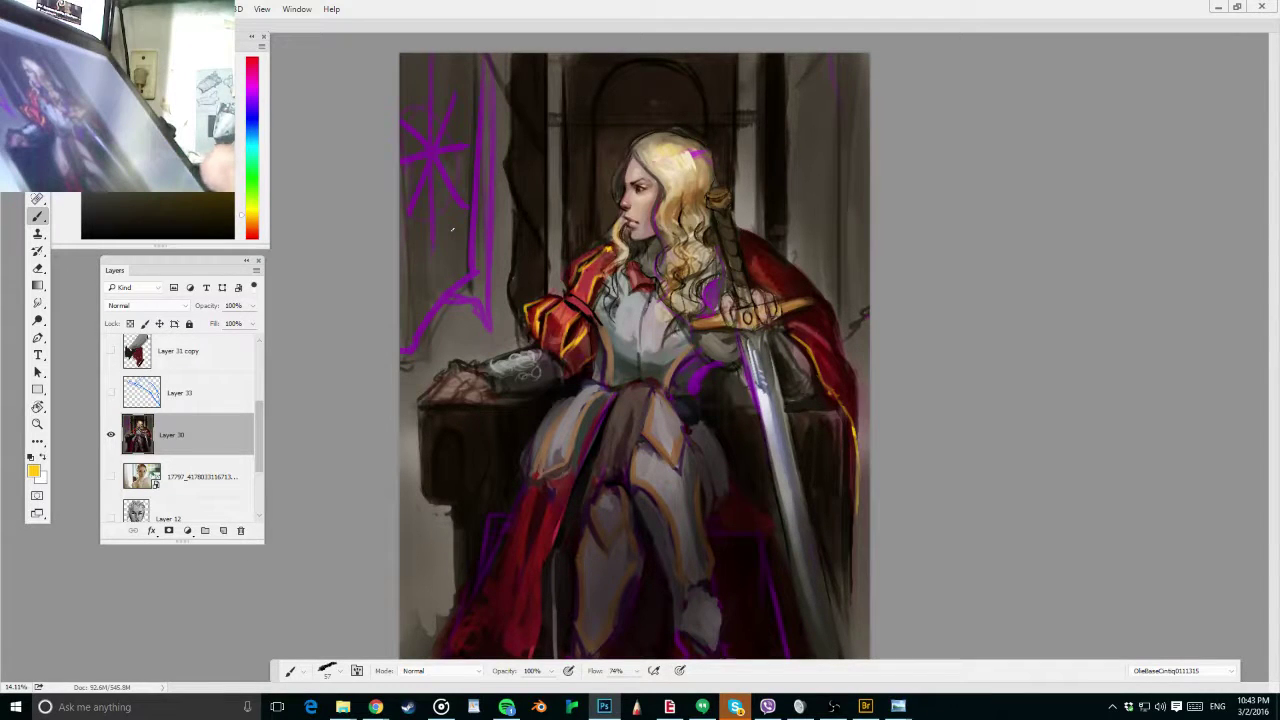
Paint the star banner beside the throne dark blue on the merged layer, with the brush in Soft Light mode
drag(252, 217, 254, 127)
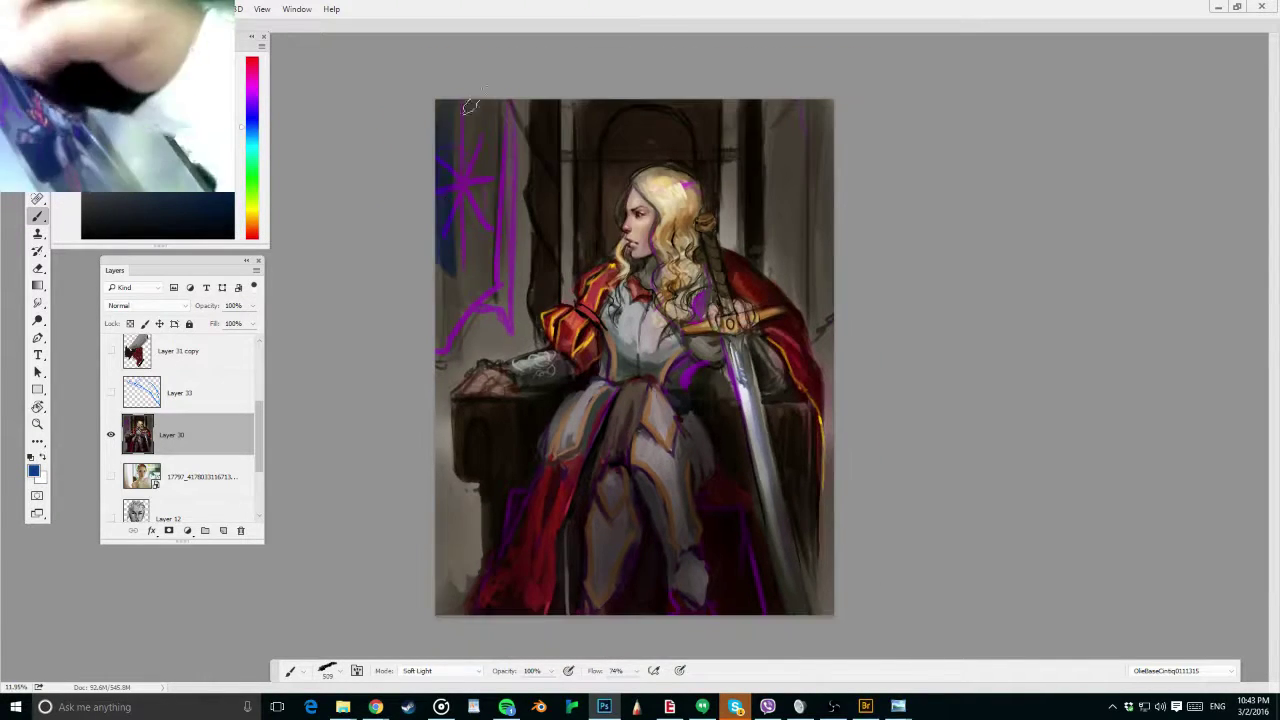
mouse_move(457, 162)
mouse_down()
mouse_move(458, 246)
mouse_move(470, 102)
mouse_move(473, 252)
mouse_up()
drag(480, 106, 490, 248)
mouse_move(489, 129)
mouse_down()
mouse_move(474, 133)
mouse_move(493, 265)
mouse_up()
drag(495, 165, 500, 300)
drag(508, 100, 504, 272)
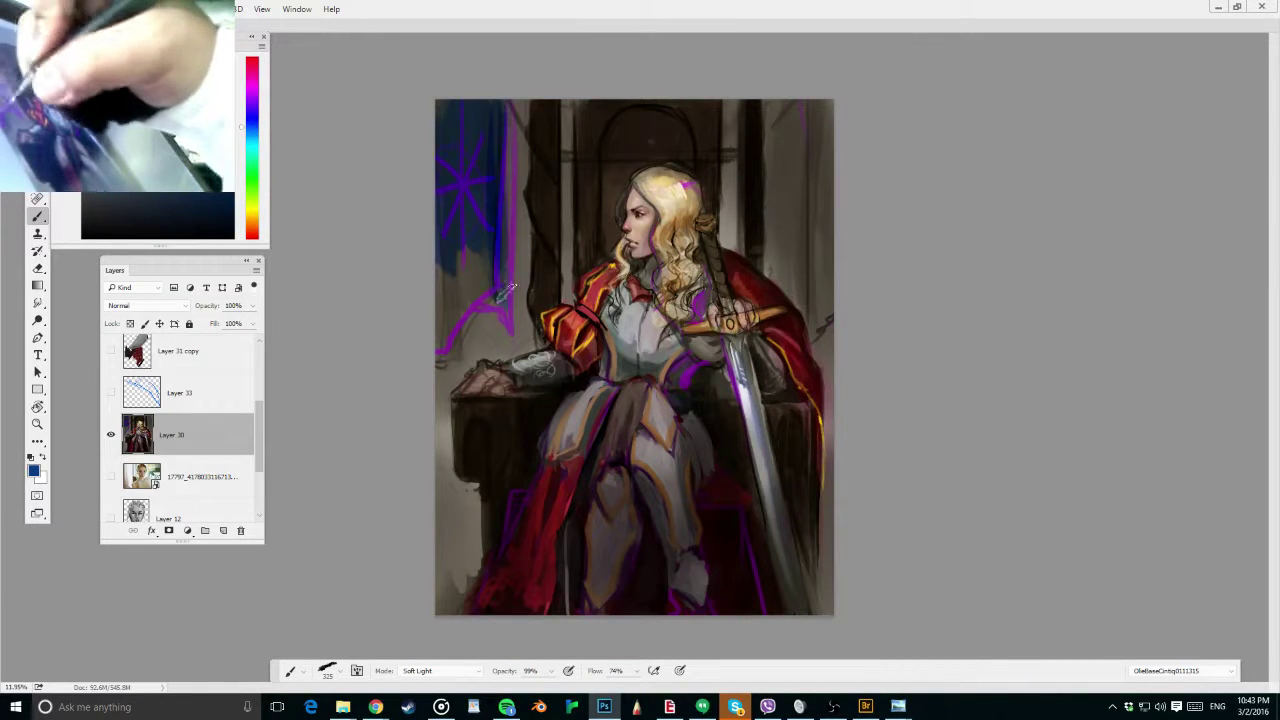
mouse_move(507, 140)
mouse_down()
mouse_move(474, 290)
mouse_move(454, 298)
mouse_move(444, 338)
mouse_up()
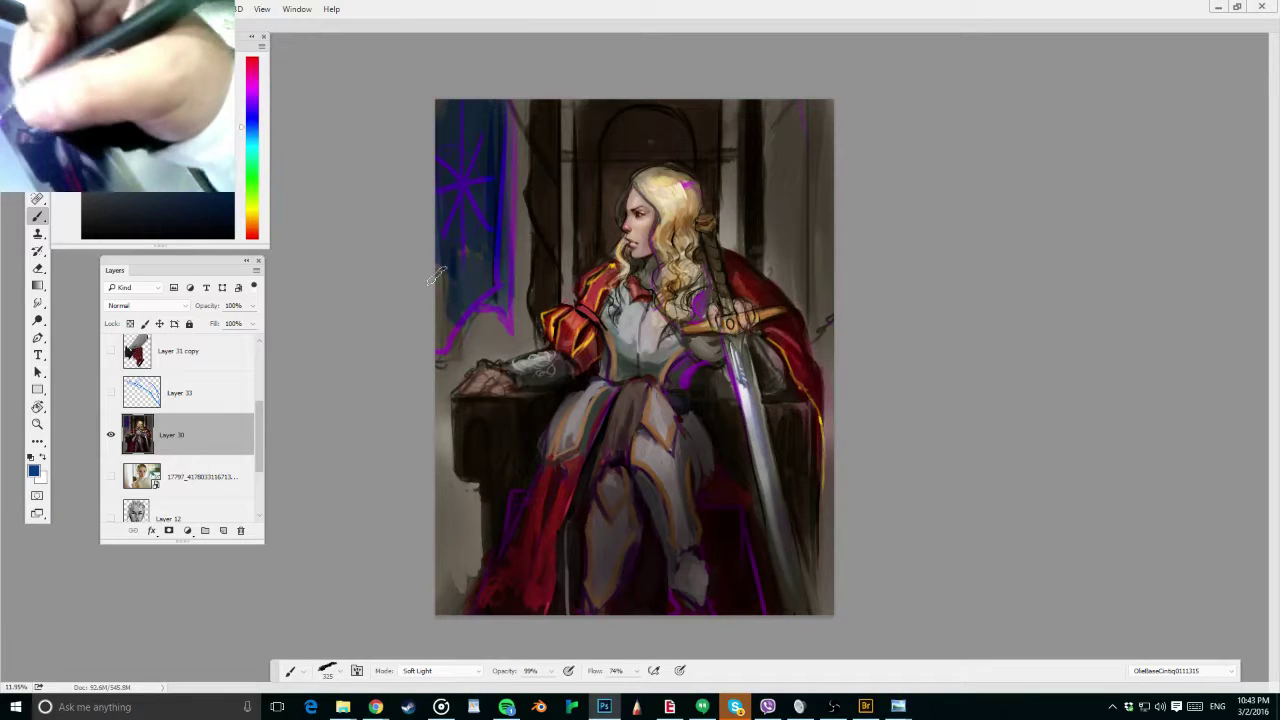
drag(436, 278, 445, 352)
drag(439, 145, 440, 184)
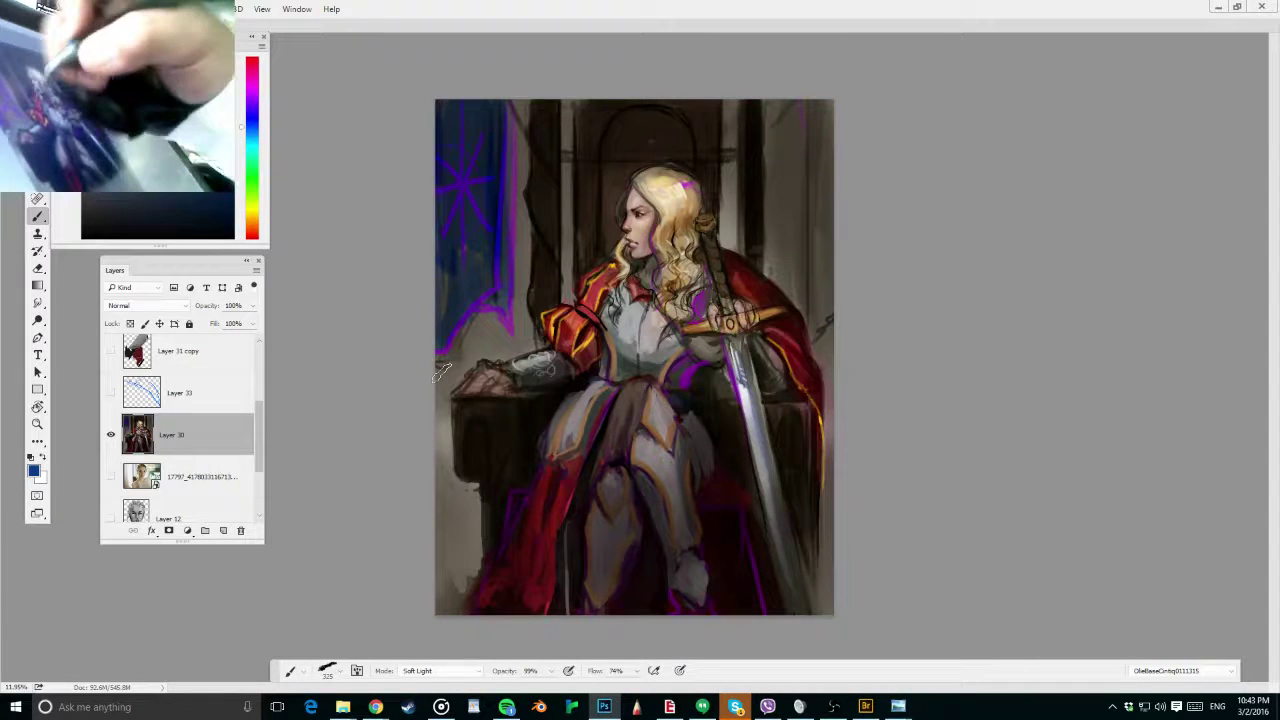
Paint the narrow banner behind the red cape dark blue in Soft Light mode, and lower the brush opacity to 98%
drag(812, 100, 810, 282)
drag(820, 146, 818, 314)
drag(828, 190, 827, 300)
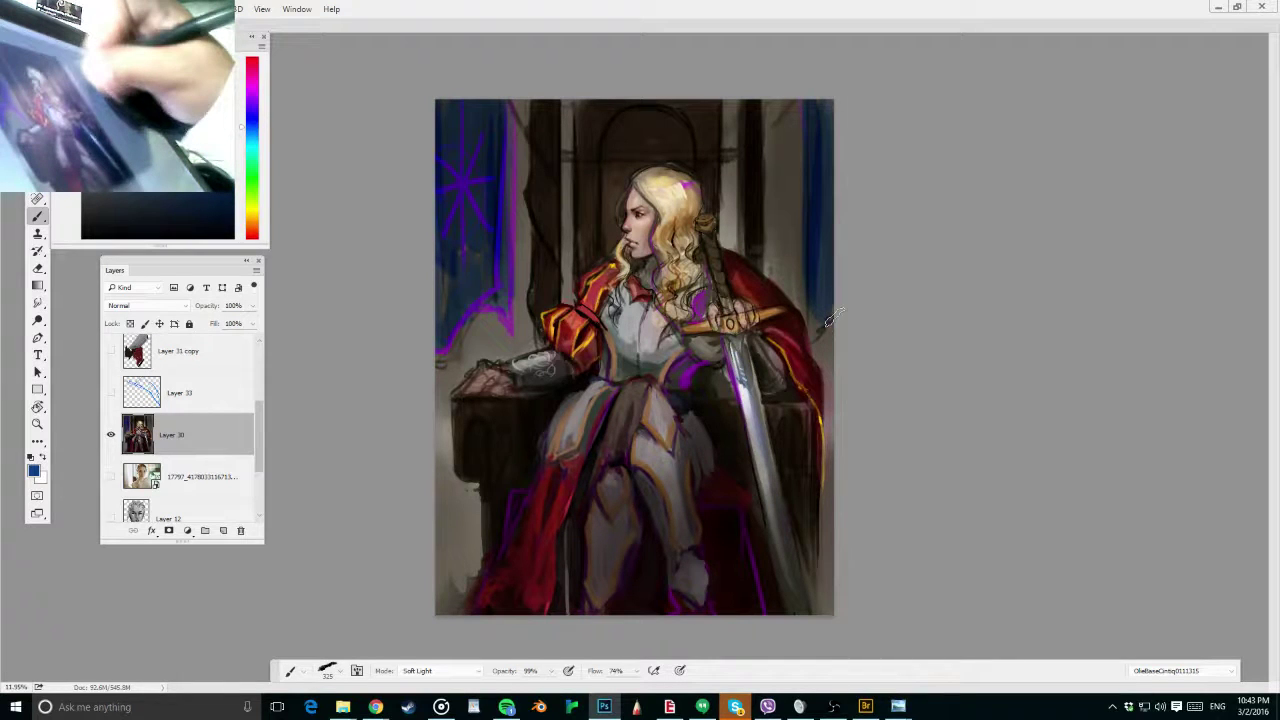
alt+right_click(826, 95)
drag(825, 110, 820, 302)
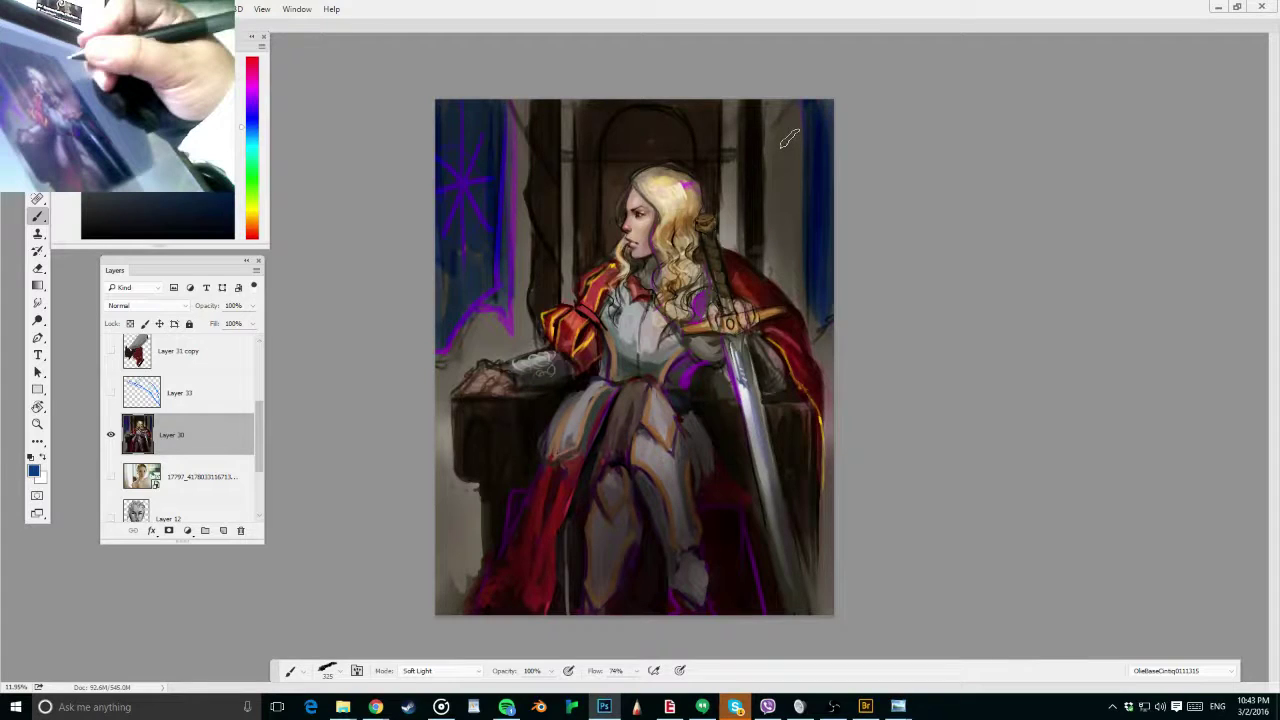
key(9)
key(8)
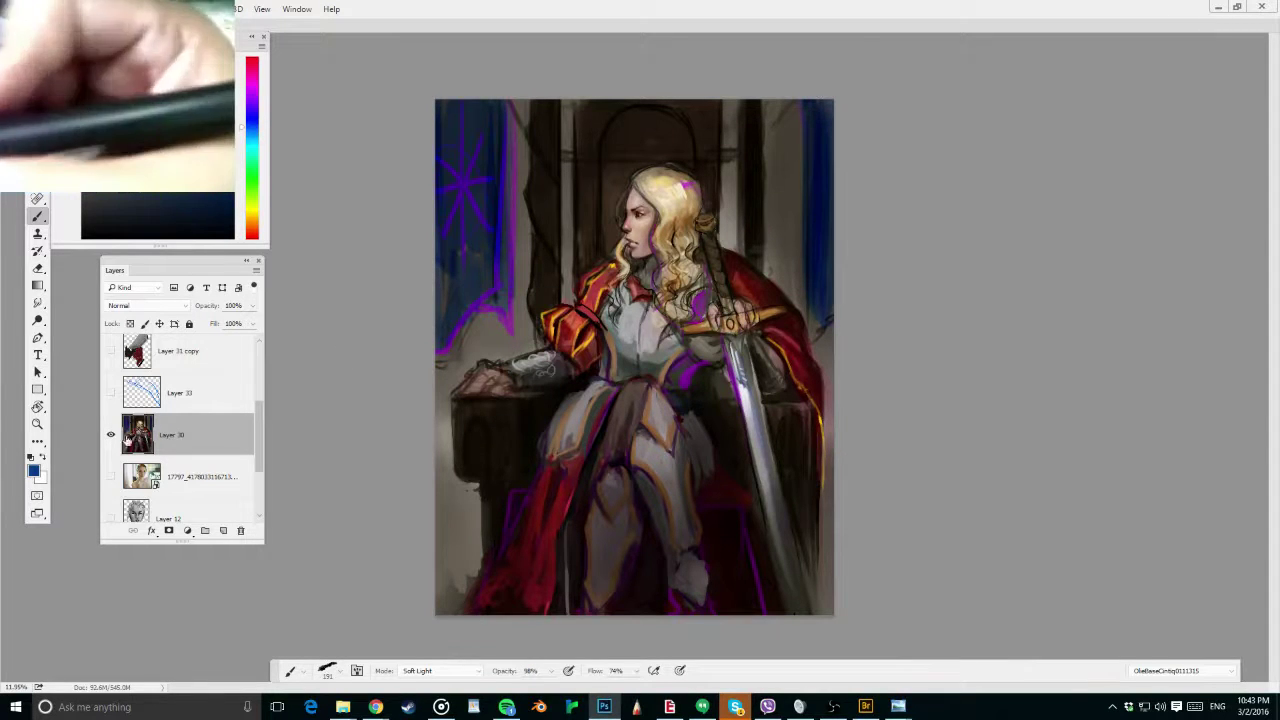
Tint both blue banners with a sampled purple, using a large brush in Color mode at 28% opacity
click(110, 435)
click(110, 435)
key(shift+alt+c)
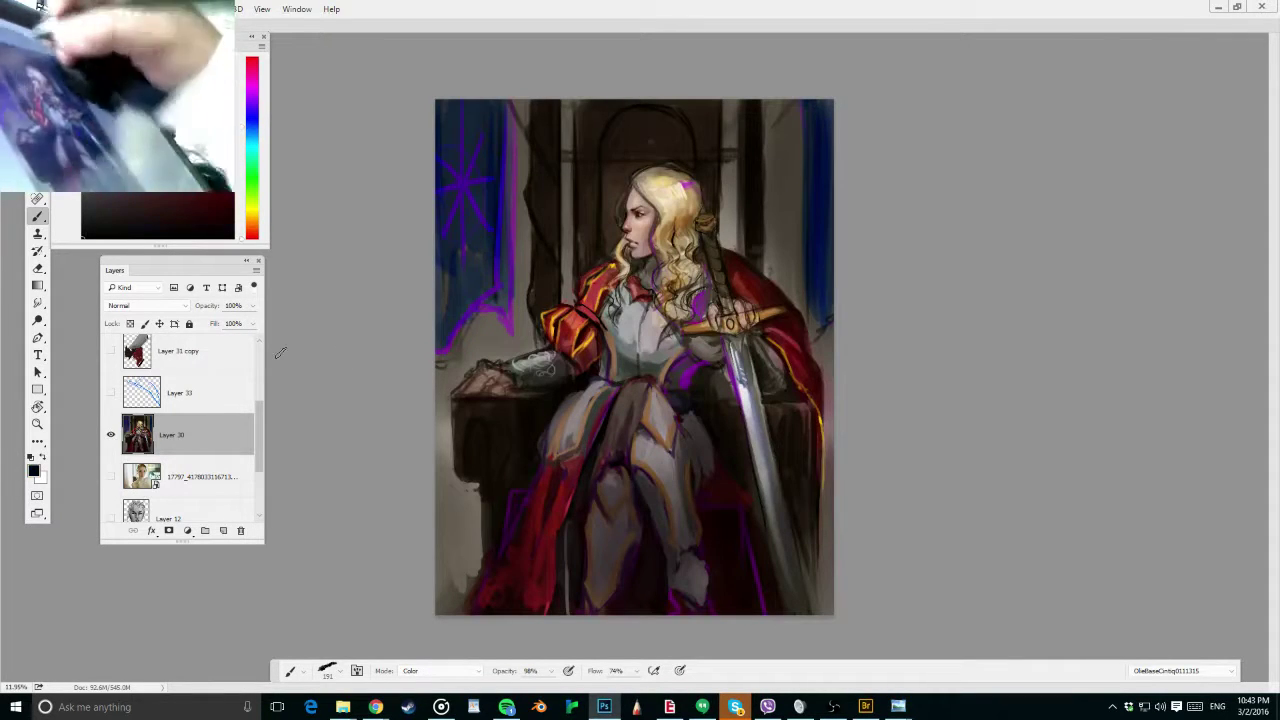
key(d)
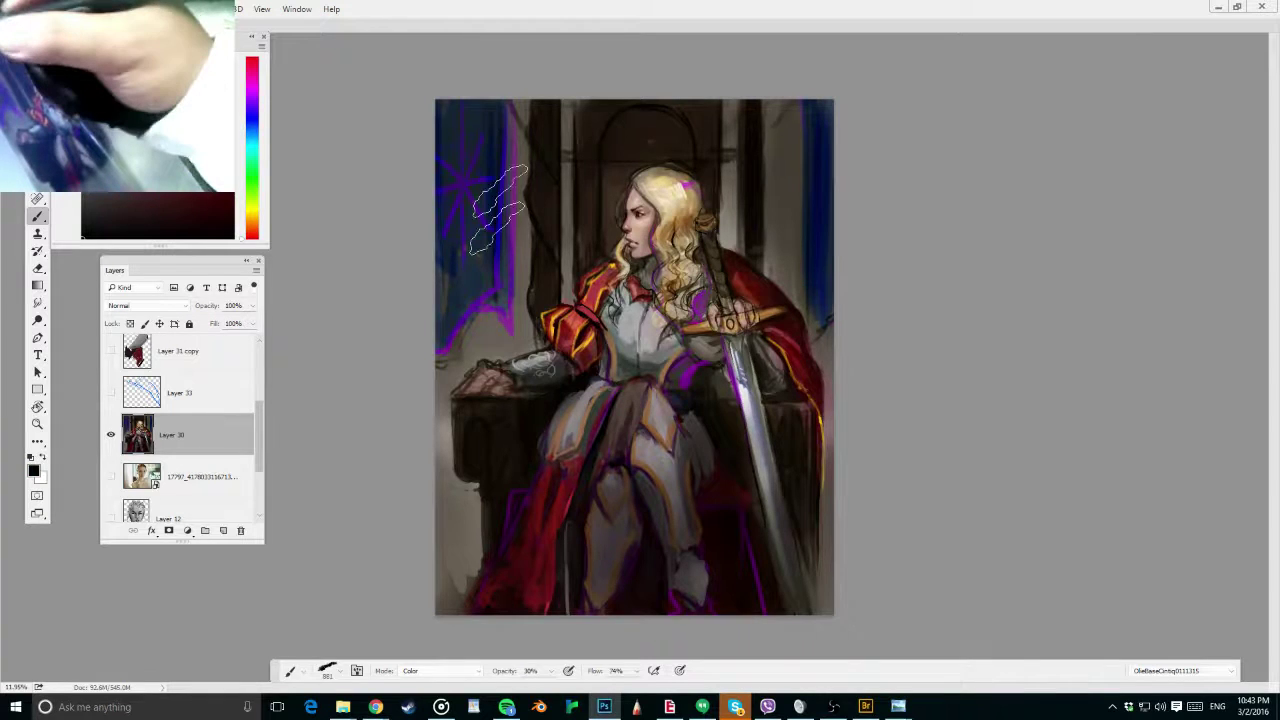
alt+click(803, 112)
mouse_move(830, 95)
mouse_down()
mouse_move(817, 93)
mouse_move(816, 276)
mouse_up()
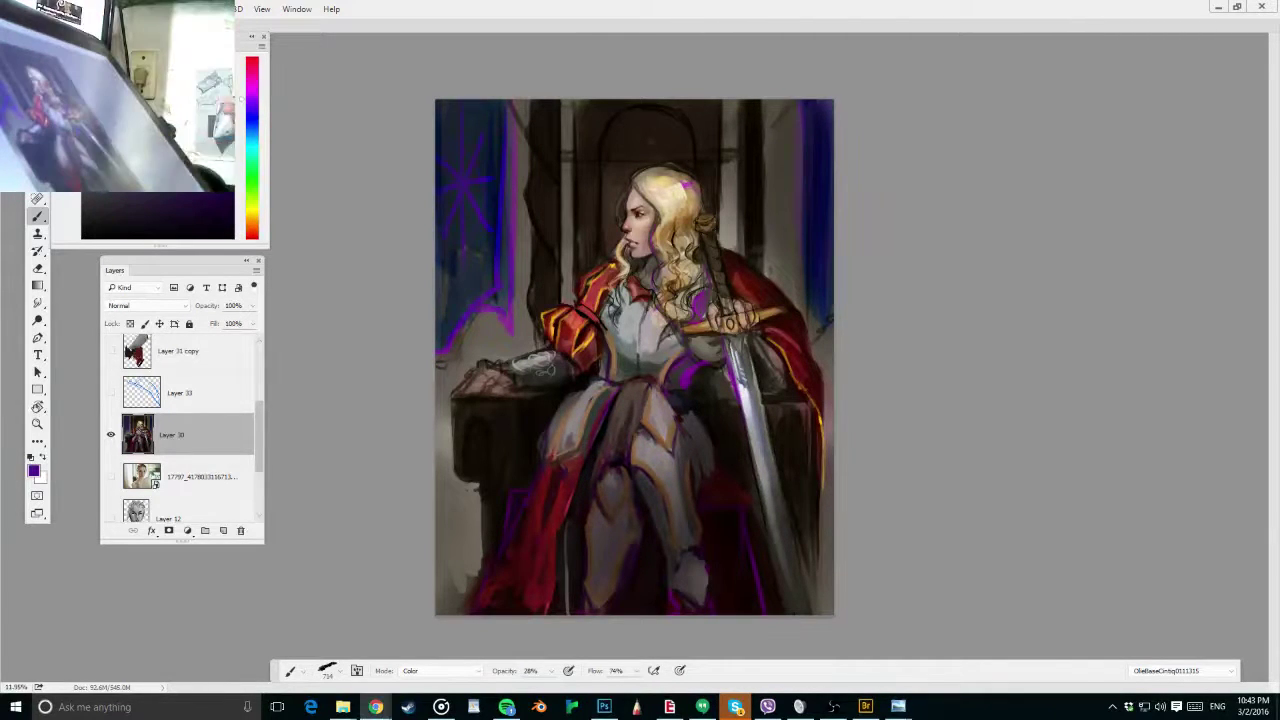
drag(465, 118, 459, 243)
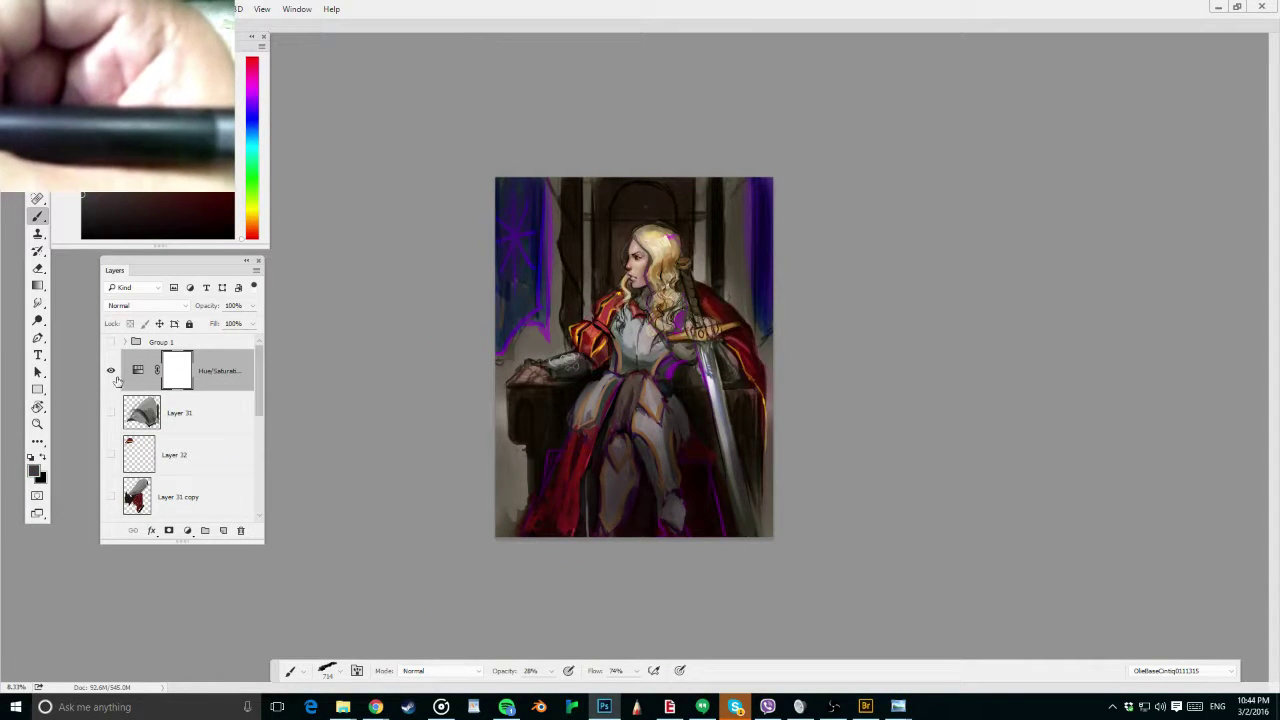
Check the painting's values in greyscale with the Hue/Saturation layer, hide that layer again and save the document
click(111, 371)
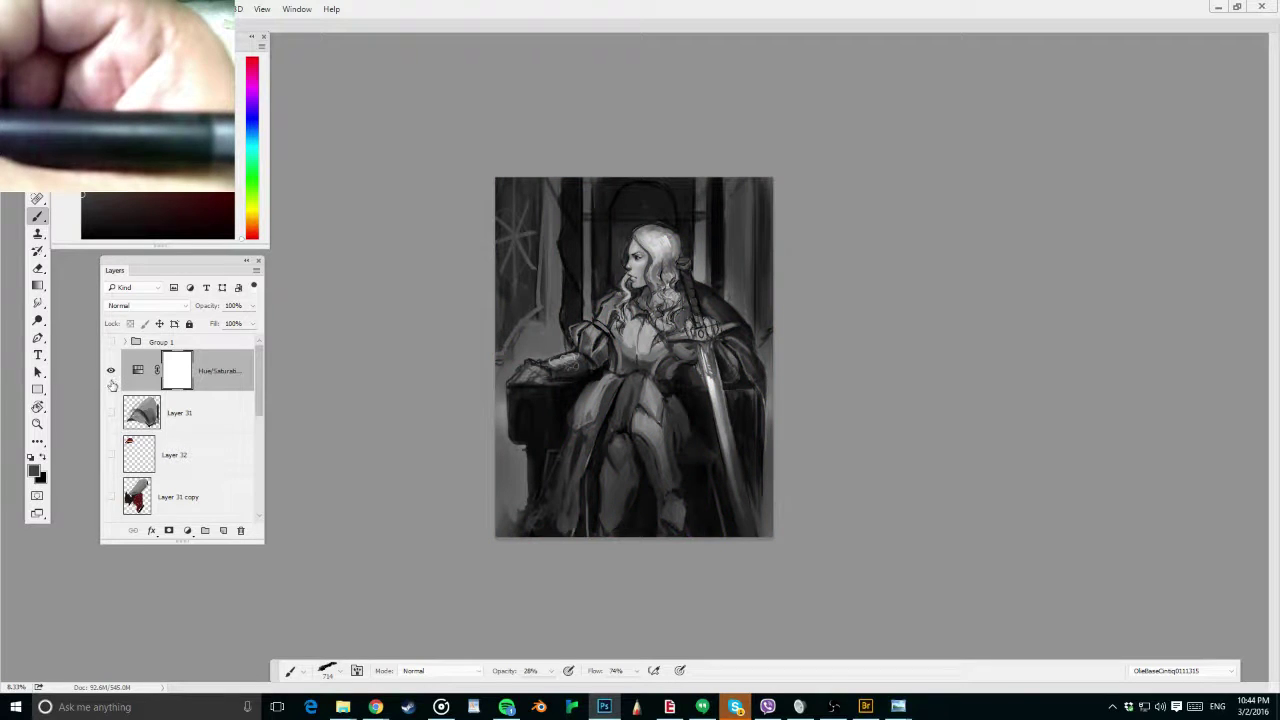
click(105, 373)
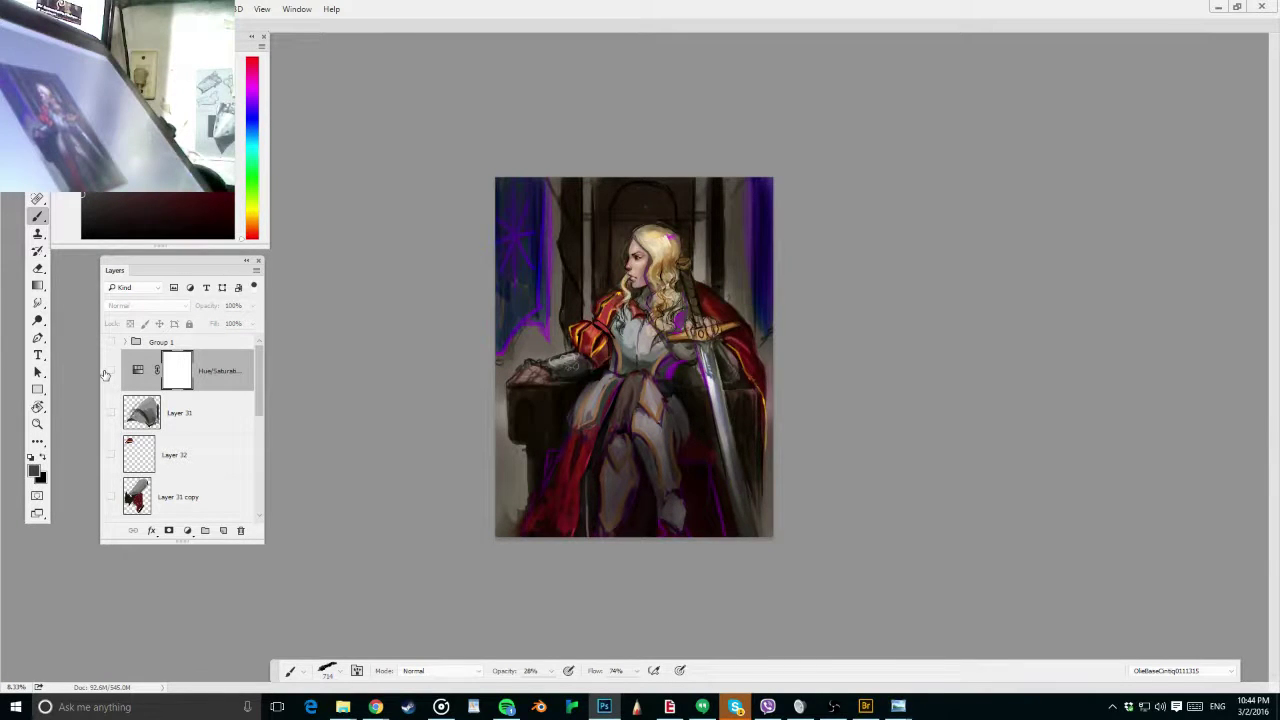
drag(632, 262, 846, 350)
key(ctrl+s)
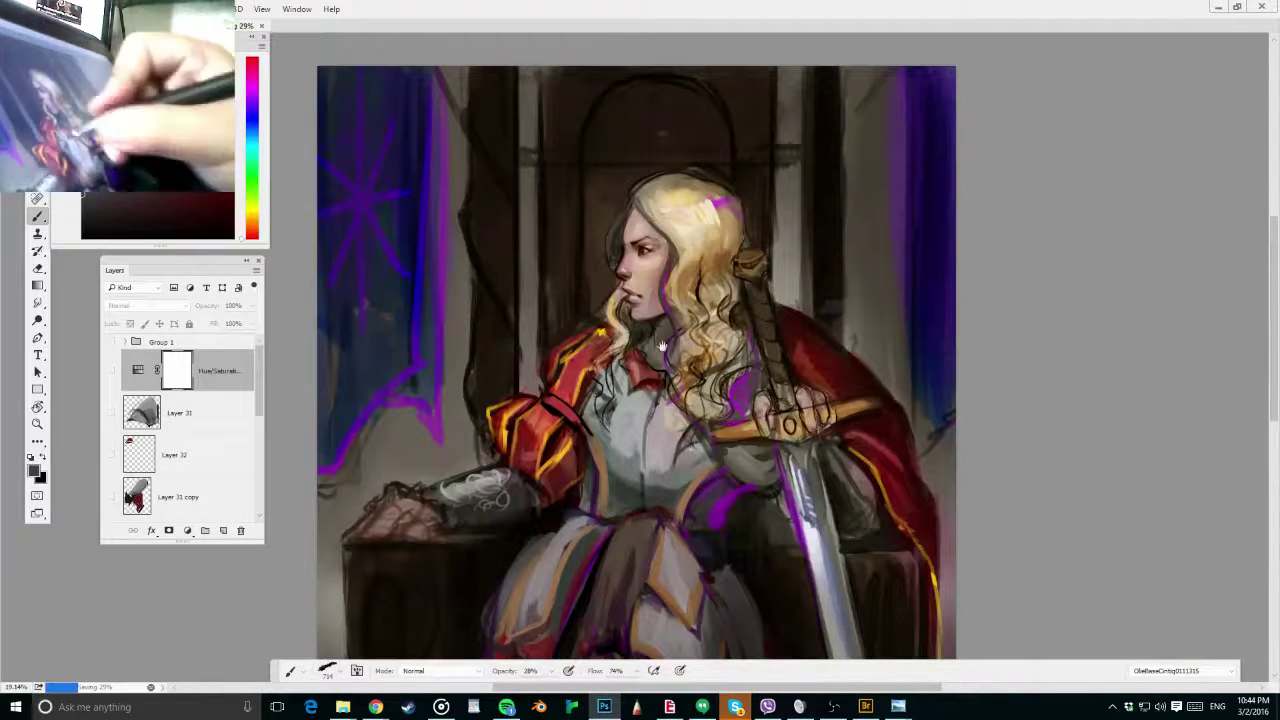
Choose the 18 px hard brush preset, reduce it to 13 px and add a new layer above Layer 30
scroll(661, 346, up, 3)
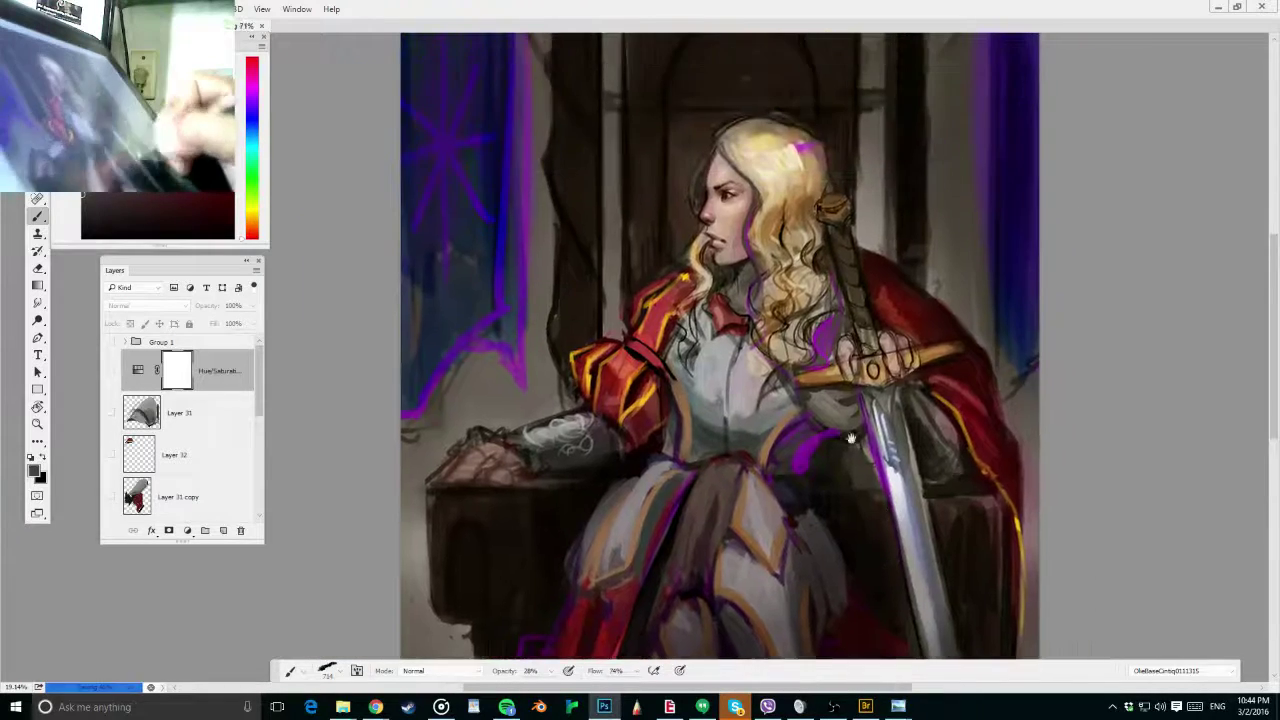
scroll(776, 300, up, 2)
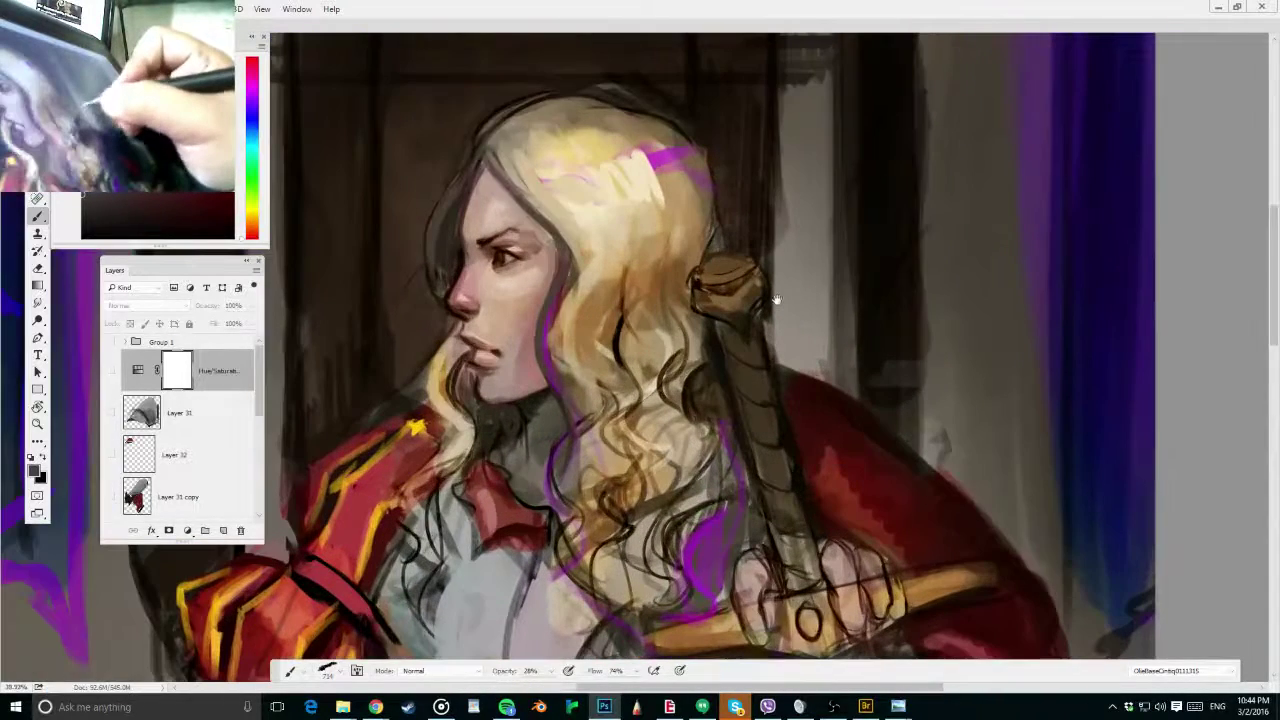
drag(783, 300, 949, 376)
right_click(1016, 584)
click(1182, 542)
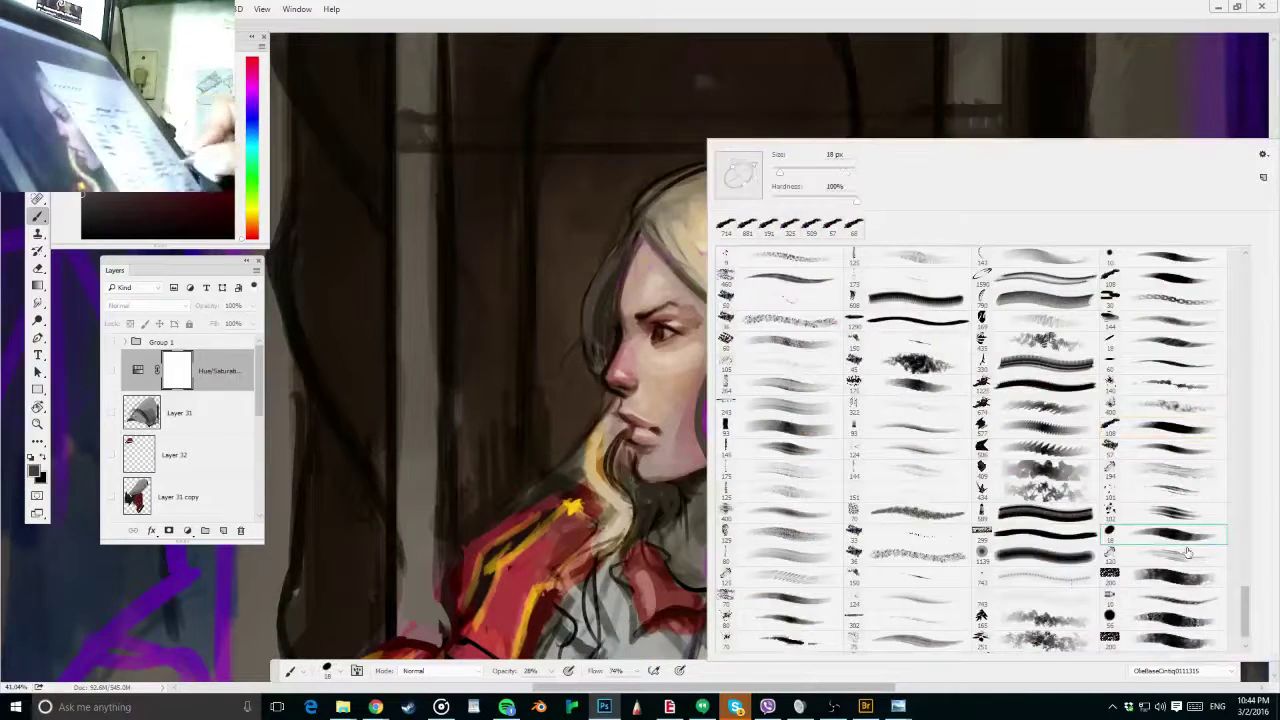
click(480, 414)
key([)
drag(261, 399, 265, 443)
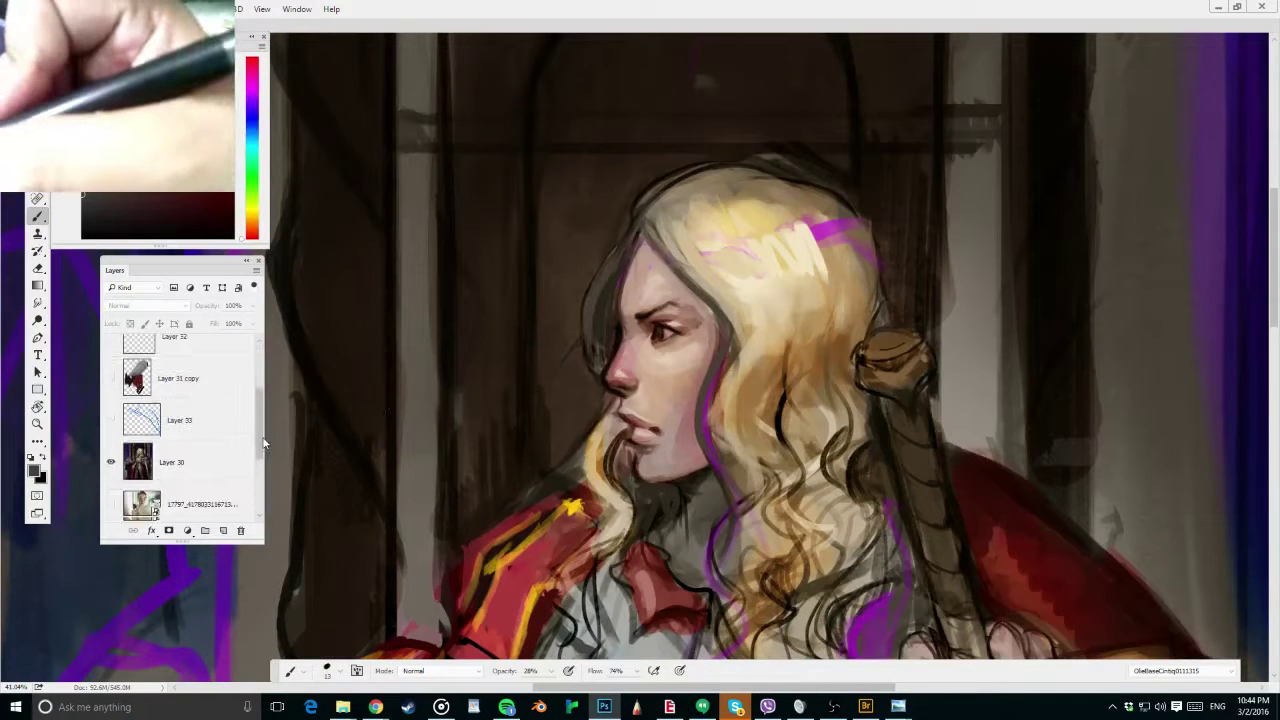
click(223, 530)
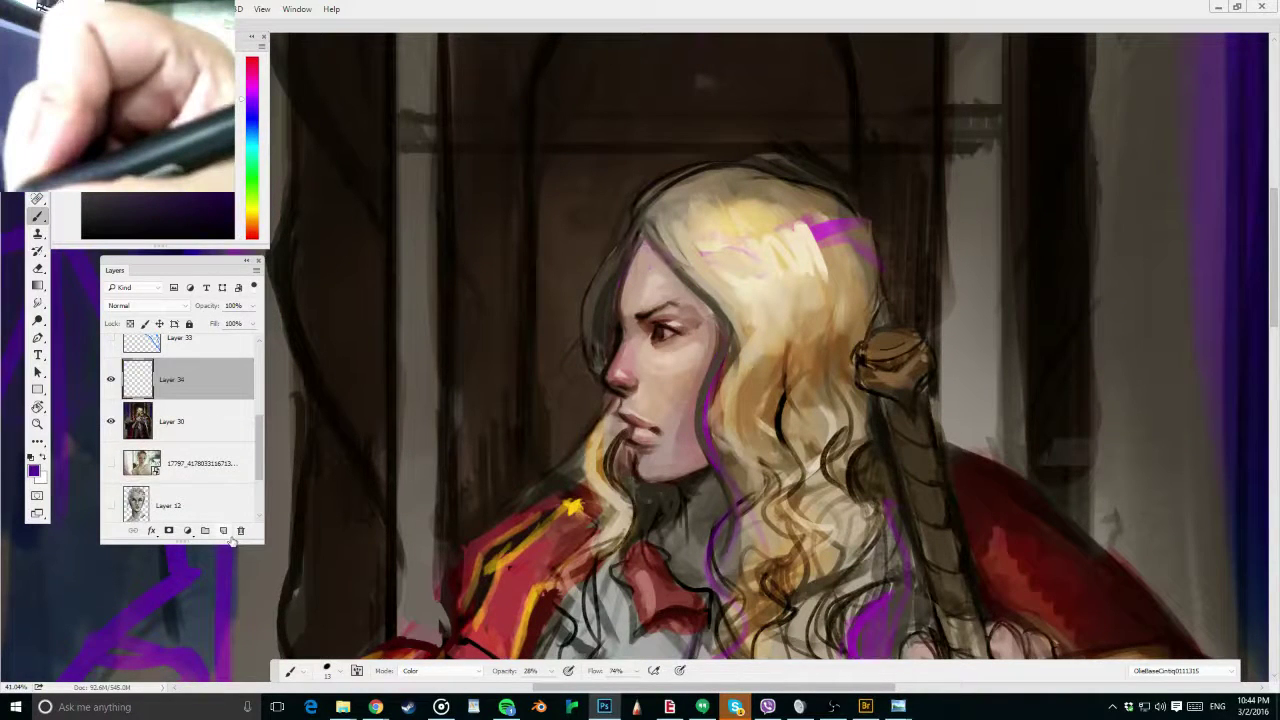
Sample the blonde hair colour and the forehead's skin tone, with the brush resized to 32 px
scroll(996, 392, down, 2)
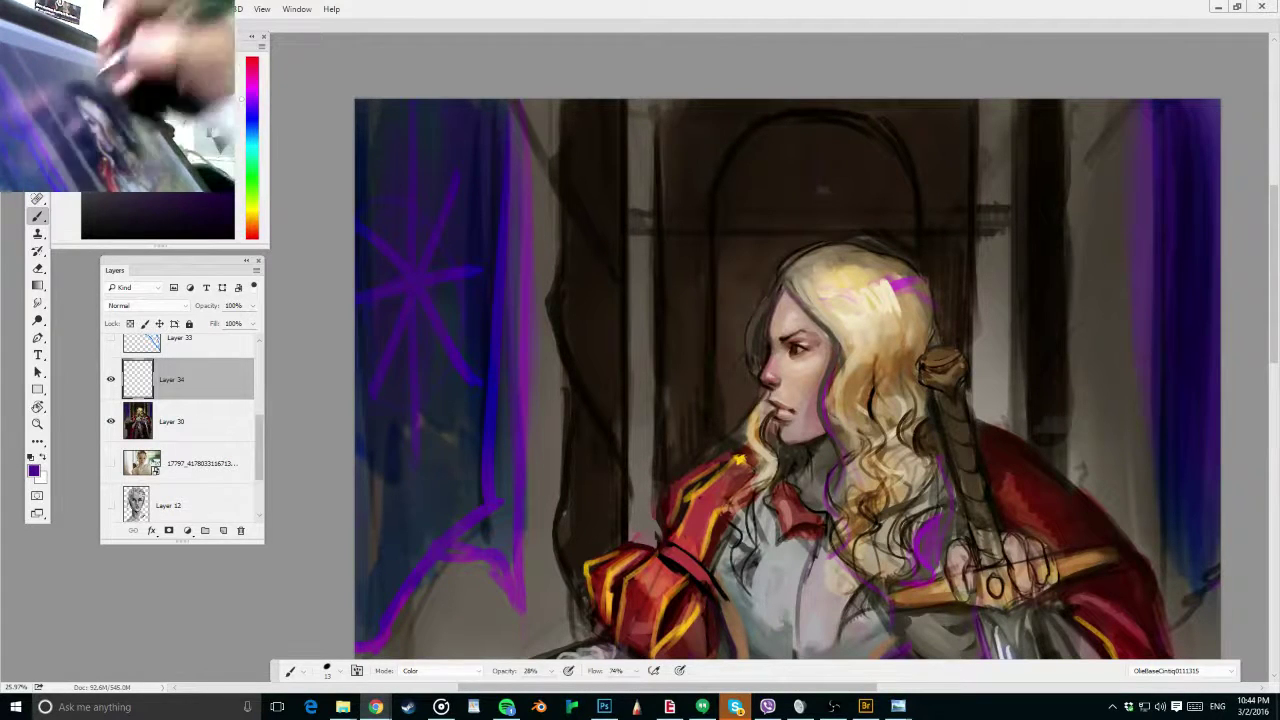
drag(857, 293, 888, 207)
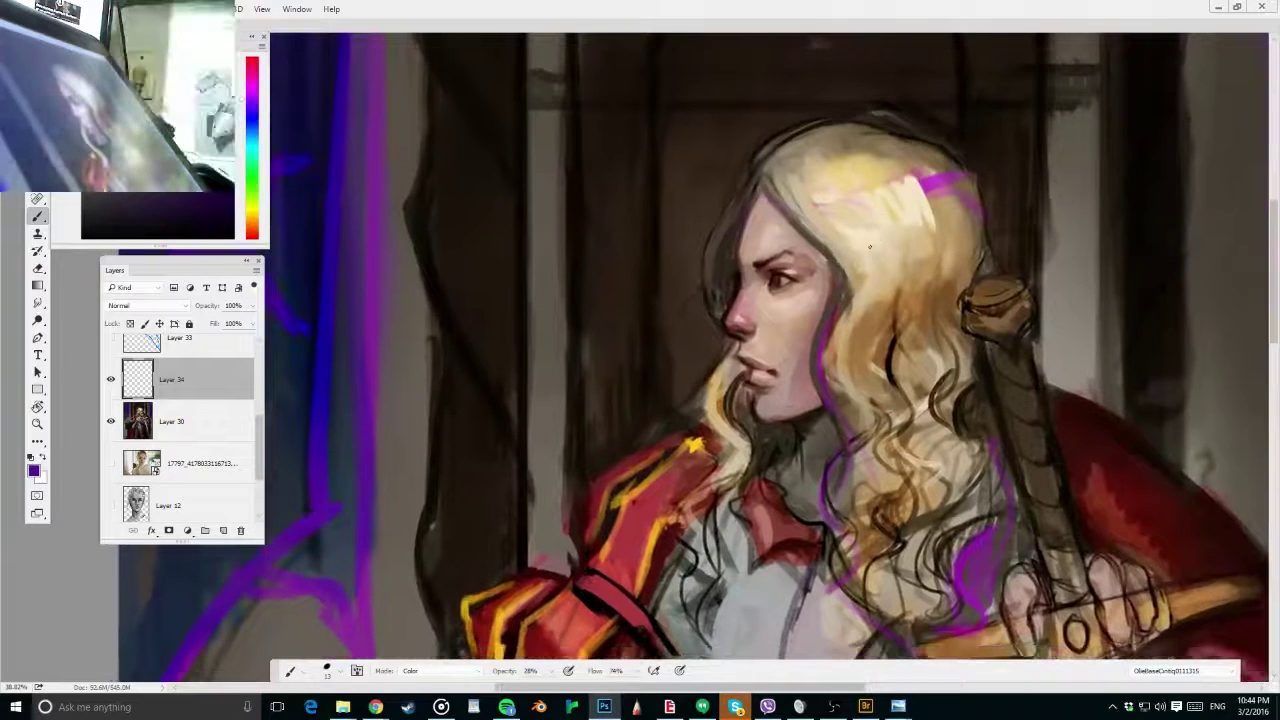
alt+click(898, 176)
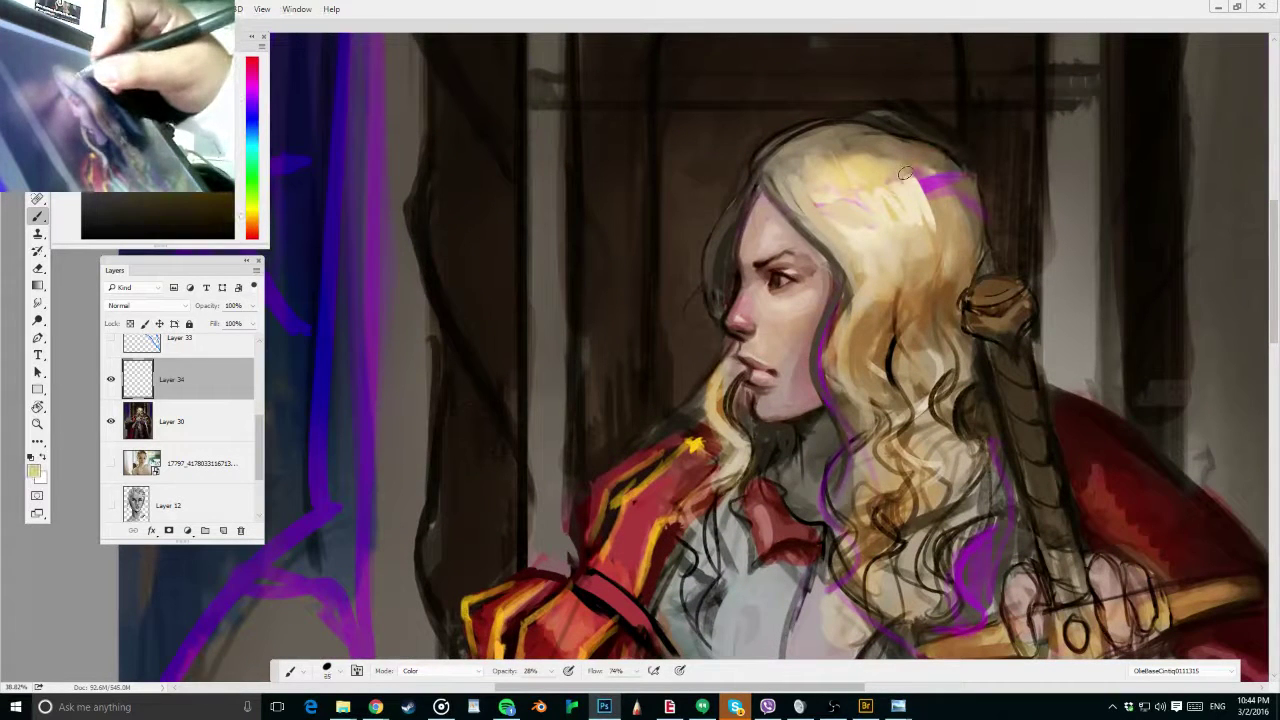
mouse_move(764, 252)
mouse_down()
mouse_move(780, 256)
mouse_move(752, 225)
mouse_up()
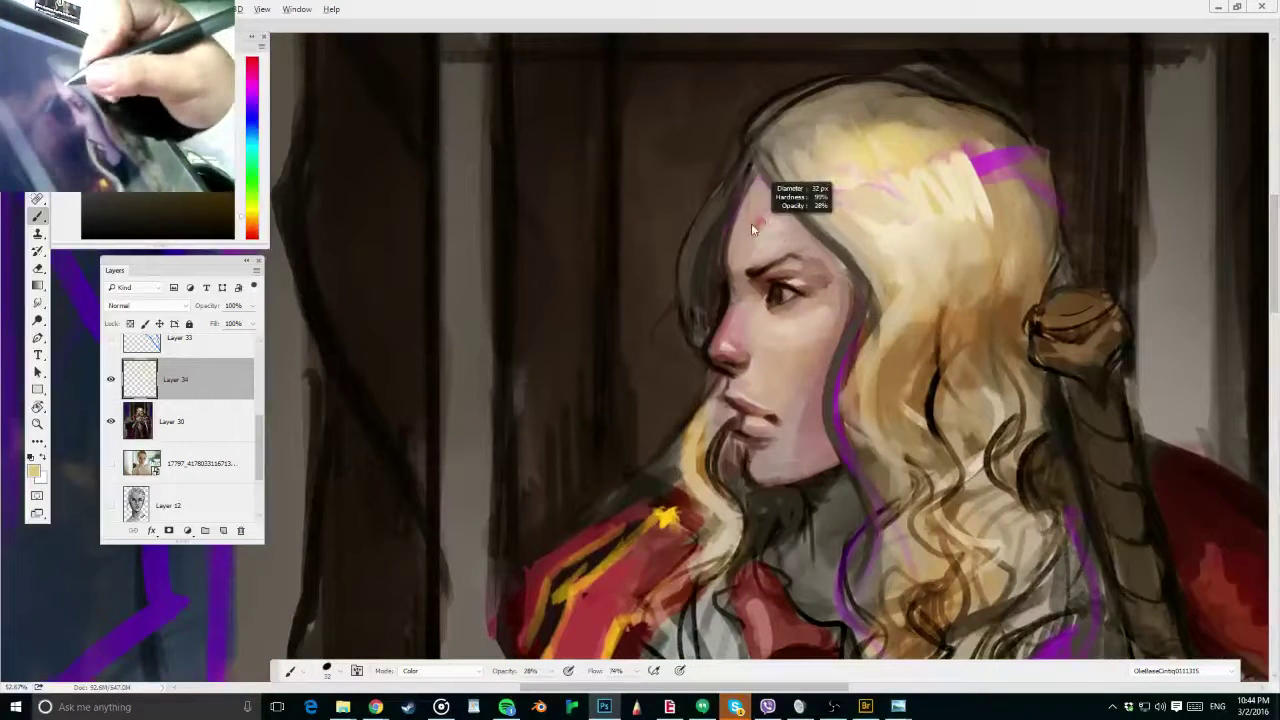
alt+click(775, 223)
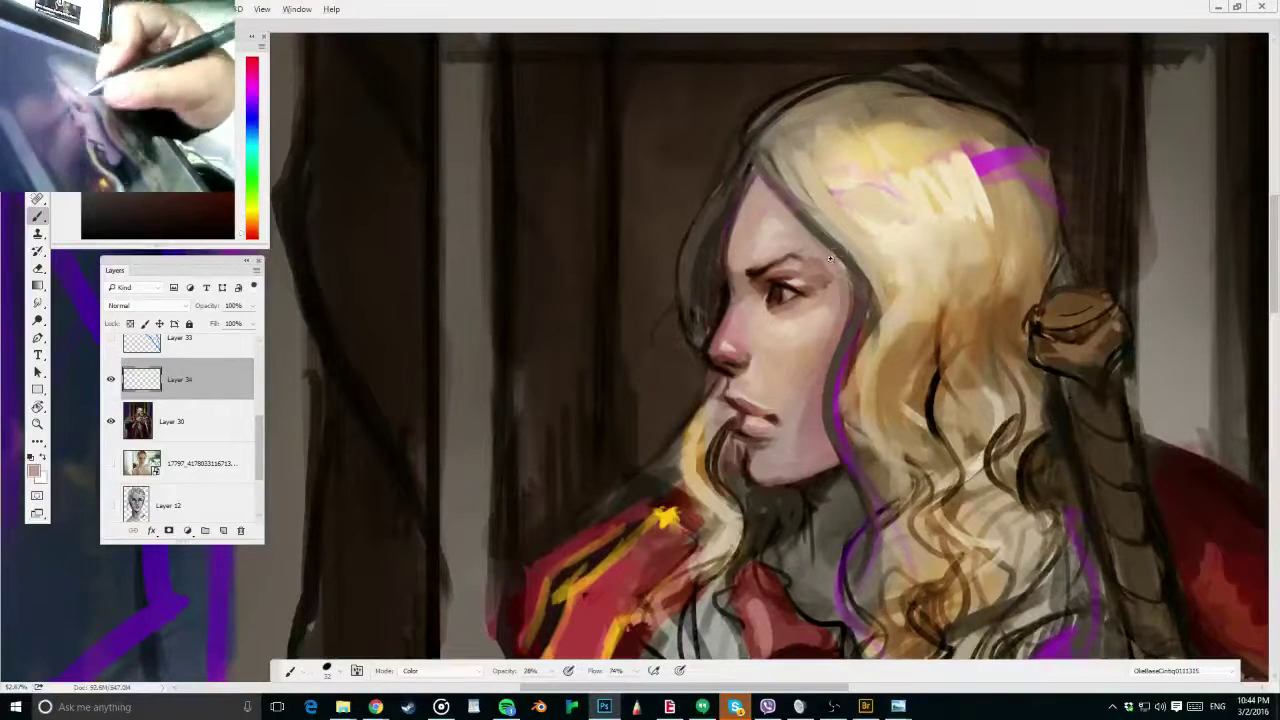
Switch to a flat brush at 100% opacity and retouch the forehead with a sampled skin tone
scroll(830, 258, up, 2)
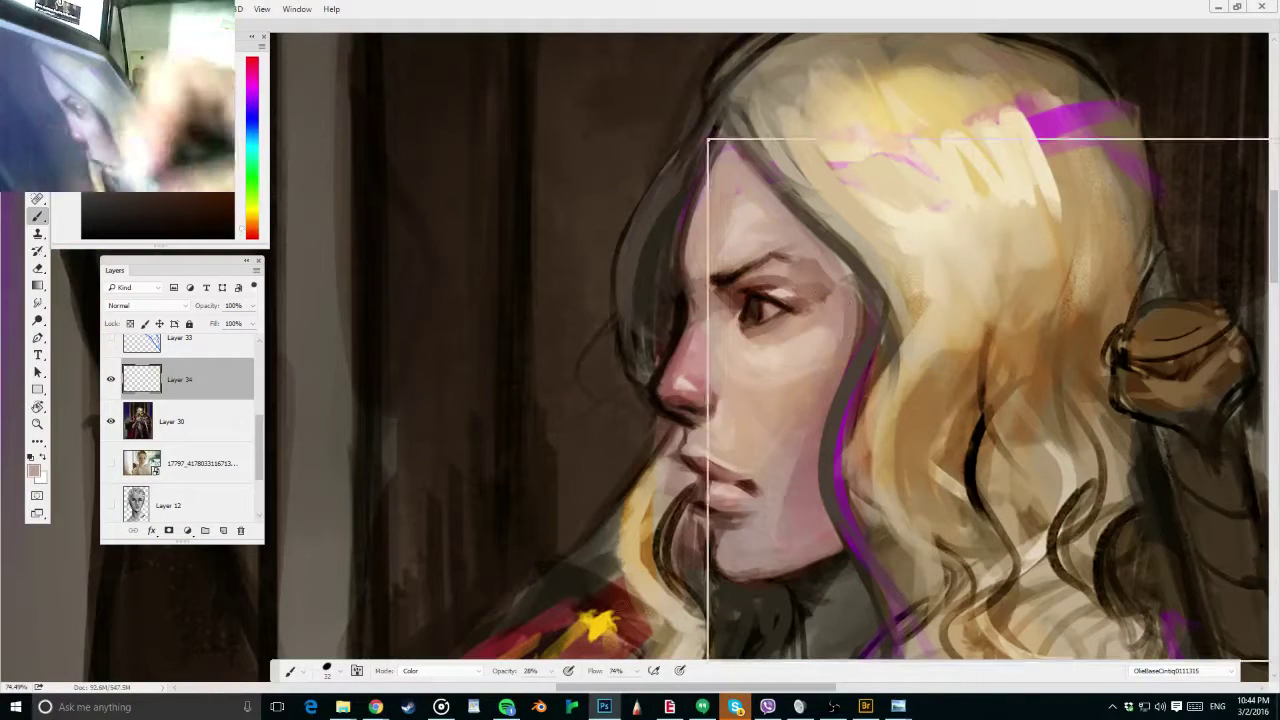
drag(622, 364, 634, 366)
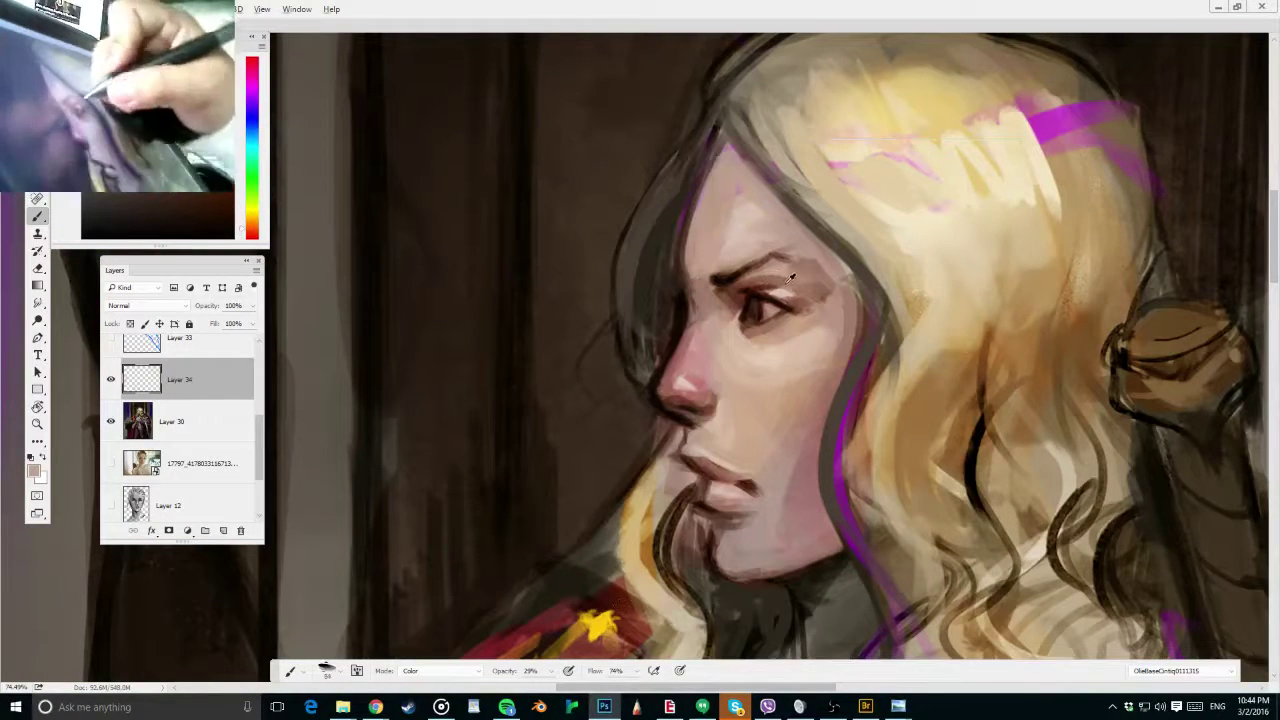
drag(784, 290, 849, 348)
key(0)
alt+click(778, 226)
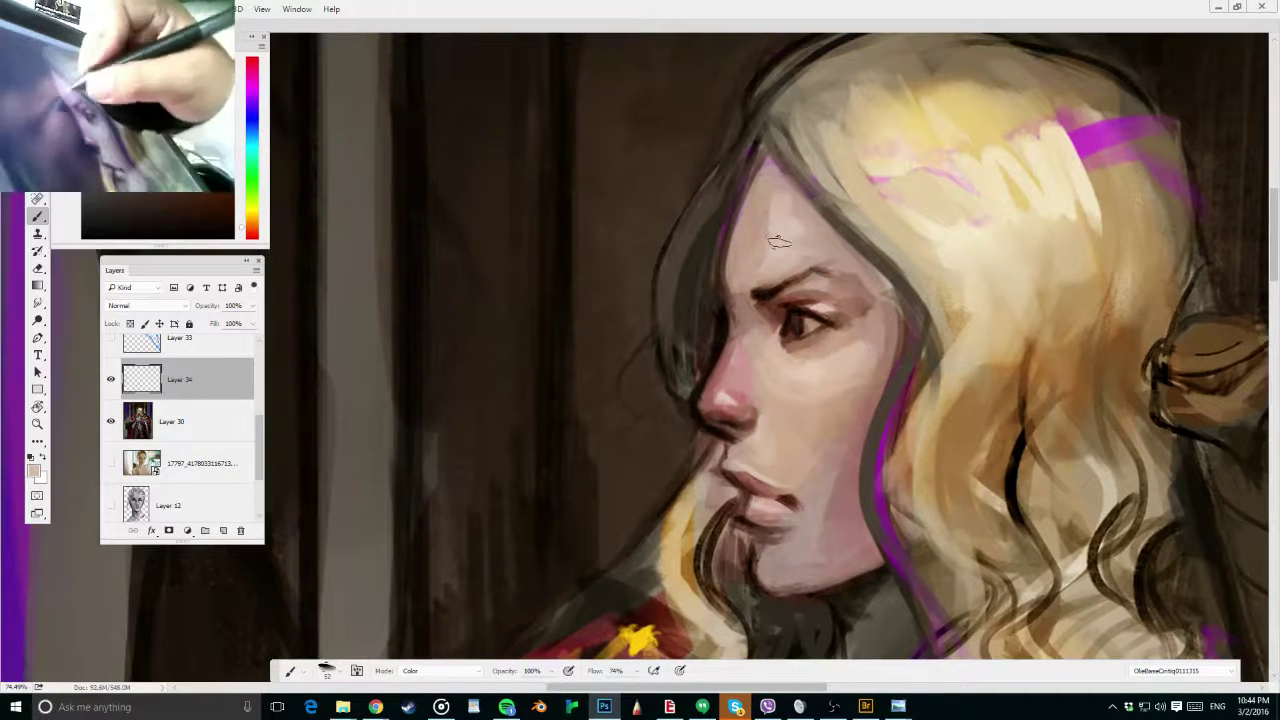
drag(755, 224, 745, 215)
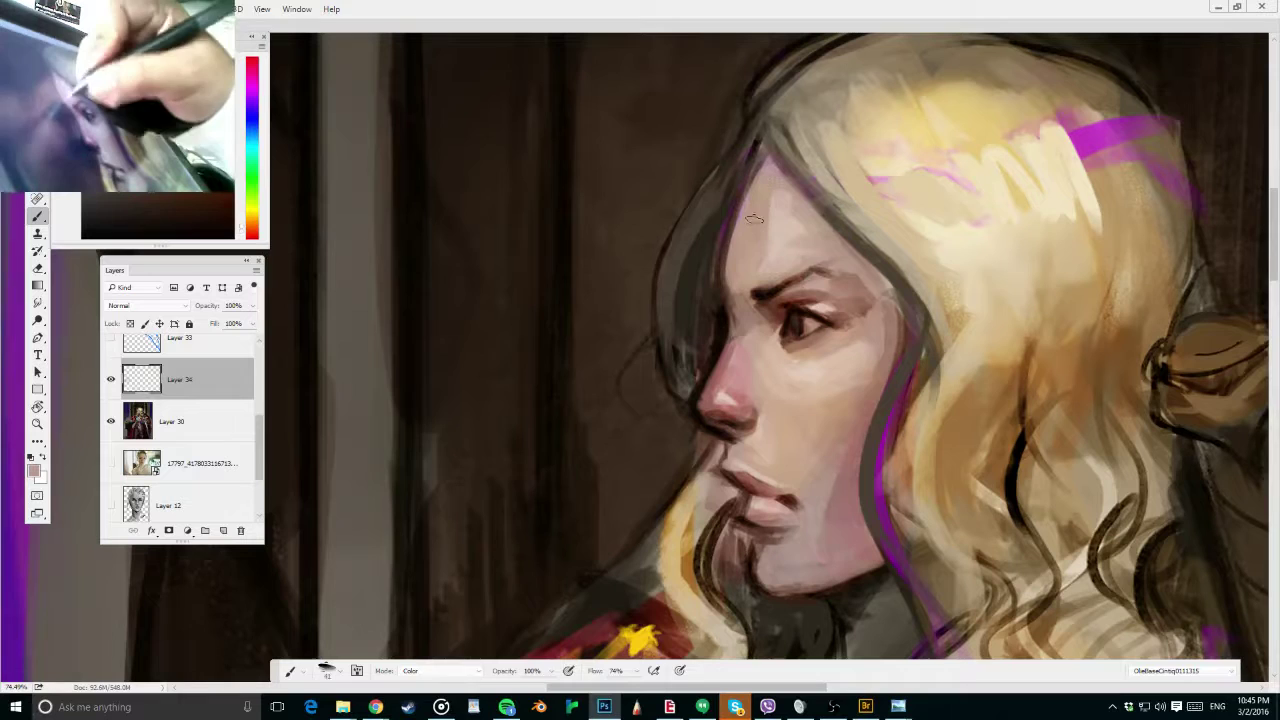
Refine the nose bridge and the area between the brows with skin tones sampled nearby
alt+click(746, 272)
alt+click(746, 318)
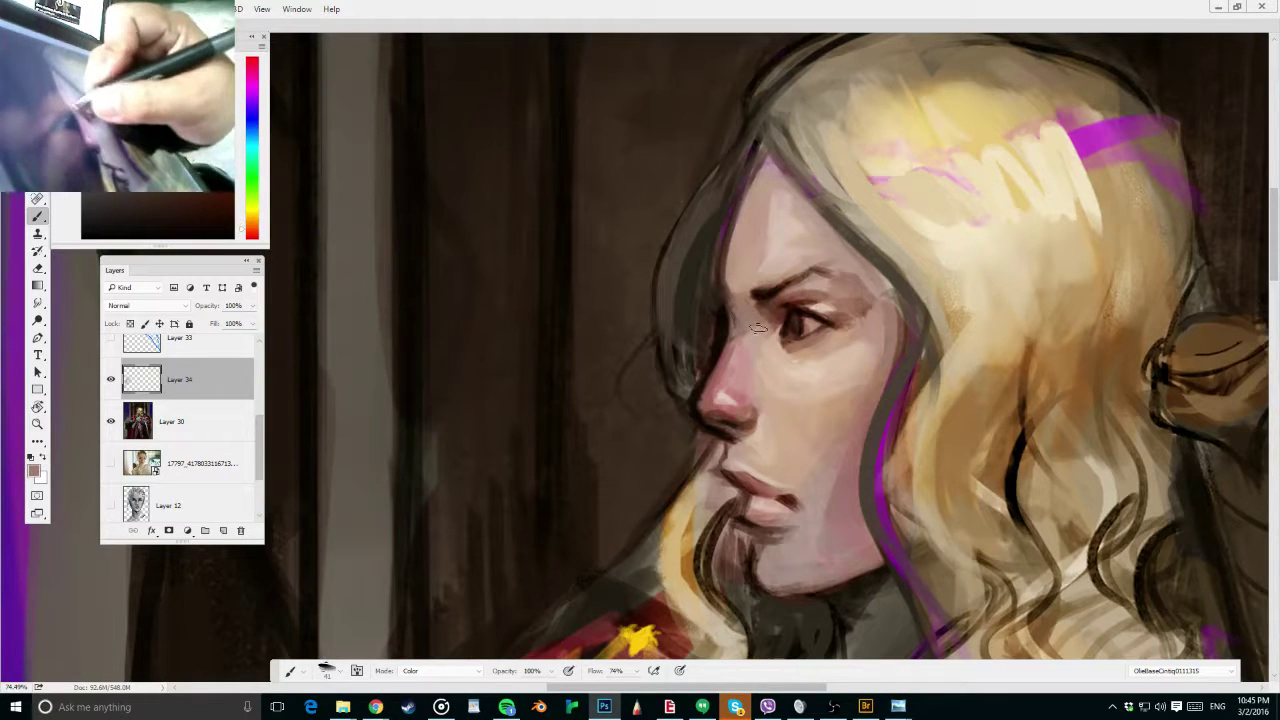
alt+click(748, 338)
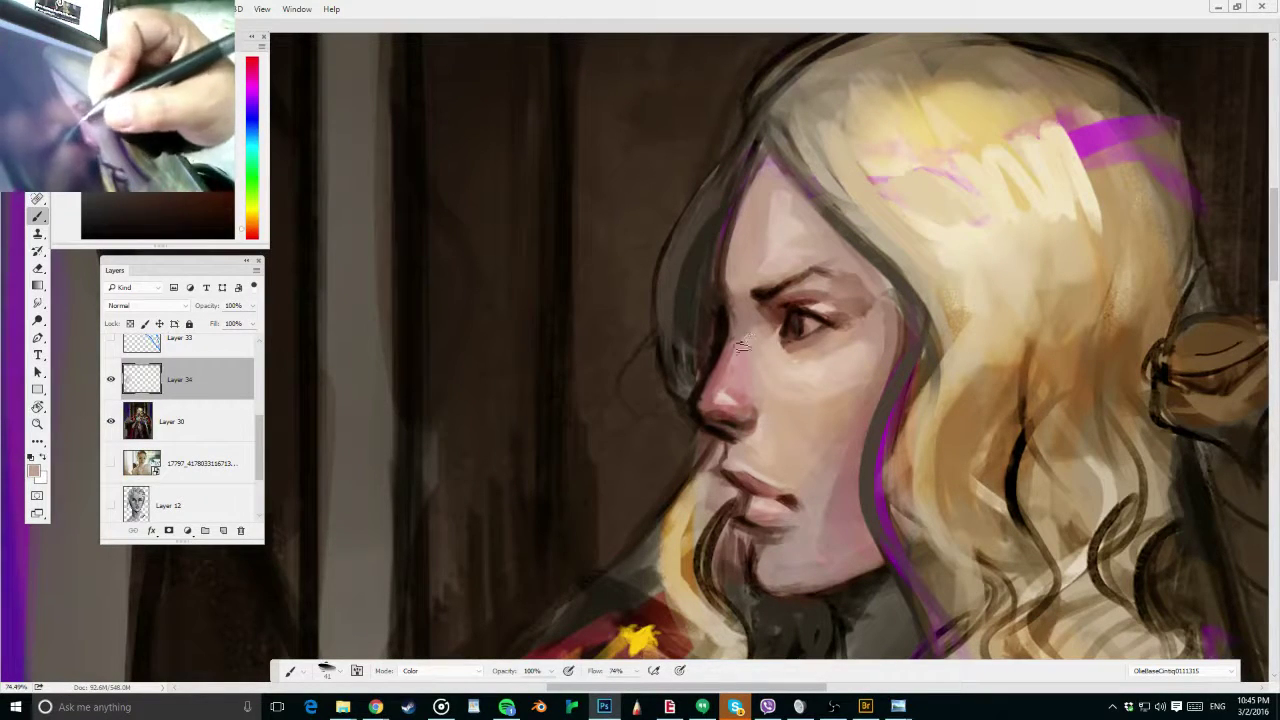
mouse_move(748, 346)
mouse_down()
mouse_move(757, 336)
mouse_move(748, 356)
mouse_move(760, 370)
mouse_up()
alt+click(743, 315)
Refine the inner eye corner and upper eyelid with sampled skin and dark brown tones, reducing the brush to 33 px
alt+click(780, 328)
key(bracketleft)
key(bracketleft)
alt+click(787, 299)
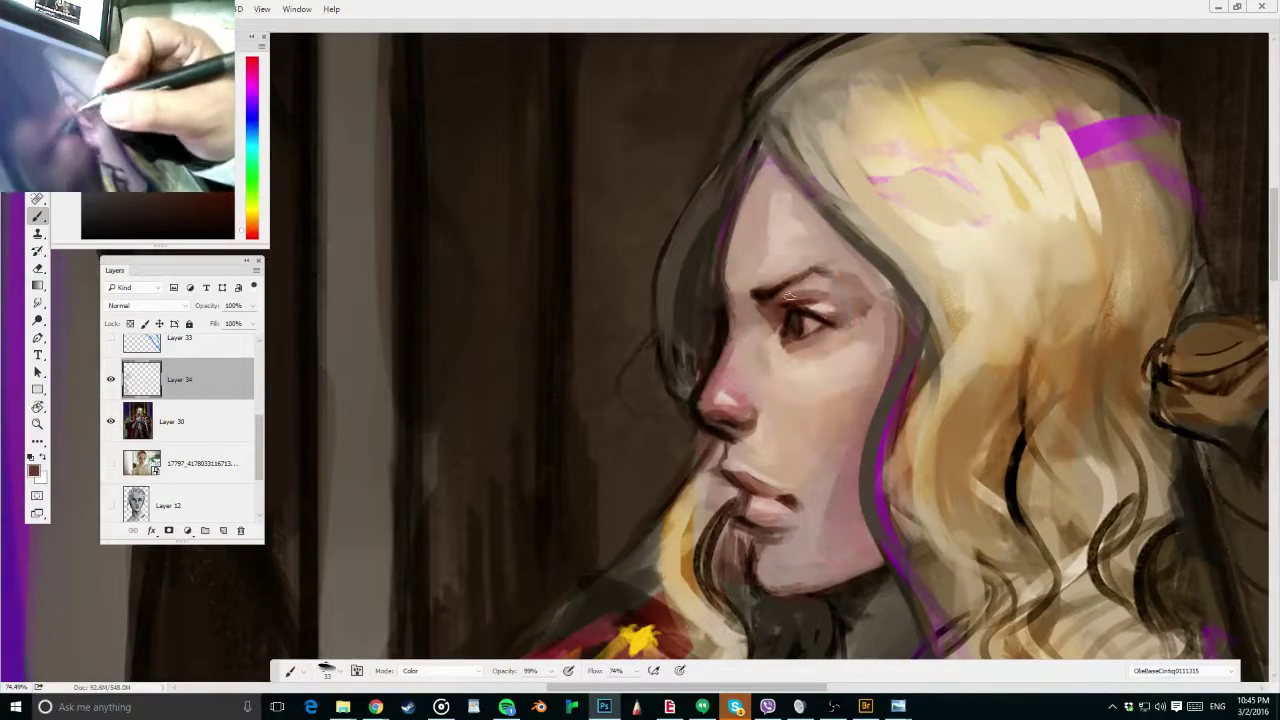
Restore the brush opacity to 100% and clean up the outer eyebrow and upper eyelid with tones sampled around them
alt+click(841, 296)
key(0)
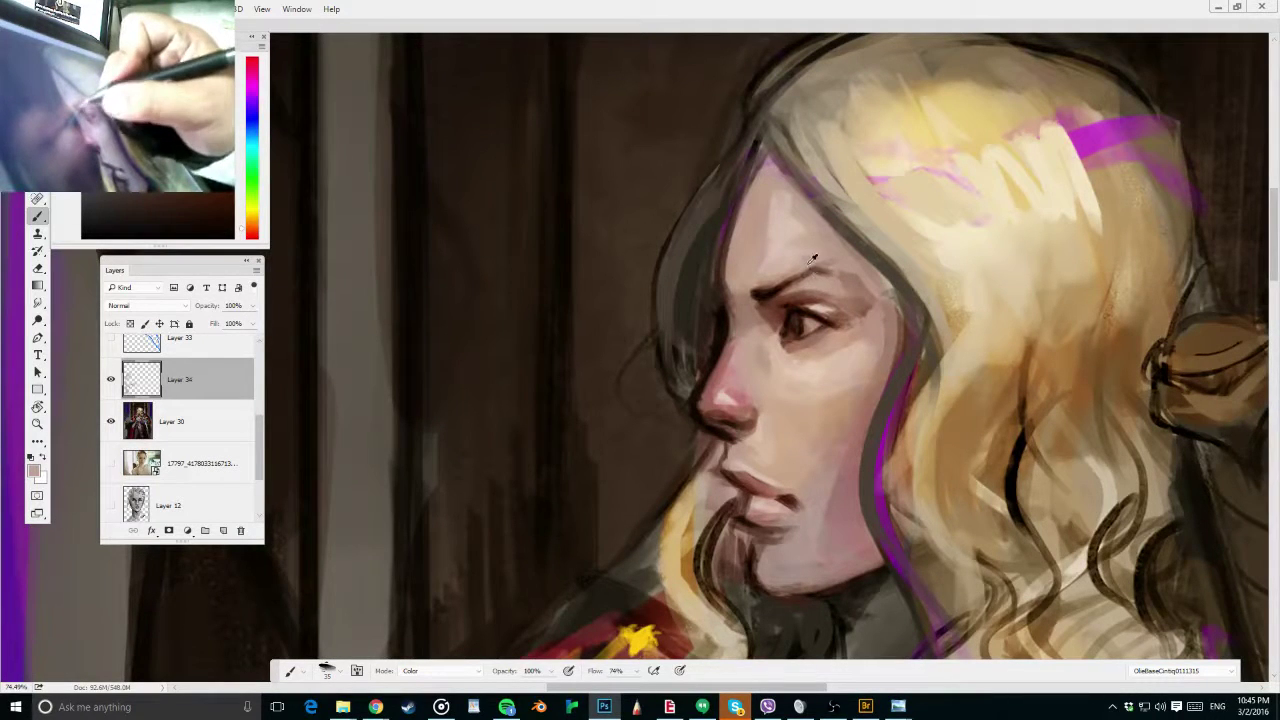
alt+click(812, 261)
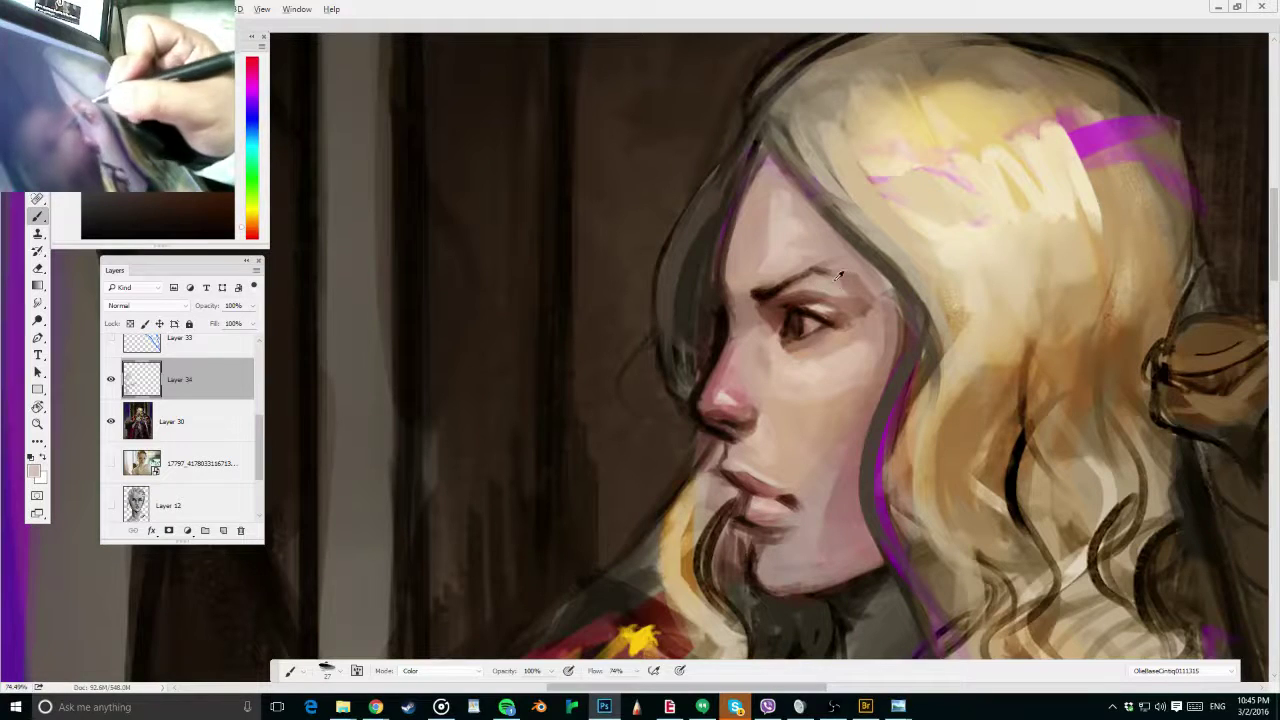
alt+click(837, 279)
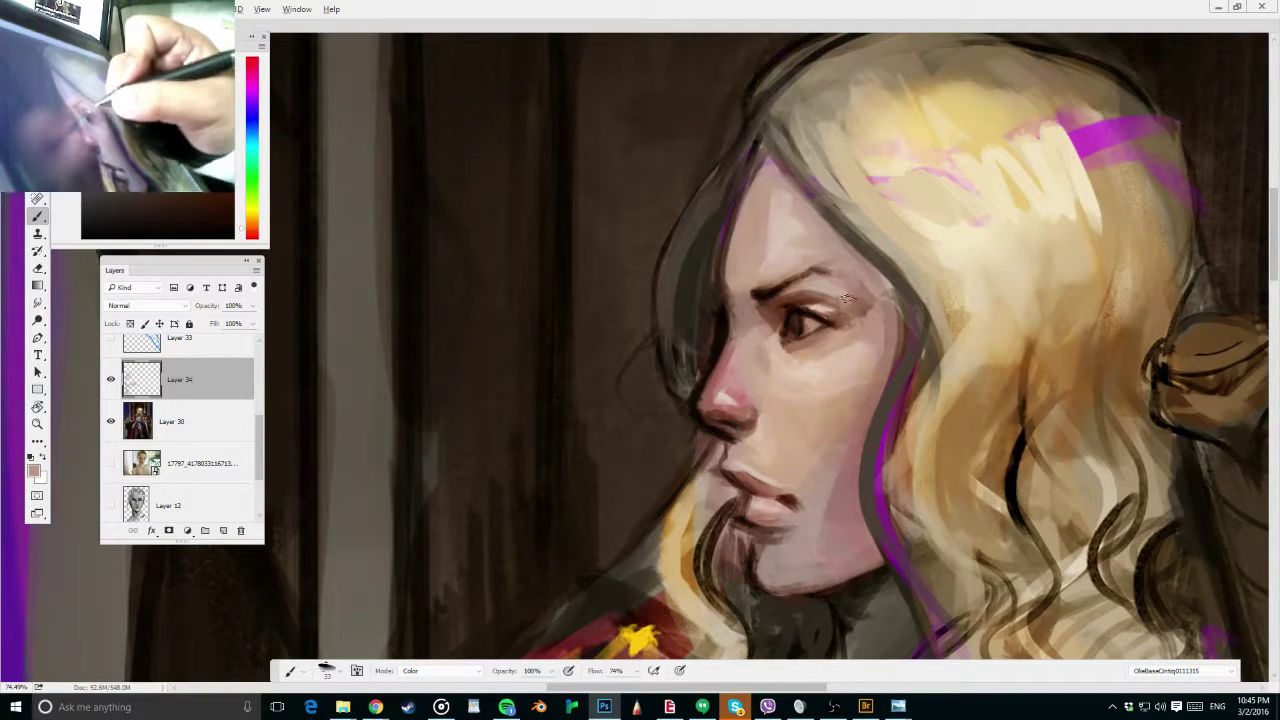
alt+click(800, 287)
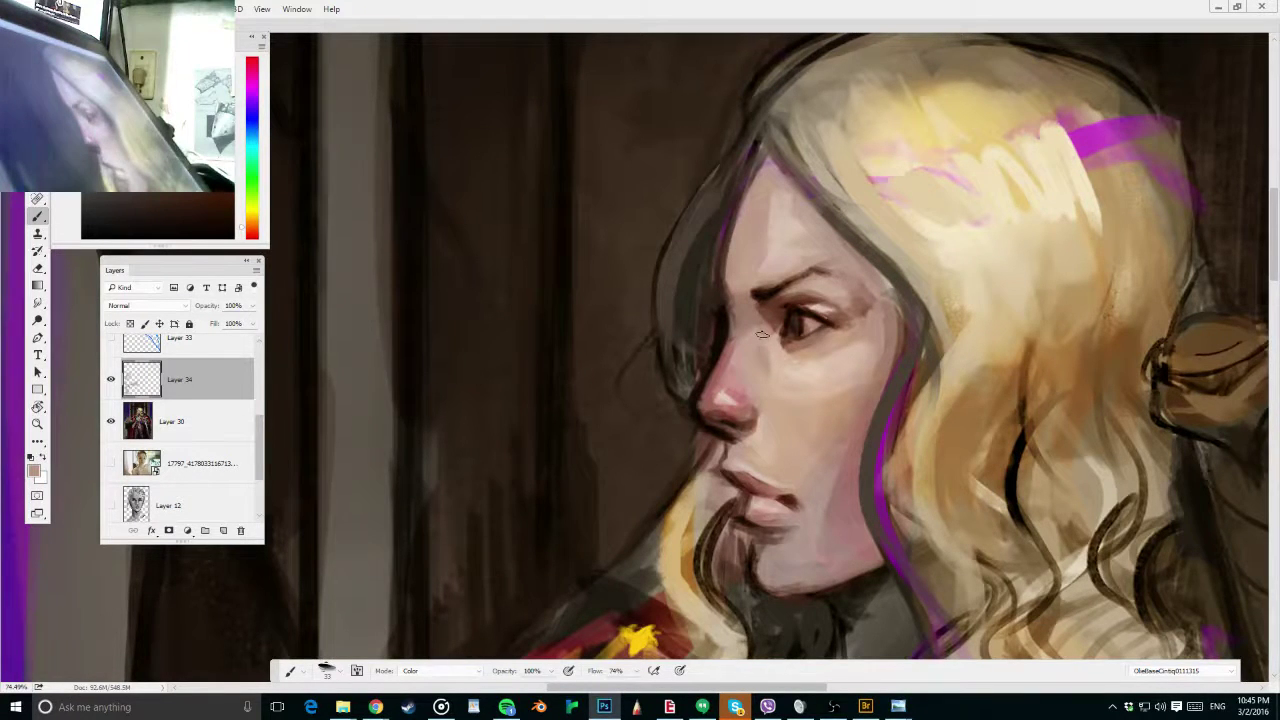
Deepen the shadow between the eyebrow and inner eye corner with sampled dark brown, and soften it with nearby skin tone
drag(762, 335, 756, 303)
alt+click(784, 270)
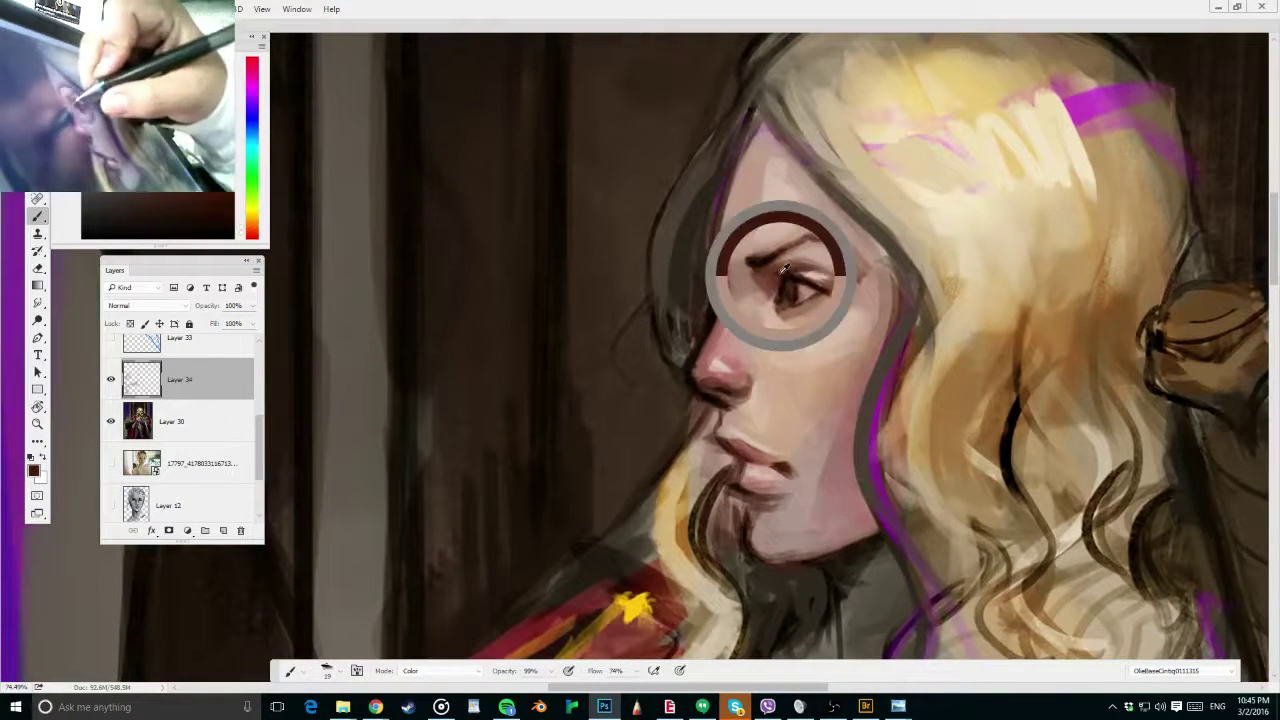
drag(780, 324, 783, 327)
alt+click(791, 312)
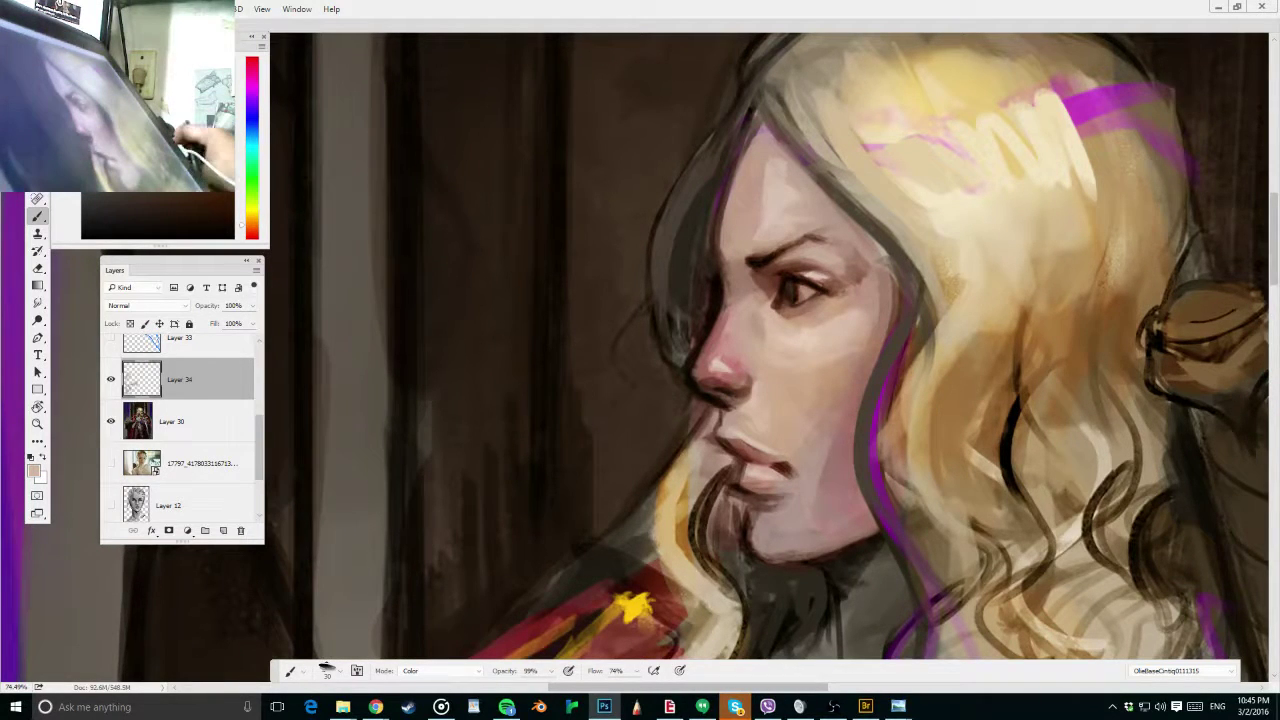
key(alt+Tab)
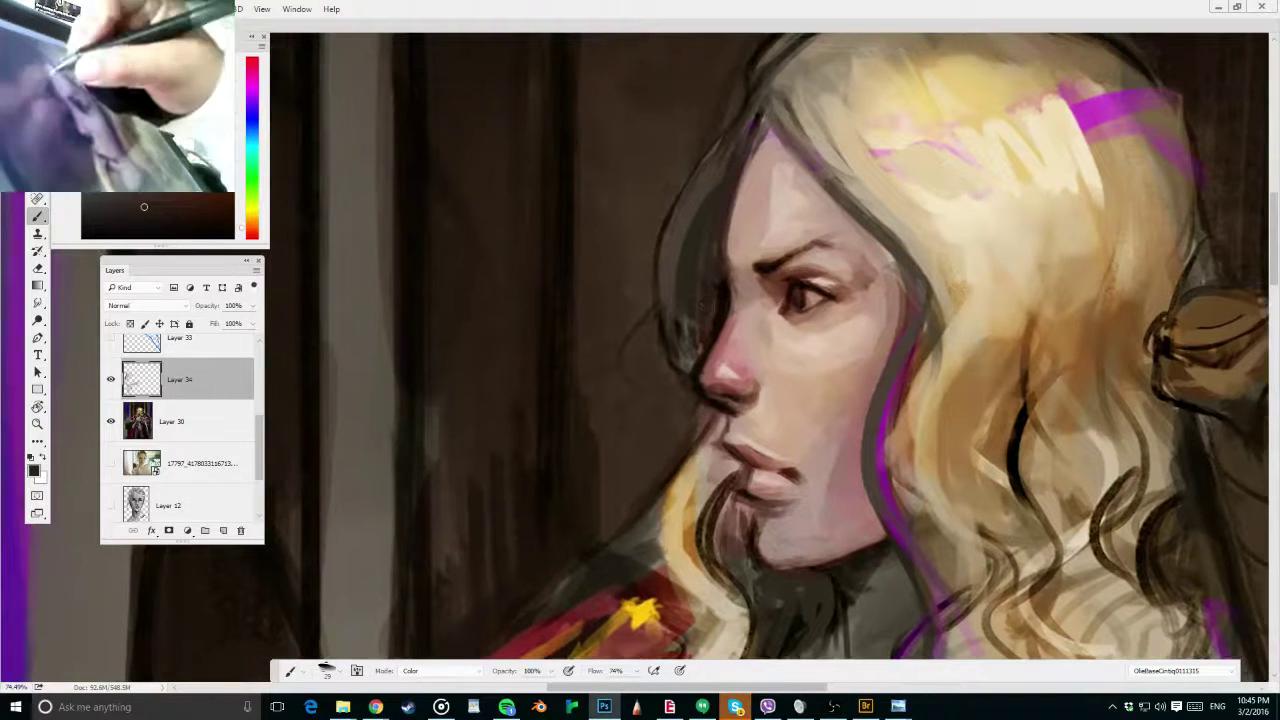
Repaint the dark hair lock in front of the face with dark tones sampled from the surrounding strands
alt+click(749, 98)
mouse_move(754, 98)
mouse_down()
mouse_move(674, 249)
mouse_move(669, 320)
mouse_up()
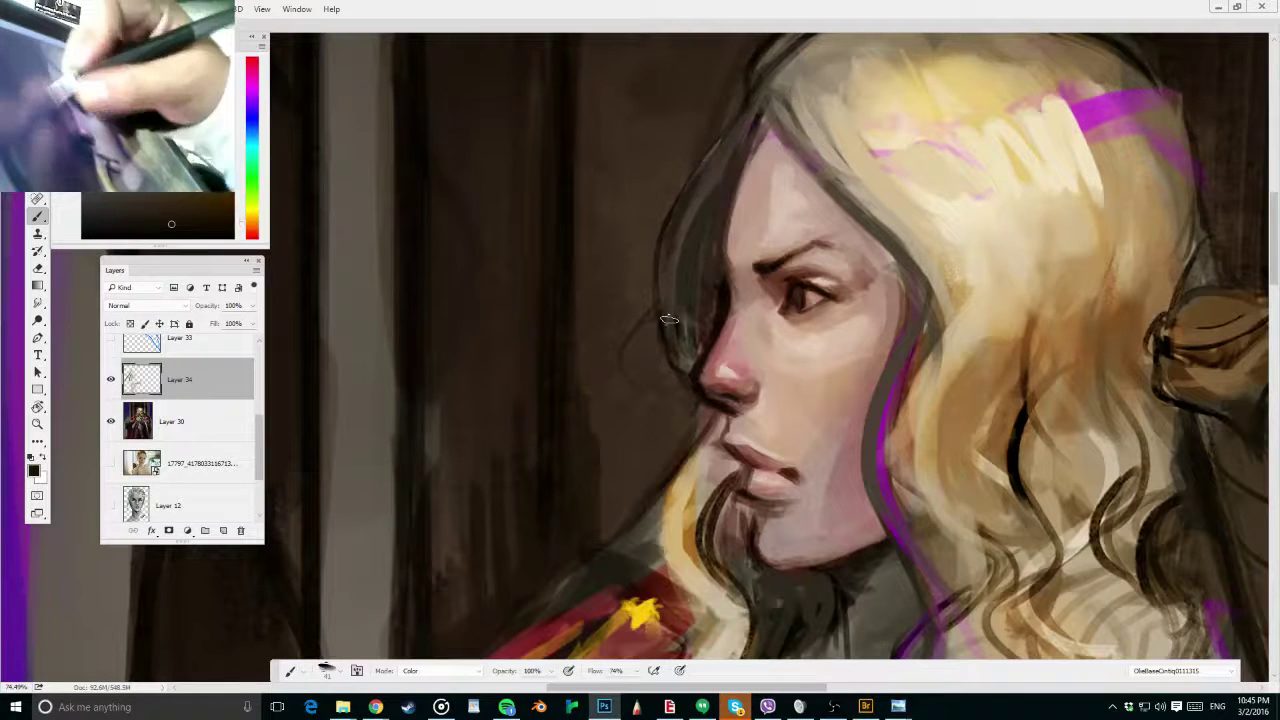
alt+click(686, 328)
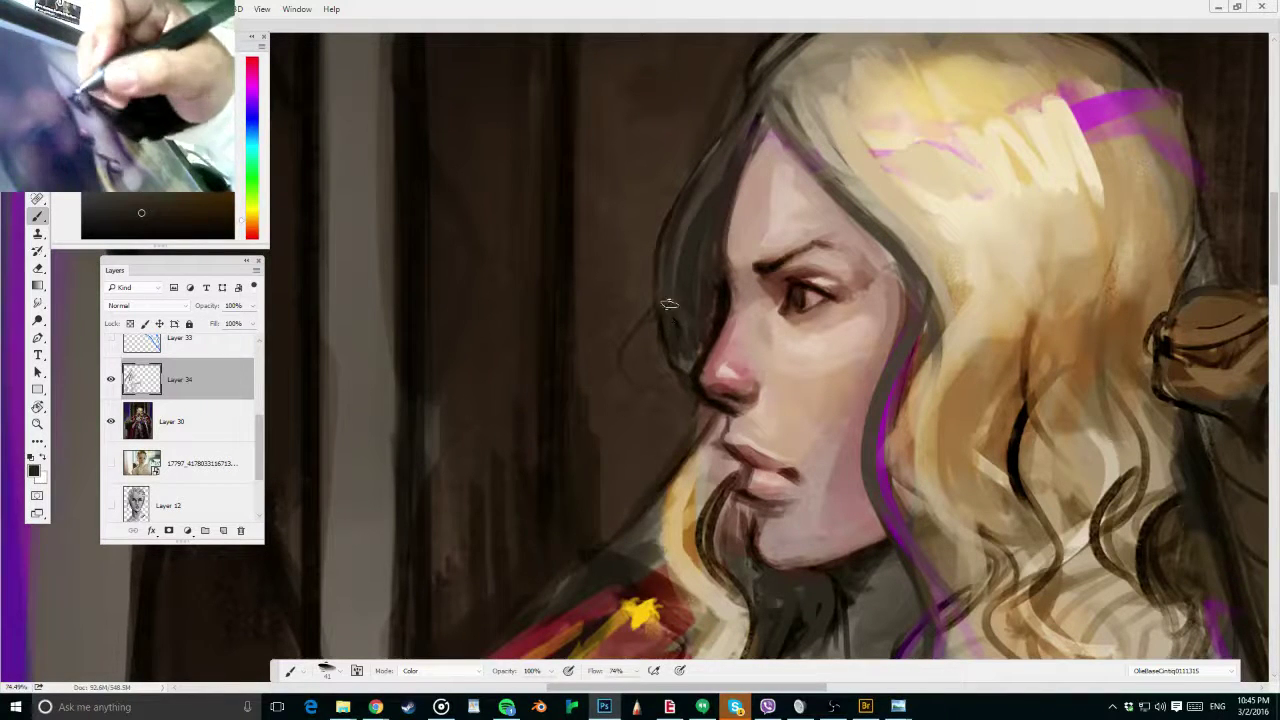
alt+click(706, 185)
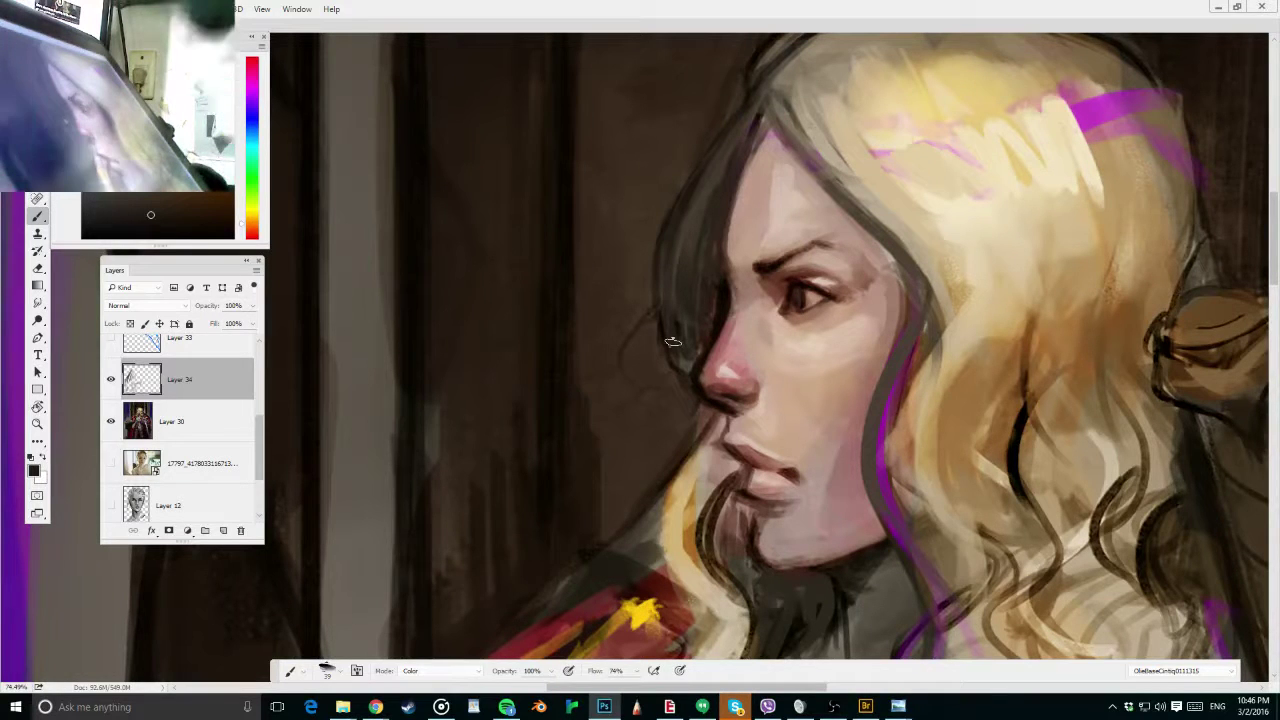
Paint over the purple sketch line along the forehead's hairline with sampled skin tones
alt+click(796, 162)
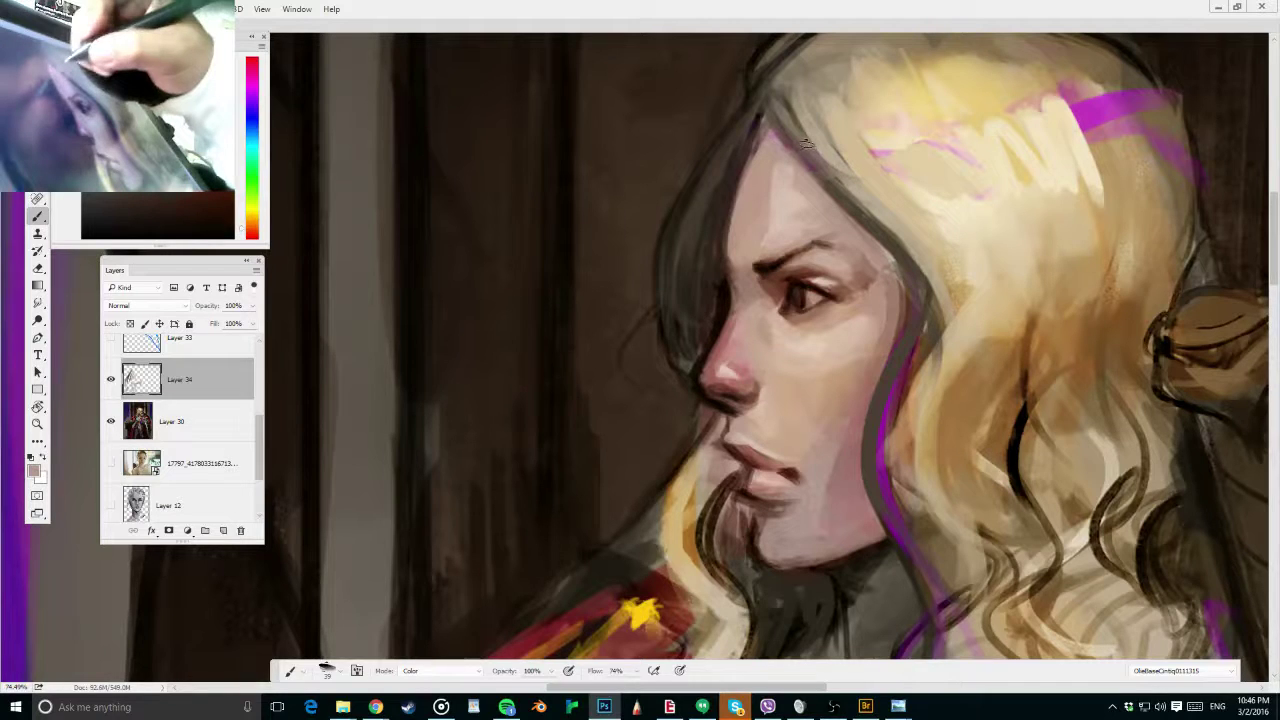
alt+click(762, 176)
drag(770, 132, 777, 149)
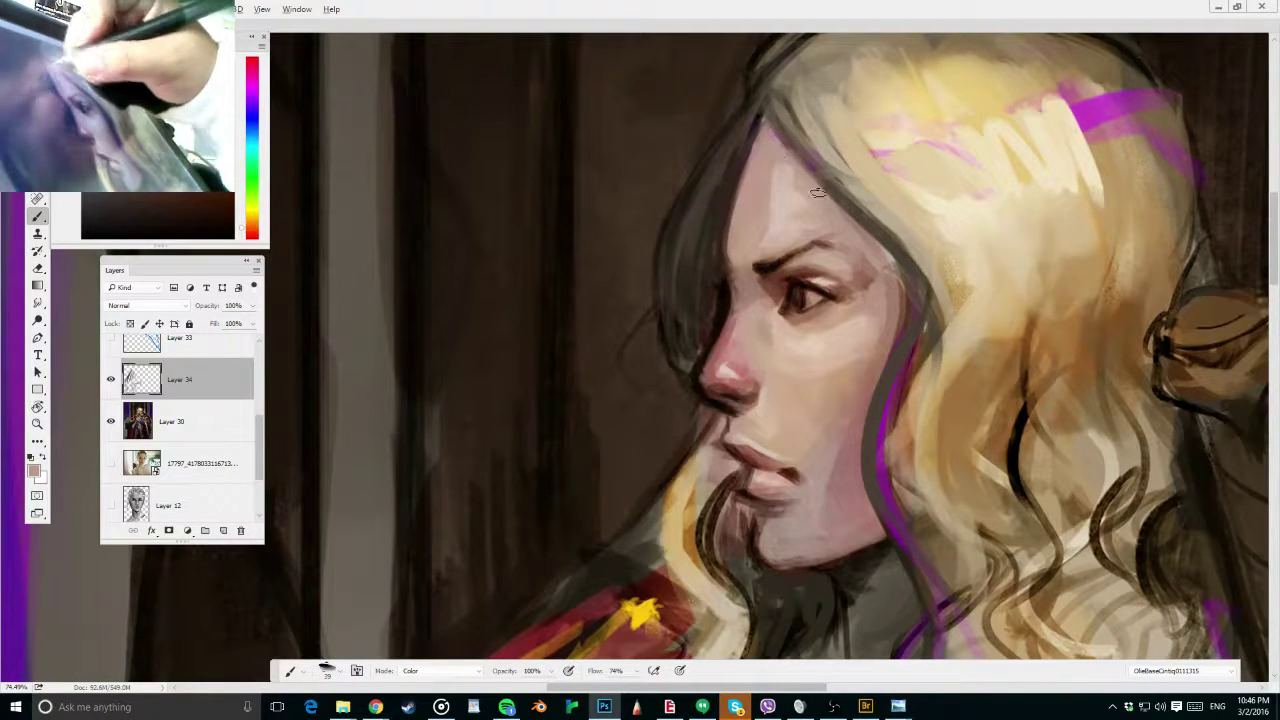
drag(766, 205, 773, 205)
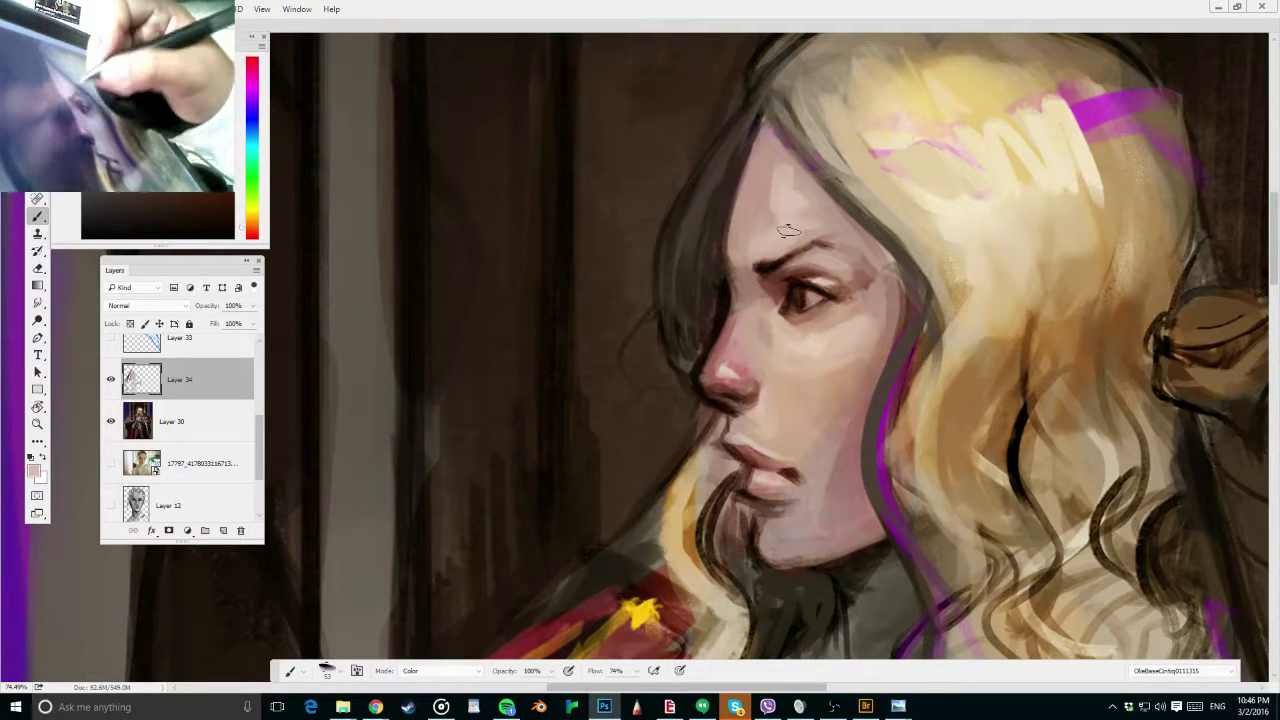
Set the brush blending mode to Normal and smooth the forehead up to the hairline with sampled skin tones
key(shift+alt+n)
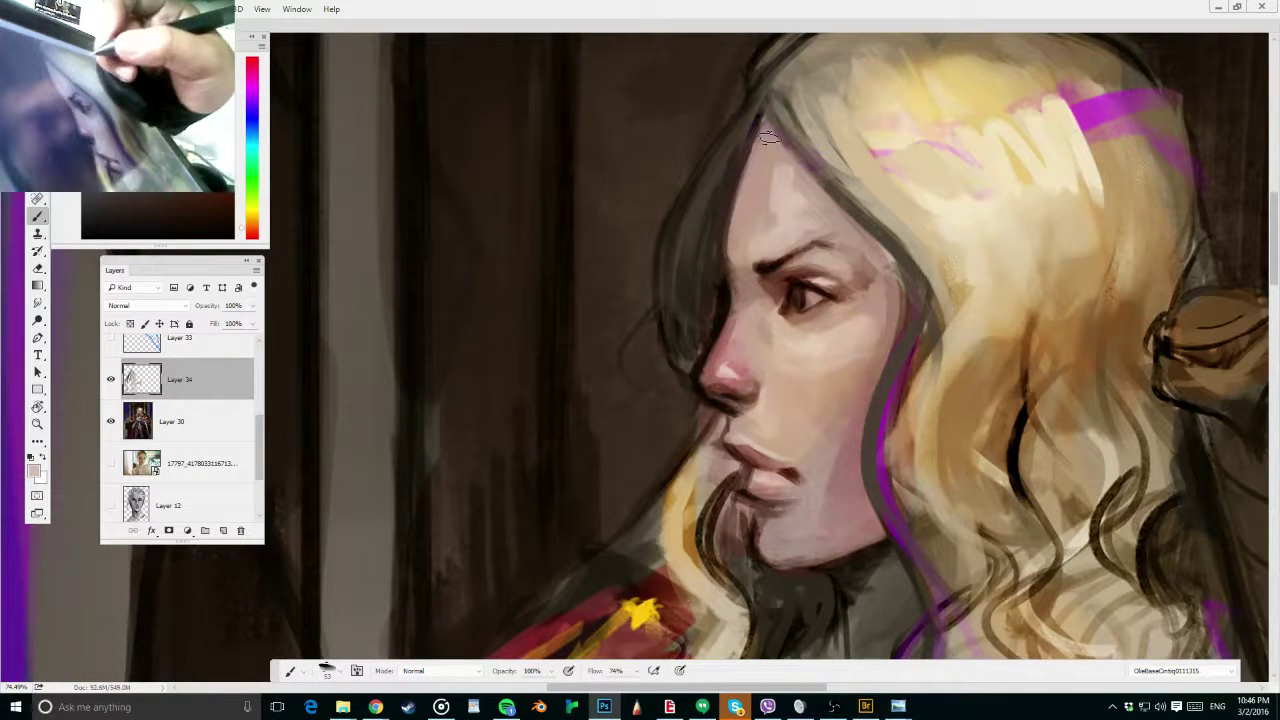
drag(776, 232, 772, 236)
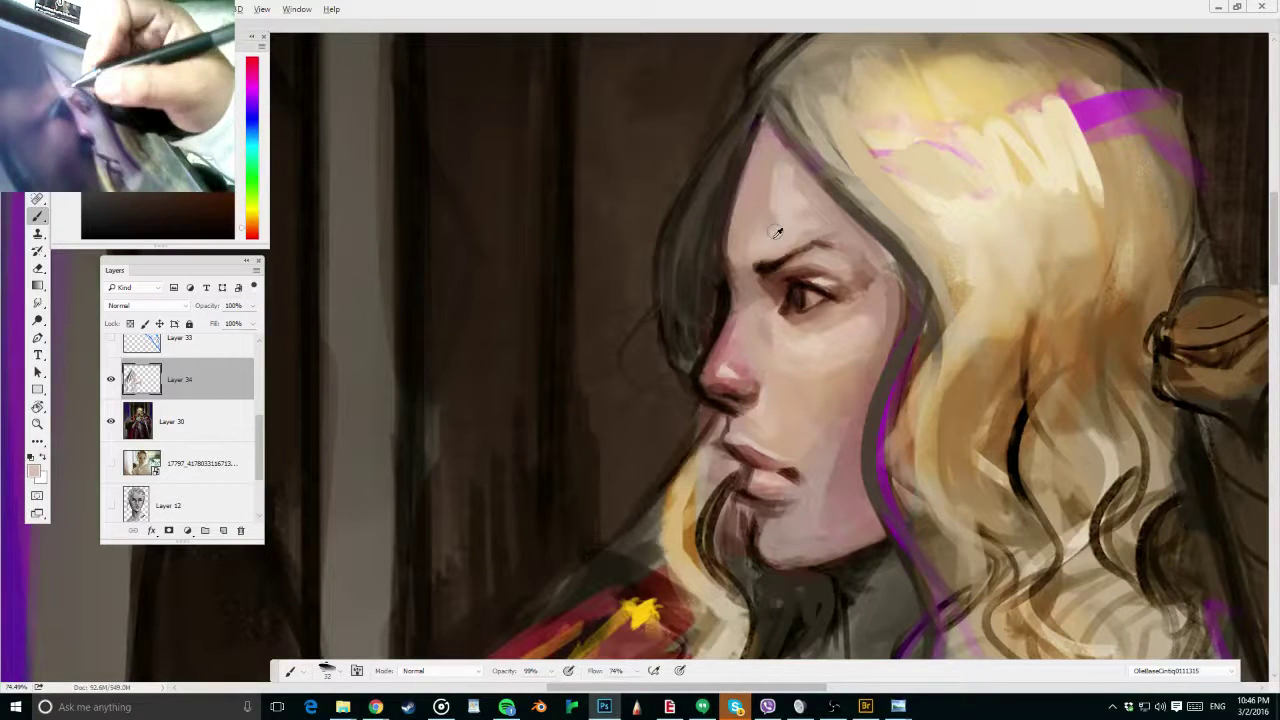
alt+click(826, 214)
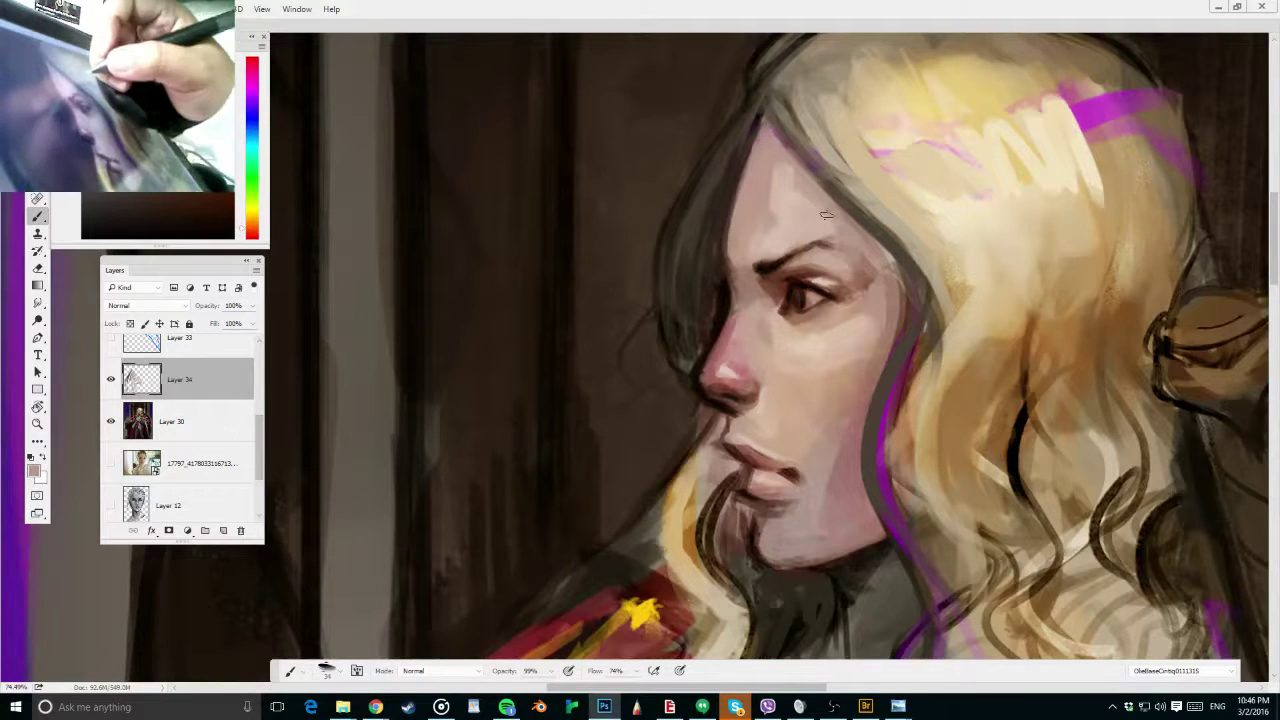
drag(827, 215, 821, 205)
drag(808, 187, 806, 187)
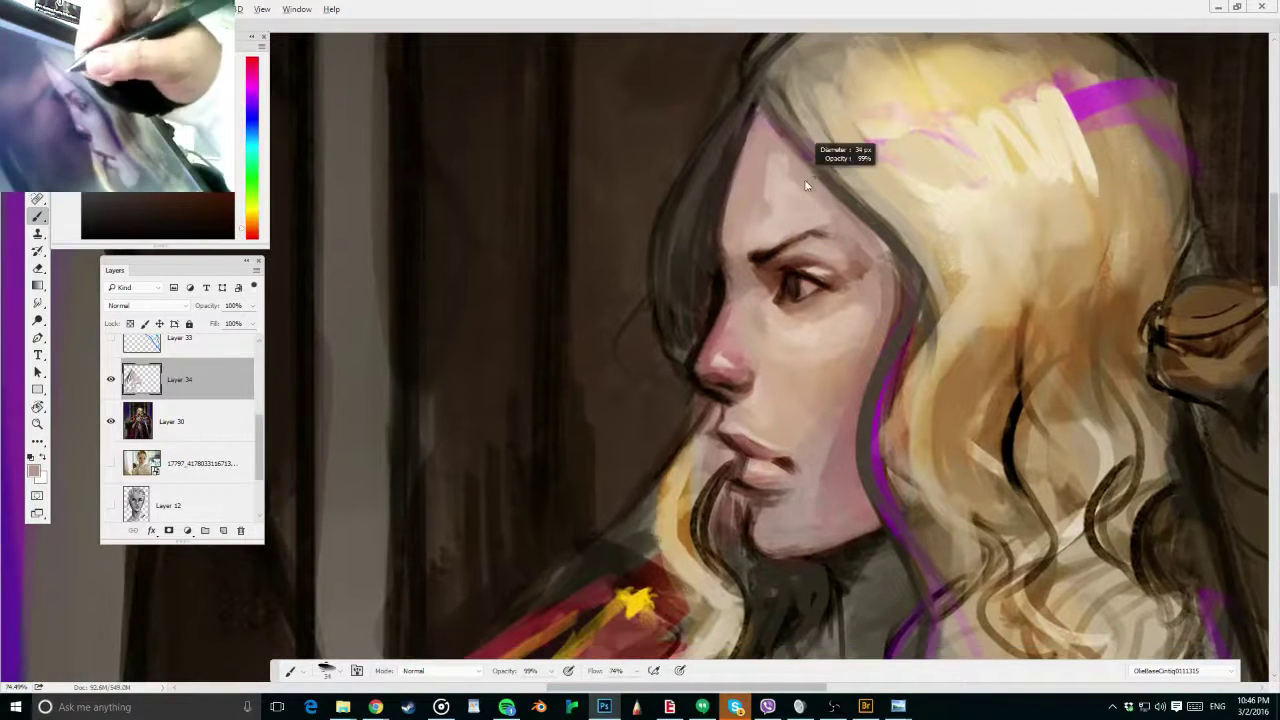
alt+click(801, 174)
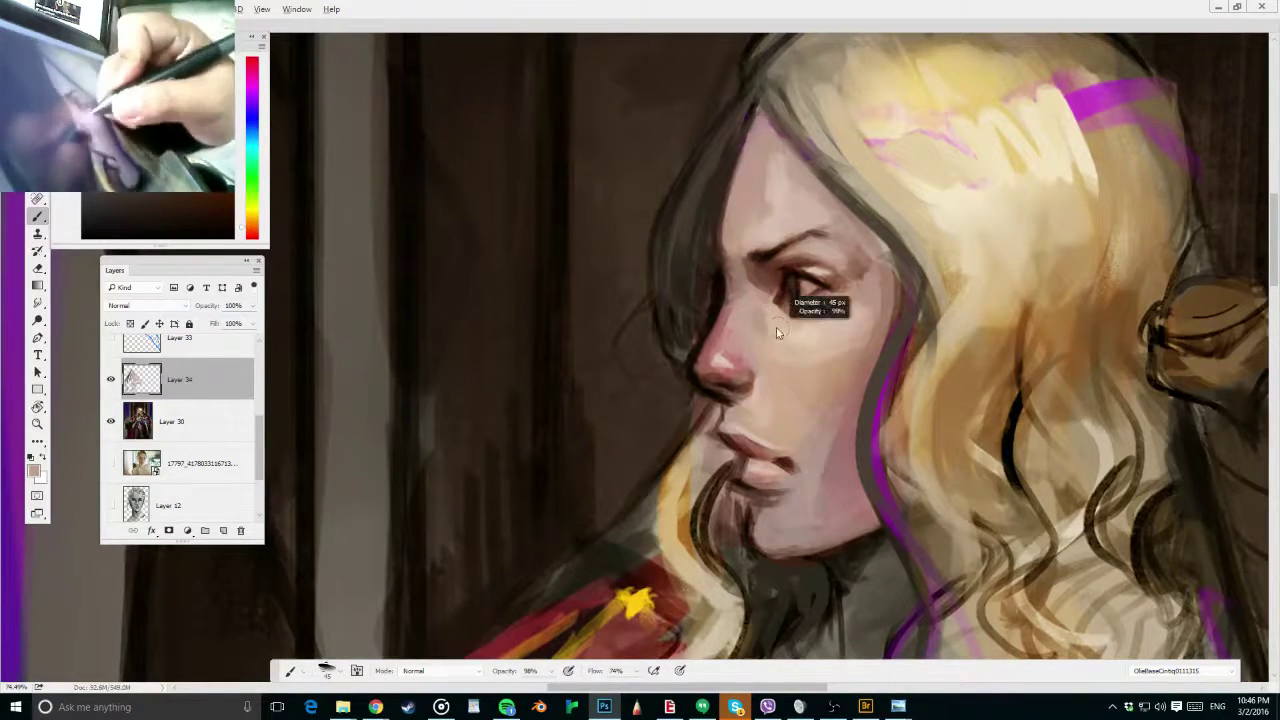
Blend the side of the nose and the upper cheek below the eye with sampled skin tones, resizing the brush as needed
drag(788, 322, 776, 321)
mouse_move(863, 333)
mouse_down()
mouse_move(872, 323)
mouse_move(838, 321)
mouse_up()
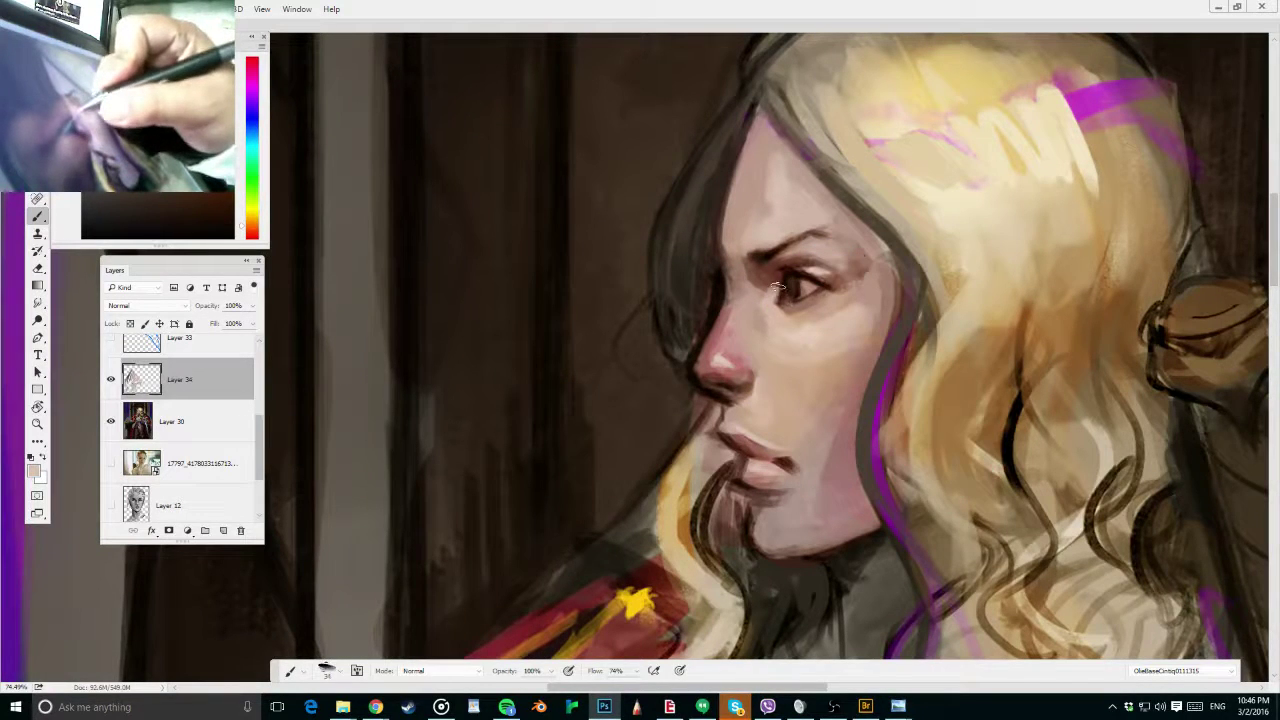
drag(778, 287, 767, 288)
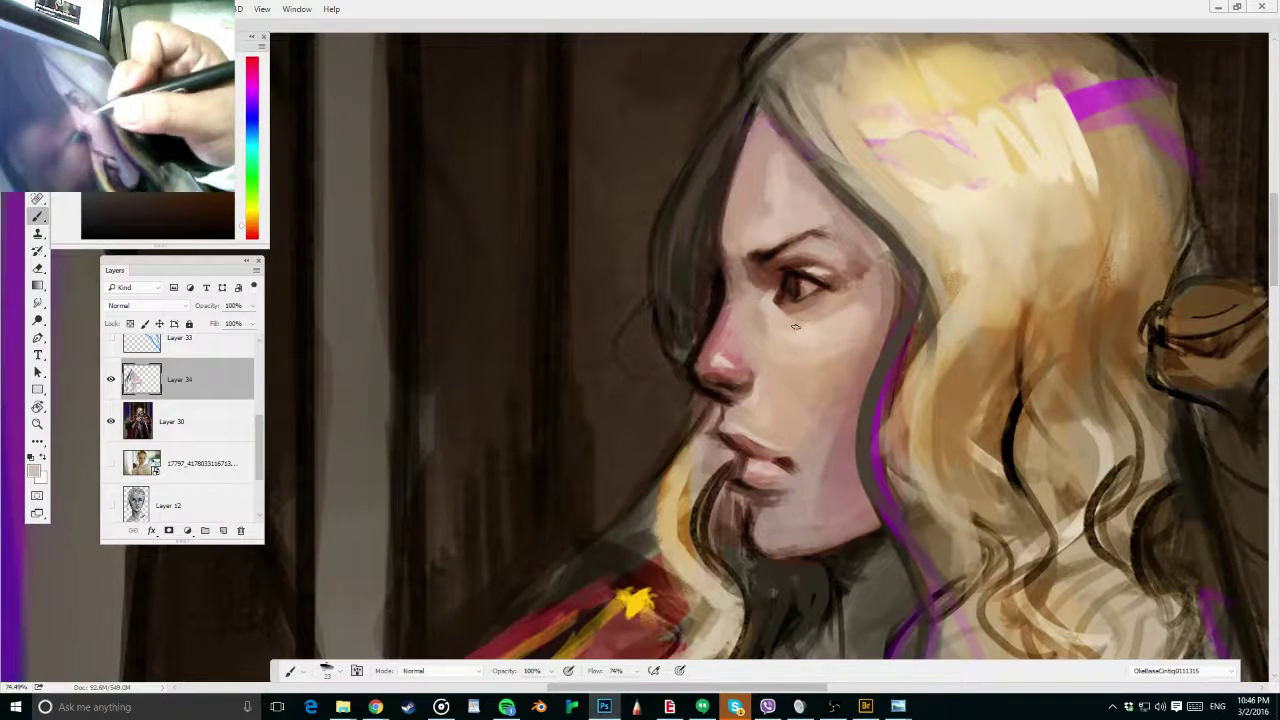
alt+click(775, 336)
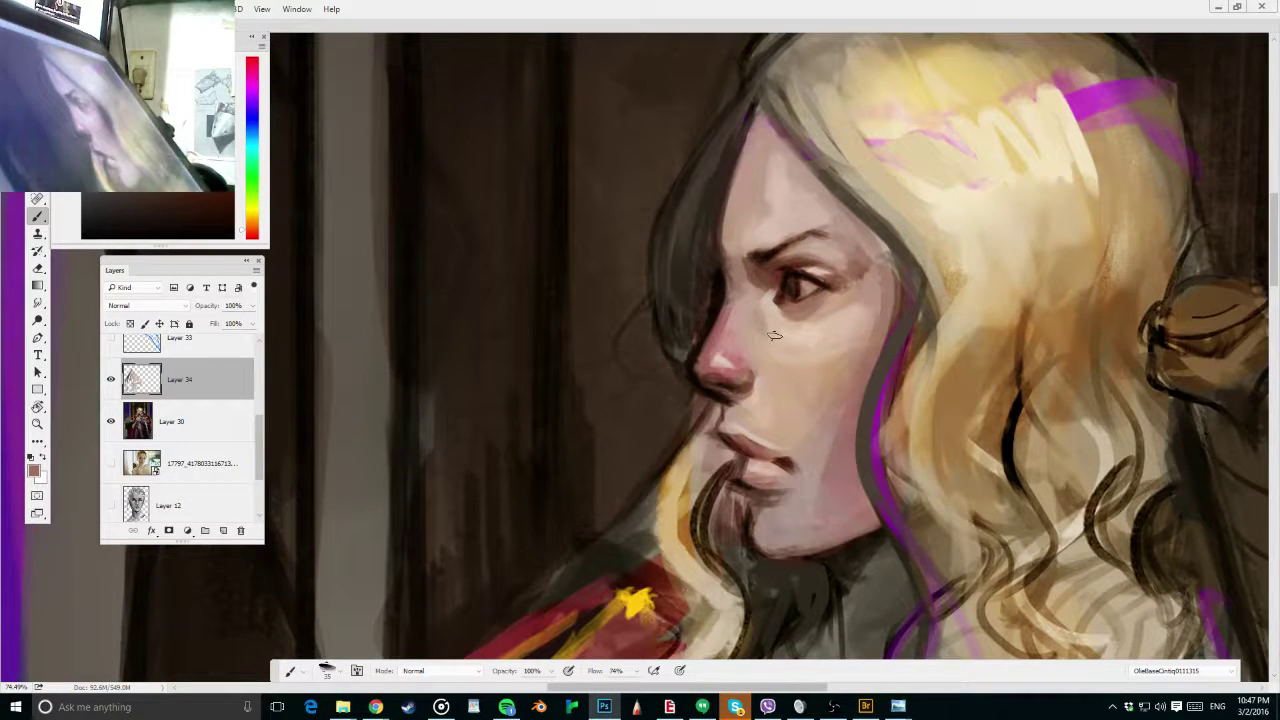
alt+click(847, 303)
key(bracketright)
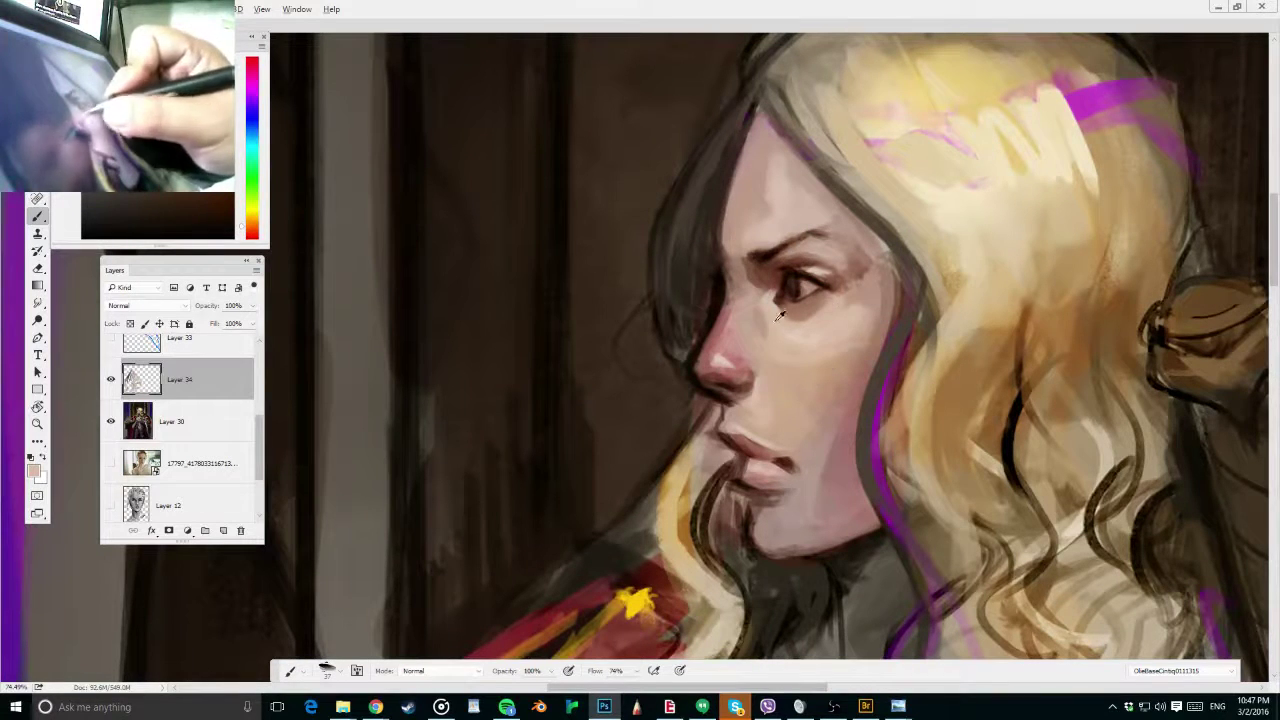
Model the area under the lower eyelid with shadow and skin tones sampled around the eye
alt+click(787, 309)
drag(790, 309, 828, 310)
alt+right_click(825, 310)
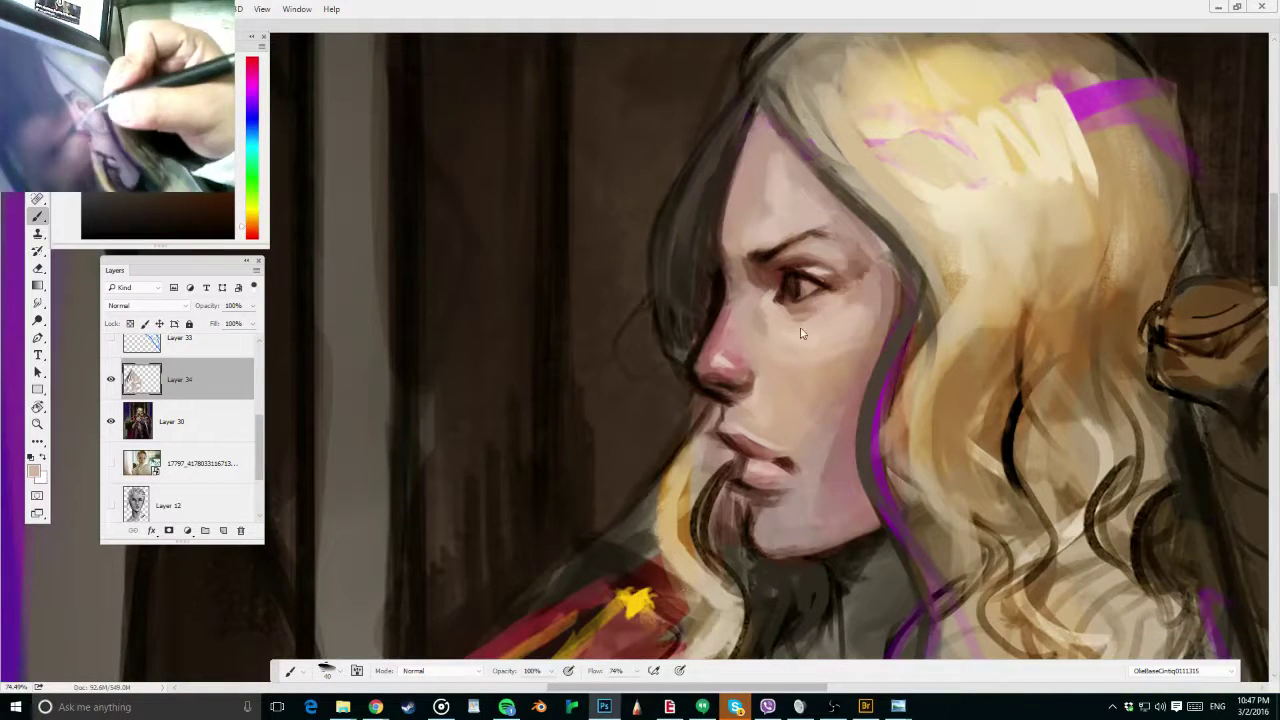
drag(808, 311, 797, 317)
alt+click(802, 309)
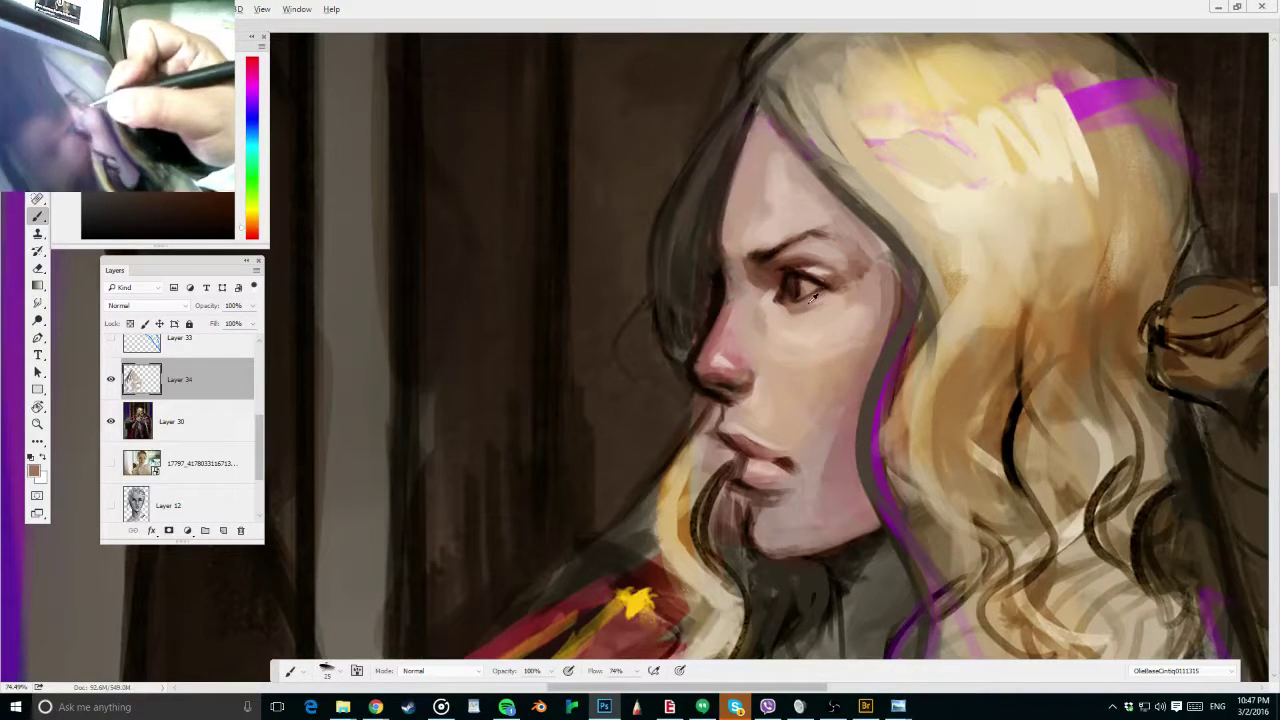
Define the eye's lower lid and outer corner with sampled reddish-brown tones
alt+click(811, 301)
drag(822, 285, 815, 275)
alt+click(837, 275)
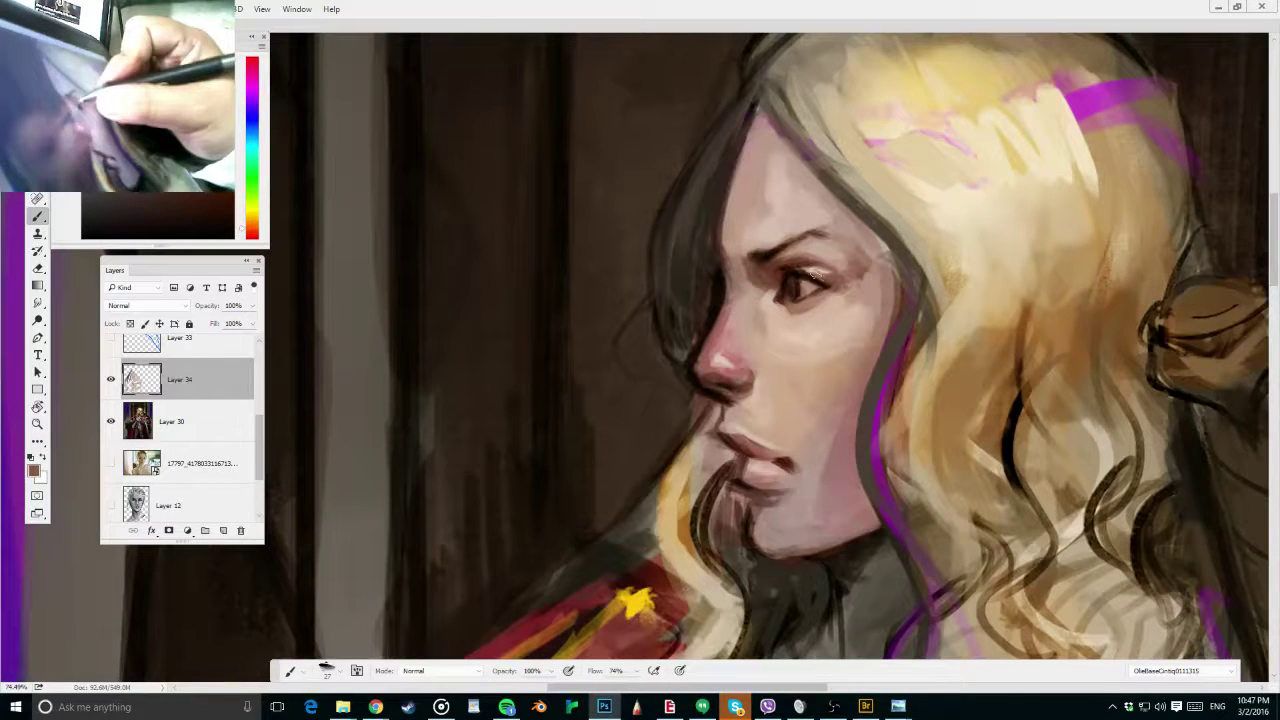
Enlarge the brush and blend the temple beside the outer eye corner with sampled skin tones
alt+click(857, 265)
key(bracketright)
key(bracketright)
key(bracketright)
key(bracketright)
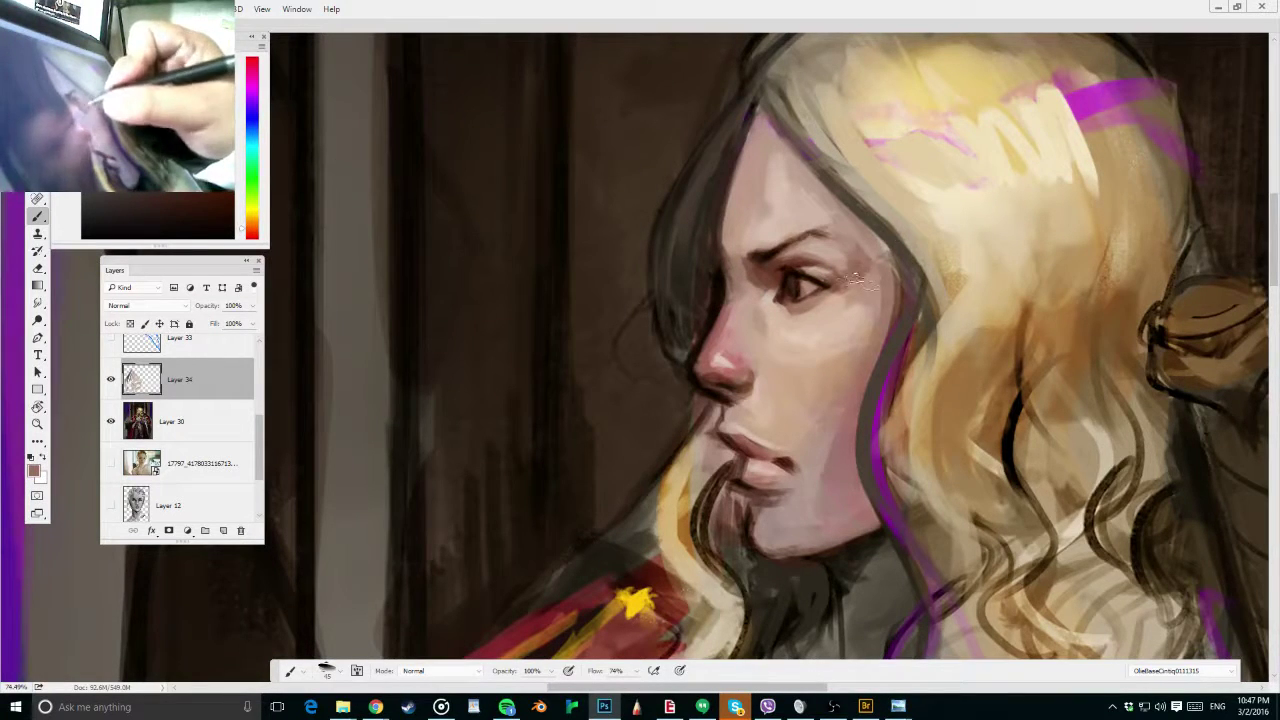
alt+click(845, 302)
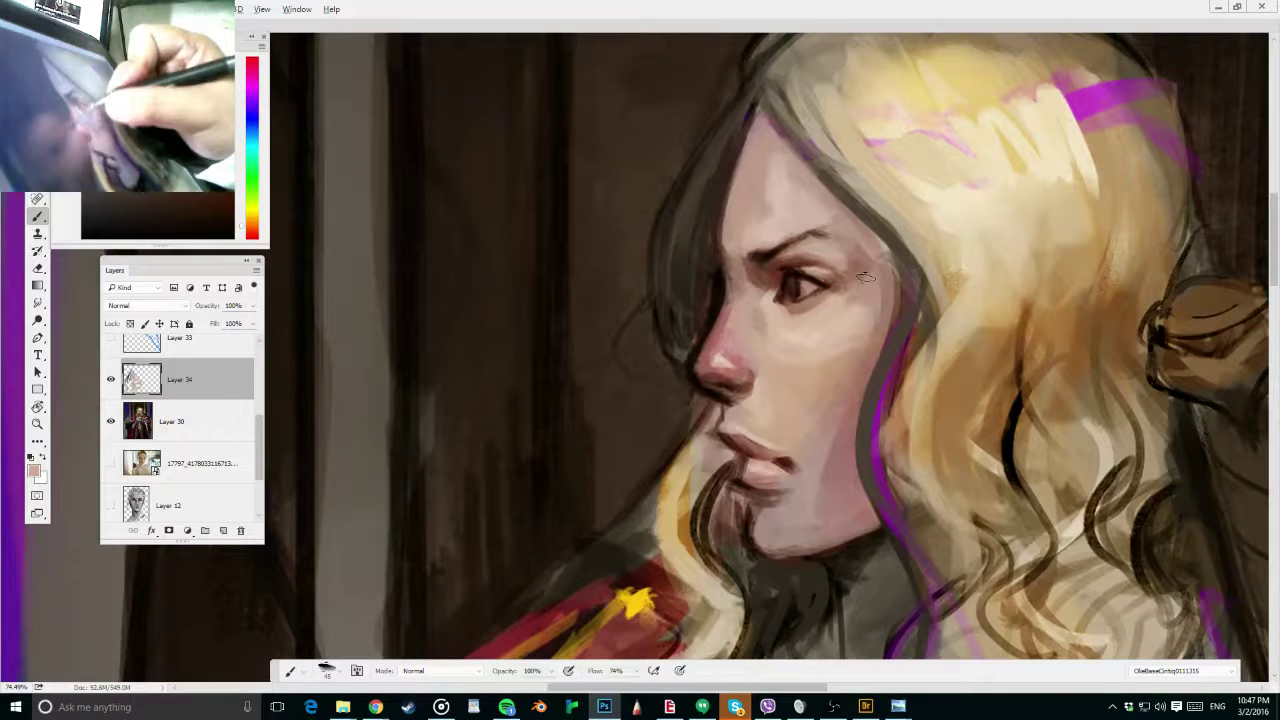
Retouch the nose bridge and side of the nose with sampled pink skin tones, and save the painting
key(ctrl+minus)
drag(866, 337, 894, 333)
alt+click(761, 324)
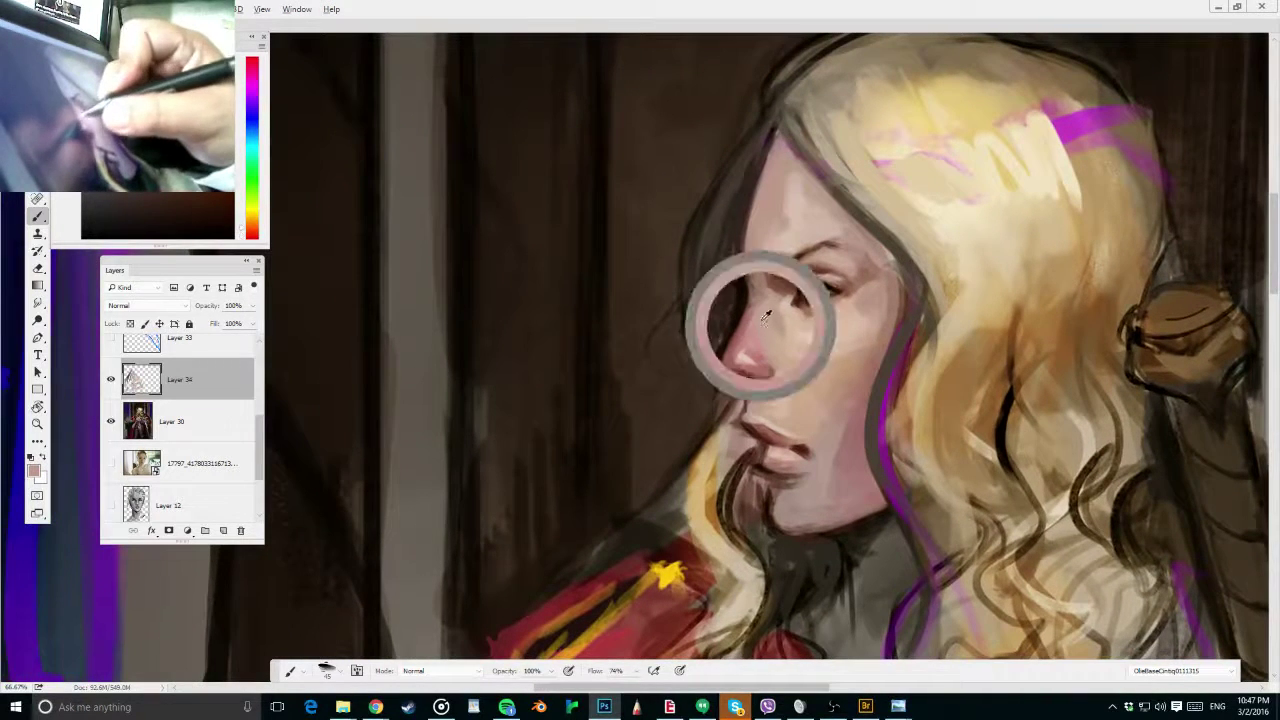
alt+click(748, 337)
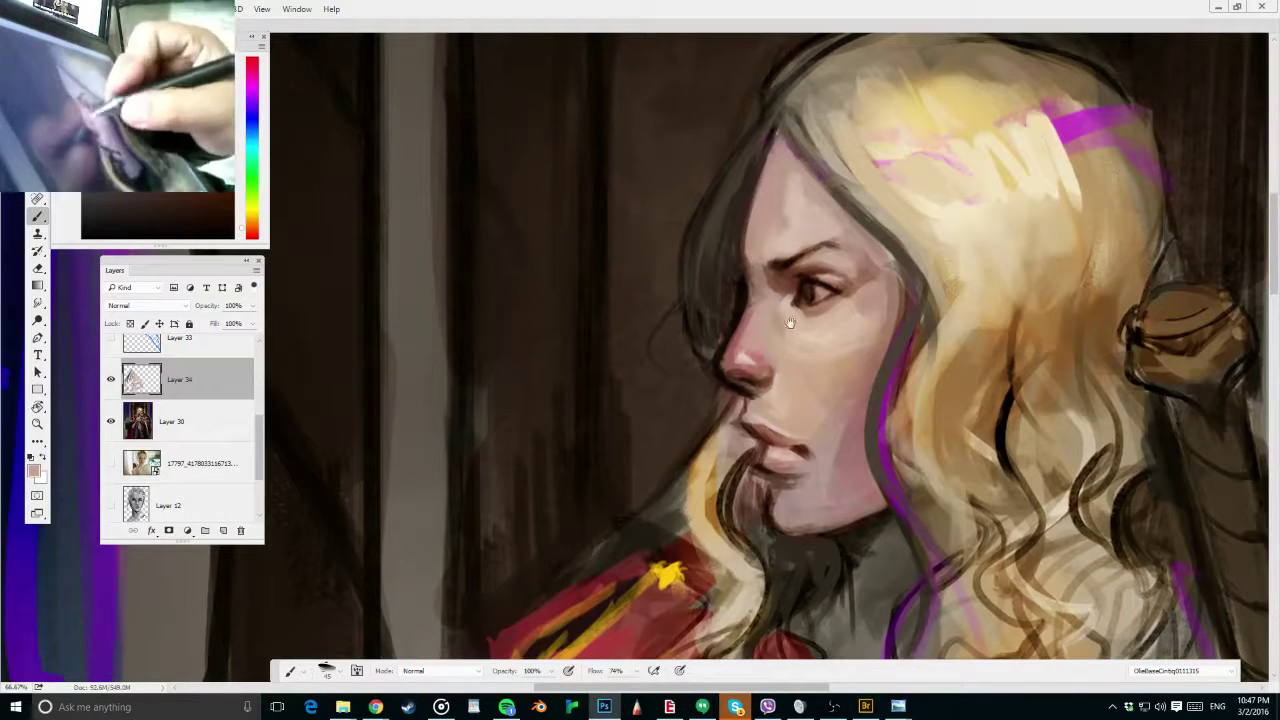
drag(785, 324, 917, 283)
key(ctrl+s)
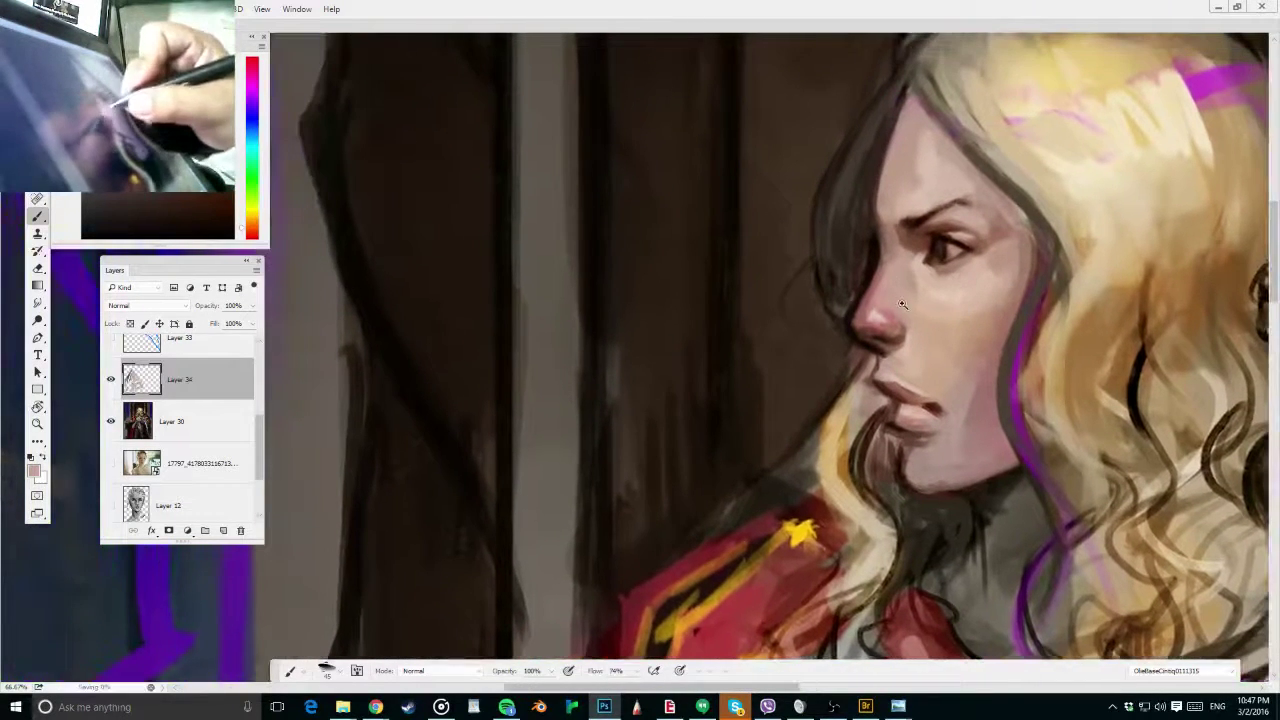
Compare the face with Layer 34 hidden and shown, and merge that layer into Layer 30
scroll(905, 303, up, 5)
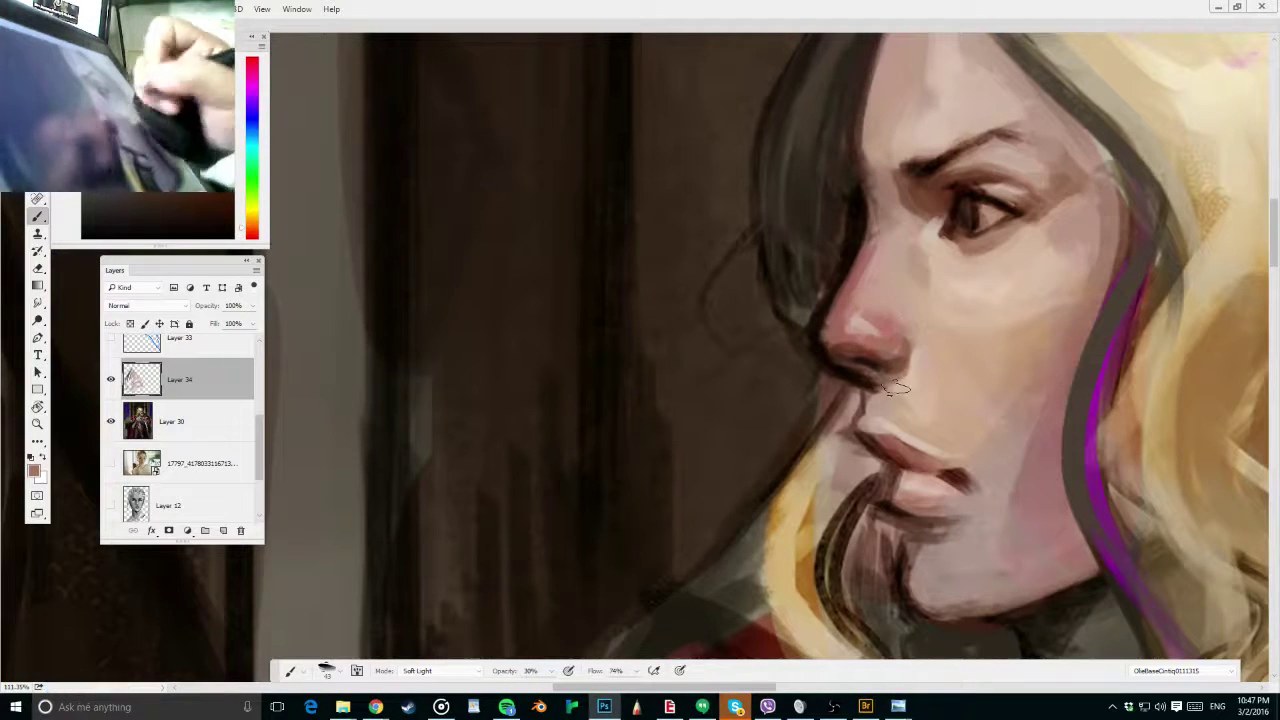
click(111, 380)
click(111, 380)
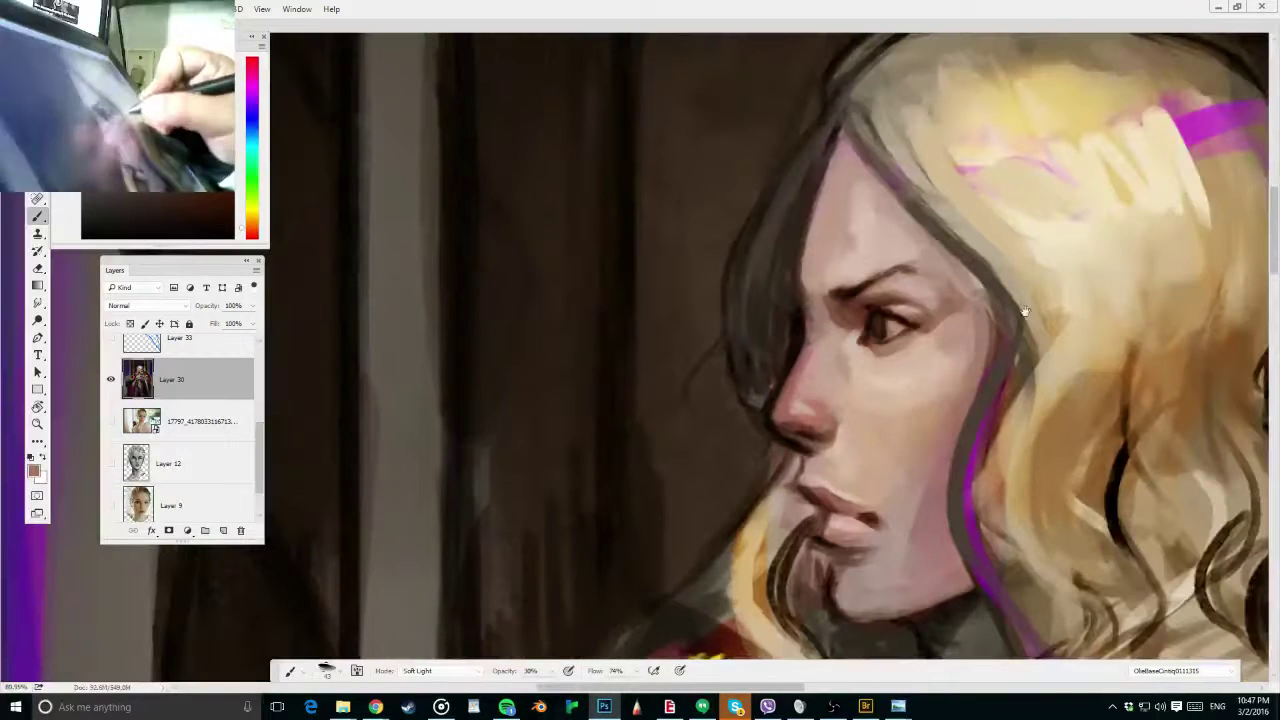
Glaze the temple and cheek with sampled skin tones using a 79 px Soft Light brush at 29% opacity
drag(1025, 311, 961, 292)
alt+click(897, 338)
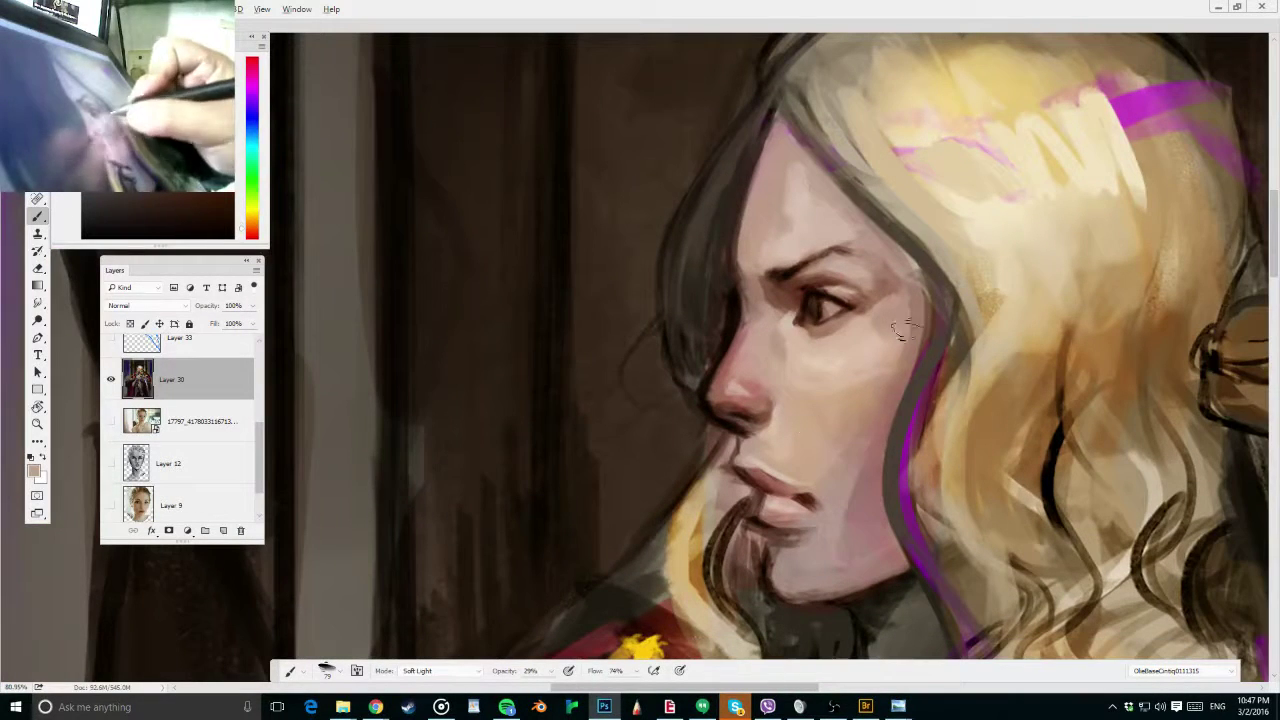
alt+click(843, 403)
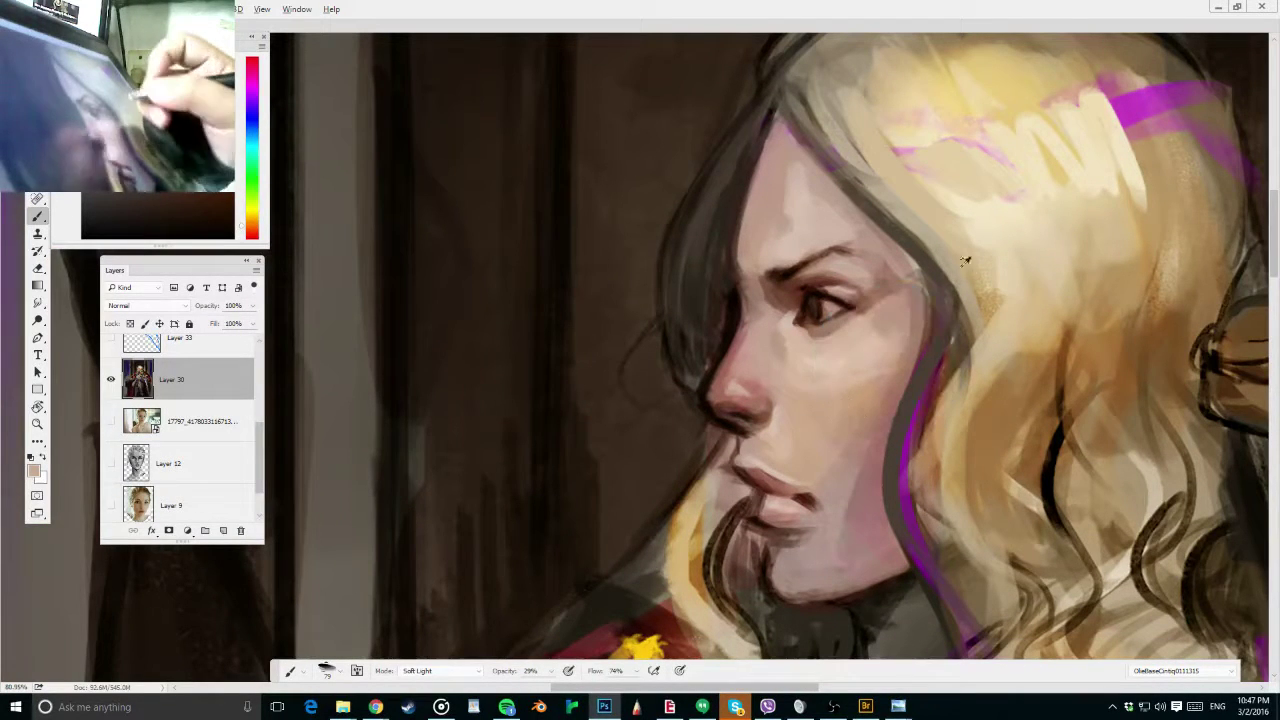
Return the brush to Normal mode at 100% opacity and blend the cheek, outer eye corner and nose bridge with sampled skin tones
key(shift+alt+n)
key(0)
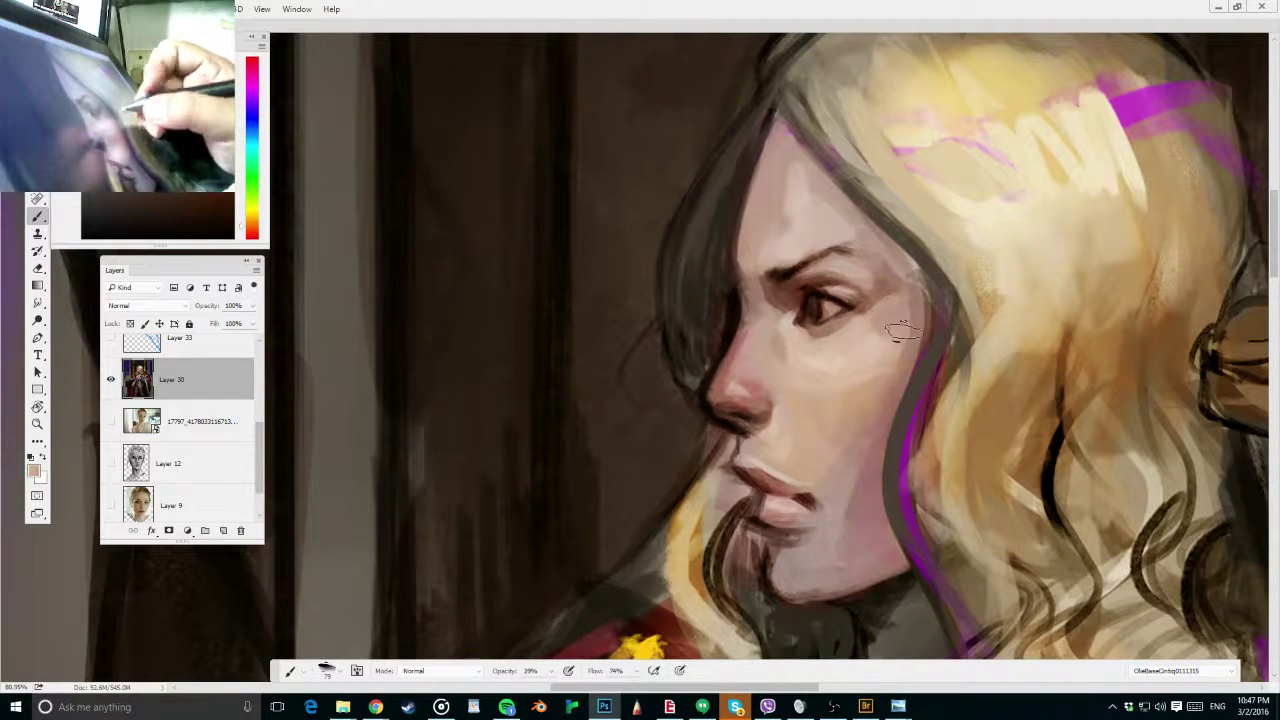
alt+click(854, 420)
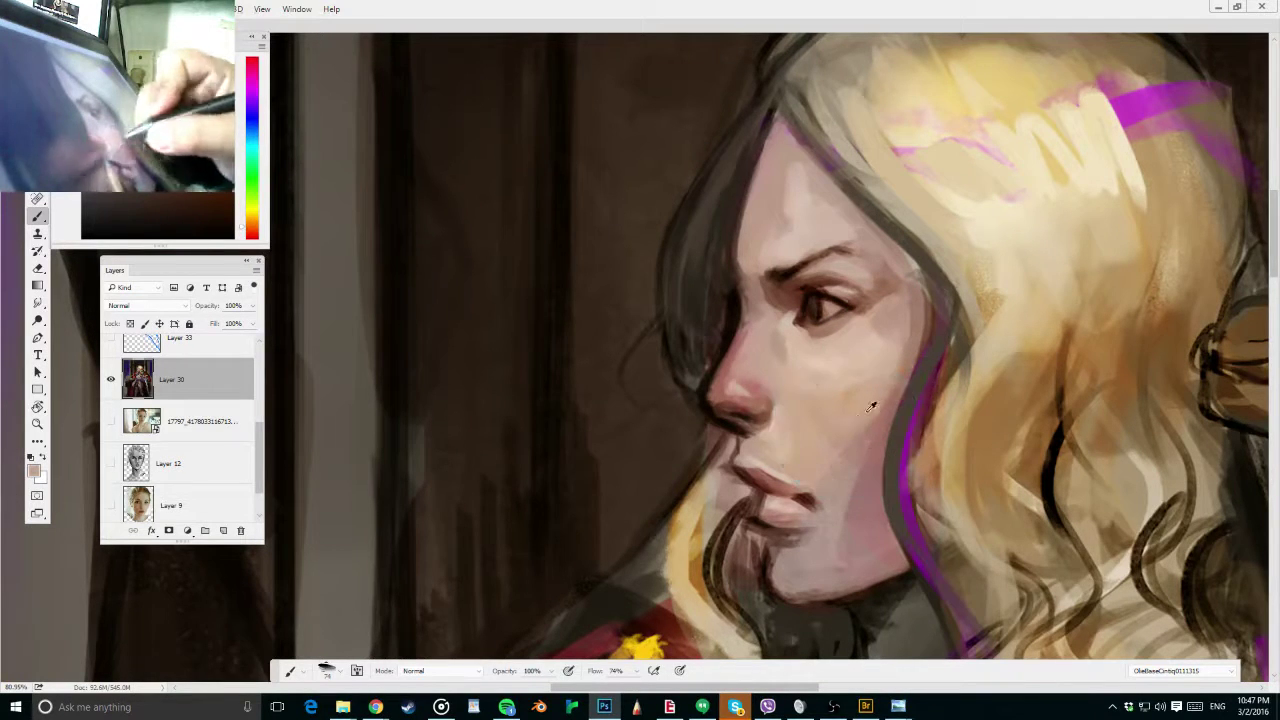
alt+click(826, 450)
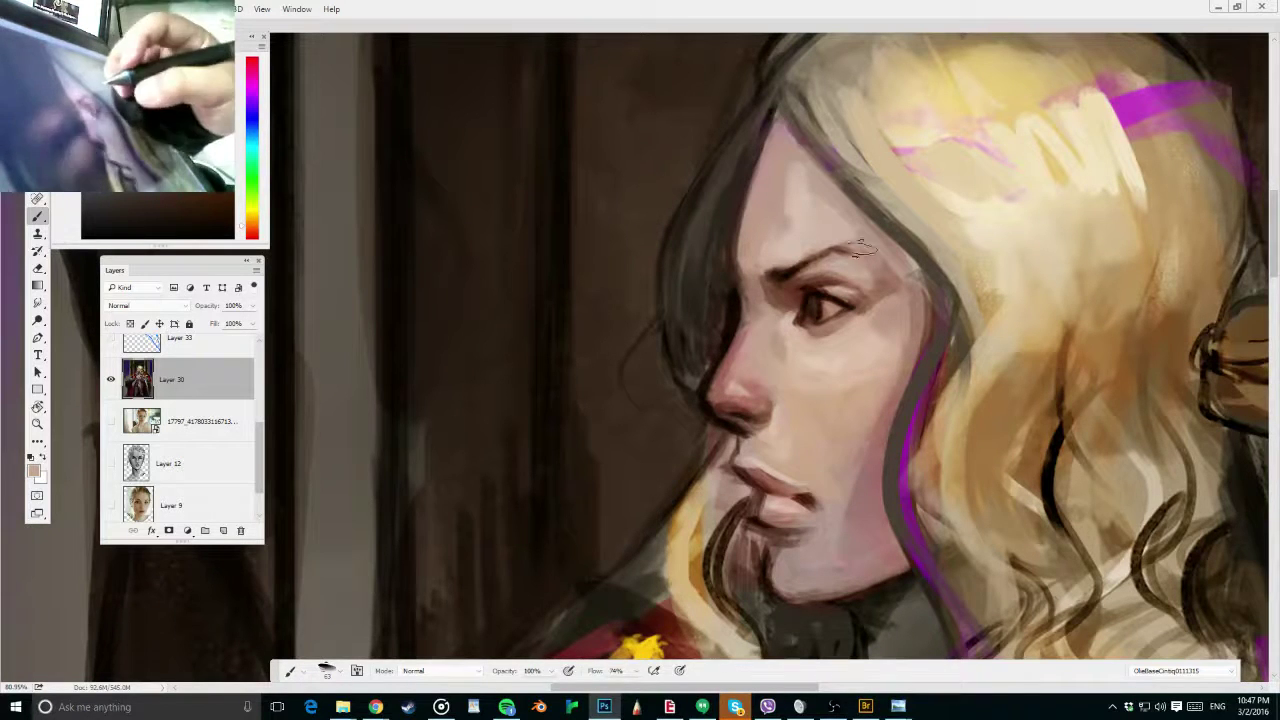
drag(869, 304, 861, 317)
drag(760, 297, 739, 295)
Smooth the forehead from the hairline down to the area above the eyebrow with a sampled skin tone
alt+click(749, 215)
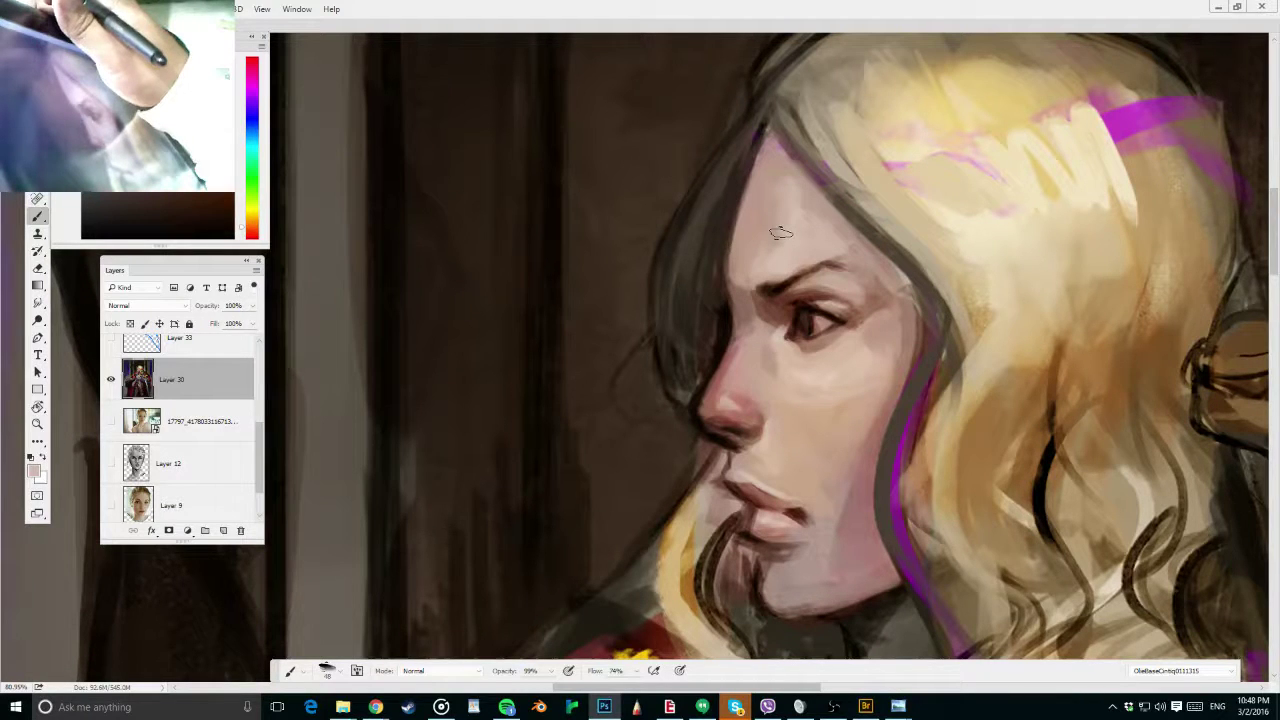
drag(781, 147, 796, 170)
drag(815, 246, 825, 248)
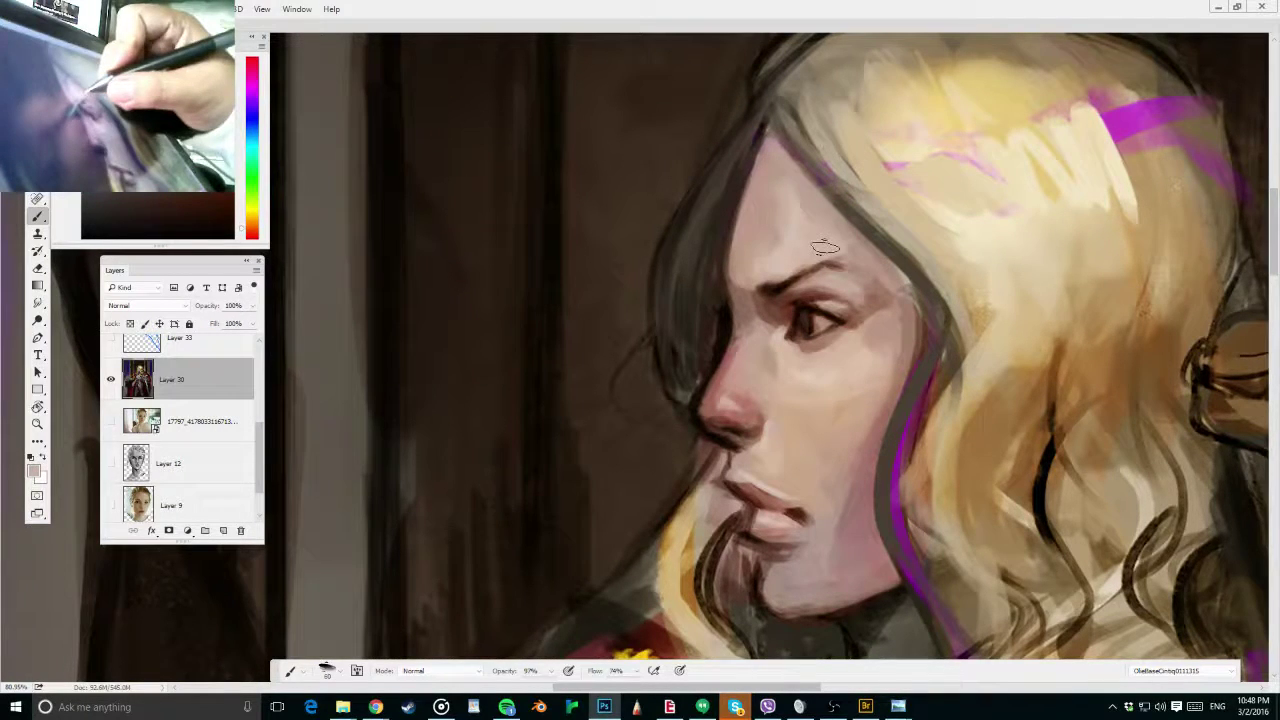
Darken and thicken the eyebrow with a smaller brush, alternating sampled dark brow and forehead skin tones
key([)
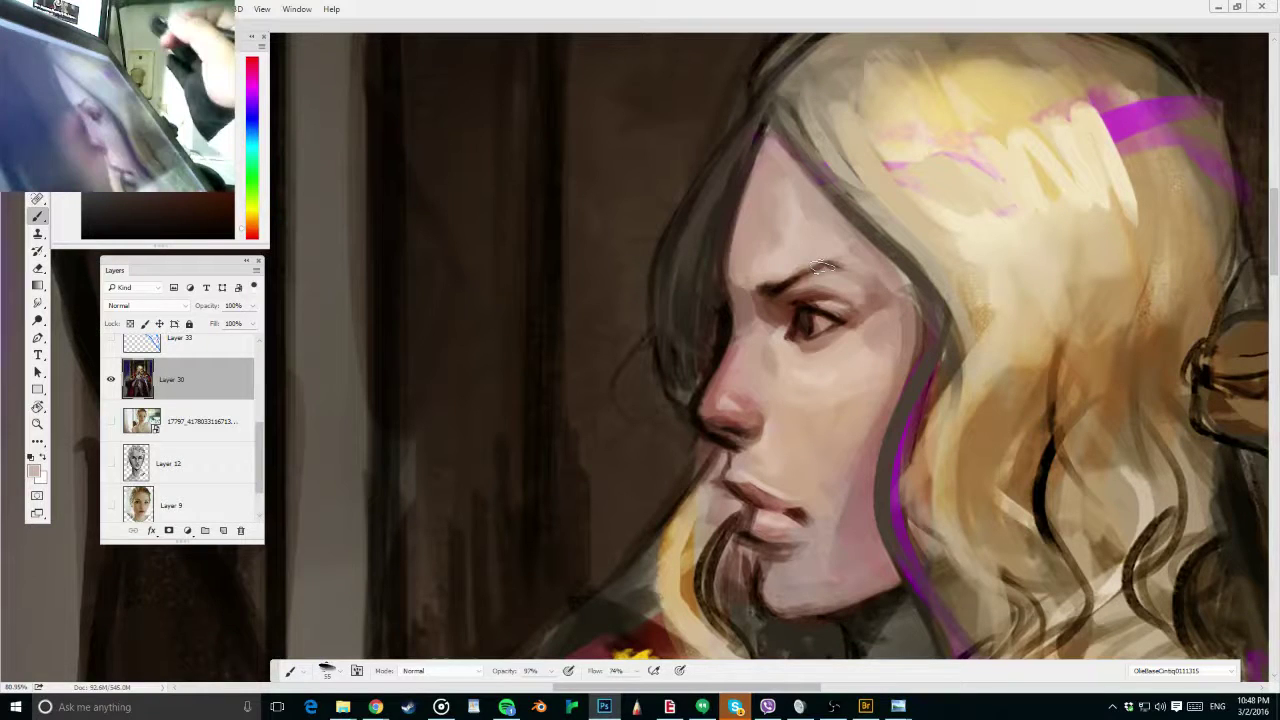
alt+click(771, 282)
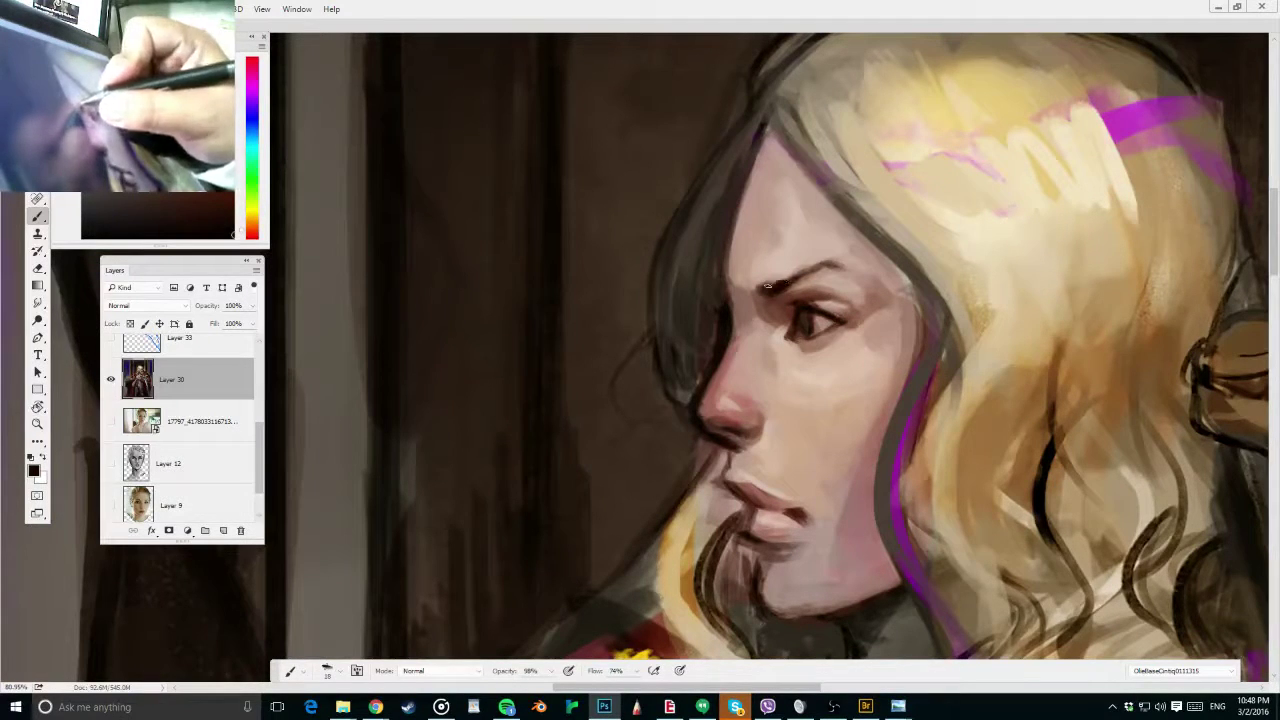
alt+click(795, 273)
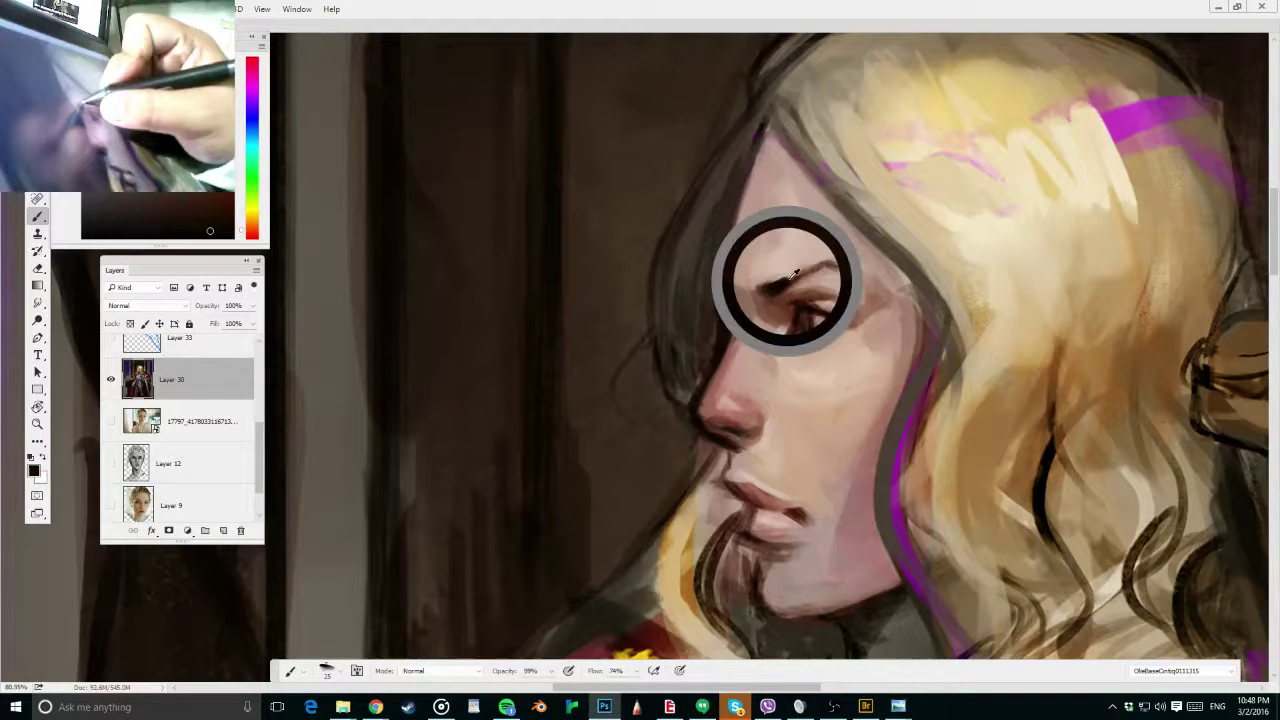
alt+click(819, 246)
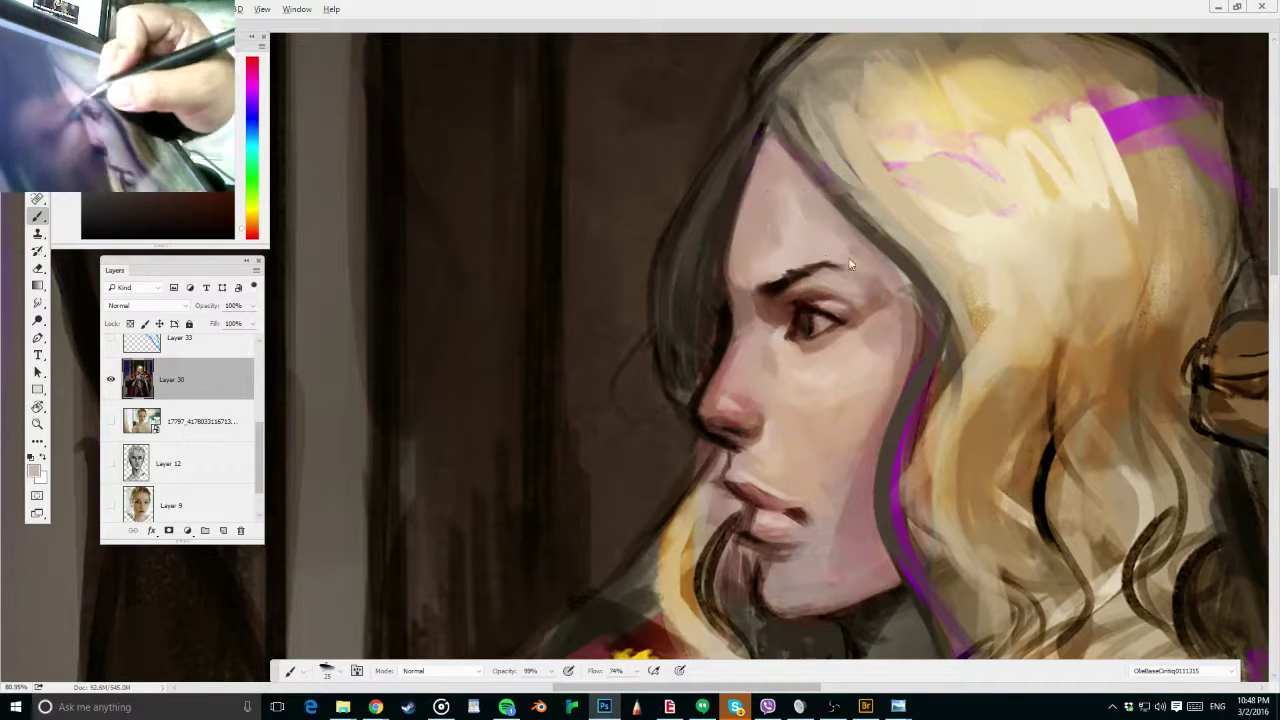
alt+click(768, 289)
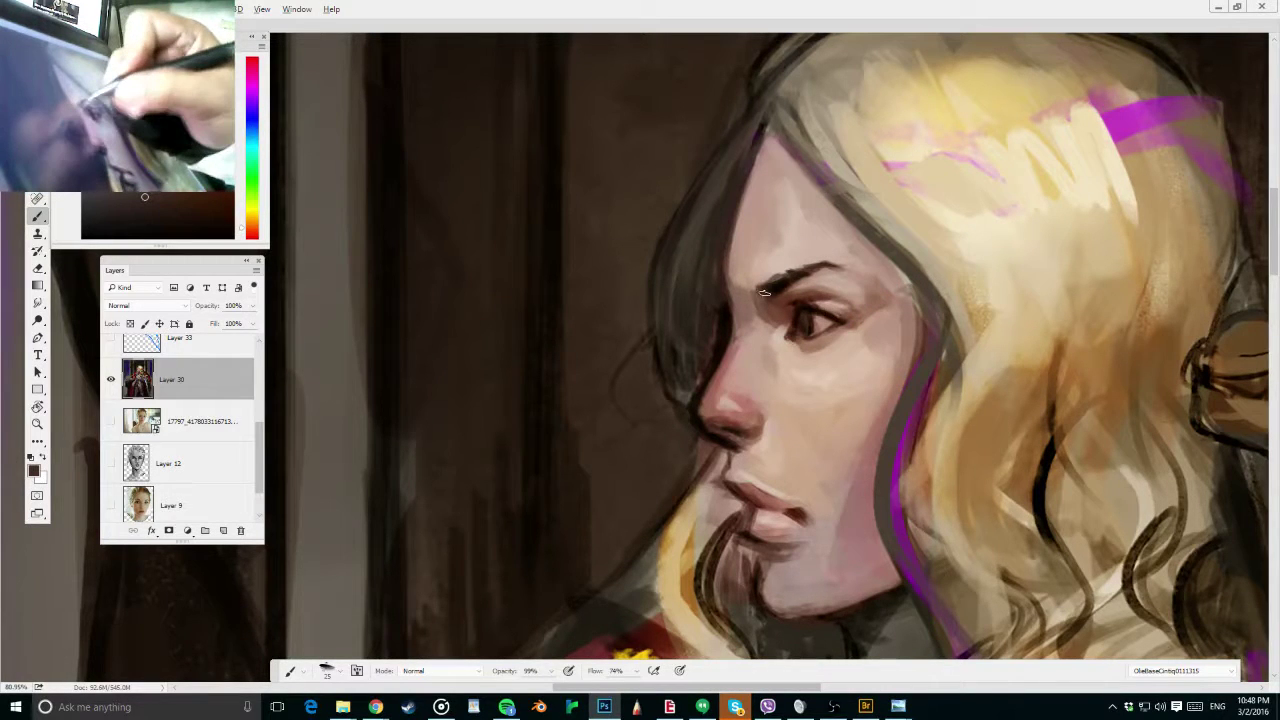
Refine the eyebrow with fine dark strokes and add a pale highlight along its inner end using a 15 px brush
drag(810, 204, 794, 202)
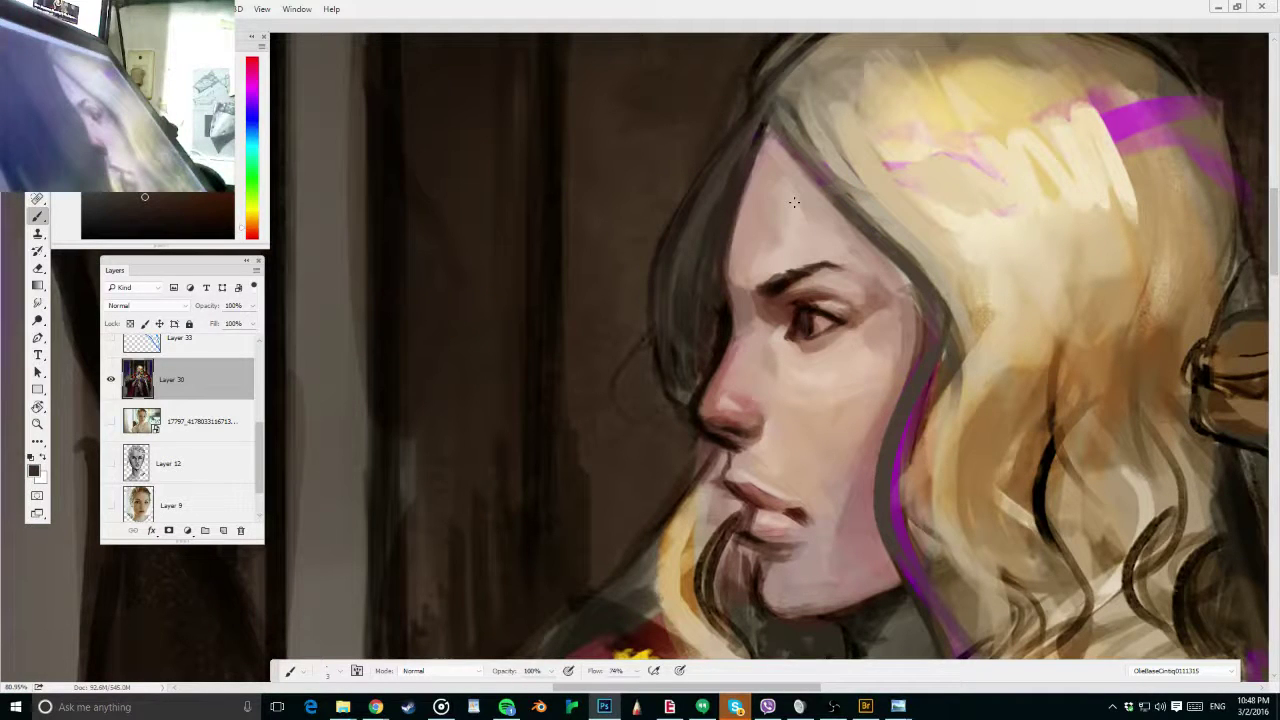
mouse_move(804, 276)
mouse_down()
mouse_move(778, 286)
mouse_move(826, 266)
mouse_up()
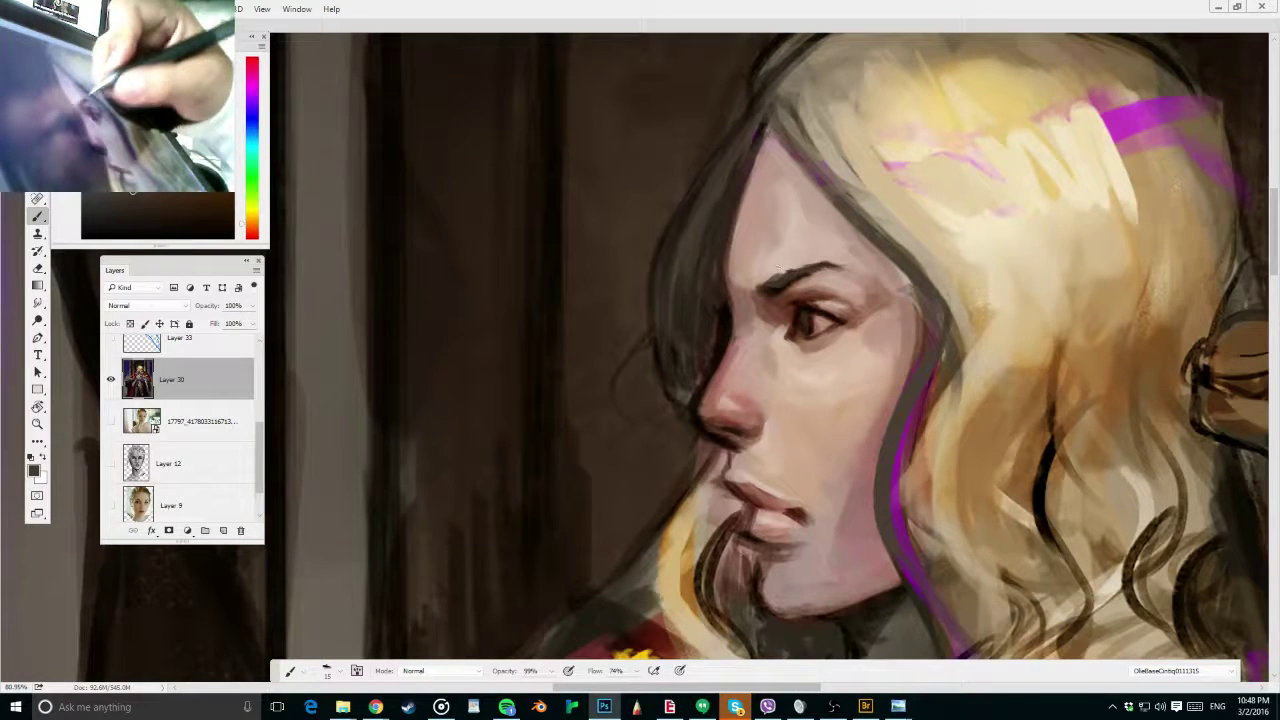
alt+click(773, 285)
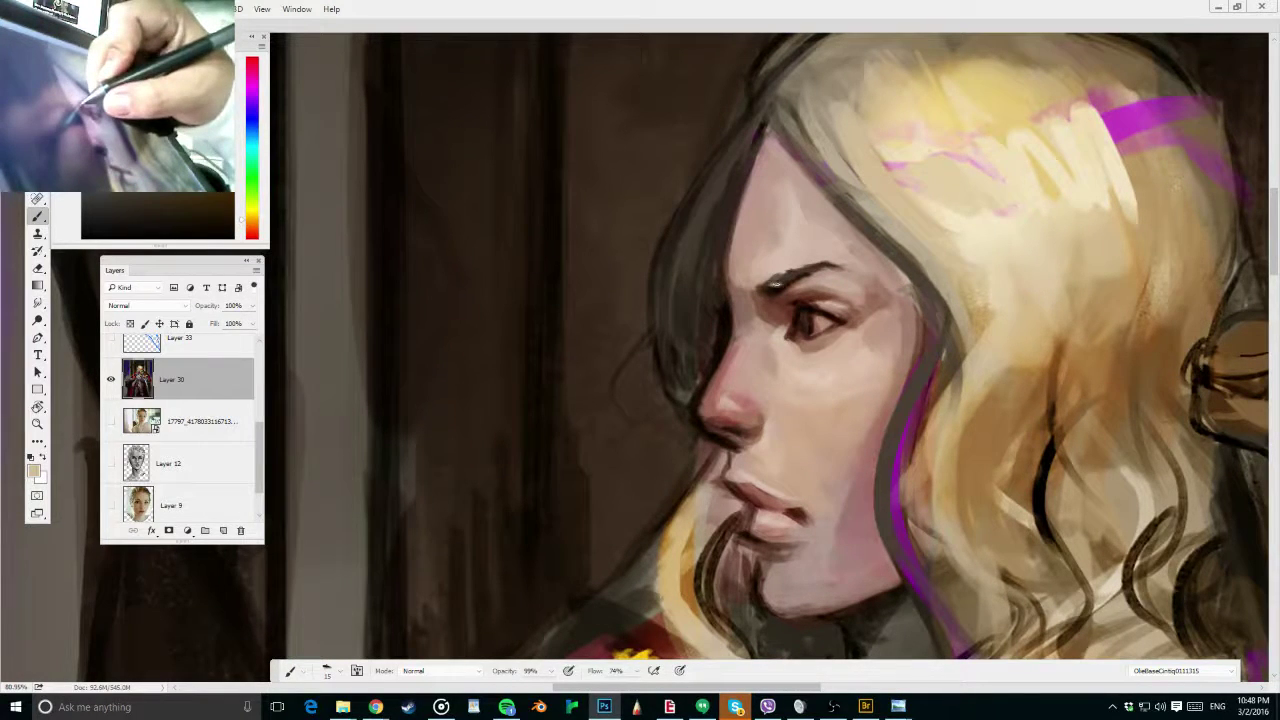
drag(770, 286, 782, 281)
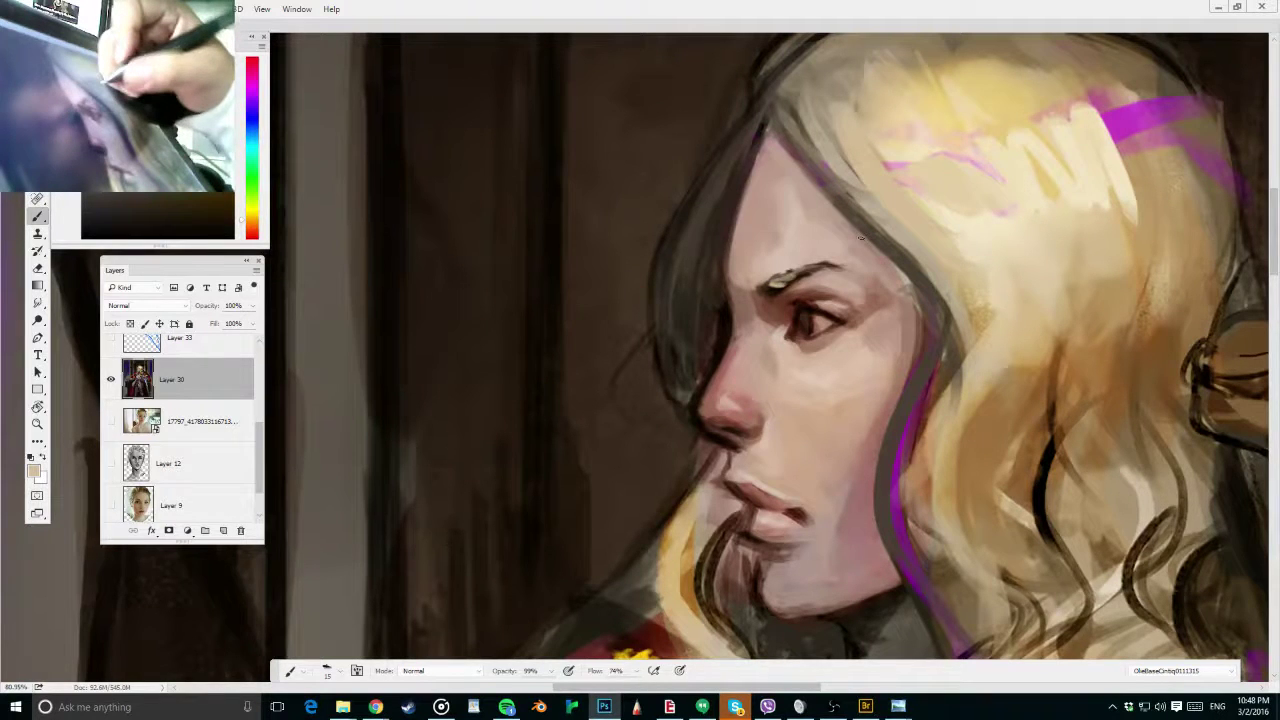
Blend the upper eyelid, temple and upper cheek with skin tones sampled from the forehead and cheek
alt+click(788, 218)
drag(837, 286, 857, 287)
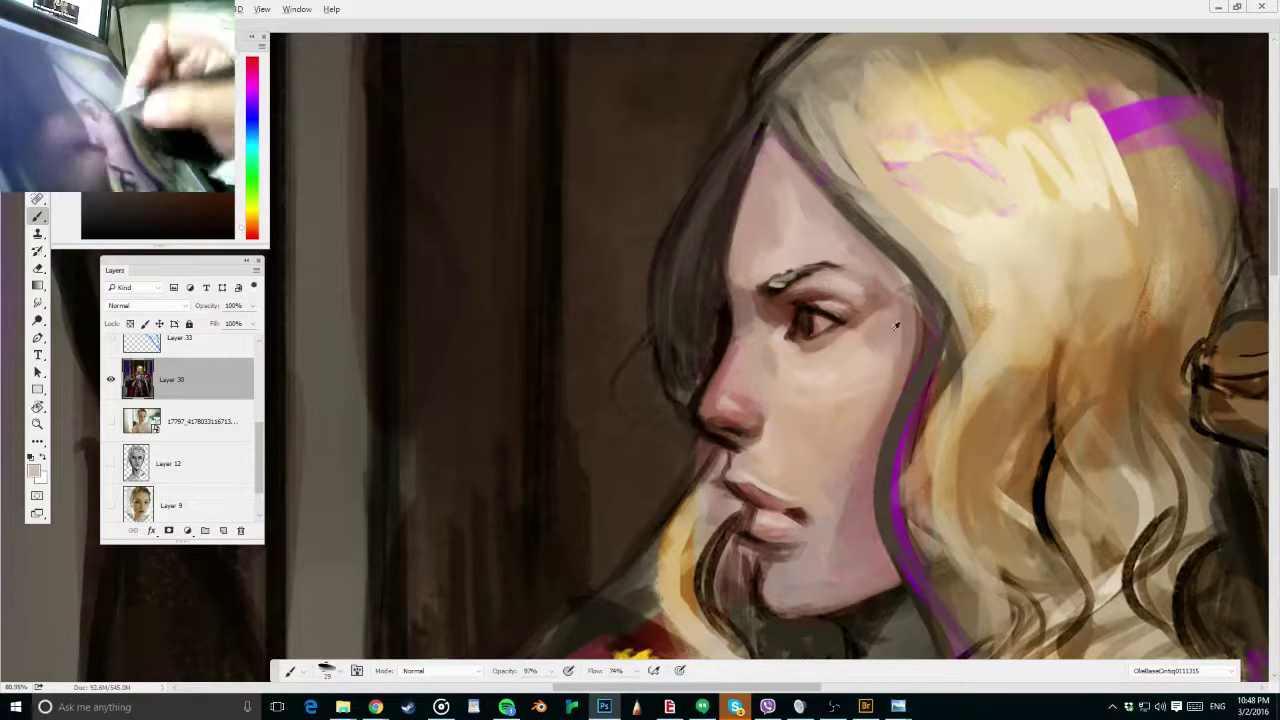
alt+click(876, 318)
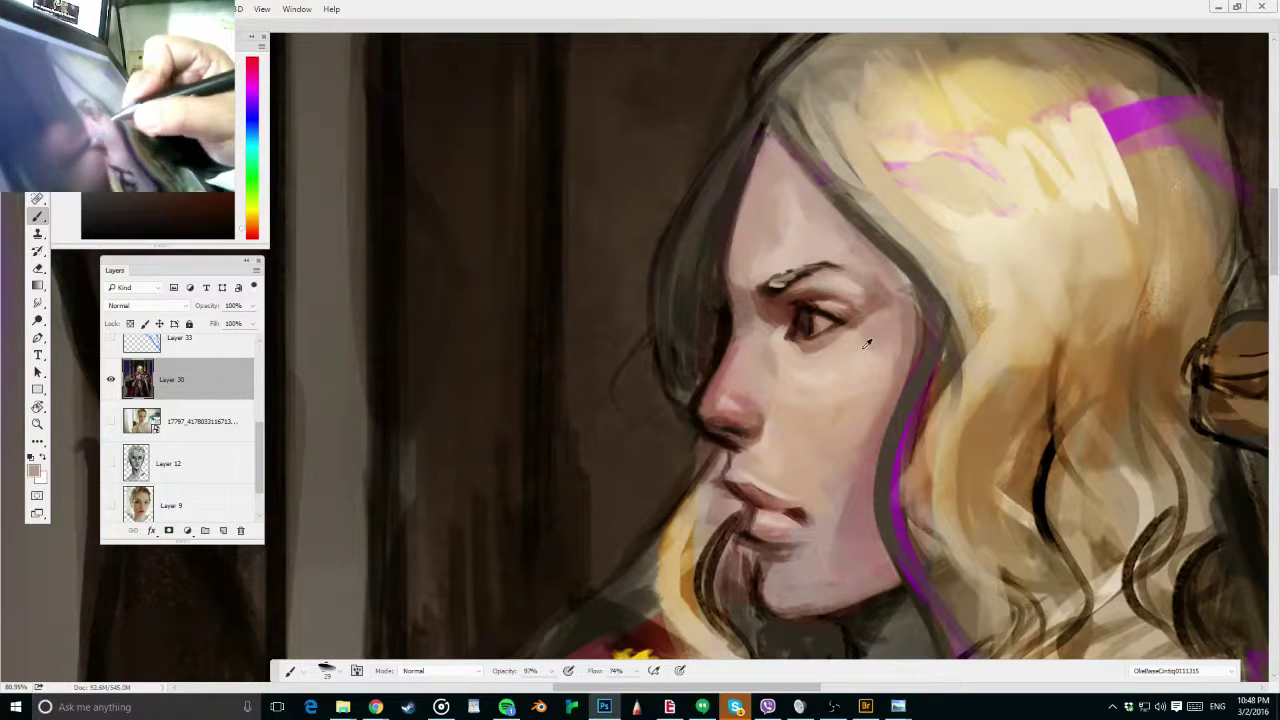
alt+click(857, 366)
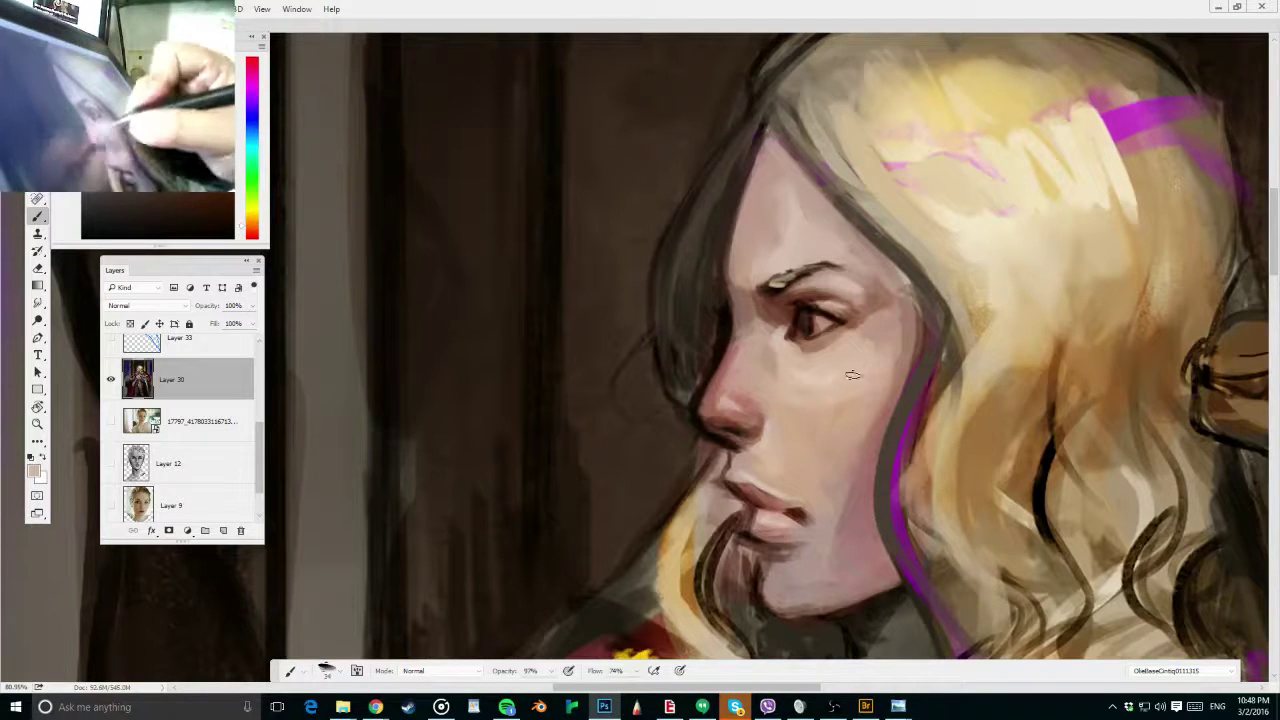
alt+click(814, 398)
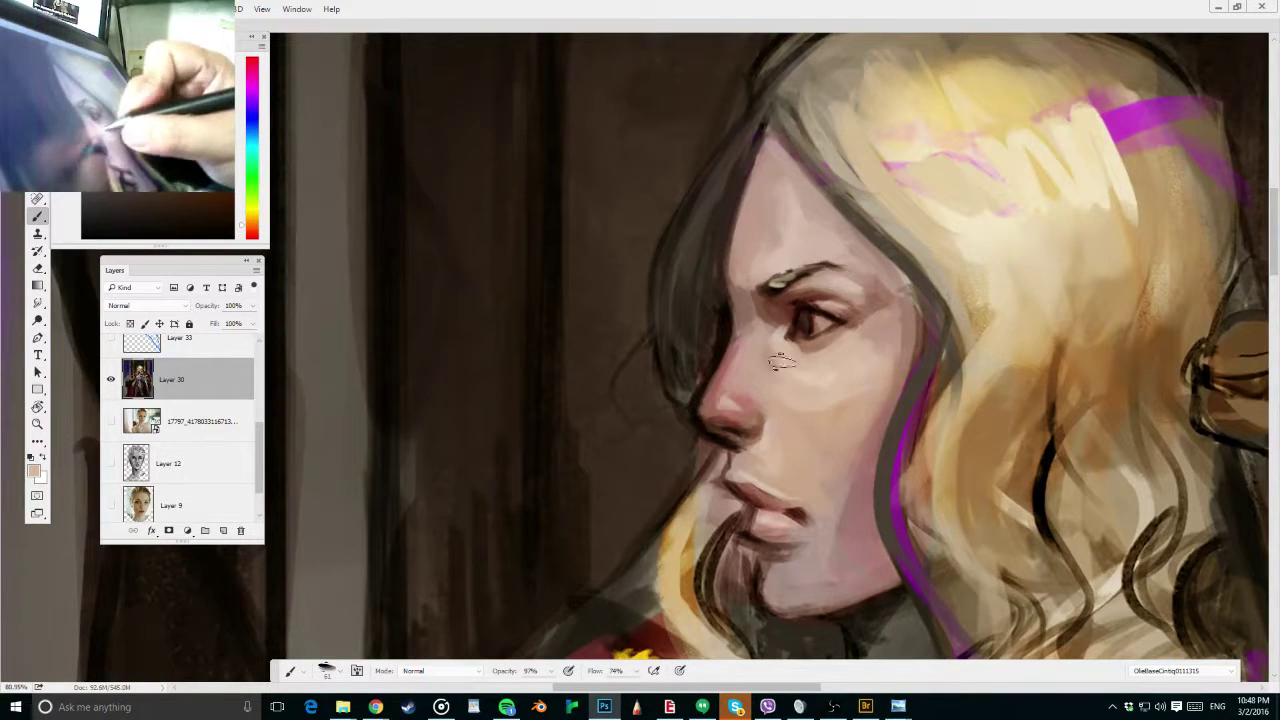
Reduce the brush to 42 px and soften the side of the nose below the inner eye corner with sampled pinkish skin tones
key(bracketleft)
key(bracketleft)
key(bracketleft)
key(bracketleft)
key(bracketleft)
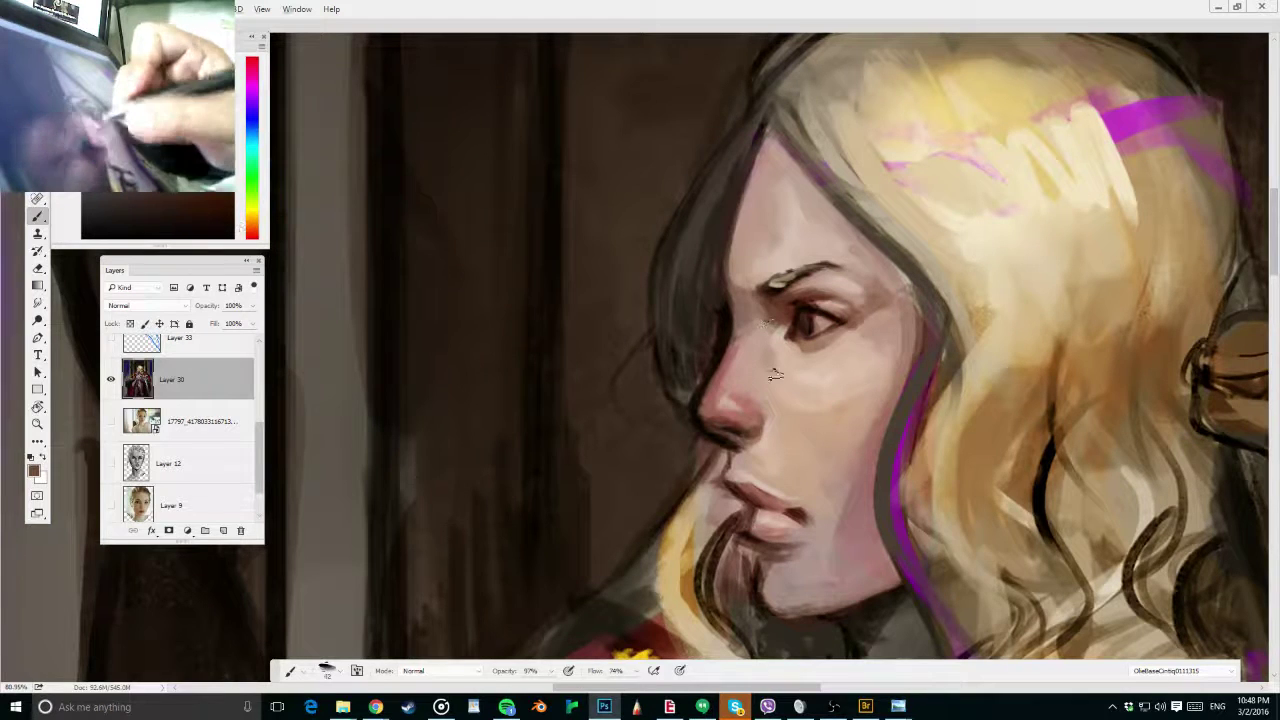
alt+click(762, 356)
alt+click(758, 370)
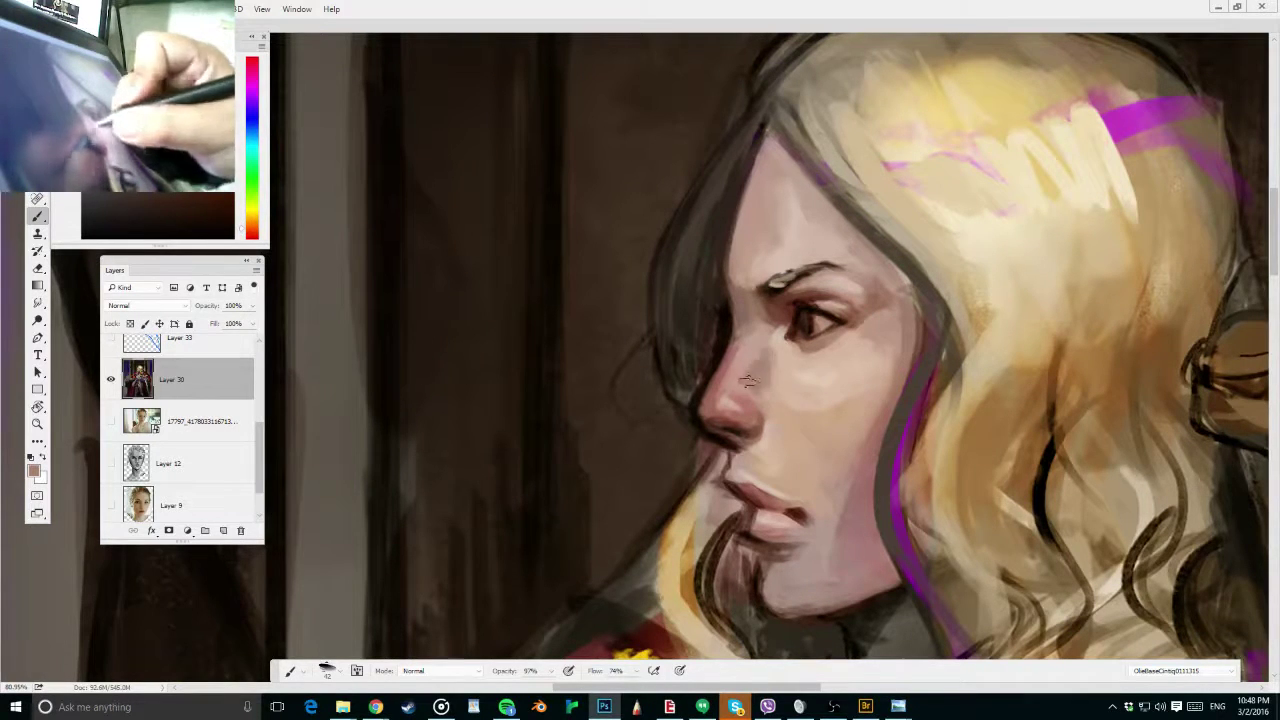
mouse_move(755, 354)
mouse_down()
mouse_move(753, 394)
mouse_move(770, 376)
mouse_up()
alt+click(769, 367)
alt+click(766, 358)
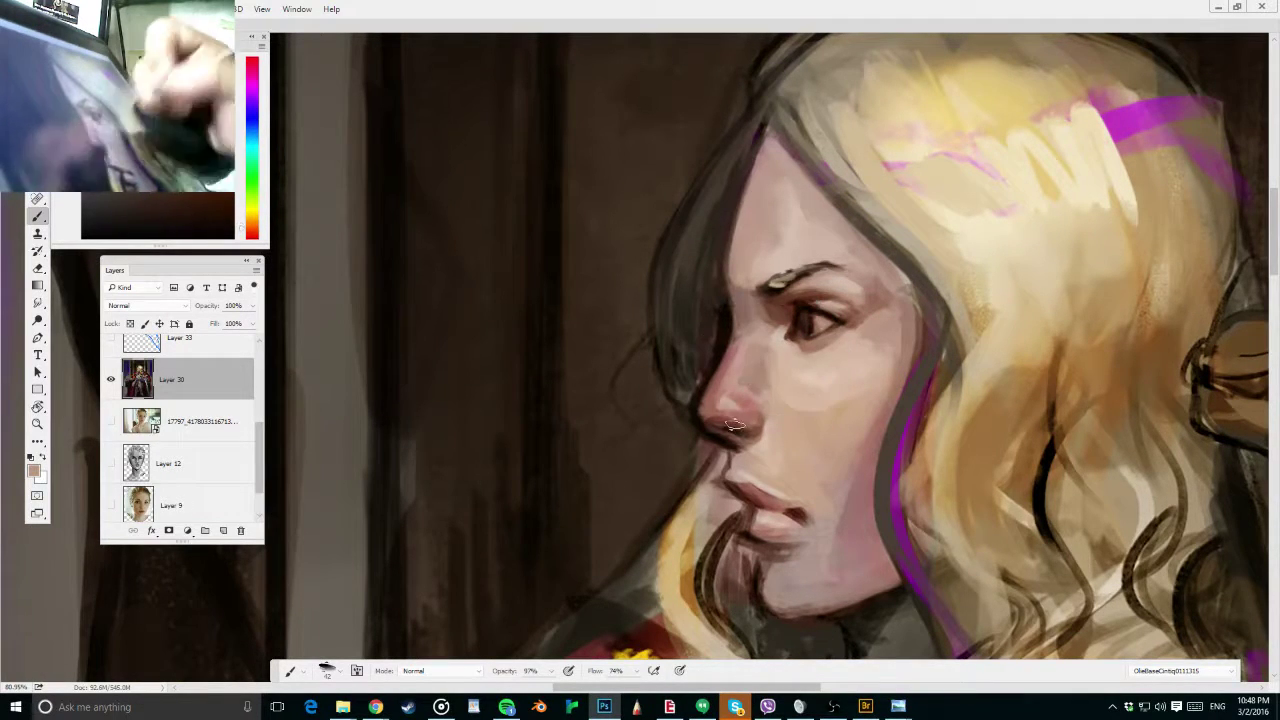
Blend the lower cheek beside the mouth and the chin with sampled skin tones using the 42 px brush
scroll(738, 429, down, 3)
drag(897, 328, 912, 283)
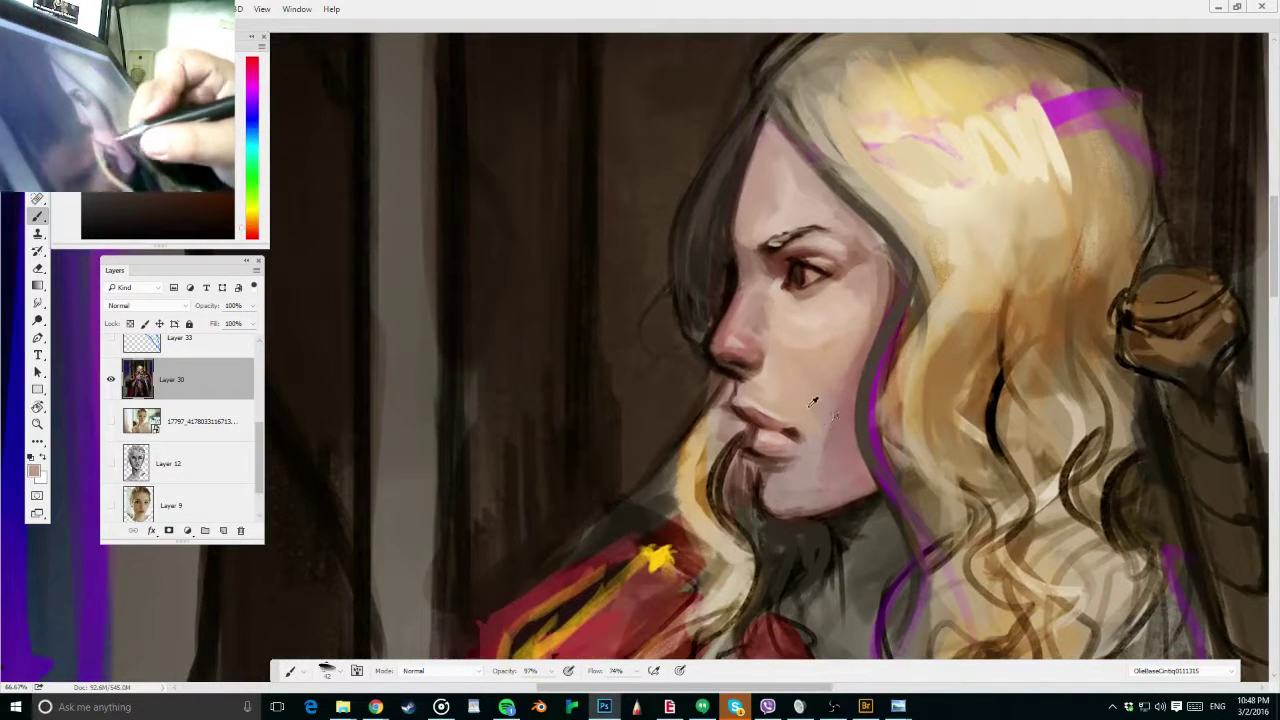
alt+click(812, 411)
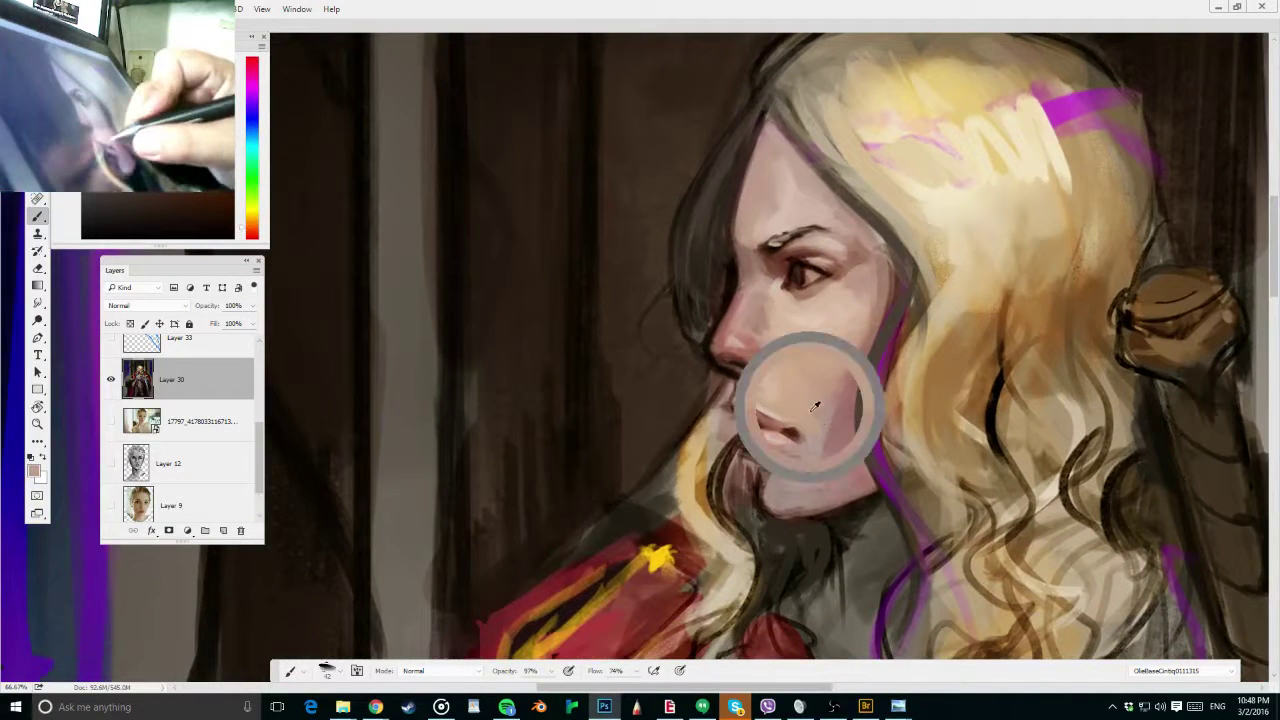
alt+click(788, 476)
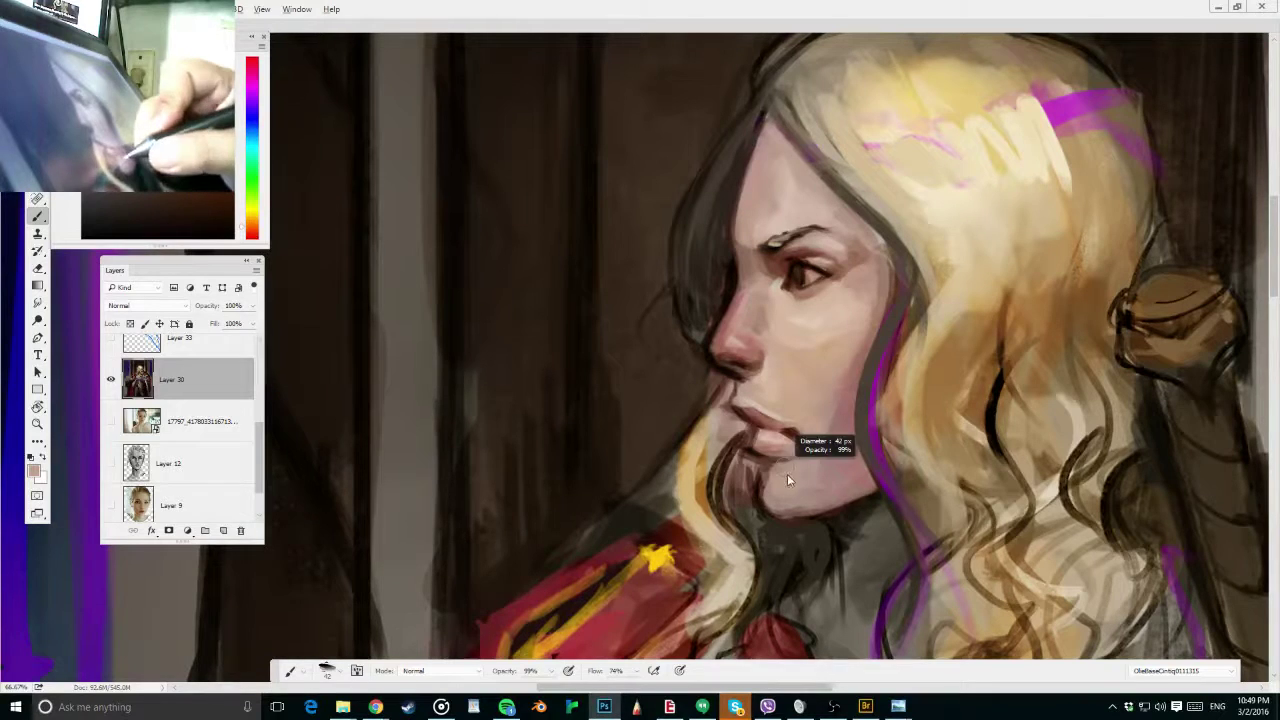
Paint a dark shadow between the nostril and upper lip with a small brush at 100% opacity
alt+right_click(744, 379)
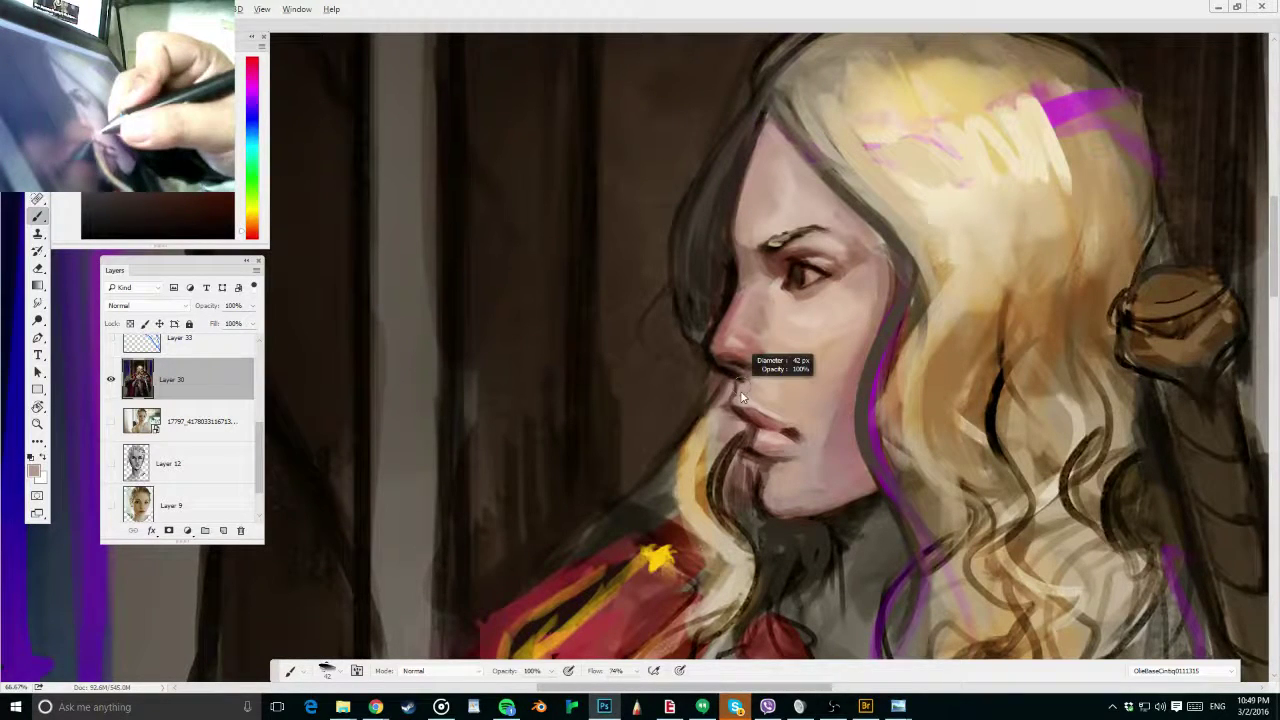
alt+click(742, 376)
mouse_move(740, 390)
mouse_down()
mouse_move(728, 390)
mouse_move(738, 404)
mouse_up()
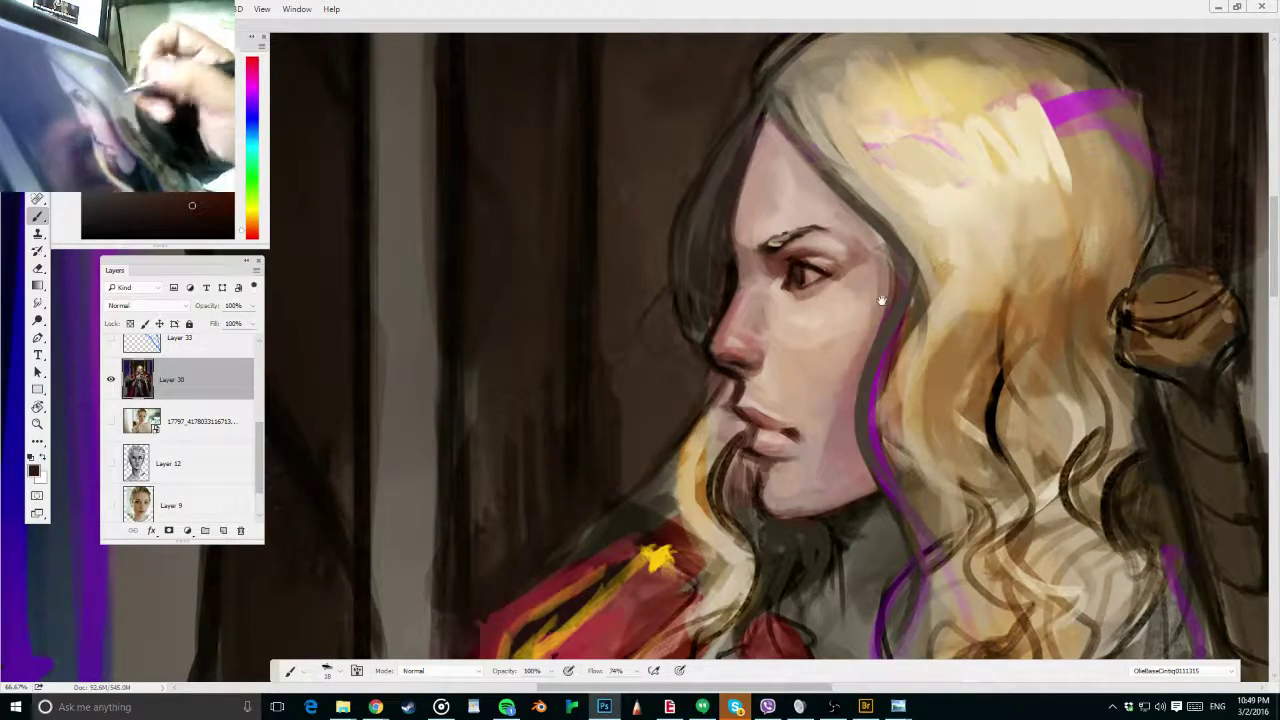
Flip the canvas horizontally and retouch the nose tip and nostril with tones sampled from the nose
mouse_move(950, 315)
mouse_down()
mouse_move(932, 312)
mouse_move(992, 308)
mouse_up()
drag(1002, 297, 966, 309)
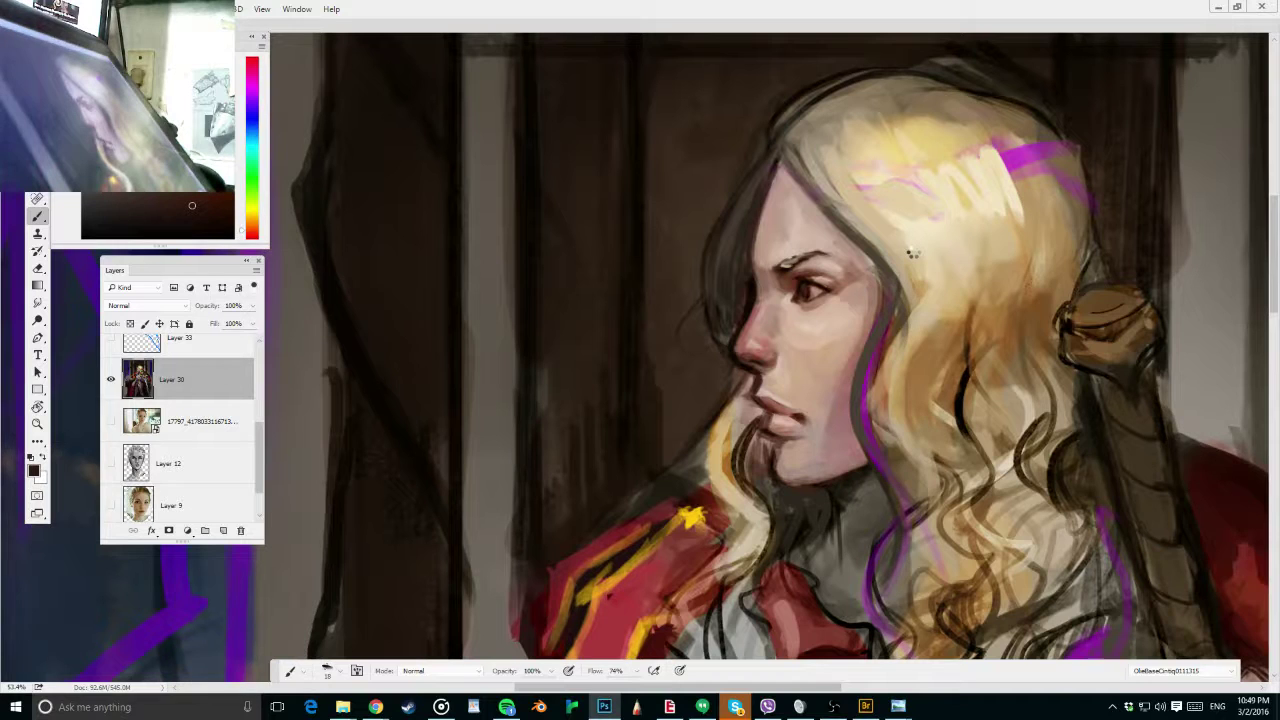
key(ctrl+shift+h)
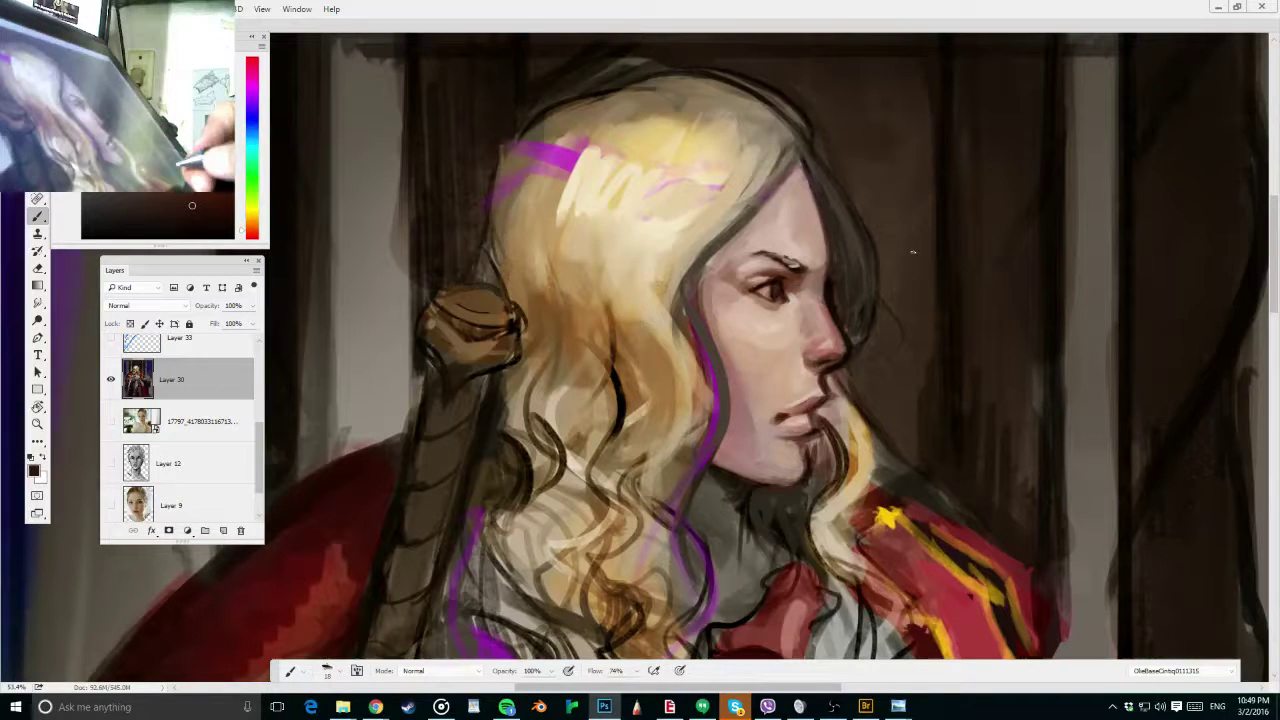
drag(814, 338, 816, 363)
alt+click(829, 340)
alt+click(816, 363)
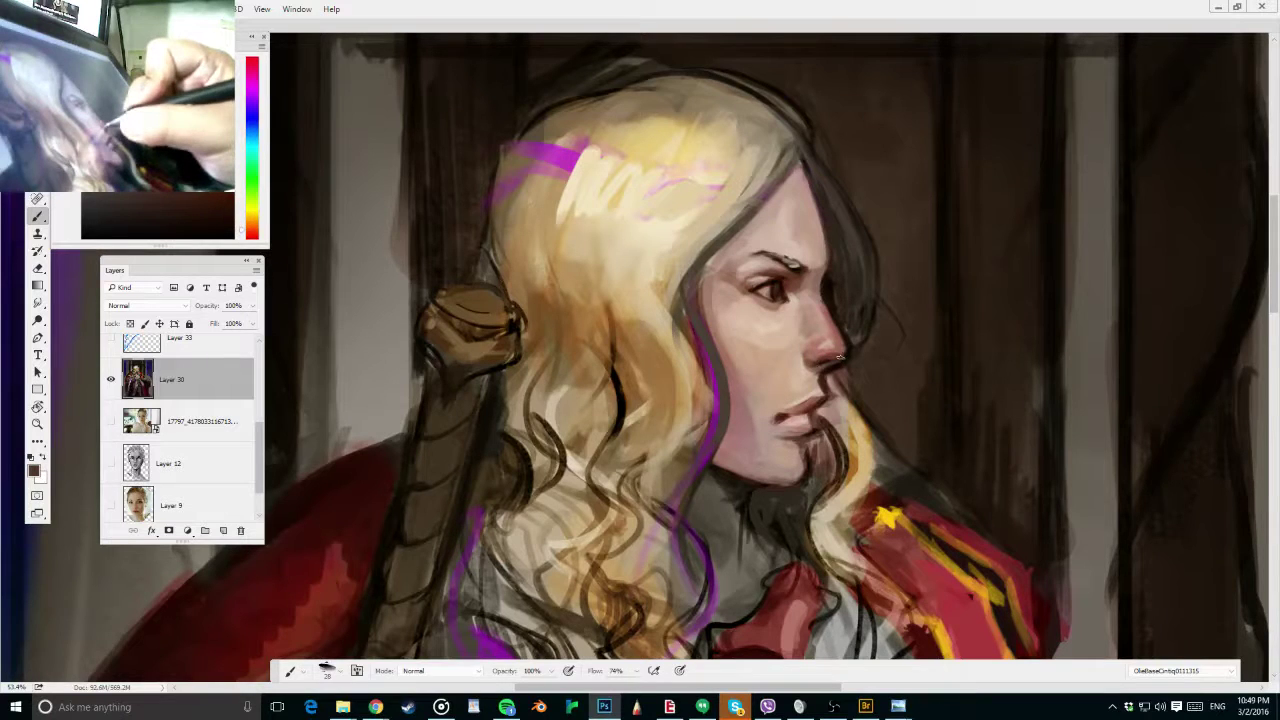
Soften the jaw, temple and cheek below the eye with sampled skin tones using a 72 px brush
drag(728, 376, 756, 377)
alt+click(748, 409)
drag(745, 427, 729, 470)
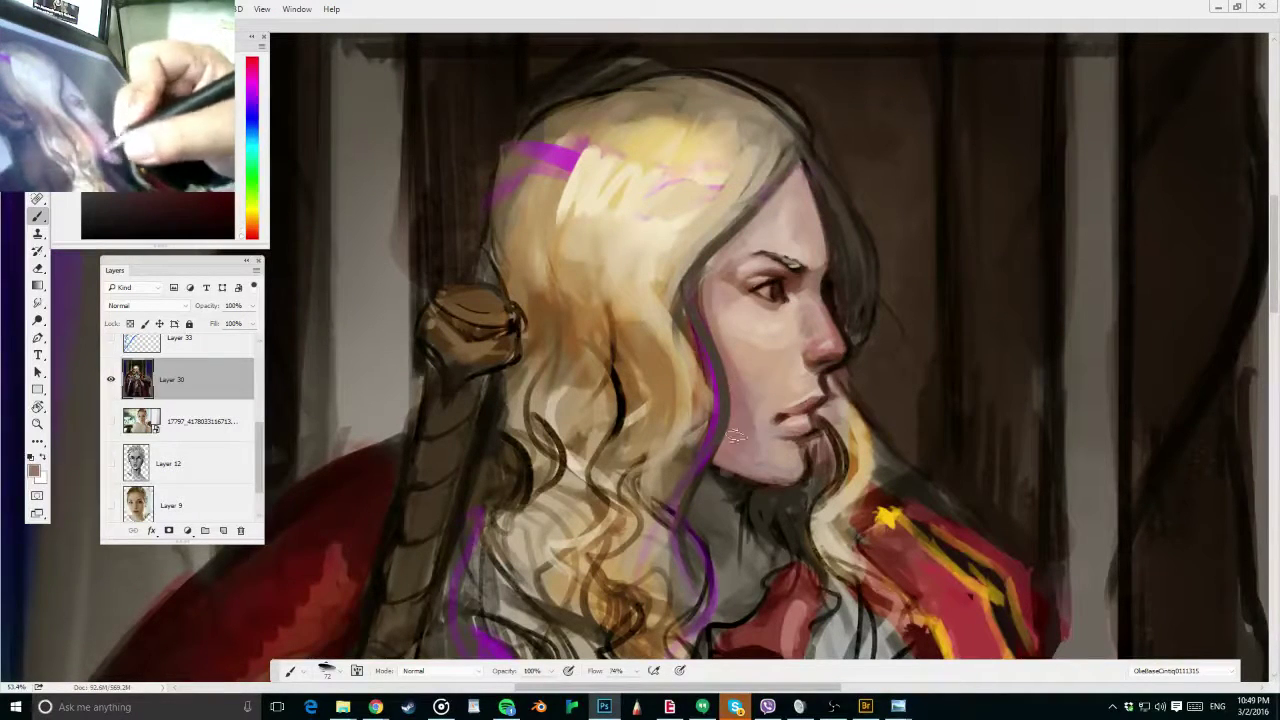
alt+click(761, 244)
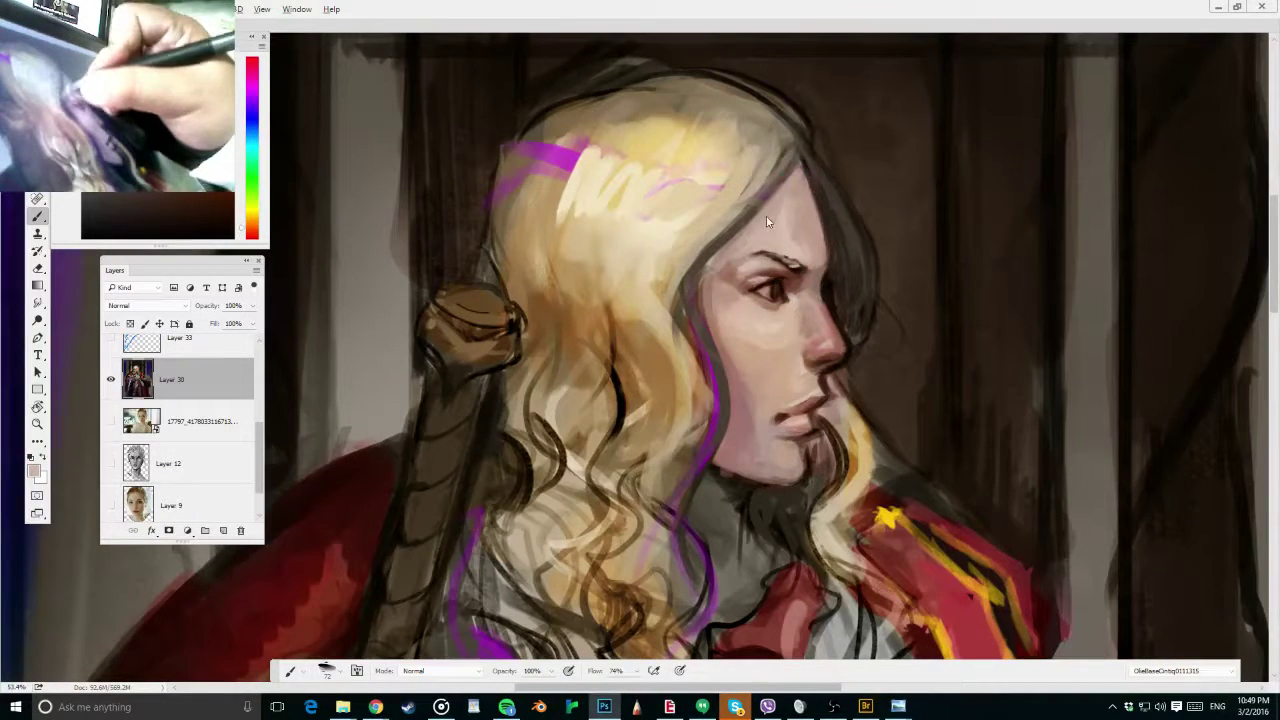
alt+click(750, 326)
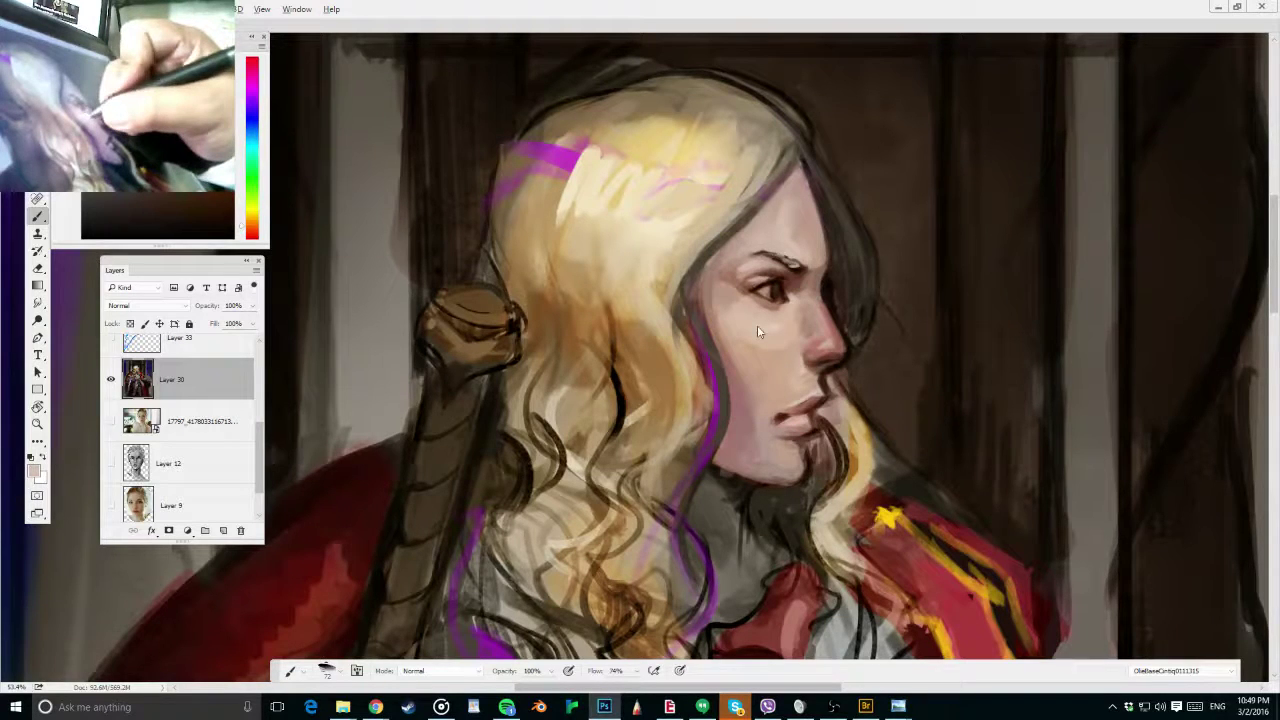
alt+click(761, 310)
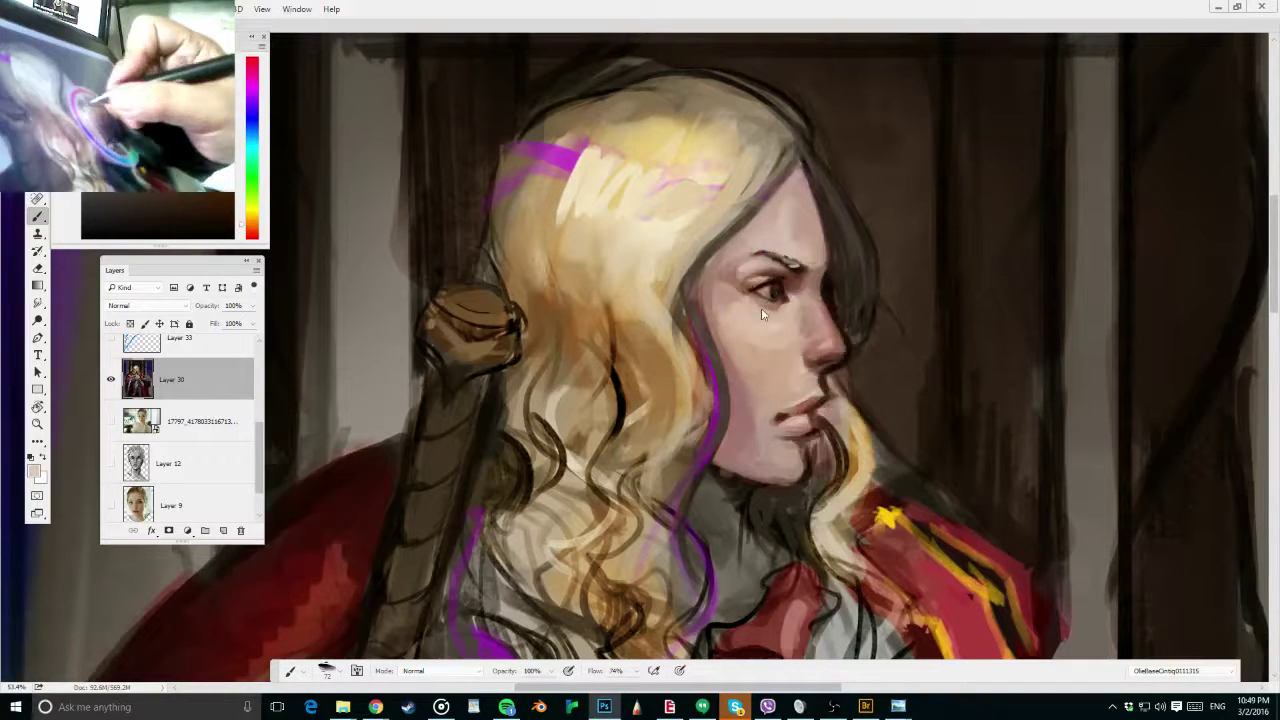
Check the face against the whole flipped composition and save the painting
key(ctrl+minus)
key(ctrl+minus)
key(ctrl+minus)
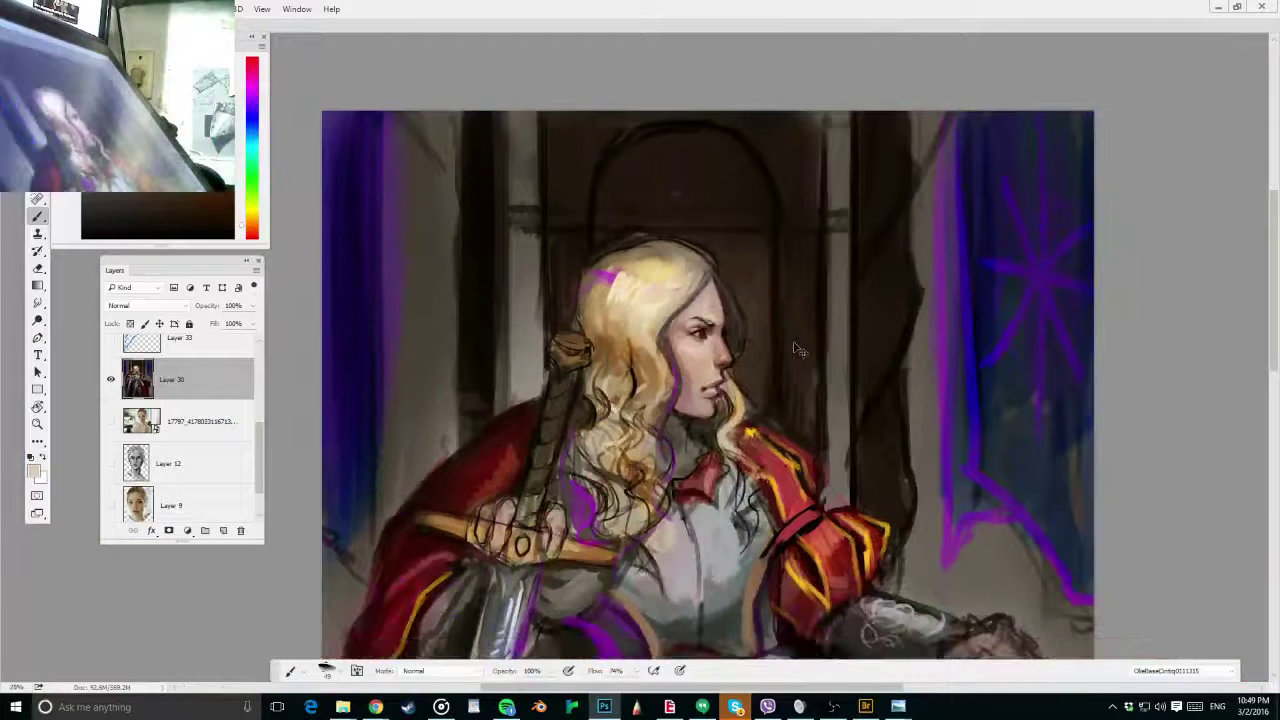
key(ctrl+minus)
key(ctrl+minus)
key(ctrl+s)
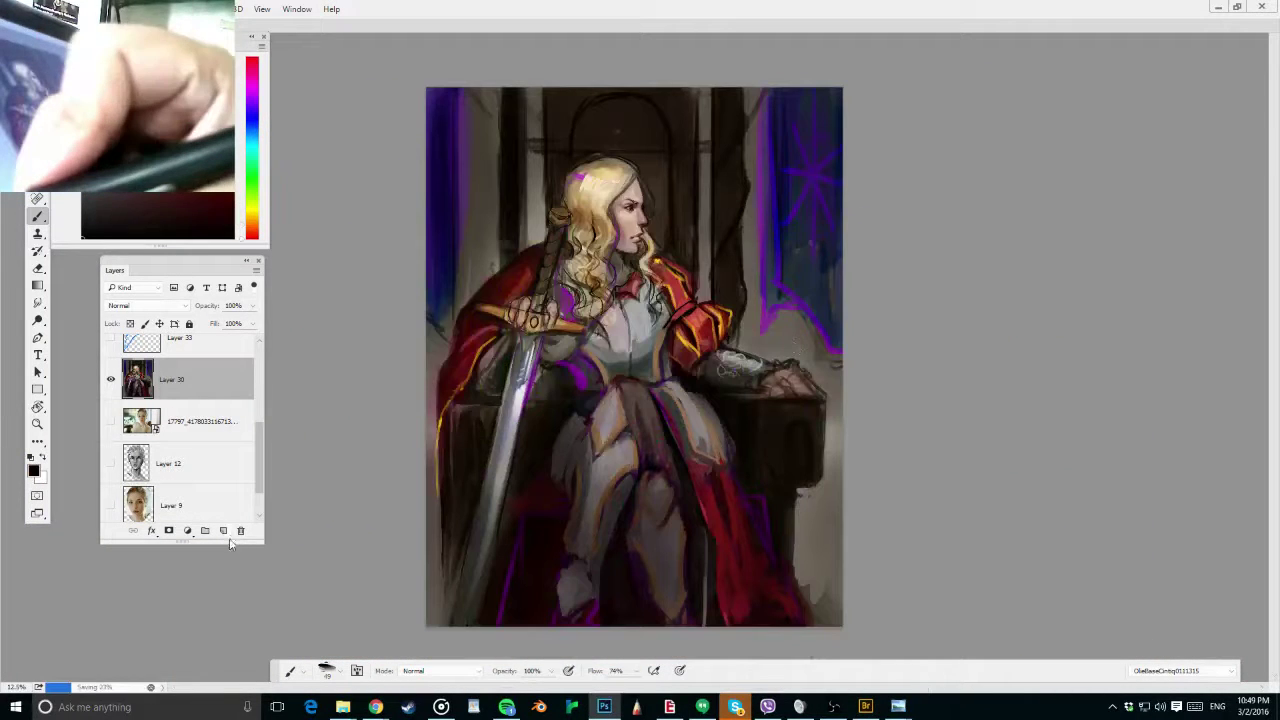
Create a new layer above the painted knight layer and choose the slanted 18 px brush preset
click(224, 531)
right_click(869, 377)
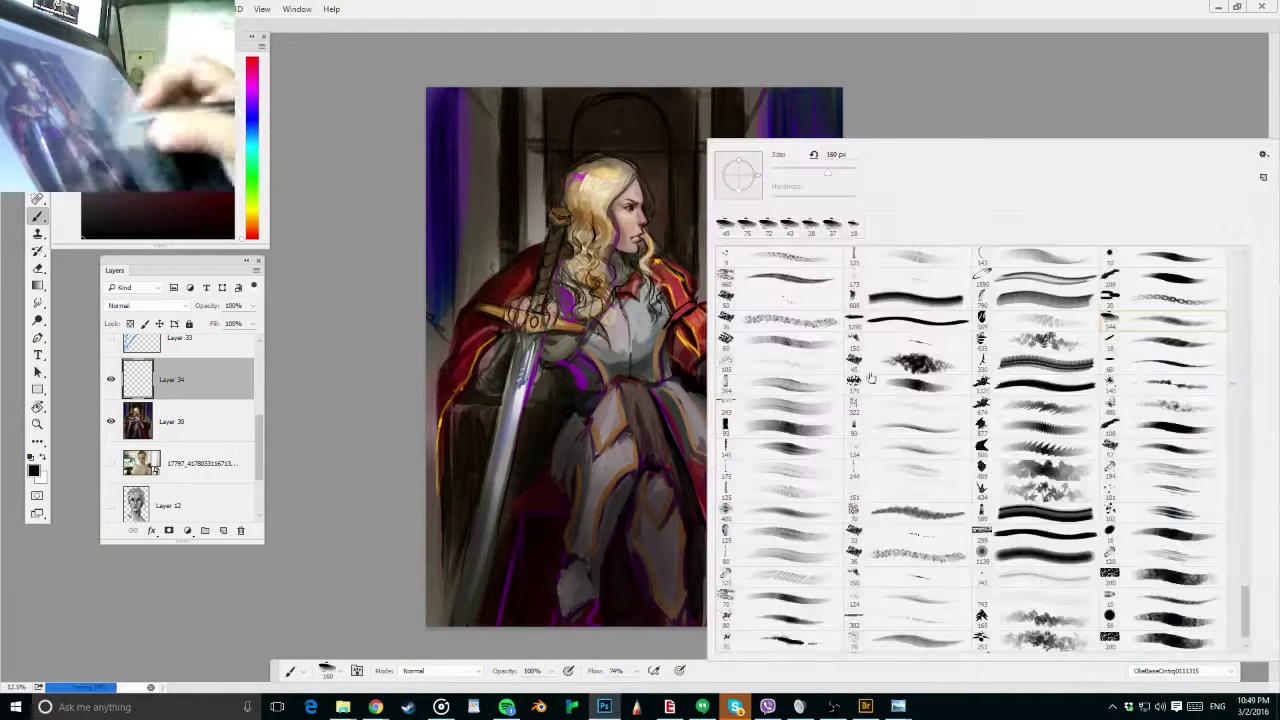
click(1190, 286)
click(1165, 343)
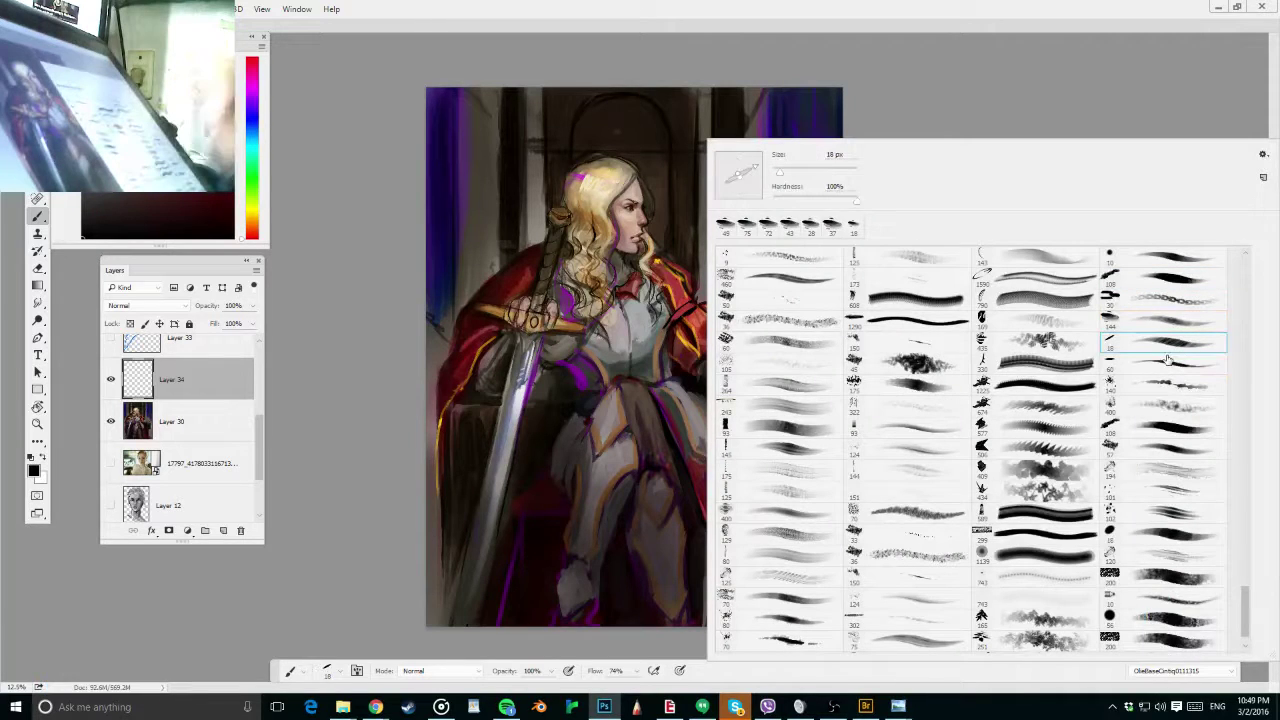
click(966, 114)
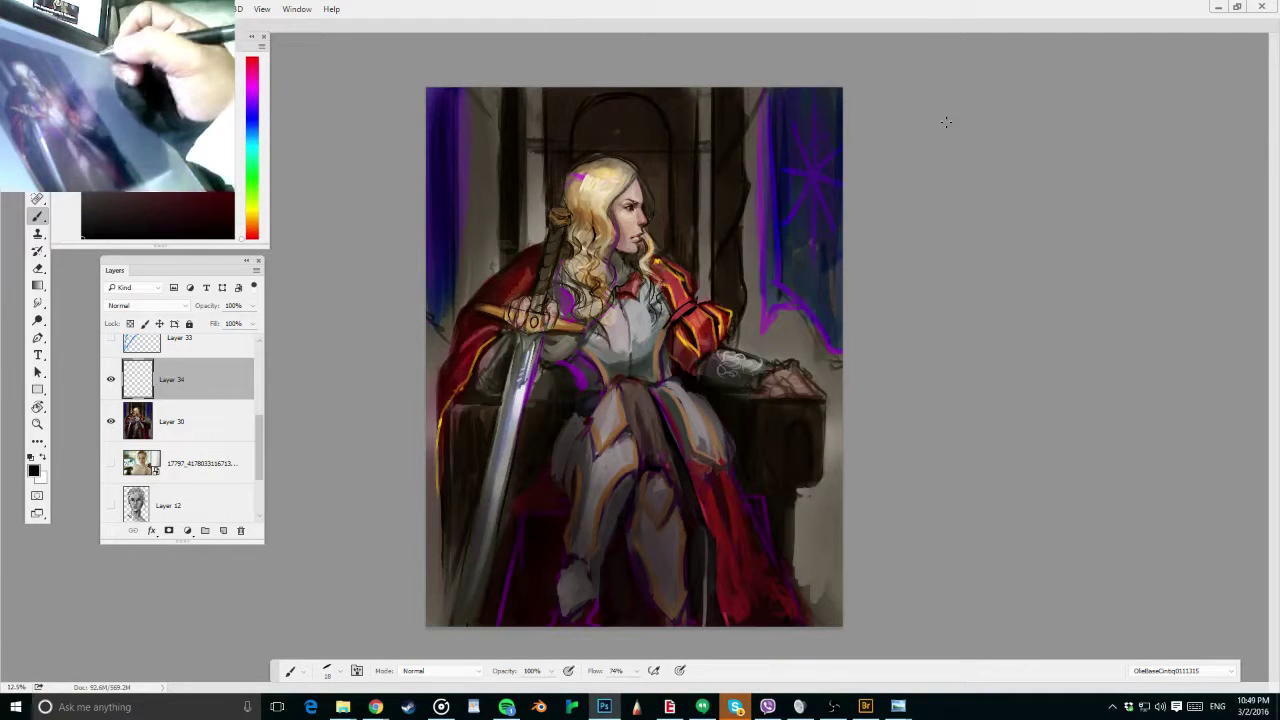
Sketch a small red diagram of a crossed circle with angled lines beside the throne's top, using an enlarged brush
alt+right_click(722, 163)
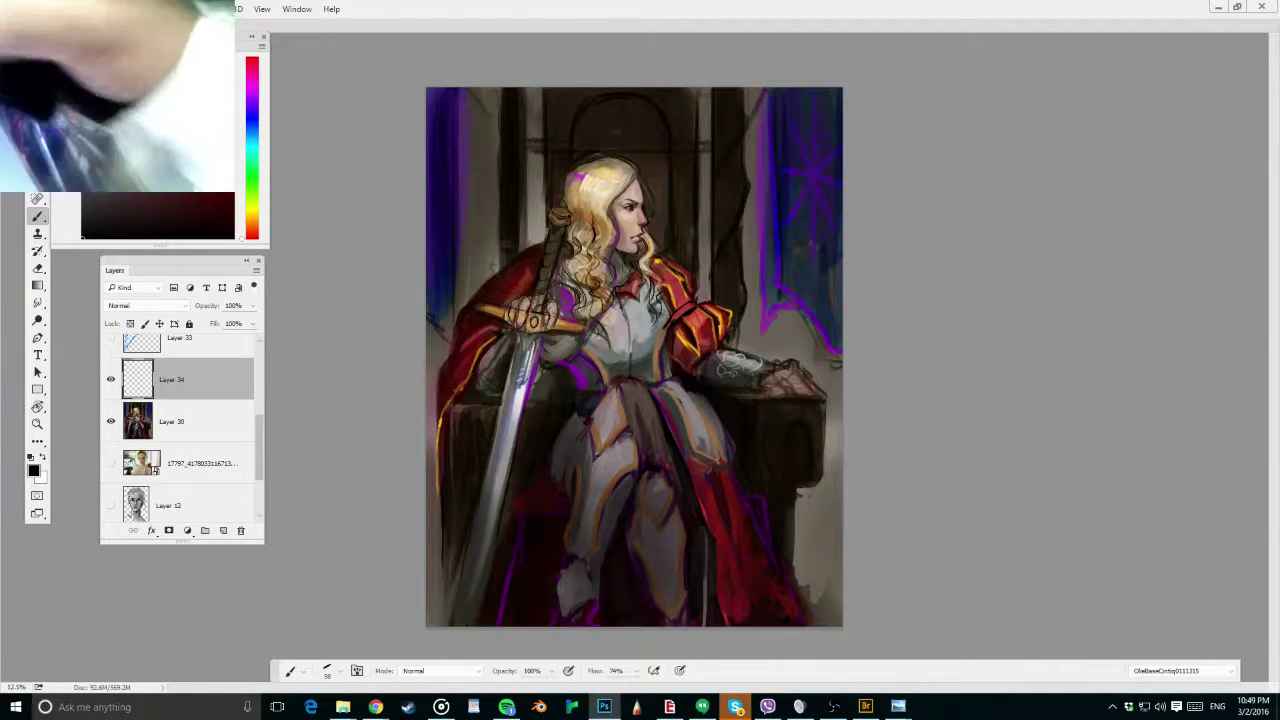
click(230, 68)
alt+right_click(709, 116)
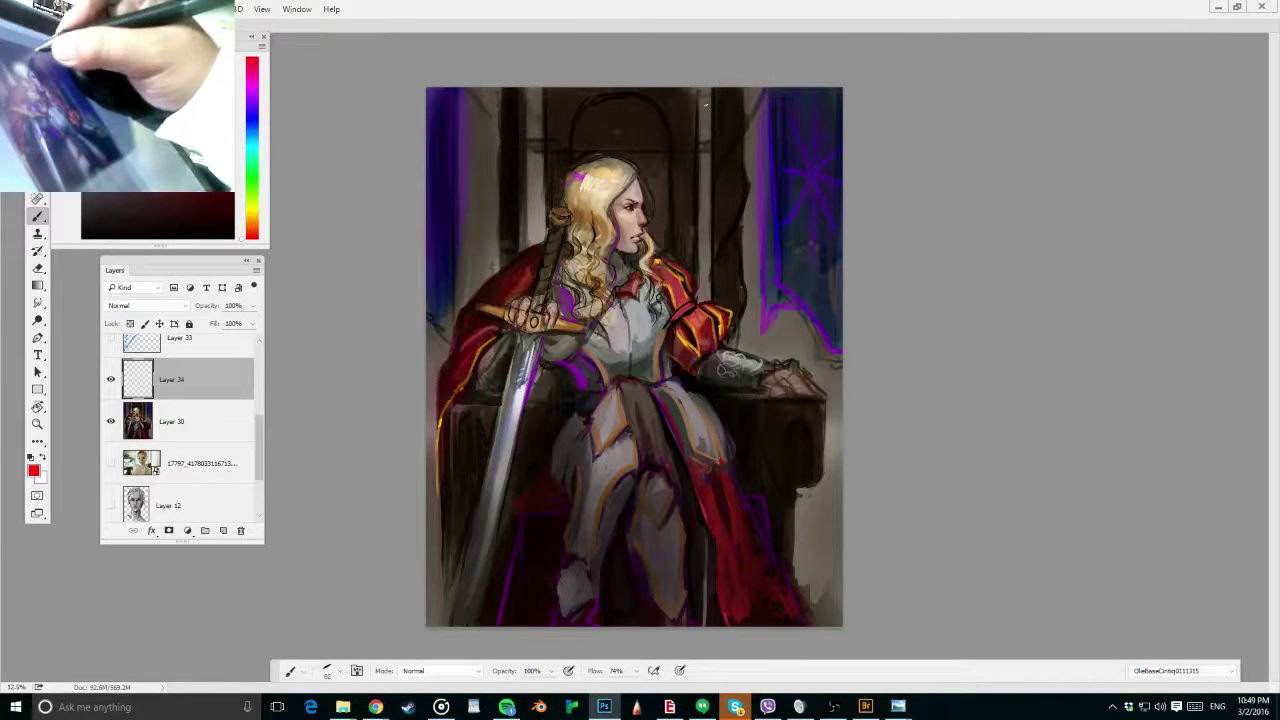
mouse_move(706, 104)
mouse_down()
mouse_move(690, 136)
mouse_move(720, 119)
mouse_move(727, 105)
mouse_move(714, 99)
mouse_move(716, 121)
mouse_up()
alt+right_click(697, 126)
drag(704, 106, 732, 104)
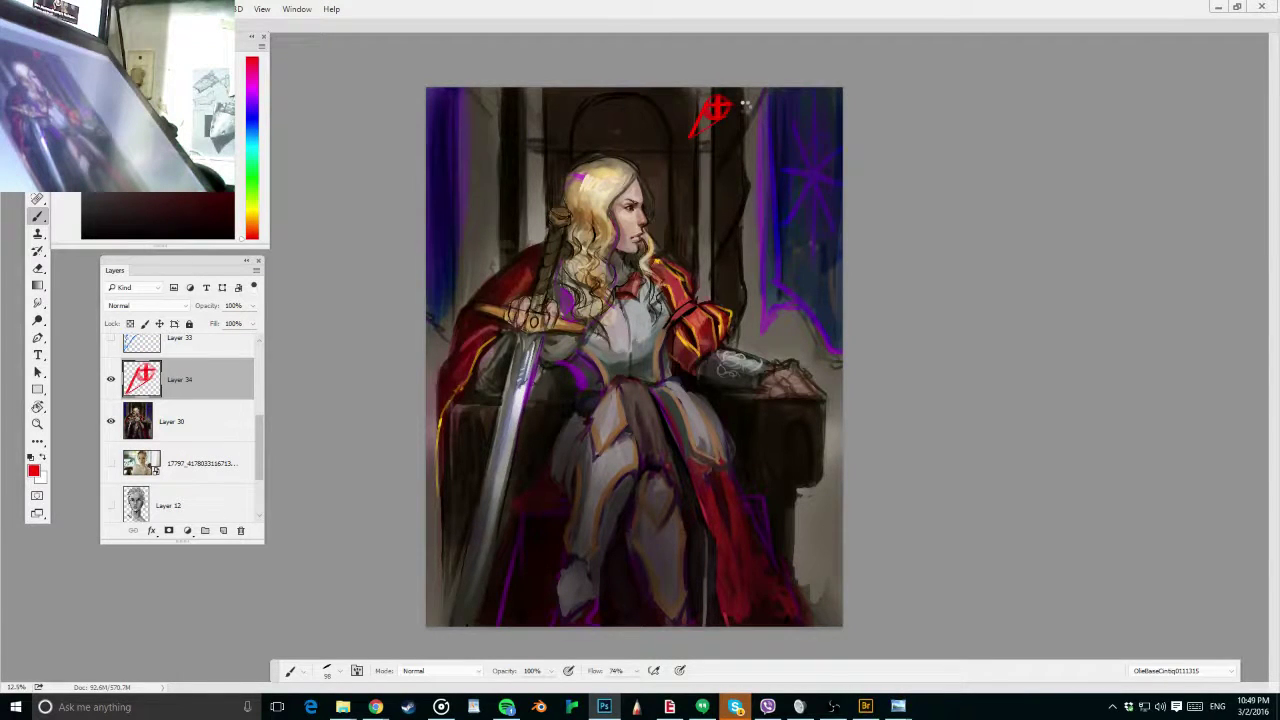
Flip the canvas horizontally and cover part of the purple mark on the knight's crown with sampled blonde tones
key(ctrl+shift+h)
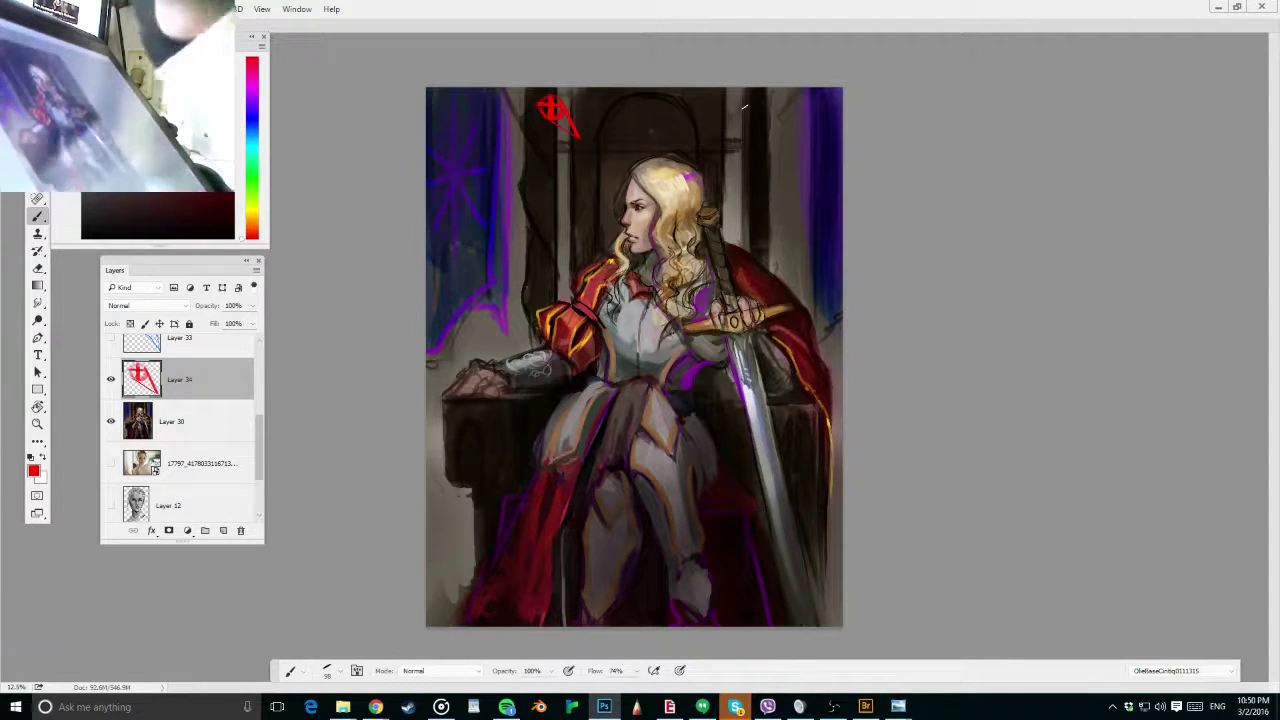
scroll(643, 182, up, 3)
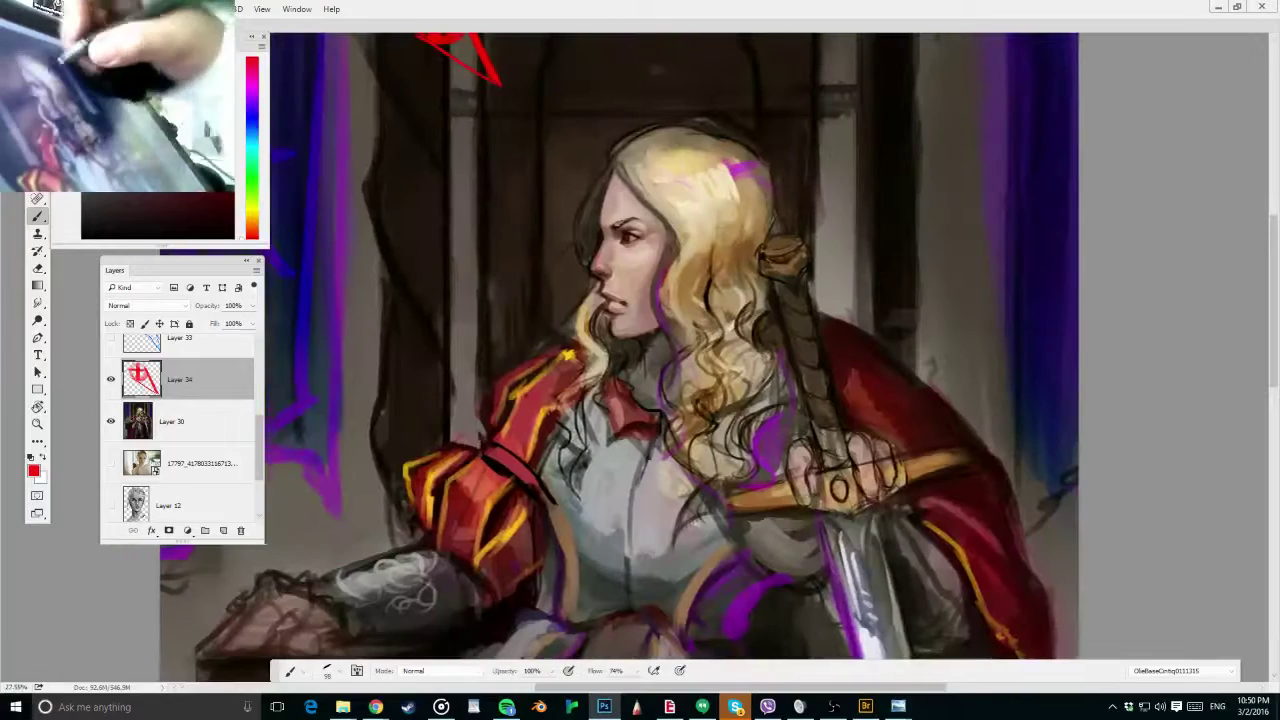
alt+click(694, 157)
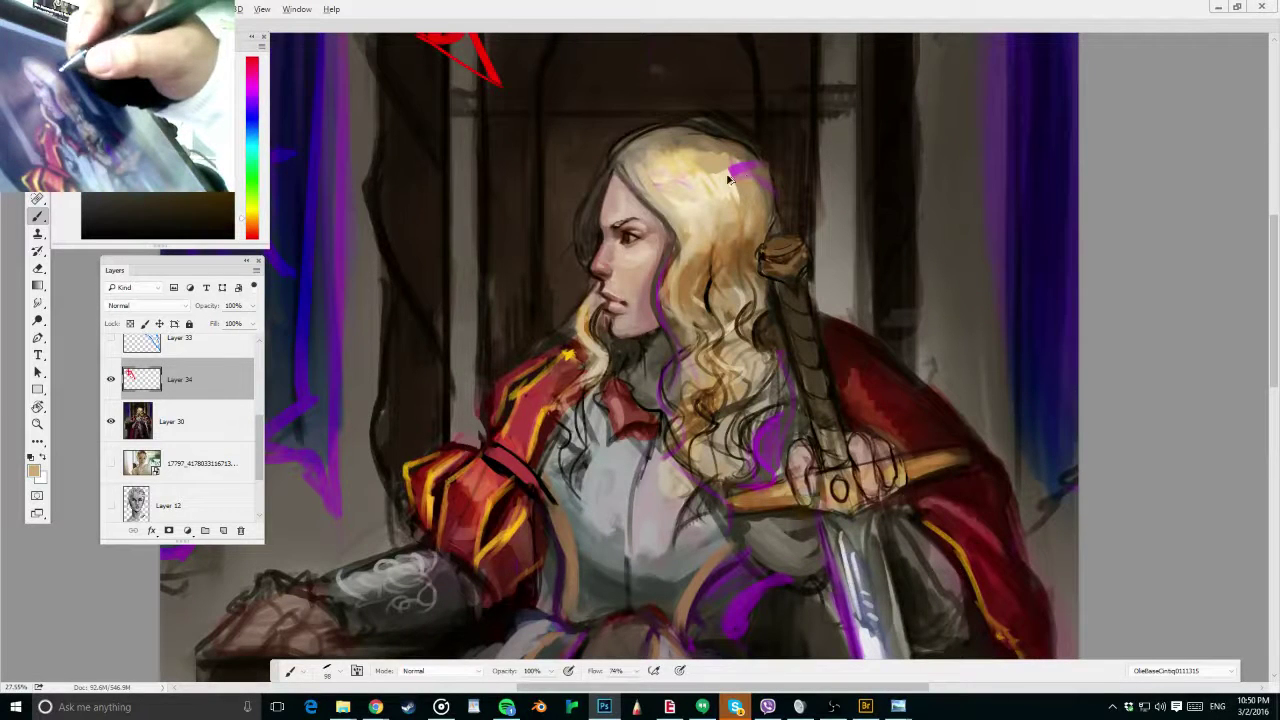
key(ctrl+z)
drag(730, 178, 738, 173)
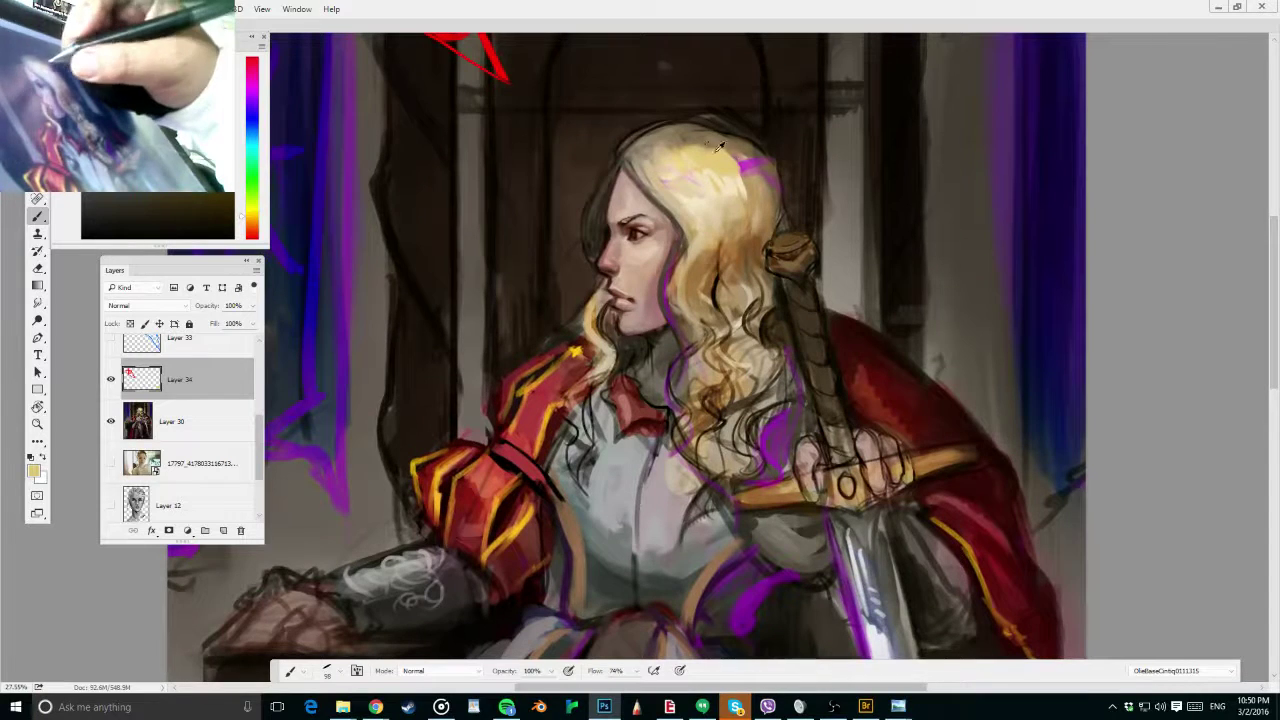
alt+click(726, 166)
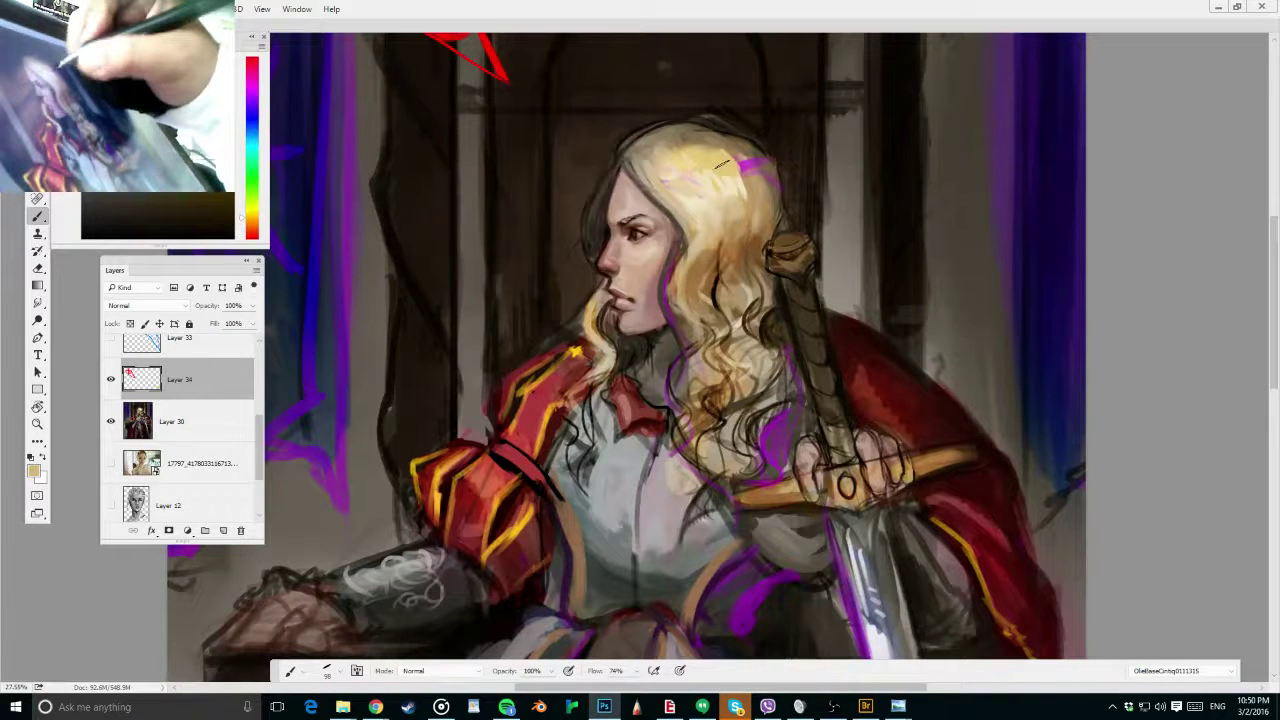
alt+click(738, 154)
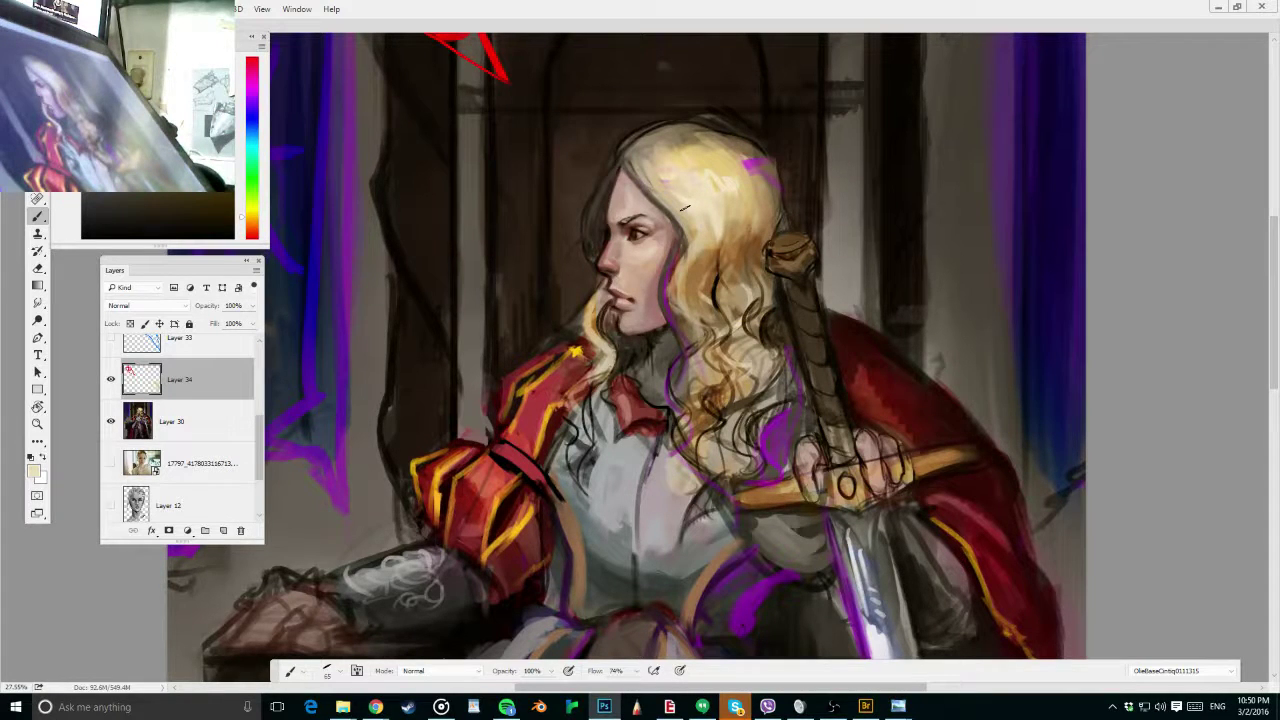
Paint blonde strands over the crown and front hairline with sampled hair tones, reducing the brush to 51 px
alt+click(688, 135)
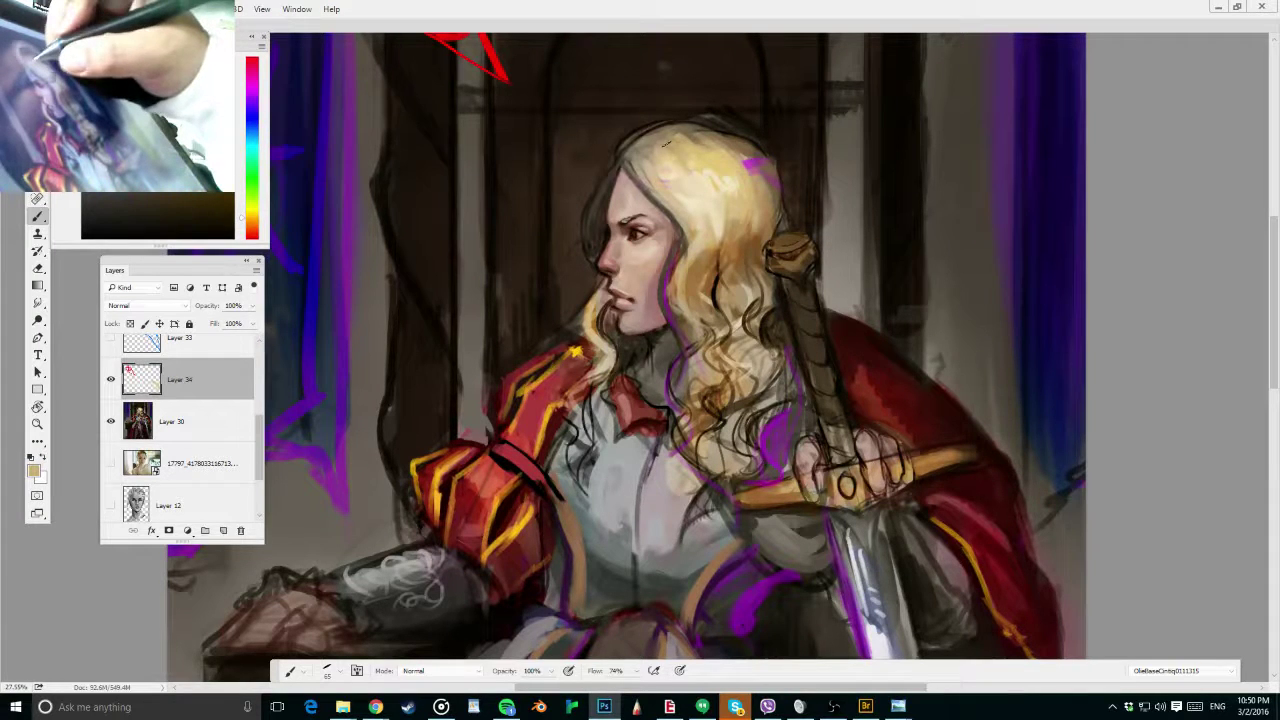
drag(668, 157, 675, 186)
alt+click(678, 154)
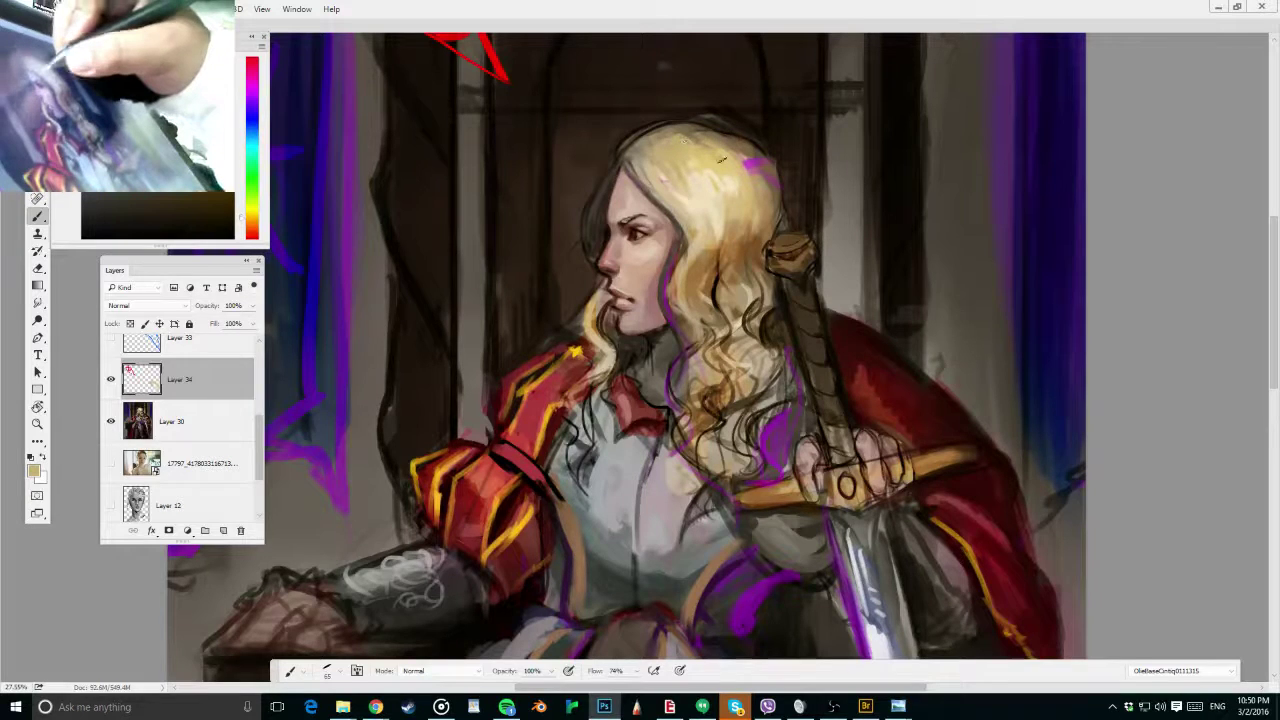
alt+click(716, 155)
drag(720, 151, 706, 151)
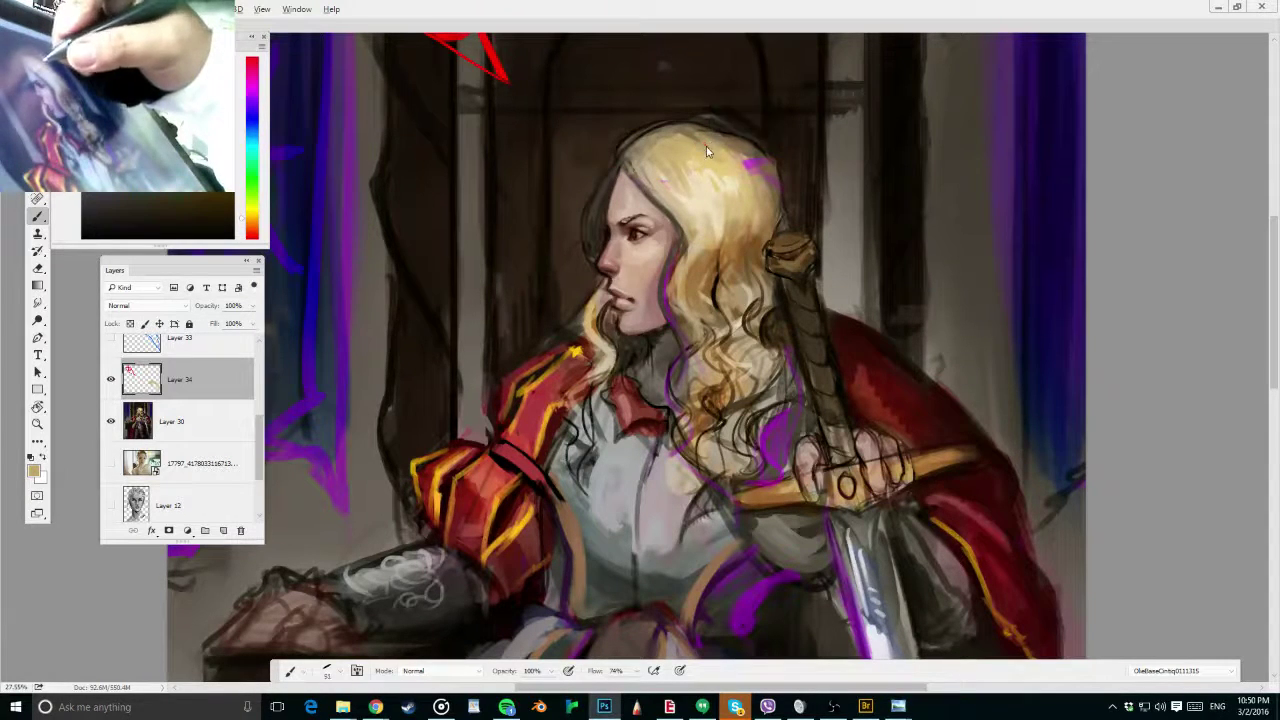
alt+click(718, 155)
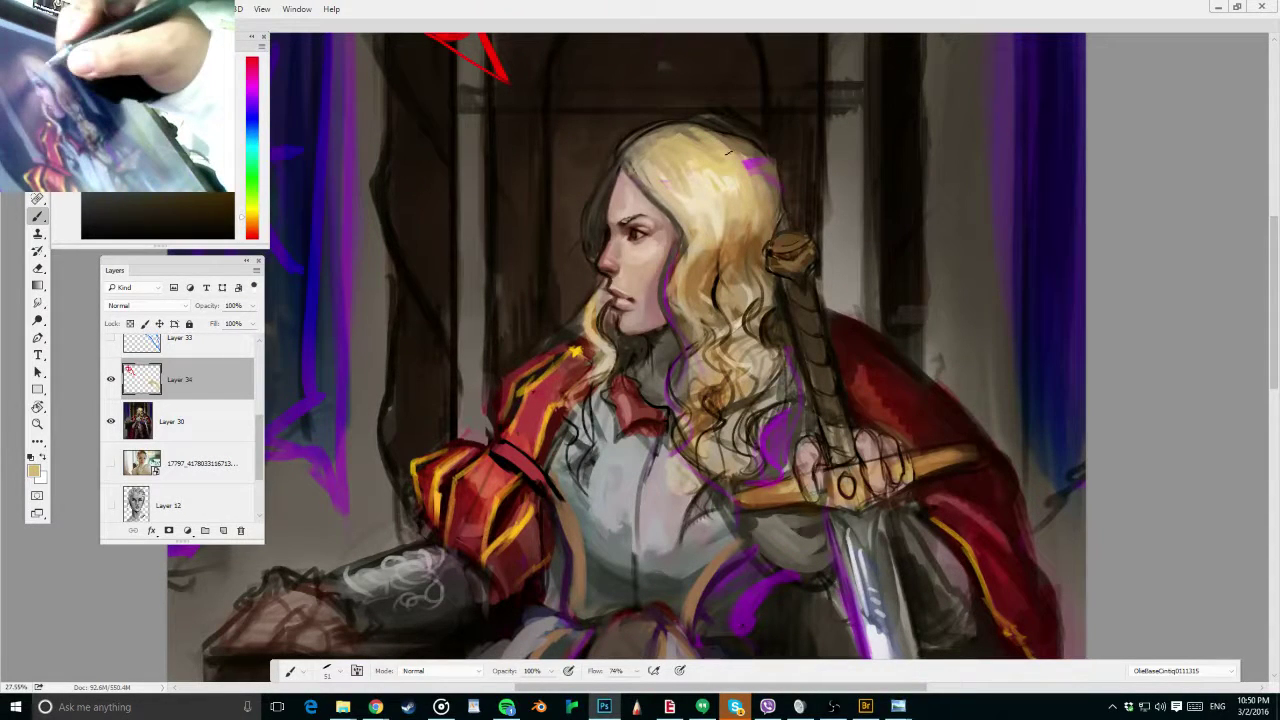
Switch to the rounded 18 px brush preset, enlarge it to 47 px and smooth the front of the crown with sampled blonde
right_click(728, 152)
click(1163, 536)
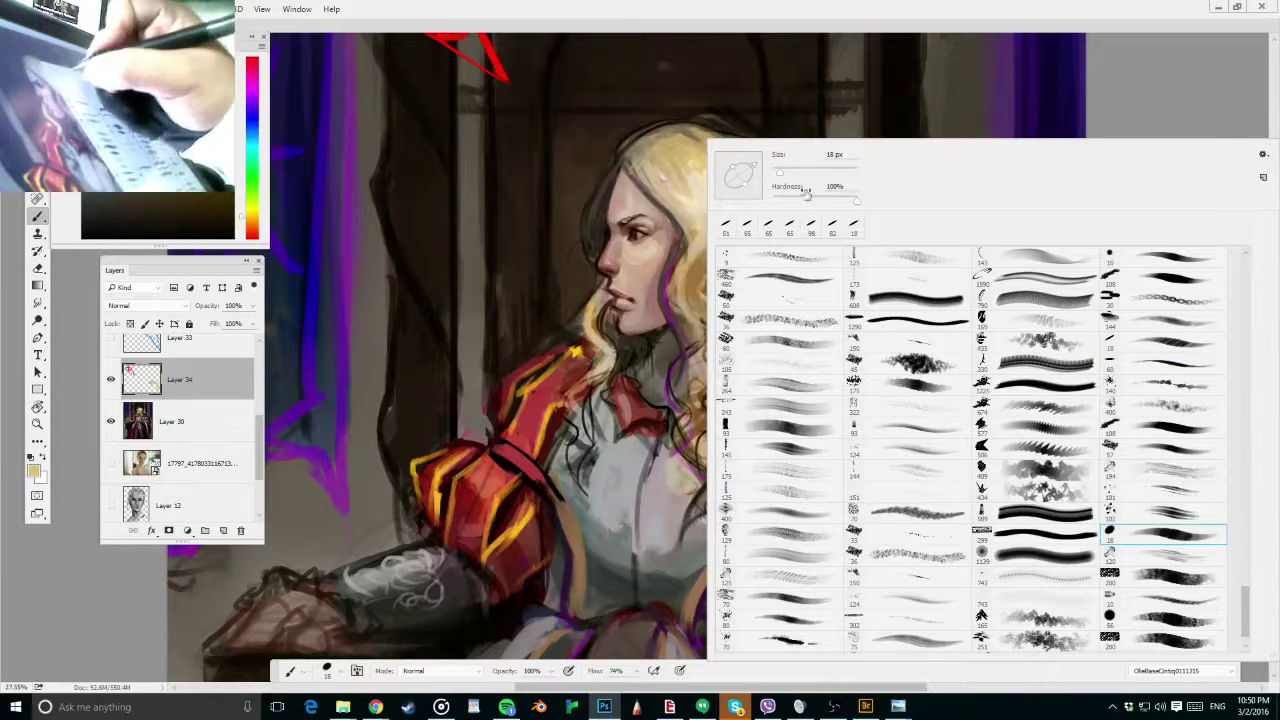
click(690, 180)
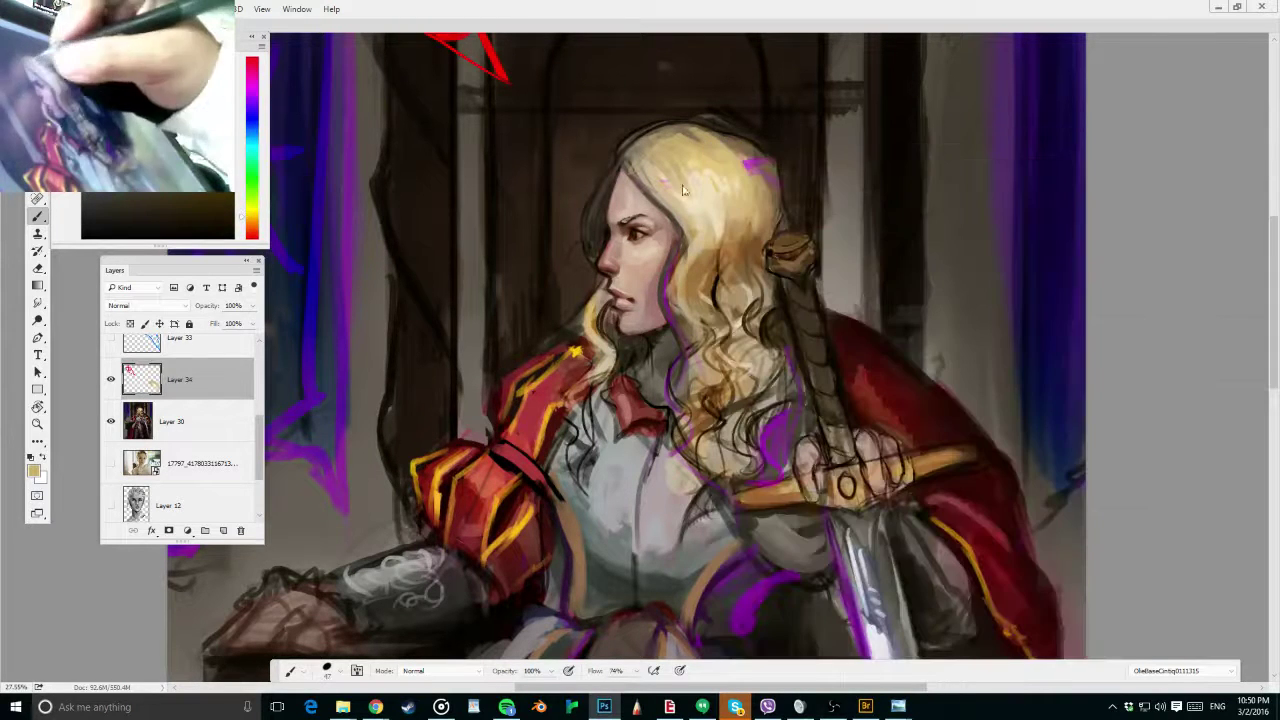
key(bracketright)
key(bracketright)
key(bracketright)
alt+click(684, 178)
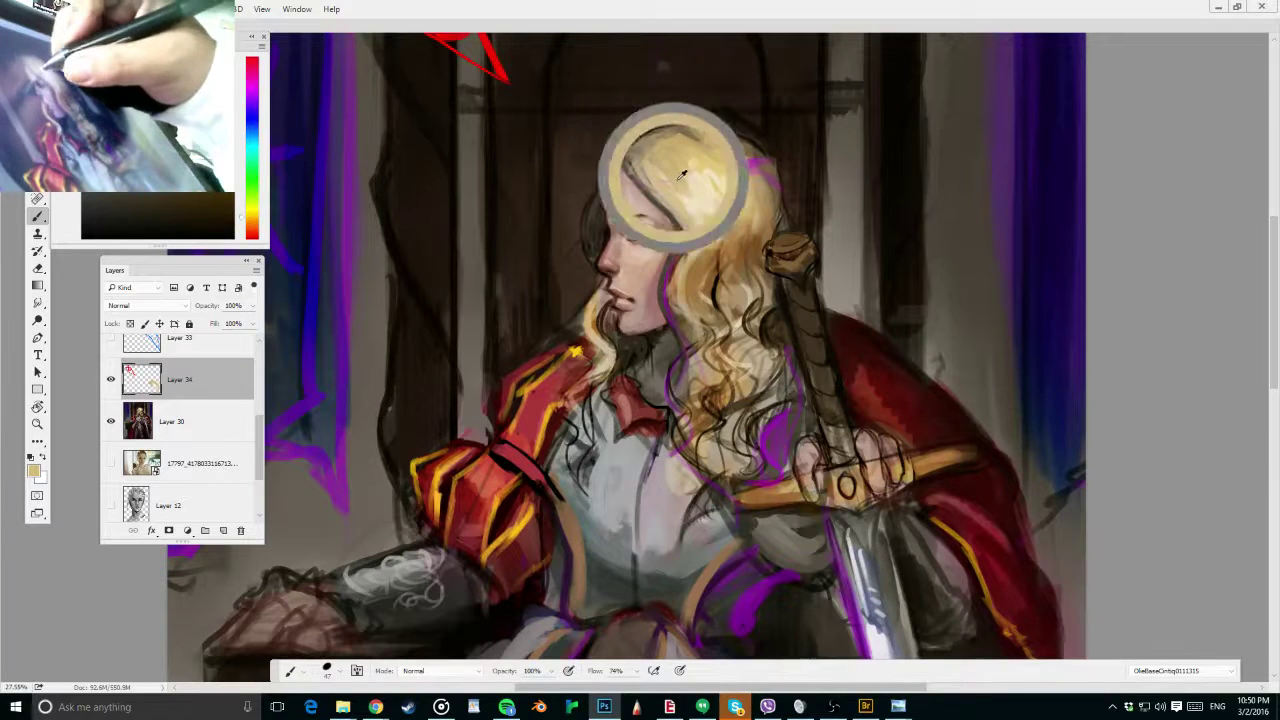
drag(681, 170, 682, 174)
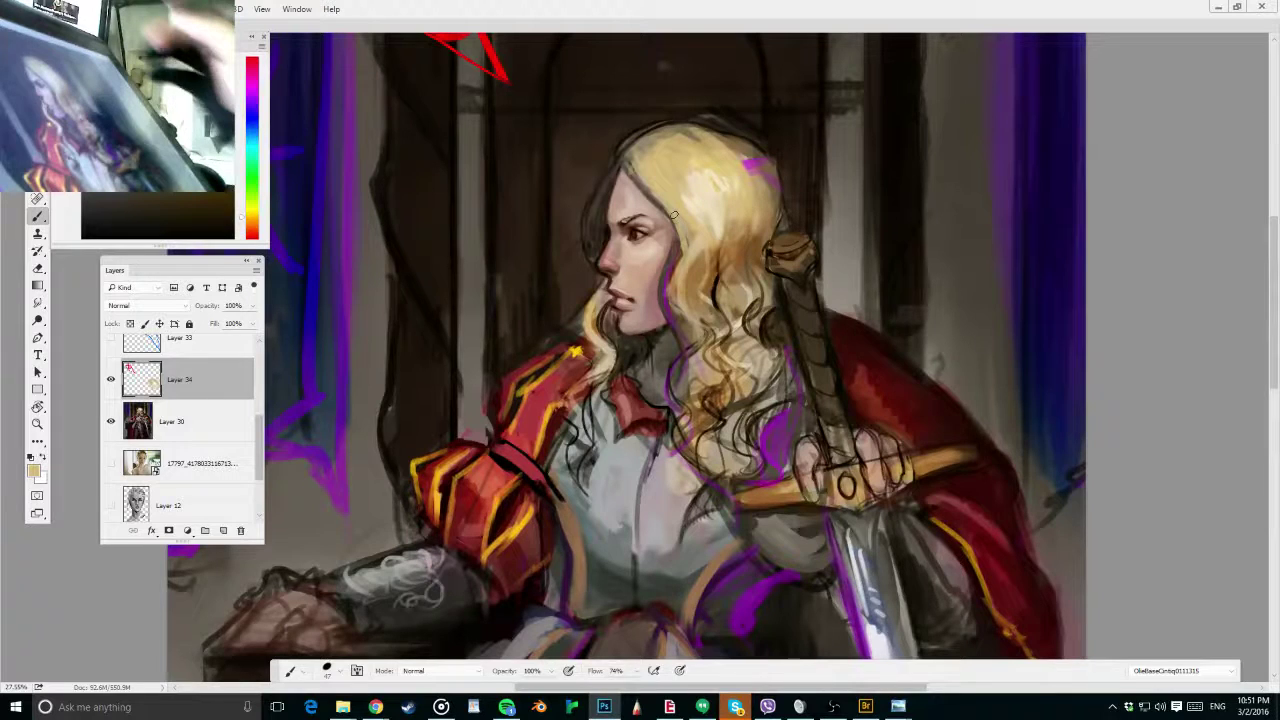
Define the hair edge along the forehead in sampled brown and paint light wavy strands down beside the cheek
alt+click(734, 247)
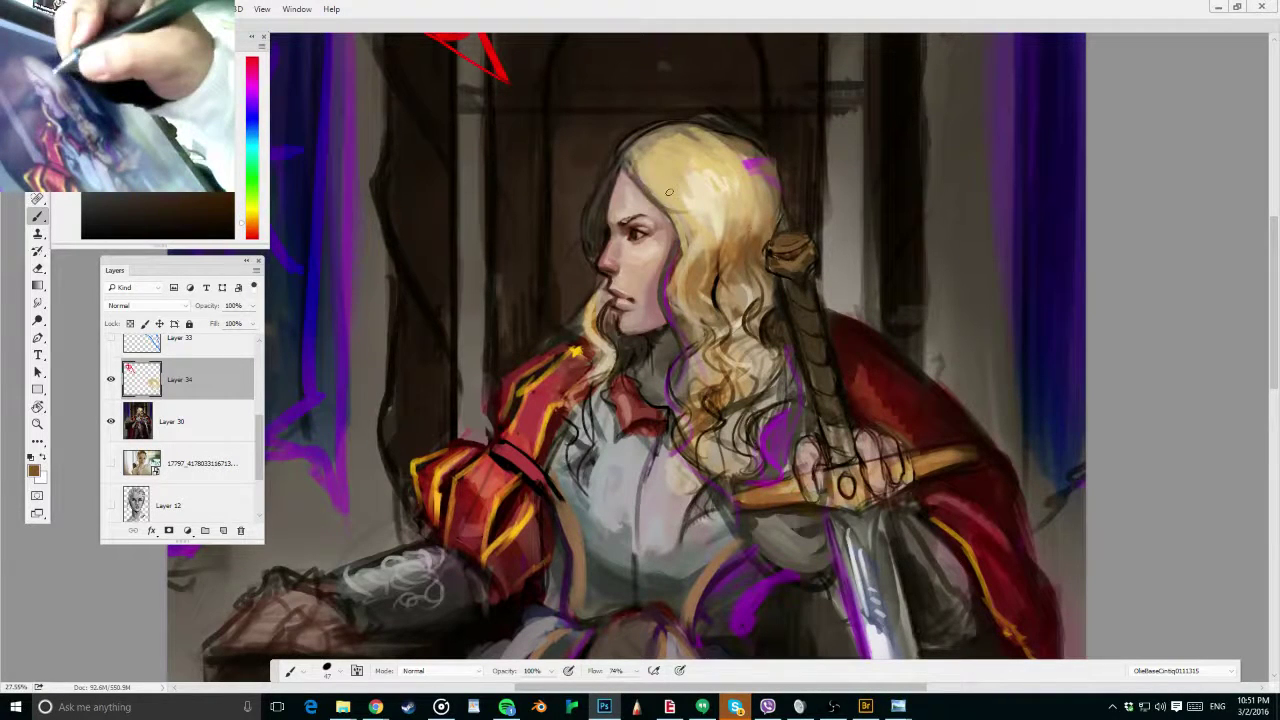
alt+click(692, 205)
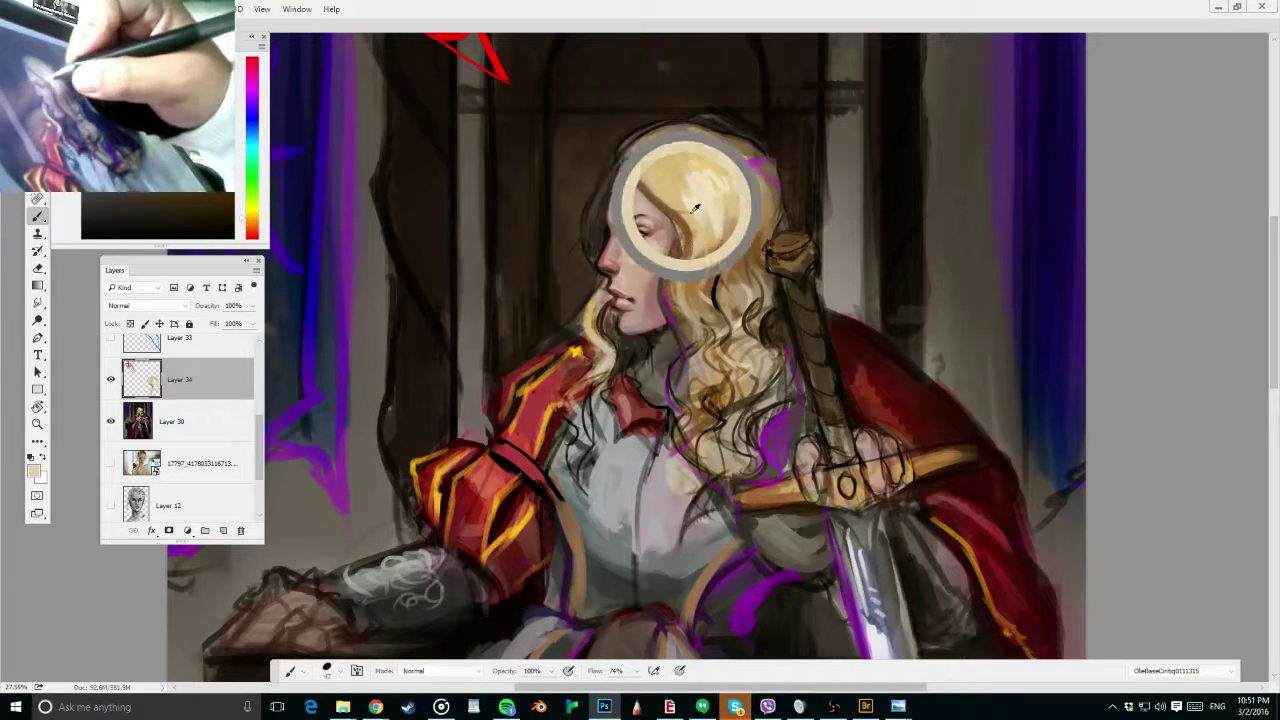
drag(684, 237, 672, 316)
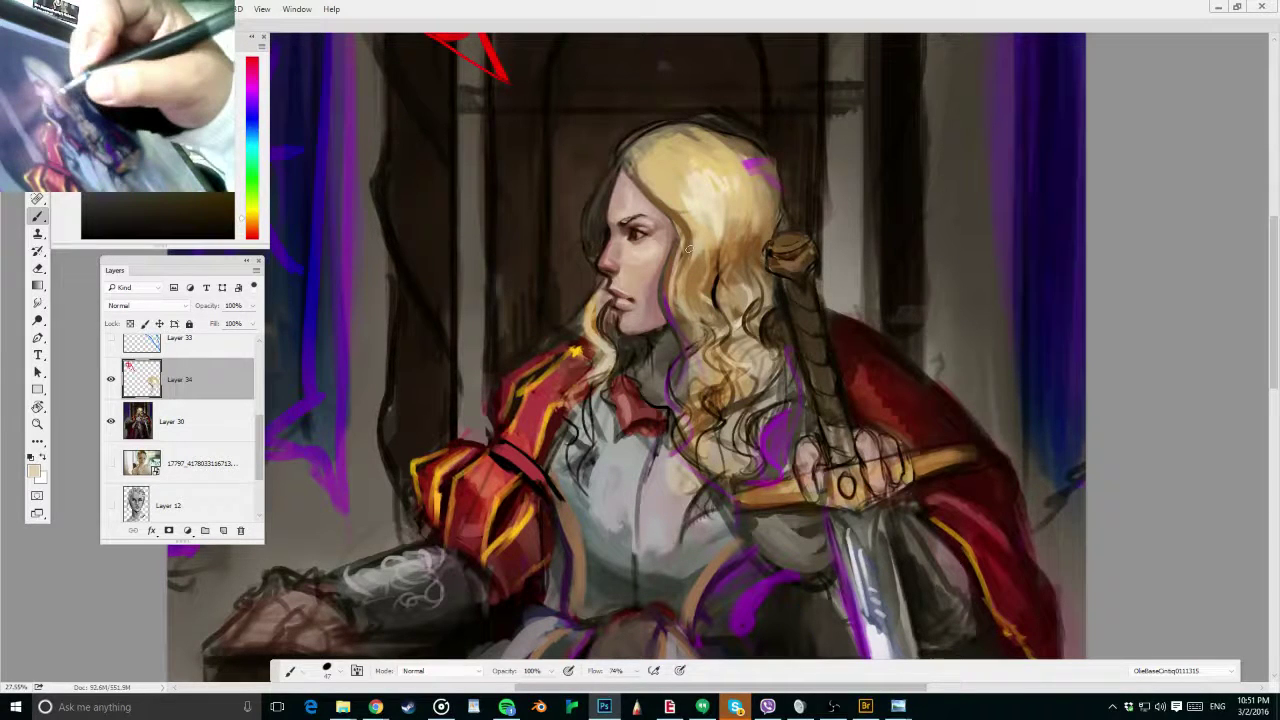
drag(688, 250, 702, 332)
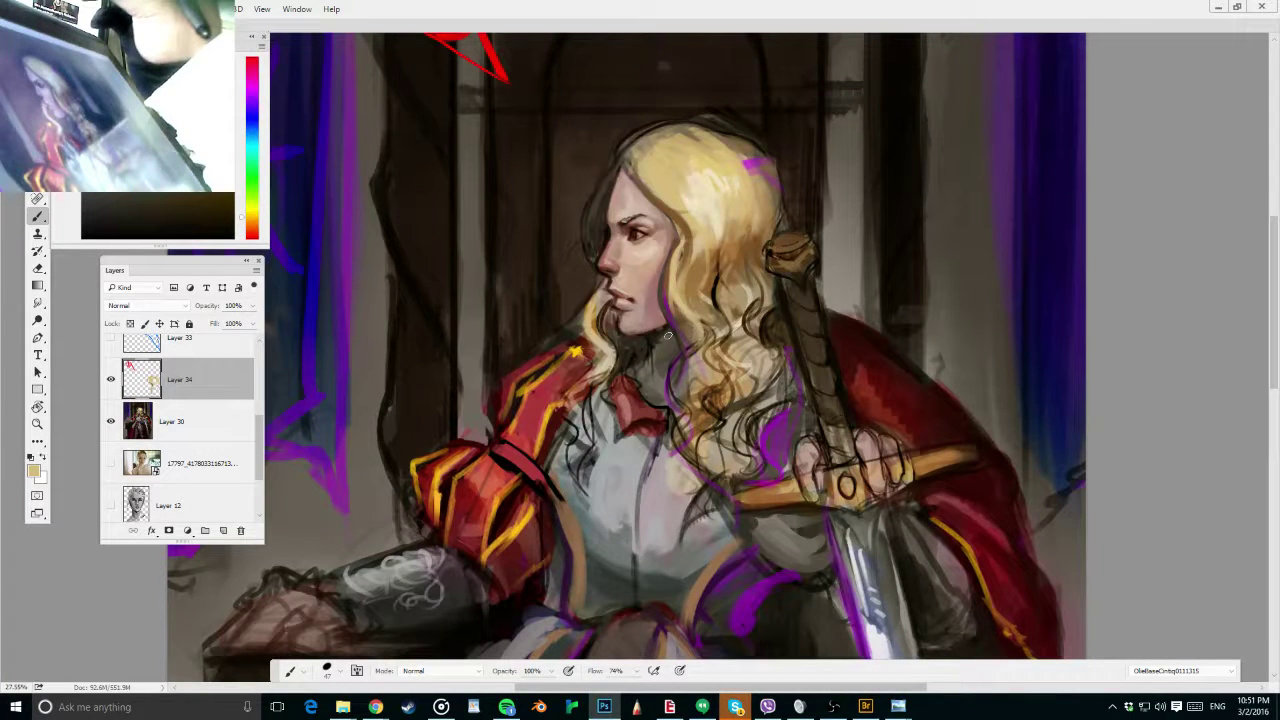
Blend sampled brown and golden tones into the wavy hair beside the cheek and below the crown with a 76 px brush
alt+click(711, 236)
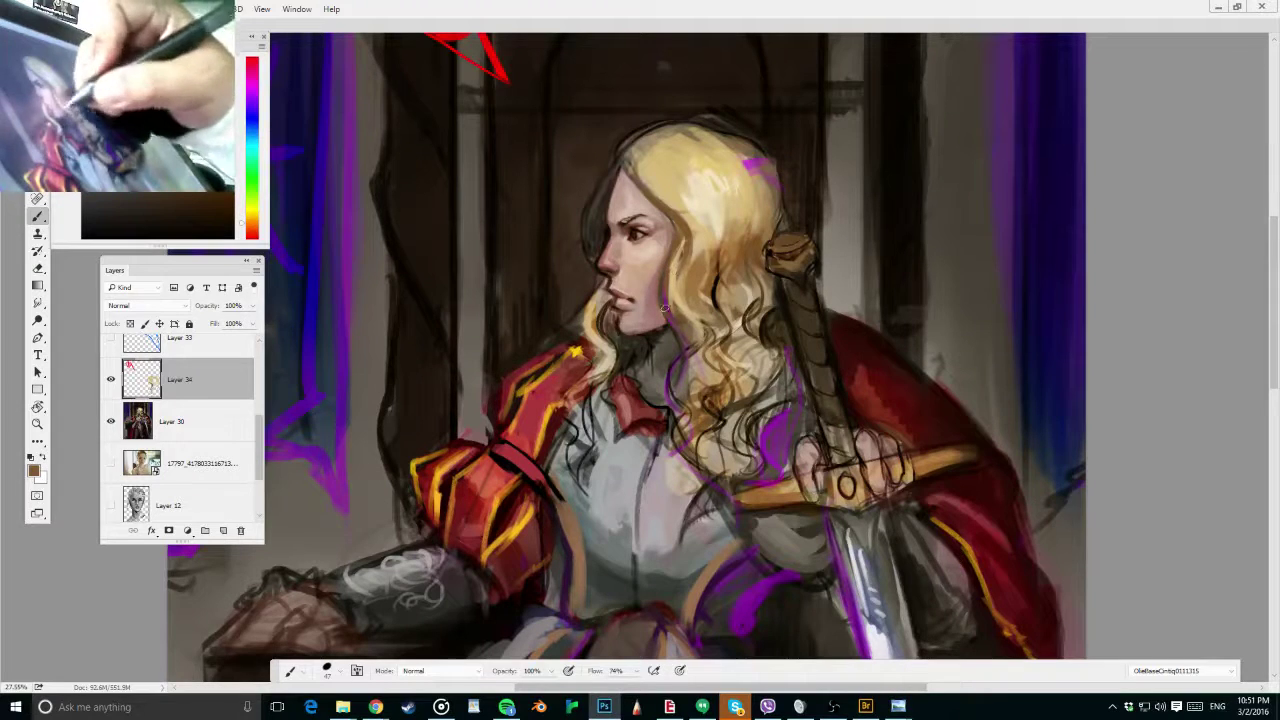
alt+click(703, 272)
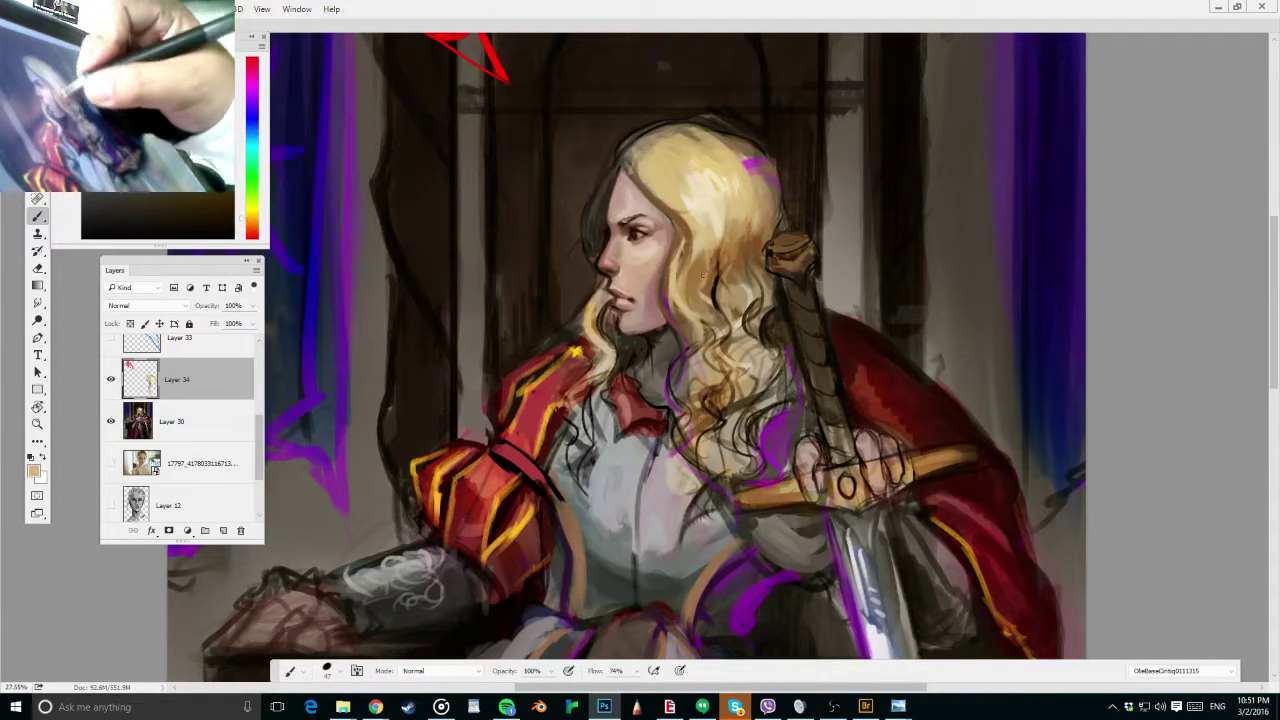
key(bracketright)
key(bracketright)
key(bracketright)
key(bracketright)
key(bracketright)
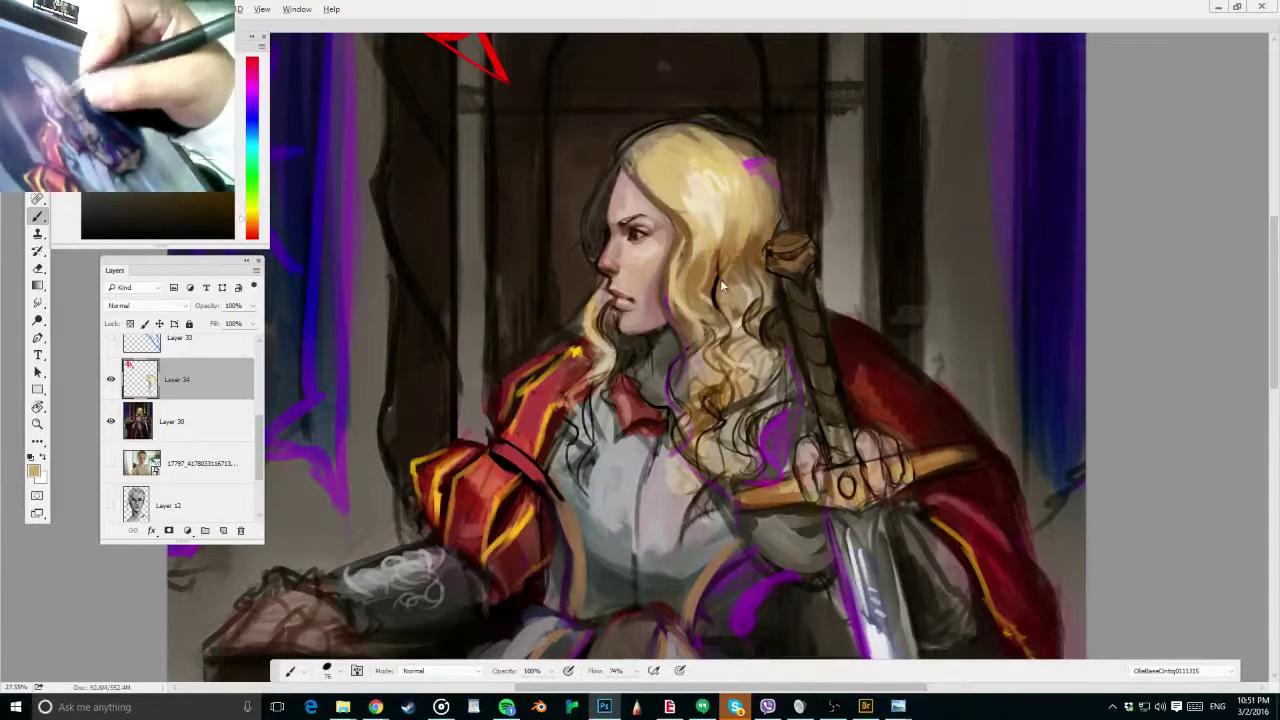
alt+click(723, 260)
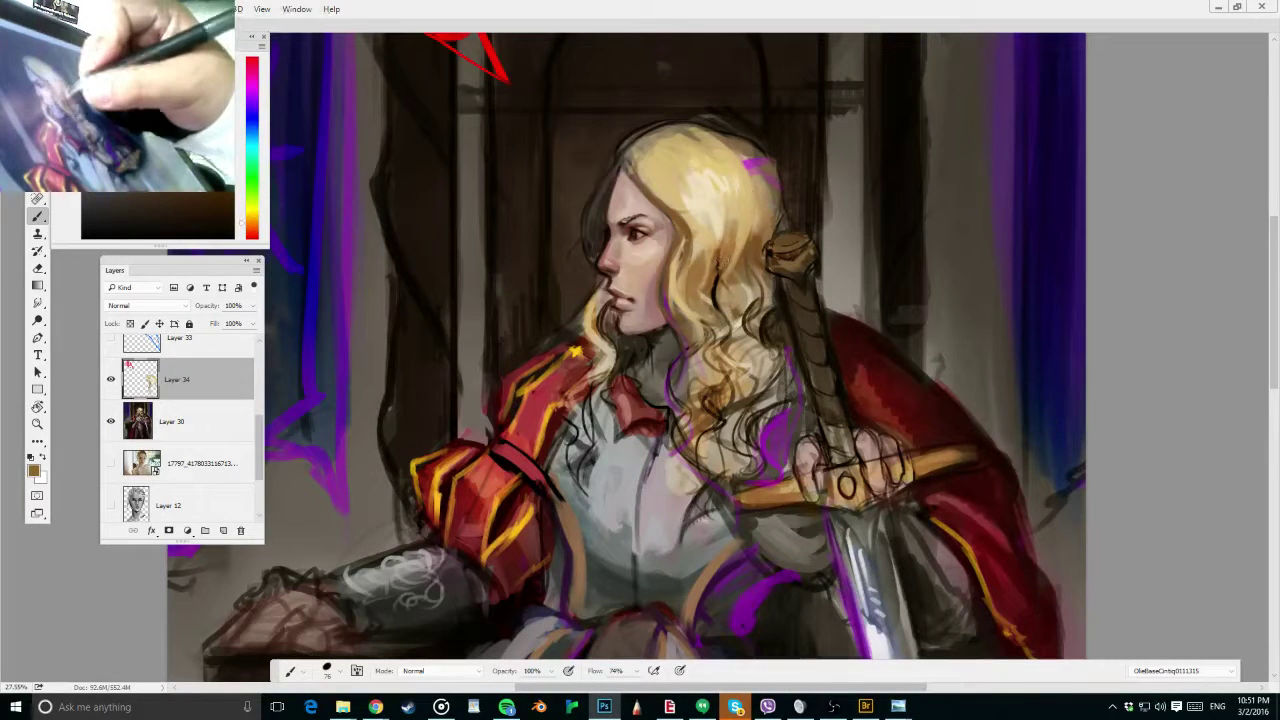
drag(738, 213, 736, 245)
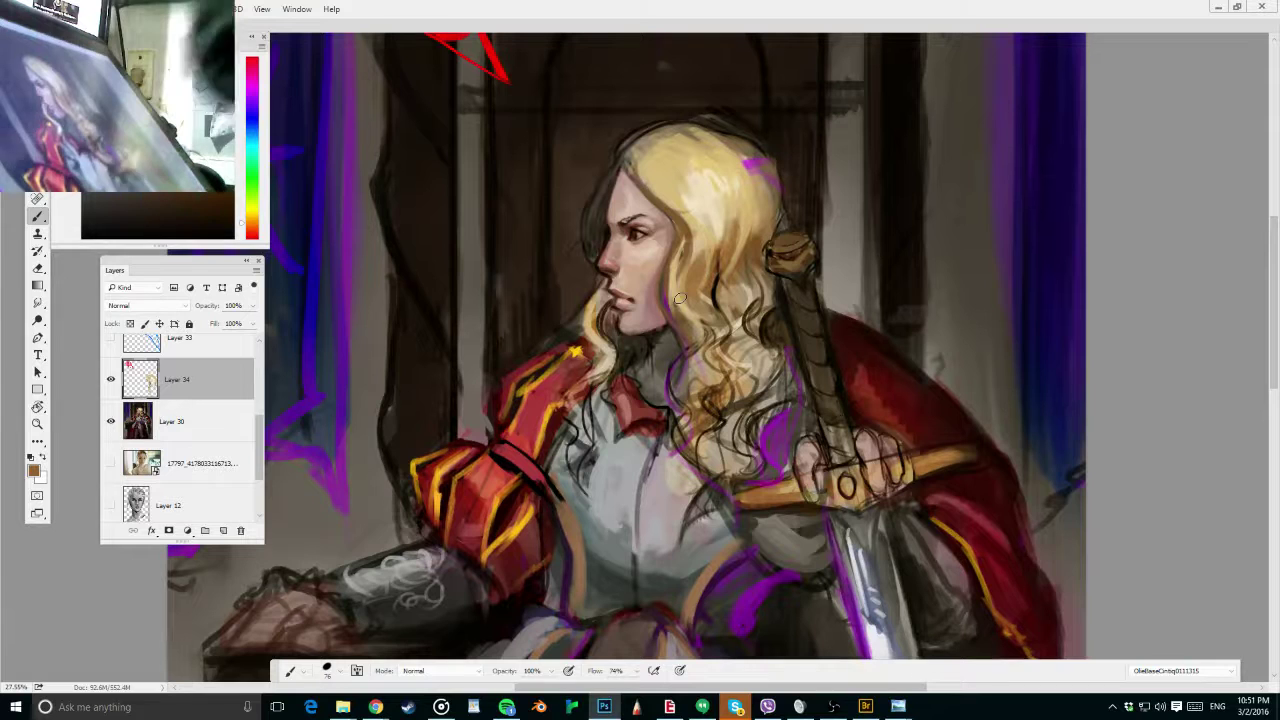
Paint over the purple mark at the back of the head with sampled hair tones and darker edge tones
alt+click(763, 193)
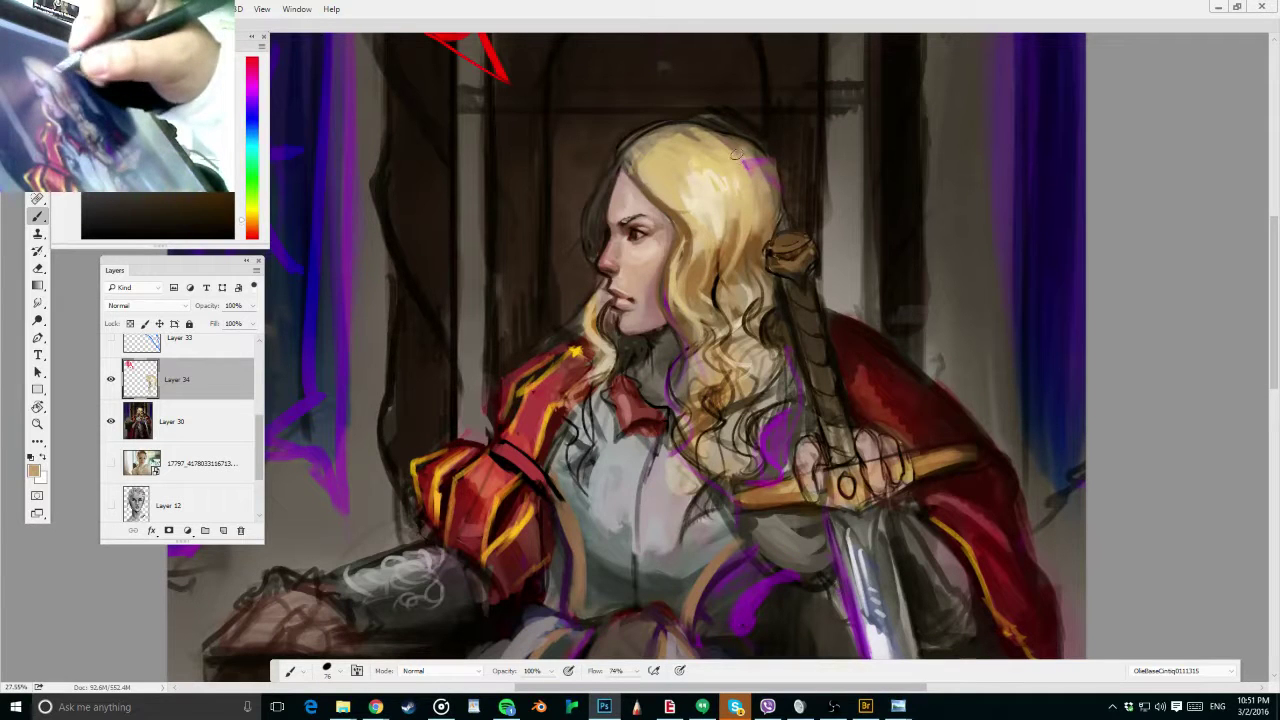
mouse_move(736, 155)
mouse_down()
mouse_move(768, 172)
mouse_move(754, 152)
mouse_up()
alt+click(757, 133)
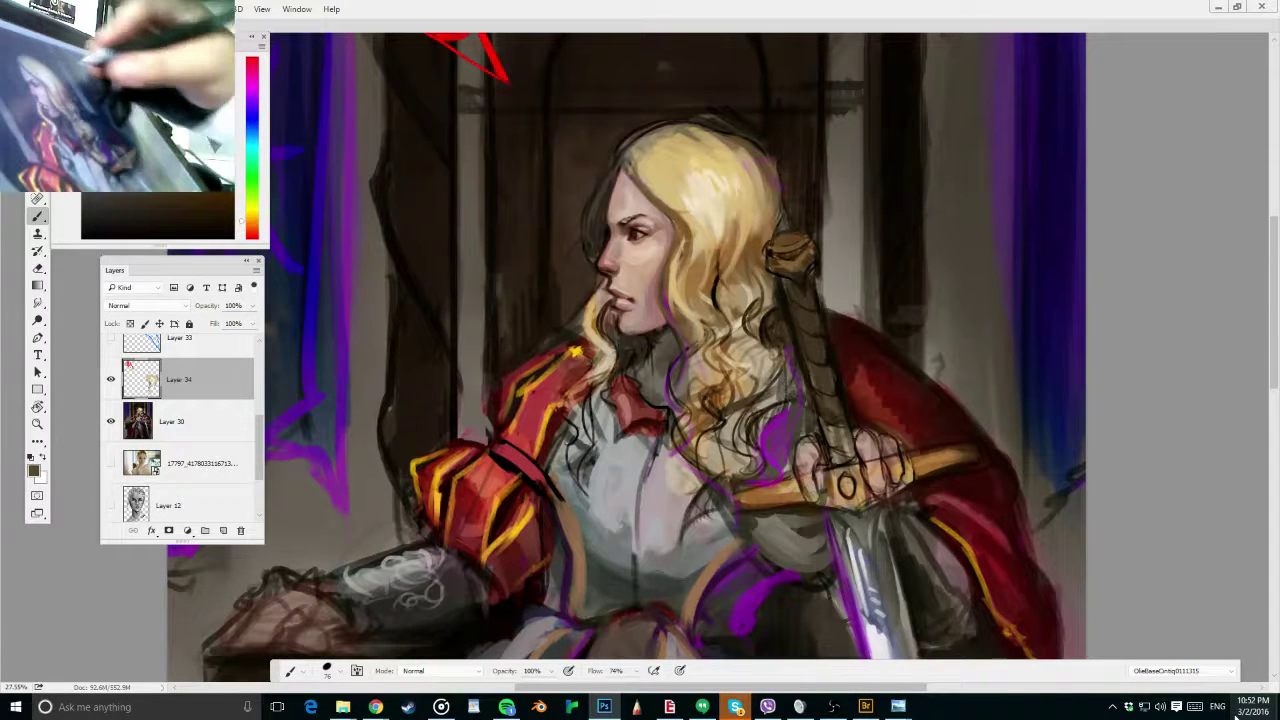
drag(753, 149, 756, 153)
alt+click(756, 153)
drag(758, 158, 779, 200)
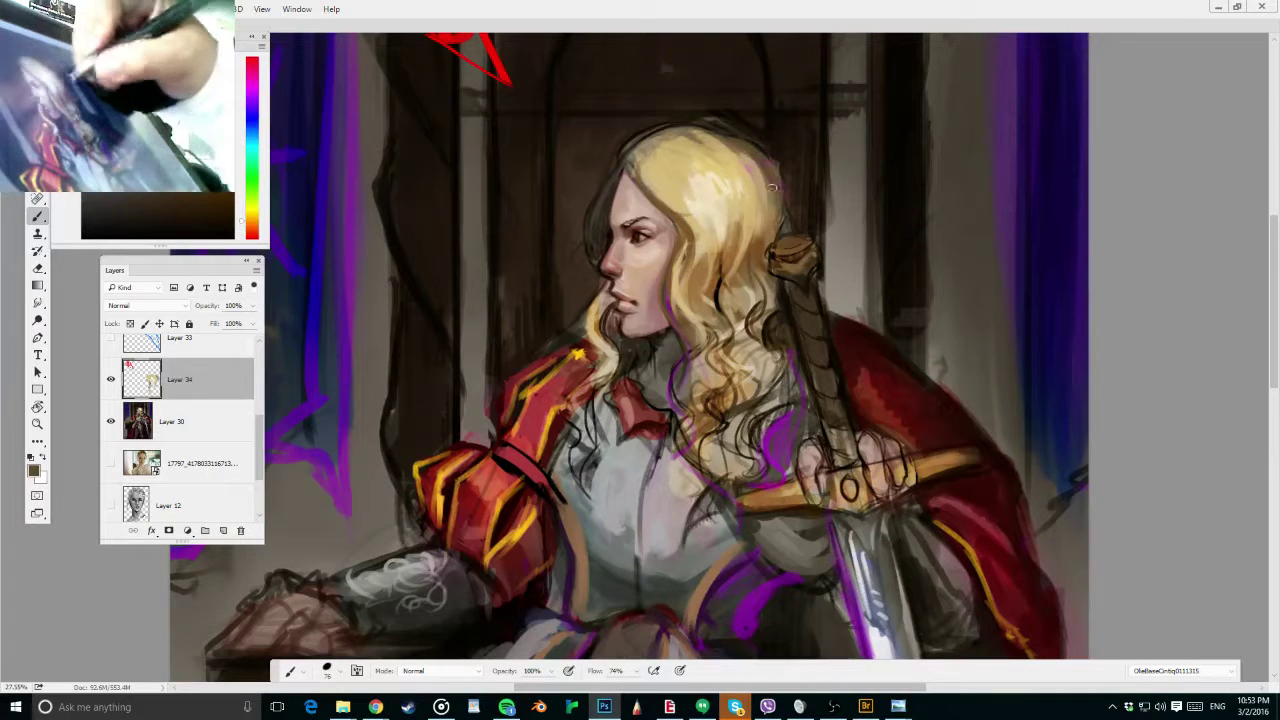
Refine the upper edge of the crown with sampled hair tones and enlarge the brush to 122 px
alt+click(765, 167)
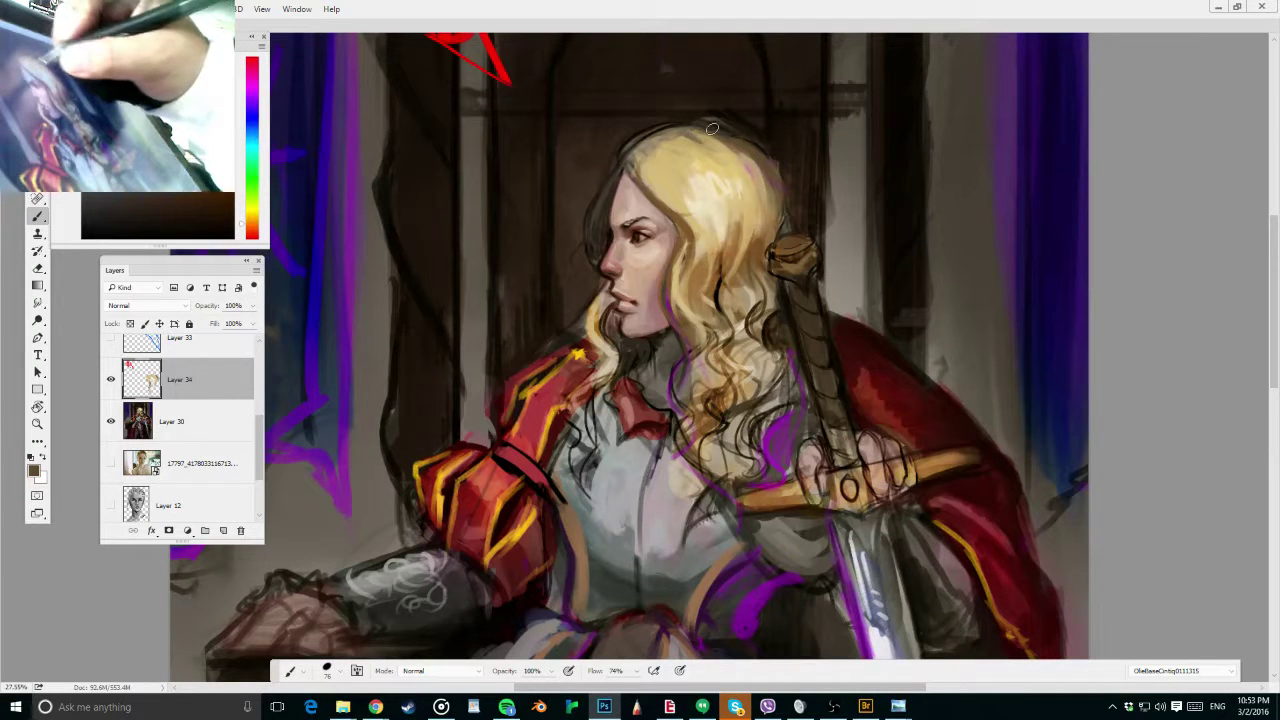
drag(690, 131, 660, 143)
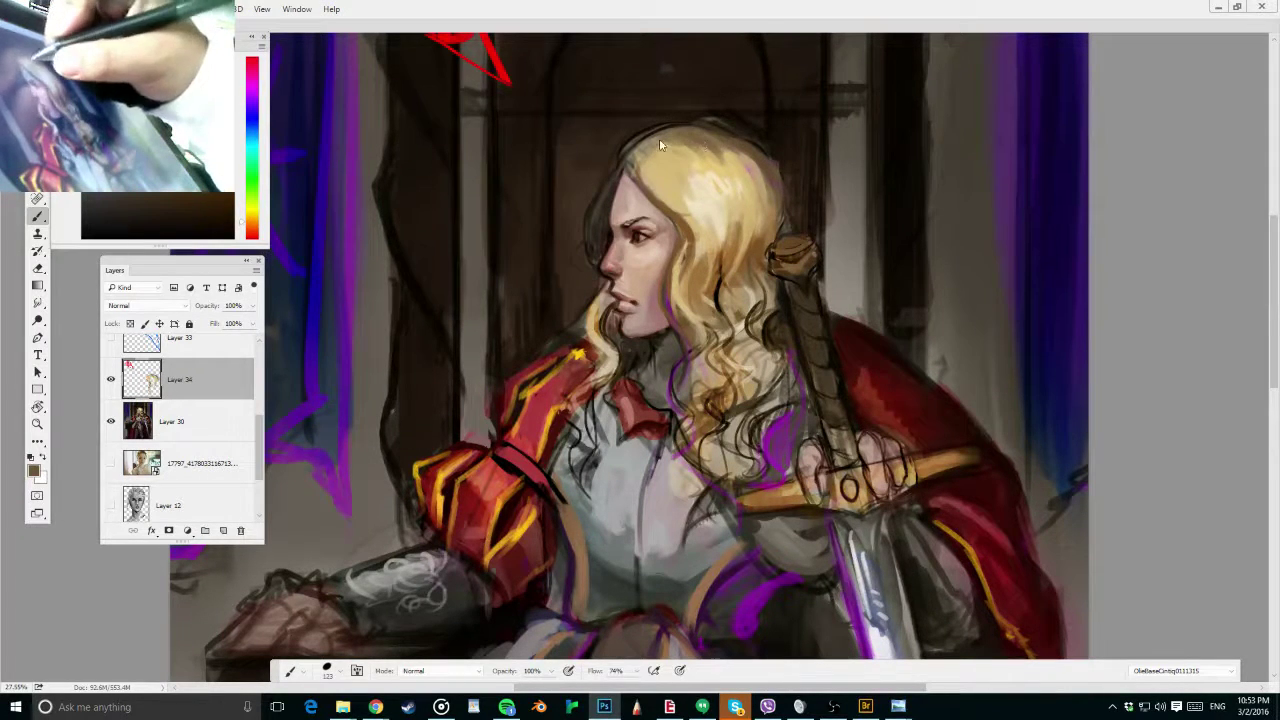
alt+click(711, 138)
key(bracketright)
key(bracketright)
key(bracketright)
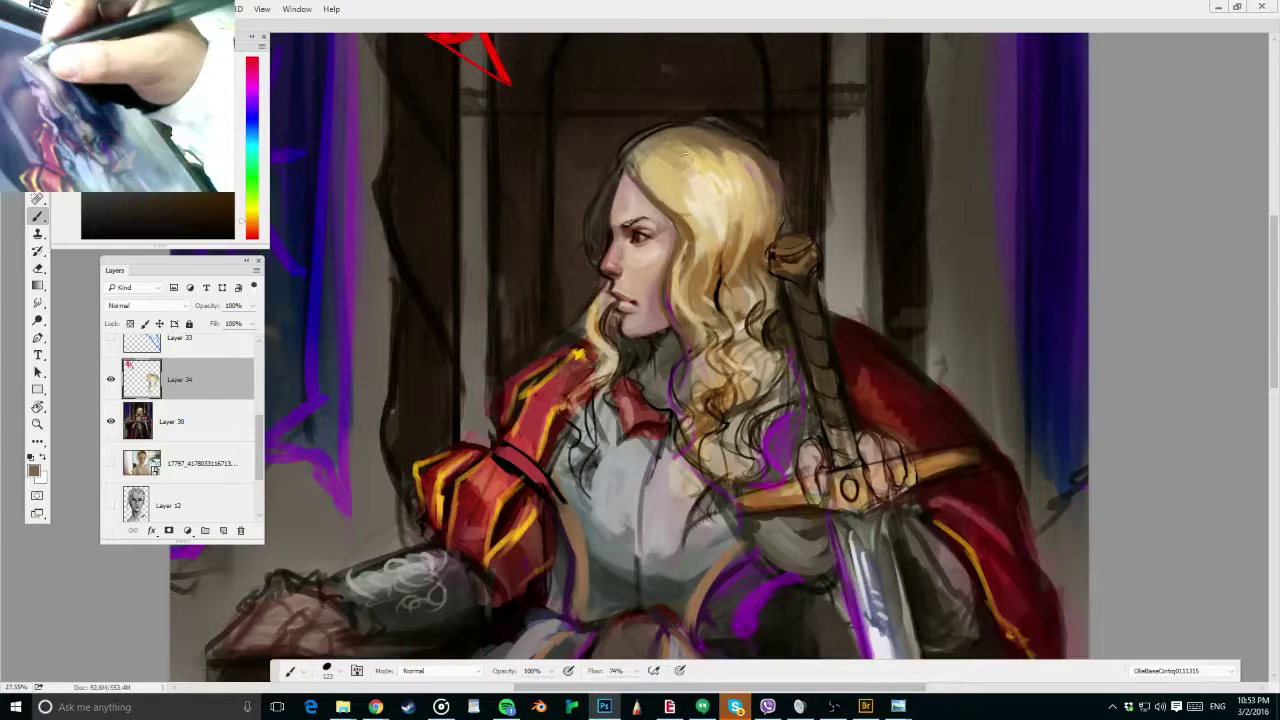
Blend sampled golden tones into the front of the crown, reducing the brush from 108 px to 72 px
alt+click(690, 170)
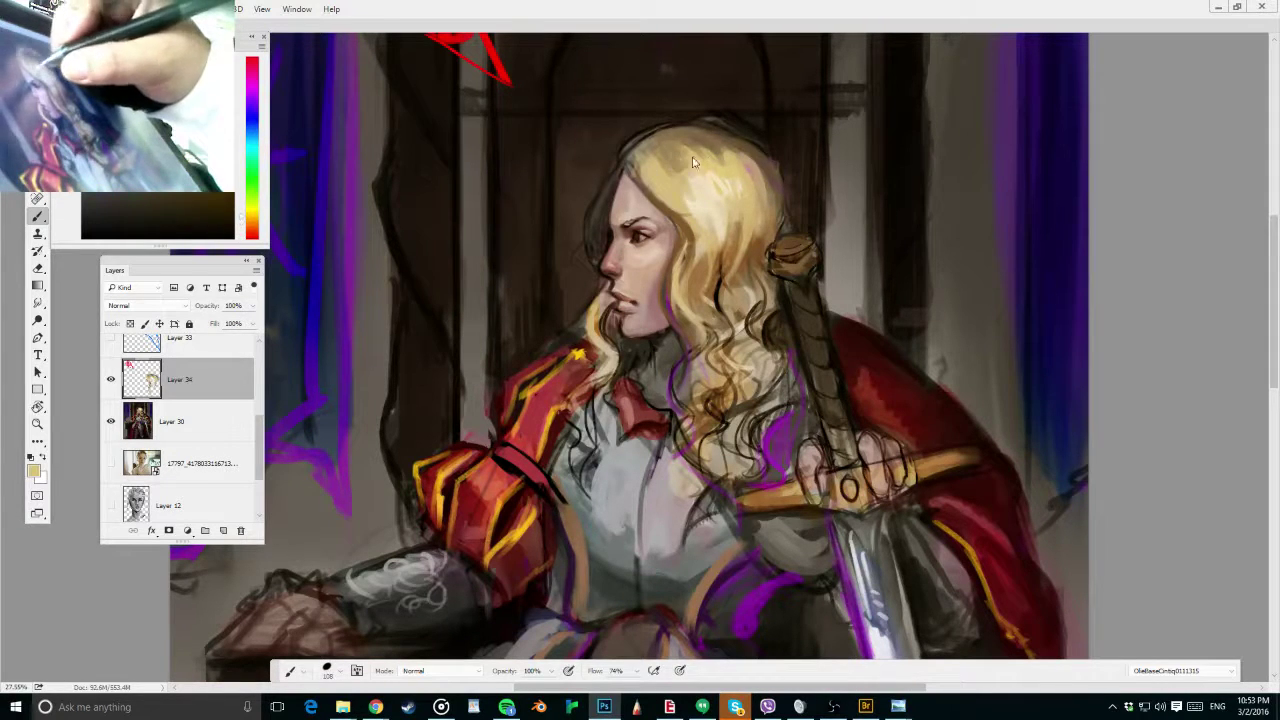
alt+click(692, 172)
alt+right_click(694, 177)
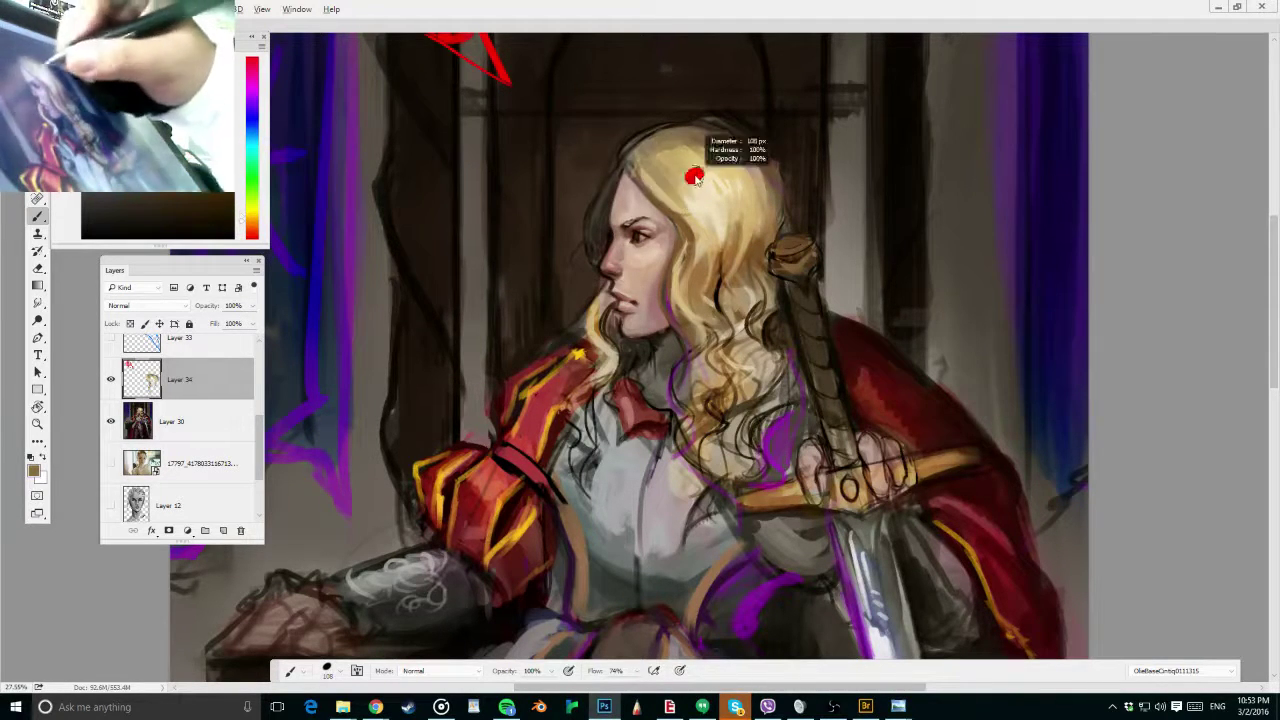
alt+click(686, 164)
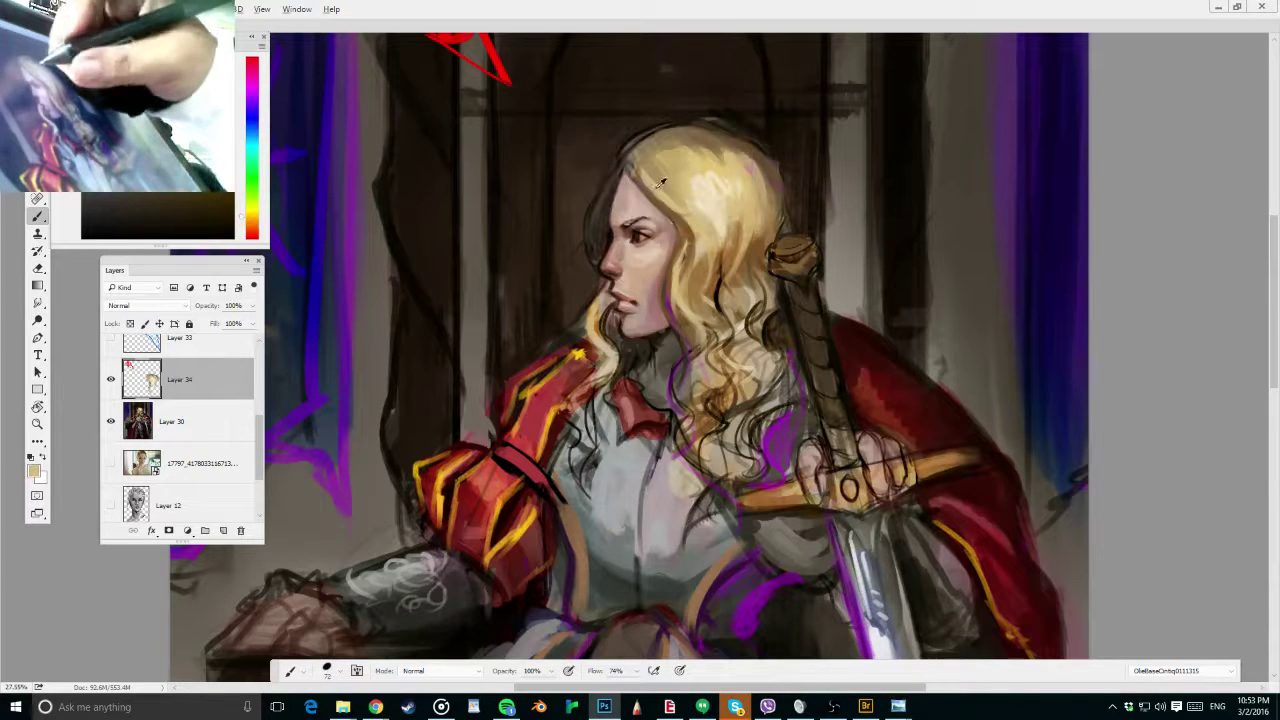
alt+right_click(668, 174)
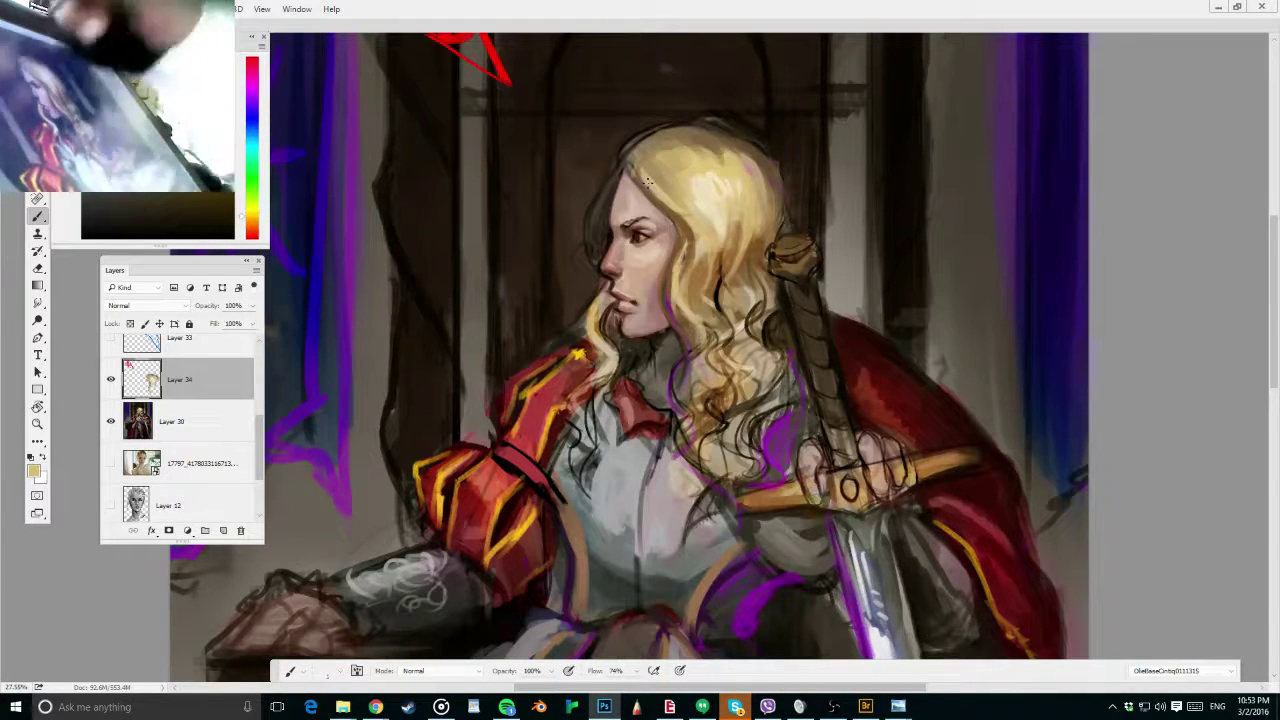
Paint strands from the crown into the waves with sampled blonde and brown using a 52 px brush, and save the document
alt+click(690, 170)
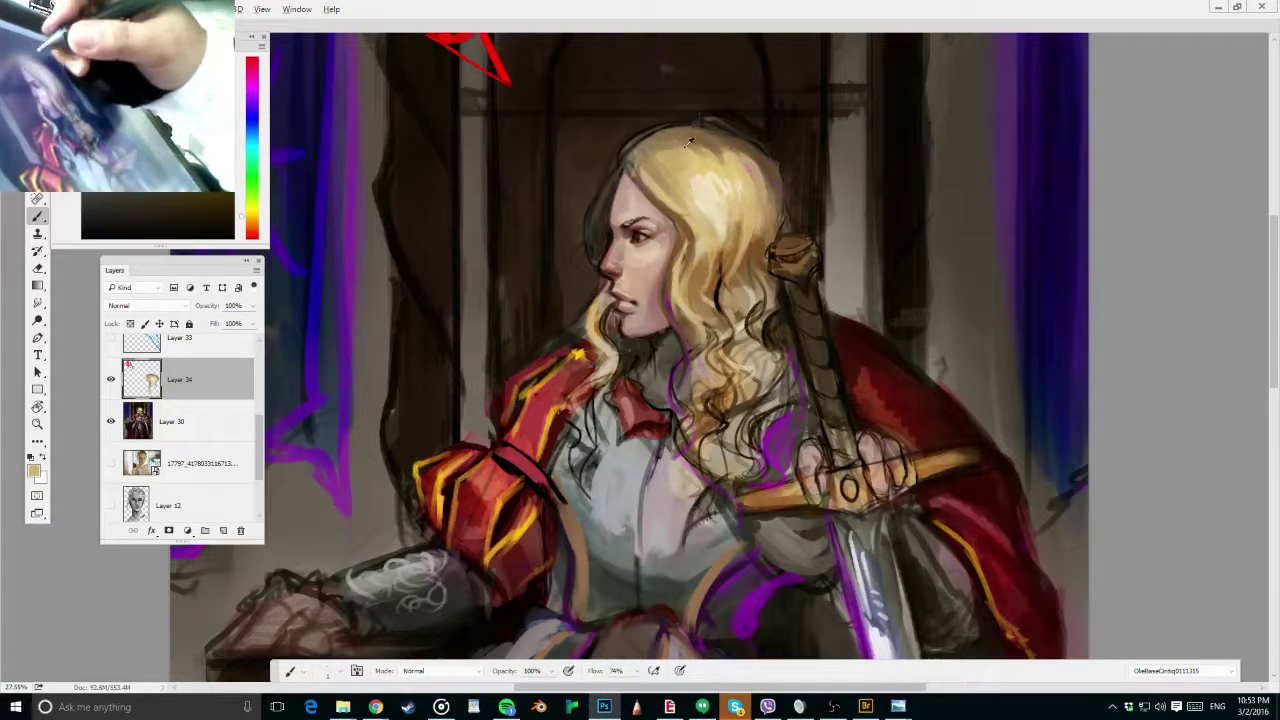
alt+right_click(693, 158)
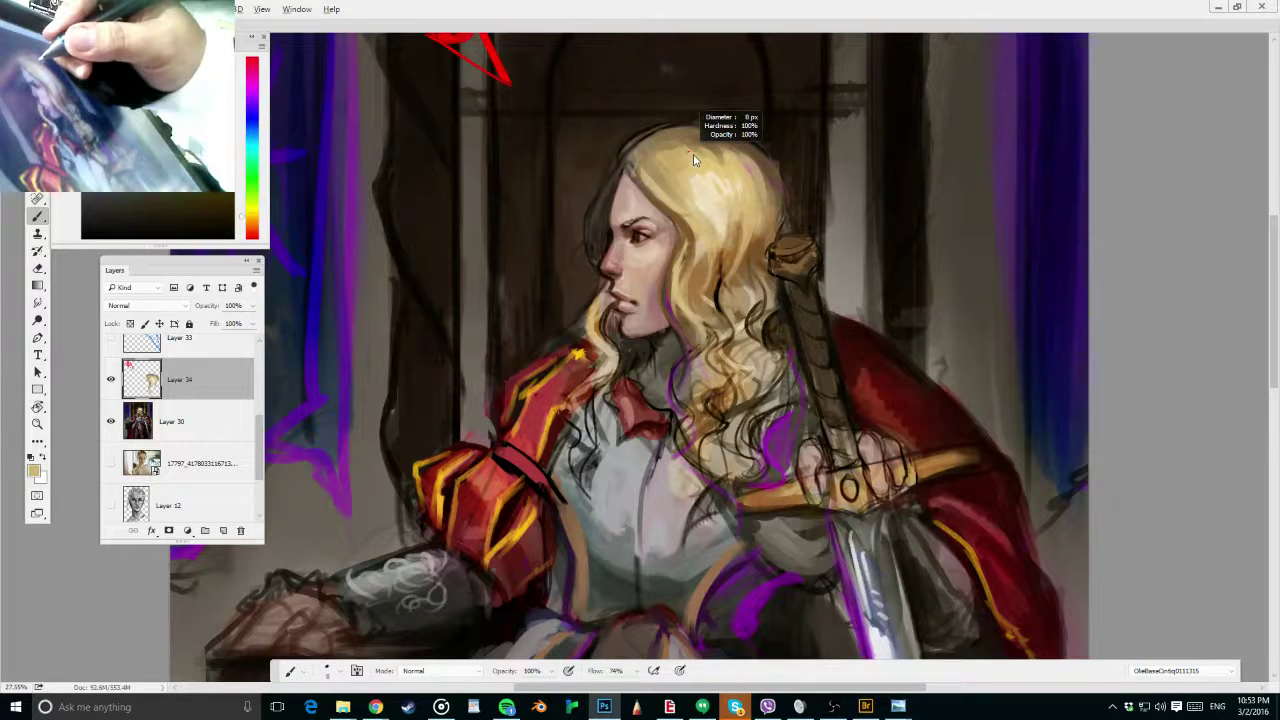
alt+click(754, 190)
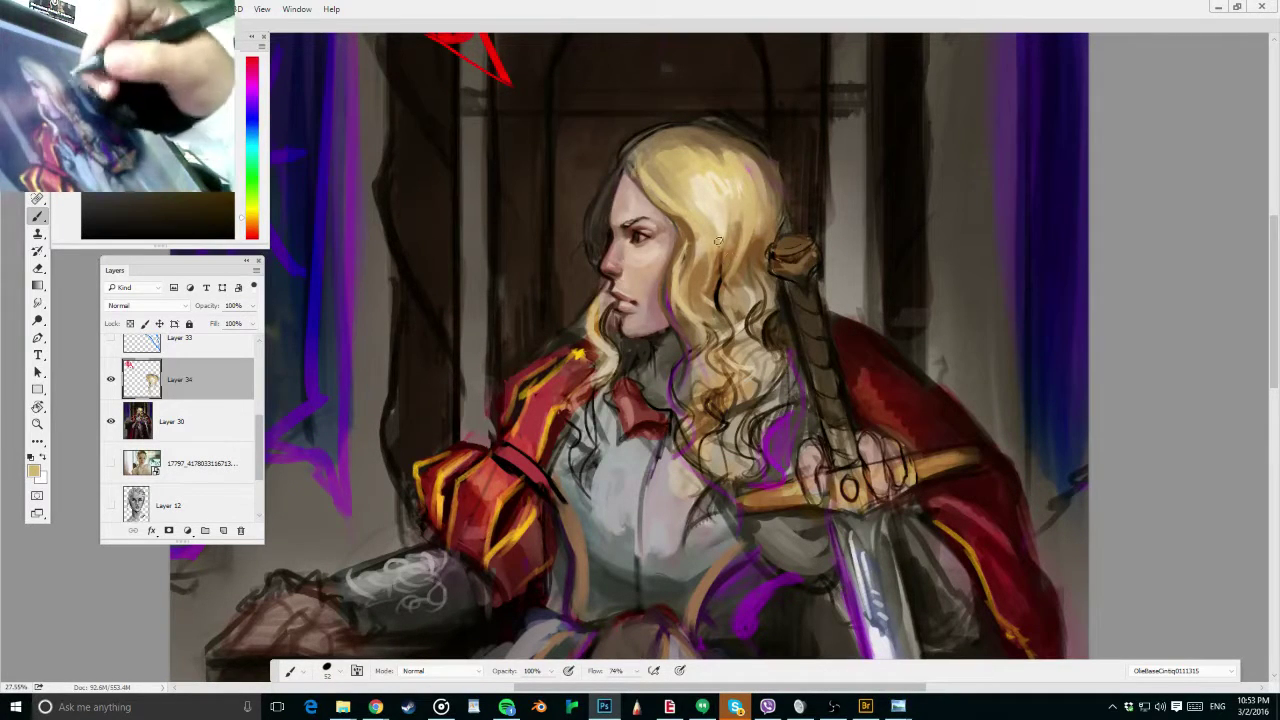
alt+click(728, 256)
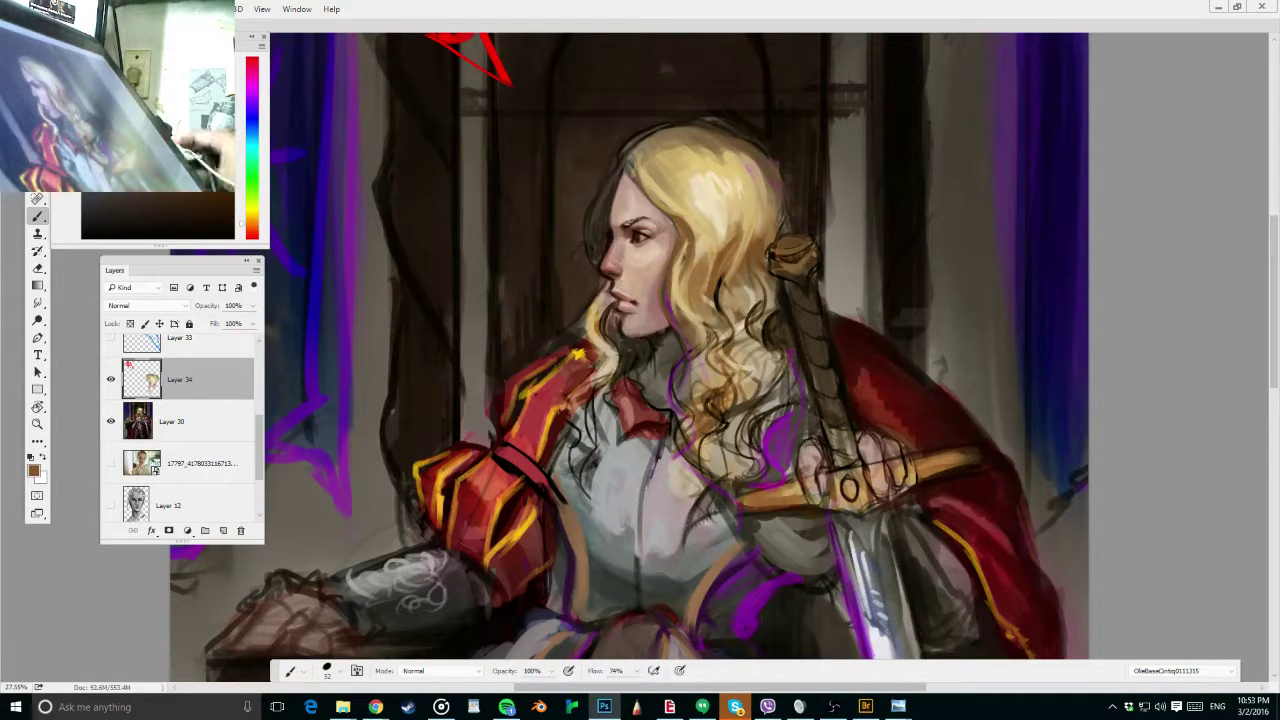
key(ctrl+s)
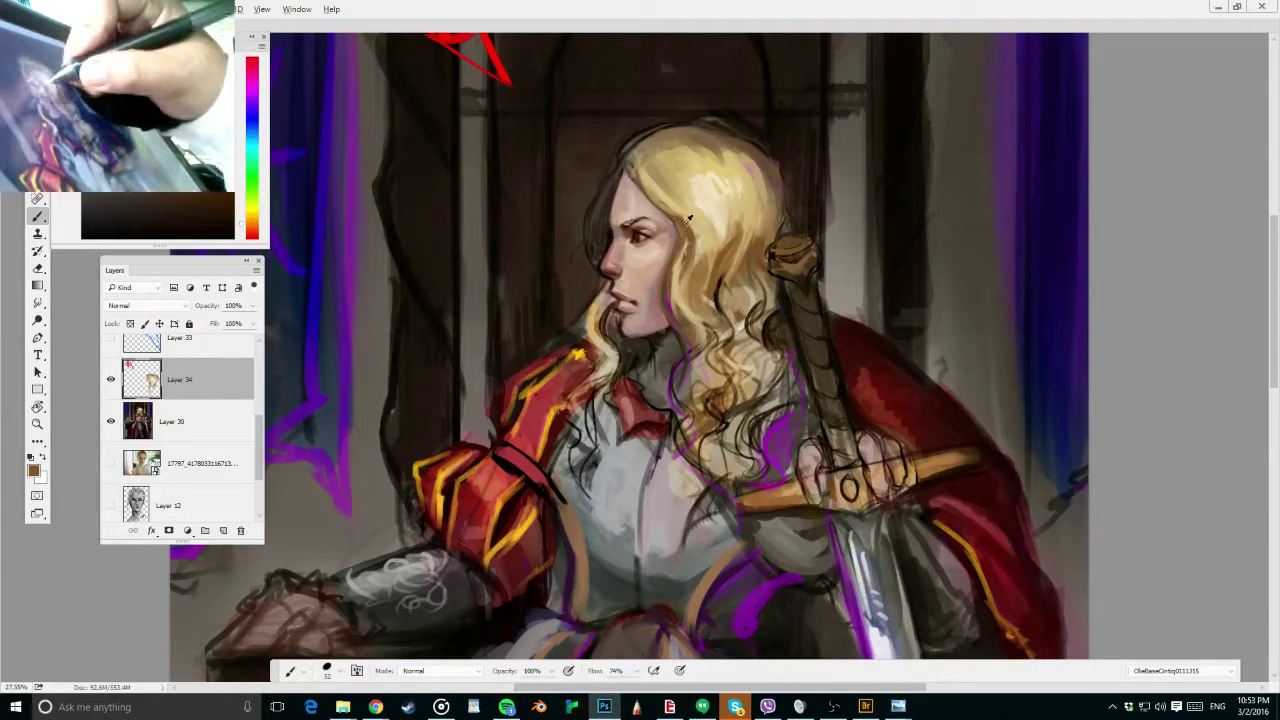
Accent the hair edge beside the temple with a sampled dark tone and deepen the waves with sampled brown
alt+click(655, 343)
drag(685, 219, 679, 219)
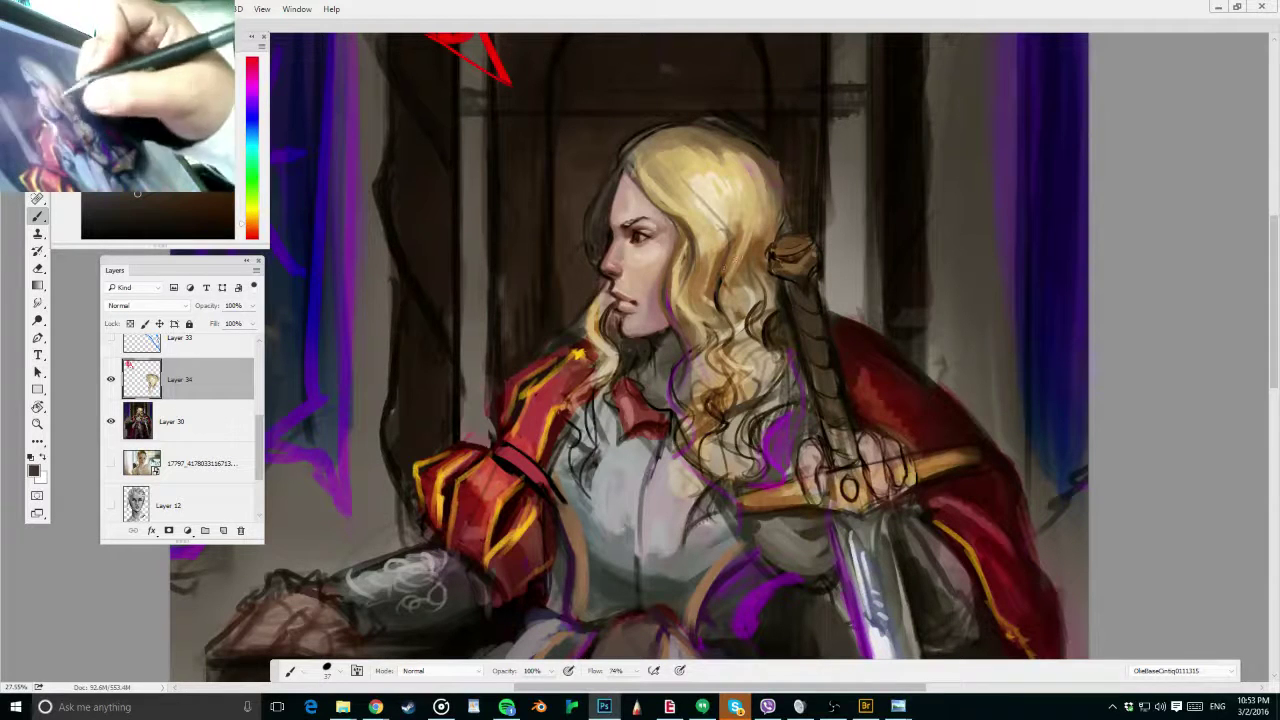
alt+click(749, 238)
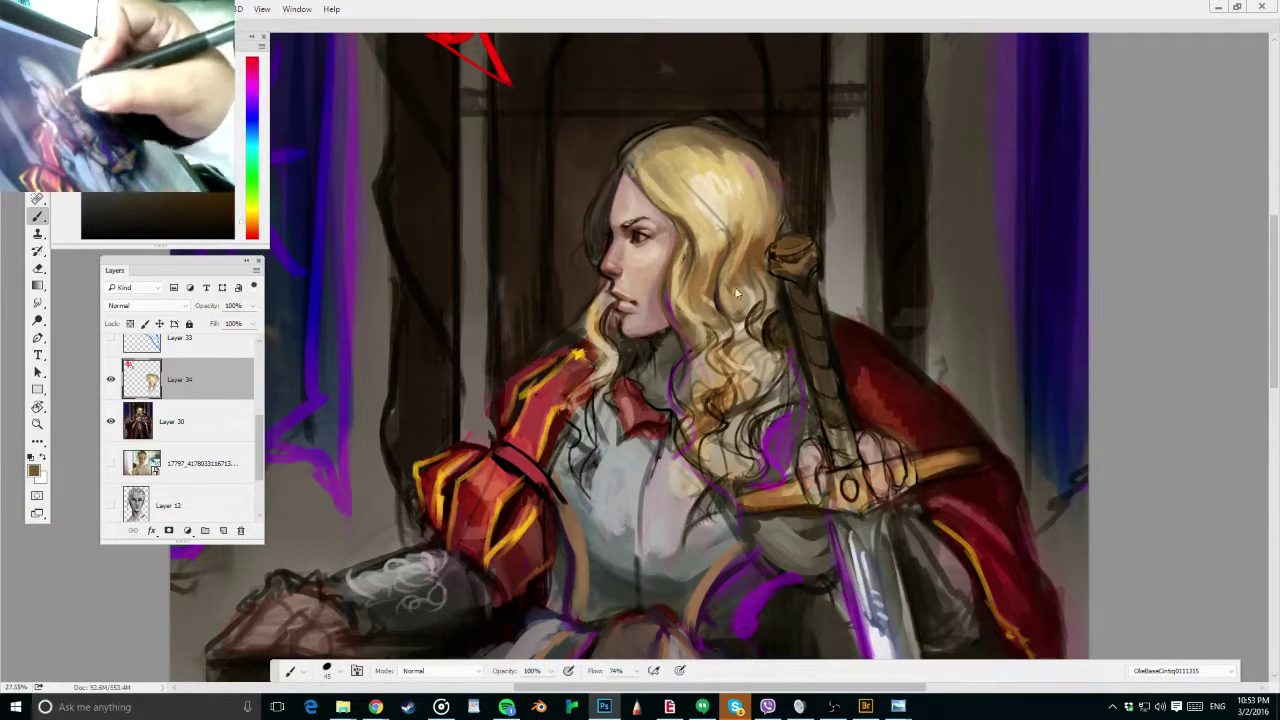
Set the brush to Soft Light, pick a warm peach tone and glaze the forehead along the hairline with a small brush
alt+click(646, 285)
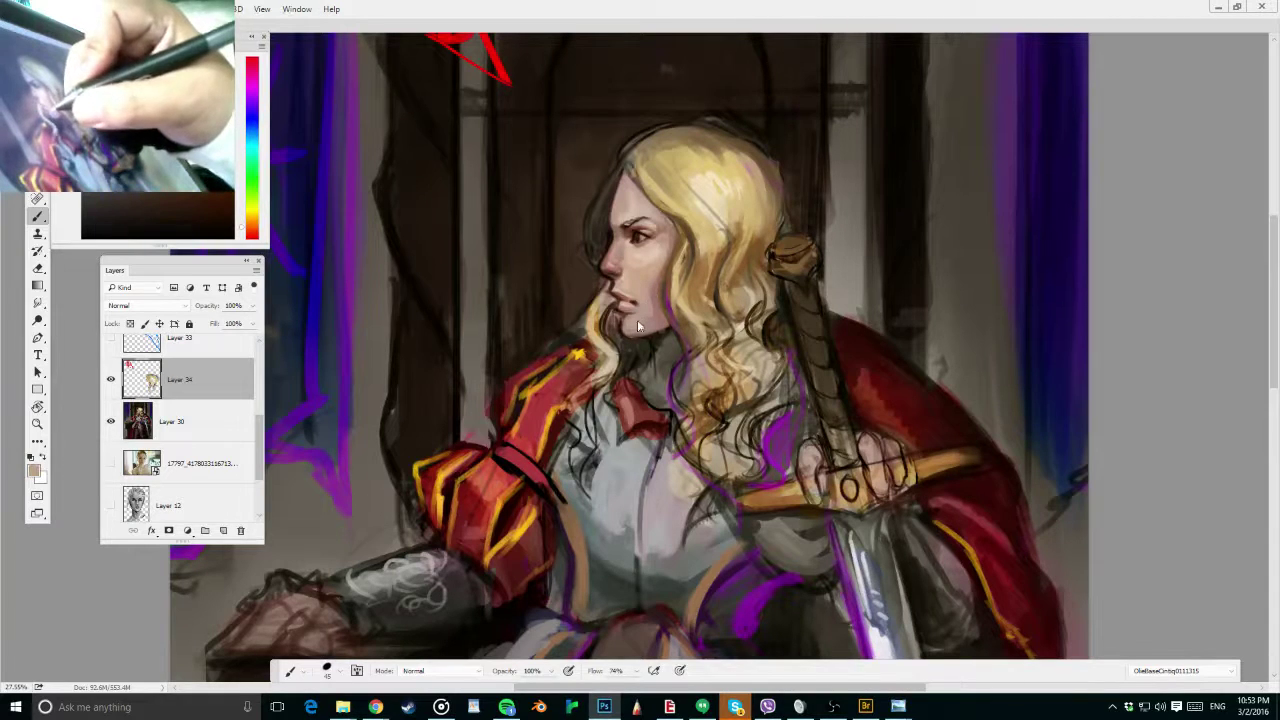
scroll(646, 305, up, 2)
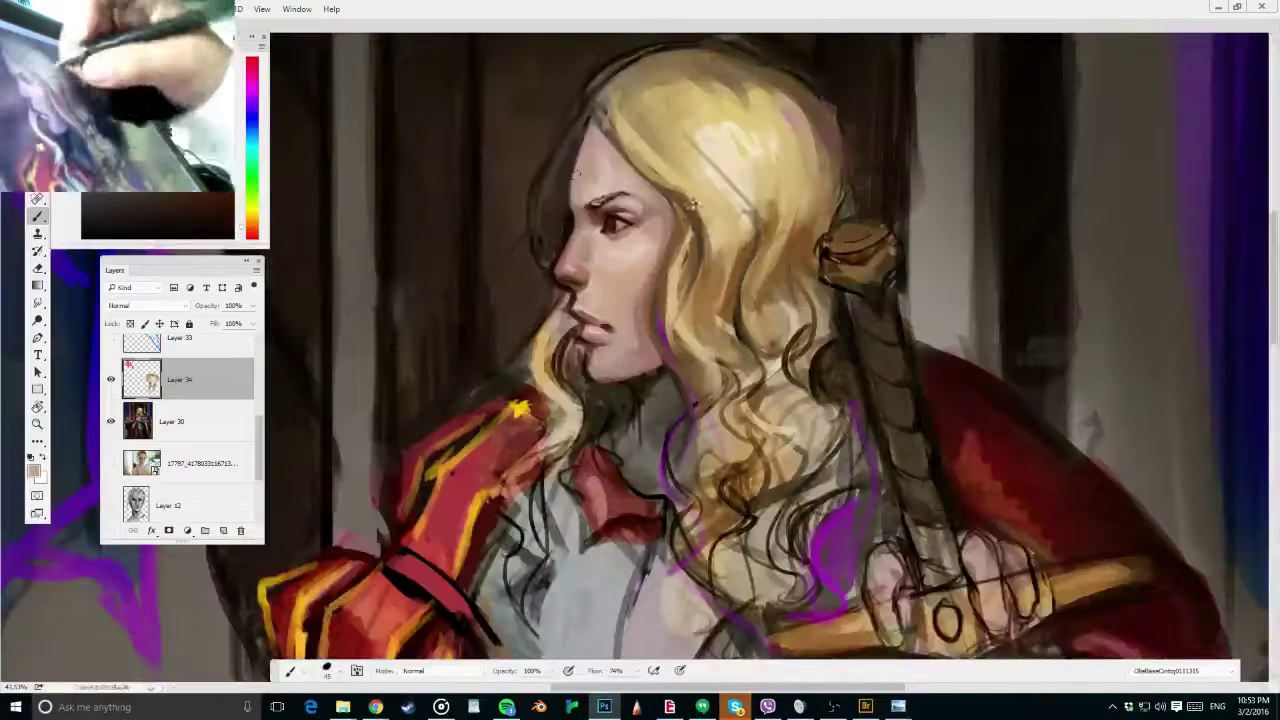
alt+click(543, 218)
key(shift+alt+f)
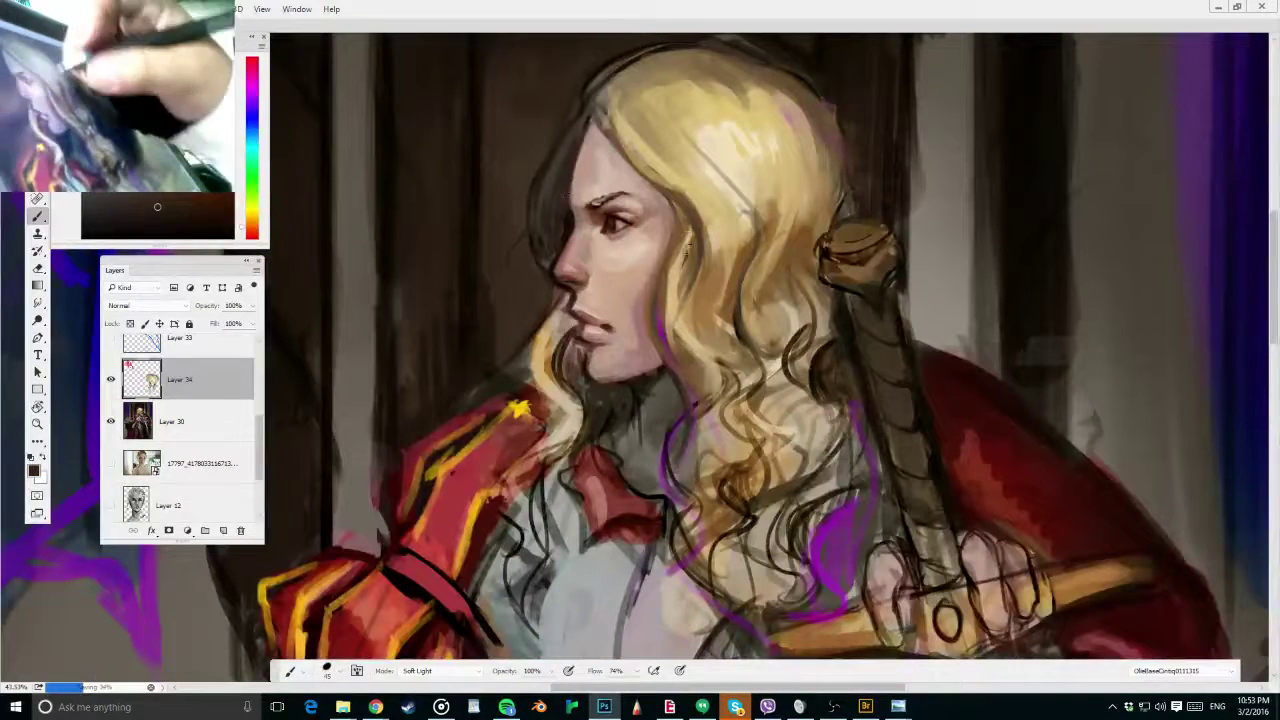
alt+shift+right_click(693, 257)
drag(693, 257, 690, 175)
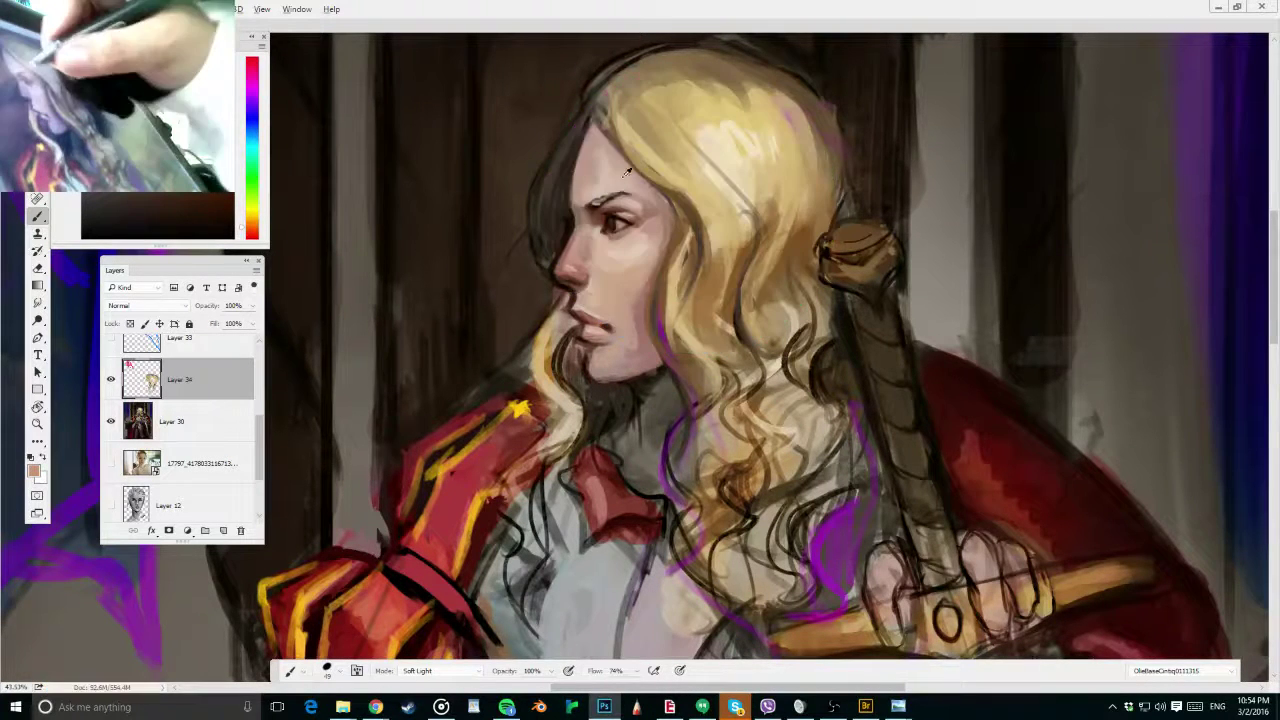
alt+right_click(632, 170)
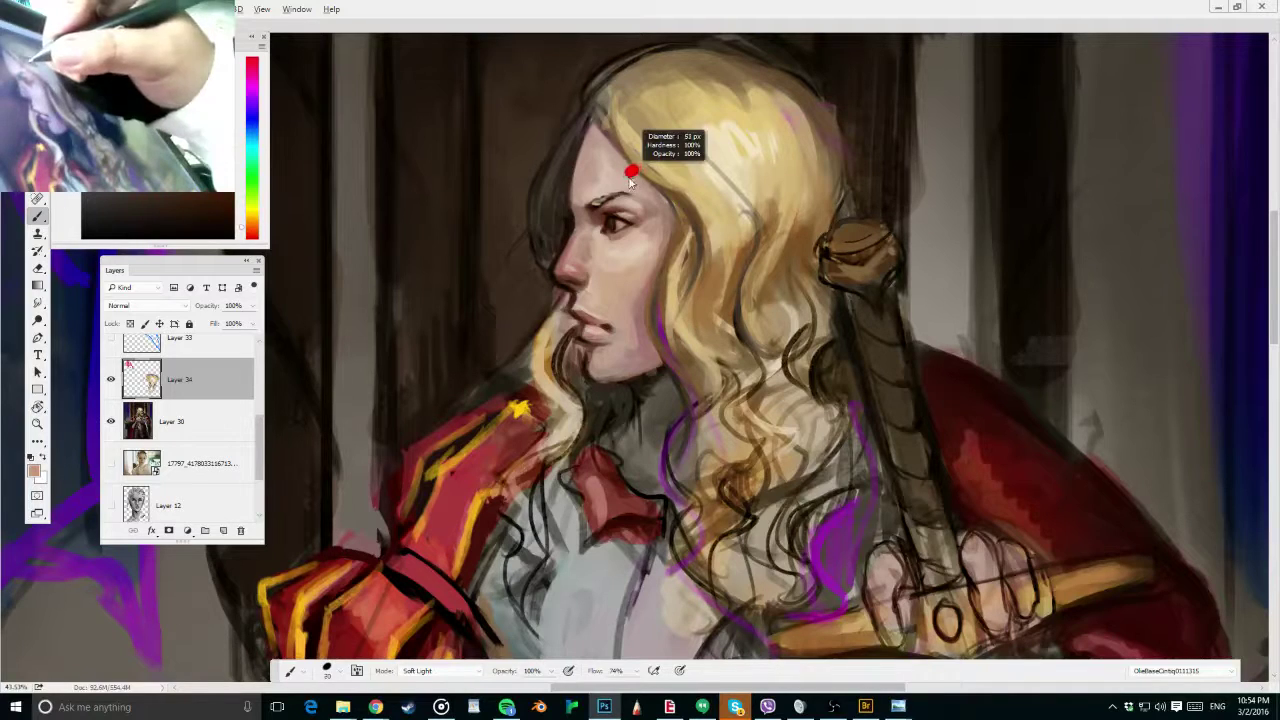
drag(602, 145, 628, 182)
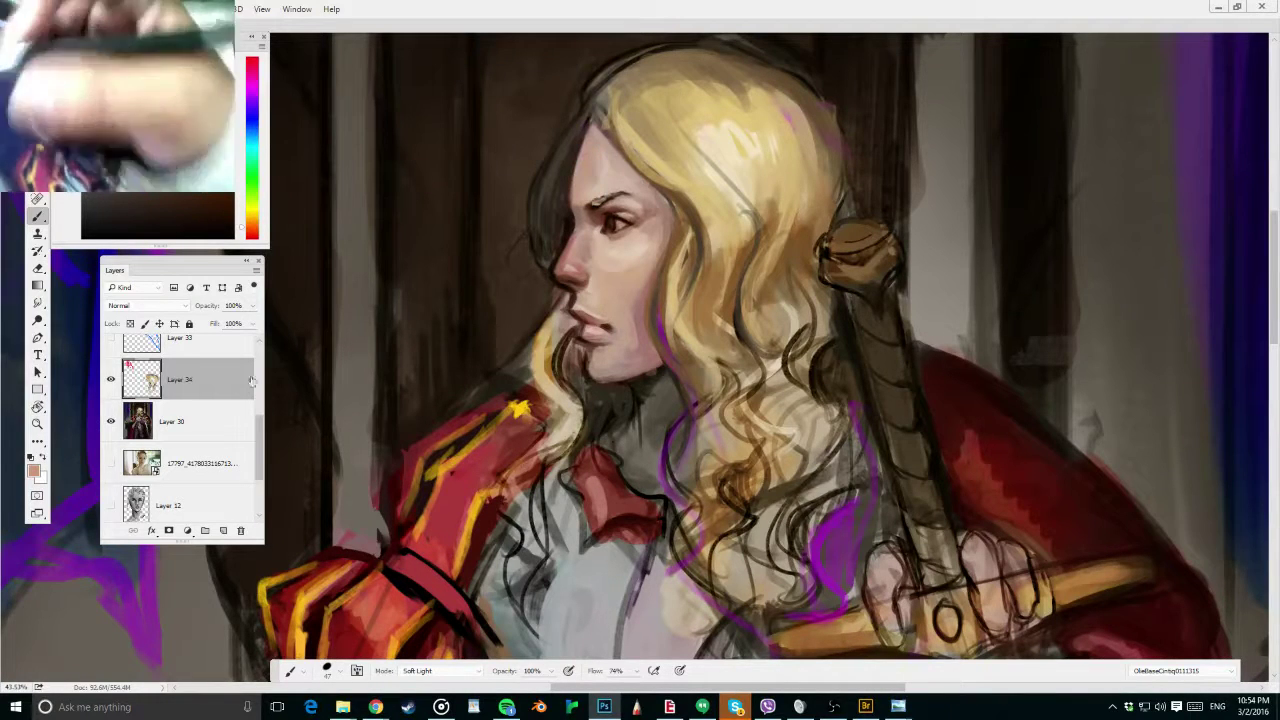
Compare the painting with and without Layer 34, and merge that layer down into Layer 30
click(113, 378)
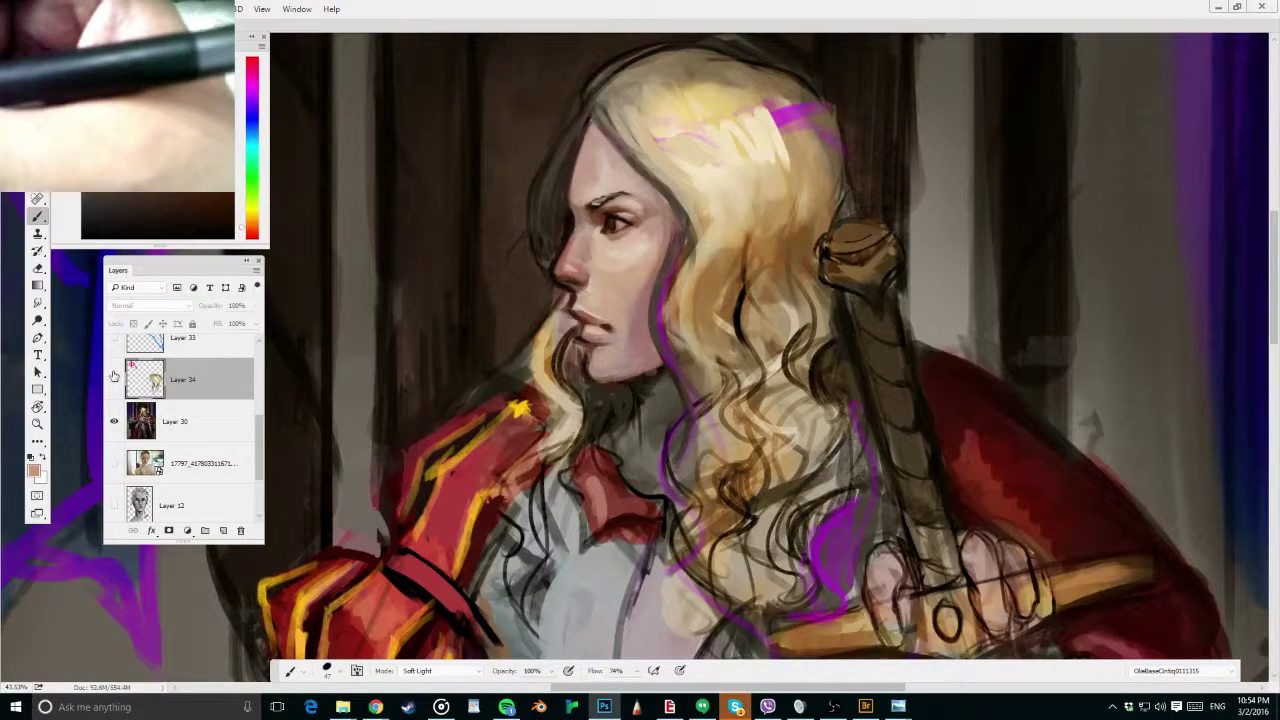
click(113, 378)
key(ctrl+e)
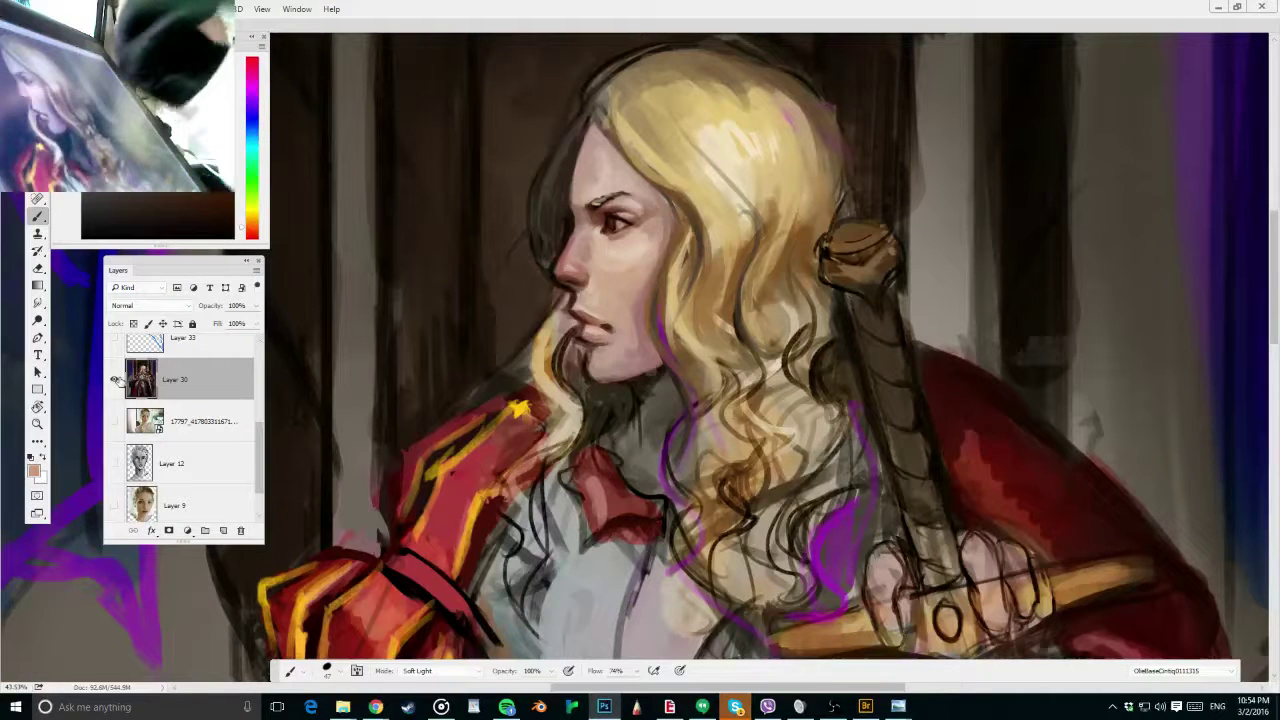
Glaze the nose and cheek in Soft Light at 30% opacity with a larger brush, and save the document
alt+right_click(604, 174)
alt+right_click(620, 209)
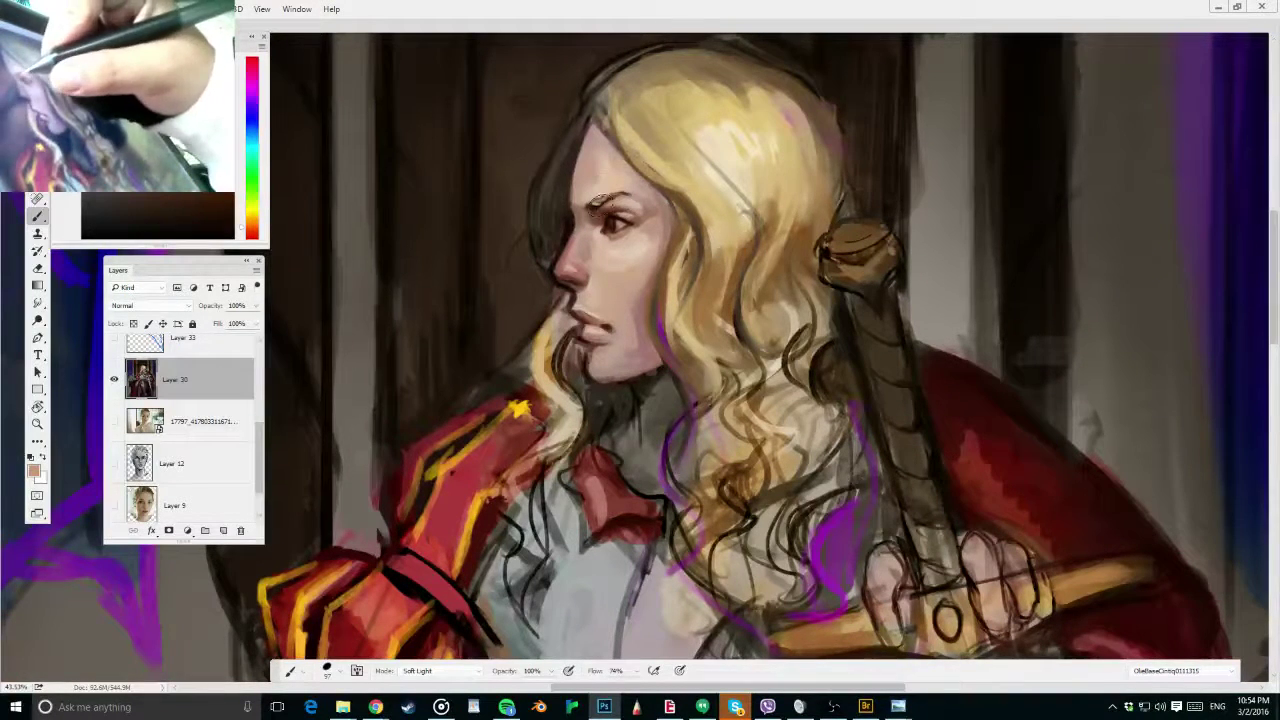
key(3)
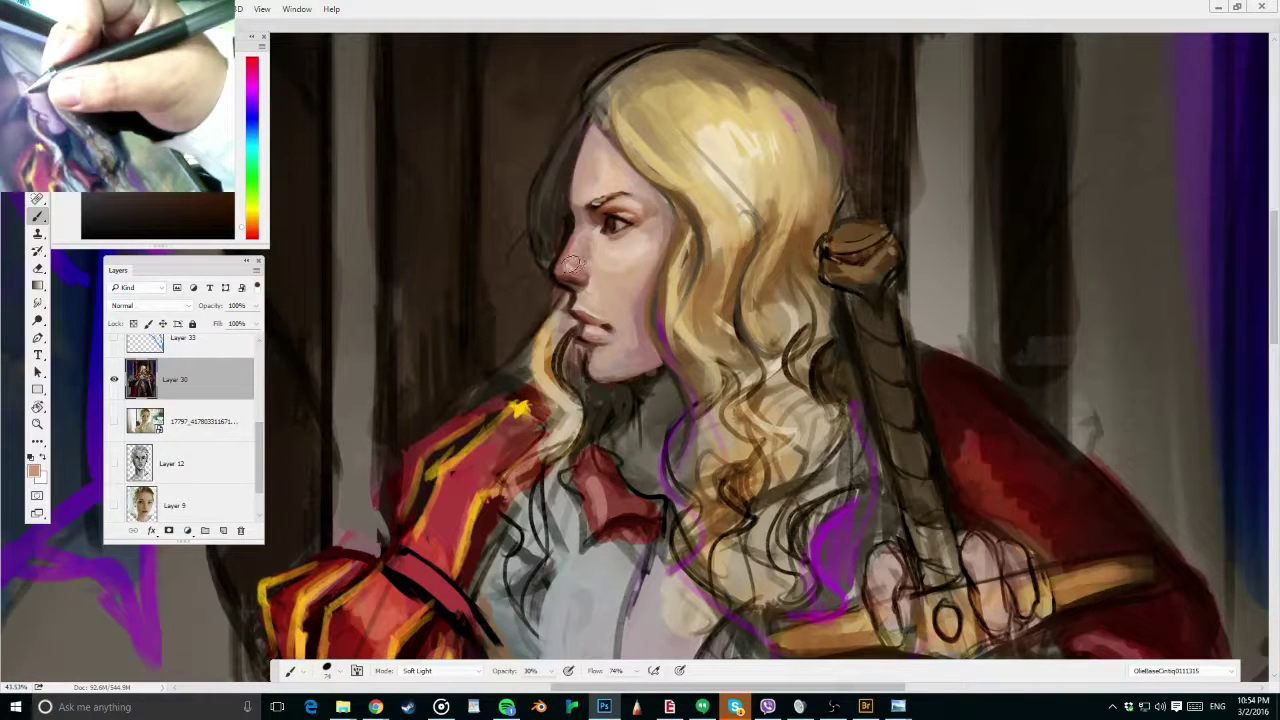
drag(621, 268, 629, 269)
key(ctrl+s)
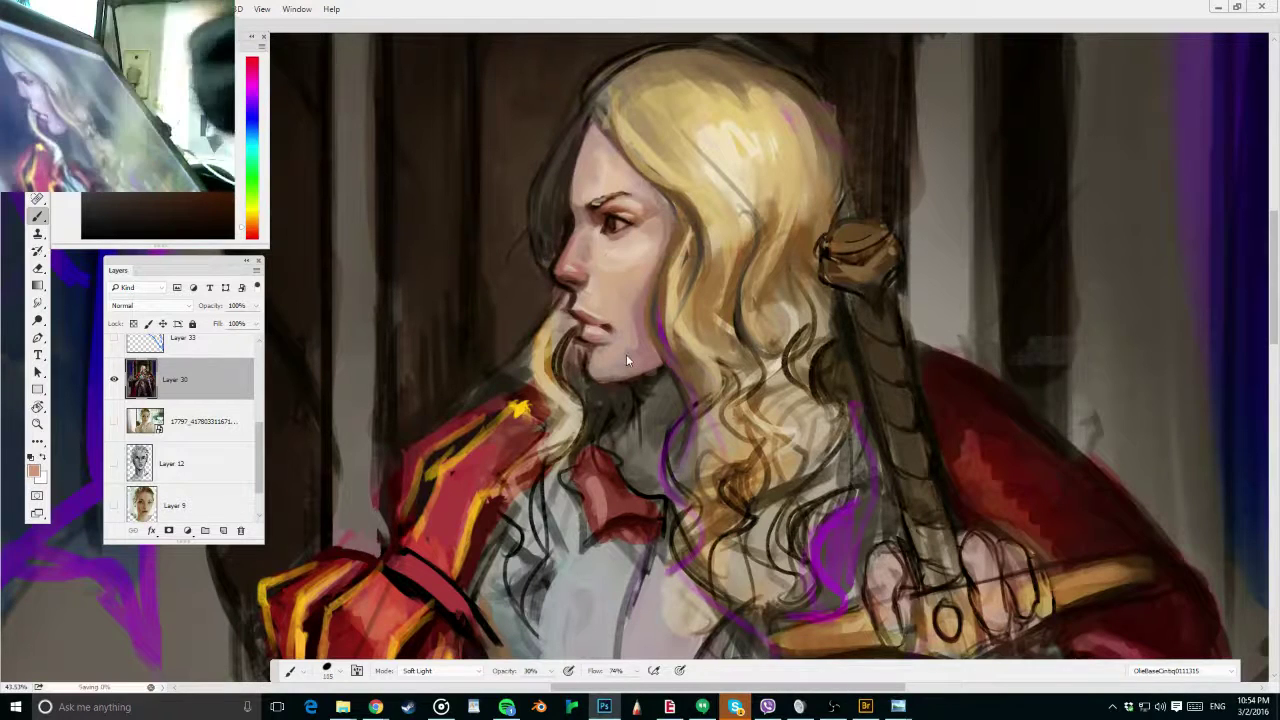
Return the brush to Normal mode at 100% opacity and repaint the crown highlight in sampled pale blonde at about 61 px
key(shift+alt+n)
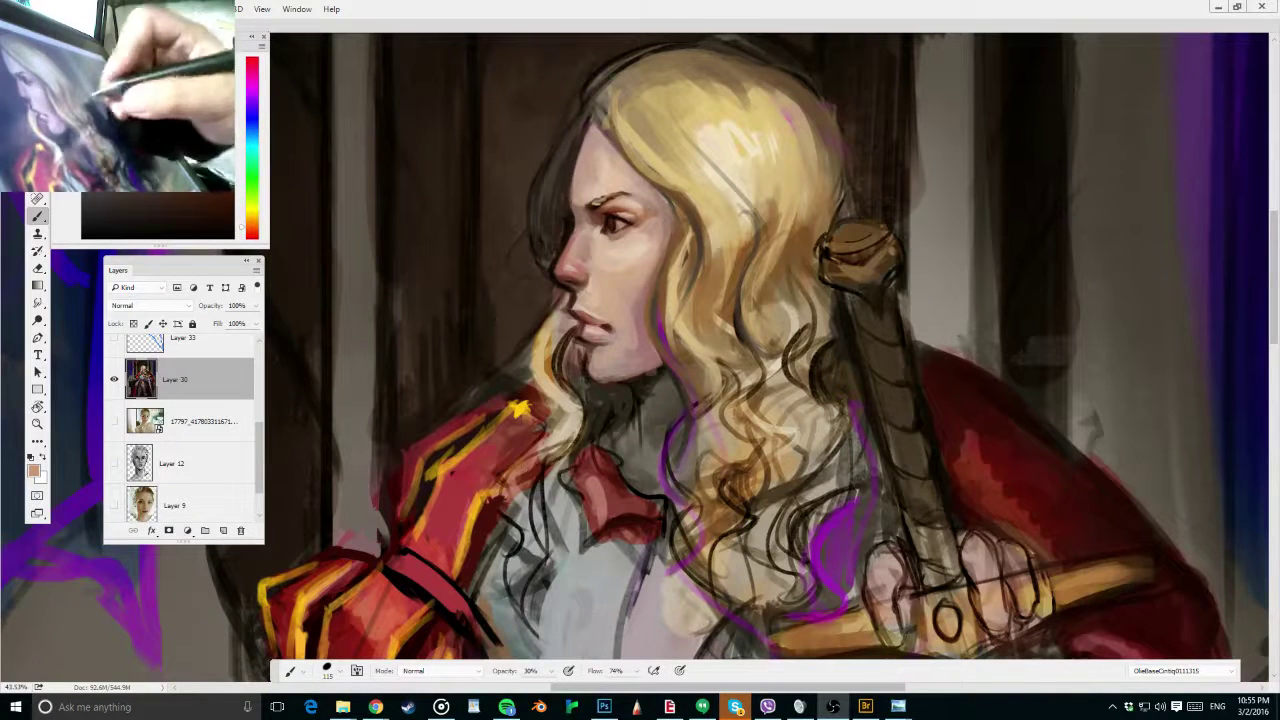
mouse_move(714, 150)
mouse_down()
mouse_move(703, 169)
mouse_move(711, 151)
mouse_up()
alt+click(728, 161)
key(0)
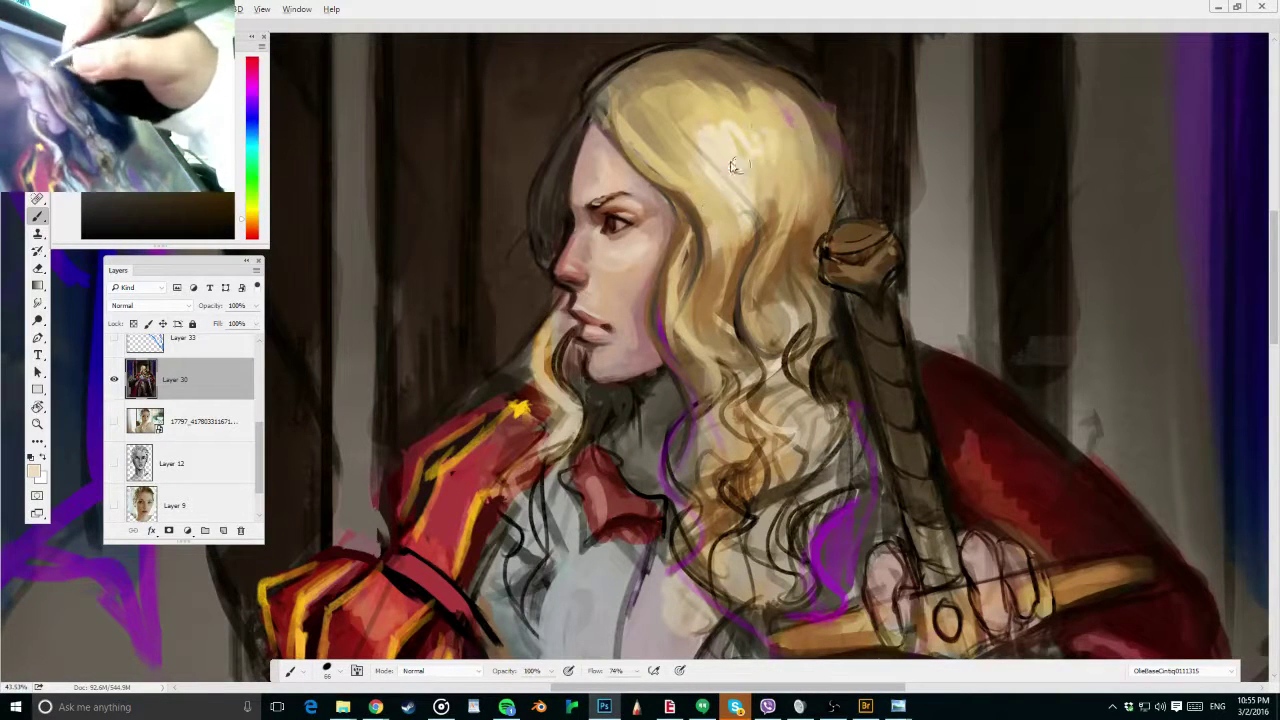
alt+right_click(733, 189)
drag(733, 192, 732, 186)
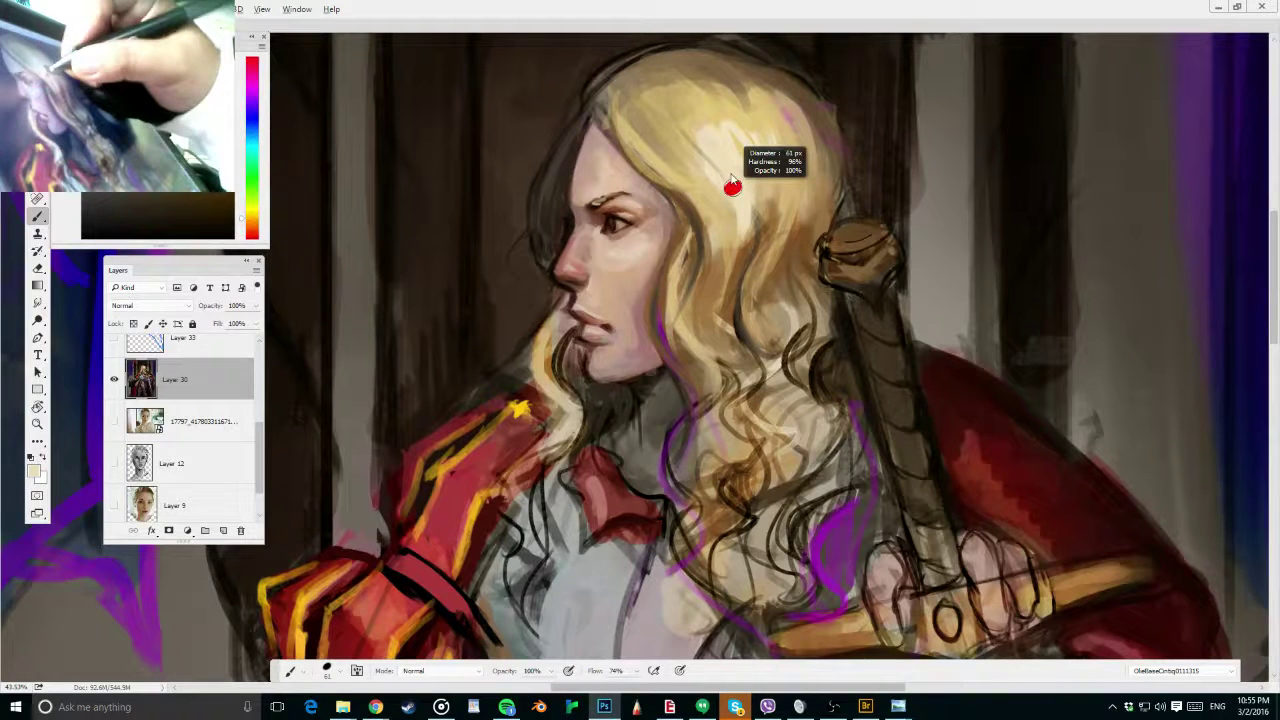
Set the brush to Soft Light at 30% opacity, pick a peach skin tone and glaze the forehead and cheek
key(shift+alt+f)
alt+shift+right_click(652, 250)
mouse_move(649, 253)
mouse_down()
mouse_move(751, 205)
mouse_move(717, 246)
mouse_move(668, 262)
mouse_up()
key(3)
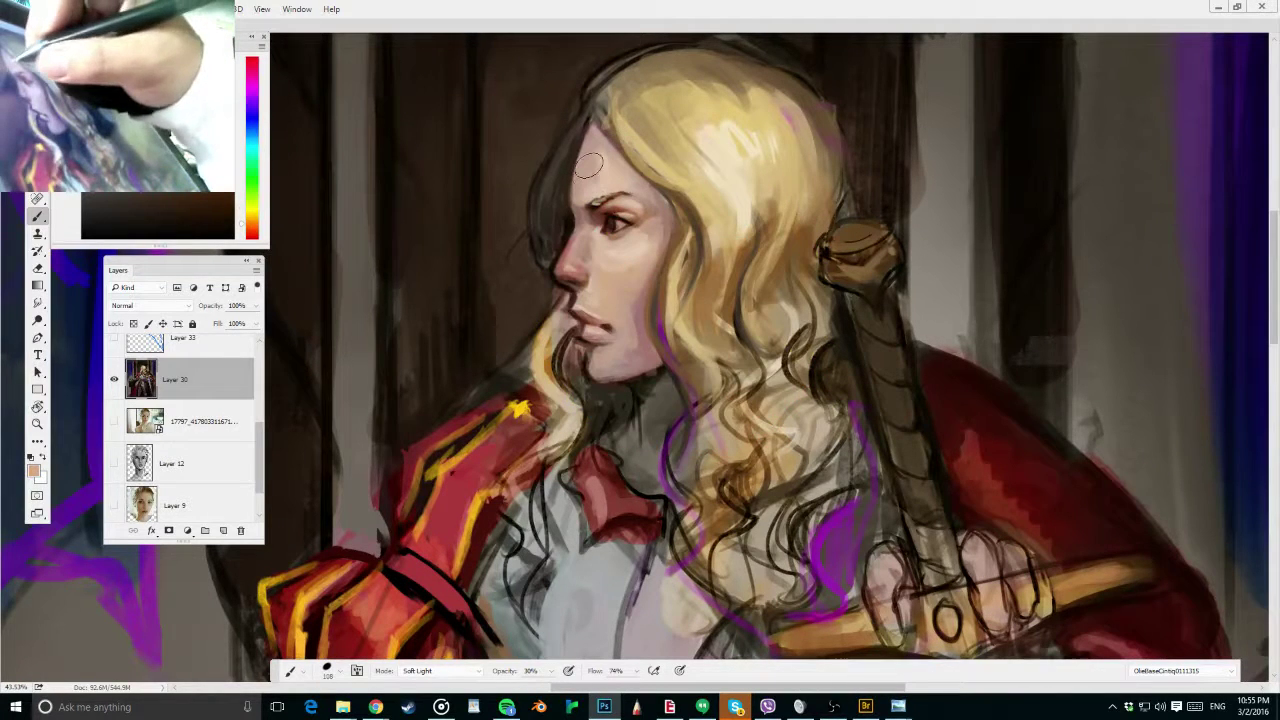
drag(589, 165, 590, 156)
mouse_move(620, 250)
mouse_down()
mouse_move(651, 233)
mouse_move(590, 257)
mouse_up()
Sample the skin beside the mouth, reduce the brush to 99 px and glaze the lower face and the area around the eye
alt+click(606, 303)
key(bracketleft)
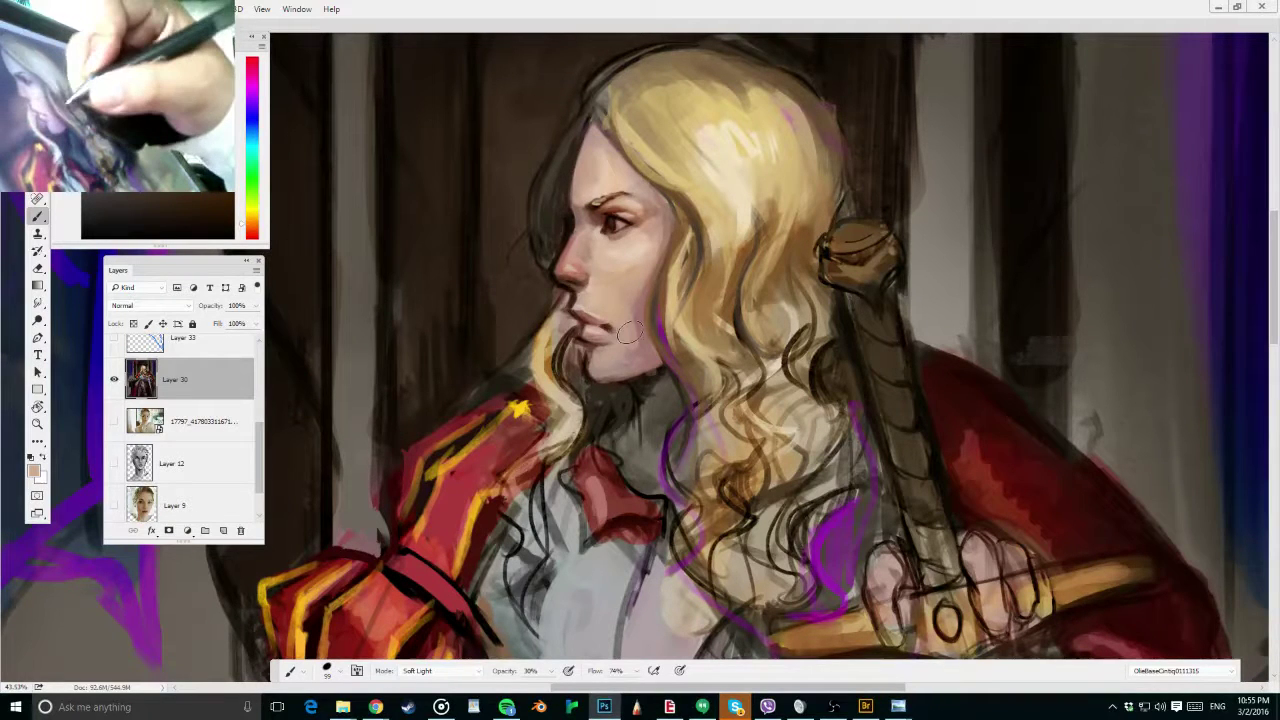
scroll(630, 335, down, 2)
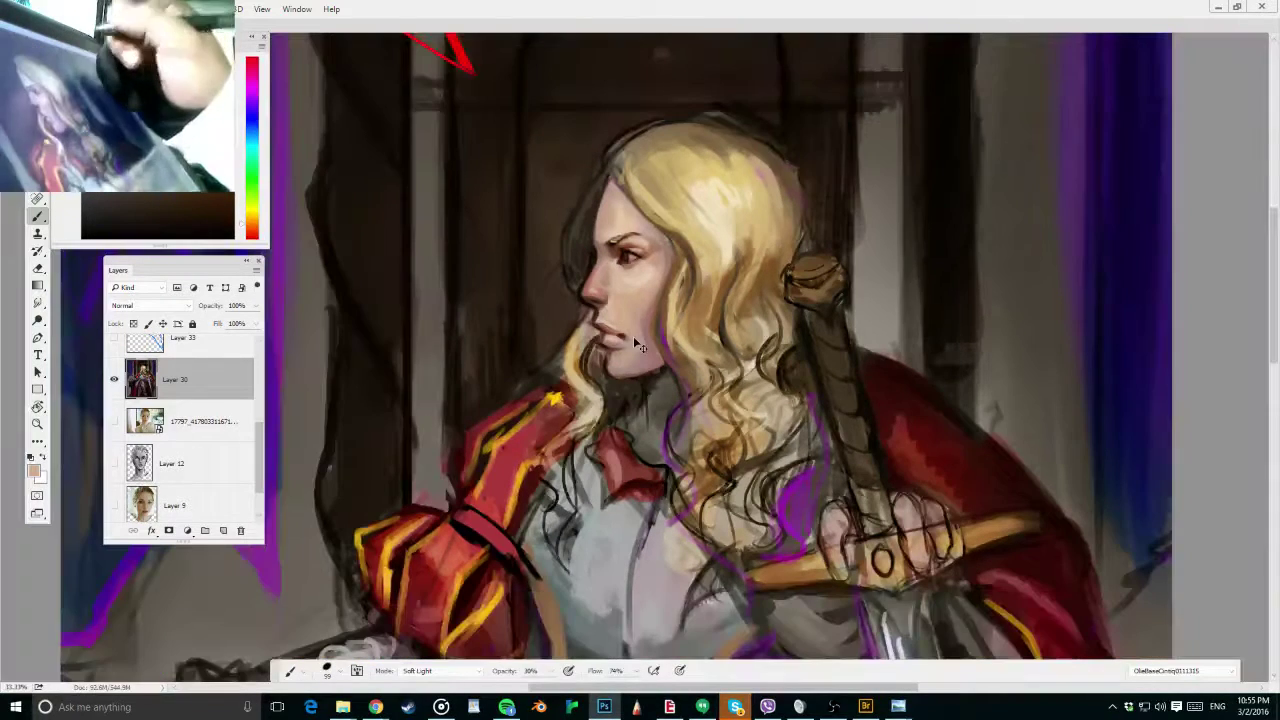
scroll(633, 336, up, 1)
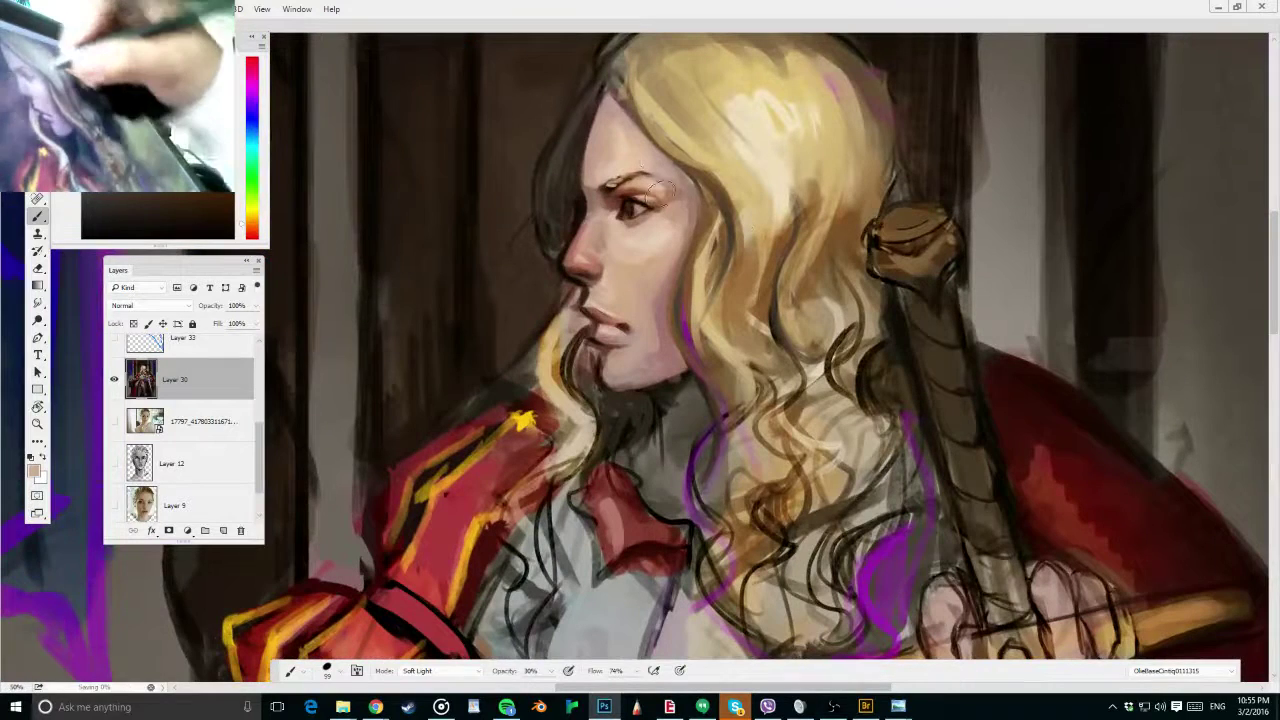
drag(638, 163, 665, 212)
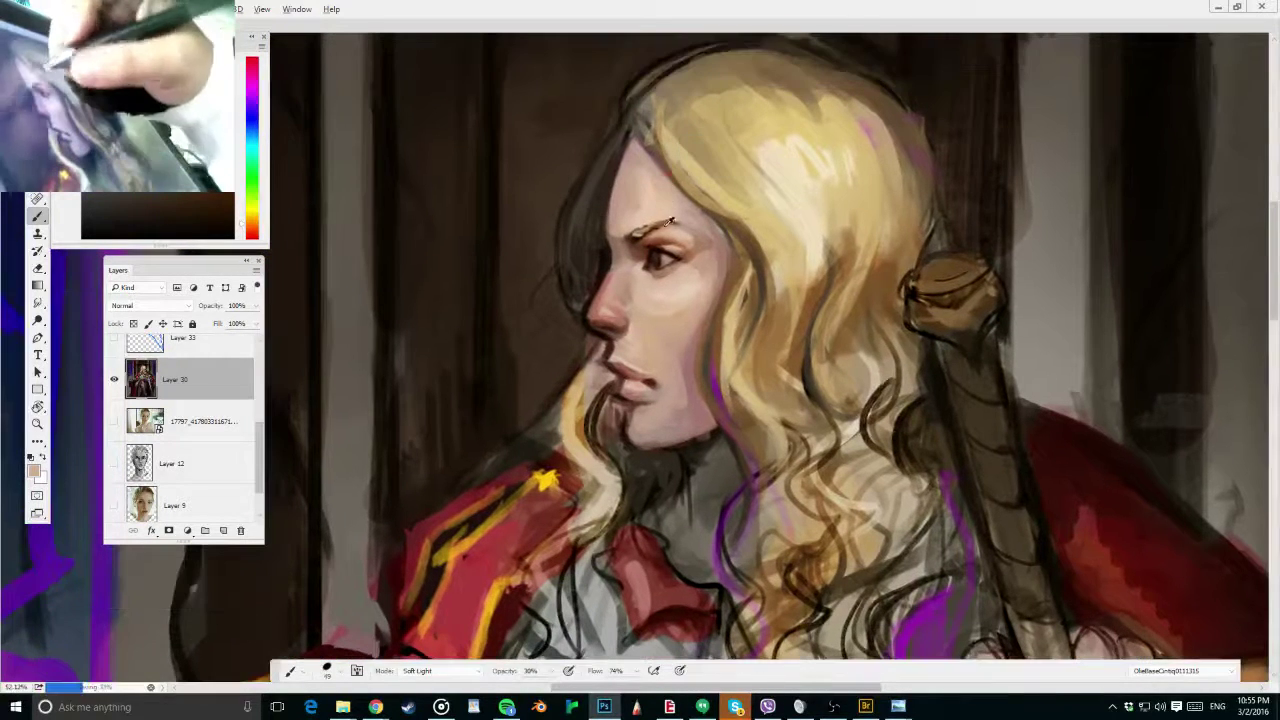
Darken the eye in Normal mode with a sampled dark brown and a 34 px brush, and reset the painting colour to black
alt+click(647, 243)
key(alt+shift+n)
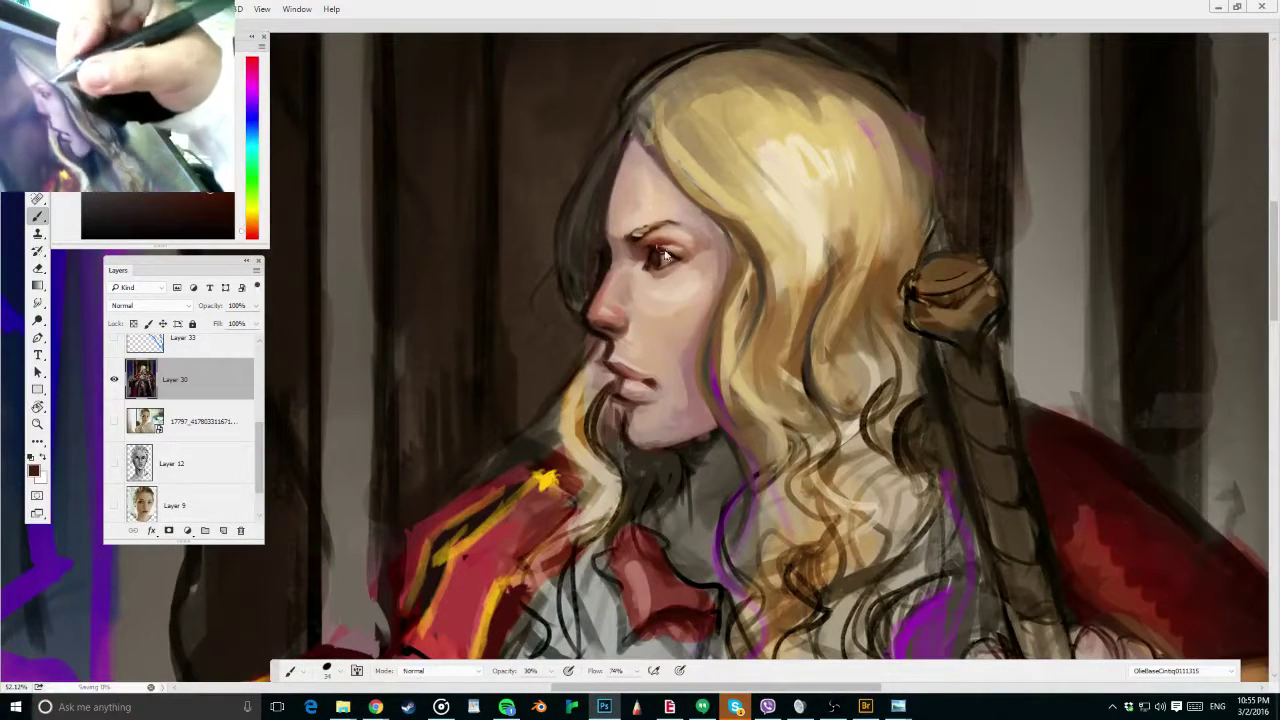
drag(667, 256, 660, 257)
key(d)
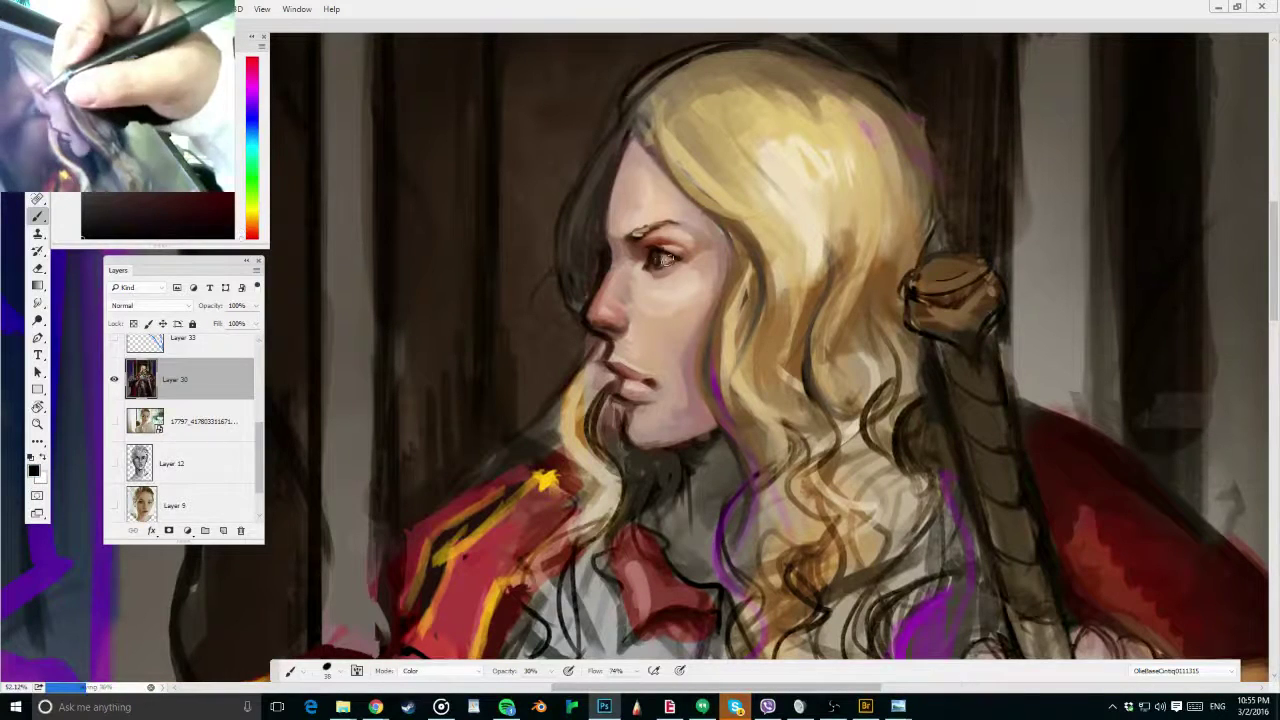
Tint the eye with black in Color mode at 30% opacity and return the brush to Normal mode at 100% opacity
click(662, 261)
key(alt+shift+c)
drag(661, 297, 674, 298)
key(0)
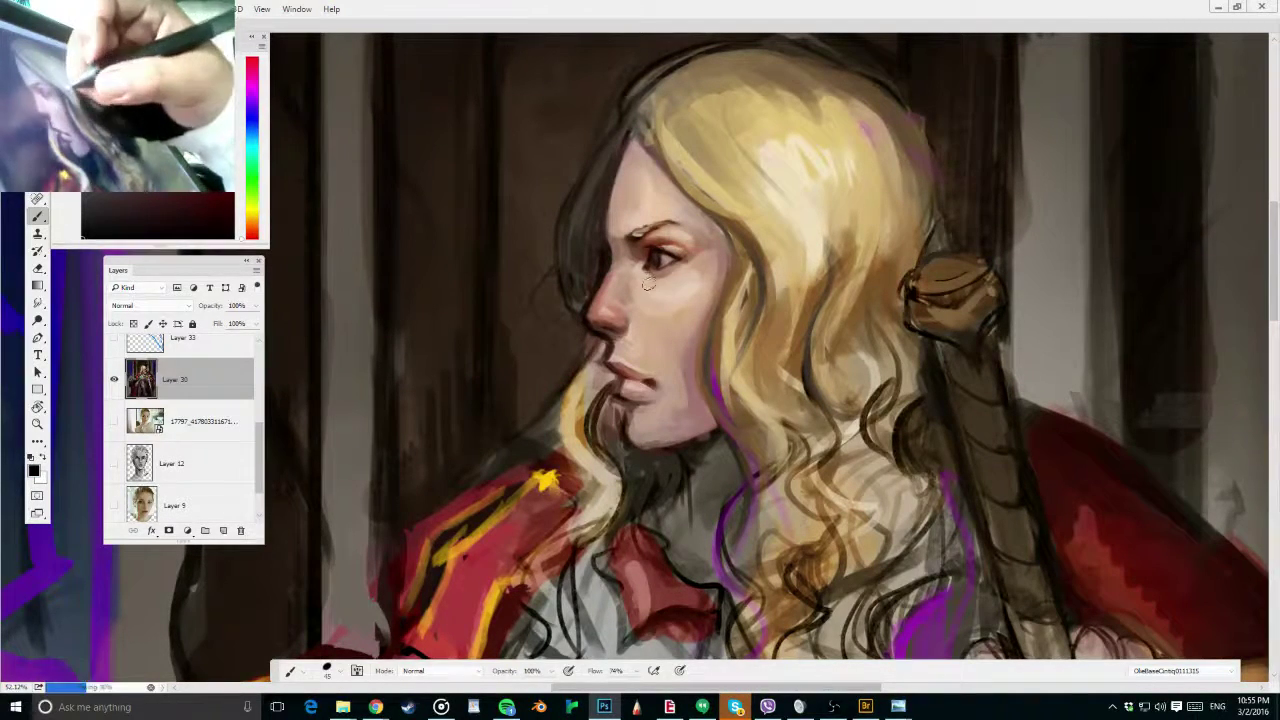
Paint the inner eye corner and upper eyelid with sampled reddish-brown tones, using a small brush of about 19 px
alt+click(658, 240)
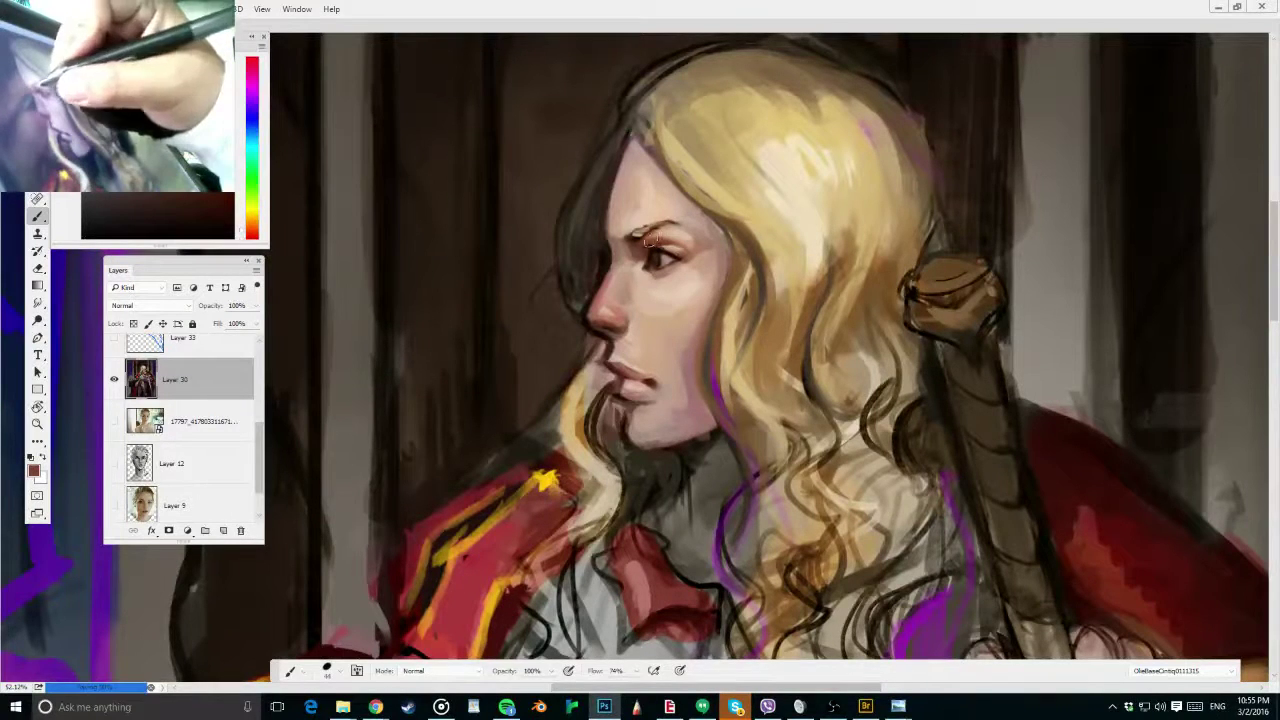
drag(653, 243, 646, 257)
alt+click(650, 237)
alt+click(647, 250)
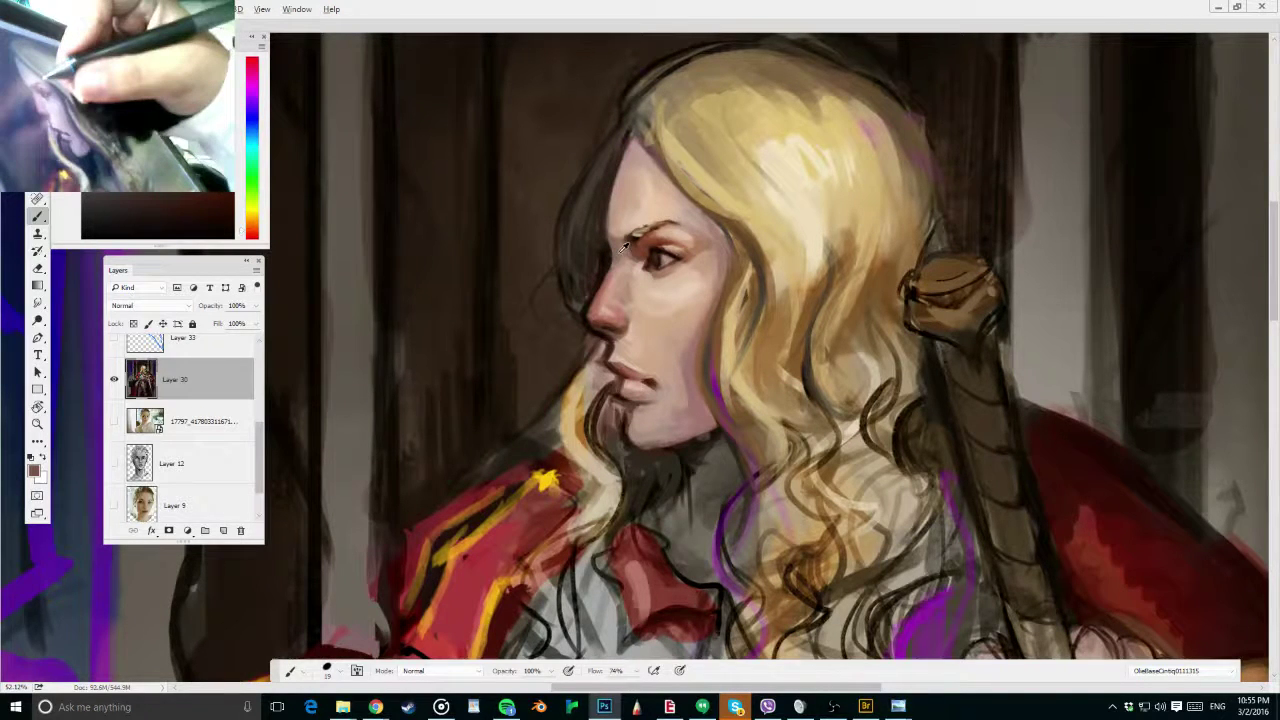
Soften the outer eyelid below the brow with sampled skin tones at about 25 to 28 px and save the painting
alt+click(700, 212)
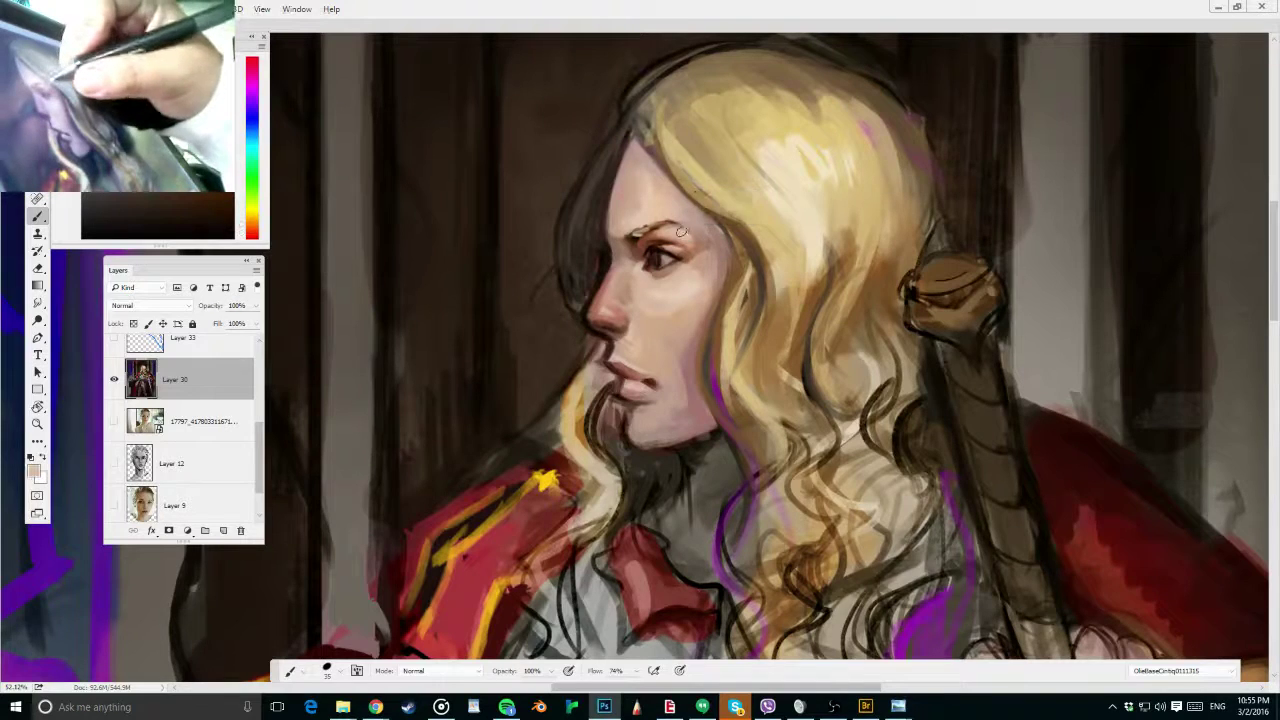
drag(680, 238, 677, 245)
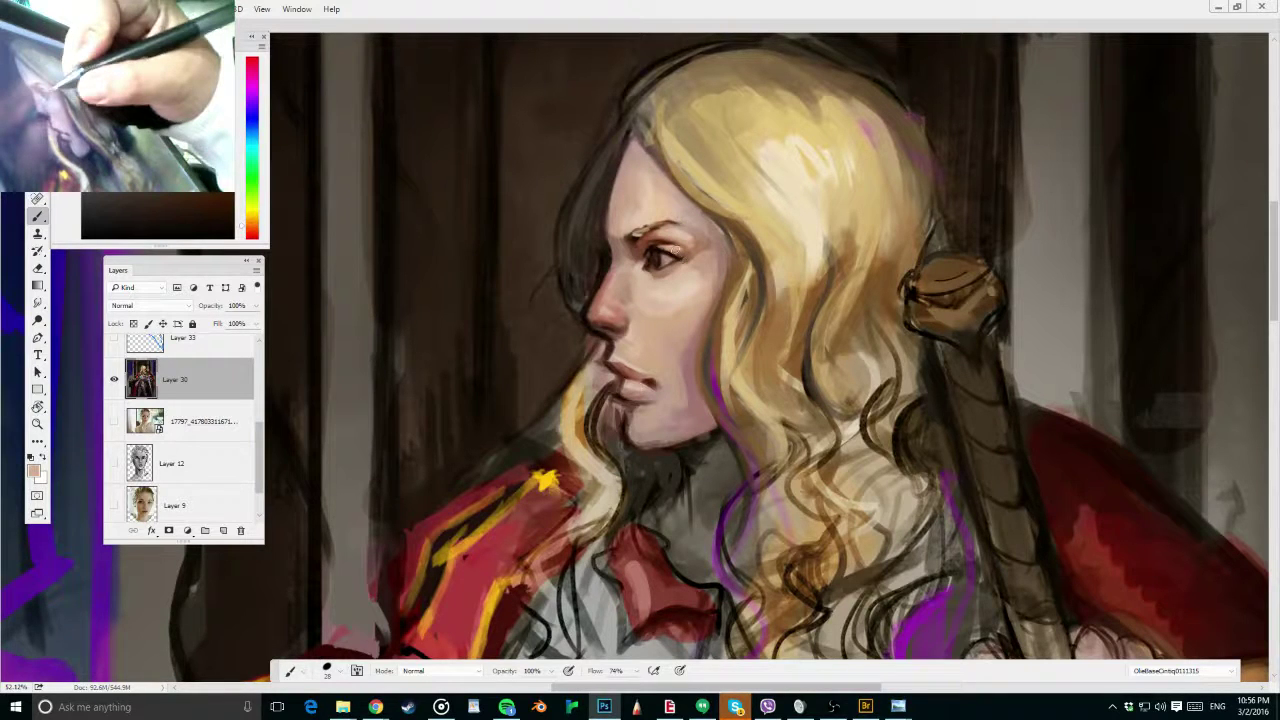
alt+click(680, 252)
key(ctrl+s)
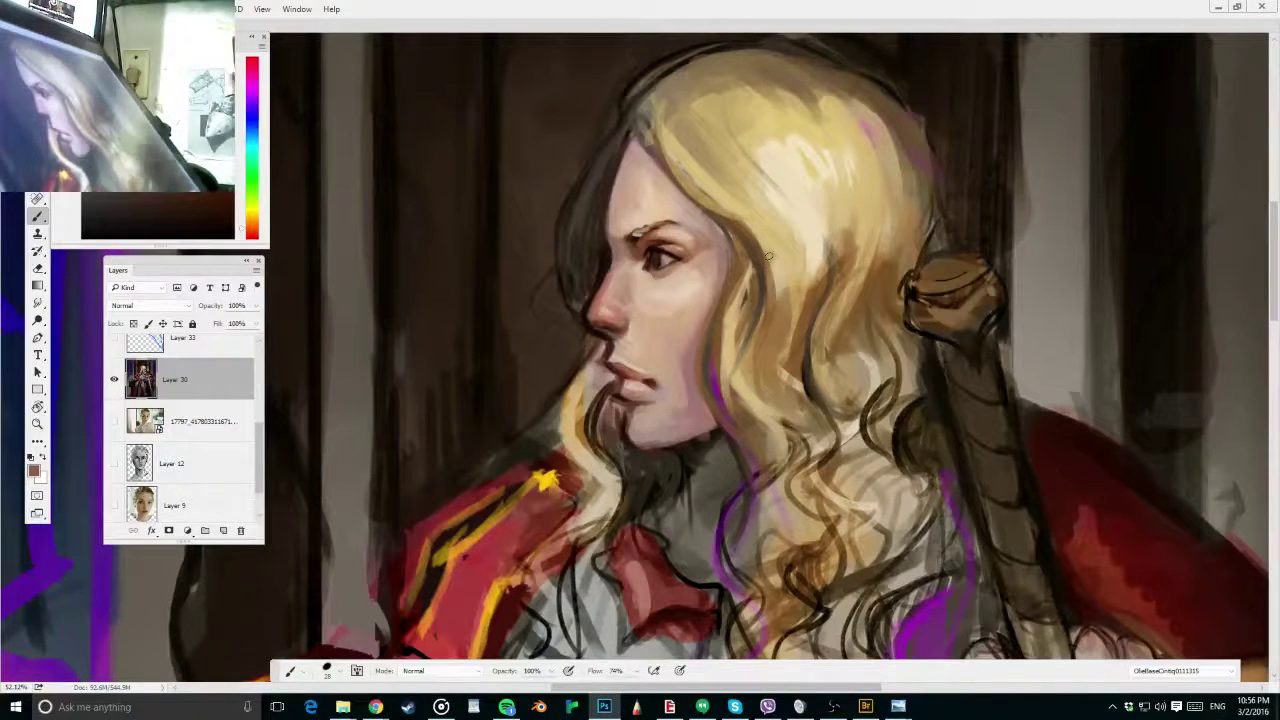
Enlarge the brush to 57 px and paint the front of the hair above the forehead with sampled dark blonde
drag(678, 63, 667, 134)
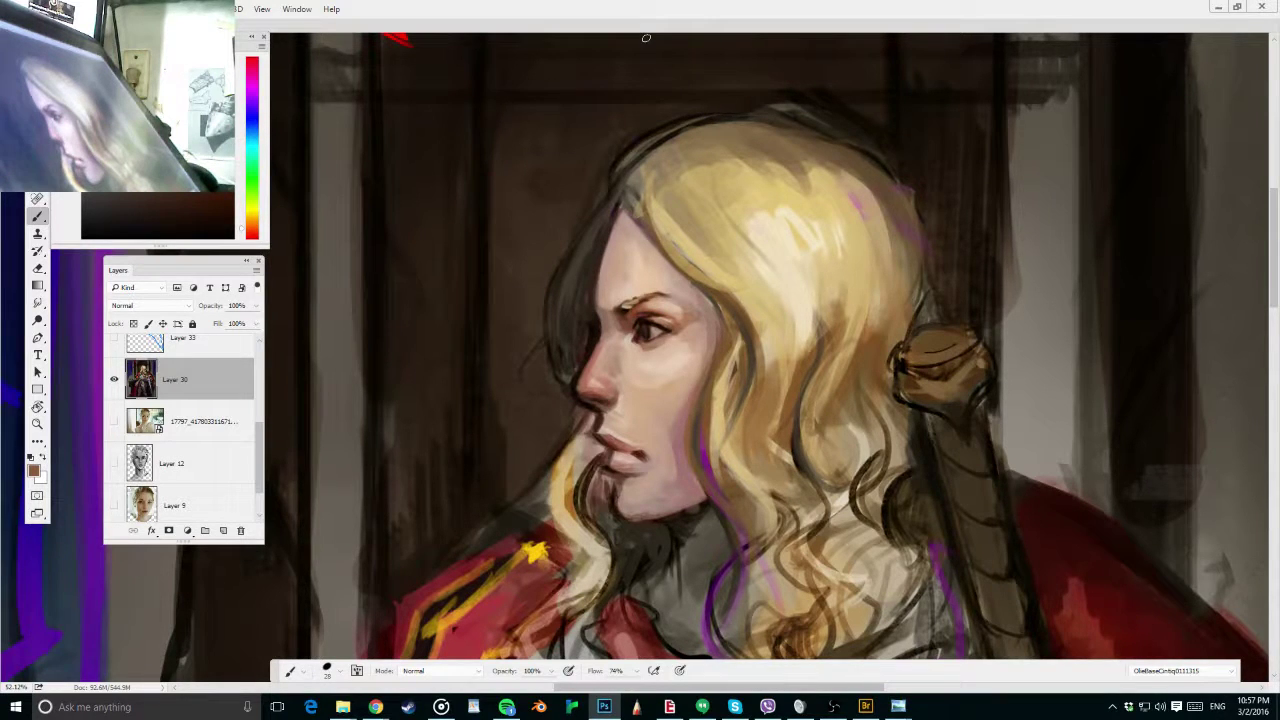
drag(848, 153, 876, 201)
alt+click(696, 194)
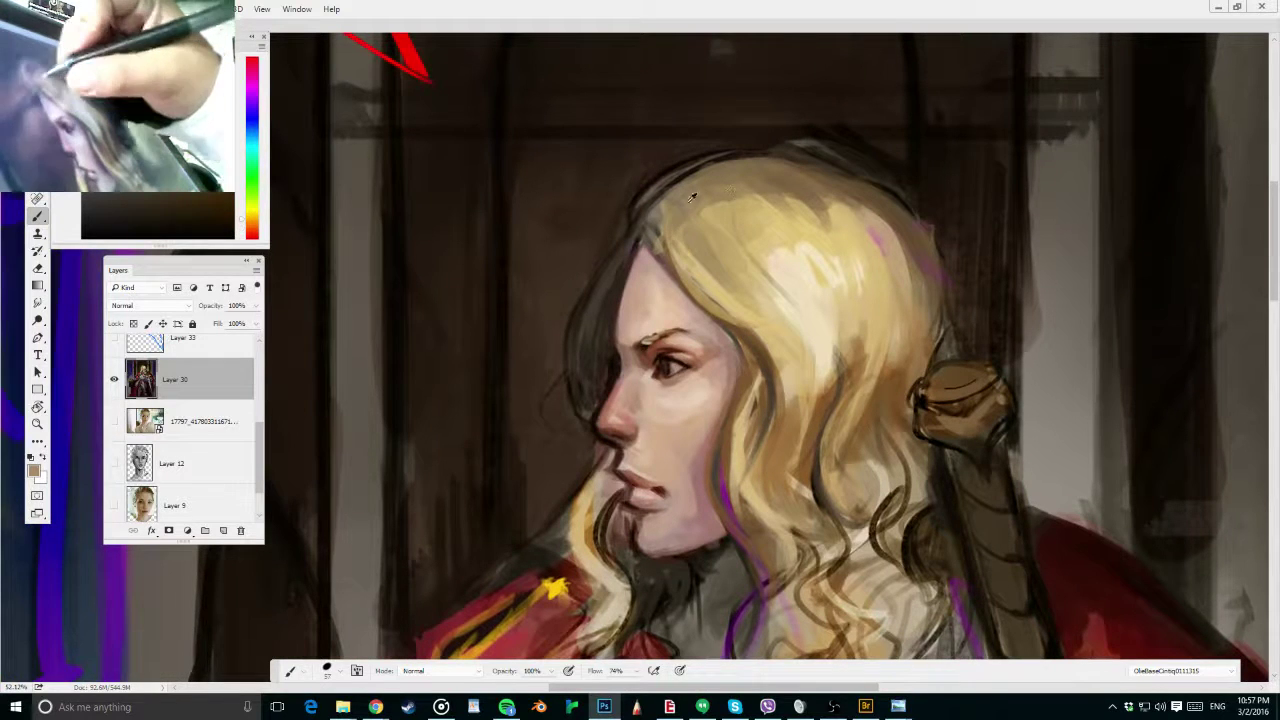
key(bracketright)
key(bracketright)
key(bracketright)
key(bracketright)
key(bracketright)
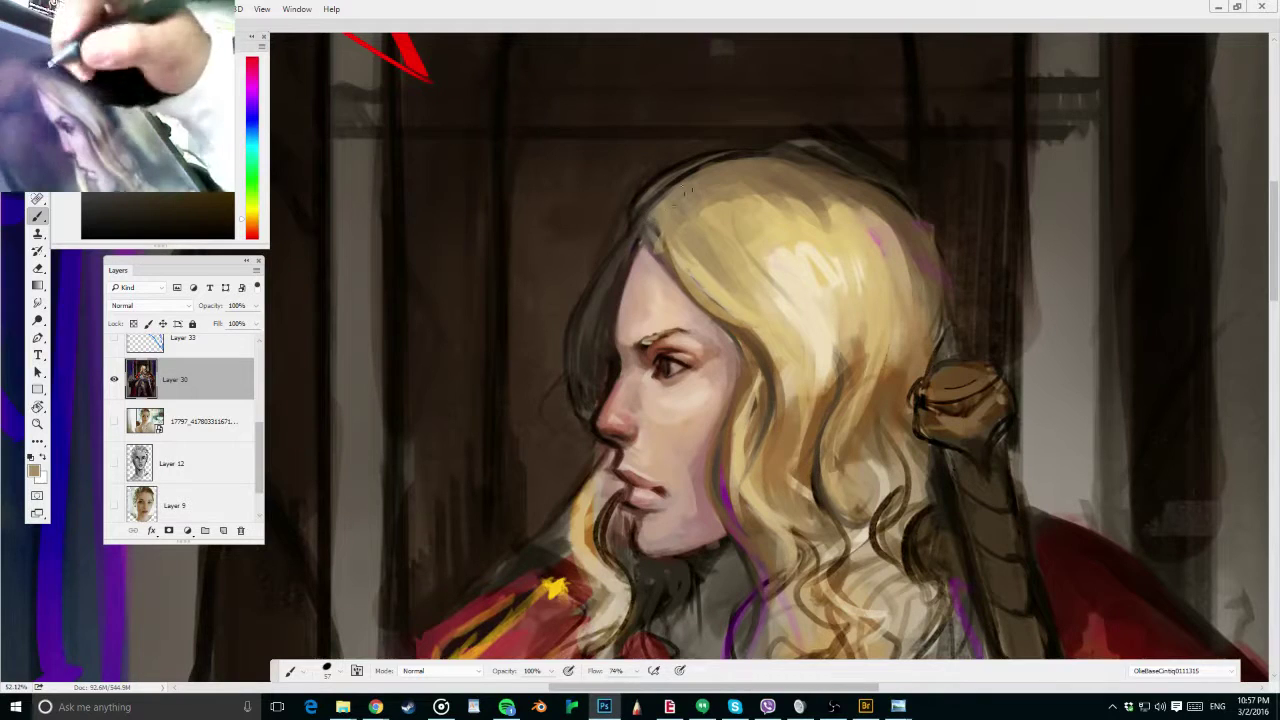
mouse_move(664, 207)
mouse_down()
mouse_move(652, 207)
mouse_move(758, 235)
mouse_up()
alt+click(702, 241)
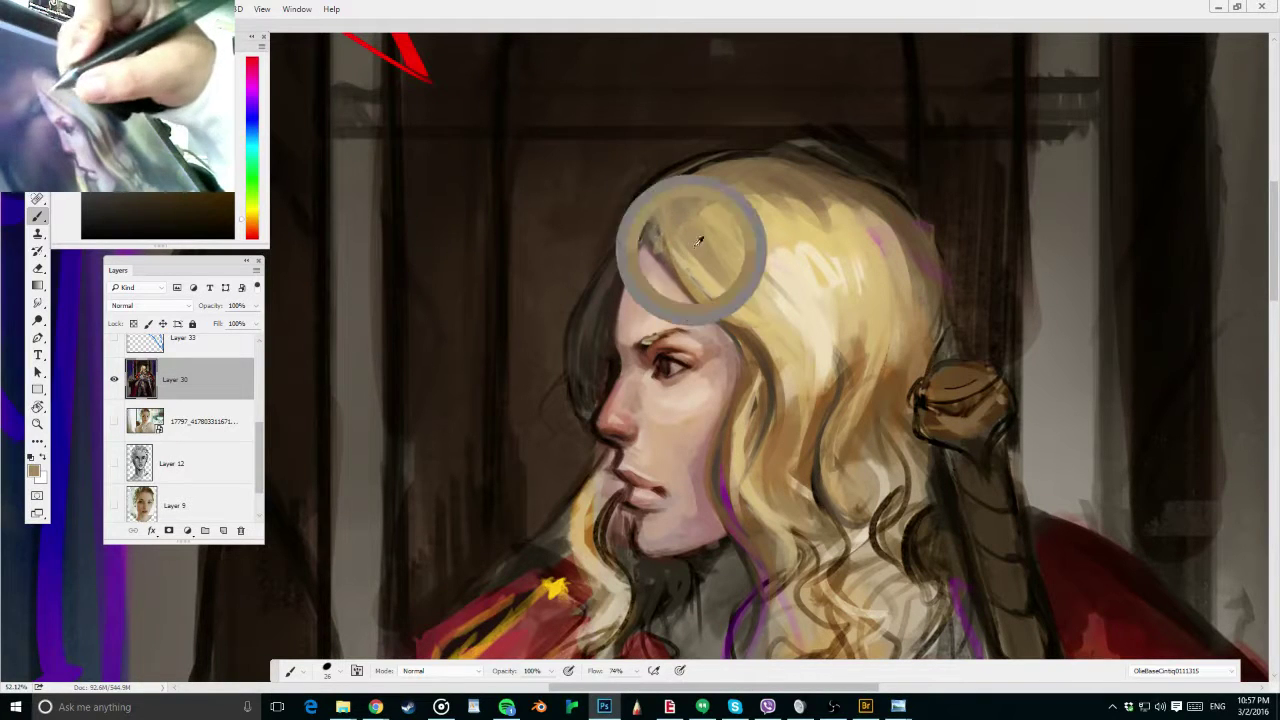
Define the shaded hair strands beside the cheek with sampled browns, using a brush of about 30 to 34 px
alt+click(763, 402)
key(])
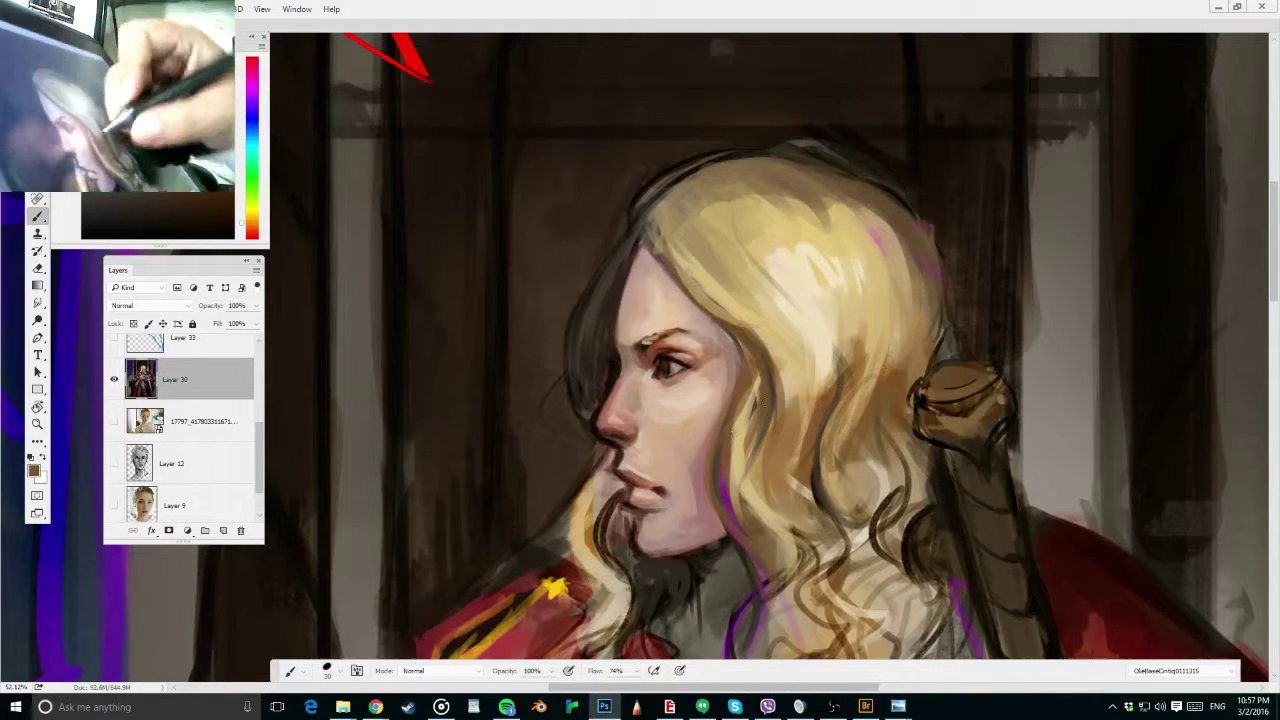
drag(755, 366, 750, 470)
alt+click(772, 379)
mouse_move(765, 410)
mouse_down()
mouse_move(752, 486)
mouse_move(768, 498)
mouse_move(758, 470)
mouse_up()
alt+click(782, 433)
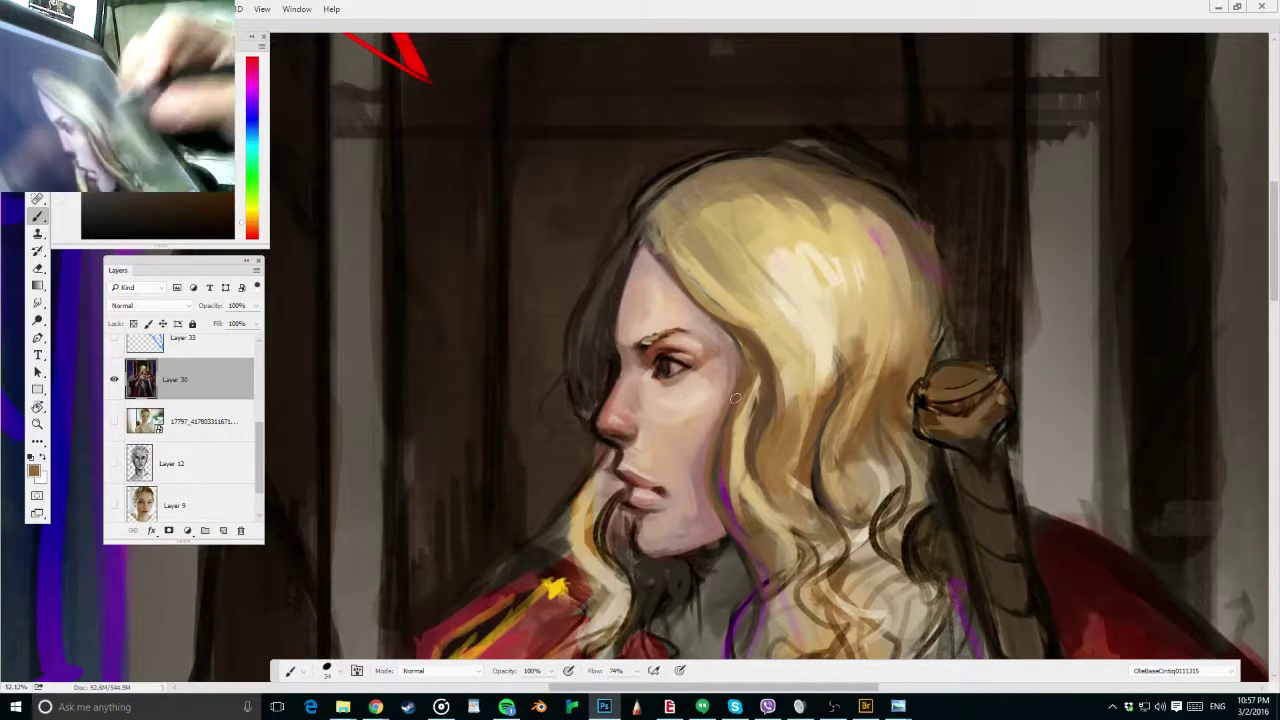
Extend sampled light blonde strands down from the crown highlight into the waves with a 34 px brush and save the painting
alt+click(786, 351)
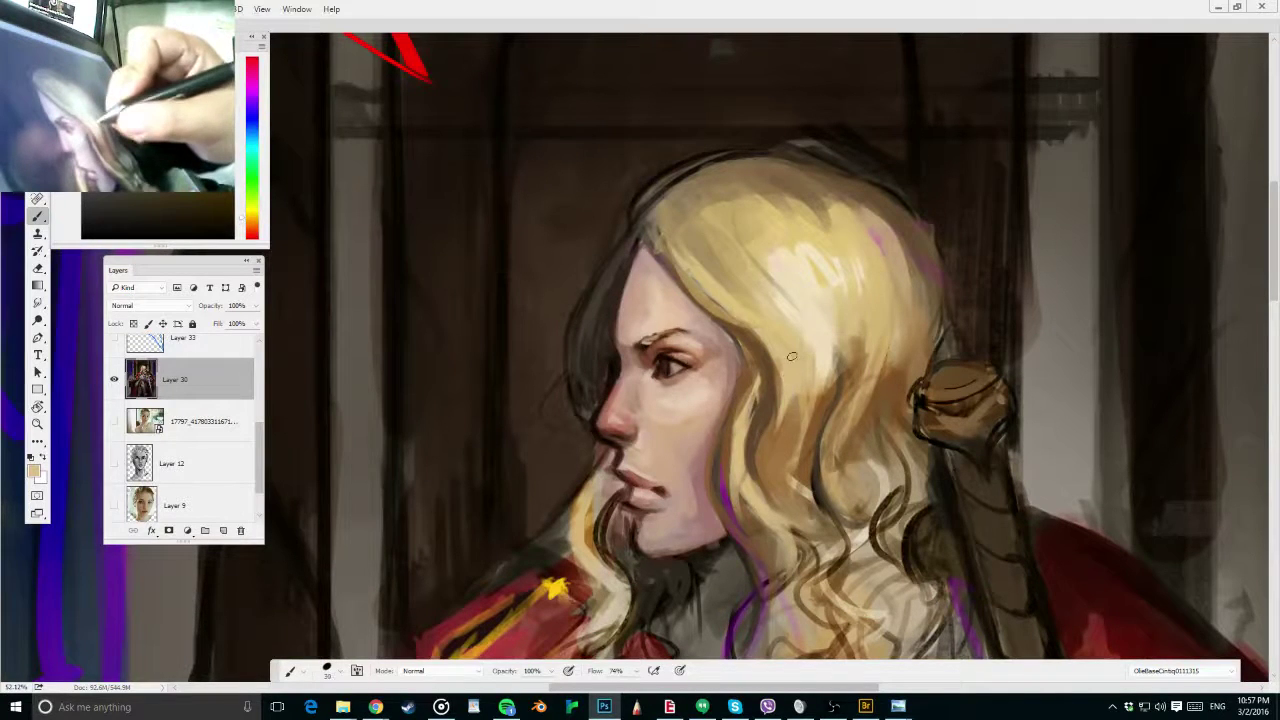
mouse_move(782, 386)
mouse_down()
mouse_move(786, 422)
mouse_move(794, 377)
mouse_move(776, 480)
mouse_up()
alt+right_click(860, 360)
drag(860, 360, 821, 407)
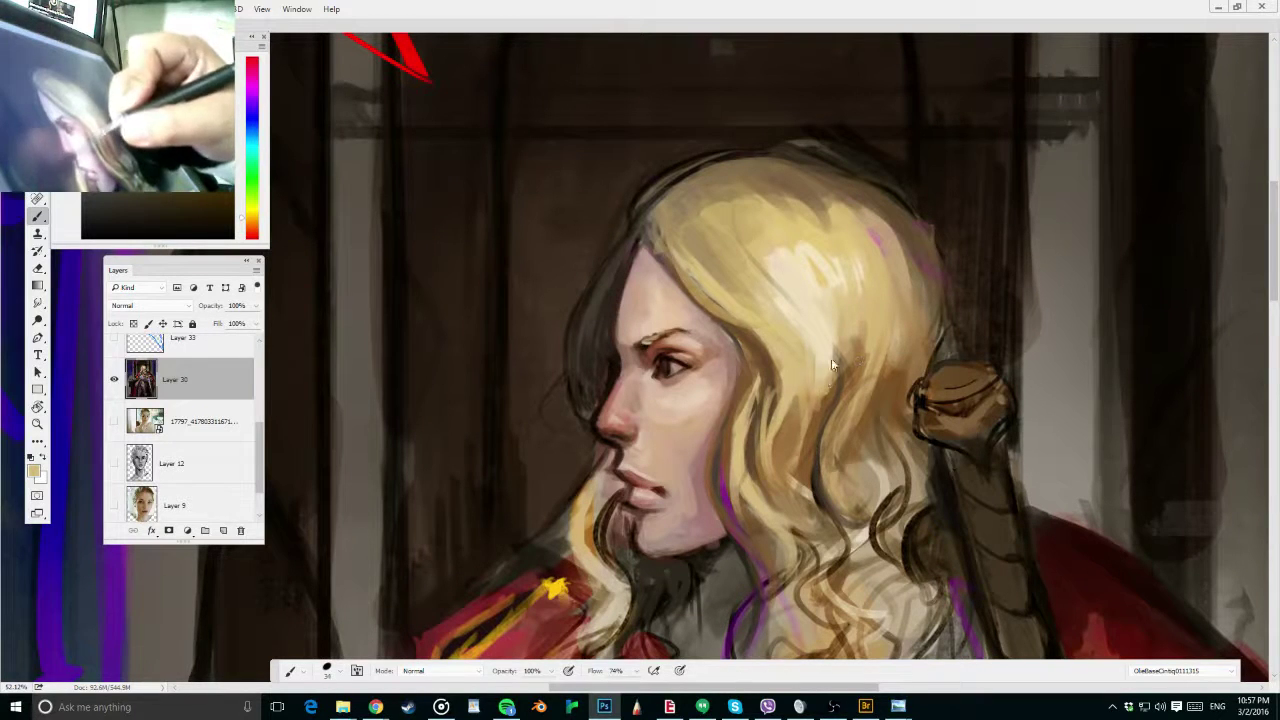
drag(853, 338, 825, 415)
mouse_move(872, 374)
mouse_down()
mouse_move(880, 290)
mouse_move(898, 310)
mouse_move(878, 286)
mouse_up()
key(ctrl+s)
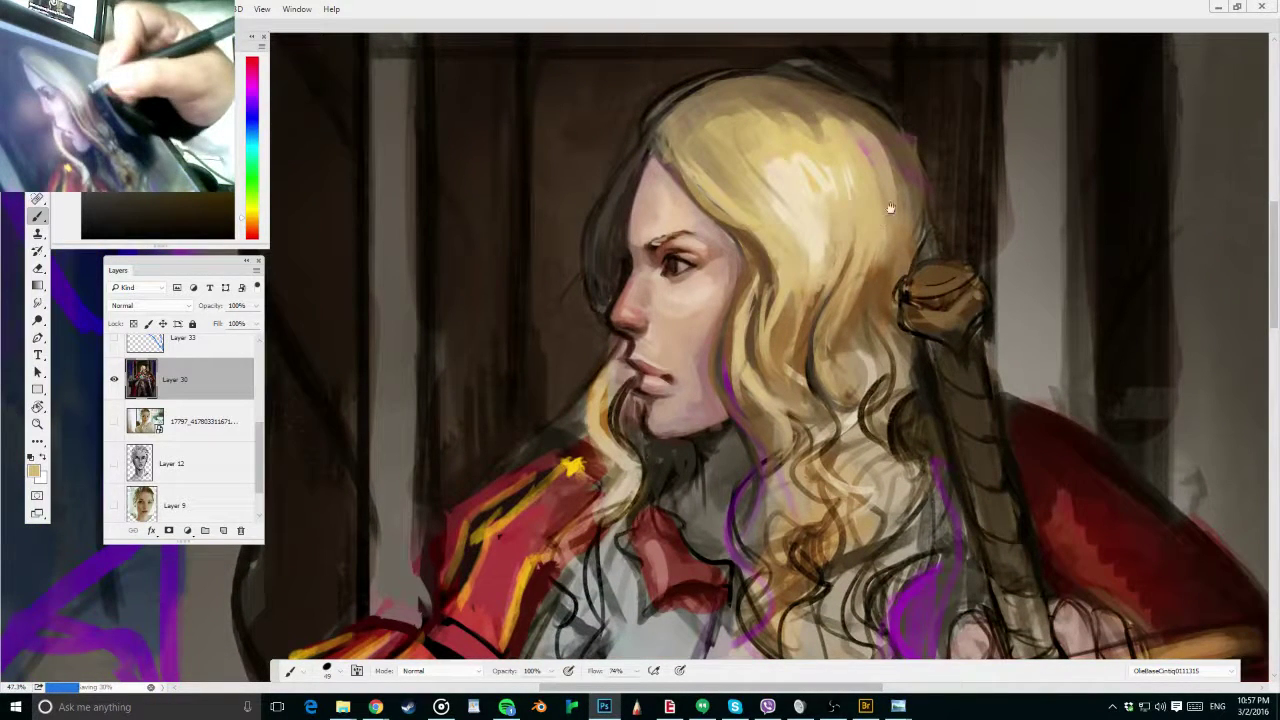
Smooth the back and top of the crown with sampled blonde and darker tan tones, using a 67 to 71 px brush
drag(890, 208, 880, 283)
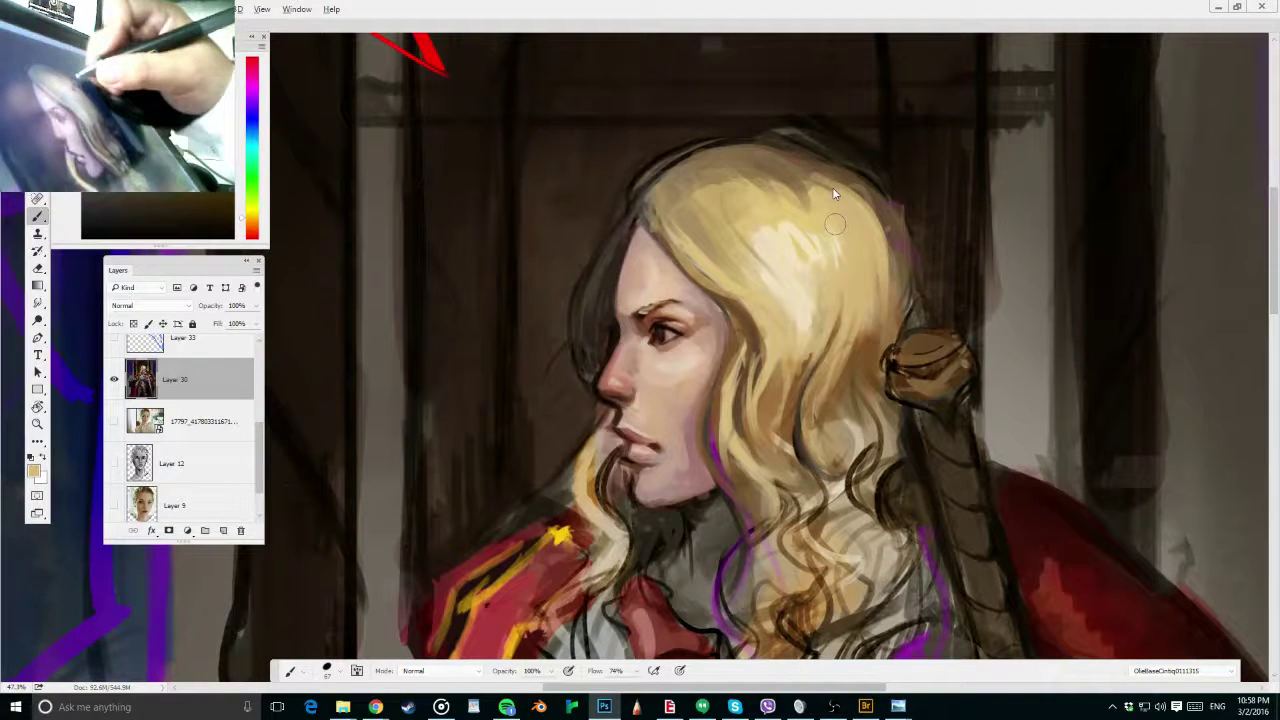
mouse_move(830, 250)
mouse_down()
mouse_move(796, 178)
mouse_move(814, 195)
mouse_up()
drag(782, 139, 735, 150)
alt+click(722, 153)
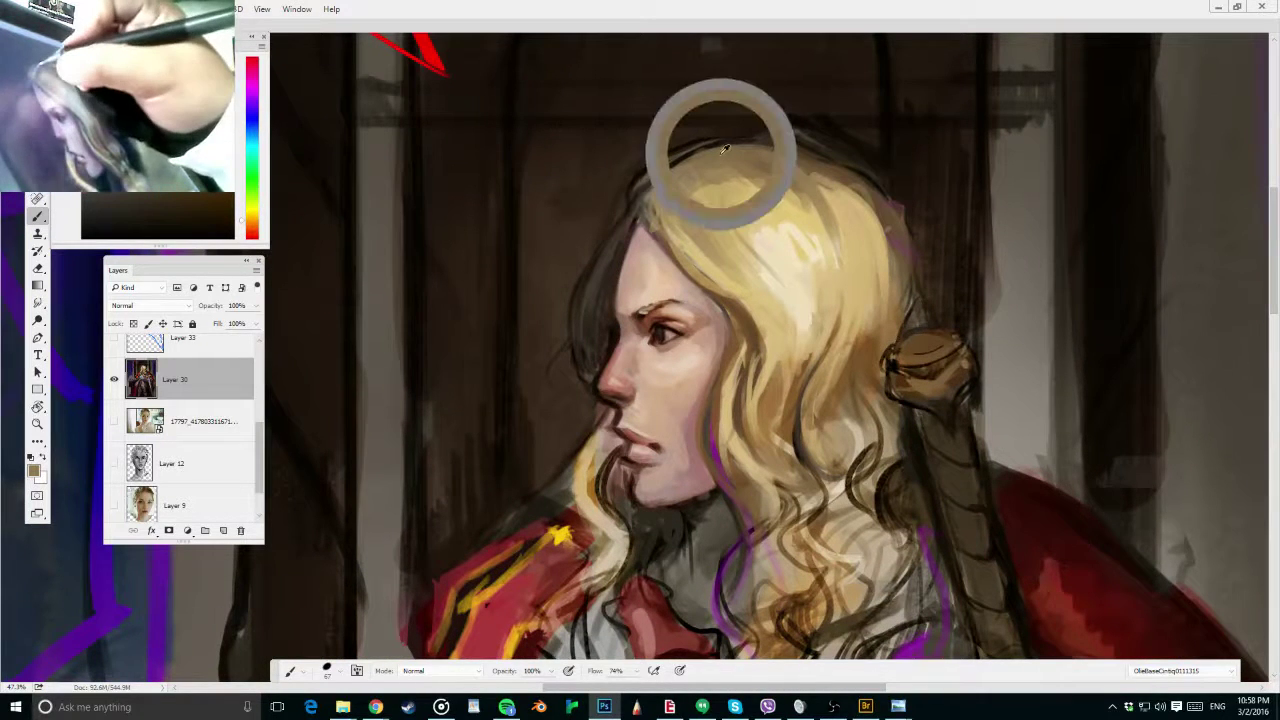
key(])
drag(690, 188, 739, 235)
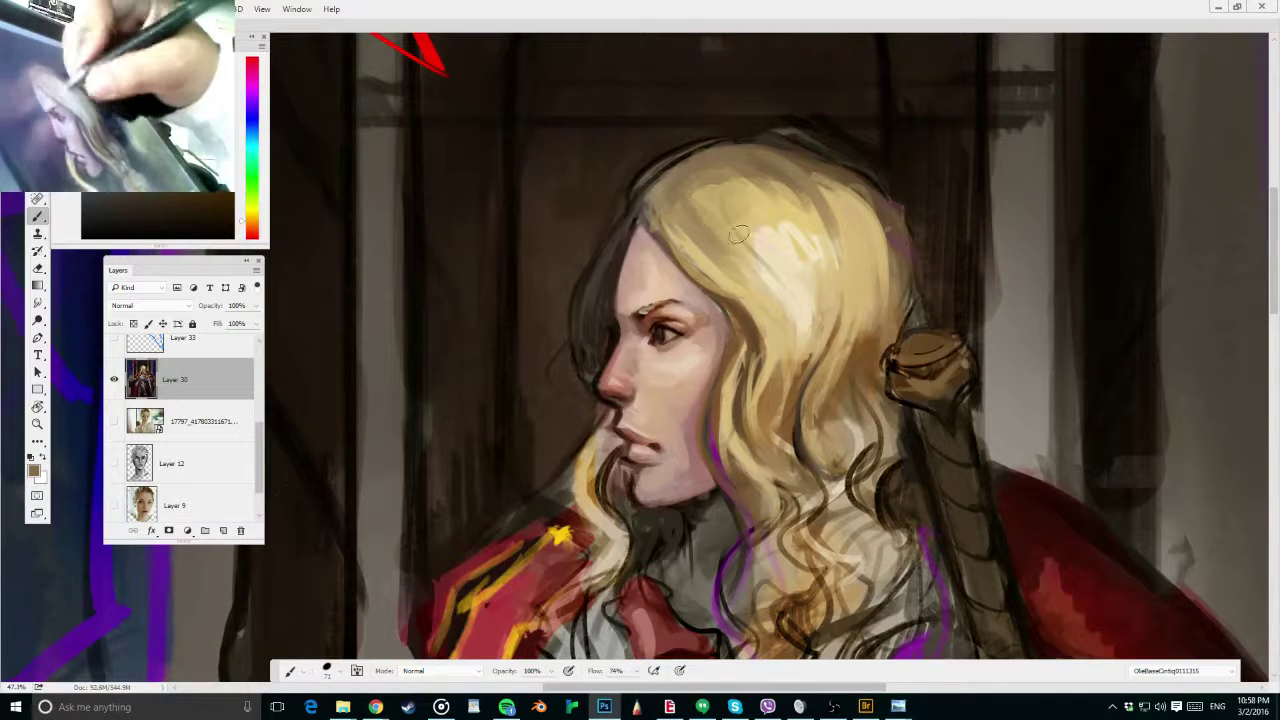
alt+click(732, 222)
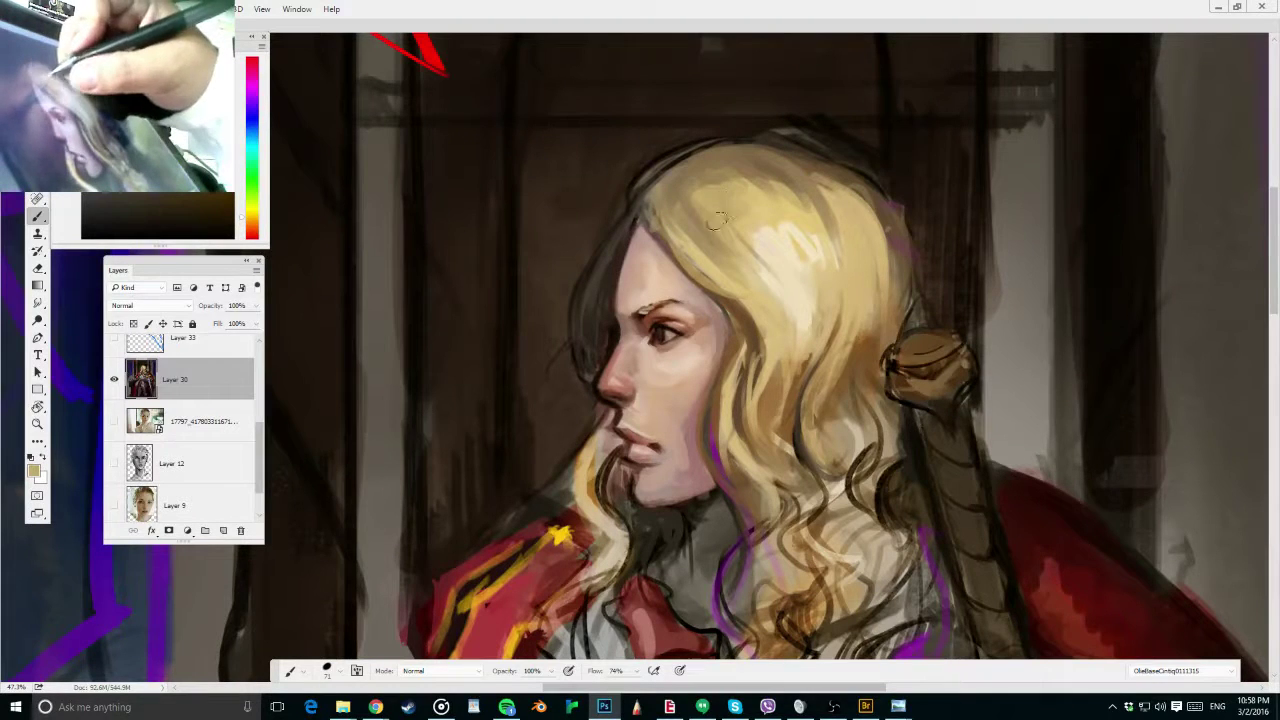
Rework the crown highlight with sampled pale blonde at about 38 px and reduce the brush to 16 px for fine strands
alt+click(766, 283)
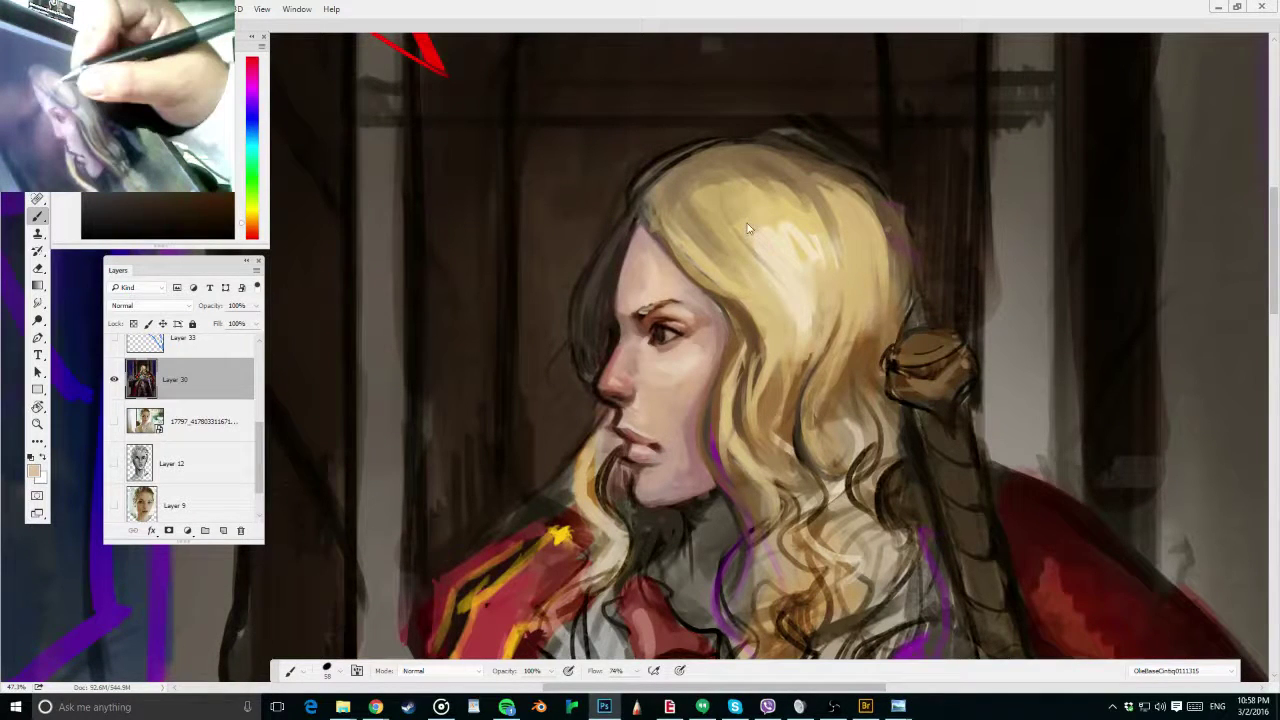
mouse_move(760, 245)
mouse_down()
mouse_move(797, 328)
mouse_move(803, 270)
mouse_up()
alt+click(808, 302)
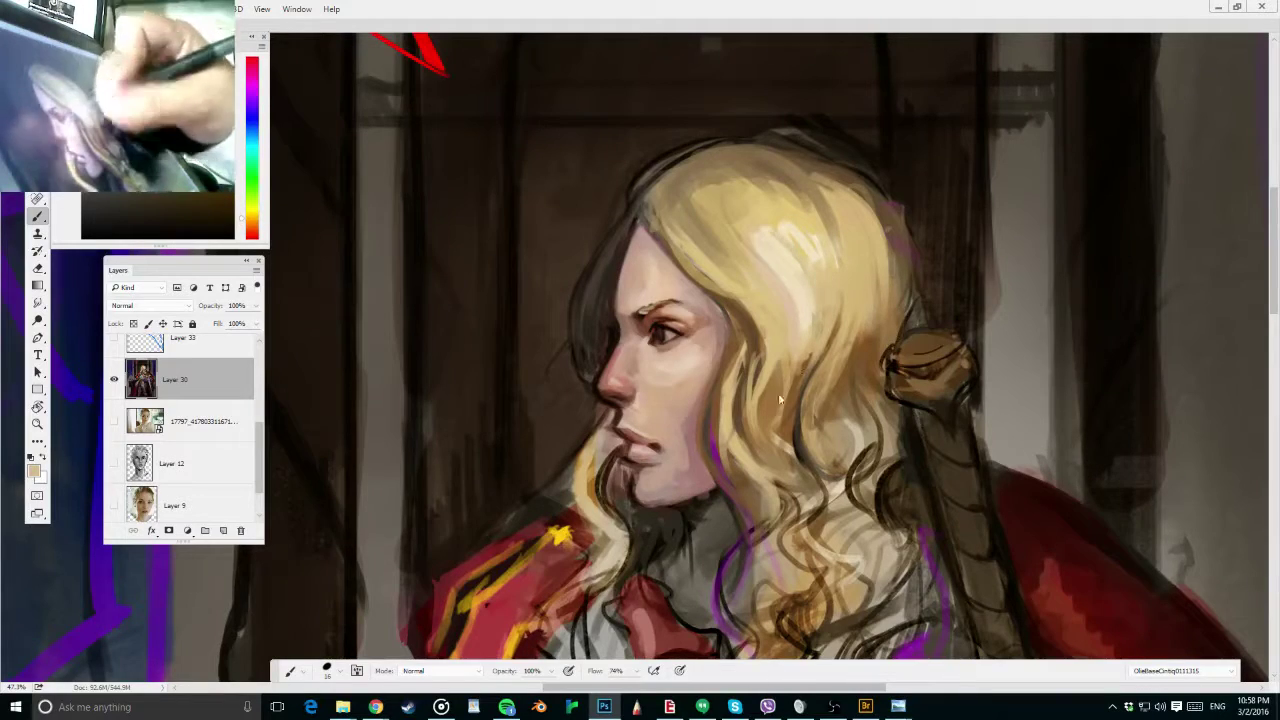
key([)
key([)
key([)
key([)
key([)
key([)
key([)
key([)
Examine the head and hair in relation to the rest of the figure at a wider view
scroll(770, 410, down, 1)
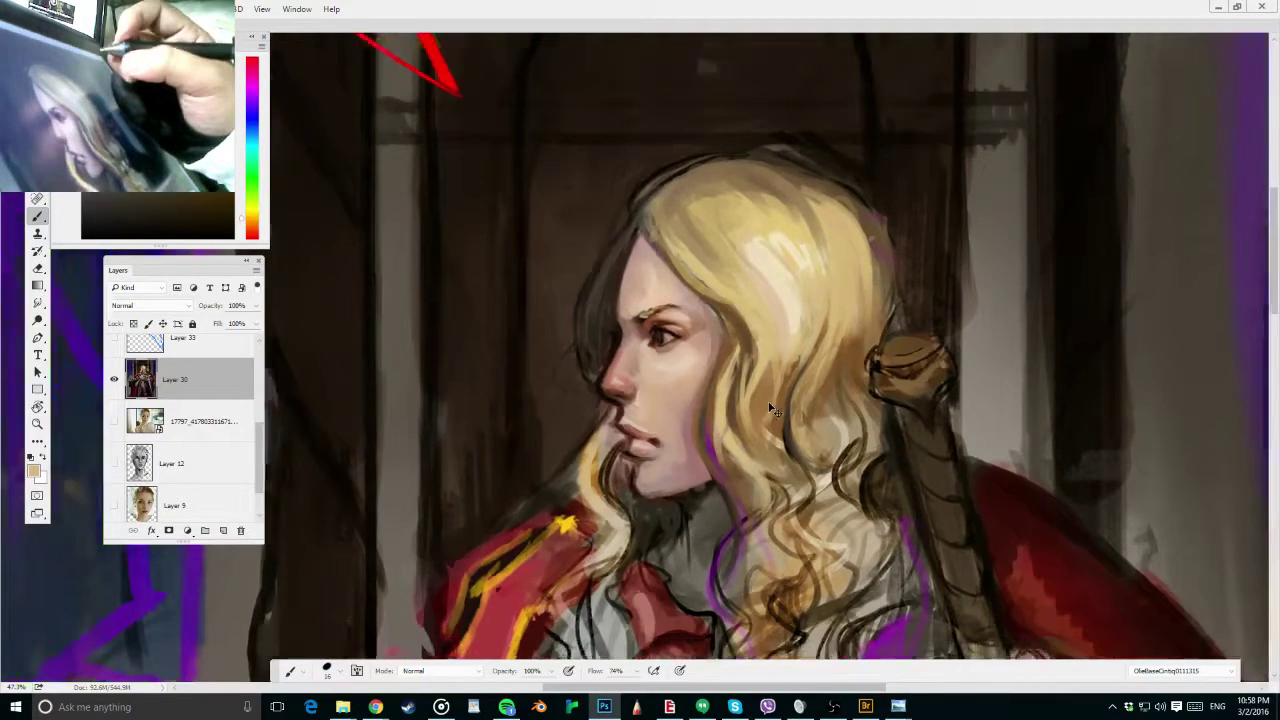
key(ctrl+minus)
key(ctrl+minus)
key(ctrl+minus)
key(ctrl+plus)
key(ctrl+plus)
key(ctrl+plus)
drag(706, 81, 748, 267)
scroll(763, 124, up, 1)
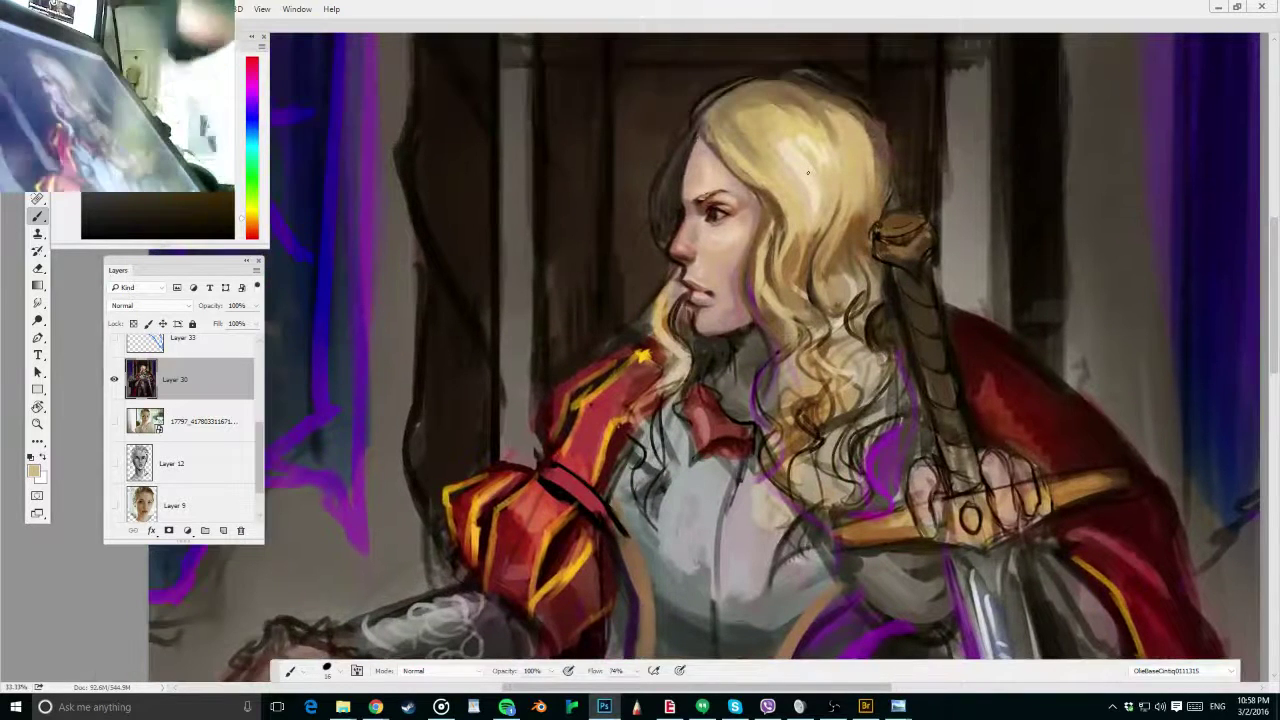
scroll(728, 134, up, 1)
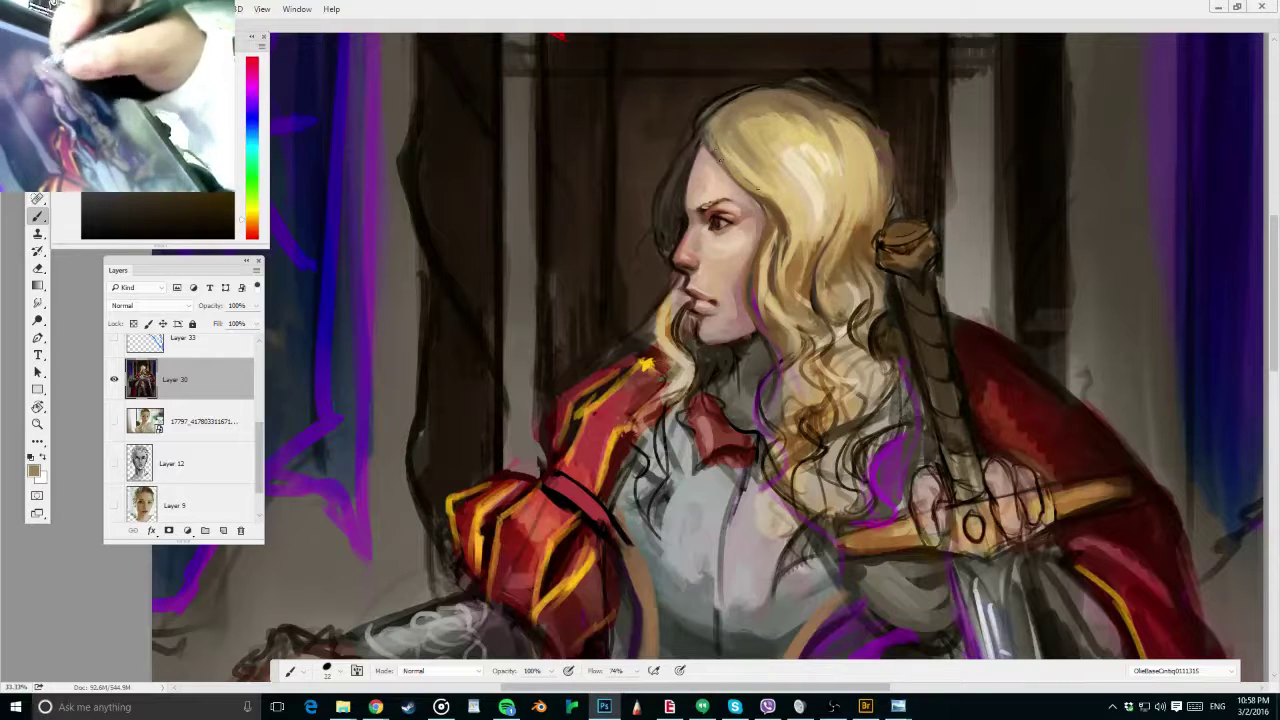
Enlarge the brush to 22 px and refine the strands framing the face with sampled blonde and brown
key(bracketright)
key(bracketright)
key(bracketright)
alt+click(778, 188)
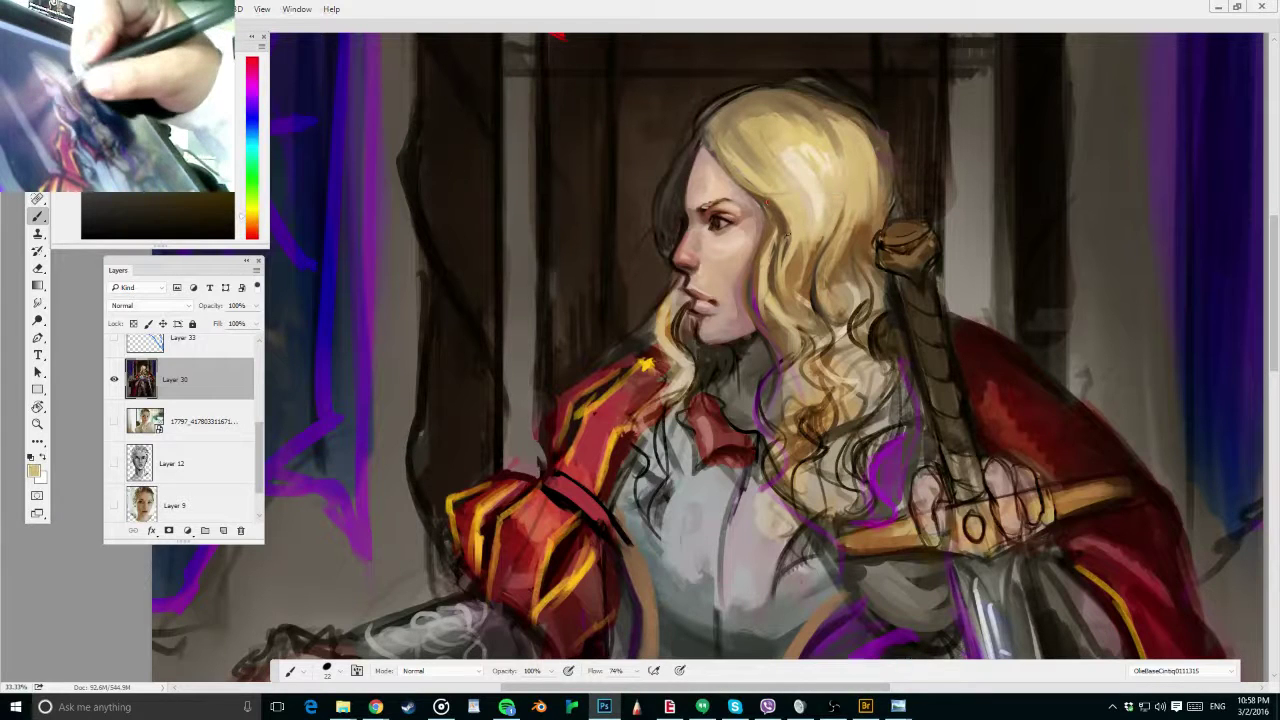
alt+click(787, 235)
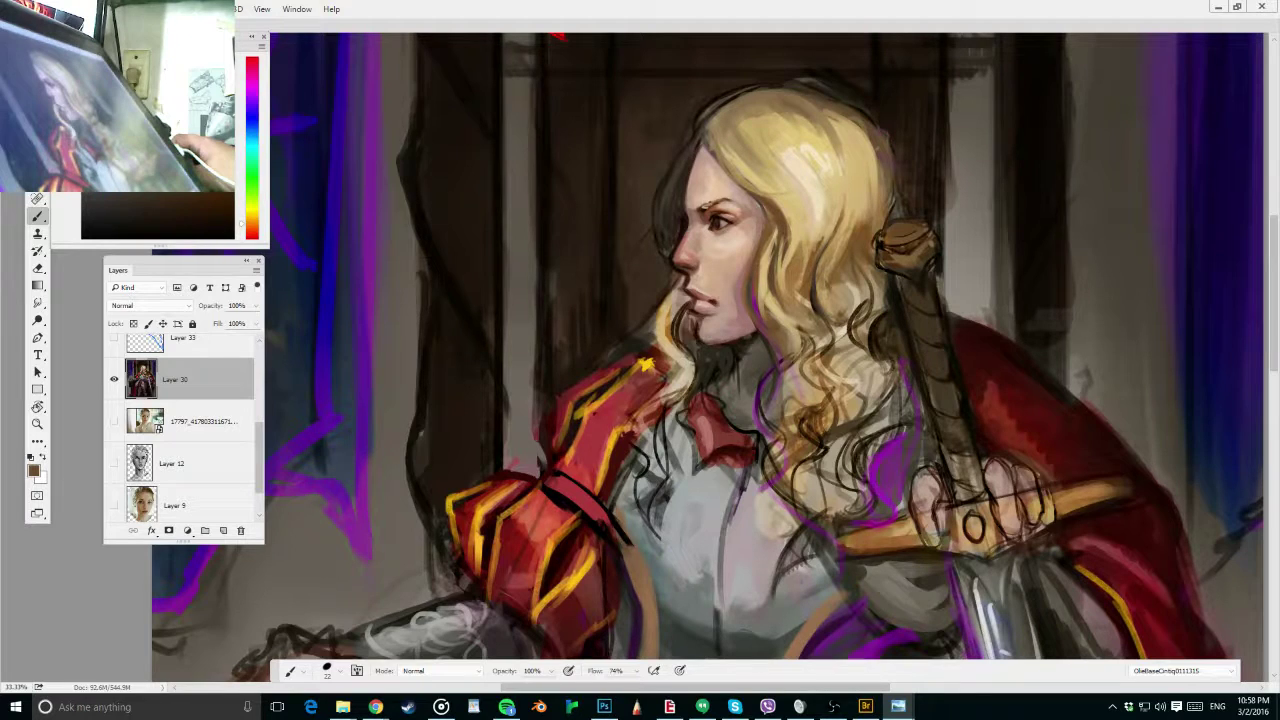
Look through the layer stack and inspect the layers inside Group 1
scroll(178, 405, down, 2)
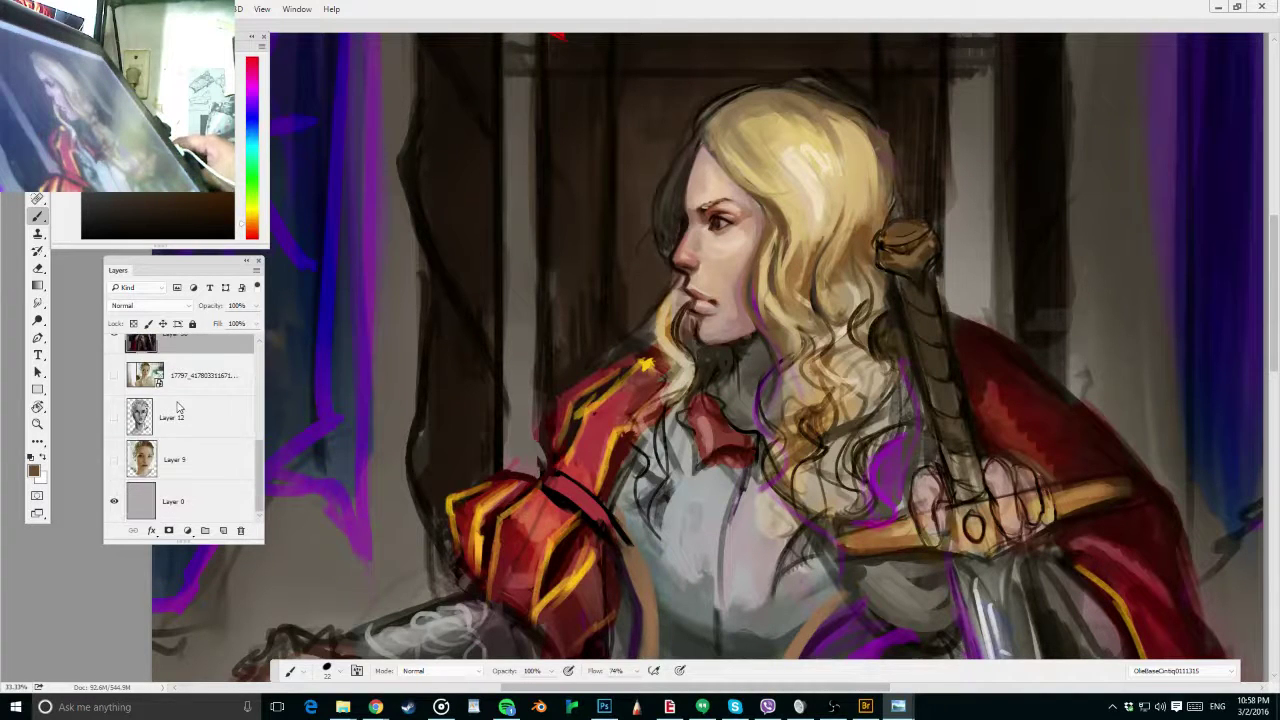
scroll(178, 405, up, 6)
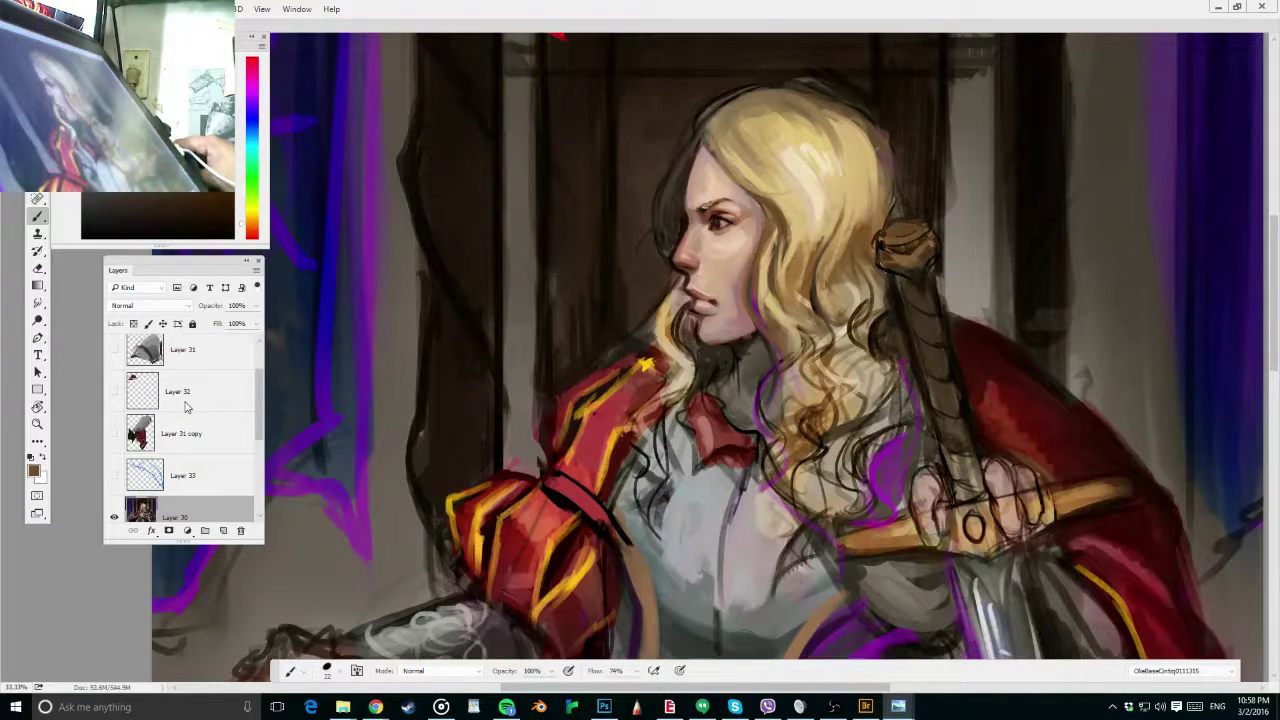
scroll(185, 405, up, 2)
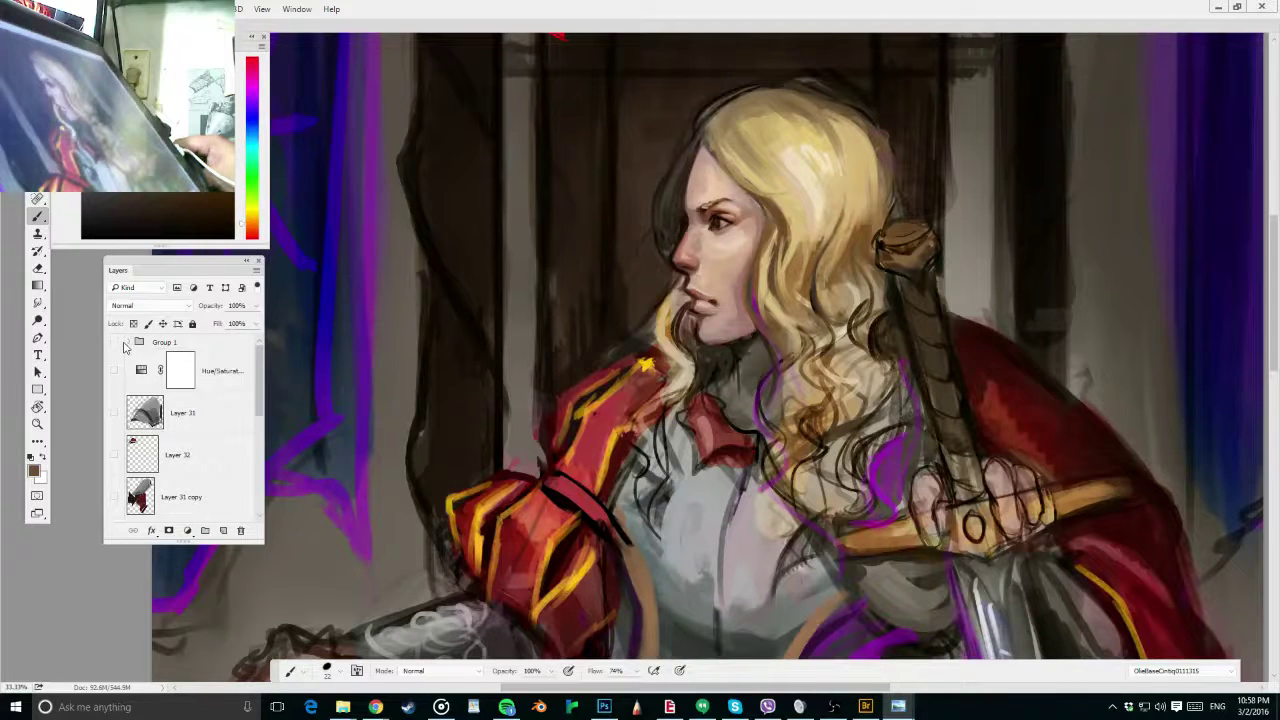
click(124, 342)
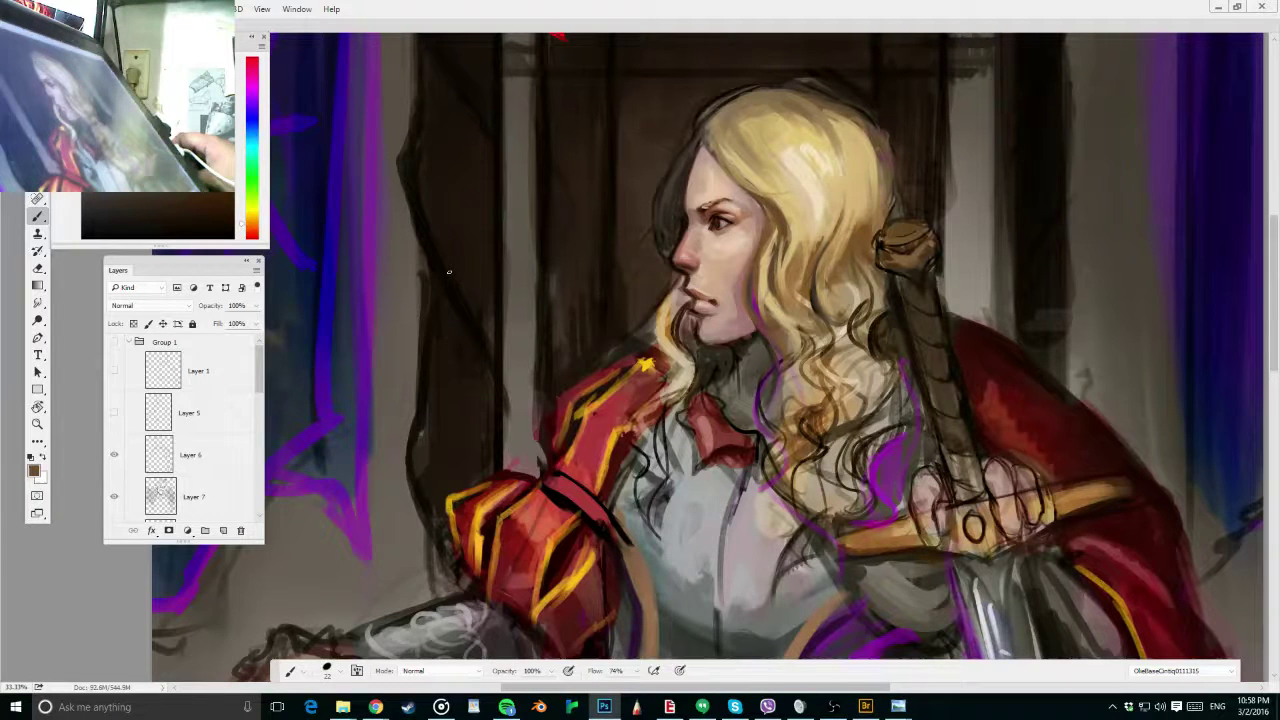
click(126, 342)
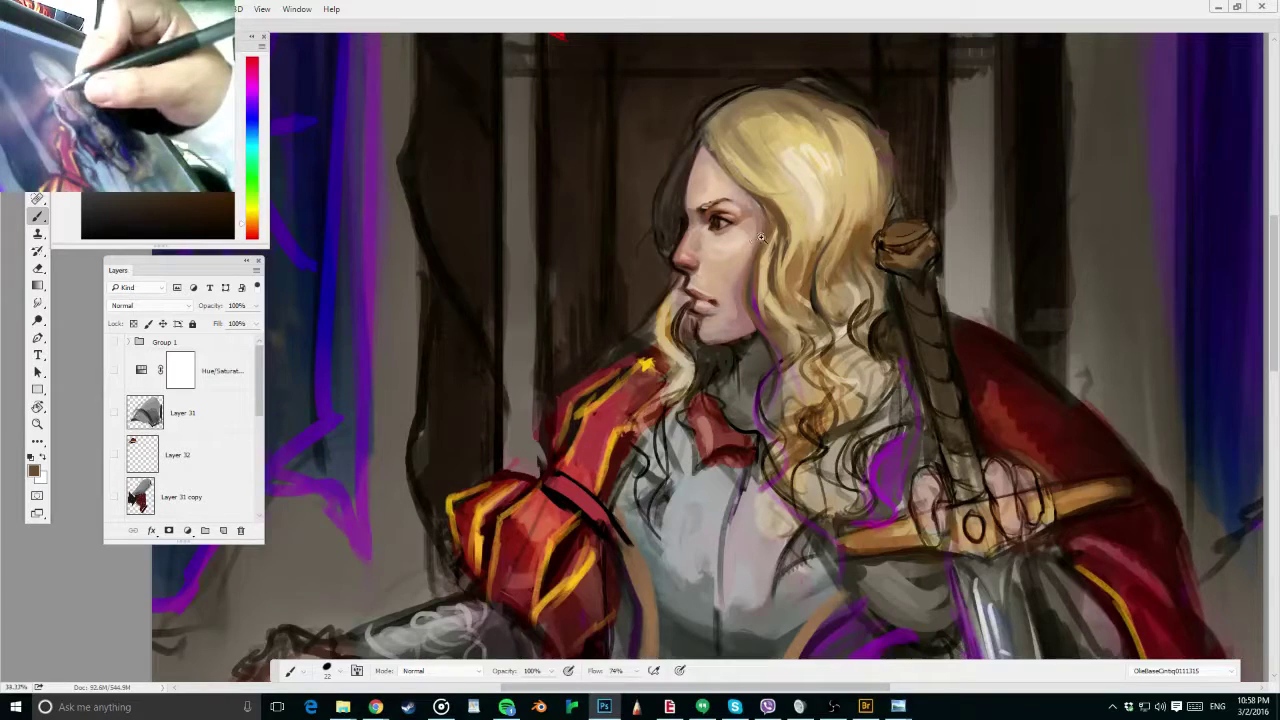
Refine the cheek, jaw and under-eye skin with sampled skin tones at about 22 to 26 px
drag(709, 280, 748, 282)
alt+click(746, 300)
alt+right_click(748, 284)
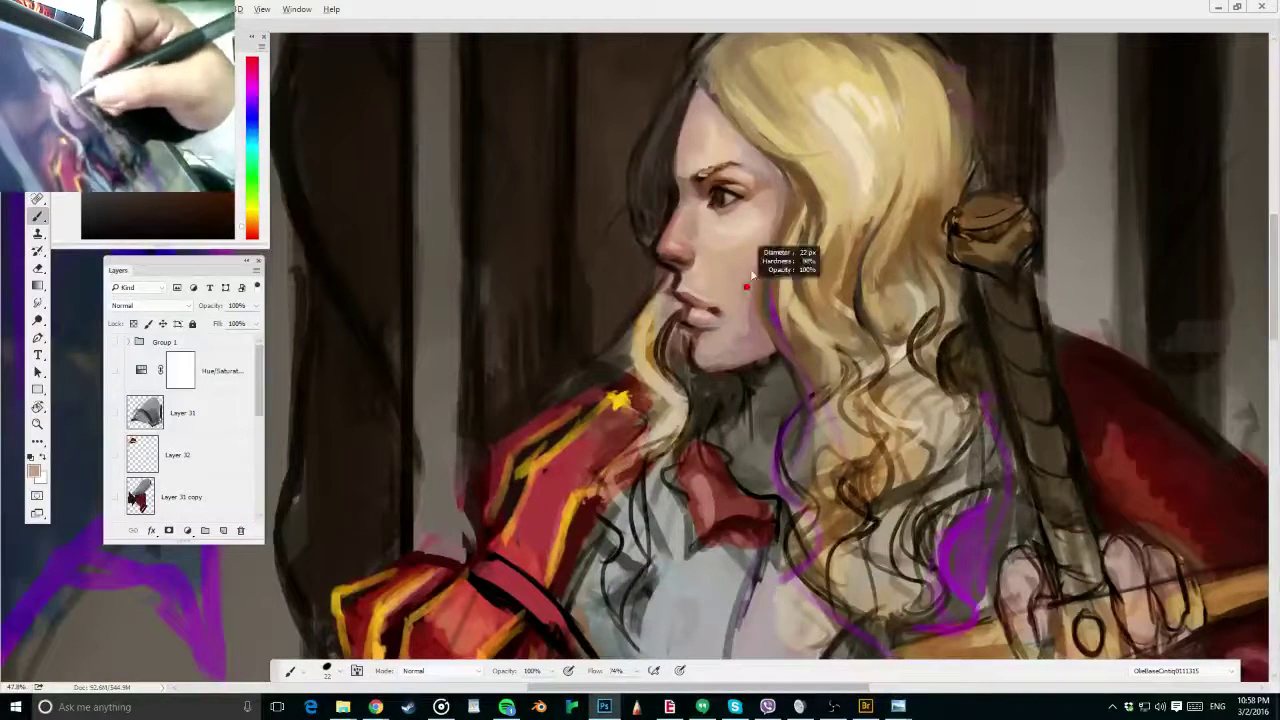
alt+click(687, 255)
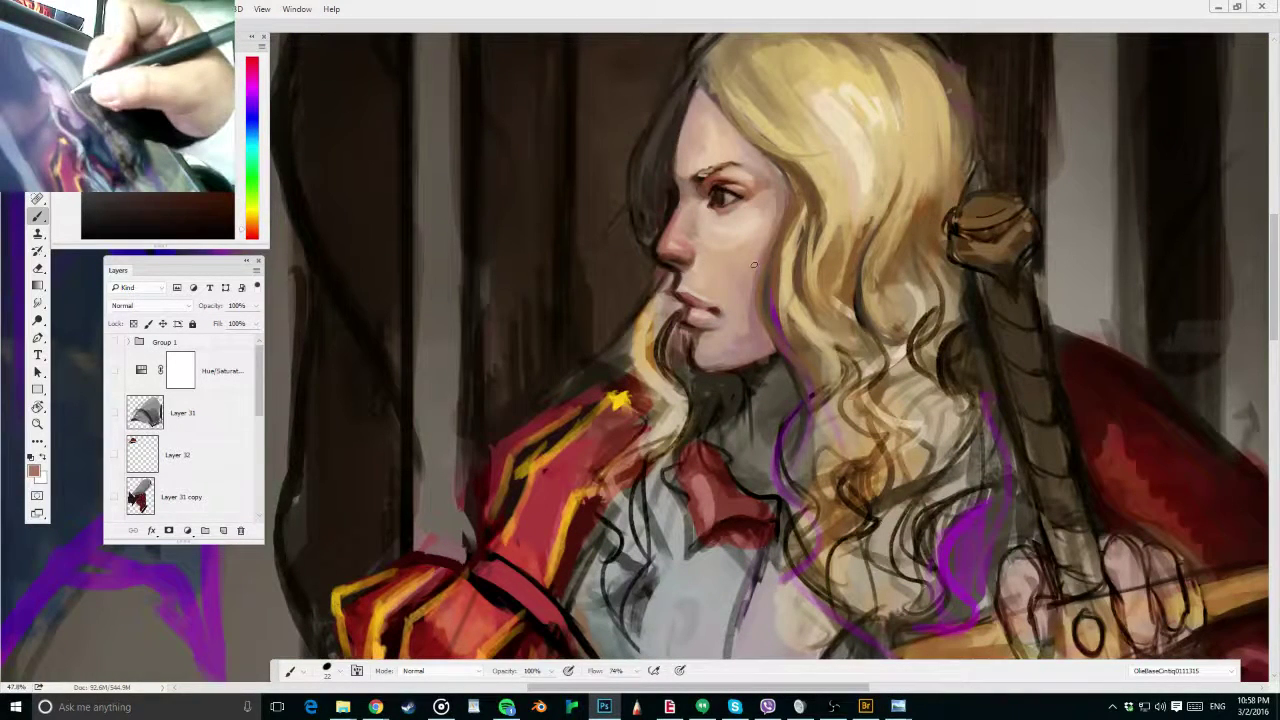
mouse_move(750, 266)
mouse_down()
mouse_move(761, 264)
mouse_move(729, 314)
mouse_up()
drag(741, 210, 737, 210)
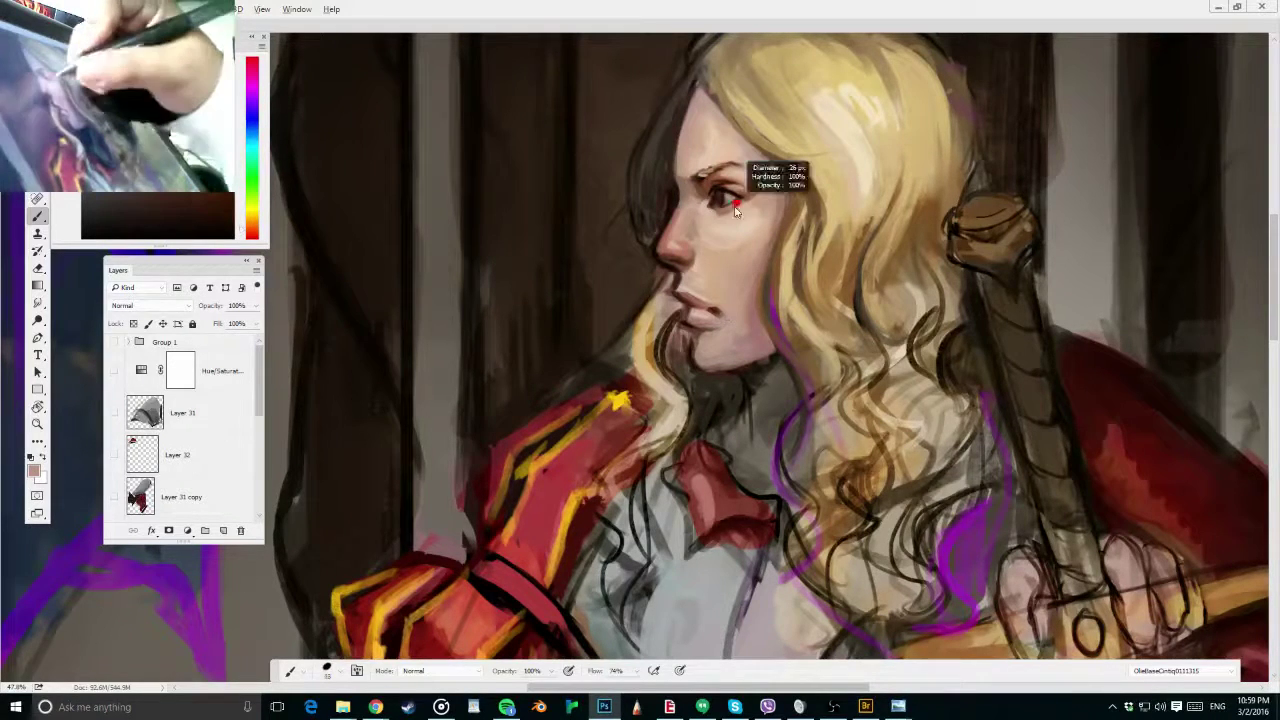
alt+click(701, 198)
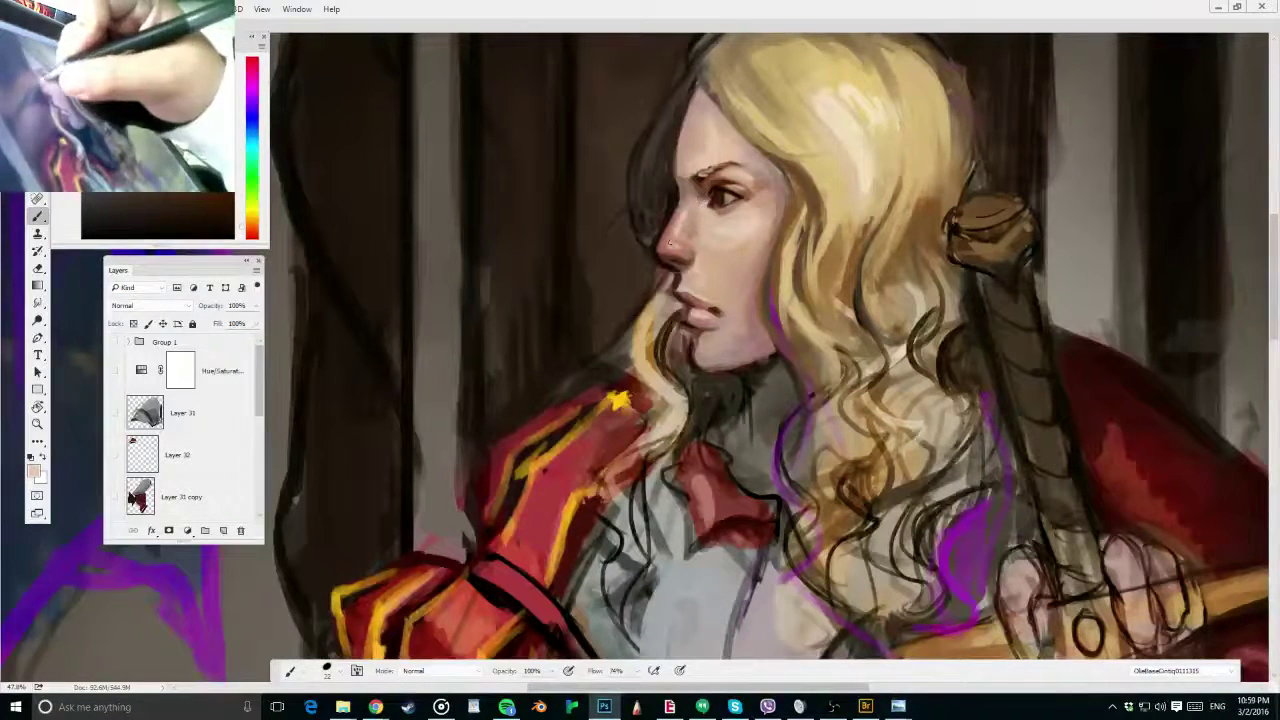
Reduce the brush to 14 px, refine the nose and adjacent cheek with sampled skin tones, and save the painting
alt+shift+right_click(687, 243)
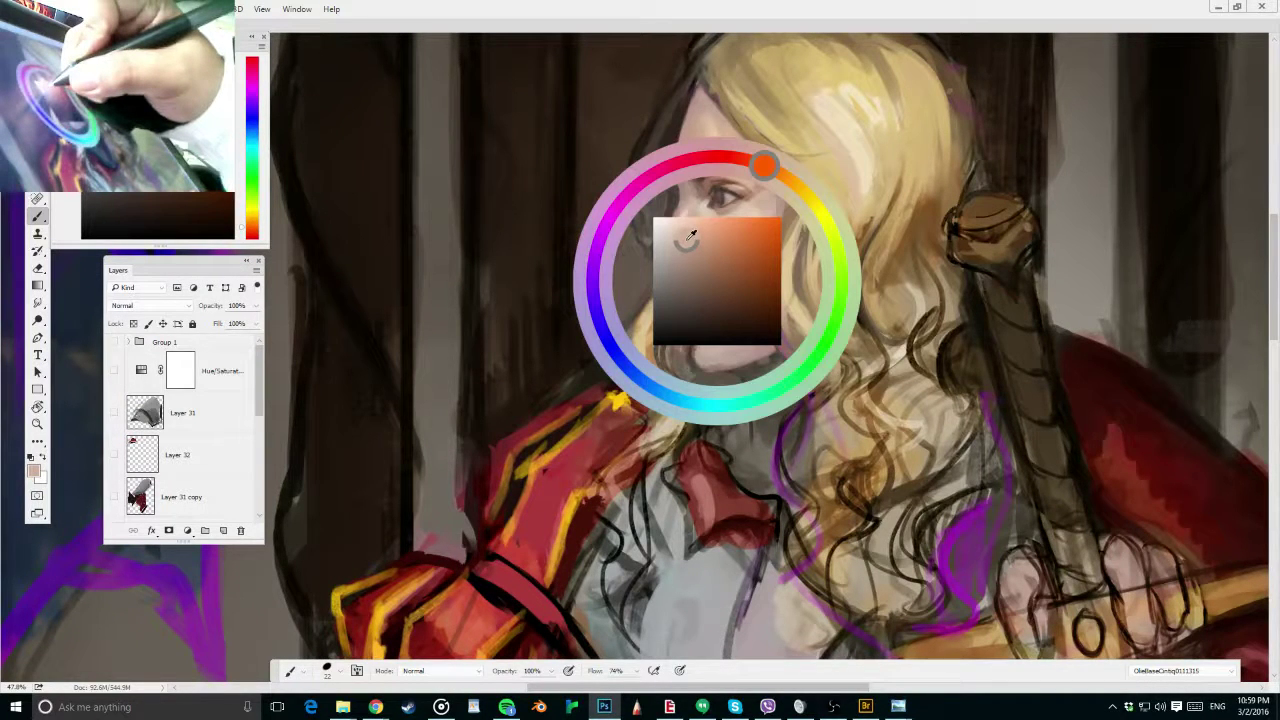
key(bracketleft)
key(bracketleft)
key(bracketleft)
key(bracketleft)
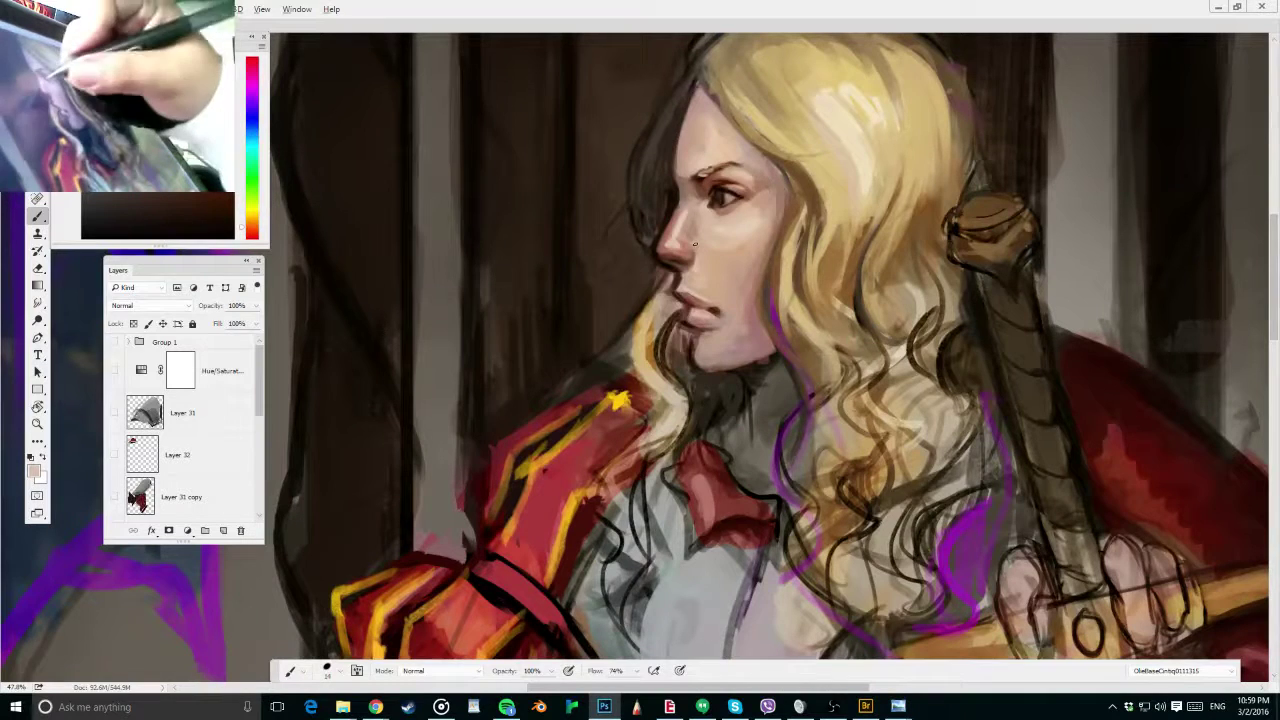
alt+click(692, 215)
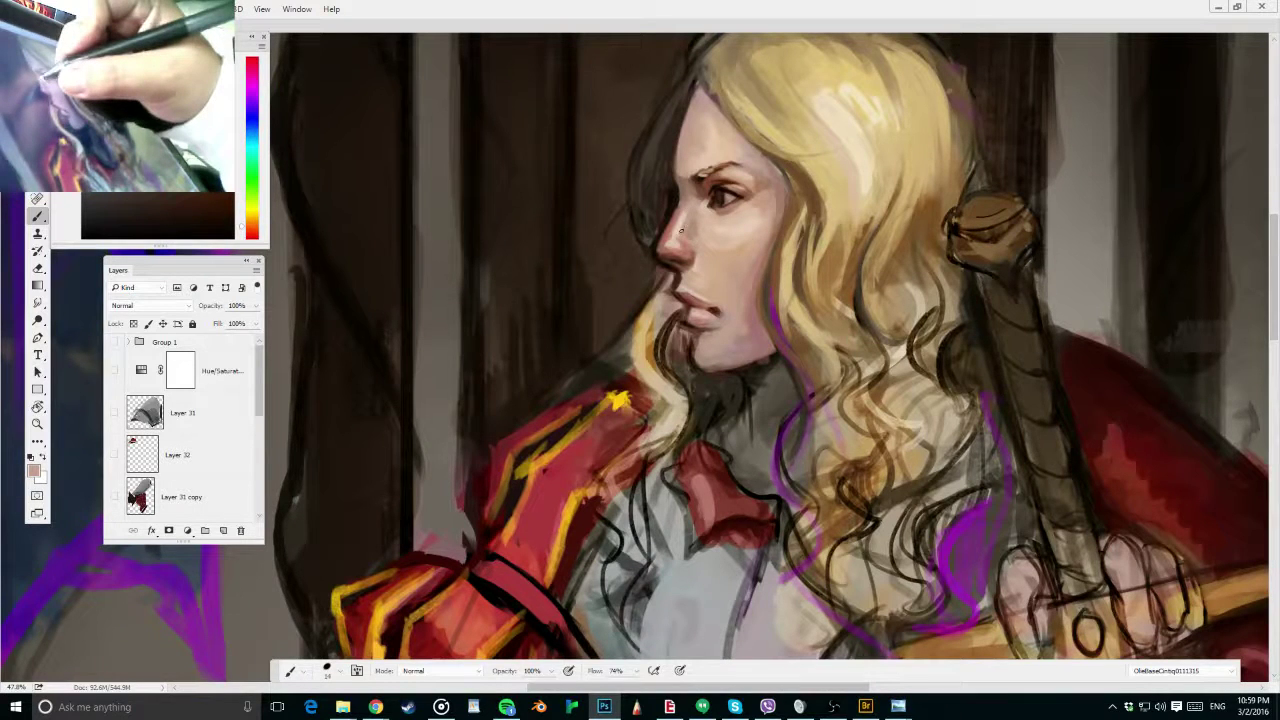
alt+click(677, 244)
mouse_move(677, 236)
mouse_down()
mouse_move(681, 246)
mouse_move(718, 229)
mouse_up()
alt+click(691, 203)
alt+click(708, 220)
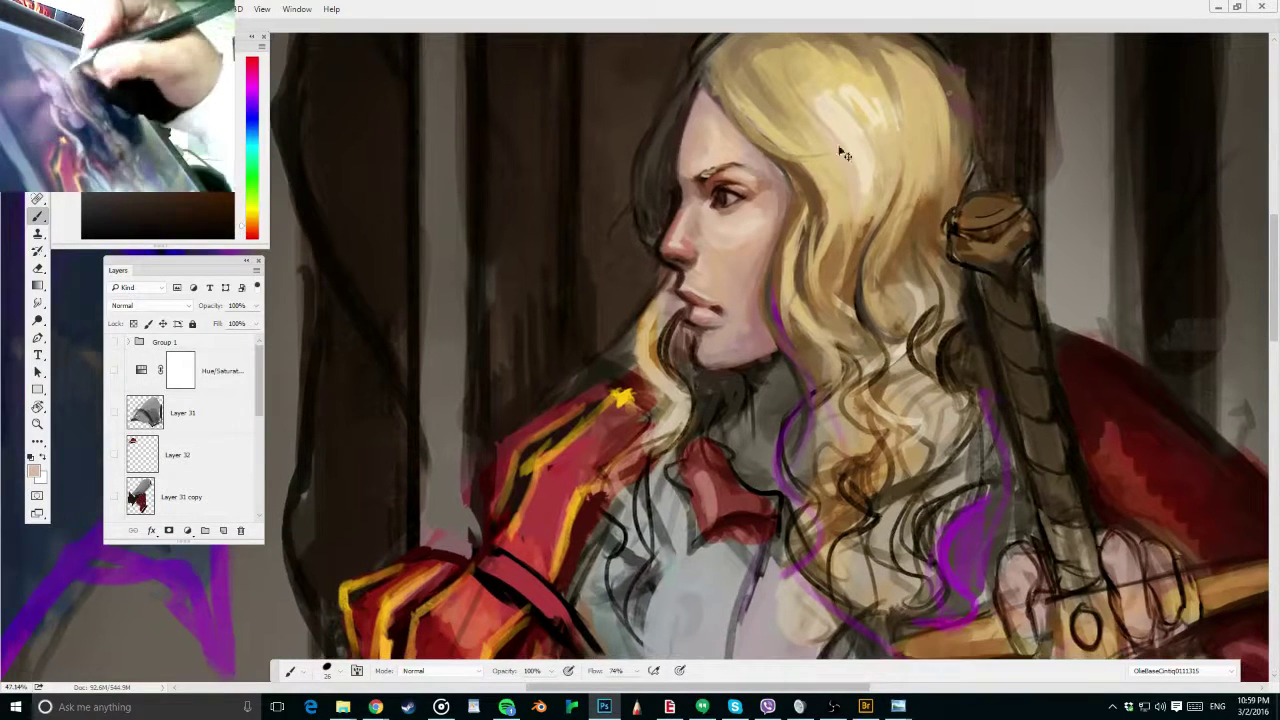
key(ctrl+s)
Rework the waves beside the face and near the sword pommel with sampled blonde and brown
alt+click(824, 246)
drag(826, 280, 837, 235)
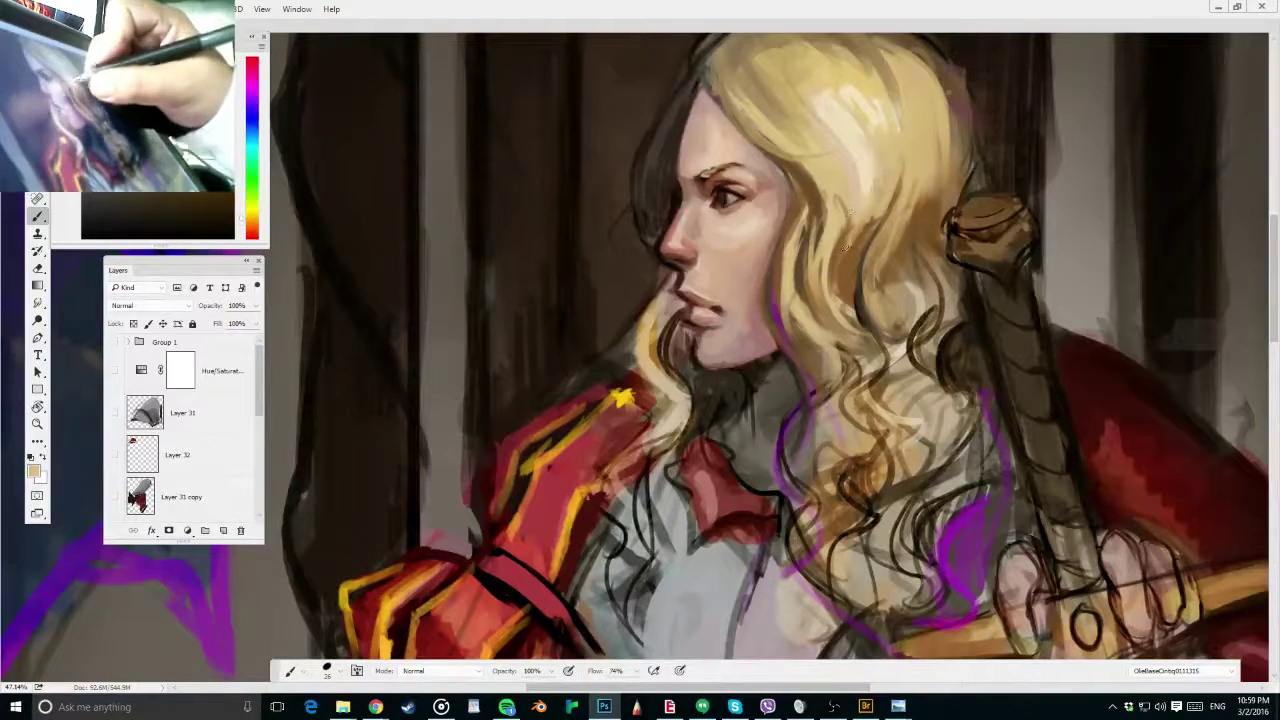
key(ctrl+minus)
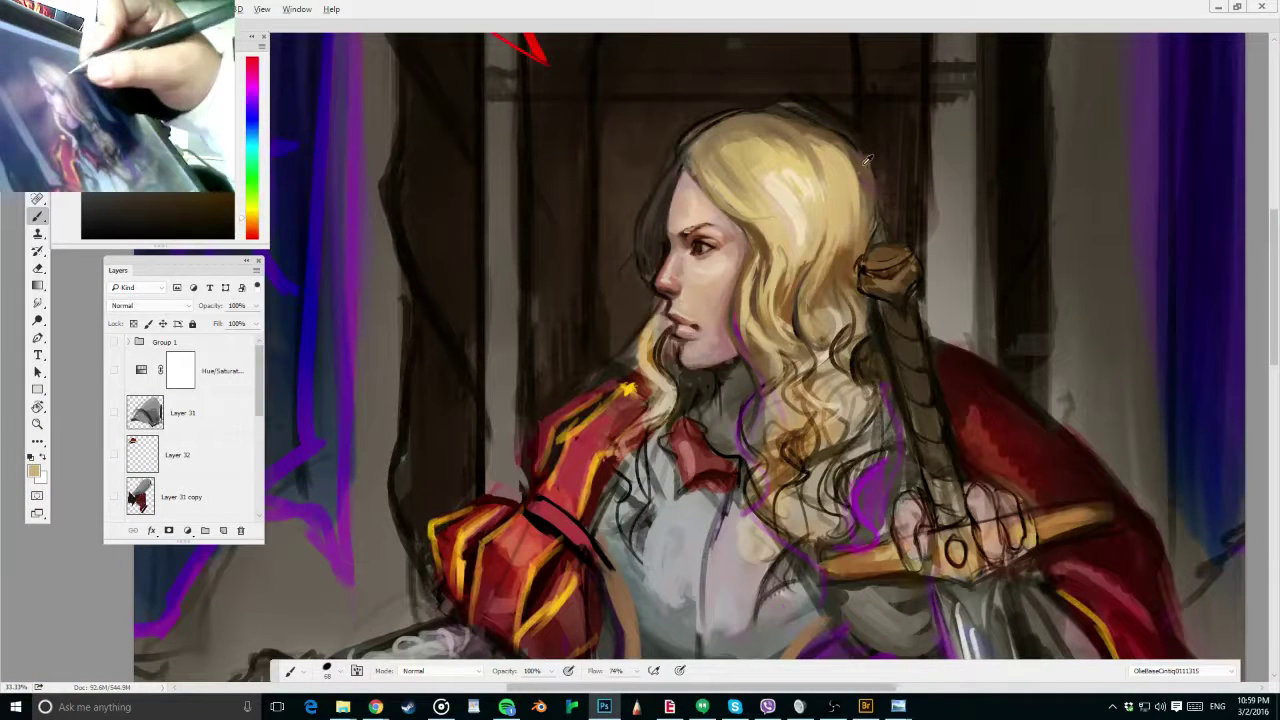
alt+click(860, 303)
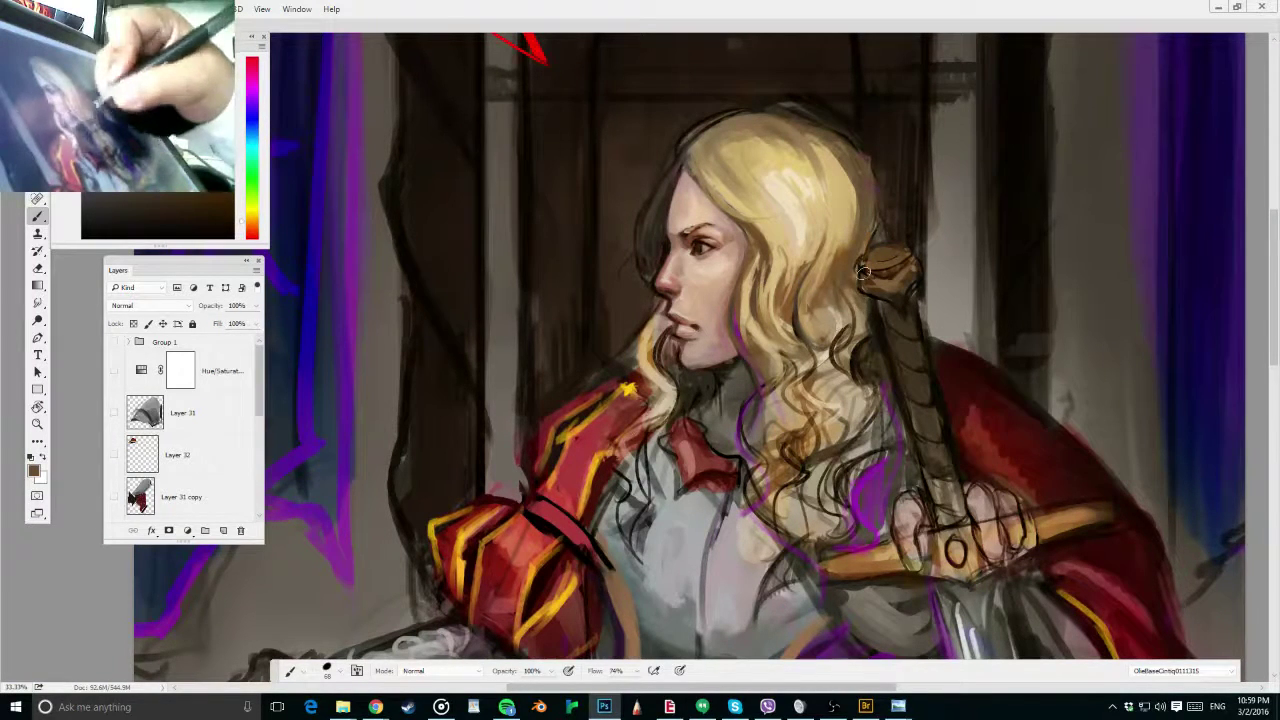
drag(825, 291, 820, 335)
alt+click(780, 323)
alt+right_click(782, 330)
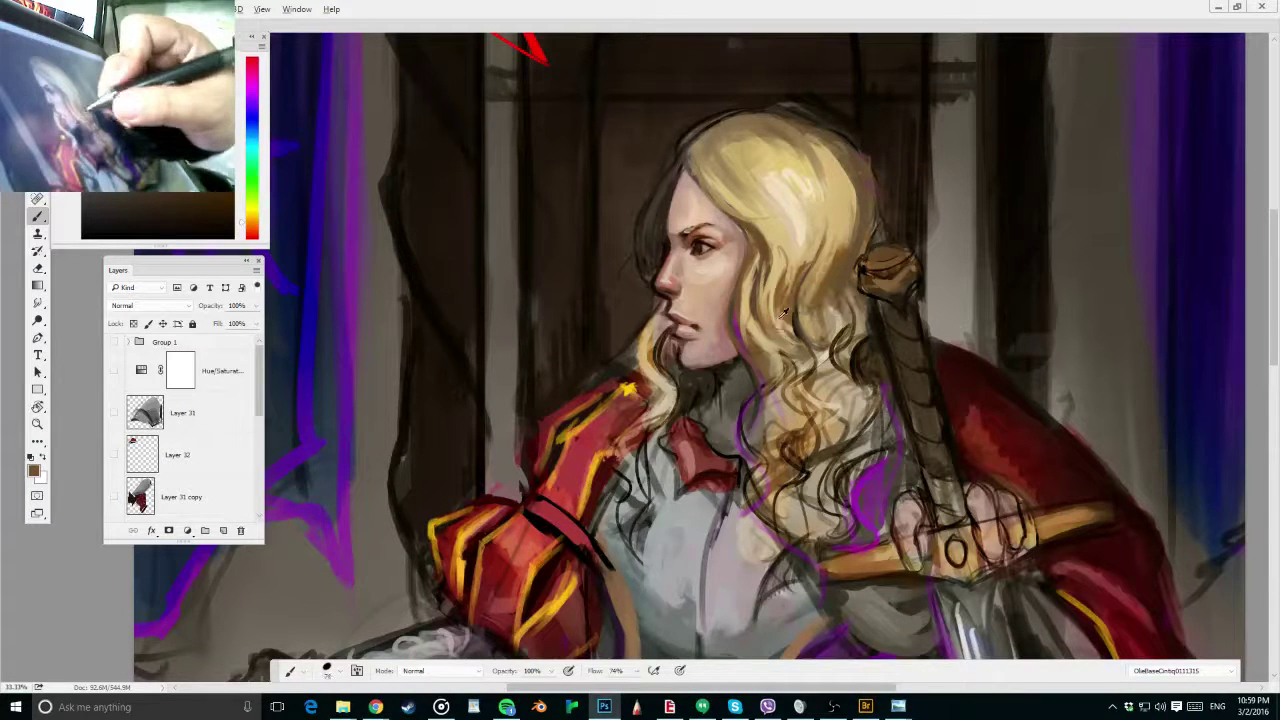
alt+click(784, 313)
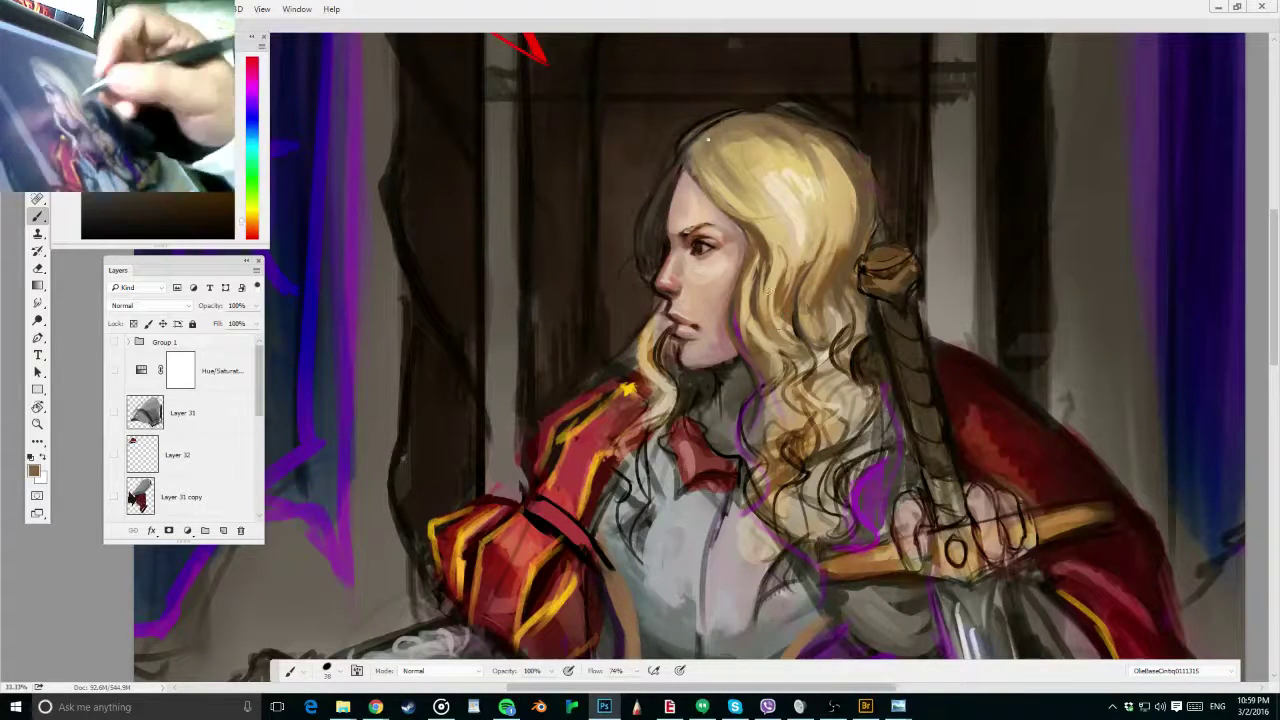
Switch to the textured brush at 30 px and paint dark gaps and strands in the hair with a sampled dark tone
key(period)
alt+right_click(691, 273)
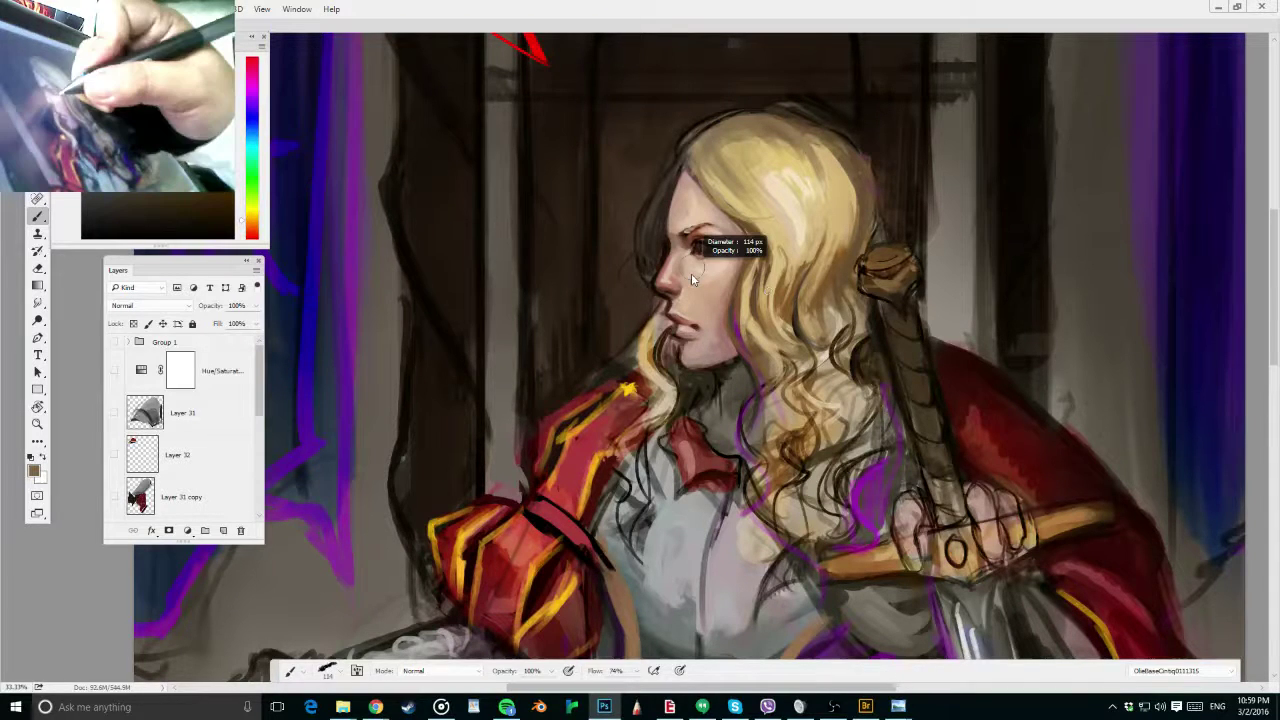
drag(736, 298, 740, 295)
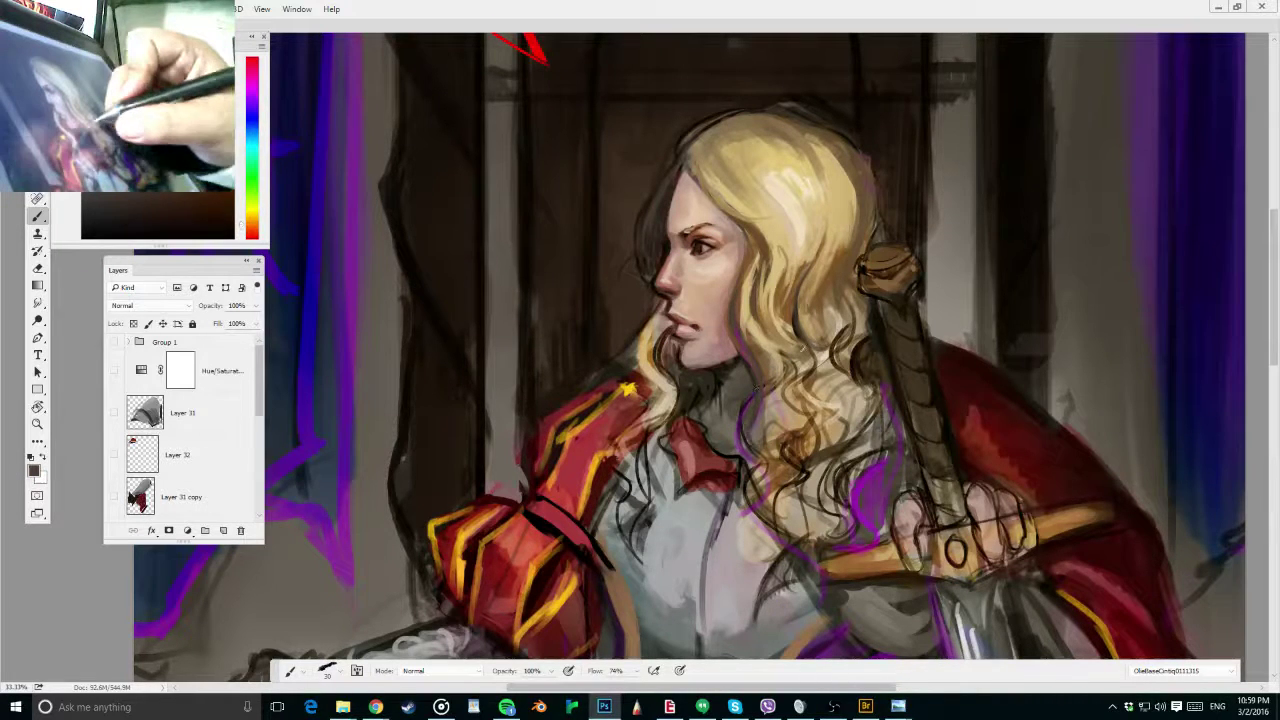
alt+click(757, 388)
drag(812, 360, 799, 398)
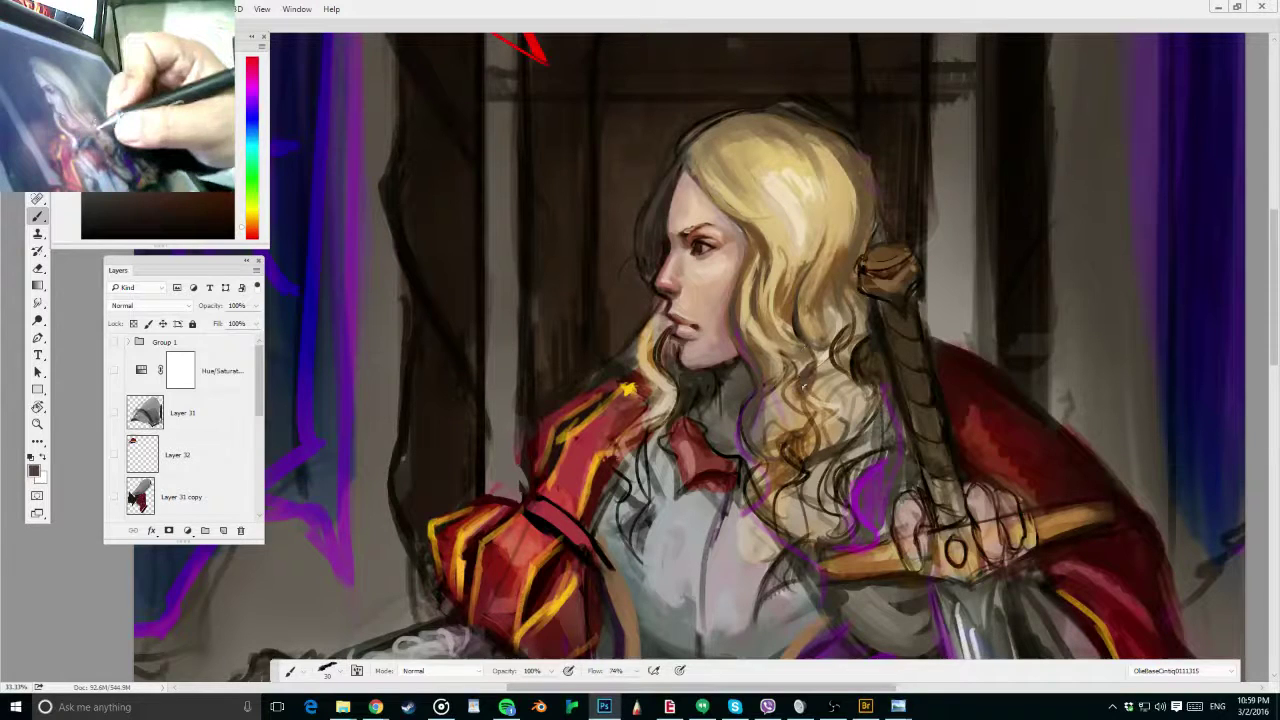
drag(804, 281, 828, 218)
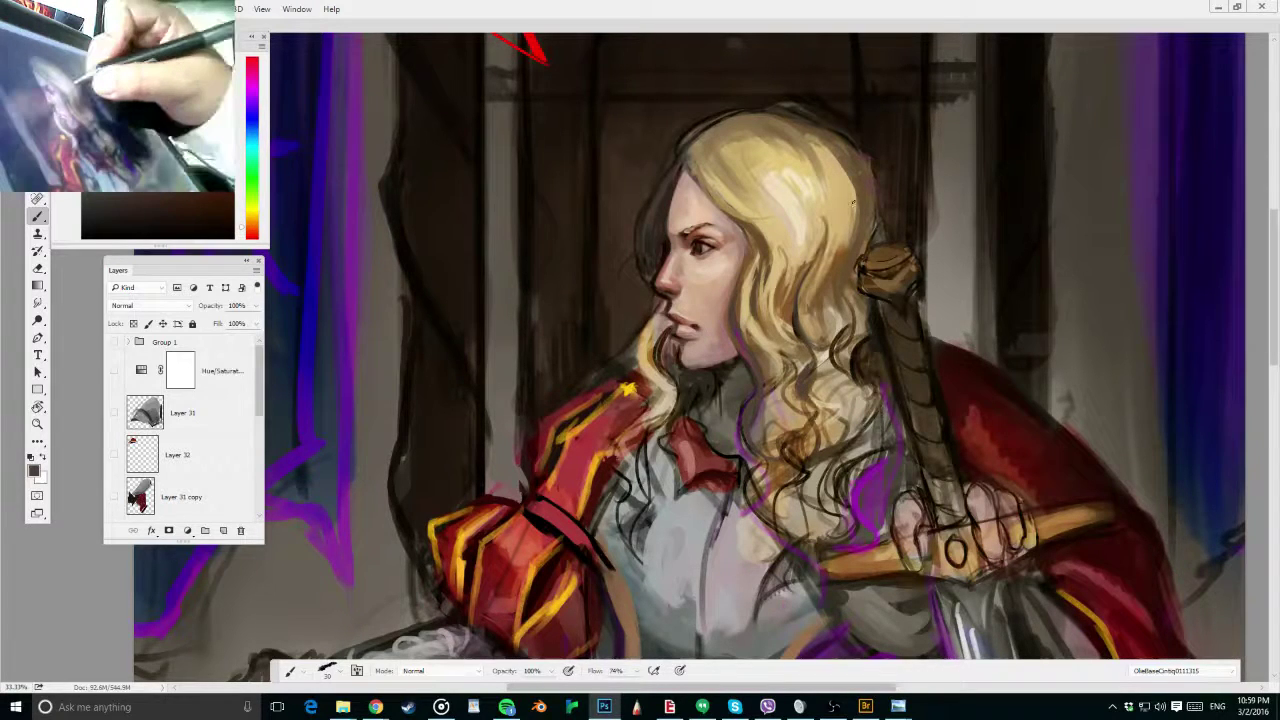
Paint strands from the back of the crown down into the waves with sampled blonde at 100% opacity
alt+click(836, 171)
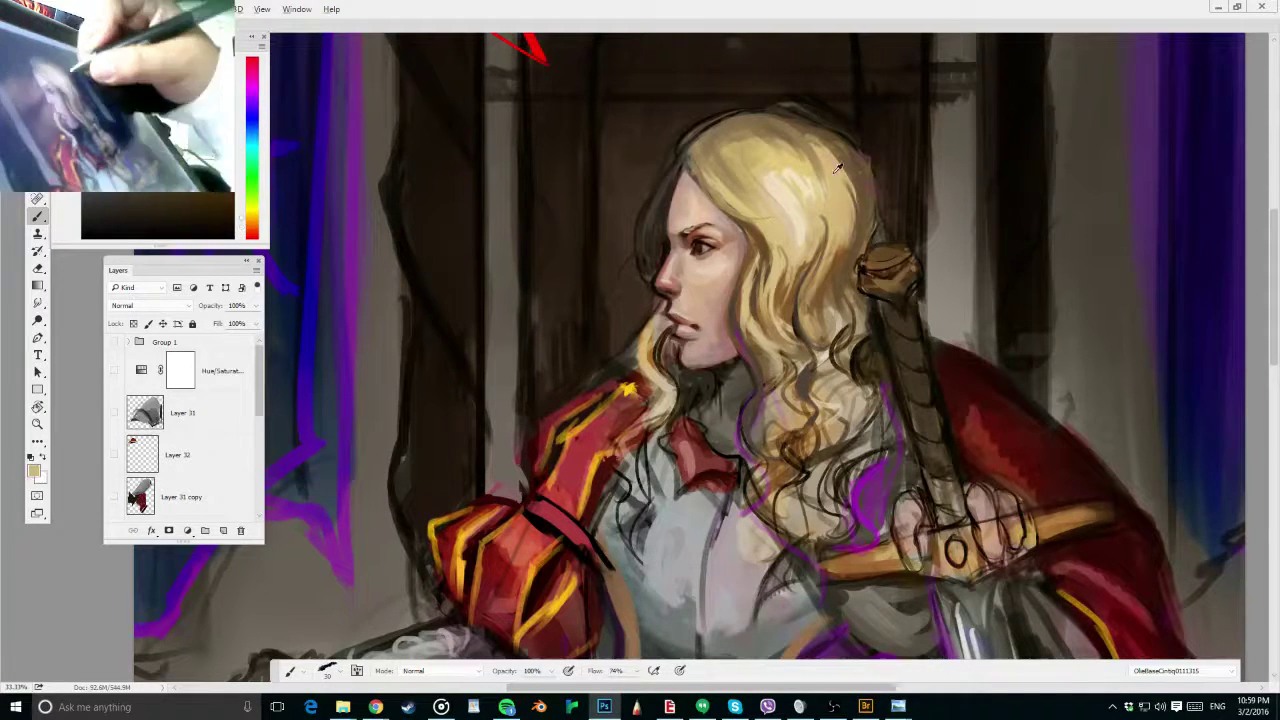
mouse_move(838, 170)
mouse_down()
mouse_move(868, 226)
mouse_move(818, 318)
mouse_up()
key(0)
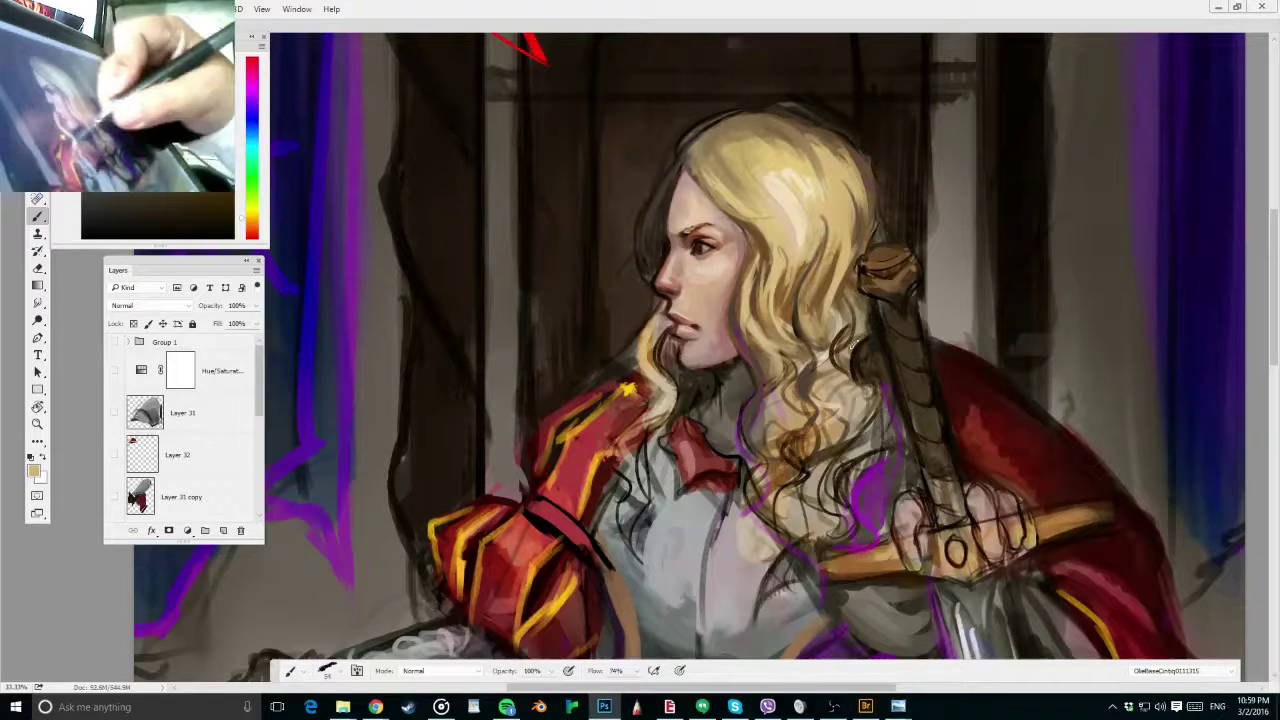
Define the waves above the lower curls with sampled dark and blonde tones, varying the brush from 30 to about 48 px
key(bracketleft)
key(bracketleft)
key(bracketleft)
key(bracketleft)
key(bracketleft)
alt+click(816, 234)
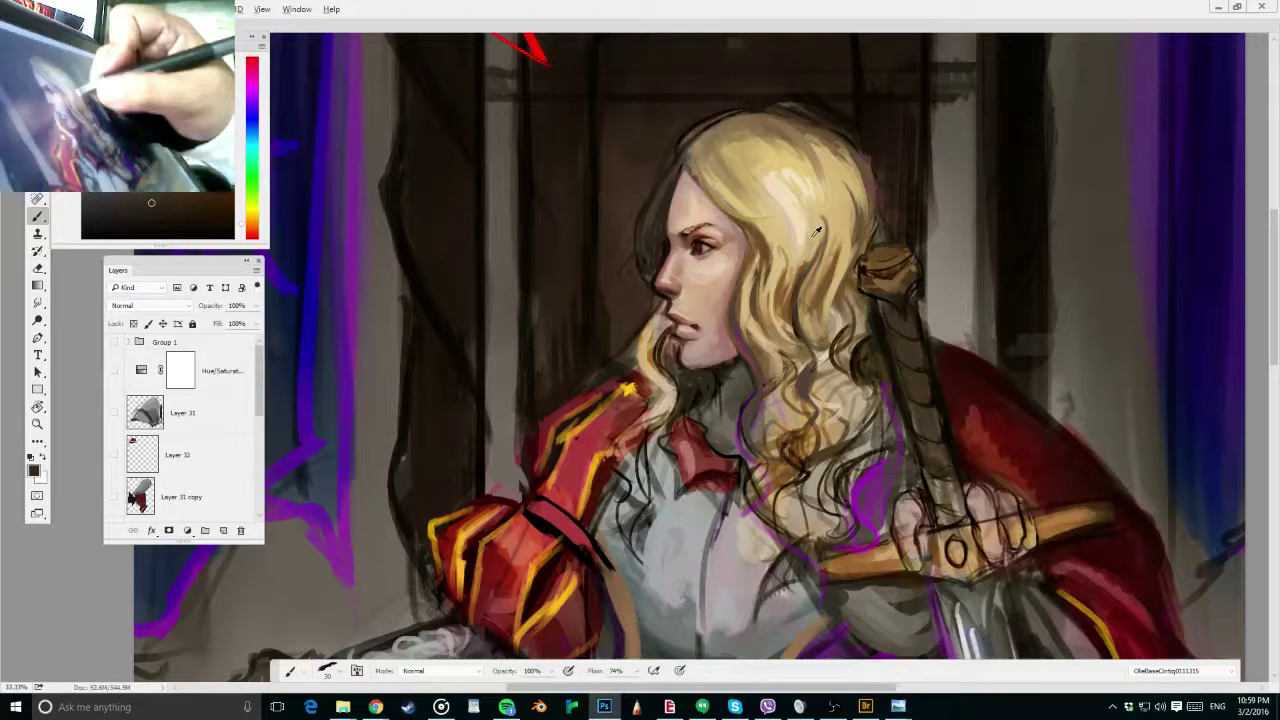
alt+click(816, 231)
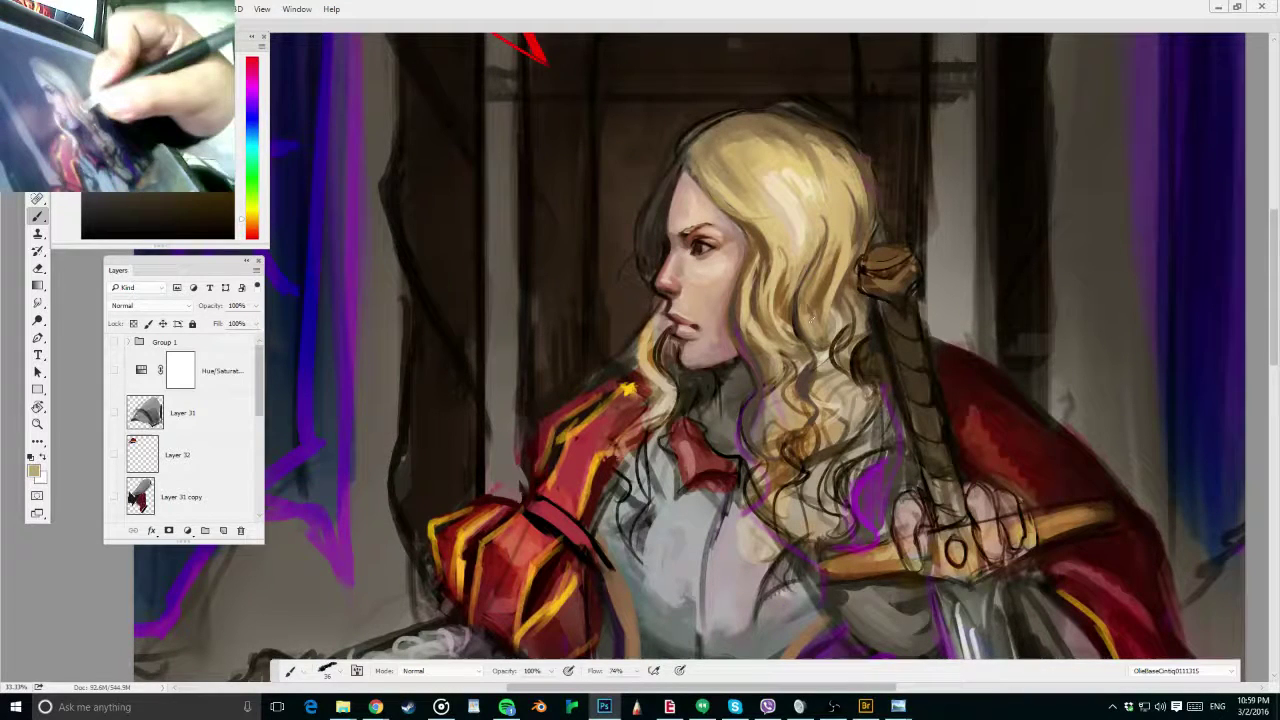
drag(818, 336, 816, 316)
alt+click(825, 342)
key(bracketright)
key(bracketright)
key(bracketright)
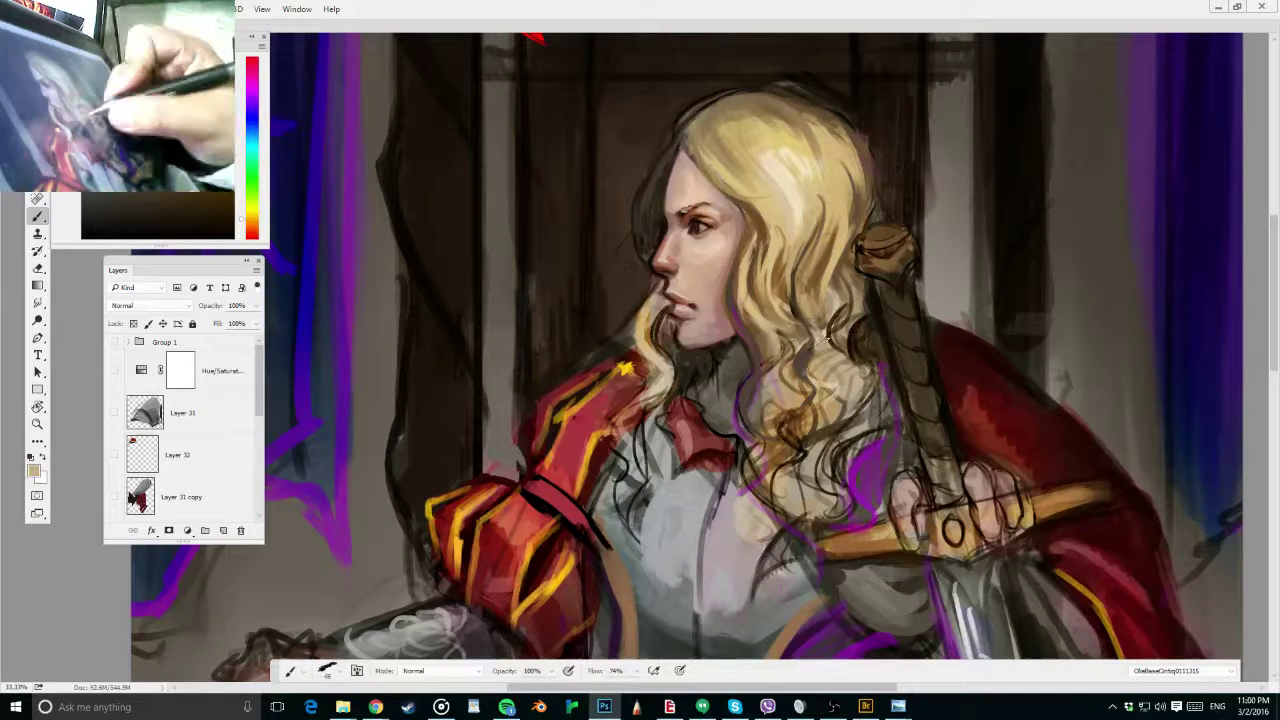
Paint dark background brown over the sketch lines around the crown to clean the head's silhouette, and save the painting
key(ctrl+minus)
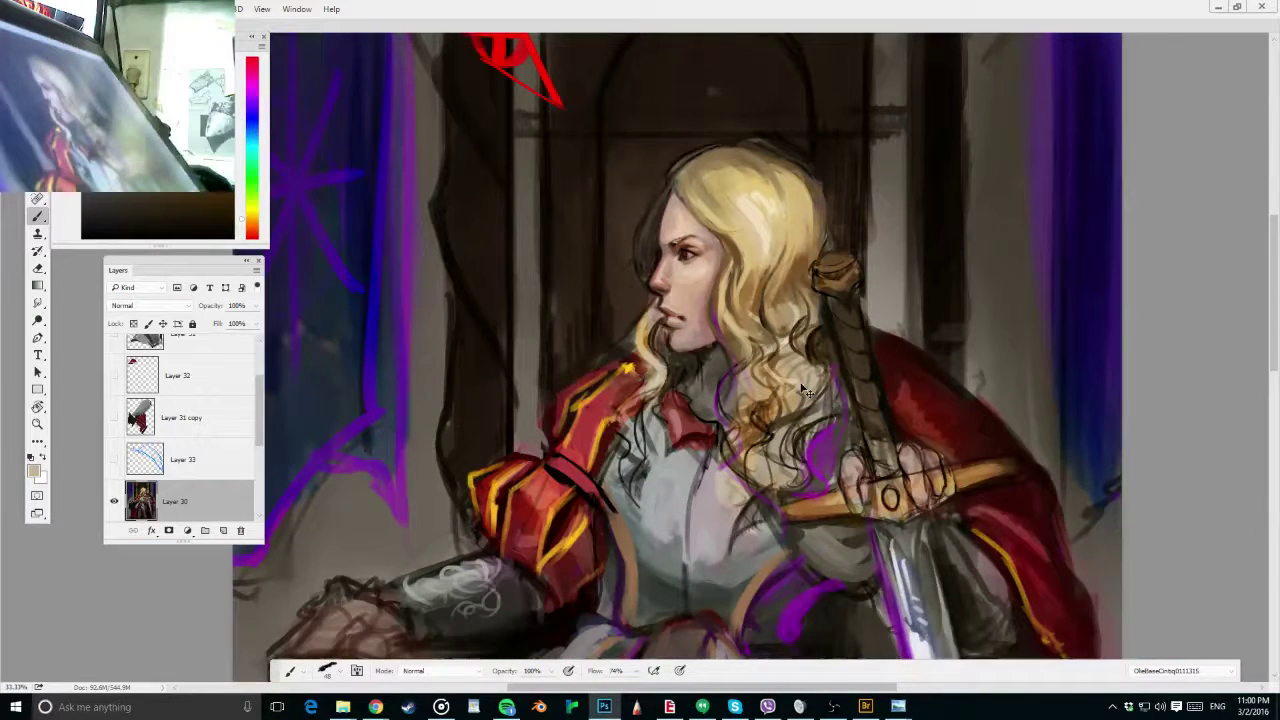
scroll(806, 390, down, 1)
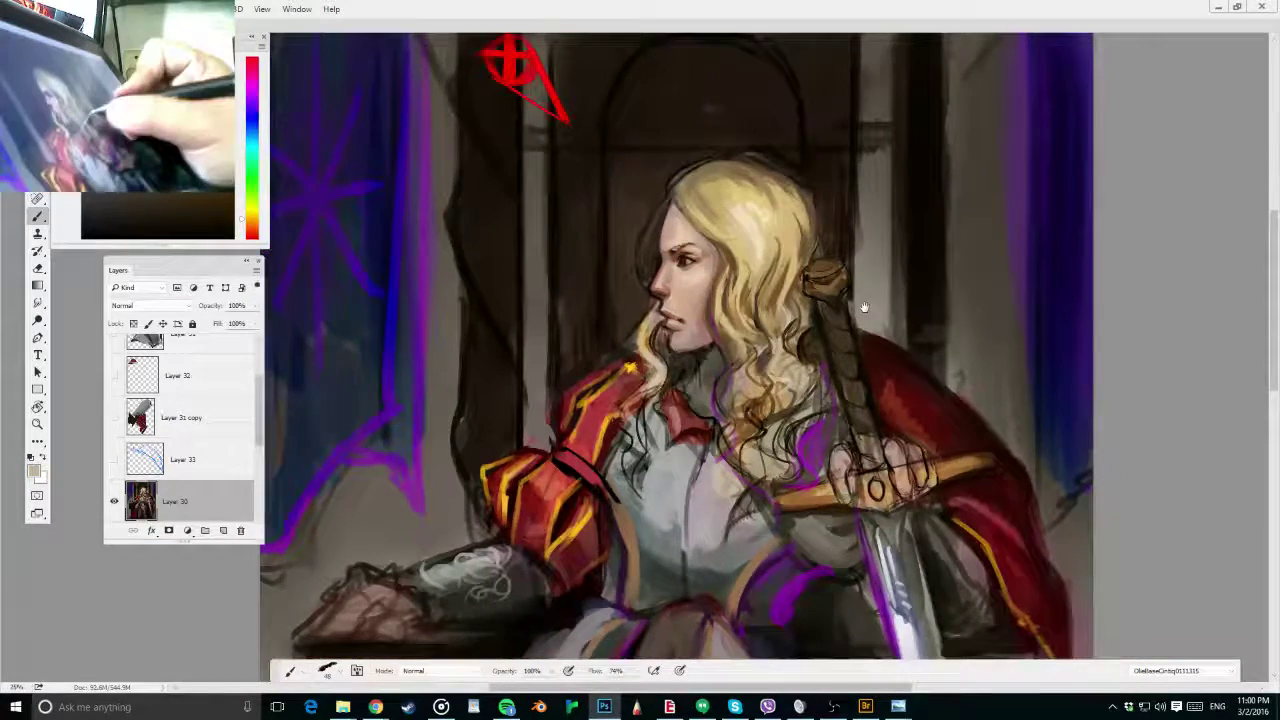
drag(864, 307, 928, 285)
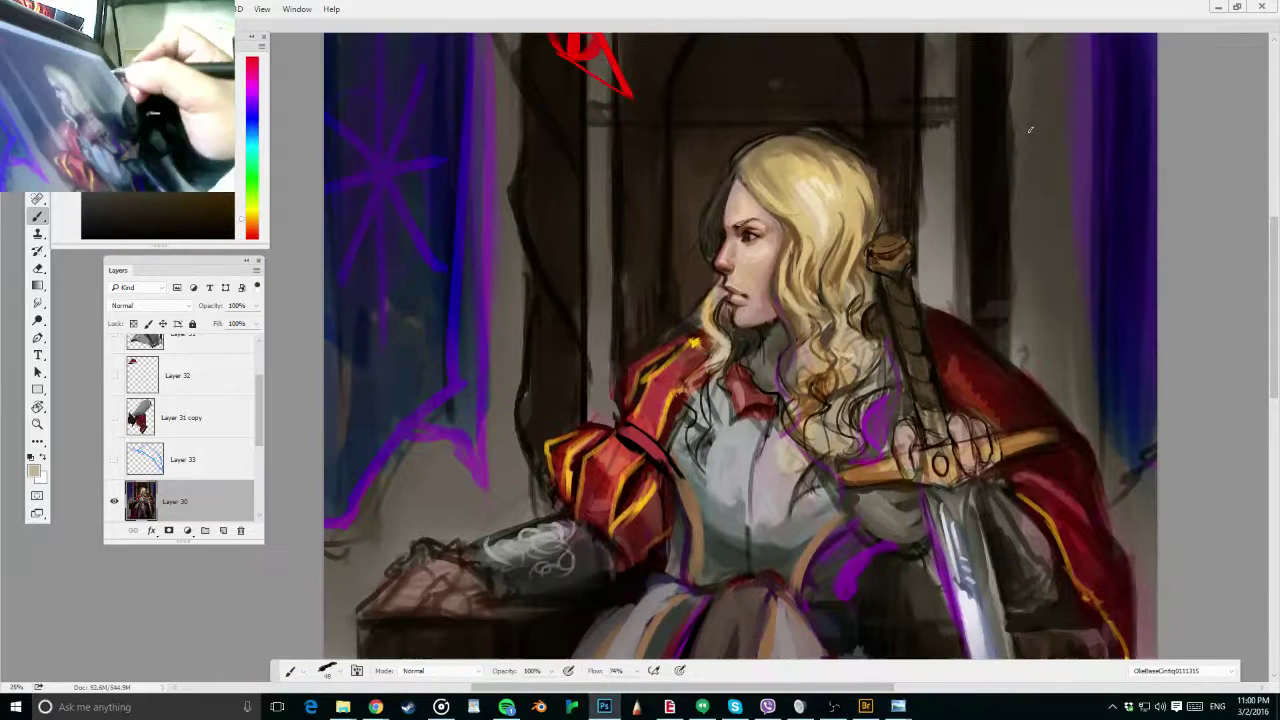
drag(826, 142, 734, 170)
click(144, 217)
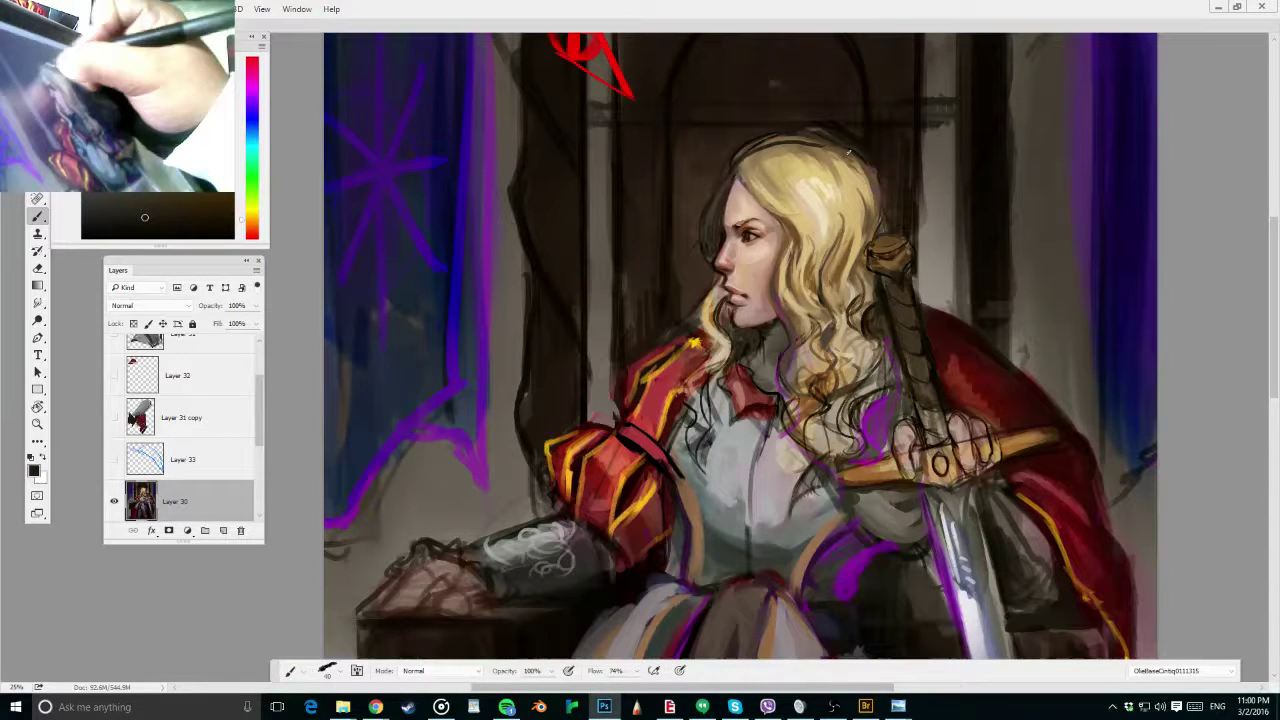
drag(849, 152, 738, 158)
alt+click(922, 172)
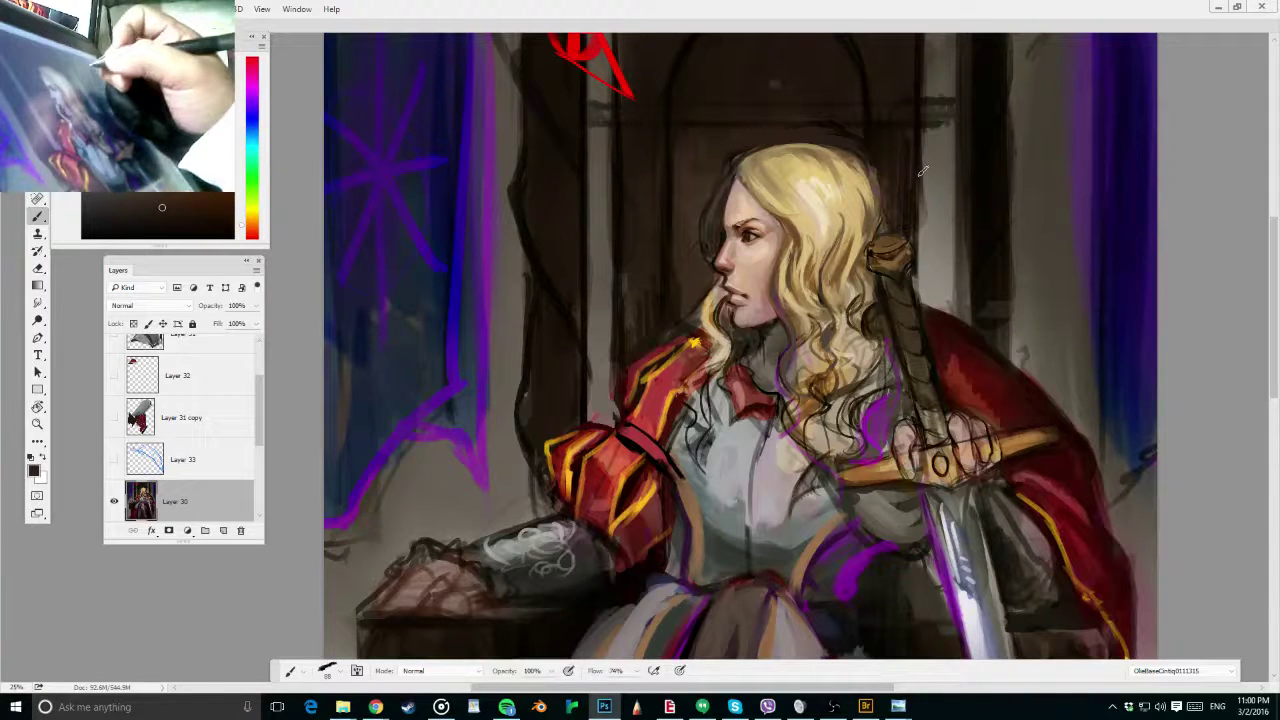
click(141, 209)
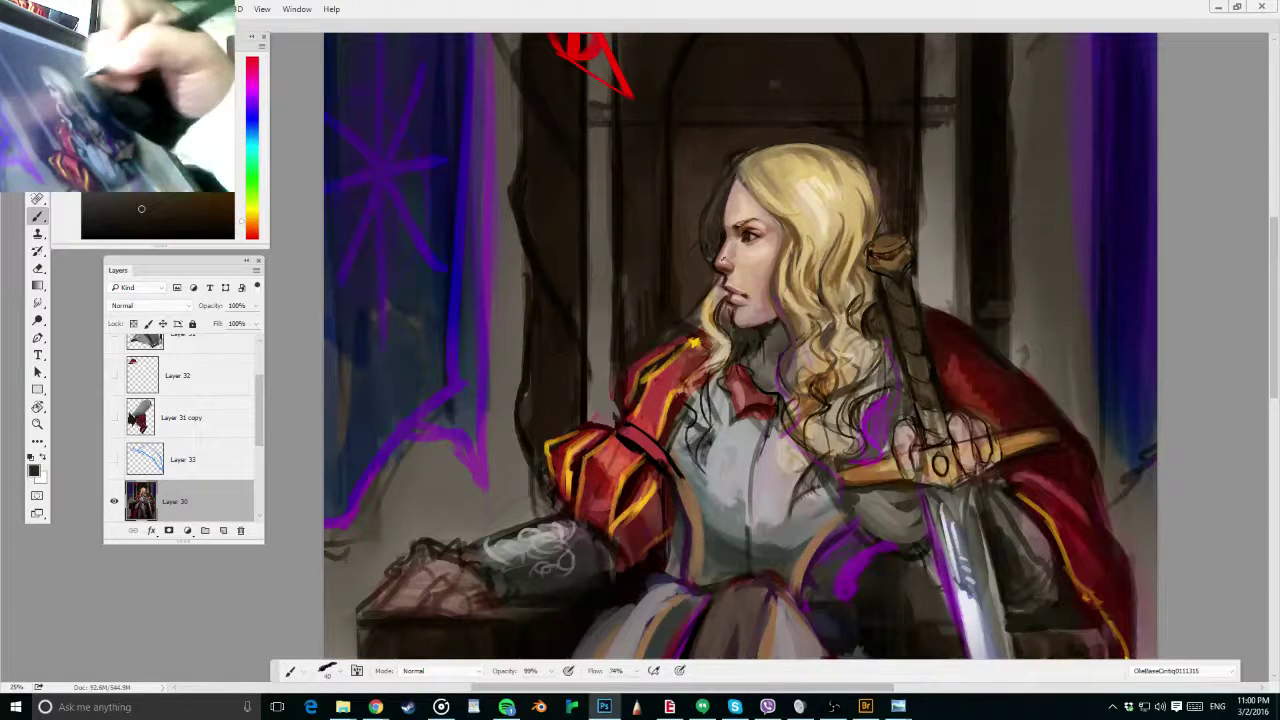
key(ctrl+s)
Shade the lower waves and front lock with sampled brown using a large soft brush in Multiply mode at 40% opacity
right_click(708, 139)
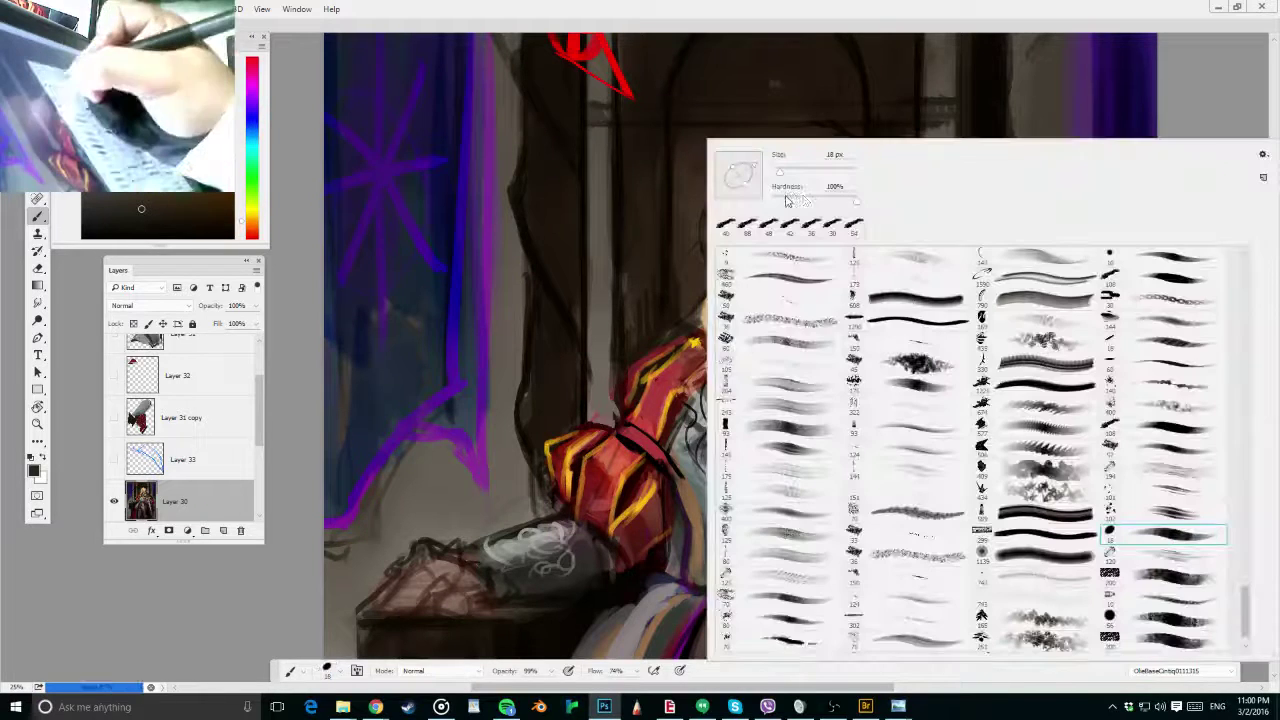
click(666, 267)
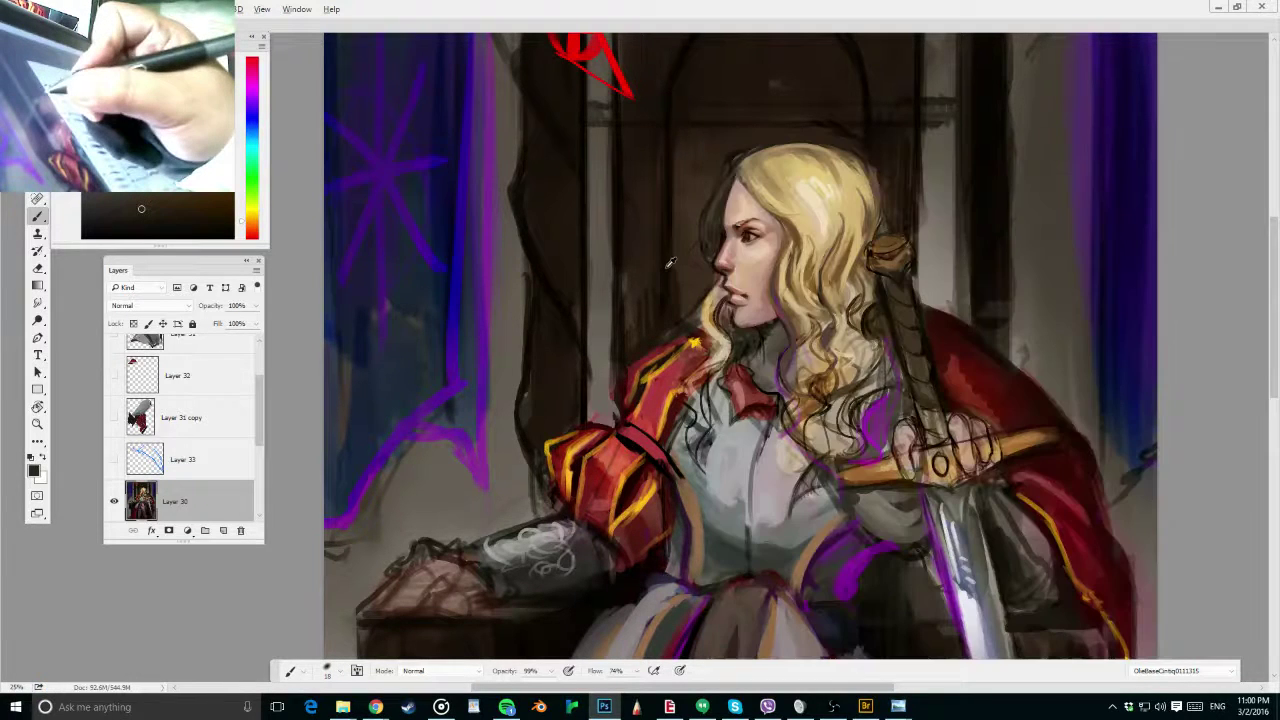
alt+click(843, 303)
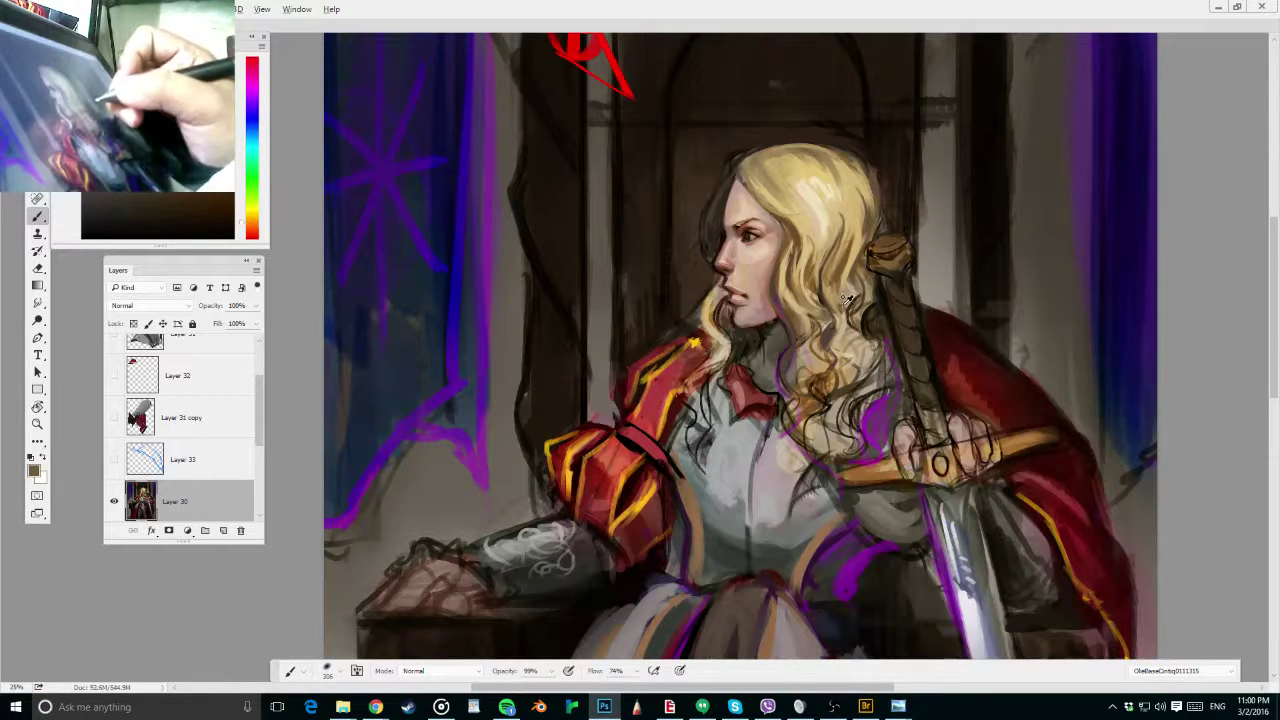
click(435, 673)
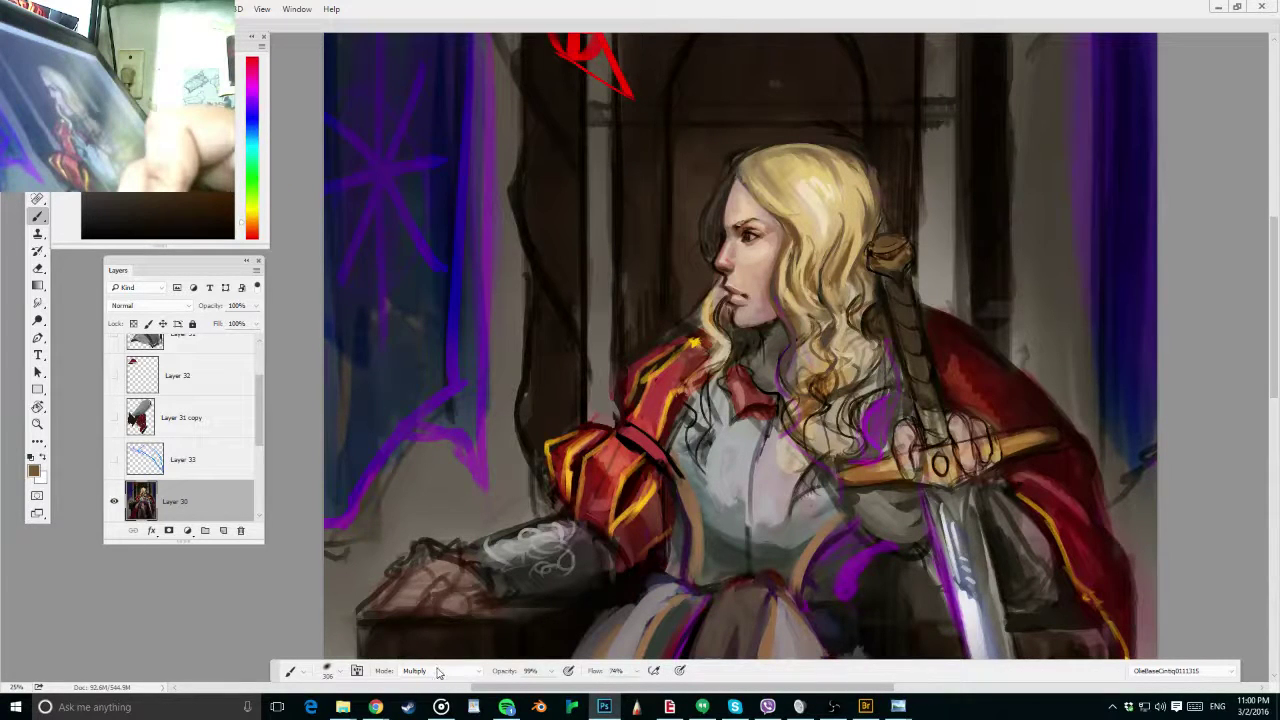
key(4)
drag(852, 248, 820, 312)
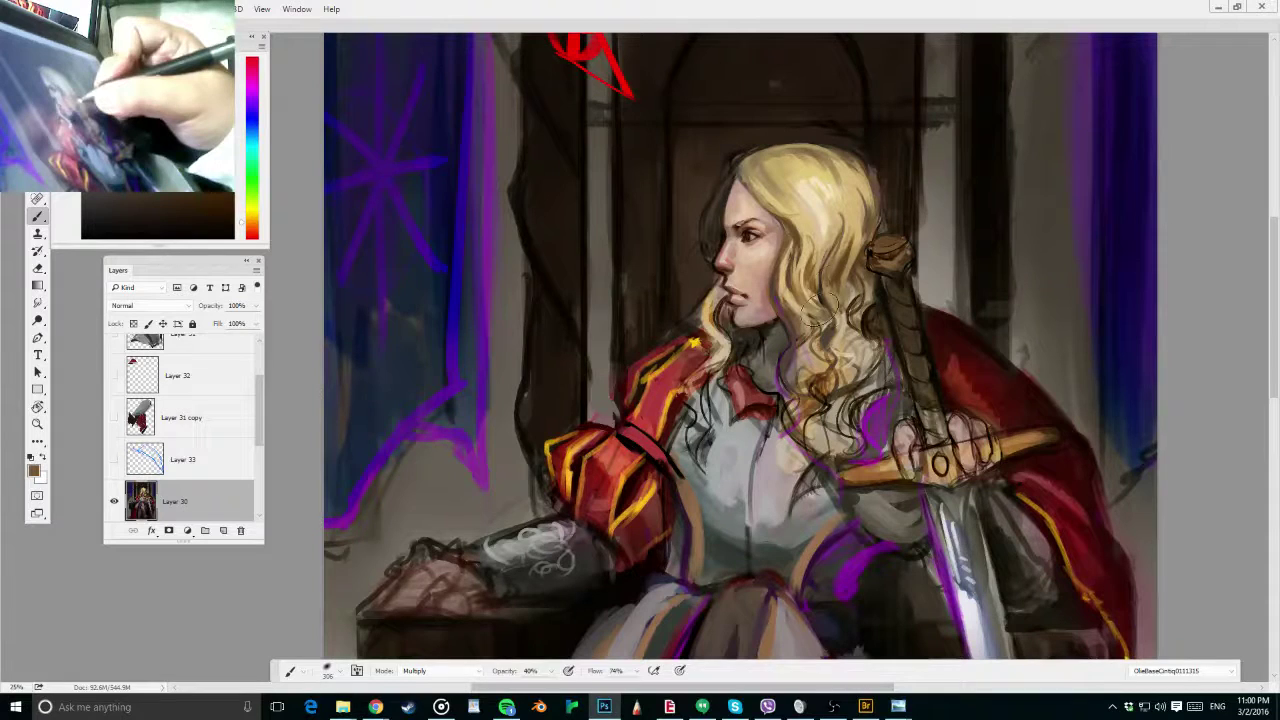
mouse_move(830, 262)
mouse_down()
mouse_move(815, 325)
mouse_move(830, 365)
mouse_move(805, 400)
mouse_up()
mouse_move(805, 352)
mouse_down()
mouse_move(794, 376)
mouse_move(826, 392)
mouse_up()
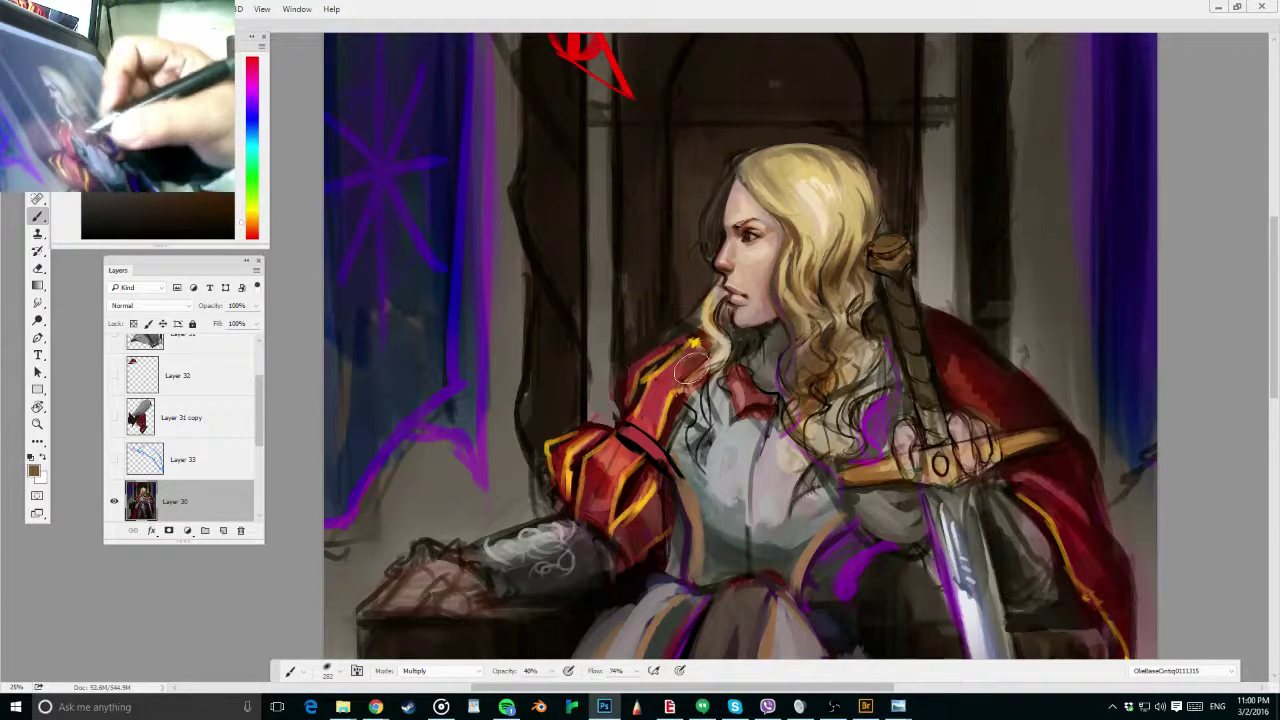
drag(724, 298, 700, 362)
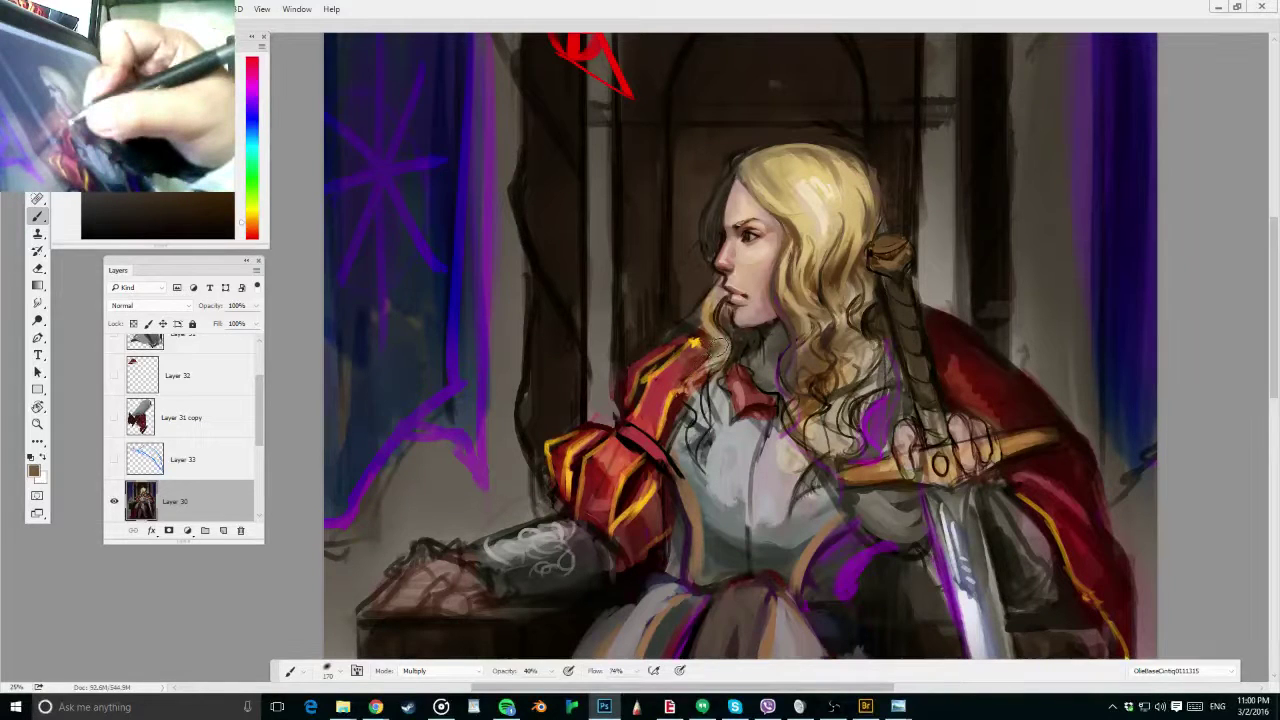
Shade the crown, lower curls and front lock with a soft 258 px brush in Multiply mode, restore Normal mode and save
alt+click(808, 165)
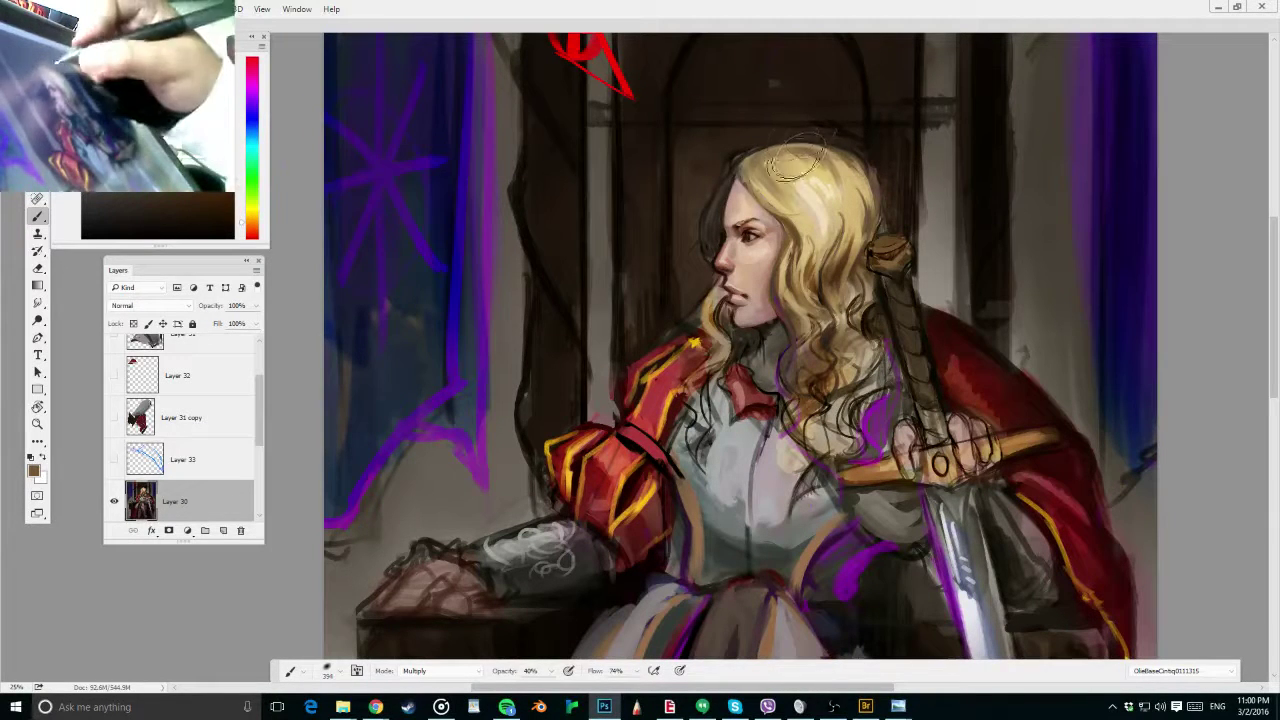
mouse_move(806, 153)
mouse_down()
mouse_move(756, 183)
mouse_move(846, 166)
mouse_up()
drag(812, 163, 800, 164)
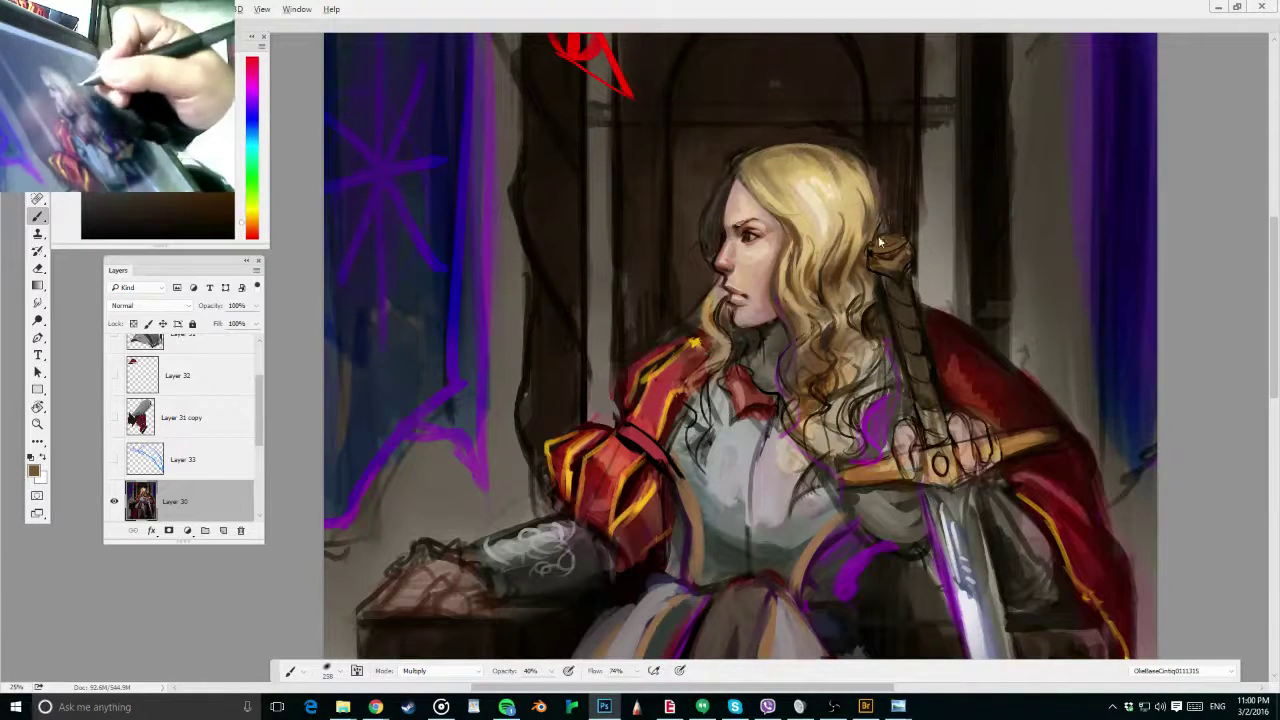
drag(800, 262, 796, 310)
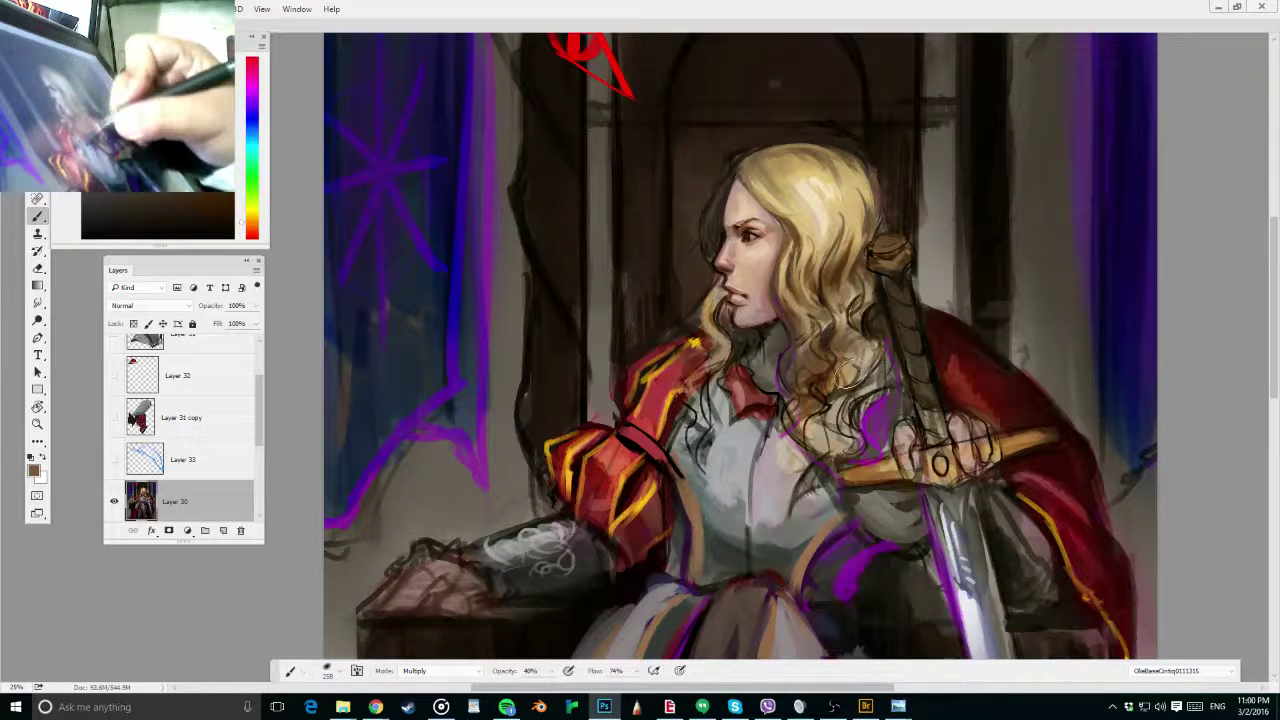
drag(850, 374, 826, 400)
drag(712, 328, 690, 430)
key(alt+shift+n)
key(ctrl+s)
Paint light blonde wavy strands over the lower curls with a textured 41 px brush and sampled blonde at 100% opacity
right_click(792, 284)
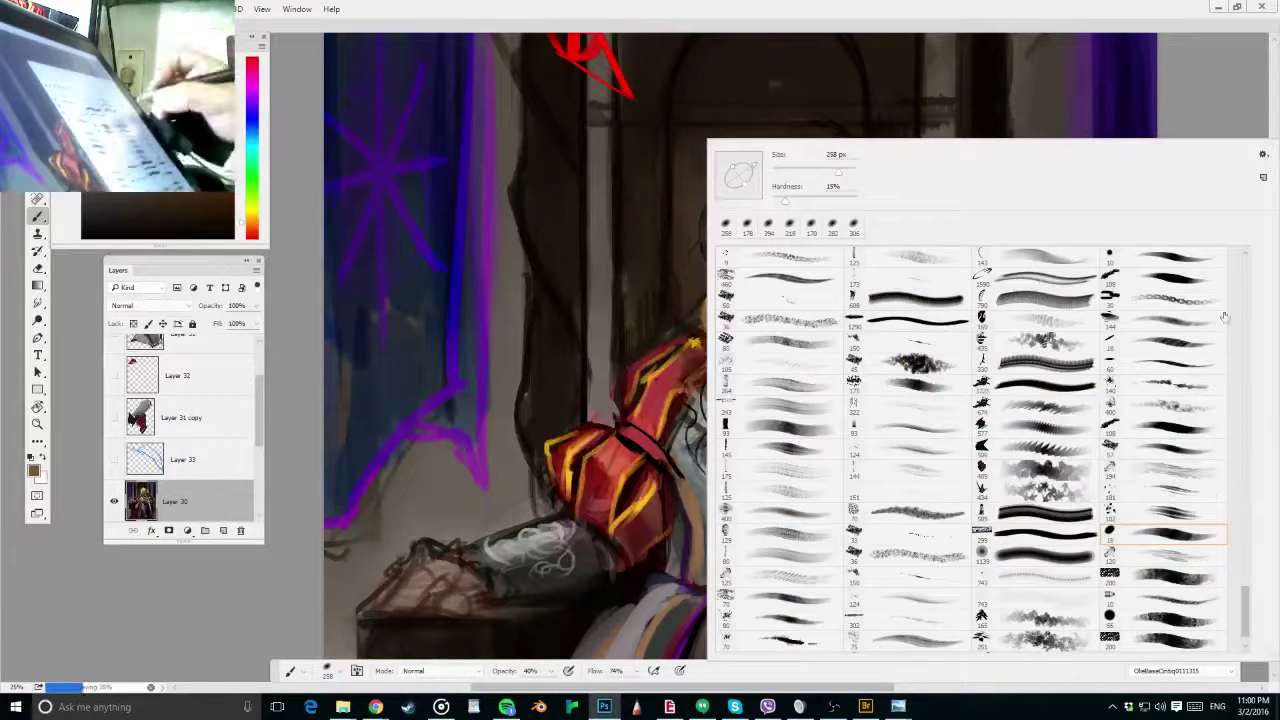
click(1199, 436)
click(864, 89)
drag(850, 236, 820, 236)
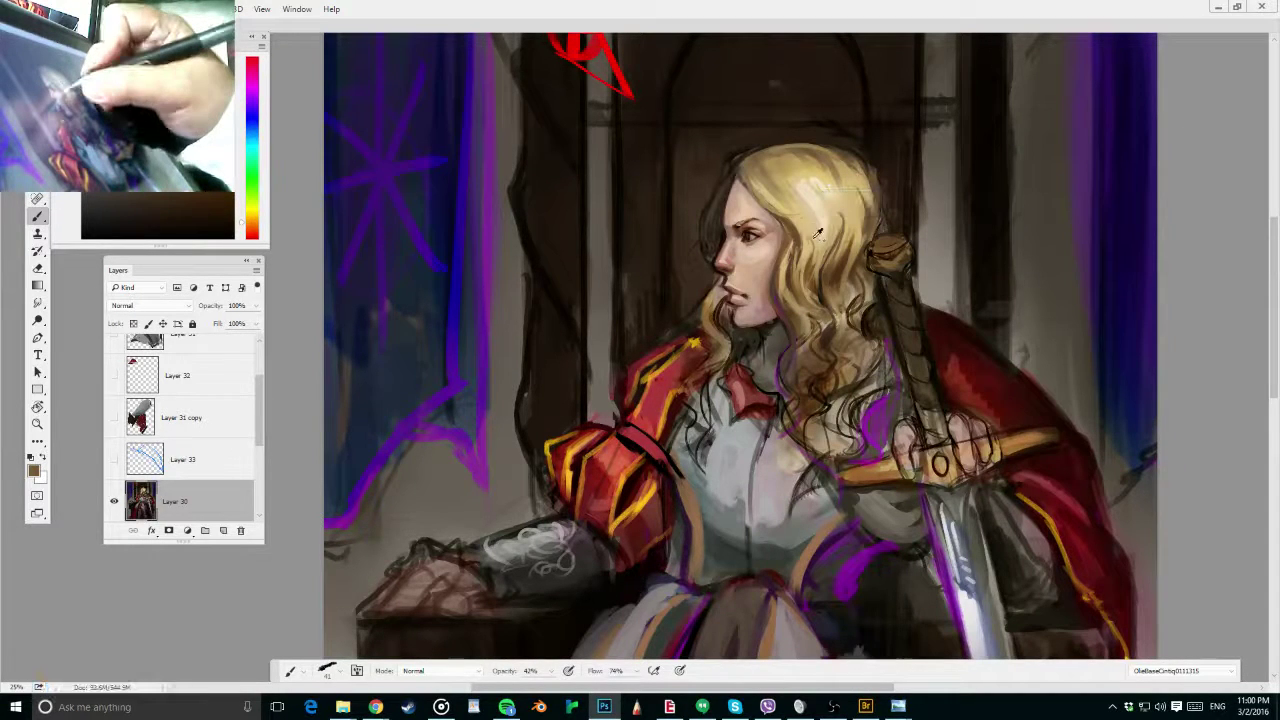
alt+click(799, 285)
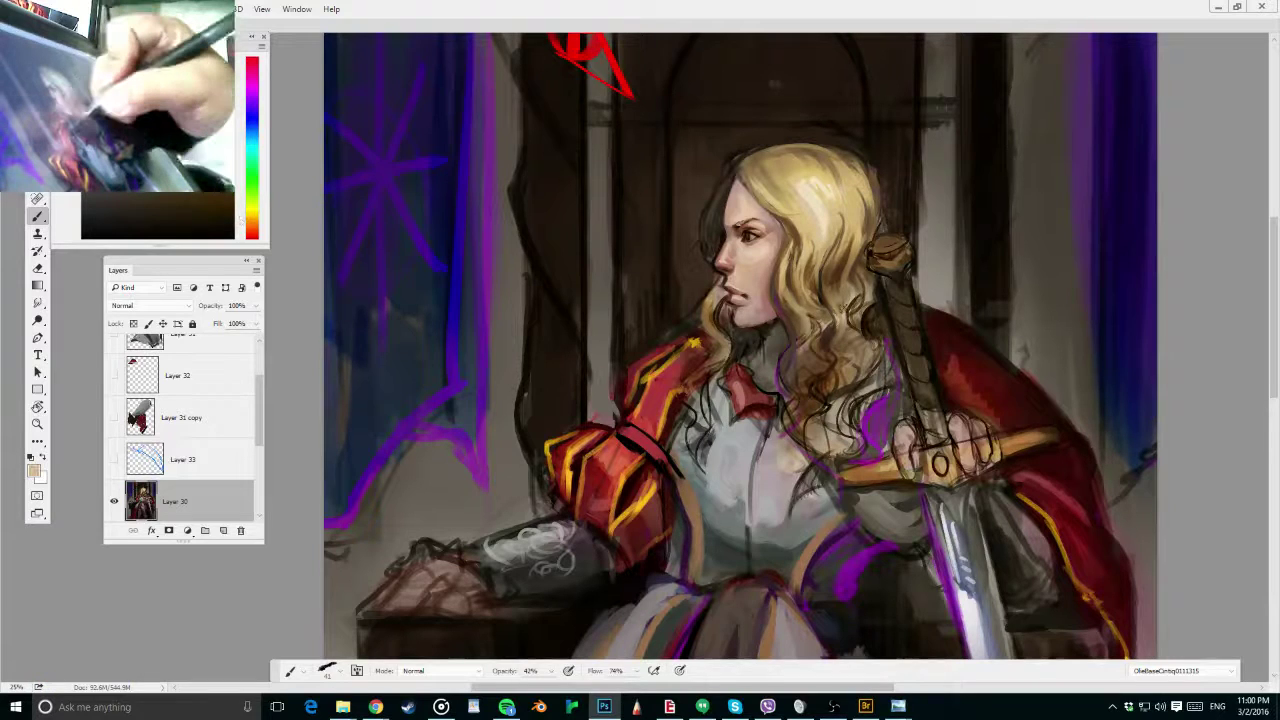
key(0)
mouse_move(803, 282)
mouse_down()
mouse_move(828, 342)
mouse_move(795, 366)
mouse_move(806, 408)
mouse_up()
drag(808, 364, 786, 410)
mouse_move(850, 330)
mouse_down()
mouse_move(846, 396)
mouse_move(822, 402)
mouse_up()
mouse_move(787, 356)
mouse_down()
mouse_move(802, 394)
mouse_move(792, 416)
mouse_up()
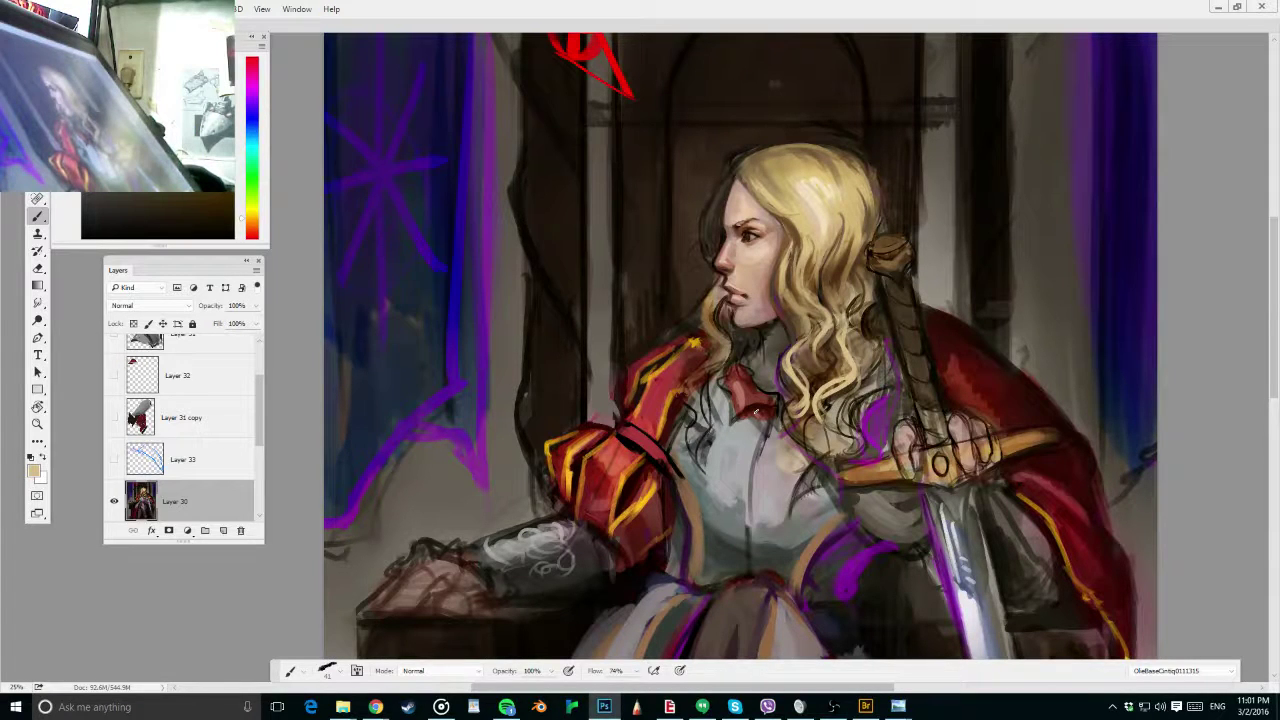
Deepen the gaps between the lower waves with sampled dark brown
alt+click(846, 308)
drag(837, 285, 863, 386)
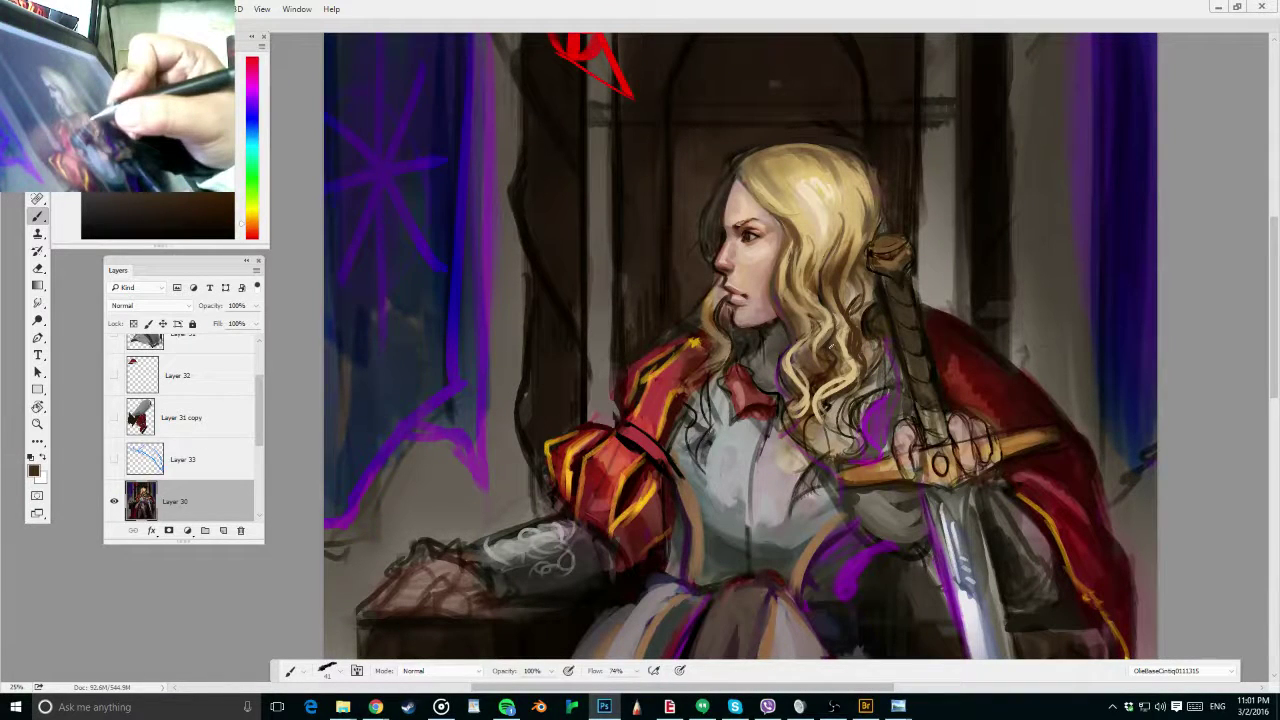
drag(830, 342, 816, 388)
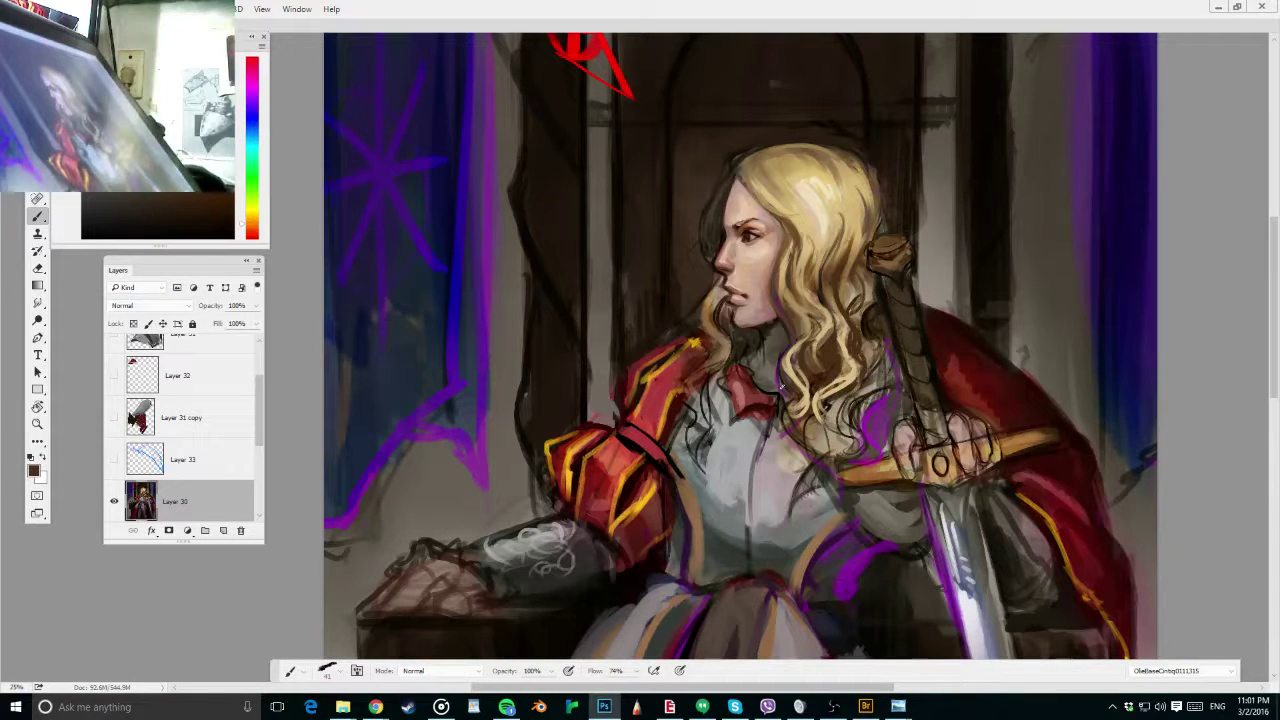
Refine the hair from the crown to the sword pommel with sampled blonde and dark tones, and darken the area beneath the jaw
alt+click(816, 228)
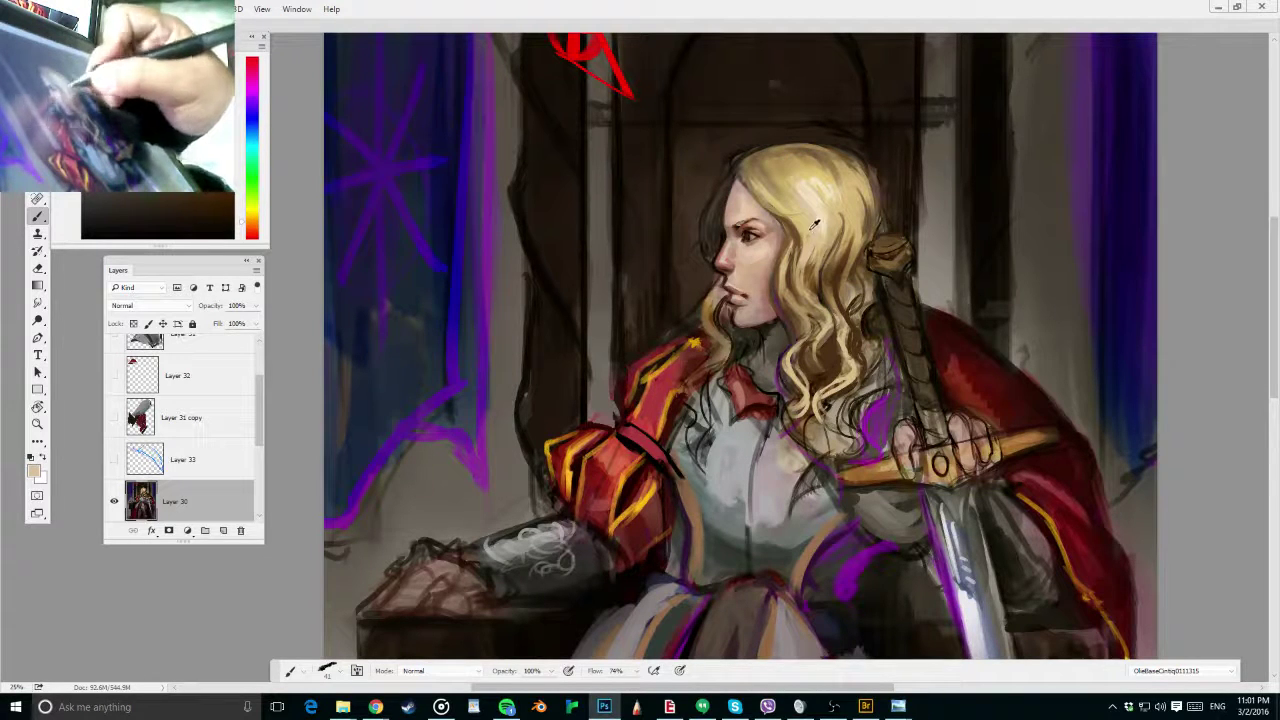
alt+click(830, 225)
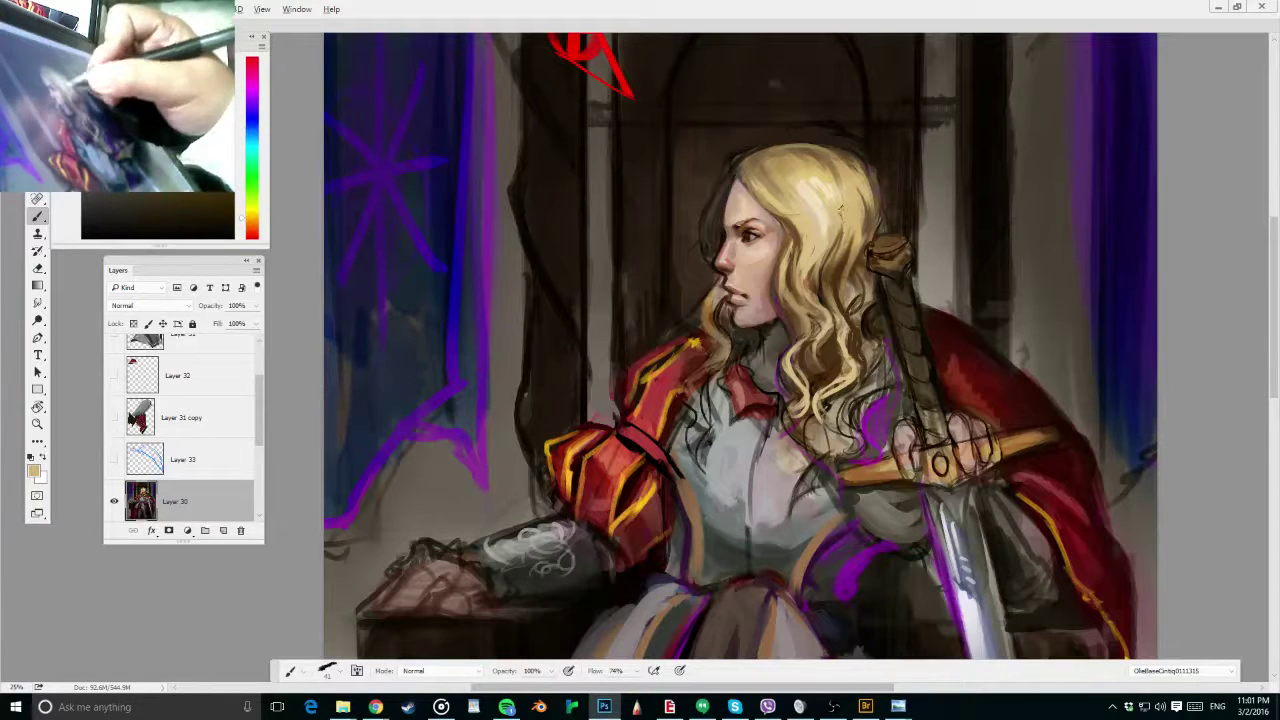
alt+click(874, 230)
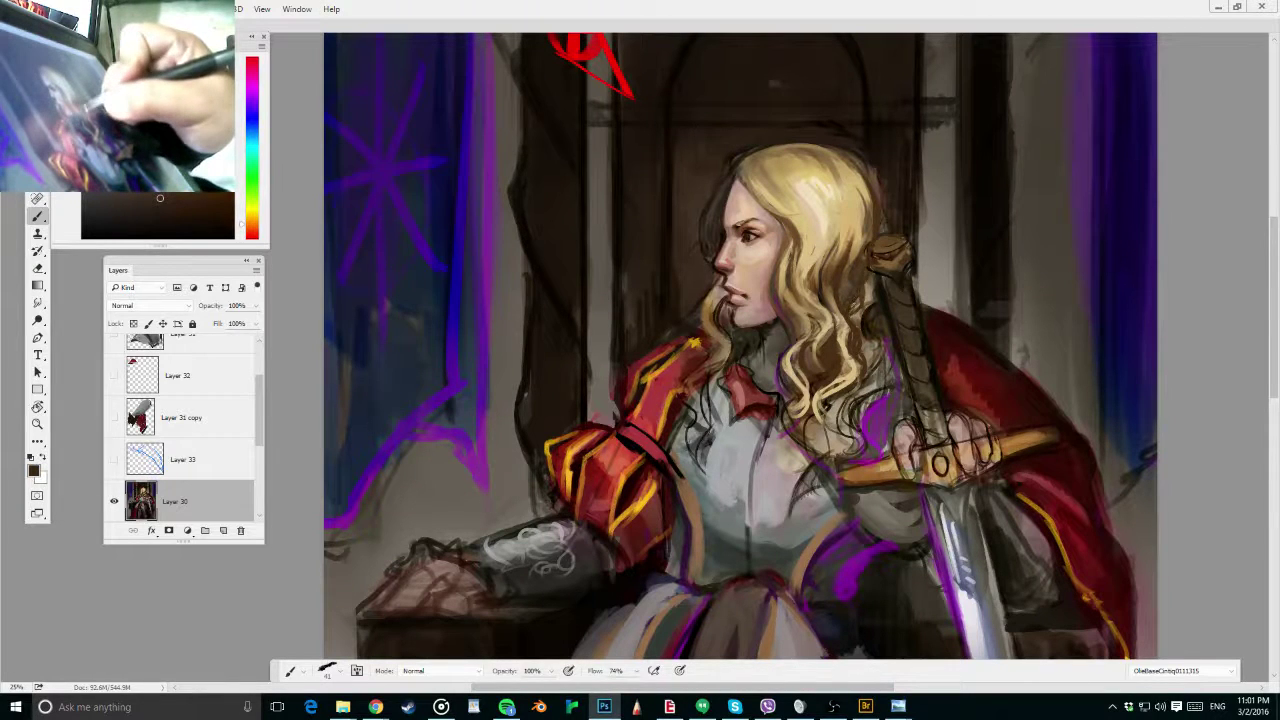
alt+click(815, 370)
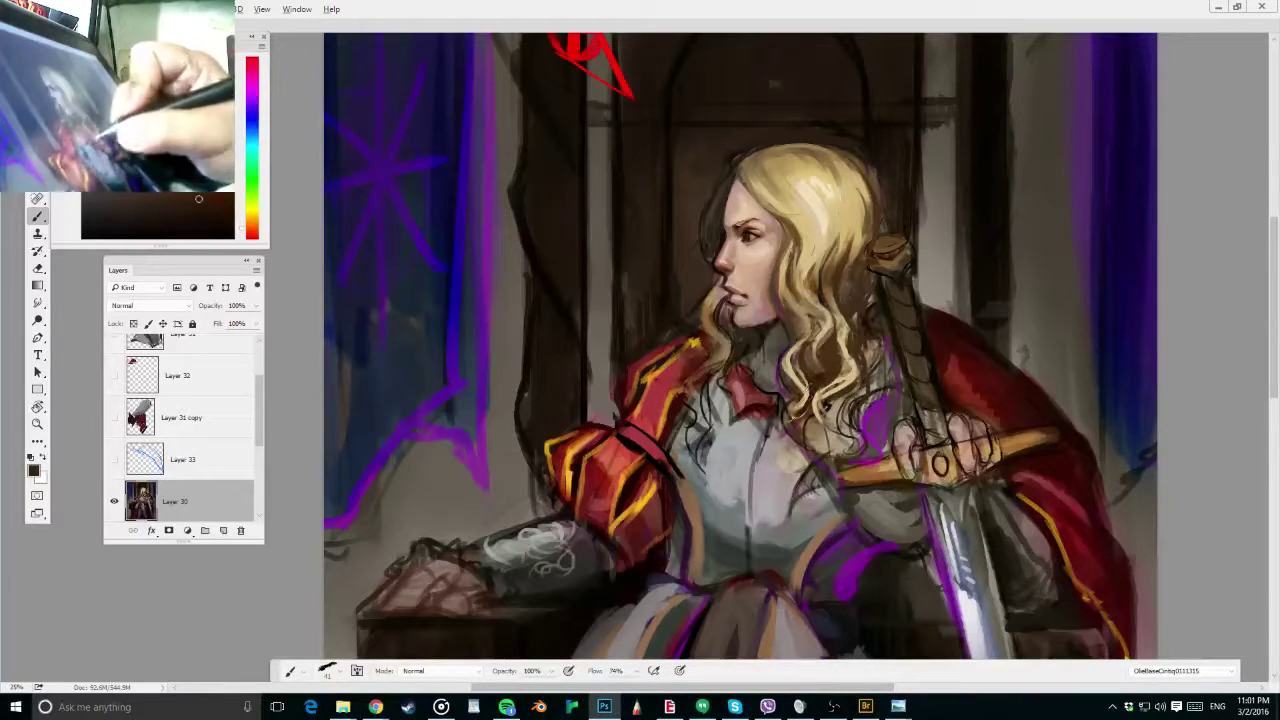
alt+click(800, 400)
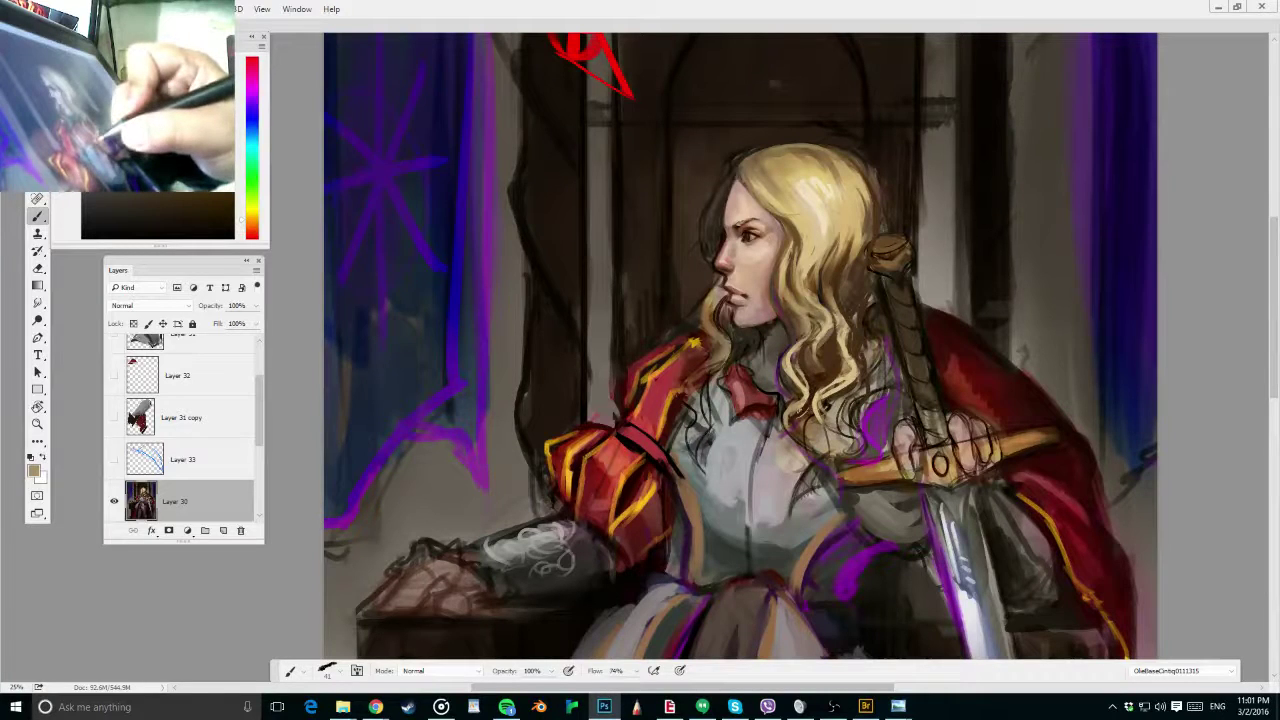
alt+click(791, 326)
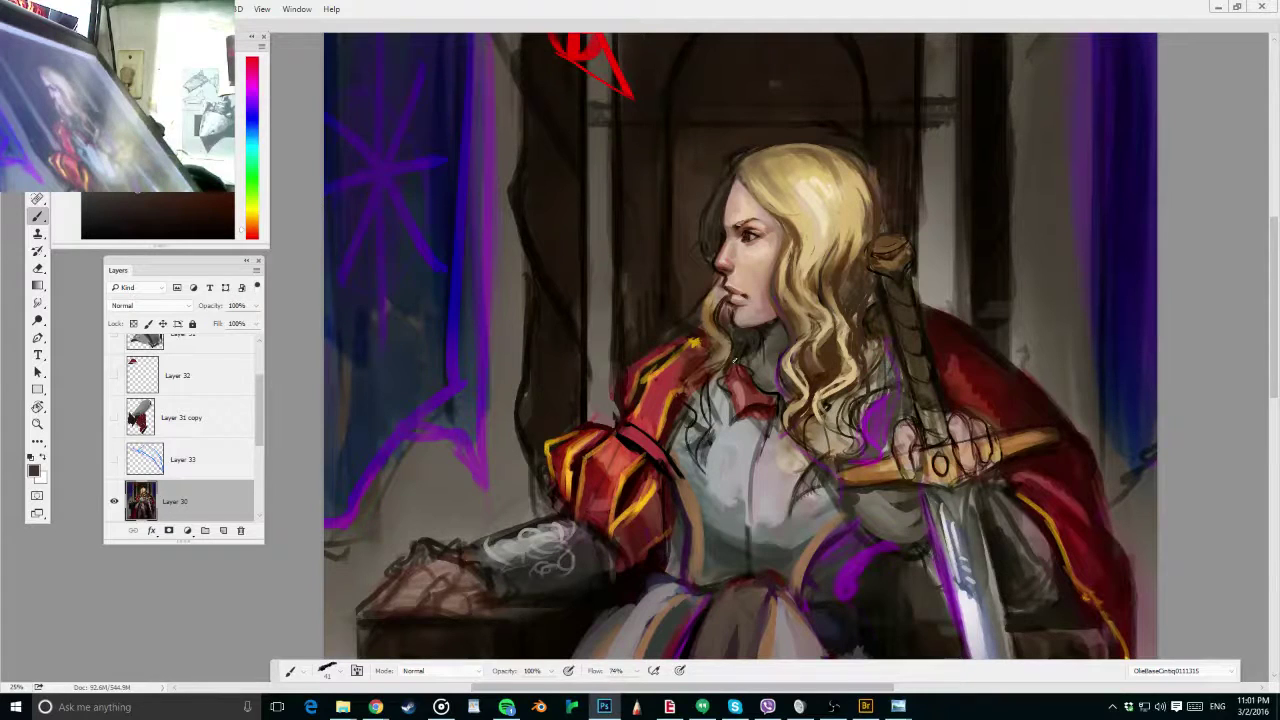
drag(777, 329, 789, 301)
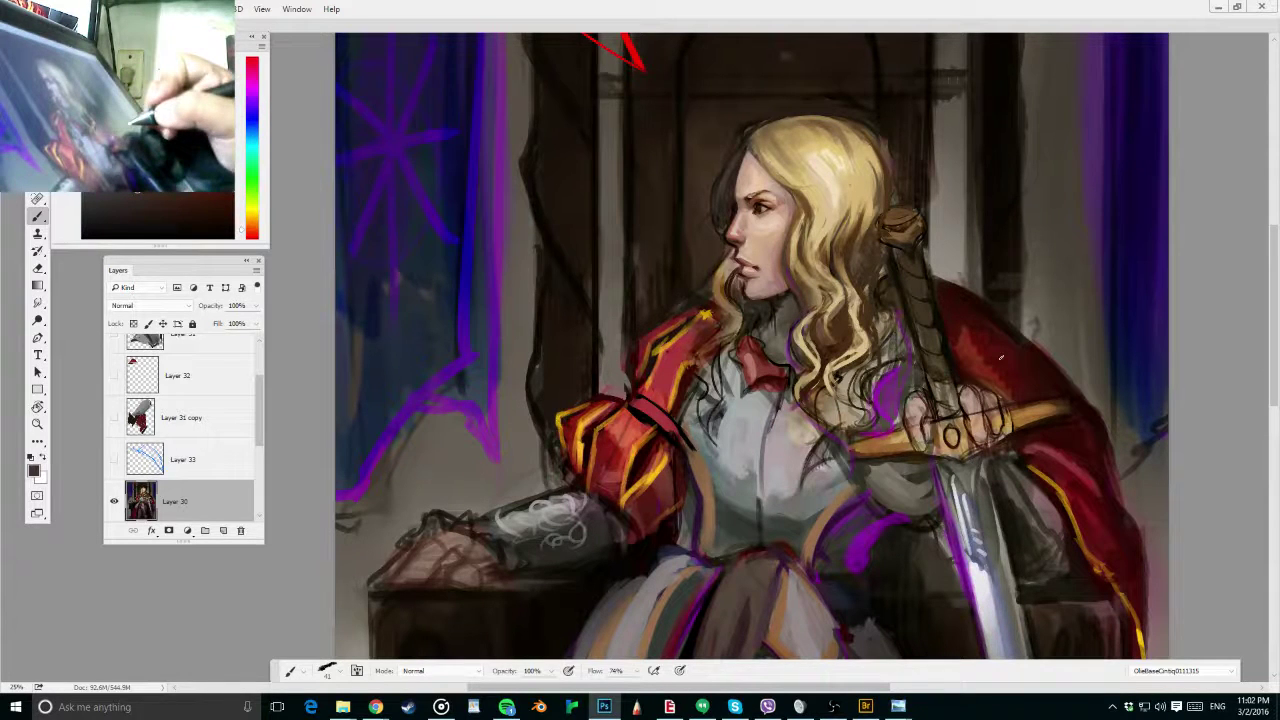
mouse_move(1000, 358)
mouse_down()
mouse_move(933, 250)
mouse_move(975, 292)
mouse_move(968, 354)
mouse_up()
key(l)
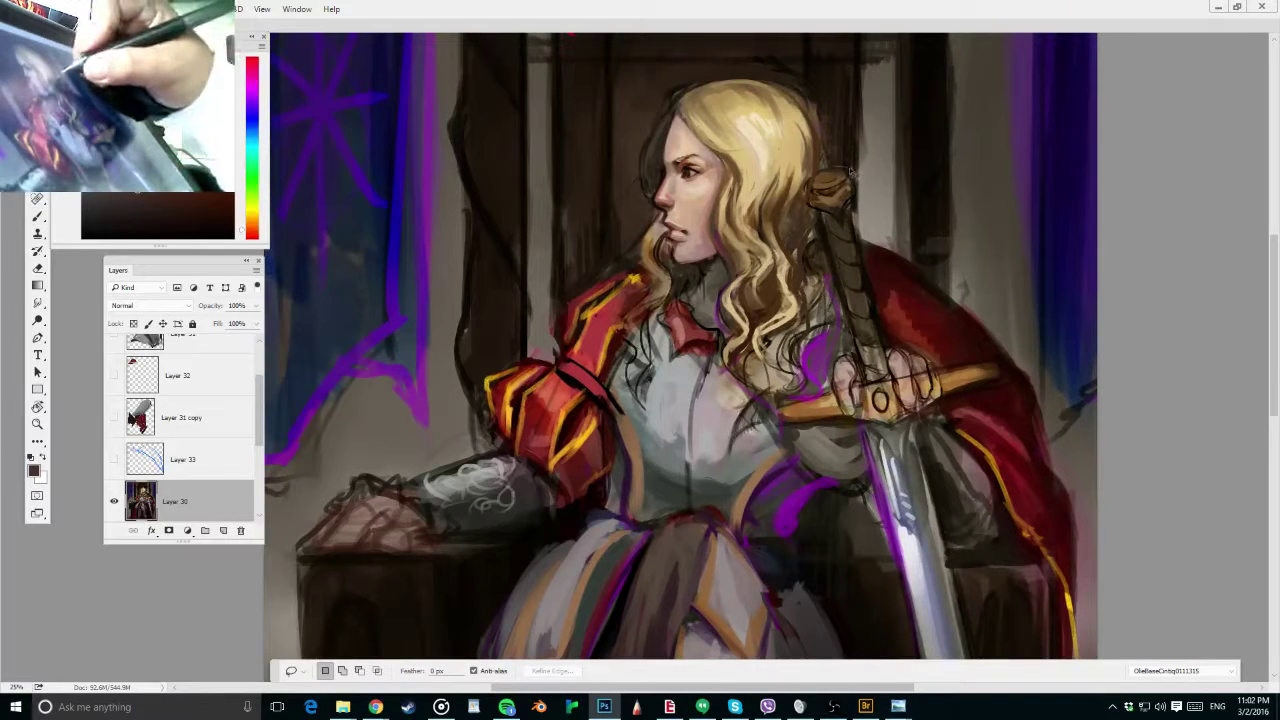
mouse_move(851, 172)
mouse_down()
mouse_move(812, 214)
mouse_move(855, 214)
mouse_move(830, 180)
mouse_up()
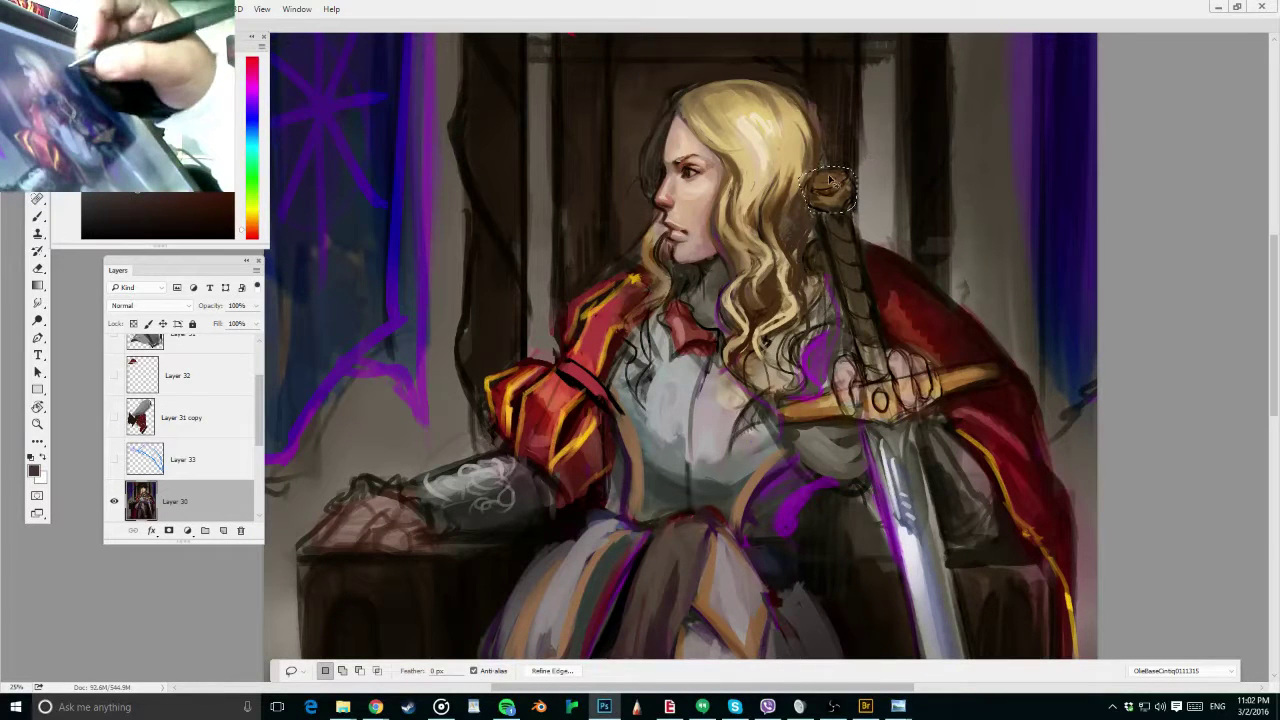
key(ctrl+d)
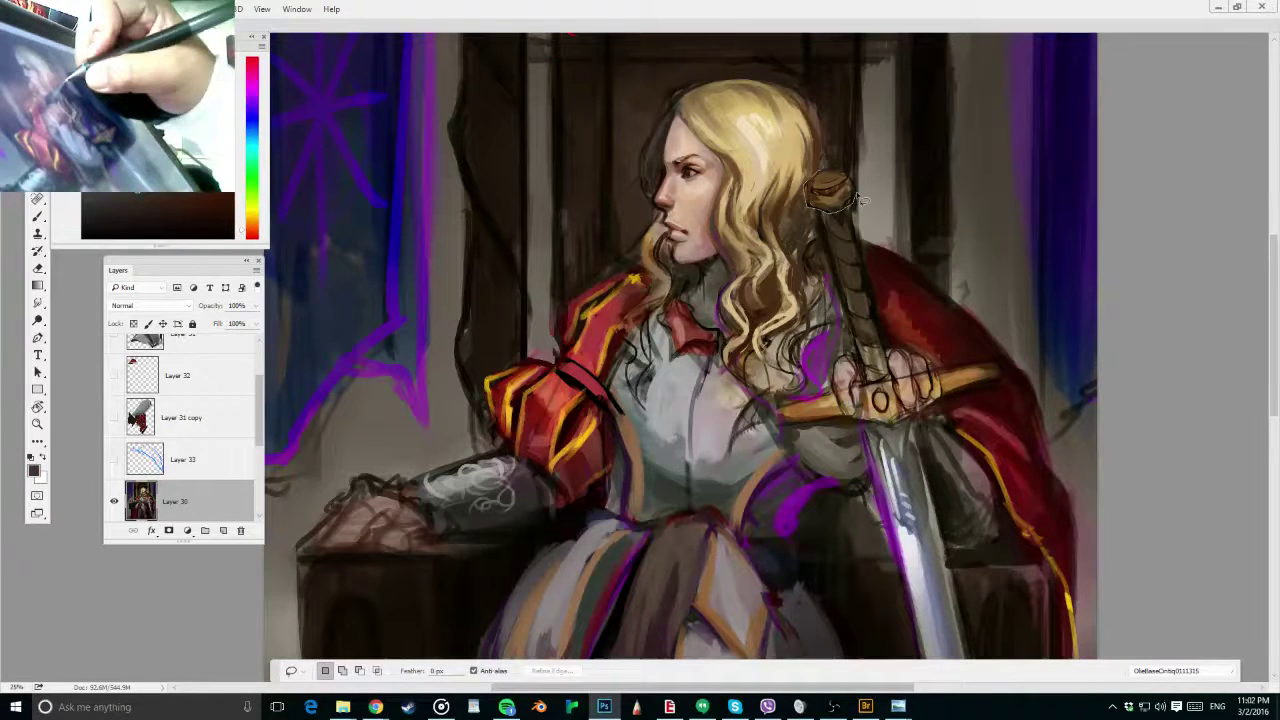
Outline the sword's pommel, grip and crossguard, including the hand over it, with a freehand Lasso selection
mouse_move(860, 200)
mouse_down()
mouse_move(812, 210)
mouse_move(855, 214)
mouse_up()
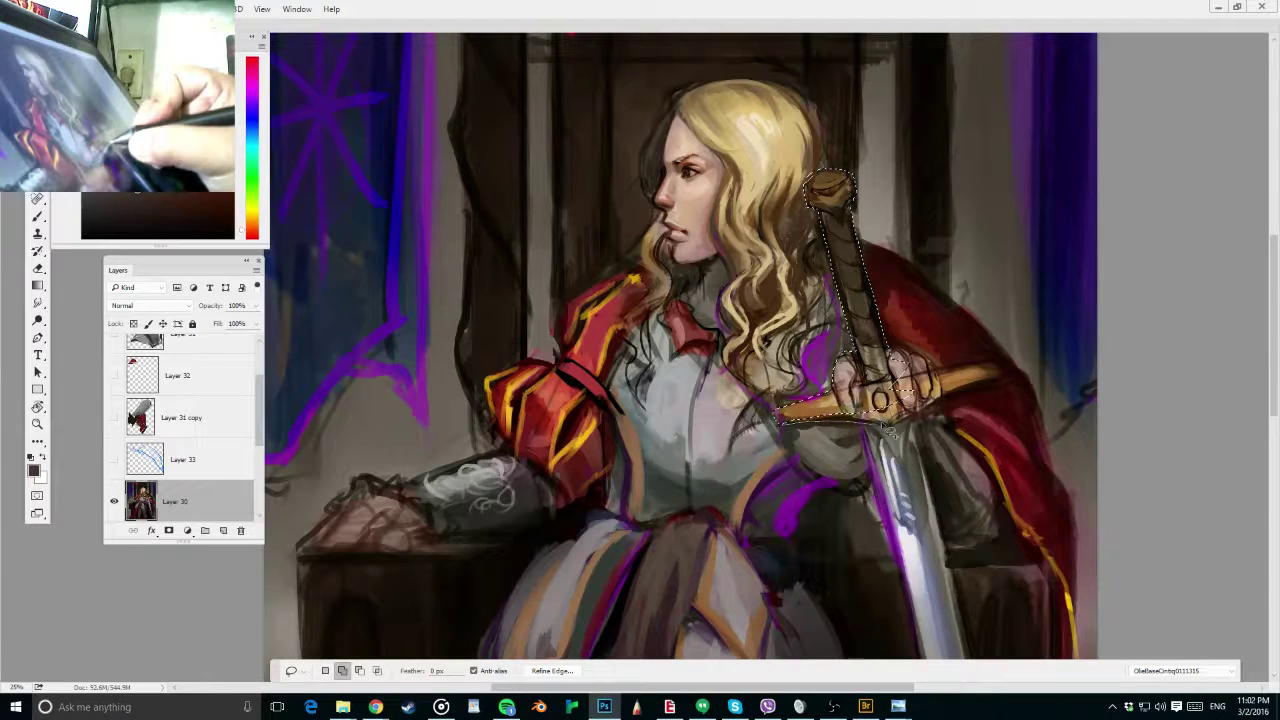
mouse_move(888, 430)
mouse_down()
mouse_move(928, 365)
mouse_move(1006, 362)
mouse_move(1010, 381)
mouse_move(906, 430)
mouse_up()
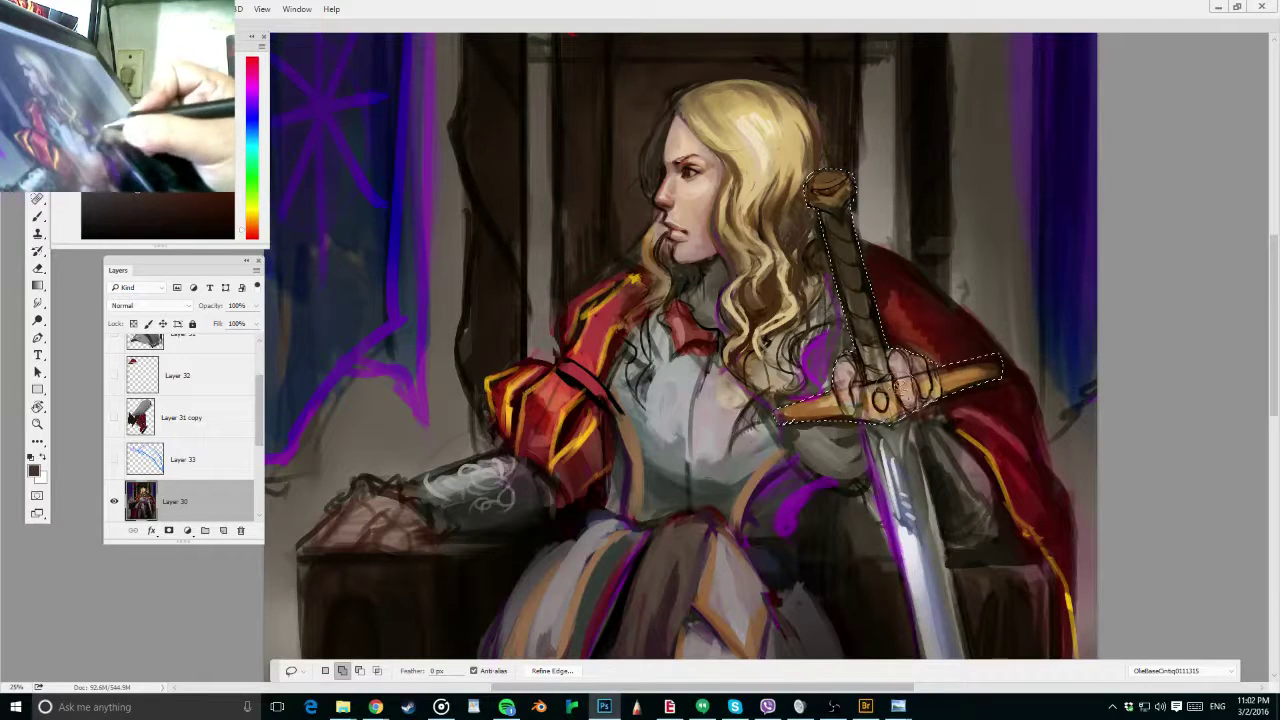
key(ctrl+d)
drag(943, 404, 830, 191)
mouse_move(752, 208)
mouse_down()
mouse_move(874, 662)
mouse_move(837, 510)
mouse_move(848, 374)
mouse_move(832, 376)
mouse_move(846, 347)
mouse_move(844, 405)
mouse_move(760, 206)
mouse_up()
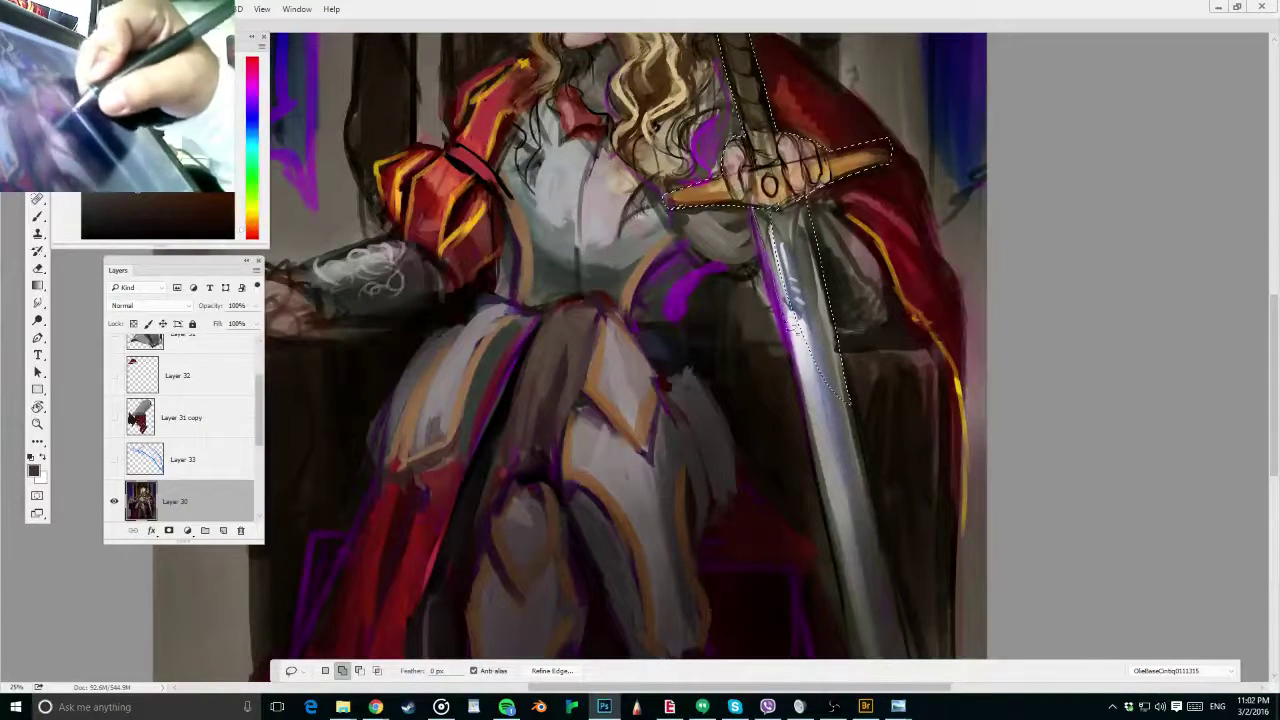
Extend the selection down the whole blade to the canvas edge and trim the excess along its lower outer edge
mouse_move(795, 327)
mouse_down()
mouse_move(808, 278)
mouse_move(772, 222)
mouse_up()
drag(853, 434, 790, 314)
mouse_move(735, 246)
mouse_down()
mouse_move(828, 545)
mouse_move(776, 226)
mouse_up()
mouse_move(811, 337)
mouse_down()
mouse_move(749, 229)
mouse_move(760, 312)
mouse_move(732, 272)
mouse_up()
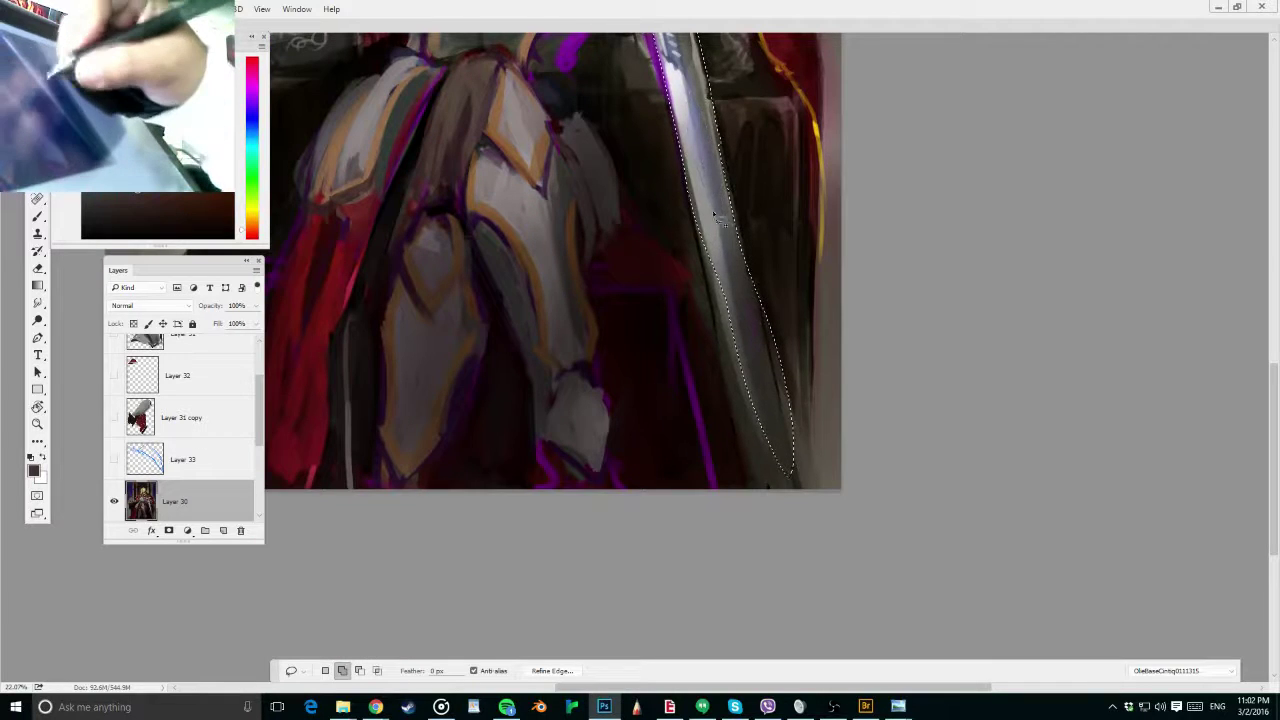
mouse_move(716, 218)
mouse_down()
mouse_move(708, 261)
mouse_move(763, 514)
mouse_up()
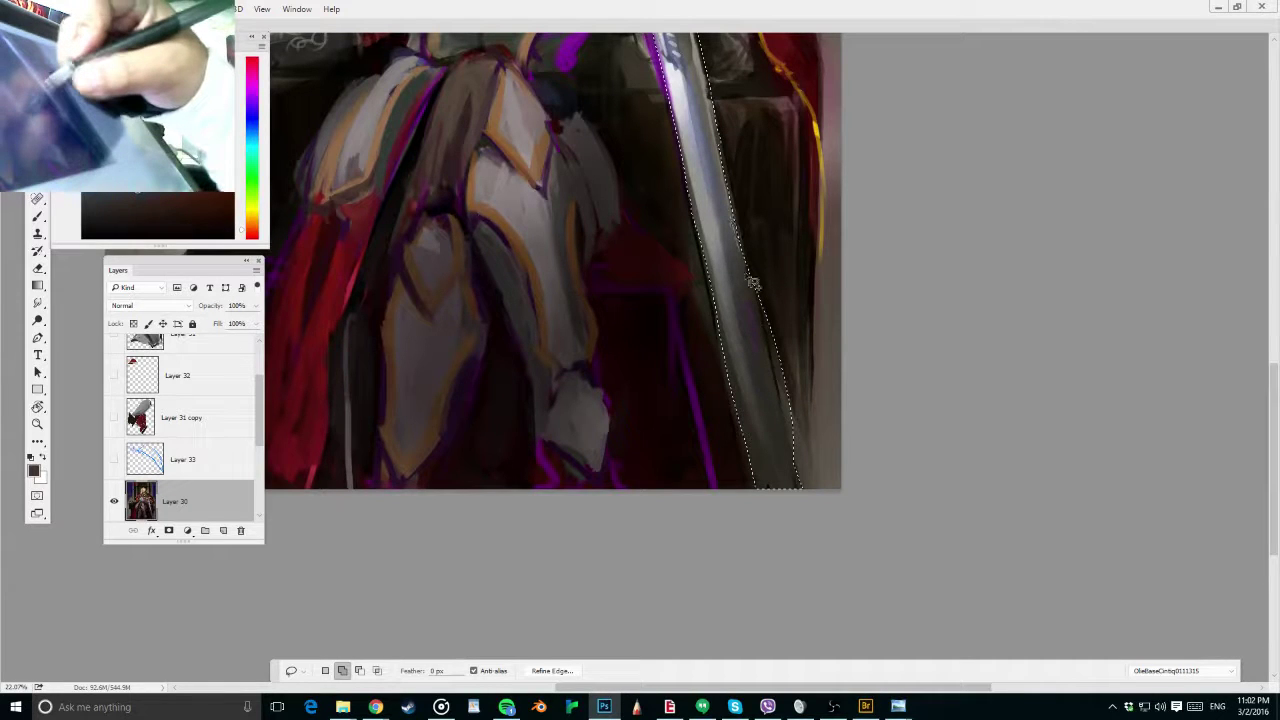
drag(815, 70, 897, 306)
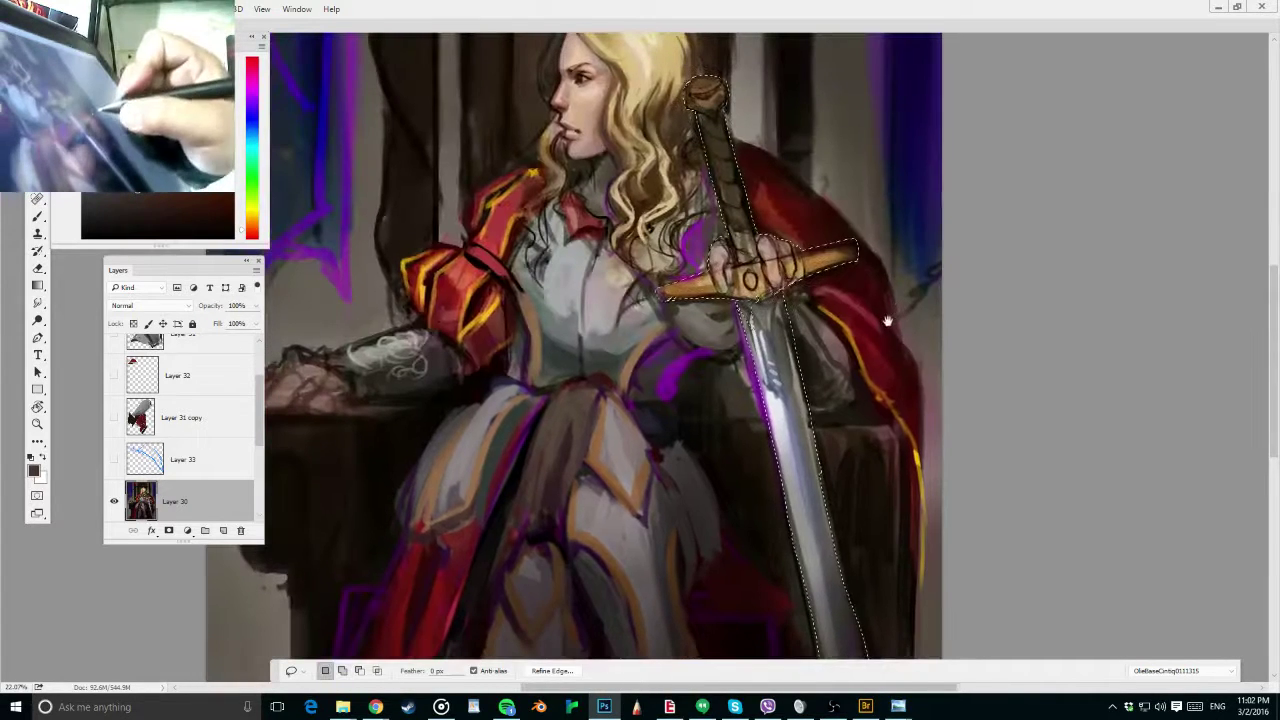
key(ctrl+x)
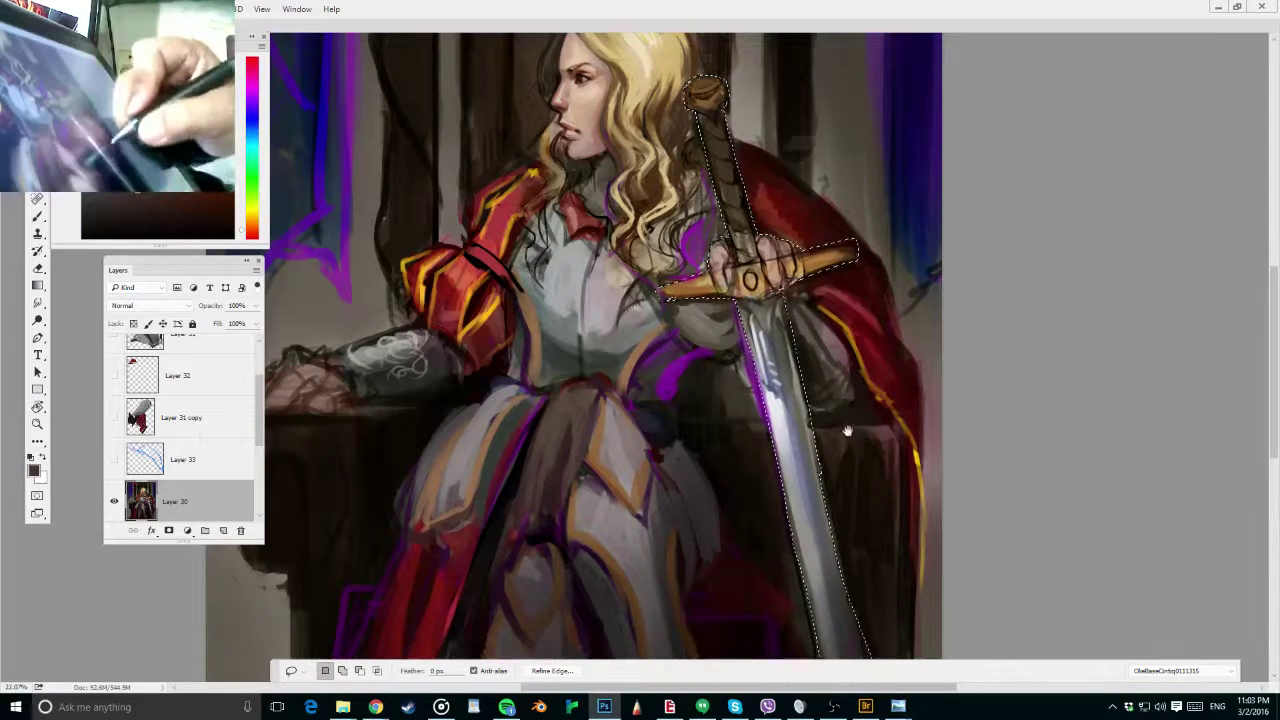
mouse_move(905, 615)
mouse_down()
mouse_move(863, 431)
mouse_move(844, 565)
mouse_move(858, 632)
mouse_up()
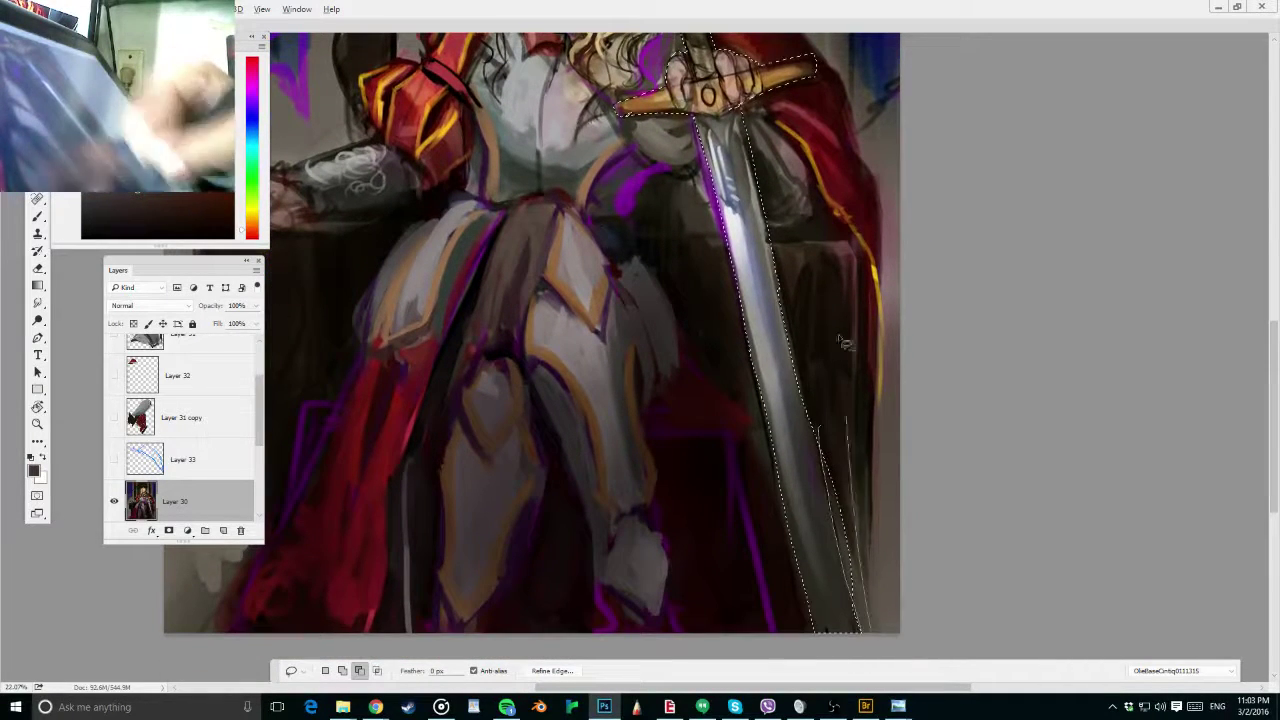
Cut the selected sword onto its own layer, hide that layer, and make the main painting on Layer 30 active
key(Delete)
key(ctrl+d)
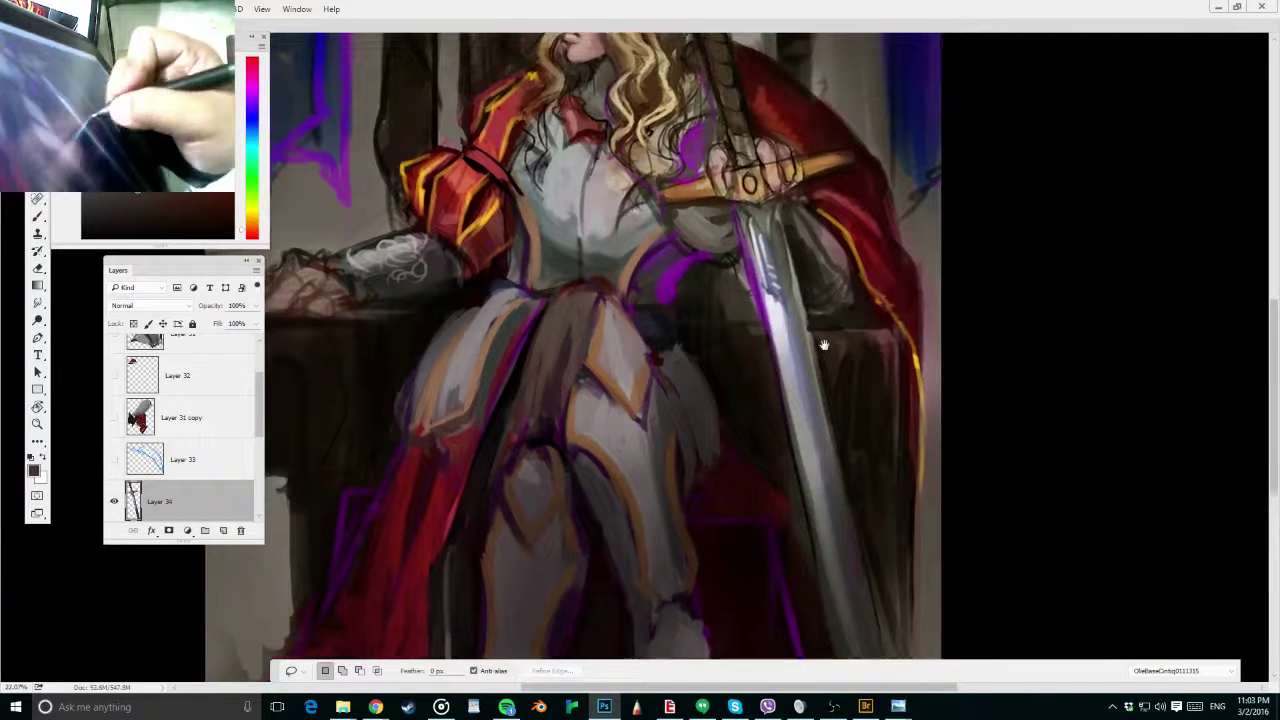
drag(824, 345, 833, 348)
key(v)
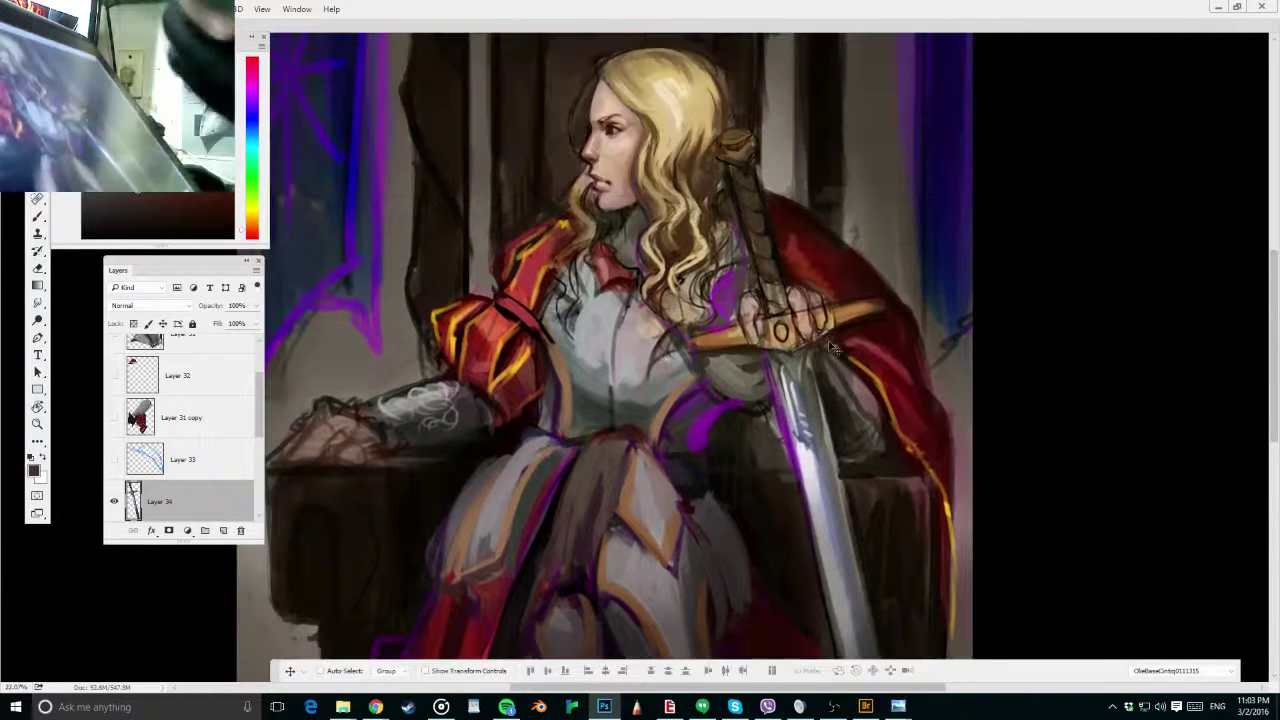
click(113, 500)
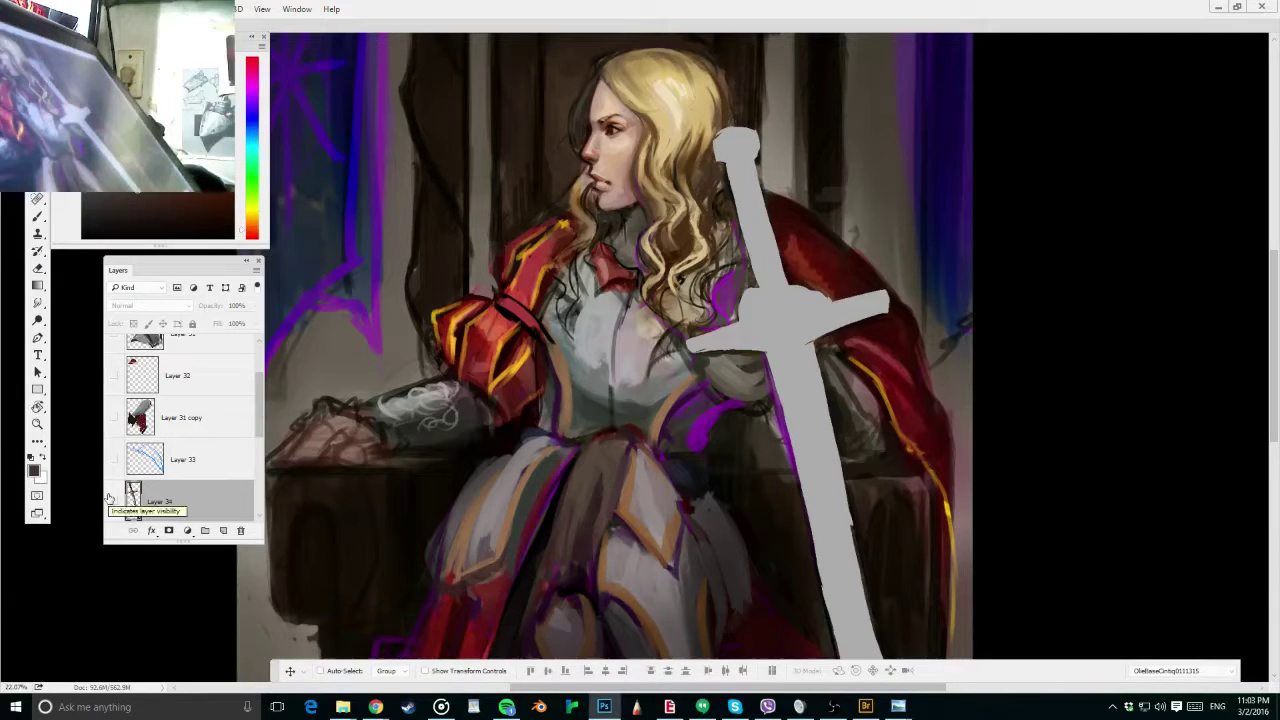
drag(748, 473, 853, 410)
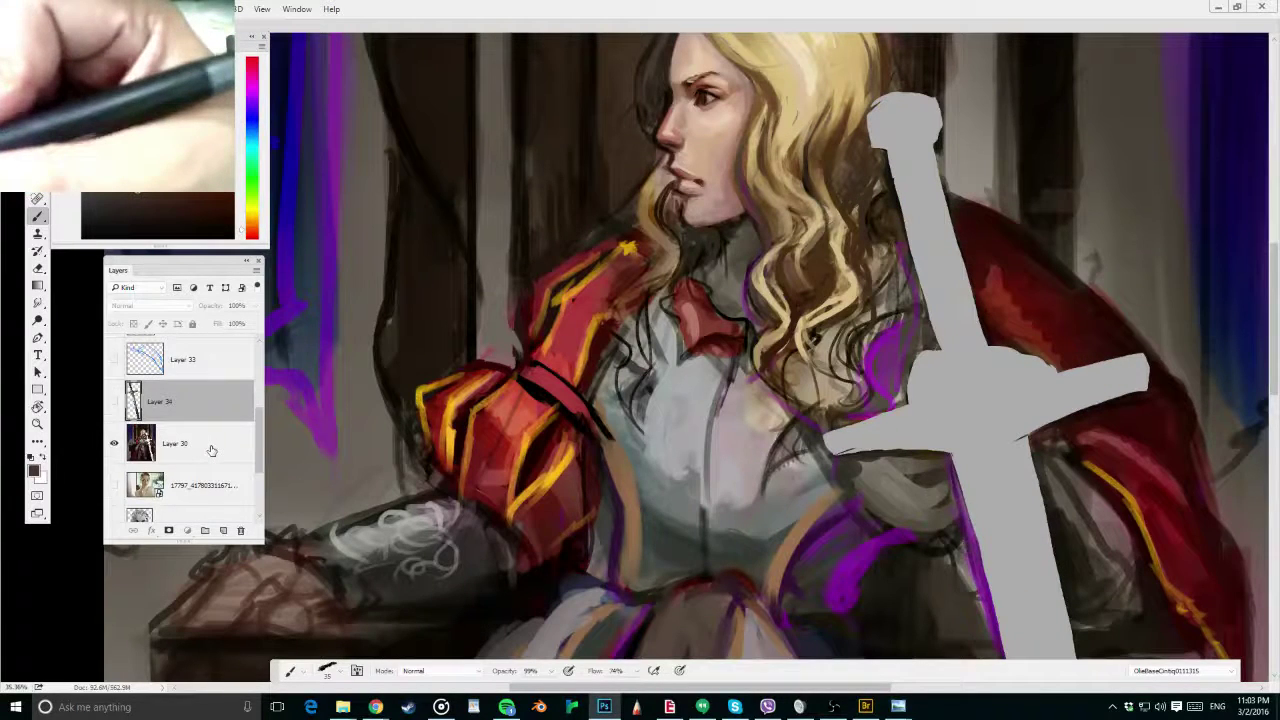
click(207, 447)
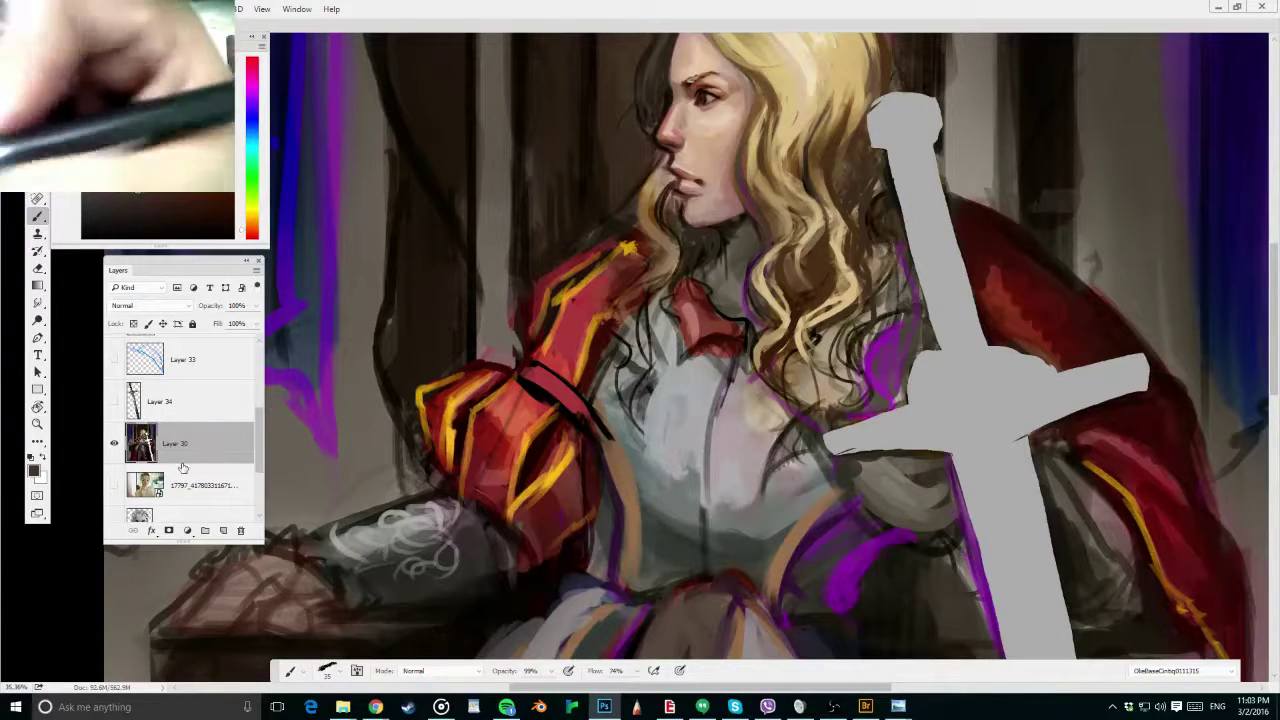
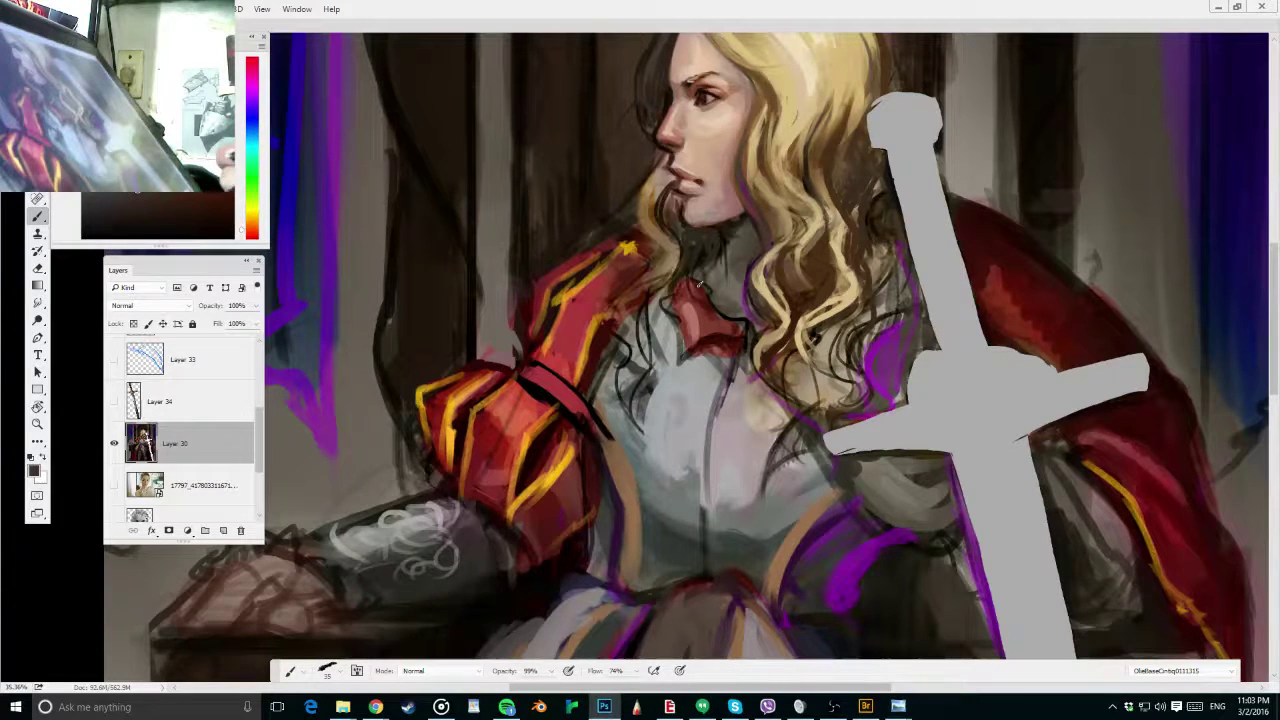
Paint sampled light grey on the collar and the breastplate's neckline around the red scarf, reshaping the scarf's edges
alt+click(708, 392)
drag(721, 381, 744, 314)
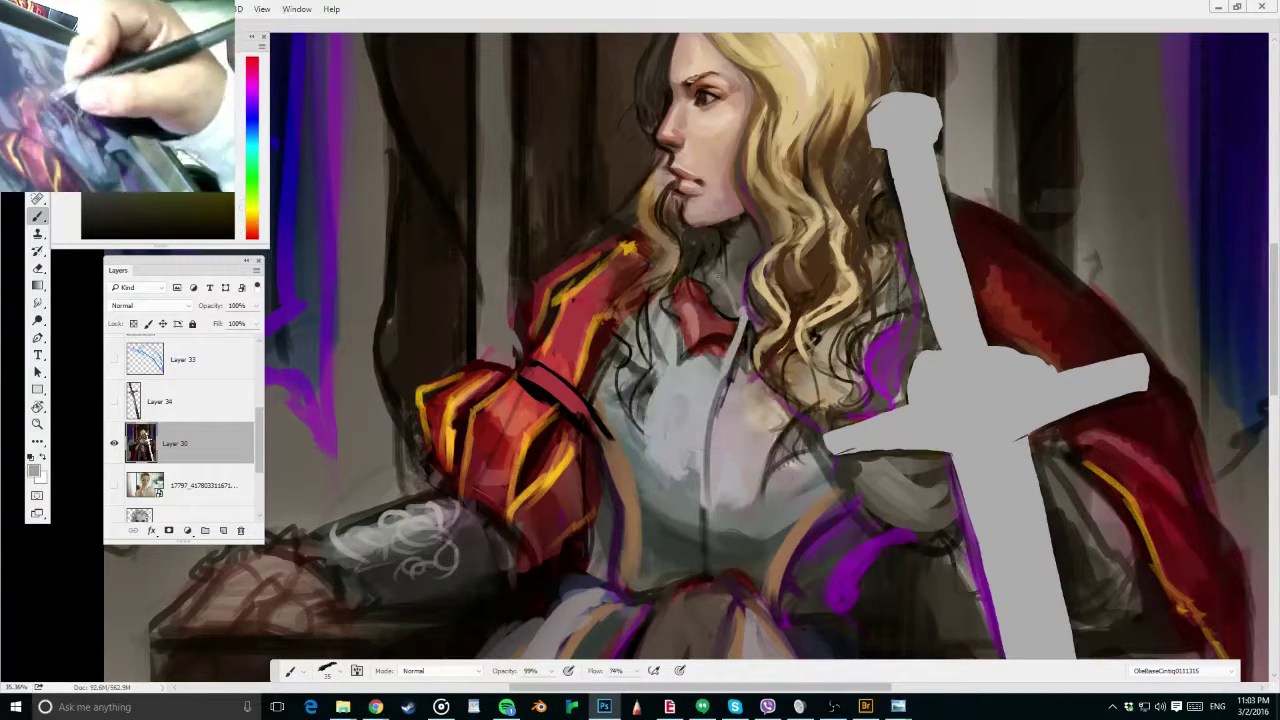
drag(712, 264, 732, 314)
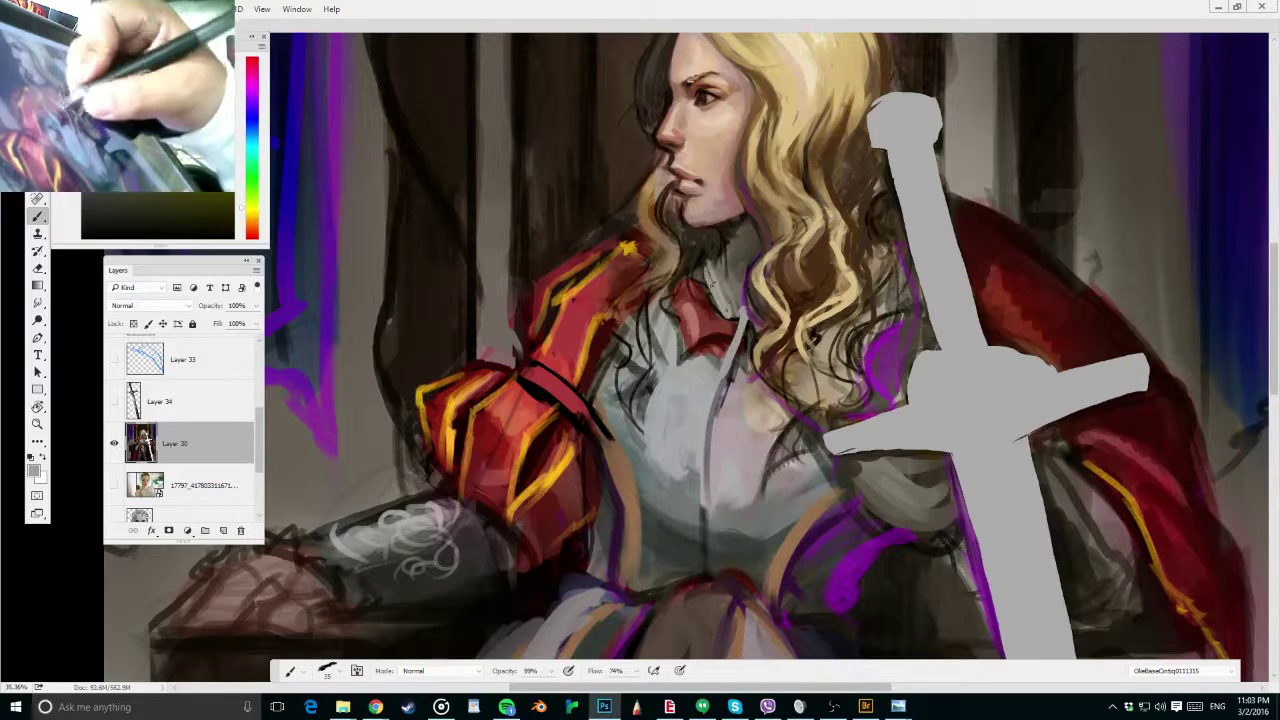
alt+right_click(711, 334)
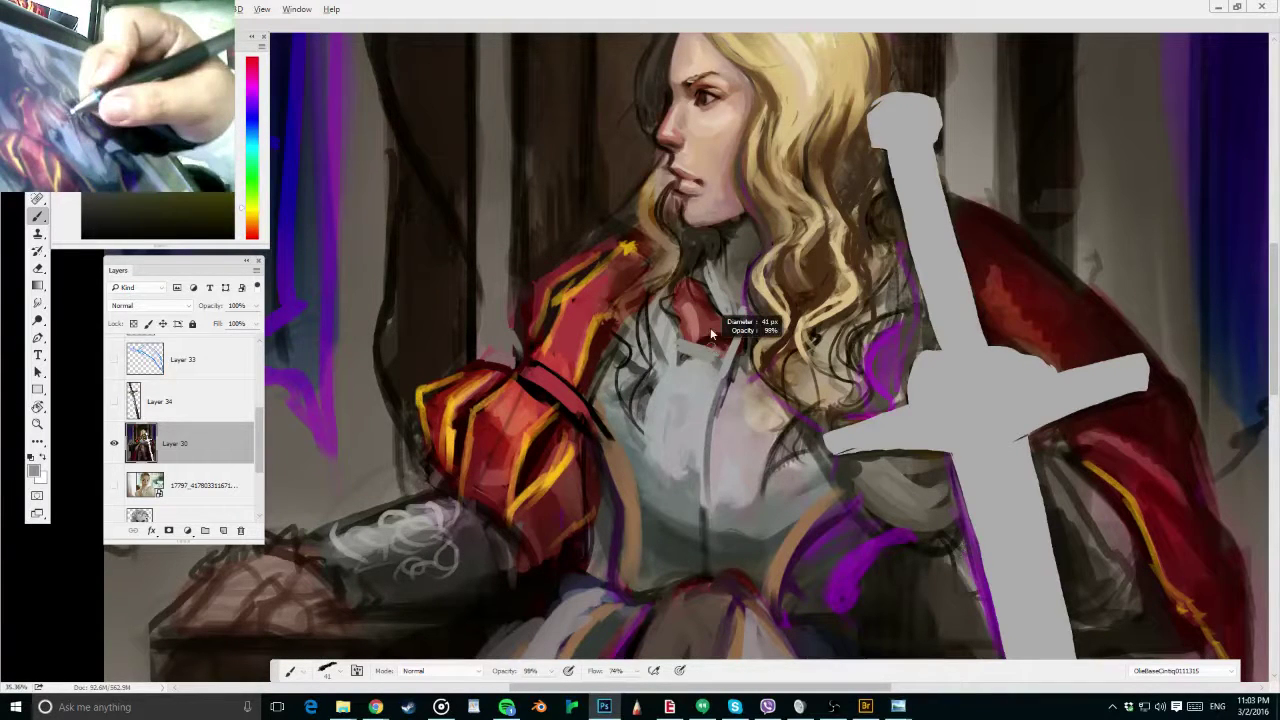
alt+click(700, 318)
drag(710, 312, 741, 335)
mouse_move(685, 256)
mouse_down()
mouse_move(712, 312)
mouse_move(730, 310)
mouse_up()
alt+click(728, 305)
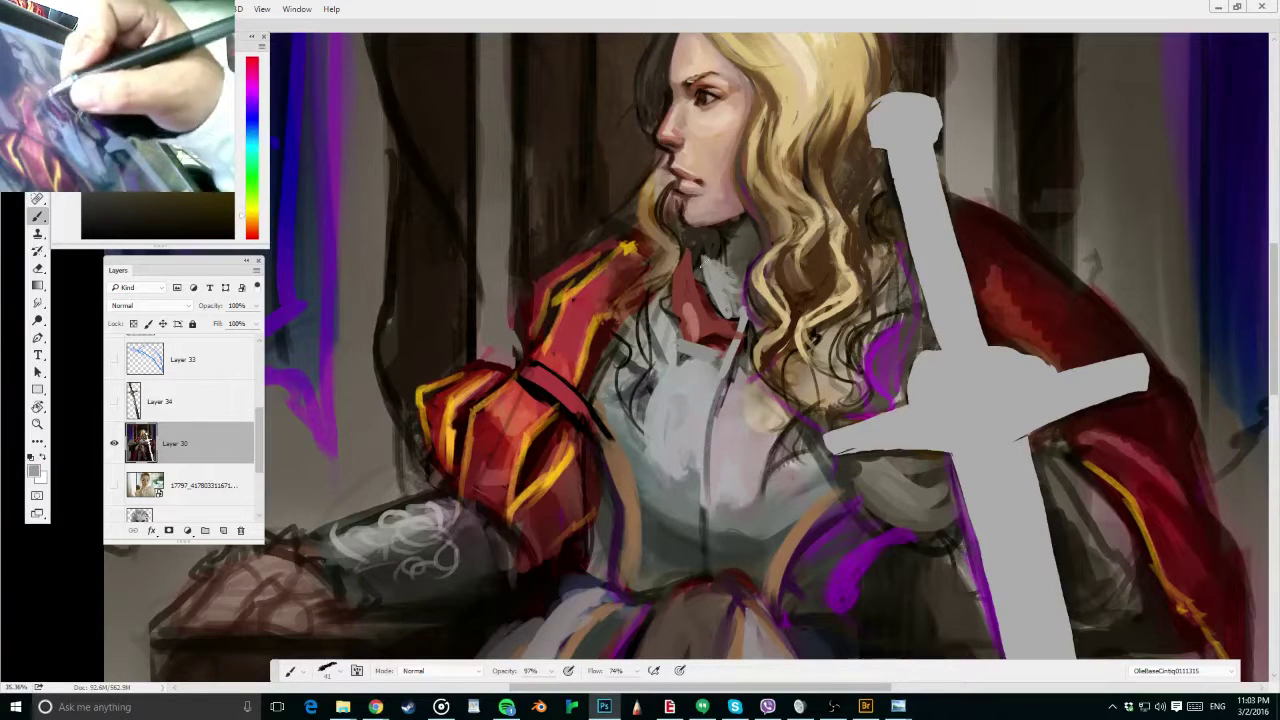
Refine the pale collar beneath the chin with sampled grey and dark tones, shading its upper edge and folds
alt+right_click(708, 263)
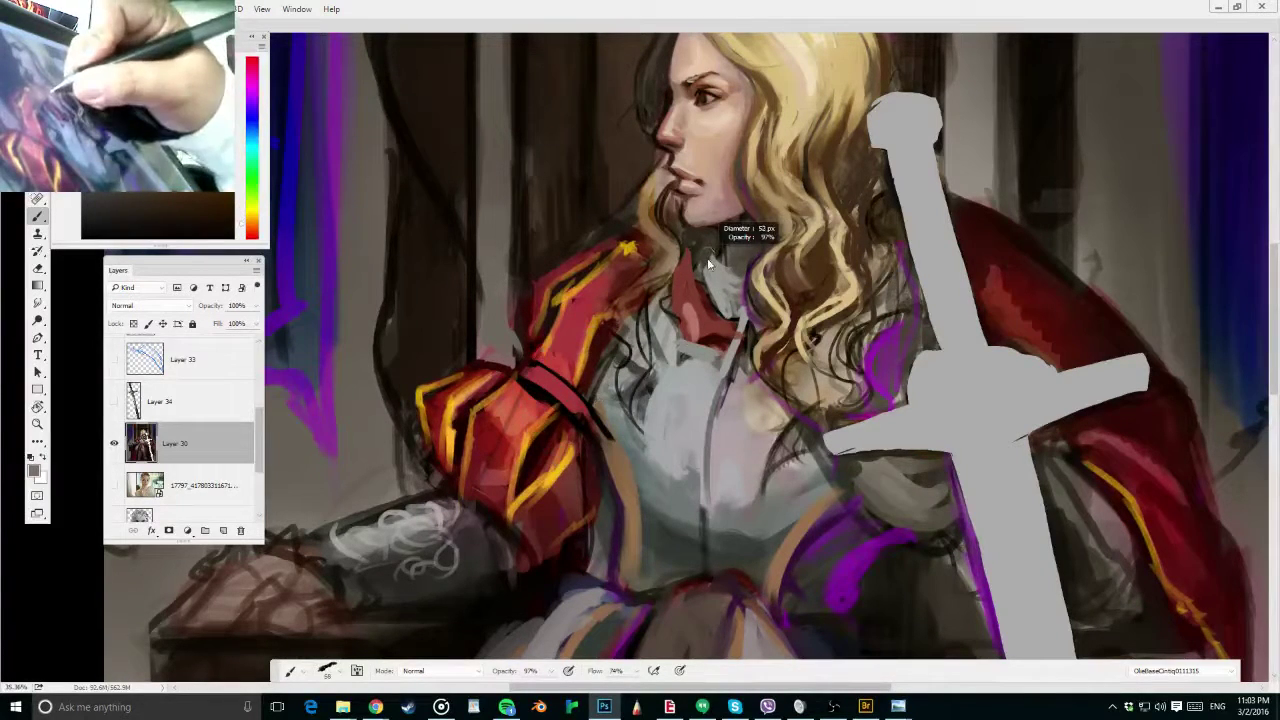
drag(708, 263, 733, 282)
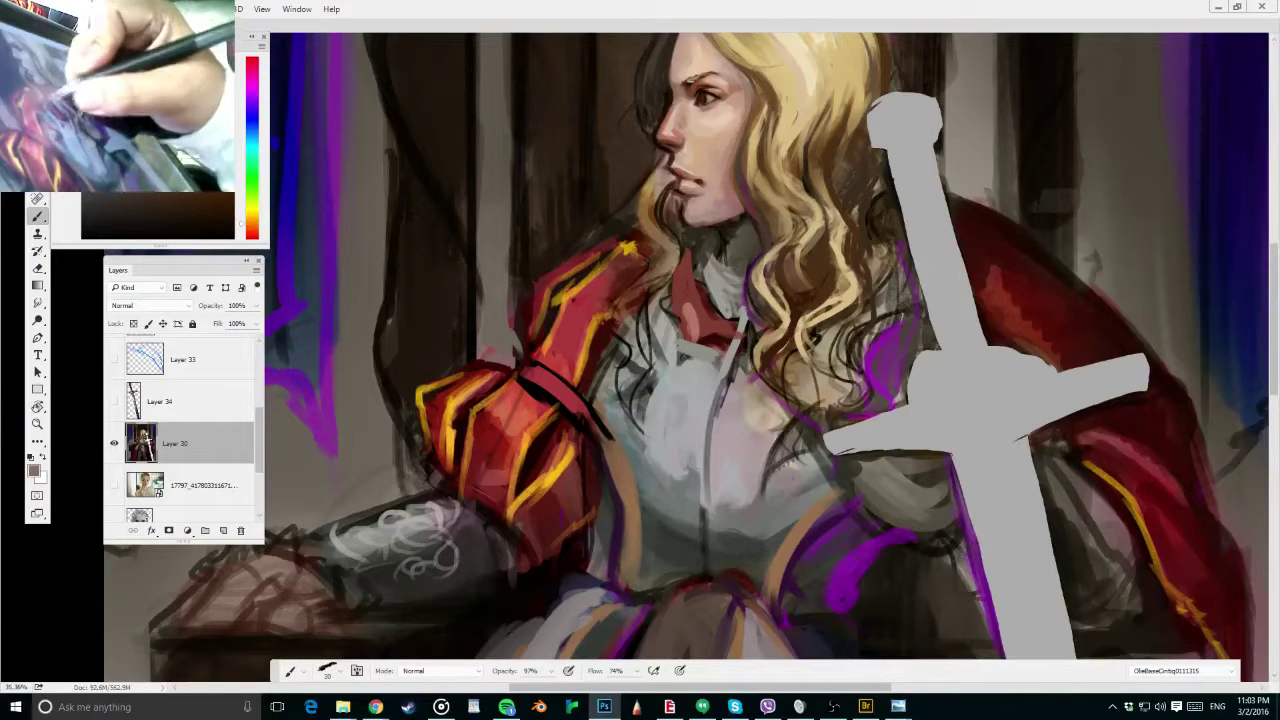
alt+click(735, 262)
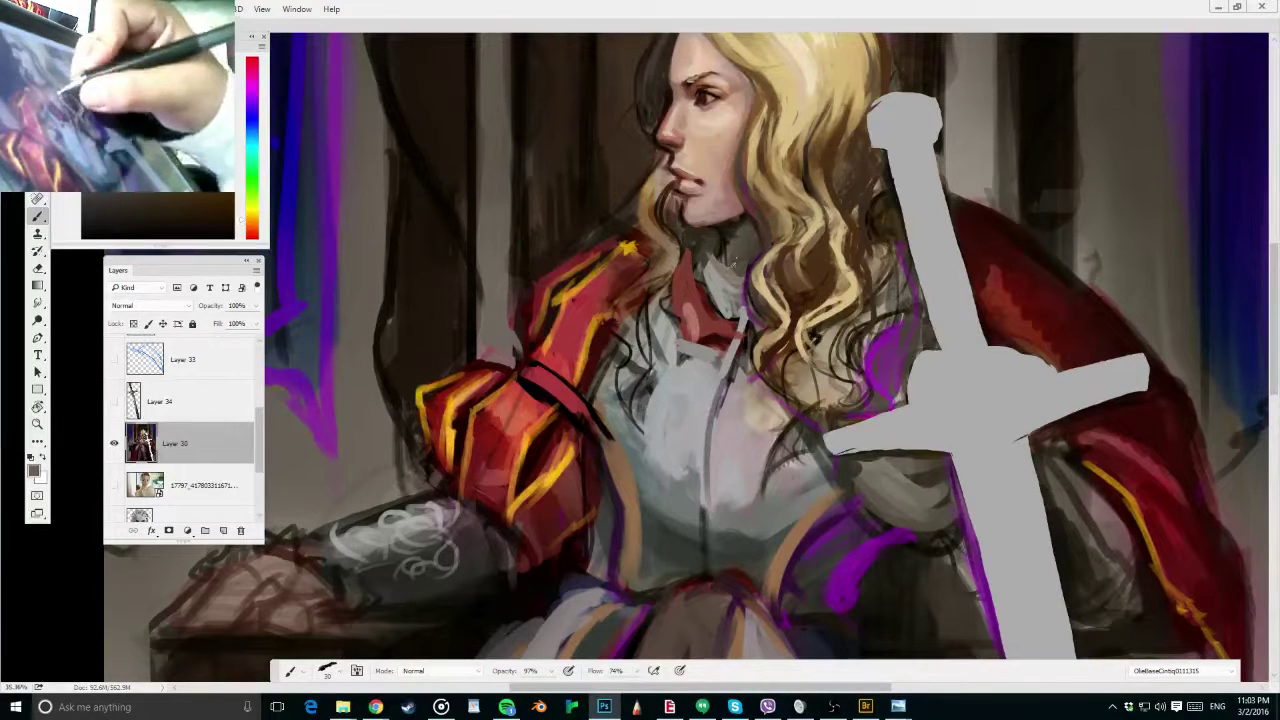
alt+click(725, 240)
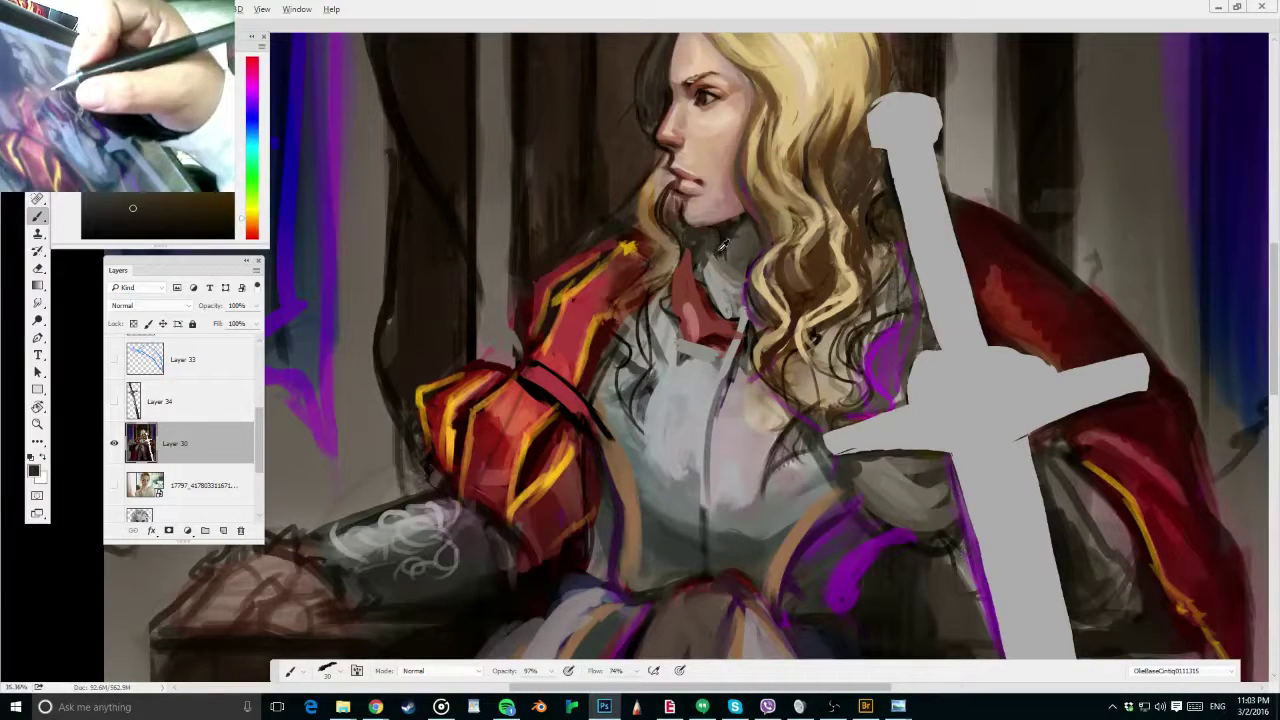
alt+click(721, 248)
drag(742, 274, 710, 258)
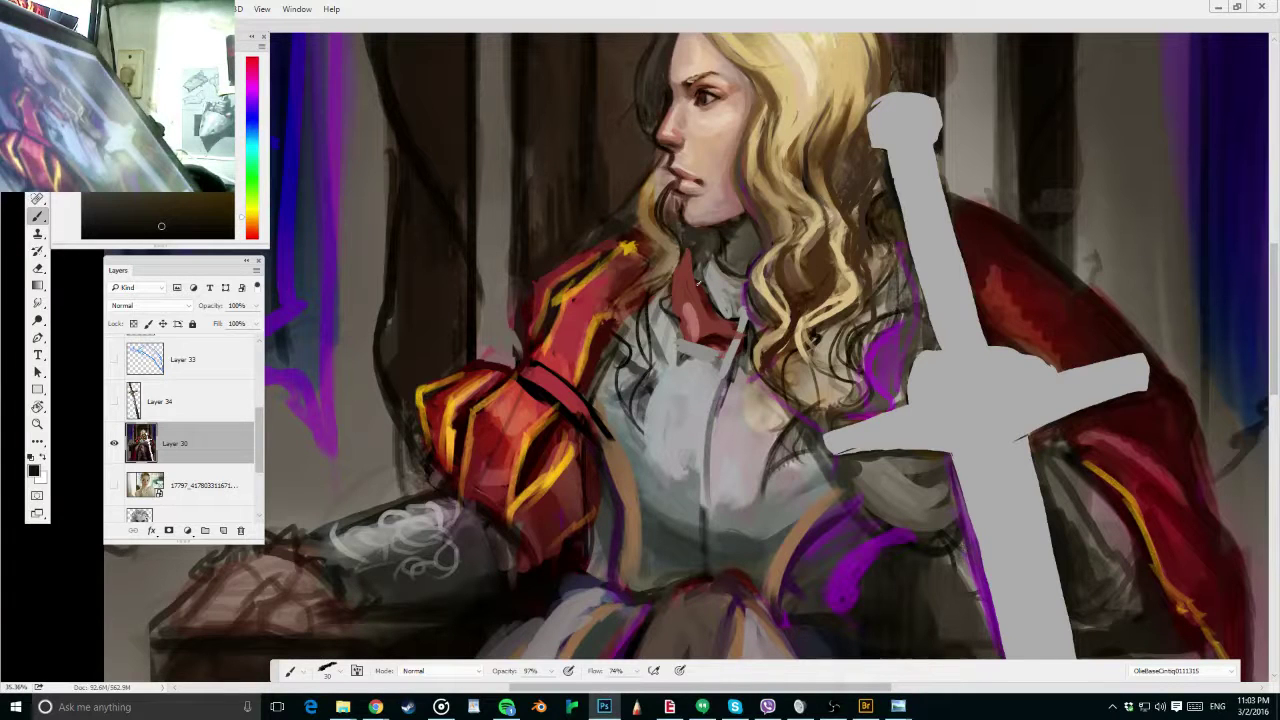
mouse_move(718, 246)
mouse_down()
mouse_move(696, 256)
mouse_move(714, 250)
mouse_move(710, 287)
mouse_up()
Repaint the breastplate in sampled lilac and light blue-grey at 100% opacity, covering the centre line and the sketch lines near the shoulder
alt+click(735, 424)
key(bracketright)
alt+click(744, 411)
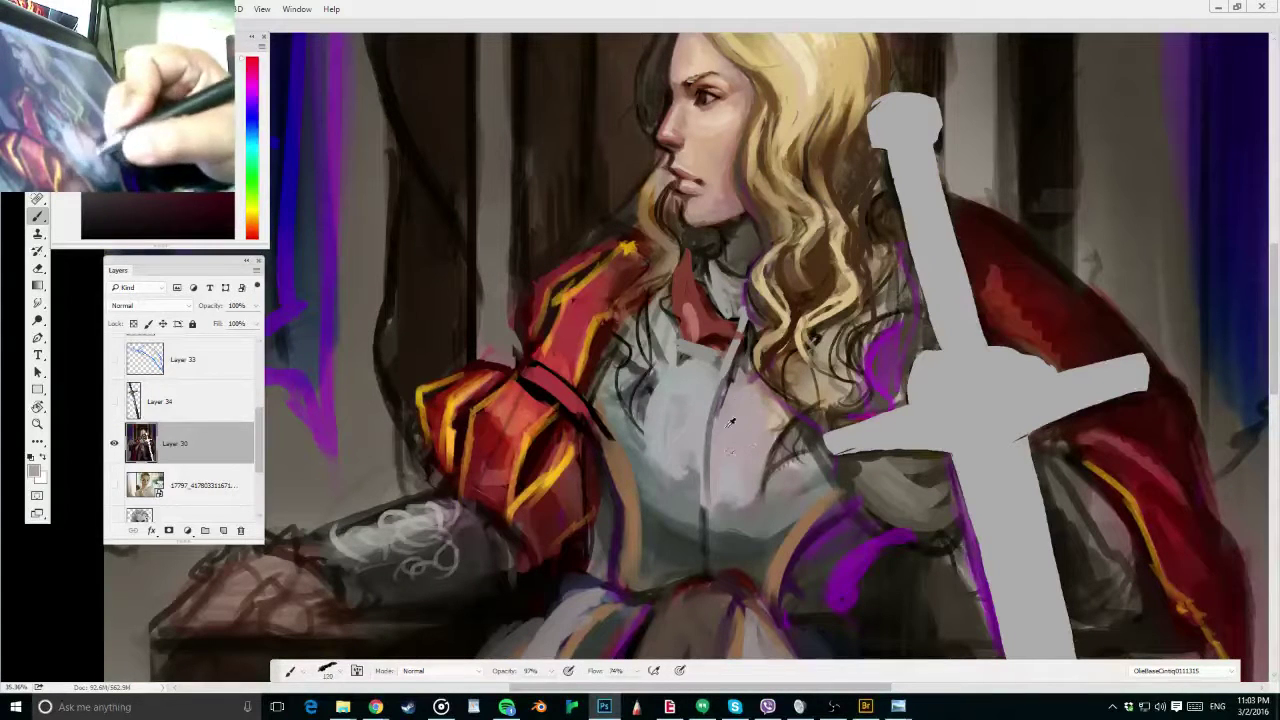
mouse_move(733, 374)
mouse_down()
mouse_move(720, 439)
mouse_move(708, 400)
mouse_move(689, 497)
mouse_up()
alt+click(705, 408)
key(0)
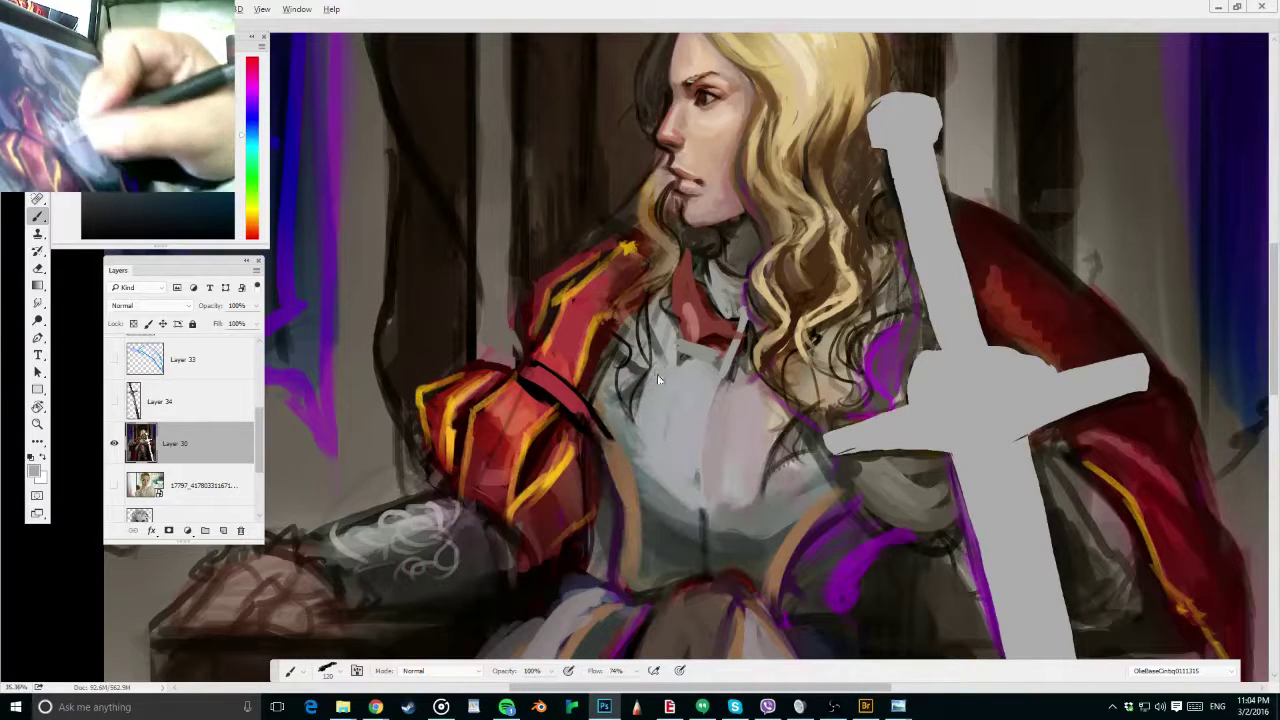
mouse_move(655, 410)
mouse_down()
mouse_move(650, 345)
mouse_move(620, 310)
mouse_up()
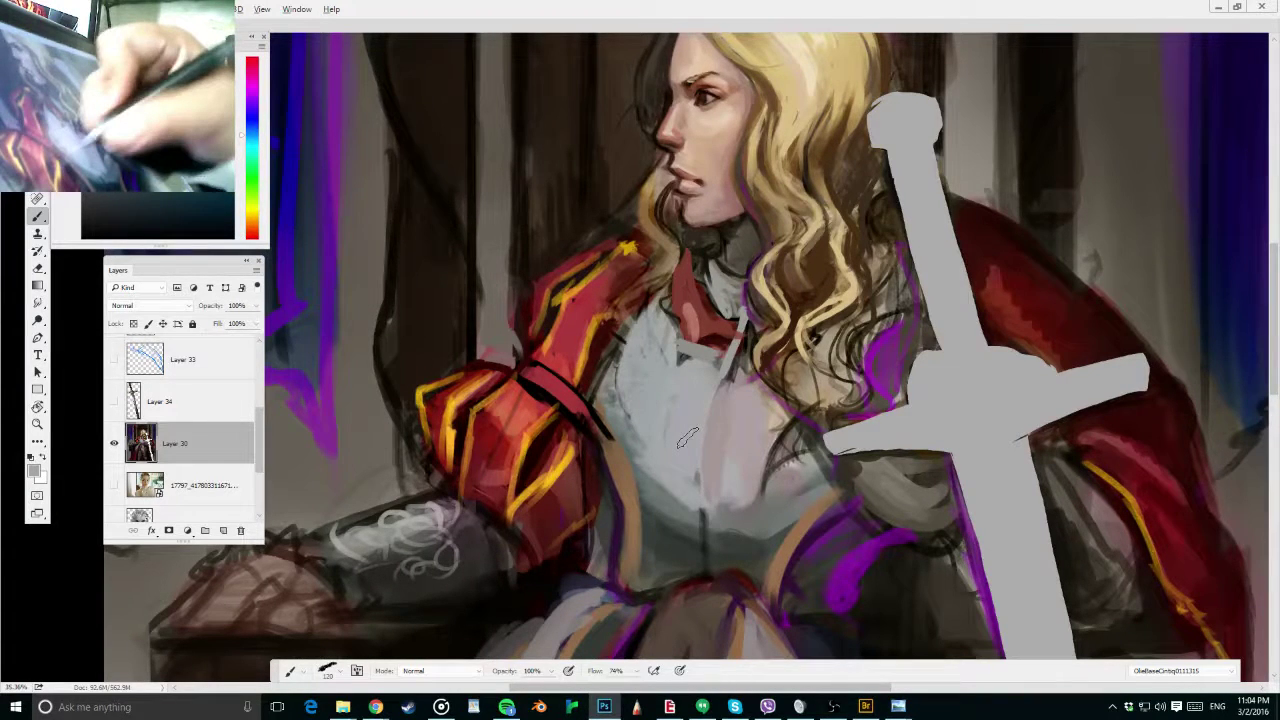
Shade the breastplate's edge beside the striped red sleeve with sampled mid-grey tones
drag(871, 242, 851, 234)
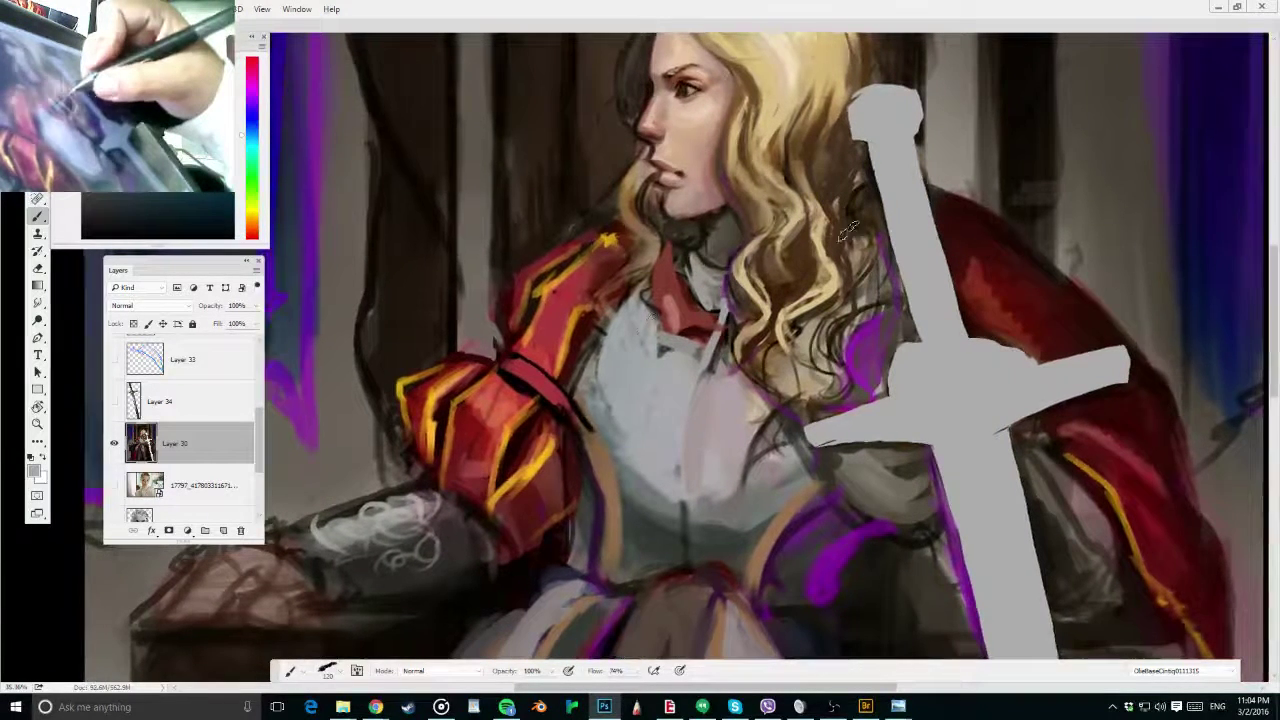
alt+click(596, 381)
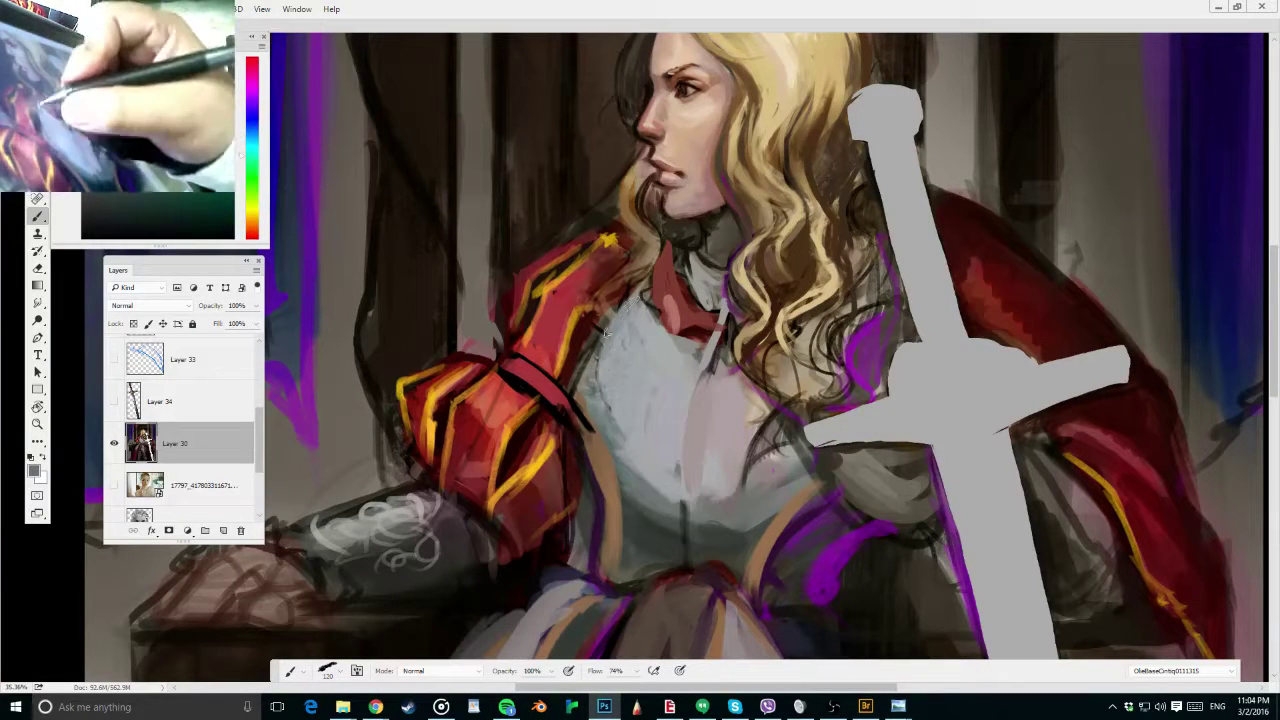
alt+click(608, 362)
drag(606, 391, 597, 391)
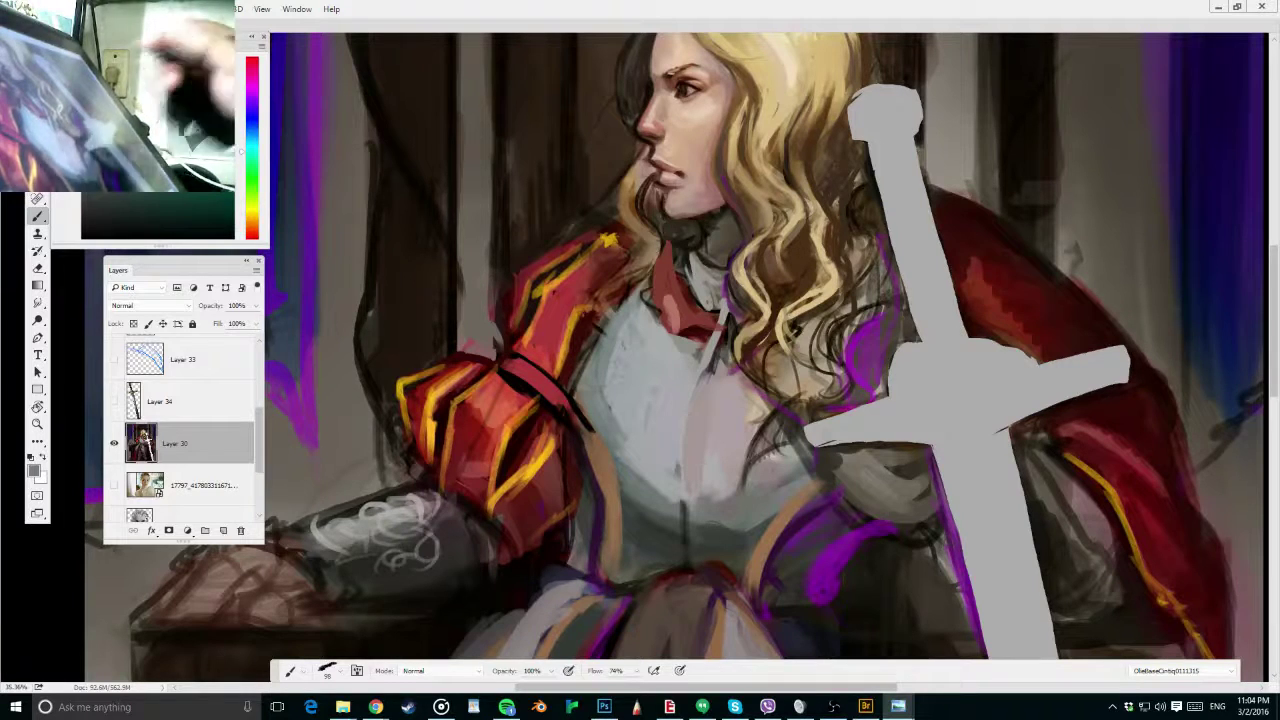
Lighten the collar, darken the gap beneath the chin, and draw a thin black line down the breastplate's centre to the waist
alt+click(682, 290)
mouse_move(698, 243)
mouse_down()
mouse_move(715, 270)
mouse_move(692, 231)
mouse_up()
alt+click(690, 236)
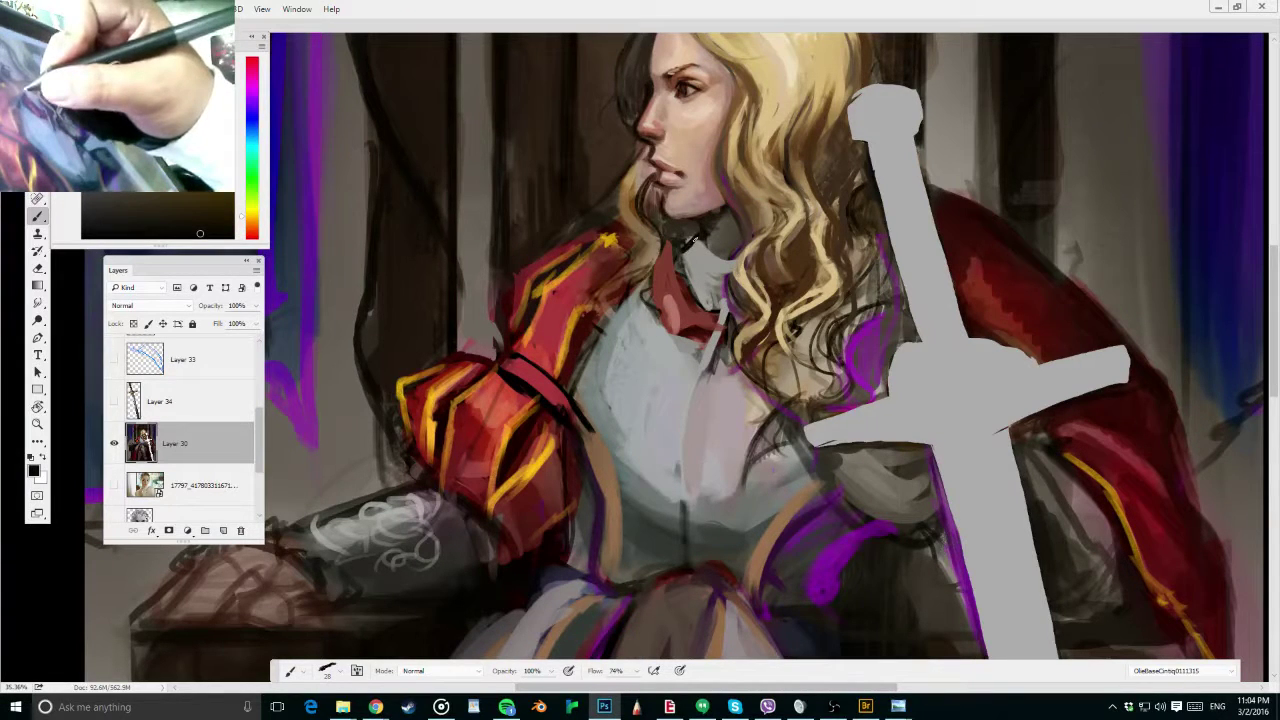
mouse_move(692, 240)
mouse_down()
mouse_move(722, 292)
mouse_move(685, 510)
mouse_up()
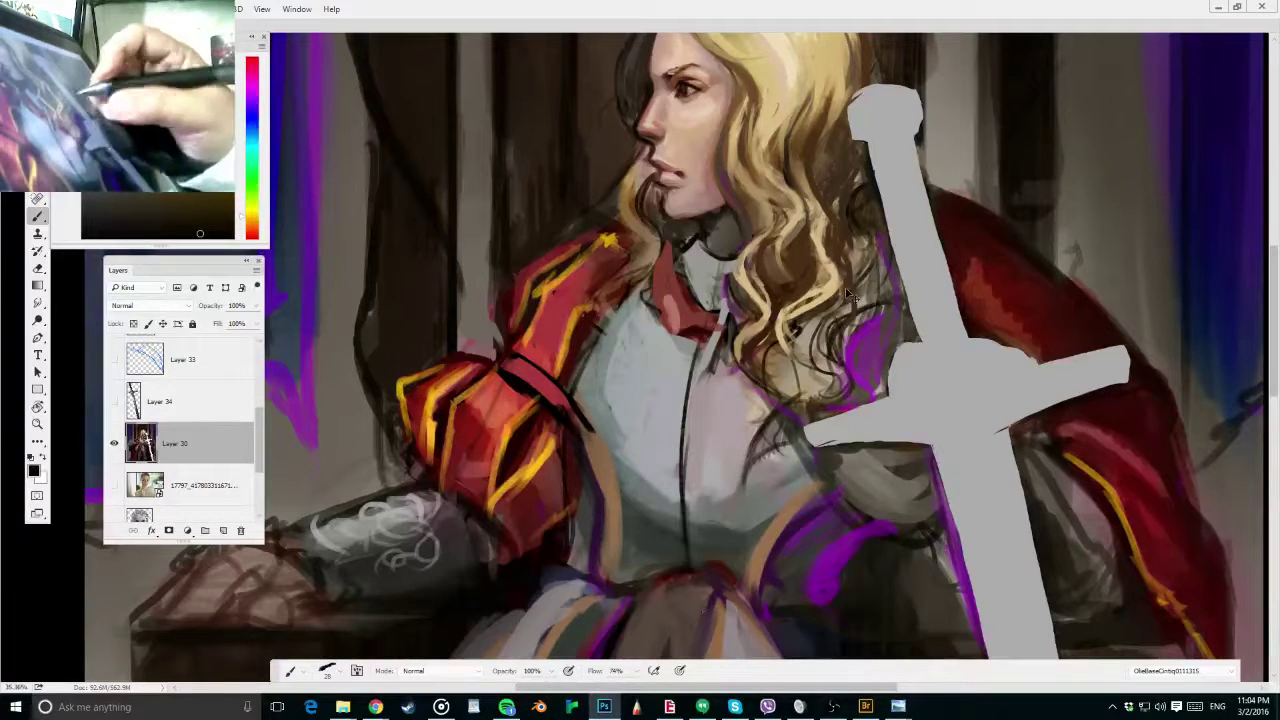
Paint sampled dark purple beside the tan trim at the waist, on the striped sleeve's side of the breastplate
key(ctrl+minus)
drag(799, 496, 805, 496)
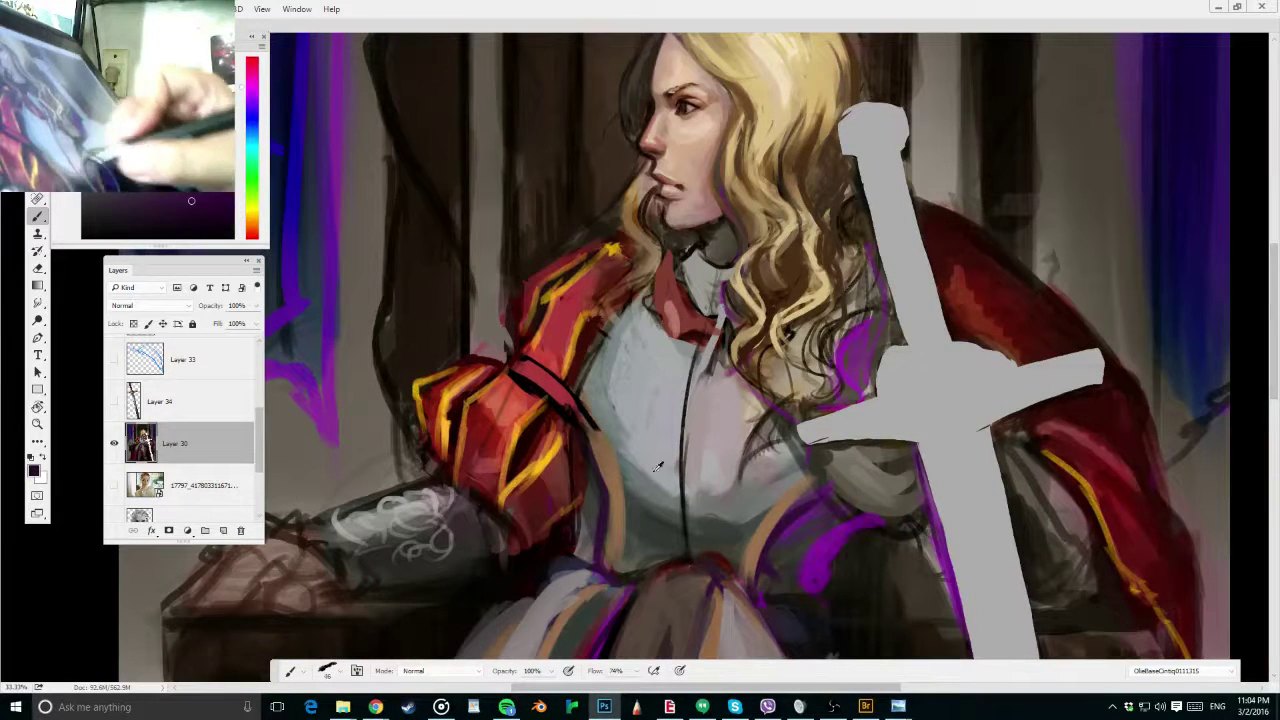
alt+click(820, 496)
alt+click(808, 502)
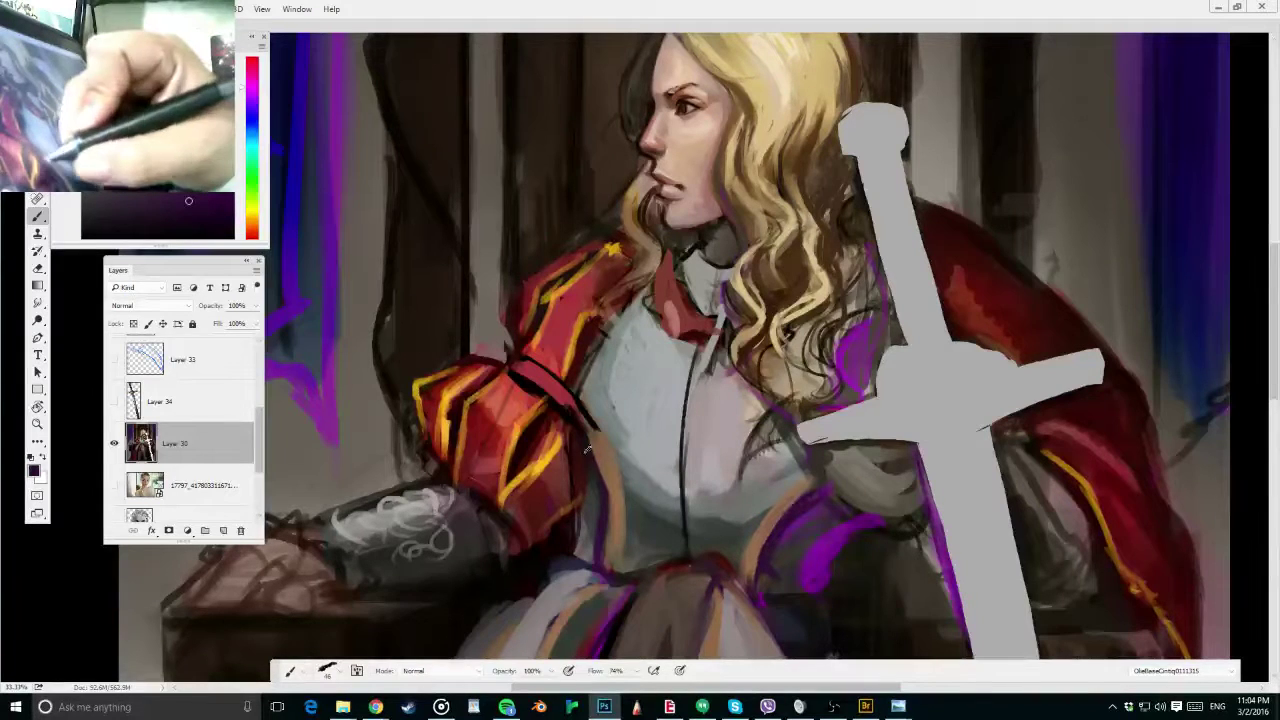
alt+click(791, 506)
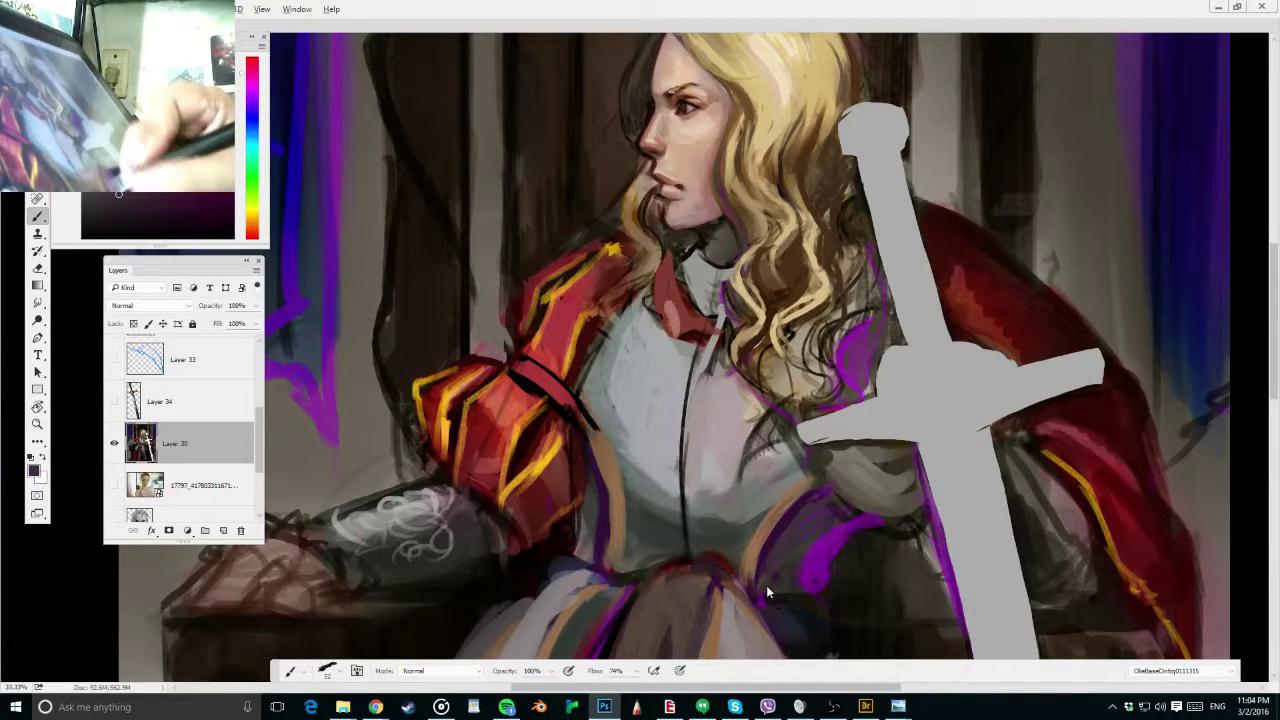
Cover most of the purple side plate near the sword with sampled grey, using a larger brush
alt+click(848, 472)
key(bracketright)
key(bracketright)
key(bracketright)
mouse_move(824, 503)
mouse_down()
mouse_move(784, 534)
mouse_move(832, 522)
mouse_move(771, 572)
mouse_move(765, 598)
mouse_up()
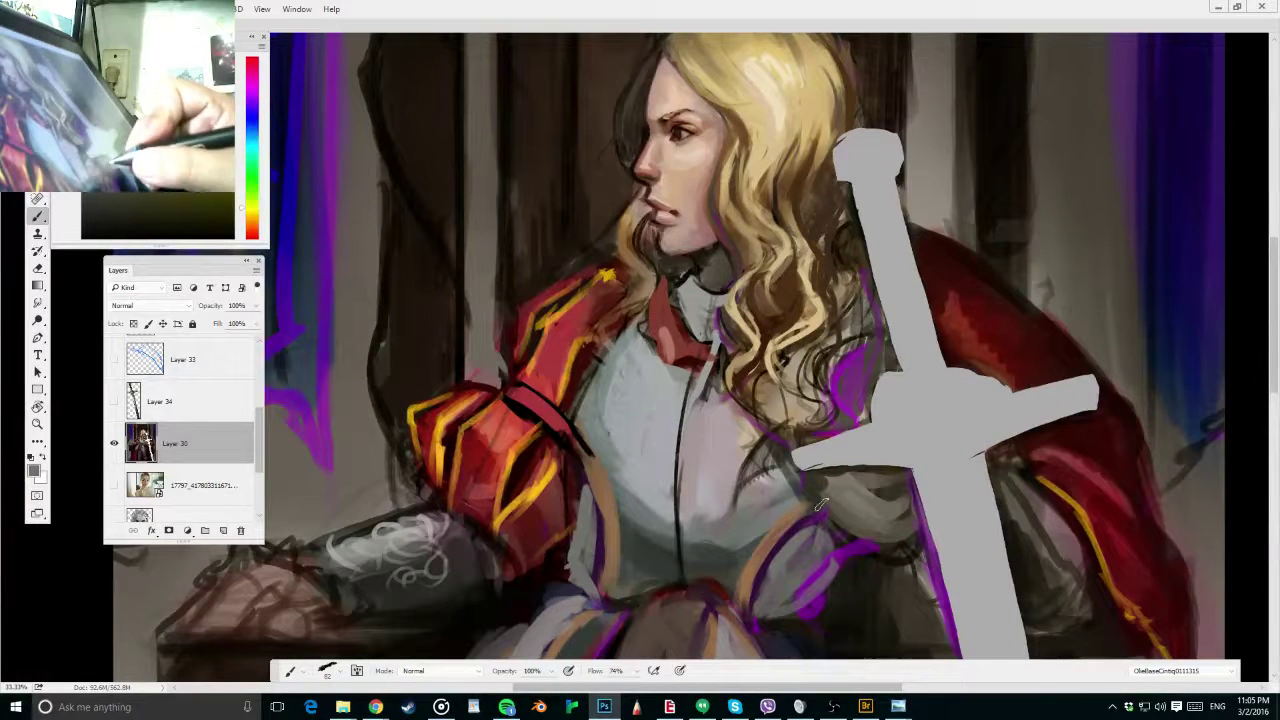
drag(822, 508, 812, 515)
Extend the breastplate's tan and purple trim up to the sword's crossguard and fill the plate below it with grey
alt+click(787, 521)
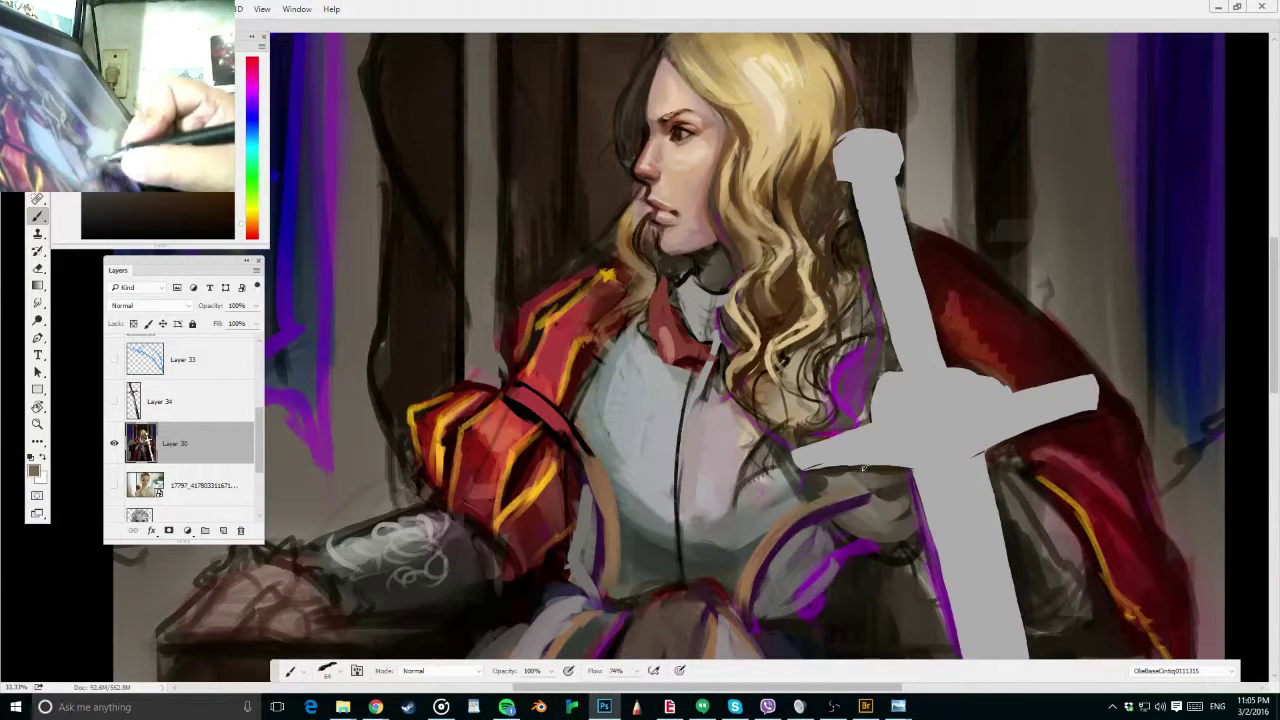
mouse_move(863, 467)
mouse_down()
mouse_move(860, 499)
mouse_move(872, 481)
mouse_move(816, 504)
mouse_move(872, 467)
mouse_up()
alt+click(850, 504)
alt+click(819, 539)
drag(827, 531, 855, 543)
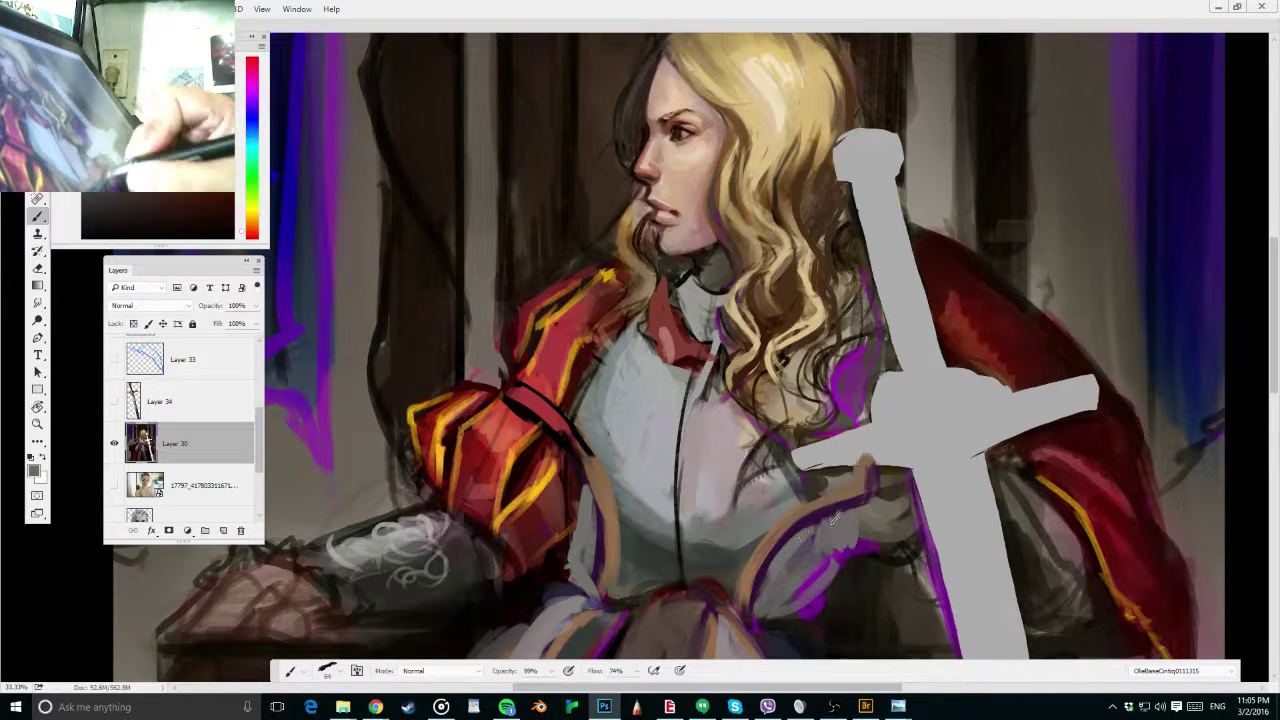
mouse_move(846, 530)
mouse_down()
mouse_move(867, 533)
mouse_move(808, 524)
mouse_up()
Fill more of the side plate with sampled grey and paint a tan trim along its lower edge
alt+click(814, 587)
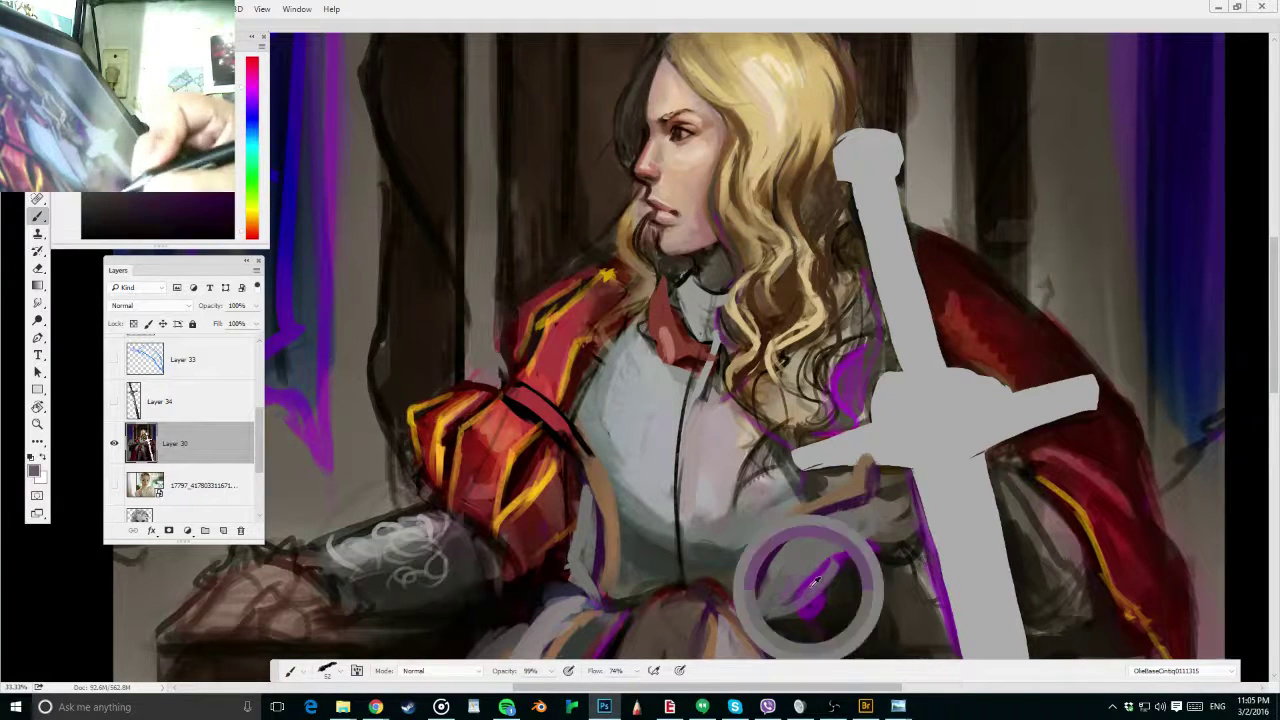
mouse_move(805, 589)
mouse_down()
mouse_move(855, 559)
mouse_move(792, 622)
mouse_up()
alt+click(855, 504)
drag(872, 530, 860, 549)
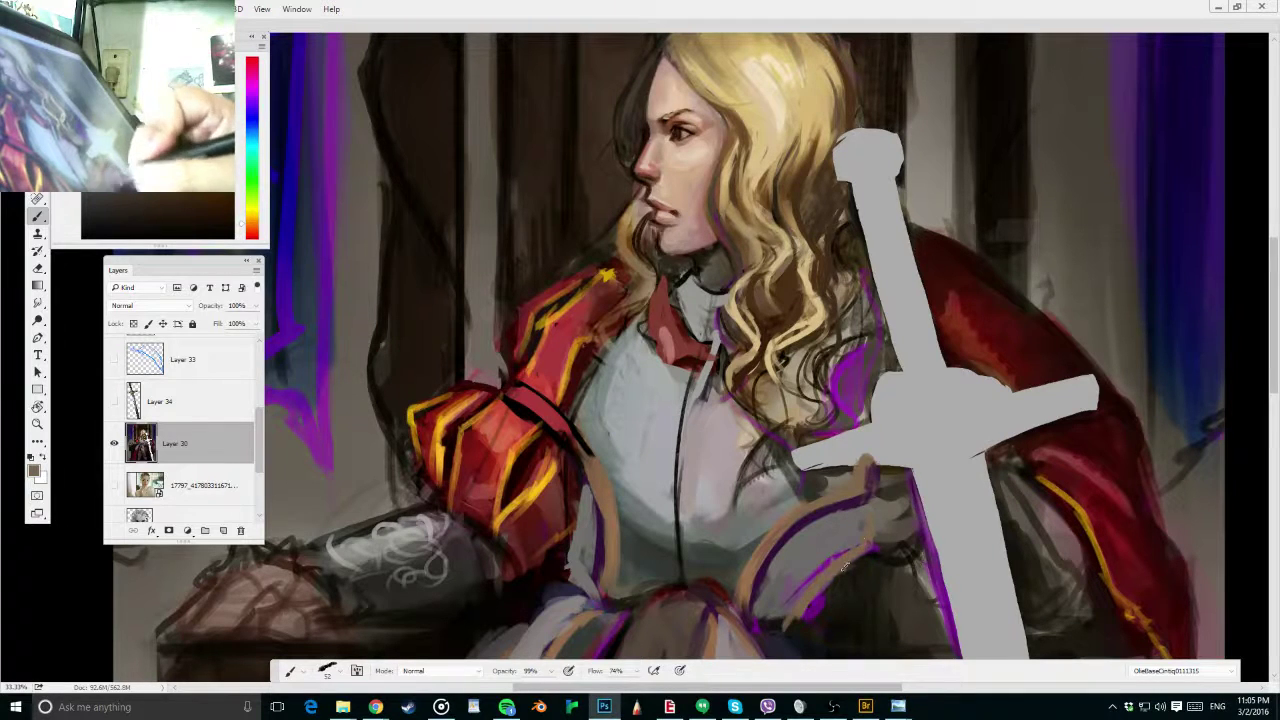
alt+click(831, 588)
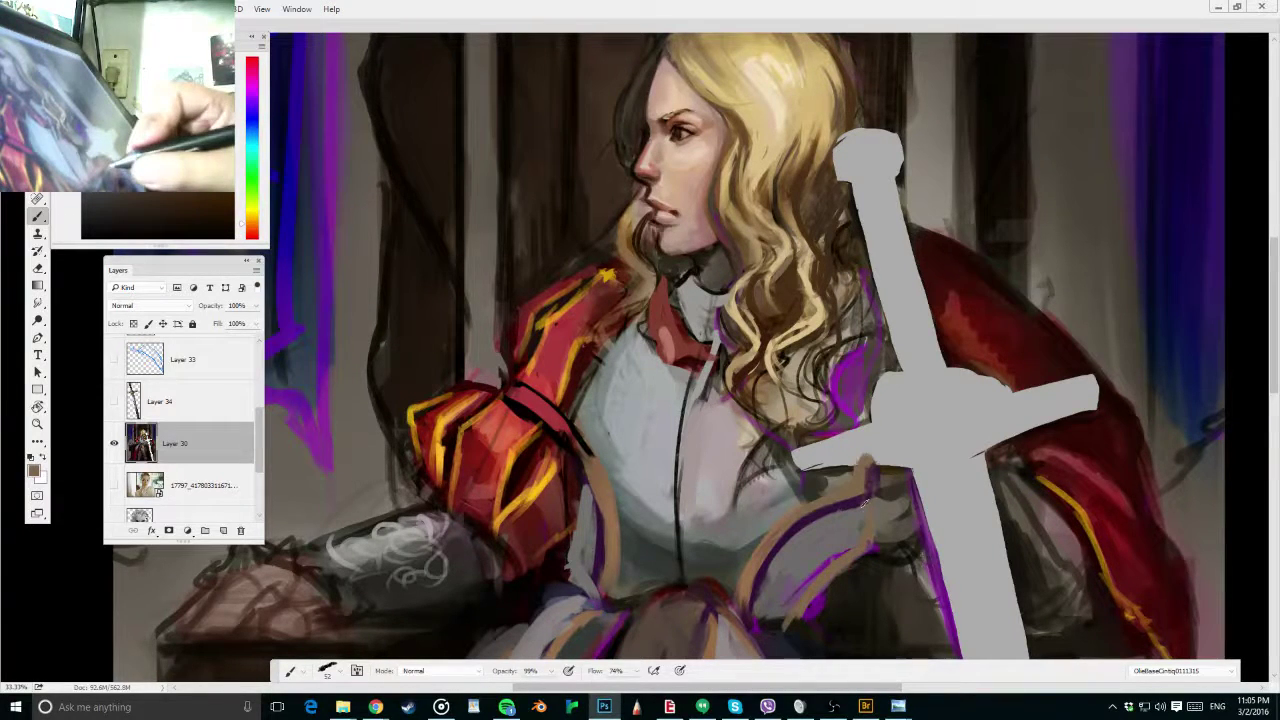
Switch to the 18 px hard-edged brush preset for painting the breastplate
key(ctrl+minus)
key(ctrl+minus)
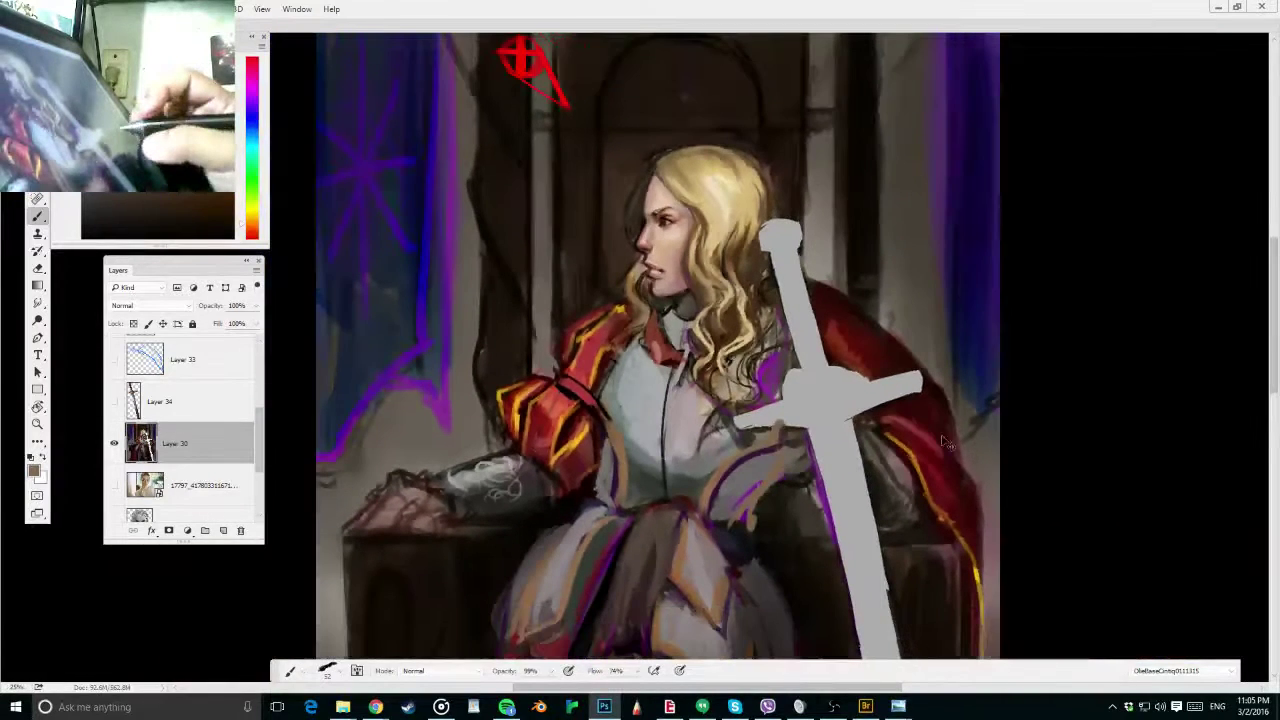
key(ctrl+plus)
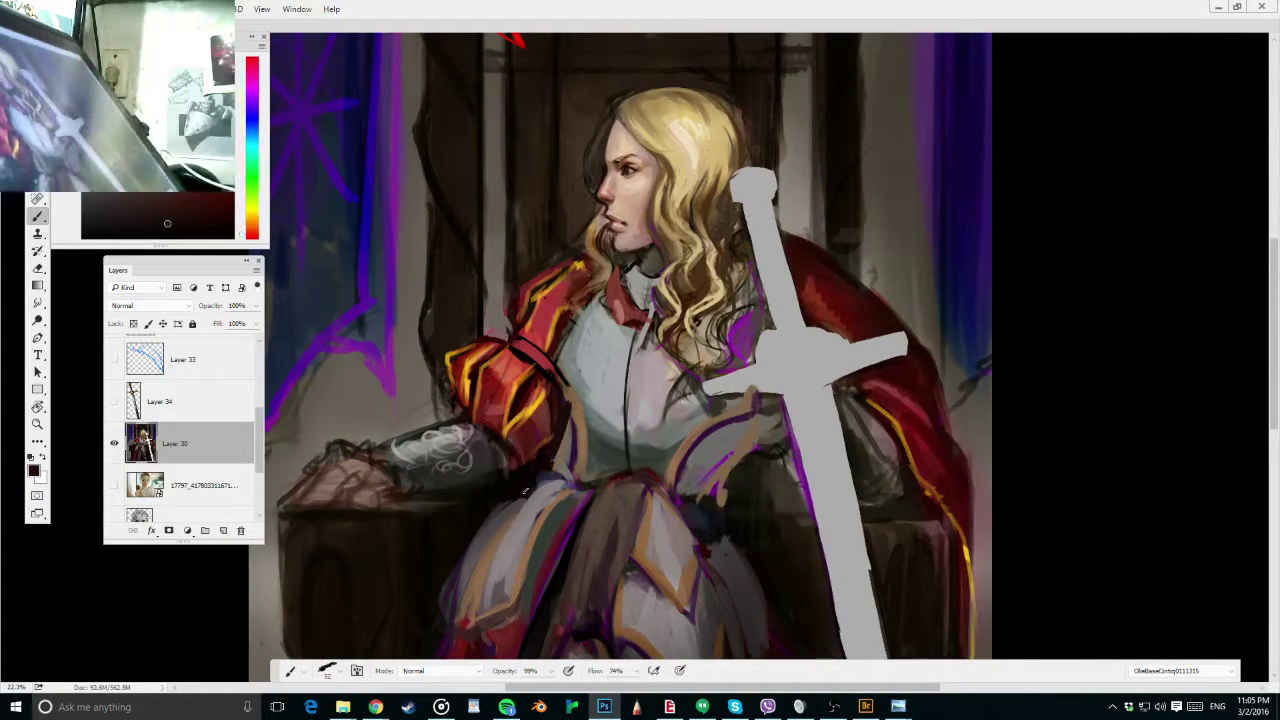
key(ctrl+plus)
key(ctrl+plus)
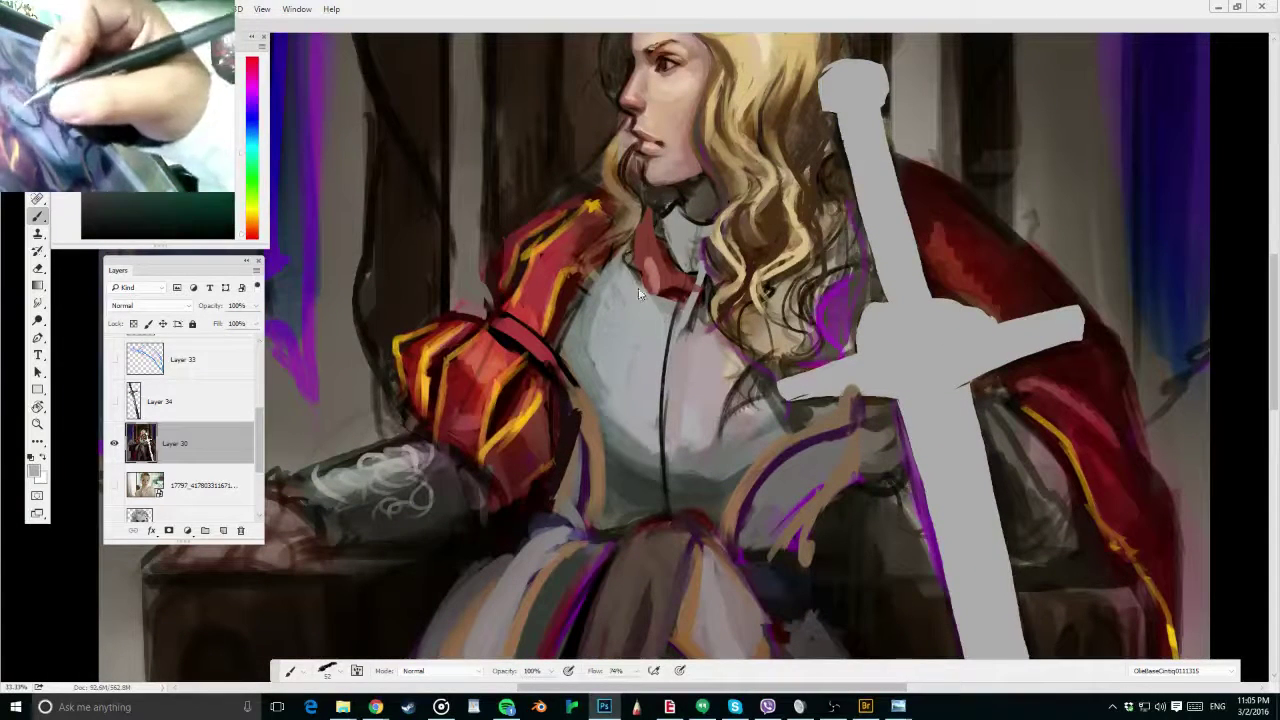
right_click(647, 321)
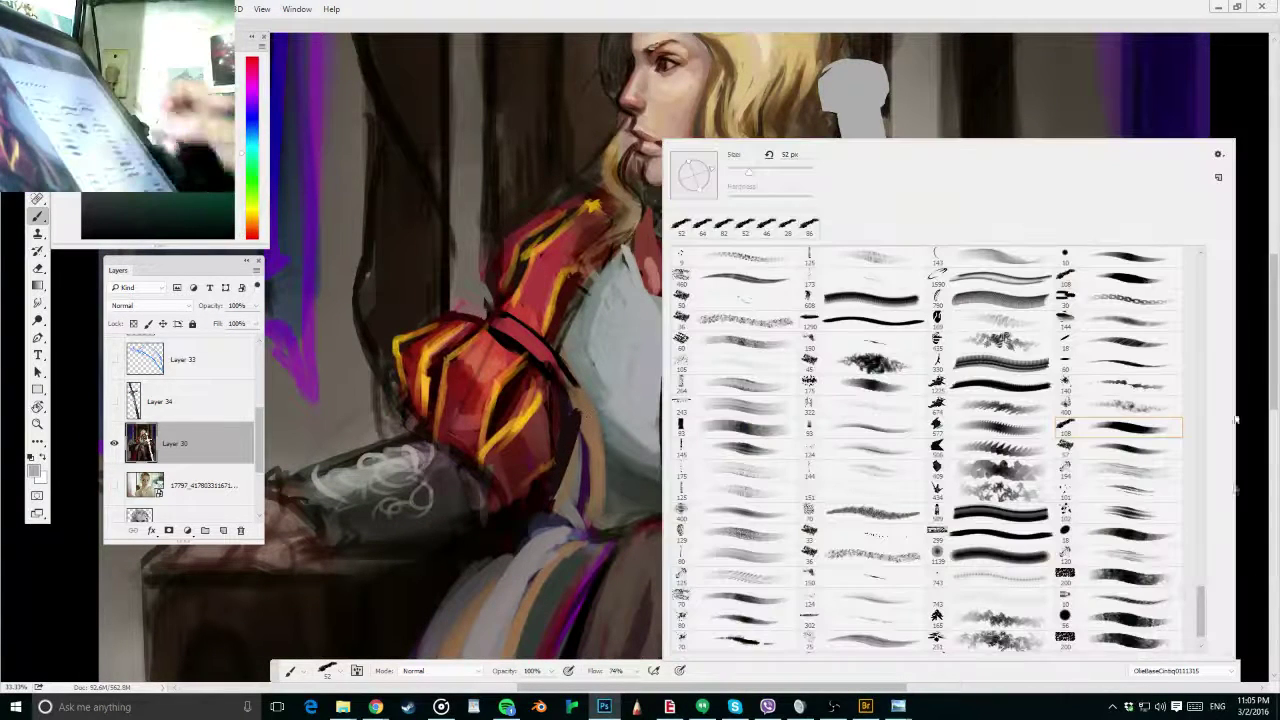
double_click(1120, 534)
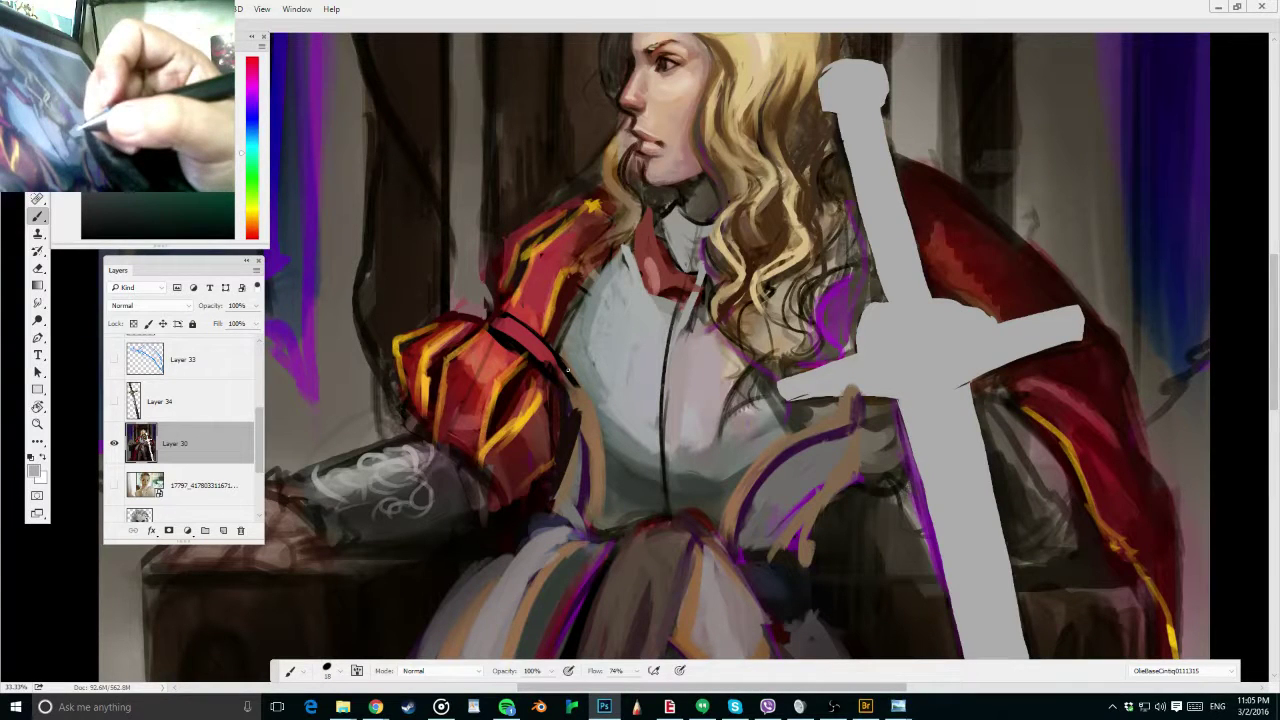
Smooth the breastplate's surface with sampled blue-grey tones, using an enlarged hard-edged brush
key(alt+Tab)
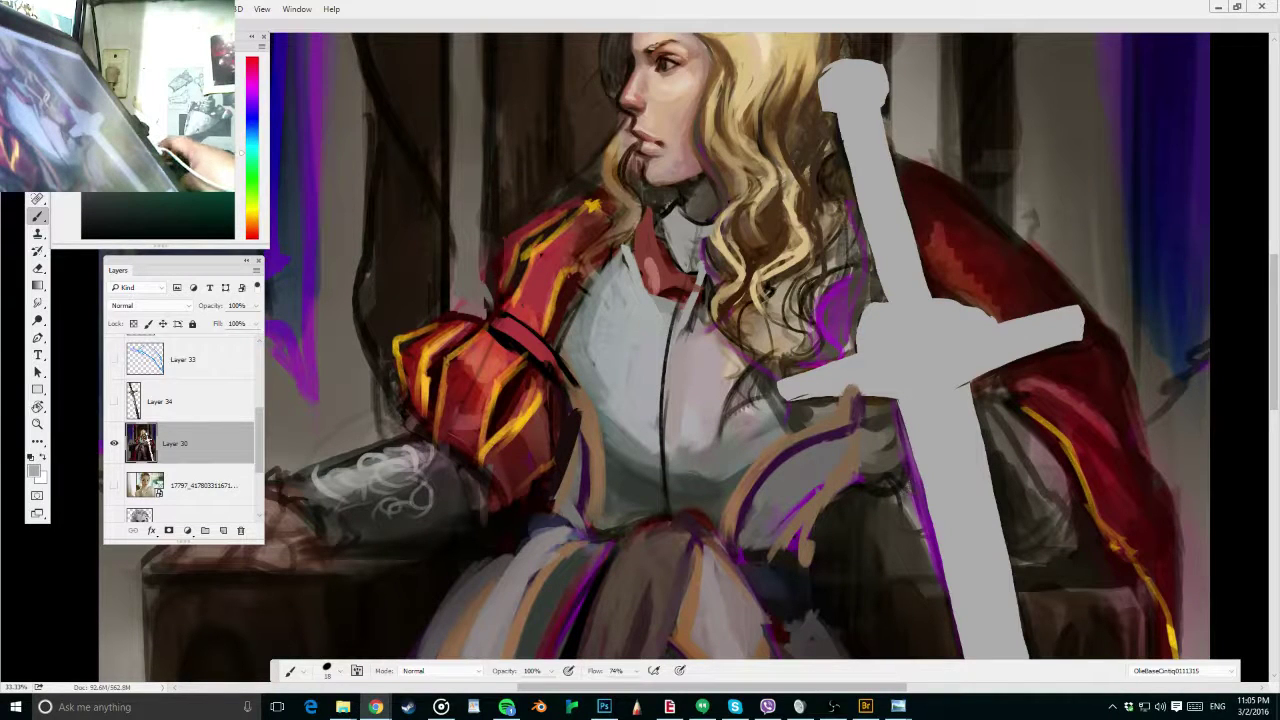
drag(663, 295, 690, 294)
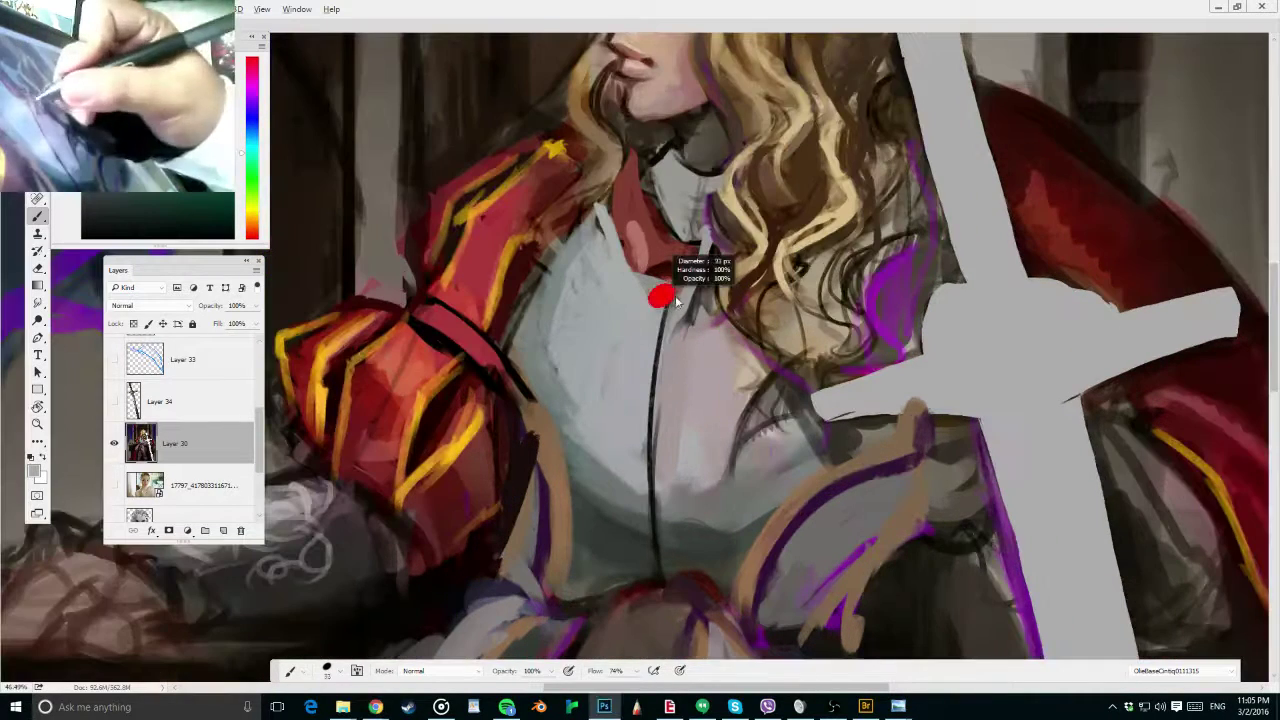
alt+click(556, 348)
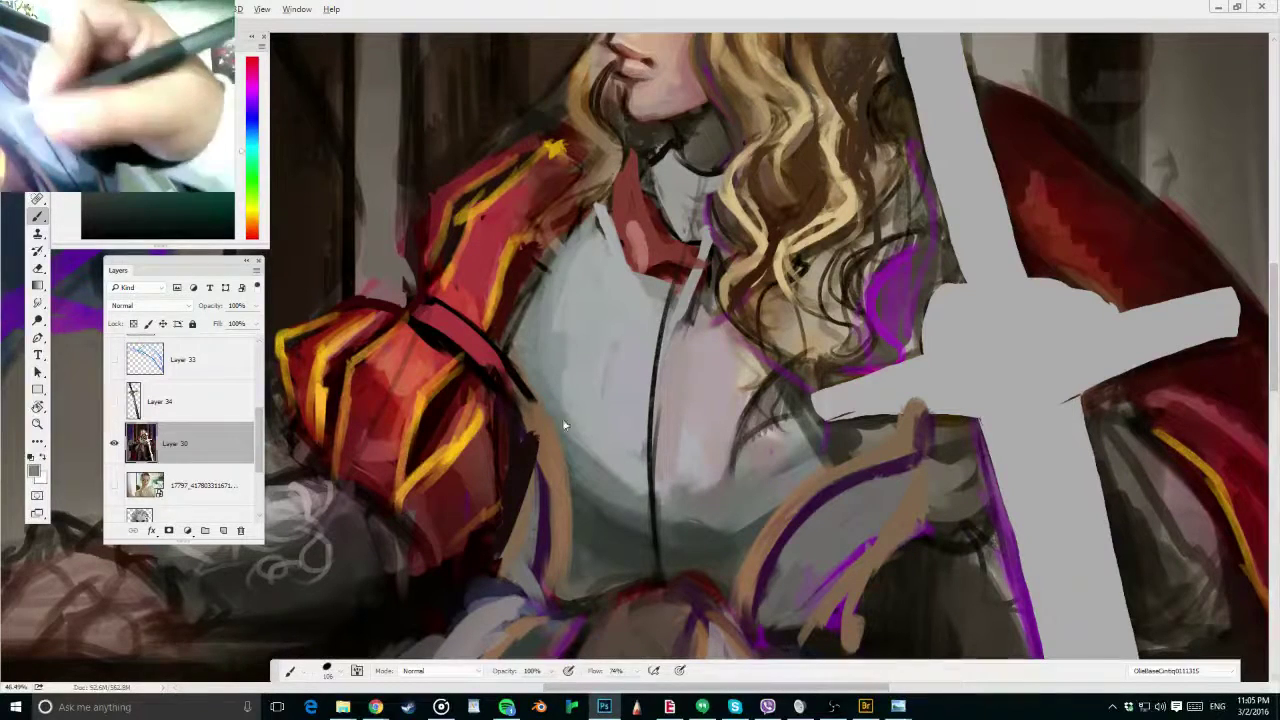
drag(596, 400, 643, 414)
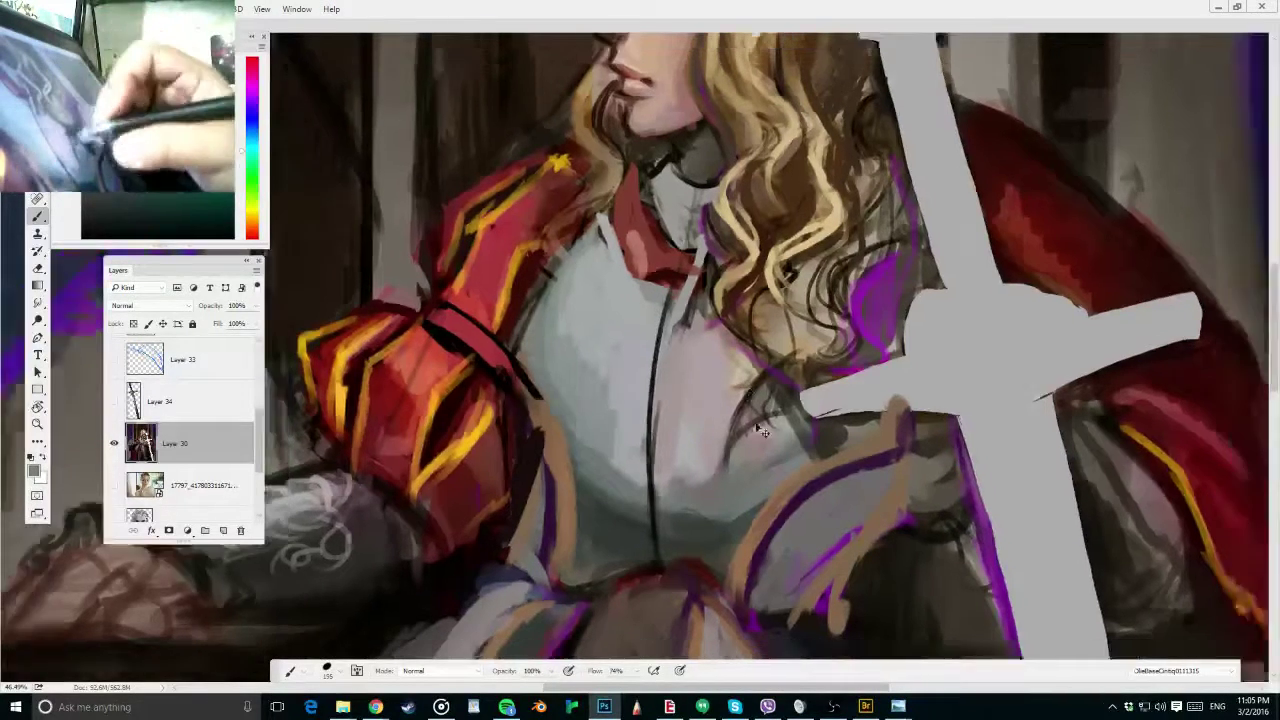
Paint a sampled grey shadow band across the breastplate below the chest and deepen it with Multiply strokes at 30% opacity
scroll(763, 432, down, 2)
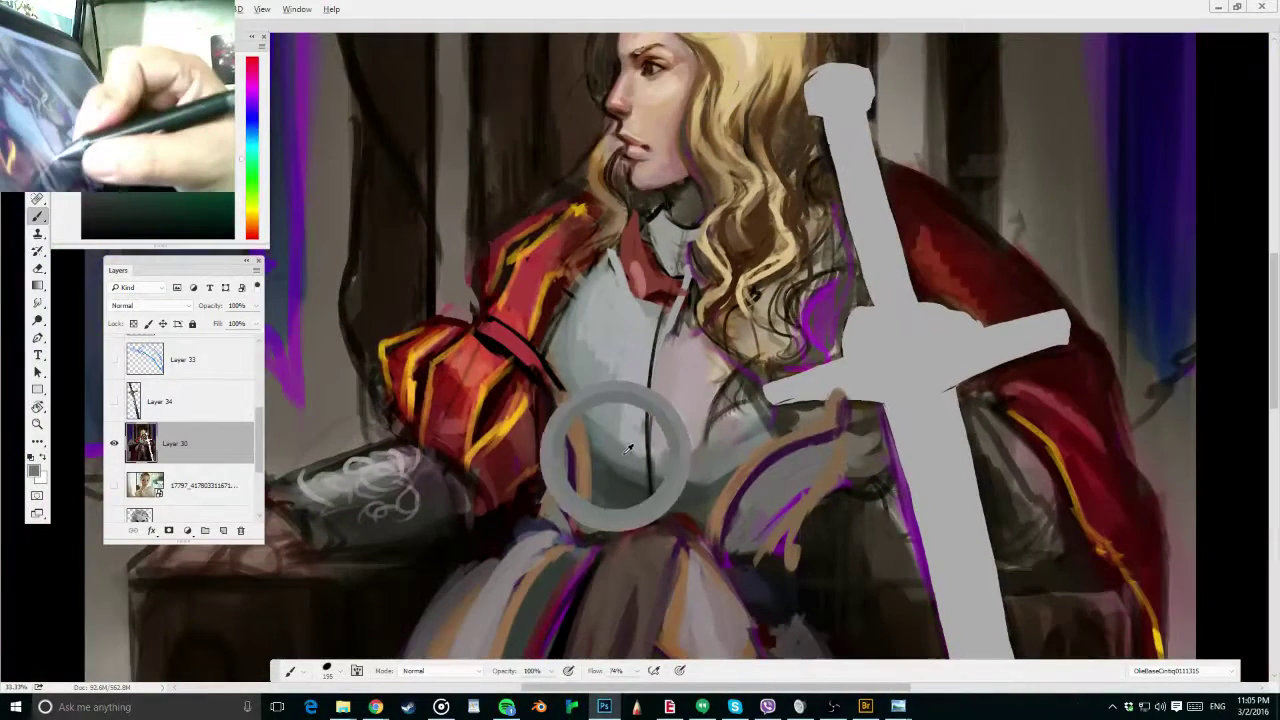
drag(628, 442, 752, 434)
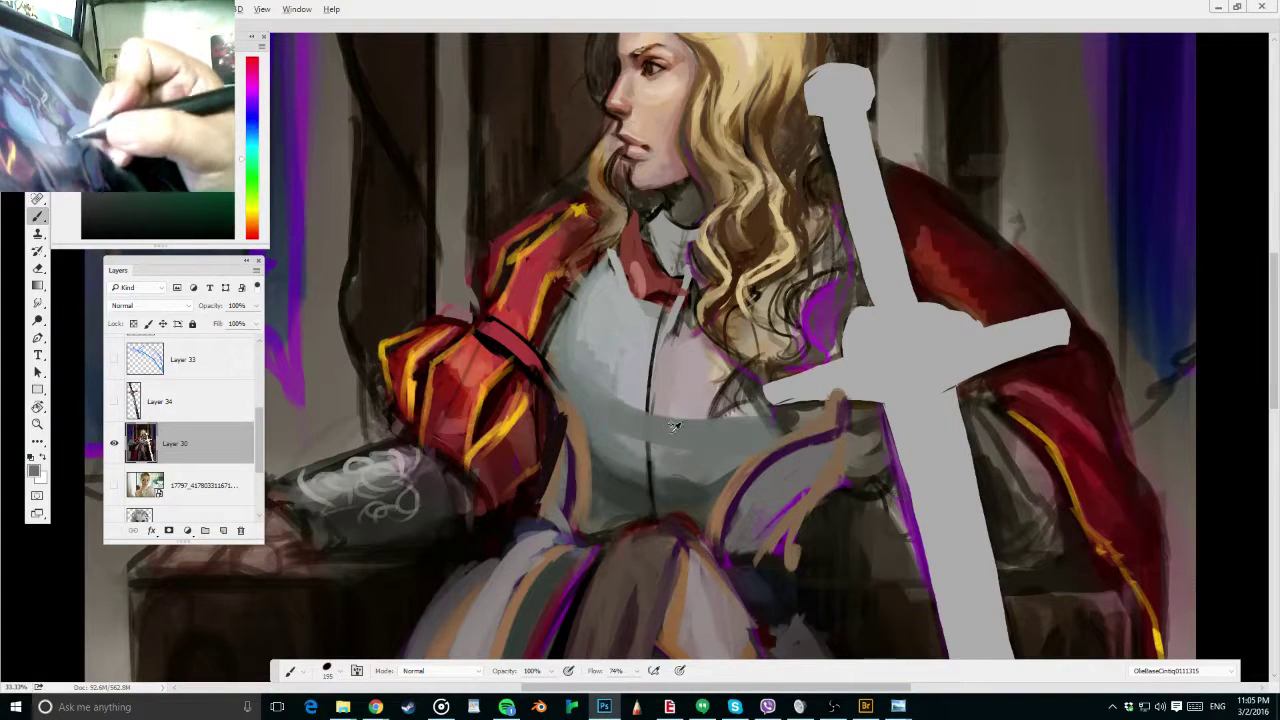
key(shift+alt+m)
key(3)
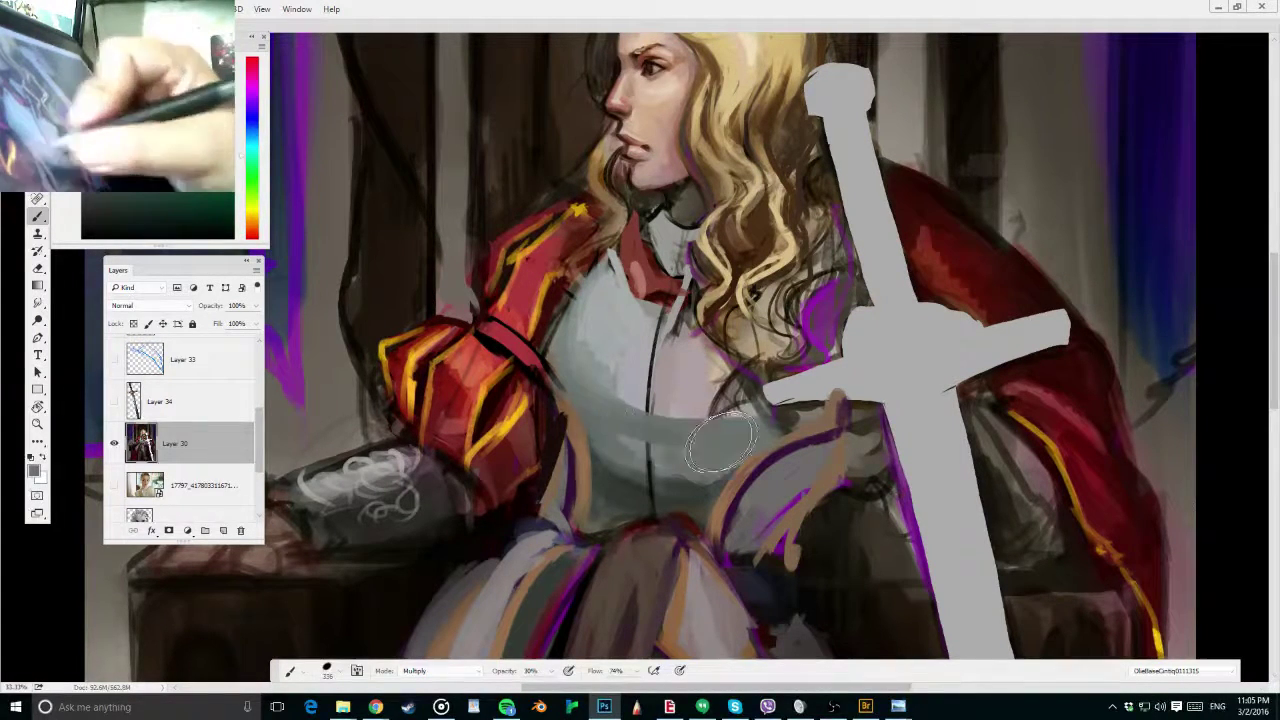
drag(602, 394, 712, 447)
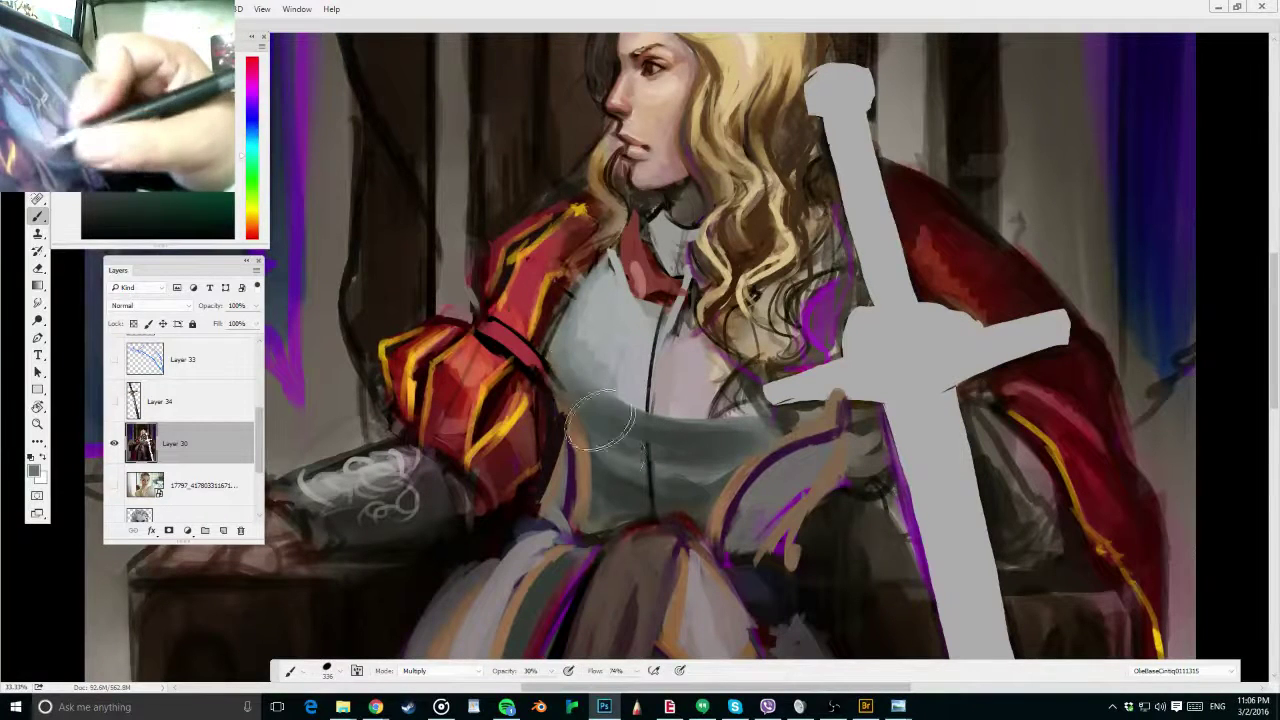
drag(610, 461, 680, 485)
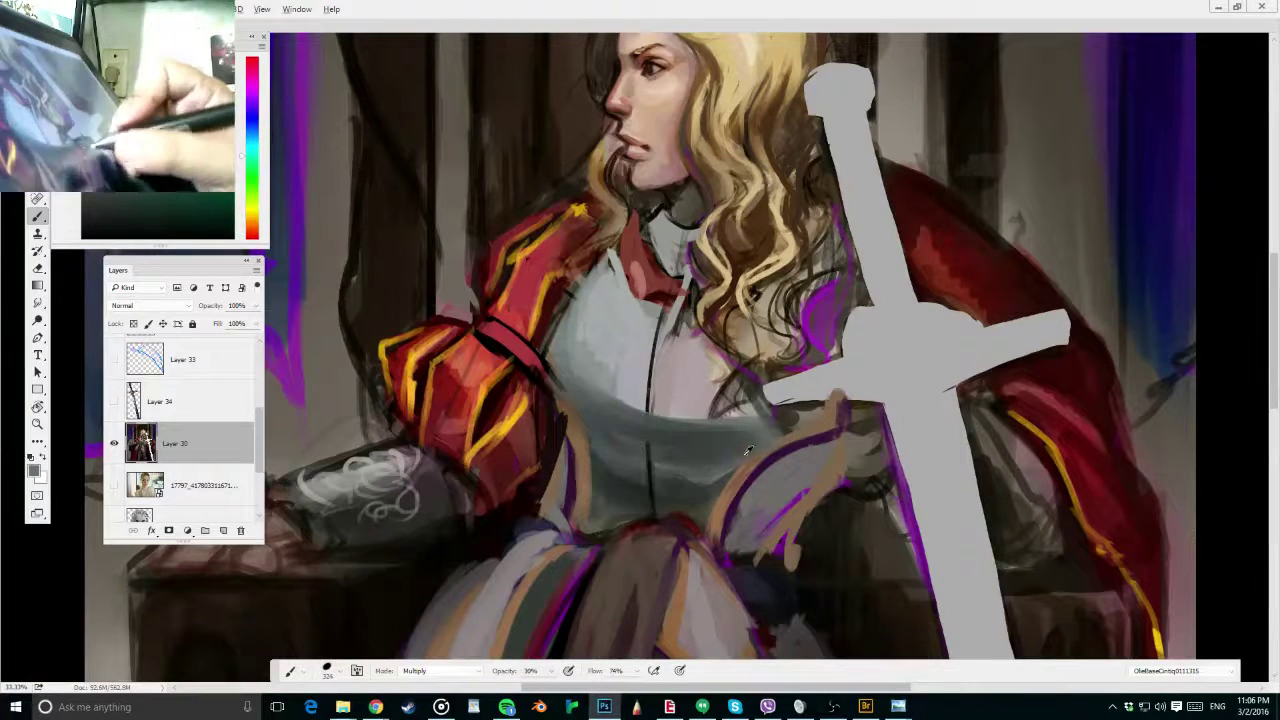
Darken the trimmed side plate and the shoulder area between the hair and the crossguard with resized Multiply brush strokes
alt+right_click(812, 430)
drag(842, 434, 786, 482)
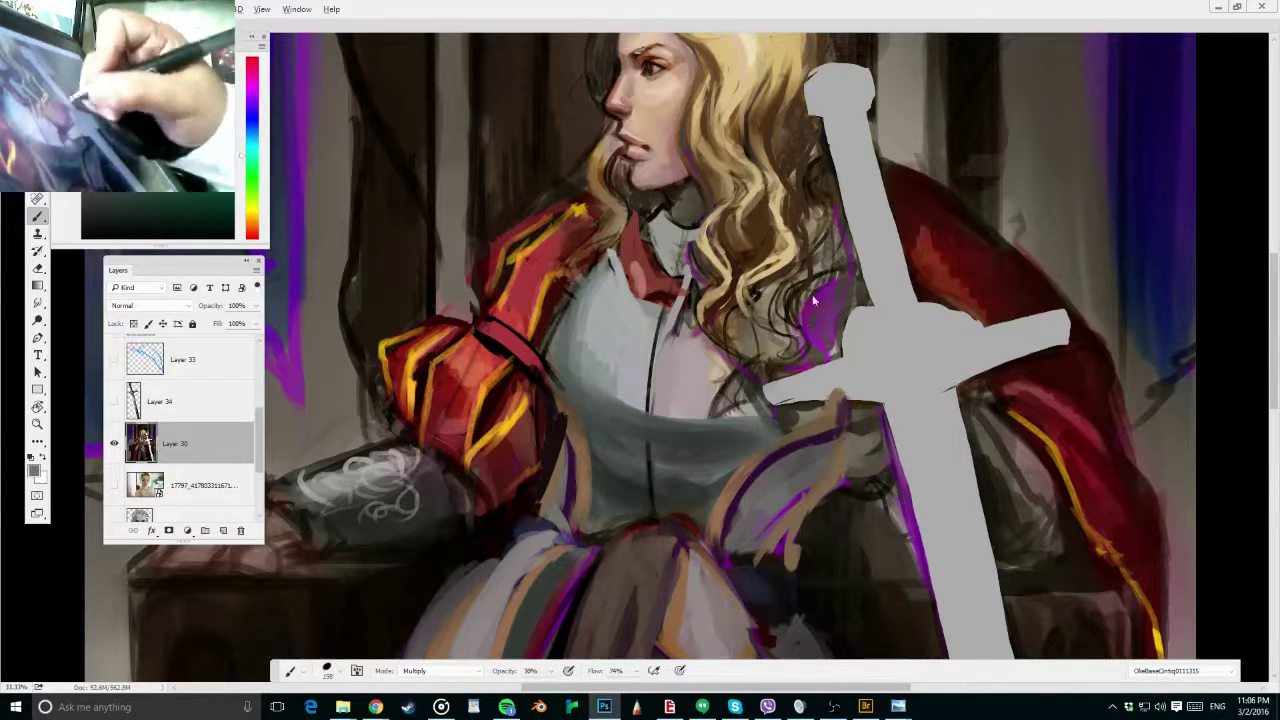
mouse_move(808, 302)
mouse_down()
mouse_move(810, 368)
mouse_move(780, 364)
mouse_up()
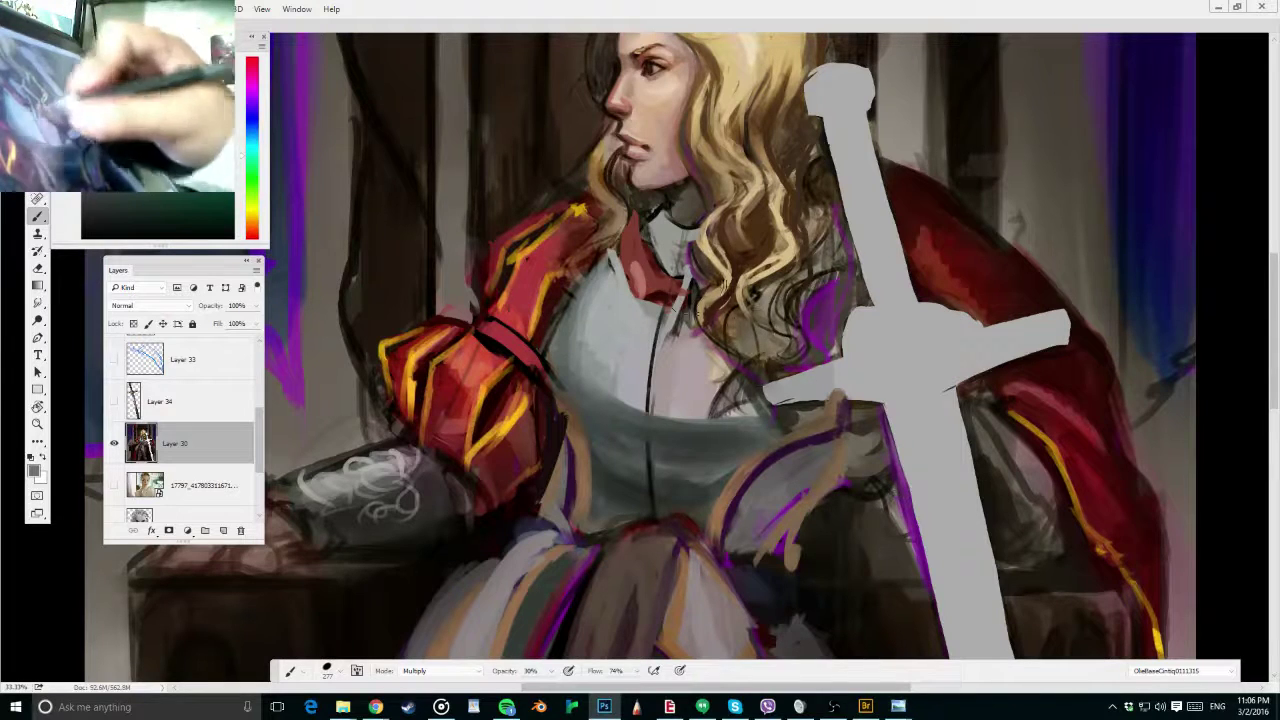
drag(738, 312, 781, 408)
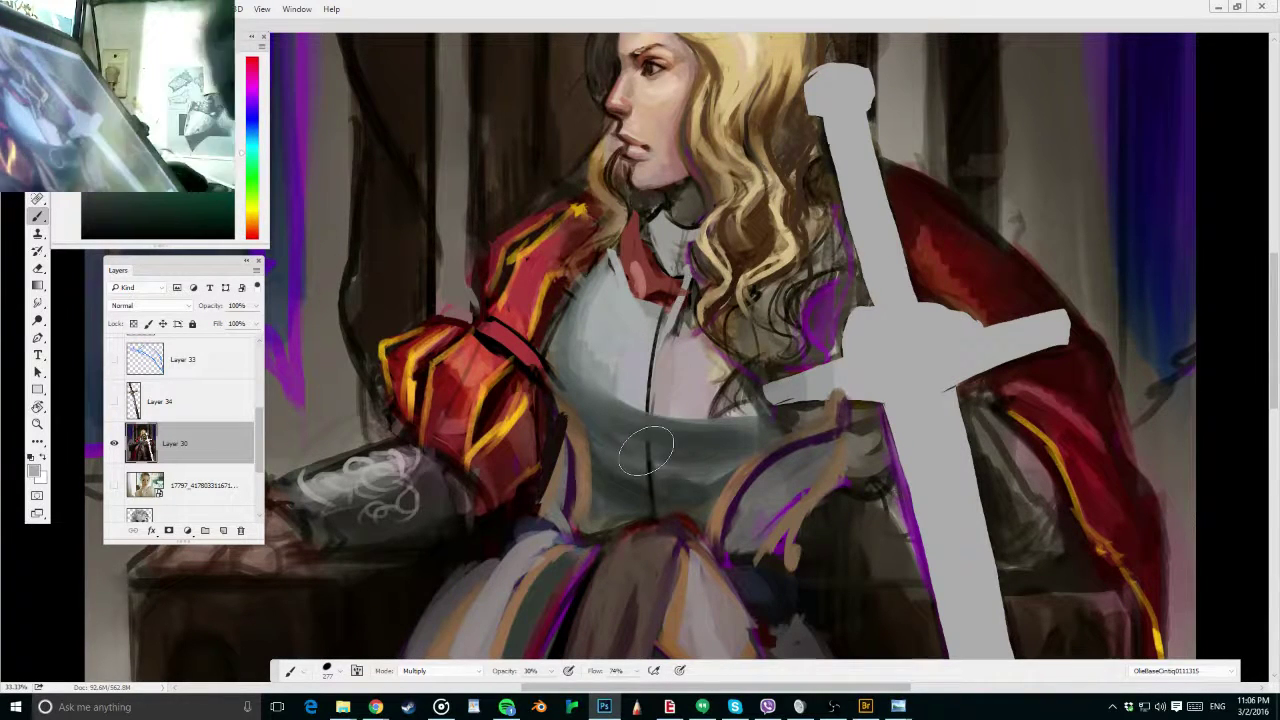
Sample a dark grey from the breastplate, enlarge and soften the brush, and shade the breastplate's edge beside the red sleeve in Multiply mode
alt+click(628, 424)
key(alt+shift+n)
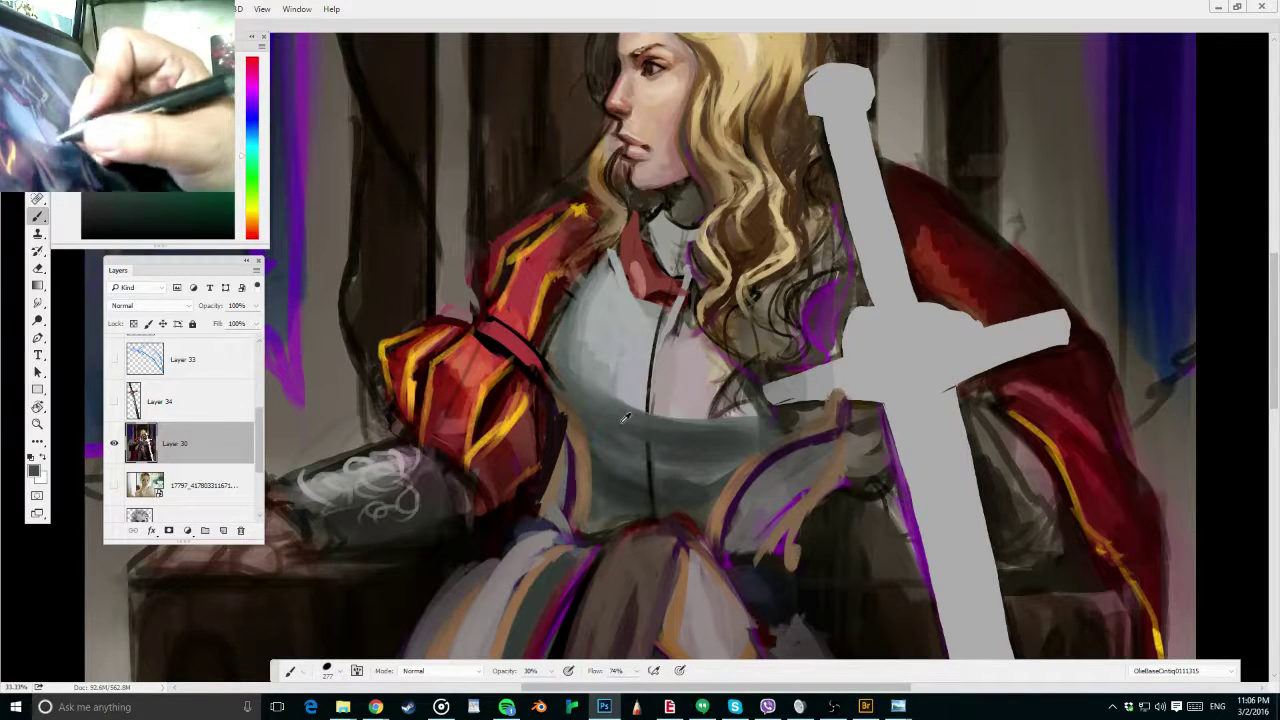
key(alt+shift+m)
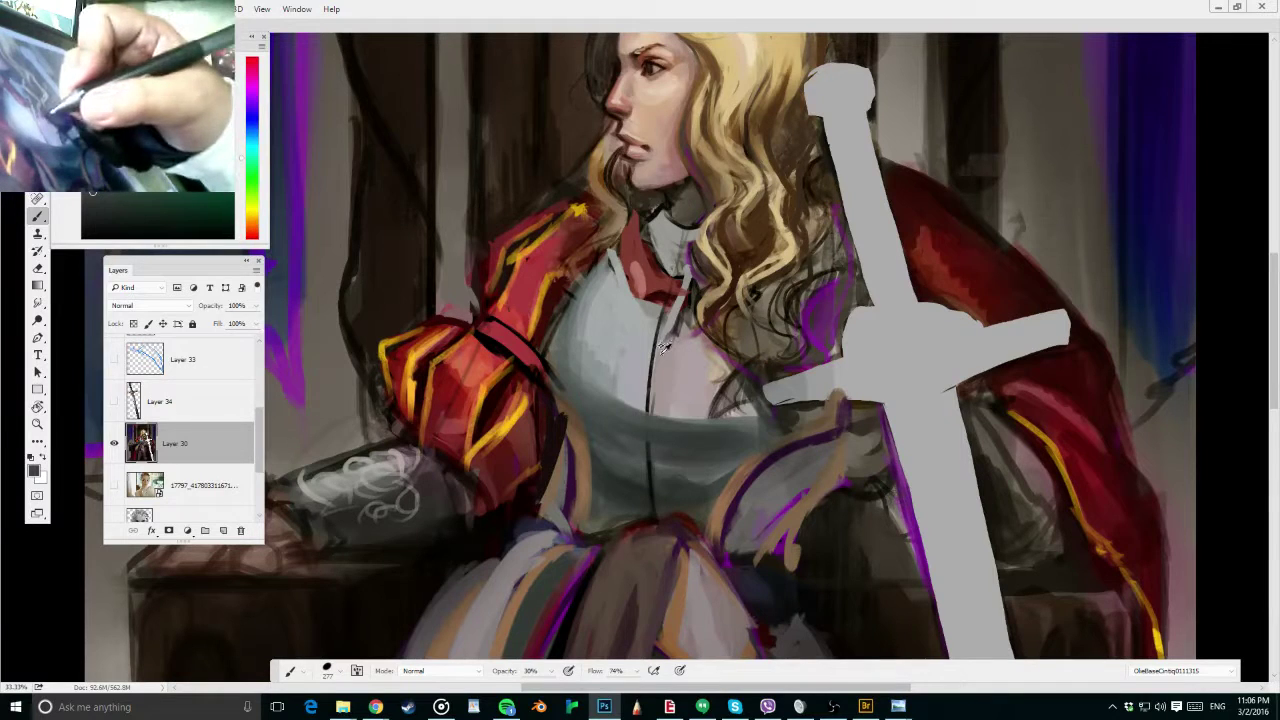
drag(616, 339, 621, 340)
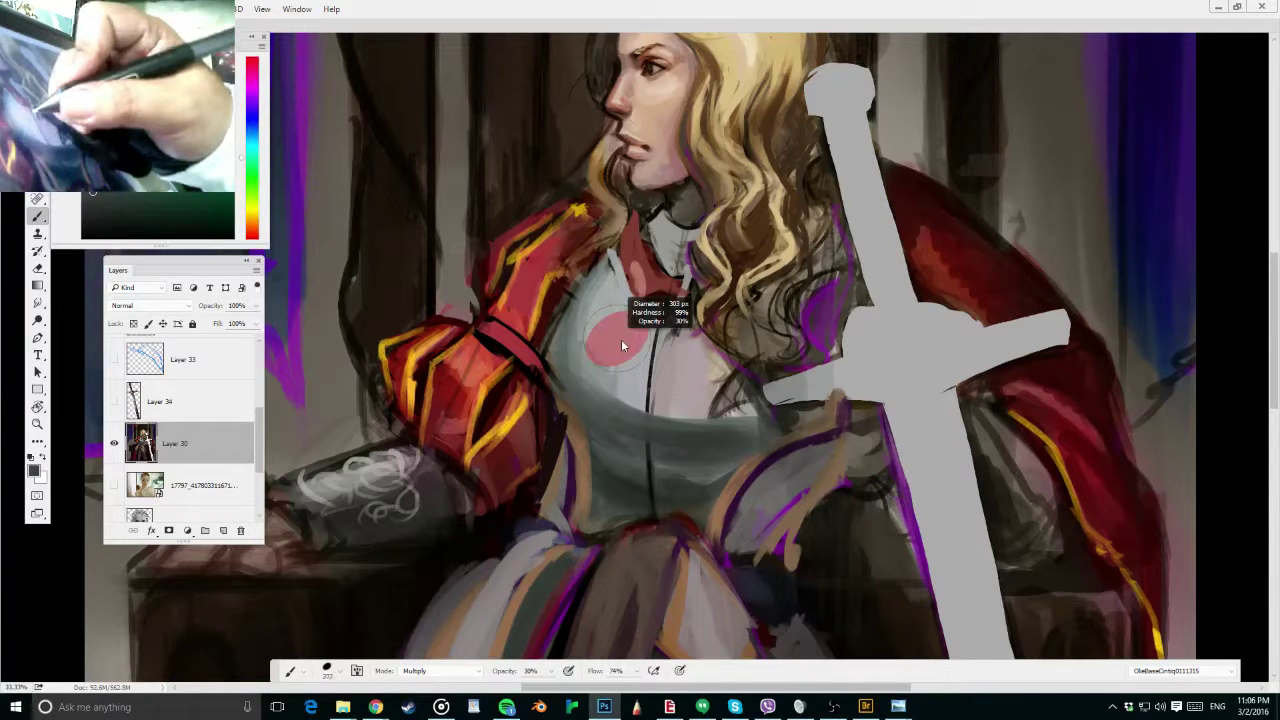
right_click(622, 340)
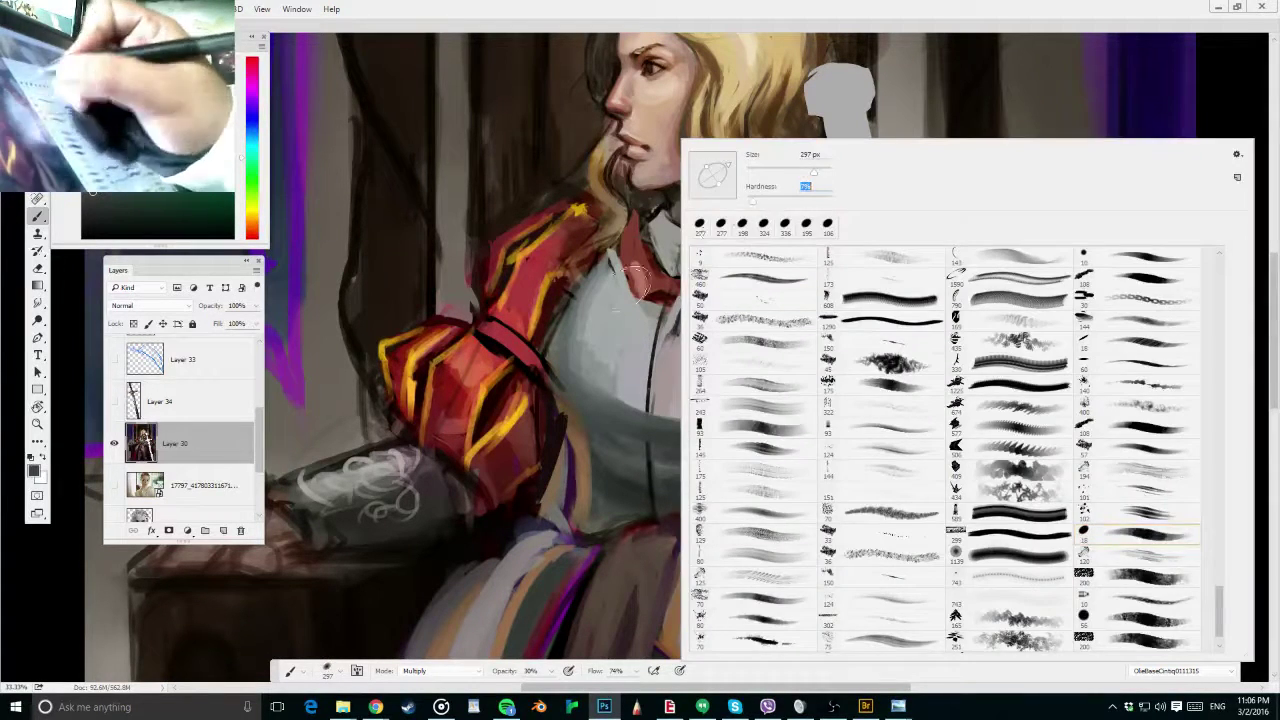
click(640, 285)
drag(608, 272, 578, 365)
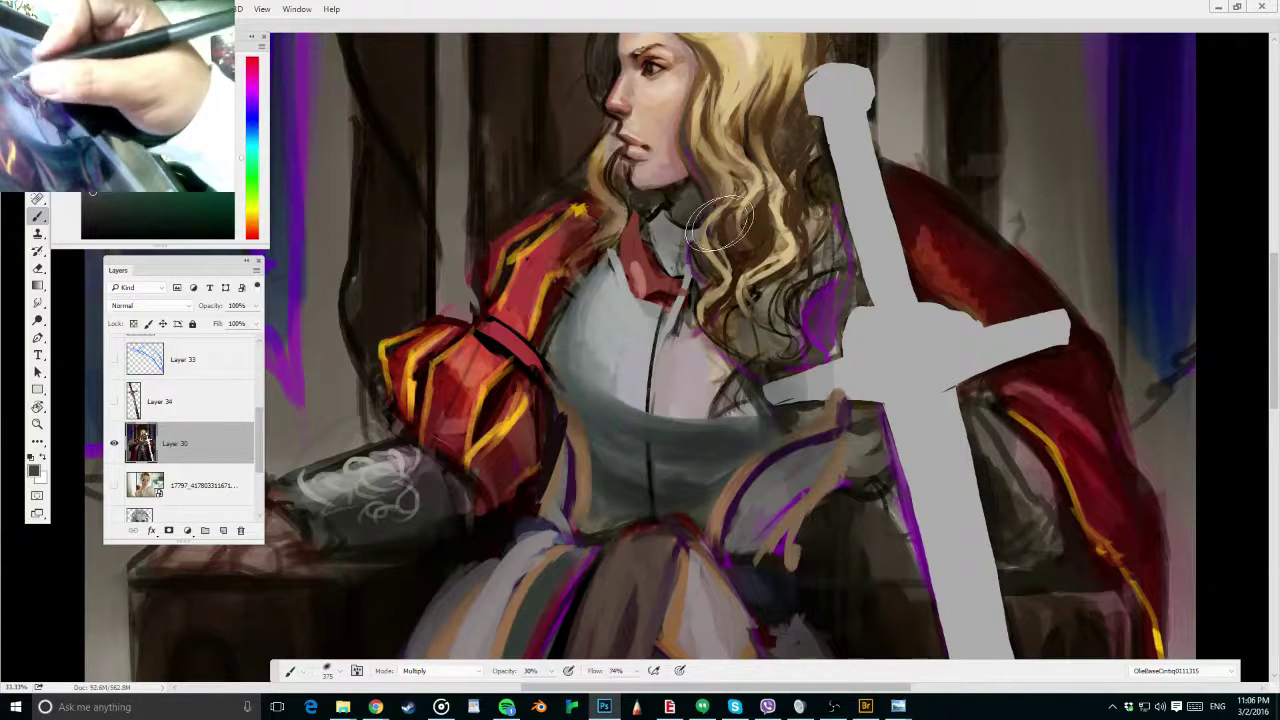
Shade the red cape around the end of the sword's crossguard with the soft Multiply brush
mouse_move(1046, 288)
mouse_down()
mouse_move(1023, 380)
mouse_move(994, 316)
mouse_up()
drag(1010, 381, 997, 394)
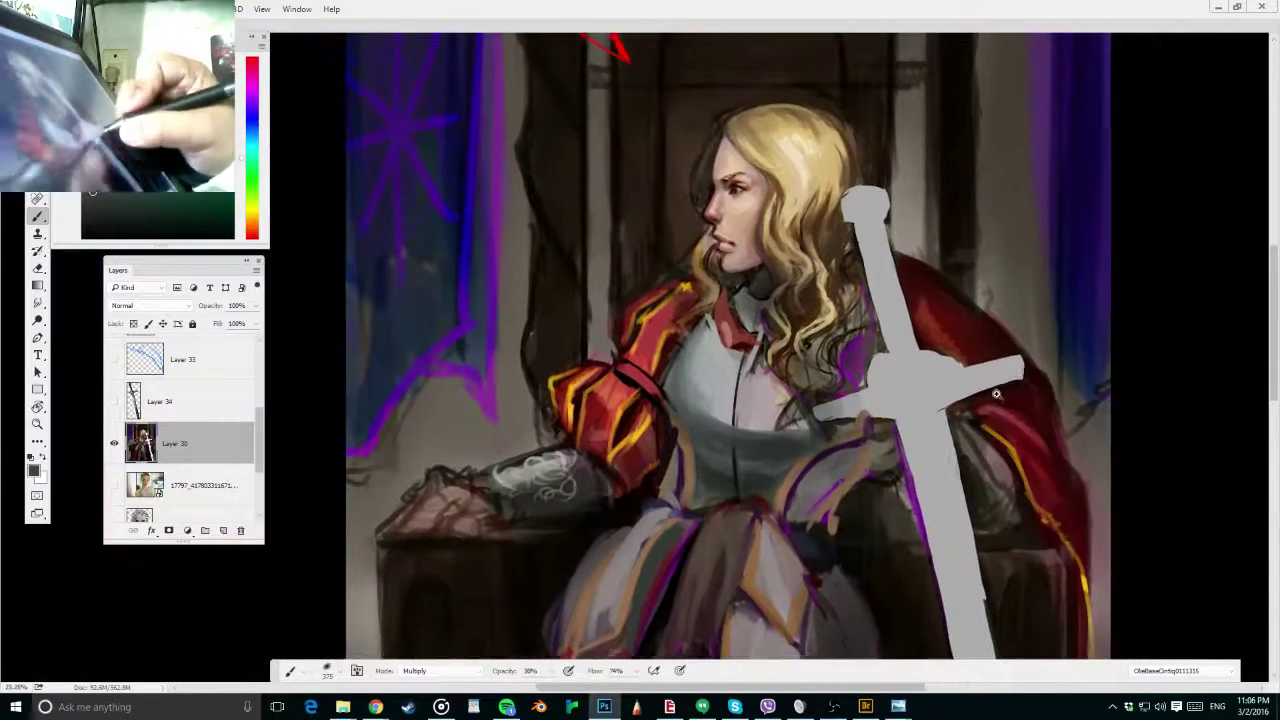
scroll(996, 393, up, 1)
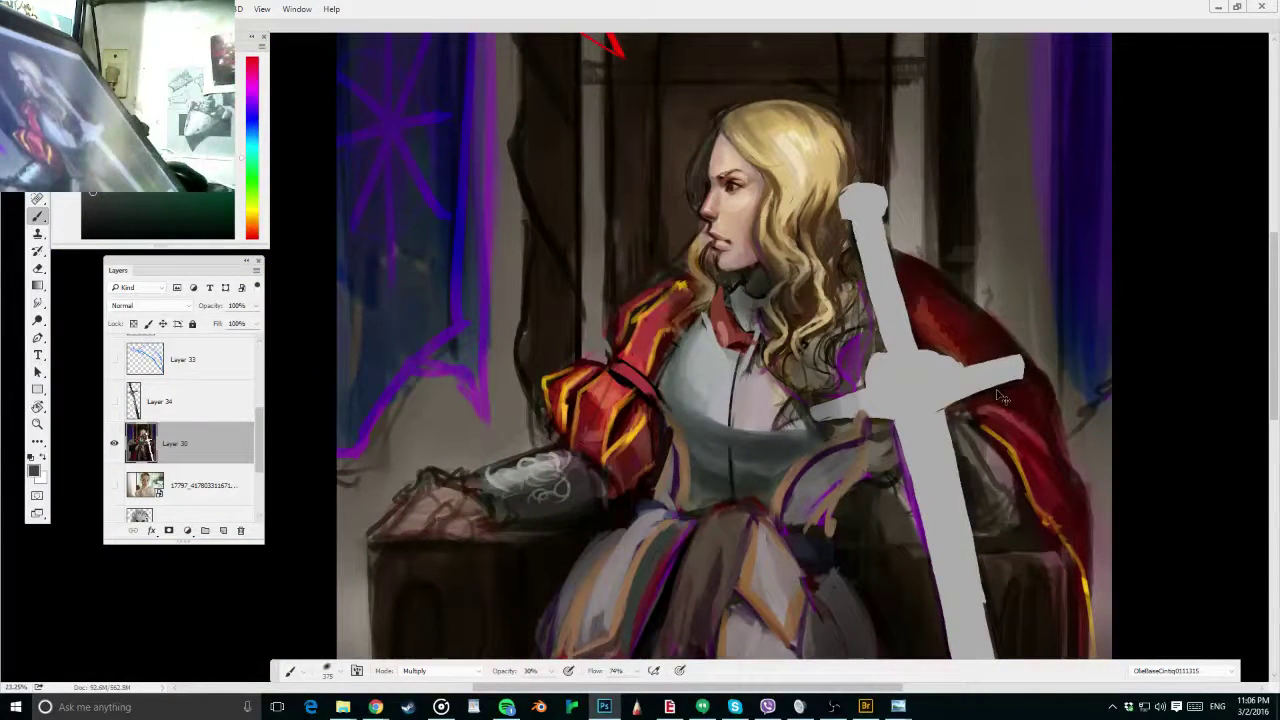
Save the painting and switch to a hard-edged brush at 100% opacity for work on the armor
key(ctrl+s)
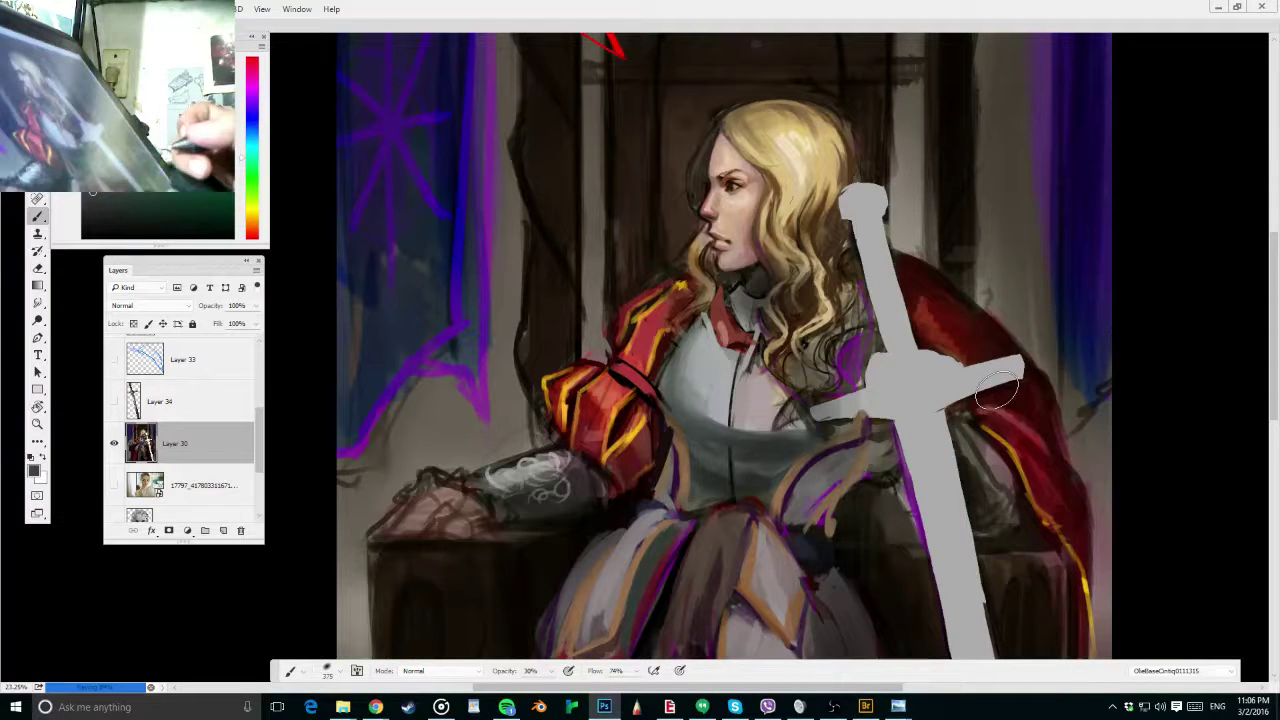
drag(645, 608, 678, 556)
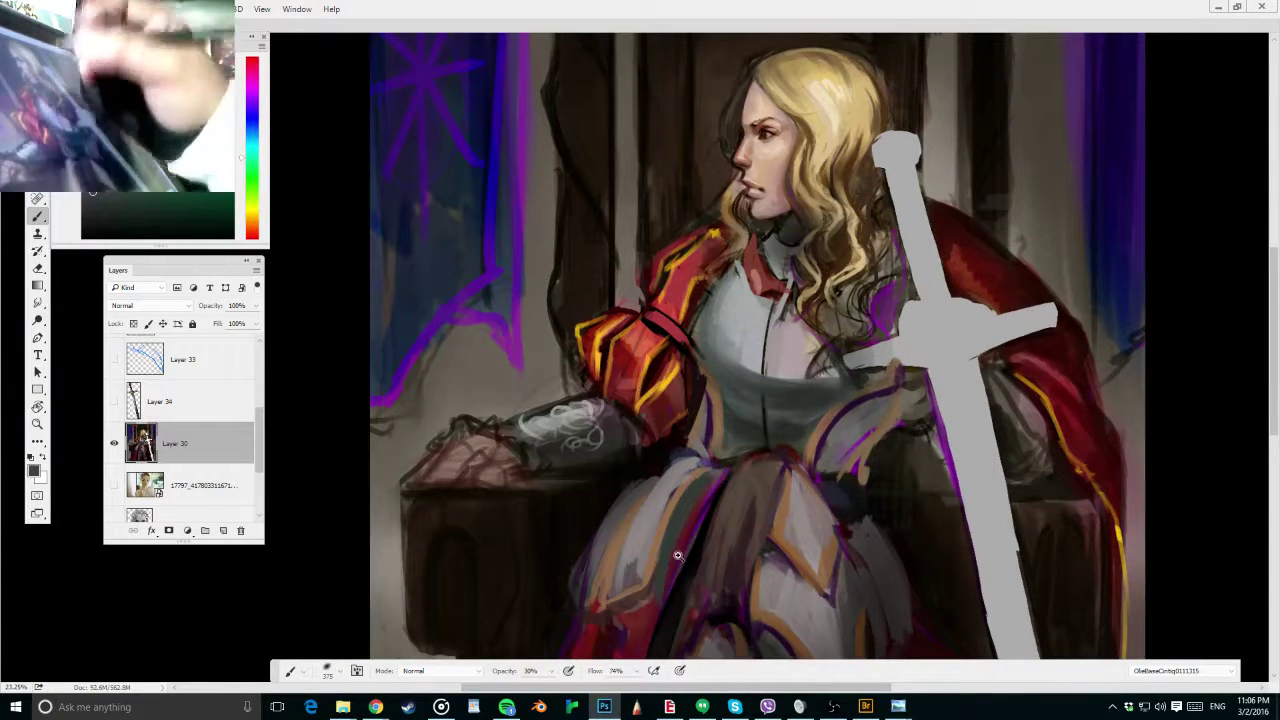
drag(843, 196, 895, 197)
mouse_move(693, 285)
mouse_down()
mouse_move(707, 357)
mouse_move(728, 341)
mouse_move(716, 363)
mouse_up()
drag(716, 361, 709, 361)
drag(670, 309, 670, 378)
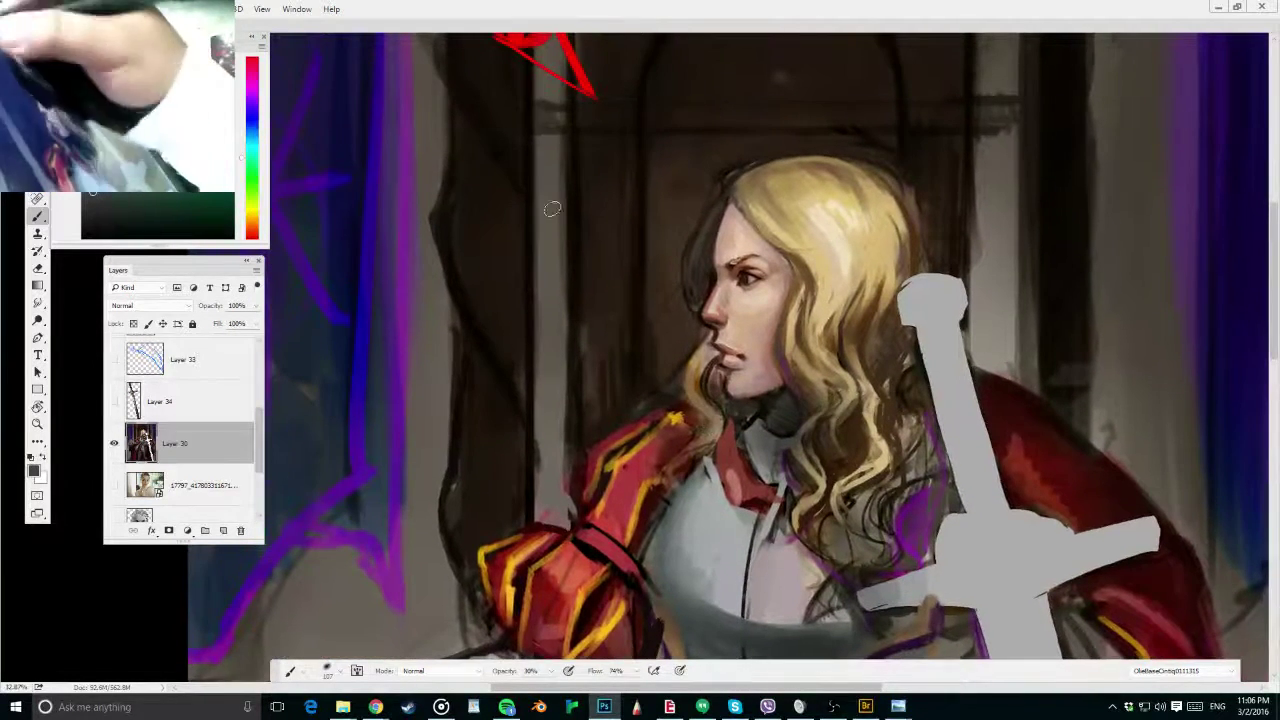
mouse_move(758, 458)
mouse_down()
mouse_move(701, 369)
mouse_move(717, 329)
mouse_move(780, 321)
mouse_up()
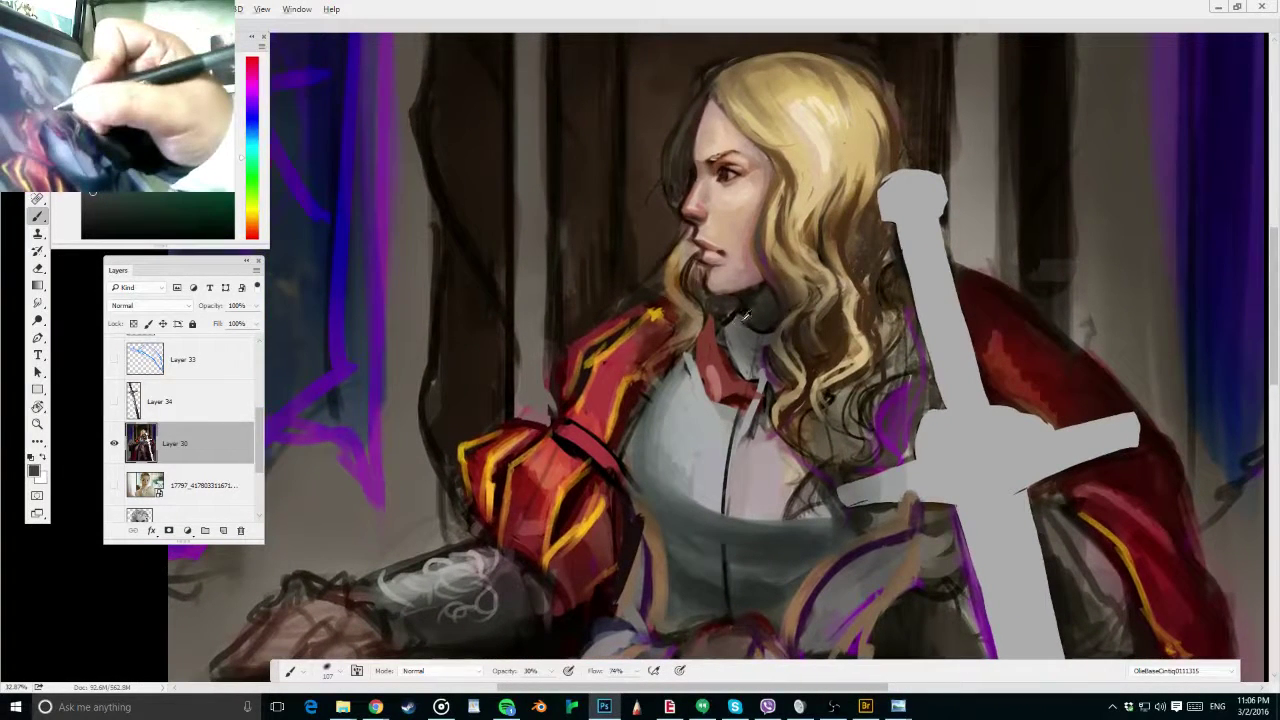
alt+click(760, 338)
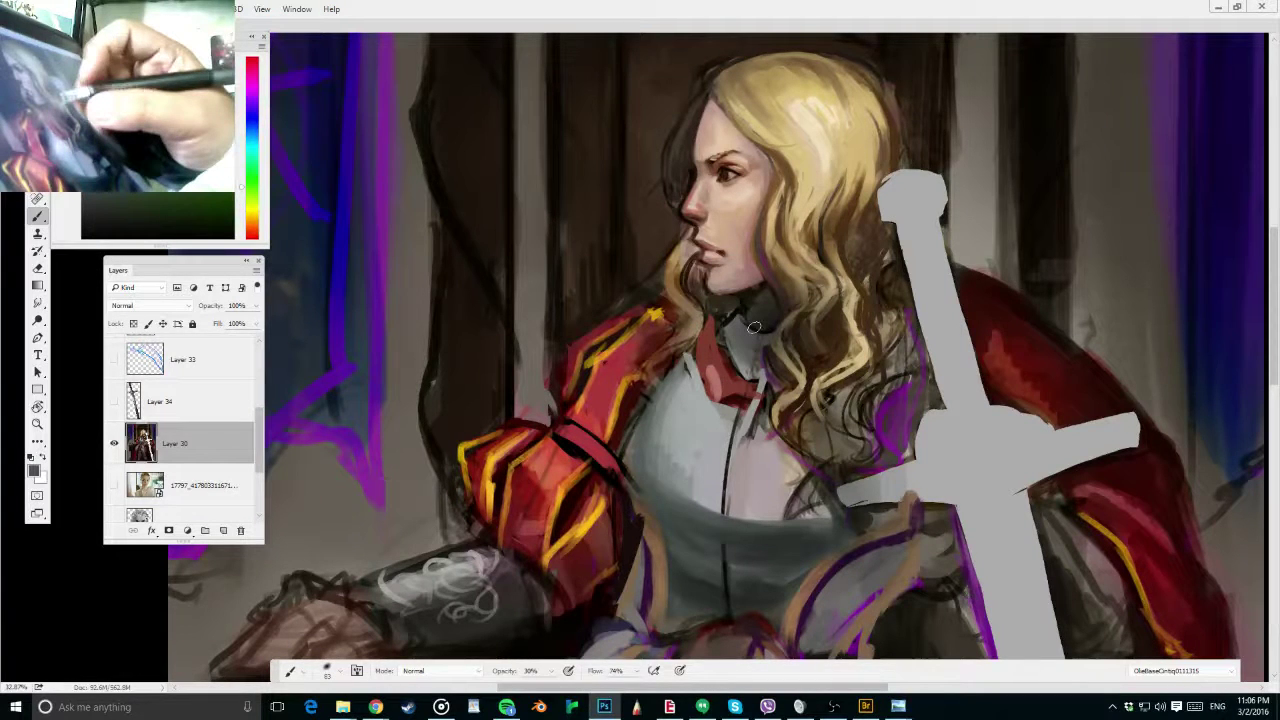
key(0)
right_click(754, 327)
click(880, 203)
Paint light gray over the lower flap of the red collar and the upper breastplate, and save the painting
alt+right_click(686, 357)
alt+click(684, 390)
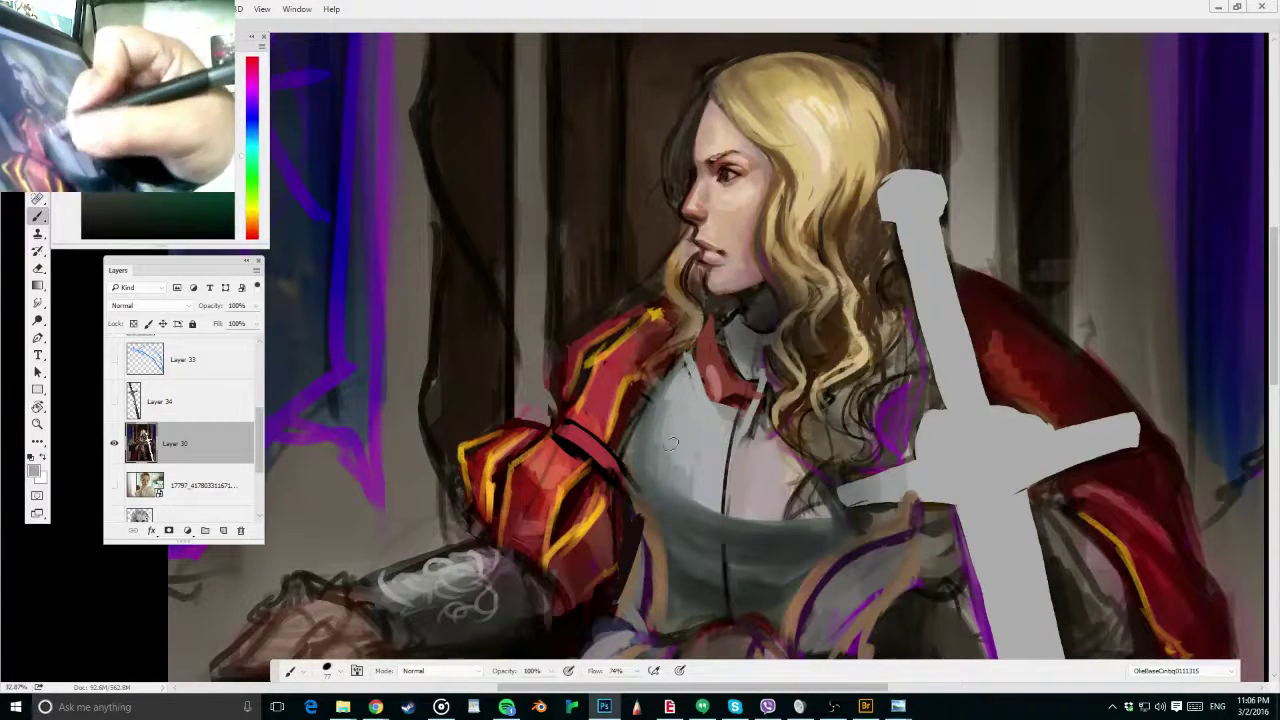
mouse_move(671, 432)
mouse_down()
mouse_move(690, 374)
mouse_move(693, 455)
mouse_move(757, 342)
mouse_move(709, 407)
mouse_move(729, 399)
mouse_move(735, 412)
mouse_move(731, 374)
mouse_move(714, 400)
mouse_up()
alt+click(738, 362)
alt+click(706, 392)
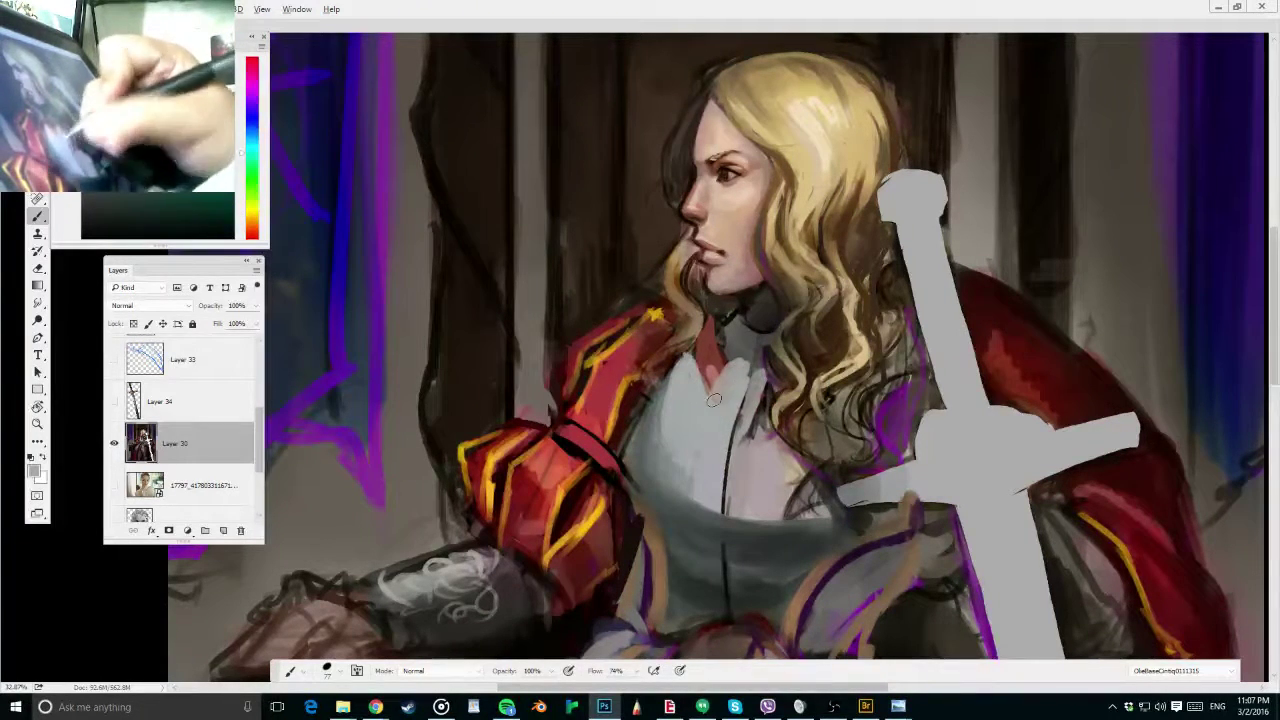
key(ctrl+s)
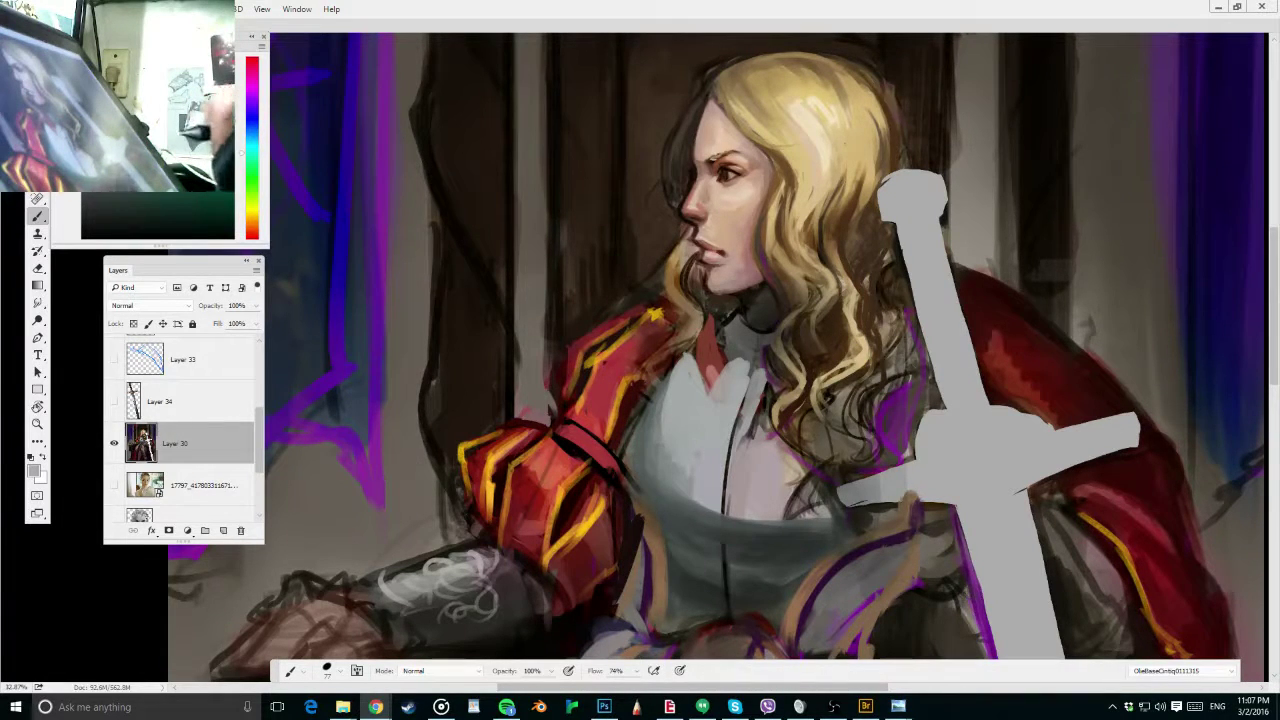
Extend the gray edge of the breastplate toward the red sleeve and touch up the dark neck guard under the chin
alt+click(655, 414)
drag(685, 363, 649, 428)
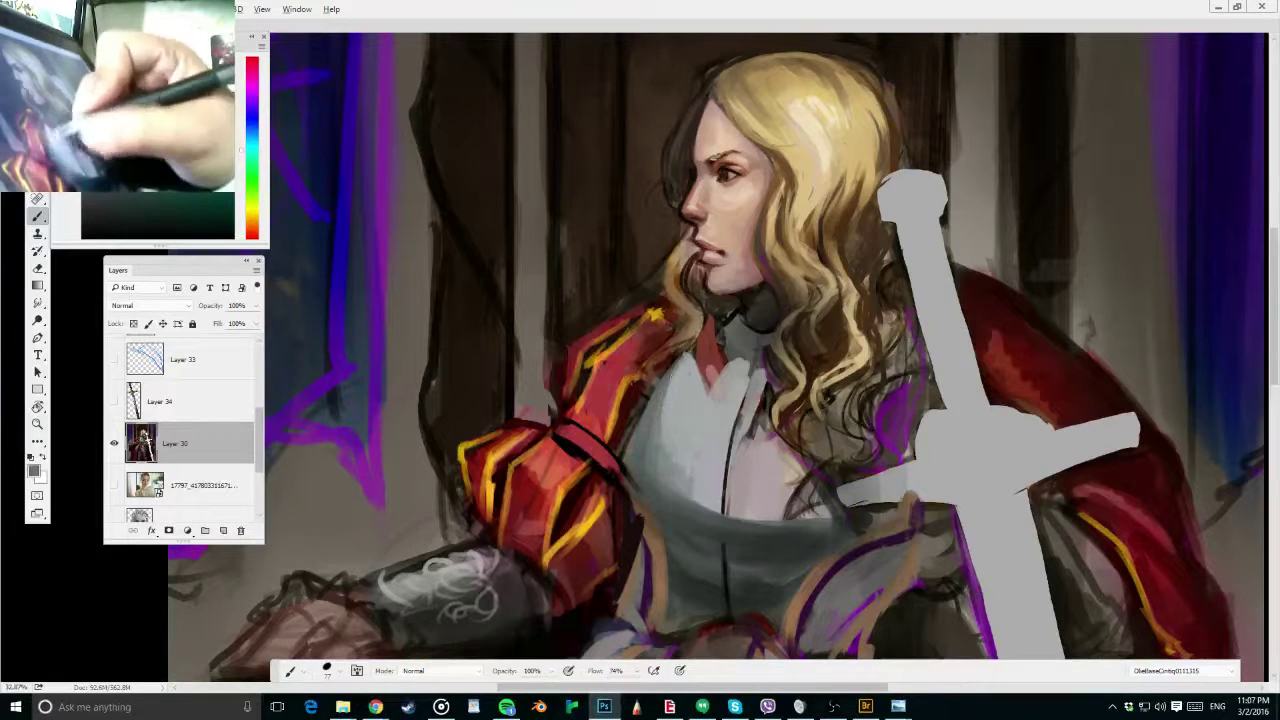
alt+right_click(657, 434)
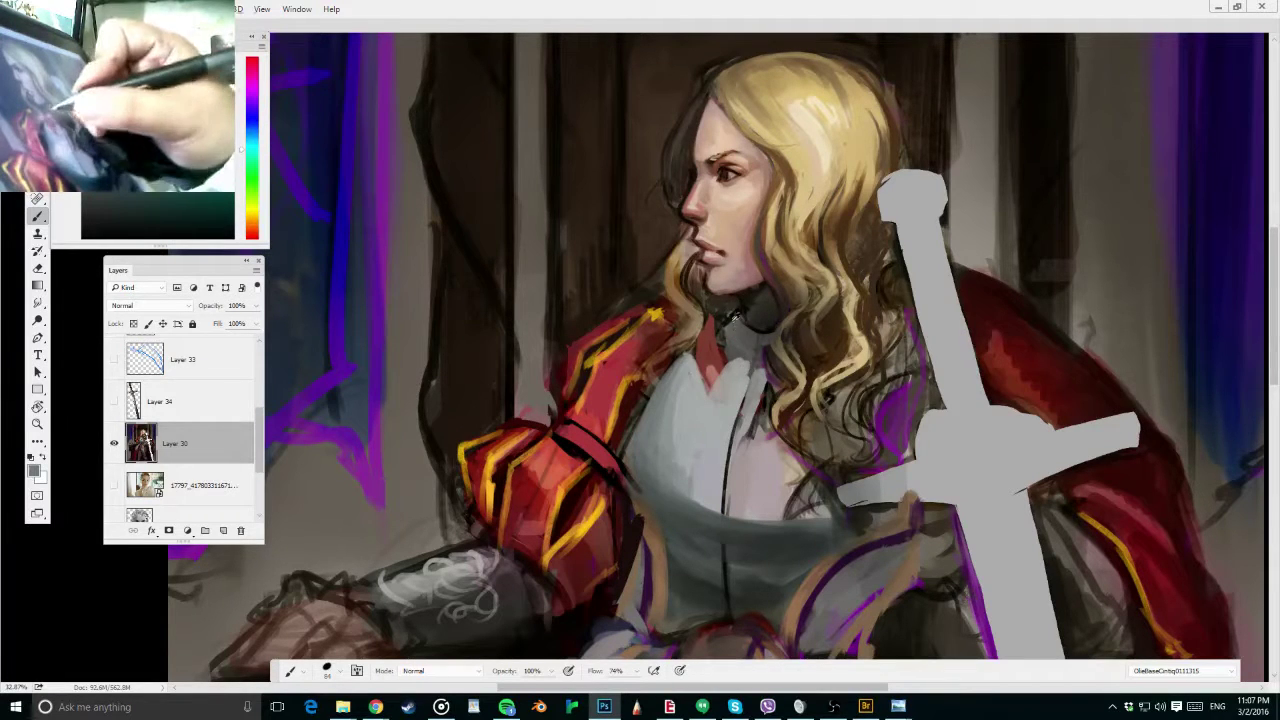
alt+right_click(704, 352)
alt+click(742, 319)
alt+click(742, 319)
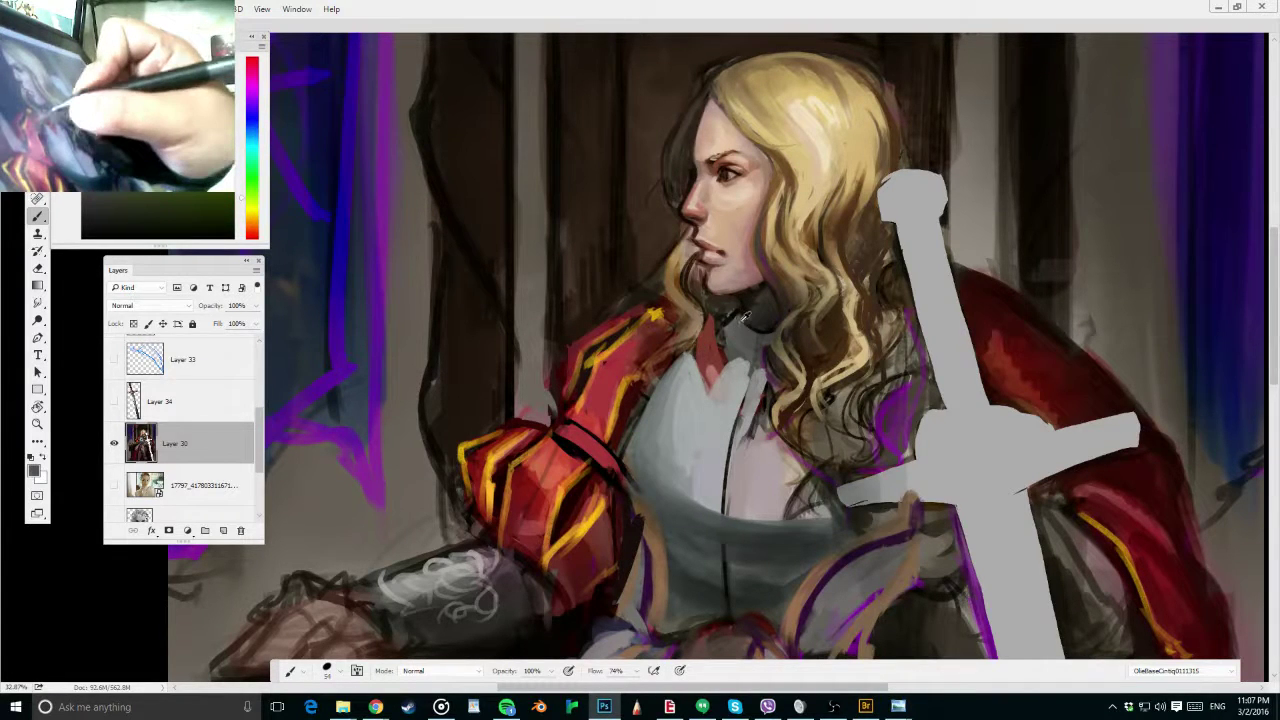
alt+click(742, 317)
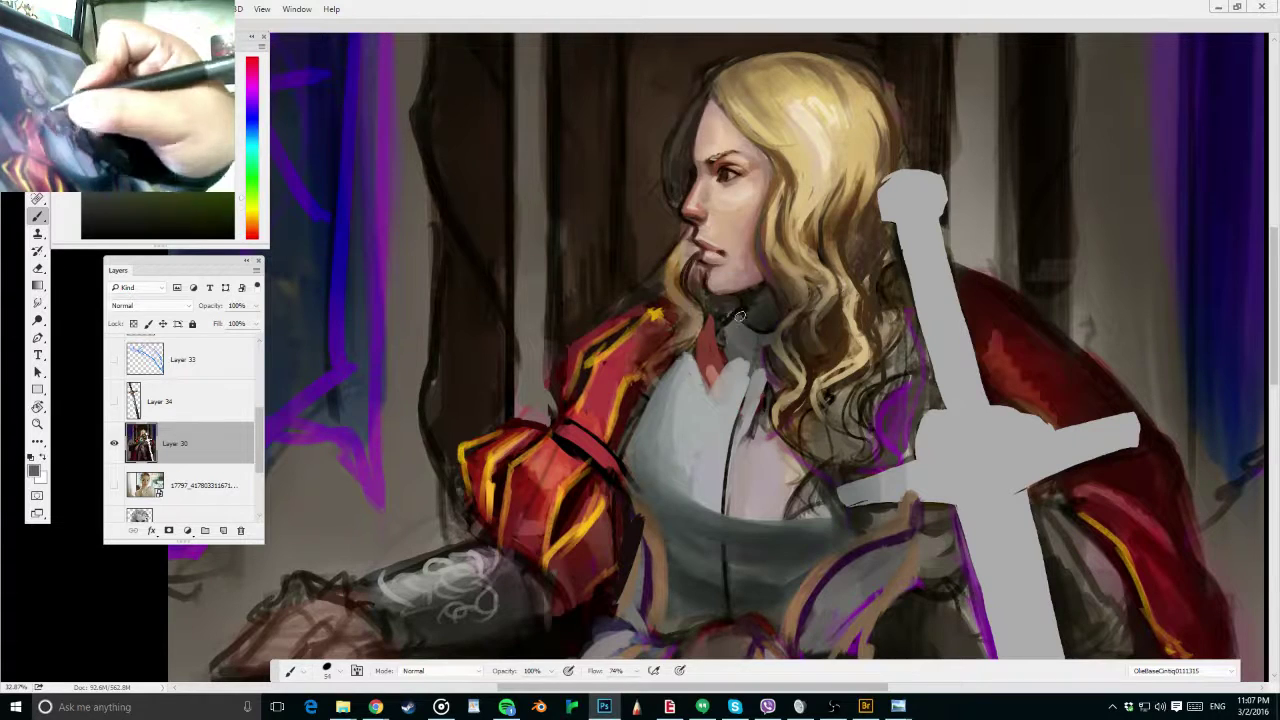
Repaint the lower rim of the breastplate's chest section with sampled gray tones
alt+click(666, 519)
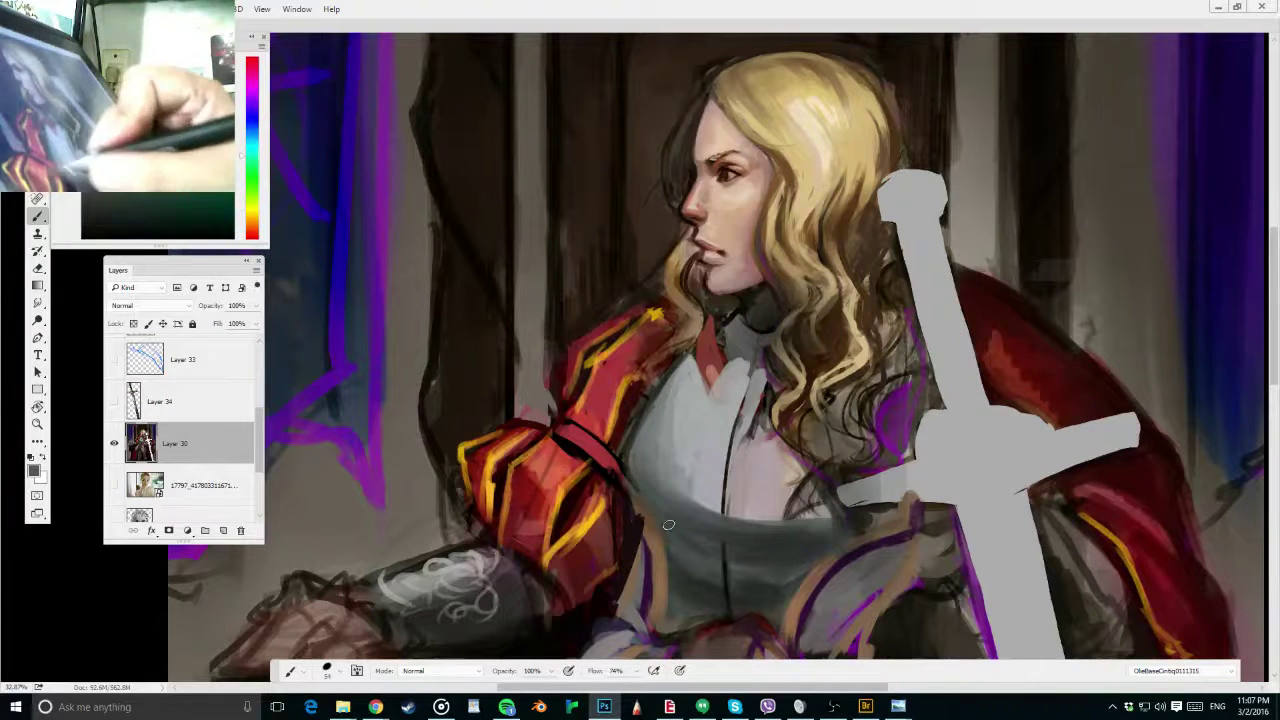
drag(662, 490, 738, 507)
alt+click(764, 521)
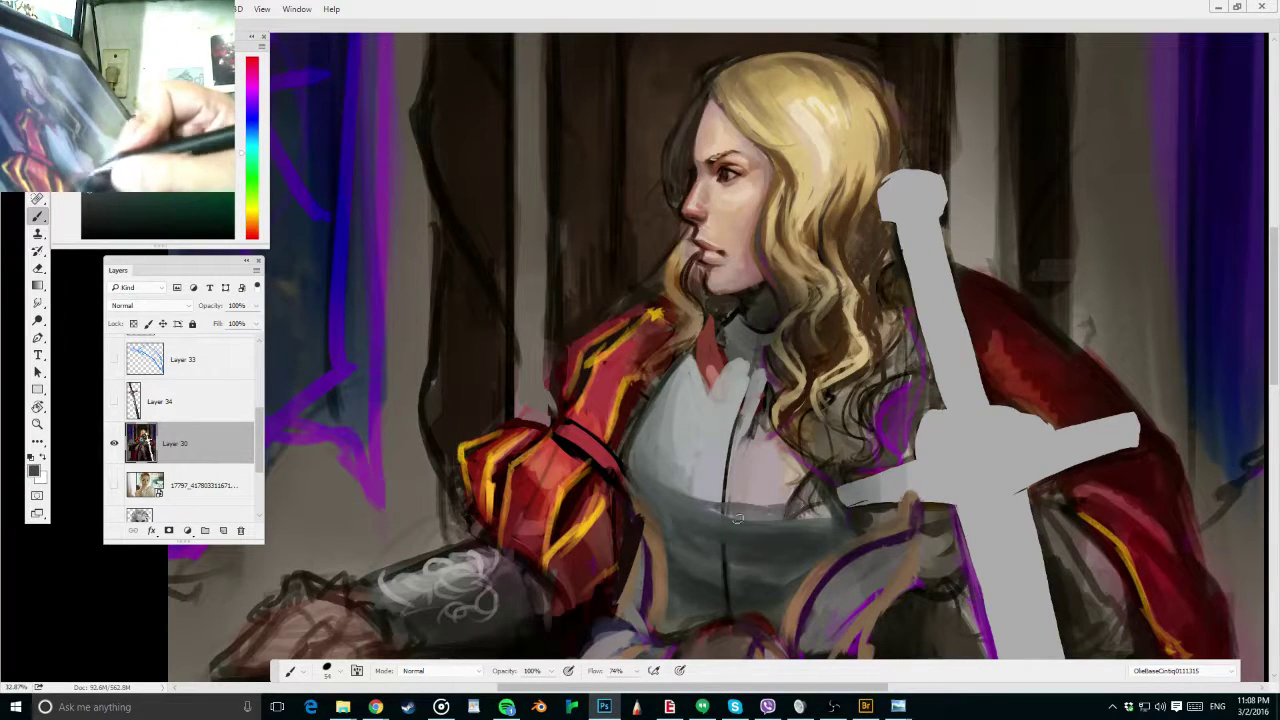
Cover the breastplate's dark center line and pinkish half with sampled light grays to unify the chest
alt+click(787, 472)
drag(785, 474, 759, 424)
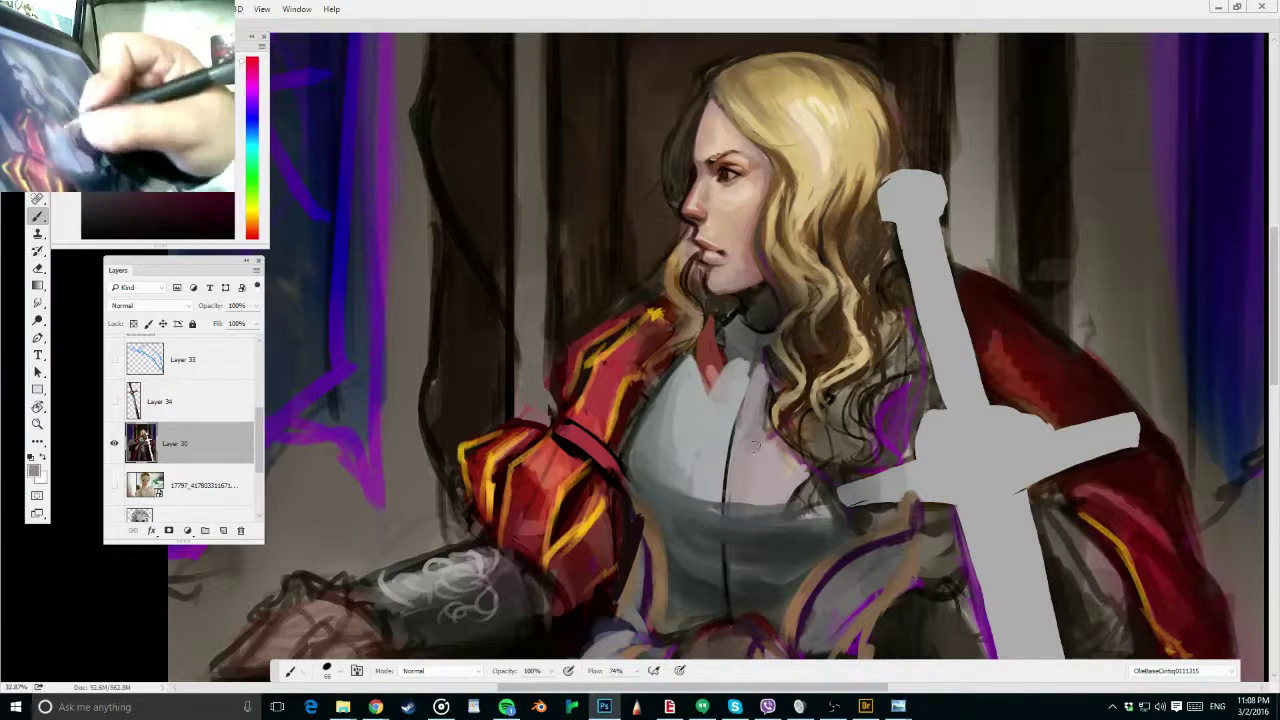
drag(756, 386, 750, 476)
drag(768, 418, 766, 444)
alt+click(708, 424)
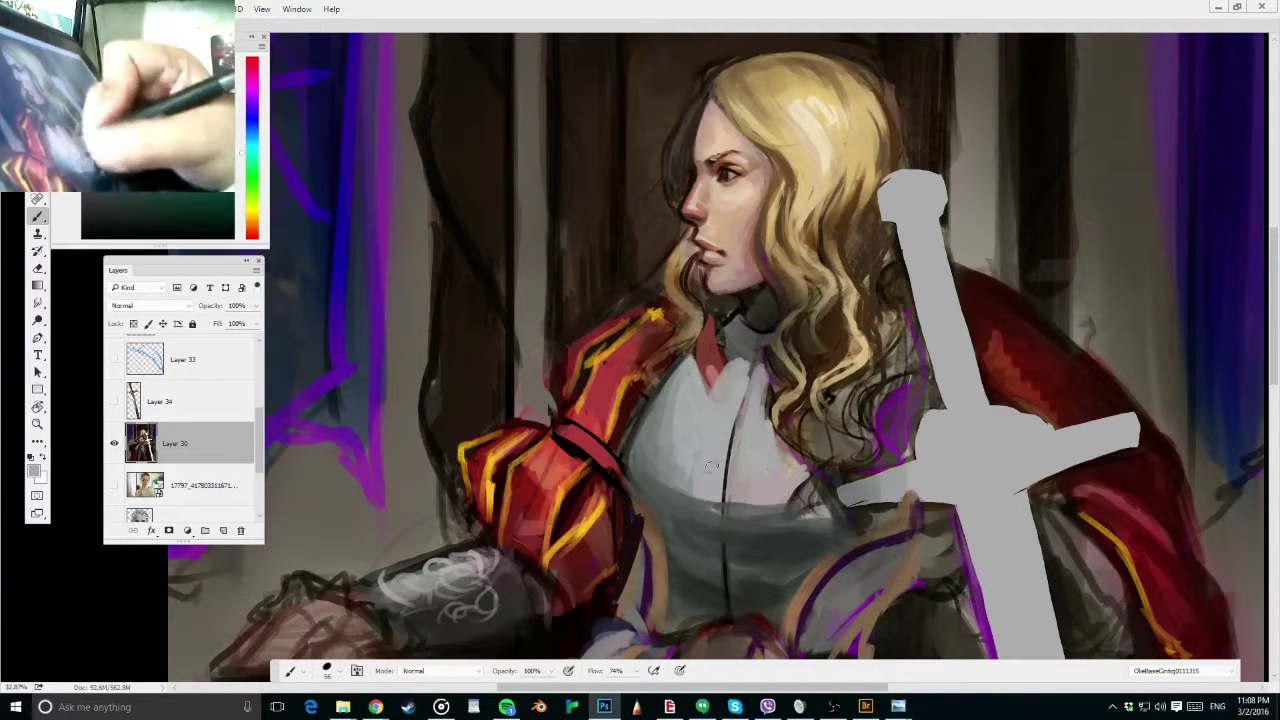
alt+click(755, 398)
alt+click(757, 415)
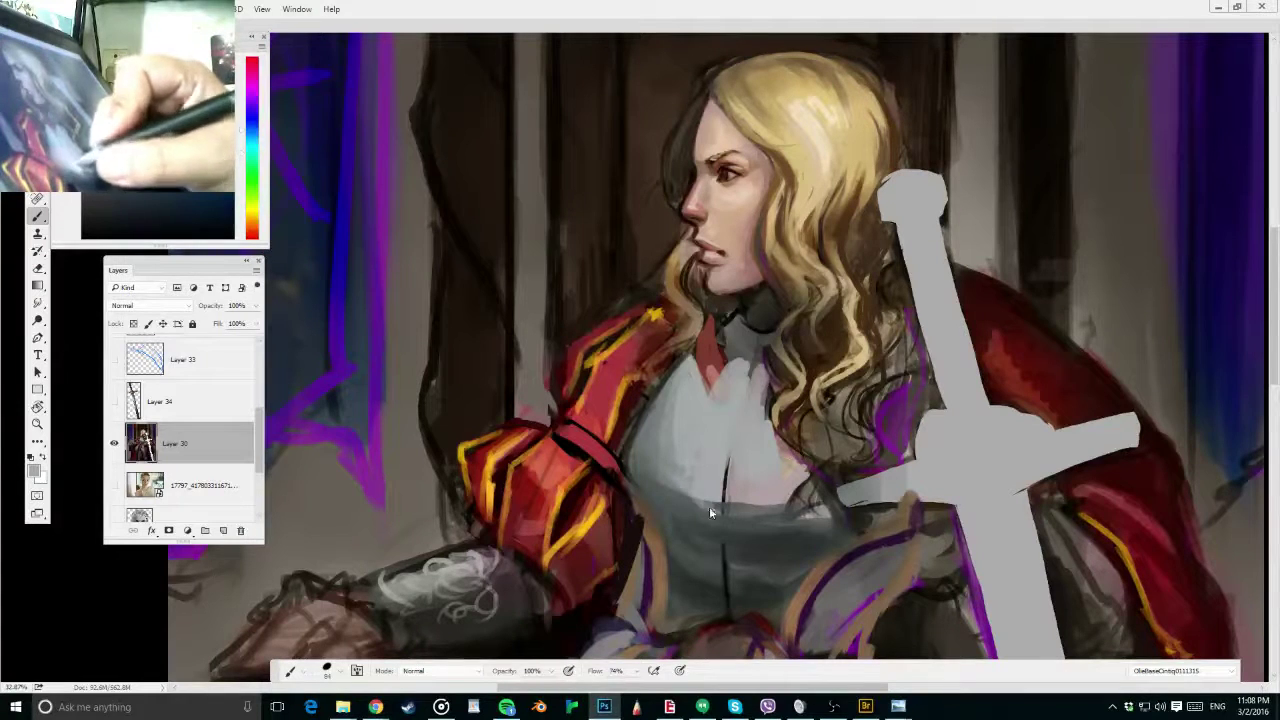
Paint a tan V-shaped trim across the lower breastplate and extend it up the side next to the red sleeve
alt+click(657, 528)
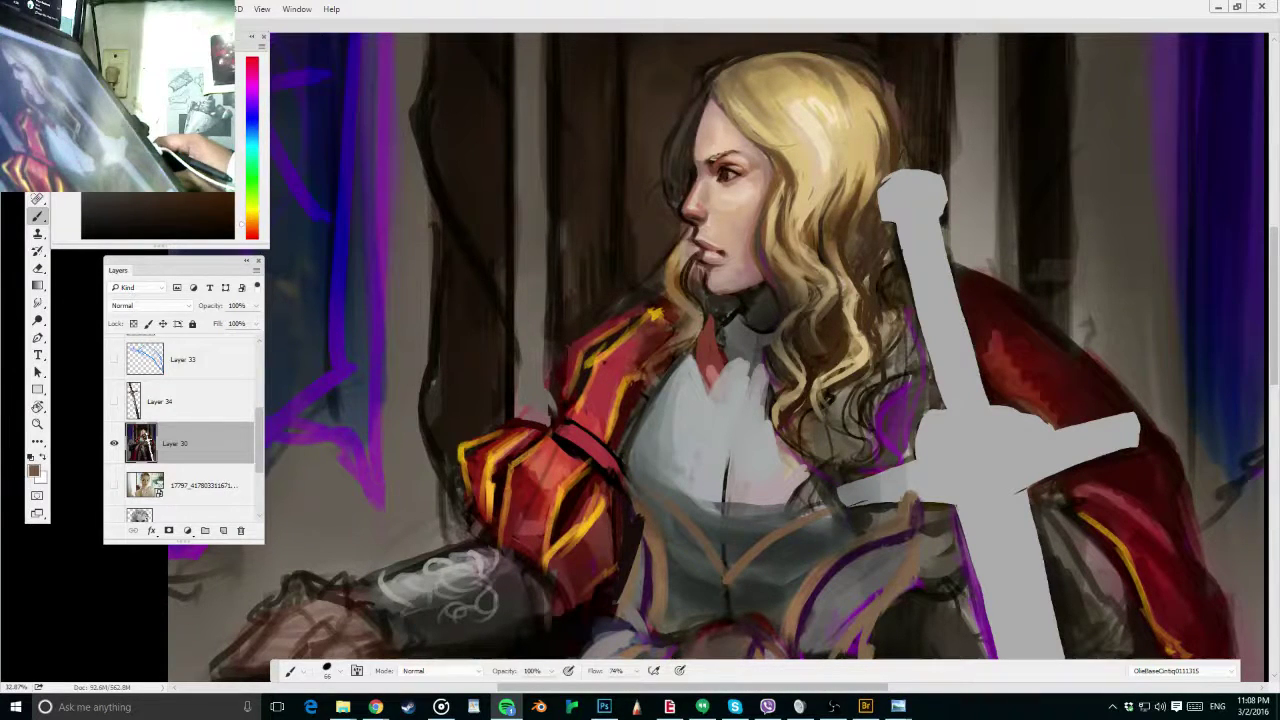
alt+click(703, 569)
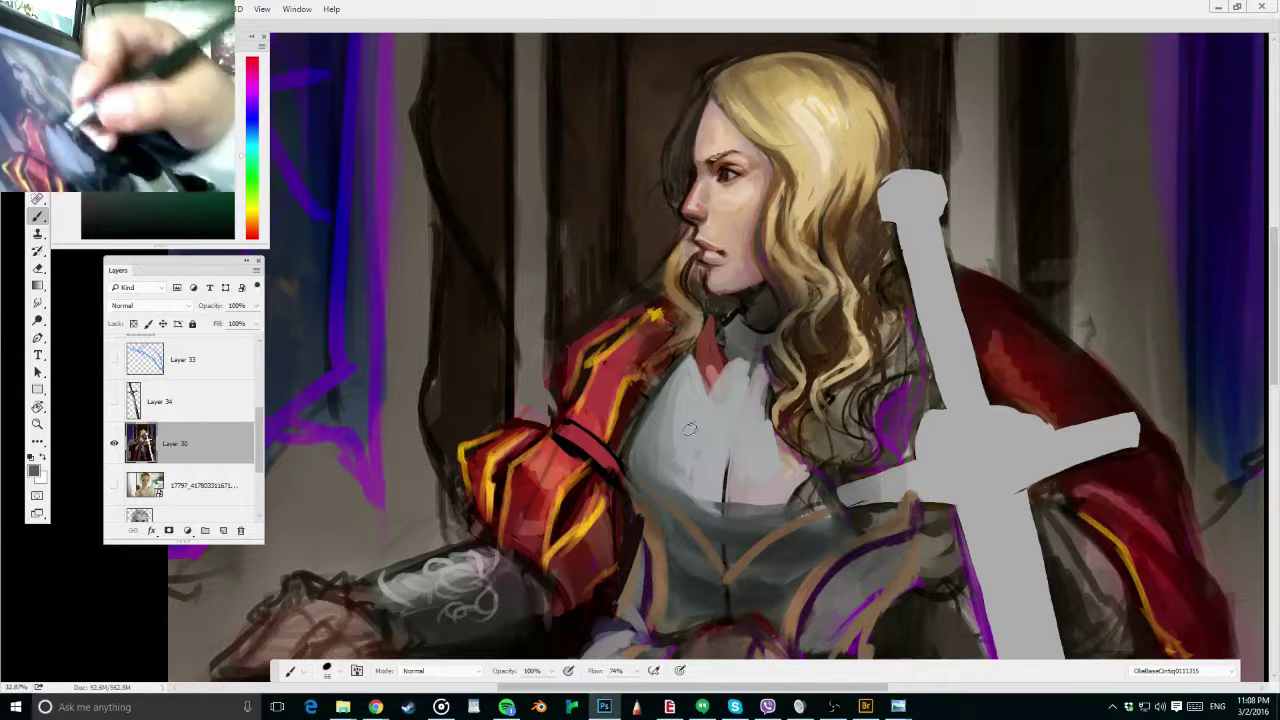
drag(688, 500, 664, 488)
alt+click(668, 522)
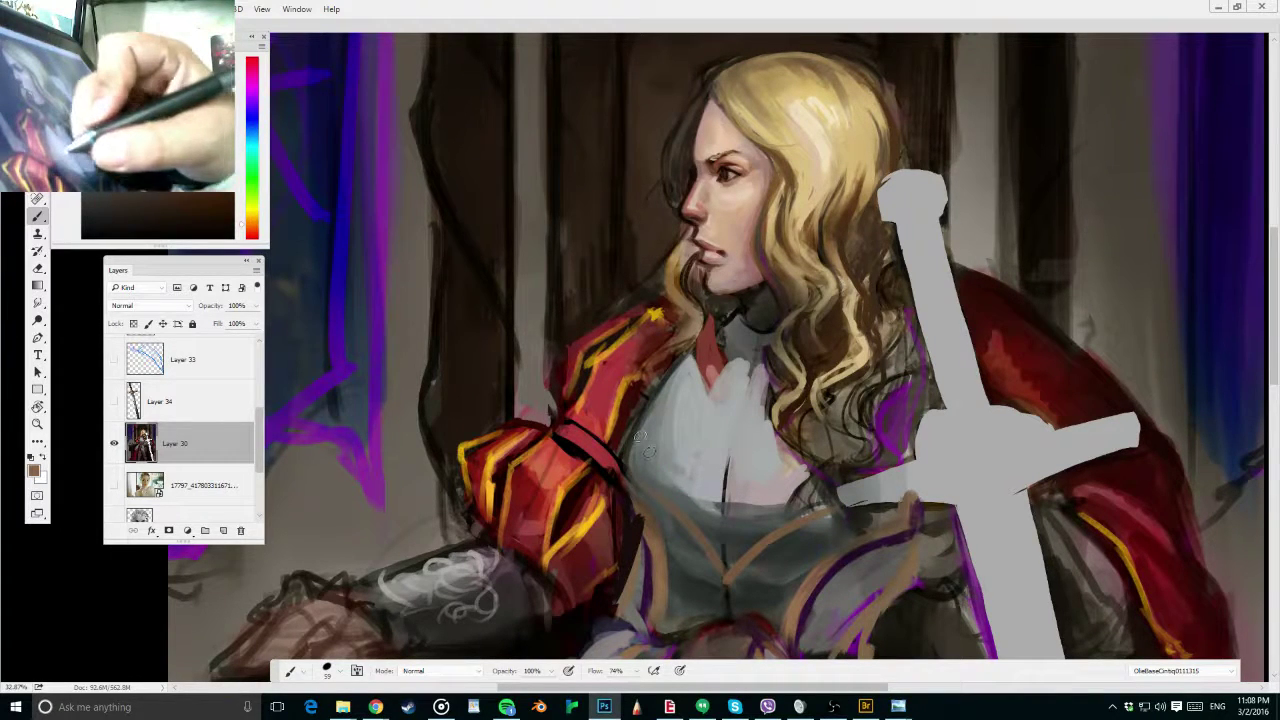
drag(640, 436, 688, 528)
Fill the chest with light gray down into the V-shaped trim and add gray reflection strokes to the plate below it
alt+click(813, 512)
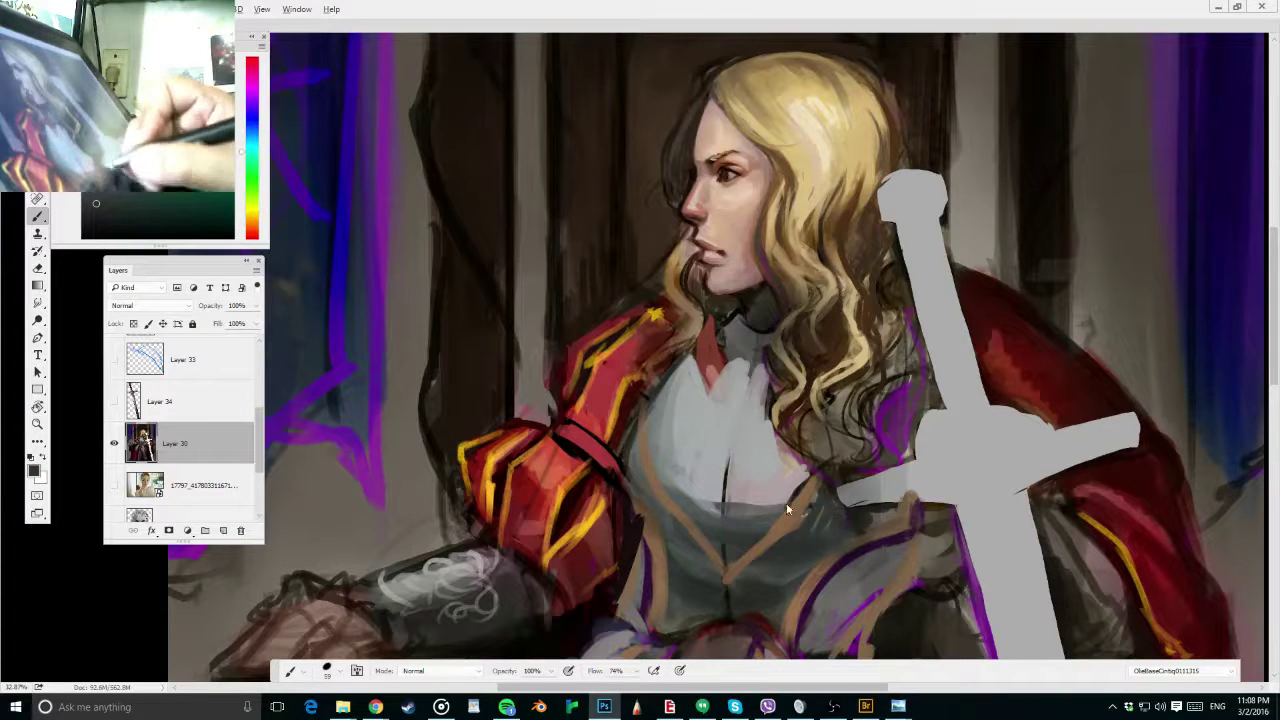
alt+right_click(778, 490)
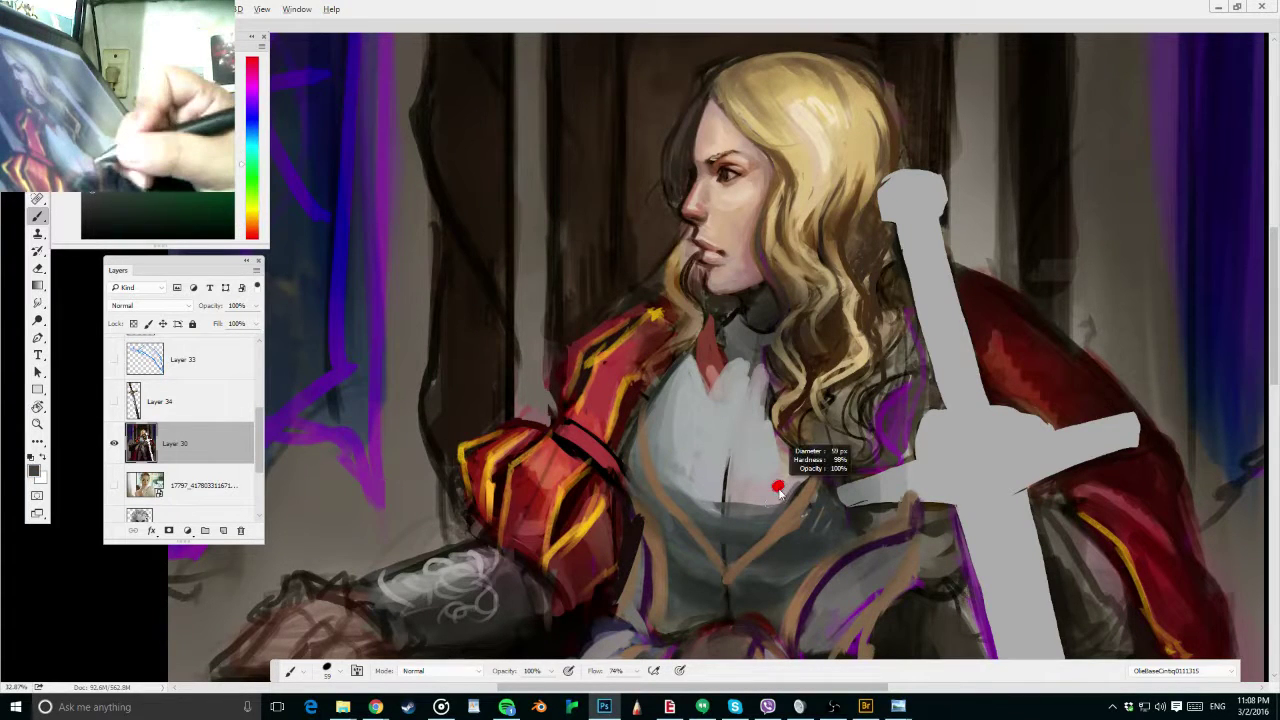
alt+click(751, 483)
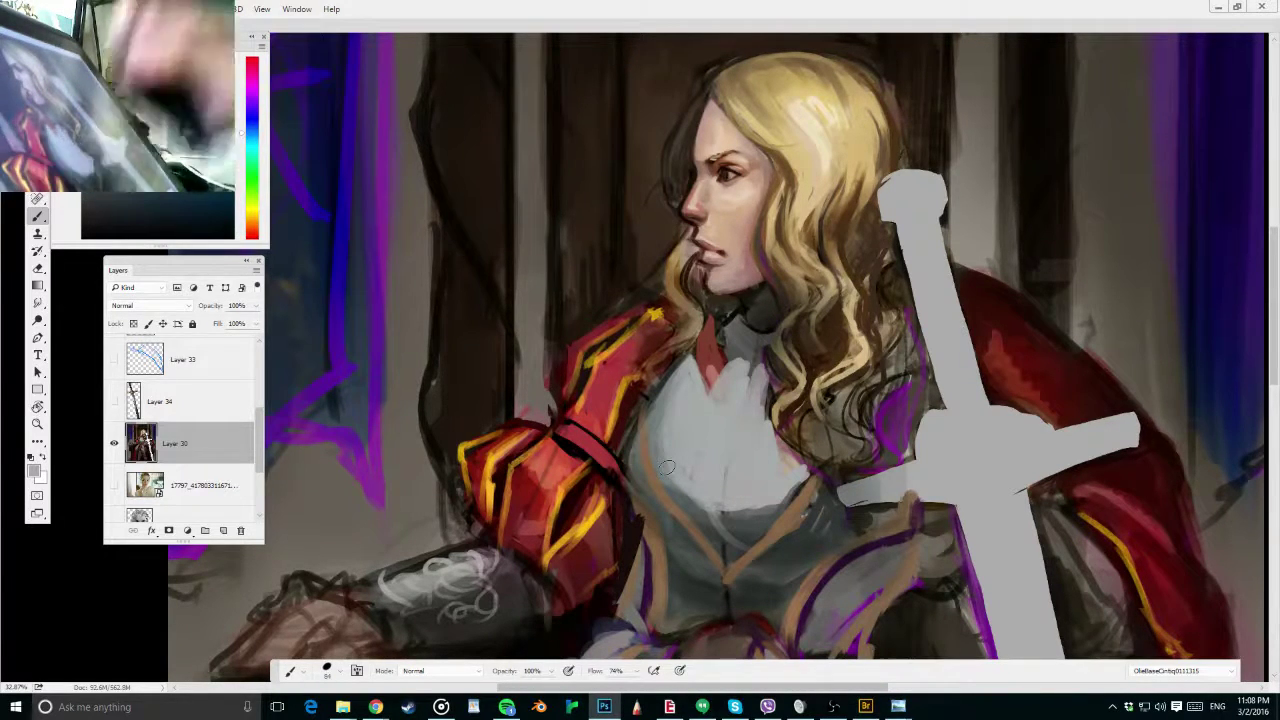
alt+click(722, 494)
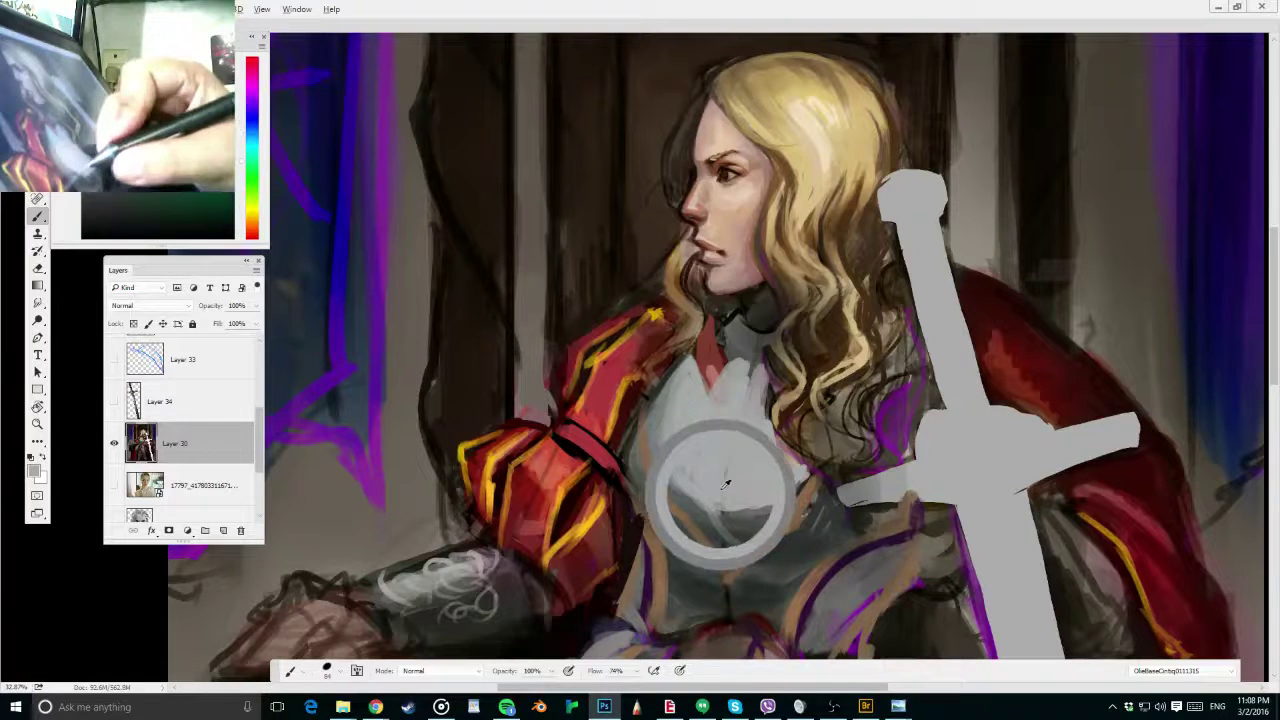
drag(728, 508, 787, 483)
alt+click(746, 522)
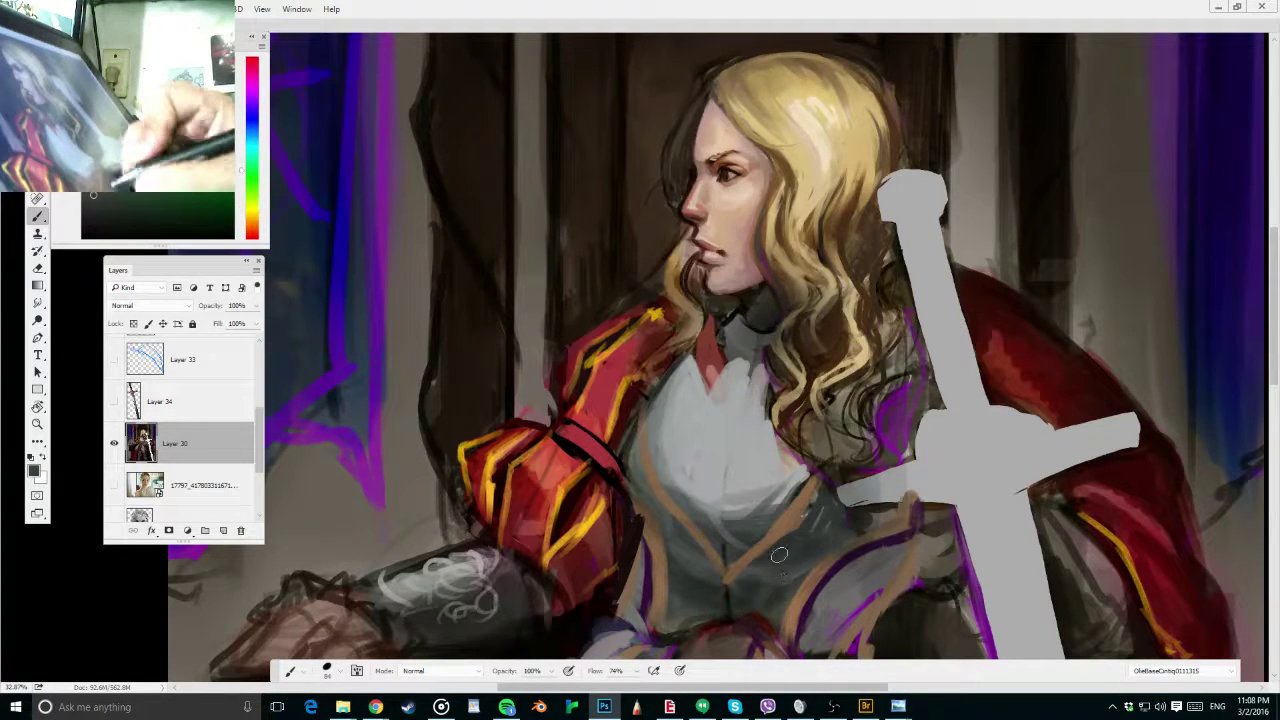
drag(779, 555, 750, 608)
Refine the breastplate's edge and tan trim along the side facing the red sleeve
alt+click(632, 433)
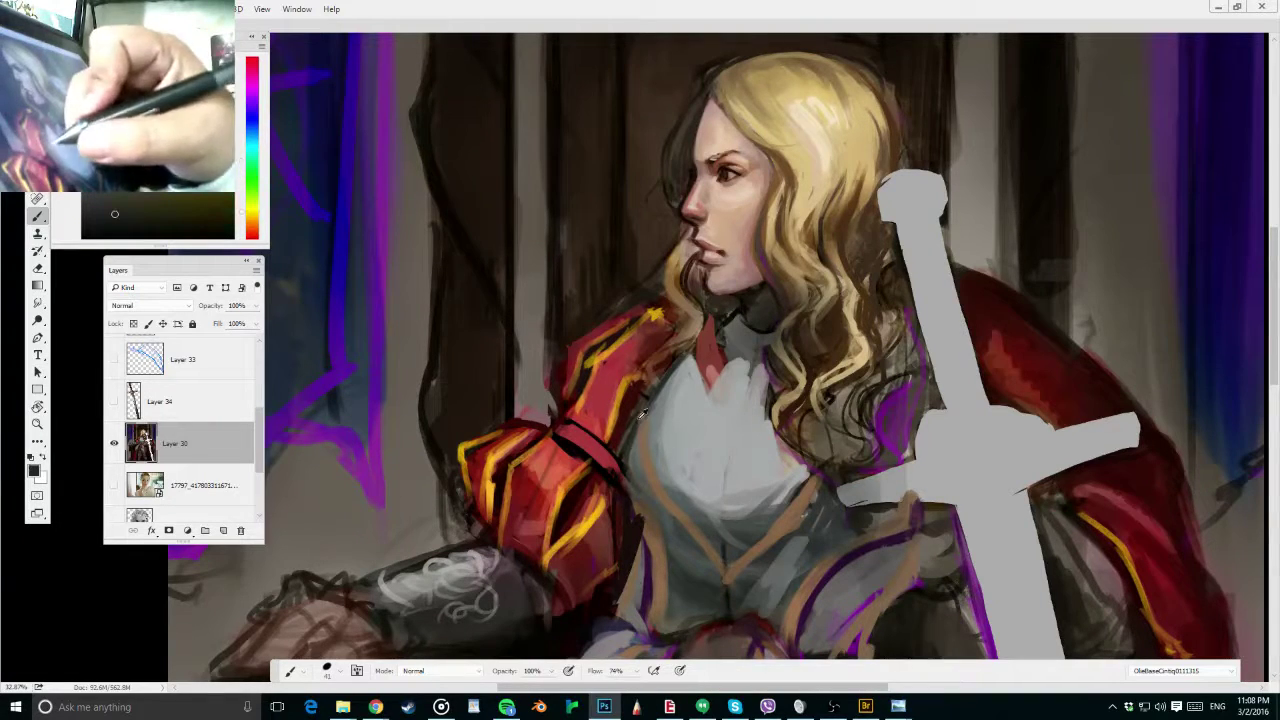
key(r)
drag(780, 260, 797, 430)
key(b)
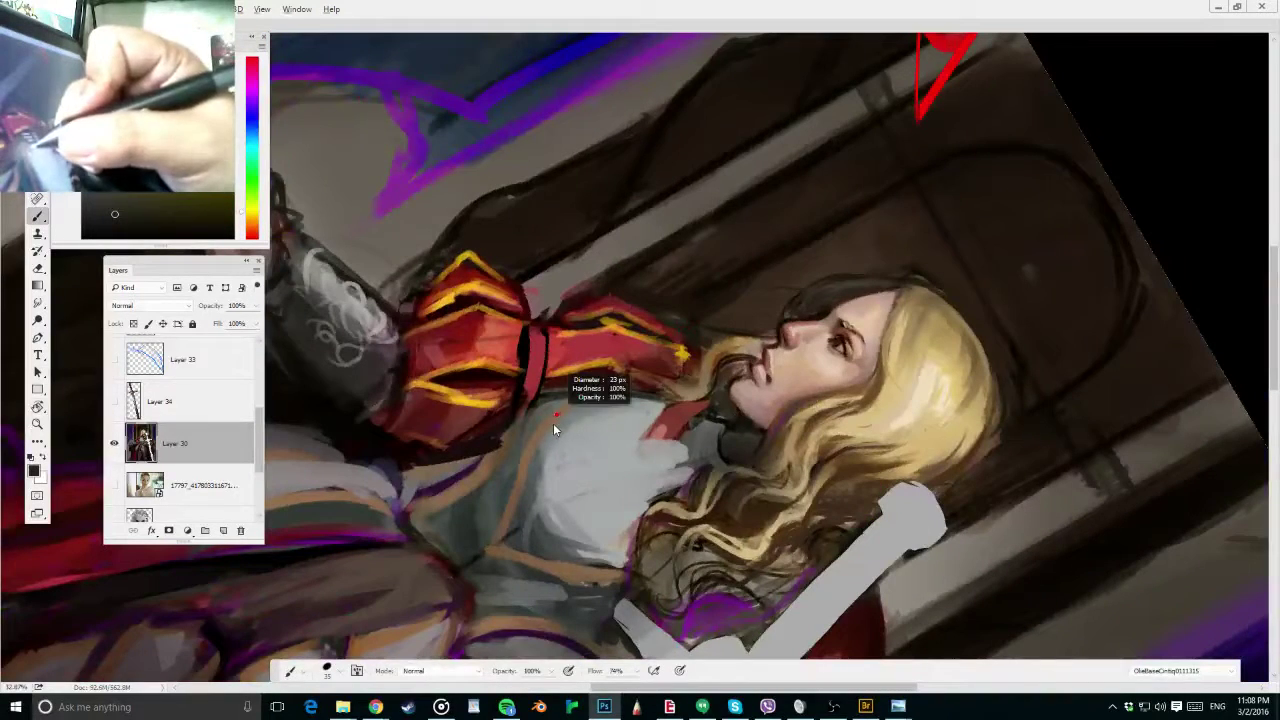
mouse_move(538, 418)
mouse_down()
mouse_move(494, 543)
mouse_move(627, 590)
mouse_up()
key(r)
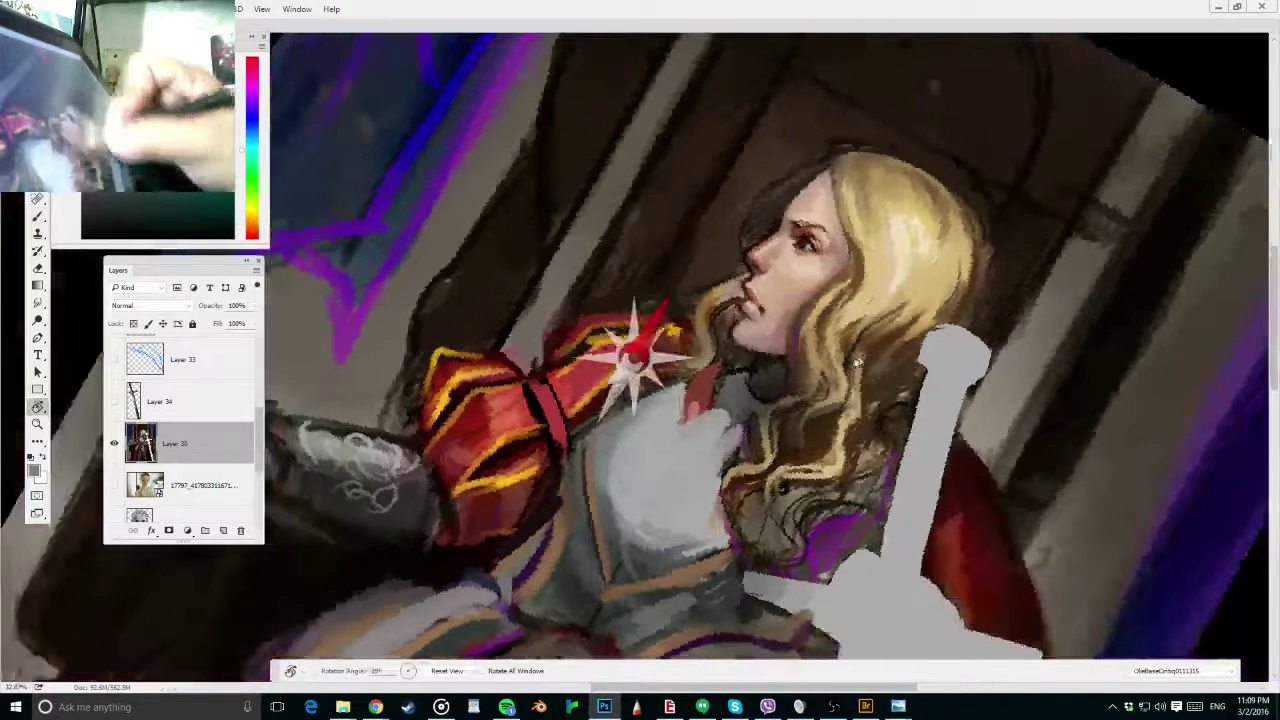
drag(857, 363, 868, 240)
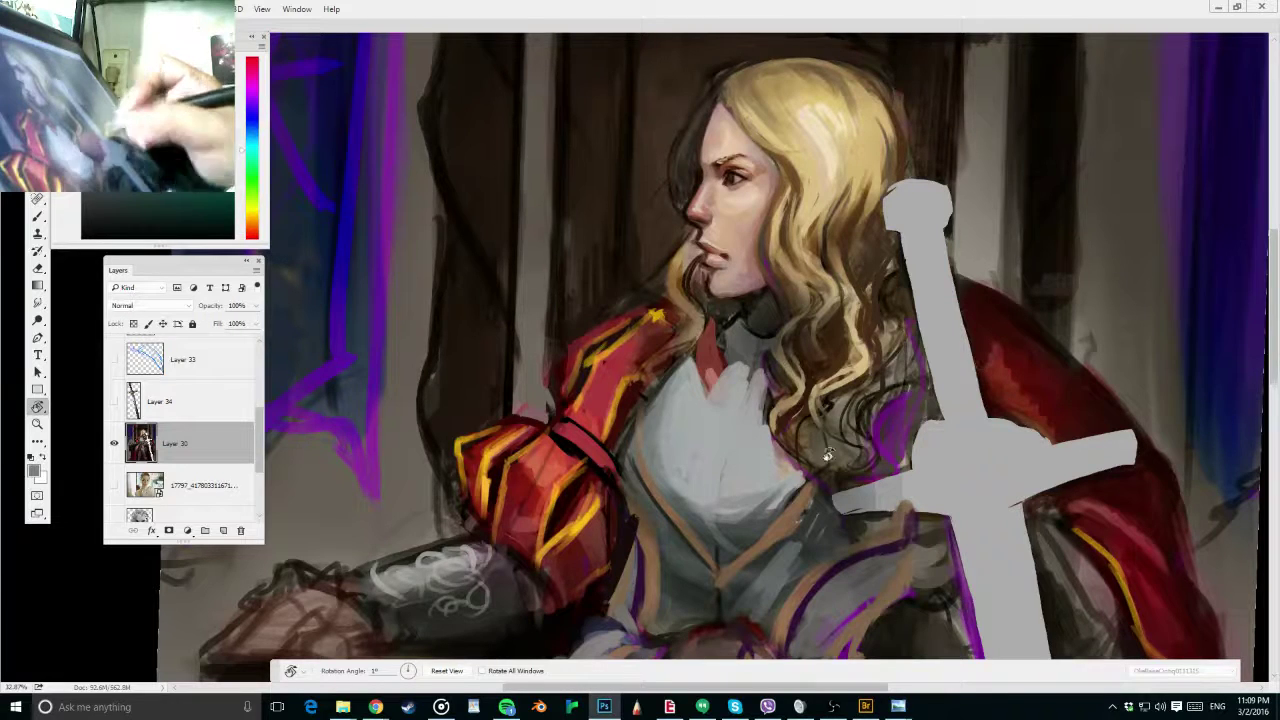
Shade along the V-shaped trim with dark gray and blend the light gray chest down to its point
key(b)
alt+click(714, 543)
mouse_move(640, 460)
mouse_down()
mouse_move(697, 531)
mouse_move(692, 485)
mouse_move(722, 504)
mouse_move(763, 491)
mouse_move(708, 537)
mouse_up()
alt+click(690, 475)
drag(737, 523, 680, 508)
alt+click(755, 526)
alt+click(738, 535)
Paint a near-white highlight on the upper center of the breastplate
alt+right_click(700, 430)
alt+shift+right_click(702, 432)
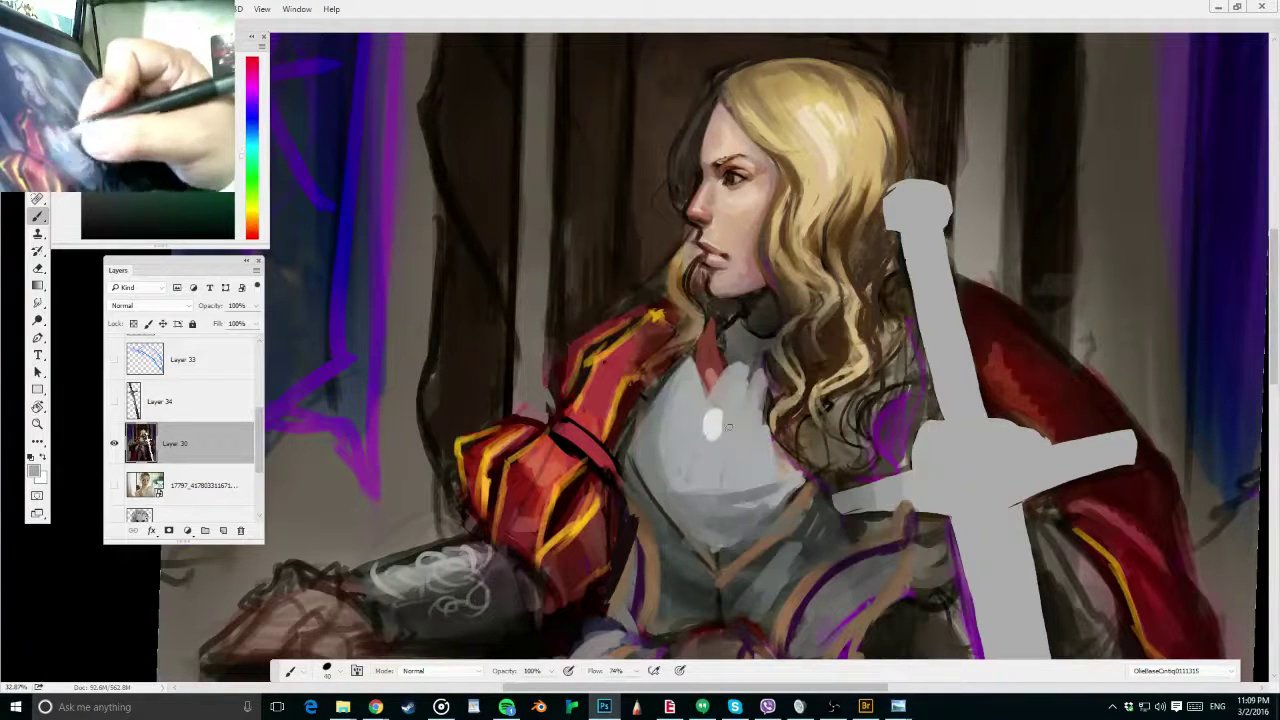
drag(714, 411, 710, 452)
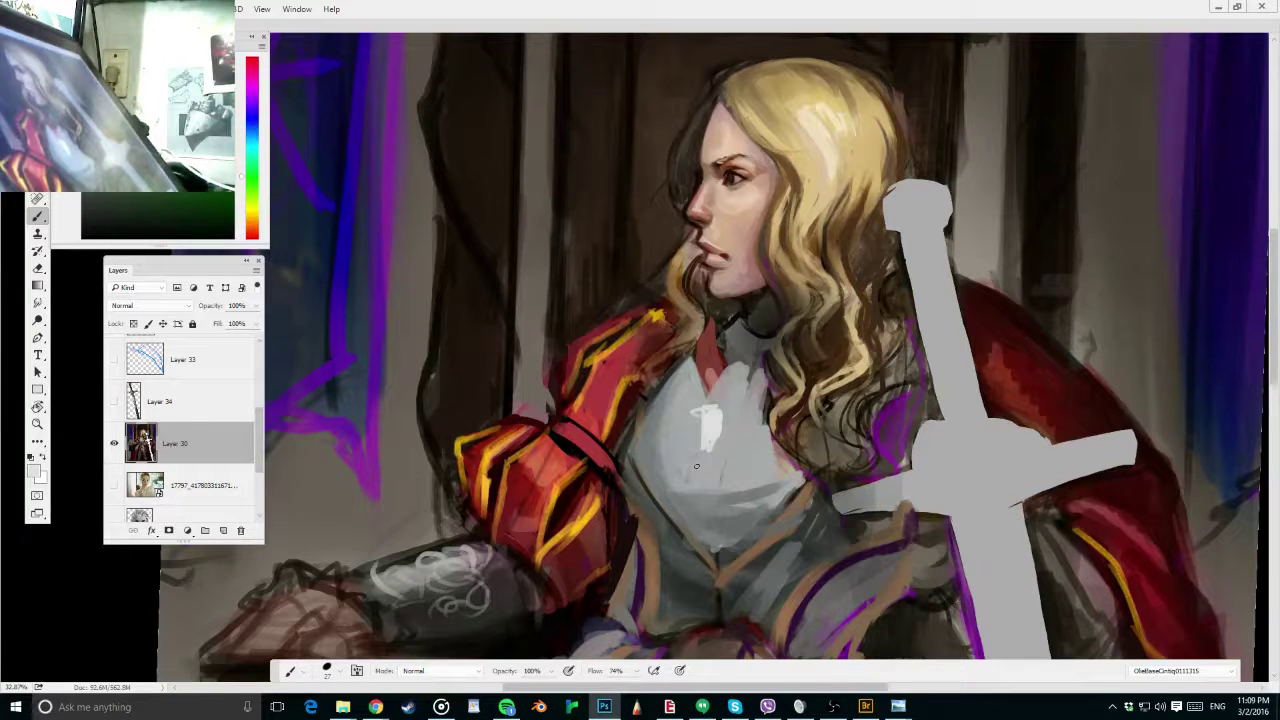
key(Escape)
Intensify the core of the breastplate highlight with a vertical stroke of pure white
alt+right_click(716, 413)
alt+click(719, 414)
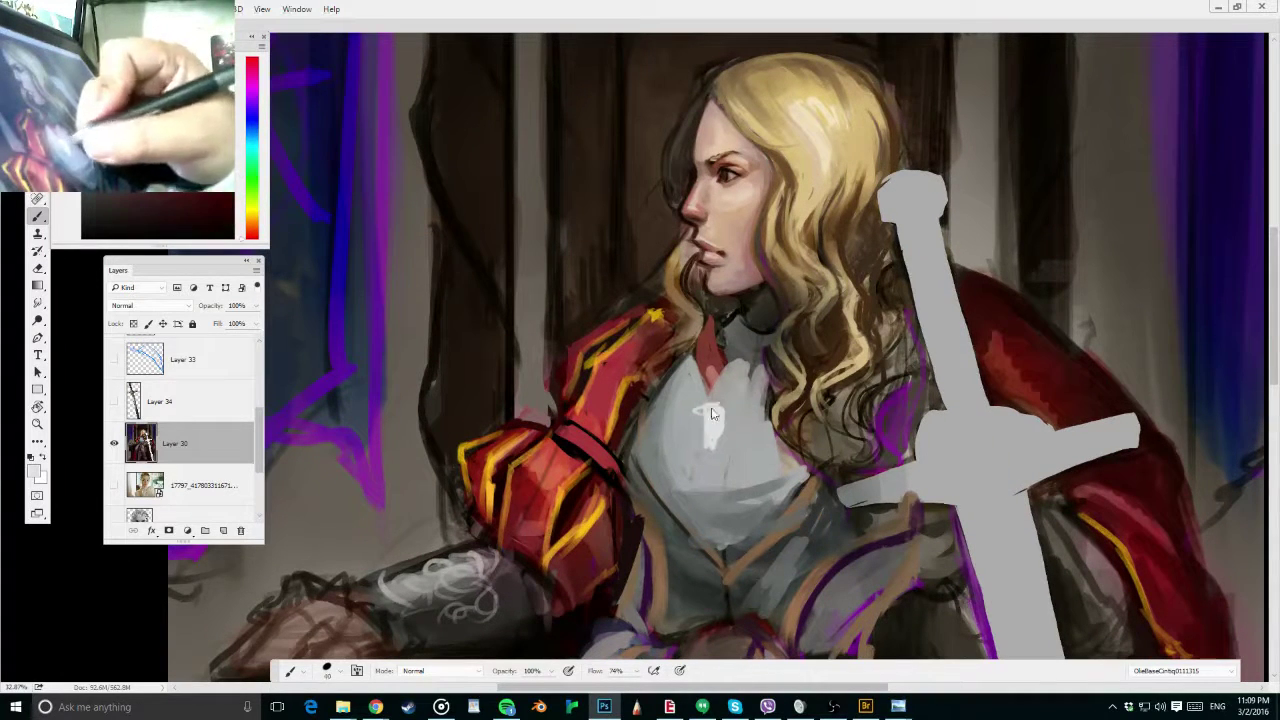
alt+right_click(720, 419)
alt+click(717, 418)
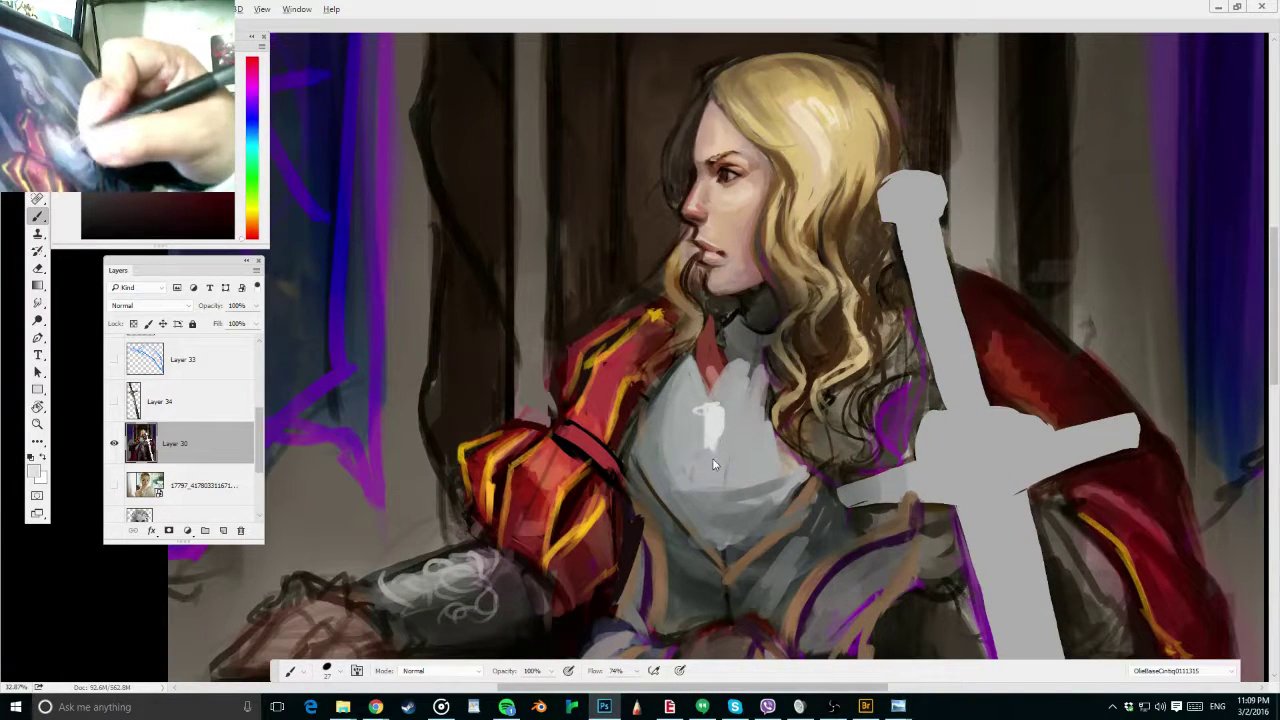
key(d)
key(x)
drag(713, 420, 713, 460)
alt+click(727, 415)
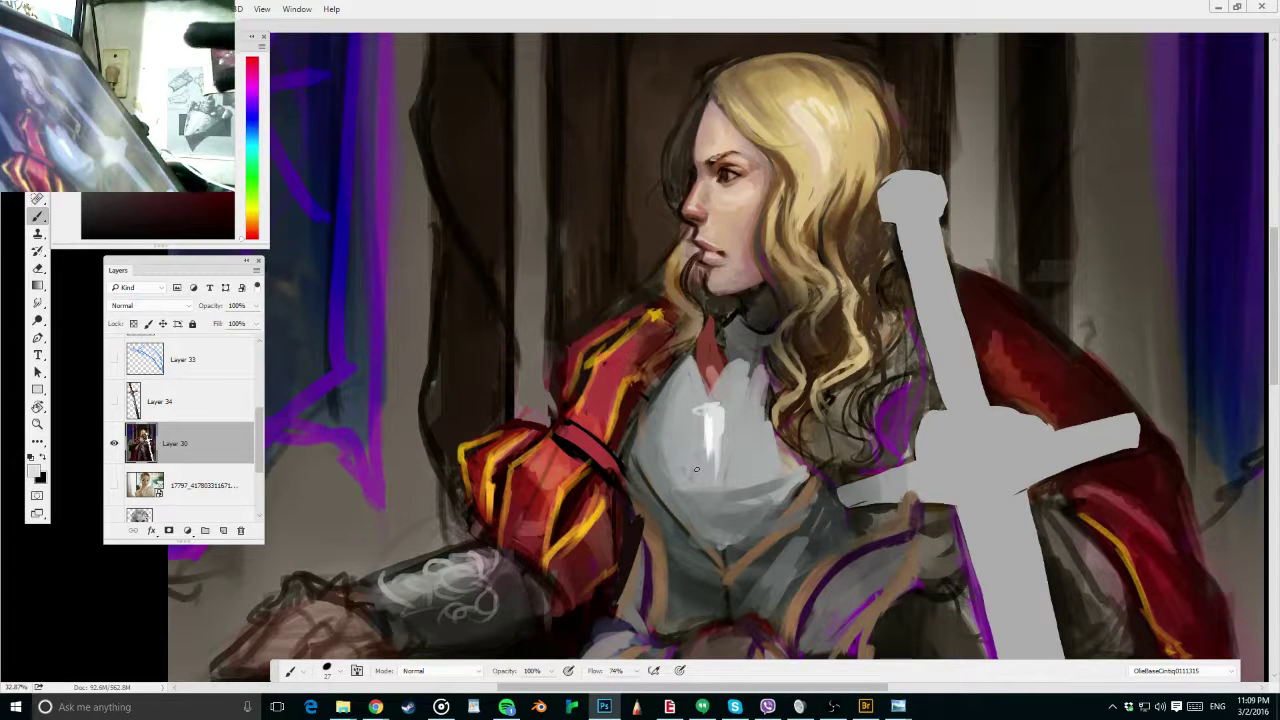
Blend sampled light grays around the vertical highlight on the breastplate
mouse_move(616, 440)
mouse_down()
mouse_move(712, 468)
mouse_move(698, 430)
mouse_up()
alt+click(642, 447)
alt+click(708, 397)
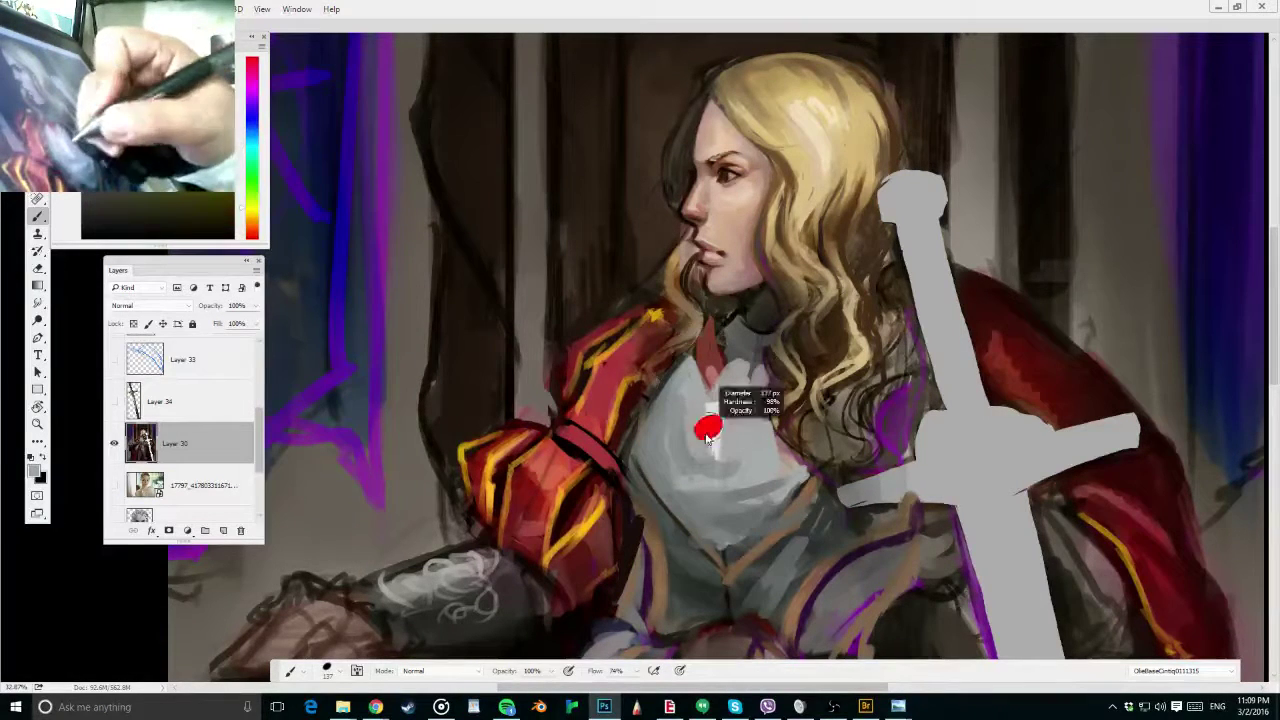
alt+click(716, 422)
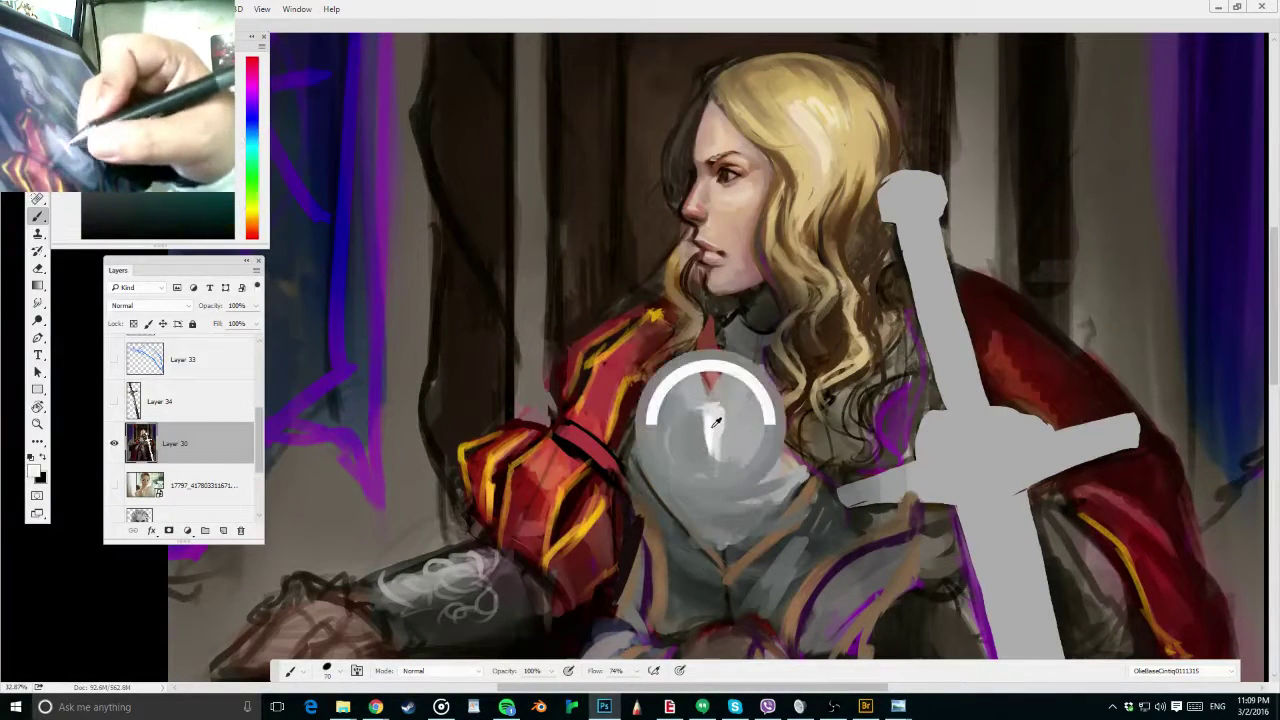
Add a horizontal white highlight across the lower chest, meeting the base of the vertical highlight
mouse_move(716, 486)
mouse_down()
mouse_move(777, 477)
mouse_move(742, 480)
mouse_move(724, 462)
mouse_up()
alt+click(726, 488)
alt+click(743, 471)
alt+click(722, 468)
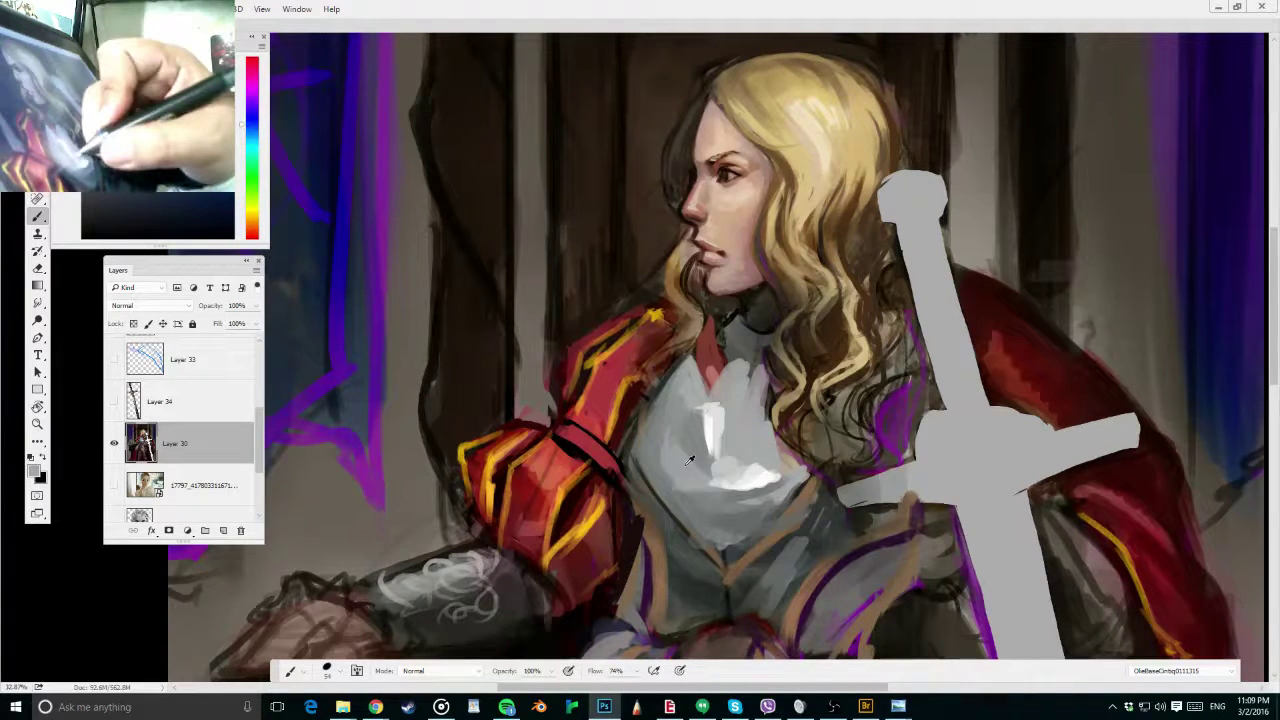
Define the curved lower edge of the chest with darker gray strokes beneath the white highlight
alt+click(672, 509)
key(bracketright)
key(bracketright)
key(bracketright)
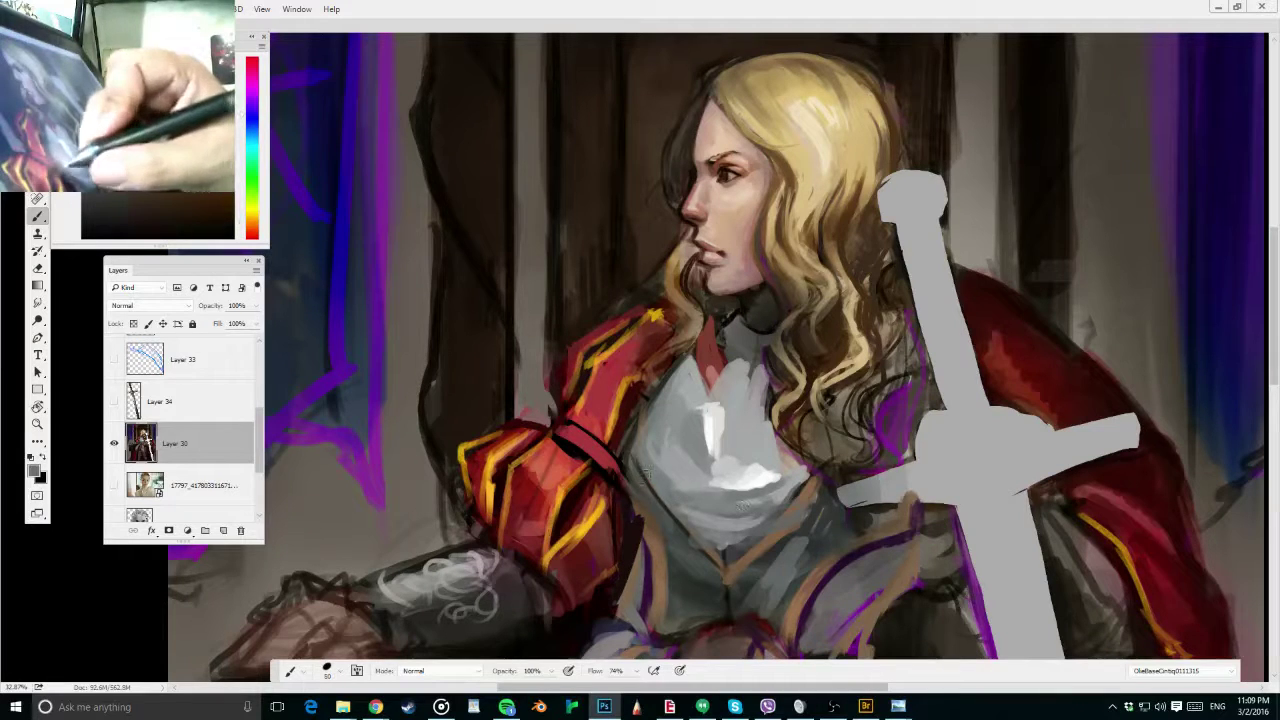
mouse_move(654, 476)
mouse_down()
mouse_move(717, 498)
mouse_move(787, 478)
mouse_up()
alt+click(671, 512)
alt+click(683, 487)
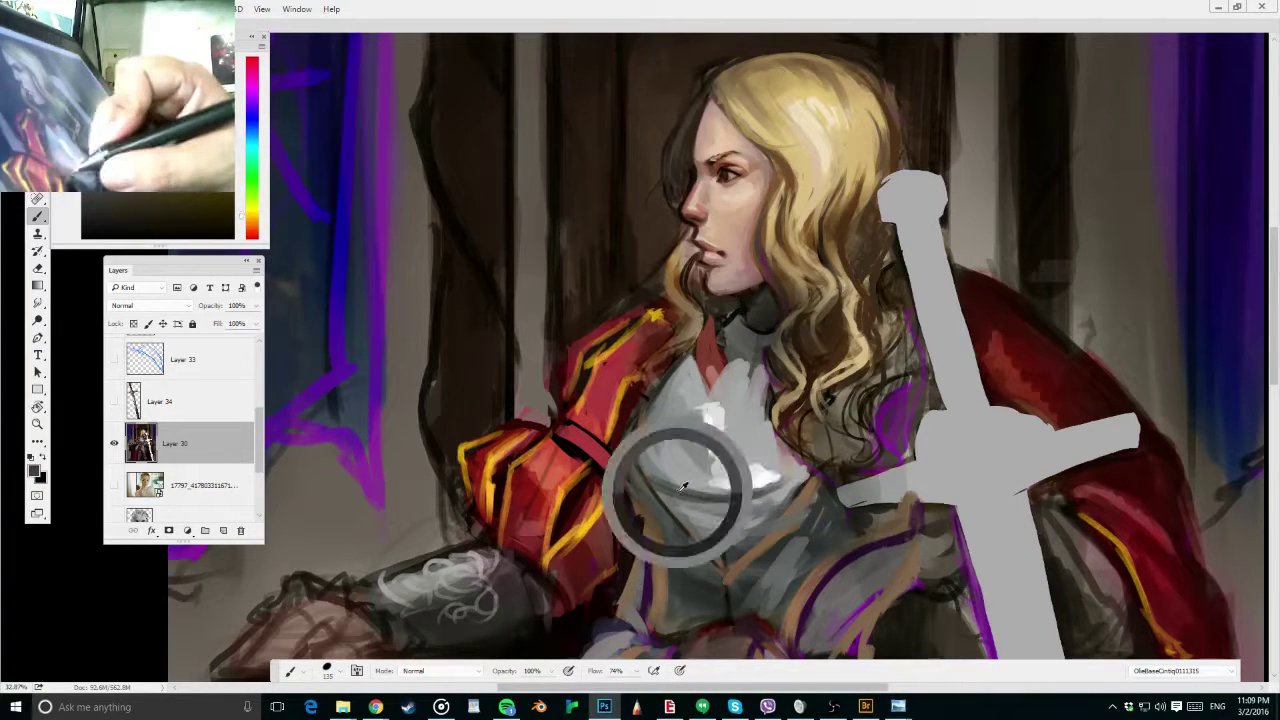
Fill the area under the chest's curved edge with mid gray and blend it toward the V-shaped trim
mouse_move(714, 494)
mouse_down()
mouse_move(804, 482)
mouse_move(757, 494)
mouse_up()
alt+click(755, 490)
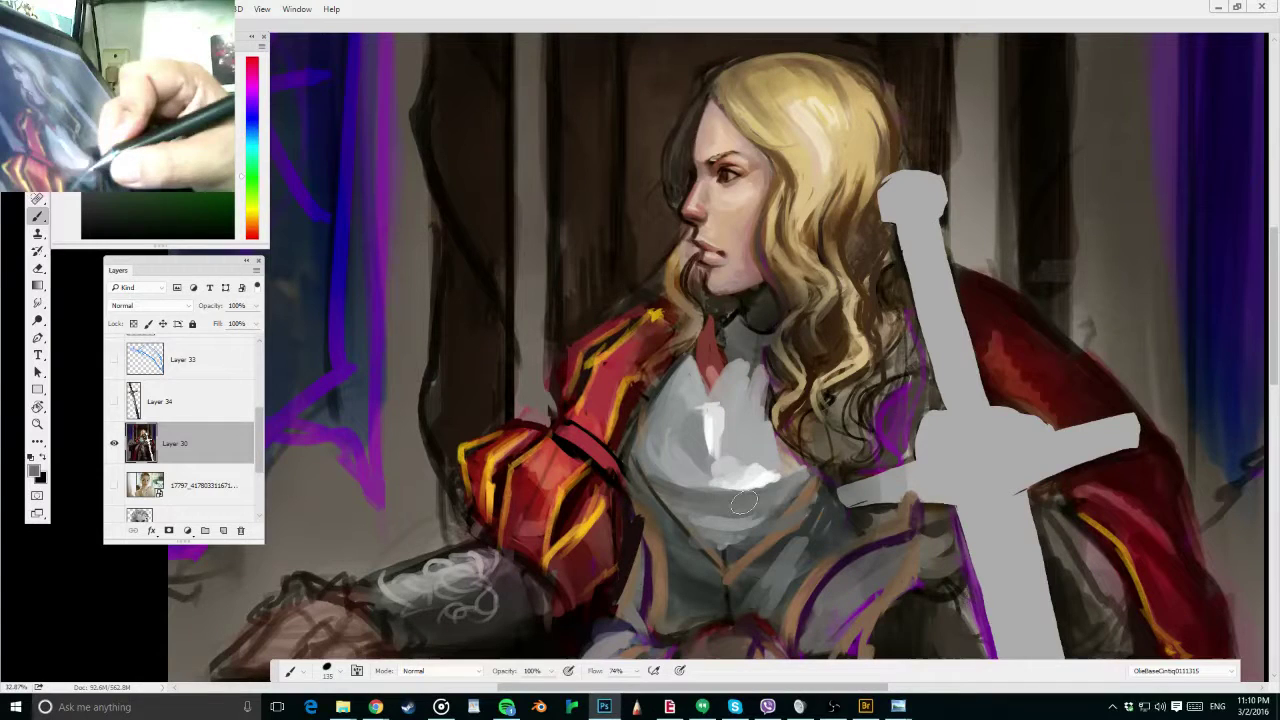
key(r)
drag(744, 502, 766, 485)
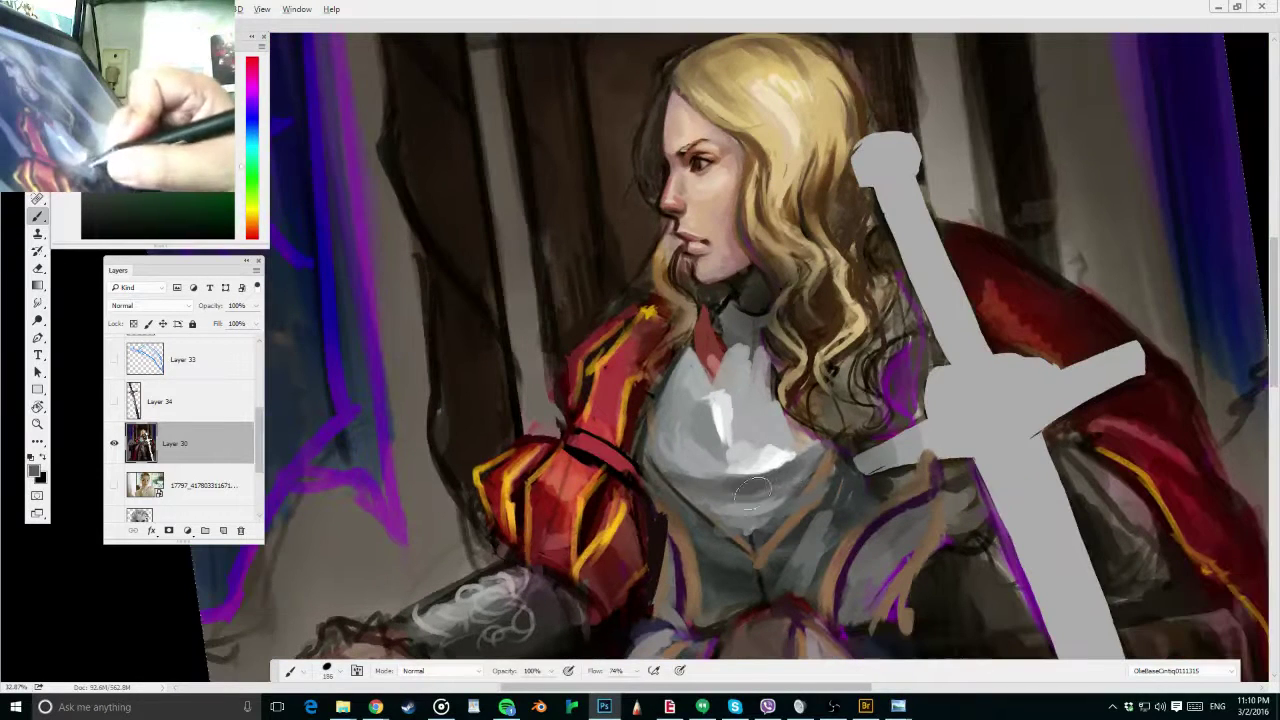
key(bracketright)
key(bracketright)
drag(660, 470, 696, 500)
Narrow and soften the vertical highlight with light gray sampled from the upper breastplate
mouse_move(742, 420)
mouse_down()
mouse_move(728, 420)
mouse_move(728, 440)
mouse_up()
alt+click(726, 424)
alt+click(736, 375)
drag(739, 390, 736, 412)
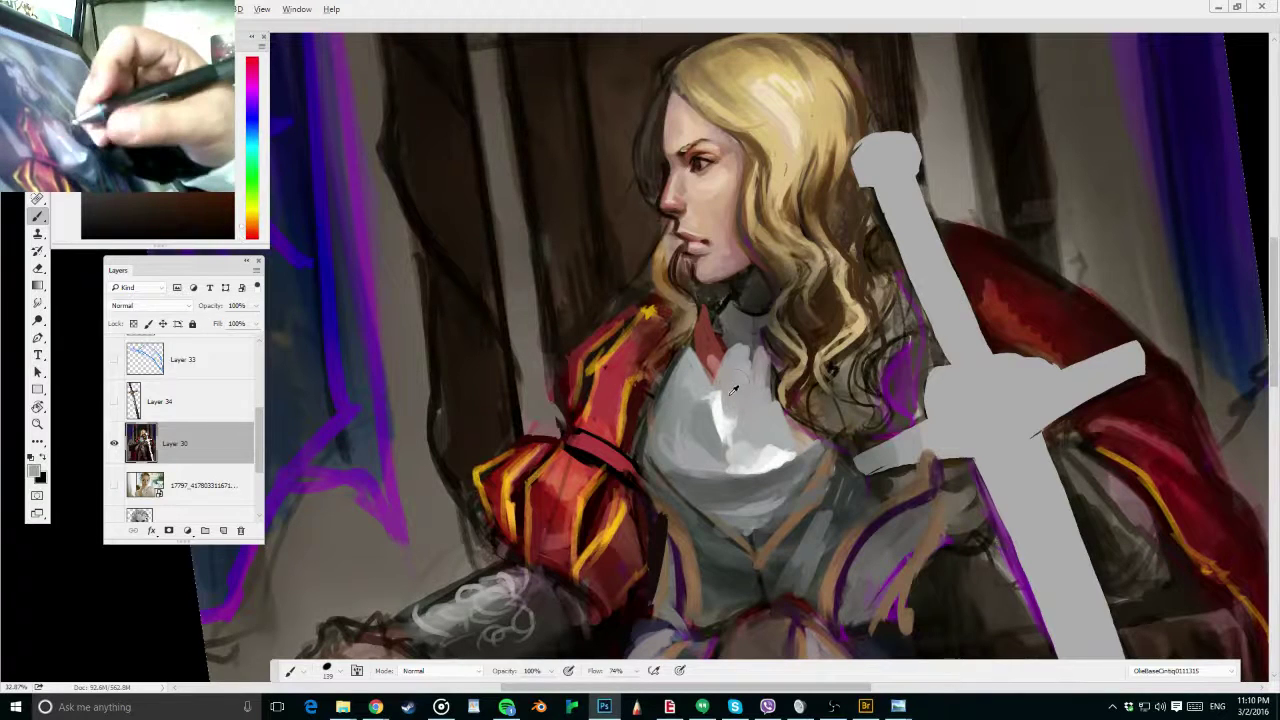
alt+click(728, 402)
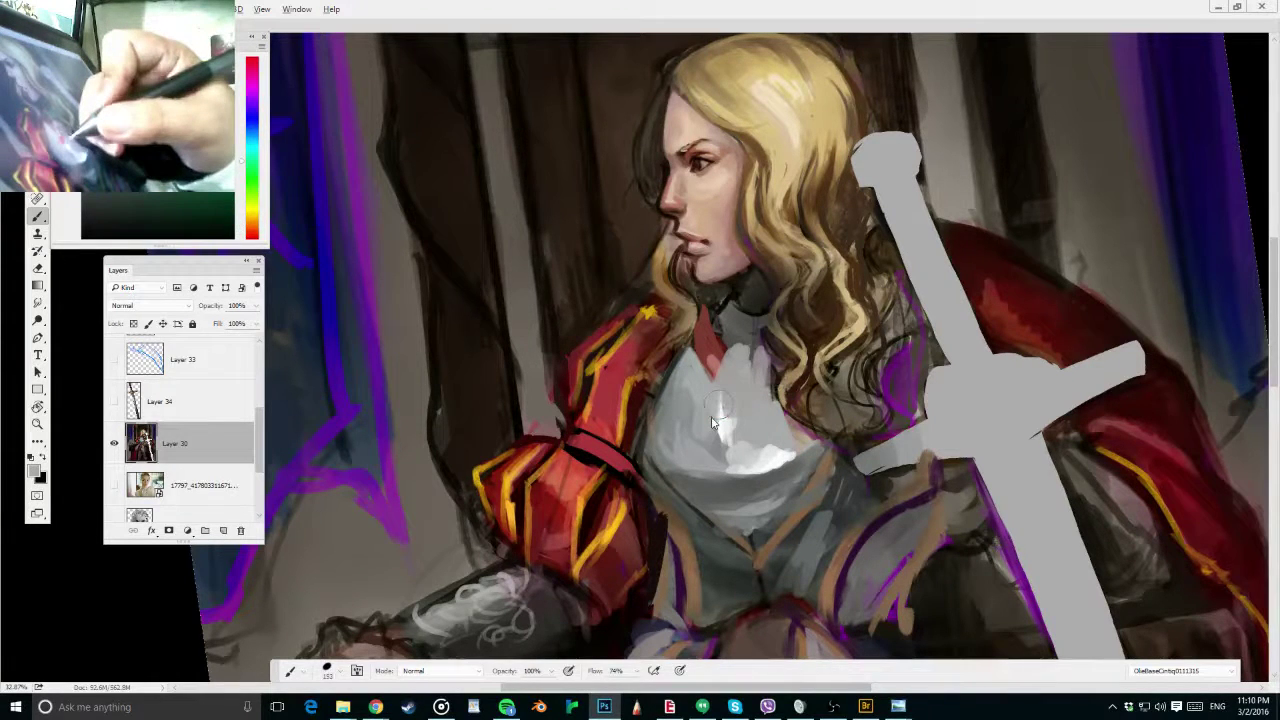
drag(718, 405, 724, 442)
Paint the metal collar beneath the knight's chin with sampled light and dark grays
key(d)
key(bracketleft)
mouse_move(757, 355)
mouse_down()
mouse_move(788, 353)
mouse_move(786, 338)
mouse_up()
drag(774, 308, 762, 310)
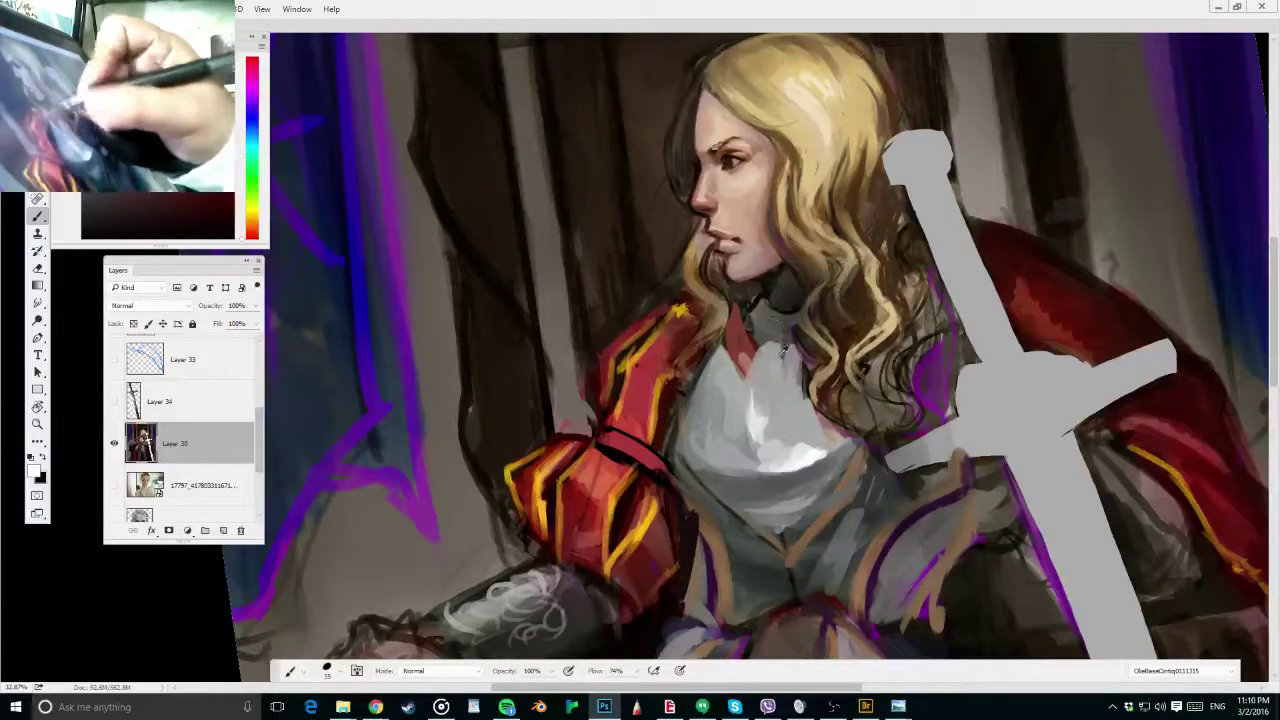
key(x)
alt+click(764, 316)
alt+click(775, 308)
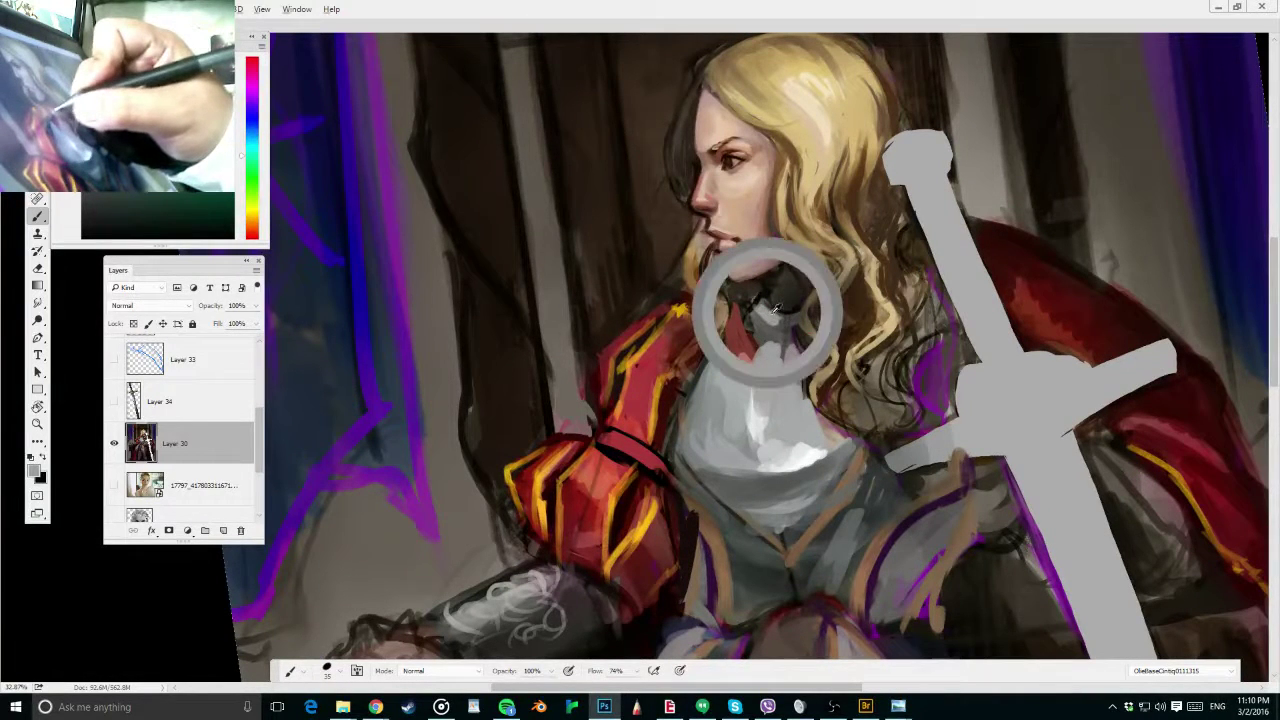
drag(774, 311, 768, 334)
key(d)
mouse_move(790, 321)
mouse_down()
mouse_move(781, 333)
mouse_move(760, 323)
mouse_move(780, 332)
mouse_move(764, 334)
mouse_move(771, 321)
mouse_up()
alt+click(772, 316)
alt+click(768, 312)
Refine the collar's dark edge and paint a thin curved white highlight on it
key(r)
drag(600, 200, 664, 149)
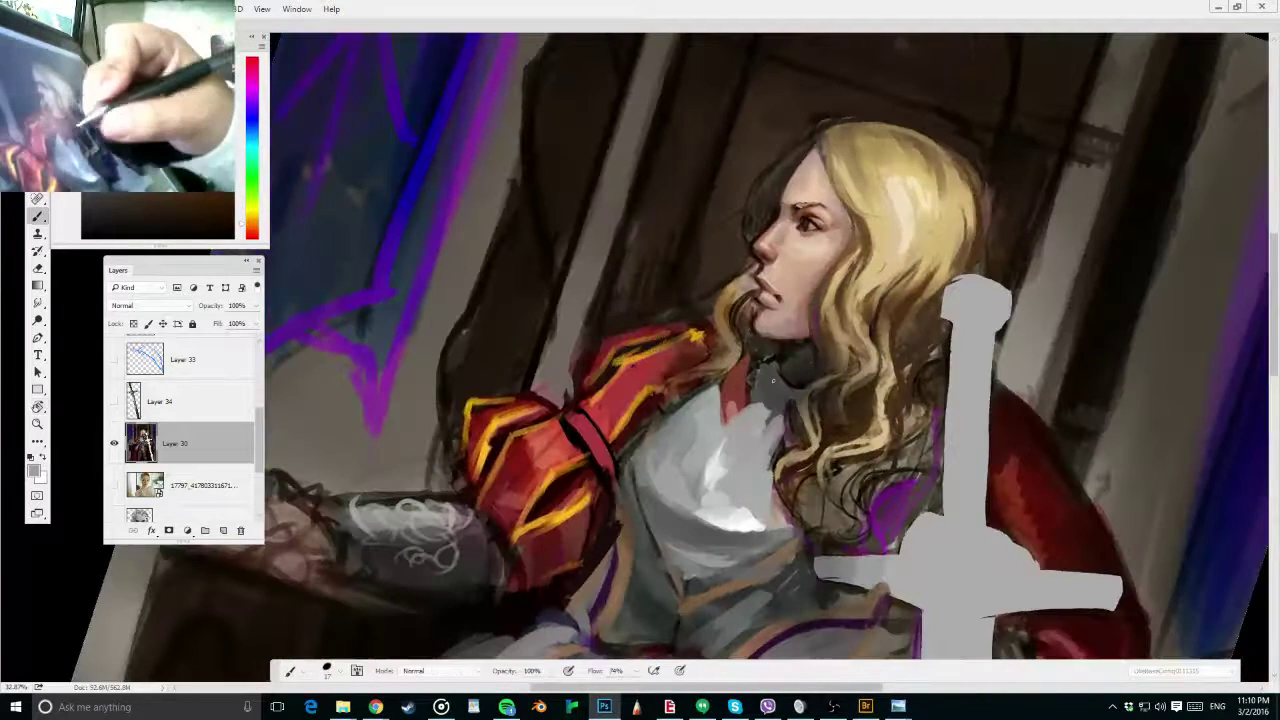
drag(771, 361, 782, 376)
key(d)
key(x)
alt+click(771, 359)
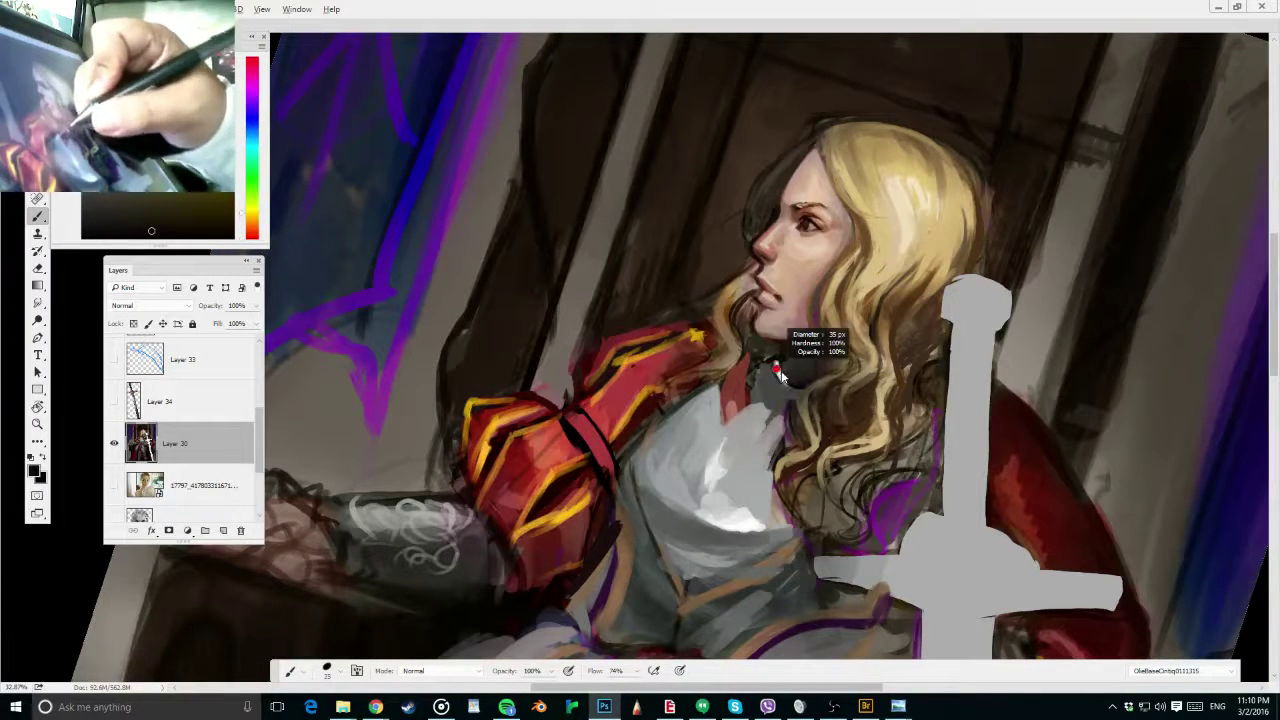
alt+click(777, 366)
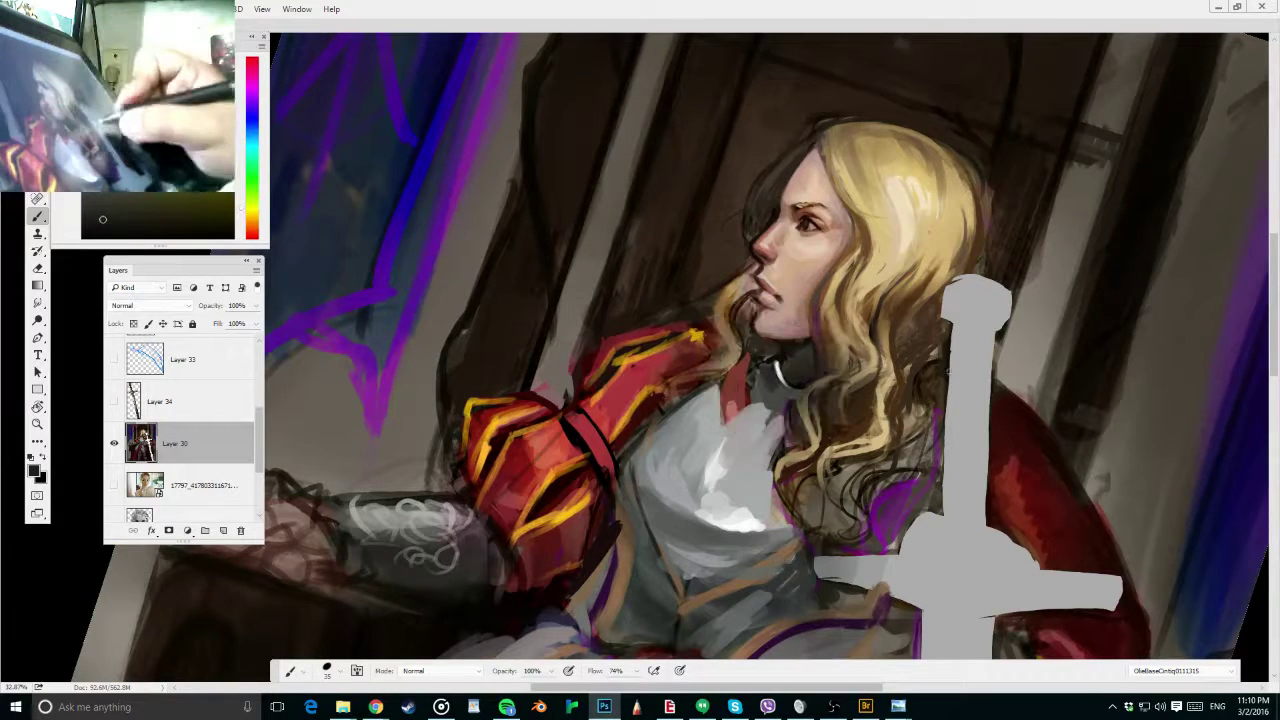
Shade the collar below its highlight with dark gray and touch up the upper breastplate with light gray
key(r)
drag(996, 378, 981, 248)
drag(849, 318, 816, 240)
key(b)
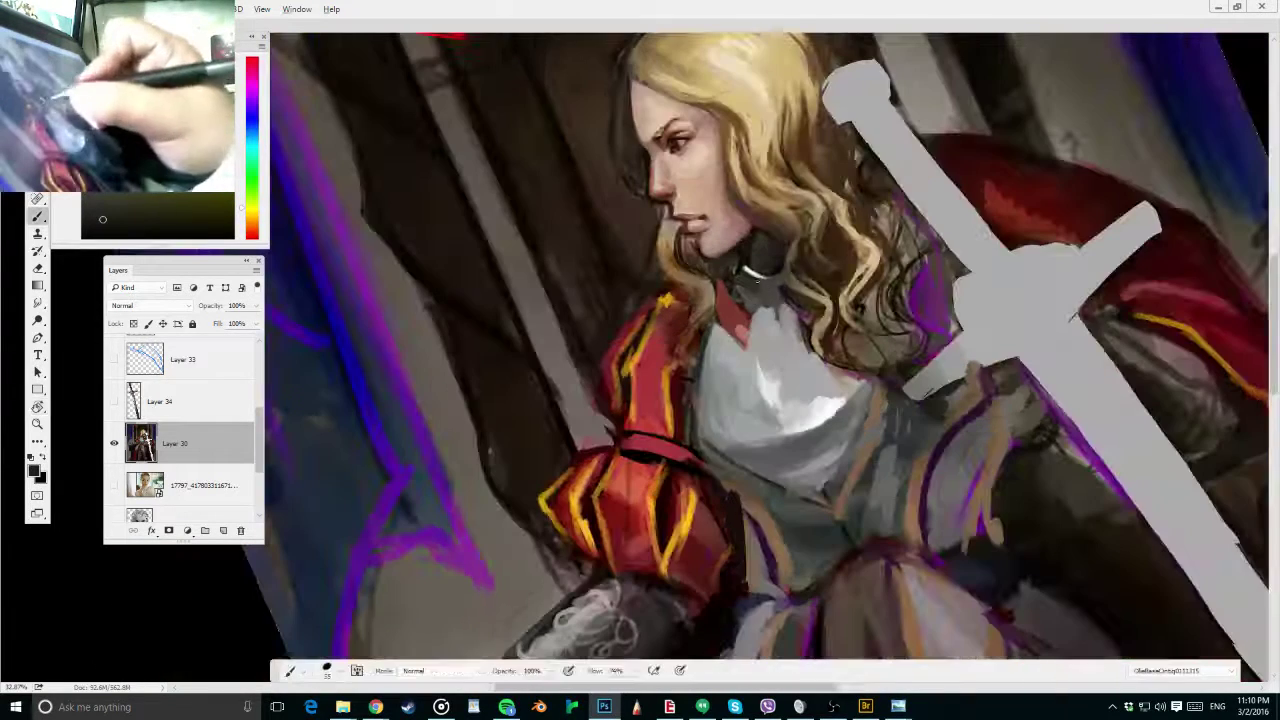
alt+click(768, 281)
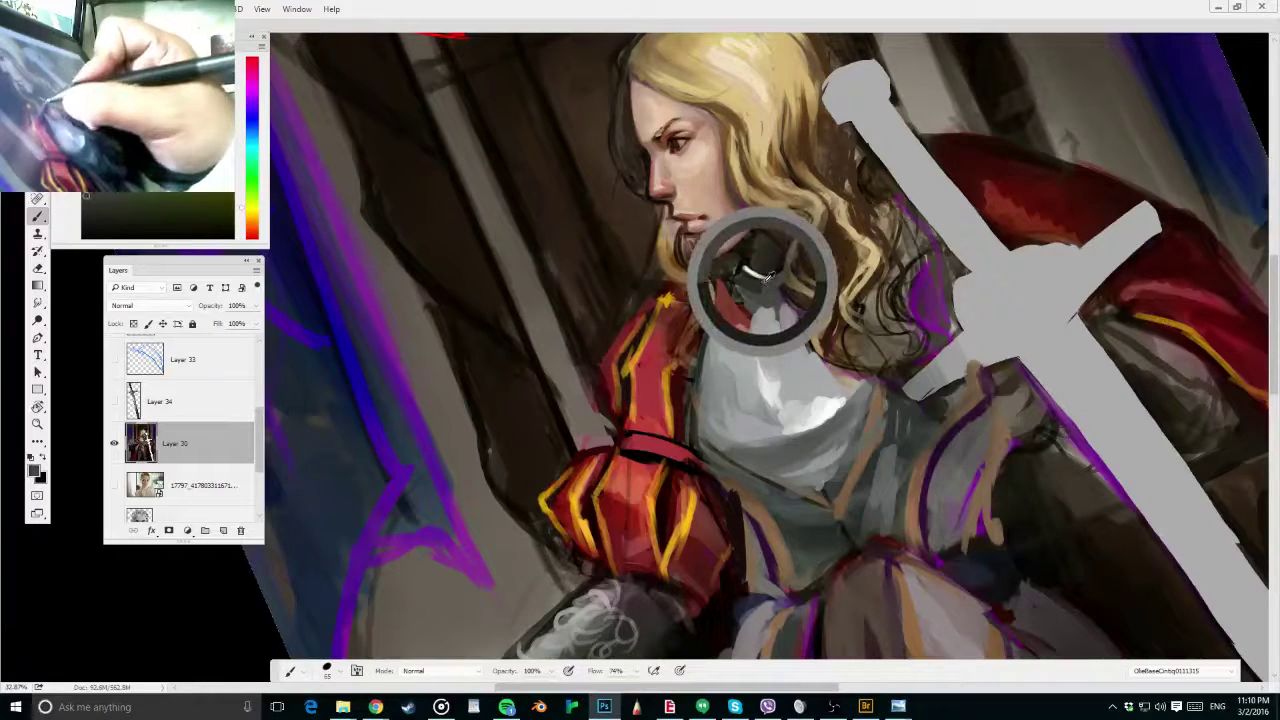
drag(766, 280, 757, 282)
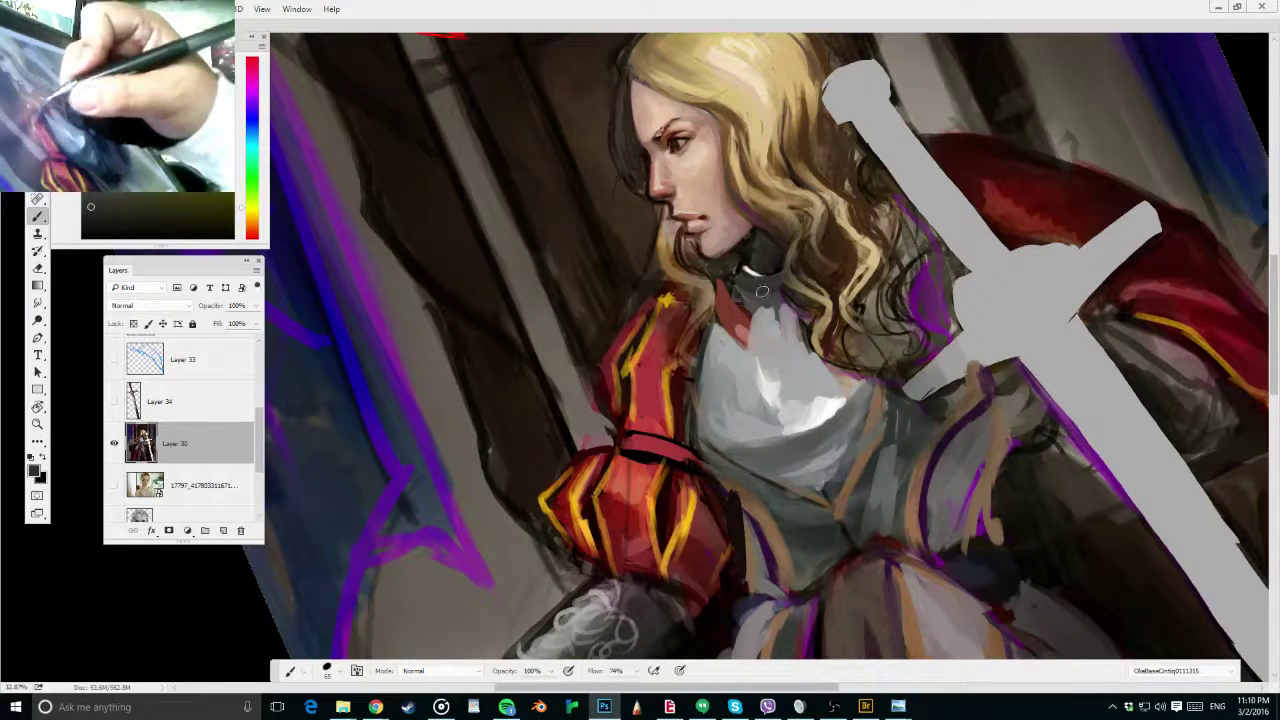
alt+right_click(773, 293)
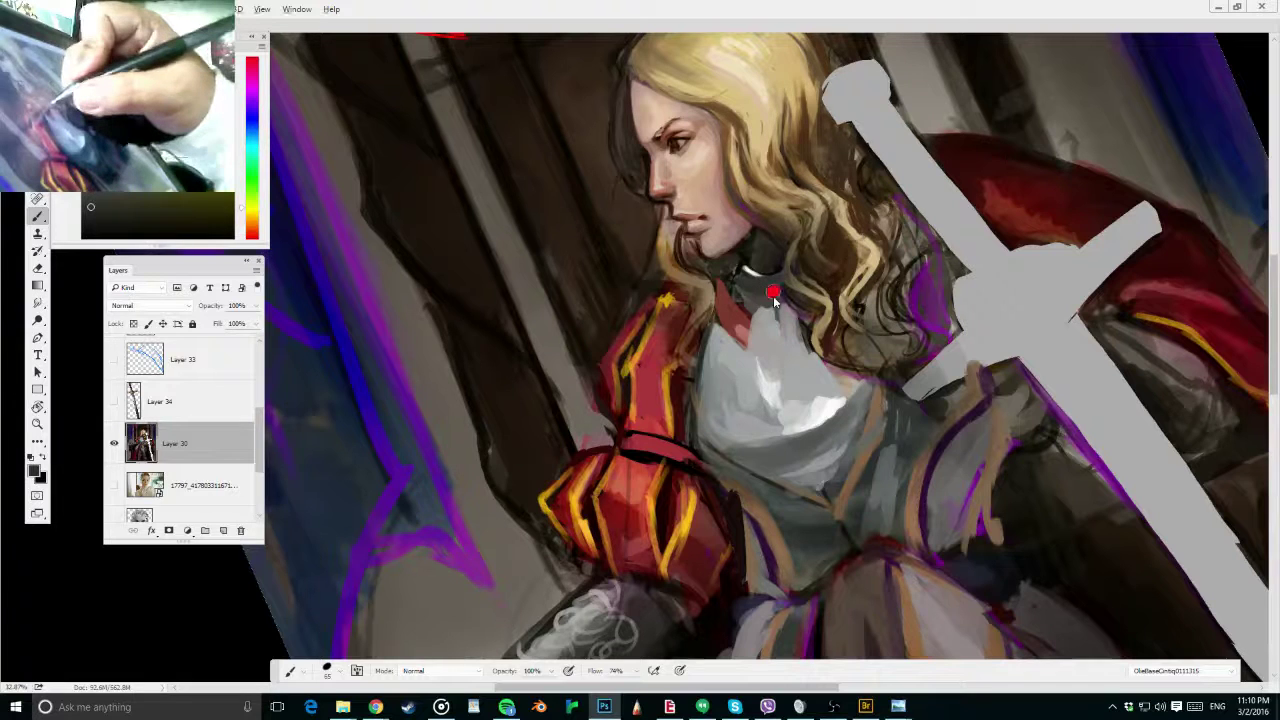
alt+click(774, 359)
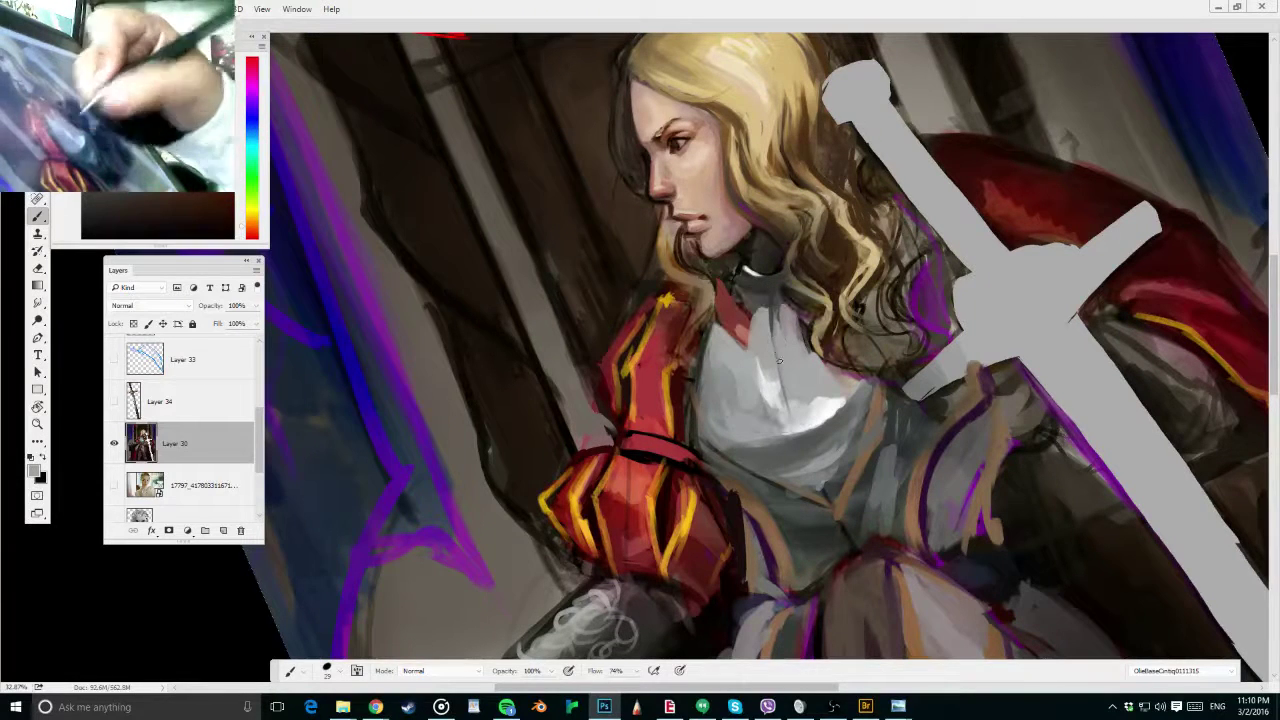
Deepen and smooth the gray shadow beneath the chest's curved lower edge
key(r)
drag(988, 174, 1014, 226)
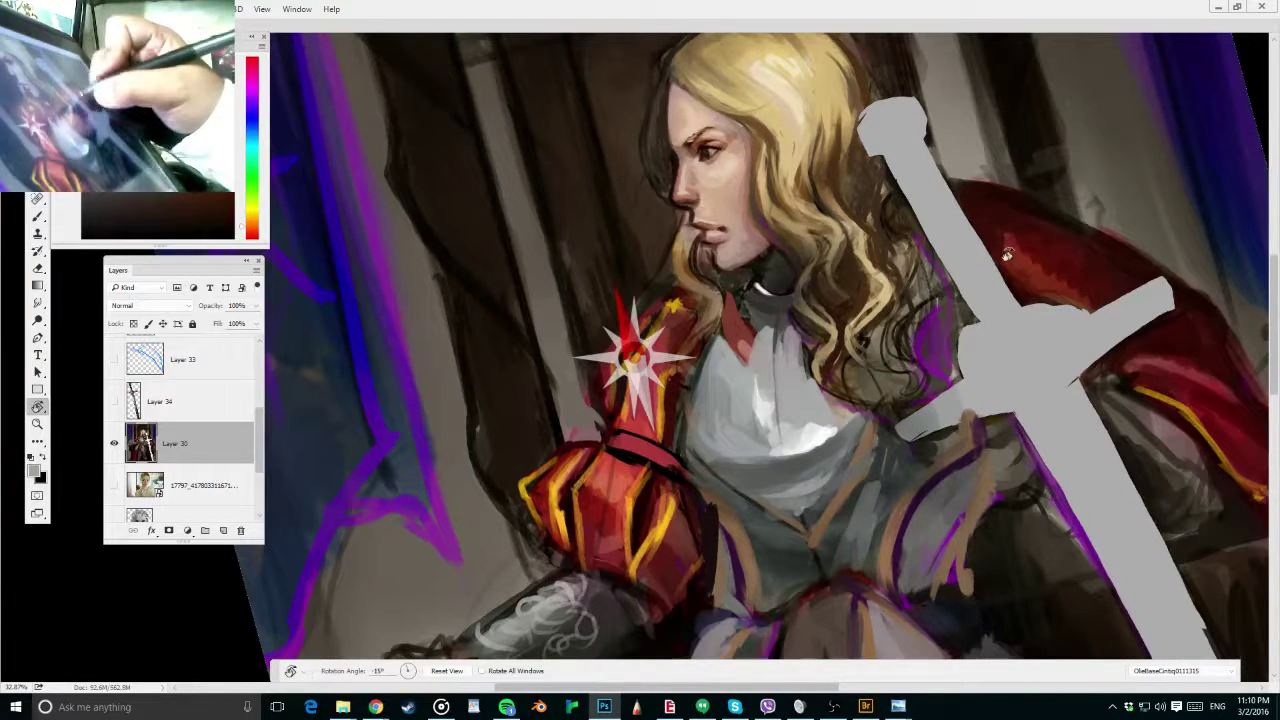
key(Escape)
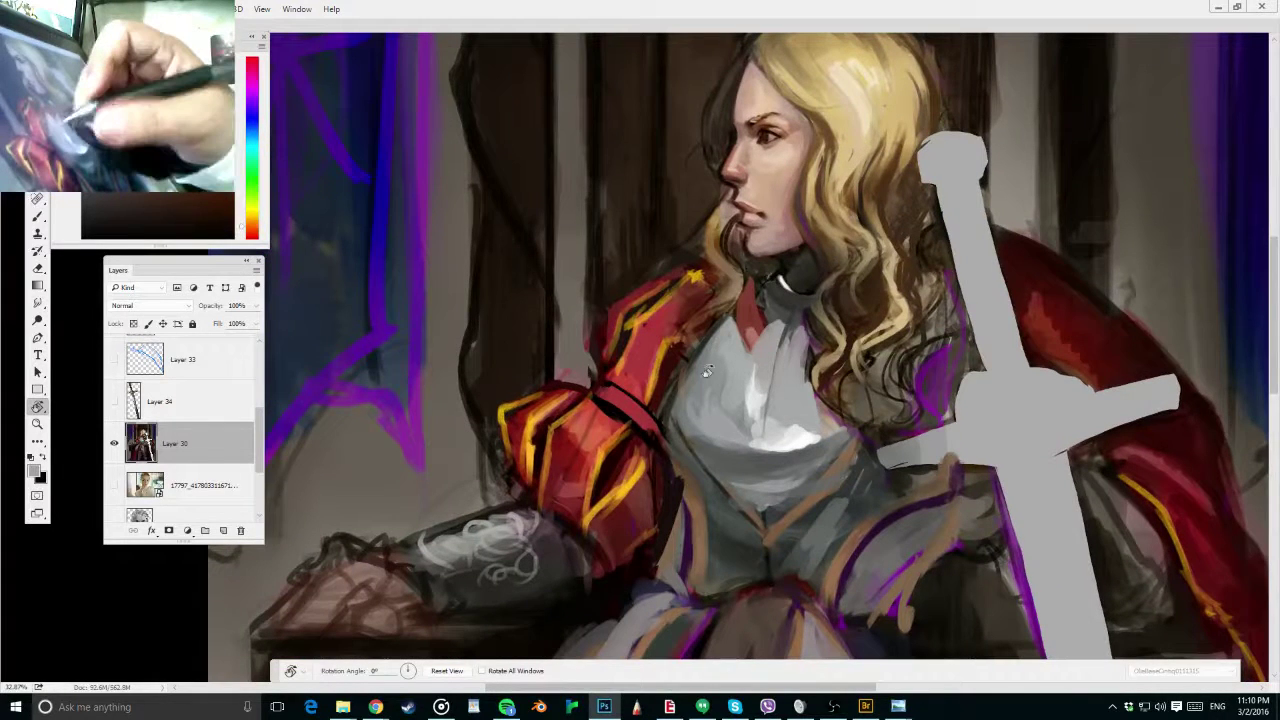
key(b)
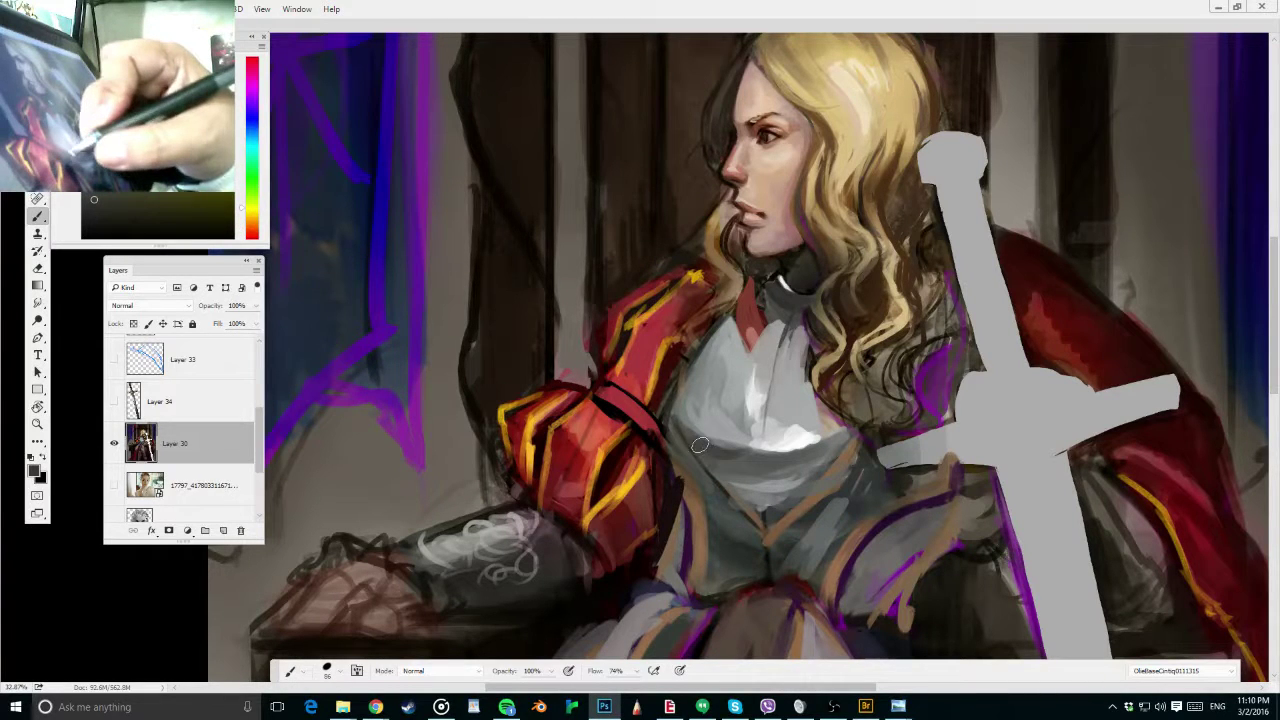
alt+click(769, 468)
mouse_move(756, 491)
mouse_down()
mouse_move(738, 484)
mouse_move(808, 474)
mouse_up()
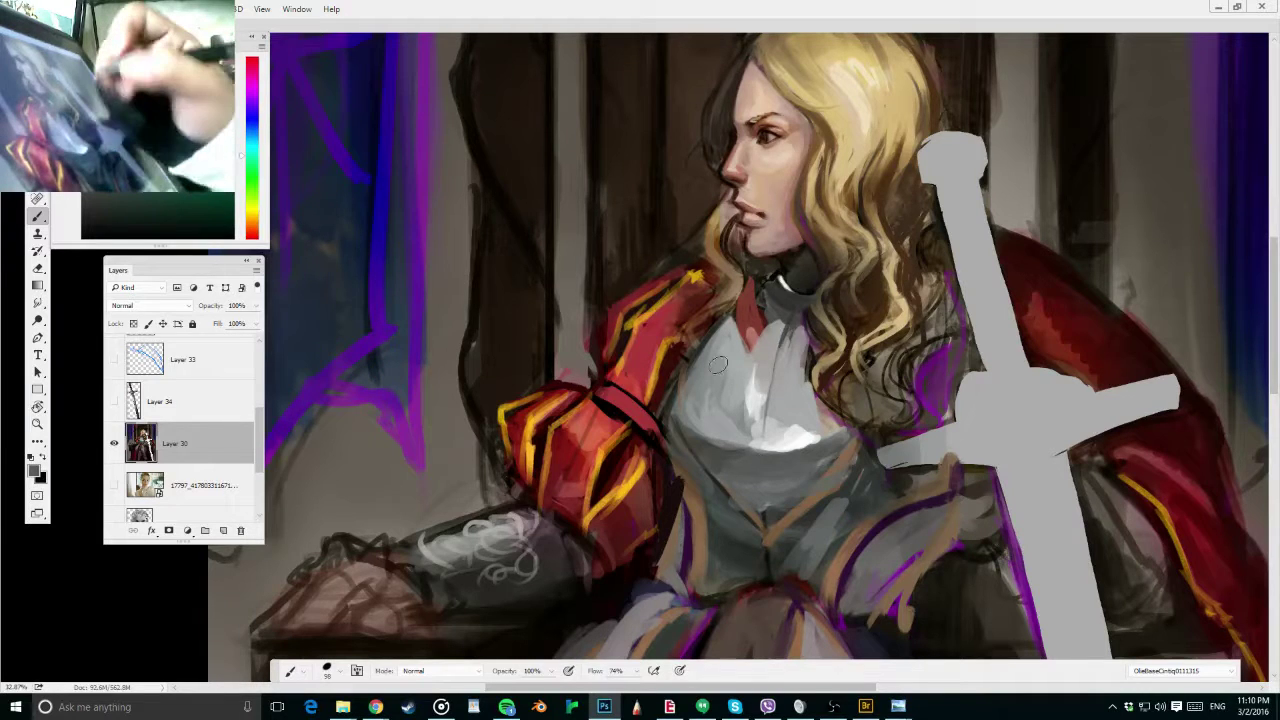
Smooth the side of the breastplate beside the hair with gray, covering the pinkish leftover strokes
key(ctrl+minus)
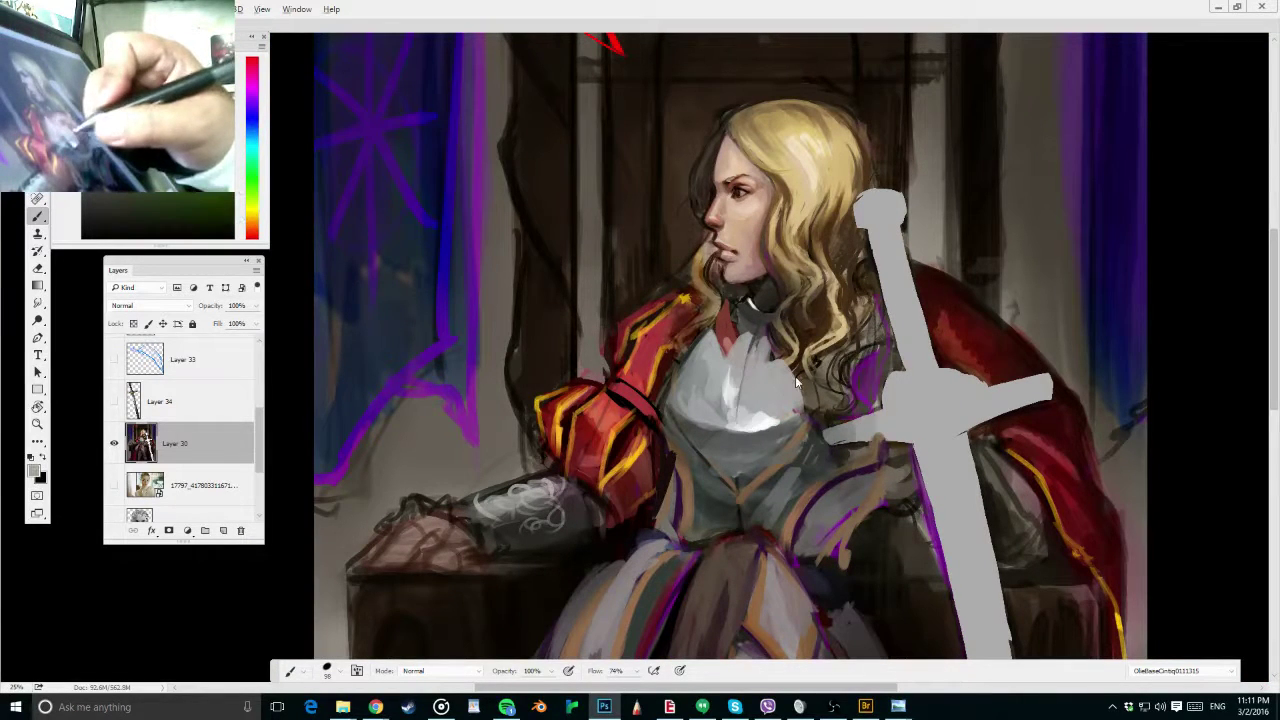
alt+click(760, 330)
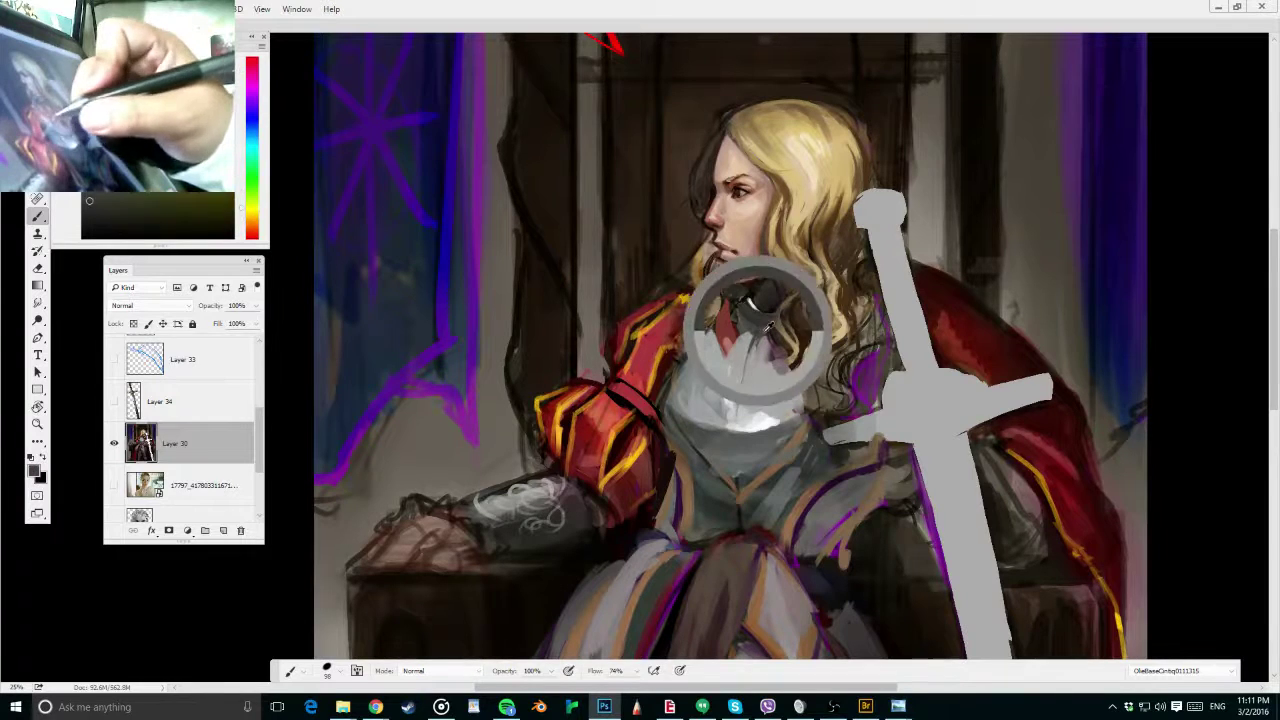
alt+click(780, 360)
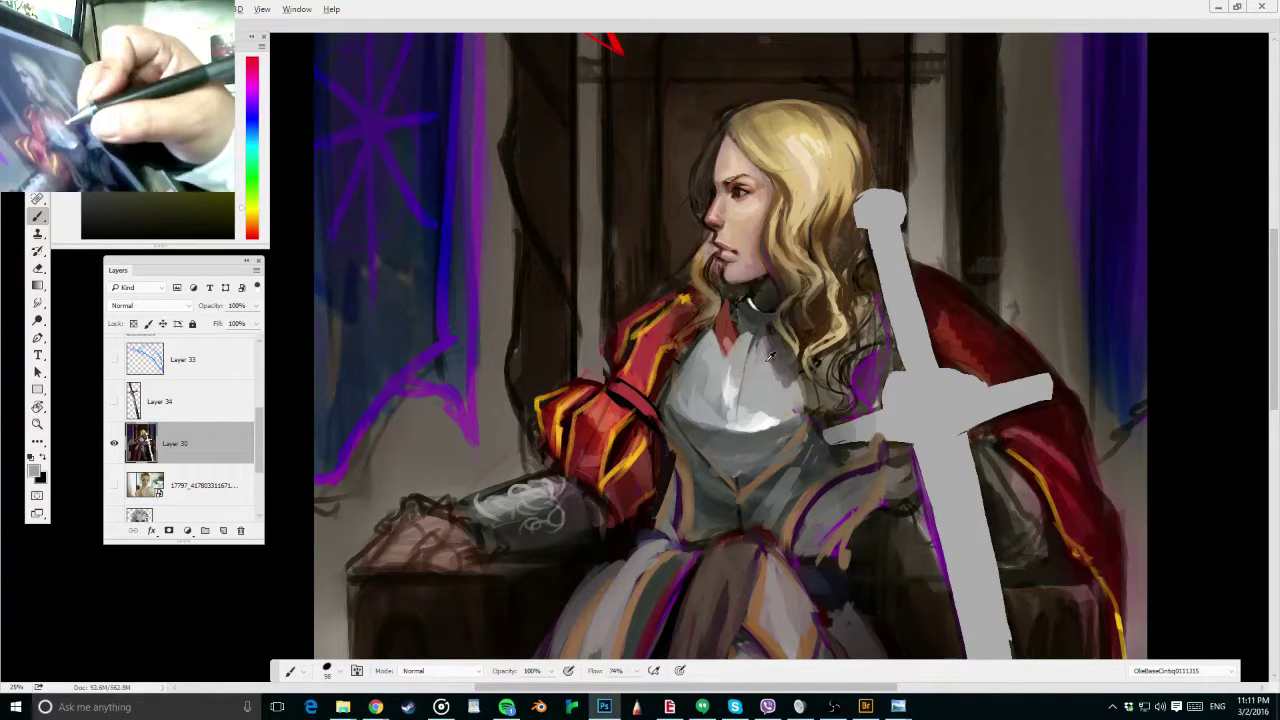
alt+click(772, 358)
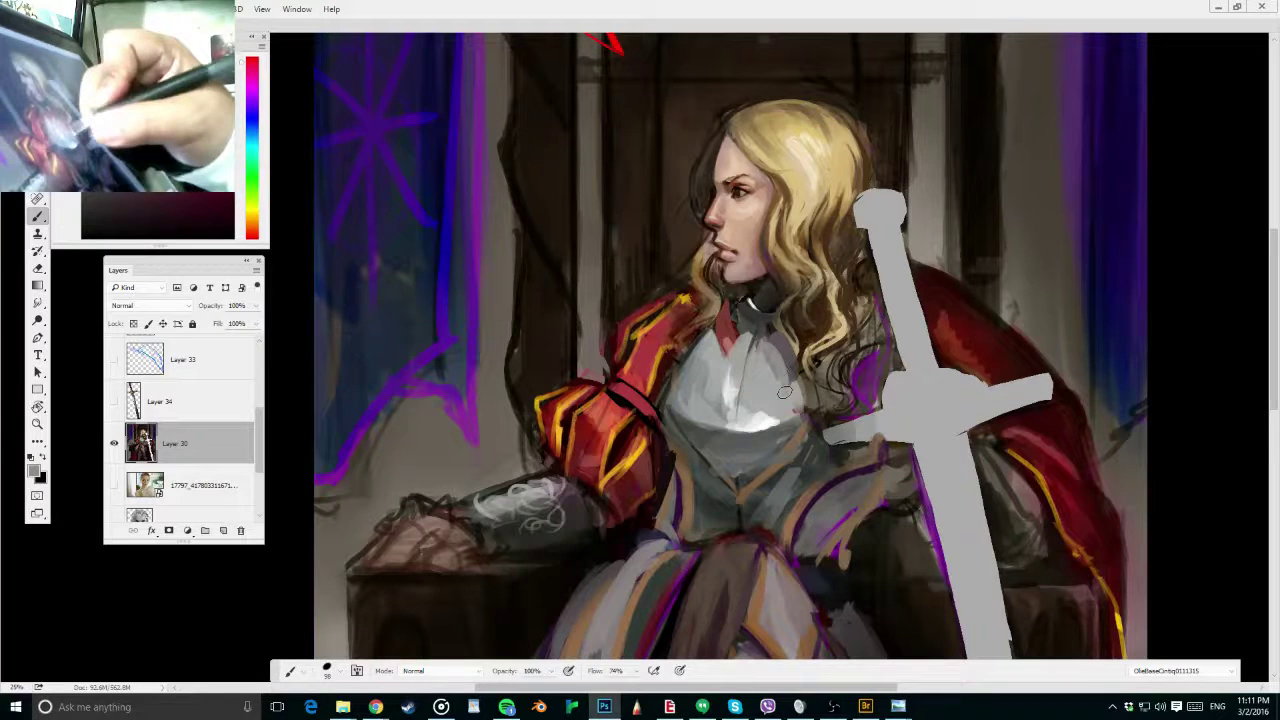
drag(785, 392, 787, 348)
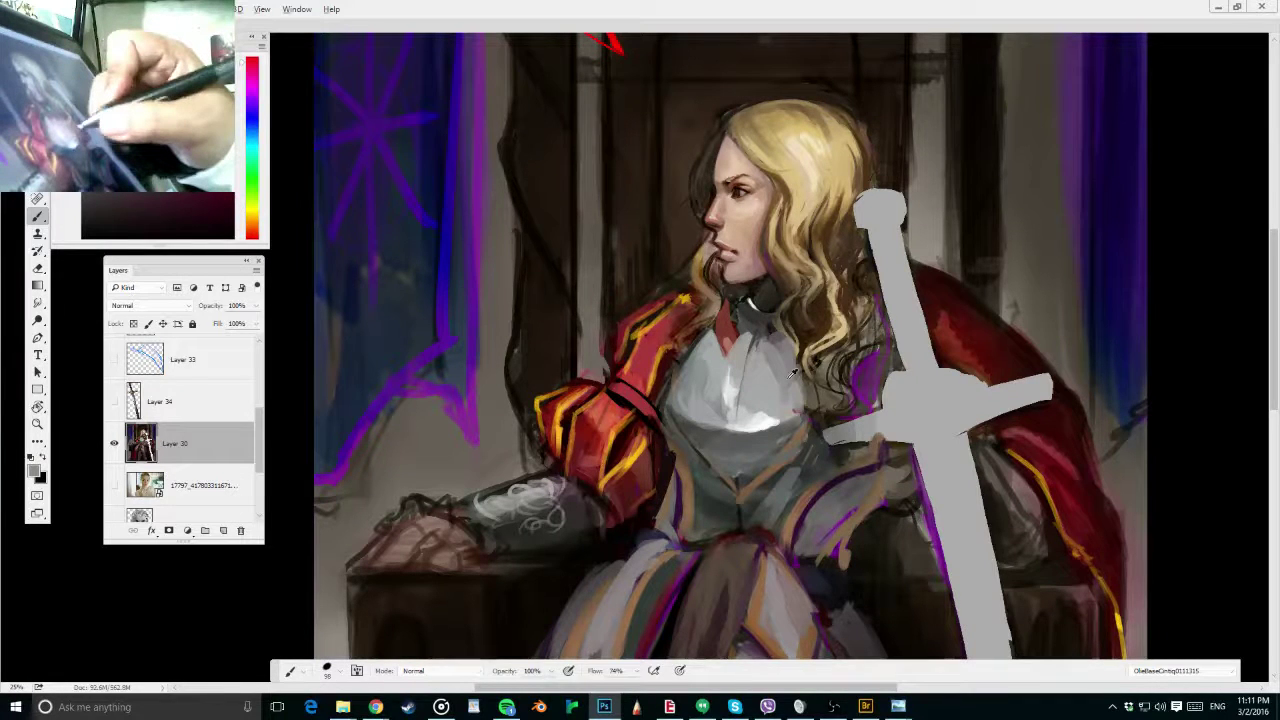
alt+click(790, 395)
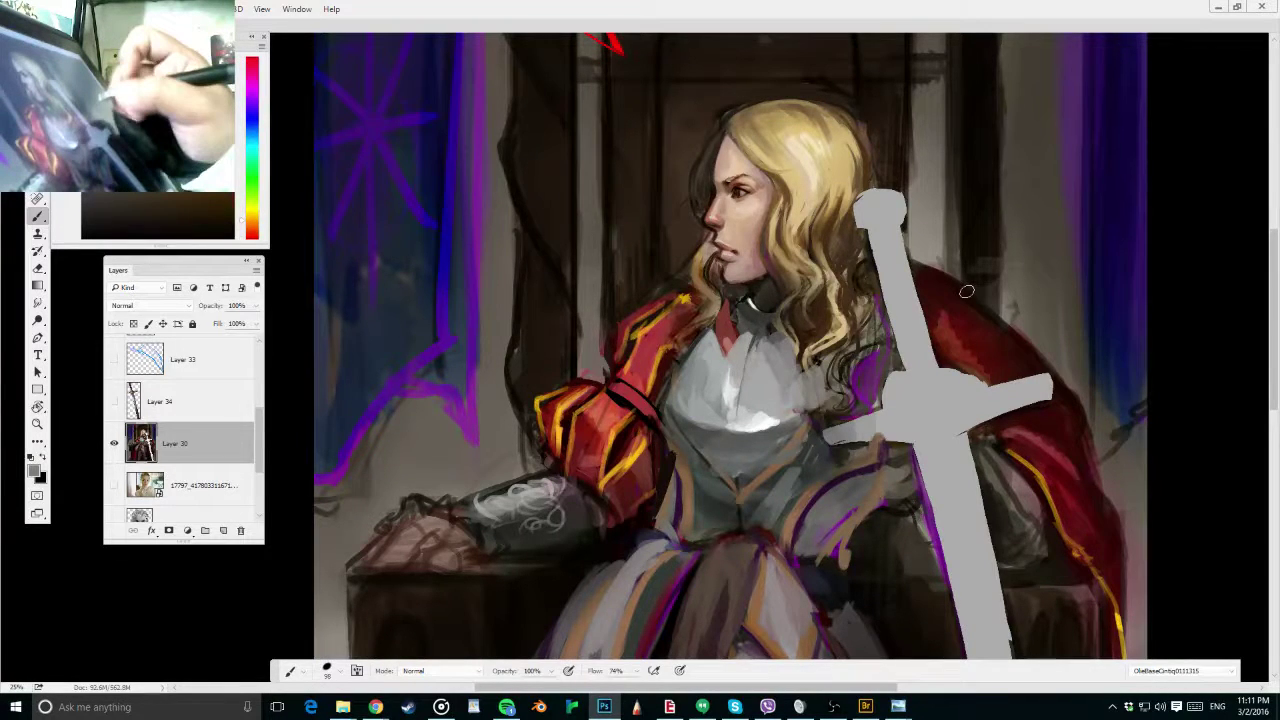
Create a new layer above the painting and draw a thin dark center line down the breastplate
key(ctrl+0)
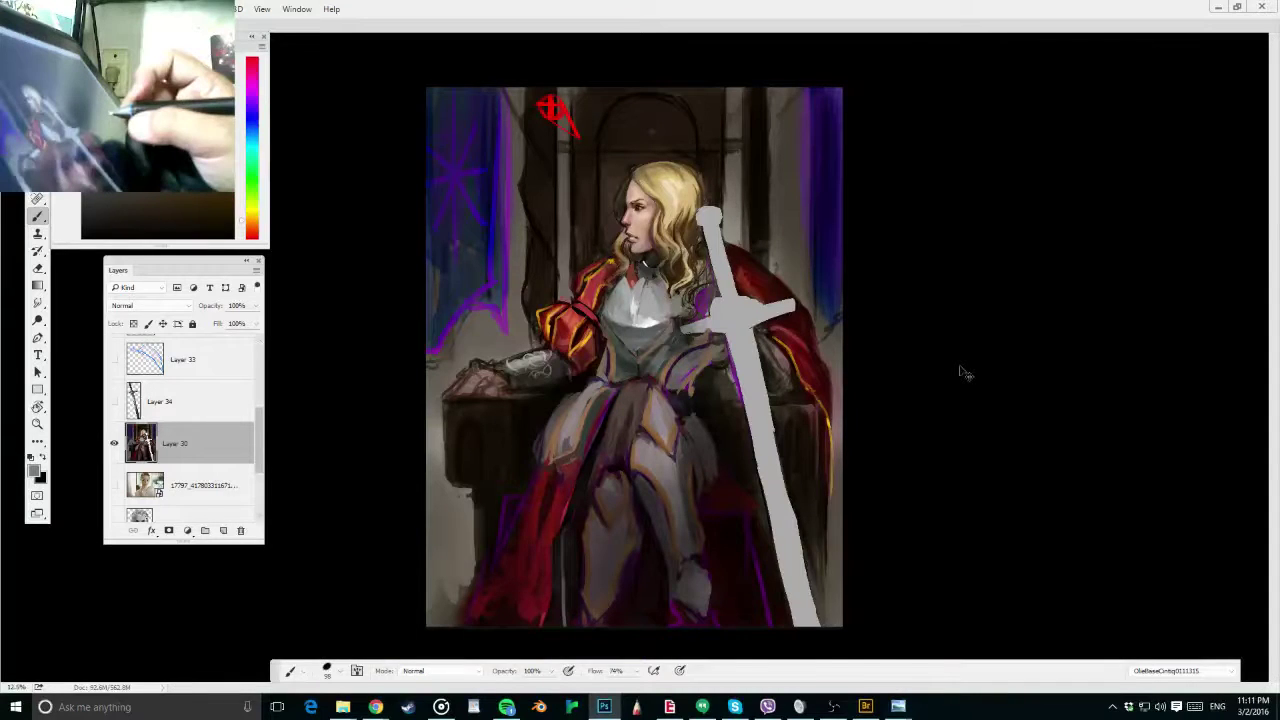
key(ctrl+plus)
click(224, 530)
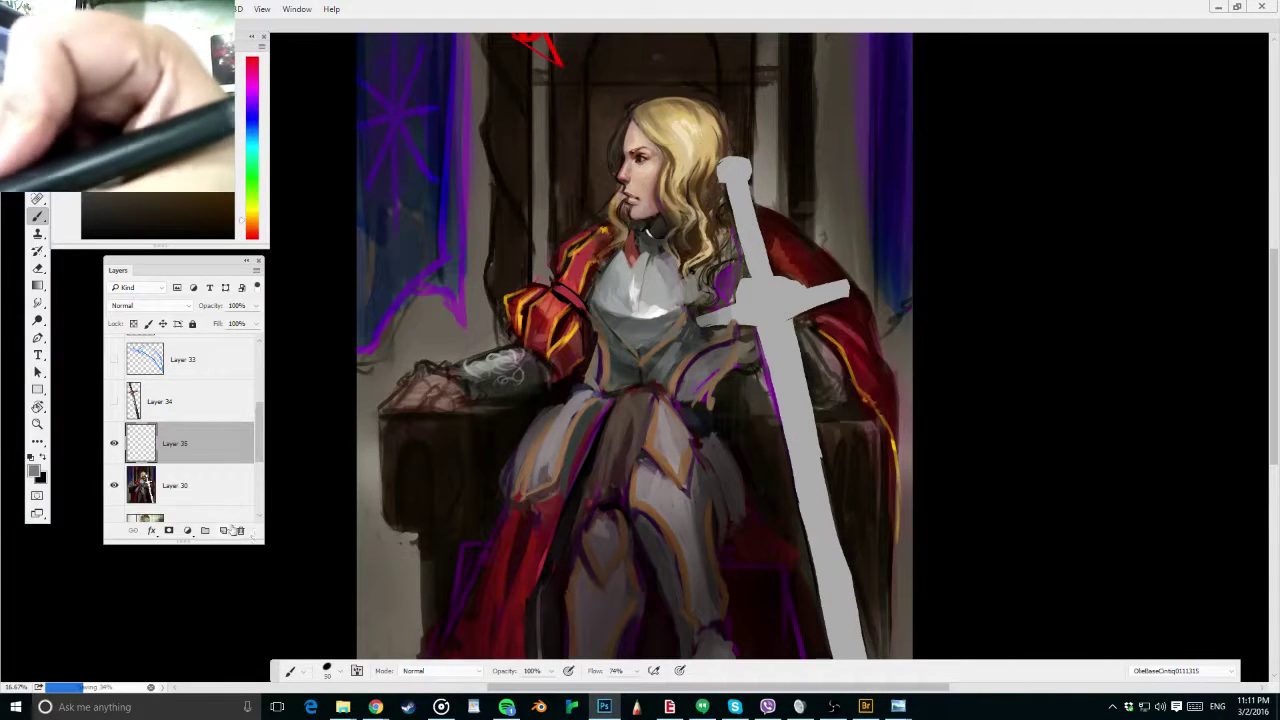
alt+click(735, 250)
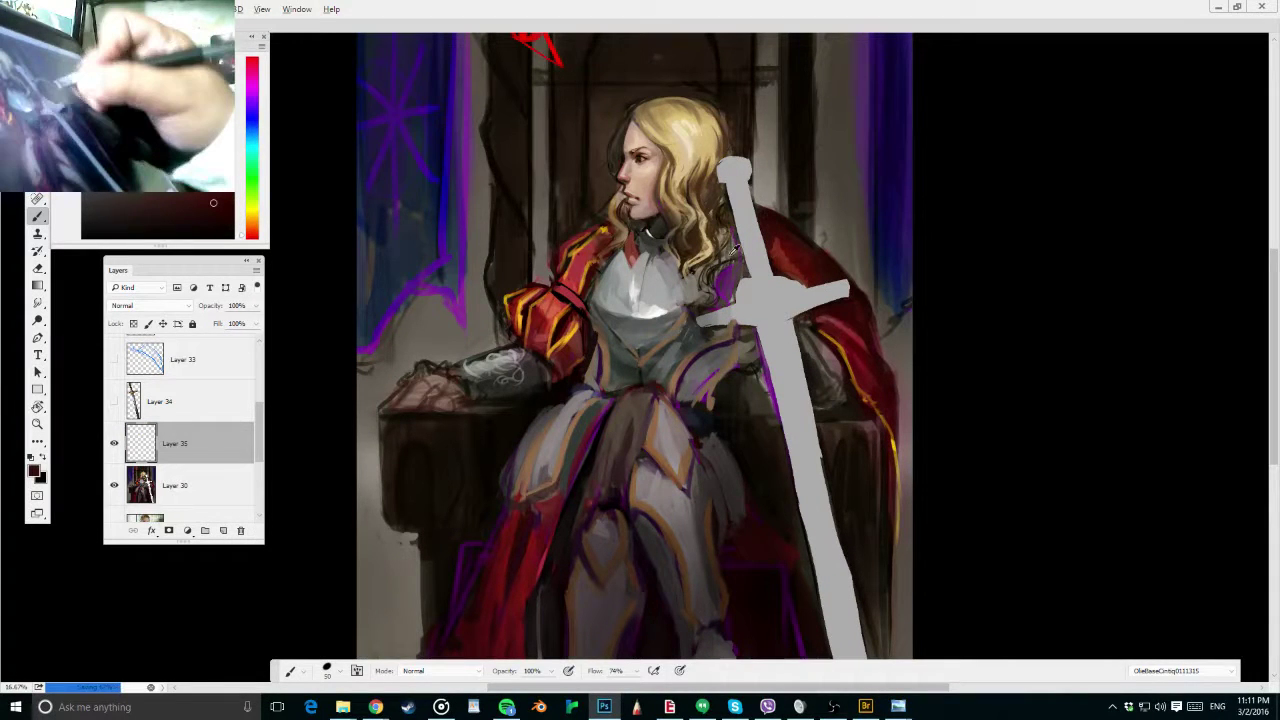
key(bracketleft)
key(bracketleft)
key(bracketleft)
key(bracketleft)
key(bracketleft)
drag(652, 257, 652, 271)
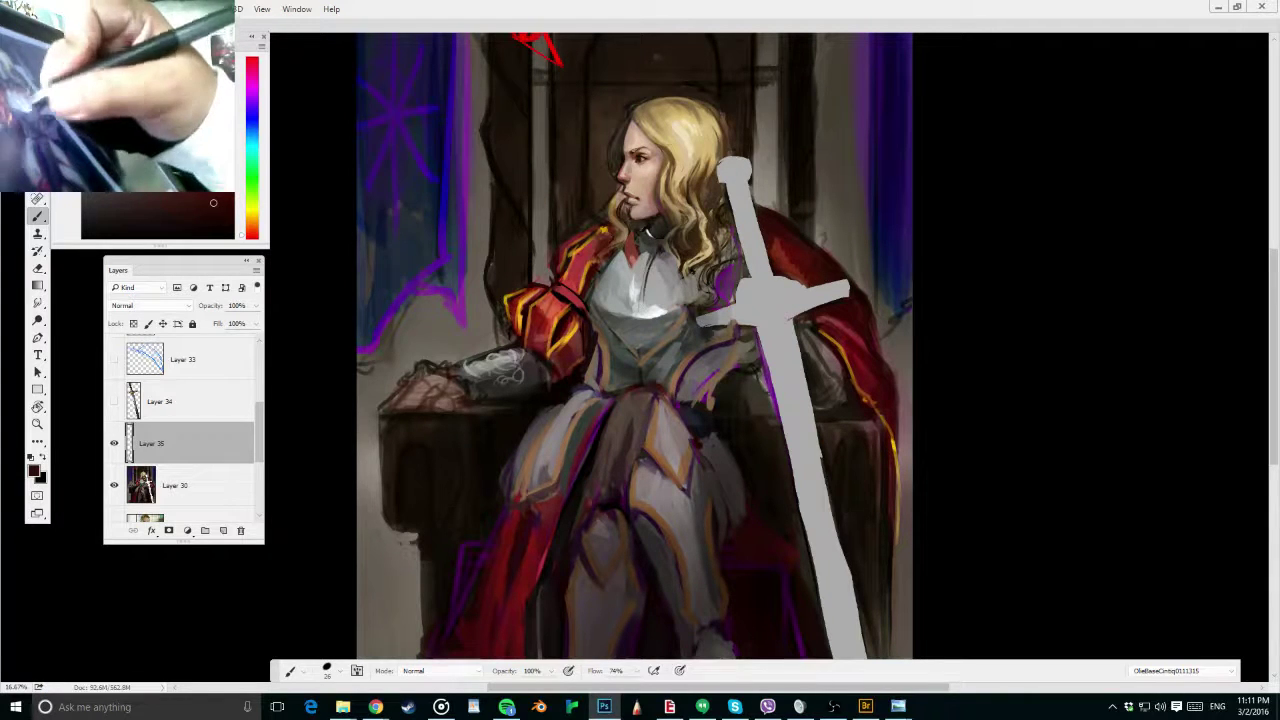
Sketch red construction lines over the torso, waist, shoulder and sword-side arm, and flip the canvas horizontally
alt+click(632, 250)
key(bracketright)
key(bracketright)
key(bracketright)
key(bracketright)
key(bracketright)
mouse_move(655, 256)
mouse_down()
mouse_move(640, 370)
mouse_move(664, 397)
mouse_move(700, 415)
mouse_move(744, 293)
mouse_move(772, 284)
mouse_move(742, 300)
mouse_move(782, 256)
mouse_move(842, 362)
mouse_up()
drag(760, 322, 838, 399)
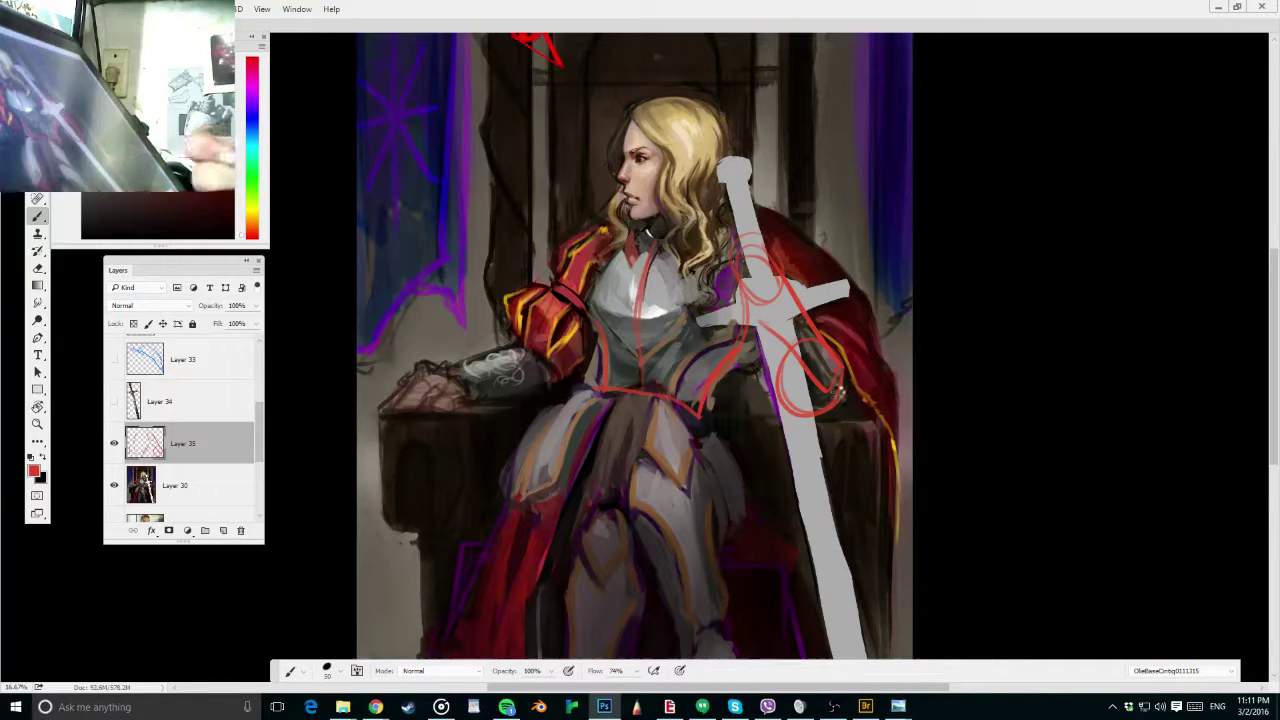
key(ctrl+shift+h)
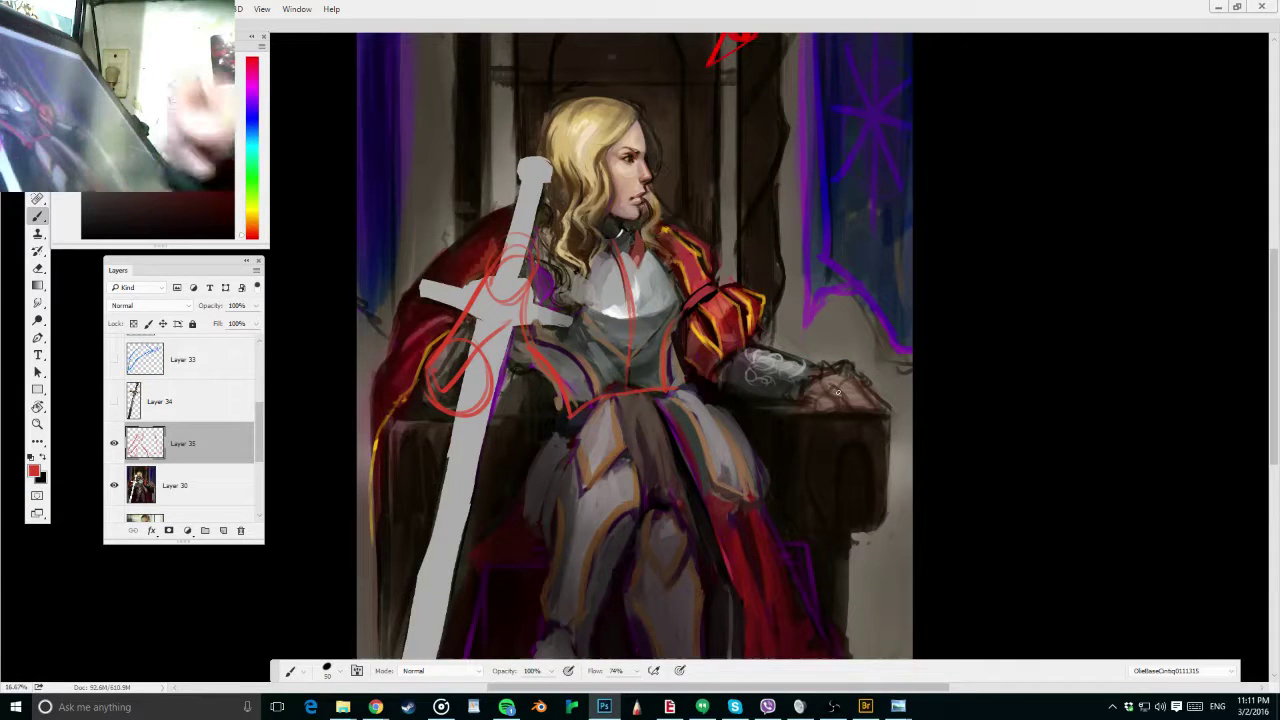
Extend the red construction sketch with a neck-to-shoulder line, a straight torso center line, and firmer side and waist lines
mouse_move(561, 238)
mouse_down()
mouse_move(622, 233)
mouse_move(542, 245)
mouse_move(484, 286)
mouse_move(519, 303)
mouse_move(496, 316)
mouse_up()
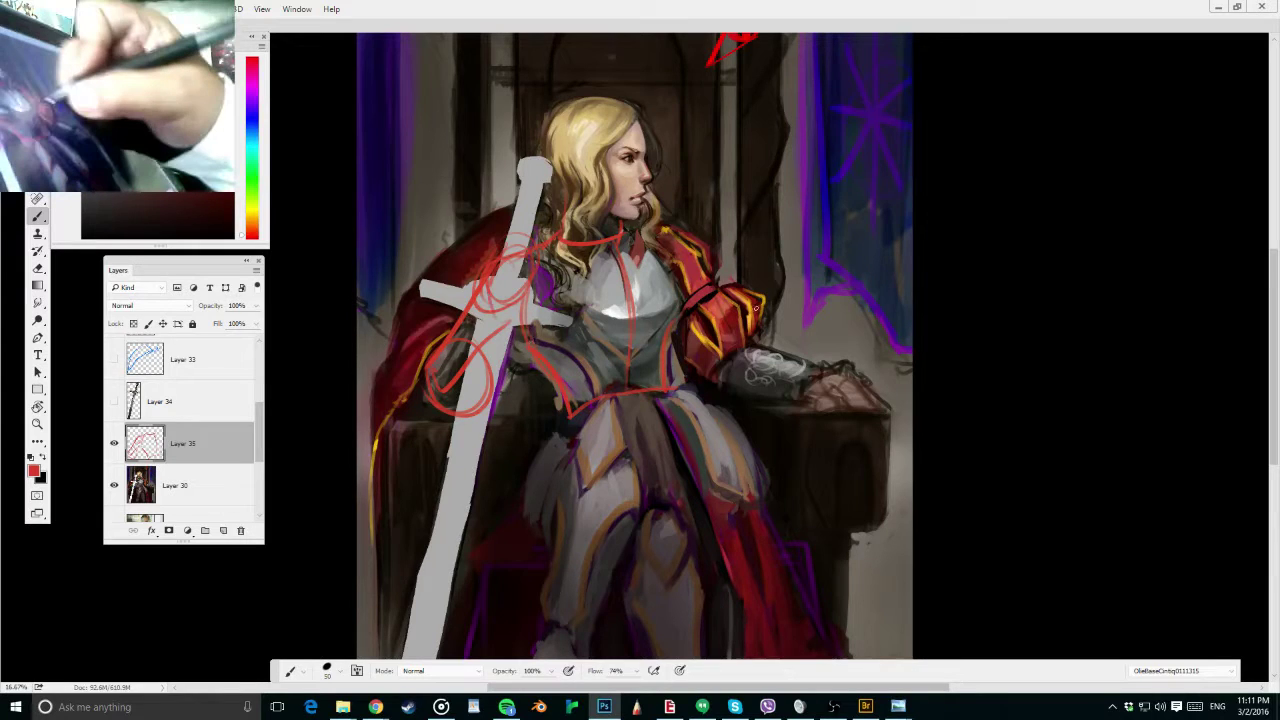
mouse_move(757, 310)
mouse_down()
mouse_move(690, 262)
mouse_move(631, 312)
mouse_up()
key(e)
key(b)
drag(609, 256, 630, 380)
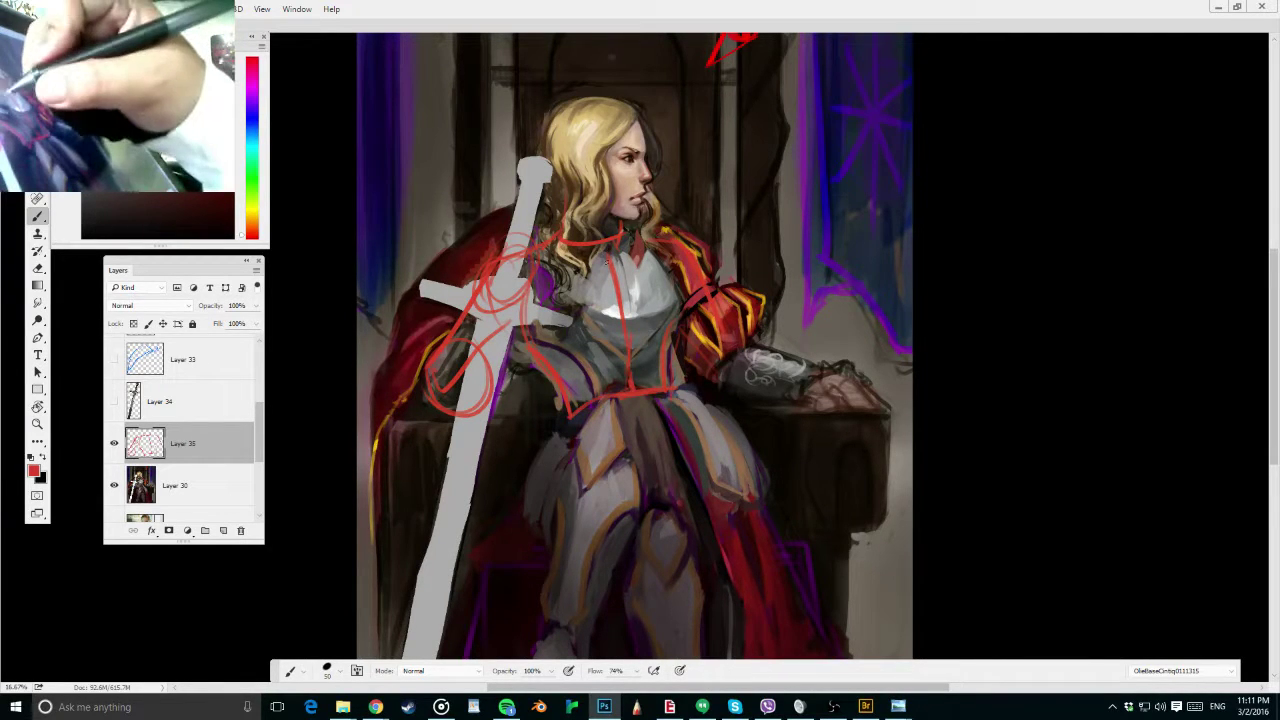
mouse_move(589, 246)
mouse_down()
mouse_move(612, 241)
mouse_move(626, 392)
mouse_move(680, 401)
mouse_move(683, 306)
mouse_up()
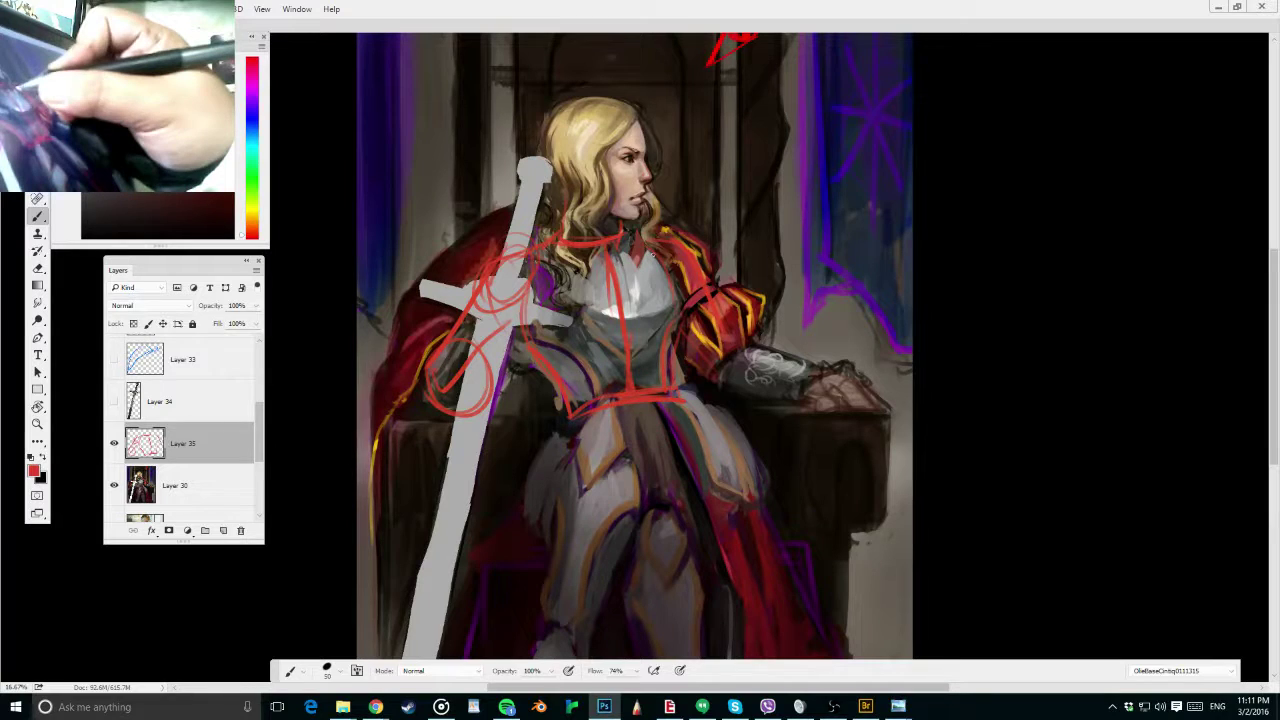
key(ctrl+z)
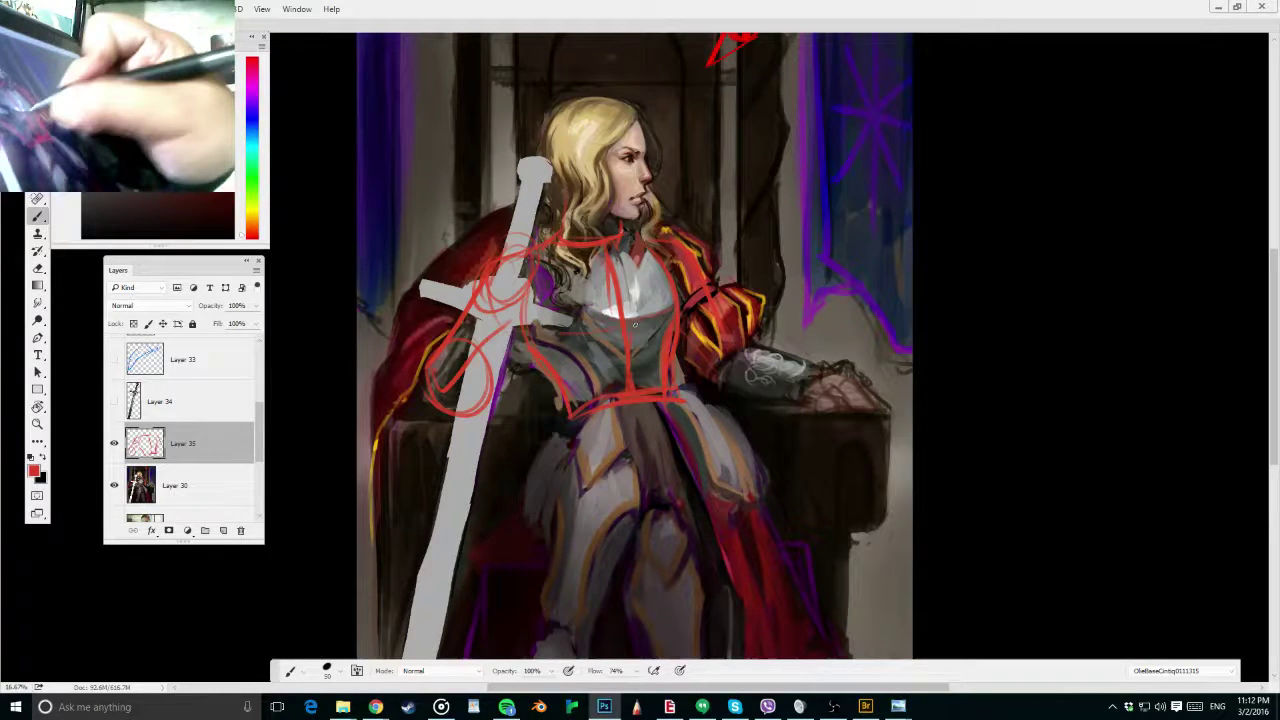
Flip the canvas horizontally, hide the red construction sketch on Layer 35, and make the painting on Layer 30 active
key(ctrl+shift+h)
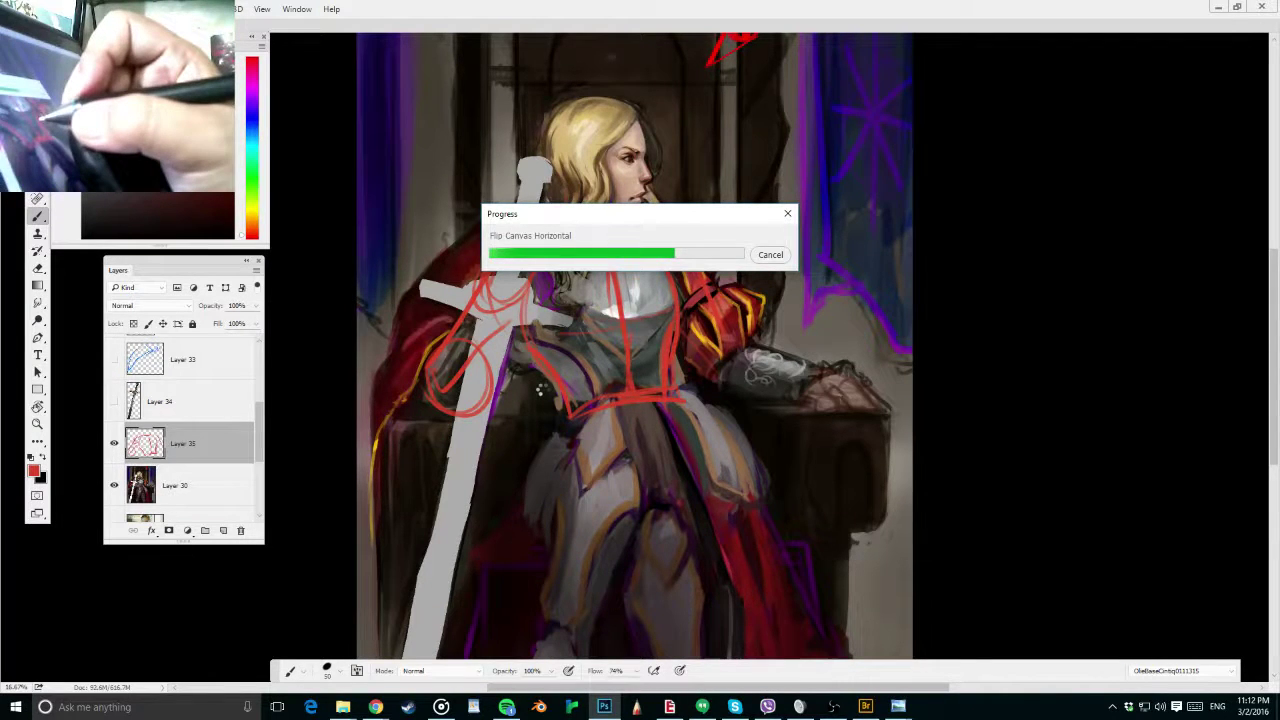
click(114, 443)
click(172, 486)
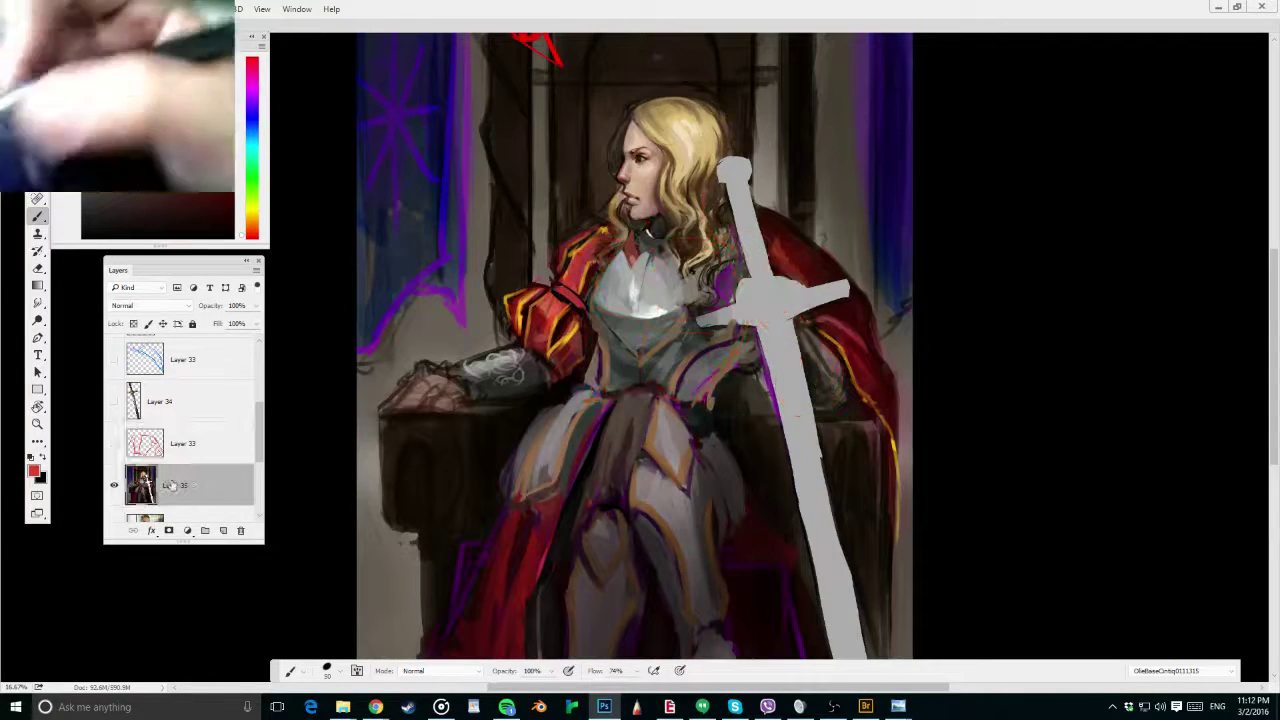
Paint the breastplate's vertical center division in light and dark gray, and even out the gray below the chest's curved edge
alt+click(639, 288)
drag(639, 306, 650, 272)
alt+click(658, 285)
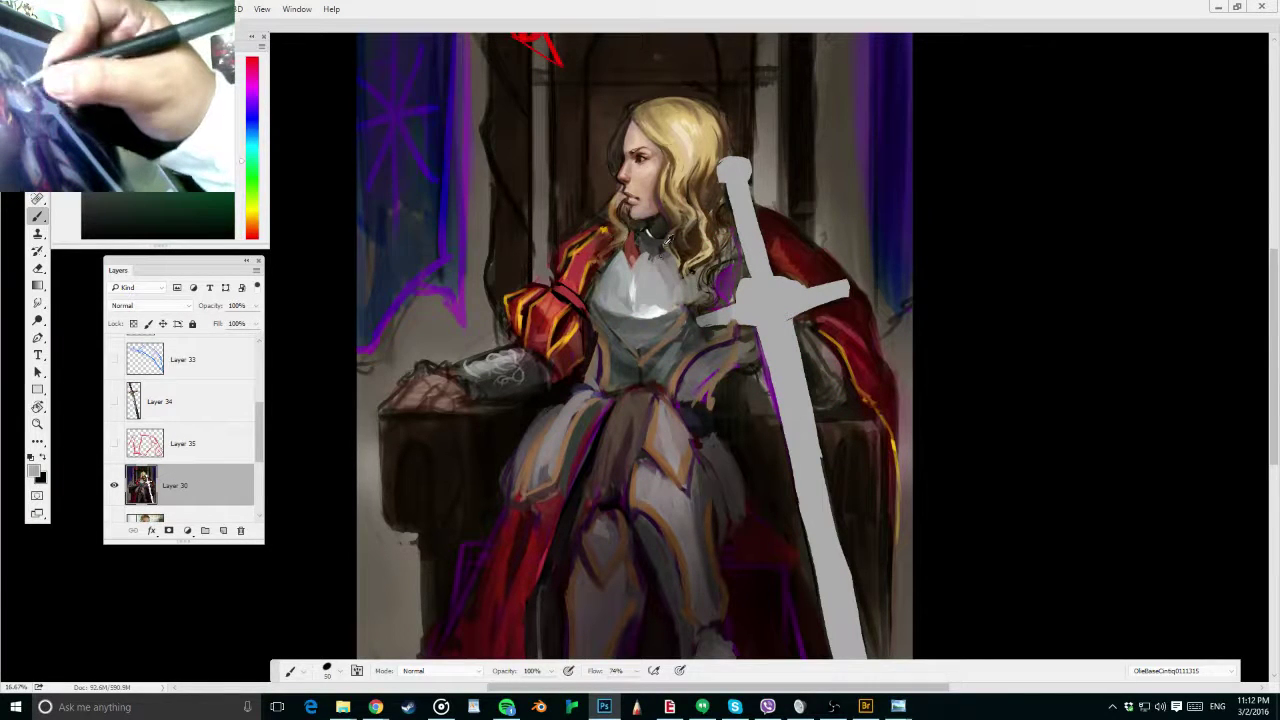
click(114, 443)
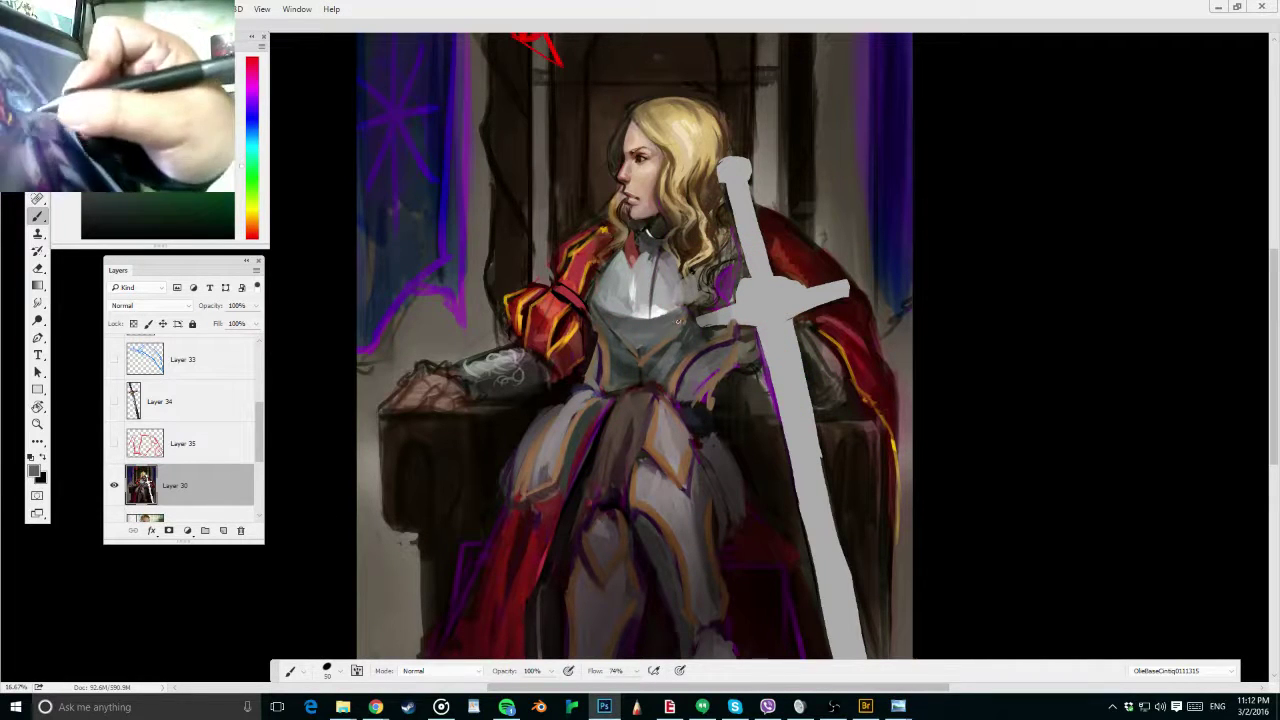
alt+click(658, 342)
alt+click(664, 363)
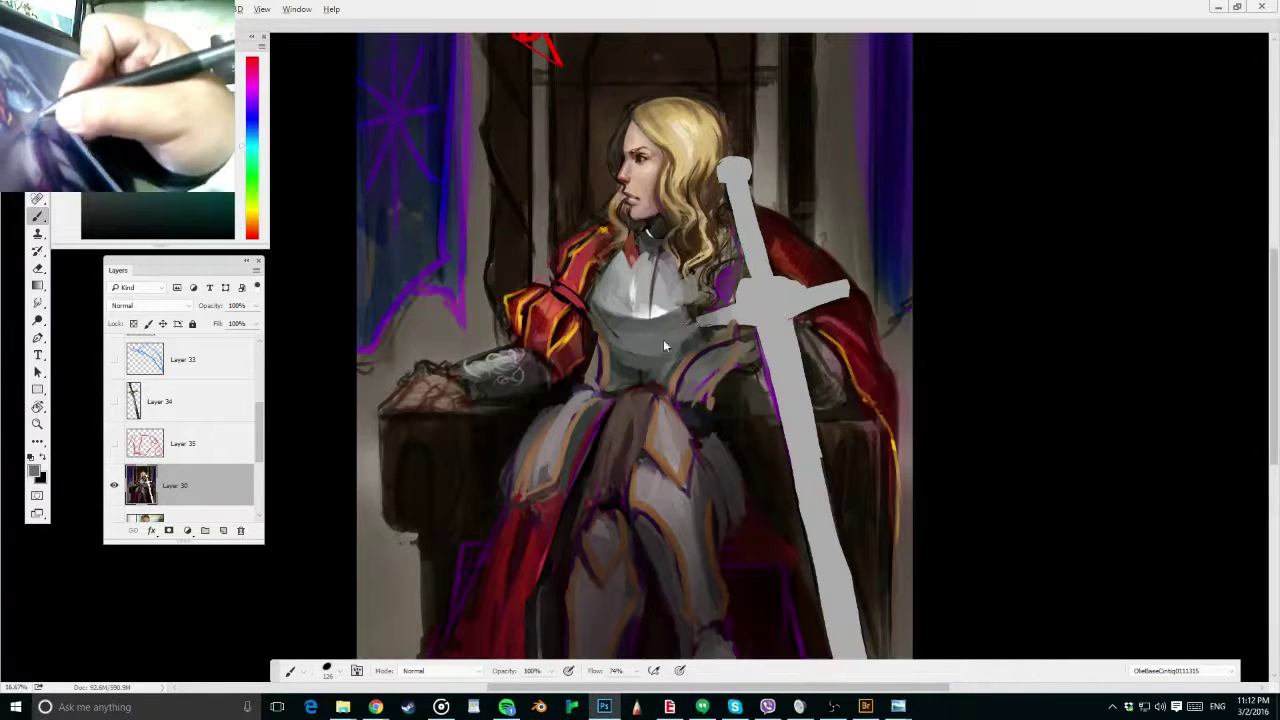
Blend light gray over the chest plate between the center division and the hair, softening the dark center line
alt+click(687, 302)
drag(671, 308, 700, 307)
alt+click(668, 299)
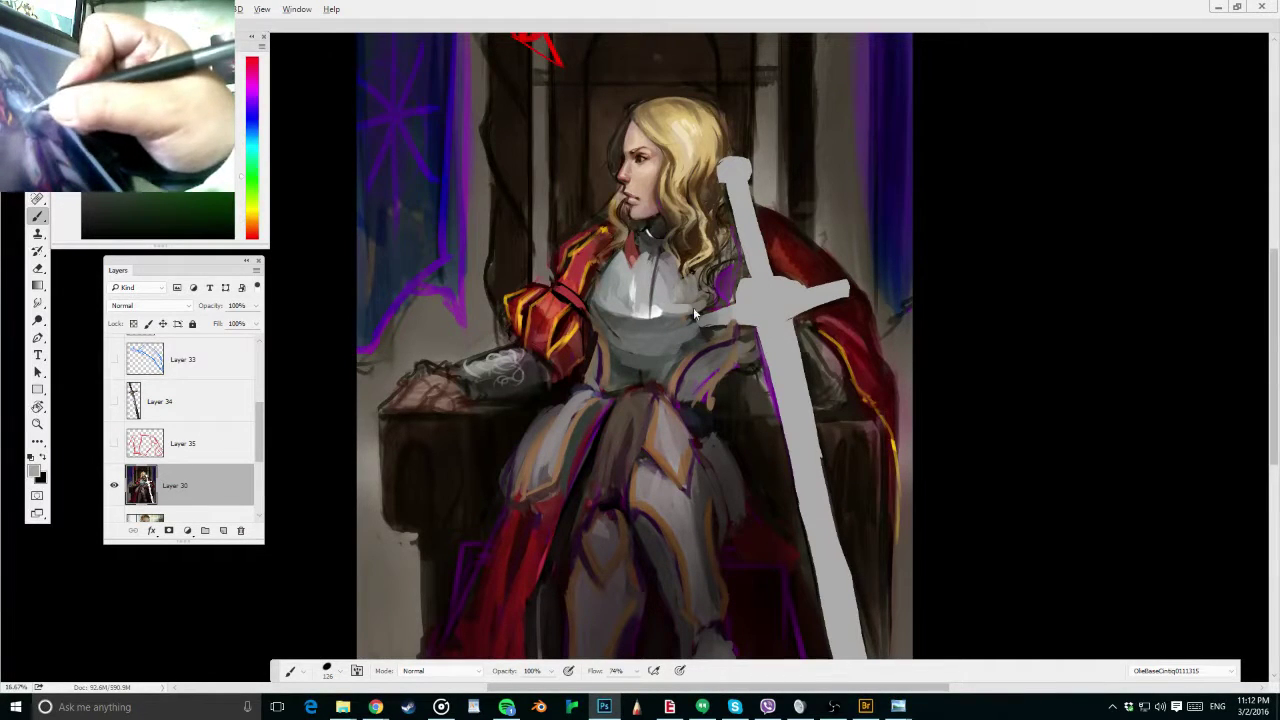
alt+click(685, 300)
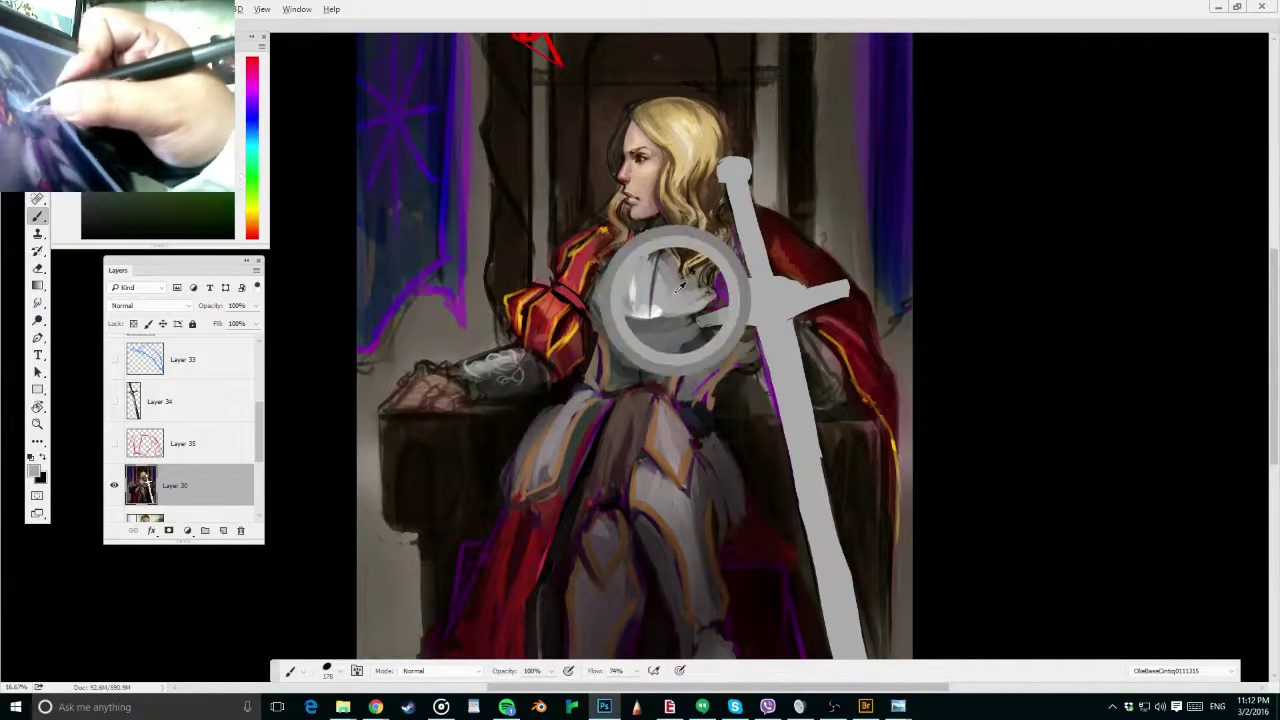
alt+click(680, 302)
alt+right_click(665, 287)
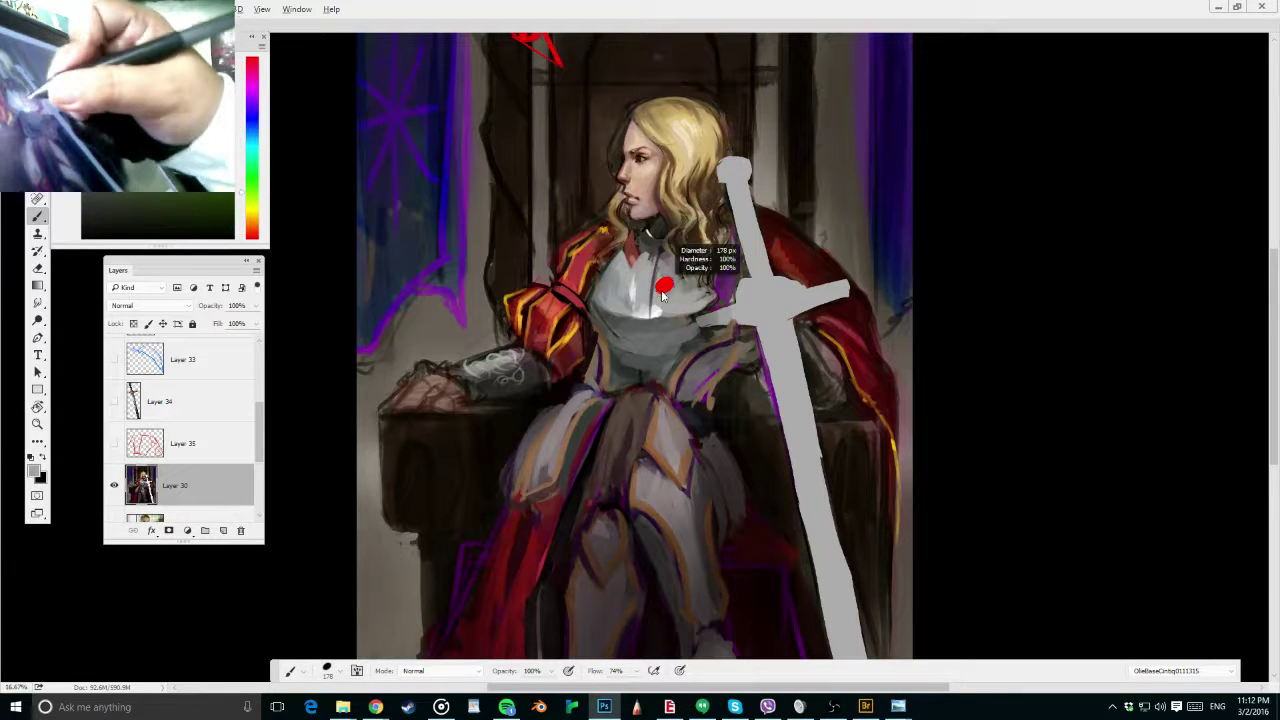
alt+click(650, 259)
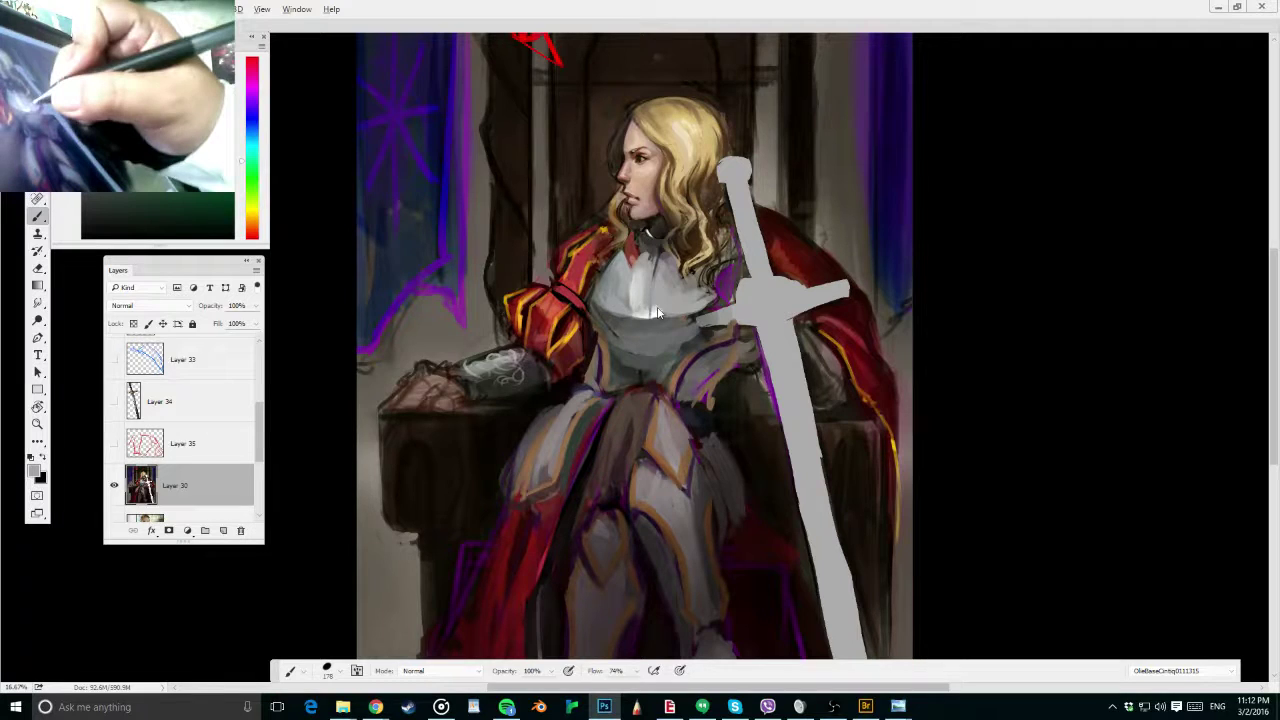
Paint a thin white highlight along the lower curved edge of the chest plate
alt+click(650, 310)
alt+right_click(650, 304)
drag(648, 314, 660, 312)
alt+right_click(655, 296)
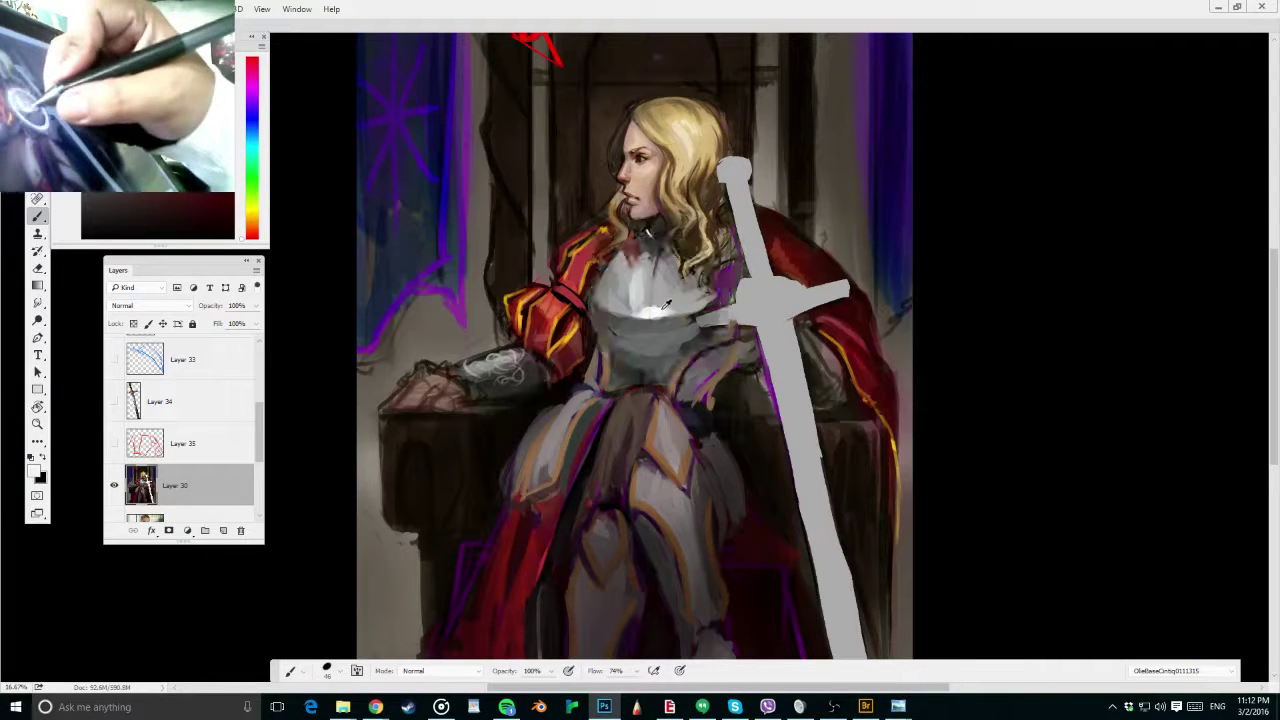
alt+click(663, 302)
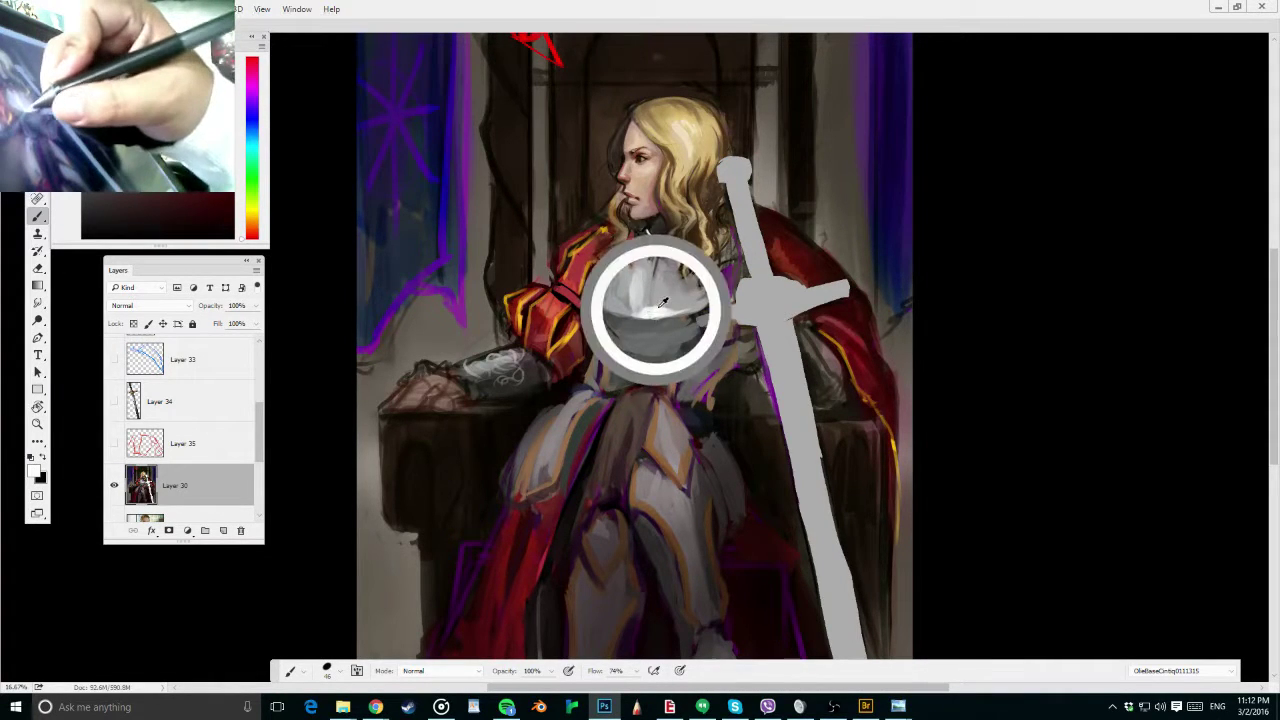
drag(640, 314, 615, 309)
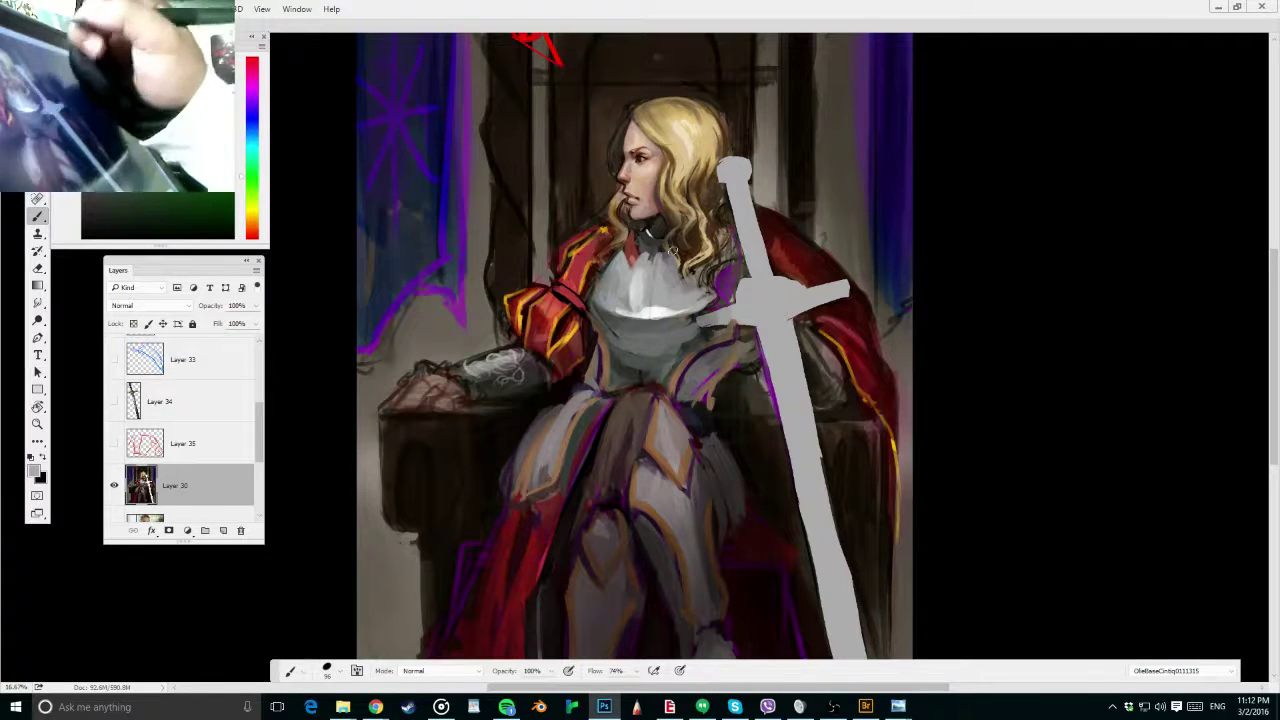
Shade the upper chest plate beneath the collar with sampled grays using a larger brush
alt+click(659, 263)
alt+right_click(662, 264)
drag(665, 265, 650, 262)
alt+click(660, 268)
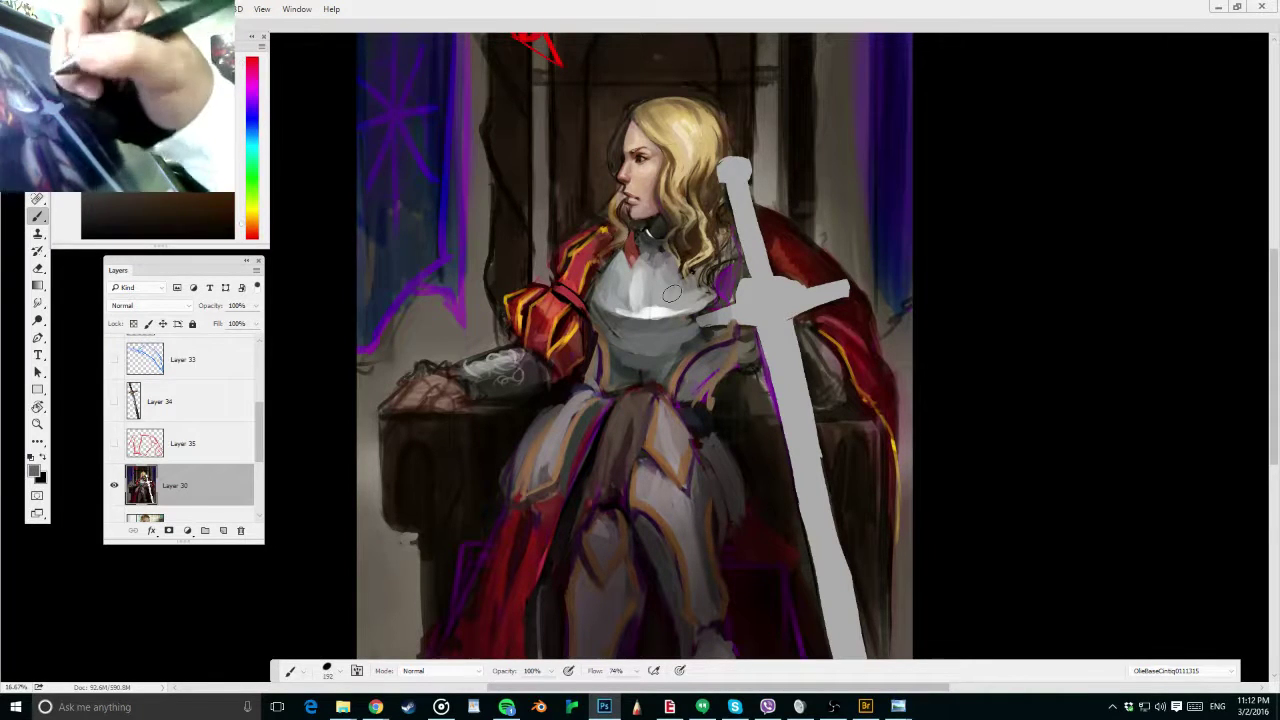
alt+right_click(655, 274)
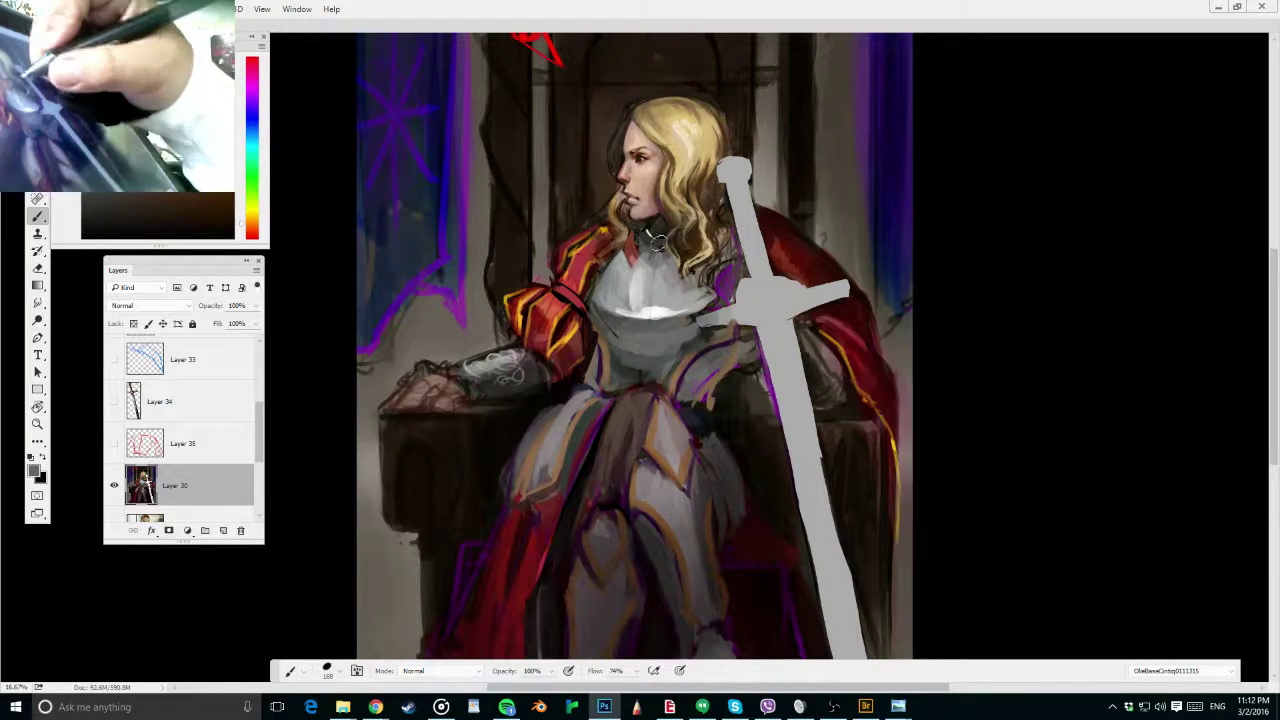
Refine the light vertical plane below the collar and brighten the chest's lower rim toward the sword side
alt+right_click(661, 244)
alt+click(662, 244)
drag(648, 252, 646, 266)
alt+click(666, 264)
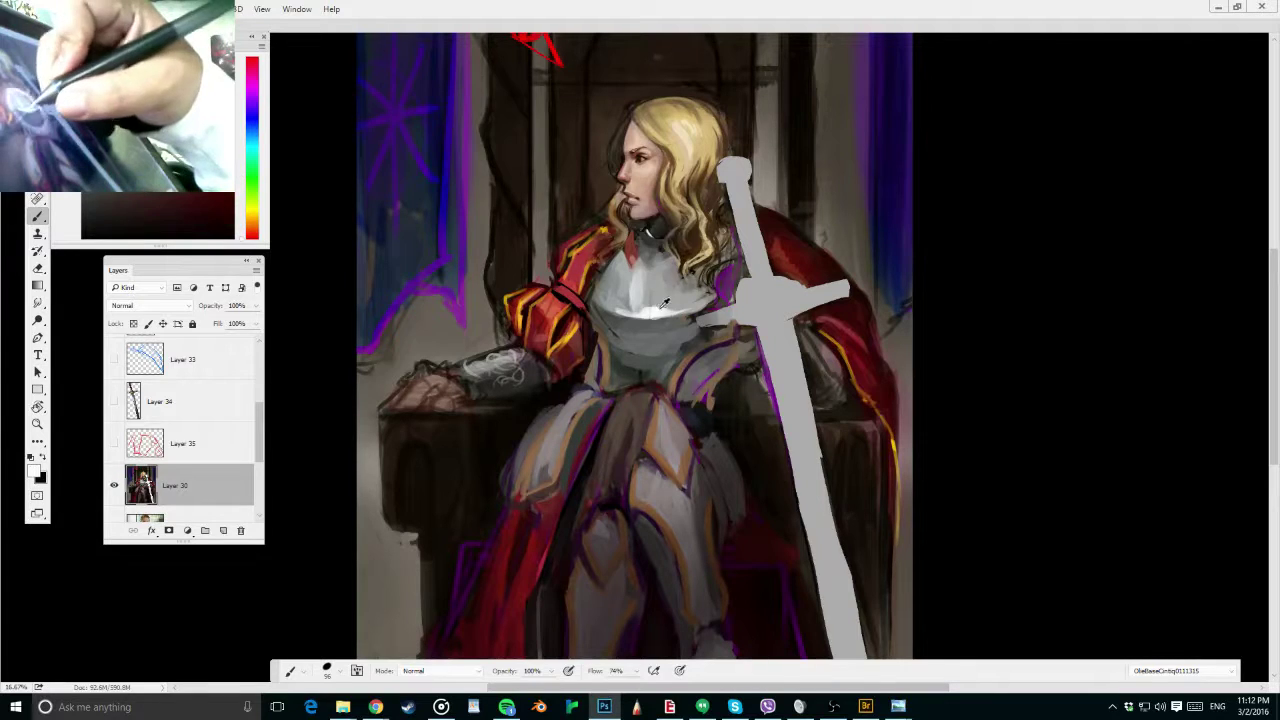
mouse_move(664, 308)
mouse_down()
mouse_move(647, 307)
mouse_move(681, 310)
mouse_up()
alt+click(657, 308)
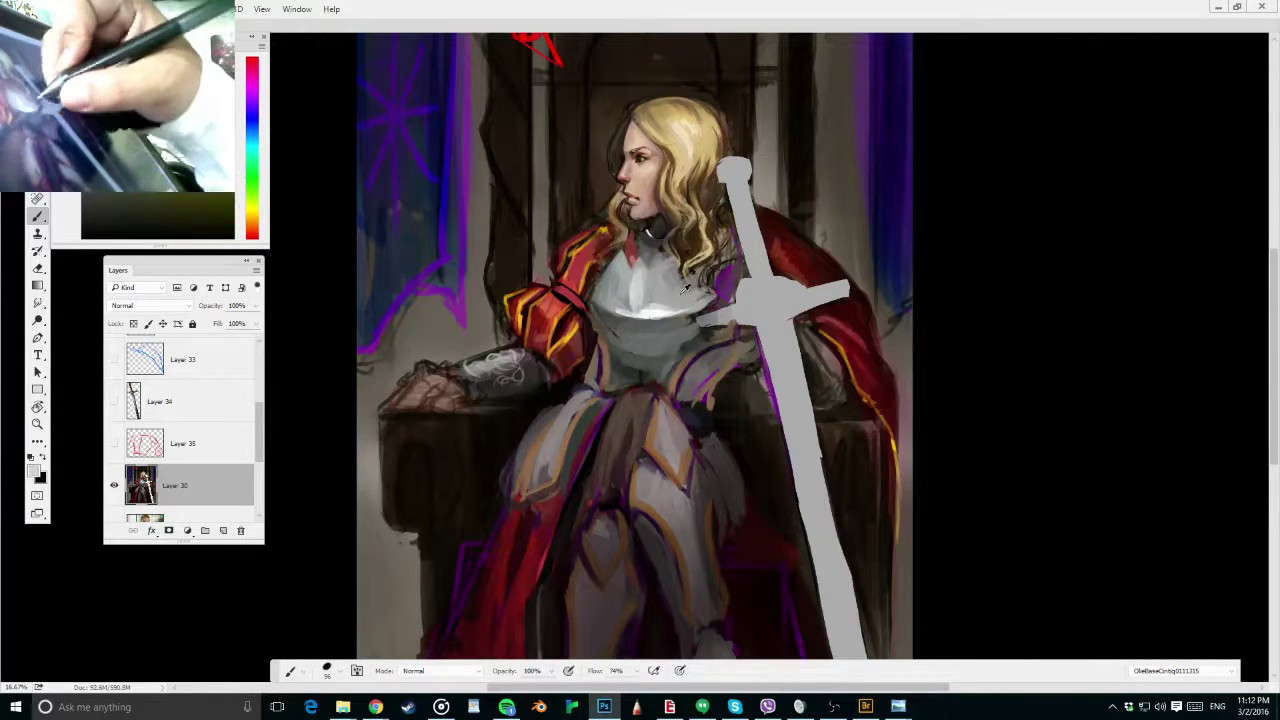
alt+click(667, 302)
Paint sampled grays over the abdomen plate and waist, covering the purple line on the side away from the sword
alt+click(665, 335)
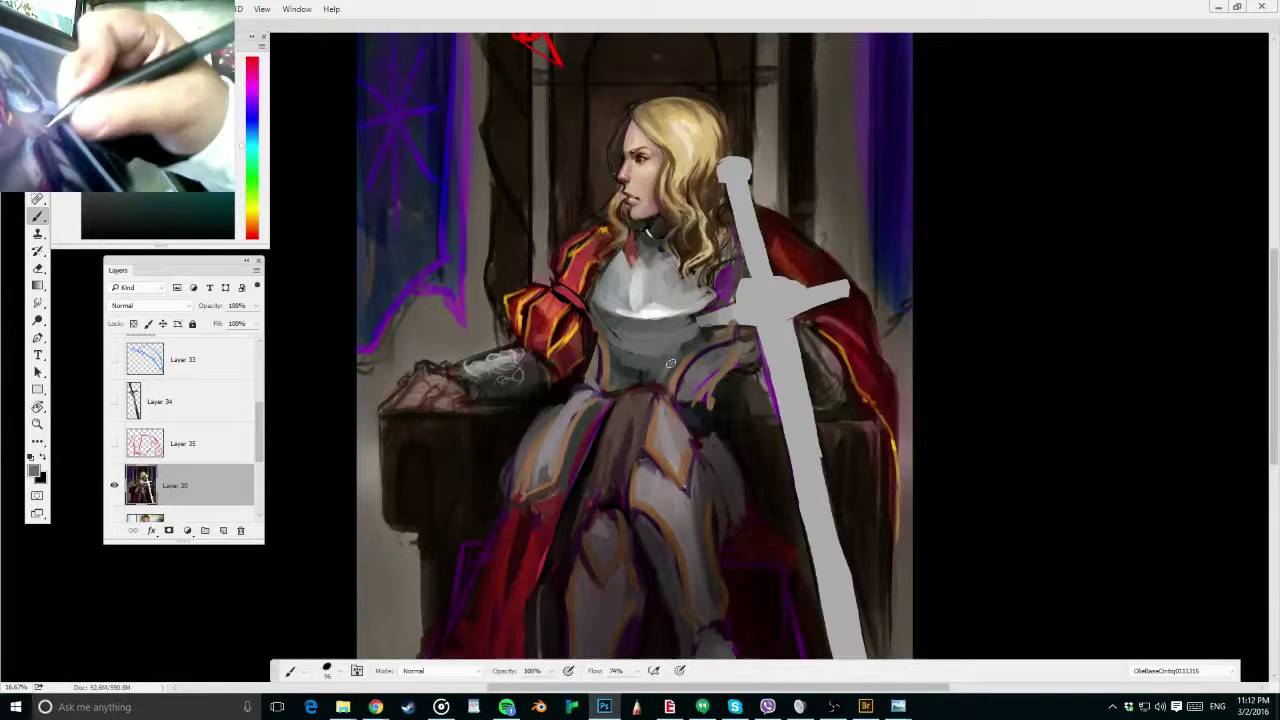
alt+click(612, 355)
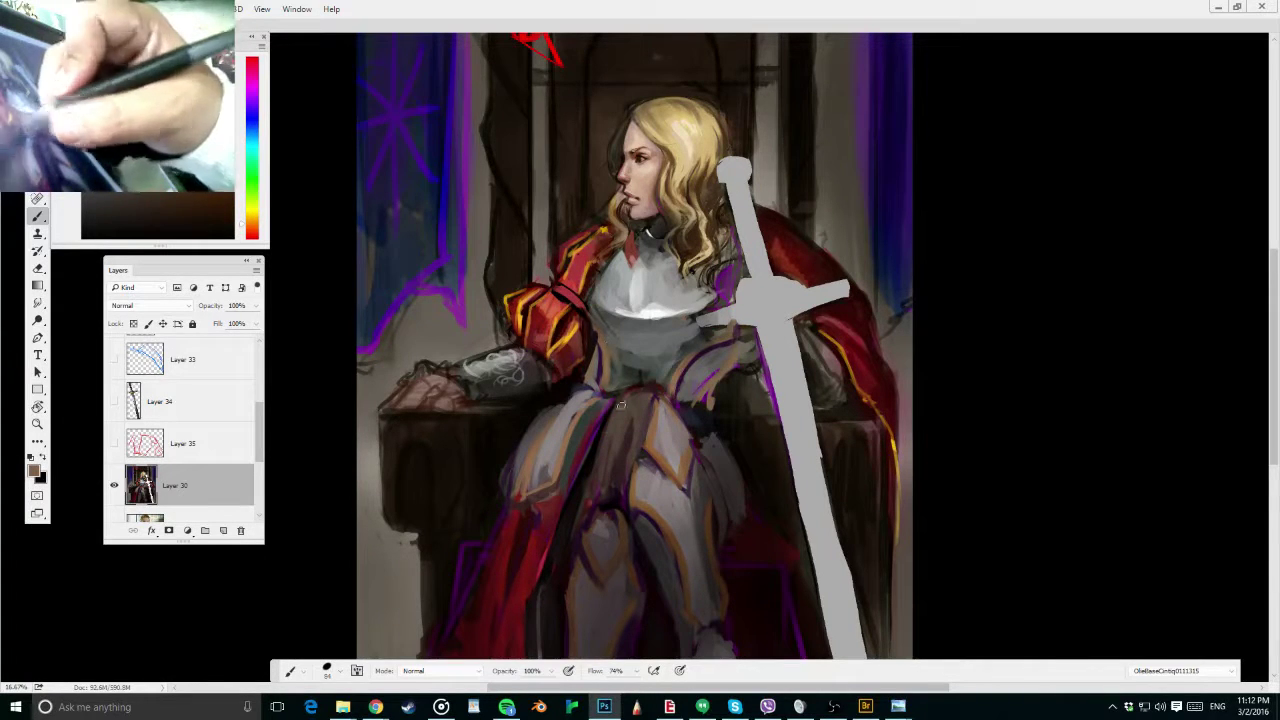
alt+click(639, 371)
drag(595, 346, 606, 390)
alt+click(647, 361)
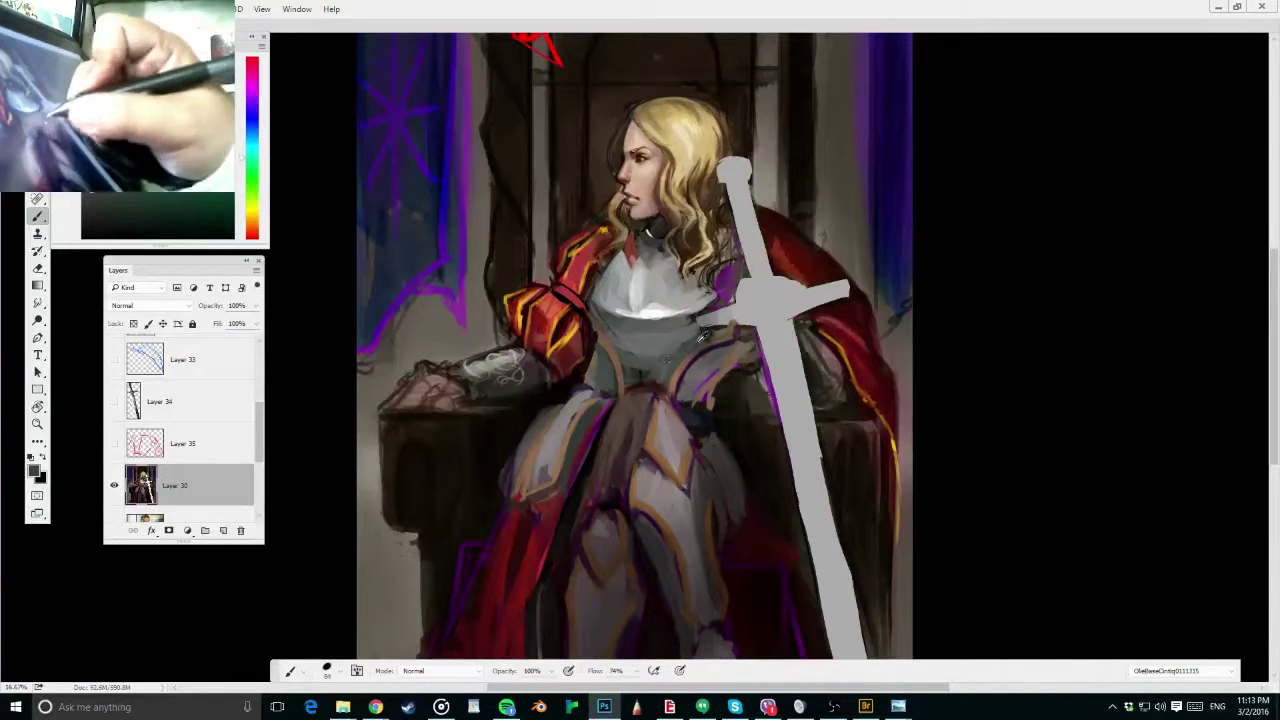
alt+click(680, 356)
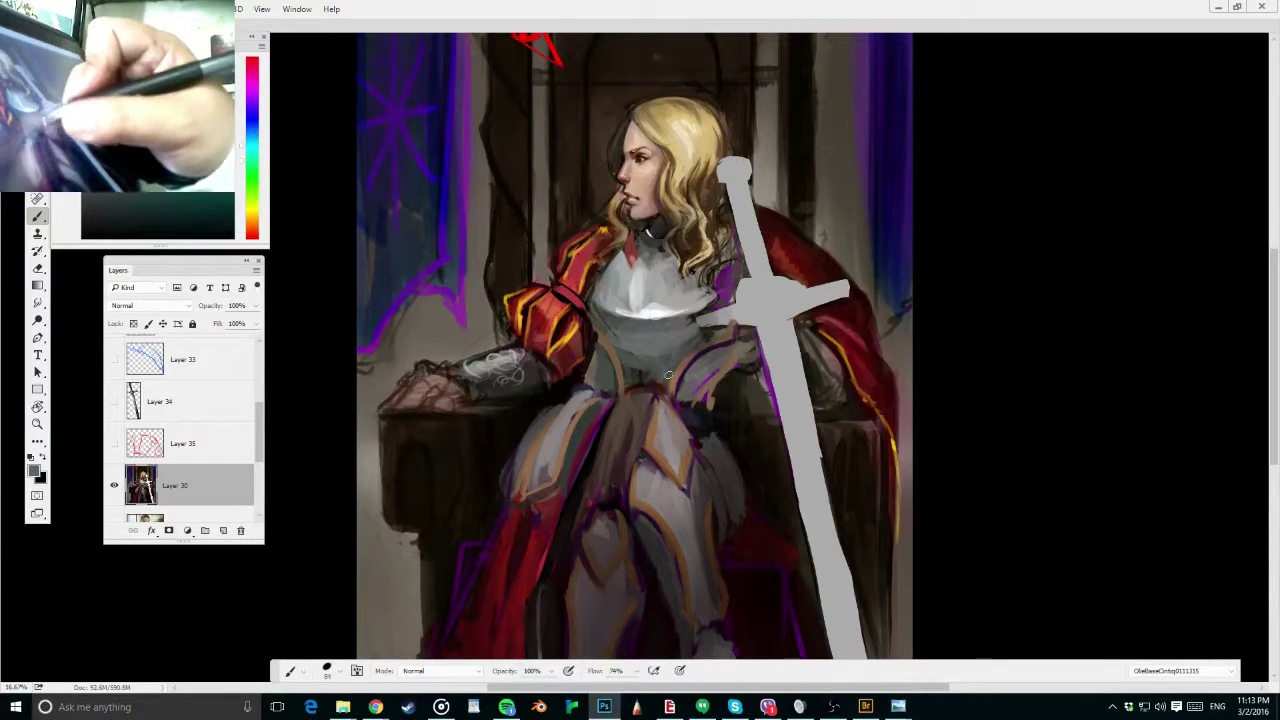
alt+click(645, 371)
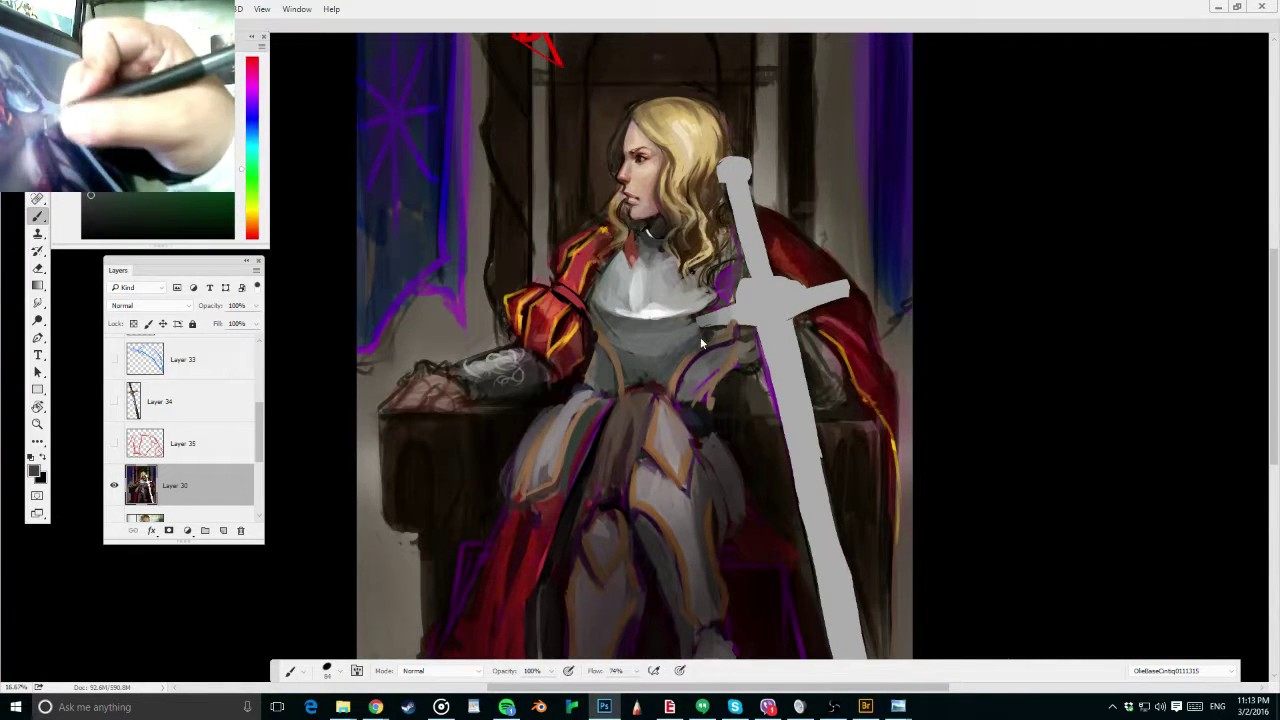
Enlarge the brush and smooth a broad dark gray shadow directly beneath the chest plate's curved edge
alt+click(640, 338)
key(bracketright)
key(bracketright)
key(bracketright)
key(bracketright)
key(bracketright)
key(bracketright)
key(bracketright)
key(bracketright)
key(bracketright)
key(bracketright)
key(bracketright)
key(bracketright)
drag(624, 322, 650, 328)
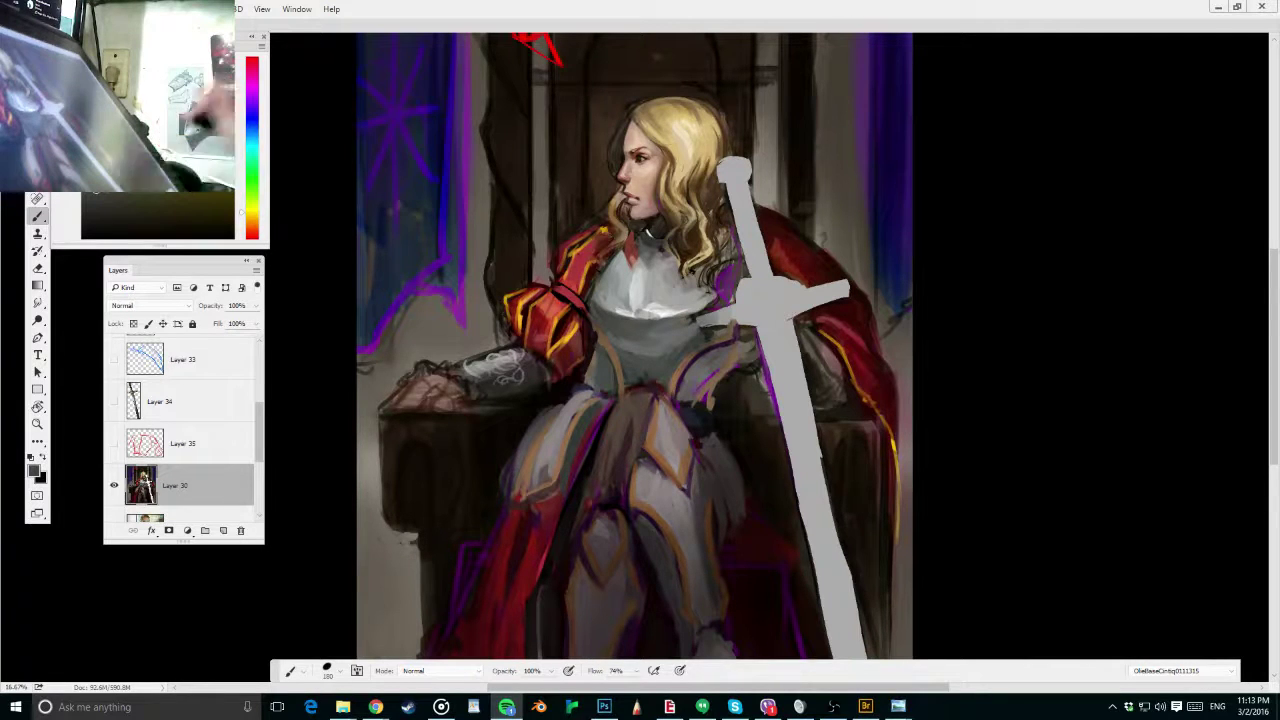
key(alt+Tab)
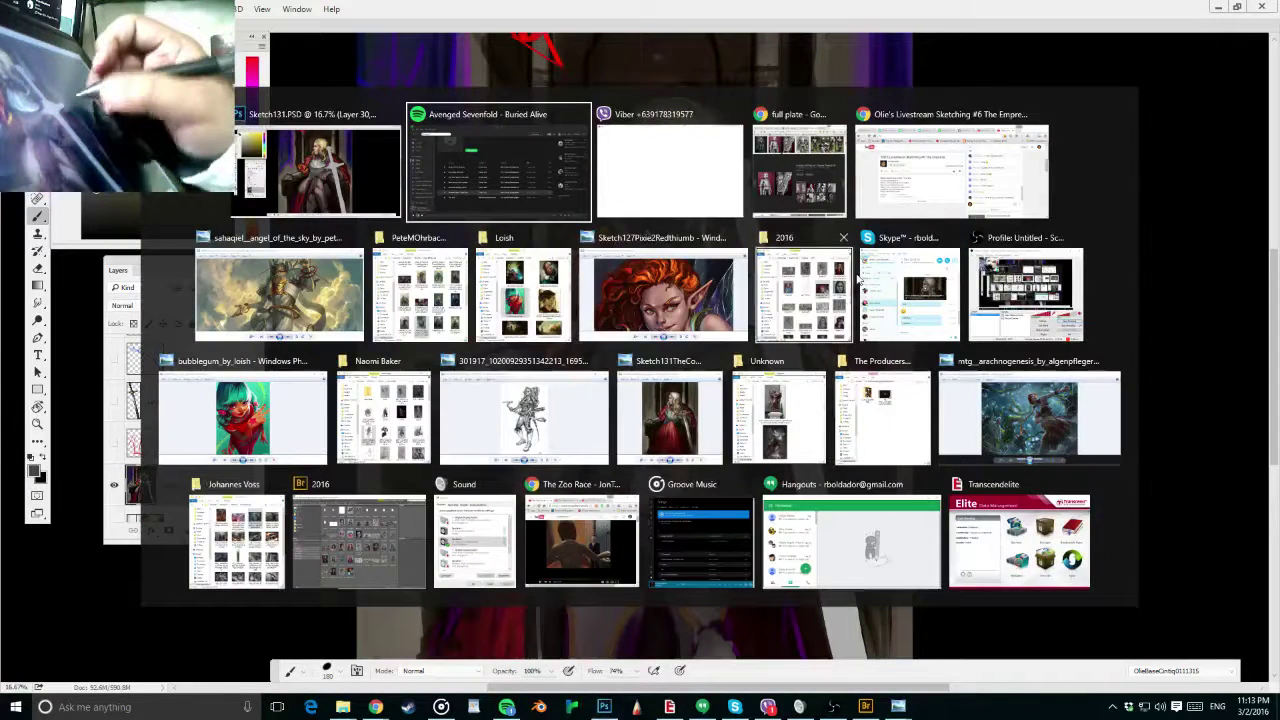
key(Escape)
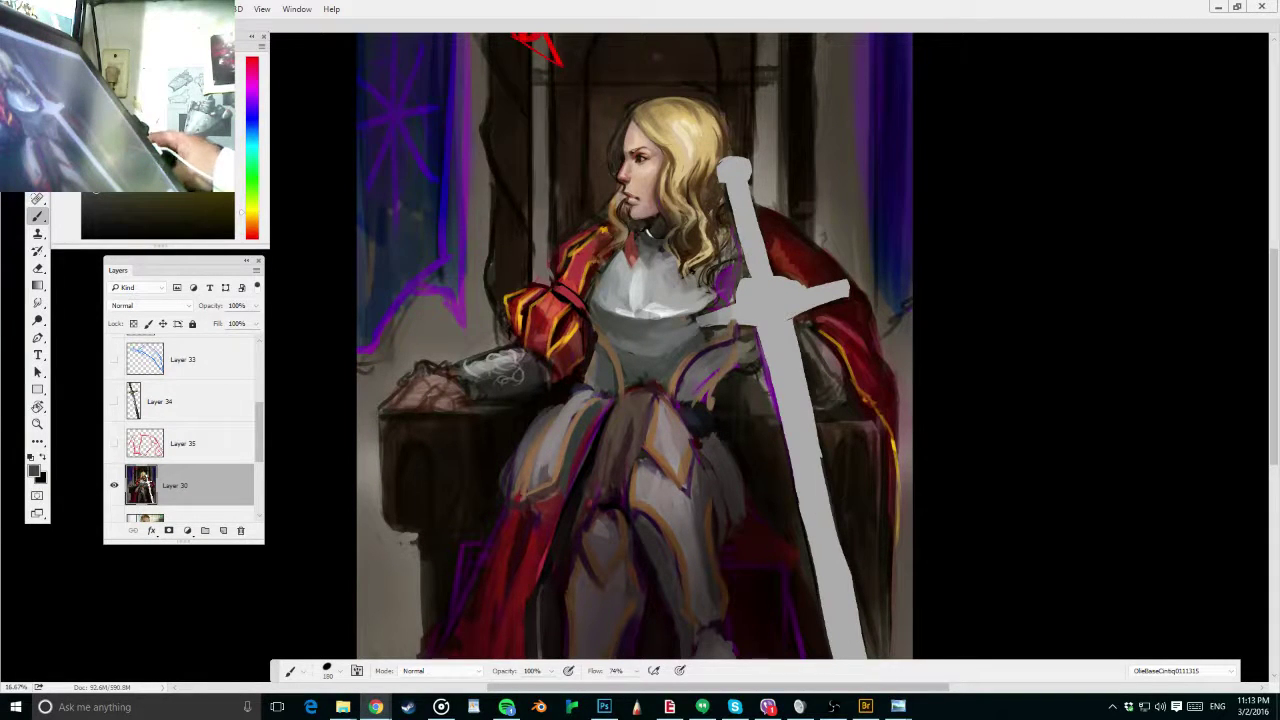
click(768, 707)
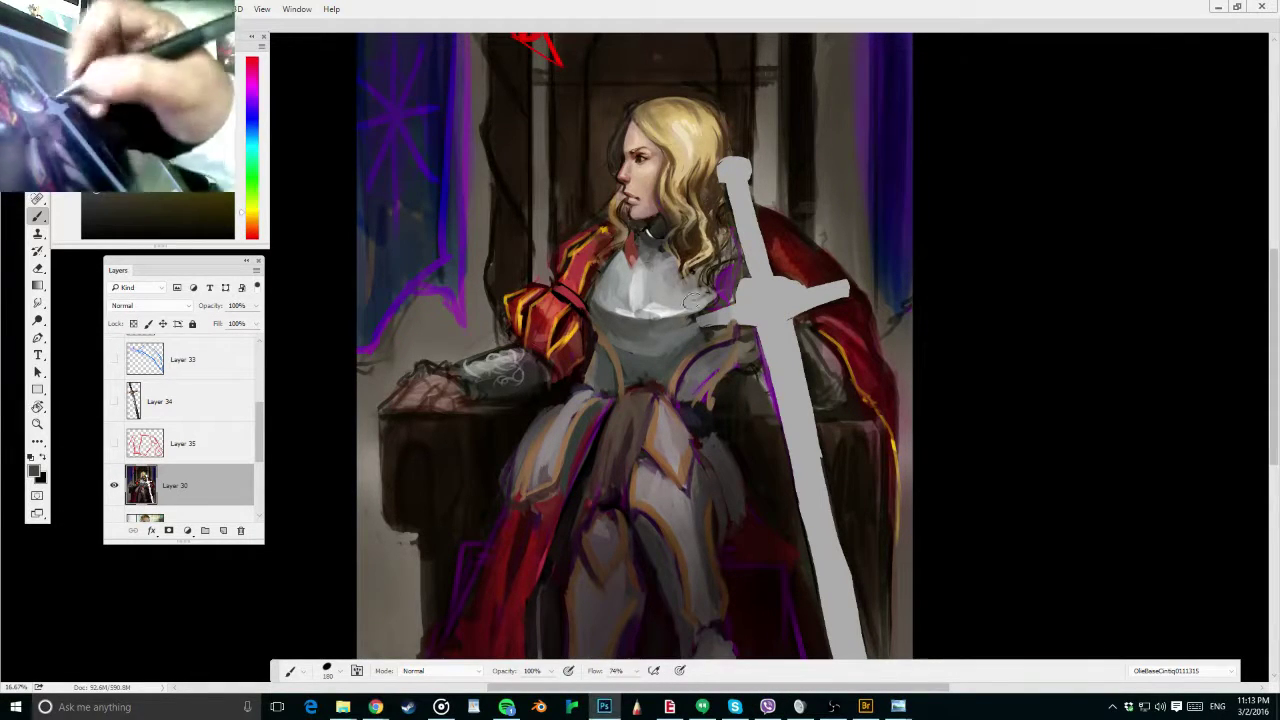
Repaint the sword-side half of the chest plate with smooth light gray, reshaping the highlight along its lower rim
alt+right_click(643, 267)
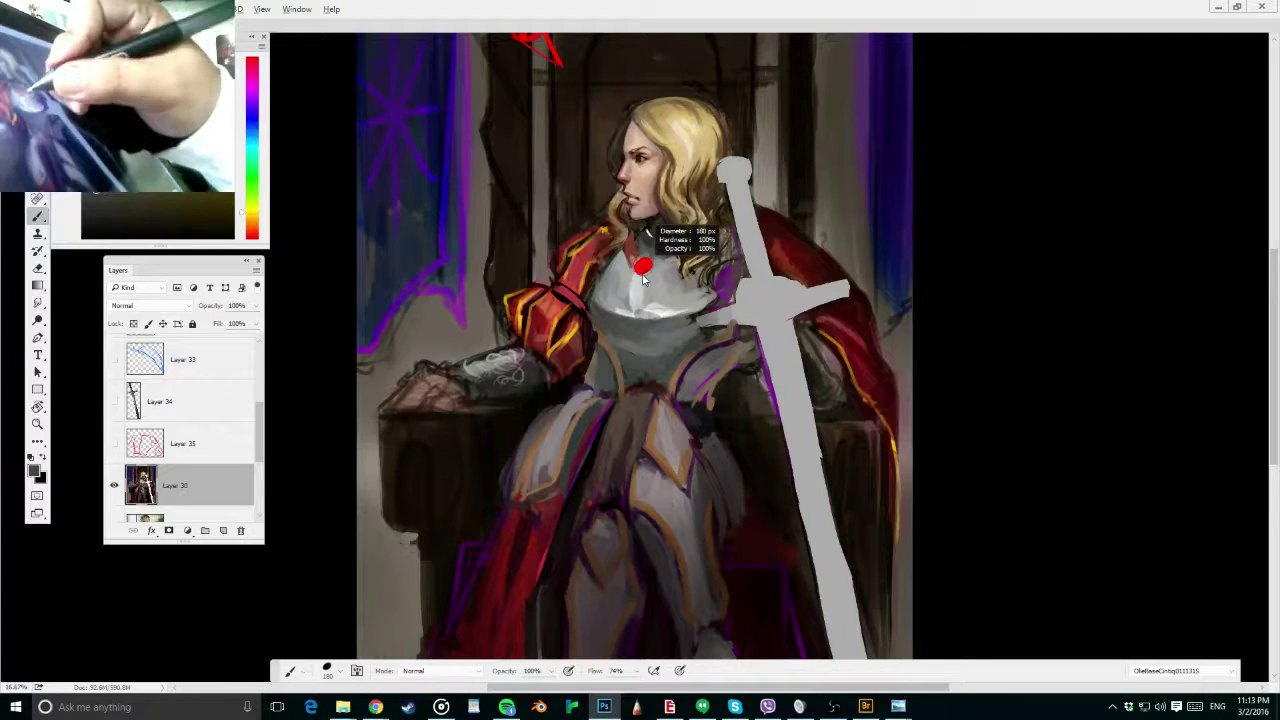
alt+click(652, 285)
drag(660, 314, 690, 309)
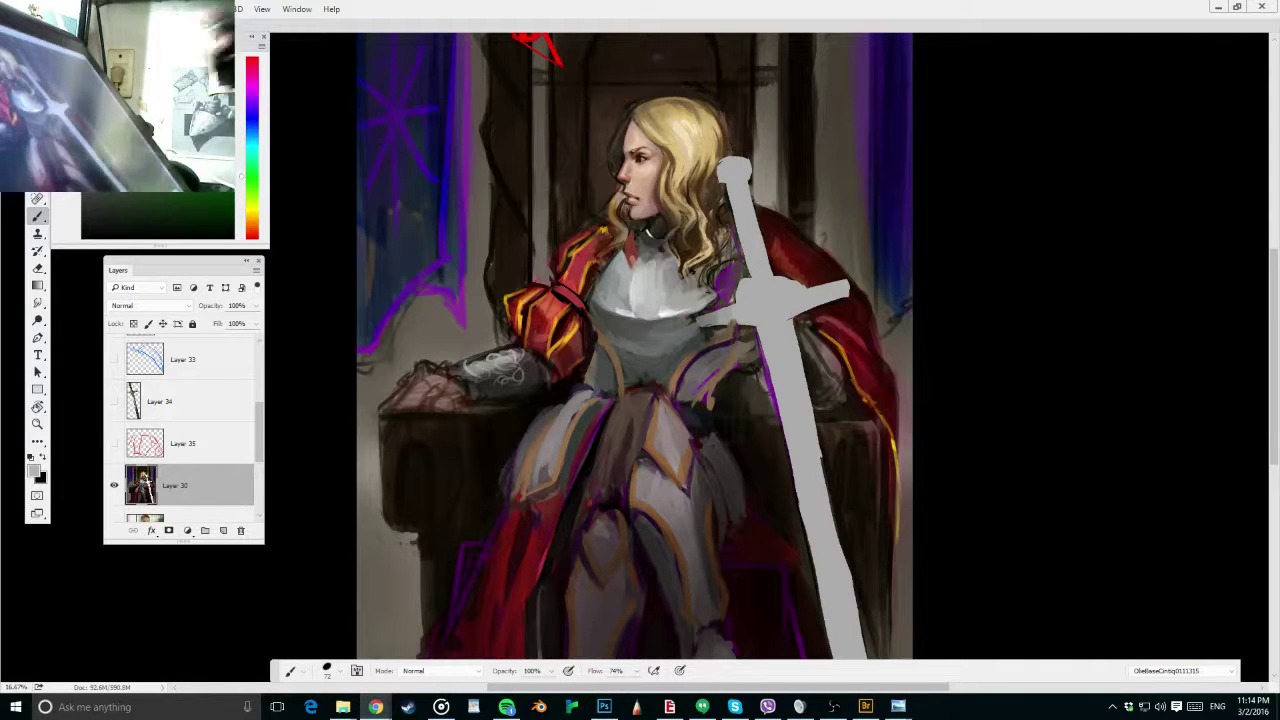
key(bracketright)
key(bracketright)
key(bracketright)
key(bracketright)
alt+click(654, 296)
mouse_move(670, 301)
mouse_down()
mouse_move(678, 273)
mouse_move(685, 282)
mouse_up()
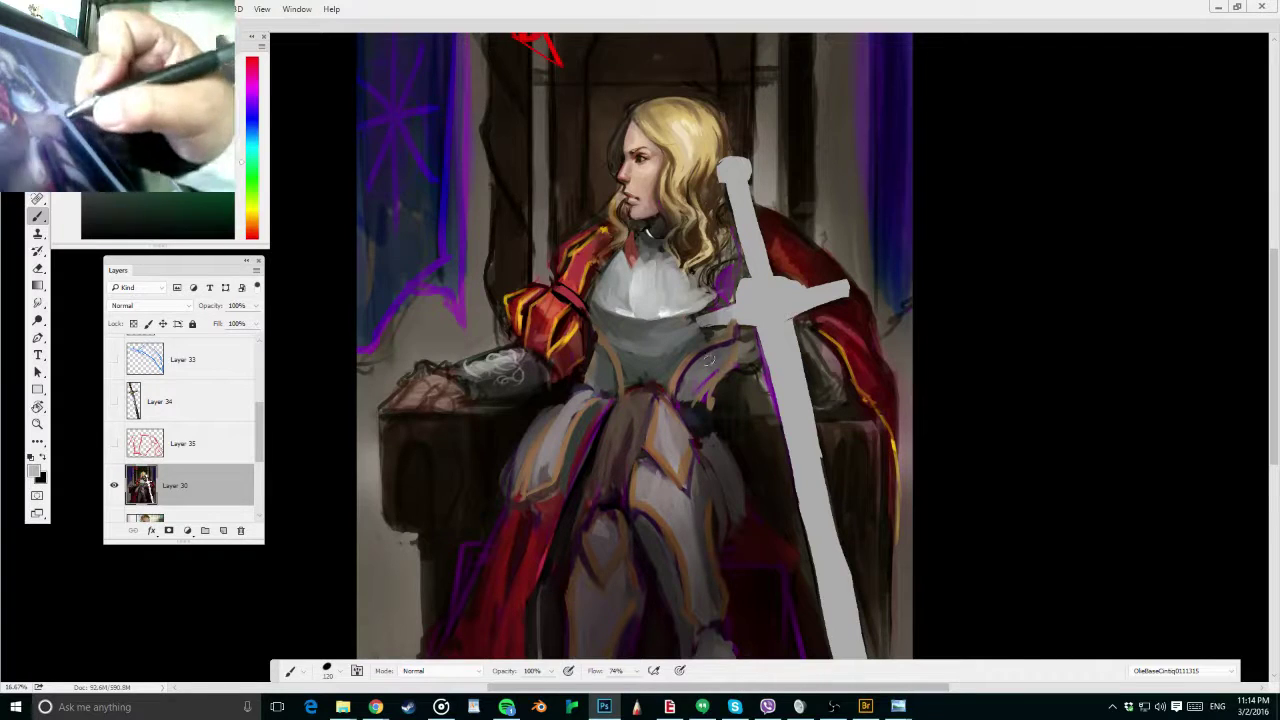
Toggle the red construction sketch on Layer 35 to compare it with the painted torso, leaving it shown
click(113, 444)
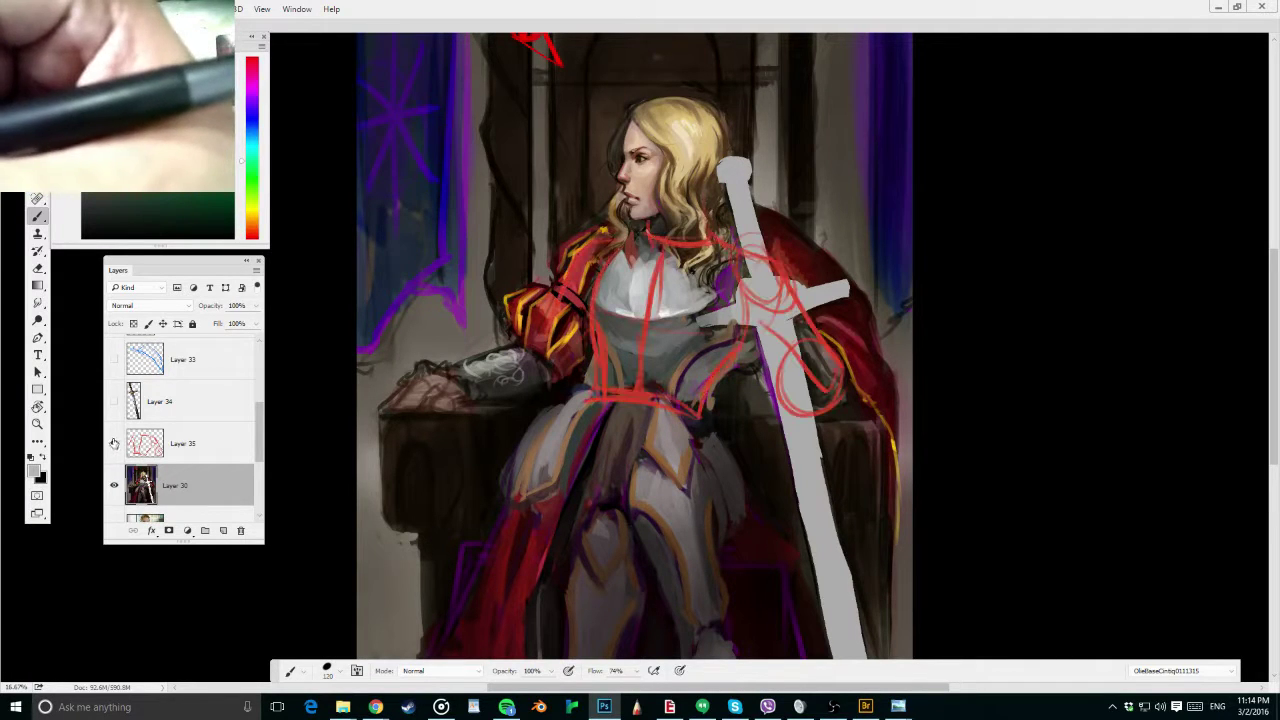
click(113, 444)
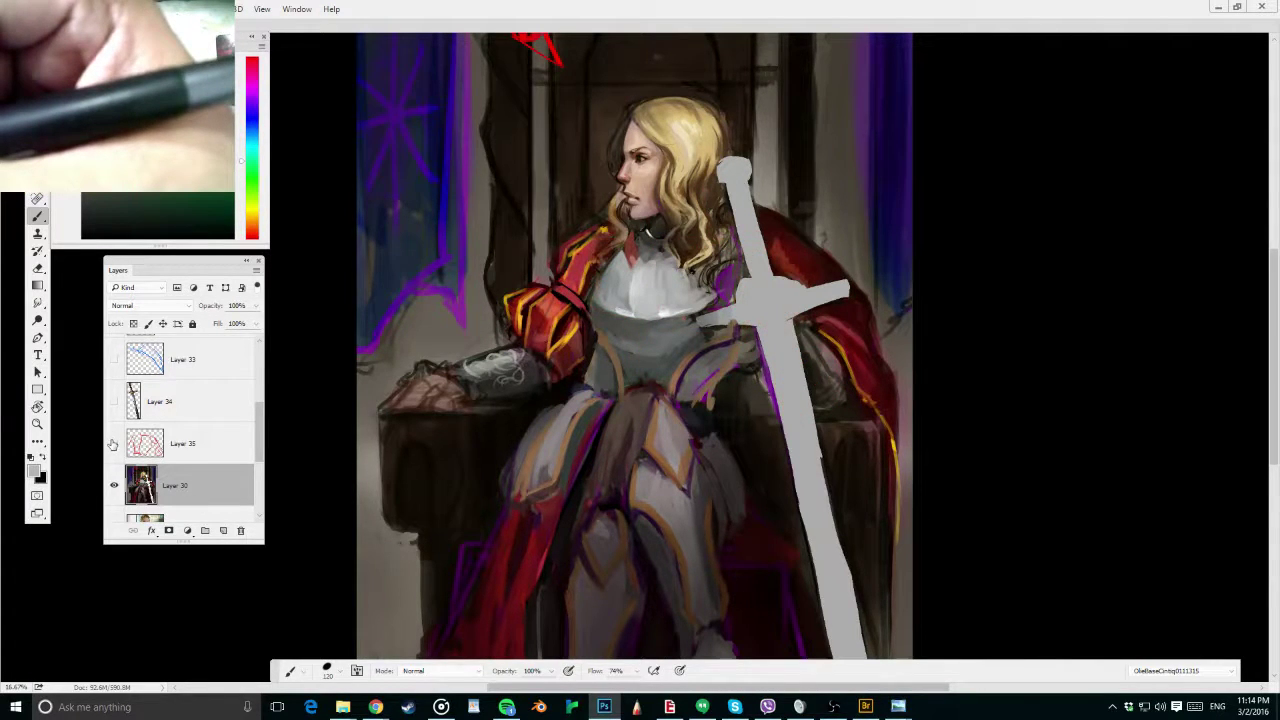
click(113, 444)
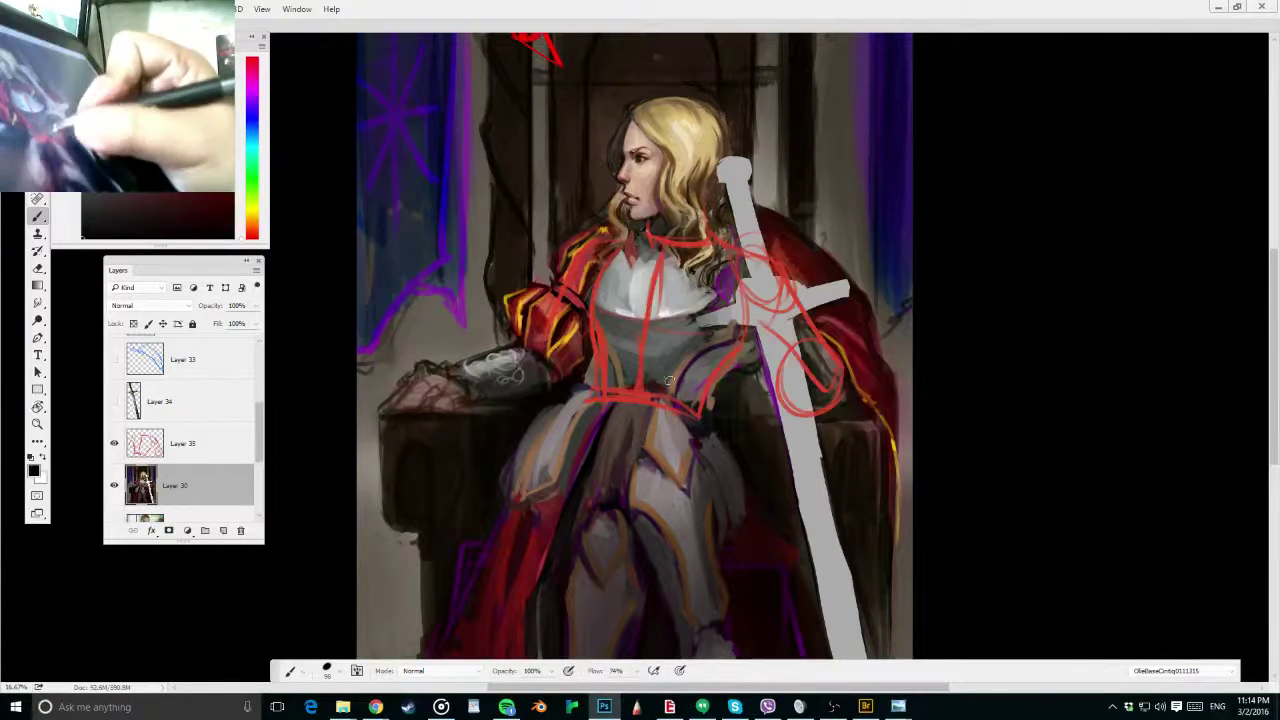
Cover the gold and purple lines on the sword side of the abdomen plate with sampled grays, continuing across the waist
alt+click(688, 344)
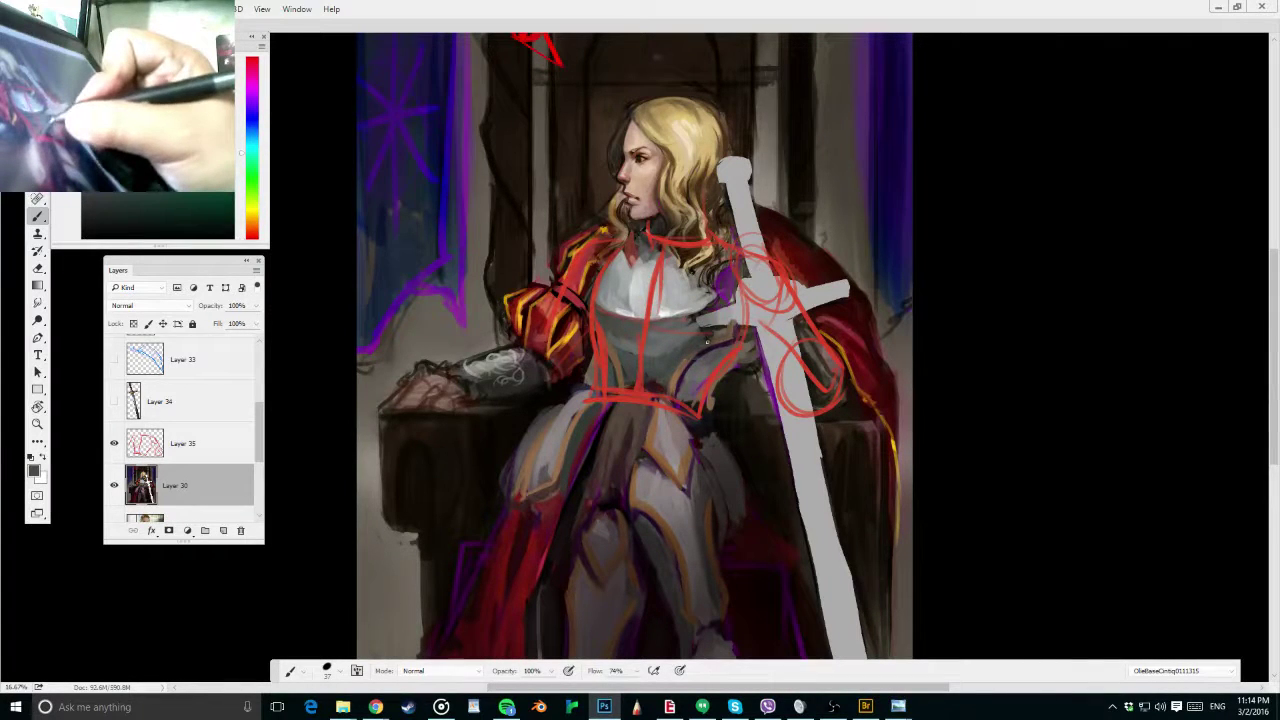
mouse_move(700, 352)
mouse_down()
mouse_move(666, 341)
mouse_move(724, 346)
mouse_up()
alt+click(674, 340)
drag(710, 364, 732, 318)
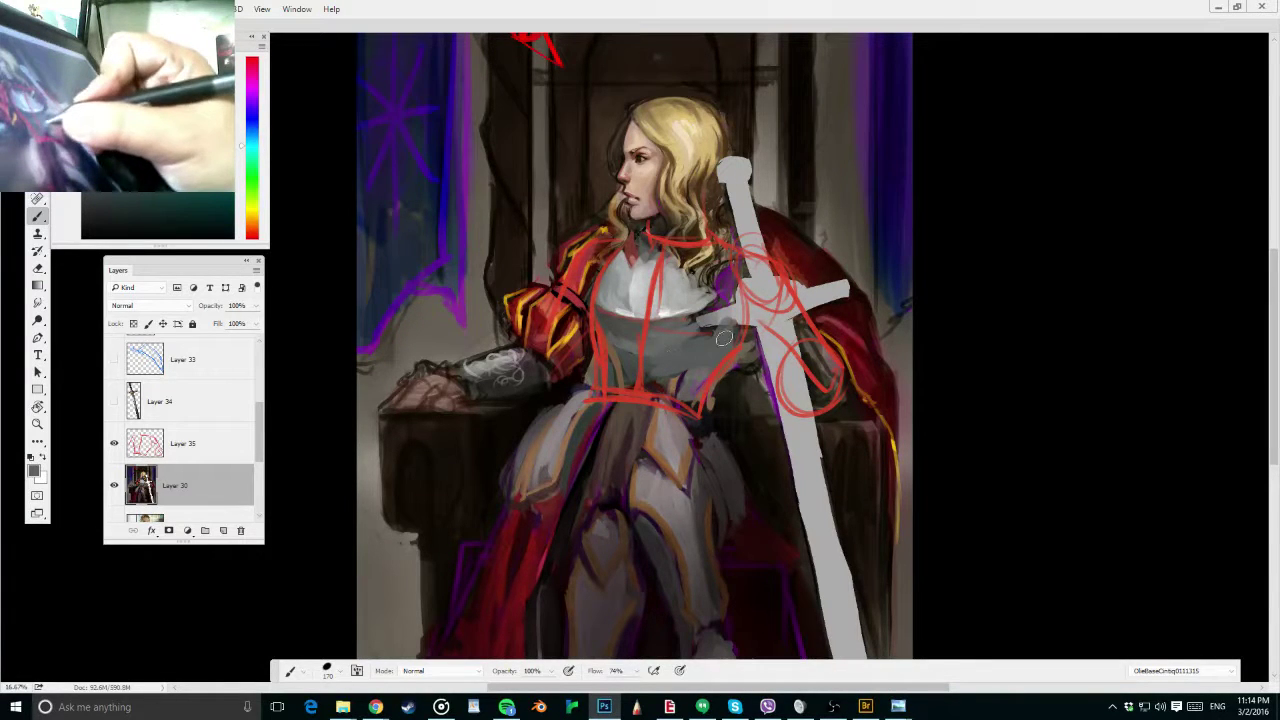
drag(681, 357, 634, 331)
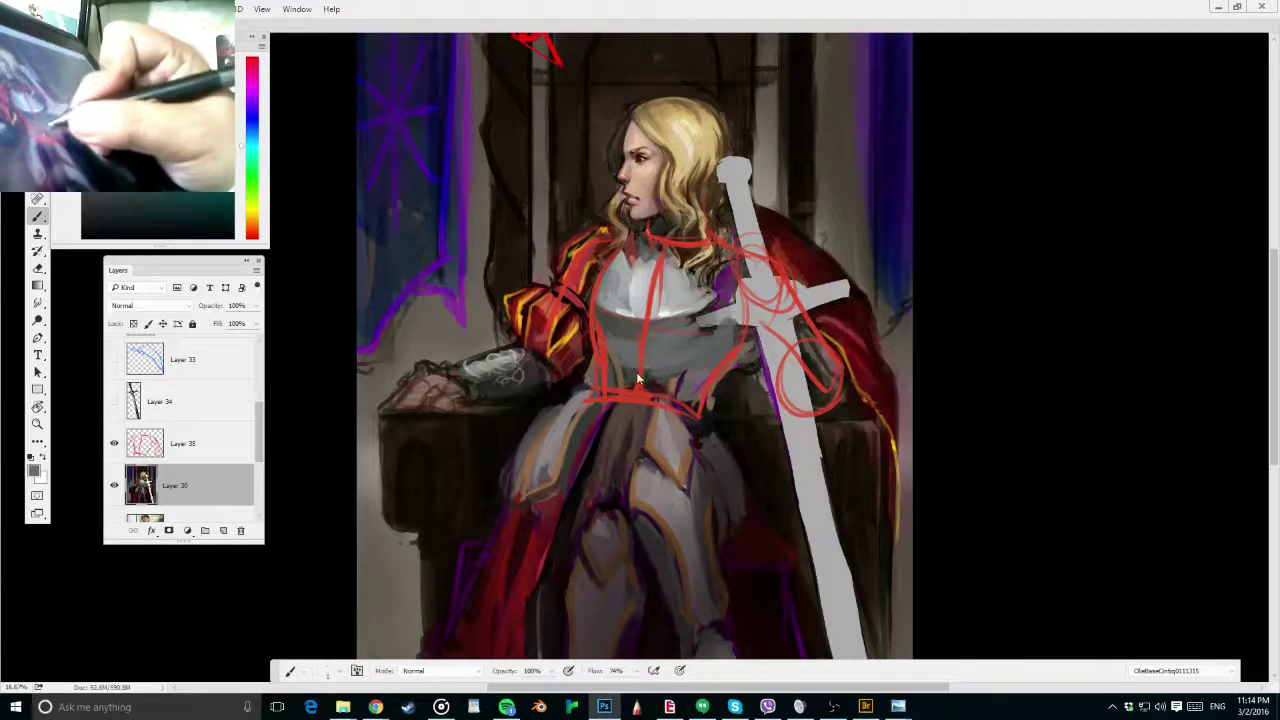
mouse_move(637, 378)
mouse_down()
mouse_move(616, 389)
mouse_move(667, 378)
mouse_up()
alt+click(668, 358)
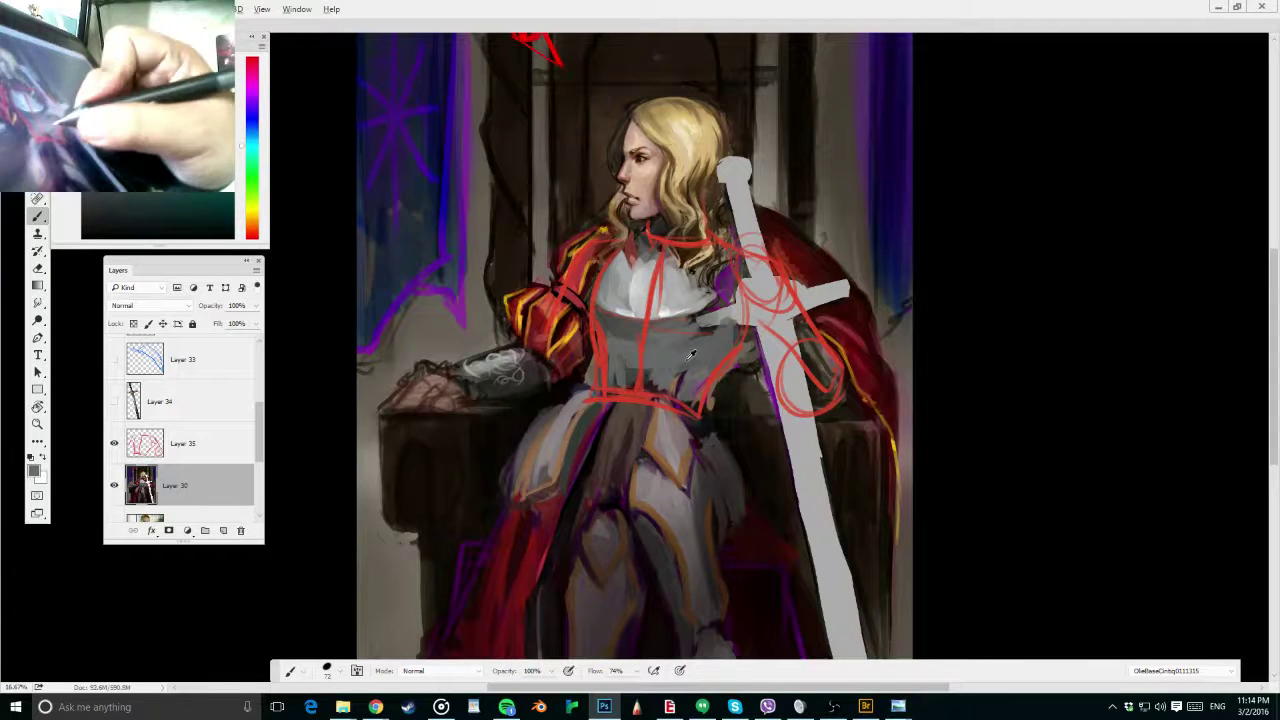
alt+click(691, 355)
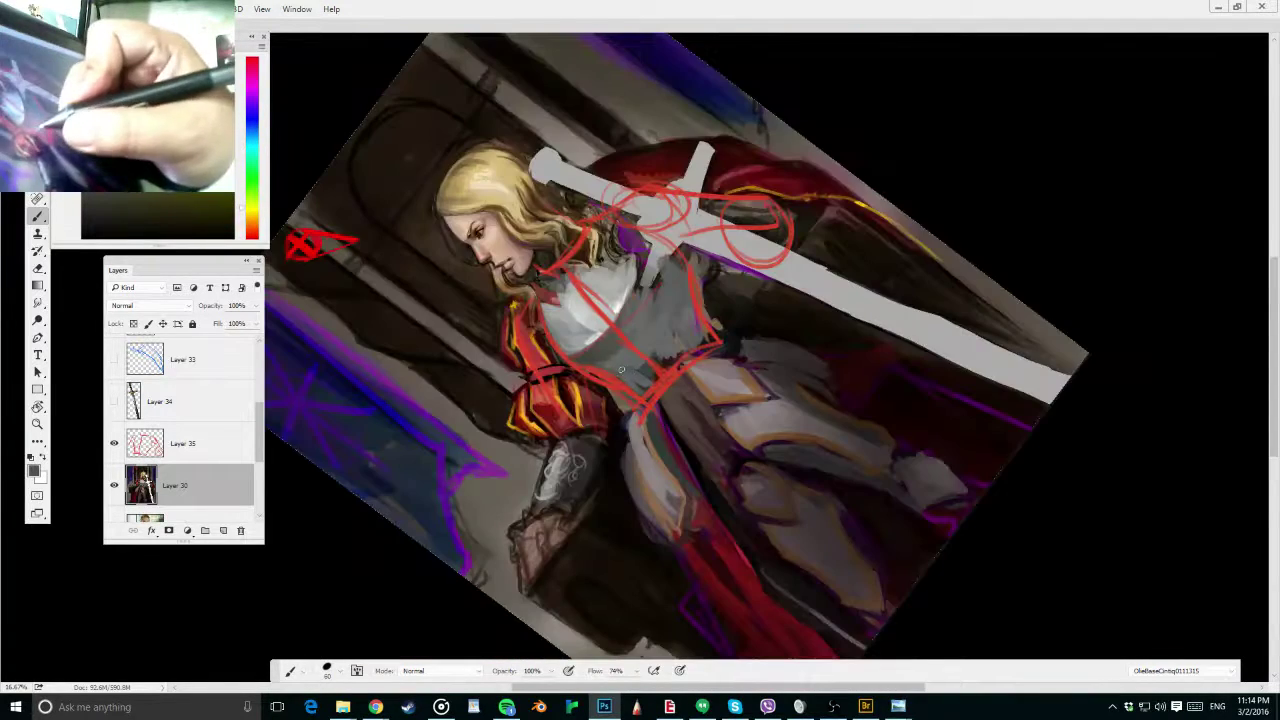
Paint dark accent strokes along the sword side of the abdomen and in a curve just above the waist
drag(622, 370, 653, 338)
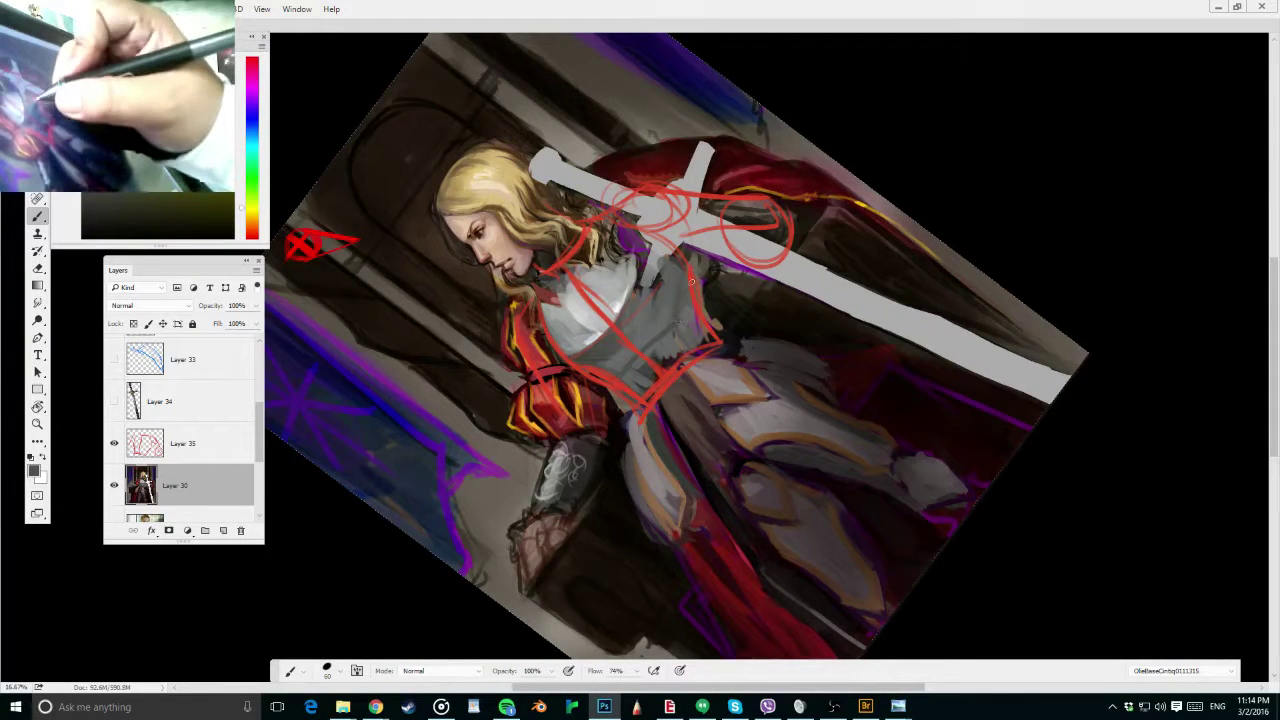
alt+click(646, 264)
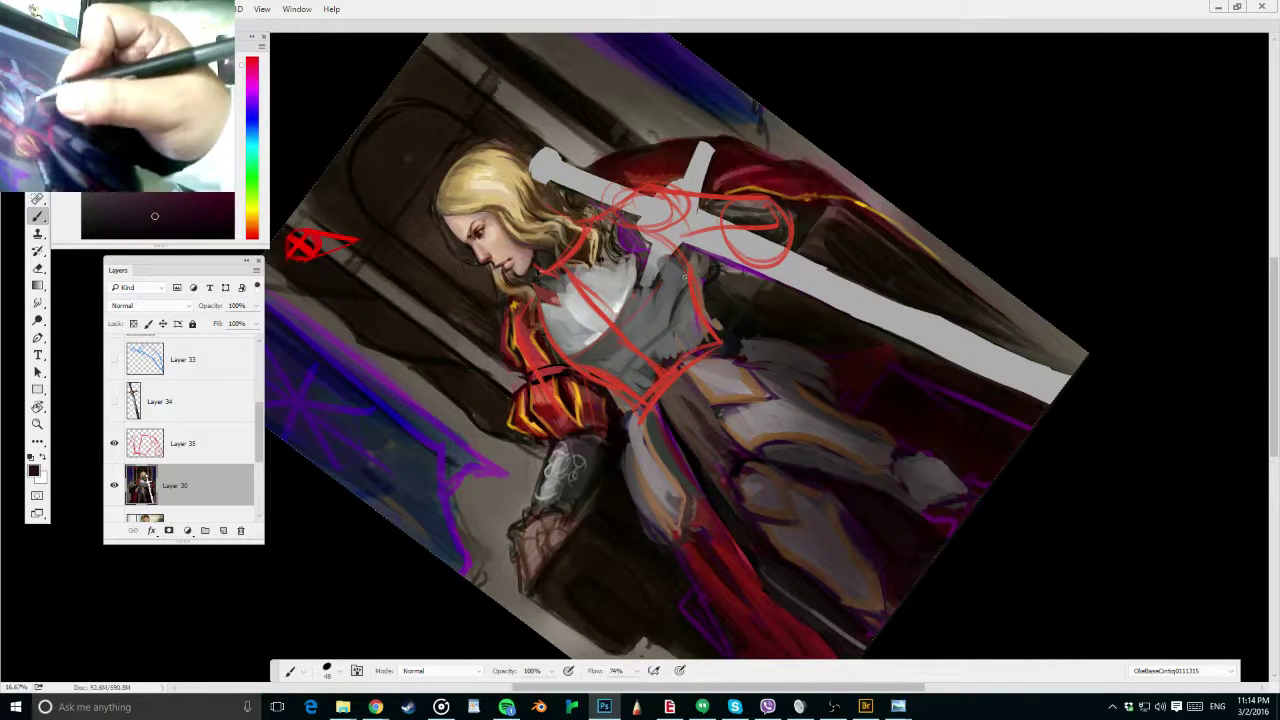
drag(685, 276, 677, 316)
mouse_move(618, 378)
mouse_down()
mouse_move(656, 336)
mouse_move(621, 373)
mouse_up()
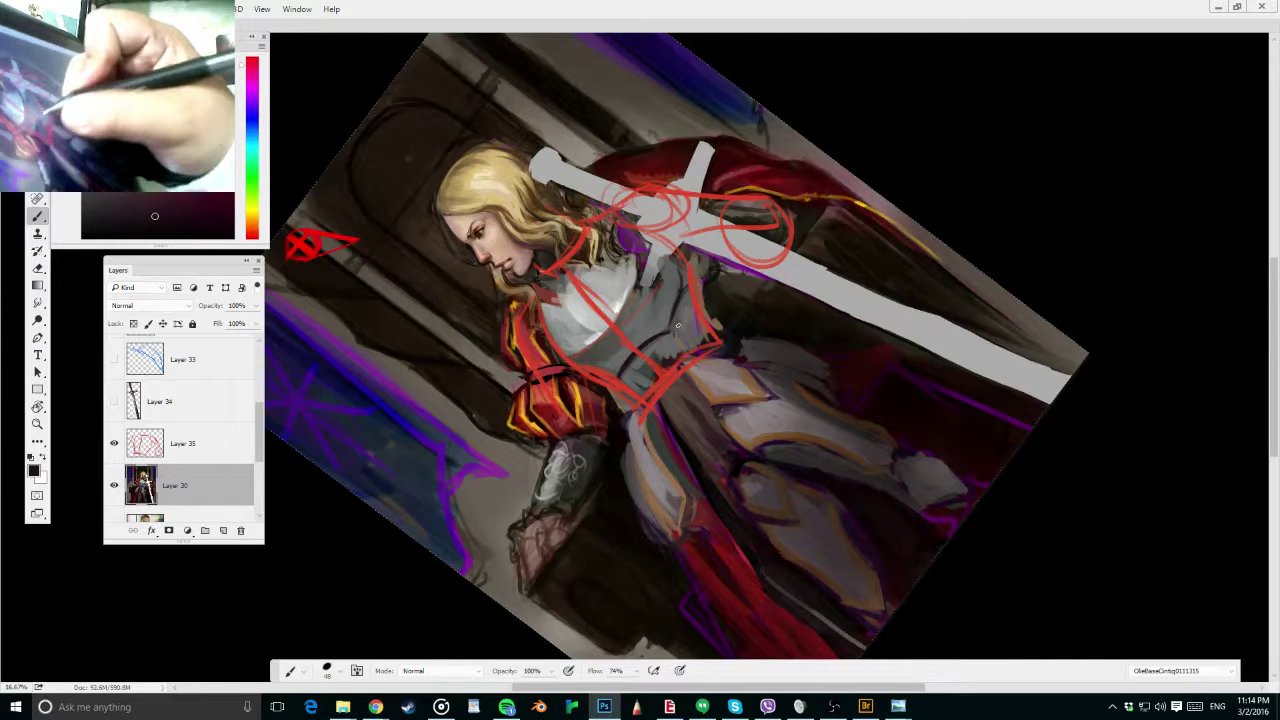
drag(622, 374, 660, 337)
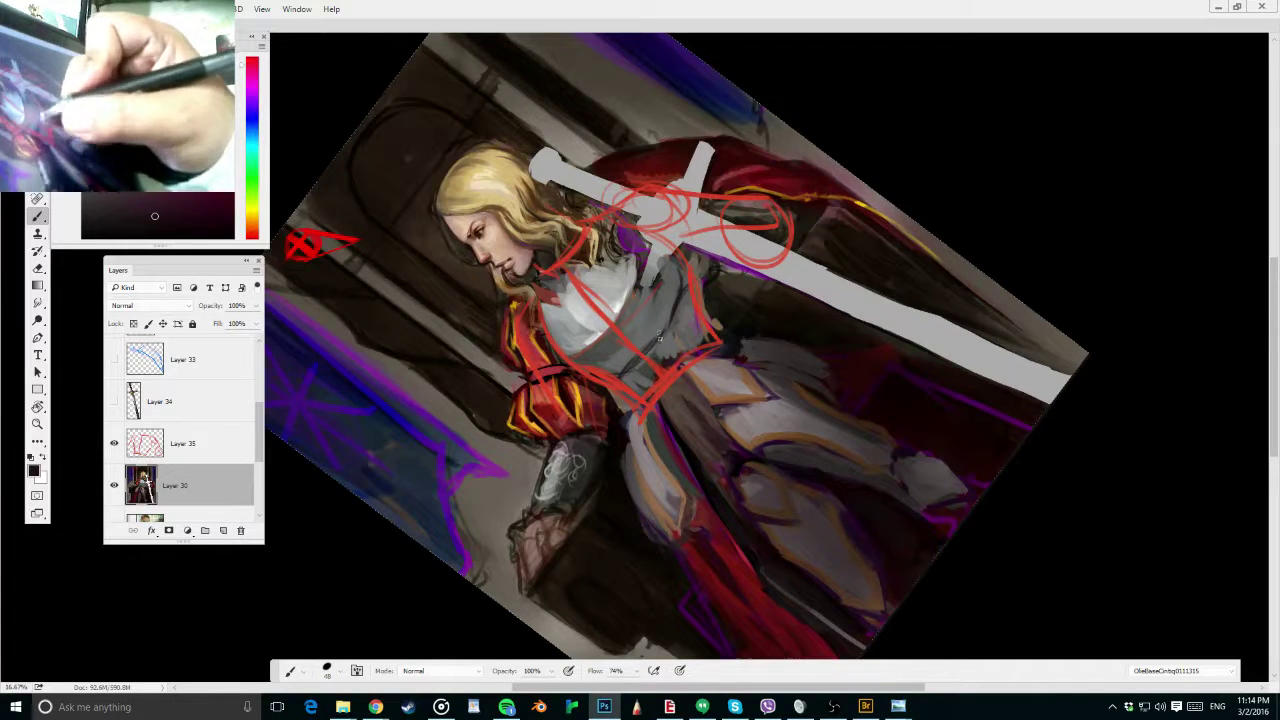
Blend the dark abdomen strokes into the surrounding plate with sampled mid grays and soften the shadow under the chest
key(r)
drag(926, 220, 861, 381)
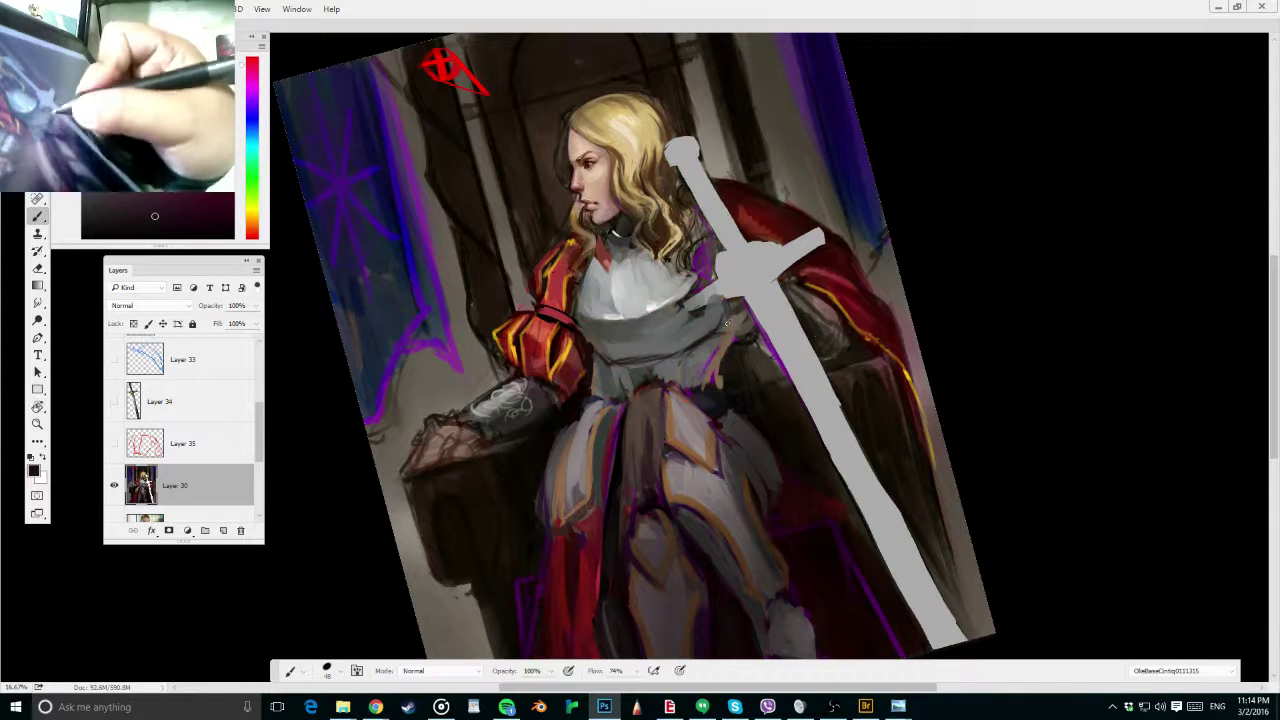
drag(641, 353, 661, 358)
alt+click(644, 338)
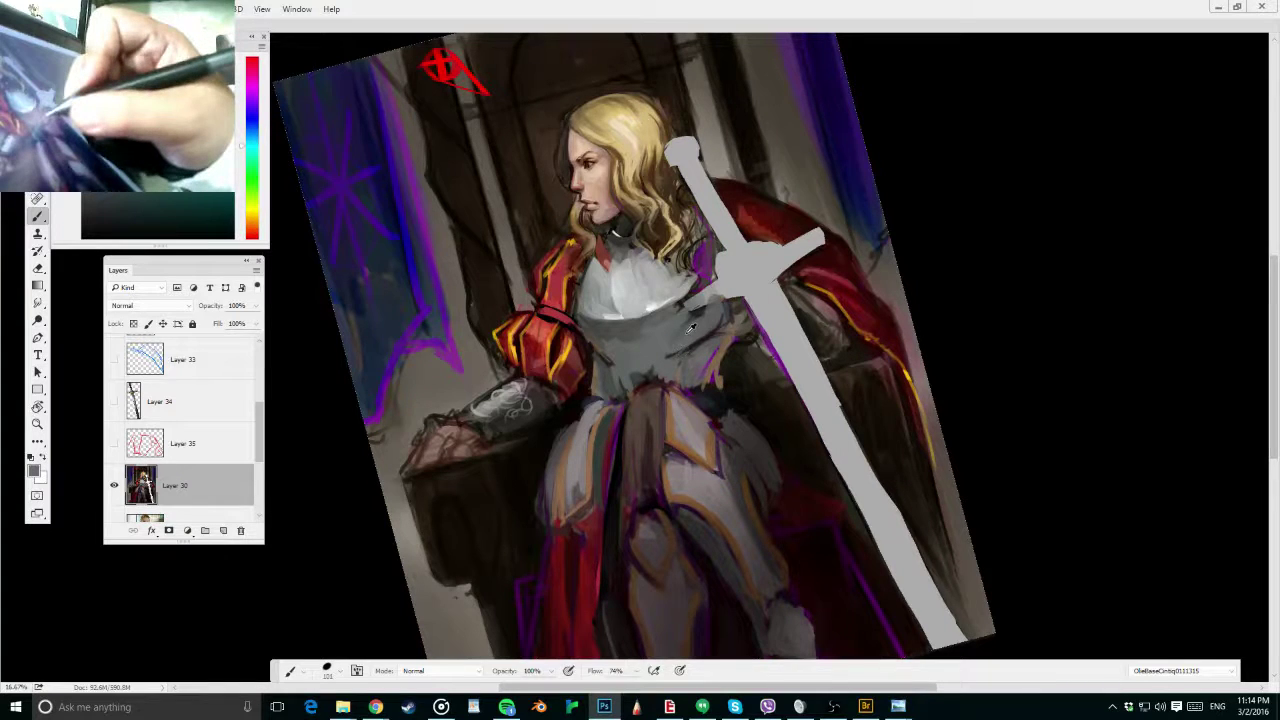
alt+click(630, 326)
drag(618, 317, 669, 316)
mouse_move(606, 314)
mouse_down()
mouse_move(600, 292)
mouse_move(592, 303)
mouse_up()
alt+click(609, 299)
alt+click(590, 305)
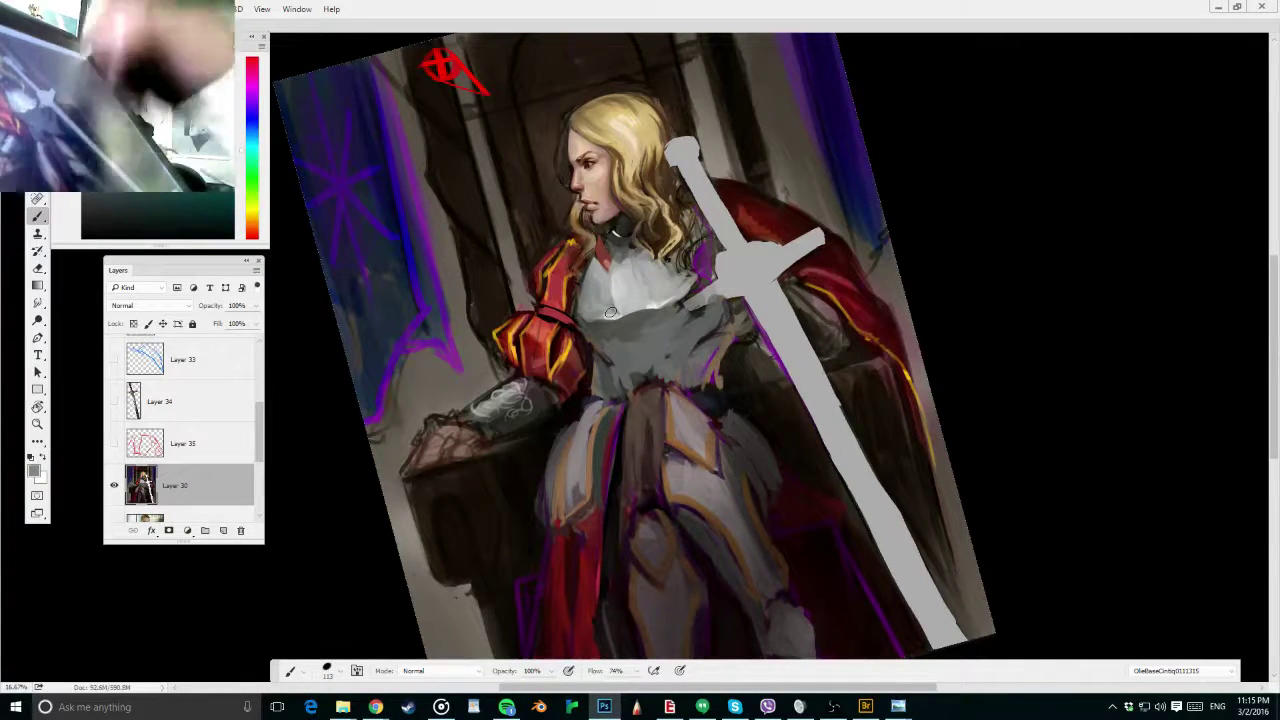
Repaint the breastplate's lower rim as a cleaner light gray curve reaching the sword guard, checking it against the Layer 35 sketch
alt+click(654, 313)
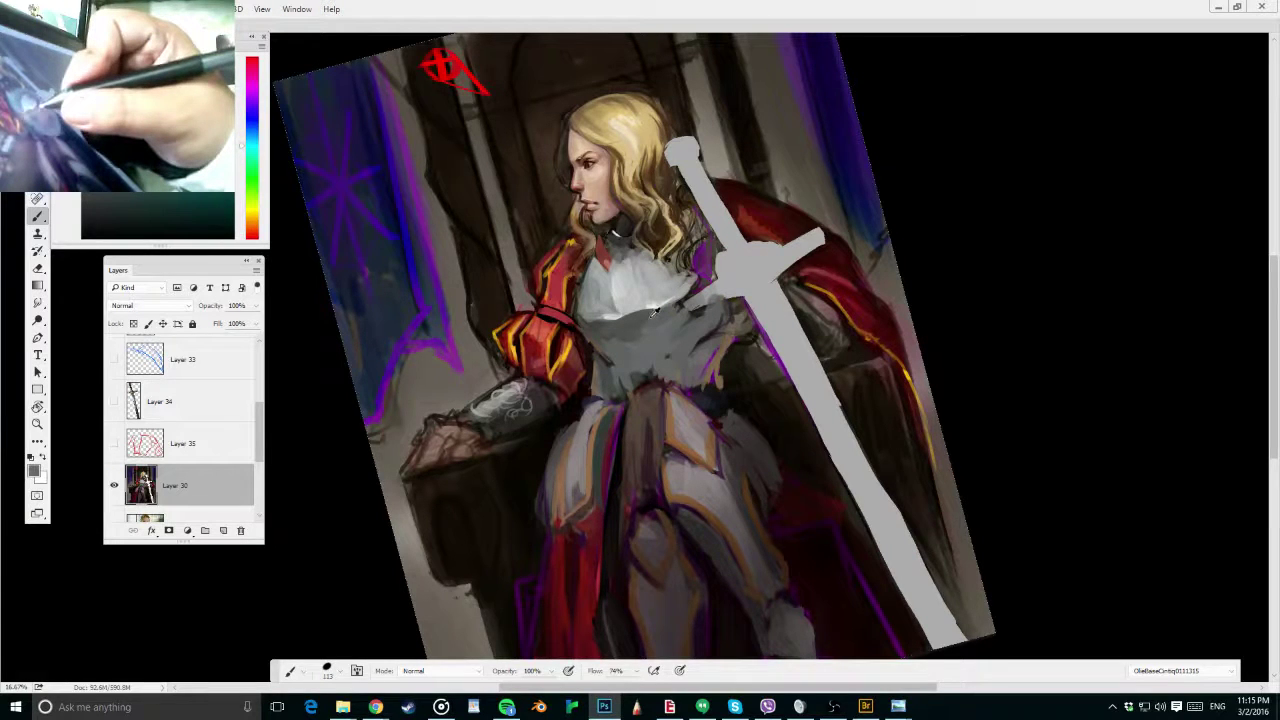
alt+click(642, 318)
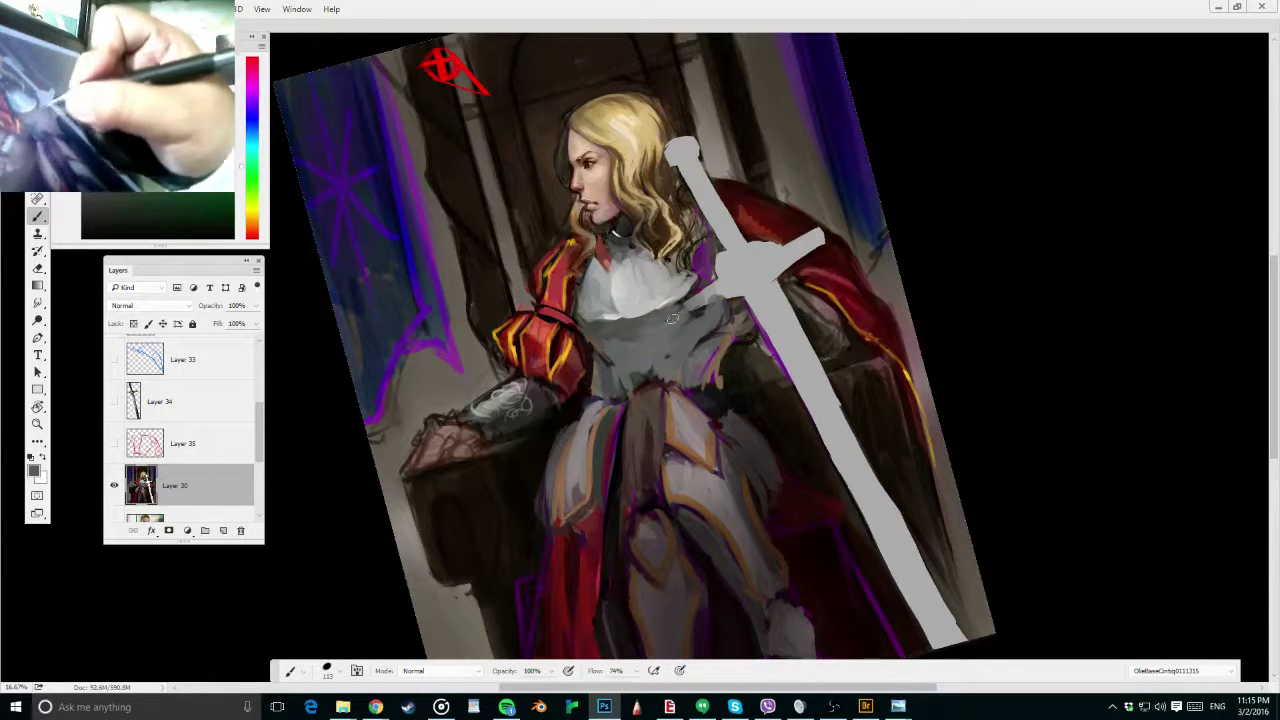
click(114, 444)
click(114, 444)
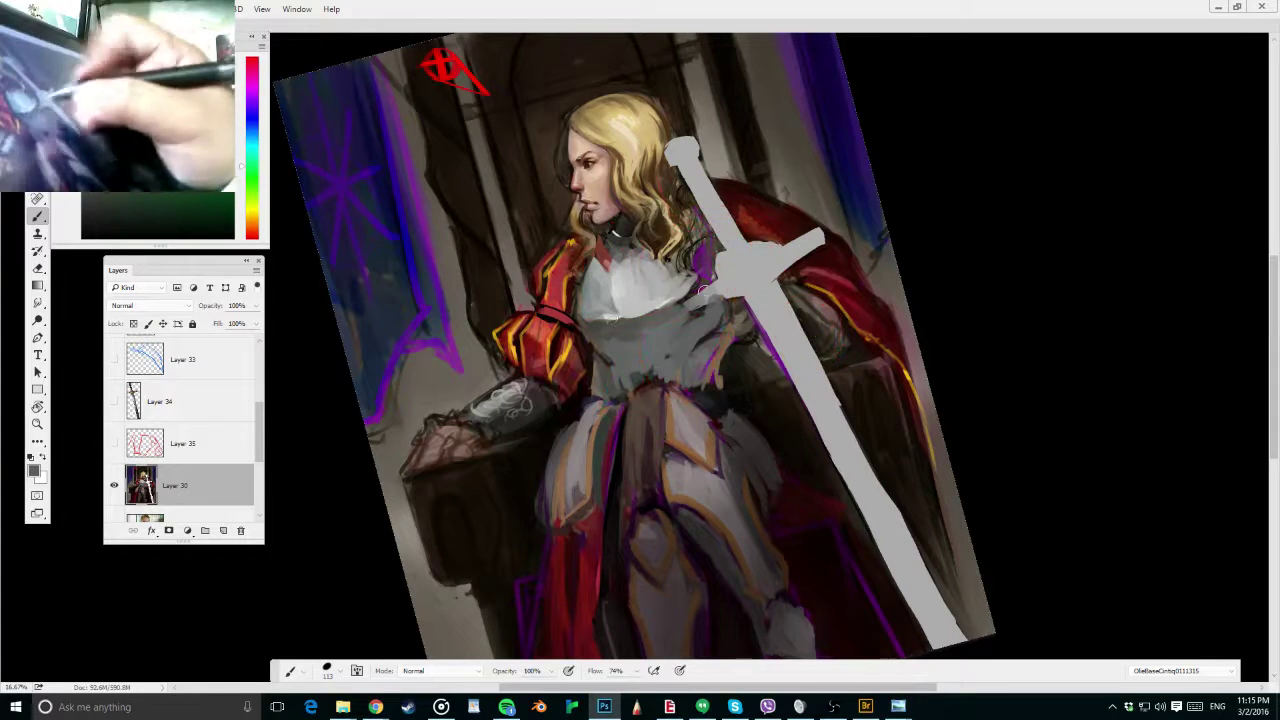
alt+click(707, 295)
mouse_move(712, 298)
mouse_down()
mouse_move(660, 308)
mouse_move(692, 286)
mouse_up()
alt+click(668, 318)
mouse_move(595, 301)
mouse_down()
mouse_move(674, 312)
mouse_move(665, 327)
mouse_move(623, 322)
mouse_move(607, 335)
mouse_move(626, 346)
mouse_move(721, 320)
mouse_move(627, 369)
mouse_move(706, 331)
mouse_up()
alt+click(650, 322)
alt+click(607, 307)
drag(628, 316, 658, 313)
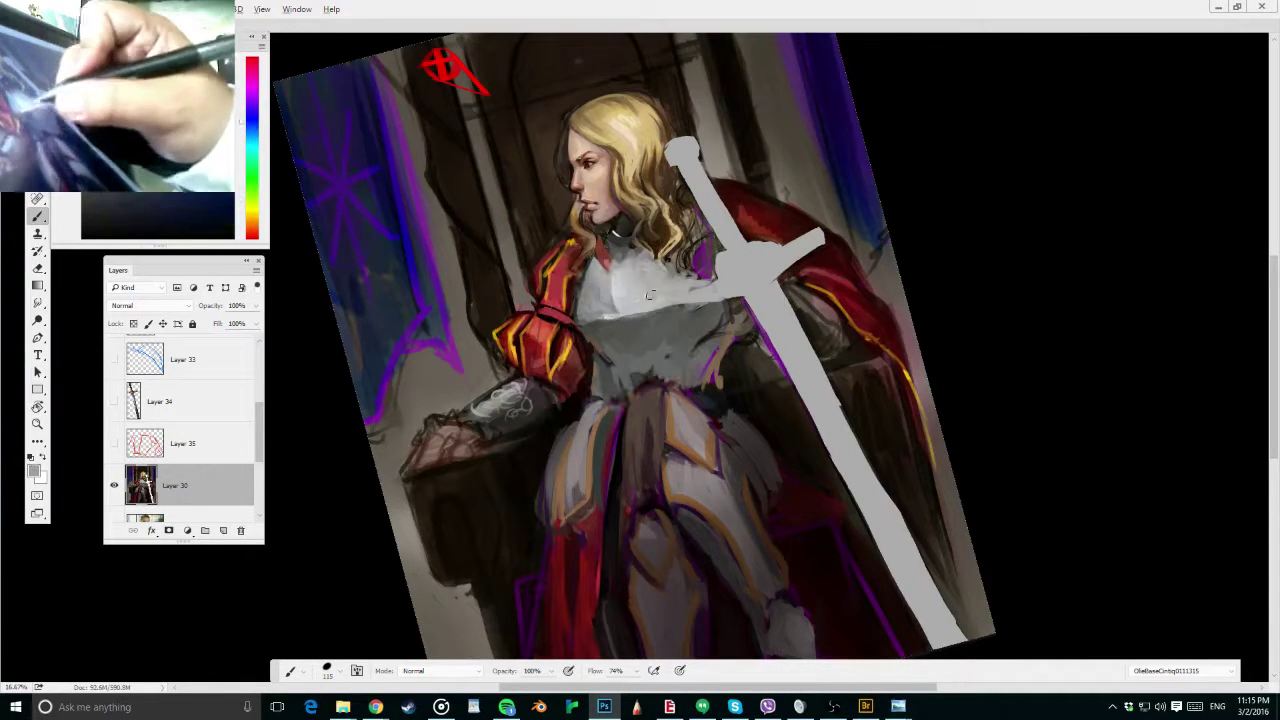
Cover the purple patch between the hair and sword with gray and smooth the light gray lower half of the breastplate
alt+click(700, 284)
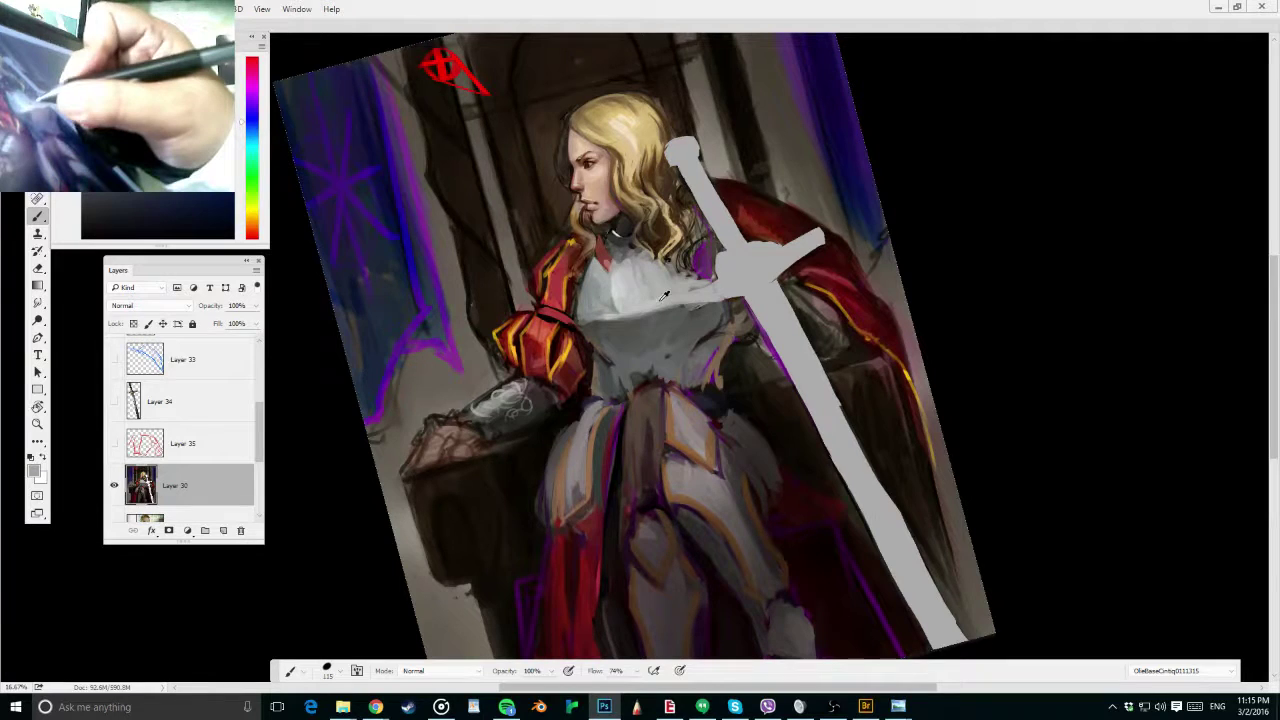
alt+right_click(706, 278)
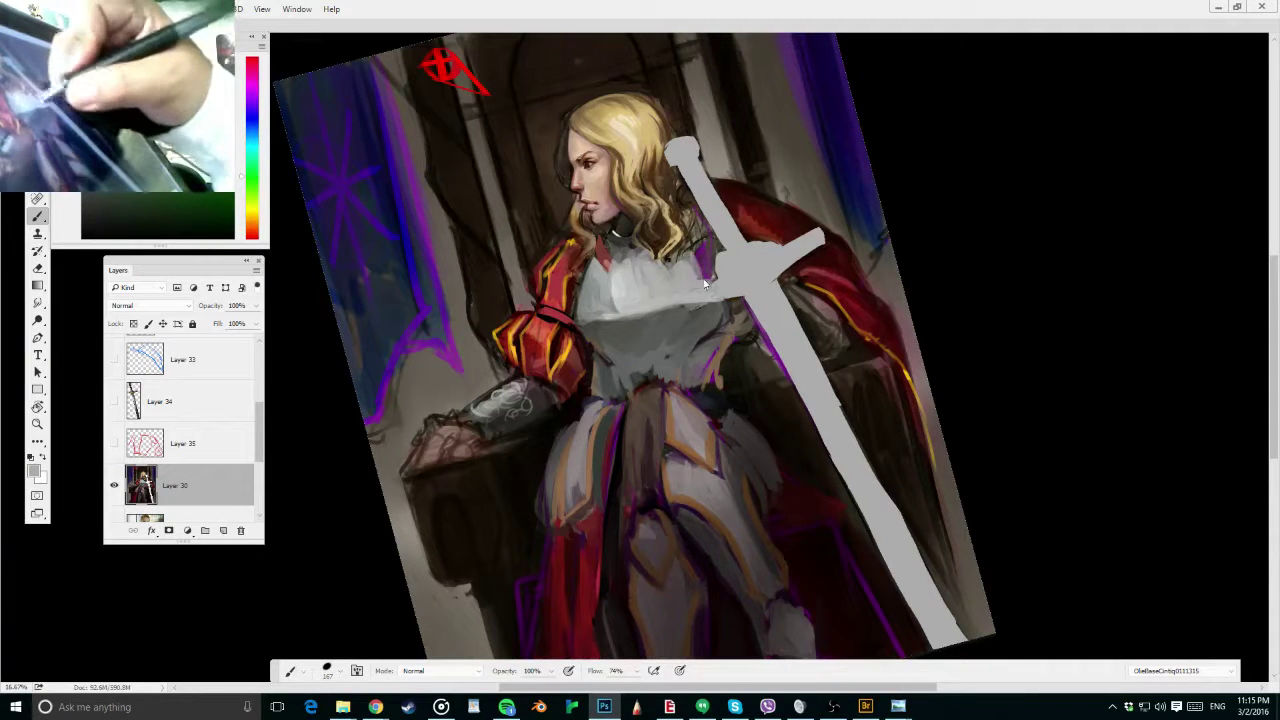
mouse_move(705, 285)
mouse_down()
mouse_move(678, 248)
mouse_move(697, 278)
mouse_move(704, 242)
mouse_move(714, 280)
mouse_up()
alt+click(621, 244)
alt+click(684, 287)
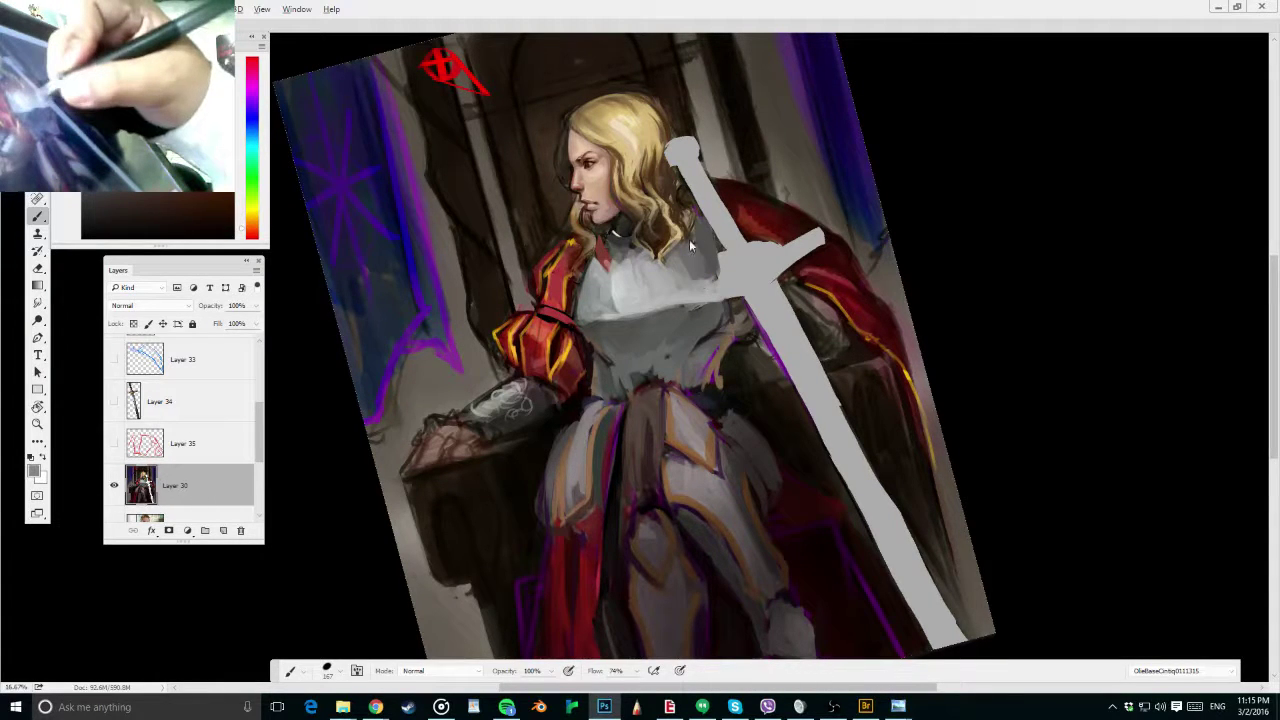
alt+click(662, 296)
drag(704, 290, 601, 314)
alt+click(660, 301)
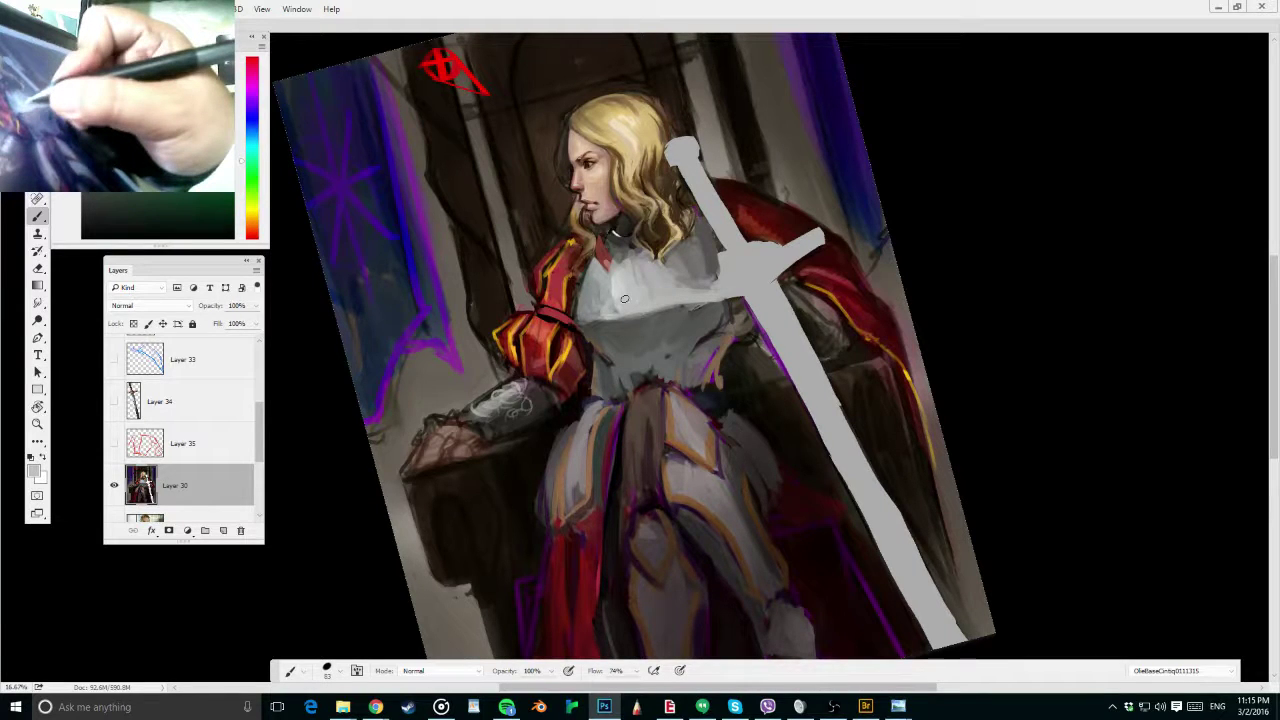
Smooth the abdomen plate below the chest rim with broad mid gray strokes, covering dark marks toward the sword side
drag(710, 325, 691, 361)
alt+click(712, 322)
alt+click(708, 320)
drag(694, 305, 709, 340)
alt+click(669, 373)
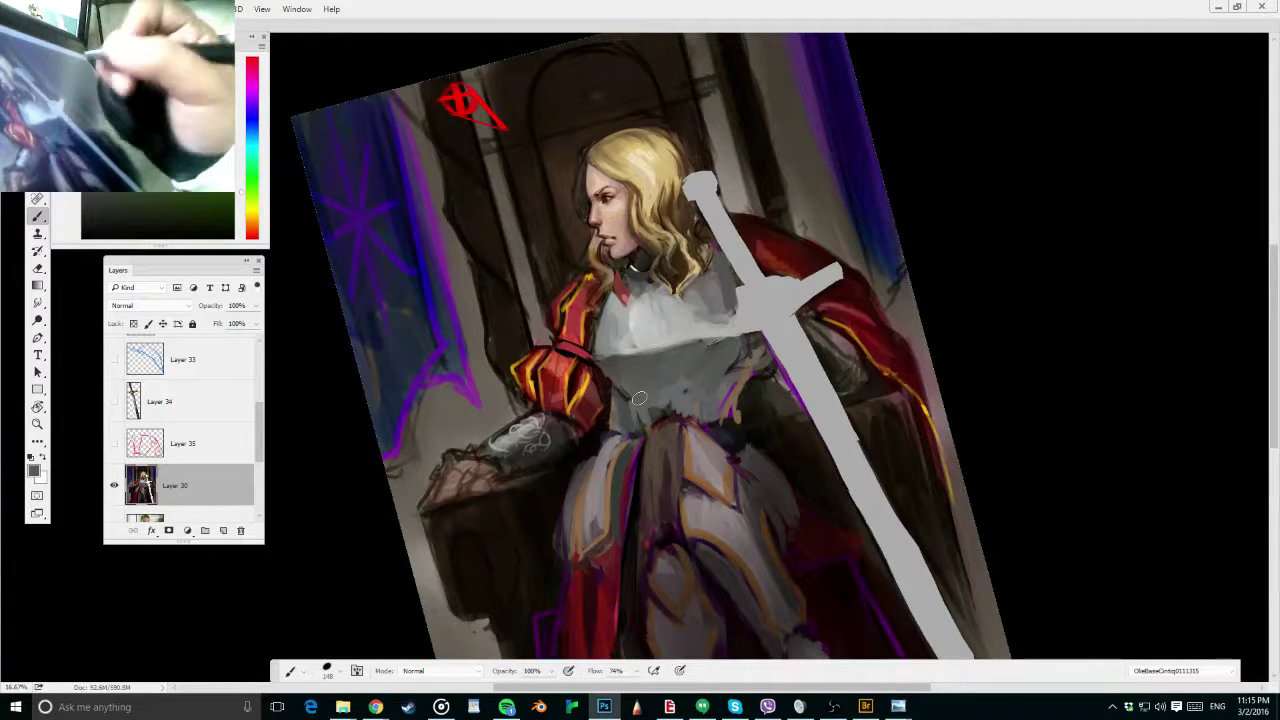
mouse_move(739, 350)
mouse_down()
mouse_move(727, 366)
mouse_move(710, 343)
mouse_up()
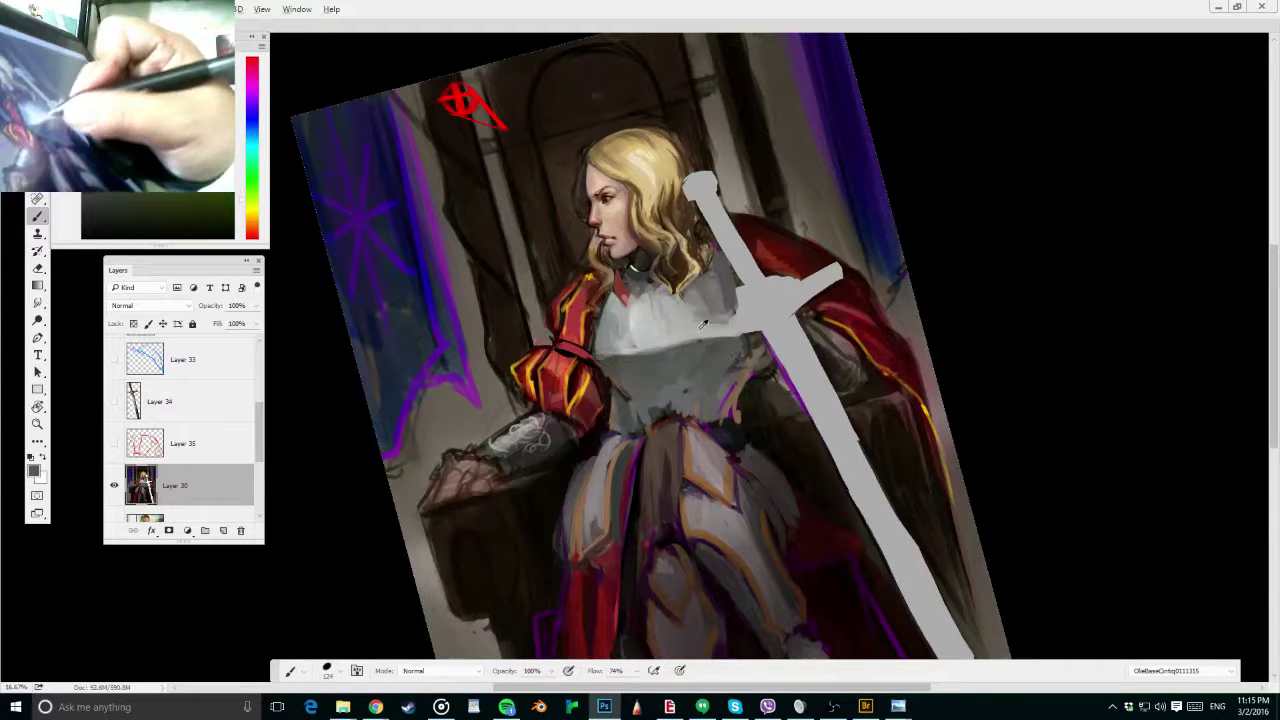
Refine the breastplate's edge beside the striped red sleeve with grays sampled from the chest and rim
alt+click(705, 326)
alt+click(643, 345)
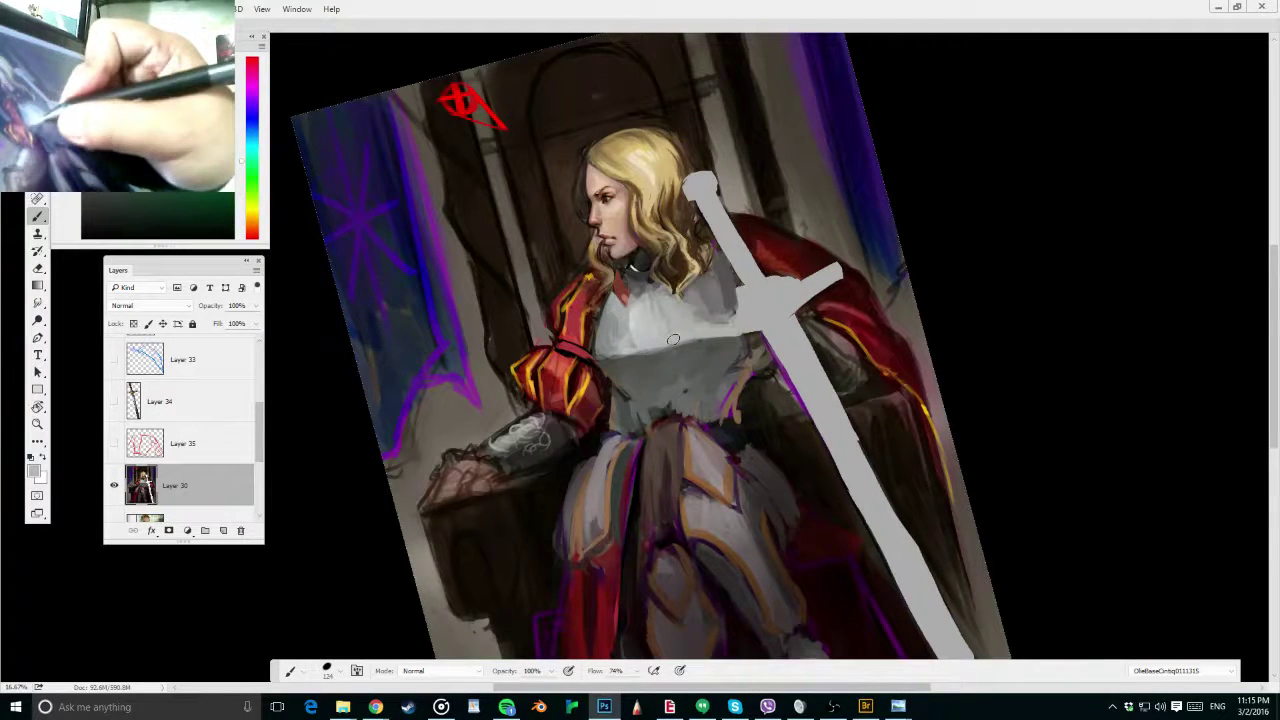
alt+click(634, 353)
alt+right_click(607, 316)
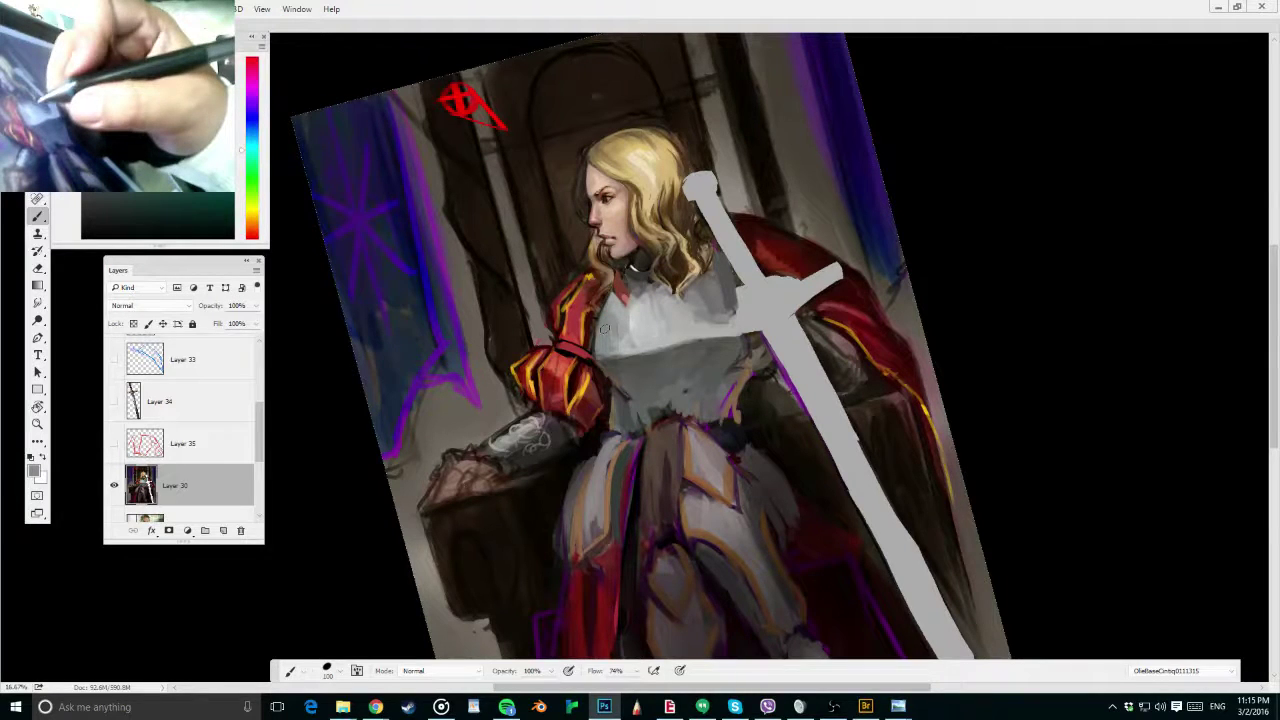
alt+click(598, 334)
mouse_move(596, 336)
mouse_down()
mouse_move(605, 301)
mouse_move(600, 321)
mouse_up()
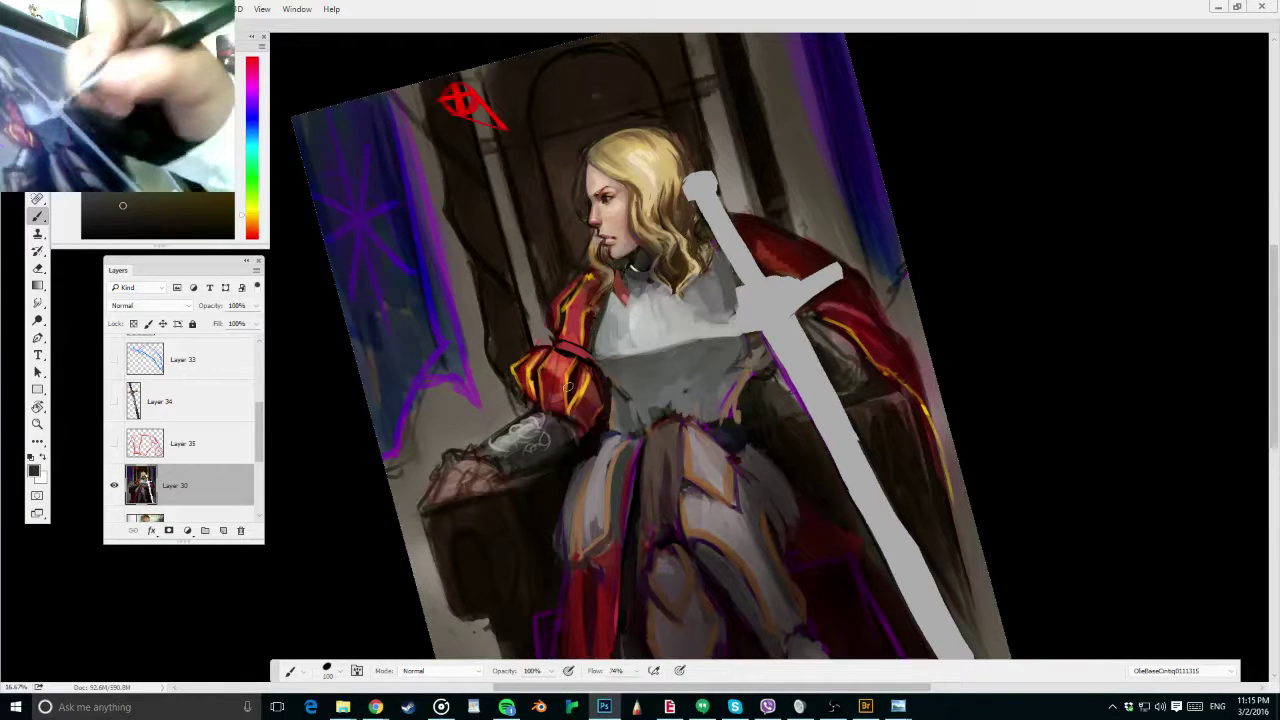
Sharpen the breastplate's lower rim with sampled light gray, carrying the edge across to the sword guard
alt+click(626, 383)
alt+right_click(651, 360)
alt+click(676, 317)
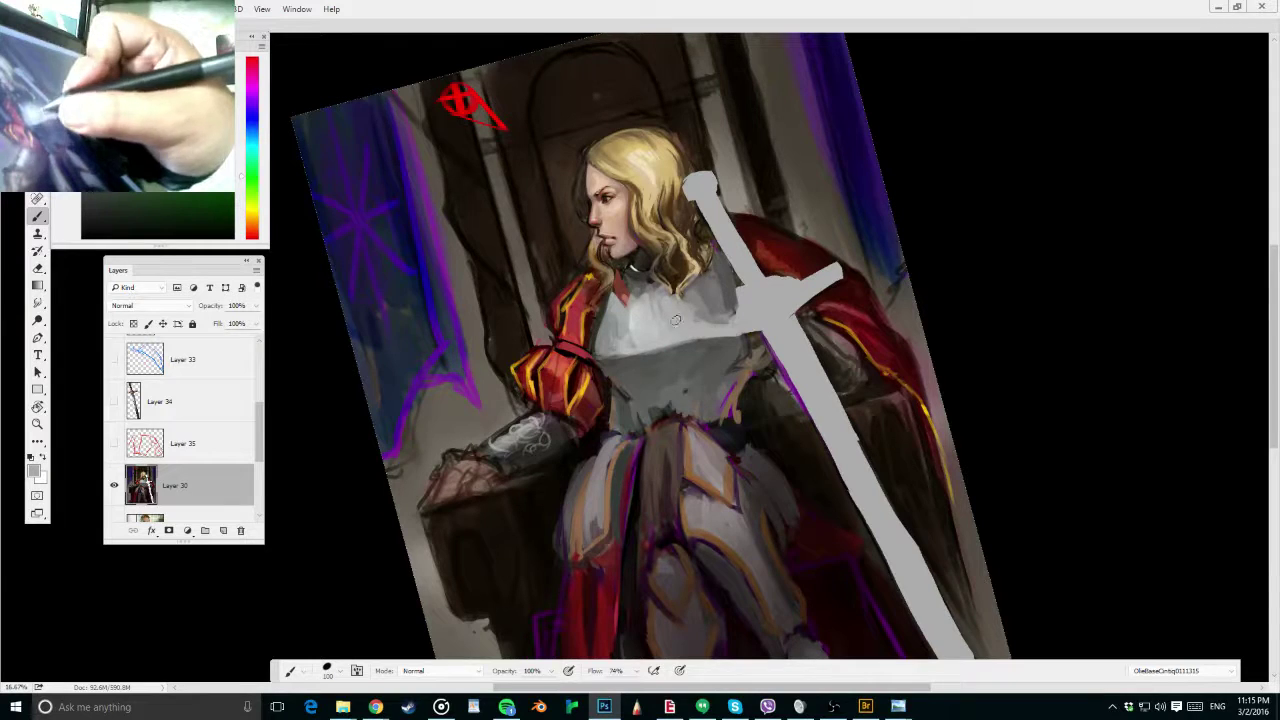
alt+click(666, 324)
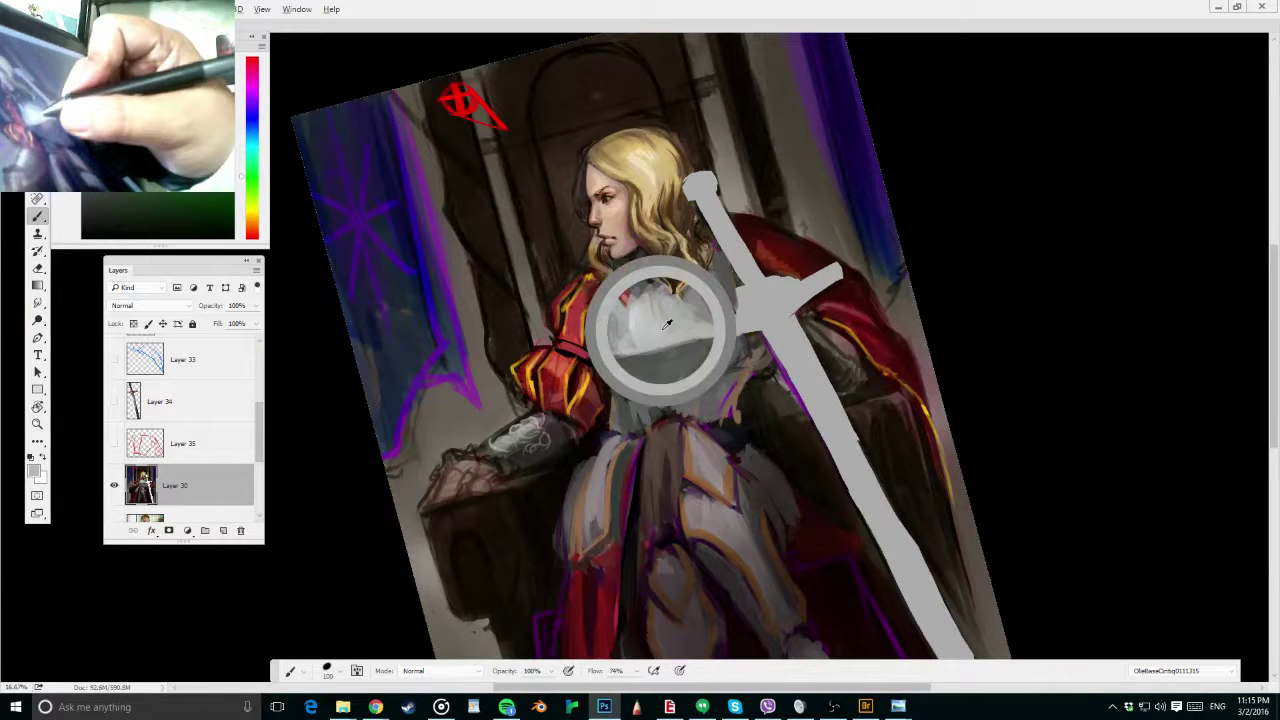
drag(648, 345, 773, 333)
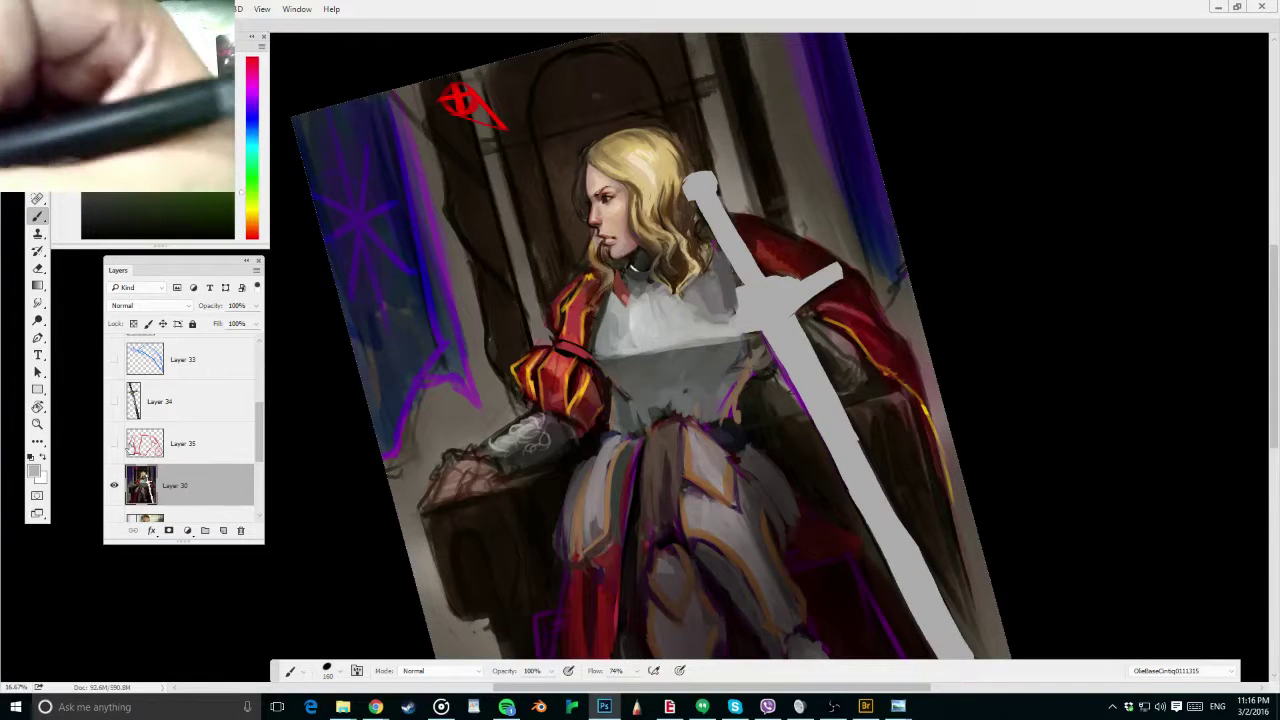
Toggle the red construction sketch on Layer 35 to compare it with the repainted torso, leaving it hidden
click(114, 443)
click(114, 443)
click(114, 443)
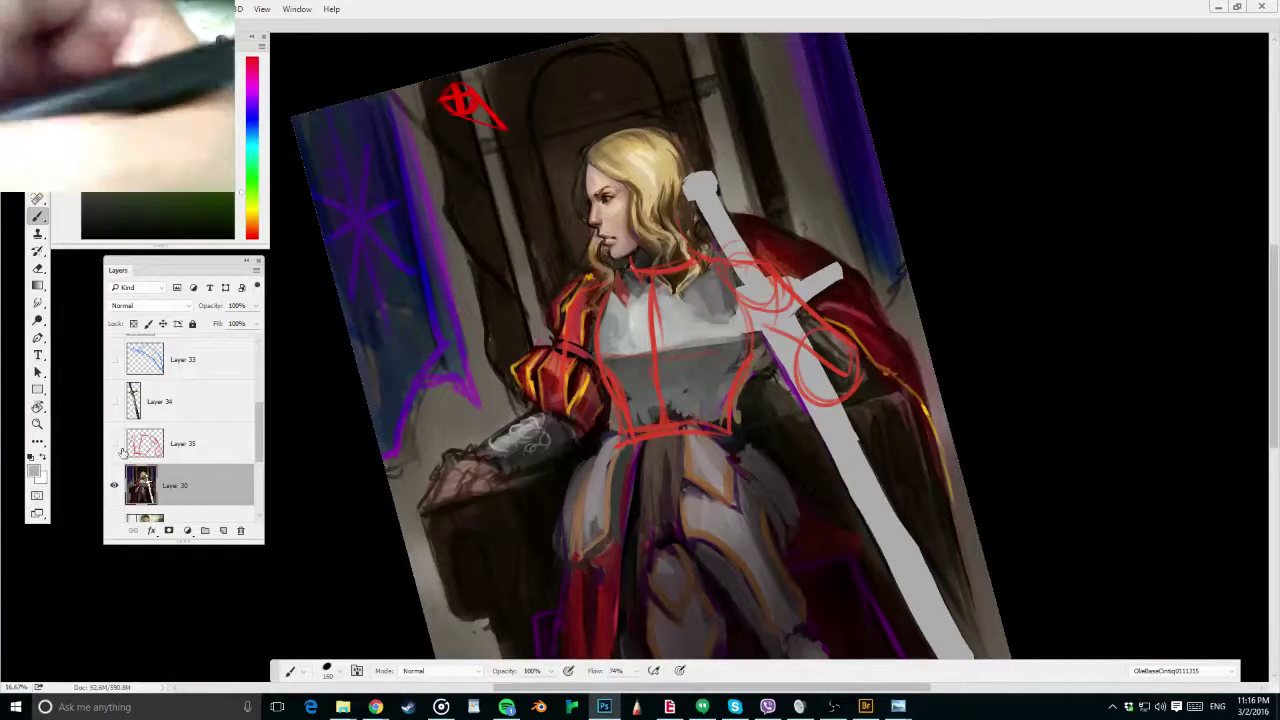
click(114, 443)
Paint a dark gray armhole edge down the breastplate's side between the hair and the sword guard using sampled dark tones
alt+click(740, 290)
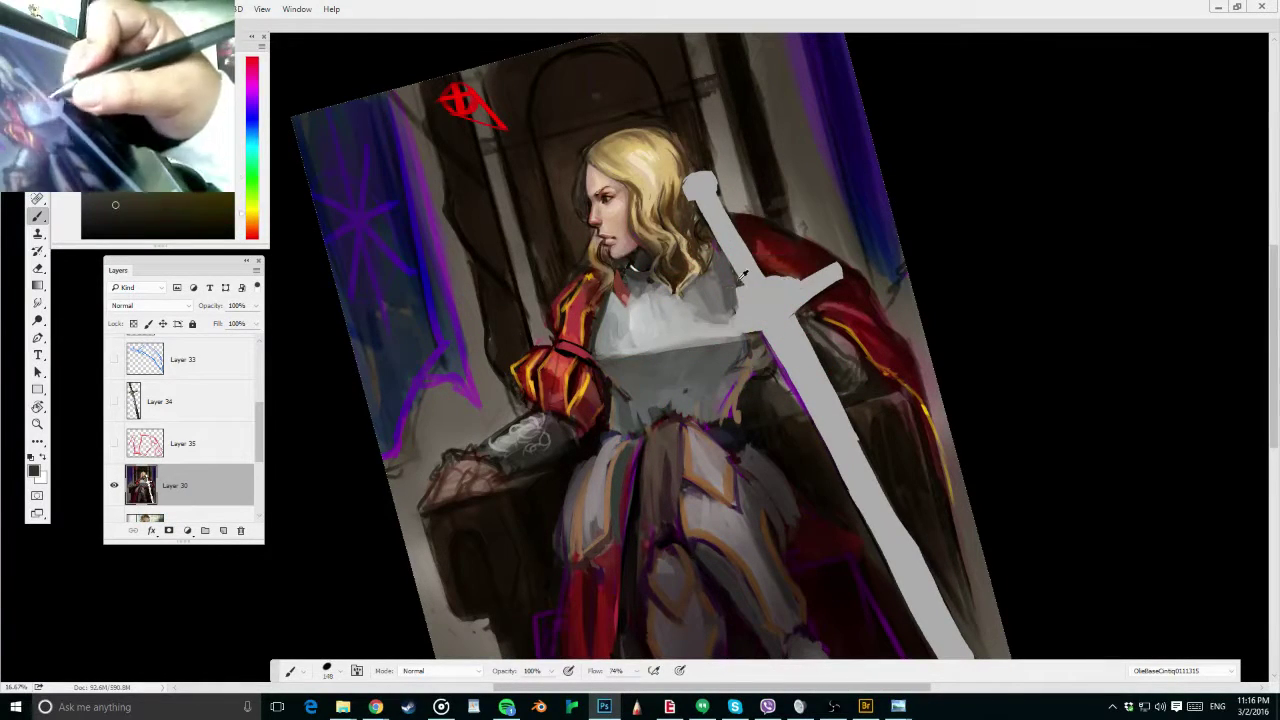
alt+click(742, 275)
alt+click(728, 268)
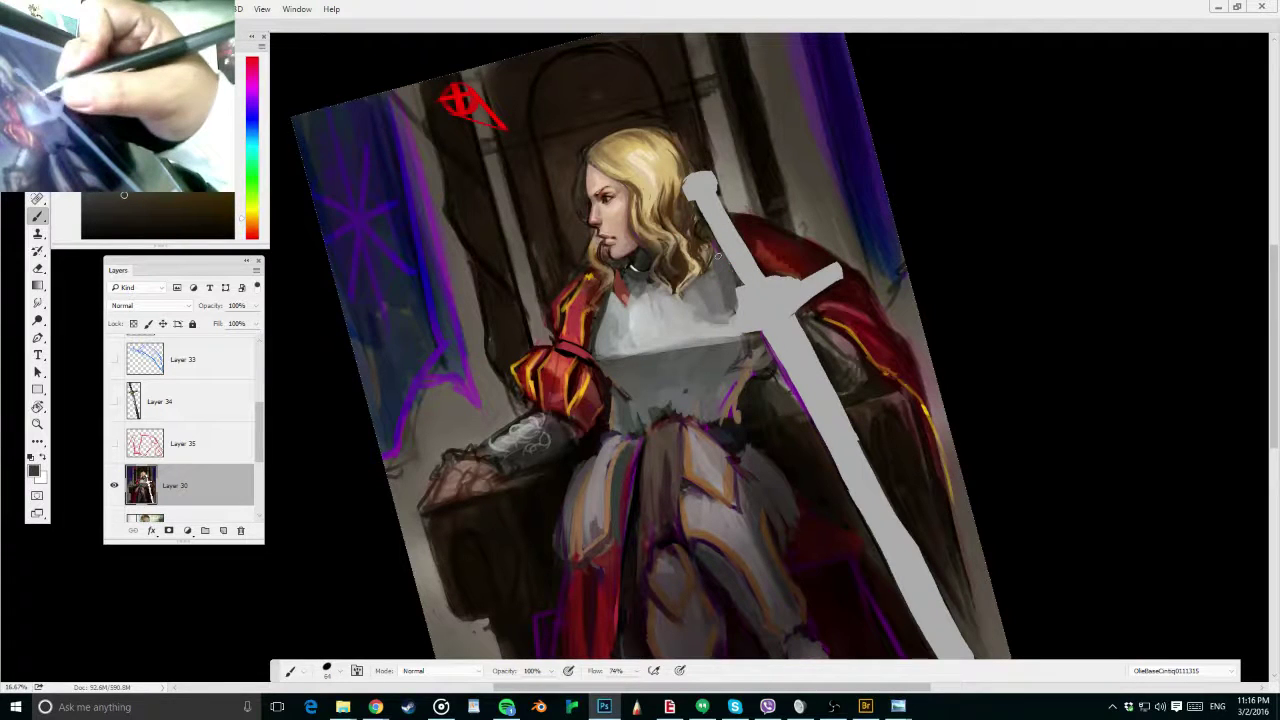
drag(732, 252, 758, 316)
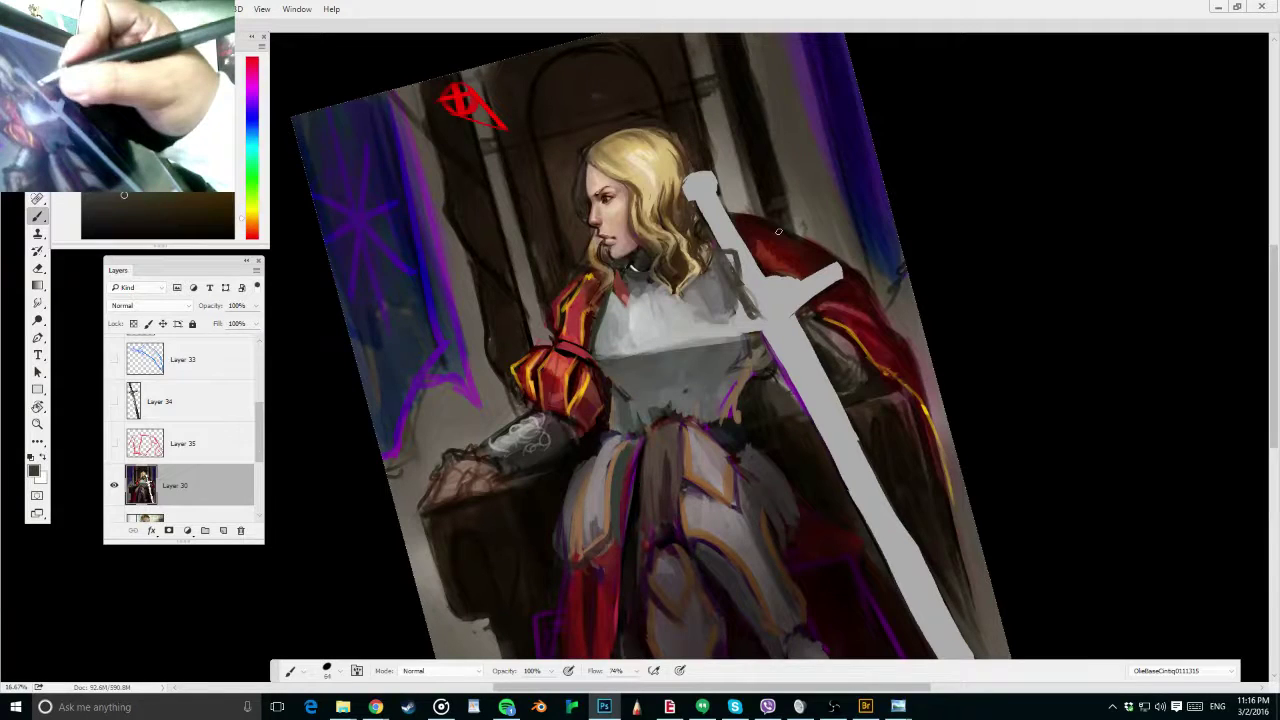
key(l)
mouse_move(894, 312)
mouse_down()
mouse_move(834, 238)
mouse_move(792, 285)
mouse_move(932, 370)
mouse_up()
key(r)
drag(986, 257, 1010, 298)
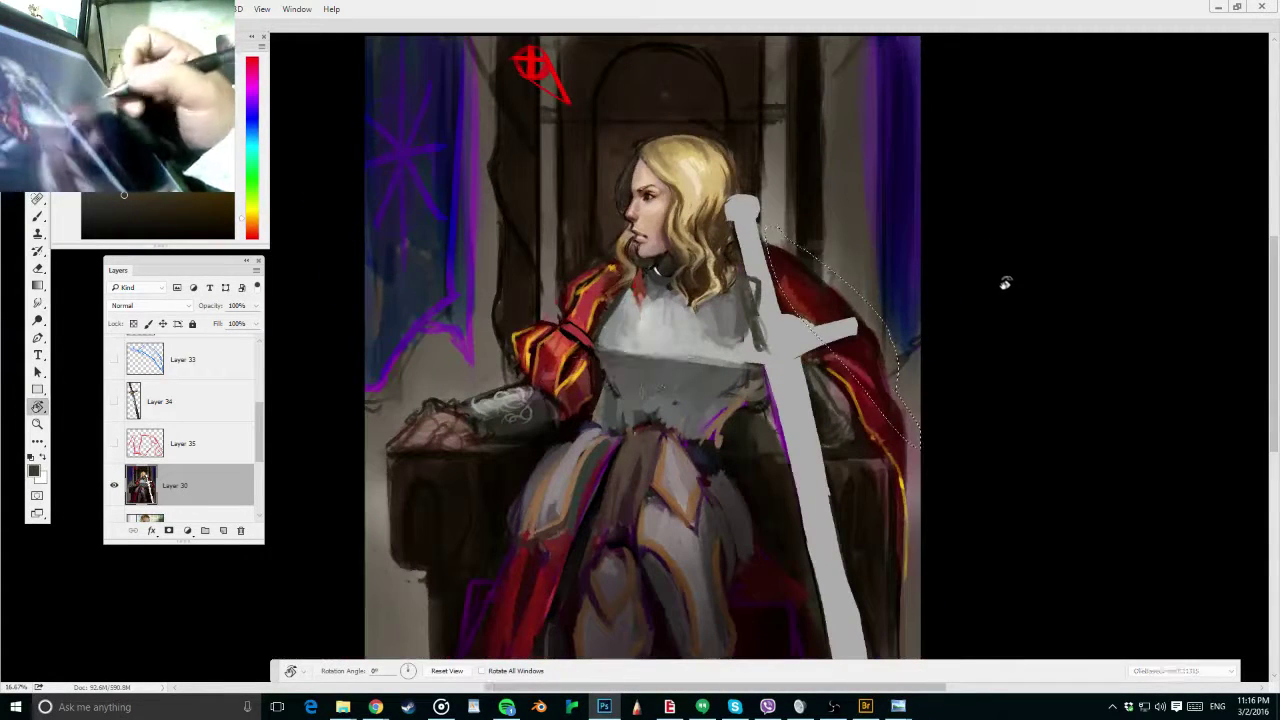
Copy a freehand selection of the red cape's sword-side shoulder and adjoining background to a new layer and move it downward to lower the shoulder
drag(771, 230, 917, 186)
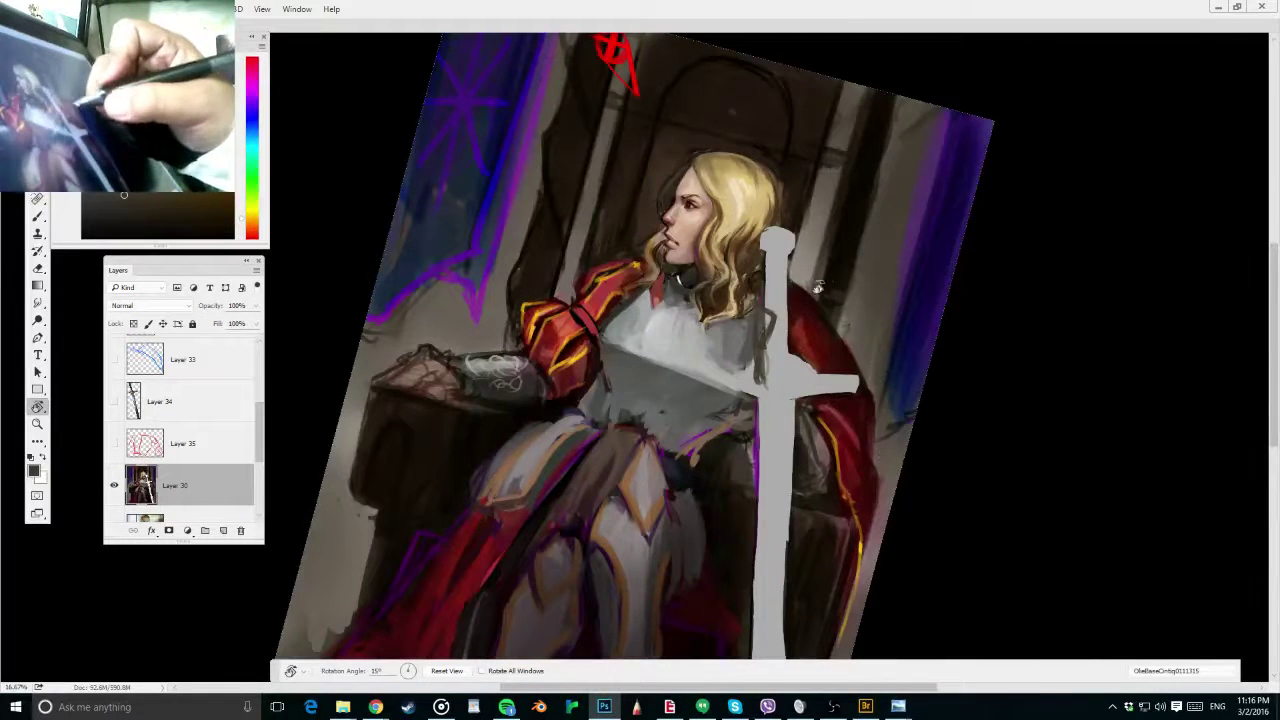
key(l)
drag(828, 372, 903, 296)
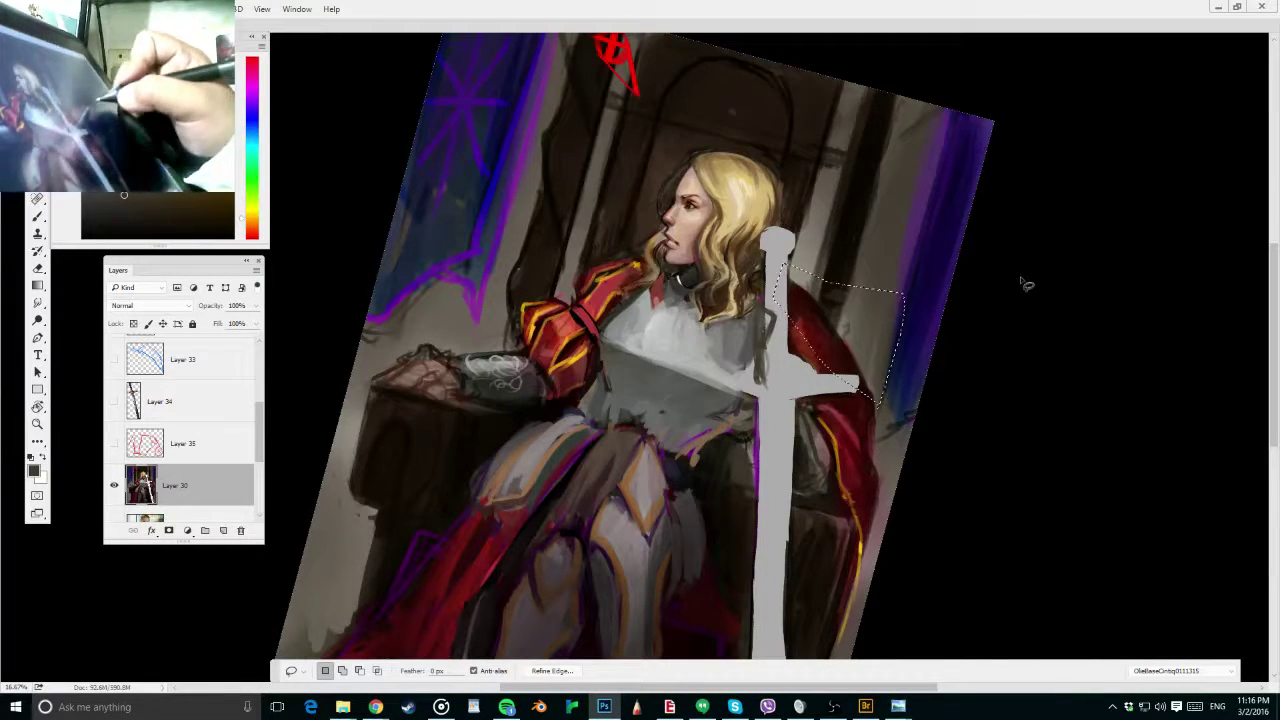
key(r)
drag(1014, 264, 926, 267)
key(v)
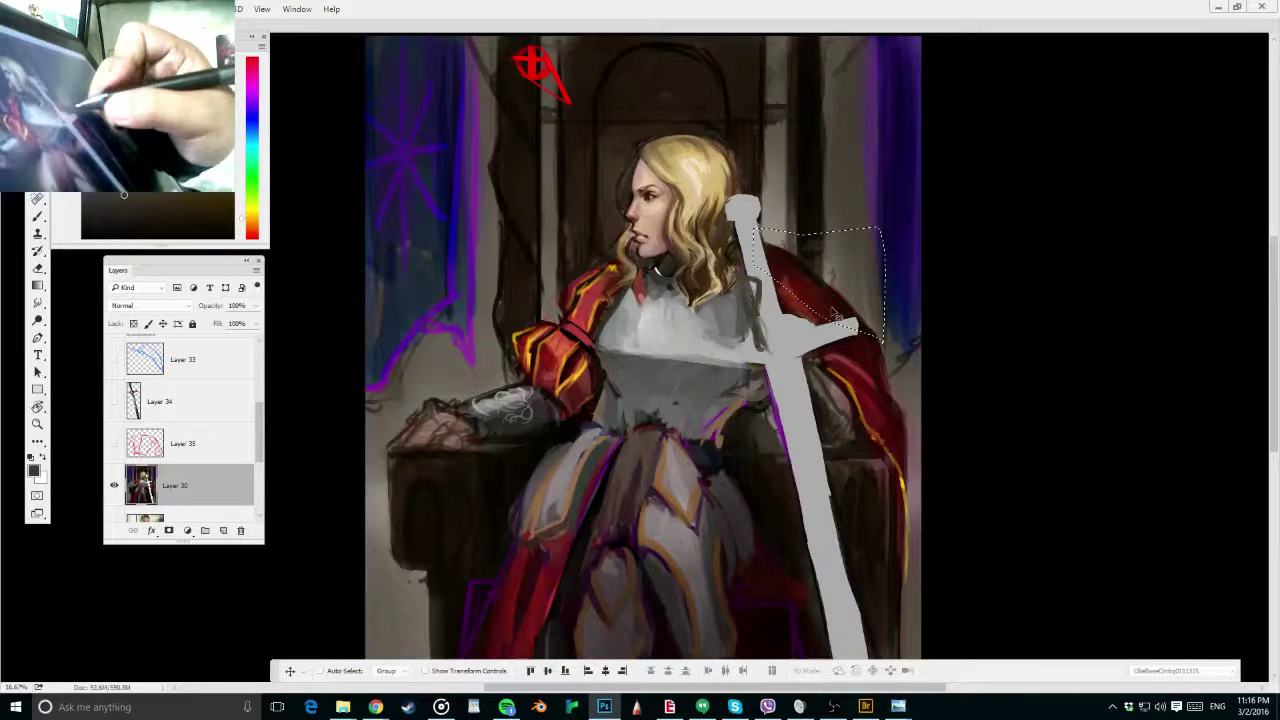
drag(832, 309, 834, 319)
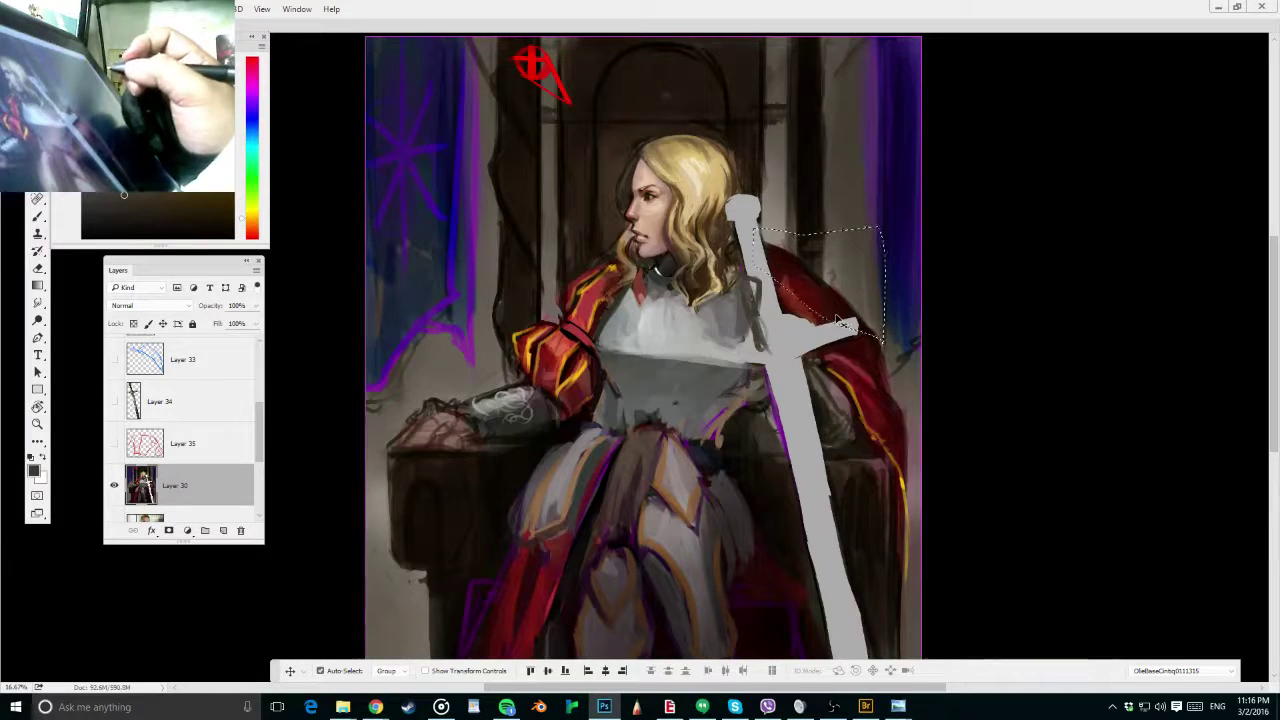
key(ctrl+j)
drag(835, 299, 848, 328)
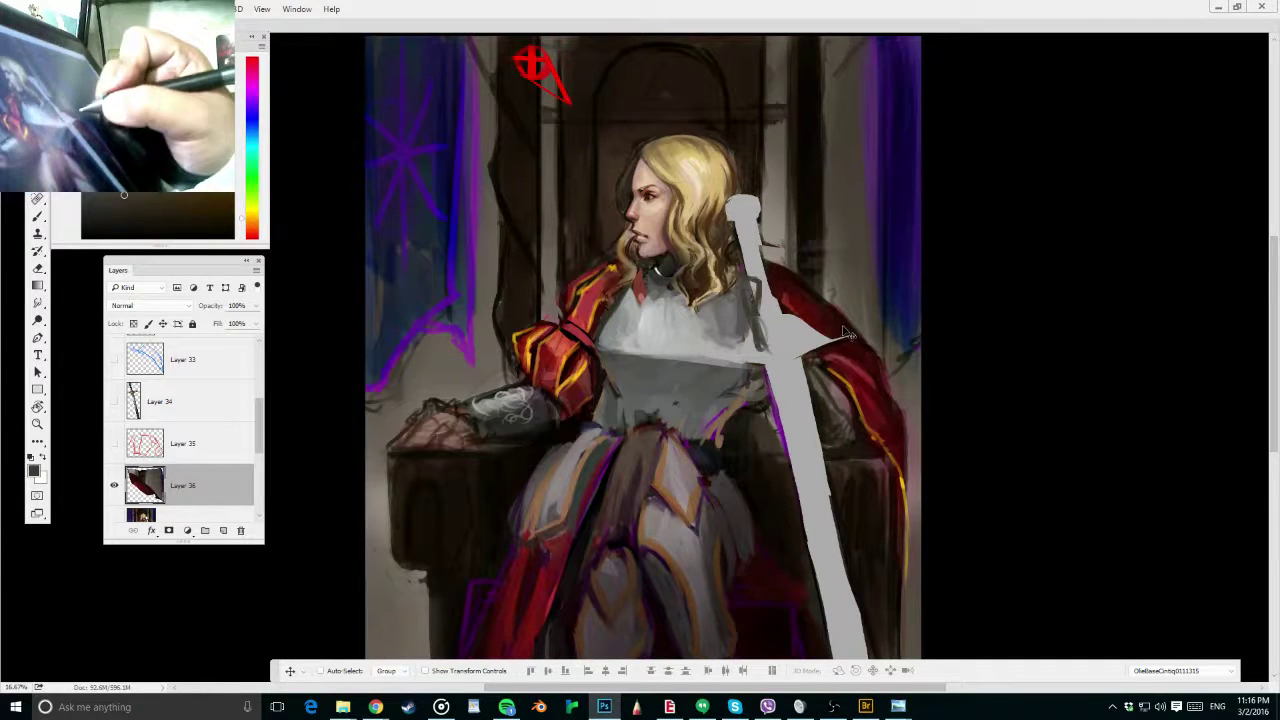
Shift the copied cape shoulder slightly toward the body against the red construction sketch on Layer 35, leaving the sketch hidden
click(114, 443)
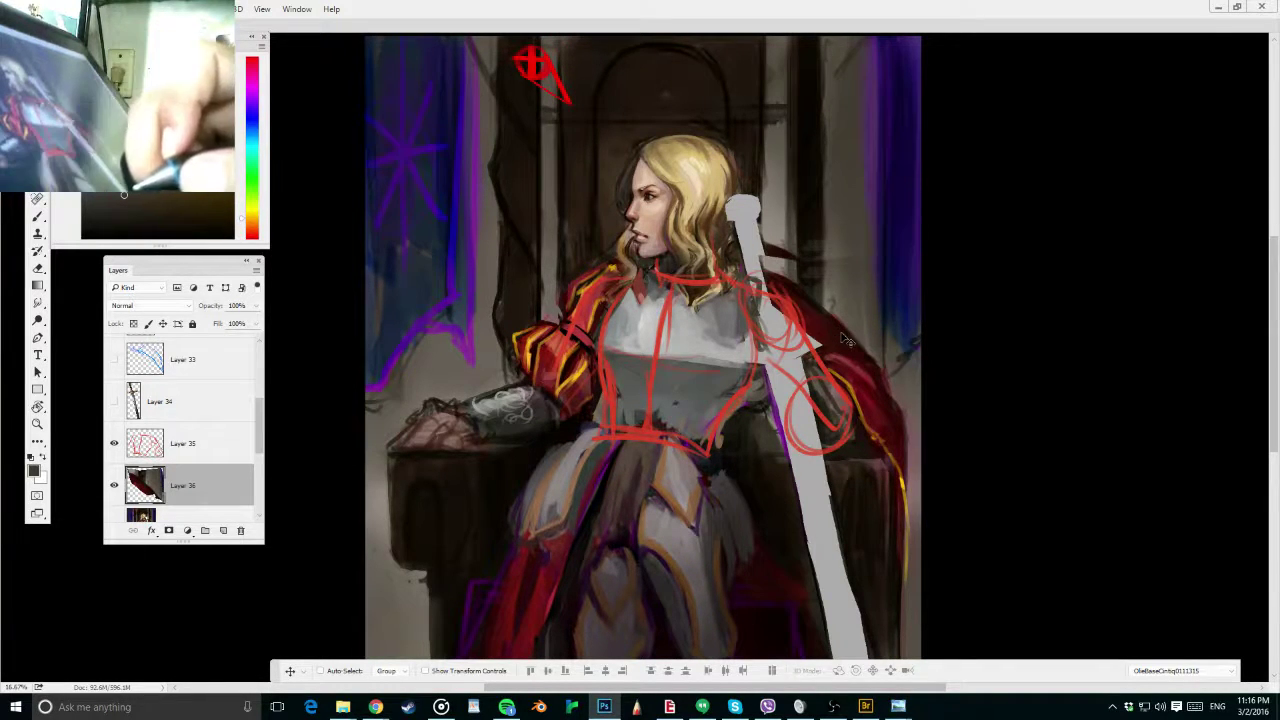
drag(816, 333, 814, 332)
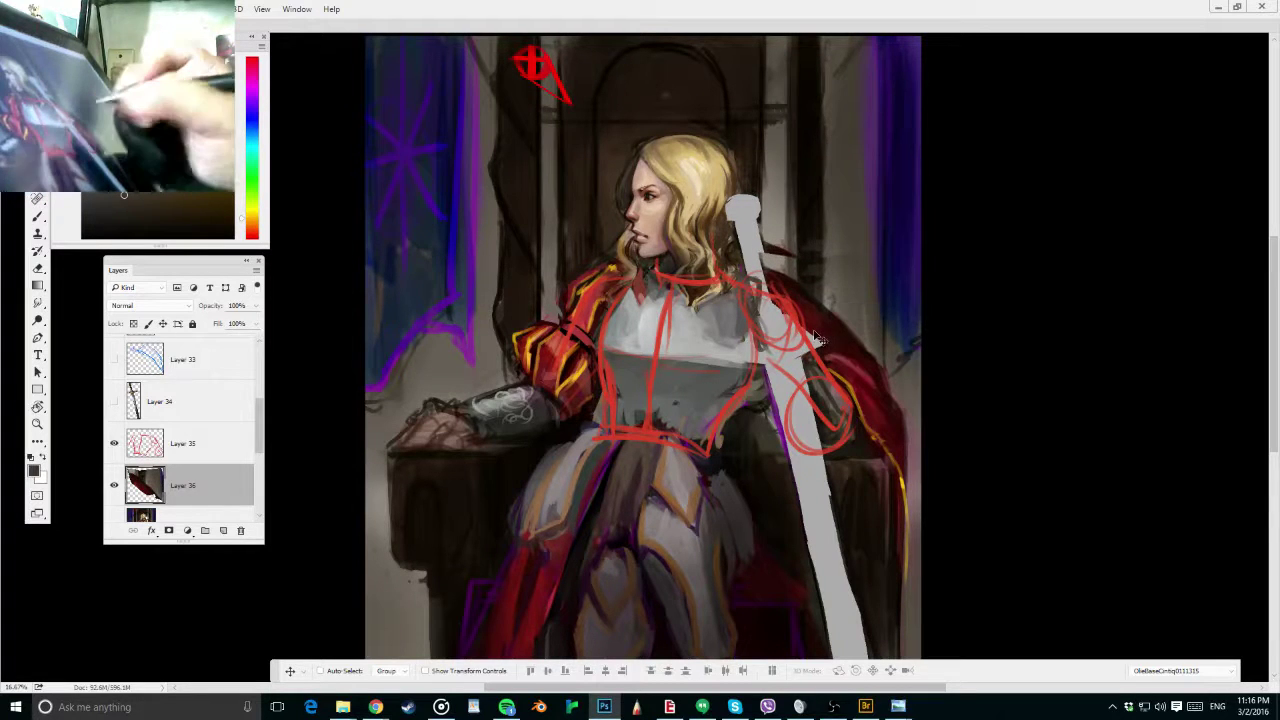
click(115, 445)
Paint out the leftover cape fragment beside the sword grip with gray sampled from the background
key(b)
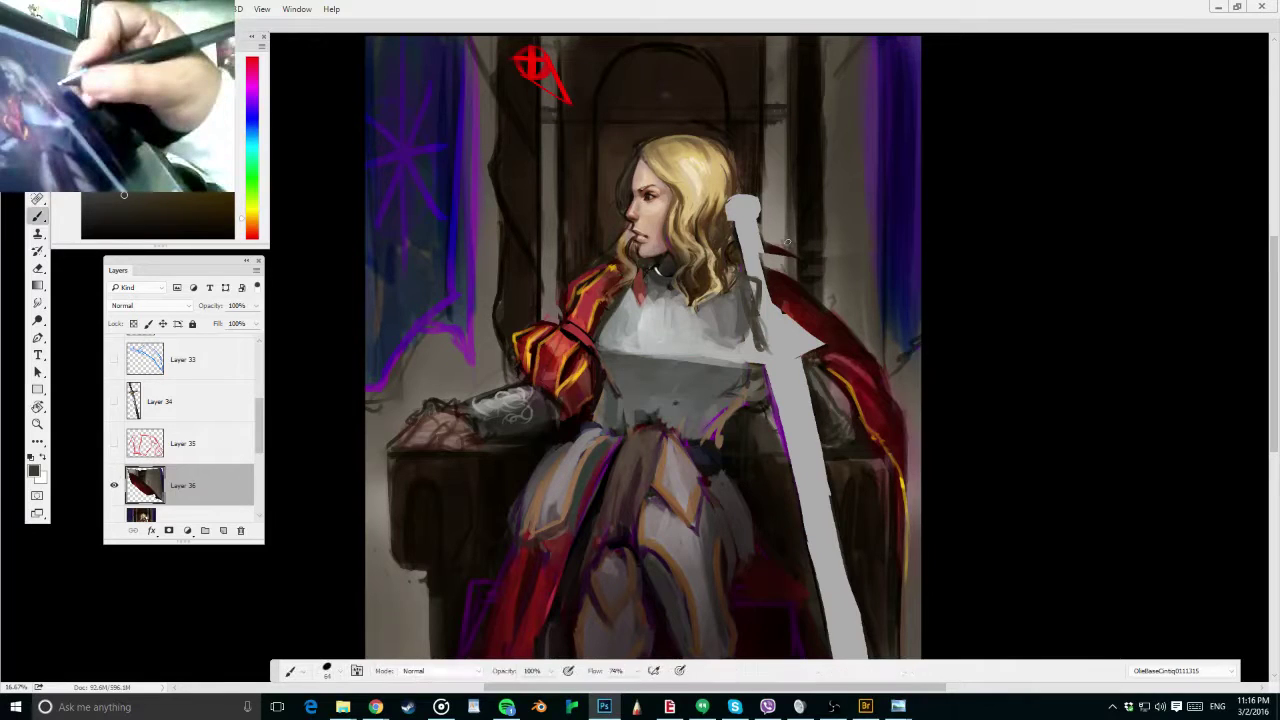
alt+click(784, 262)
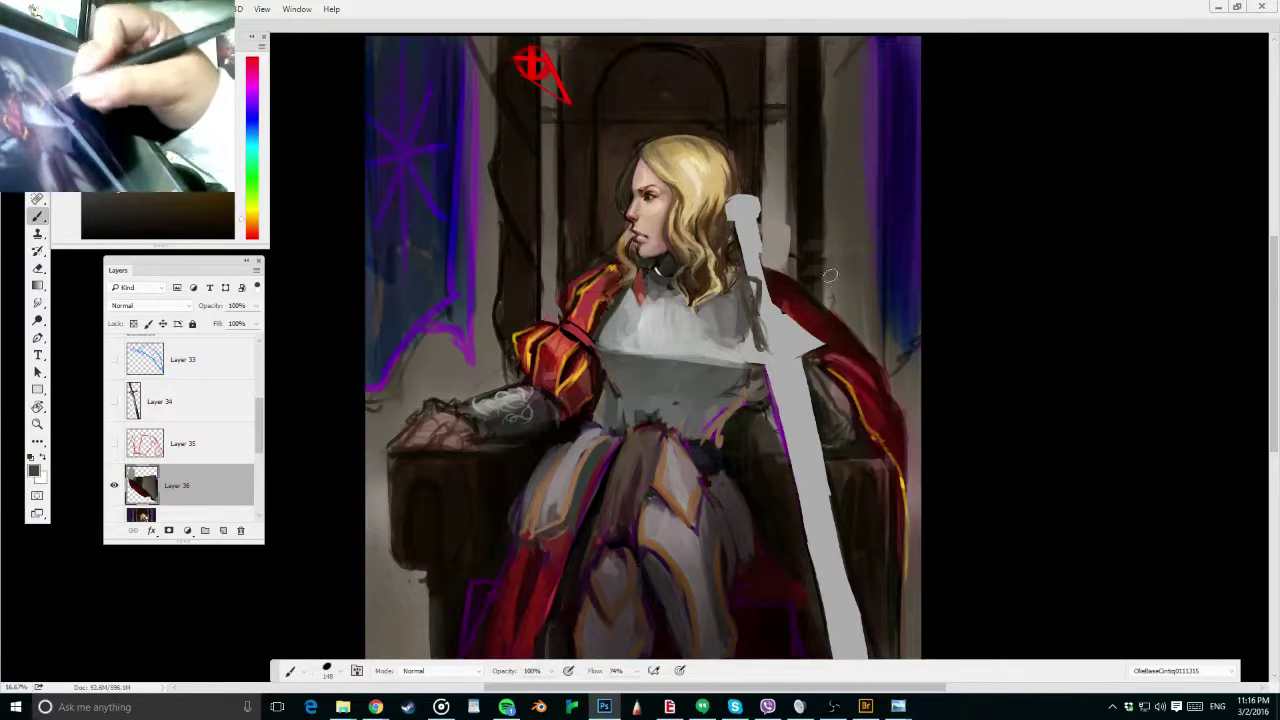
key(ctrl+minus)
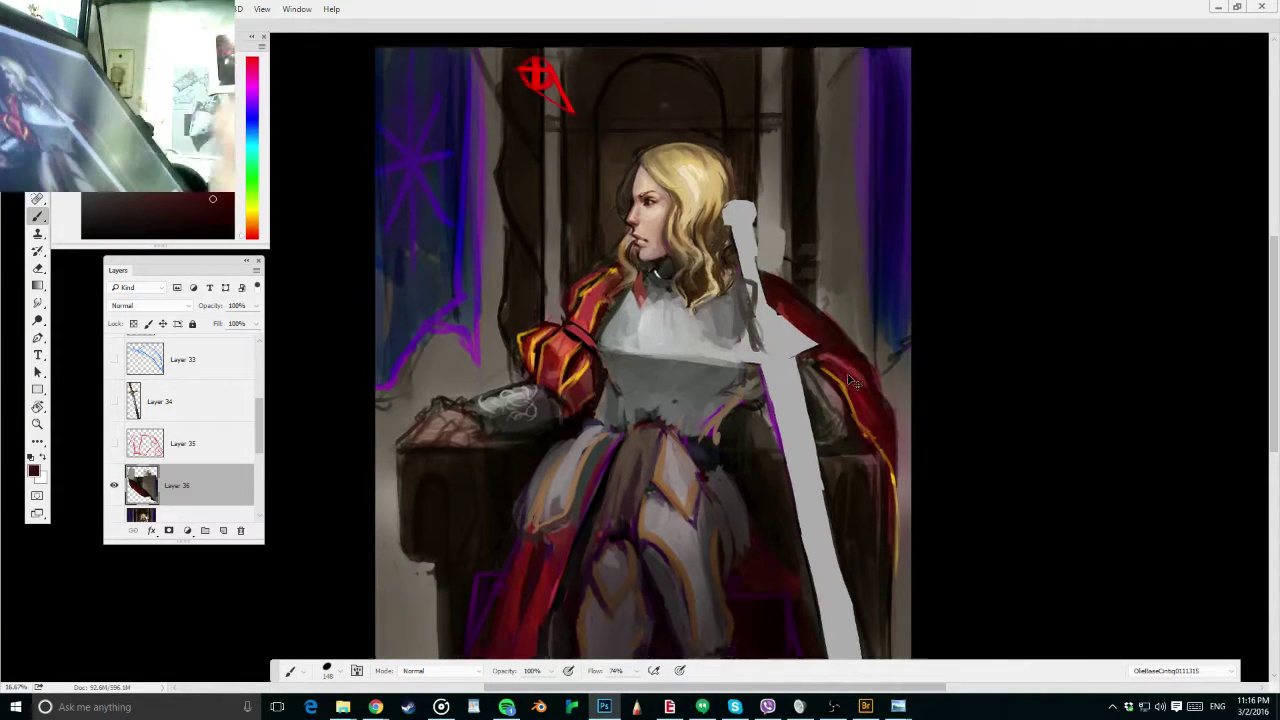
Save the painting and merge Layer 36 down into Layer 30
scroll(850, 380, up, 1)
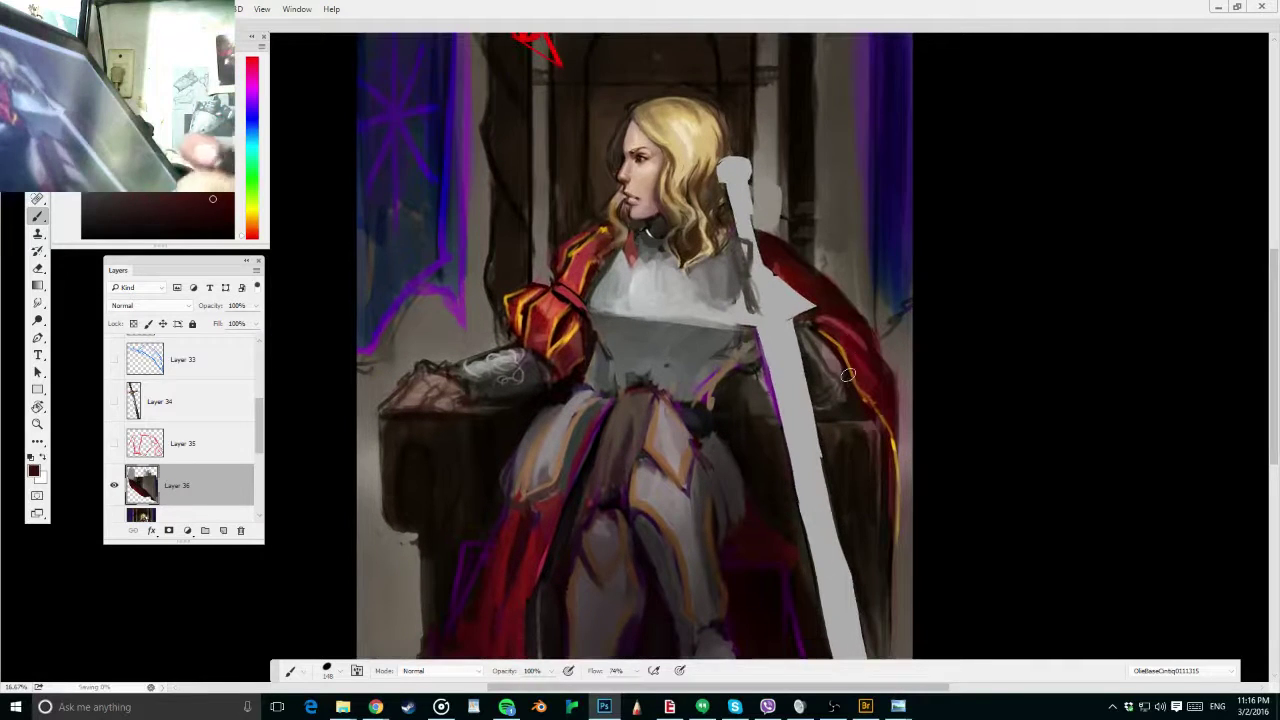
key(ctrl+s)
key(ctrl+e)
Blend the sword side of the breastplate with grays sampled from the chest
alt+click(727, 275)
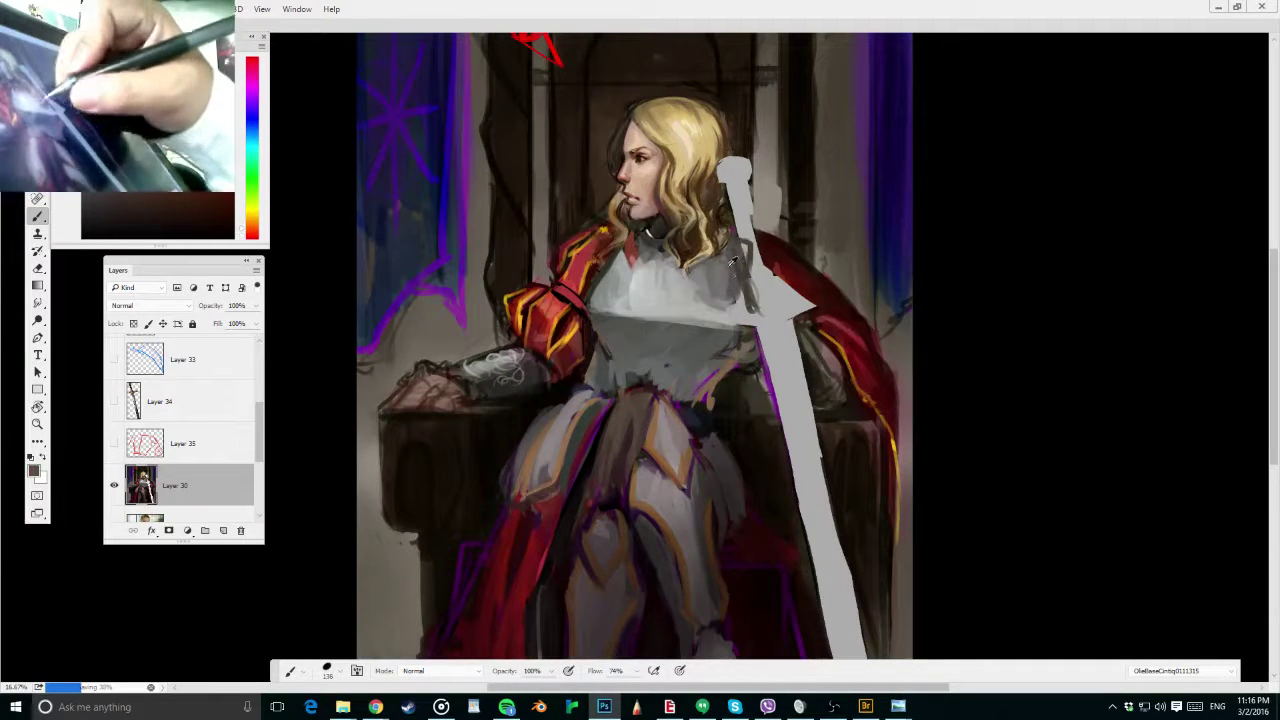
drag(714, 290, 724, 314)
alt+click(727, 275)
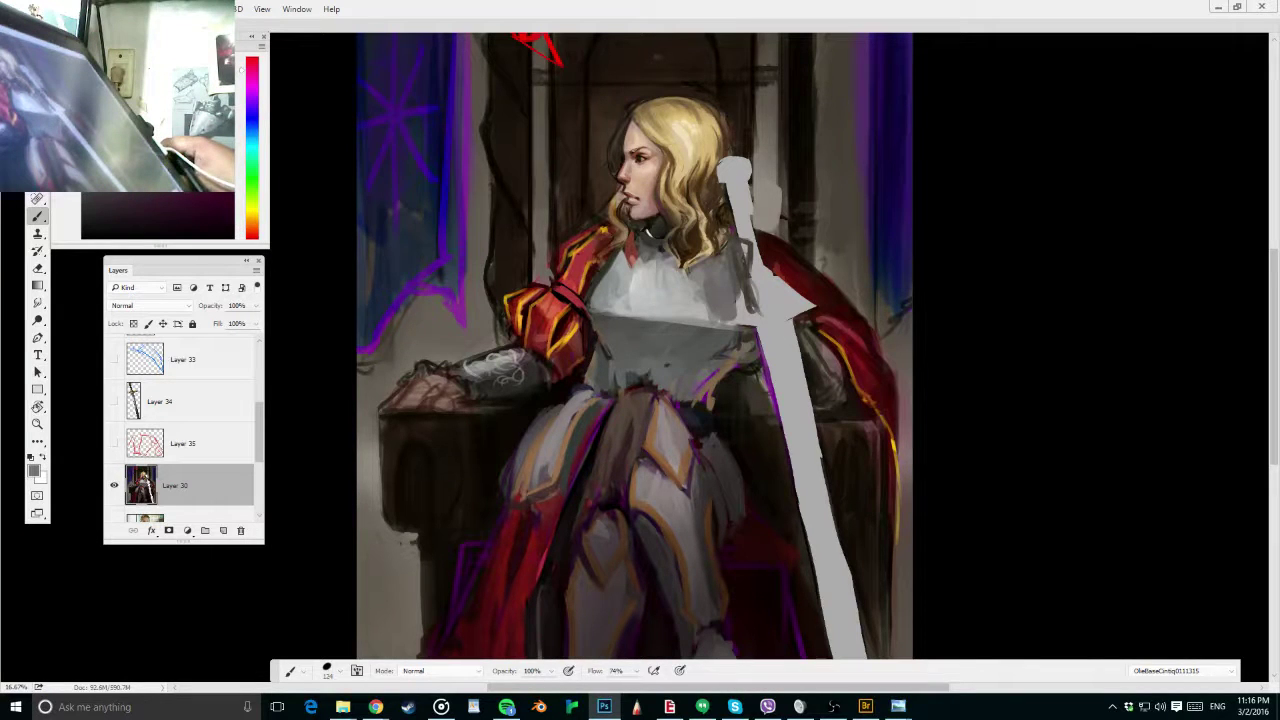
Paint a thin dark center seam from the collar down to the waist, following the Sketch131TheConquerorBasecolor reference image
click(898, 707)
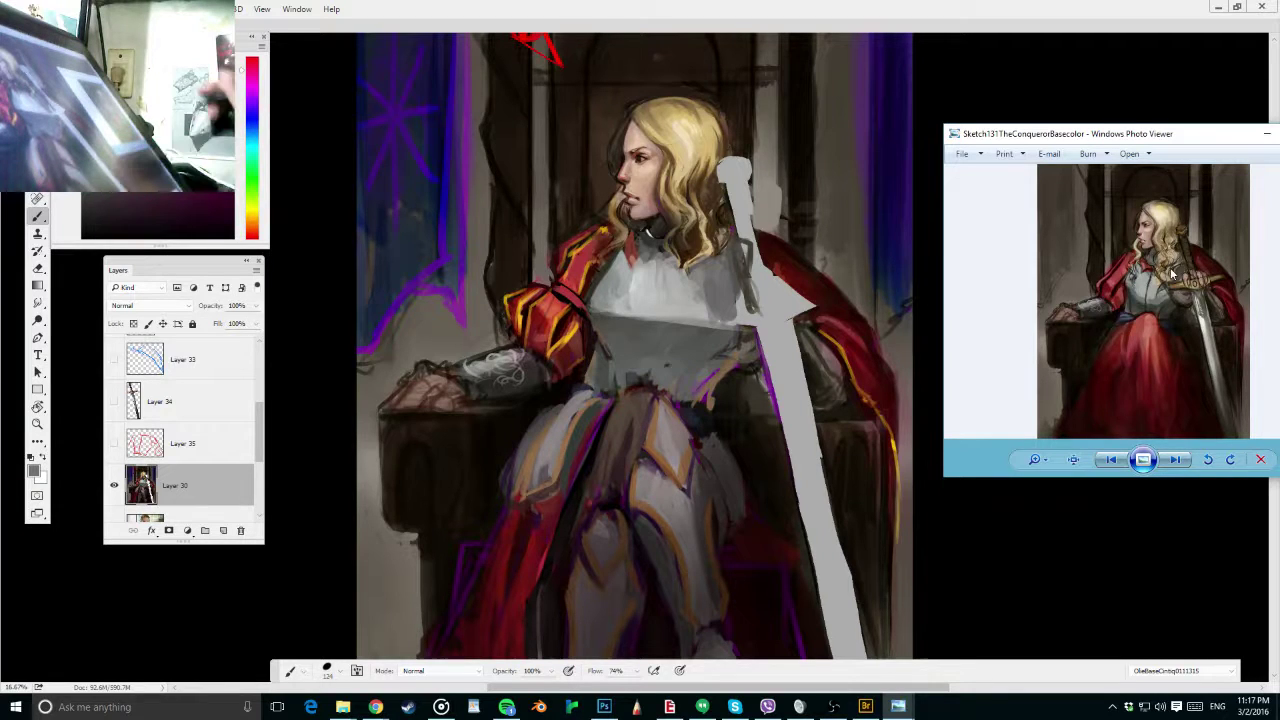
key(alt+Tab)
alt+click(655, 237)
alt+right_click(663, 242)
drag(663, 244, 652, 374)
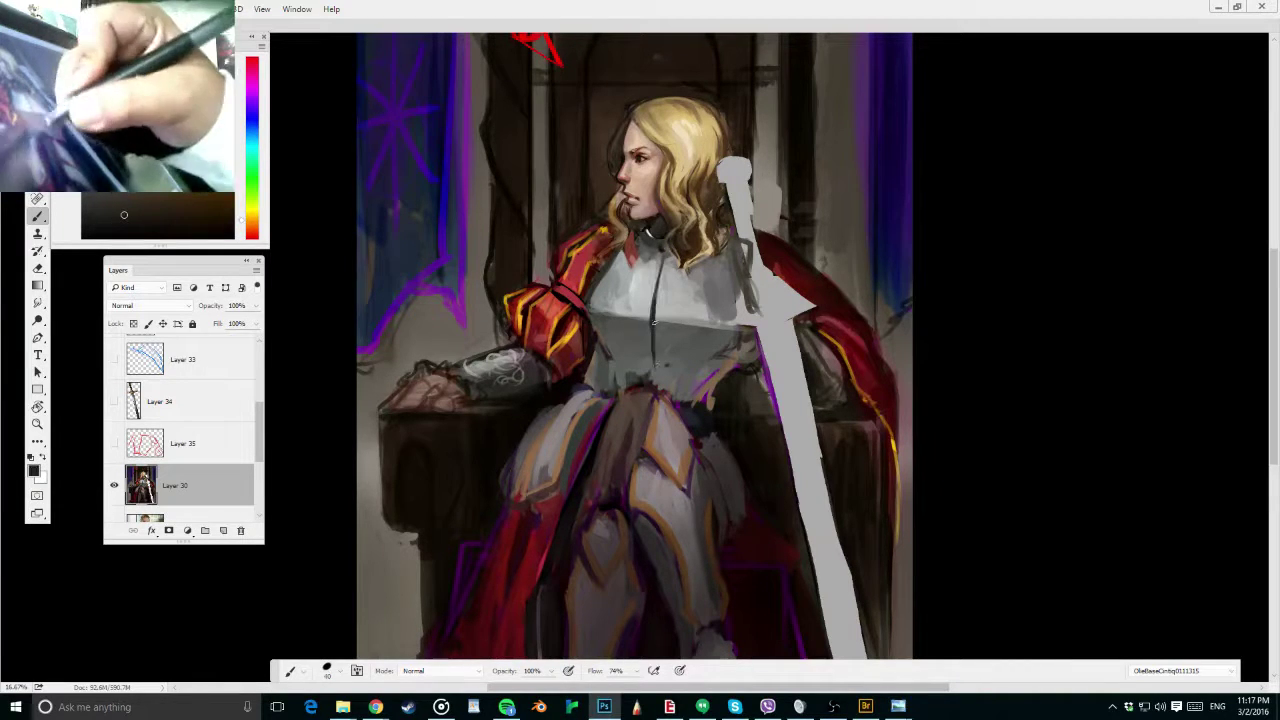
key(alt+Tab)
key(alt+Tab)
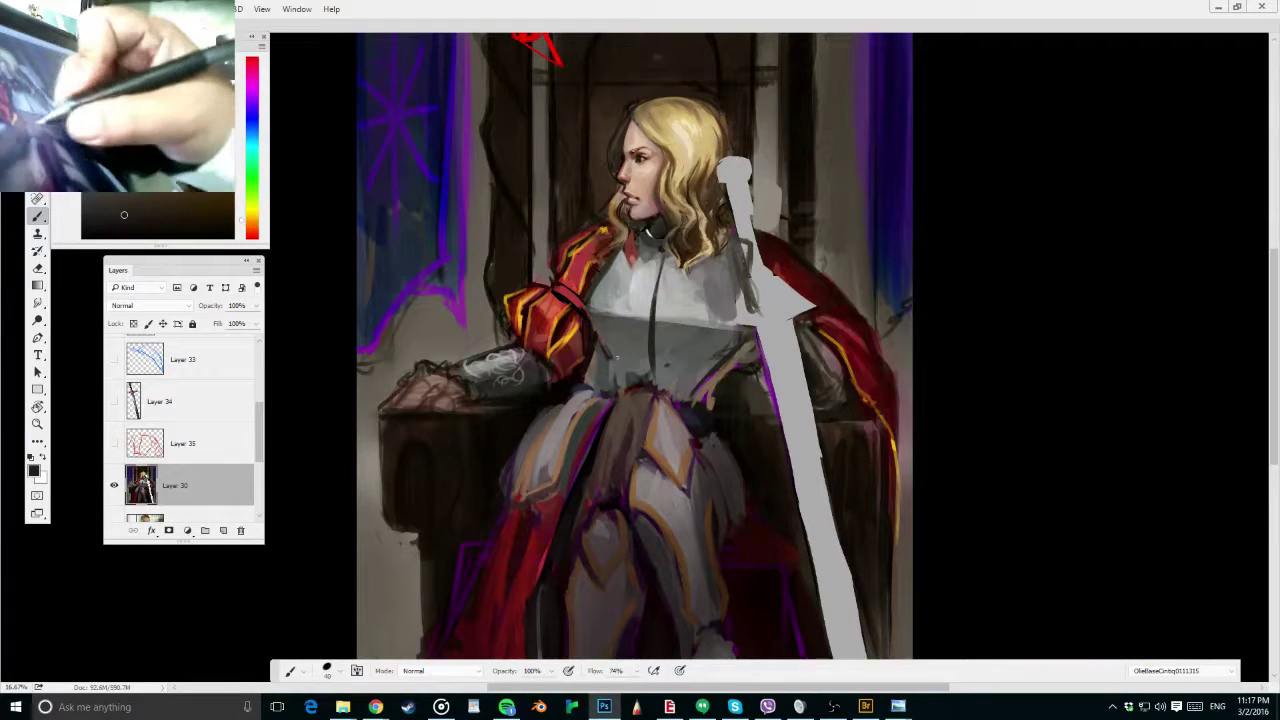
Try a dark curved line across the sword side of the chest based on the reference image, and undo it
key(alt+Tab)
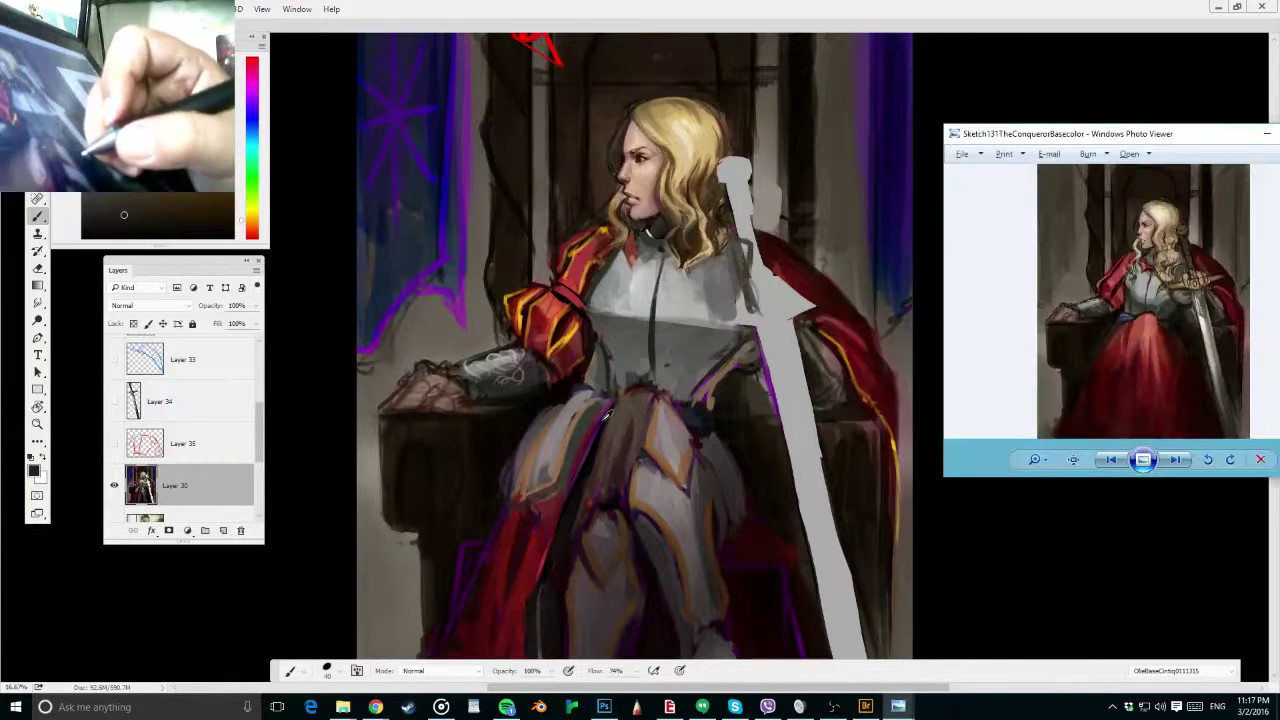
key(alt+Tab)
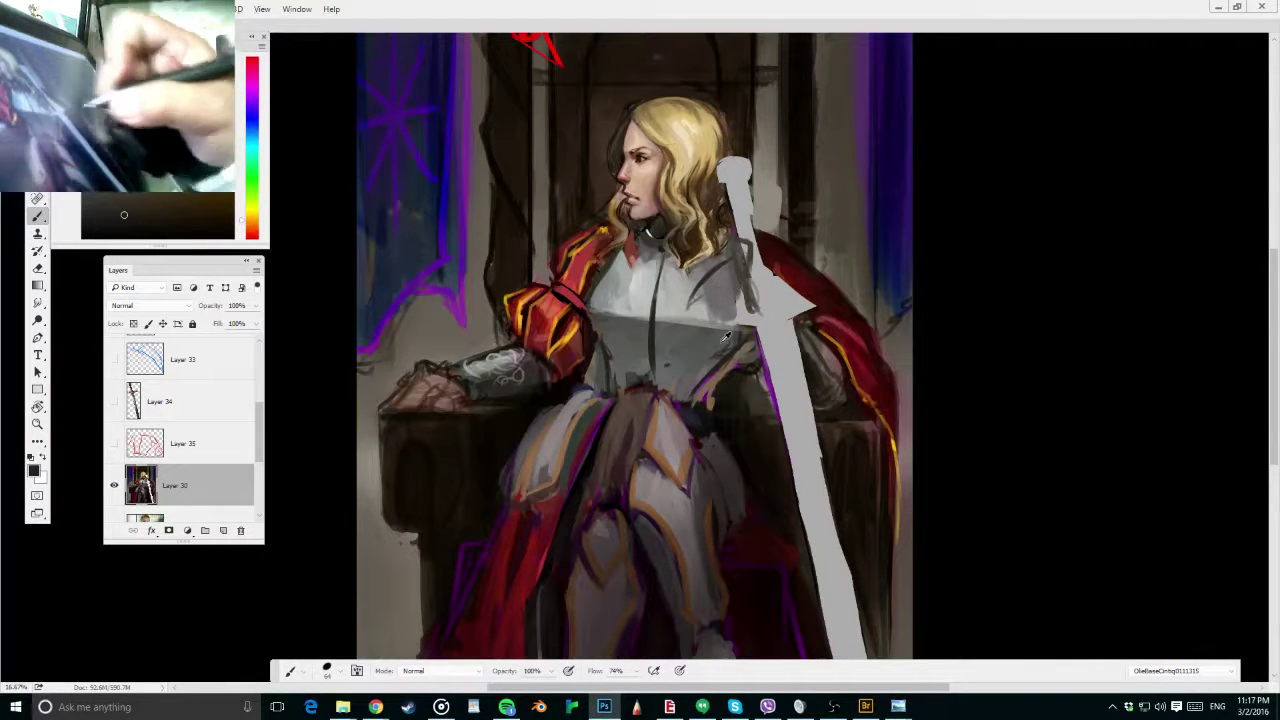
key(alt+Tab)
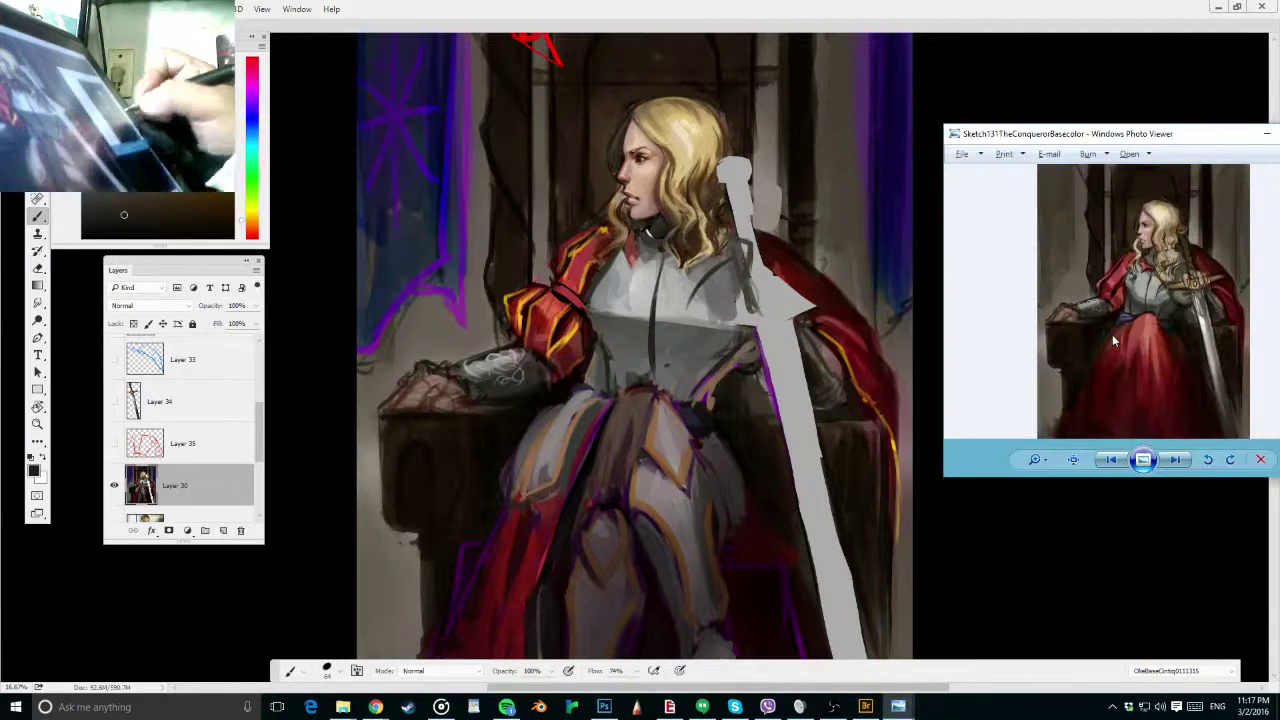
key(alt+Tab)
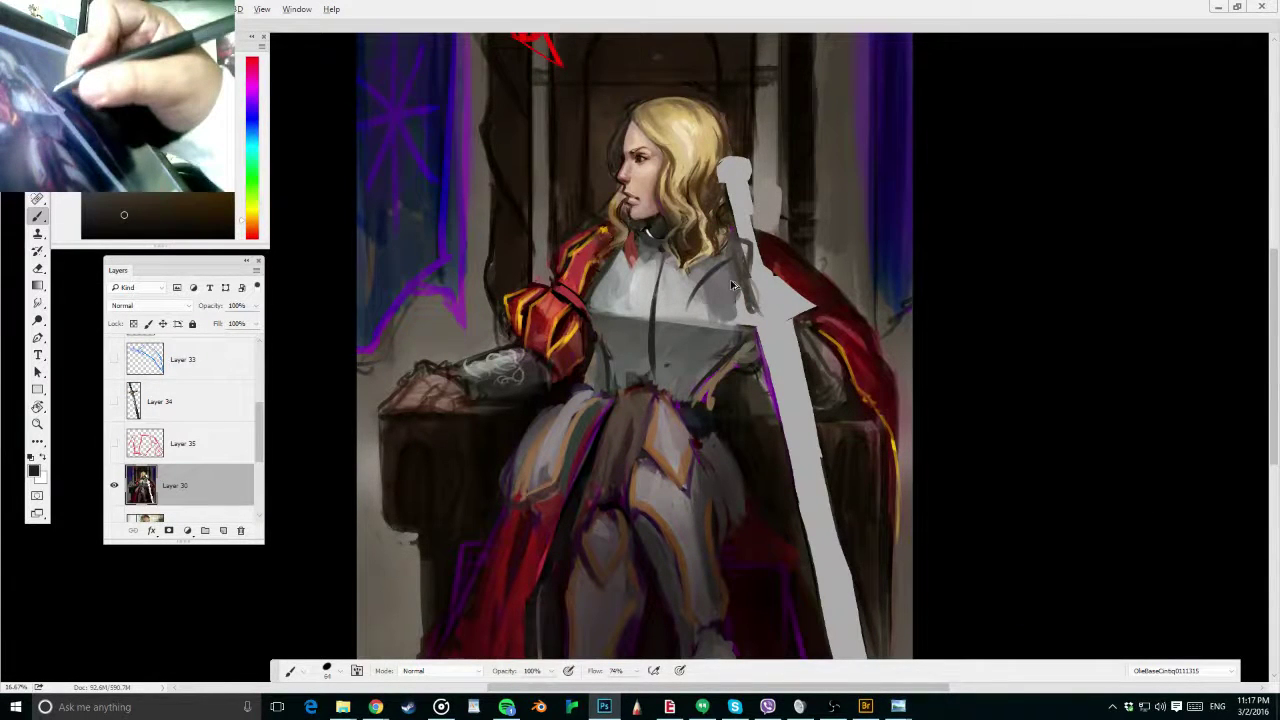
key(ctrl+z)
Smooth the chest plate between the hair and the sword with a larger brush and sampled light and mid grays
key(bracketright)
key(bracketright)
key(bracketright)
key(bracketright)
drag(700, 300, 708, 293)
alt+click(705, 300)
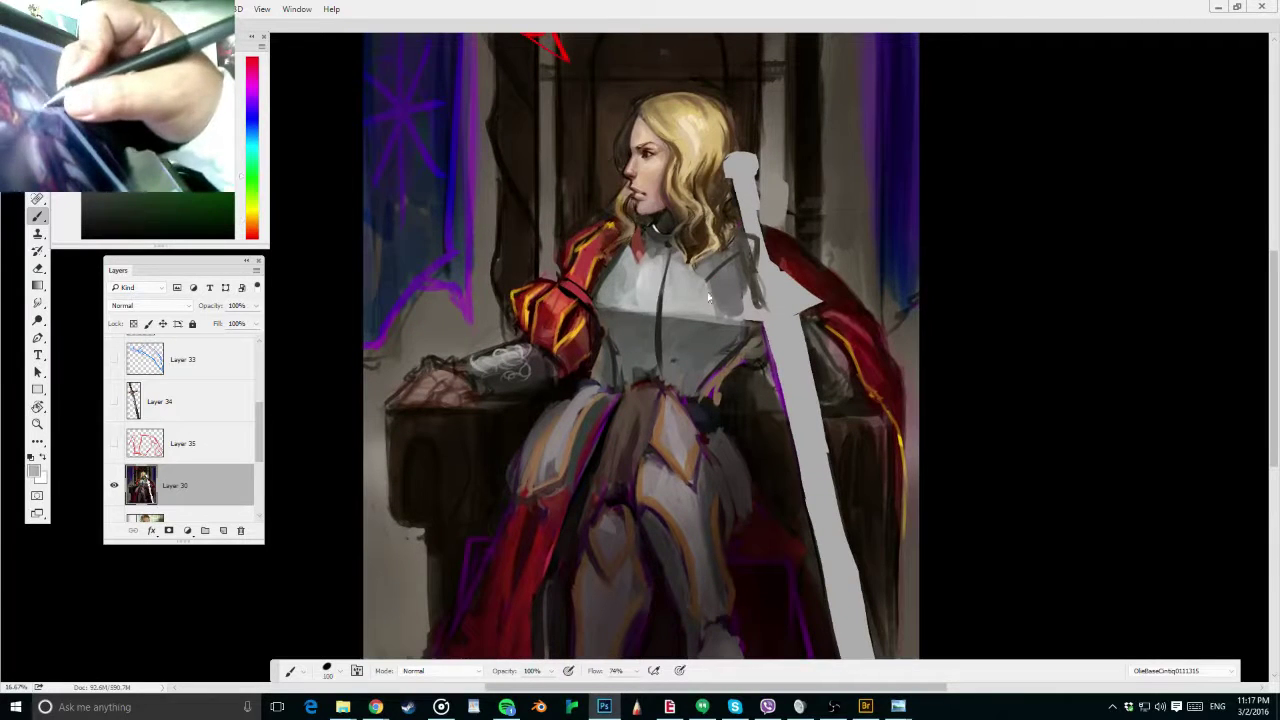
alt+click(709, 288)
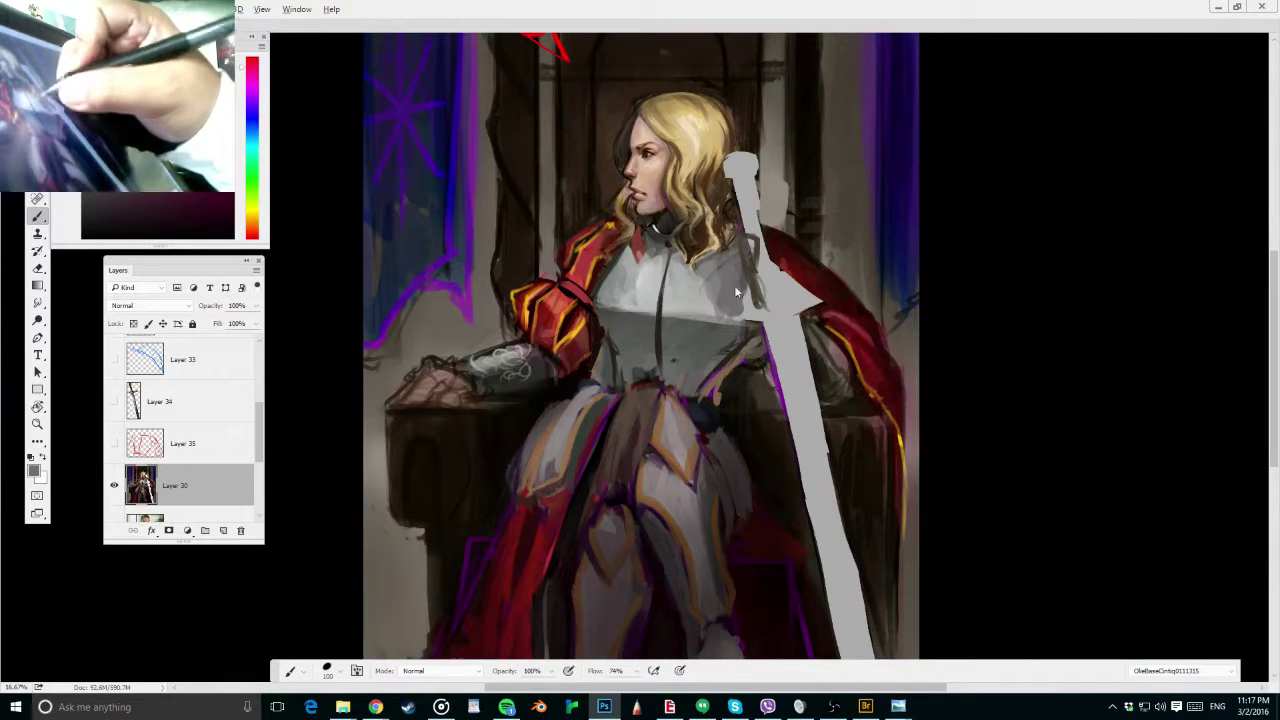
alt+click(708, 266)
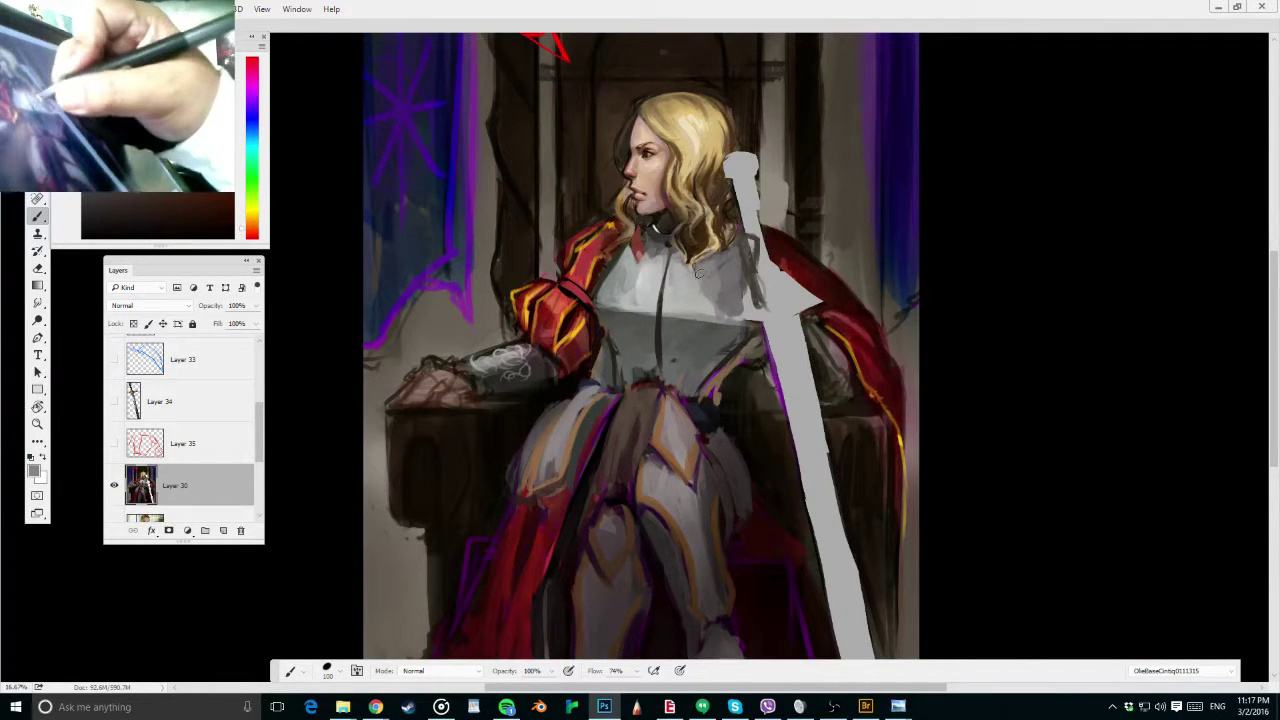
alt+click(697, 274)
Soften the center seam with sampled grays and blend the sleeve-side chest down to the breastplate's rim
drag(668, 268, 661, 334)
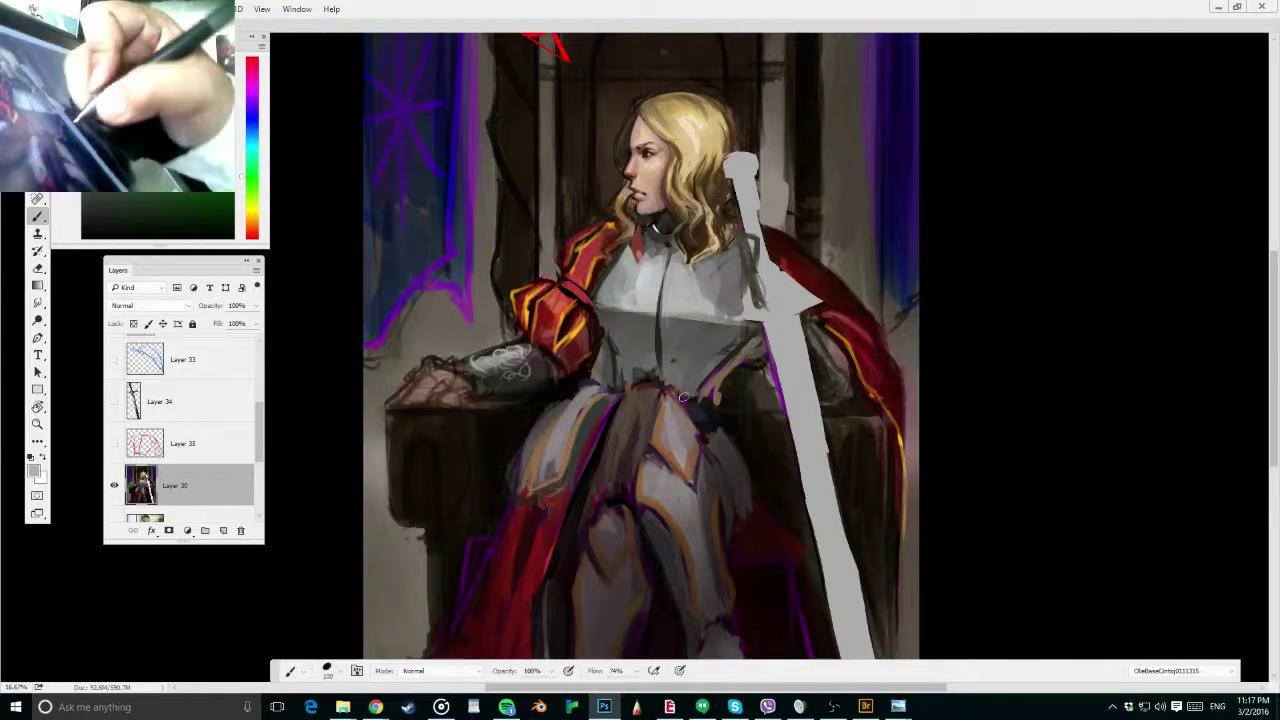
drag(664, 286, 662, 360)
alt+click(674, 278)
drag(641, 298, 644, 281)
alt+click(645, 279)
alt+click(622, 283)
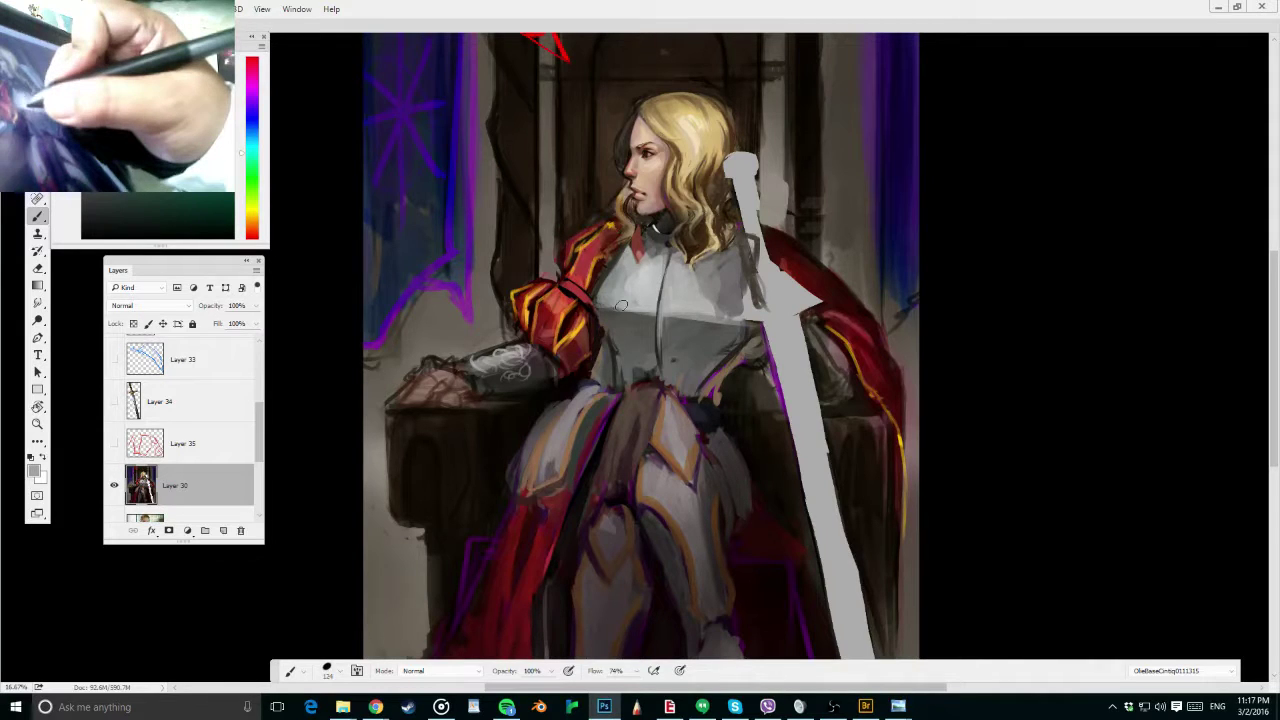
drag(621, 306, 600, 306)
Shade the sword side of the abdomen just below the breastplate's rim with sampled dark grays
alt+click(700, 338)
alt+click(716, 340)
mouse_move(744, 344)
mouse_down()
mouse_move(699, 386)
mouse_move(717, 336)
mouse_up()
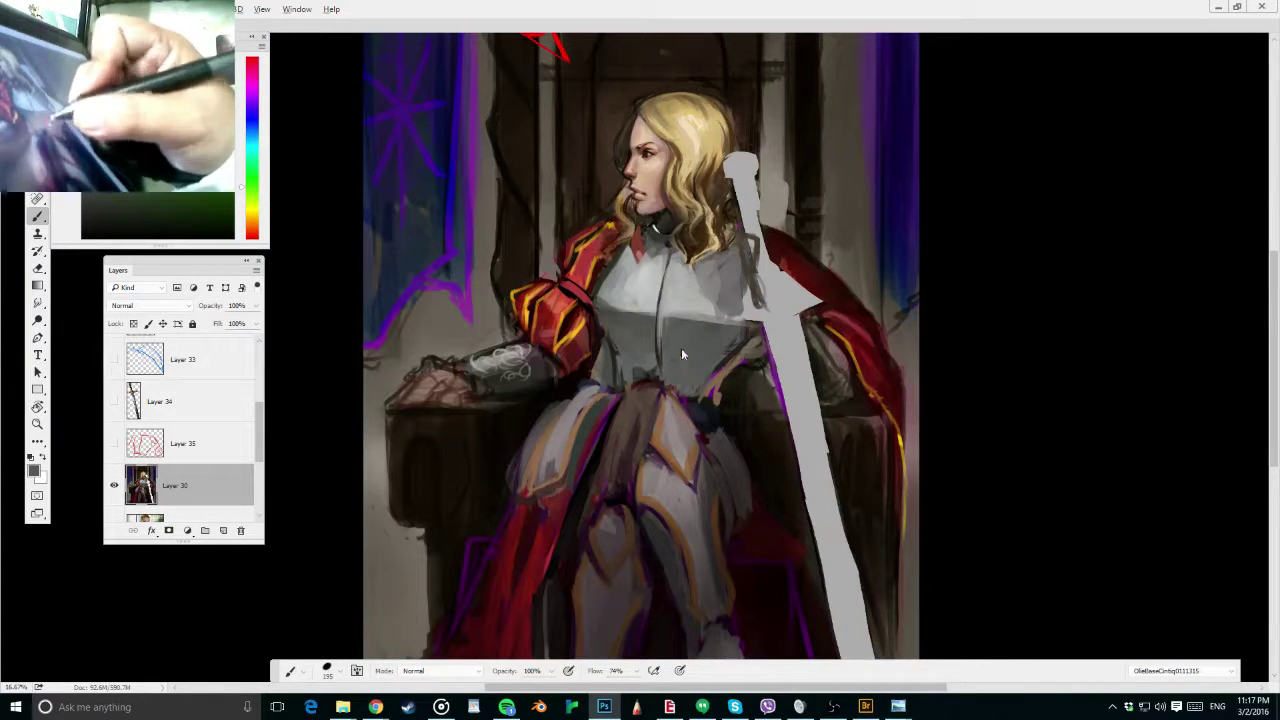
mouse_move(708, 338)
mouse_down()
mouse_move(755, 326)
mouse_move(722, 343)
mouse_move(738, 338)
mouse_up()
alt+click(738, 330)
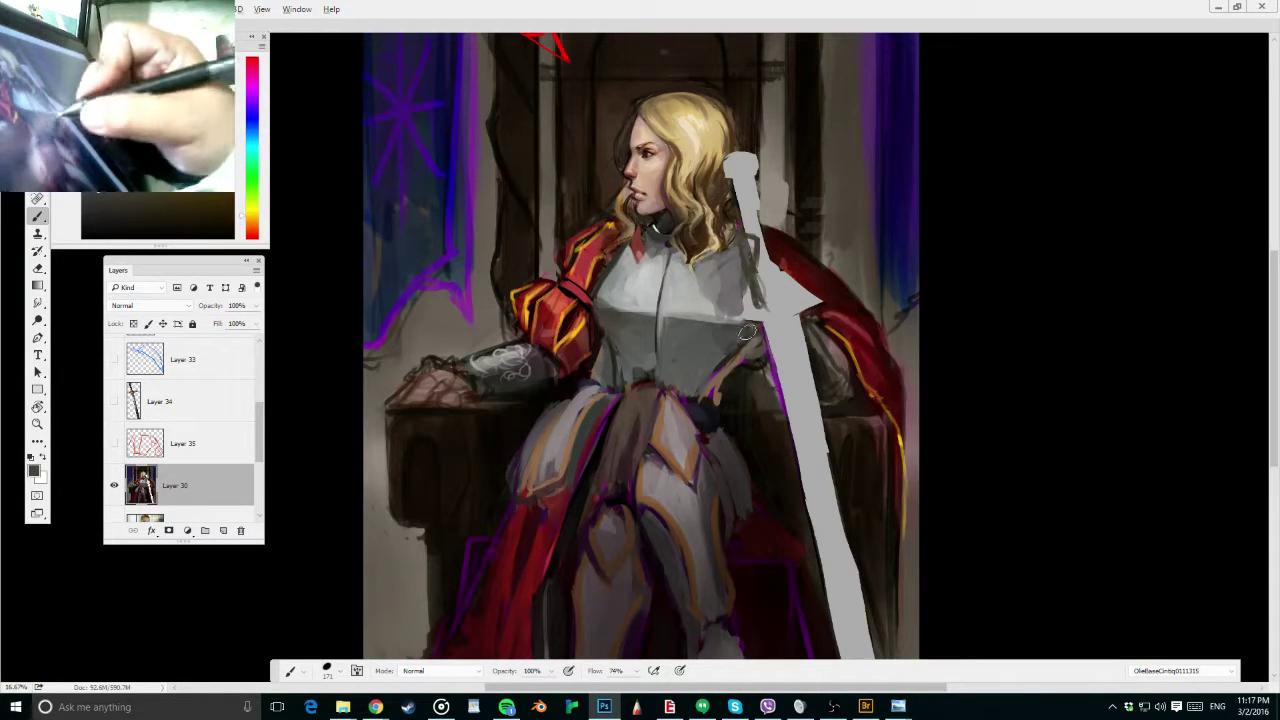
Model the sword-side chest from the rim up to the hair with sampled mid grays
alt+click(735, 305)
drag(718, 286, 706, 310)
alt+click(720, 280)
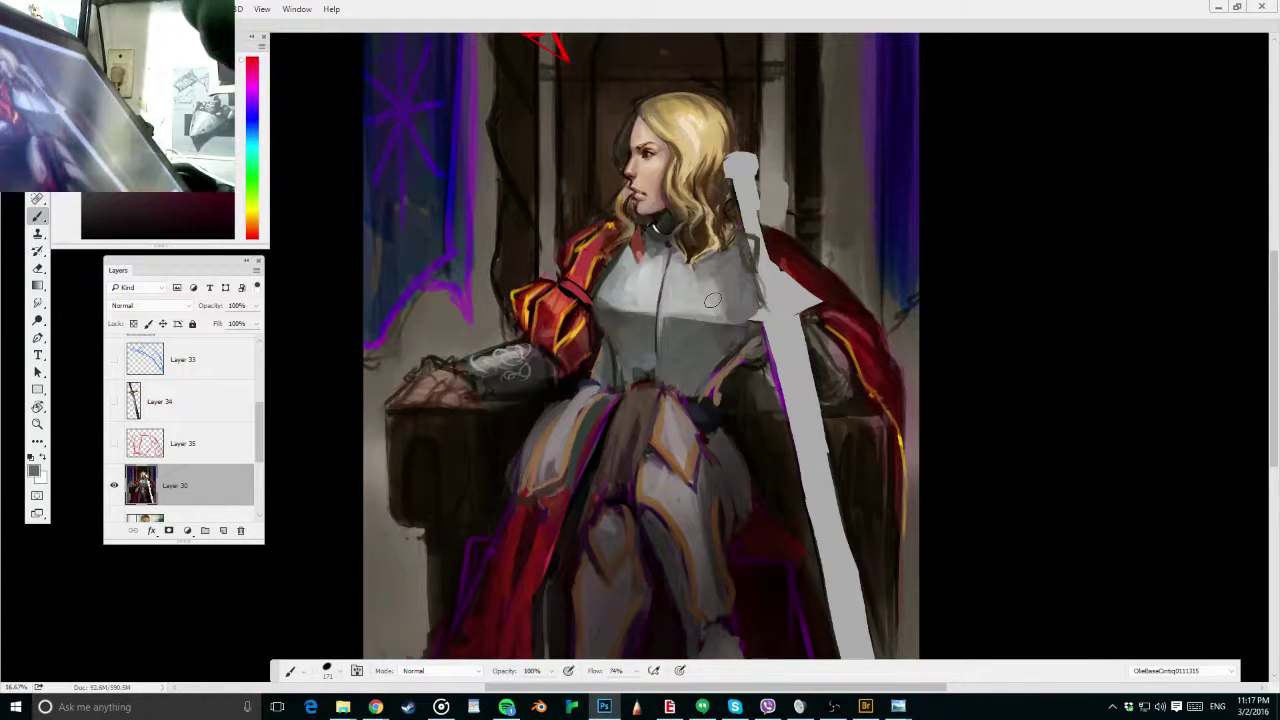
drag(732, 260, 721, 264)
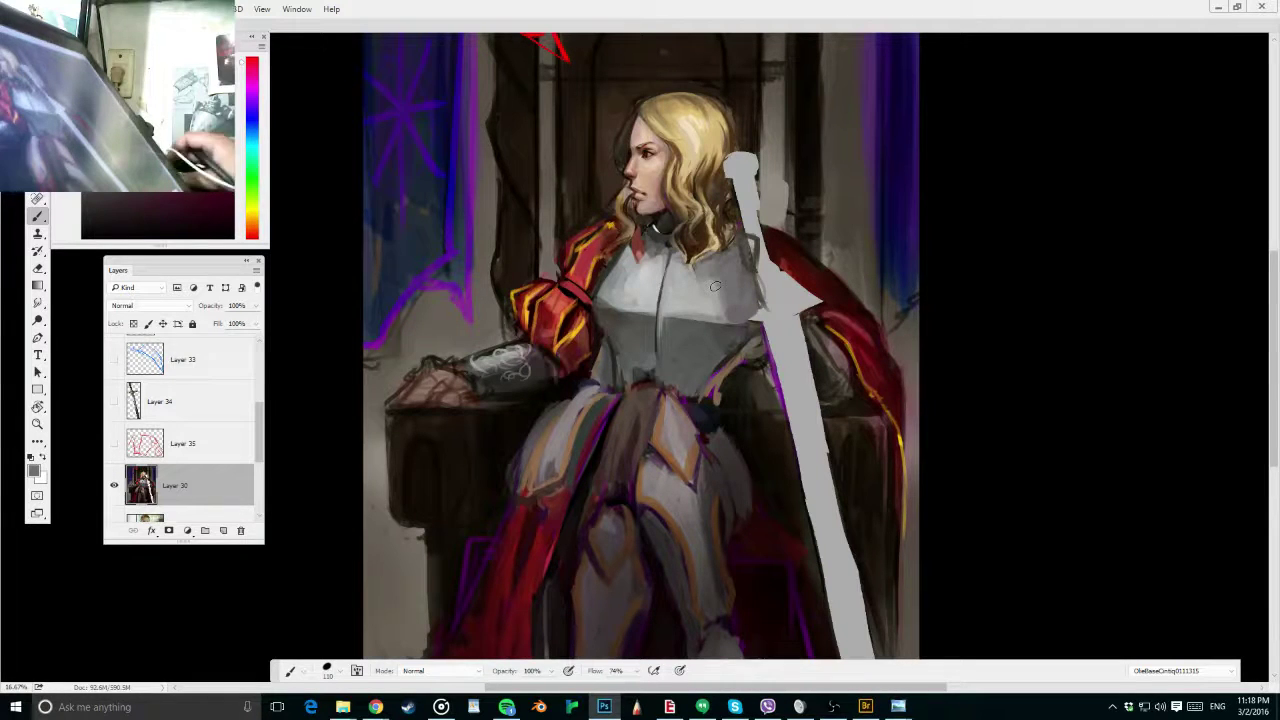
Switch to Bridge to look over the 2016 artwork folder, and return to the painting
click(866, 706)
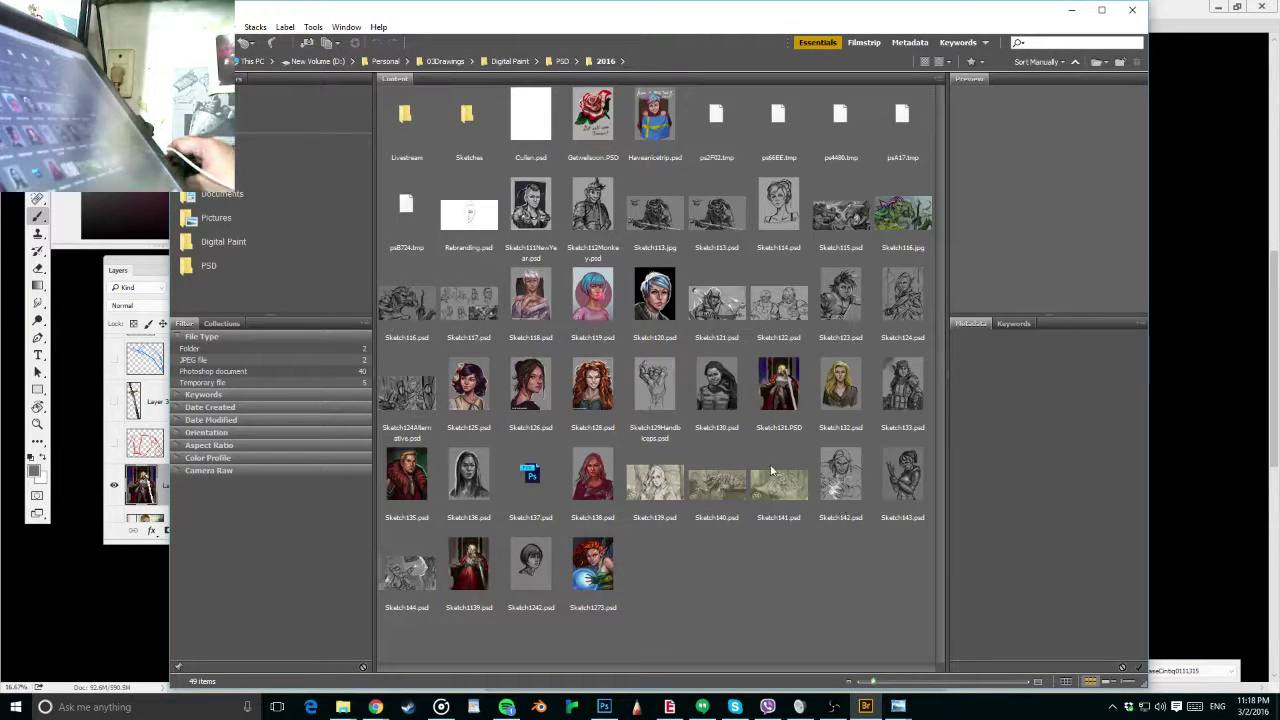
click(1239, 465)
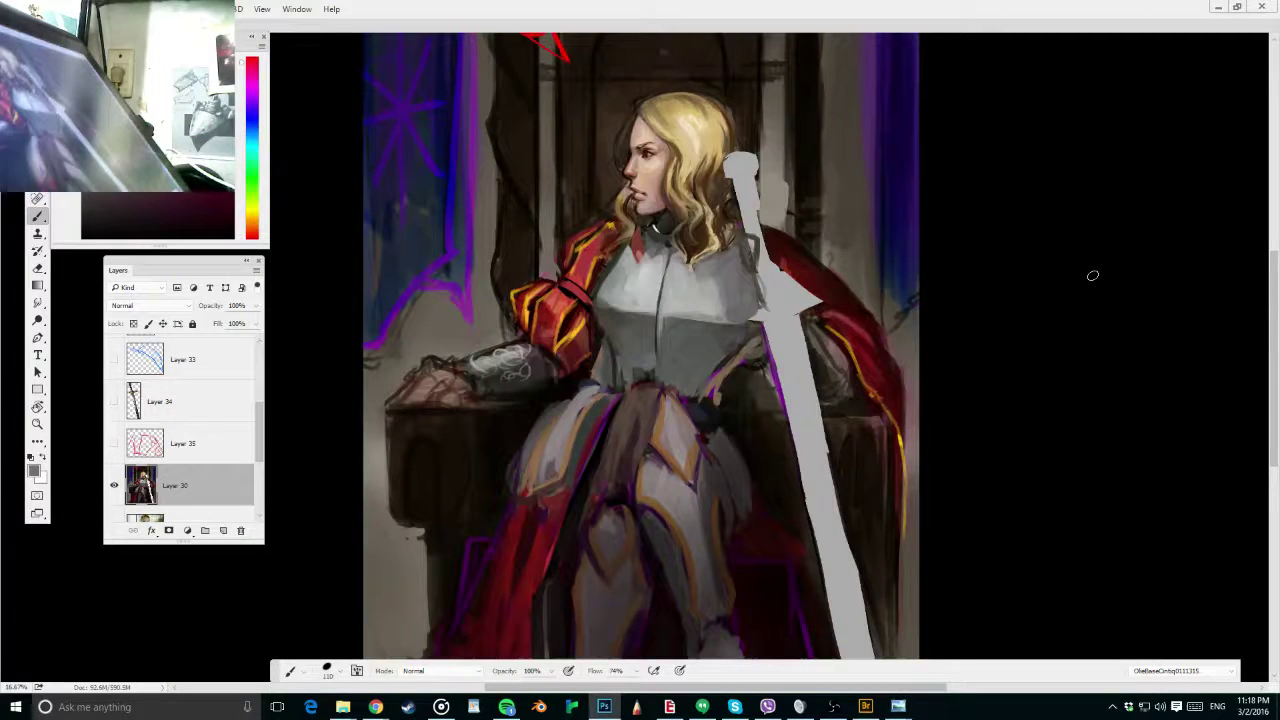
Darken the upper chest between the hair and the sword with sampled grays, blending the shadow into the lighter plate
alt+click(669, 243)
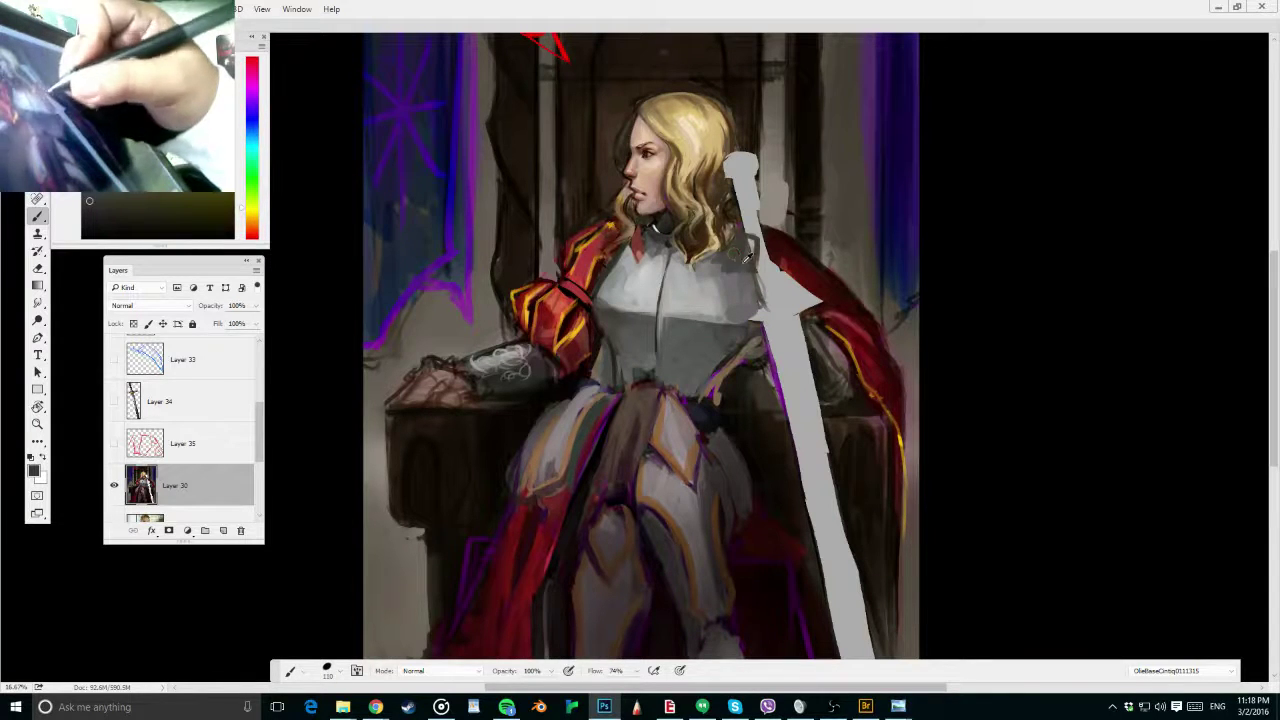
alt+click(732, 282)
key(bracketright)
key(bracketright)
key(bracketright)
drag(732, 282, 741, 308)
alt+click(735, 291)
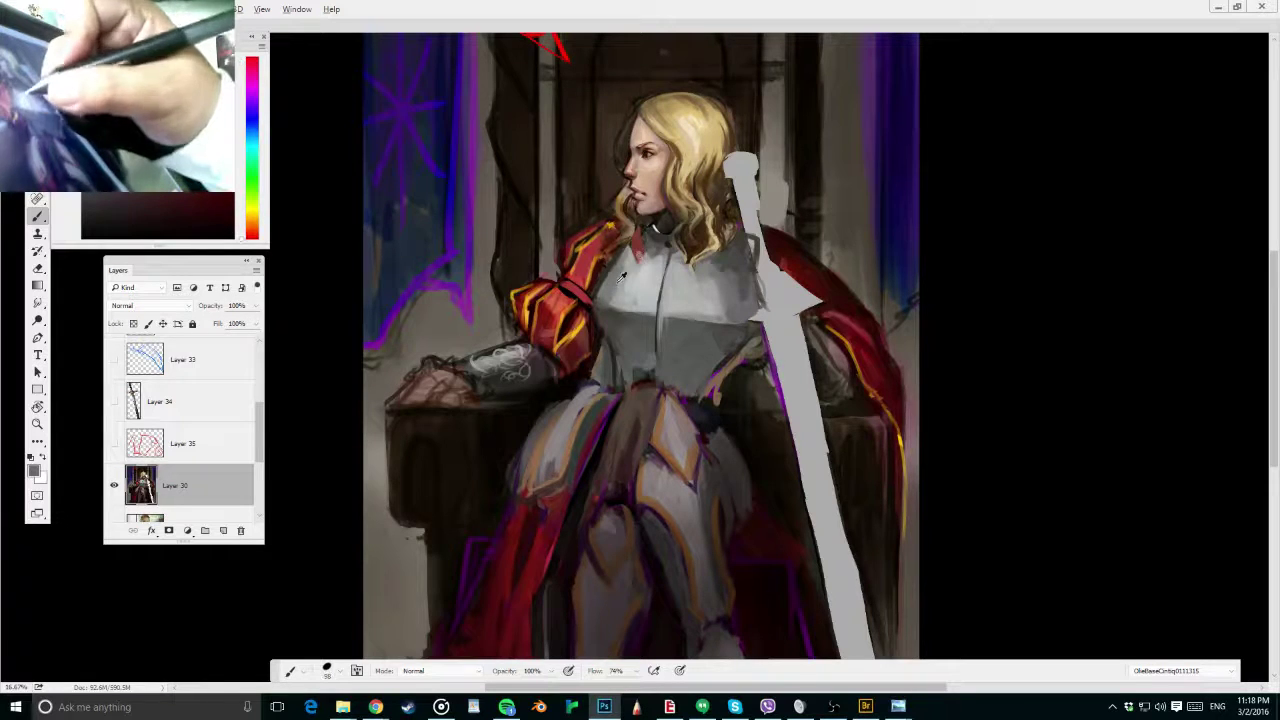
alt+click(738, 275)
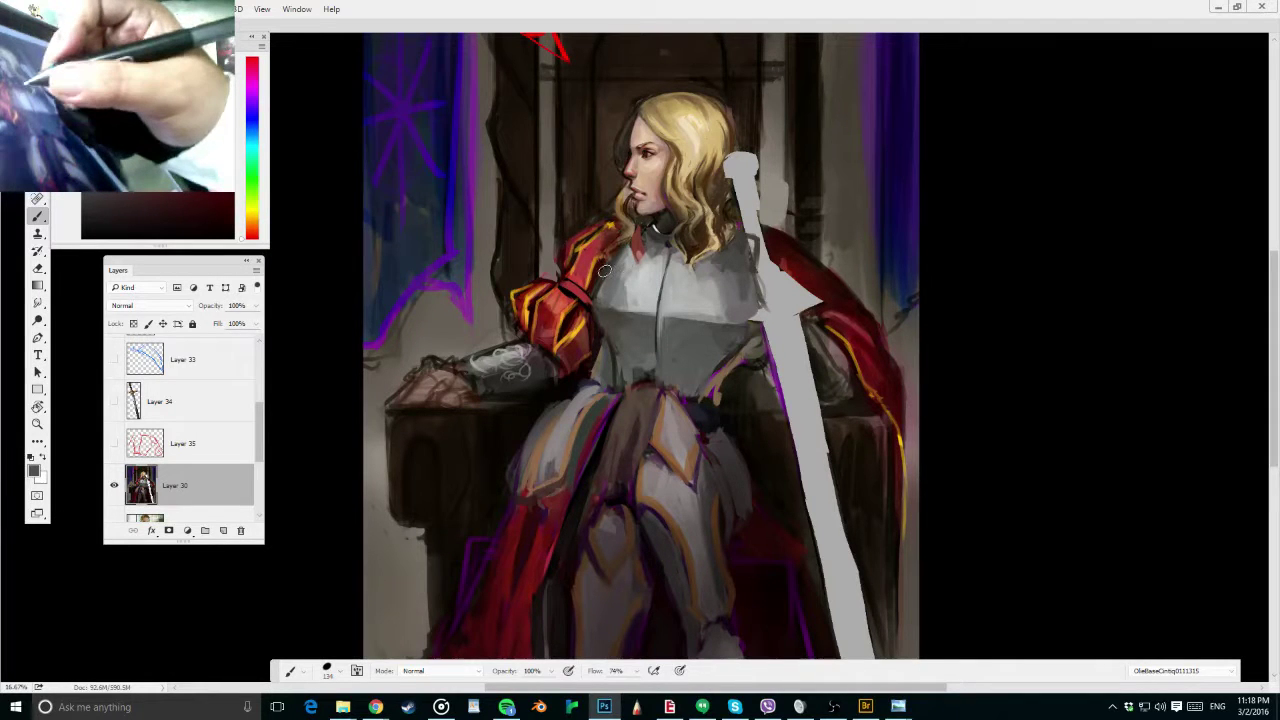
Blend the arm-side upper chest of the breastplate toward the collar with a sampled gray
alt+click(619, 289)
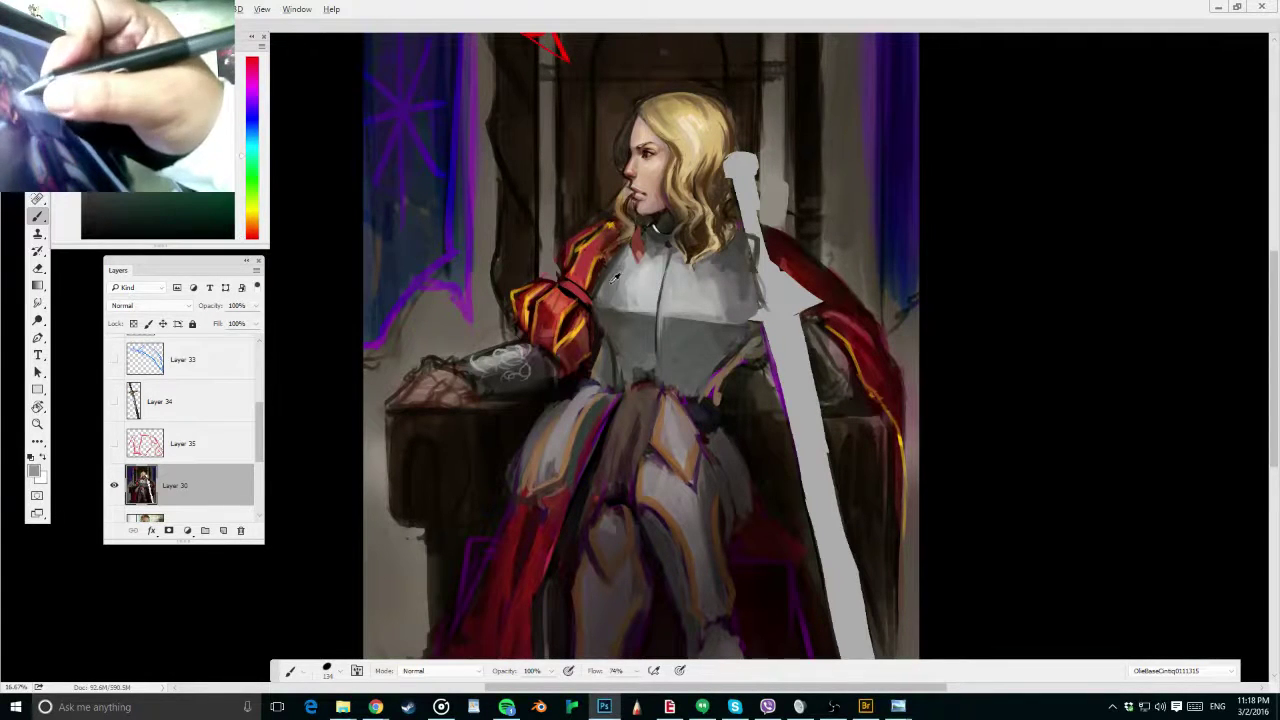
alt+click(612, 283)
drag(611, 284, 634, 264)
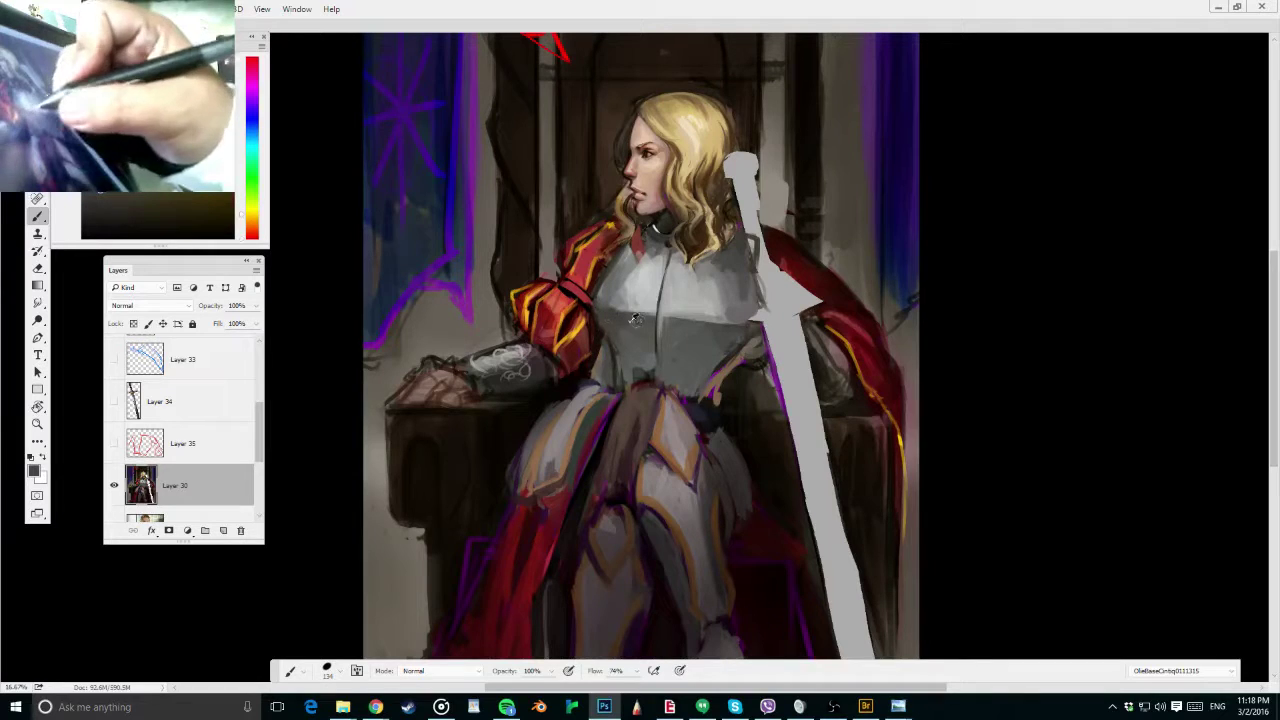
Paint over part of the orange trim at the sword-side waist with sampled dark grays to clean up the torso's edge
alt+click(632, 321)
key(bracketleft)
key(bracketleft)
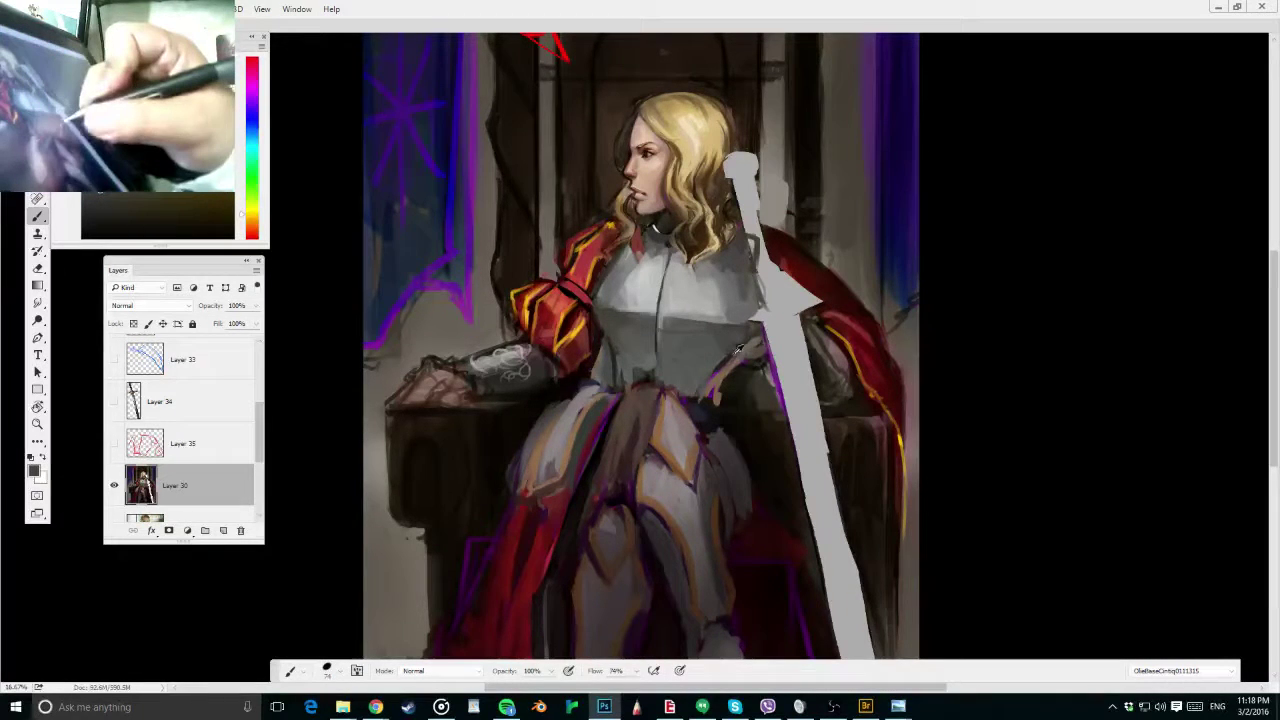
drag(726, 356, 714, 393)
alt+click(724, 362)
alt+click(714, 355)
key(bracketright)
key(bracketright)
key(bracketright)
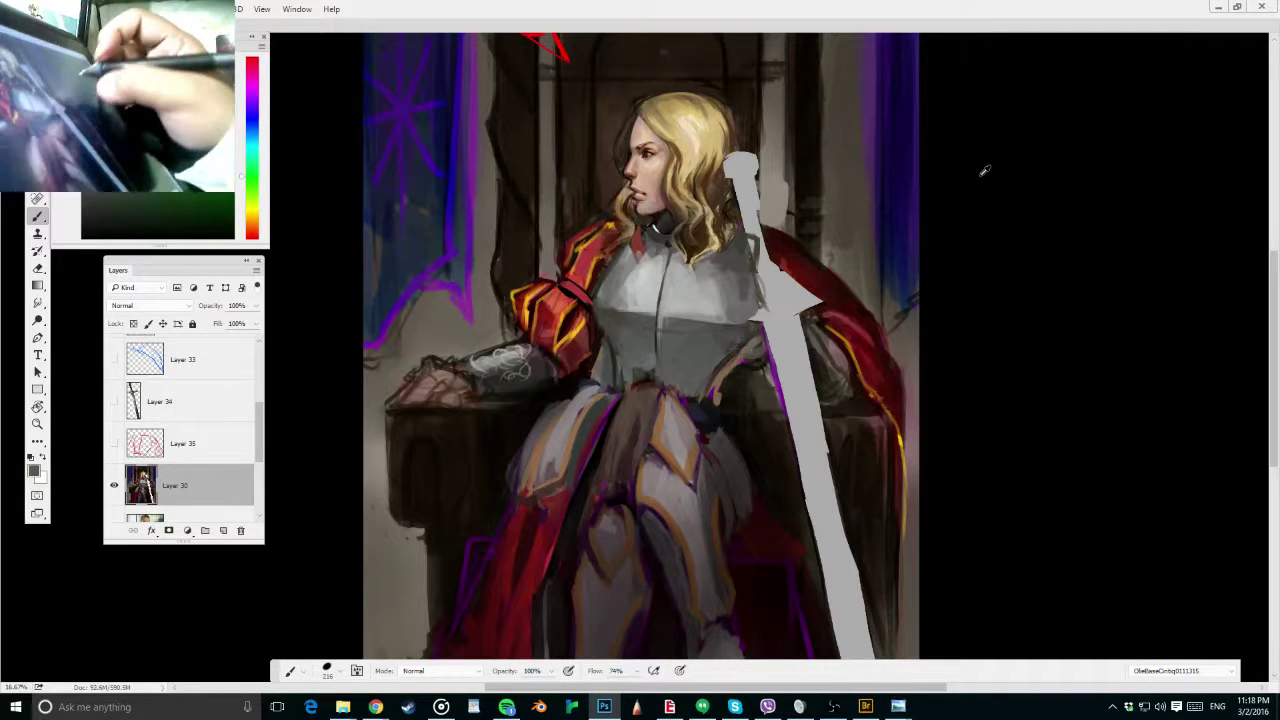
Switch to Bridge to check the 2016 artwork folder, and minimize it to return to the painting
key(alt+Tab)
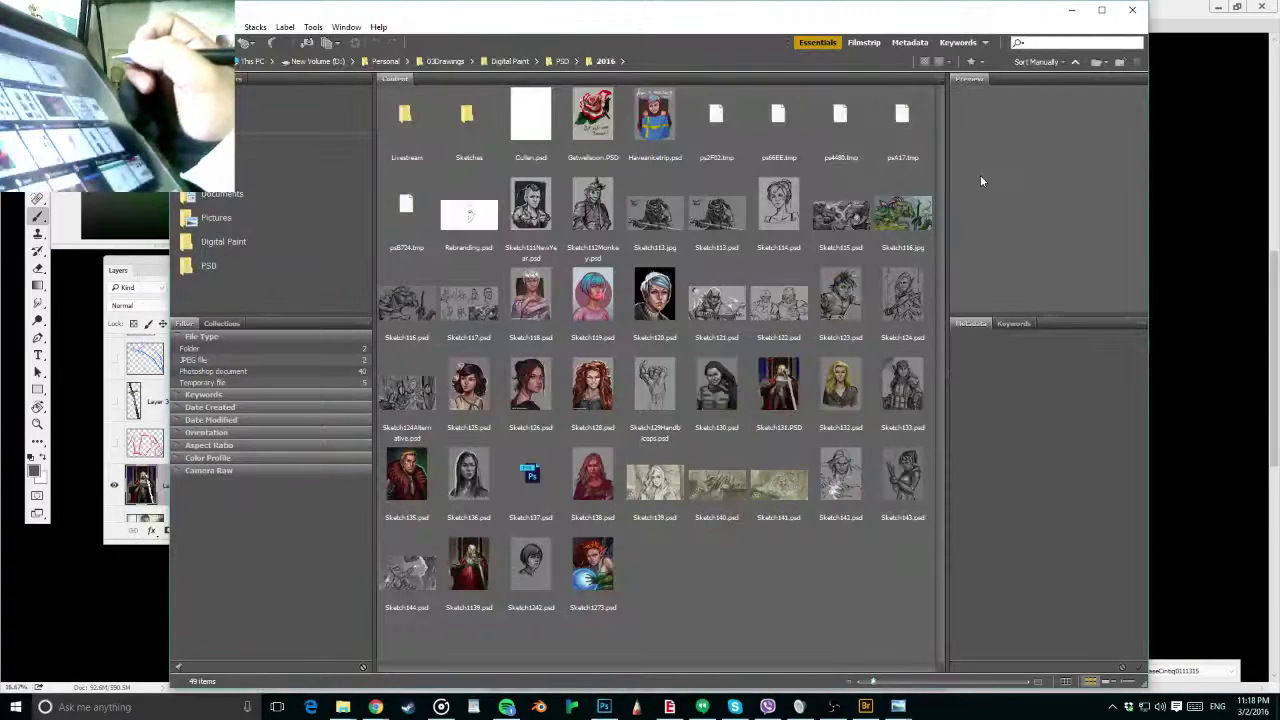
key(alt+Tab)
drag(1157, 139, 1250, 0)
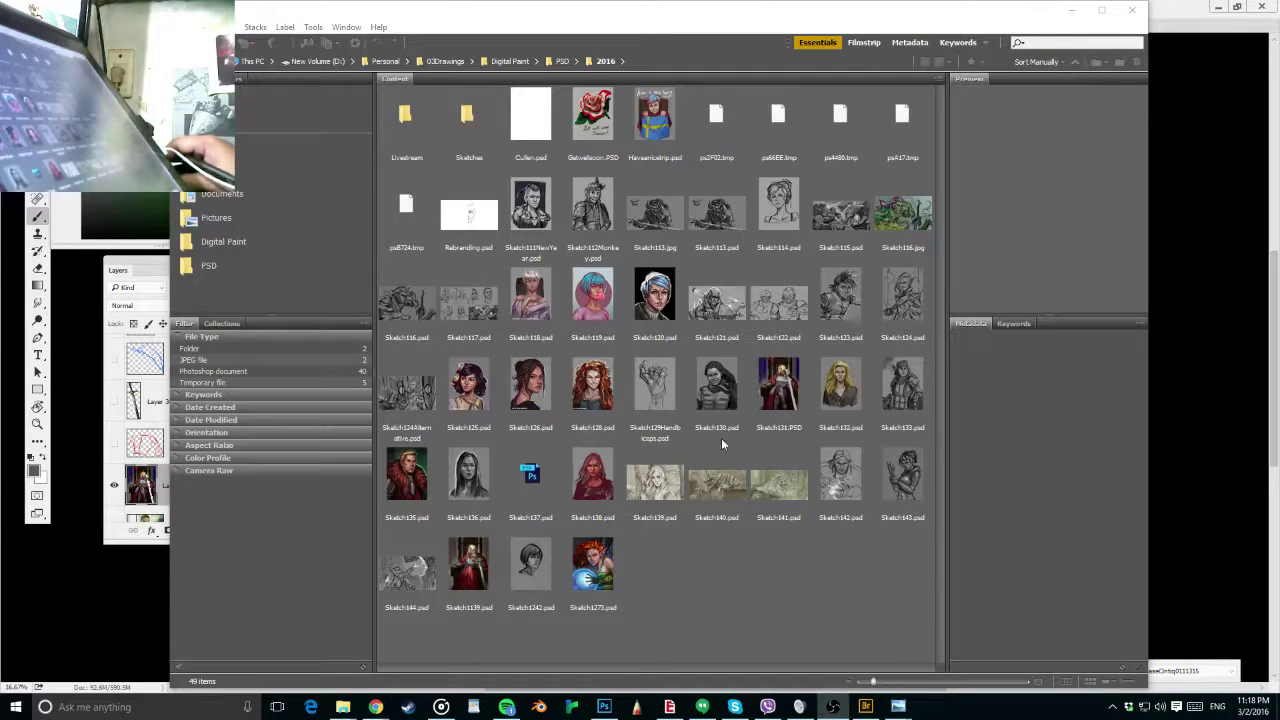
click(1079, 7)
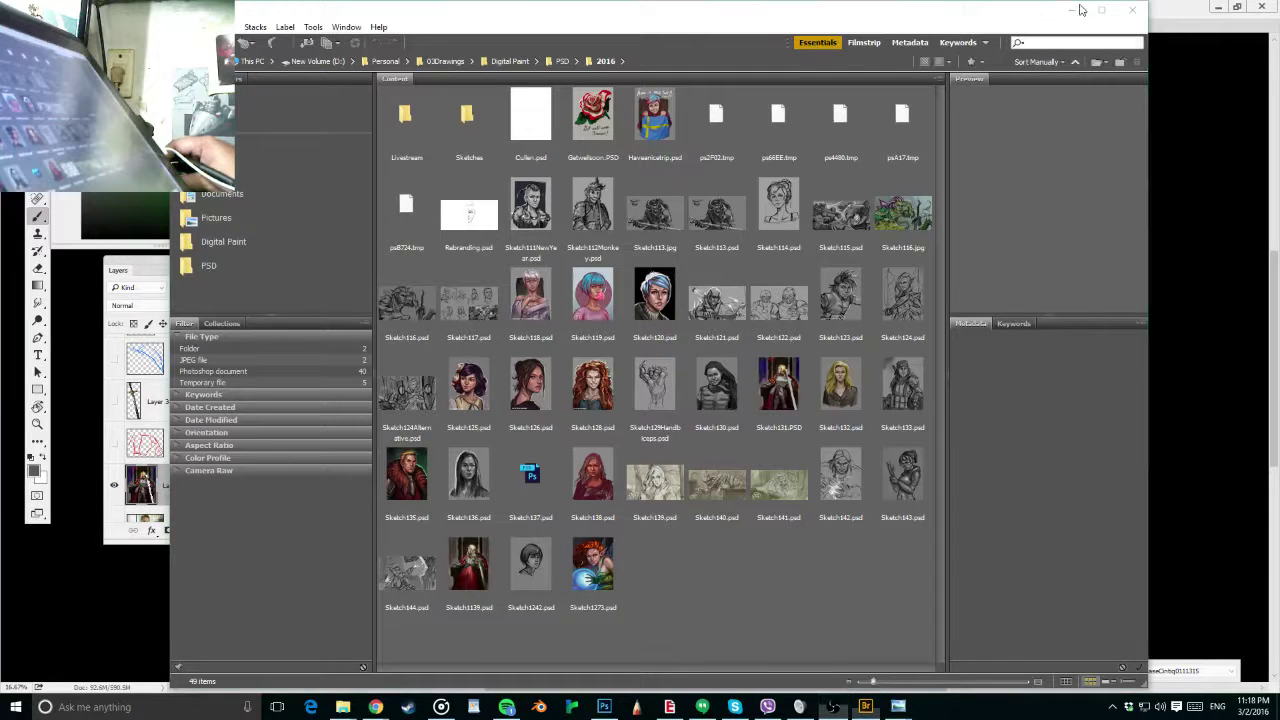
click(1078, 10)
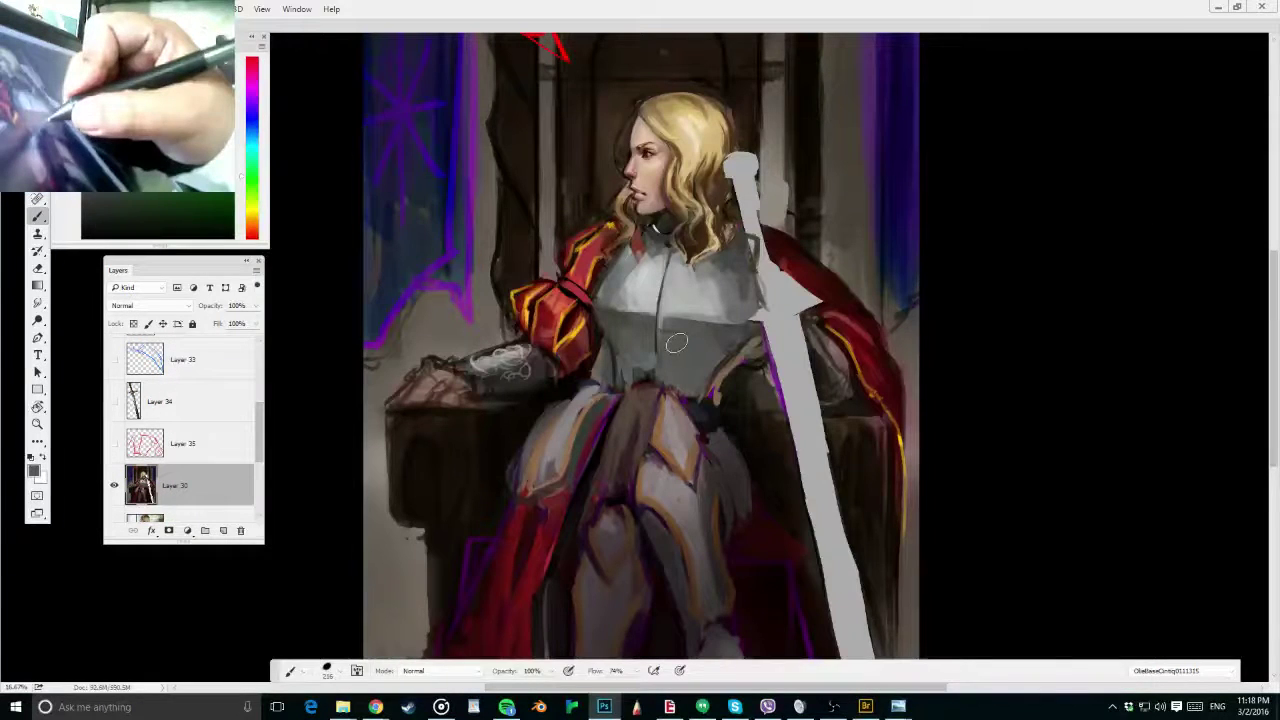
Strengthen the breastplate's center seam and both side contours down to the waist with thin dark strokes
alt+click(676, 343)
alt+click(667, 240)
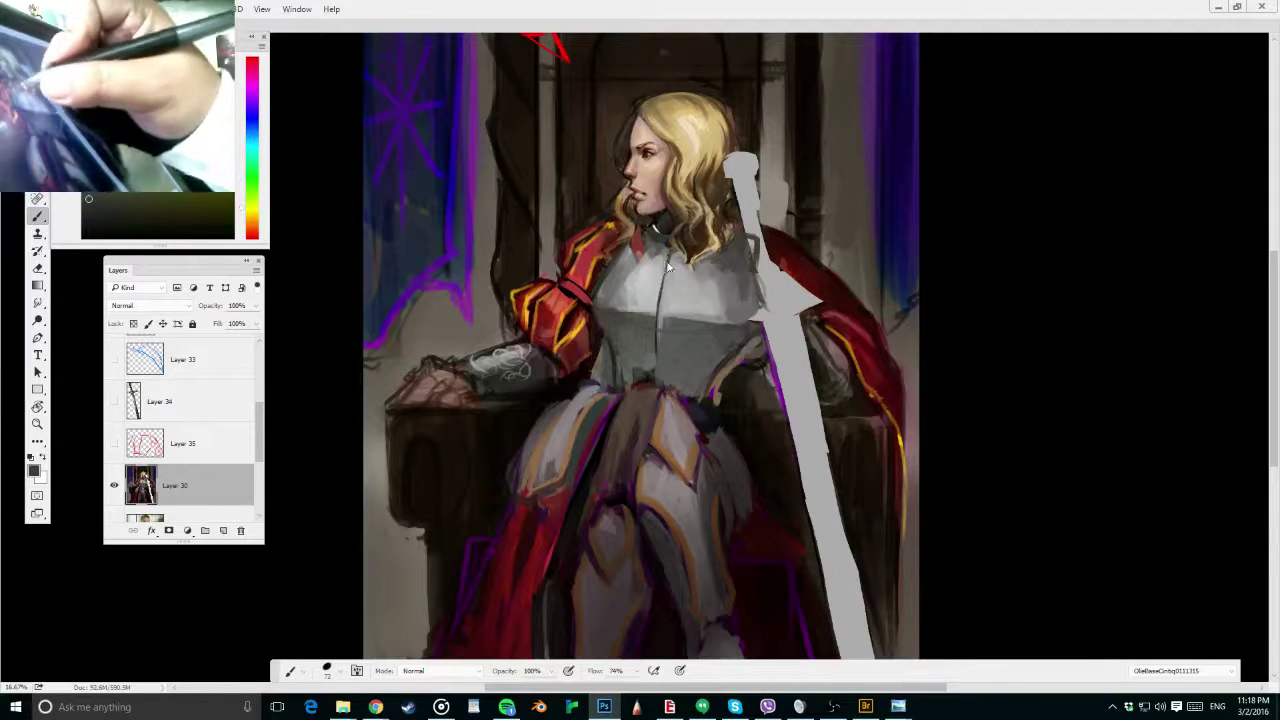
drag(668, 259, 656, 367)
alt+click(670, 246)
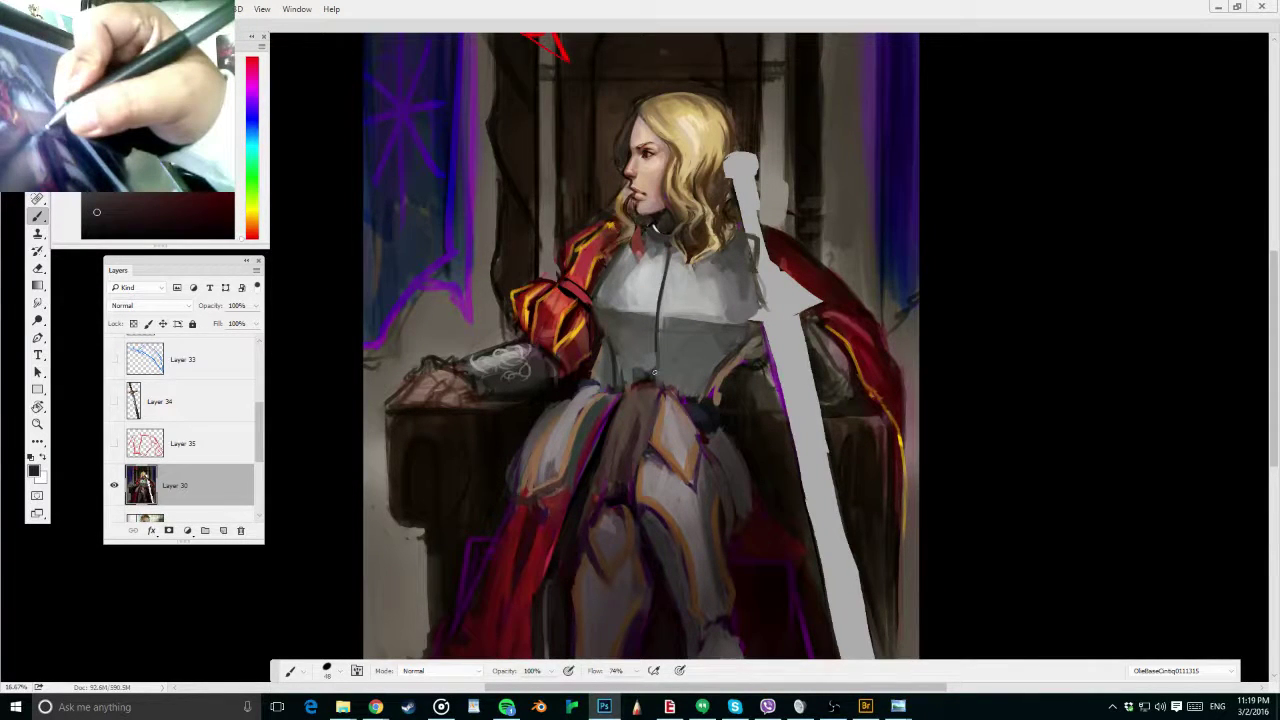
drag(602, 274, 607, 356)
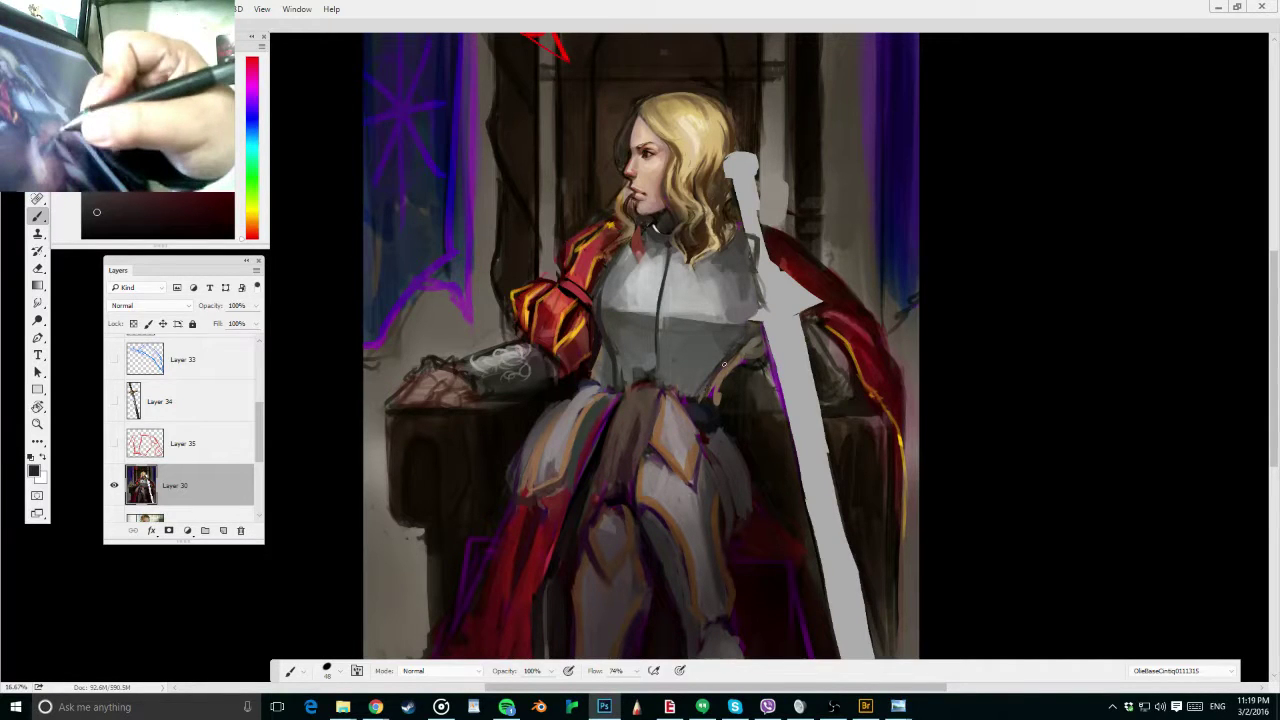
drag(753, 281, 733, 348)
drag(602, 356, 595, 379)
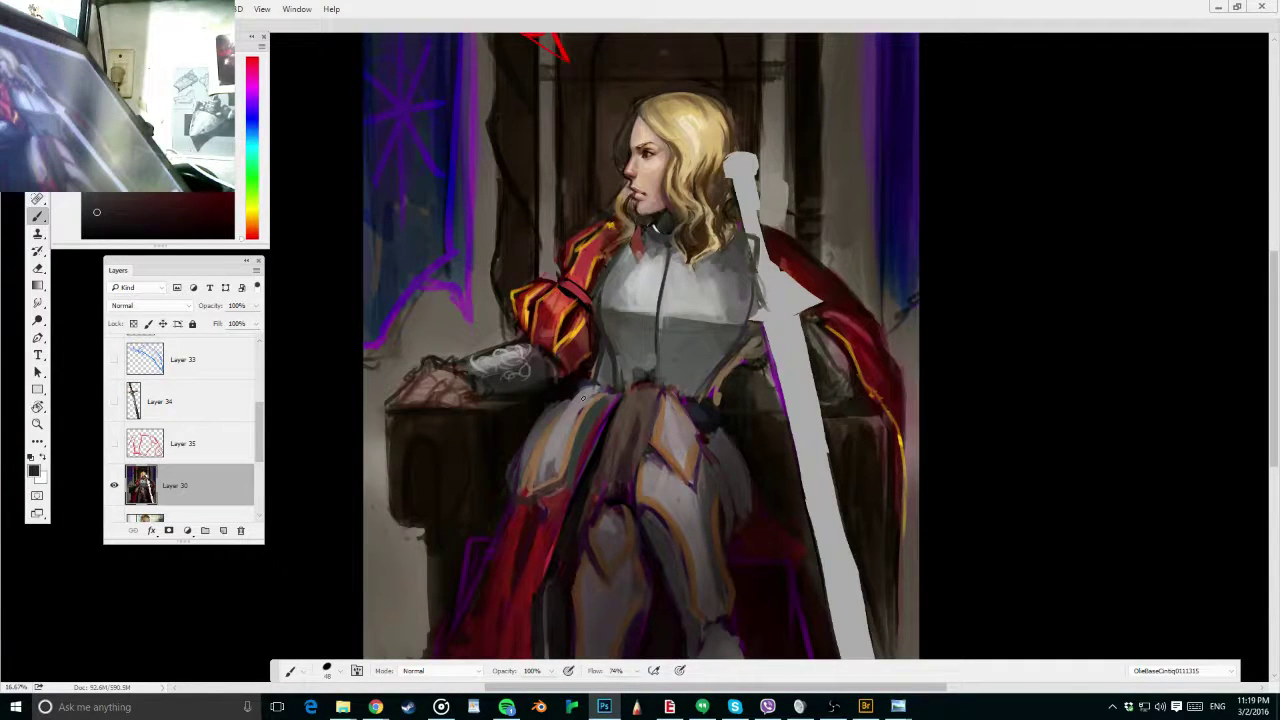
Paint the cape over the sword-side shoulder and chest with dark reds sampled from the existing cape
alt+click(800, 254)
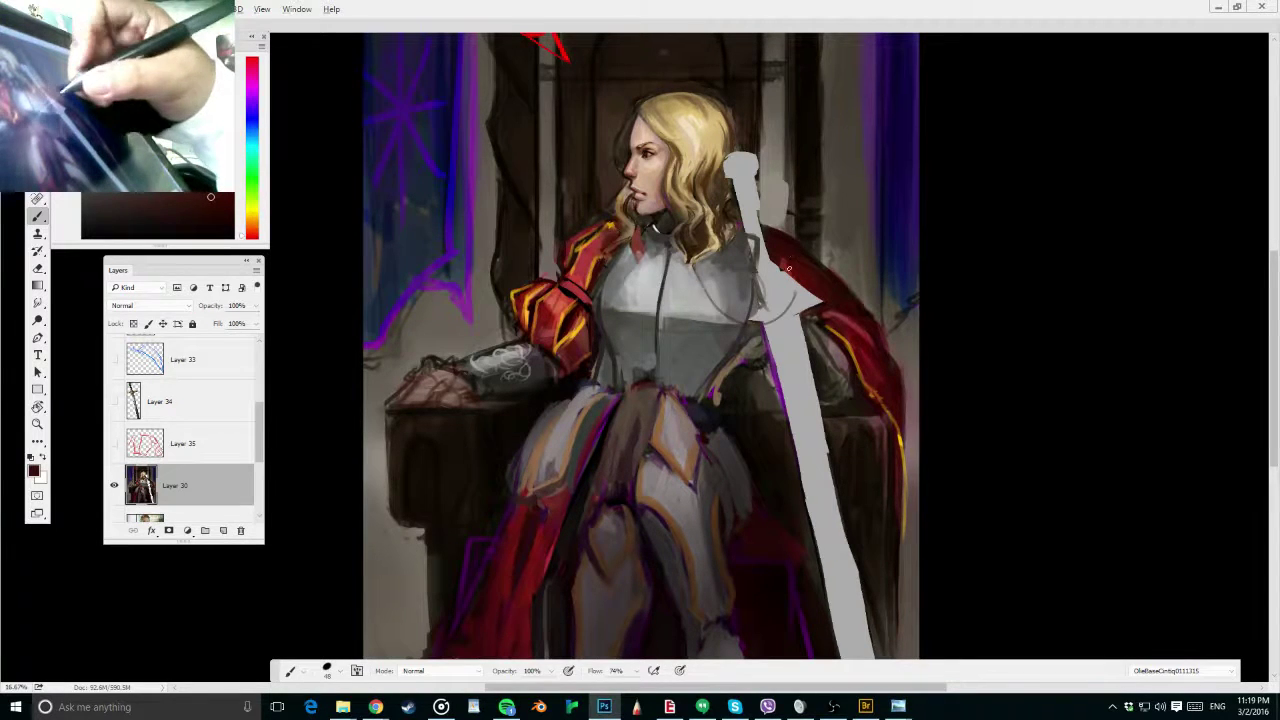
alt+click(790, 252)
mouse_move(703, 260)
mouse_down()
mouse_move(766, 328)
mouse_move(740, 238)
mouse_up()
drag(711, 262, 744, 316)
drag(746, 242, 768, 322)
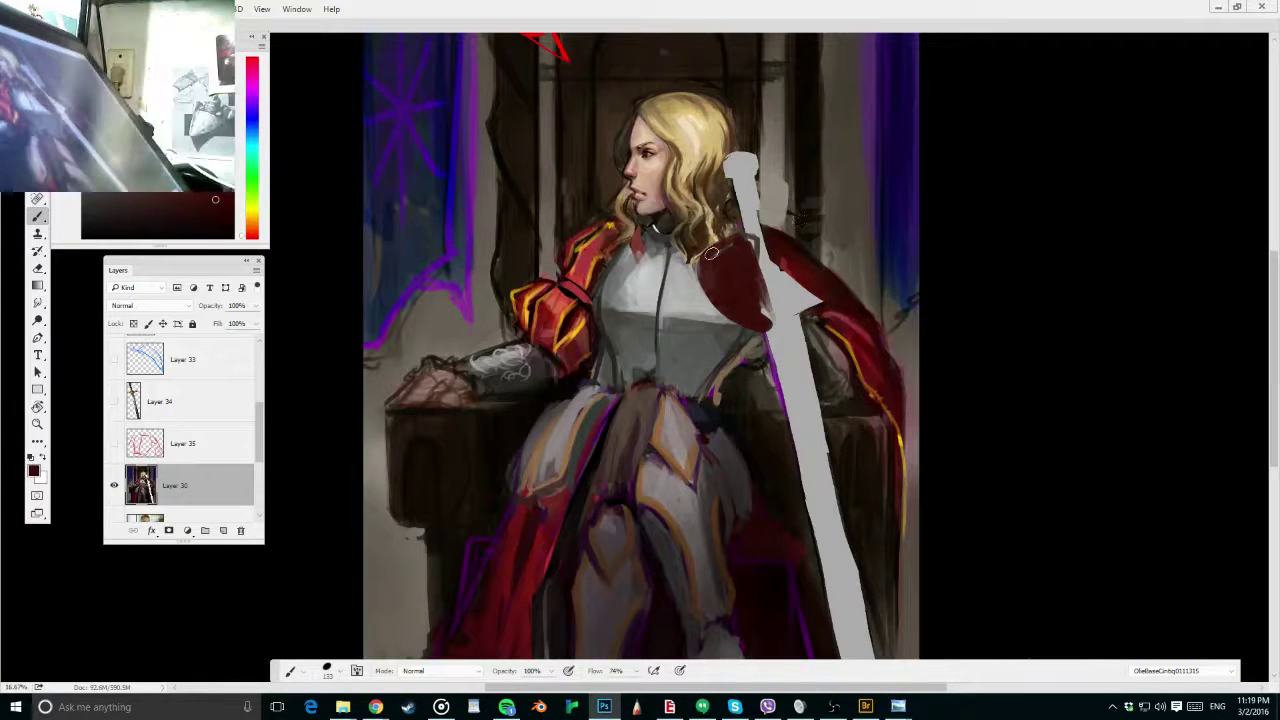
alt+click(784, 238)
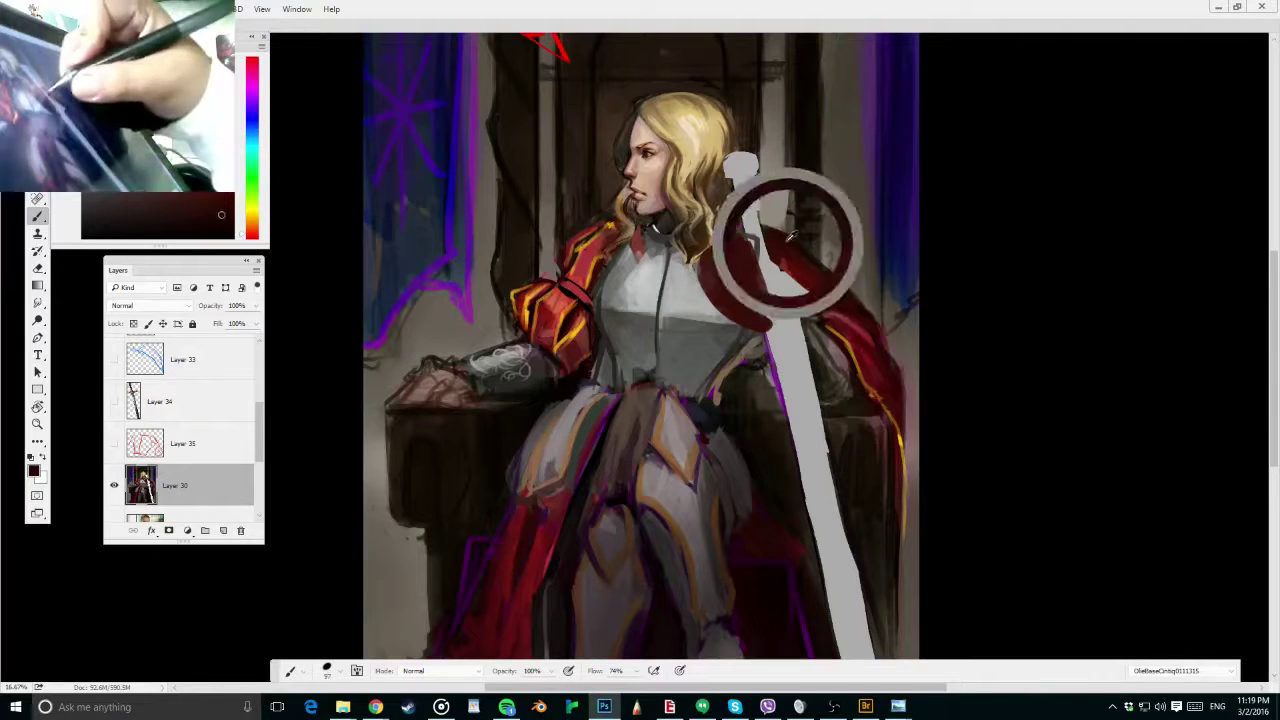
drag(712, 257, 738, 312)
mouse_move(690, 265)
mouse_down()
mouse_move(706, 292)
mouse_move(758, 322)
mouse_up()
drag(697, 251, 697, 266)
Outline the lower edge of the sword's crossguard with a thin dark line from a much smaller brush
key([)
key([)
key([)
key([)
key([)
key([)
key([)
key([)
key([)
key([)
drag(770, 320, 822, 301)
Brighten the highlight on the arm-side chest with sampled light grays and white, using the textured 144 px brush preset
alt+click(766, 288)
alt+click(699, 286)
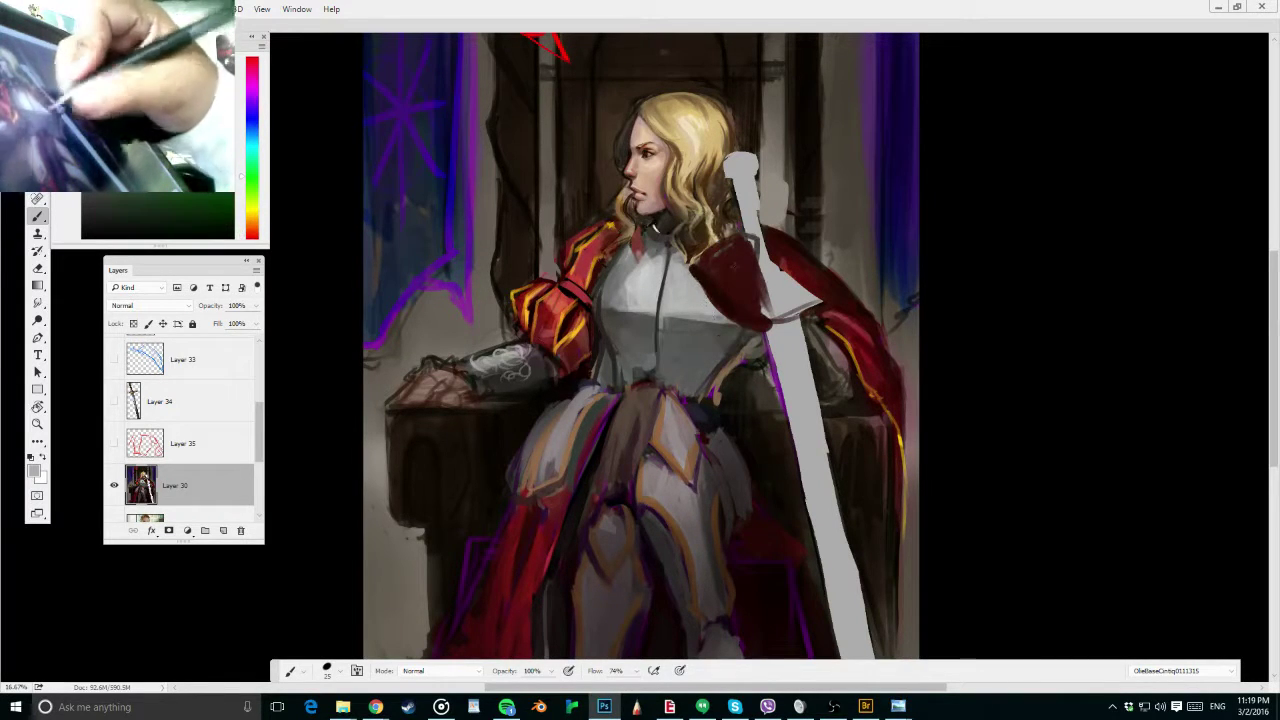
alt+click(645, 255)
drag(677, 296, 662, 273)
alt+click(648, 286)
key(d)
key(x)
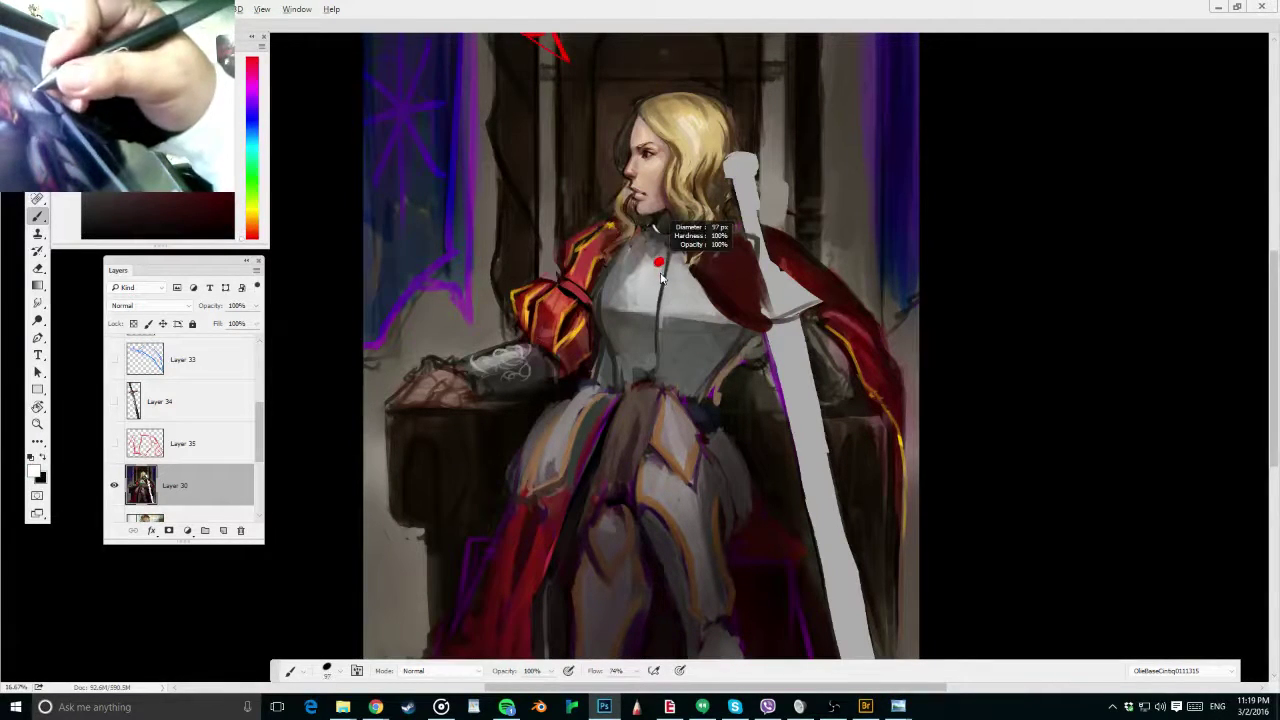
right_click(660, 272)
click(1110, 322)
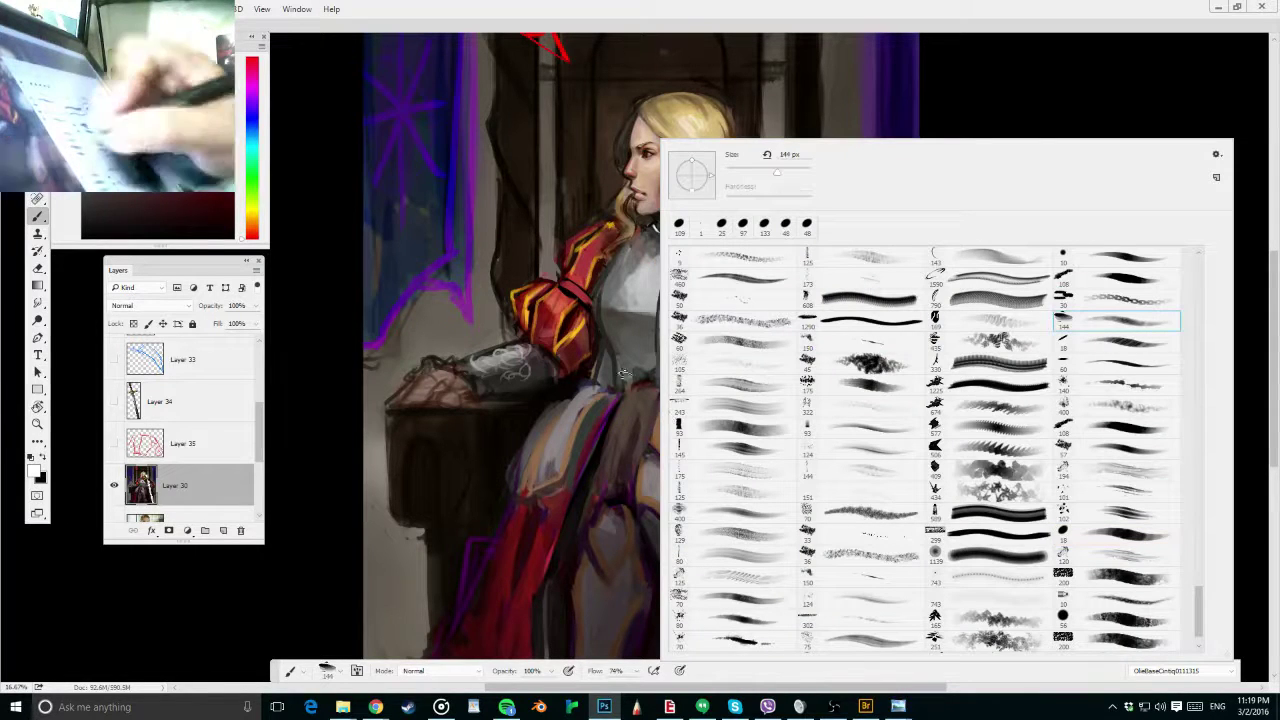
click(632, 262)
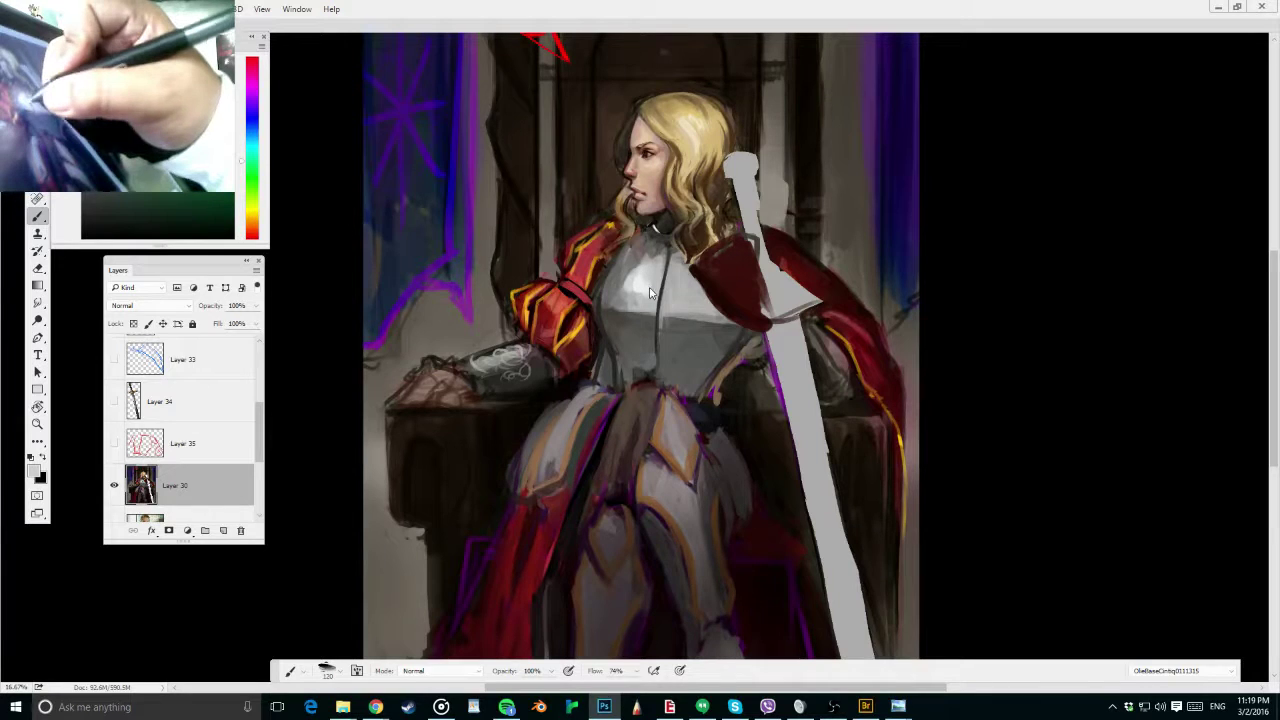
Try the 108 px and 18 px brush presets, and return to the textured 144 px brush
right_click(650, 292)
click(1060, 426)
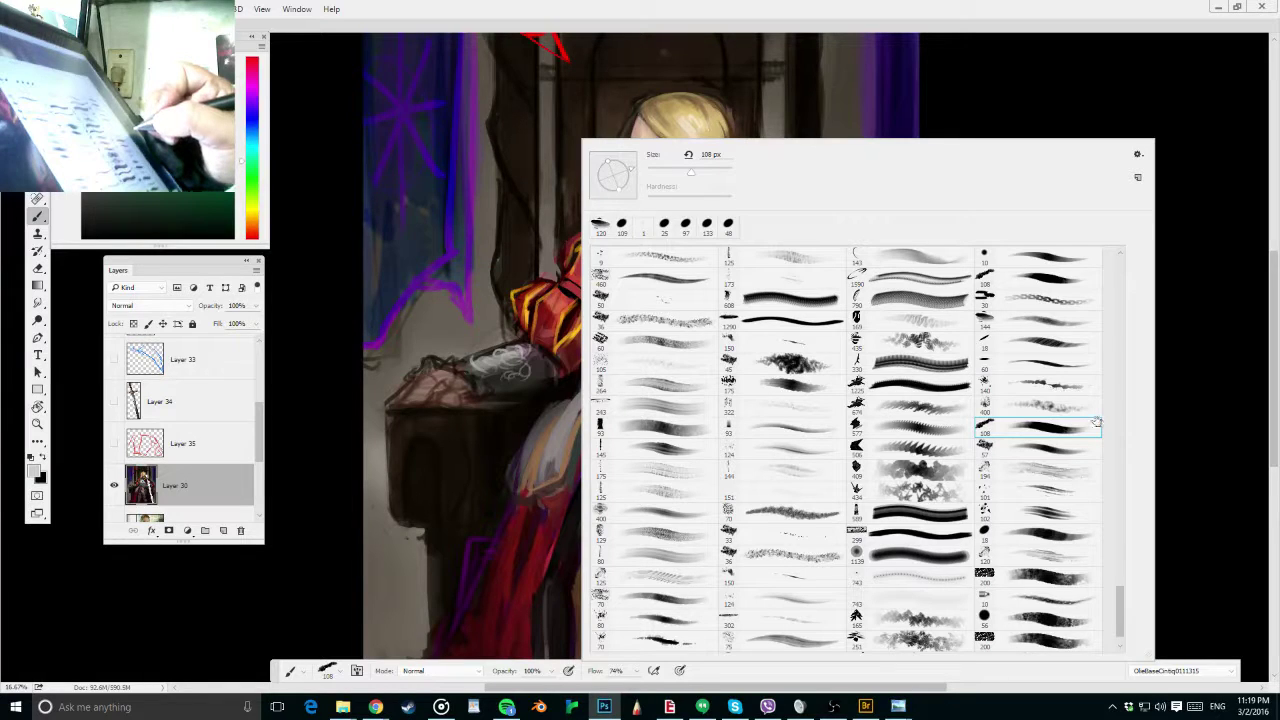
click(1050, 535)
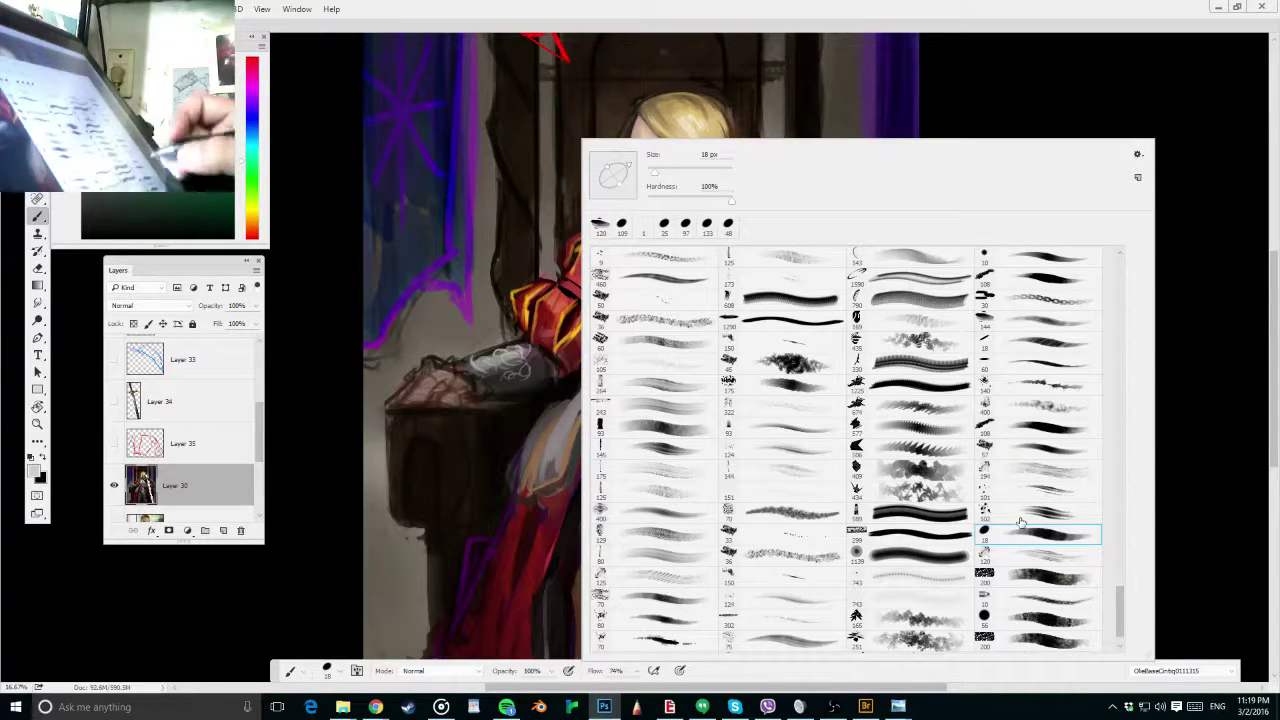
click(1157, 523)
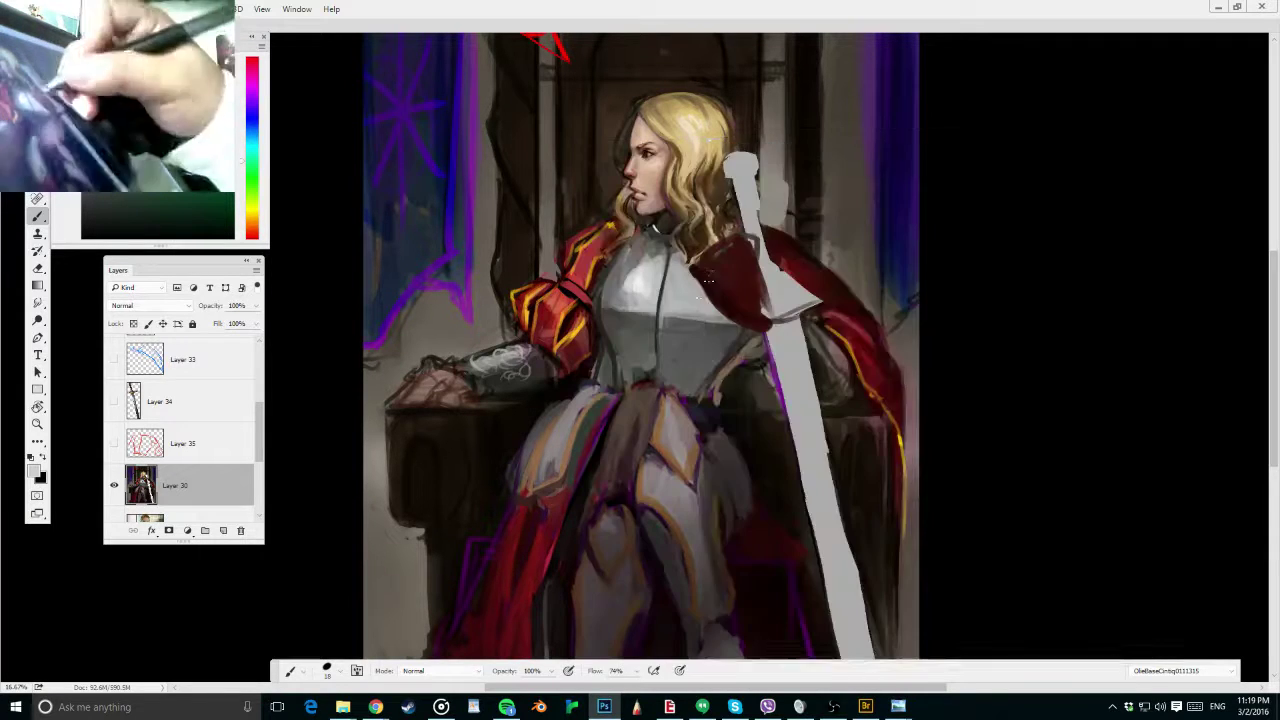
right_click(1156, 523)
click(1170, 328)
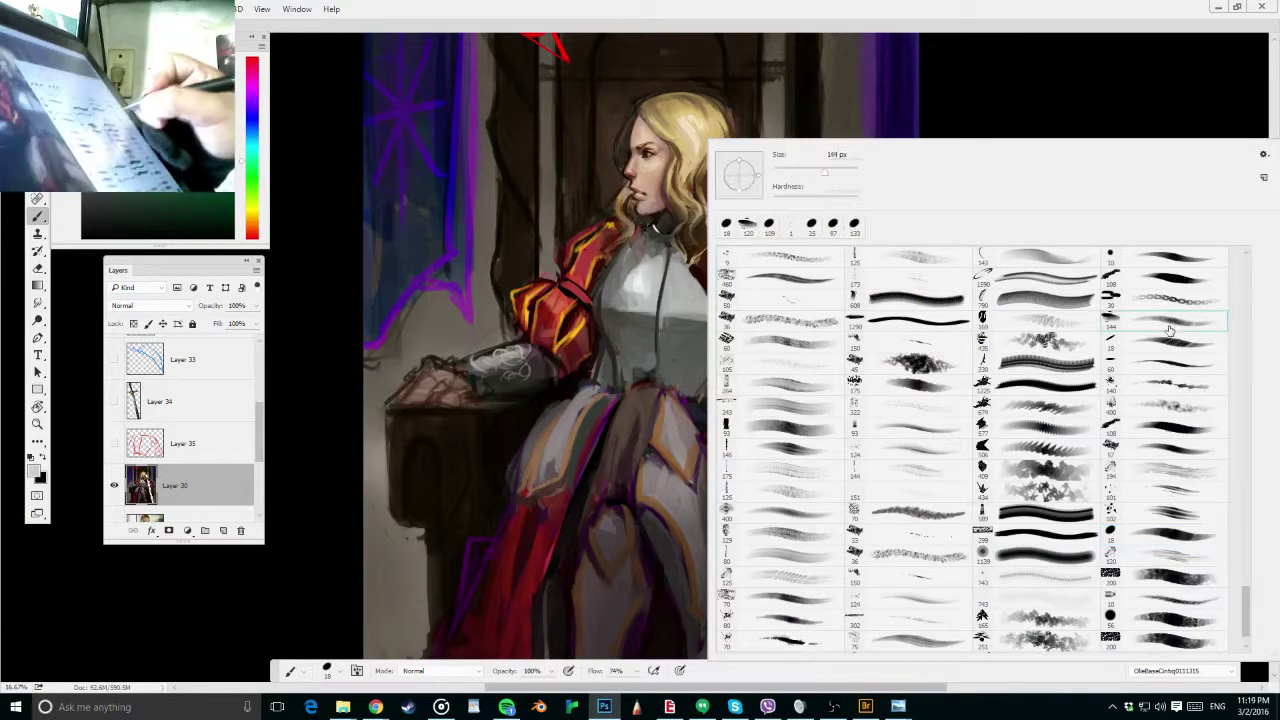
click(648, 312)
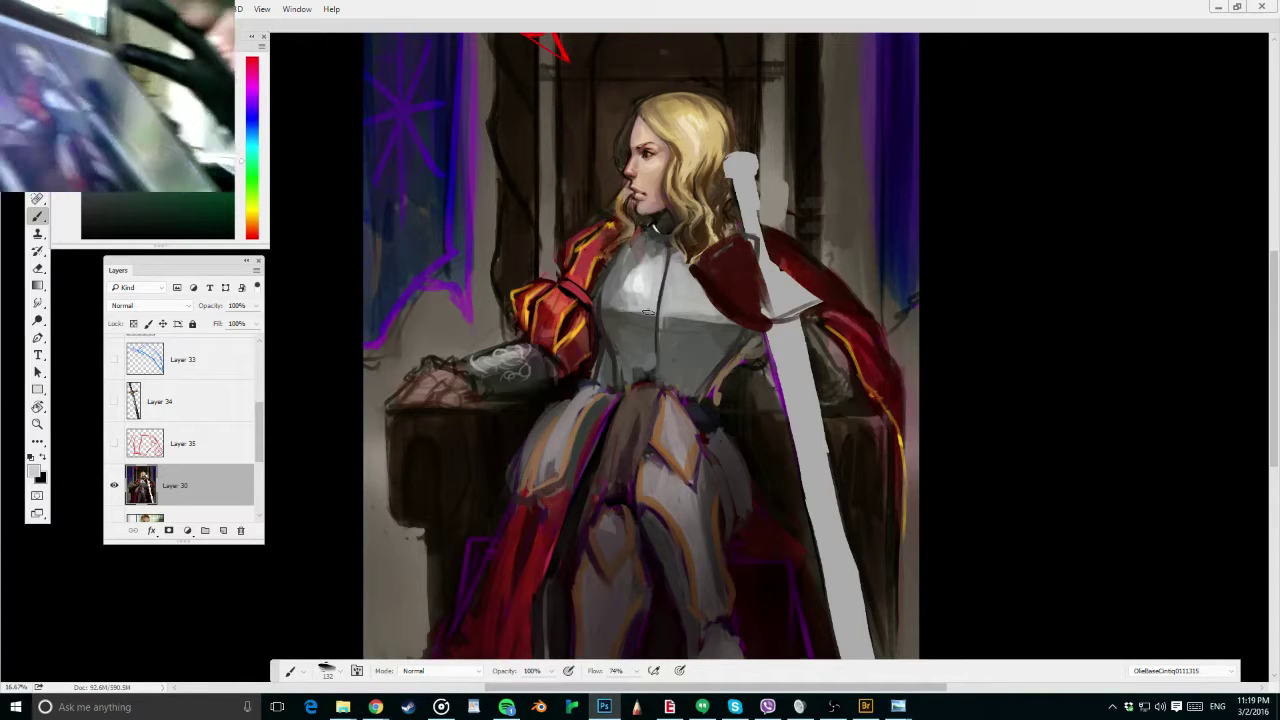
Smooth the upper breastplate from below the collar across to the cape's edge with sampled grays at 98% opacity
scroll(648, 275, up, 2)
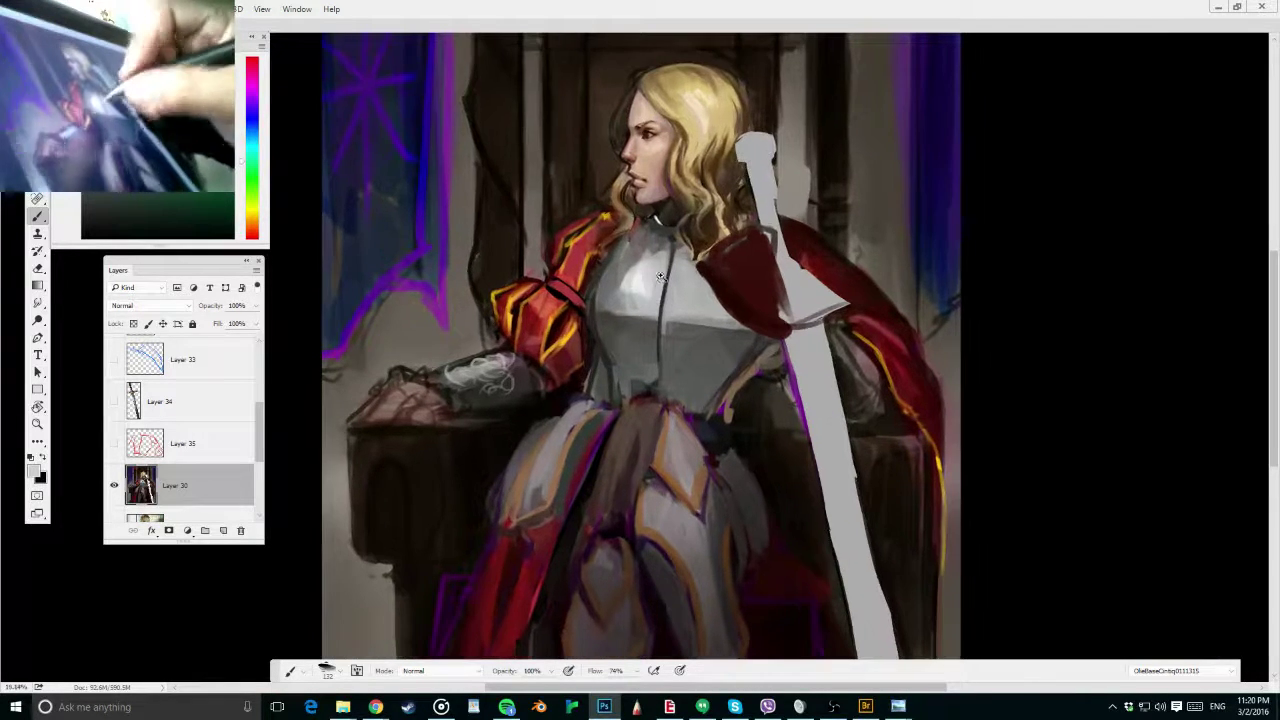
scroll(732, 244, down, 1)
alt+right_click(654, 270)
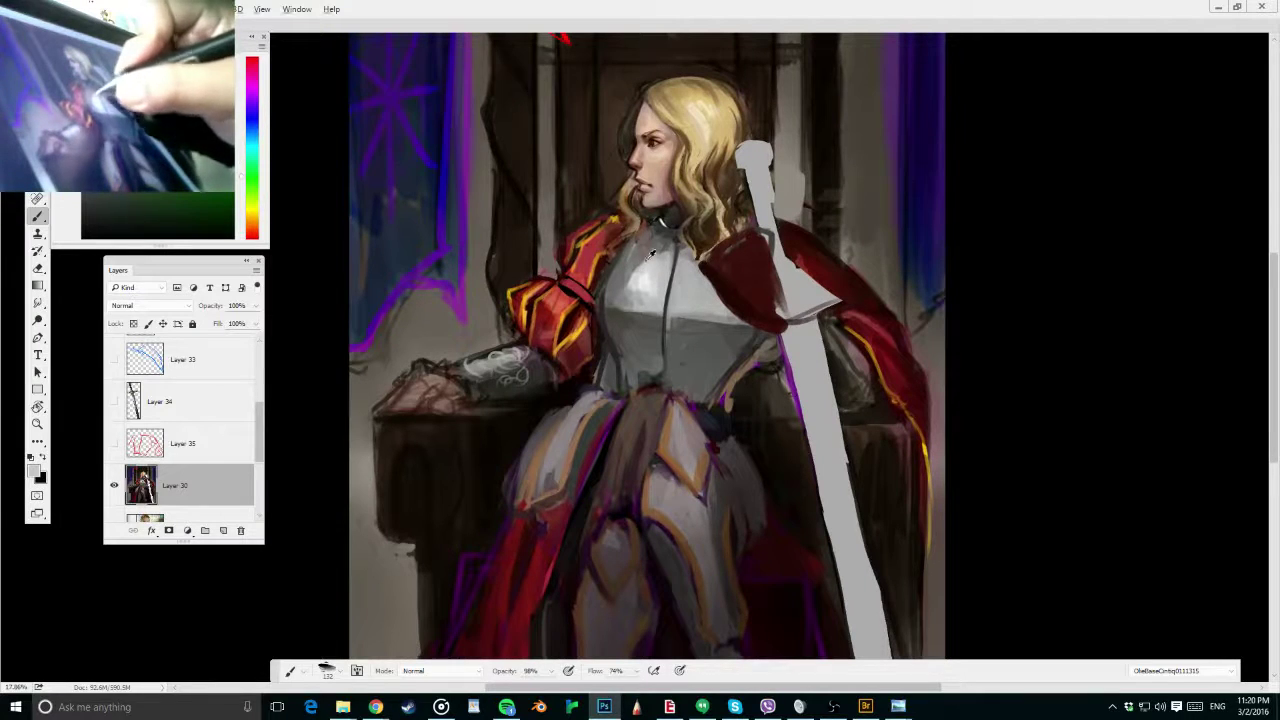
alt+click(652, 257)
alt+click(643, 261)
drag(643, 262, 637, 283)
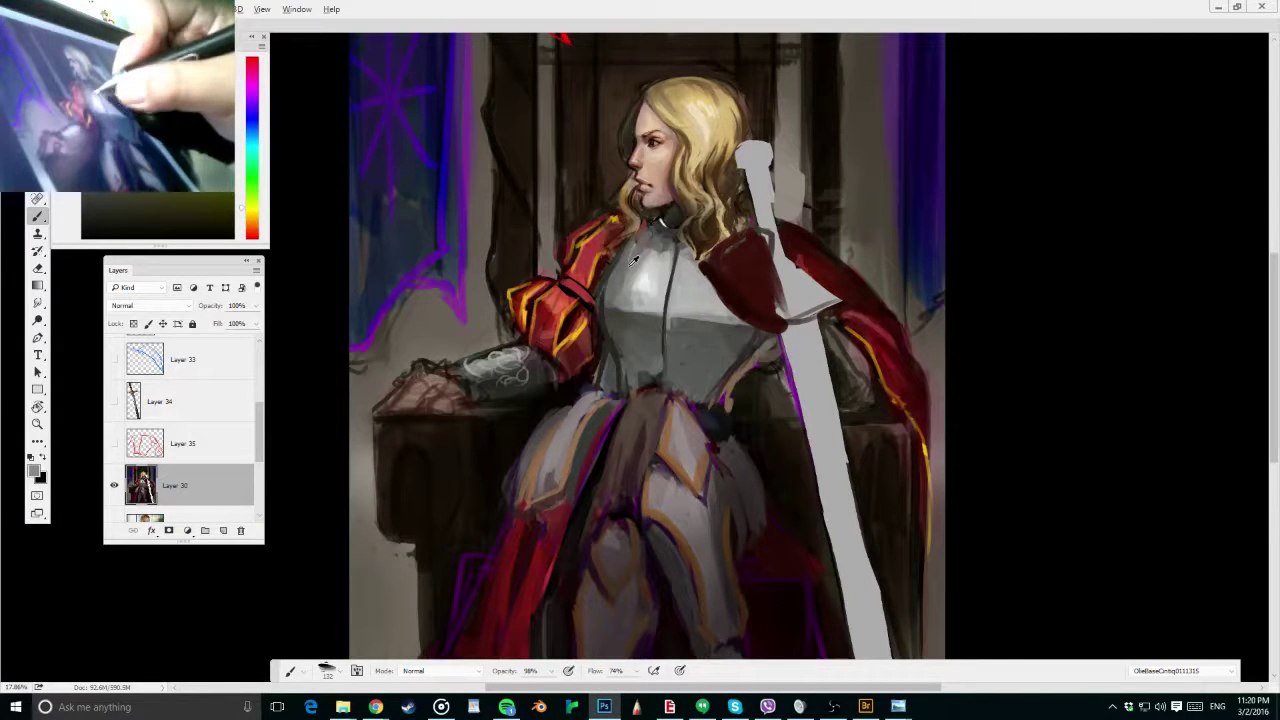
alt+click(631, 264)
mouse_move(650, 238)
mouse_down()
mouse_move(667, 236)
mouse_move(636, 252)
mouse_up()
alt+click(666, 253)
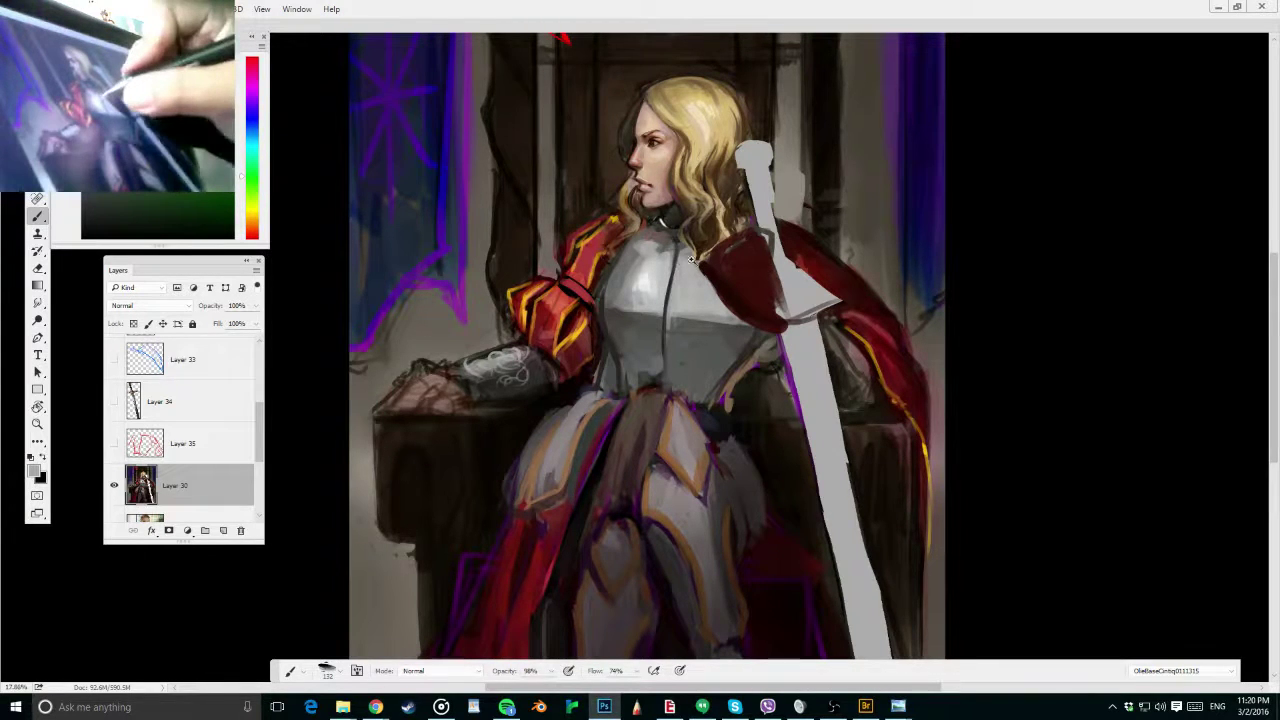
drag(691, 259, 745, 275)
drag(728, 310, 691, 311)
key(d)
mouse_move(710, 271)
mouse_down()
mouse_move(710, 312)
mouse_move(734, 359)
mouse_up()
key(ctrl+z)
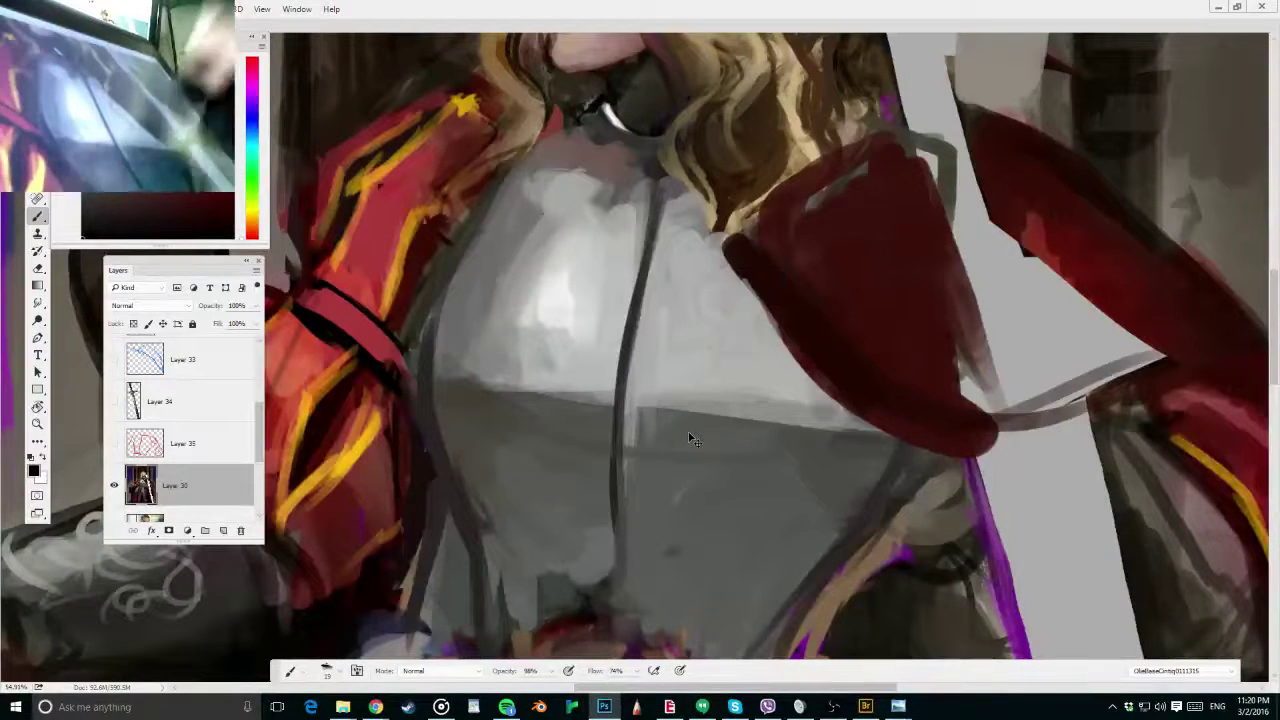
Rework the breastplate's center seam with sampled light and dark grays, and step back the last stroke
key(ctrl+minus)
key(ctrl+minus)
scroll(690, 438, down, 1)
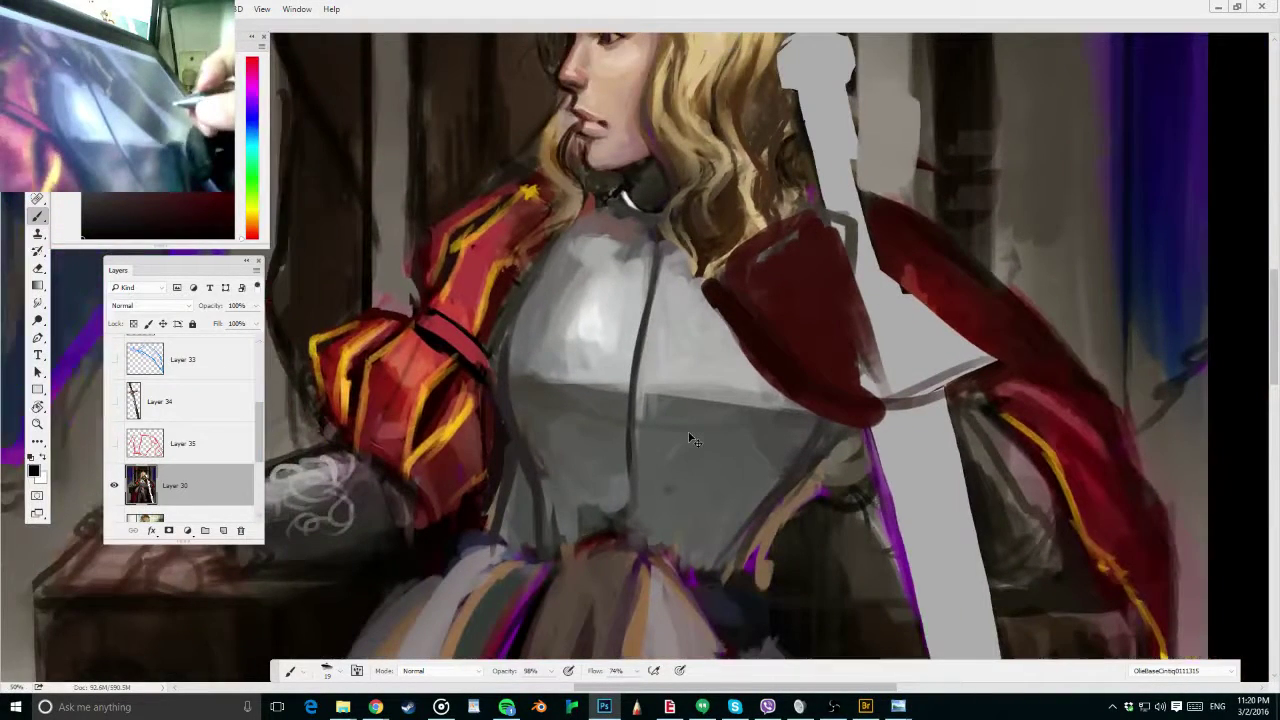
scroll(690, 438, down, 3)
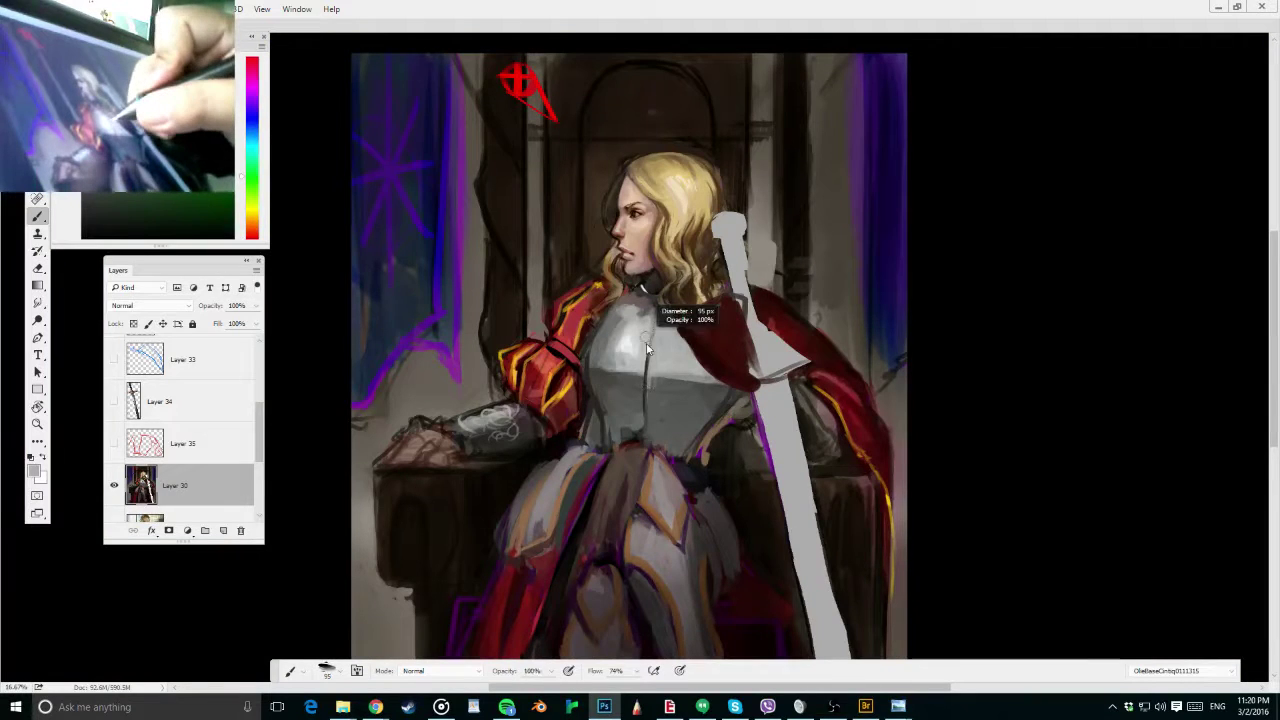
mouse_move(647, 348)
mouse_down()
mouse_move(657, 325)
mouse_move(645, 376)
mouse_up()
alt+click(657, 309)
alt+click(656, 300)
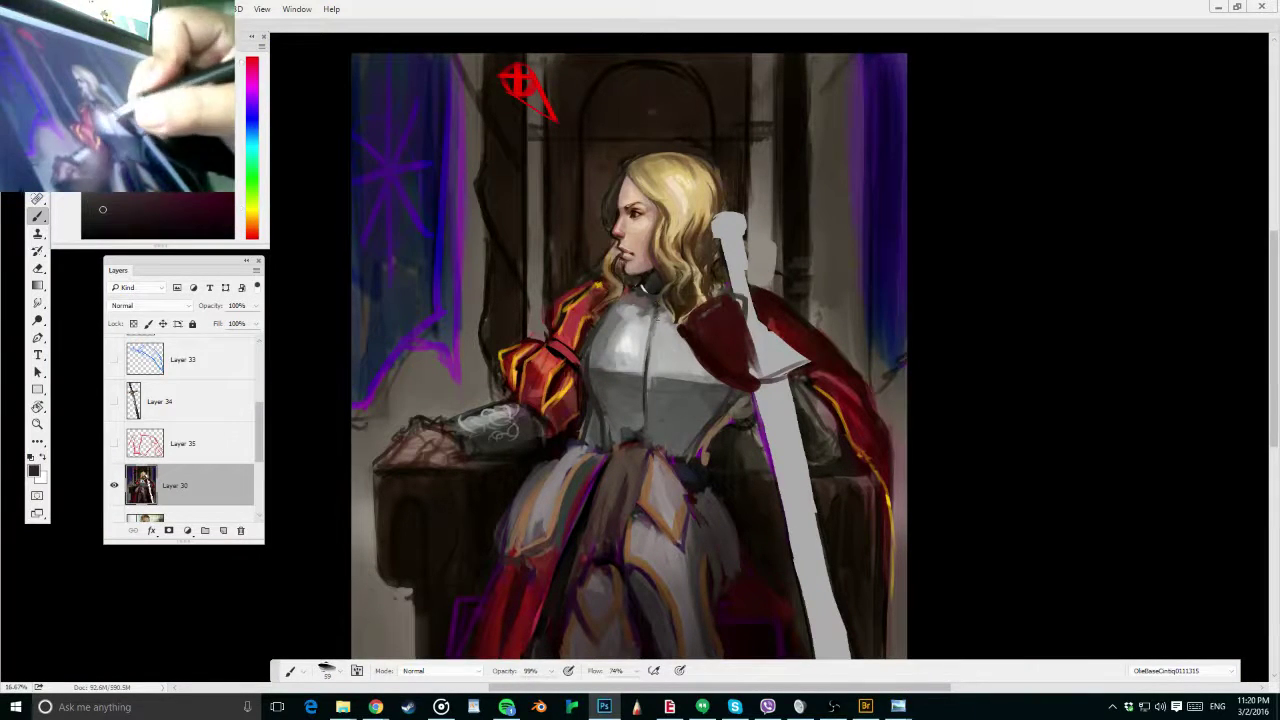
alt+click(655, 340)
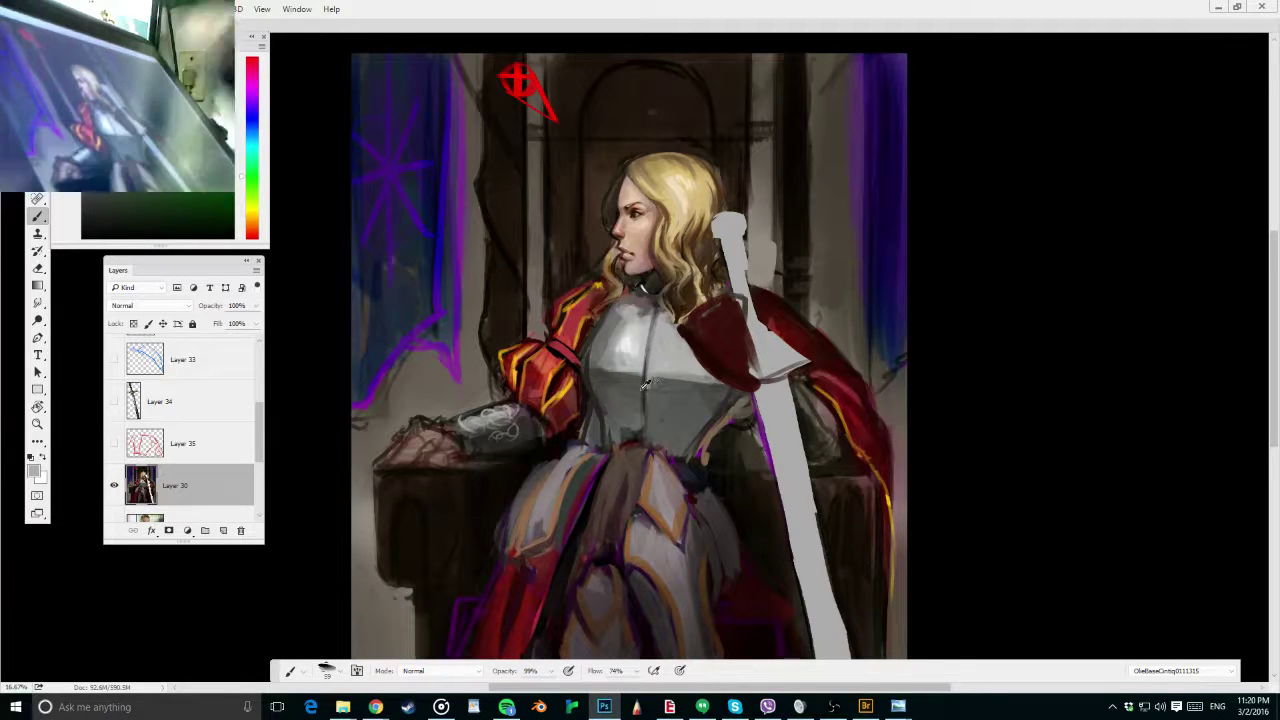
key(ctrl+alt+z)
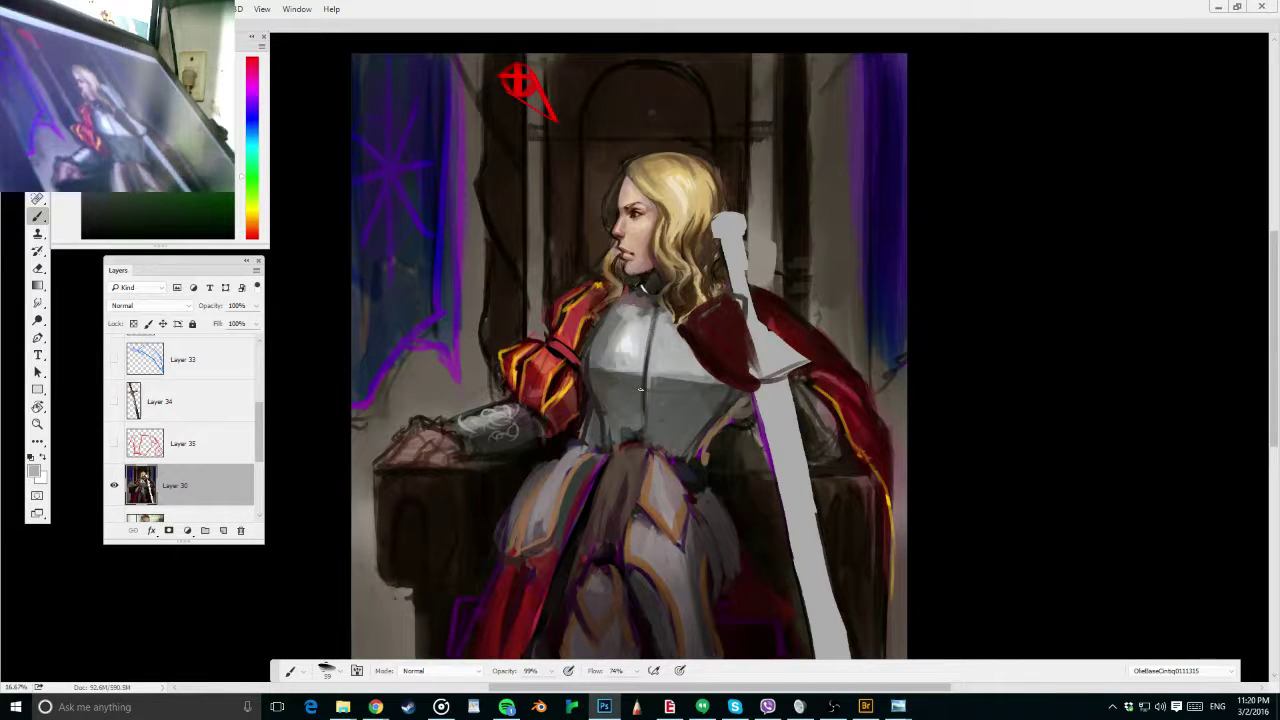
Repaint the center seam's upper part and the plate's edge under the collar with sampled grays
alt+click(657, 297)
drag(656, 322, 647, 362)
alt+click(657, 300)
mouse_move(660, 296)
mouse_down()
mouse_move(650, 312)
mouse_move(670, 301)
mouse_move(648, 304)
mouse_up()
alt+click(641, 342)
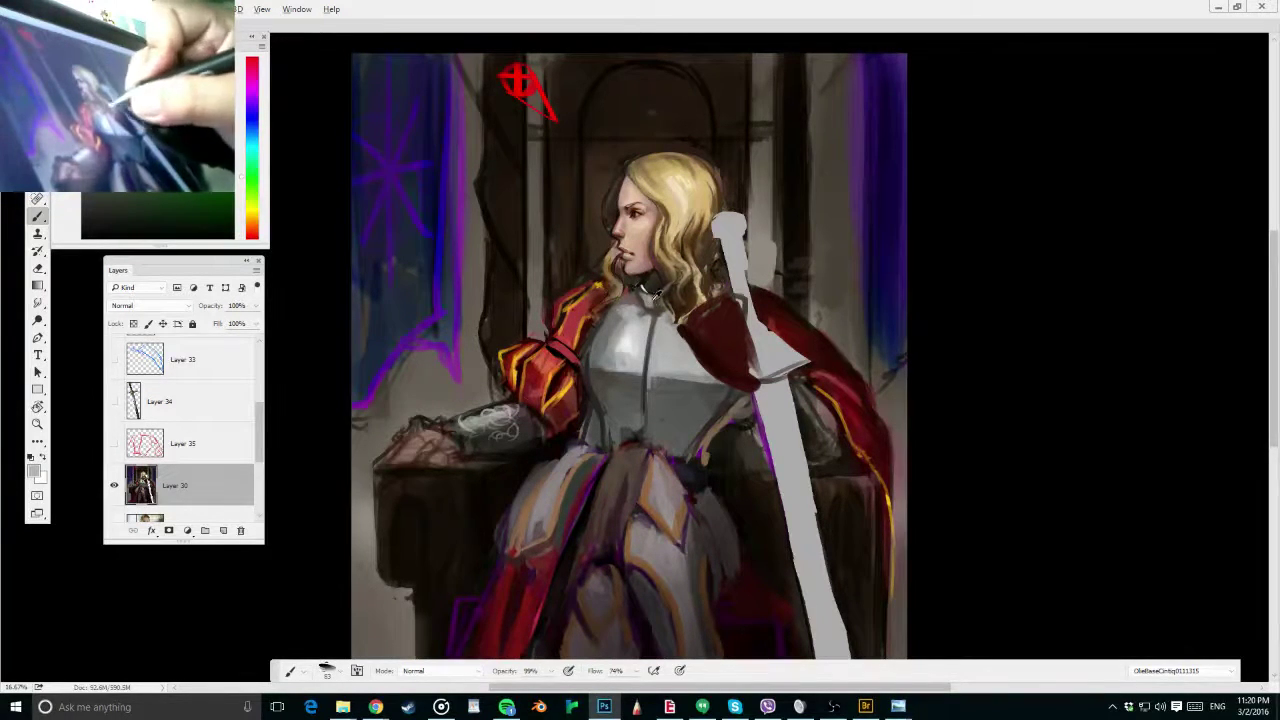
Touch up the breastplate's upper edge under the collar and the top of its center seam with sampled grays
alt+click(654, 306)
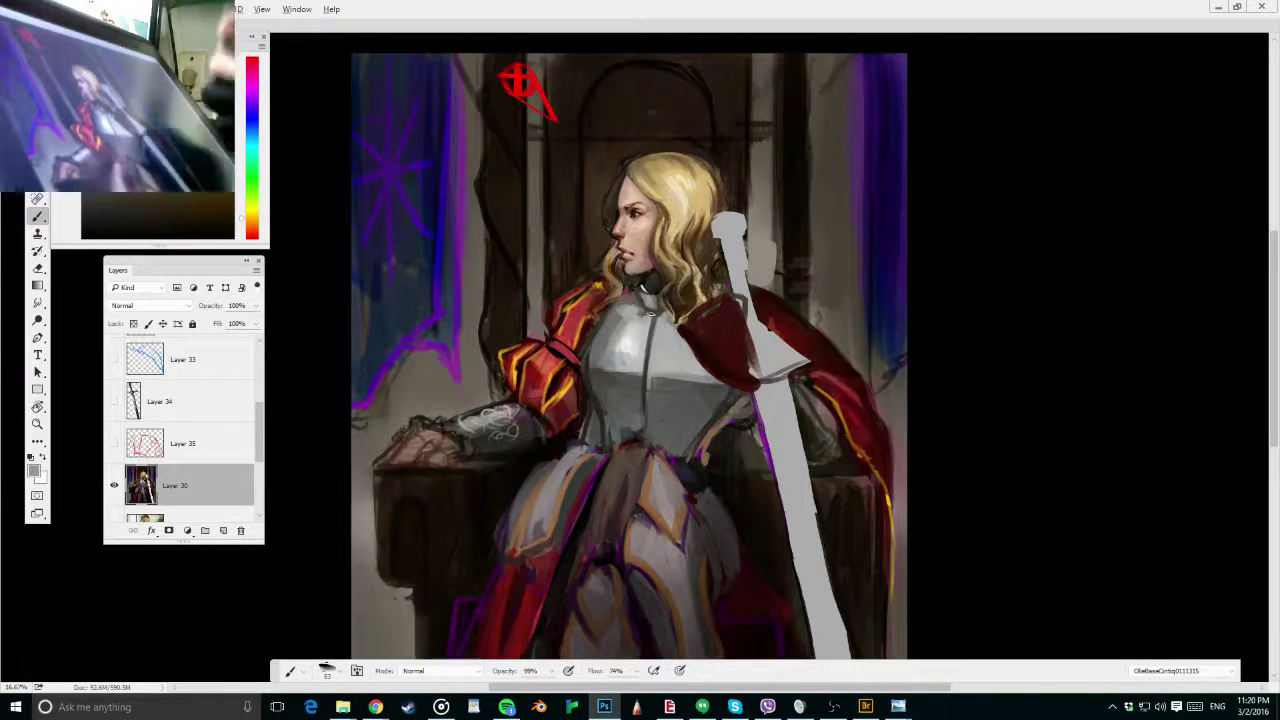
alt+click(636, 332)
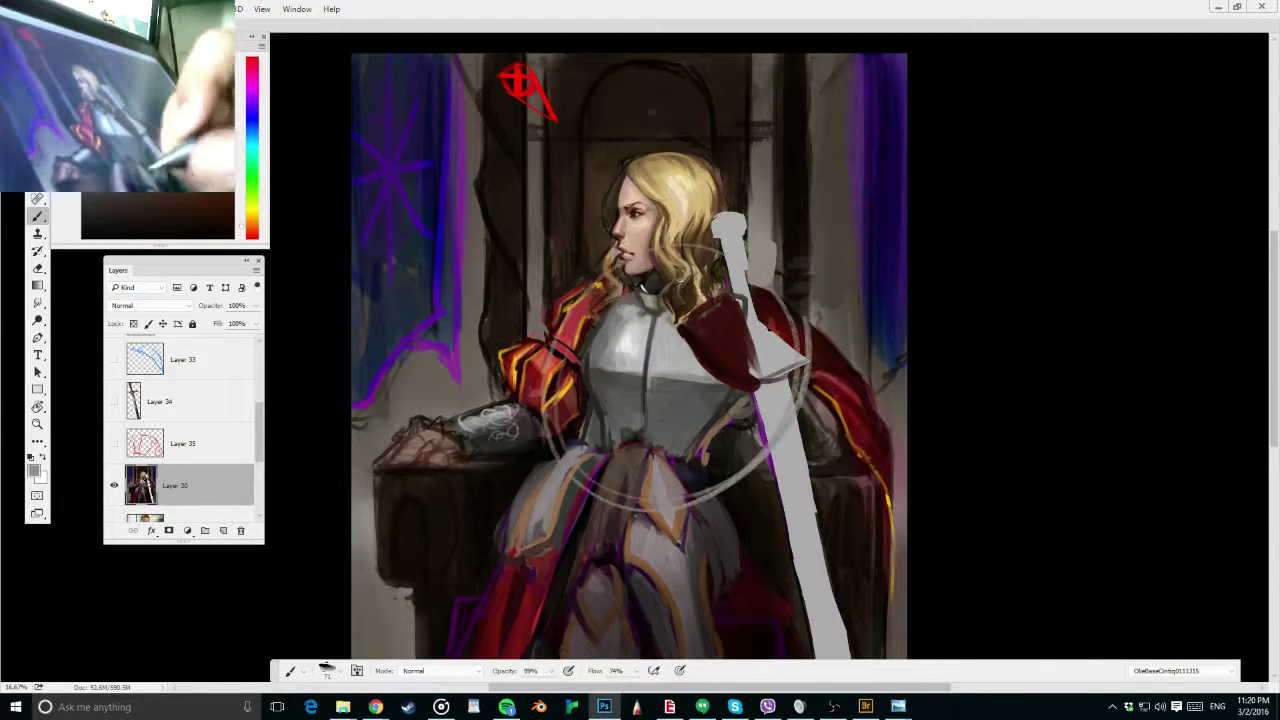
key(ctrl+minus)
scroll(634, 357, up, 2)
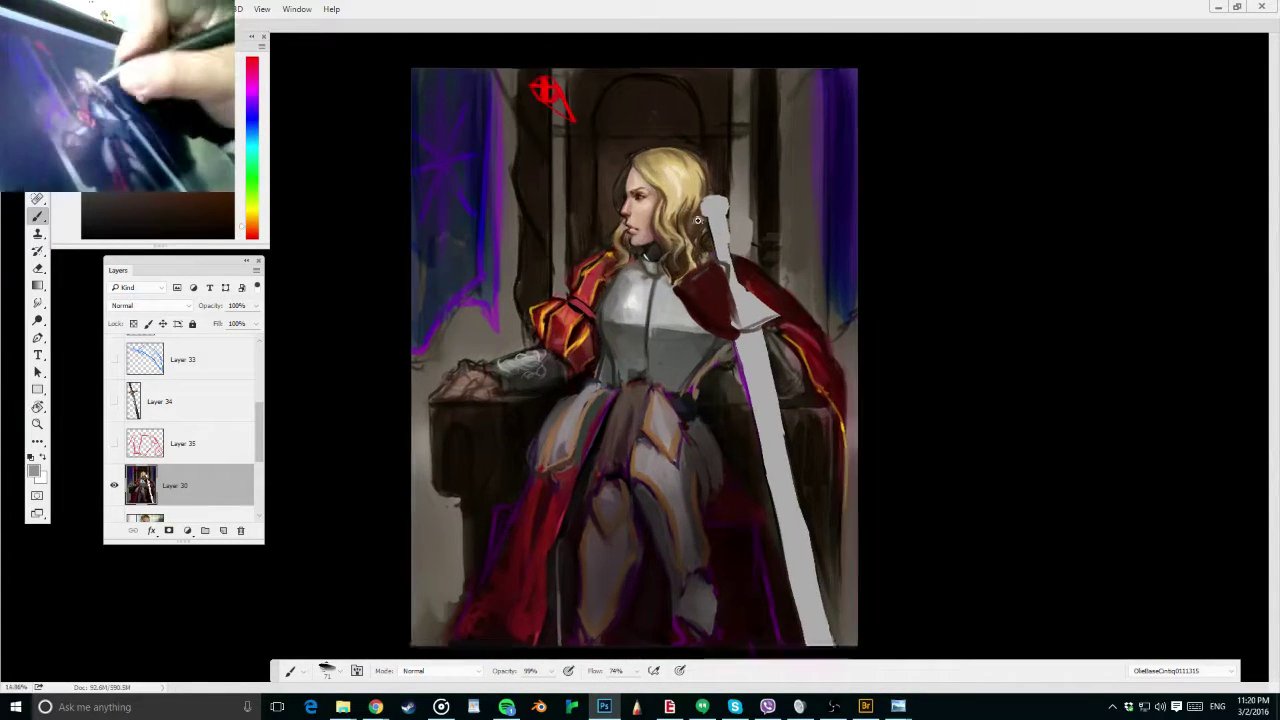
Paint white highlights on both sides of the center seam across the upper breastplate
key(d)
alt+click(636, 295)
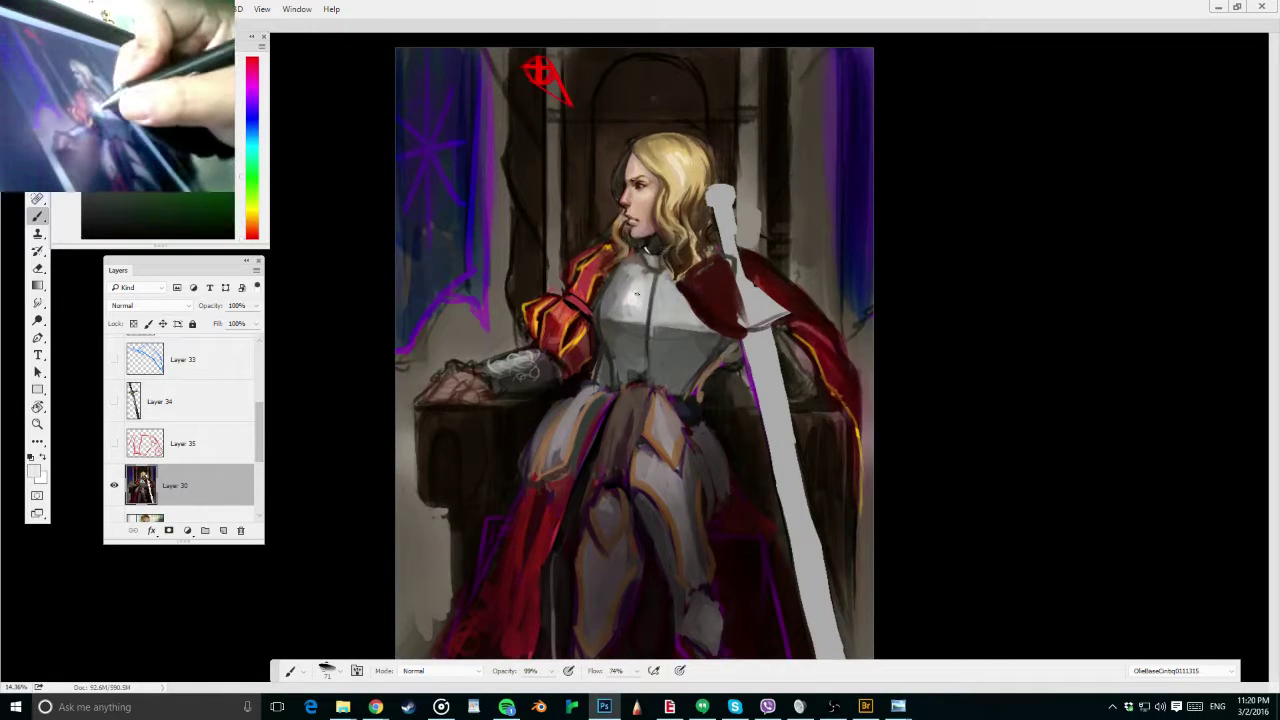
key(d)
key(x)
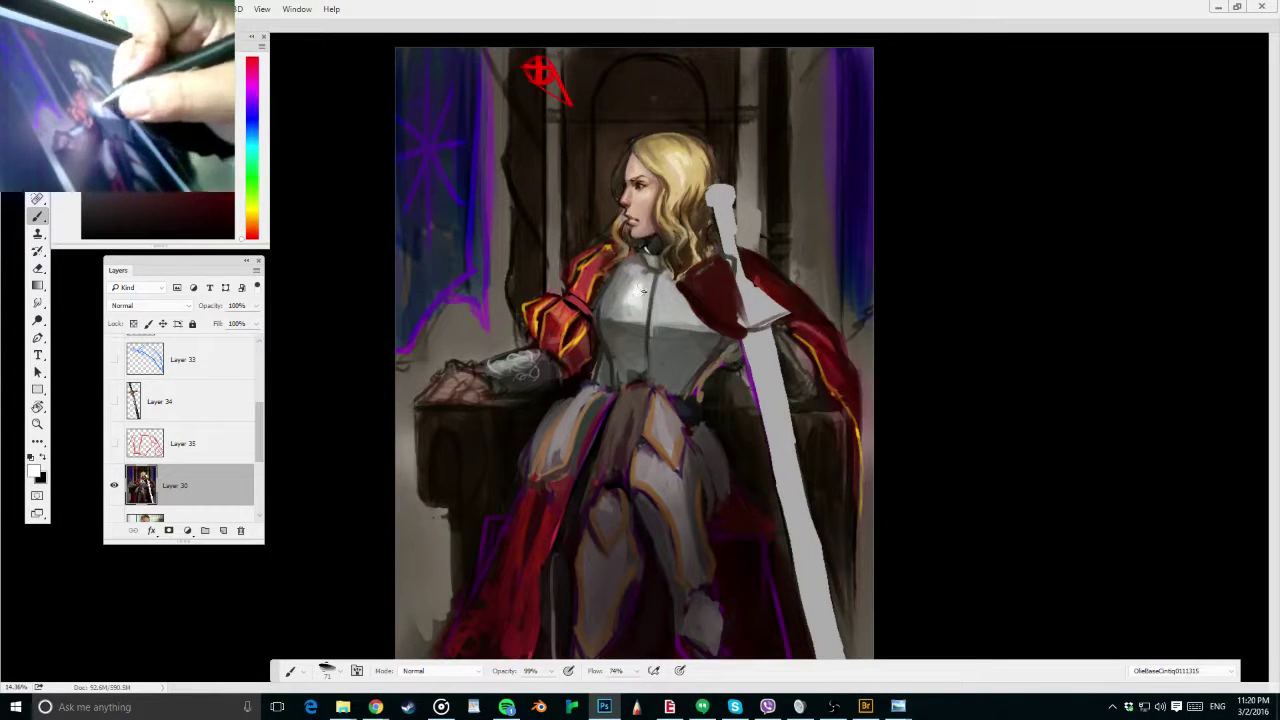
drag(638, 290, 680, 298)
alt+click(671, 300)
alt+click(670, 298)
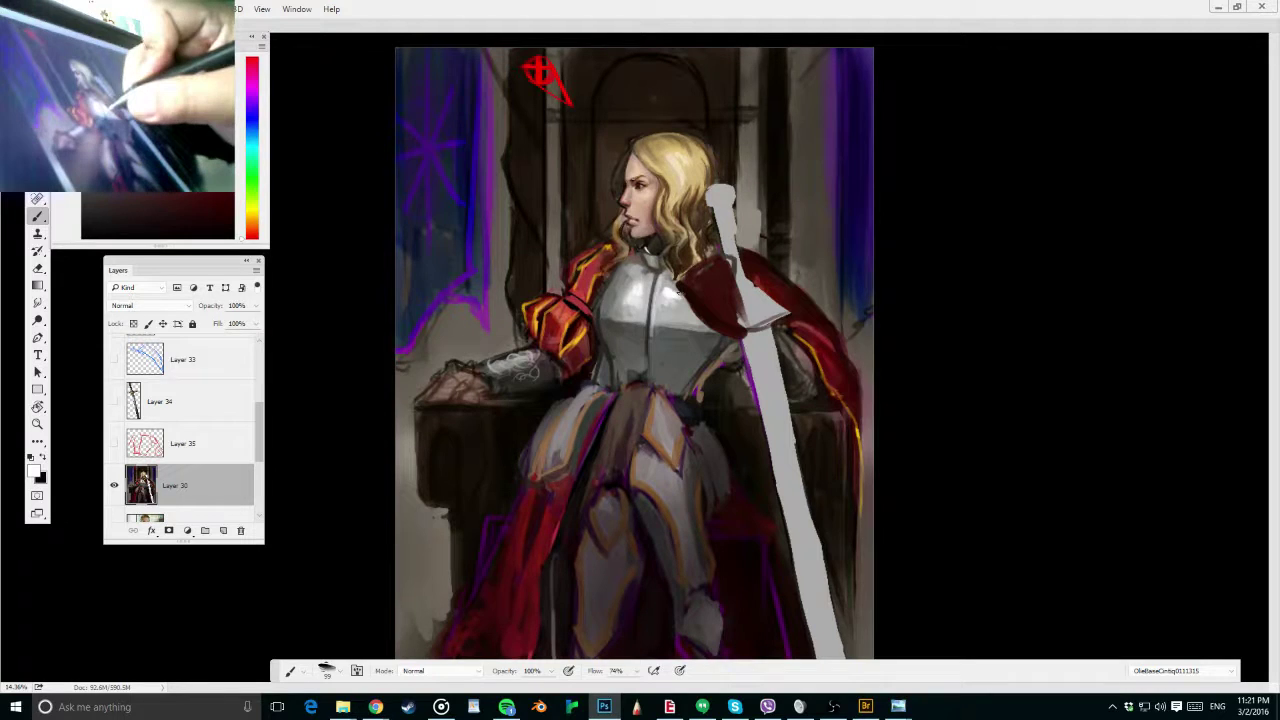
Blend the upper breastplate's highlights into the surrounding metal with sampled light grays at 100% opacity
alt+click(636, 283)
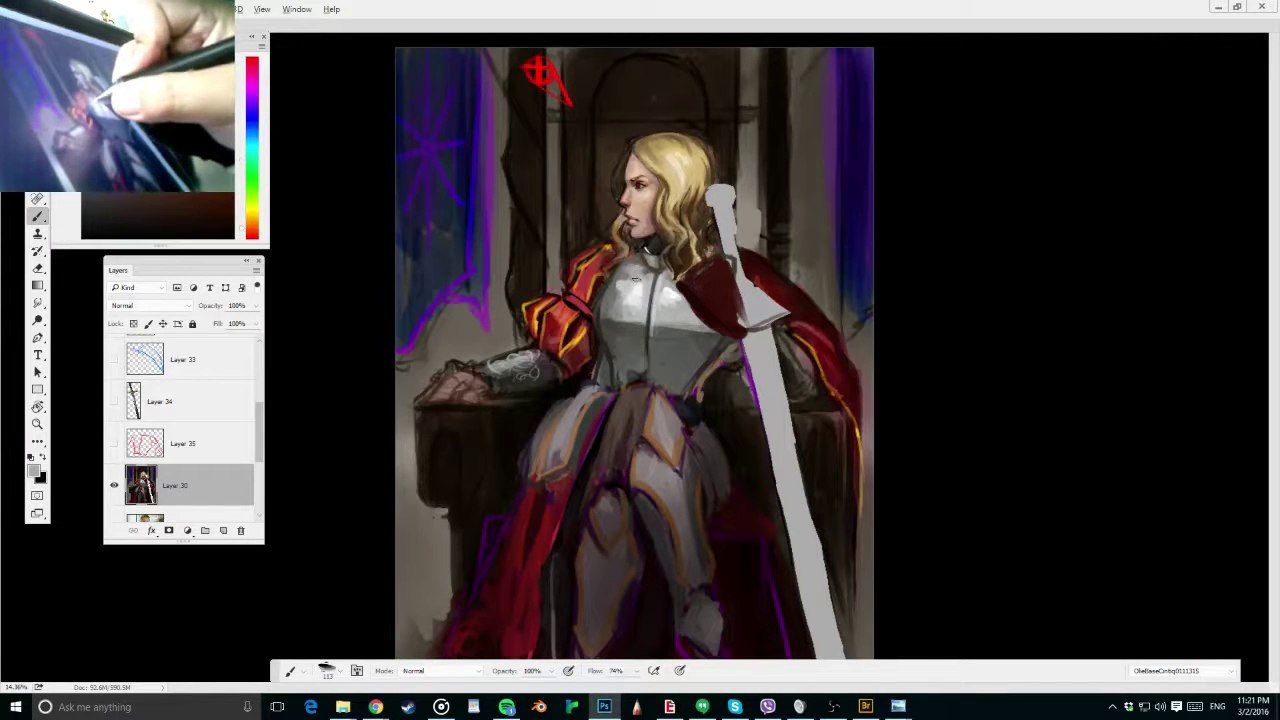
alt+click(650, 272)
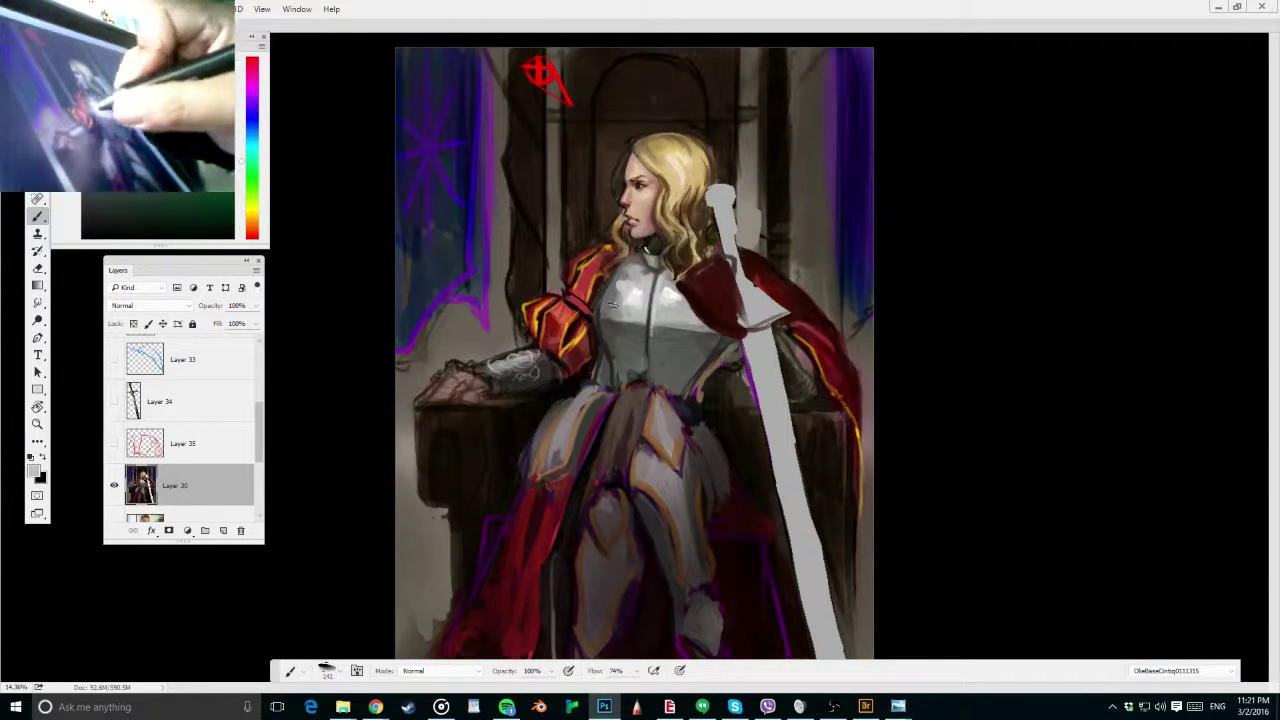
alt+click(676, 292)
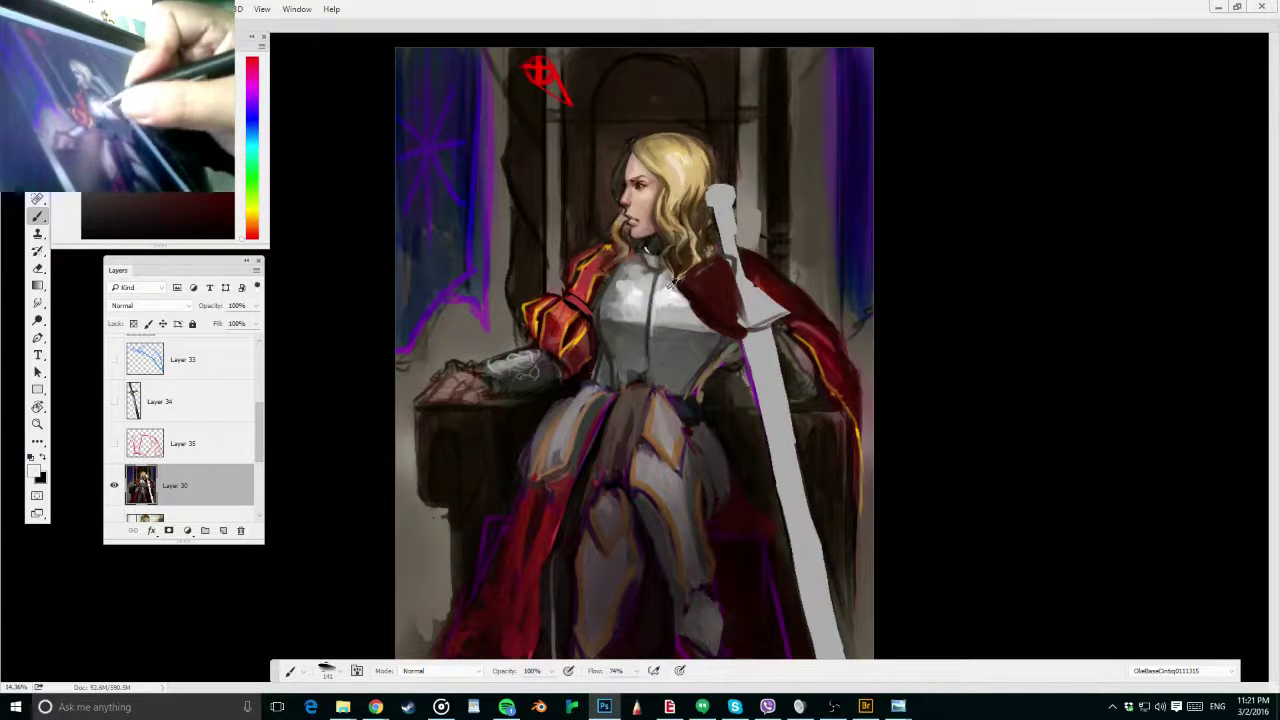
mouse_move(673, 288)
mouse_down()
mouse_move(690, 302)
mouse_move(654, 304)
mouse_up()
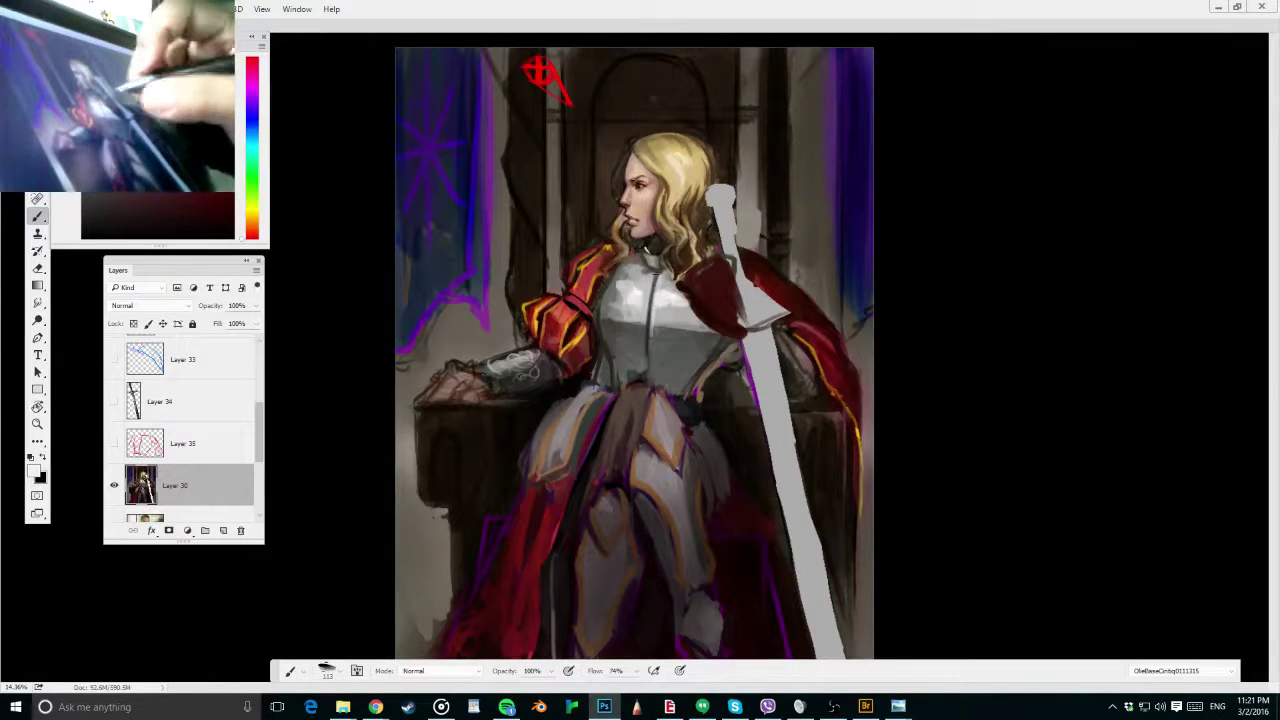
alt+click(651, 269)
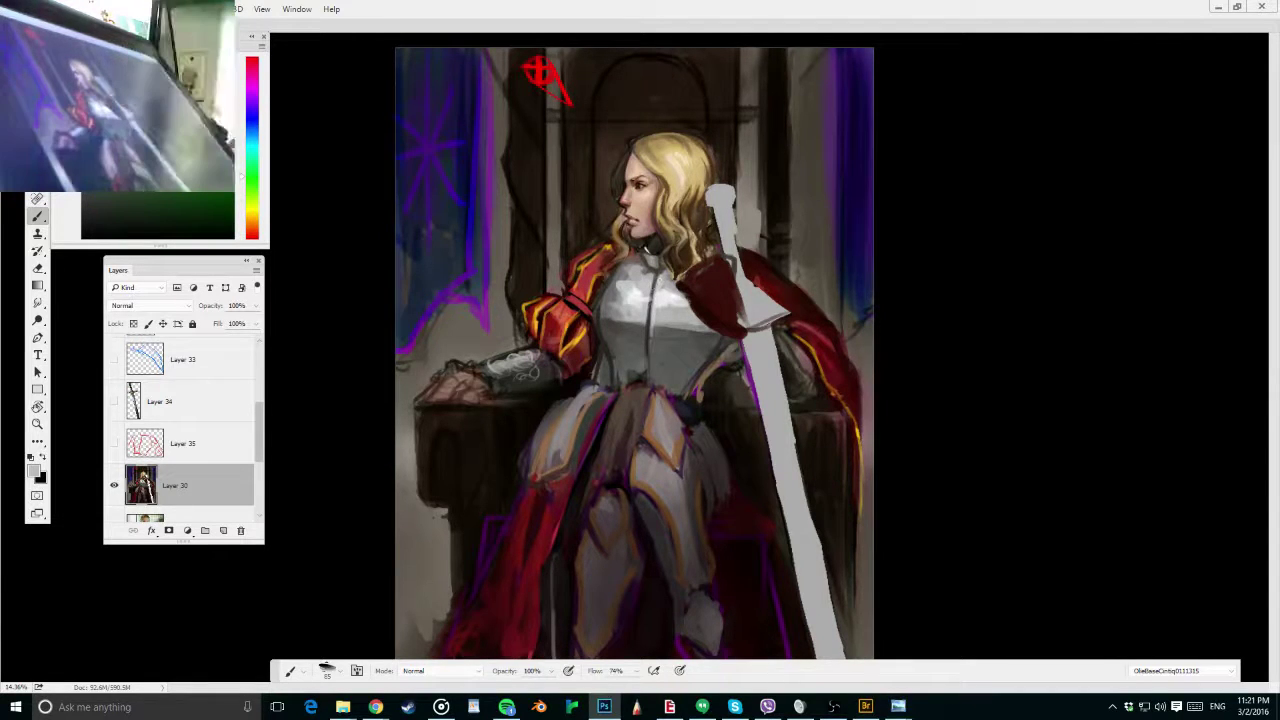
Rework the center seam at the breastplate's midline and the lower plate beside it with sampled grays, tilting the canvas for the strokes
key(alt+Tab)
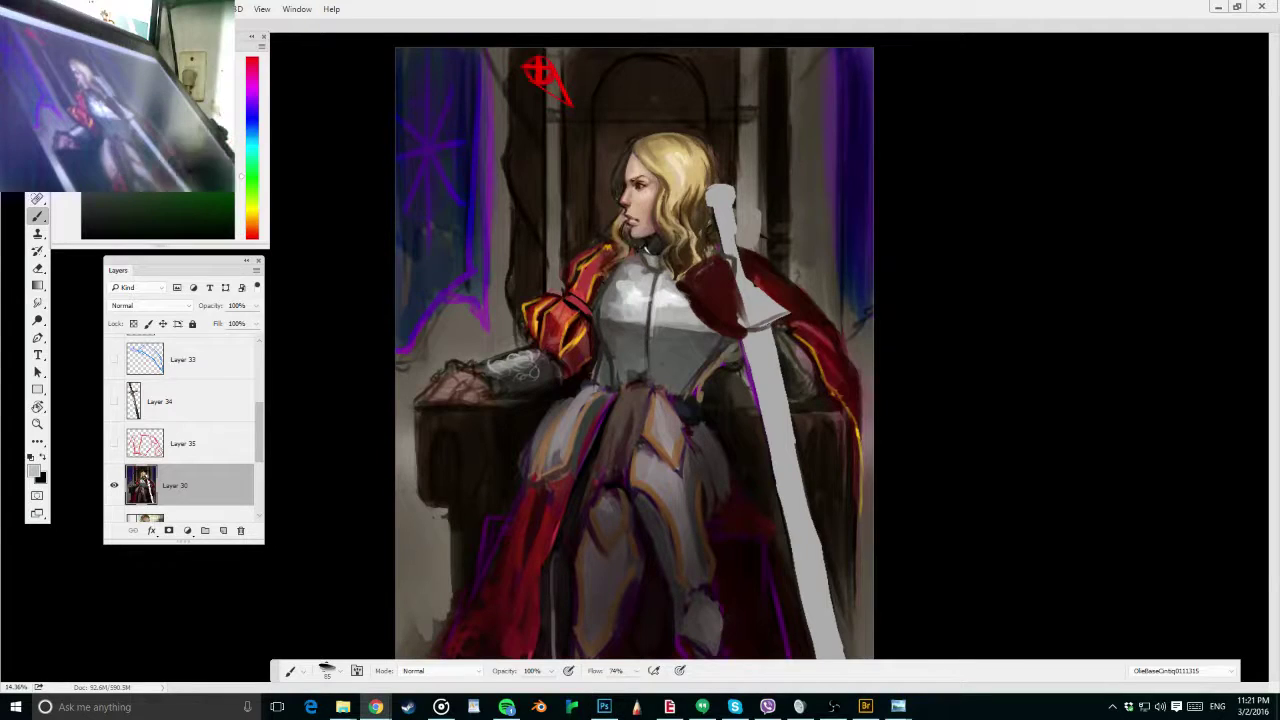
key(alt+Tab)
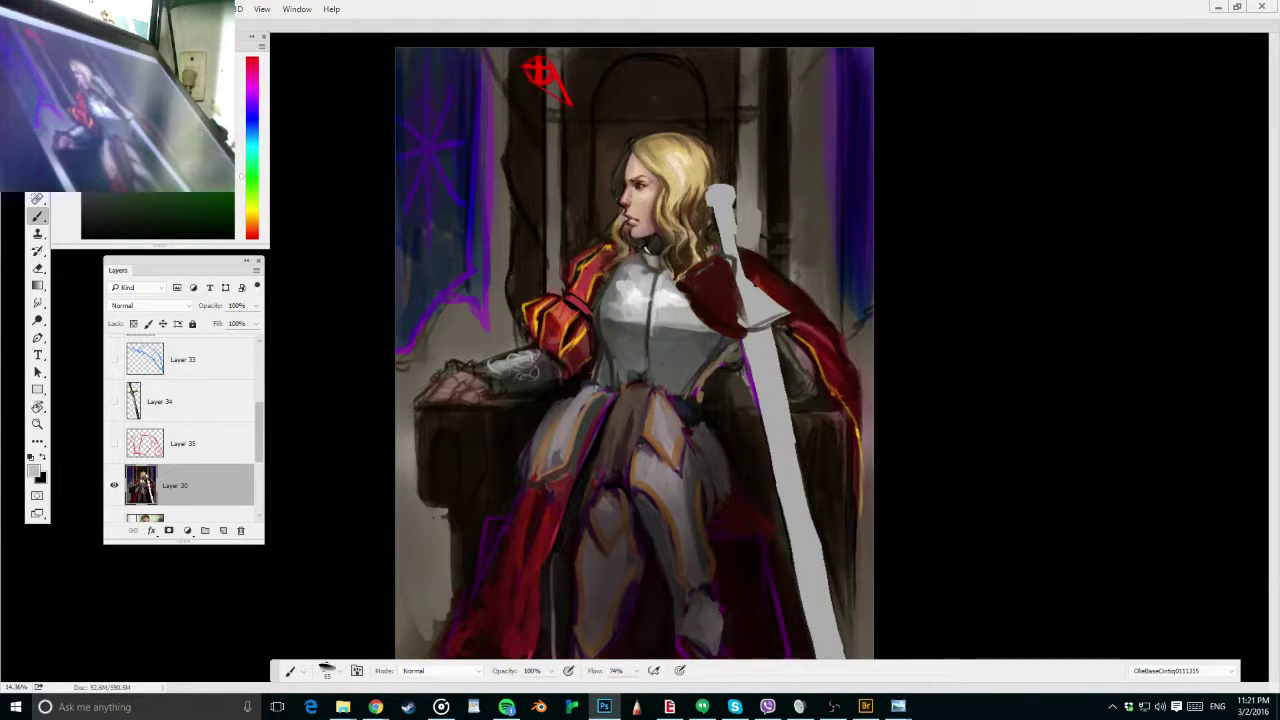
drag(648, 321, 655, 321)
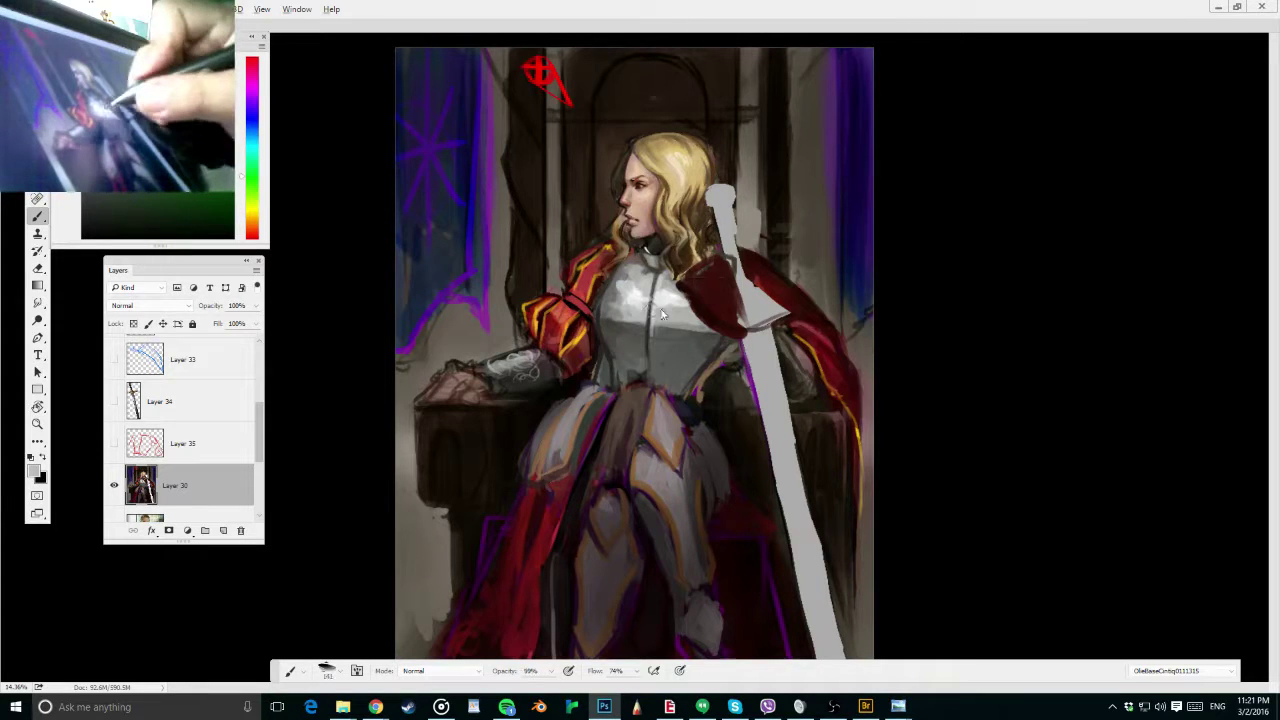
alt+click(654, 321)
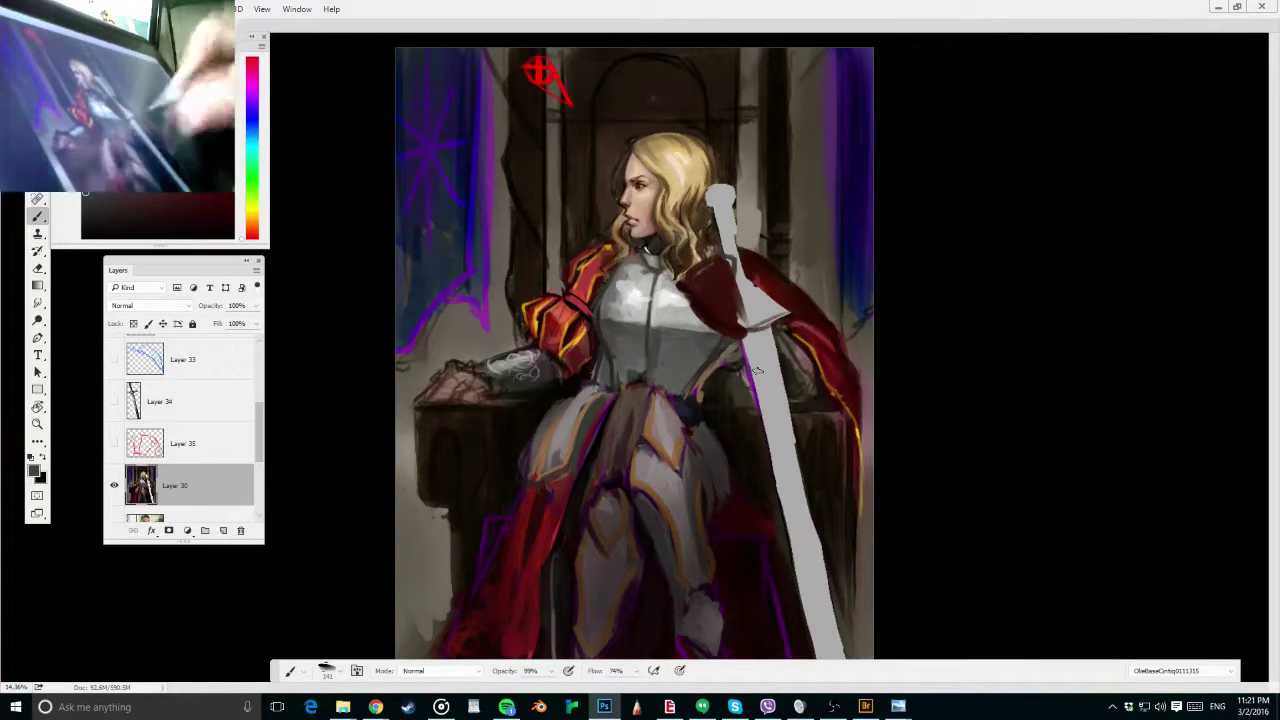
key(r)
drag(848, 289, 814, 223)
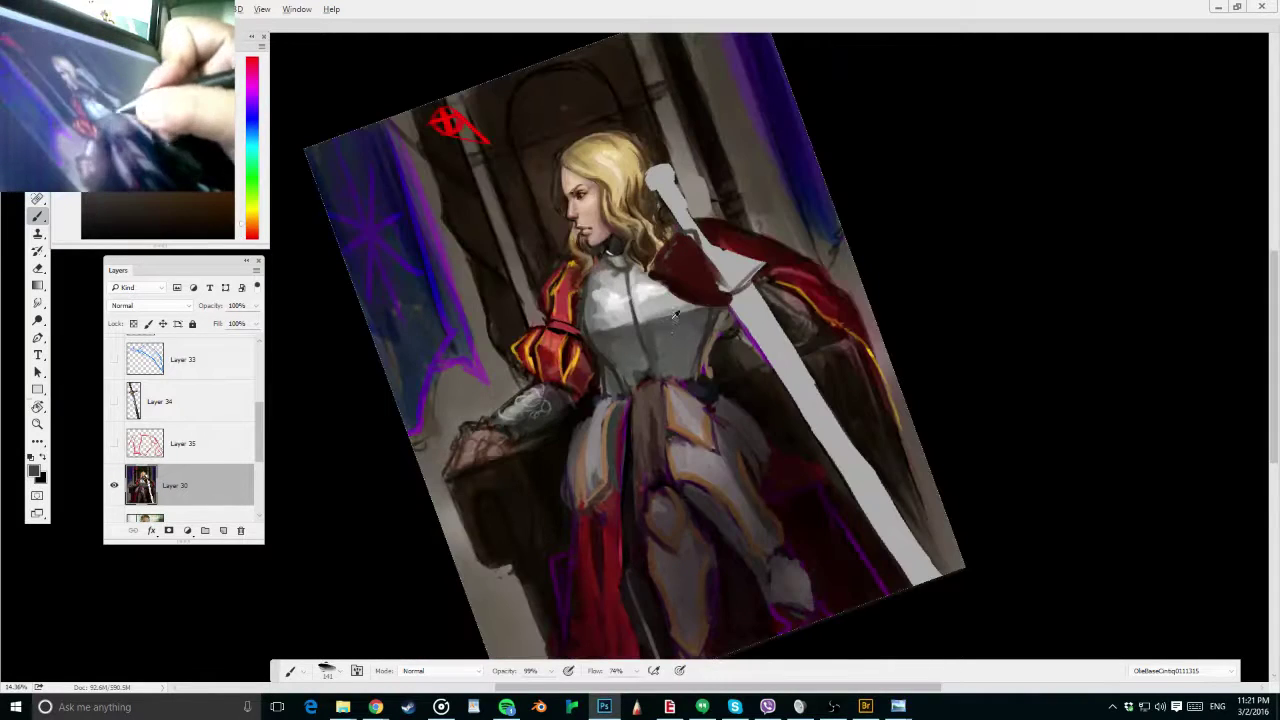
alt+click(645, 335)
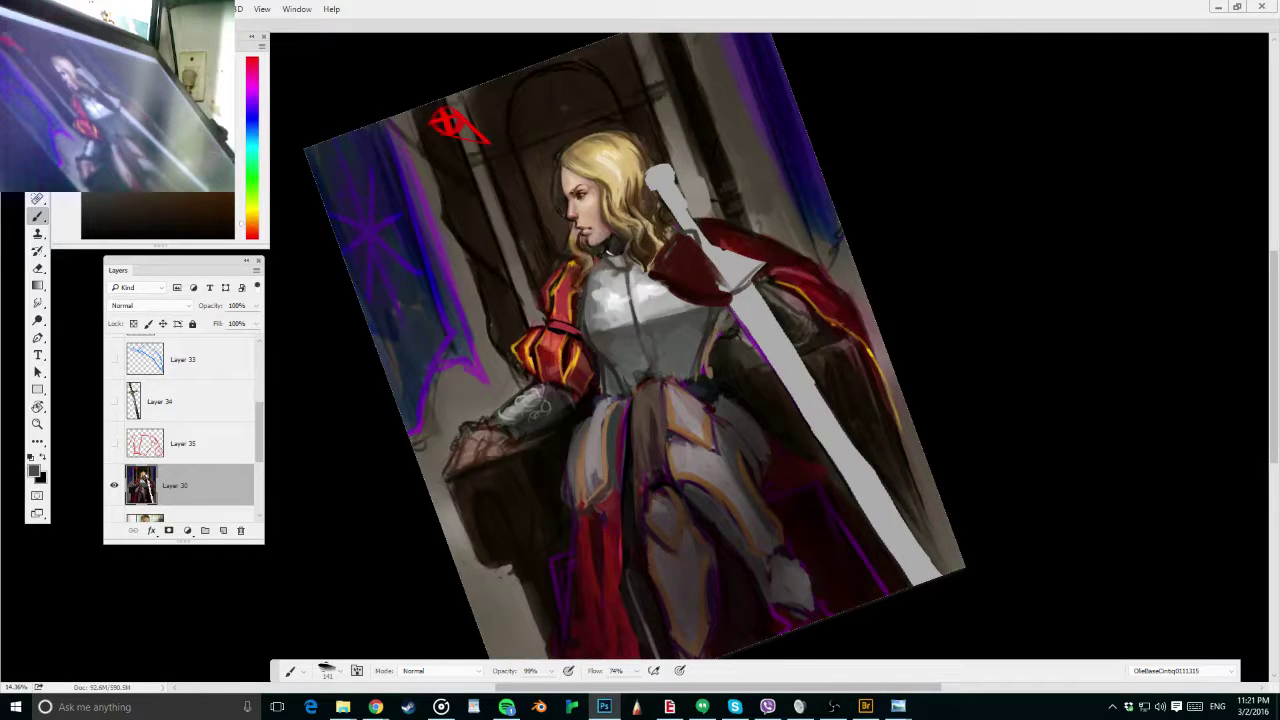
Set the canvas upright again and paint across the breastplate's chest with a 141 px brush at 100% opacity
key(alt+Tab)
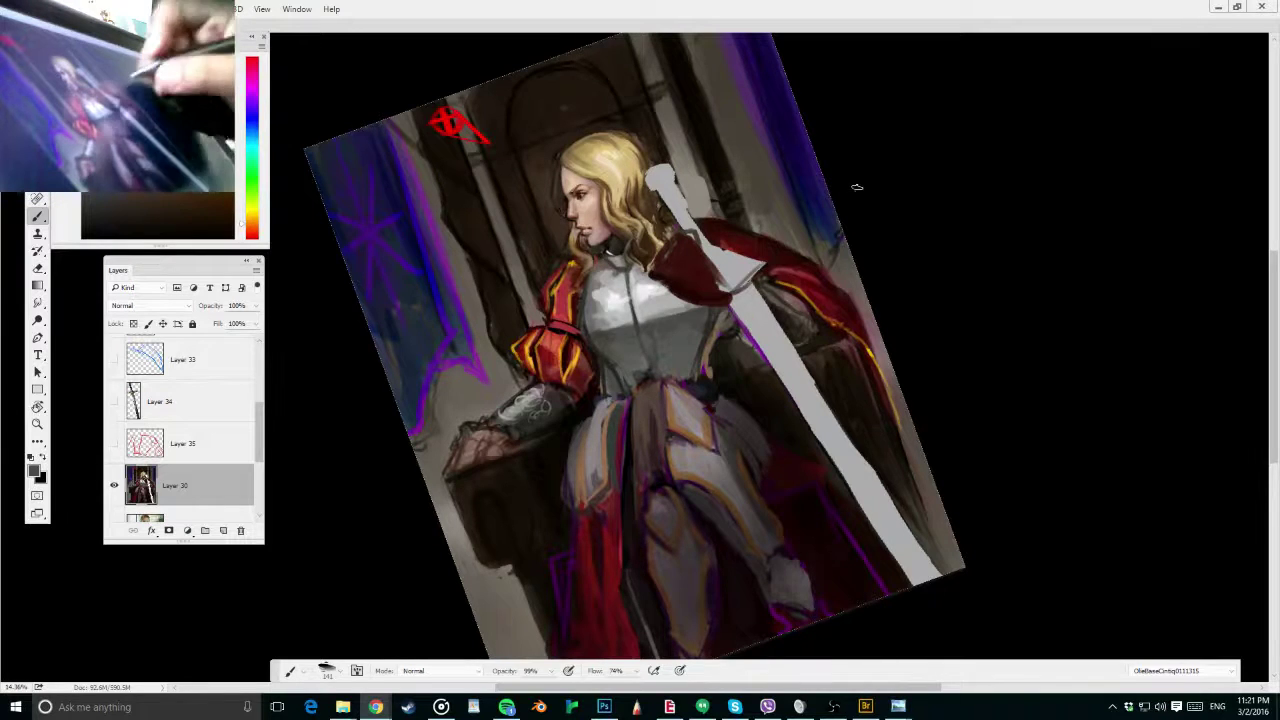
click(914, 203)
key(r)
drag(910, 222, 906, 288)
key(b)
alt+right_click(618, 318)
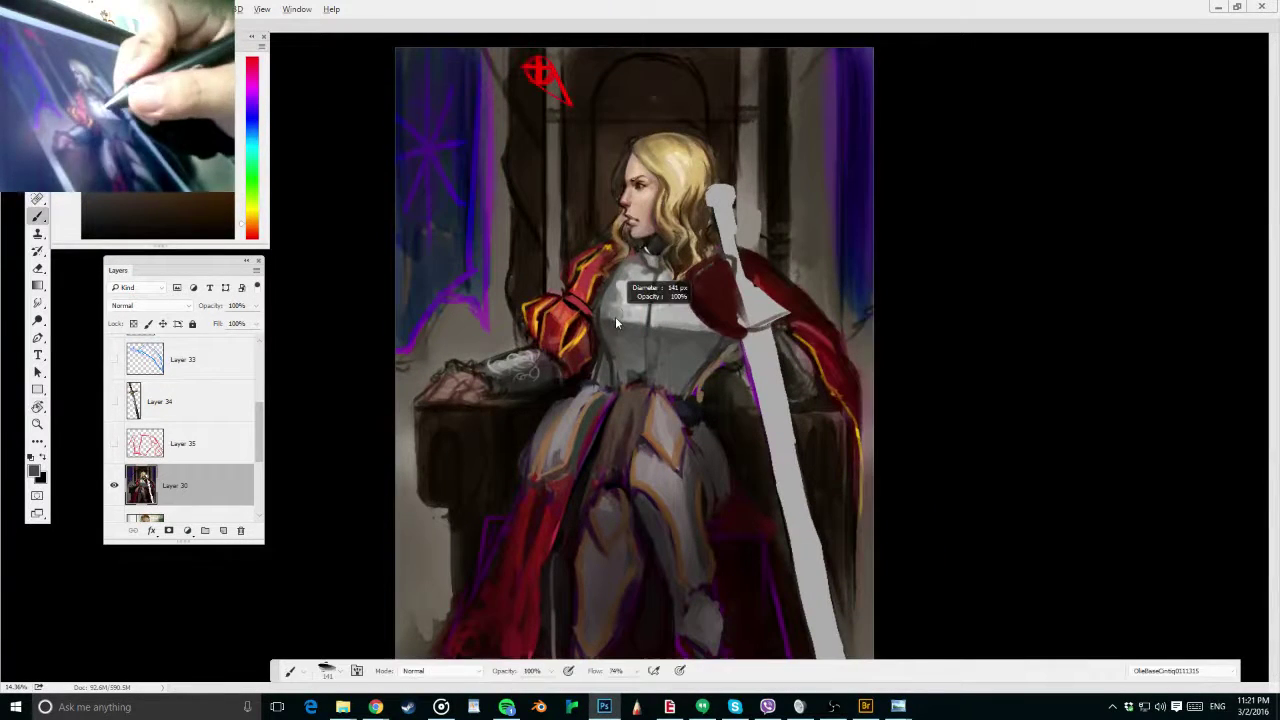
drag(615, 316, 680, 296)
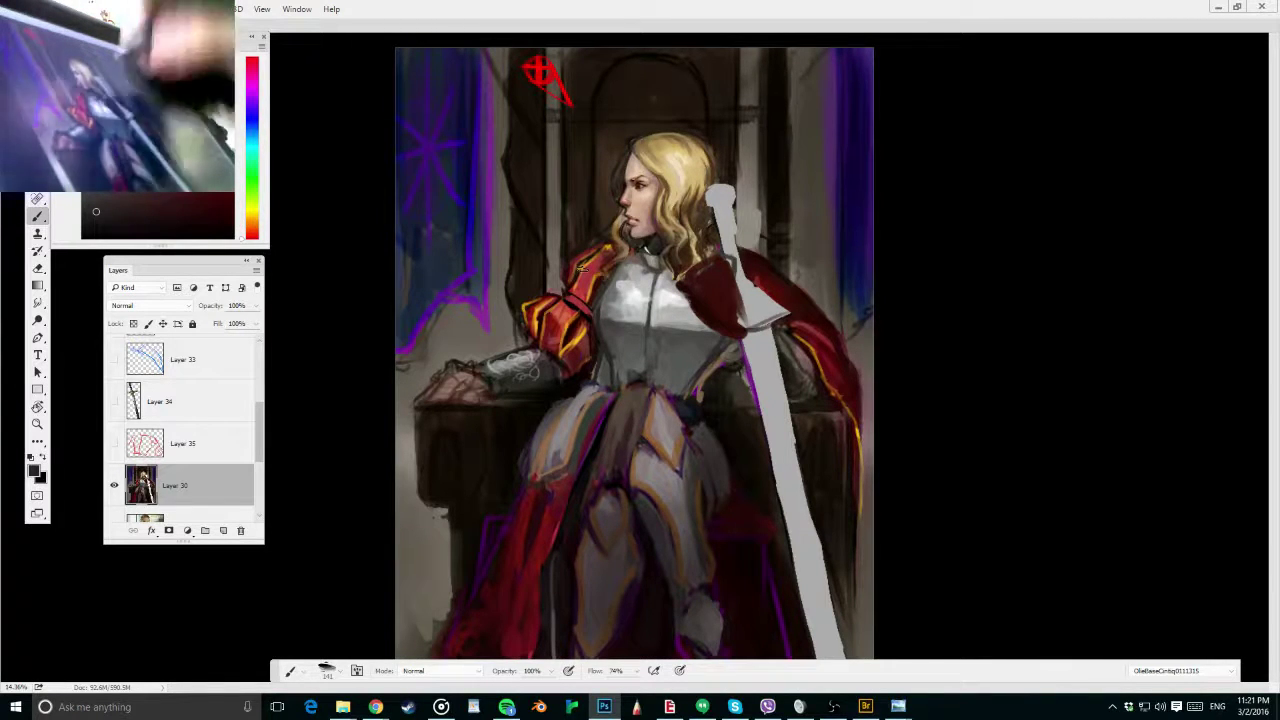
Darken the breastplate's side edge next to the puffed red sleeve with a sampled dark tone
alt+right_click(603, 315)
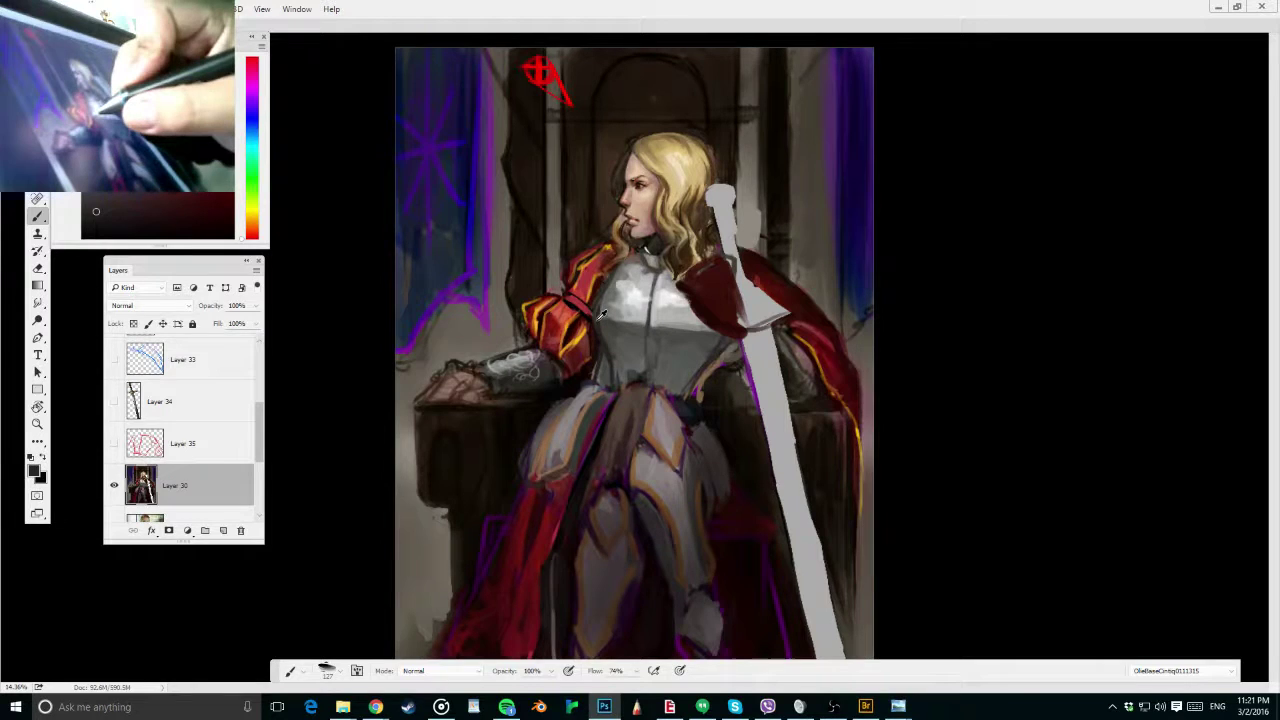
alt+click(601, 316)
alt+right_click(598, 316)
drag(598, 316, 603, 343)
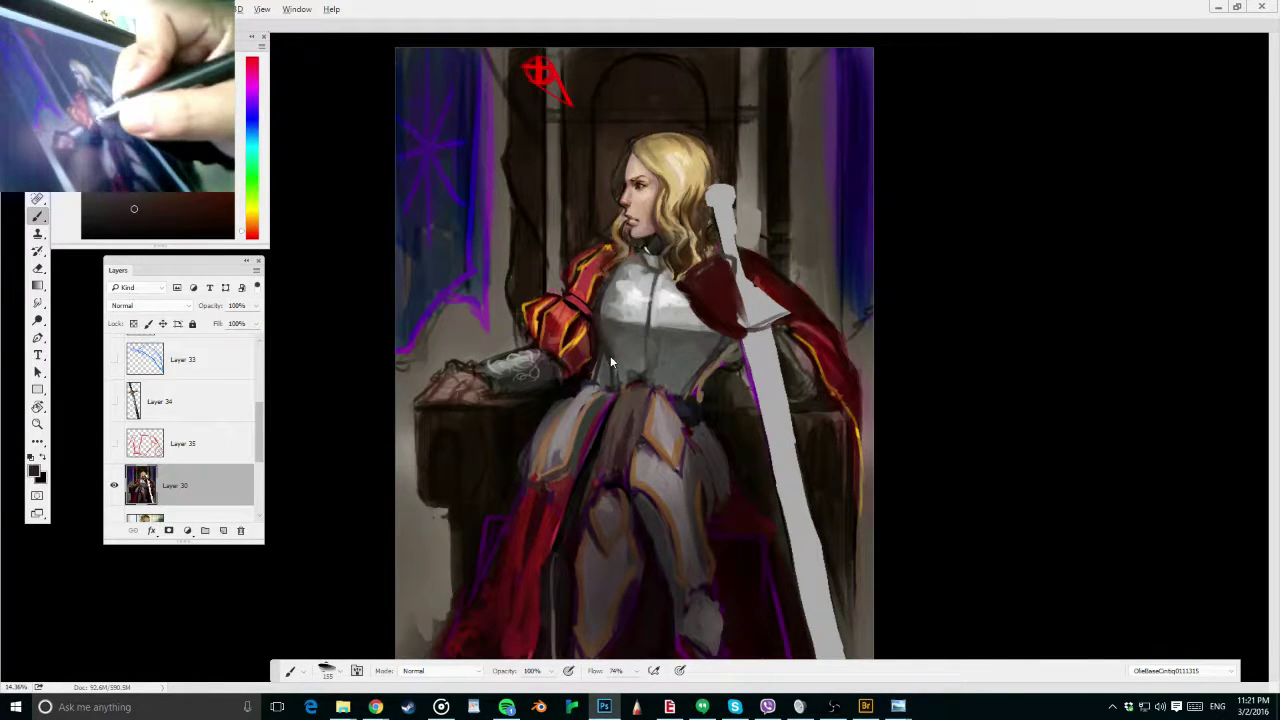
Repaint the breastplate's sword-side waist edge with sampled grays and darks, covering the orange trim beside it
alt+click(692, 361)
alt+click(698, 362)
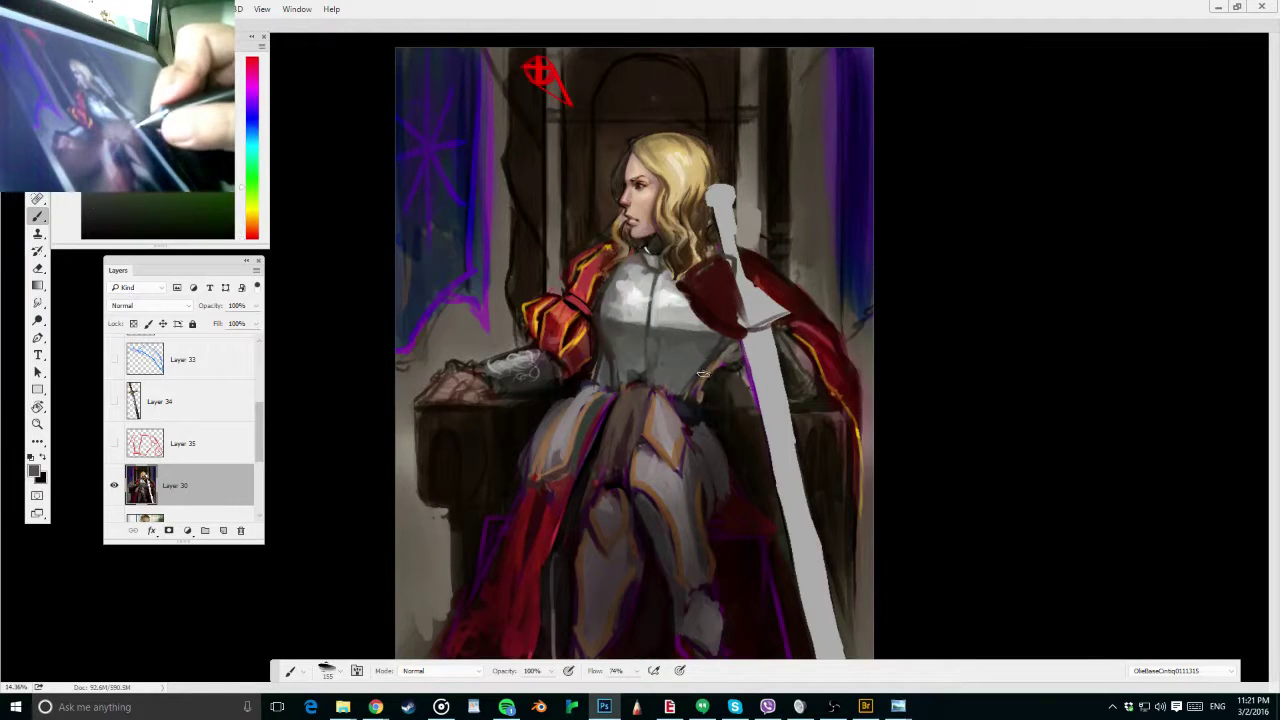
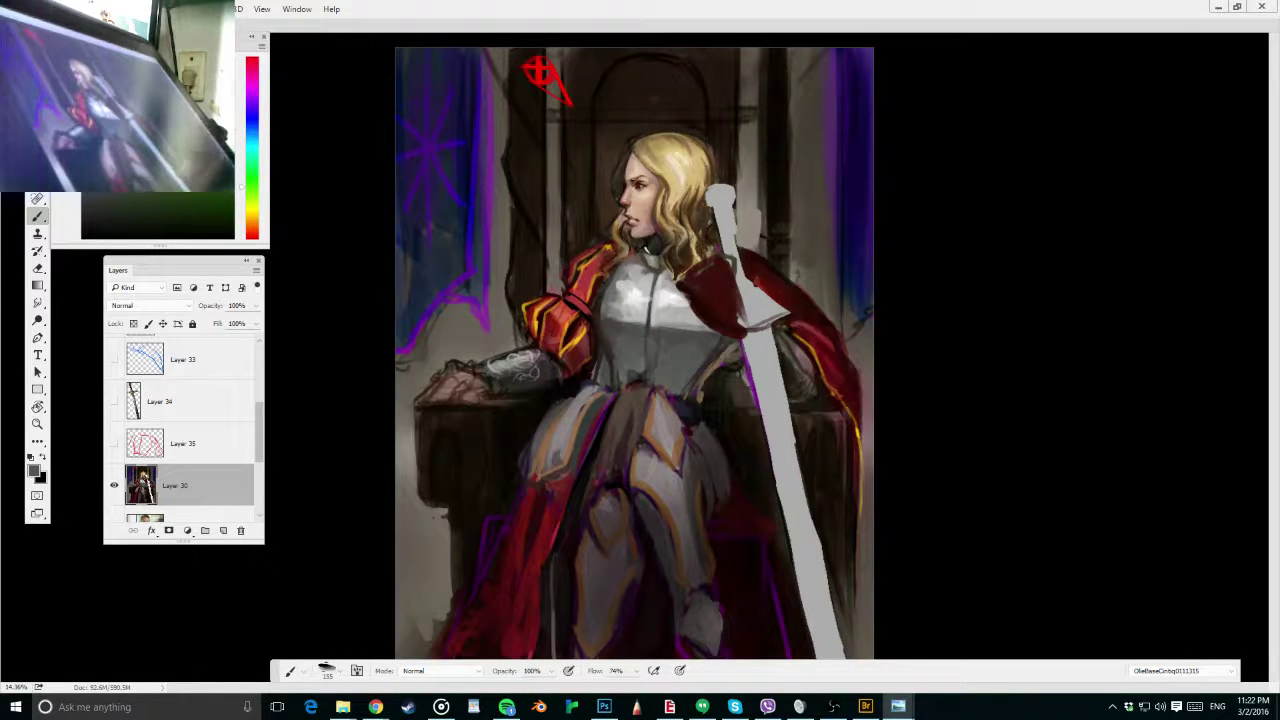
click(712, 360)
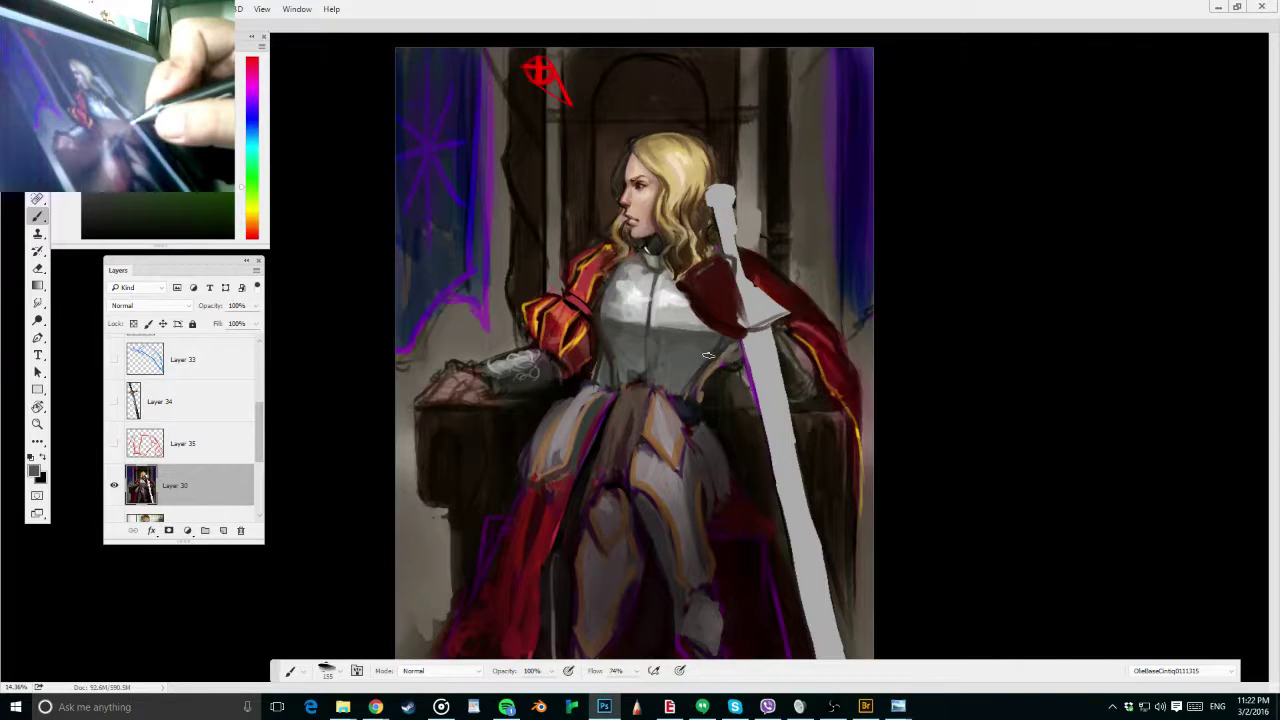
alt+click(697, 377)
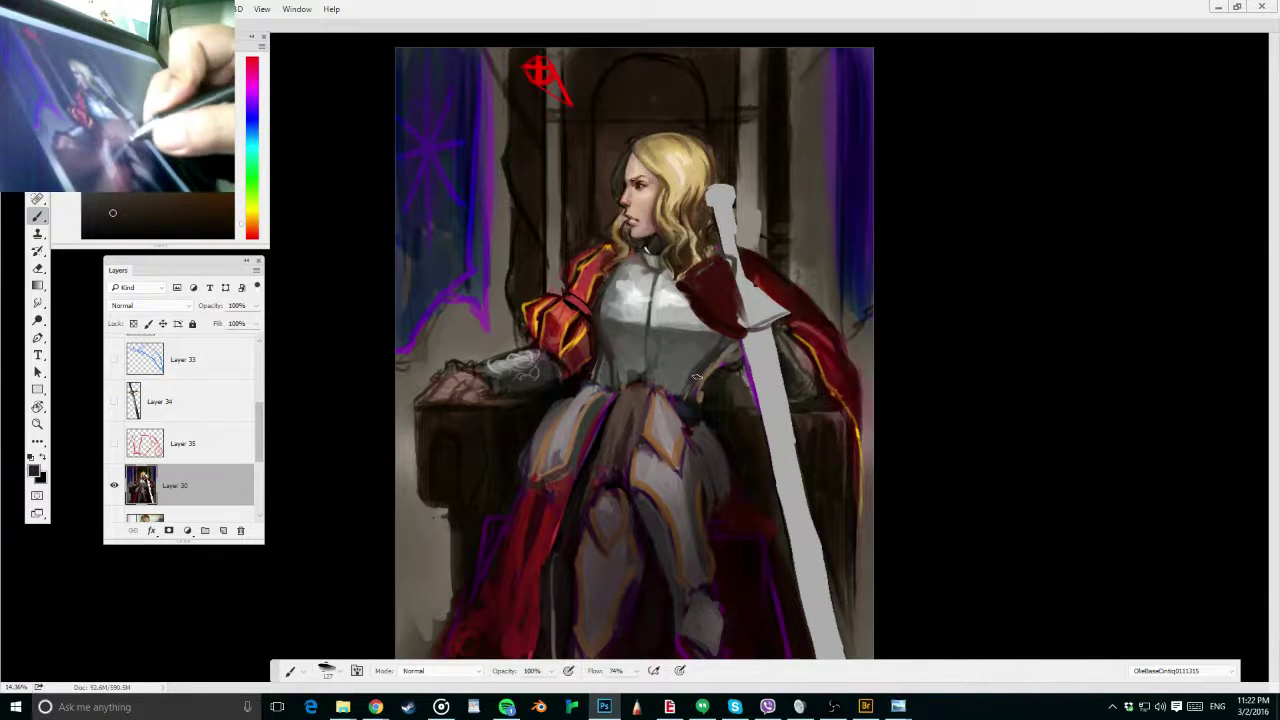
alt+click(724, 369)
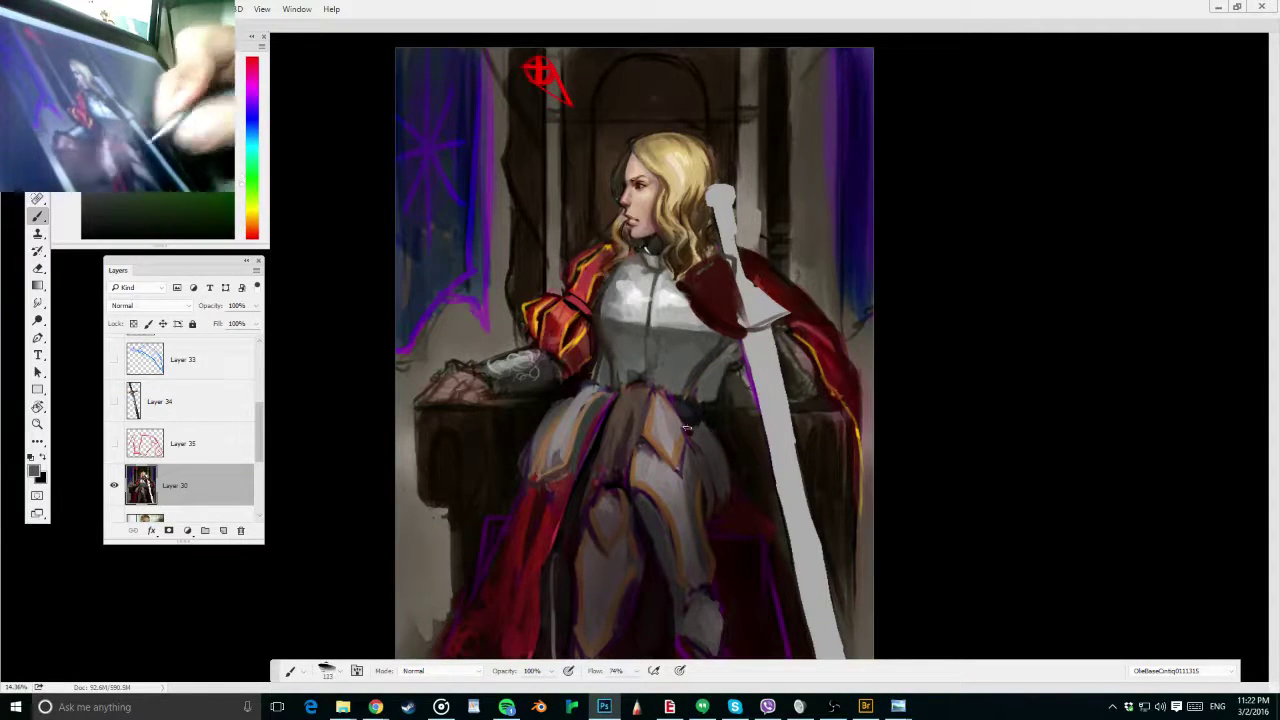
alt+click(714, 410)
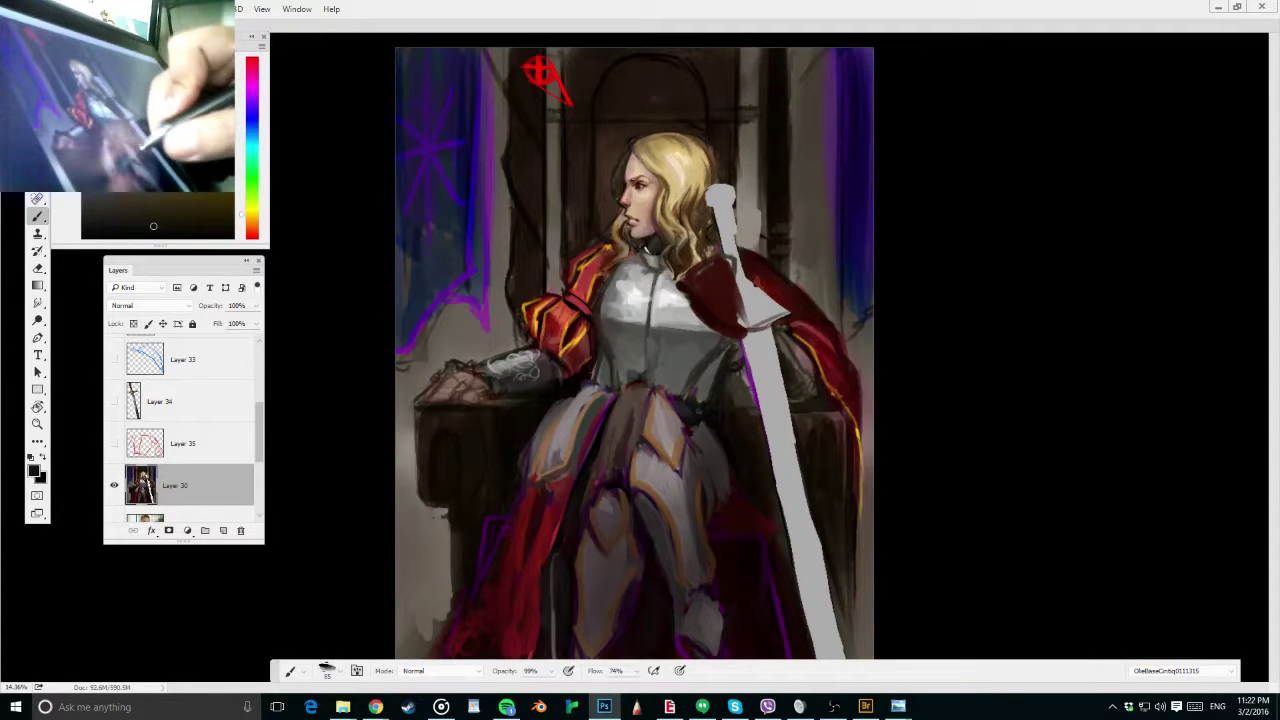
Reshape the breastplate's sleeve-side waist contour with sampled dark and mid grays at 99% opacity
drag(601, 355, 592, 386)
alt+click(578, 386)
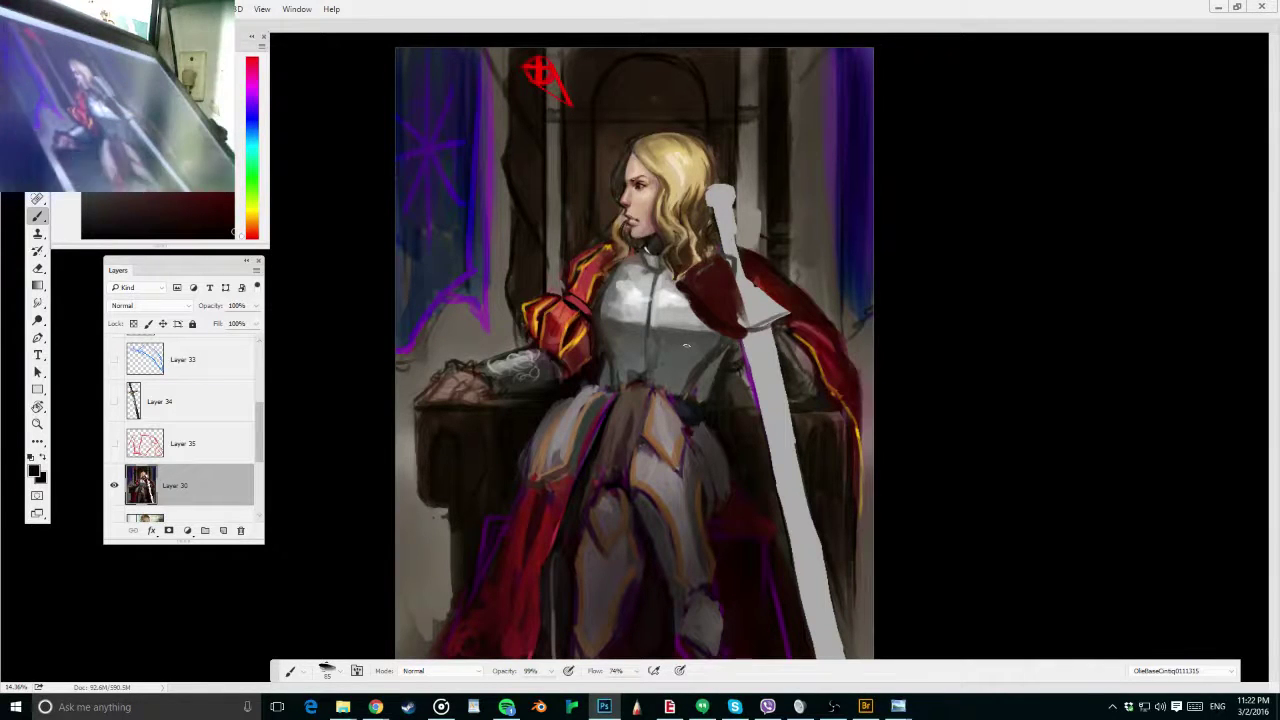
alt+right_click(616, 344)
alt+click(612, 368)
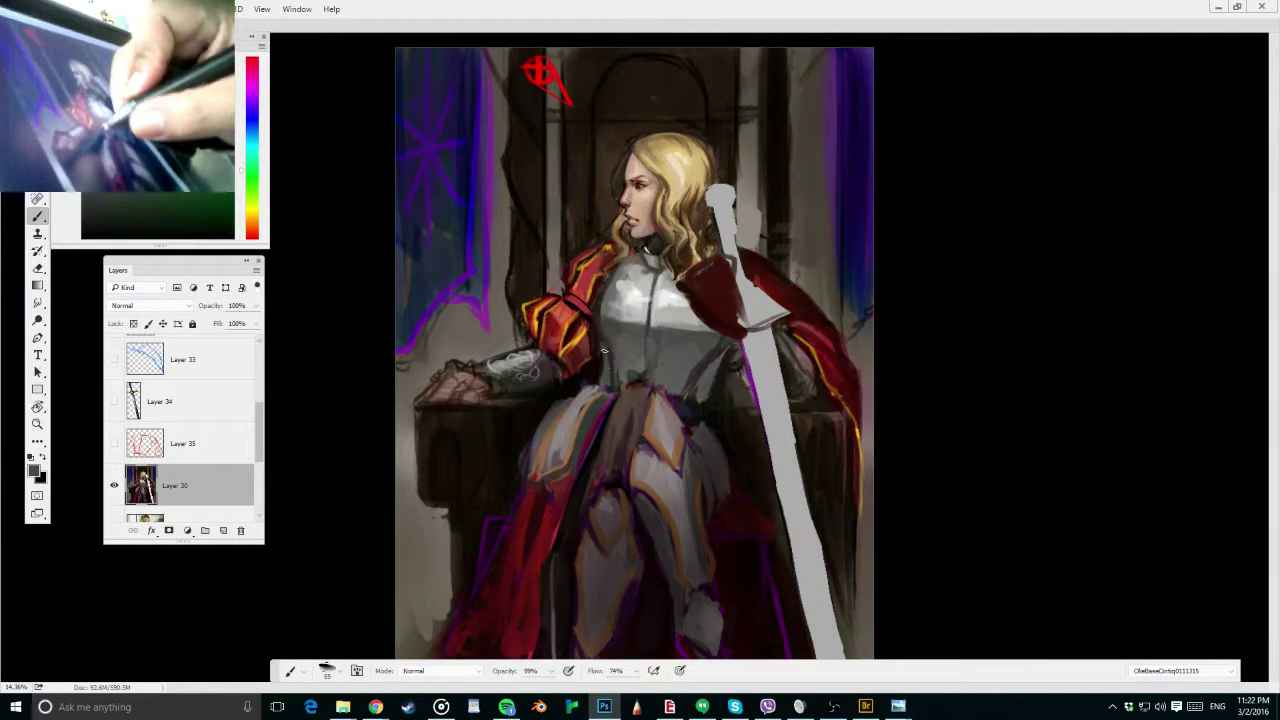
alt+click(604, 349)
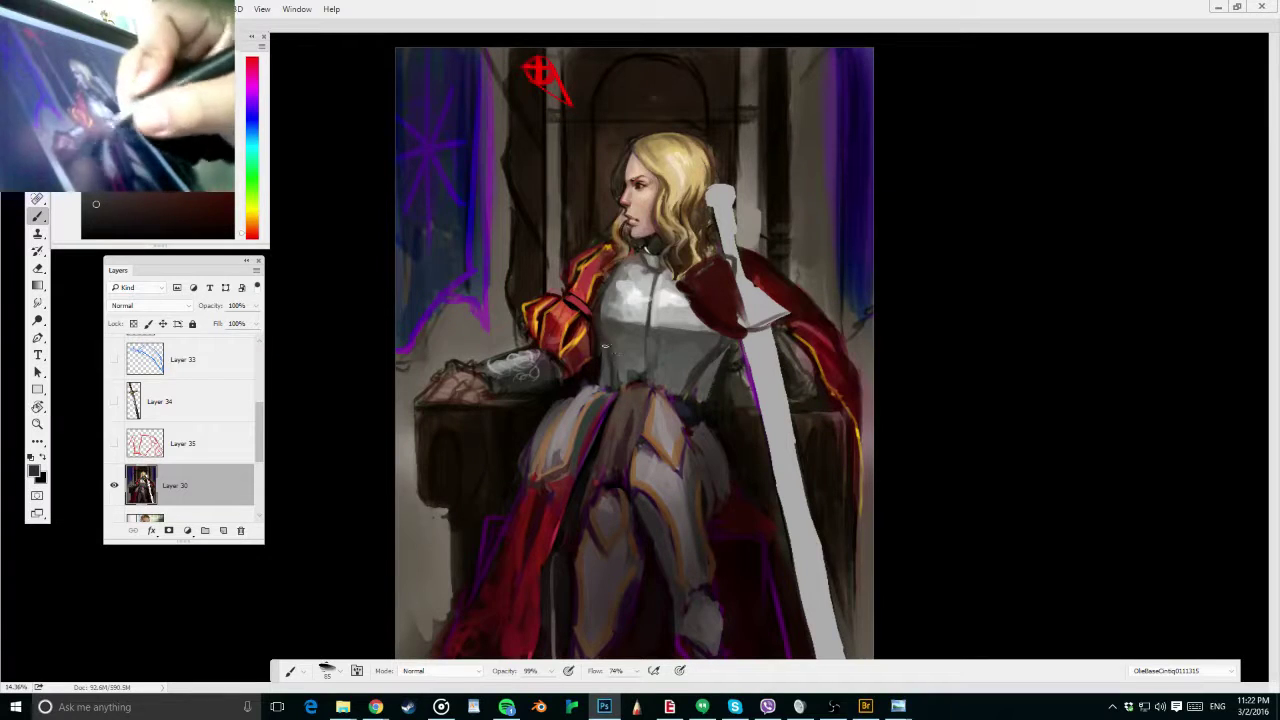
alt+click(622, 346)
alt+click(612, 331)
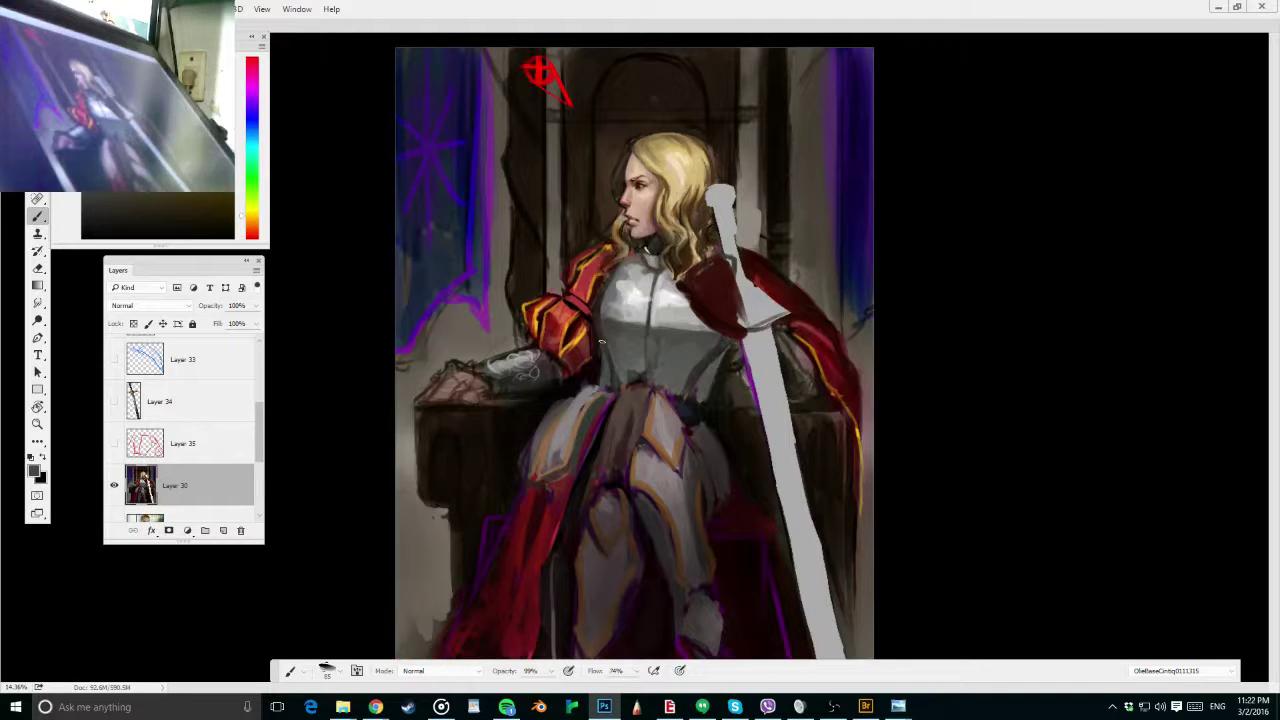
Refine the breastplate's collar area and center seam with sampled light and dark grays, using a 43 px brush
alt+click(652, 300)
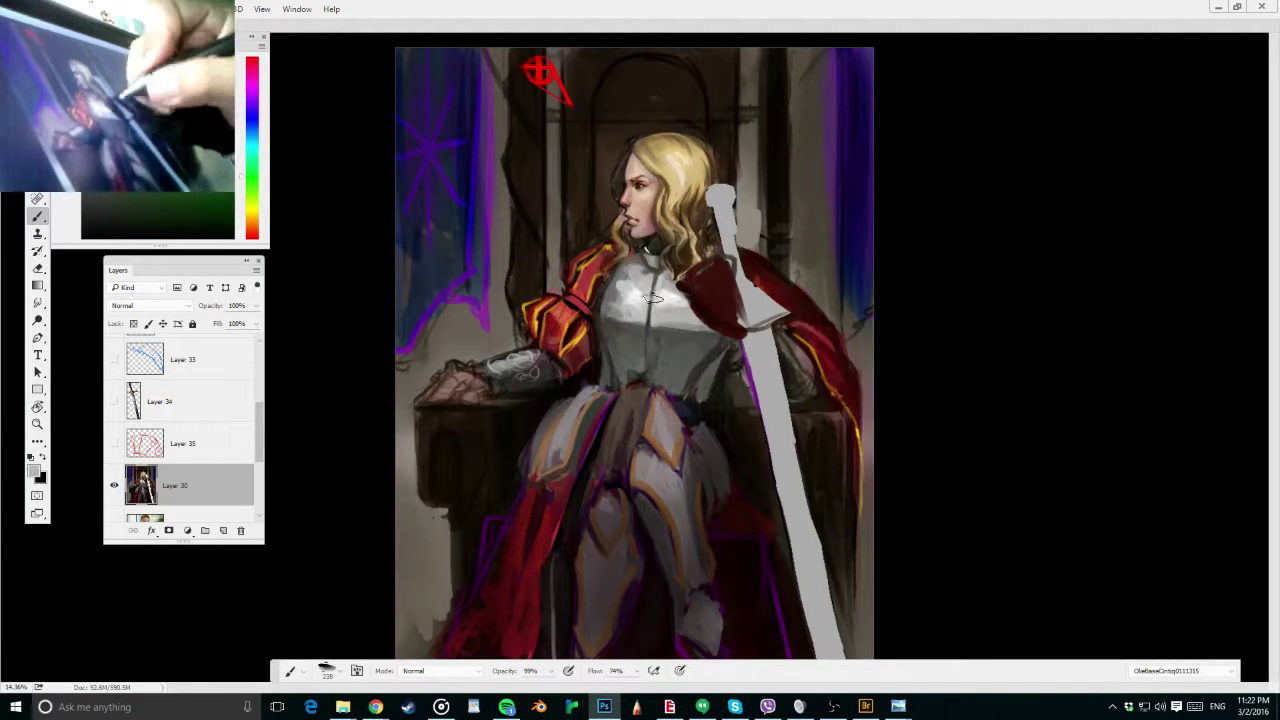
alt+click(665, 318)
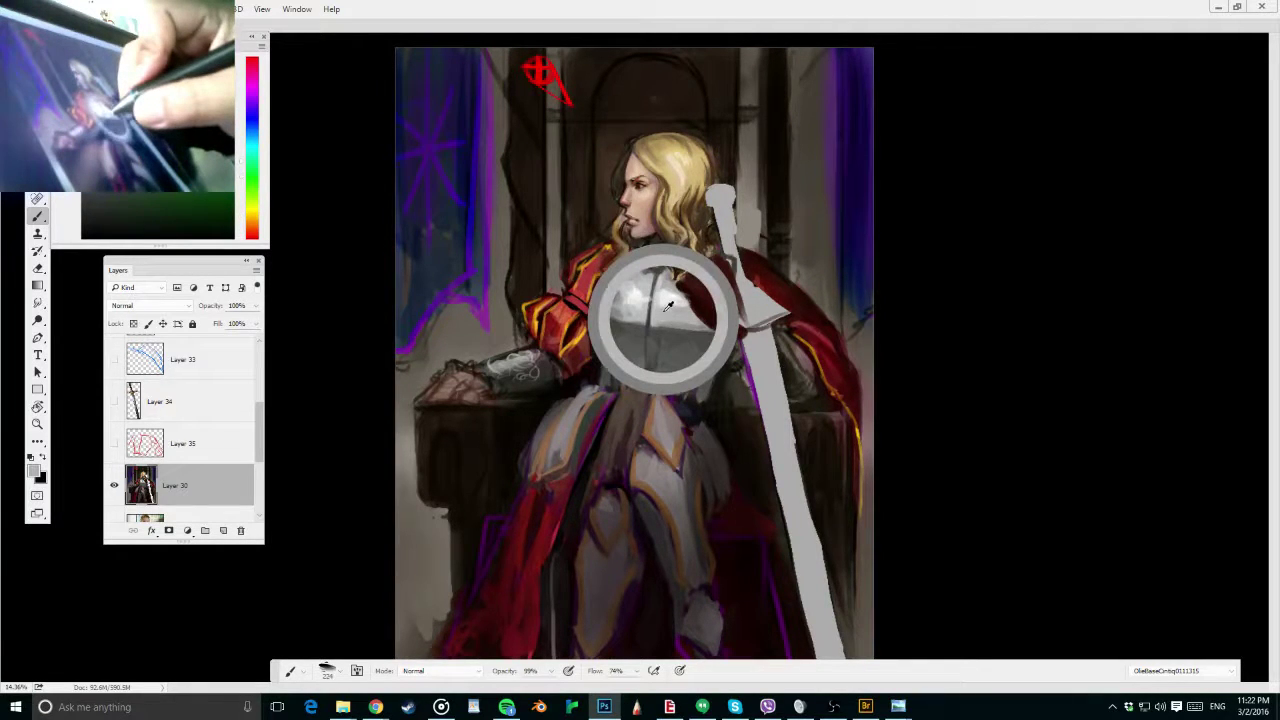
mouse_move(656, 291)
mouse_down()
mouse_move(645, 290)
mouse_move(655, 250)
mouse_up()
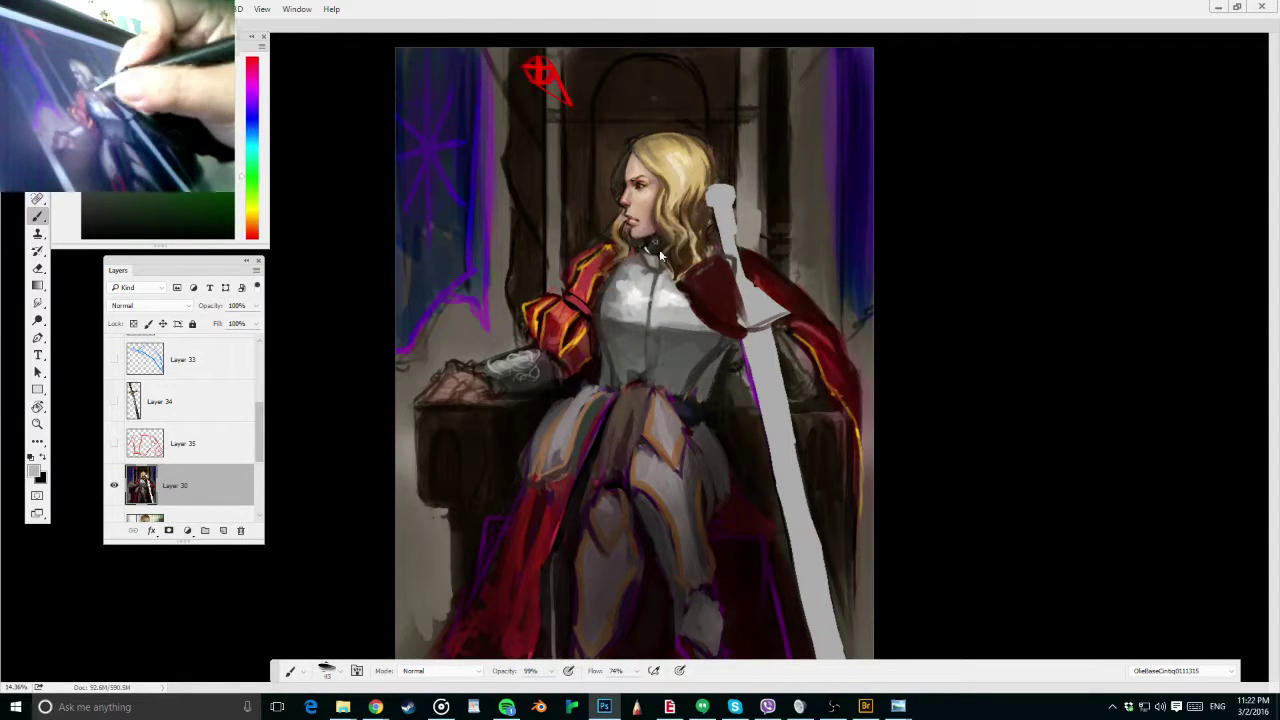
alt+click(660, 257)
alt+click(657, 262)
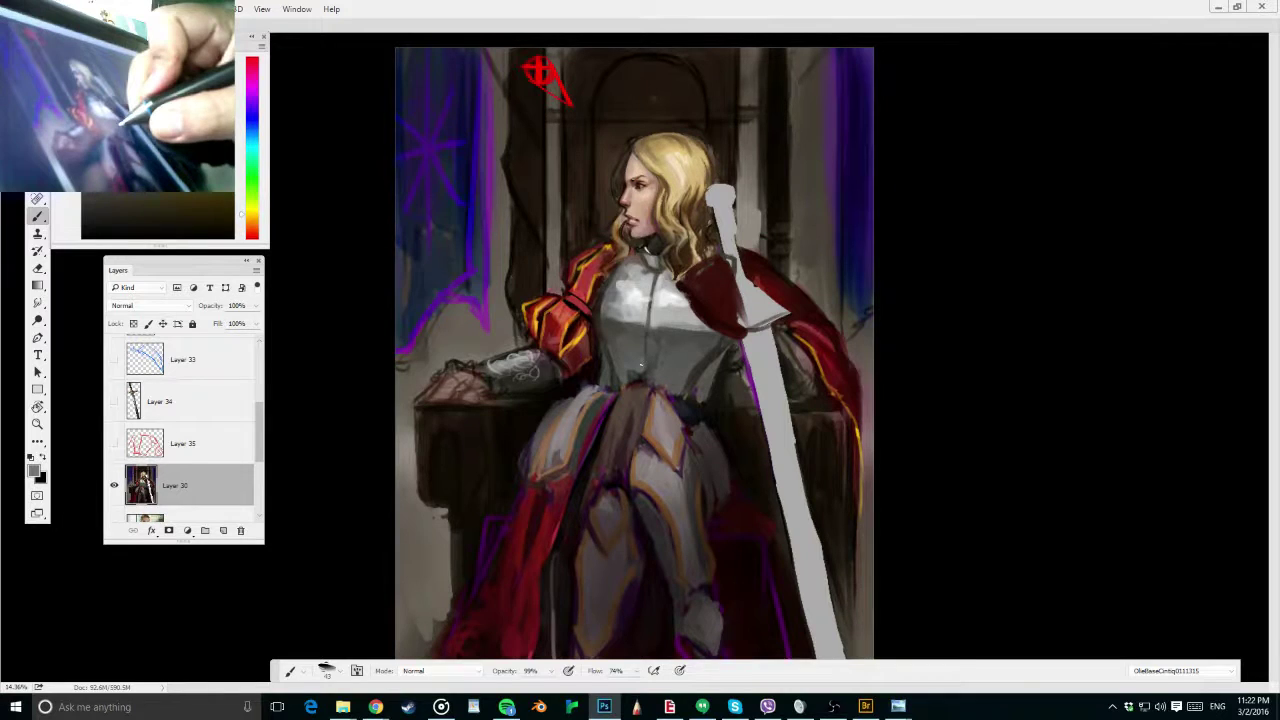
alt+click(662, 266)
drag(643, 280, 652, 338)
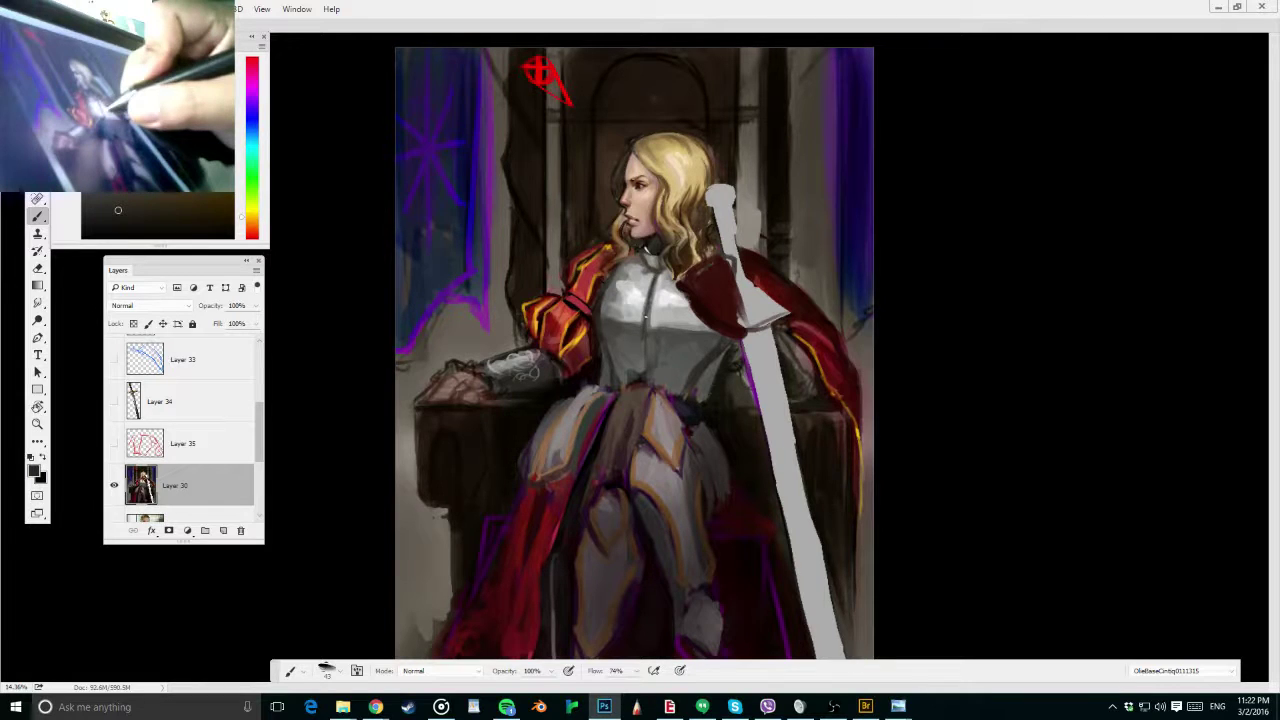
Compare the painted breastplate with the red construction sketch on Layer 35 by showing and hiding that layer
click(114, 443)
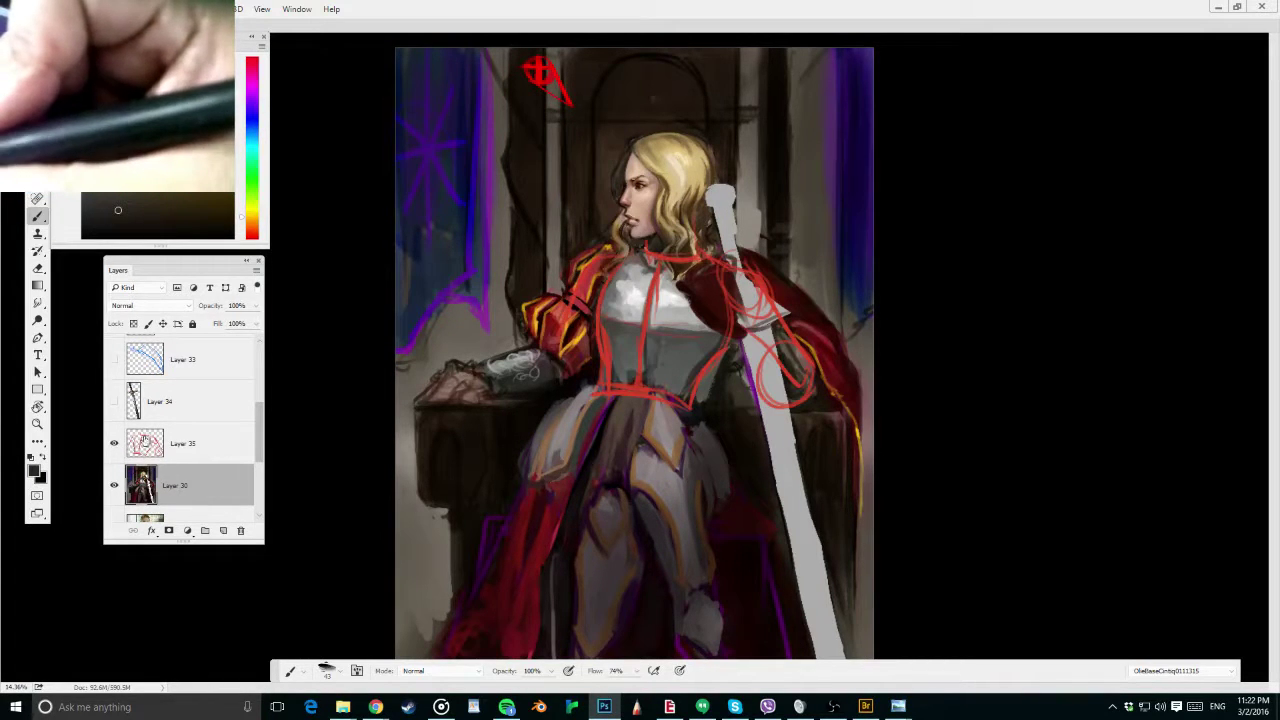
click(115, 443)
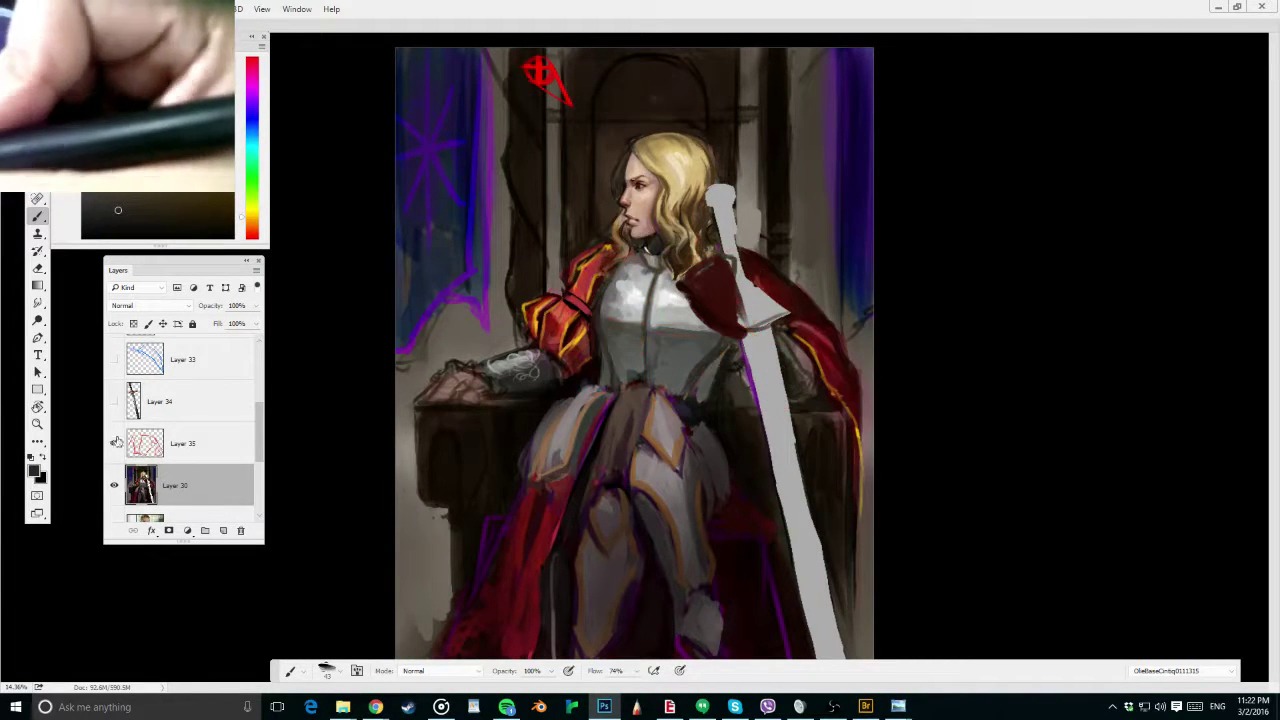
click(115, 443)
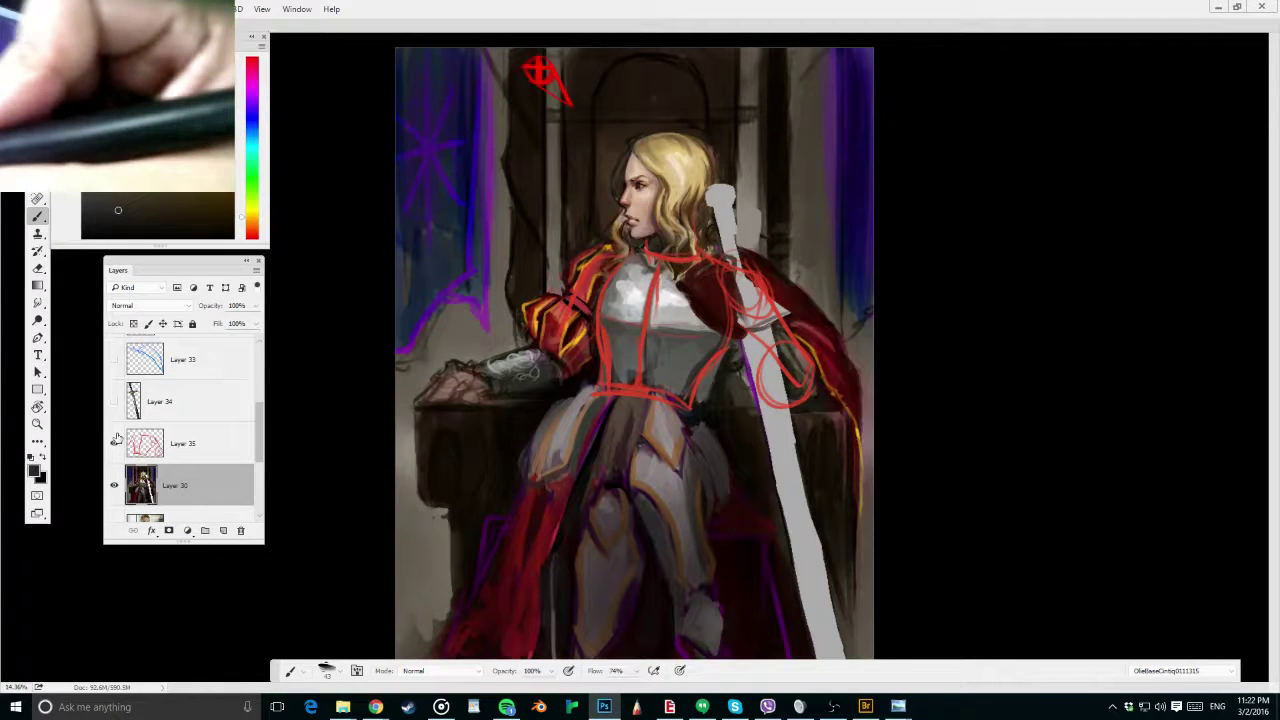
click(115, 443)
click(114, 443)
click(114, 443)
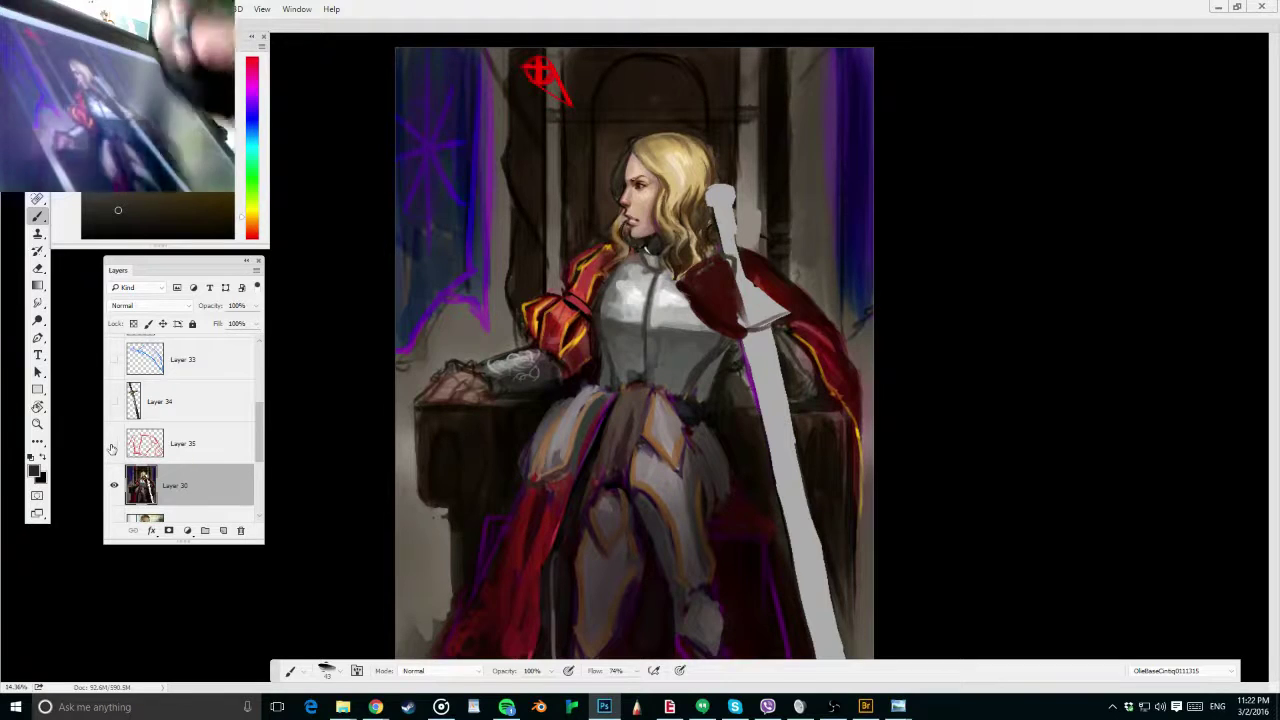
Tilt the canvas and repaint the breastplate's sword-side chest and seam shading with sampled dark and light grays
alt+click(701, 355)
mouse_move(692, 370)
mouse_down()
mouse_move(631, 356)
mouse_move(631, 383)
mouse_move(645, 356)
mouse_move(633, 336)
mouse_move(707, 300)
mouse_up()
alt+click(631, 373)
key(r)
key(b)
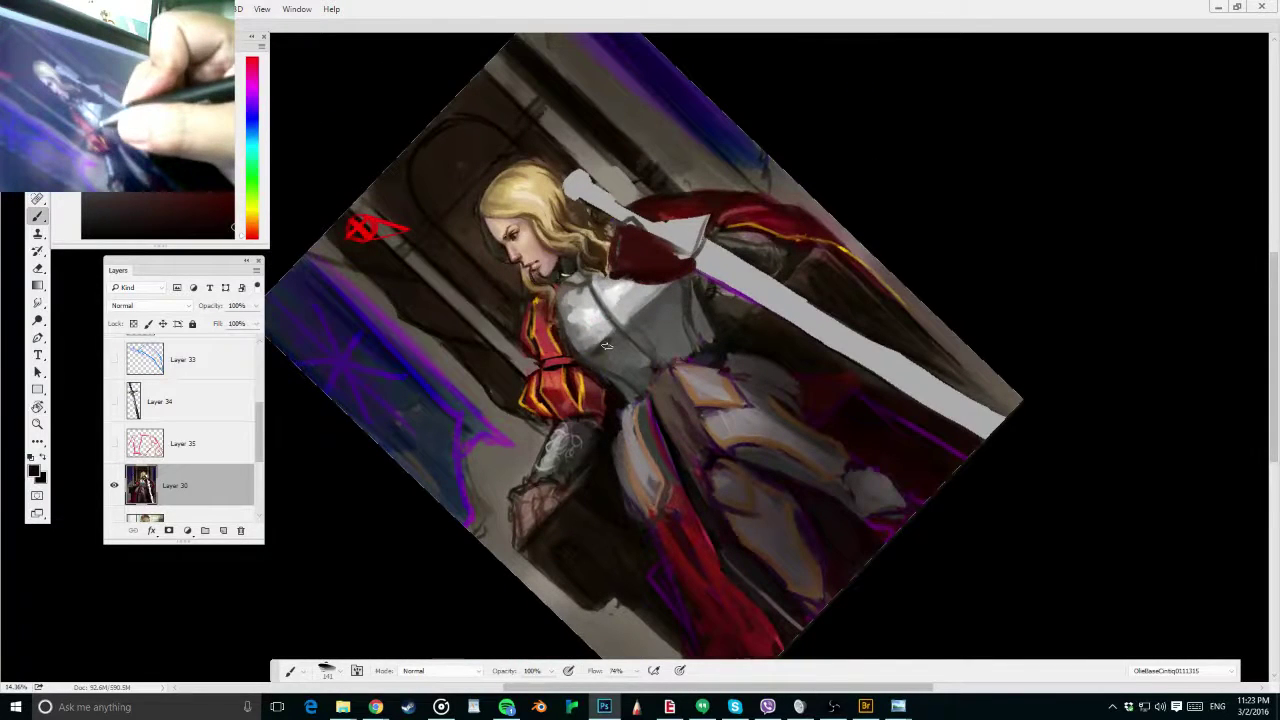
drag(696, 302, 690, 318)
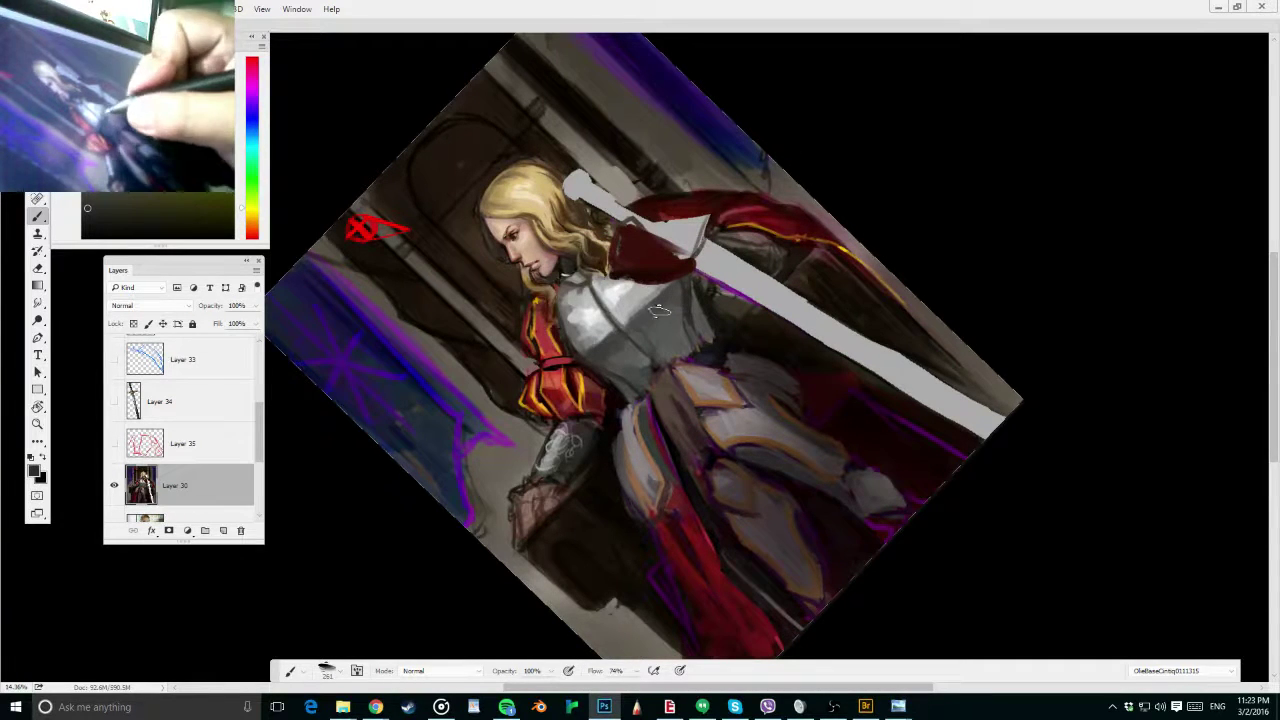
drag(590, 284, 615, 312)
alt+click(615, 311)
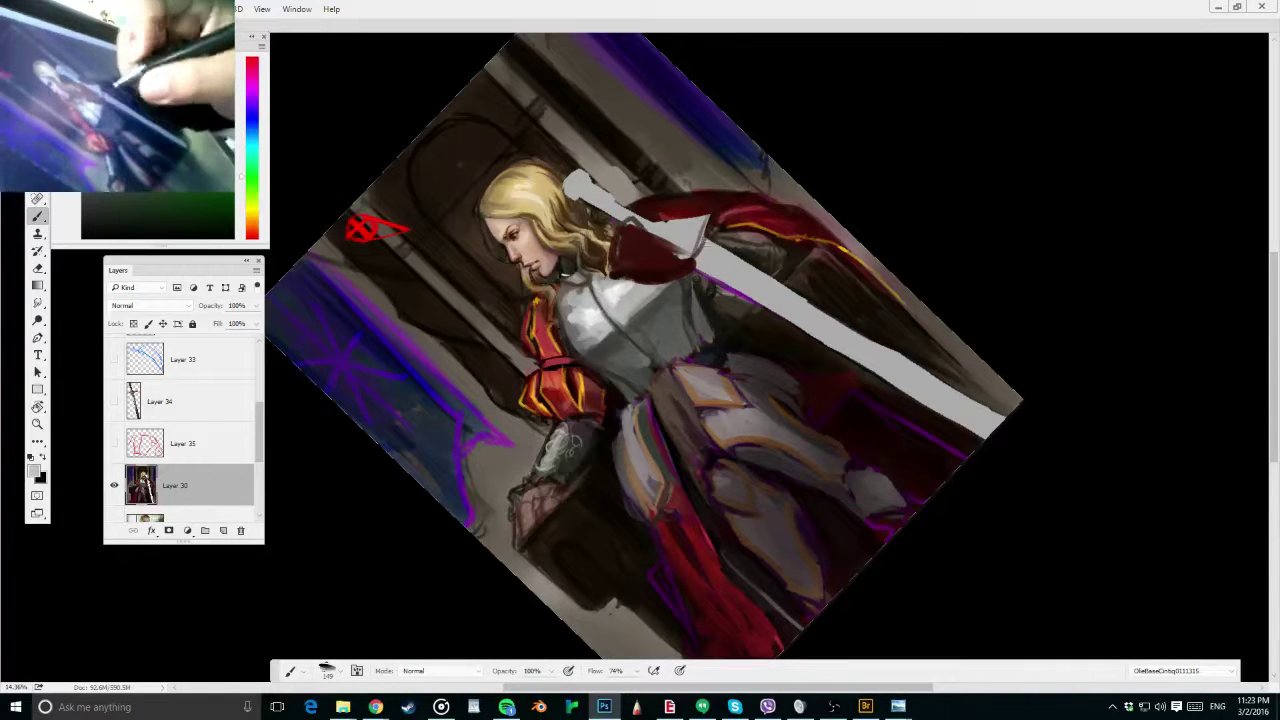
Set the canvas upright again and save the painting
key(r)
drag(774, 149, 828, 262)
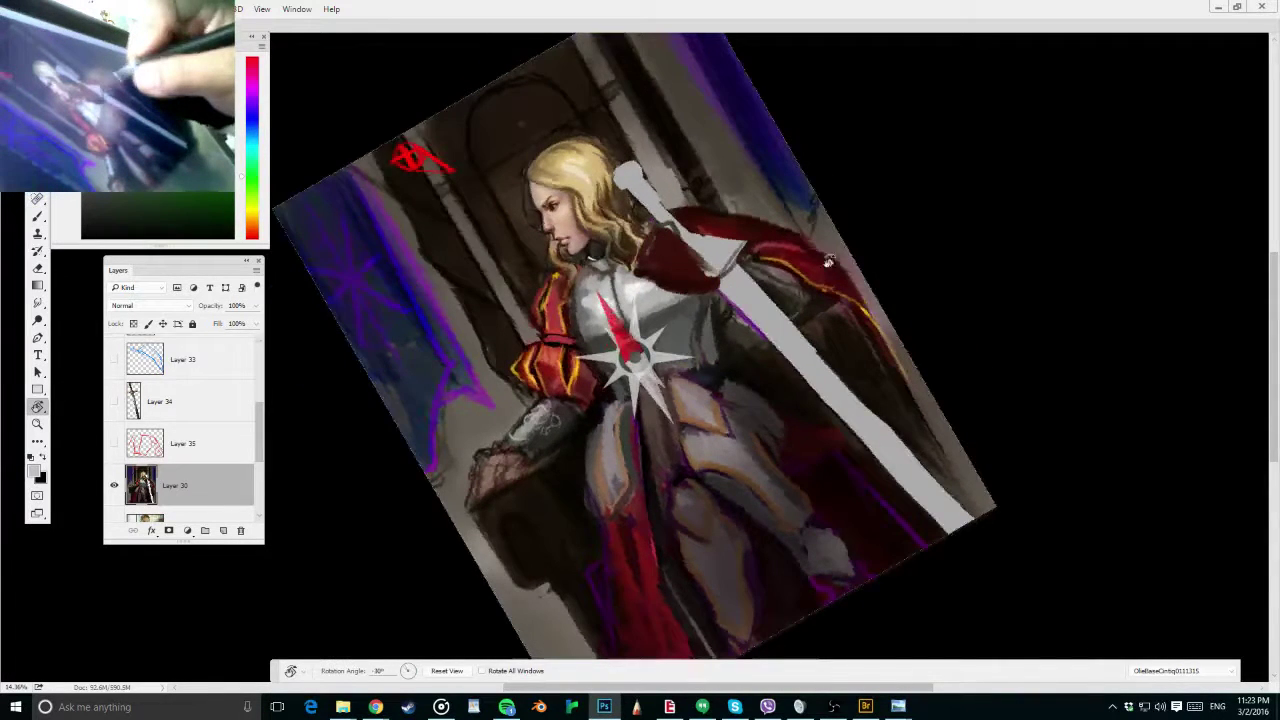
key(Escape)
drag(688, 286, 735, 286)
key(b)
key(ctrl+s)
Soften the center seam between the two chest highlights with sampled light grays and save the painting
drag(602, 327, 590, 327)
alt+click(591, 308)
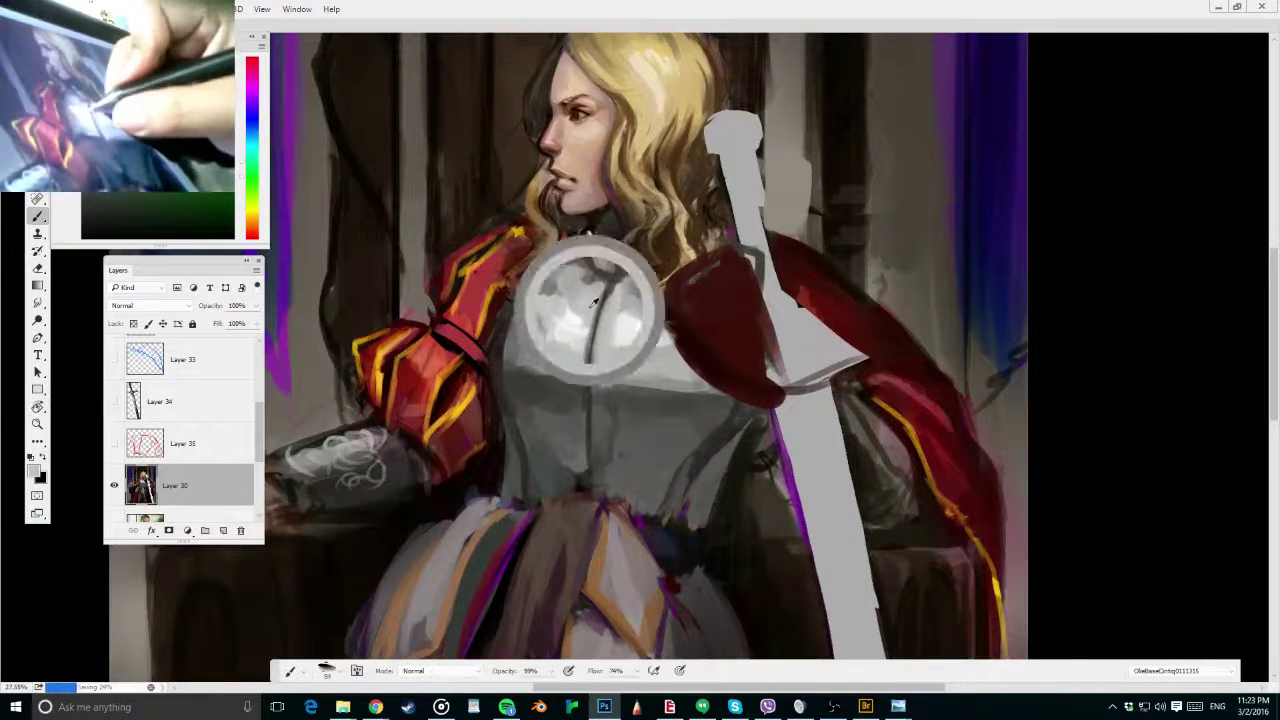
alt+click(608, 312)
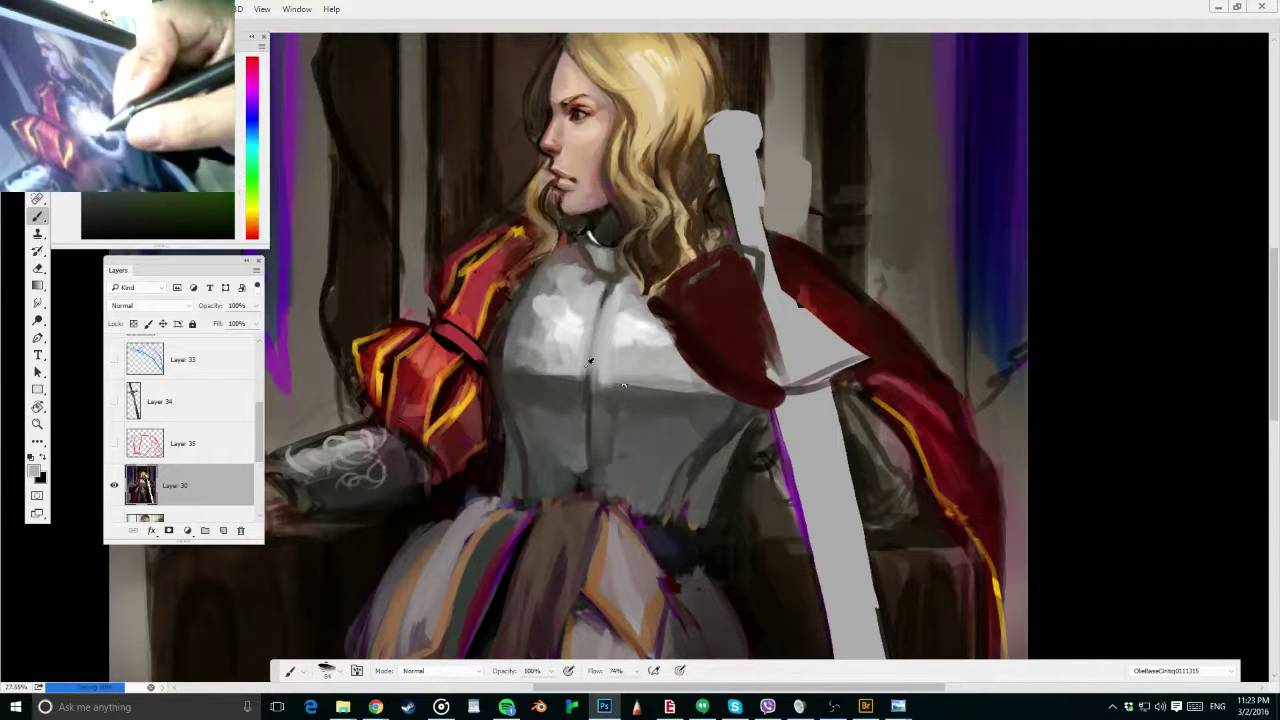
key(ctrl+s)
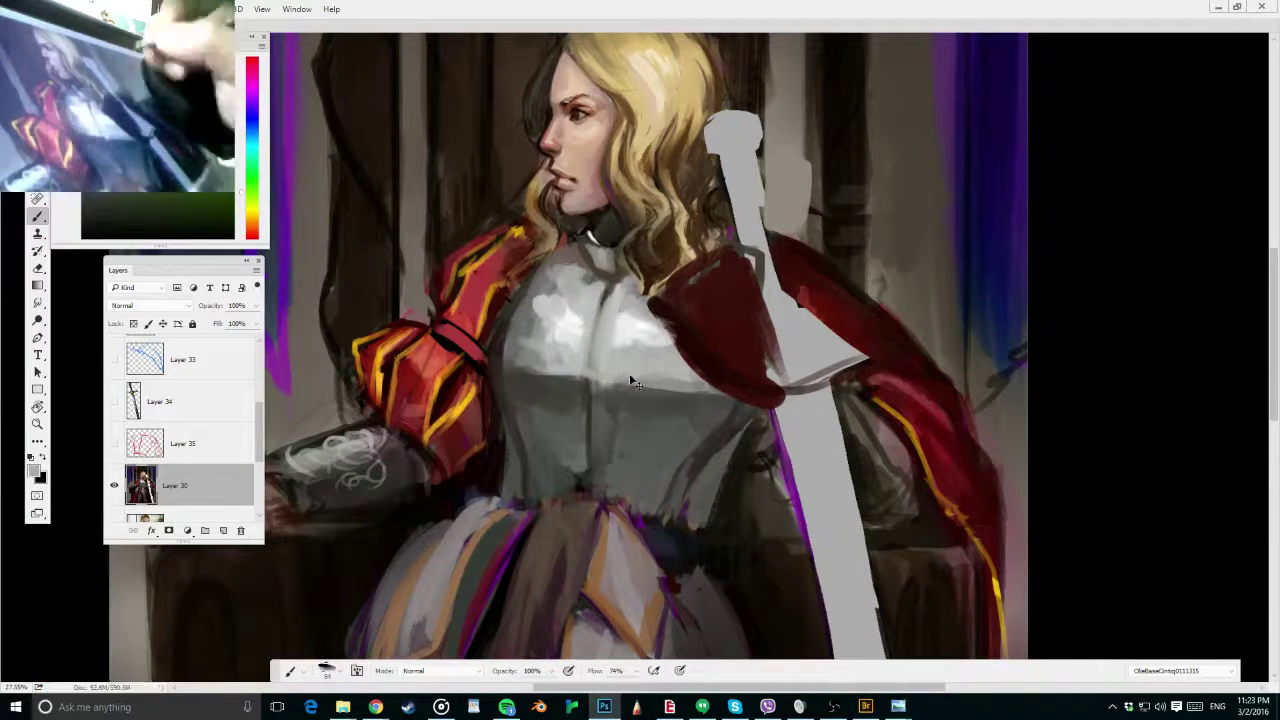
Touch up the breastplate's sword-side waist with a sampled dark tone and the seam below the chest with sampled gray
key(ctrl+minus)
key(ctrl+minus)
key(ctrl+minus)
key(ctrl+minus)
key(ctrl+plus)
key(ctrl+plus)
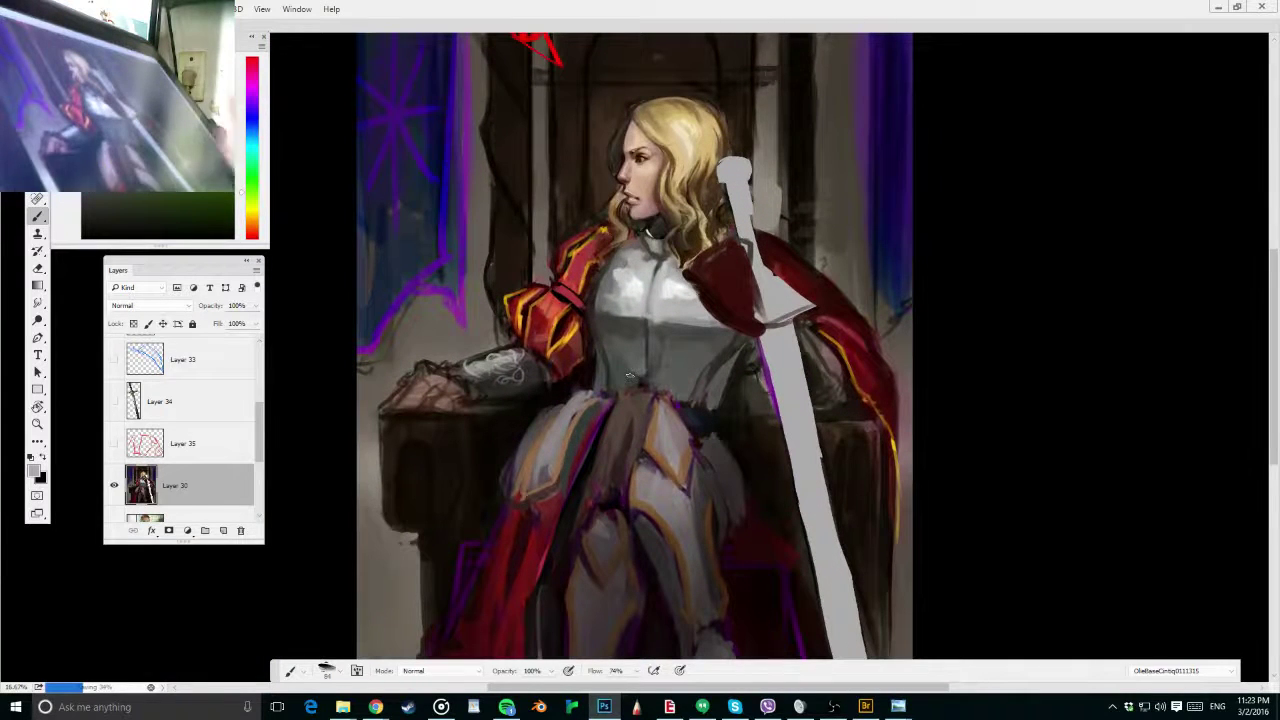
alt+click(712, 365)
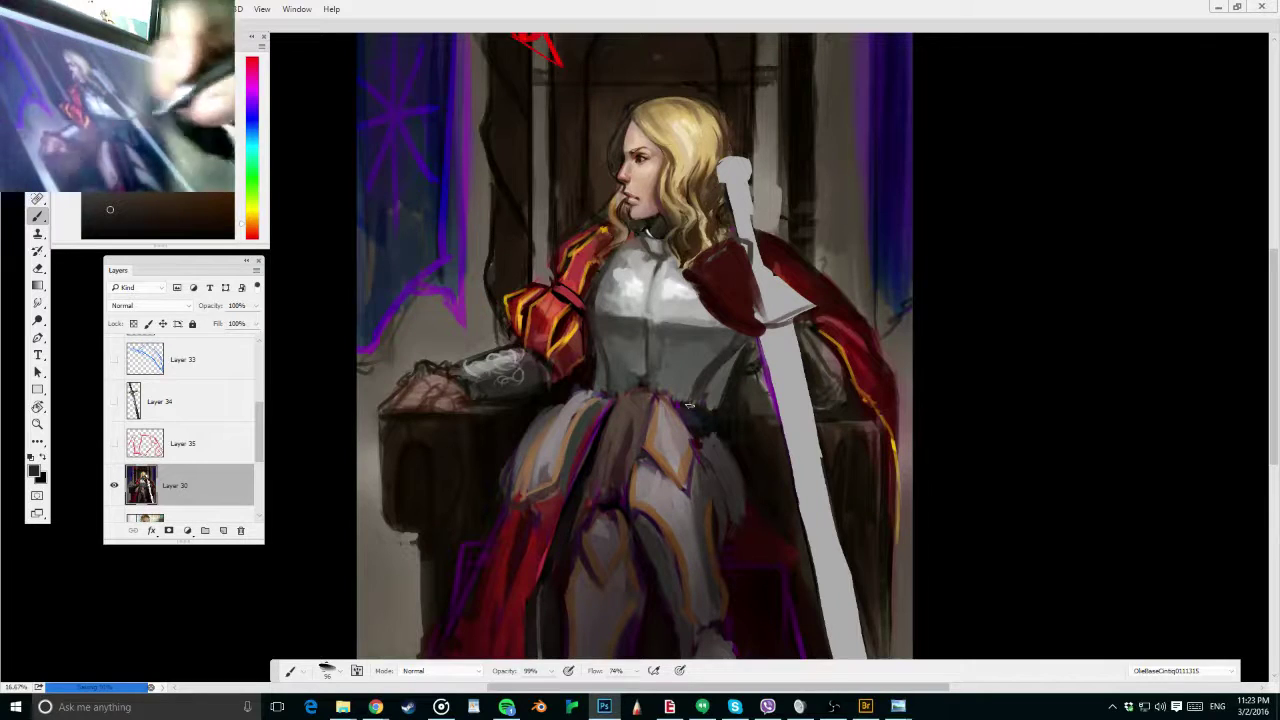
drag(659, 300, 685, 320)
alt+click(678, 326)
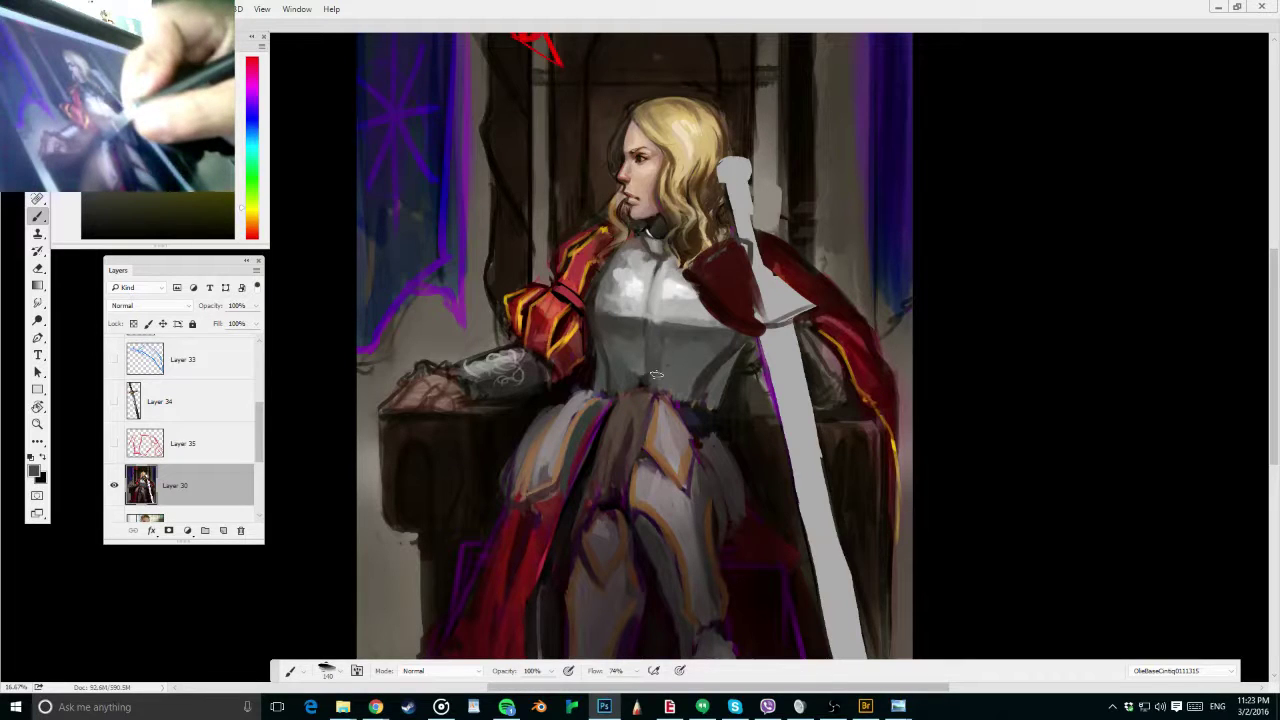
Brush a light gray patch onto the breastplate's abdomen and blend it into the surrounding metal with sampled mid grays
alt+click(633, 354)
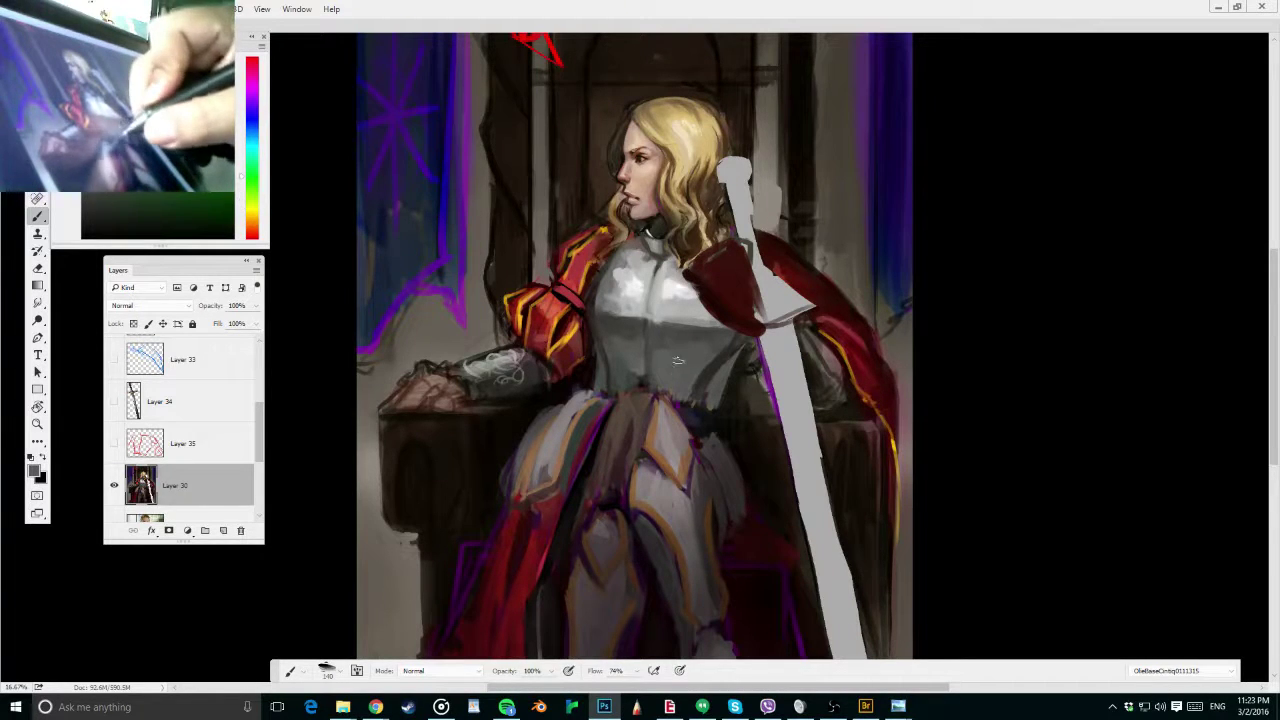
alt+click(676, 292)
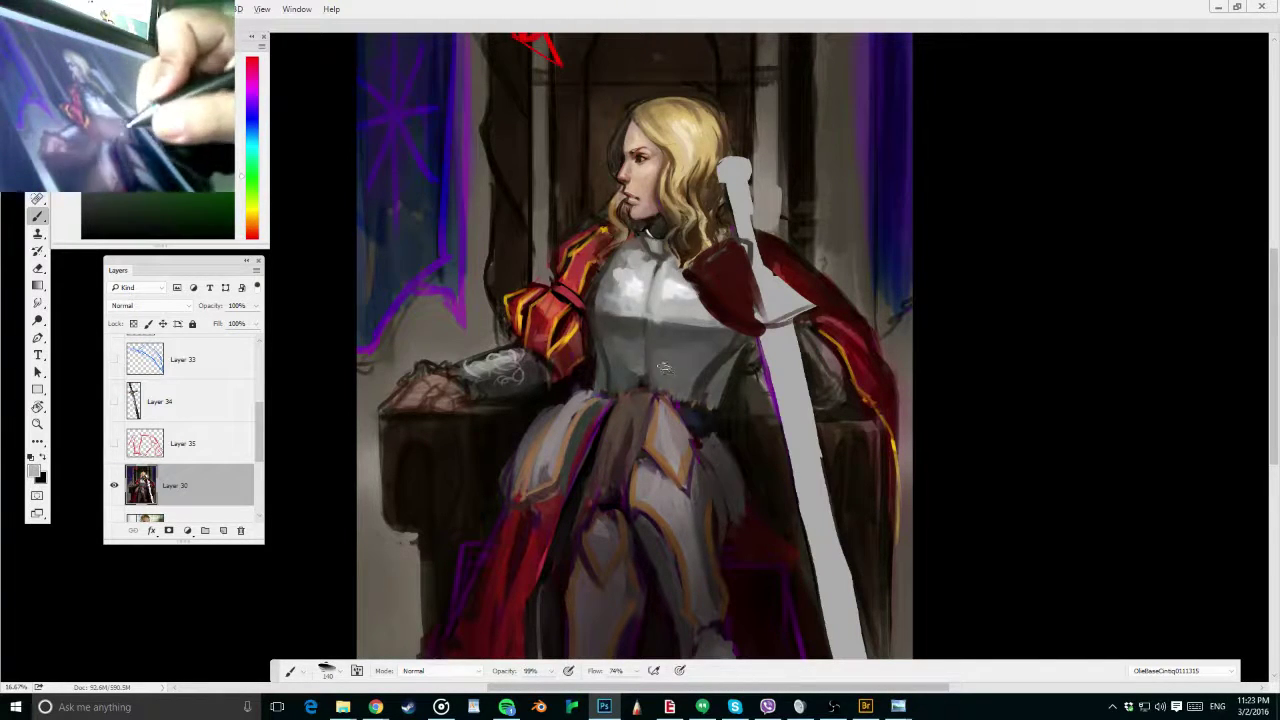
mouse_move(664, 362)
mouse_down()
mouse_move(667, 378)
mouse_move(675, 352)
mouse_up()
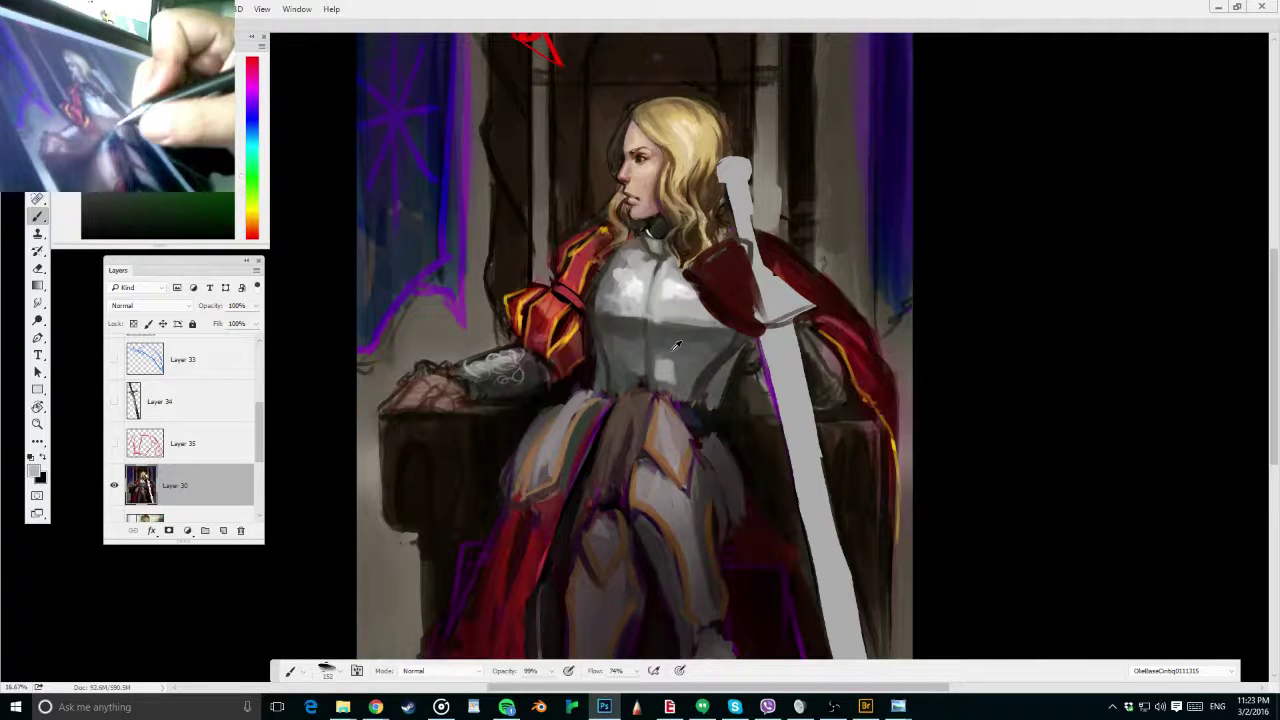
alt+click(677, 352)
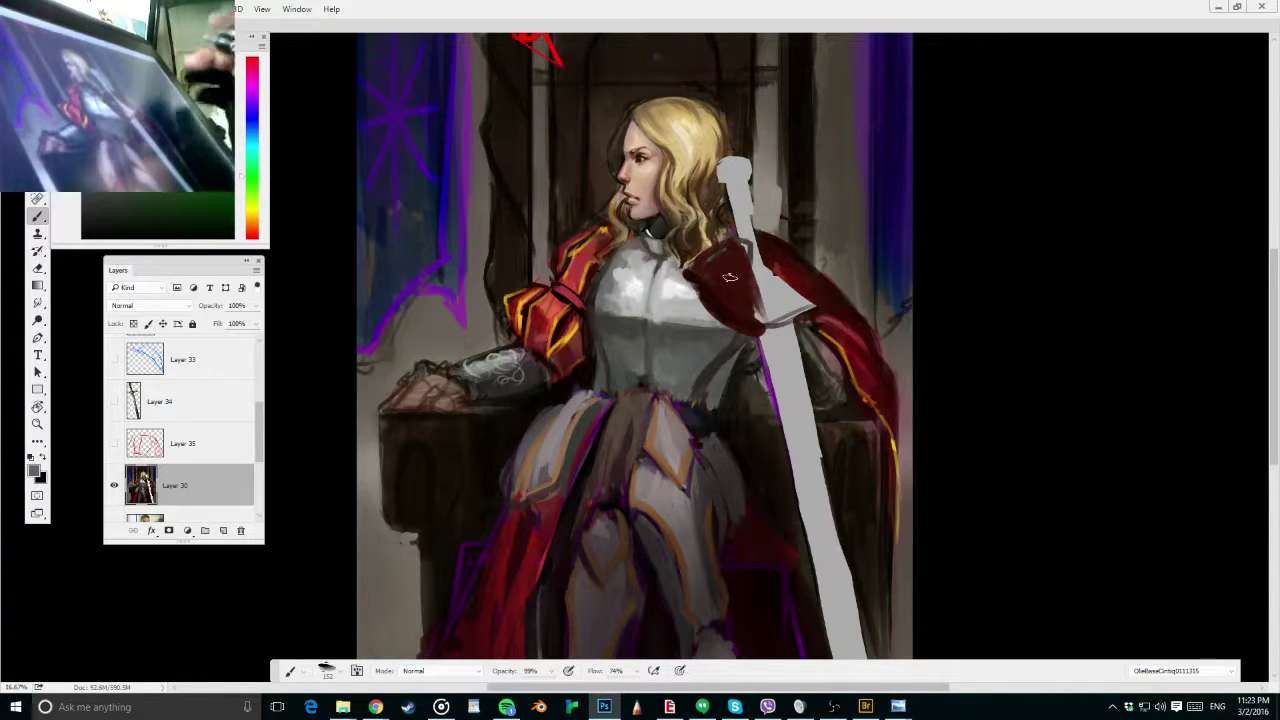
alt+click(698, 350)
key([)
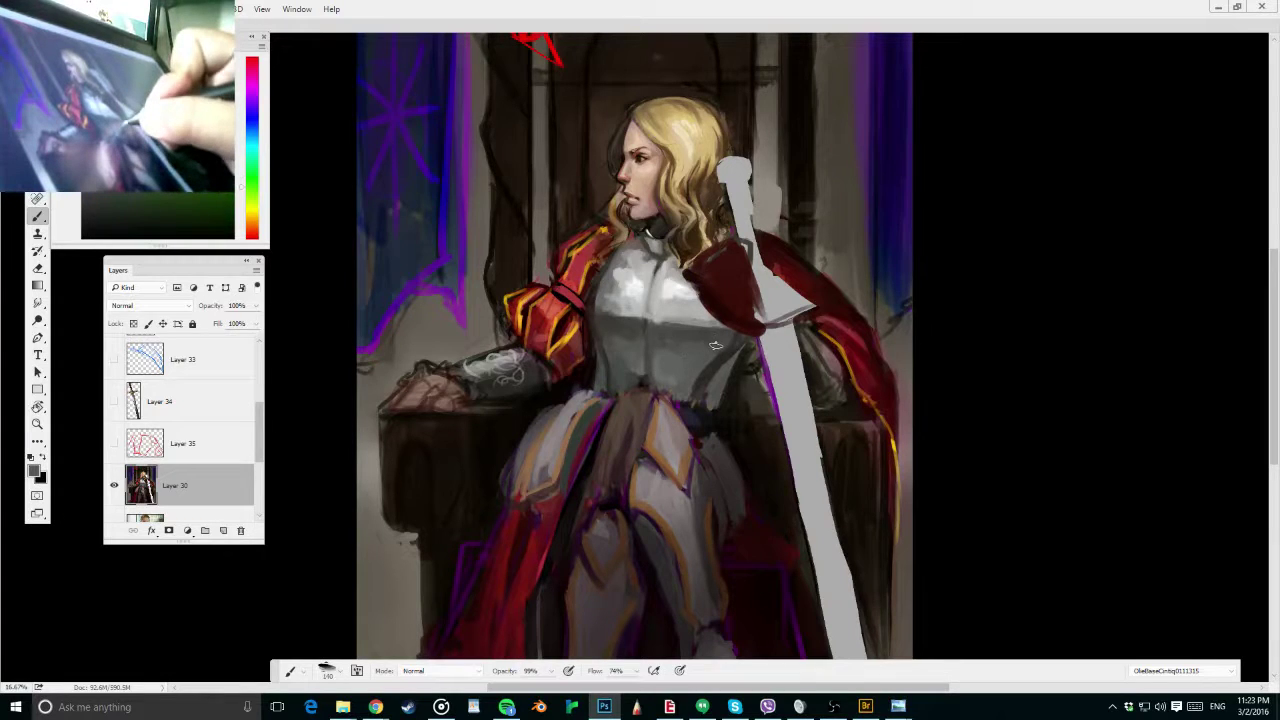
drag(714, 343, 703, 308)
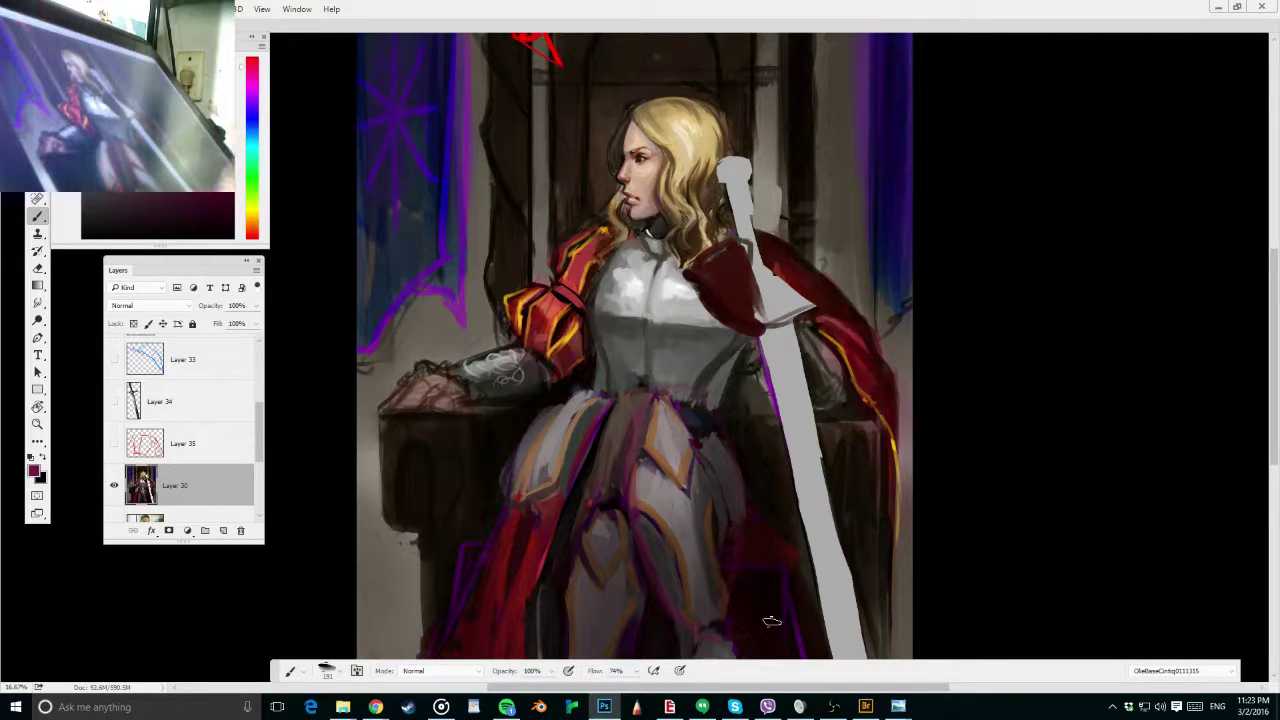
Blend the shading below the chest highlights with sampled grays at 100% opacity and save the painting
alt+click(670, 310)
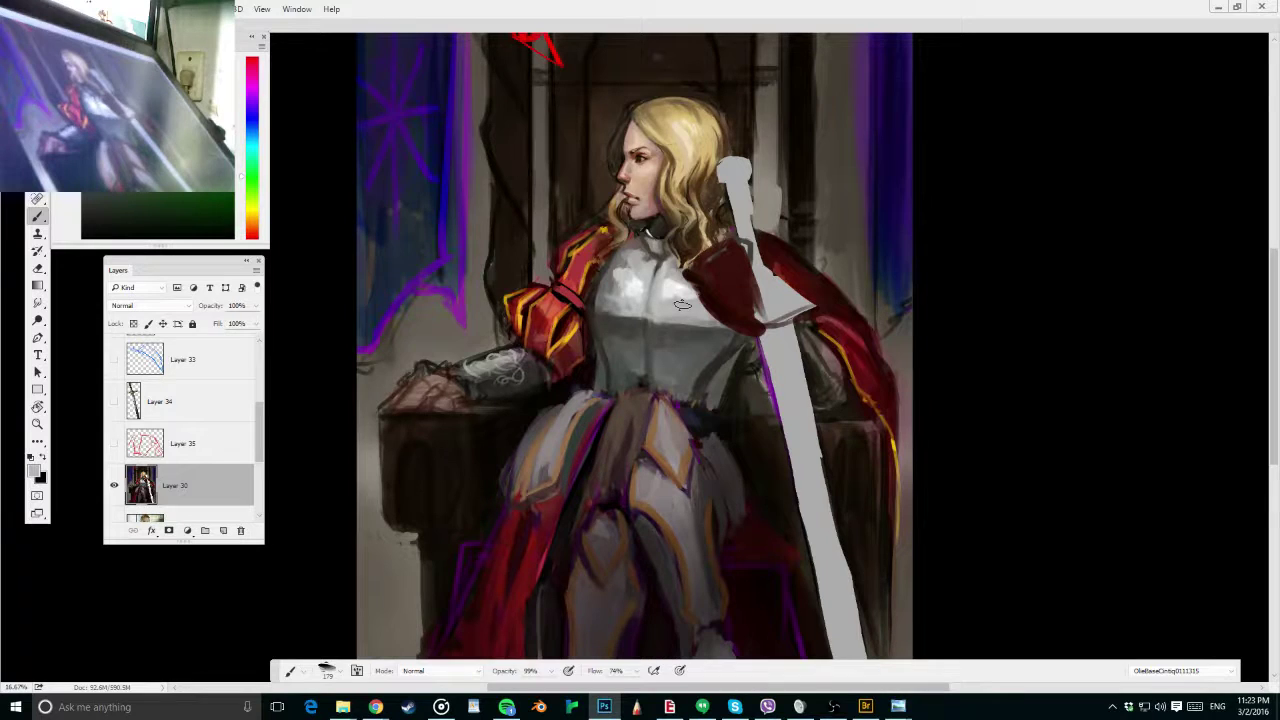
alt+click(615, 345)
key(0)
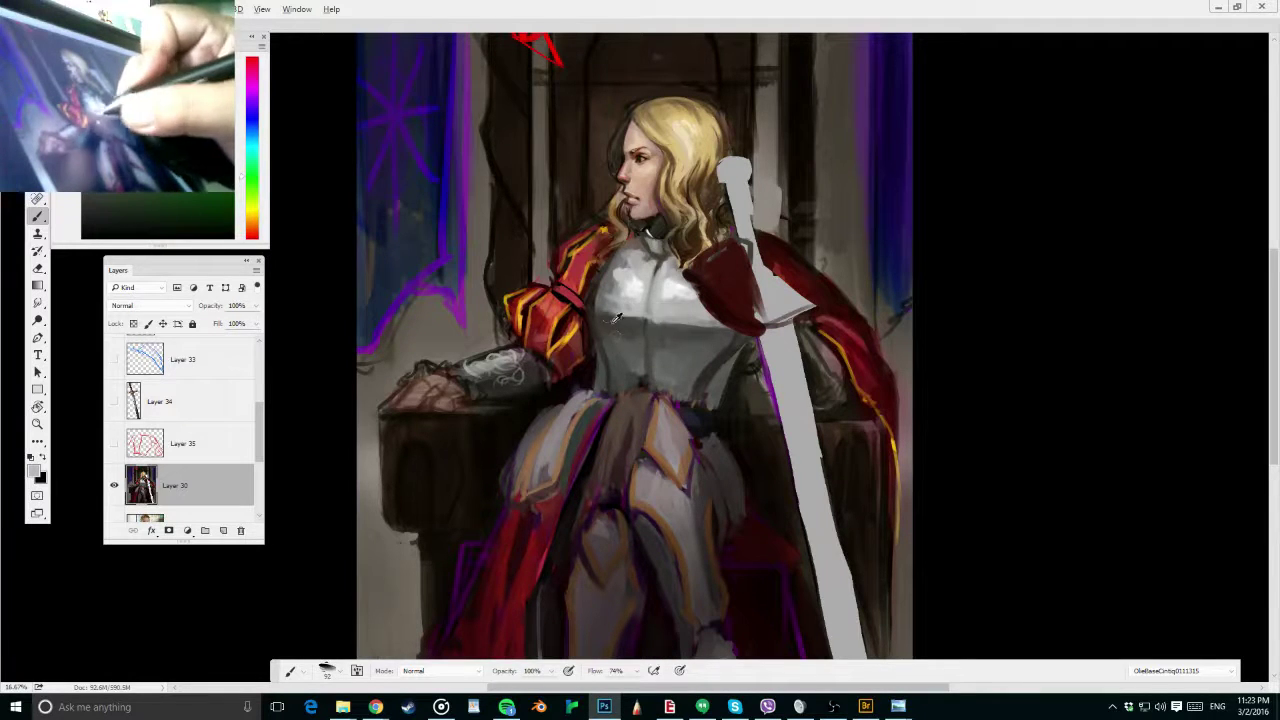
key(ctrl+s)
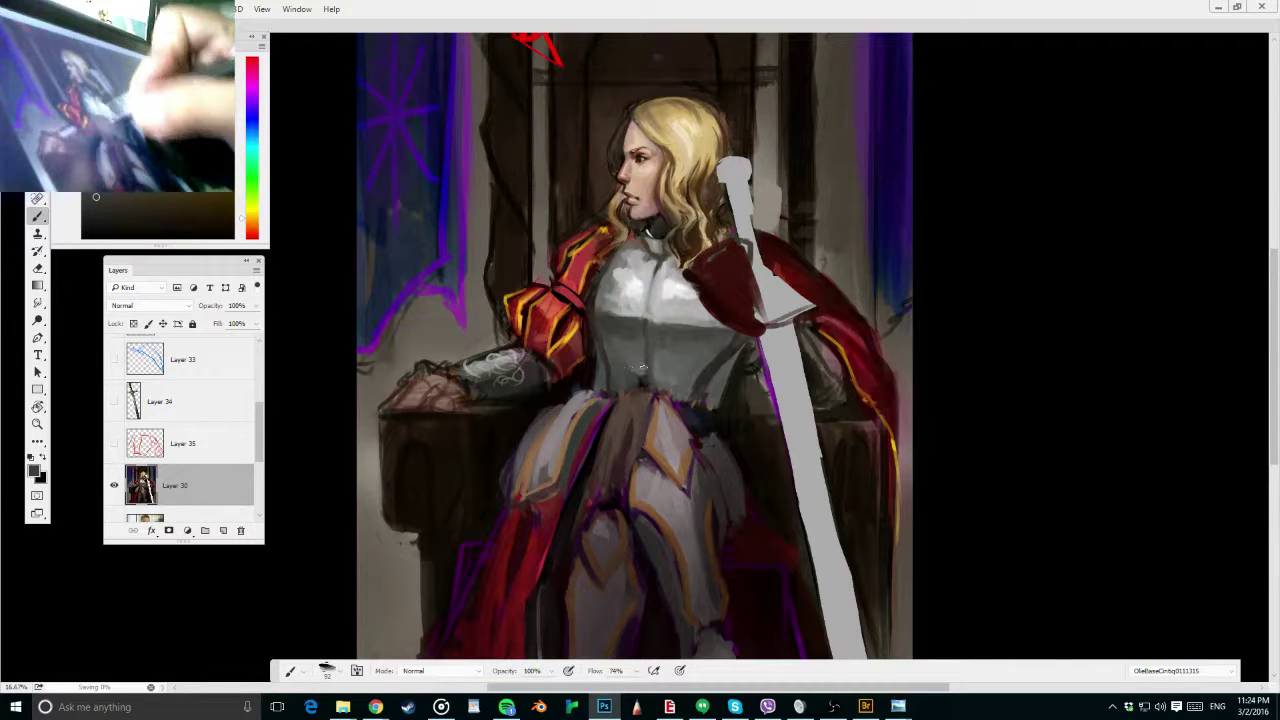
Create a new layer above the painting and choose the 108 px textured brush preset
key(ctrl+alt+shift+n)
right_click(1061, 547)
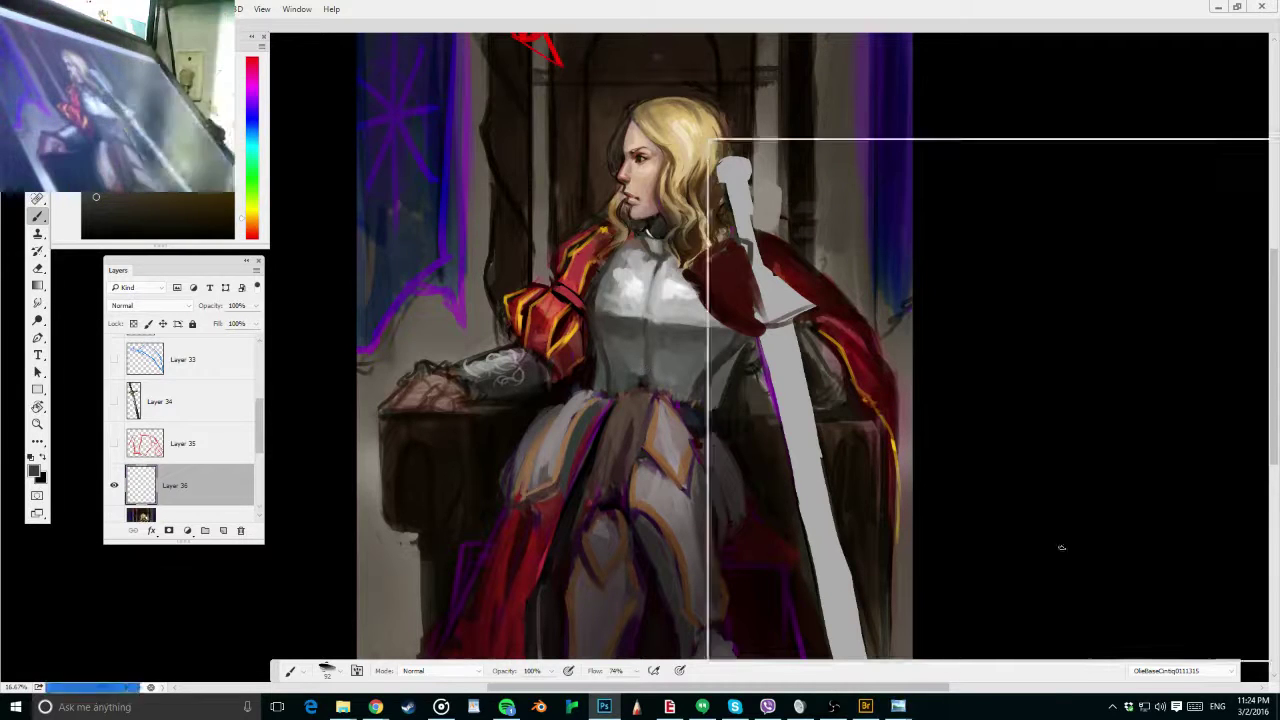
click(1168, 321)
click(1188, 434)
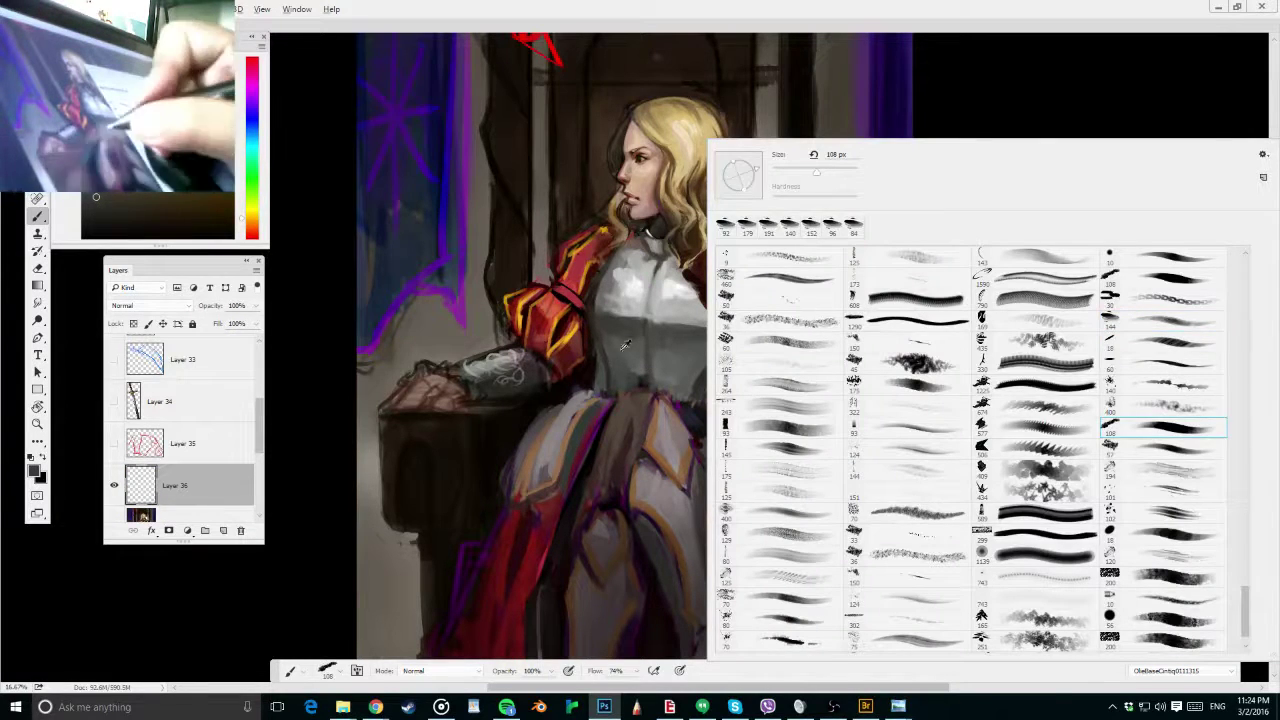
Try painting a dark V-shaped belt line across the breastplate's waist on the new layer, replacing the first diagonal stroke
drag(628, 342, 624, 357)
drag(558, 285, 640, 385)
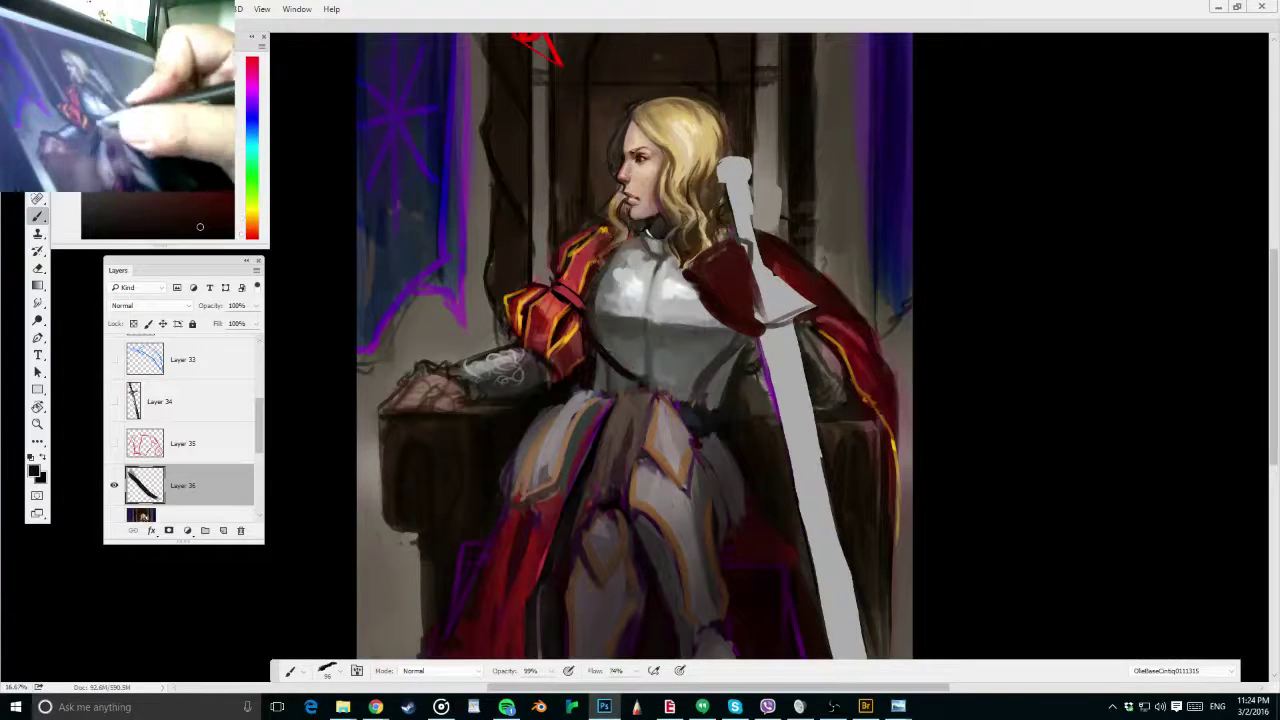
key(ctrl+z)
mouse_move(624, 342)
mouse_down()
mouse_move(641, 378)
mouse_move(661, 371)
mouse_up()
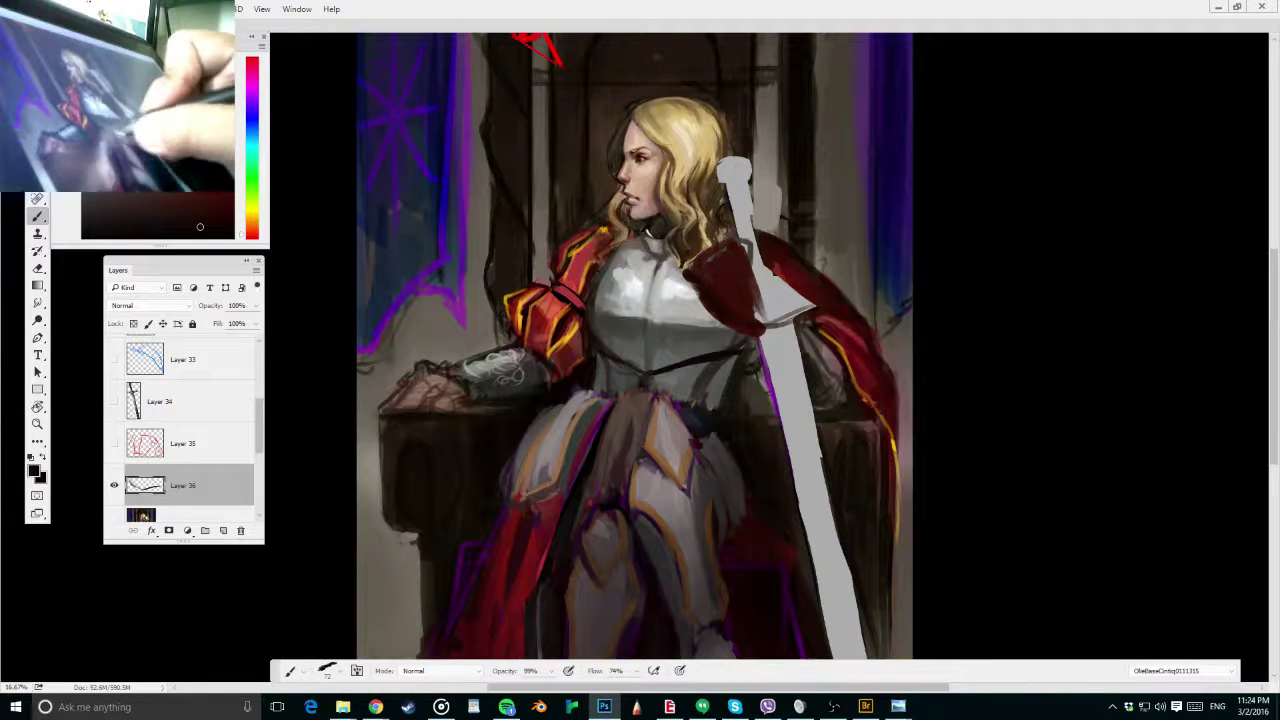
Check the dark belt line from a distance and undo its strokes
key(ctrl+minus)
key(ctrl+minus)
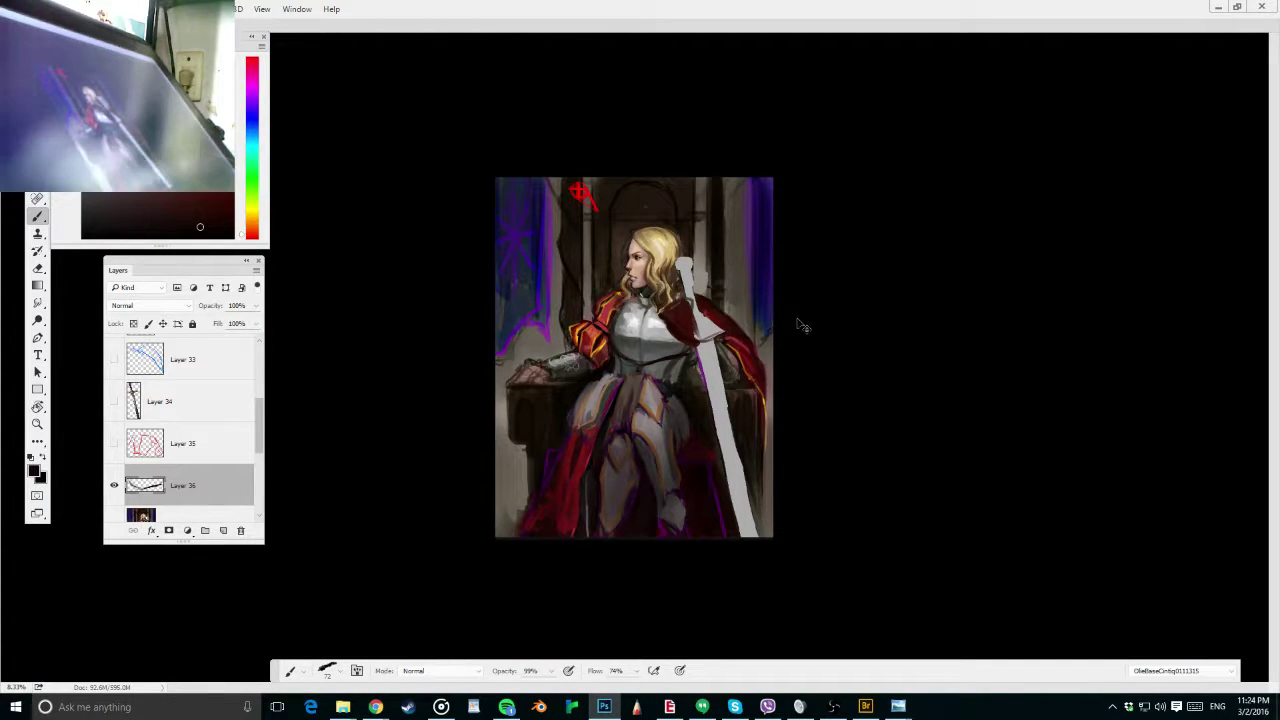
key(ctrl+plus)
key(ctrl+plus)
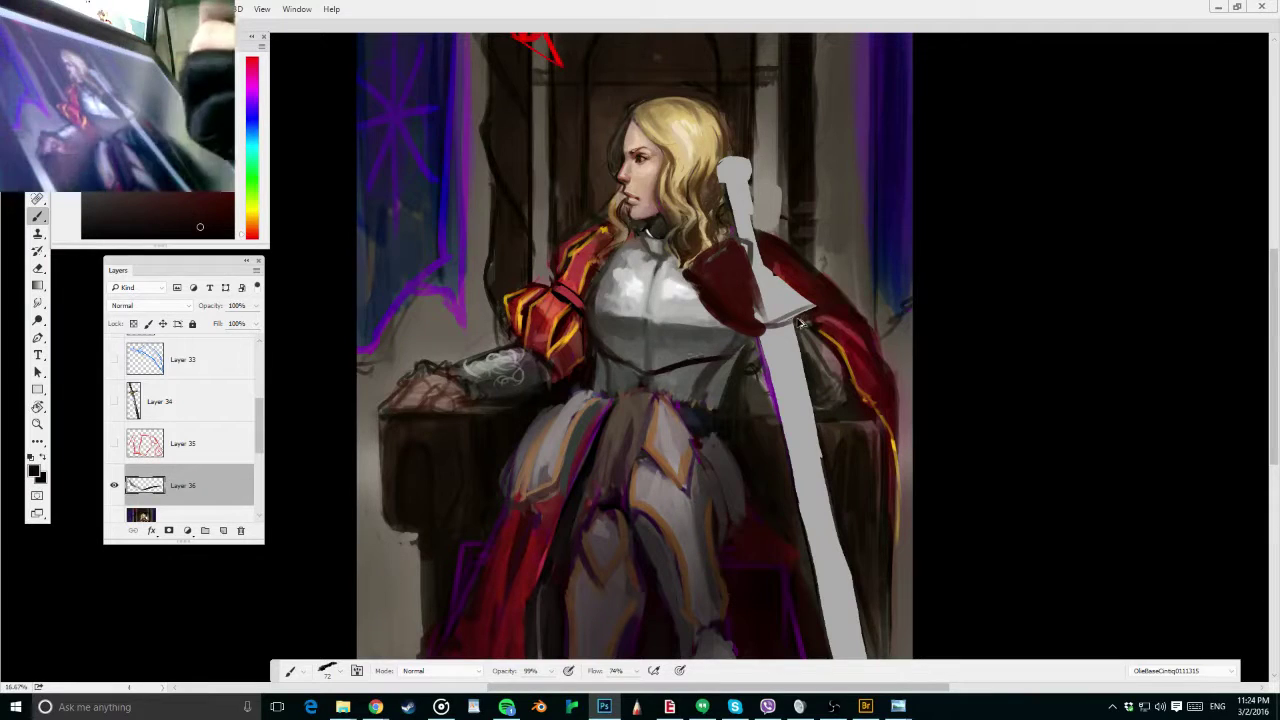
key(ctrl+alt+z)
key(ctrl+alt+z)
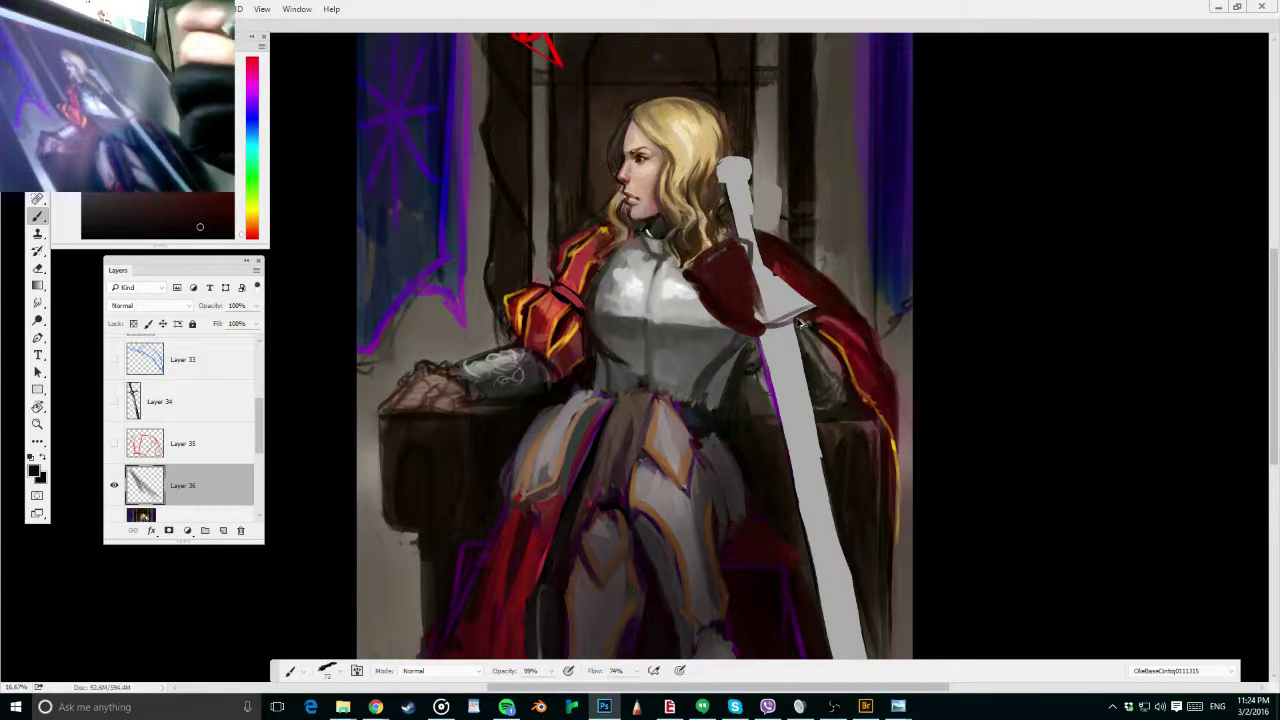
Undo the remaining dark belt stroke and touch up the breastplate's upper center seam with sampled grays at 100% opacity
key(ctrl+alt+z)
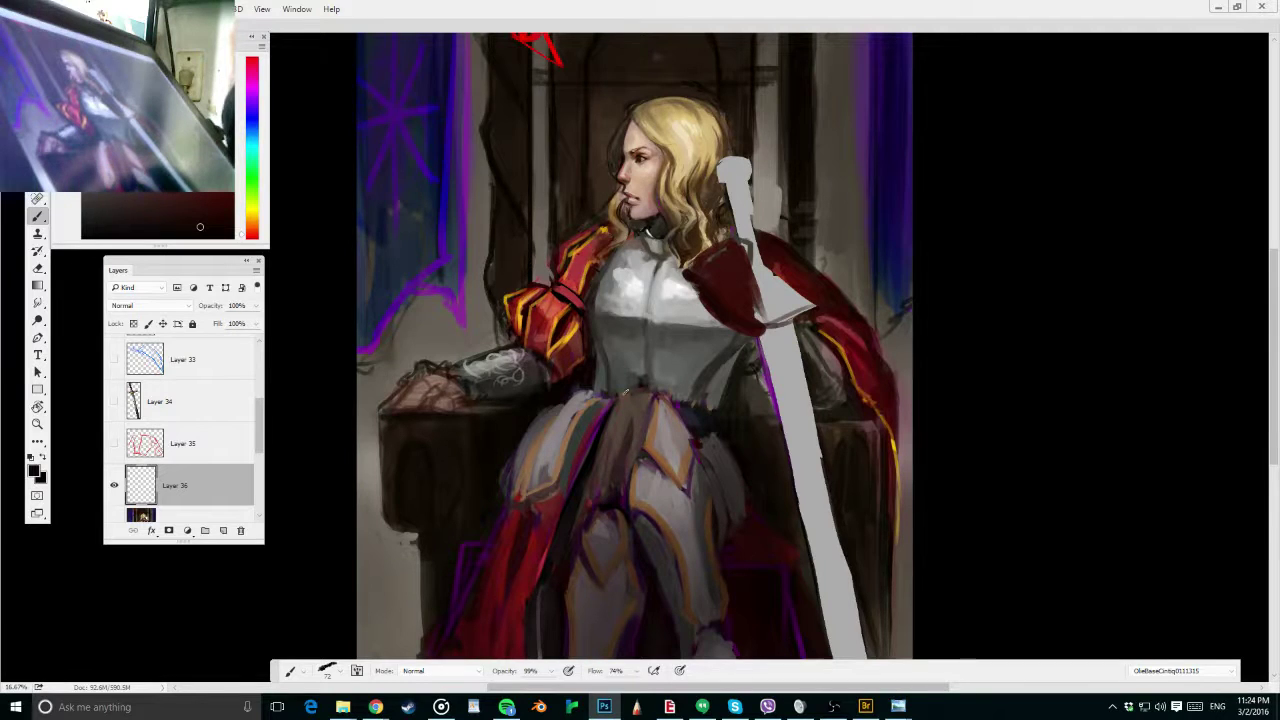
alt+click(656, 276)
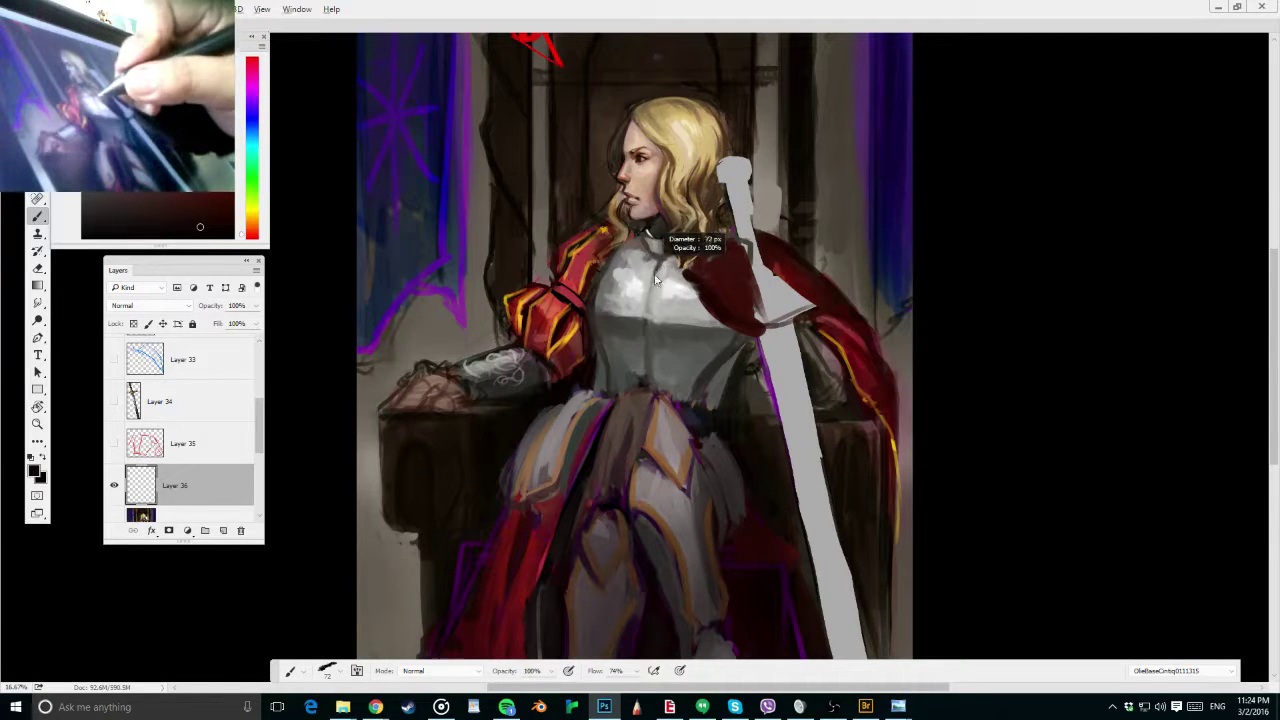
mouse_move(650, 270)
mouse_down()
mouse_move(626, 242)
mouse_move(625, 272)
mouse_move(663, 266)
mouse_move(650, 302)
mouse_move(597, 322)
mouse_move(648, 381)
mouse_move(738, 336)
mouse_move(676, 370)
mouse_up()
alt+click(634, 258)
alt+click(634, 258)
alt+click(655, 271)
Try painting a thin black V-shaped line across the breastplate's waist with a 60 px brush
key(d)
key(bracketleft)
key(bracketleft)
key(bracketleft)
key(bracketleft)
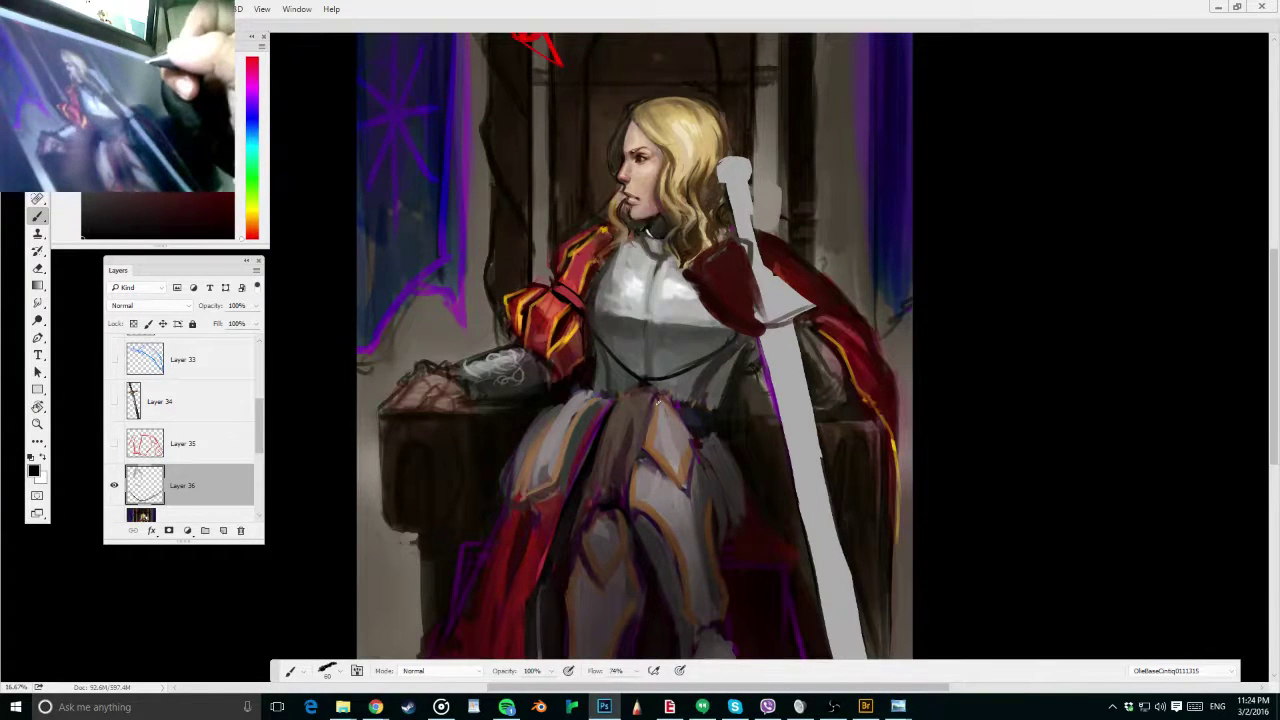
key(ctrl+z)
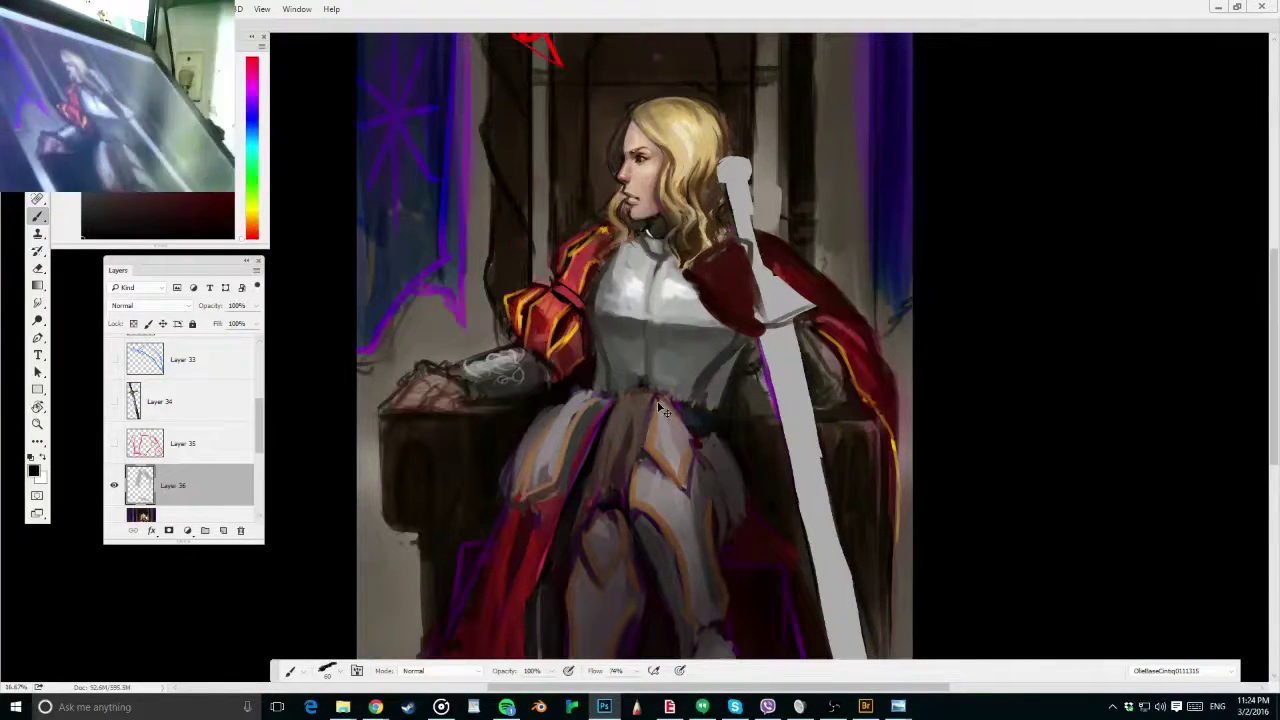
Save the painting and shade the metal collar under the chin with sampled dark and light grays
key(ctrl+minus)
key(ctrl+s)
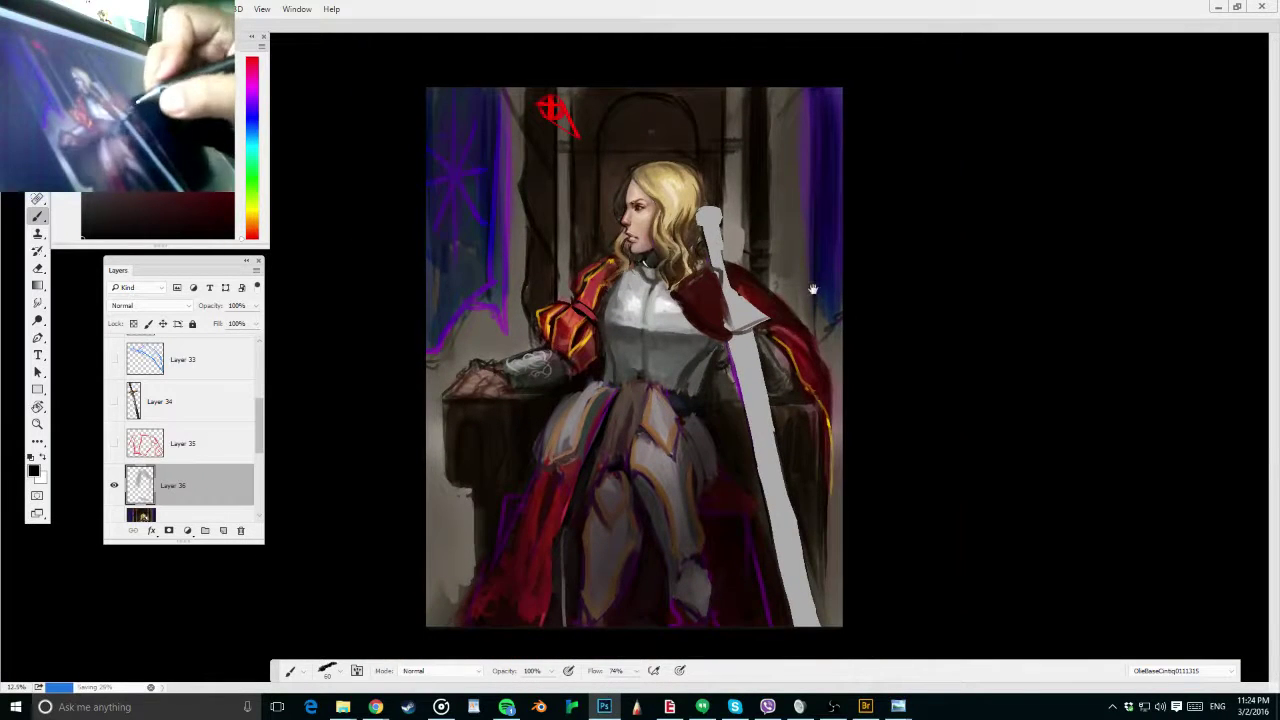
drag(811, 290, 850, 290)
alt+click(582, 289)
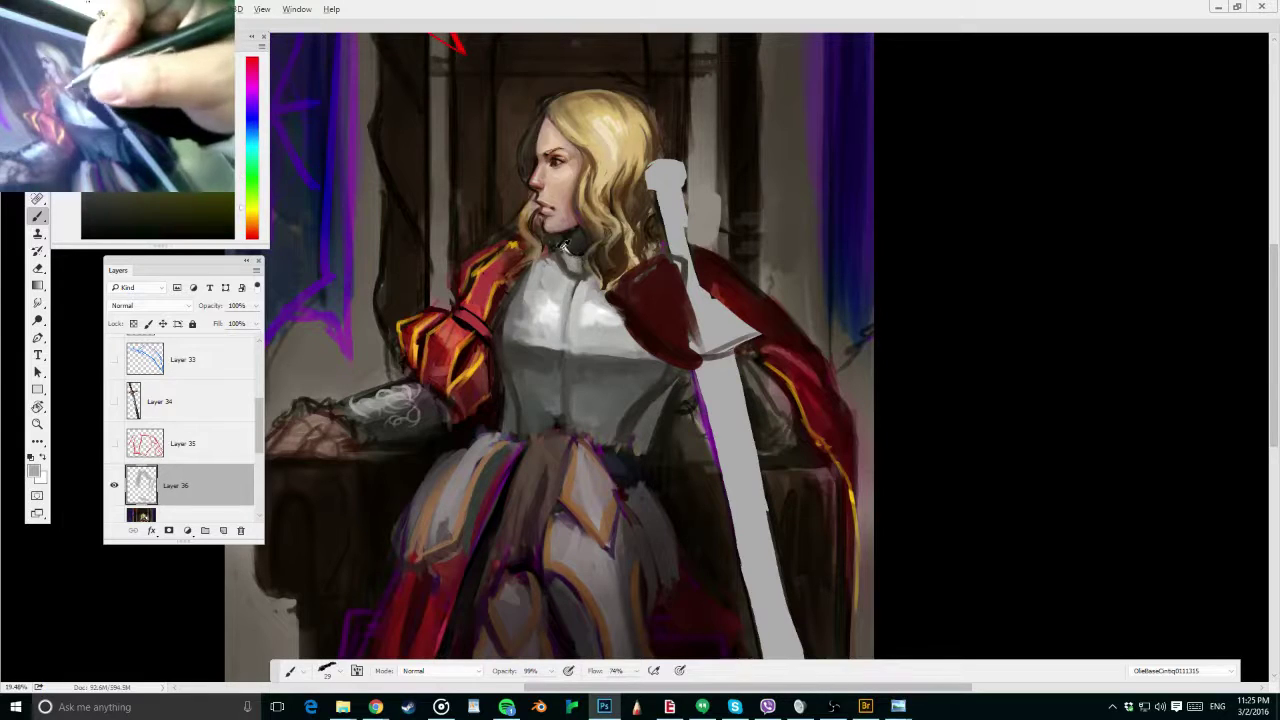
alt+click(573, 257)
drag(565, 254, 576, 268)
alt+click(574, 263)
alt+click(565, 257)
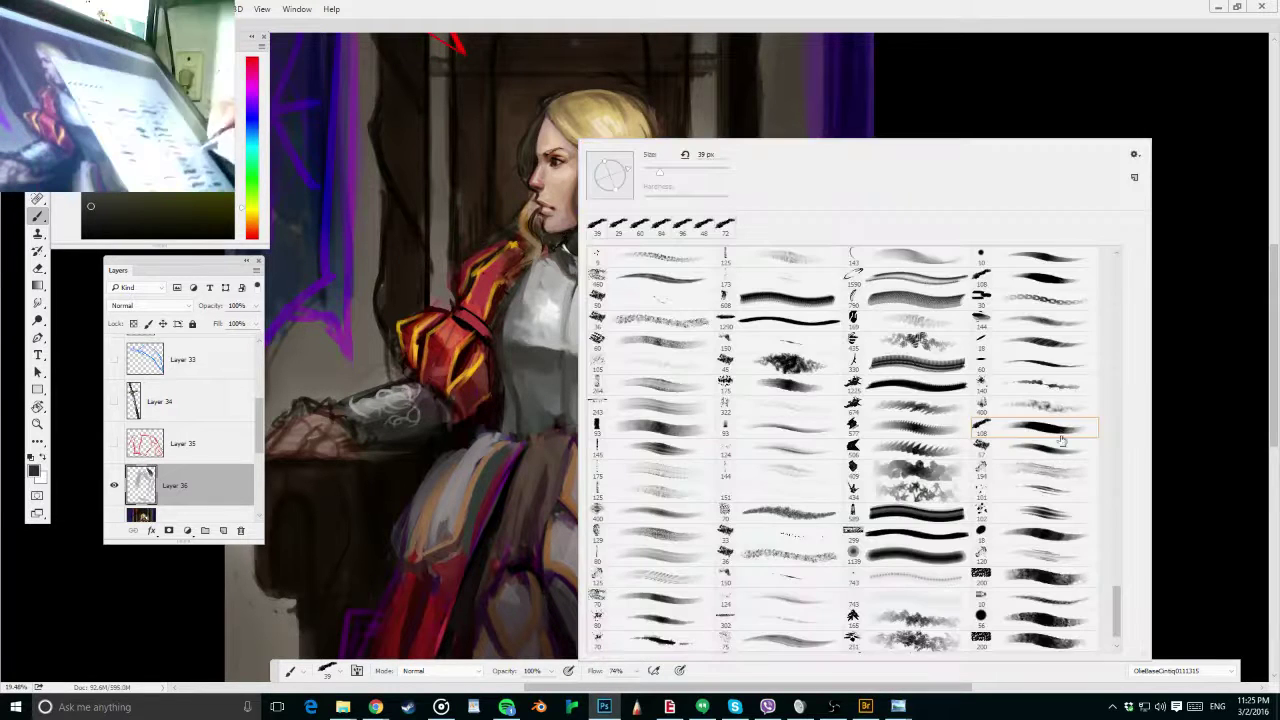
Choose the 144 px brush preset, reduce its size, and define the collar's rim and neck opening with sampled grays
click(1044, 317)
click(537, 273)
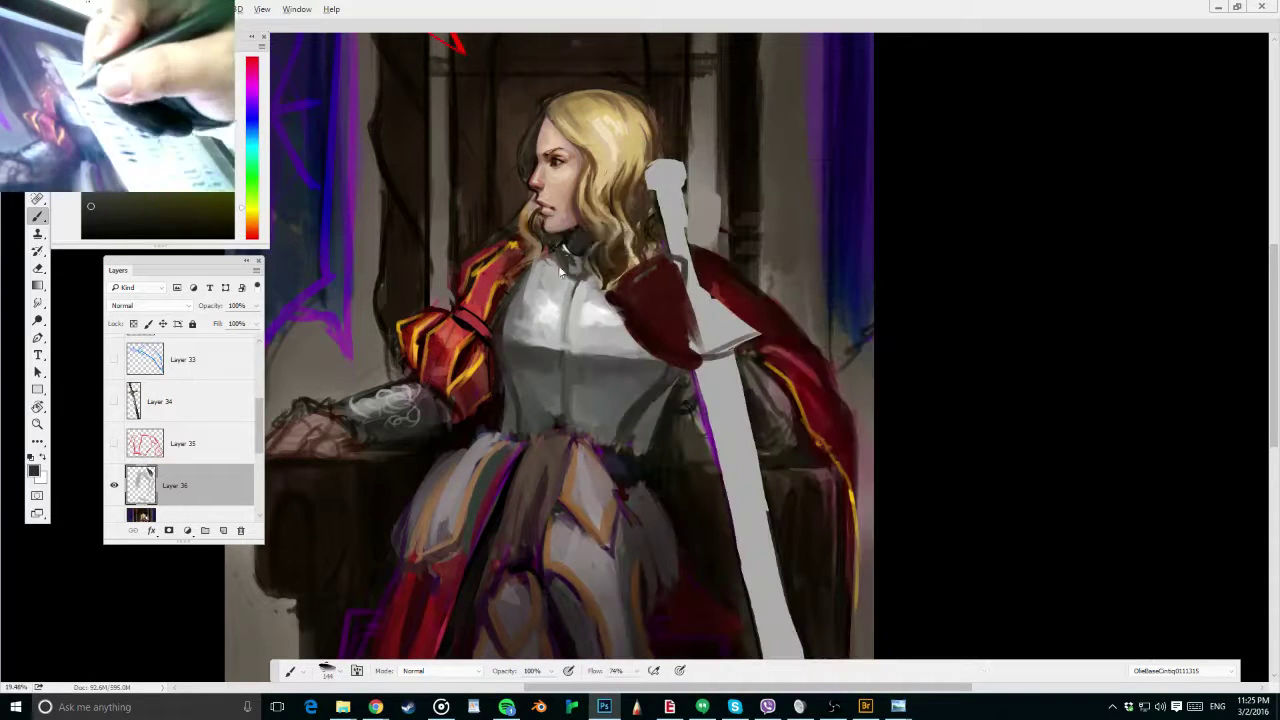
drag(553, 270, 557, 269)
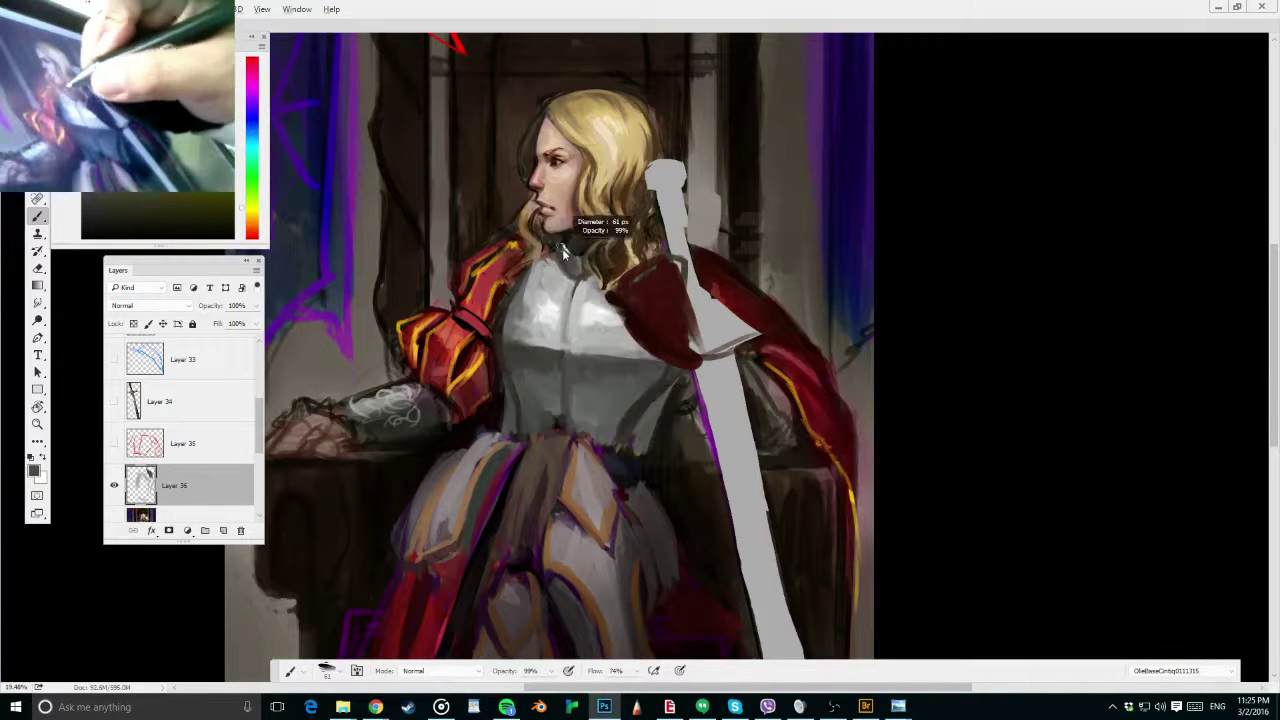
alt+click(561, 253)
alt+click(566, 288)
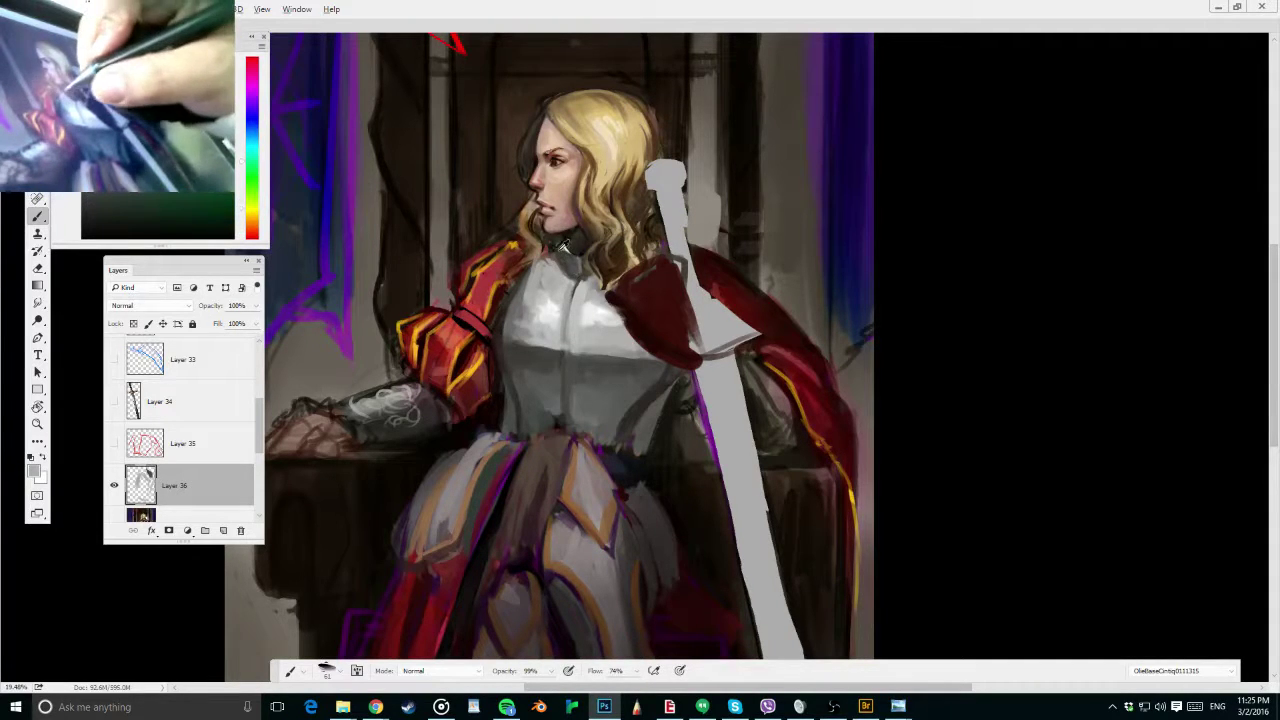
click(96, 197)
mouse_move(553, 268)
mouse_down()
mouse_move(568, 246)
mouse_move(581, 258)
mouse_up()
alt+click(563, 276)
alt+click(594, 304)
alt+click(577, 246)
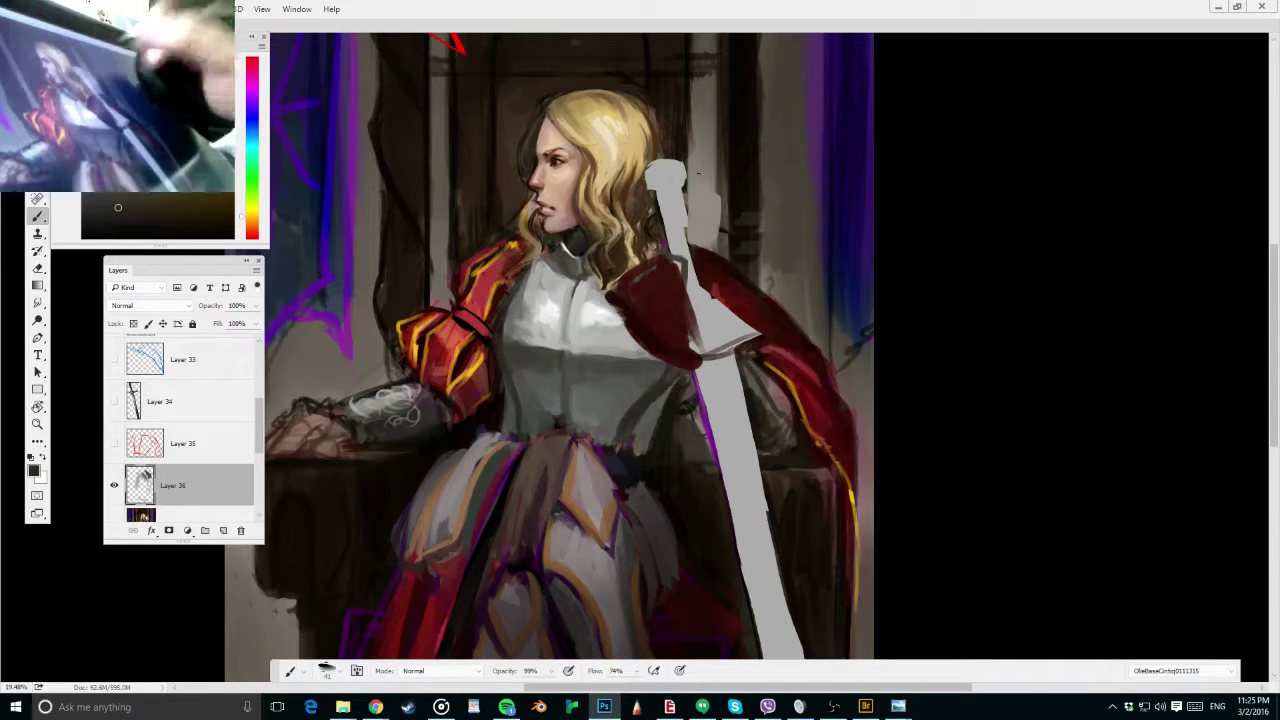
Save the painting and clean up the edge between the breastplate and the dark red cape using sampled light gray and dark red
drag(772, 182, 834, 214)
drag(801, 270, 826, 263)
key(ctrl+s)
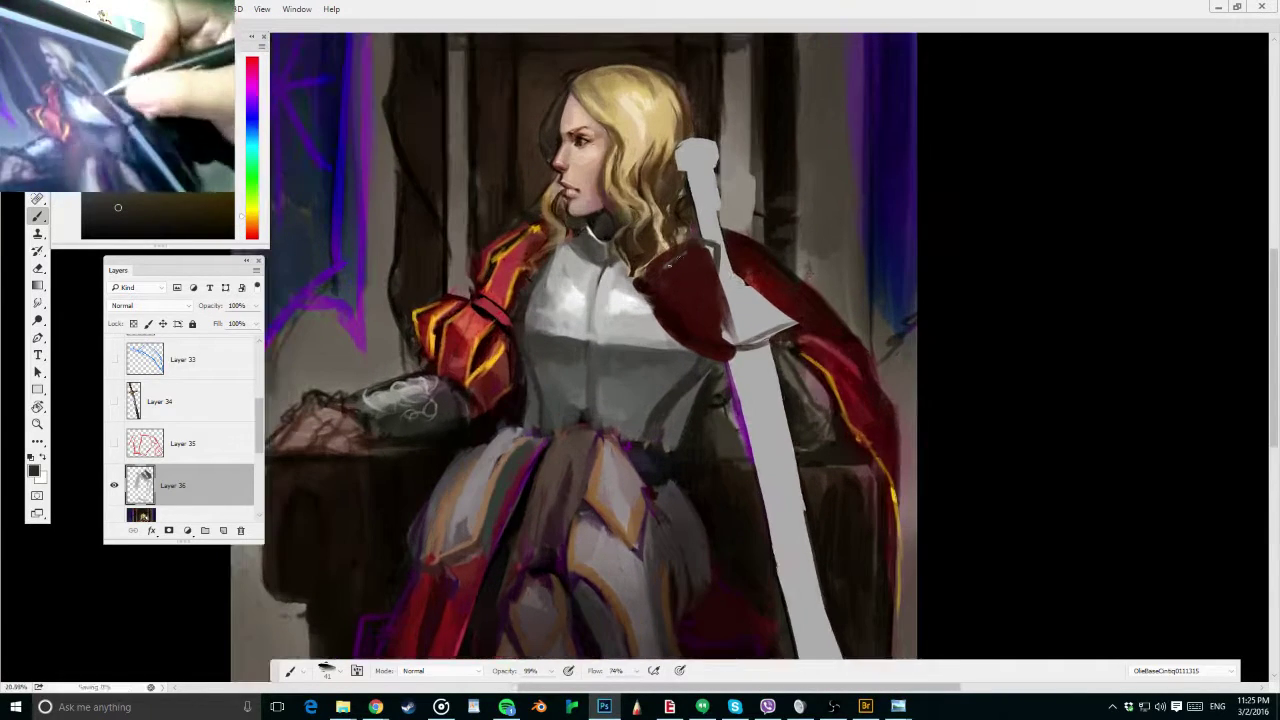
alt+click(675, 266)
drag(670, 265, 658, 284)
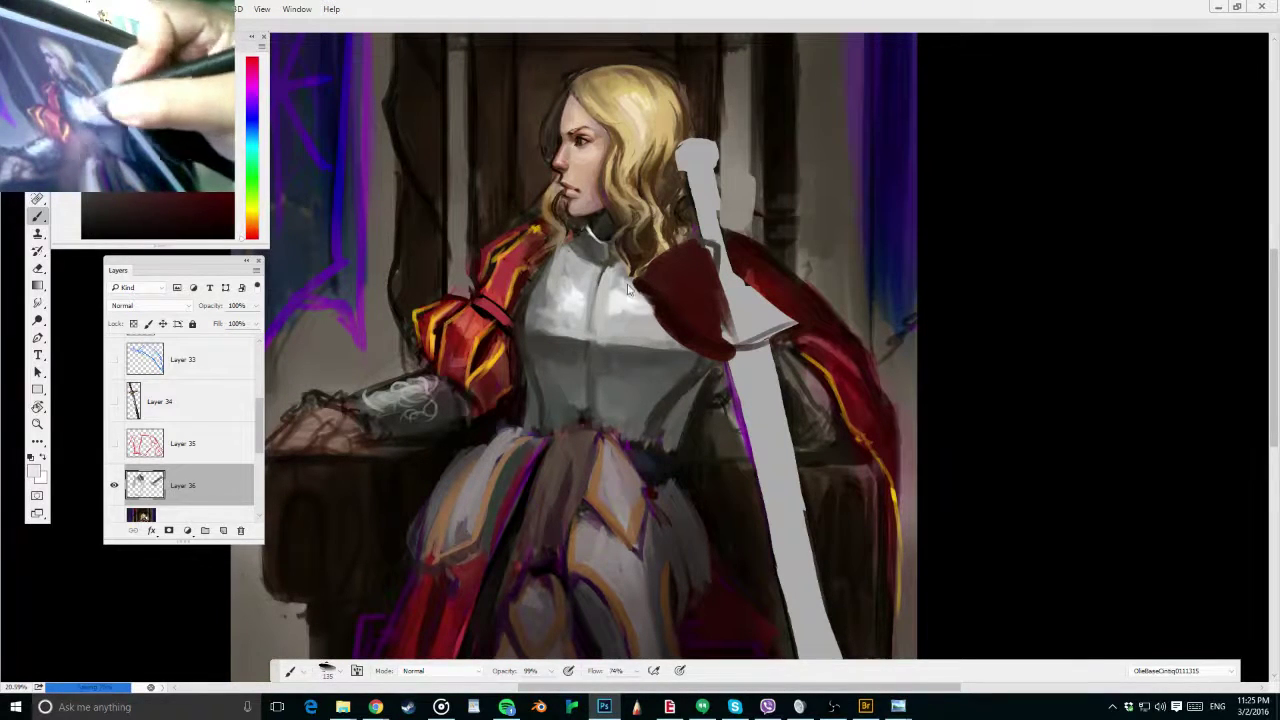
alt+click(652, 326)
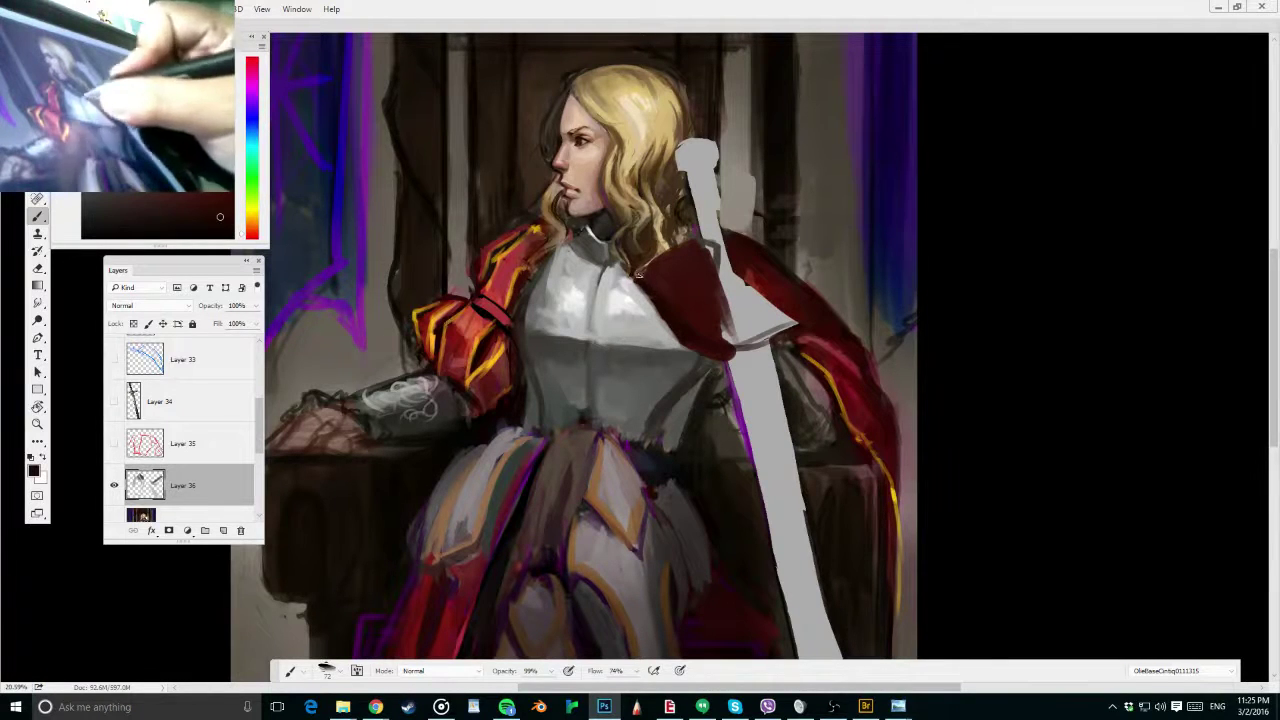
alt+click(676, 262)
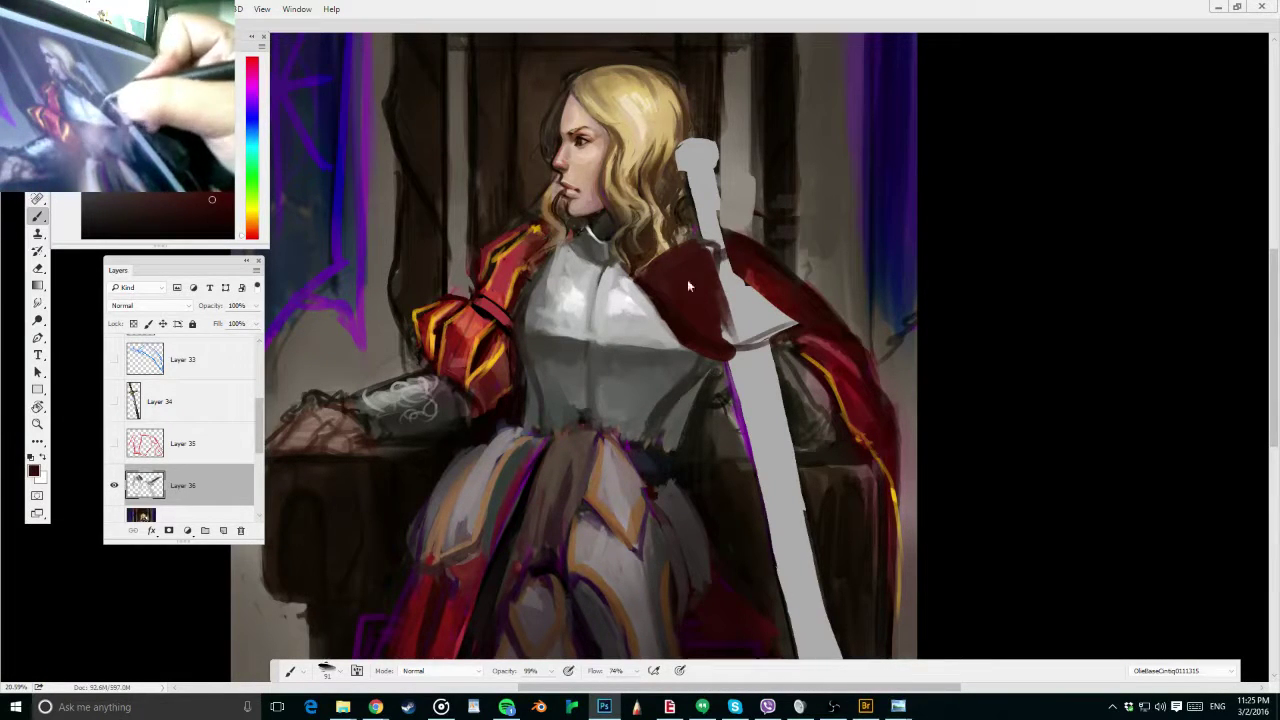
Paint dark red from the cape's shoulder across the gray sword guard at 99% opacity
mouse_move(687, 286)
mouse_down()
mouse_move(738, 282)
mouse_move(714, 333)
mouse_move(736, 338)
mouse_up()
alt+click(787, 311)
alt+right_click(837, 339)
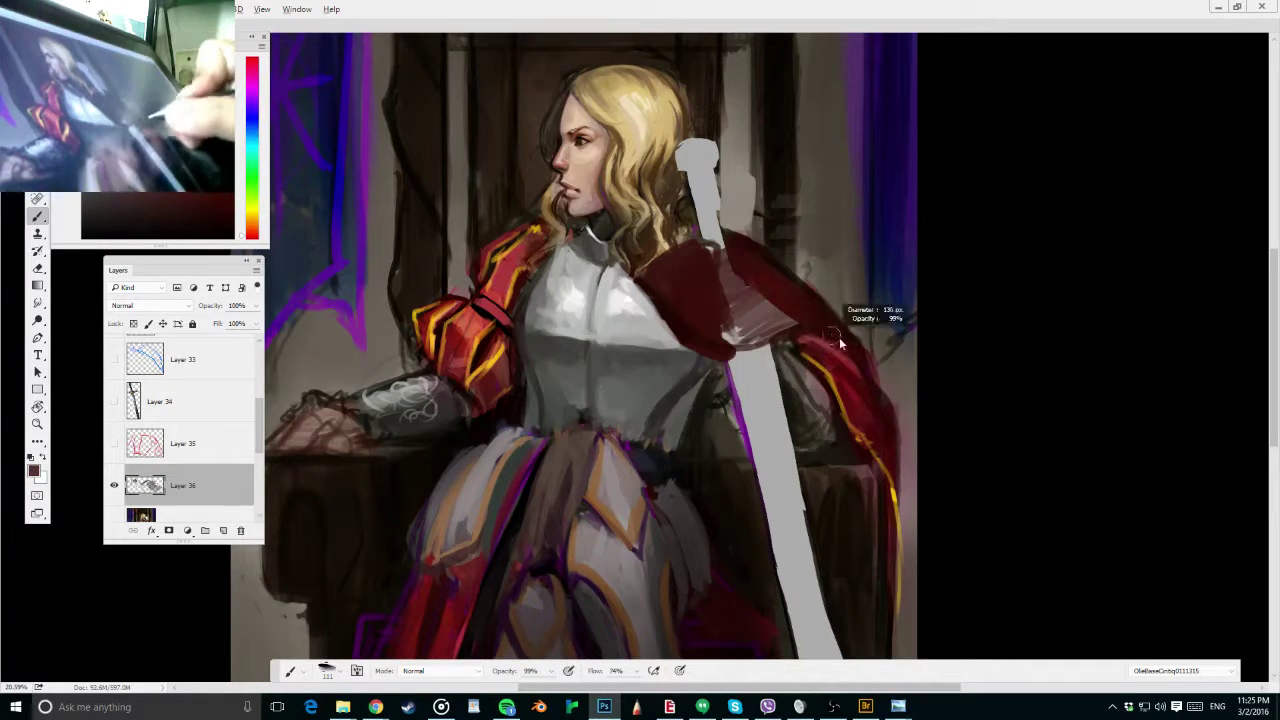
Try orange-red highlight strokes on the cape above the sword guard
alt+click(847, 355)
drag(792, 306, 736, 290)
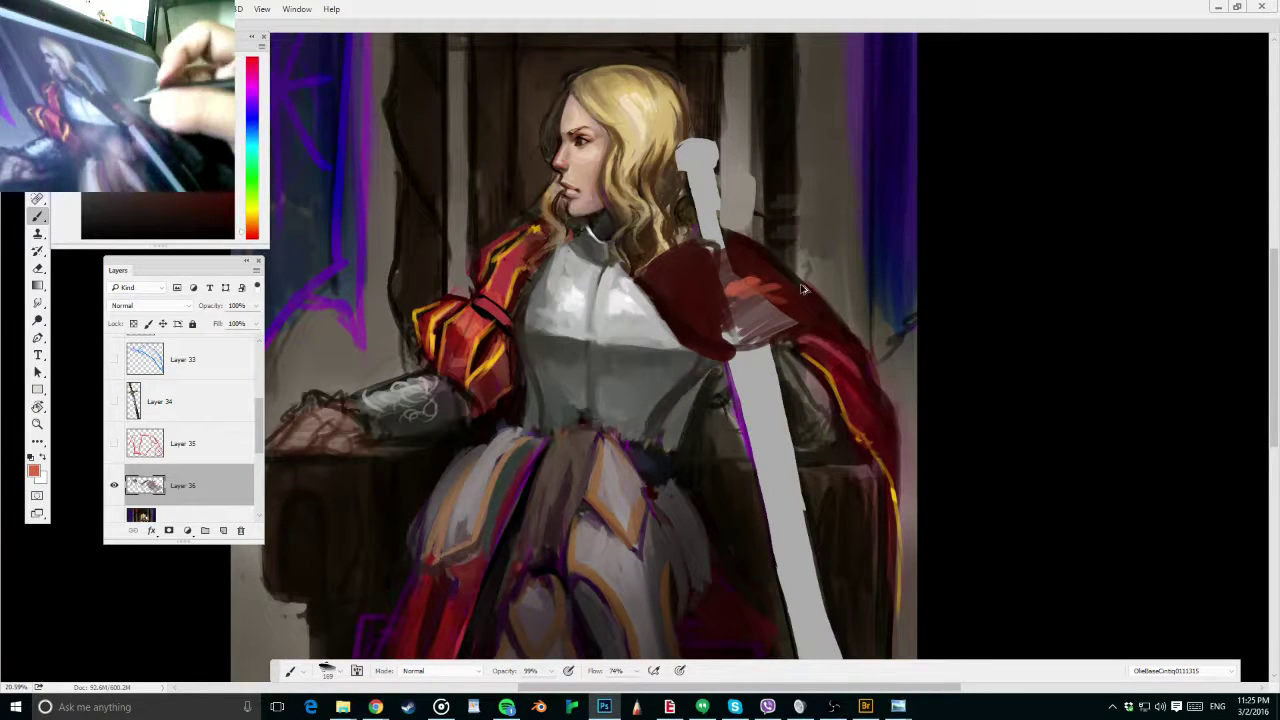
alt+shift+right_click(768, 273)
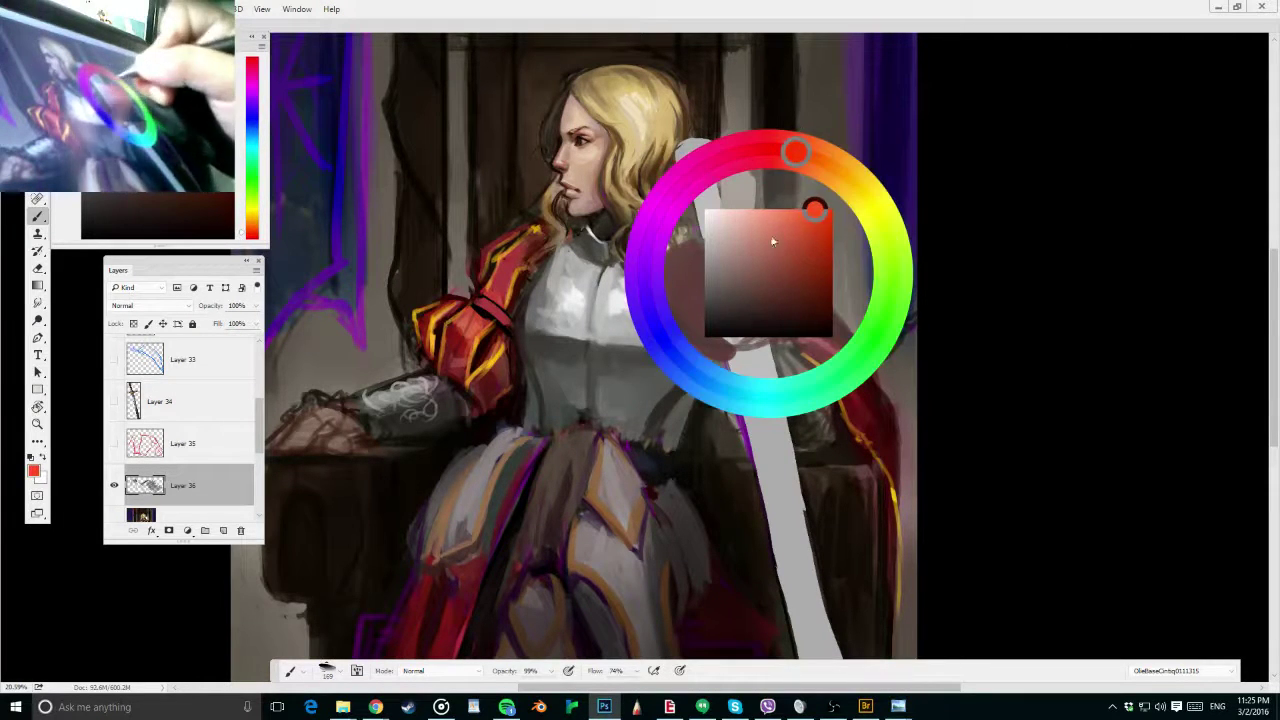
Glaze saturated red over the cape's shoulder in Soft Light mode and merge the layer down into the painting
alt+shift+right_click(795, 336)
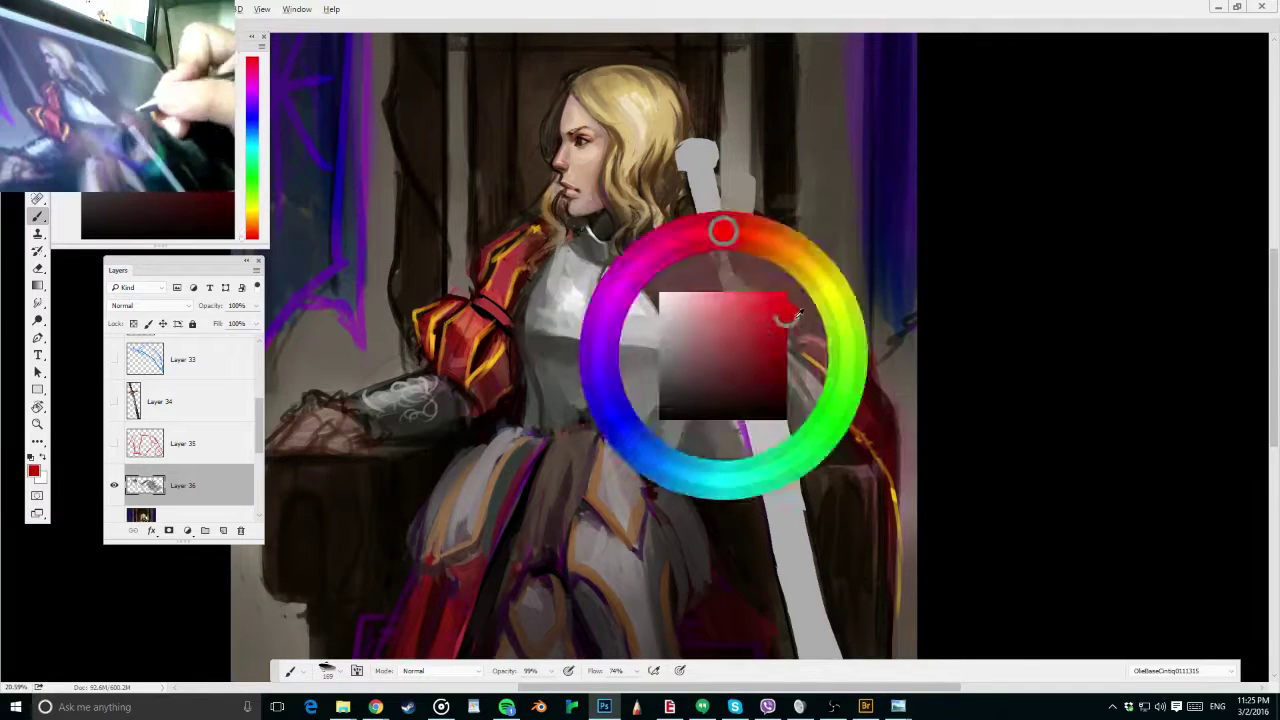
alt+shift+right_click(694, 300)
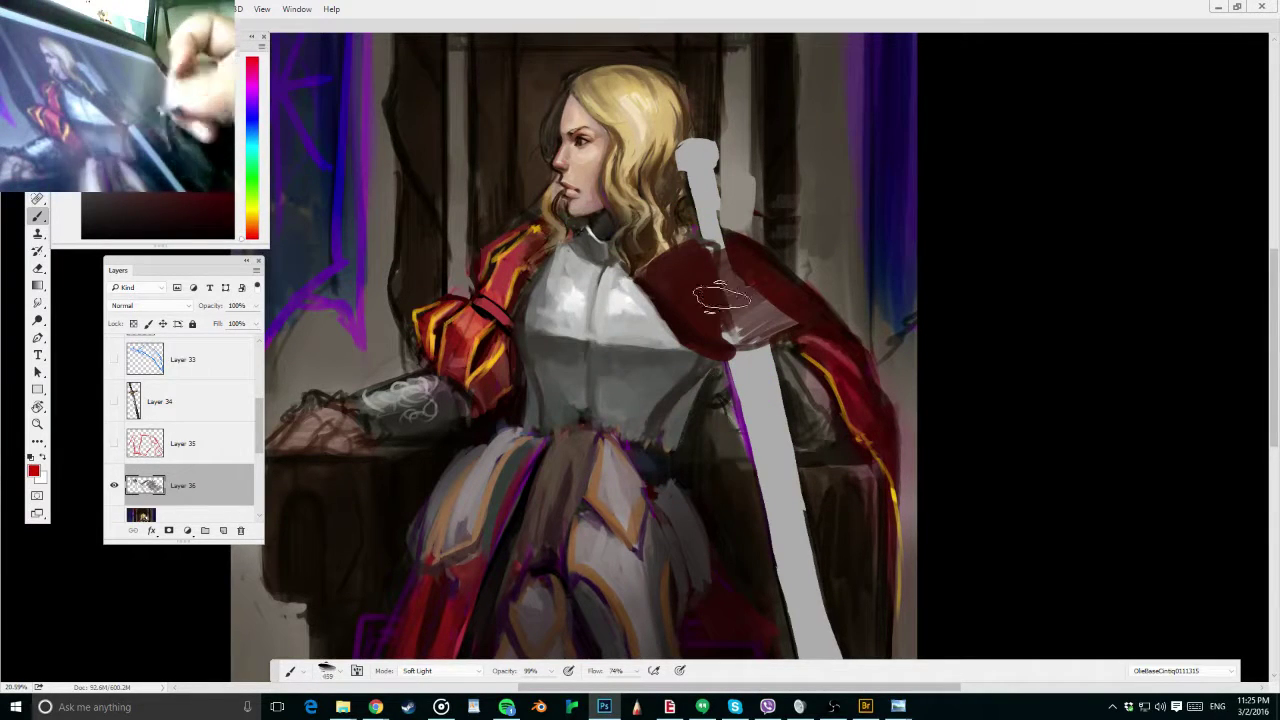
mouse_move(727, 301)
mouse_down()
mouse_move(852, 359)
mouse_move(820, 337)
mouse_up()
key(ctrl+e)
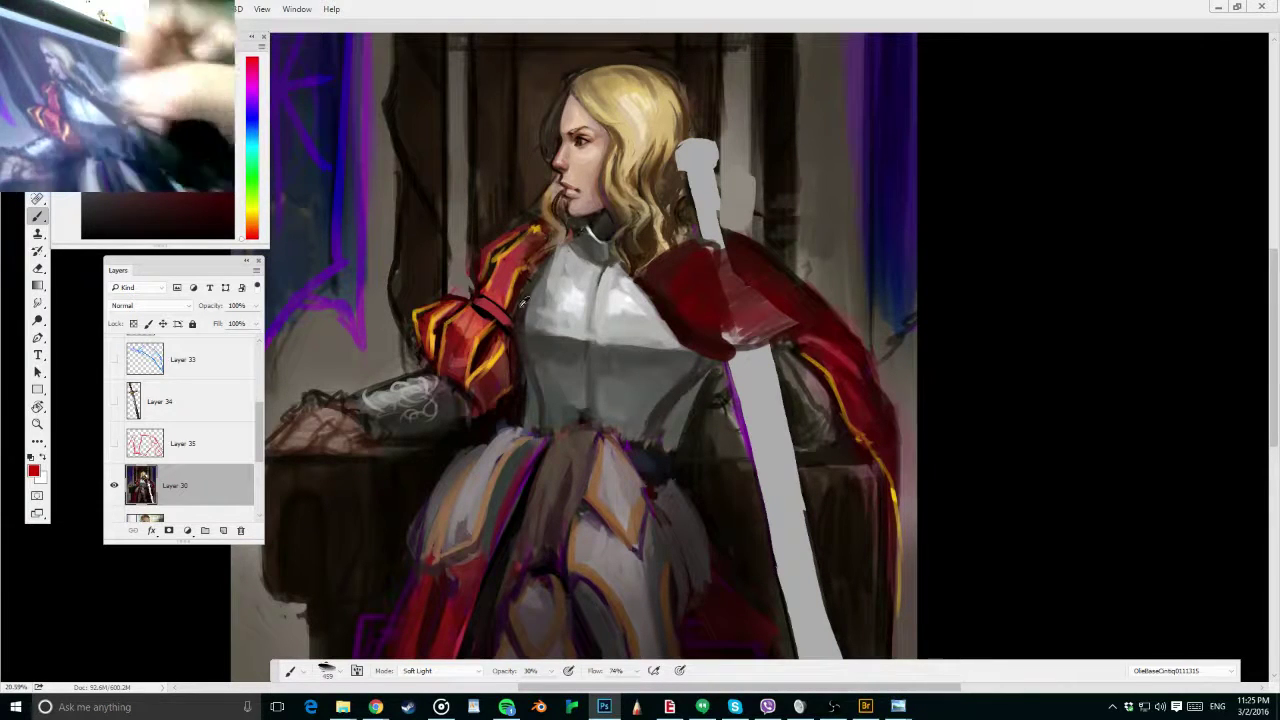
Glaze red over the puffed sleeve in Soft Light mode at lowered opacity and save the painting
alt+right_click(511, 285)
drag(489, 296, 509, 307)
alt+right_click(540, 264)
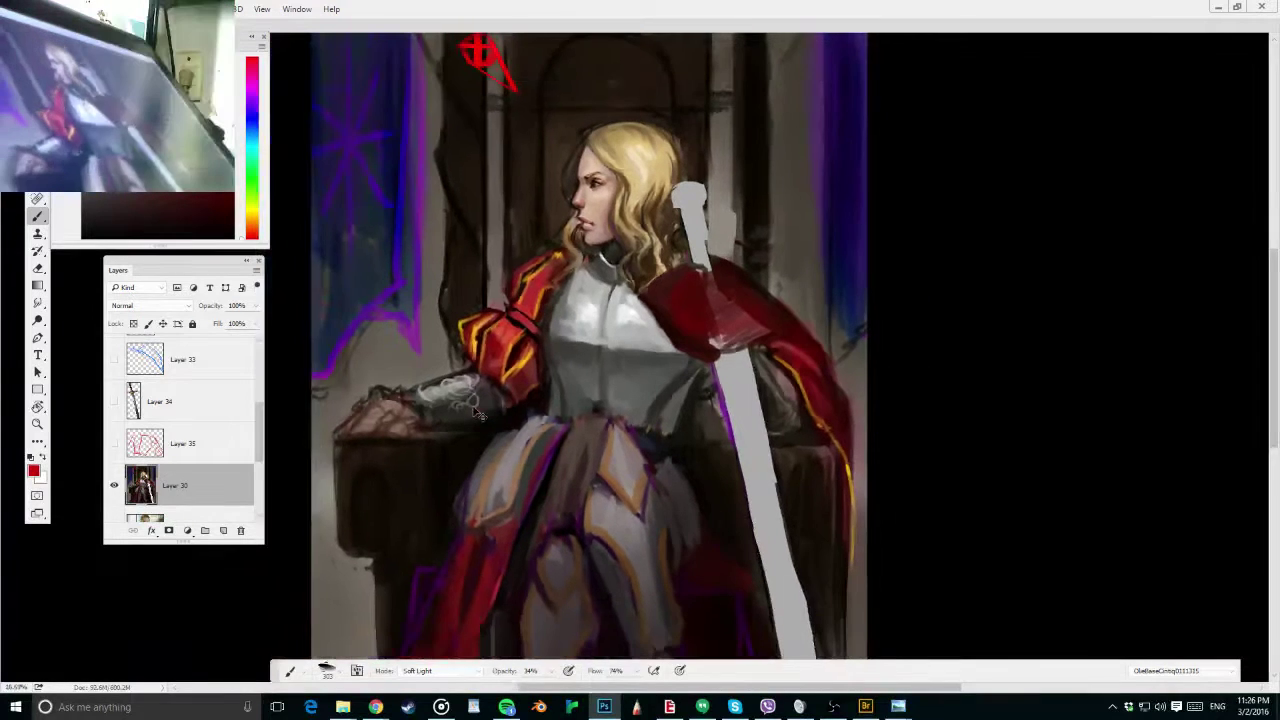
key(ctrl+minus)
key(ctrl+s)
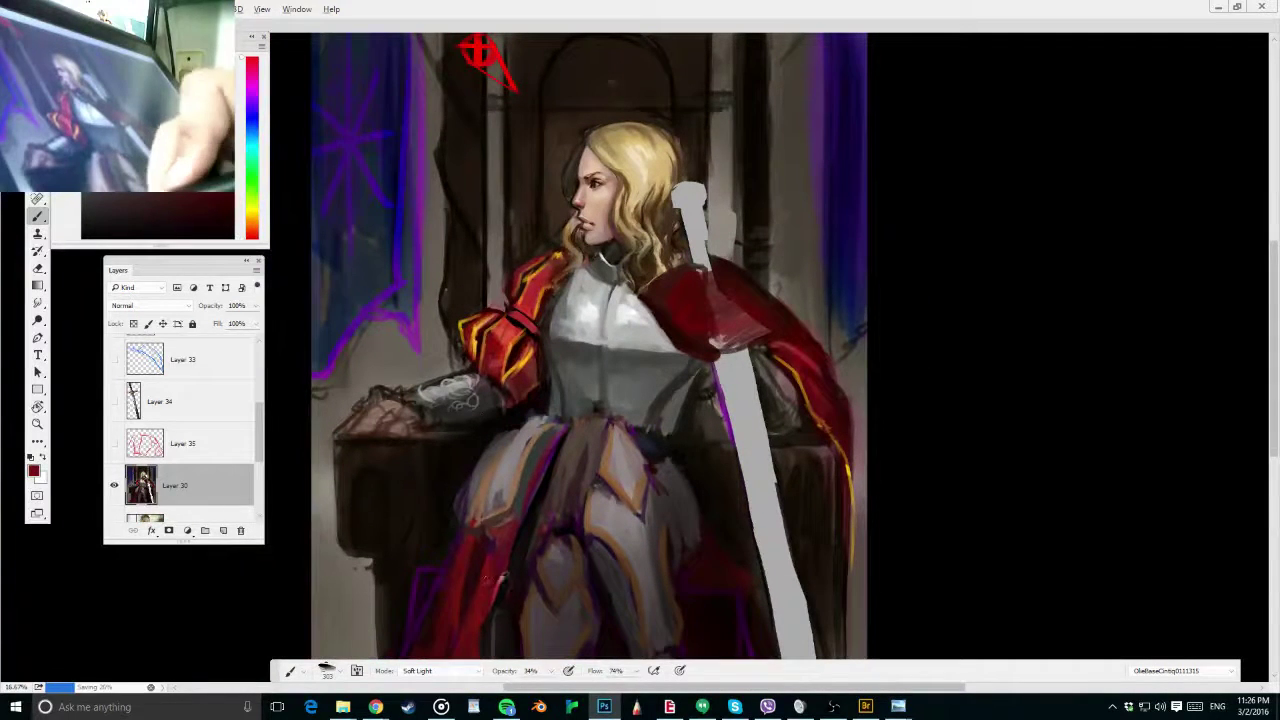
Return the brush to Normal mode and paint dark red over the cape's shoulder, raising the opacity to 100%
key(shift+alt+n)
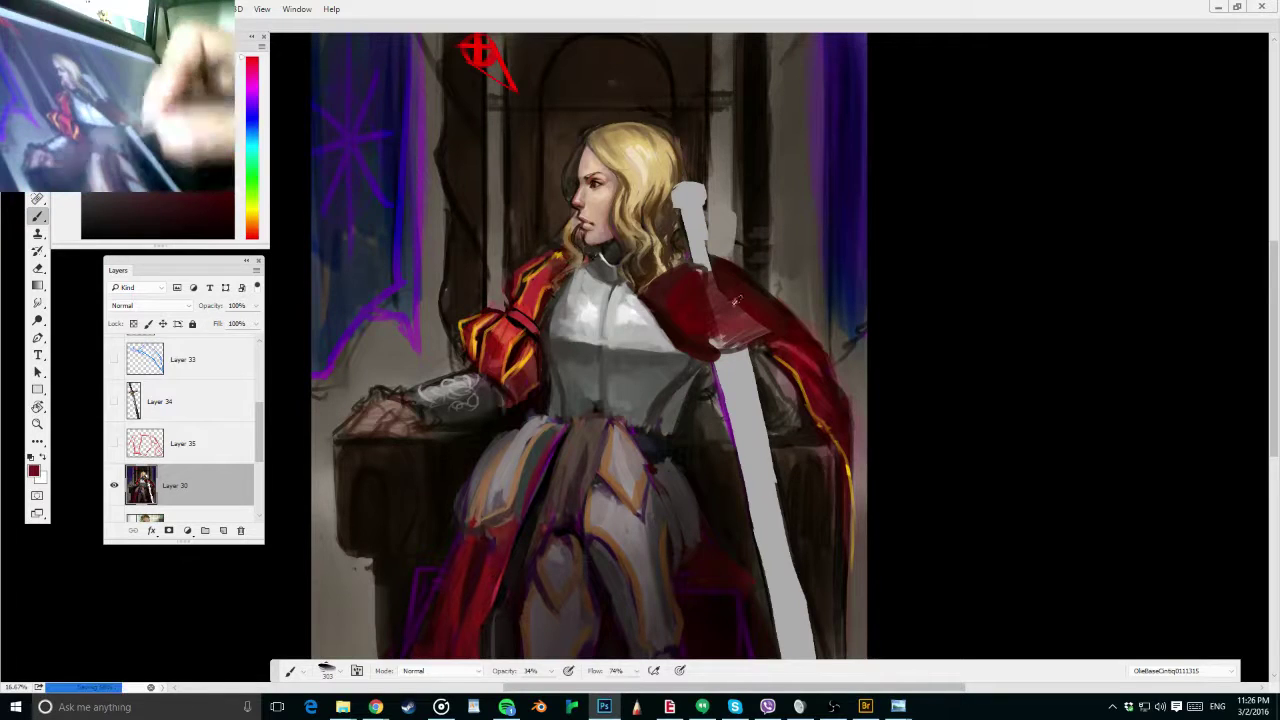
alt+right_click(746, 305)
drag(748, 303, 735, 300)
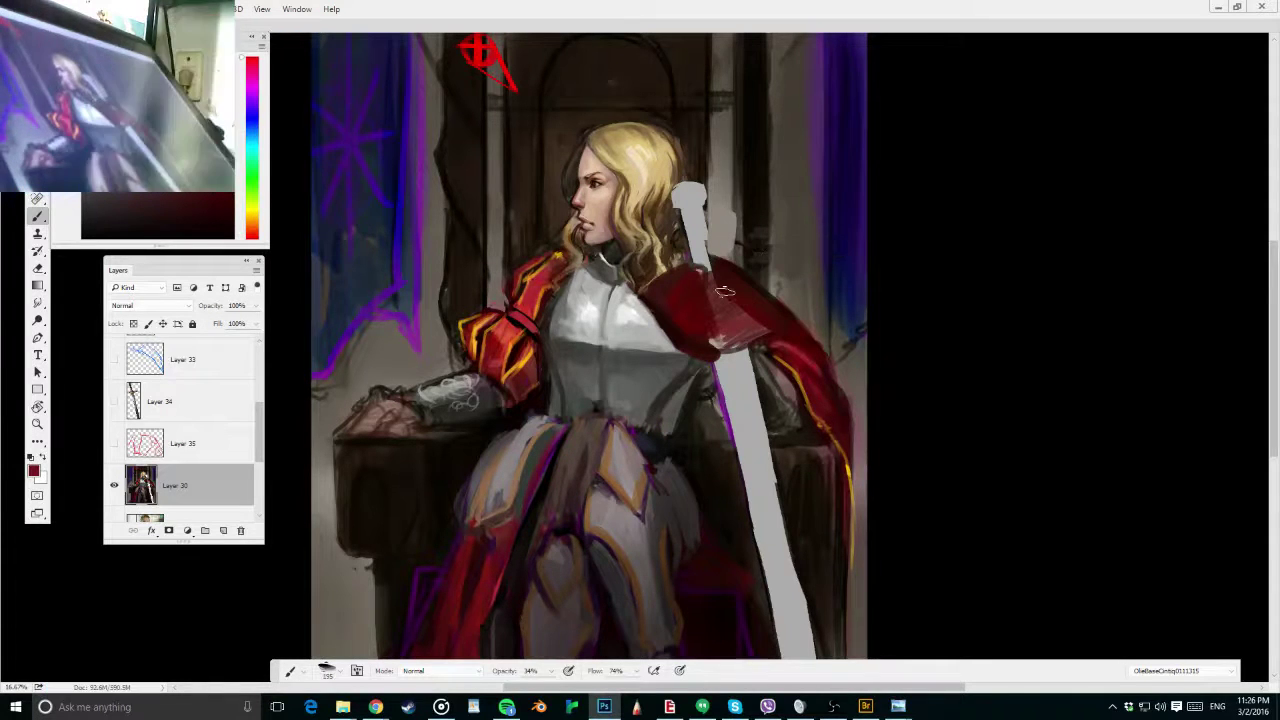
alt+right_click(728, 287)
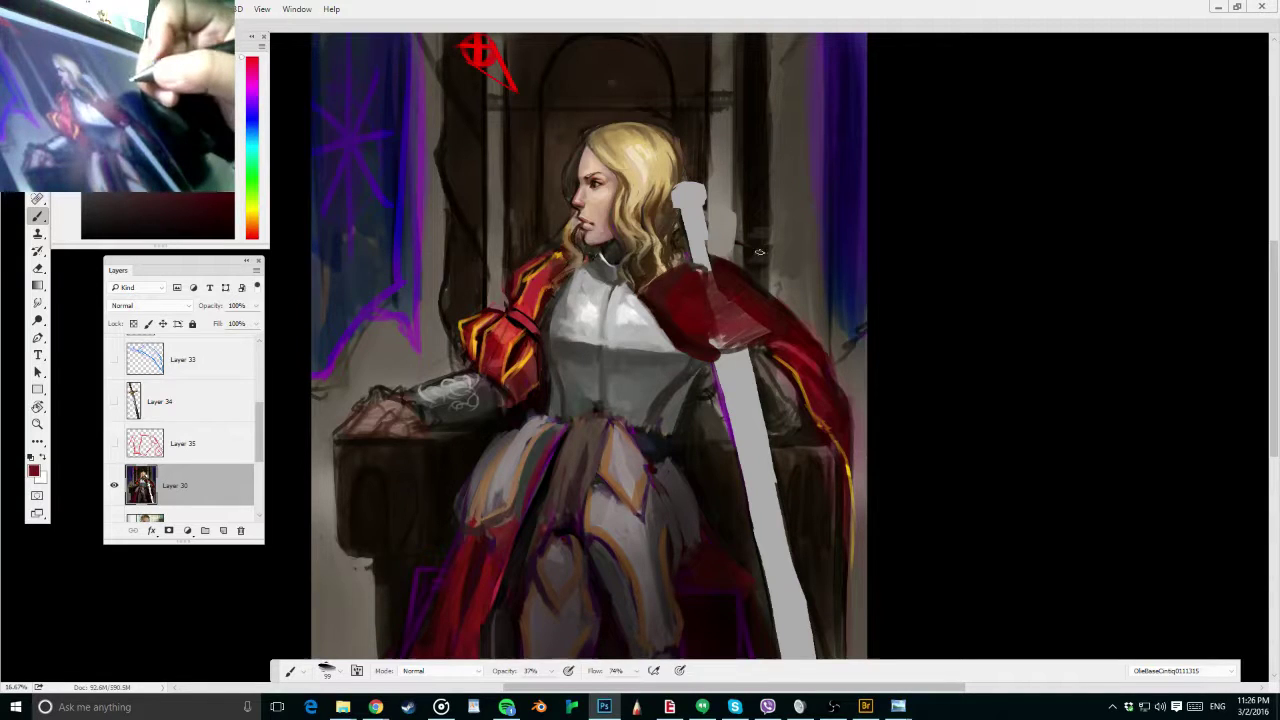
key(0)
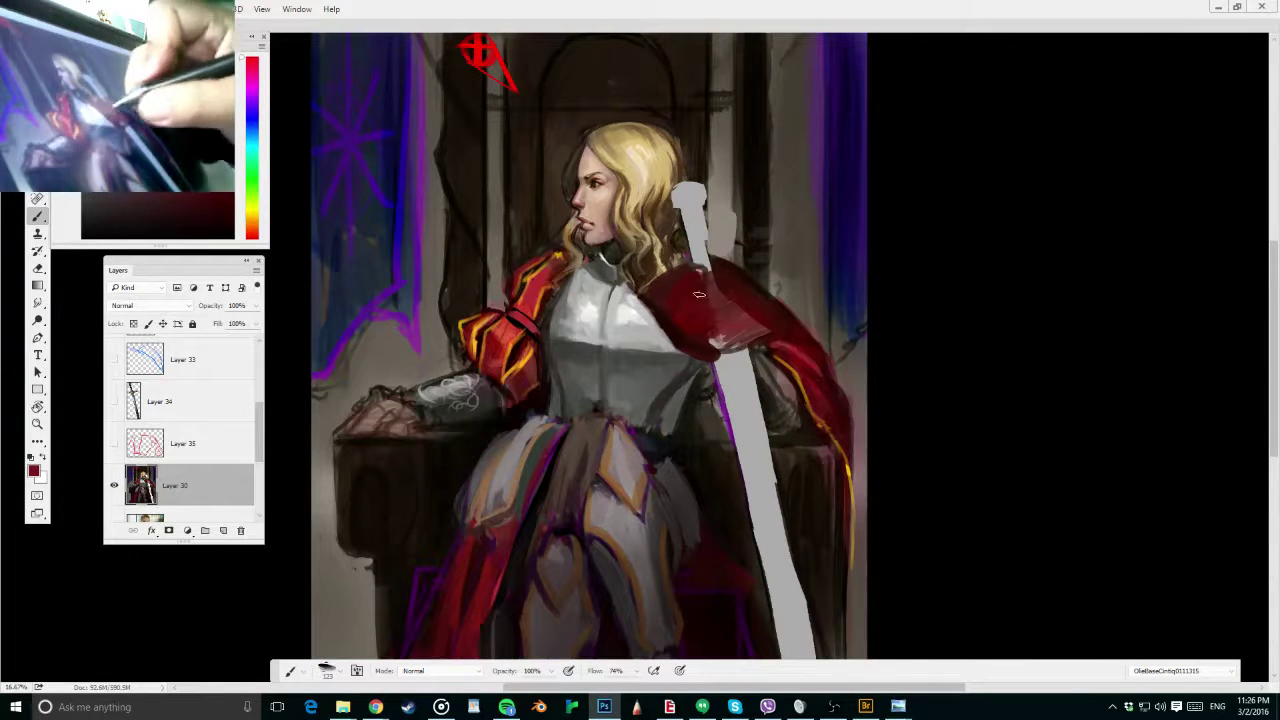
mouse_move(713, 333)
mouse_down()
mouse_move(721, 311)
mouse_move(716, 338)
mouse_up()
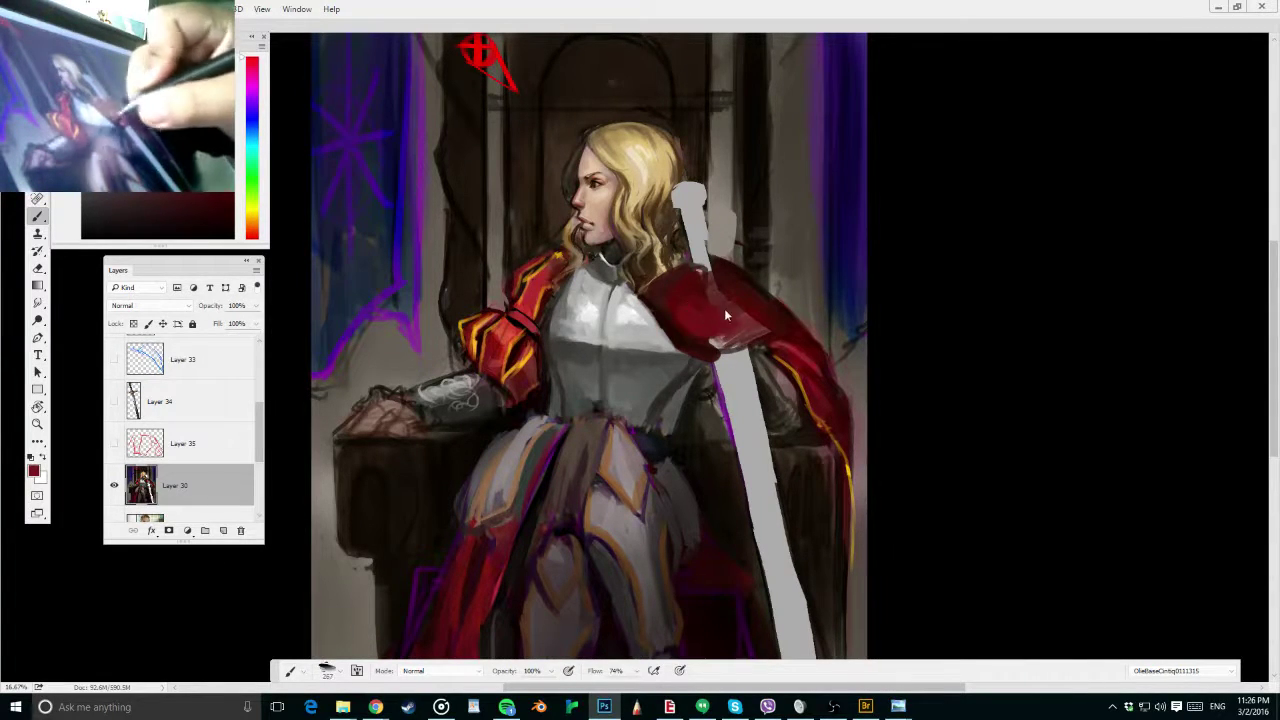
Paint the cape's dark red over the lower sword grip with a smaller brush
key([)
mouse_move(770, 302)
mouse_down()
mouse_move(692, 287)
mouse_move(736, 268)
mouse_move(687, 269)
mouse_up()
key([)
alt+click(715, 295)
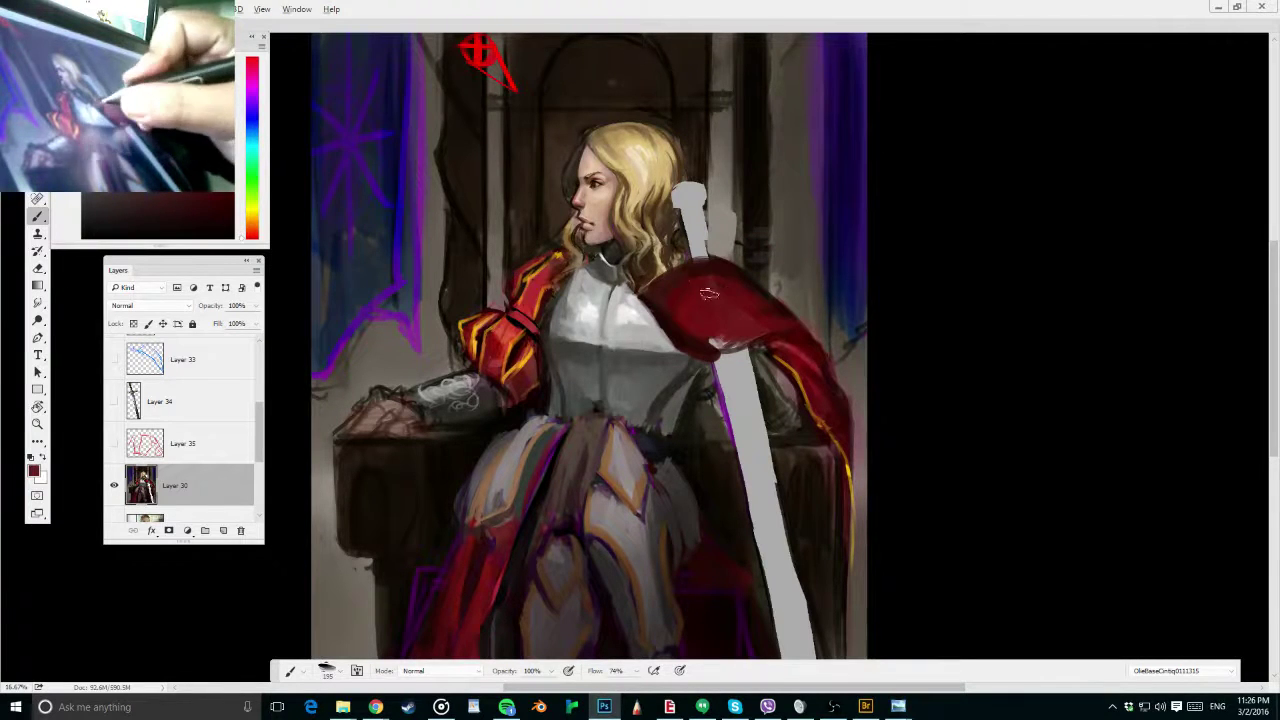
Cover the rest of the gray sword guard with sampled cape reds and rework the cape's fold down to its yellow trim
mouse_move(755, 320)
mouse_down()
mouse_move(726, 342)
mouse_move(737, 317)
mouse_move(787, 328)
mouse_up()
alt+click(772, 305)
alt+click(776, 320)
alt+click(774, 354)
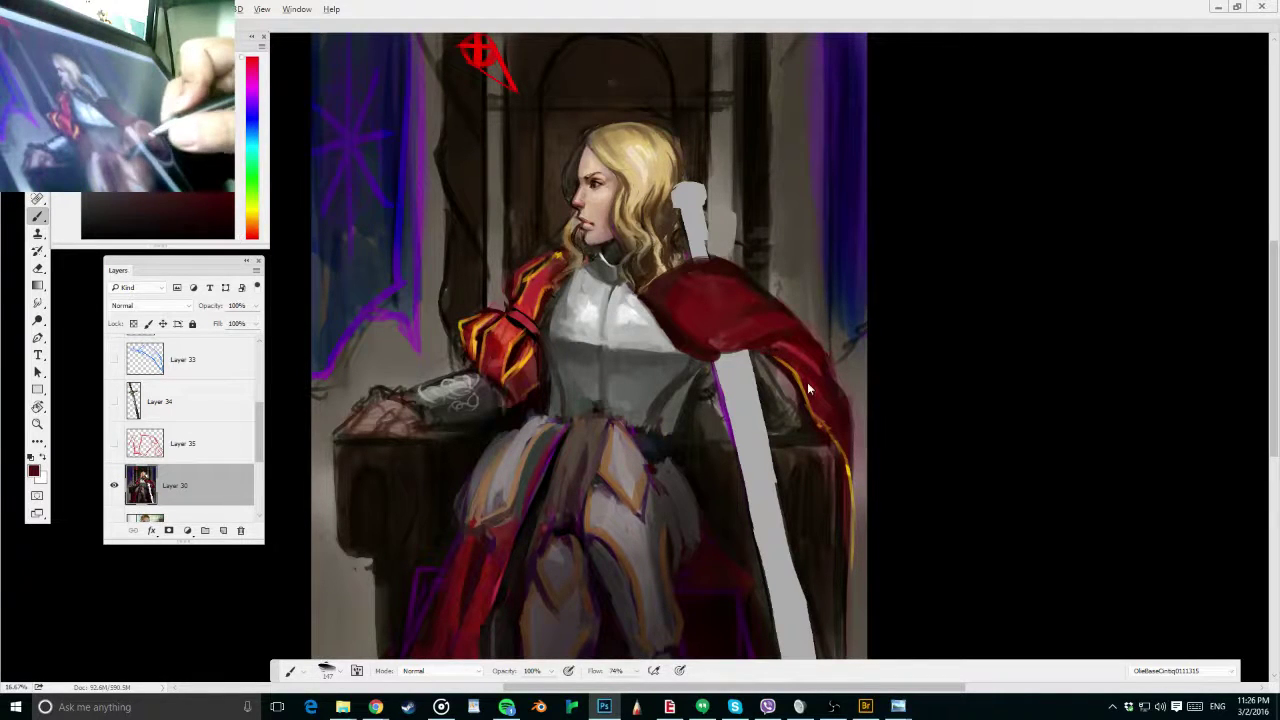
drag(845, 450, 855, 545)
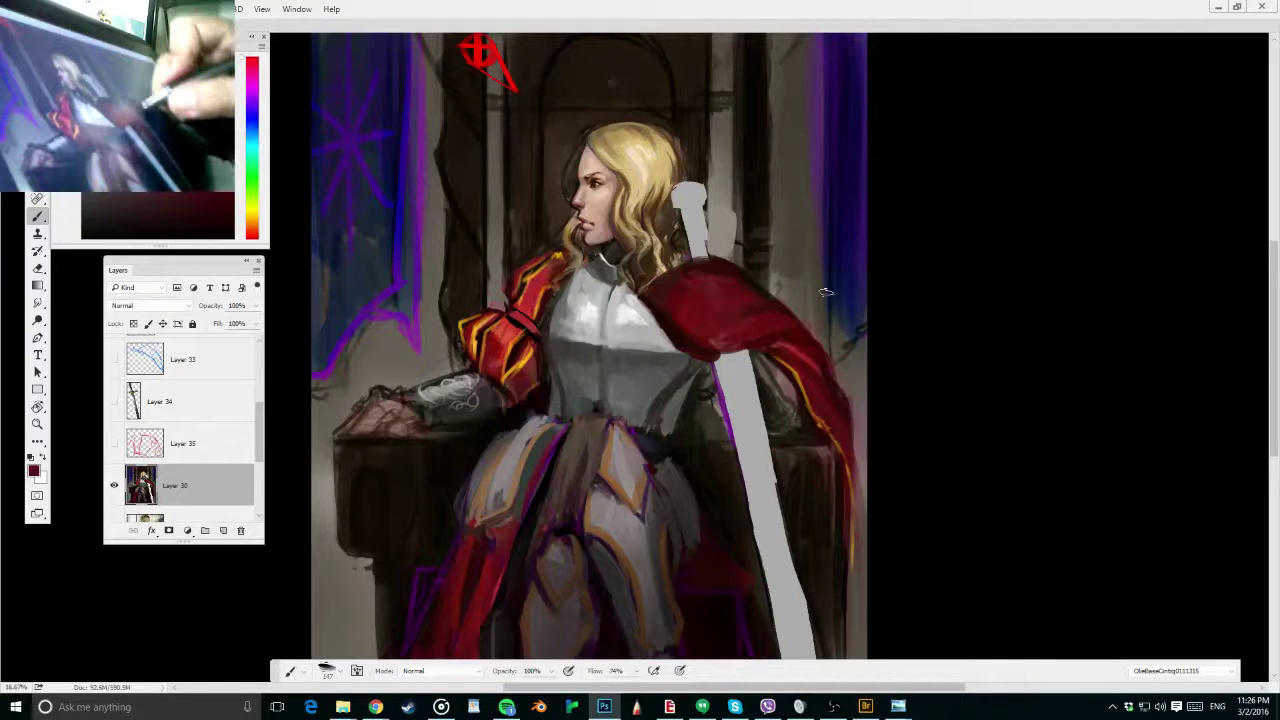
Set the Eraser to 168 px at the cape's outer edge and save the painting
key(e)
drag(826, 330, 824, 350)
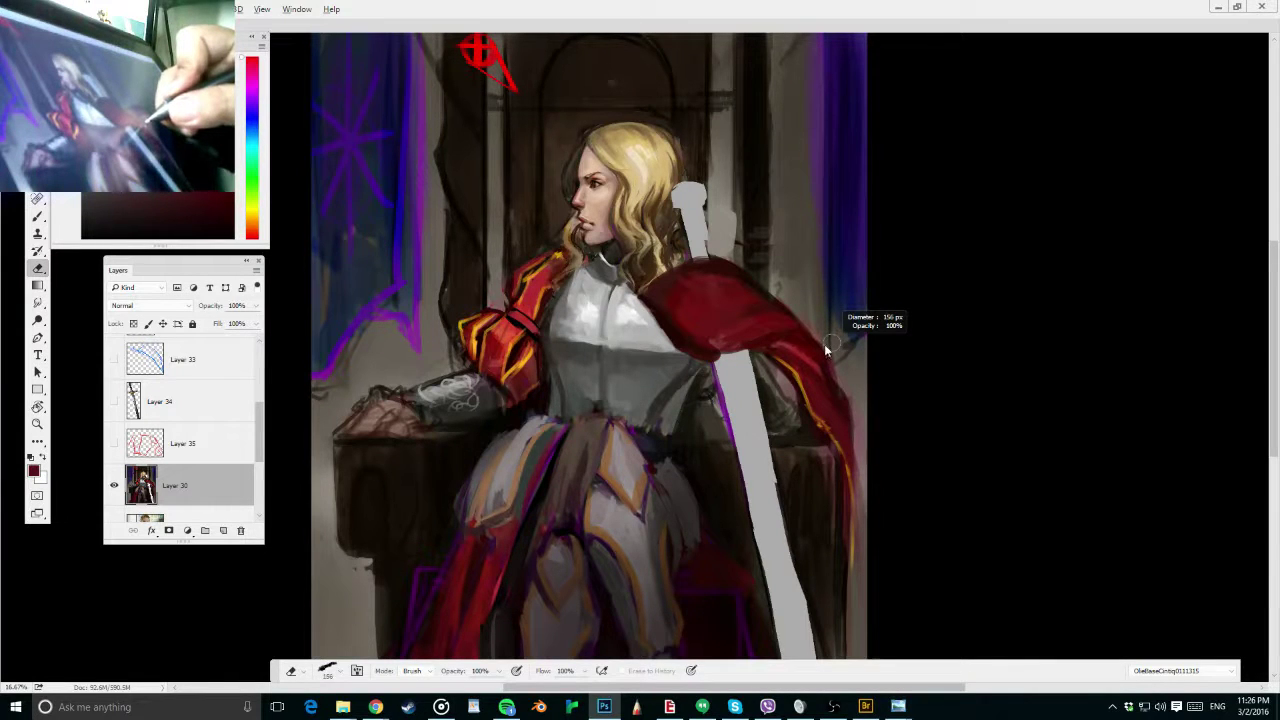
key(ctrl+minus)
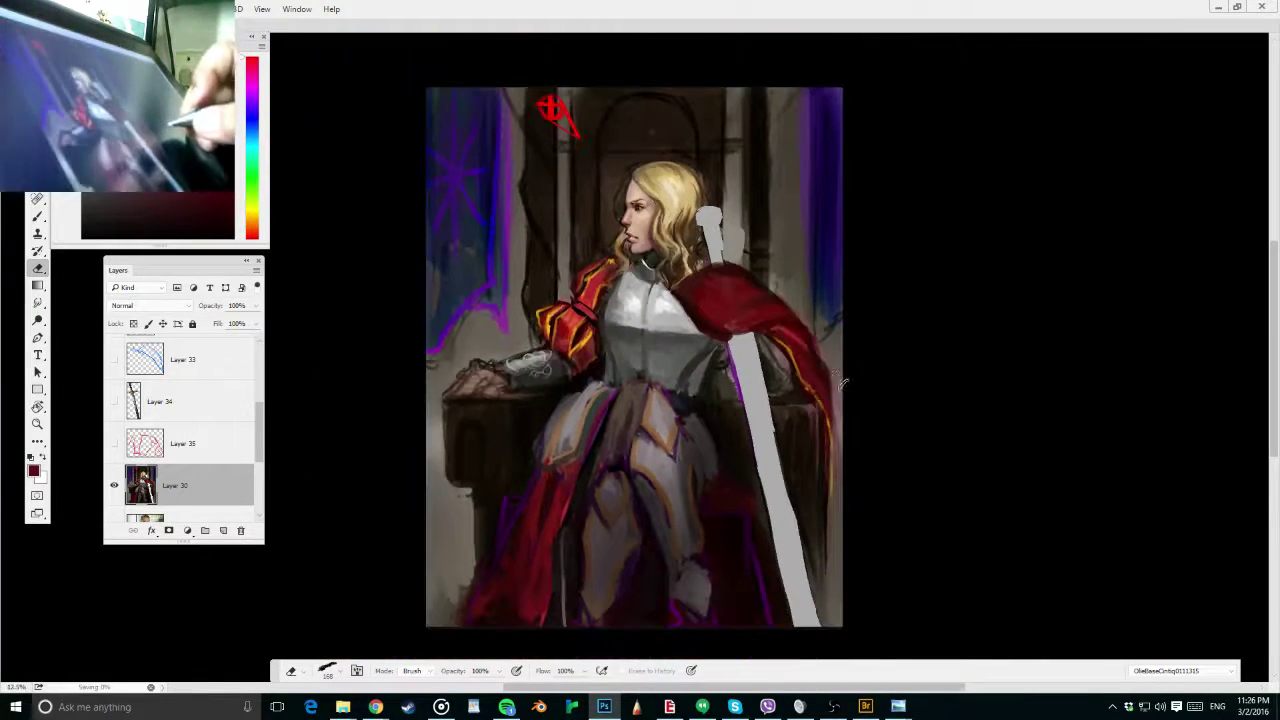
key(ctrl+s)
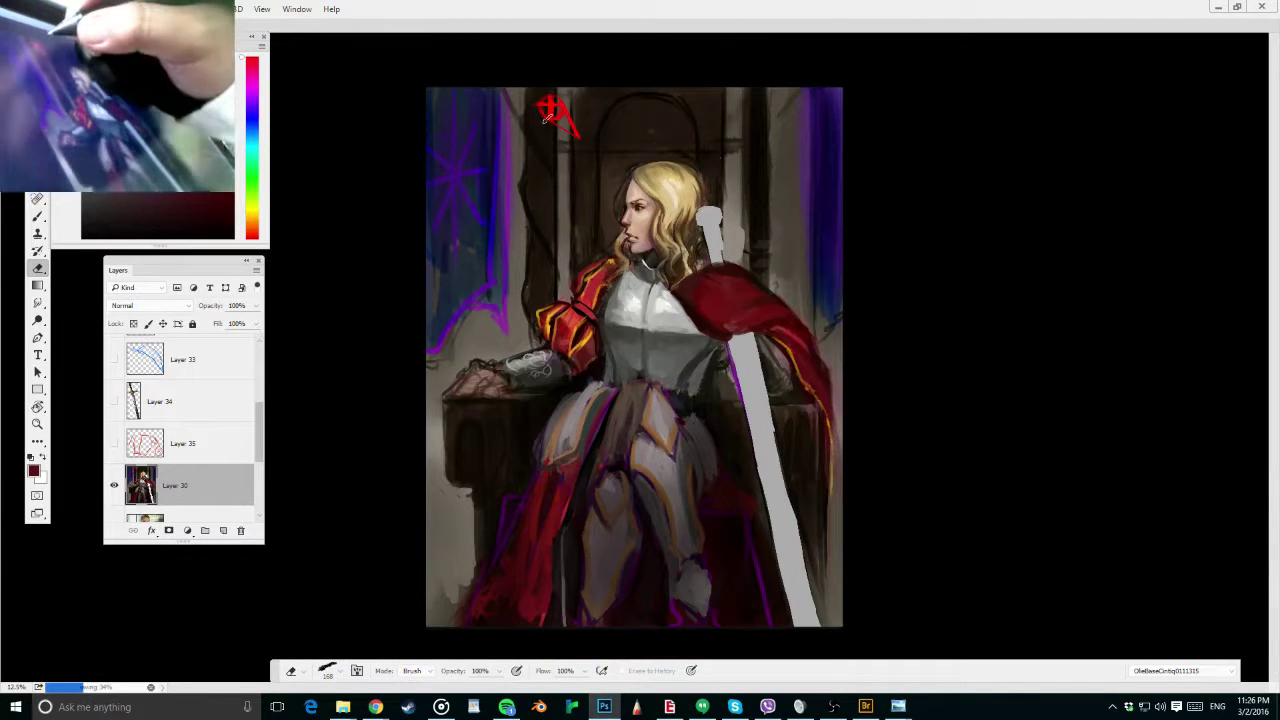
mouse_move(261, 443)
mouse_down()
mouse_move(264, 384)
mouse_move(263, 443)
mouse_up()
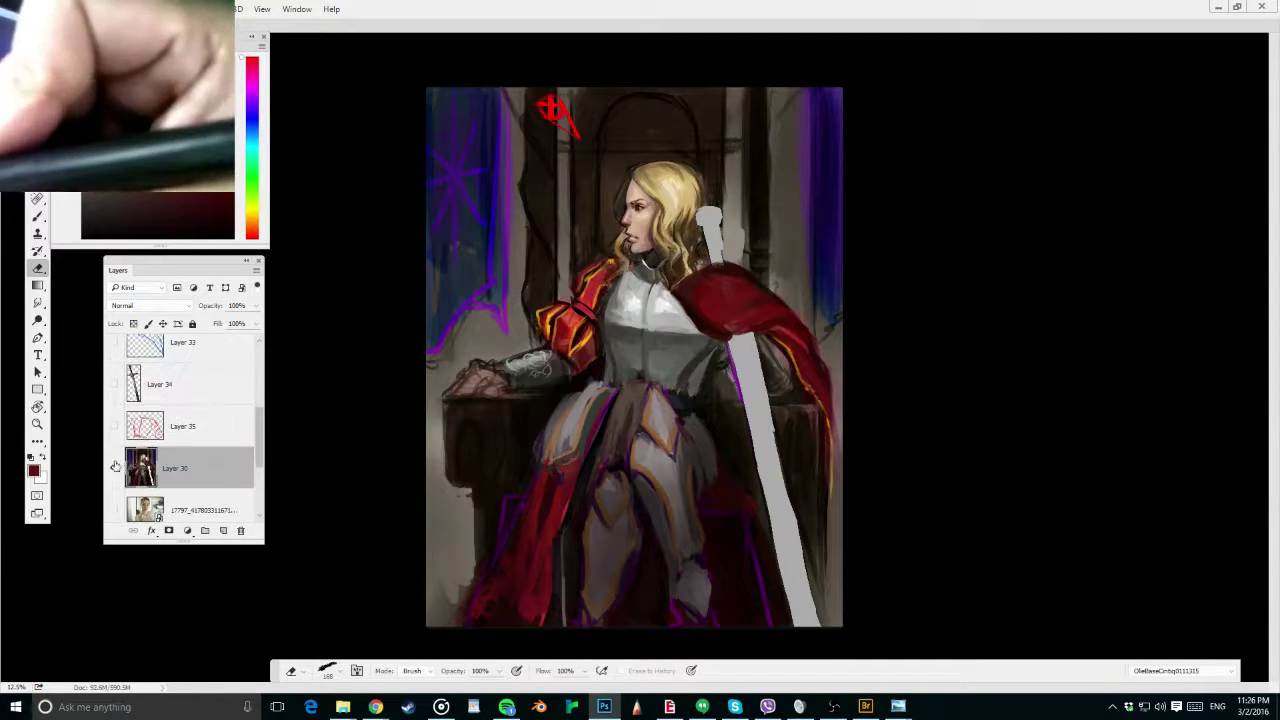
click(116, 468)
click(115, 468)
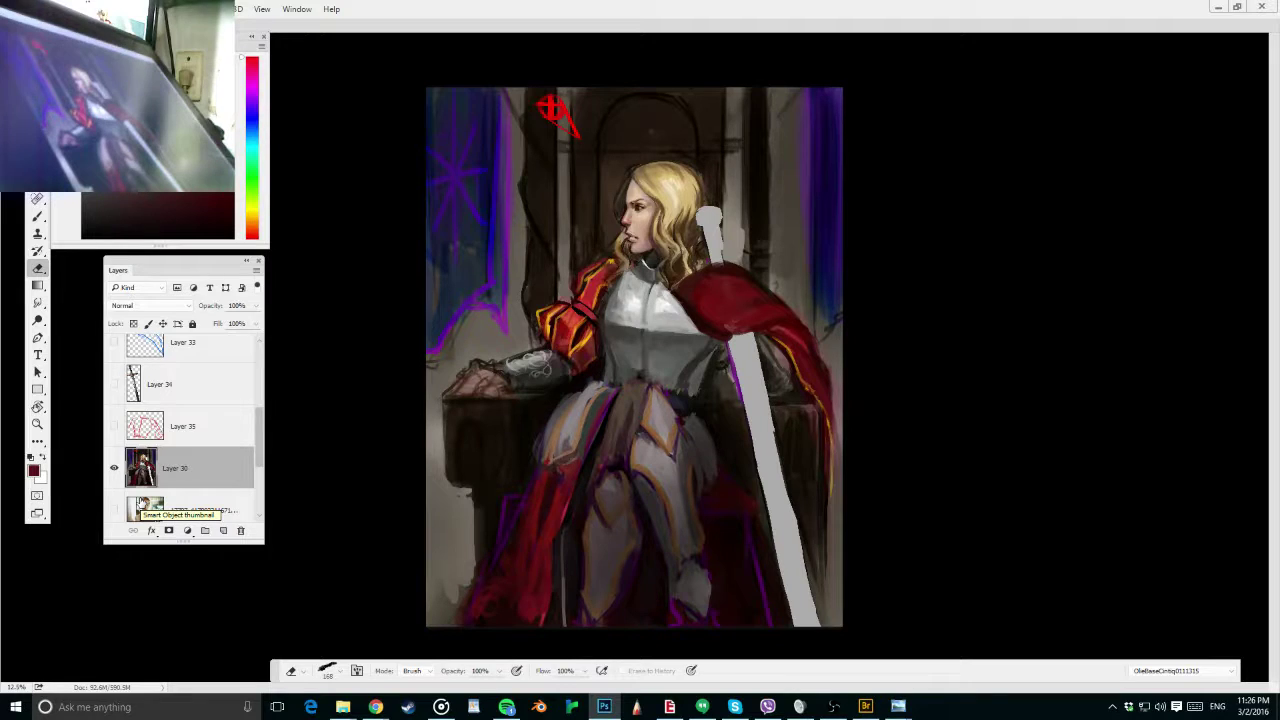
key(l)
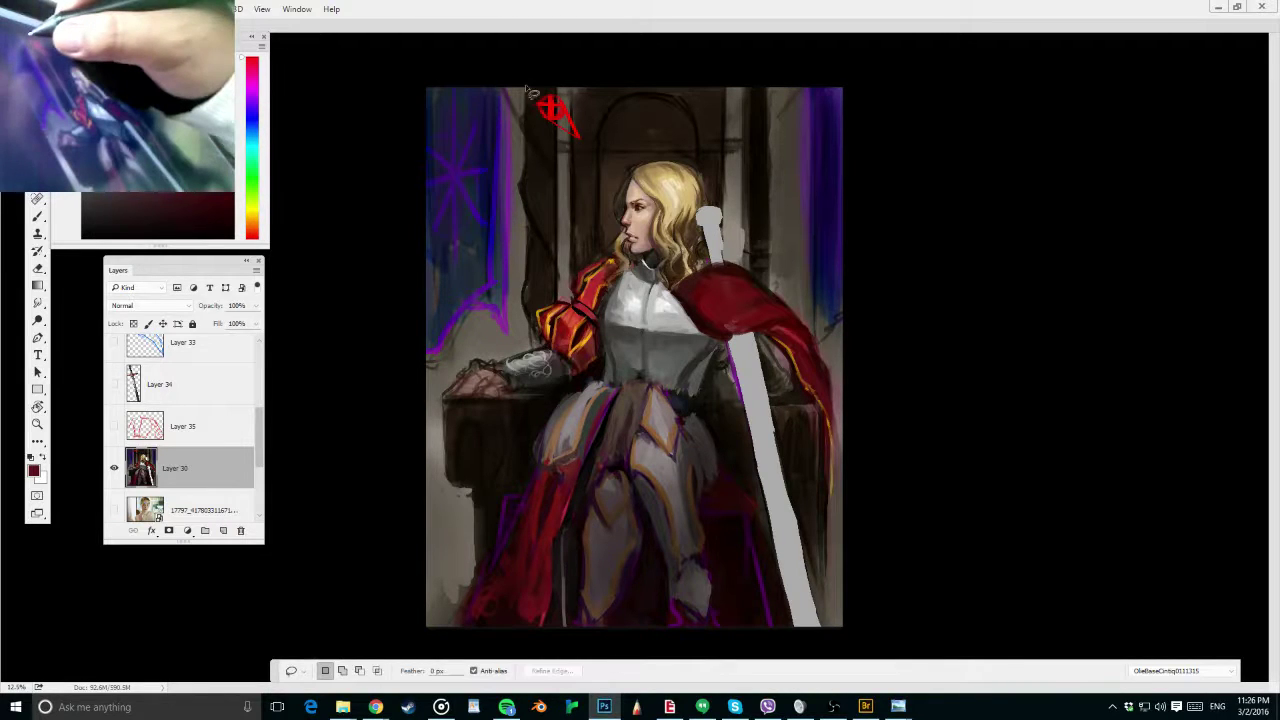
mouse_move(525, 88)
mouse_down()
mouse_move(527, 192)
mouse_move(497, 352)
mouse_move(516, 46)
mouse_up()
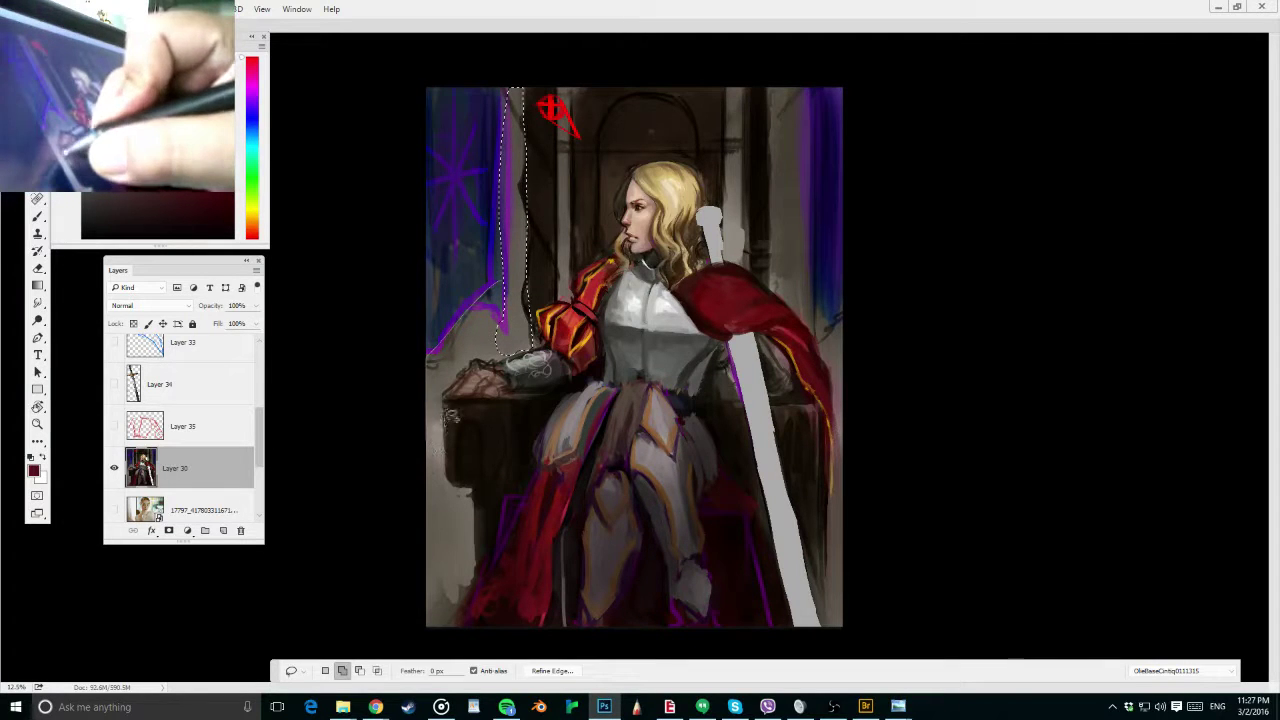
key(ctrl+d)
key(w)
drag(514, 130, 518, 269)
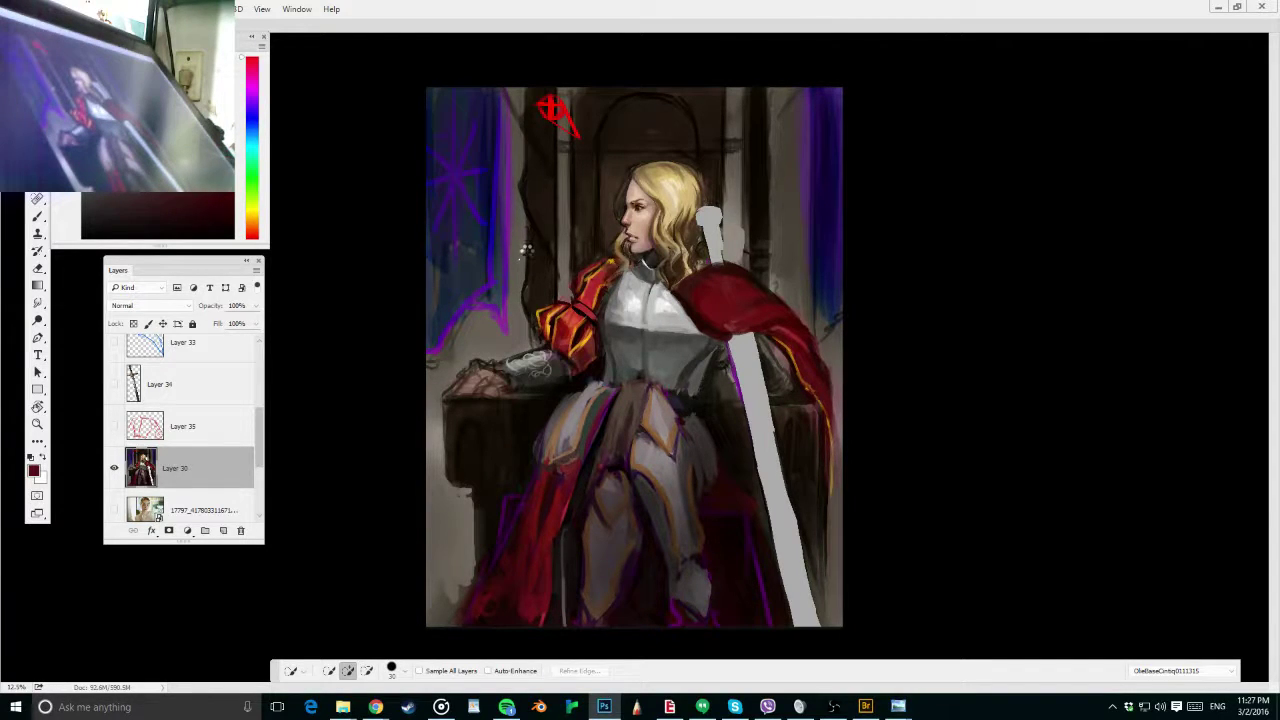
Select the gray wall between the star banner and the throne with the Magic Wand, adding patches past the armrest down to the canvas's lower edge
key(shift+w)
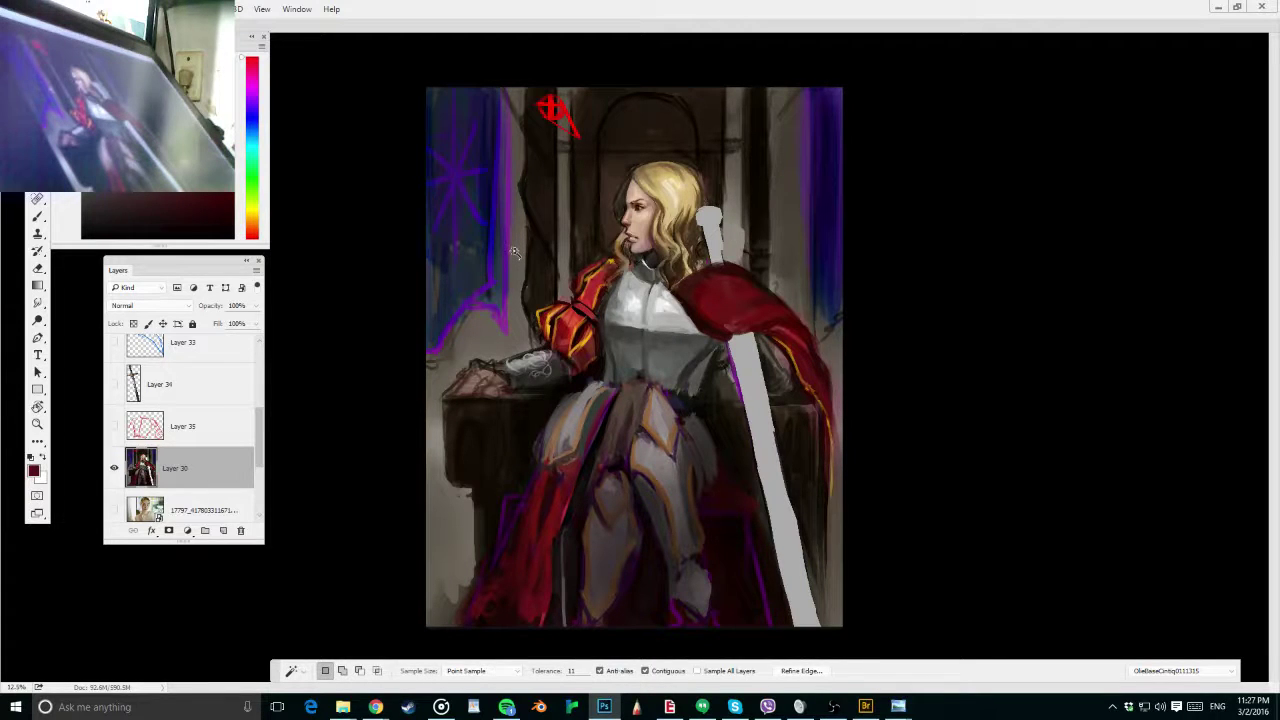
key(shift+w)
key(shift+w)
click(524, 256)
shift+click(515, 100)
shift+click(447, 460)
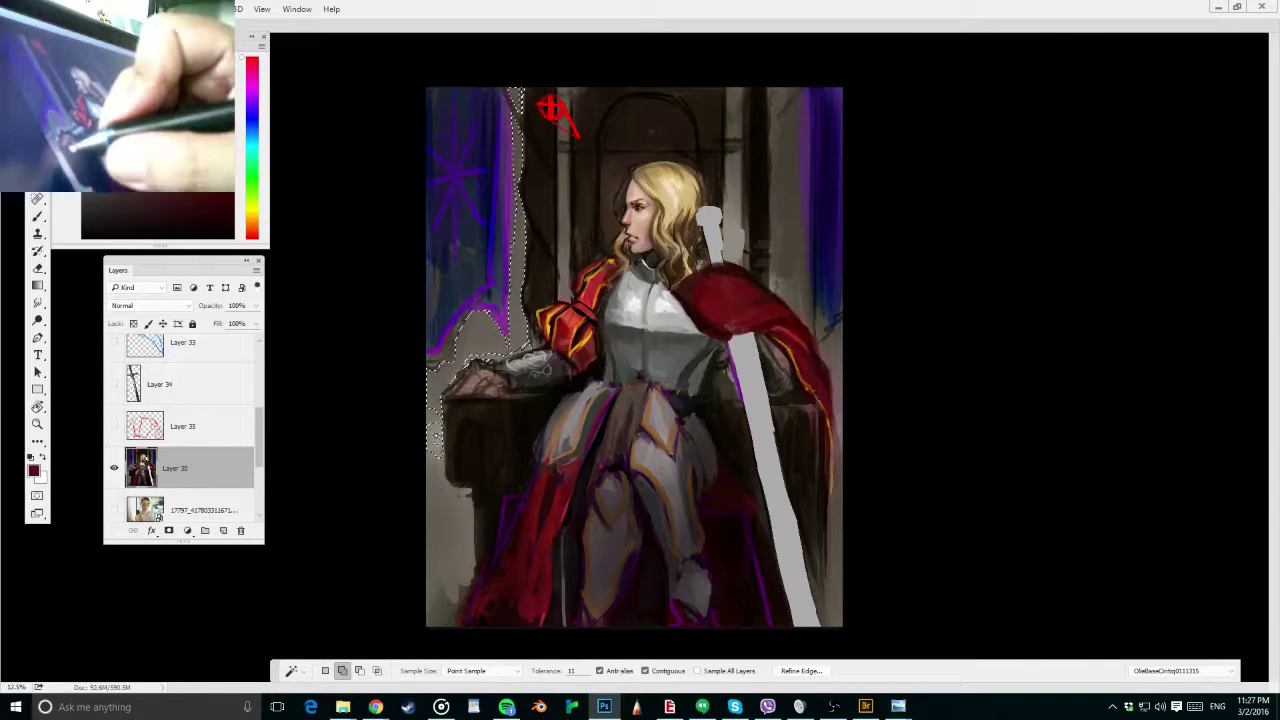
click(440, 530)
click(440, 534)
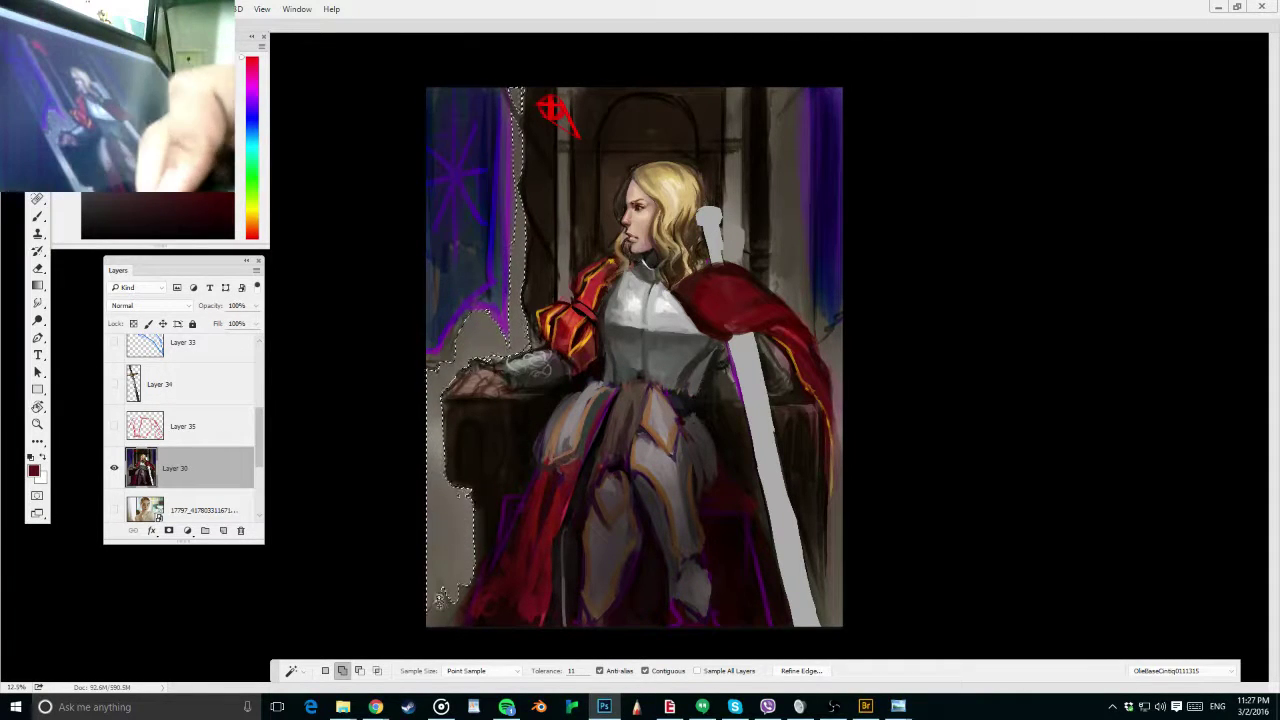
click(458, 592)
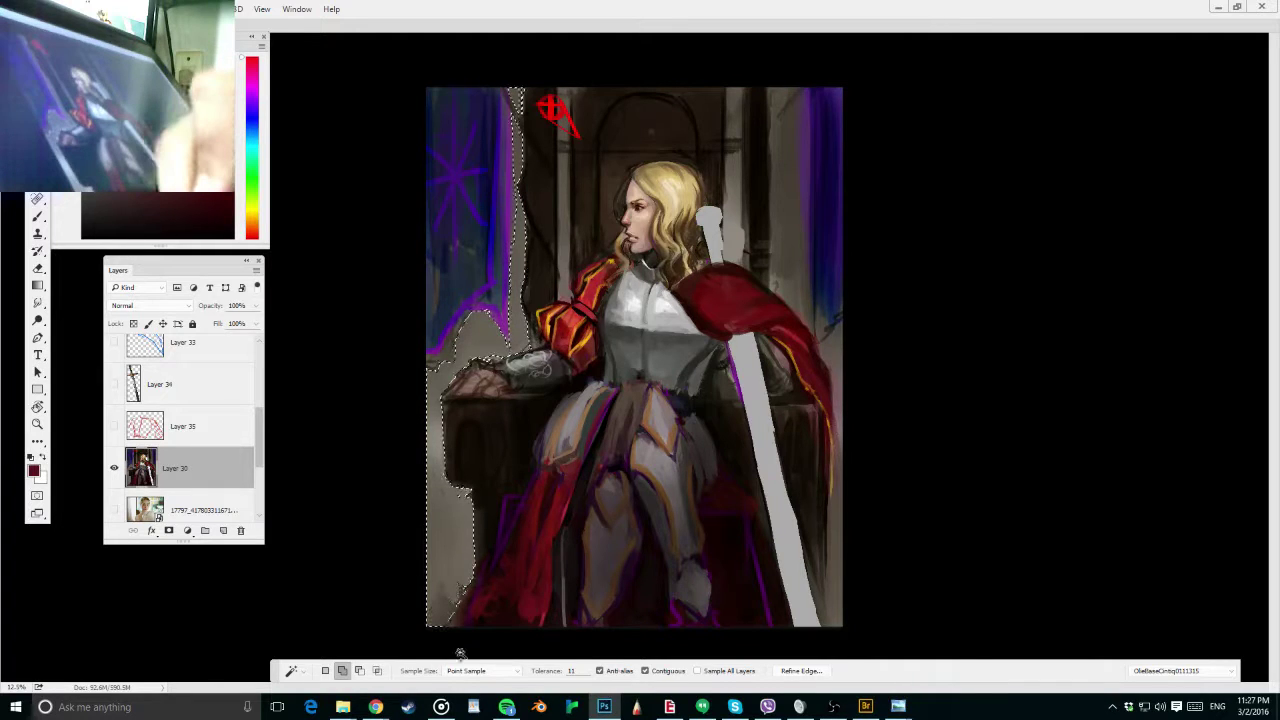
click(842, 447)
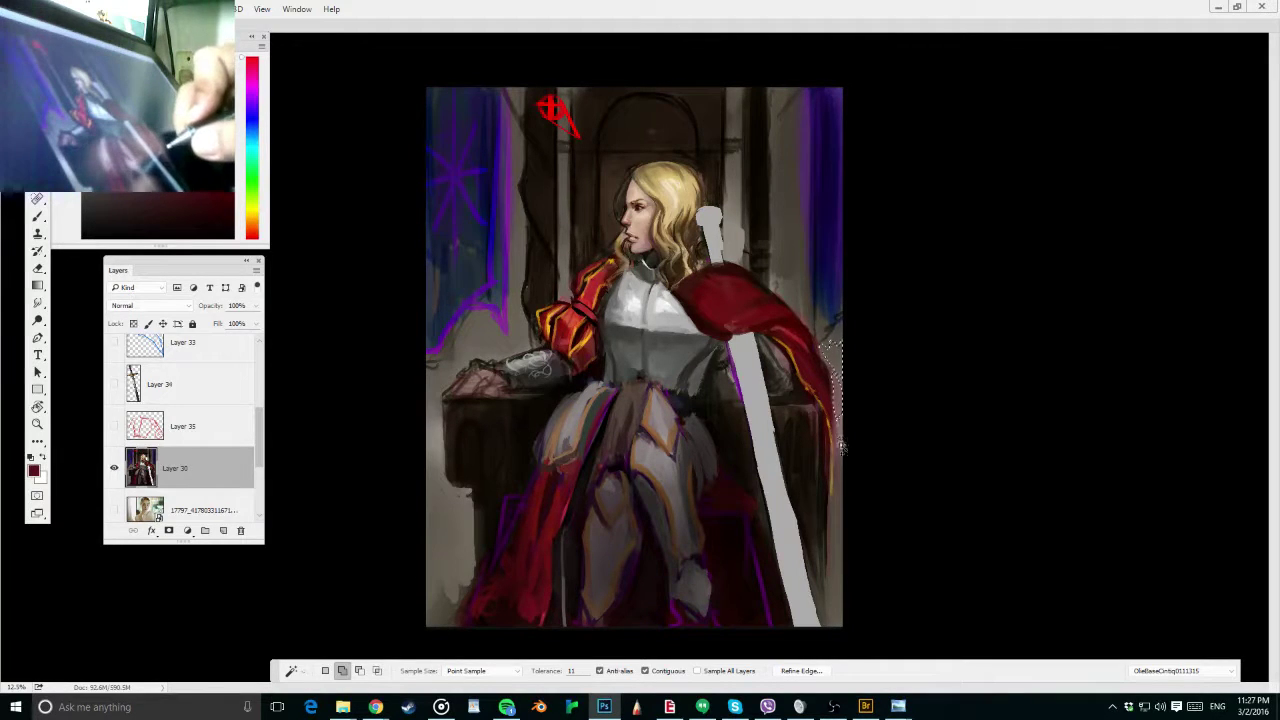
click(838, 500)
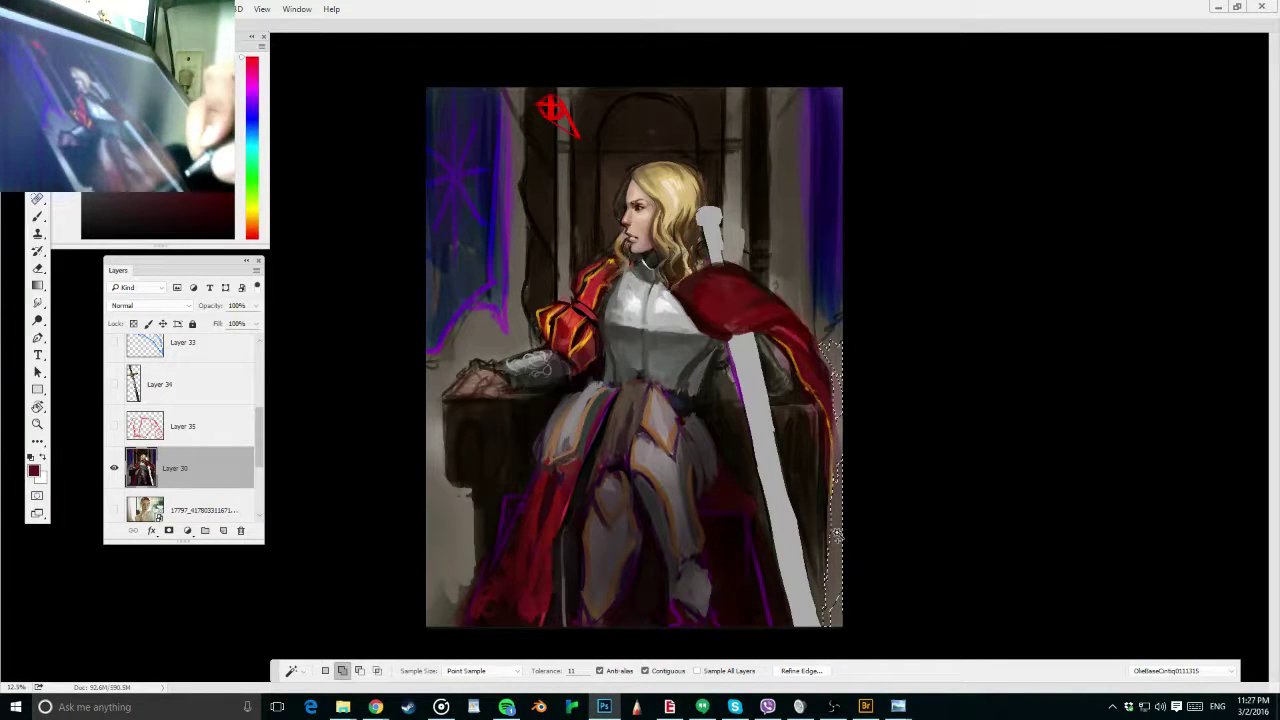
click(787, 289)
click(734, 212)
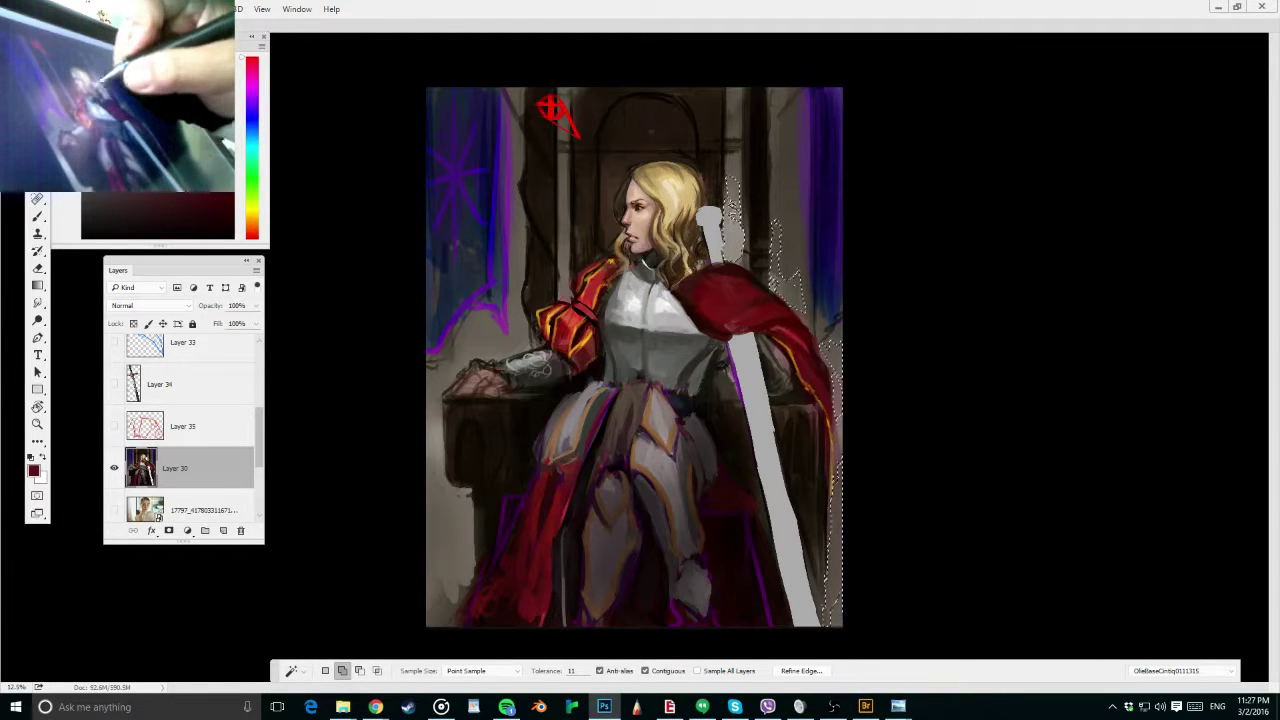
click(734, 198)
click(735, 172)
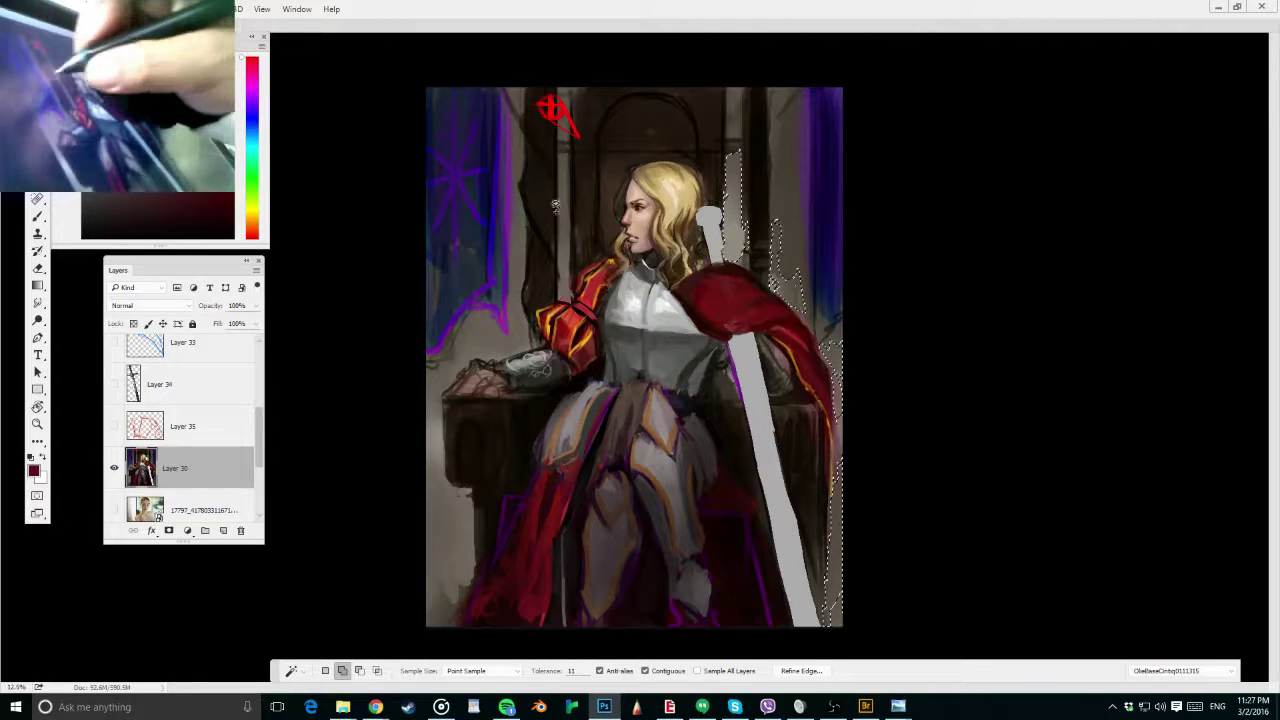
click(565, 220)
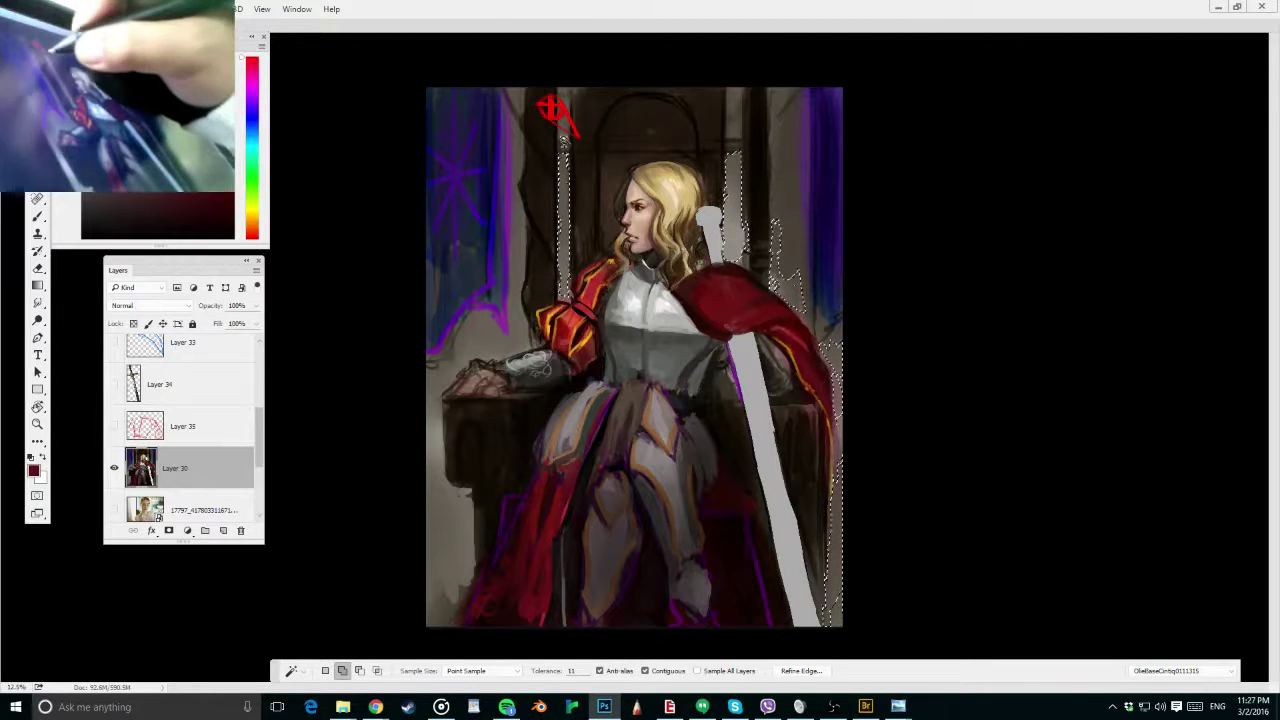
click(565, 131)
click(735, 117)
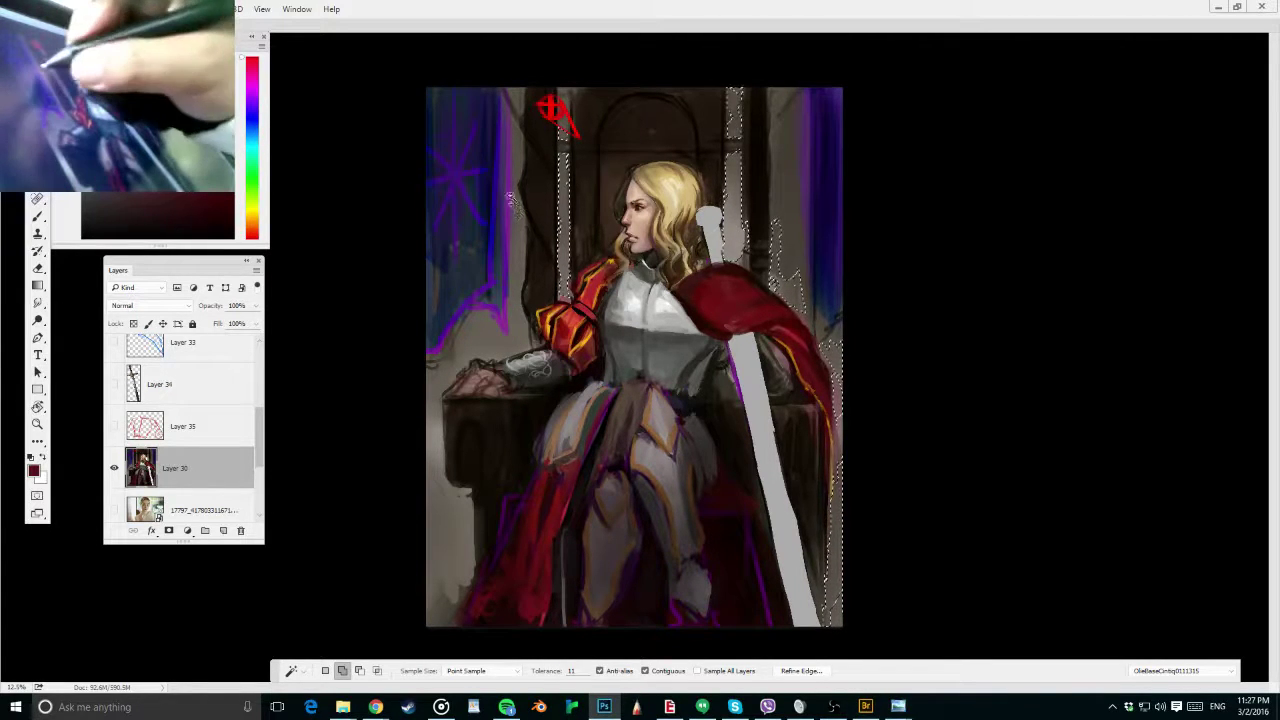
click(516, 225)
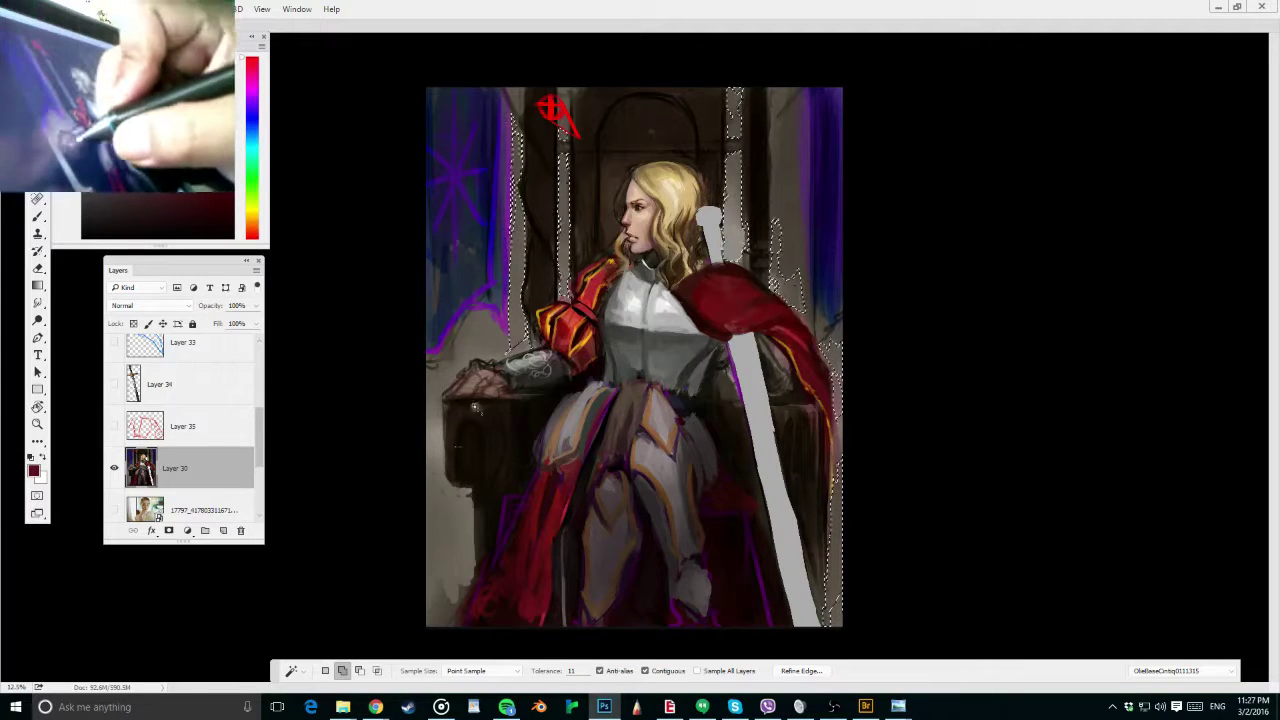
Lasso the grey wall along the right side of the painting, from the top beside the banner down past the cape to the lower edge
key(l)
mouse_move(767, 140)
mouse_down()
mouse_move(778, 300)
mouse_move(784, 50)
mouse_up()
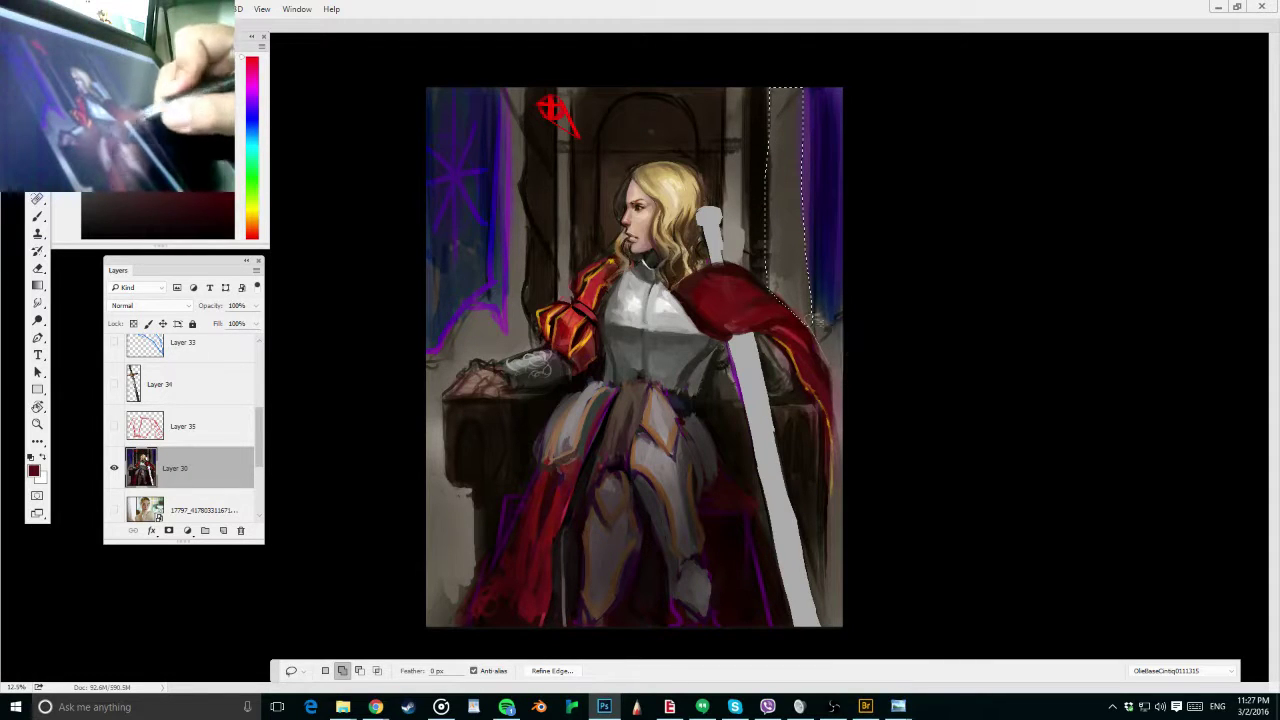
mouse_move(838, 345)
mouse_down()
mouse_move(843, 379)
mouse_move(844, 417)
mouse_move(832, 363)
mouse_move(842, 478)
mouse_move(882, 467)
mouse_move(837, 507)
mouse_move(848, 478)
mouse_move(830, 576)
mouse_move(868, 651)
mouse_up()
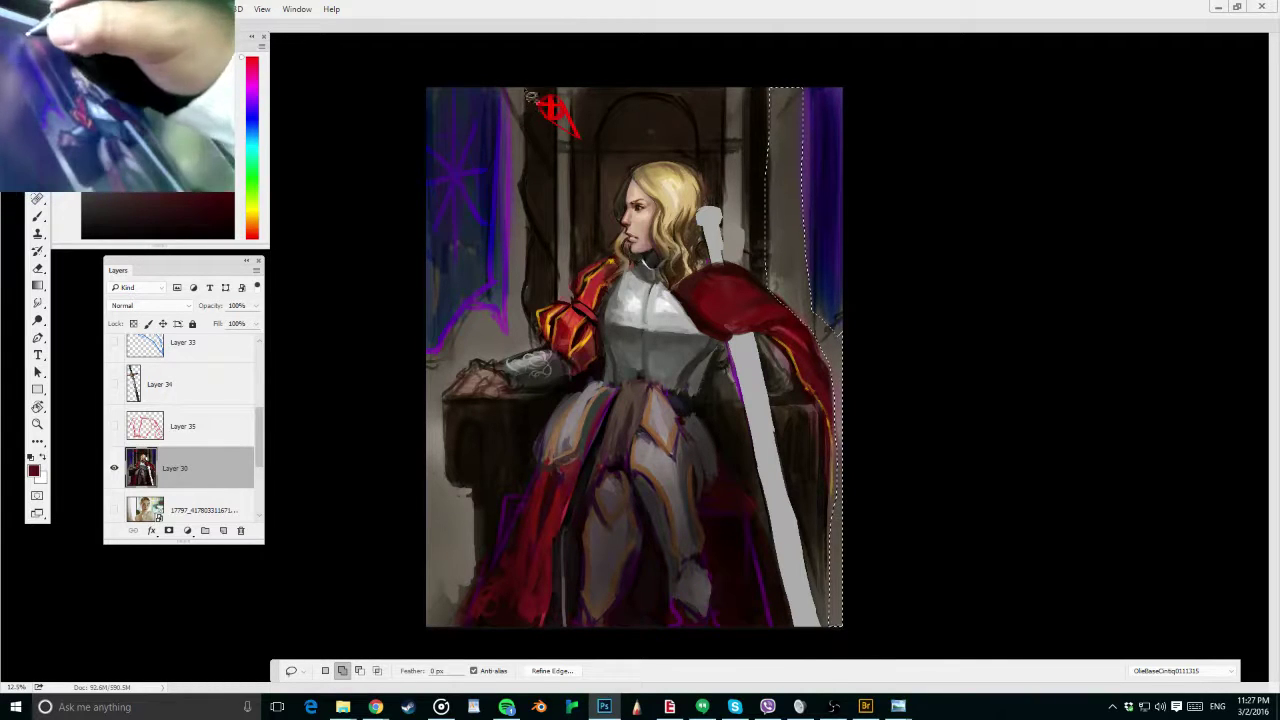
Add the grey wall on the left side to the selection, following the banner edge, the armored arm and the throne down to the lower edge
mouse_move(527, 118)
mouse_down()
mouse_move(536, 340)
mouse_move(505, 322)
mouse_move(503, 170)
mouse_up()
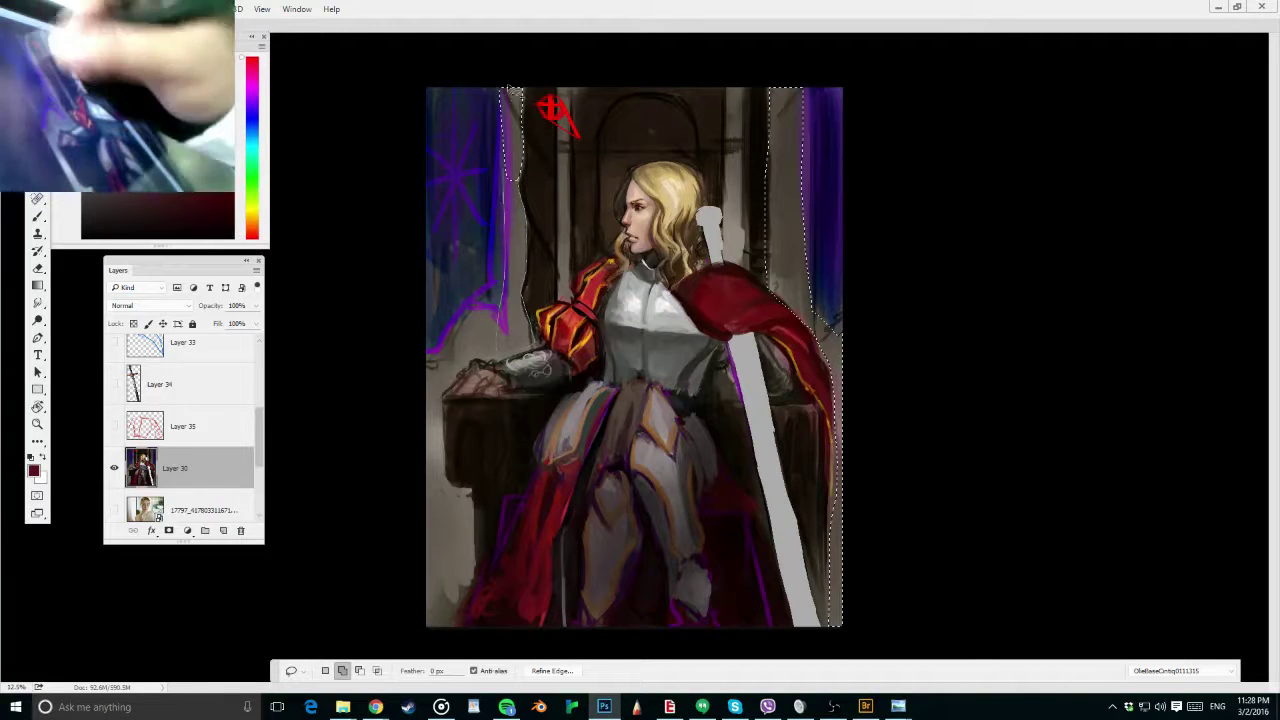
mouse_move(499, 288)
mouse_down()
mouse_move(458, 374)
mouse_move(514, 345)
mouse_up()
mouse_move(476, 364)
mouse_down()
mouse_move(452, 444)
mouse_move(409, 502)
mouse_up()
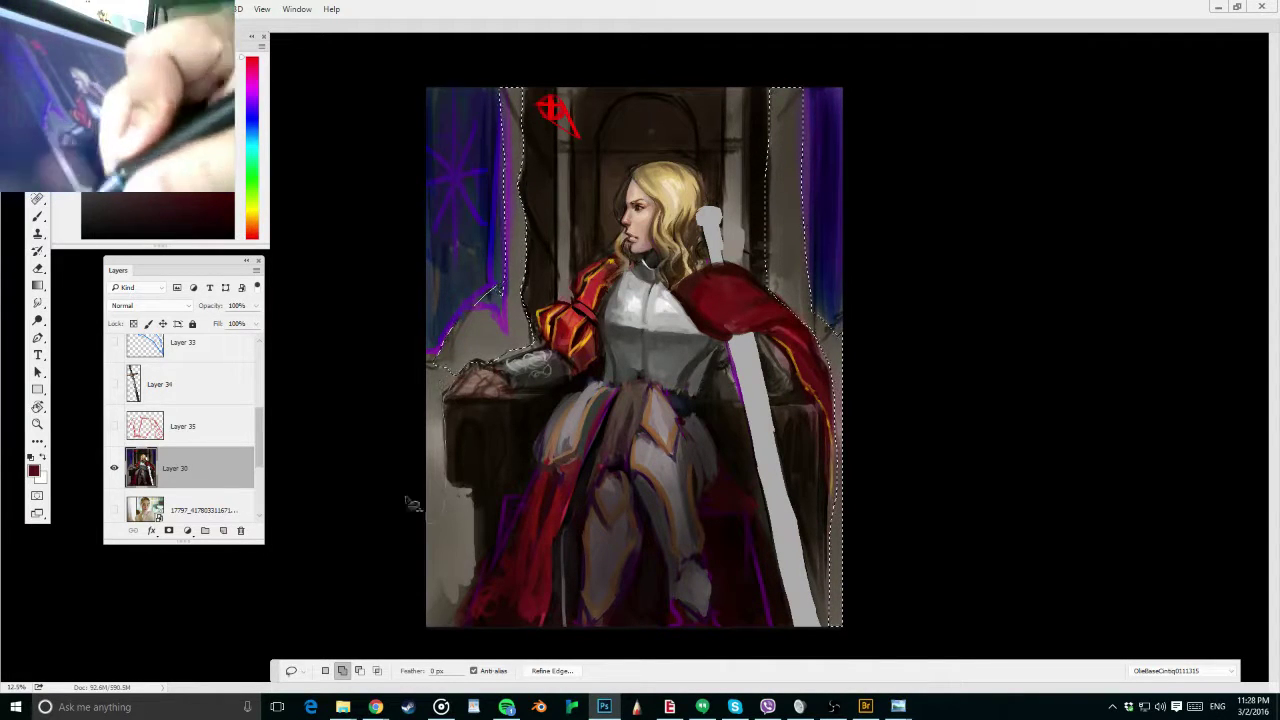
mouse_move(448, 356)
mouse_down()
mouse_move(415, 368)
mouse_move(462, 326)
mouse_up()
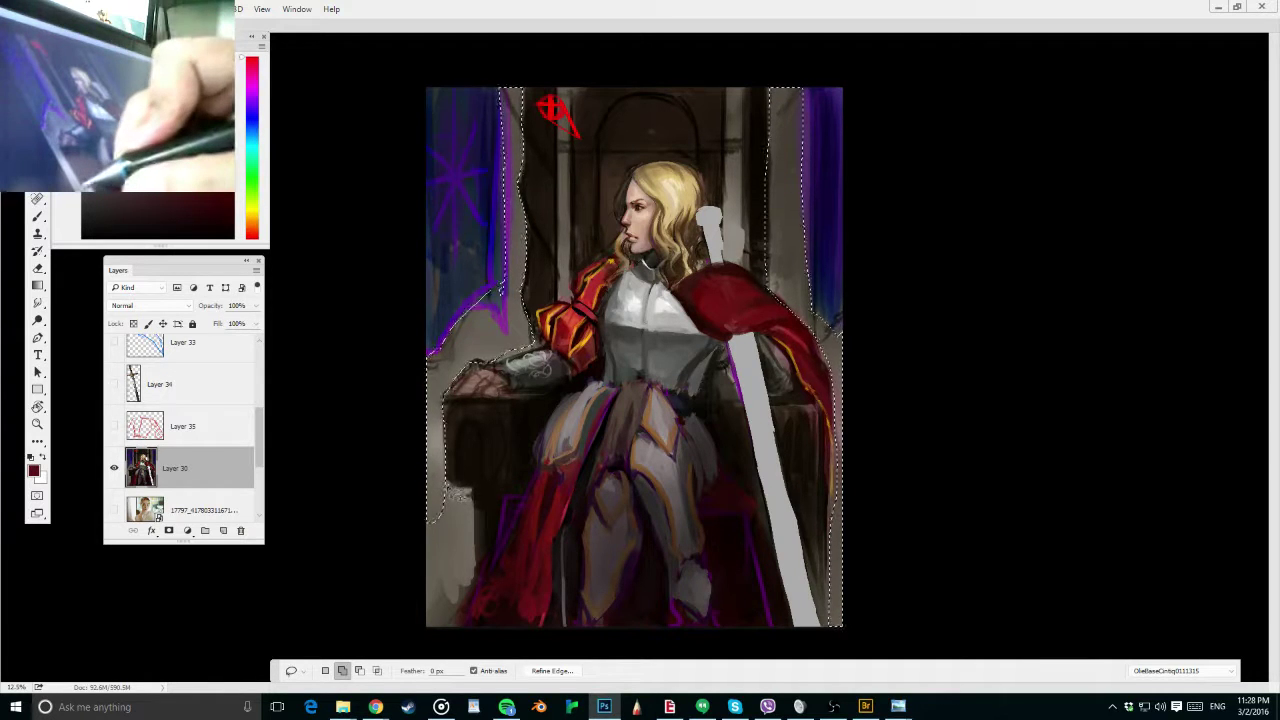
drag(455, 495, 420, 415)
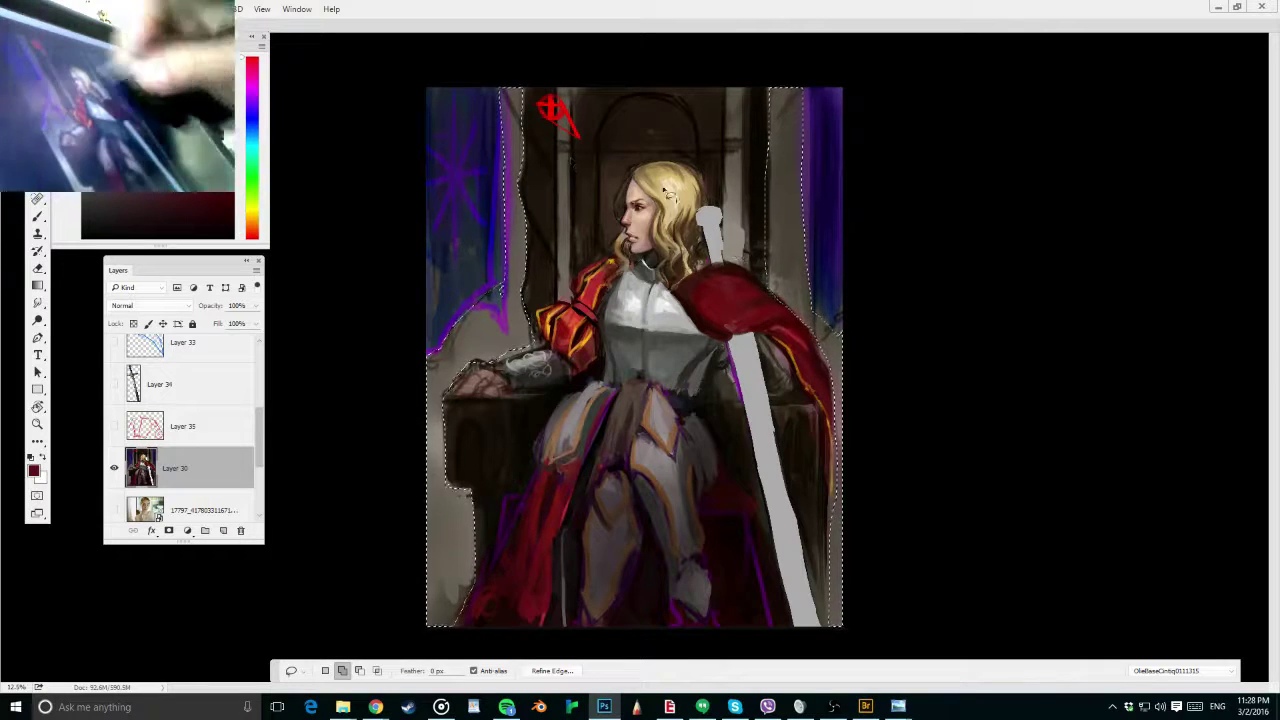
Add the narrow grey wall strips on both sides of the throne's backrest to the lasso selection
mouse_move(568, 157)
mouse_down()
mouse_move(568, 303)
mouse_move(554, 203)
mouse_move(571, 222)
mouse_move(568, 160)
mouse_up()
mouse_move(722, 155)
mouse_down()
mouse_move(732, 207)
mouse_move(750, 84)
mouse_up()
drag(568, 157, 577, 86)
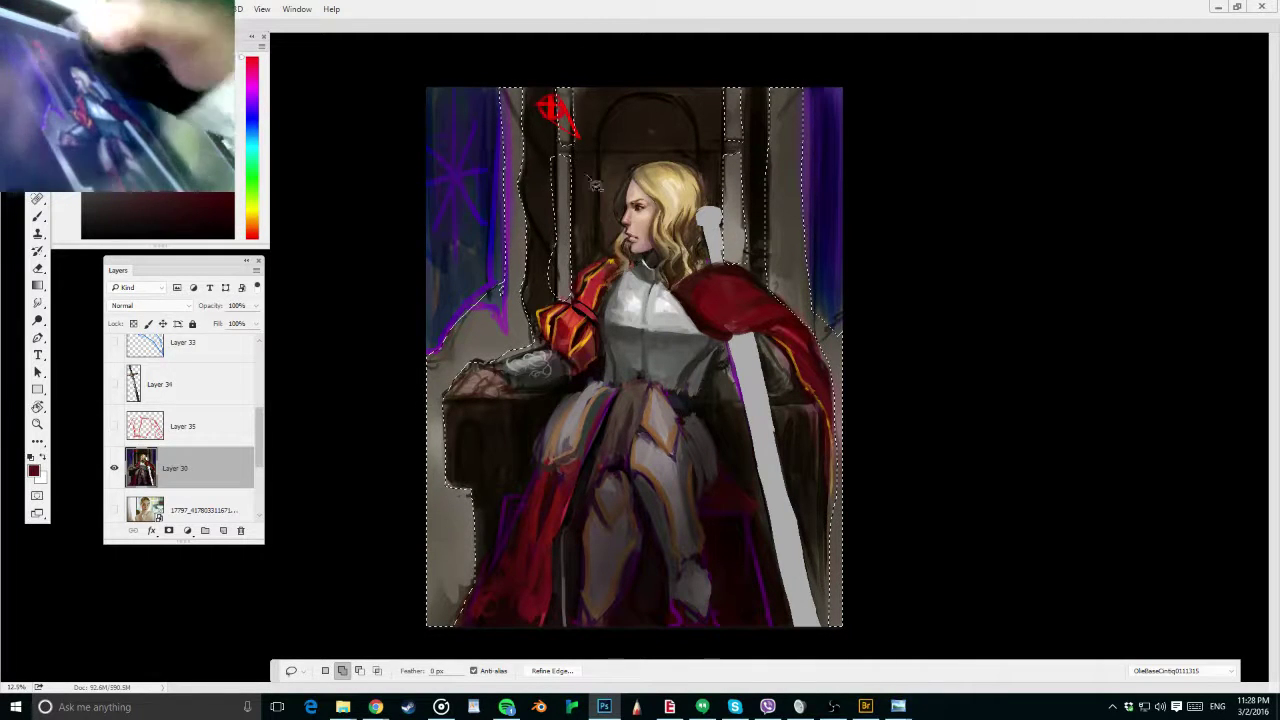
drag(562, 163, 563, 186)
drag(550, 318, 570, 65)
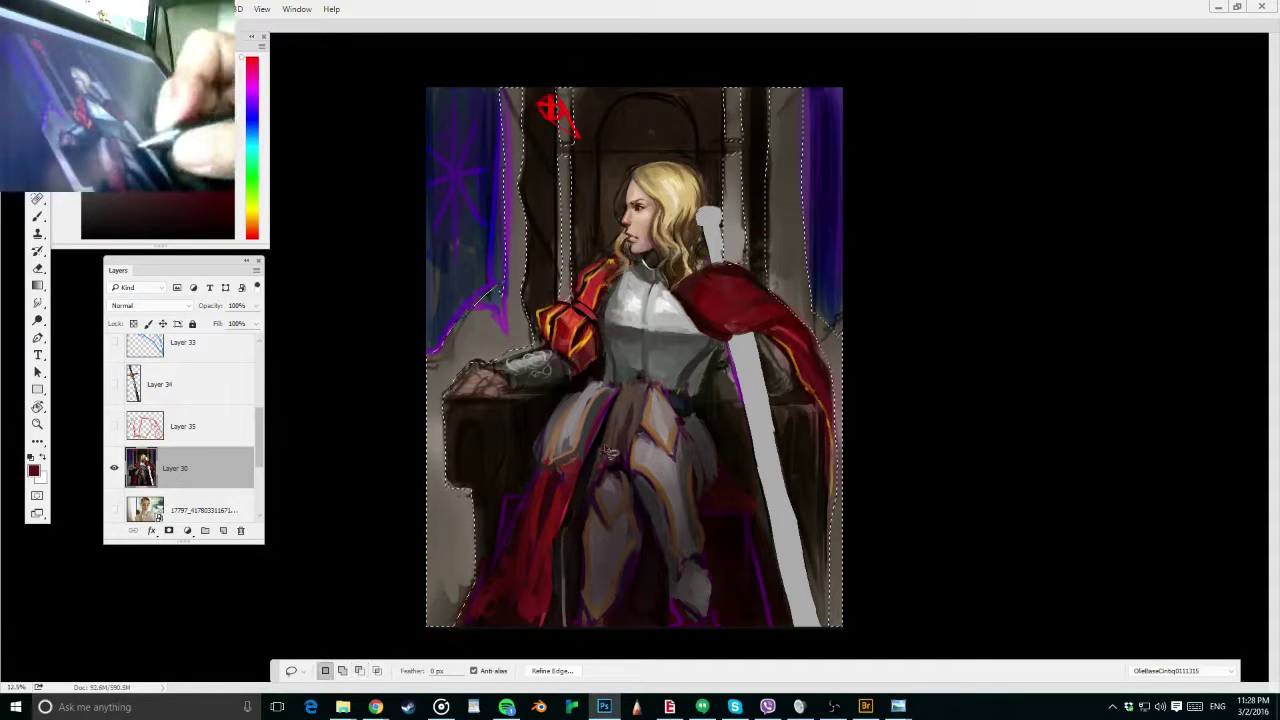
Cut the selected wall areas from Layer 30 and paste them onto a new layer directly beneath it
key(ctrl+x)
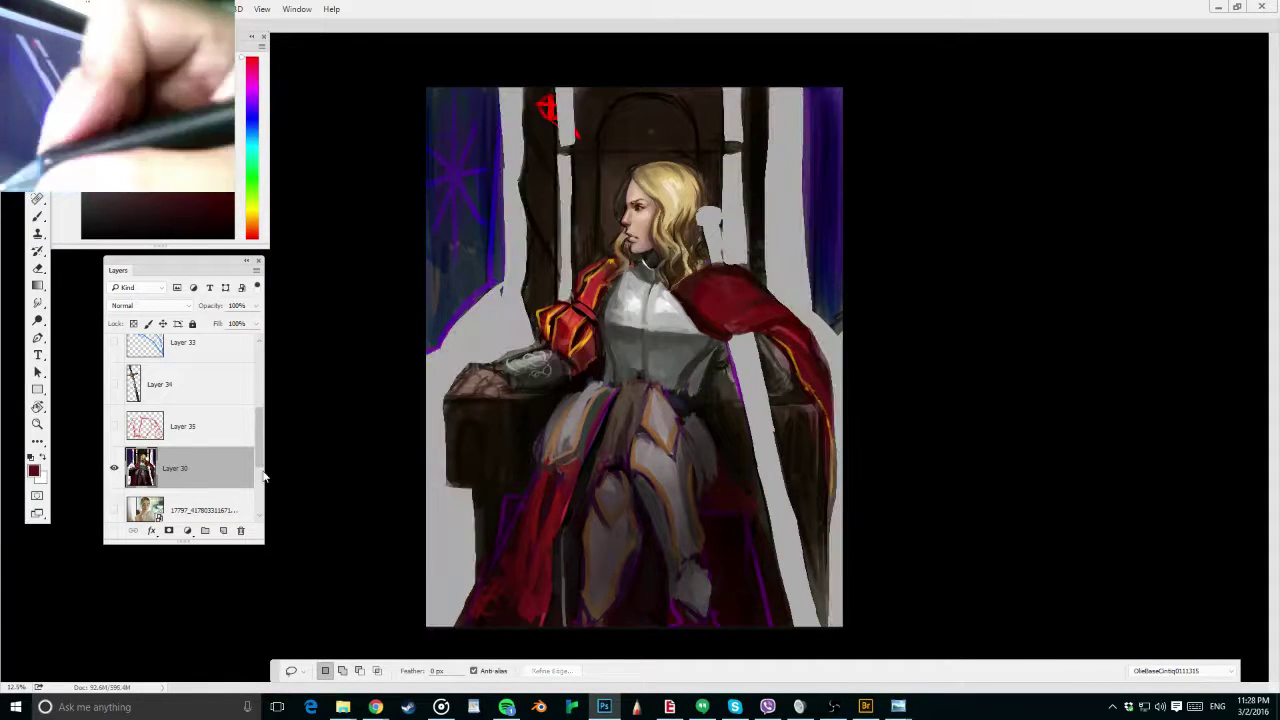
drag(260, 459, 260, 482)
click(234, 447)
key(ctrl+v)
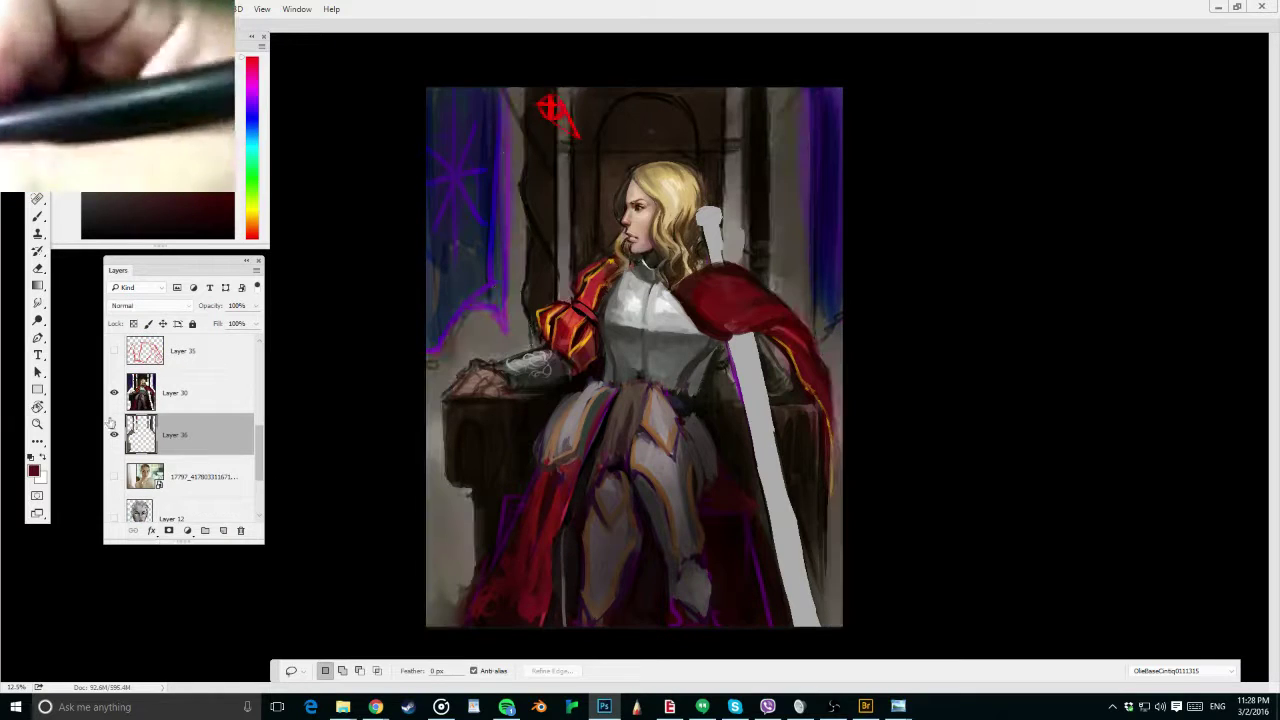
Sample the wall colour beside the right banner and set up a rough textured brush about 300 px in size
key(b)
alt+click(800, 284)
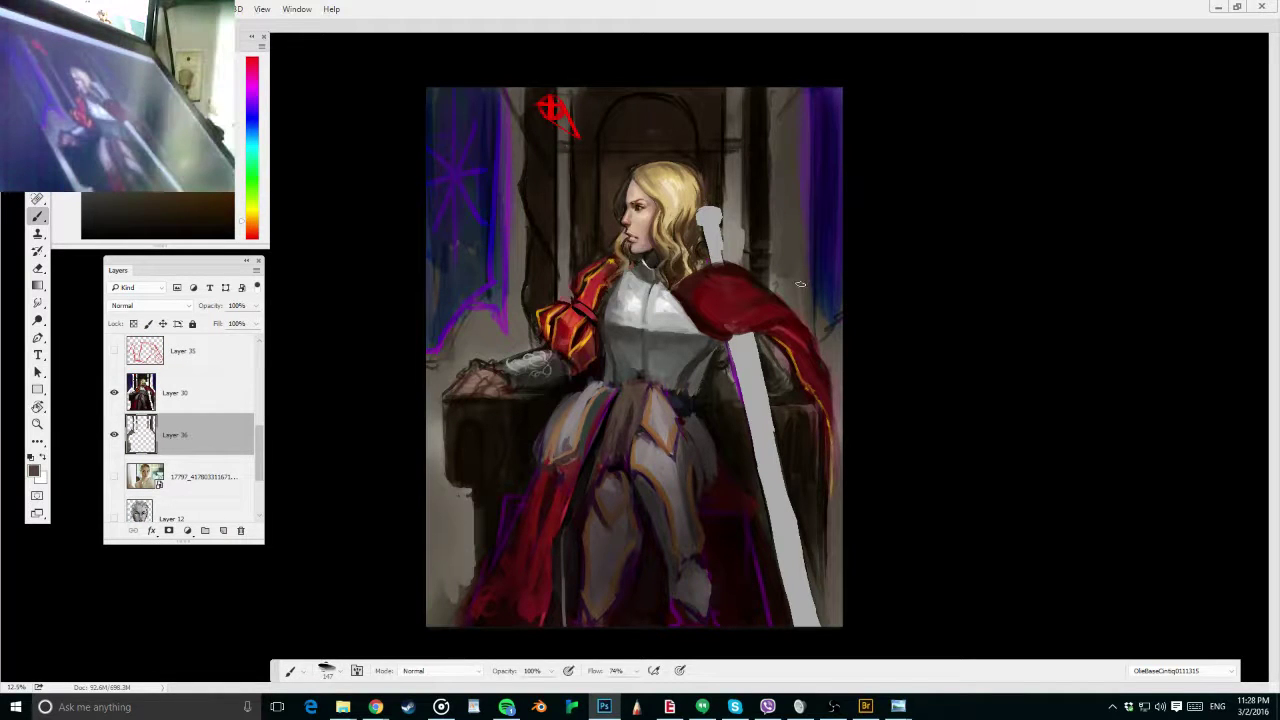
right_click(732, 580)
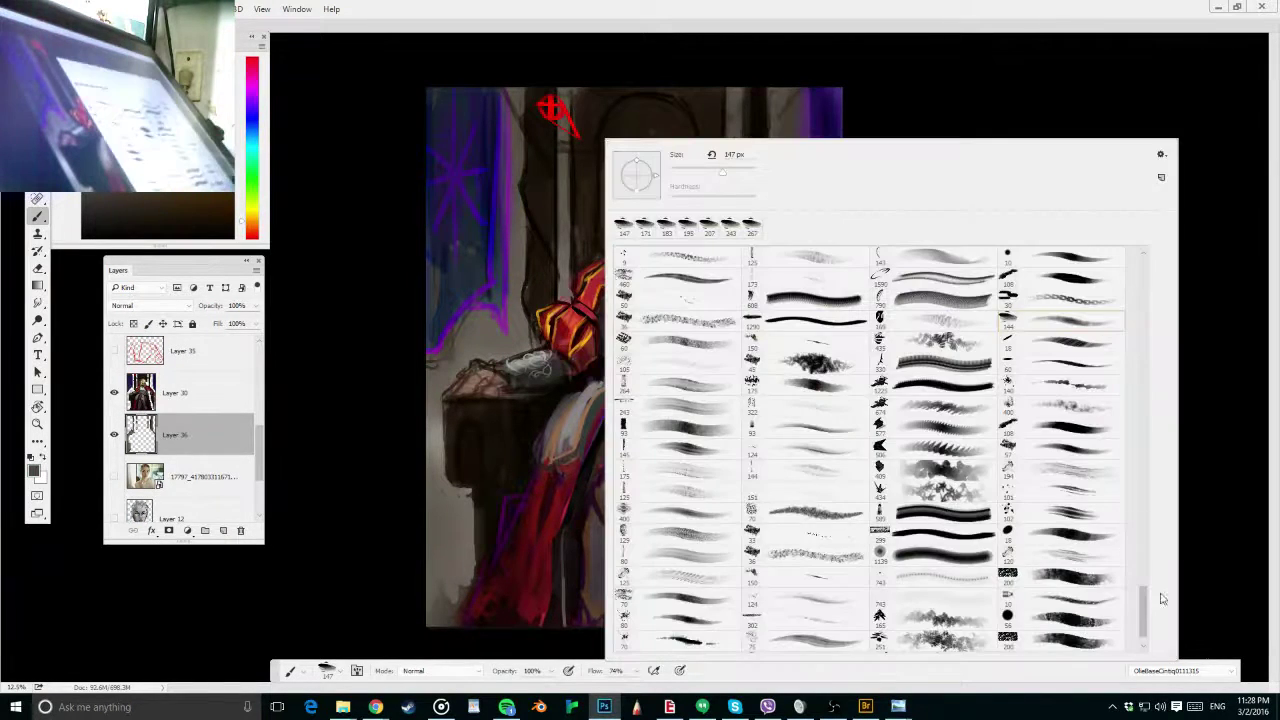
click(1120, 623)
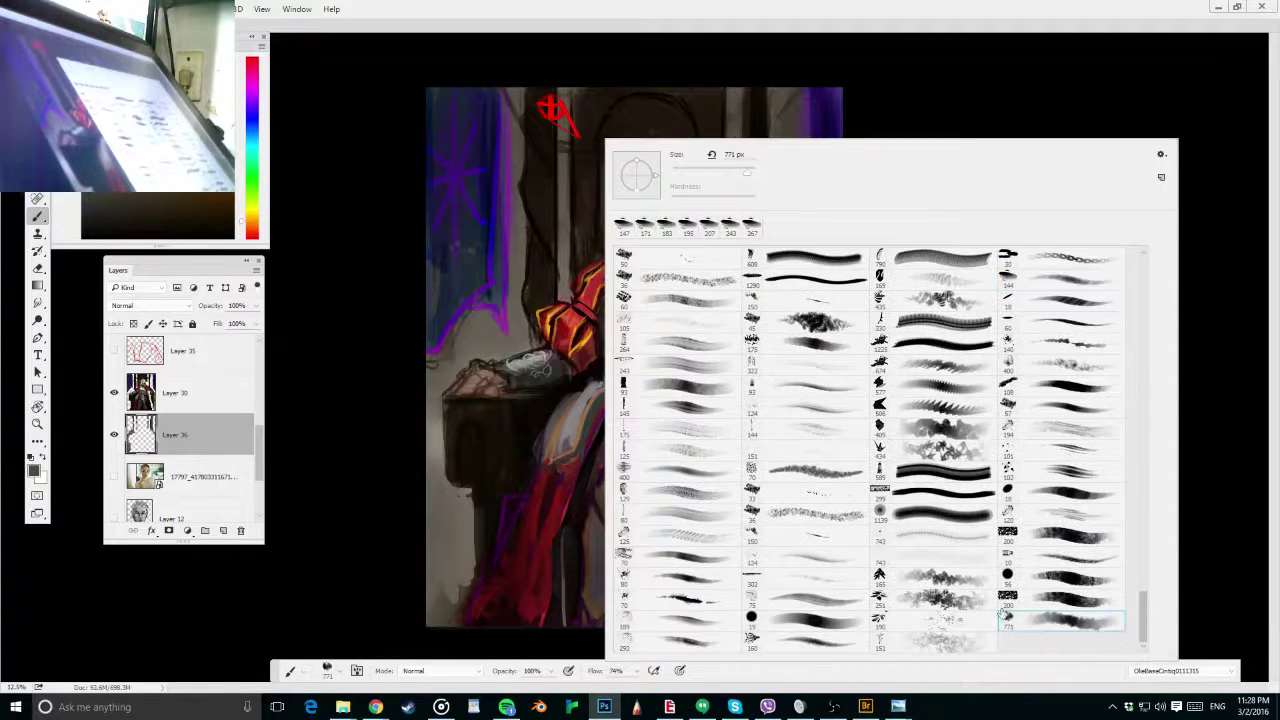
scroll(1035, 597, down, 2)
click(1107, 605)
drag(751, 105, 784, 118)
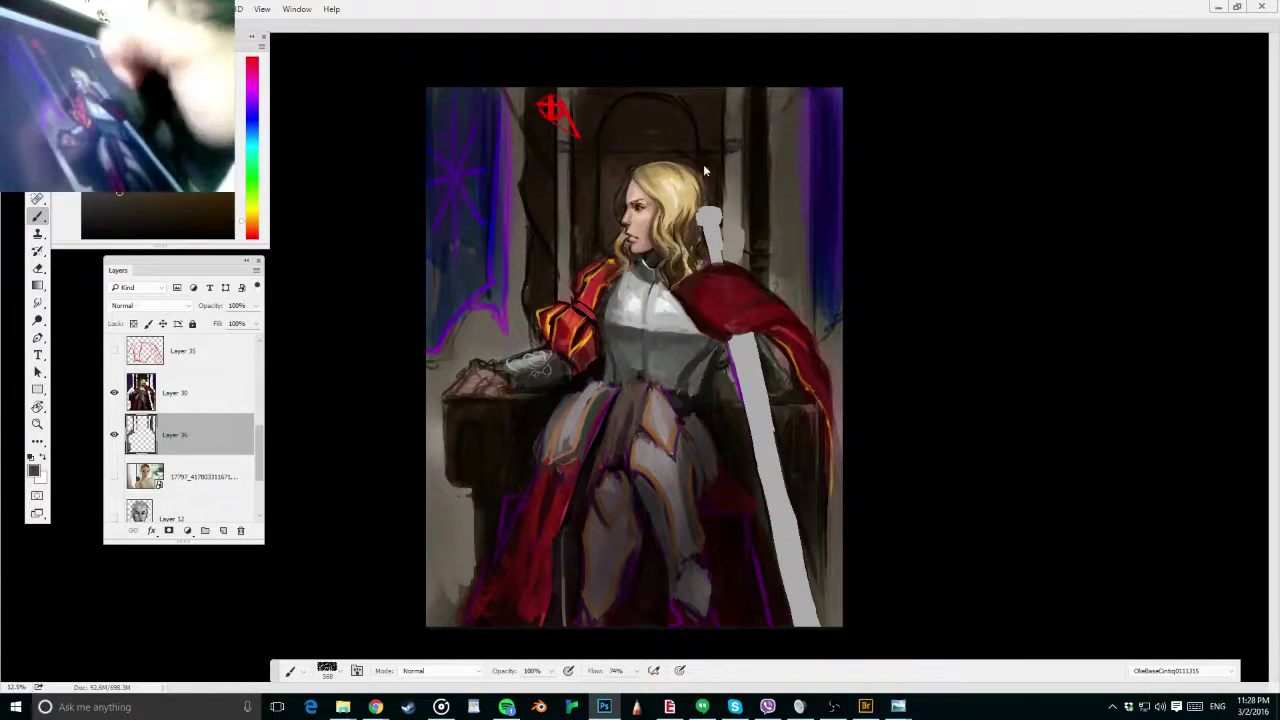
alt+right_click(758, 137)
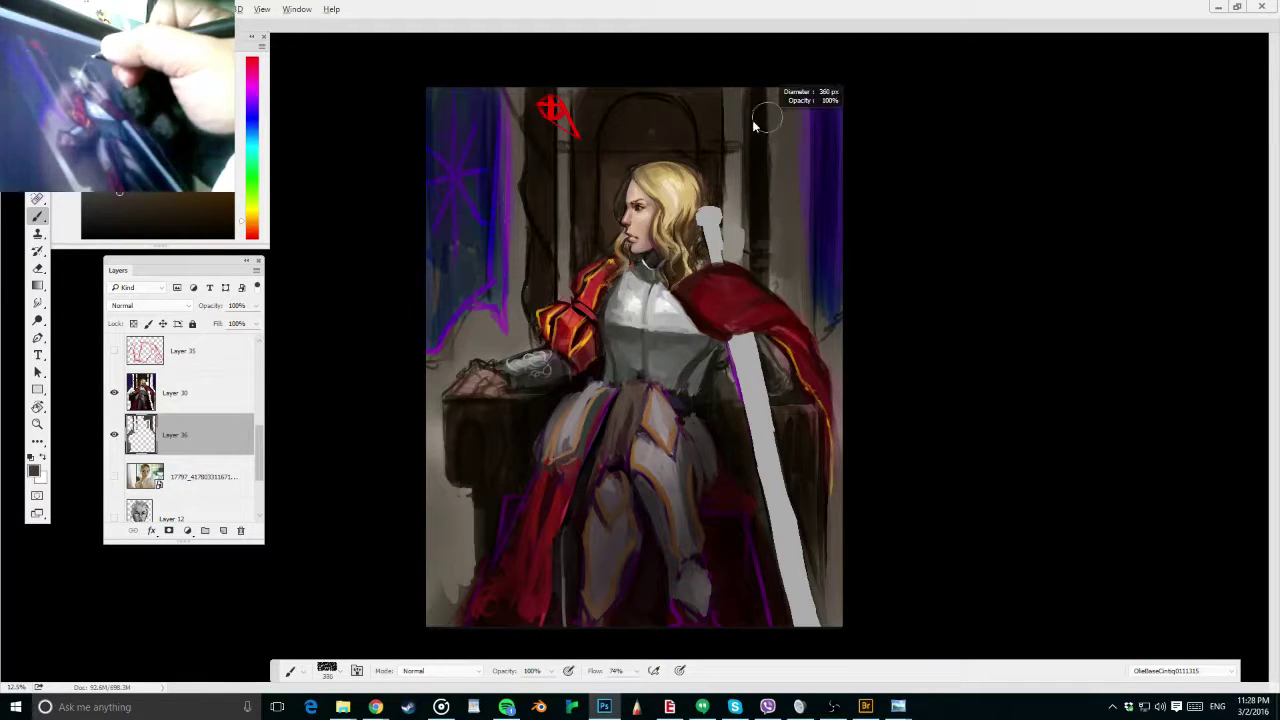
Paint sampled wall greys behind the throne's upper left and down the left wall between banner, arm and armrest
drag(566, 96, 570, 126)
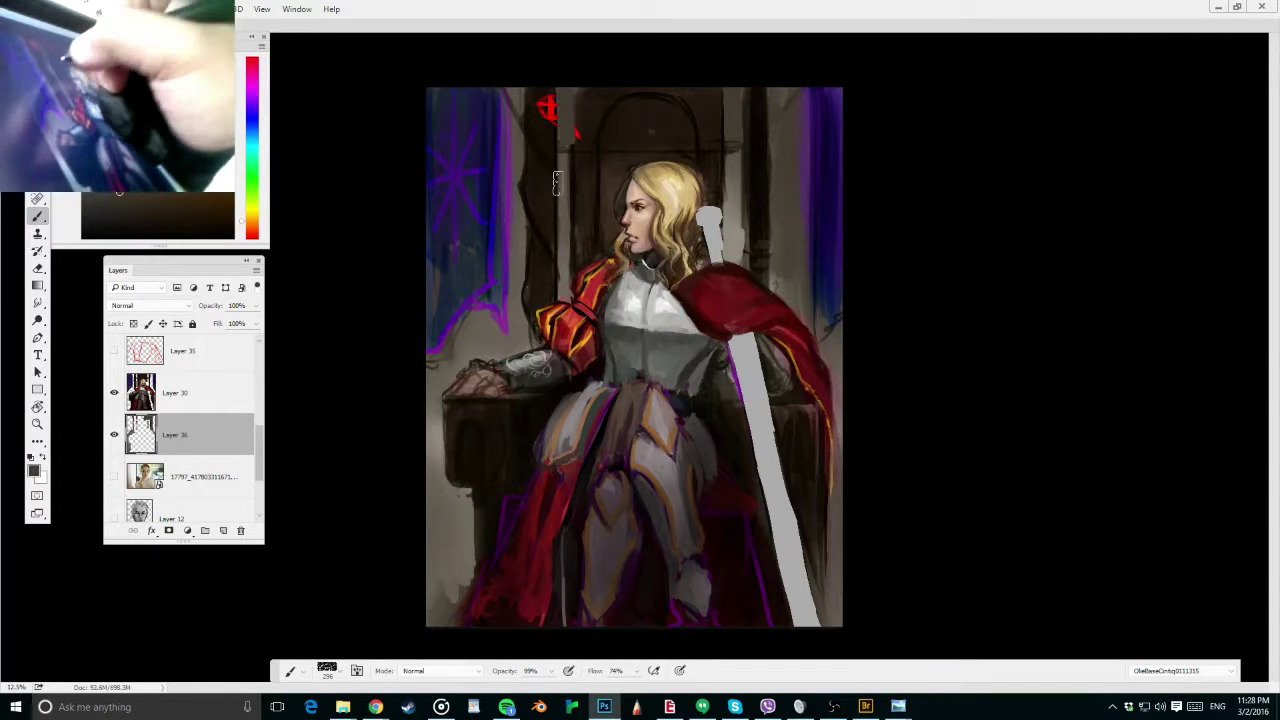
alt+click(521, 316)
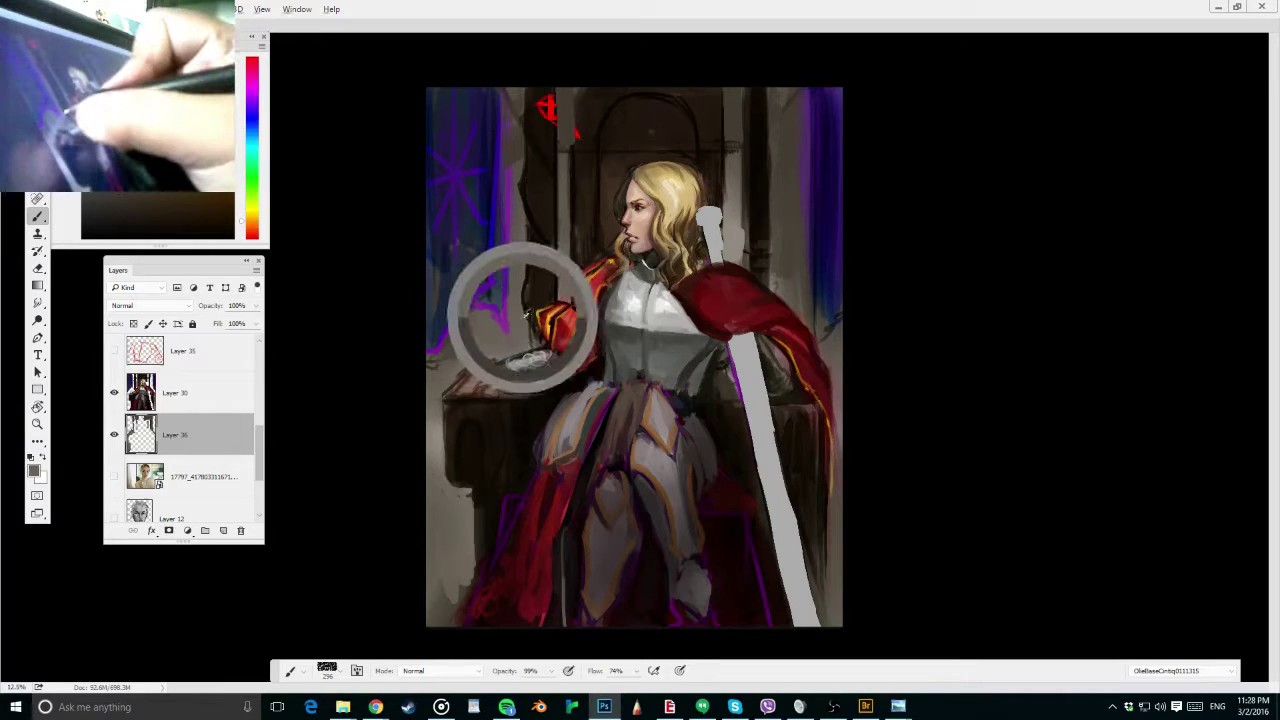
drag(512, 222, 502, 318)
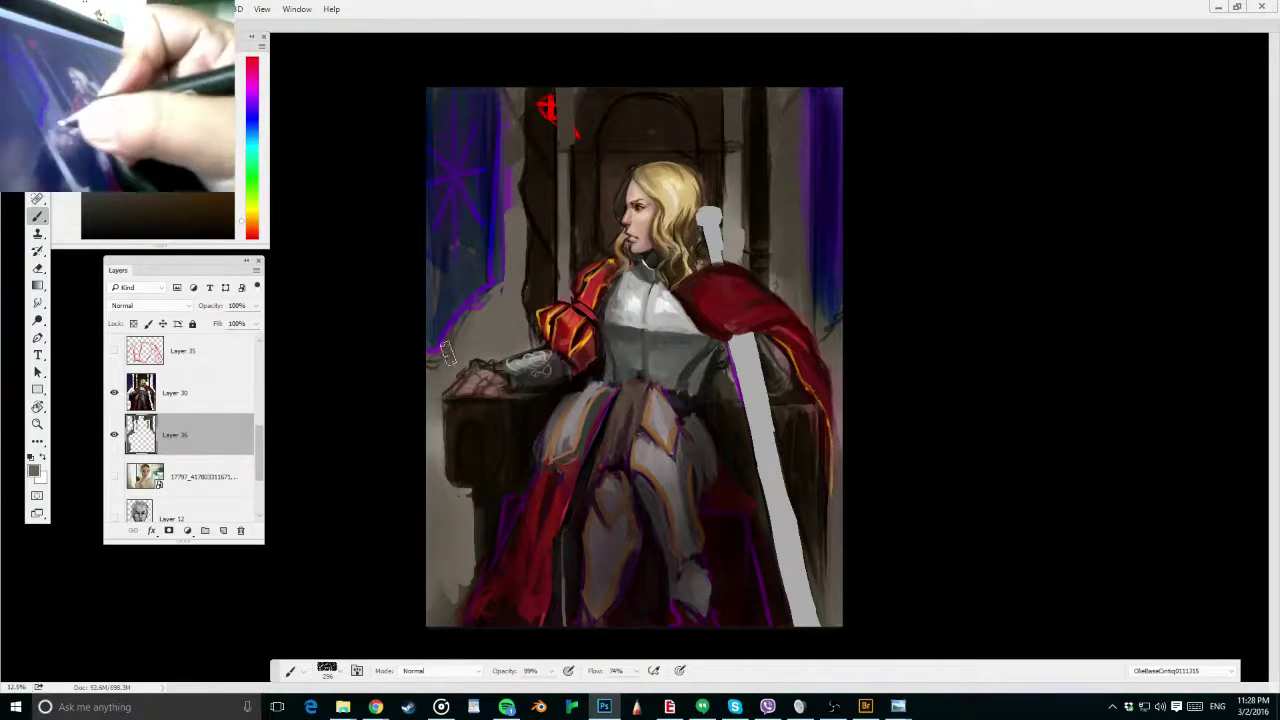
alt+right_click(459, 358)
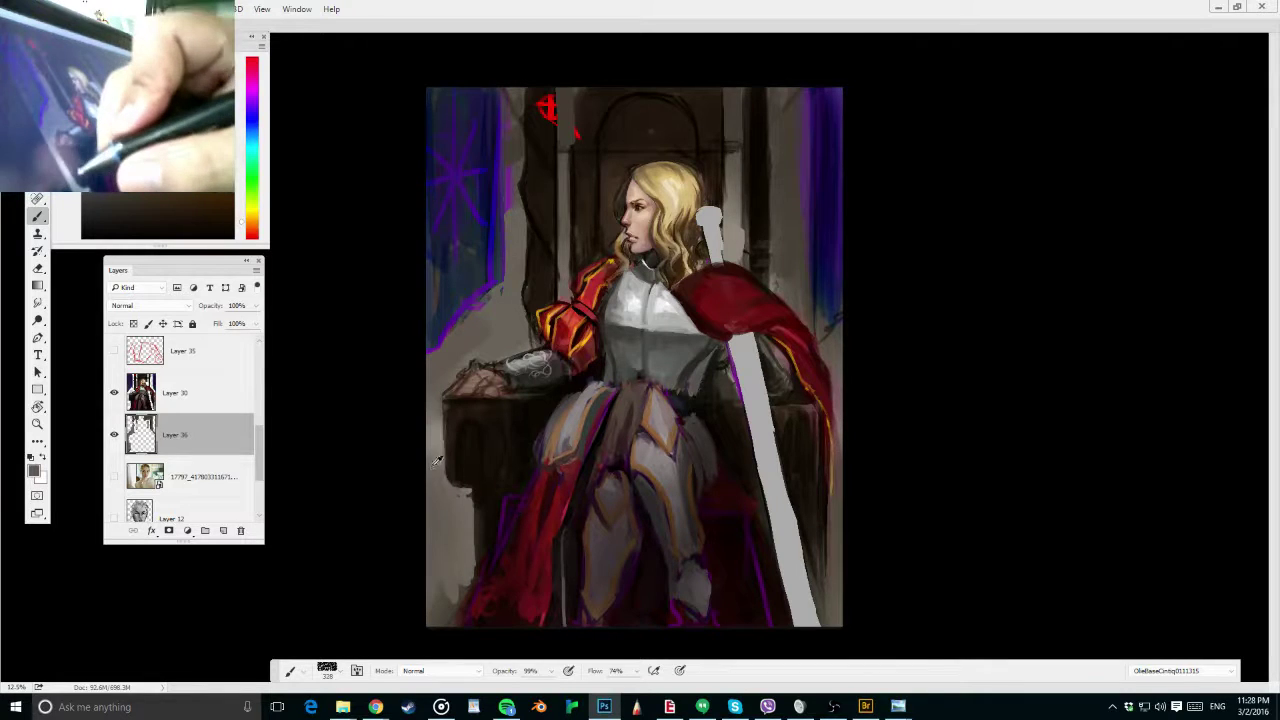
alt+click(437, 448)
drag(437, 448, 450, 505)
alt+click(465, 367)
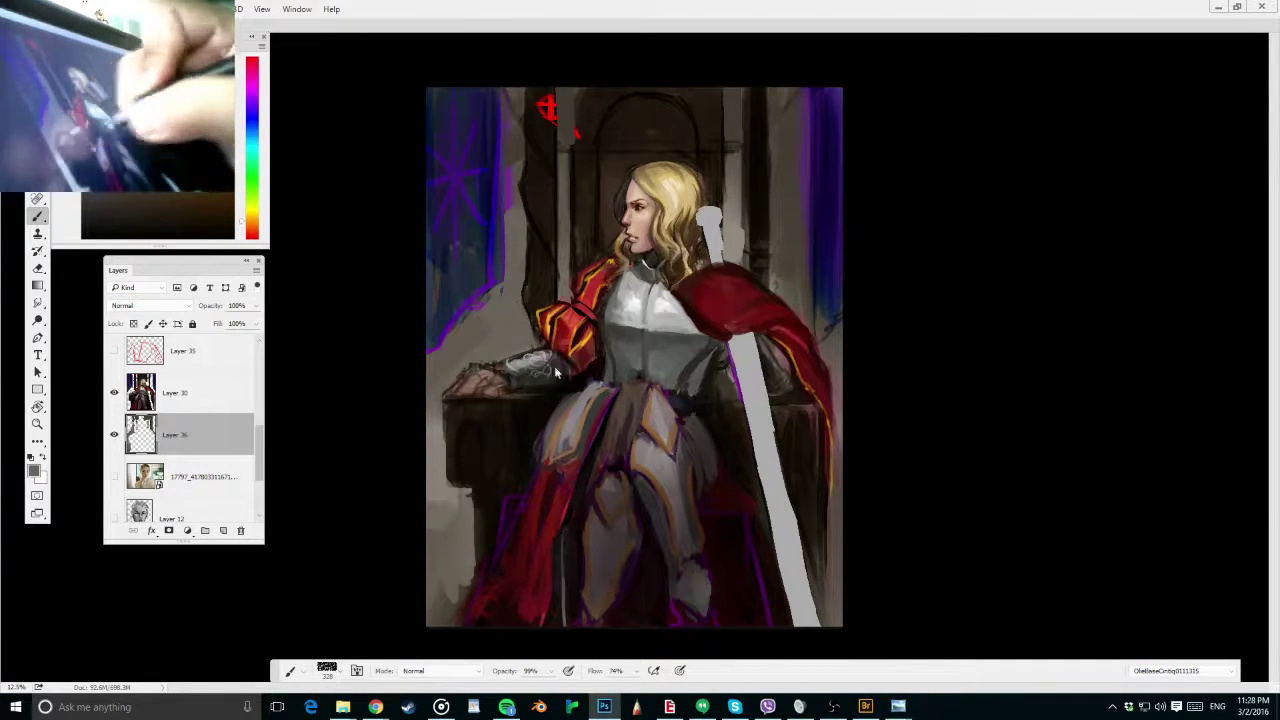
Paint the right wall beside and below the red cape down to the lower edge with sampled greys
alt+click(829, 362)
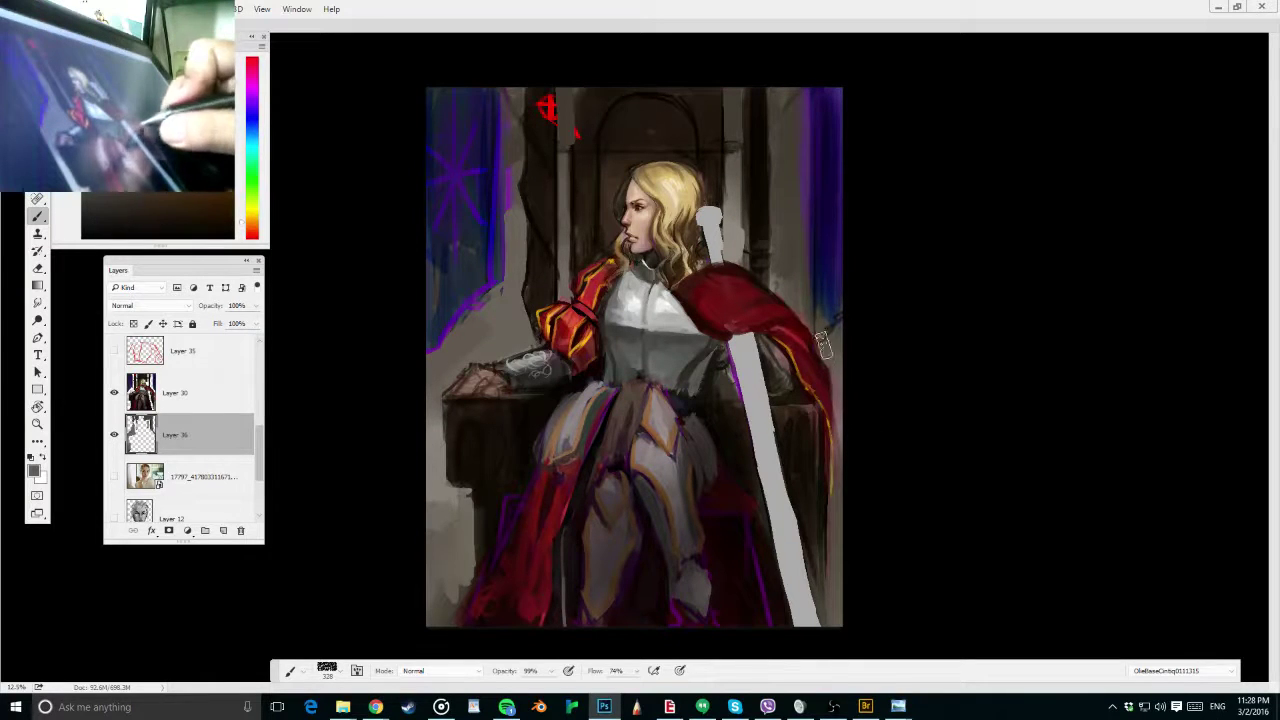
mouse_move(828, 345)
mouse_down()
mouse_move(801, 318)
mouse_move(826, 394)
mouse_move(793, 321)
mouse_up()
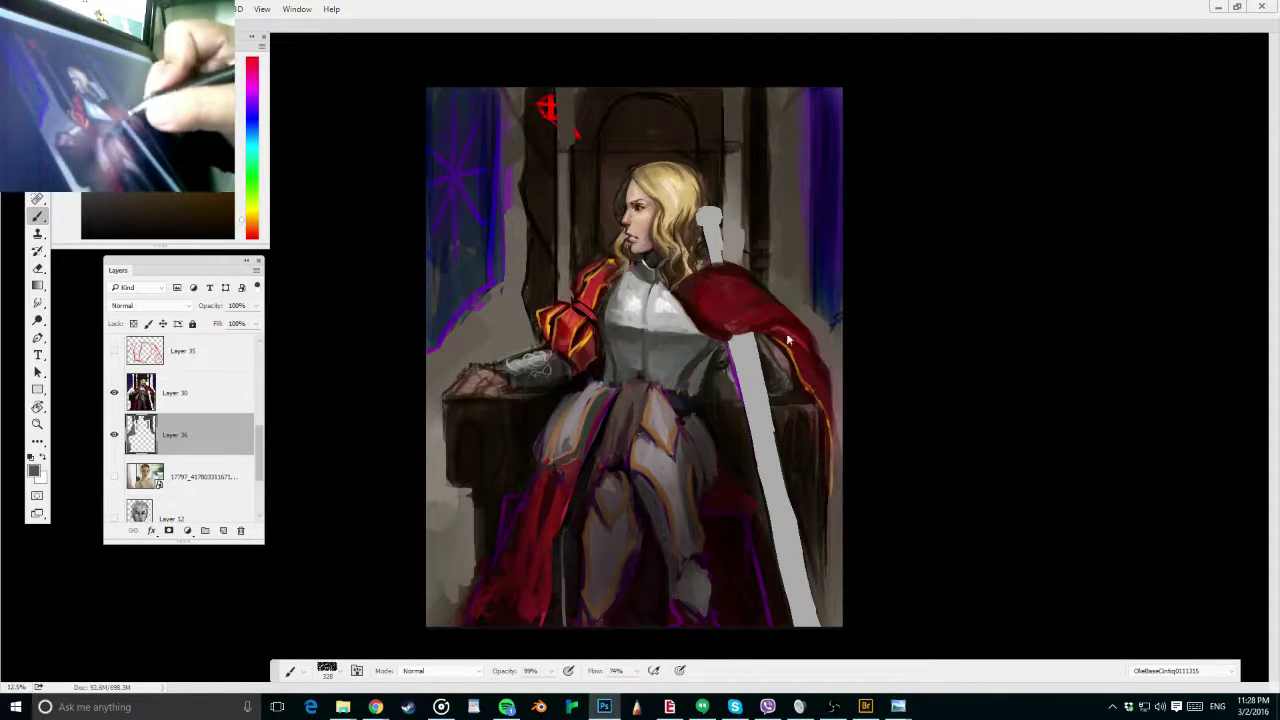
alt+click(747, 244)
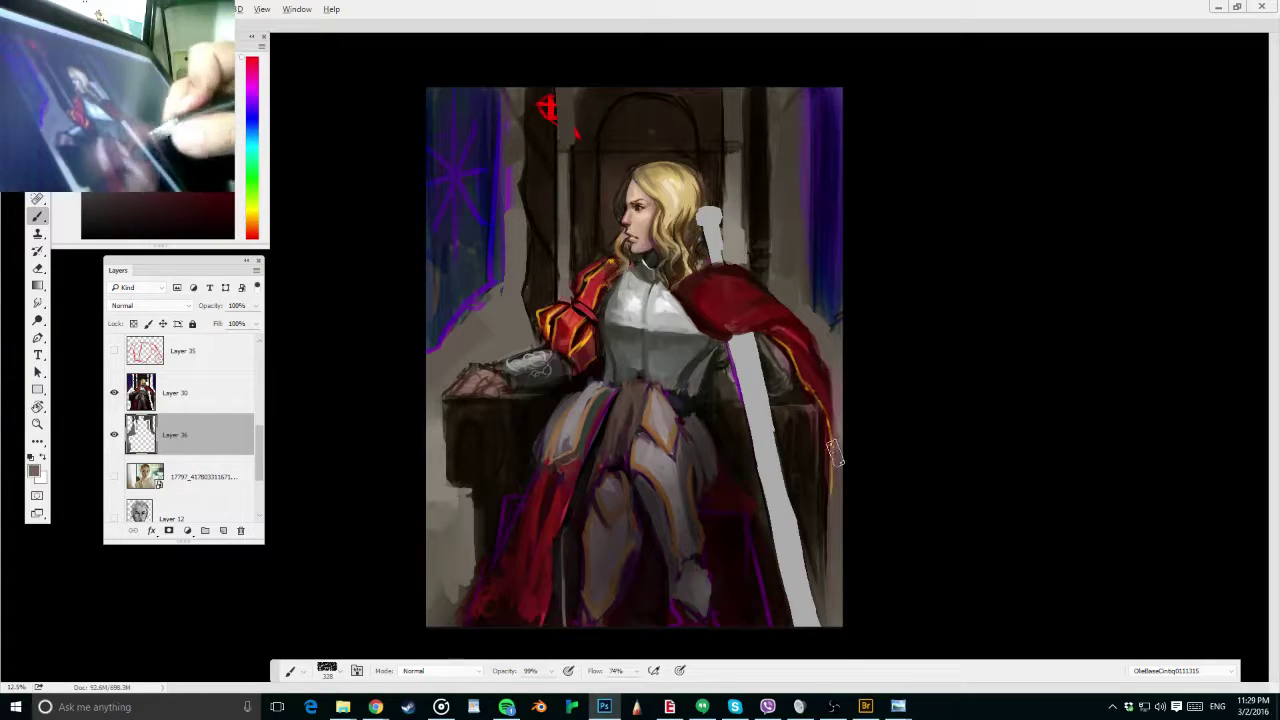
drag(837, 452, 843, 620)
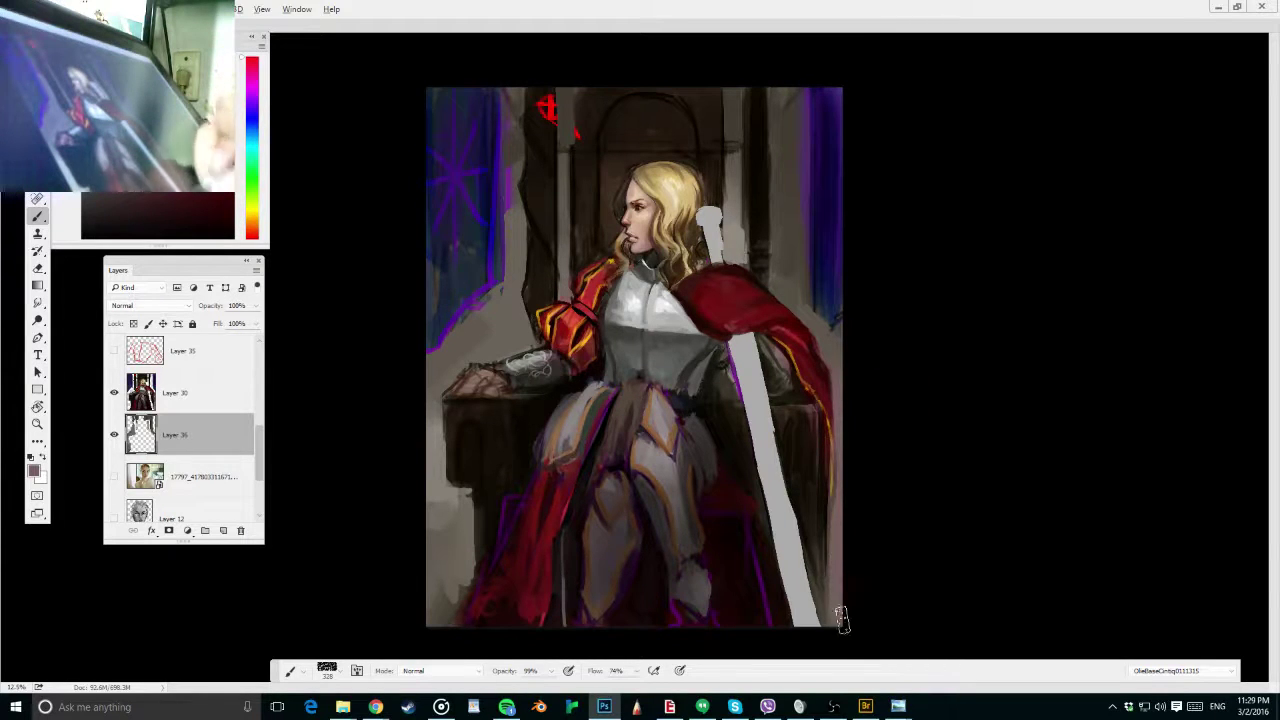
alt+click(814, 318)
alt+click(492, 576)
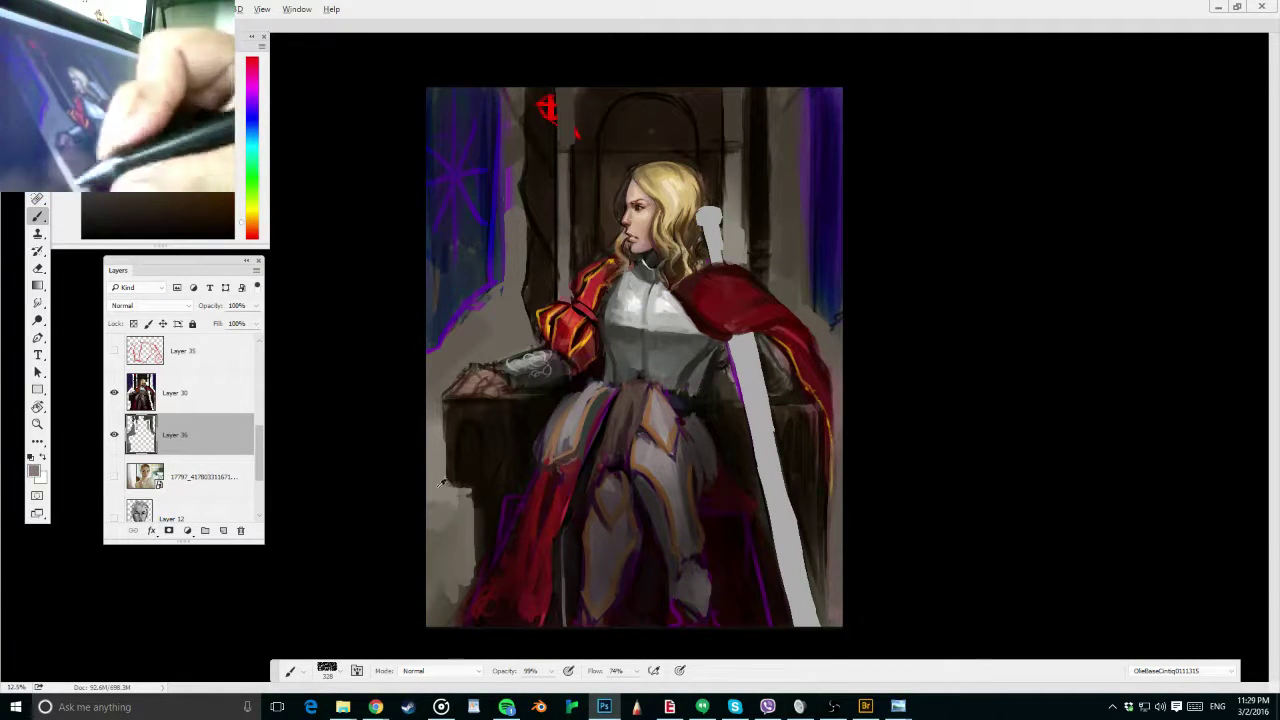
drag(838, 416, 838, 502)
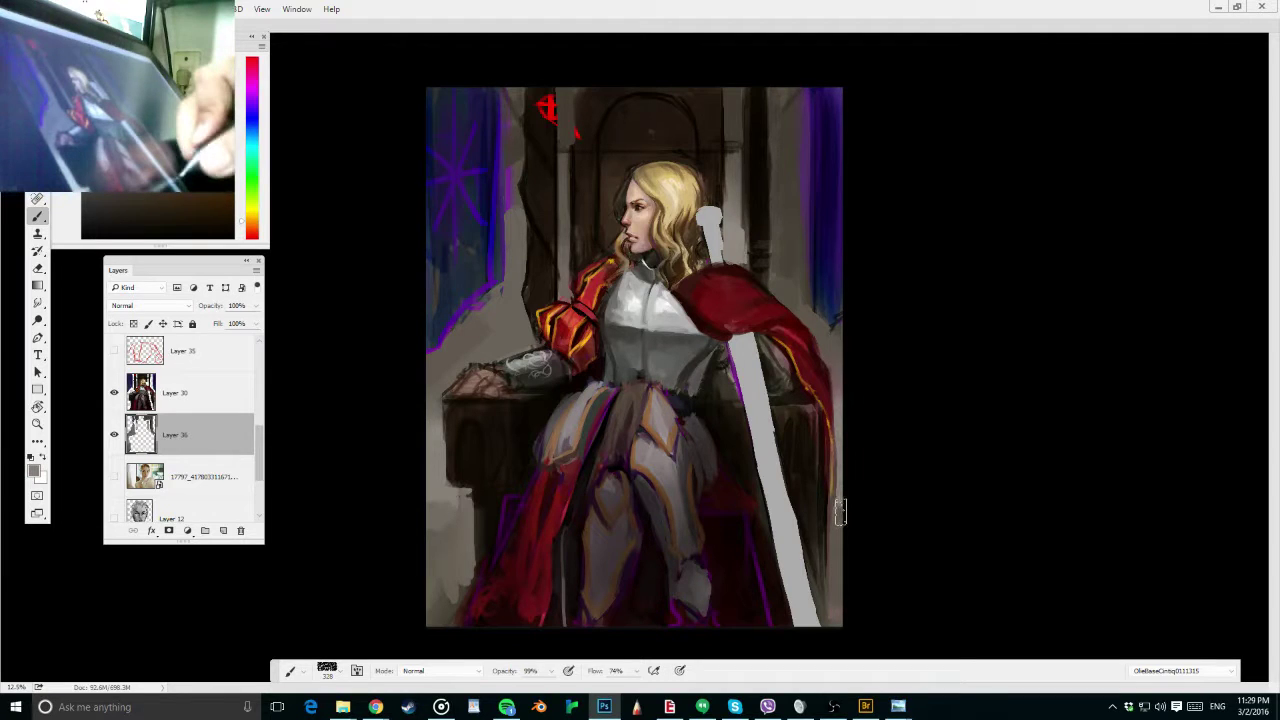
Touch up the lower left wall with sampled greys, and hide Layer 30 to show the wall layer alone
alt+click(435, 467)
alt+click(436, 488)
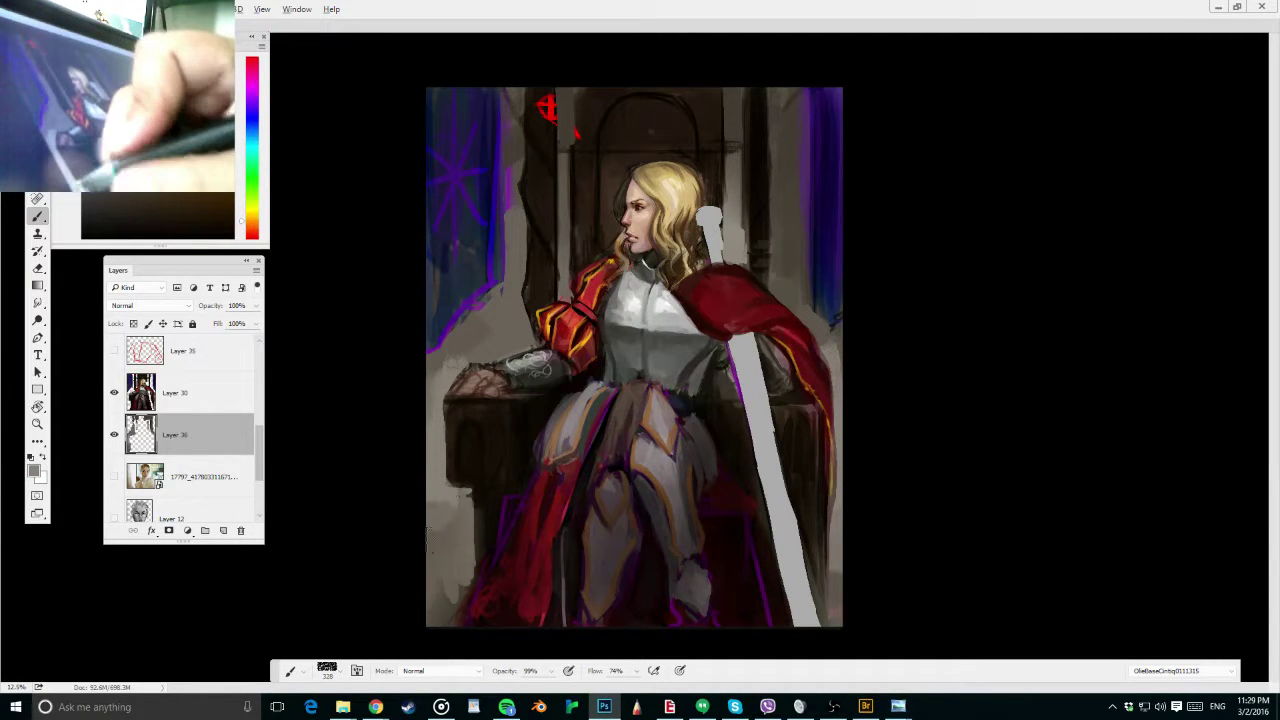
click(114, 392)
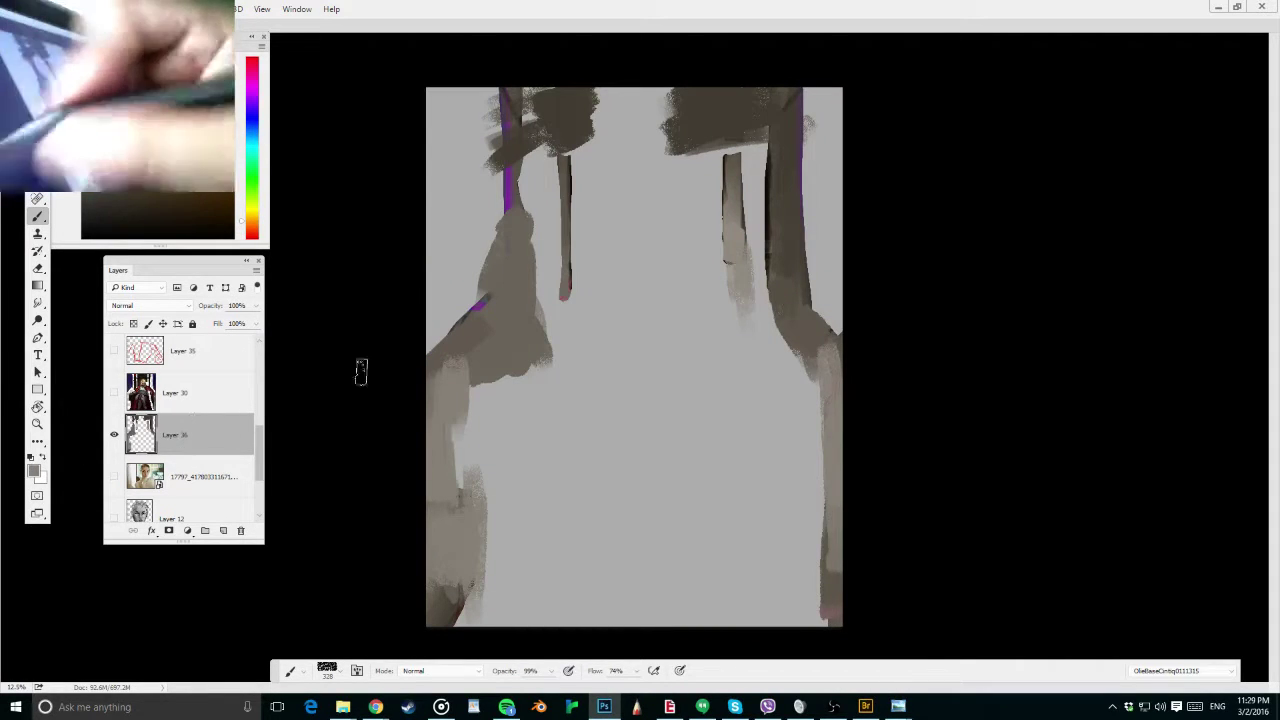
Paint over the purple leftovers along the left and right wall edges of the wall layer with sampled greys
alt+click(505, 290)
drag(505, 290, 423, 357)
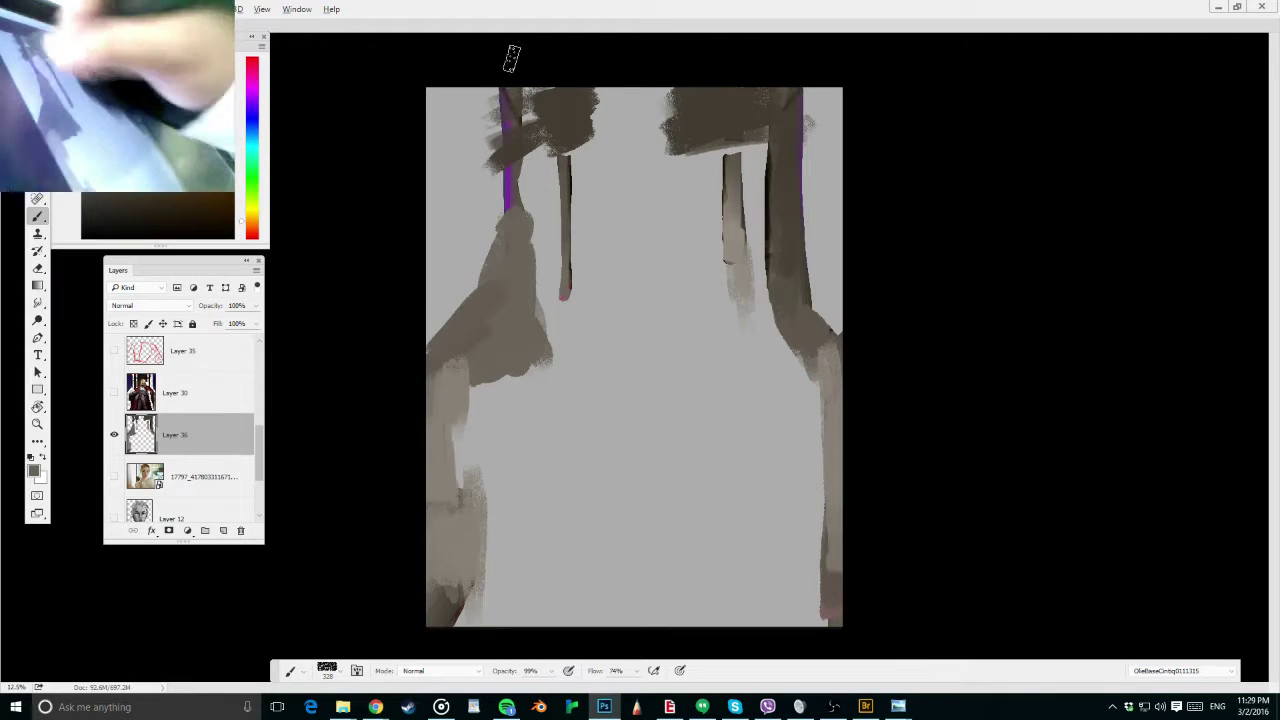
drag(509, 92, 509, 212)
alt+click(791, 125)
drag(806, 92, 808, 305)
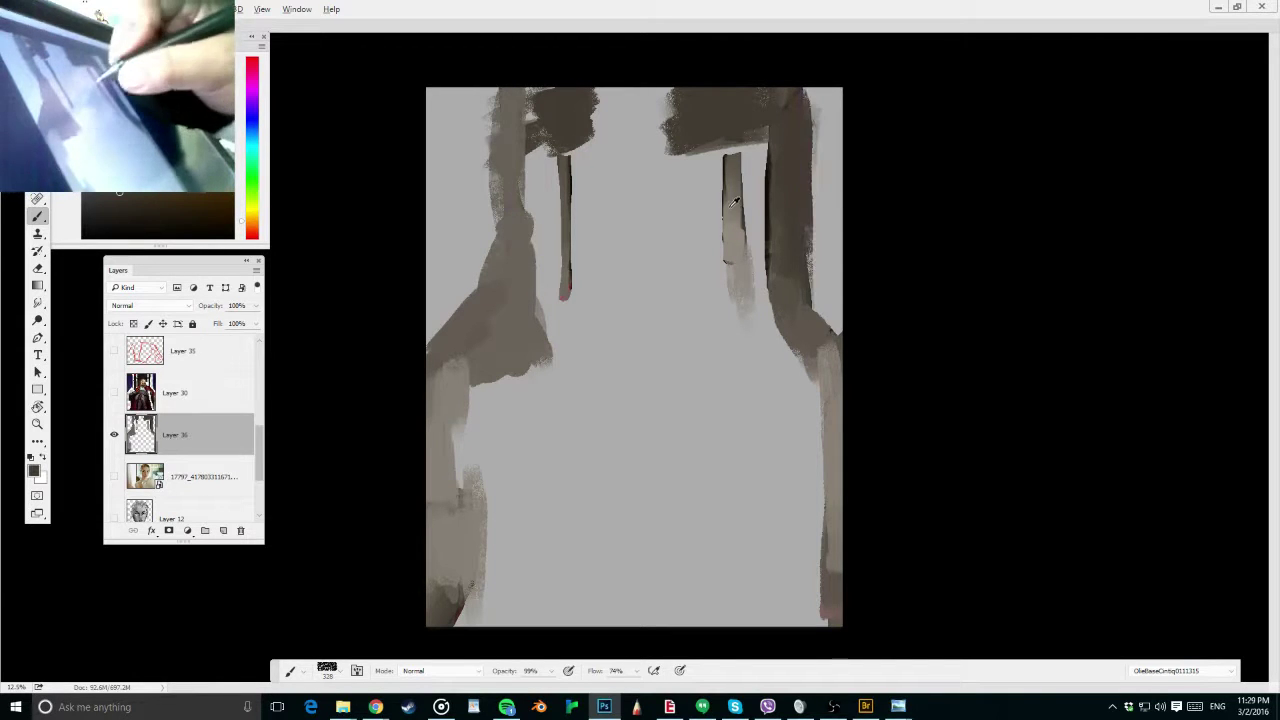
Widen and extend downward the two narrow inner wall strips using greys sampled from the wall layer
alt+click(735, 215)
mouse_move(725, 156)
mouse_down()
mouse_move(741, 297)
mouse_move(741, 135)
mouse_move(726, 335)
mouse_up()
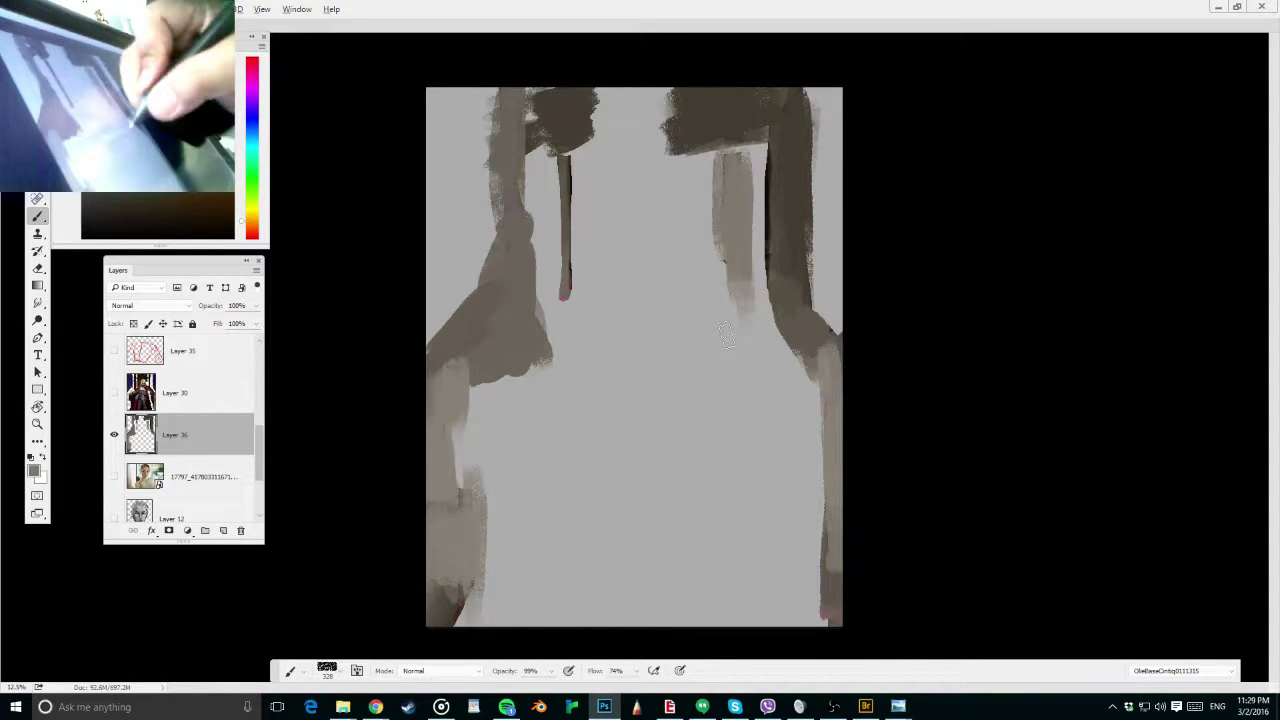
drag(735, 272, 742, 322)
alt+click(574, 132)
drag(566, 145, 566, 376)
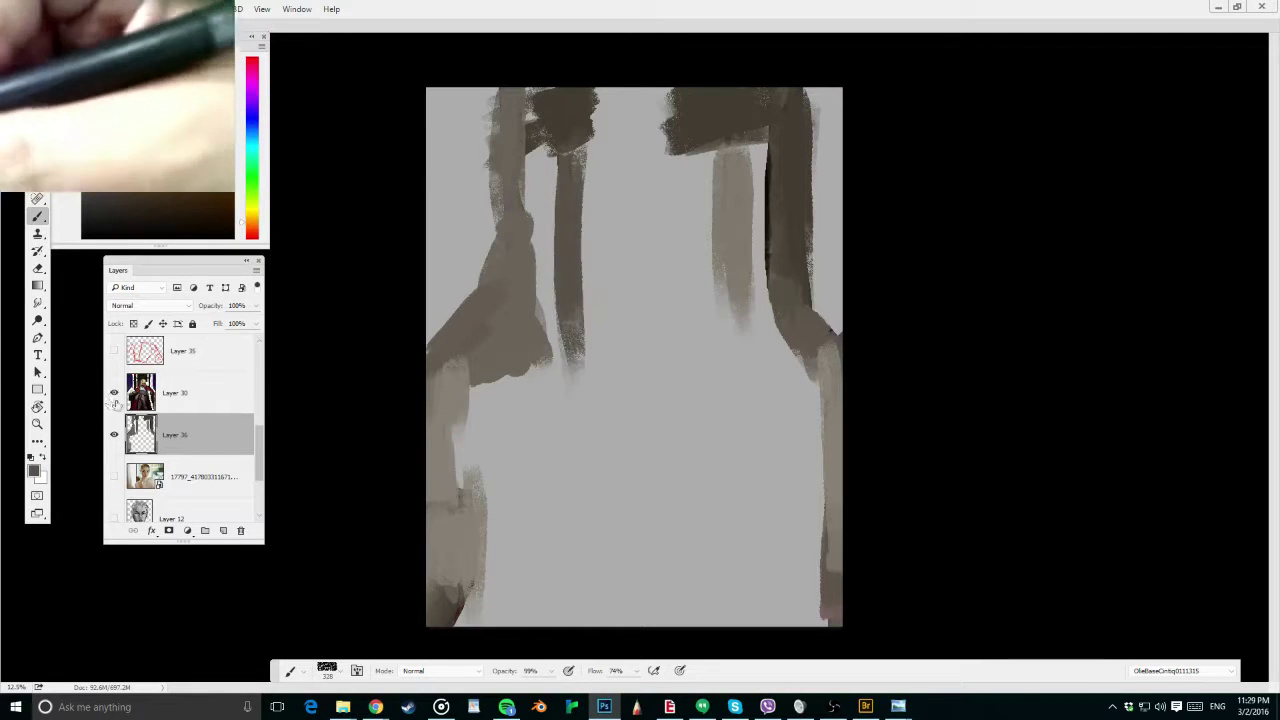
Show Layer 30 again and make it active, and turn on the sword on Layer 34
click(114, 393)
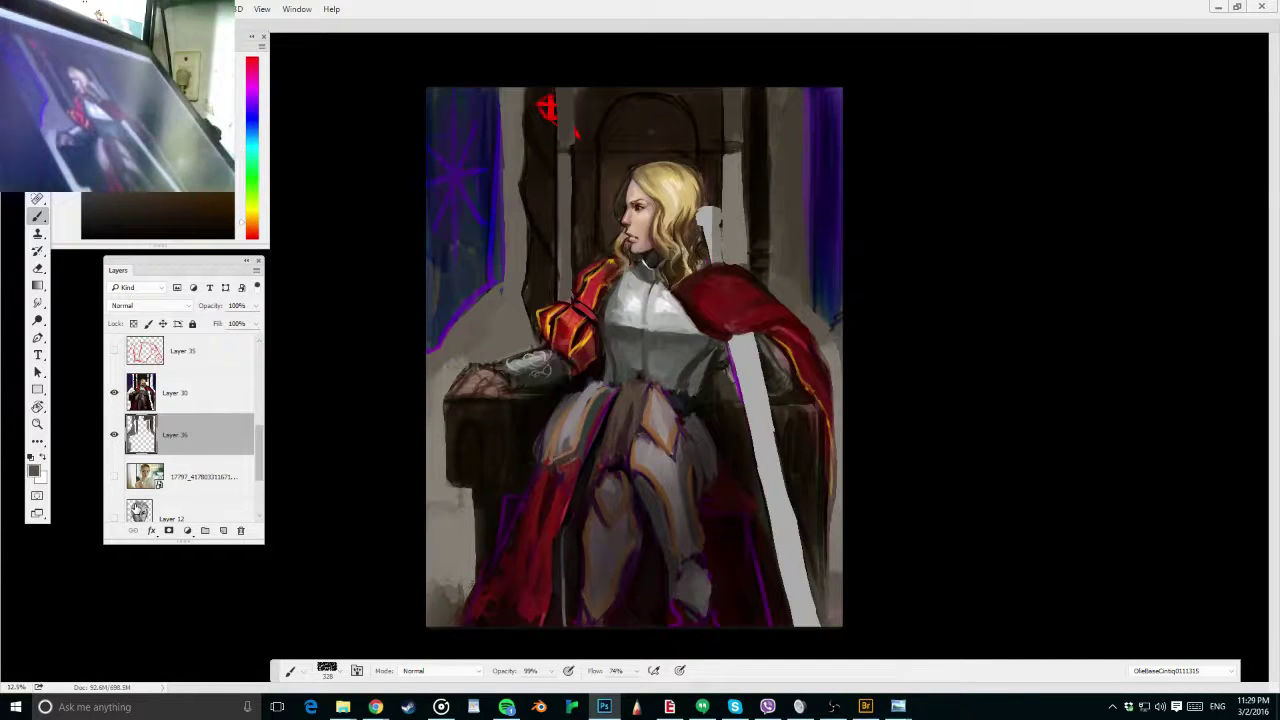
click(190, 390)
scroll(258, 460, up, 1)
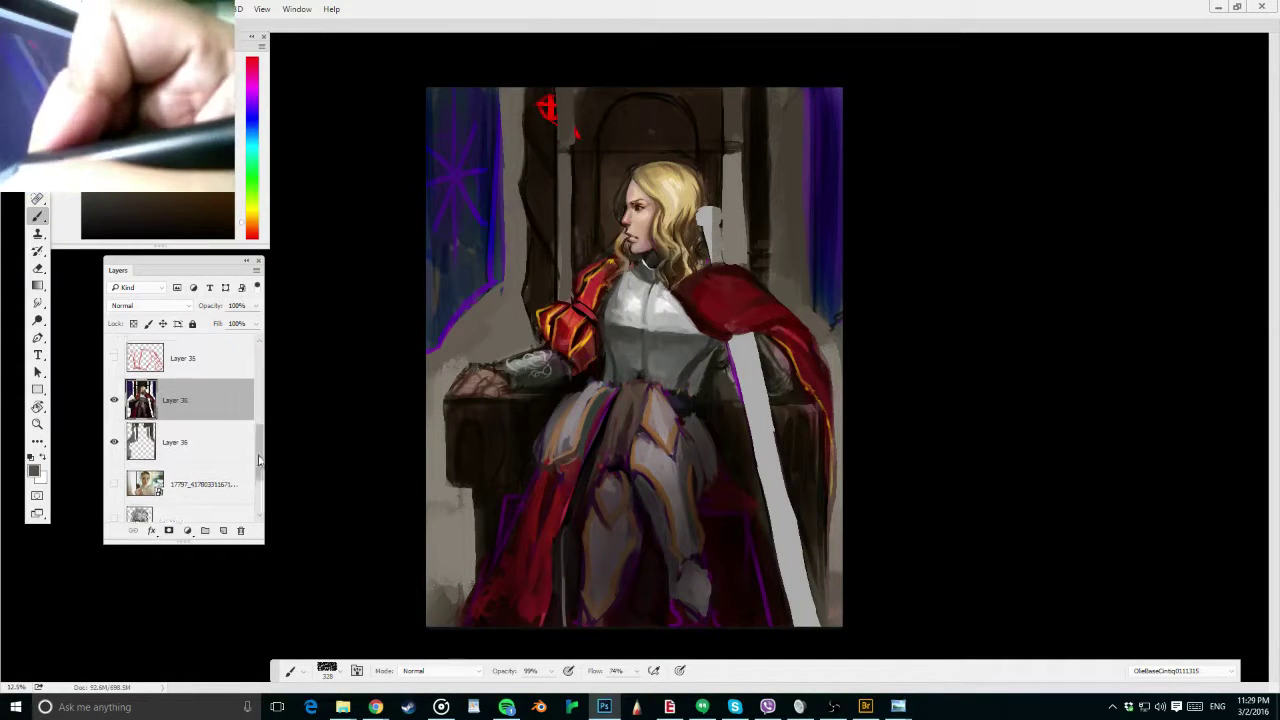
scroll(258, 460, up, 2)
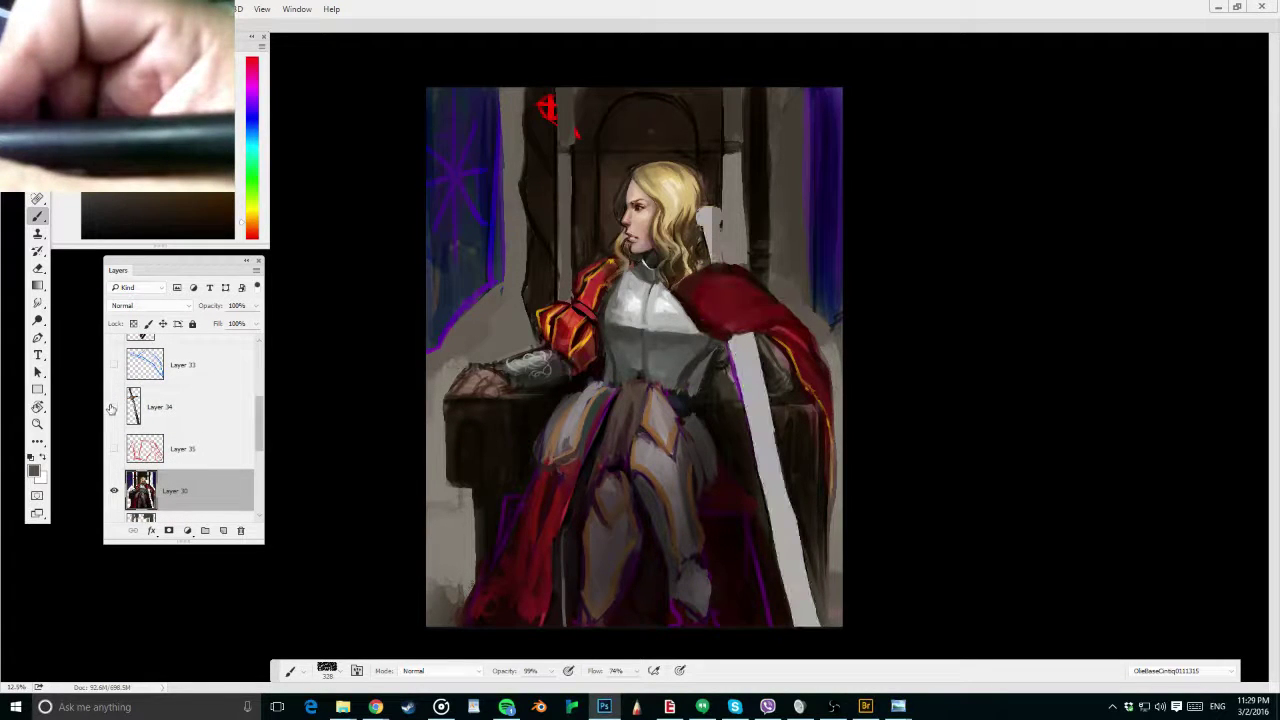
click(113, 407)
drag(260, 433, 260, 448)
Erase stray background along the red cape's outer edge and above the resting forearm on Layer 30, and save the document
drag(824, 355, 955, 343)
key(e)
mouse_move(955, 343)
mouse_down()
mouse_move(804, 326)
mouse_move(834, 402)
mouse_up()
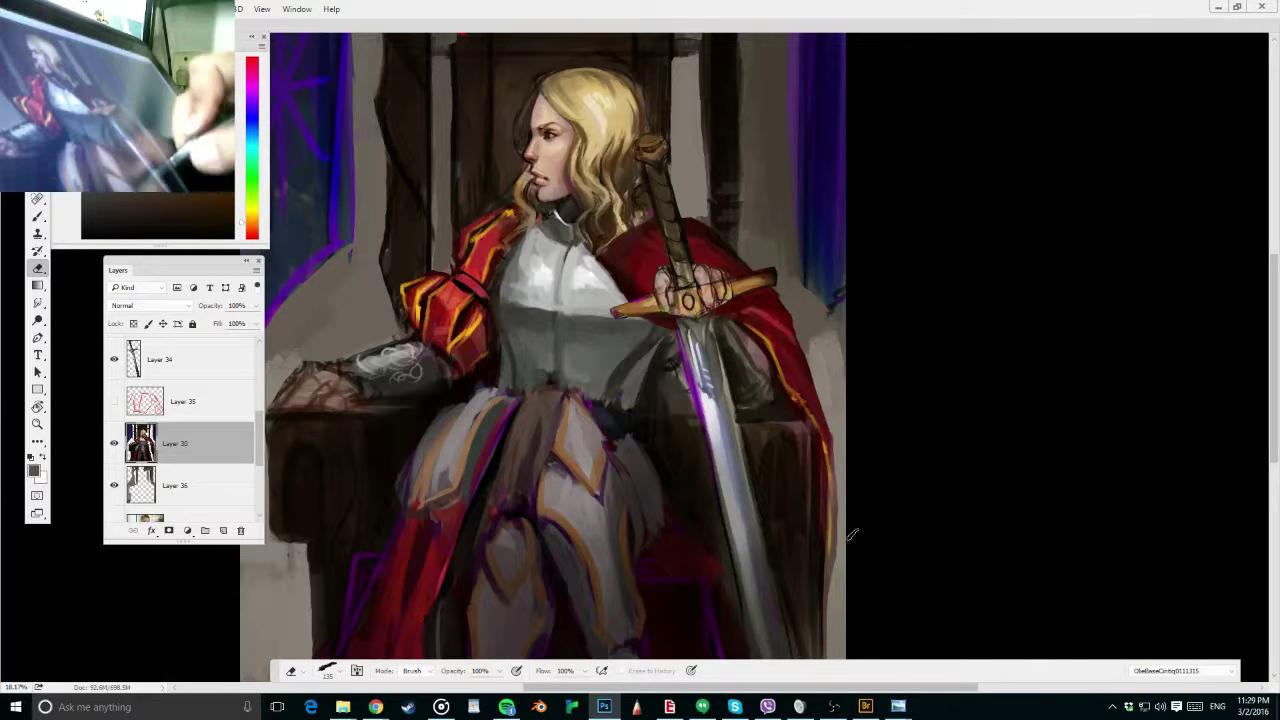
key(ctrl+minus)
key(ctrl+minus)
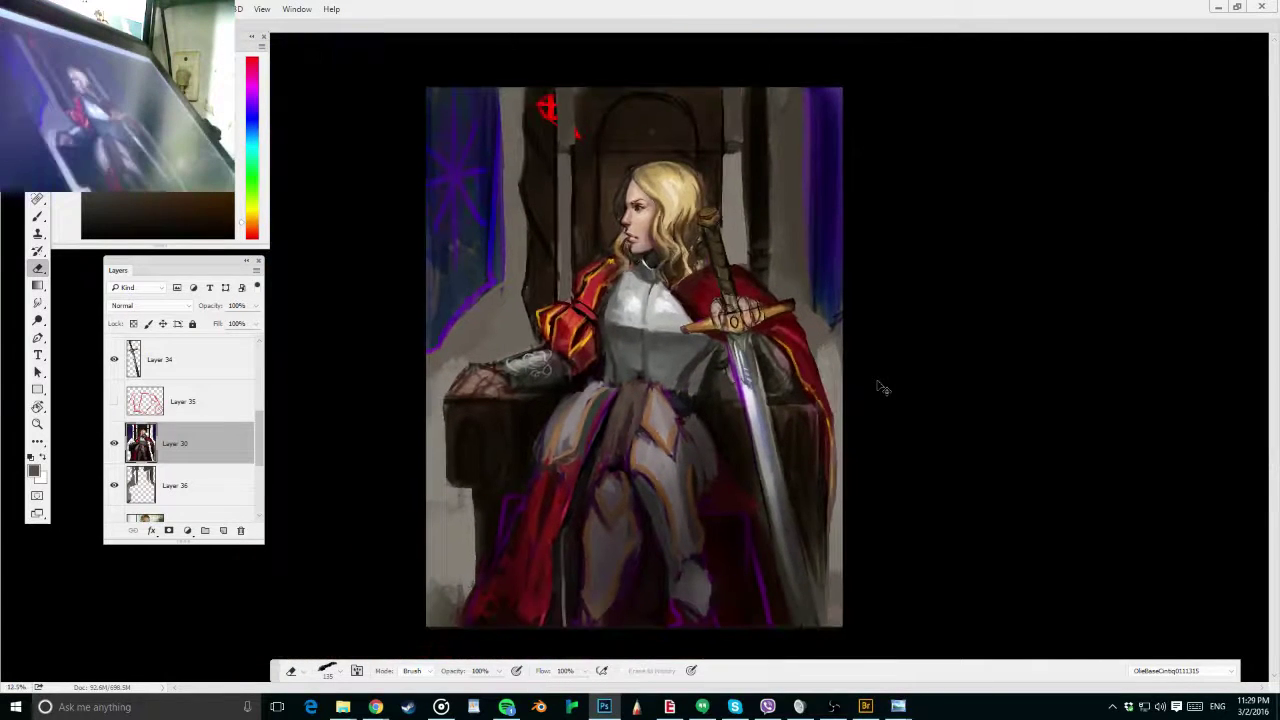
key(ctrl+plus)
key(ctrl+s)
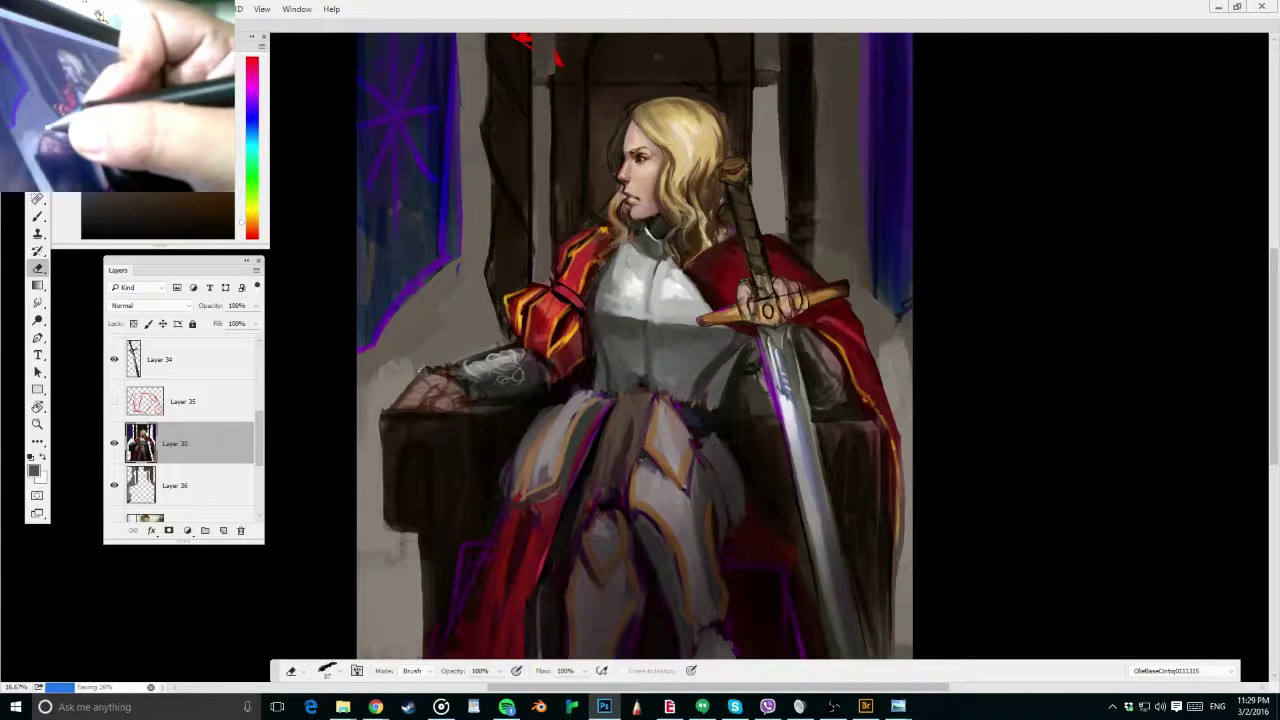
mouse_move(420, 370)
mouse_down()
mouse_move(397, 390)
mouse_move(413, 371)
mouse_move(500, 345)
mouse_up()
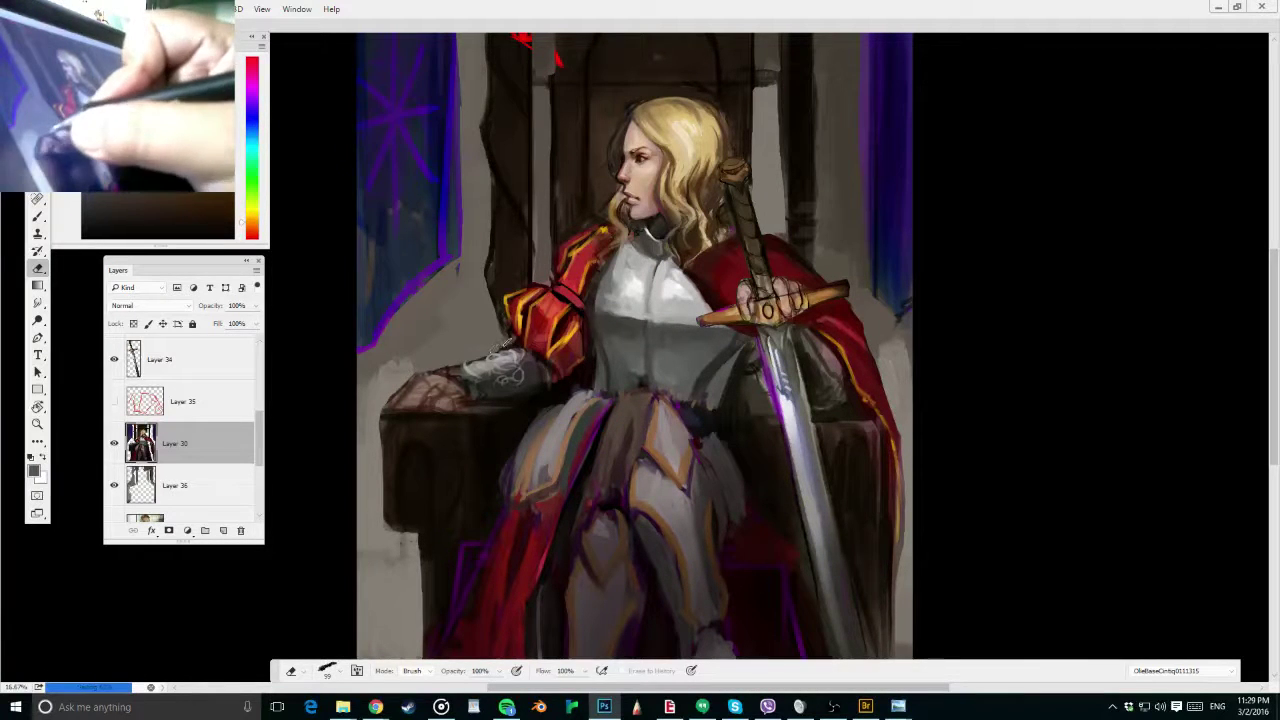
drag(580, 375, 531, 493)
Replace the textured brush with a smooth hard-edged oval brush tip about 72 px in size
key(b)
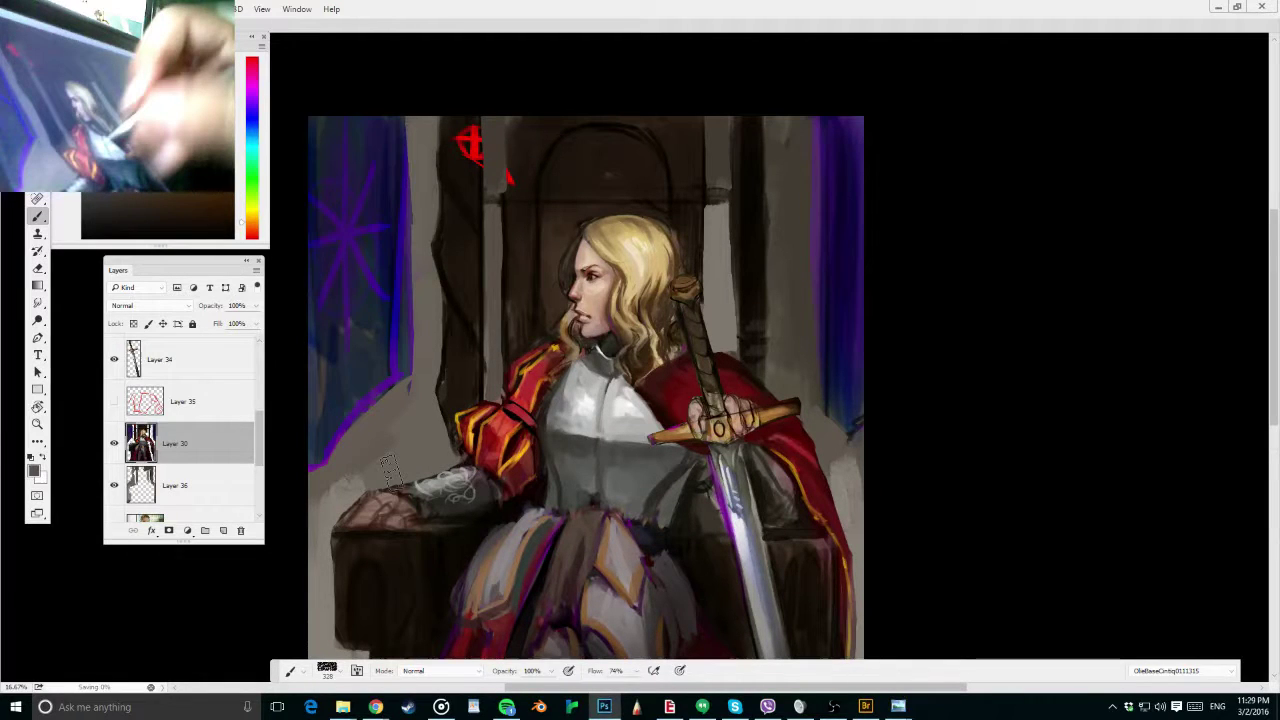
key(bracketleft)
key(bracketleft)
key(bracketleft)
key(bracketleft)
key(bracketleft)
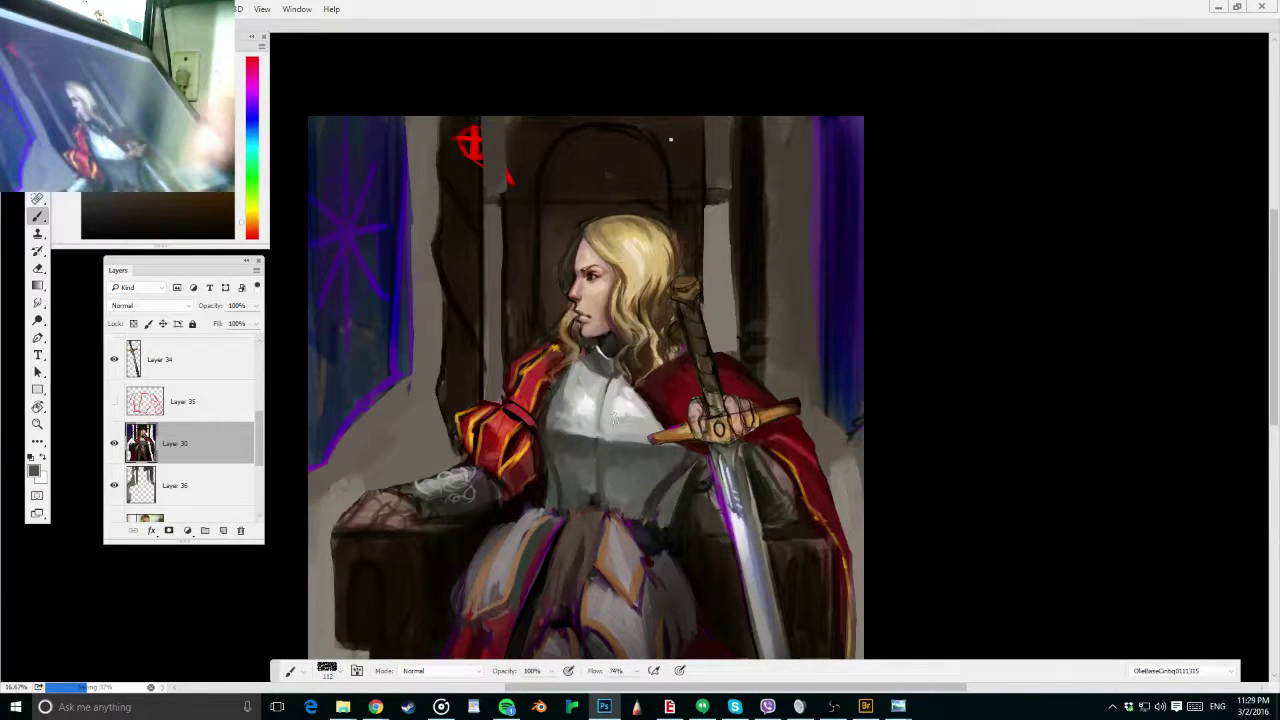
right_click(615, 419)
click(1128, 491)
drag(602, 428, 595, 429)
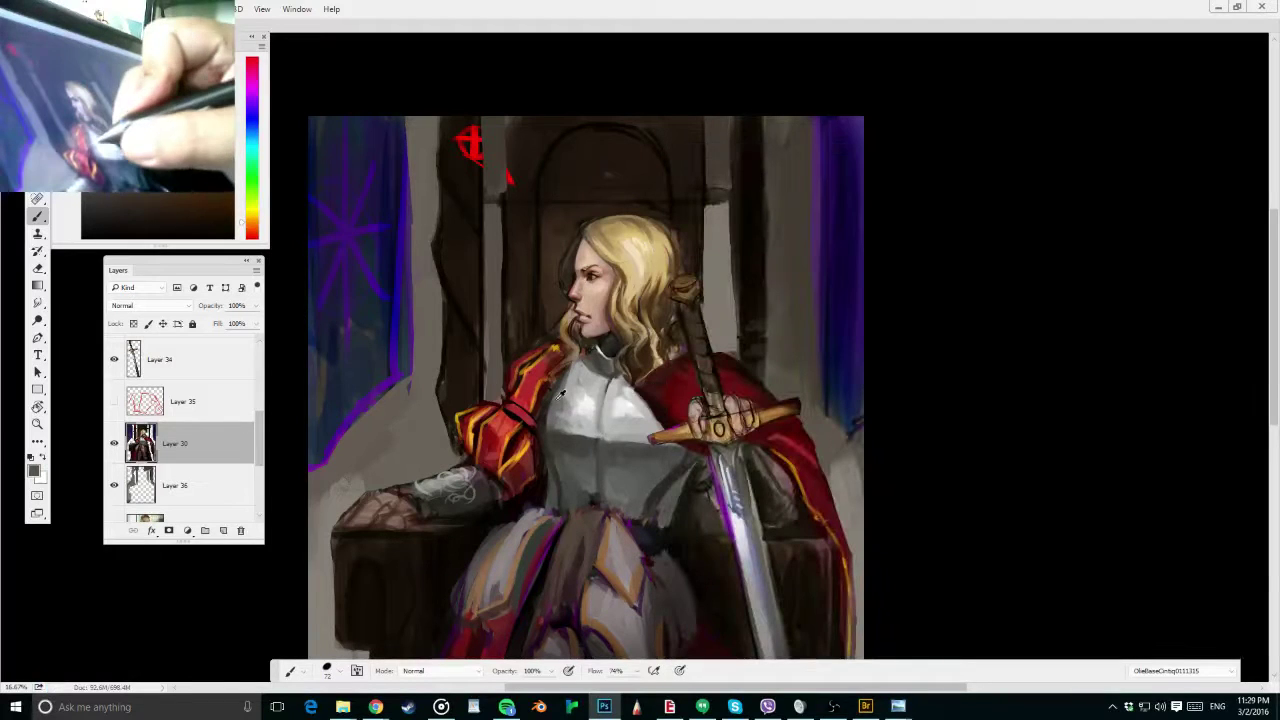
Paint a thin dark red cape strap from the puffed-sleeve shoulder across the upper breastplate to the cape using sampled colours
alt+click(553, 402)
alt+click(546, 406)
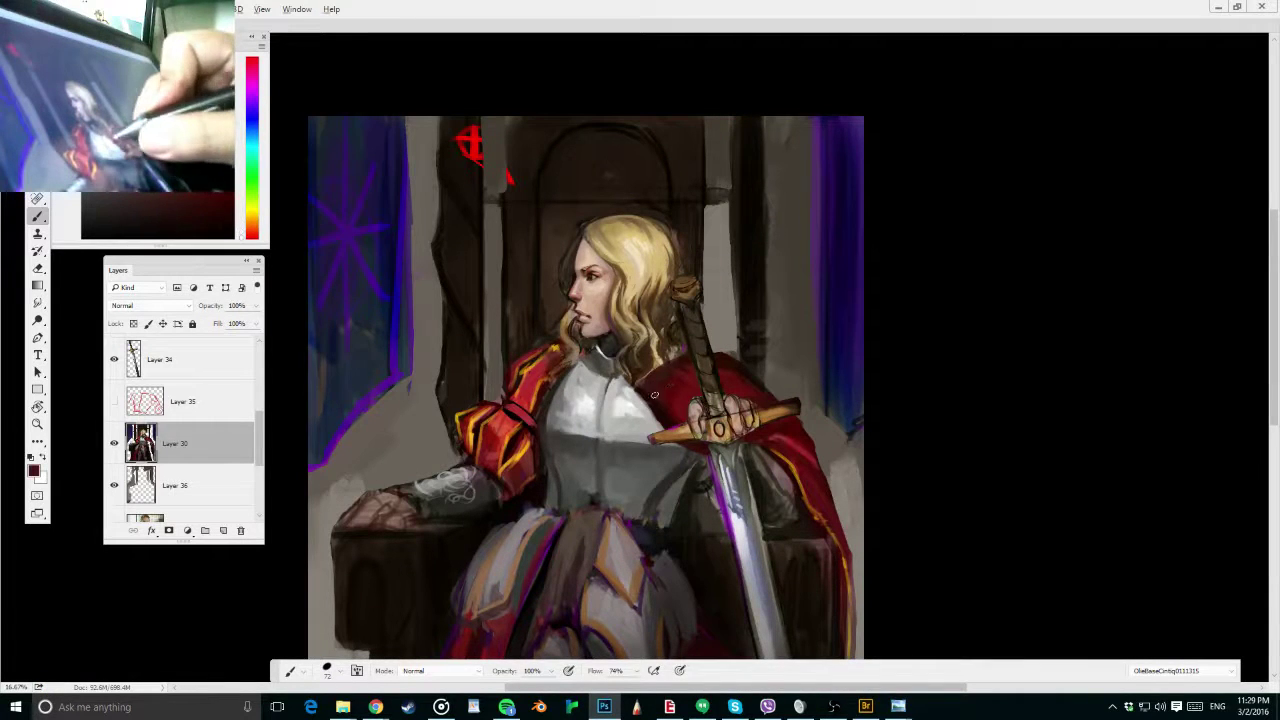
drag(668, 378, 676, 378)
alt+click(670, 376)
mouse_move(586, 358)
mouse_down()
mouse_move(632, 381)
mouse_move(680, 382)
mouse_move(554, 345)
mouse_up()
key(r)
drag(808, 278, 548, 190)
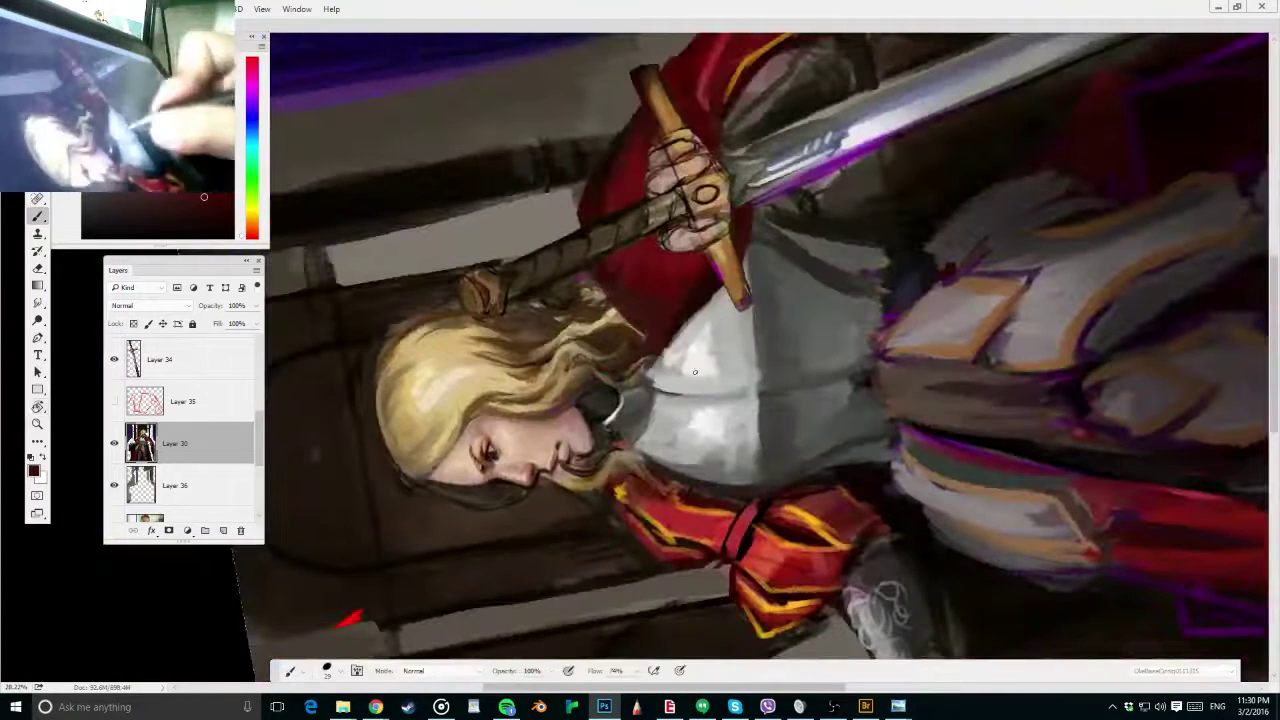
alt+click(681, 319)
mouse_move(672, 342)
mouse_down()
mouse_move(630, 458)
mouse_move(634, 355)
mouse_up()
key(r)
drag(891, 352, 741, 585)
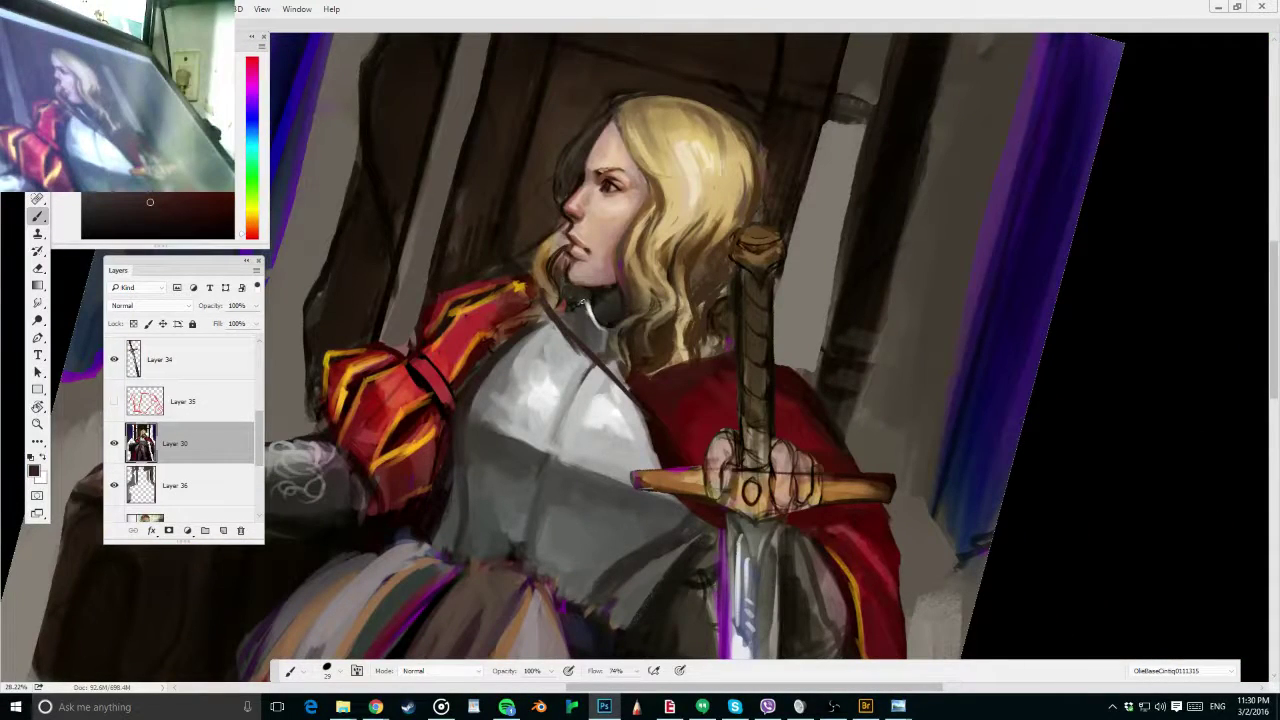
Clean up the strap's edge with light grey sampled from the breastplate and return the canvas rotation to 0°
key(r)
mouse_move(927, 290)
mouse_down()
mouse_move(900, 217)
mouse_move(920, 208)
mouse_move(824, 97)
mouse_up()
alt+click(575, 402)
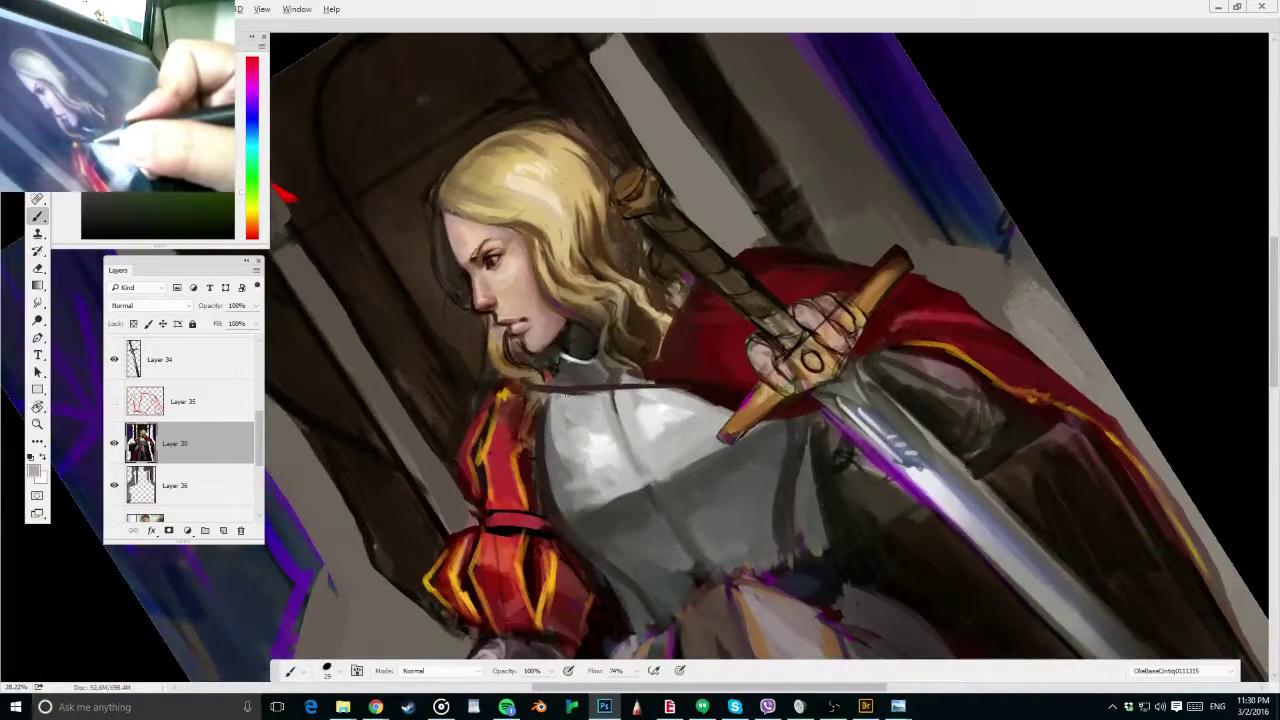
key(r)
drag(880, 322, 1014, 443)
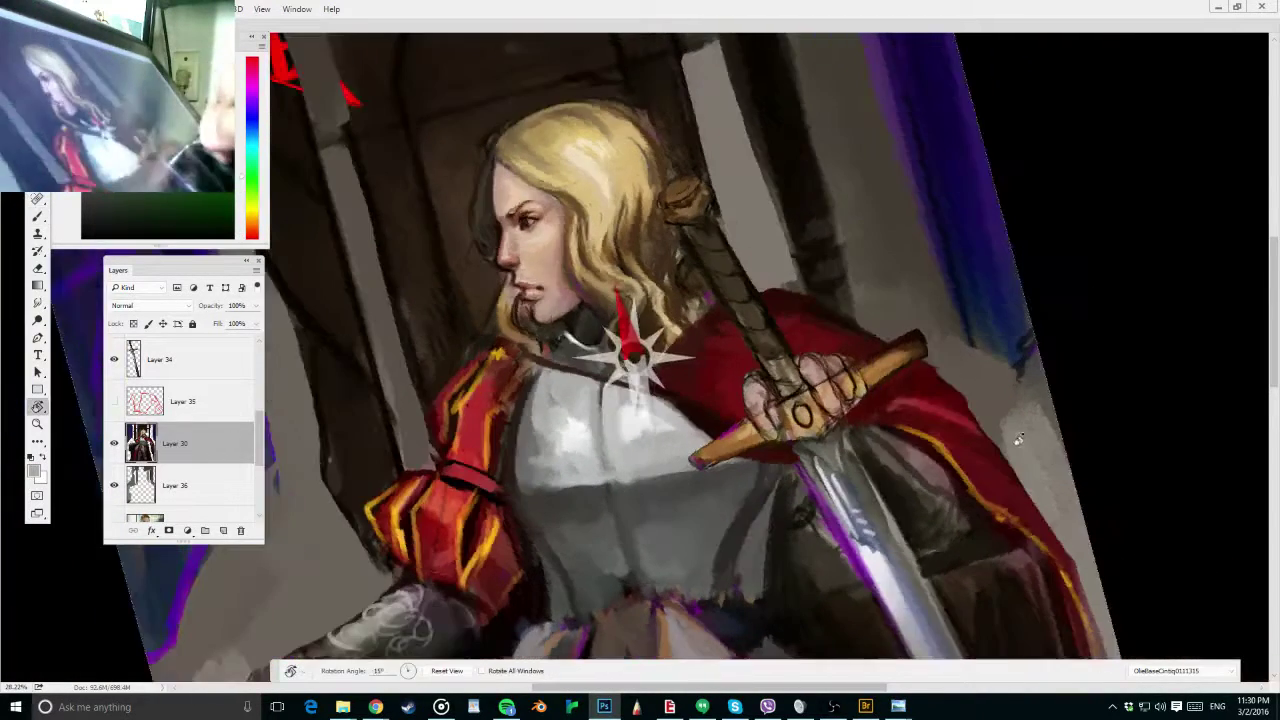
drag(973, 398, 981, 466)
drag(1004, 415, 966, 397)
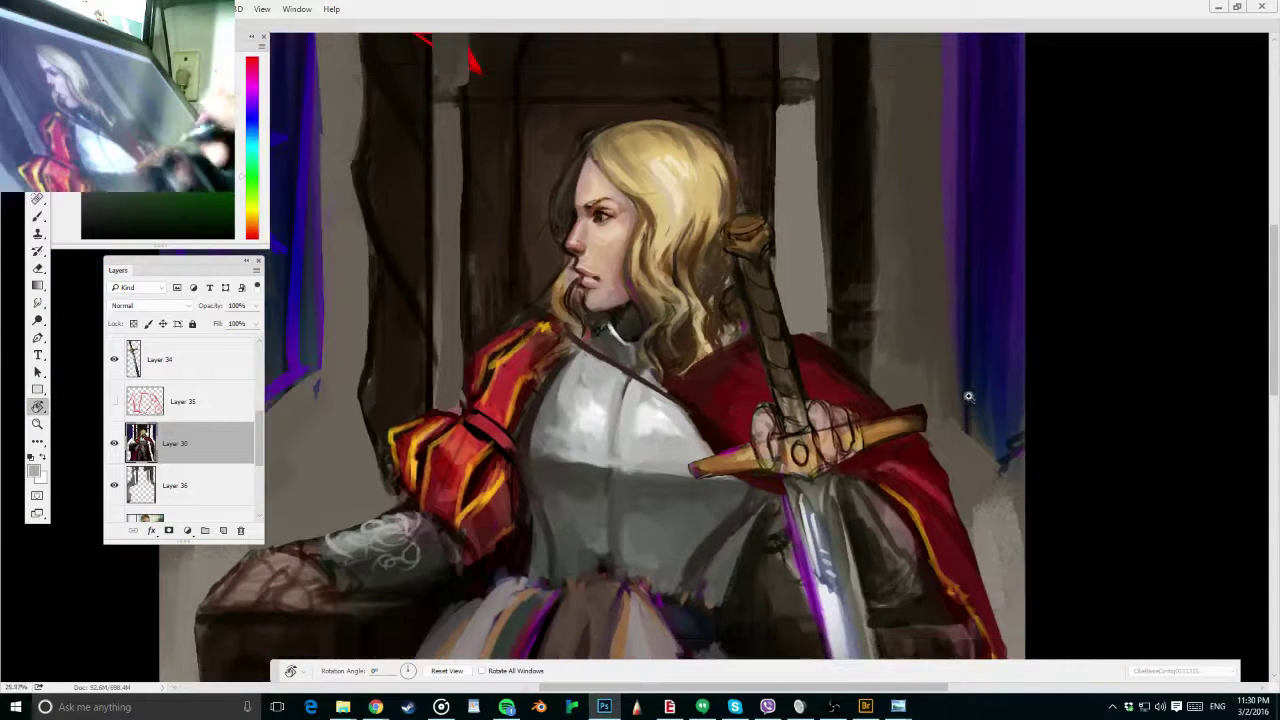
drag(951, 457, 929, 366)
Touch up the cape's inner edge and the strap's end beneath the hair with sampled dark red and brown, using a smaller brush
key(b)
alt+click(692, 275)
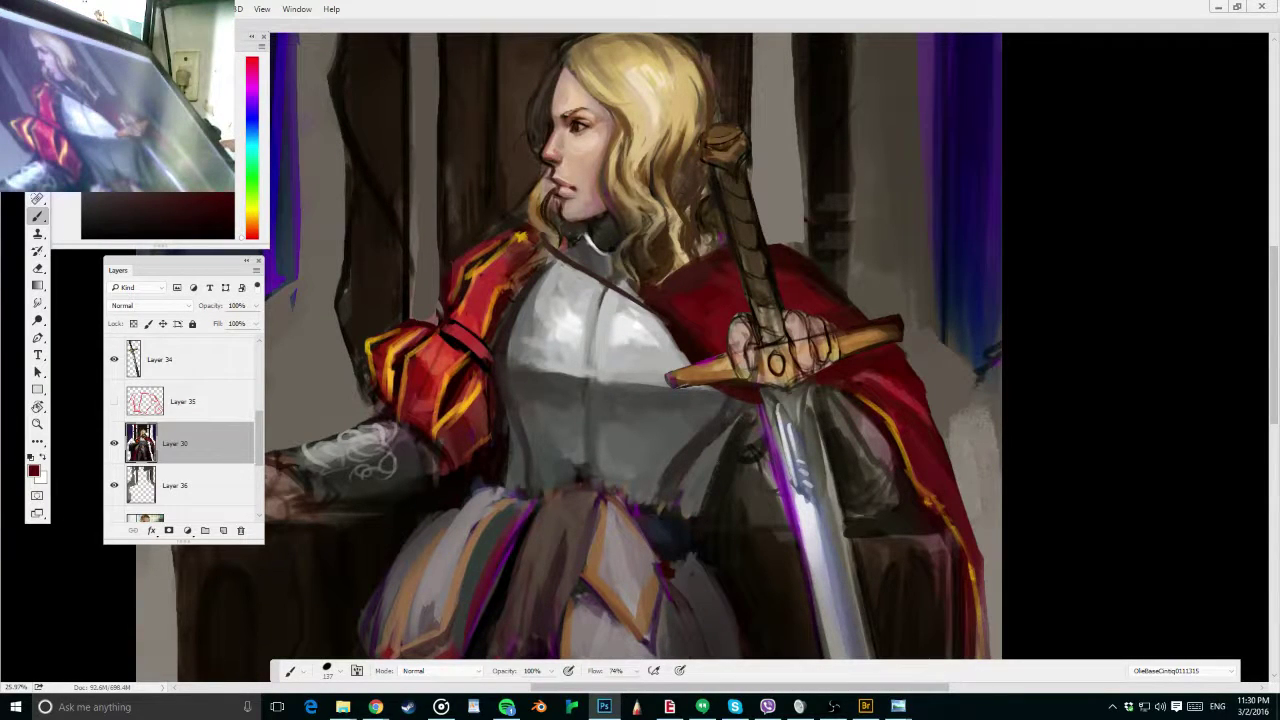
key(alt+Tab)
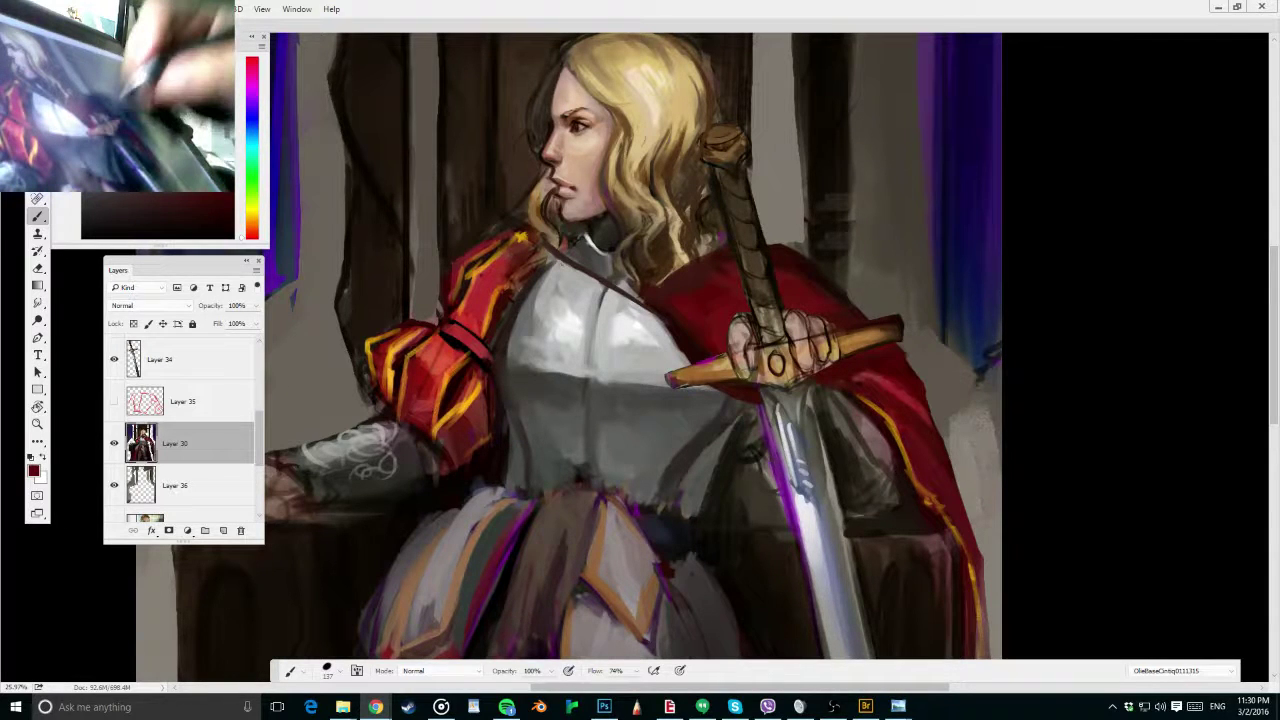
drag(830, 353, 852, 353)
drag(848, 400, 846, 334)
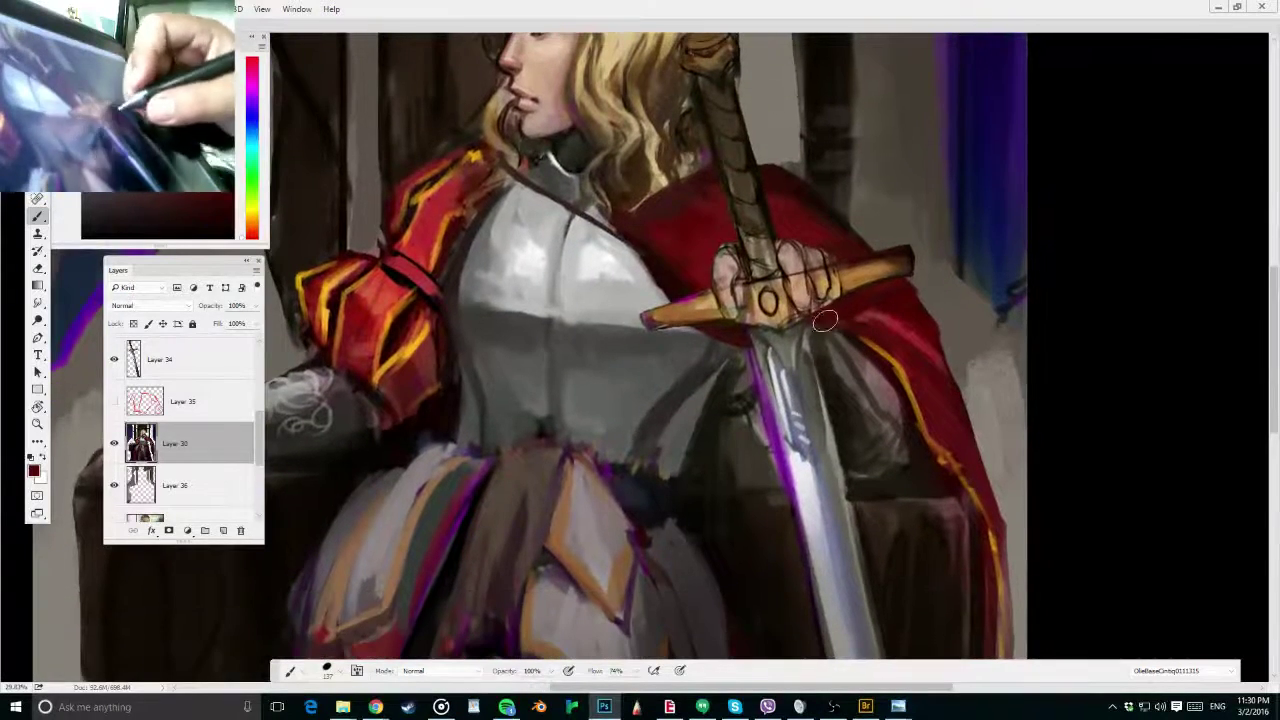
alt+right_click(840, 304)
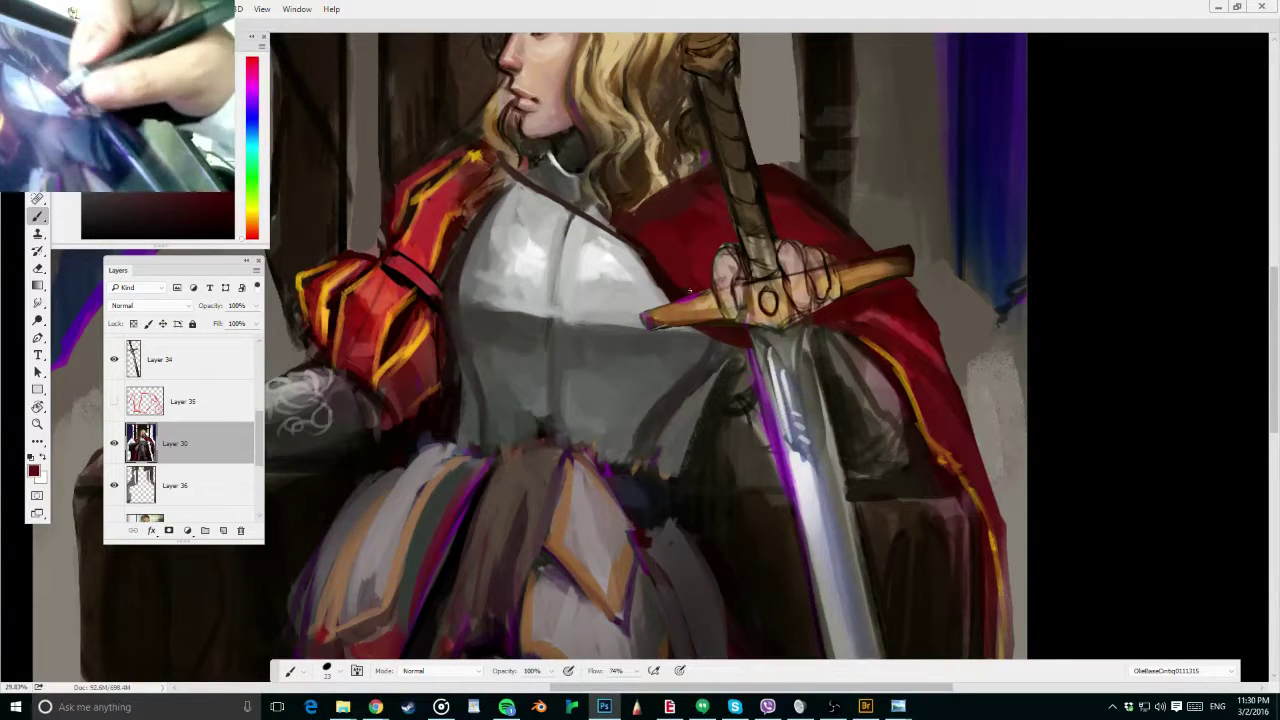
alt+right_click(648, 236)
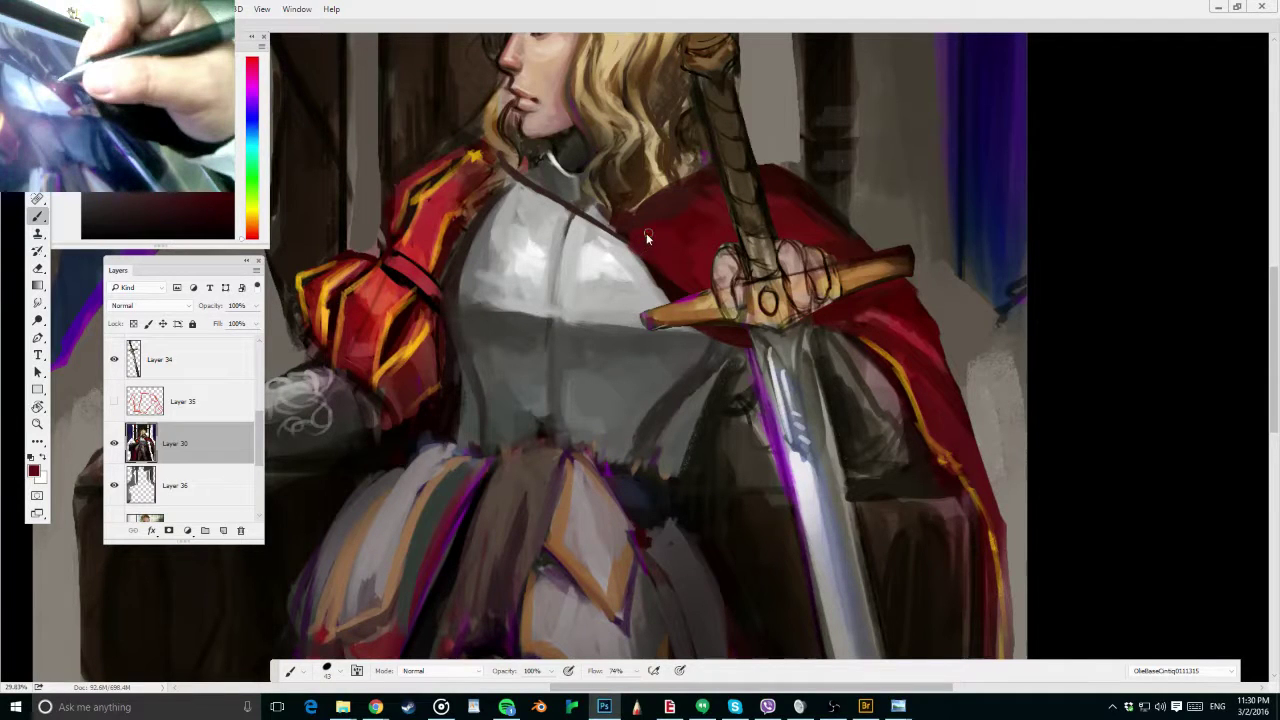
alt+click(609, 221)
alt+click(587, 196)
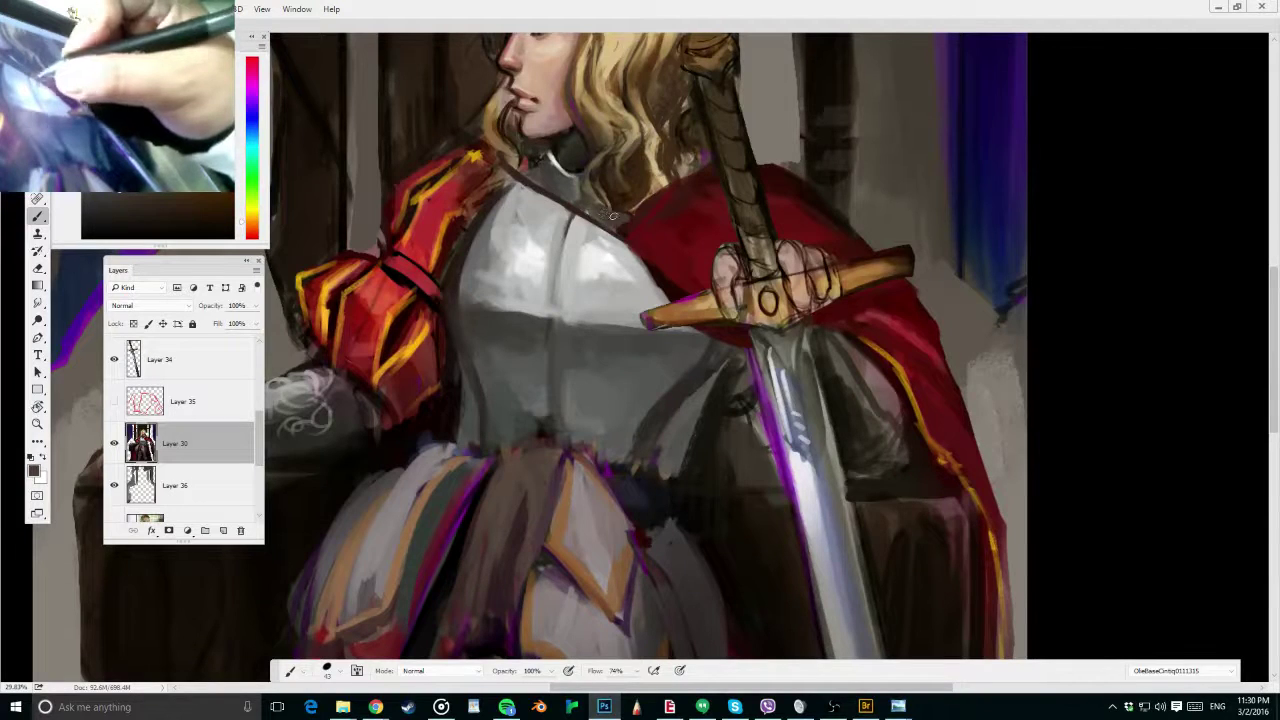
Sample a light grey and touch up the small area between the hair ends and the cape strap
key(ctrl+minus)
key(ctrl+minus)
scroll(757, 211, up, 3)
drag(752, 244, 725, 211)
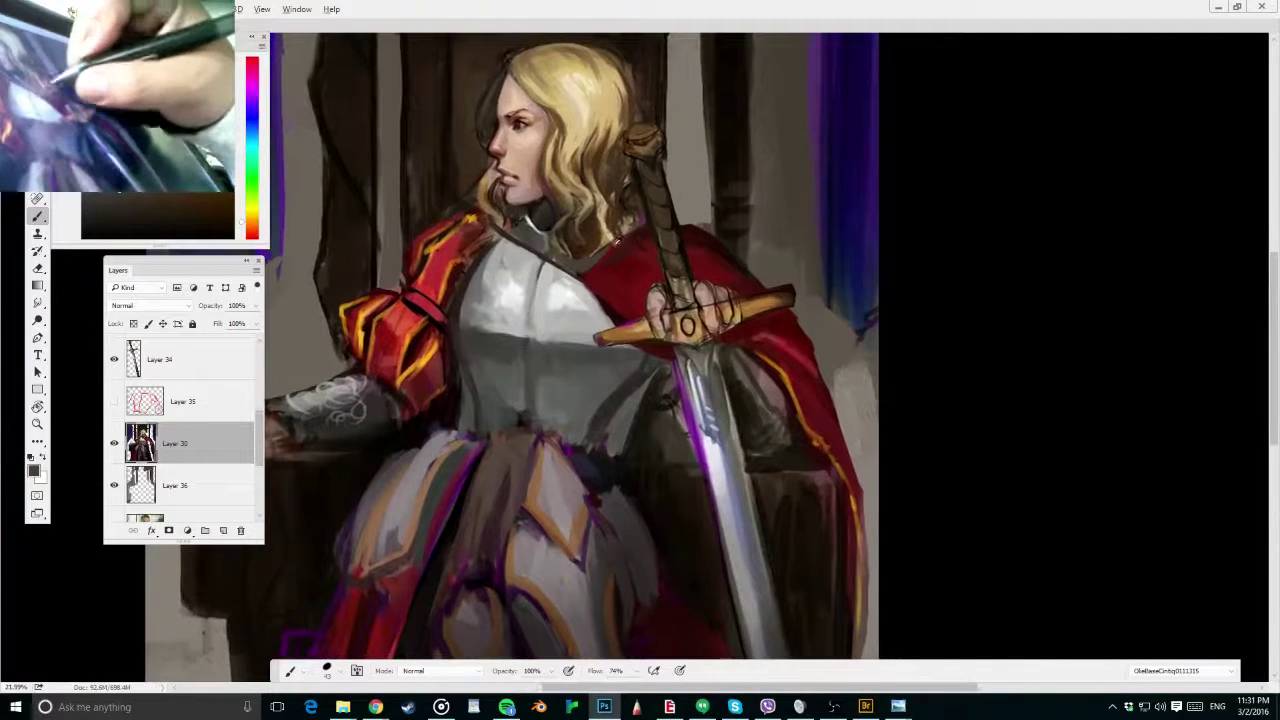
alt+click(624, 249)
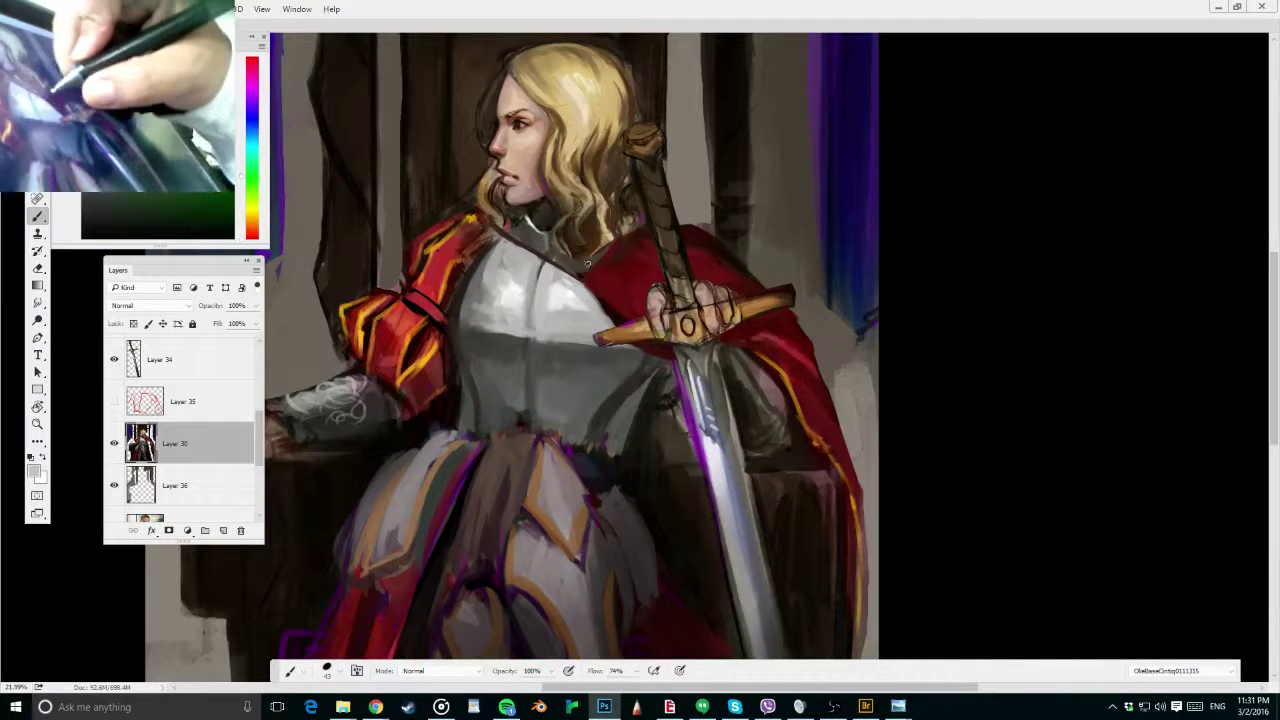
Hide the sword on Layer 34 and paint dark folds over the cape's shoulder with sampled reds and a larger brush
alt+click(779, 297)
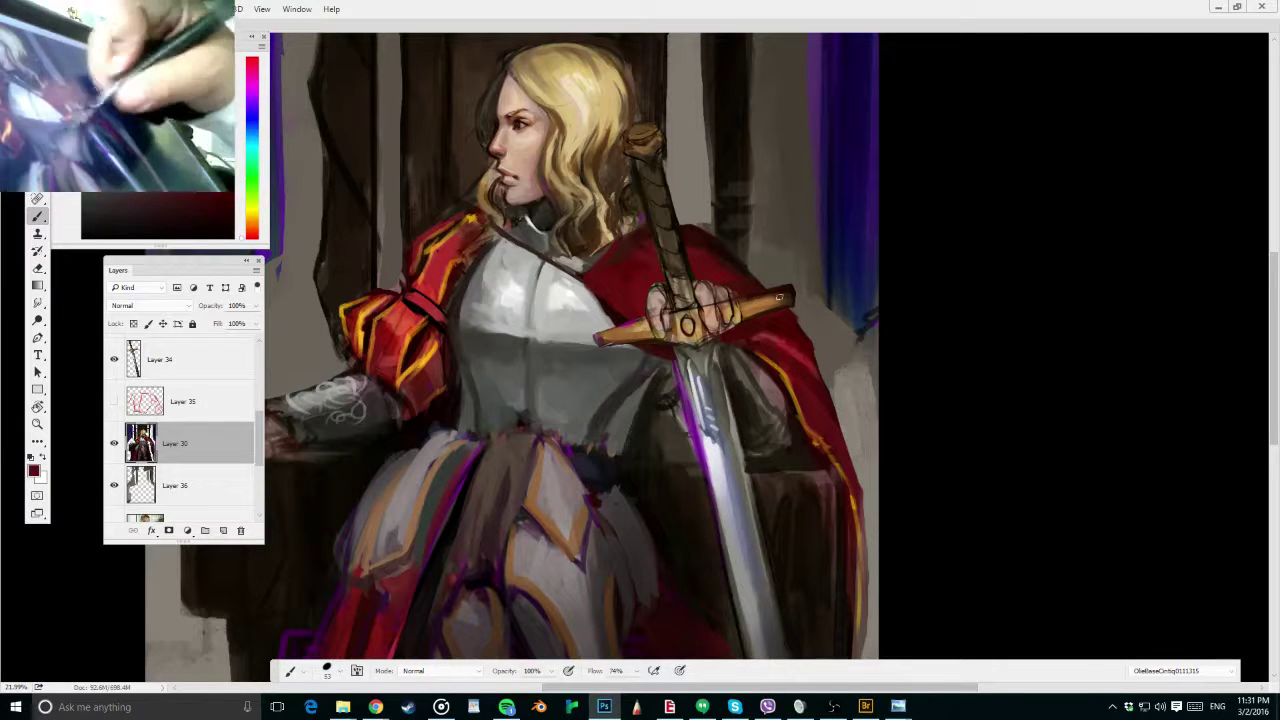
drag(732, 271, 745, 273)
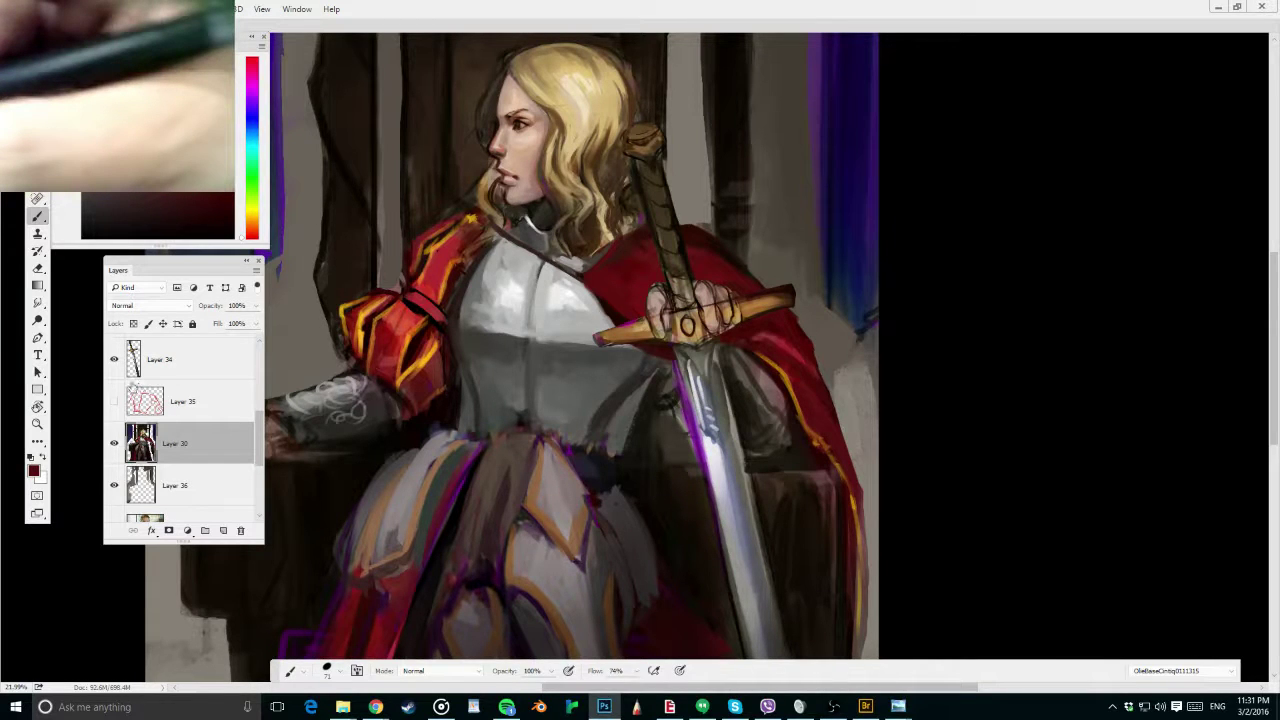
click(113, 359)
alt+click(686, 234)
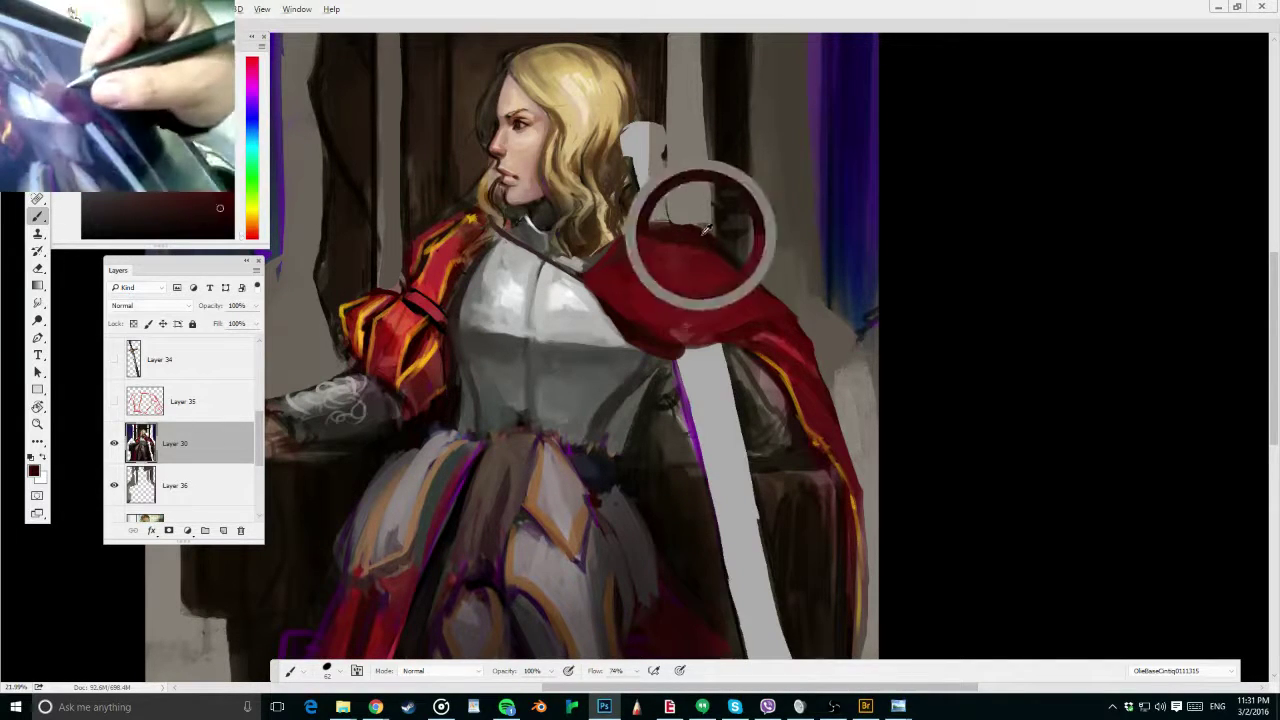
alt+right_click(718, 260)
mouse_move(690, 259)
mouse_down()
mouse_move(712, 264)
mouse_move(680, 266)
mouse_up()
alt+click(698, 263)
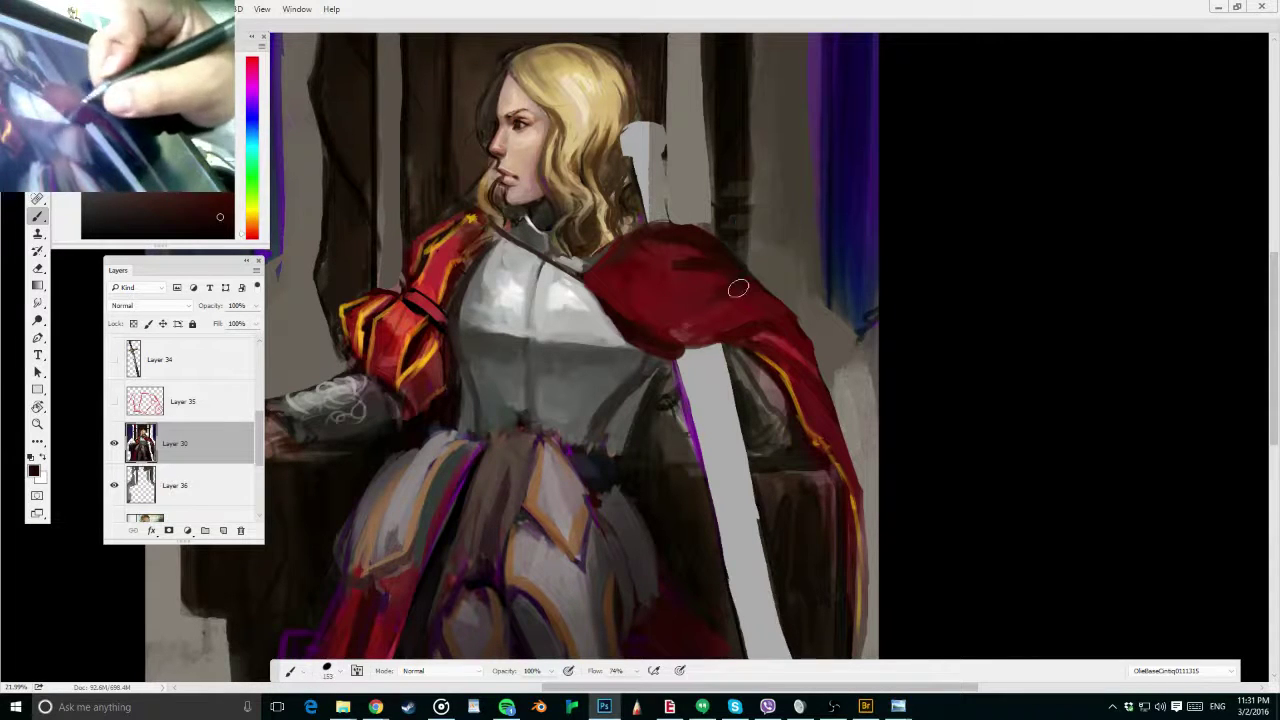
alt+click(665, 296)
alt+click(652, 272)
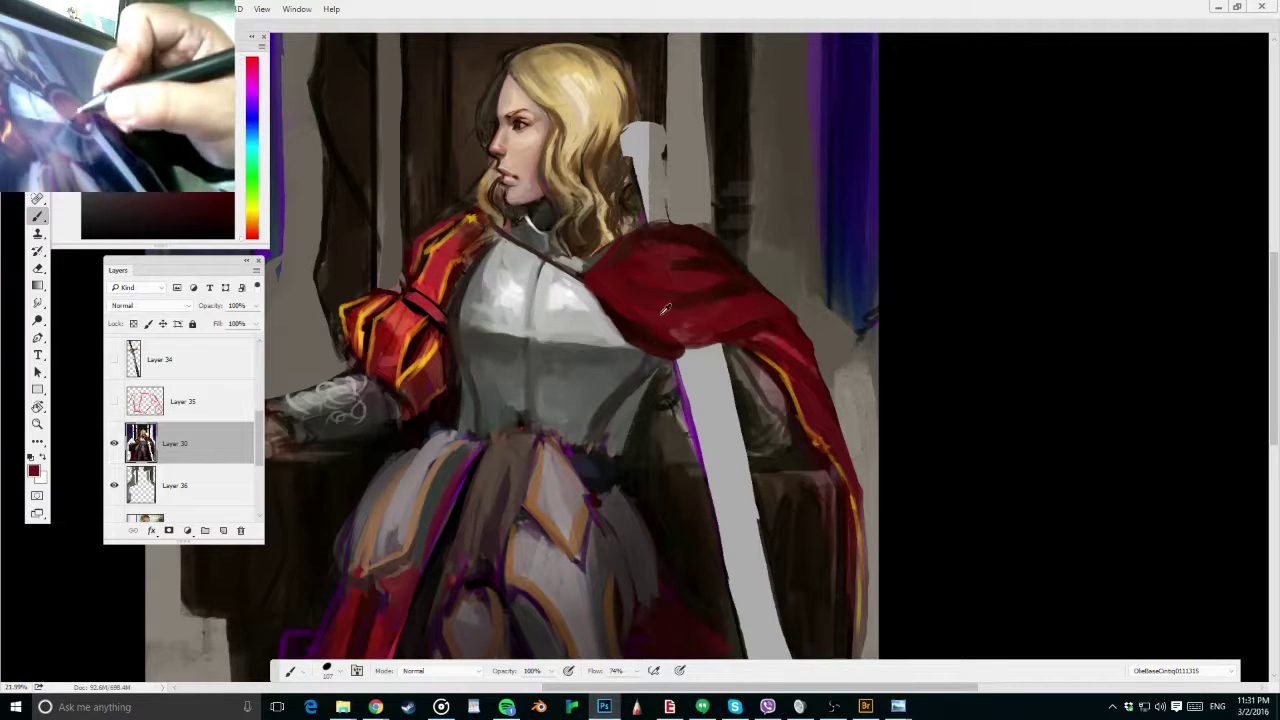
Tilt the canvas and paint folds across the cape's shoulder with sampled reds and a brighter red mixed in the colour picker
drag(648, 321, 799, 208)
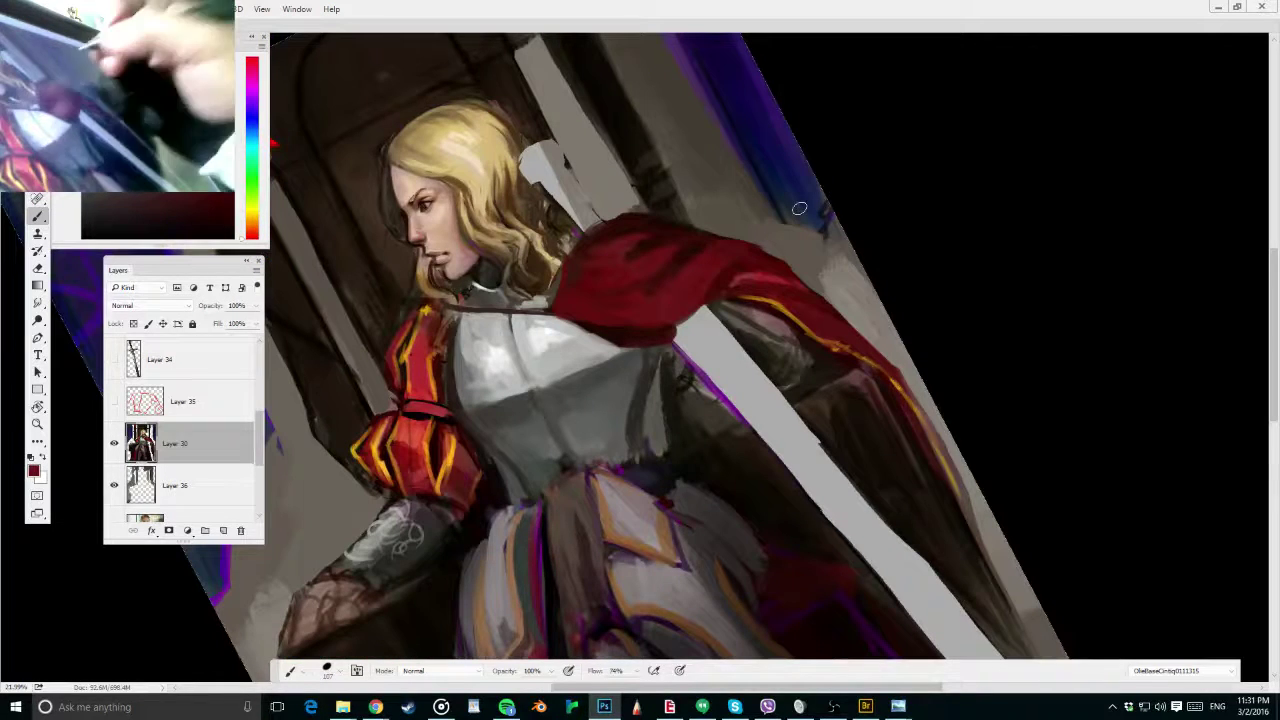
mouse_move(640, 265)
mouse_down()
mouse_move(661, 254)
mouse_move(600, 266)
mouse_up()
alt+click(672, 236)
alt+click(672, 236)
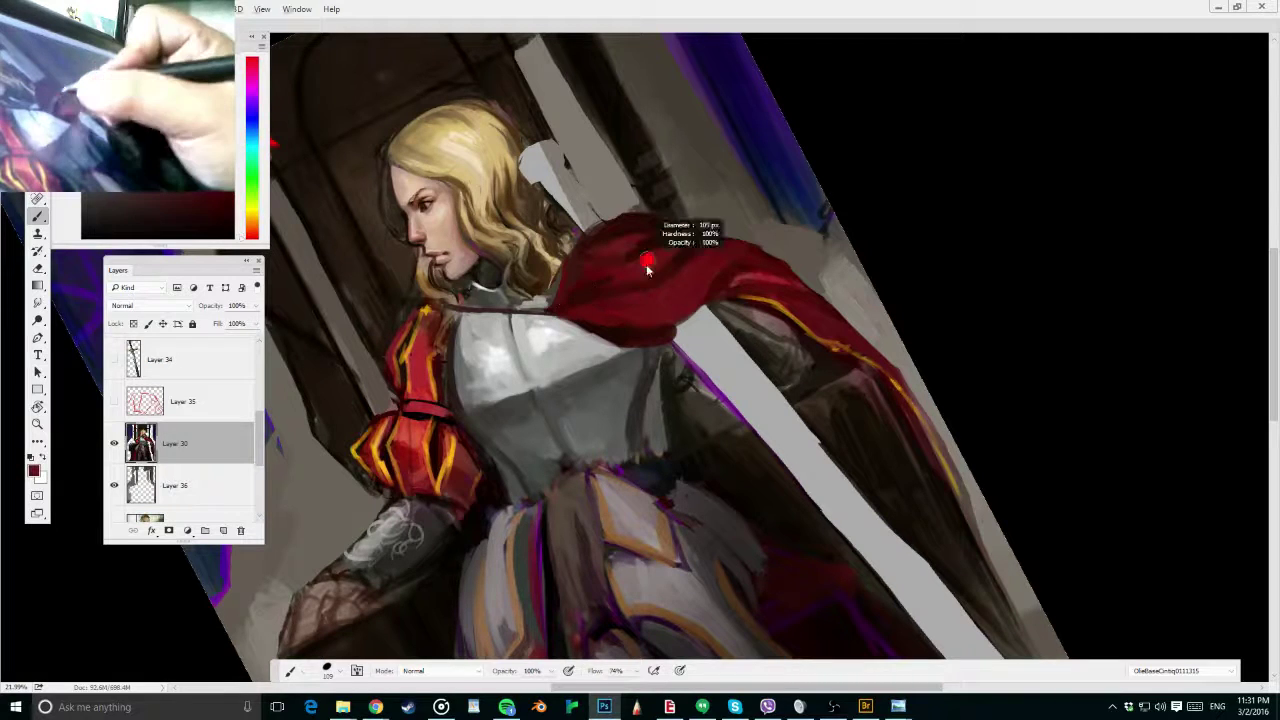
alt+shift+right_click(690, 285)
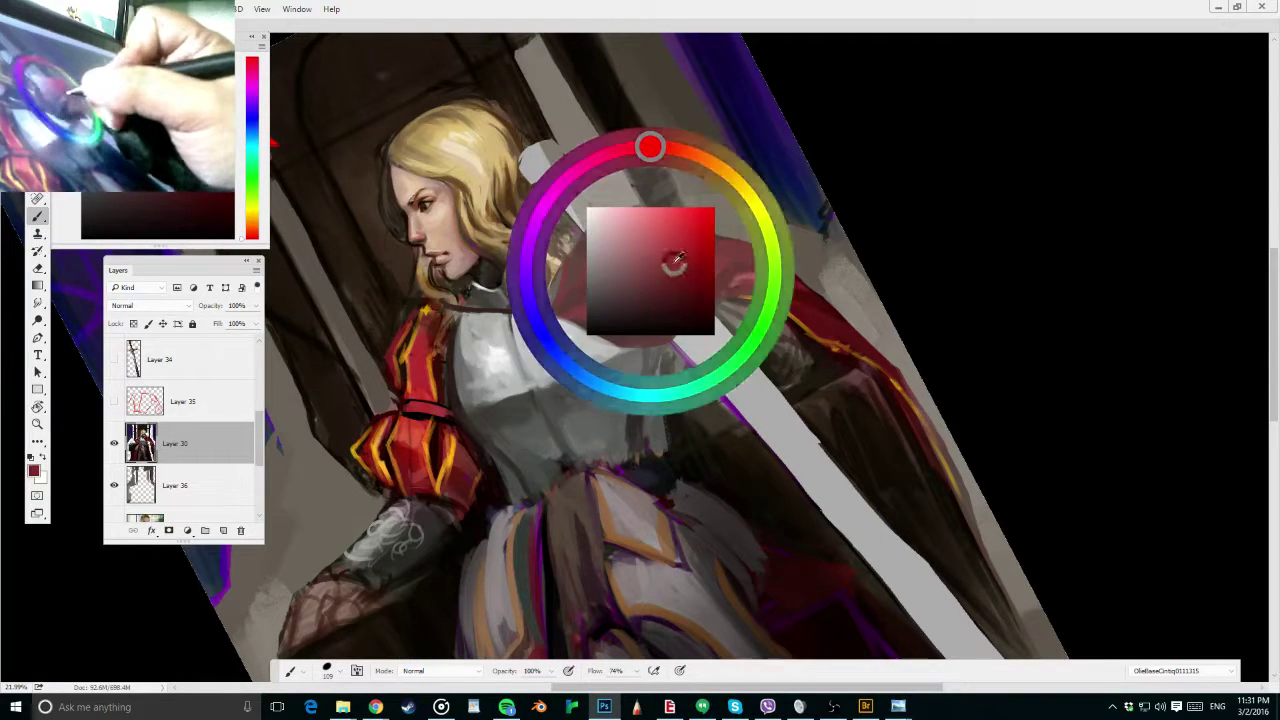
alt+shift+right_click(698, 250)
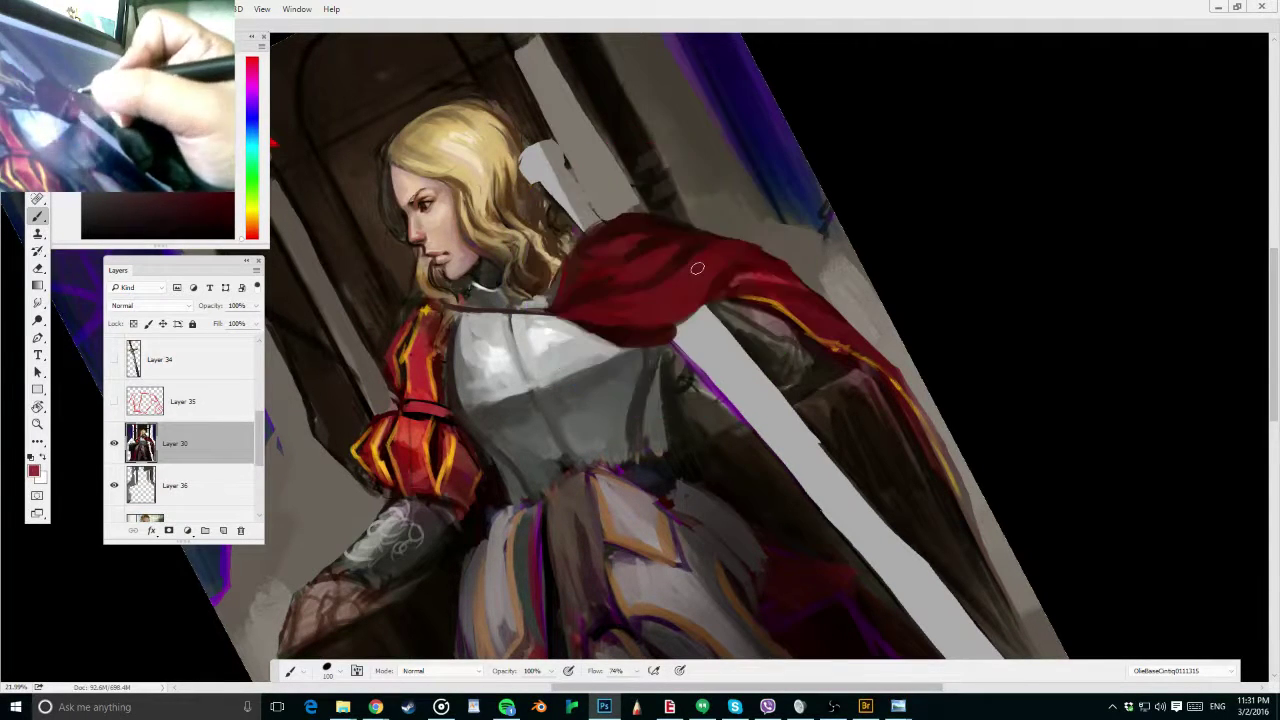
drag(697, 268, 650, 296)
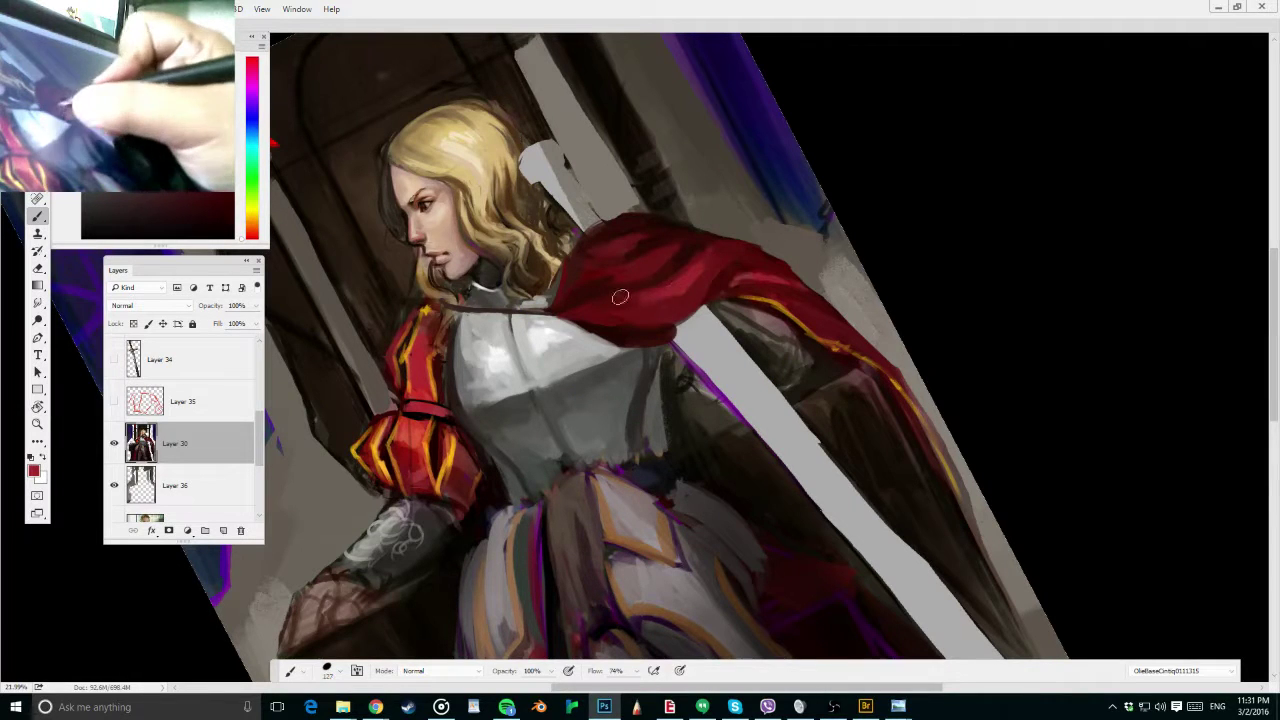
Blend the shoulder folds with reds sampled from the cape and a 127 px brush, and return the canvas rotation to 0°
key(bracketright)
alt+click(690, 294)
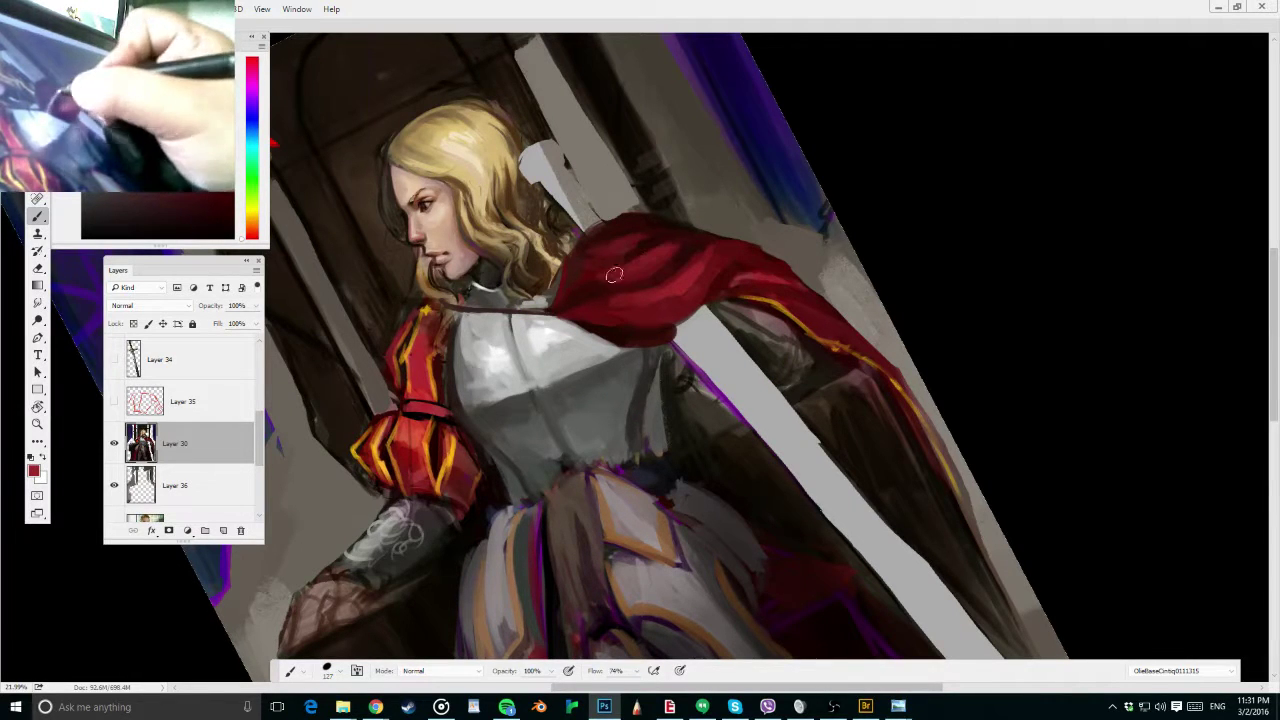
alt+click(662, 262)
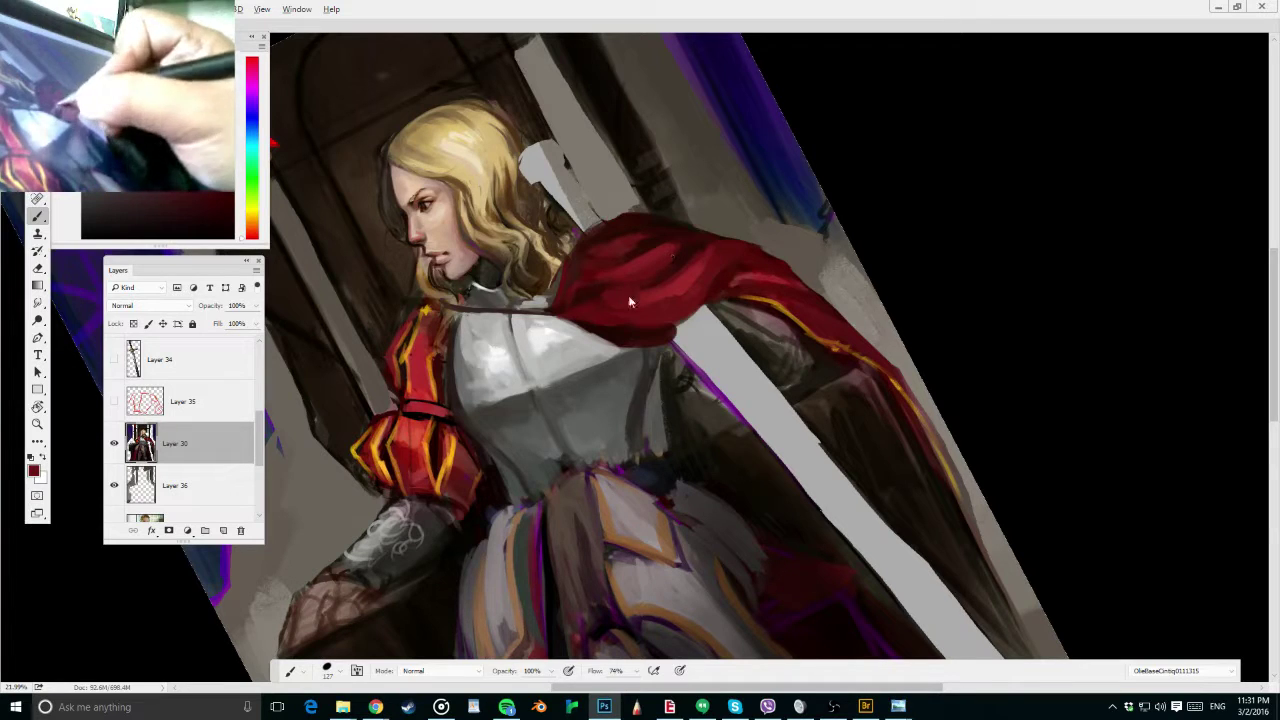
key(r)
drag(865, 185, 882, 336)
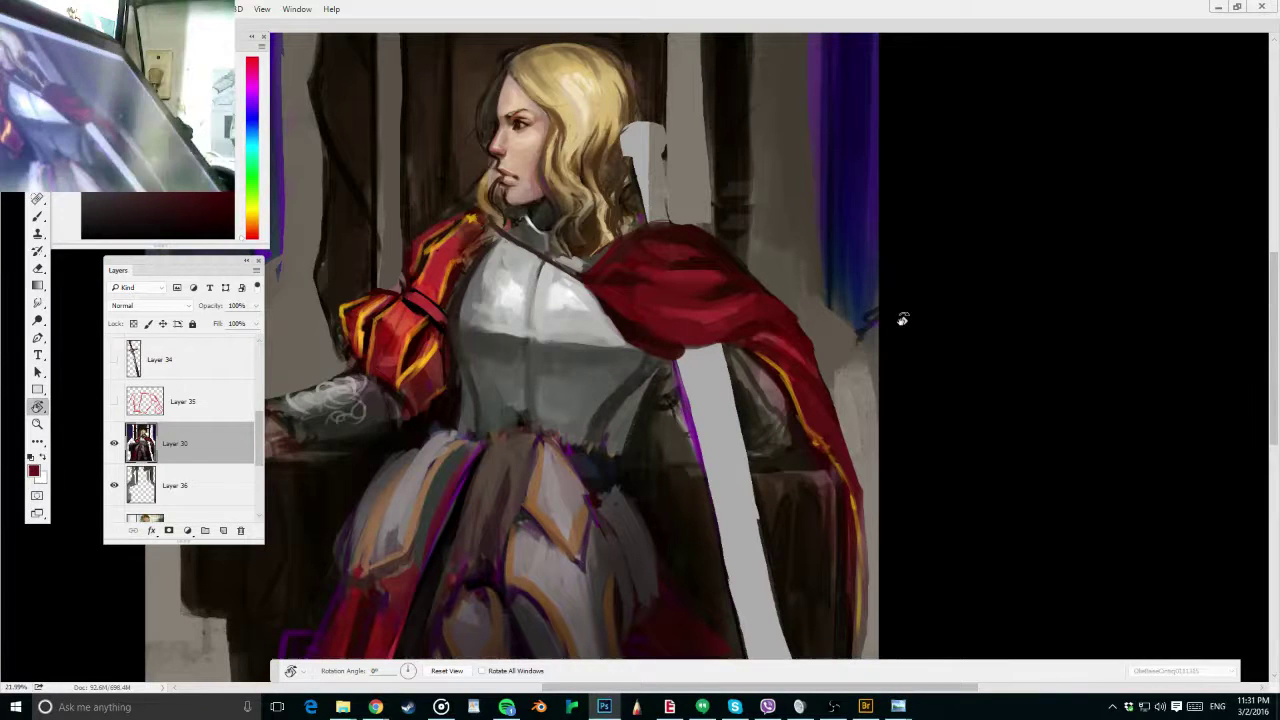
Soften the dark patches on top of the cape's shoulder with sampled red and add dark accents toward its outer edge
key(b)
alt+click(694, 248)
key(bracketright)
key(bracketright)
key(bracketright)
drag(674, 263, 710, 274)
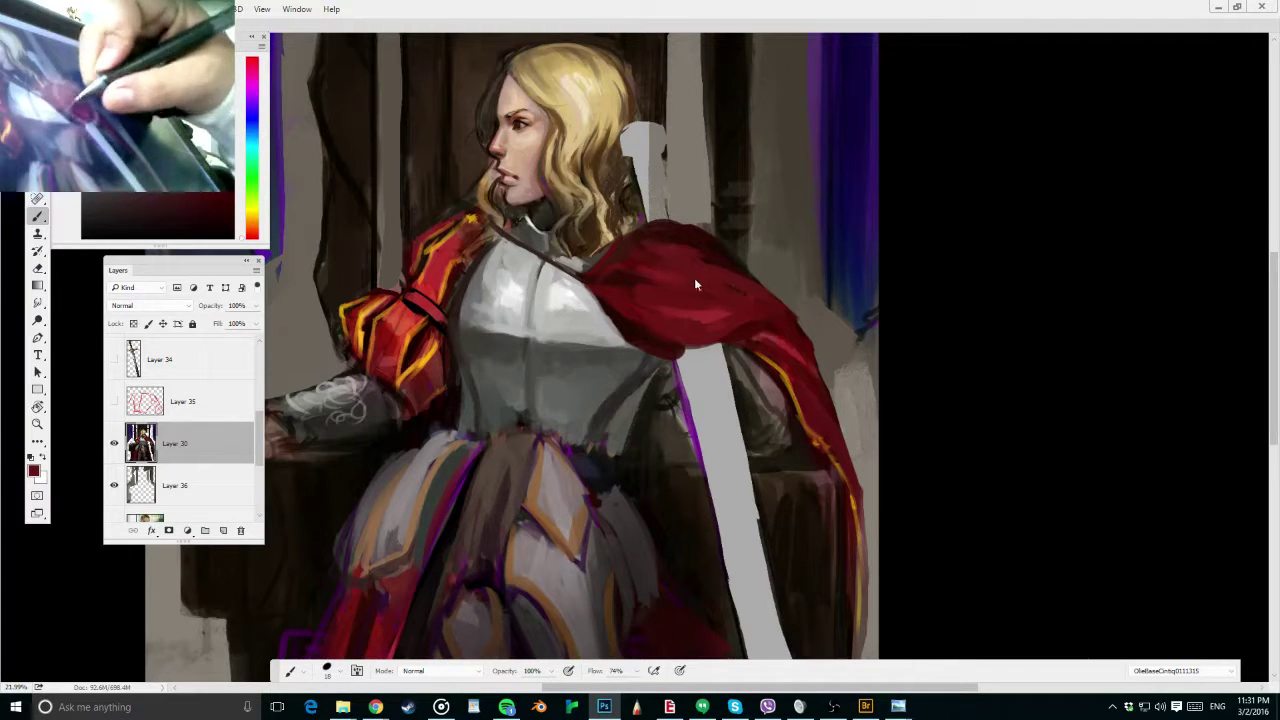
alt+click(740, 260)
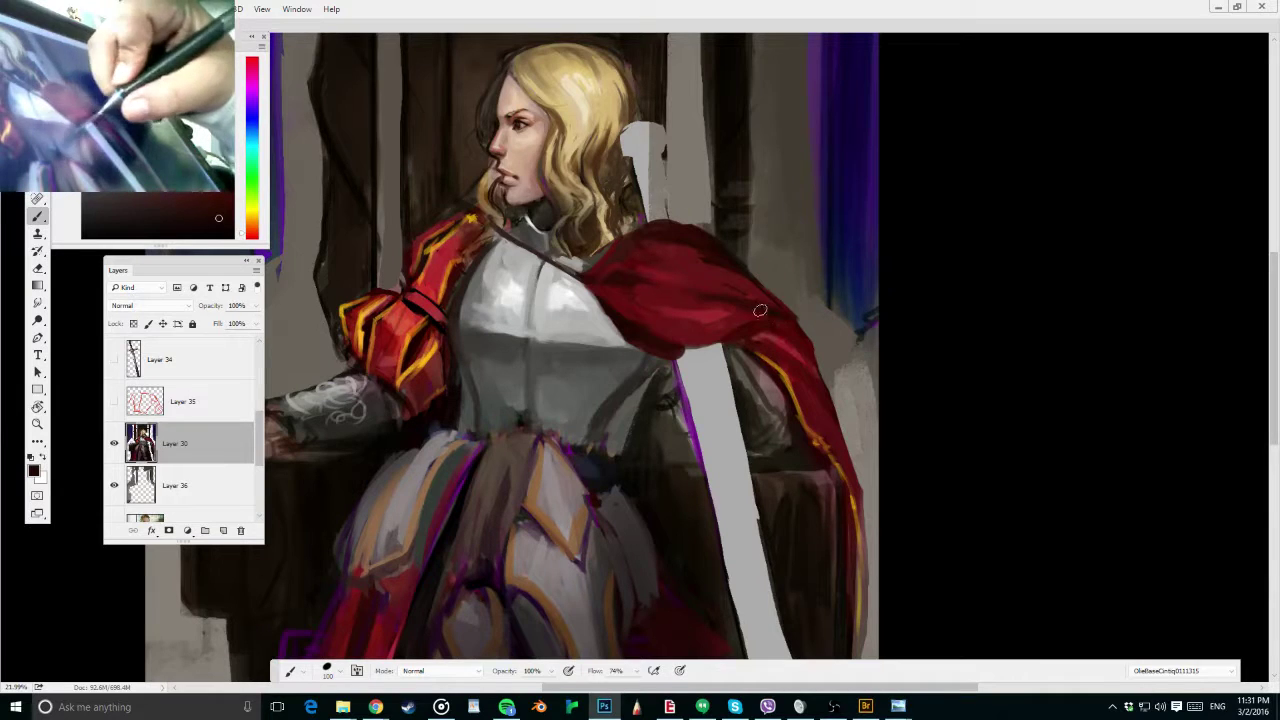
alt+click(748, 310)
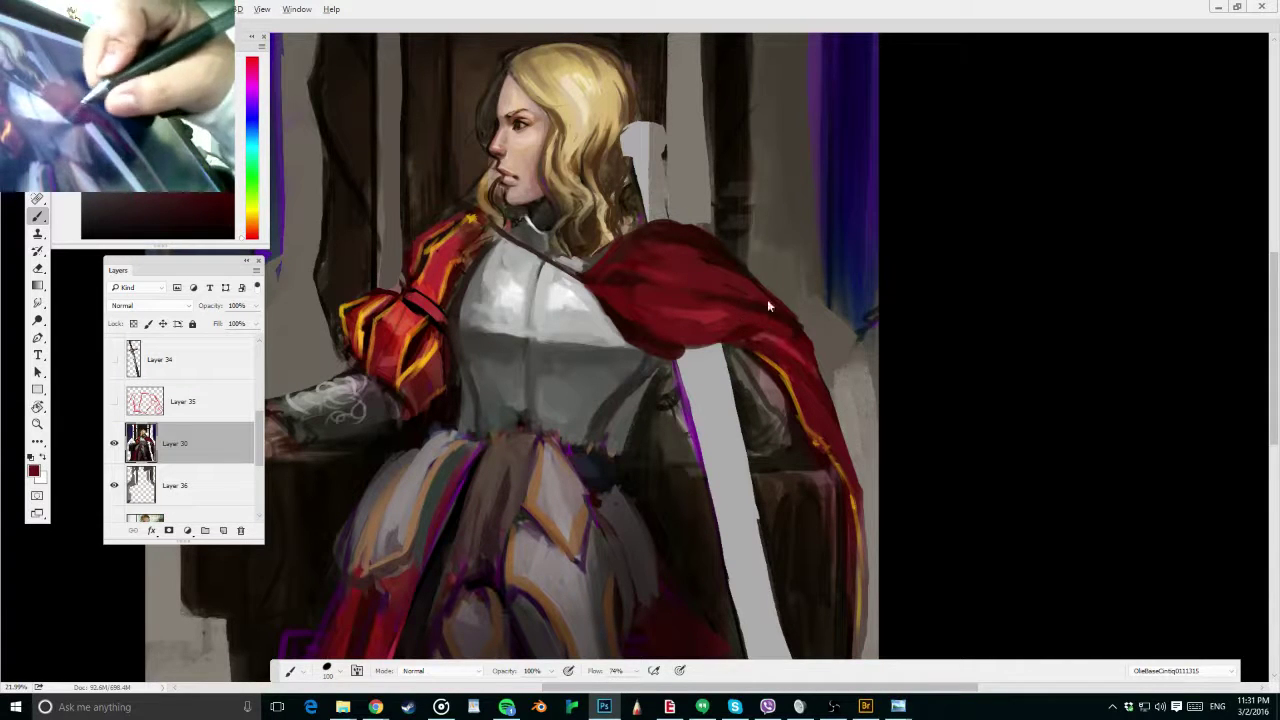
Refine the cape's fold shading from the strap to the outer shoulder with sampled dark and mid reds and a 124 px brush
key(ctrl+minus)
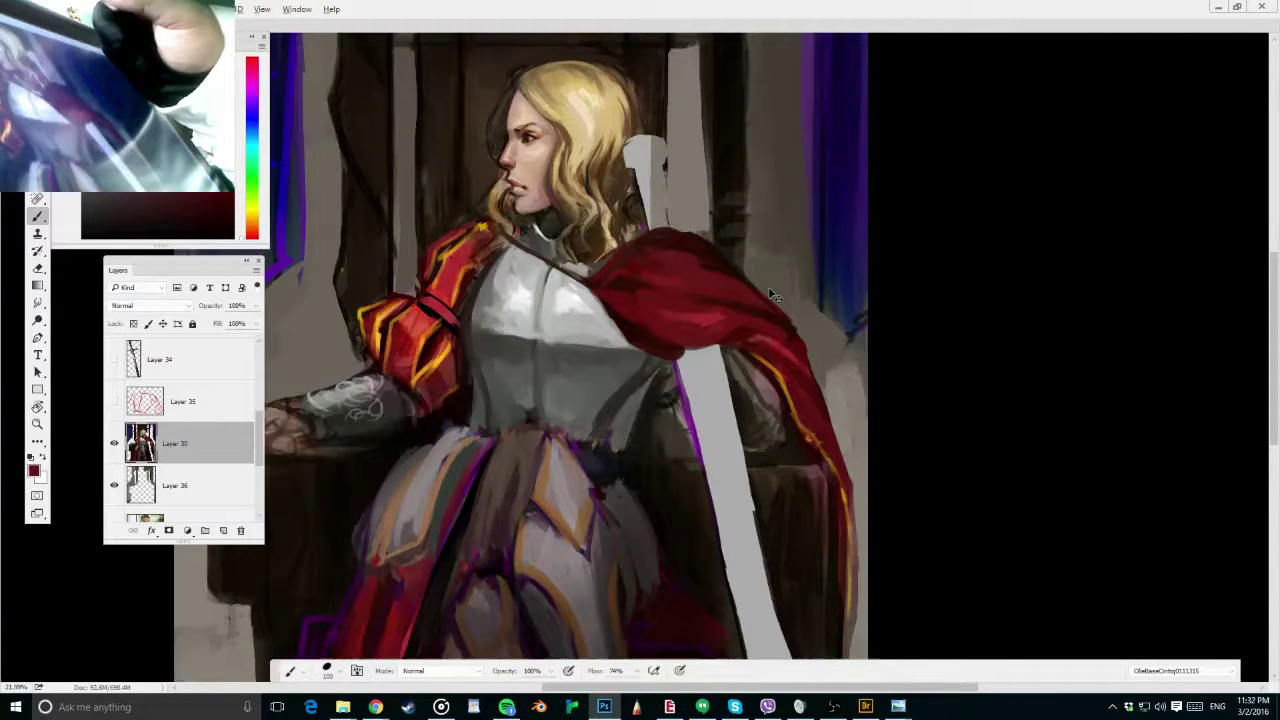
scroll(645, 298, down, 2)
alt+click(641, 290)
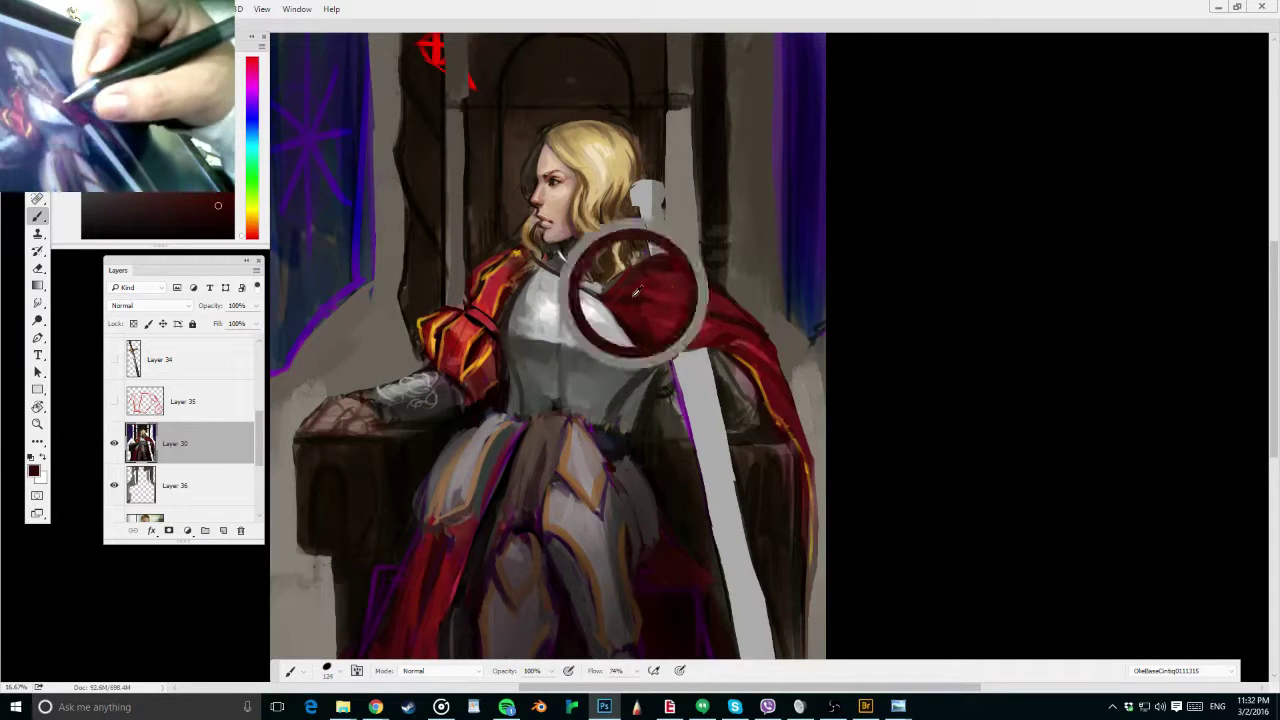
alt+click(679, 314)
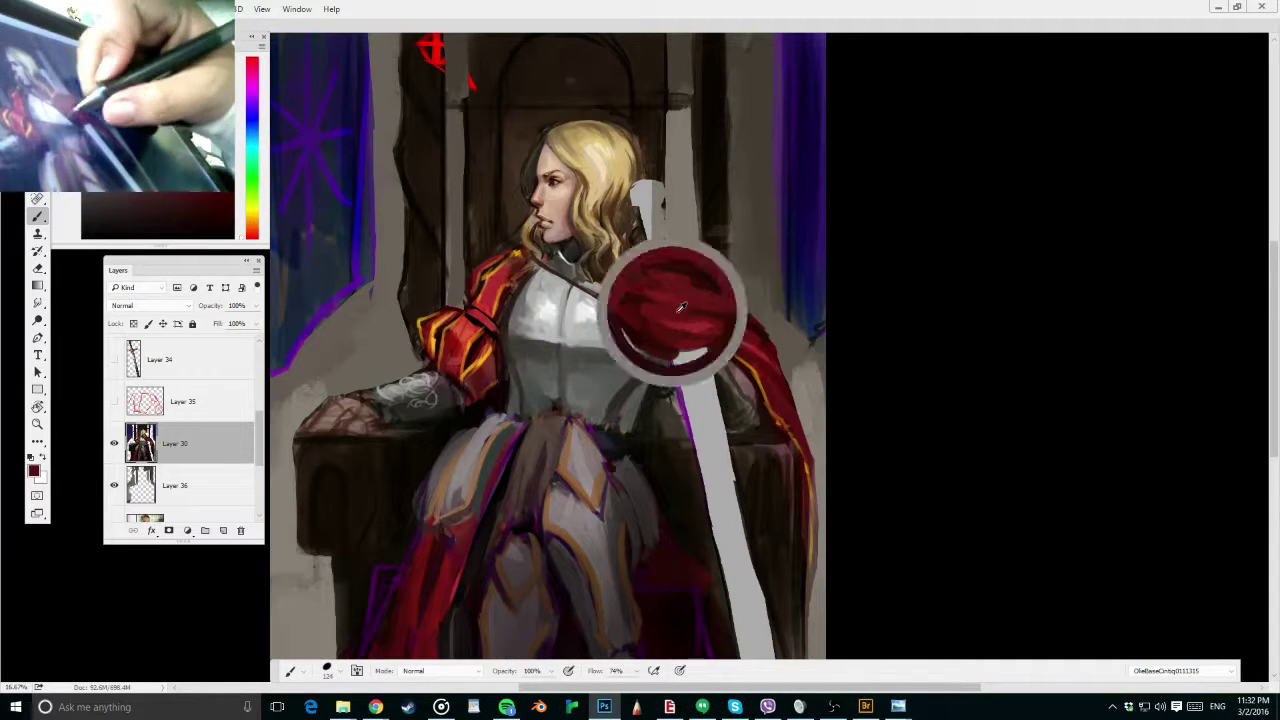
alt+click(692, 287)
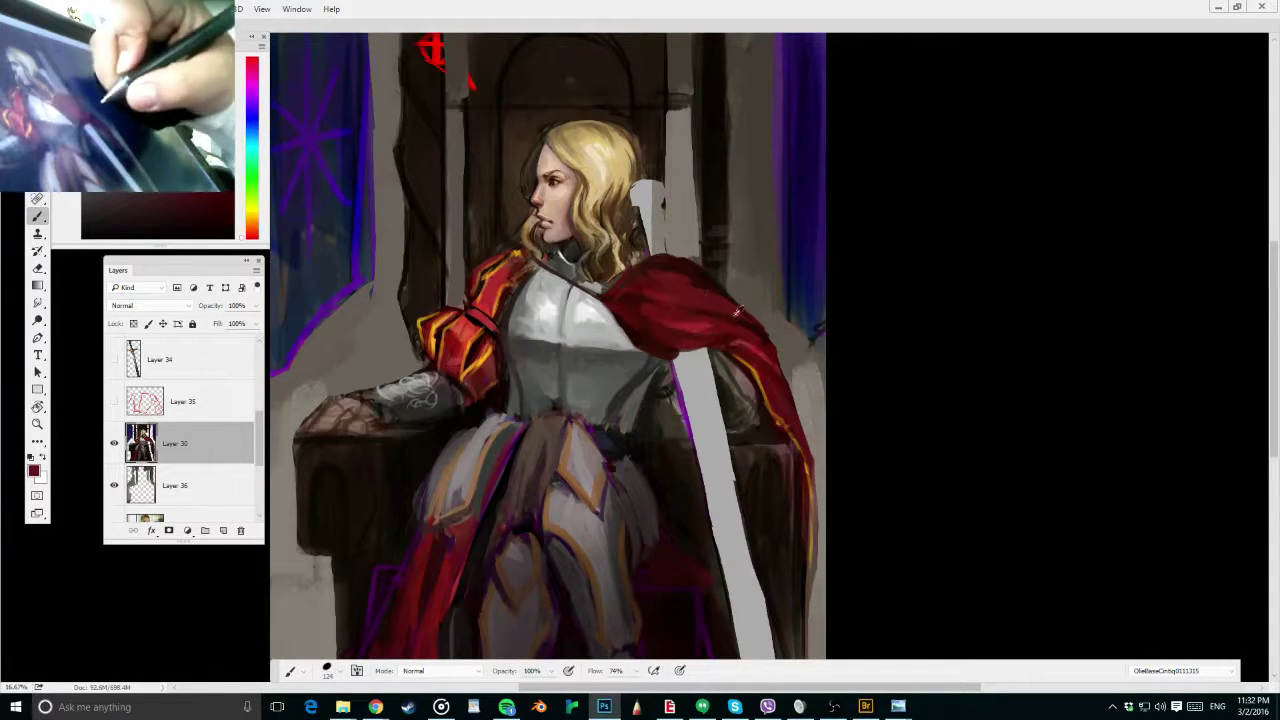
alt+click(697, 298)
alt+click(680, 258)
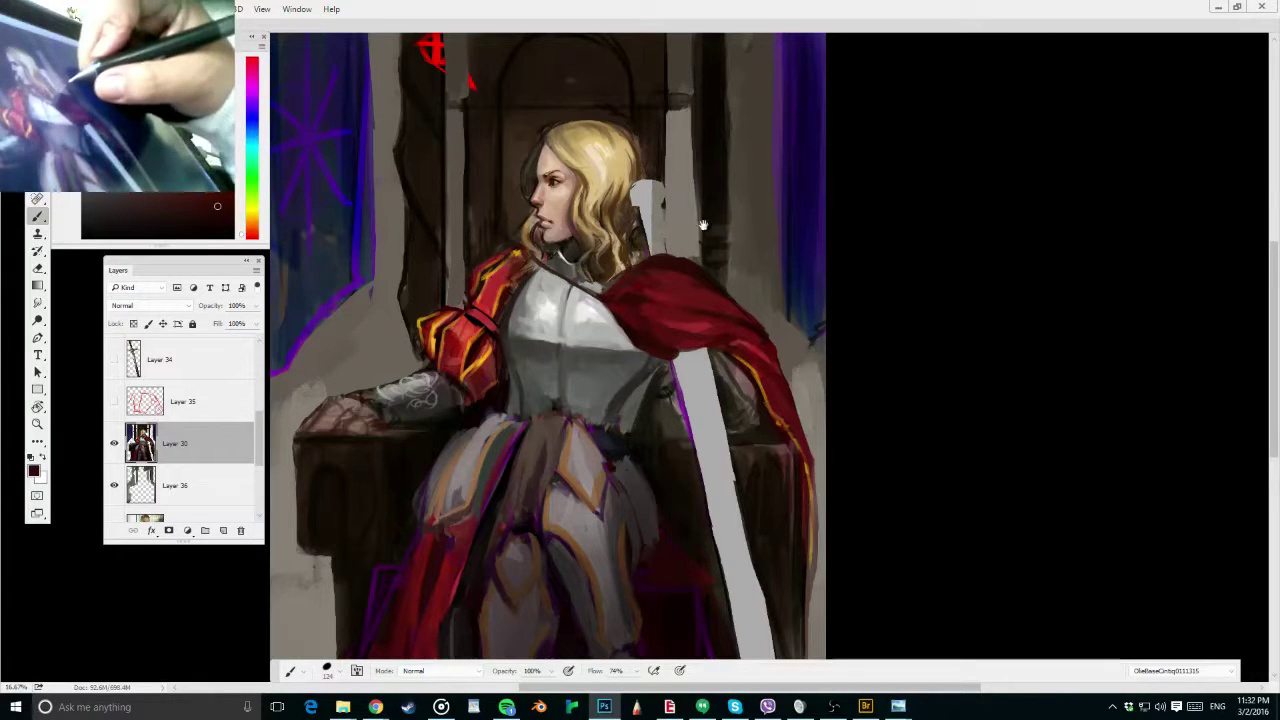
Fill in the shadowed hair behind the curls, over the edge of the grey sword hilt shape, with sampled browns and a smaller brush
scroll(696, 234, up, 1)
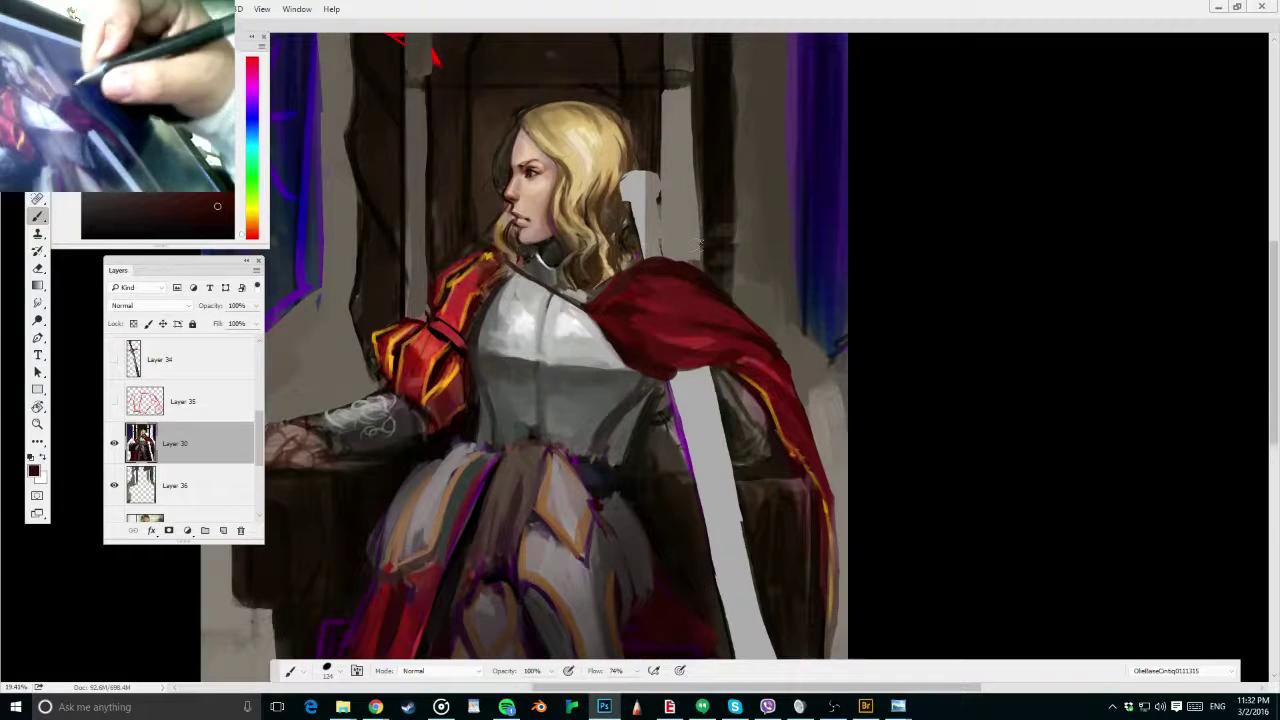
alt+click(625, 170)
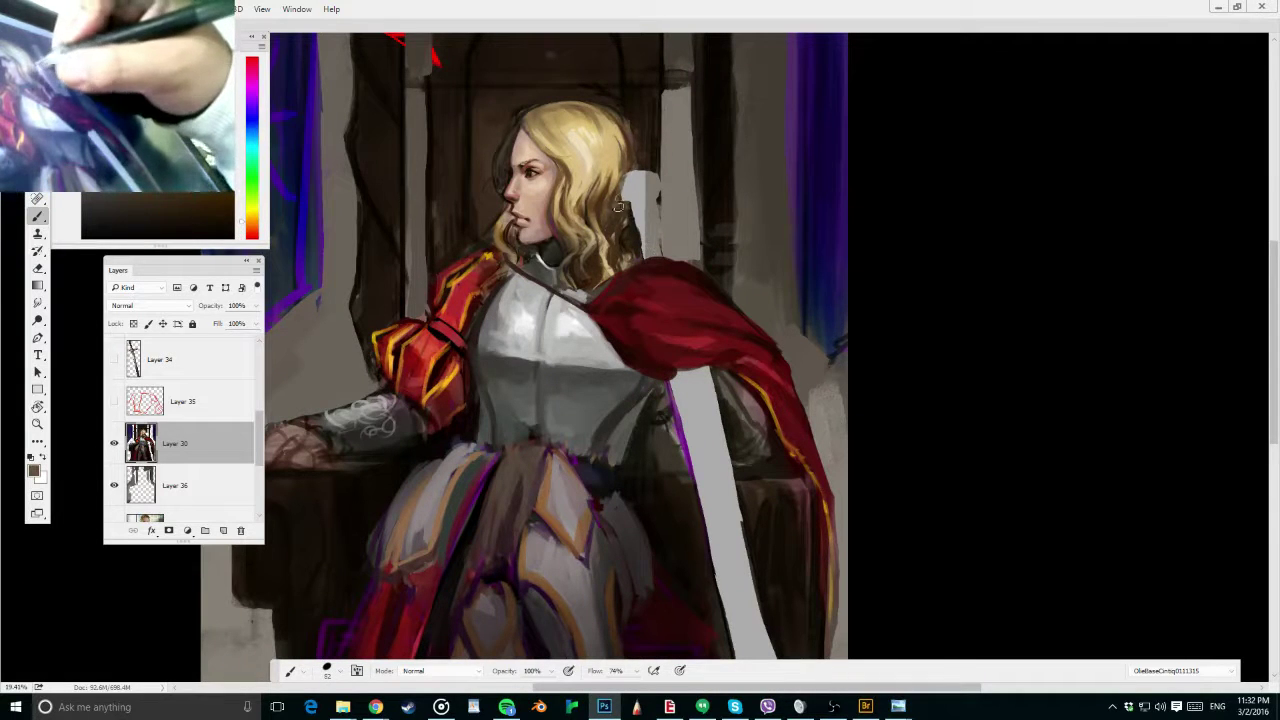
mouse_move(619, 207)
mouse_down()
mouse_move(629, 195)
mouse_move(630, 232)
mouse_up()
alt+click(614, 221)
drag(631, 180, 639, 262)
alt+click(629, 213)
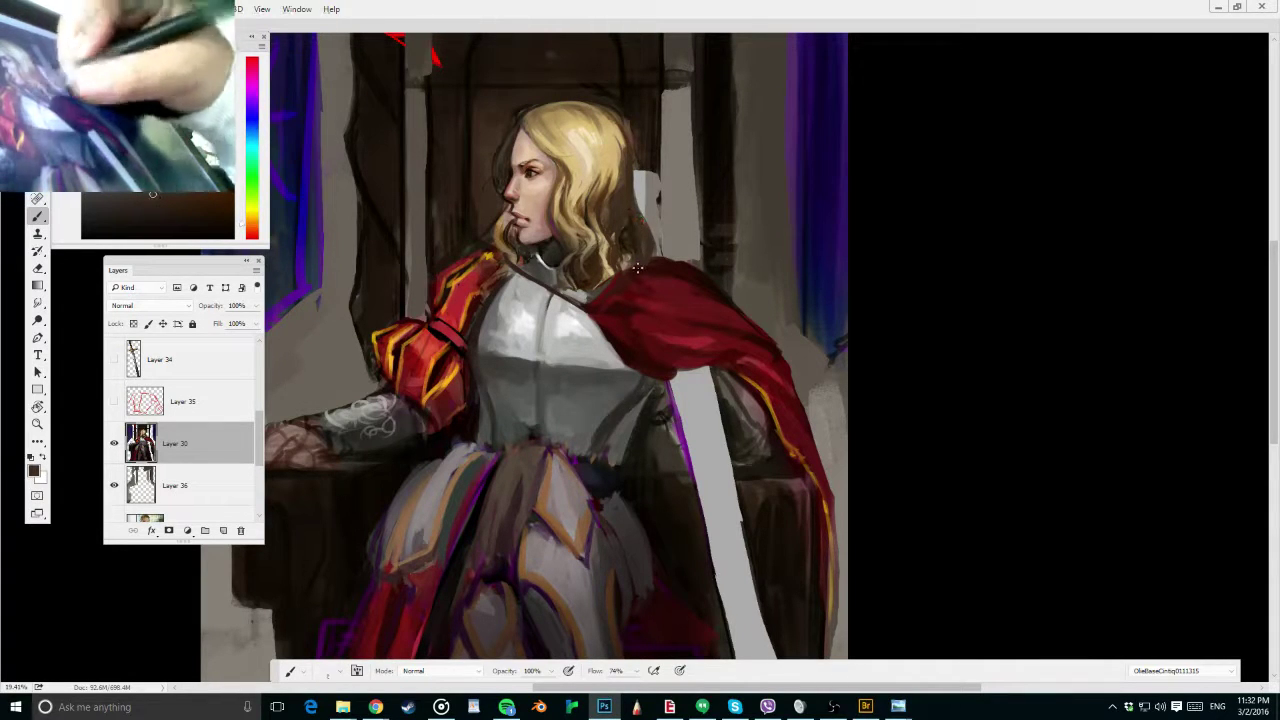
Paint finer light and dark folds on the cape beside the hair and along its gold trim with sampled reds, and save the document
alt+click(671, 265)
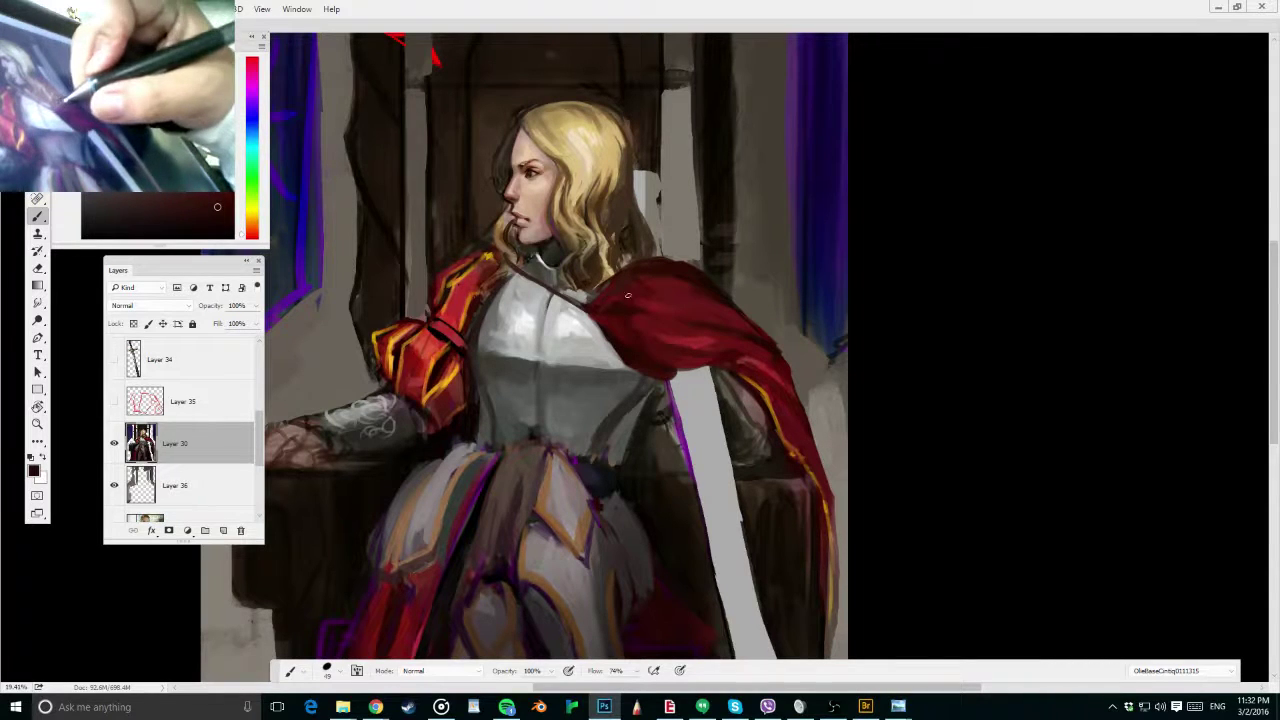
alt+click(648, 270)
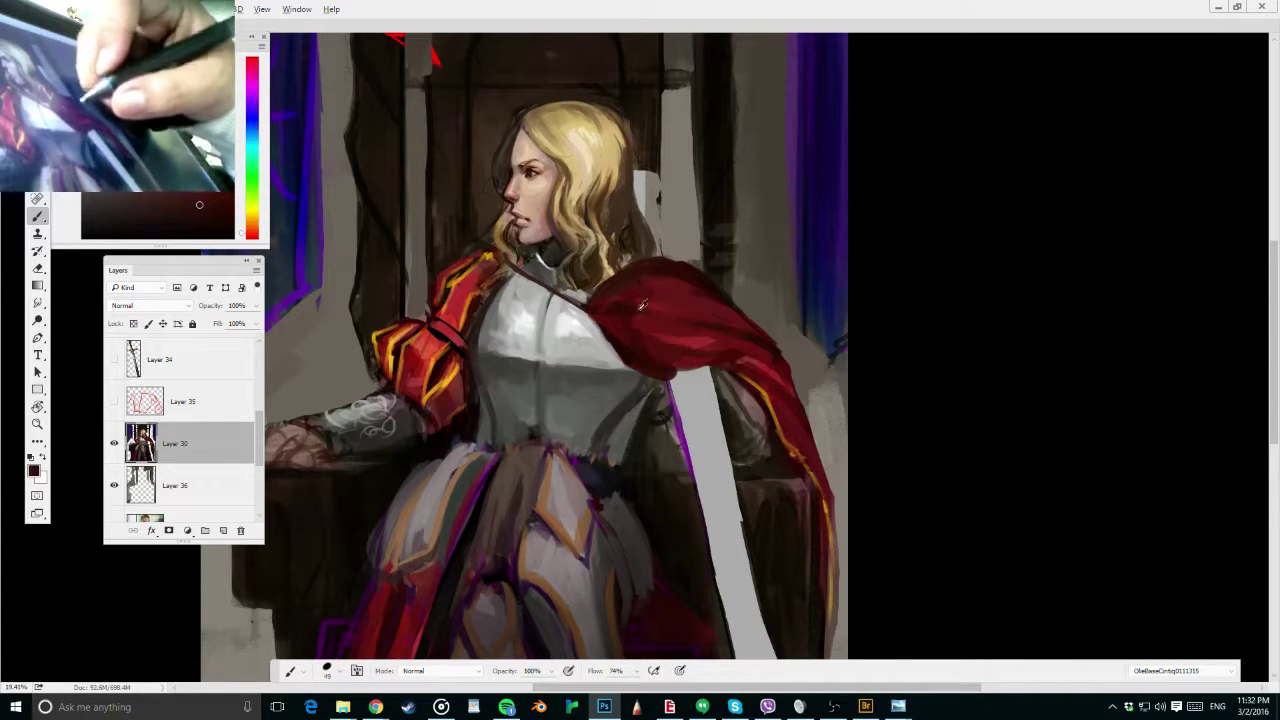
alt+click(688, 300)
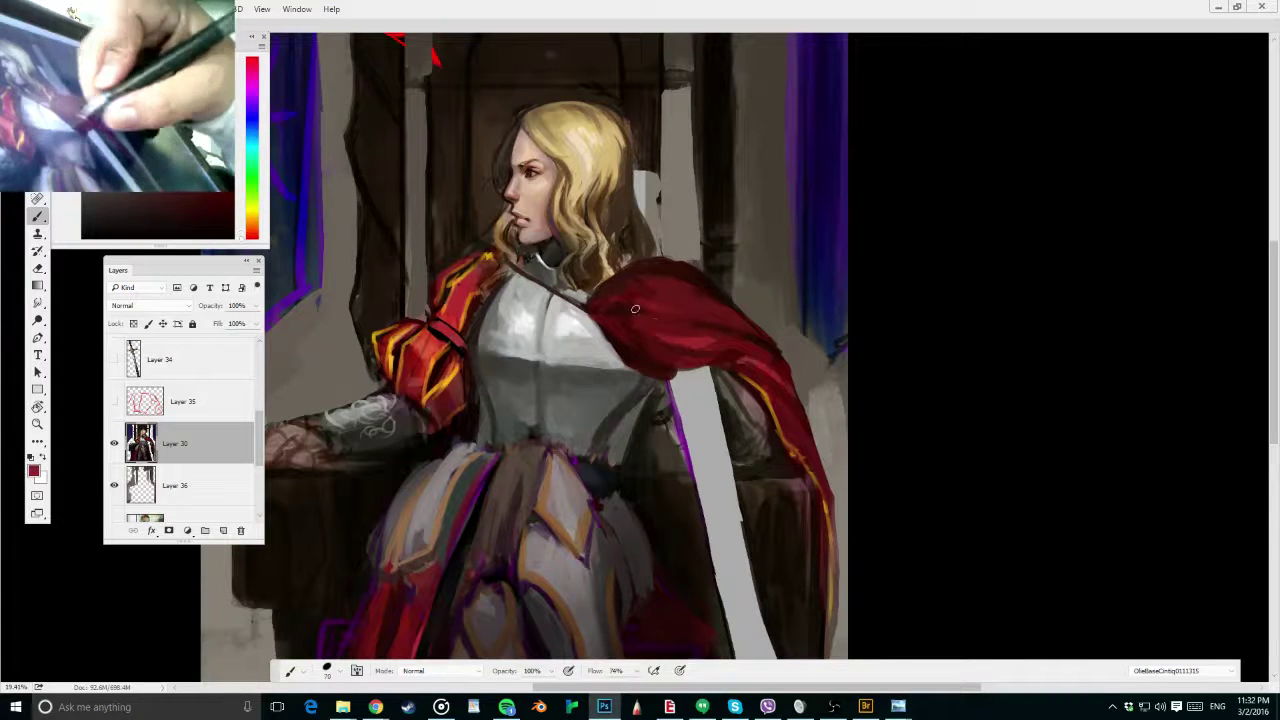
alt+click(764, 378)
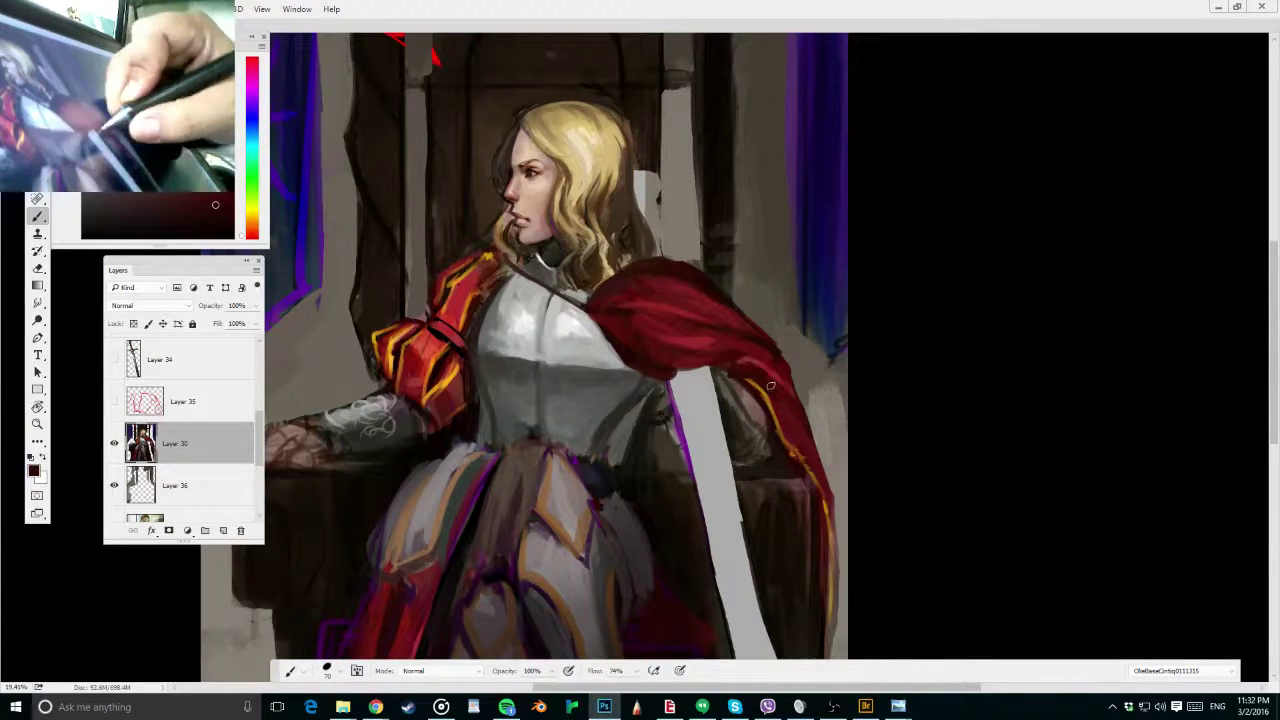
alt+click(736, 362)
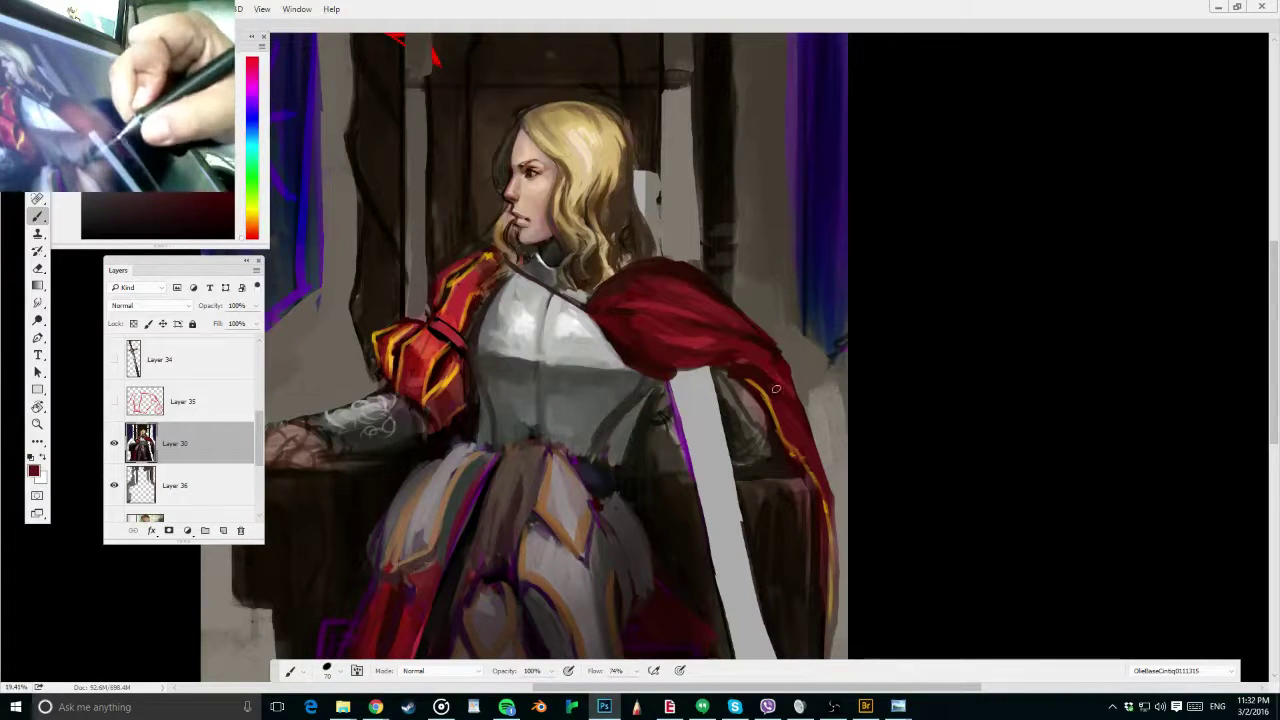
key(ctrl+minus)
key(ctrl+s)
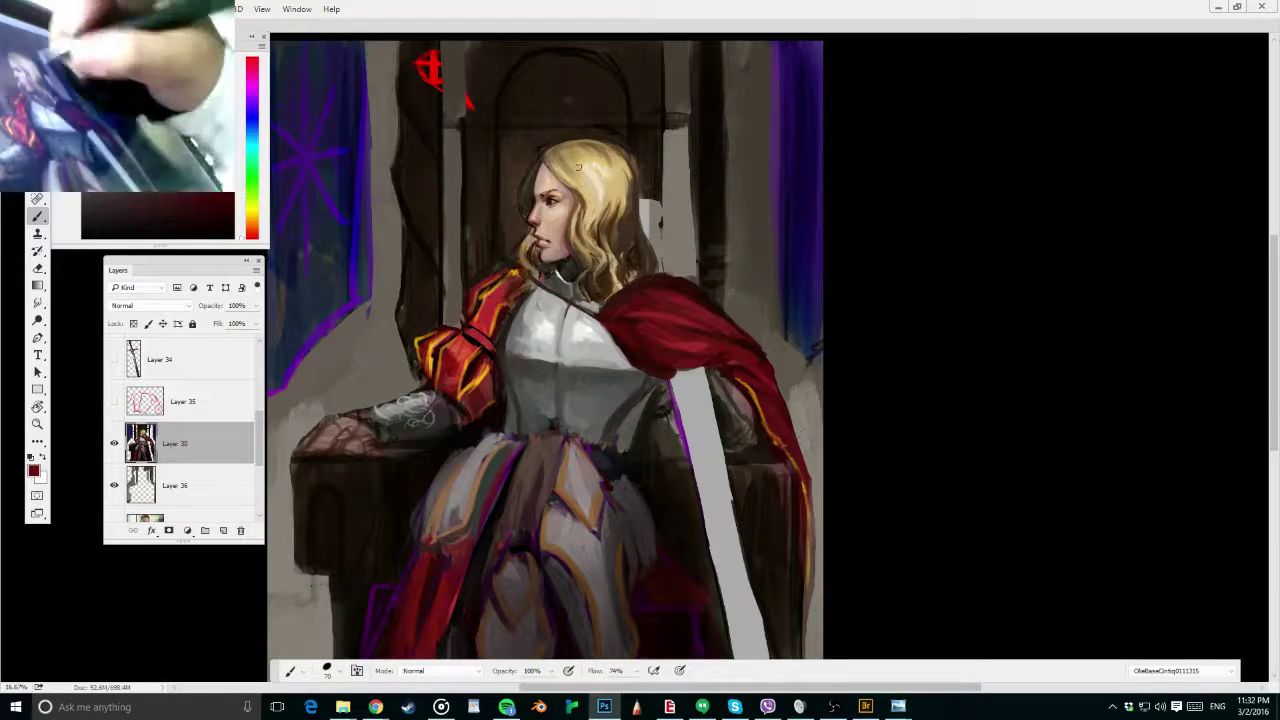
Reshape the cape's upper edge into a peak beside the hair with sampled dark reds and a 111 px brush
alt+click(702, 339)
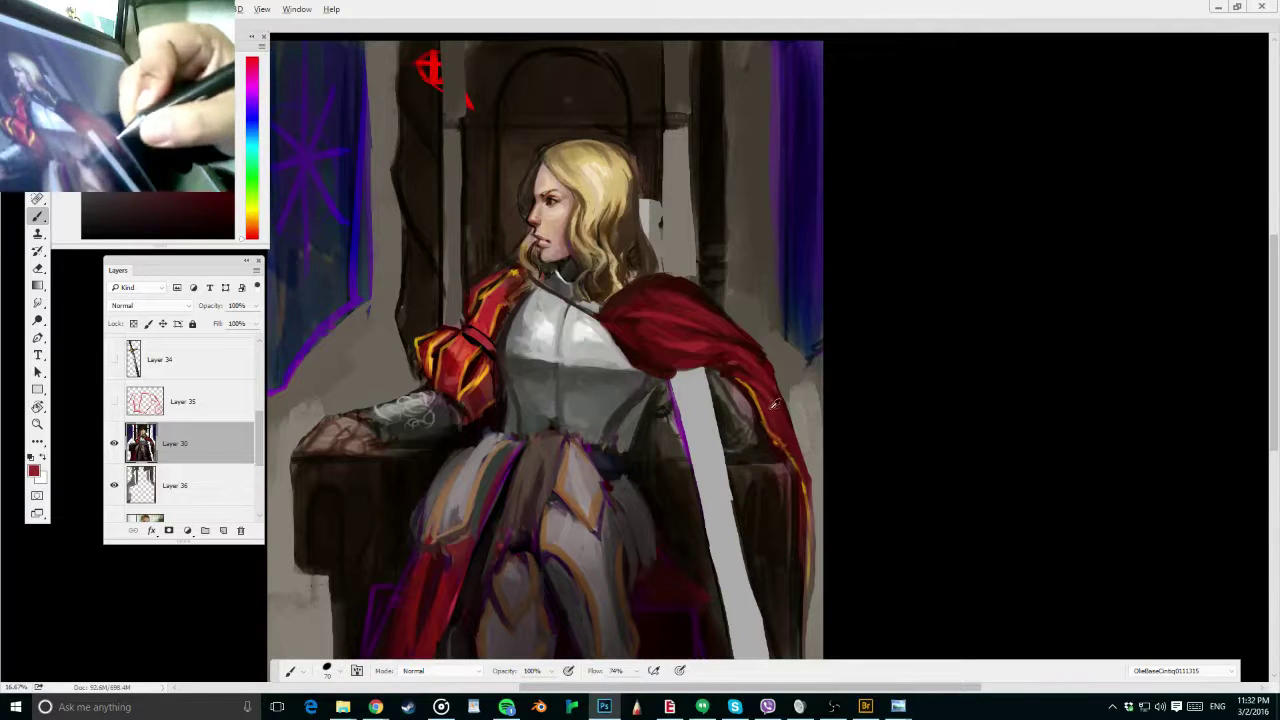
alt+click(775, 403)
drag(647, 292, 656, 293)
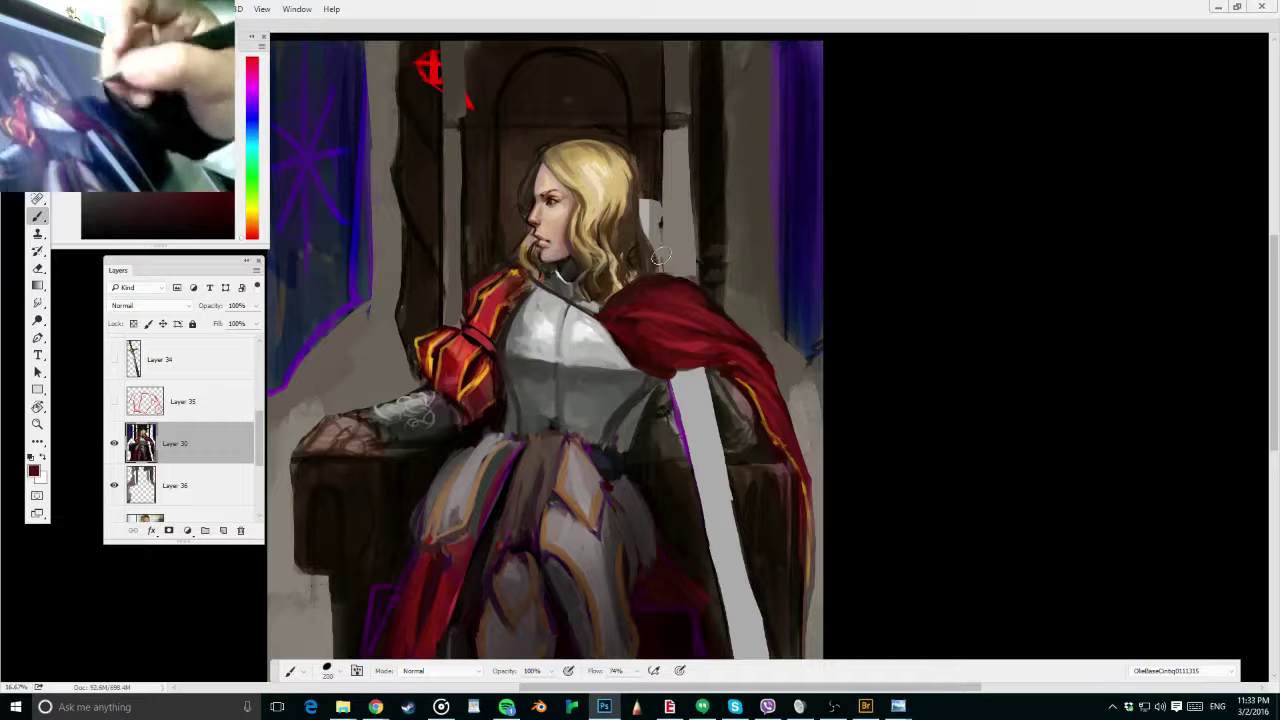
drag(637, 238, 636, 246)
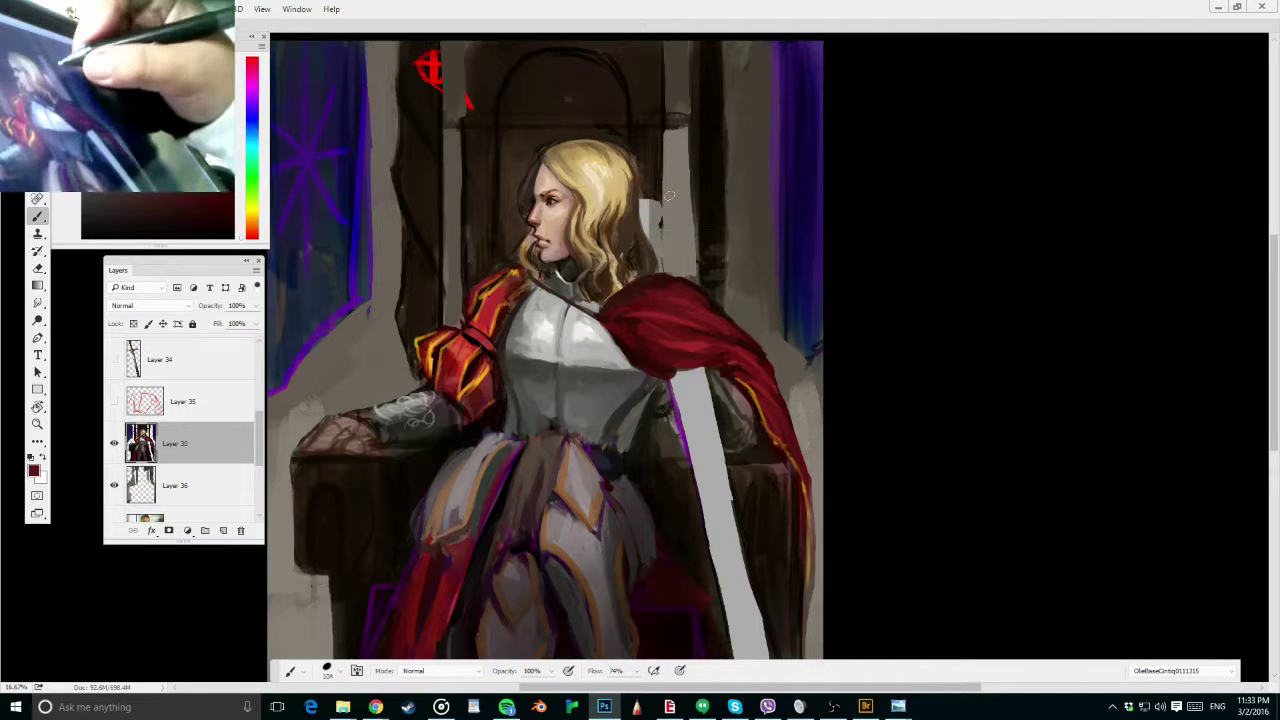
scroll(708, 292, down, 1)
drag(708, 294, 704, 290)
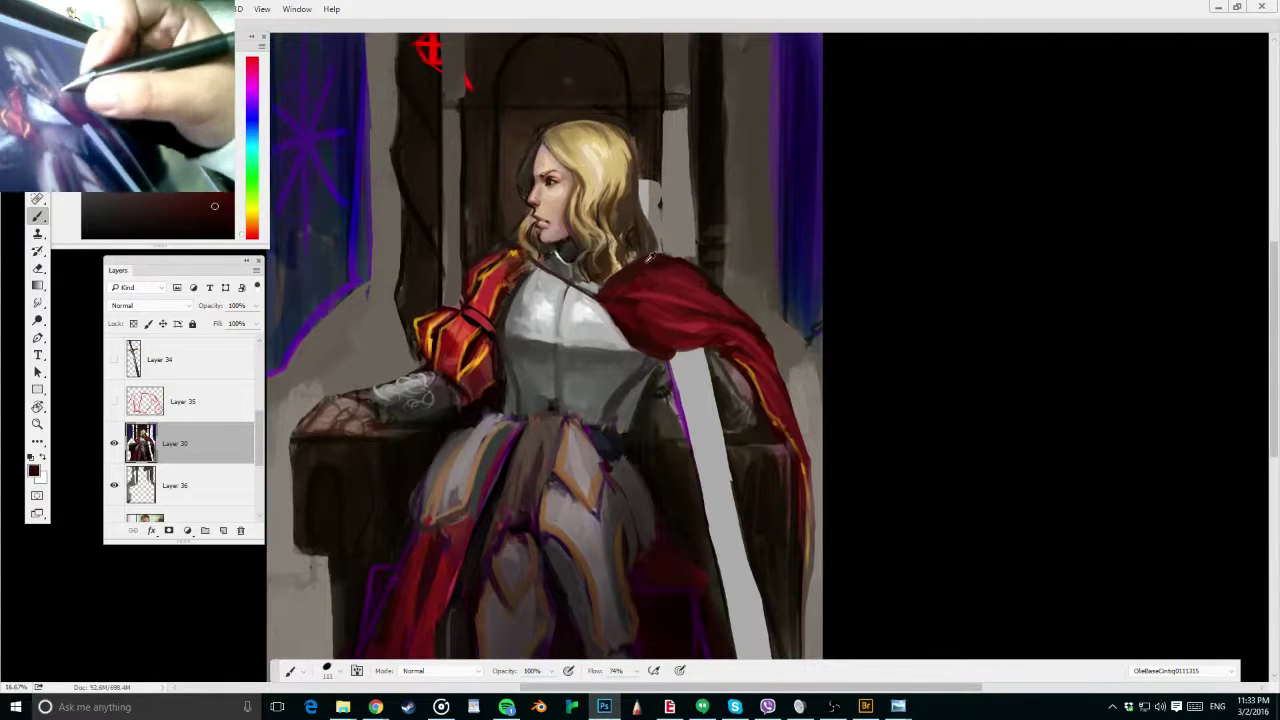
alt+click(673, 264)
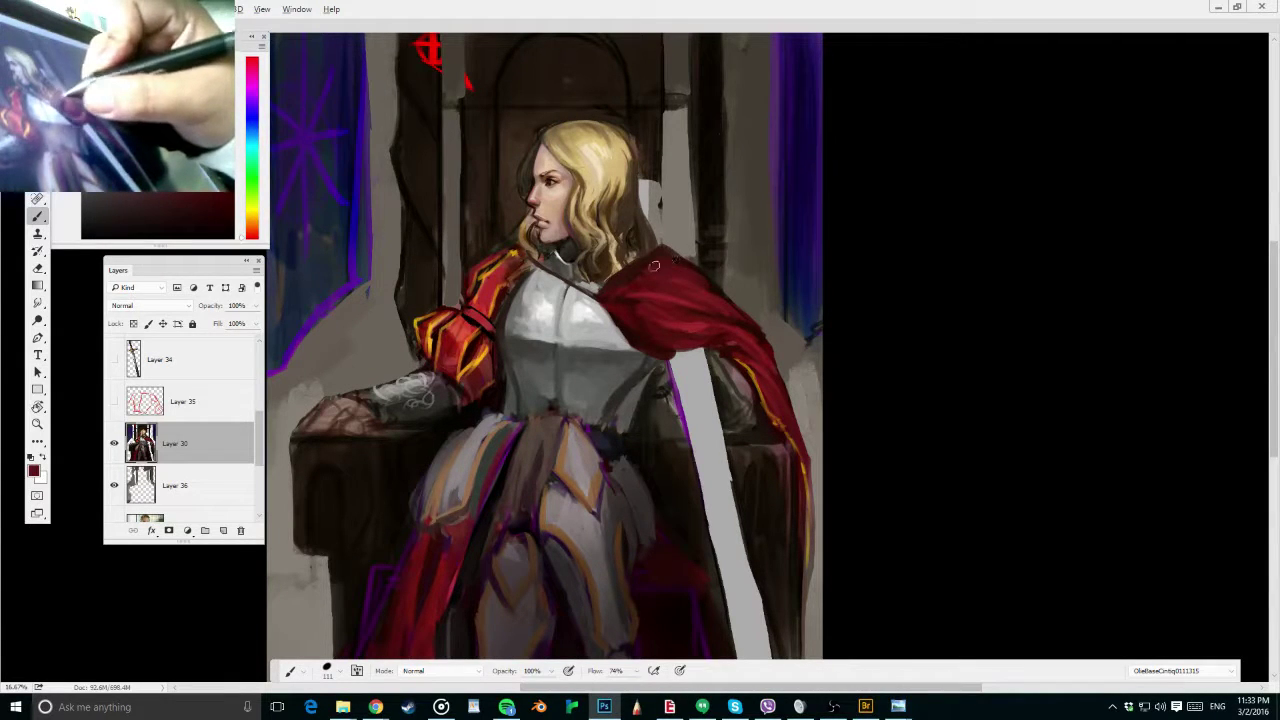
alt+click(706, 278)
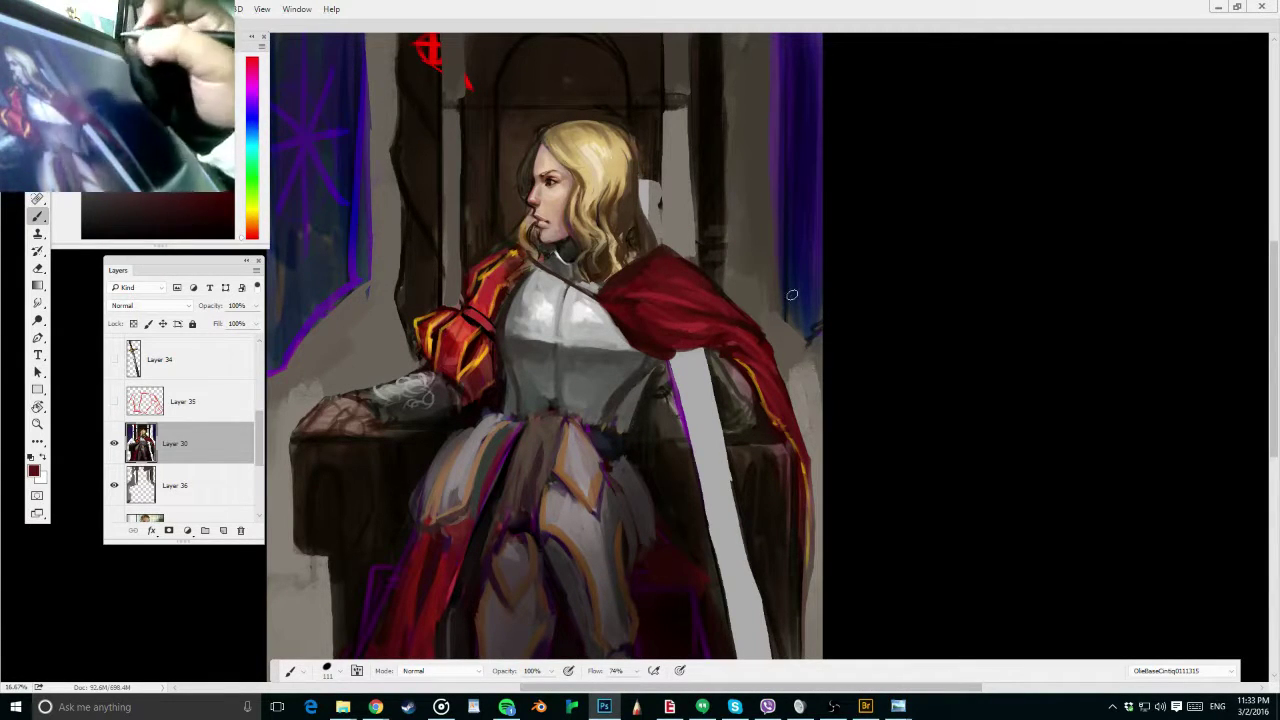
Extend the cape's lower shoulder edge over the top of the grey sword blade with sampled reds and a 111 px brush
alt+click(751, 327)
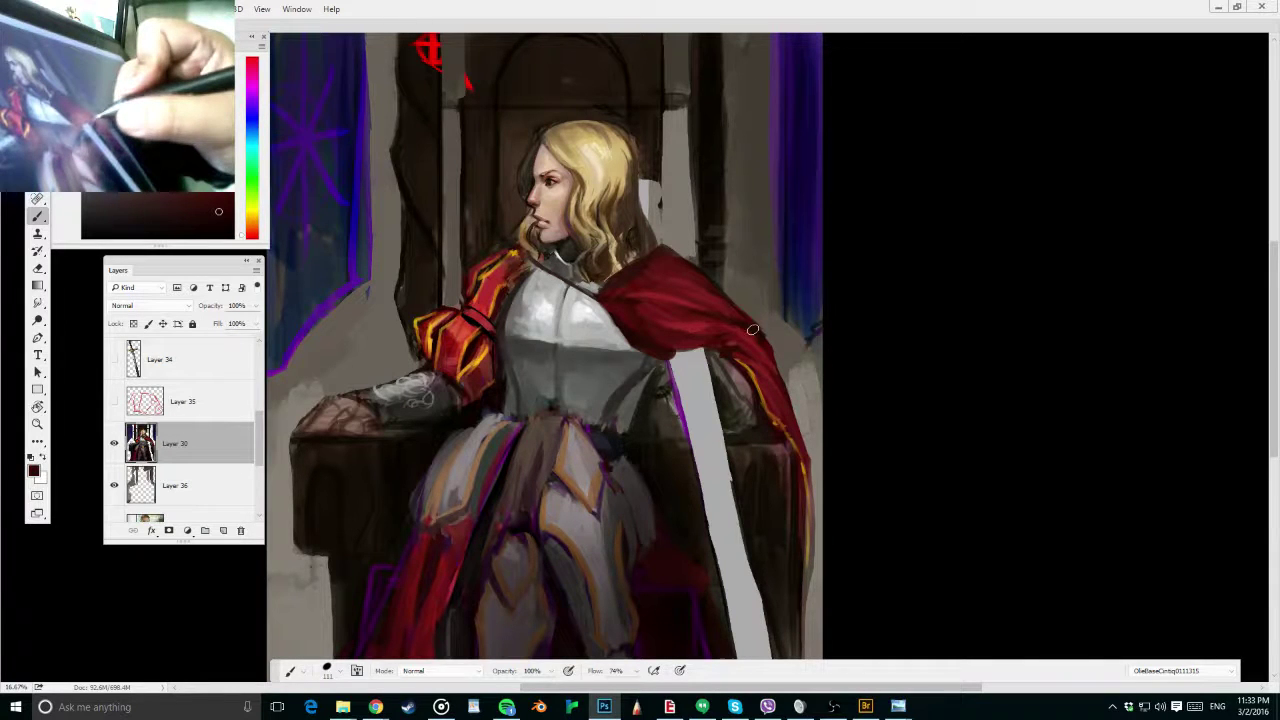
alt+click(736, 326)
mouse_move(736, 327)
mouse_down()
mouse_move(700, 345)
mouse_move(734, 312)
mouse_move(705, 341)
mouse_move(707, 329)
mouse_move(670, 348)
mouse_move(698, 357)
mouse_move(680, 332)
mouse_move(700, 356)
mouse_up()
alt+click(720, 326)
alt+click(676, 350)
alt+click(672, 339)
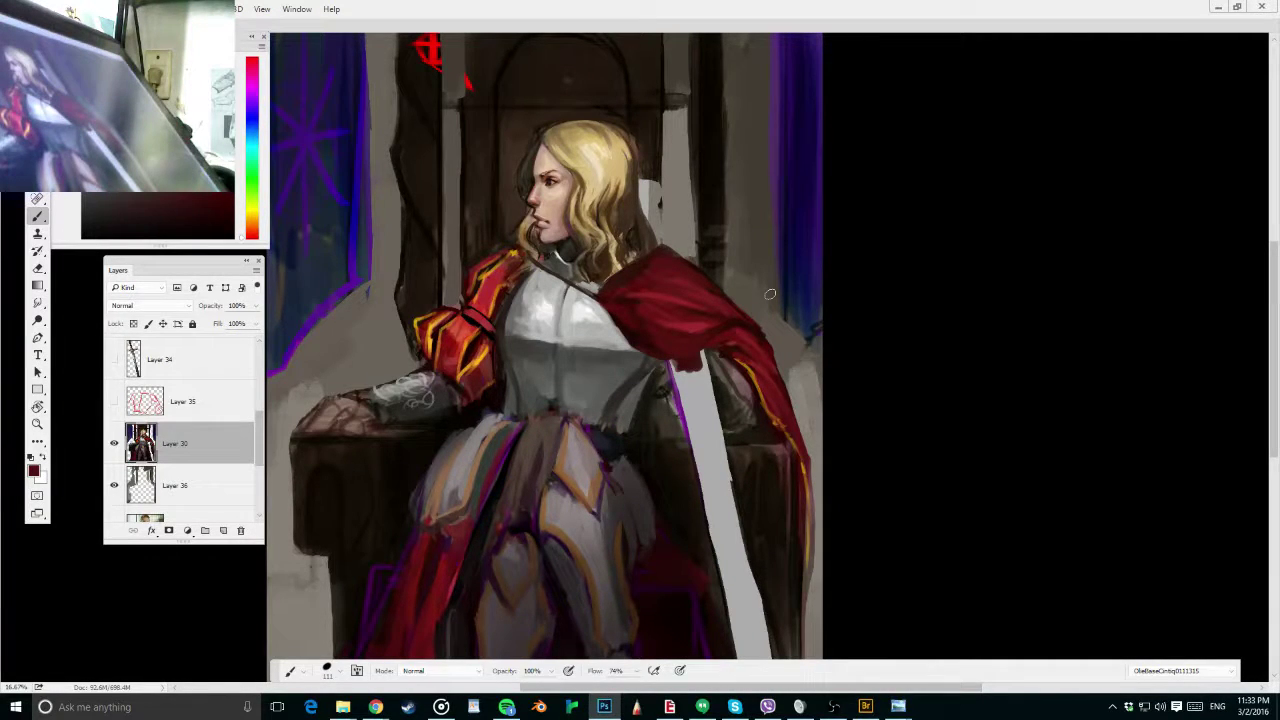
Refine the cape's hanging edge along the gold trim and the dark fold above it with sampled dark reds and a smaller brush
ctrl+click(761, 256)
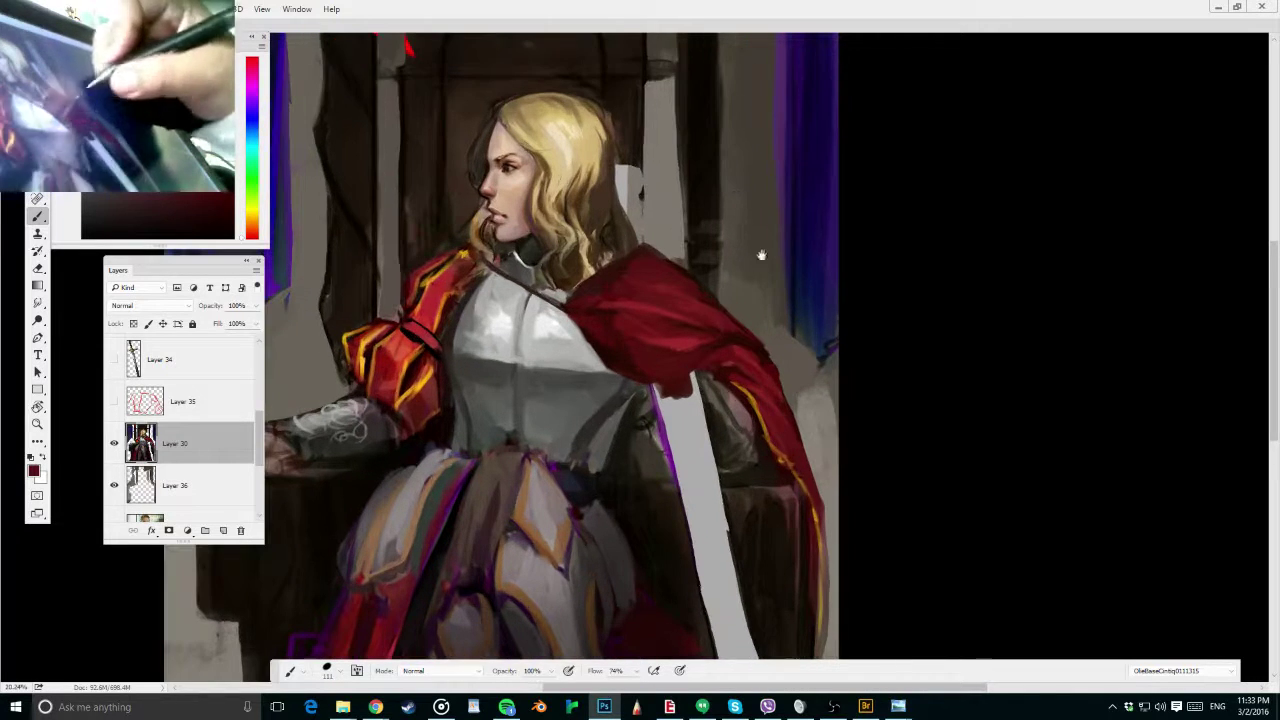
drag(760, 365, 712, 328)
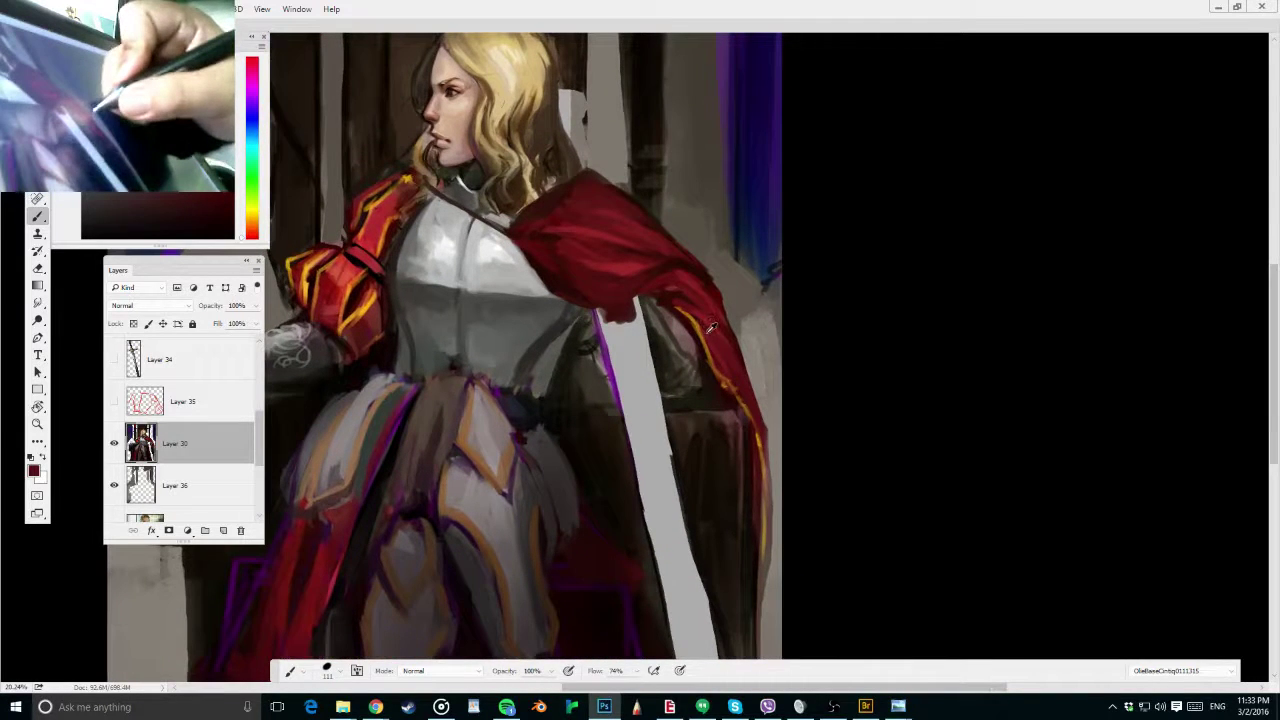
alt+click(708, 332)
mouse_move(729, 378)
mouse_down()
mouse_move(752, 448)
mouse_move(735, 347)
mouse_up()
key(e)
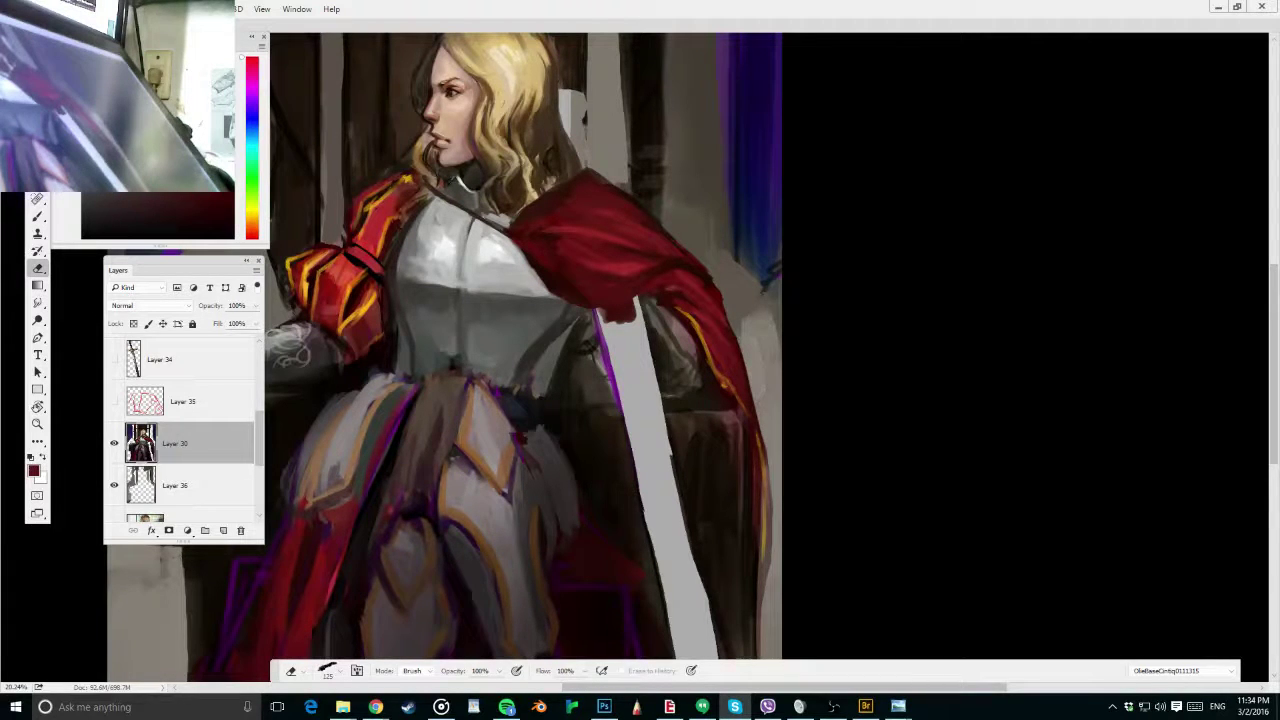
click(672, 290)
key(b)
drag(673, 289, 664, 301)
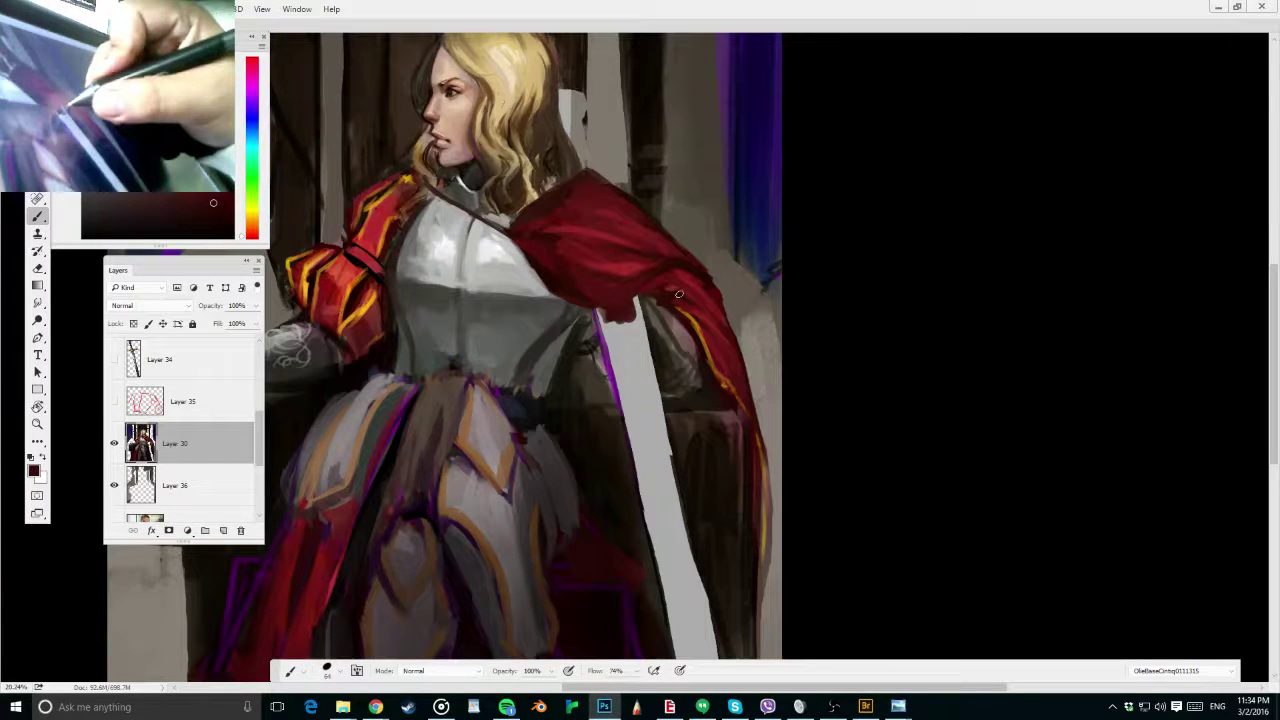
alt+click(640, 280)
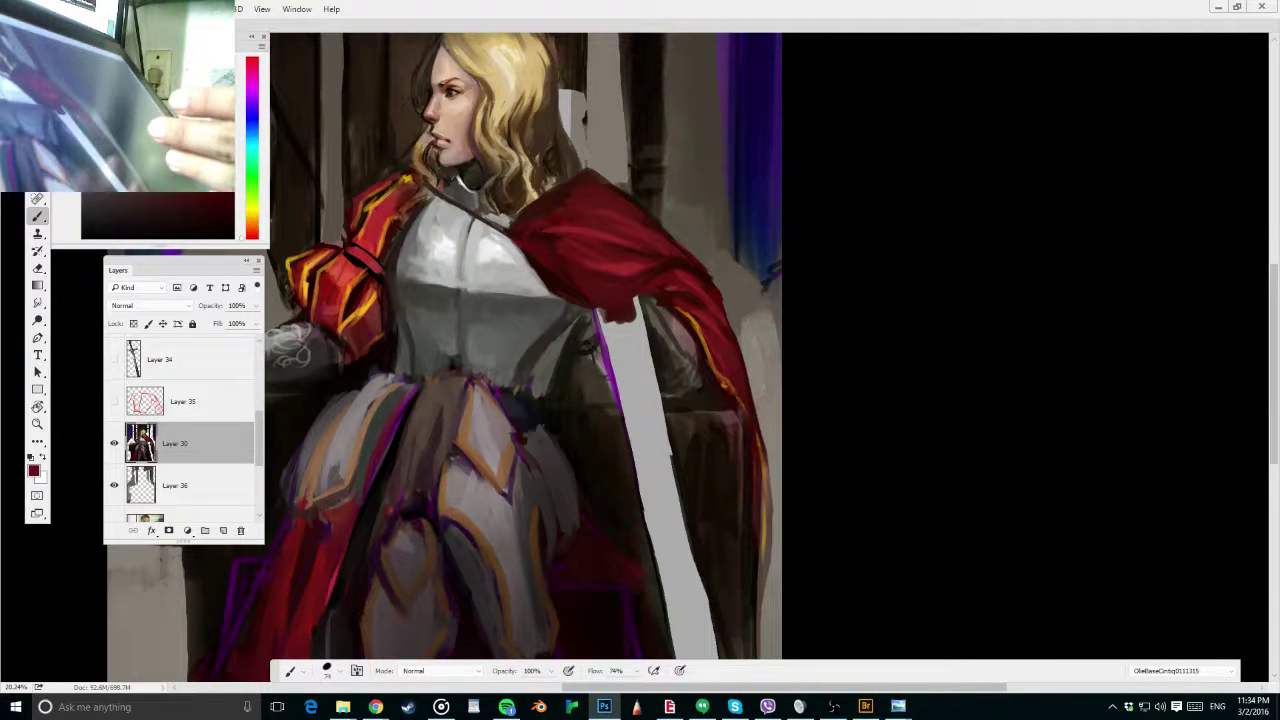
Shade the folds where the cape bends down from the outer shoulder with sampled light and dark reds, varying the brush size
key(alt+Tab)
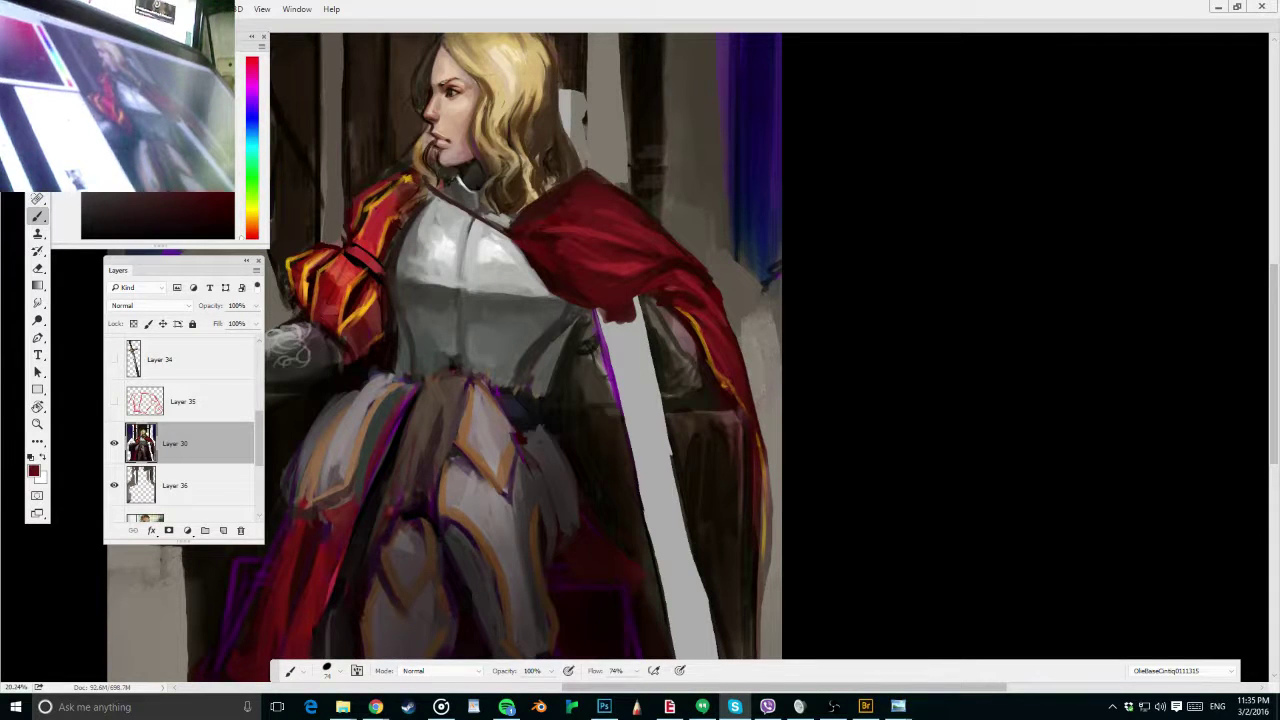
click(671, 260)
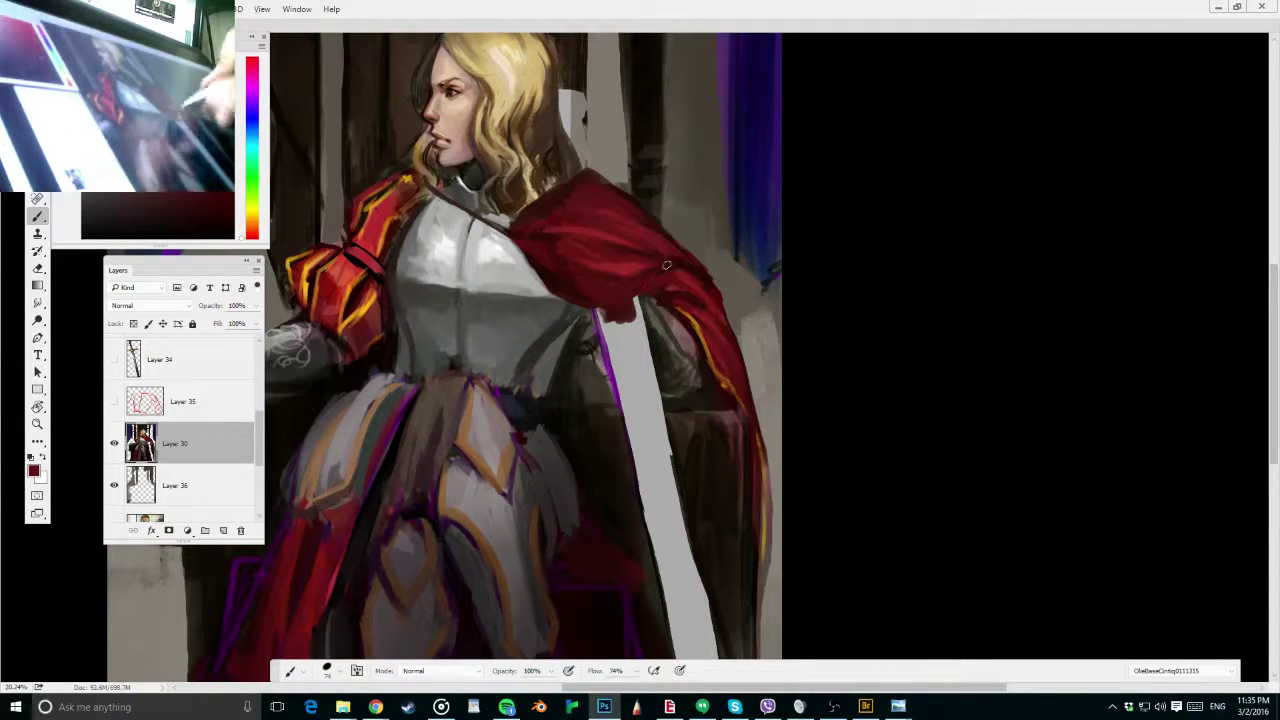
mouse_move(657, 267)
mouse_down()
mouse_move(676, 265)
mouse_move(666, 269)
mouse_up()
alt+click(670, 266)
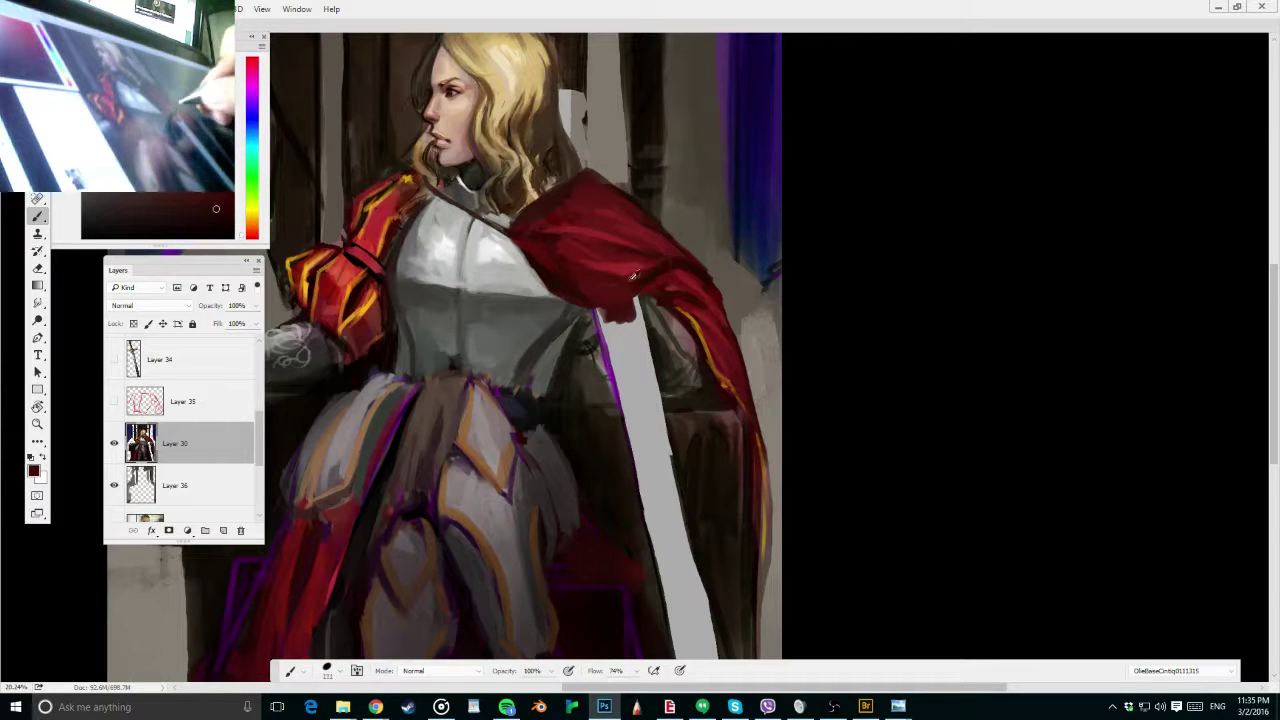
alt+click(620, 282)
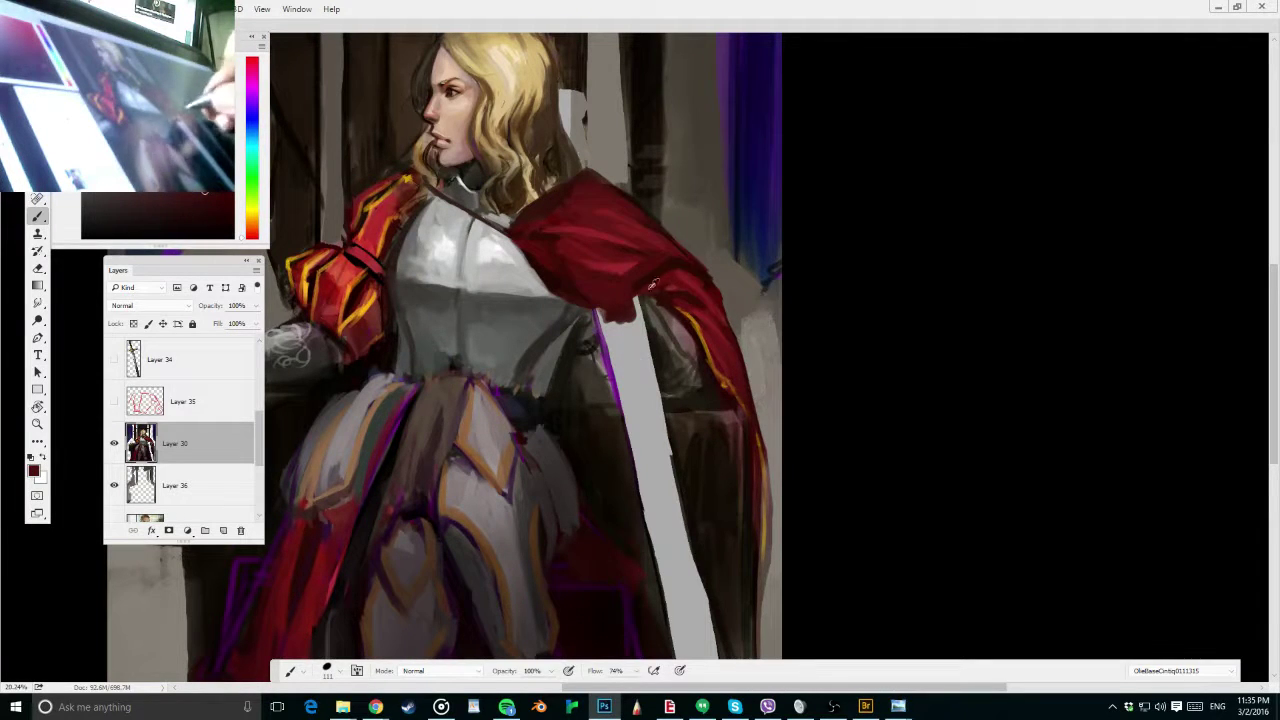
alt+right_click(688, 281)
drag(688, 281, 677, 298)
alt+click(673, 282)
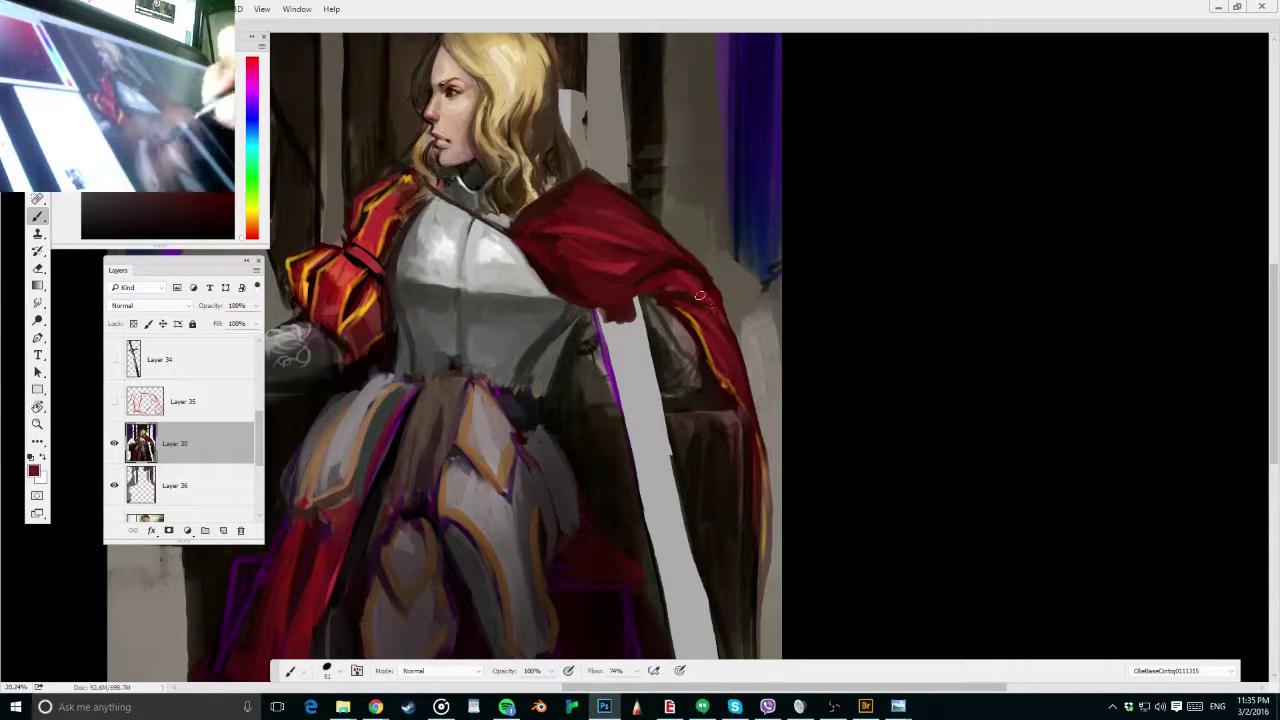
alt+click(675, 279)
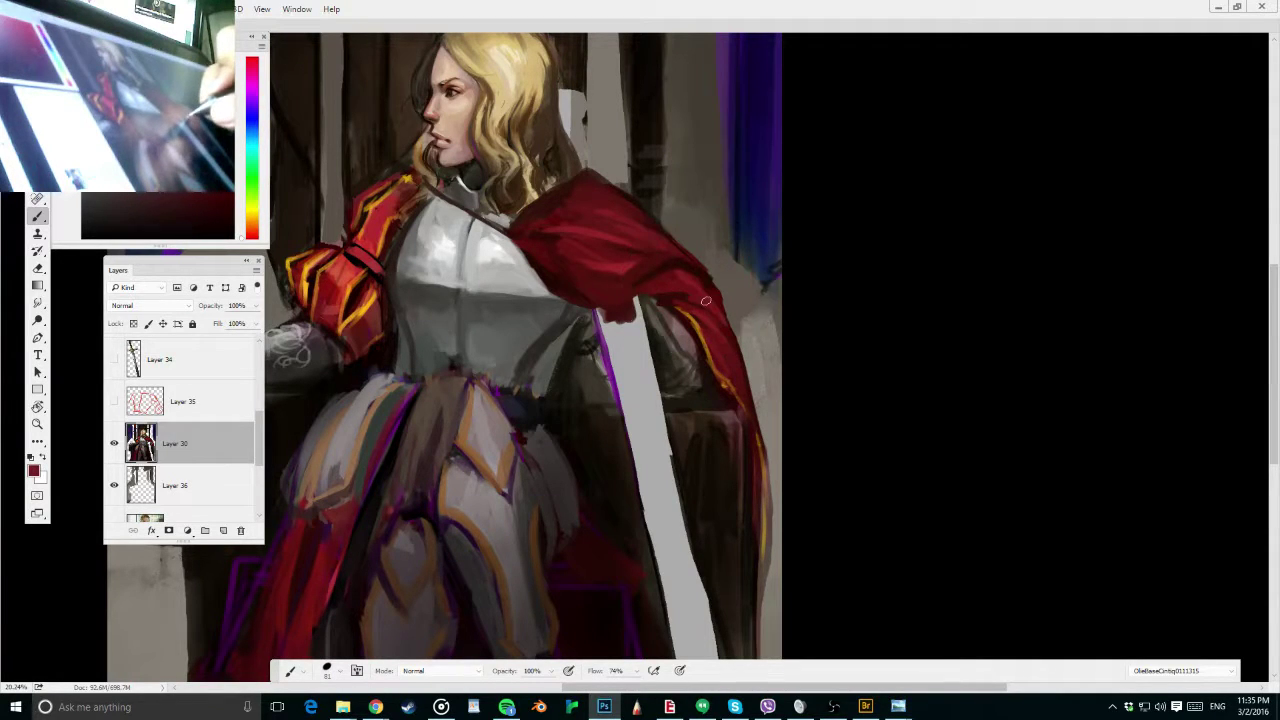
alt+click(696, 311)
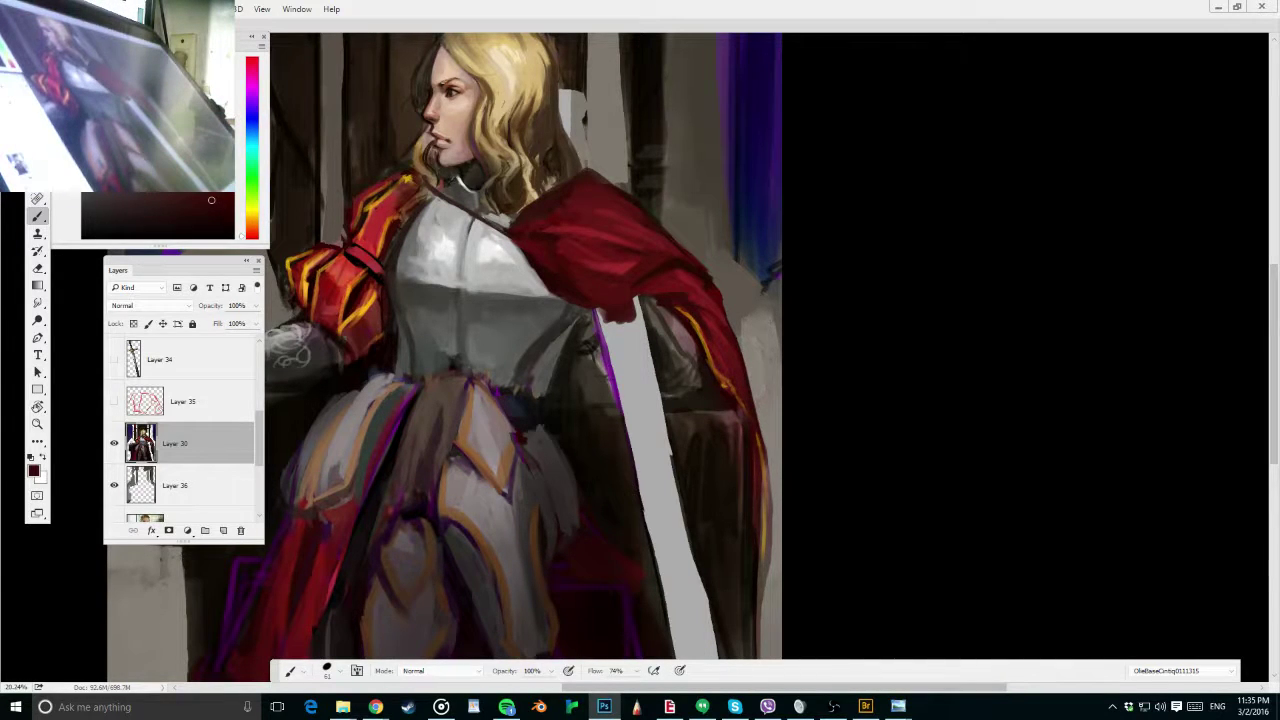
Blend the folds across the top of the cape's shoulder into broader mid-red planes with sampled reds, and undo the last stroke
key(alt+Tab)
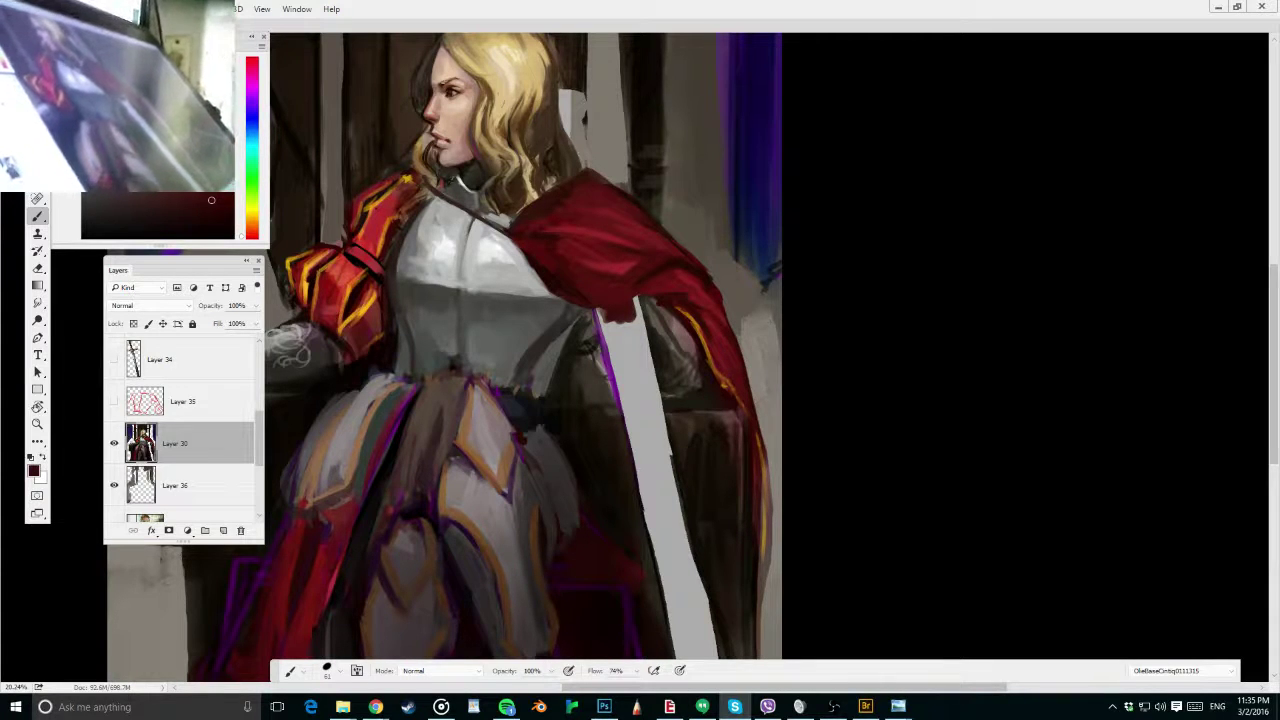
click(821, 394)
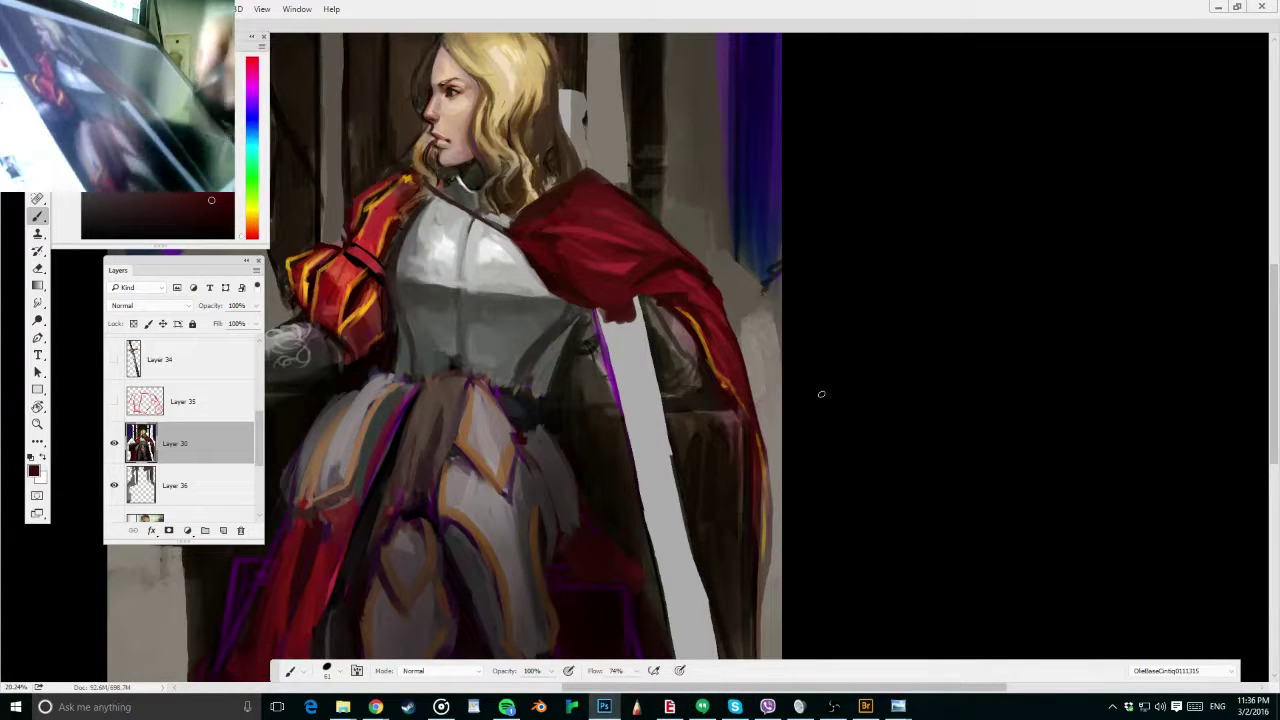
alt+click(568, 279)
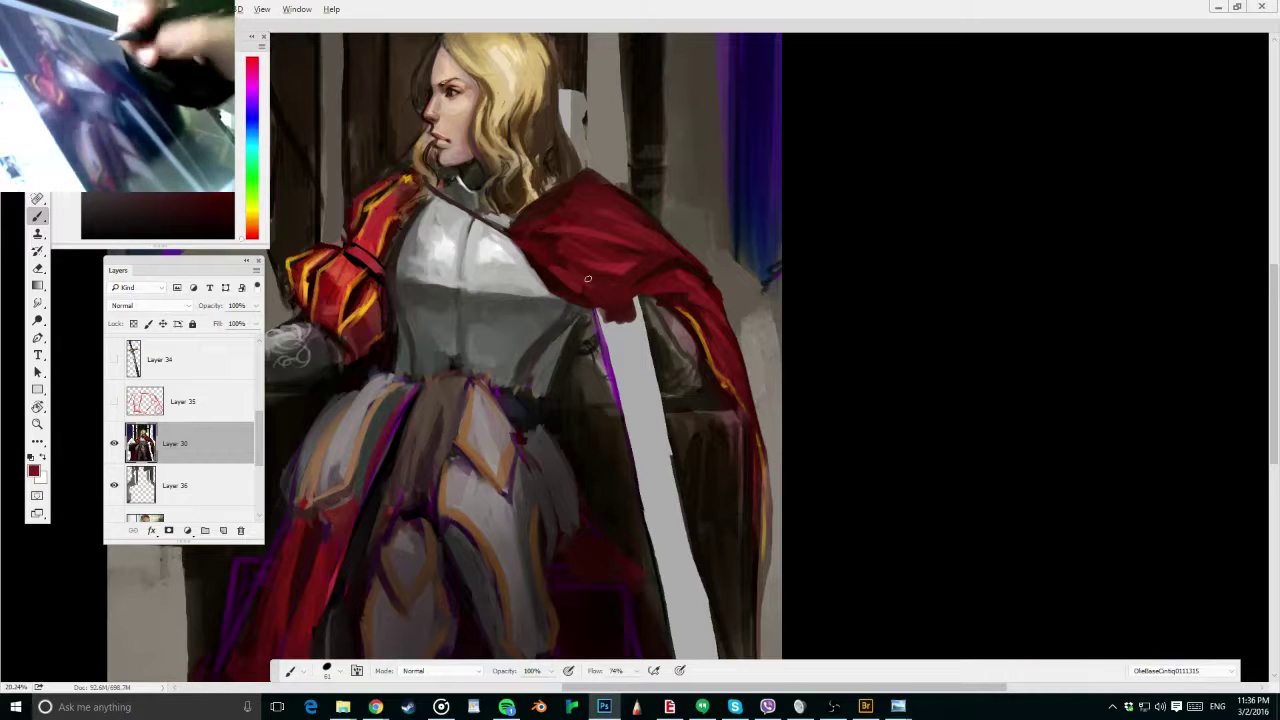
alt+click(620, 250)
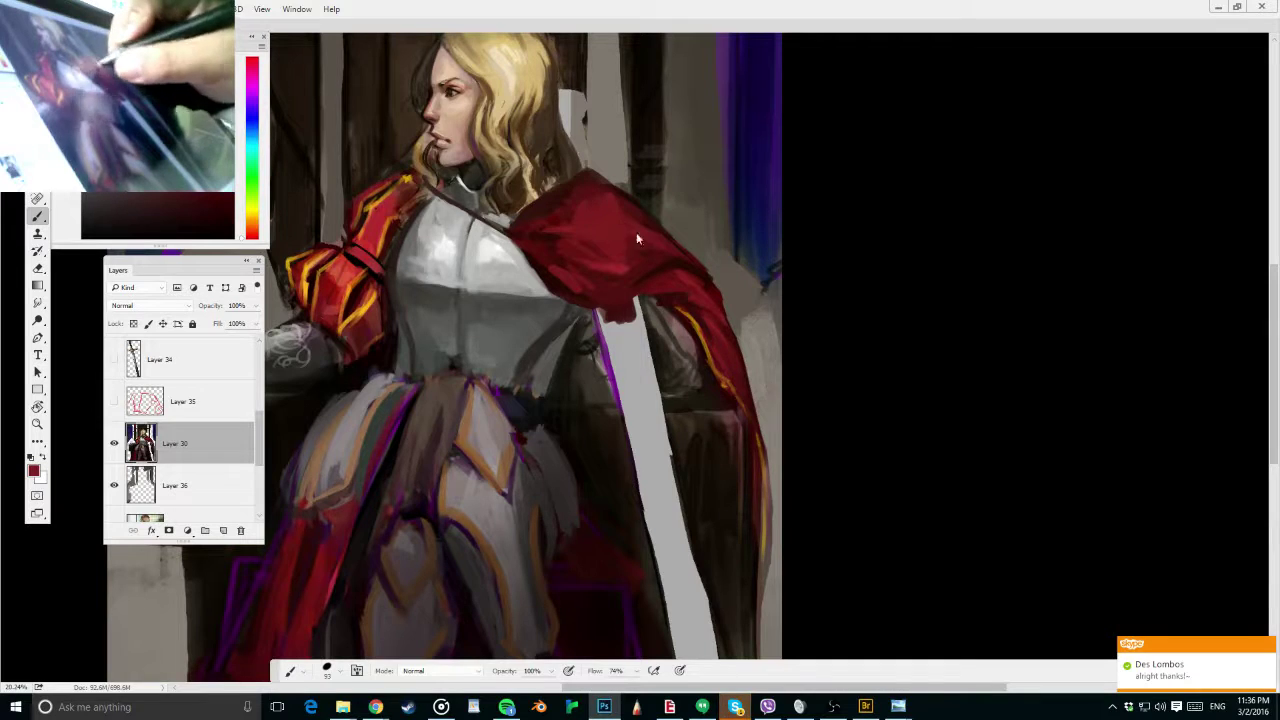
scroll(650, 234, down, 1)
key(])
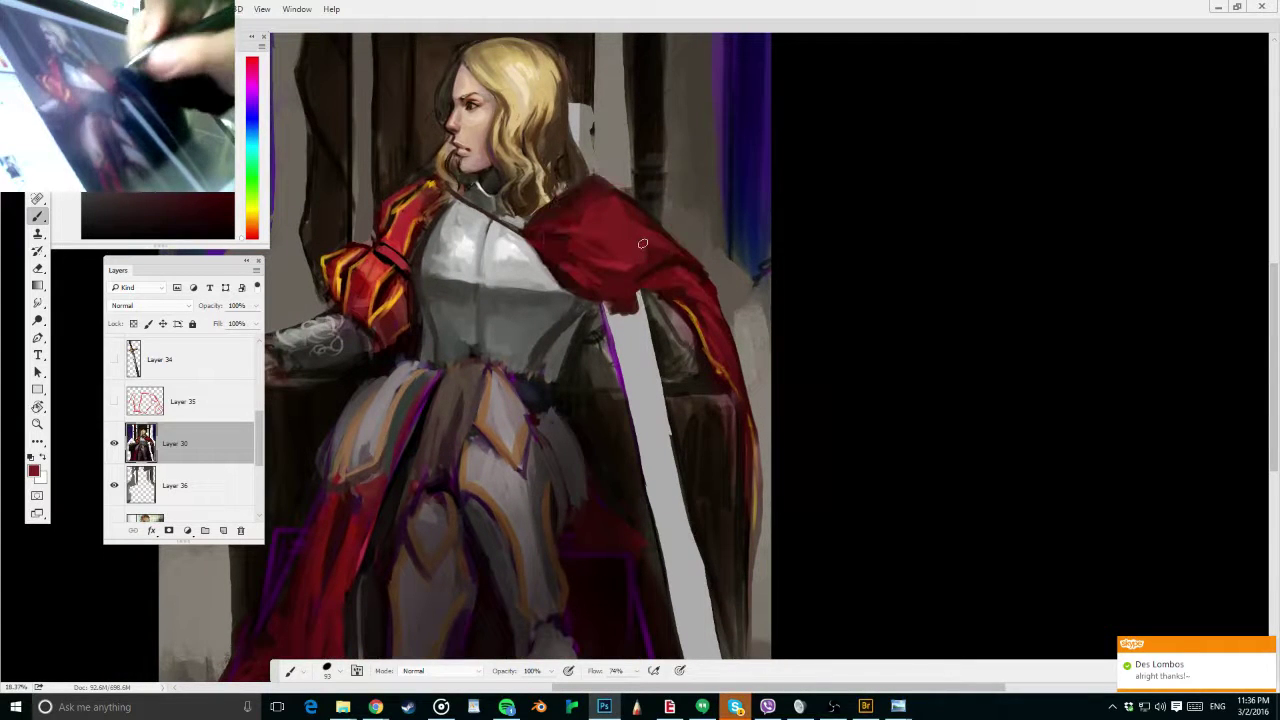
key(ctrl+z)
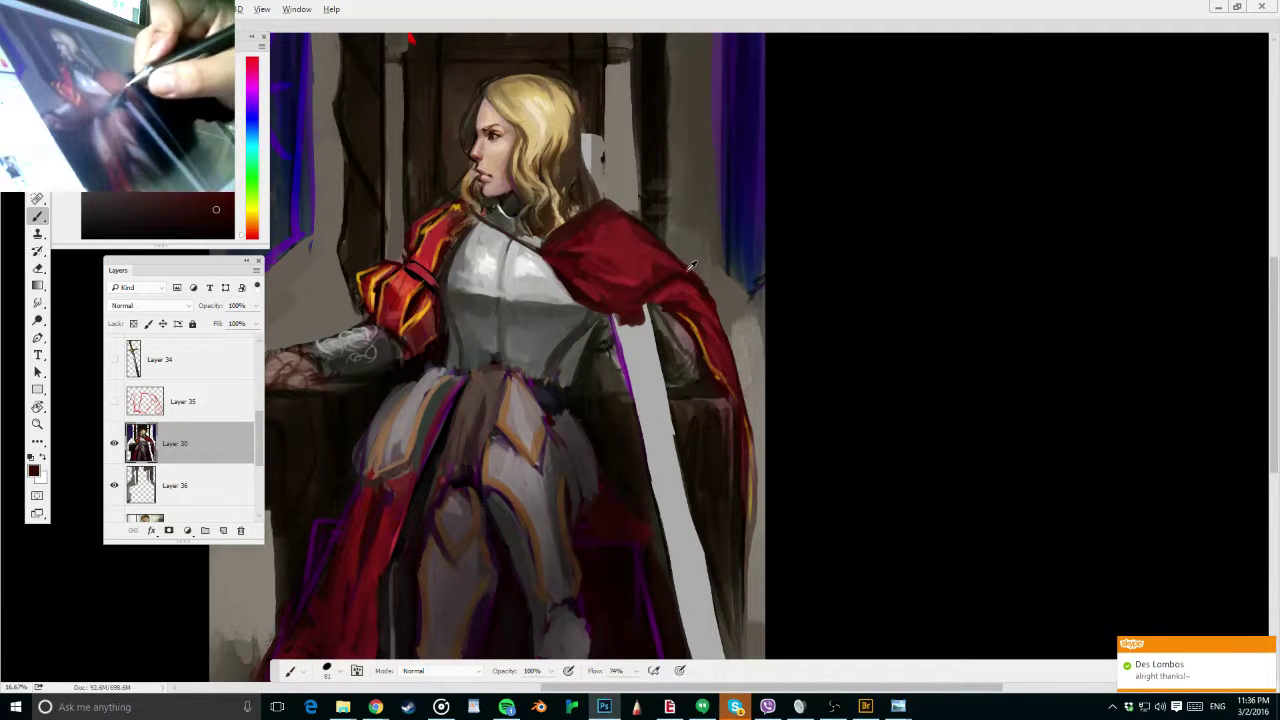
Define the cape's outer corner below the shoulder and the start of its hanging side with sampled dark and mid reds
alt+click(700, 278)
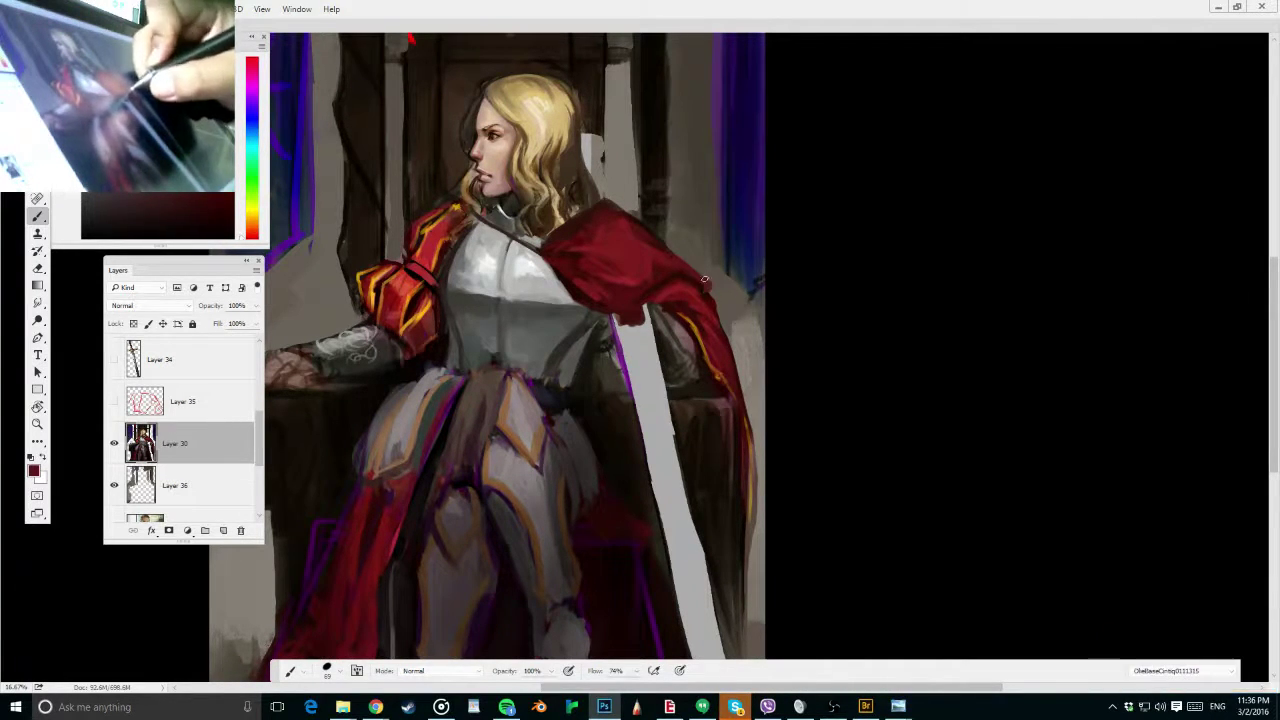
alt+click(700, 282)
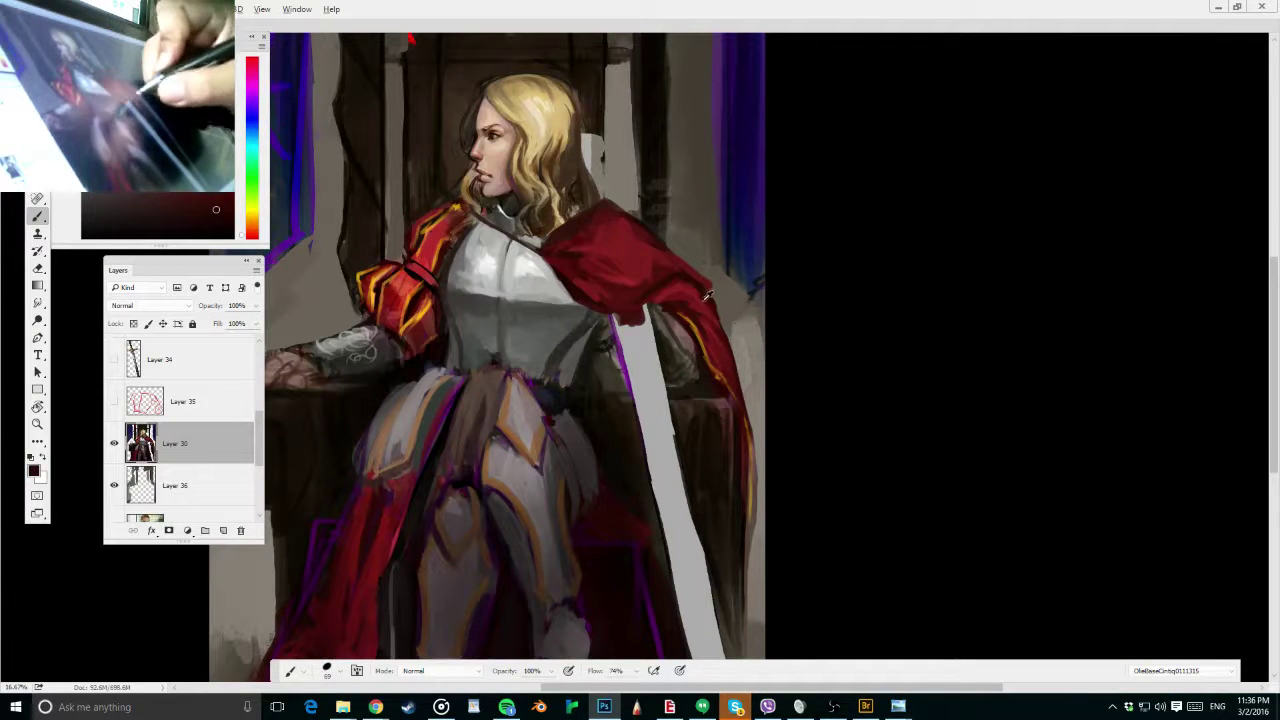
alt+click(706, 304)
drag(718, 324, 729, 352)
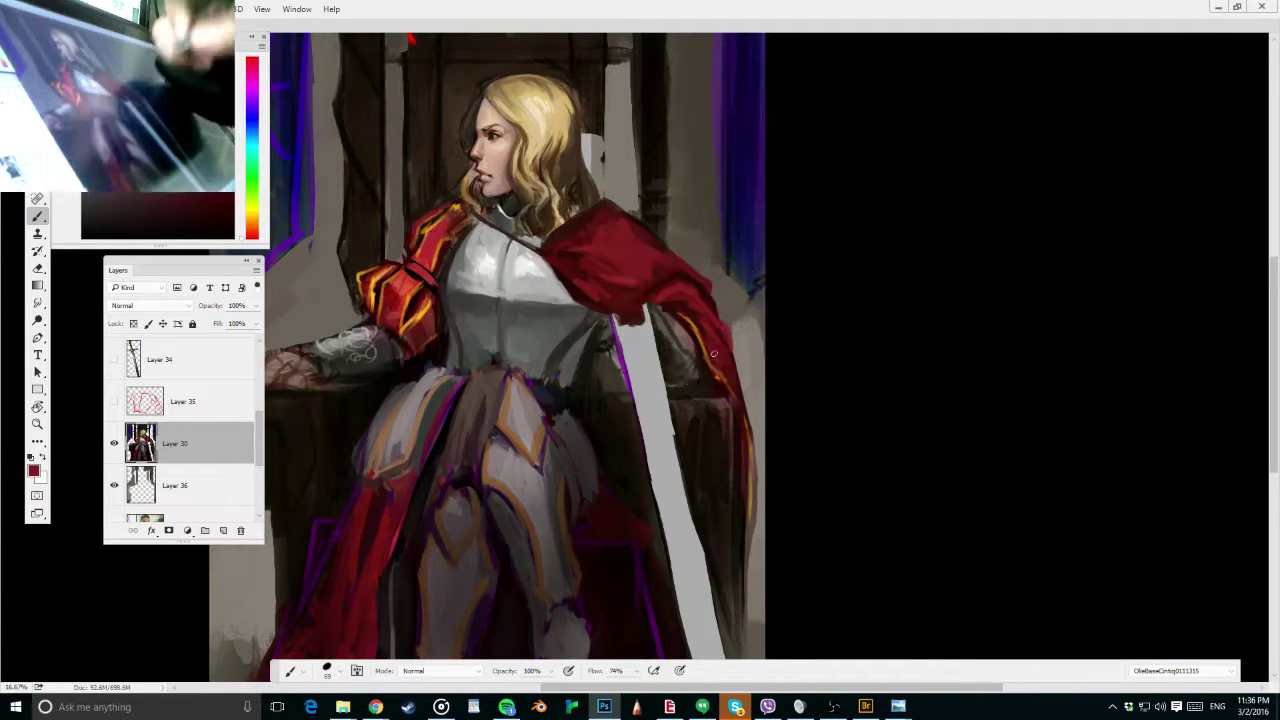
Paint folds down the hanging side of the cape and over the gold trim near the armrest with sampled reds
alt+click(692, 313)
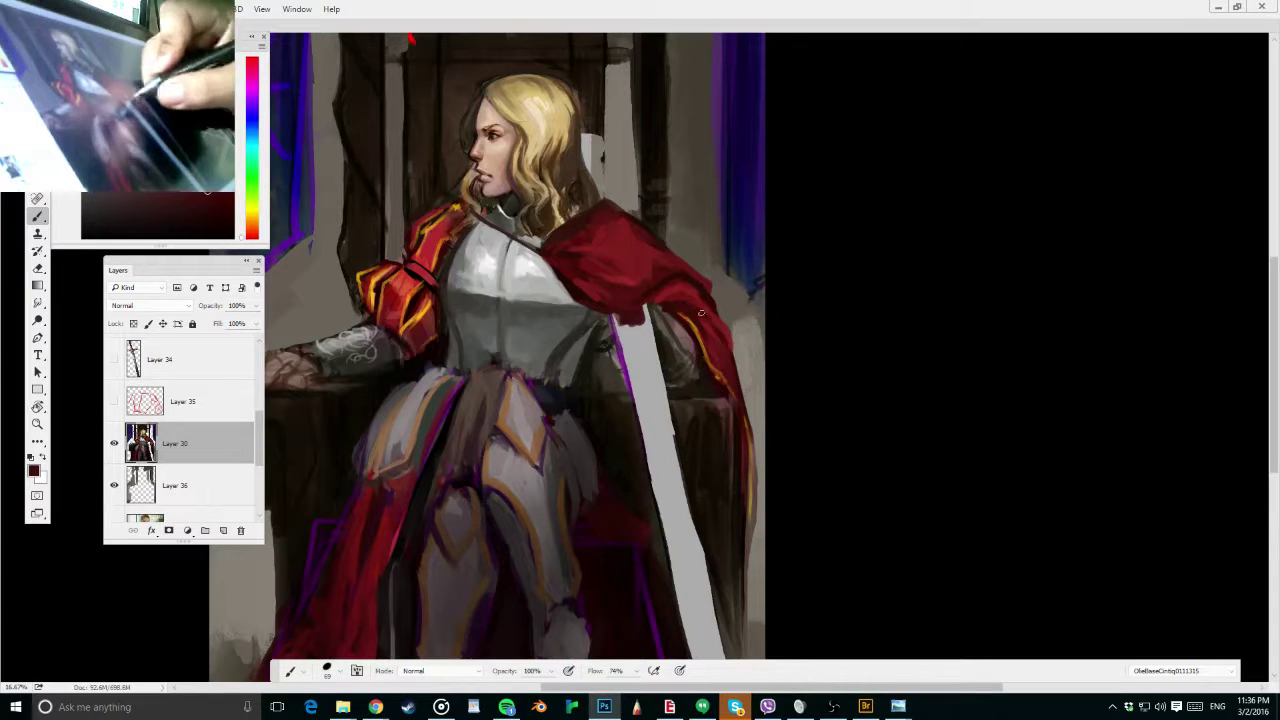
drag(729, 338, 733, 375)
alt+click(712, 327)
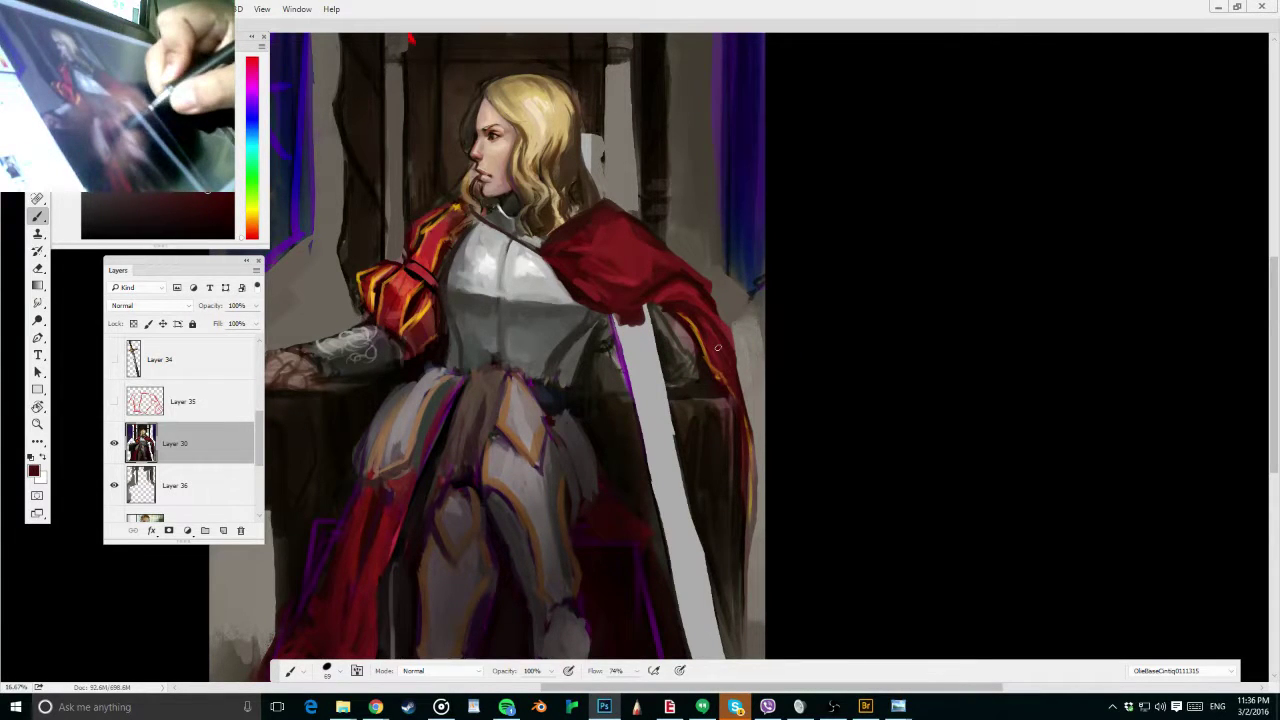
alt+click(722, 358)
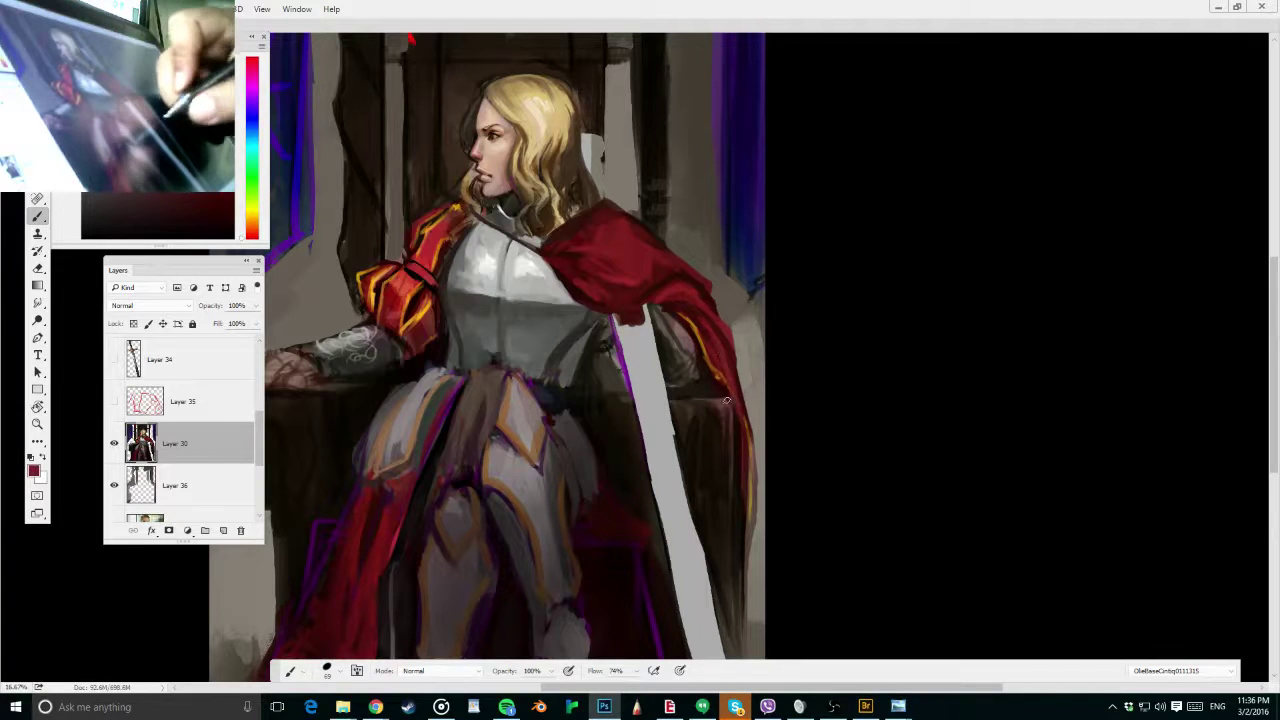
alt+click(720, 342)
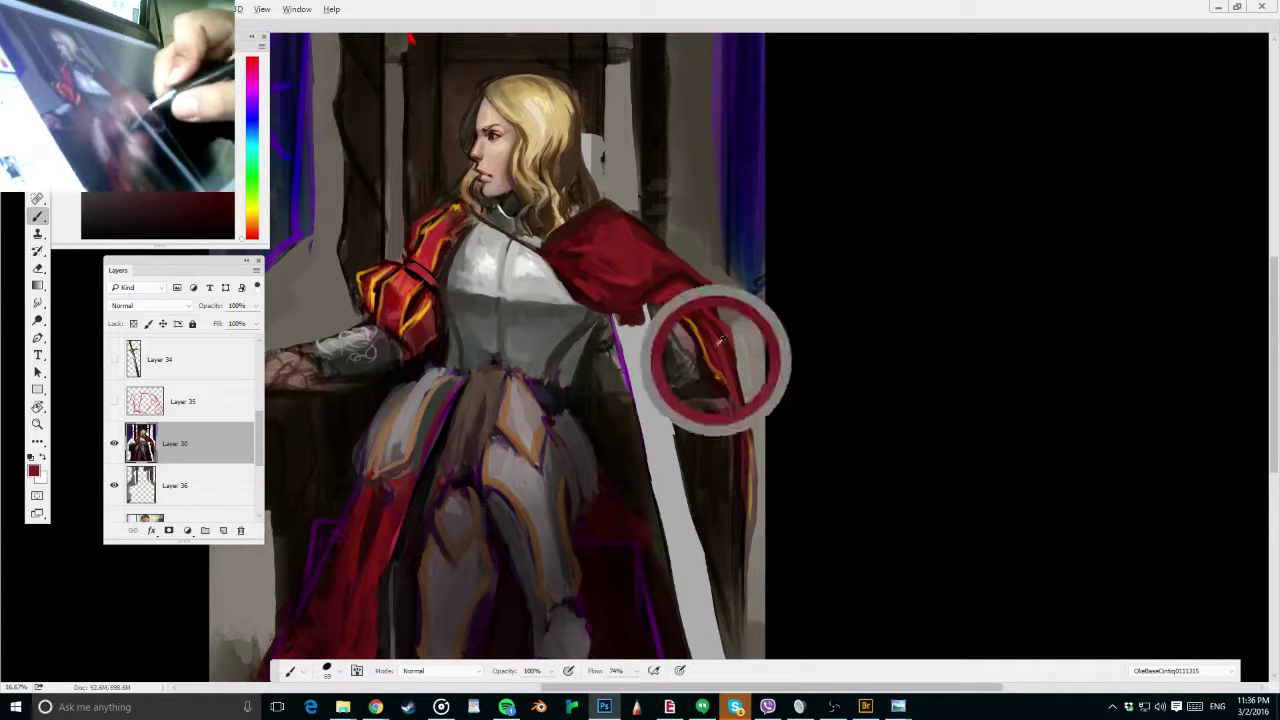
alt+click(736, 393)
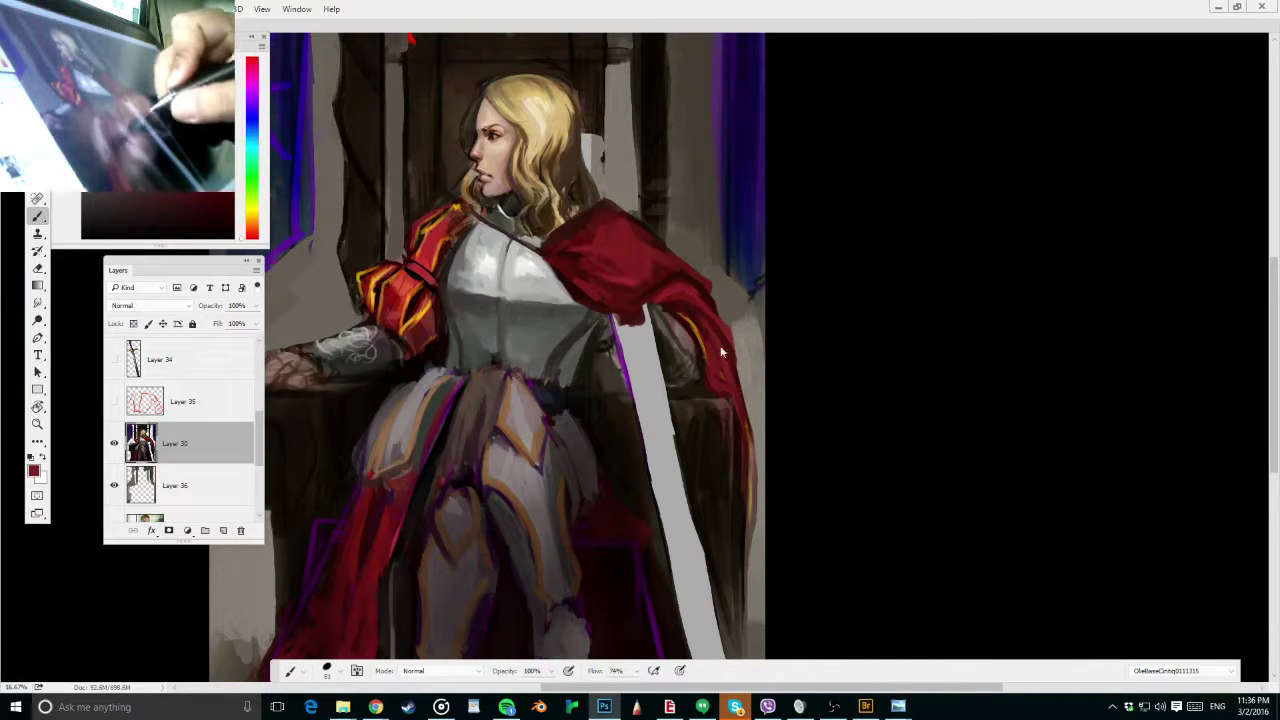
Darken the inner corner of the cape beside the hair and chest strap with sampled dark reds and near-black
alt+click(665, 282)
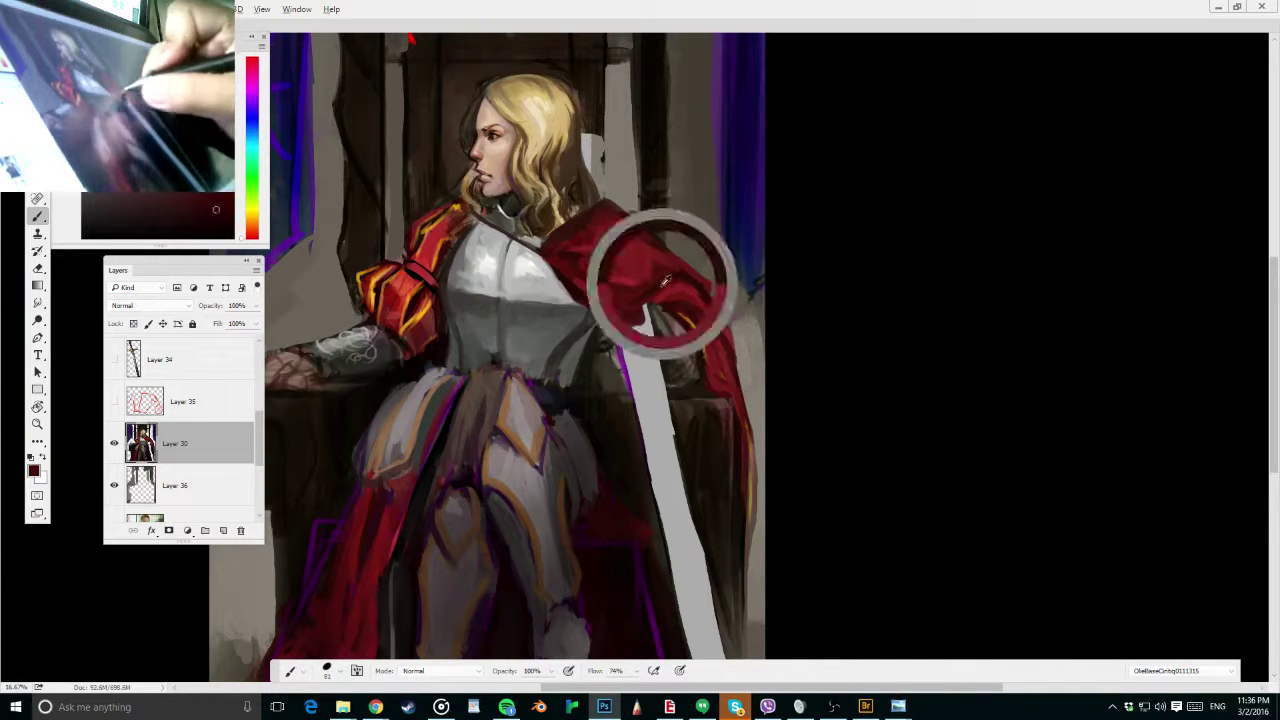
alt+click(574, 236)
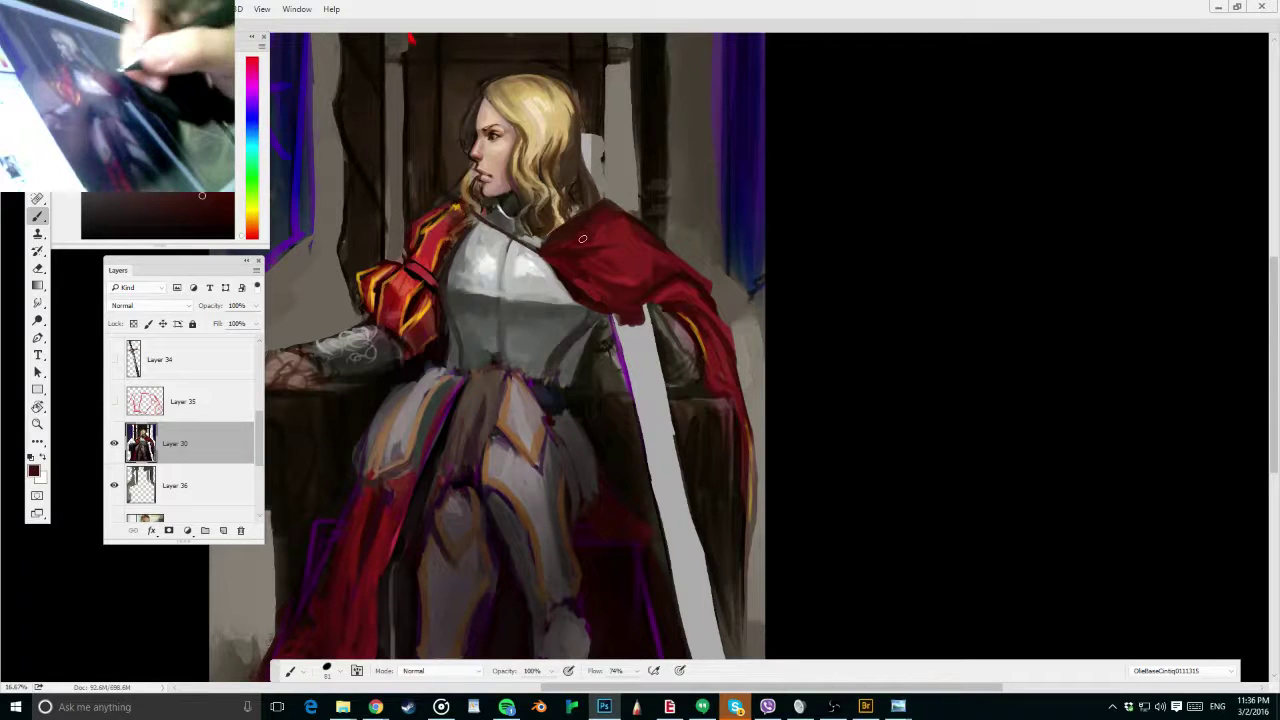
alt+click(549, 248)
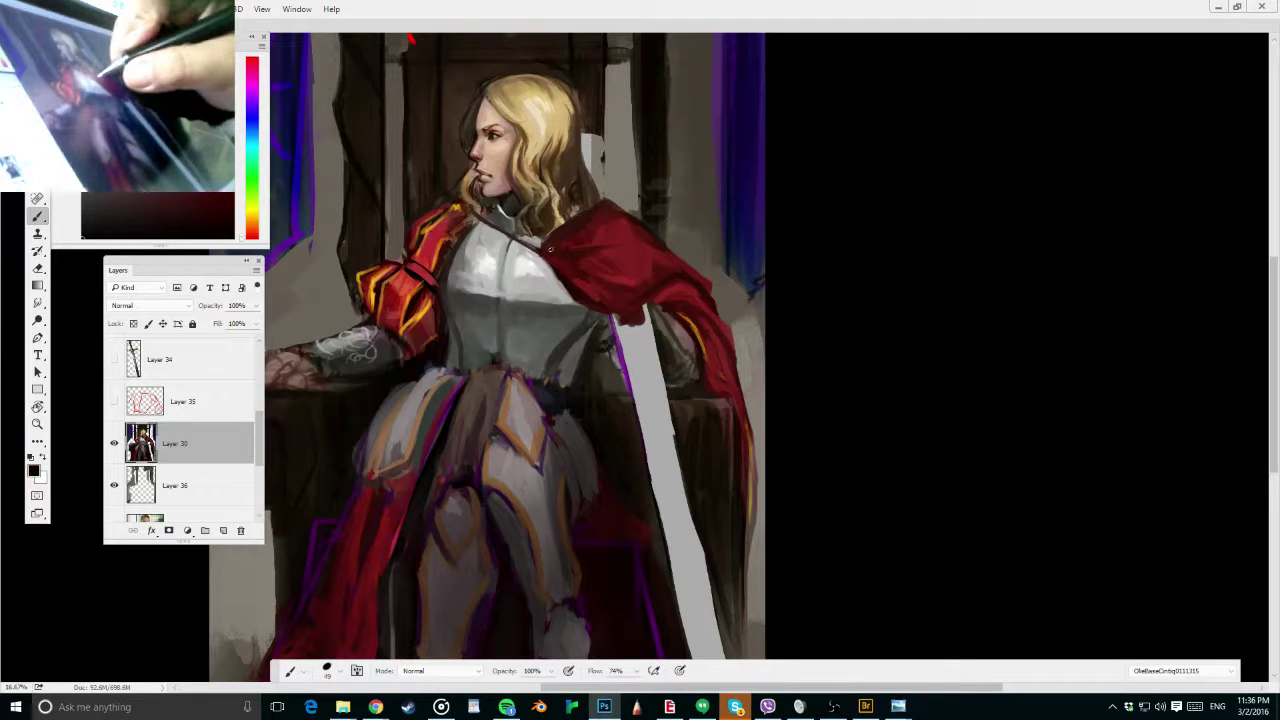
alt+click(557, 246)
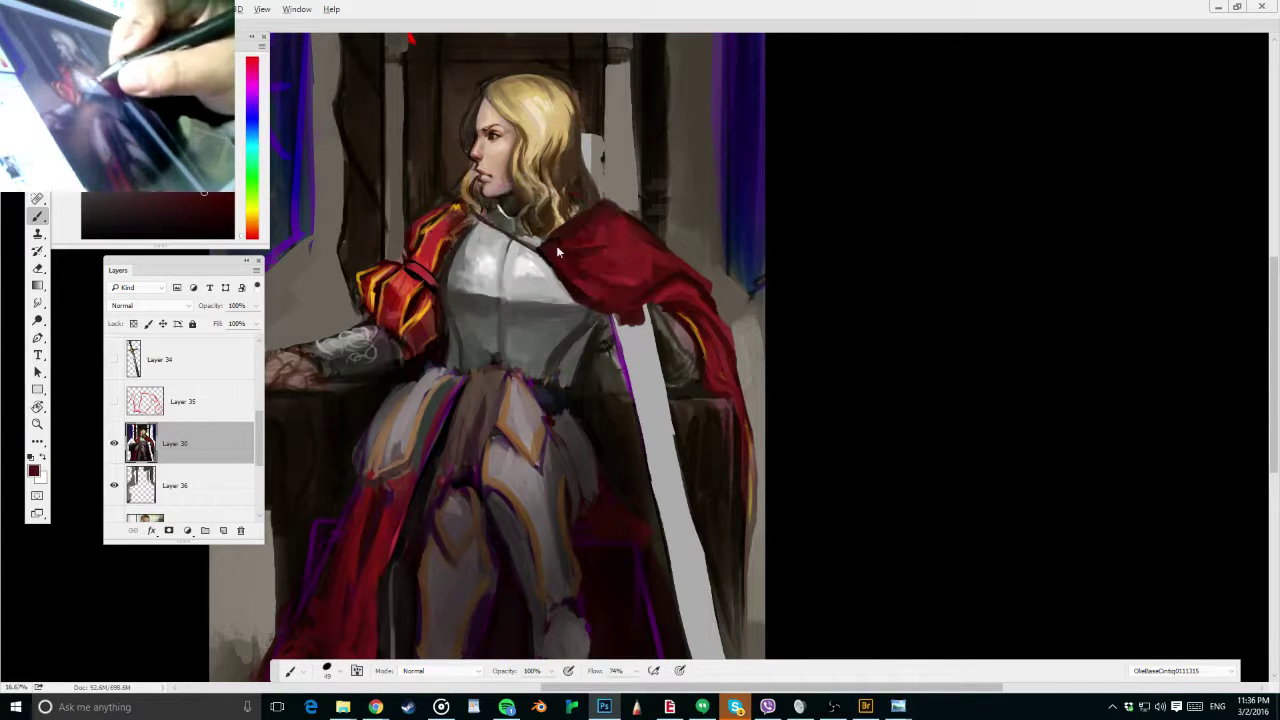
Paint an orange-gold clasp where the strap meets the cape with a colour sampled from the sleeve, and save the document
alt+click(414, 302)
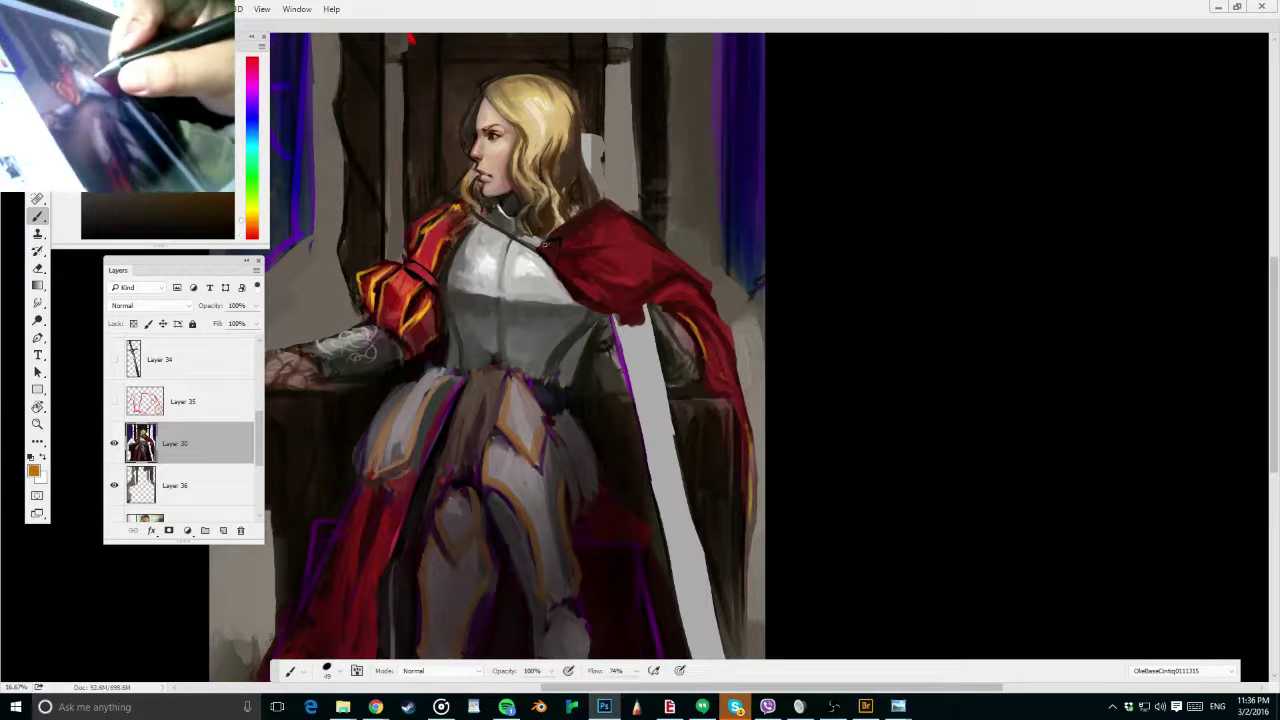
drag(545, 244, 550, 258)
key(ctrl+minus)
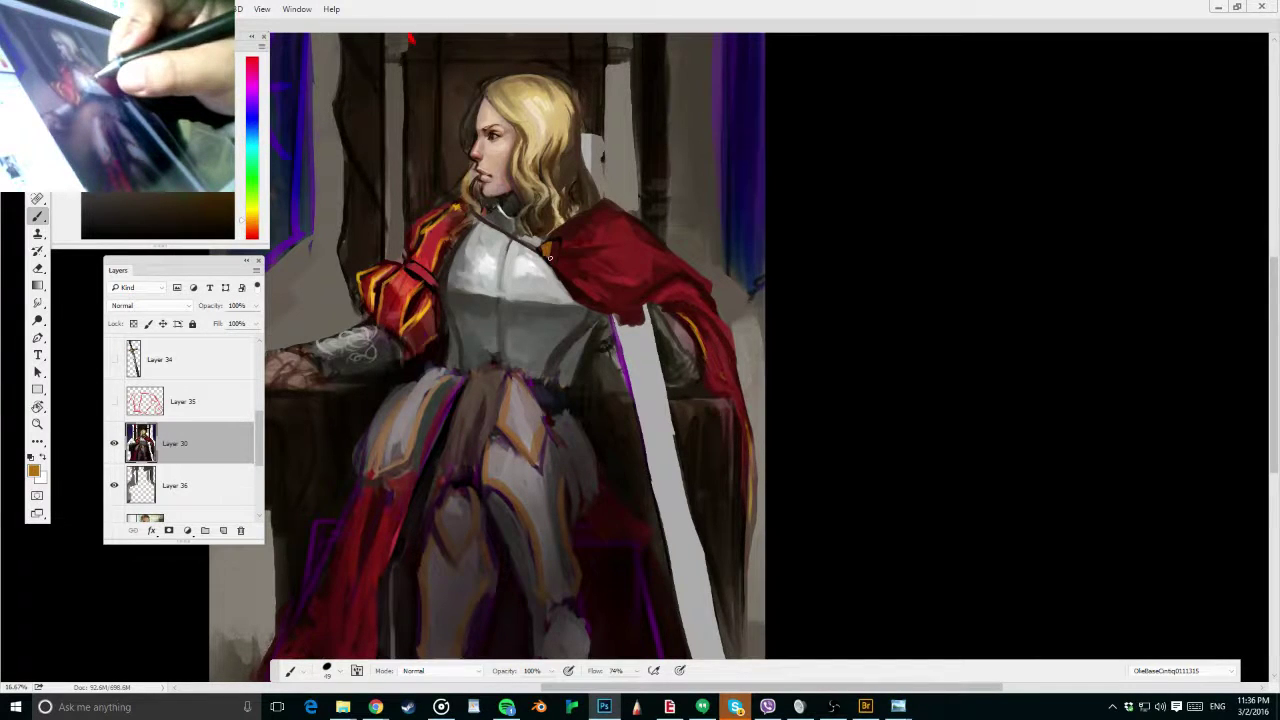
key(ctrl+s)
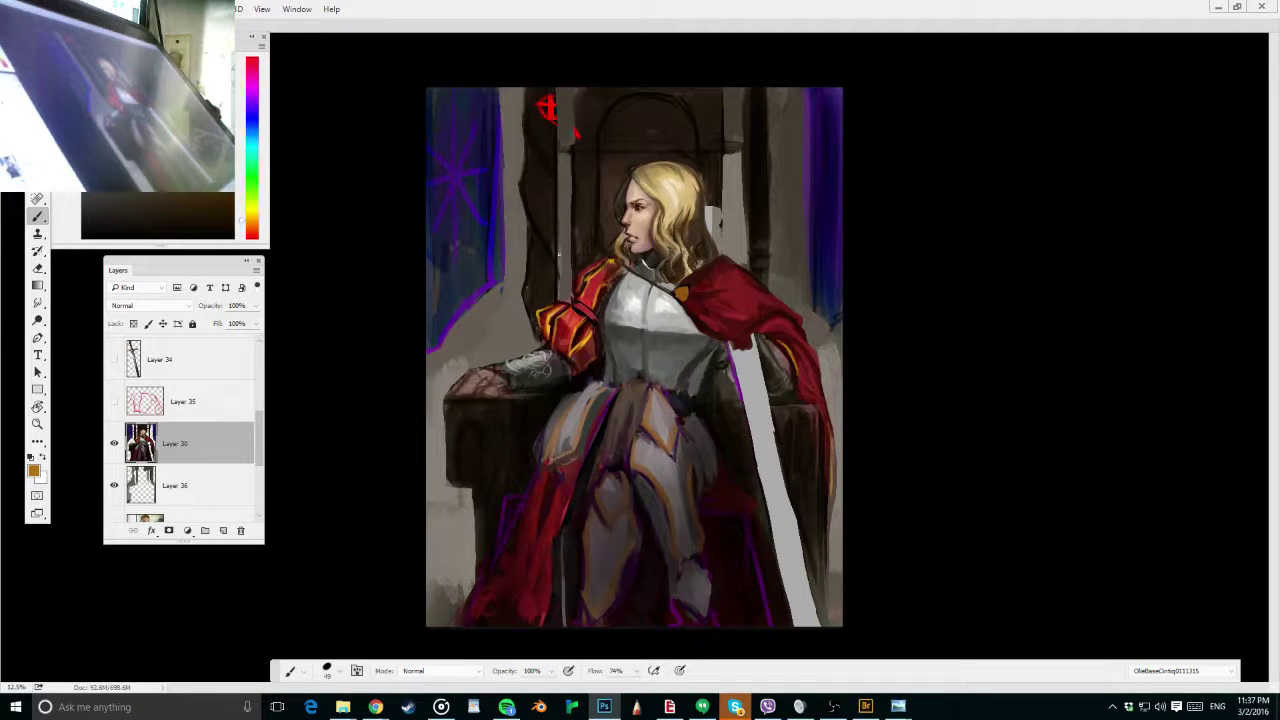
Paint the shadowed area beneath the cape beside the forearm with sampled dark colours, covering part of the grey blade shape's edge
click(114, 358)
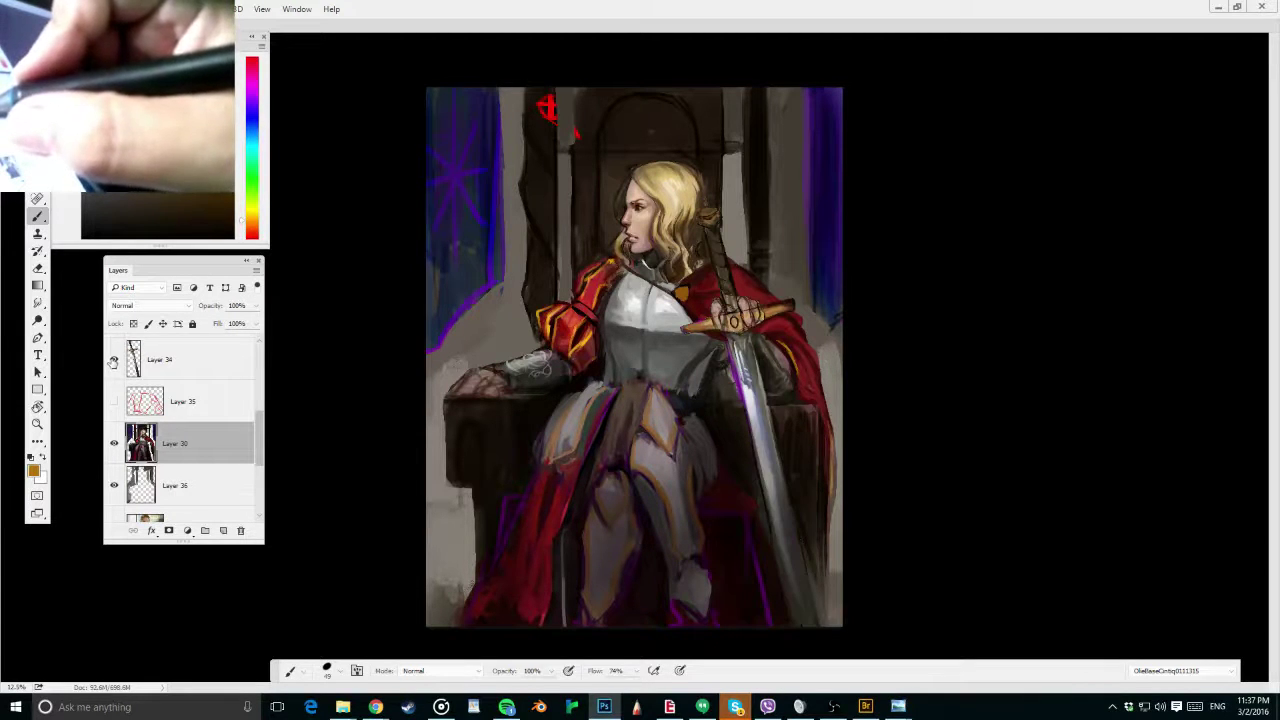
click(114, 358)
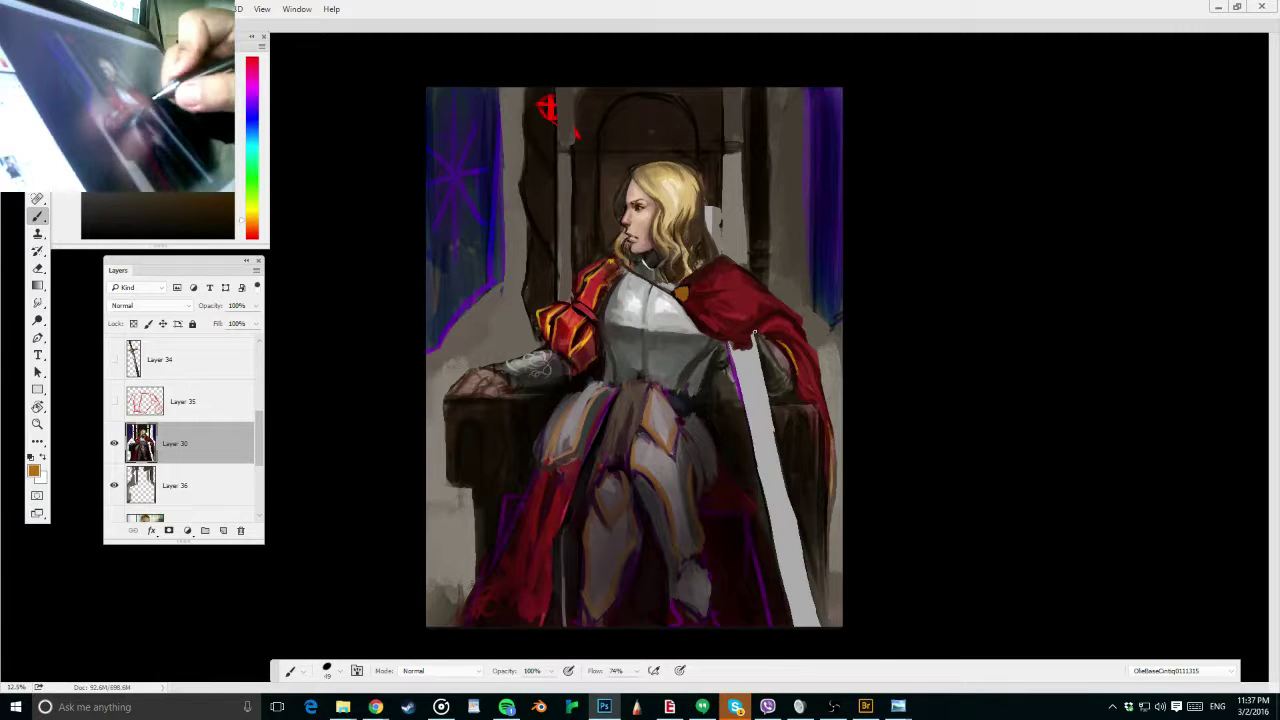
alt+click(766, 349)
key([)
mouse_move(756, 334)
mouse_down()
mouse_move(772, 388)
mouse_move(783, 377)
mouse_up()
alt+click(767, 367)
key(])
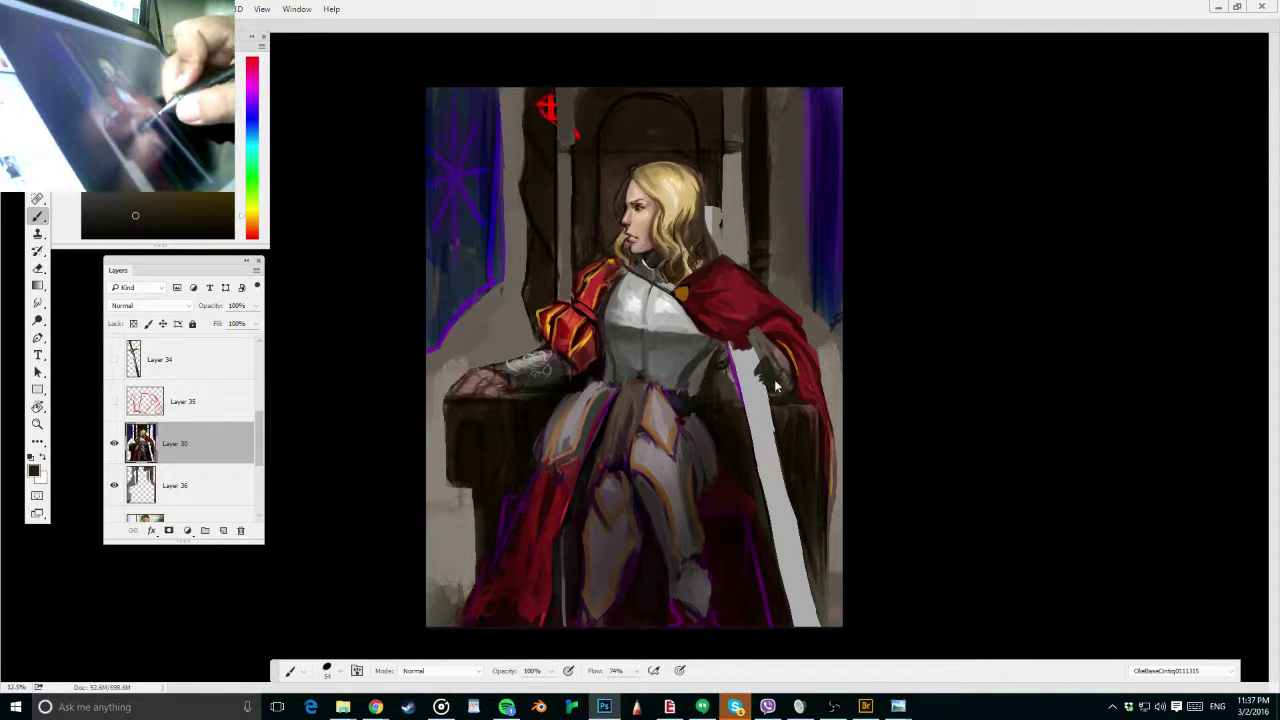
Cover the gold tip of the puffed sleeve at the shoulder with a sampled dark red, and save the document
alt+click(618, 288)
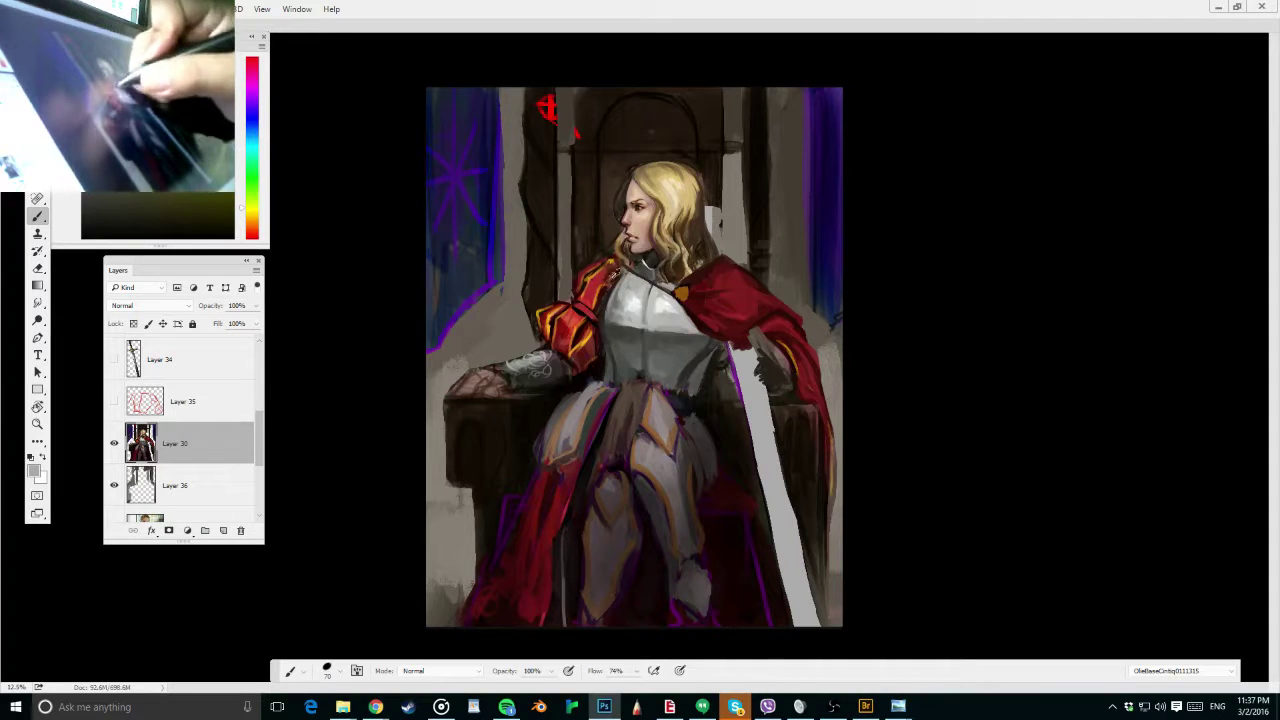
alt+click(613, 274)
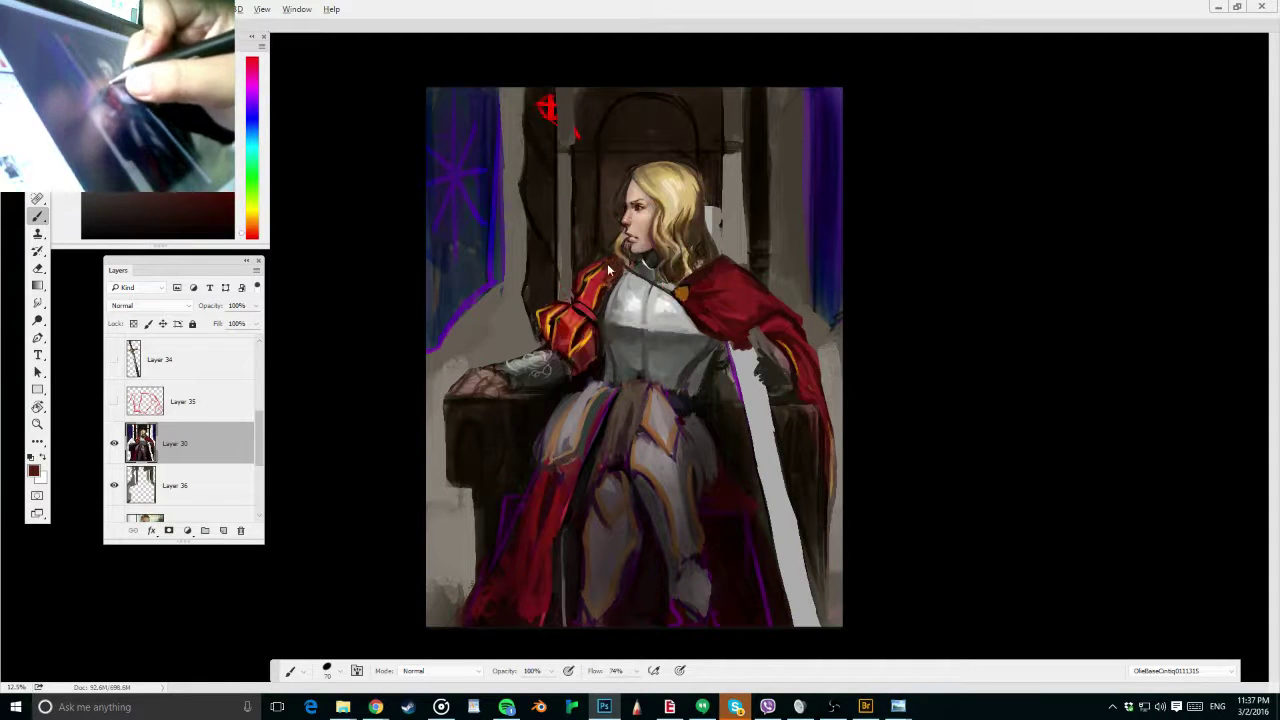
key(ctrl+s)
Add a new layer above the painted knight and show the layer with the sword and gripping hand
click(224, 531)
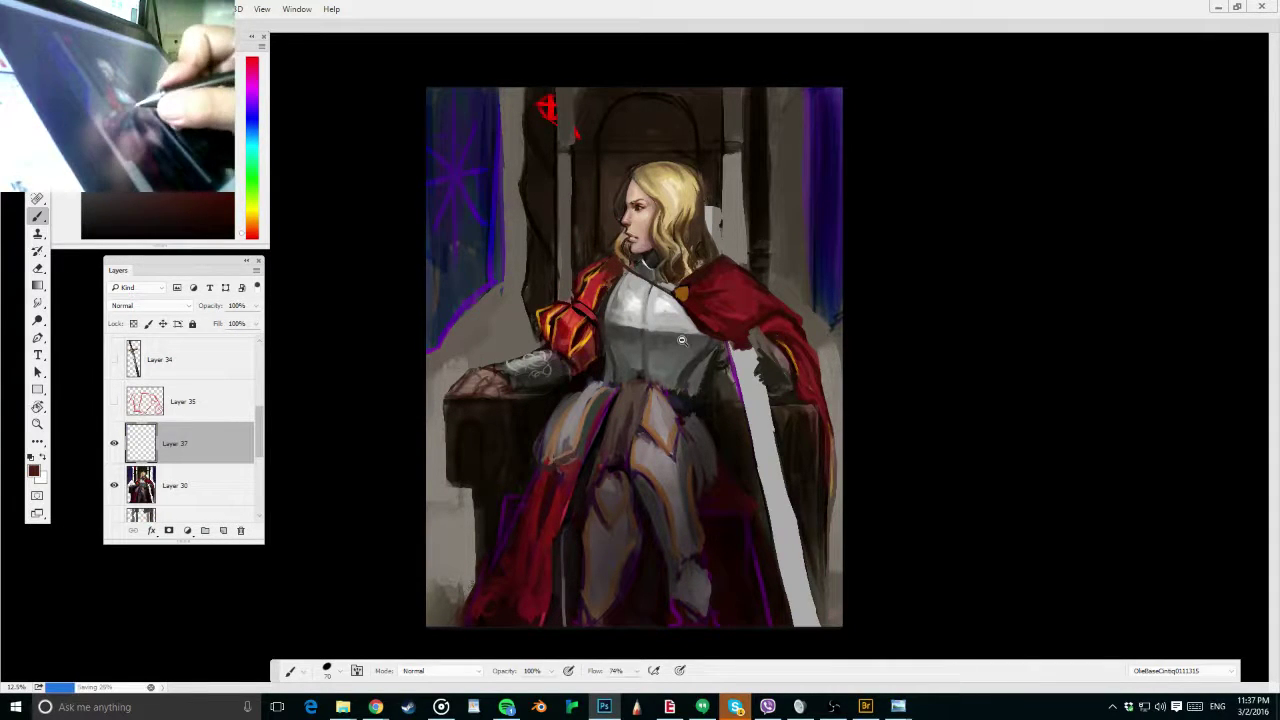
drag(681, 340, 699, 339)
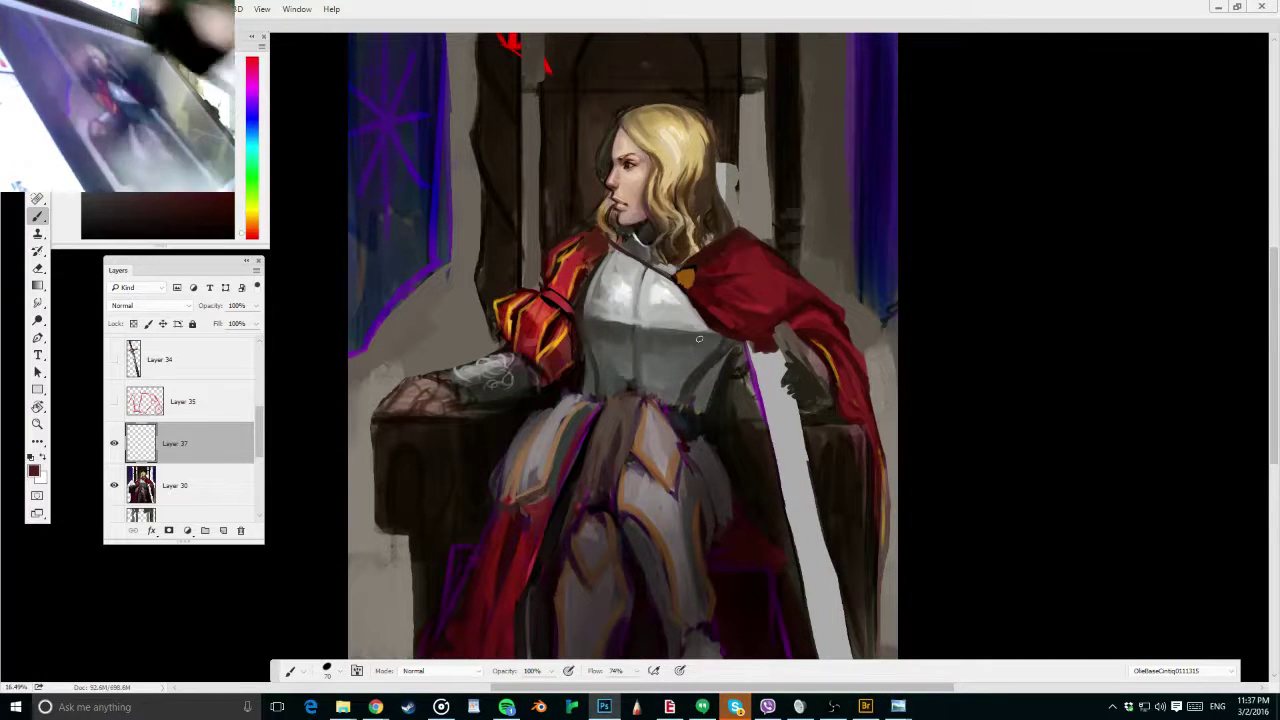
mouse_move(682, 218)
mouse_down()
mouse_move(685, 151)
mouse_move(705, 217)
mouse_up()
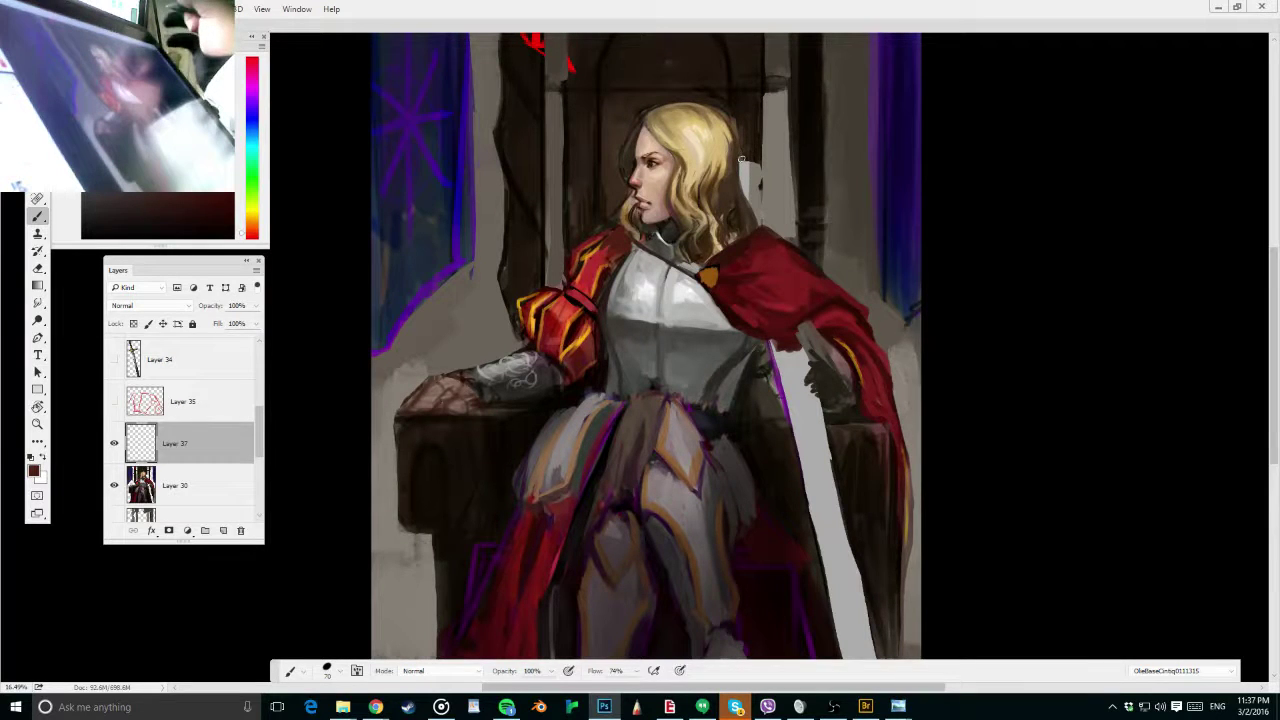
click(113, 359)
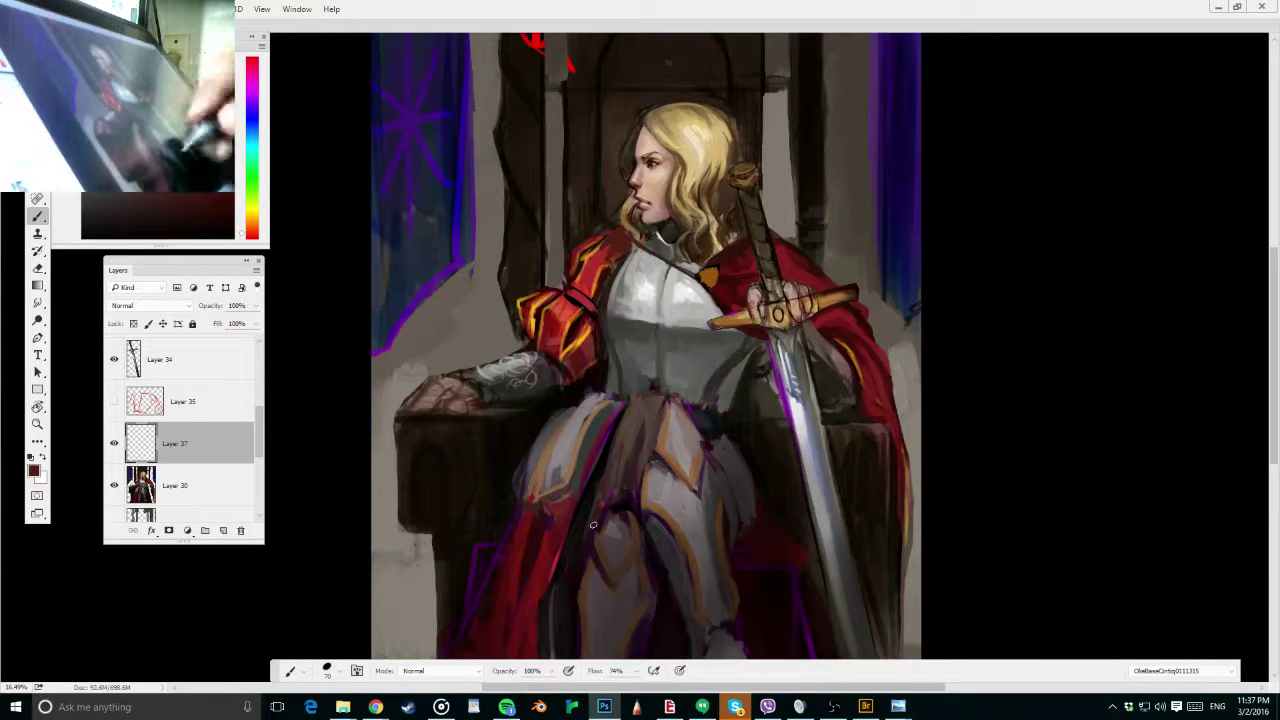
scroll(850, 373, down, 2)
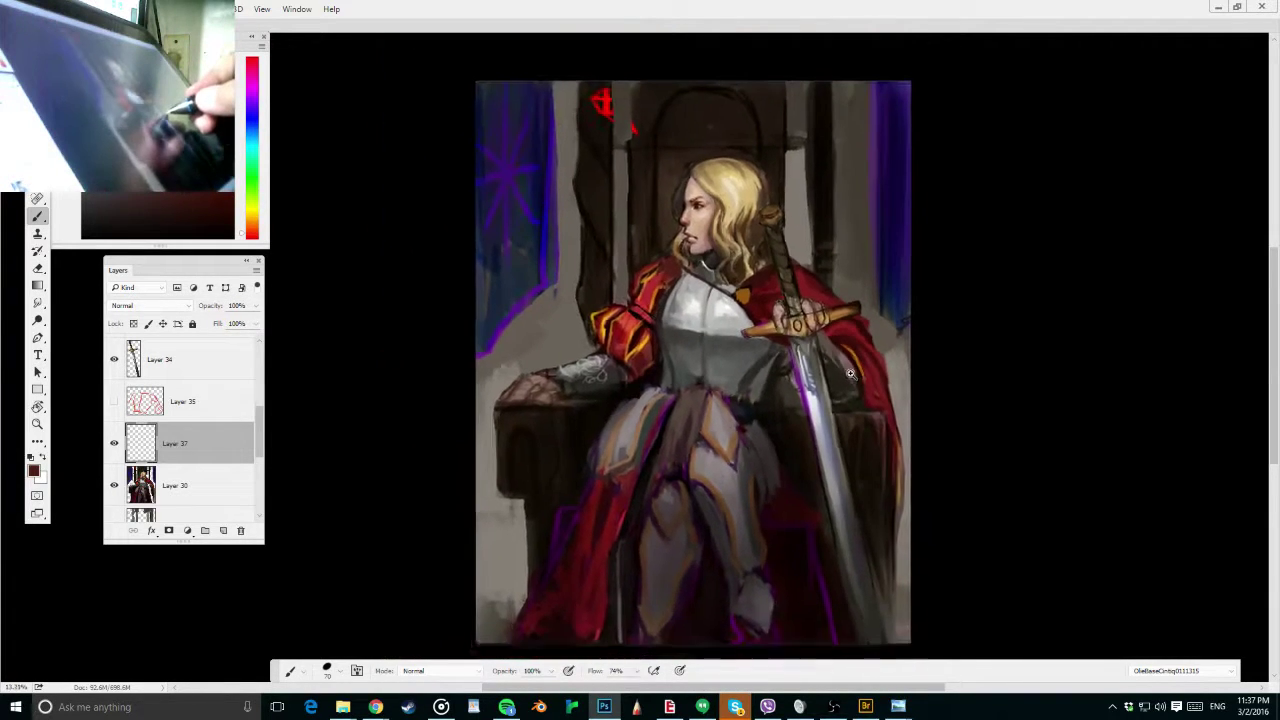
scroll(850, 373, down, 1)
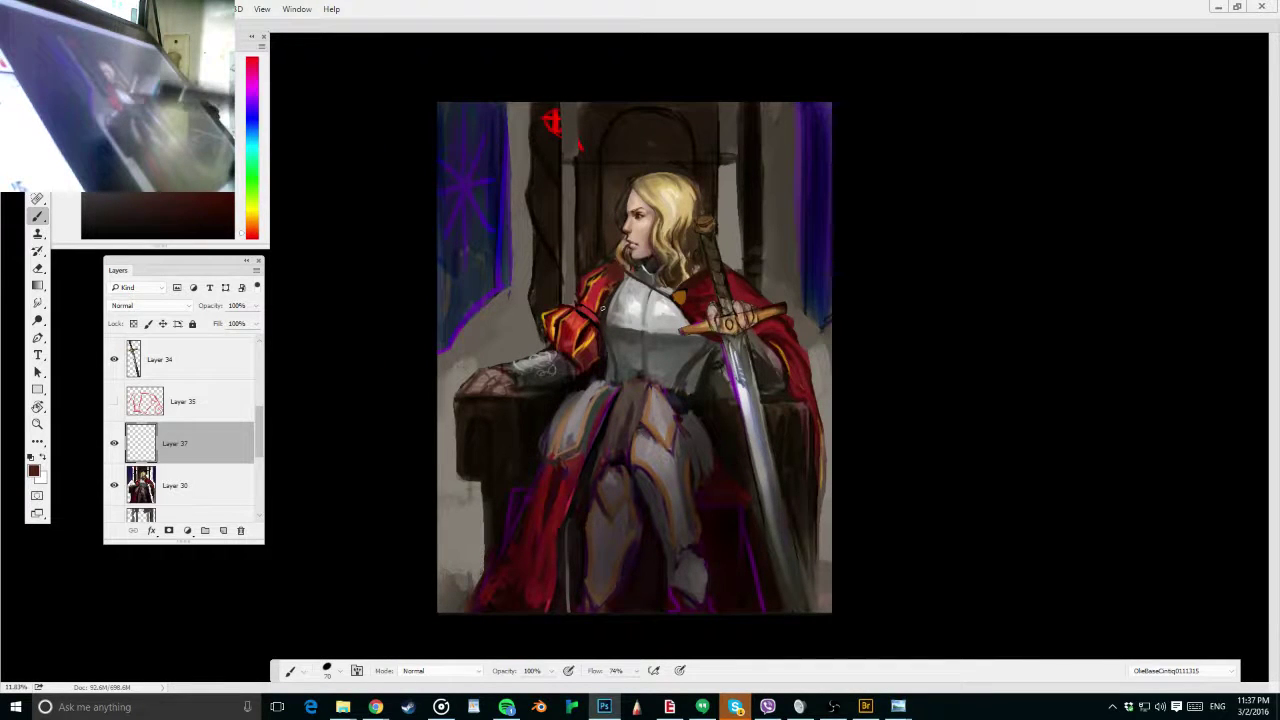
Sketch thin red guide arcs over the curtains, breastplate, cape and sword on the new layer, and hide that layer
alt+click(749, 302)
drag(570, 150, 440, 355)
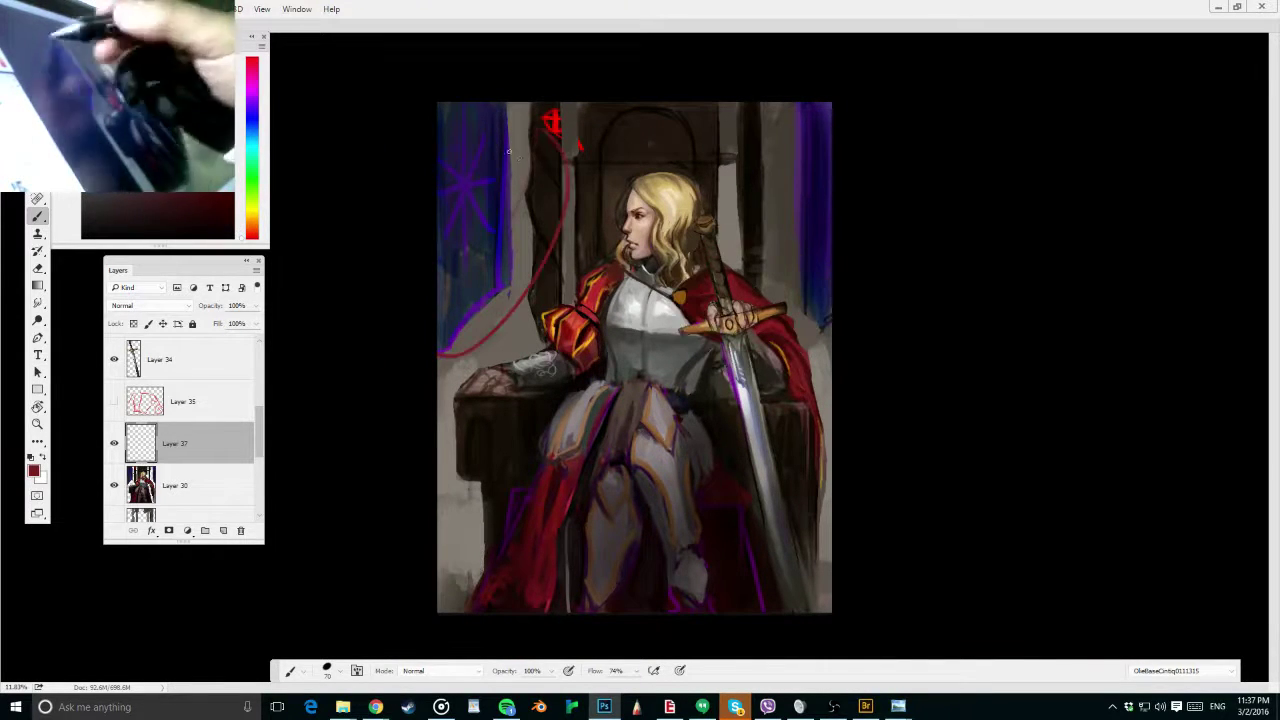
drag(487, 110, 568, 180)
drag(767, 232, 800, 295)
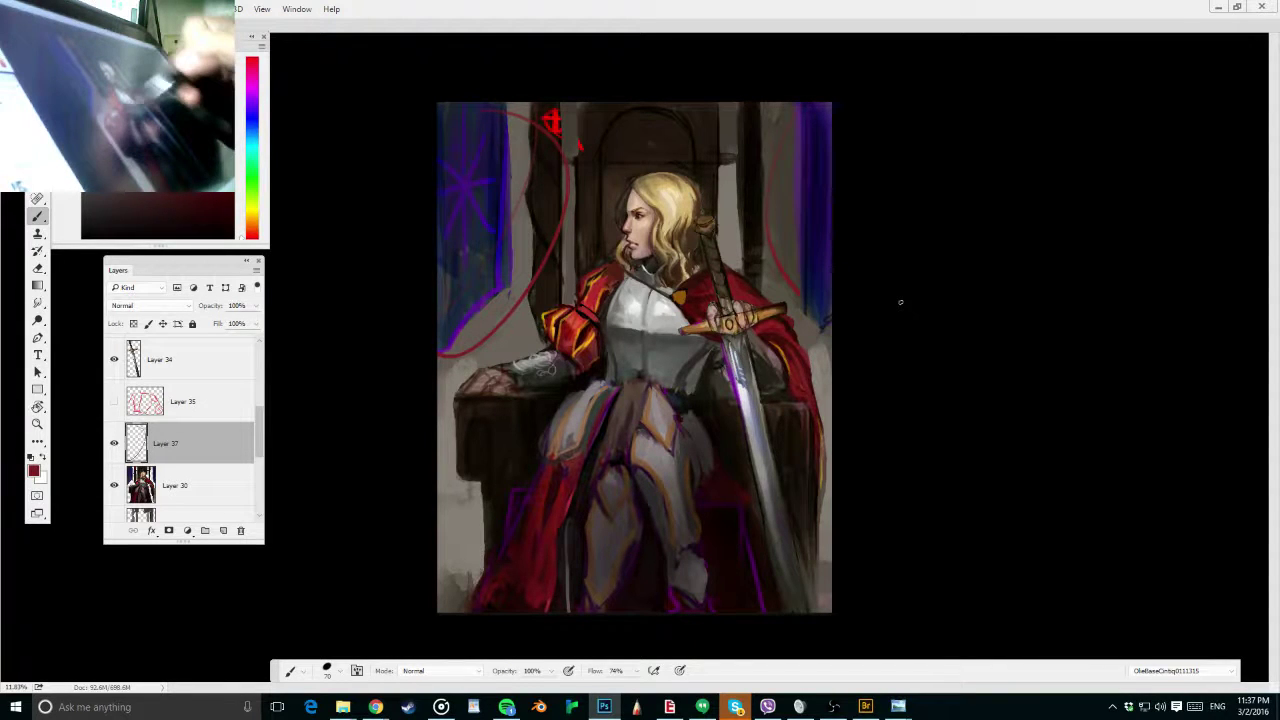
mouse_move(901, 302)
mouse_down()
mouse_move(926, 266)
mouse_move(727, 297)
mouse_up()
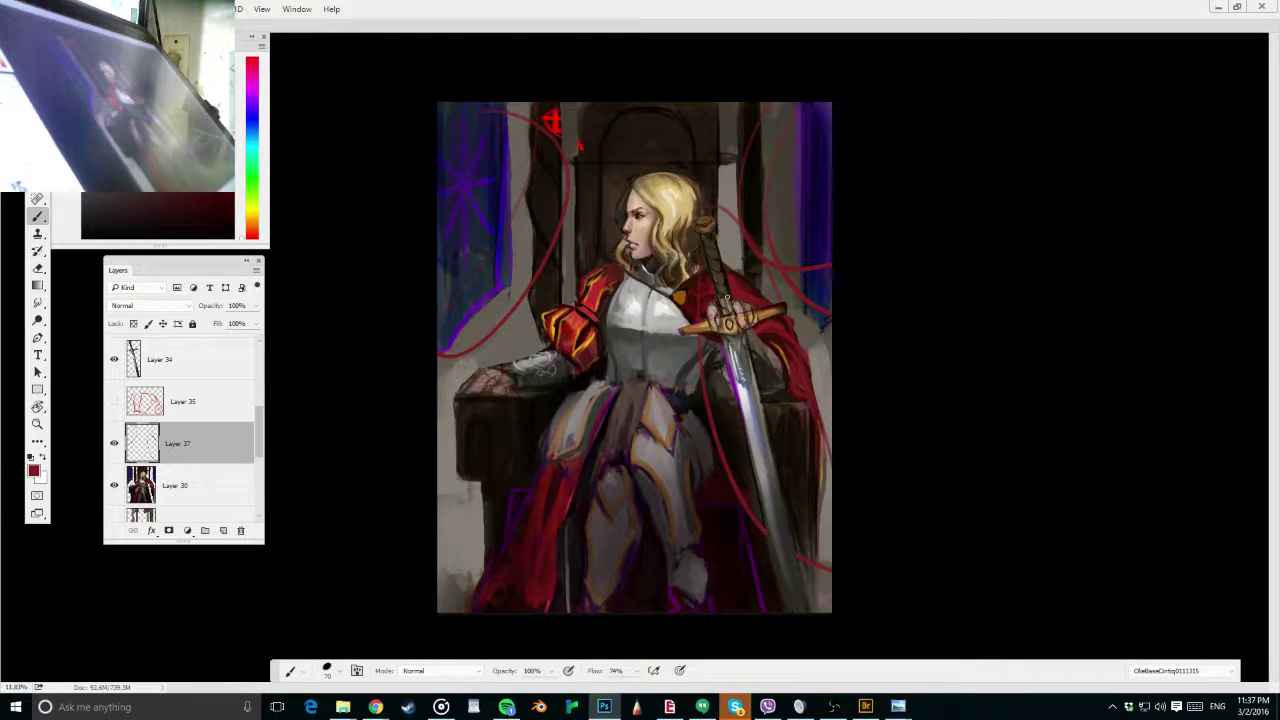
mouse_move(686, 326)
mouse_down()
mouse_move(656, 296)
mouse_move(620, 330)
mouse_up()
click(114, 442)
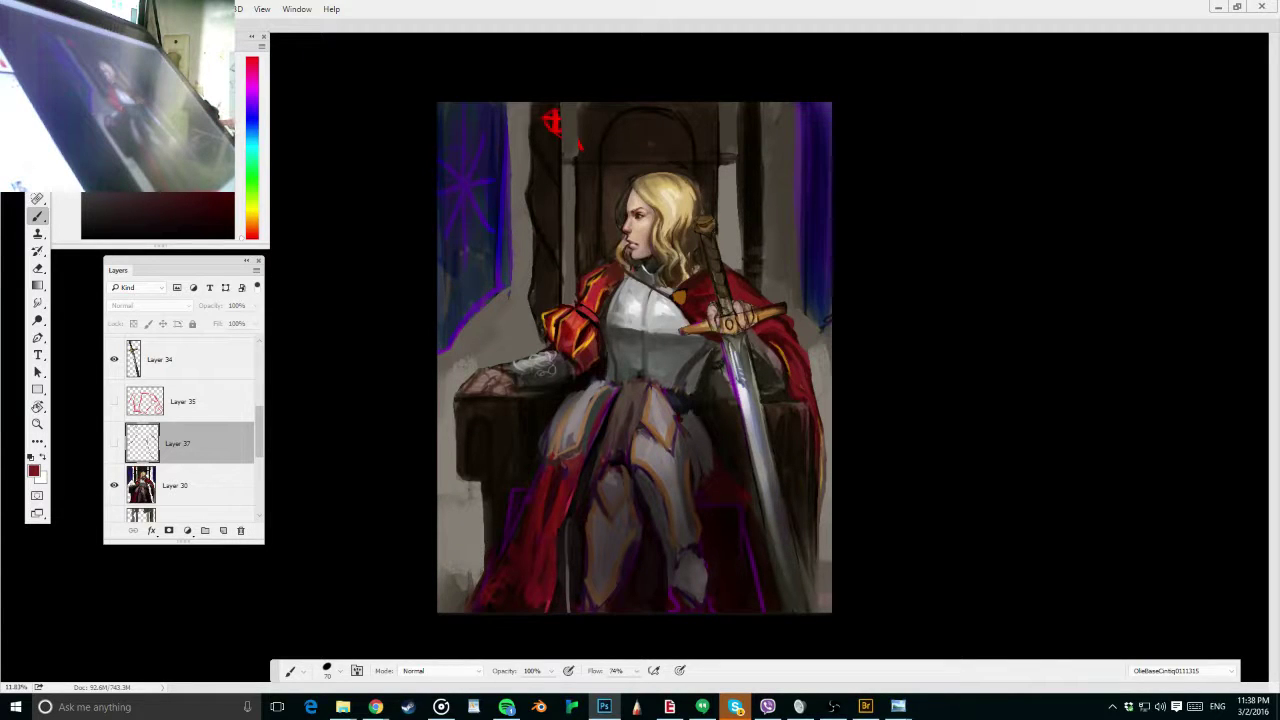
key(alt+Tab)
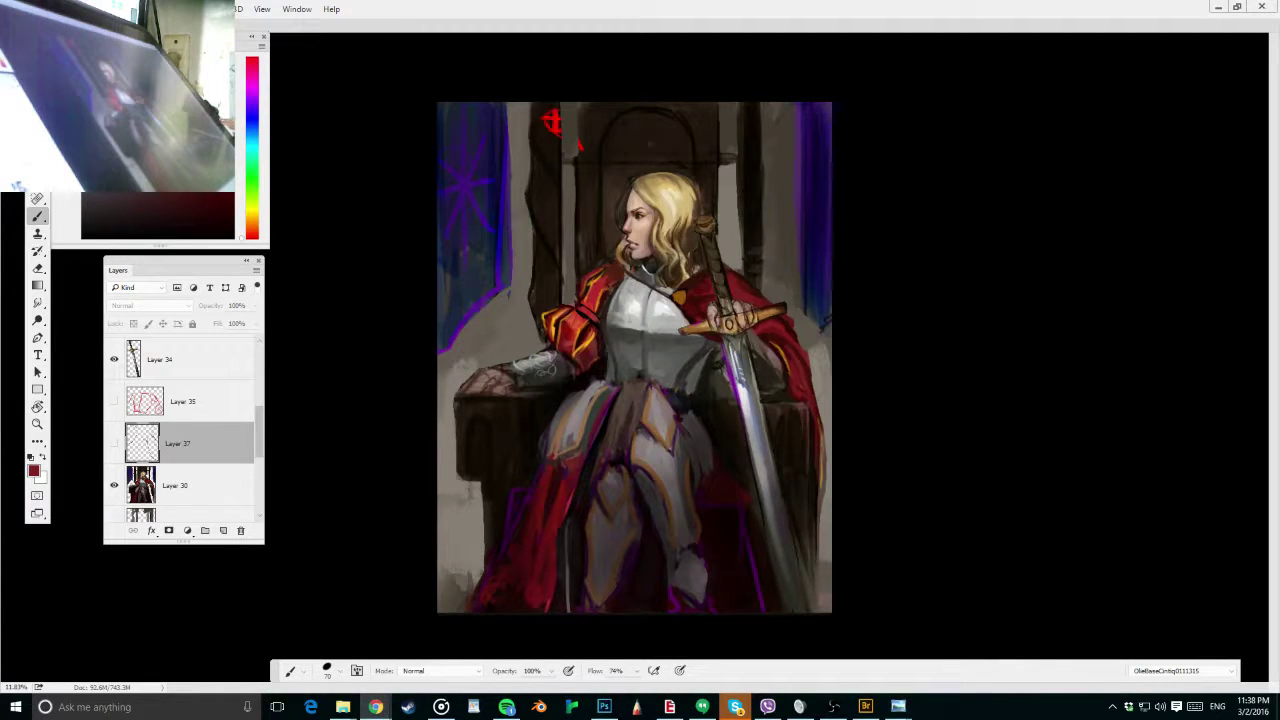
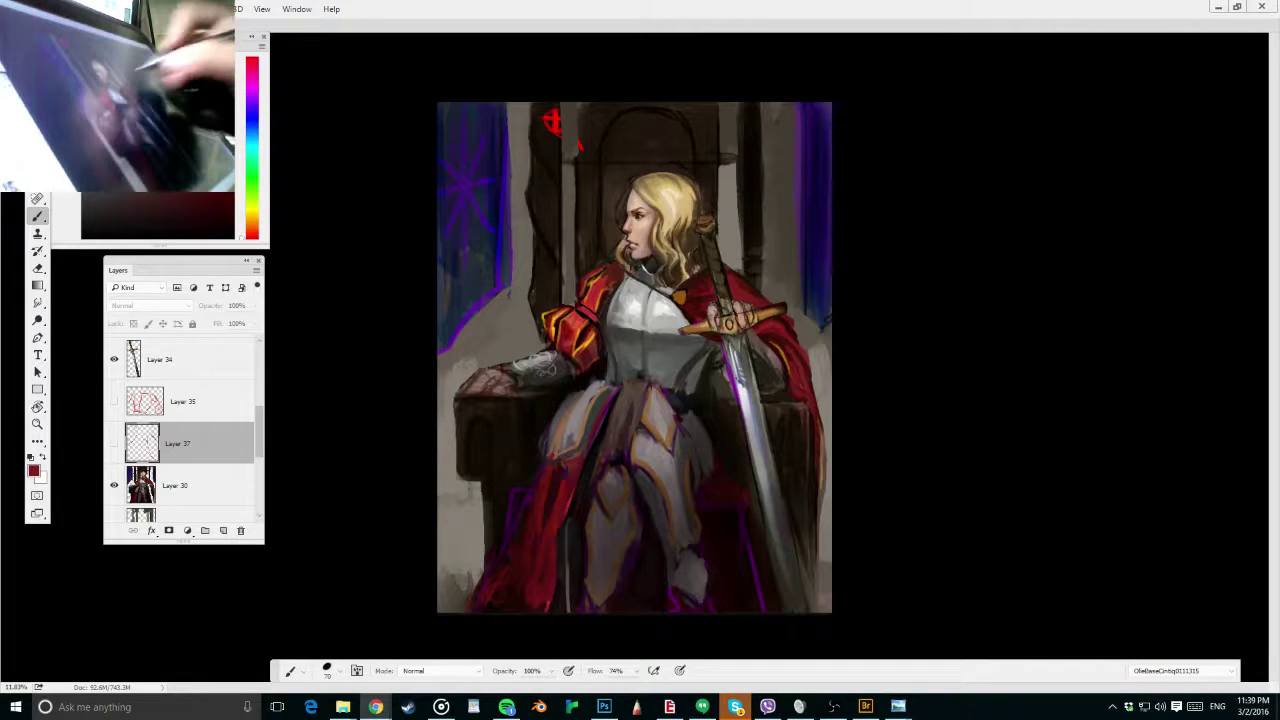
Show the sketch layer again and clear all its red guide arcs
click(113, 443)
key(ctrl+a)
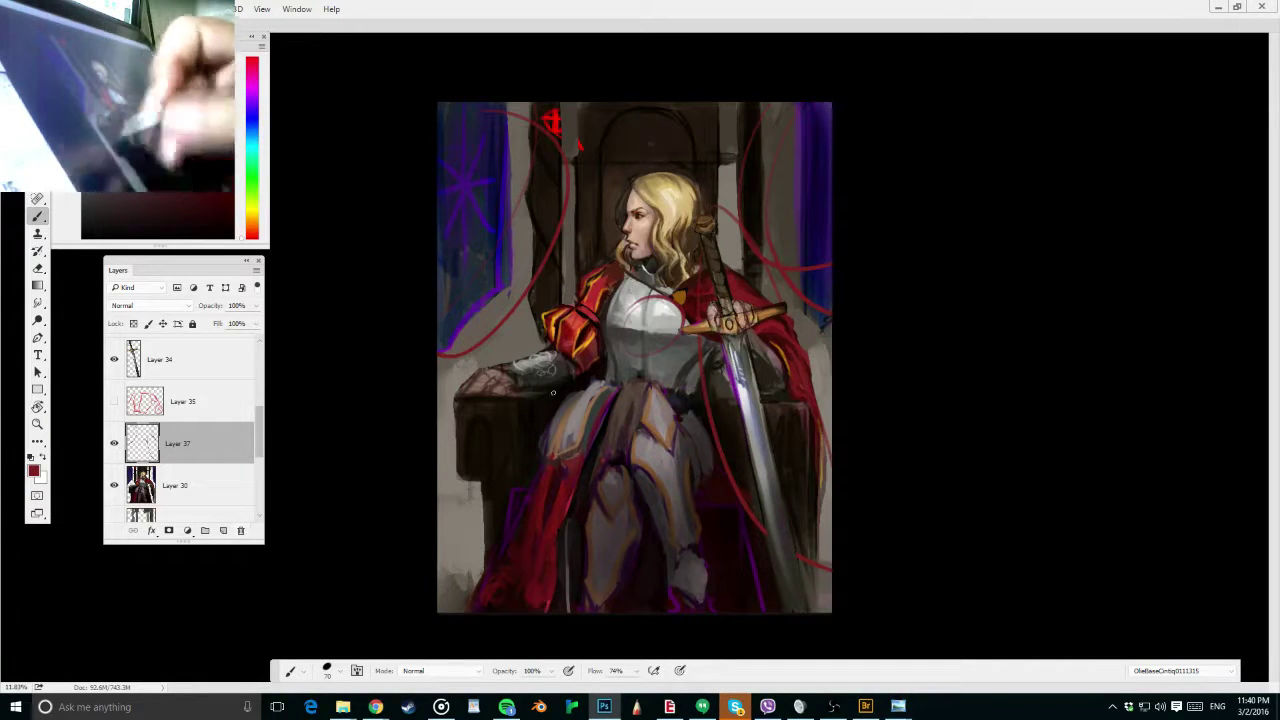
key(Delete)
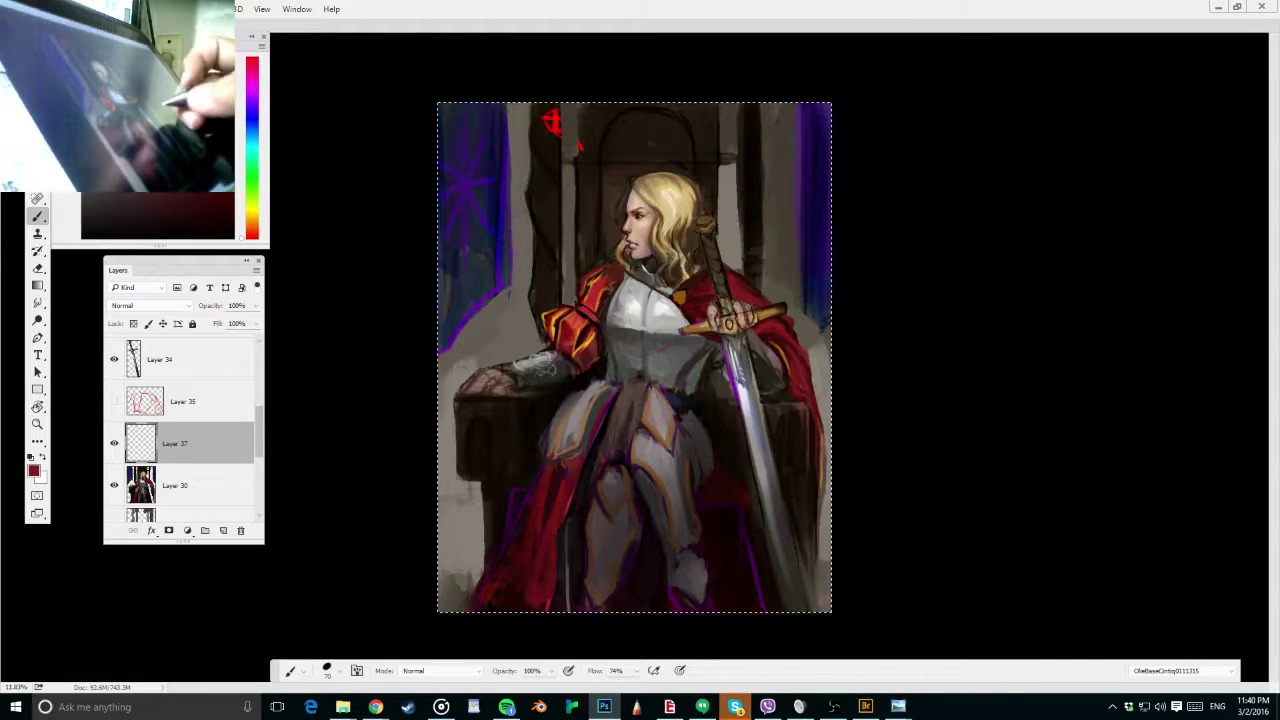
key(ctrl+d)
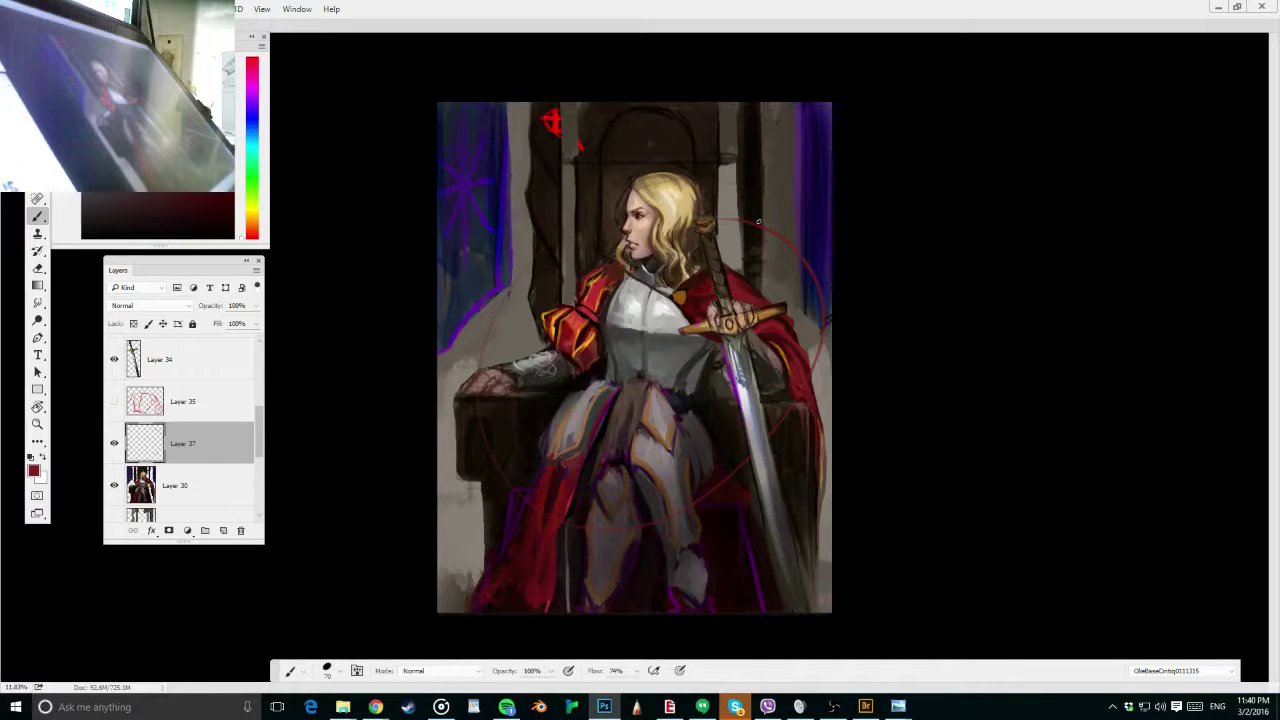
Sketch a bold black heart outline on the breastplate, on a new layer directly above the painted knight
click(190, 485)
key(ctrl+alt+shift+n)
key(d)
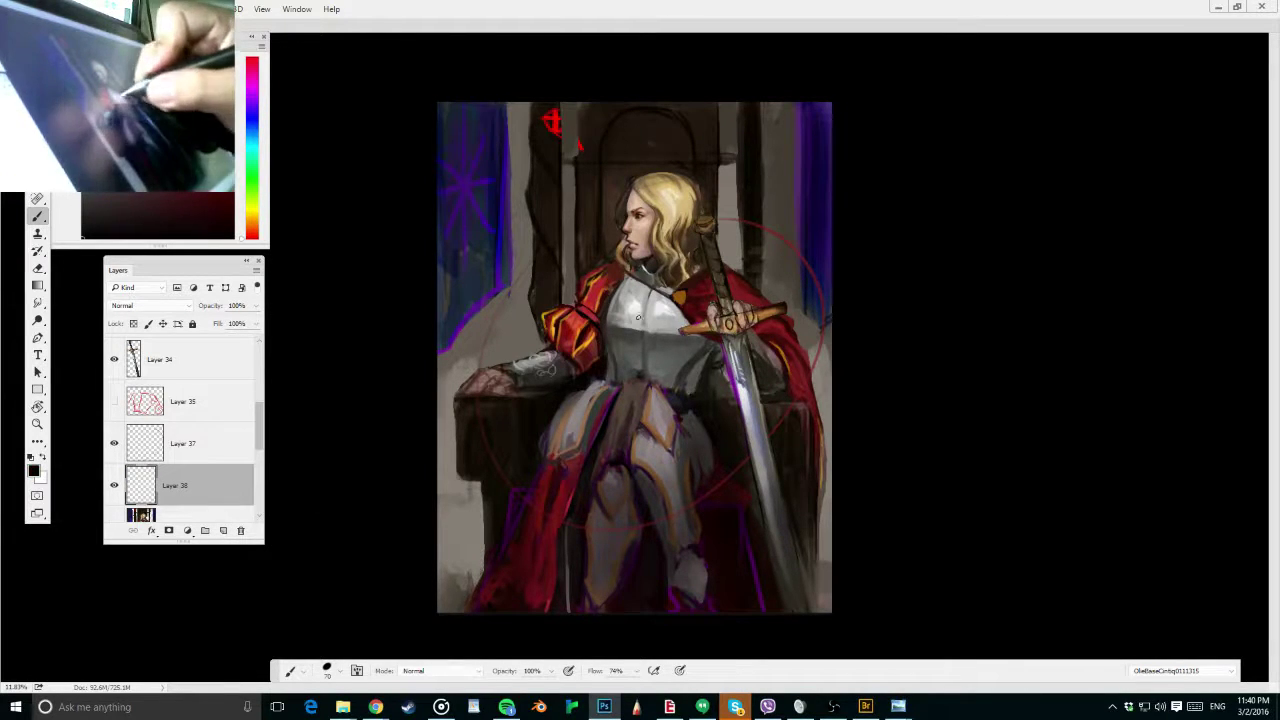
mouse_move(640, 311)
mouse_down()
mouse_move(624, 332)
mouse_move(641, 354)
mouse_up()
mouse_move(641, 313)
mouse_down()
mouse_move(669, 310)
mouse_move(641, 352)
mouse_up()
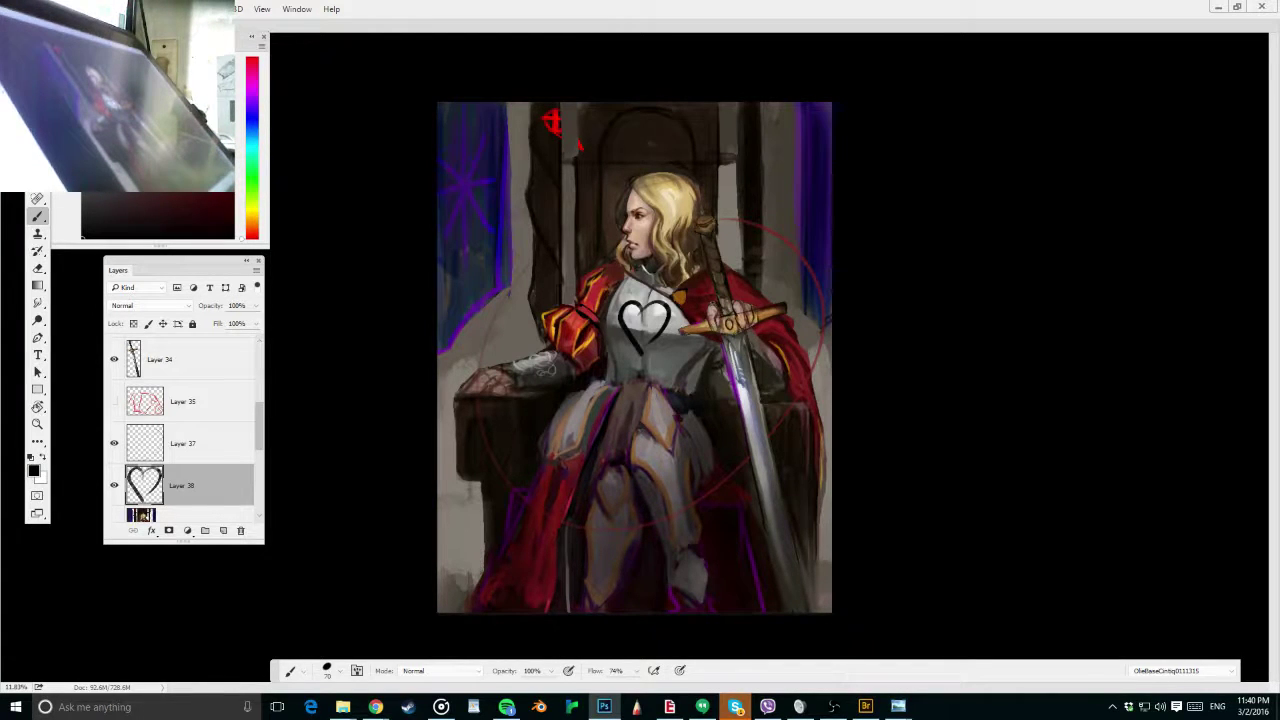
key(ctrl+t)
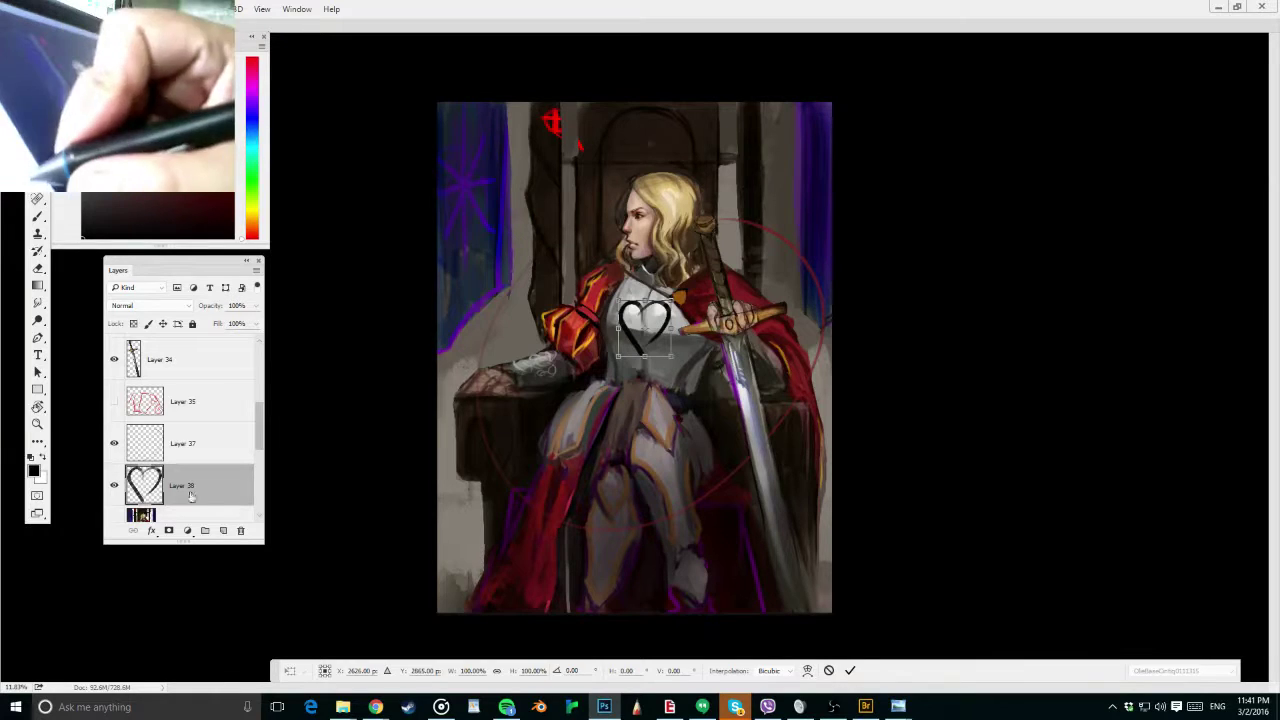
key(Return)
key(b)
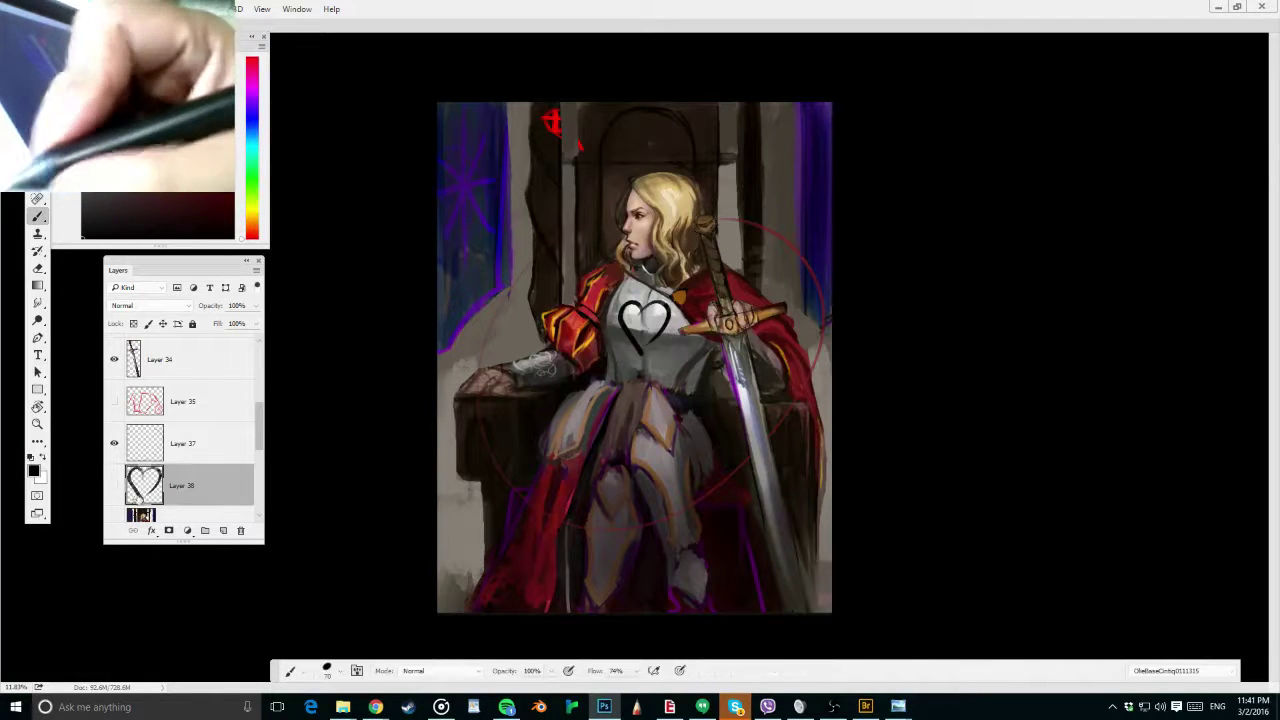
Hide the heart sketch, add a new layer and try a first black outline on the breastplate
click(114, 486)
click(224, 531)
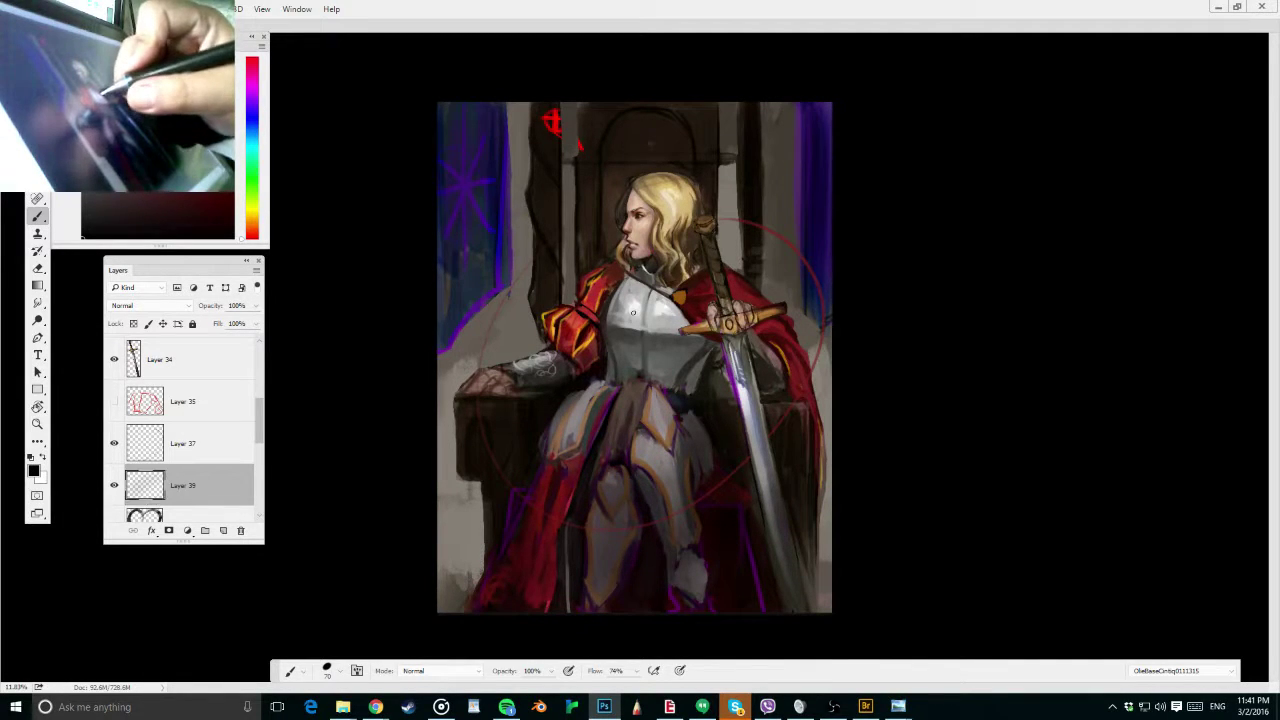
mouse_move(628, 290)
mouse_down()
mouse_move(651, 330)
mouse_move(641, 313)
mouse_move(620, 326)
mouse_move(646, 352)
mouse_move(630, 354)
mouse_move(610, 298)
mouse_up()
key(ctrl+alt+z)
key(ctrl+alt+z)
key(ctrl+alt+z)
key(ctrl+alt+z)
Sketch black curved outlines for two rounded chest forms on the breastplate, with a mark where they meet in the middle
mouse_move(612, 352)
mouse_down()
mouse_move(640, 288)
mouse_move(640, 350)
mouse_move(676, 322)
mouse_move(646, 356)
mouse_move(682, 336)
mouse_up()
drag(684, 289, 686, 301)
drag(678, 308, 646, 332)
drag(650, 352, 668, 354)
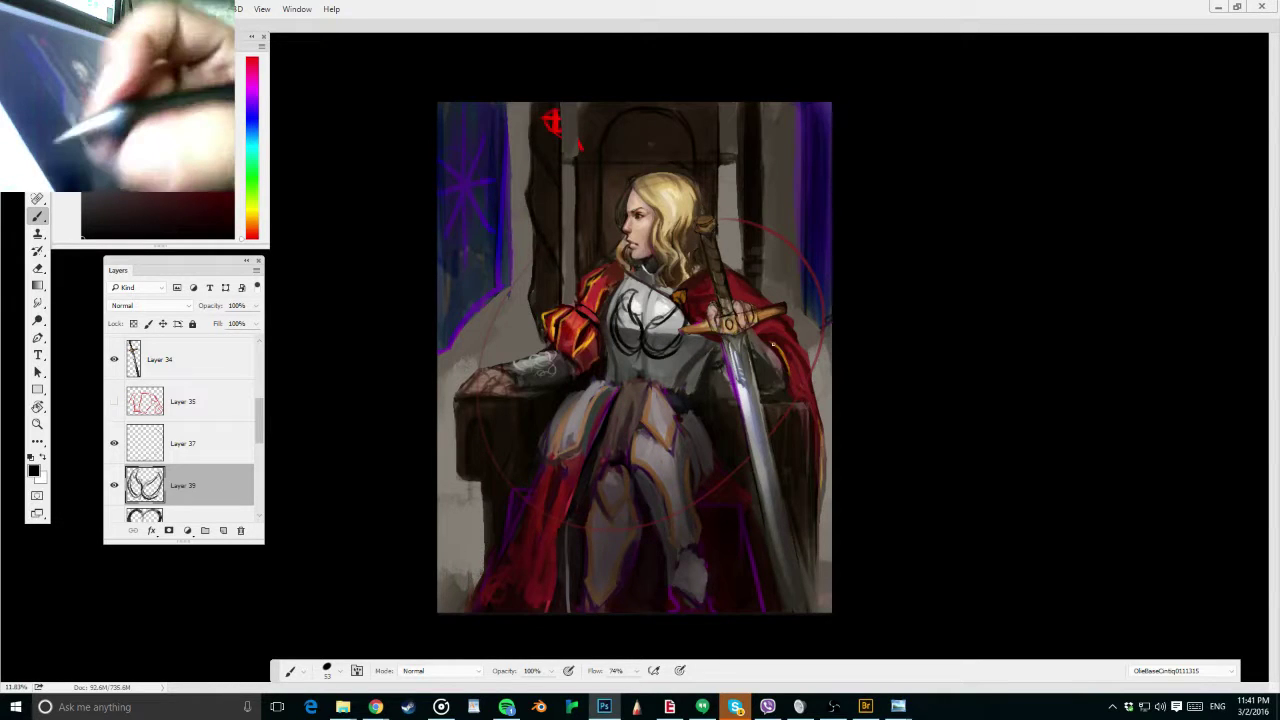
drag(640, 326, 654, 334)
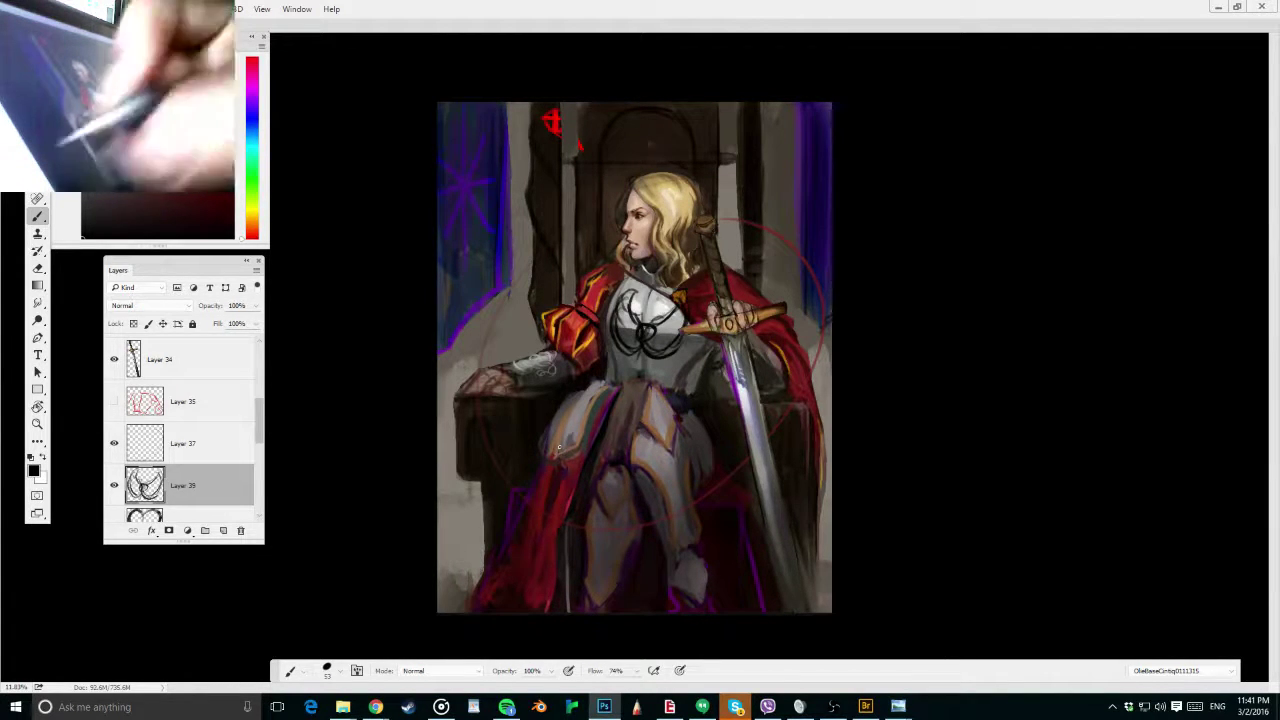
Hide the chest outline sketch and draw black curved lines around the armour's waist on a new layer
click(114, 485)
click(225, 530)
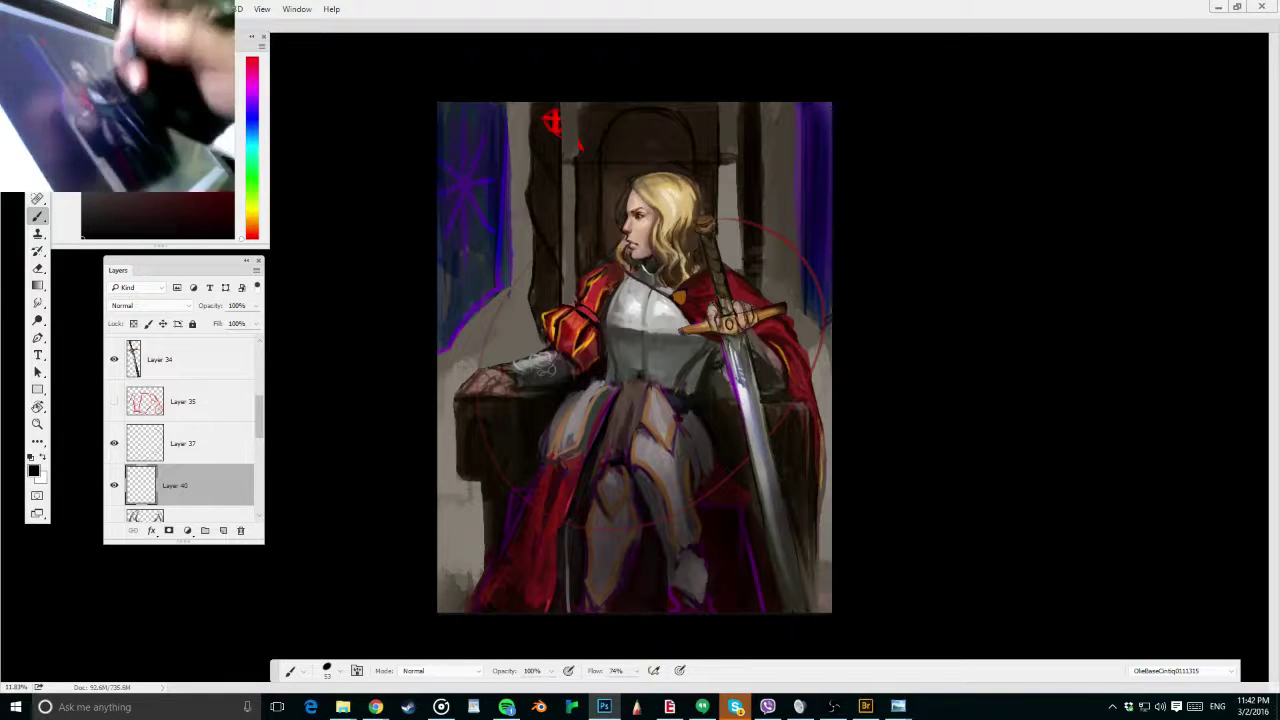
mouse_move(604, 316)
mouse_down()
mouse_move(672, 367)
mouse_move(615, 364)
mouse_move(629, 354)
mouse_move(614, 358)
mouse_move(678, 368)
mouse_move(630, 351)
mouse_up()
drag(652, 356, 672, 354)
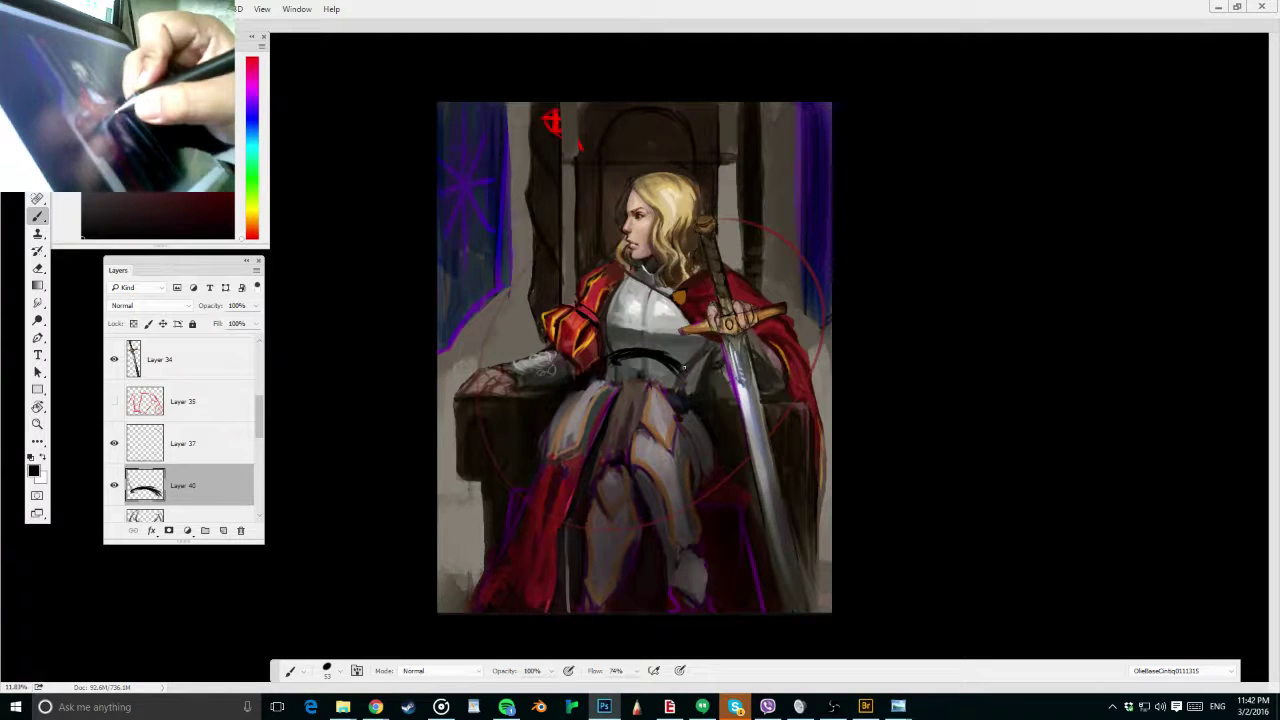
mouse_move(667, 356)
mouse_down()
mouse_move(688, 372)
mouse_move(712, 343)
mouse_up()
drag(606, 339, 615, 359)
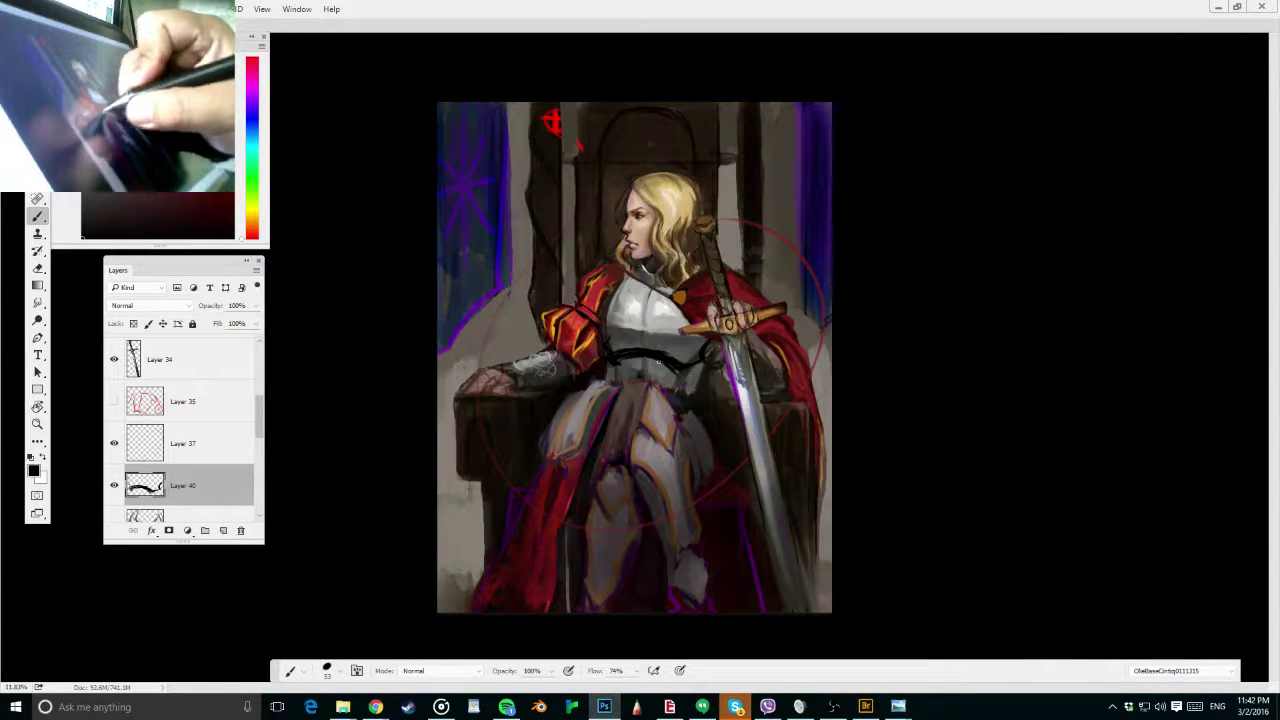
mouse_move(676, 386)
mouse_down()
mouse_move(687, 376)
mouse_move(624, 382)
mouse_move(677, 381)
mouse_up()
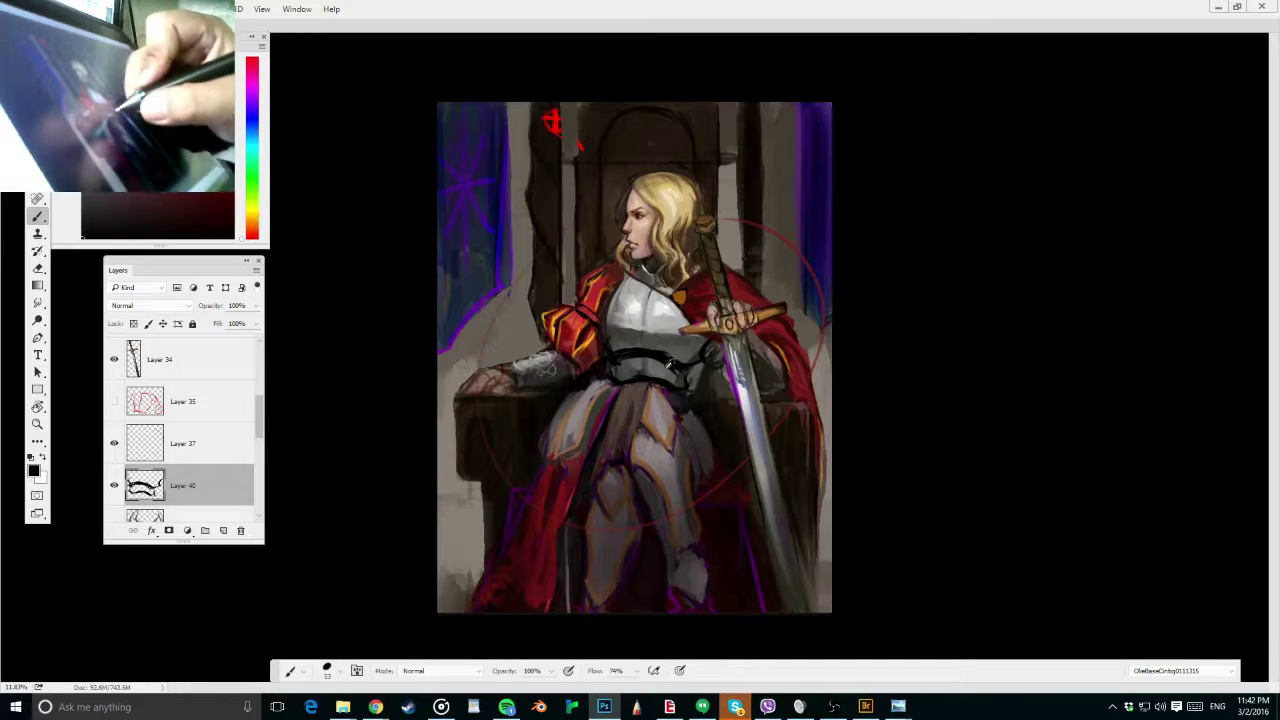
Clean up the side of the waist between the black lines with sampled greys, and save the document
alt+click(665, 372)
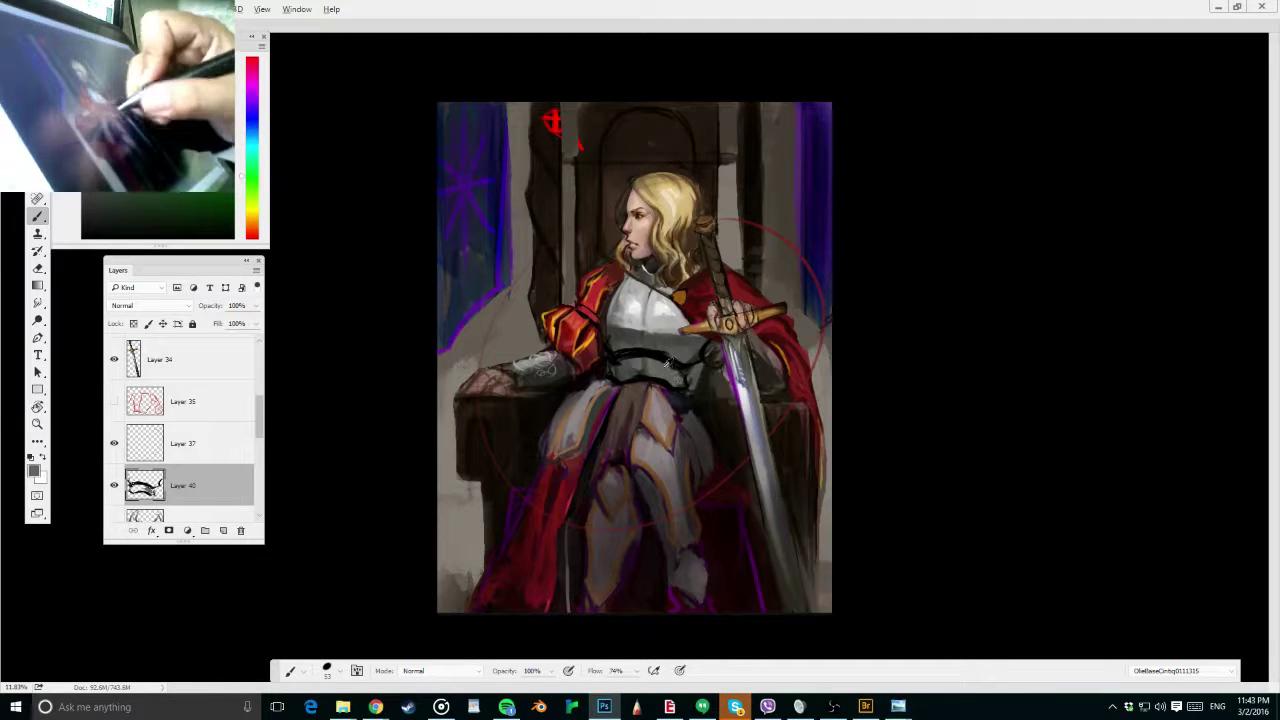
alt+click(685, 389)
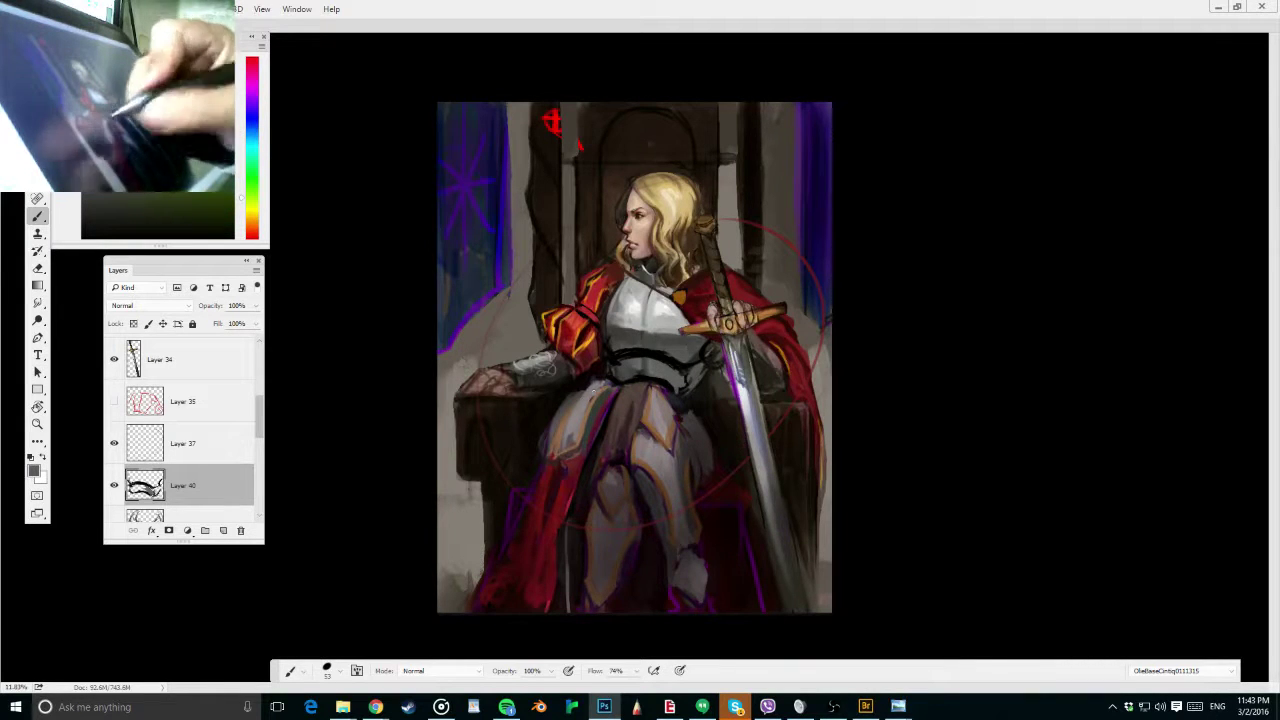
key(ctrl+minus)
key(ctrl+s)
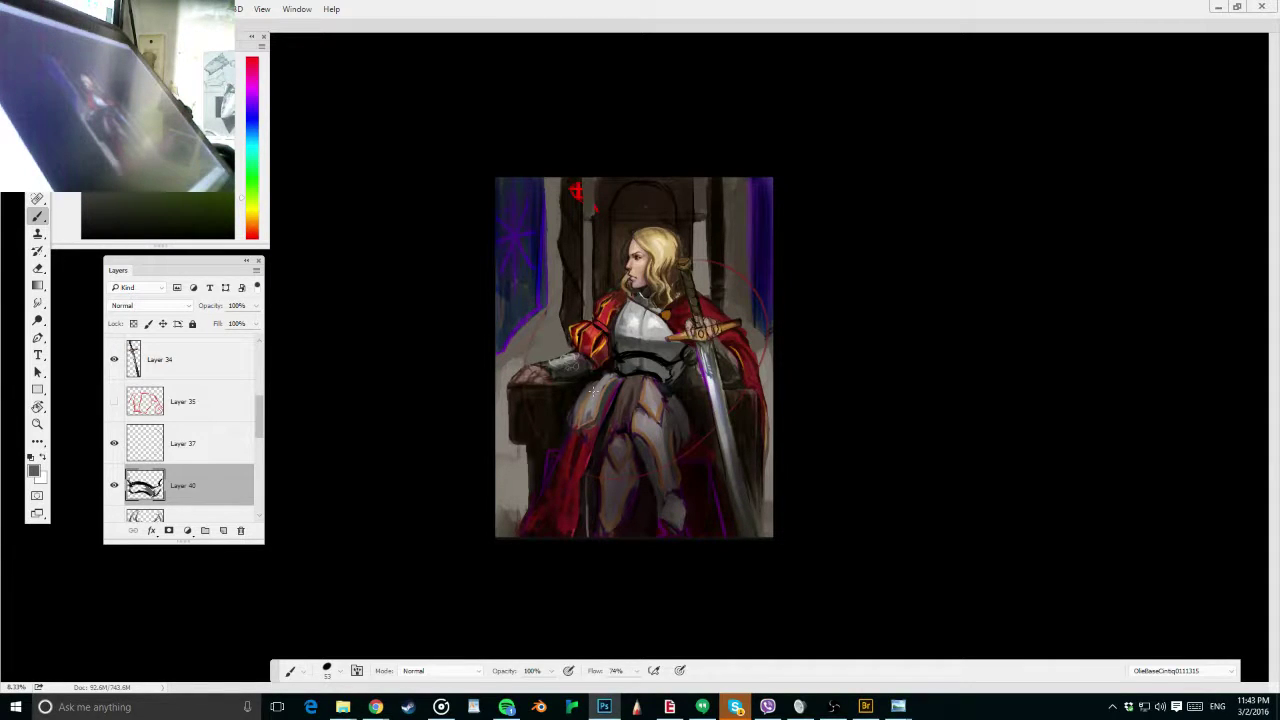
key(d)
mouse_move(630, 320)
mouse_down()
mouse_move(643, 344)
mouse_move(648, 334)
mouse_up()
key(ctrl+alt+z)
key(ctrl+alt+z)
key(ctrl+alt+z)
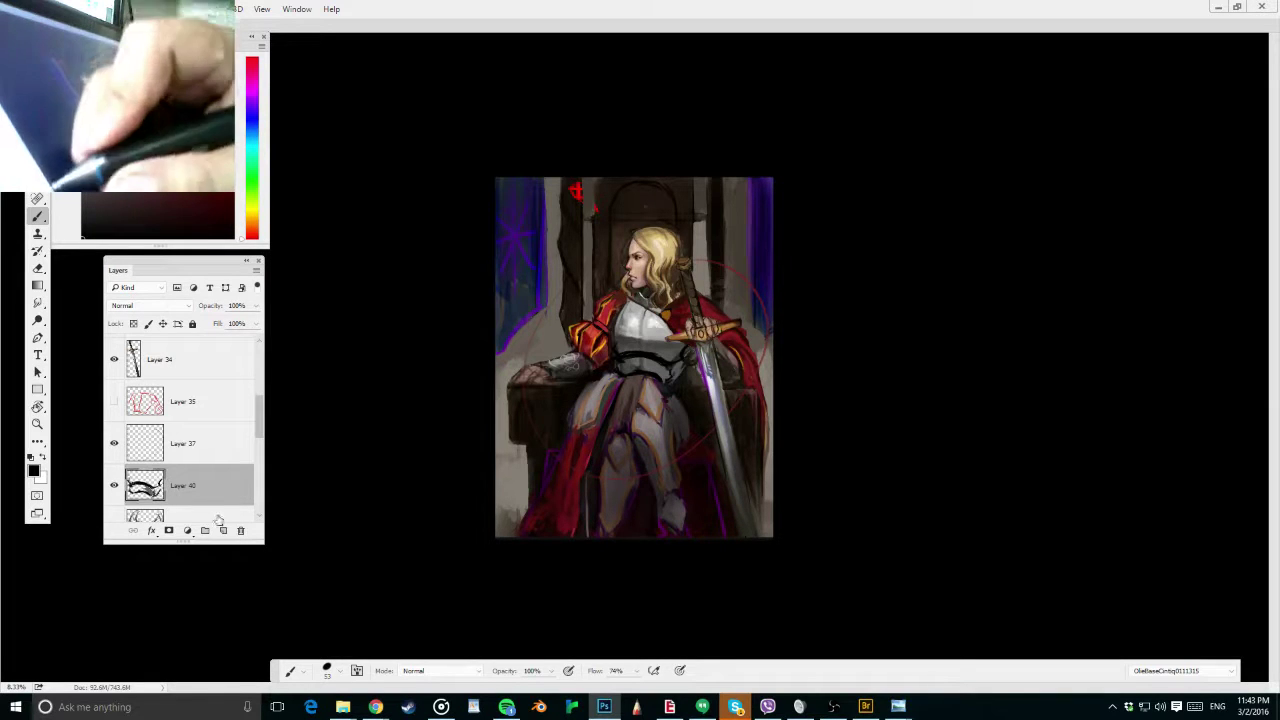
Sample a dark grey from the waist armour, hide the waist line sketch and add a new layer above it
click(206, 452)
click(114, 485)
click(114, 485)
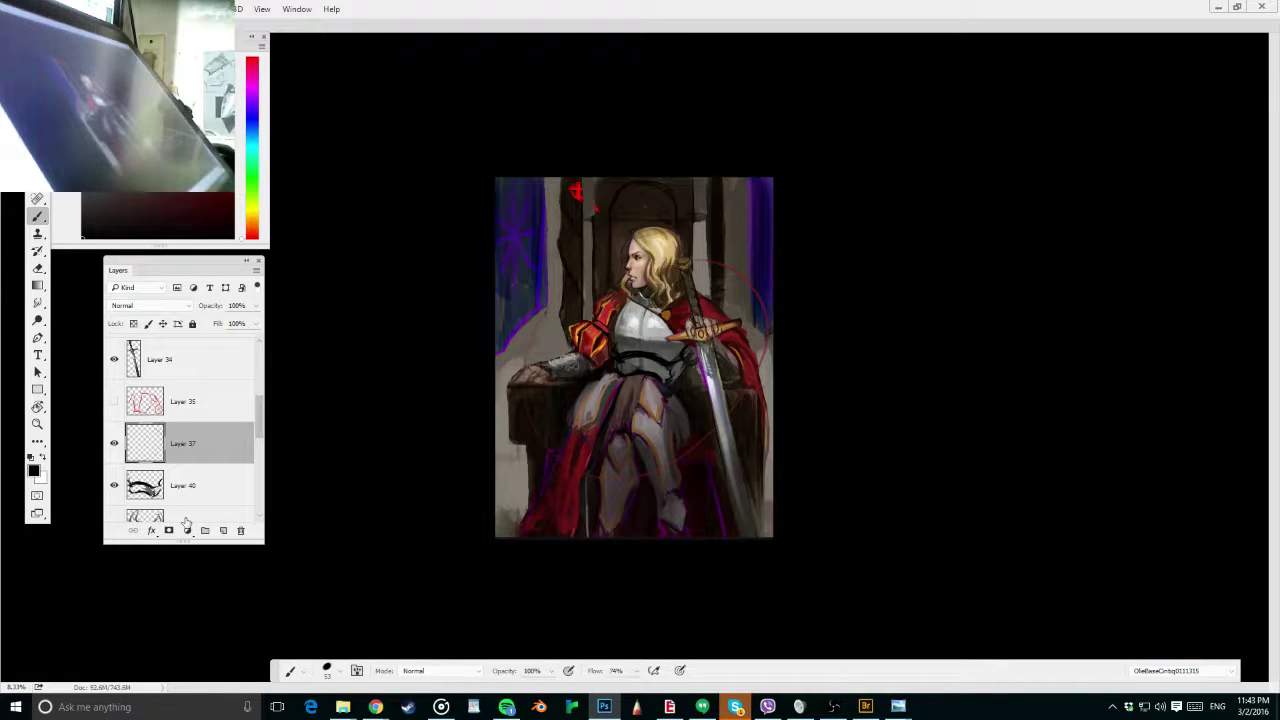
click(211, 495)
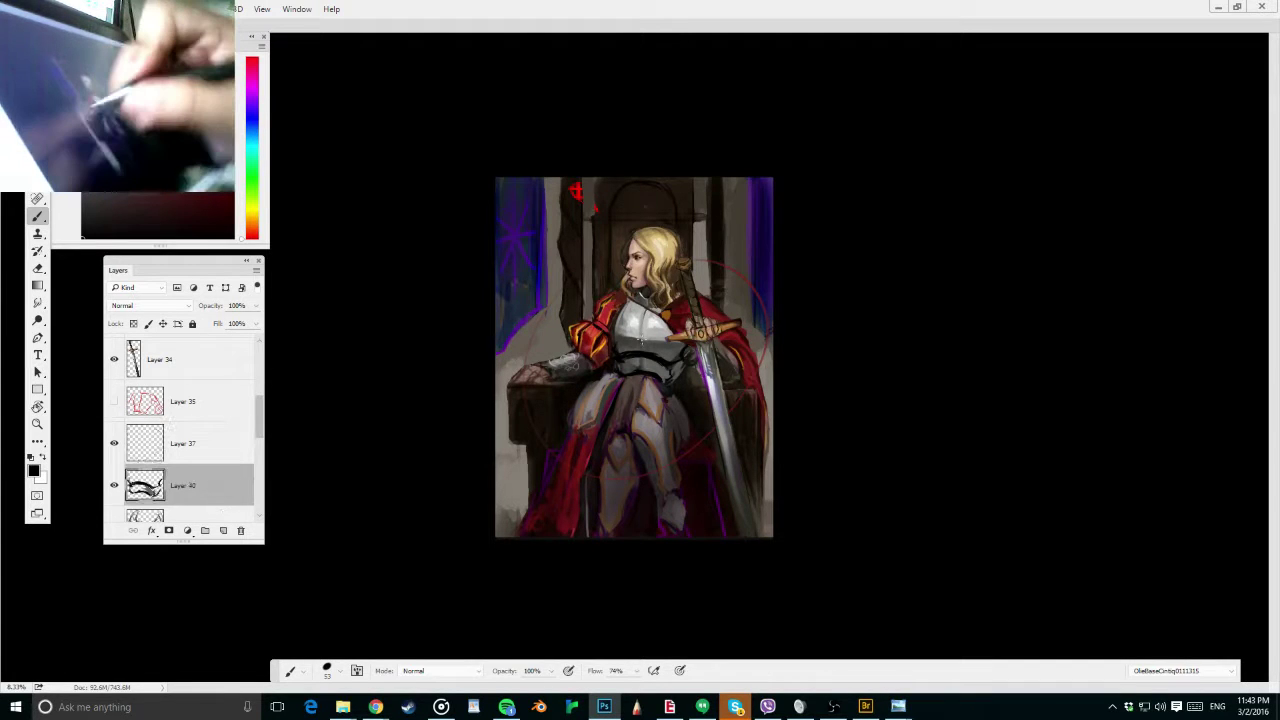
alt+click(628, 361)
click(114, 485)
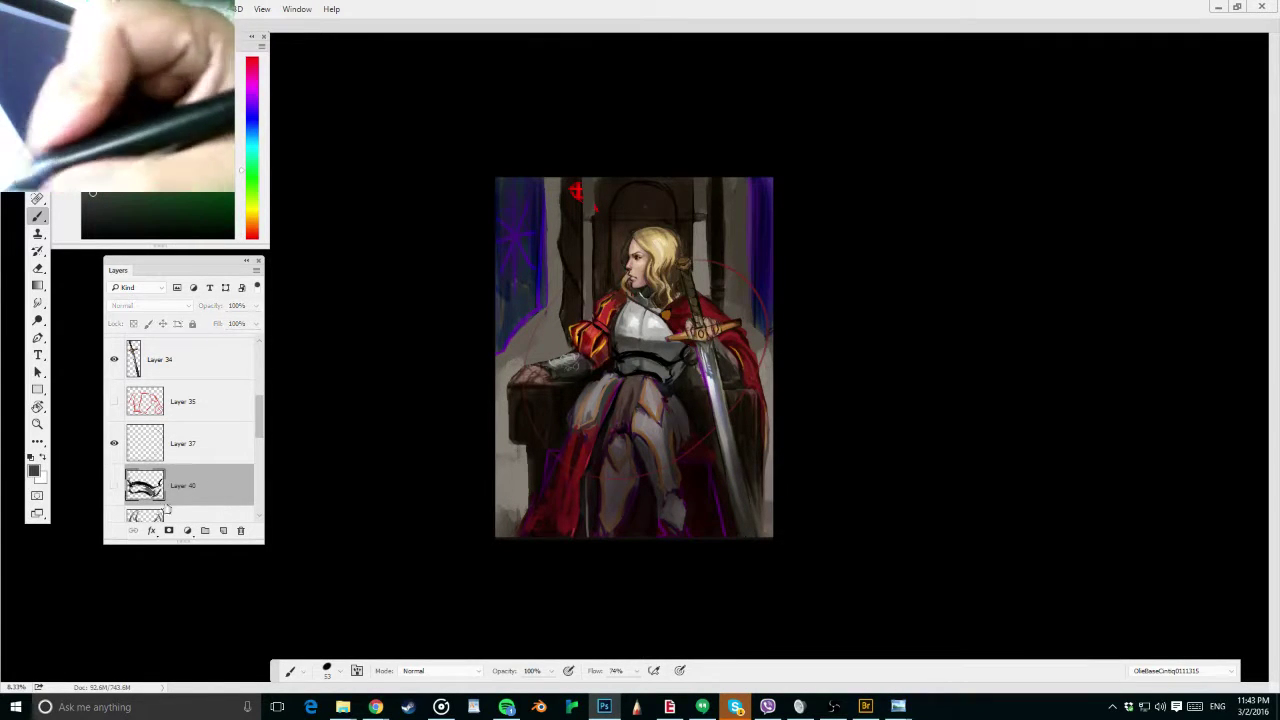
key(ctrl+shift+alt+n)
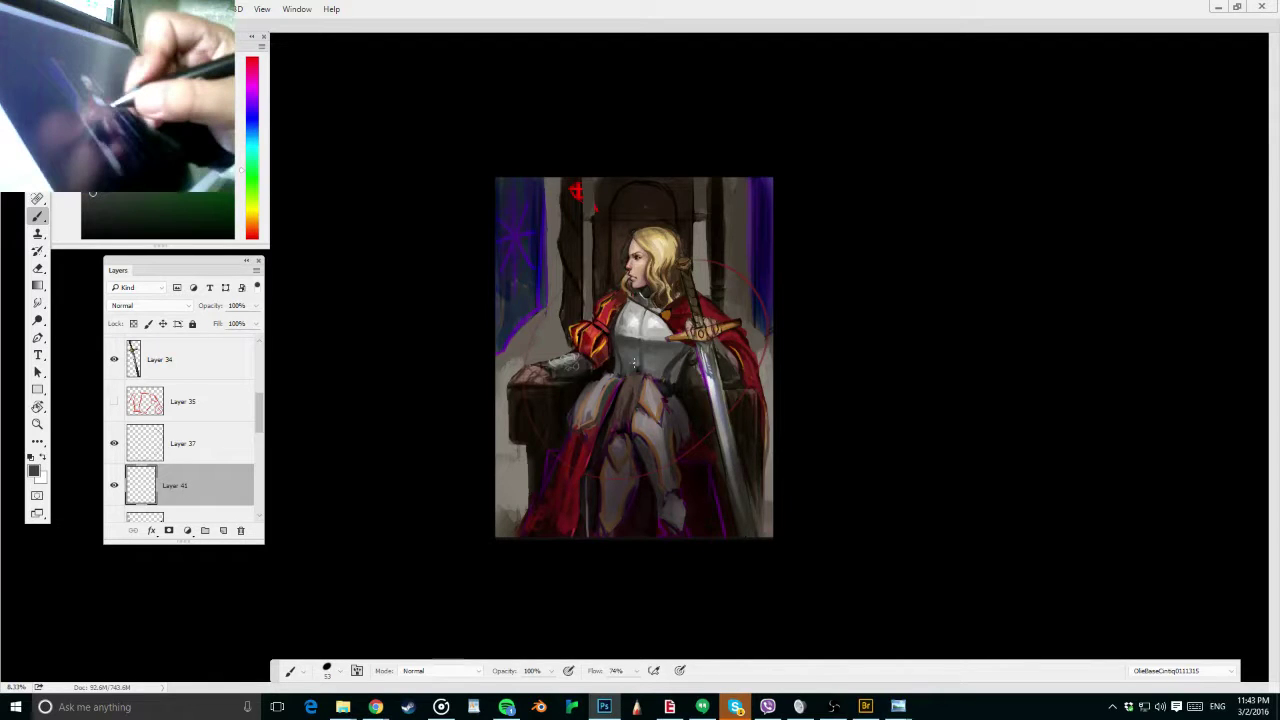
Try dark grey lines down the middle of the breastplate and undo them
key(ctrl+0)
mouse_move(636, 300)
mouse_down()
mouse_move(637, 315)
mouse_move(644, 282)
mouse_move(620, 322)
mouse_up()
key(ctrl+alt+z)
key(ctrl+alt+z)
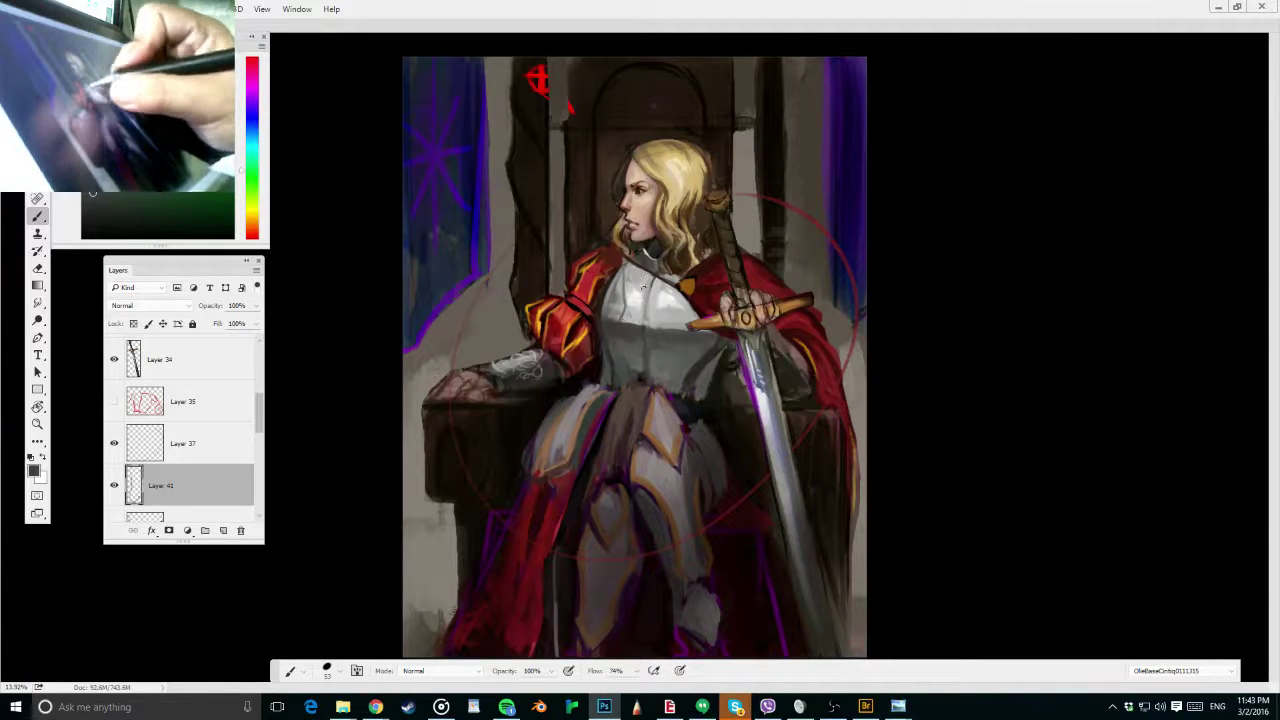
drag(644, 280, 641, 325)
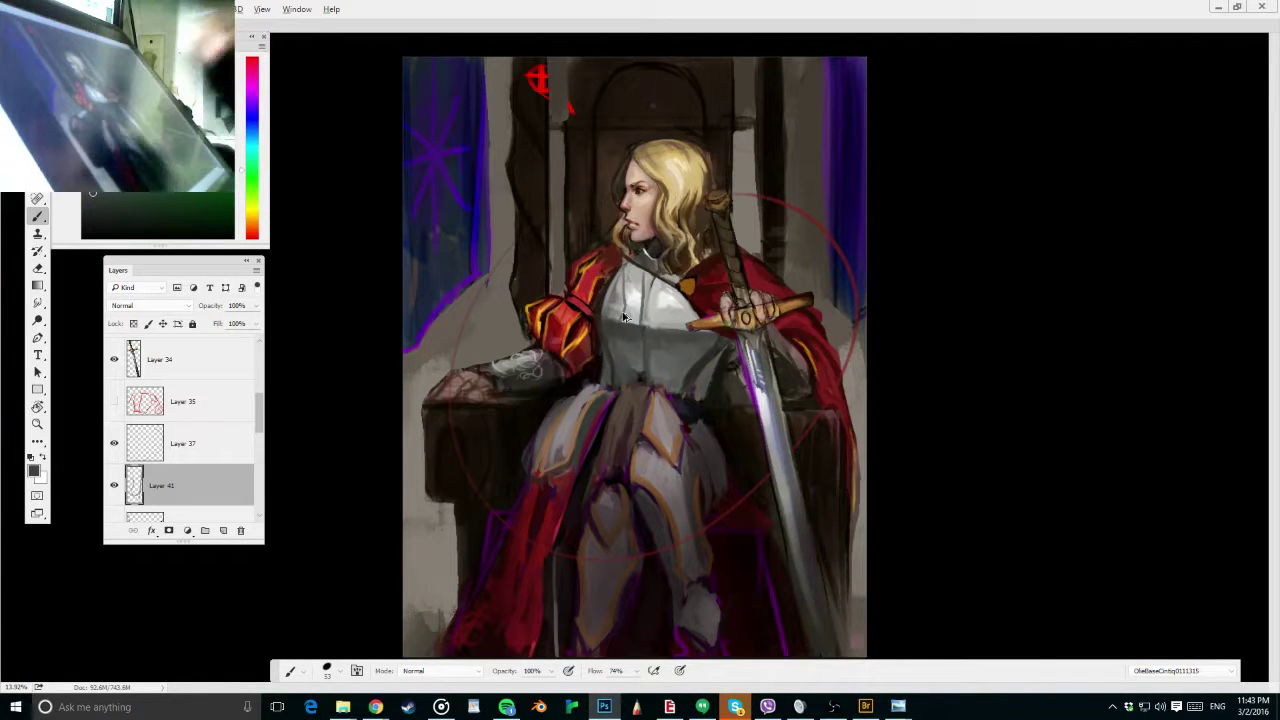
key(ctrl+z)
Draw two dark grey lines spreading from the collar down over the breastplate, and hide that sketch layer
key(alt+Tab)
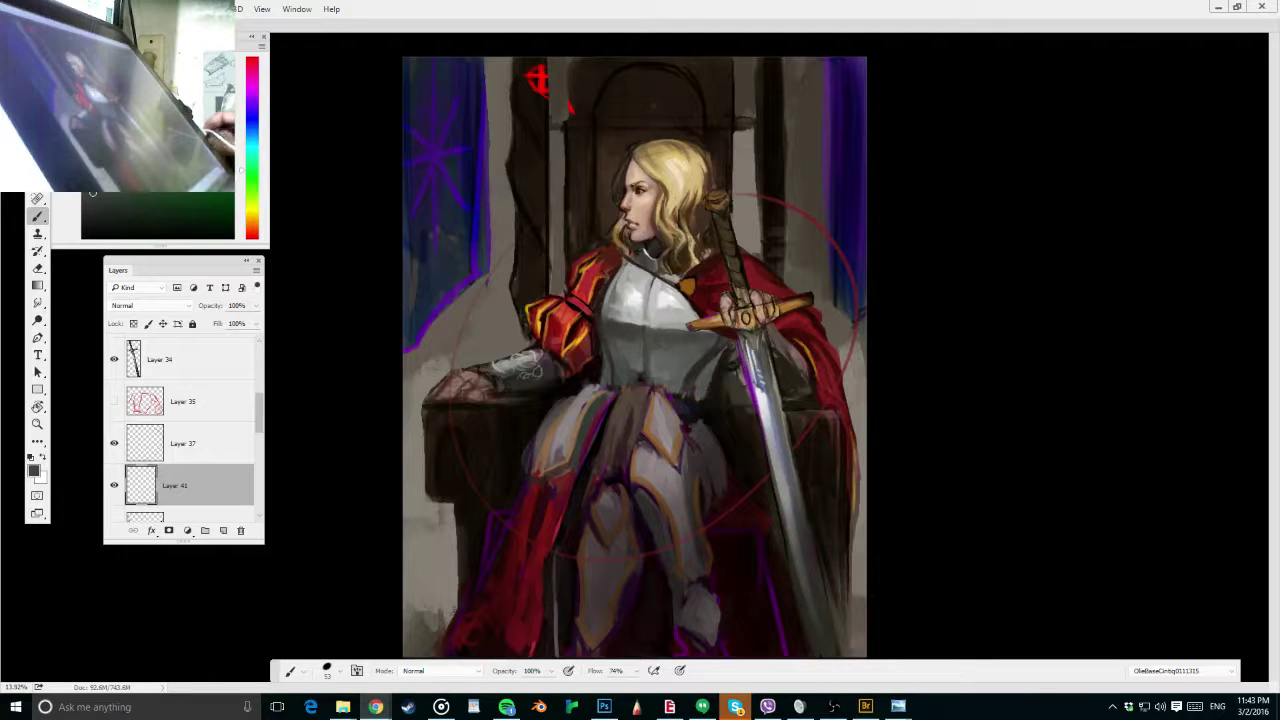
click(636, 316)
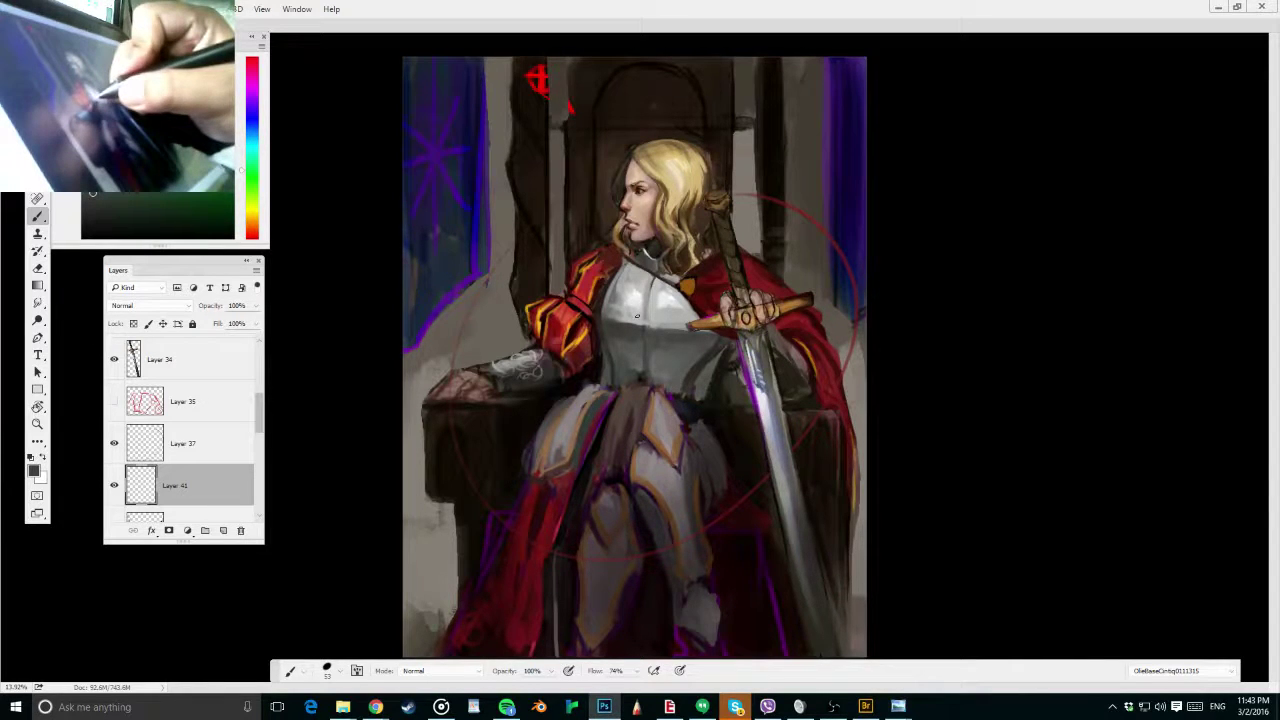
mouse_move(645, 278)
mouse_down()
mouse_move(626, 318)
mouse_move(667, 320)
mouse_up()
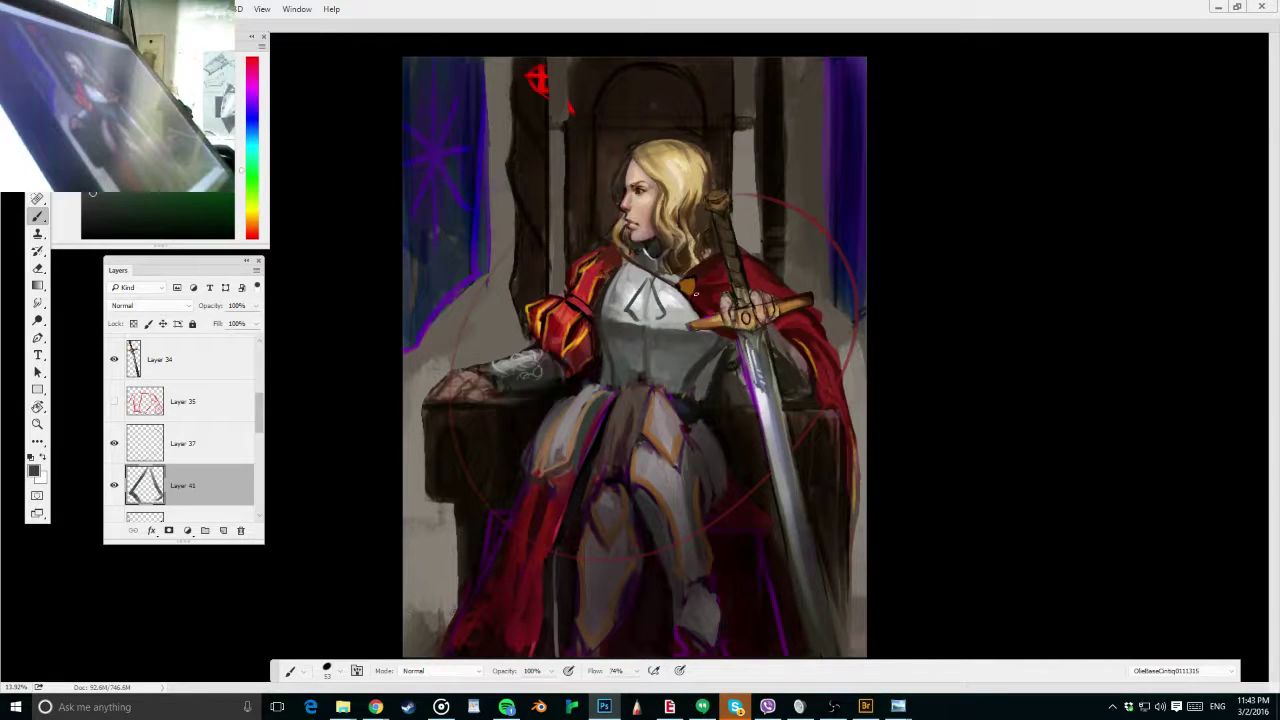
click(115, 486)
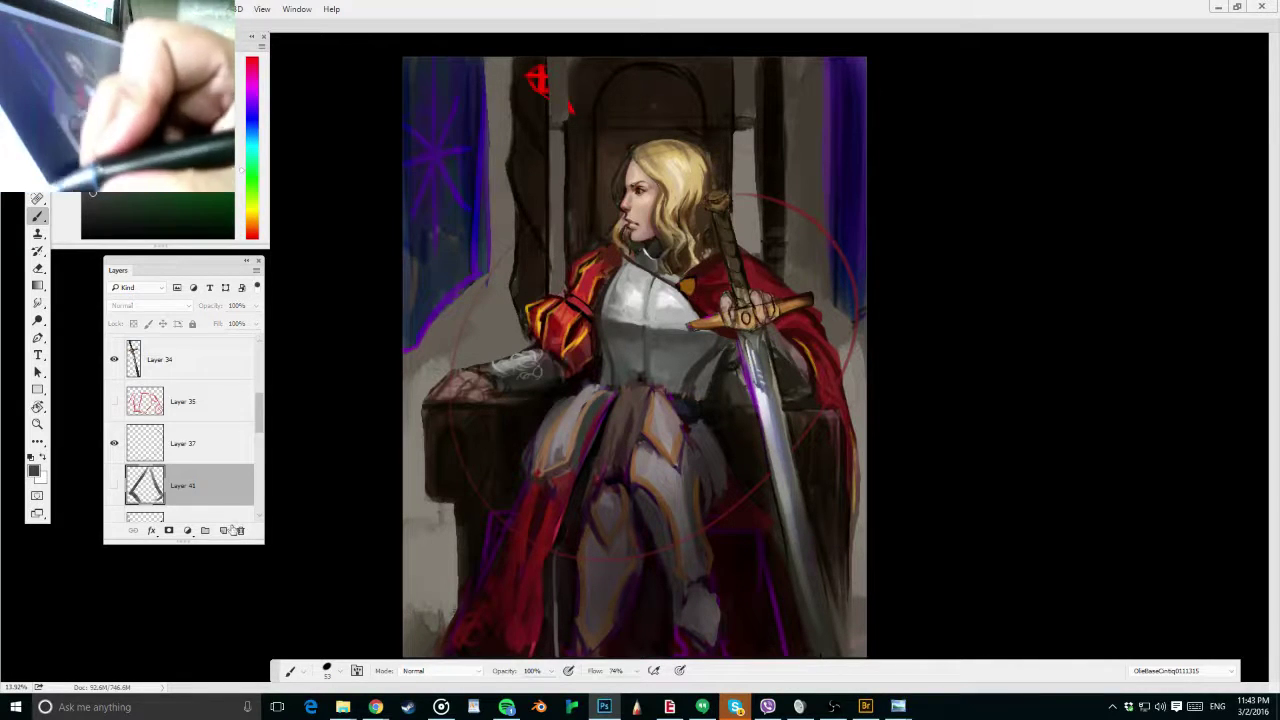
Replace the hidden spreading-line sketch layer with a new empty layer and show the waist line sketch again
click(225, 530)
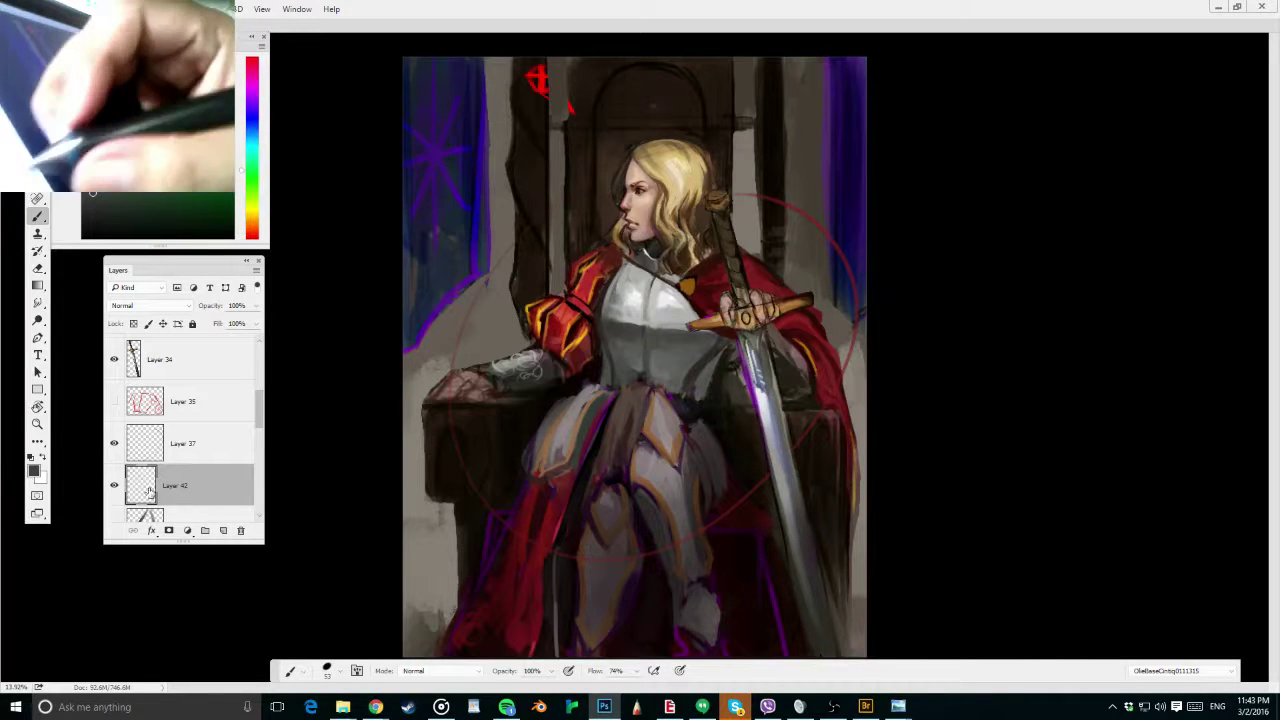
drag(259, 430, 262, 447)
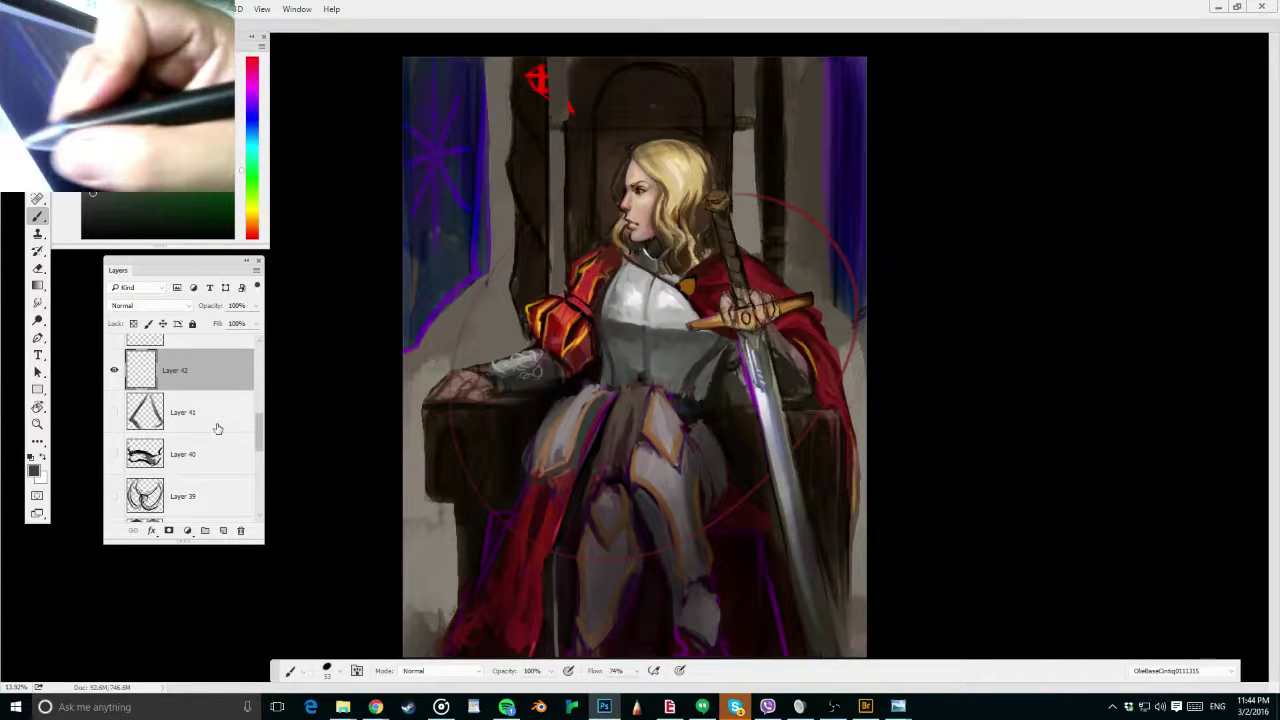
click(216, 426)
key(Delete)
click(115, 418)
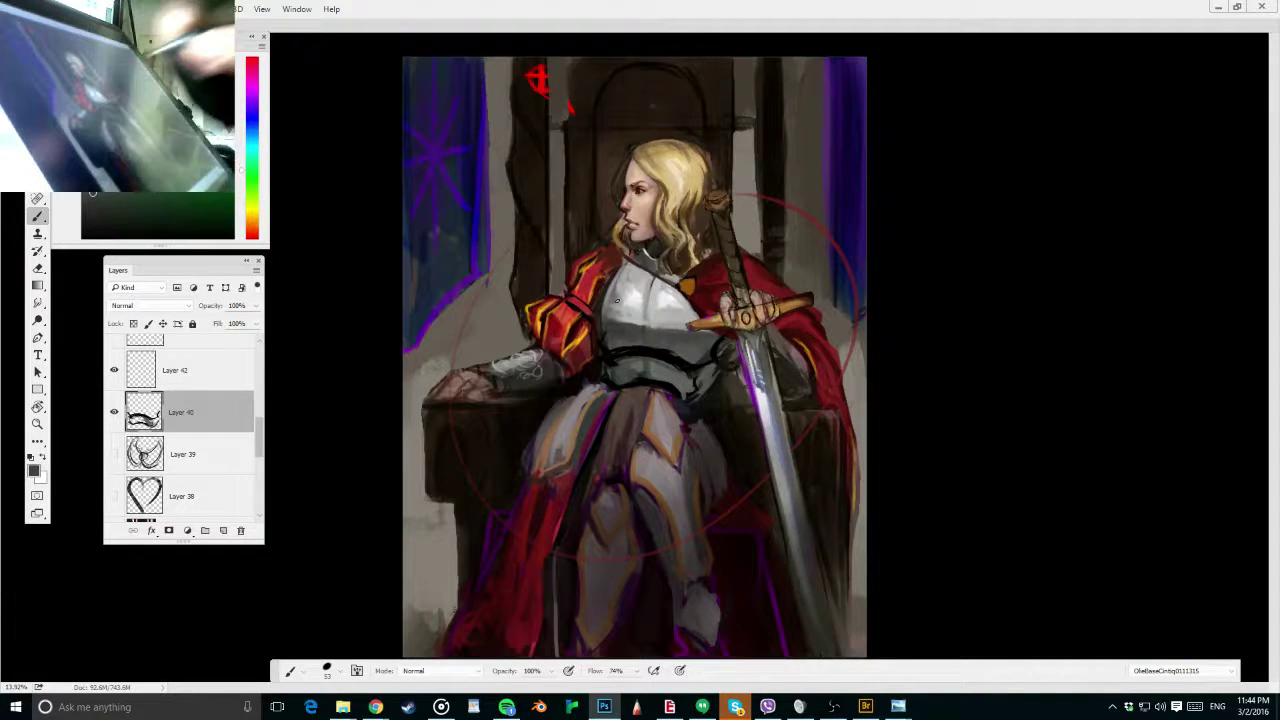
Check the open reference picture of the red-caped figure and draw curved dark grey lines down both sides of the breastplate on the new layer
click(898, 706)
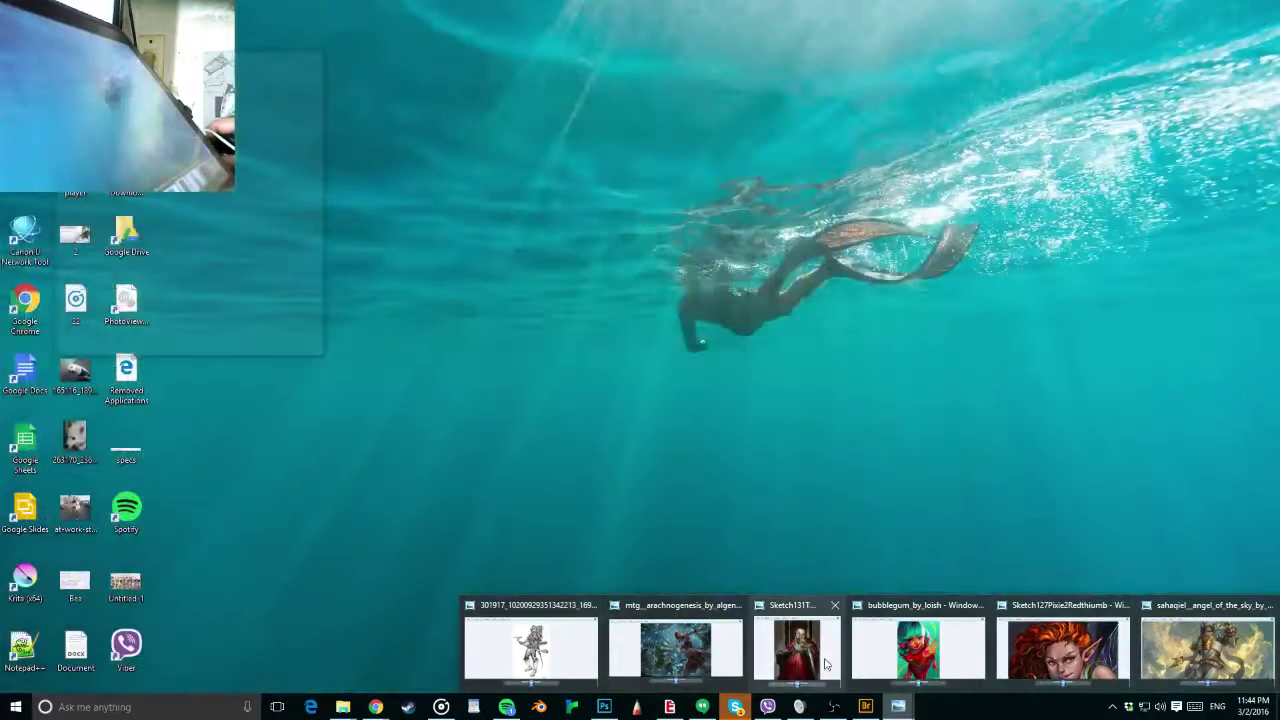
click(825, 663)
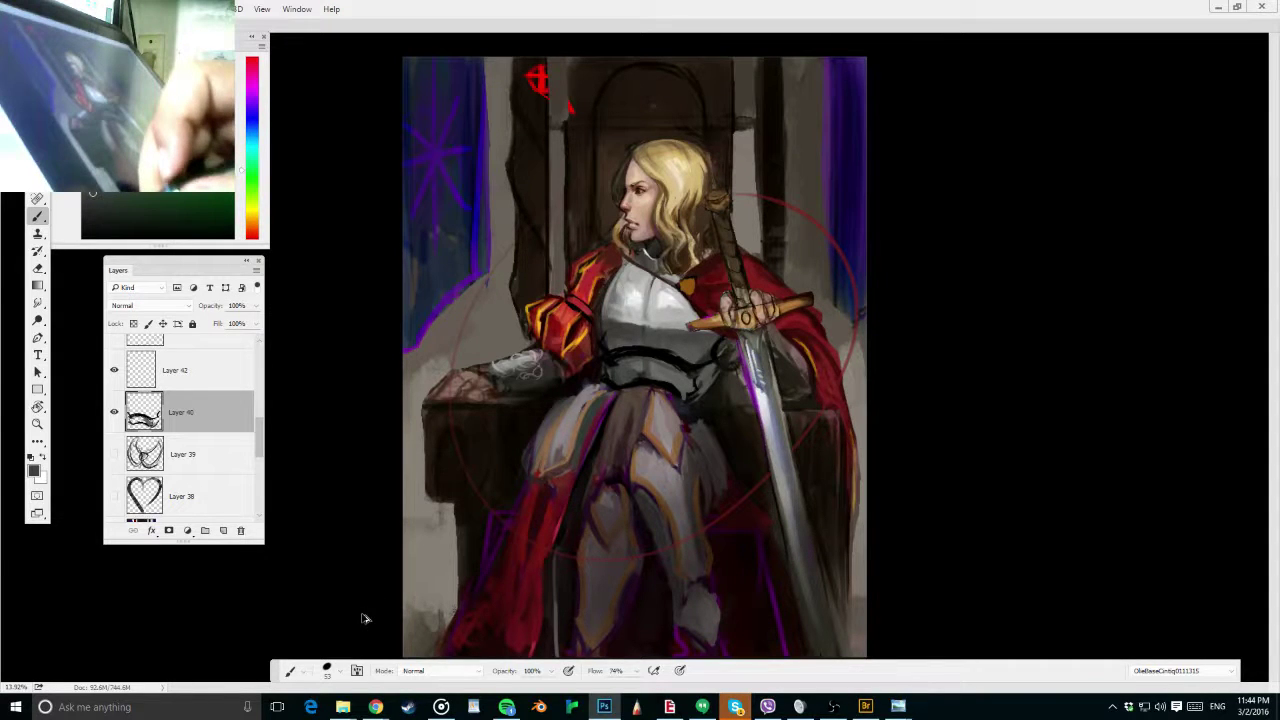
click(190, 370)
drag(620, 274, 611, 310)
mouse_move(617, 278)
mouse_down()
mouse_move(609, 299)
mouse_move(625, 321)
mouse_up()
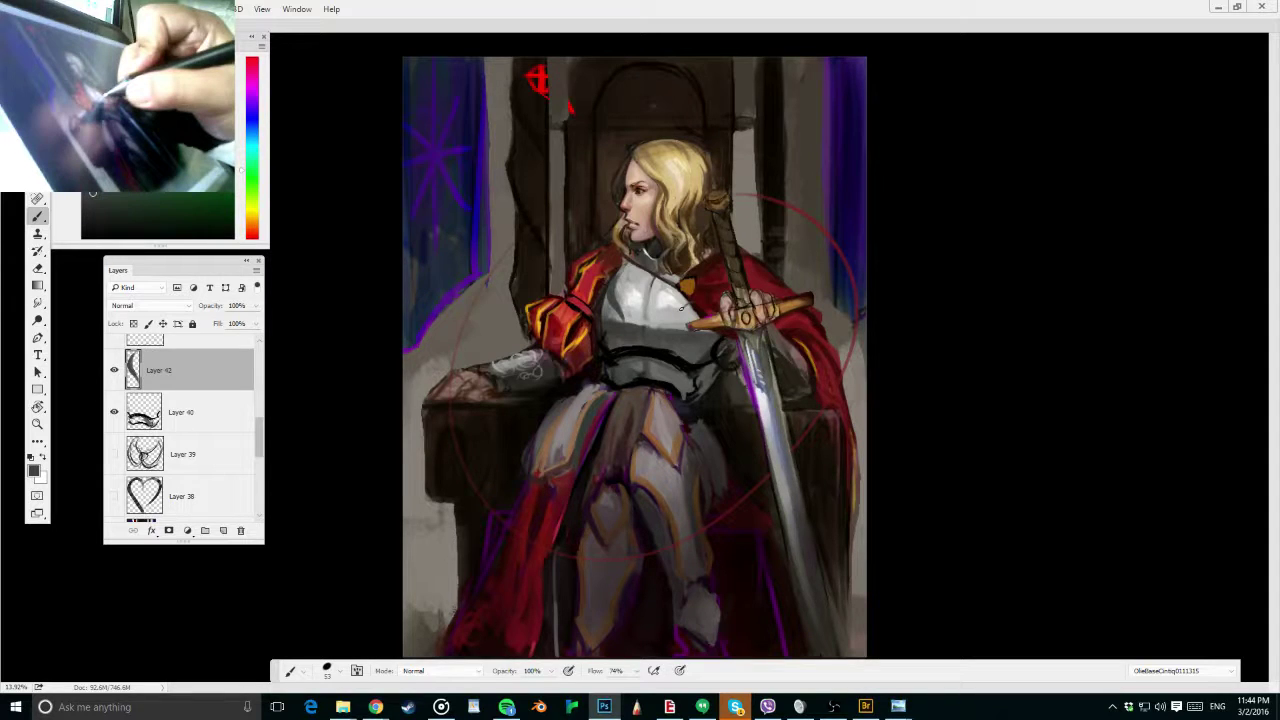
mouse_move(682, 309)
mouse_down()
mouse_move(697, 319)
mouse_move(622, 325)
mouse_move(674, 335)
mouse_move(620, 334)
mouse_move(673, 348)
mouse_up()
Clean up the breastplate's side lines with sampled light greys, and save the document
alt+click(669, 303)
alt+click(656, 313)
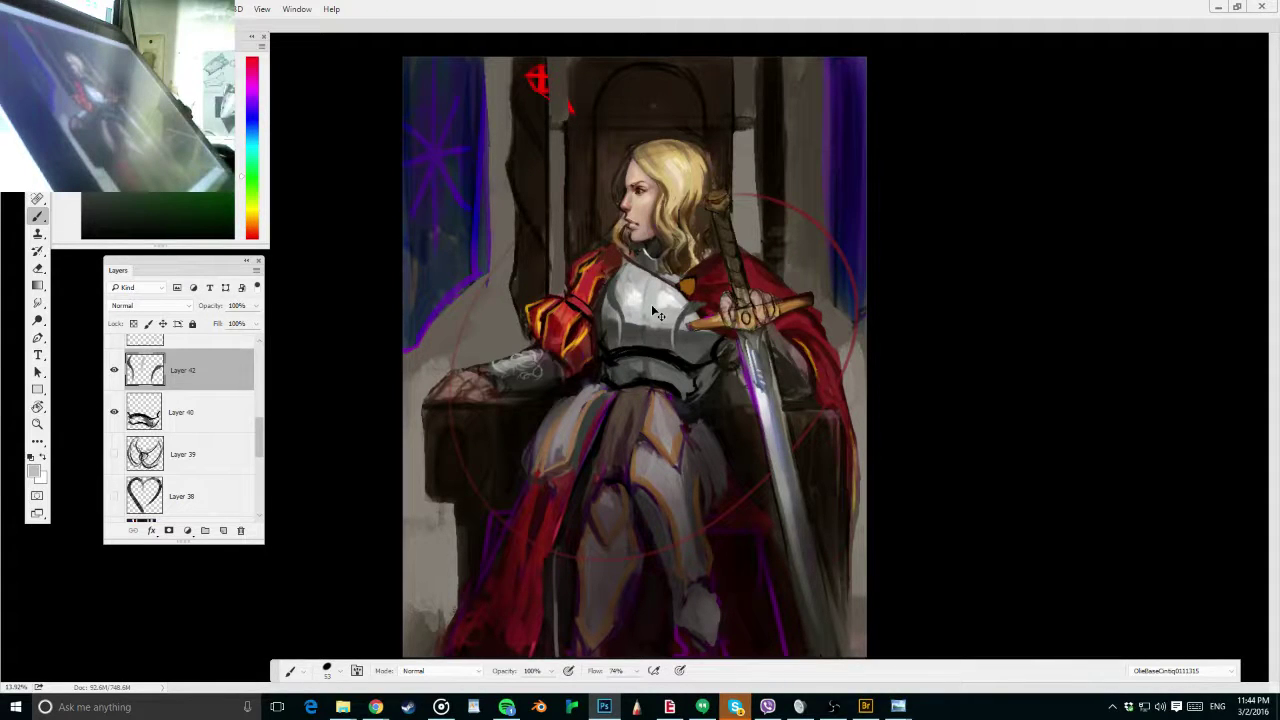
key(ctrl+s)
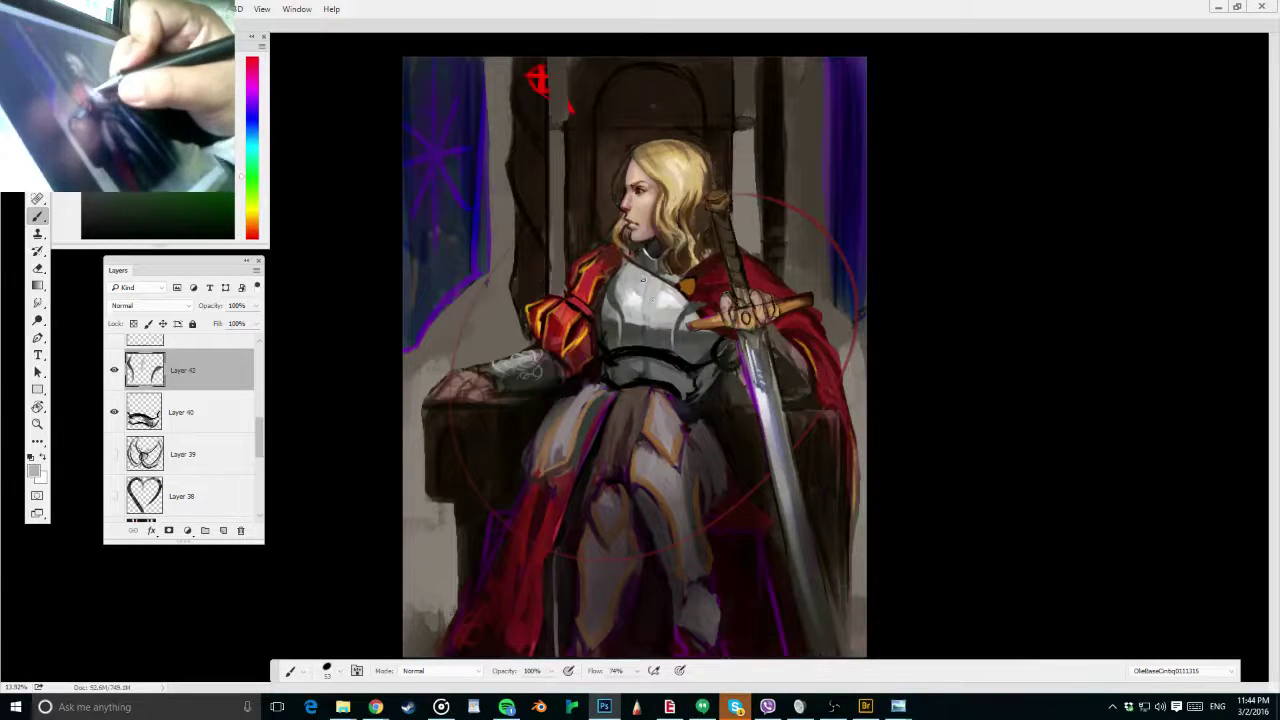
Try dark grey curves across the upper breastplate and undo them
alt+click(690, 315)
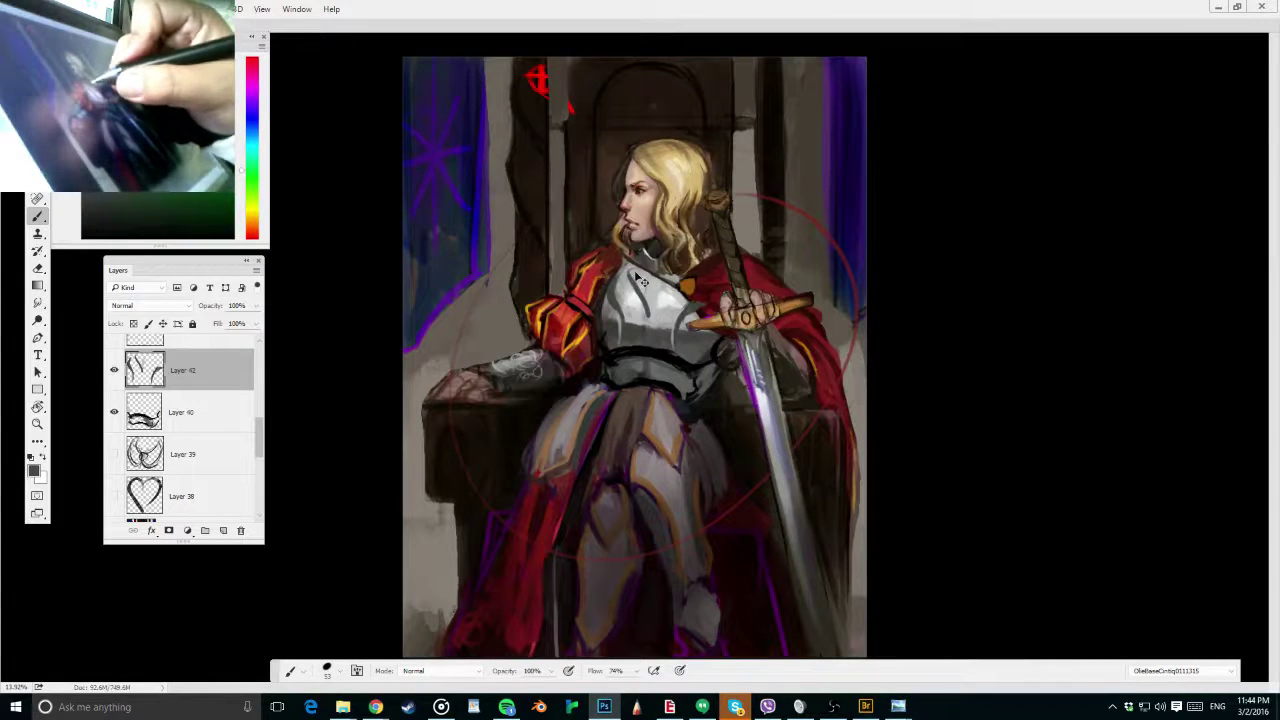
key(ctrl+z)
drag(620, 280, 672, 298)
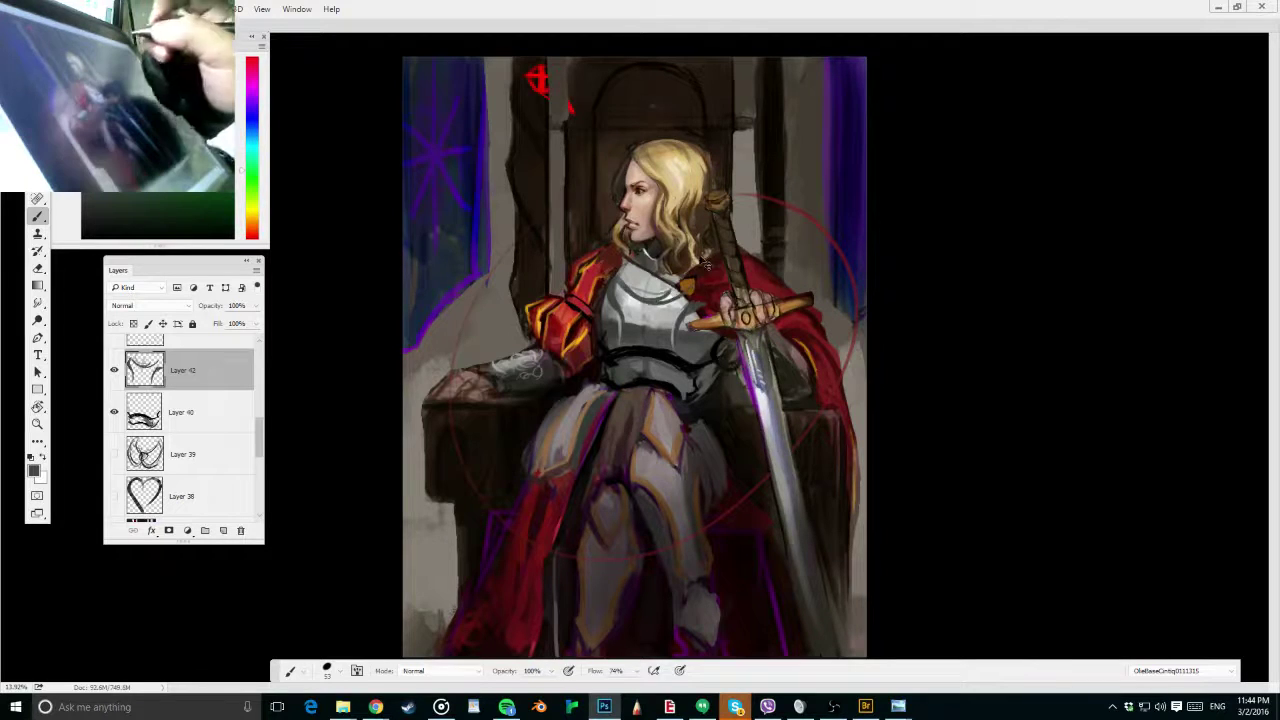
key(ctrl+alt+z)
key(ctrl+alt+z)
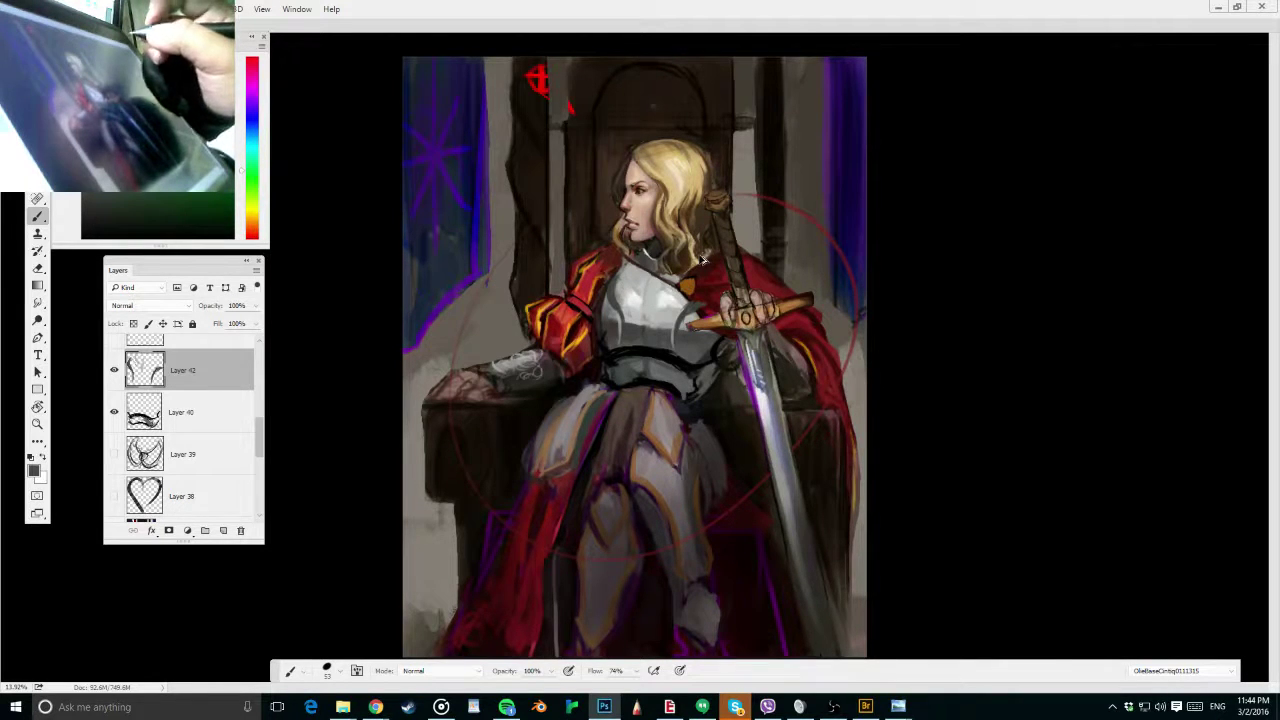
Draw a dark grey curve across the upper breastplate and paint the shoulder area above it with sampled greys and a larger brush
mouse_move(618, 279)
mouse_down()
mouse_move(657, 298)
mouse_move(687, 291)
mouse_up()
alt+click(656, 286)
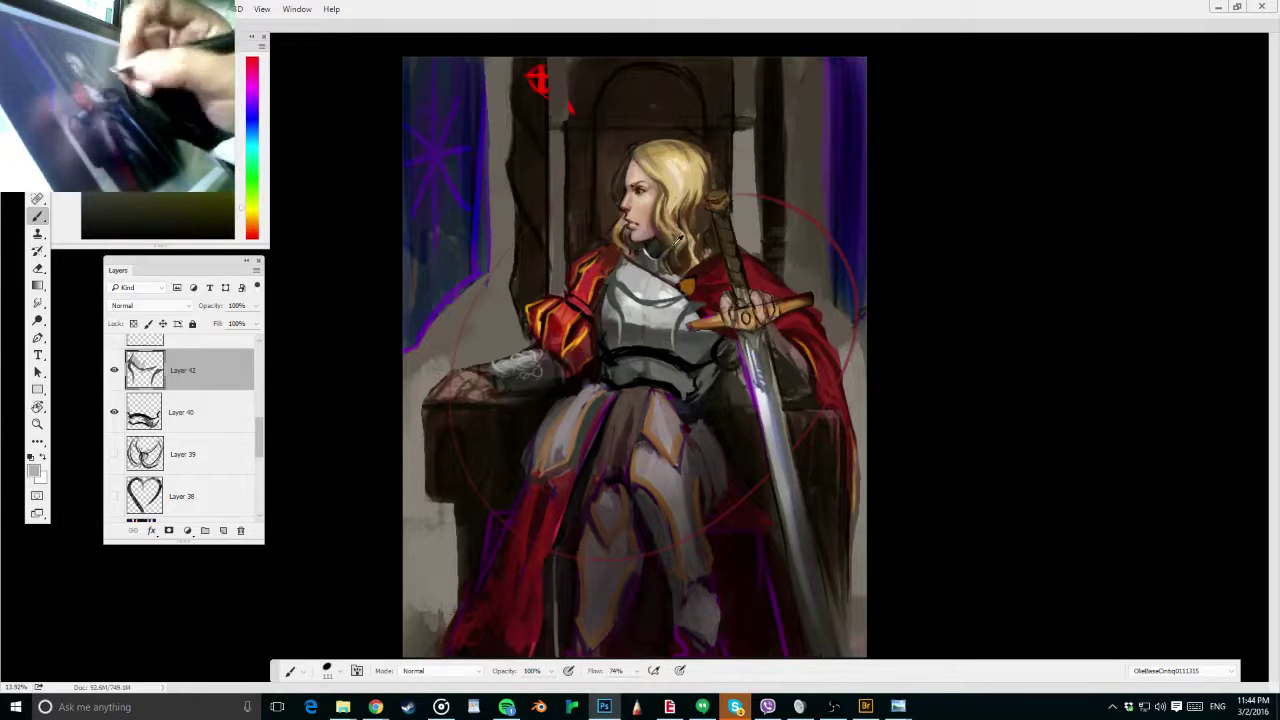
key(])
key(])
key(])
alt+click(631, 283)
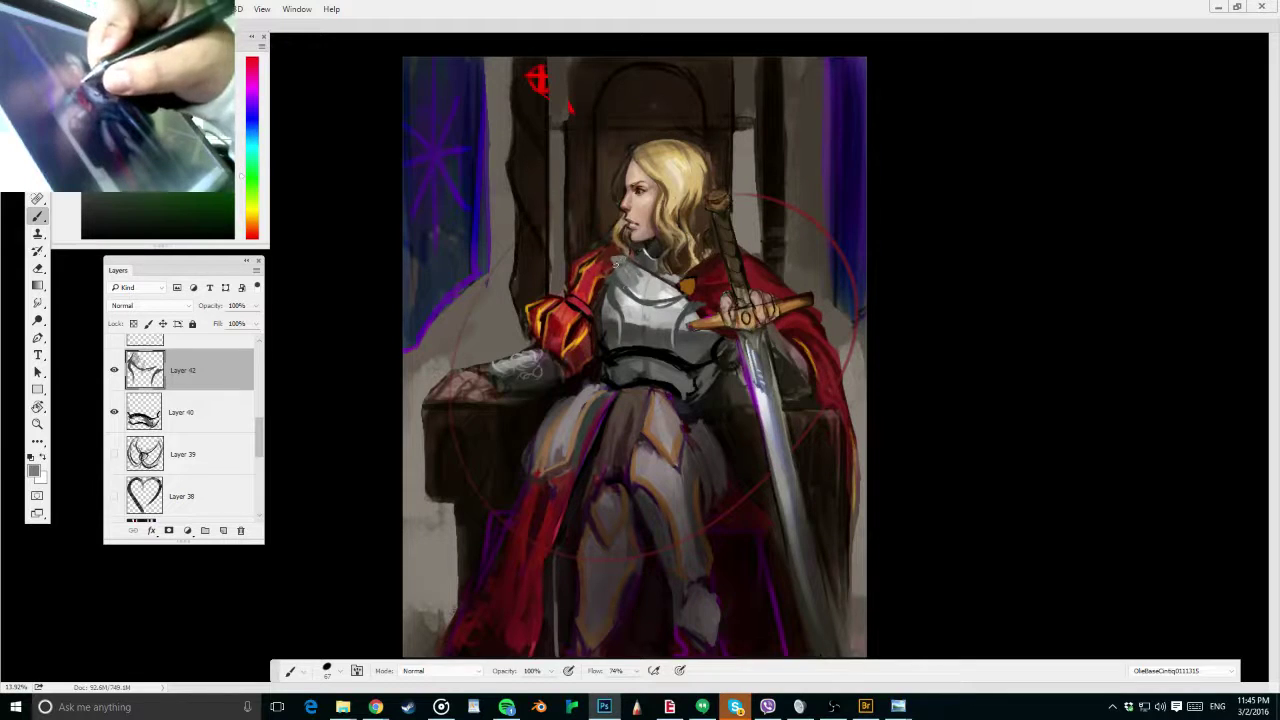
alt+click(627, 266)
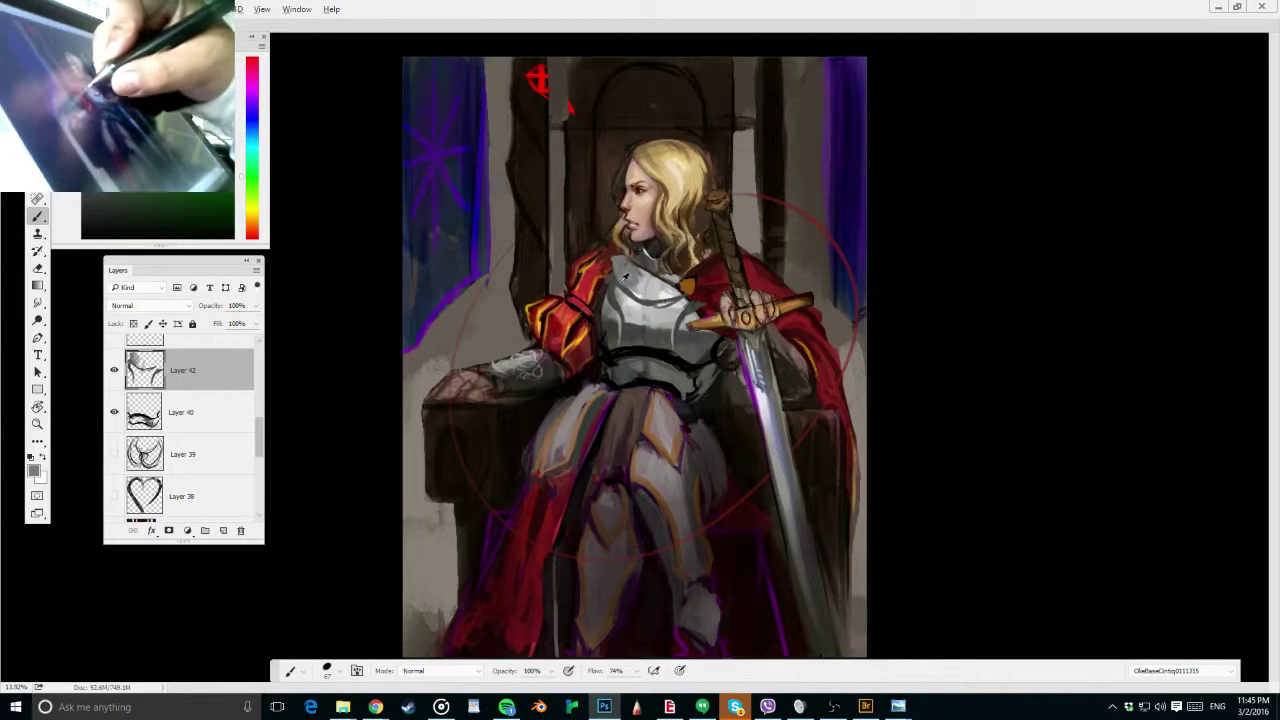
Reinforce the shoulder end of the upper breastplate curve with sampled black and a smaller brush, and compare with the layer hidden
alt+right_click(645, 251)
alt+click(647, 246)
alt+right_click(626, 265)
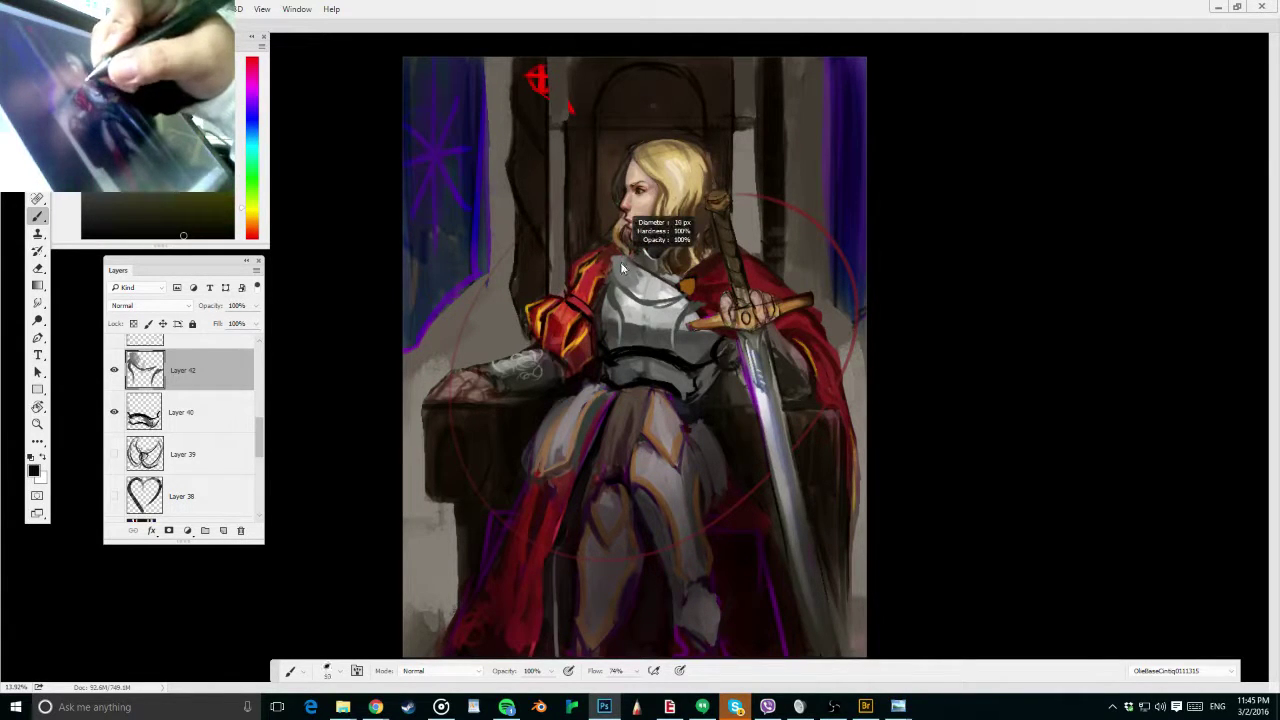
drag(612, 262, 628, 294)
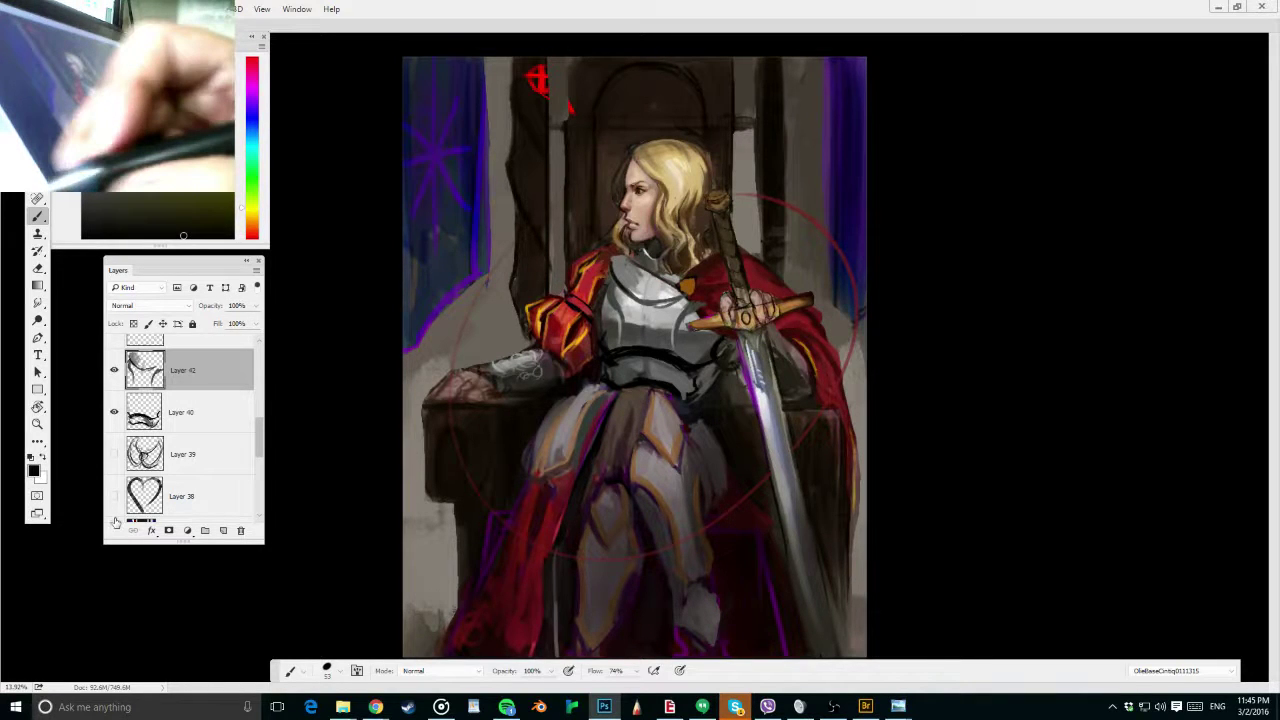
click(113, 370)
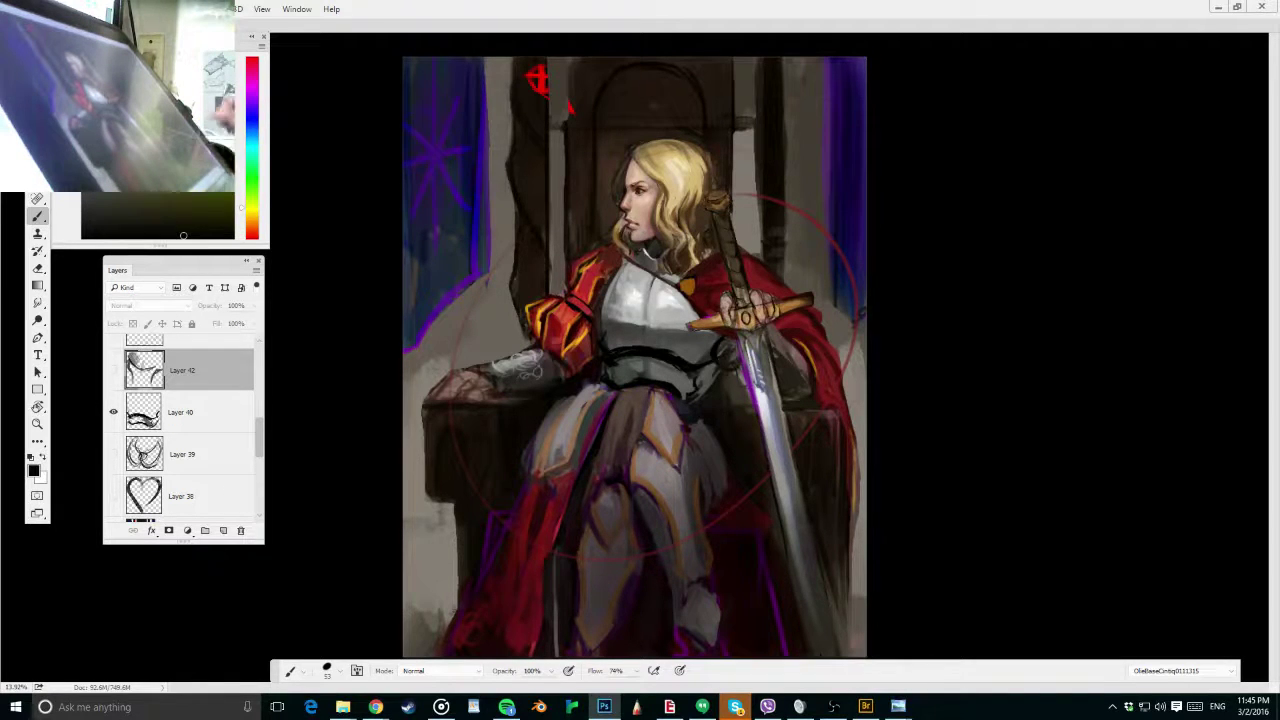
click(113, 370)
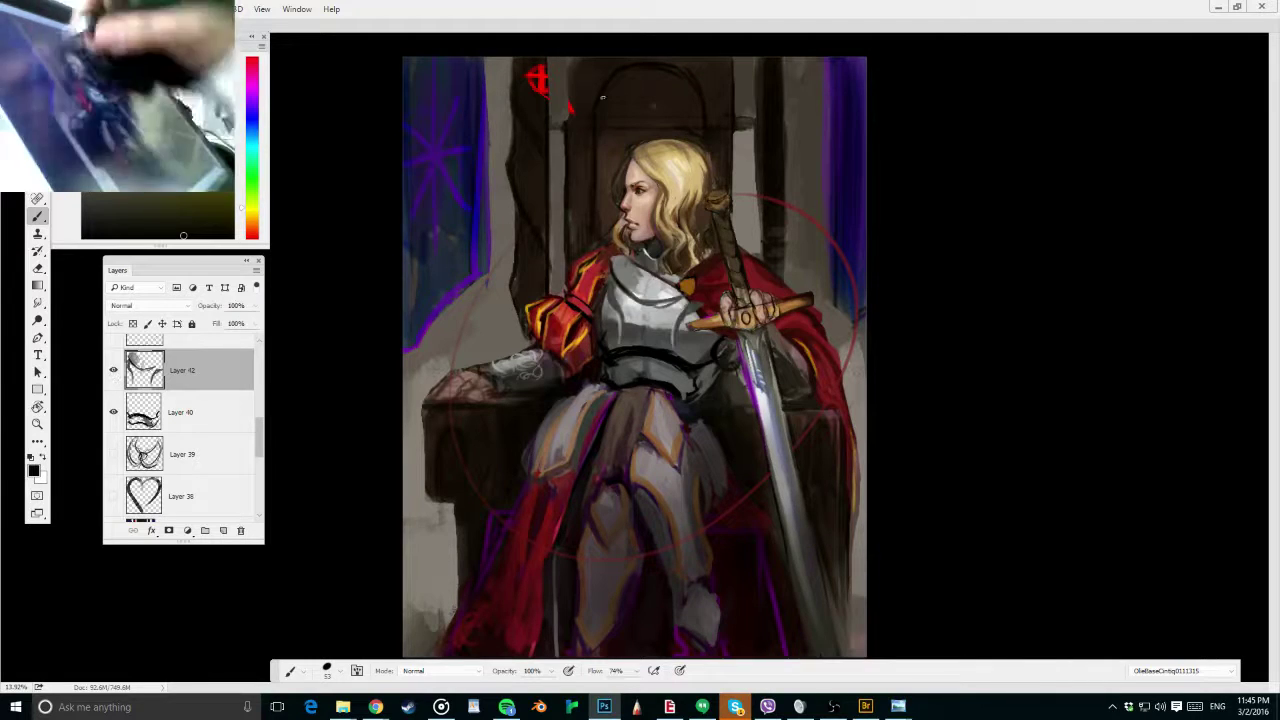
Define the breastplate's shoulder edge beside the red sleeve with black and sampled dark red
alt+click(636, 290)
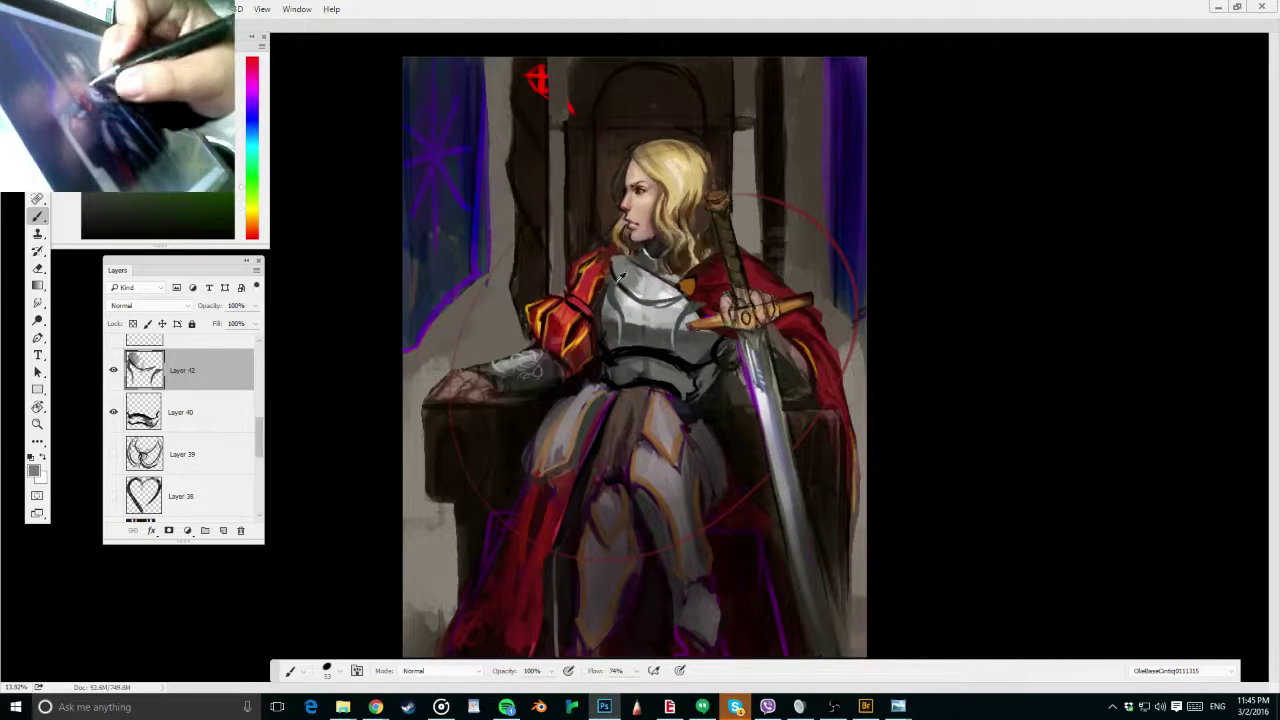
click(131, 231)
drag(617, 283, 611, 260)
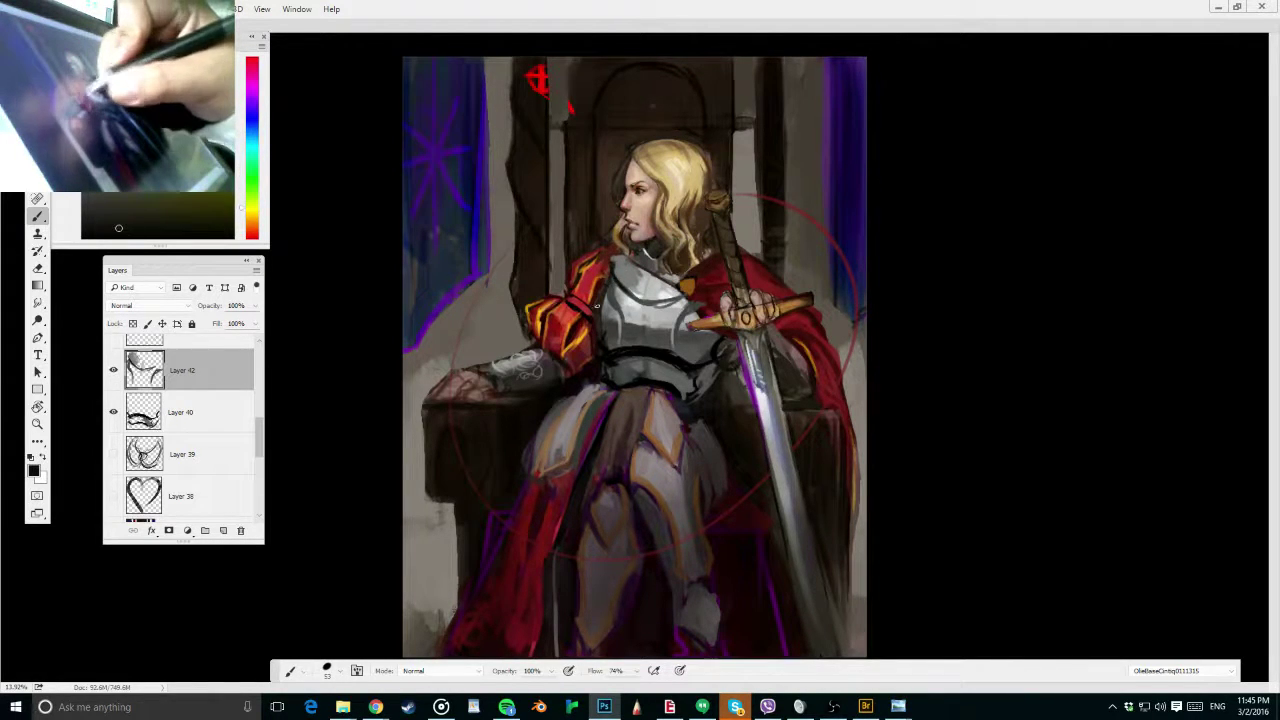
alt+click(610, 258)
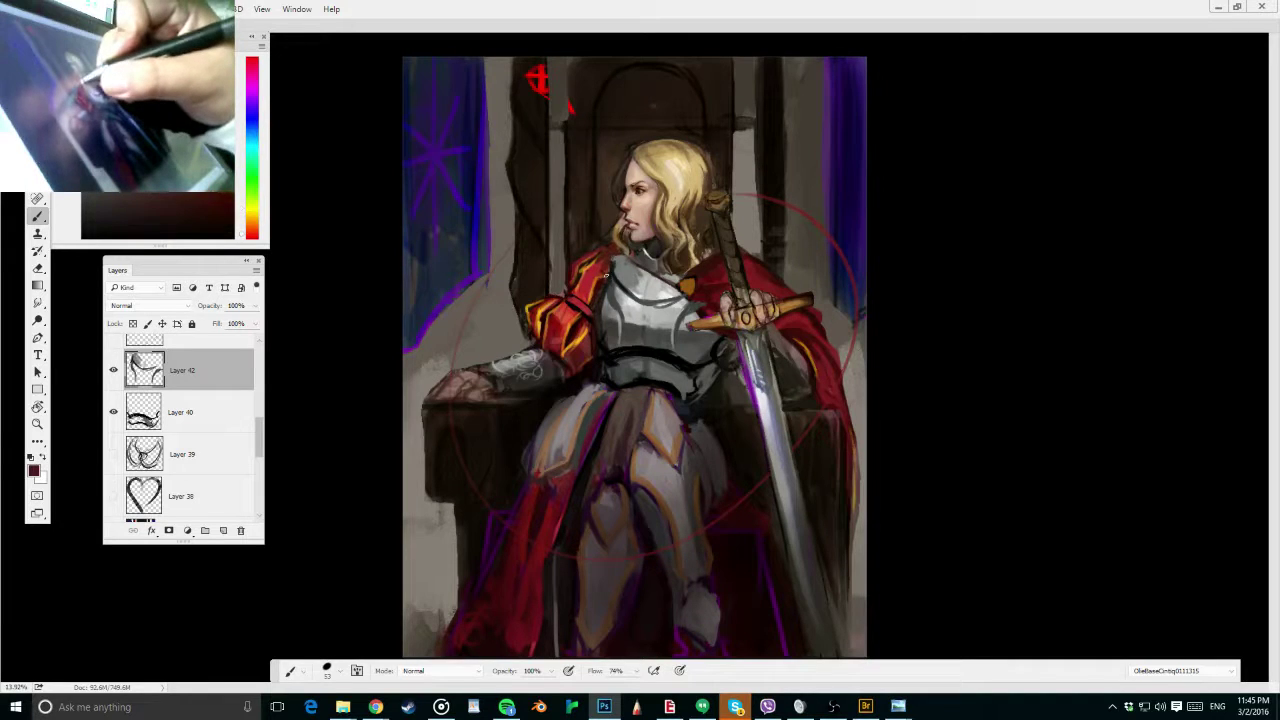
Paint sampled mid and light greys around the curve on the upper breastplate to model the raised collar plate
alt+click(643, 280)
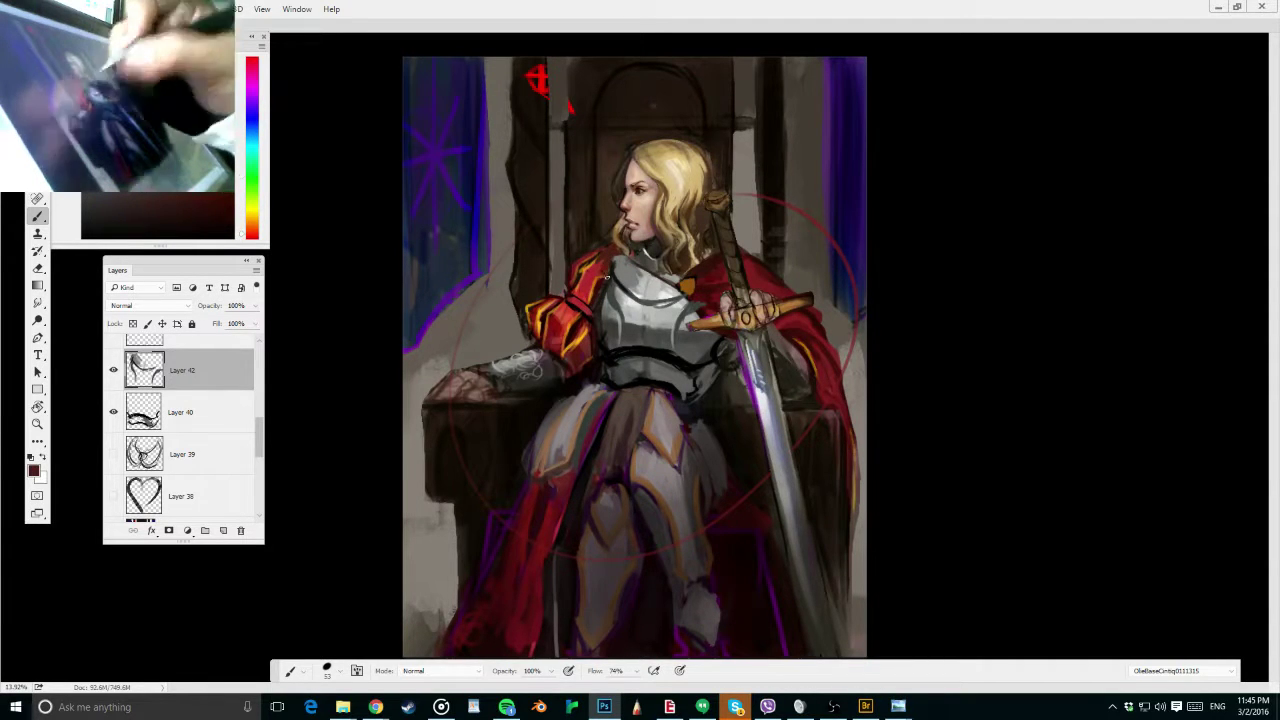
alt+click(623, 265)
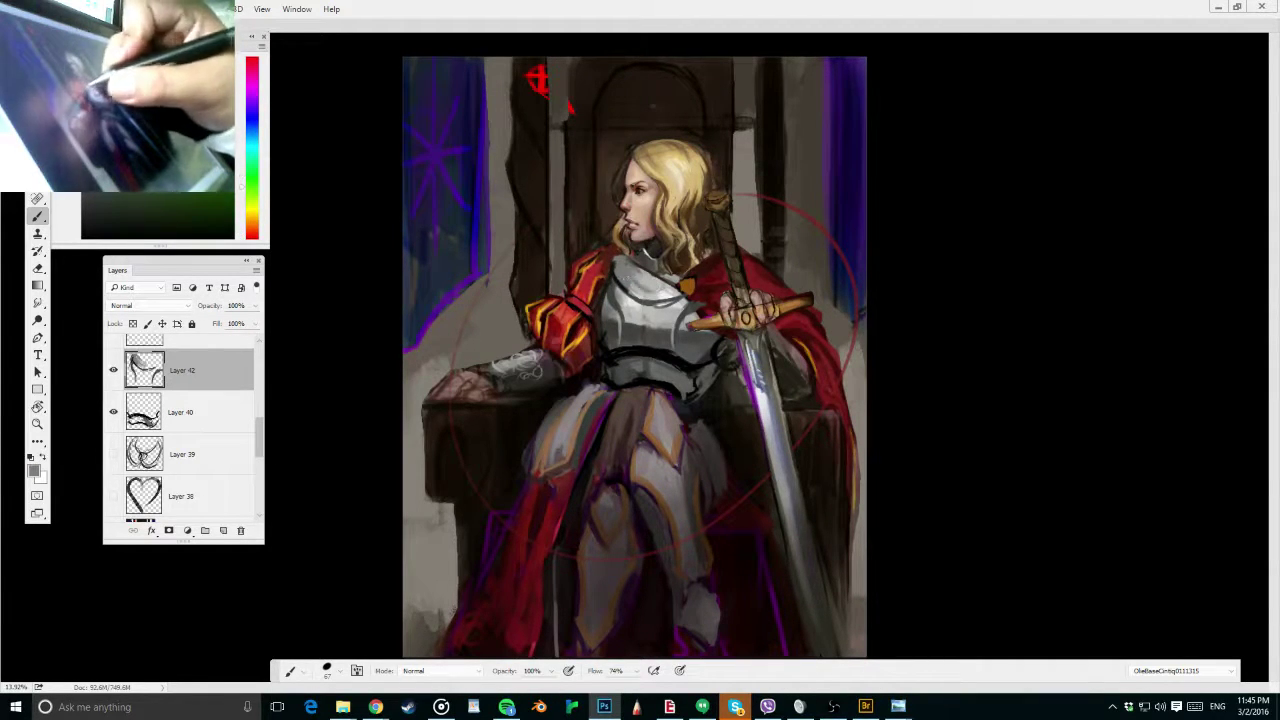
alt+click(648, 296)
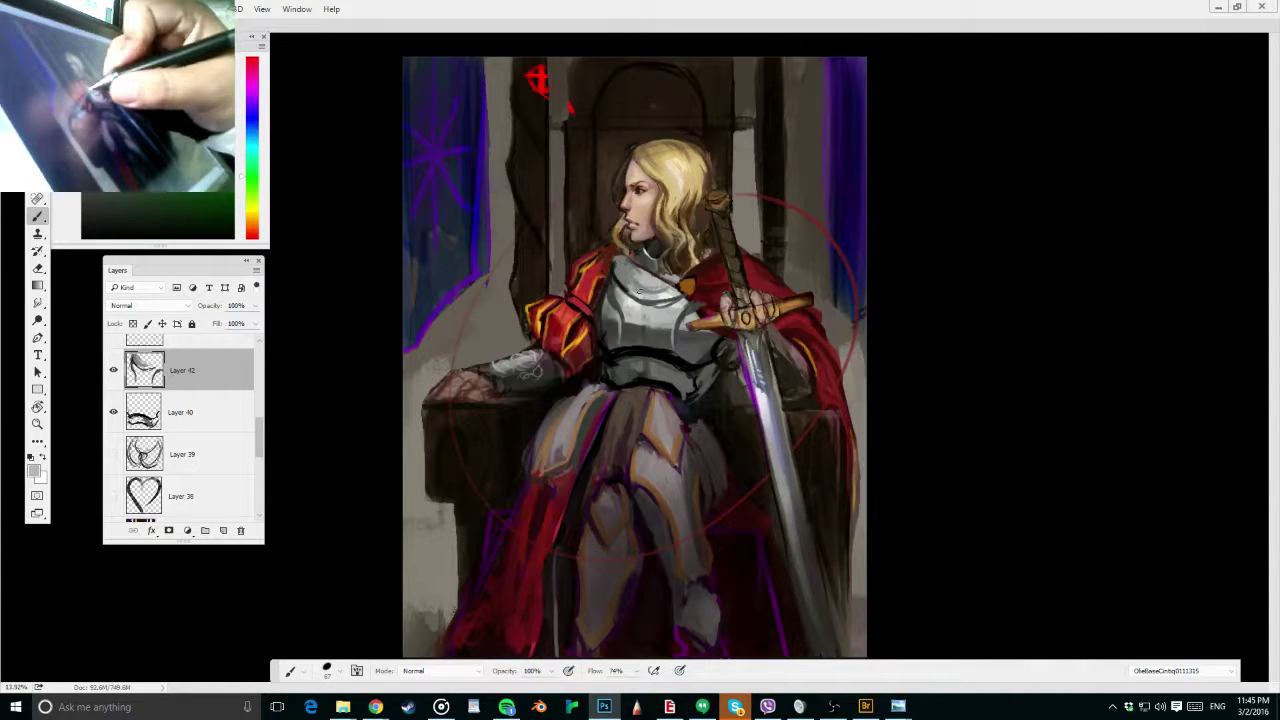
alt+click(645, 283)
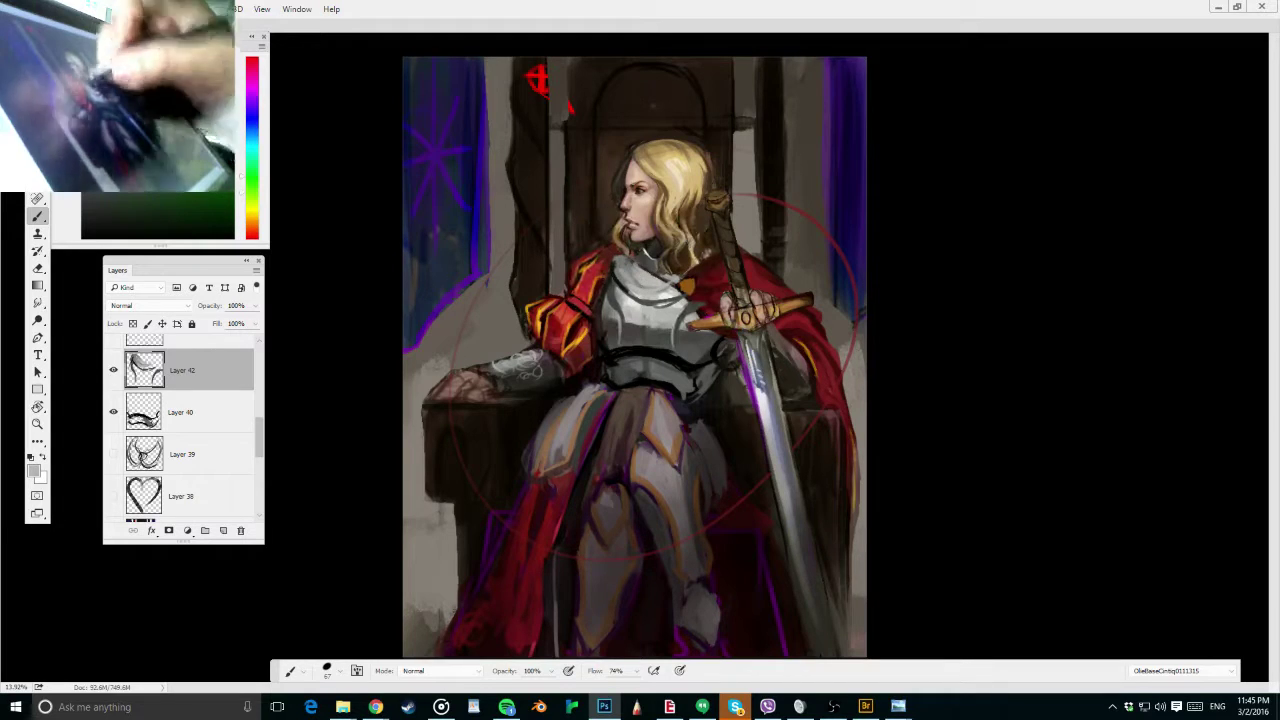
Paint white highlights on the raised collar plate of the upper breastplate, and flip the canvas horizontally to check it
key(d)
key(x)
mouse_move(642, 250)
mouse_down()
mouse_move(680, 274)
mouse_move(655, 283)
mouse_up()
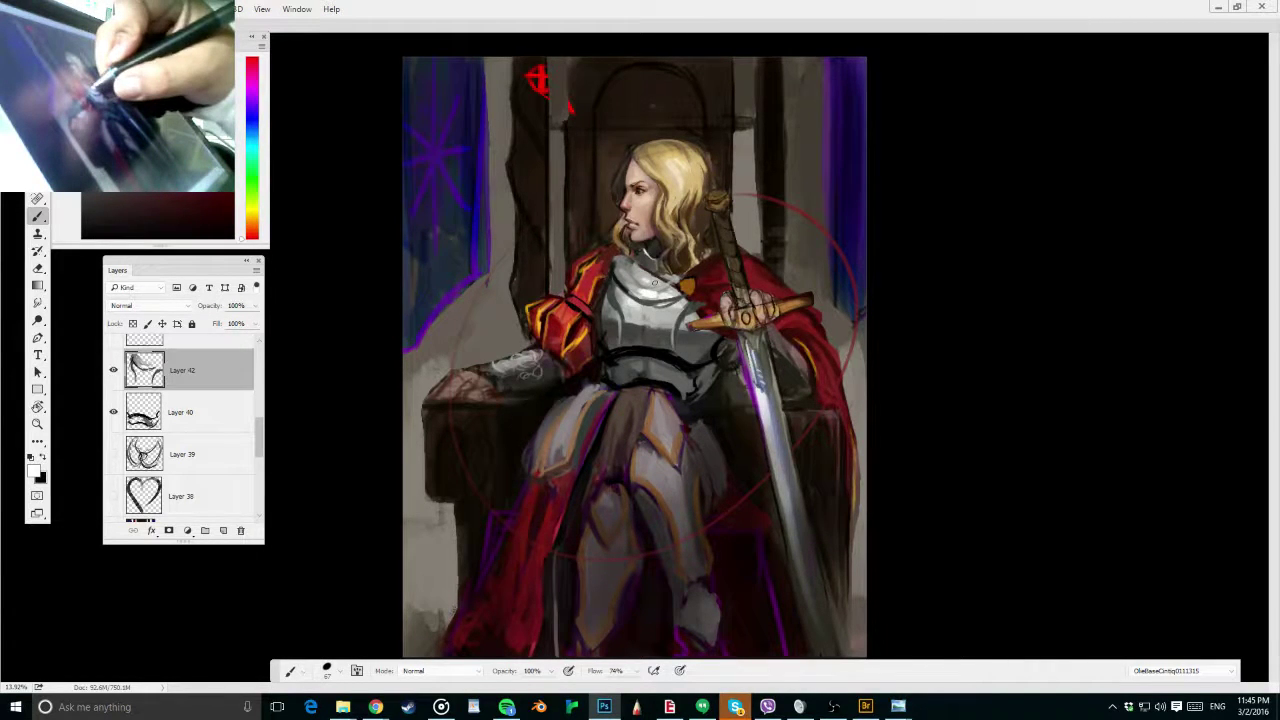
key(ctrl+minus)
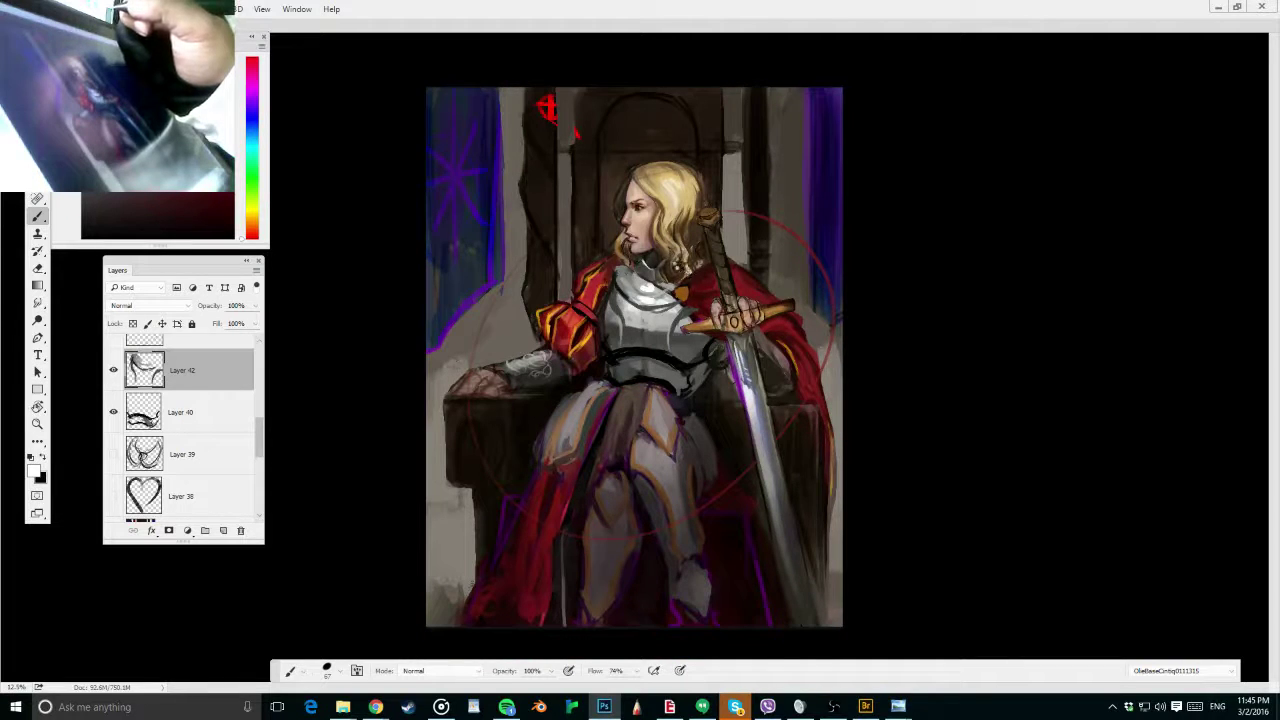
key(ctrl+shift+h)
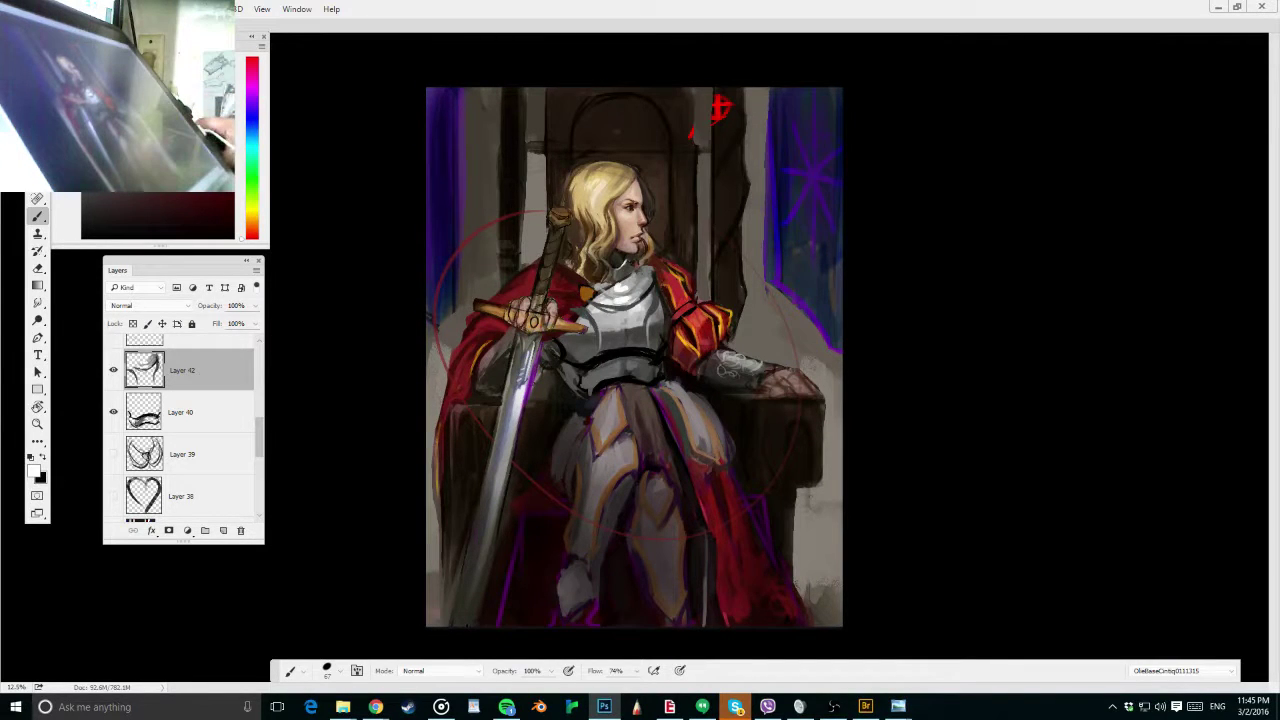
key(alt+Tab)
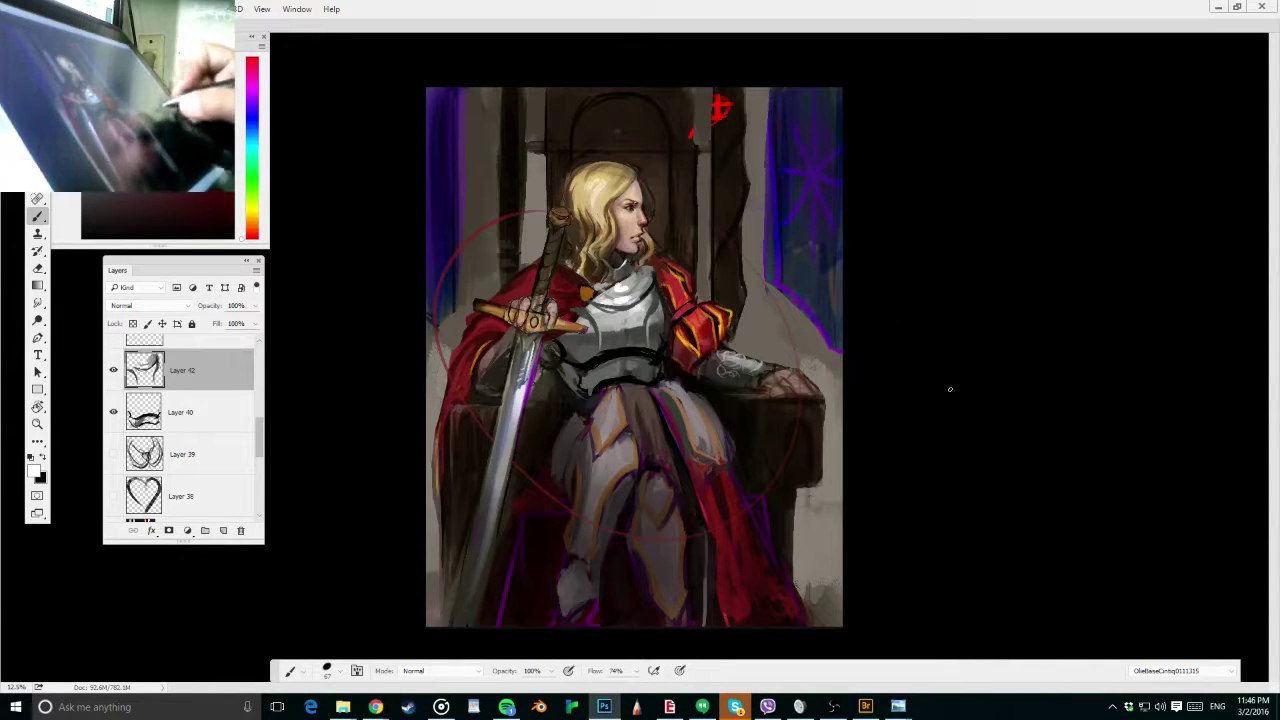
Paint sampled dark and light greys below the collar curve to shade the middle of the breastplate
alt+click(612, 322)
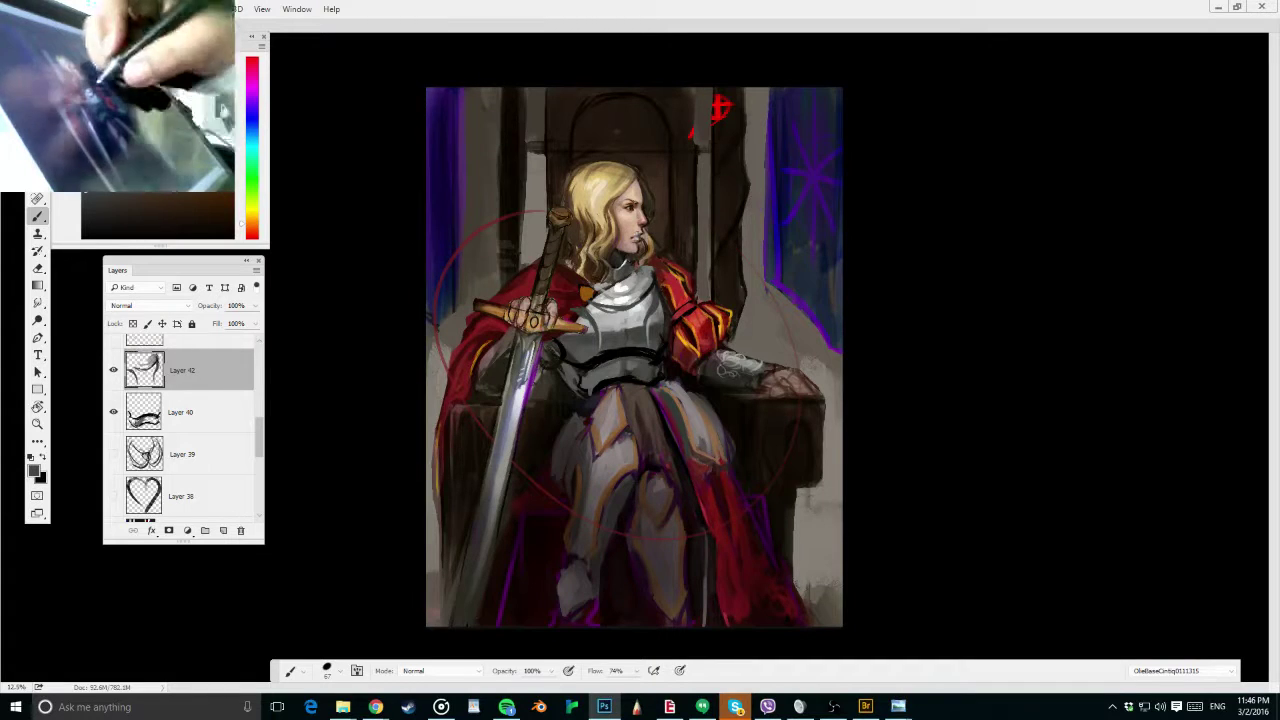
alt+click(626, 319)
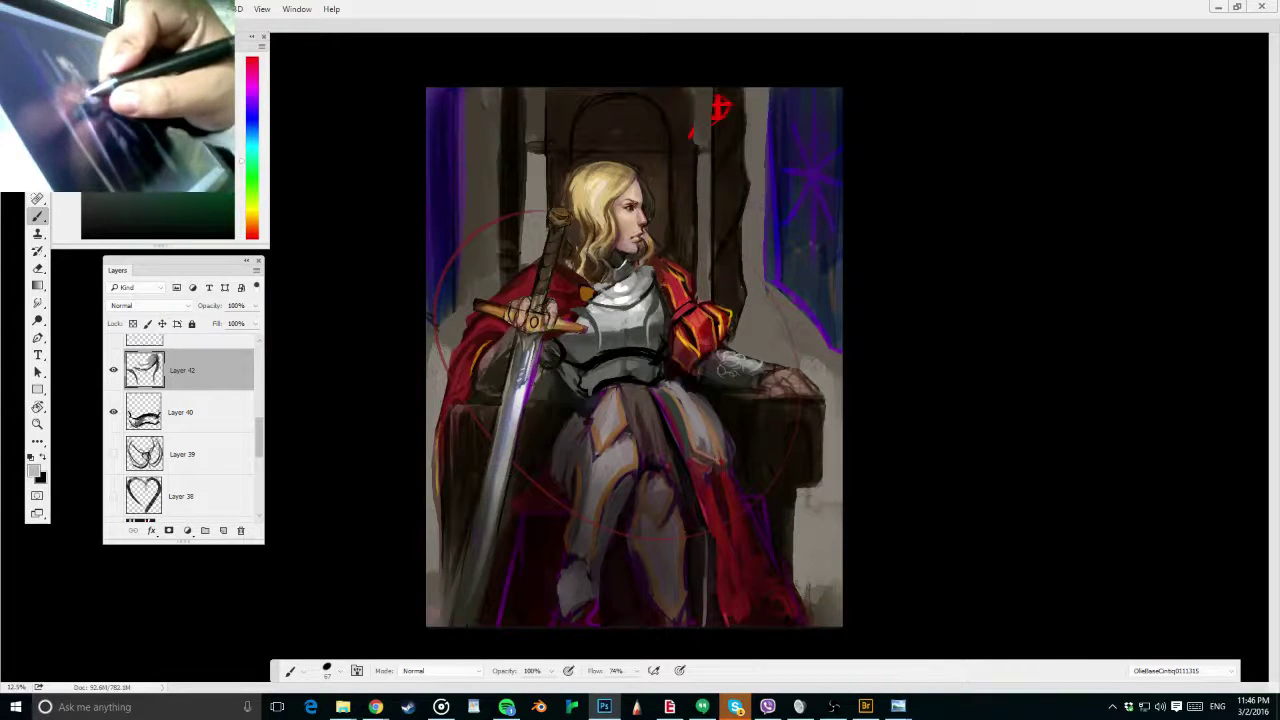
alt+click(622, 308)
drag(645, 299, 609, 310)
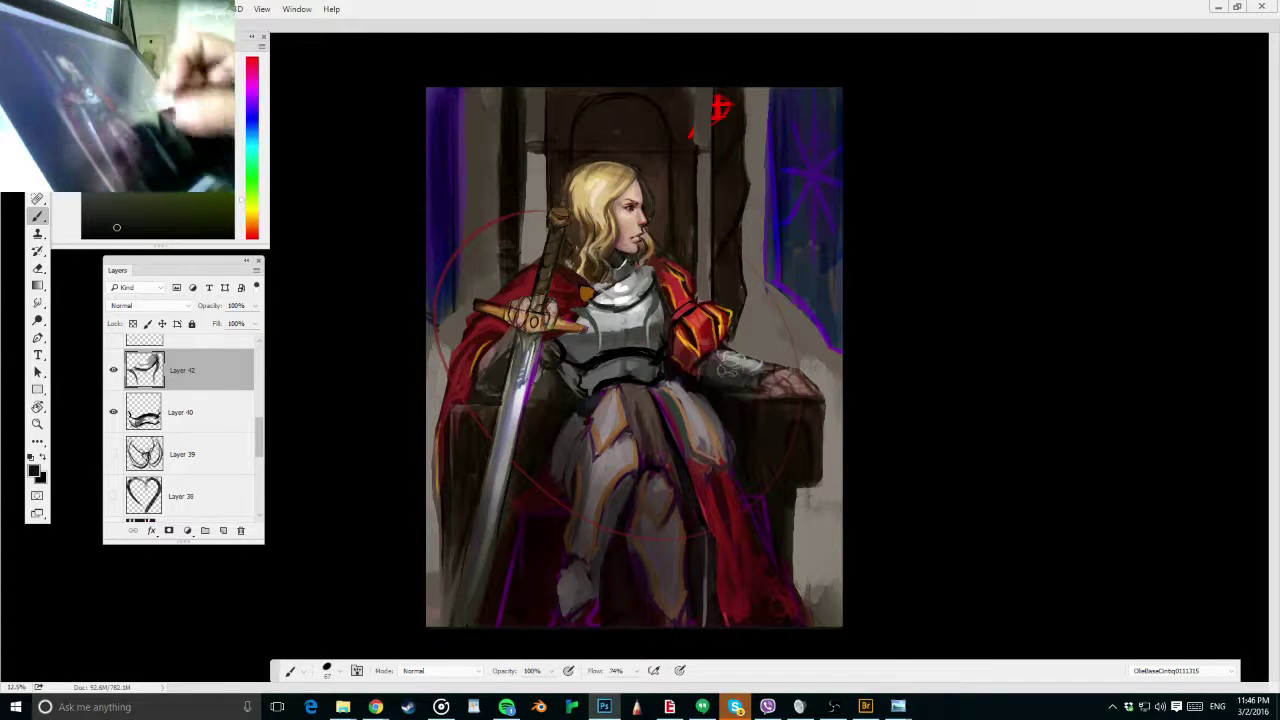
Try black marks down the breastplate and a dark red ellipse with a centre line on Layer 37, and undo the strokes
drag(612, 298, 620, 346)
drag(622, 386, 620, 400)
key(ctrl+z)
drag(259, 440, 259, 415)
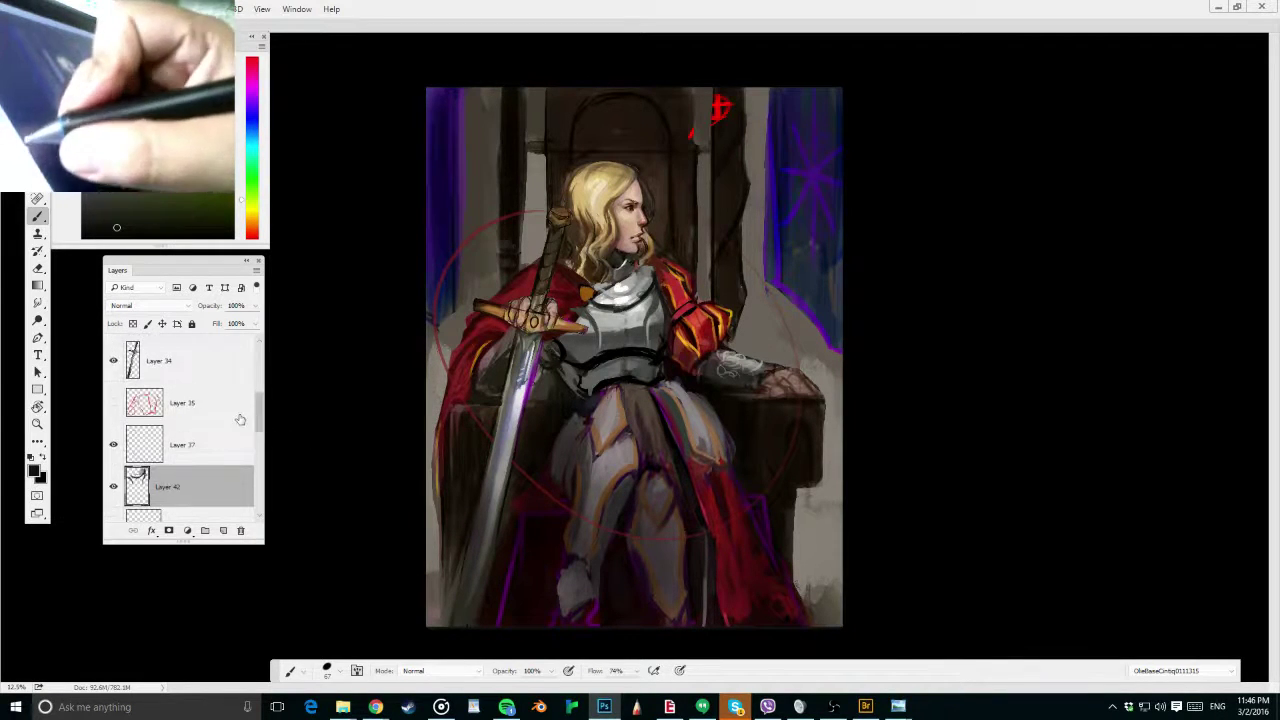
click(222, 444)
alt+click(545, 283)
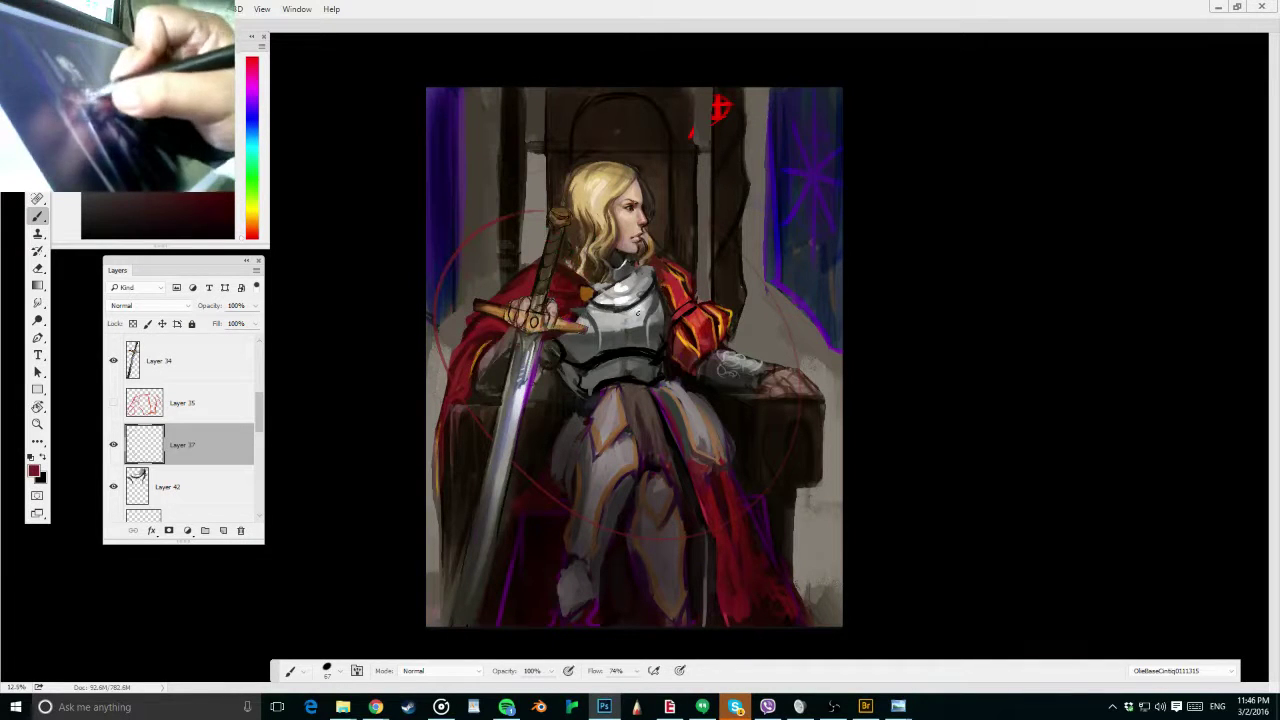
mouse_move(612, 300)
mouse_down()
mouse_move(634, 298)
mouse_move(615, 411)
mouse_move(591, 410)
mouse_up()
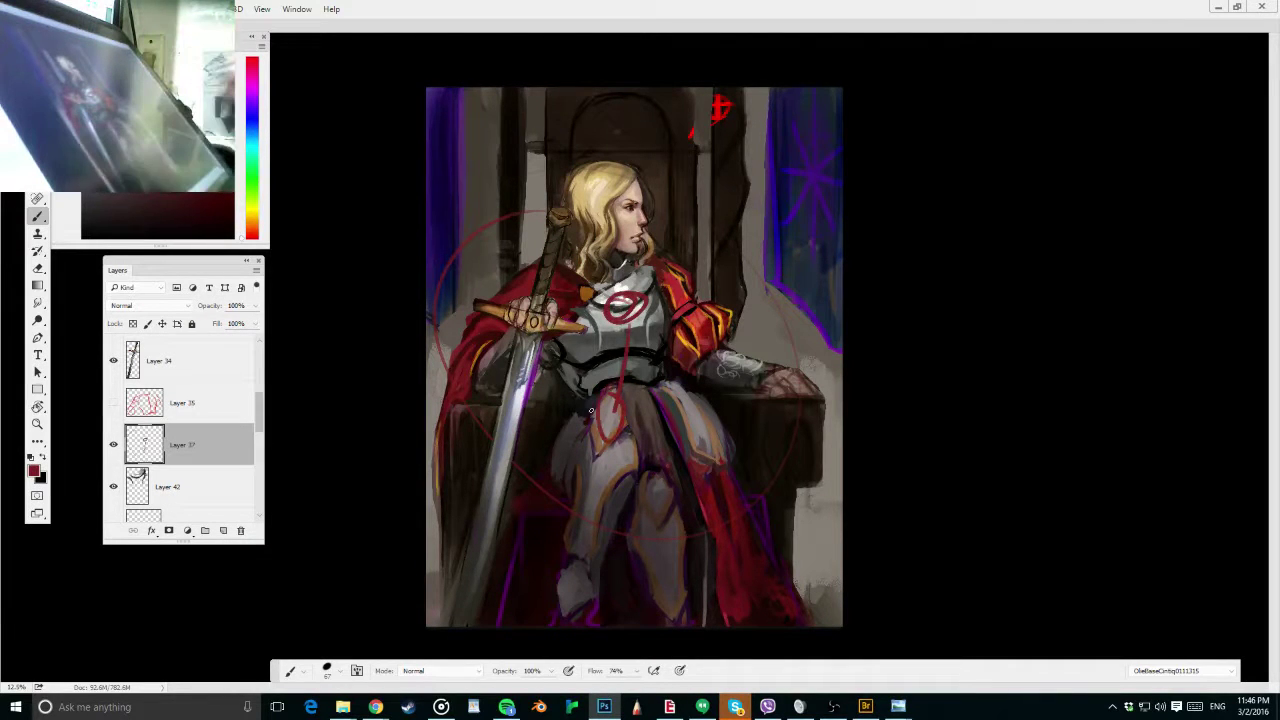
key(ctrl+alt+z)
key(ctrl+alt+z)
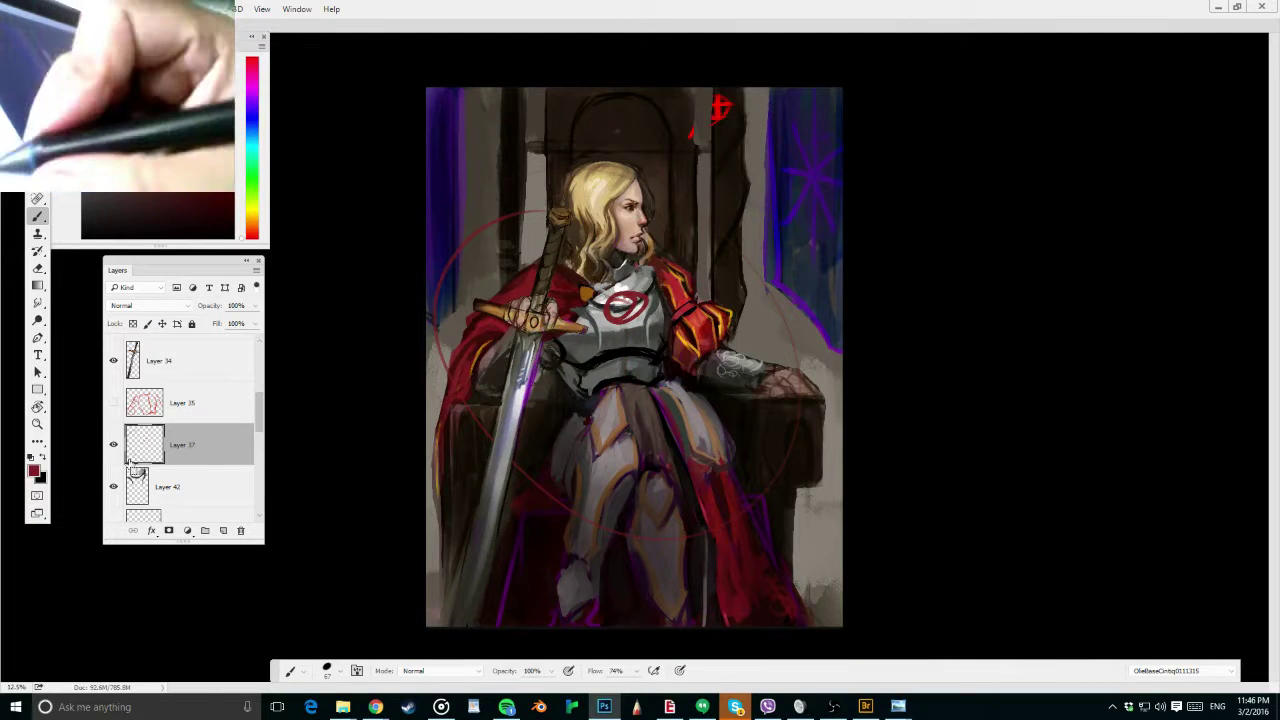
Hide Layer 37 with its red guide marks and return to Layer 42 with the brush
click(113, 444)
click(190, 486)
key(e)
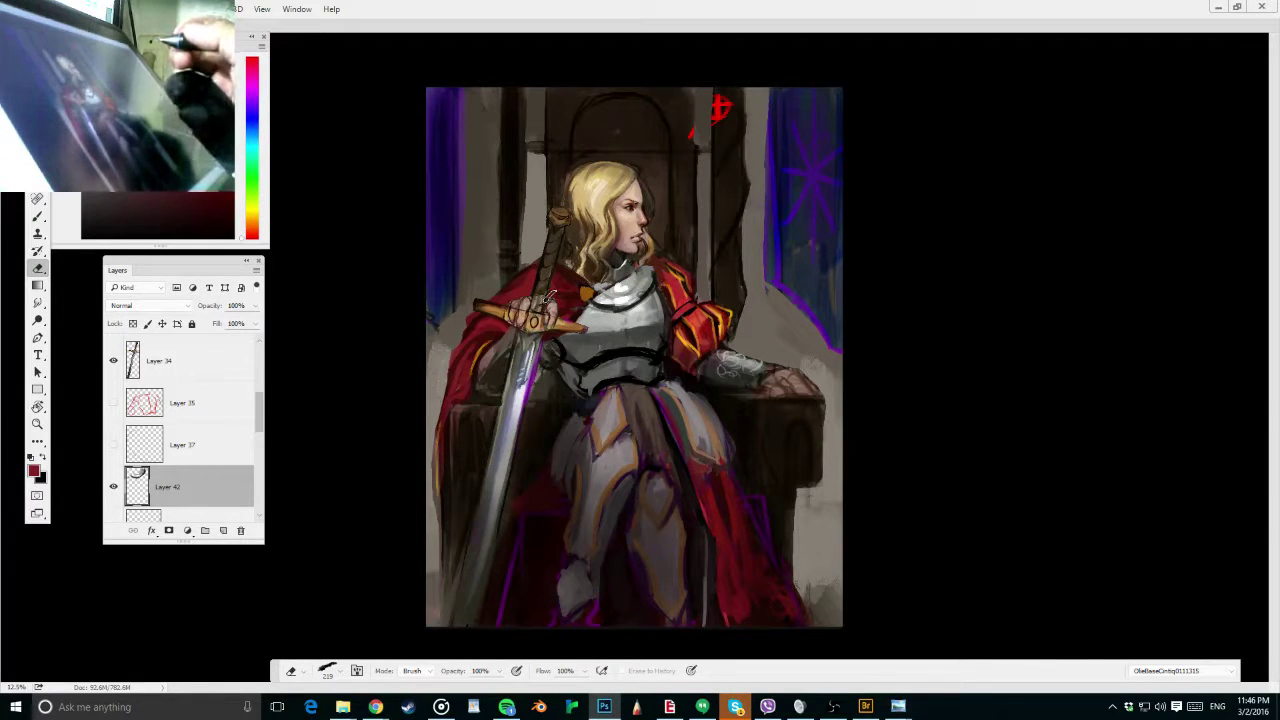
key(b)
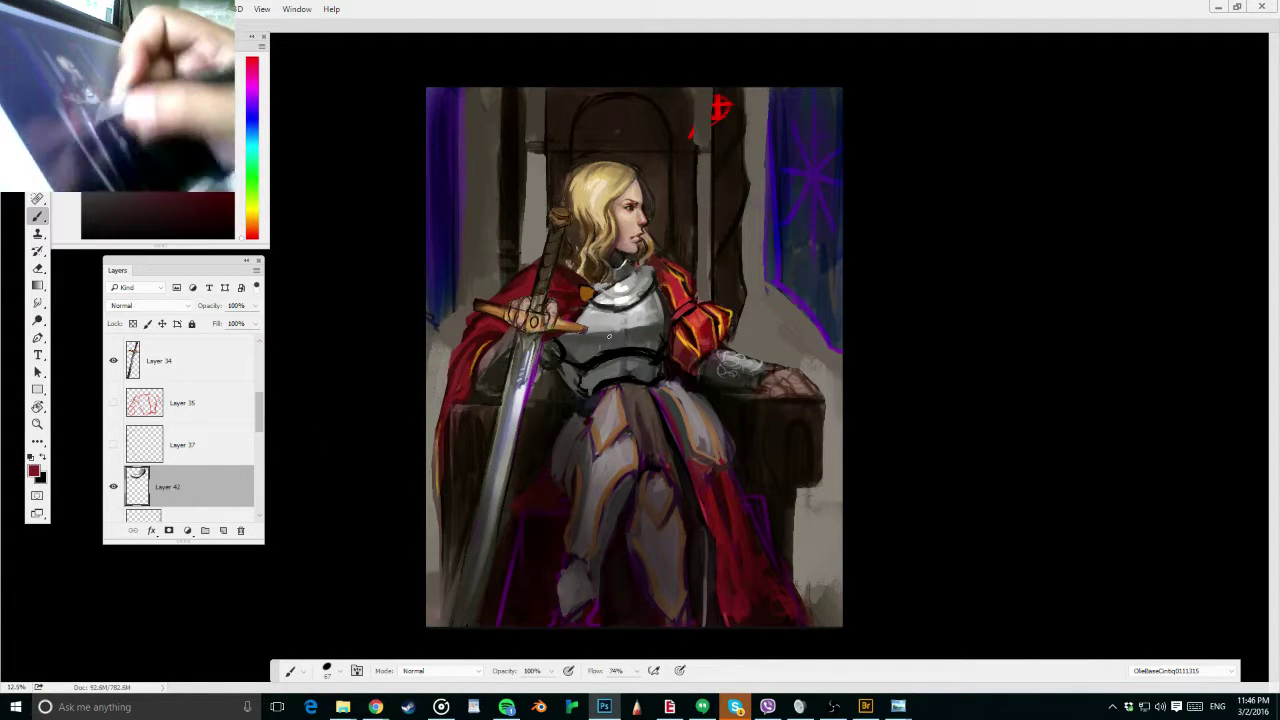
Pick a light orange gold and paint trim along the breastplate's lower edge and the collar plate's curve on a rotated canvas
alt+shift+right_click(622, 428)
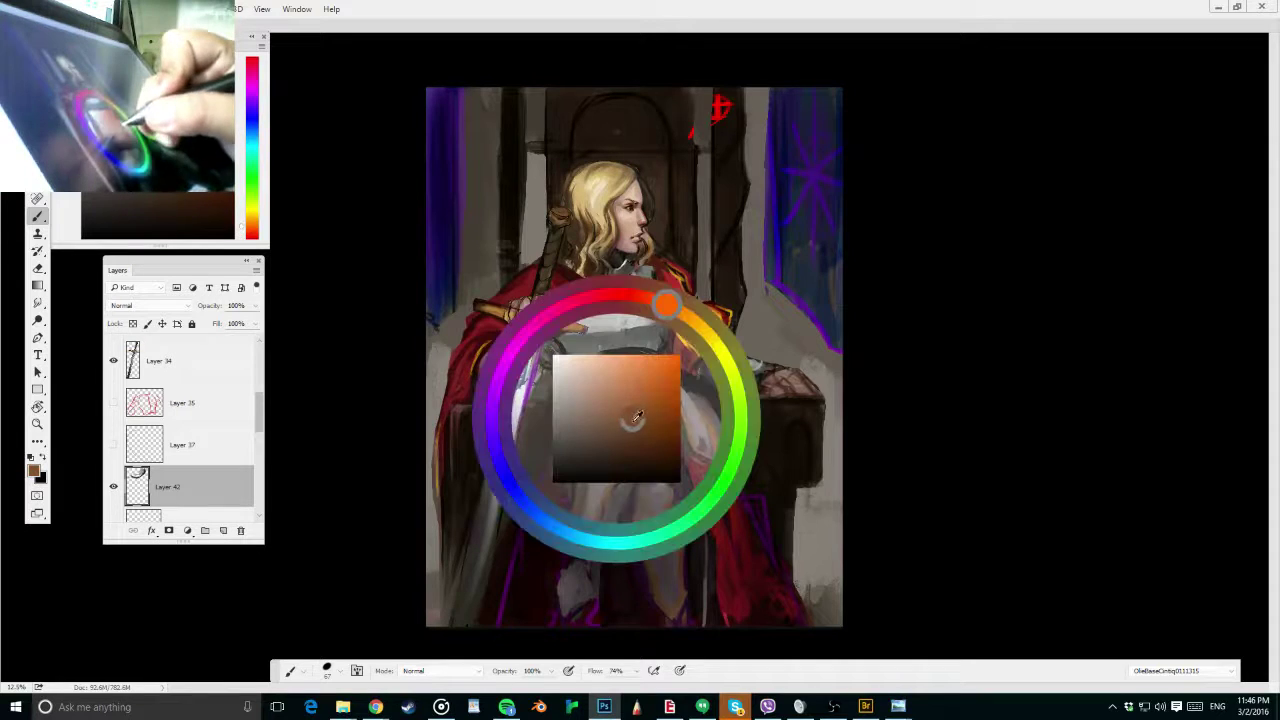
mouse_move(633, 421)
mouse_down()
mouse_move(666, 342)
mouse_move(631, 371)
mouse_move(660, 342)
mouse_move(741, 330)
mouse_move(730, 395)
mouse_up()
key(r)
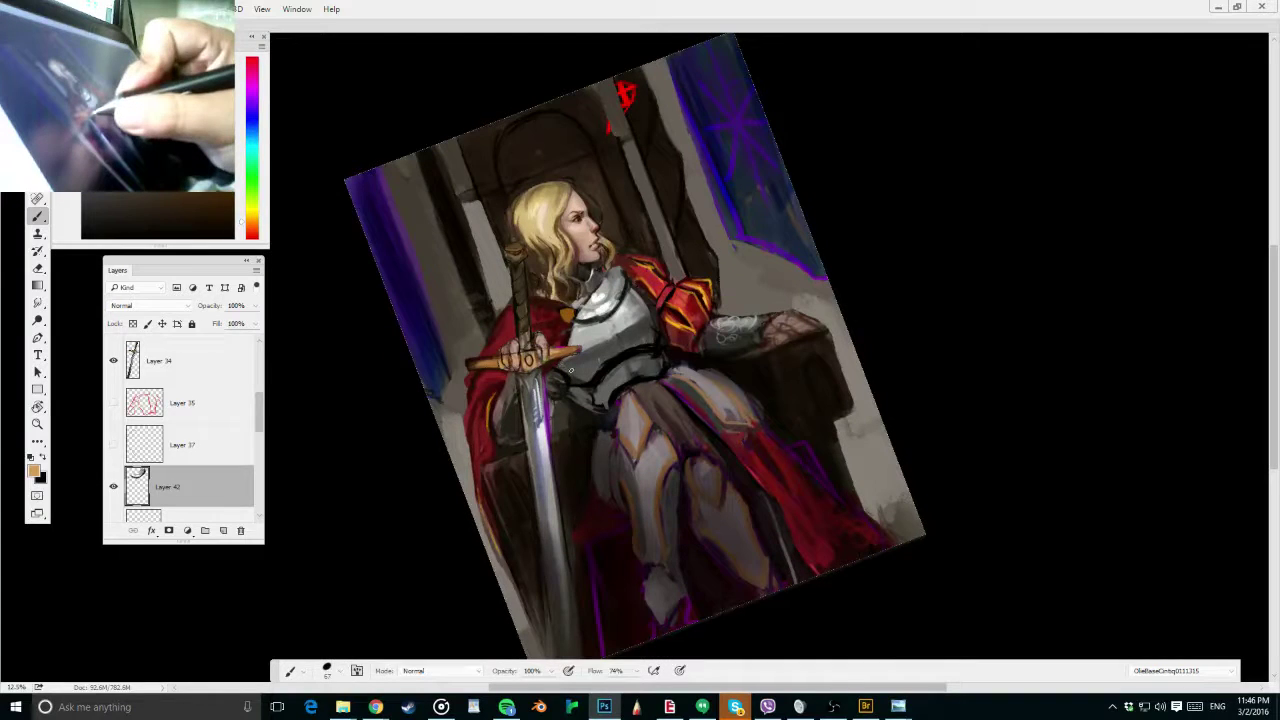
drag(571, 371, 657, 341)
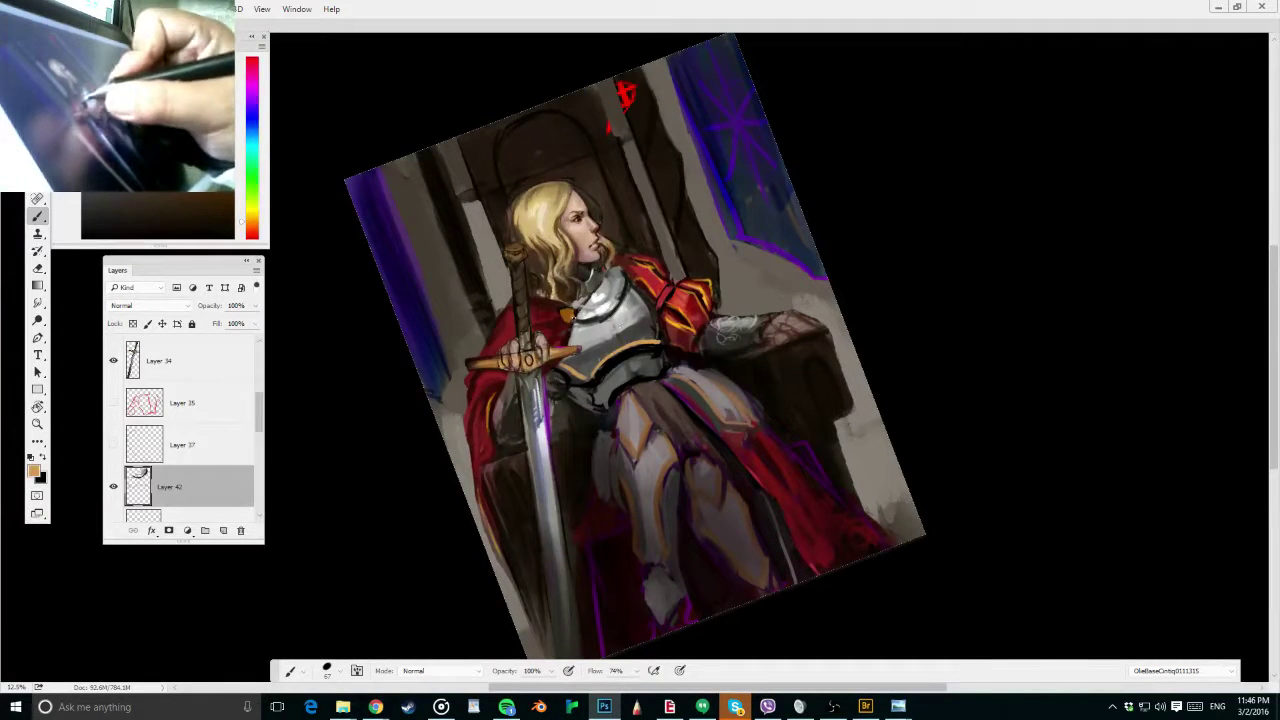
mouse_move(573, 319)
mouse_down()
mouse_move(623, 278)
mouse_move(615, 308)
mouse_up()
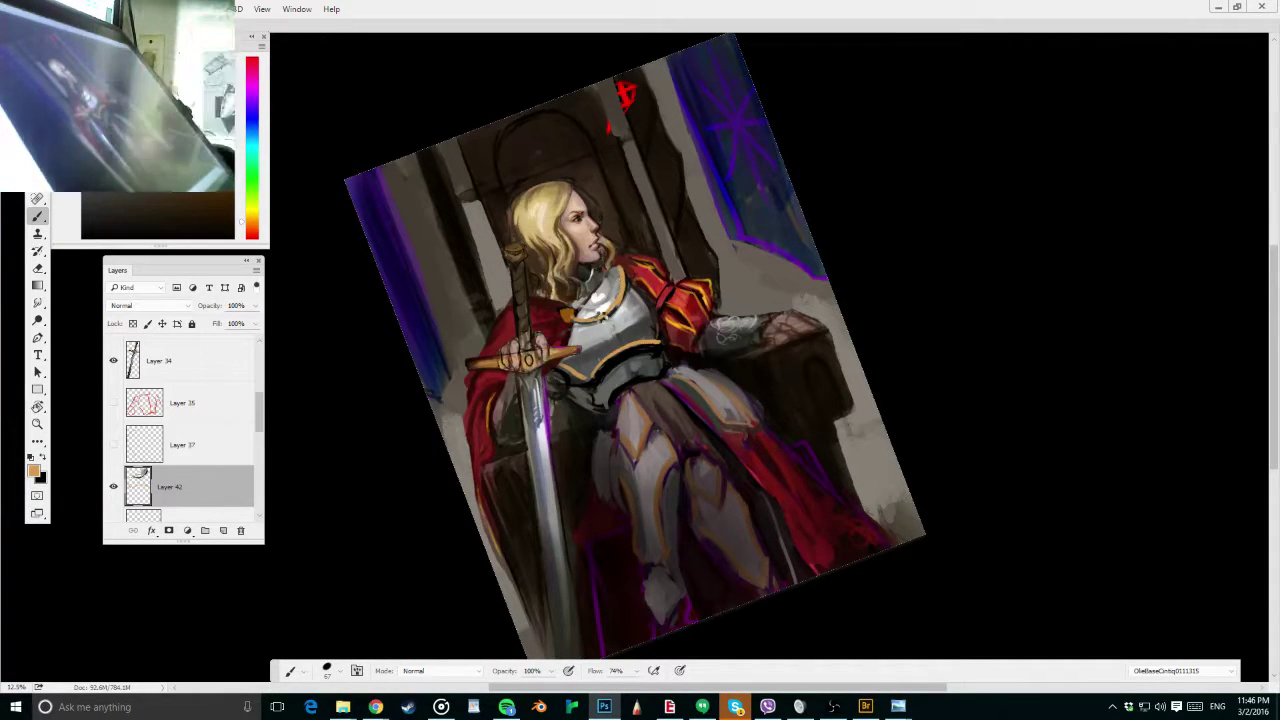
Flip the canvas back horizontally, reset its rotation, and paint matching gold trim along the waist plate's lower edge
key(ctrl+alt+shift+h)
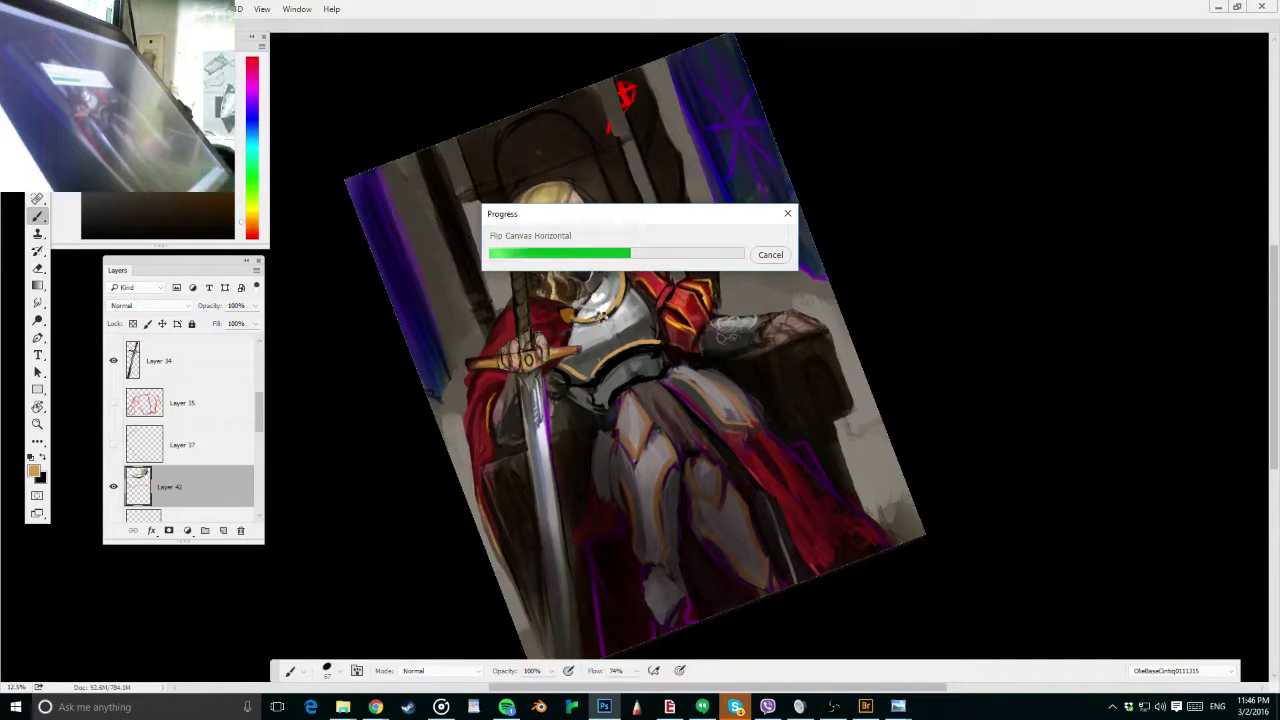
key(r)
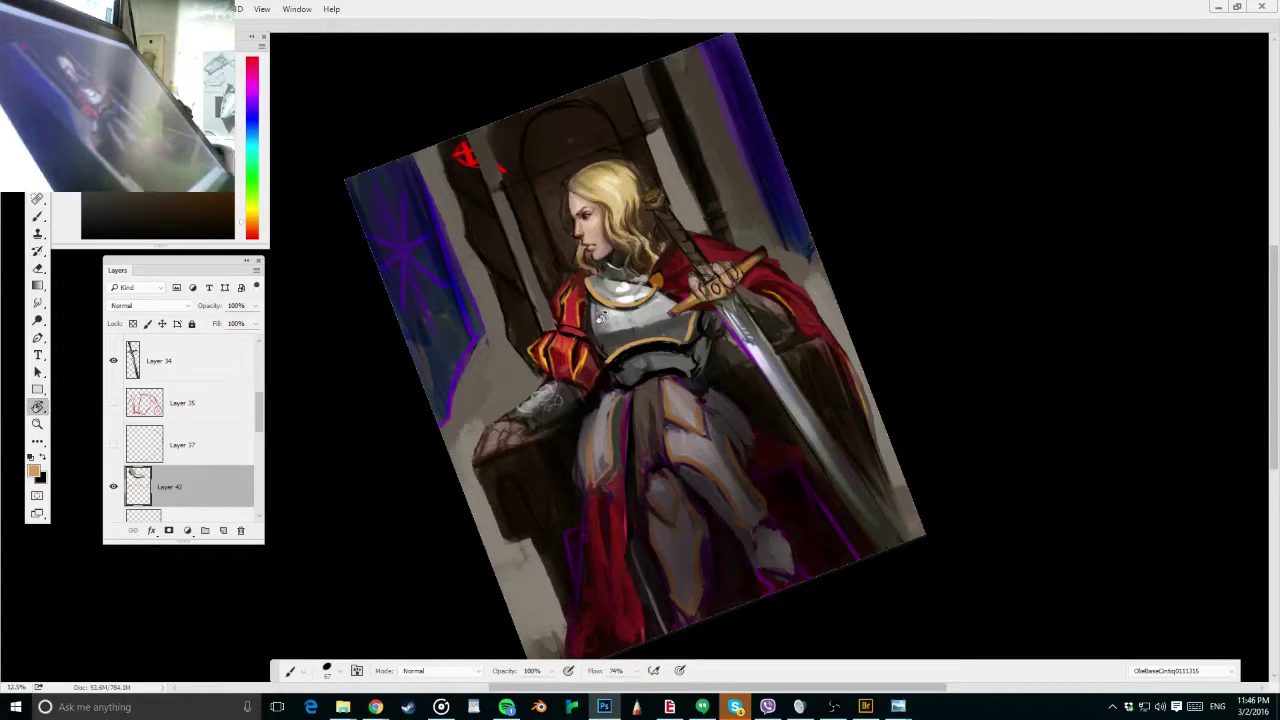
key(Escape)
key(b)
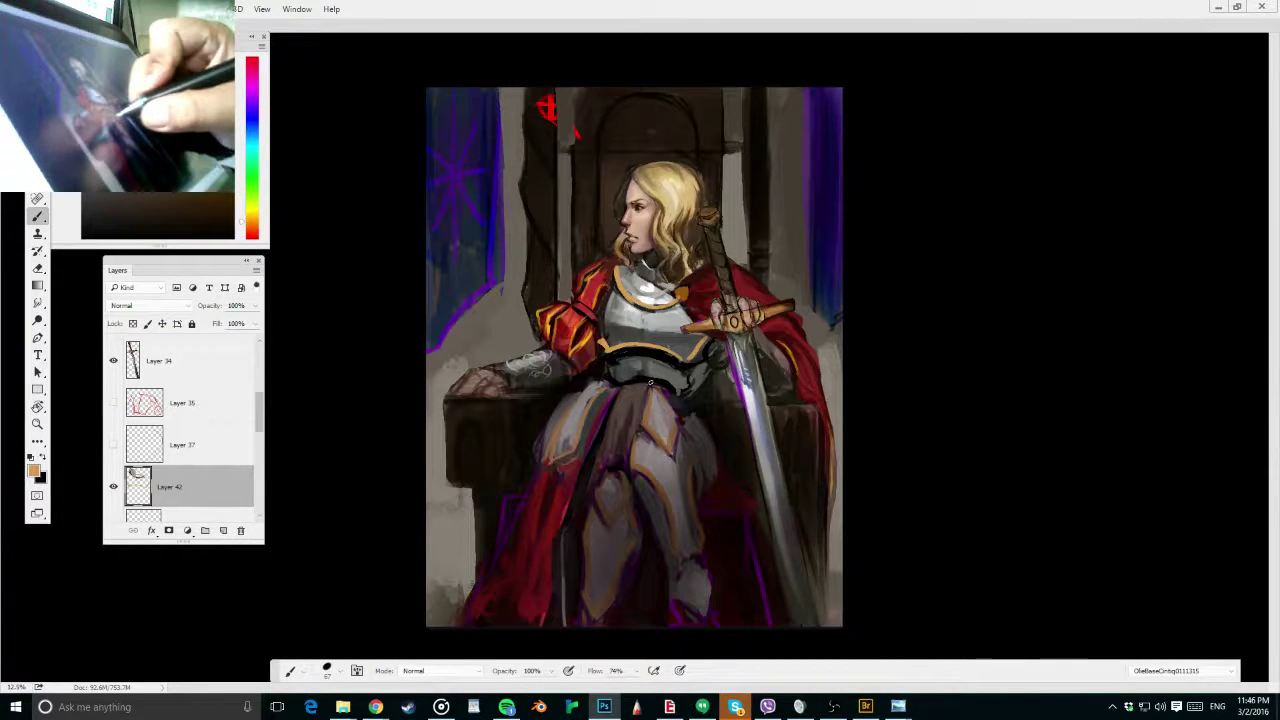
drag(620, 388, 690, 385)
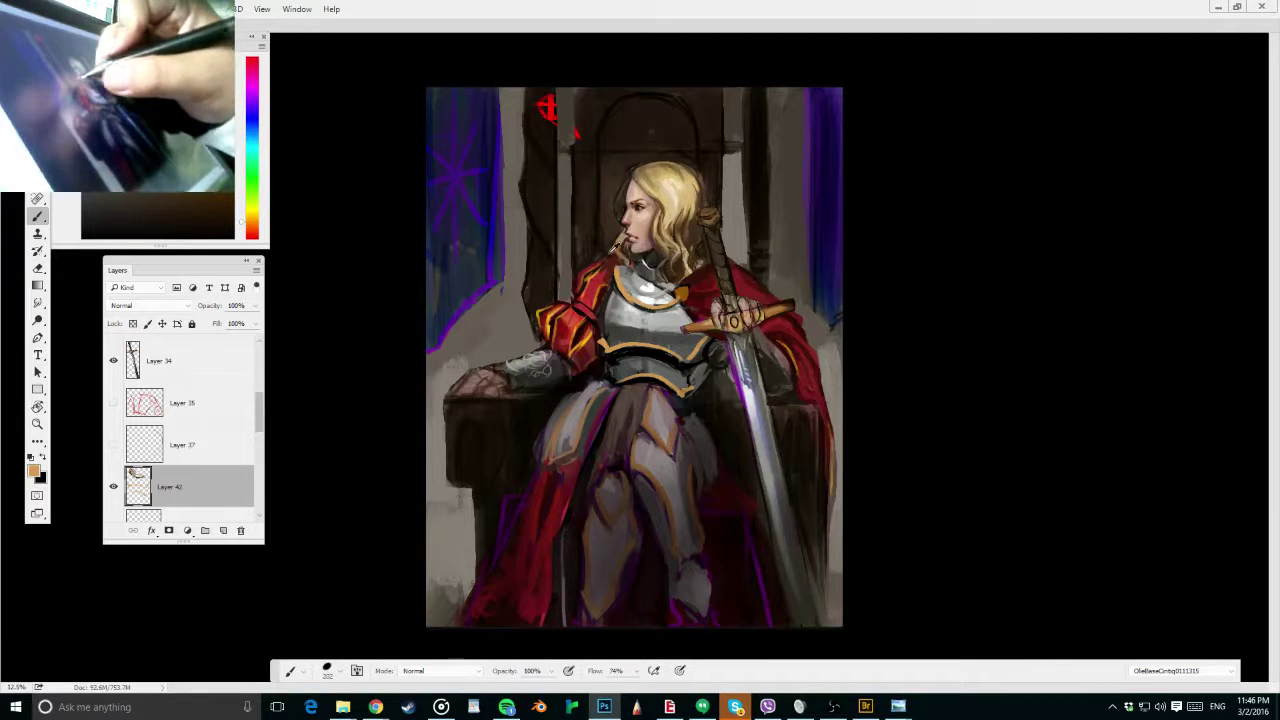
Paint sampled dark brown between the hair and the shoulder beside the collar, and reduce the brush size
alt+click(616, 243)
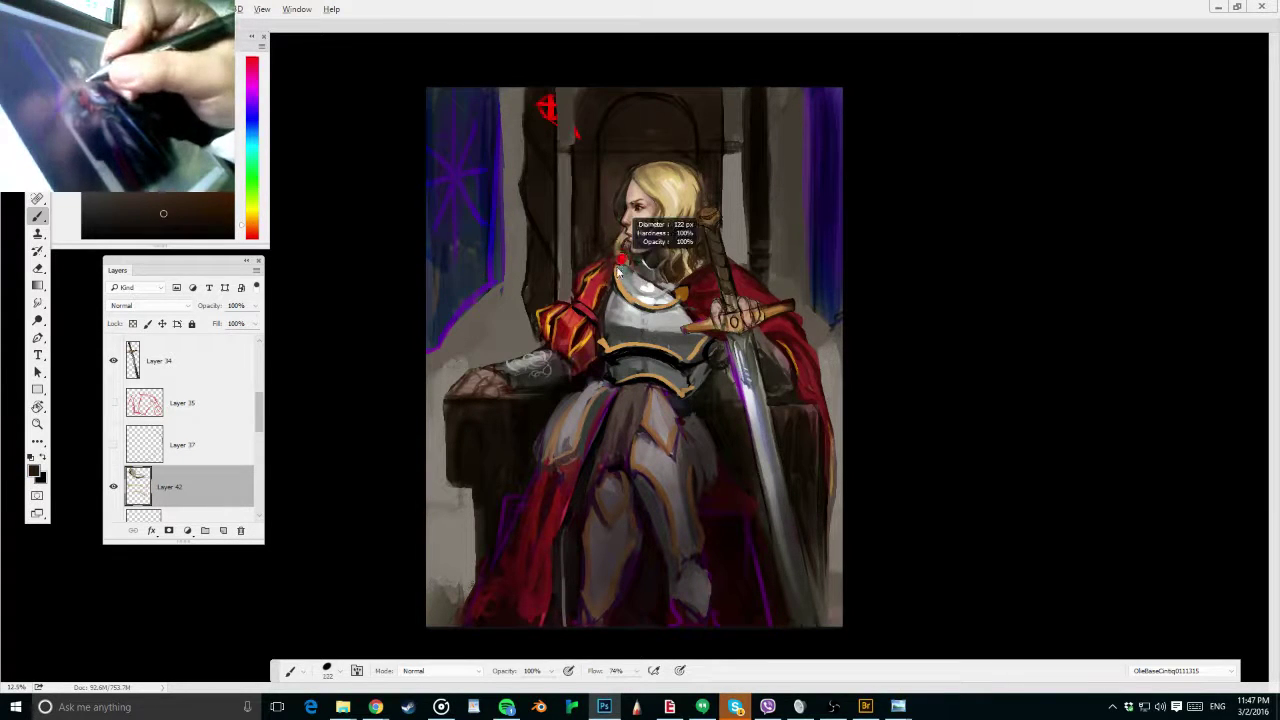
alt+click(614, 252)
drag(613, 260, 626, 262)
alt+click(612, 253)
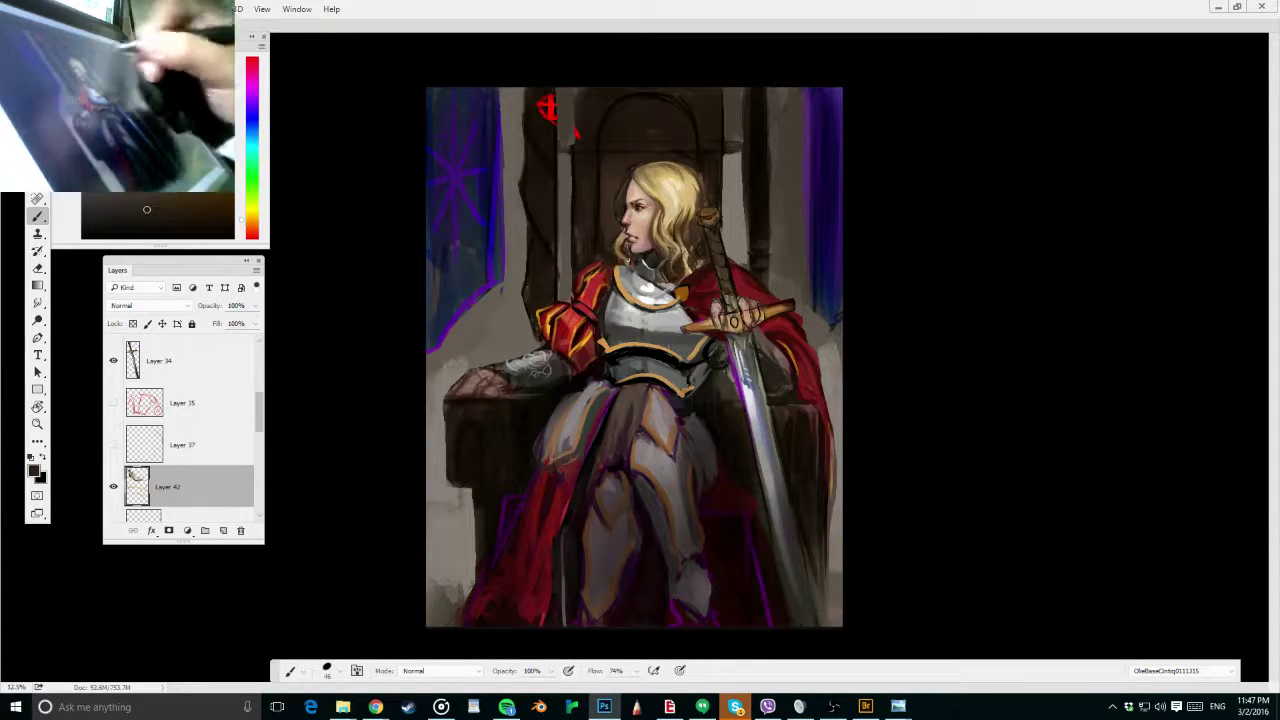
key(bracketleft)
key(bracketleft)
key(bracketleft)
key(bracketleft)
key(bracketleft)
key(bracketleft)
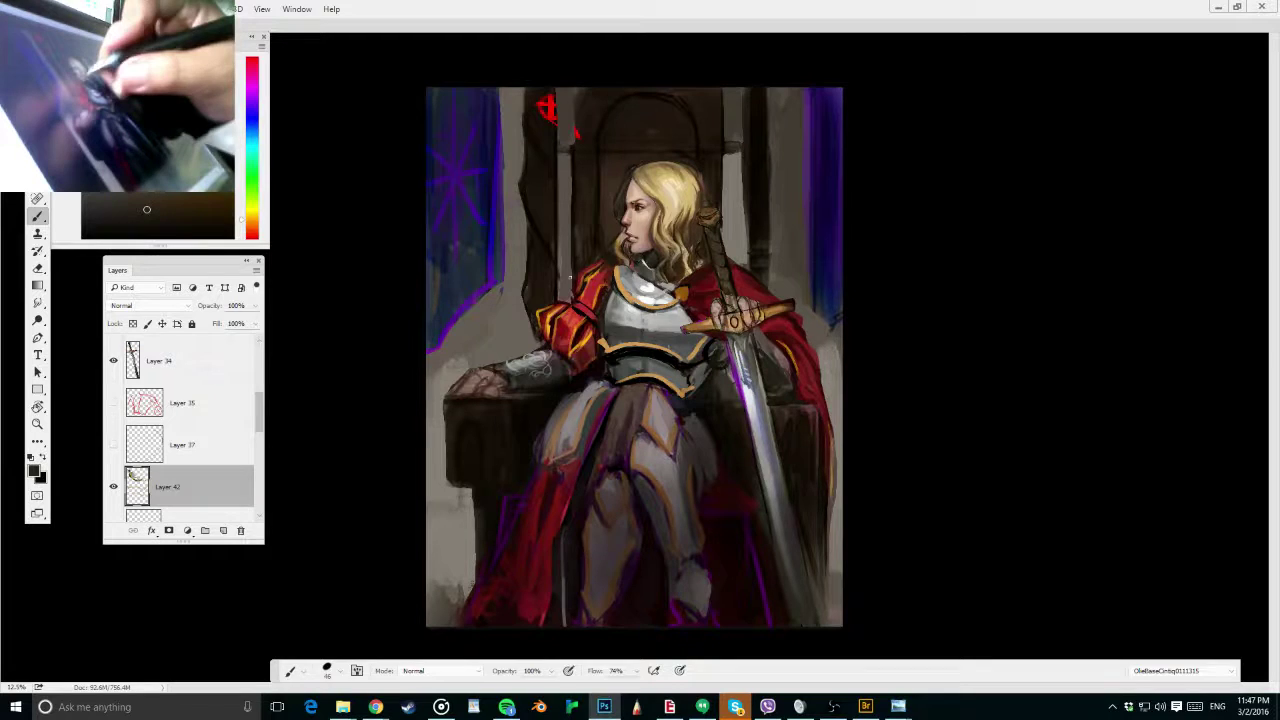
Refine the top of the red sleeve beside the collar with sampled bright red, dark red and near-black
alt+click(614, 258)
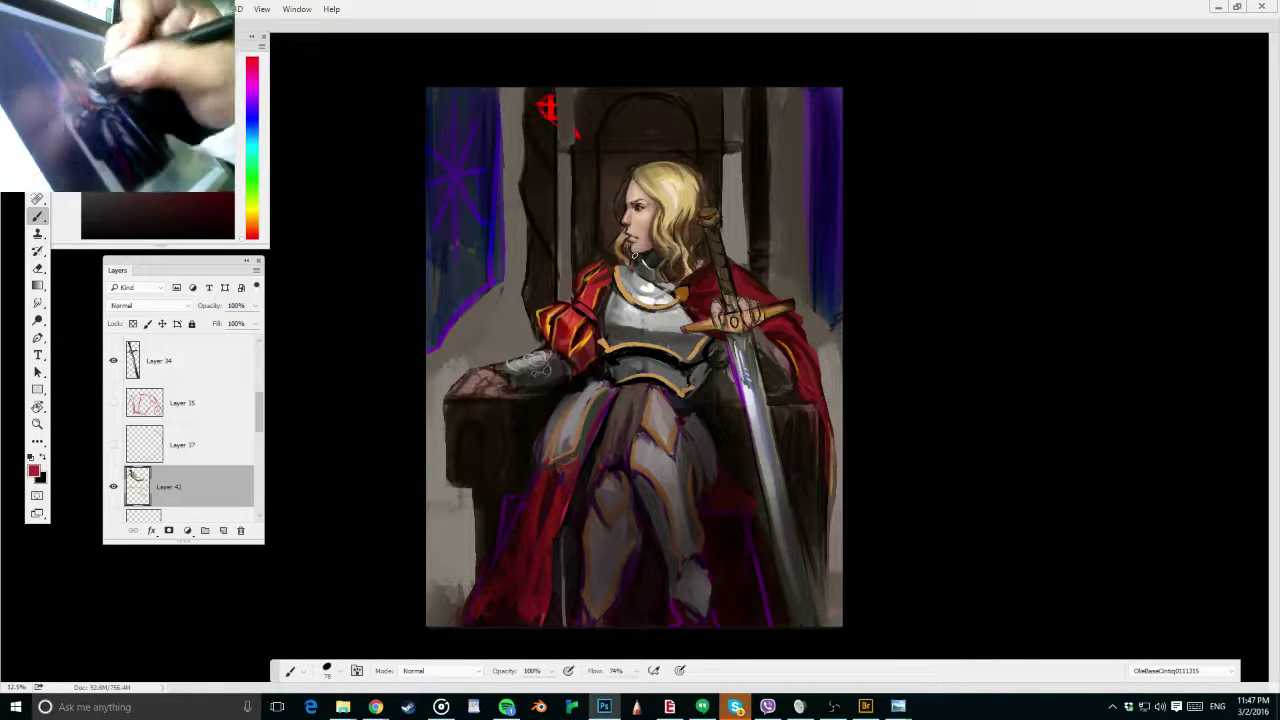
alt+click(612, 272)
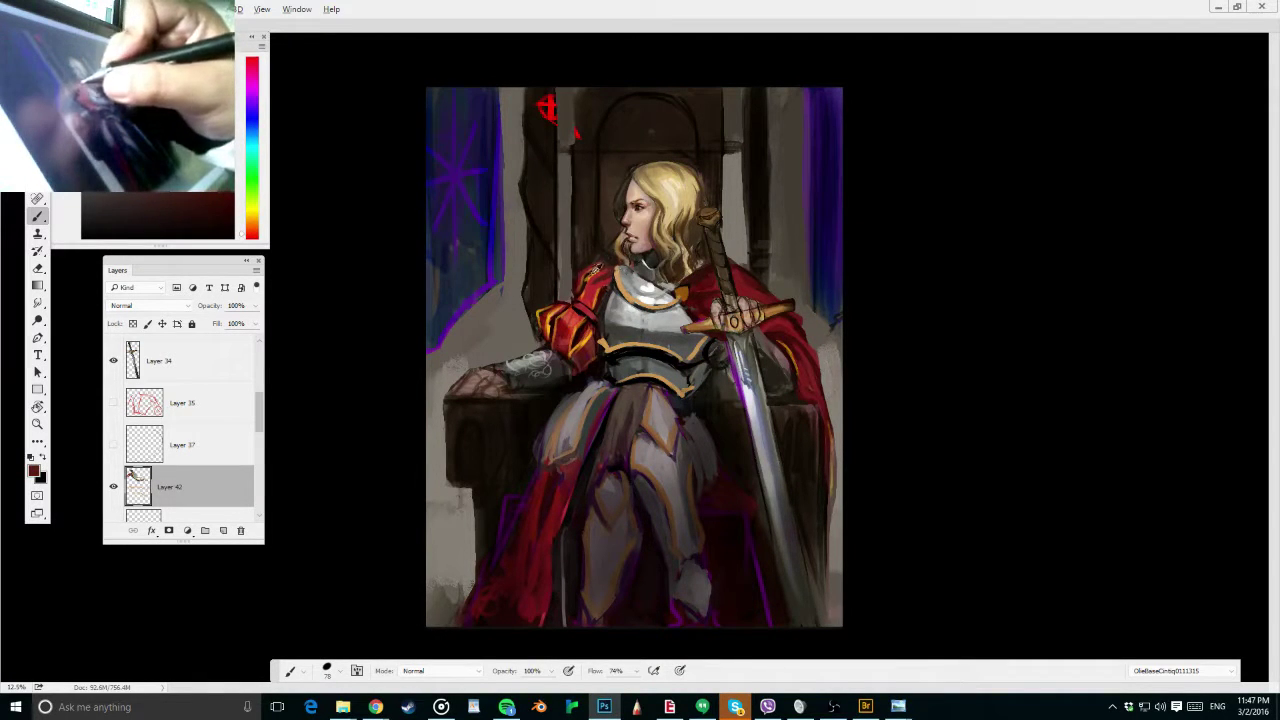
alt+click(600, 266)
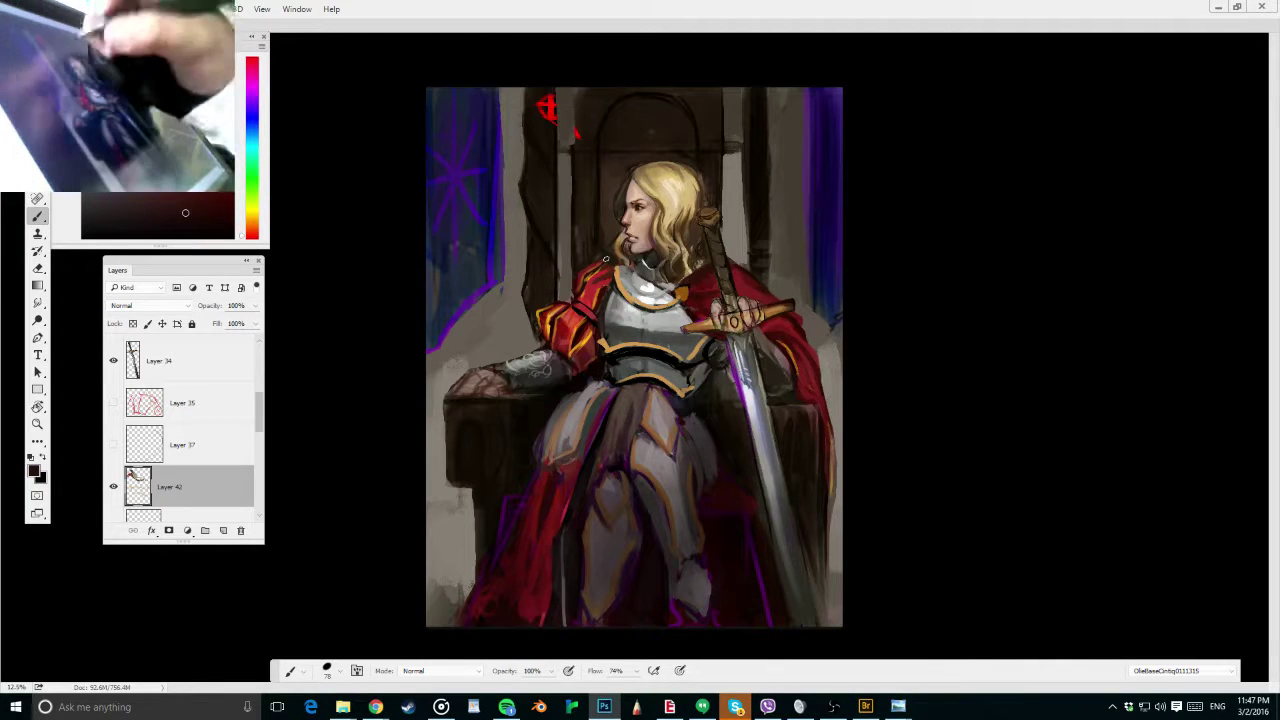
alt+click(610, 263)
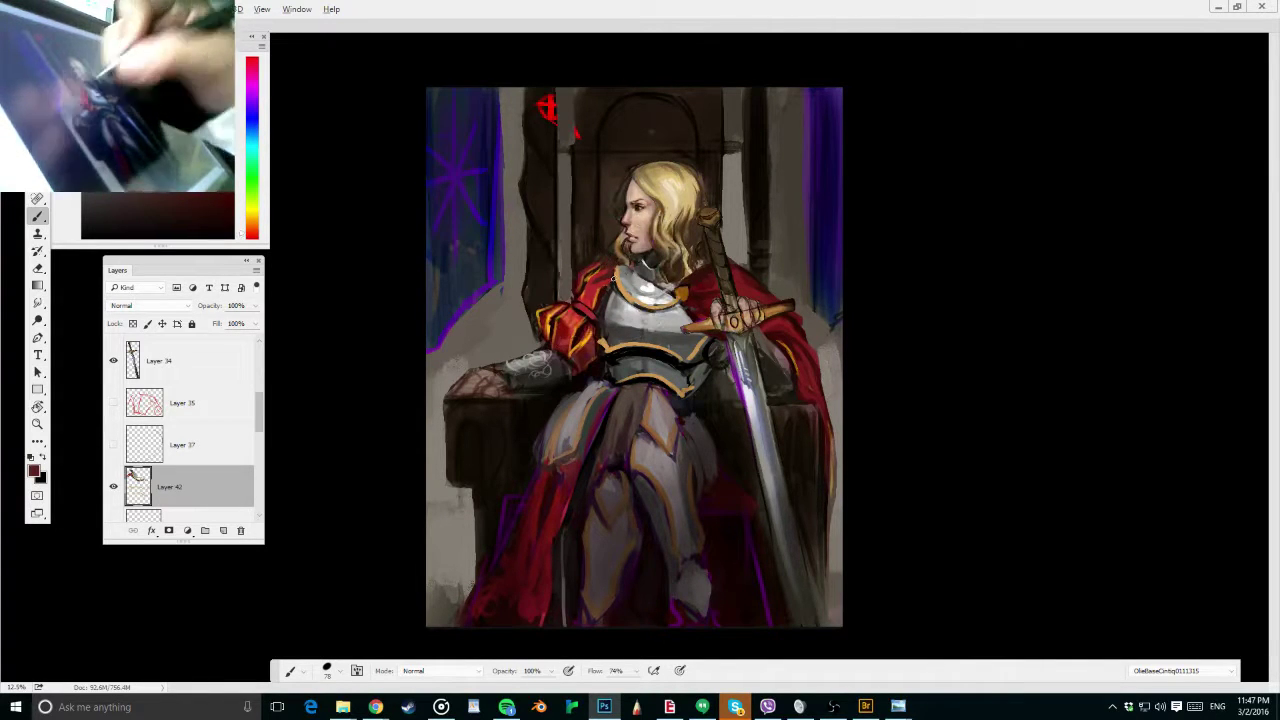
Rework the collar plate below the neck with sampled light greys and dark grey
alt+click(661, 282)
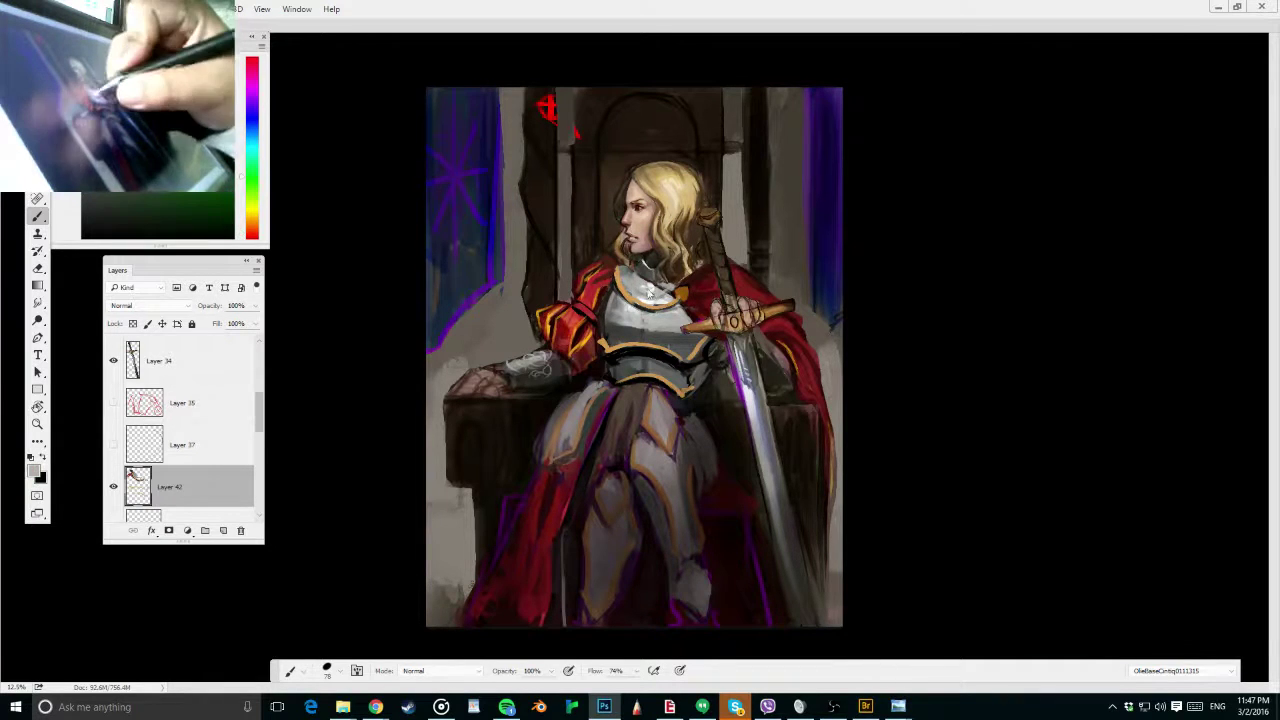
alt+click(631, 272)
alt+click(642, 260)
drag(642, 258, 630, 297)
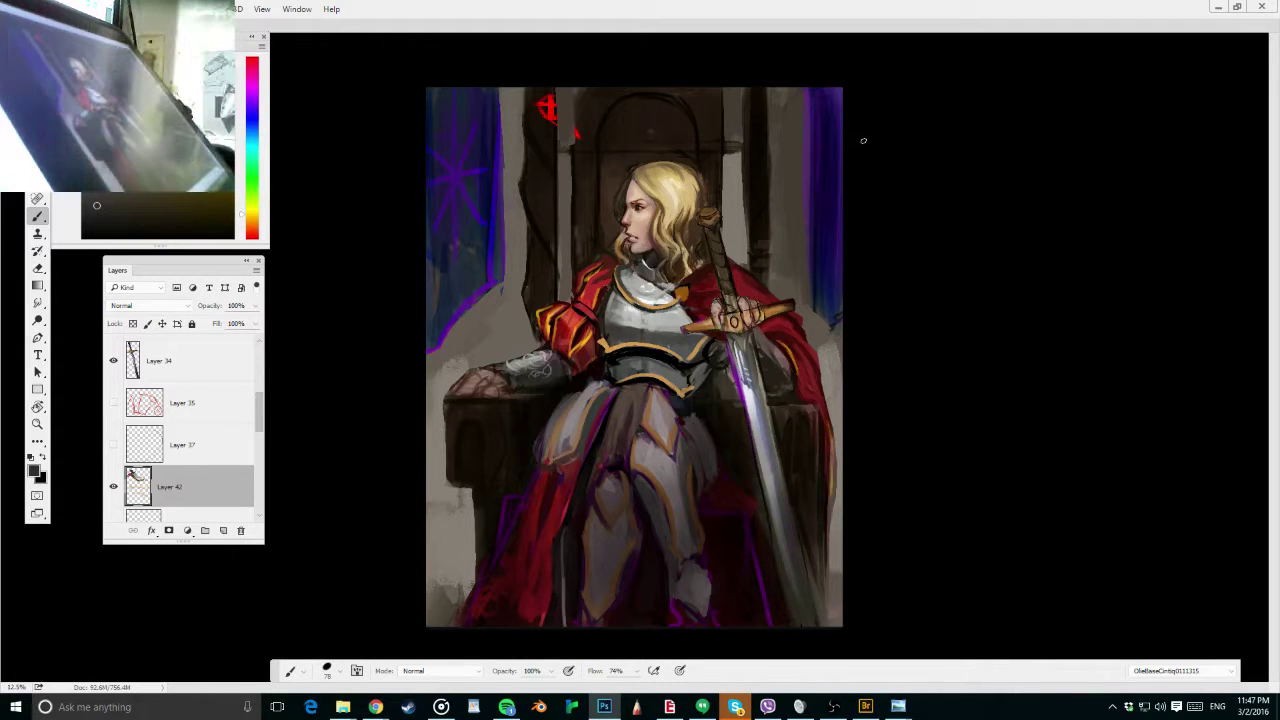
Paint sampled black along the inner edge of the leg armour at the raised knee
alt+click(642, 482)
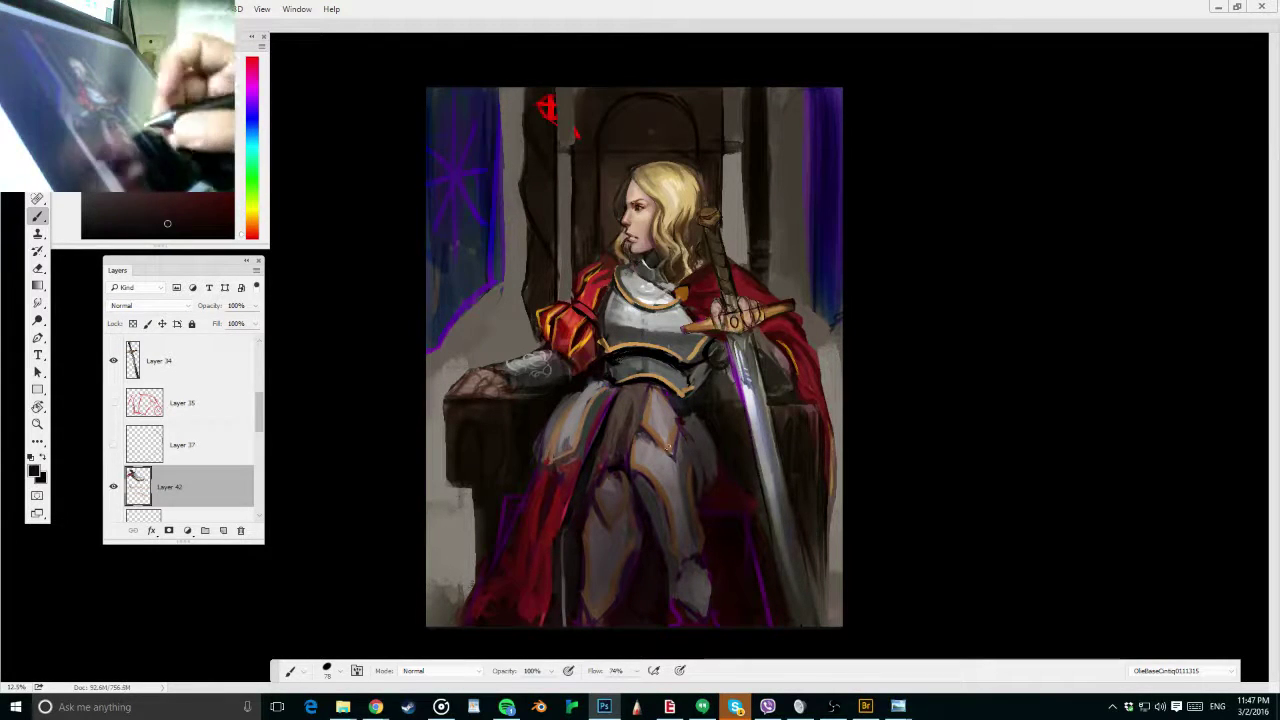
drag(658, 496, 668, 504)
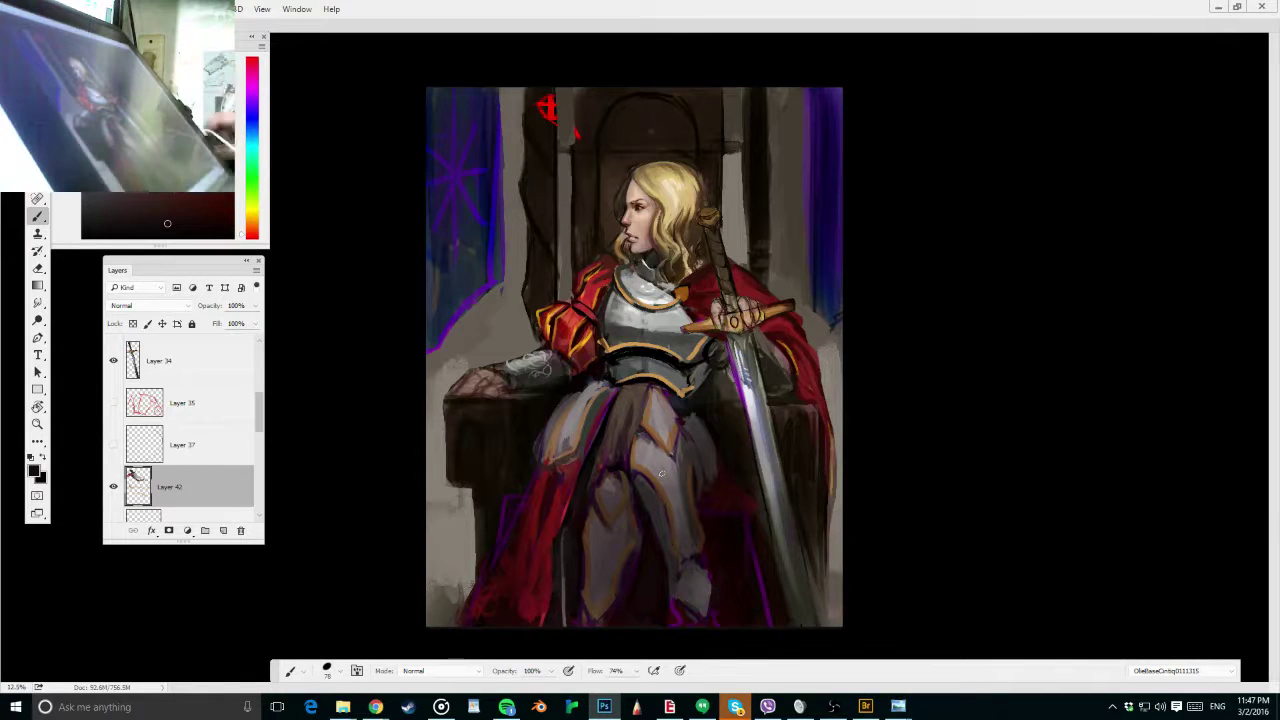
key(alt+Tab)
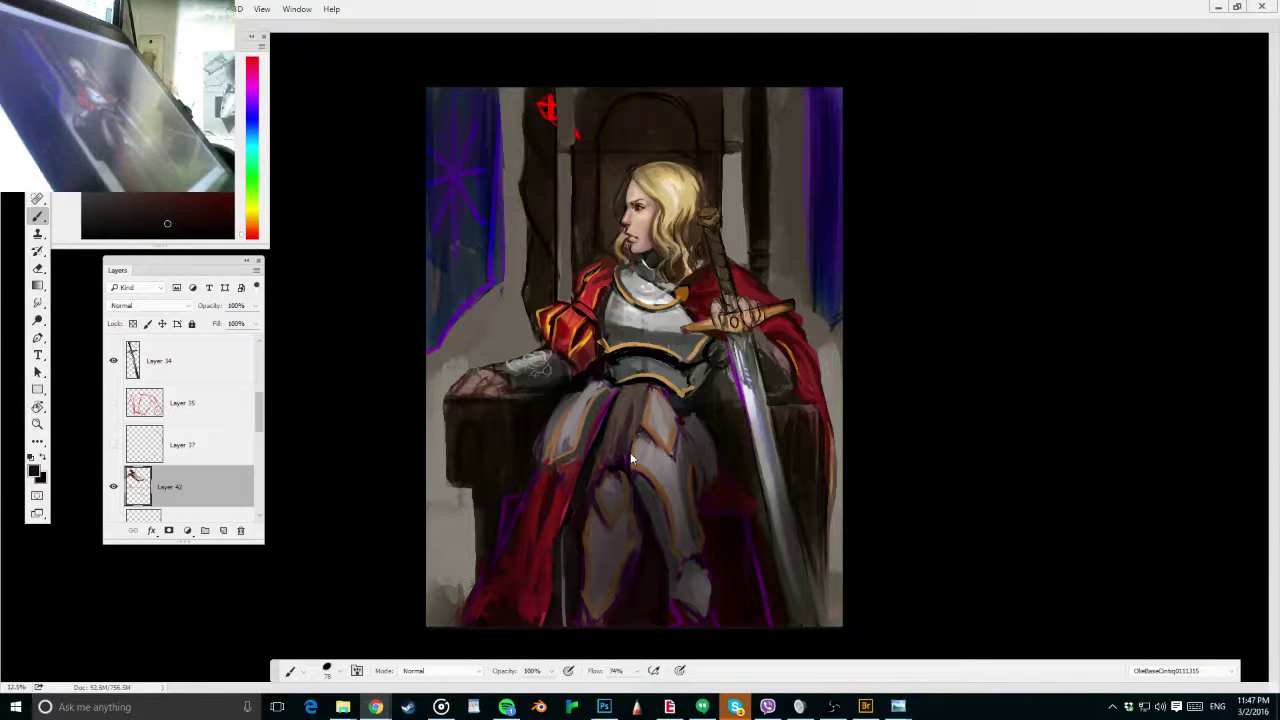
Touch up the lower waist plate's trim with sampled gold and paint sampled grey over the raised thigh
click(685, 366)
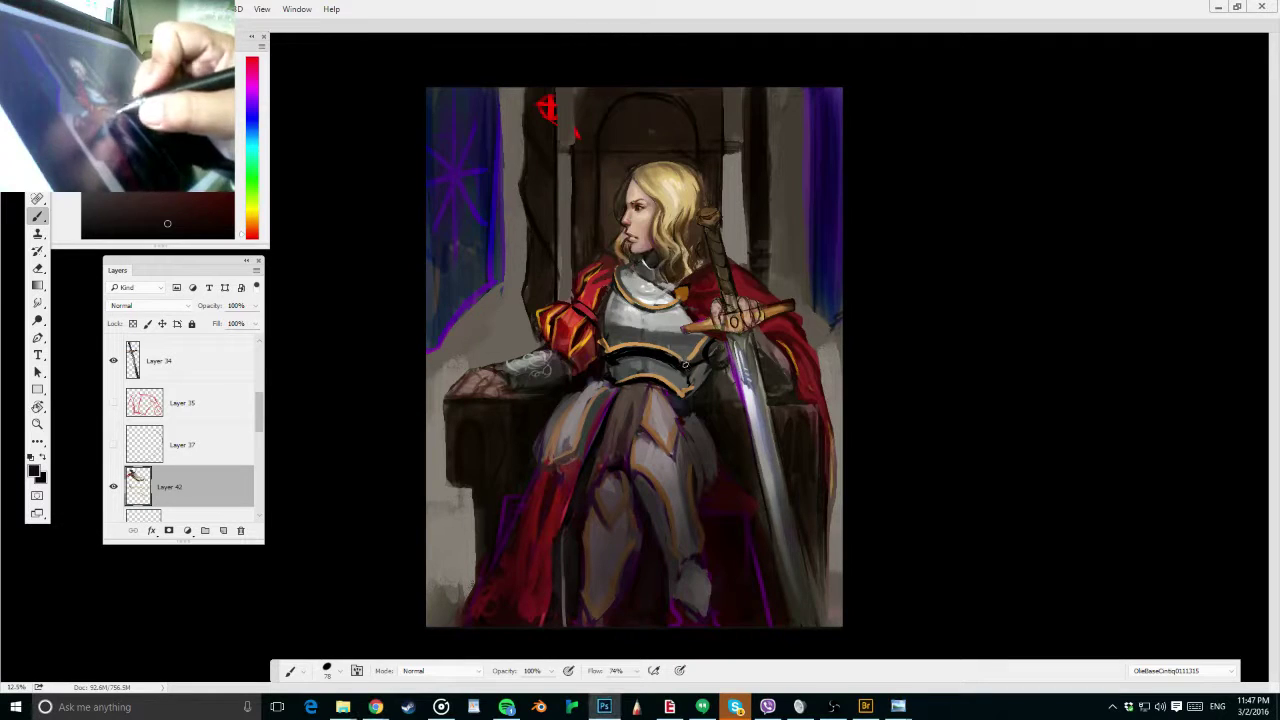
alt+click(680, 352)
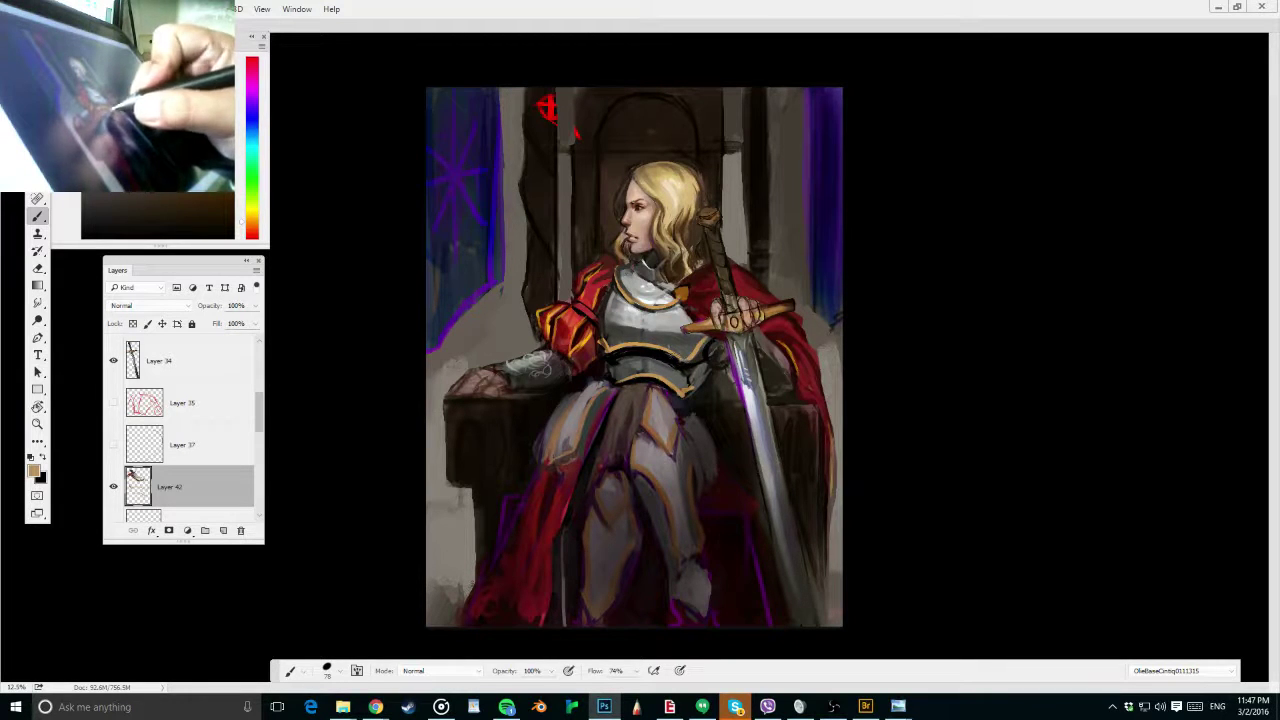
drag(670, 363, 690, 355)
alt+click(676, 459)
mouse_move(678, 450)
mouse_down()
mouse_move(672, 460)
mouse_move(678, 444)
mouse_move(654, 437)
mouse_move(676, 442)
mouse_move(650, 408)
mouse_move(663, 384)
mouse_up()
With a larger brush, repaint the top of the raised thigh in sampled greys and near-black beneath the waist plate
key(bracketright)
key(bracketright)
key(bracketright)
key(bracketright)
key(bracketright)
key(bracketright)
alt+click(656, 457)
alt+click(658, 419)
alt+click(674, 362)
drag(660, 398, 637, 431)
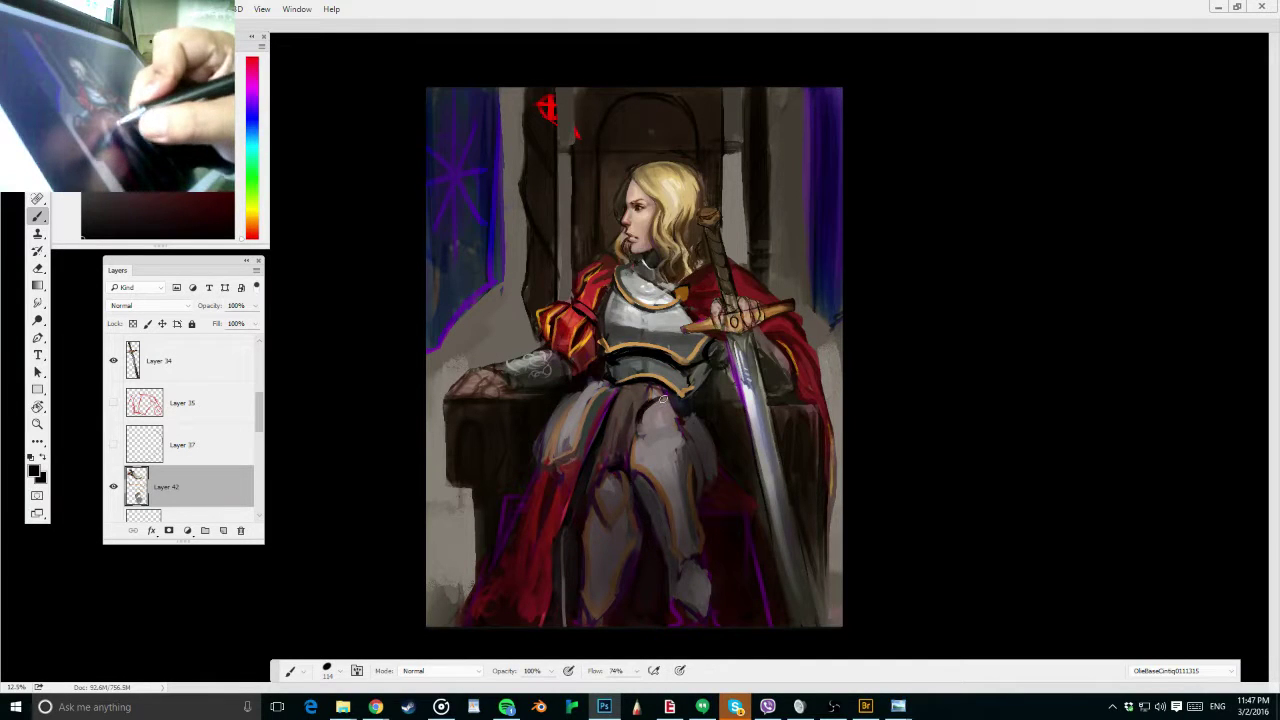
alt+click(649, 431)
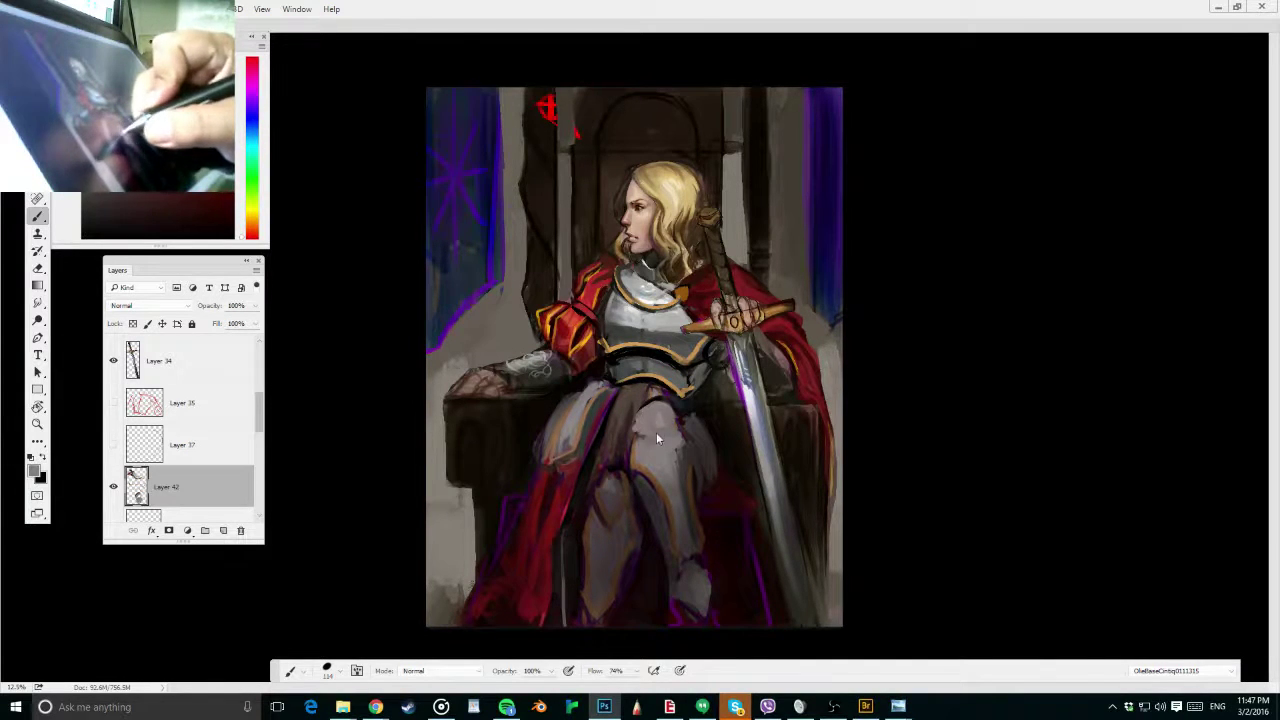
drag(663, 412, 675, 422)
Repaint the cloth hanging between the thighs with sampled dark tones and dark red, extending it down beside the lower leg
alt+click(634, 401)
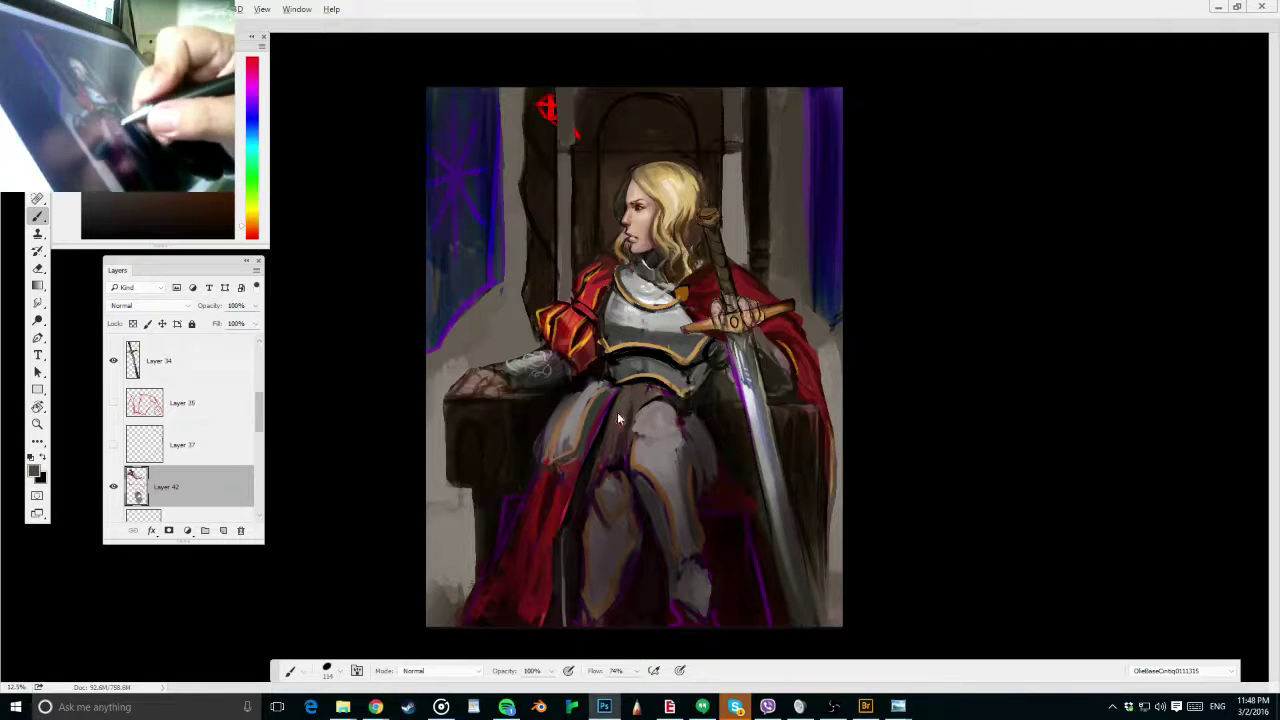
drag(633, 398, 621, 445)
mouse_move(606, 428)
mouse_down()
mouse_move(565, 487)
mouse_move(600, 438)
mouse_move(579, 489)
mouse_move(625, 405)
mouse_move(616, 396)
mouse_move(629, 398)
mouse_move(584, 464)
mouse_move(625, 404)
mouse_up()
alt+click(573, 479)
alt+click(566, 494)
alt+click(620, 405)
alt+click(582, 469)
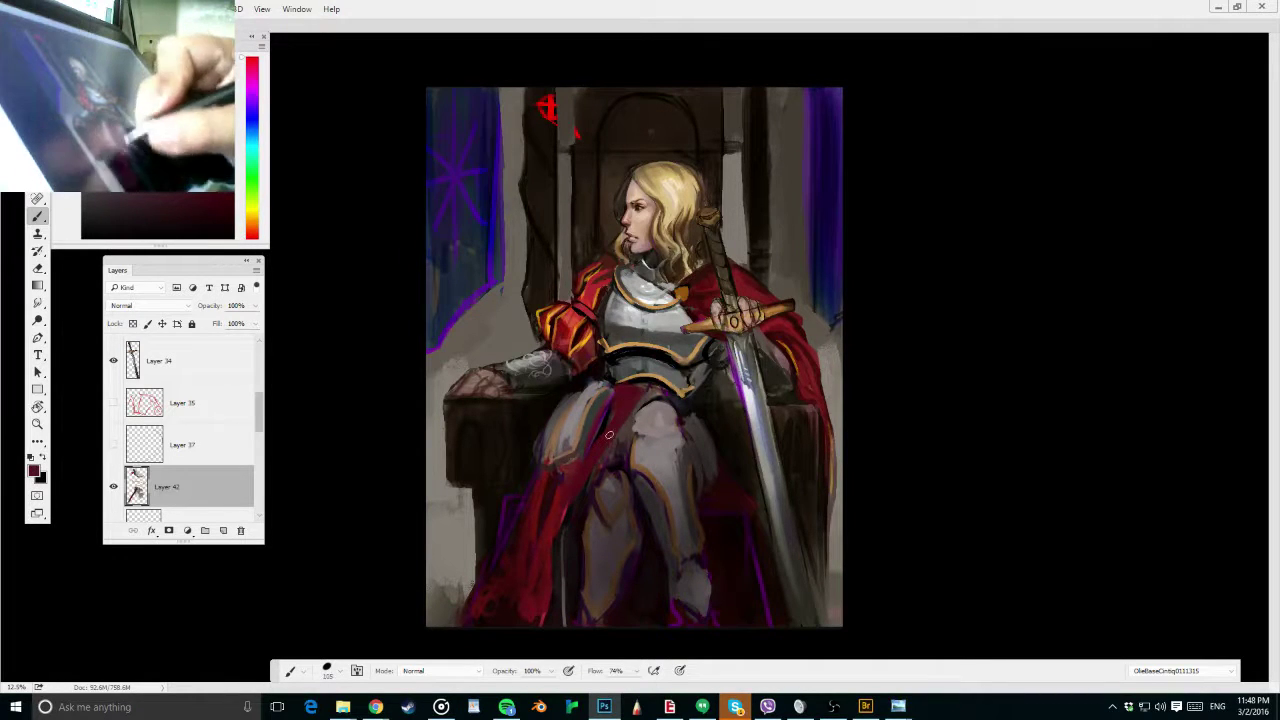
drag(594, 482, 566, 548)
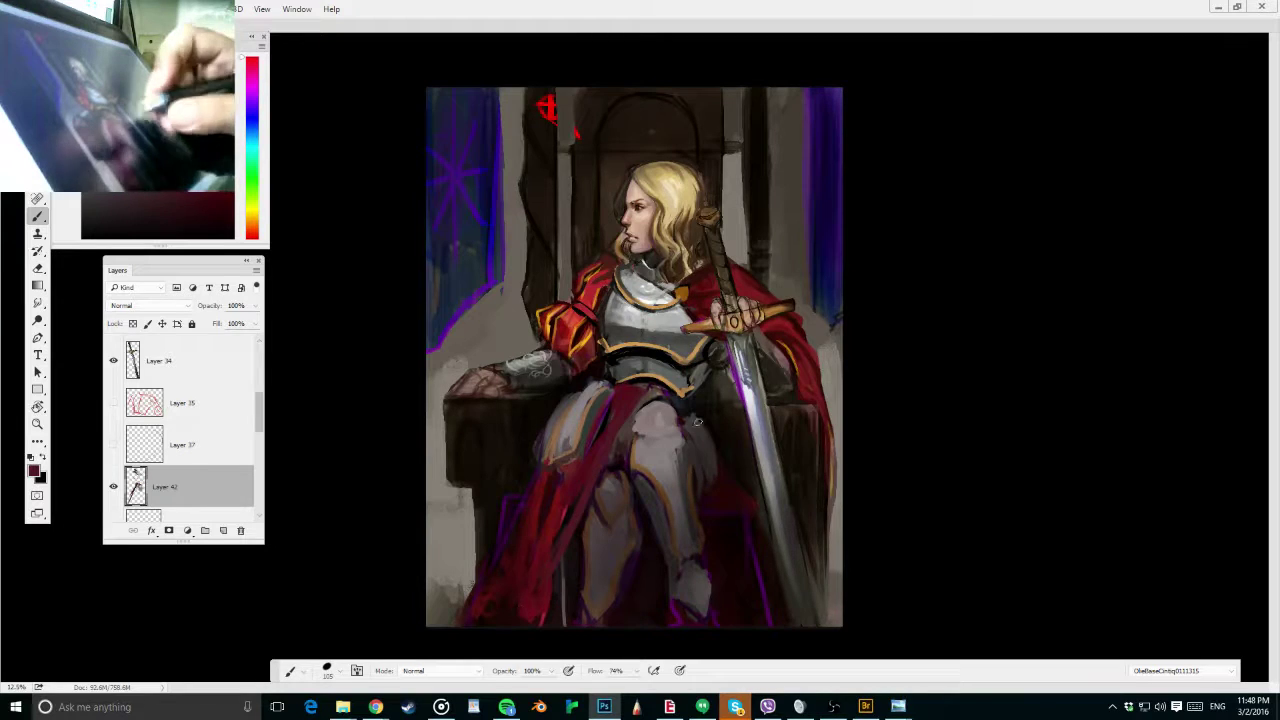
Shade the supporting leg's knee with sampled near-black and rework the raised thigh and knee with sampled grey
alt+click(664, 429)
alt+right_click(616, 498)
alt+click(611, 531)
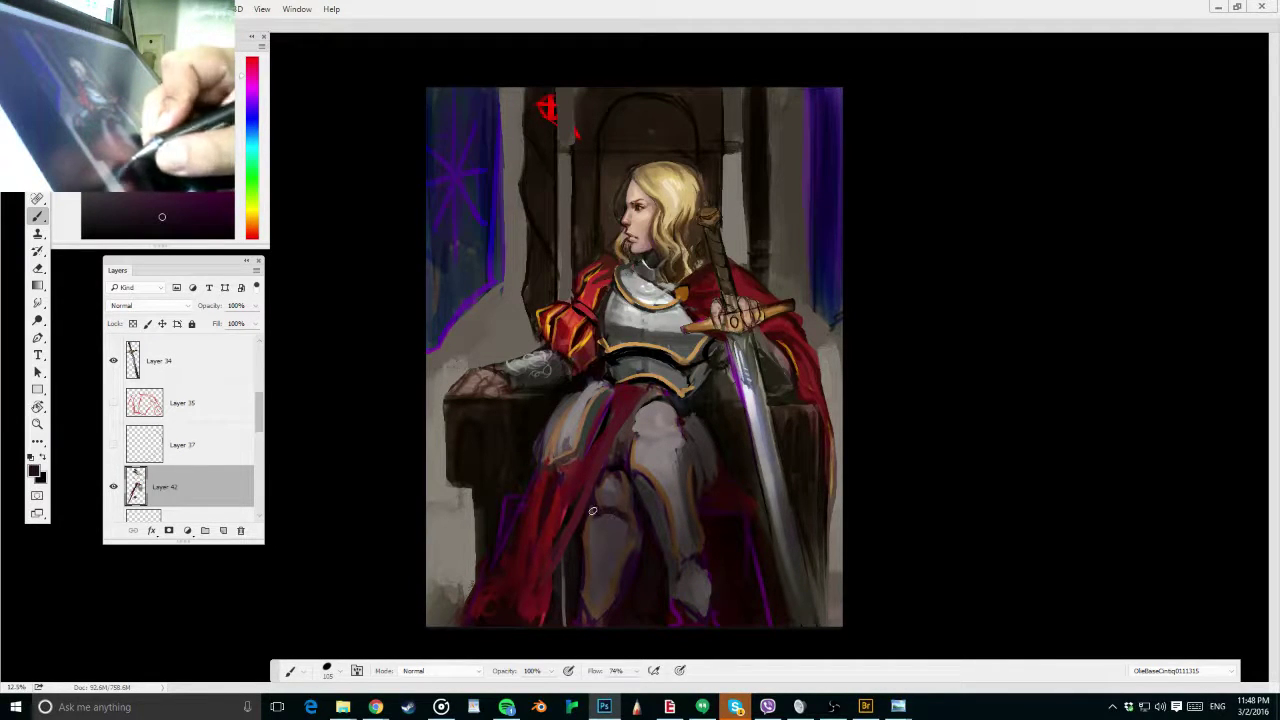
alt+click(664, 459)
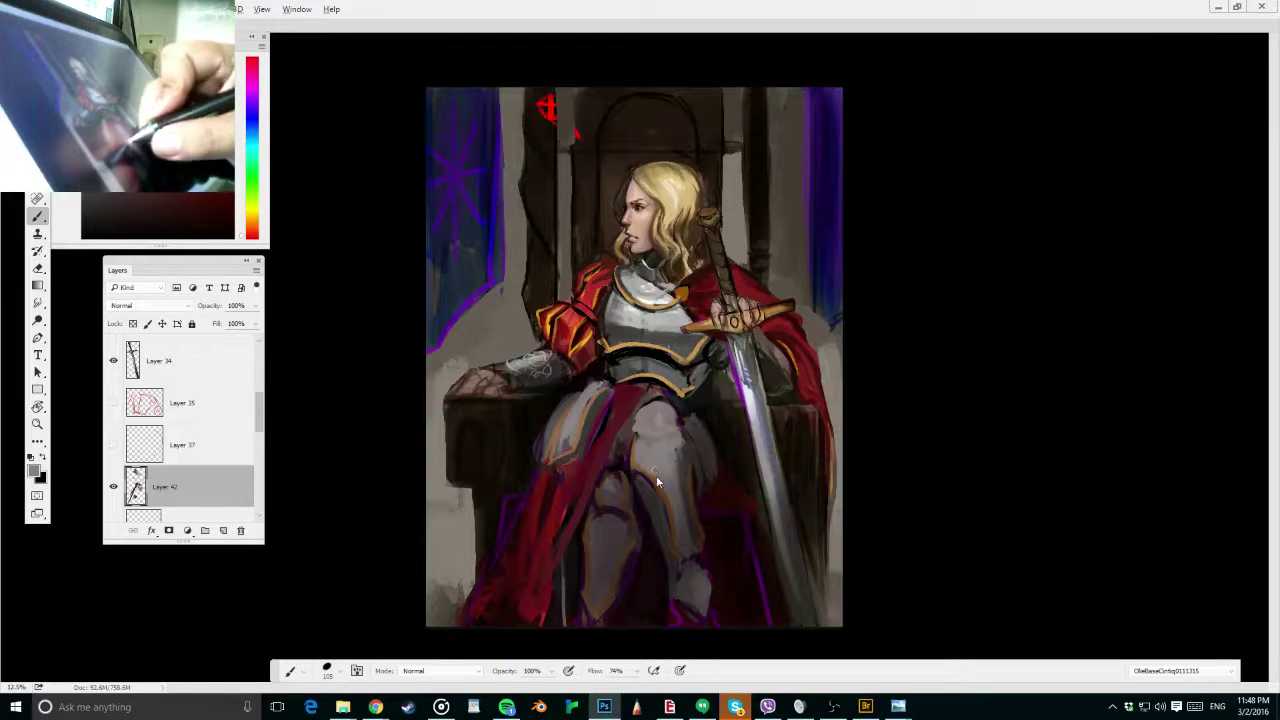
alt+click(654, 466)
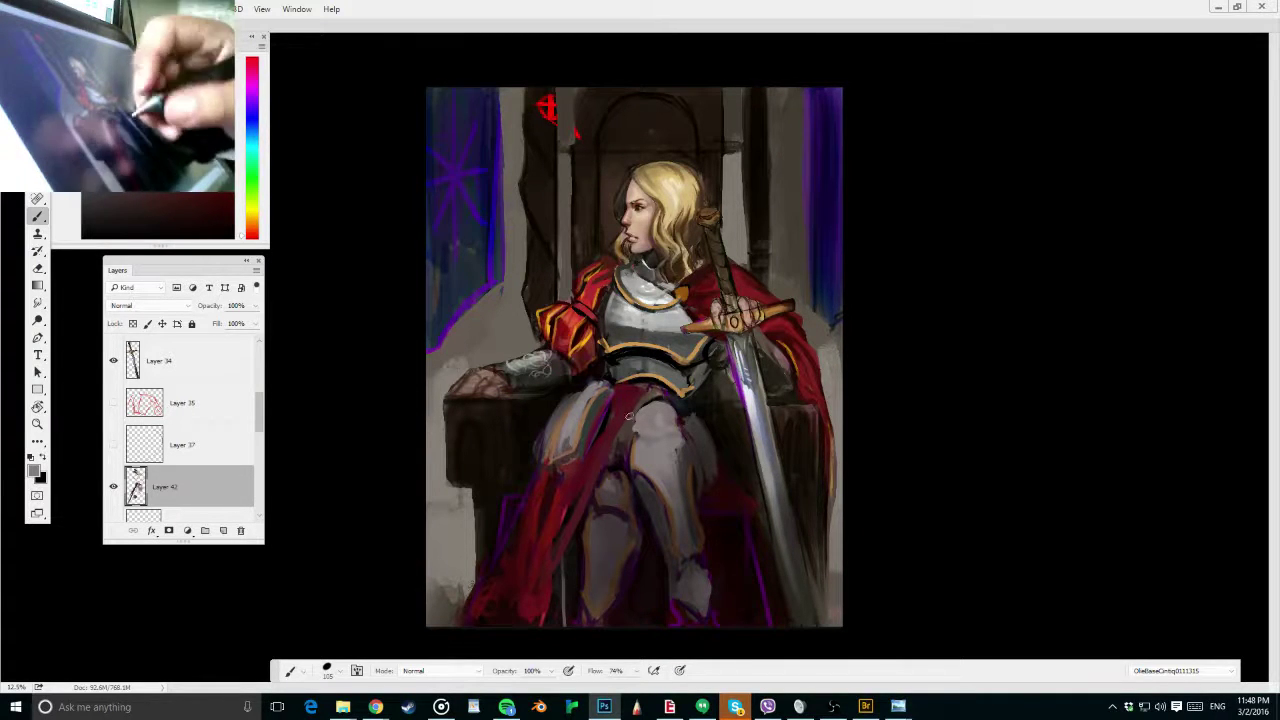
drag(637, 446, 638, 452)
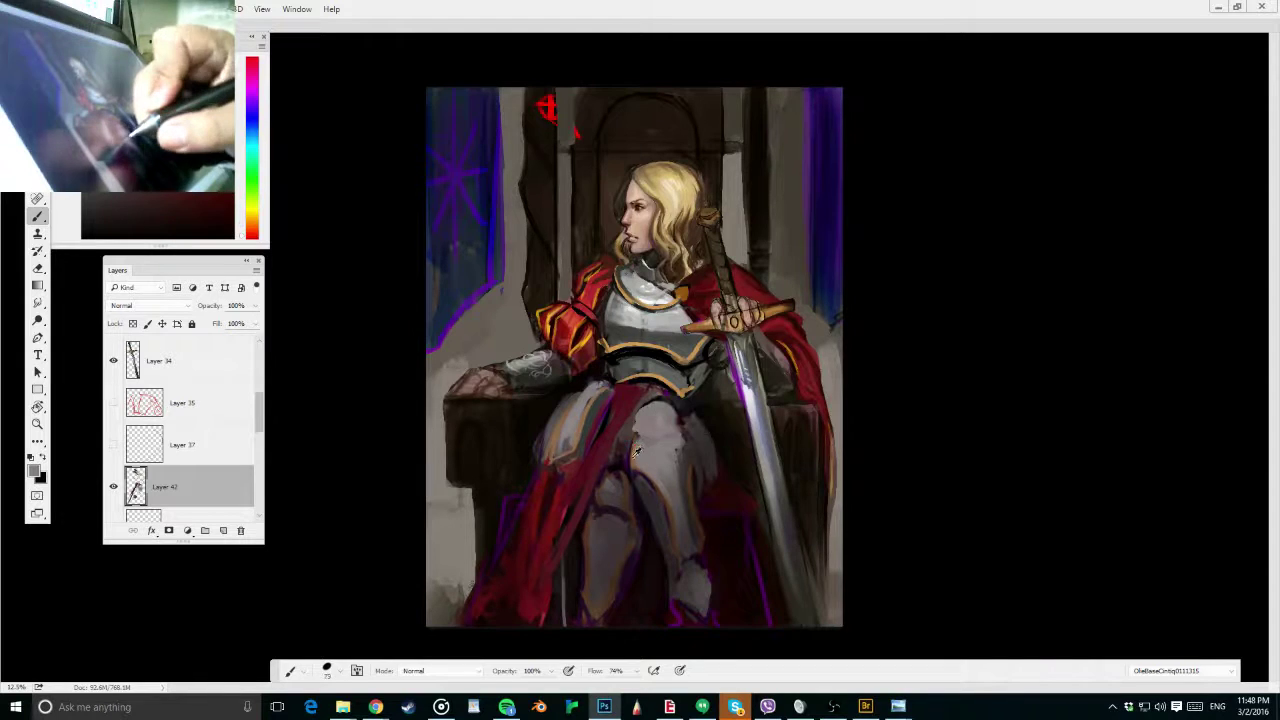
Paint gold trim along the inner and lower edges of the raised leg's knee plate
alt+click(637, 450)
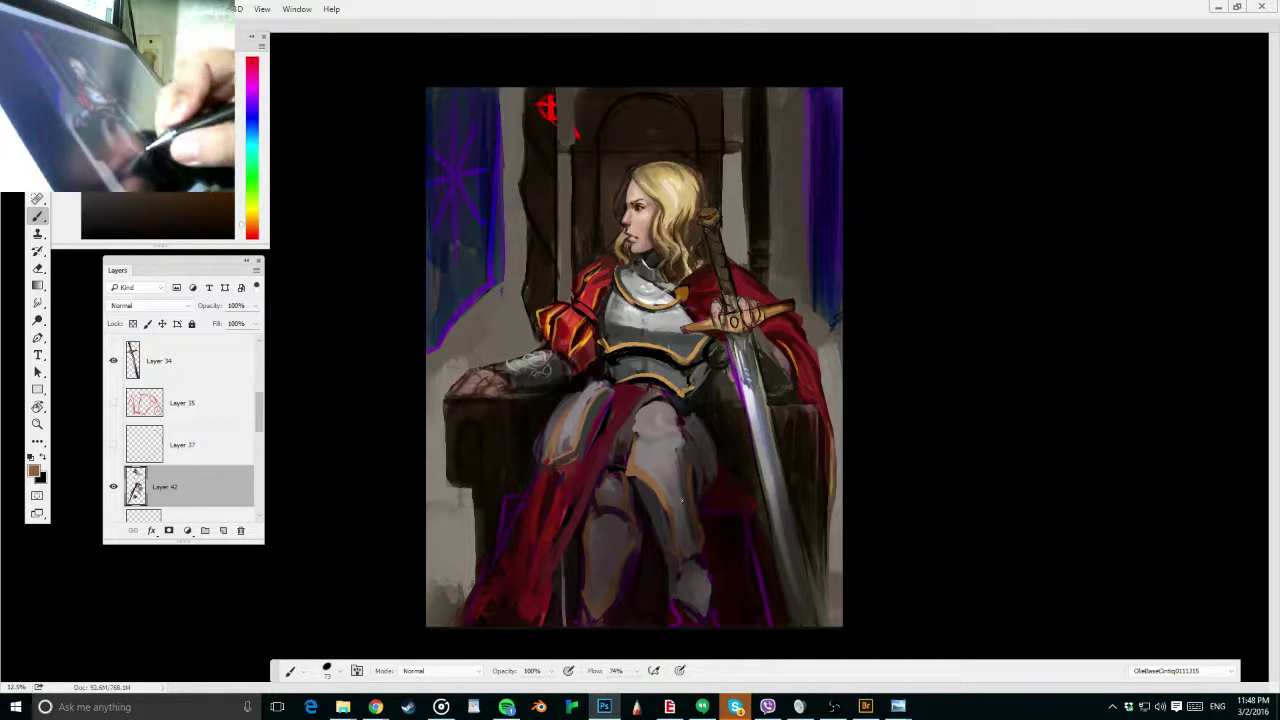
alt+click(653, 471)
key(bracketright)
mouse_move(656, 470)
mouse_down()
mouse_move(673, 519)
mouse_move(695, 516)
mouse_up()
Enlarge the brush and fill the raised leg's knee plate with sampled greys
alt+click(633, 472)
key(bracketright)
key(bracketright)
key(bracketright)
alt+click(683, 503)
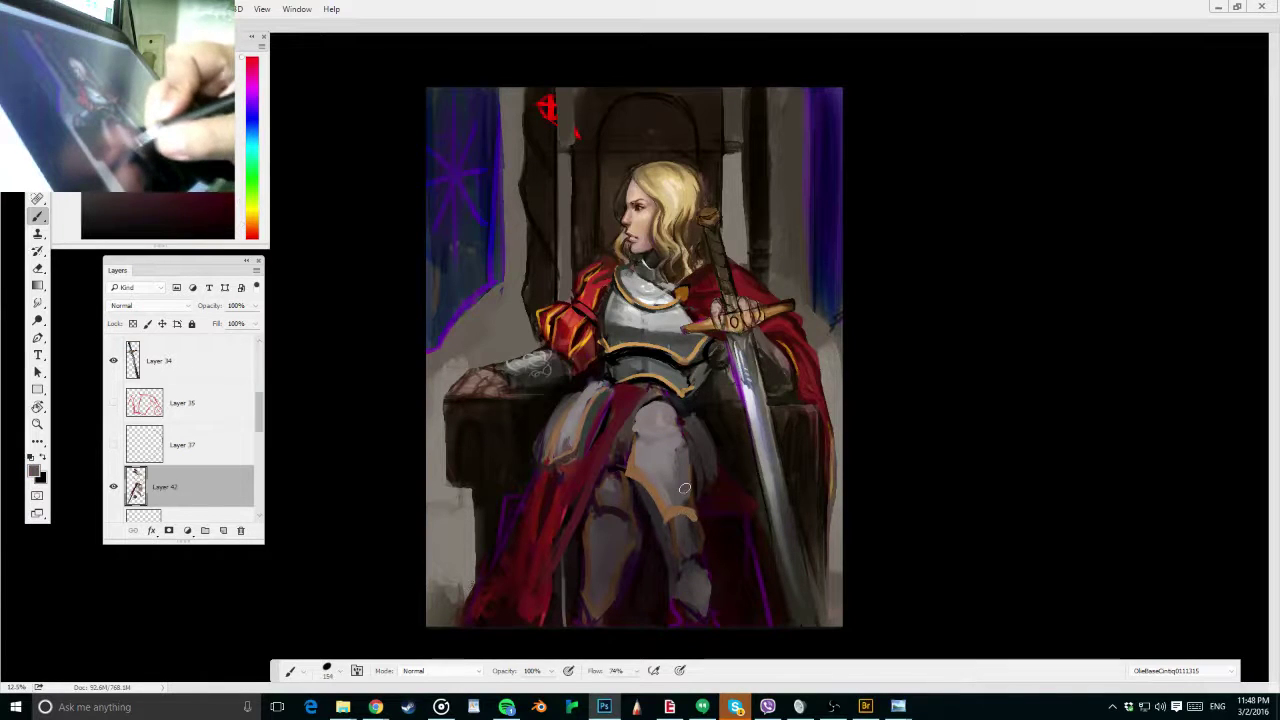
alt+click(656, 494)
Paint gold trim across the top of the knee plate and down the raised leg's outer edge to the shin
key(bracketleft)
drag(638, 436, 634, 453)
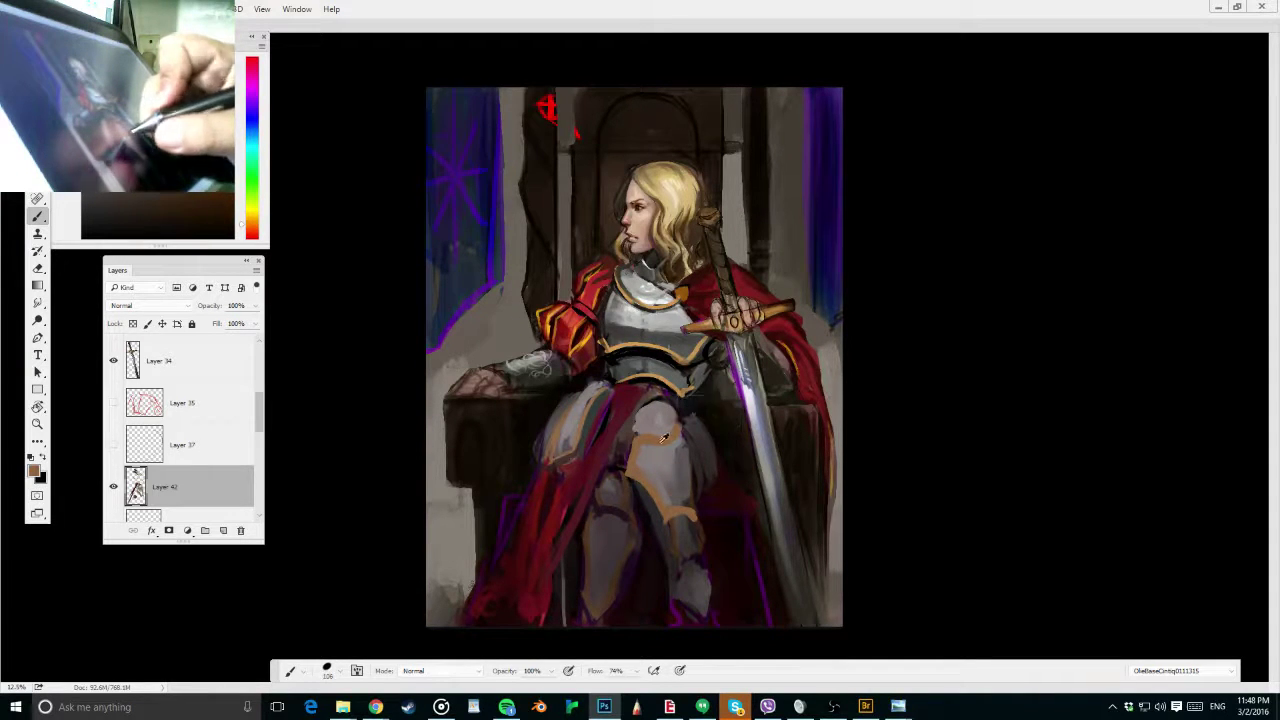
mouse_move(684, 436)
mouse_down()
mouse_move(709, 530)
mouse_move(672, 578)
mouse_move(703, 555)
mouse_up()
alt+click(690, 530)
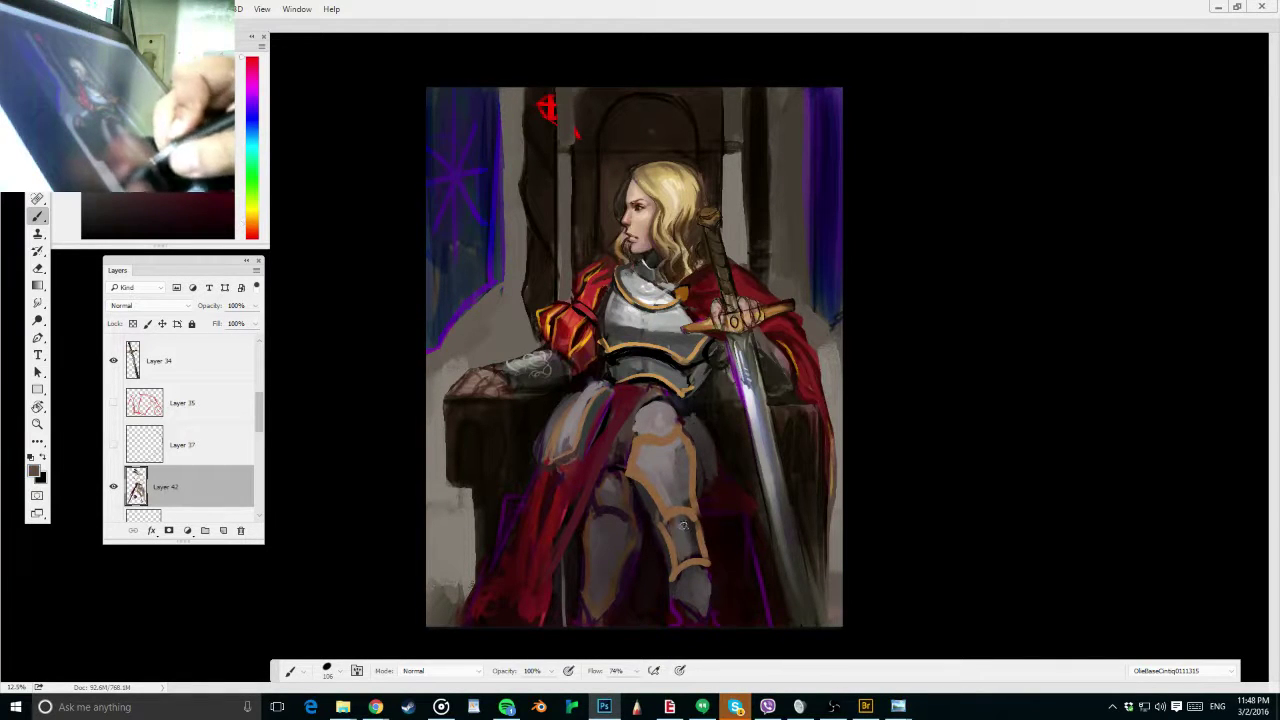
Flip the canvas horizontally to check the composition, and flip it back
key(ctrl+minus)
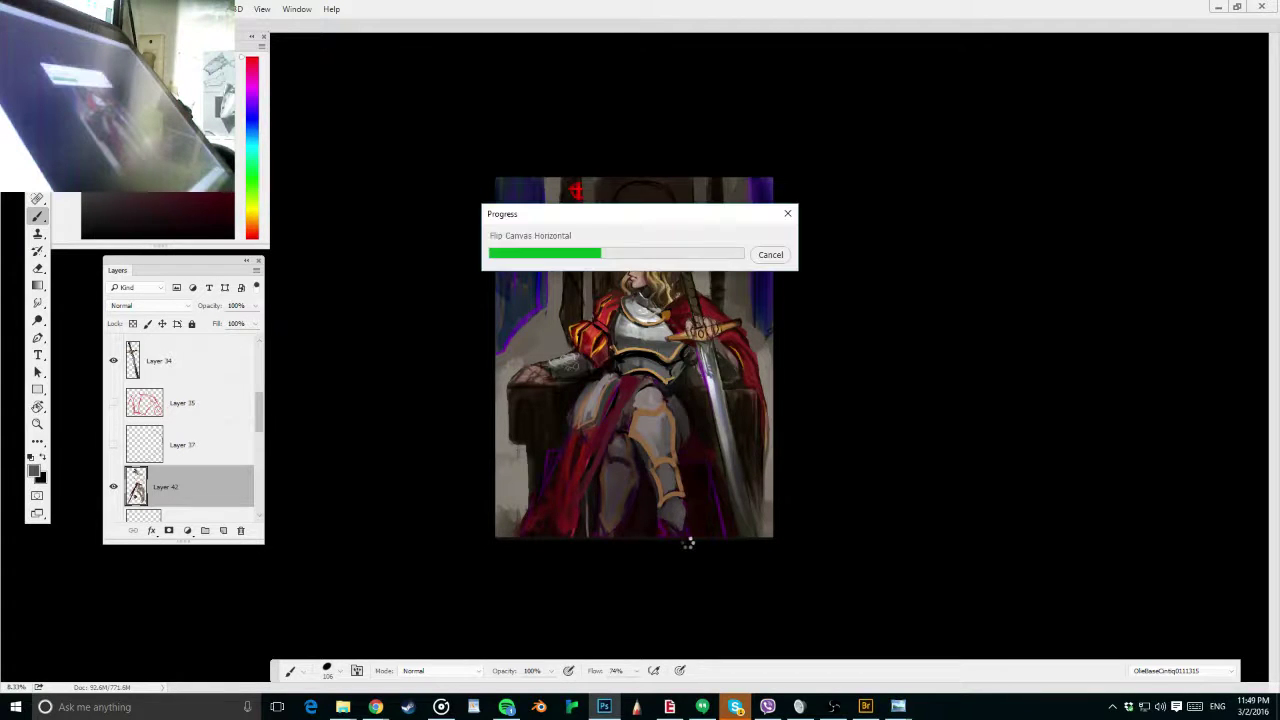
key(ctrl+shift+h)
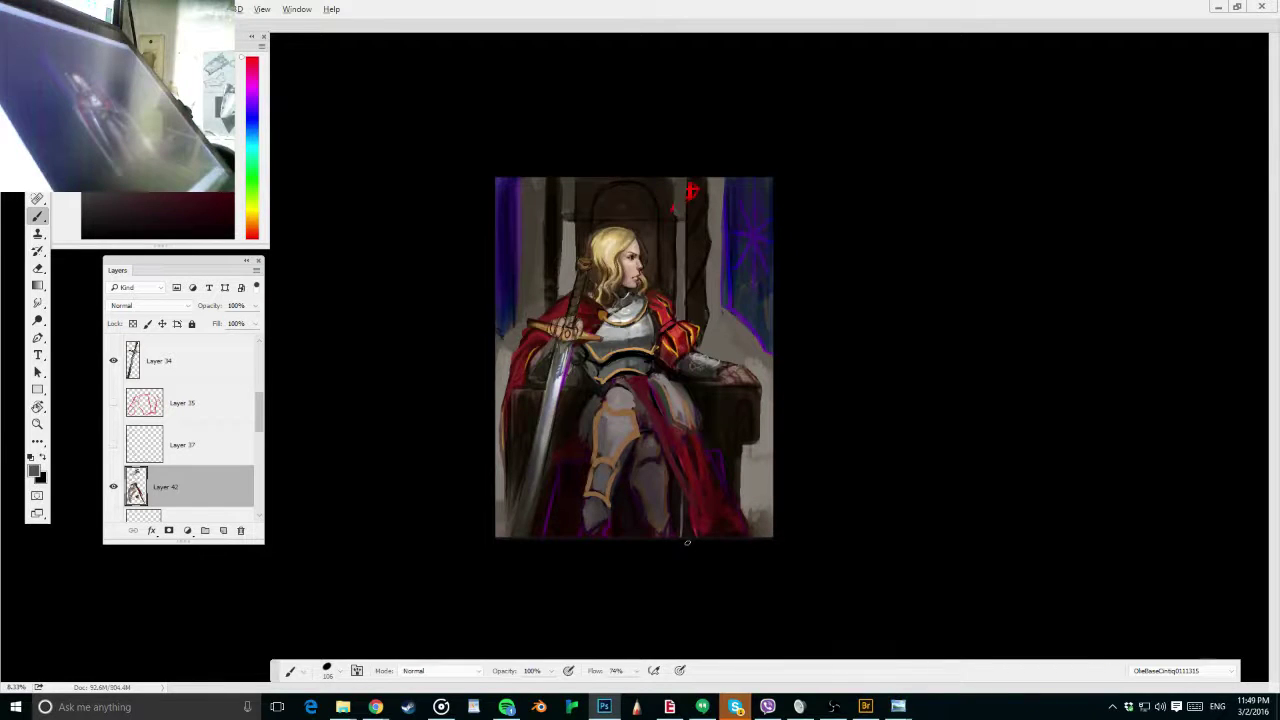
key(ctrl+shift+h)
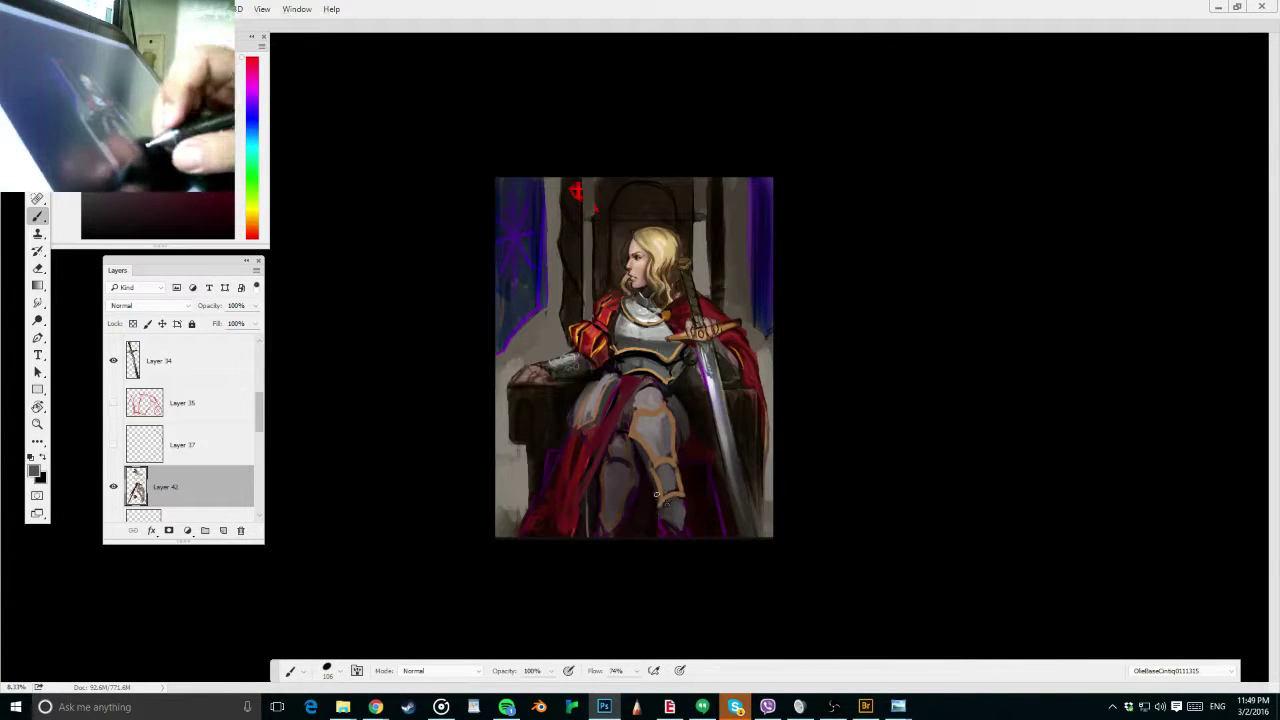
Shrink the brush and paint the raised leg's shin and foot armour with sampled greys
key(bracketleft)
key(bracketleft)
key(bracketleft)
alt+click(677, 510)
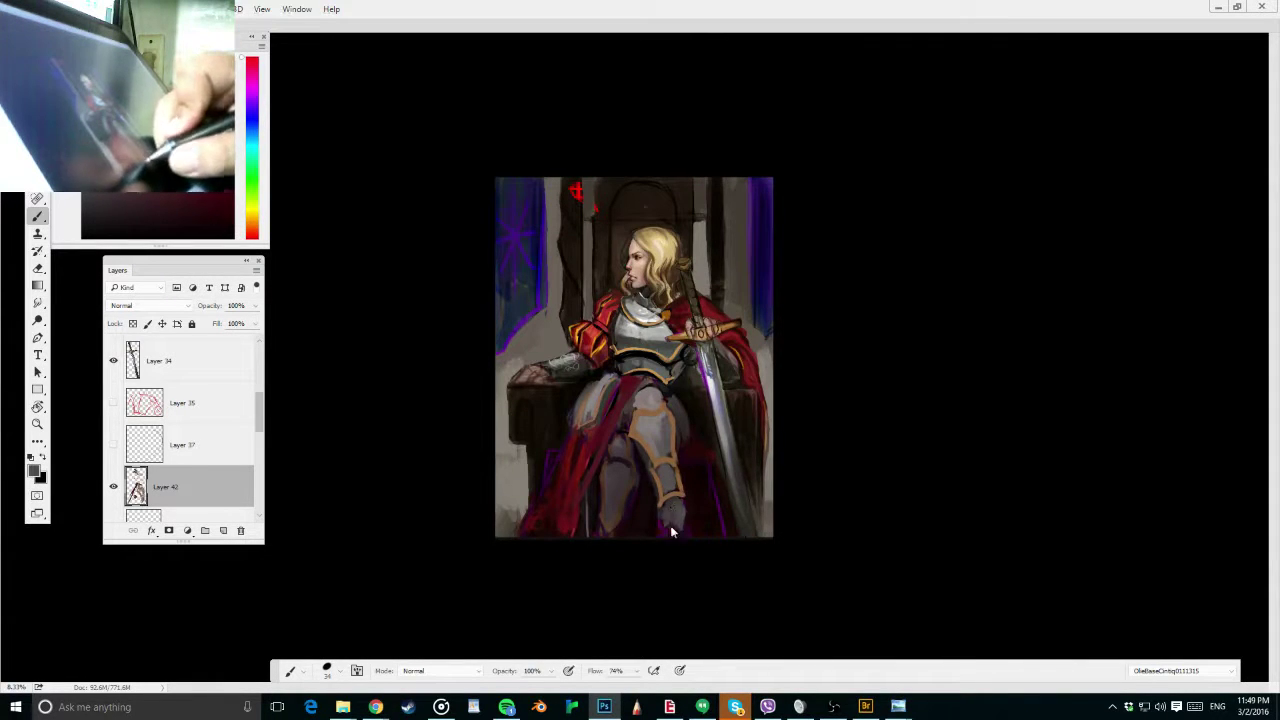
drag(671, 510, 685, 533)
mouse_move(668, 465)
mouse_down()
mouse_move(681, 525)
mouse_move(663, 500)
mouse_up()
alt+click(681, 510)
Add gold trim to the supporting leg's lower plates and shade them with sampled dark grey
alt+click(670, 501)
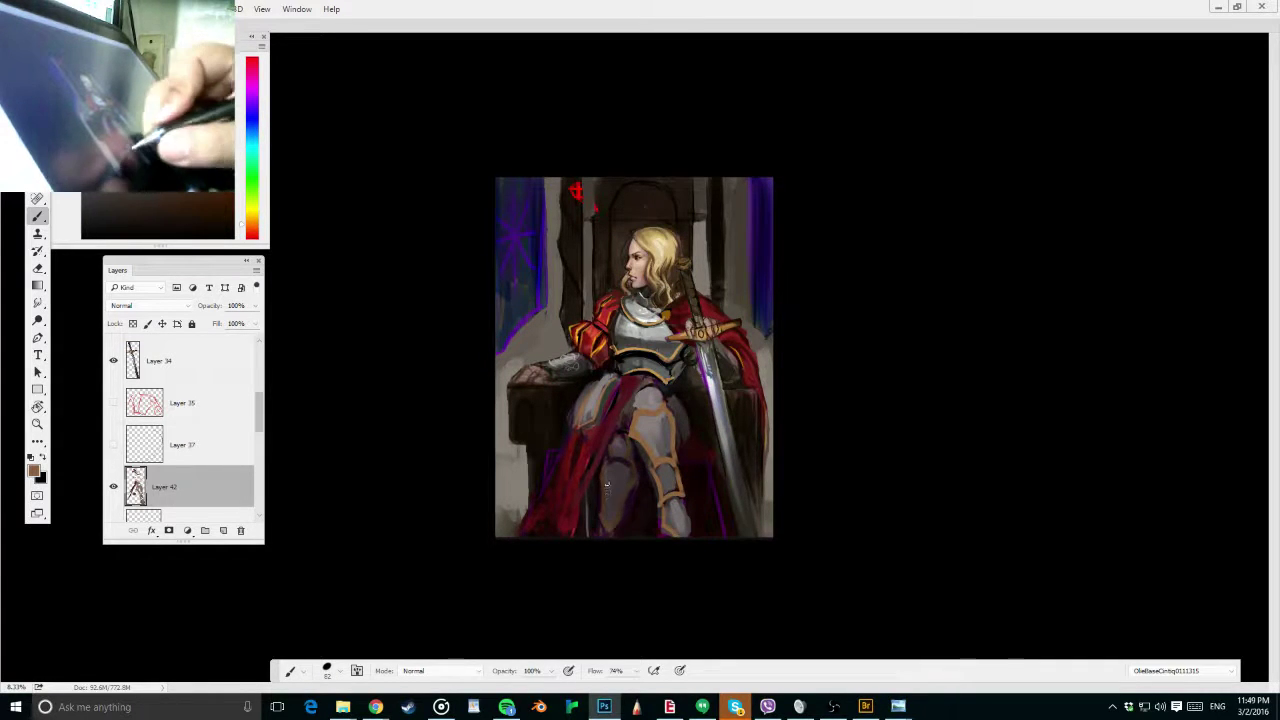
mouse_move(602, 485)
mouse_down()
mouse_move(622, 503)
mouse_move(607, 508)
mouse_up()
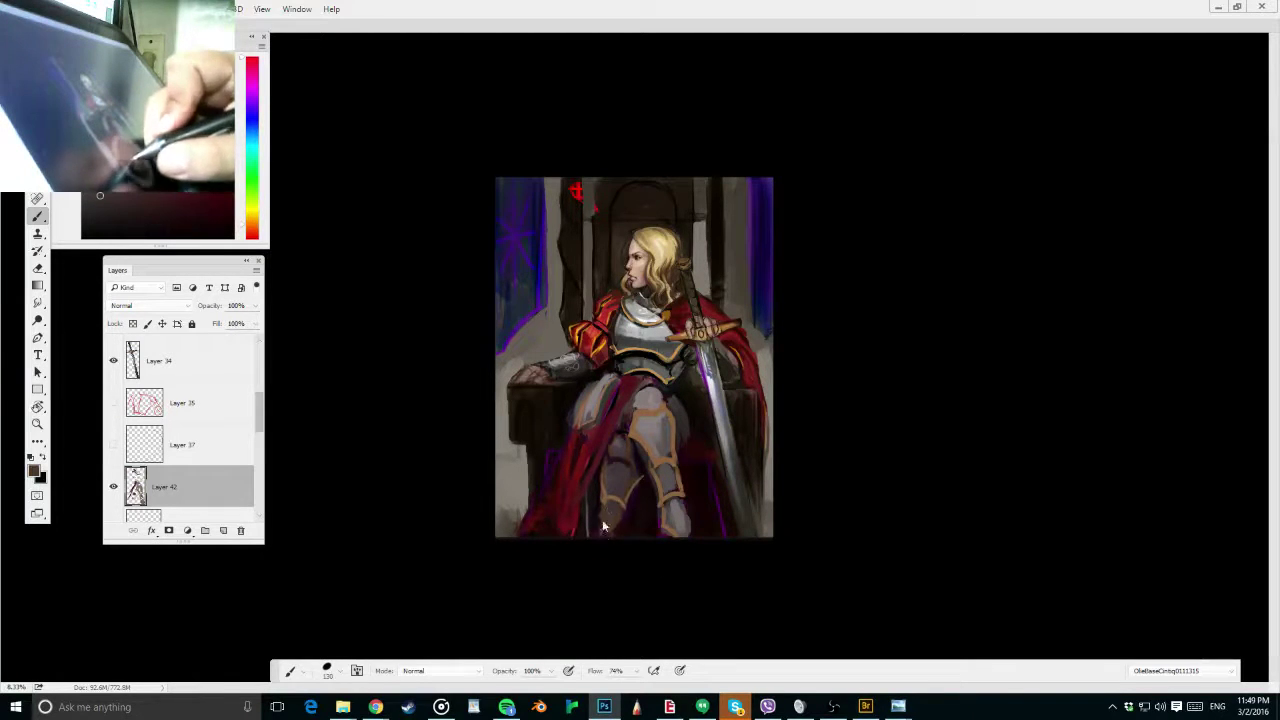
alt+right_click(646, 470)
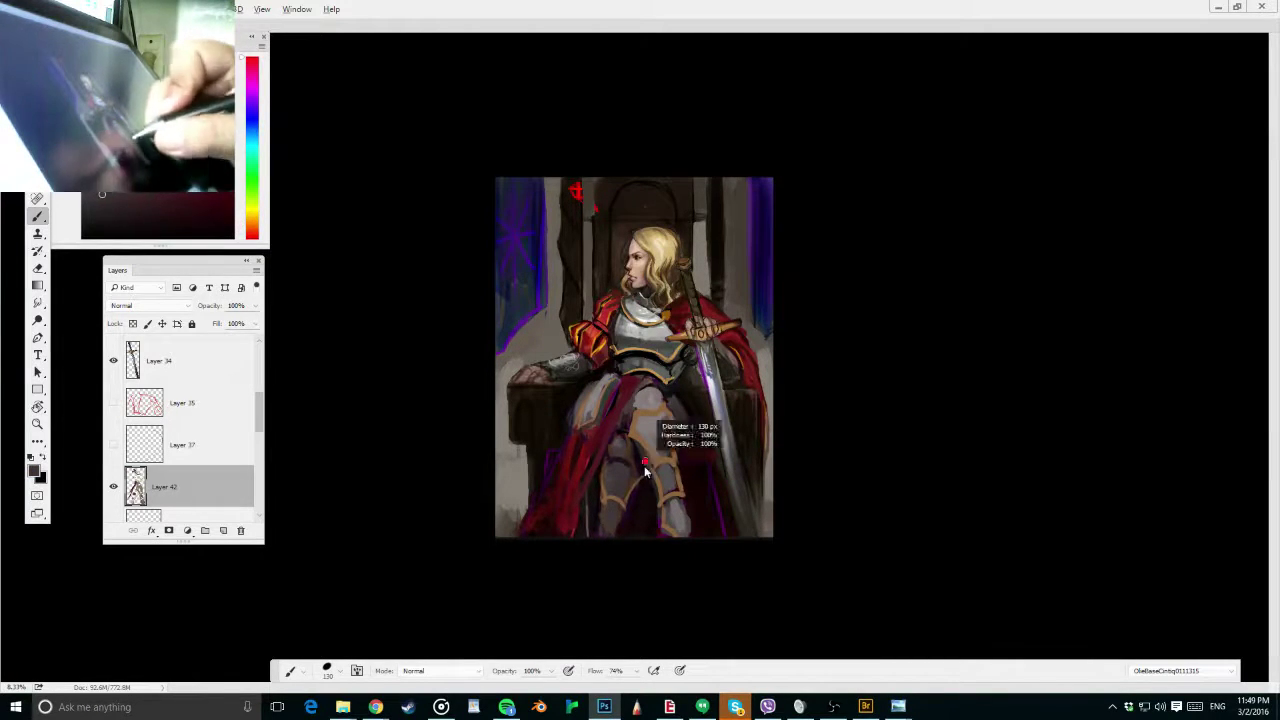
alt+click(614, 499)
alt+right_click(612, 517)
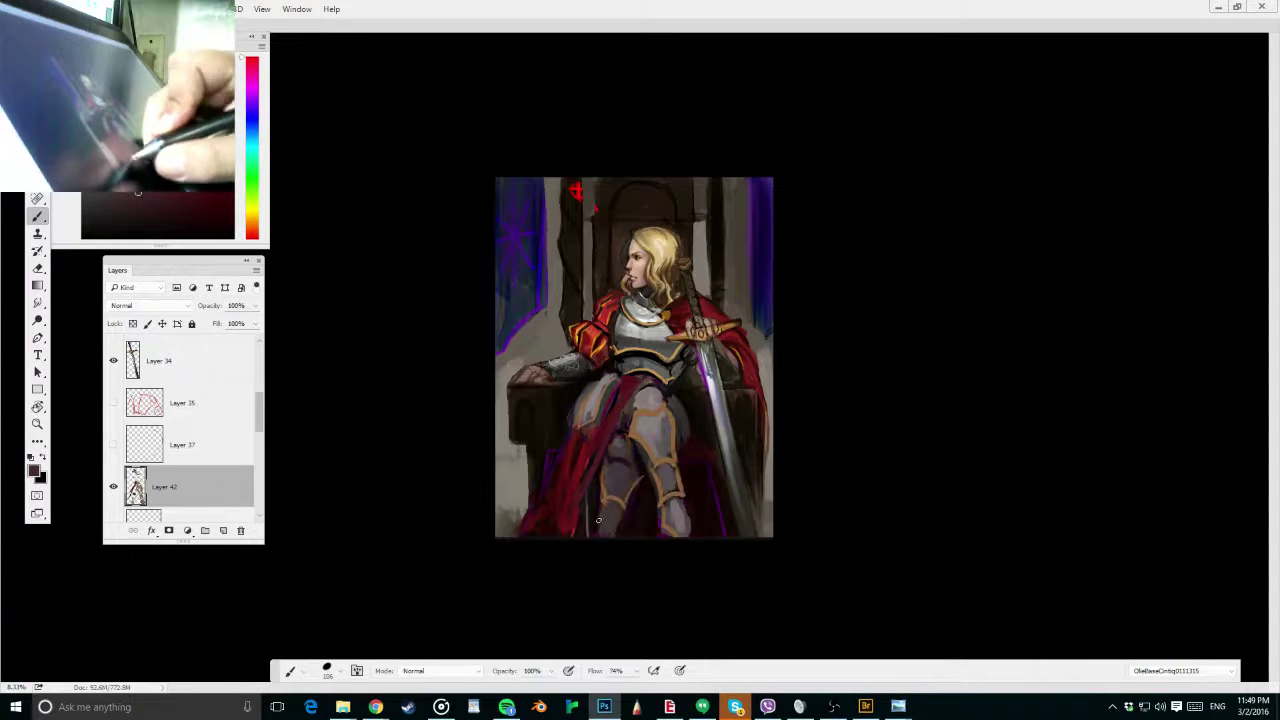
alt+click(668, 455)
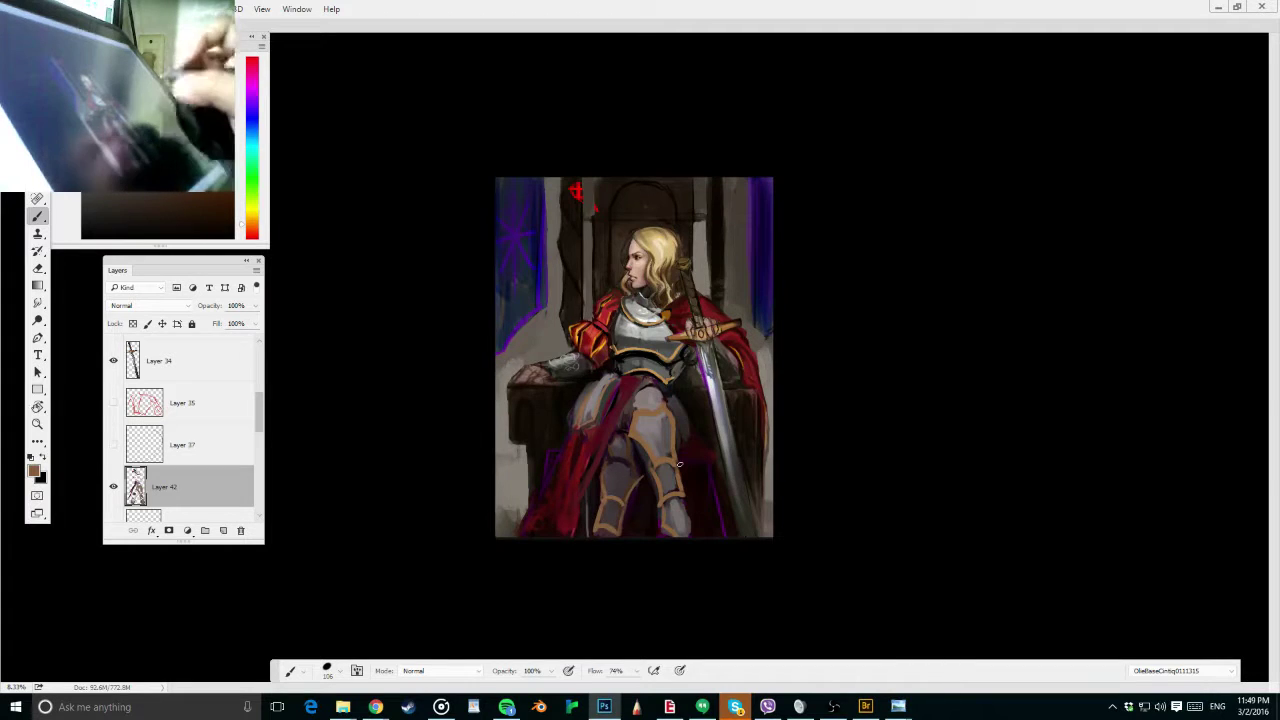
Darken the outer edge of the raised thigh beside the sword with sampled near-black
alt+right_click(686, 419)
alt+click(685, 458)
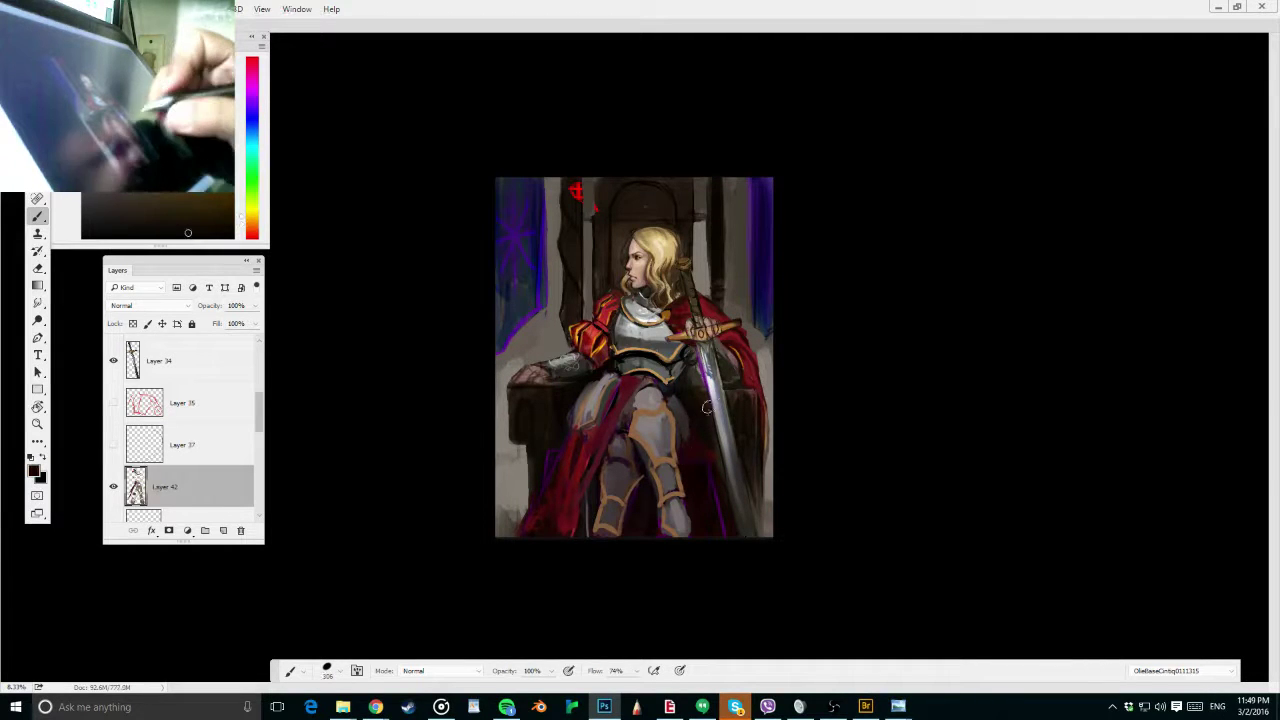
alt+right_click(691, 415)
drag(688, 426, 676, 401)
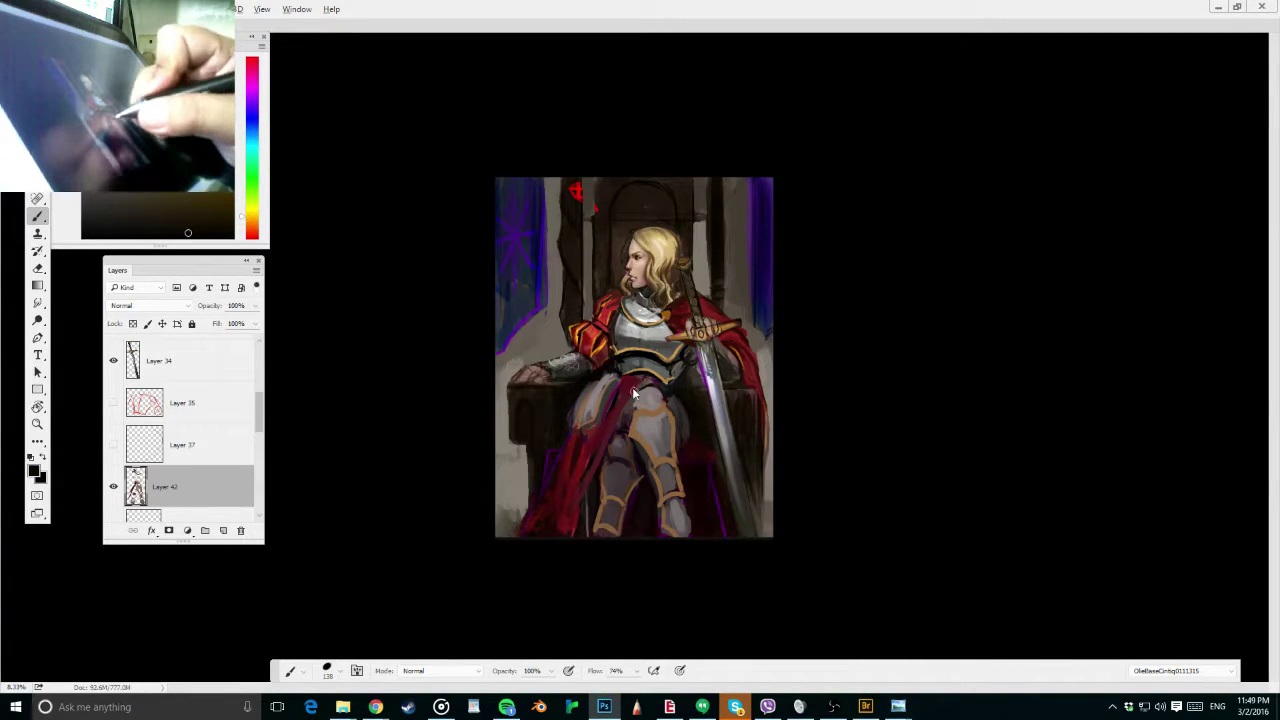
Paint sampled dark red down the hanging cloth and behind the raised leg beside the sword
alt+click(620, 422)
drag(615, 433, 584, 529)
mouse_move(686, 400)
mouse_down()
mouse_move(687, 434)
mouse_move(706, 432)
mouse_move(689, 447)
mouse_up()
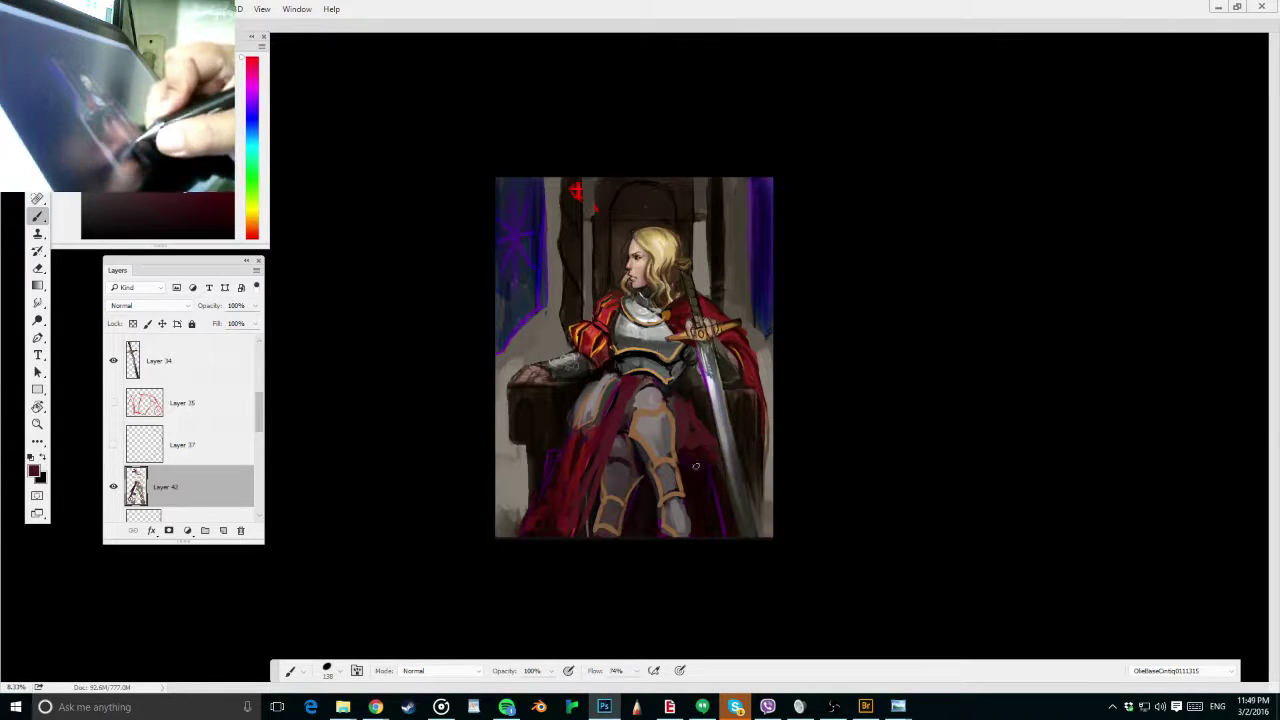
drag(695, 466, 705, 440)
alt+click(714, 442)
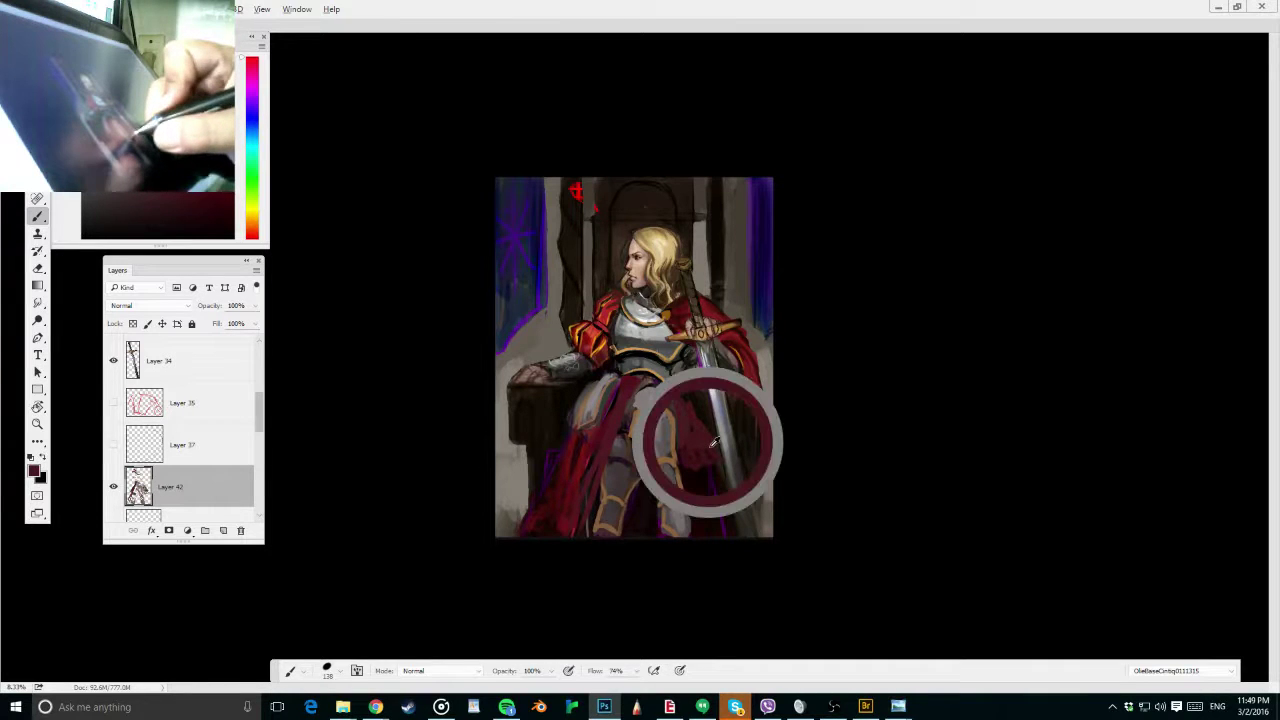
Repaint the area between the raised thigh and the sword with sampled dark tones, and save the painting
alt+click(671, 403)
mouse_move(676, 398)
mouse_down()
mouse_move(682, 430)
mouse_move(690, 404)
mouse_move(688, 428)
mouse_move(715, 446)
mouse_up()
alt+click(710, 410)
alt+click(698, 457)
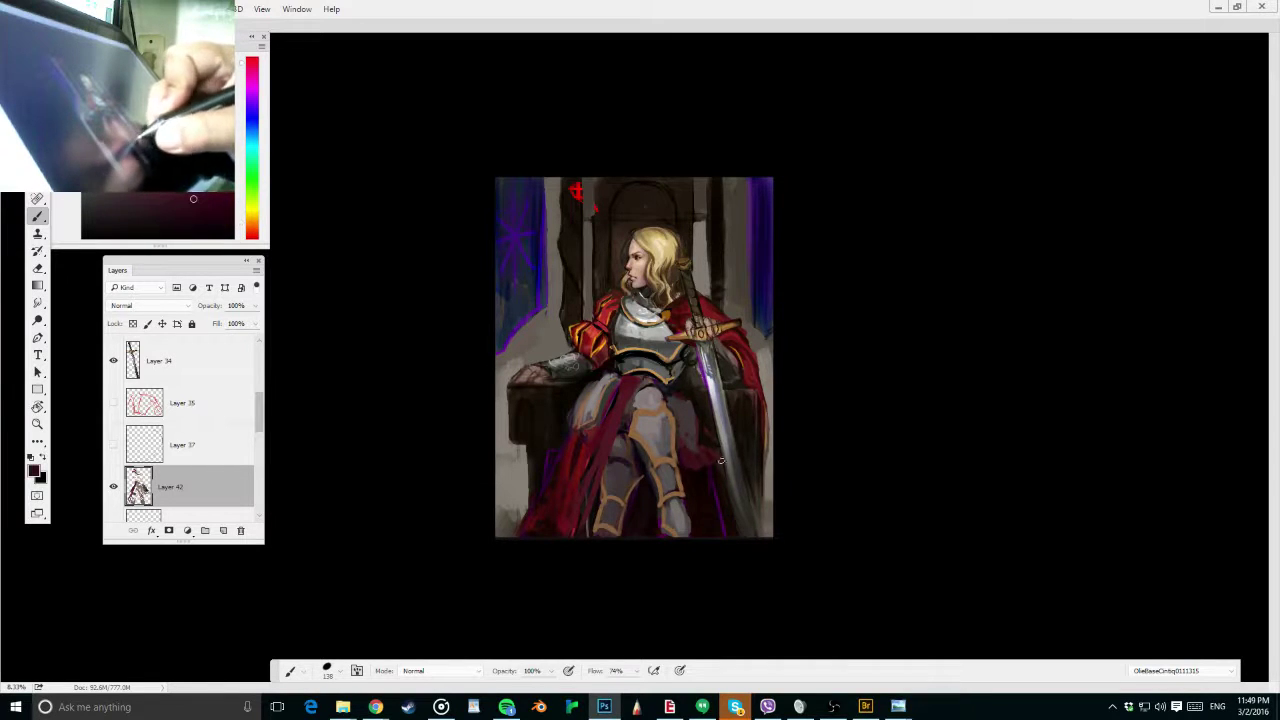
key(ctrl+minus)
key(ctrl+s)
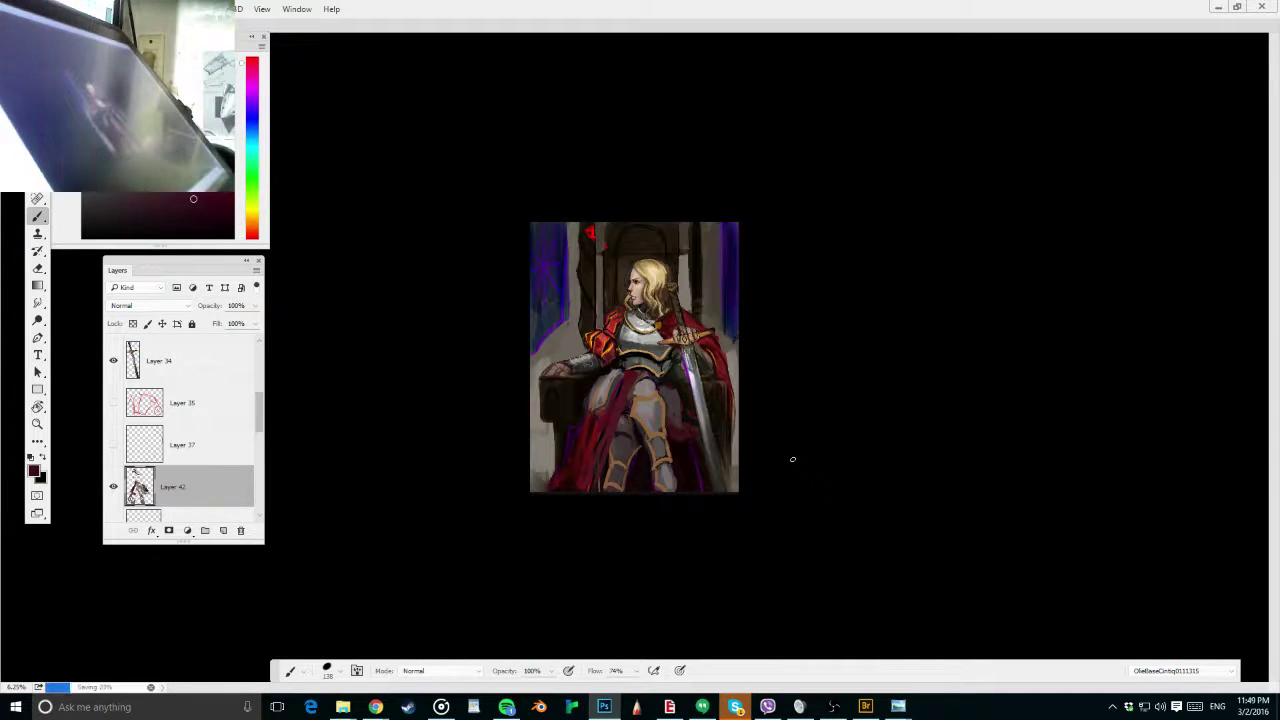
Paint sampled dark red over the lower cloth and flip the canvas horizontally
alt+click(569, 476)
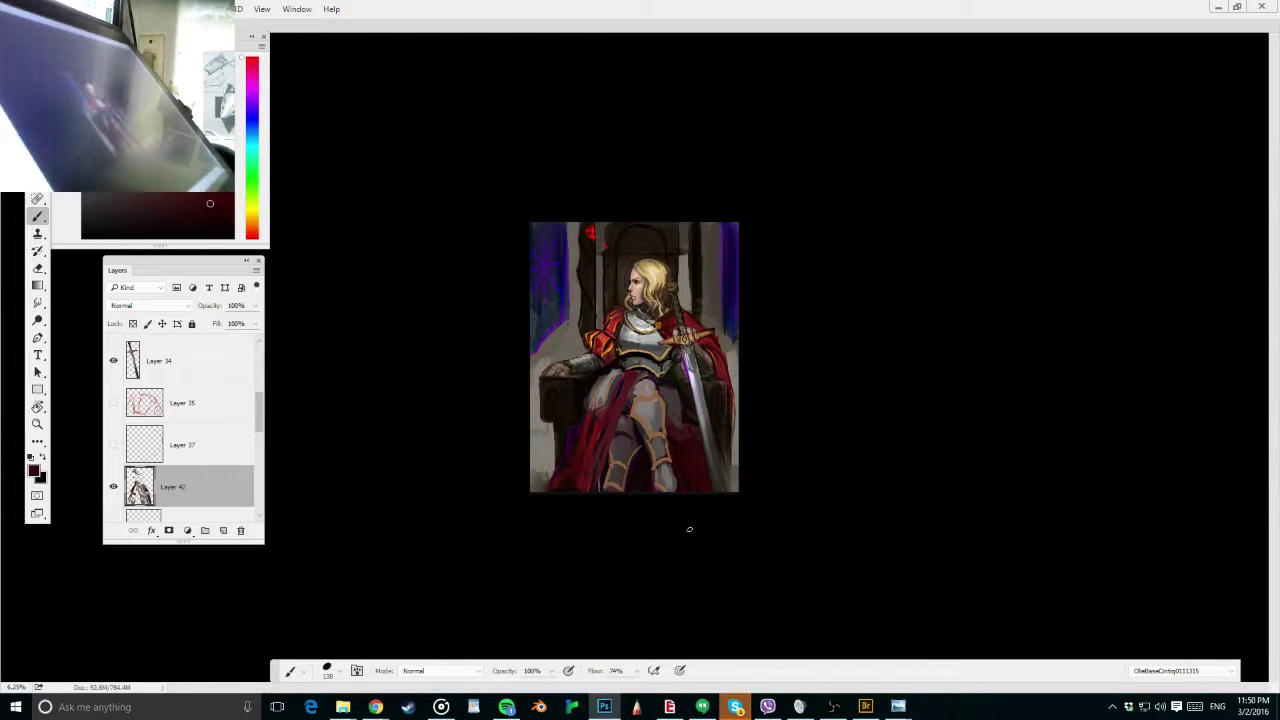
scroll(247, 438, down, 2)
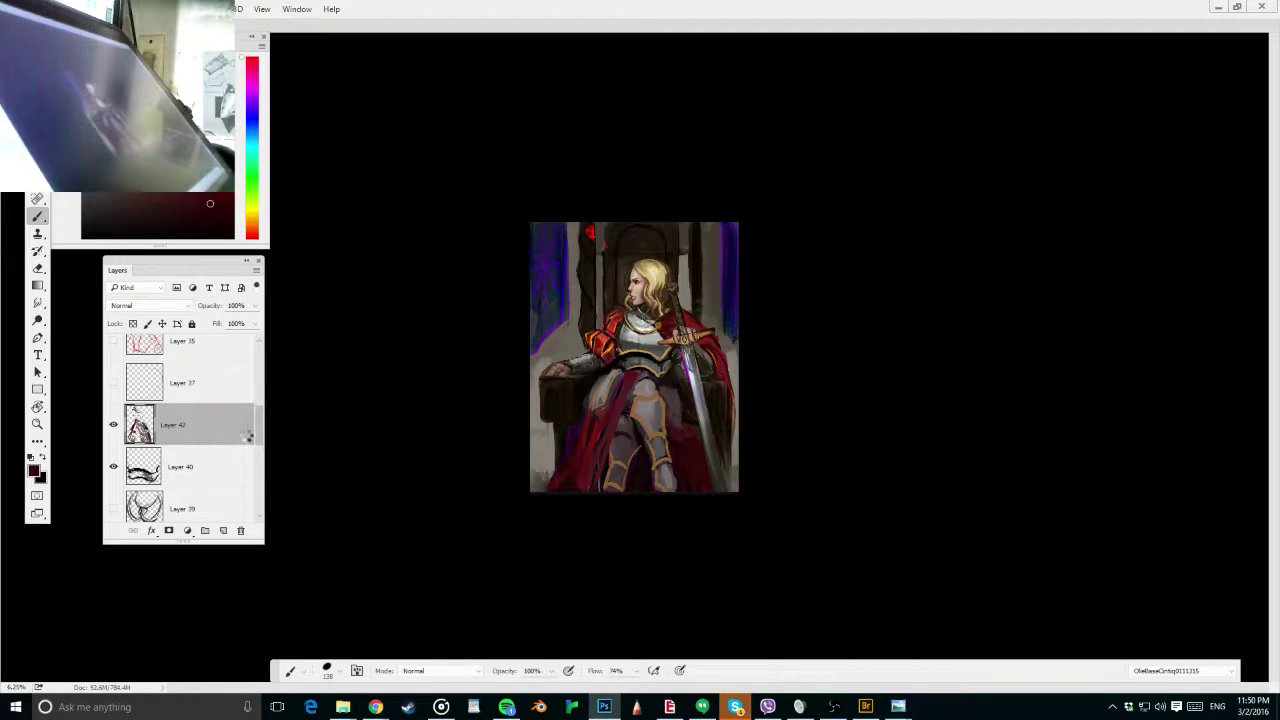
key(h)
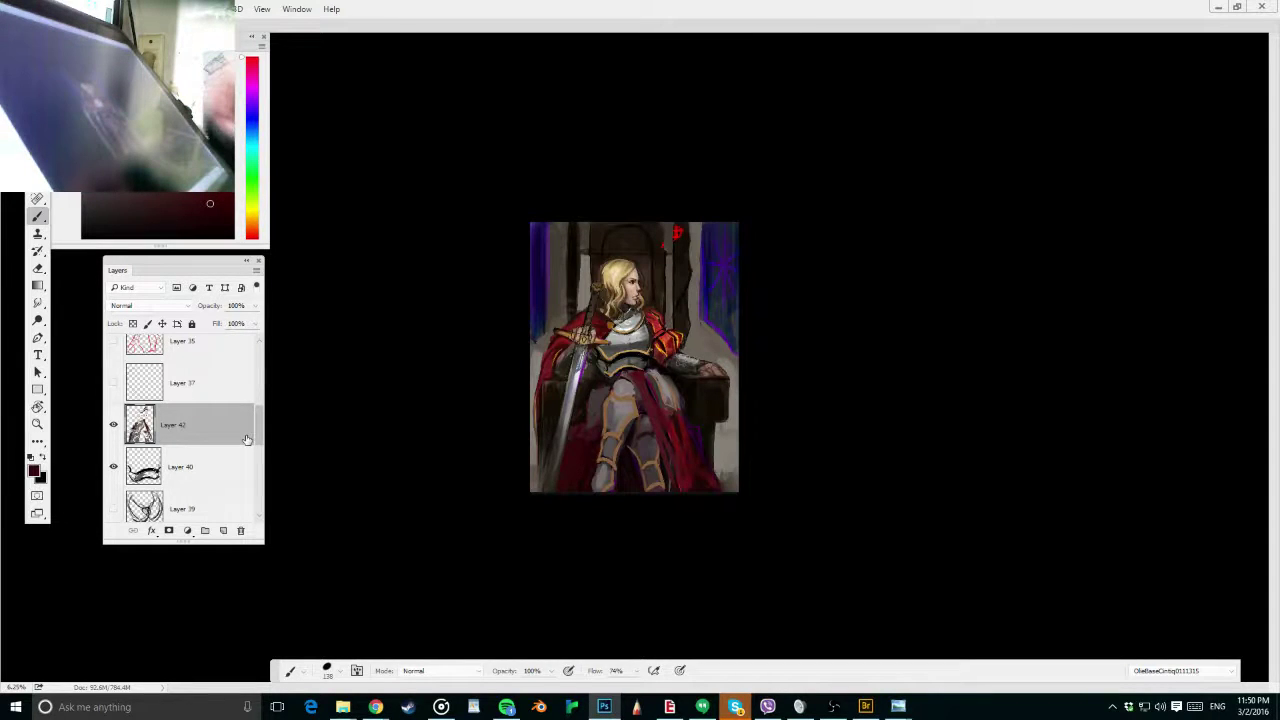
Add a layer above the armour paint layer, set its blend mode to Multiply and enlarge the brush to 653 px
key(ctrl+plus)
click(223, 531)
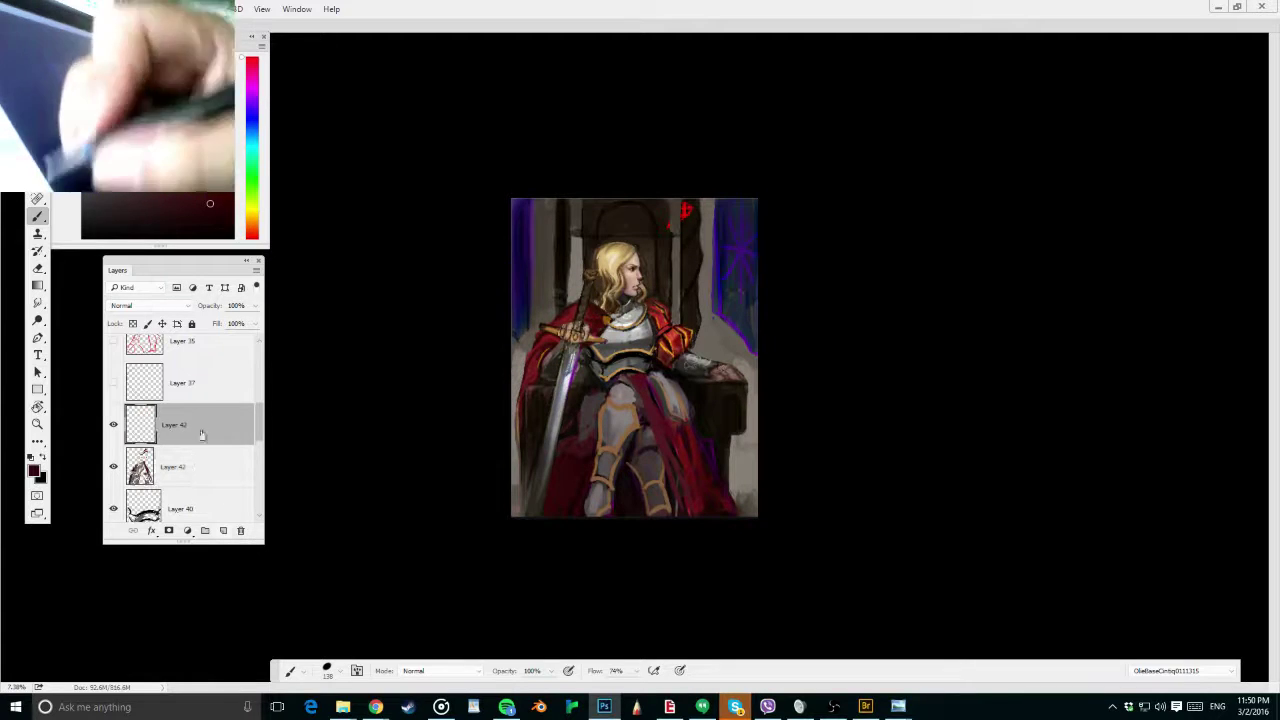
click(163, 306)
click(158, 351)
drag(596, 380, 616, 380)
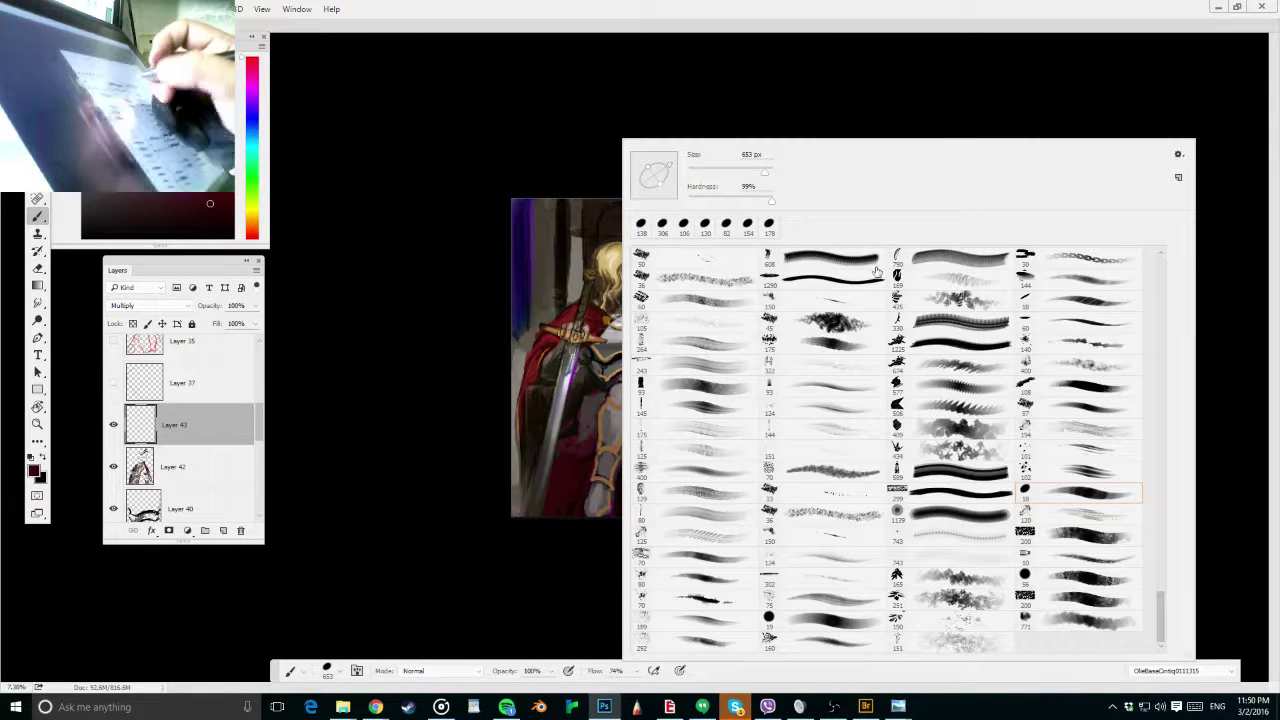
Paint soft dark shading over the waist, legs and lower cloth at 30% opacity on the Multiply layer, and save the painting with the canvas flipped
mouse_move(592, 440)
mouse_down()
mouse_move(614, 440)
mouse_move(628, 460)
mouse_move(645, 443)
mouse_move(599, 445)
mouse_up()
key(3)
mouse_move(655, 350)
mouse_down()
mouse_move(614, 371)
mouse_move(654, 358)
mouse_up()
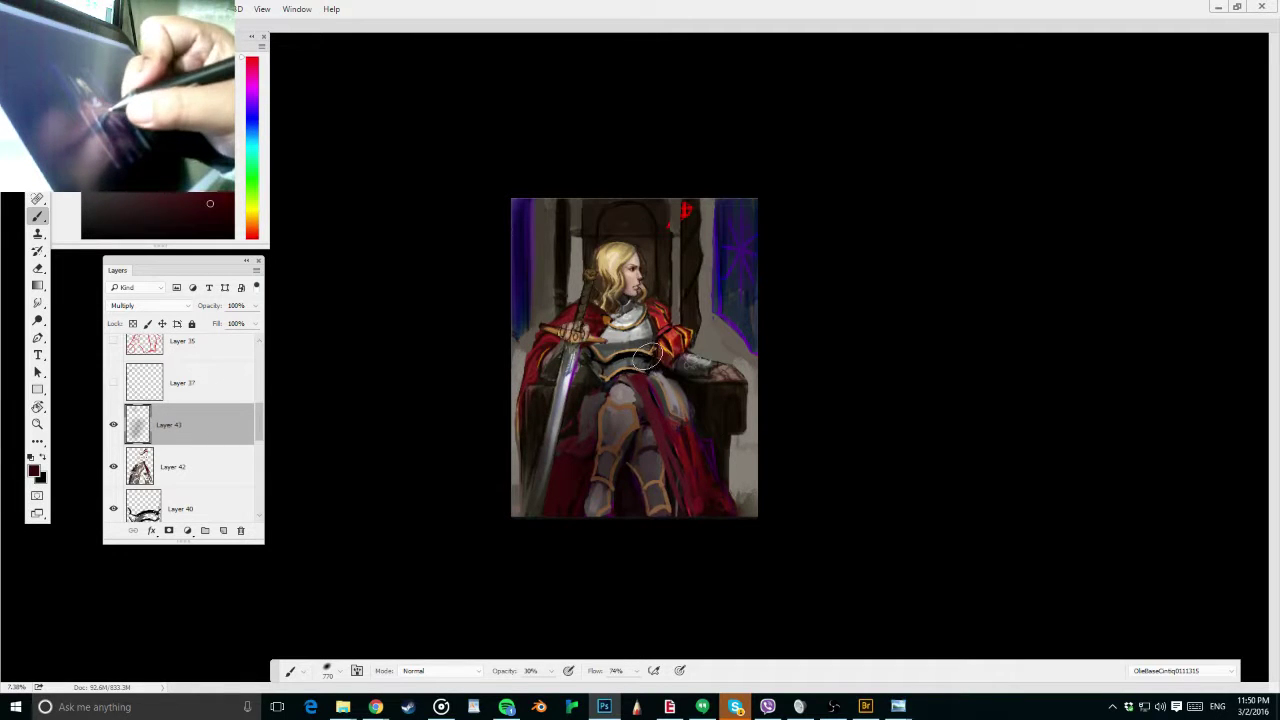
alt+right_click(707, 403)
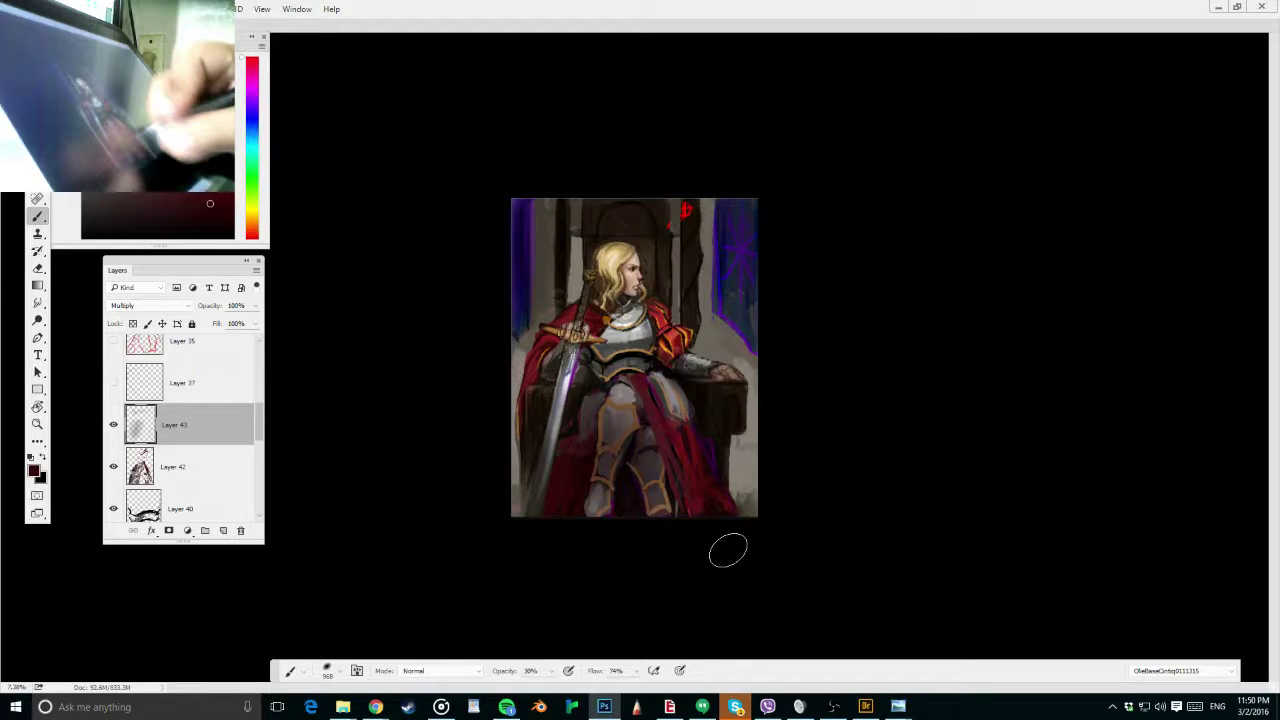
drag(668, 508, 598, 510)
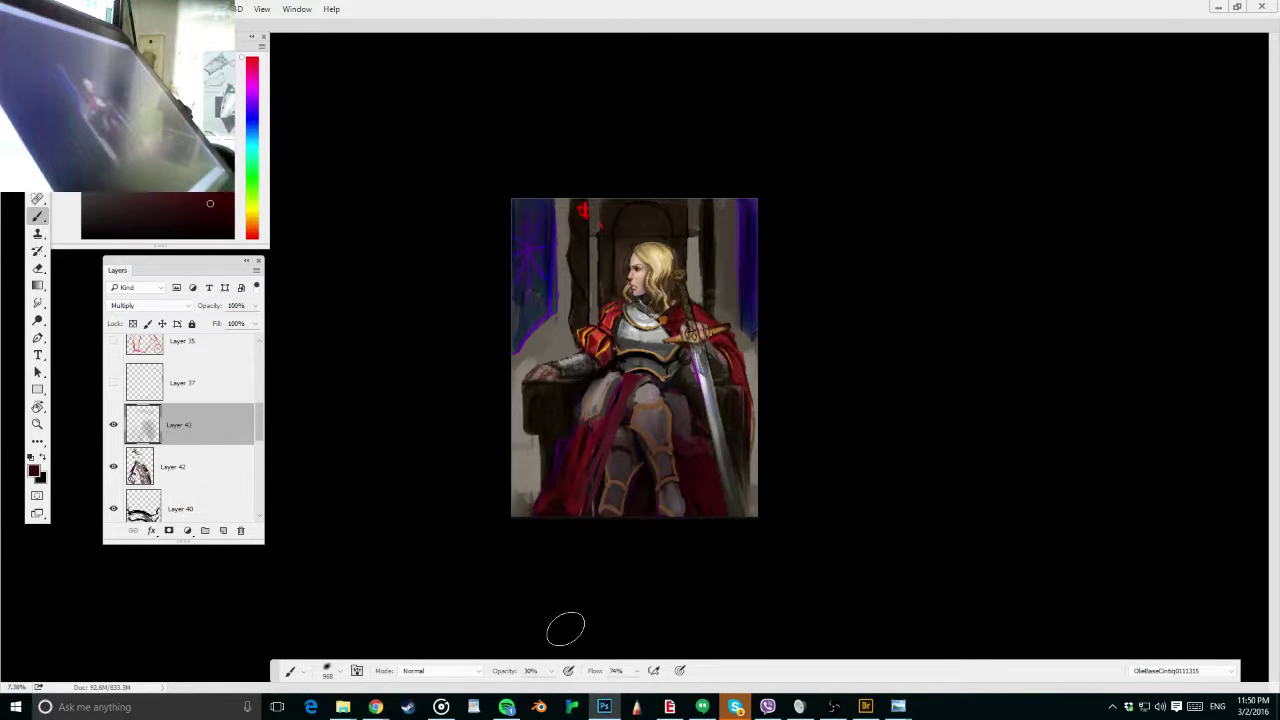
drag(565, 629, 640, 596)
key(ctrl+s)
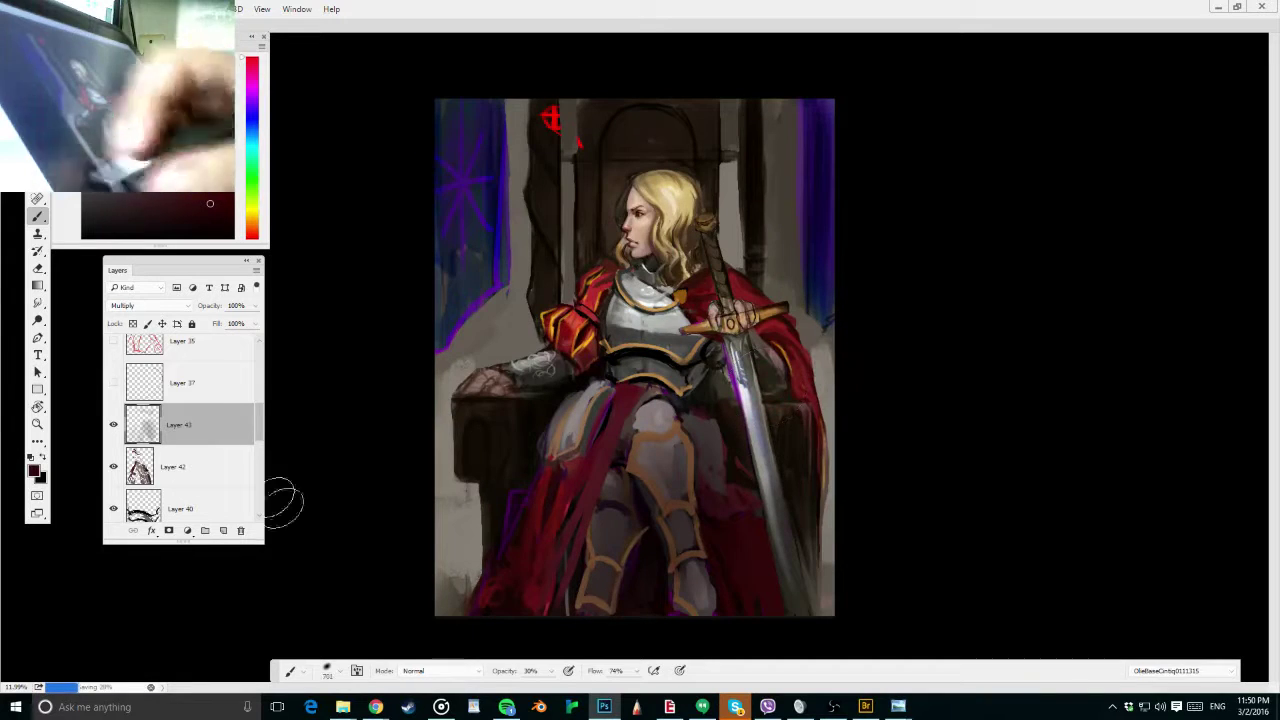
Add a layer above the shadow layer, sample the bright red of the cross mark and choose the 108 px textured brush
click(223, 530)
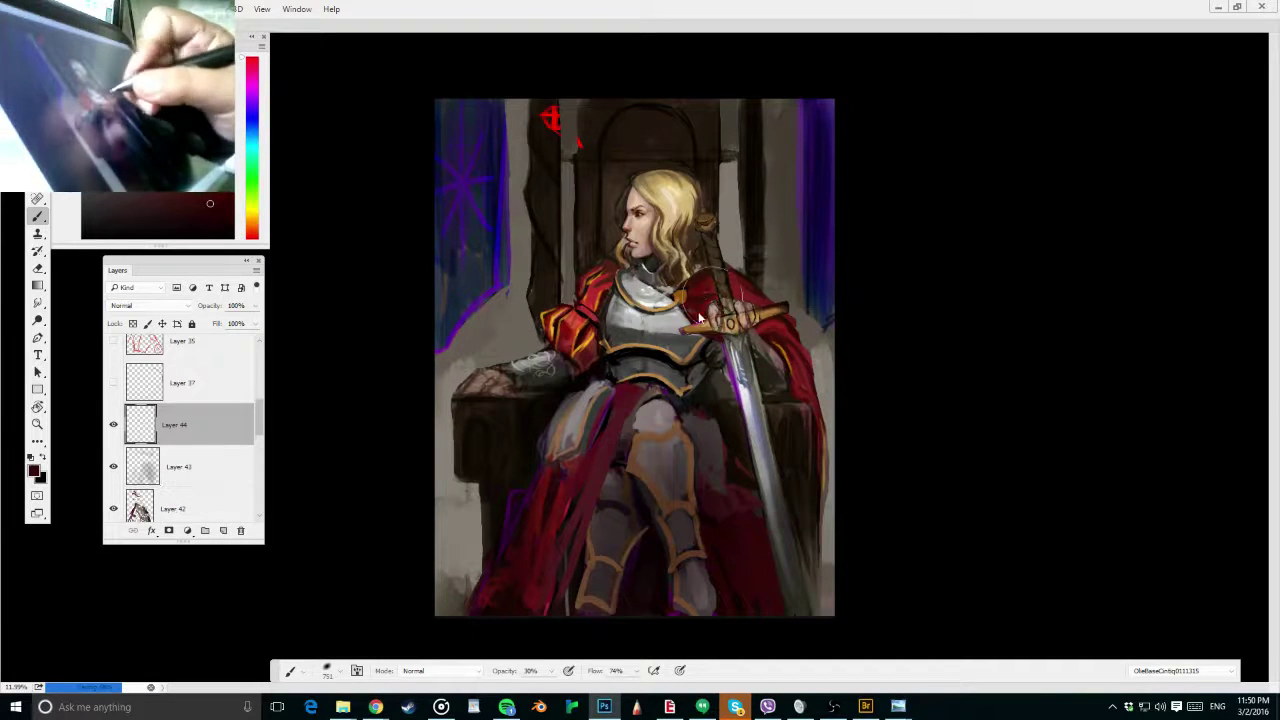
drag(700, 302, 688, 308)
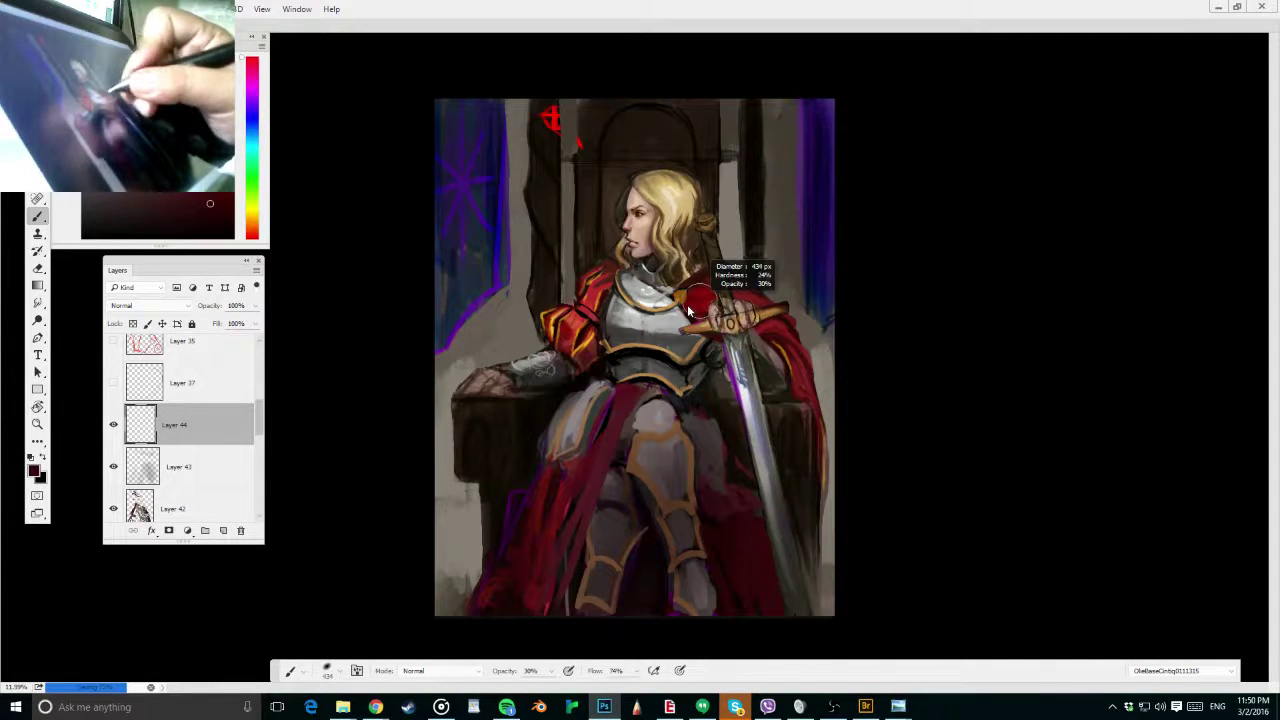
right_click(688, 308)
mouse_move(800, 204)
mouse_down()
mouse_move(848, 203)
mouse_move(831, 173)
mouse_up()
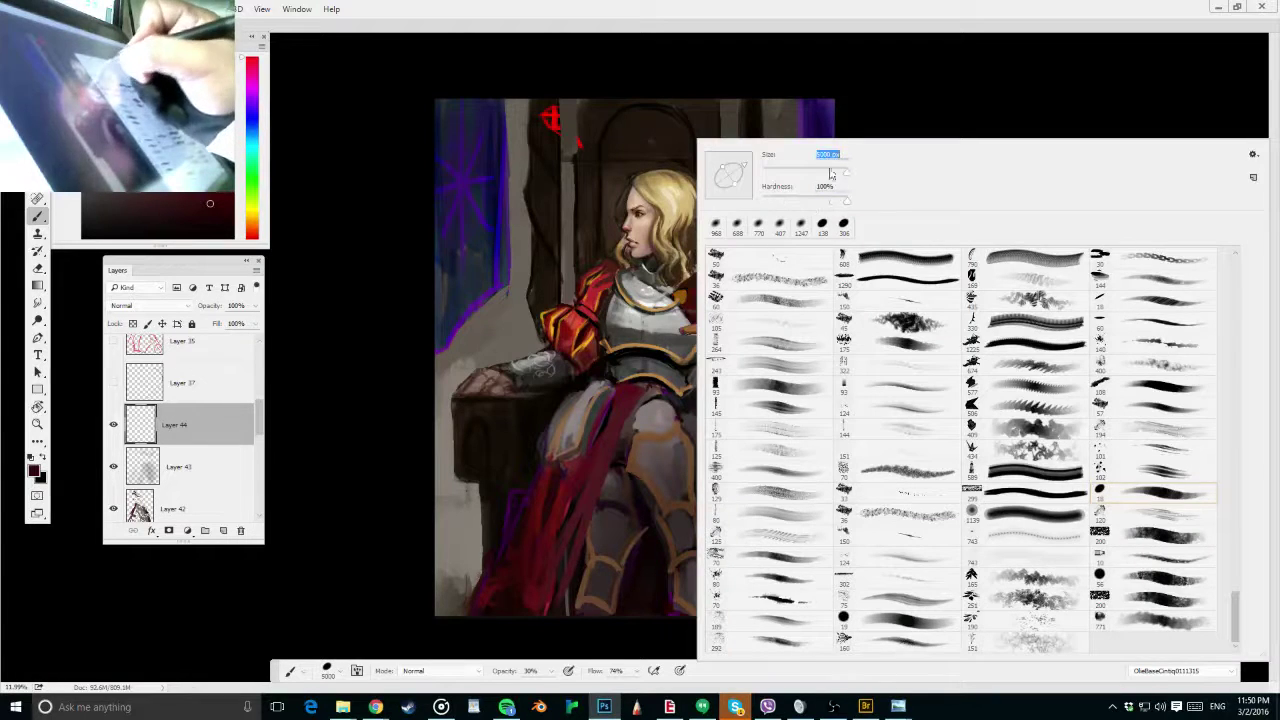
mouse_move(612, 206)
mouse_down()
mouse_move(563, 216)
mouse_move(578, 205)
mouse_up()
alt+click(555, 118)
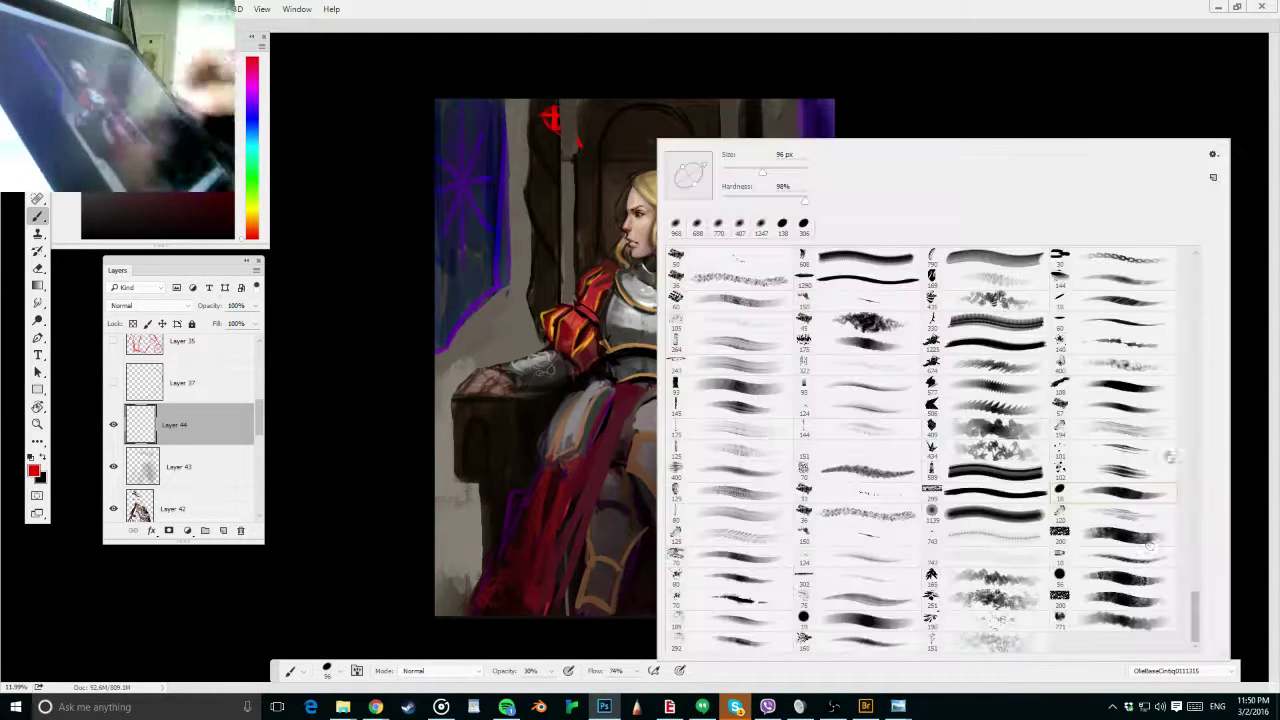
right_click(700, 210)
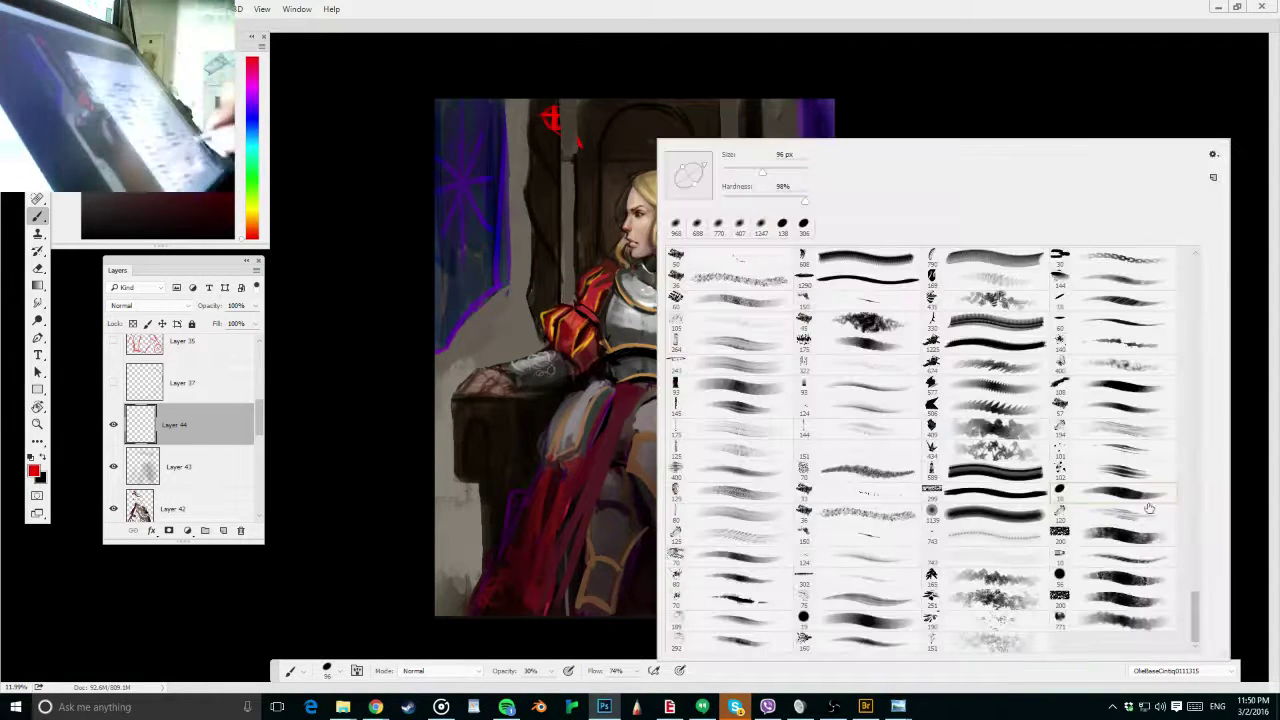
click(1125, 388)
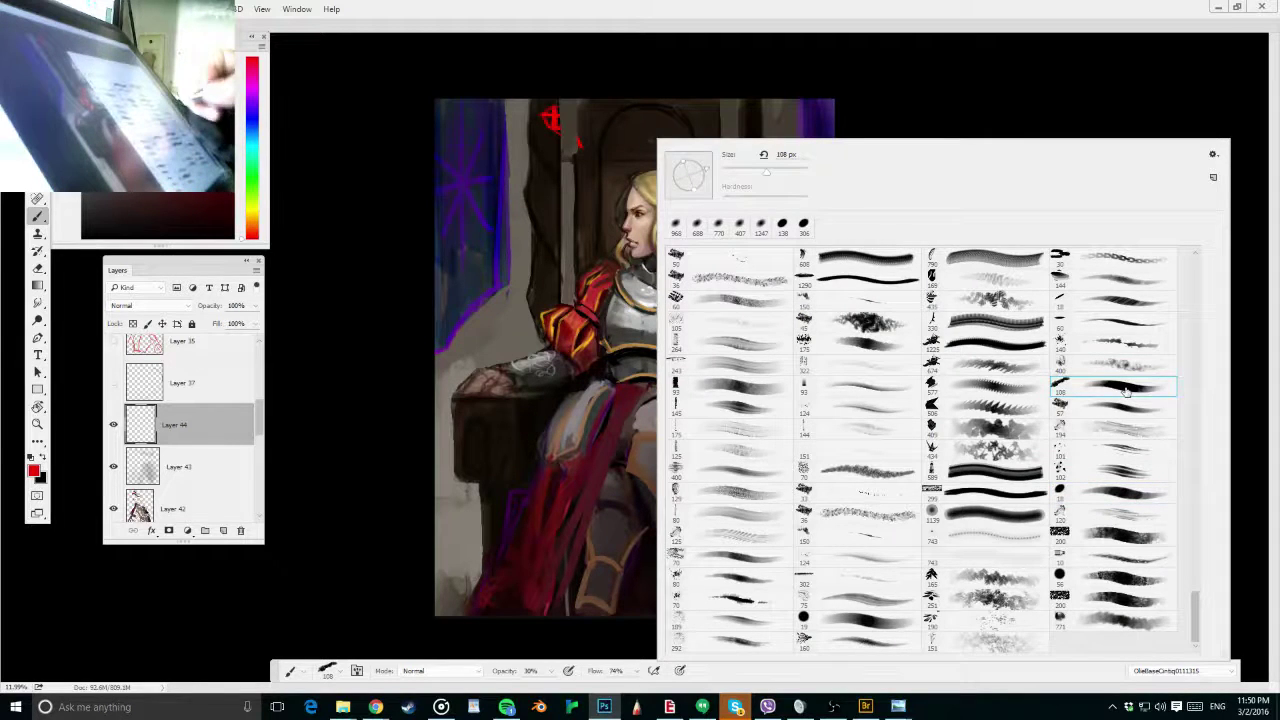
key(Return)
Sketch red construction lines over the head, neck and torso with the brush at 100% opacity
mouse_move(660, 178)
mouse_down()
mouse_move(632, 236)
mouse_move(686, 226)
mouse_up()
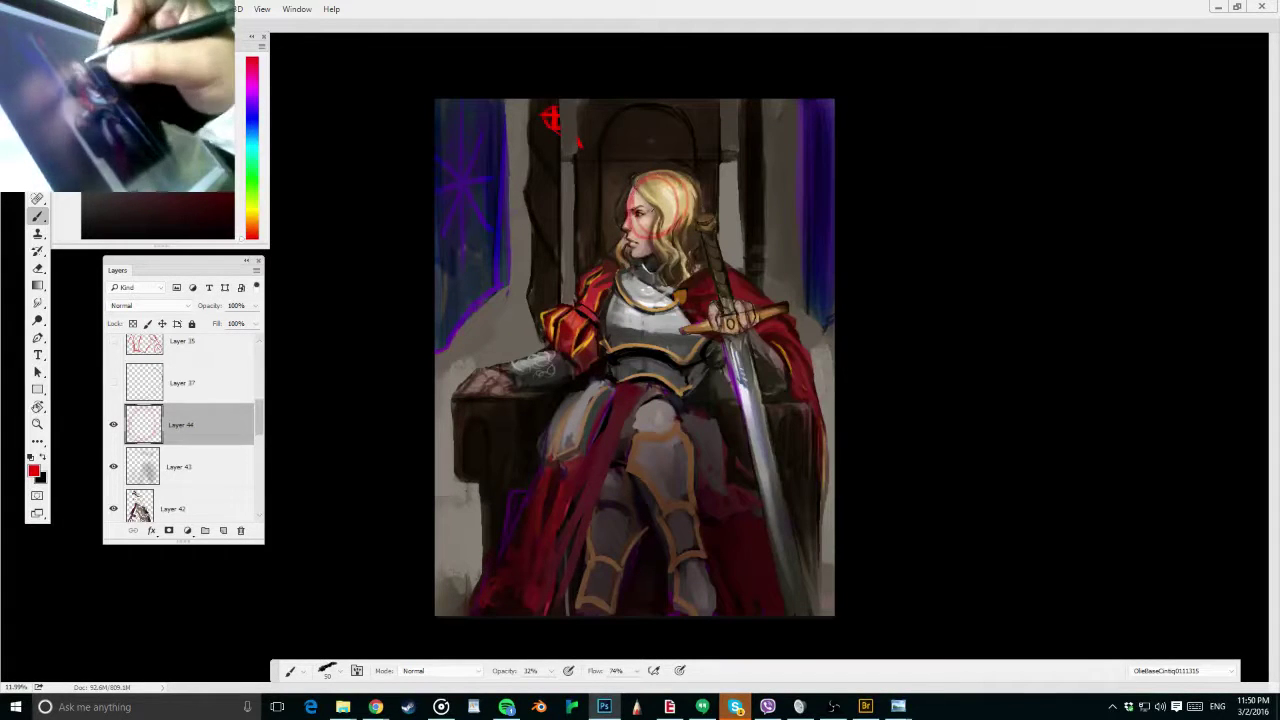
key(0)
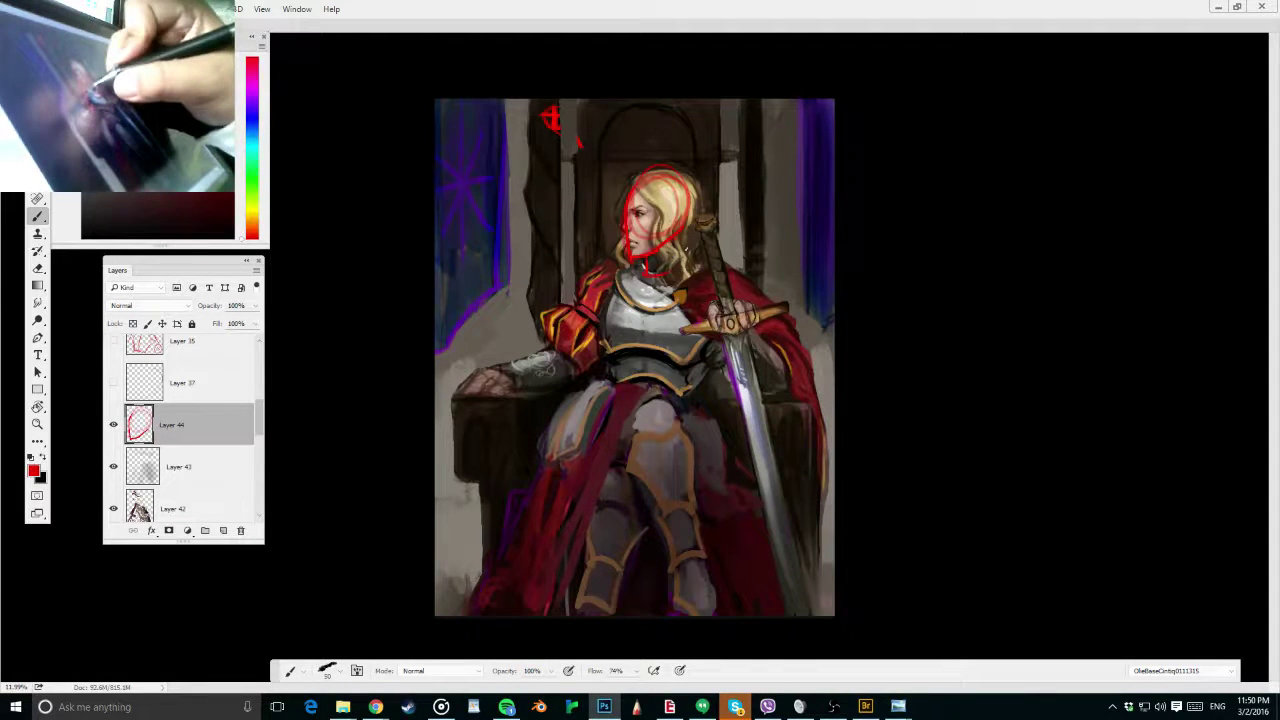
mouse_move(640, 267)
mouse_down()
mouse_move(612, 272)
mouse_move(682, 400)
mouse_up()
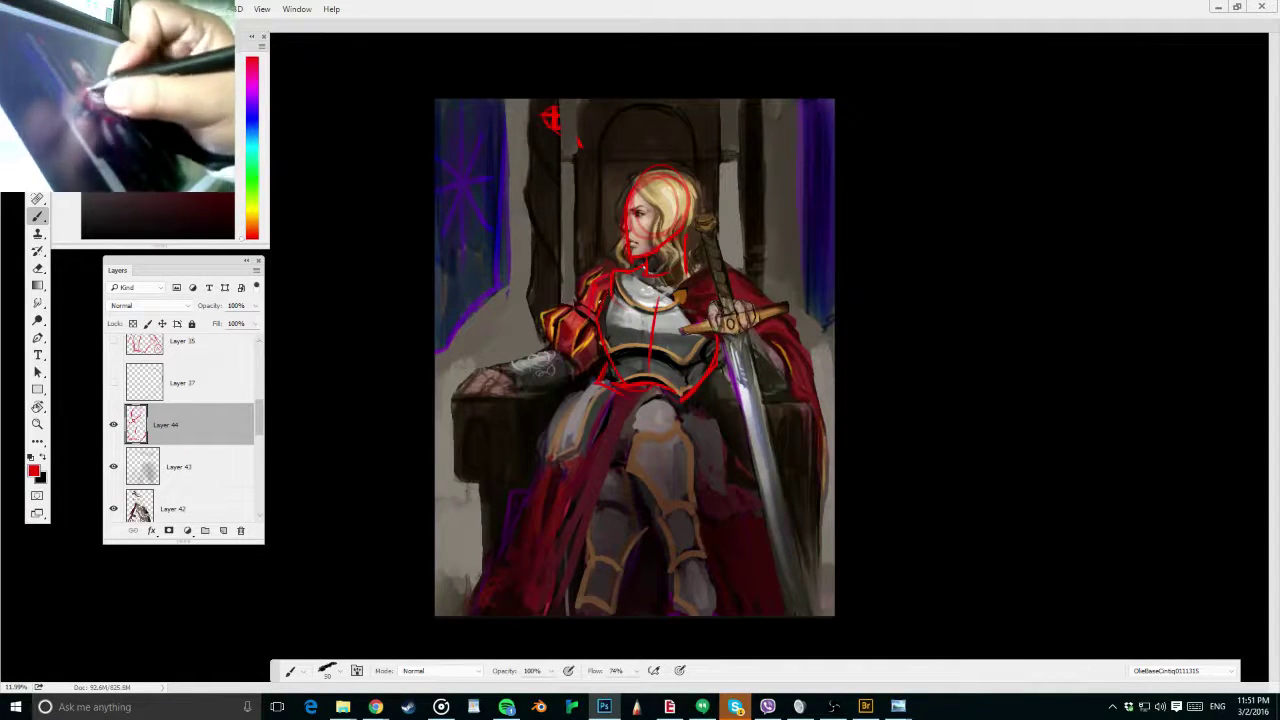
Sketch red construction lines over the shoulders, the arm on the armrest and the arm holding the sword
drag(606, 294, 558, 378)
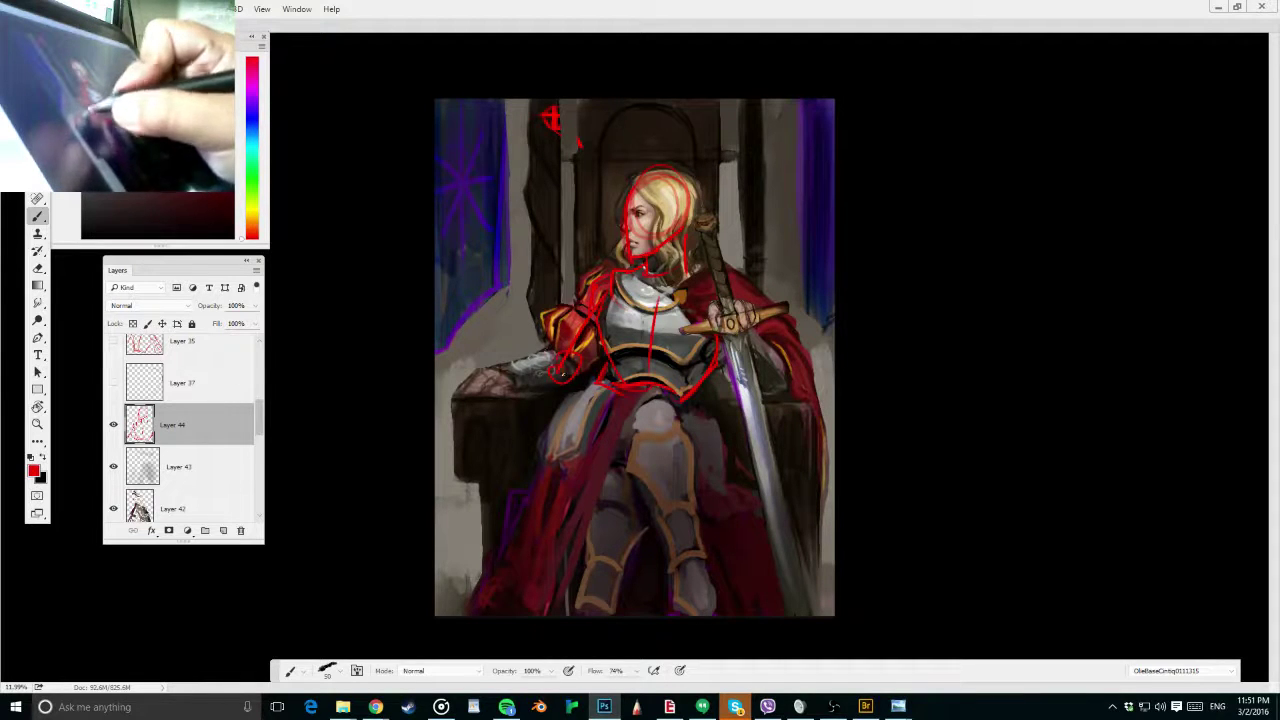
mouse_move(554, 360)
mouse_down()
mouse_move(496, 378)
mouse_move(520, 398)
mouse_up()
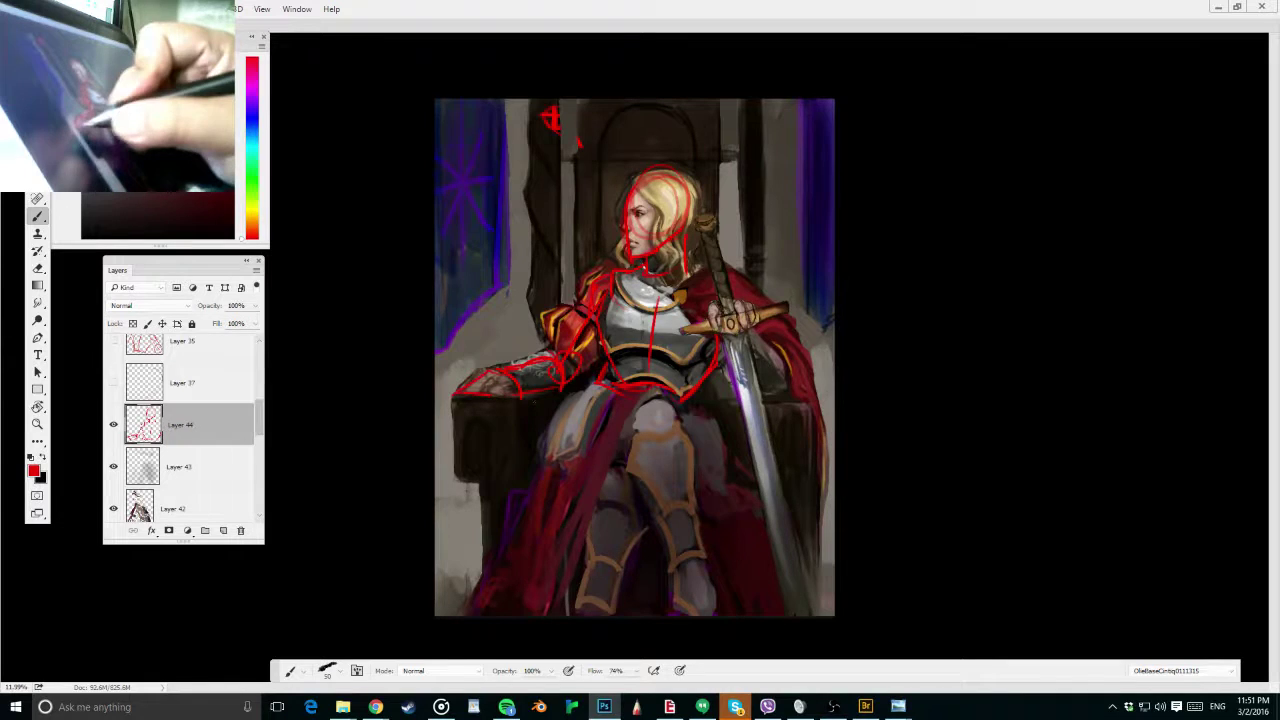
drag(584, 312, 574, 334)
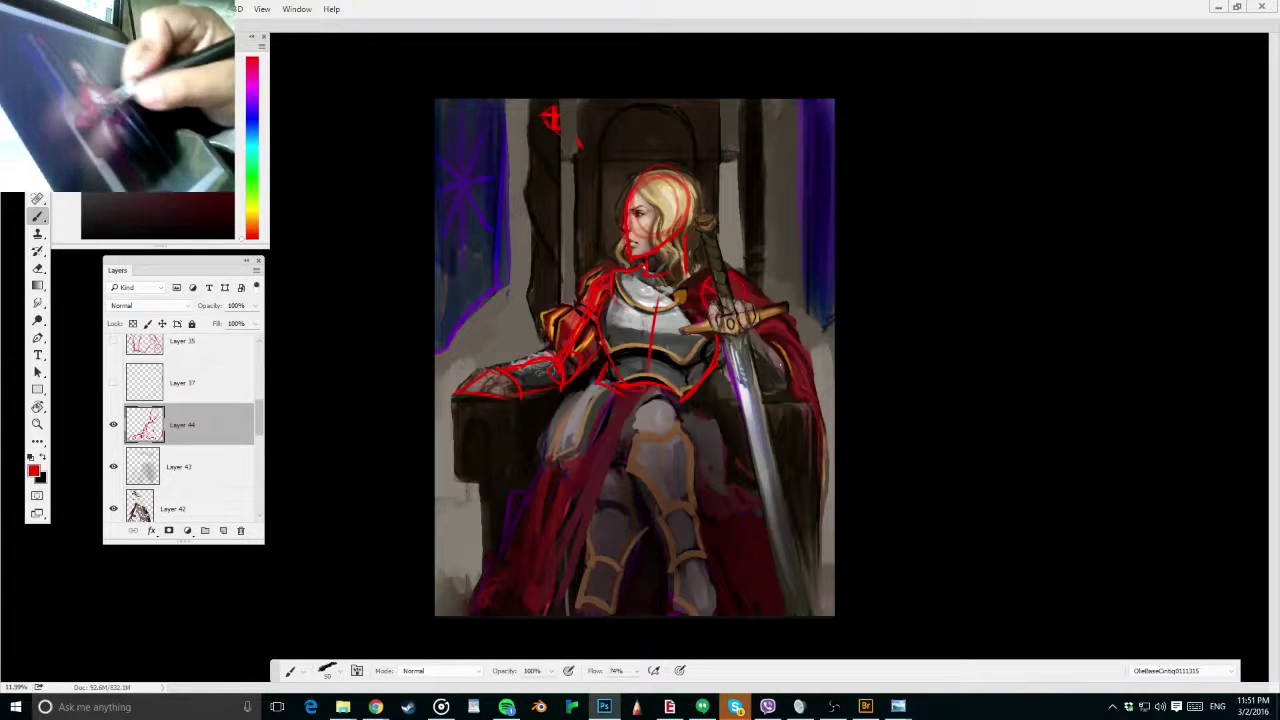
drag(795, 345, 781, 394)
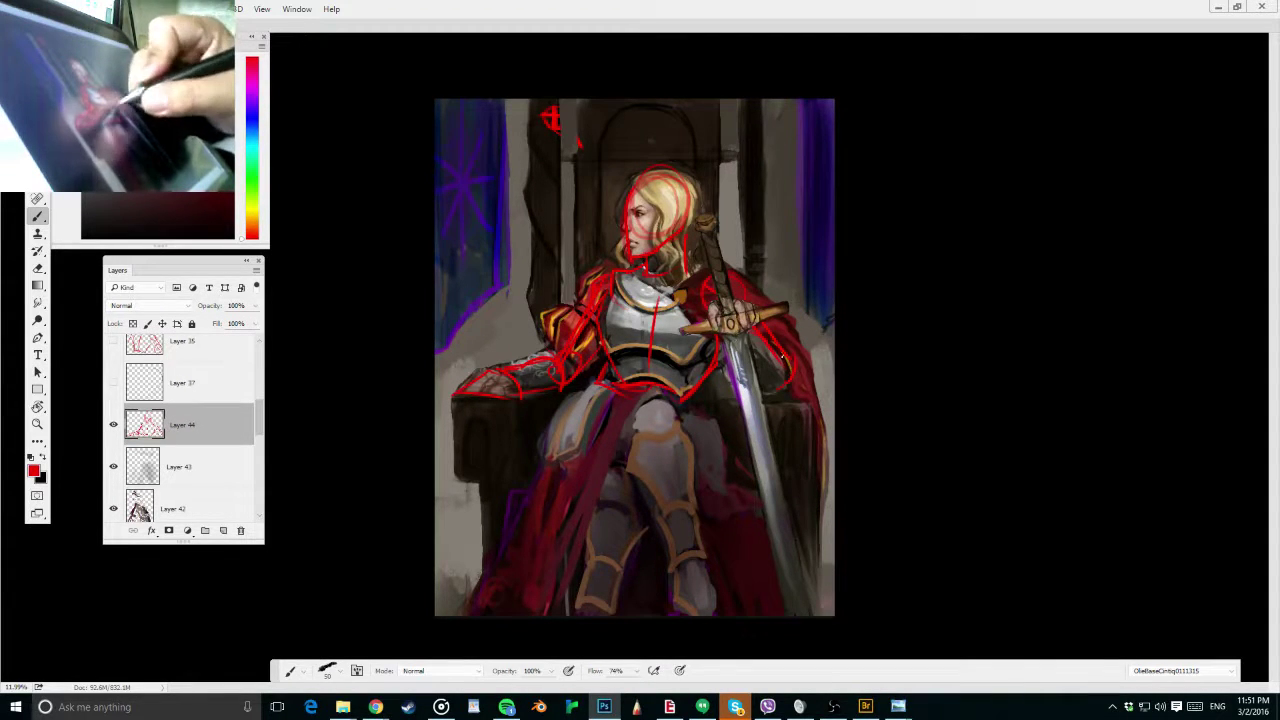
drag(768, 342, 792, 372)
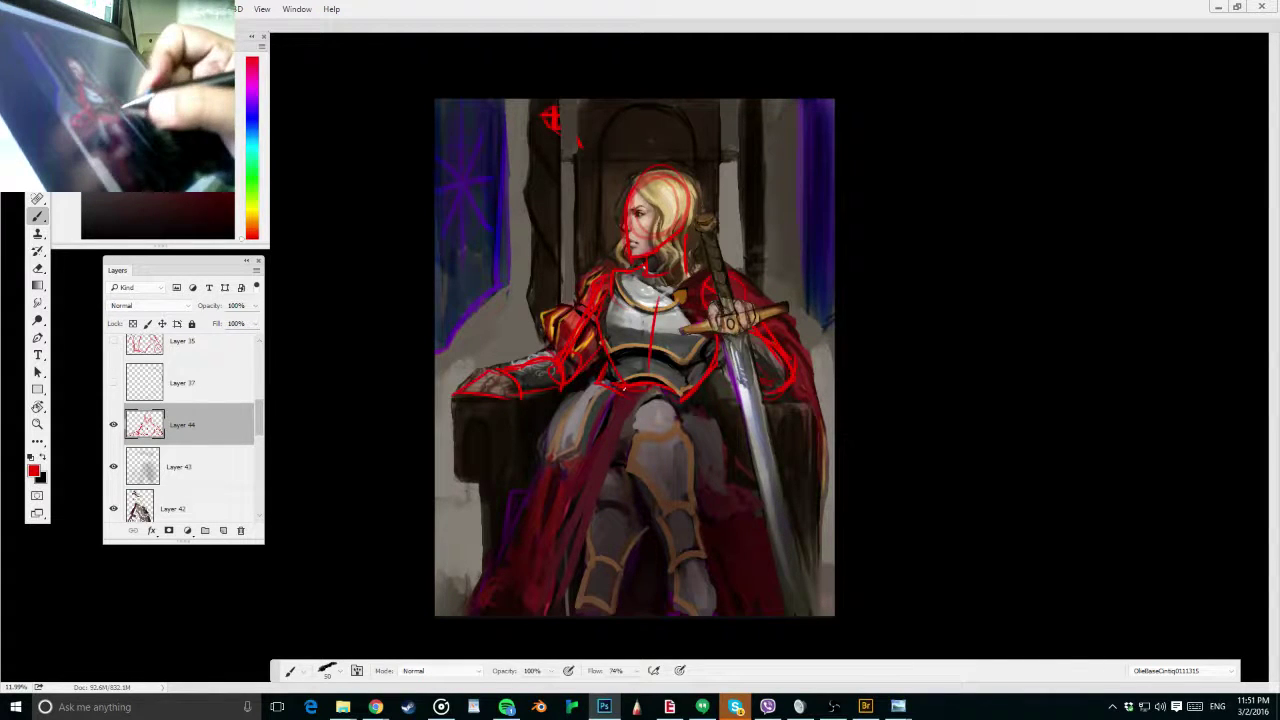
Sketch red construction lines for the crossed thigh, the knee circle and the lower legs
mouse_move(602, 381)
mouse_down()
mouse_move(553, 446)
mouse_move(580, 488)
mouse_move(594, 478)
mouse_up()
drag(656, 400, 672, 540)
mouse_move(642, 448)
mouse_down()
mouse_move(610, 470)
mouse_move(550, 480)
mouse_up()
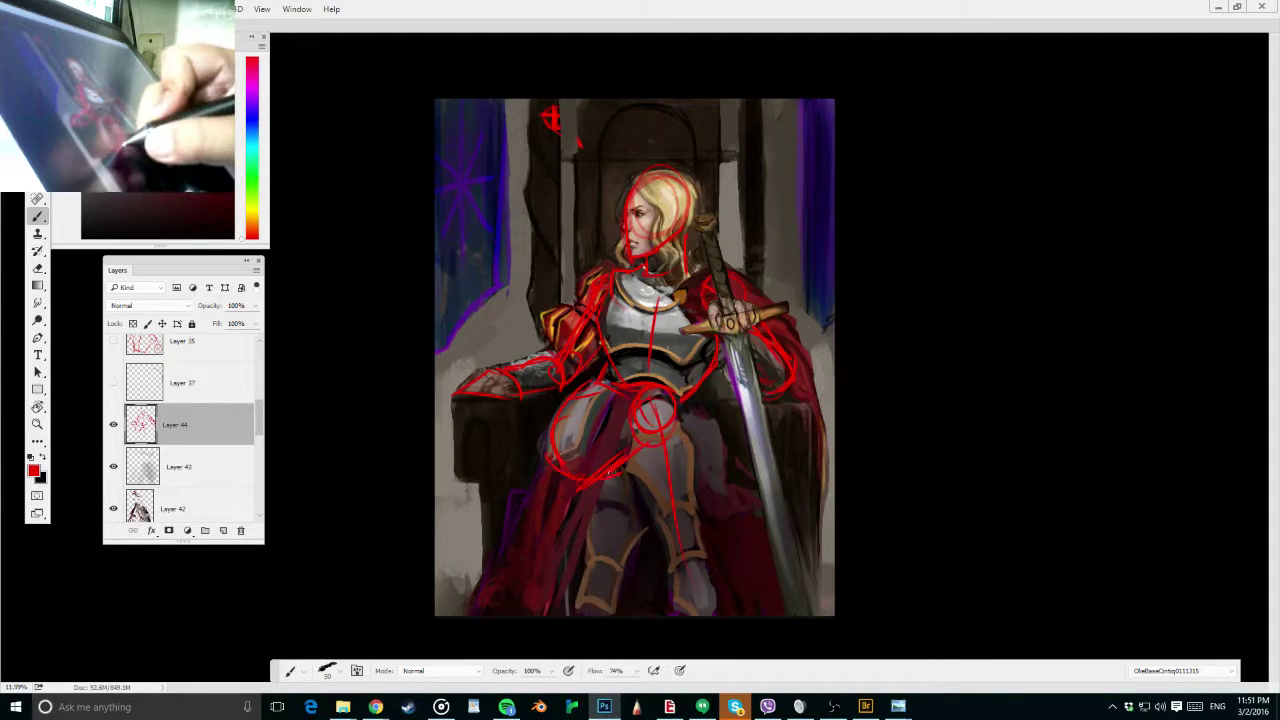
drag(648, 490, 625, 562)
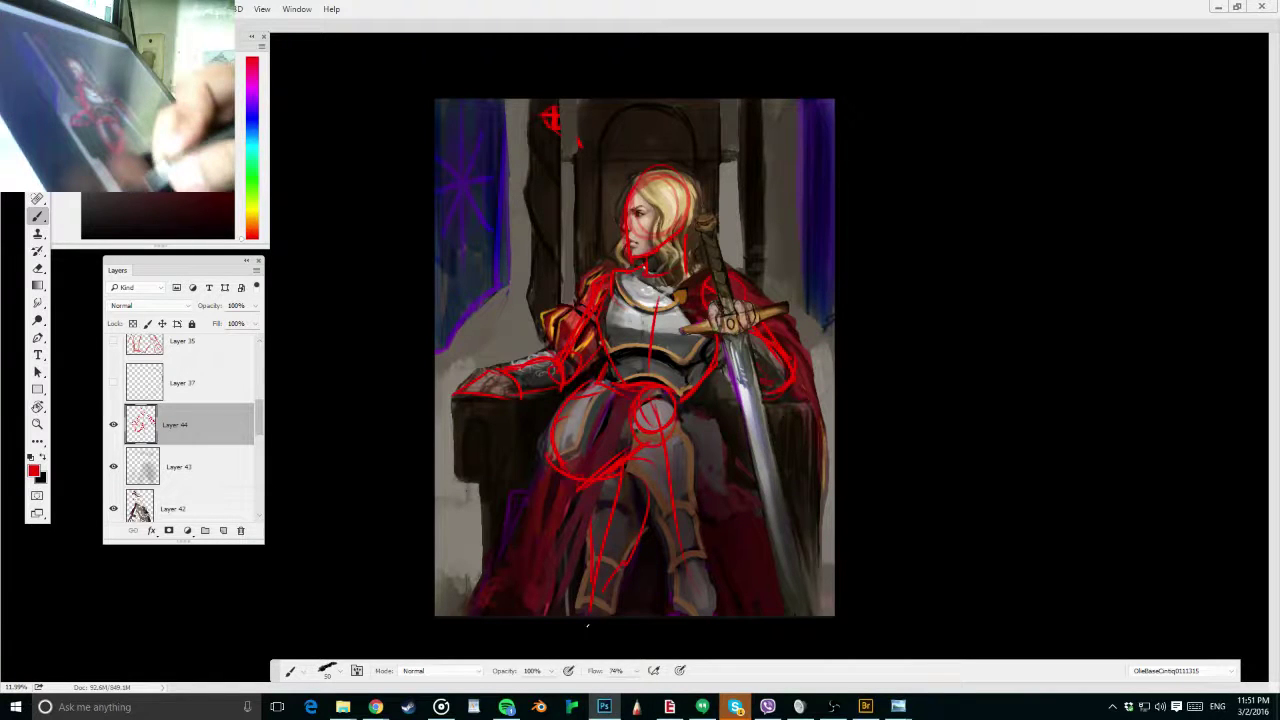
Outline the far thigh, the hanging cloth and an alternative lower leg beside the sword in red
drag(710, 436, 697, 486)
mouse_move(563, 470)
mouse_down()
mouse_move(549, 538)
mouse_move(472, 612)
mouse_up()
drag(574, 500, 556, 582)
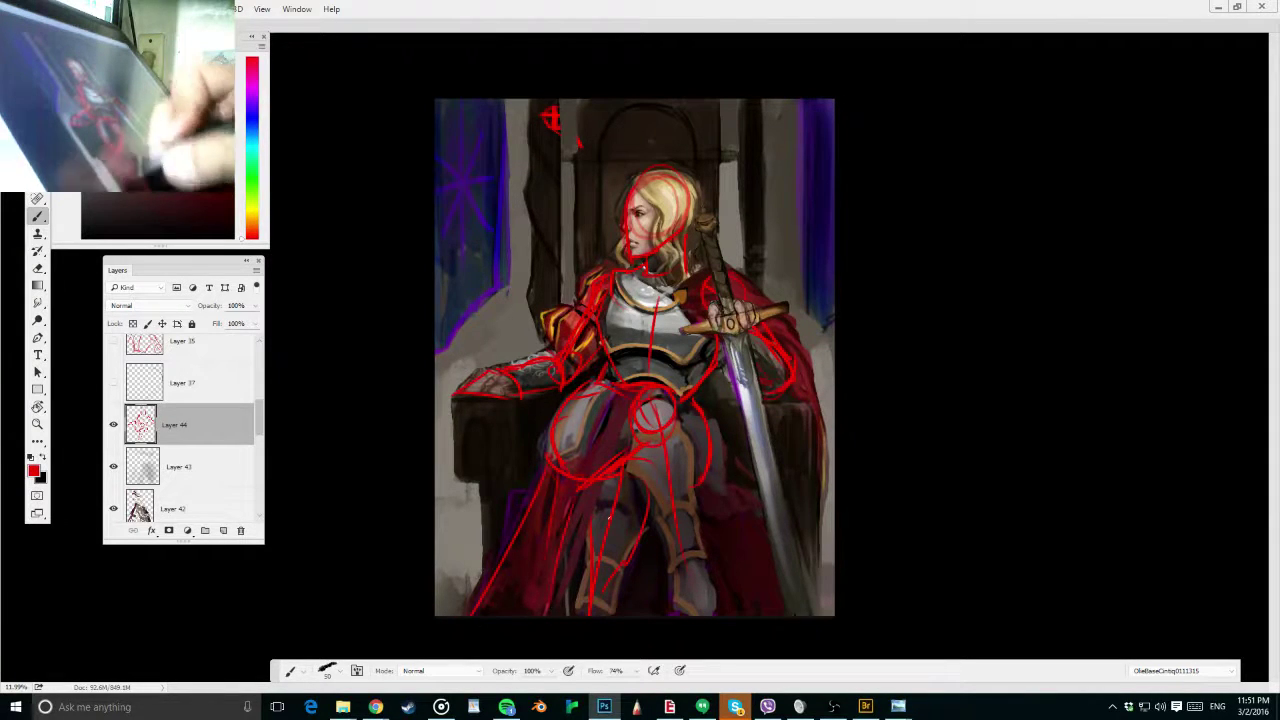
drag(732, 530, 700, 562)
drag(704, 492, 746, 564)
drag(746, 564, 705, 573)
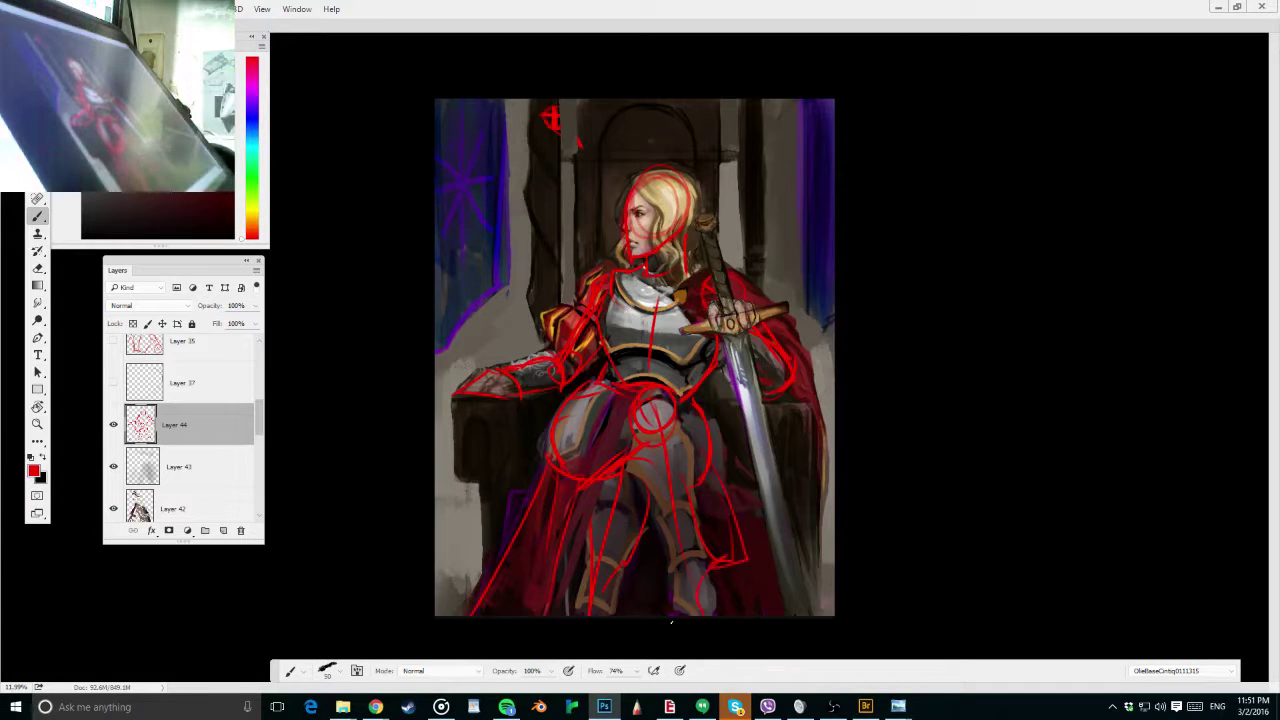
Group the figure's painting layers between the red sketch layer and the background Layer 36
drag(260, 426, 260, 461)
click(246, 430)
shift+click(237, 461)
key(ctrl+g)
scroll(259, 461, up, 1)
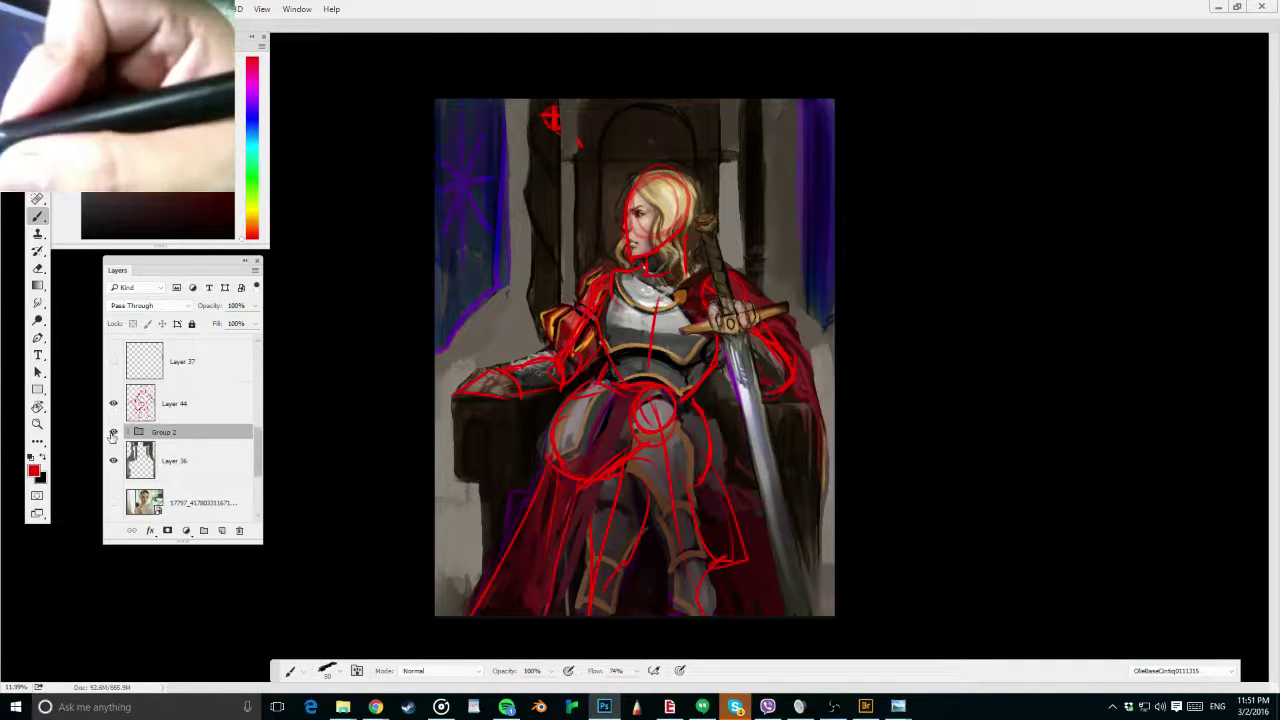
Hide the painting group and Layer 36 to examine the red construction sketch, checking its pose with the canvas mirrored
click(113, 431)
click(113, 460)
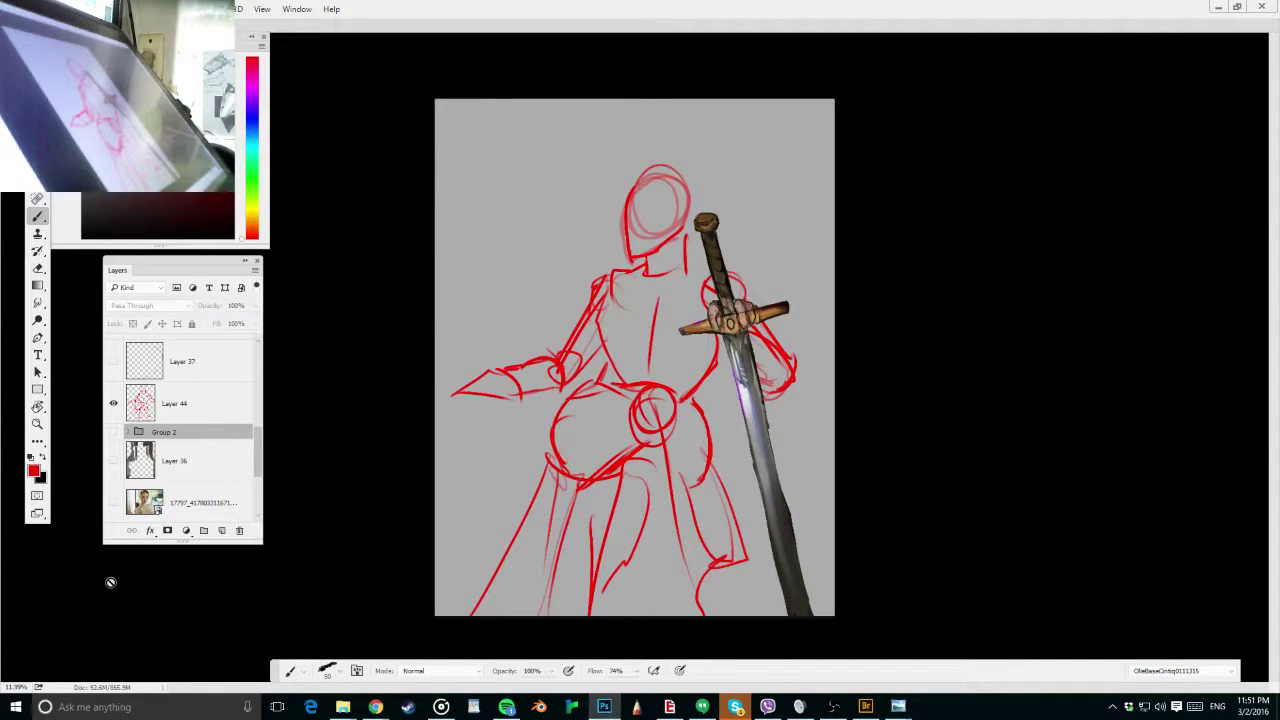
key(ctrl+shift+h)
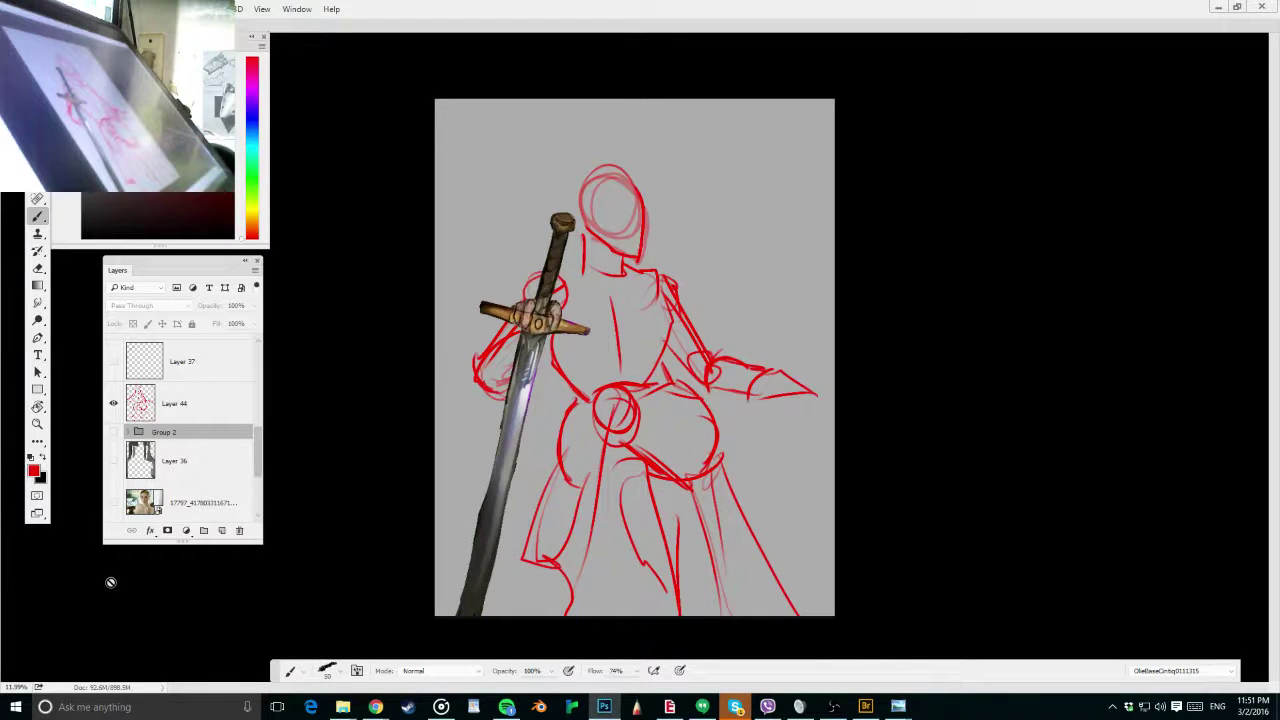
key(ctrl+shift+h)
Hide the red sketch layer and show the painting group and the background Layer 36 again
click(113, 403)
click(113, 431)
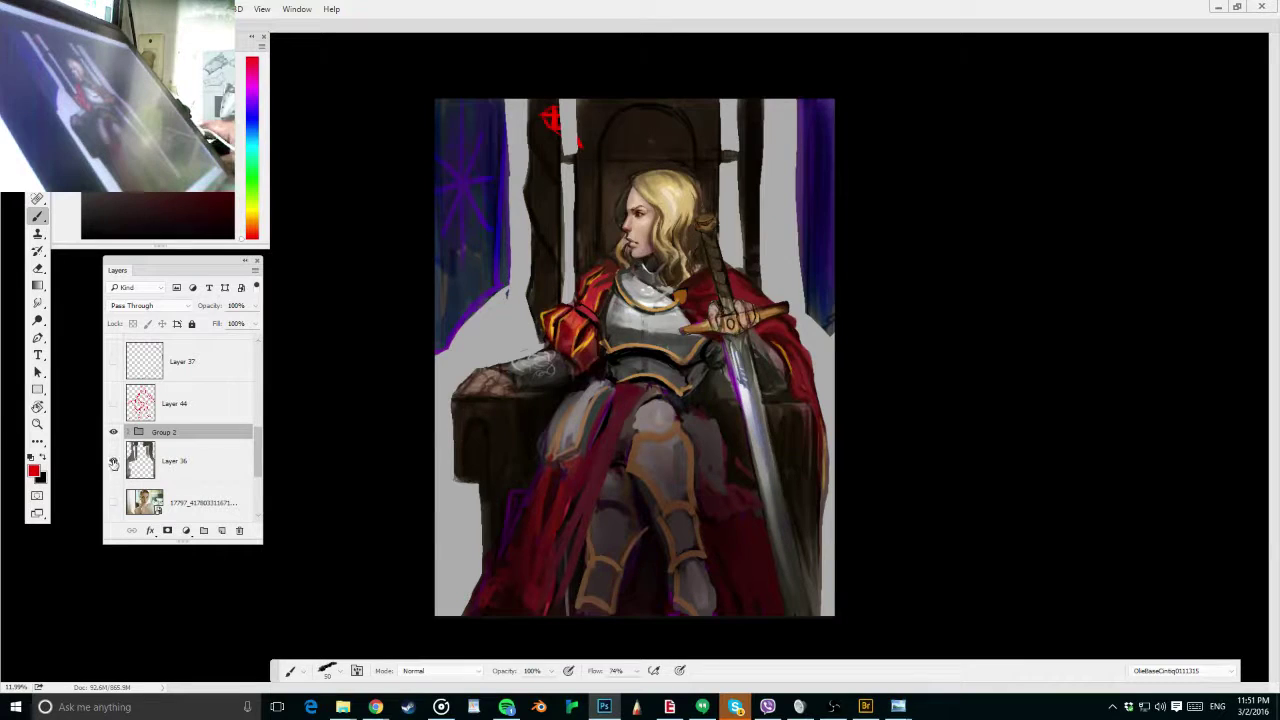
click(113, 461)
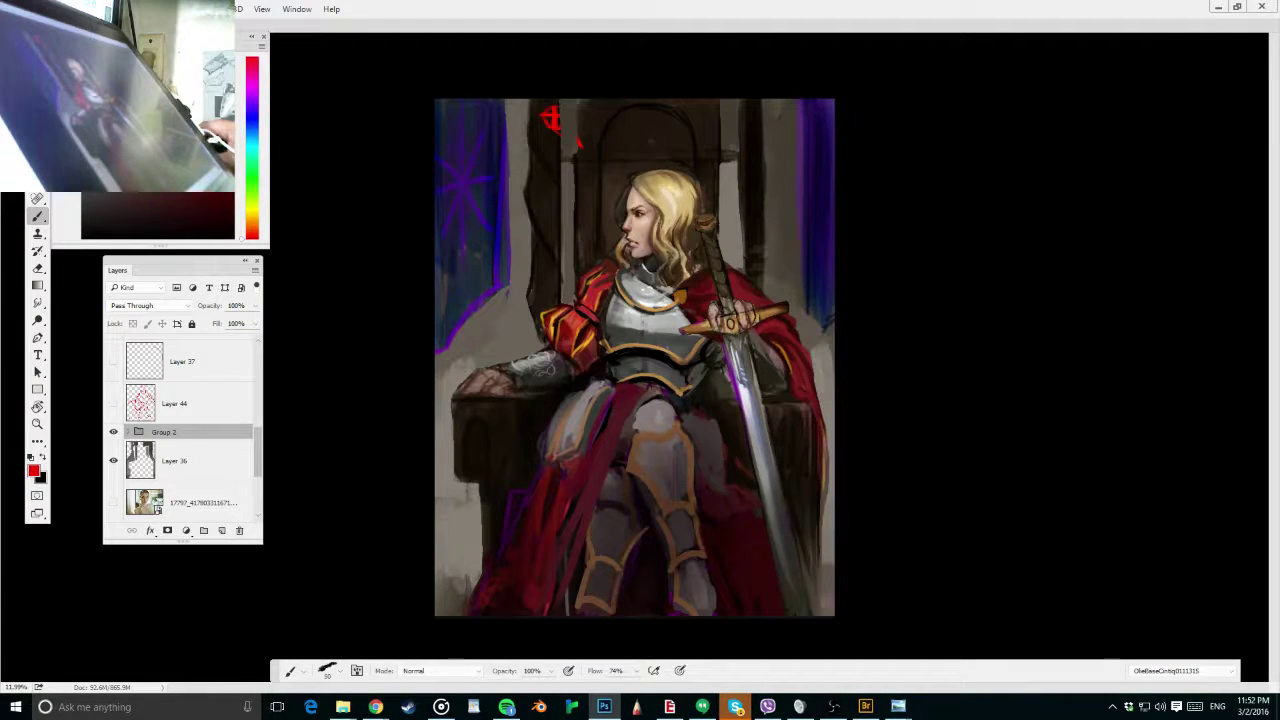
Switch to the Sketch131TheConquerorBasecolor image in Windows Photo Viewer, enlarge its window and compare it with the current painting
key(alt+Tab)
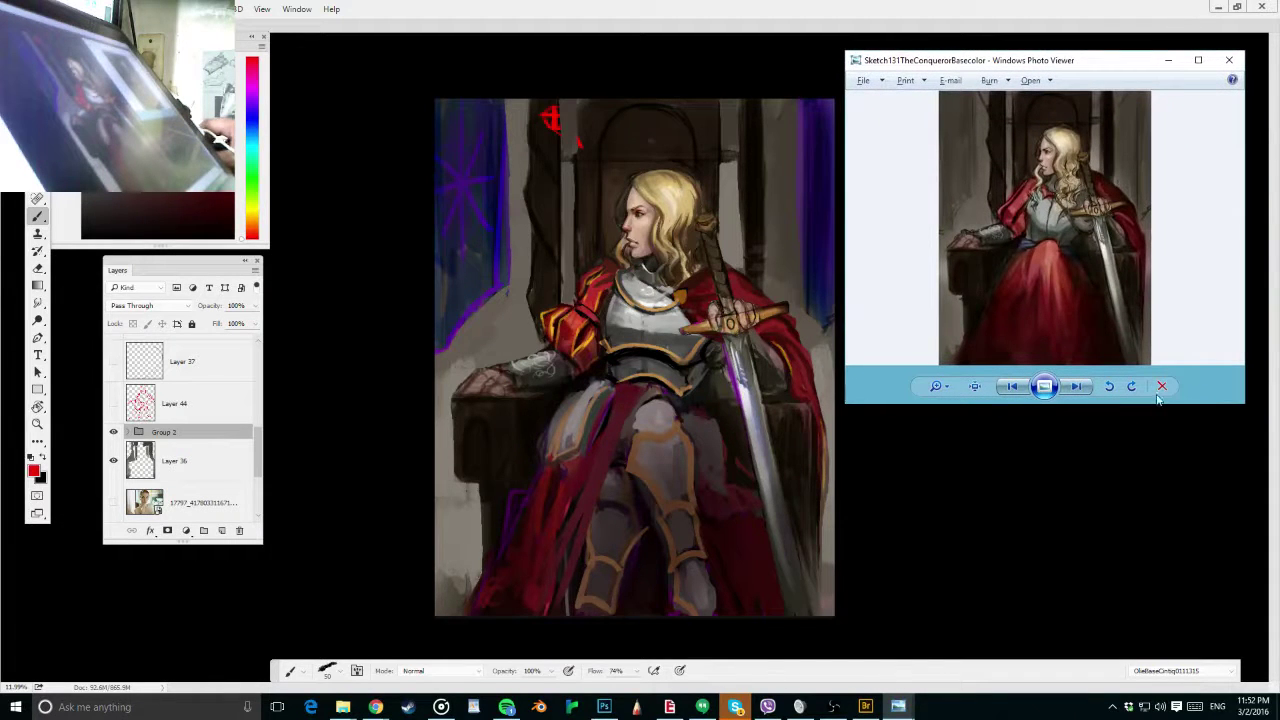
drag(1166, 404, 1151, 645)
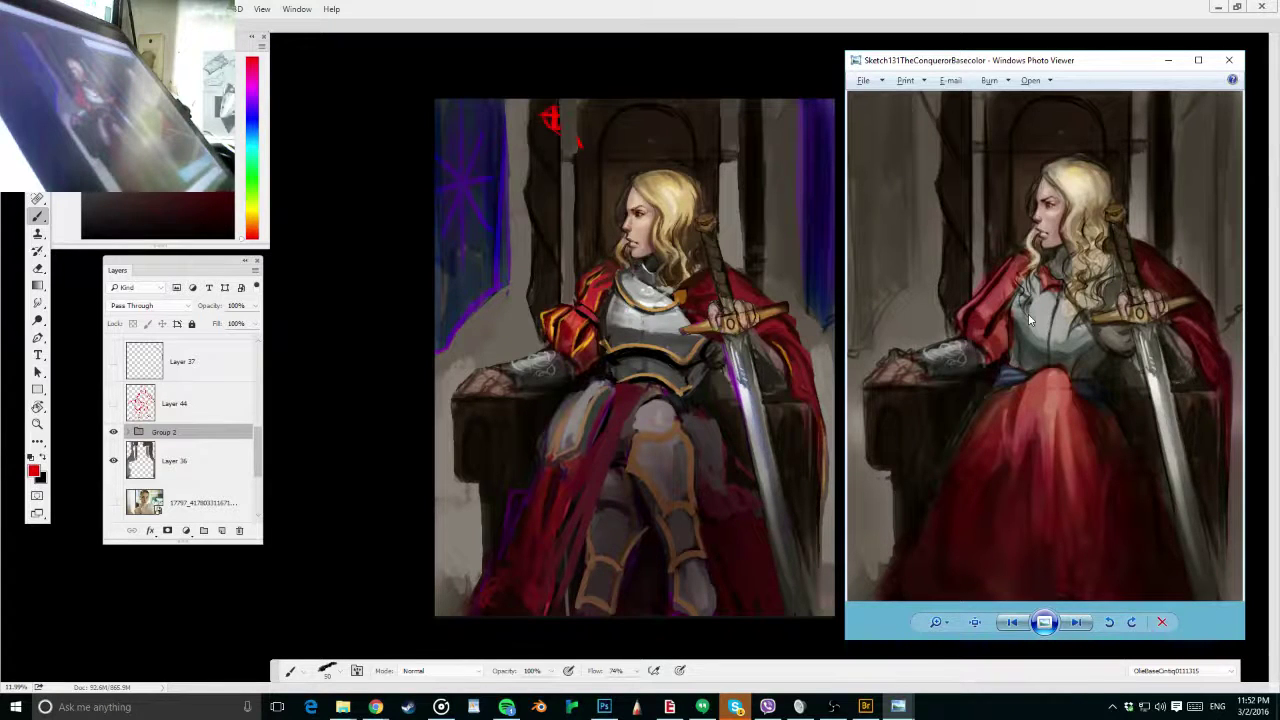
click(400, 266)
drag(714, 339, 587, 353)
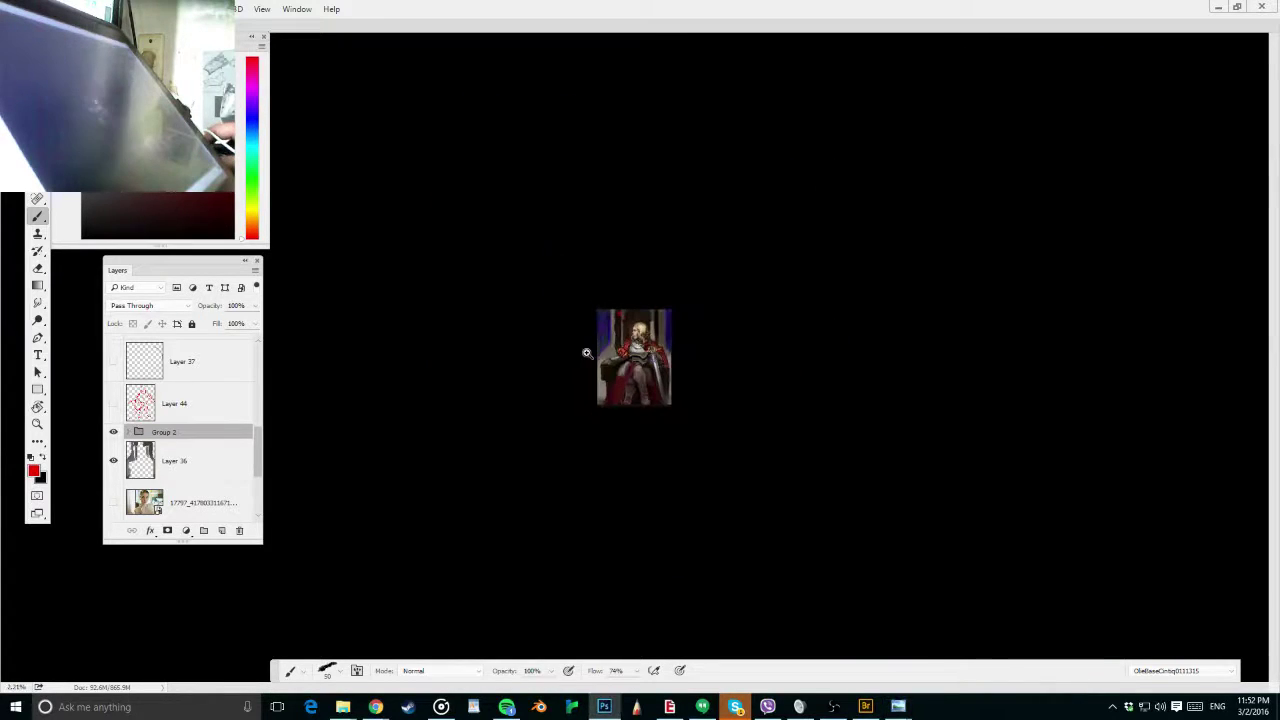
drag(565, 440, 644, 431)
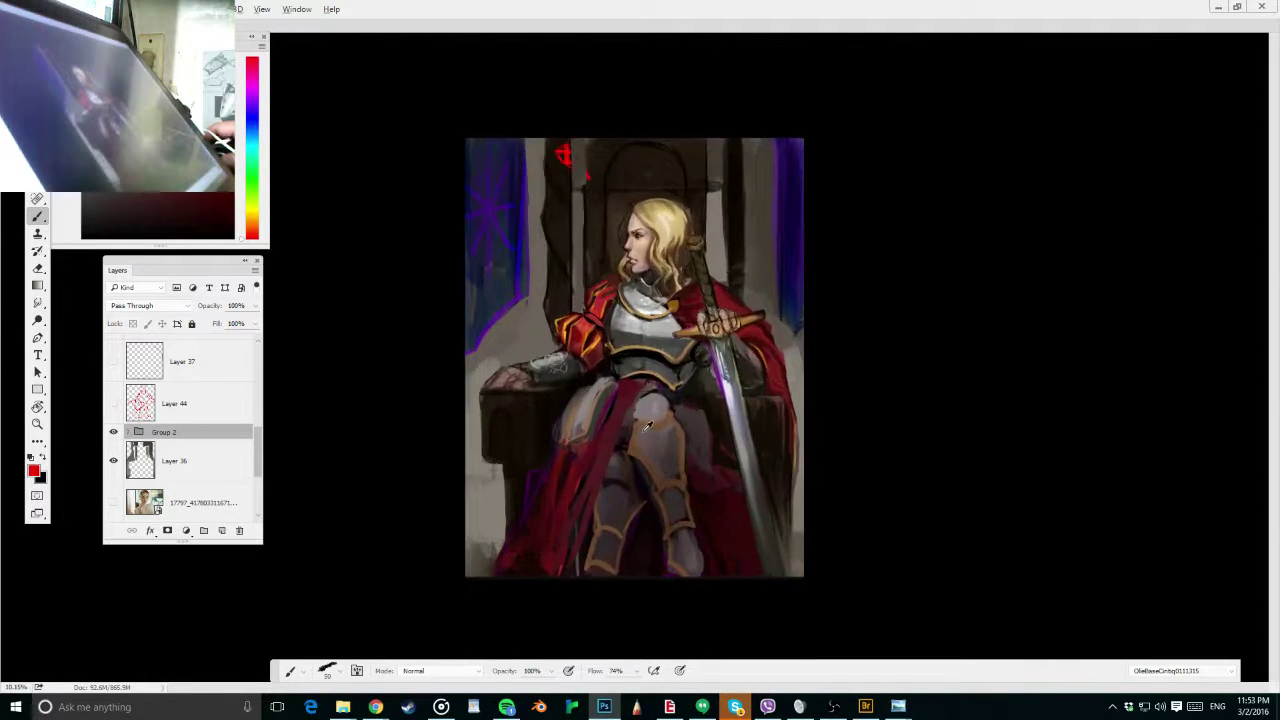
key(alt+Tab)
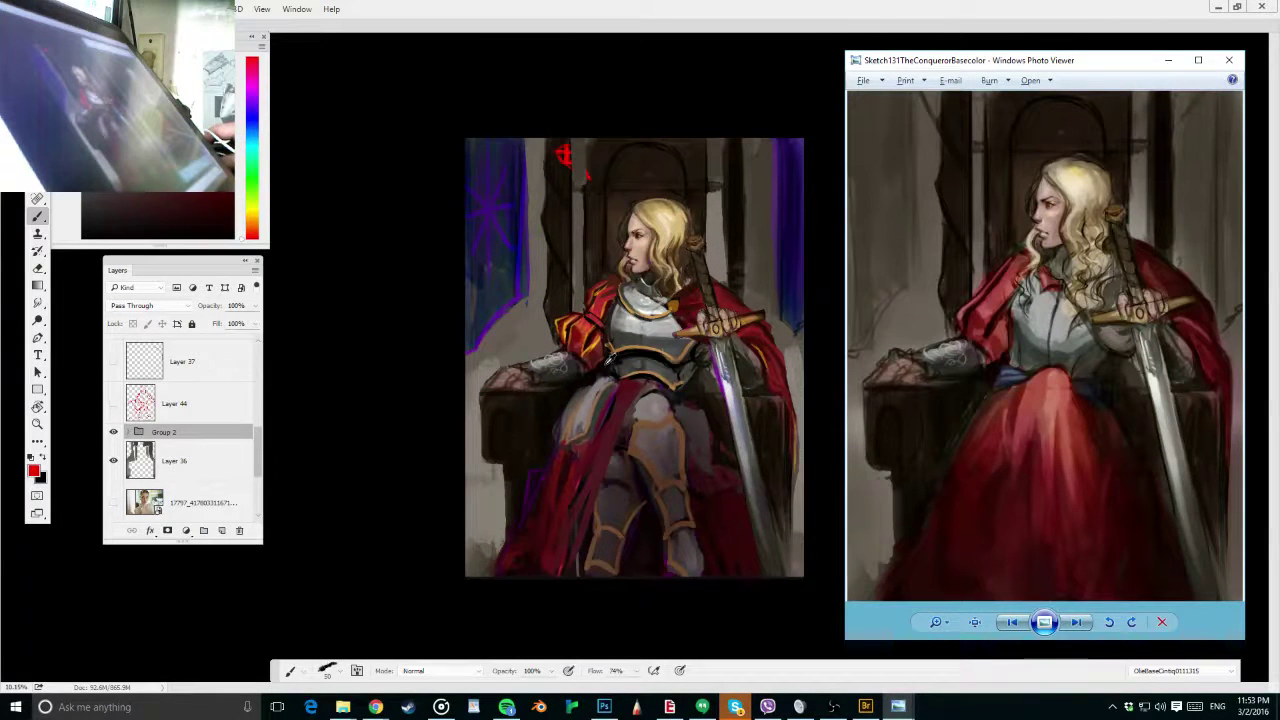
Switch back to the painting in Photoshop and expand Group 2 to review the figure's individual layers
click(166, 433)
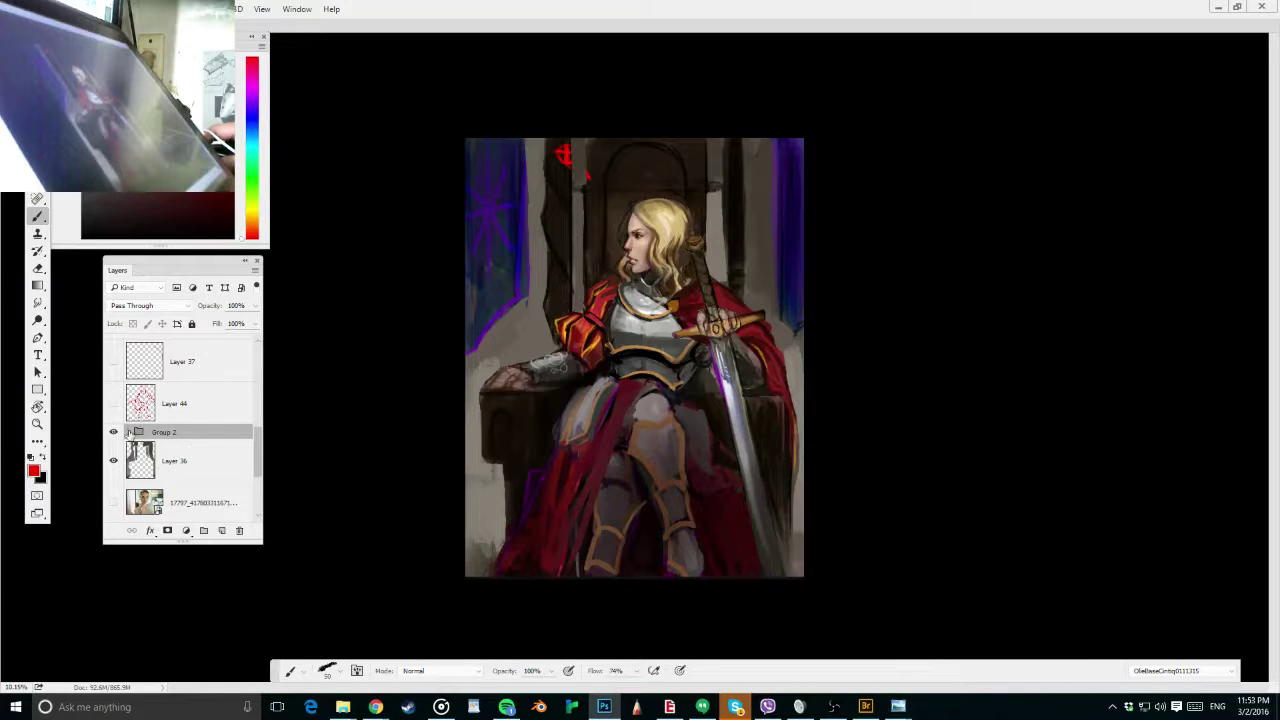
click(129, 432)
scroll(129, 446, down, 1)
scroll(128, 447, down, 3)
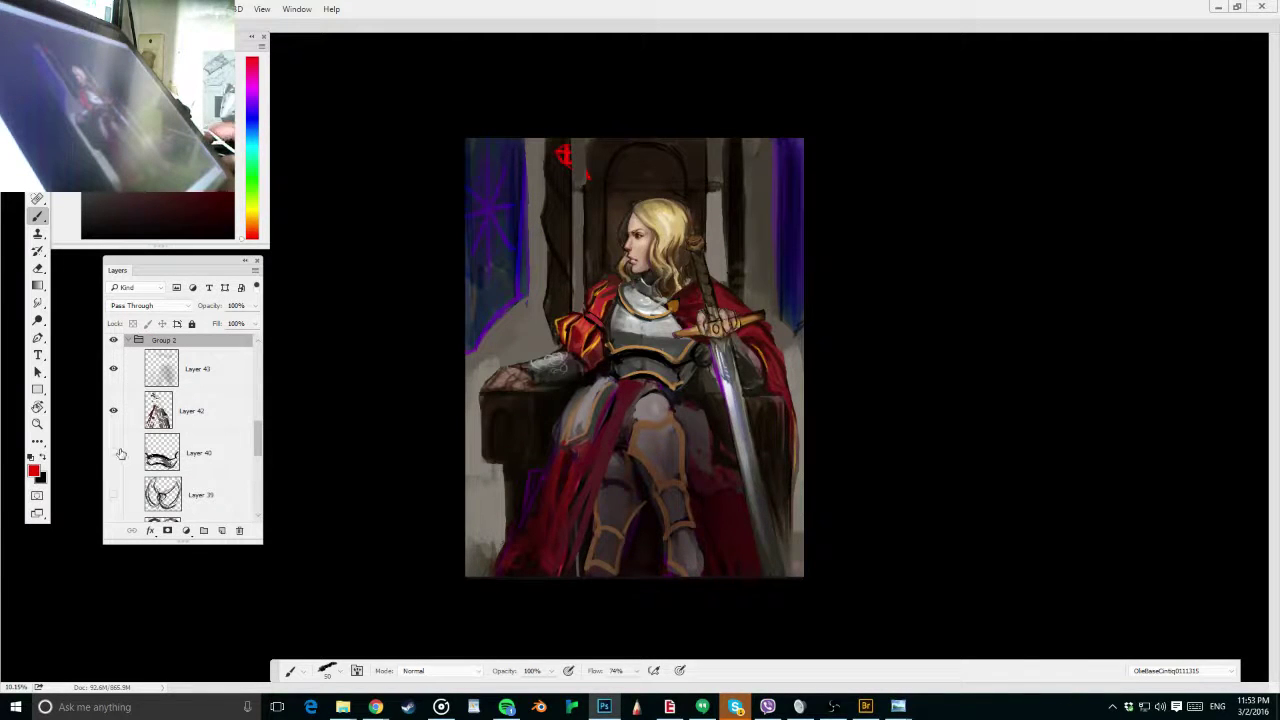
scroll(120, 456, down, 1)
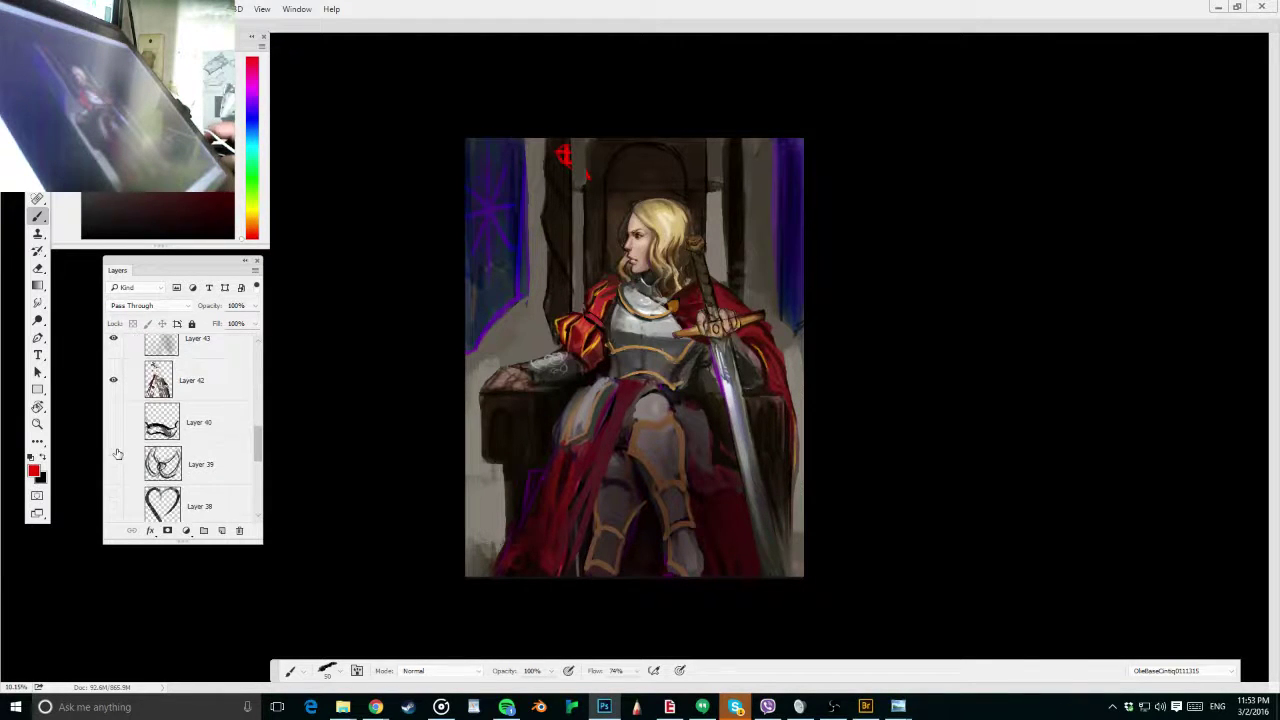
scroll(120, 461, down, 3)
scroll(122, 445, up, 5)
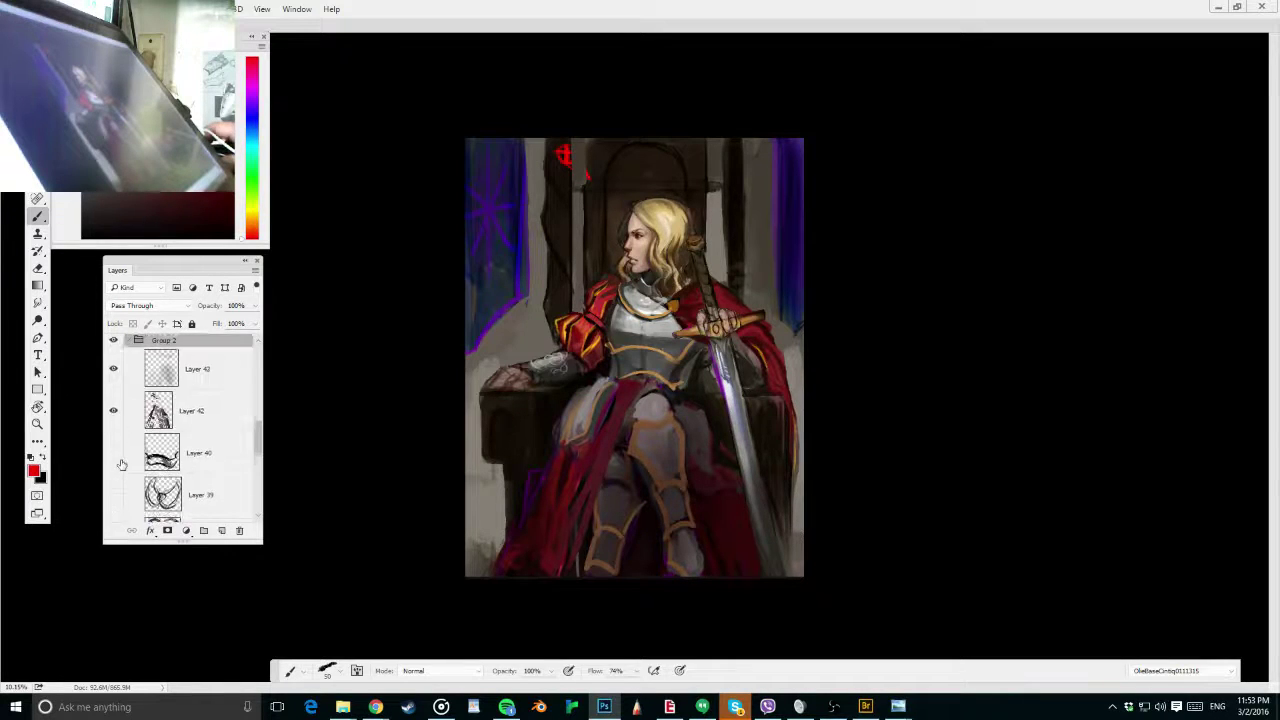
Hide Layer 42 and compare the painting without it against the Sketch131TheConquerorBasecolor image in Windows Photo Viewer
click(124, 430)
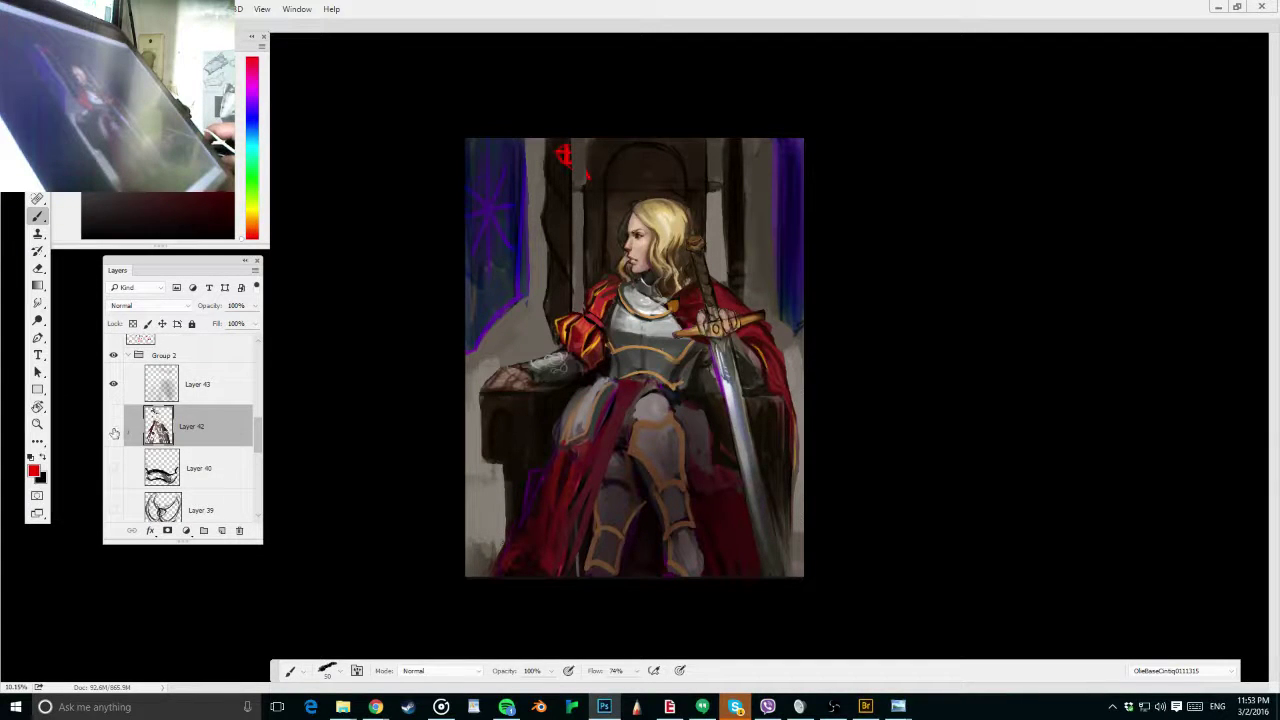
click(113, 428)
key(alt+Tab)
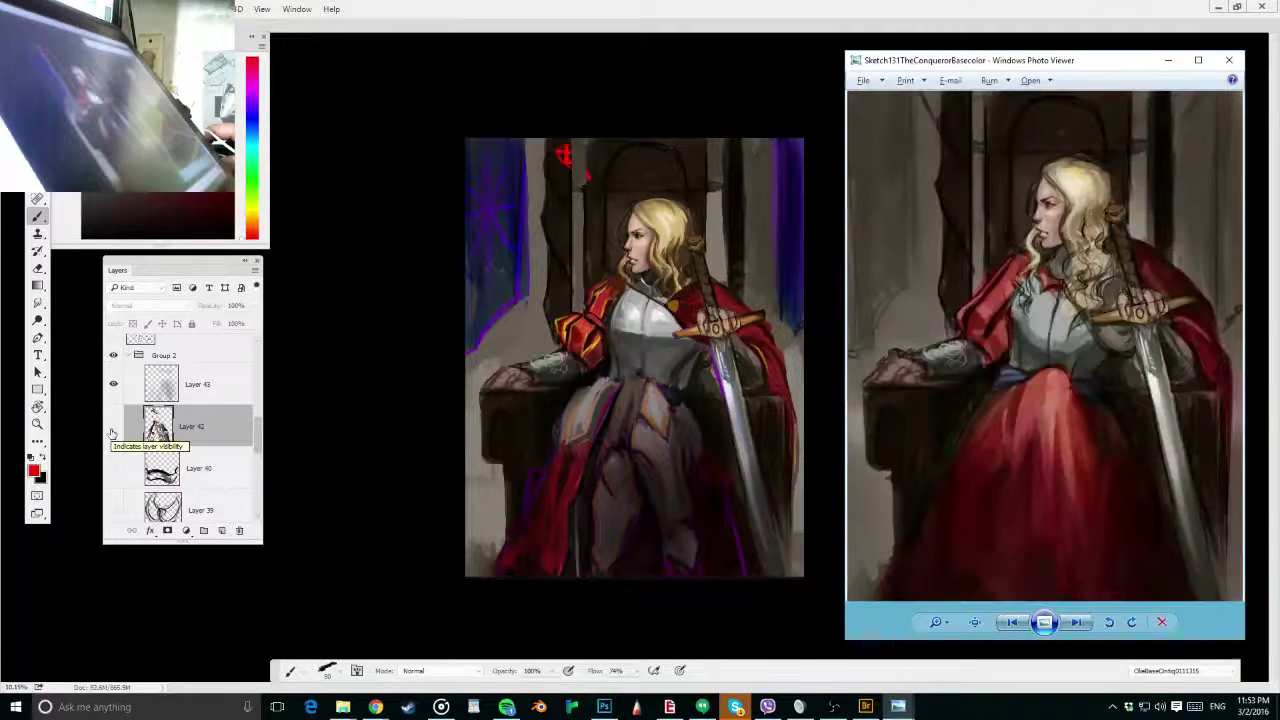
key(alt+Tab)
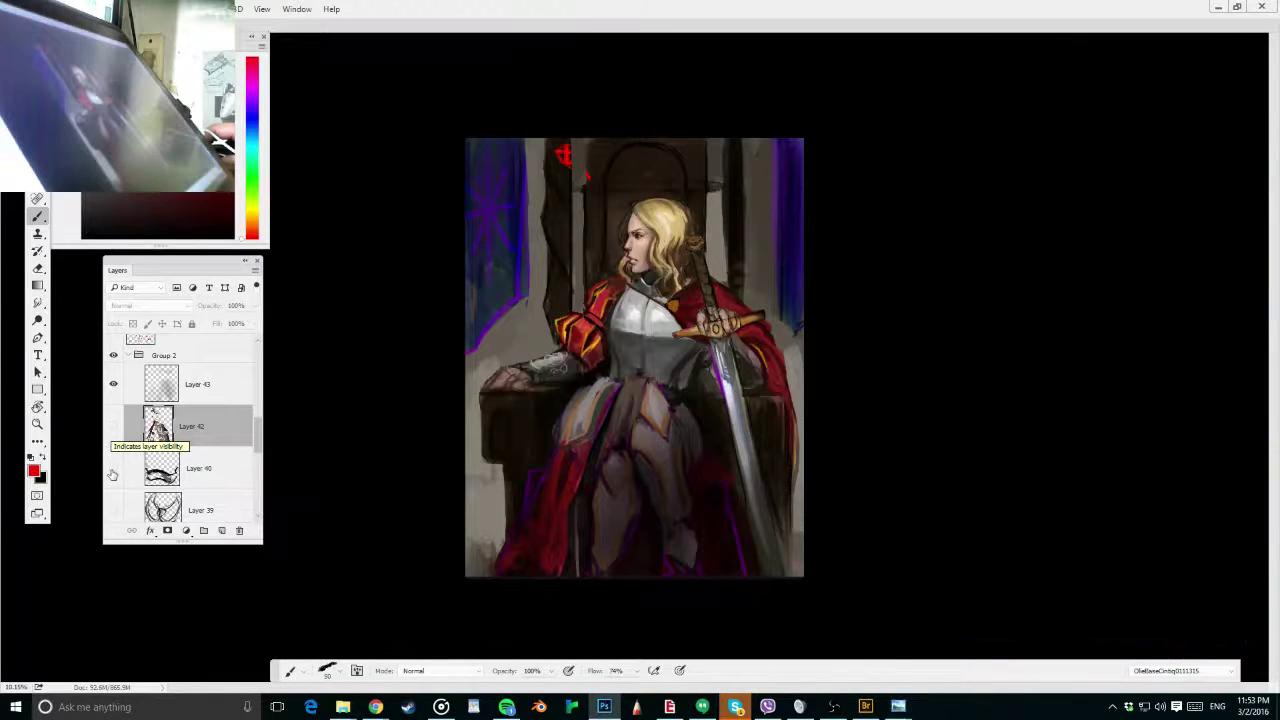
Toggle Layer 40 on and off to examine its dark waist strokes, and make Layer 42 visible again
click(113, 469)
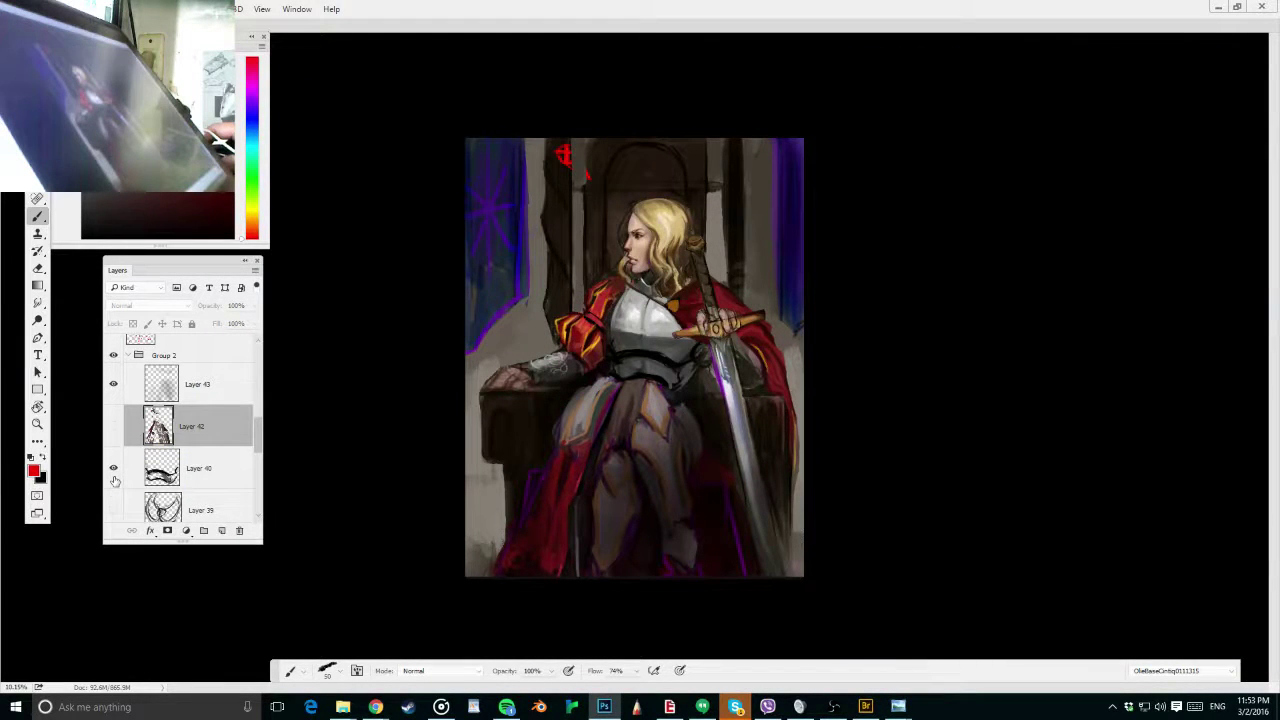
click(113, 469)
scroll(114, 480, down, 1)
click(113, 412)
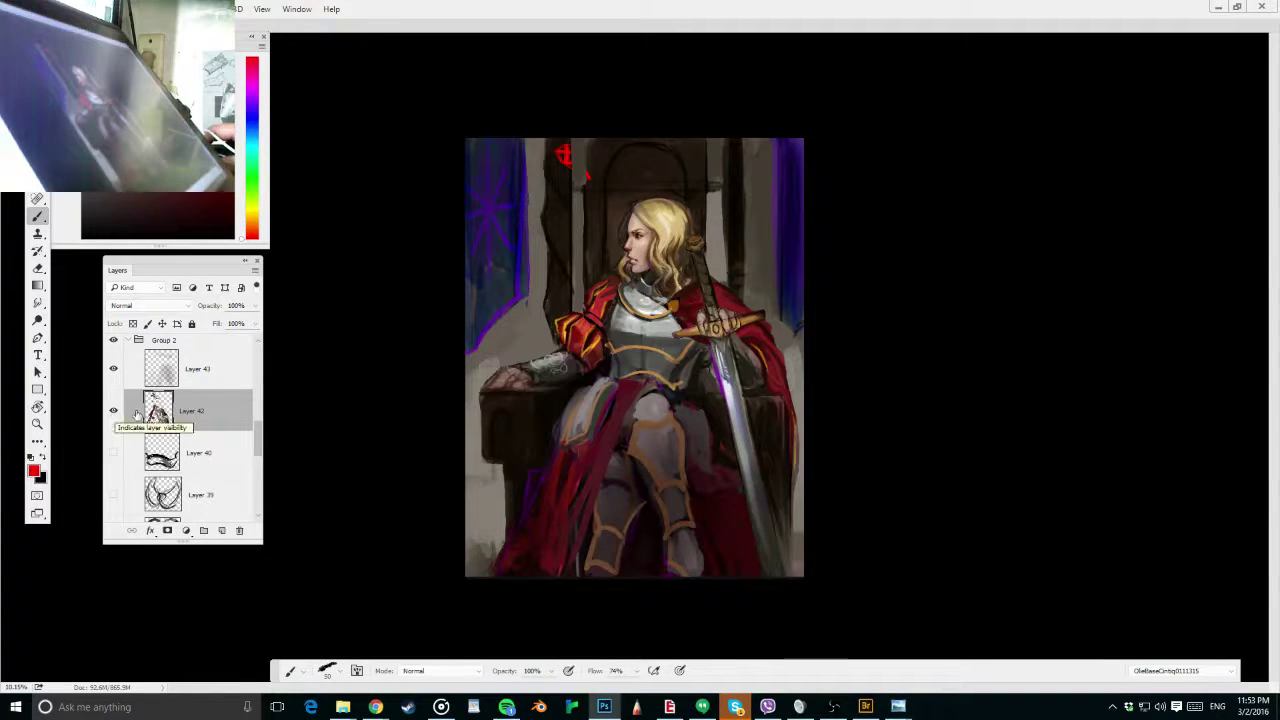
Make Layer 40 visible beneath Layer 42 and save the painting
drag(763, 467, 758, 468)
scroll(757, 468, down, 1)
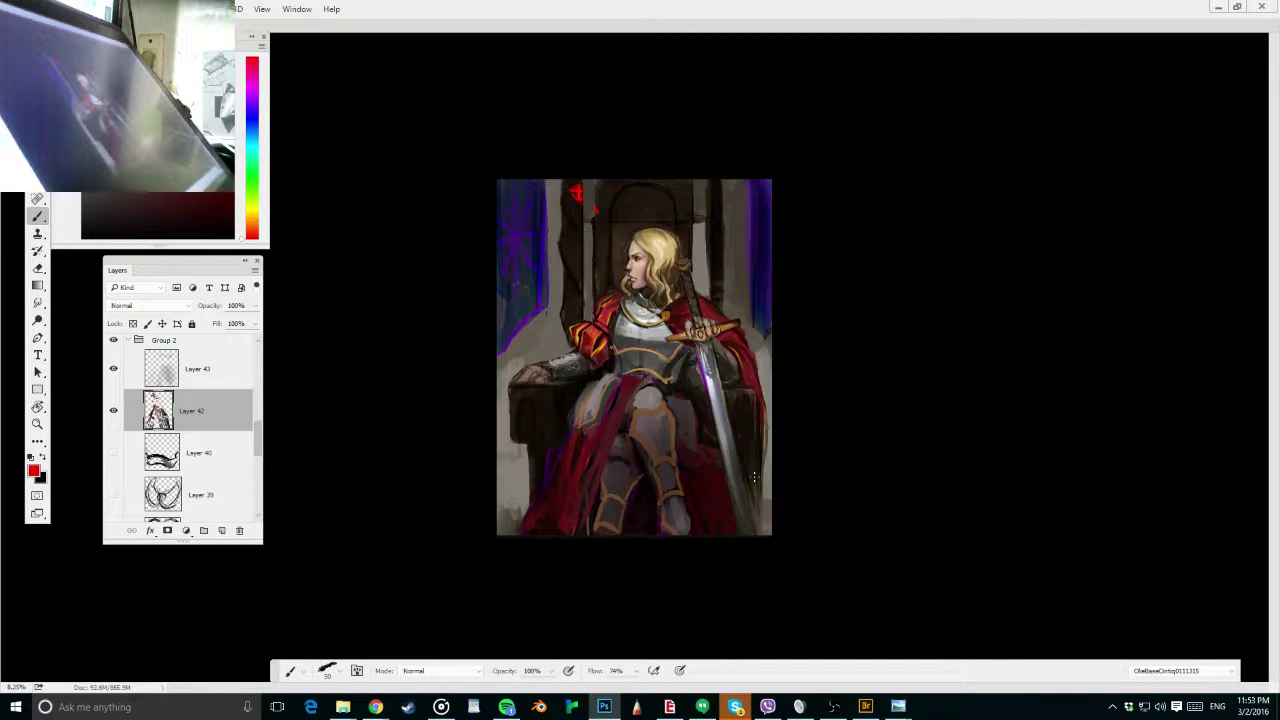
click(114, 452)
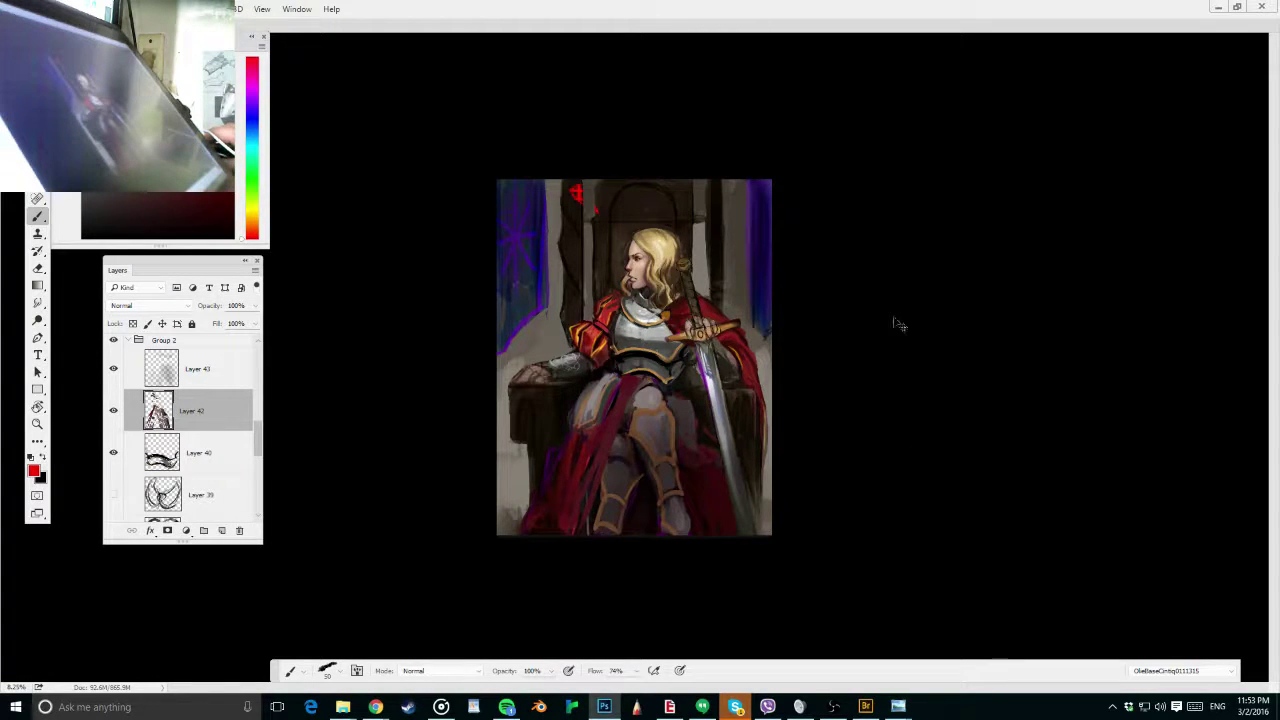
key(ctrl+s)
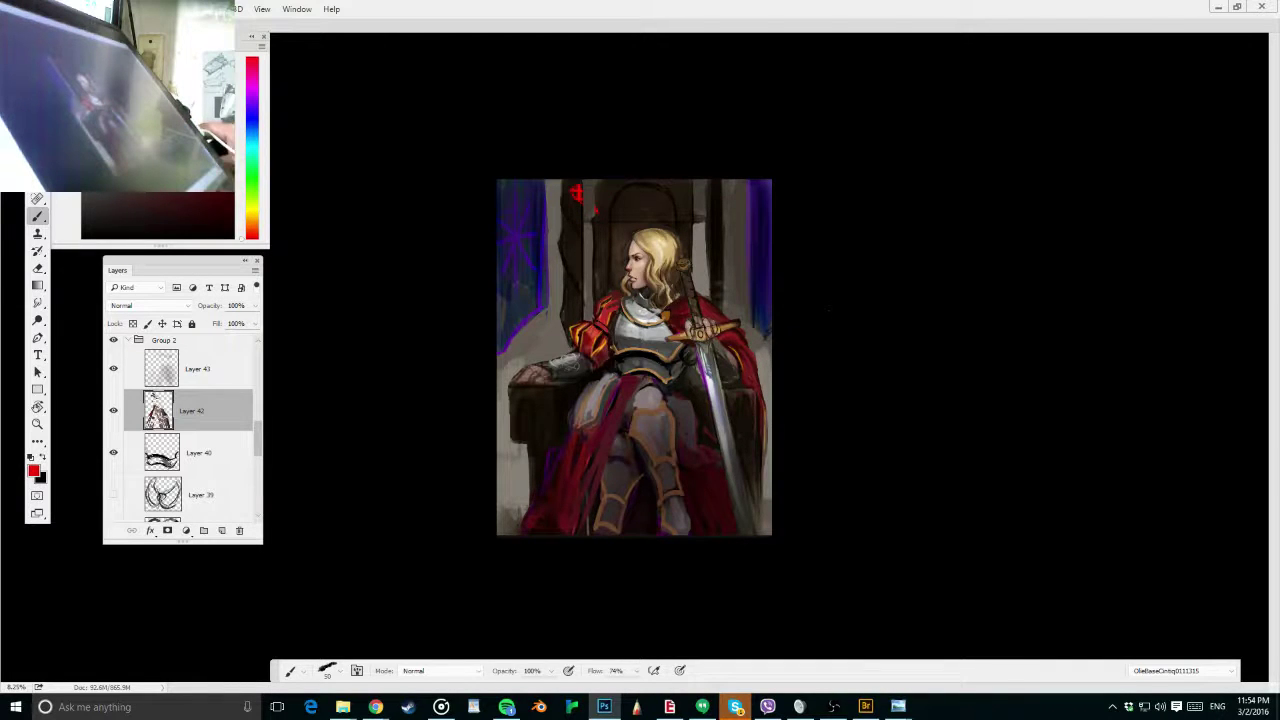
key(alt+Tab)
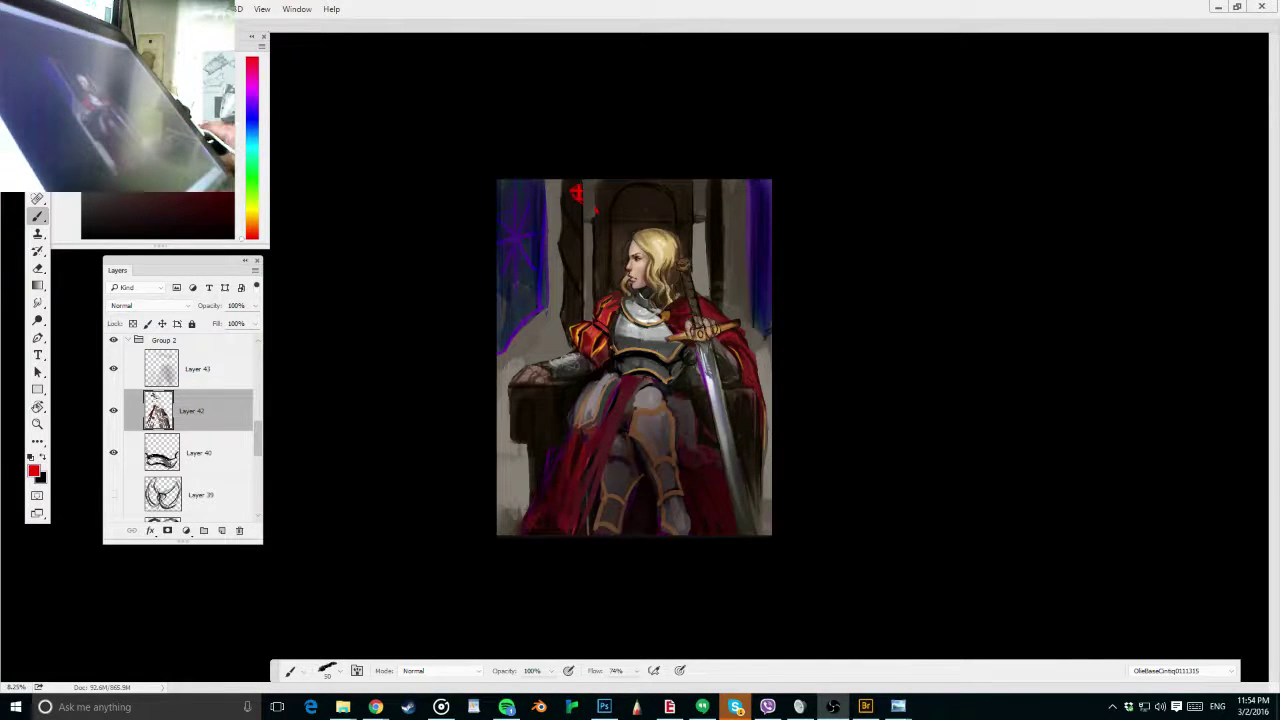